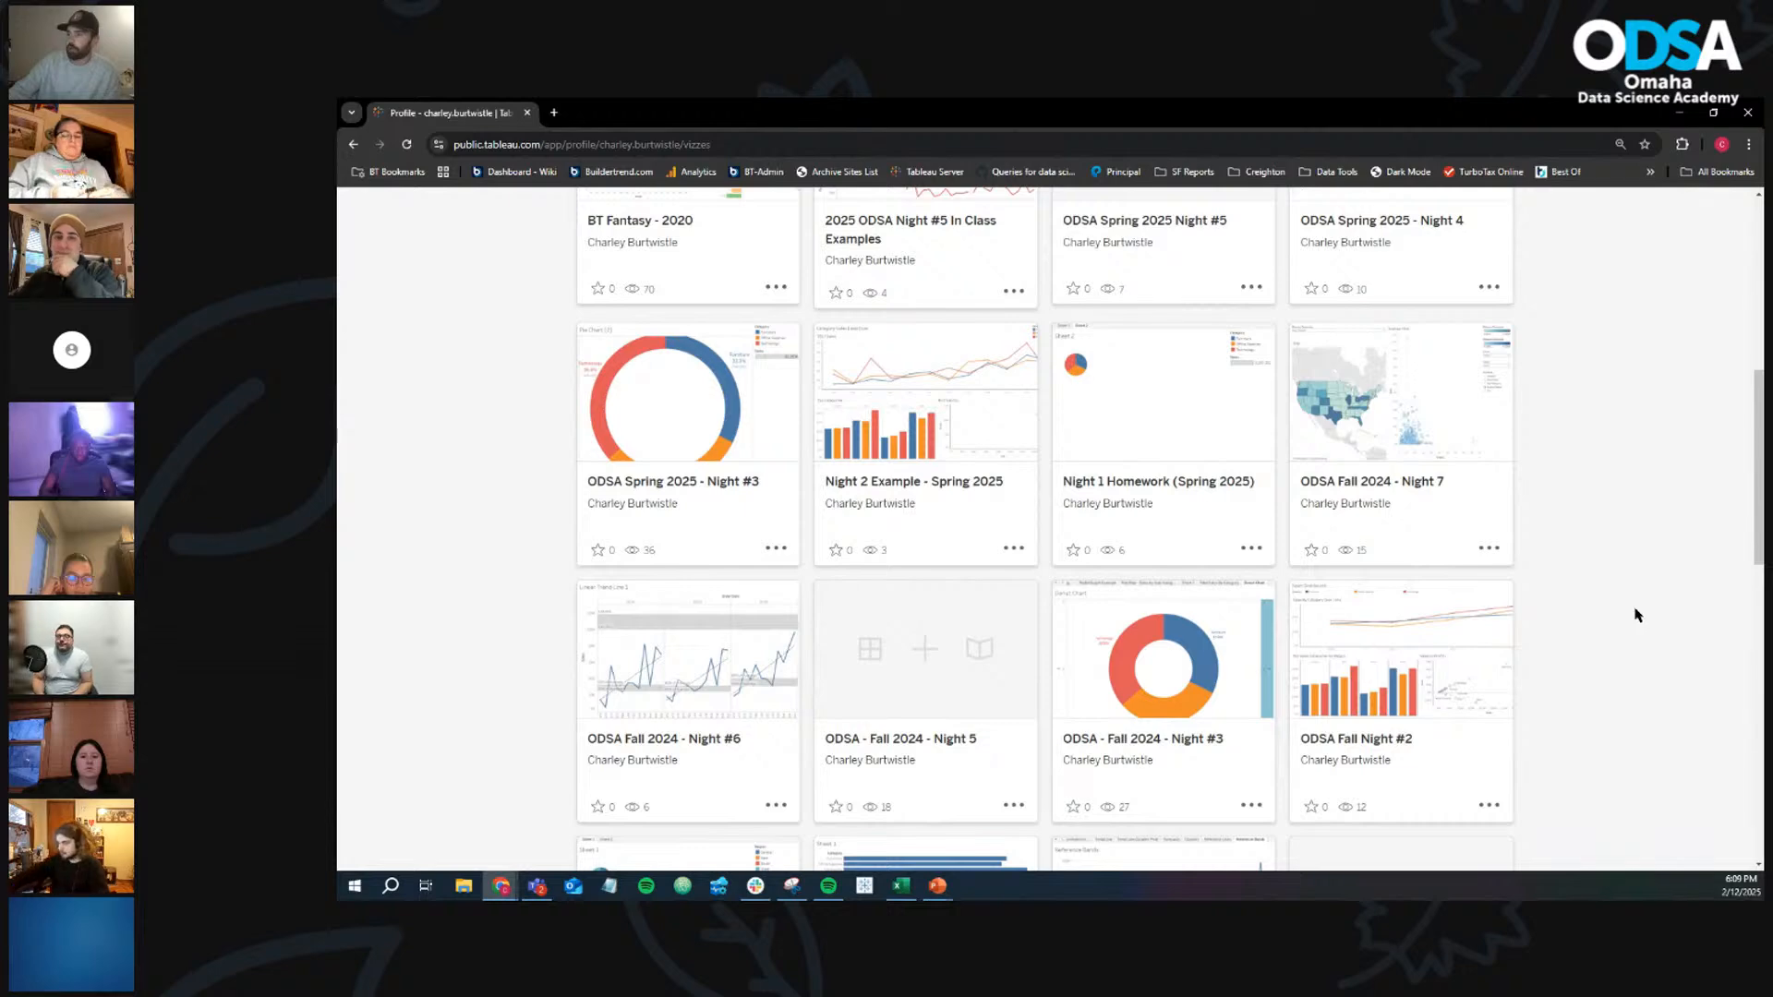
Find and open the SUPERSTORE SELF SERVICE visualization in the profile's list of published vizzes
scroll(1636, 615, down, 3)
scroll(1636, 615, down, 12)
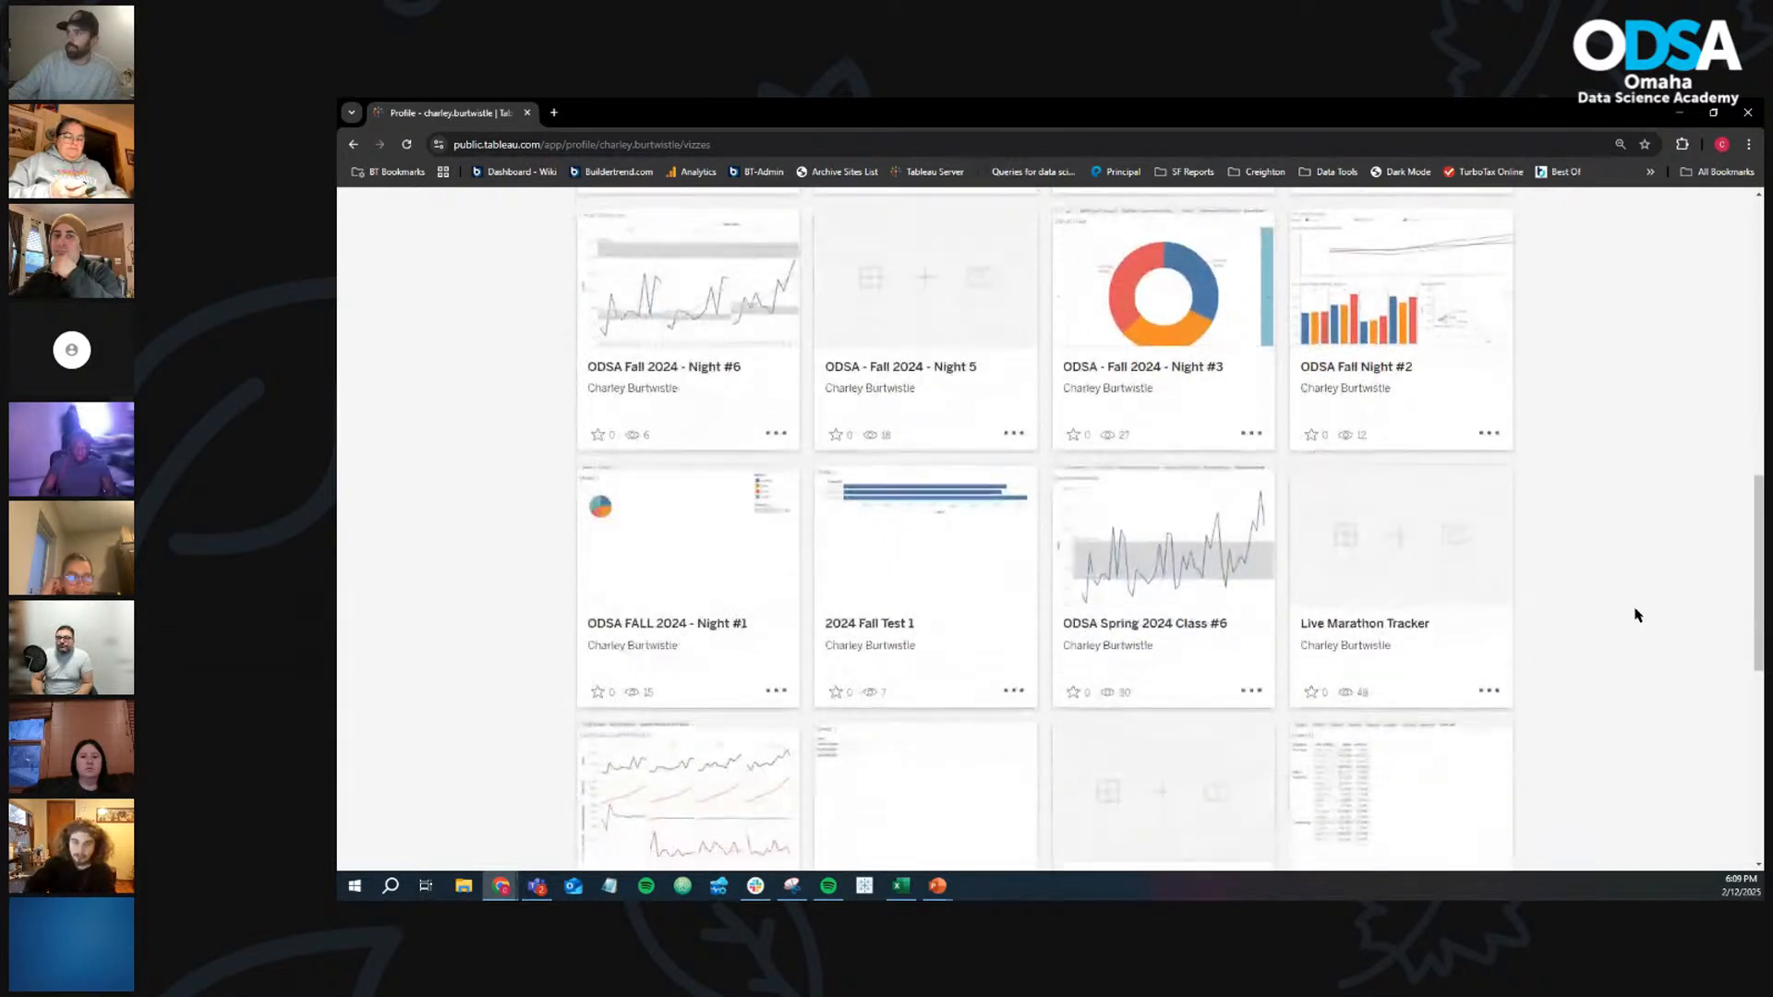
scroll(1637, 615, down, 1)
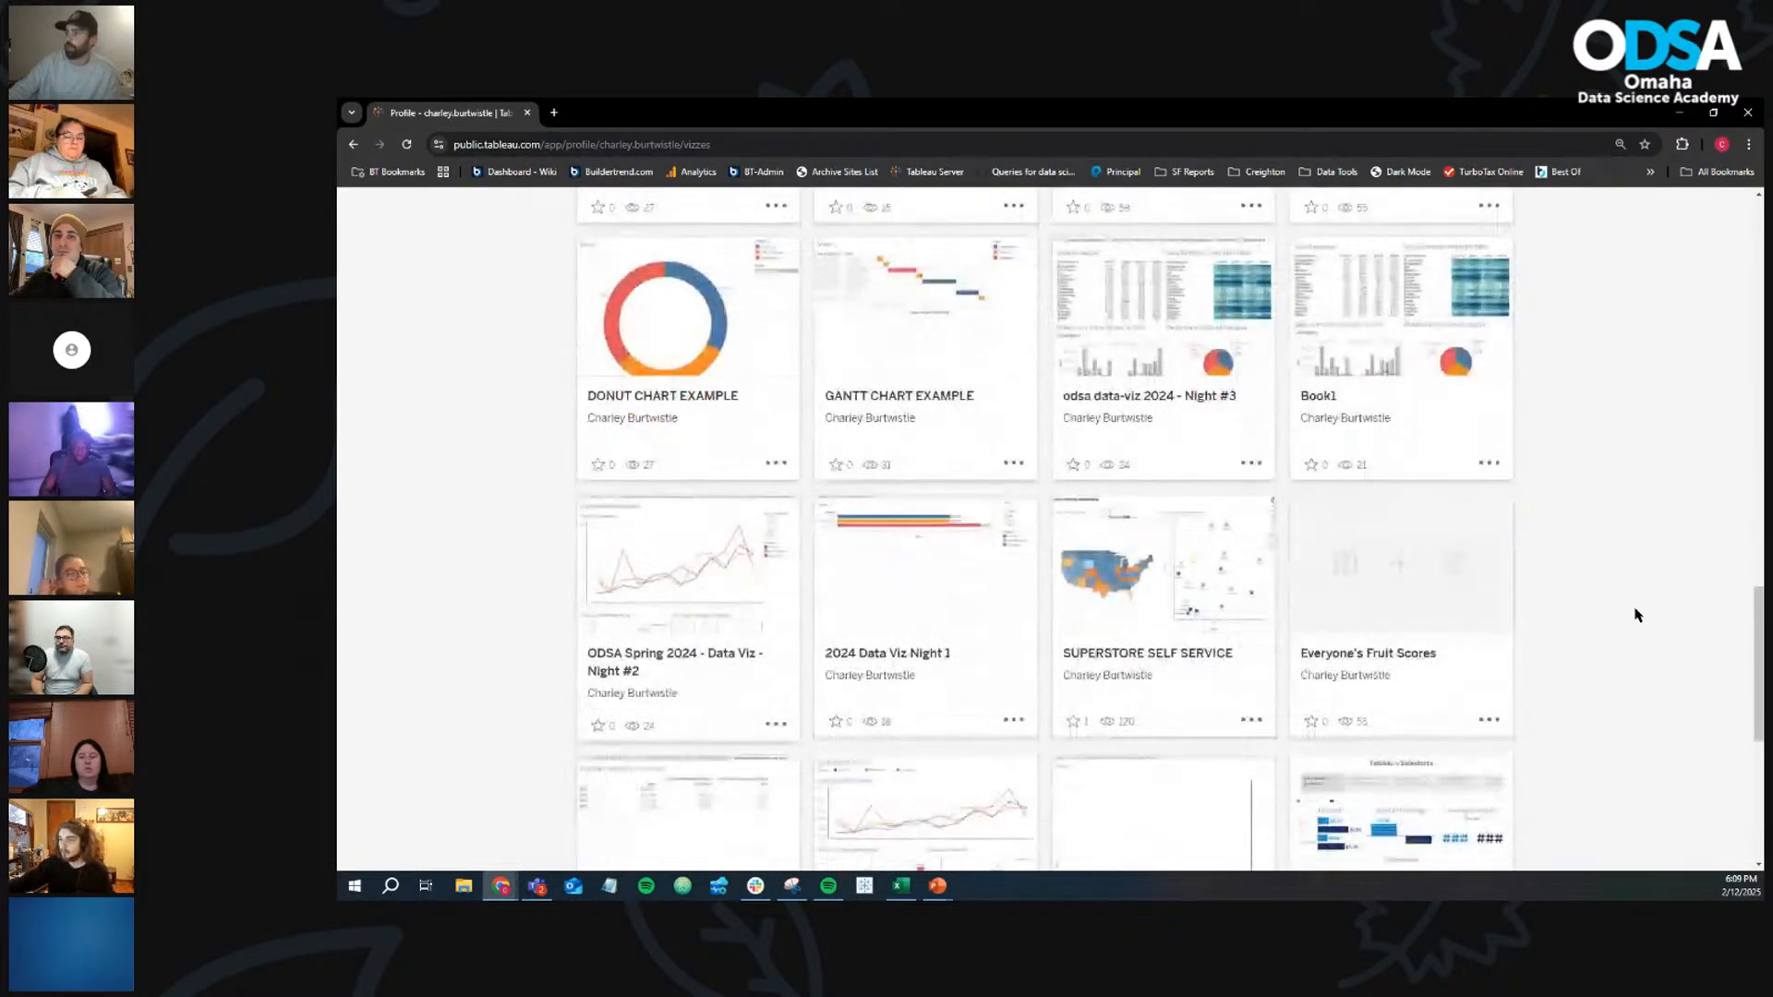
click(1175, 582)
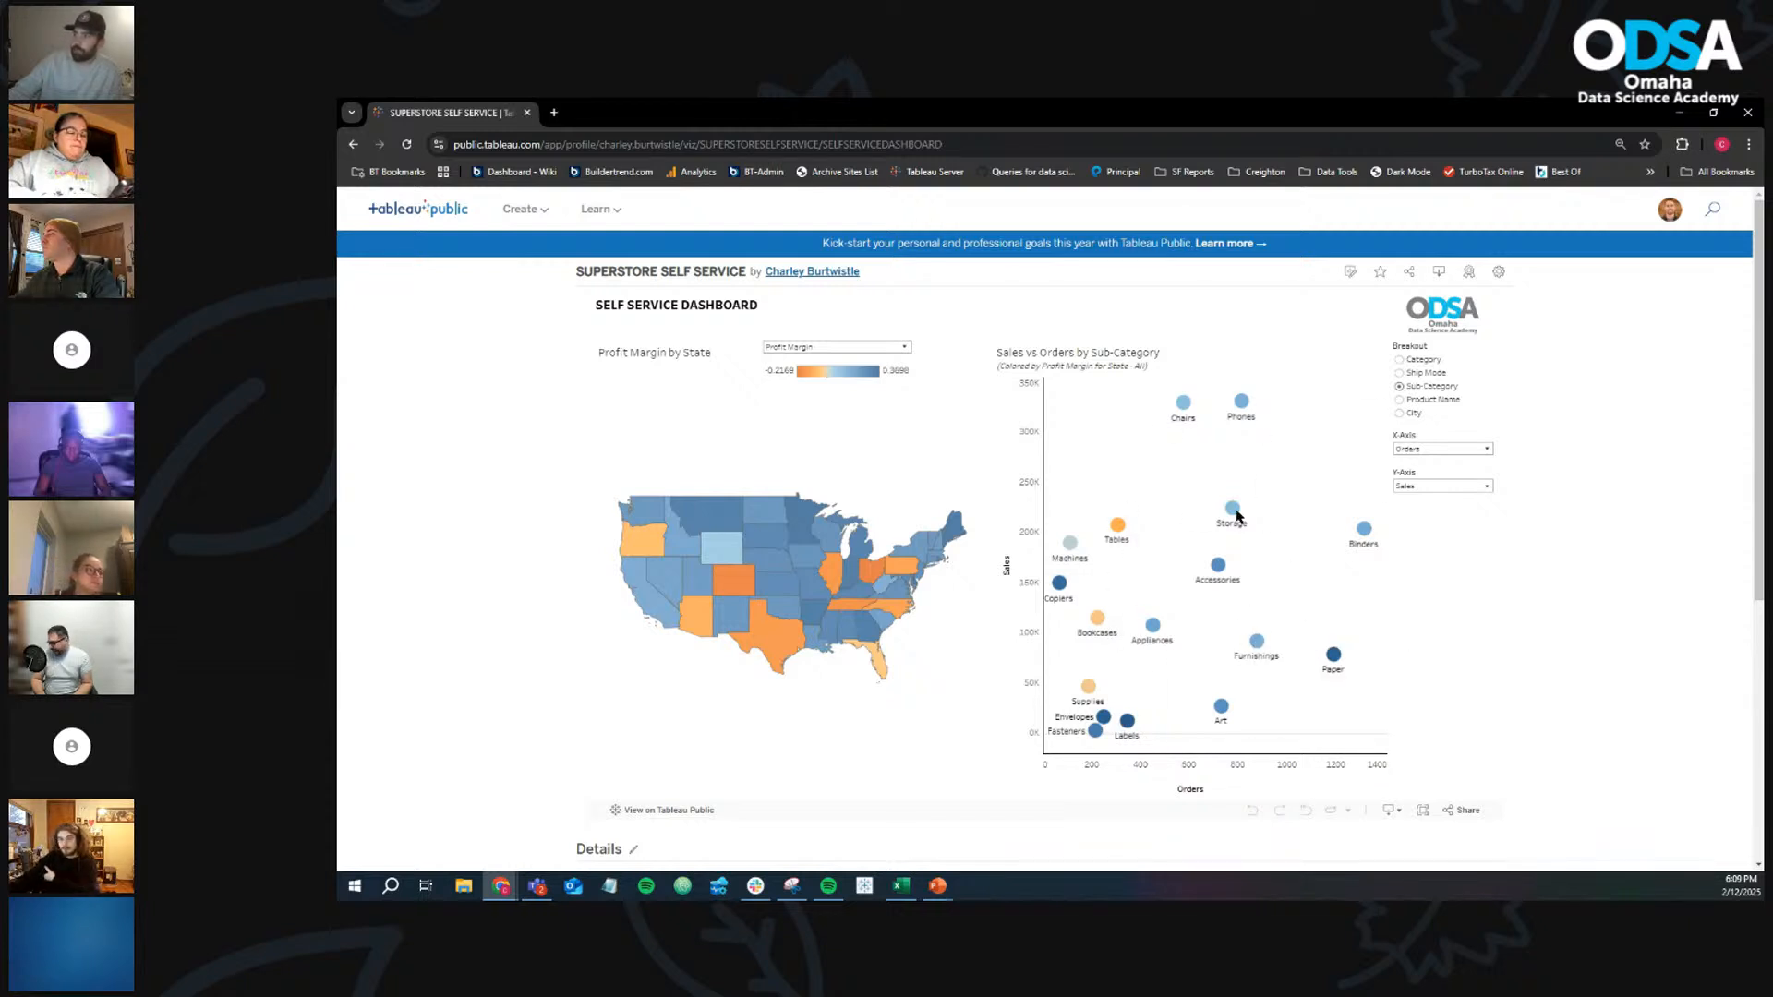
Explore the scatter plot broken out by Ship Mode, Category, Product Name and City in turn
click(1398, 373)
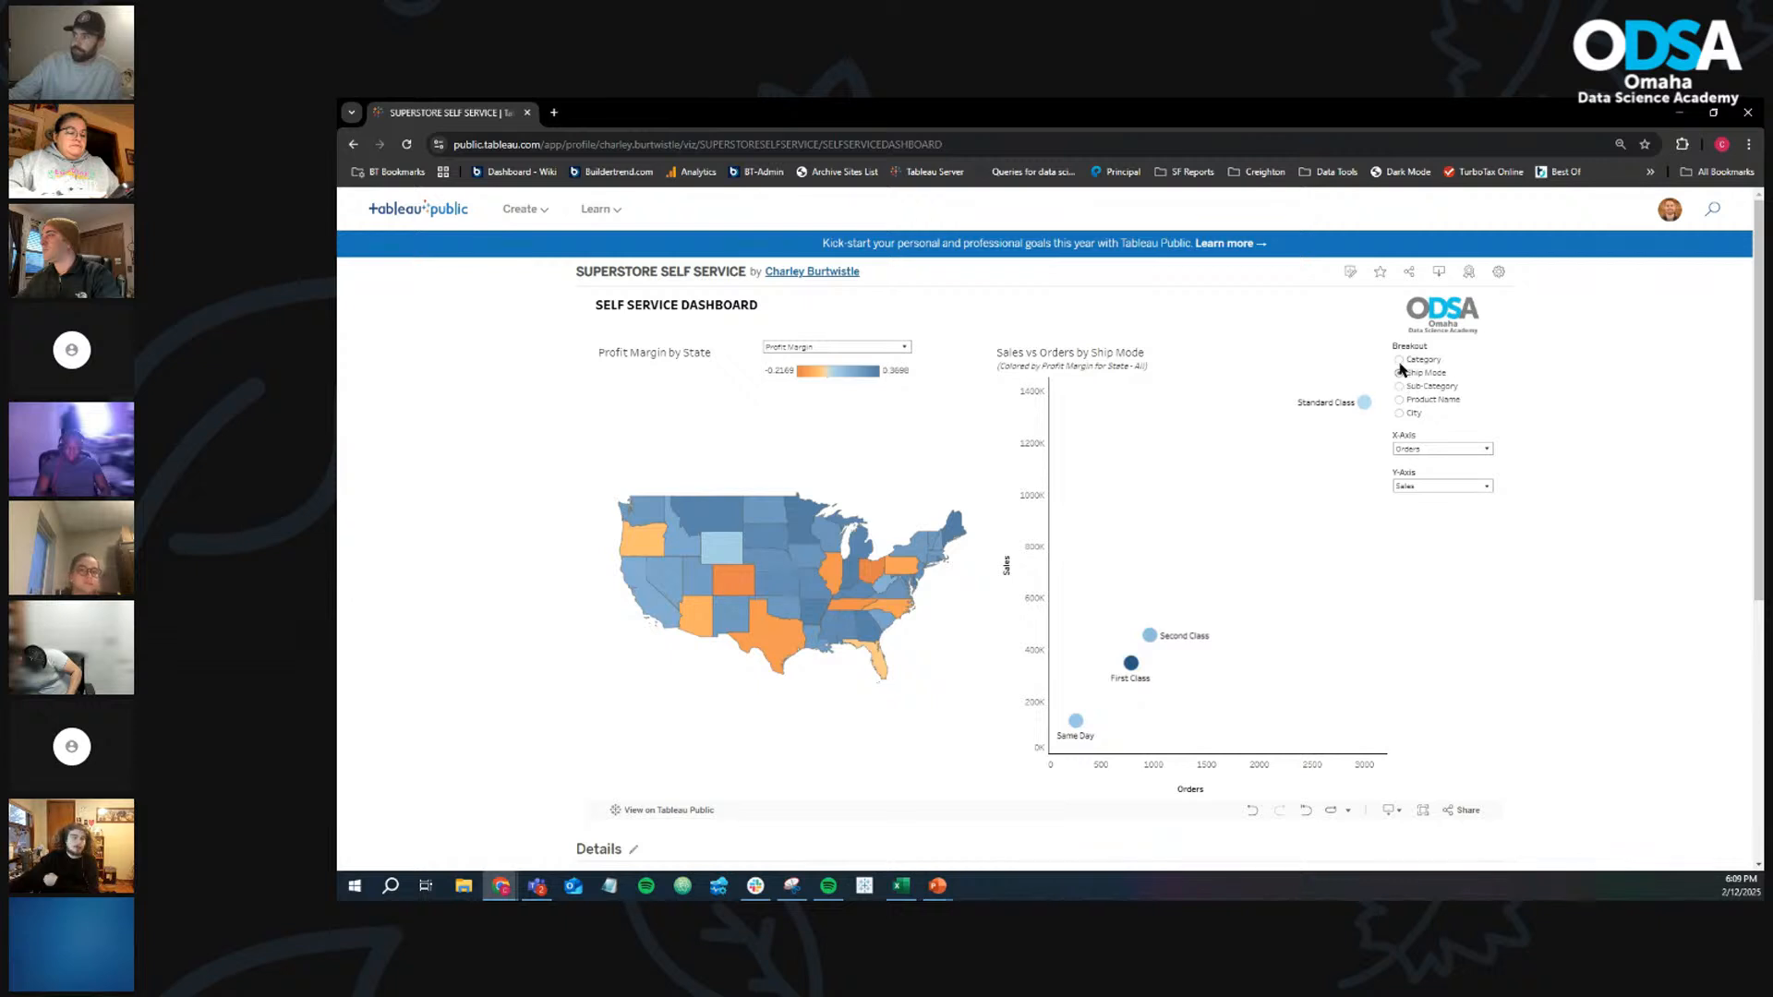
click(1400, 359)
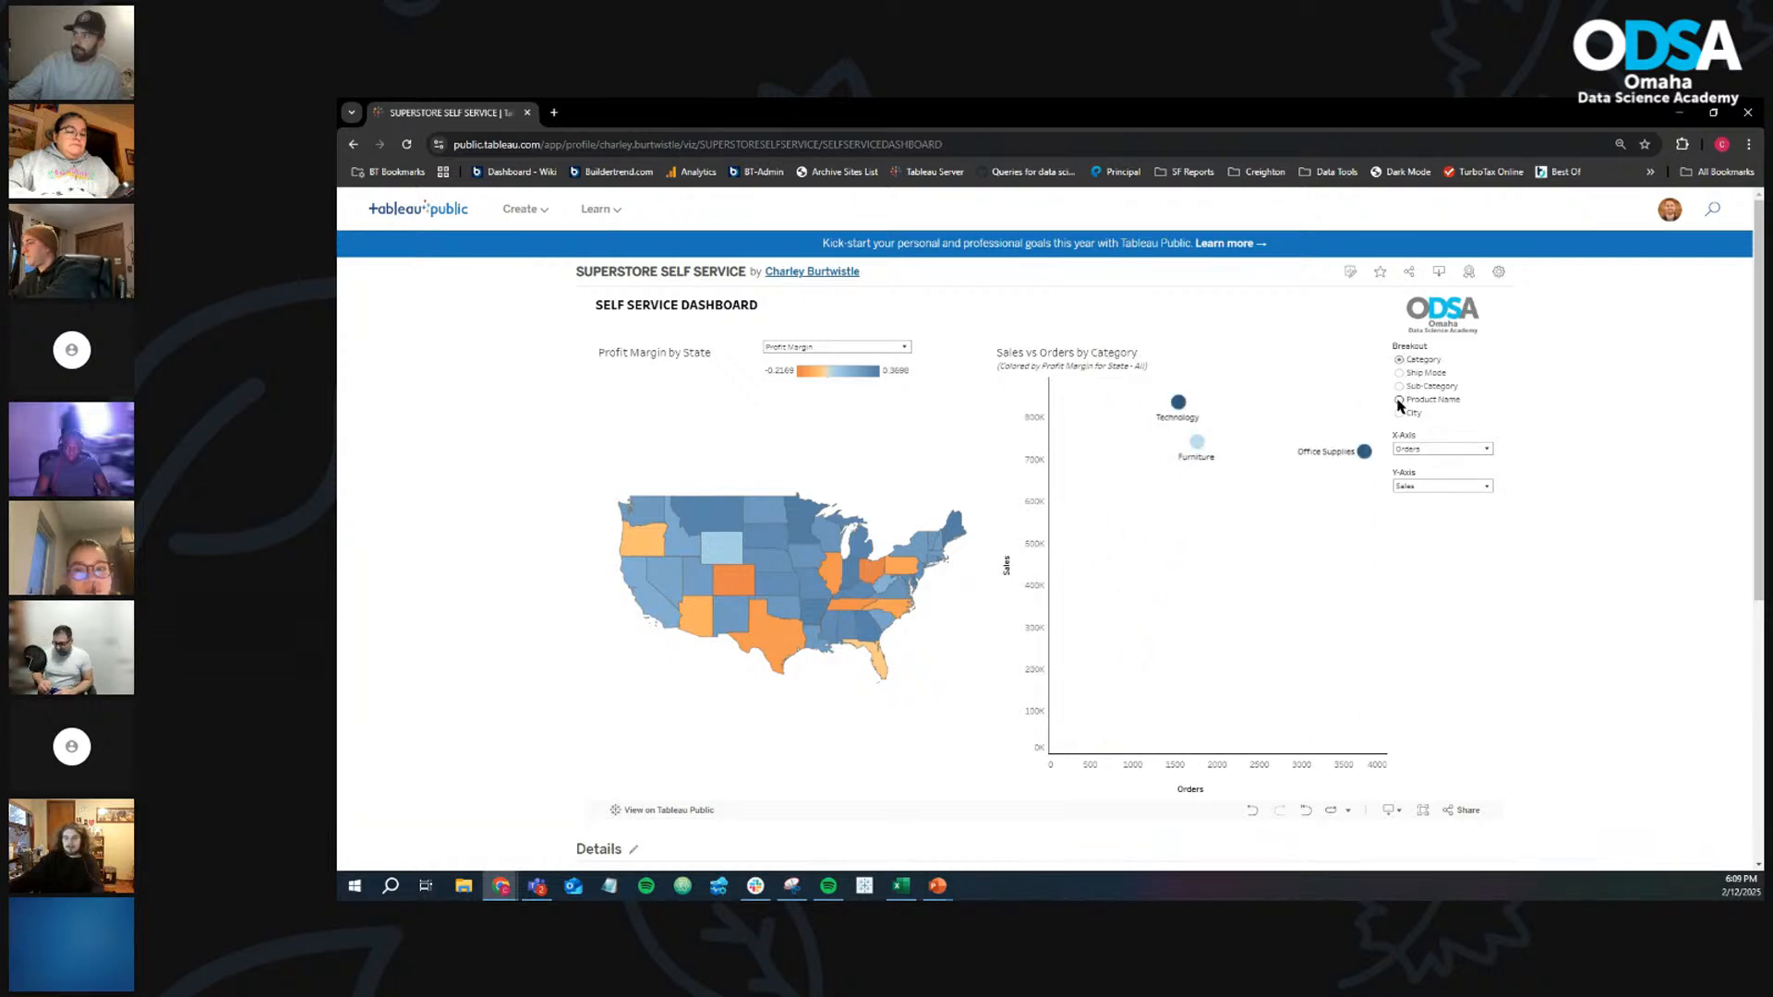
click(1399, 399)
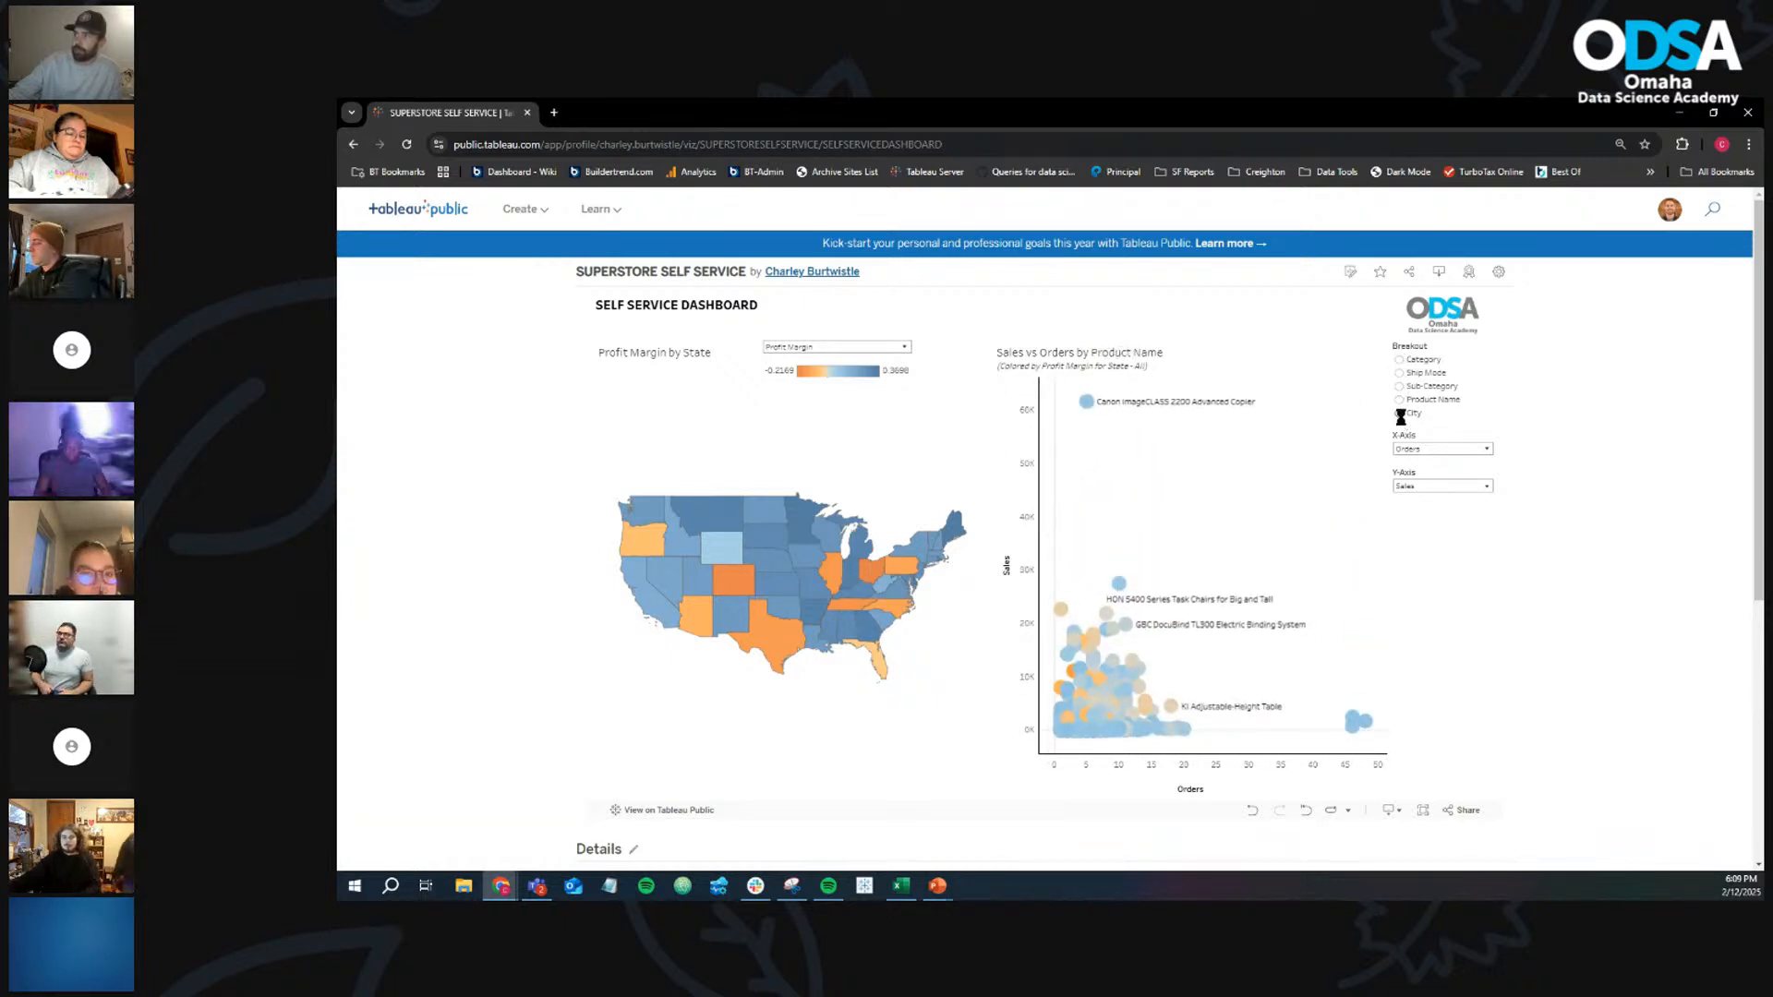
click(1399, 413)
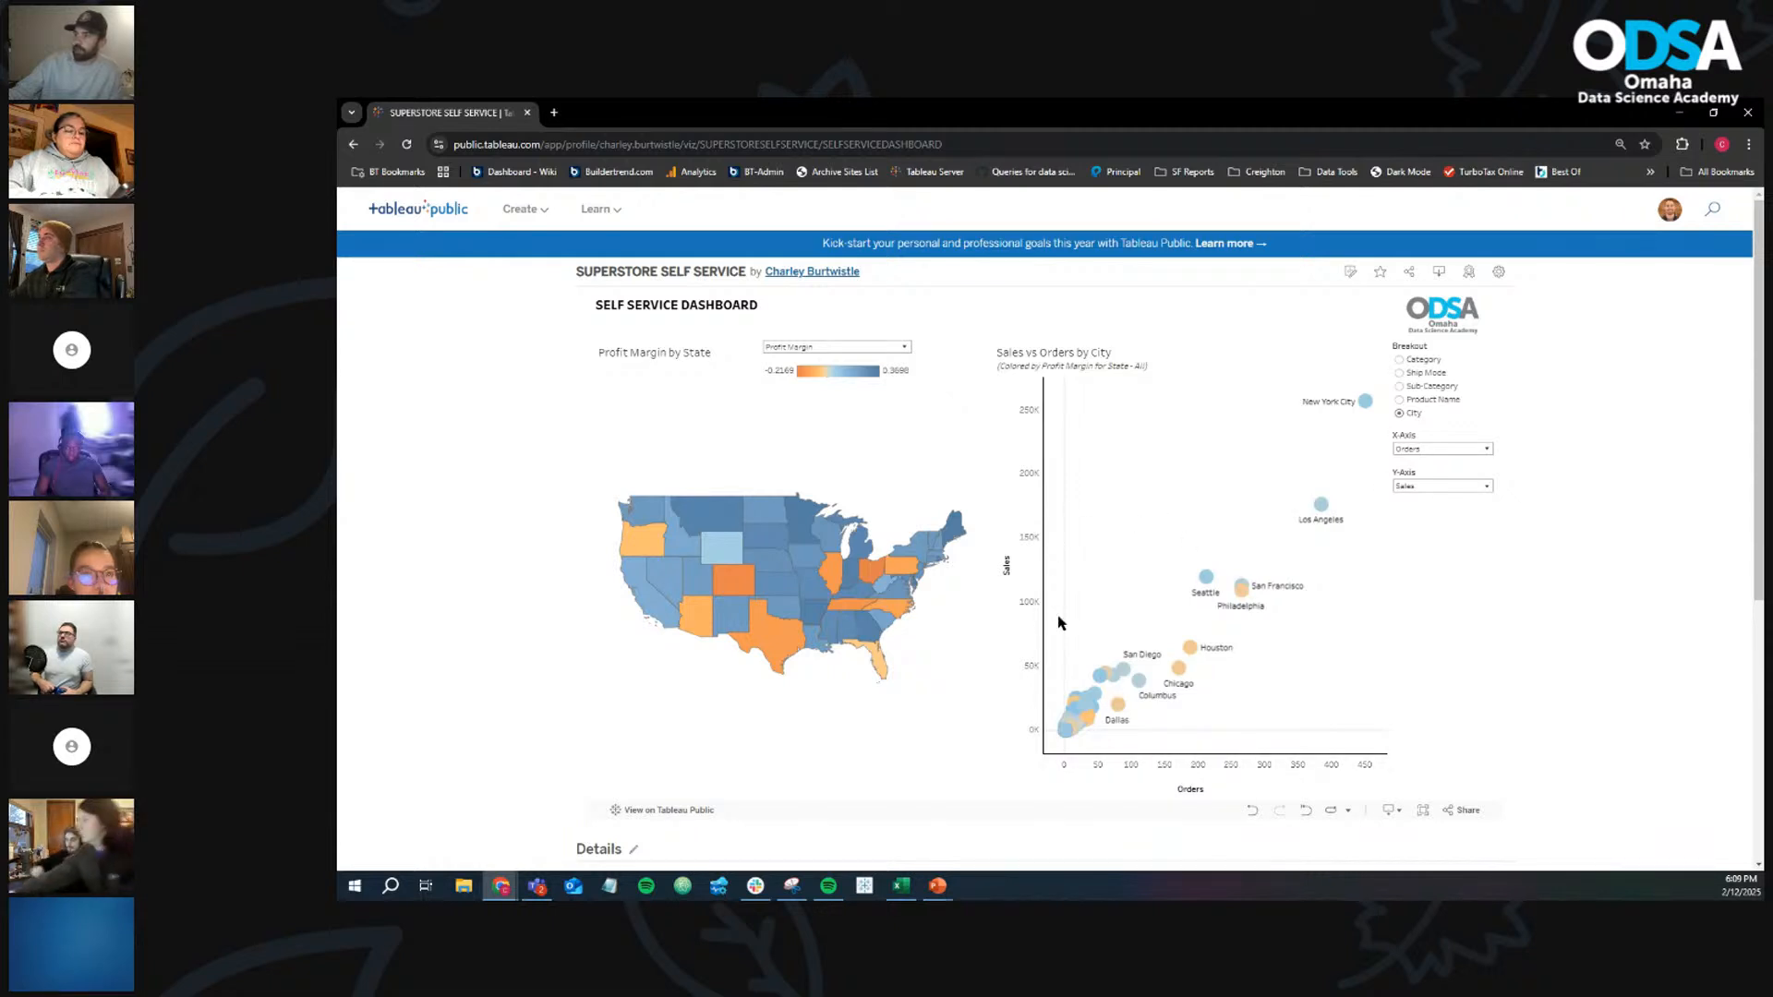
Set the scatter plot's X-axis to Profit Margin and its breakout to Category
click(1420, 449)
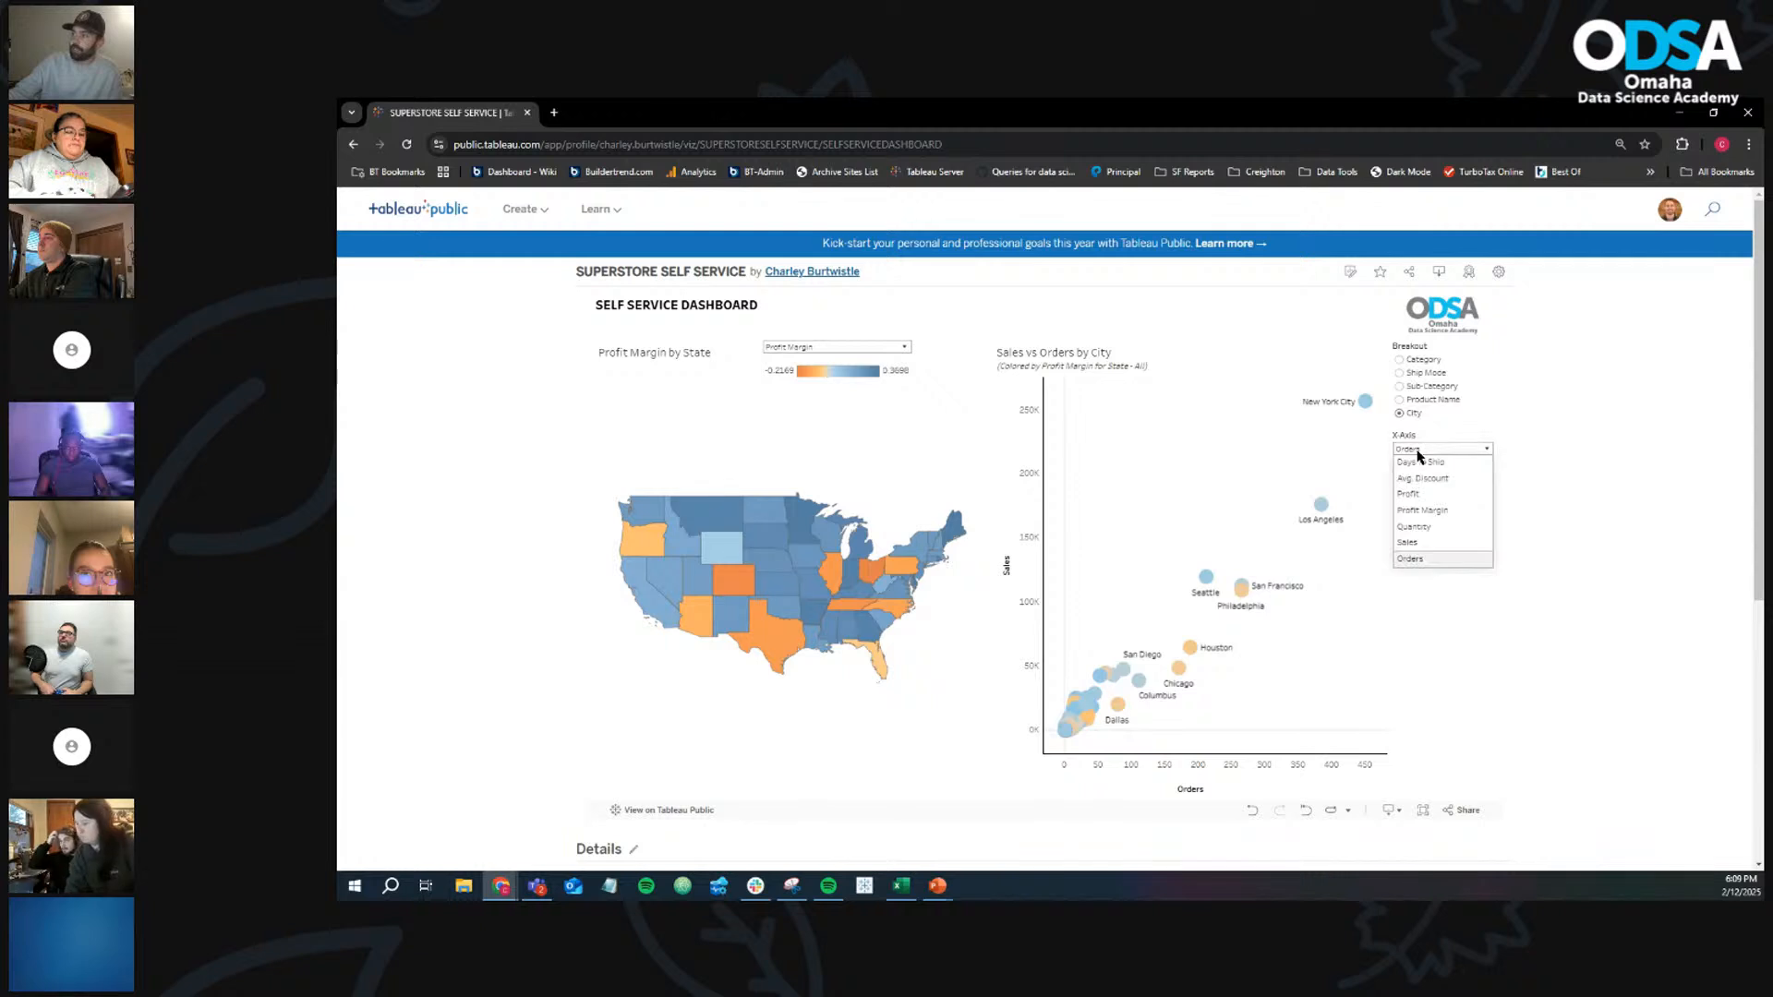
click(1437, 513)
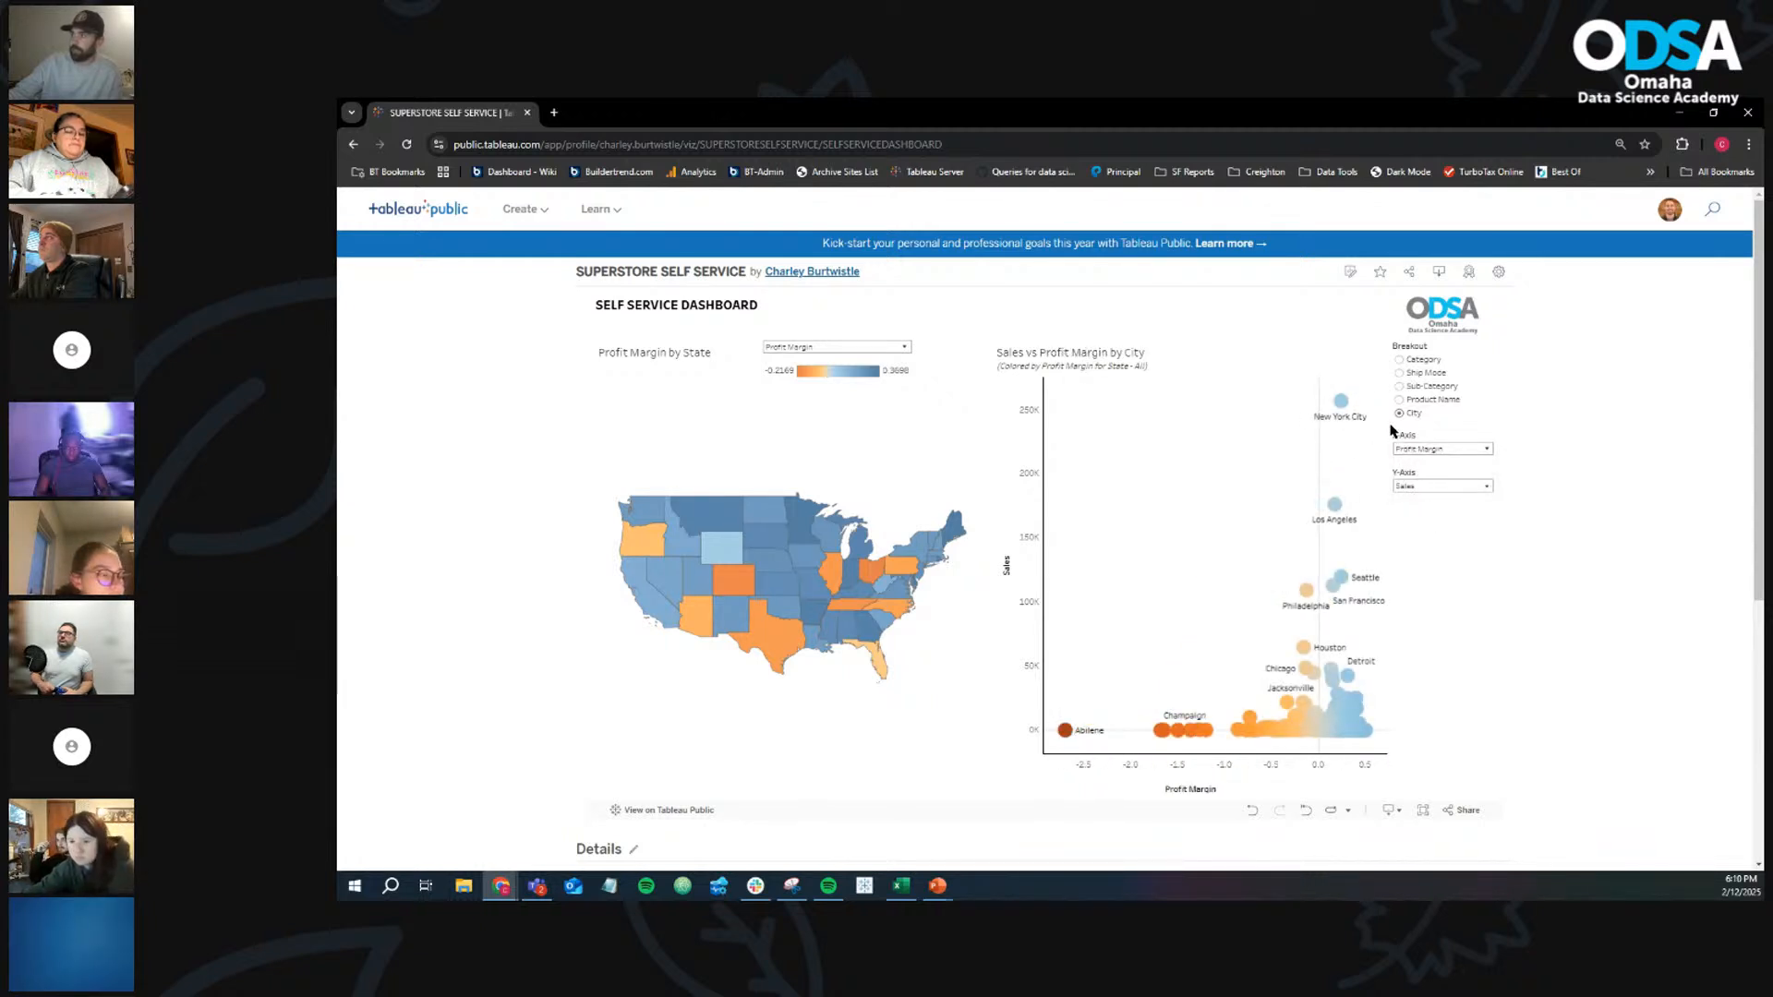
click(1401, 361)
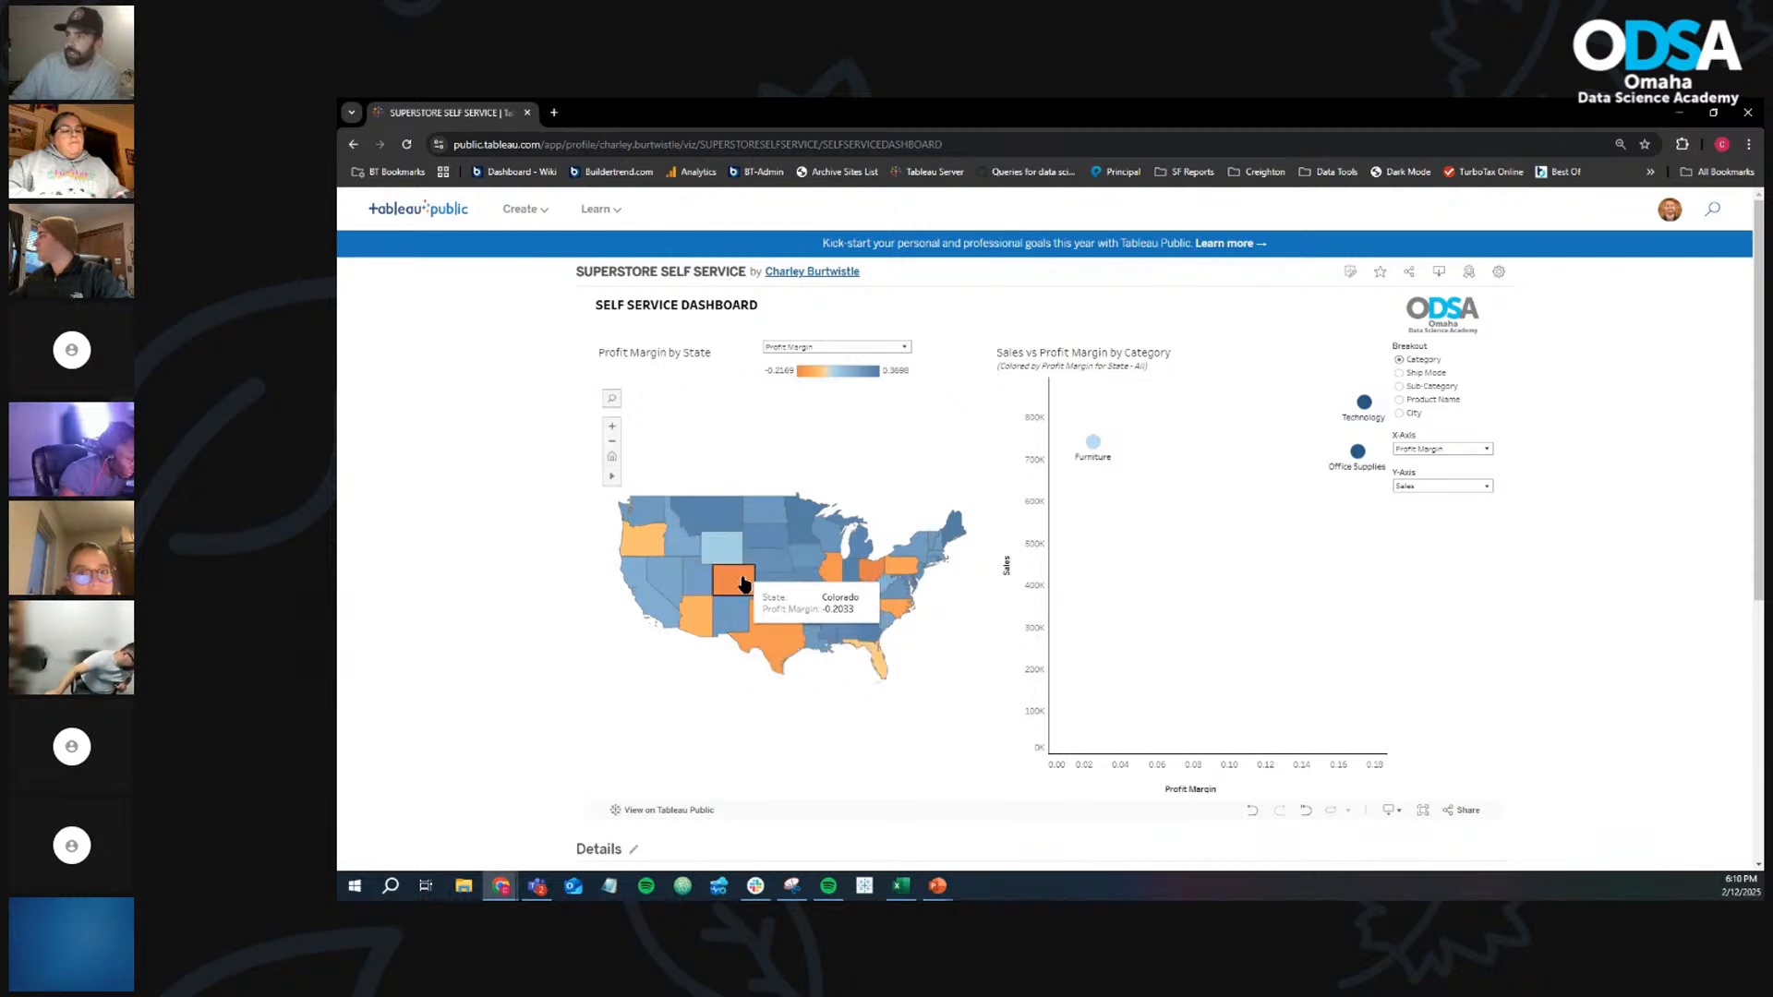
Examine the category scatter plot filtered by Texas and by Maine on the map, clearing each state selection after inspecting it
click(770, 646)
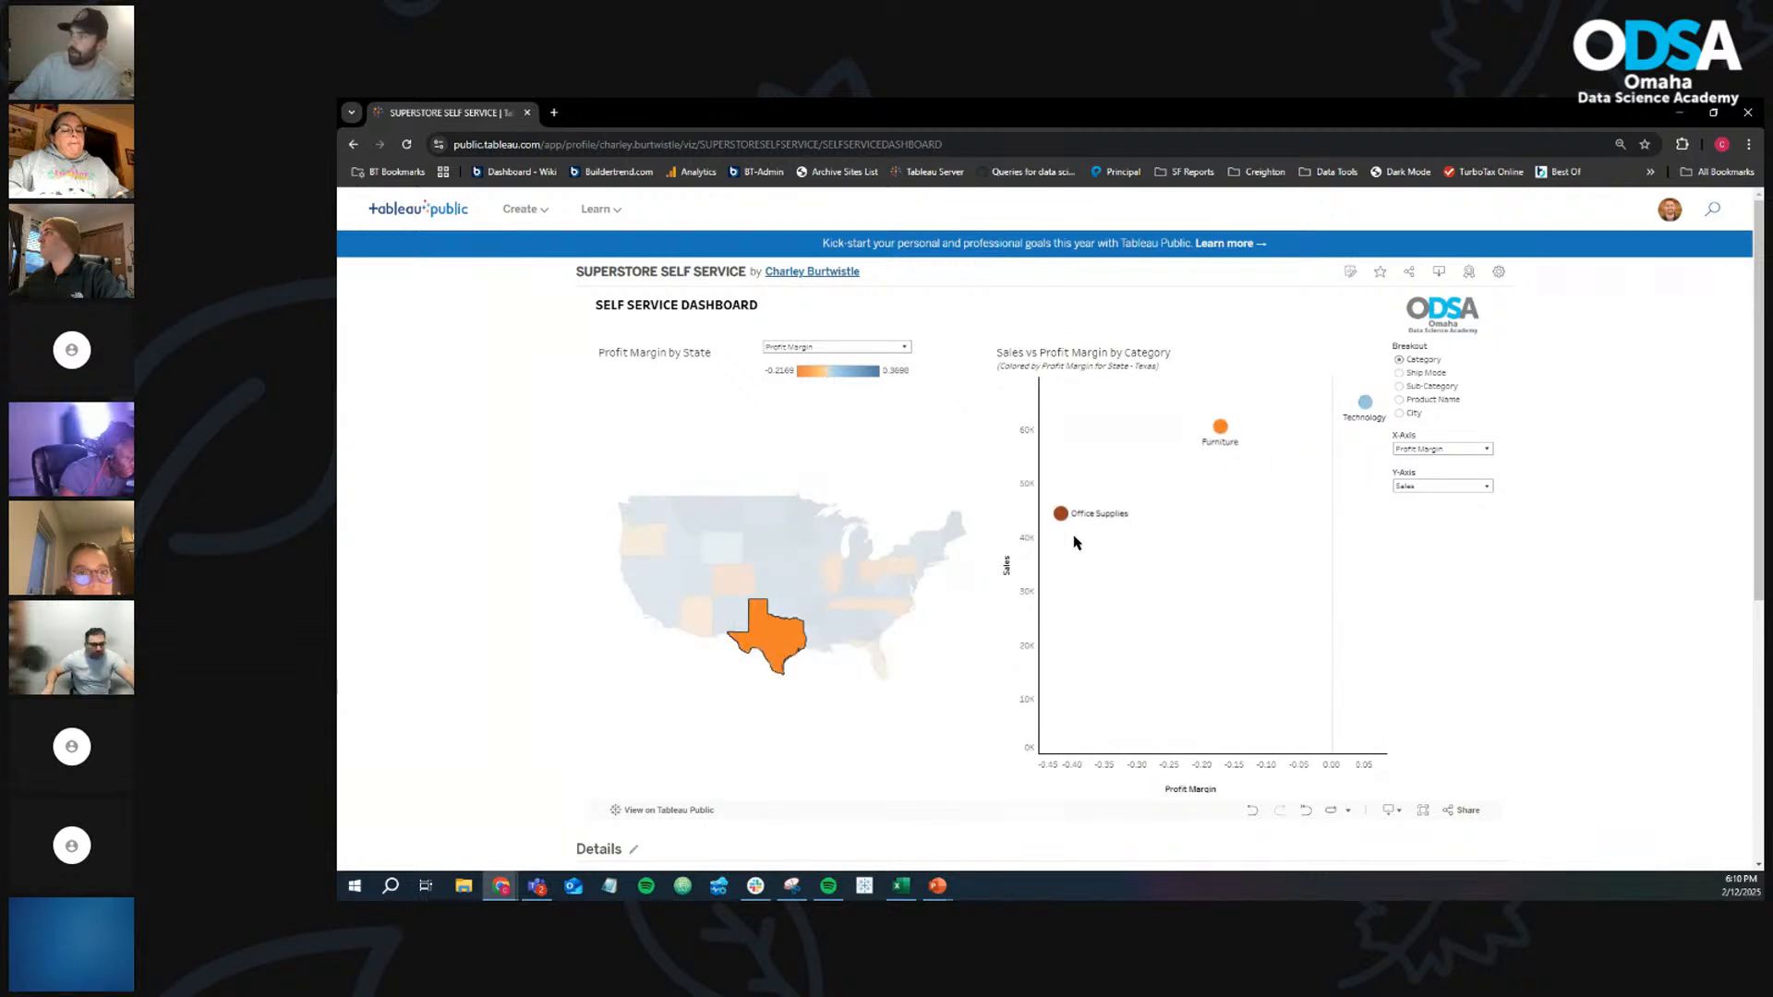
mouse_move(1071, 522)
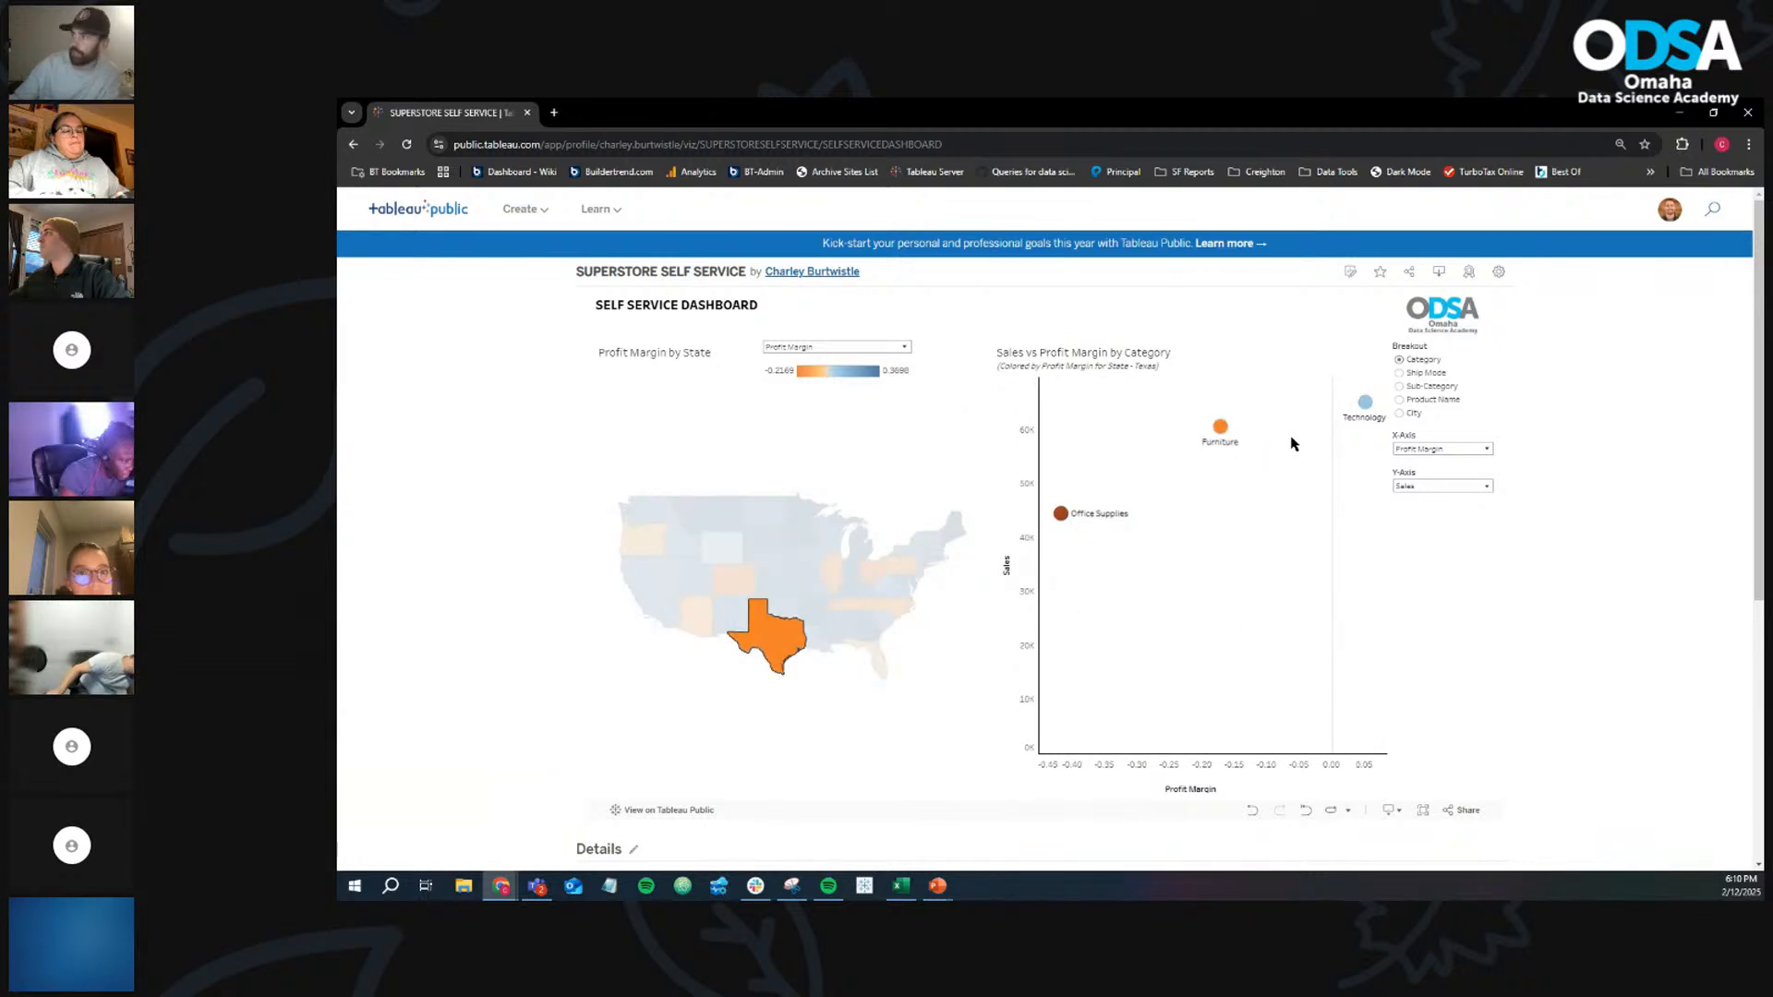
mouse_move(732, 527)
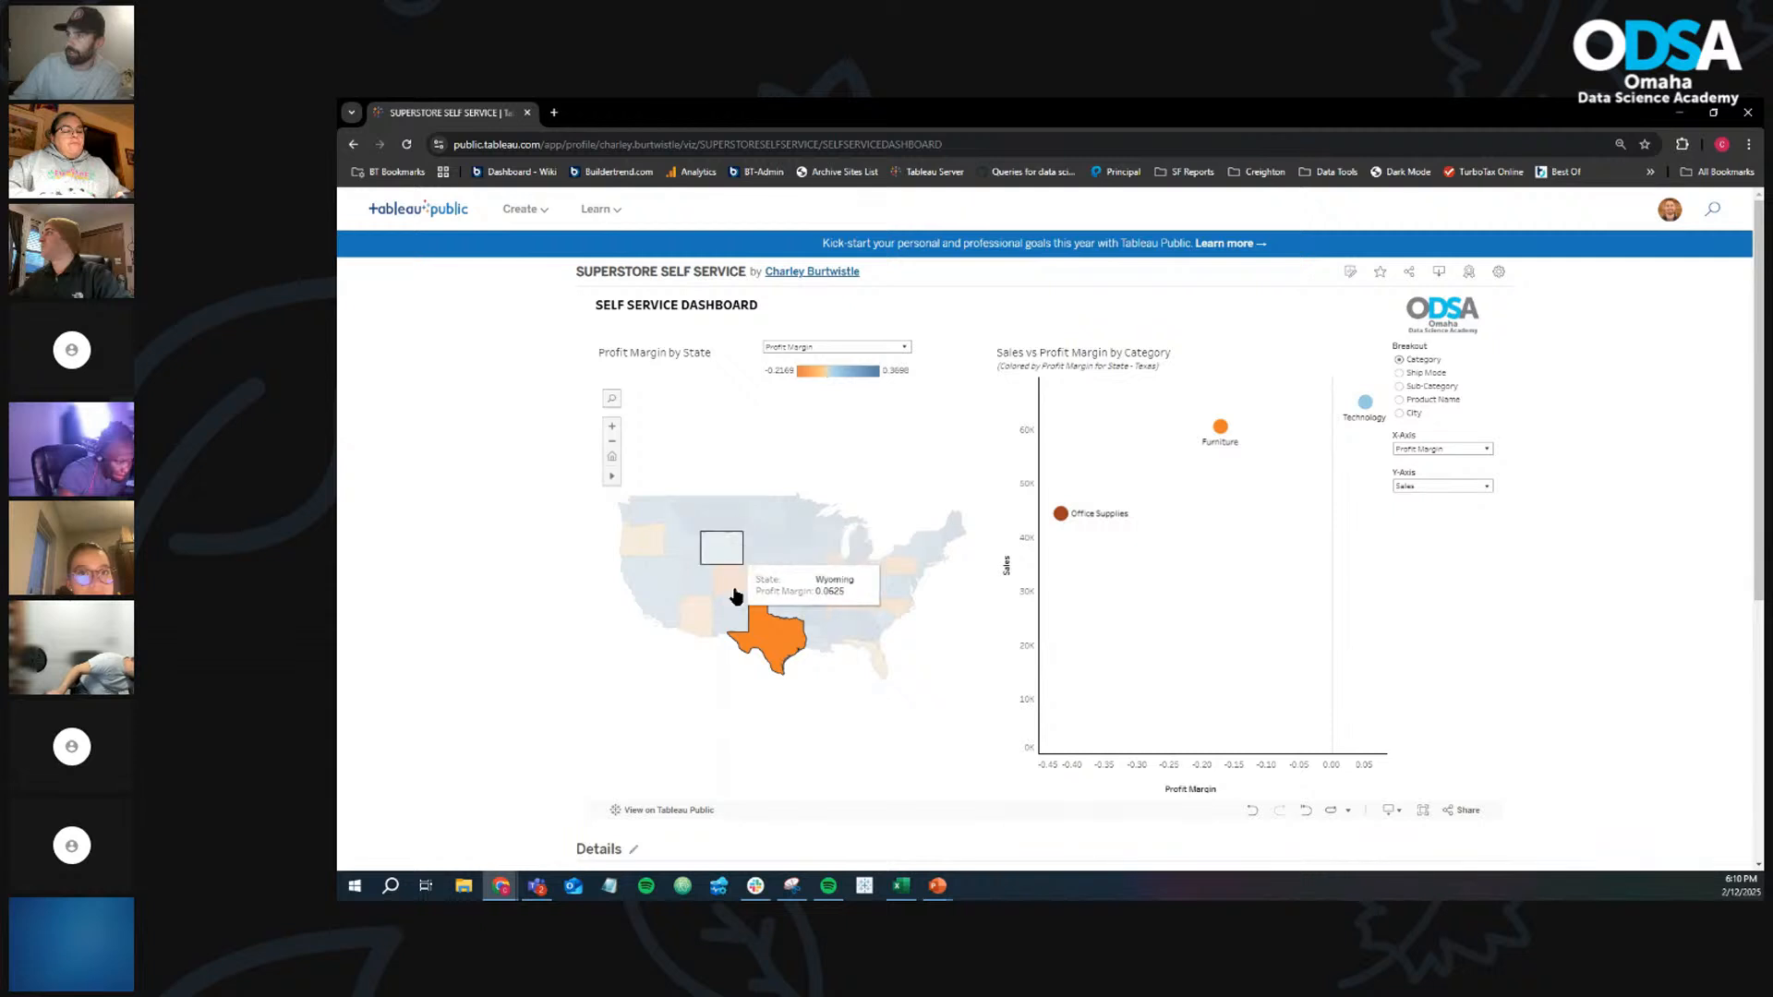
click(767, 633)
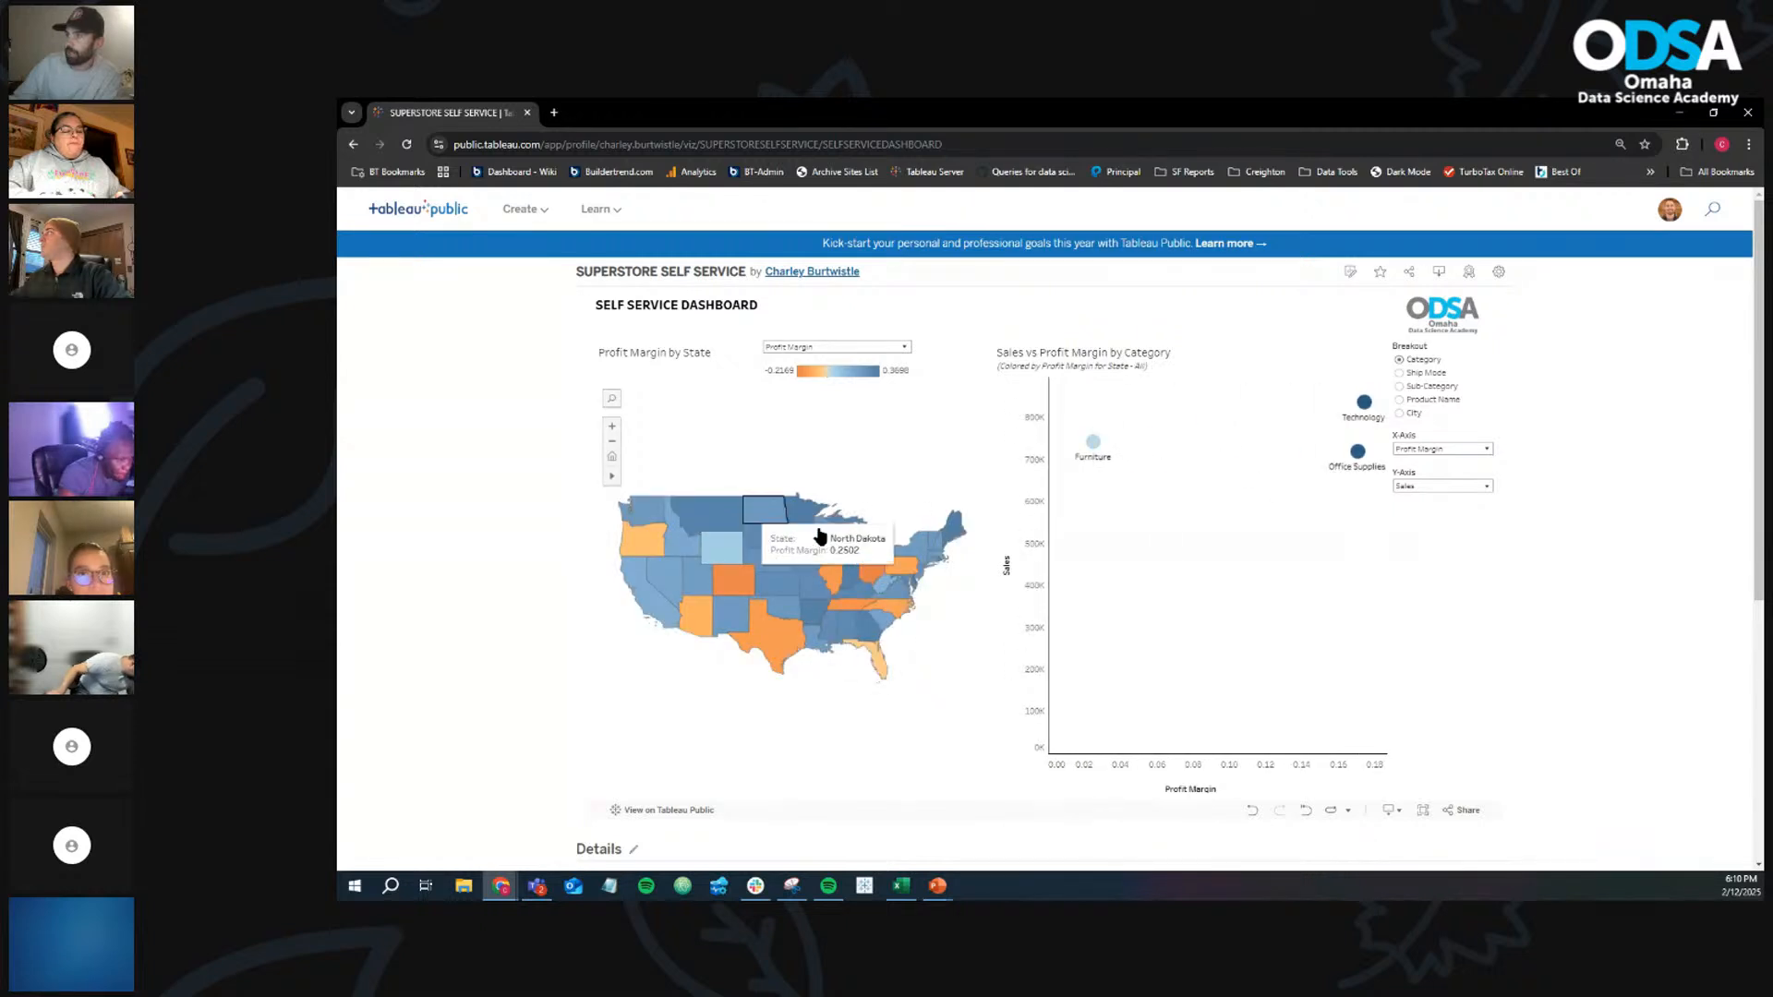
click(957, 528)
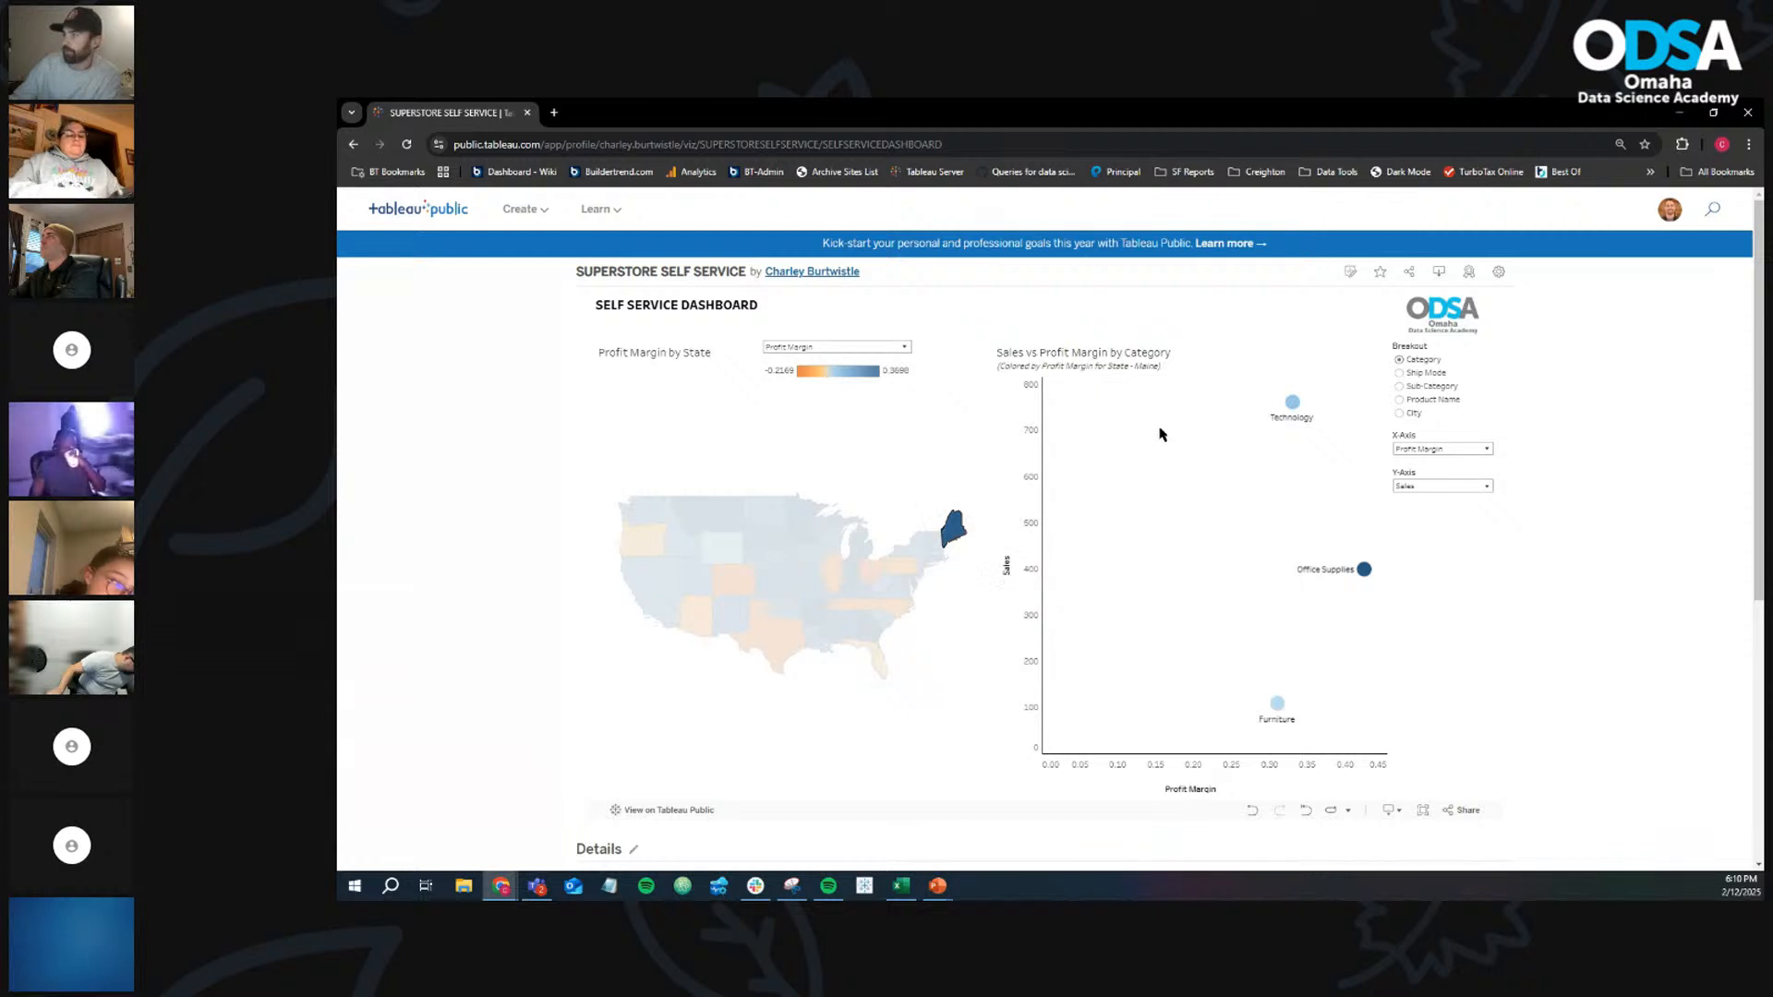
mouse_move(1367, 568)
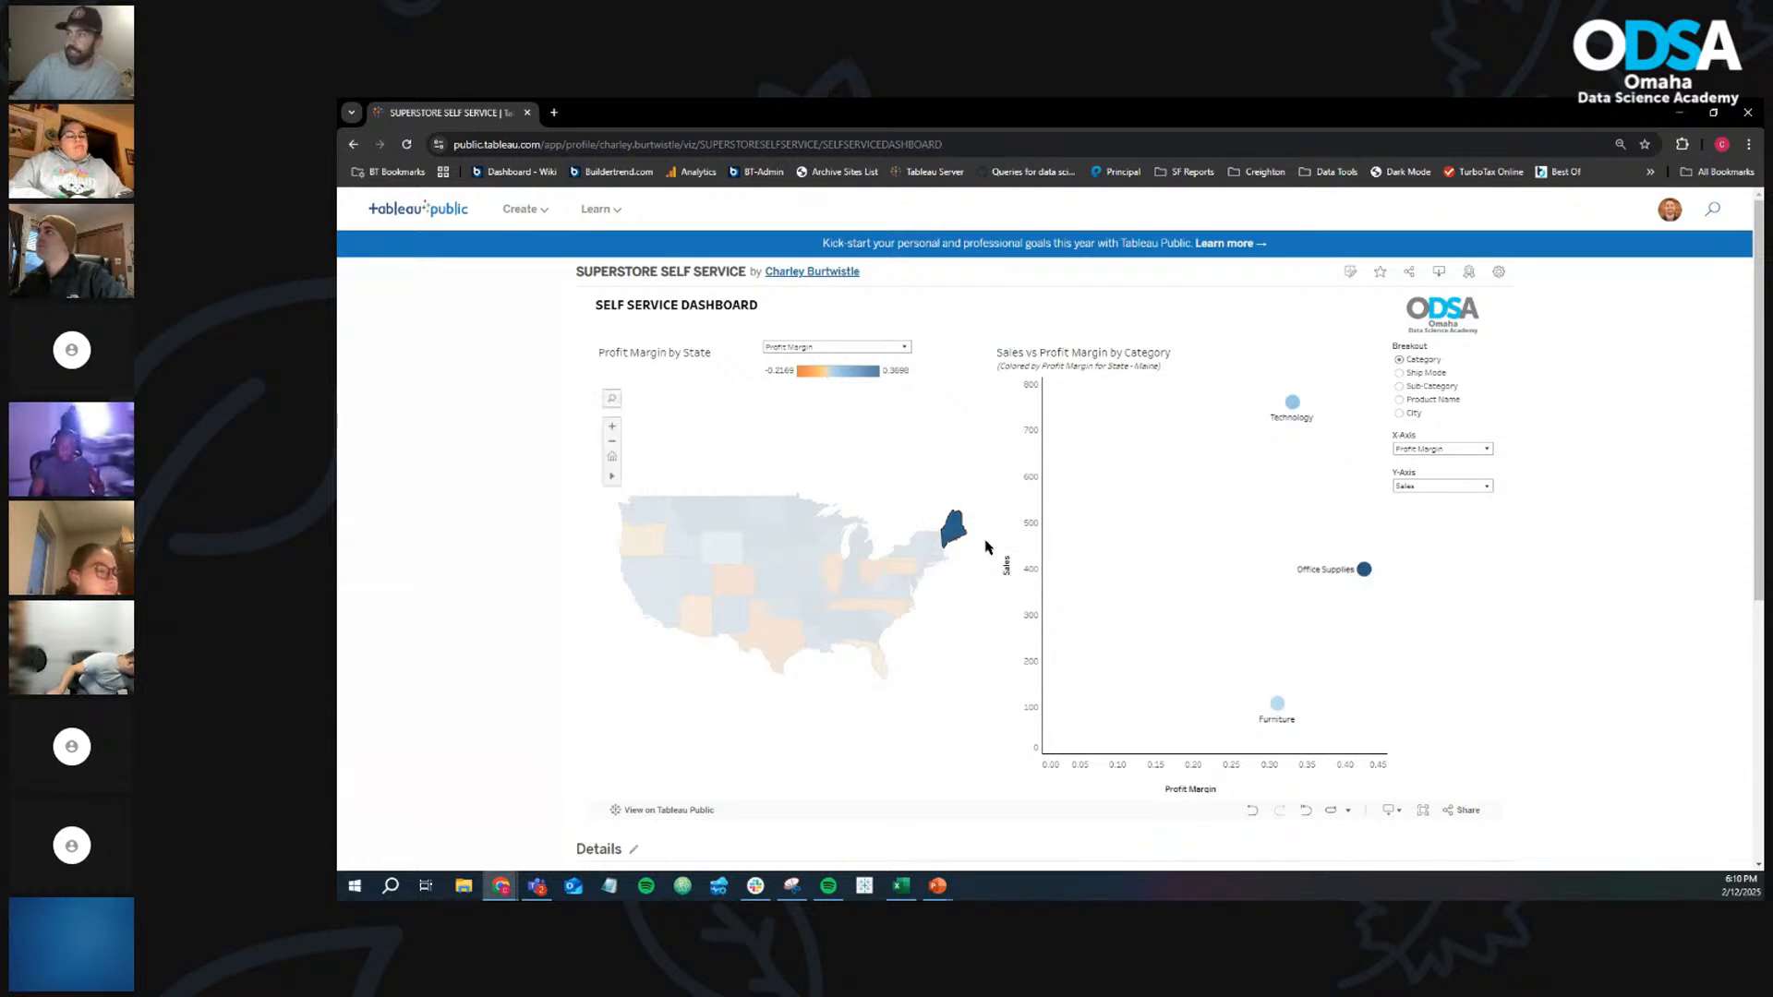
click(956, 528)
Color the state map by Sales and show the scatter plot for California broken out by Sub-Category
click(811, 347)
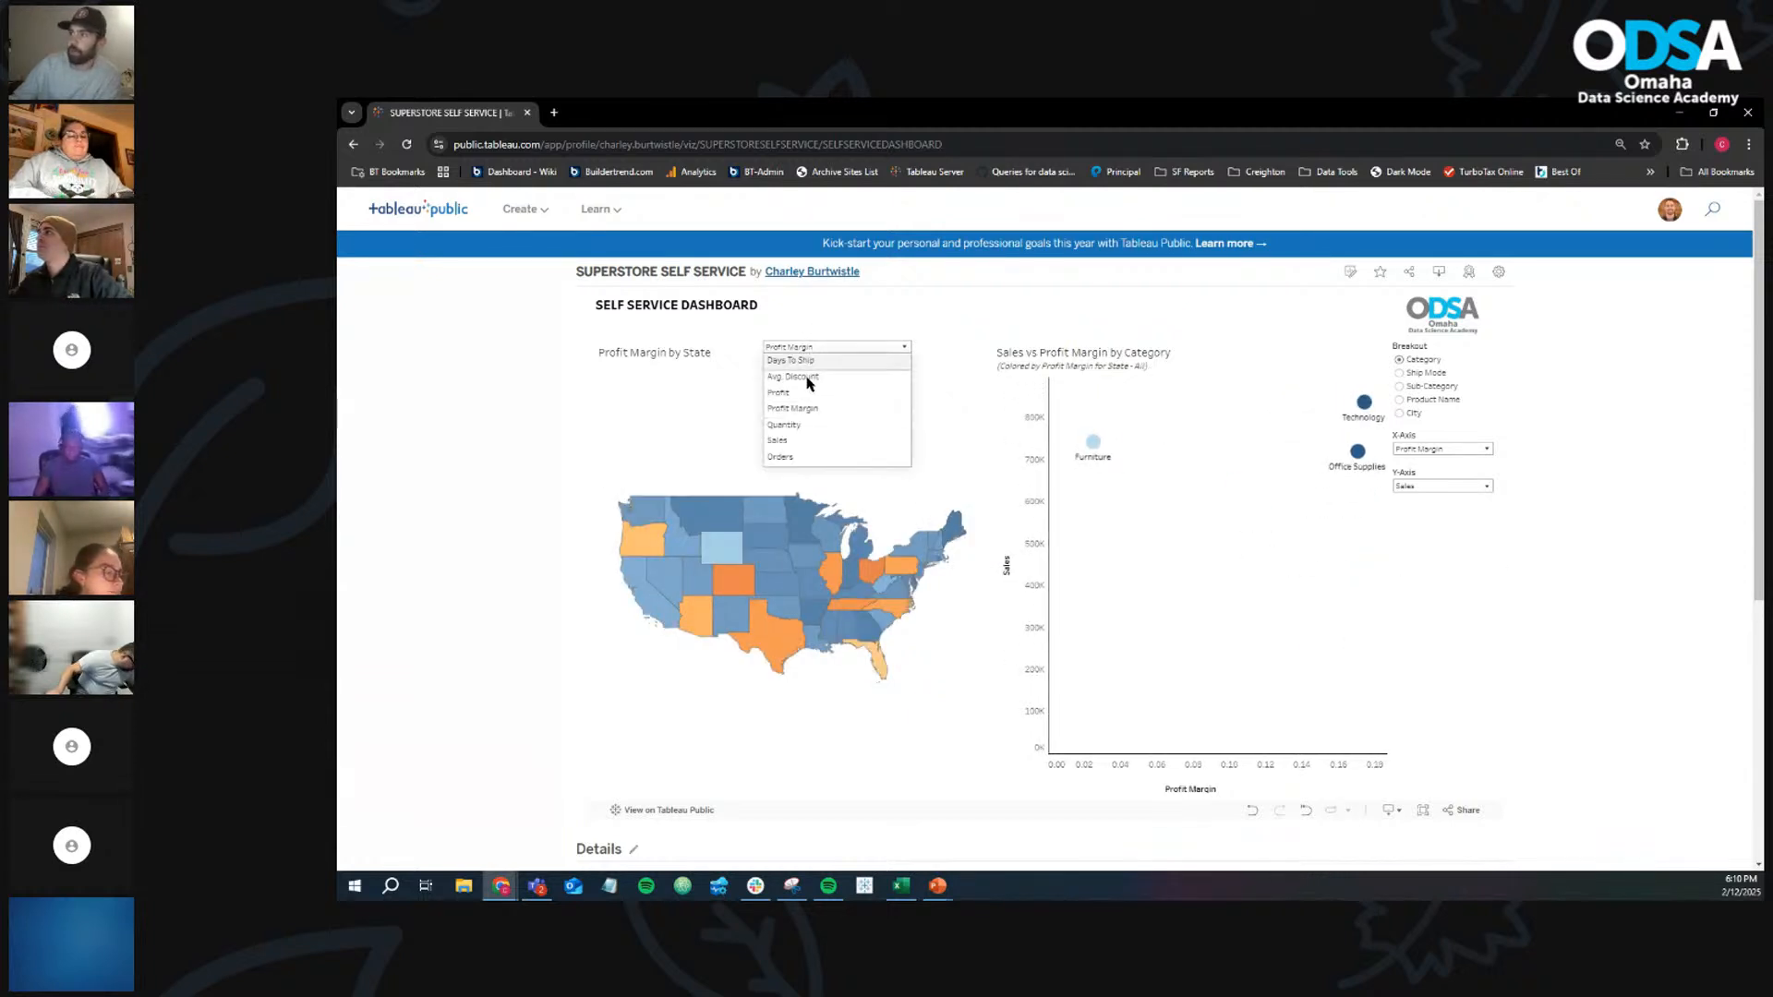
click(798, 440)
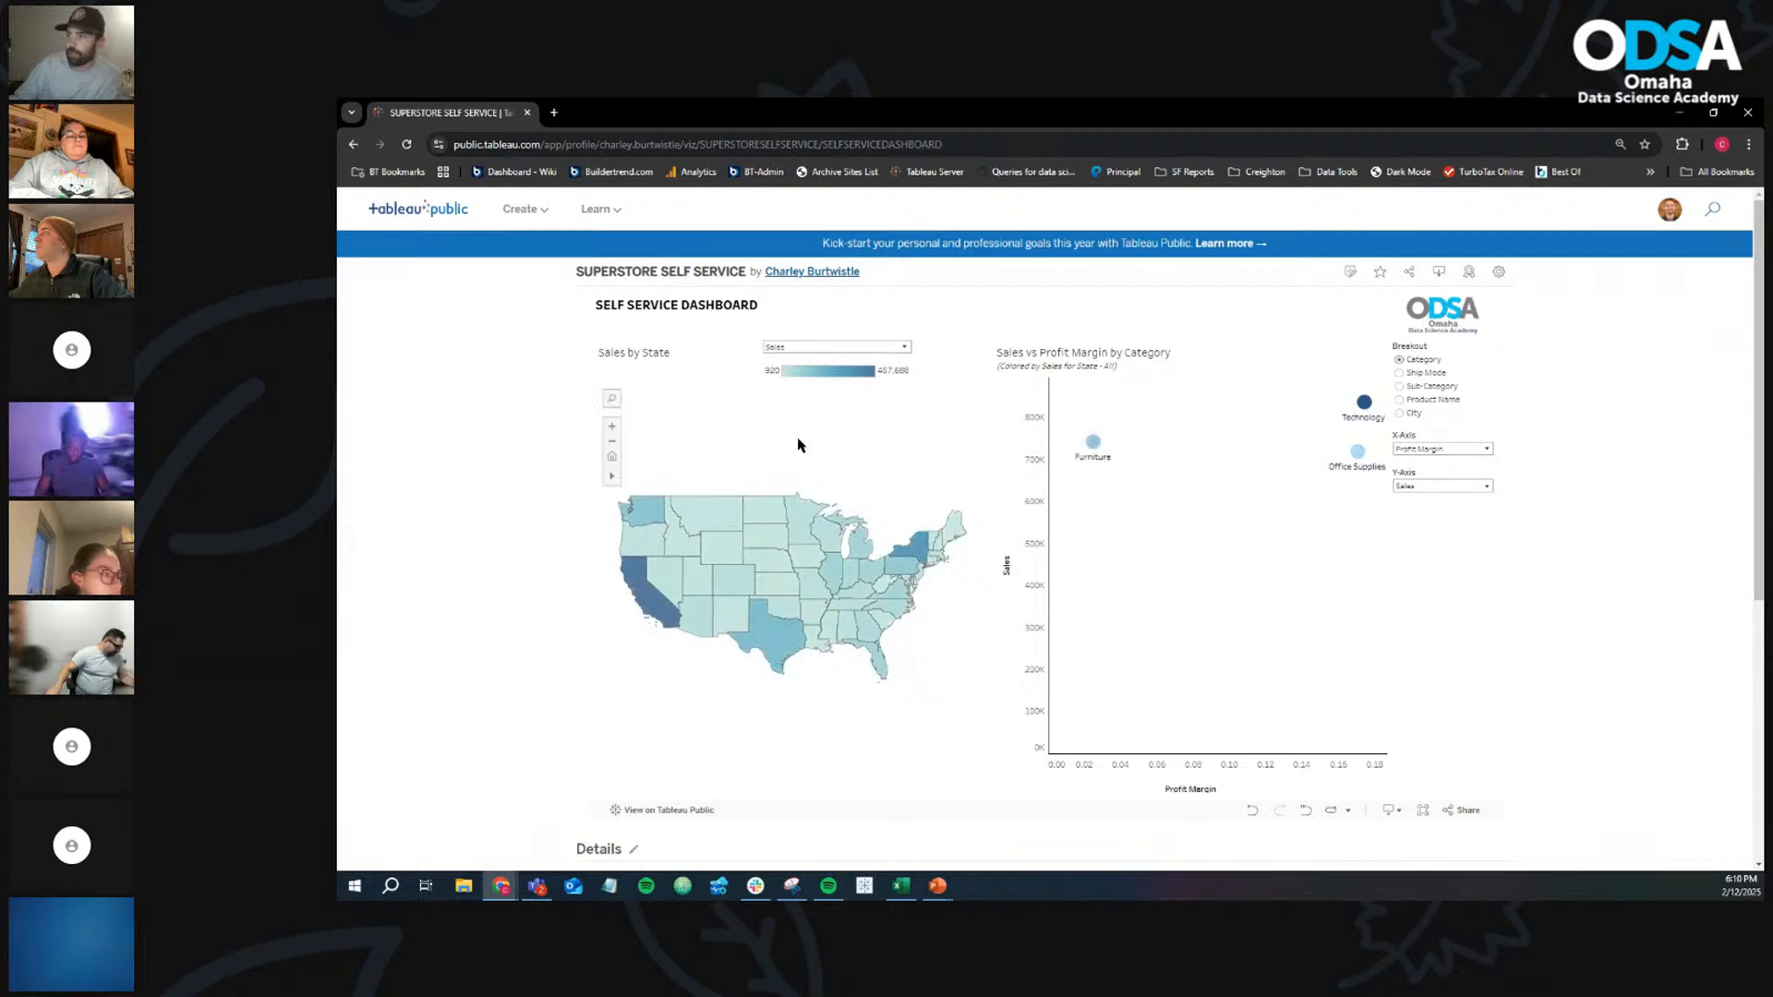
click(644, 606)
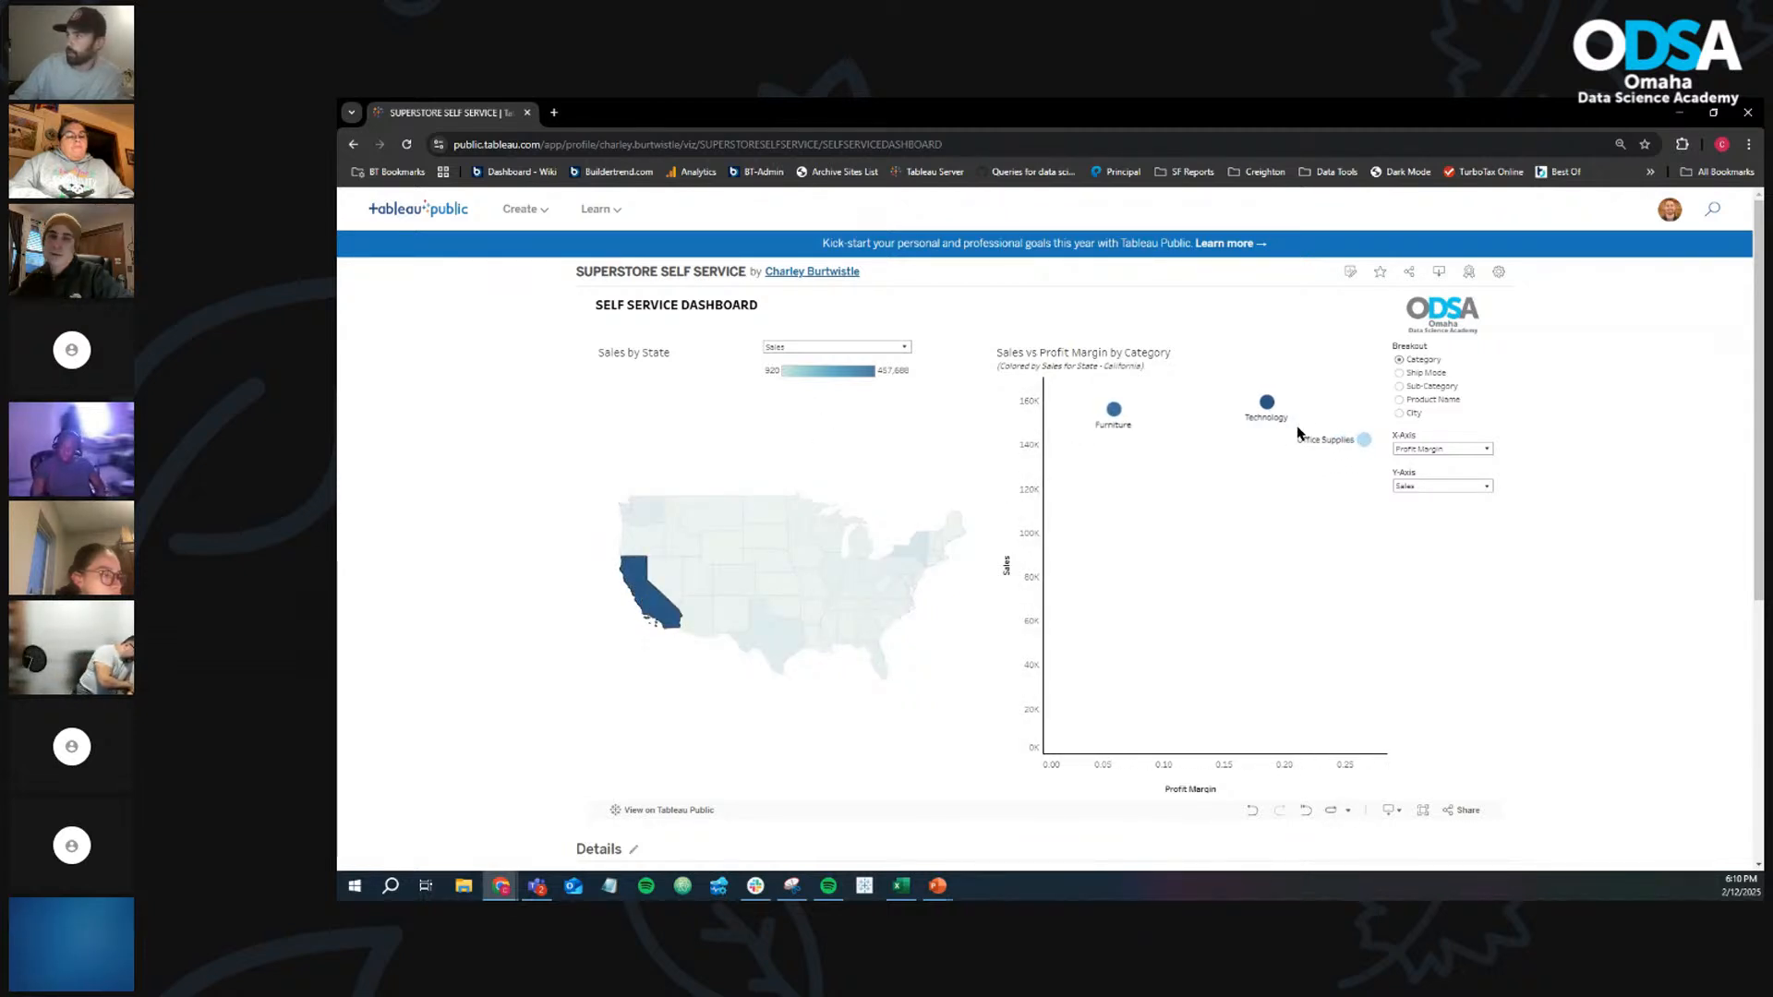
click(1399, 387)
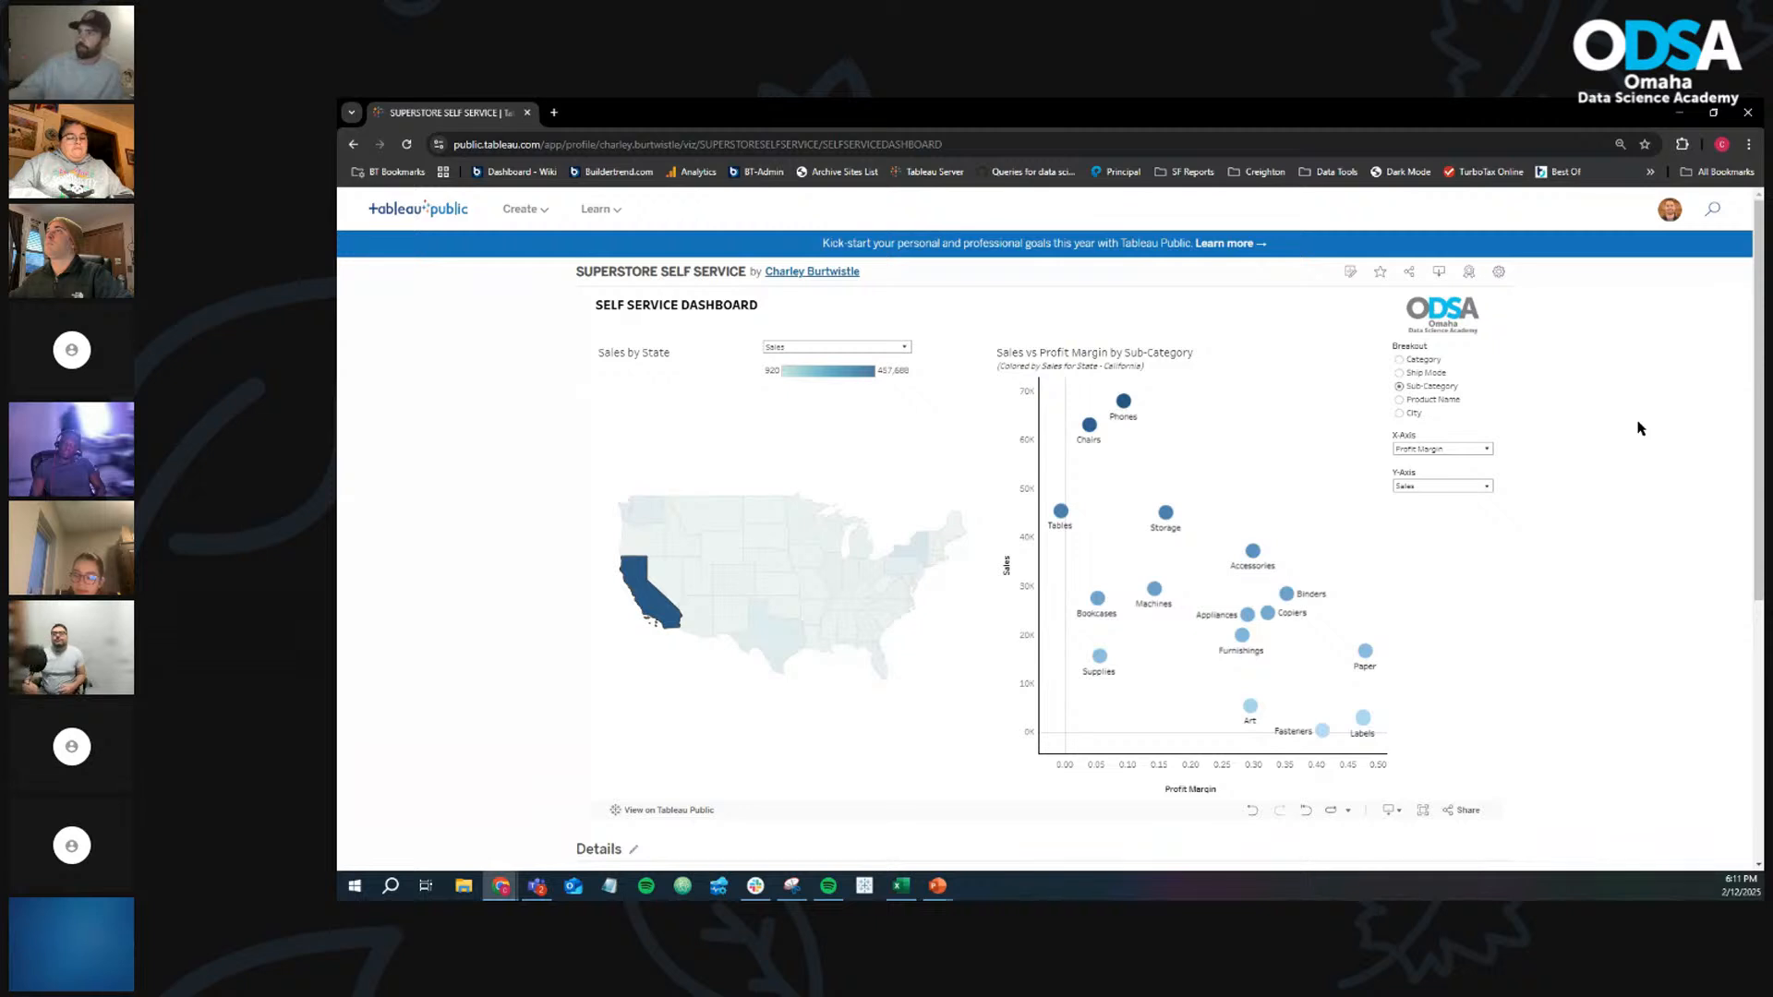
Review the measure options offered for the state map and for the scatter plot's X-axis, without changing either
click(884, 347)
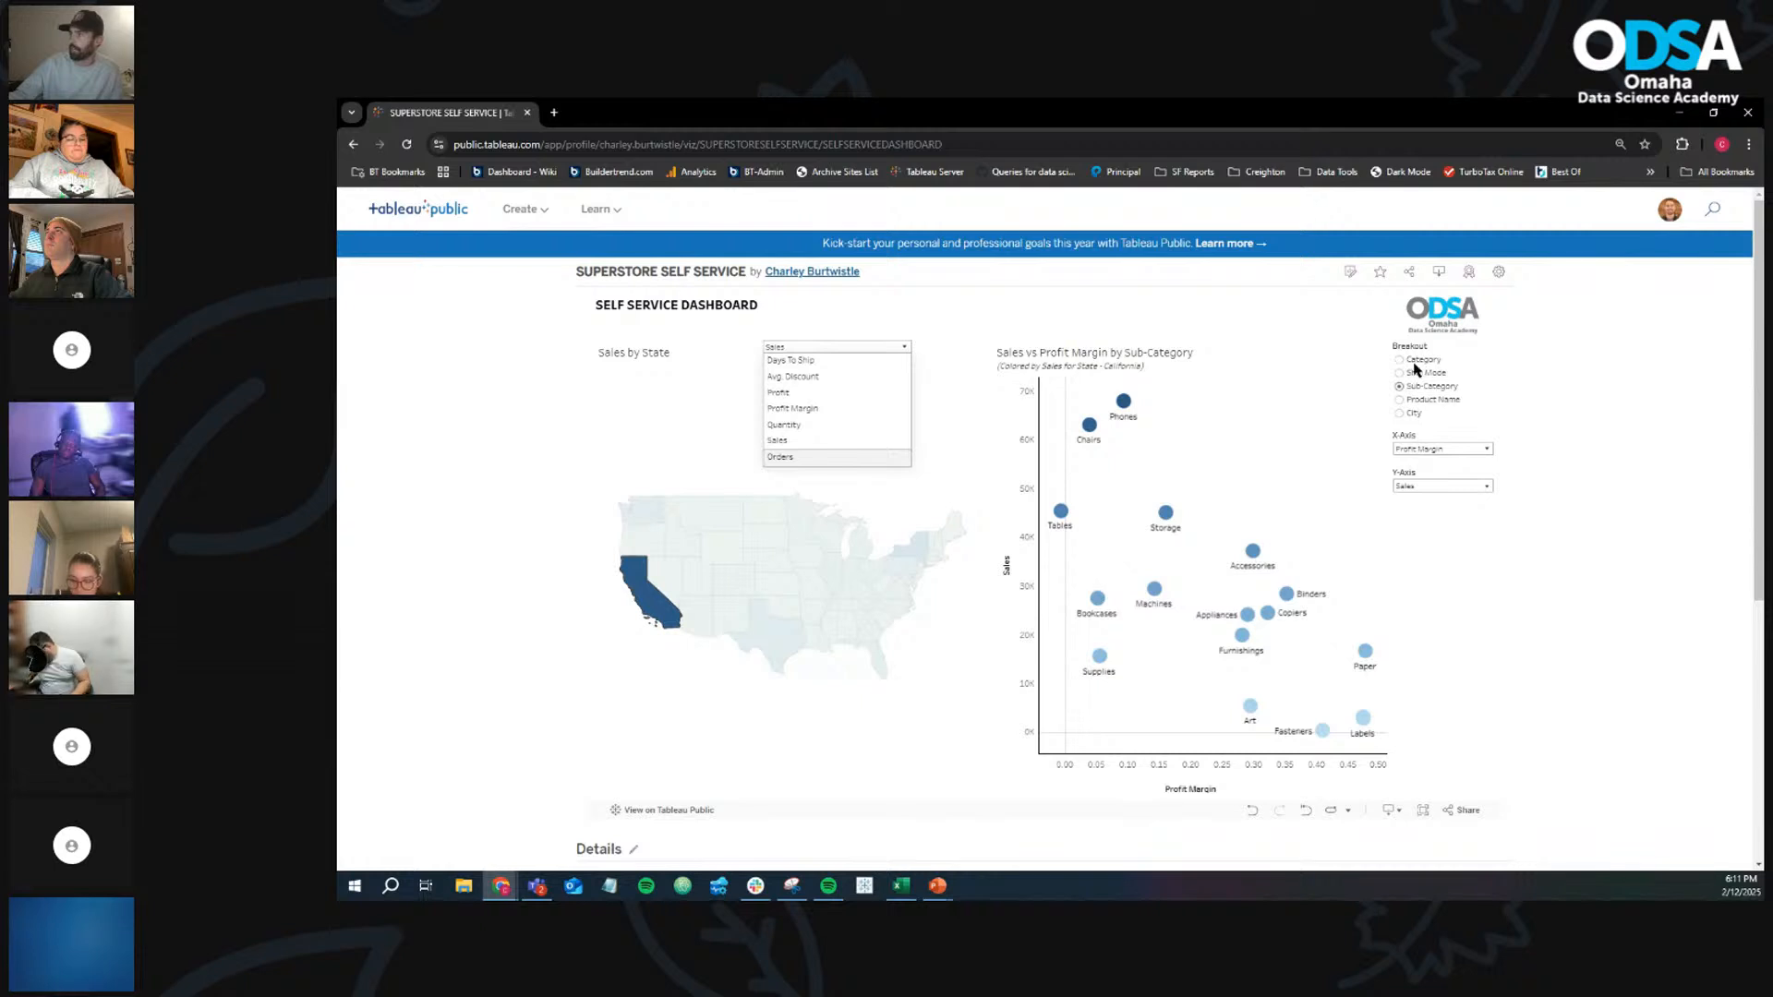
click(1446, 450)
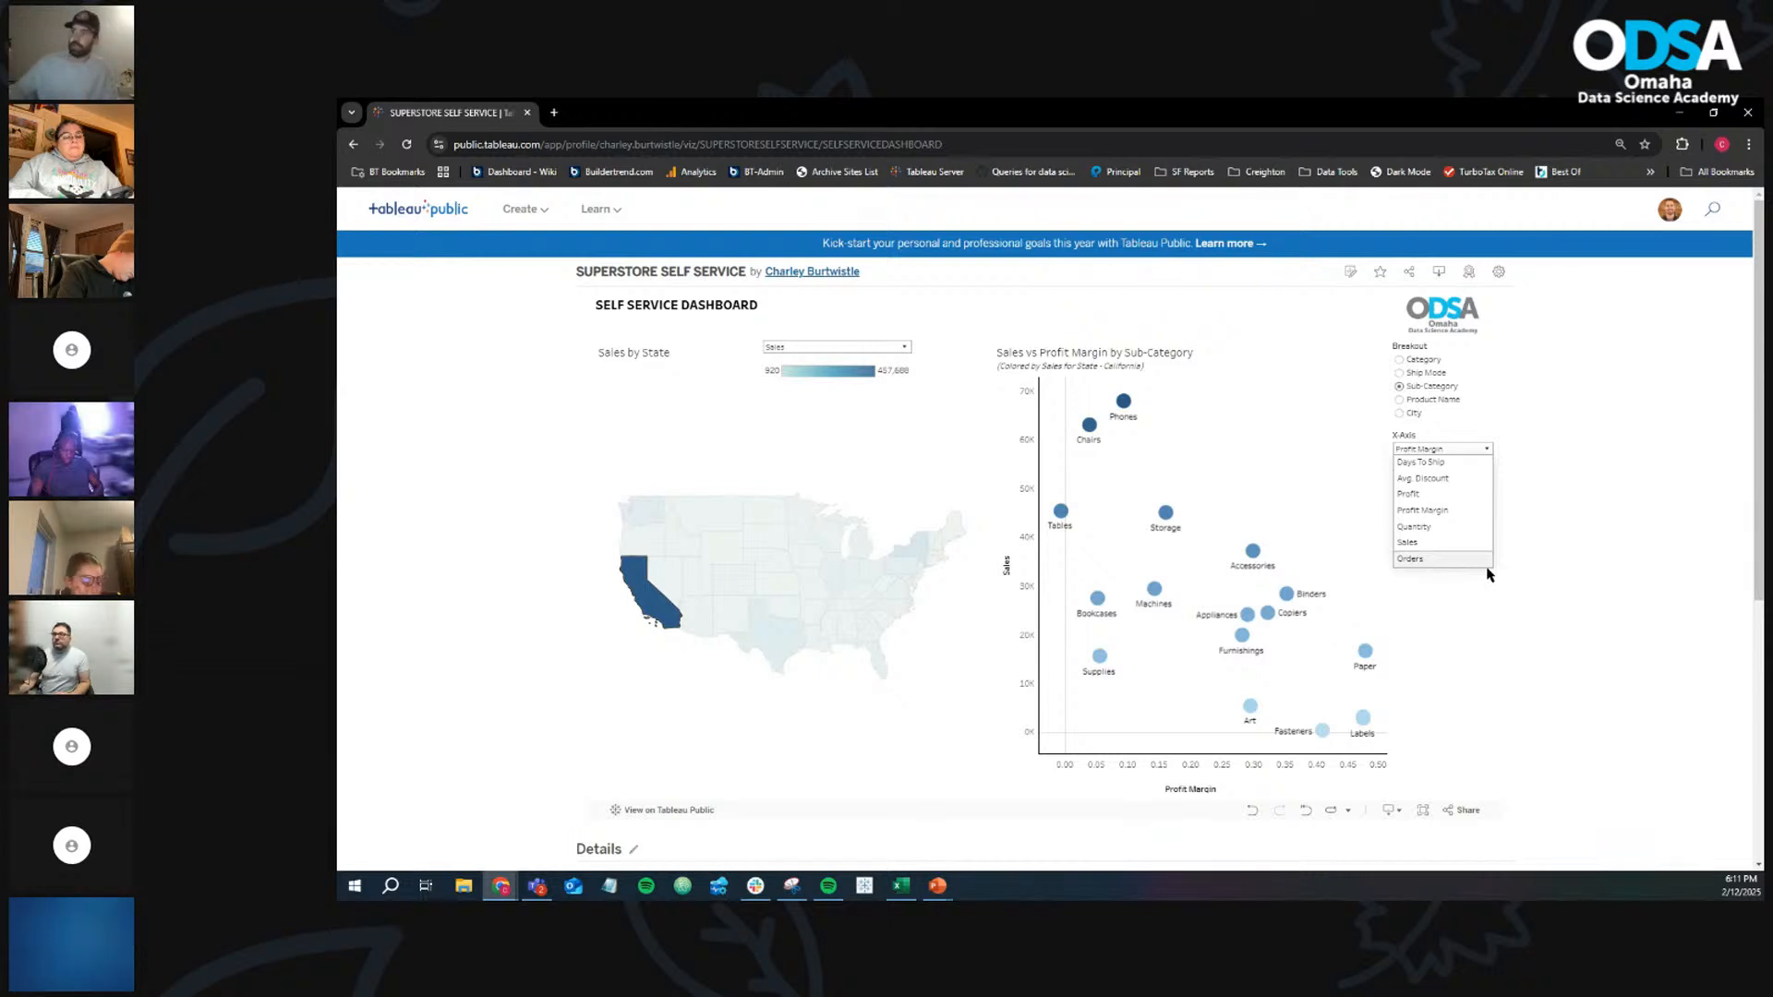
click(671, 612)
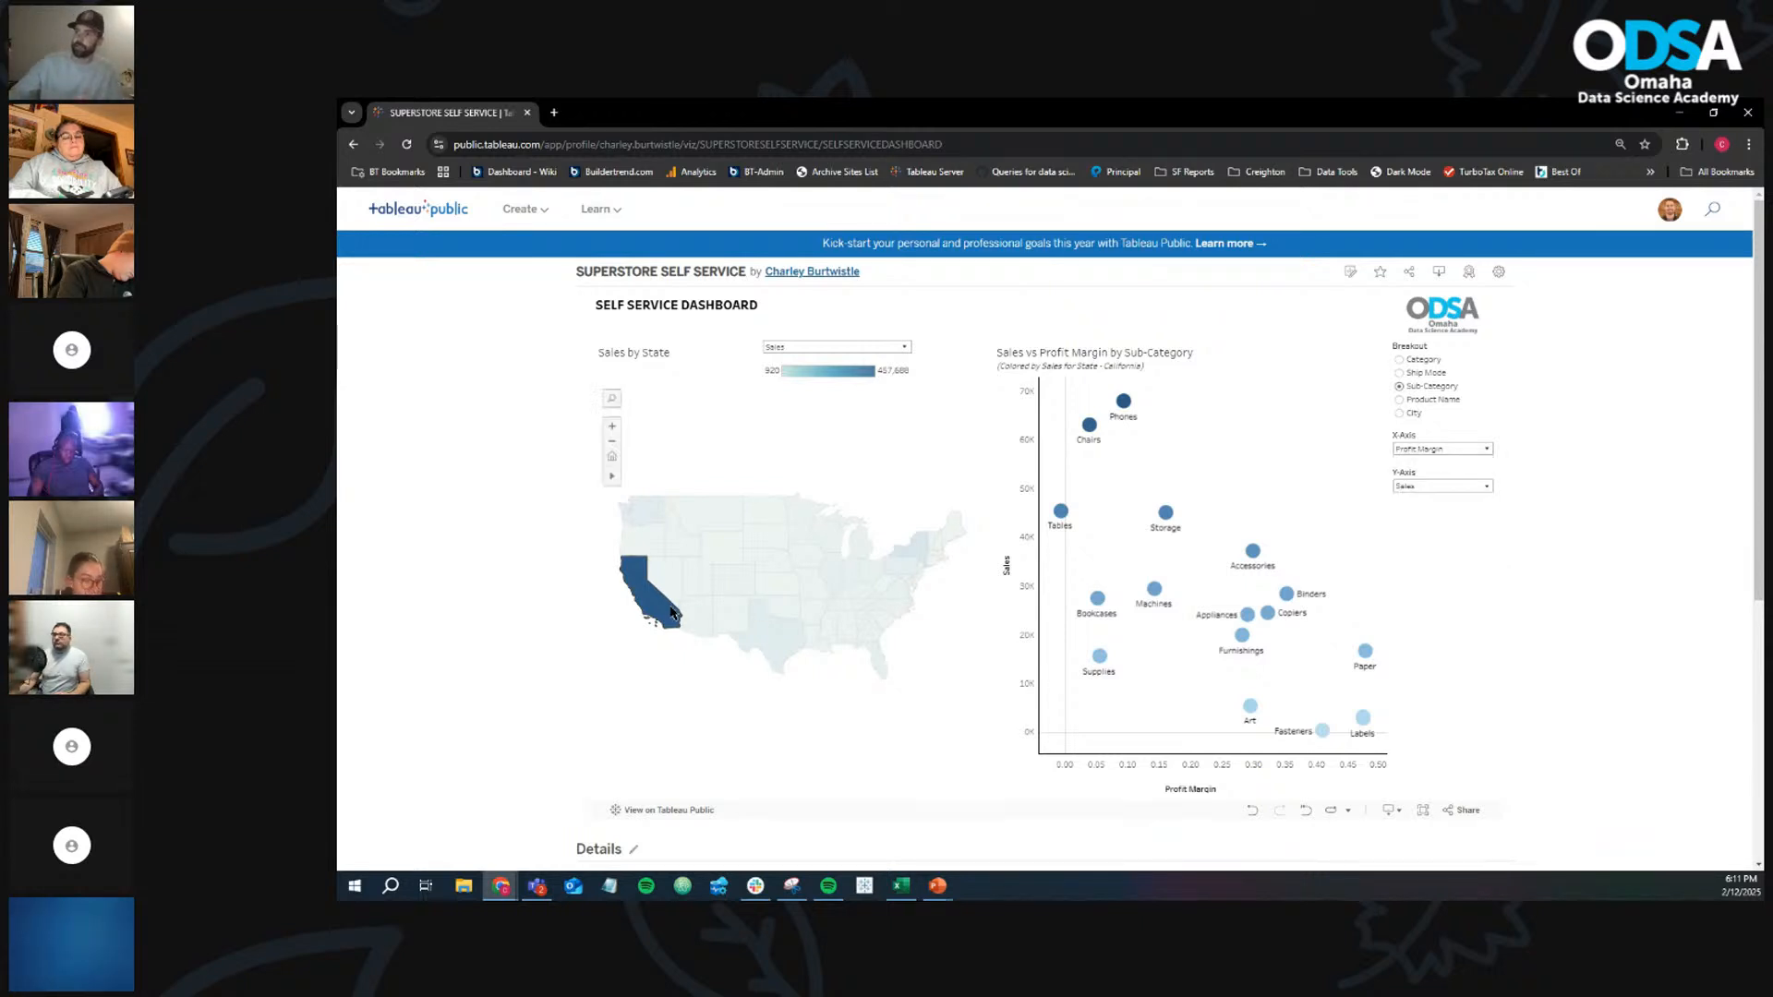
Clear the California selection on the map and switch from the browser to the PowerPoint presentation
click(671, 612)
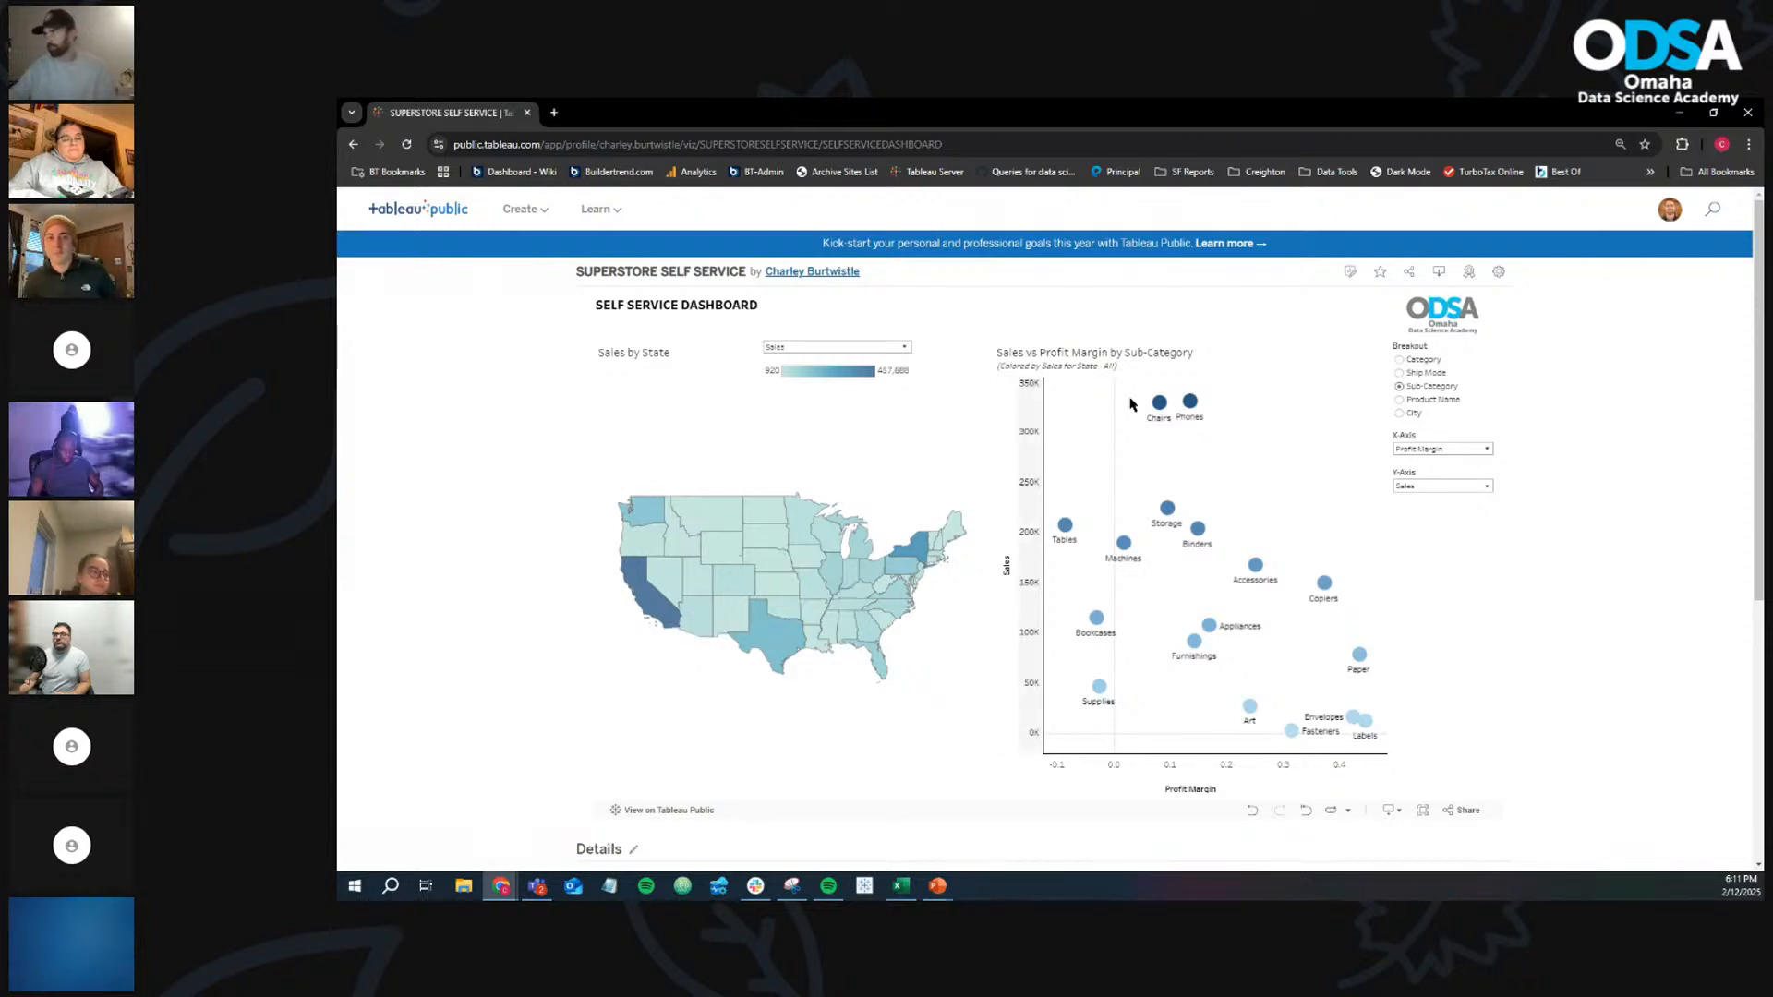
click(1678, 115)
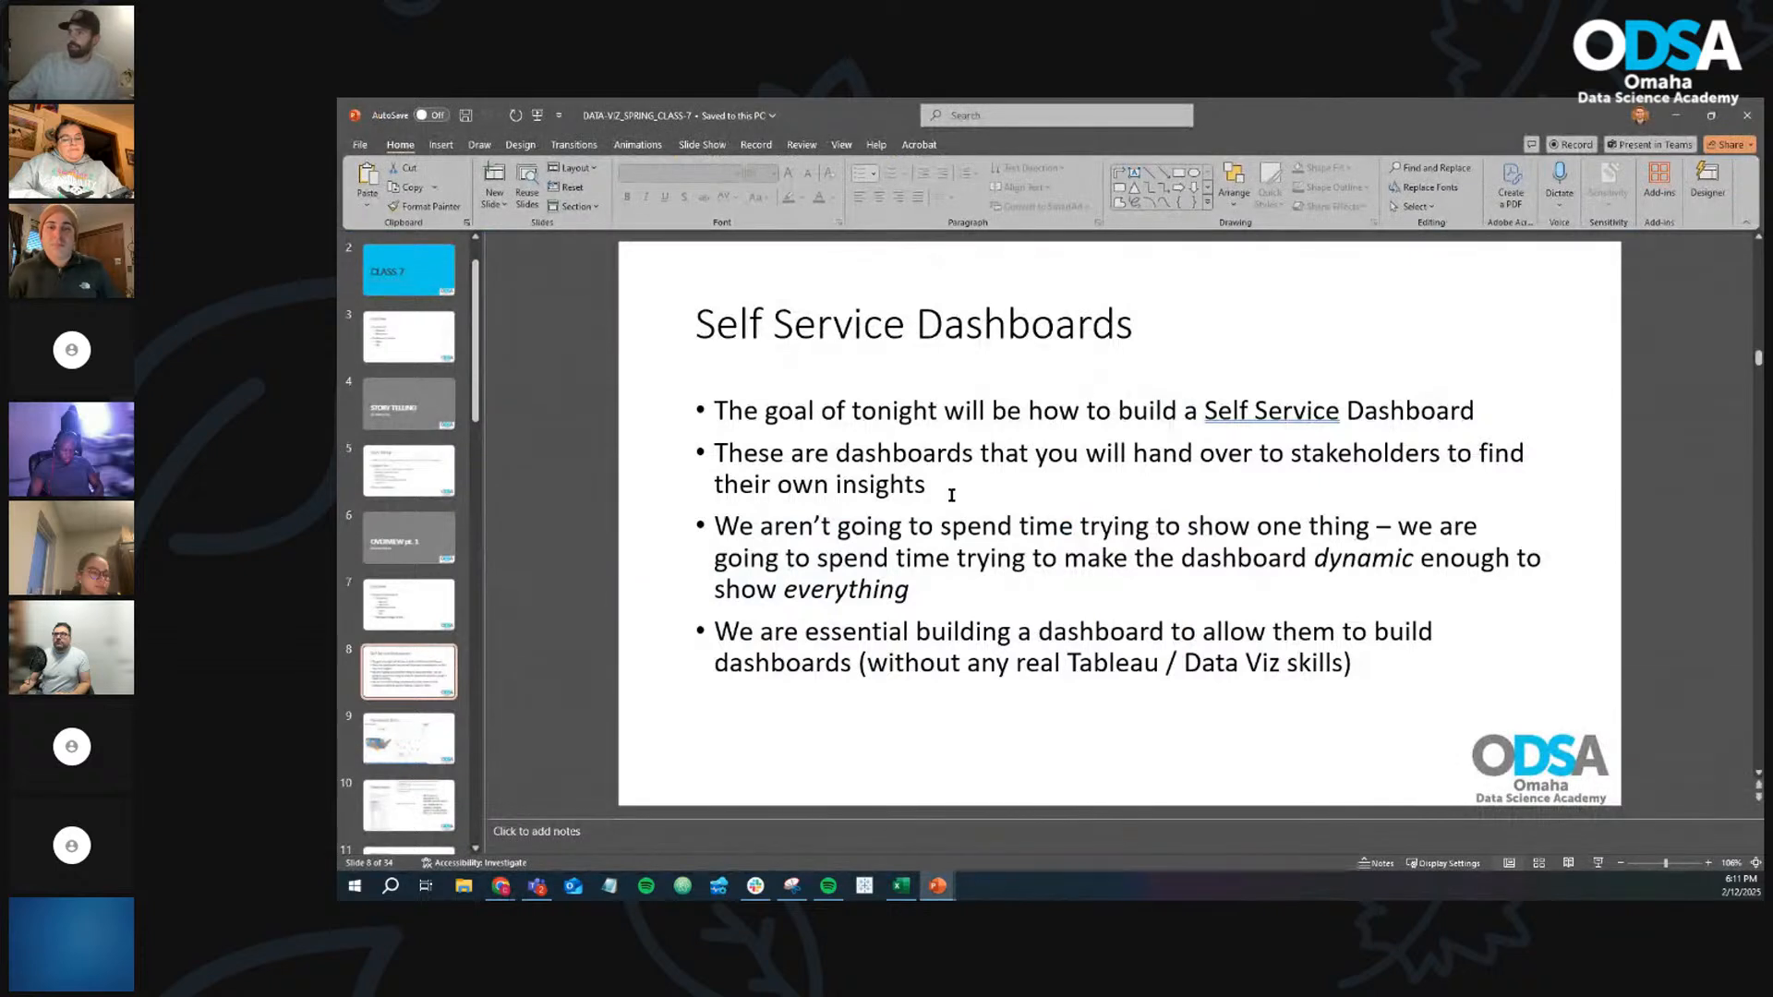
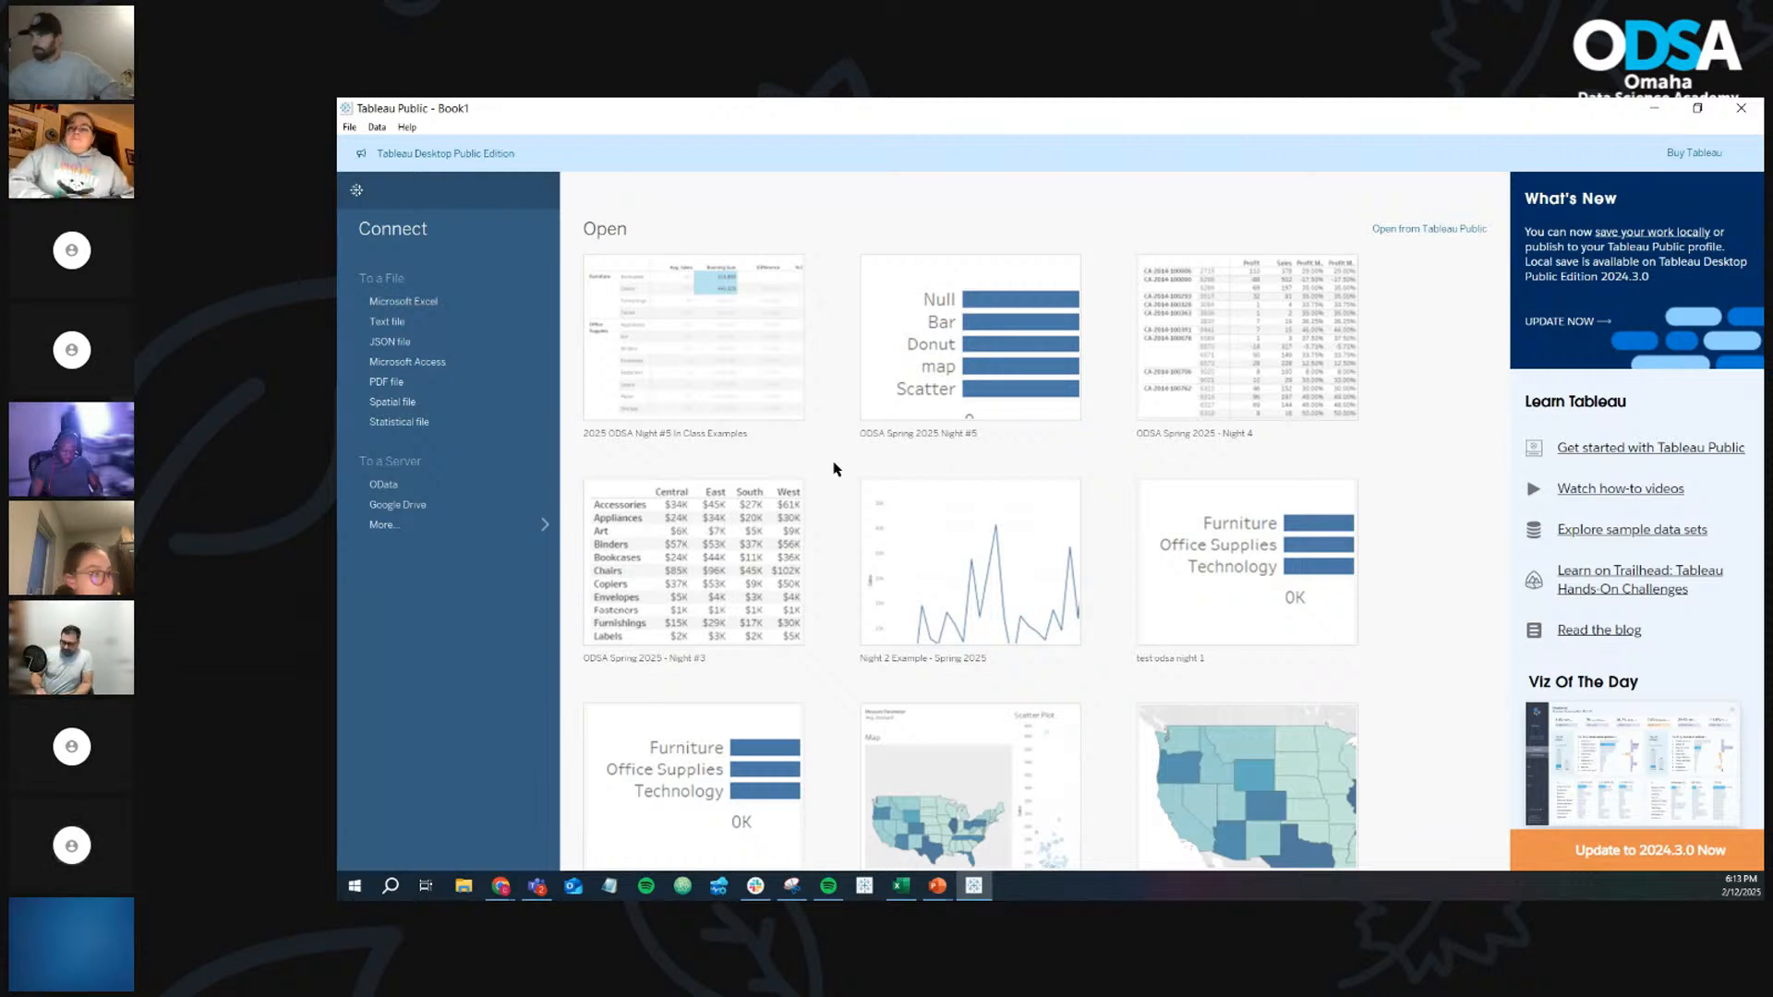
Connect Tableau Public to the Excel workbook sample_-_superstore (5) from Downloads and go to Sheet 1
click(450, 302)
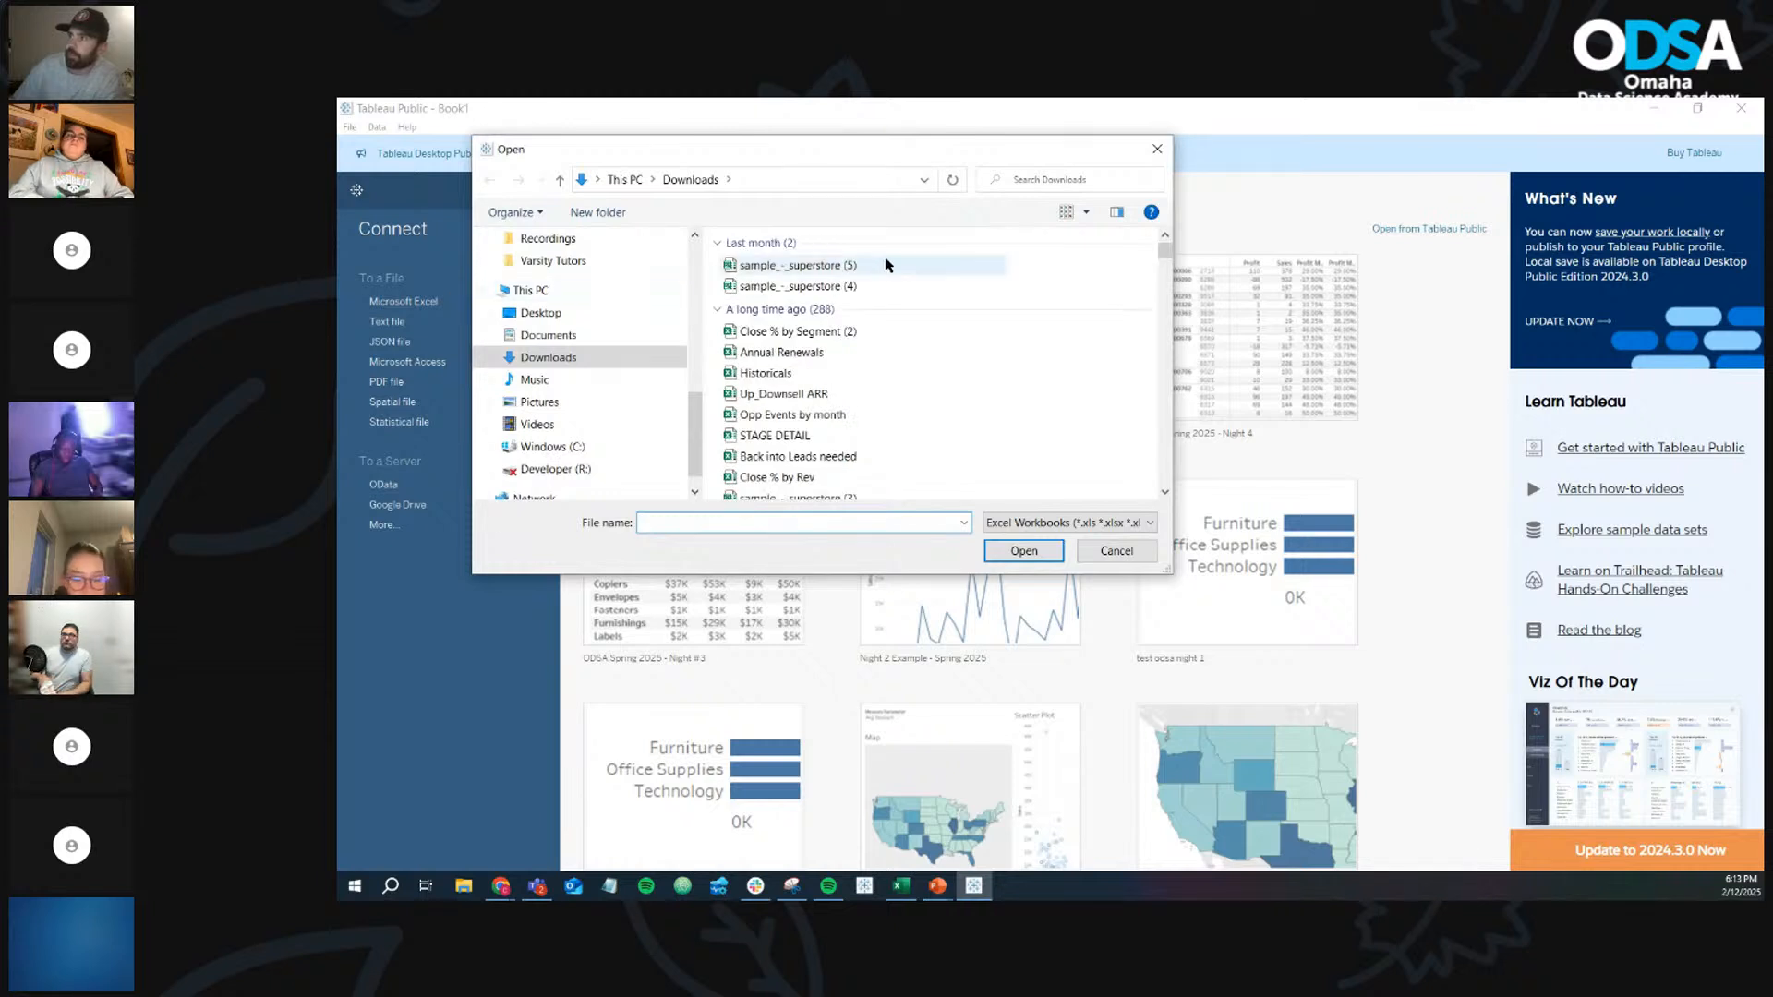
double_click(885, 265)
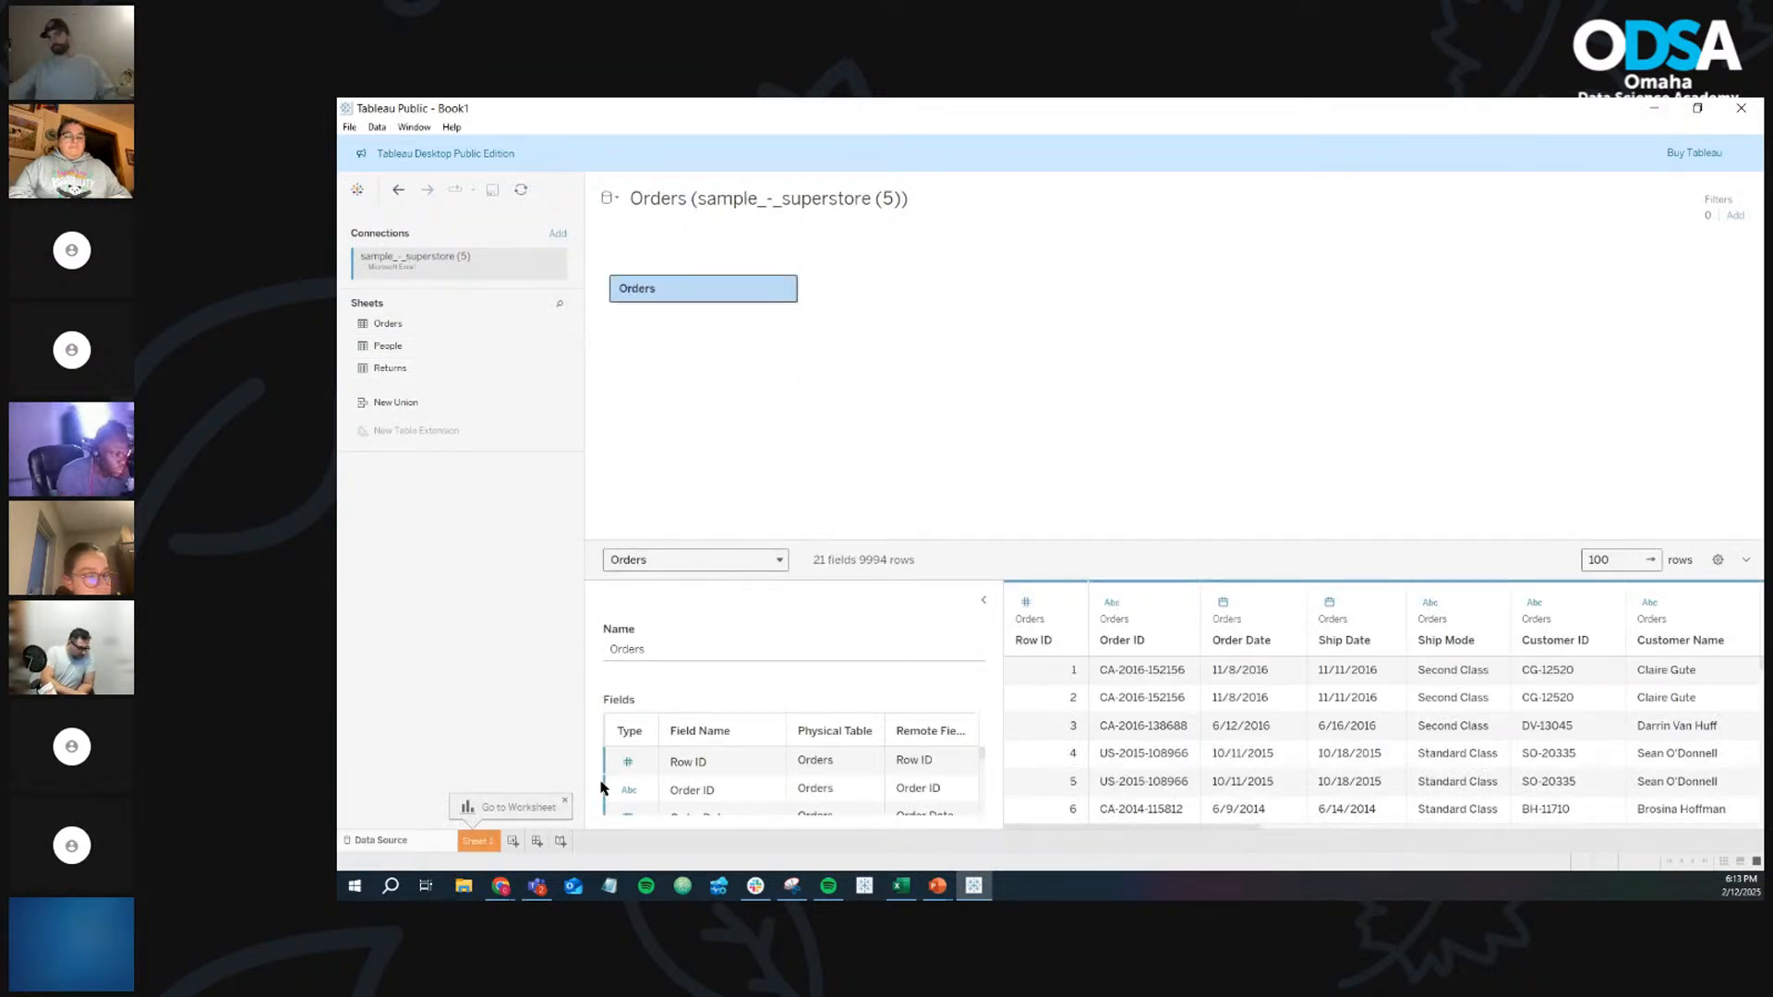
click(477, 841)
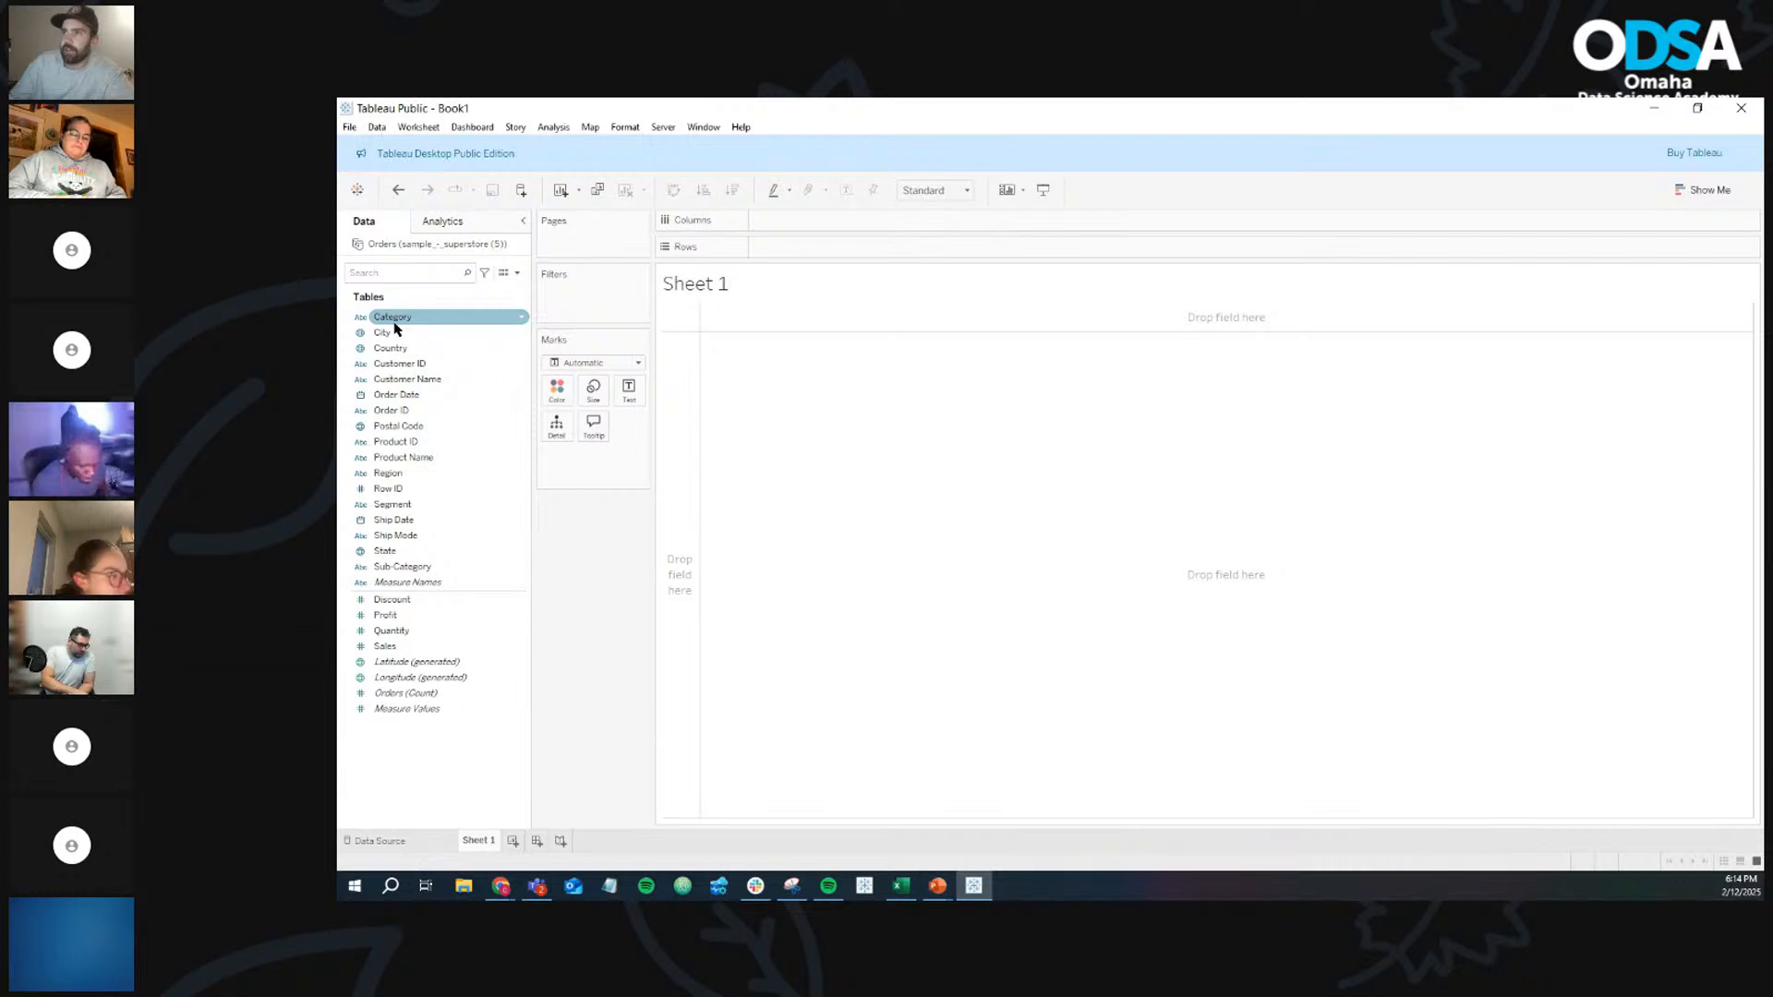
Build a vertical bar chart of Sales by Region, with Region on Columns and Sales on Rows
drag(405, 476, 796, 227)
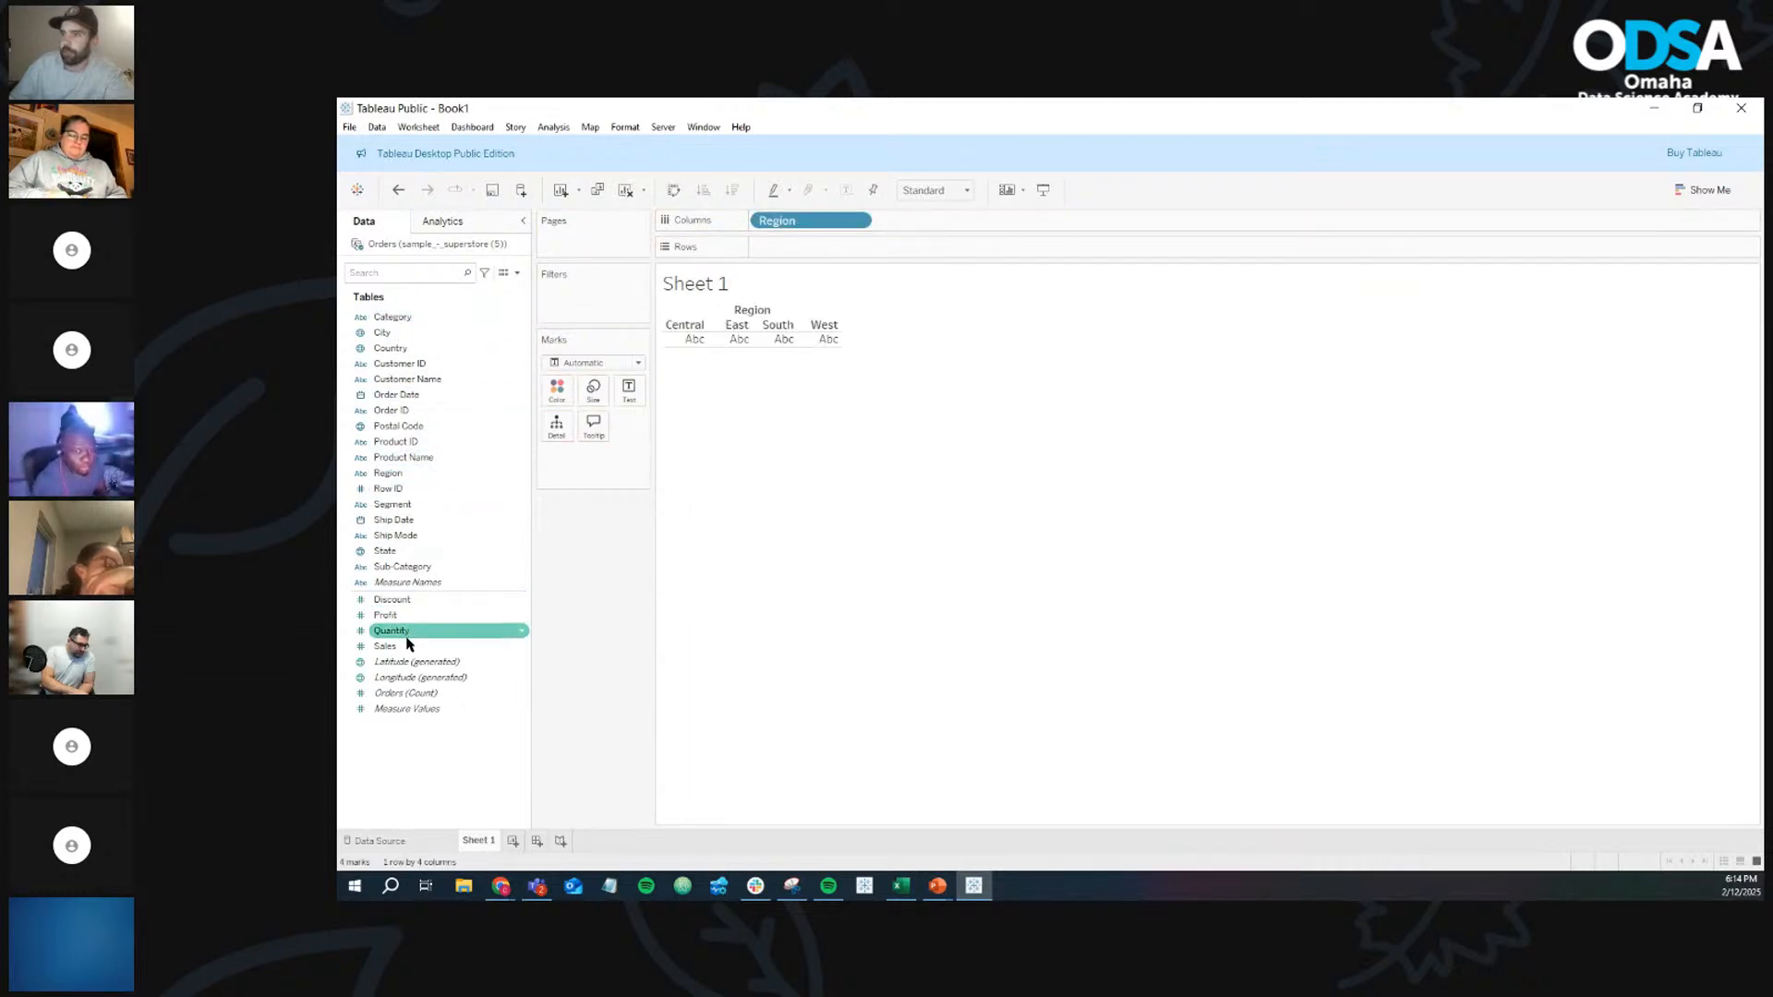
drag(408, 646, 811, 247)
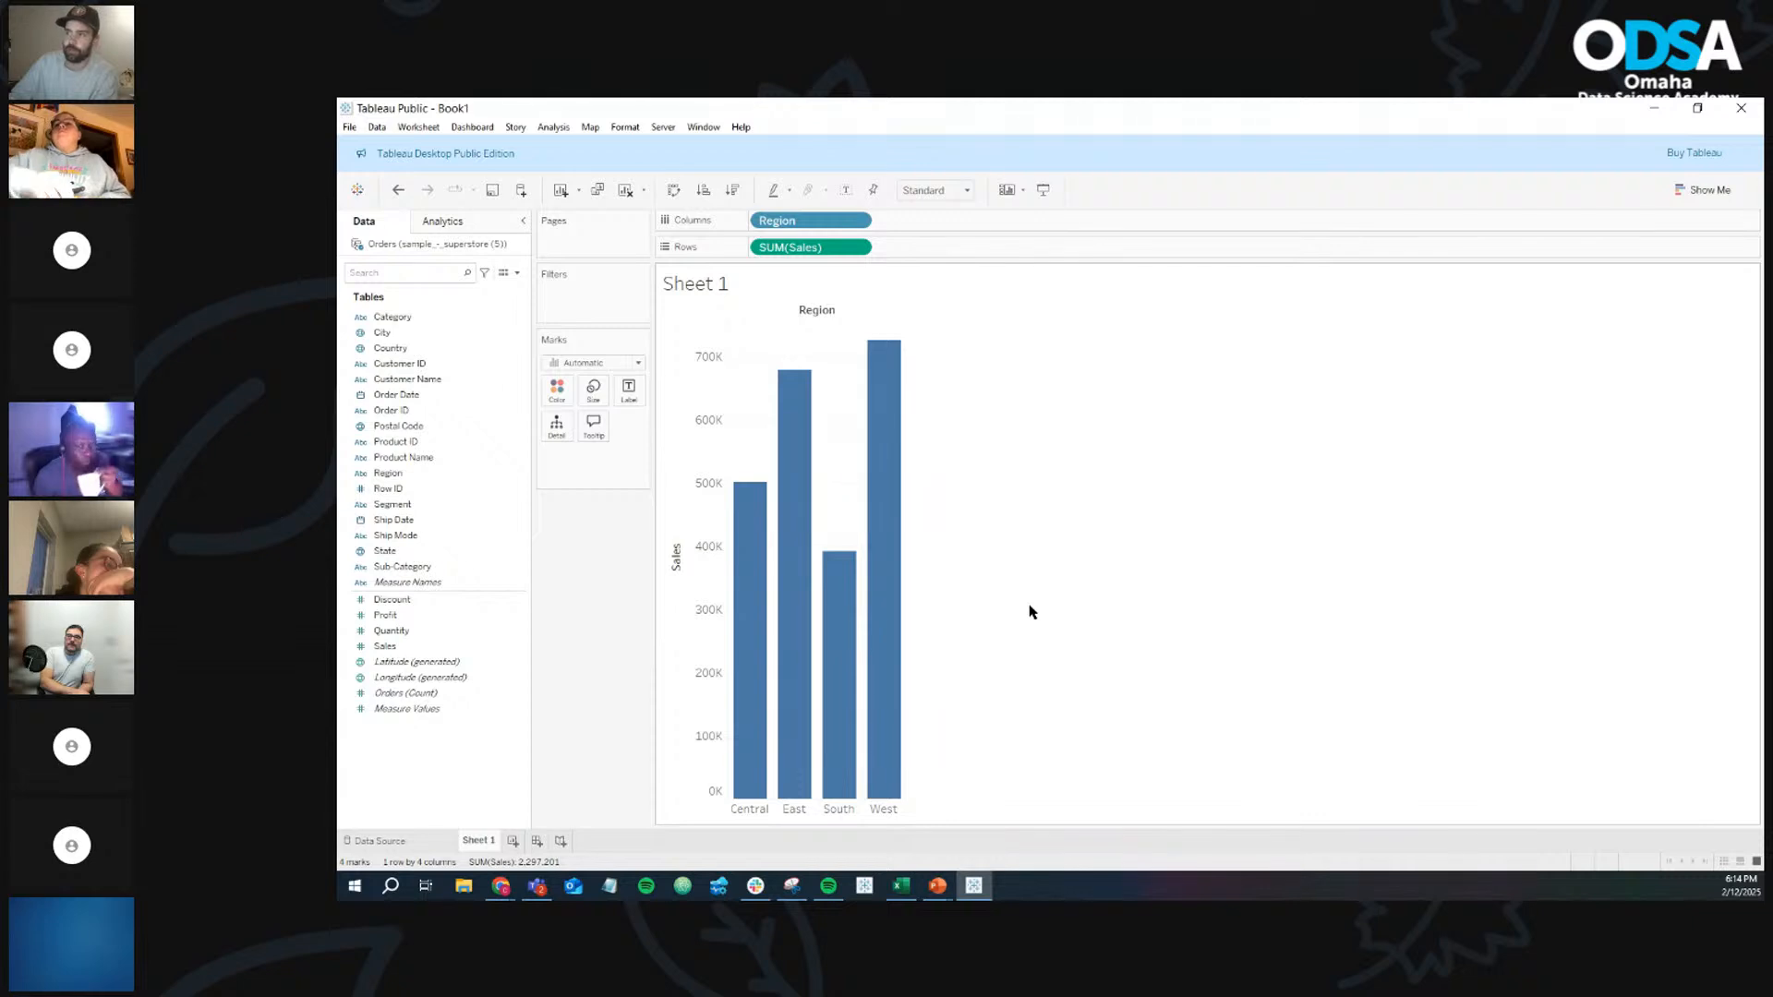
Create a calculated field named Hit Goal and position its editor beside the Sales by Region bars
click(518, 276)
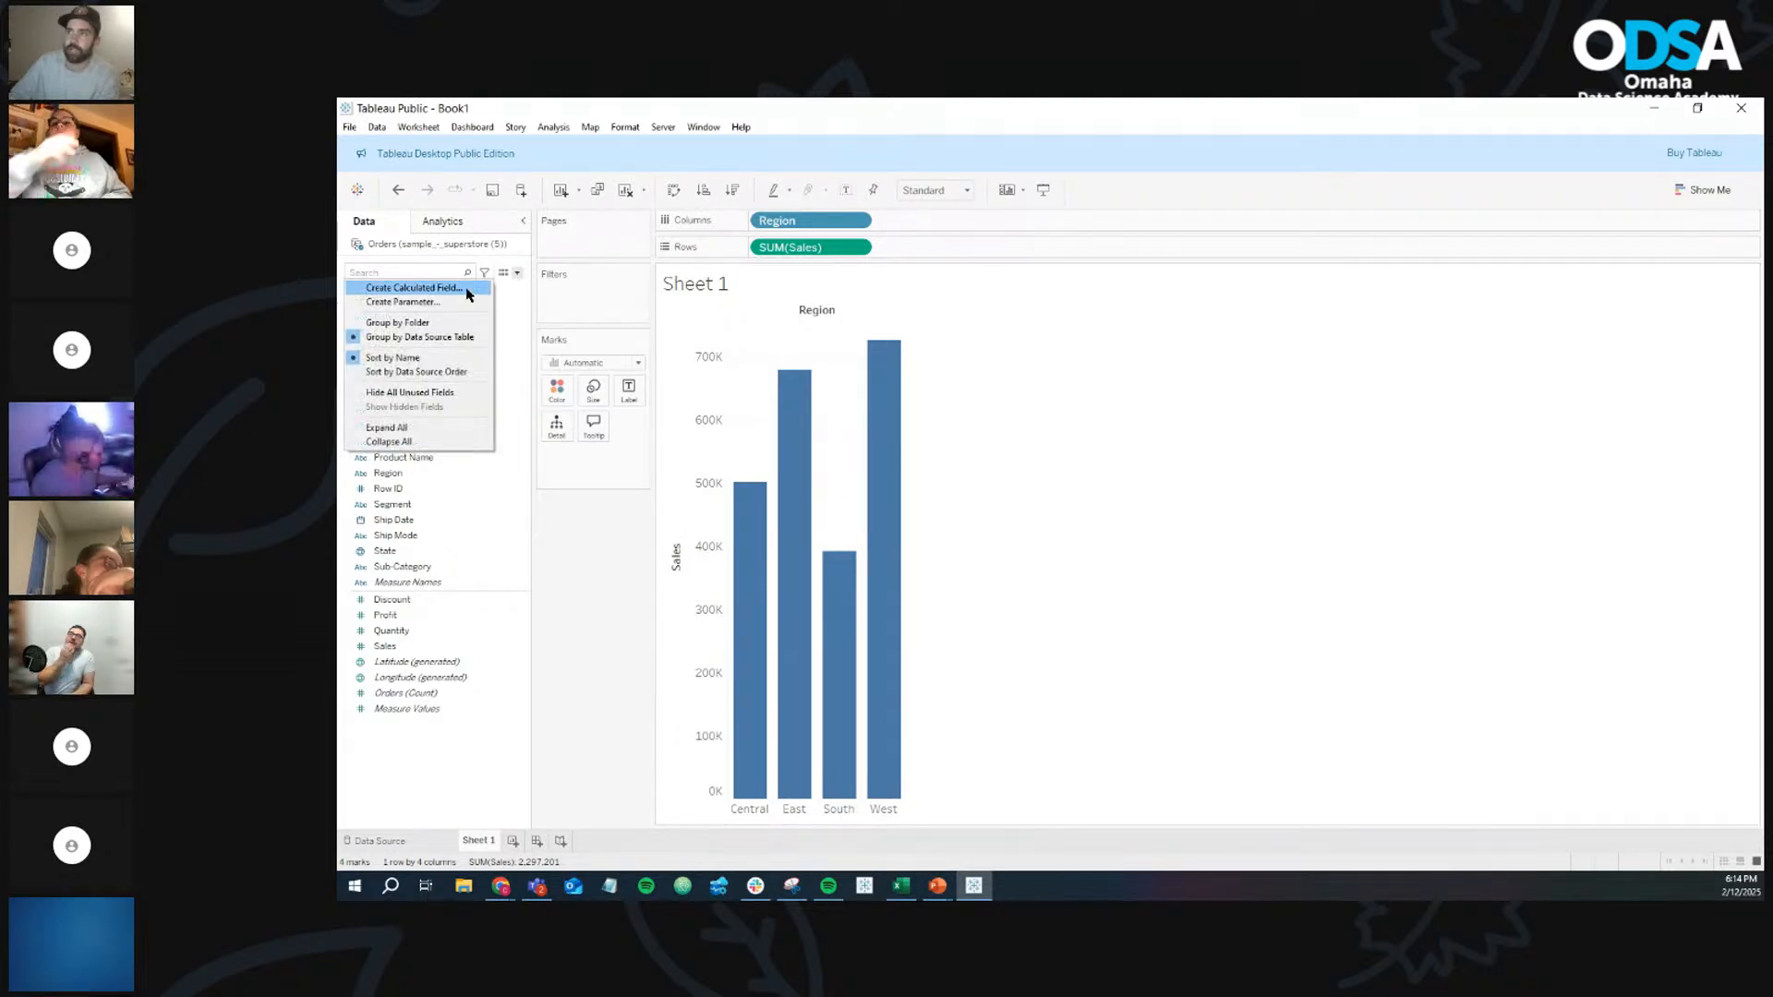
click(434, 290)
drag(843, 351, 1112, 376)
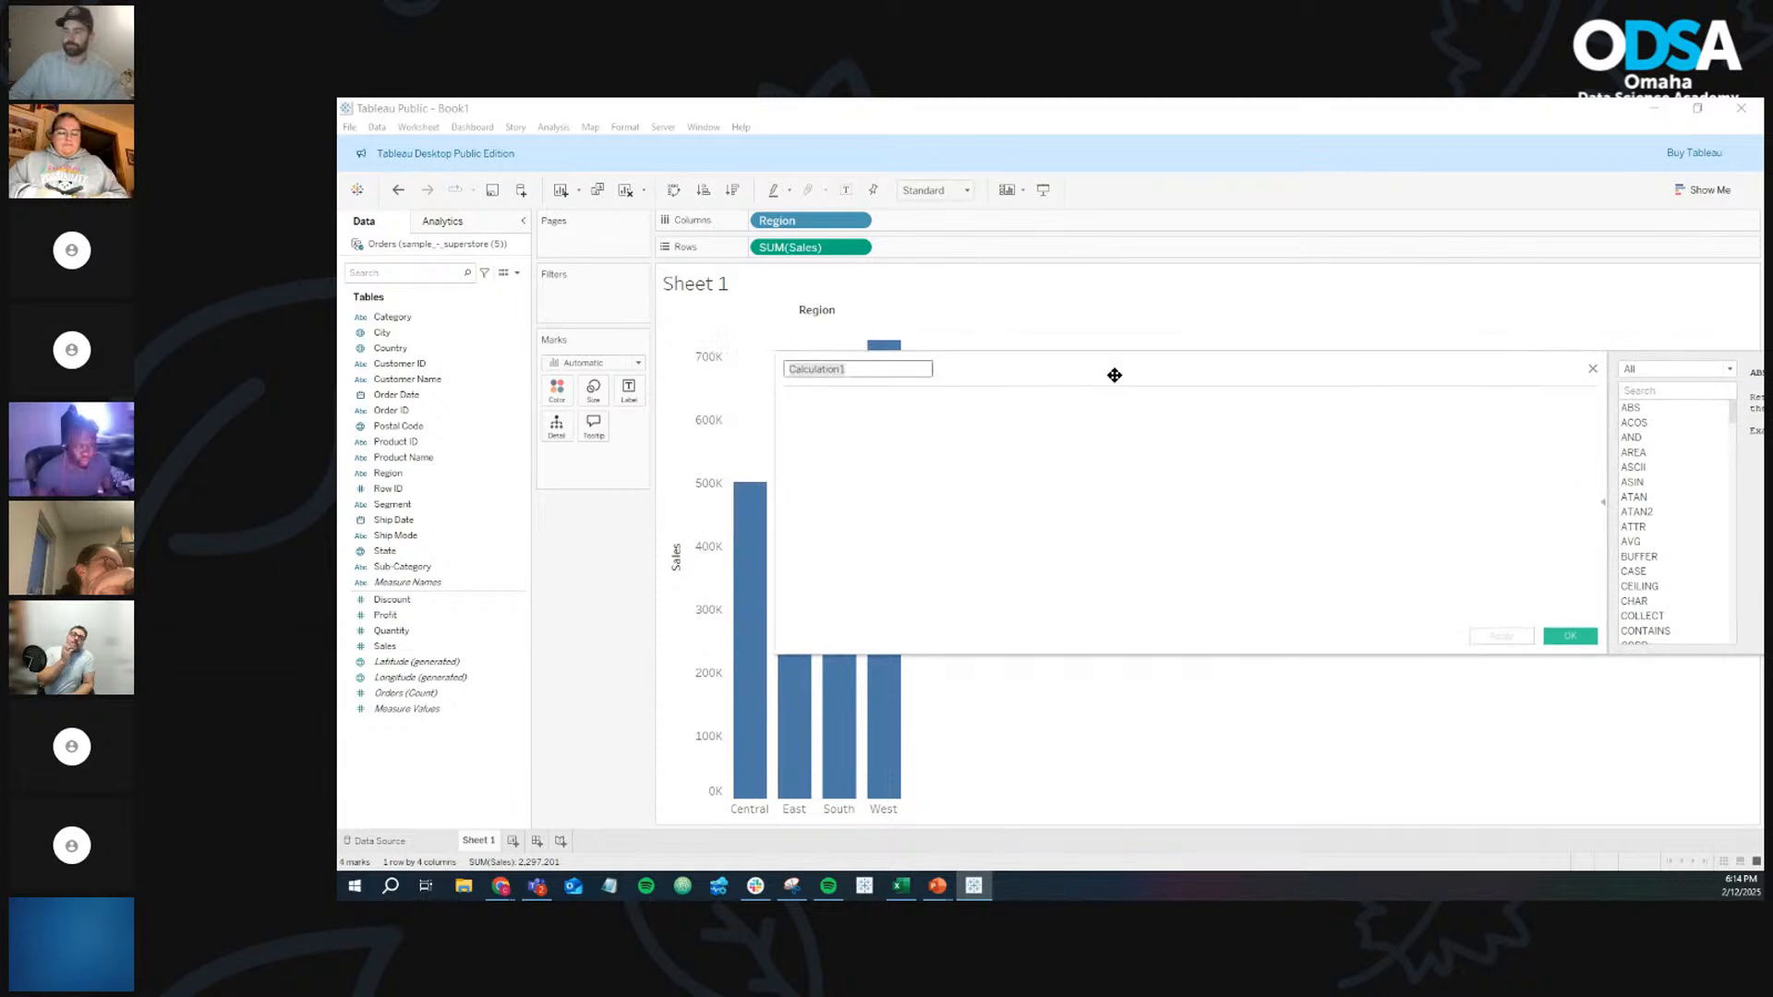
text(Hit Goal)
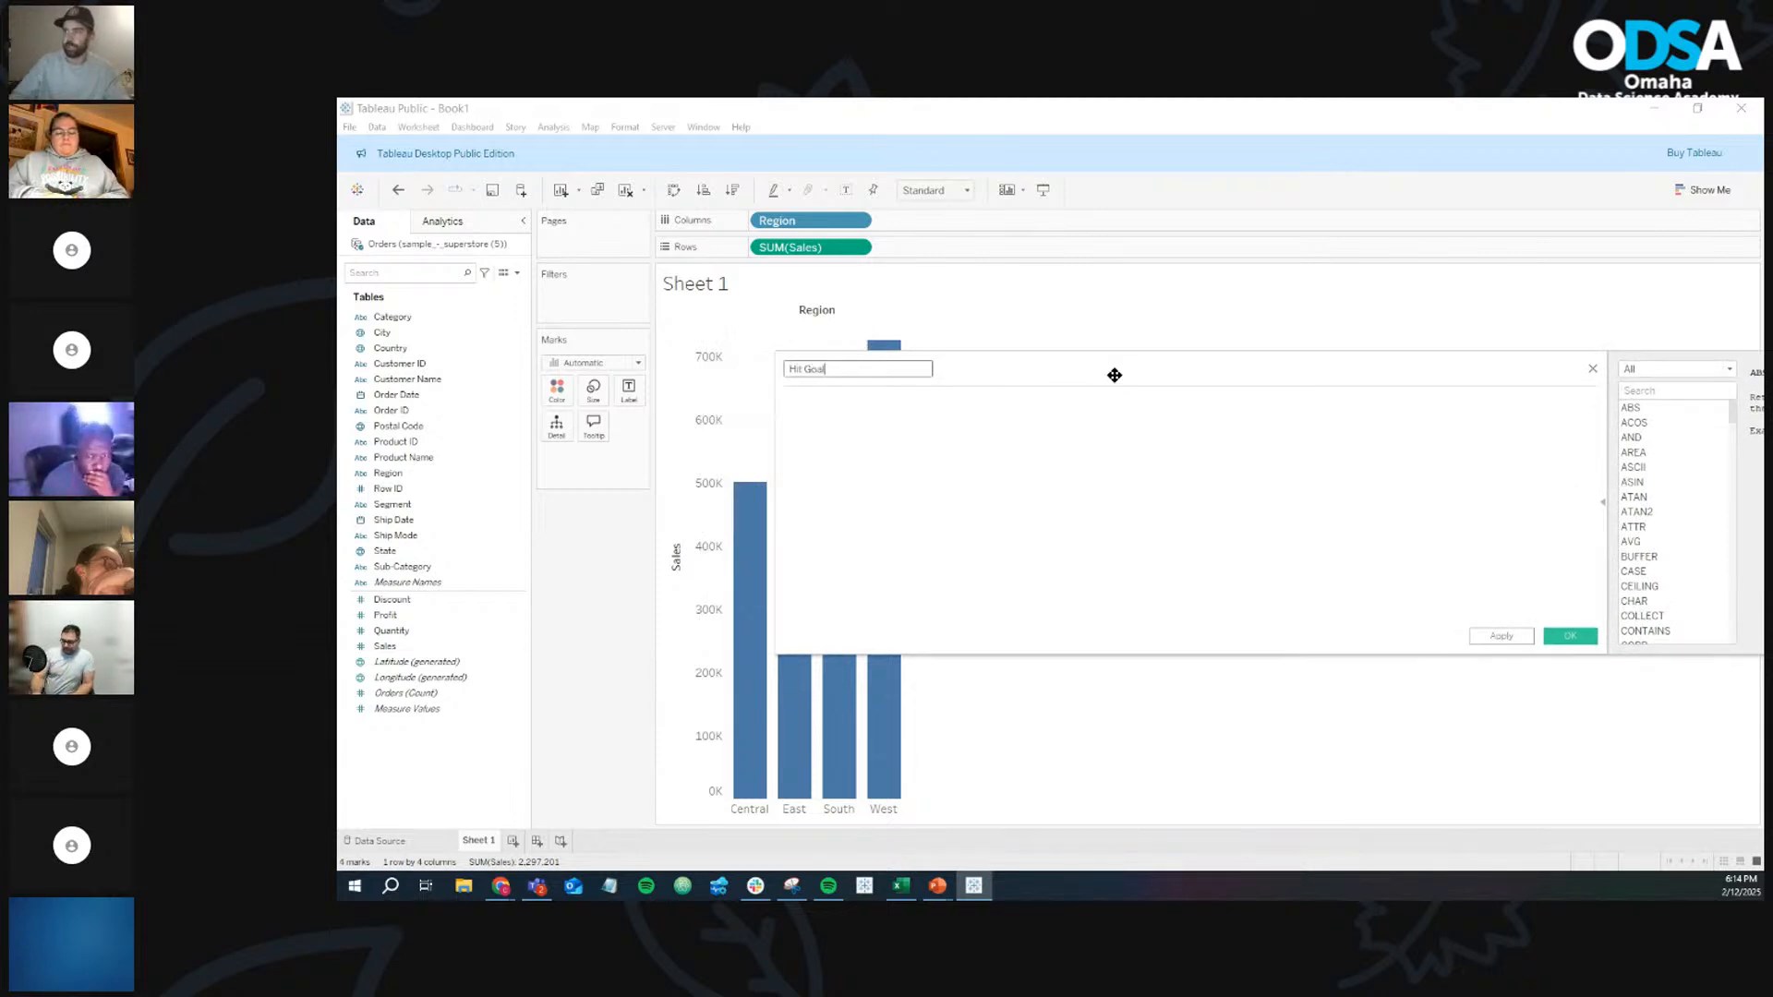
click(1031, 429)
drag(1054, 358, 1240, 374)
Write the Hit Goal formula, enlarging its text: if sum([Sales]) > 600000 THEN 'Hit Goal' Else 'Miss" END
text(if )
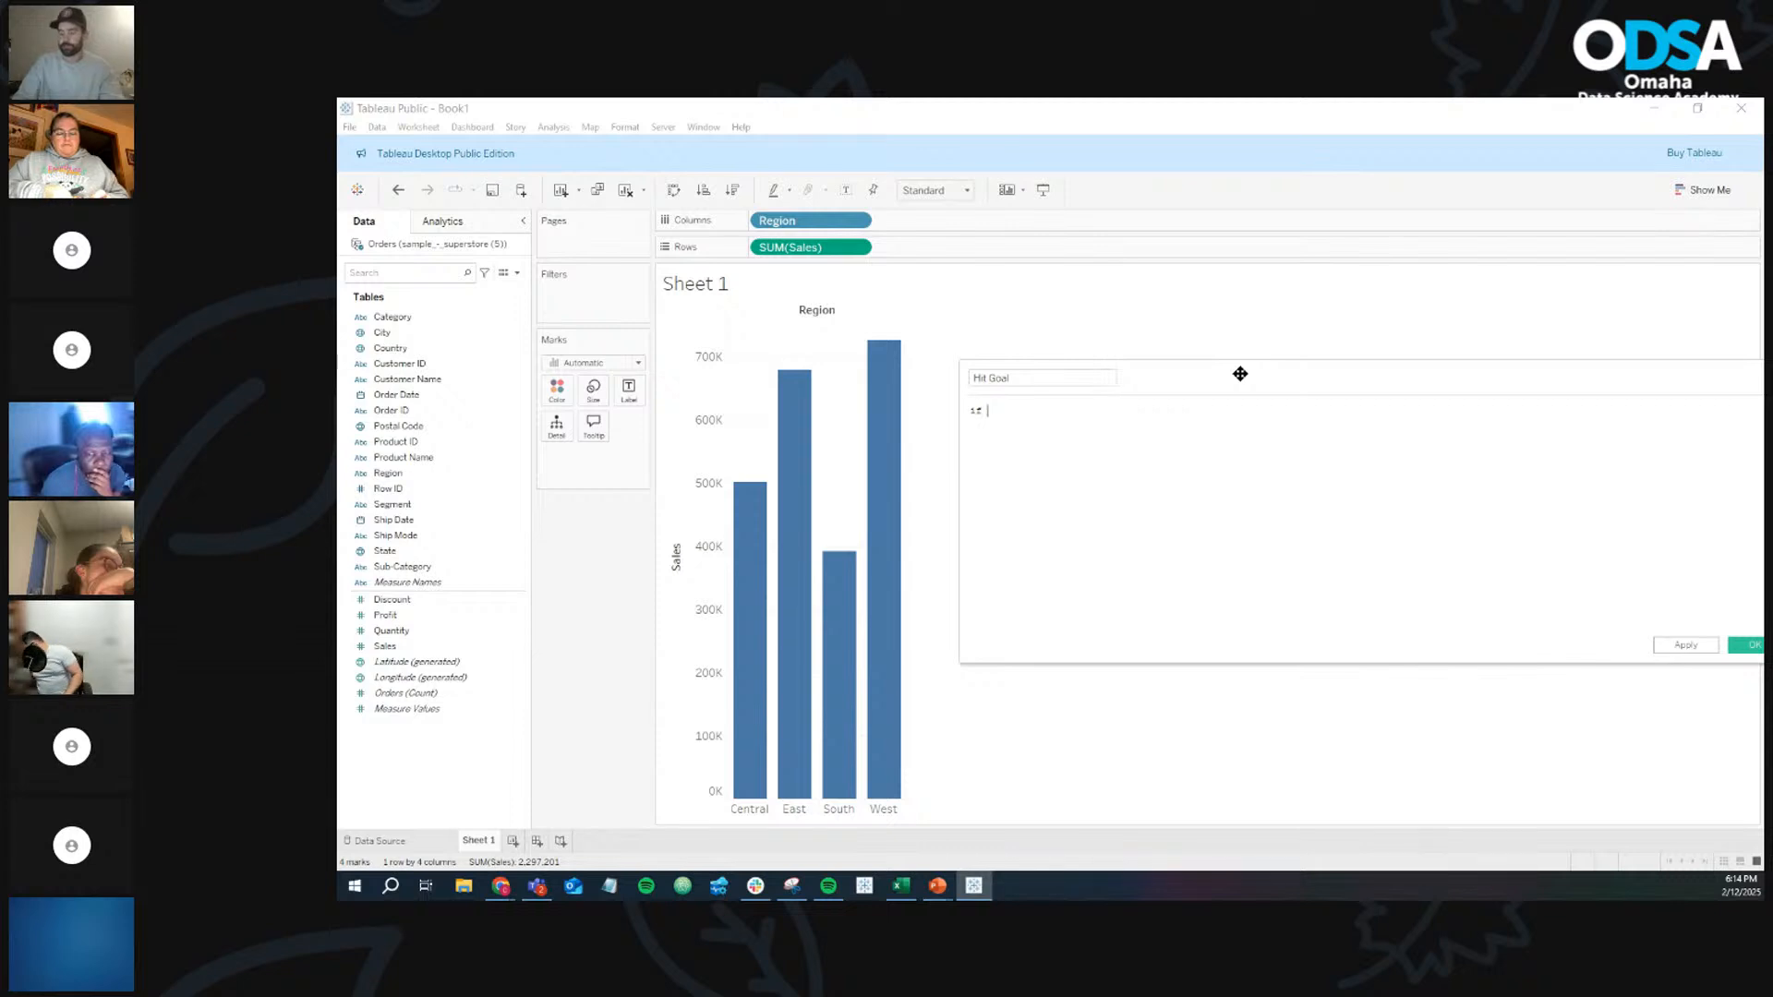
text(sum(sal)
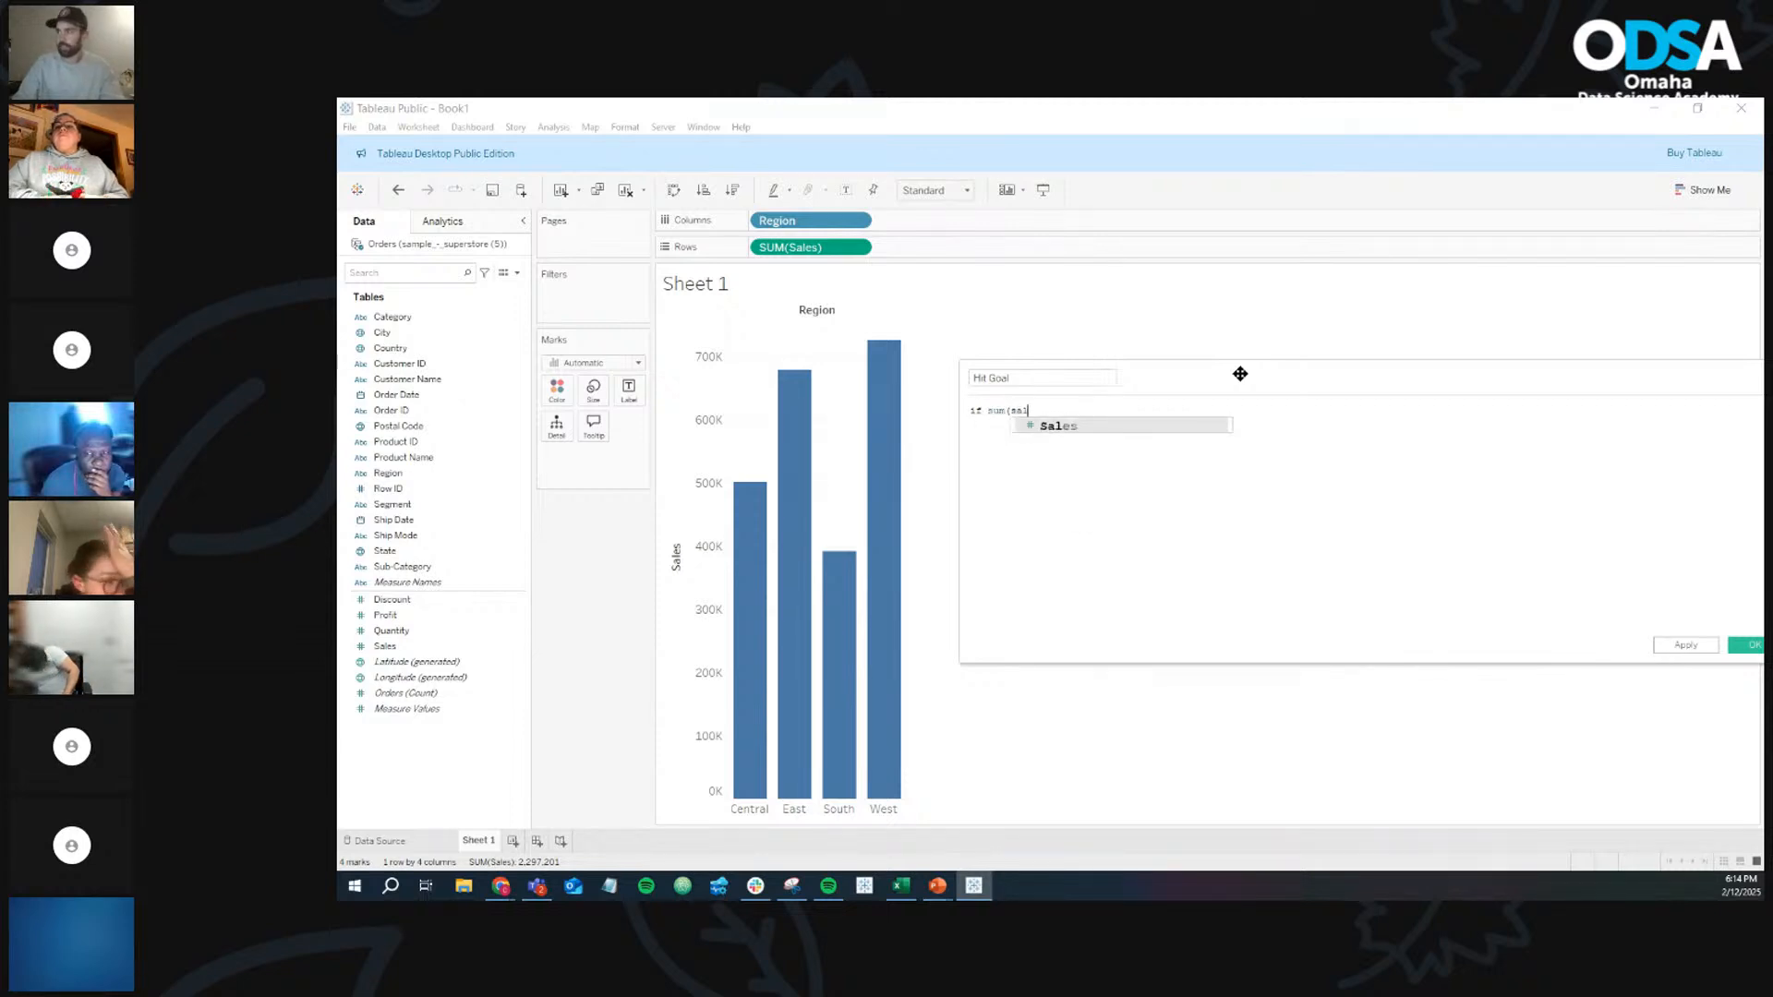
key(Return)
text())
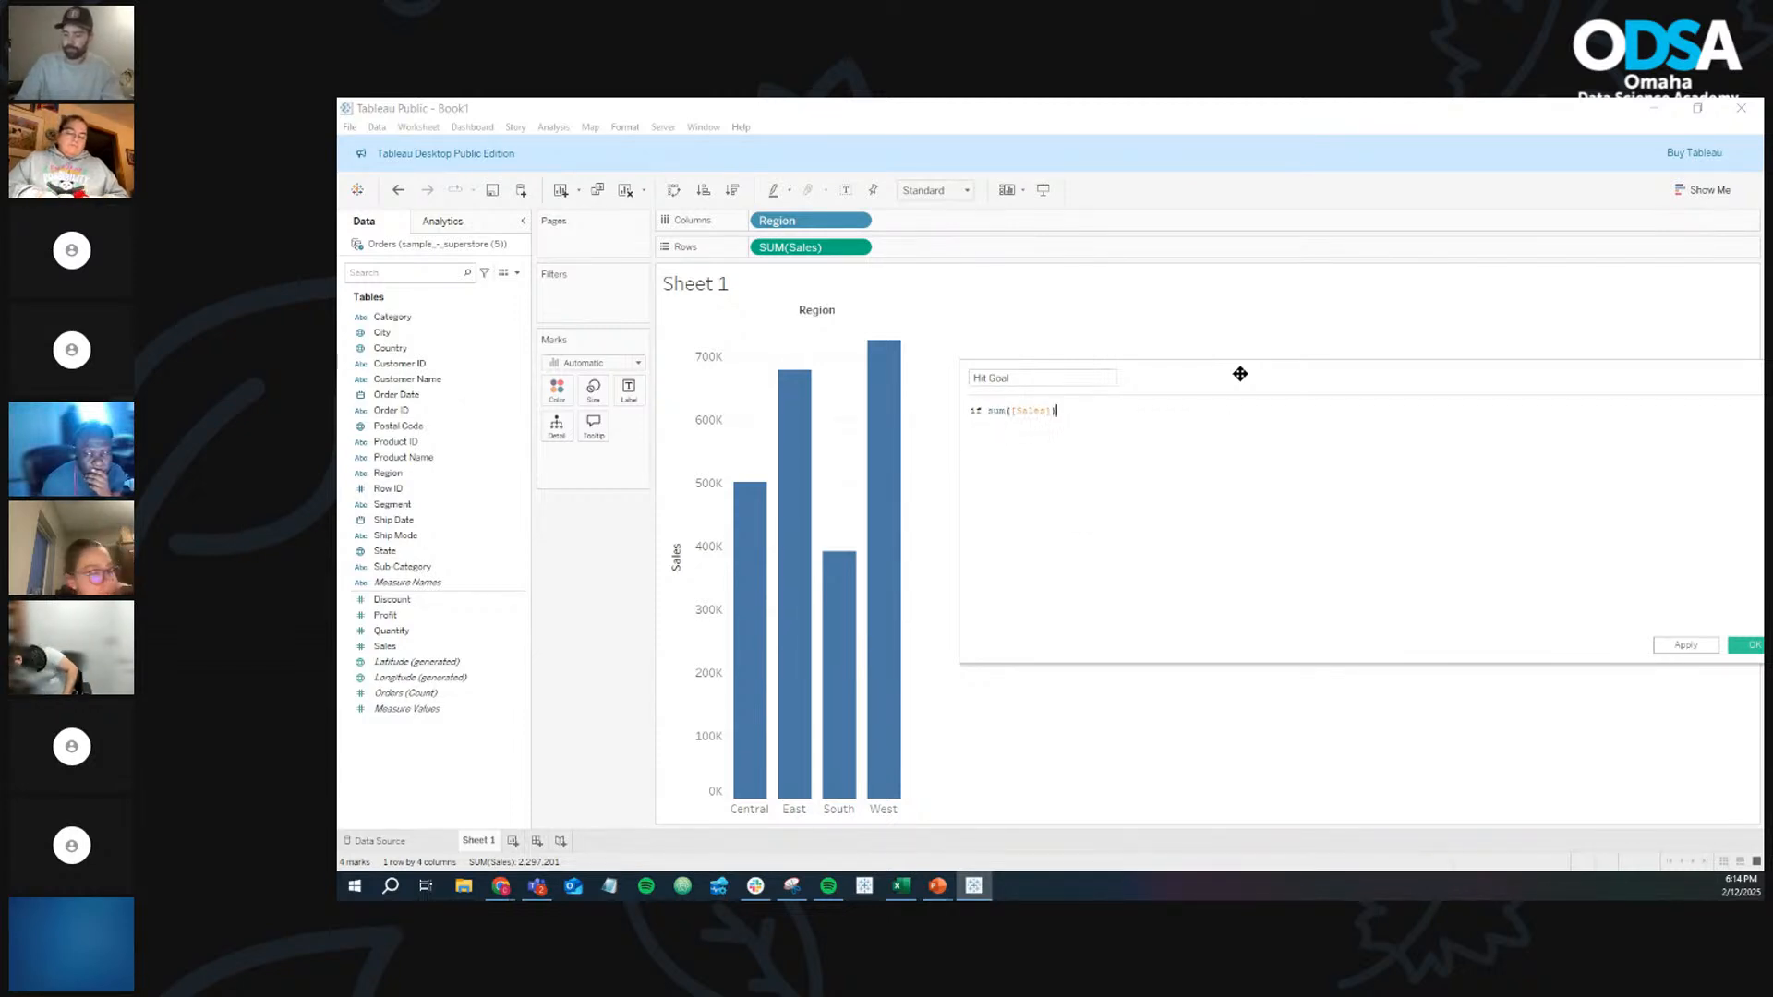
scroll(1240, 374, up, 3)
scroll(1241, 374, up, 1)
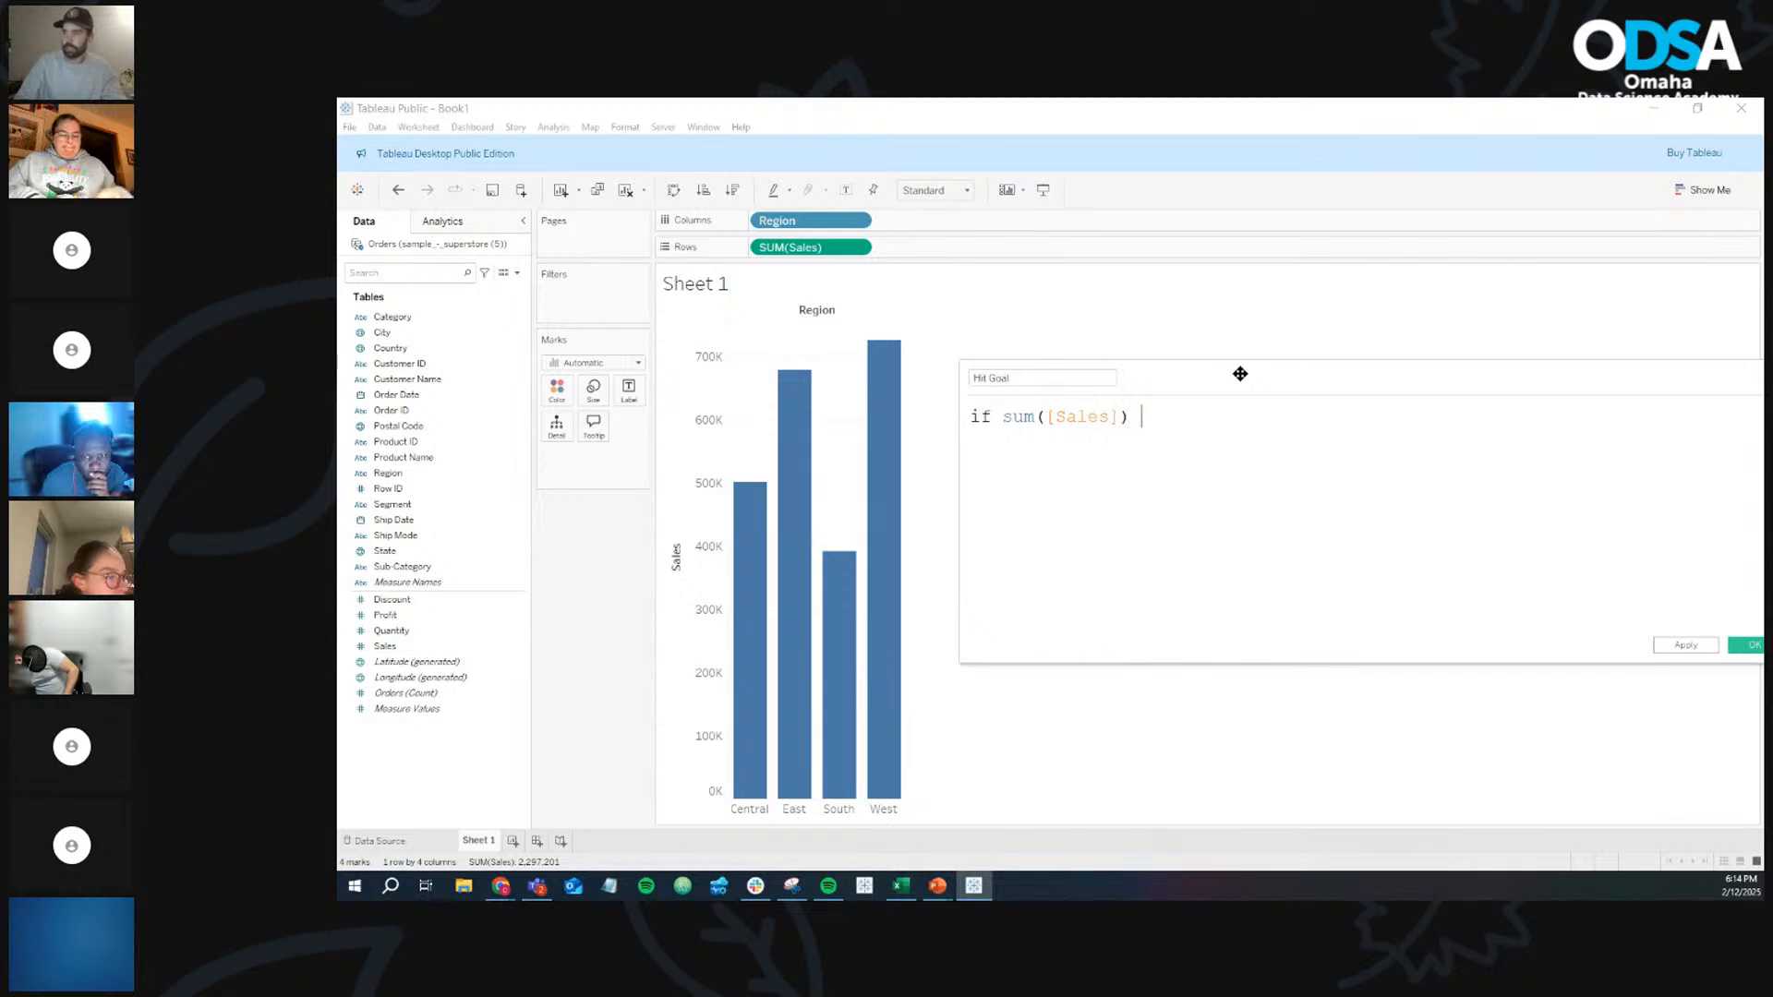
text(> )
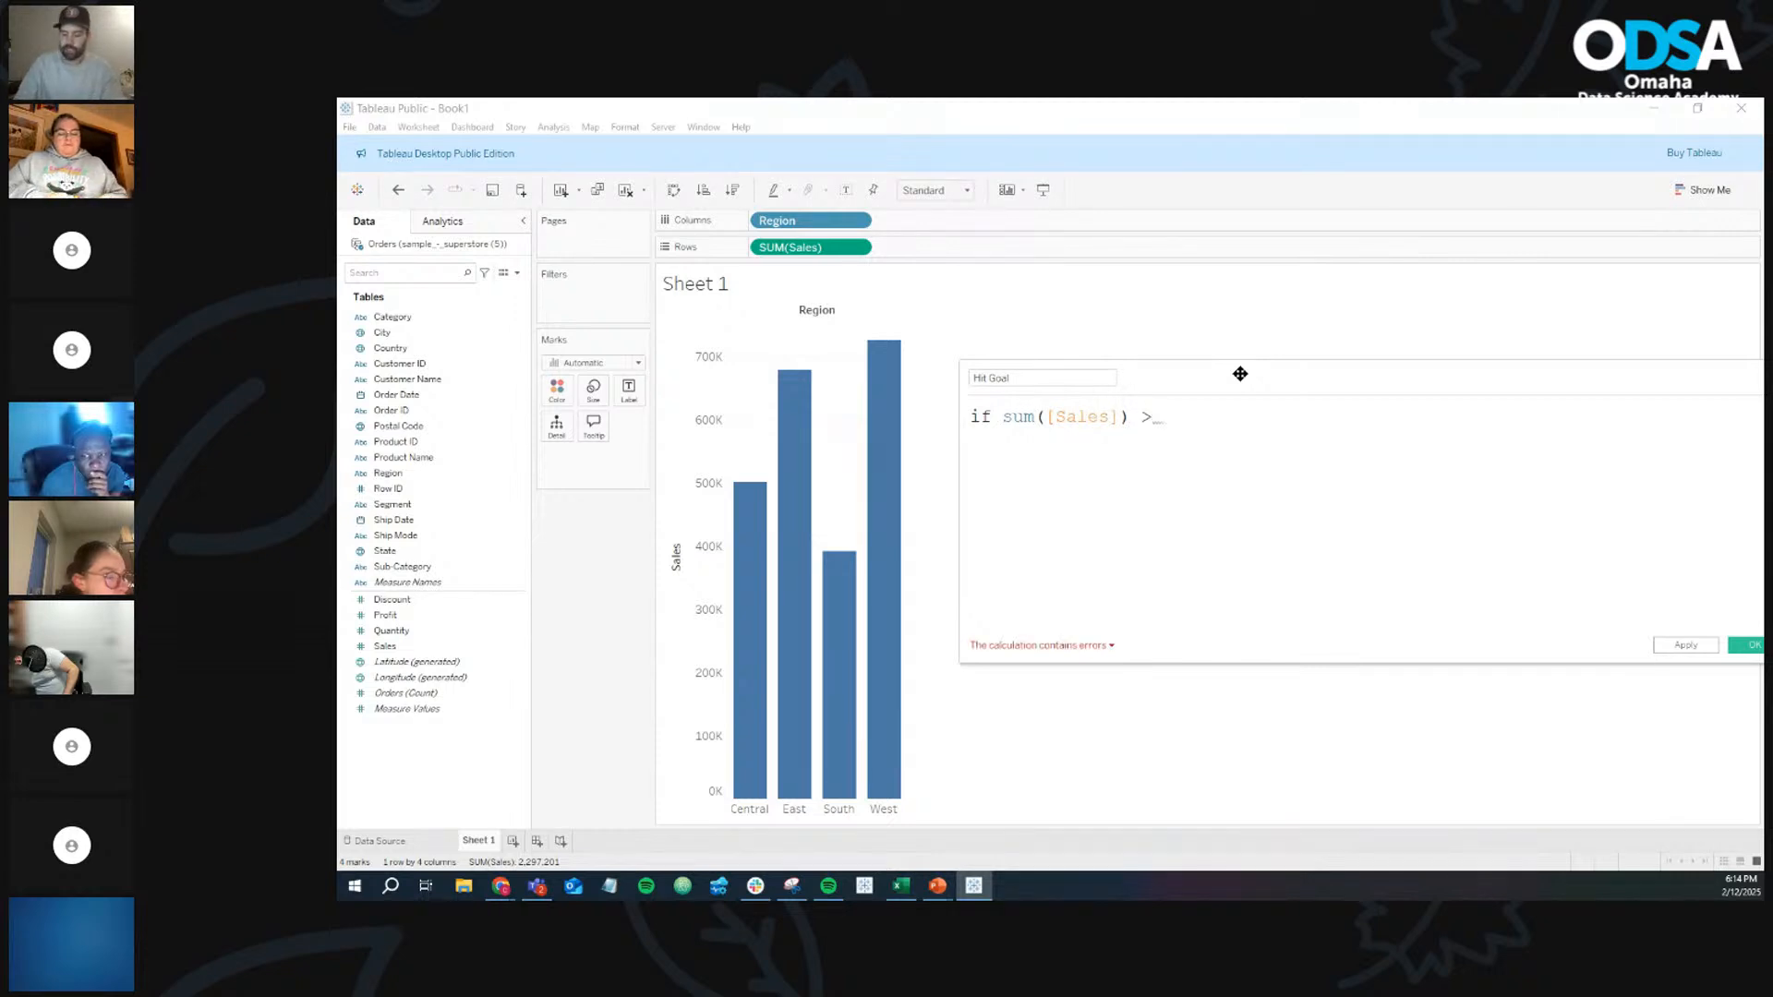
text(600000 THEN )
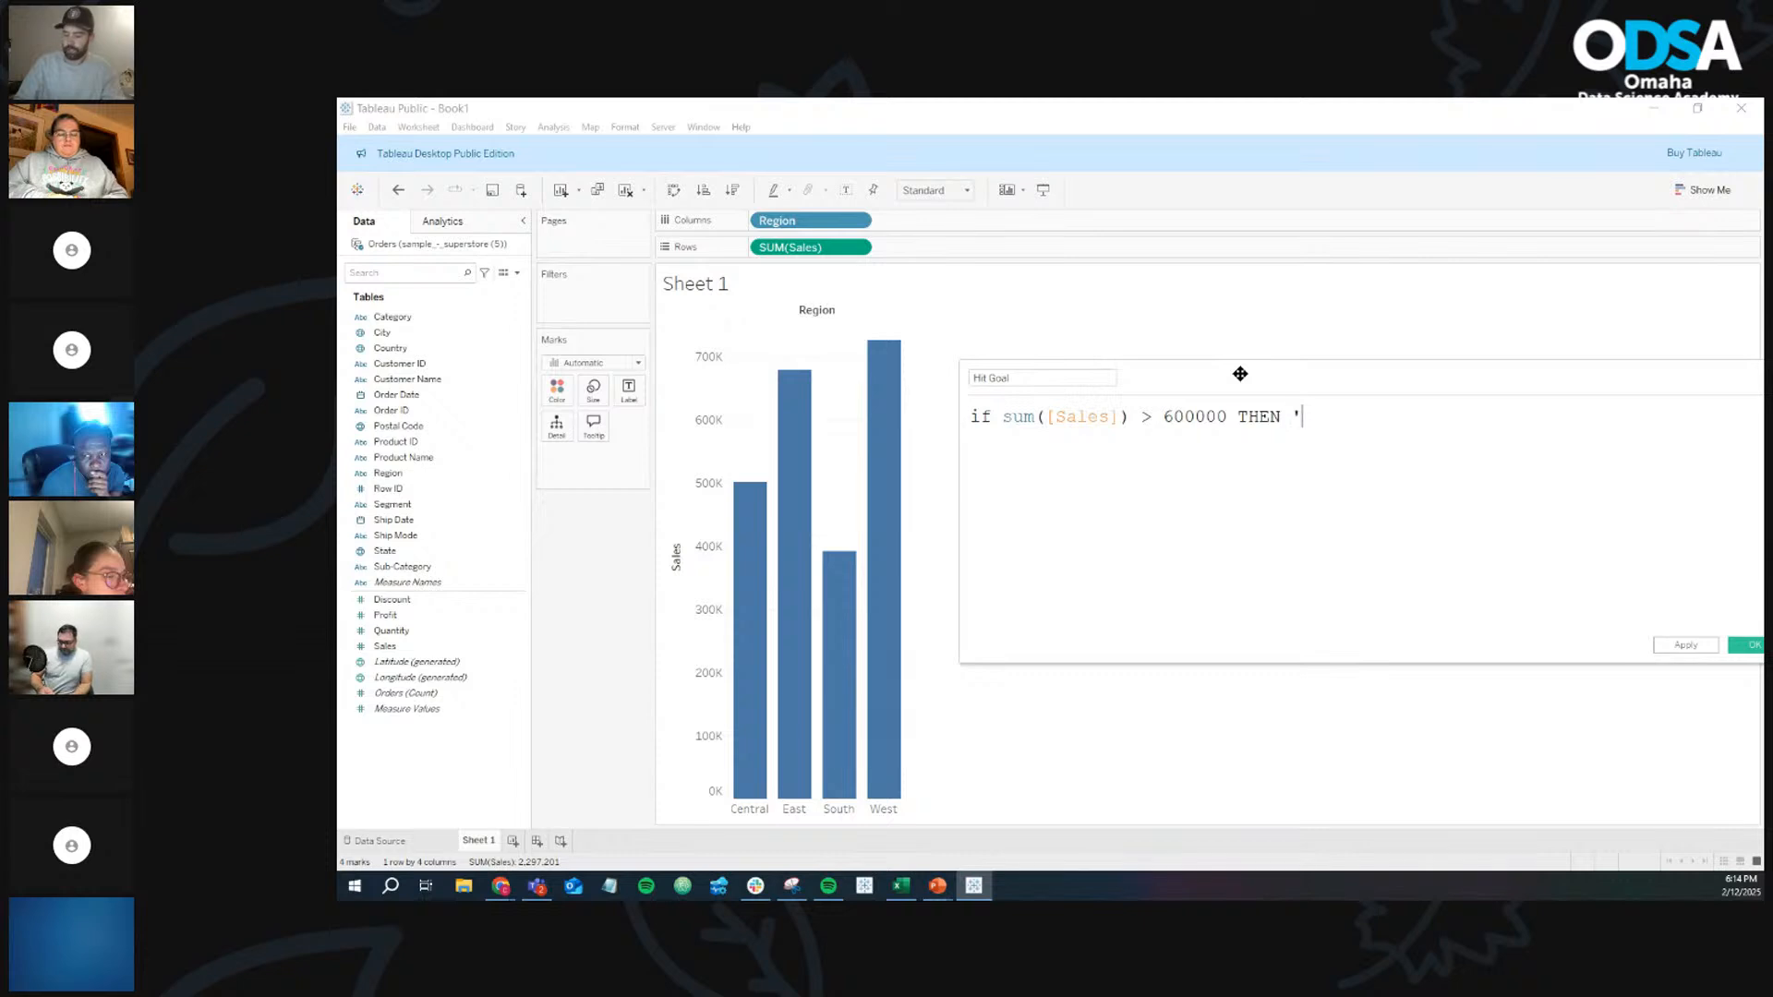
text('Hit Goal' Else )
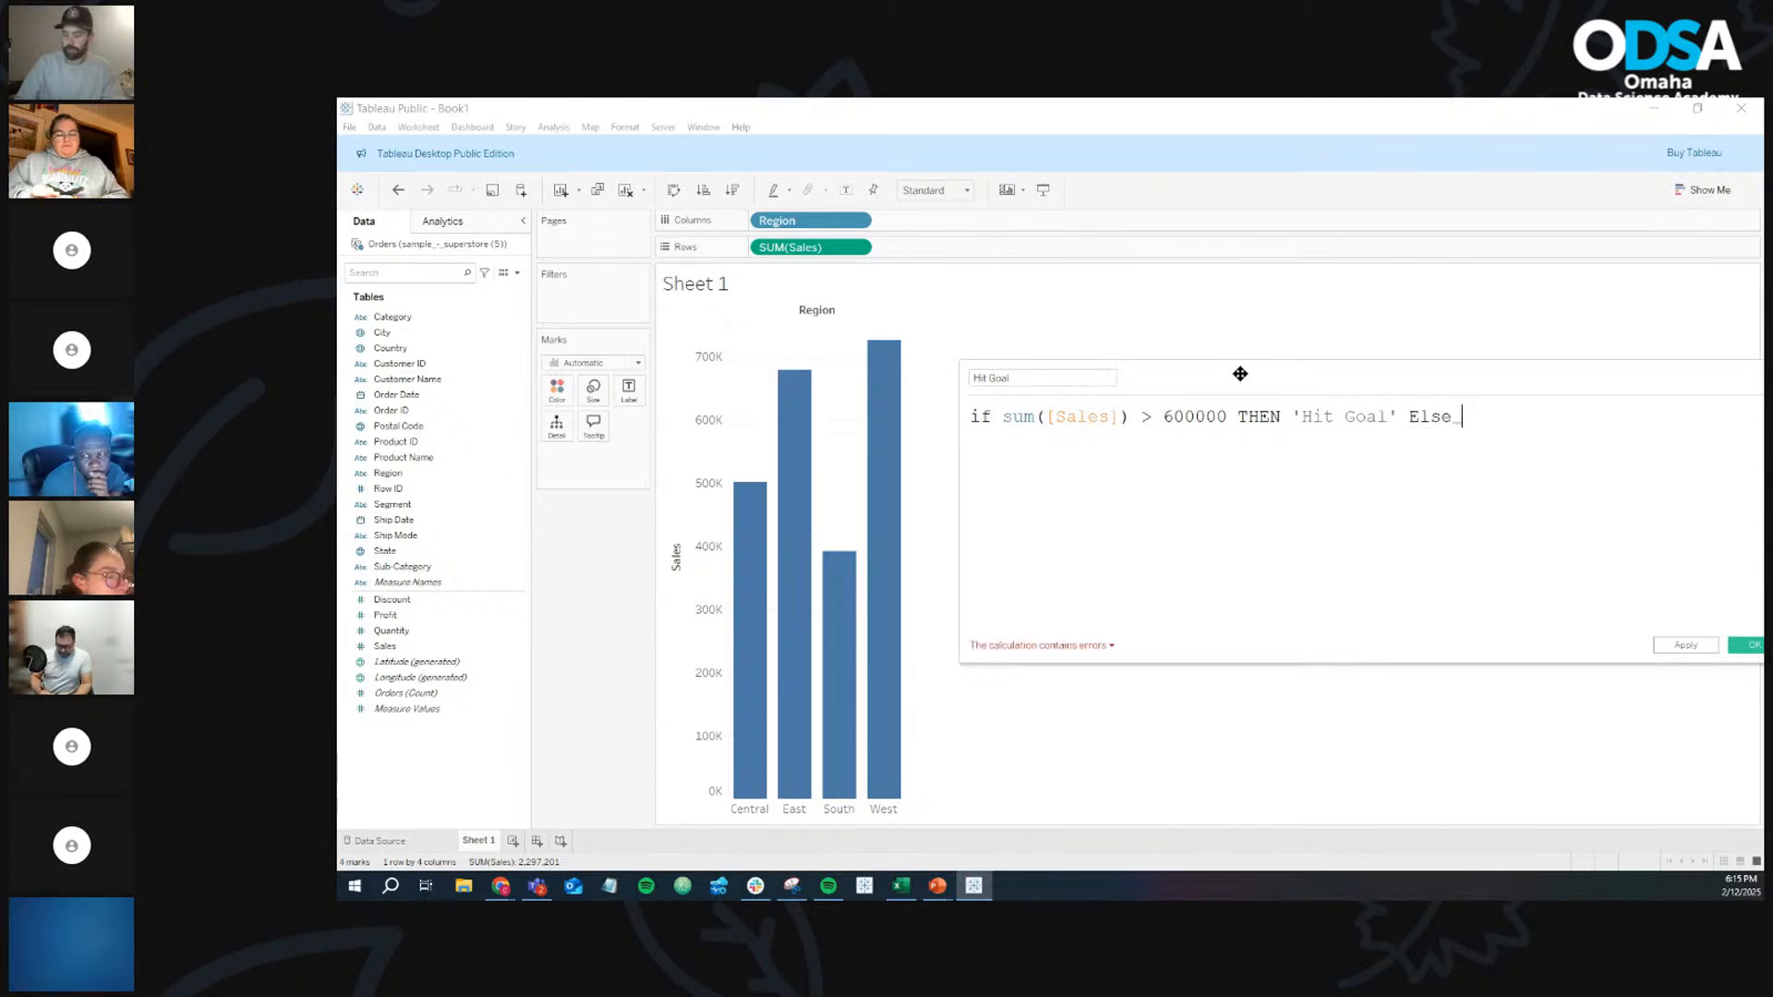
text('Miss" END)
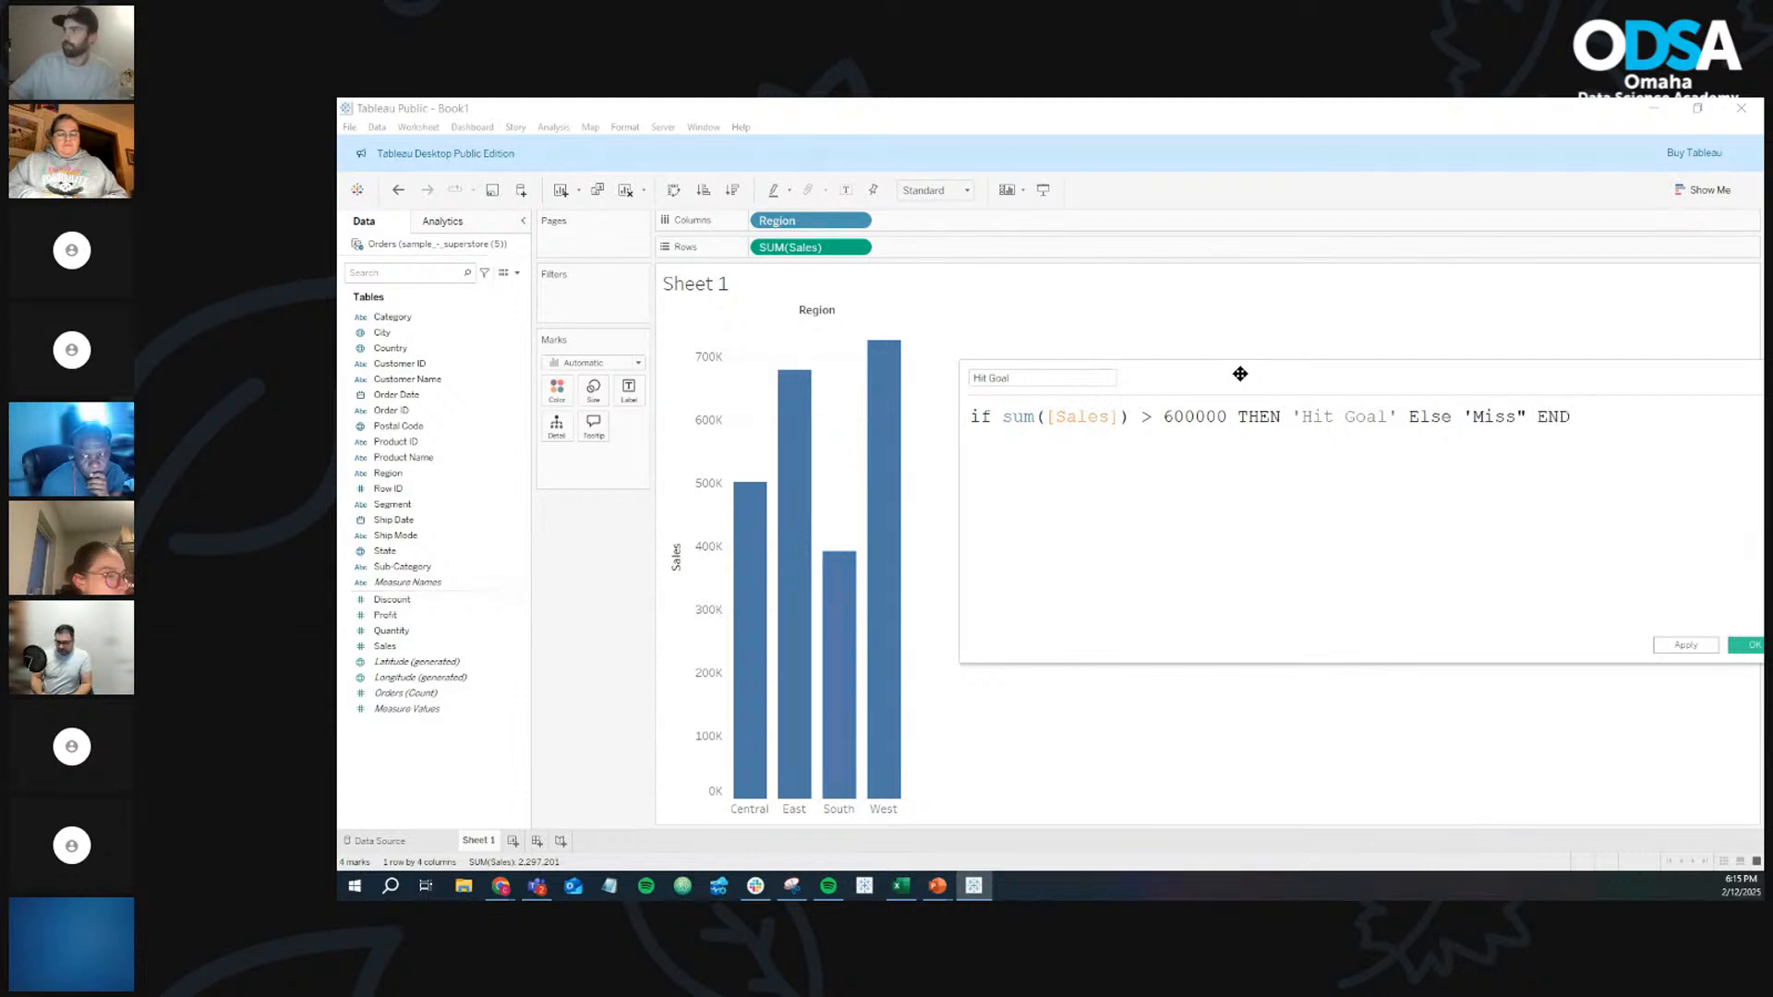
Correct the closing quote after Miss to a single quote and save the Hit Goal calculation
drag(1241, 373, 1121, 332)
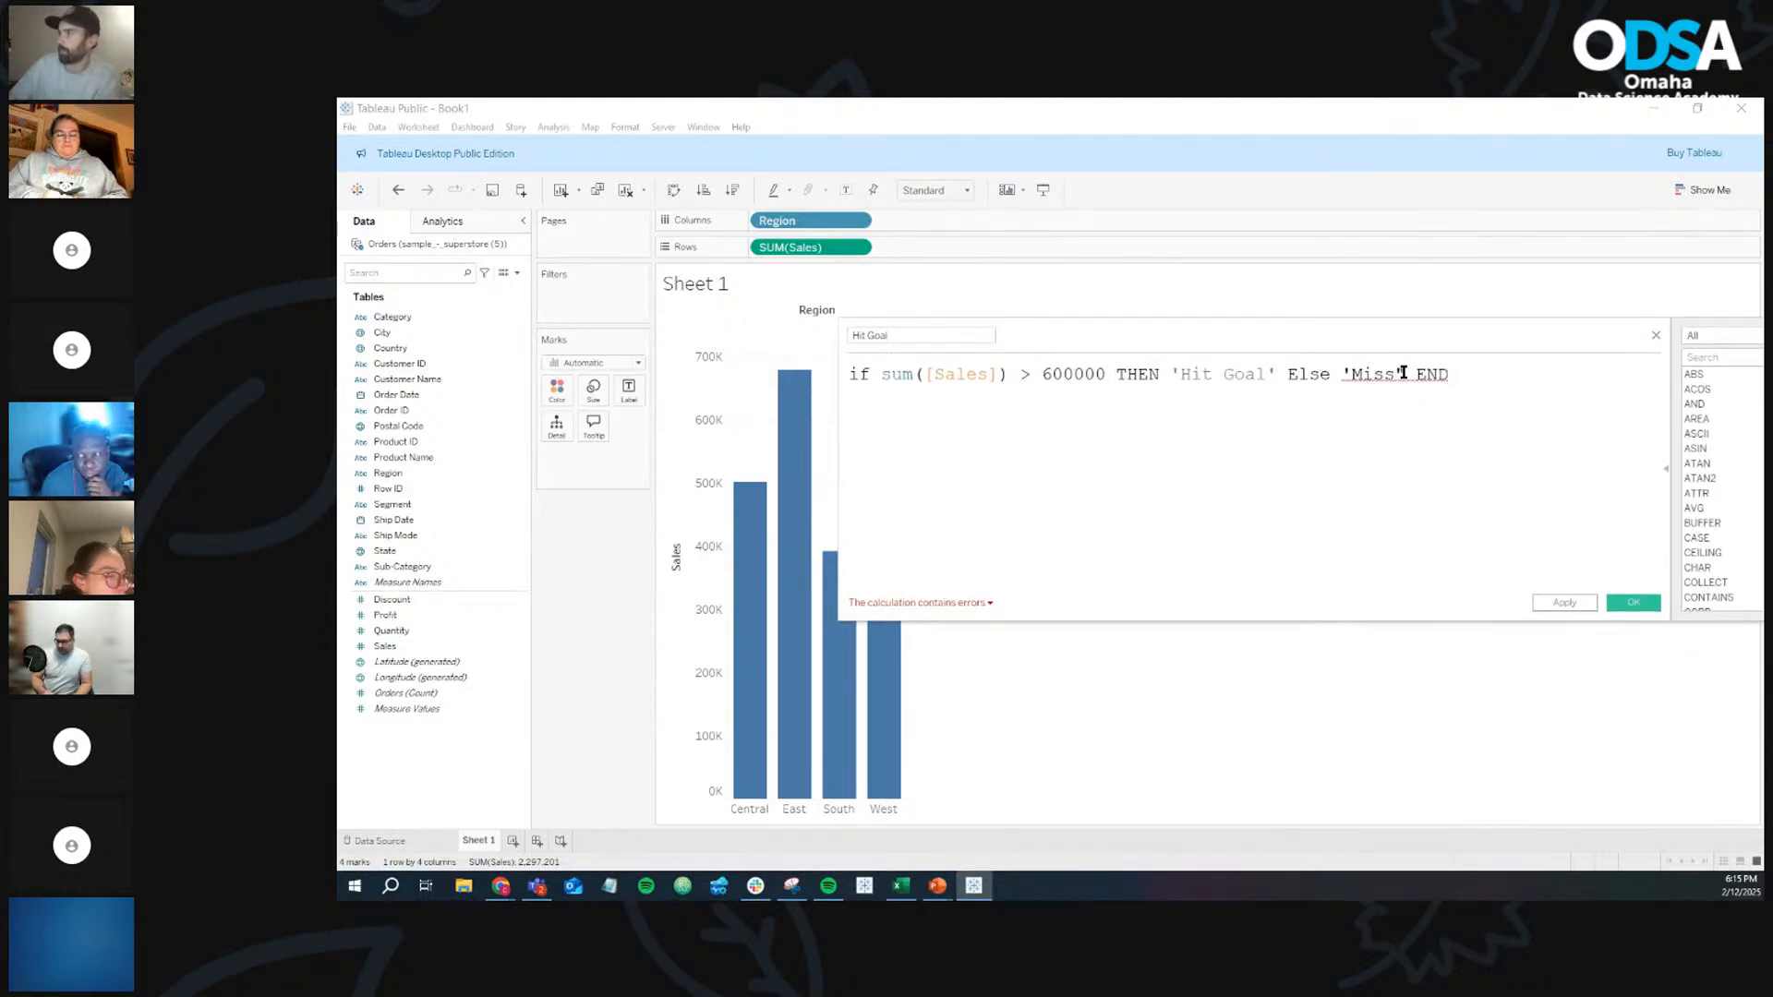
key(BackSpace)
text(')
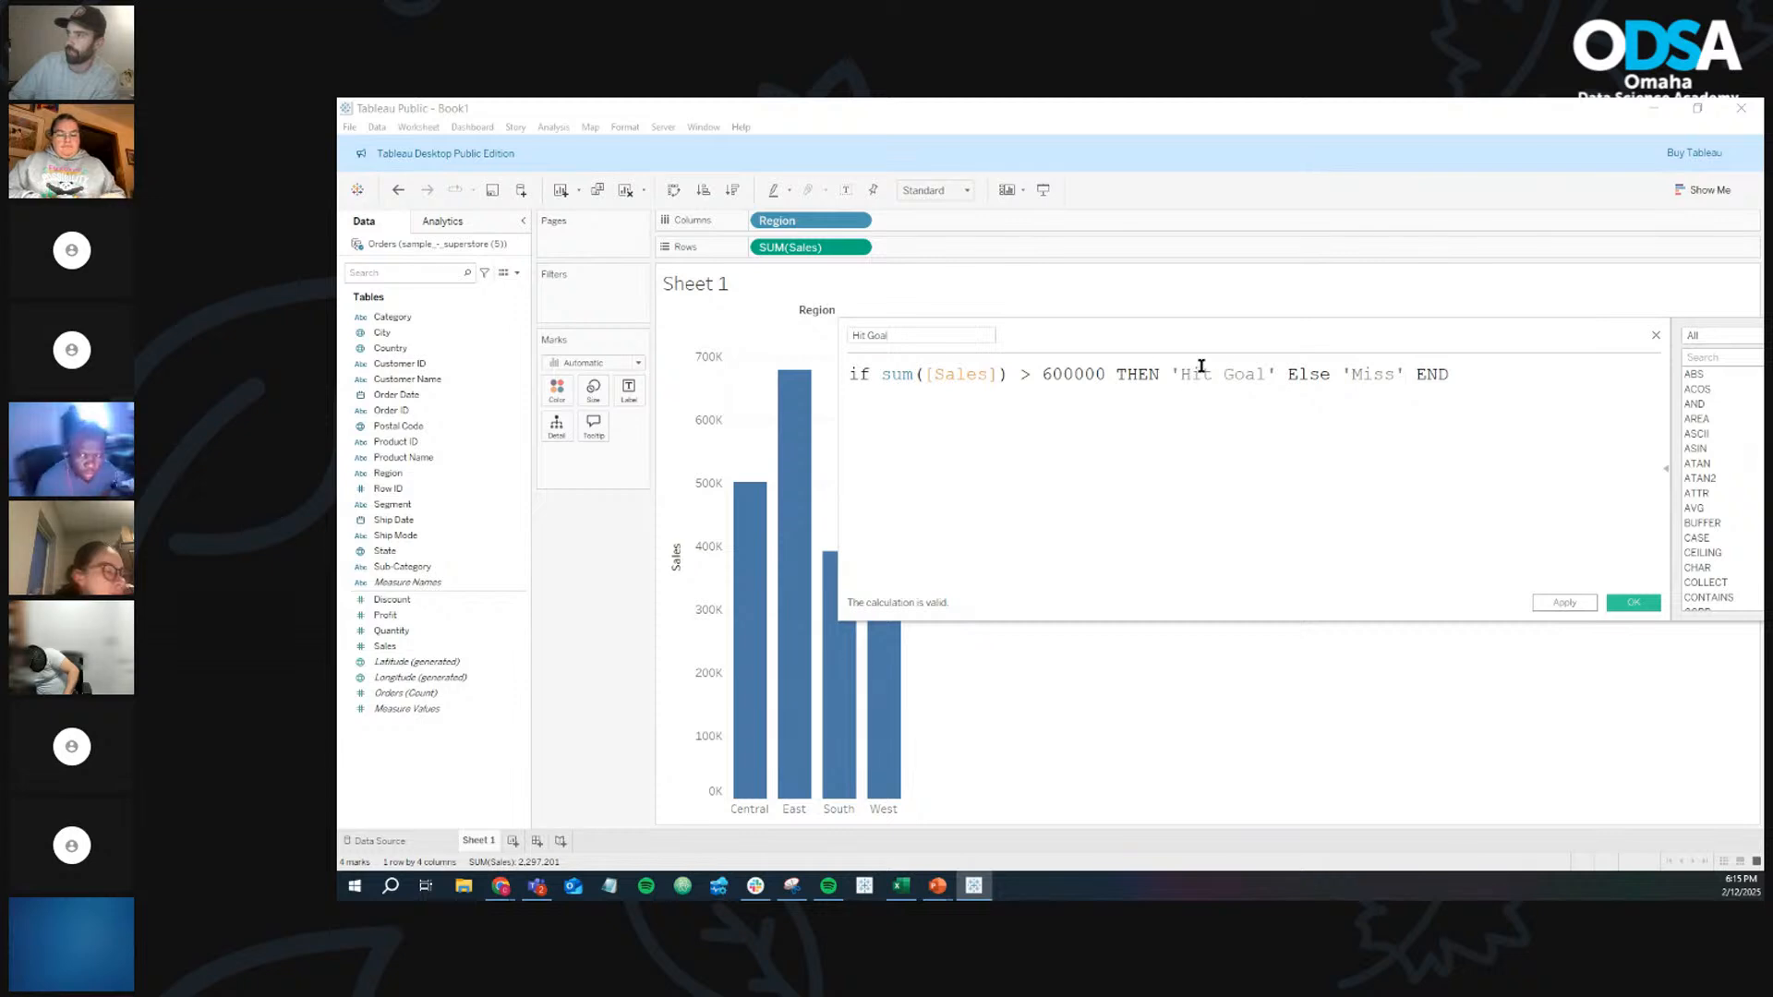
click(1629, 603)
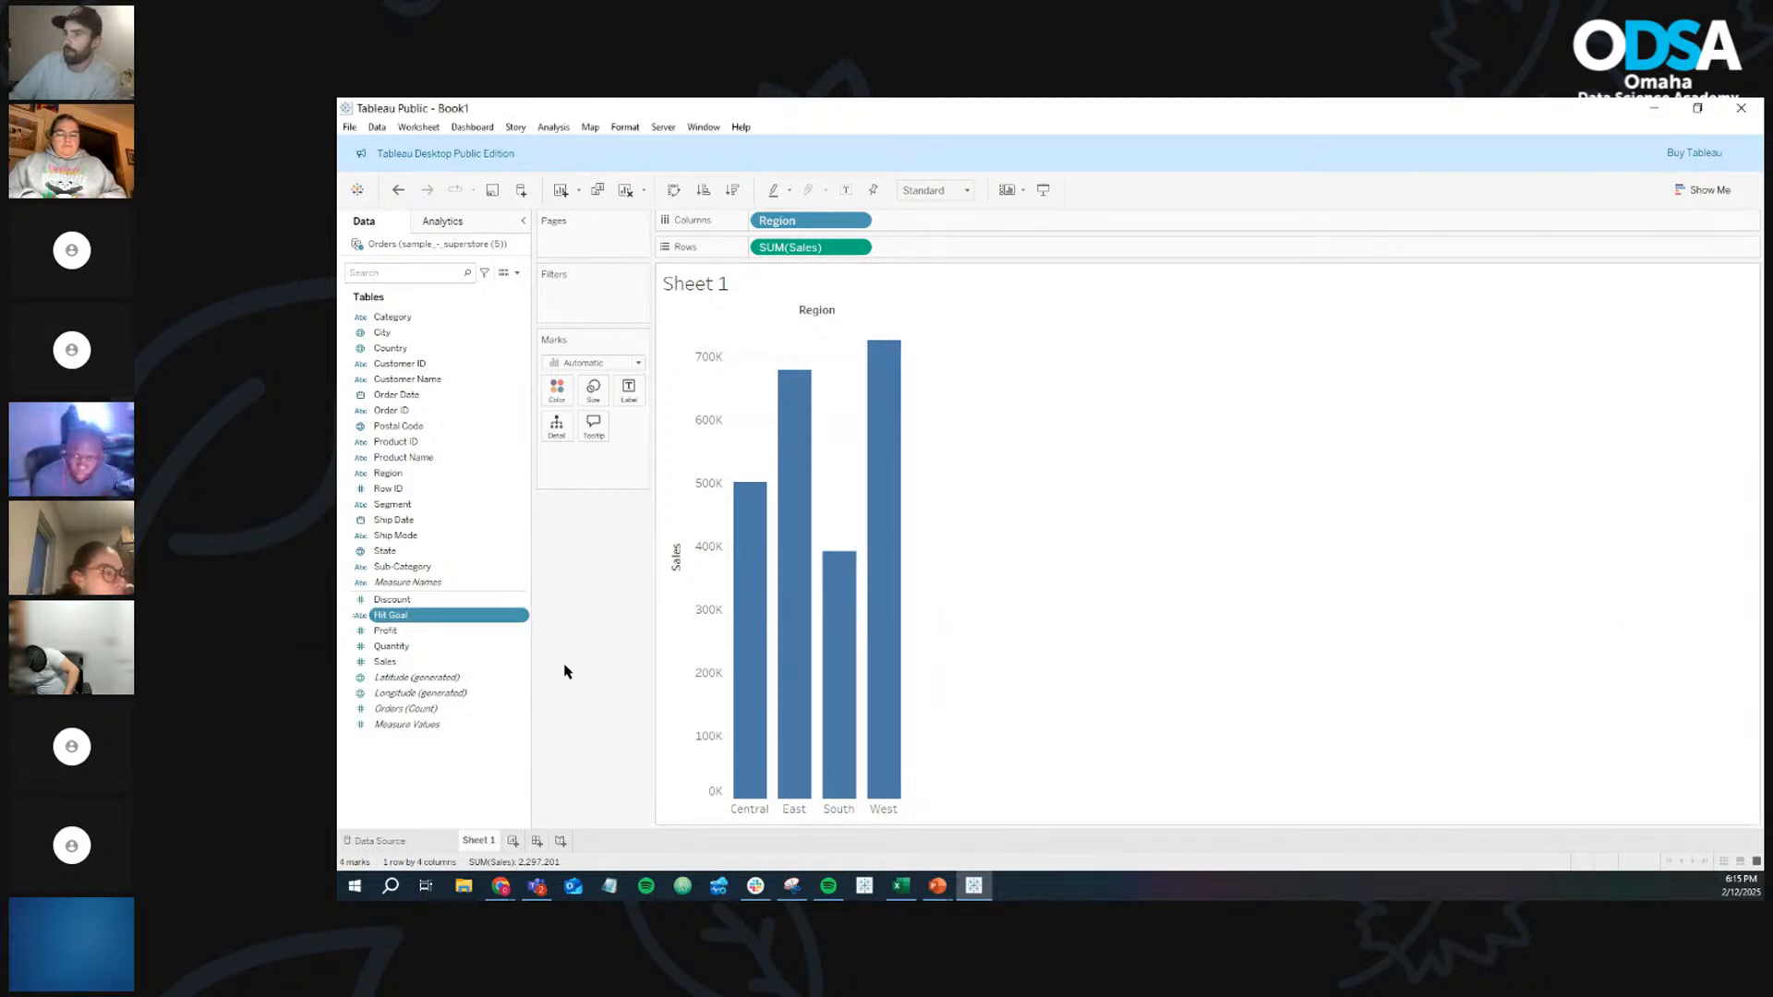
Examine the Hit Goal column in the Orders data source preview and return to Sheet 1
click(438, 841)
drag(1132, 824, 1755, 826)
scroll(1710, 693, down, 5)
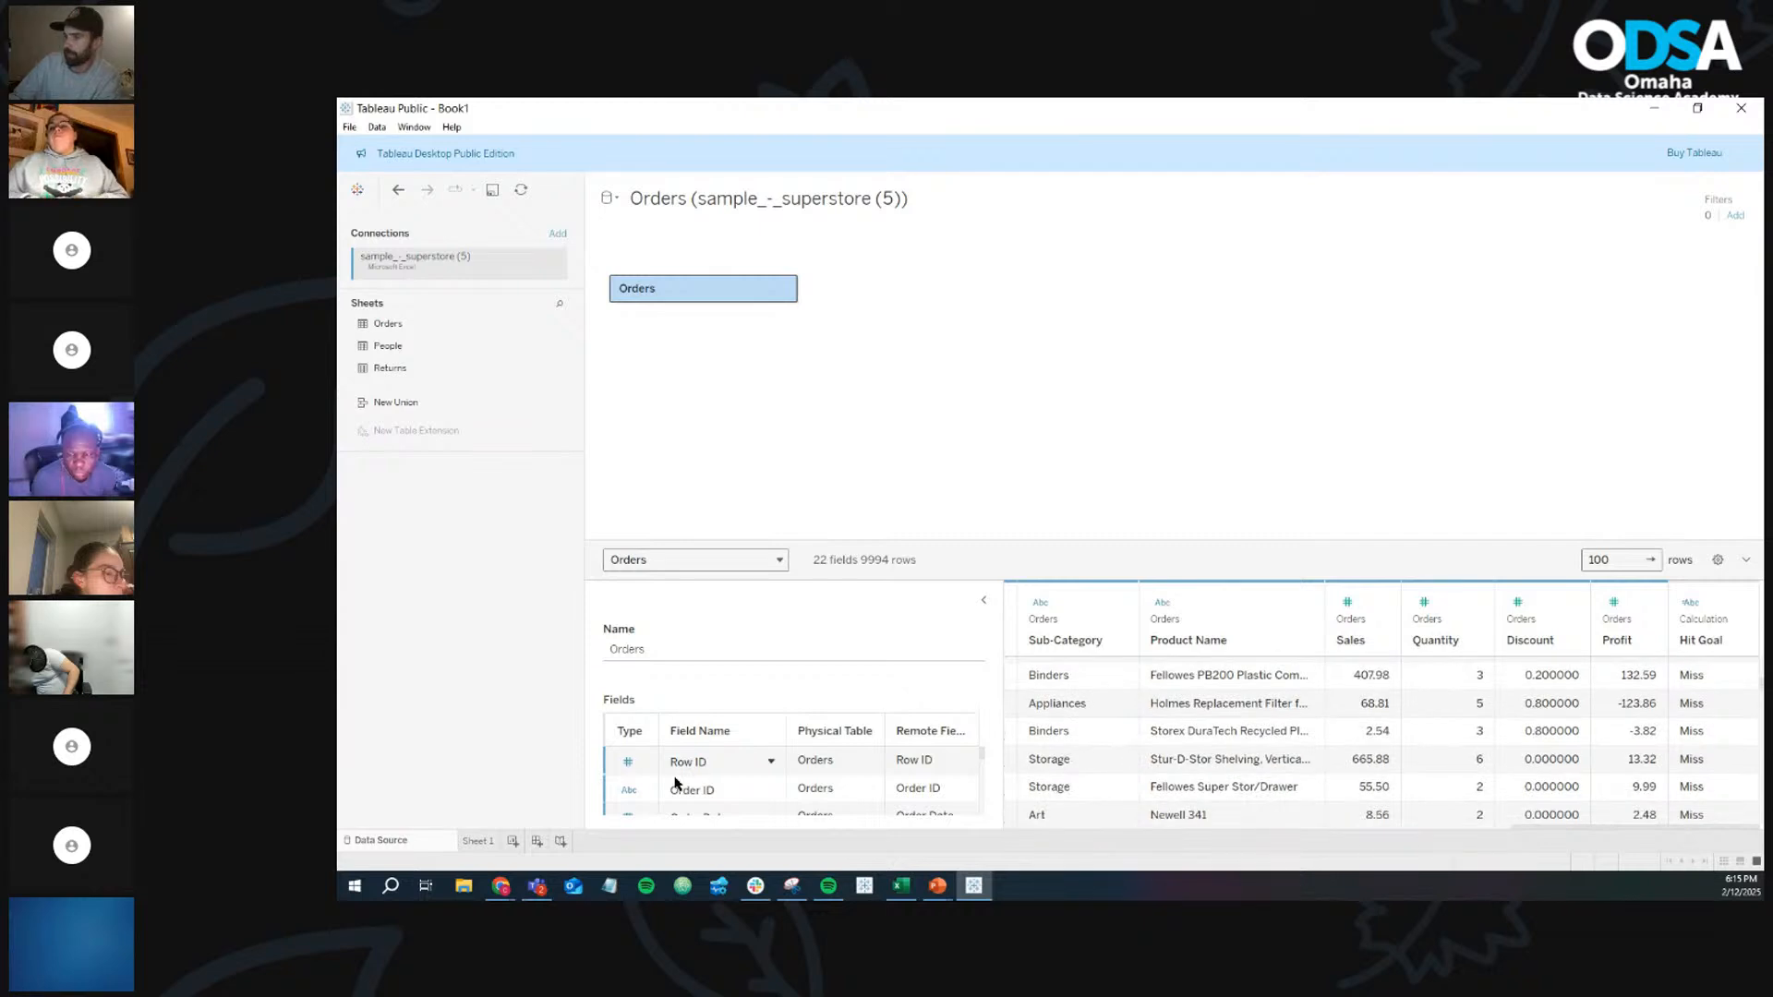
click(479, 841)
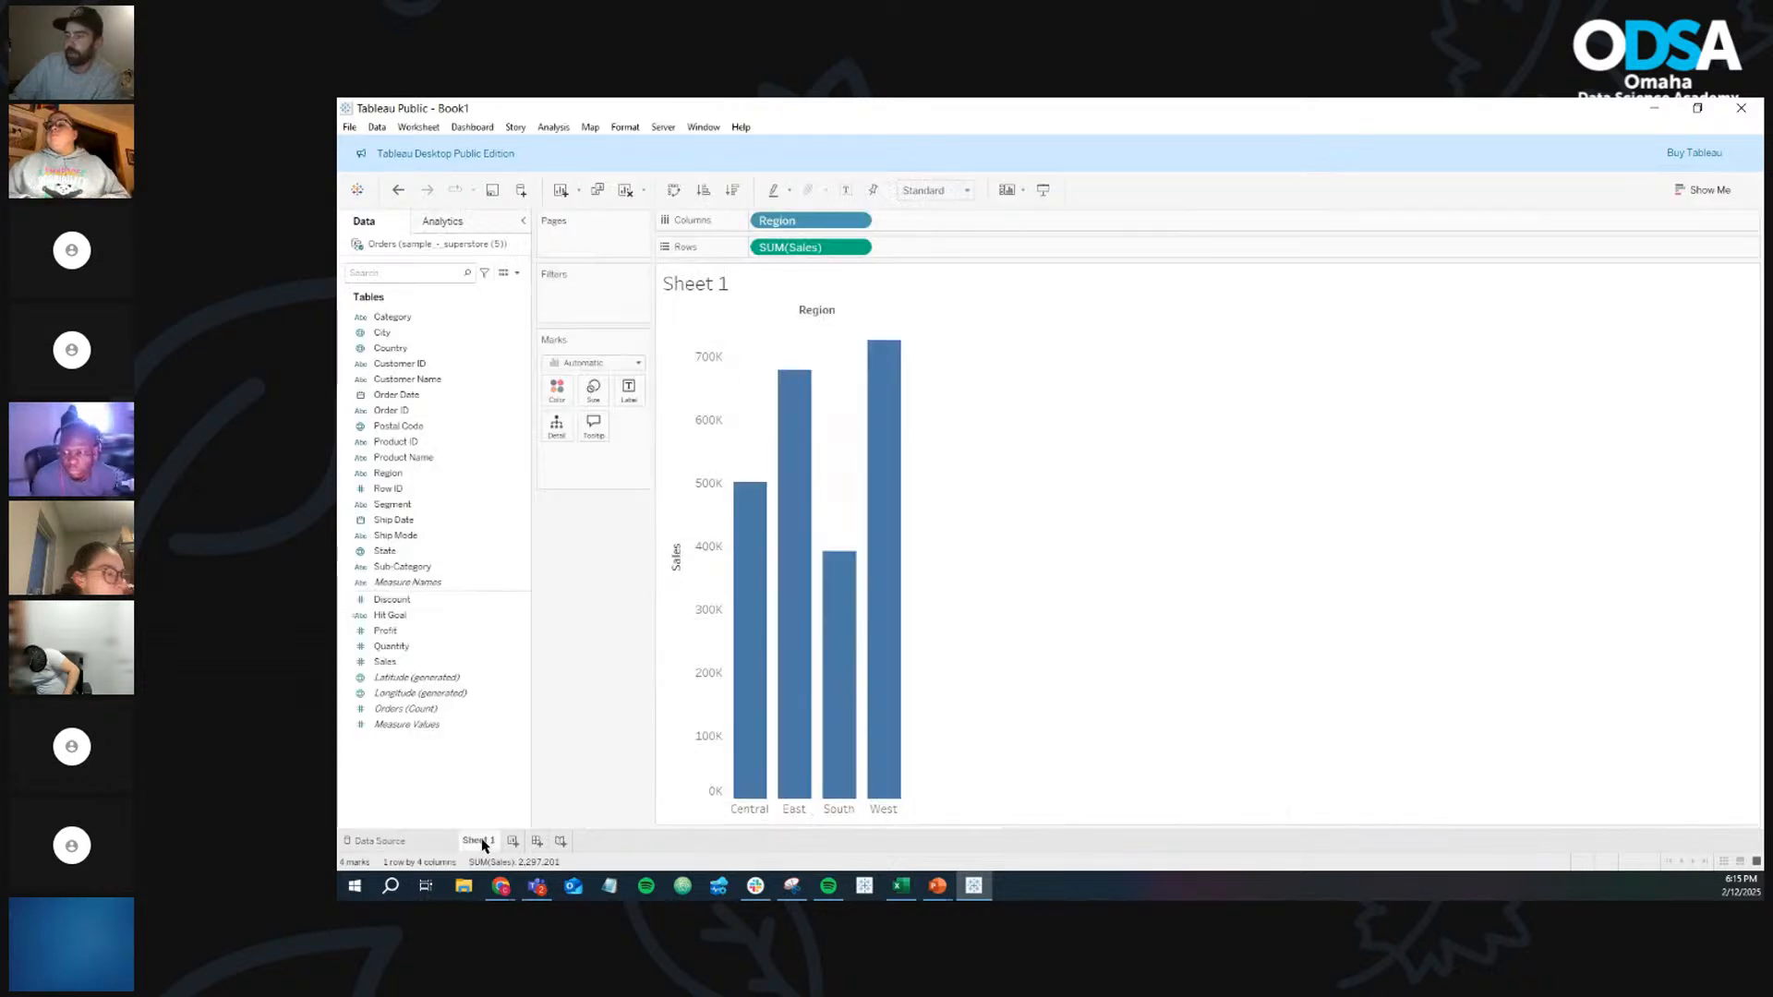
Color the region bars by Hit Goal, assigning green to Hit Goal and red to Miss
drag(413, 615, 563, 395)
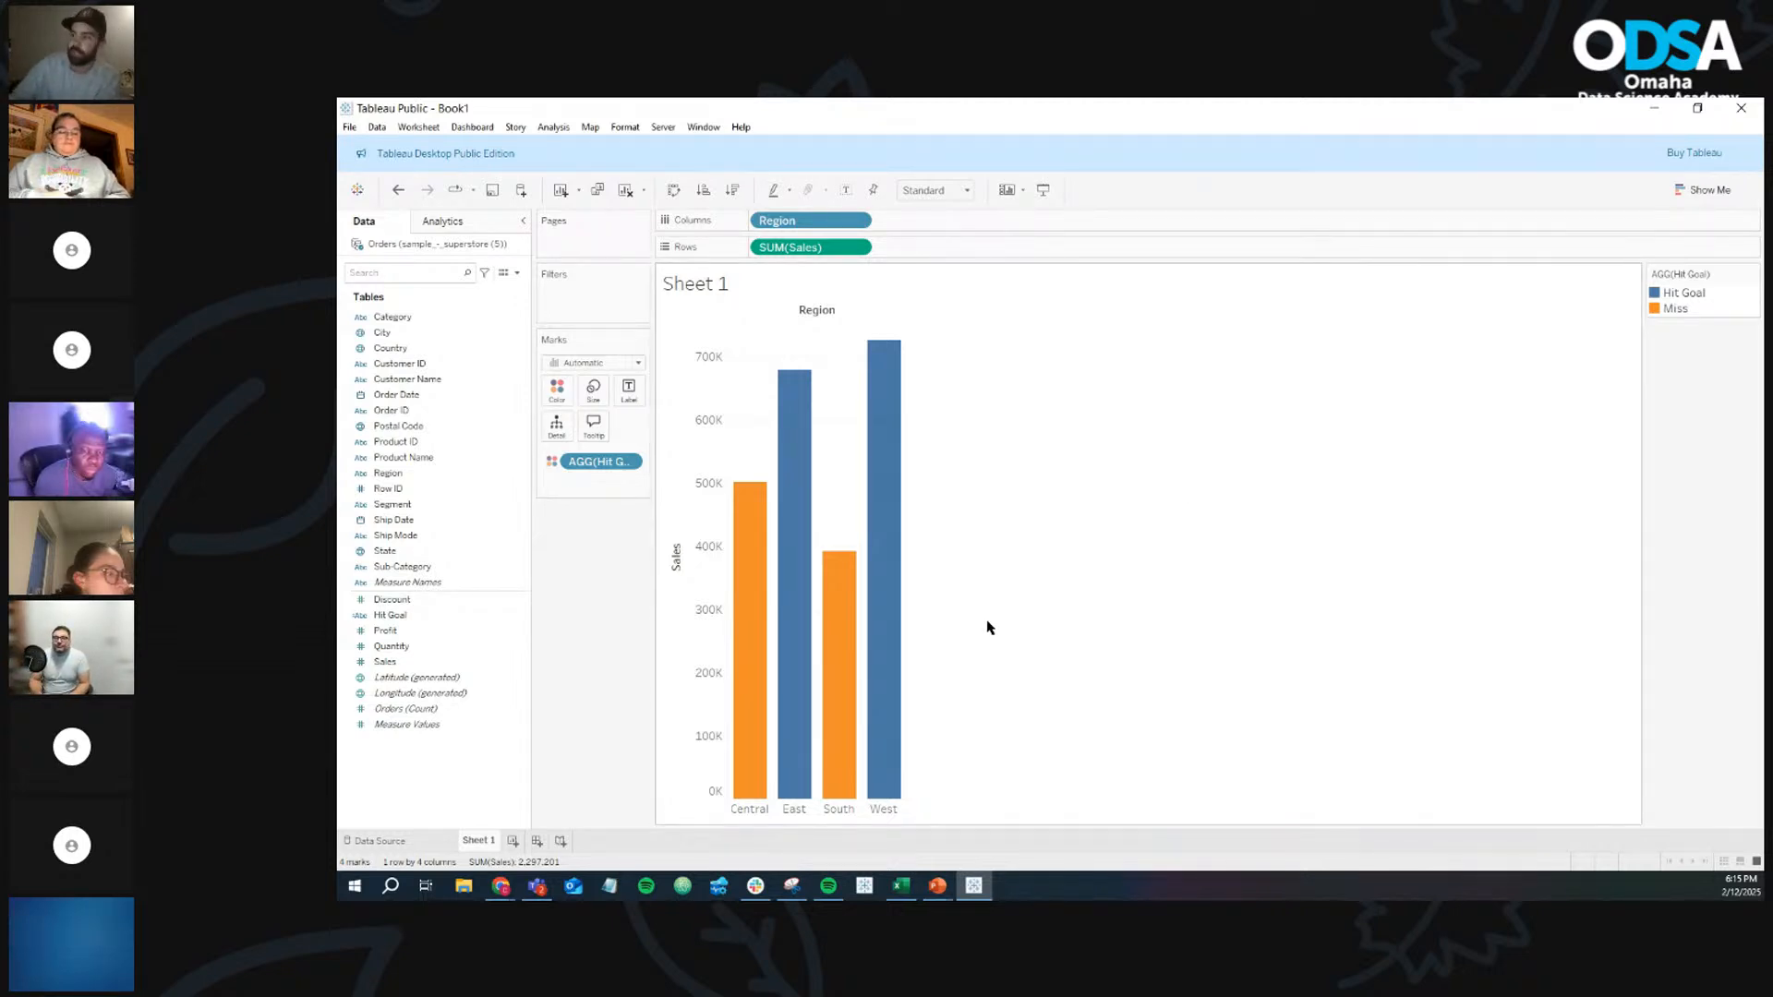
click(557, 389)
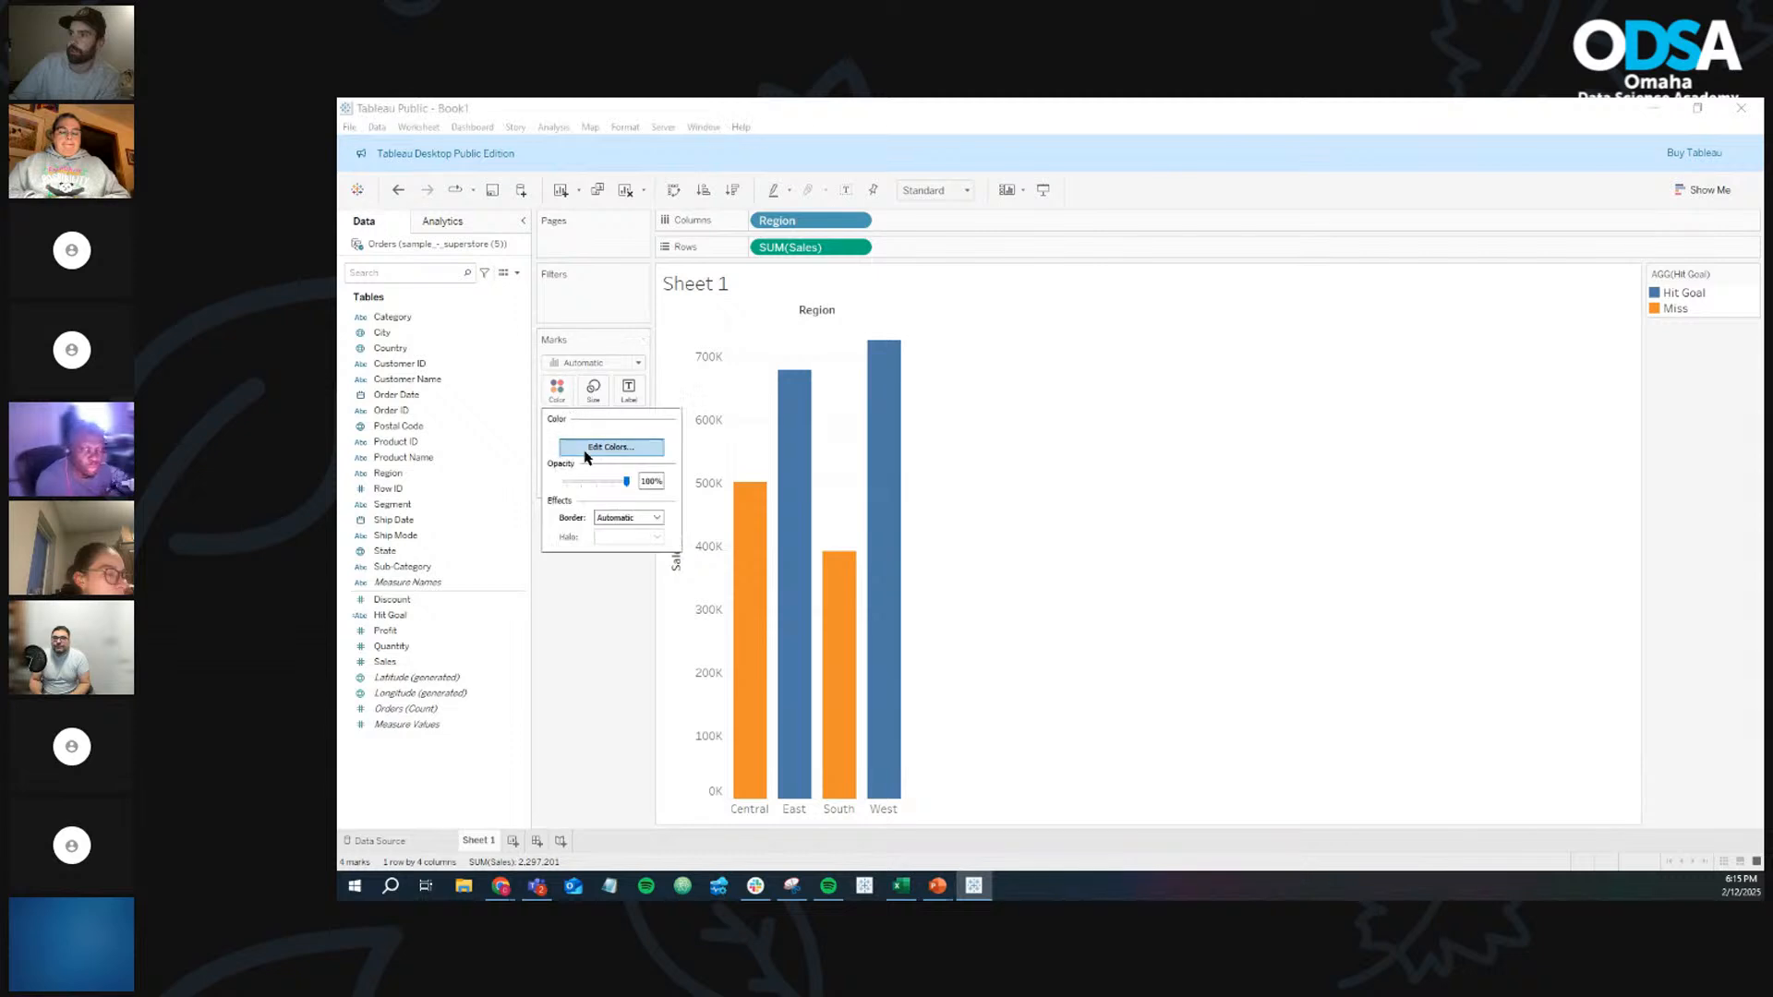
click(586, 449)
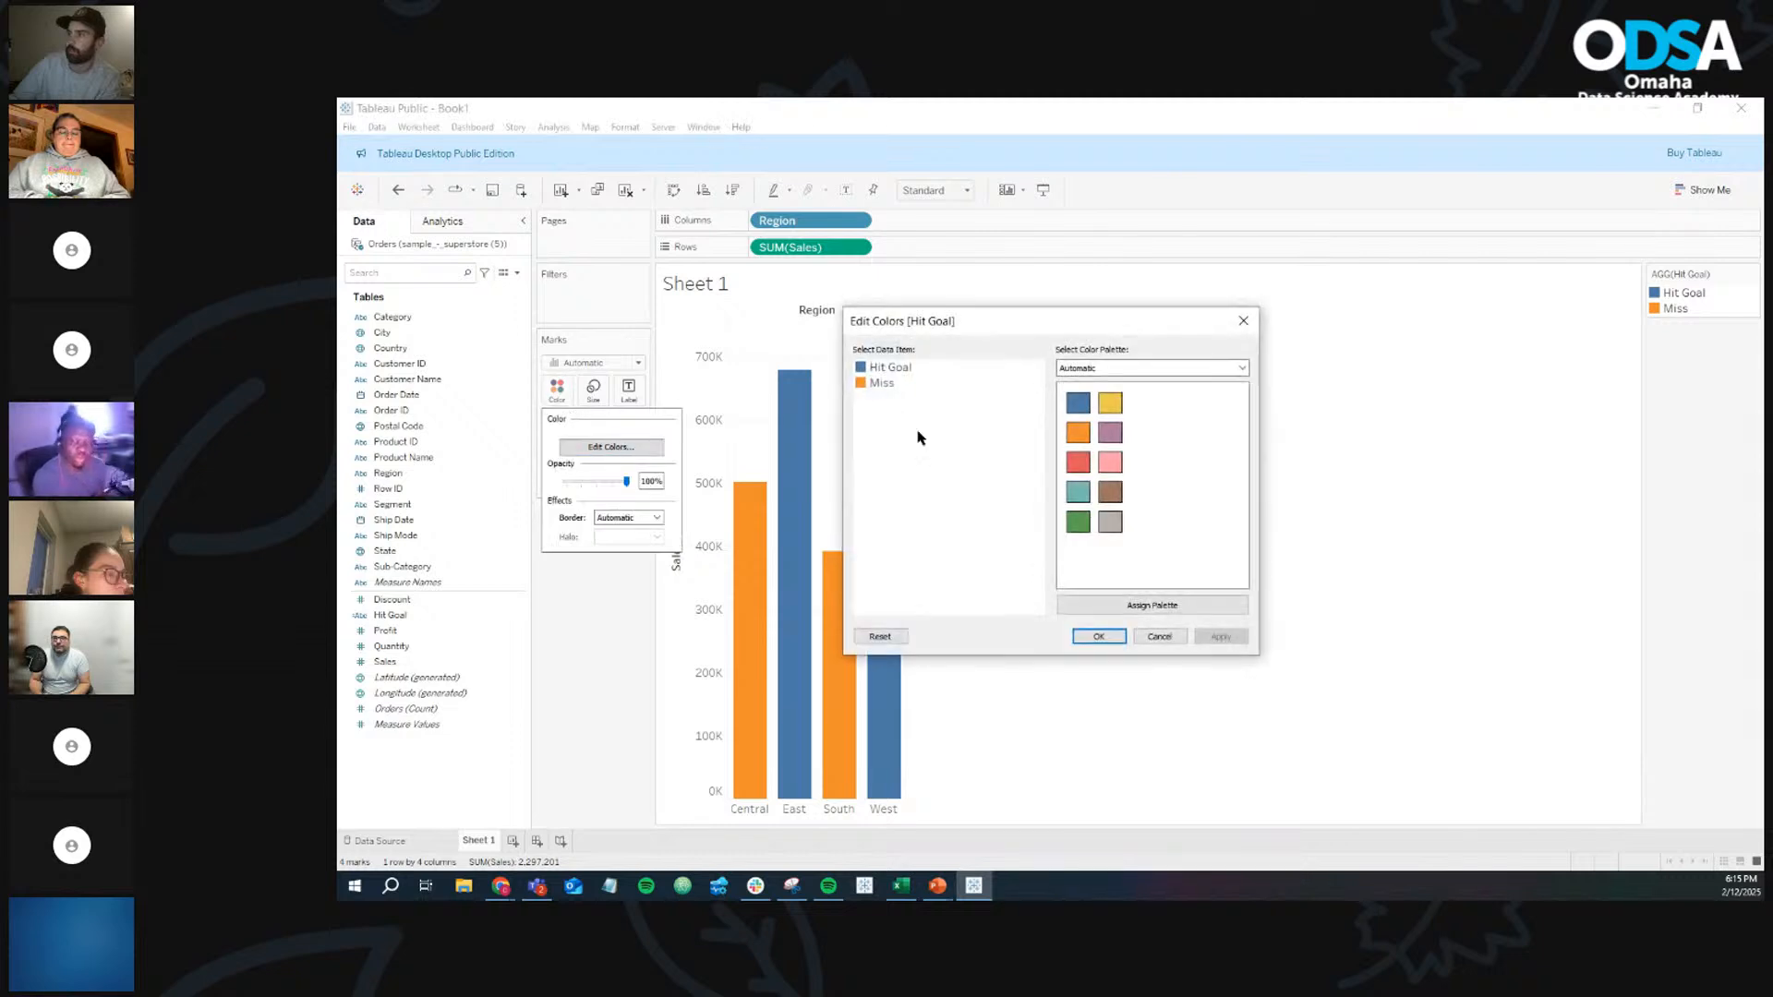
click(1077, 523)
click(888, 384)
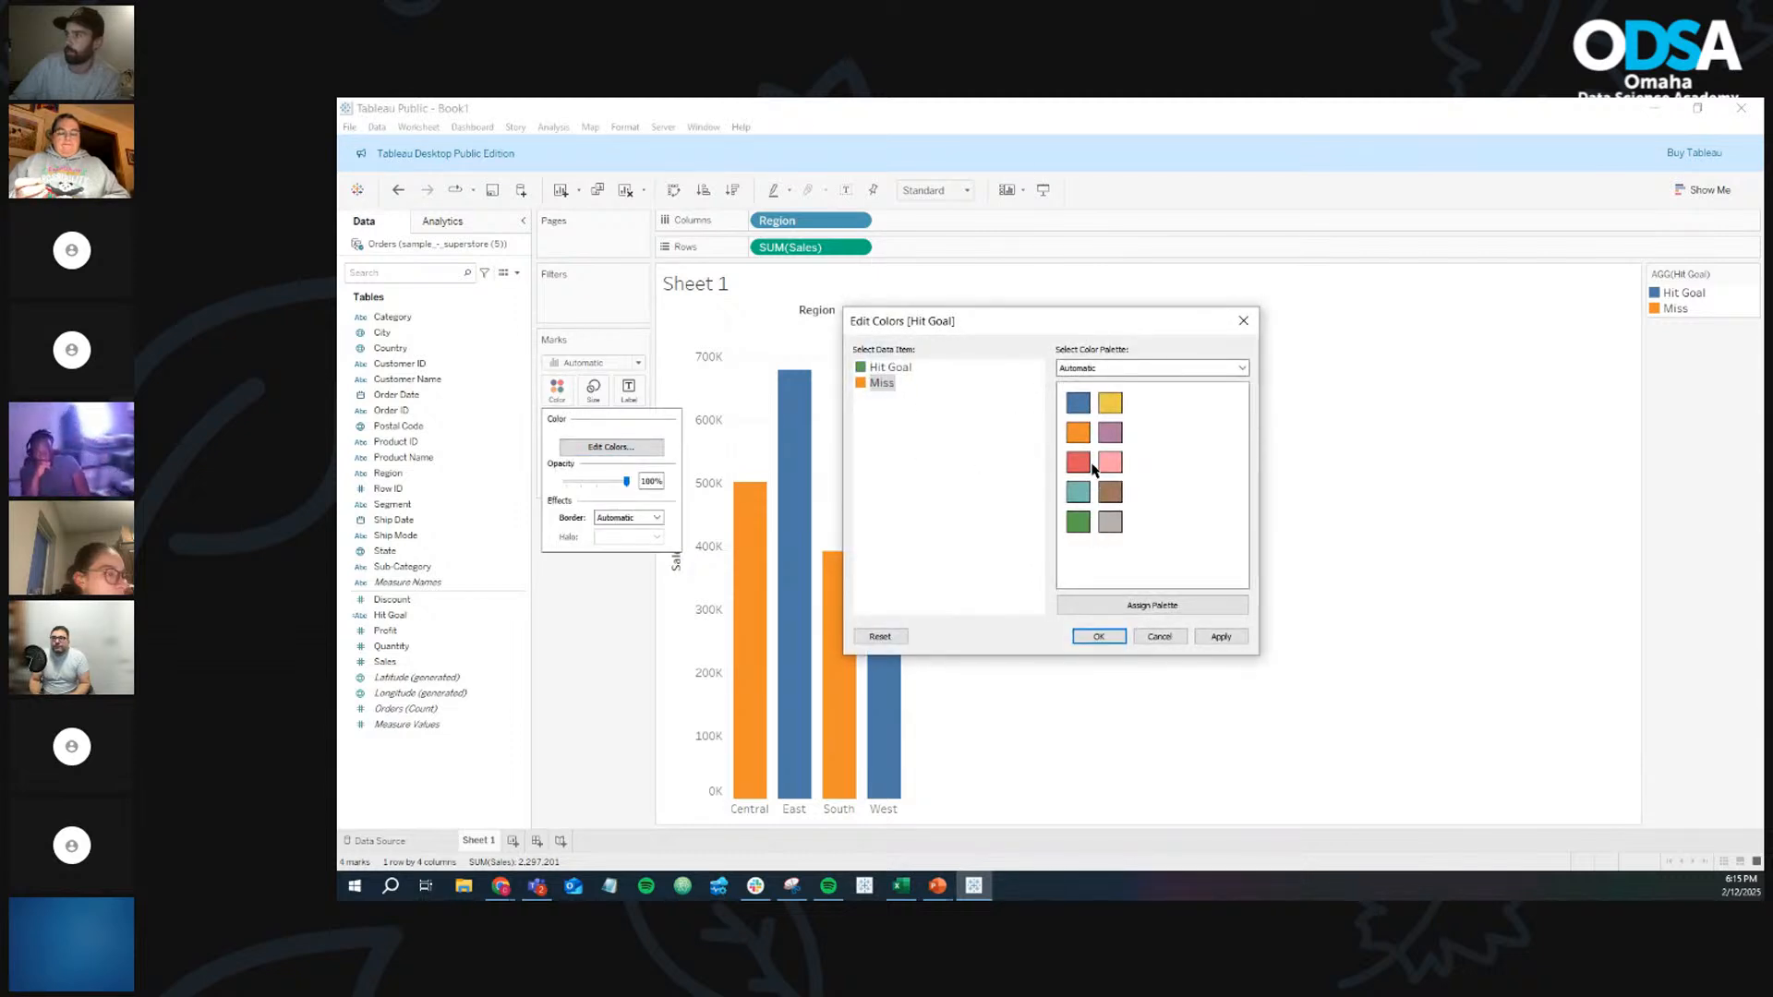
click(1078, 462)
click(1099, 636)
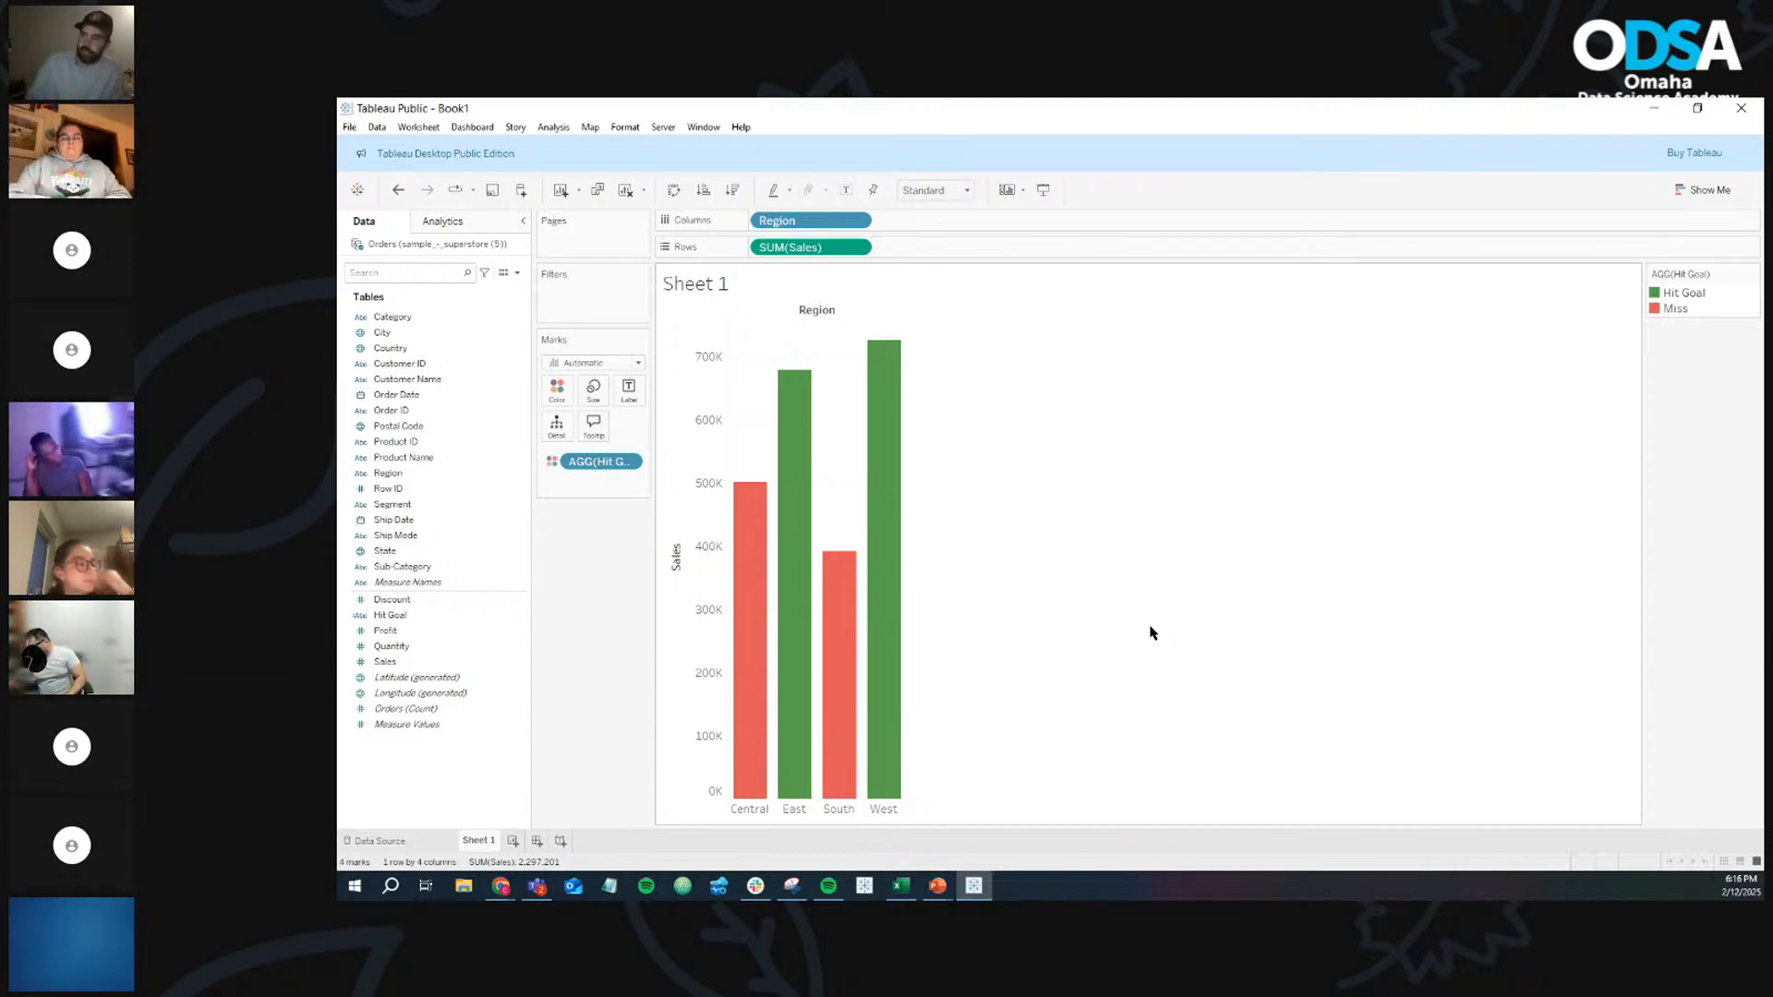
Change the sales threshold in the Hit Goal calculated field to 700000
mouse_move(755, 627)
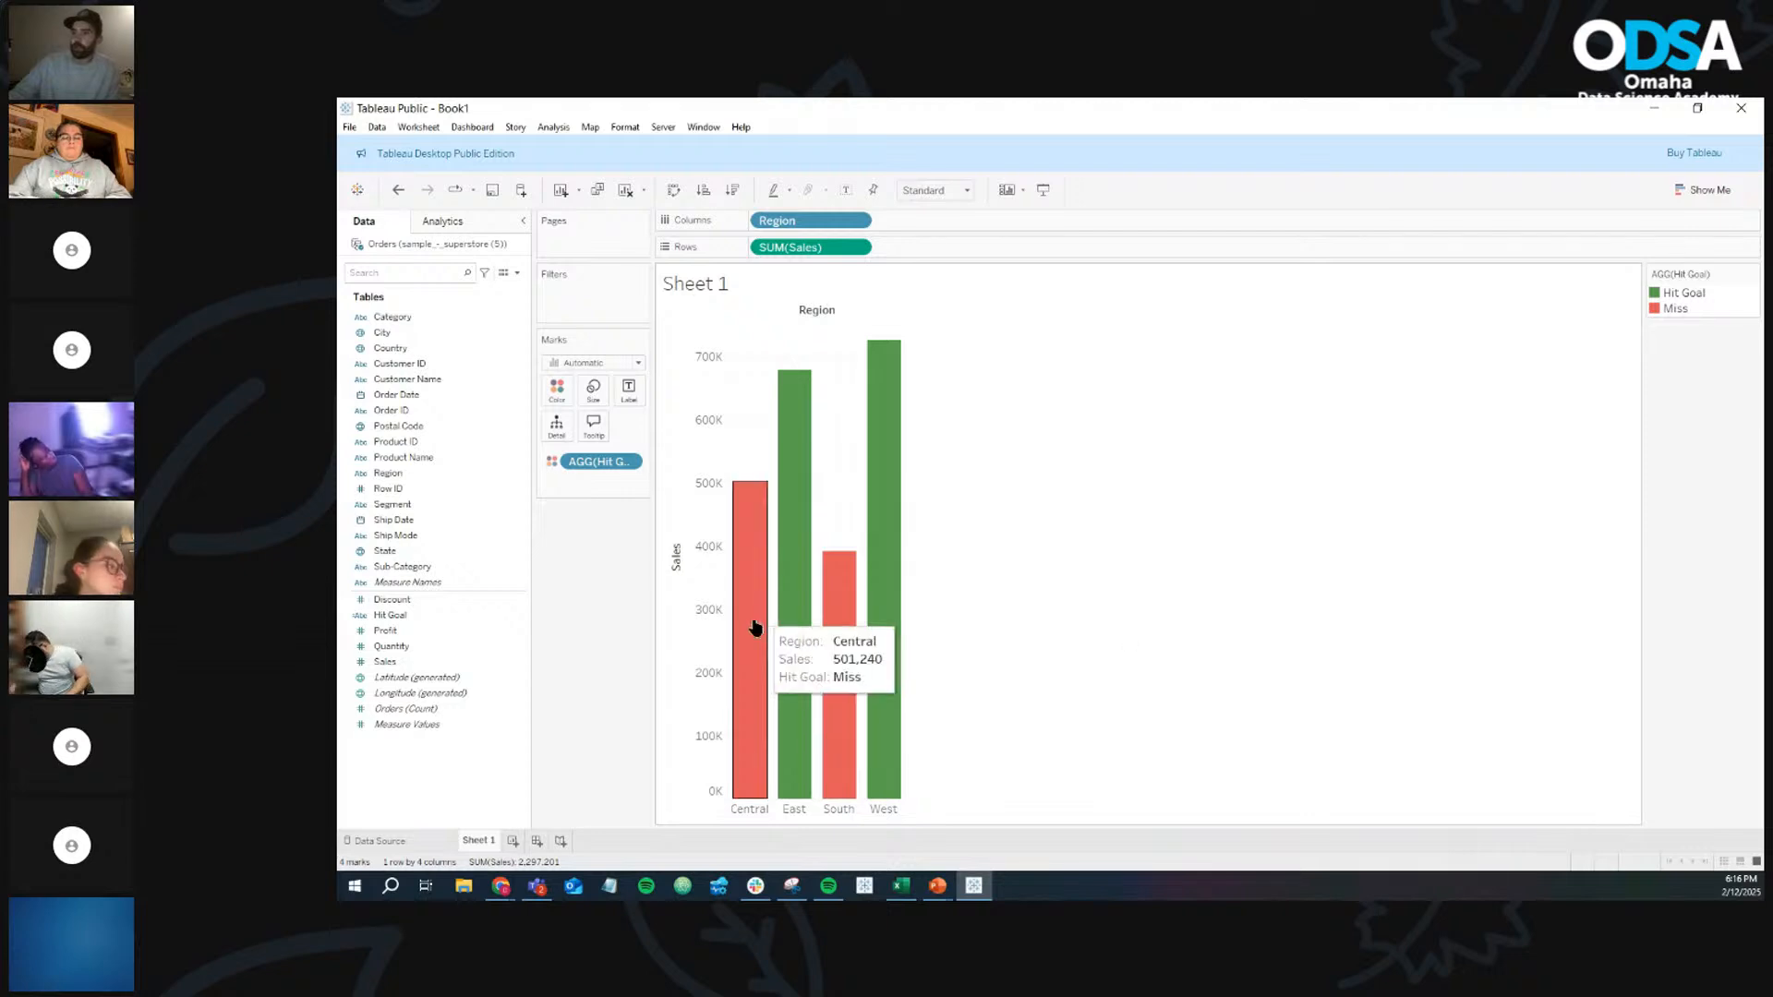
right_click(515, 614)
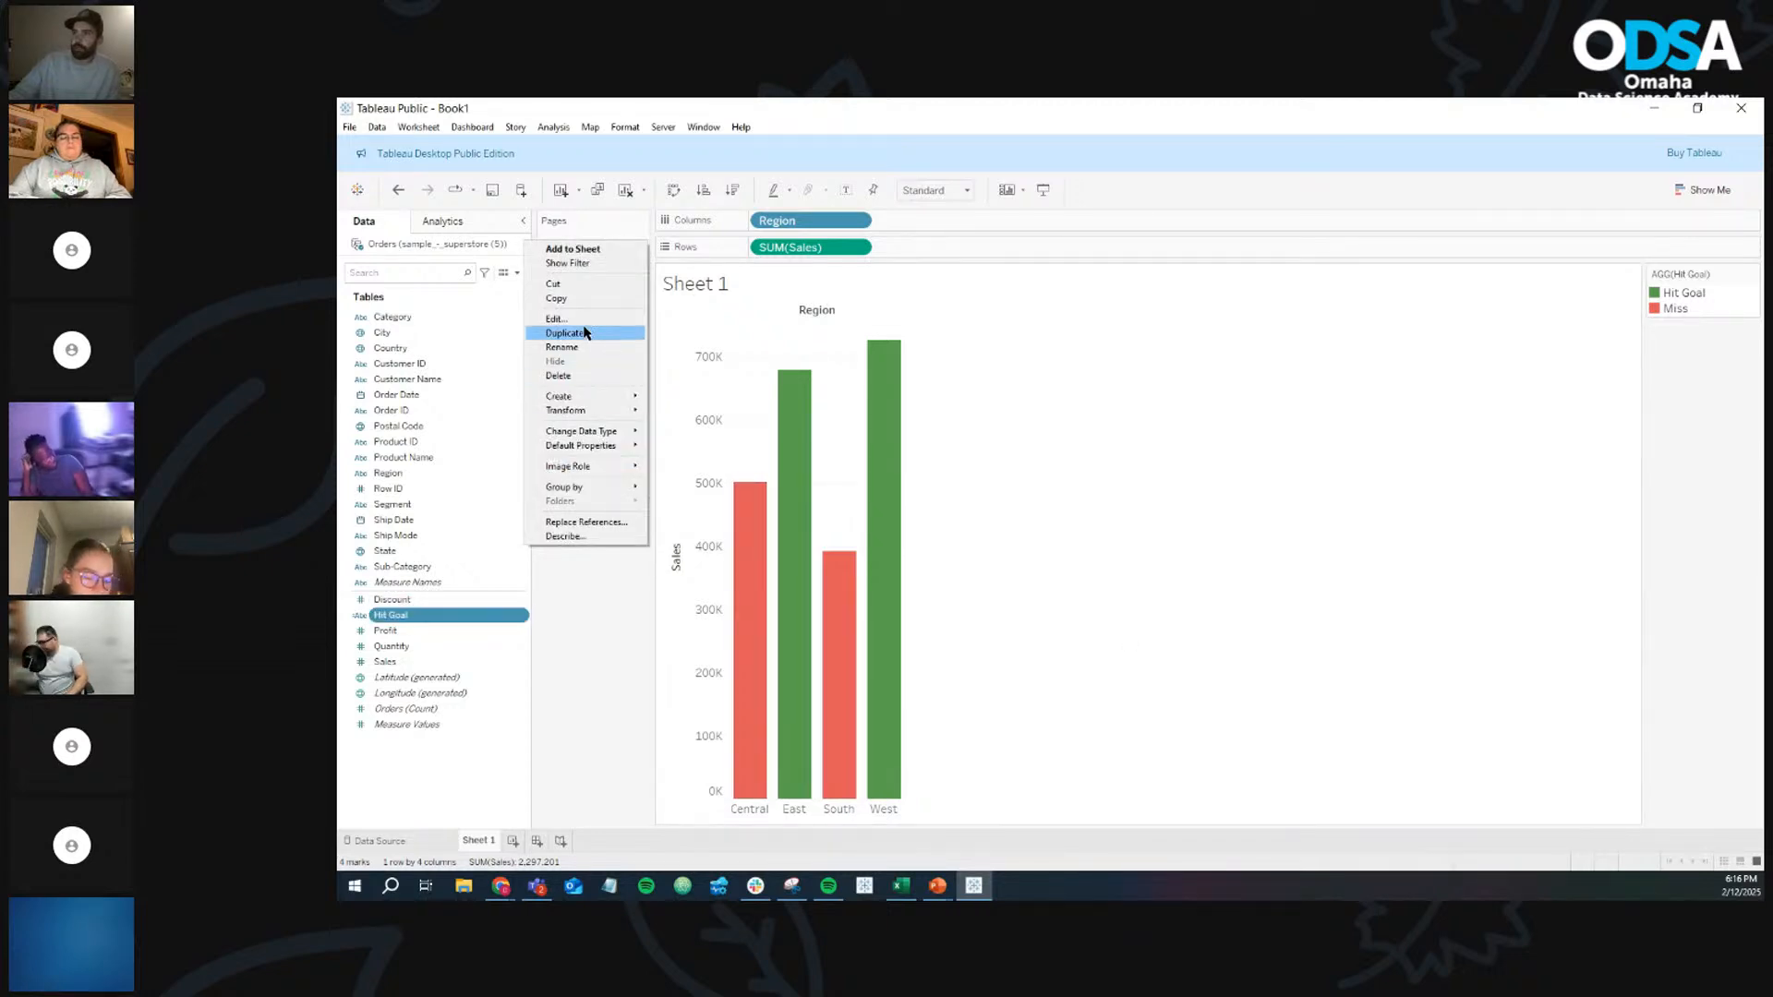
click(556, 319)
click(716, 368)
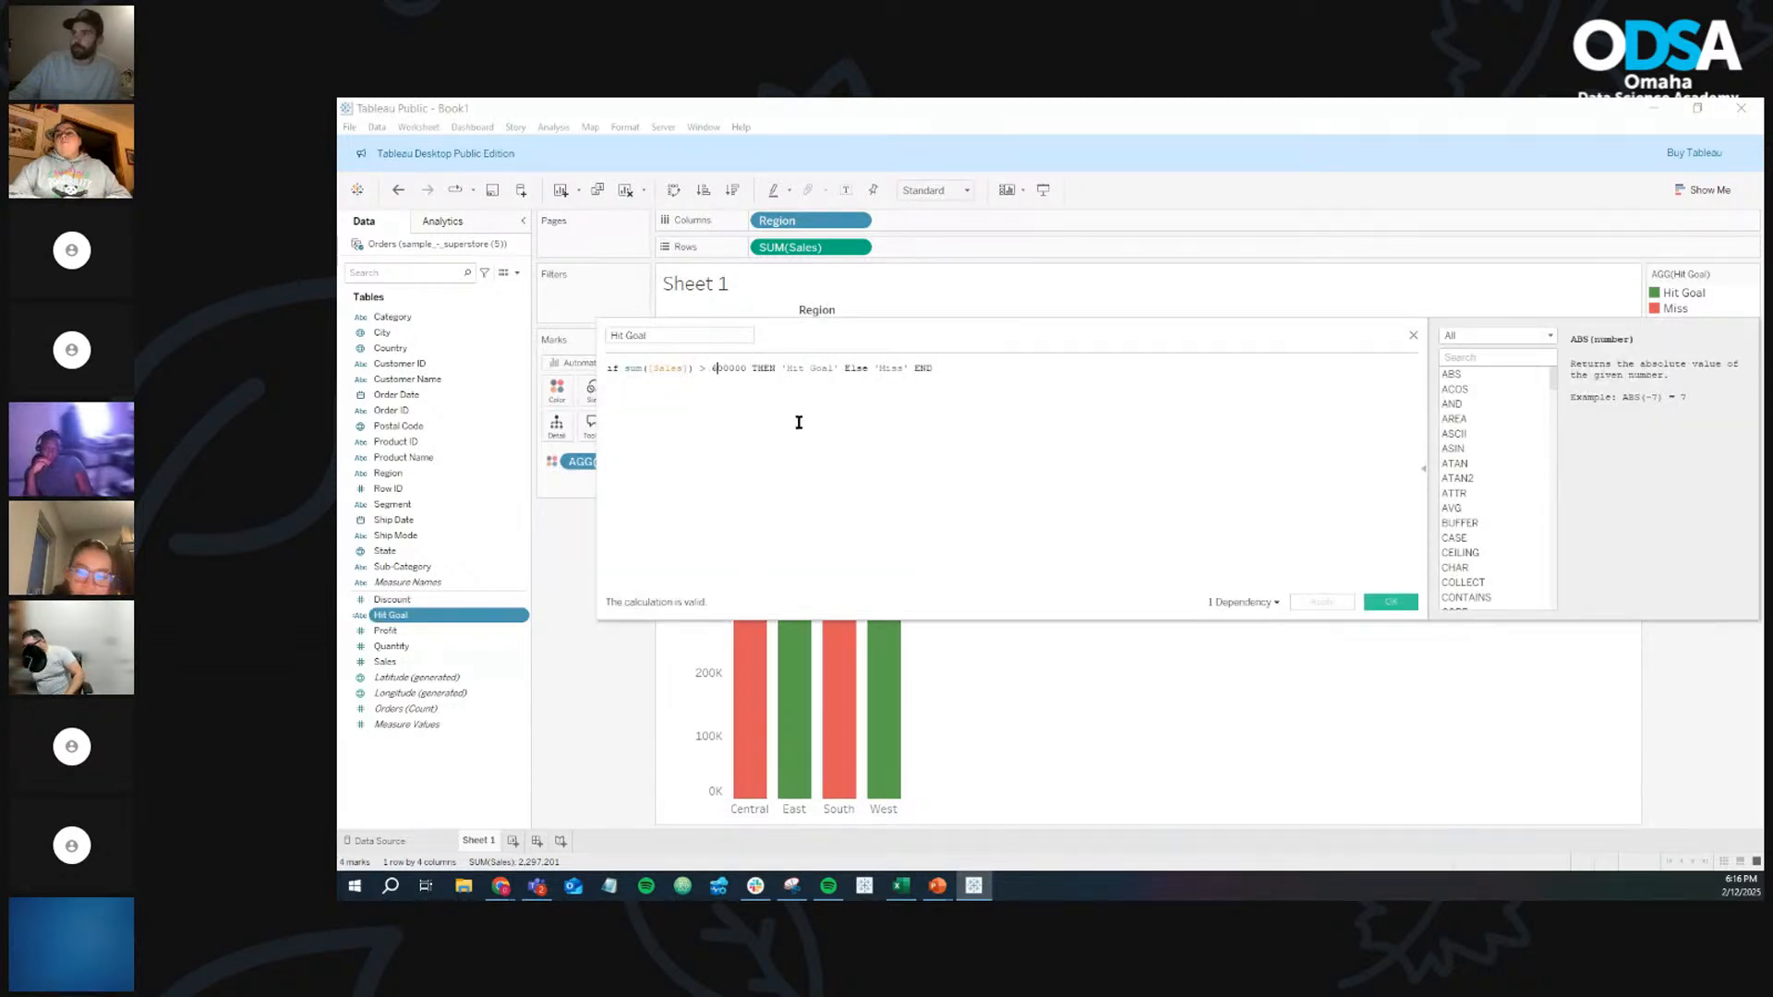
key(BackSpace)
text(7)
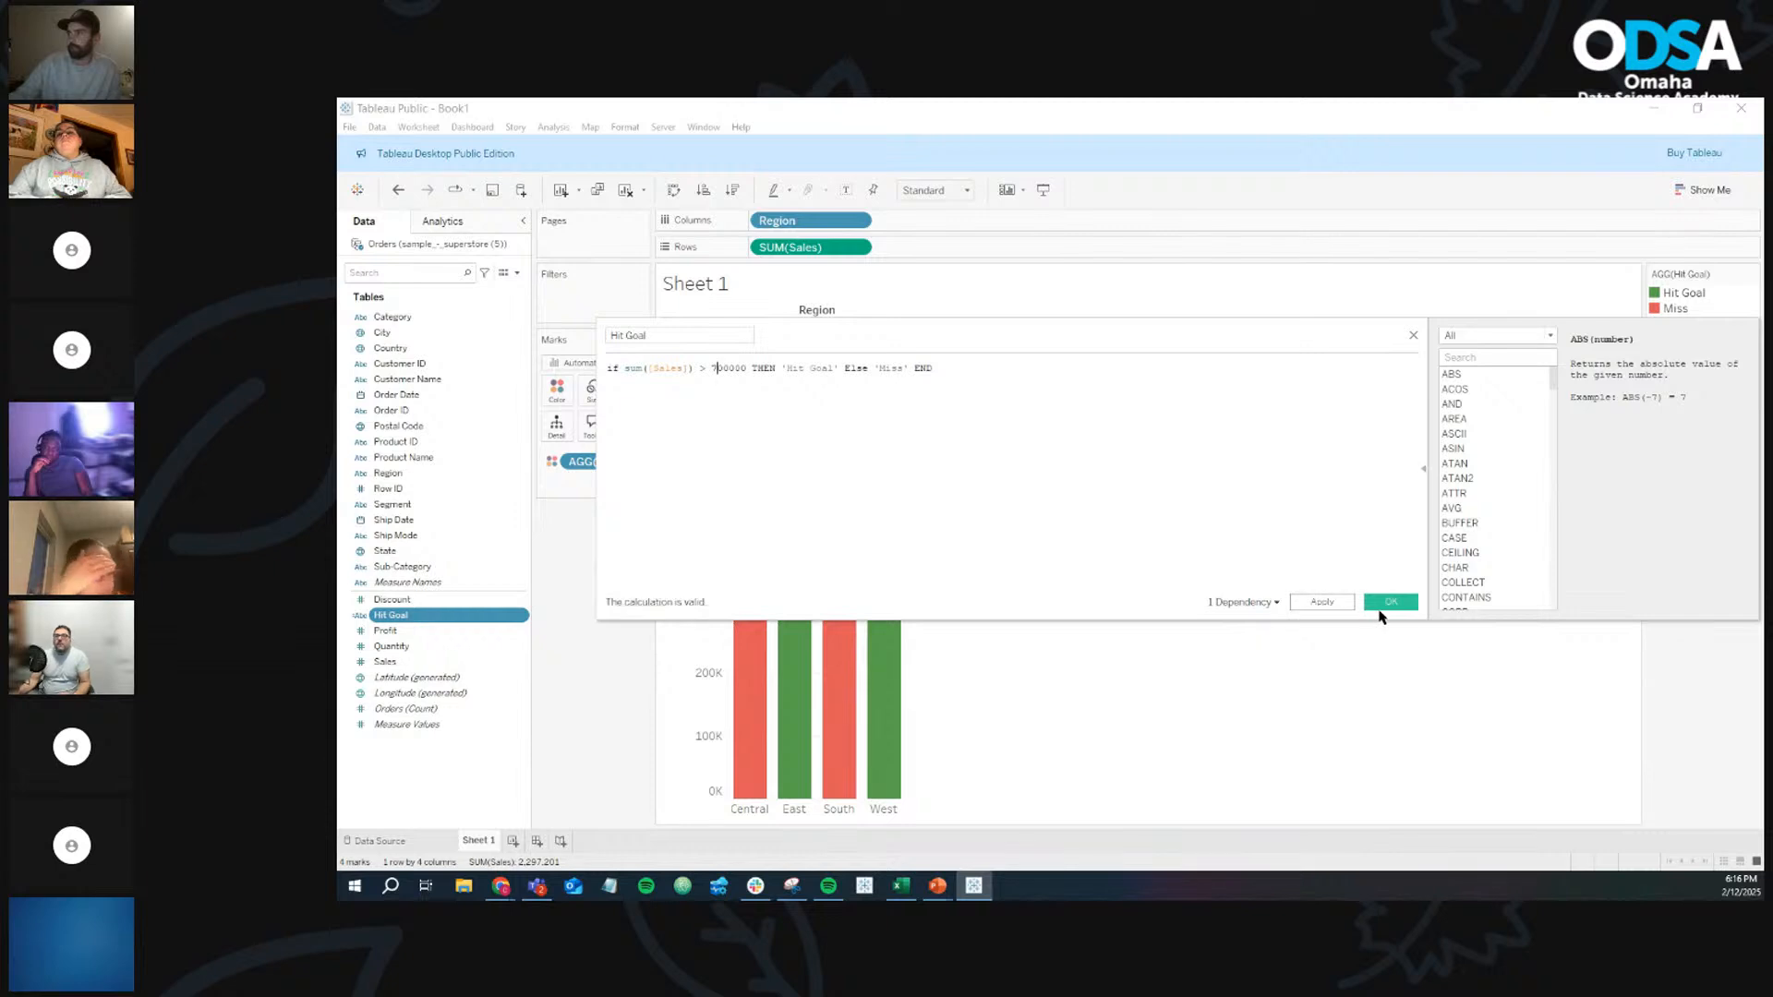
click(1375, 604)
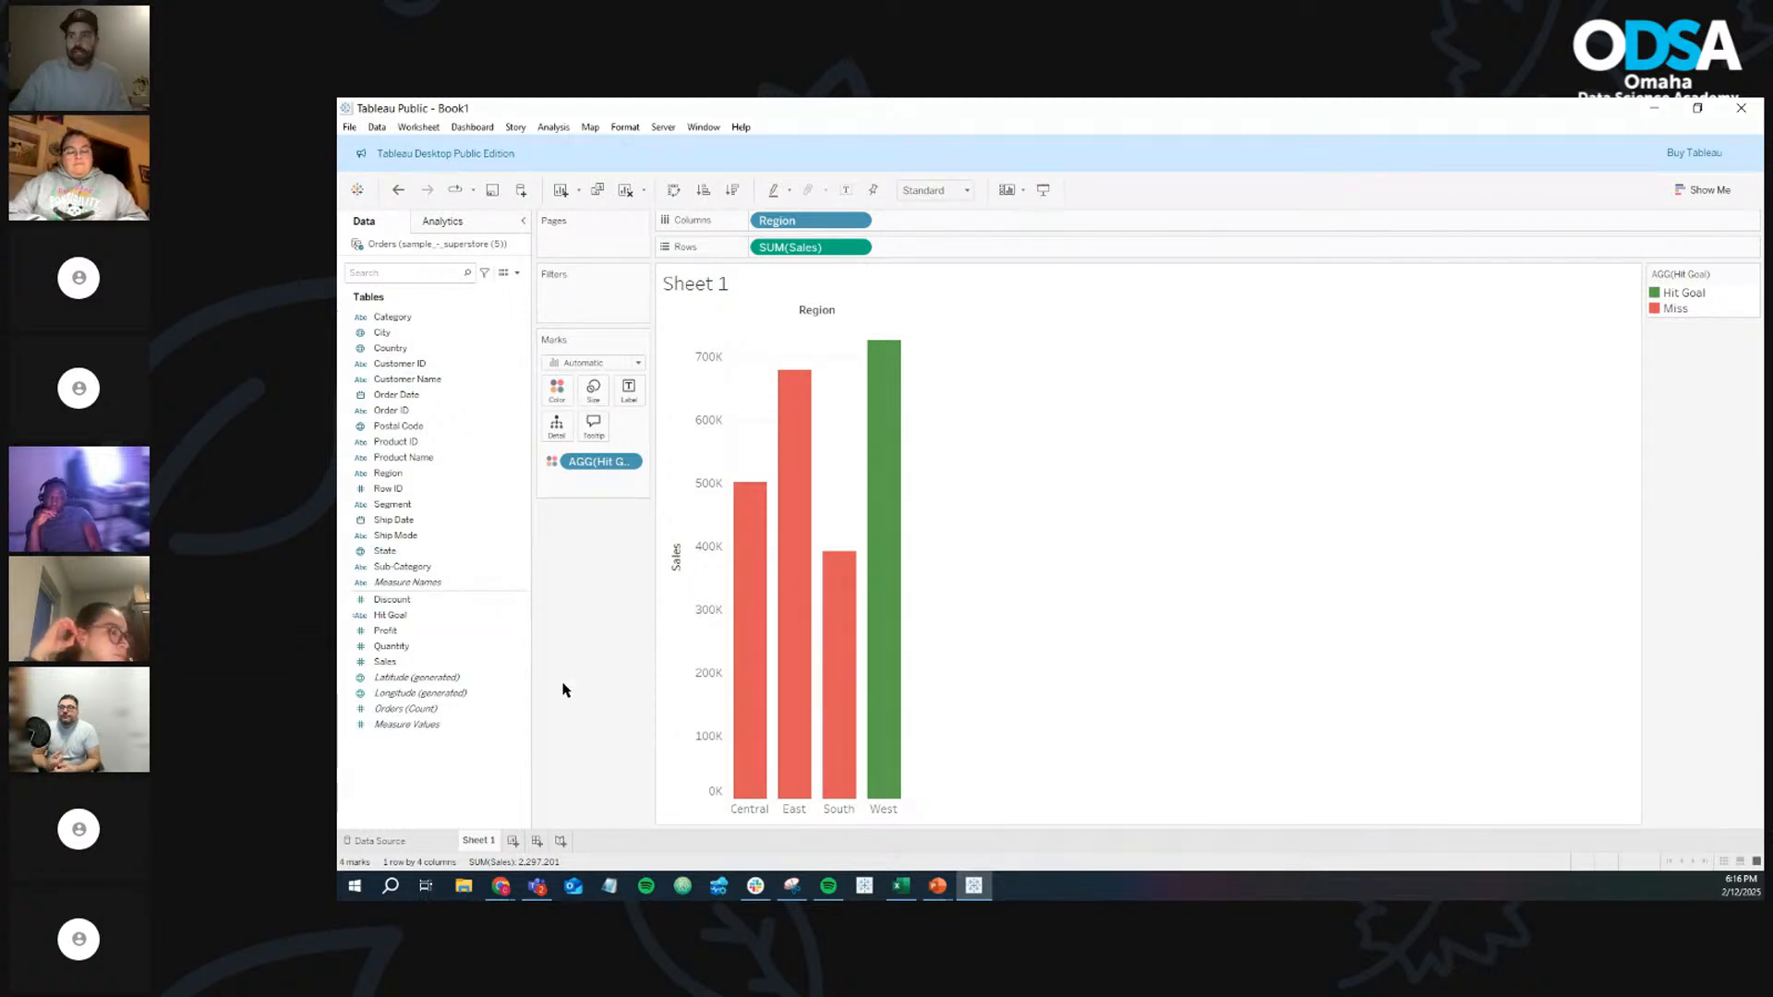
Recheck the row-level Hit Goal values in the Orders data source, ending back on Sheet 1
click(418, 843)
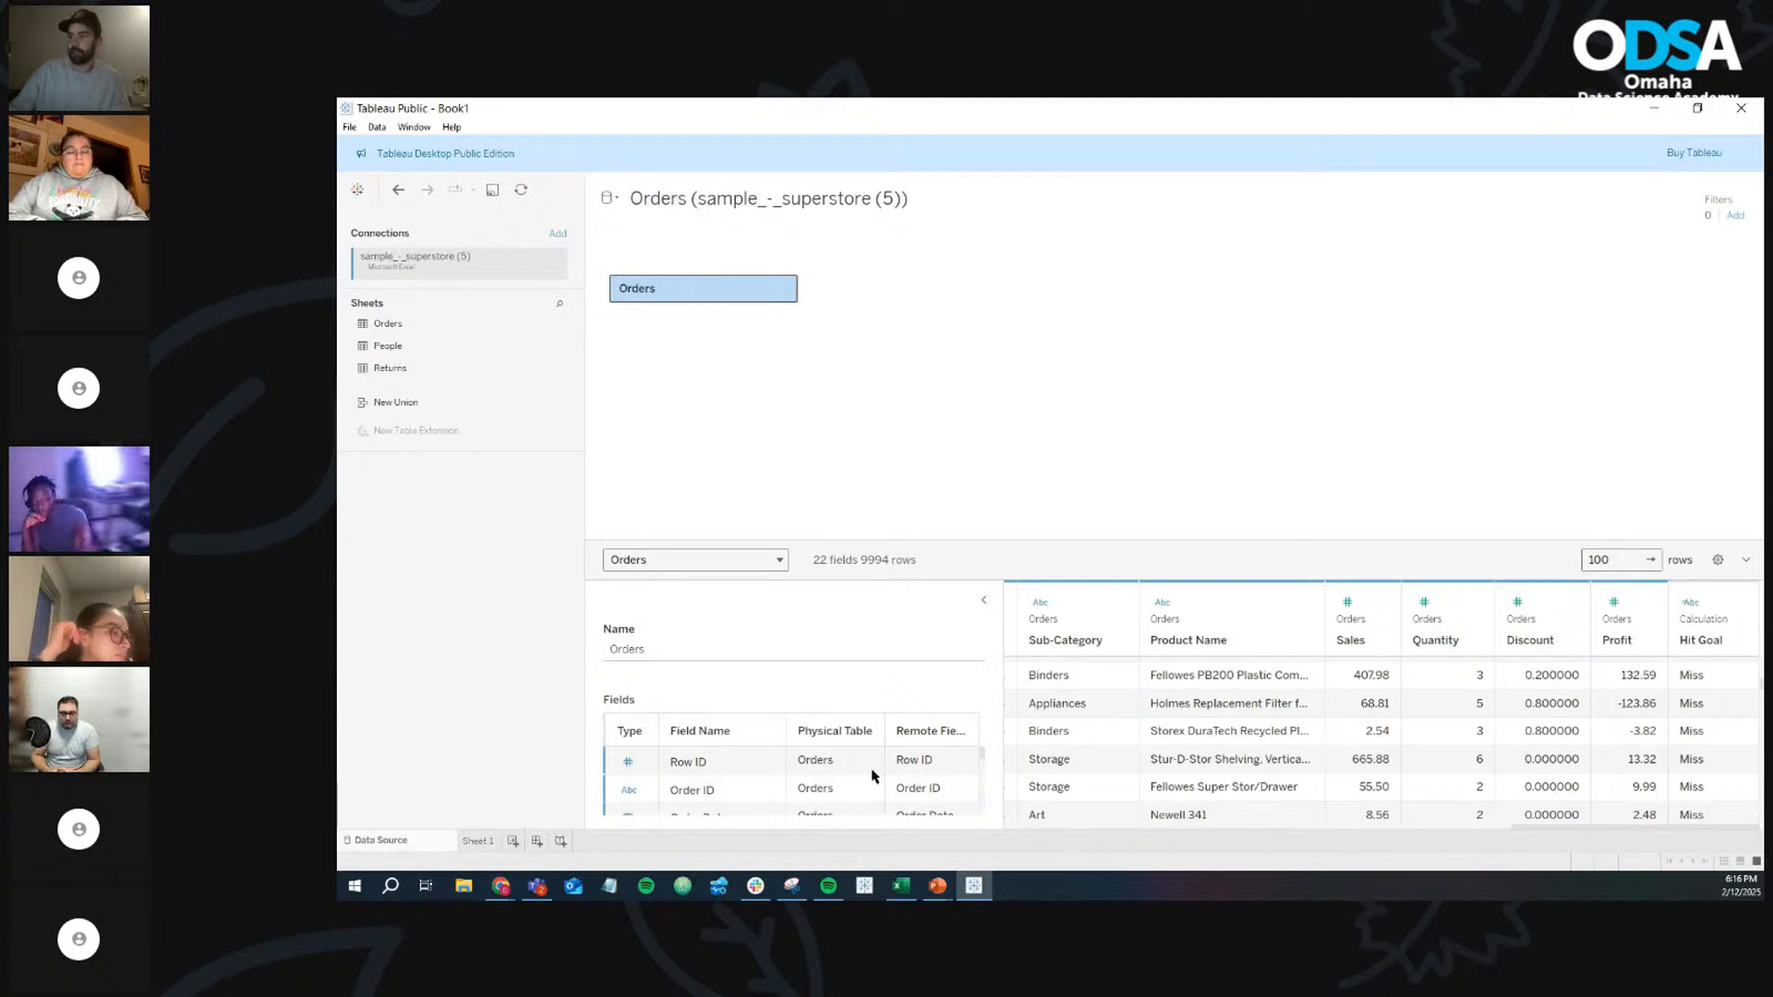
click(478, 840)
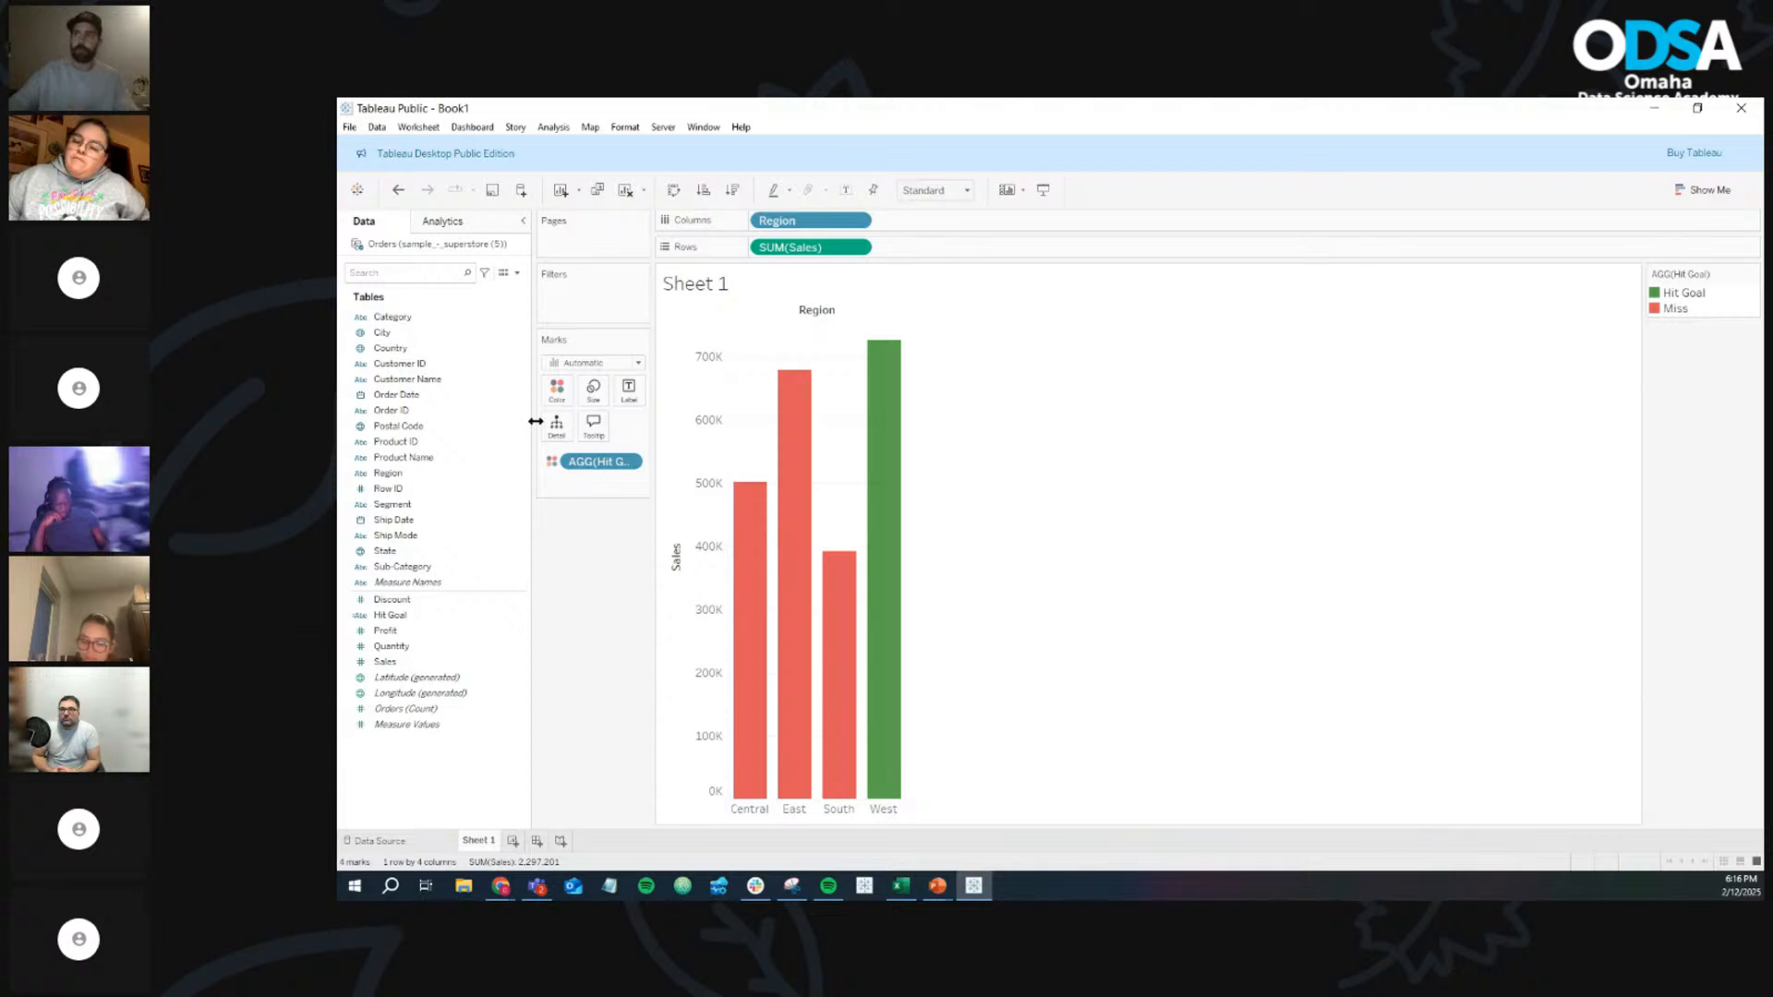
Start a new parameter and name it Goal Target
click(518, 273)
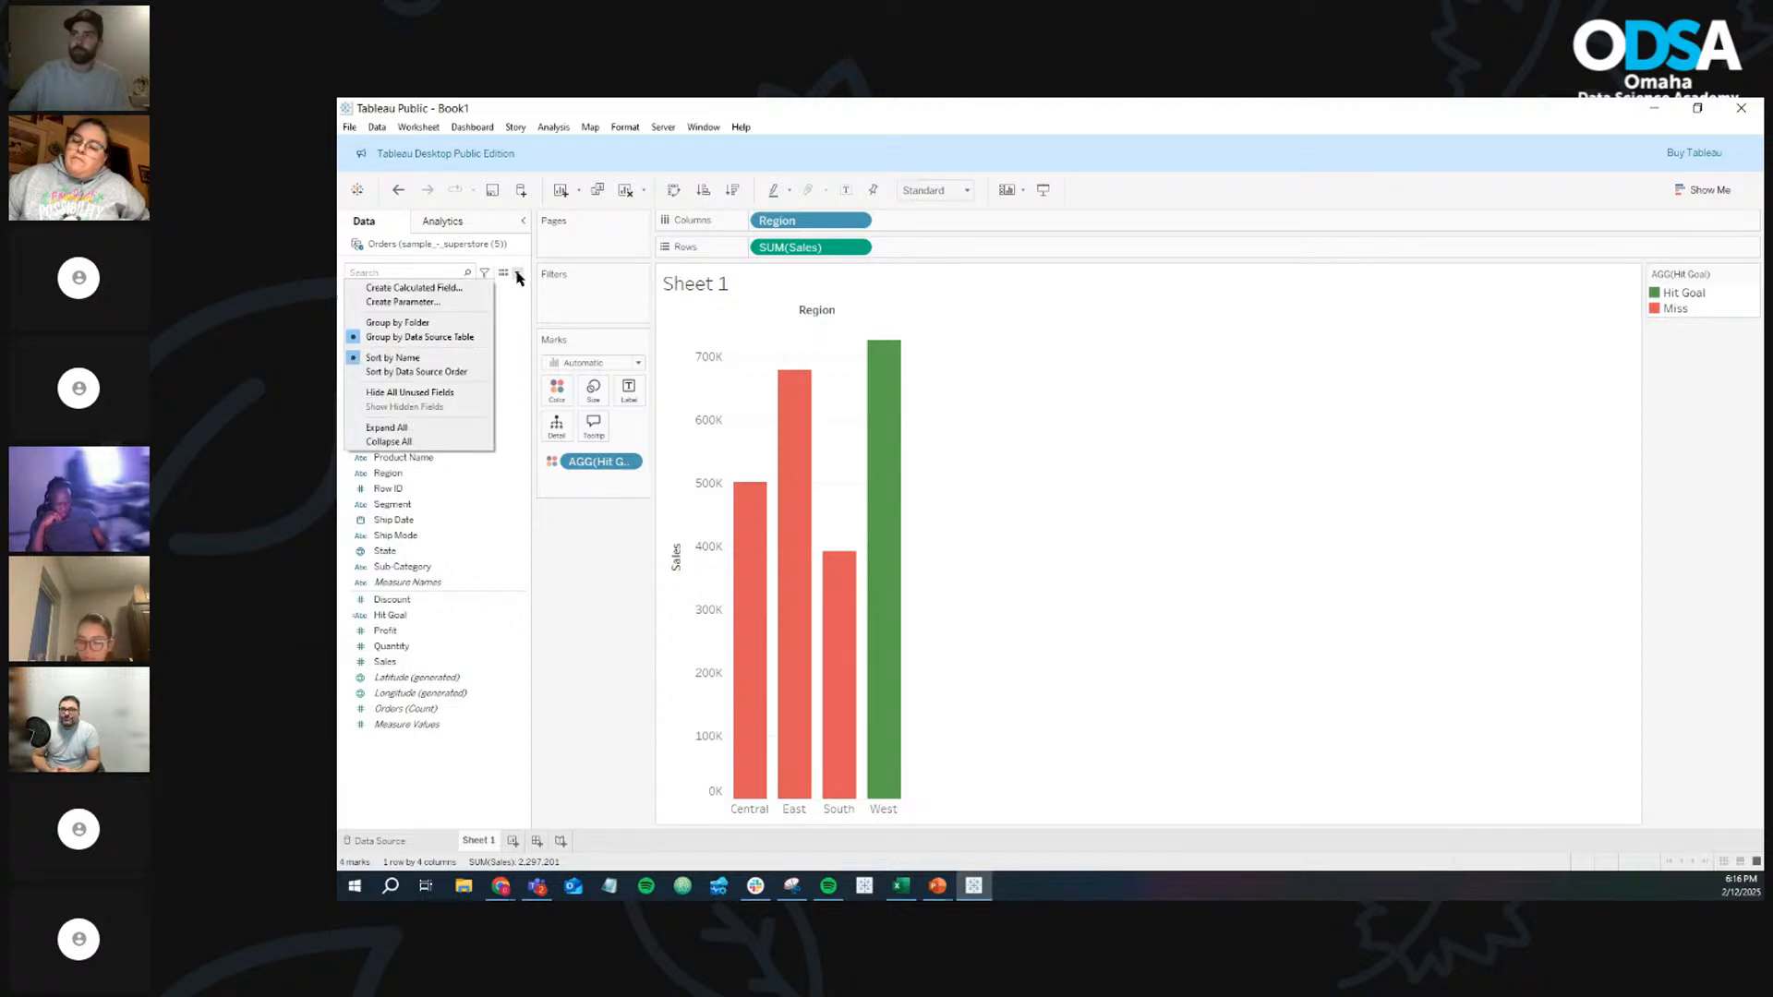
click(451, 303)
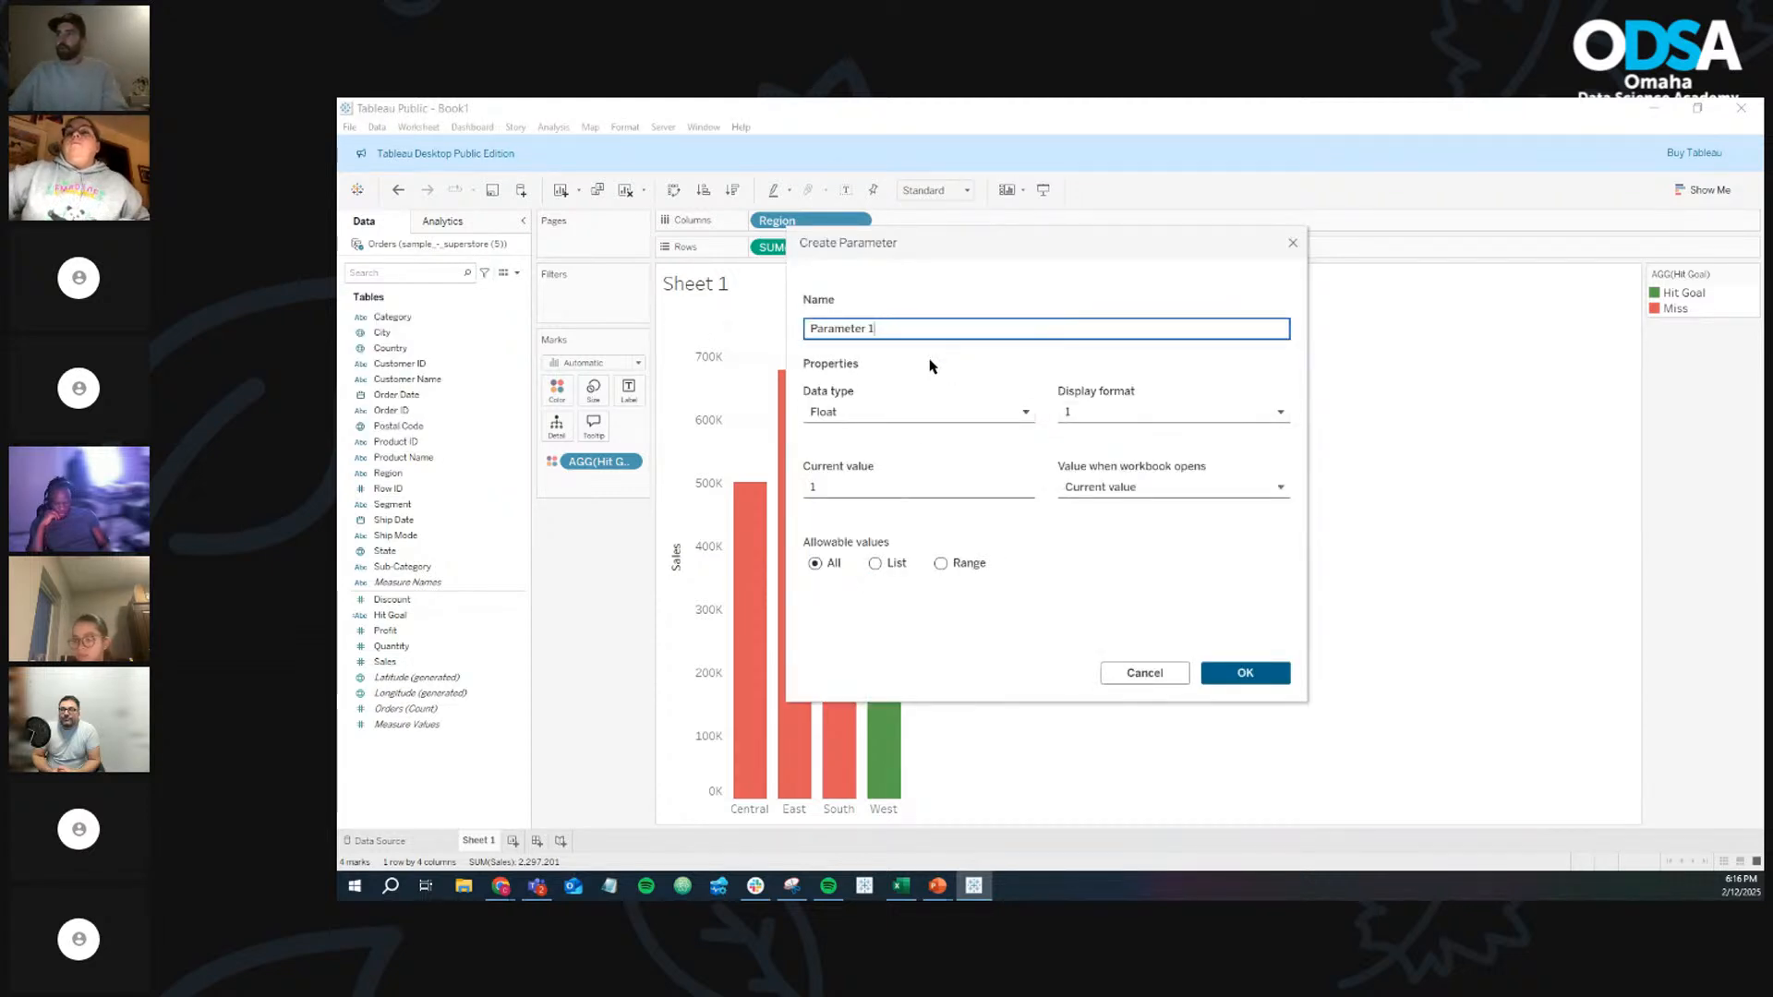
triple_click(902, 333)
text(Goal Target)
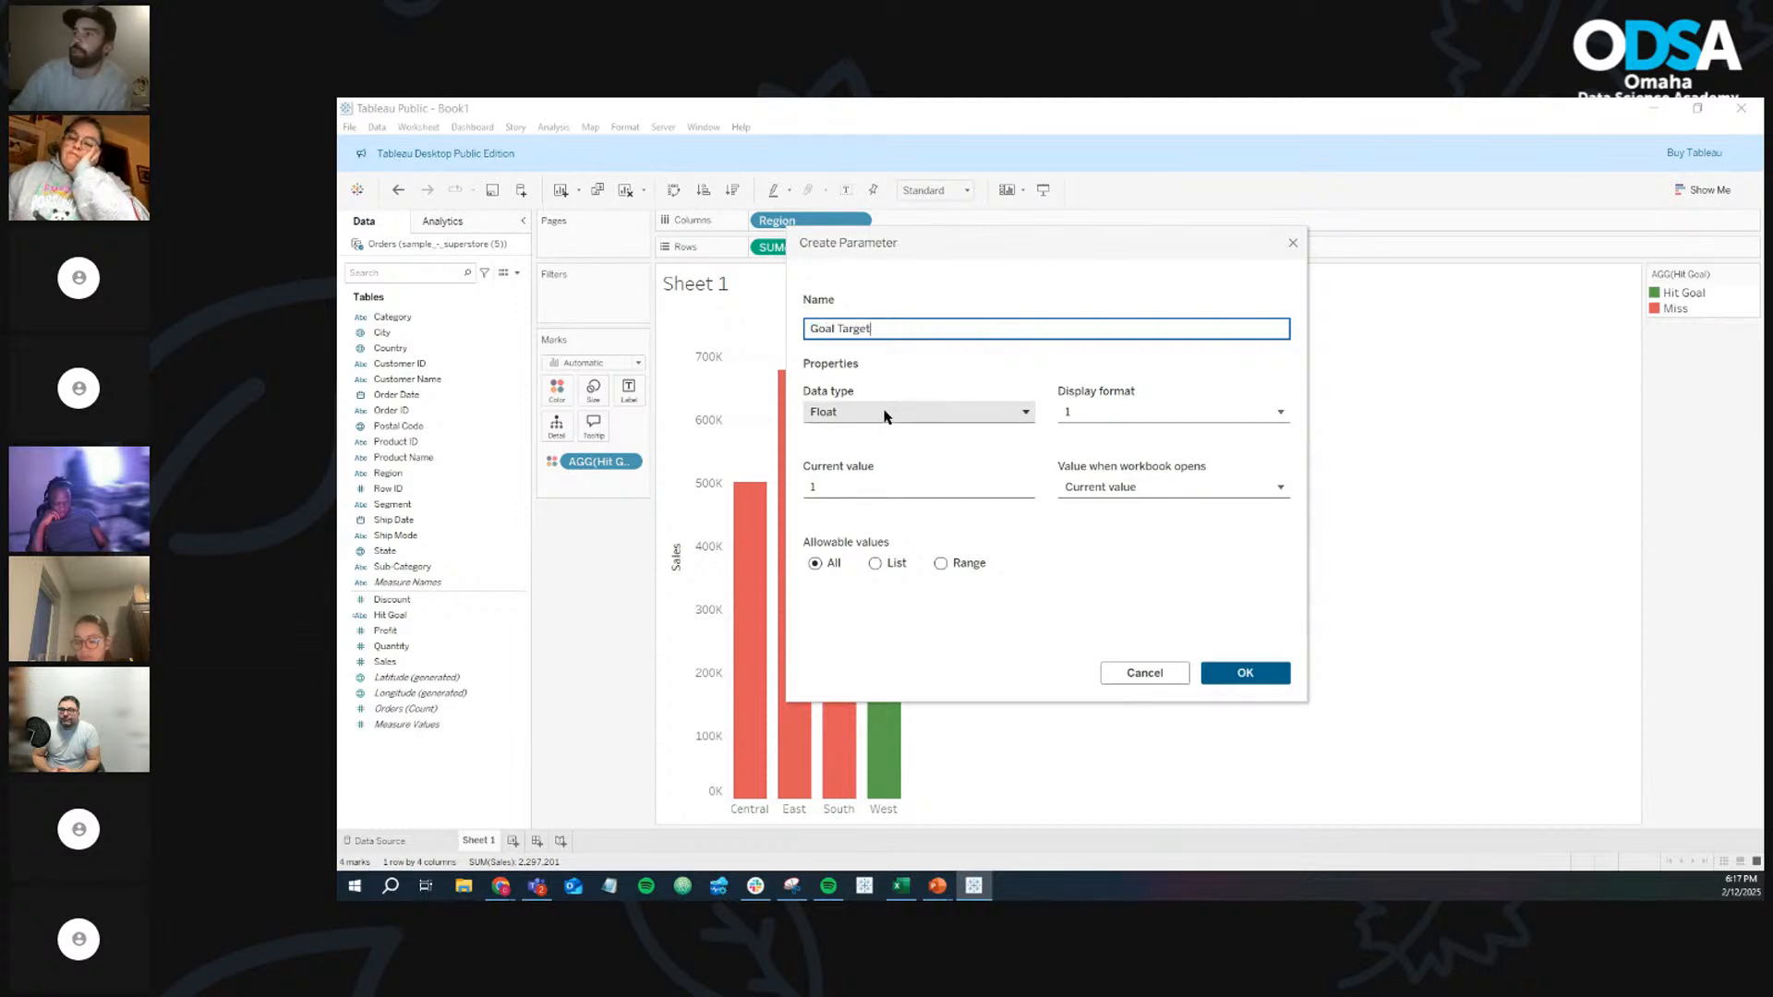
Set the Goal Target parameter's data type to Integer and its display format to Currency (Standard)
click(887, 414)
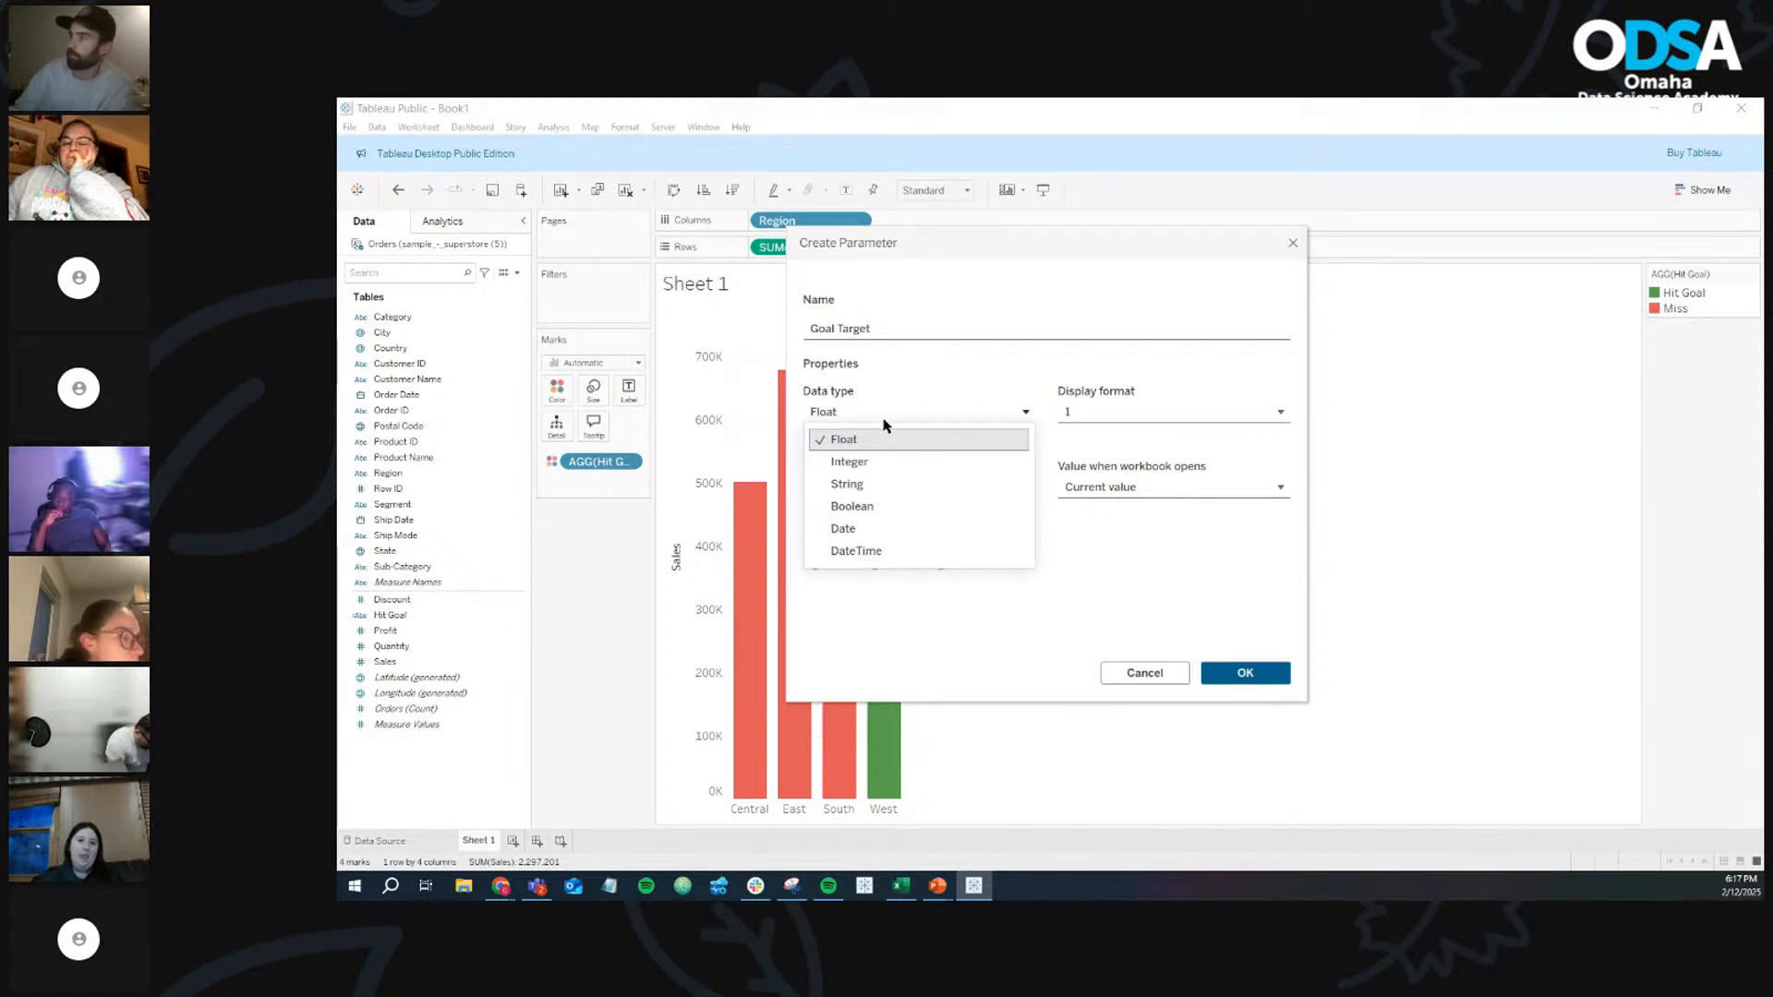
click(892, 462)
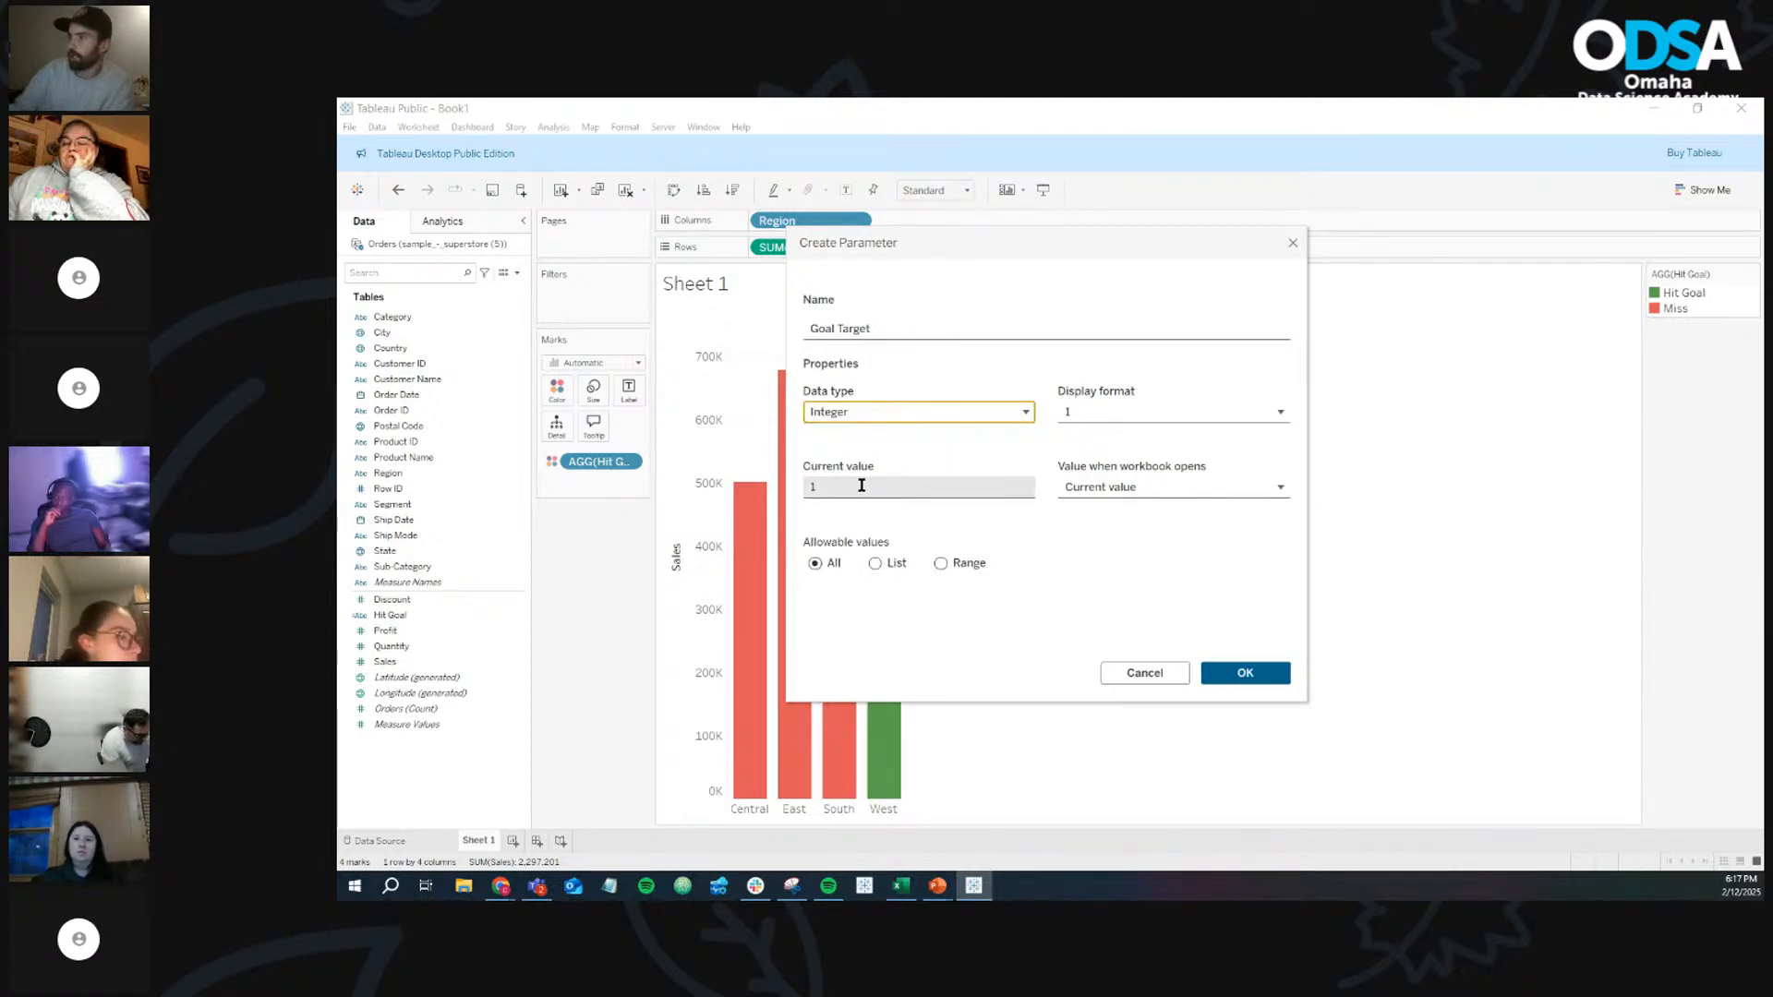
click(1072, 412)
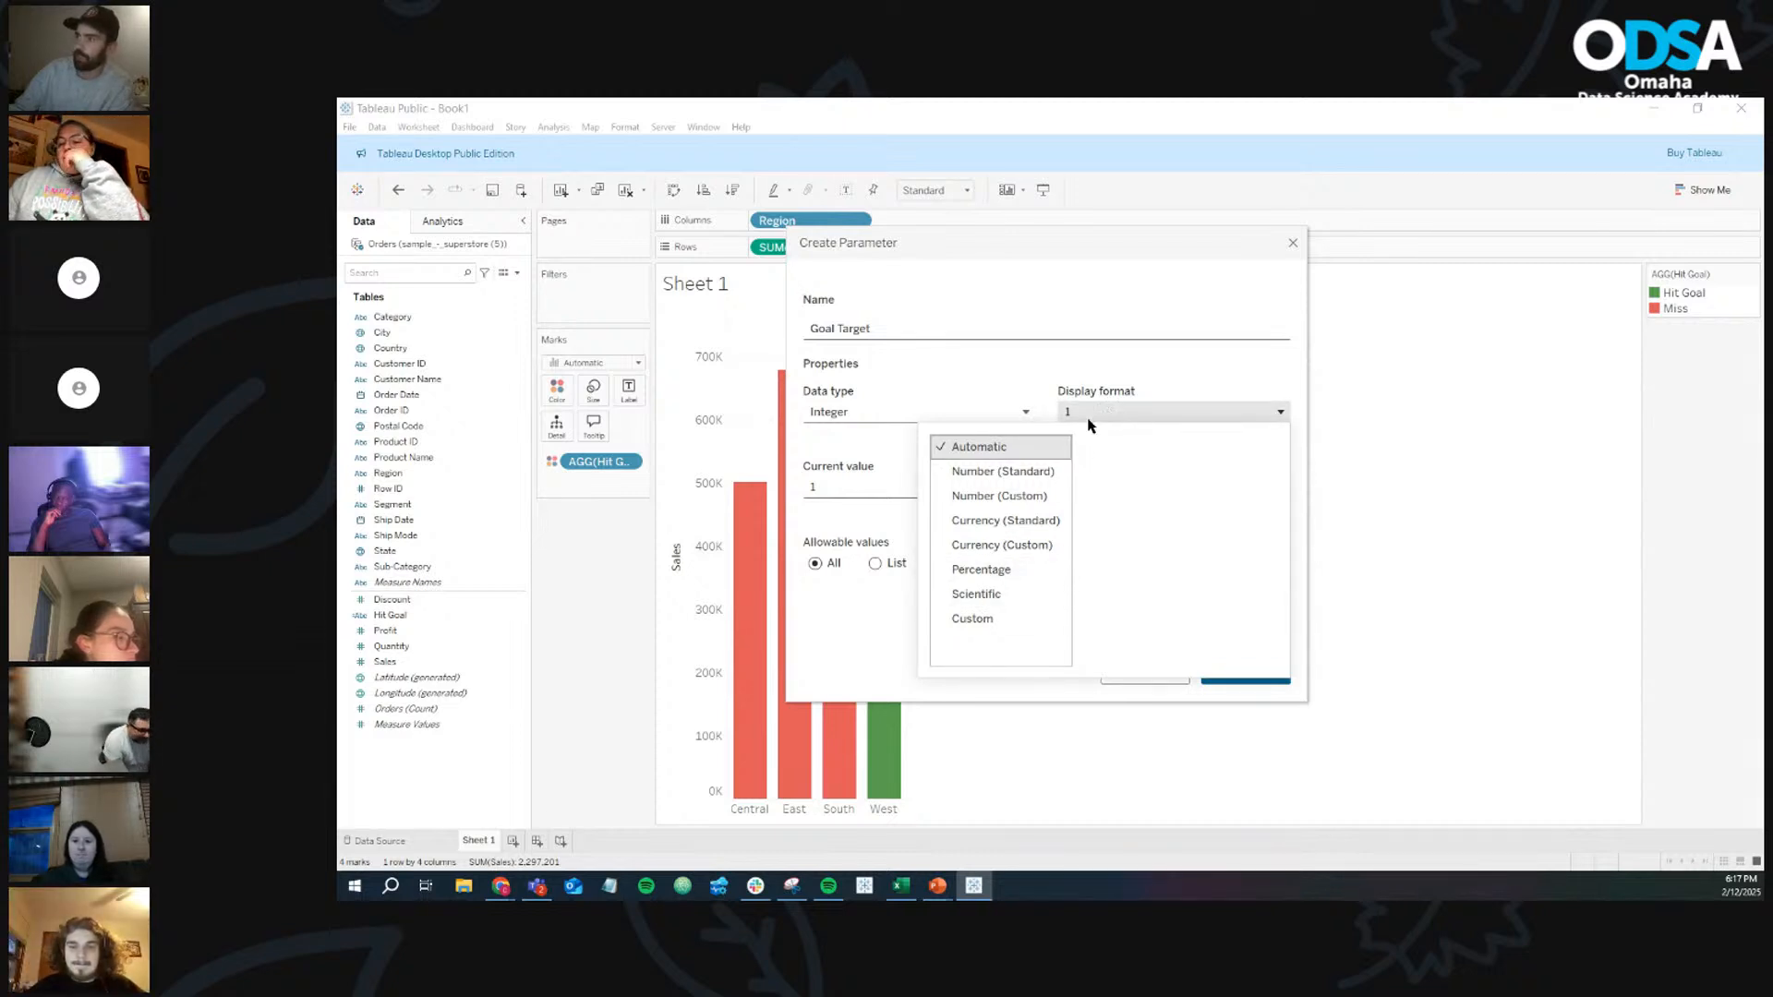
click(1036, 544)
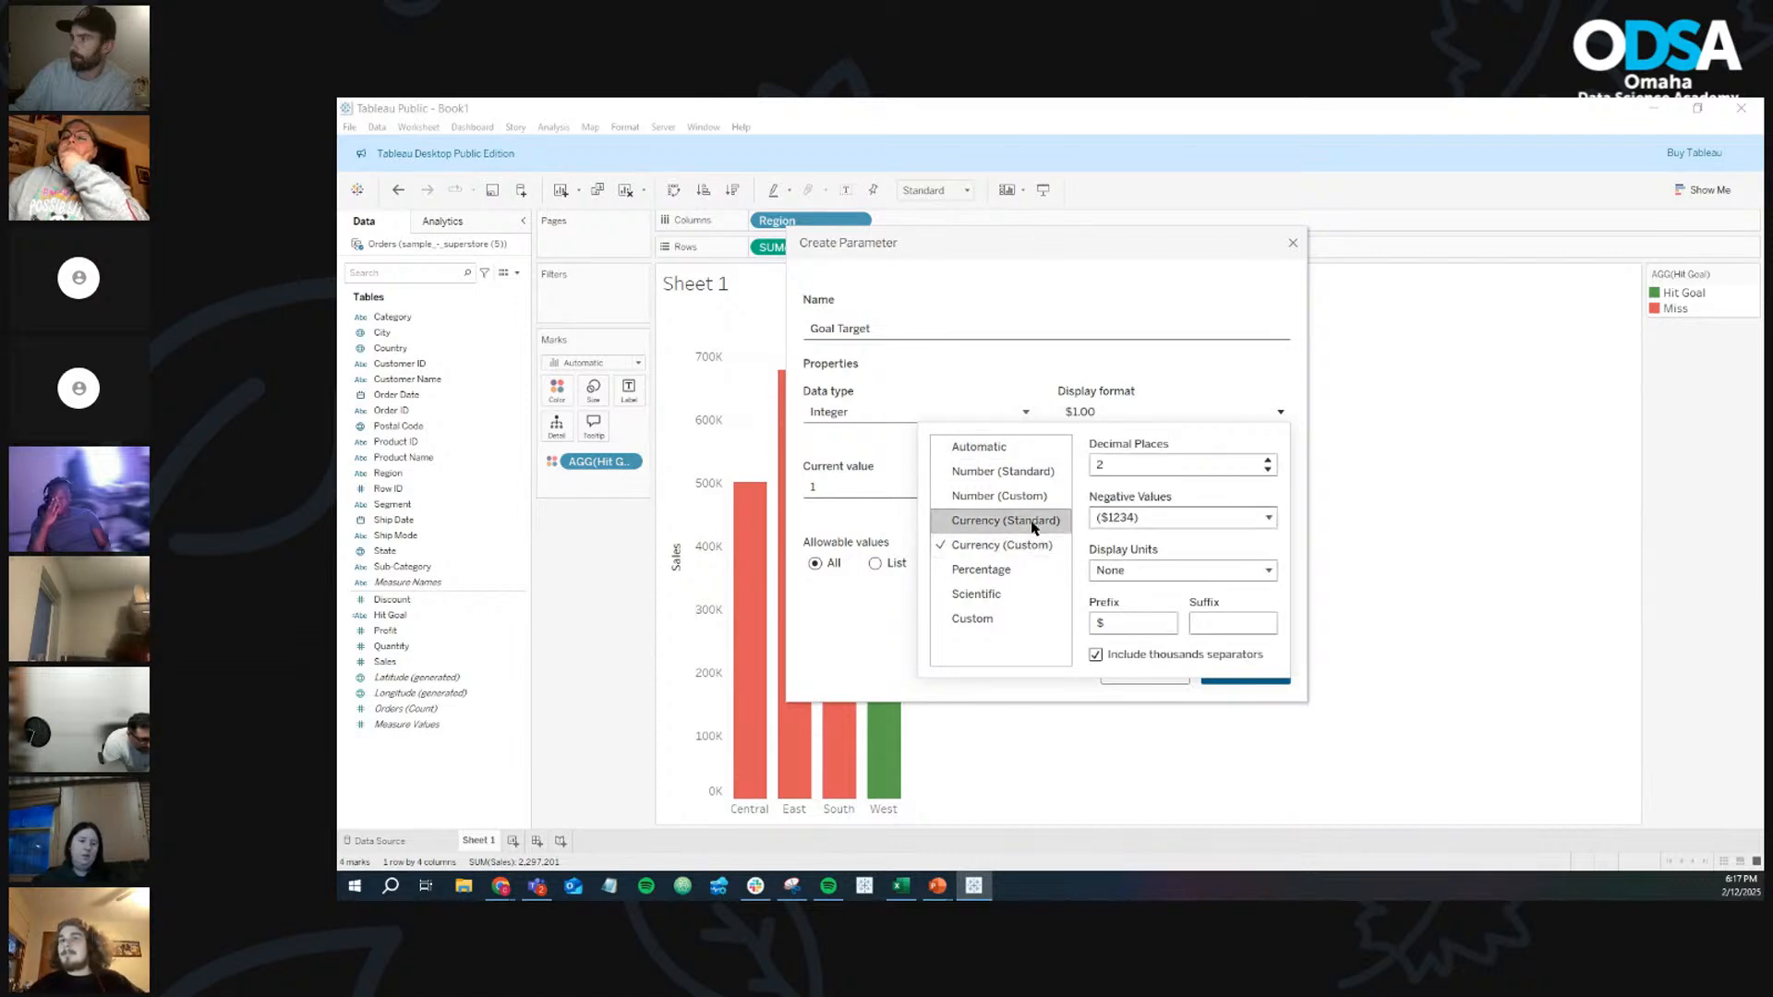
click(1031, 523)
click(836, 529)
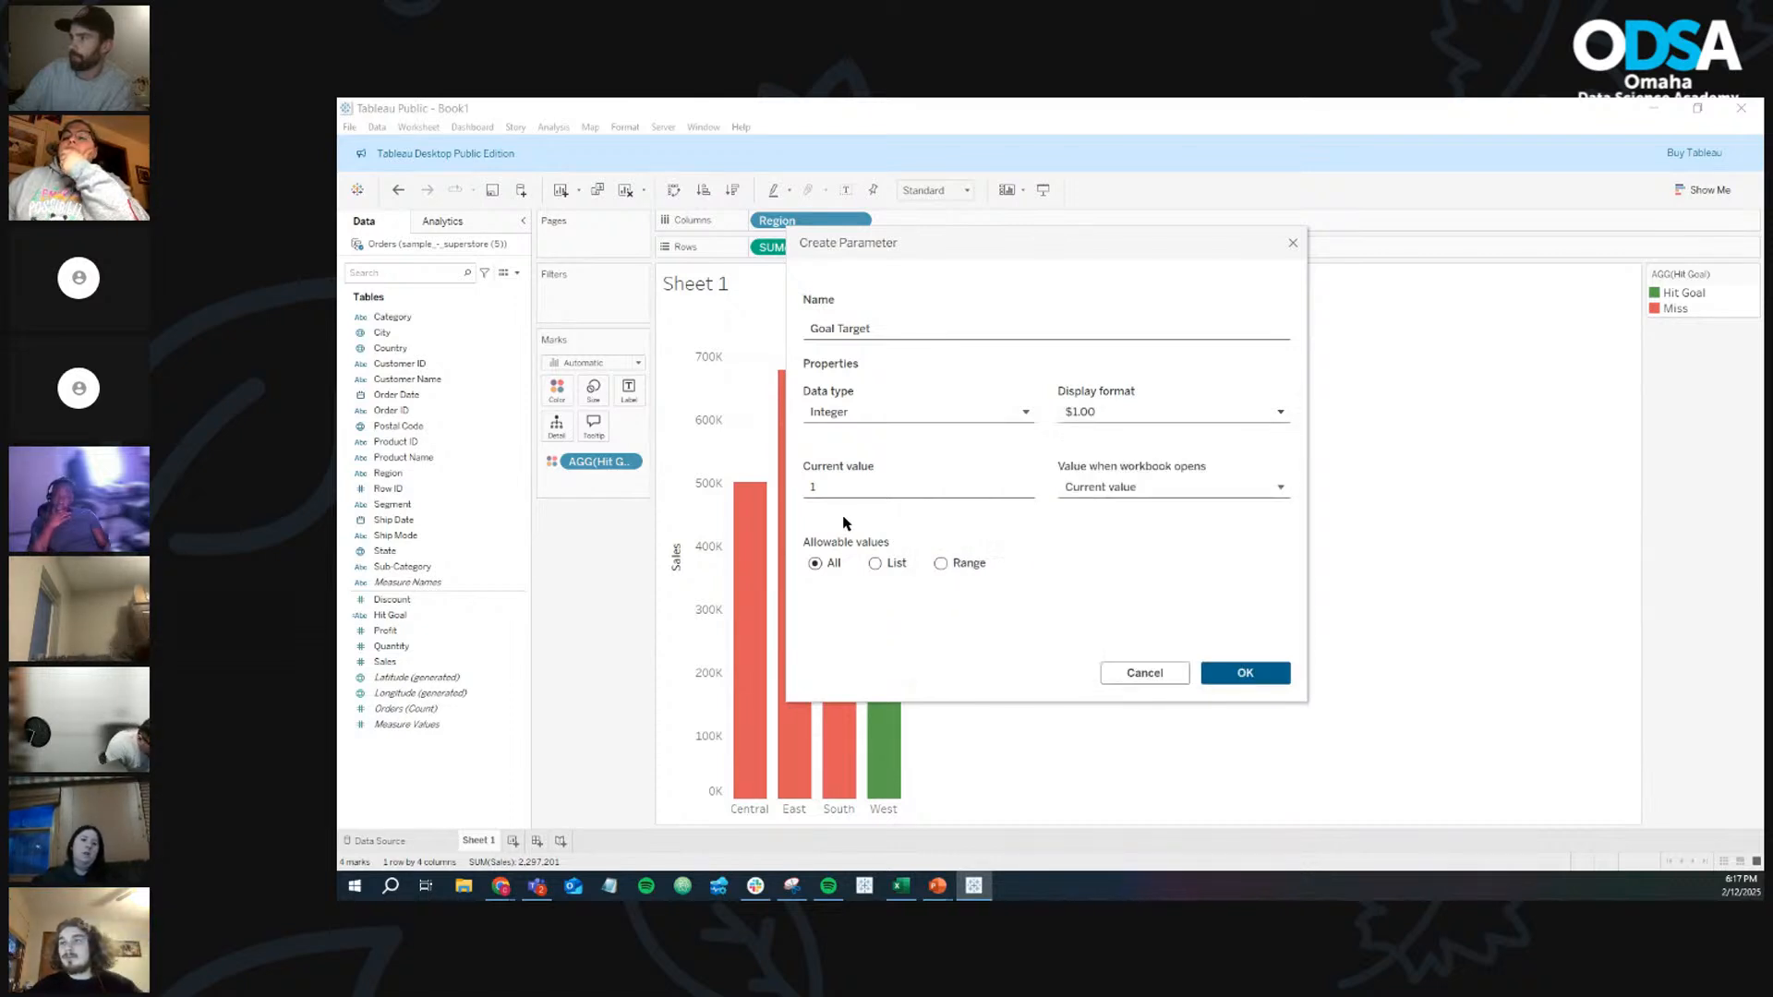
Leave the parameter's current value at 1 and create the Goal Target parameter
double_click(840, 490)
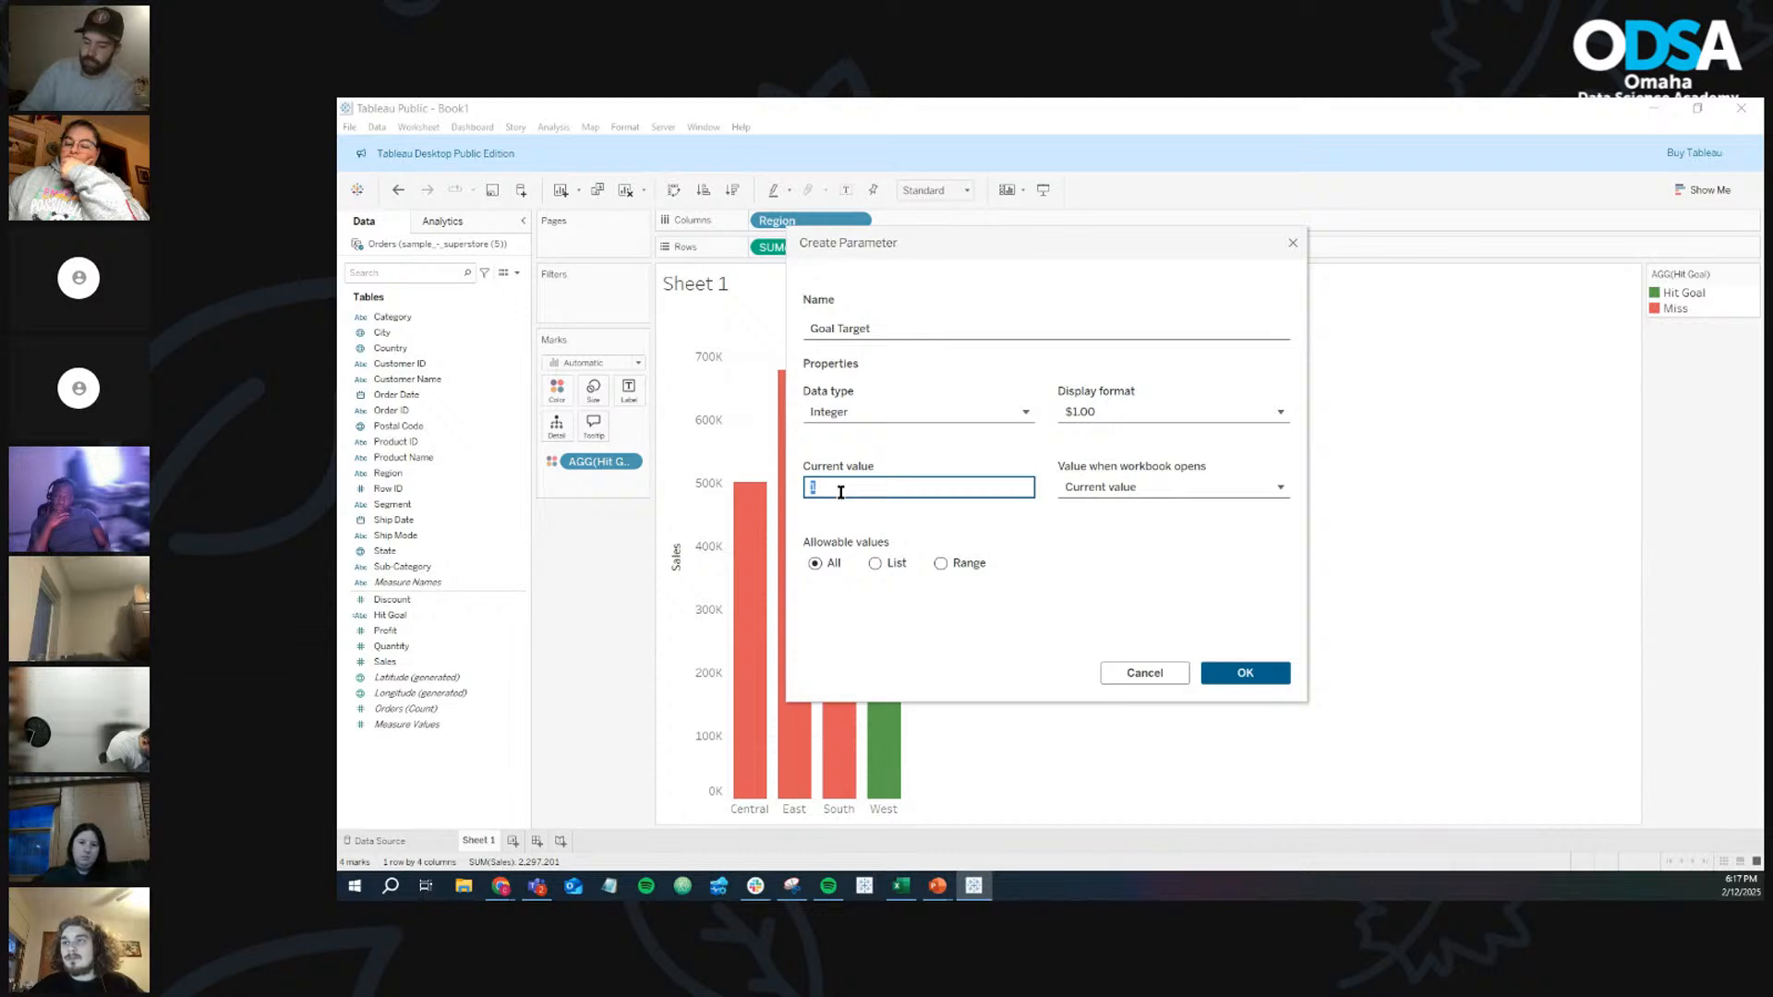
text(6)
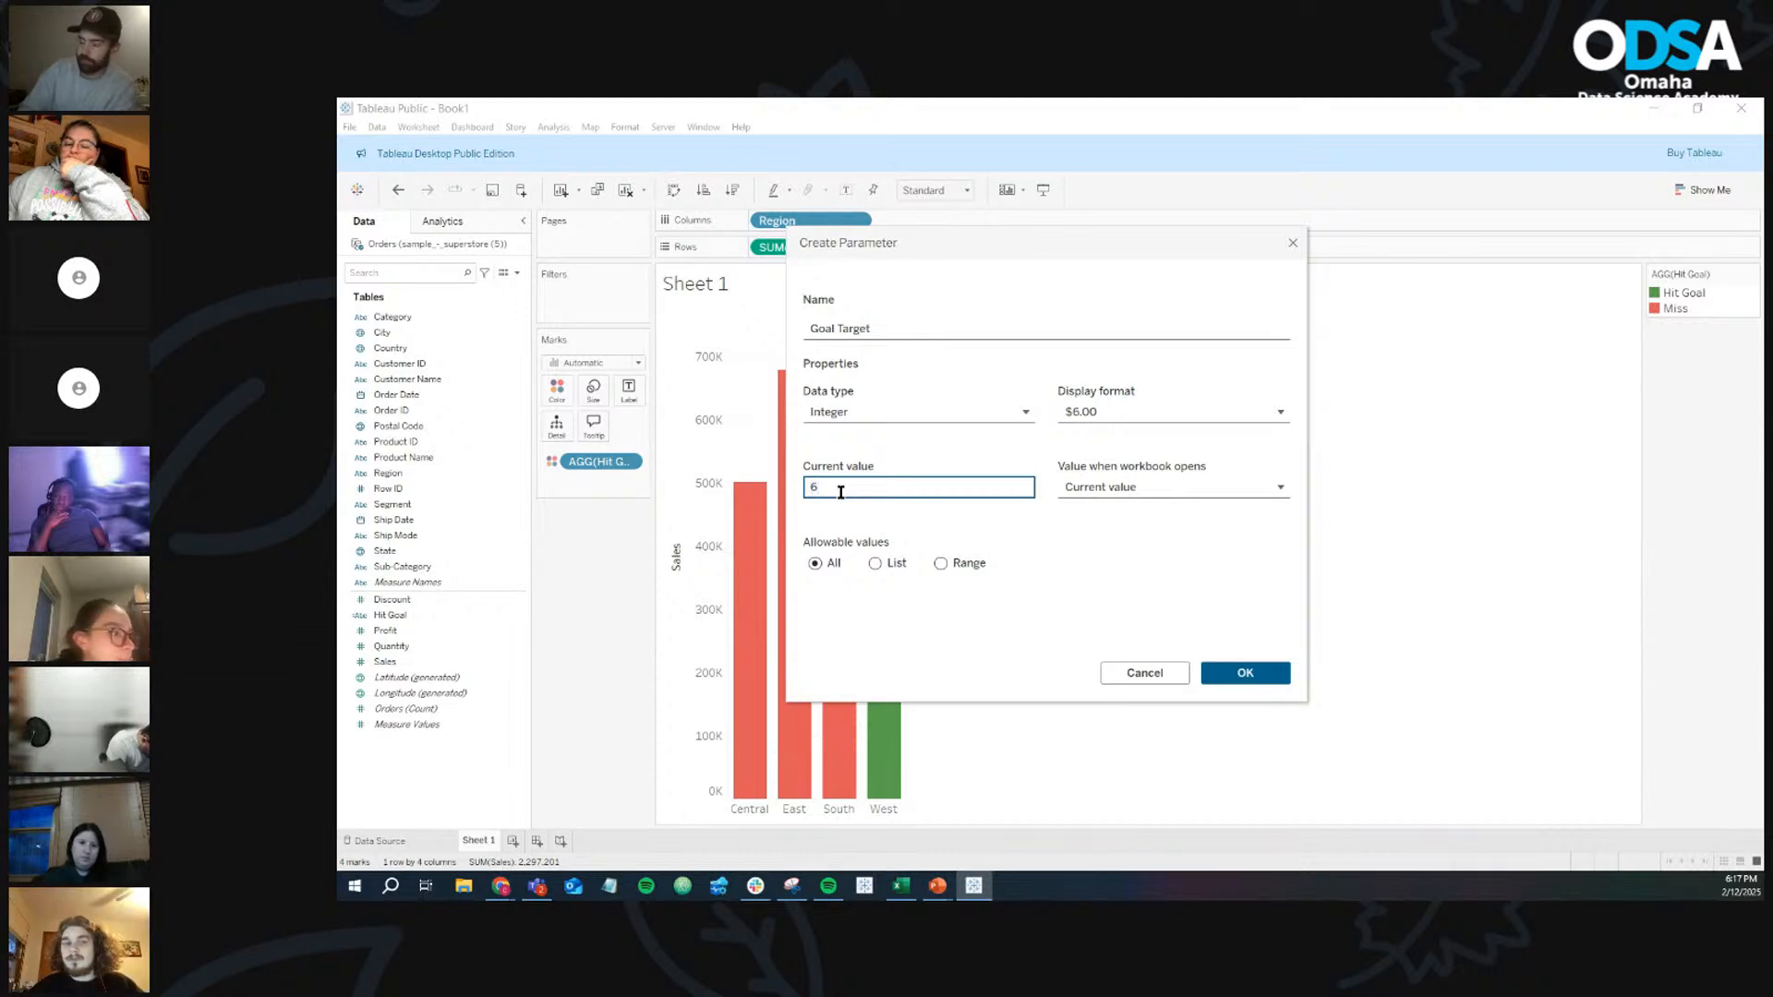
key(BackSpace)
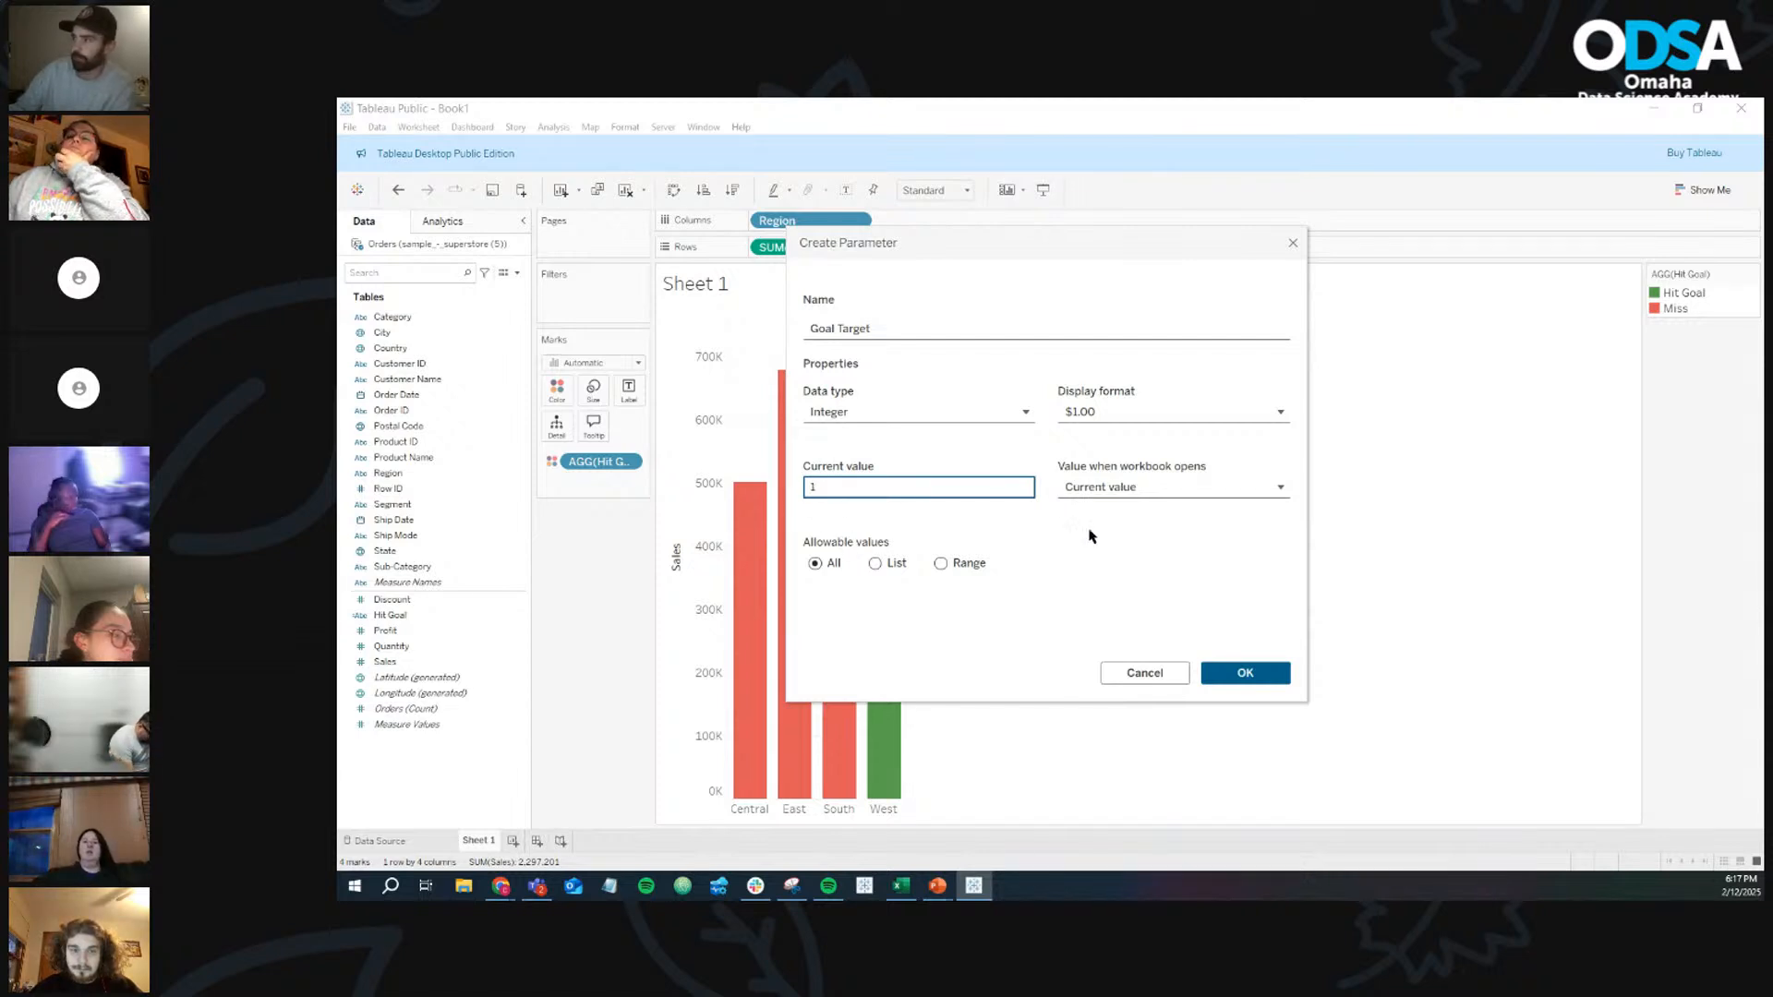
click(1252, 673)
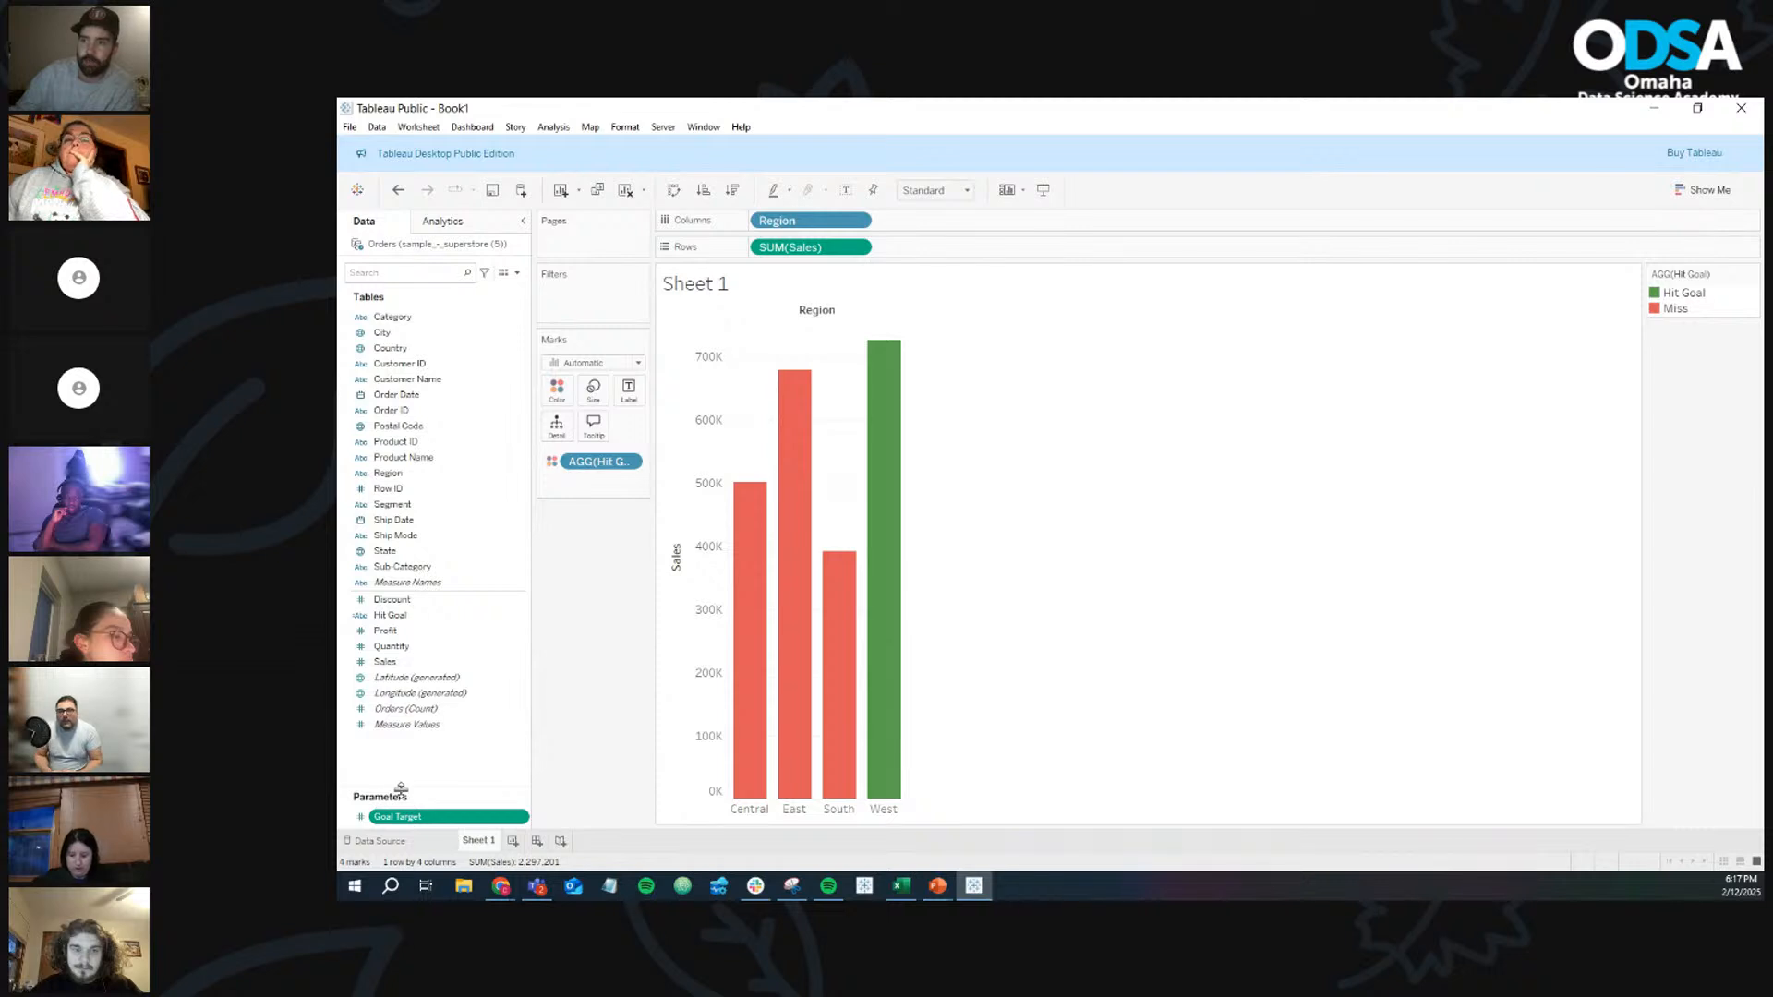
Show the Goal Target parameter control on the sheet and set its value to 600000
drag(401, 790, 401, 752)
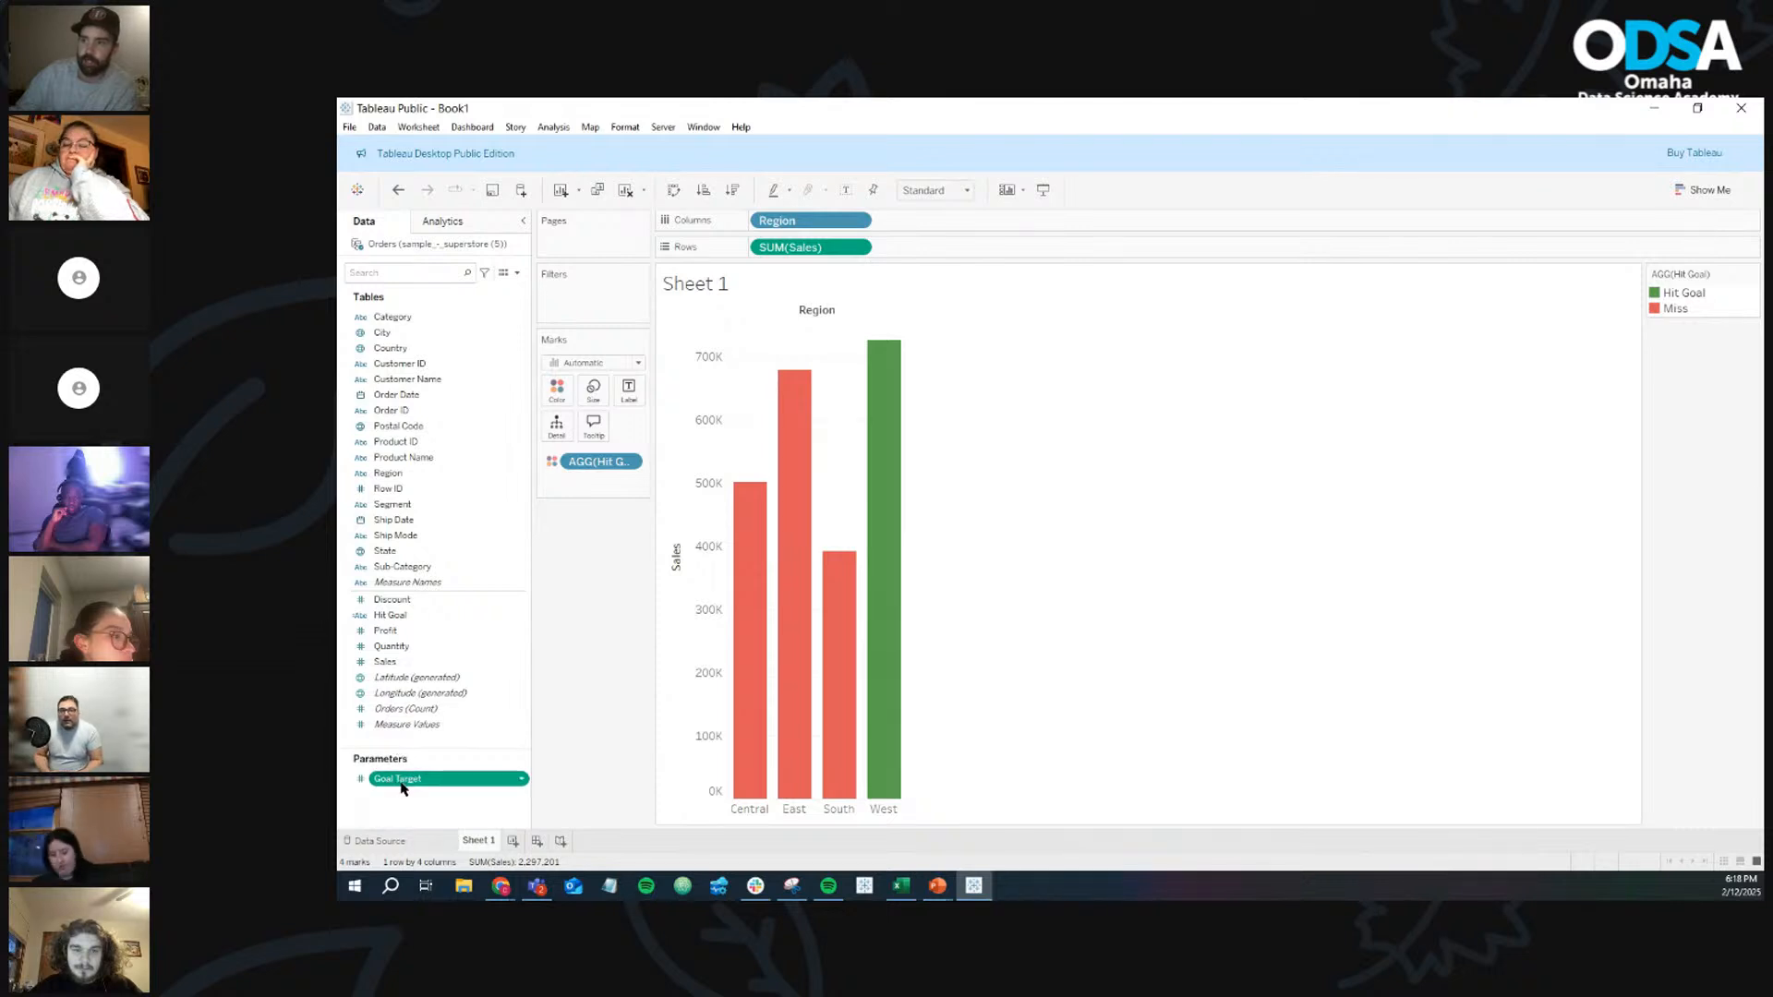
click(523, 781)
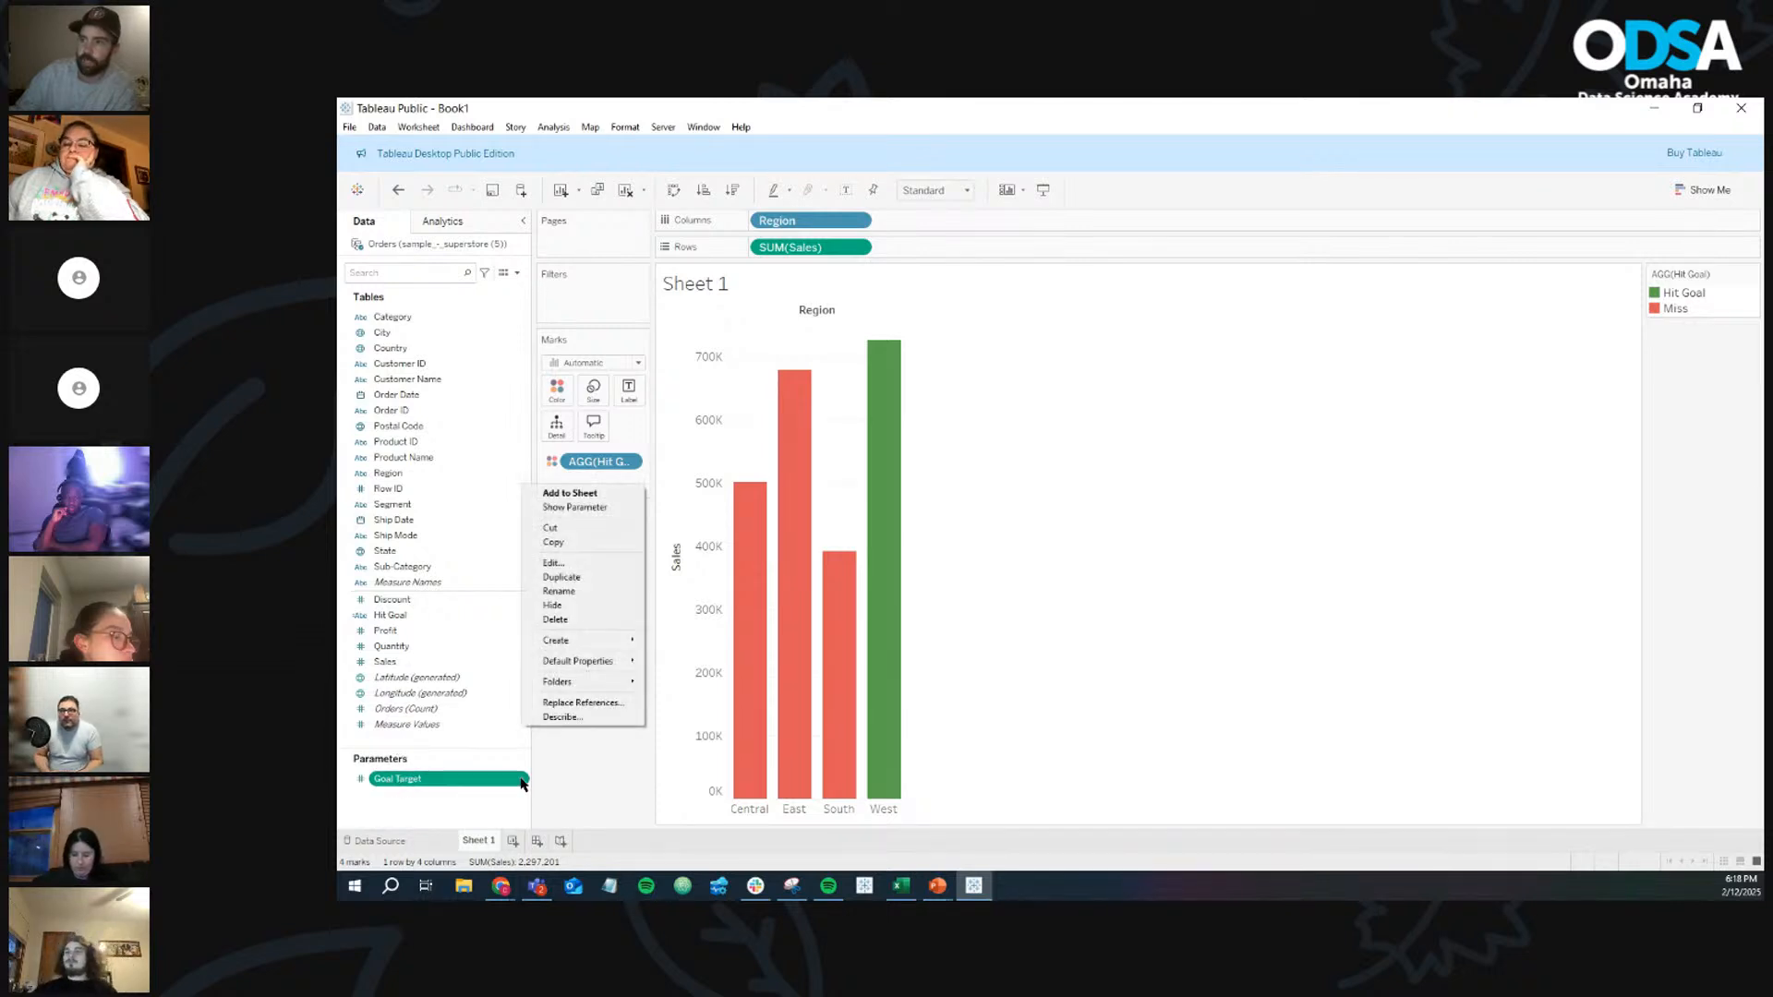
click(574, 507)
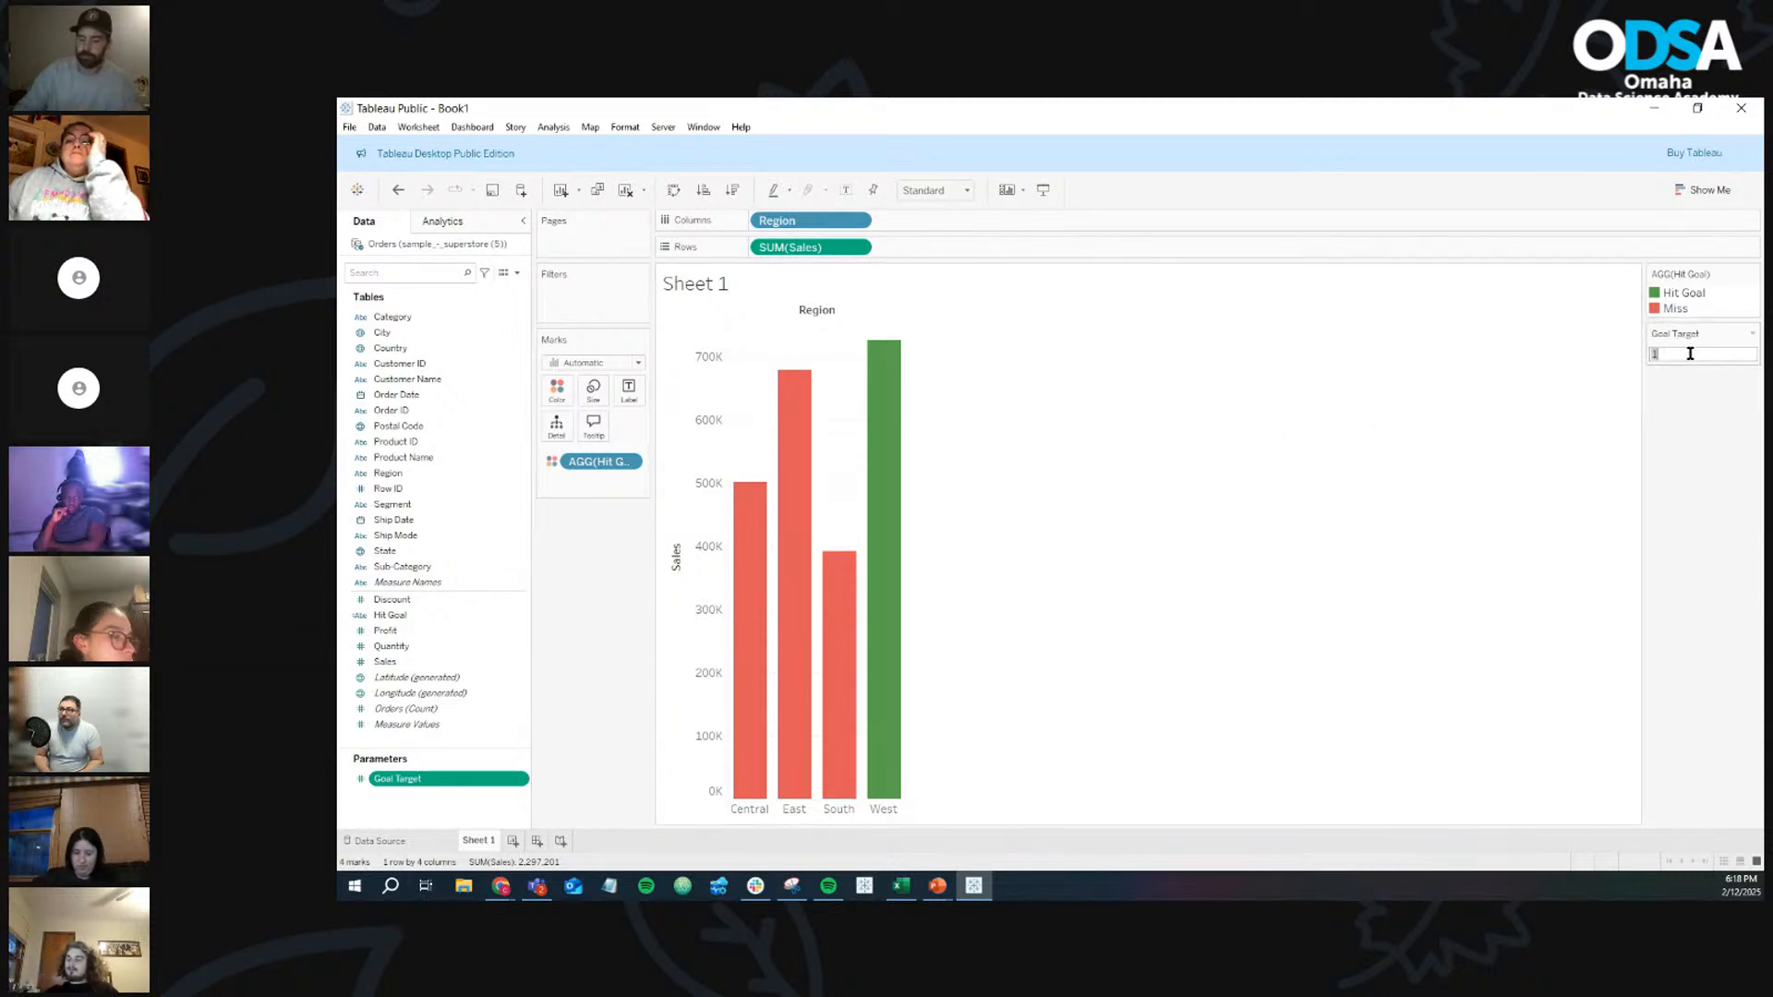
text(00)
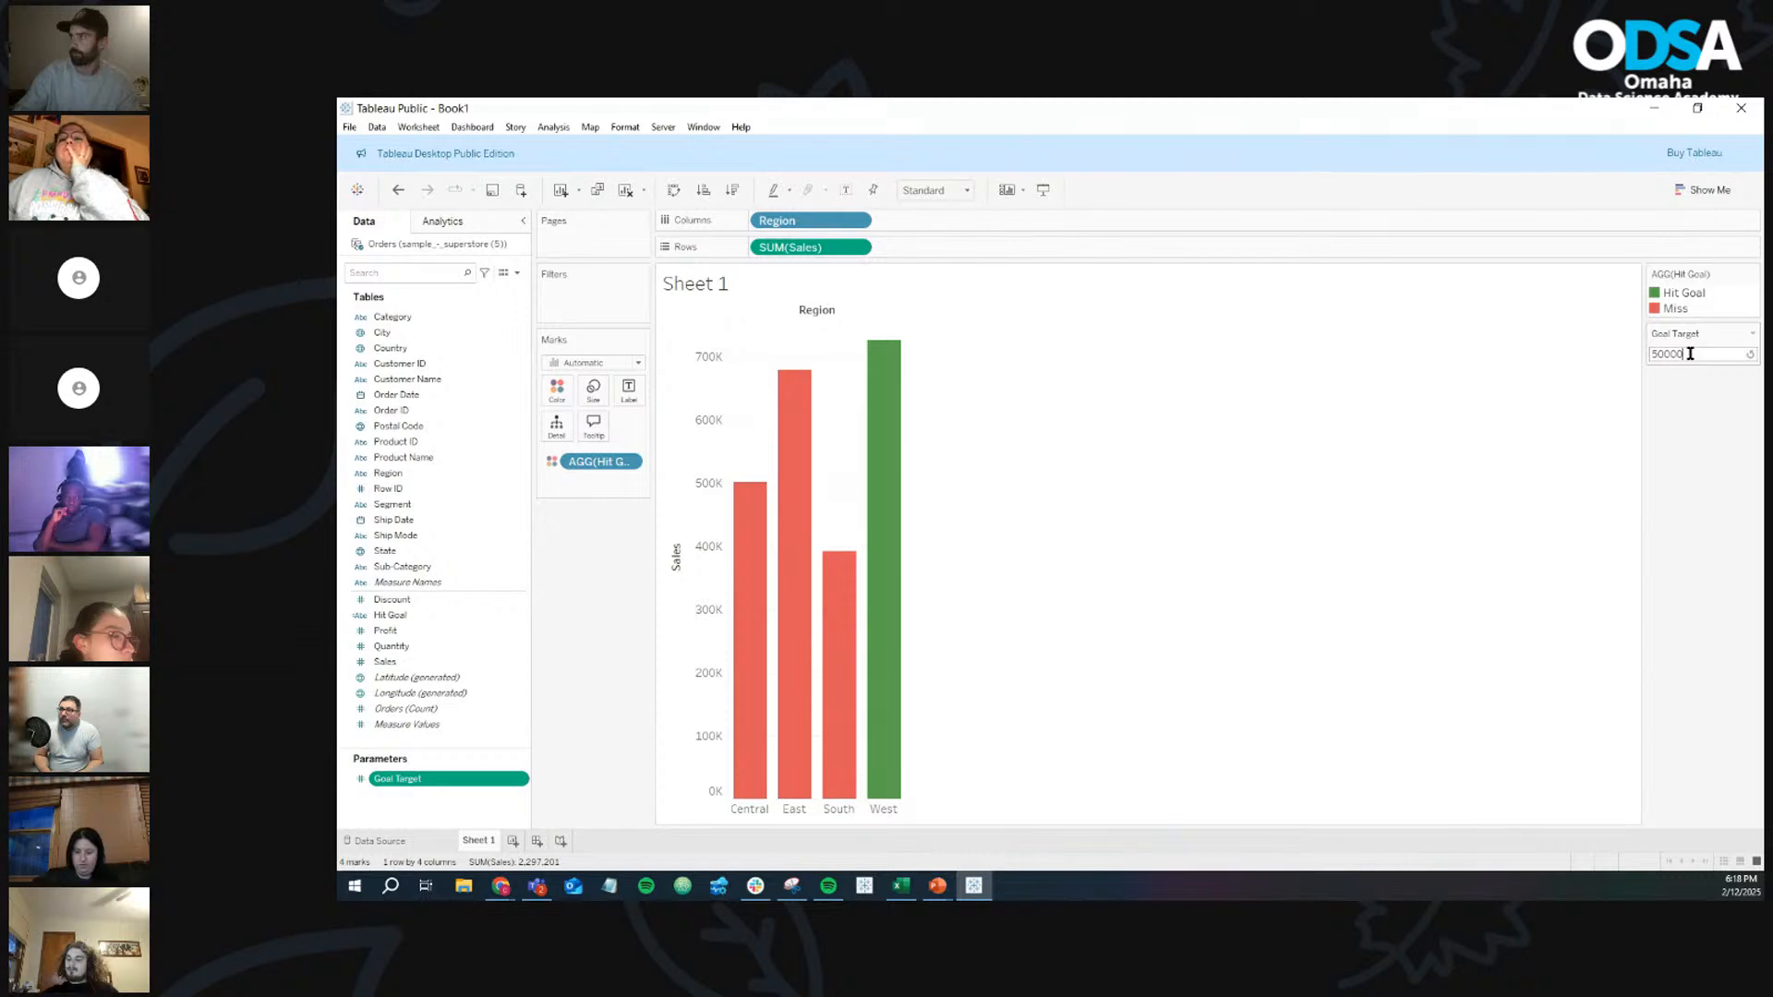
text(,00)
key(Return)
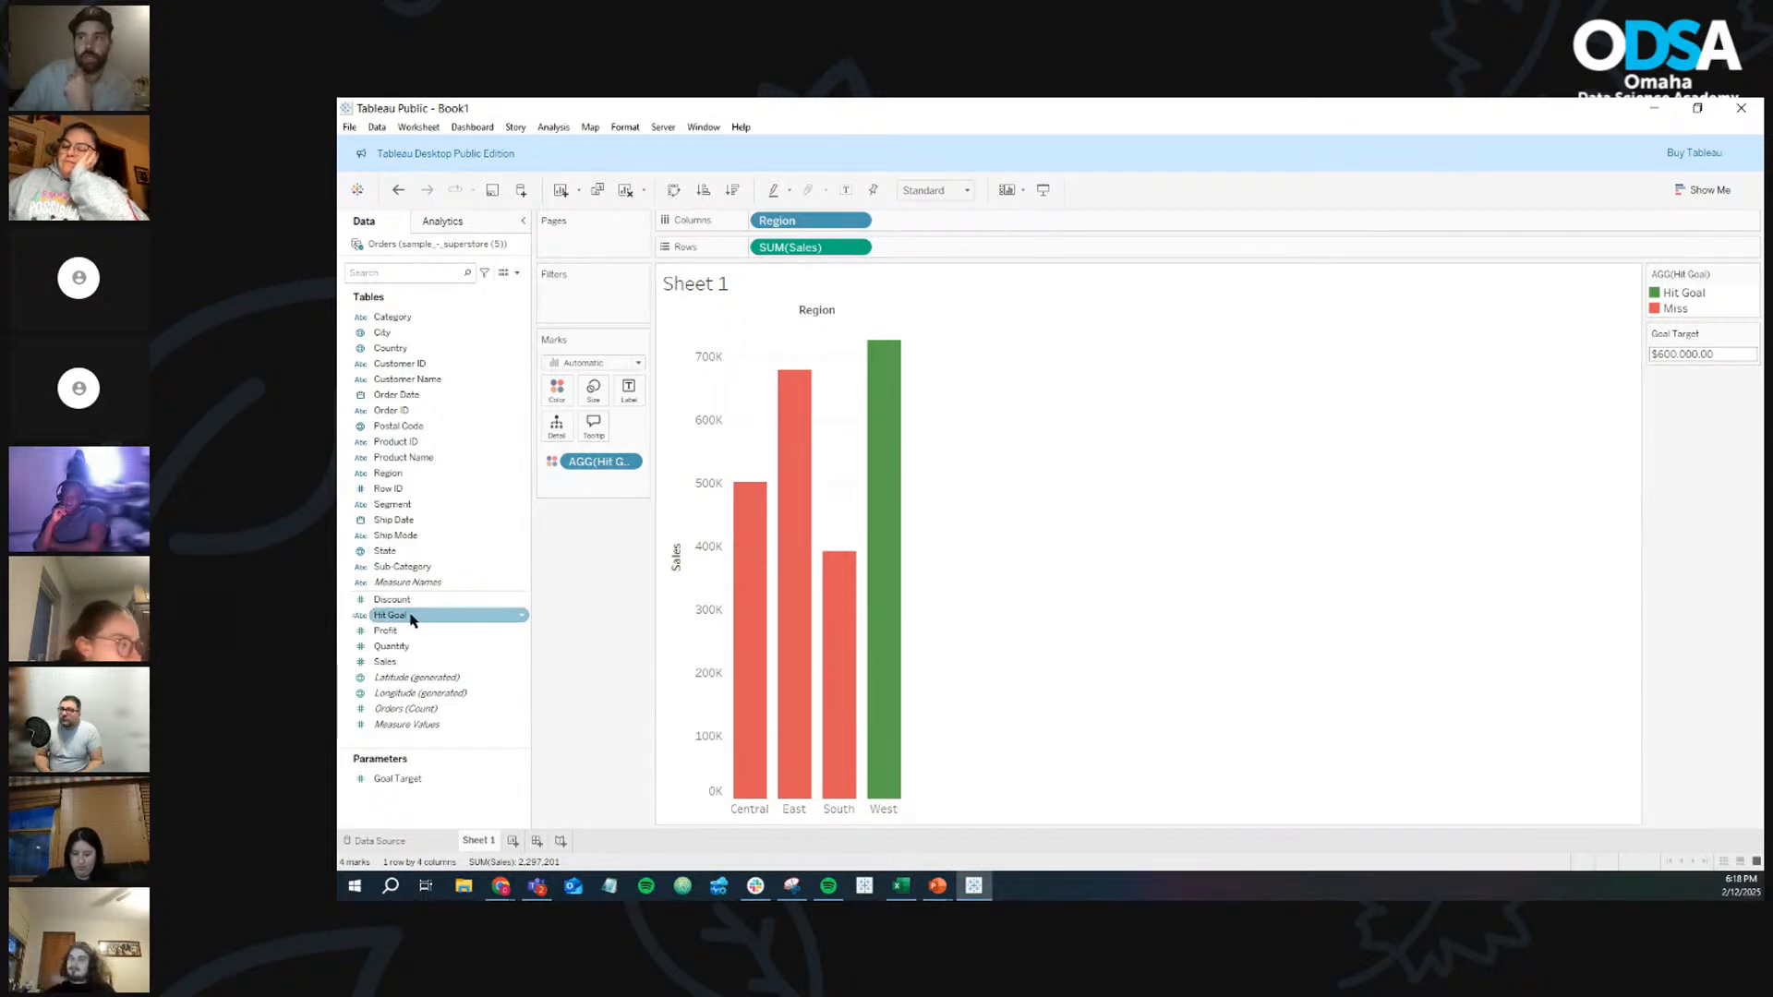
Replace the 700000 threshold in the Hit Goal calculated field with the Goal Target parameter and save the calculation
click(522, 621)
click(573, 326)
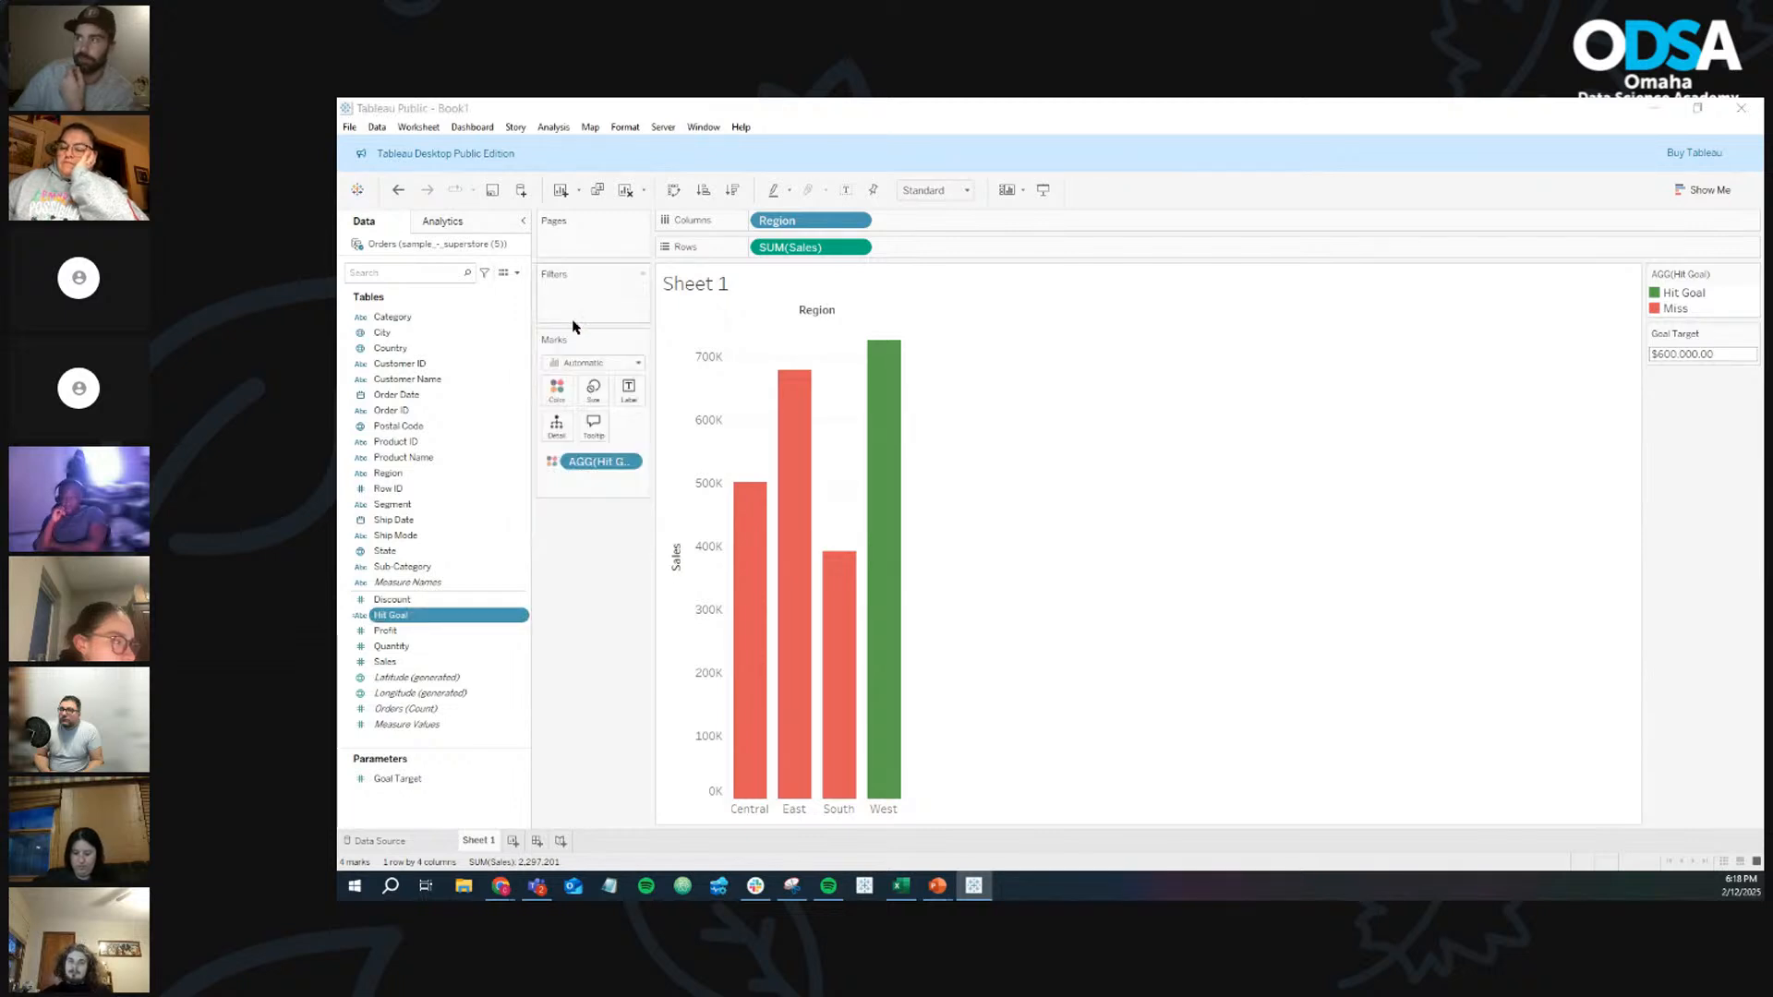
drag(791, 339, 813, 379)
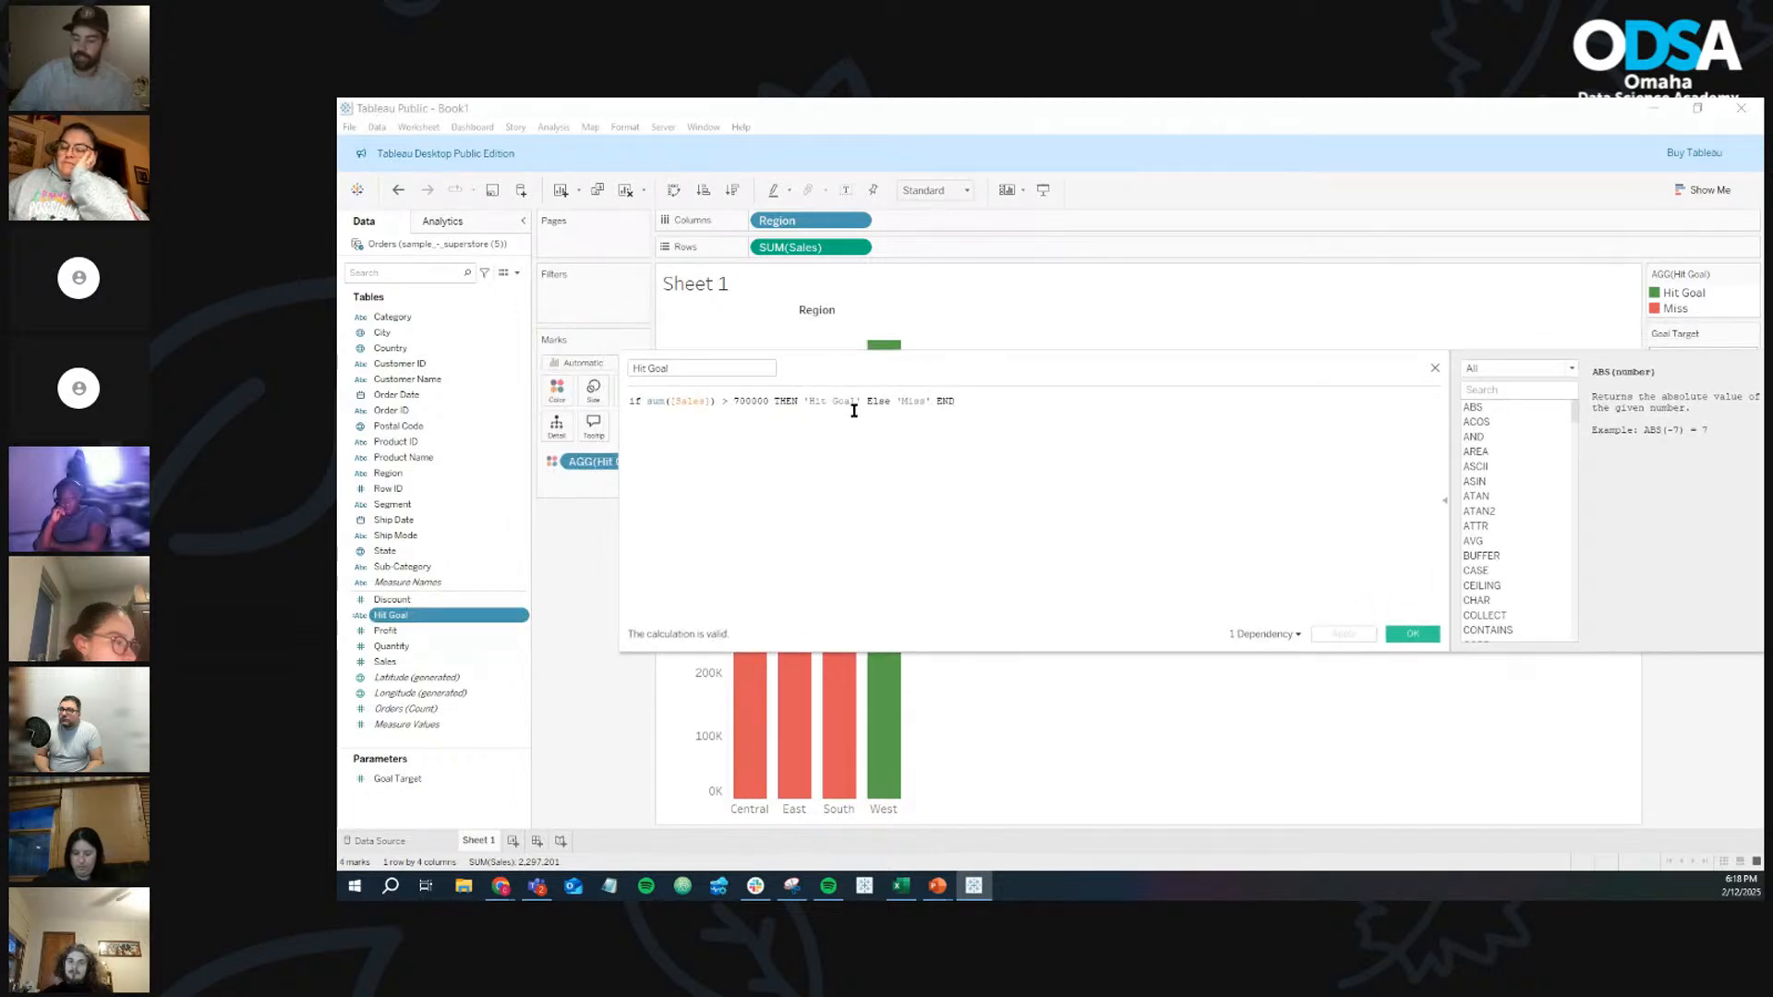
ctrl+scroll(854, 411, up, 5)
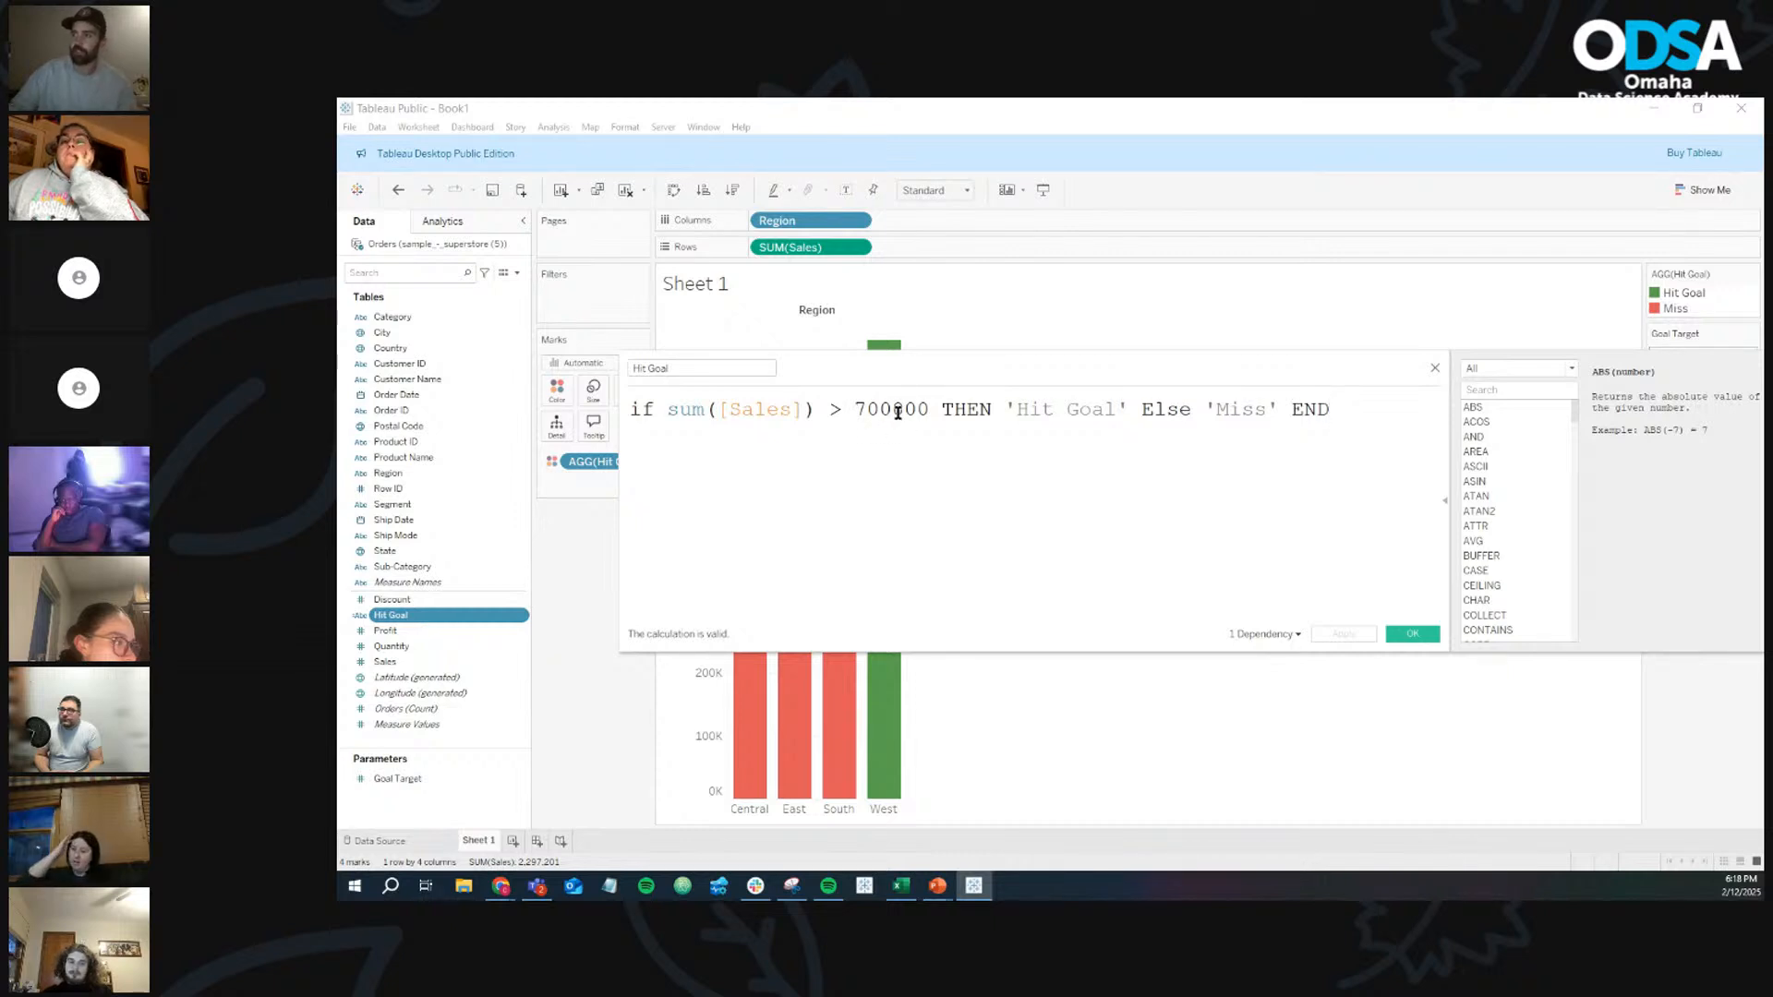
double_click(898, 413)
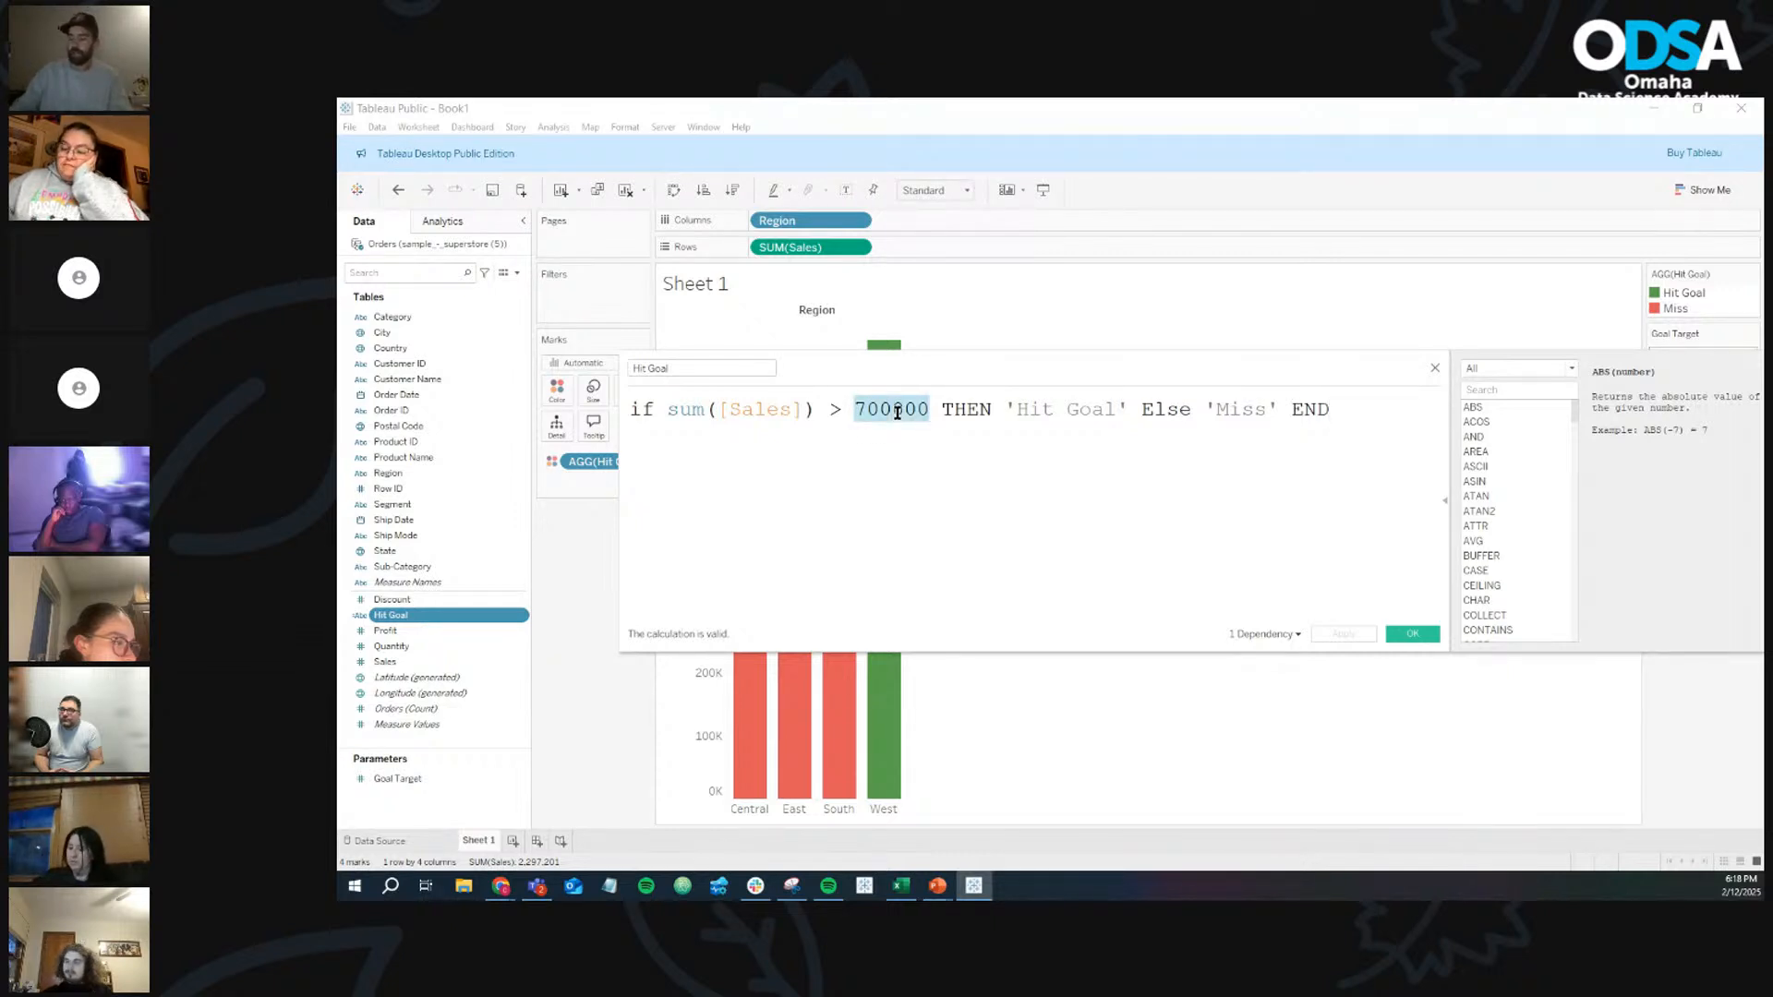
text(go)
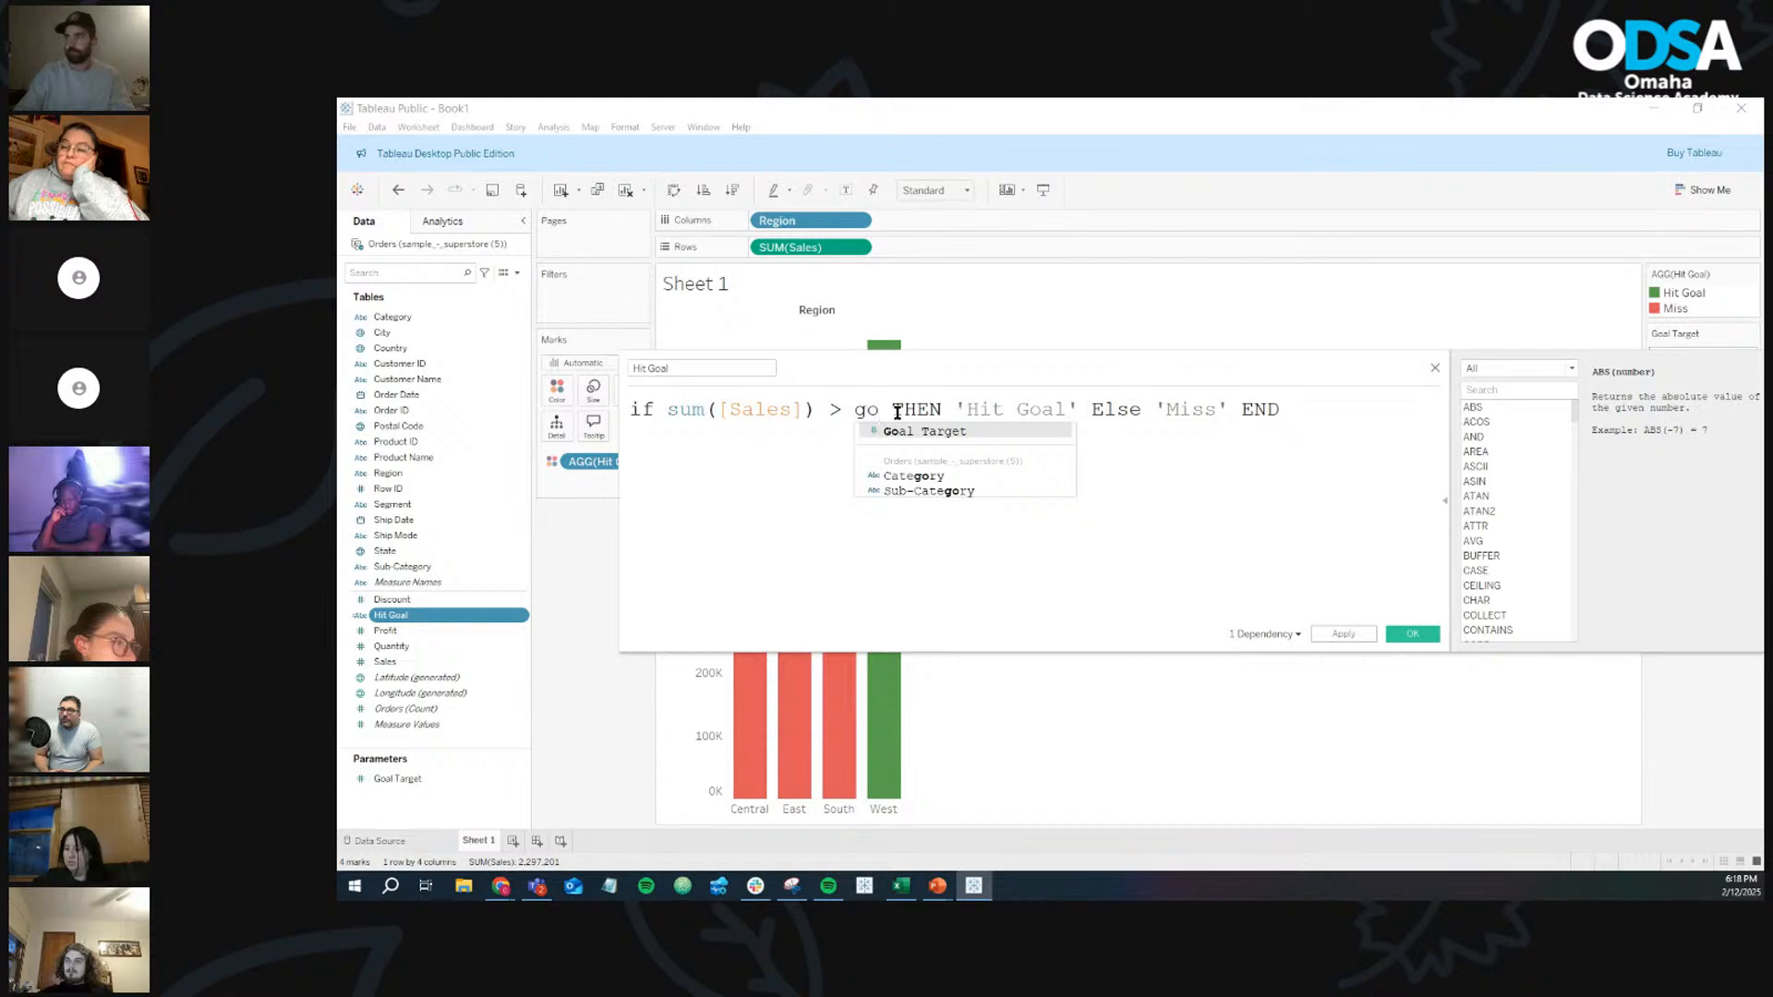
key(Return)
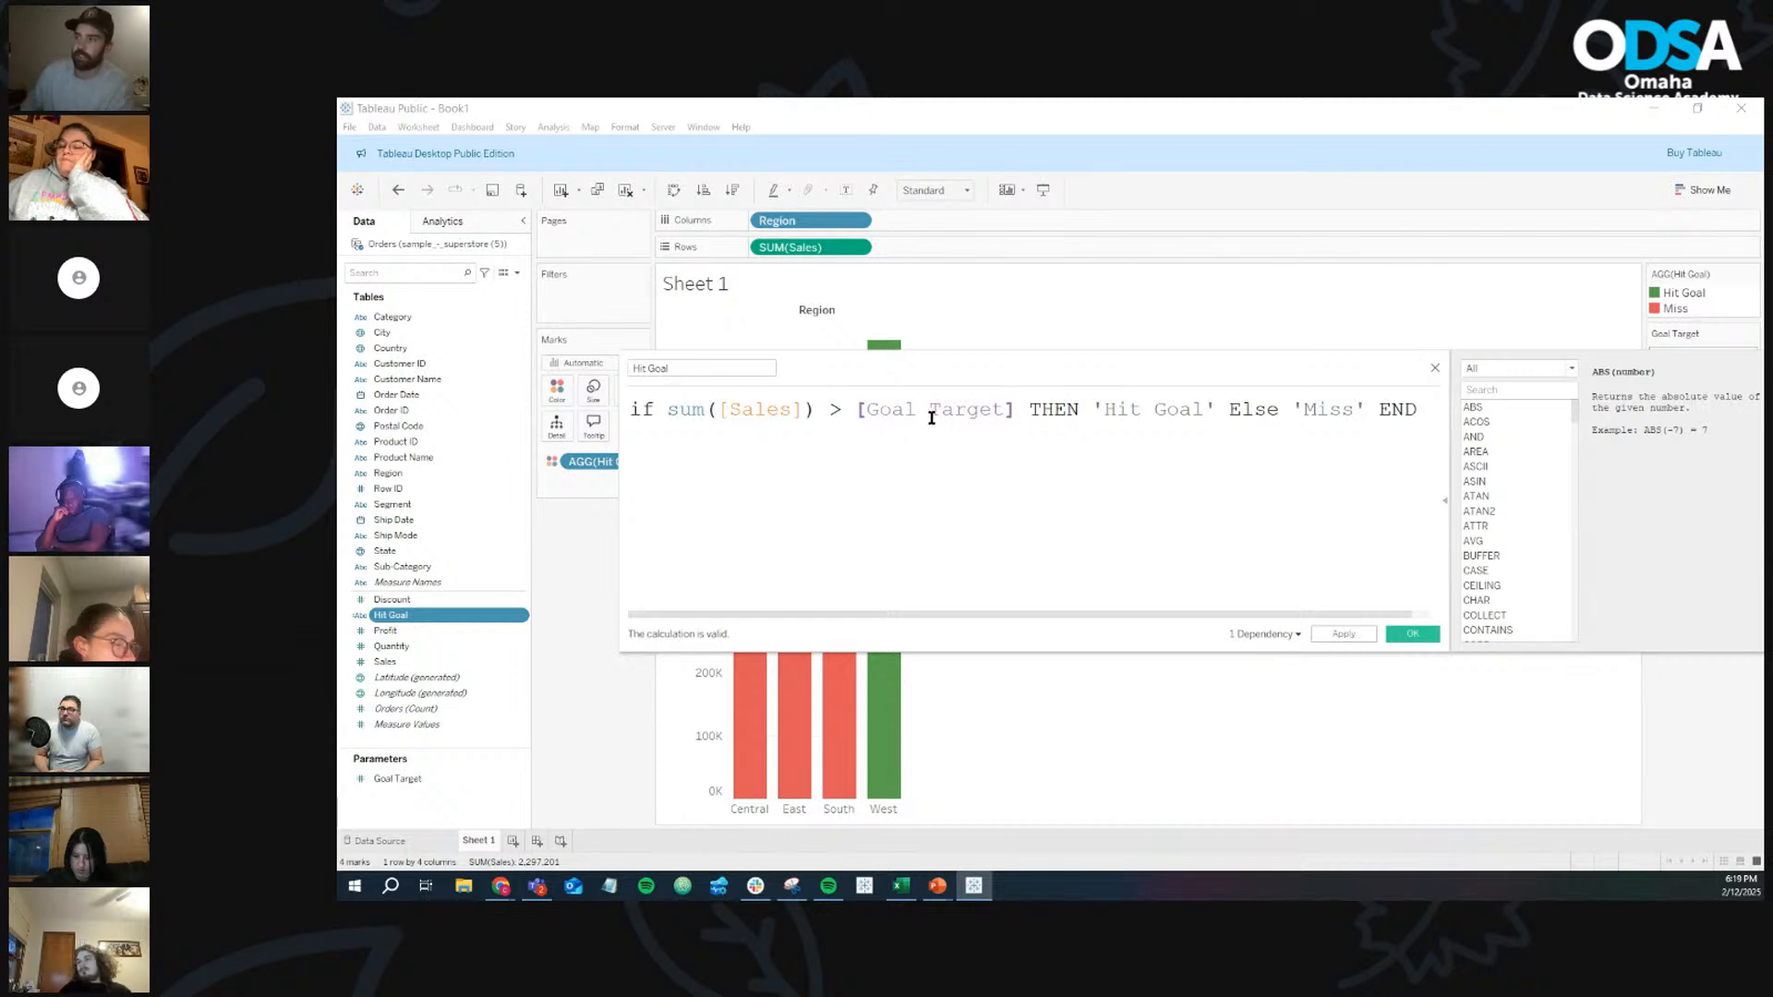
drag(977, 385, 983, 511)
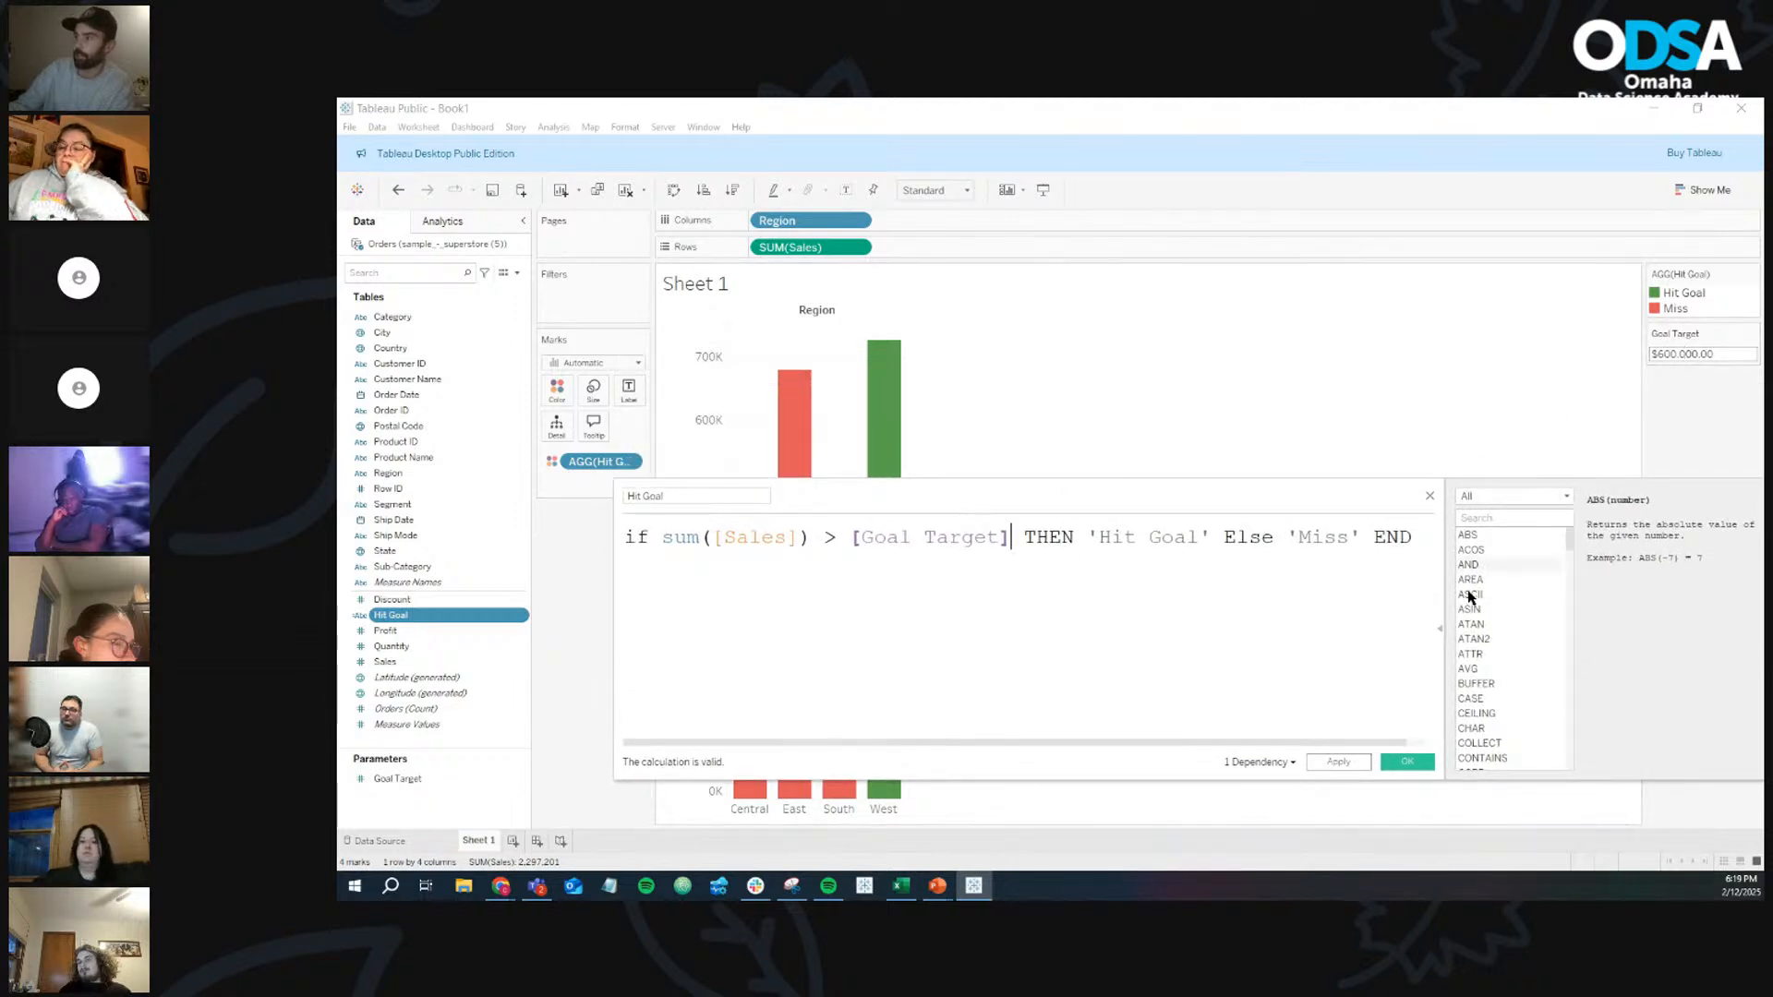
click(1411, 761)
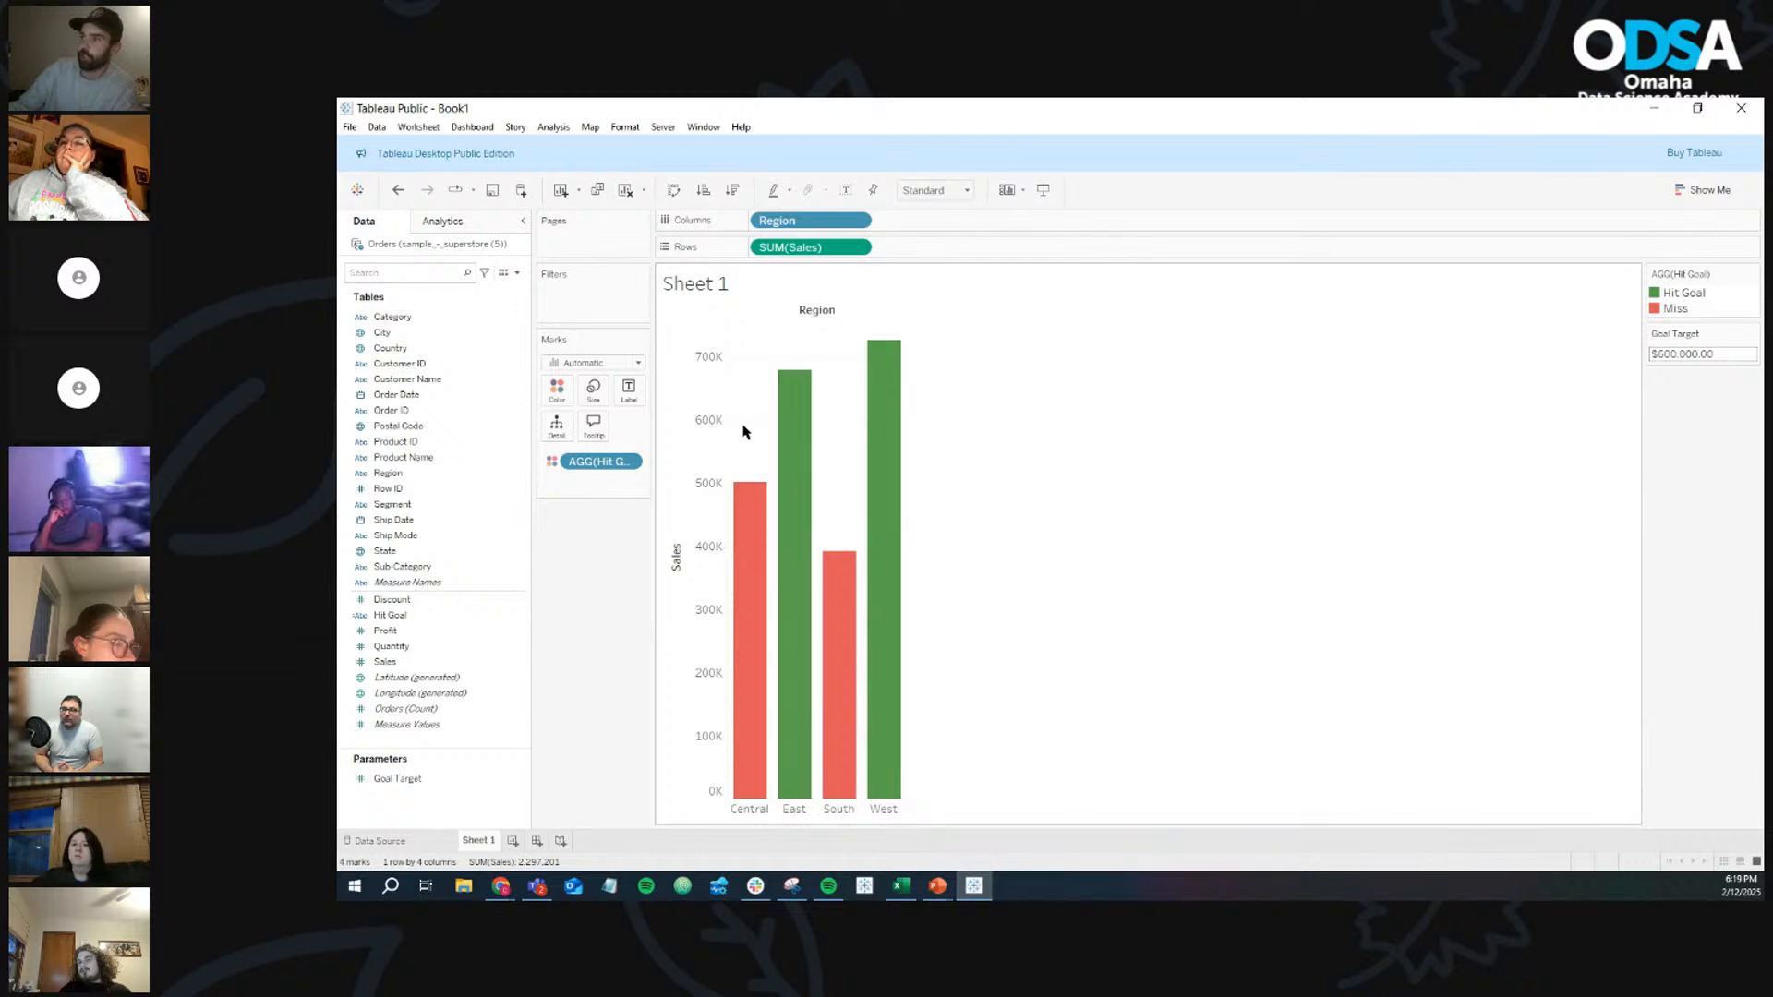
Test the bar coloring with the Goal Target parameter set to 400000 and to 100000
mouse_move(792, 417)
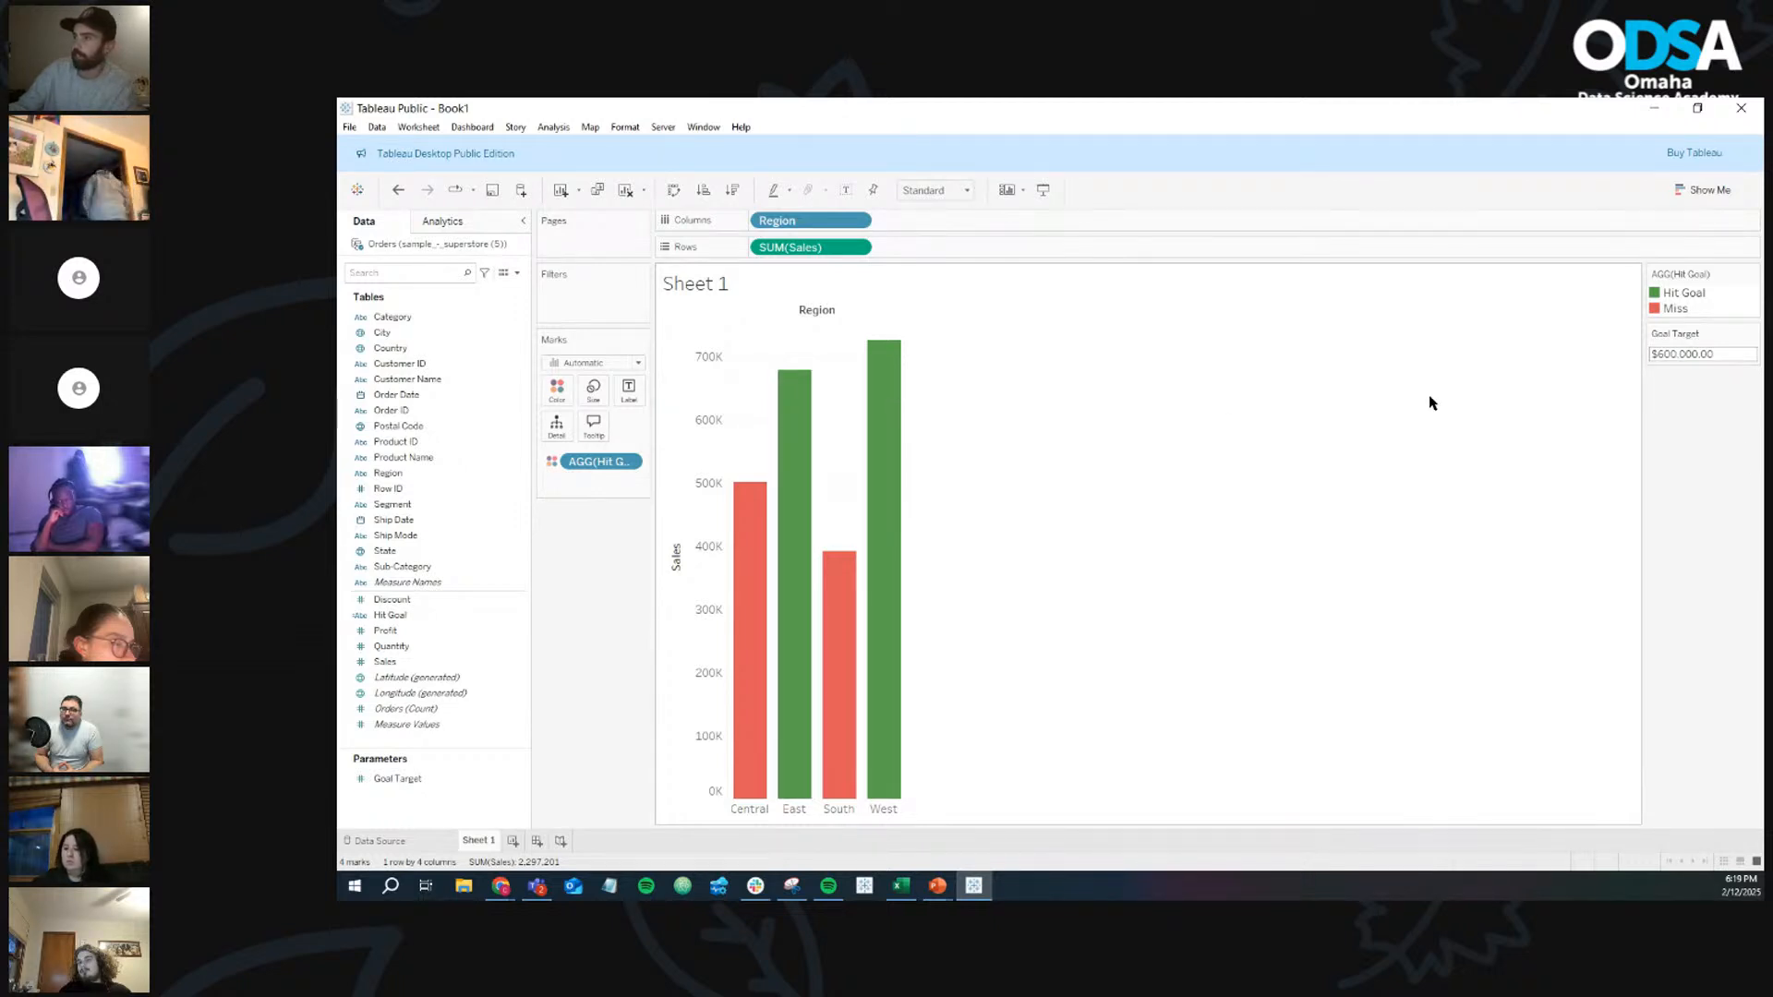
click(1688, 355)
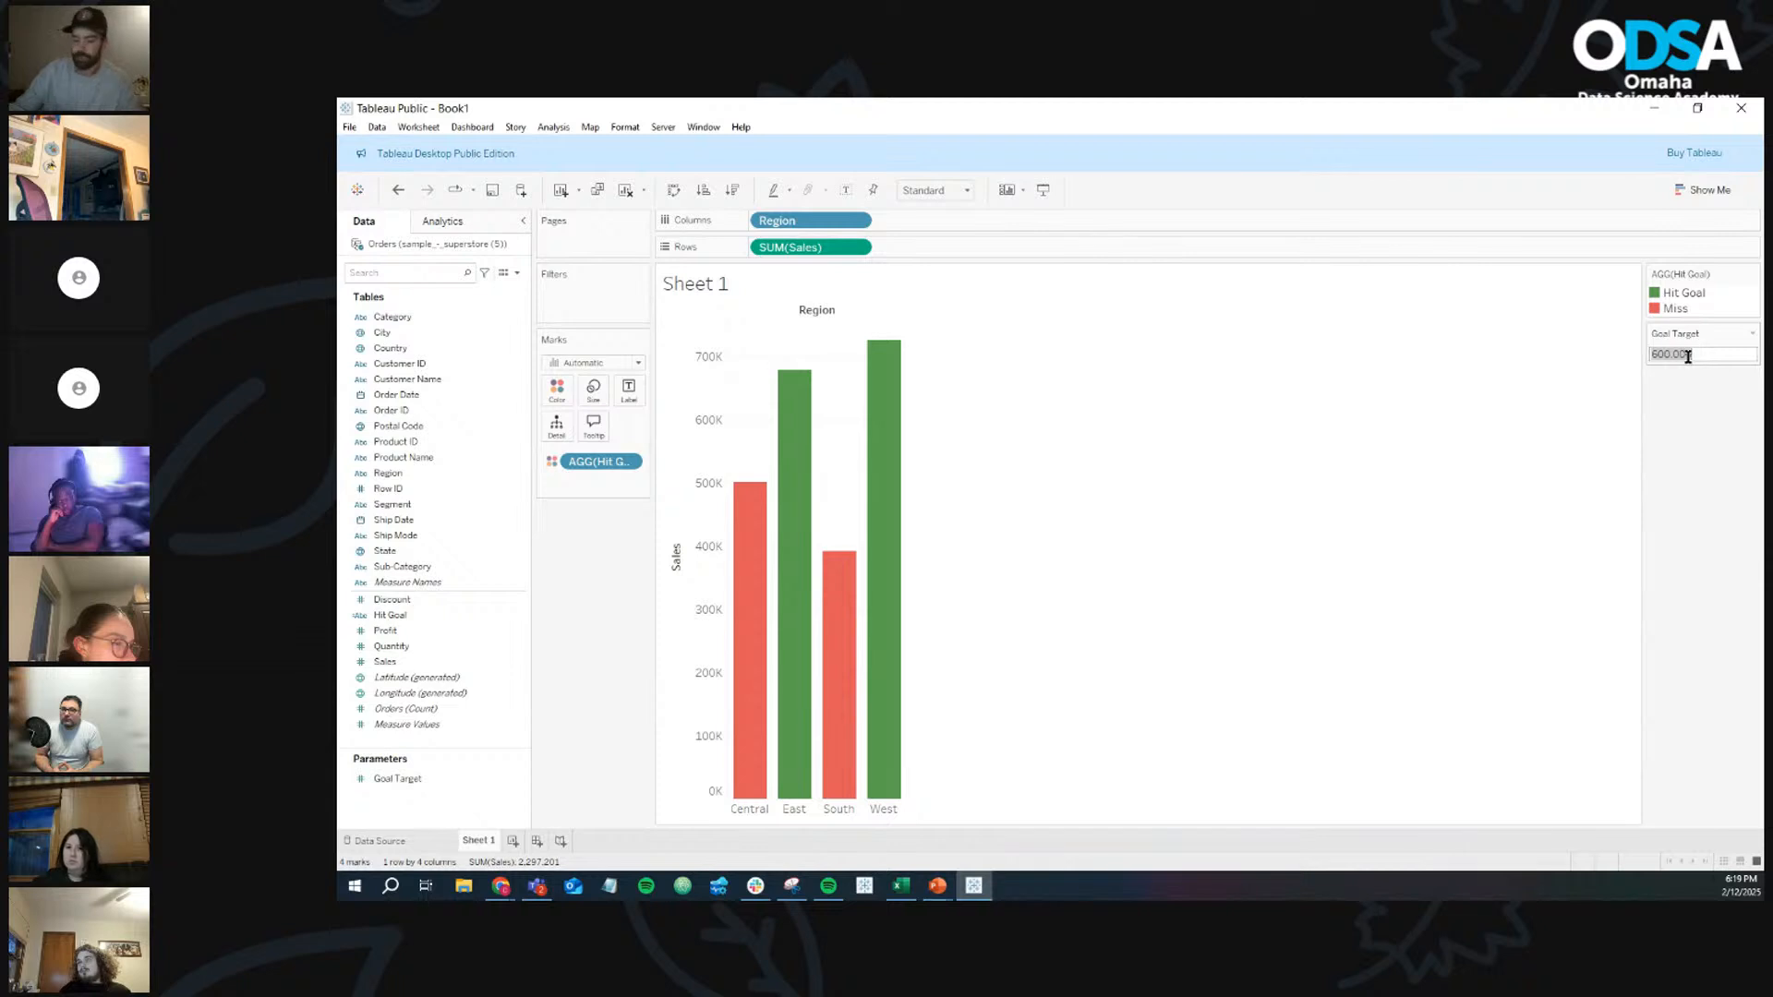
text(400)
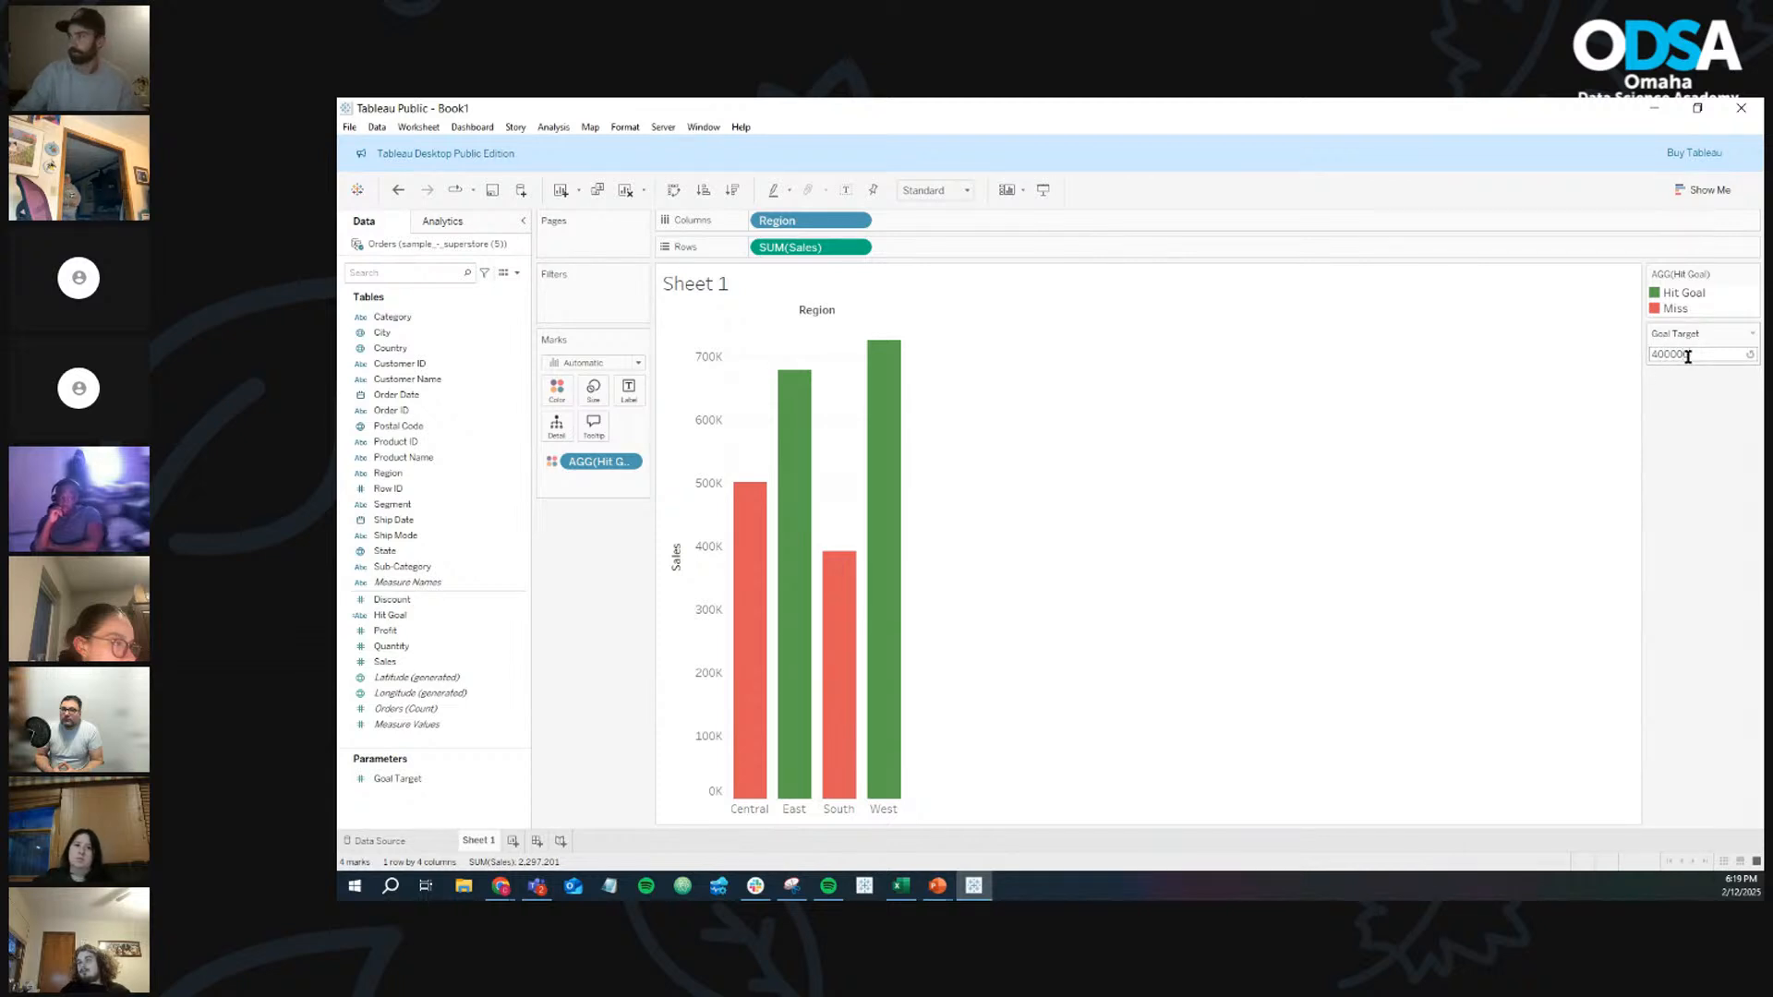
key(Return)
mouse_move(750, 503)
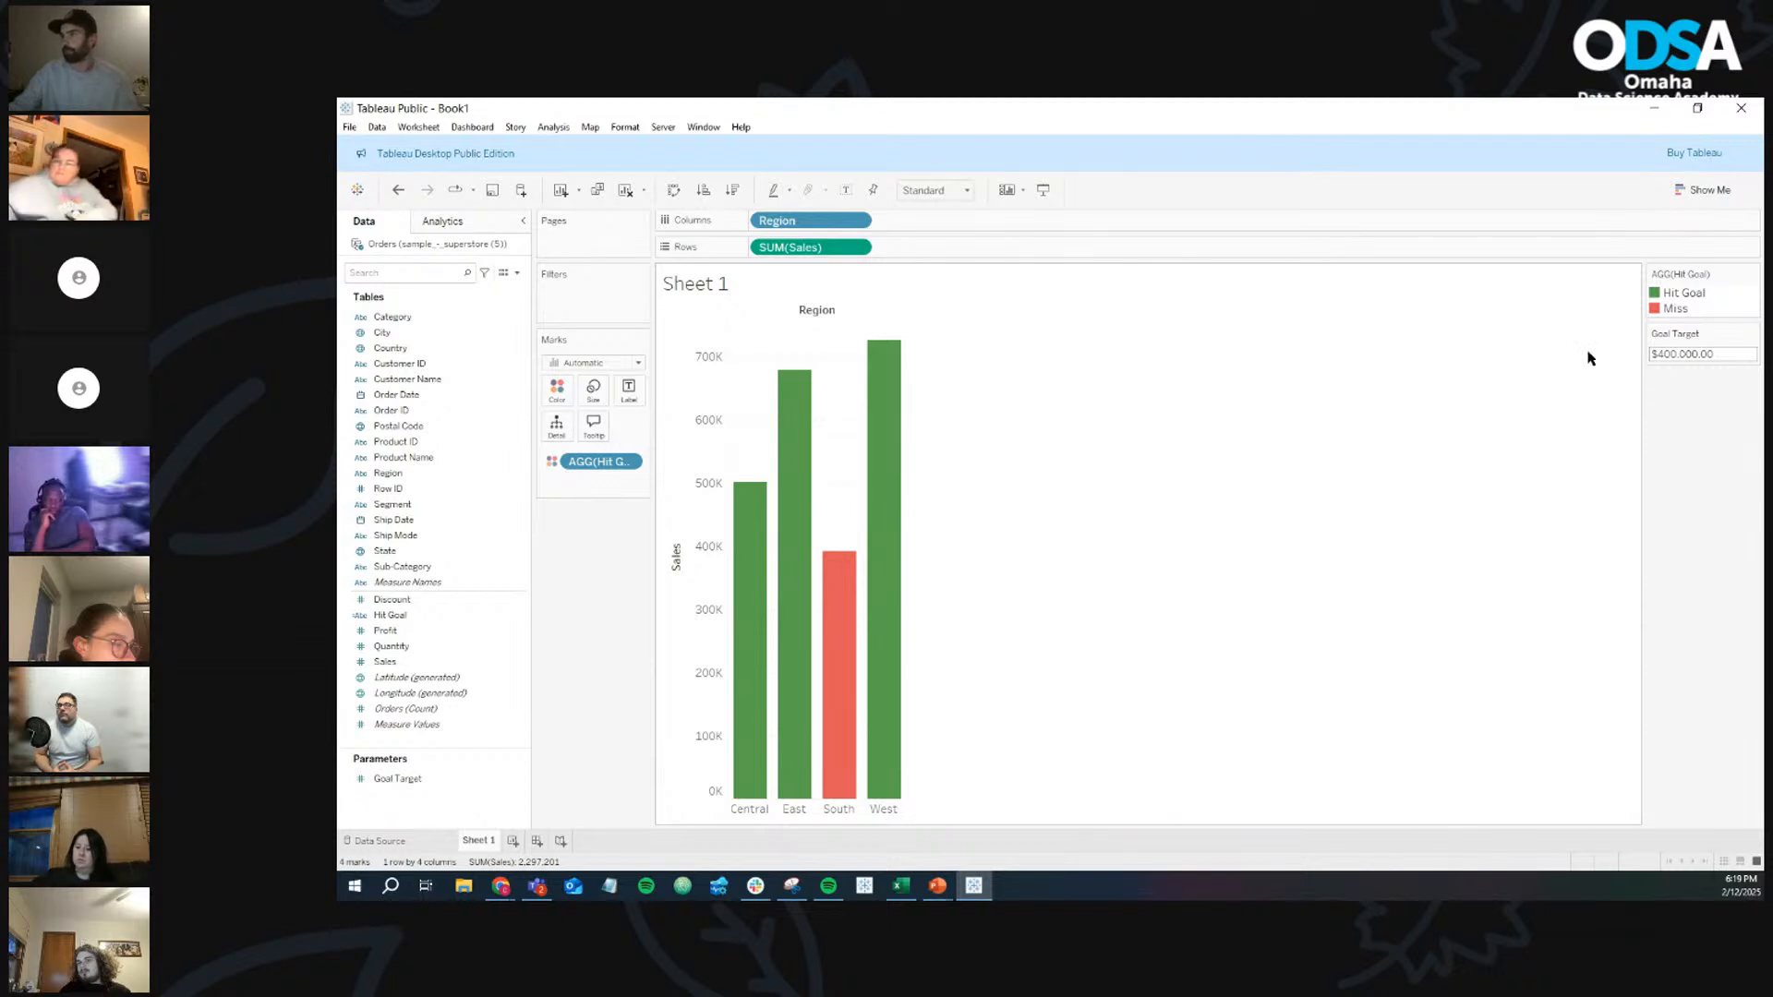
click(1716, 350)
text(100,)
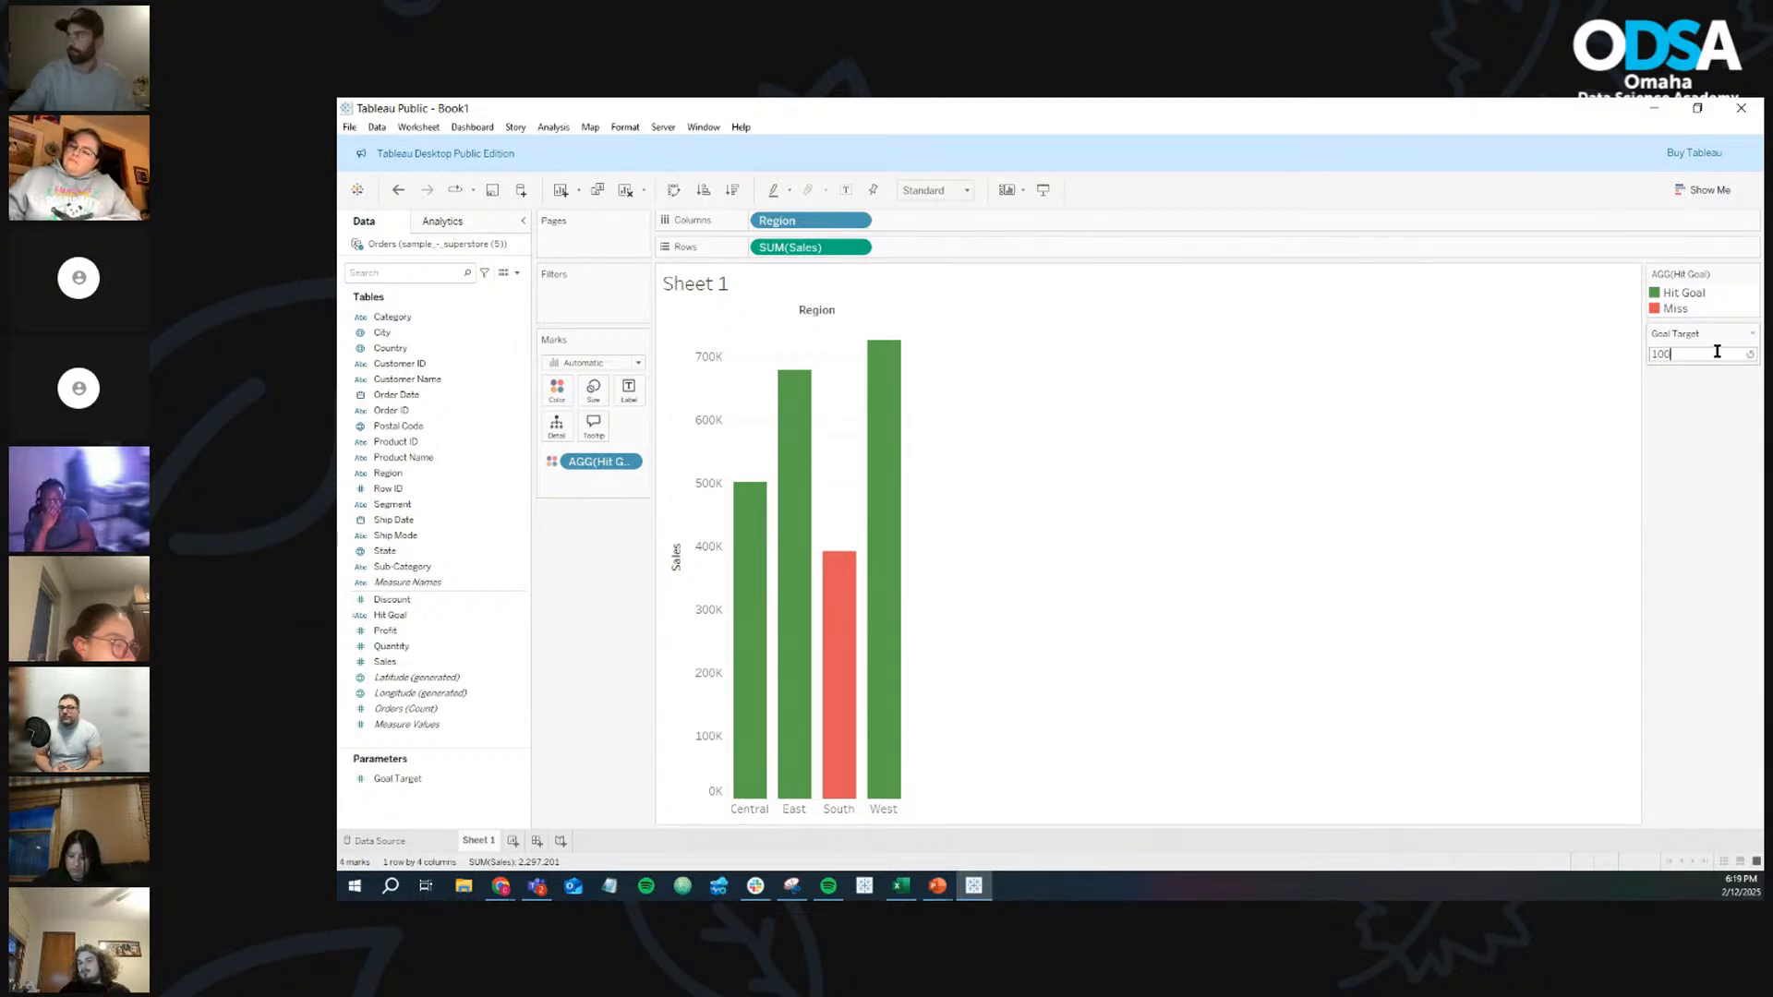
text(000)
key(Return)
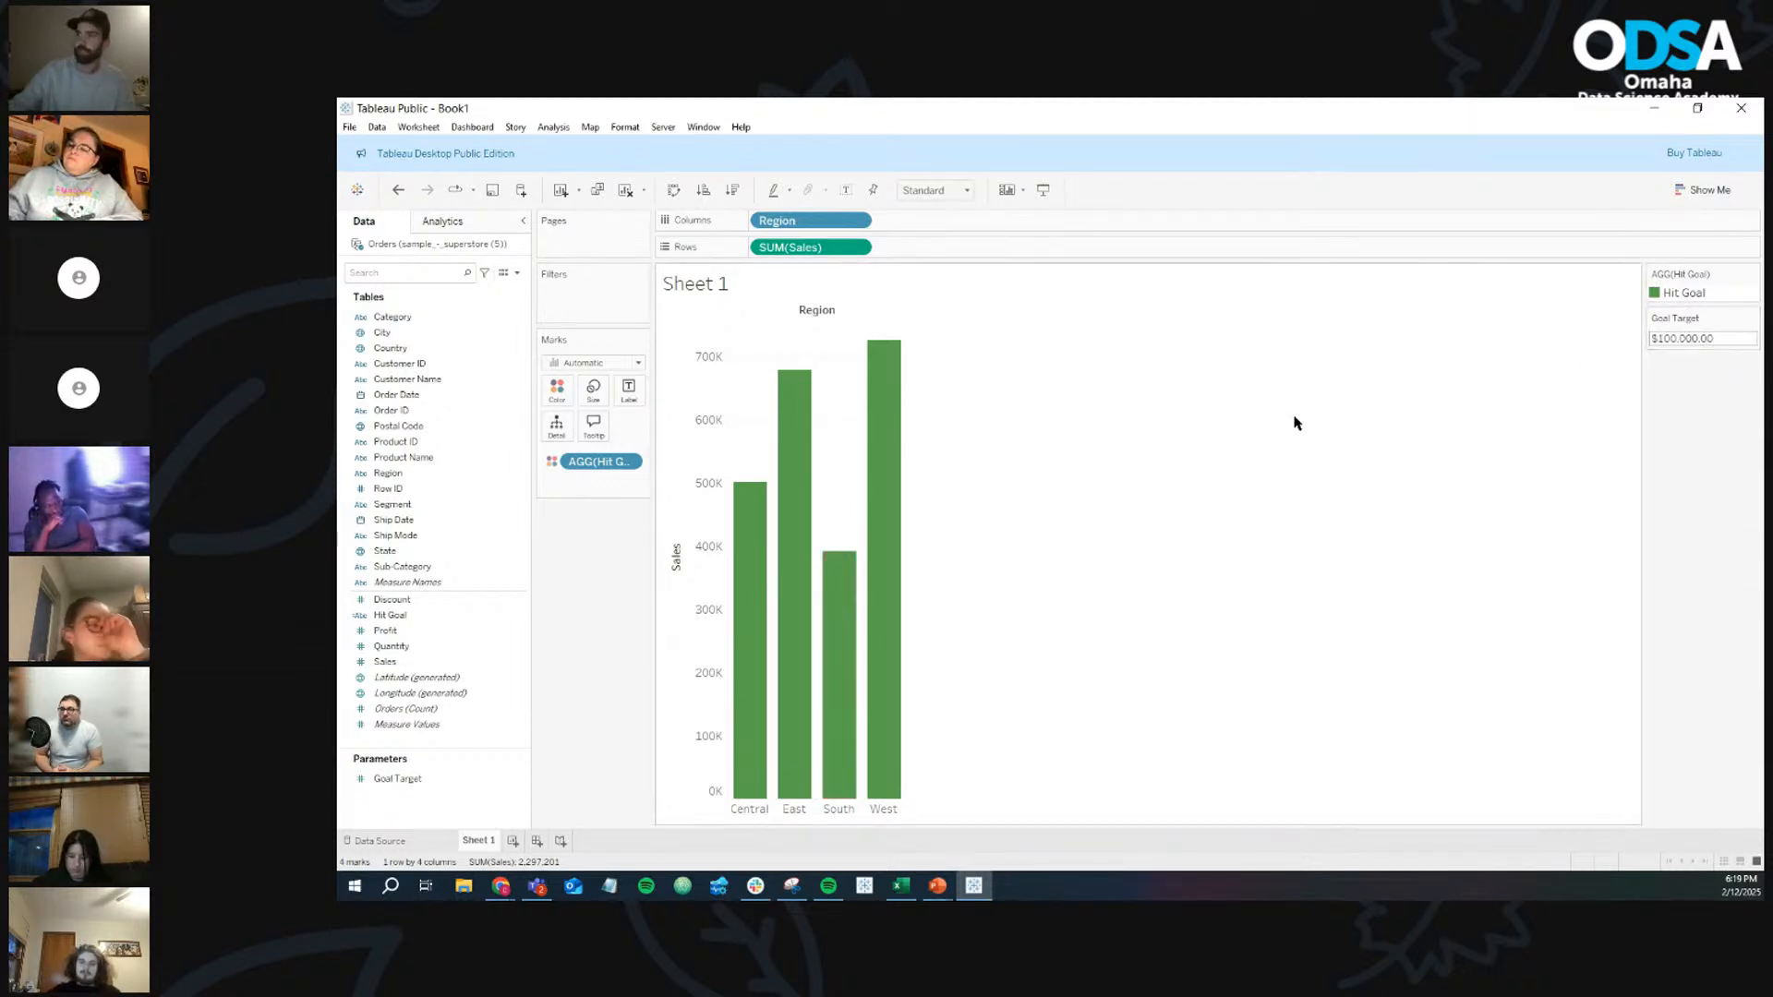
Try a Goal Target above every region's sales and return the parameter to 600000
click(1697, 338)
text(8)
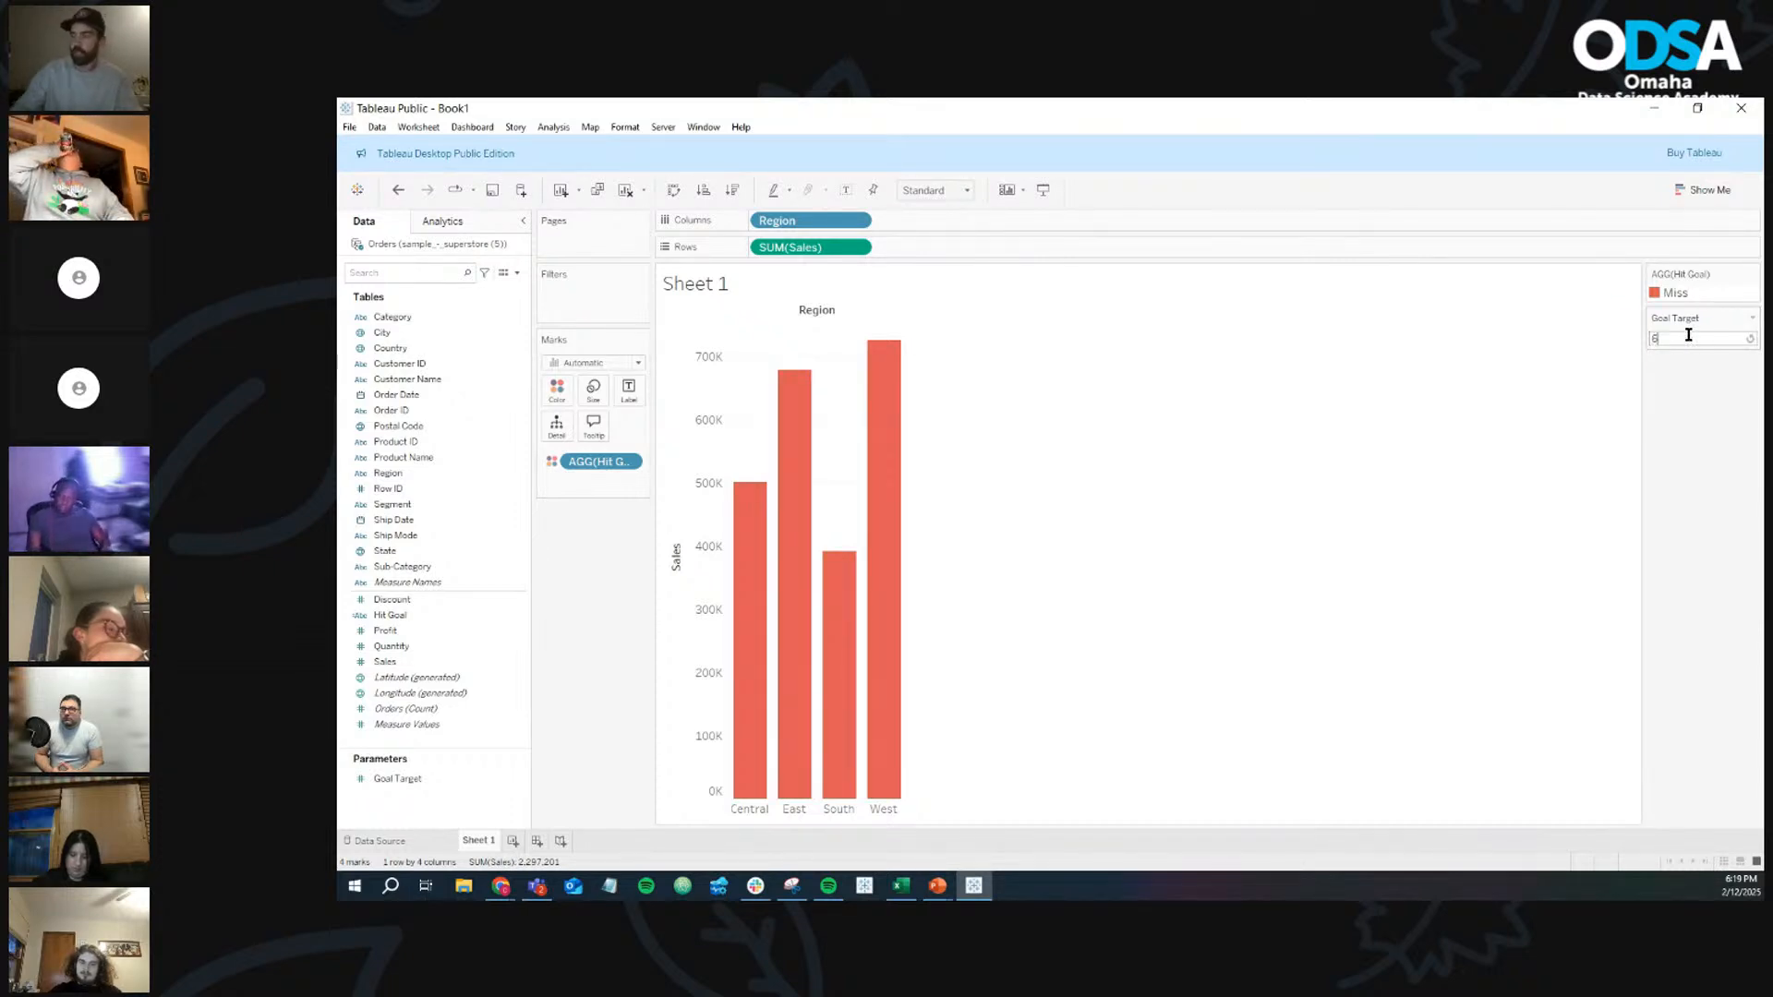
text(00000)
key(Return)
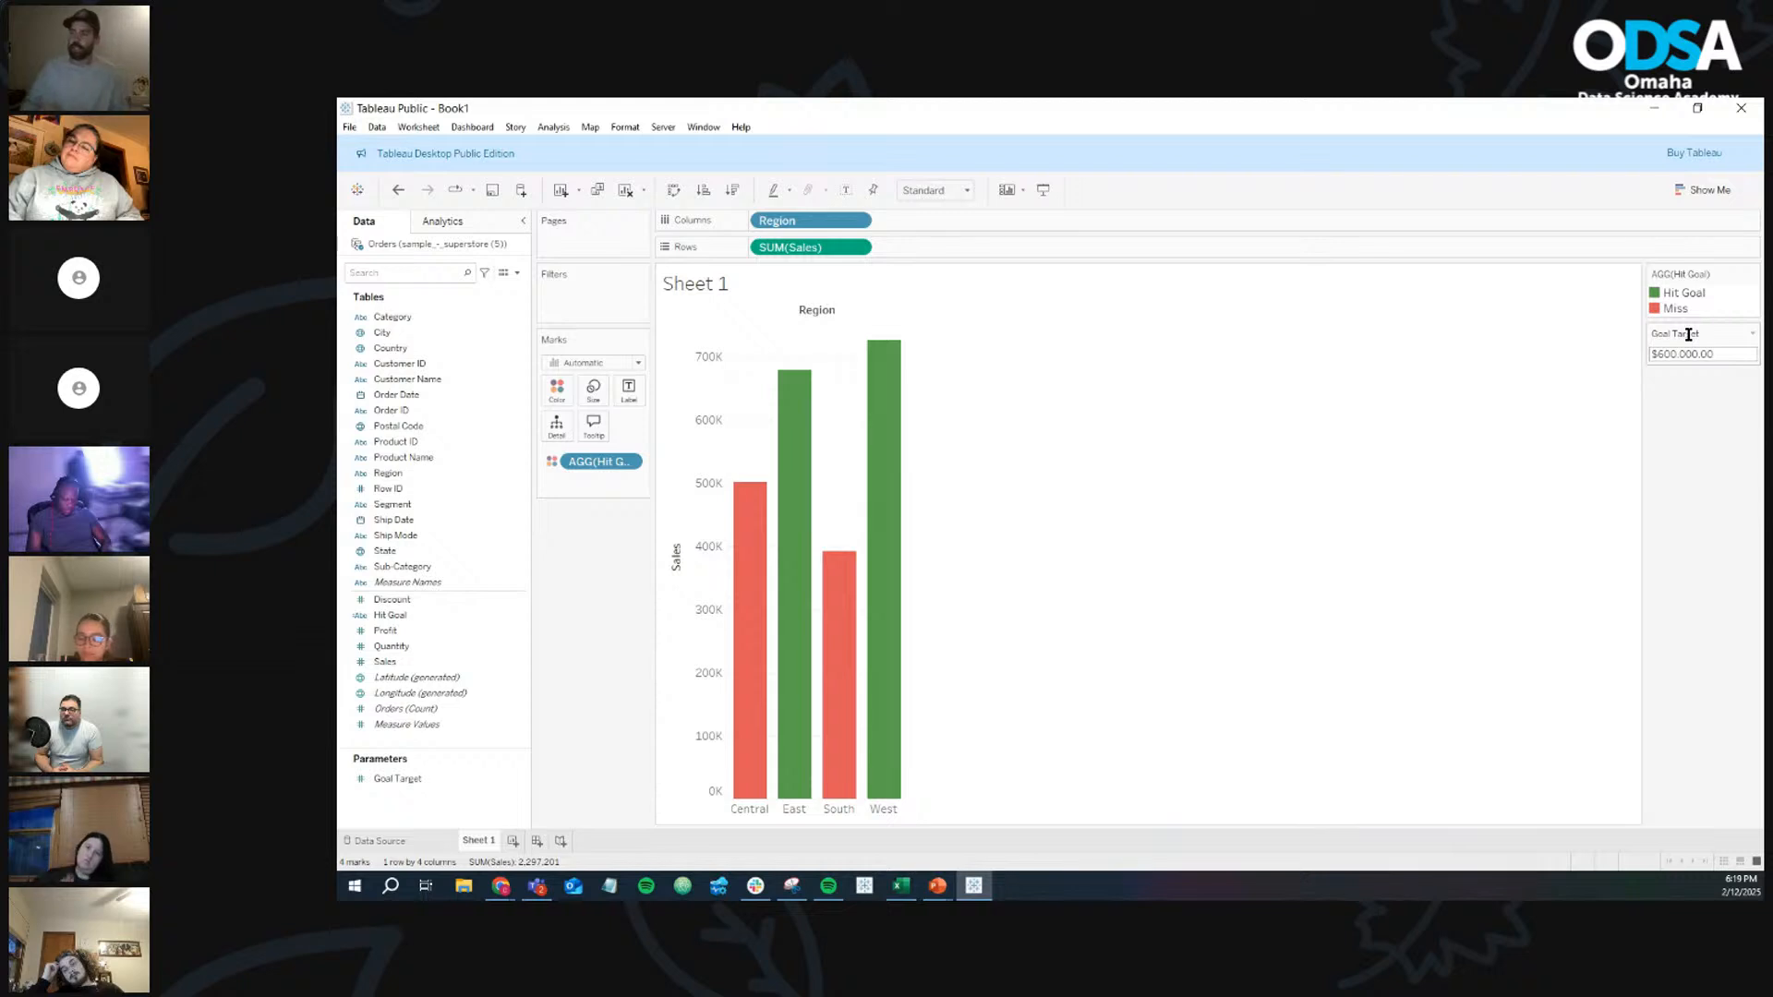
Set the Goal Target parameter to 650000
click(1705, 354)
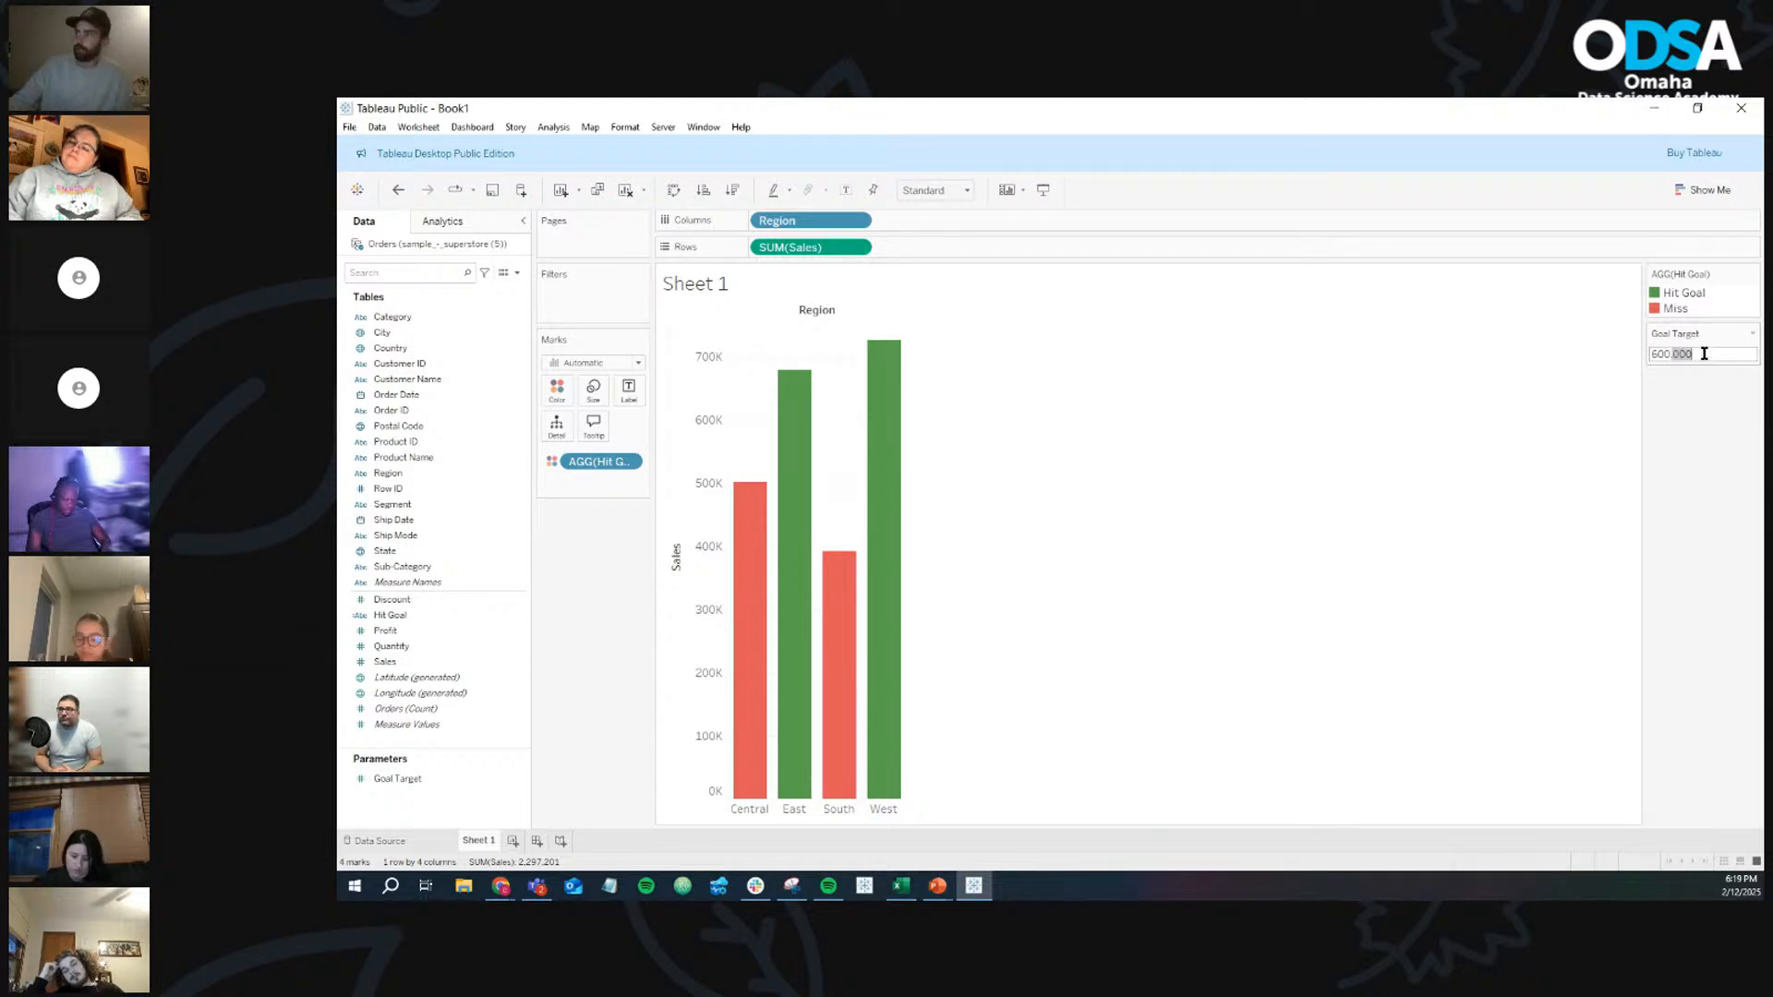
text(65)
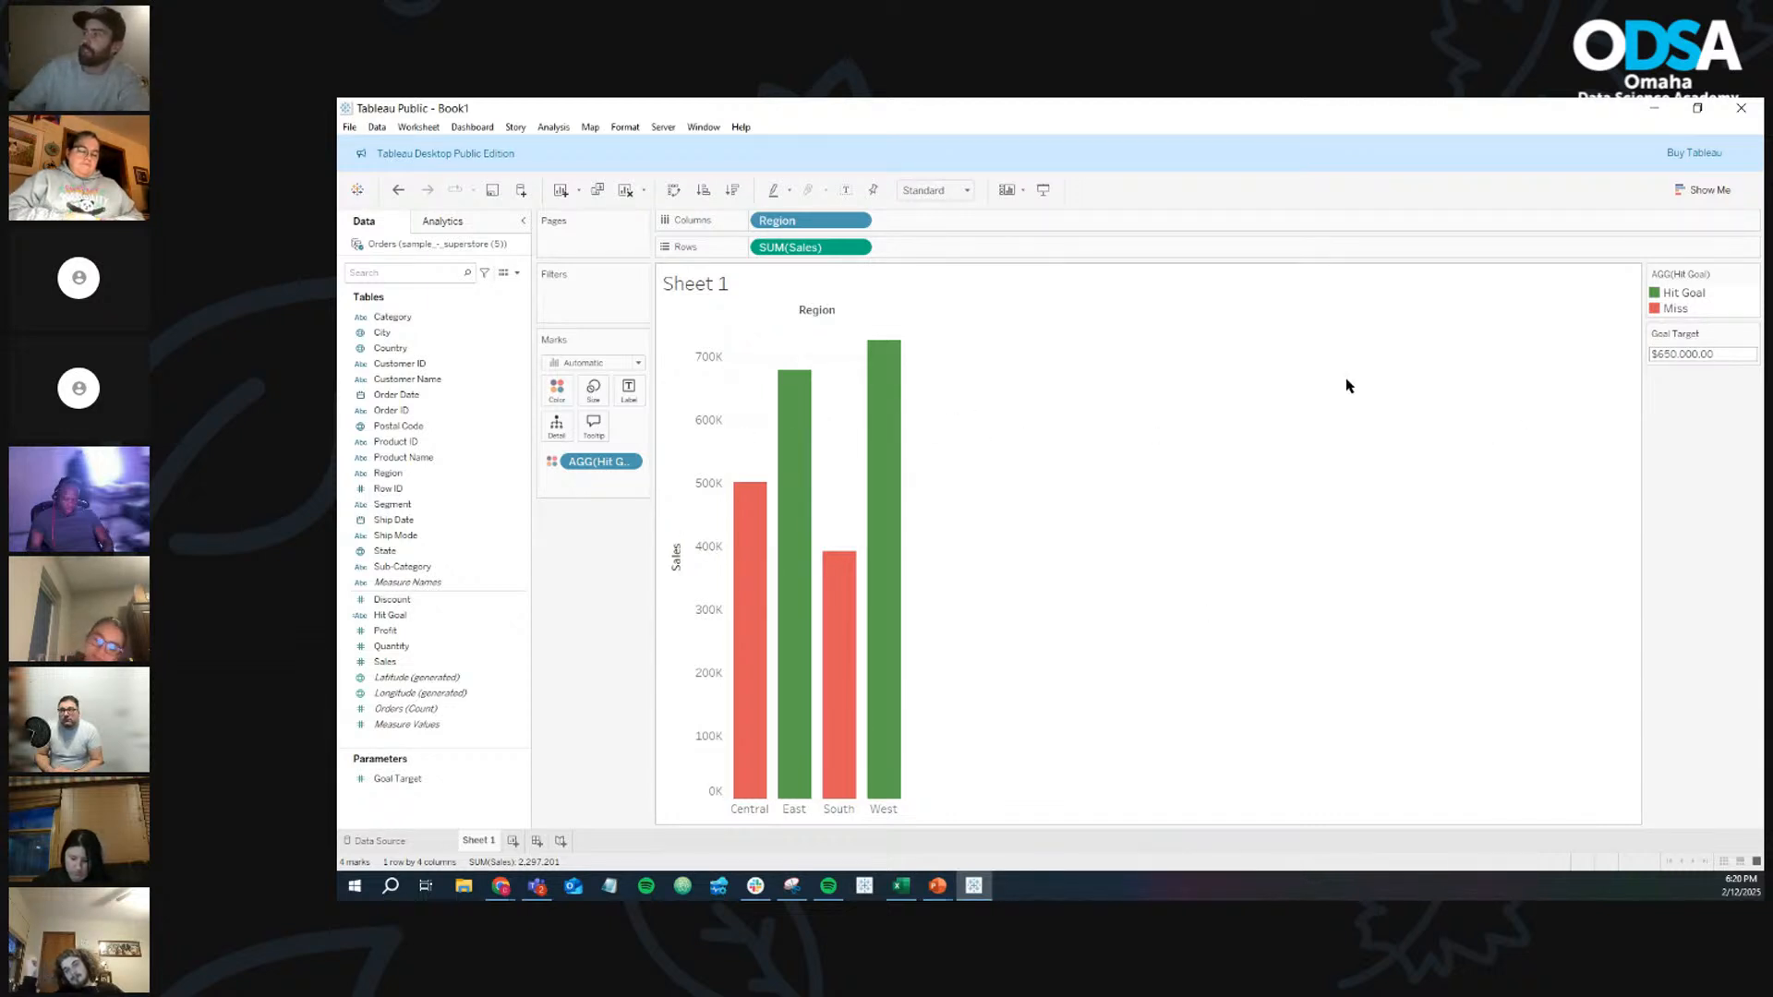
click(1682, 353)
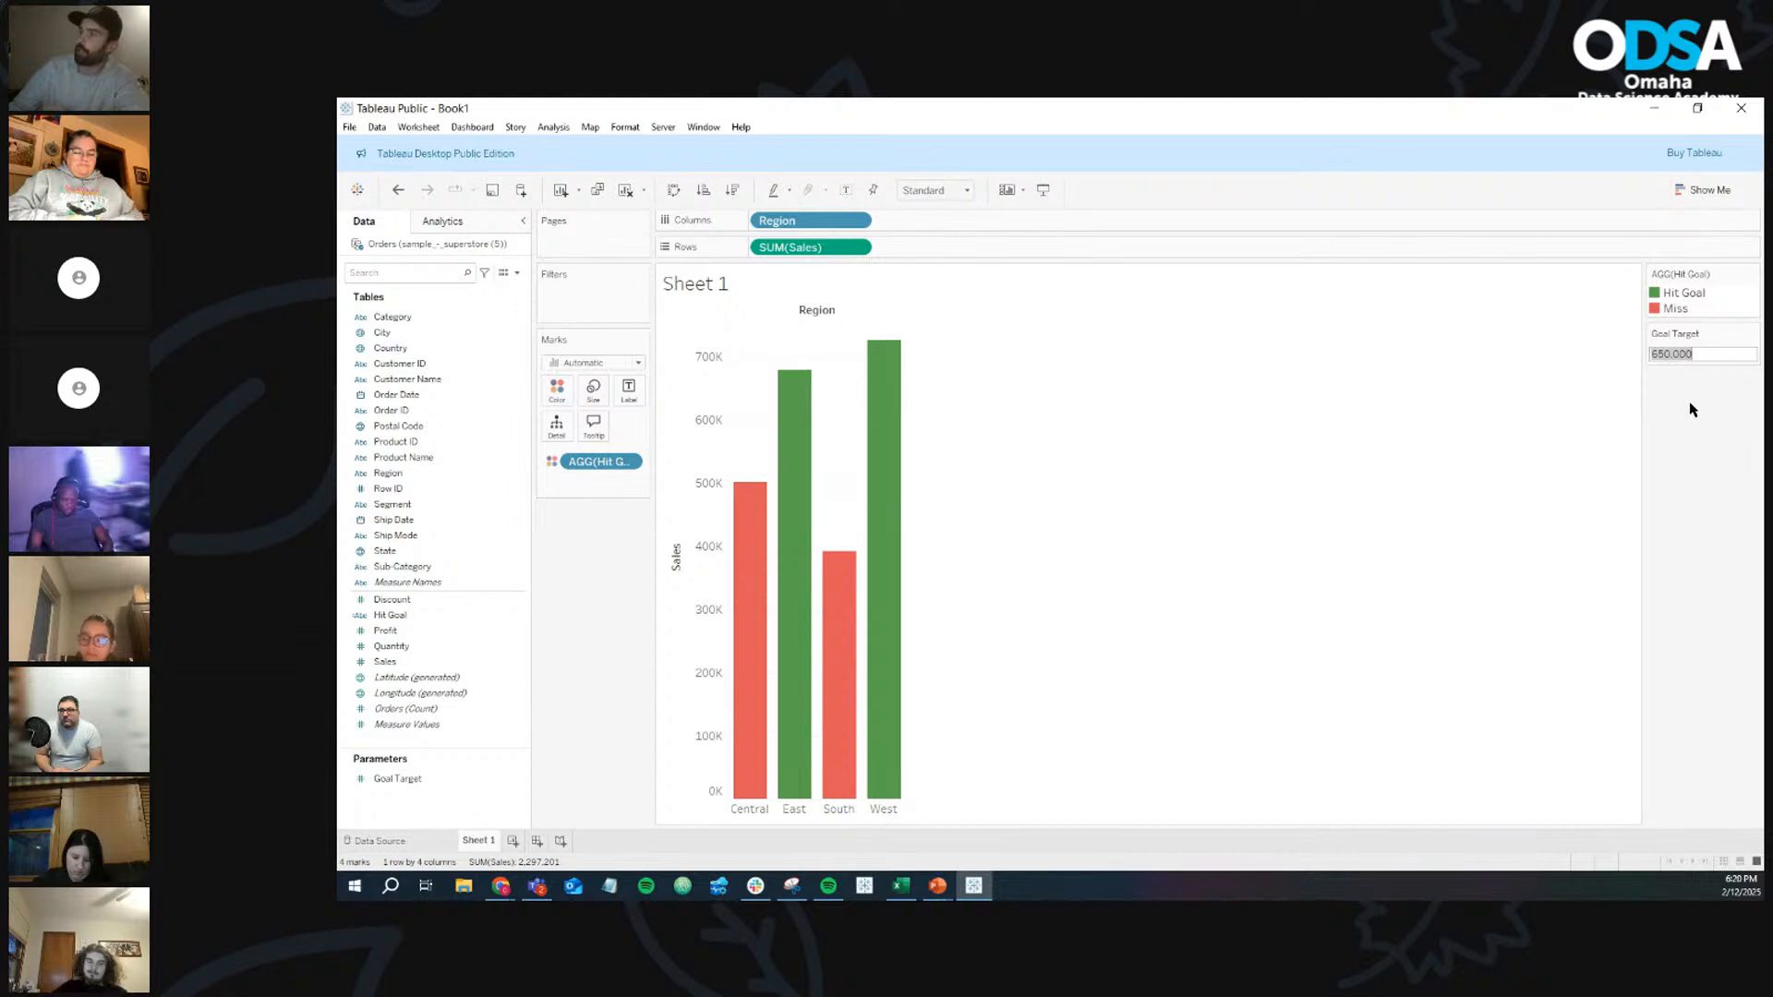
Switch to the Chrome window with the published SUPERSTORE SELF SERVICE dashboard
mouse_move(506, 888)
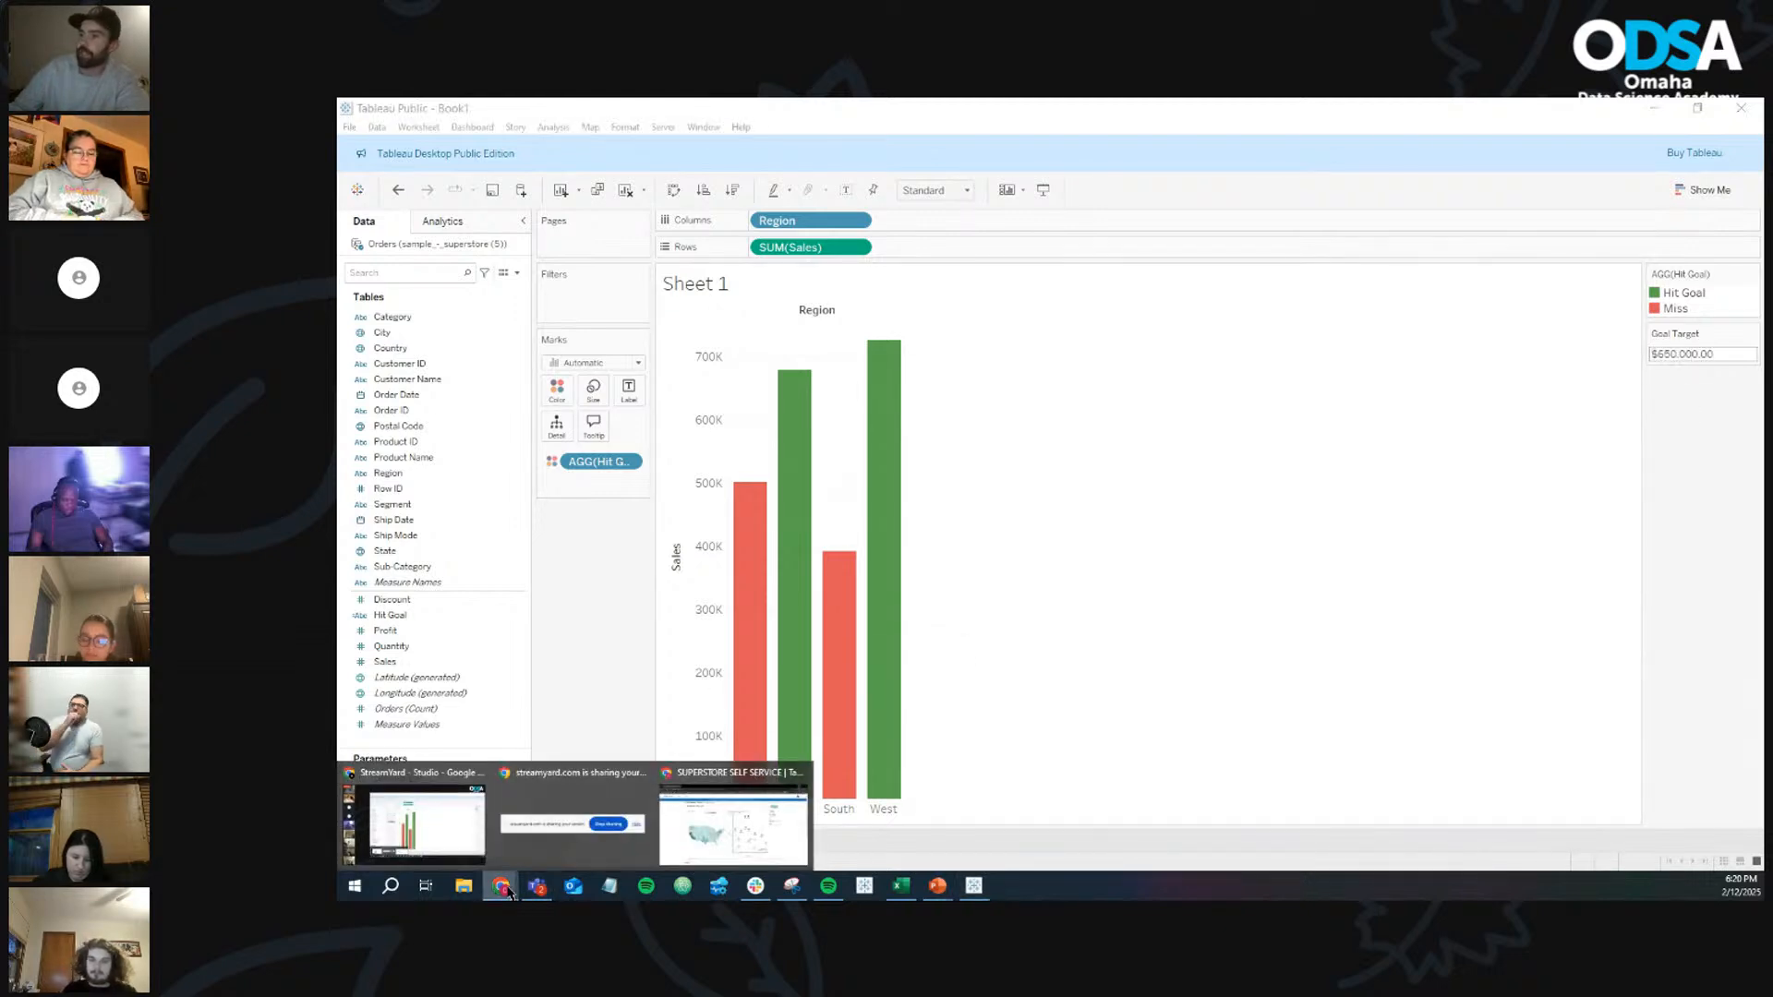
click(731, 817)
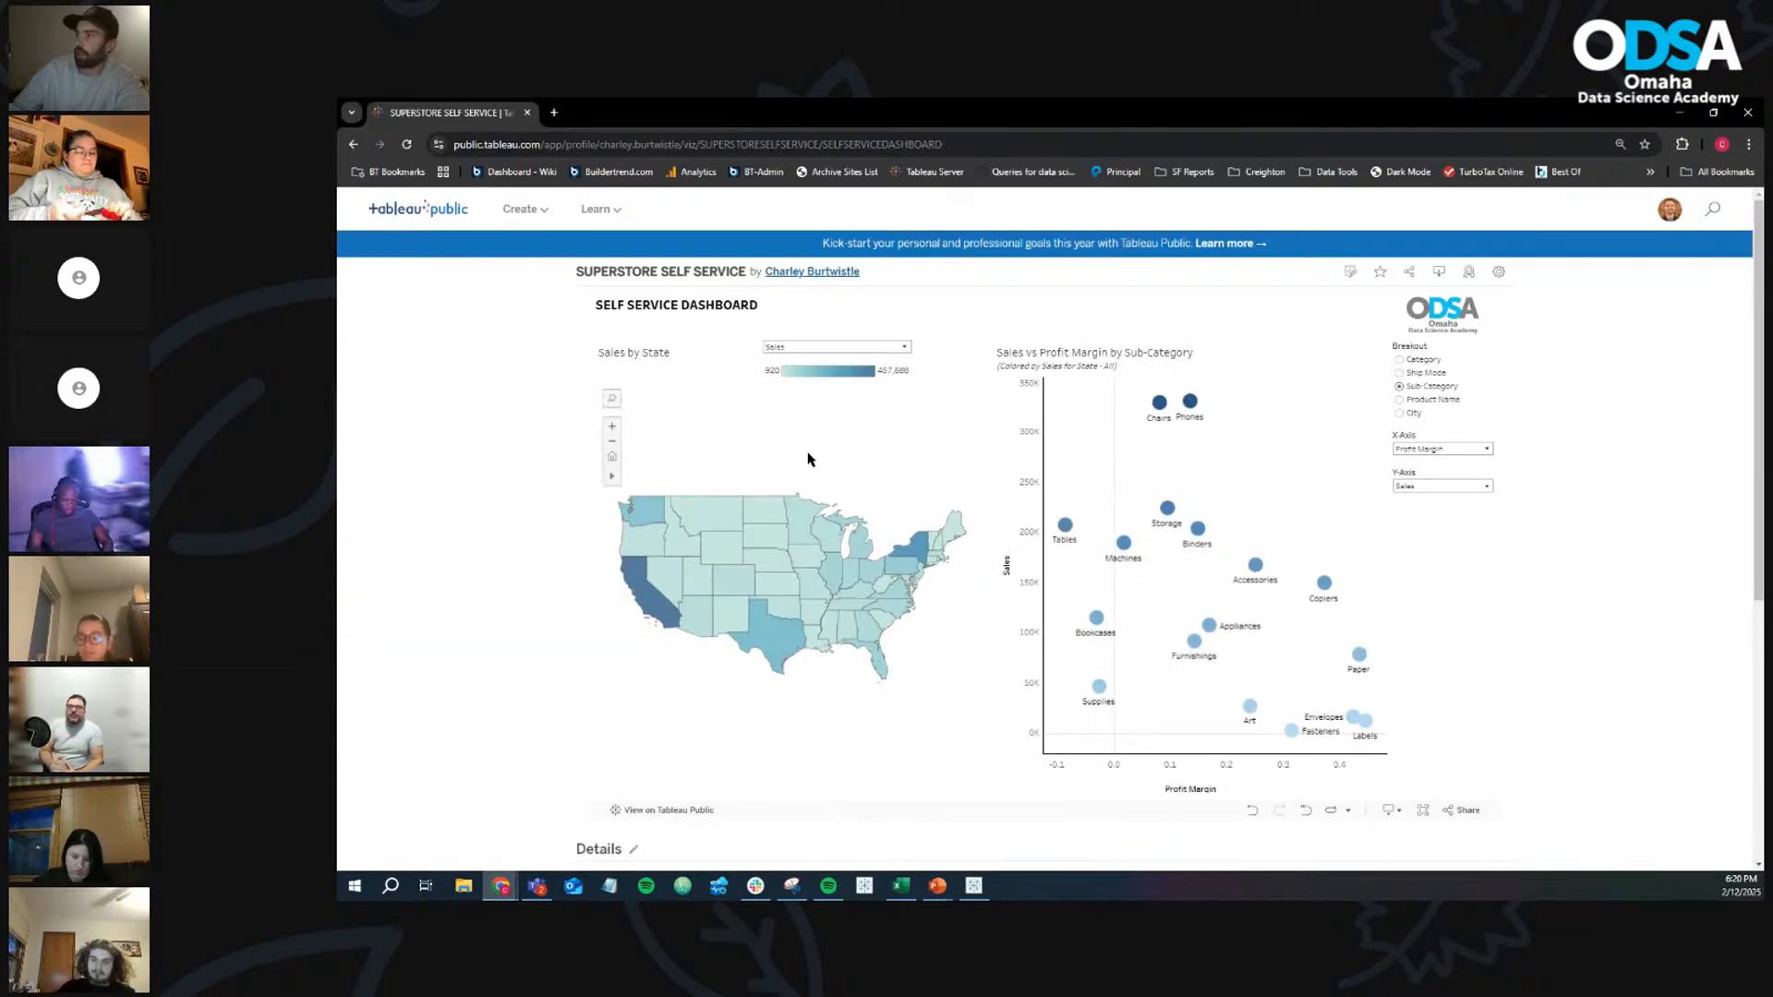
Examine the measure, X-Axis and Y-Axis selectors on the published dashboard and return to the Tableau Public workbook
click(880, 354)
click(1320, 383)
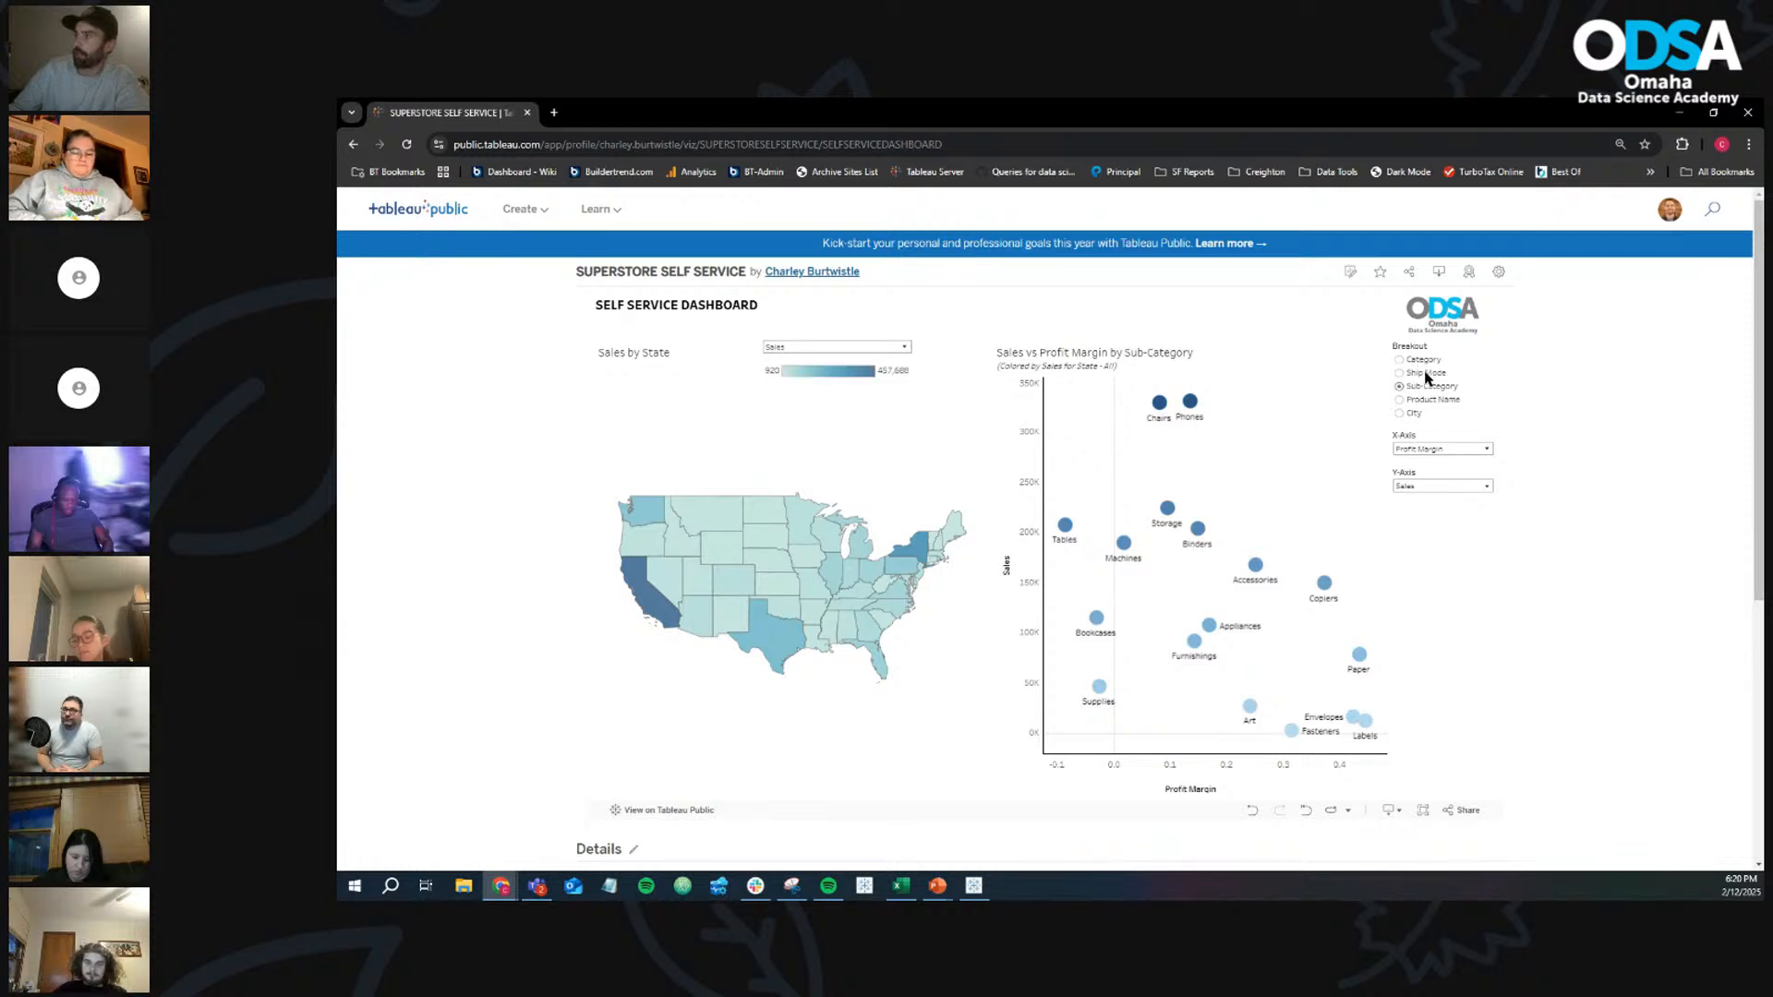
click(1469, 449)
click(1471, 451)
click(1470, 486)
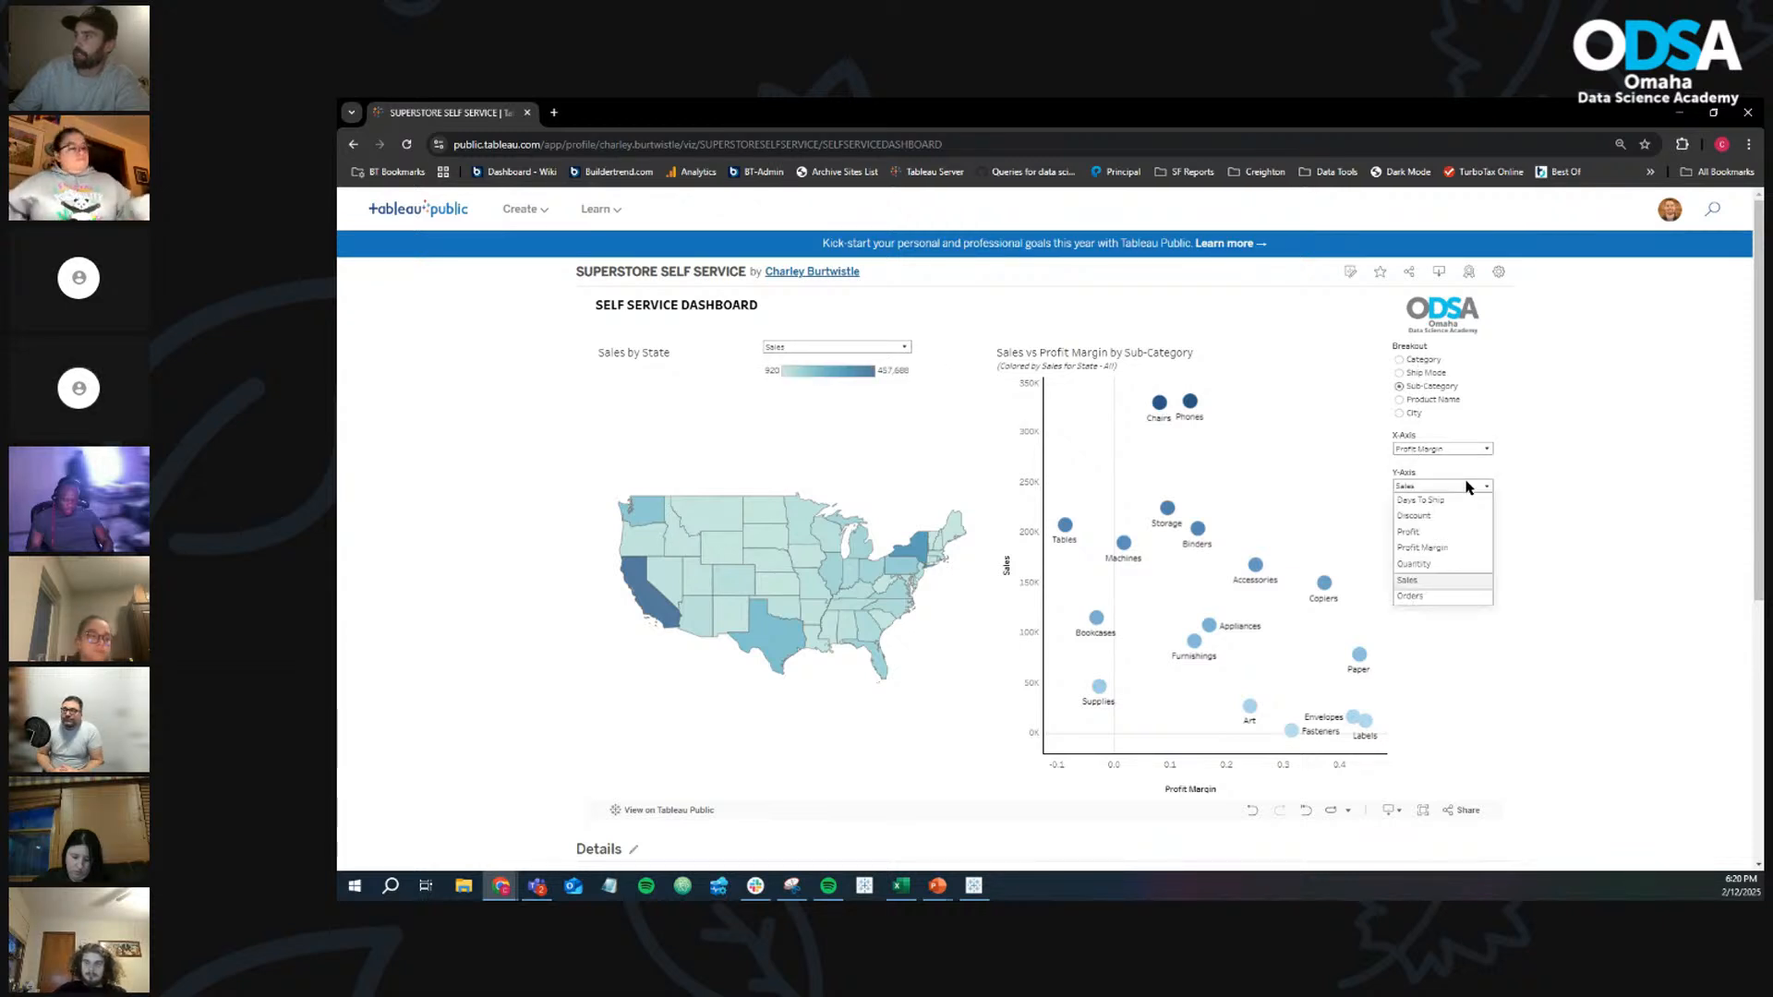
click(1469, 488)
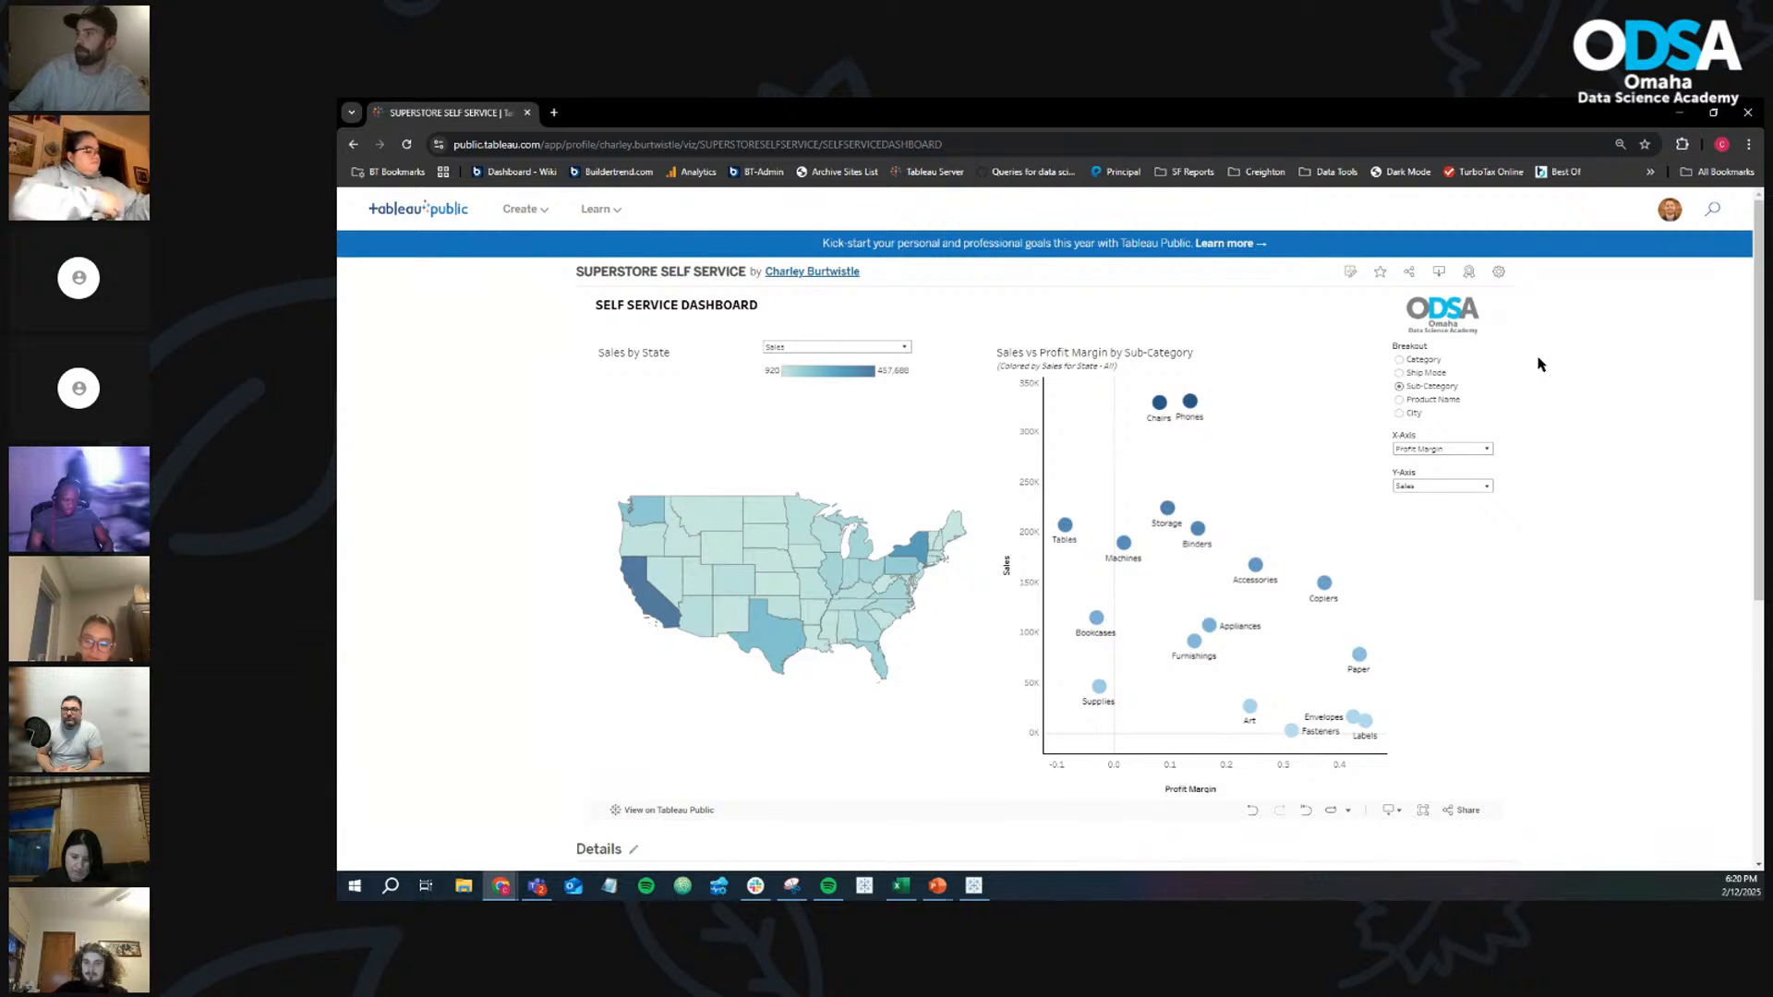
click(1679, 113)
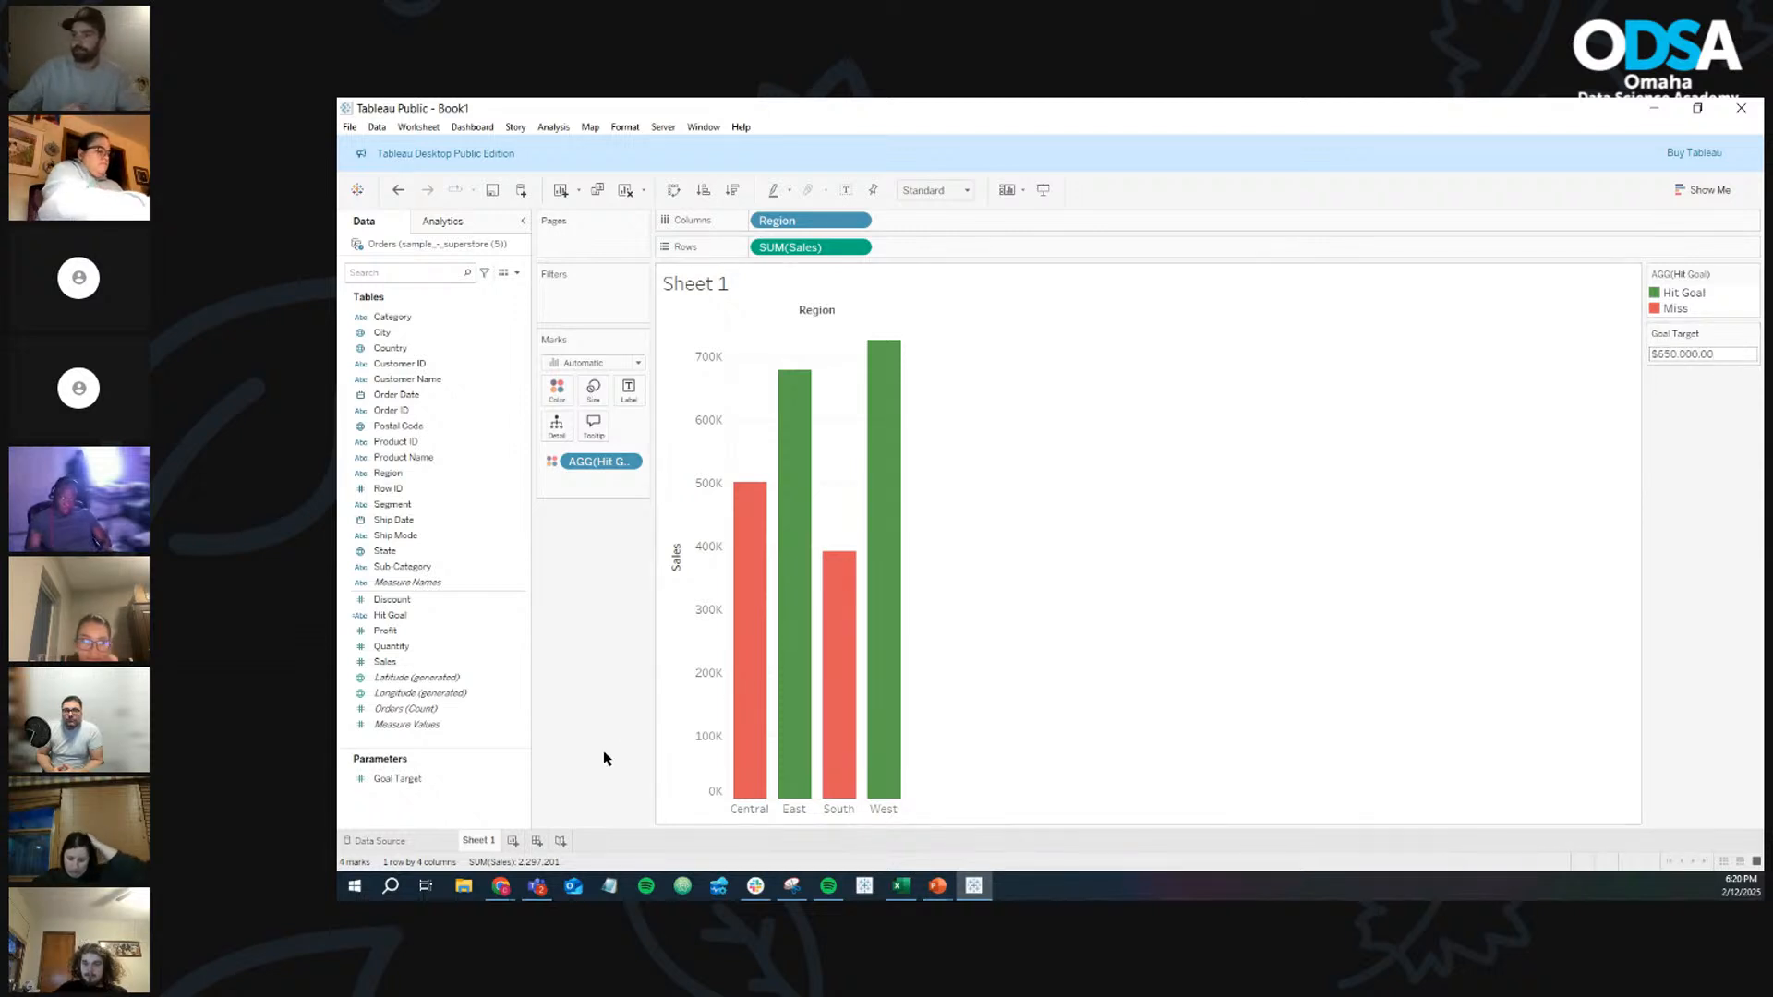
Add a new worksheet and start a new parameter named Sales or Profit with the String data type
click(514, 842)
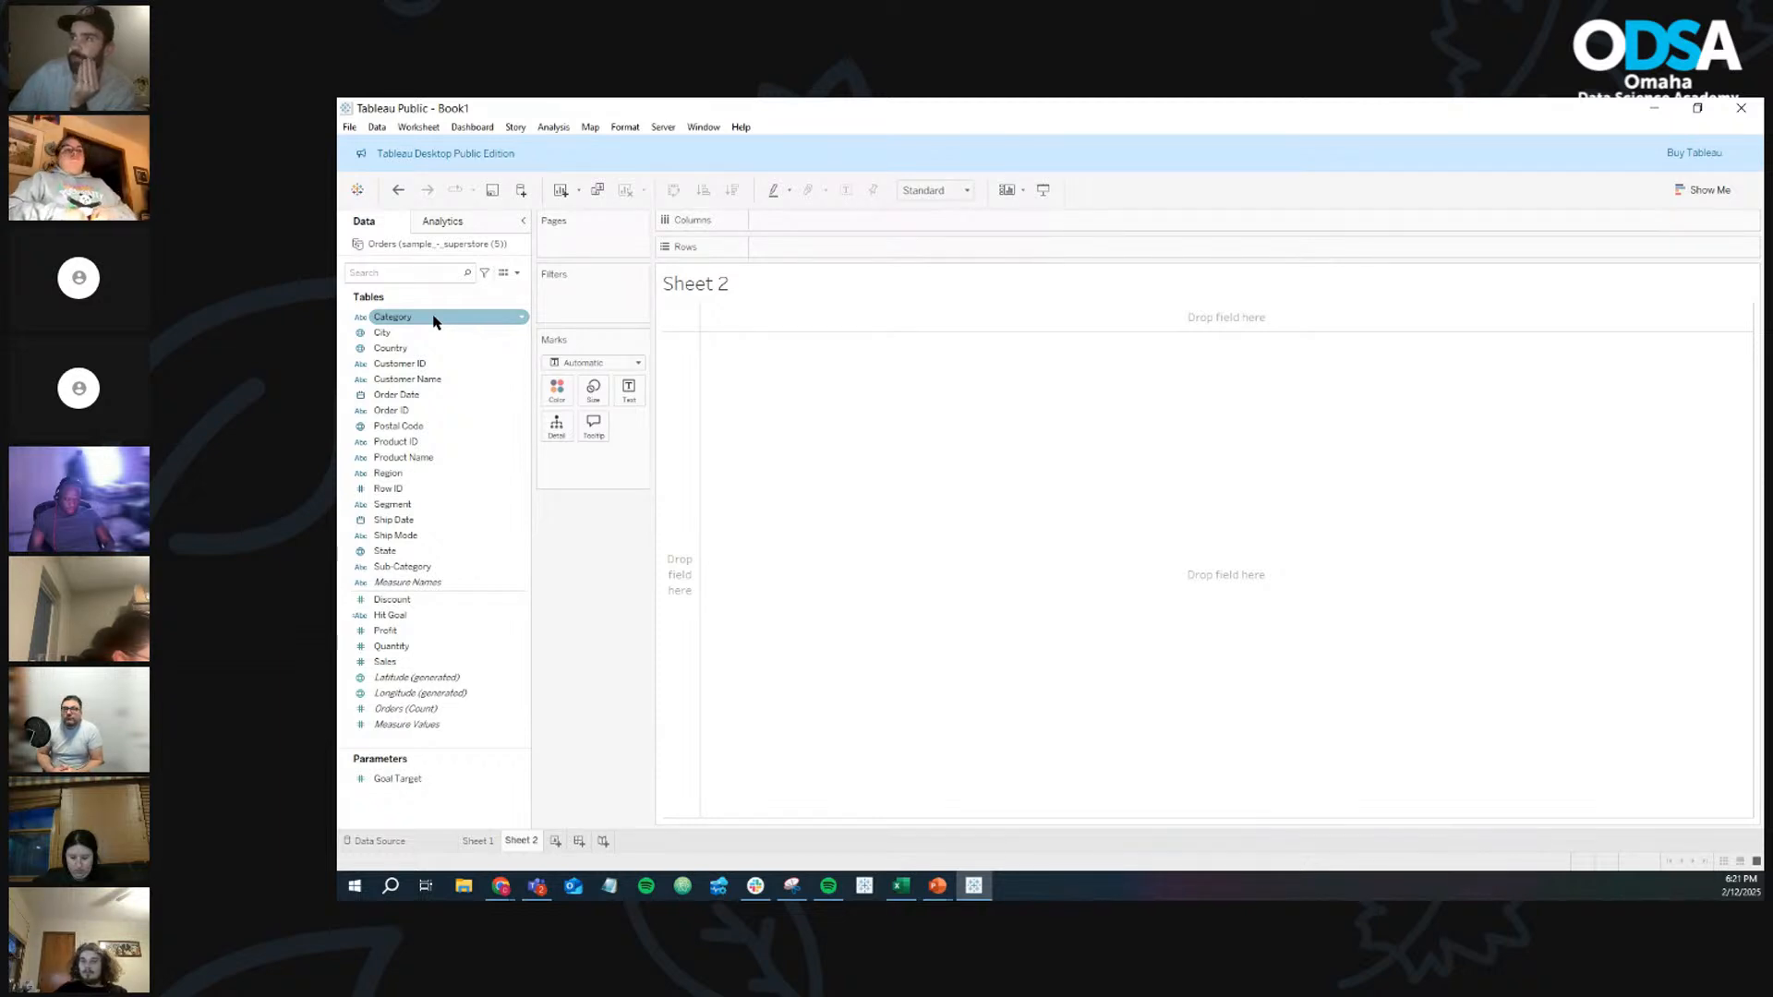
click(518, 277)
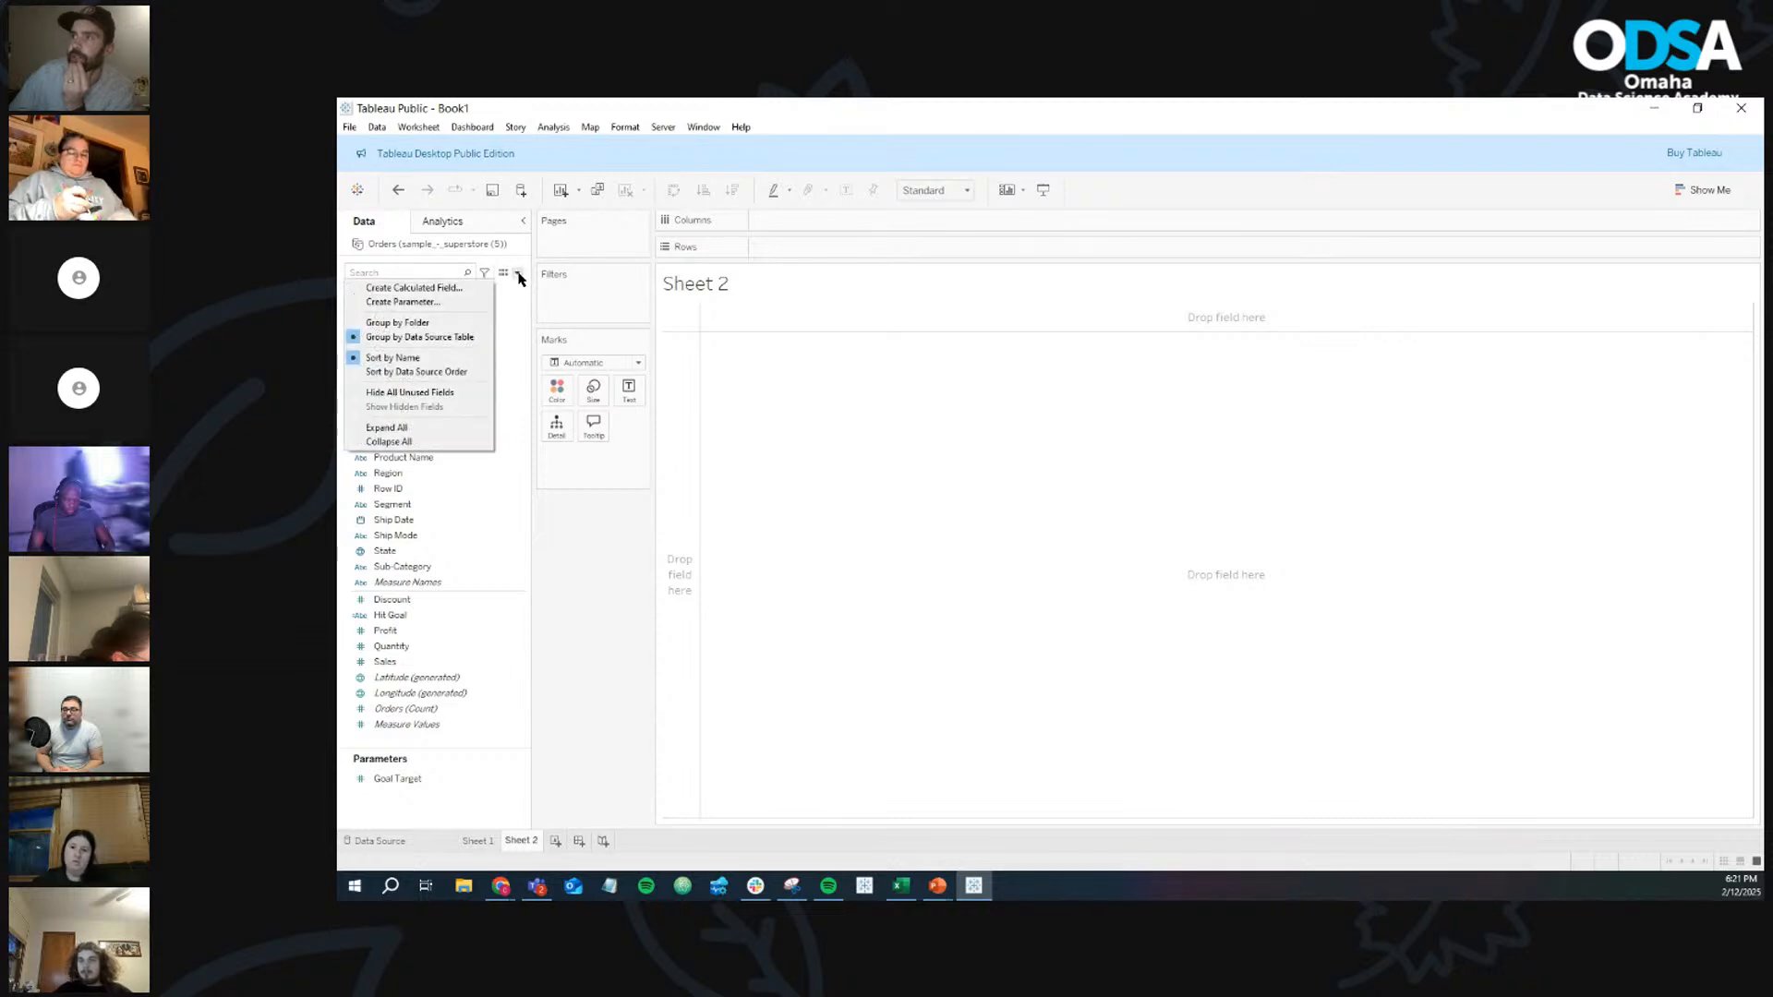
click(466, 298)
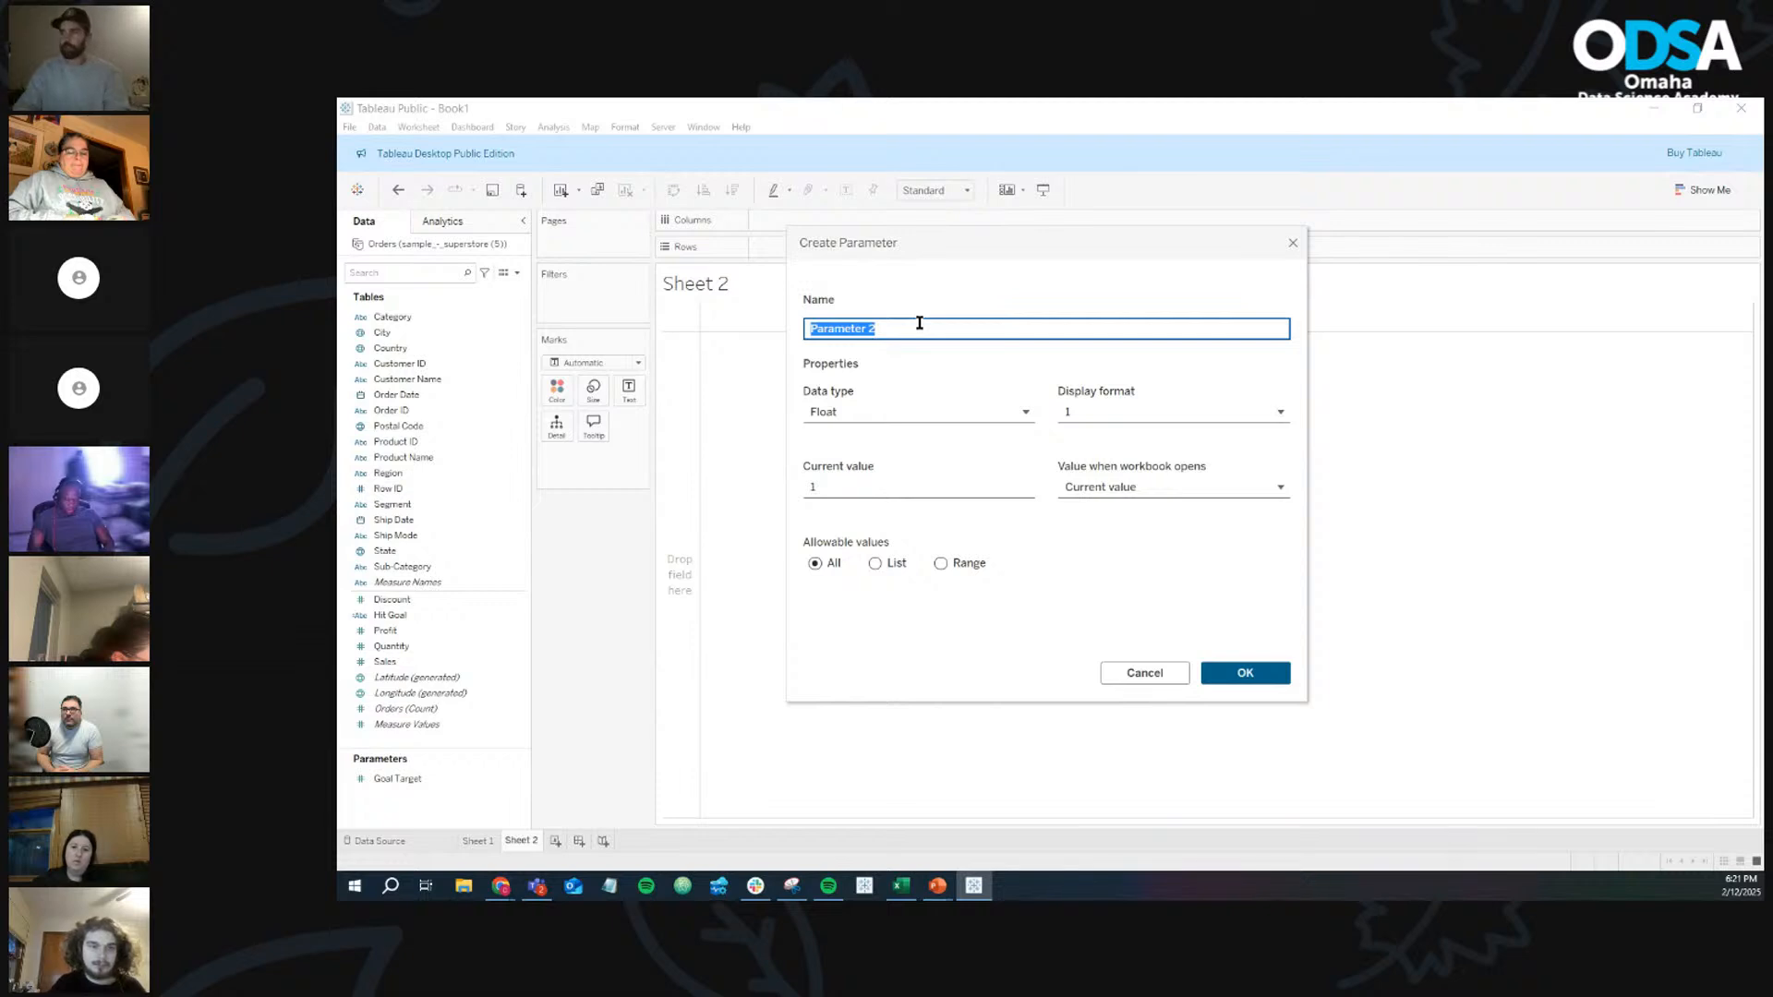
text(Sales or Profit)
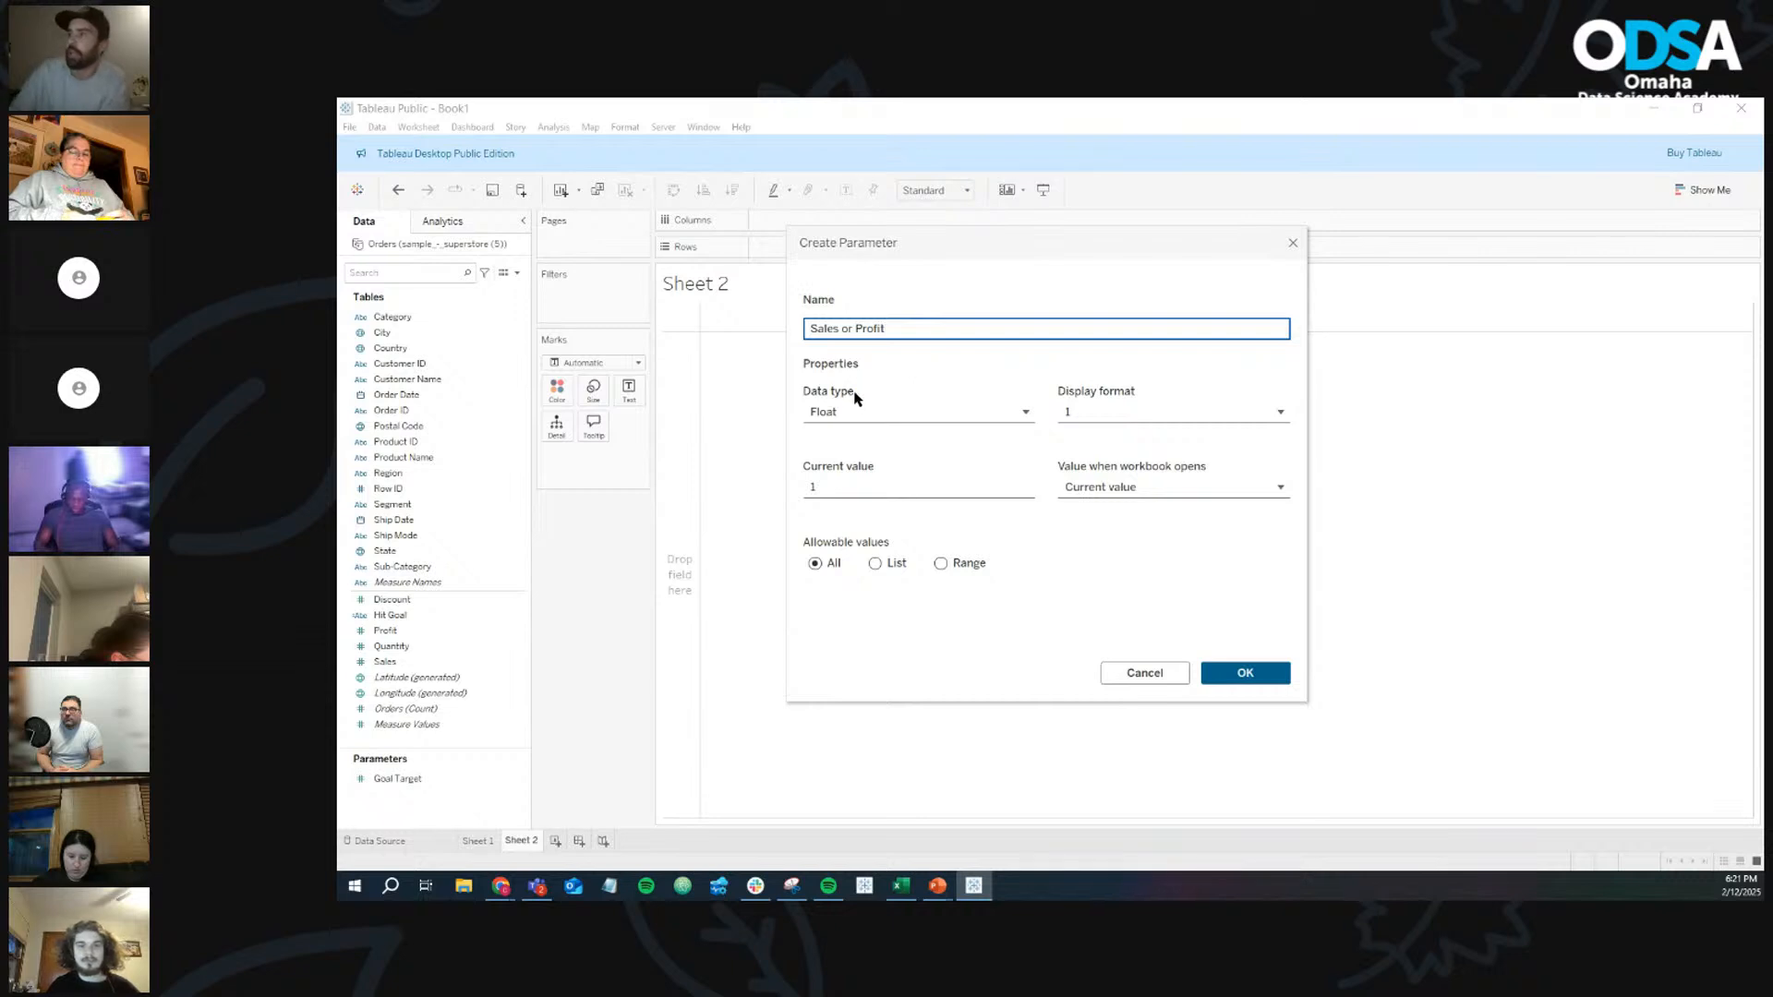
click(834, 411)
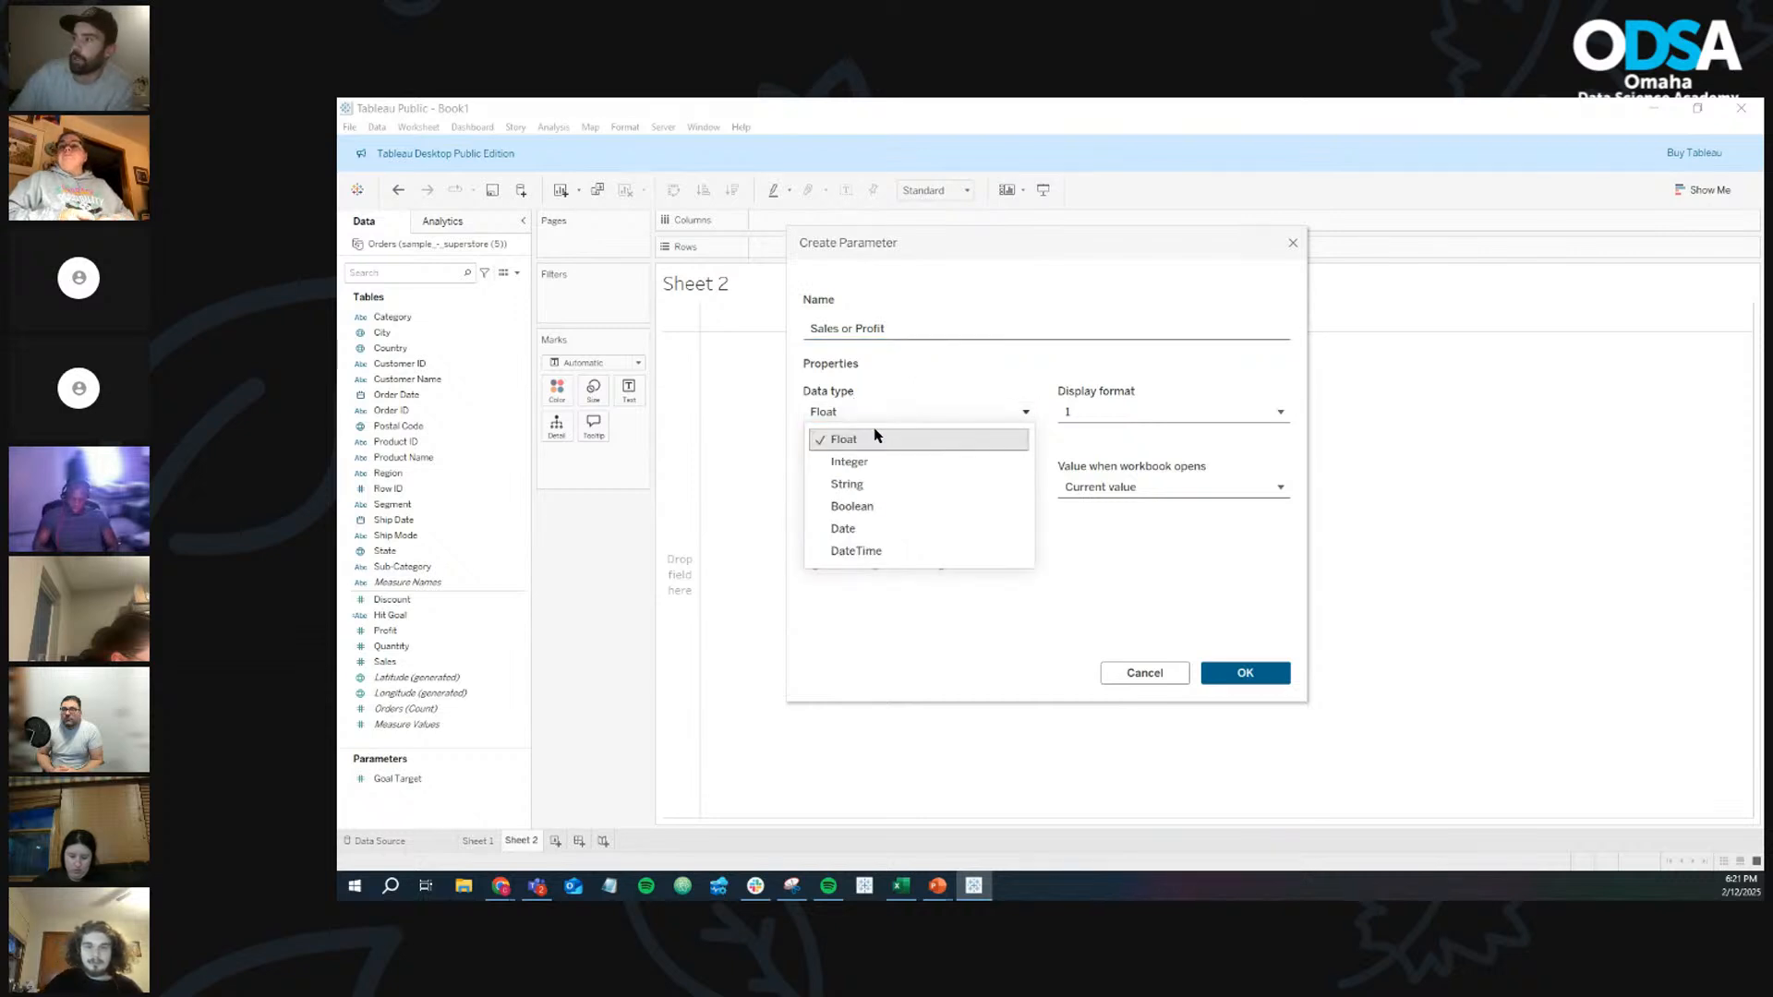
click(877, 483)
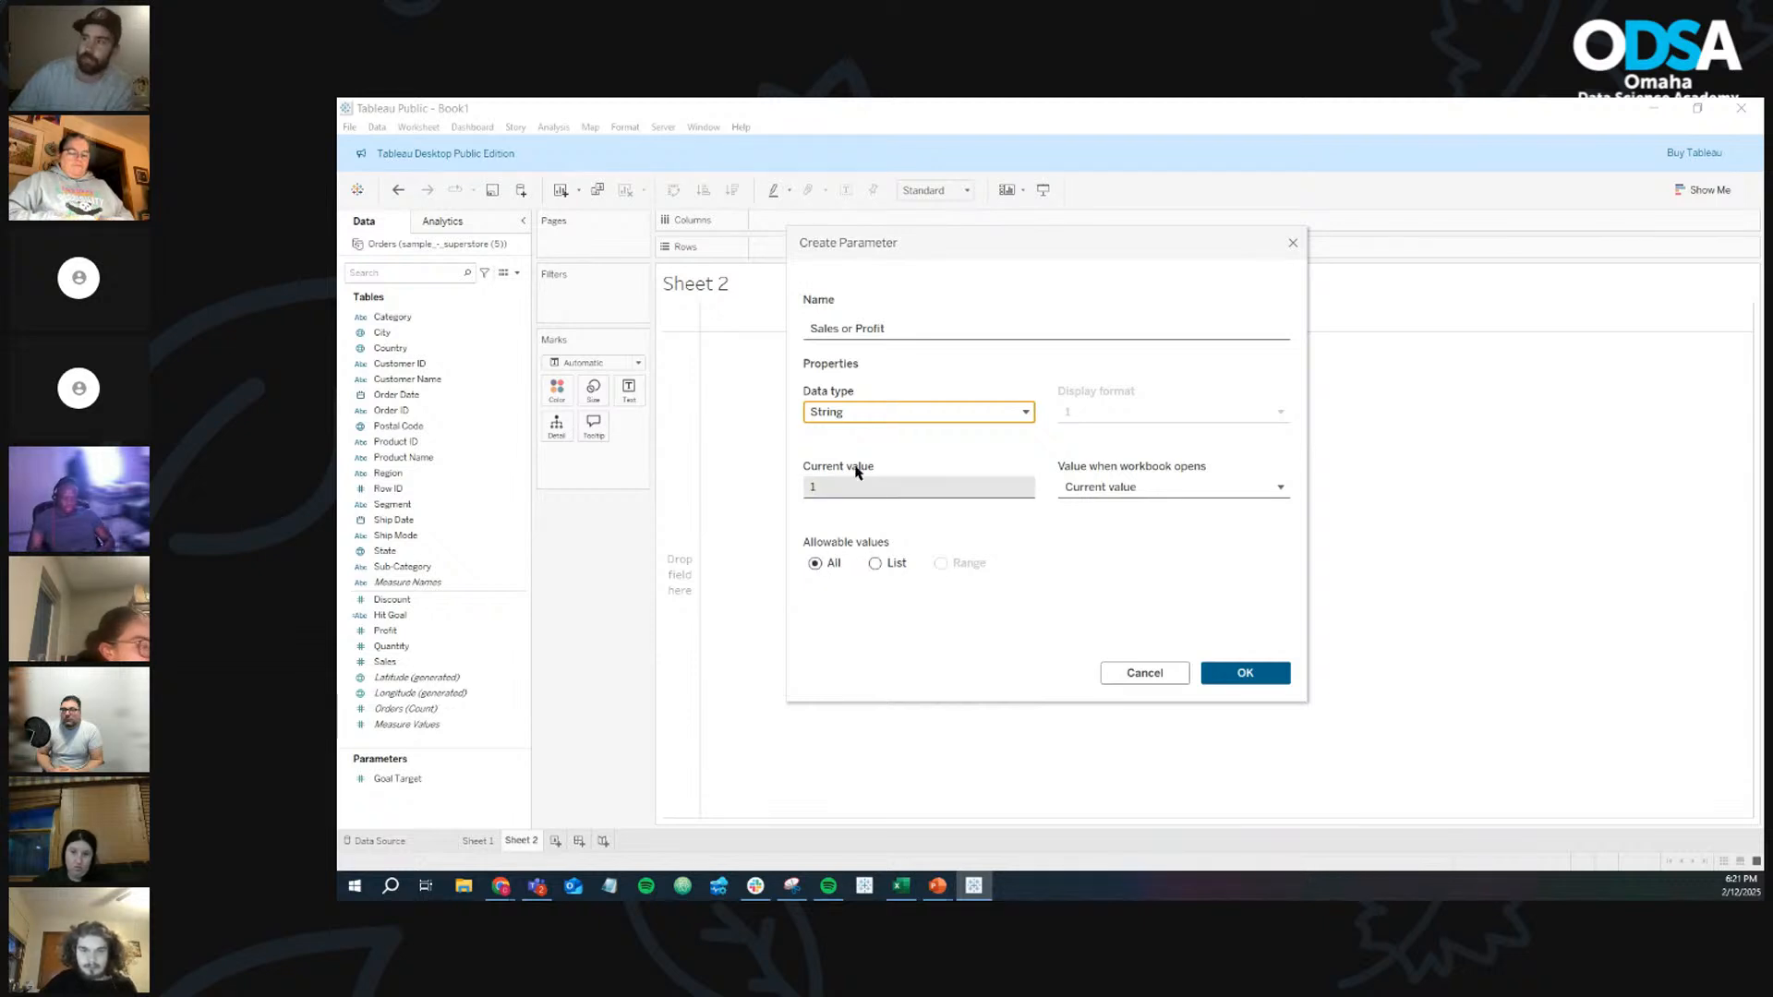
Restrict the parameter's allowable values to a list of Sales and Profit, and create it
click(876, 564)
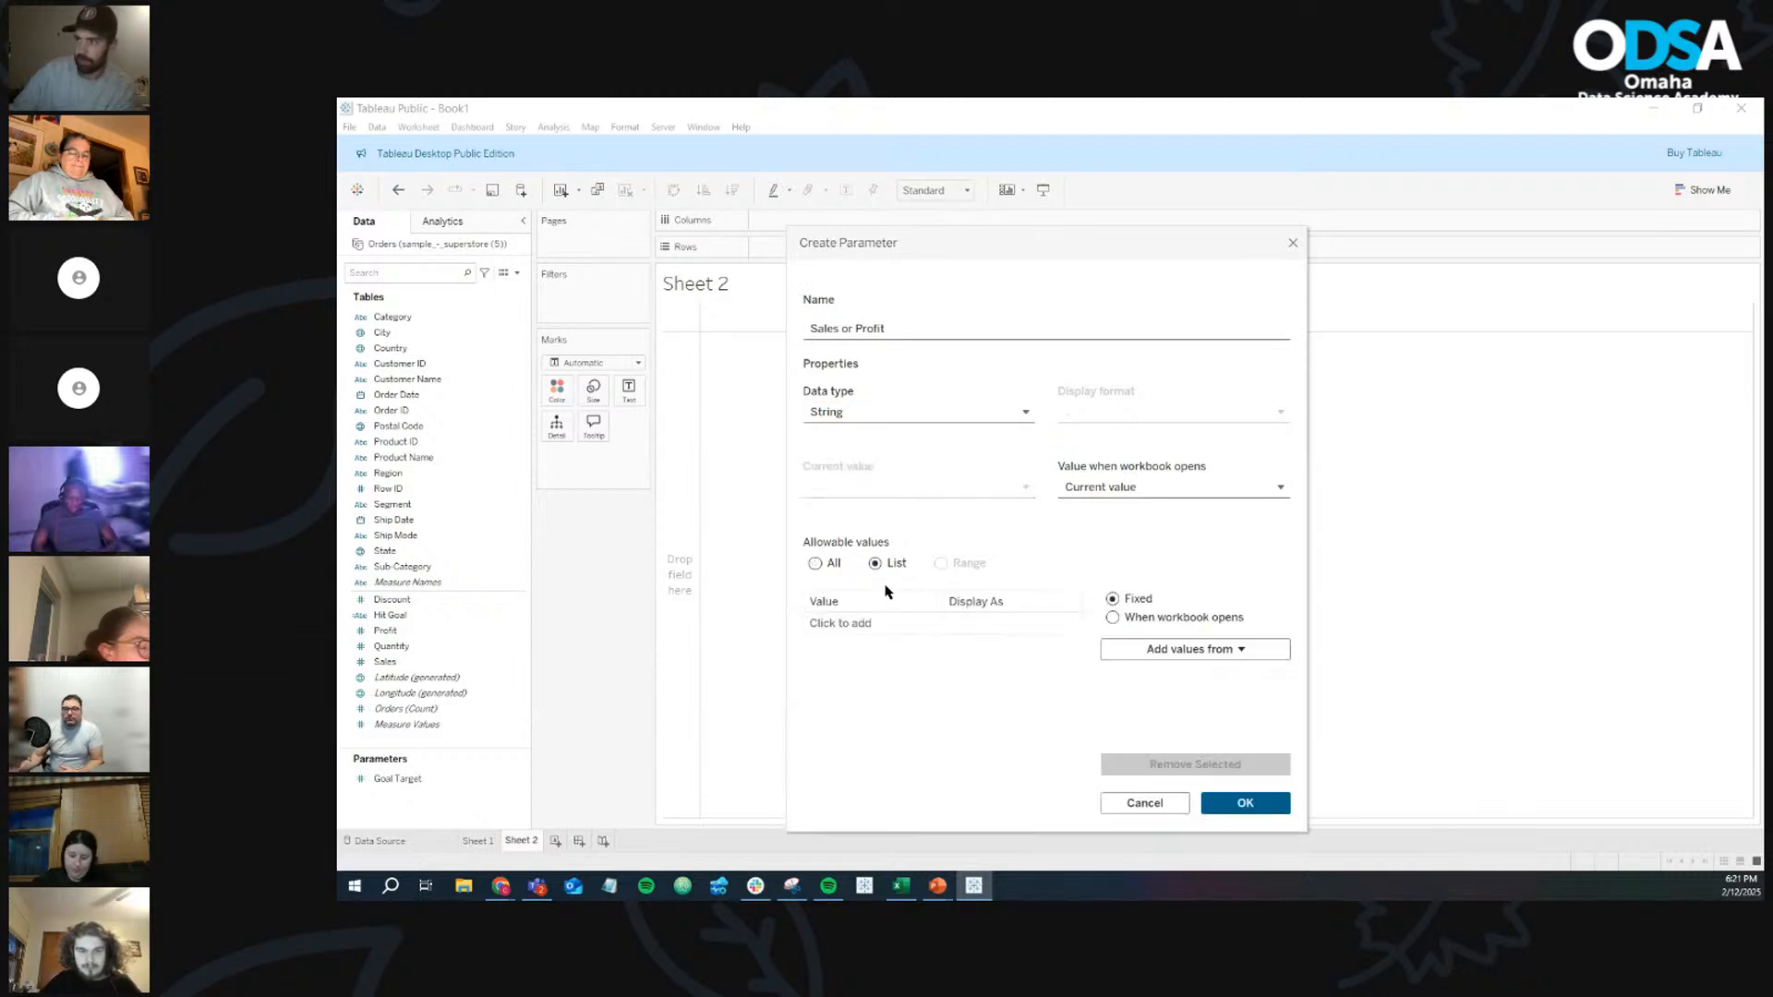
click(879, 625)
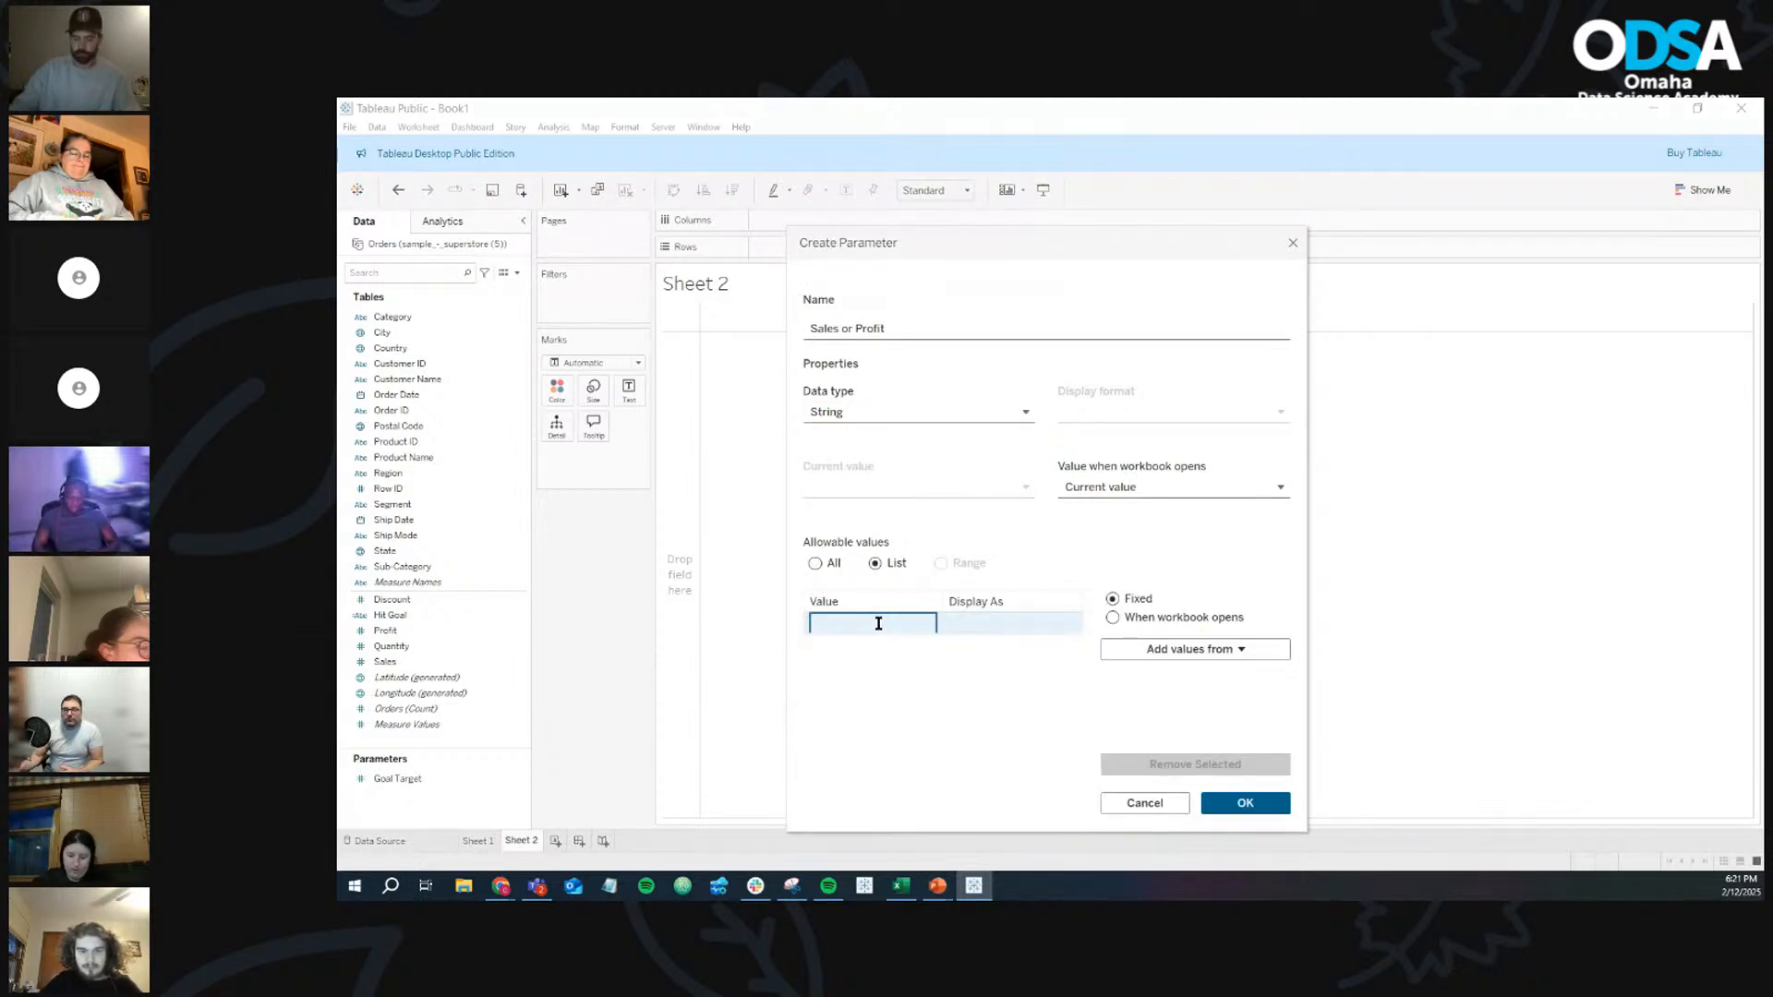
text(Sales)
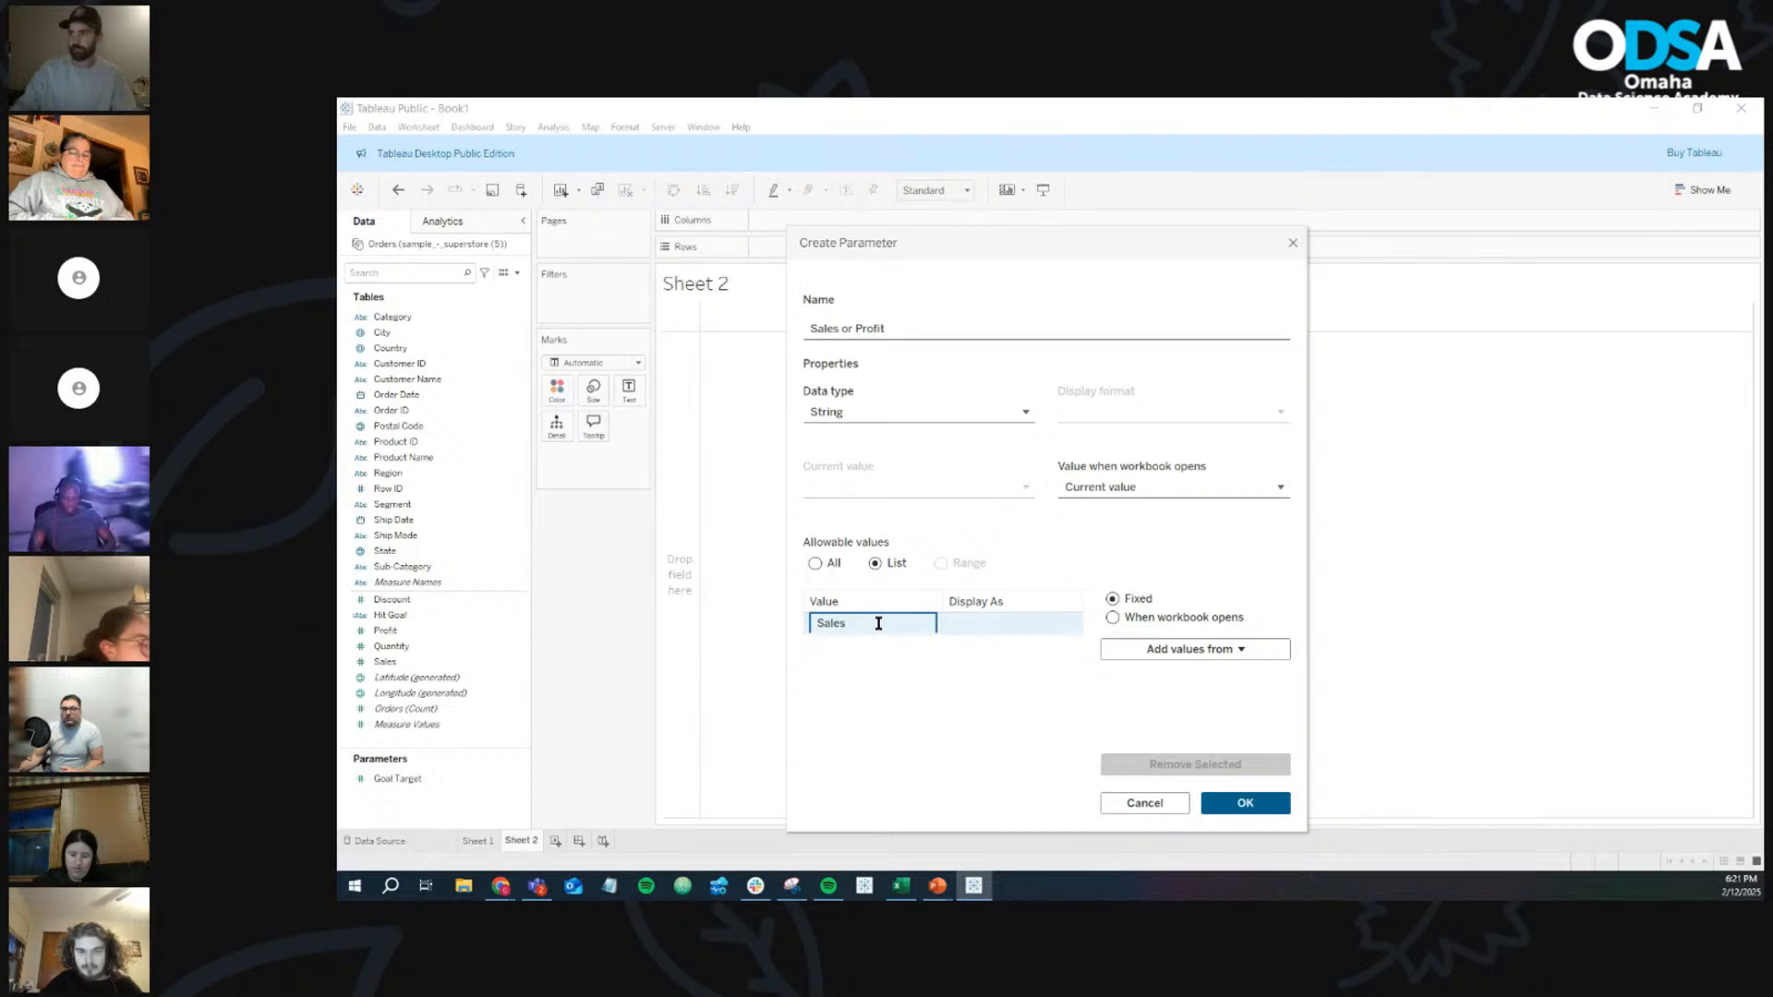
key(Return)
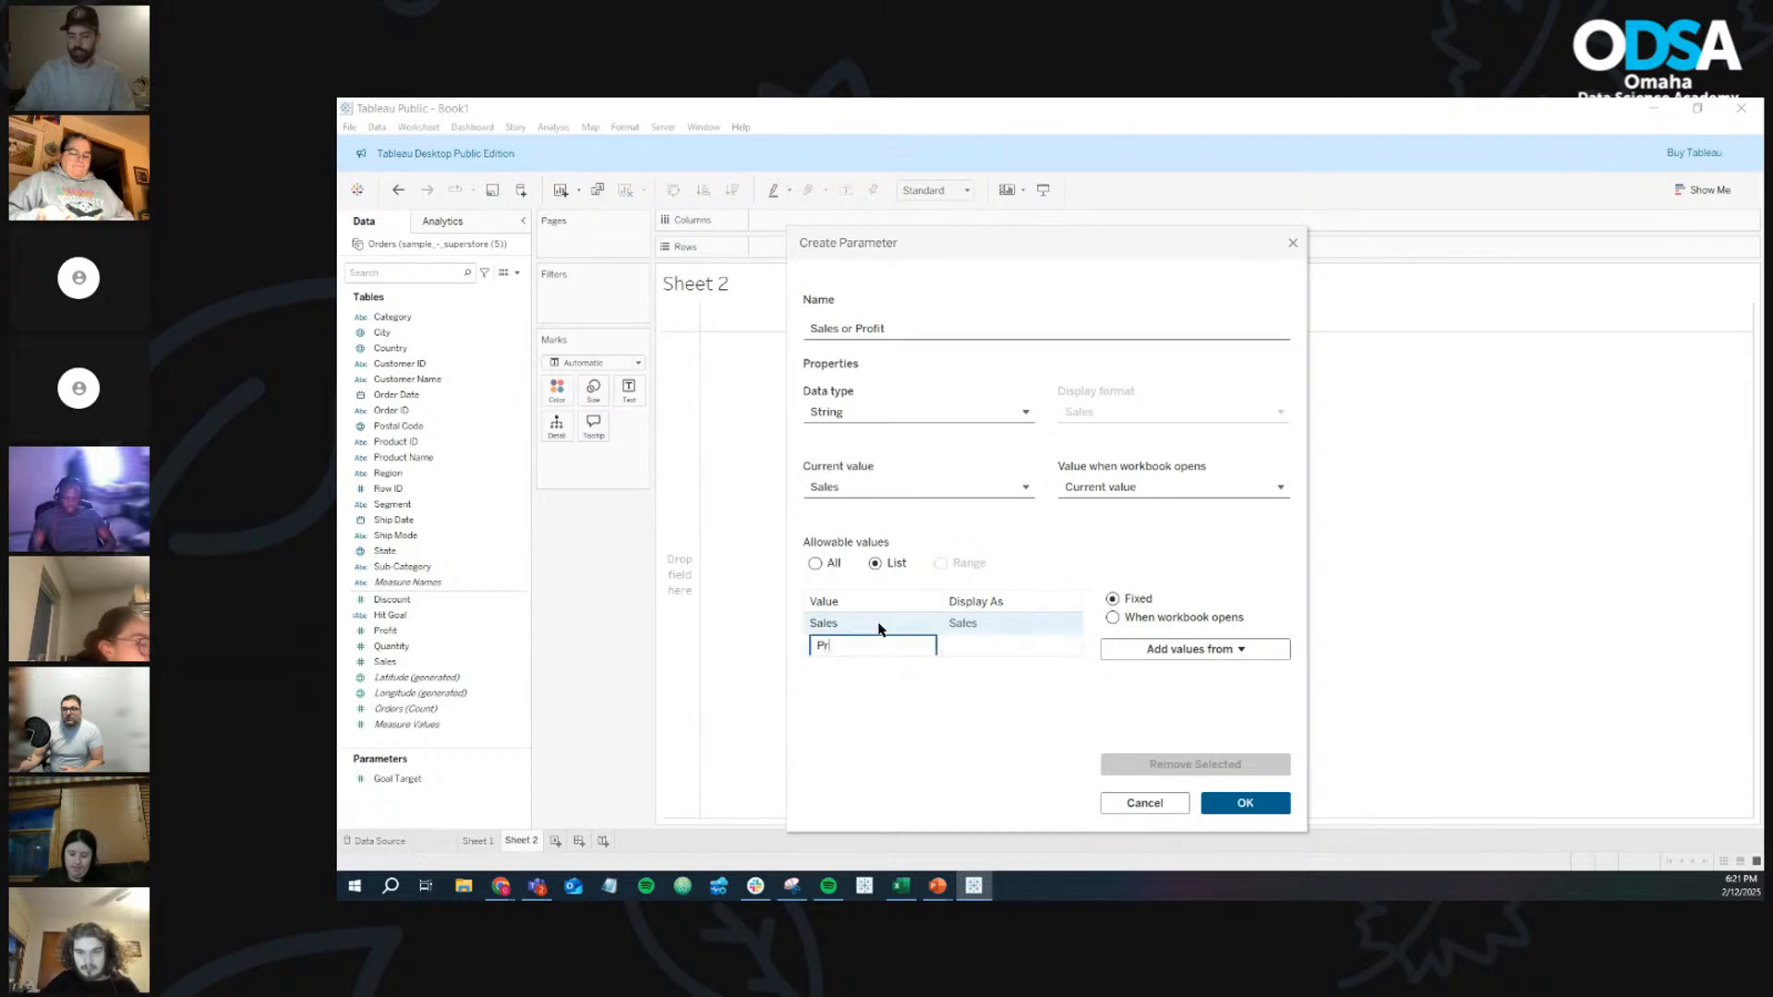
text(Profit)
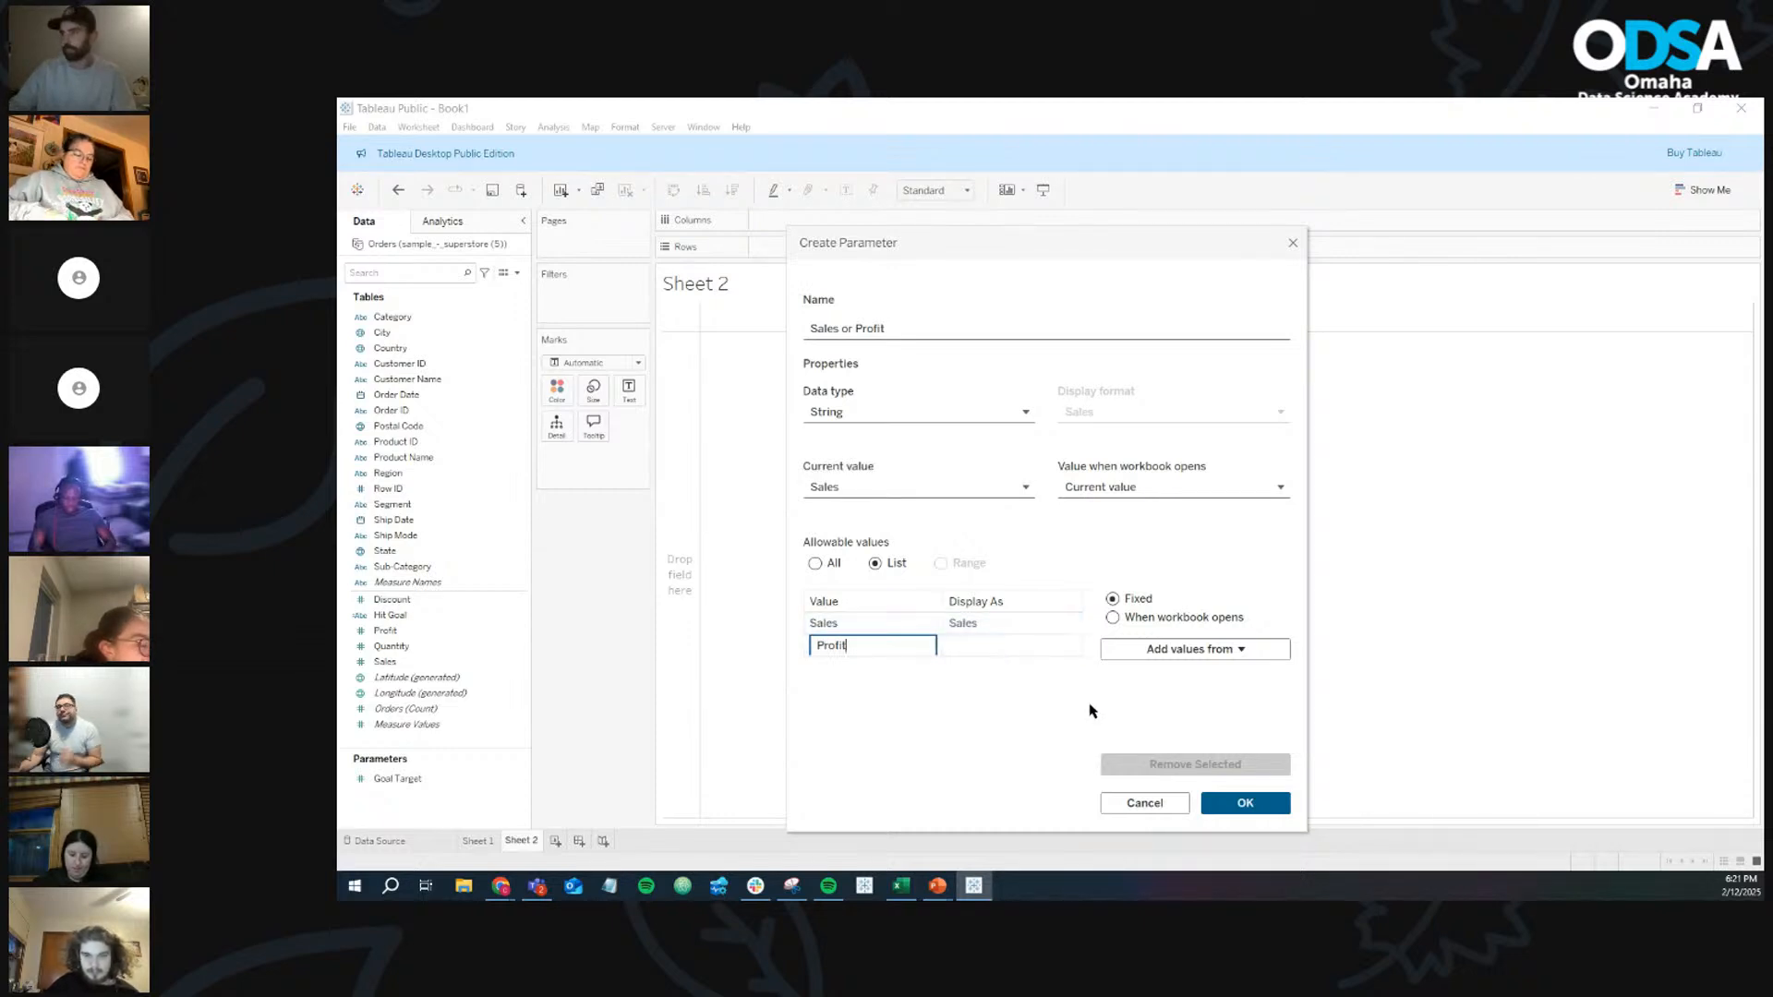
key(Return)
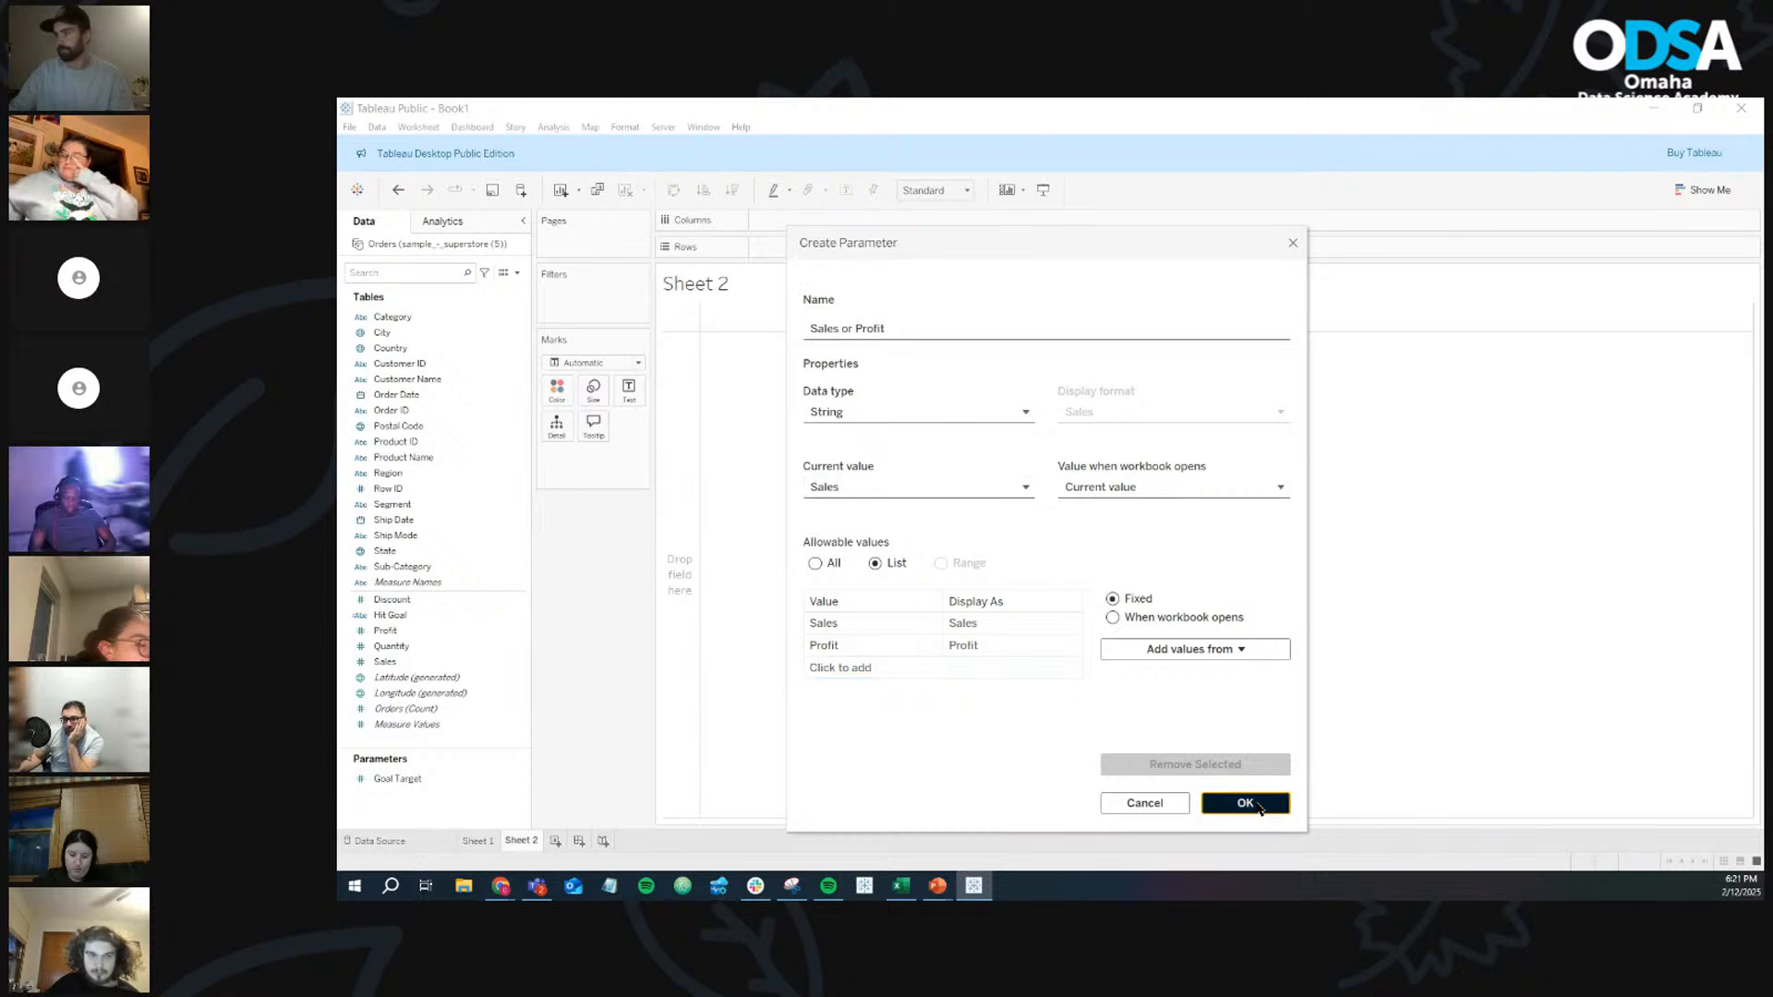
click(1245, 803)
Show the Sales or Profit parameter control on Sheet 2 and set it to Profit
click(523, 796)
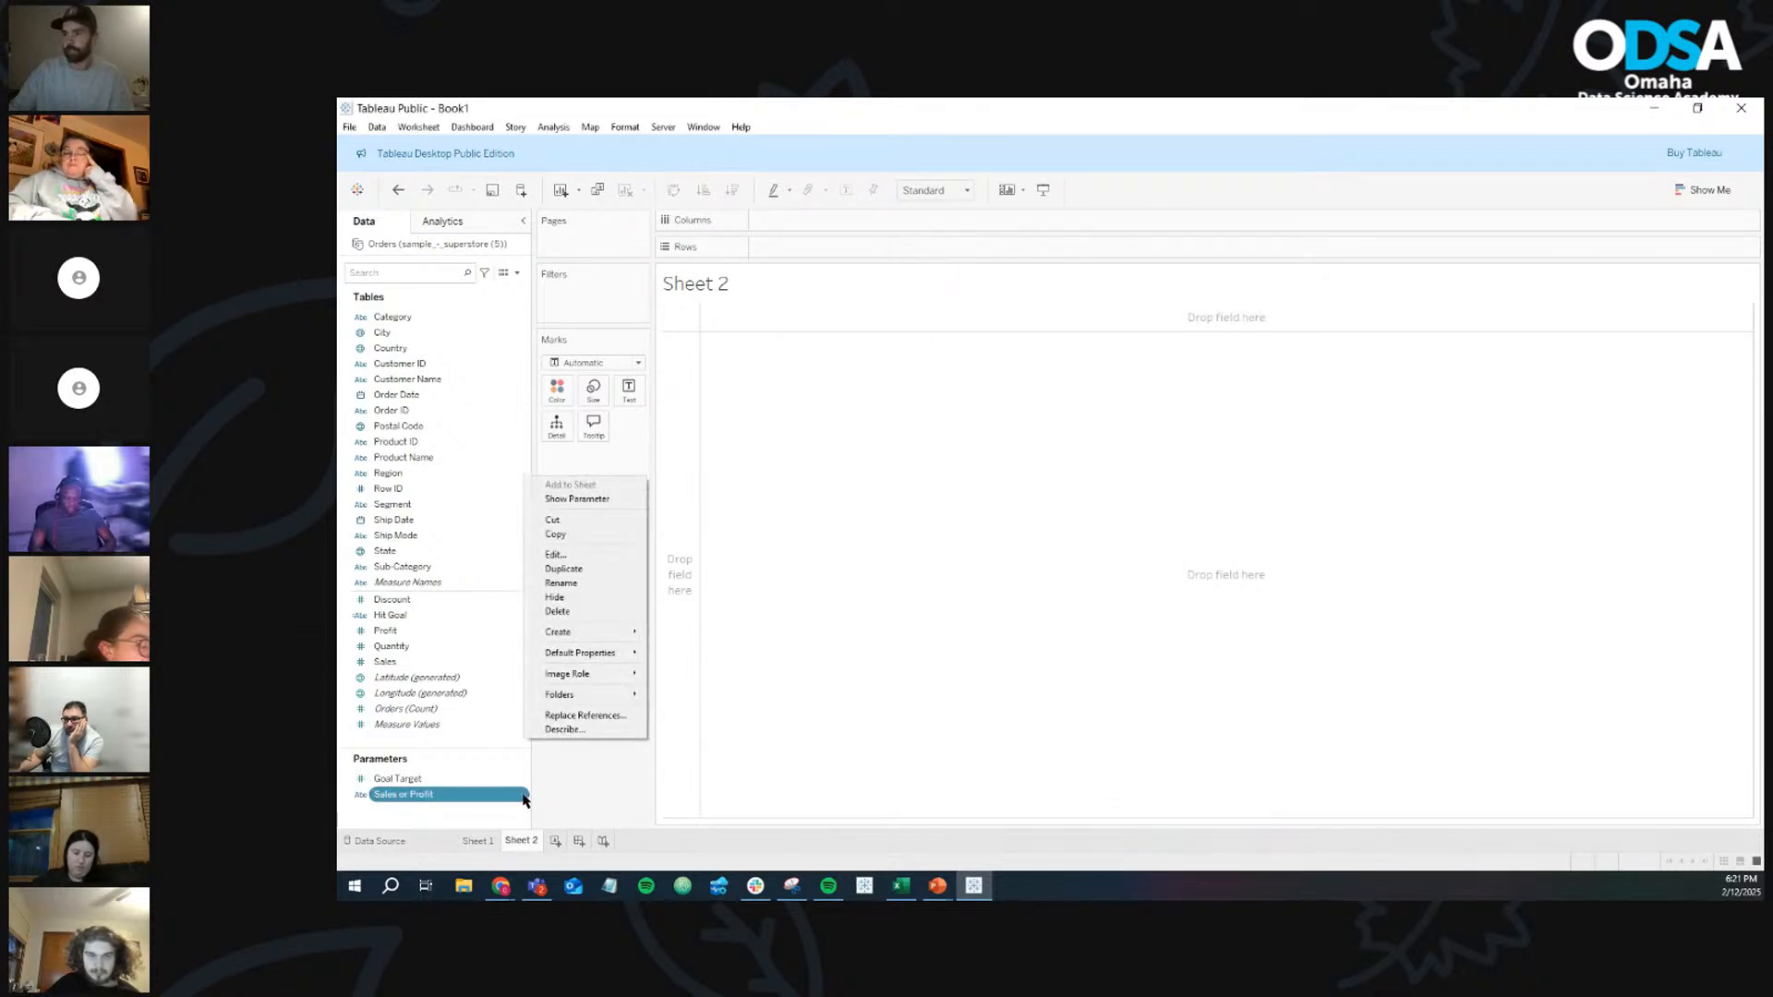
click(580, 500)
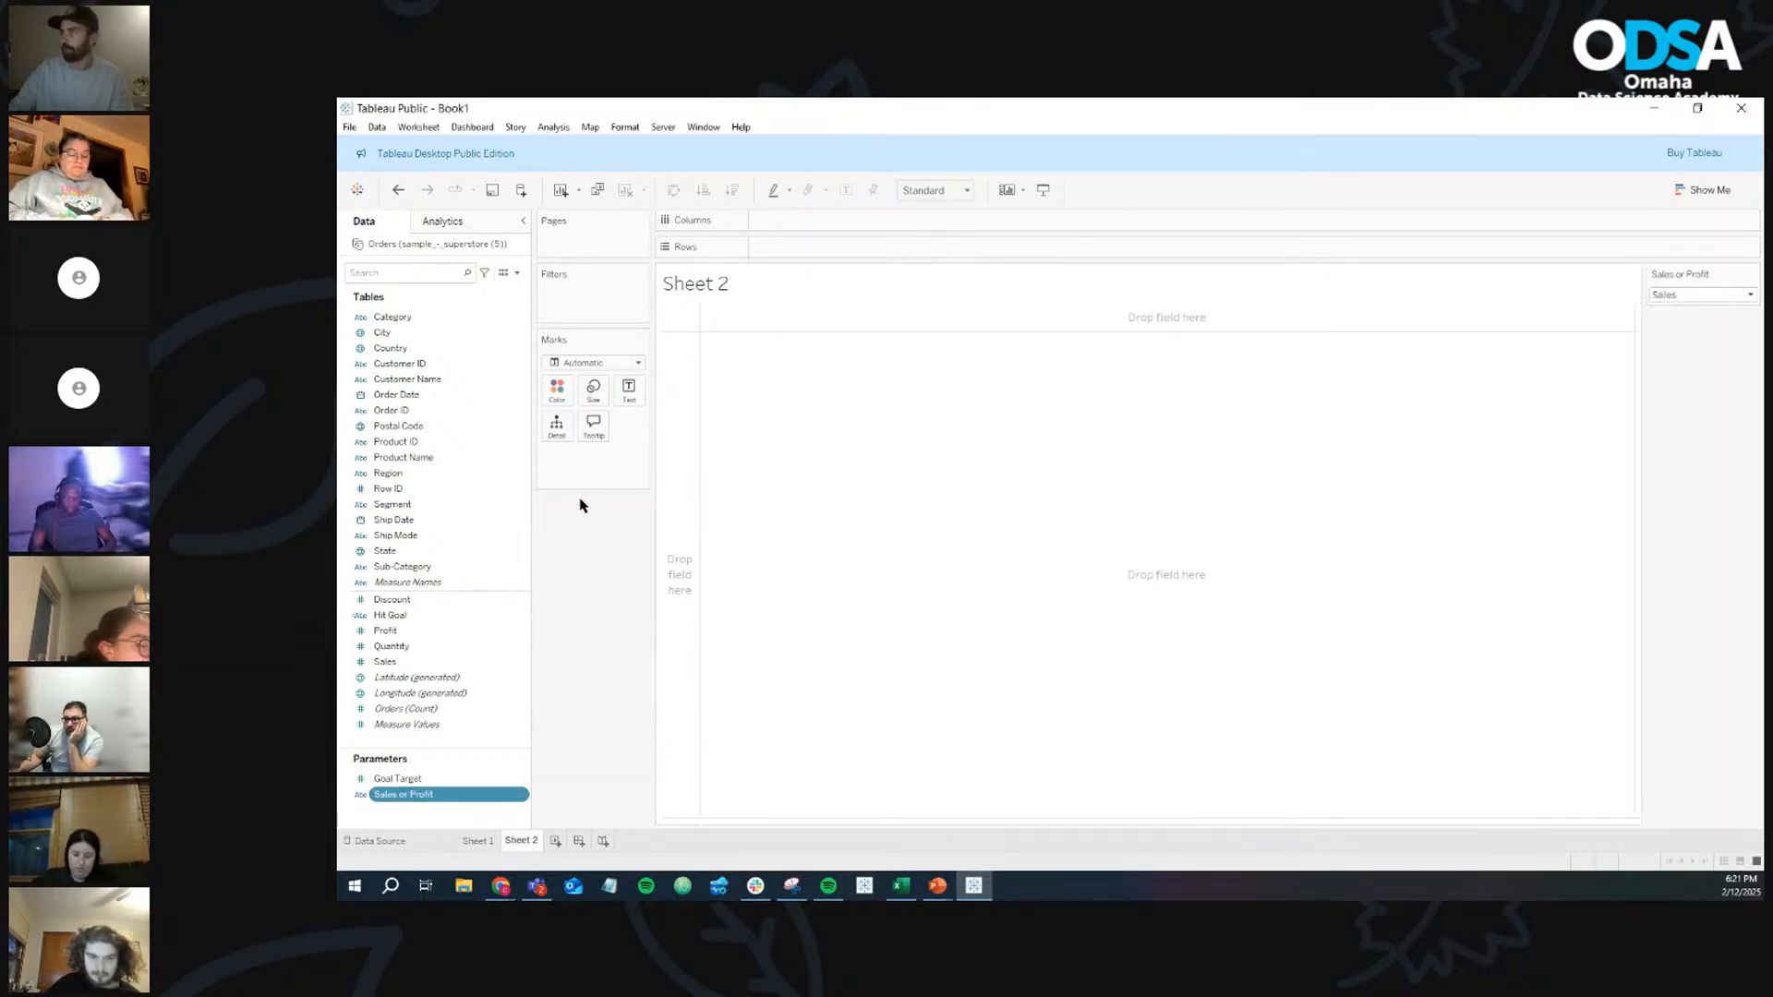
click(1748, 296)
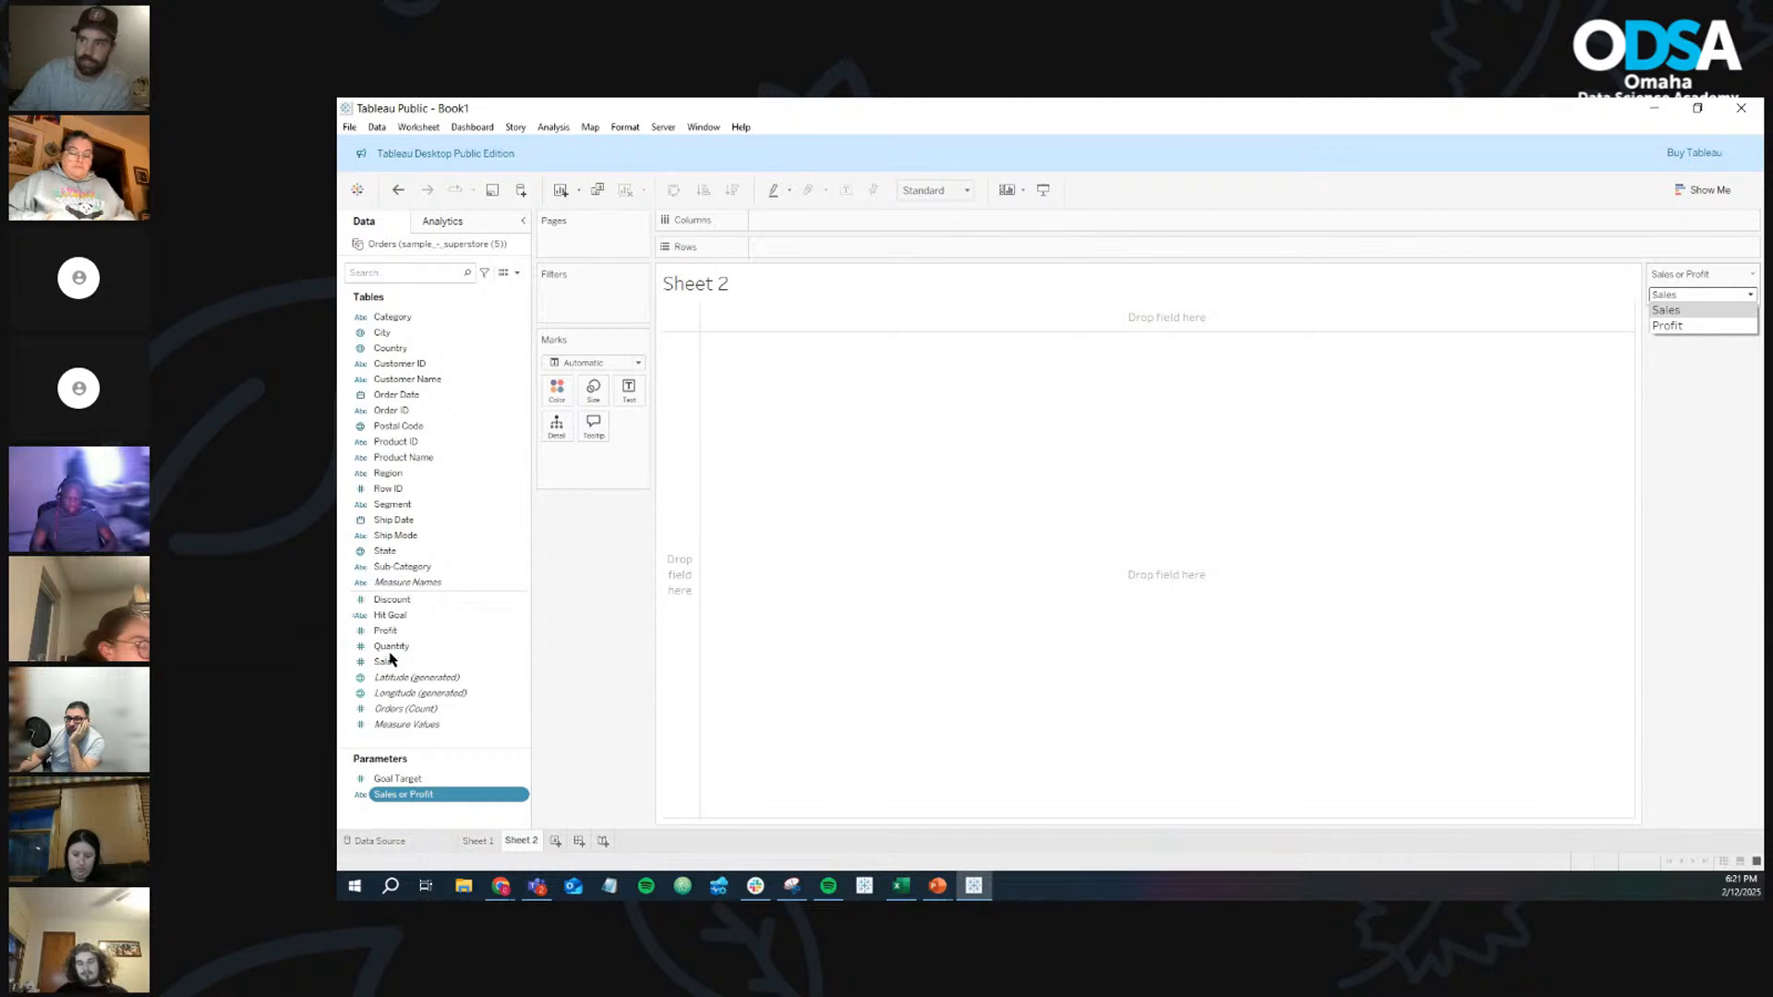
click(1683, 327)
Test the Sales or Profit parameter control by alternating between Sales and Profit, finishing on Profit
click(1683, 296)
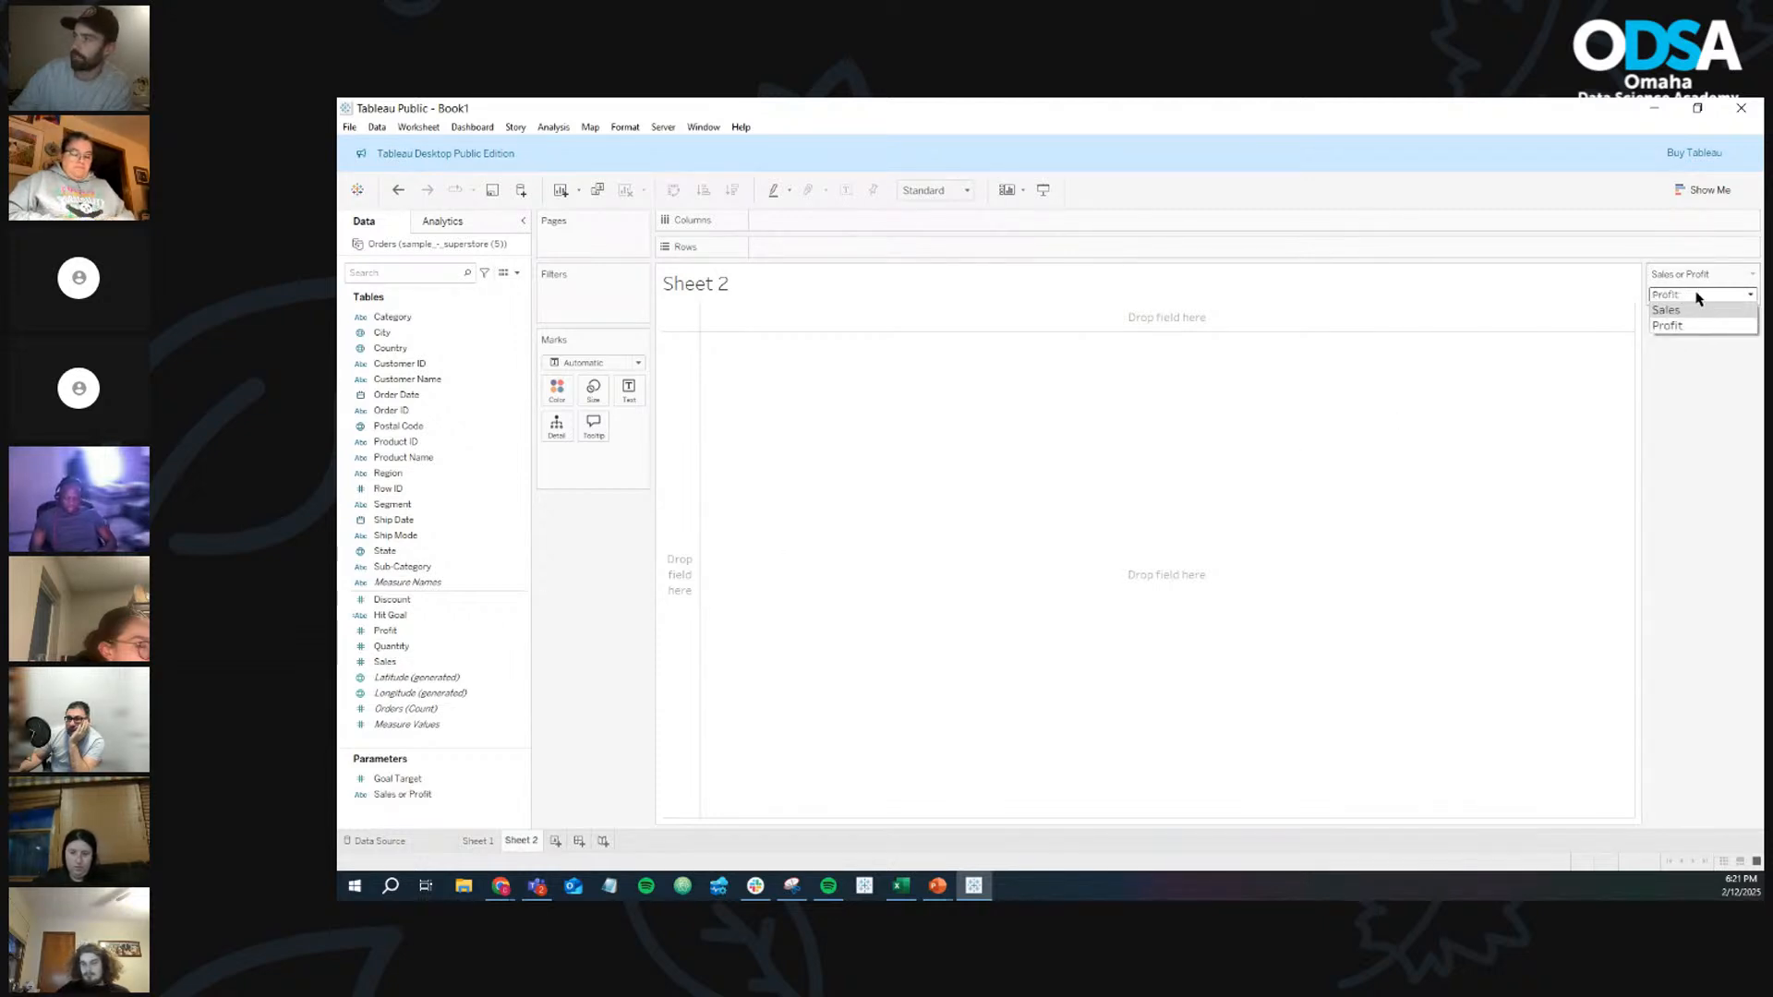
click(1692, 311)
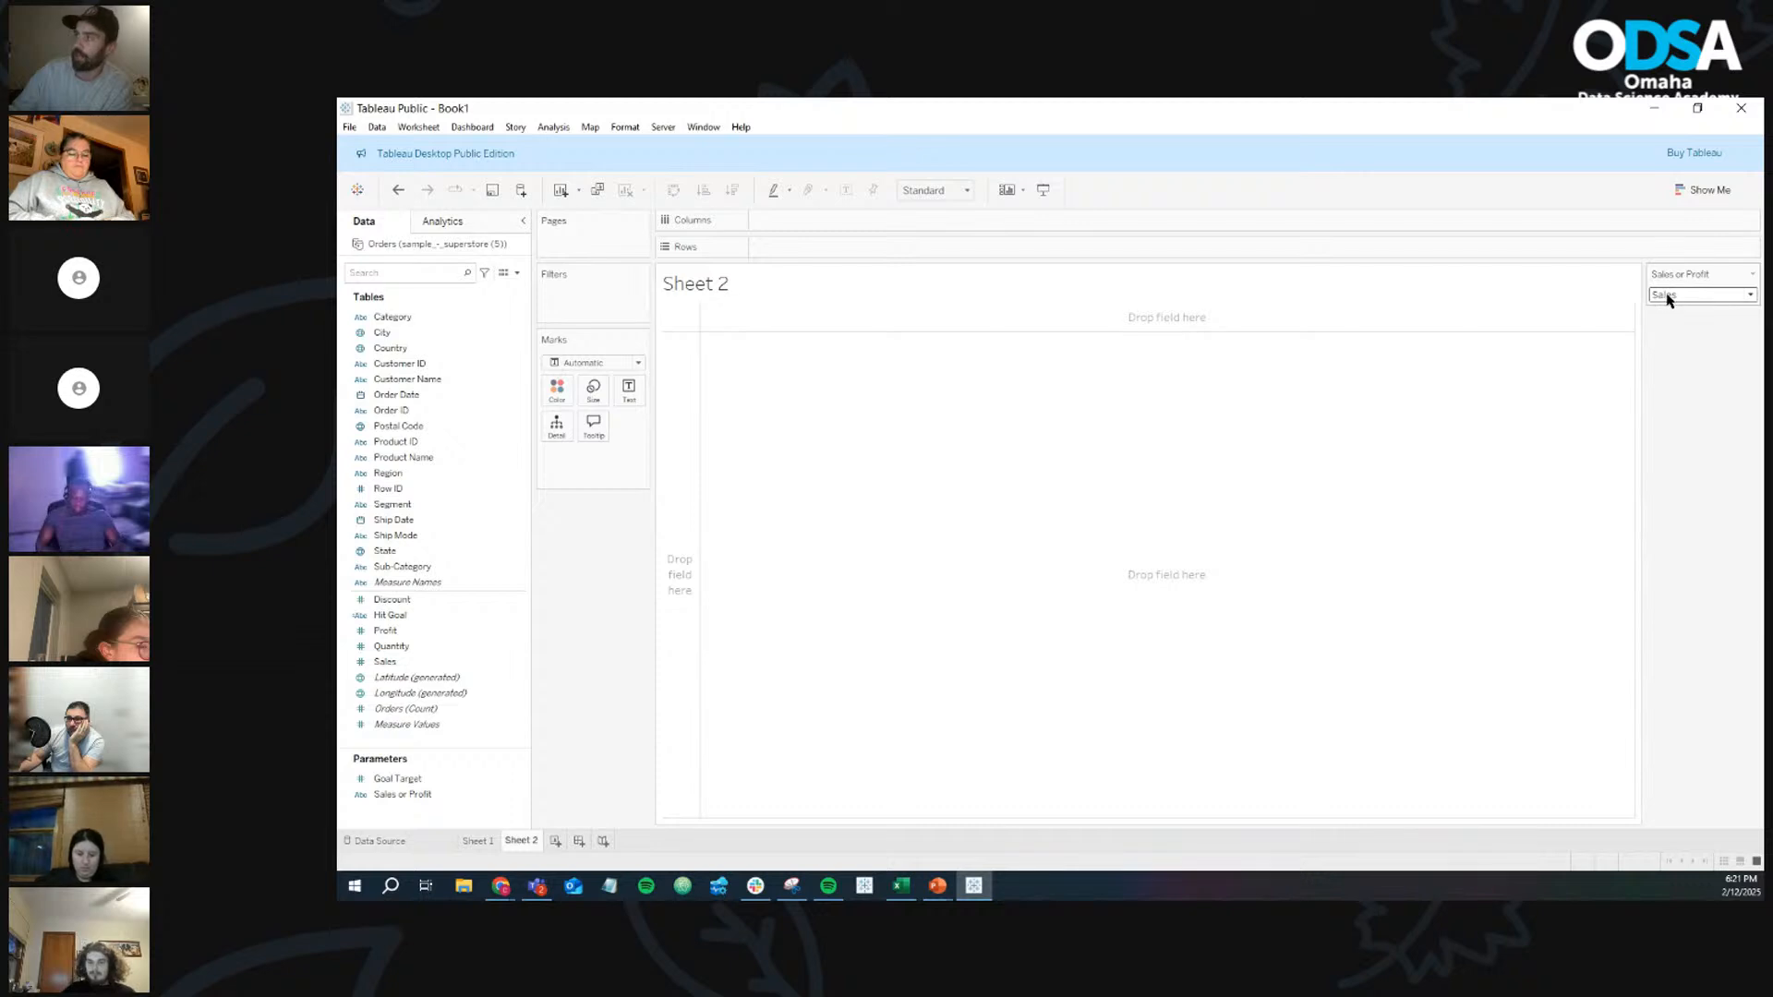
click(1668, 295)
click(1672, 328)
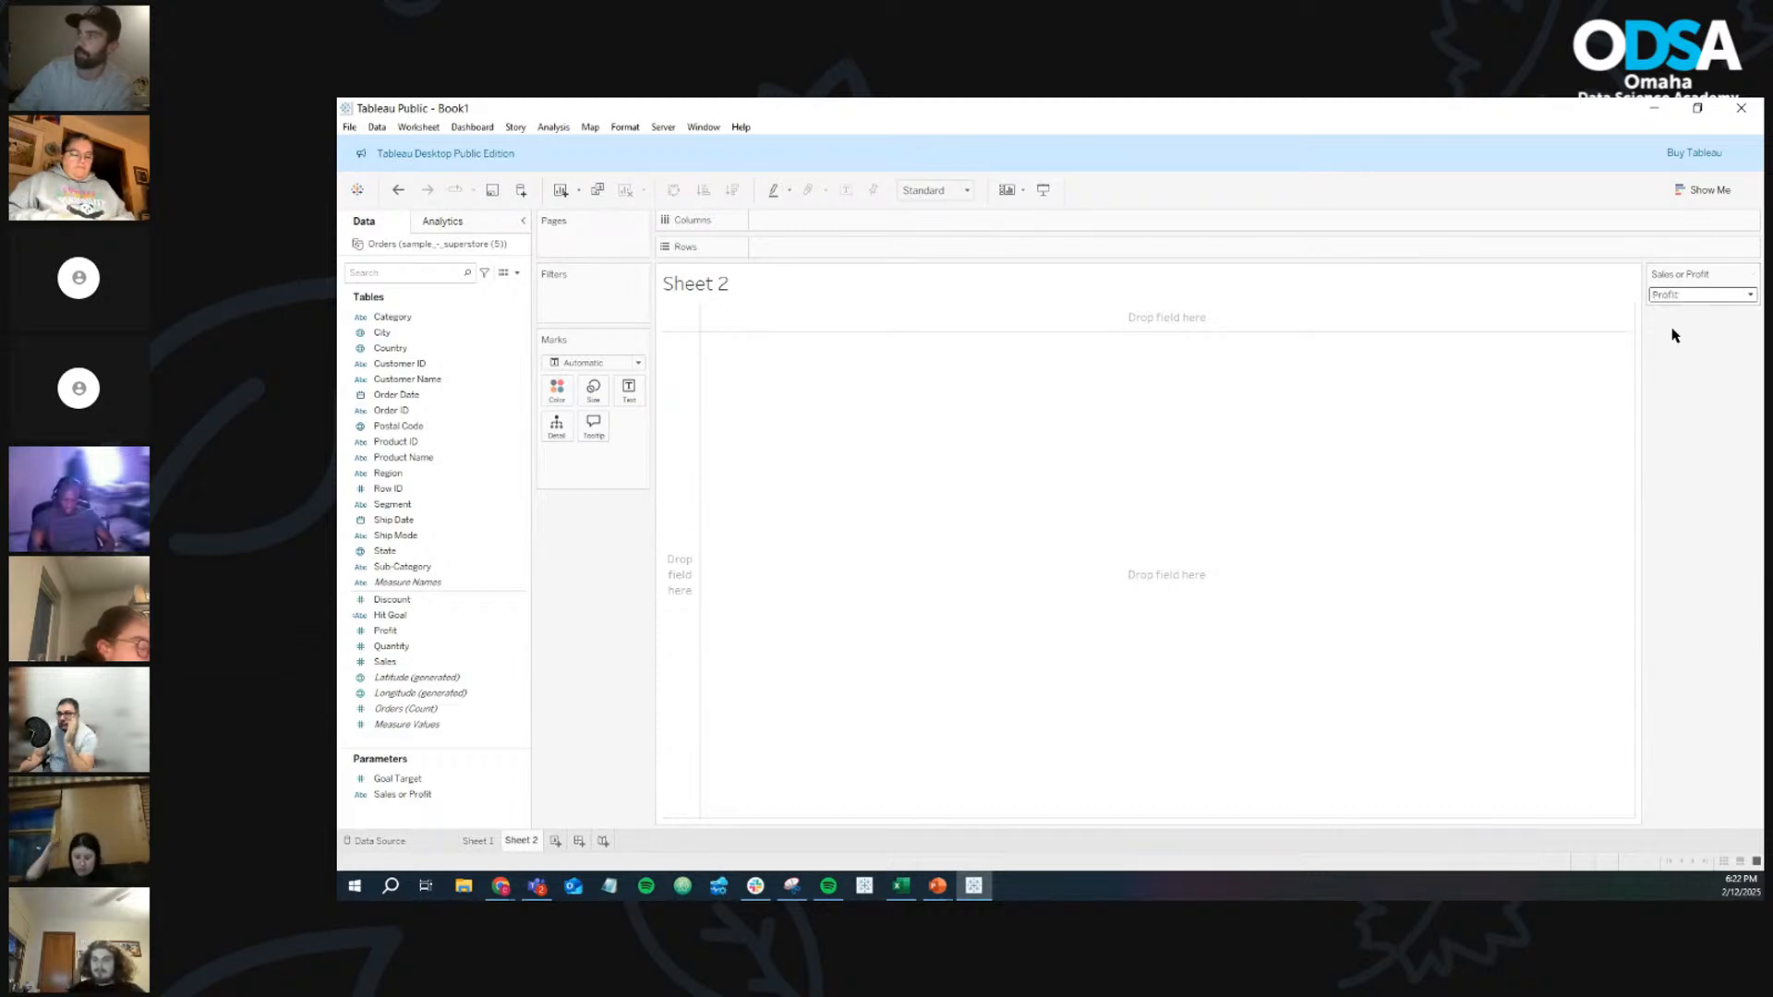
click(1674, 298)
click(1675, 313)
click(1685, 295)
click(1681, 327)
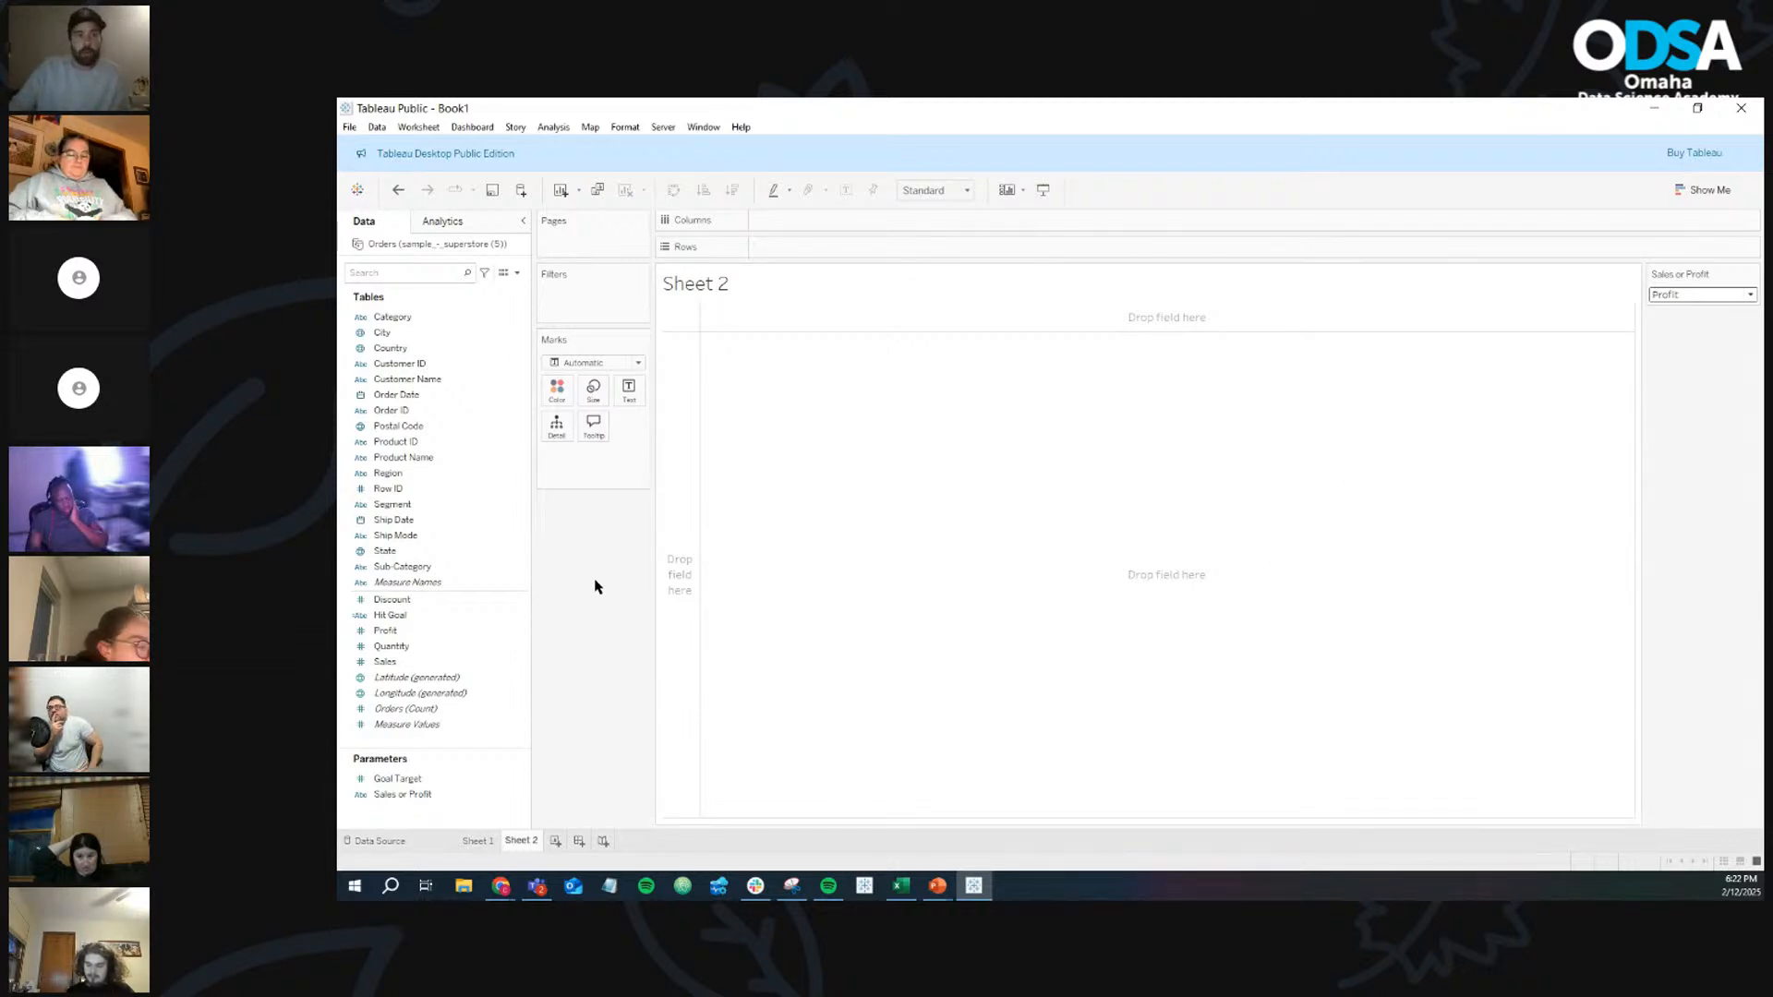
Start a new calculated field named Measure to Show
click(516, 272)
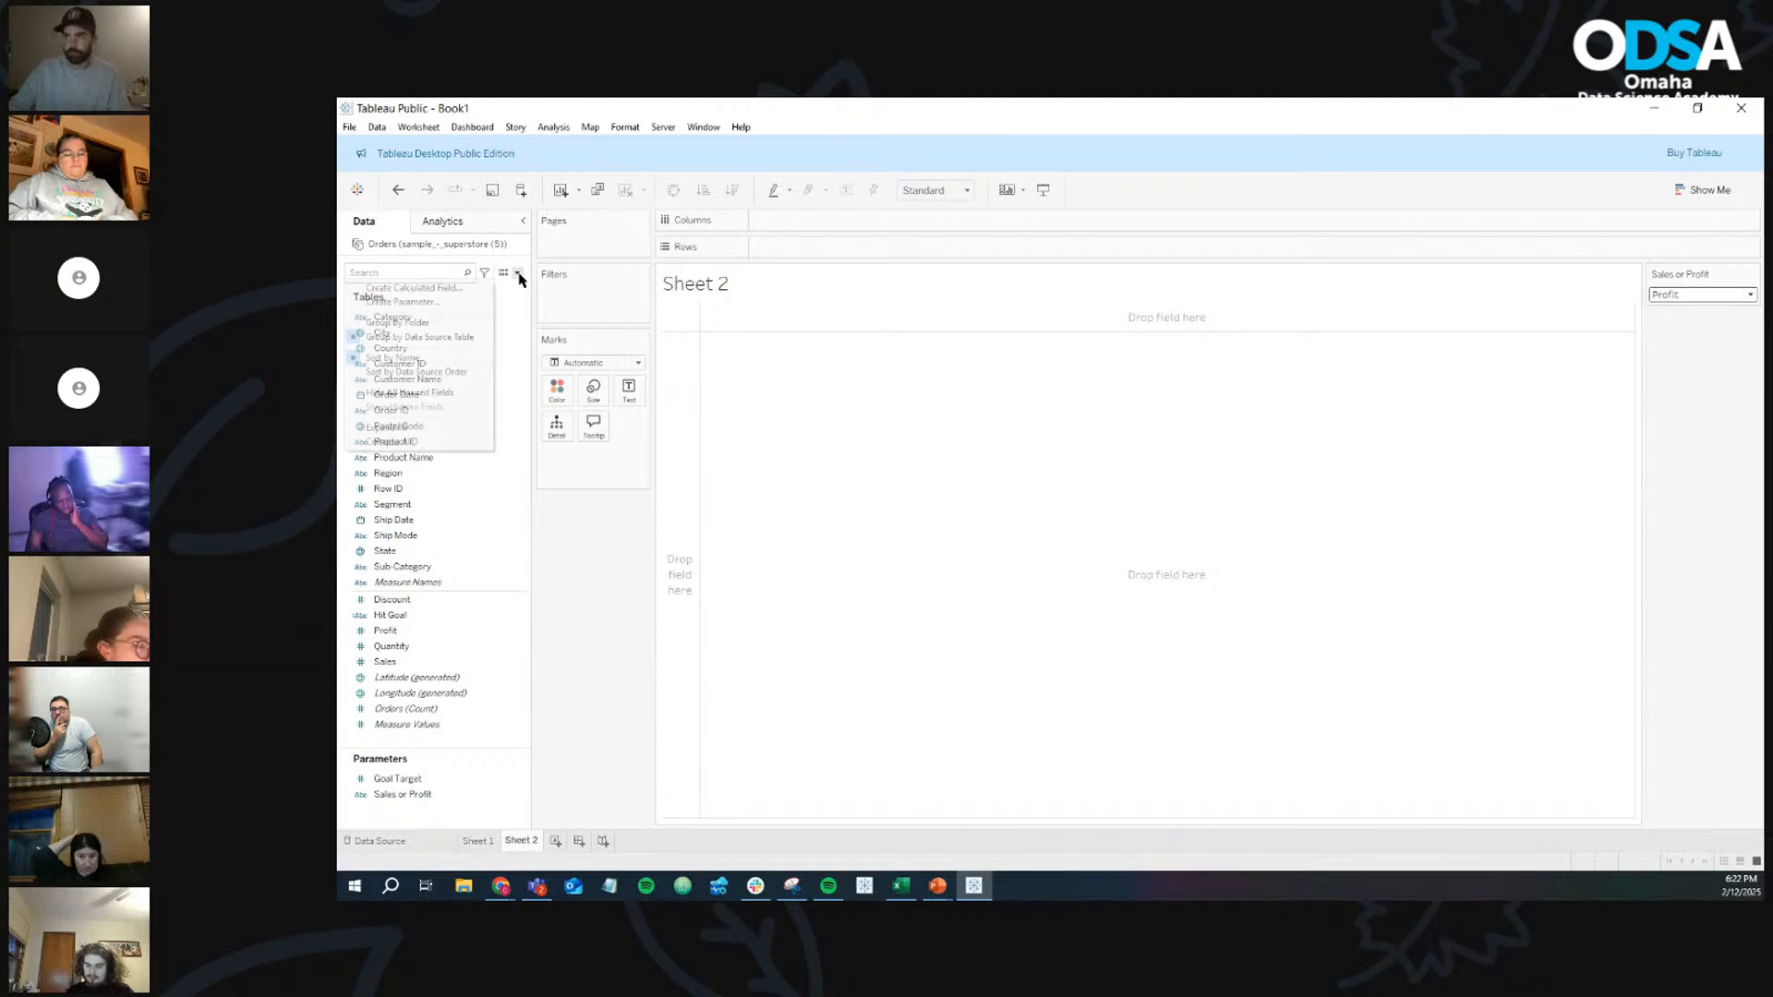
click(467, 289)
drag(906, 475, 914, 417)
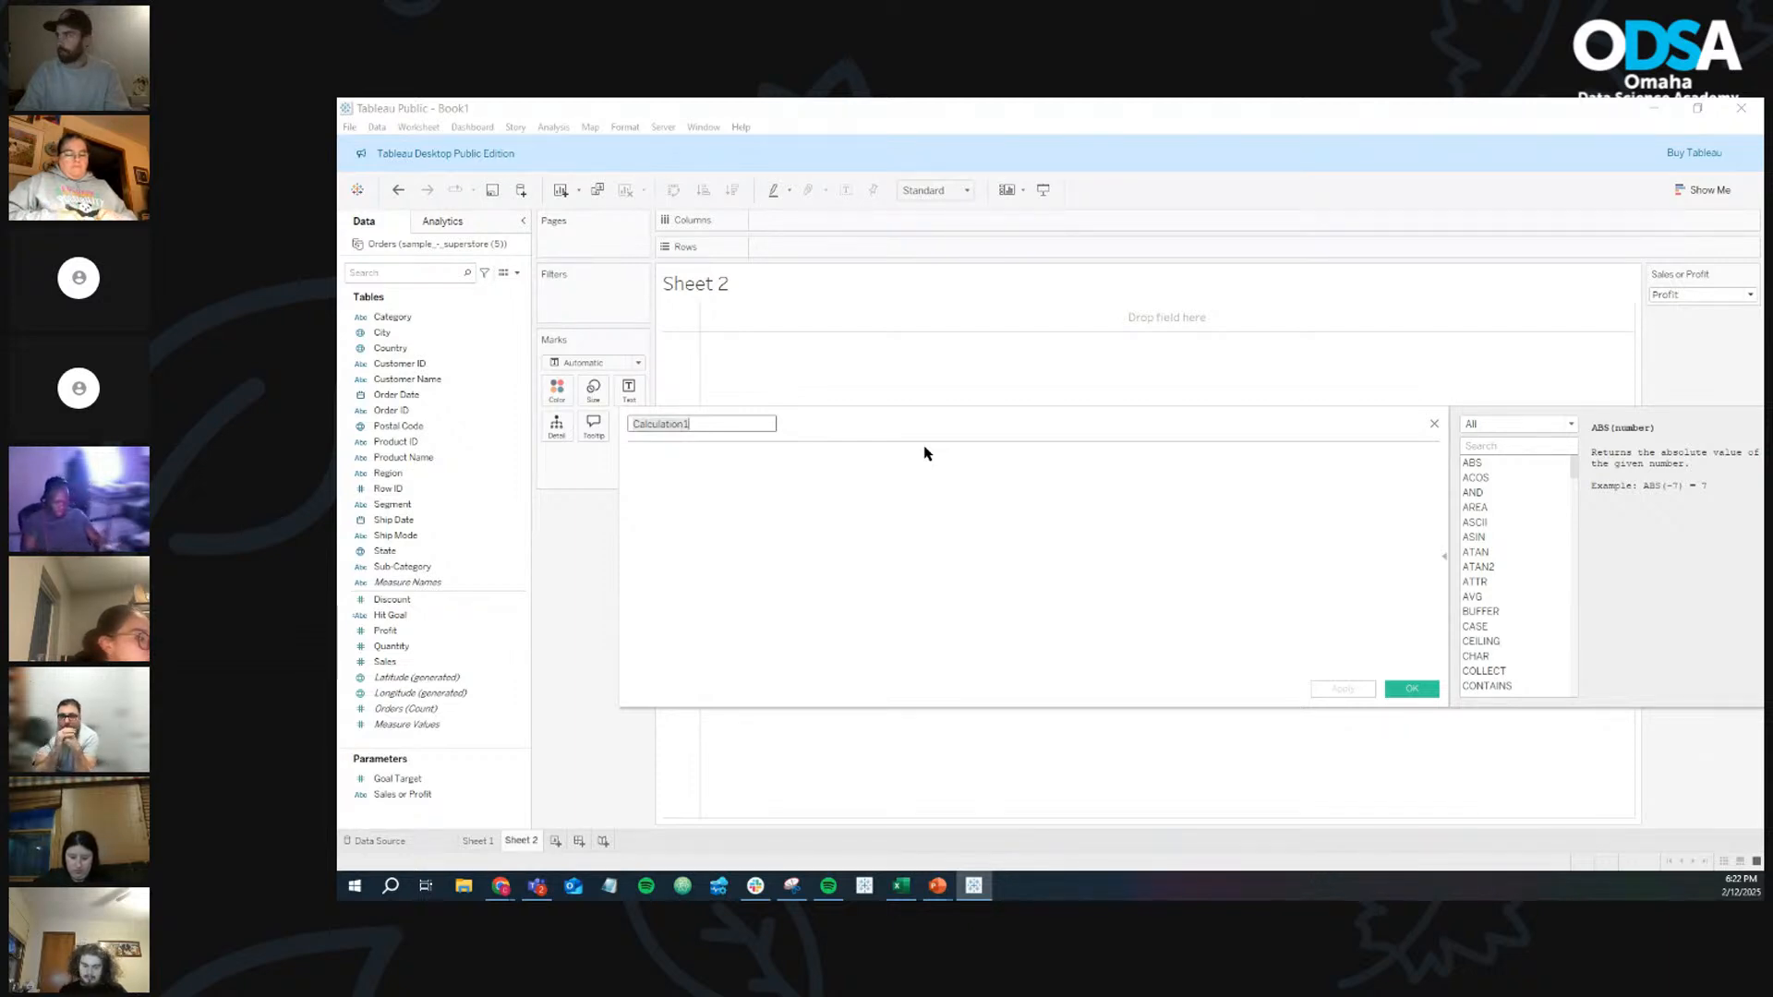
text(Measure )
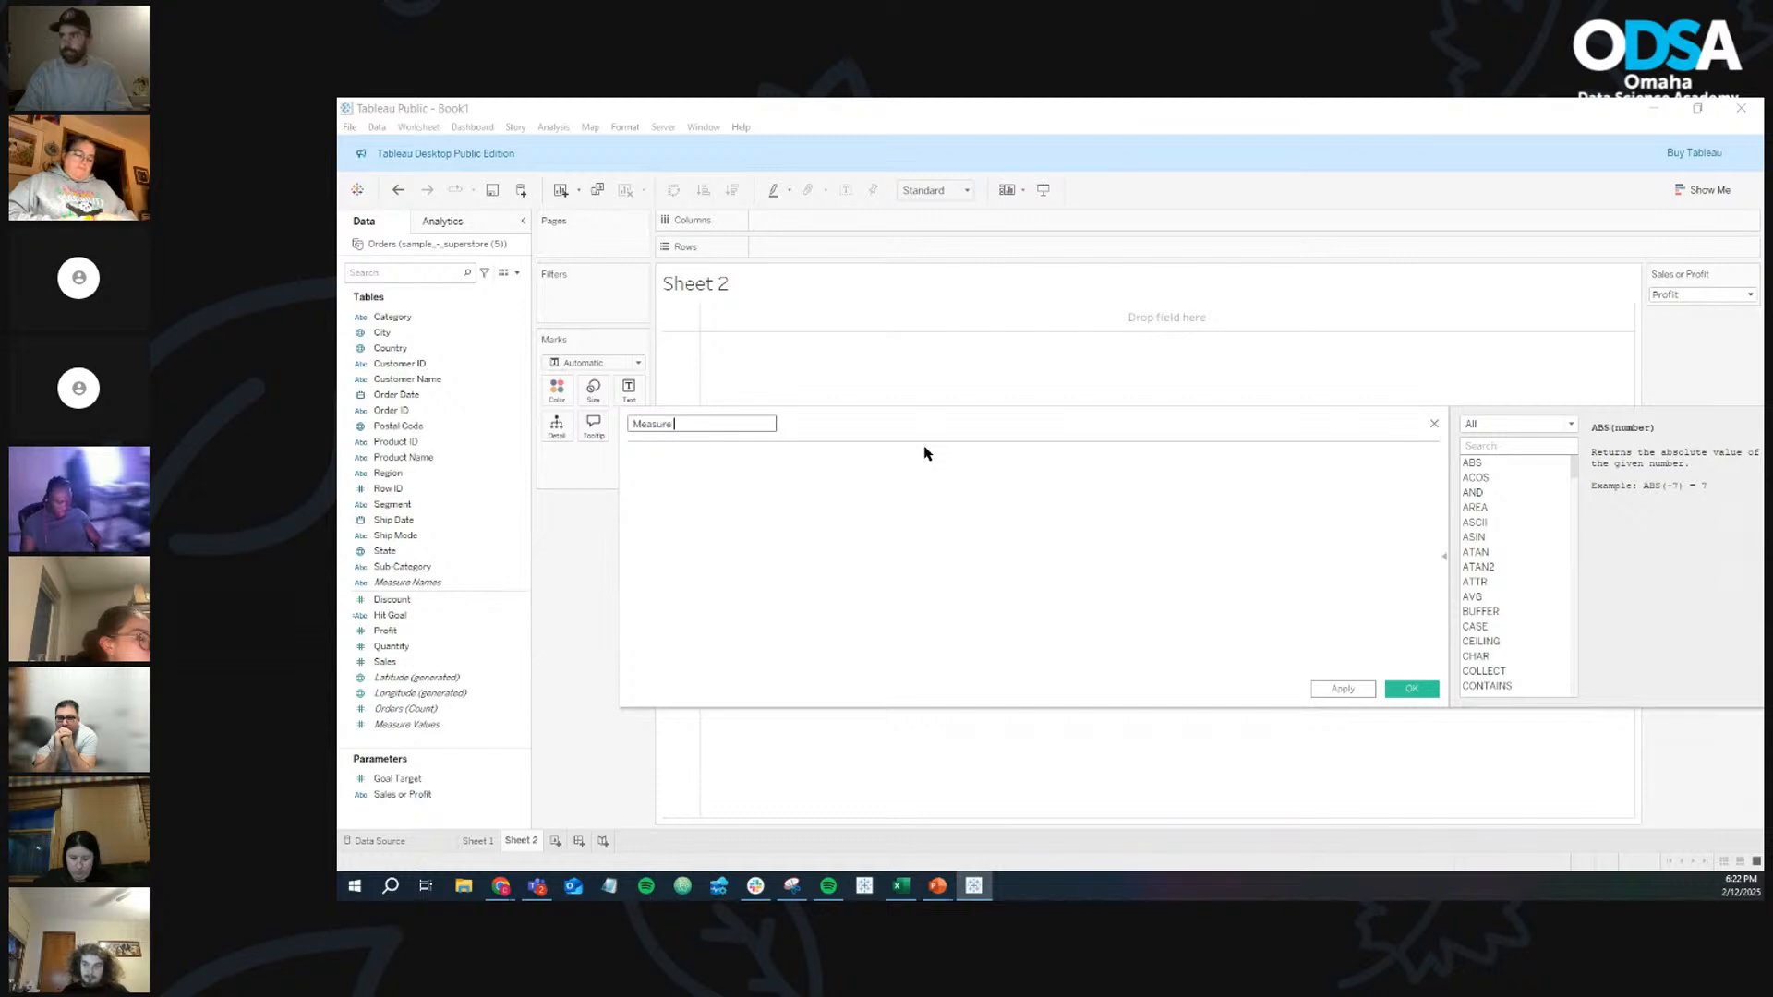
text(to Show)
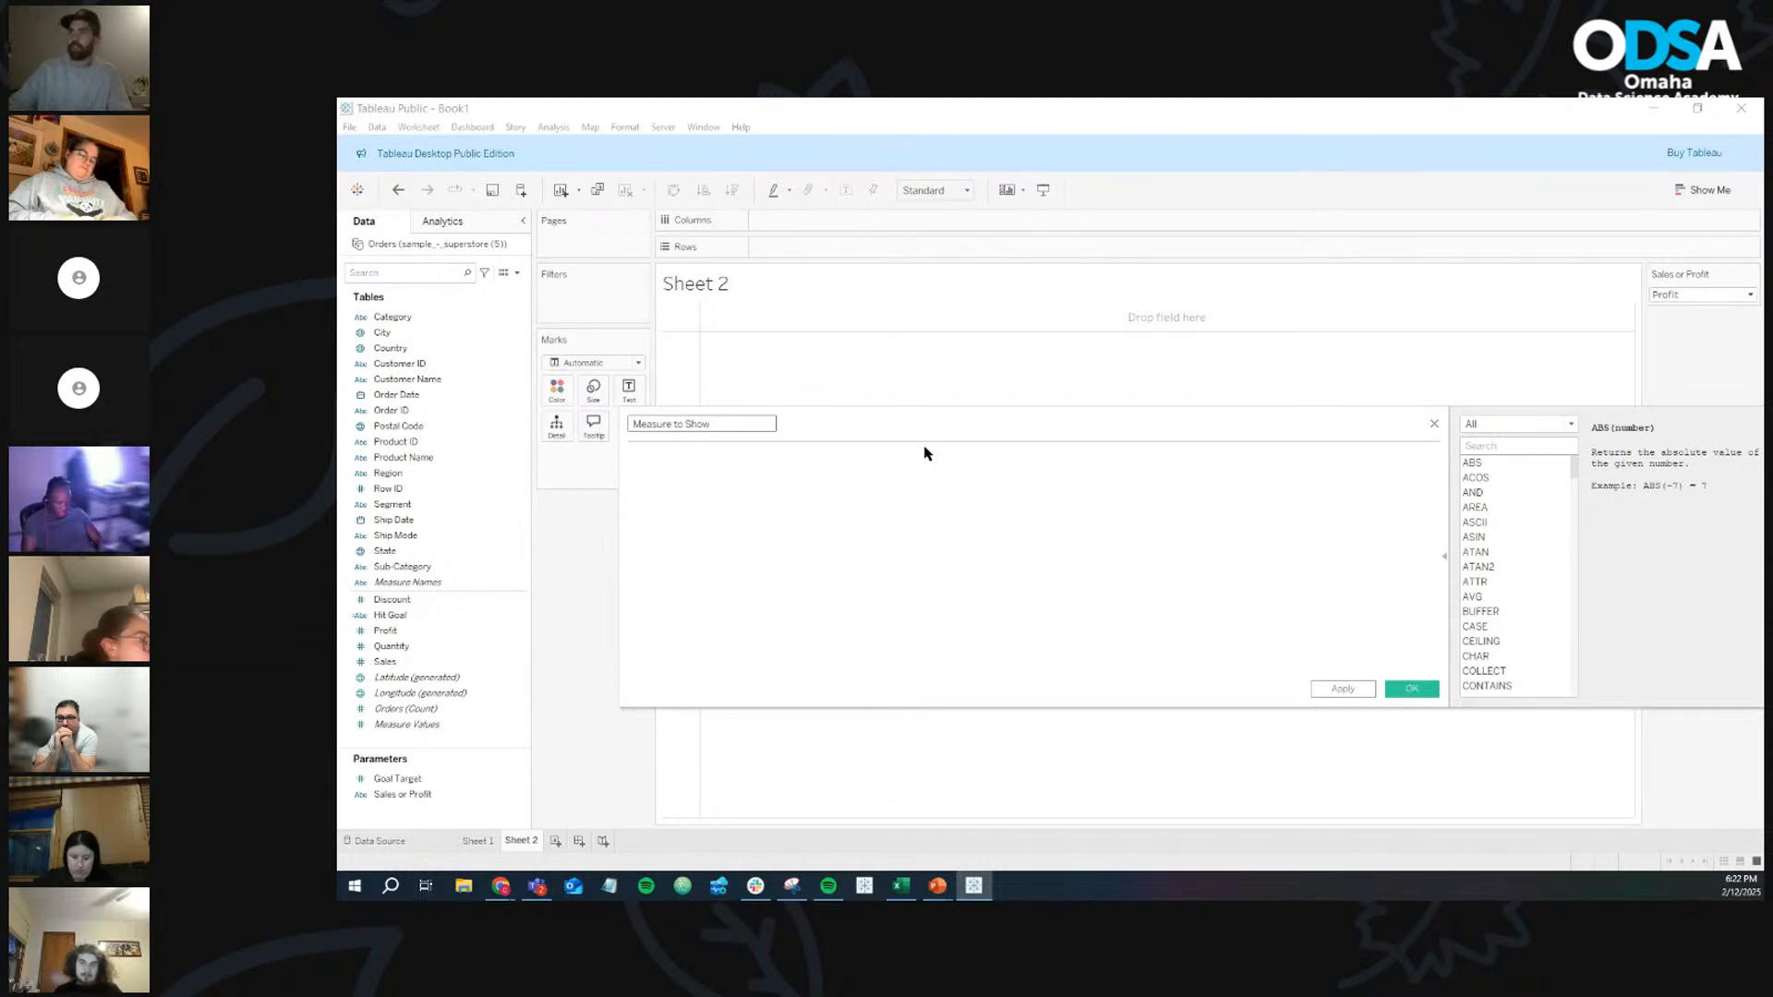
Begin the Measure to Show formula with IF [Sales or Profit] = and enlarge the formula text
click(835, 472)
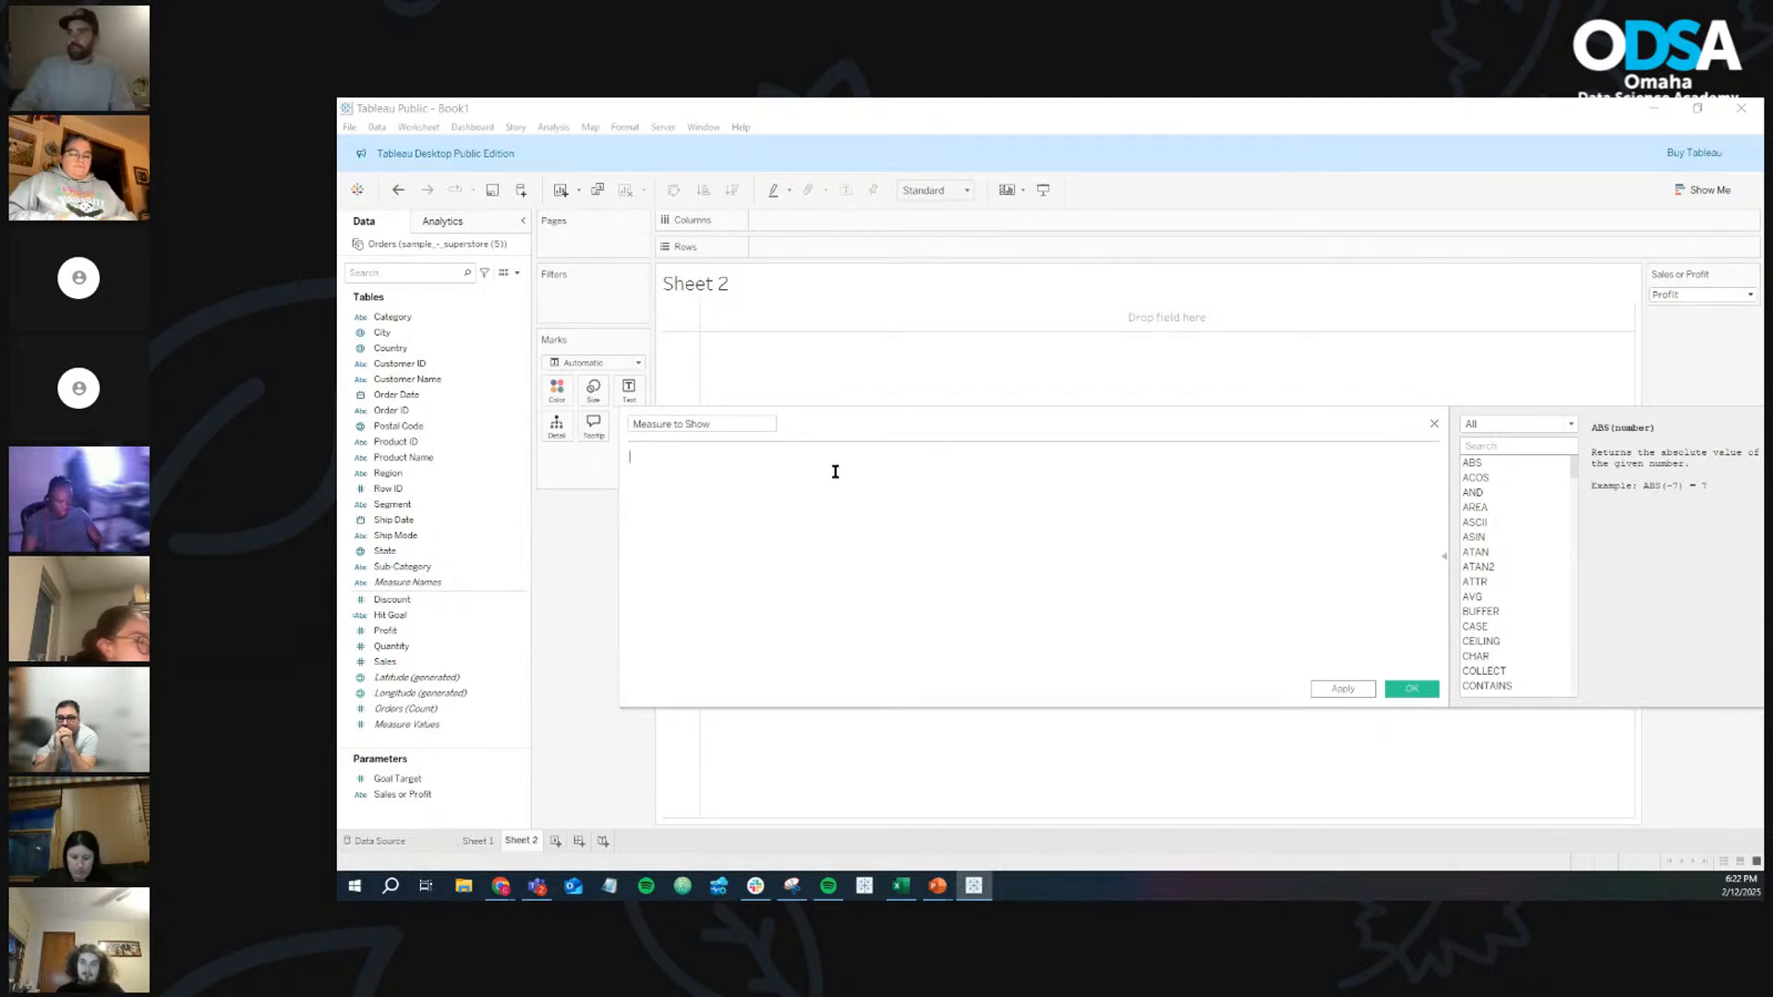
text(if)
key(Return)
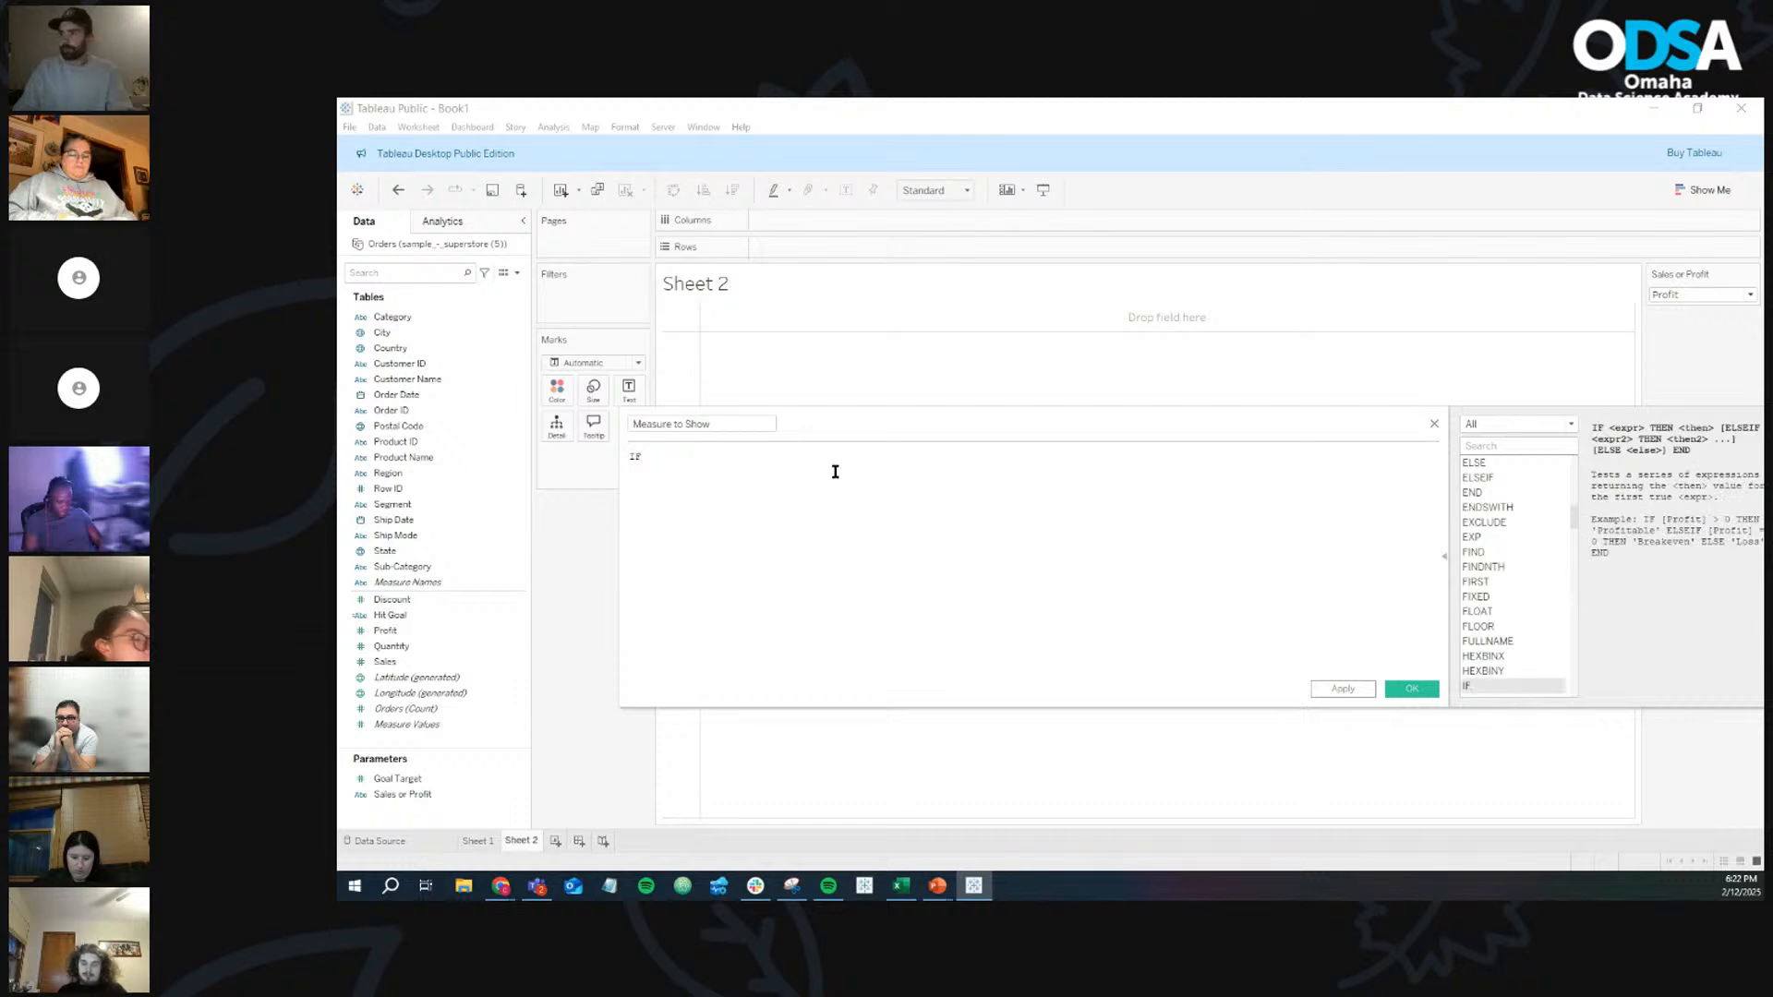
text(sale)
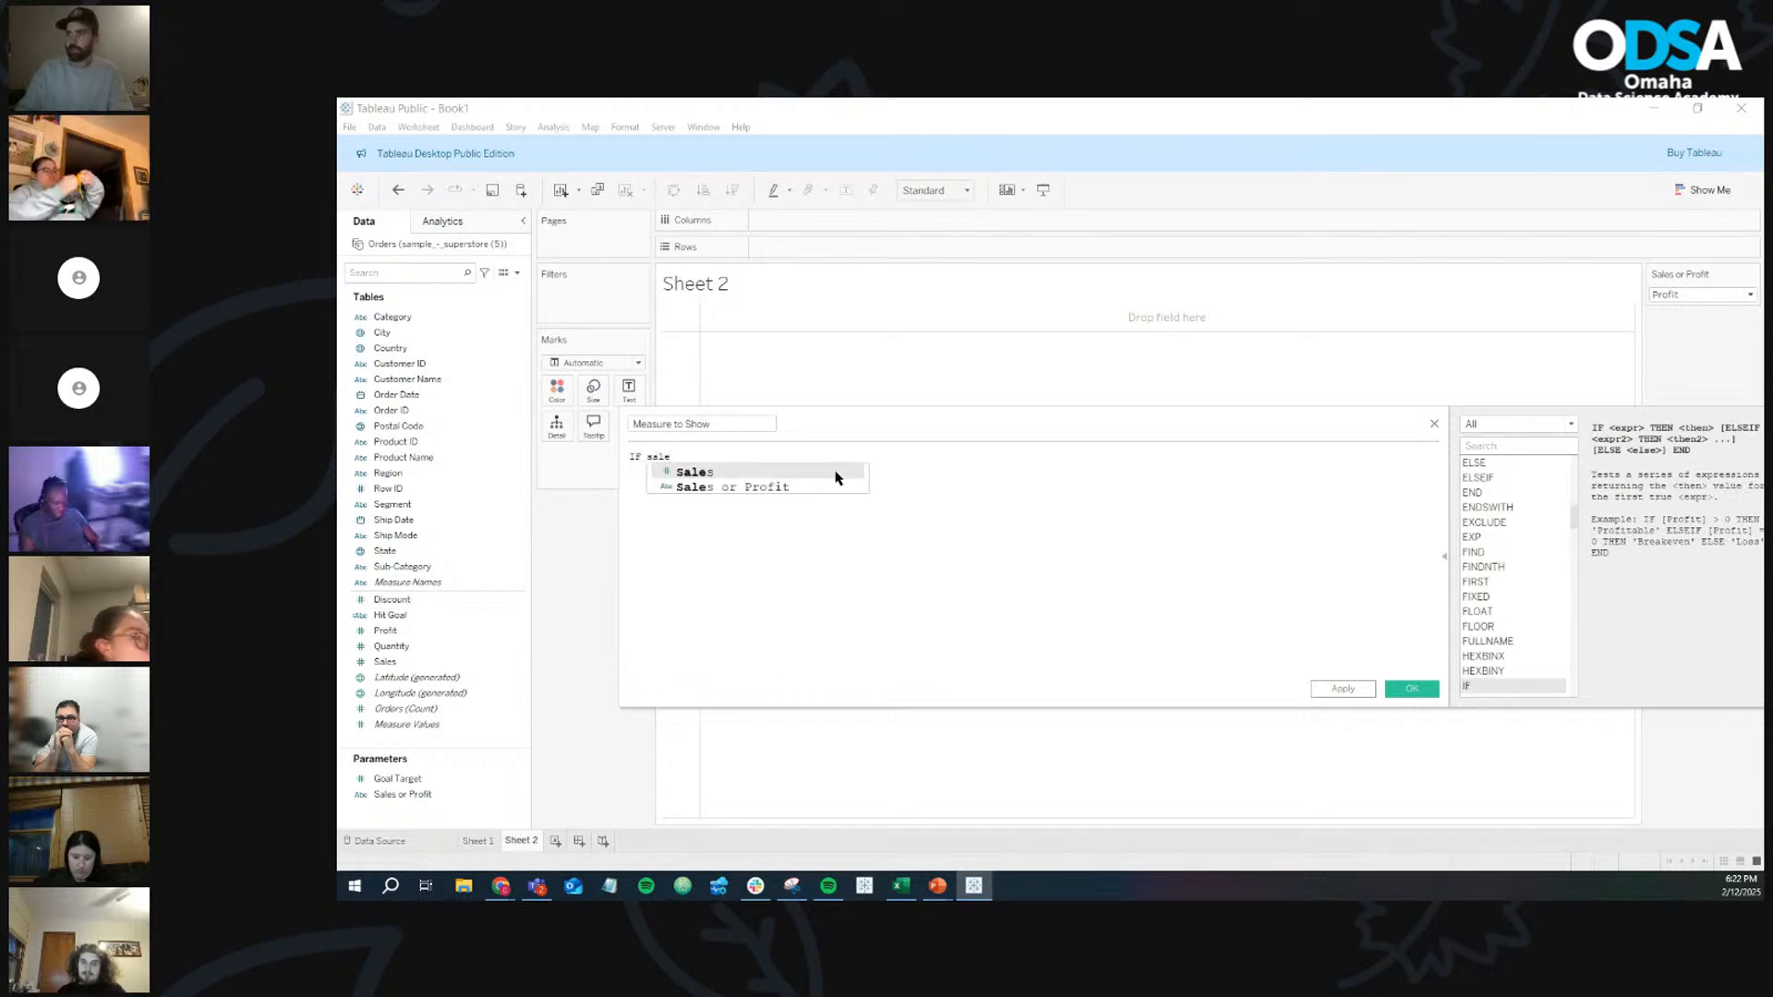
key(Return)
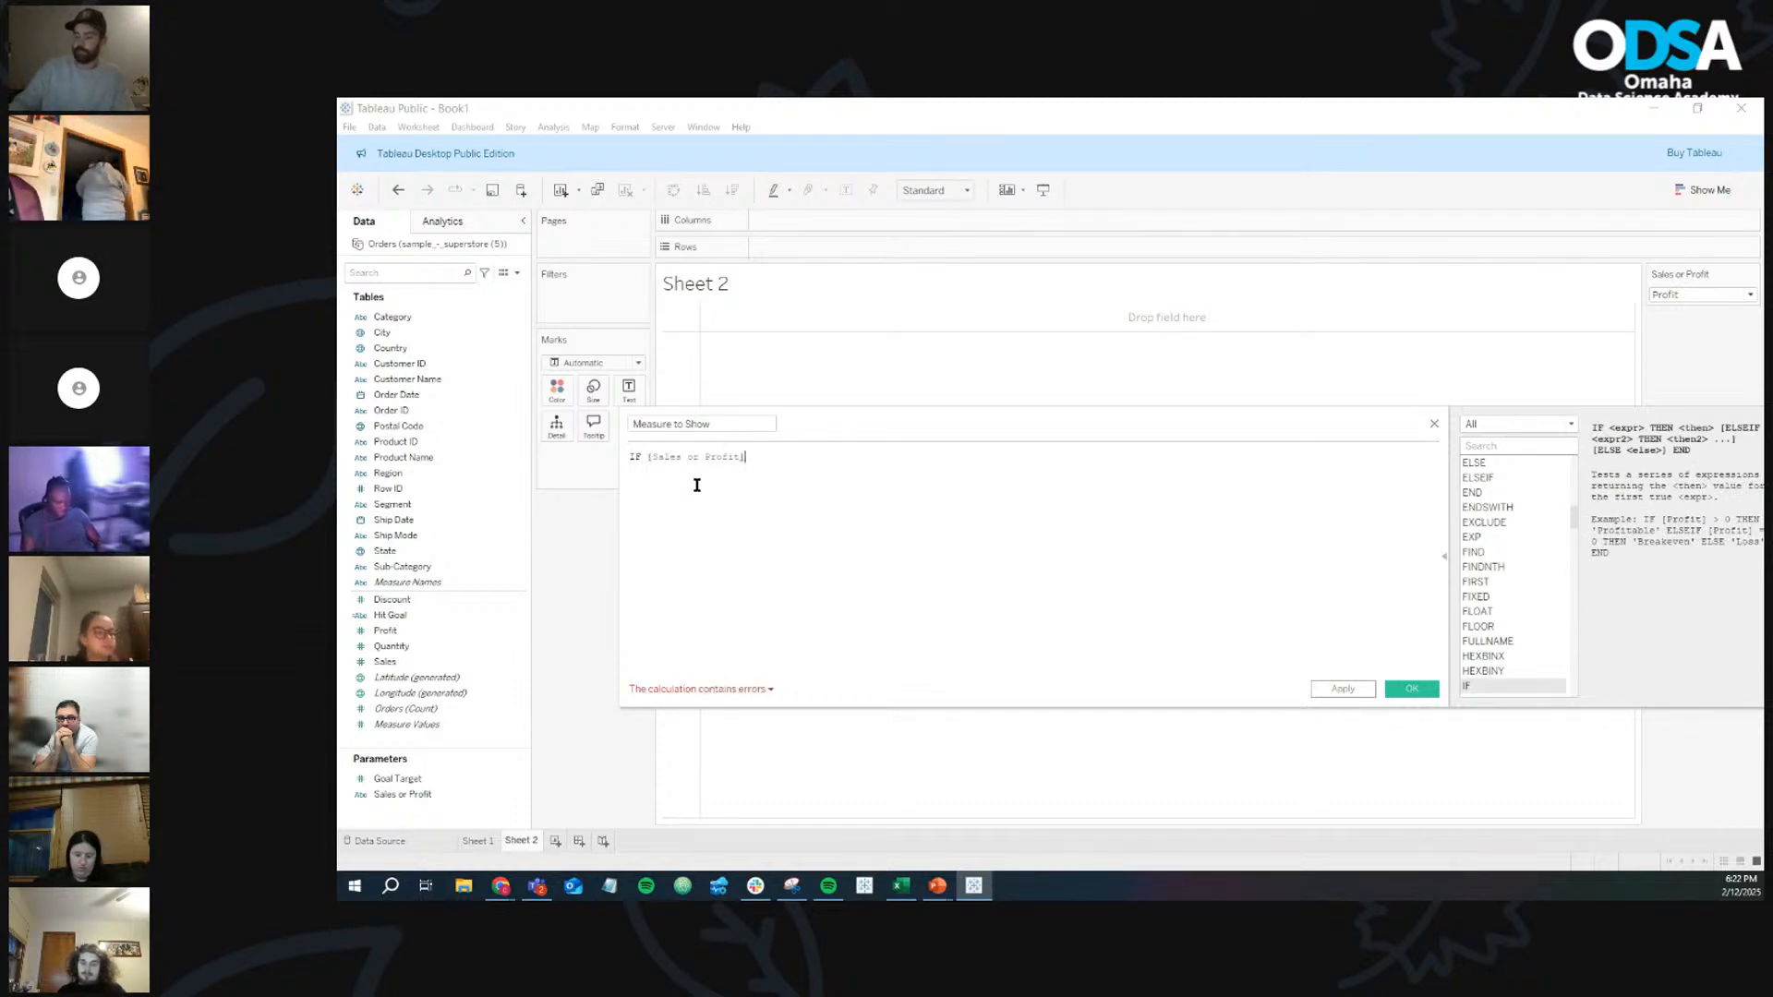
scroll(697, 485, up, 2)
text(= )
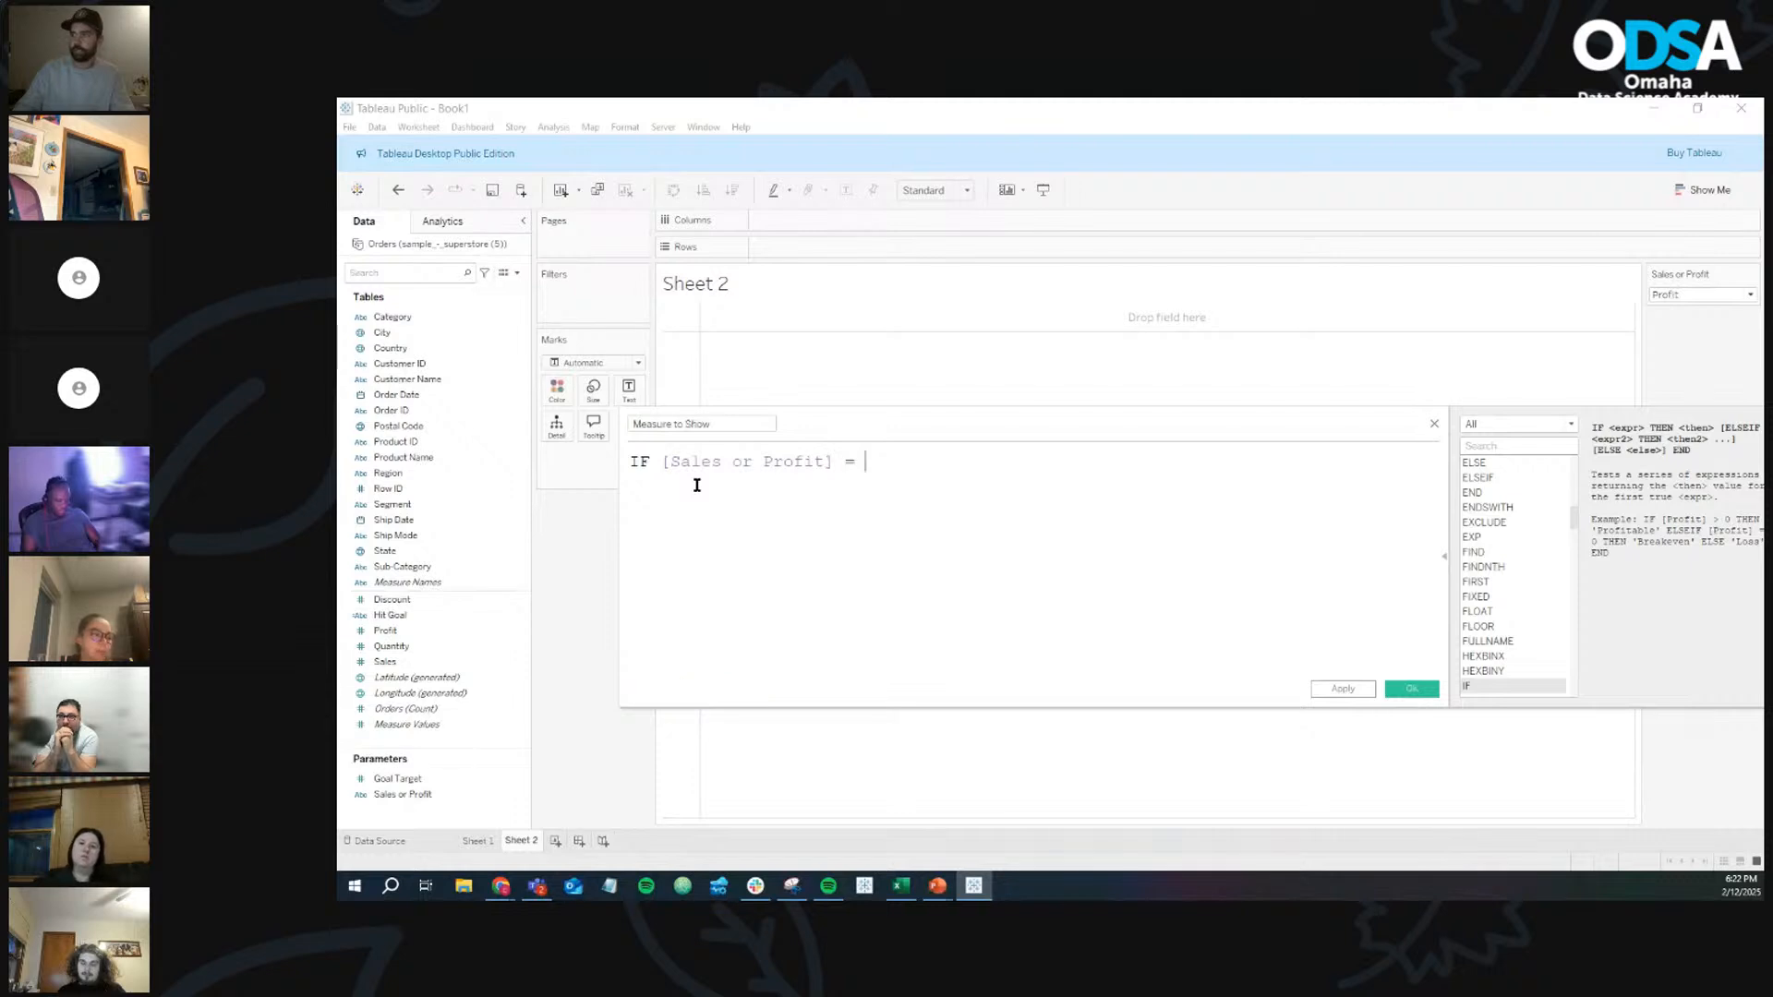
Complete the IF condition by comparing the parameter with the string 'Profit' instead of 'Sales'
text('Sal)
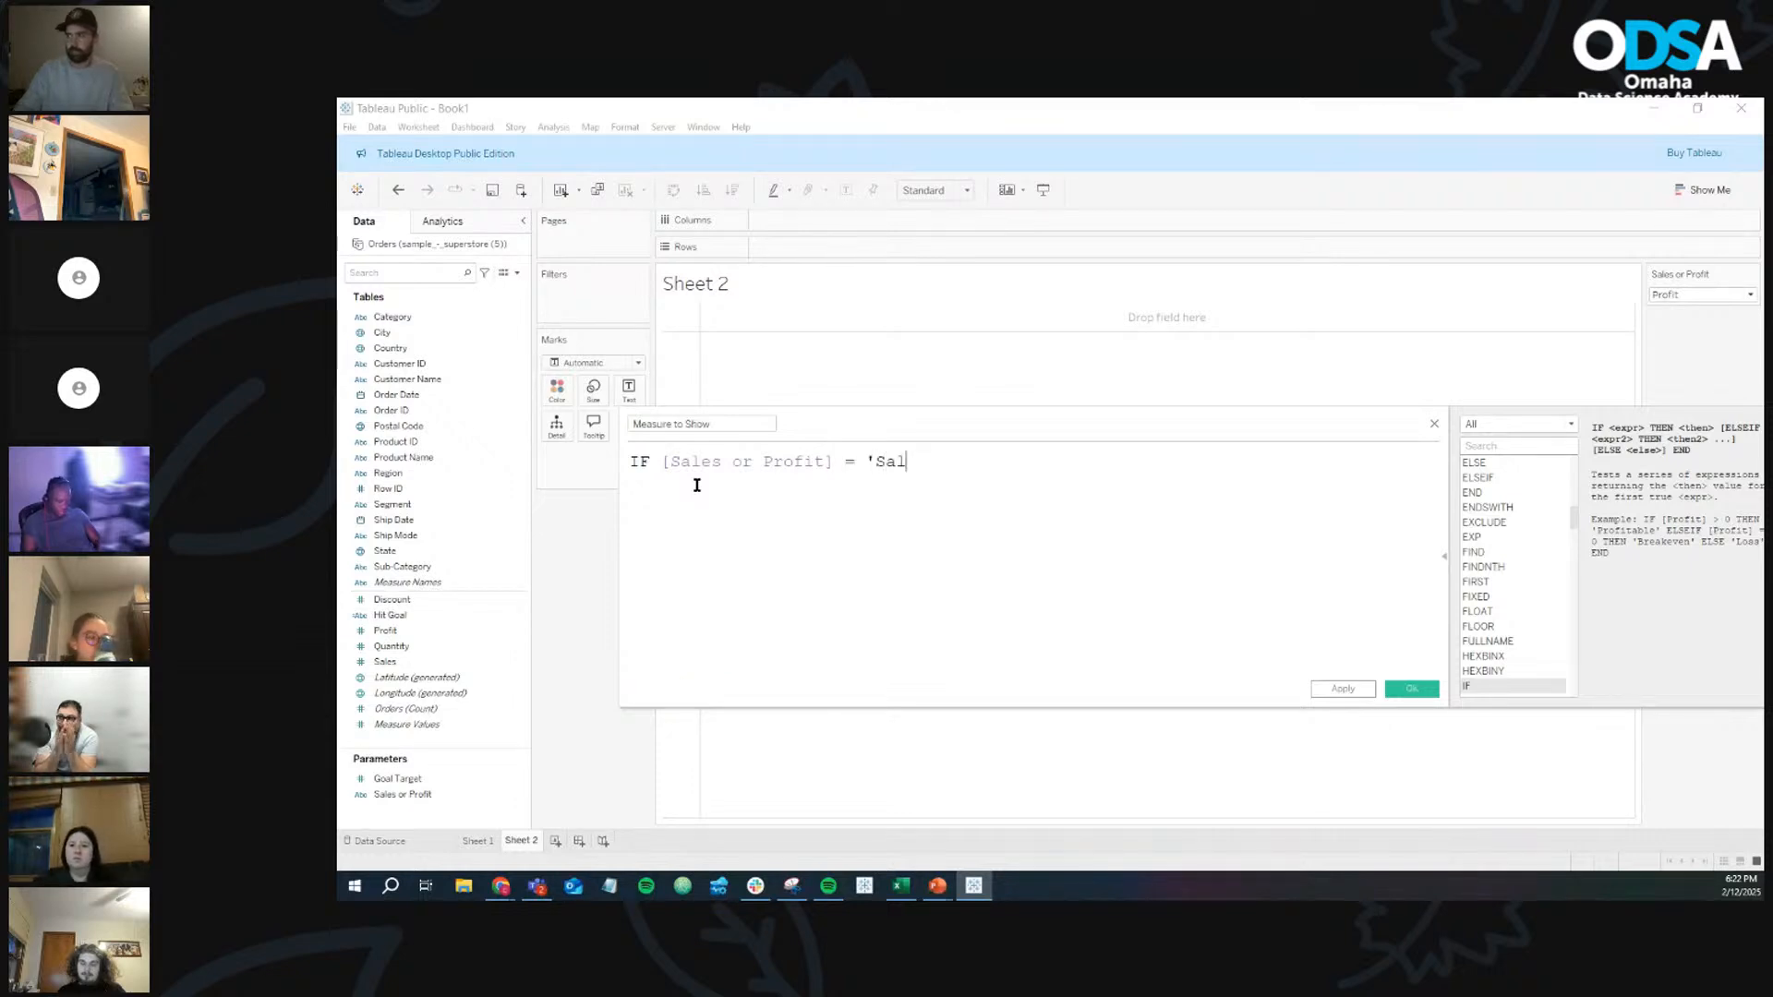
text(es')
key(BackSpace)
key(BackSpace)
key(BackSpace)
key(BackSpace)
key(BackSpace)
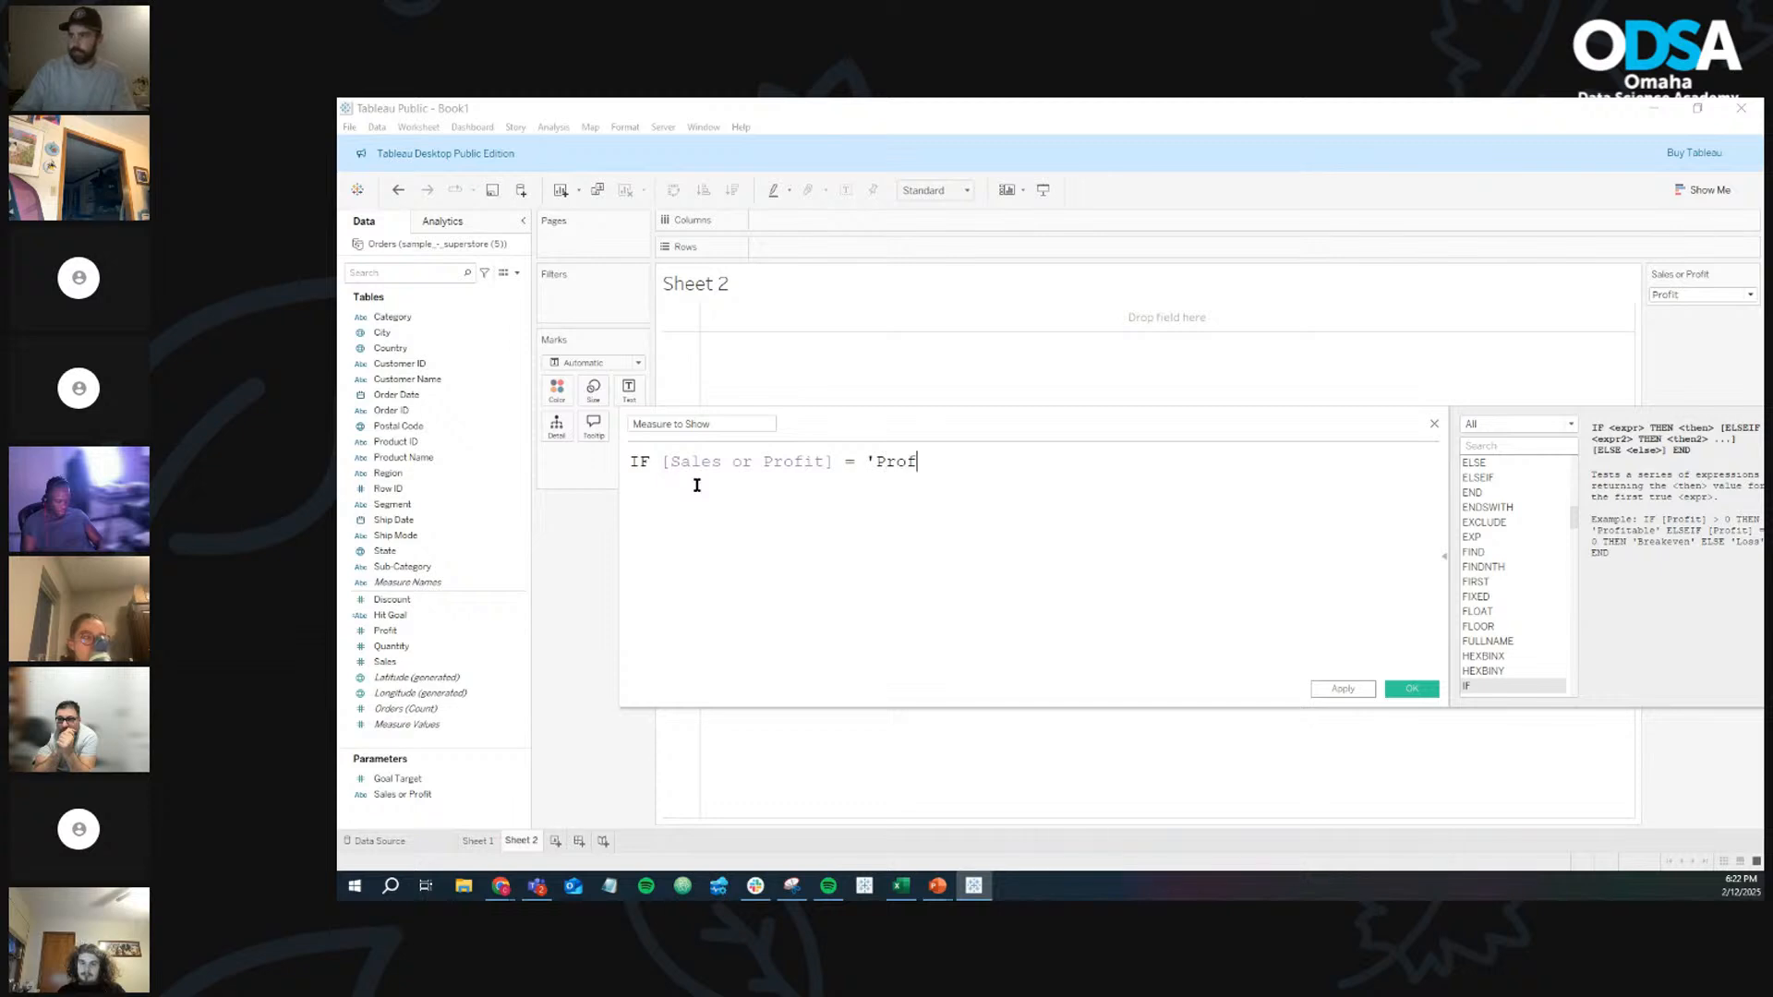
text(Profit')
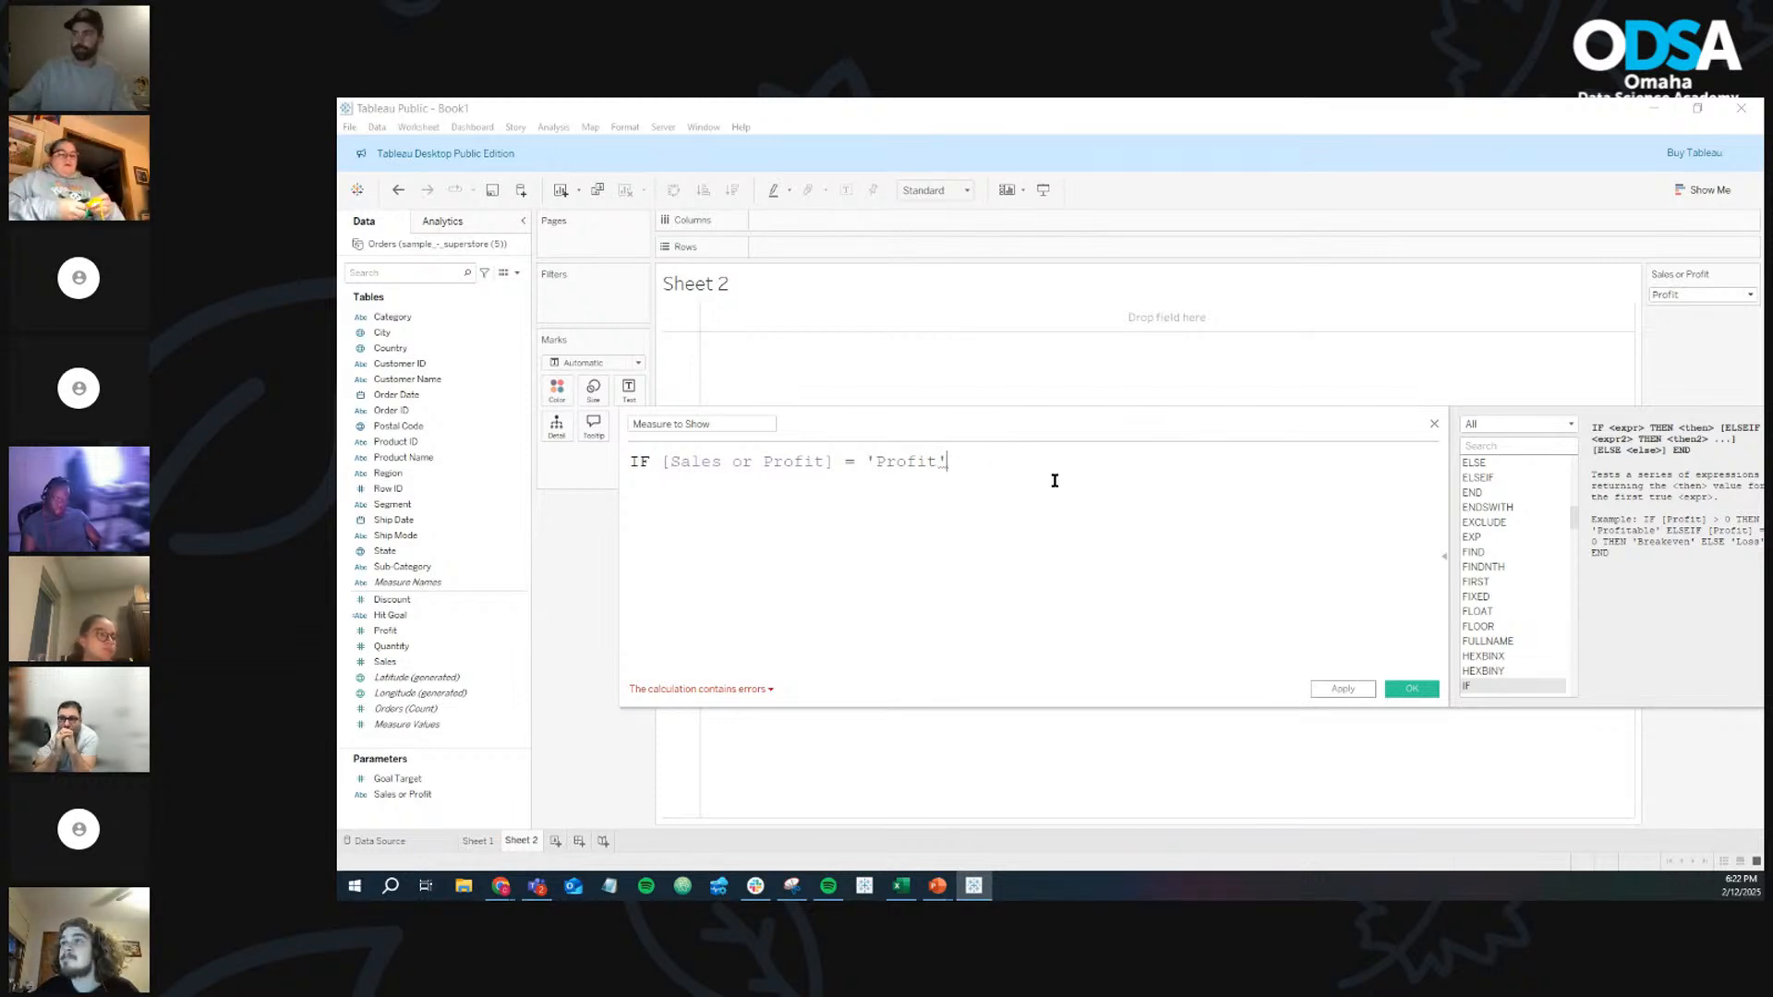
Add the [Profit] field after the 'Profit' comparison in the Measure to Show formula
text(pro)
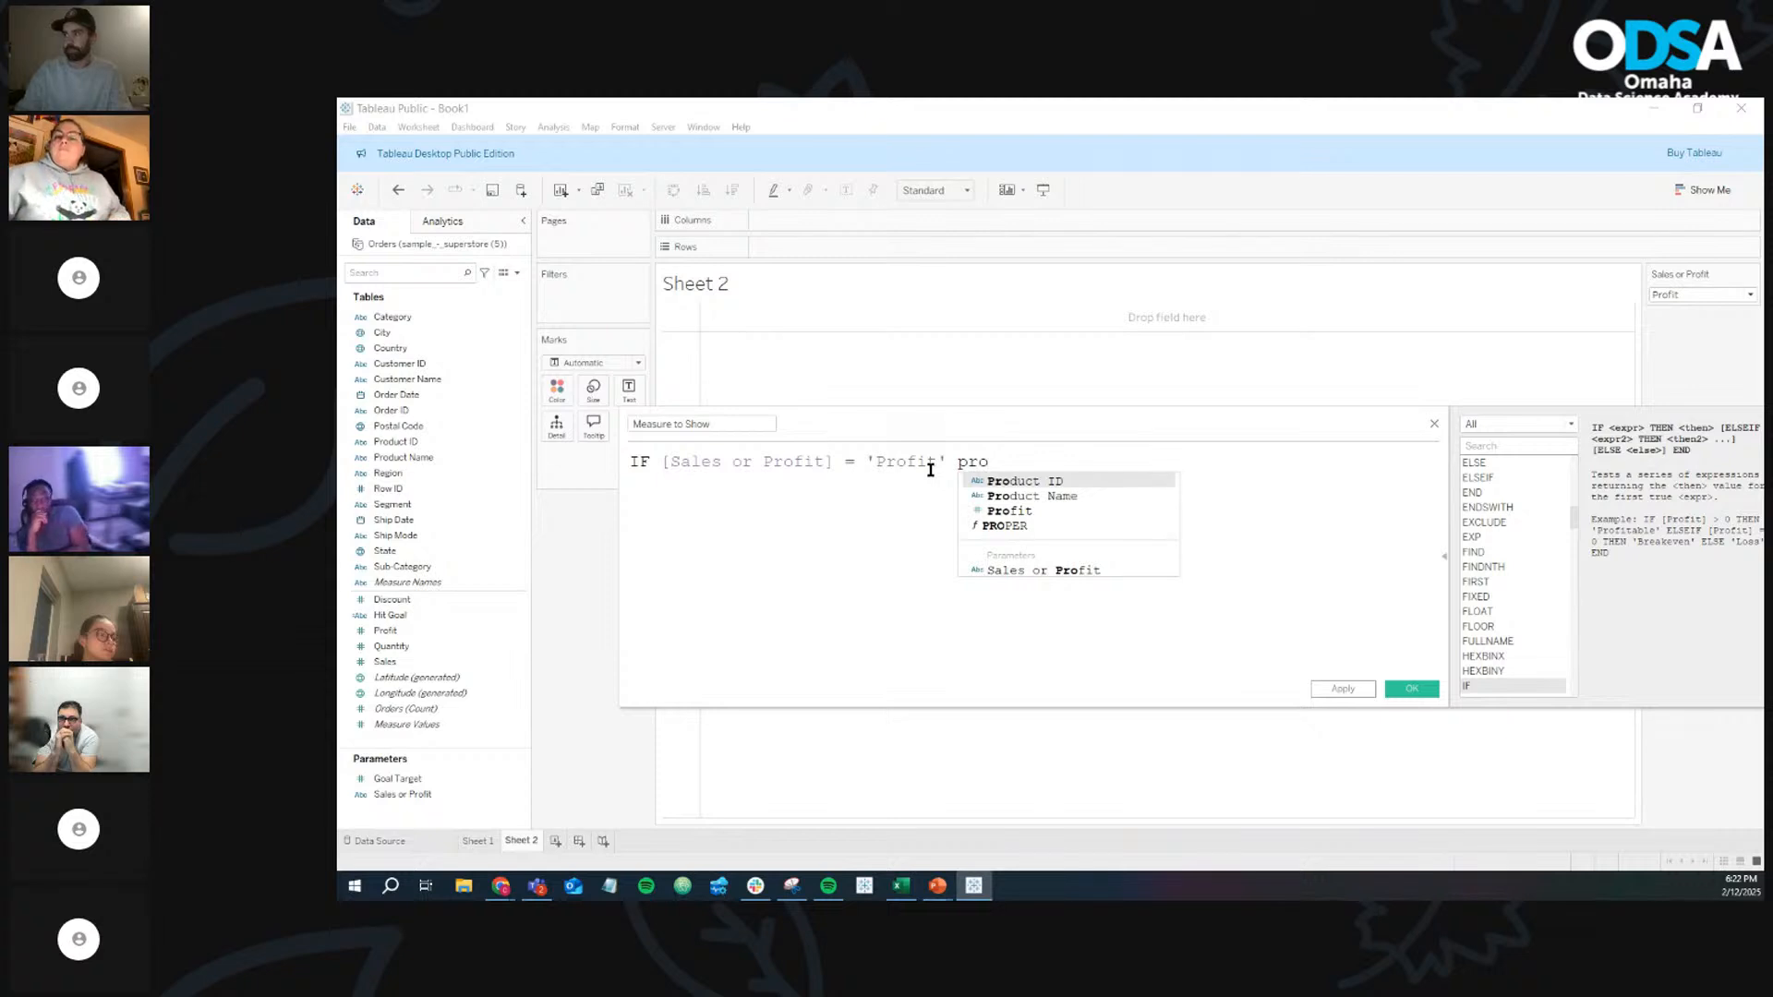
key(Down)
key(Down)
key(Down)
key(Return)
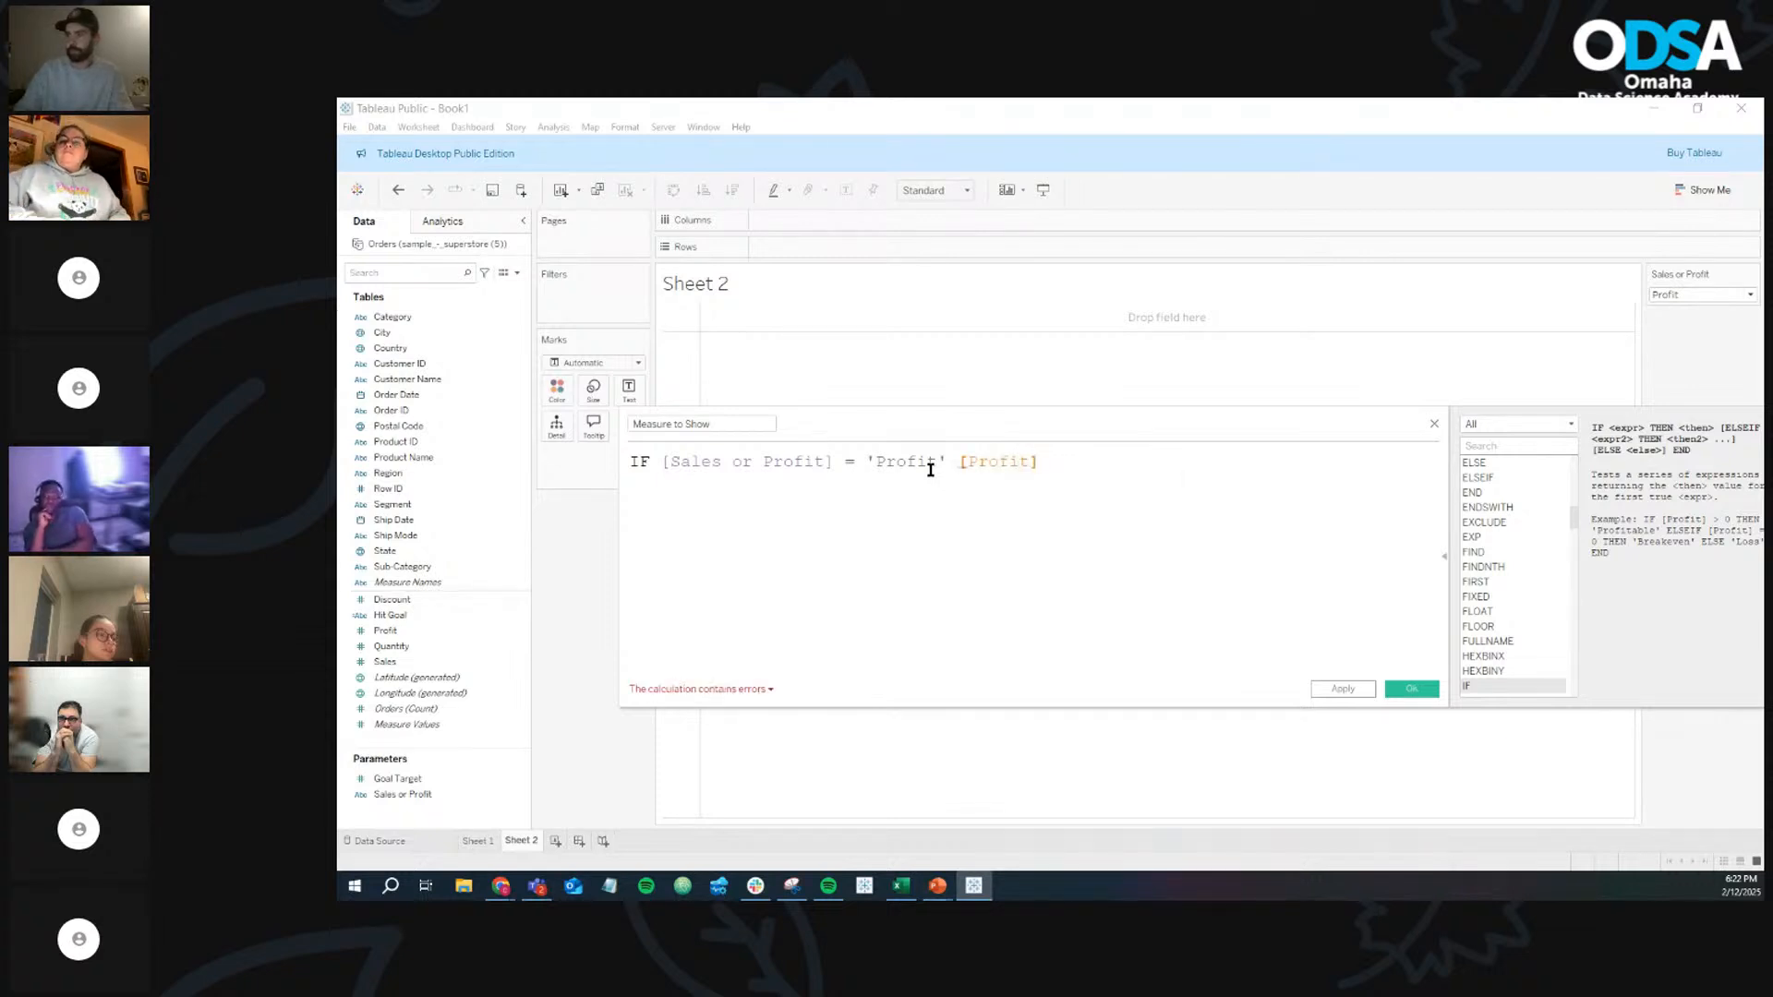
Add a second formula line with the condition ELSEIF [Sales or Profit] = 'Sales'
key(Return)
text(else)
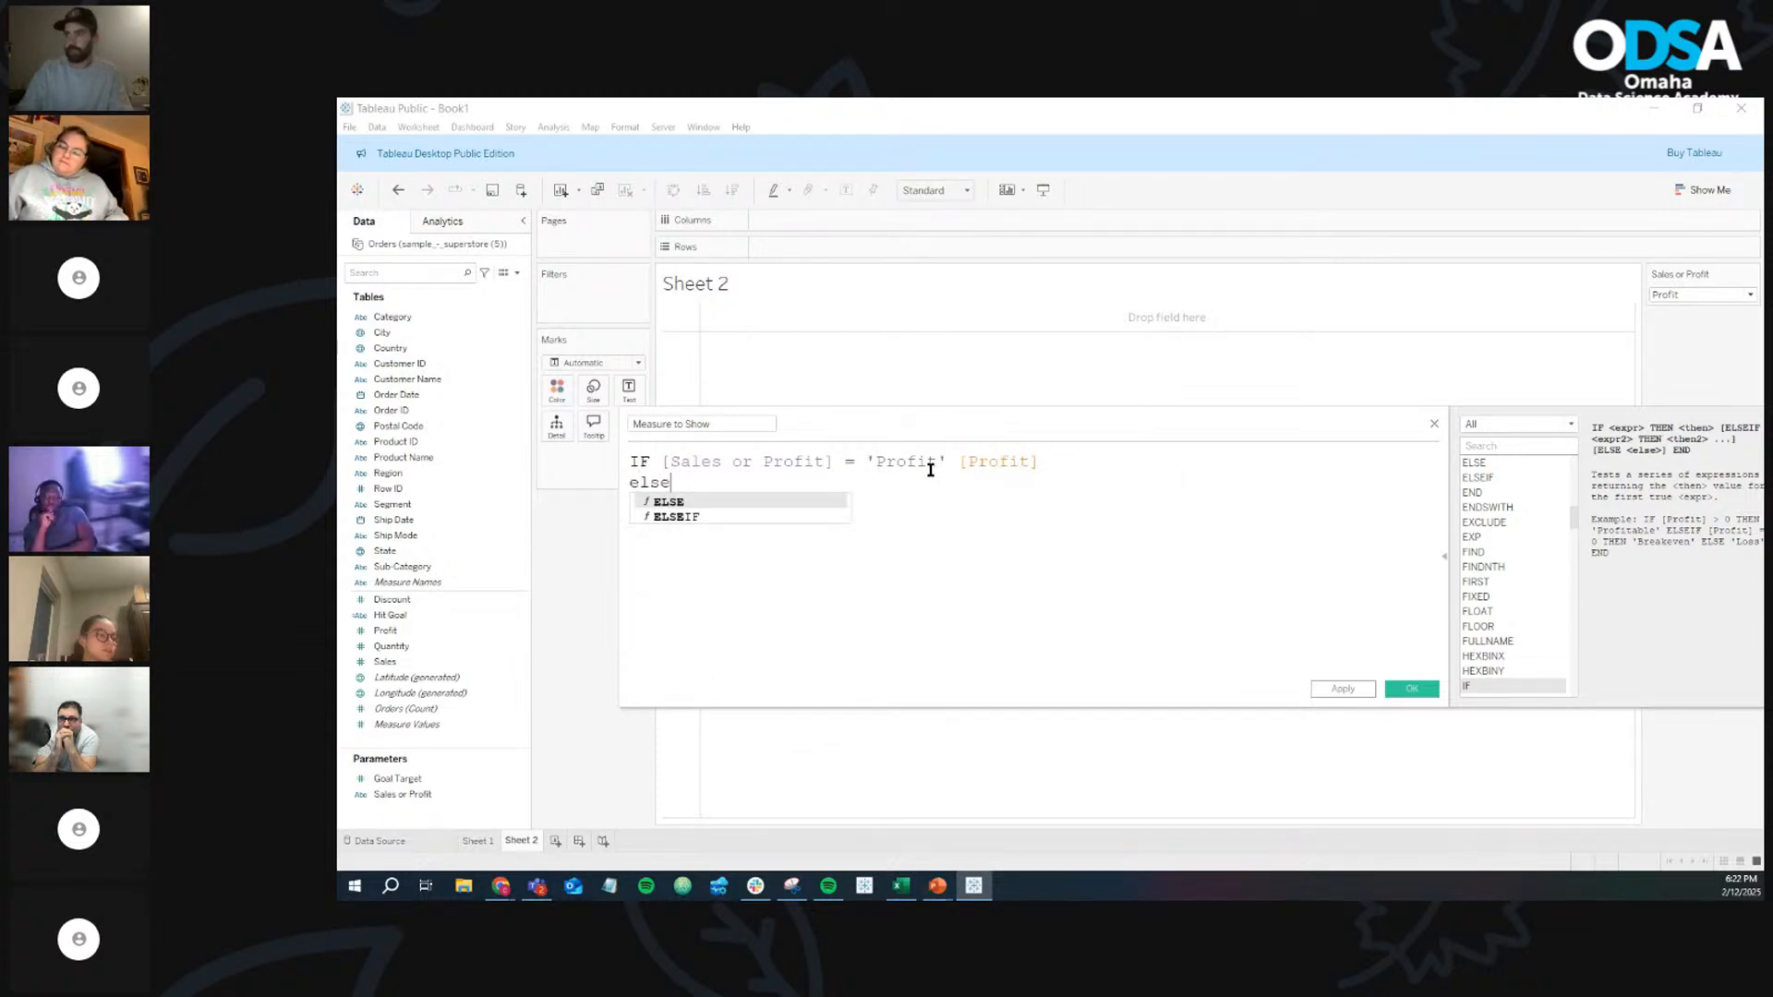
key(Down)
key(Return)
text(sale)
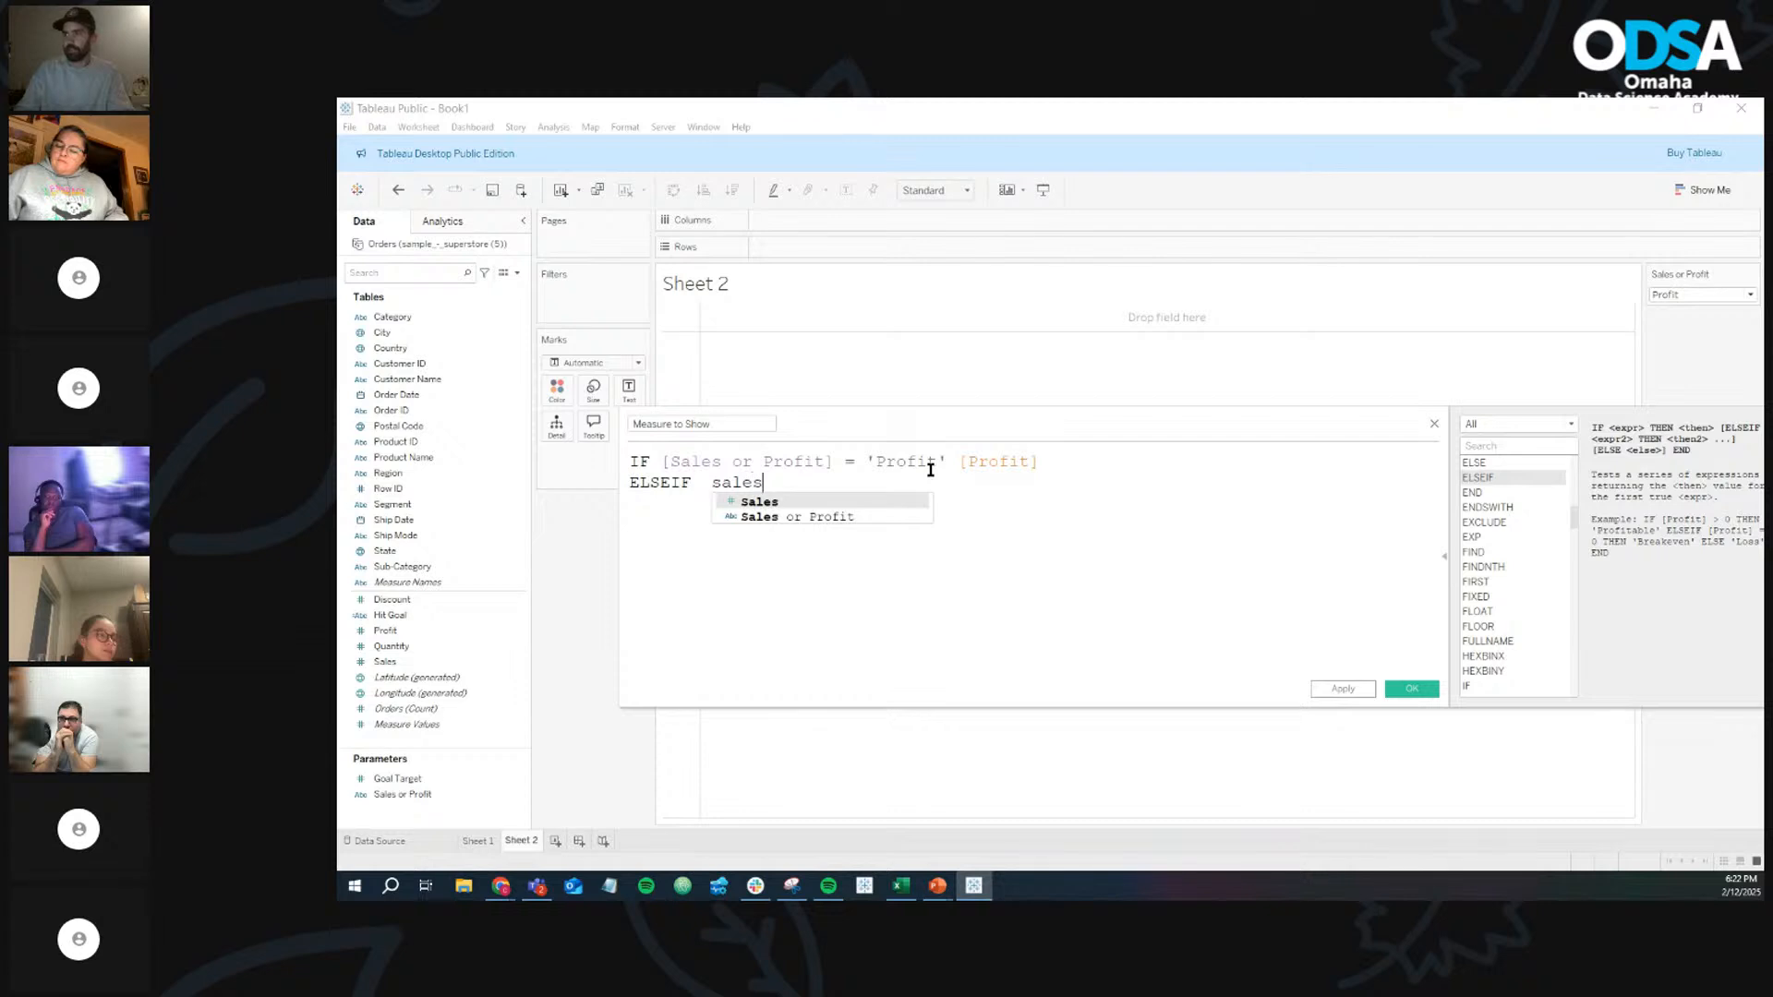
text(s)
key(Down)
key(Return)
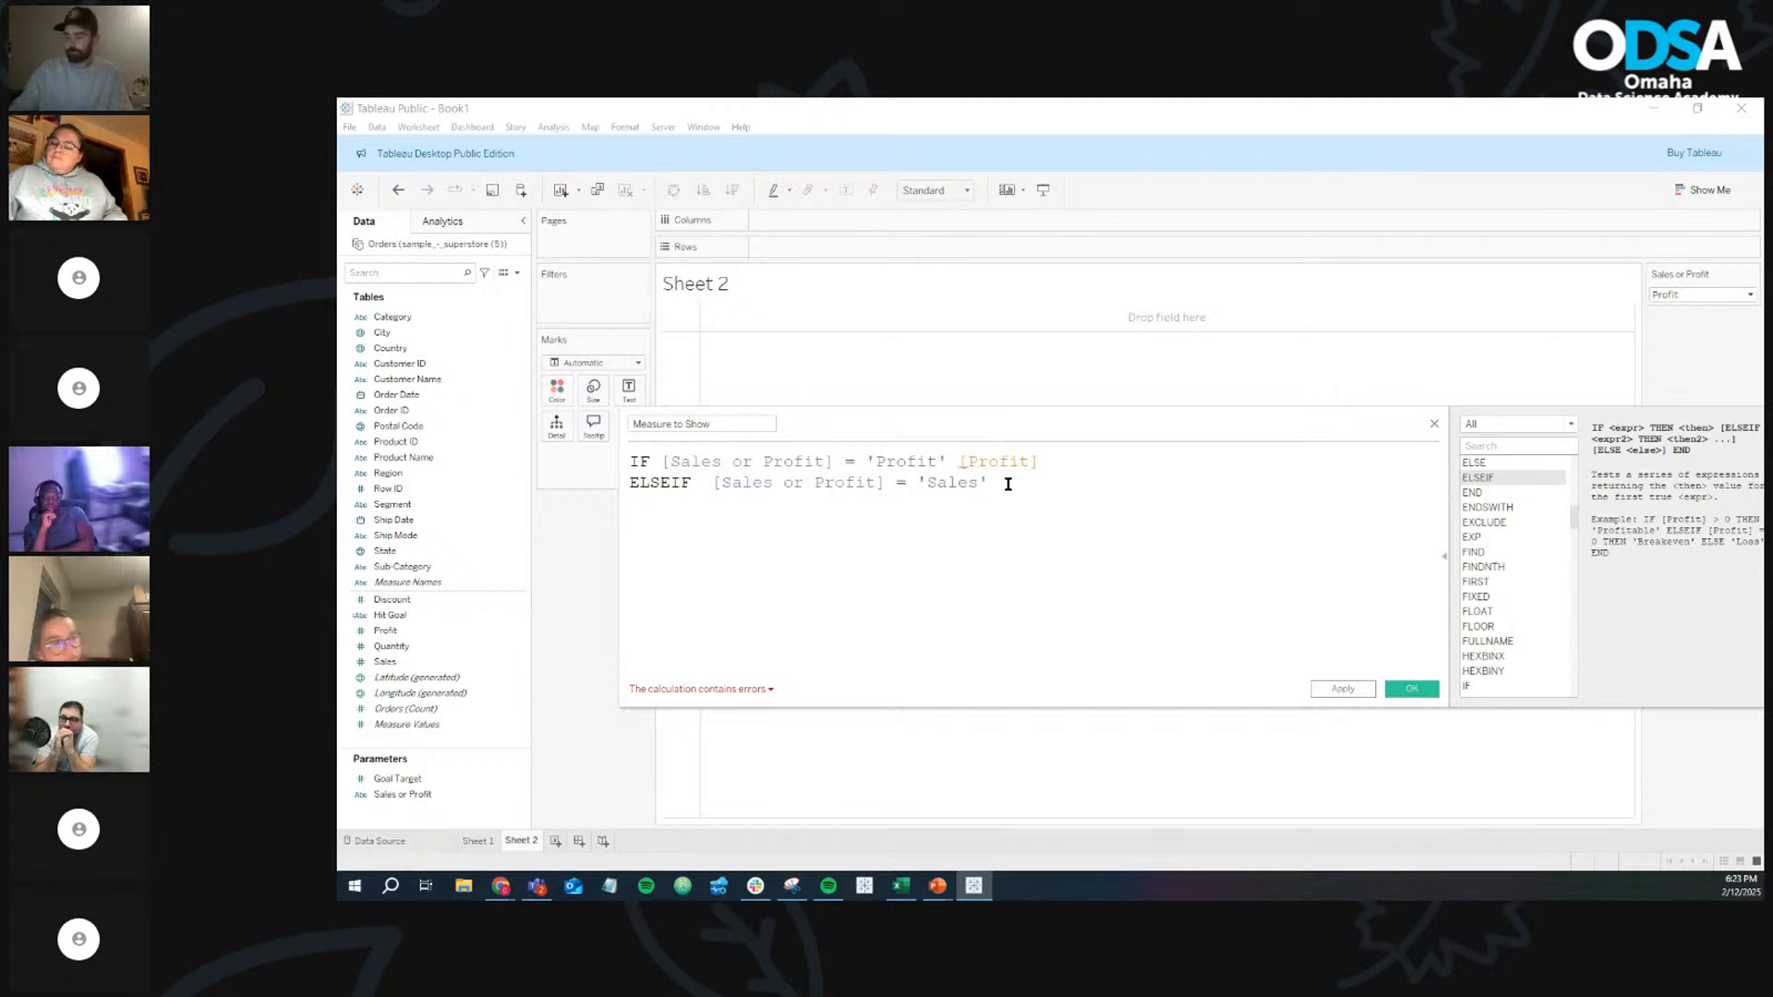
Insert THEN before [Profit], complete the ELSEIF line with then [Sales], close the formula with END and save the calculated field
text(THEN )
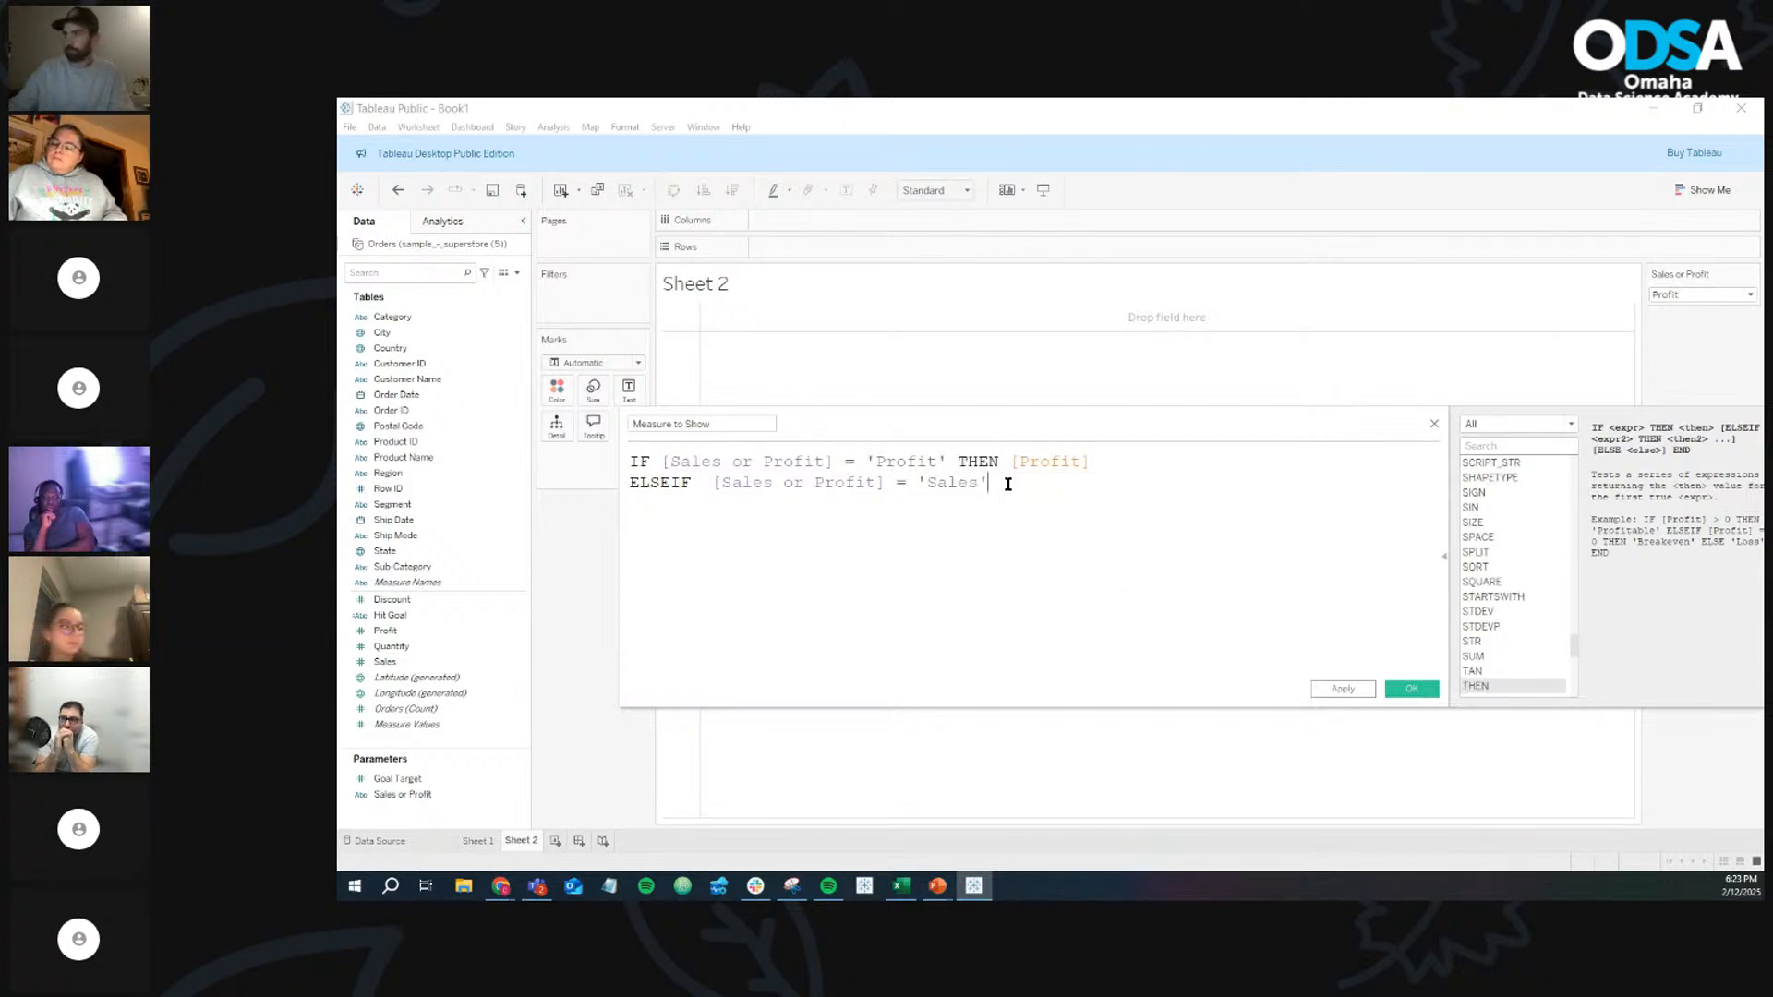
text( then)
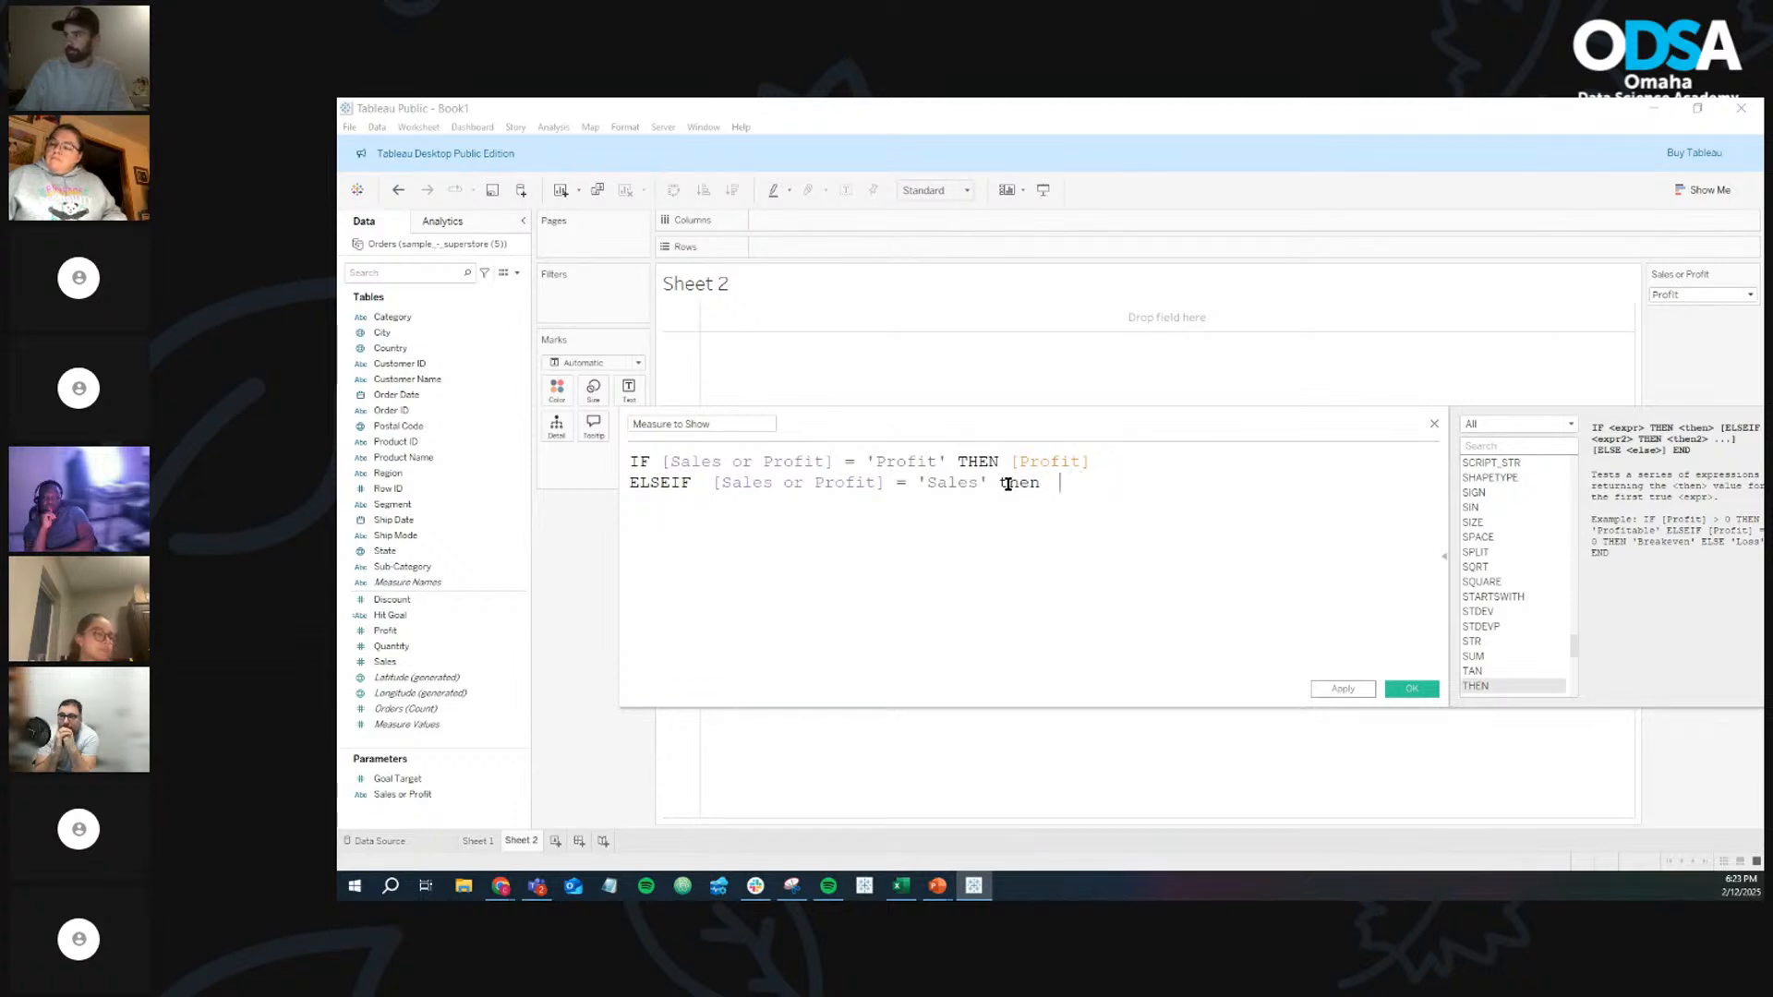
text( sal)
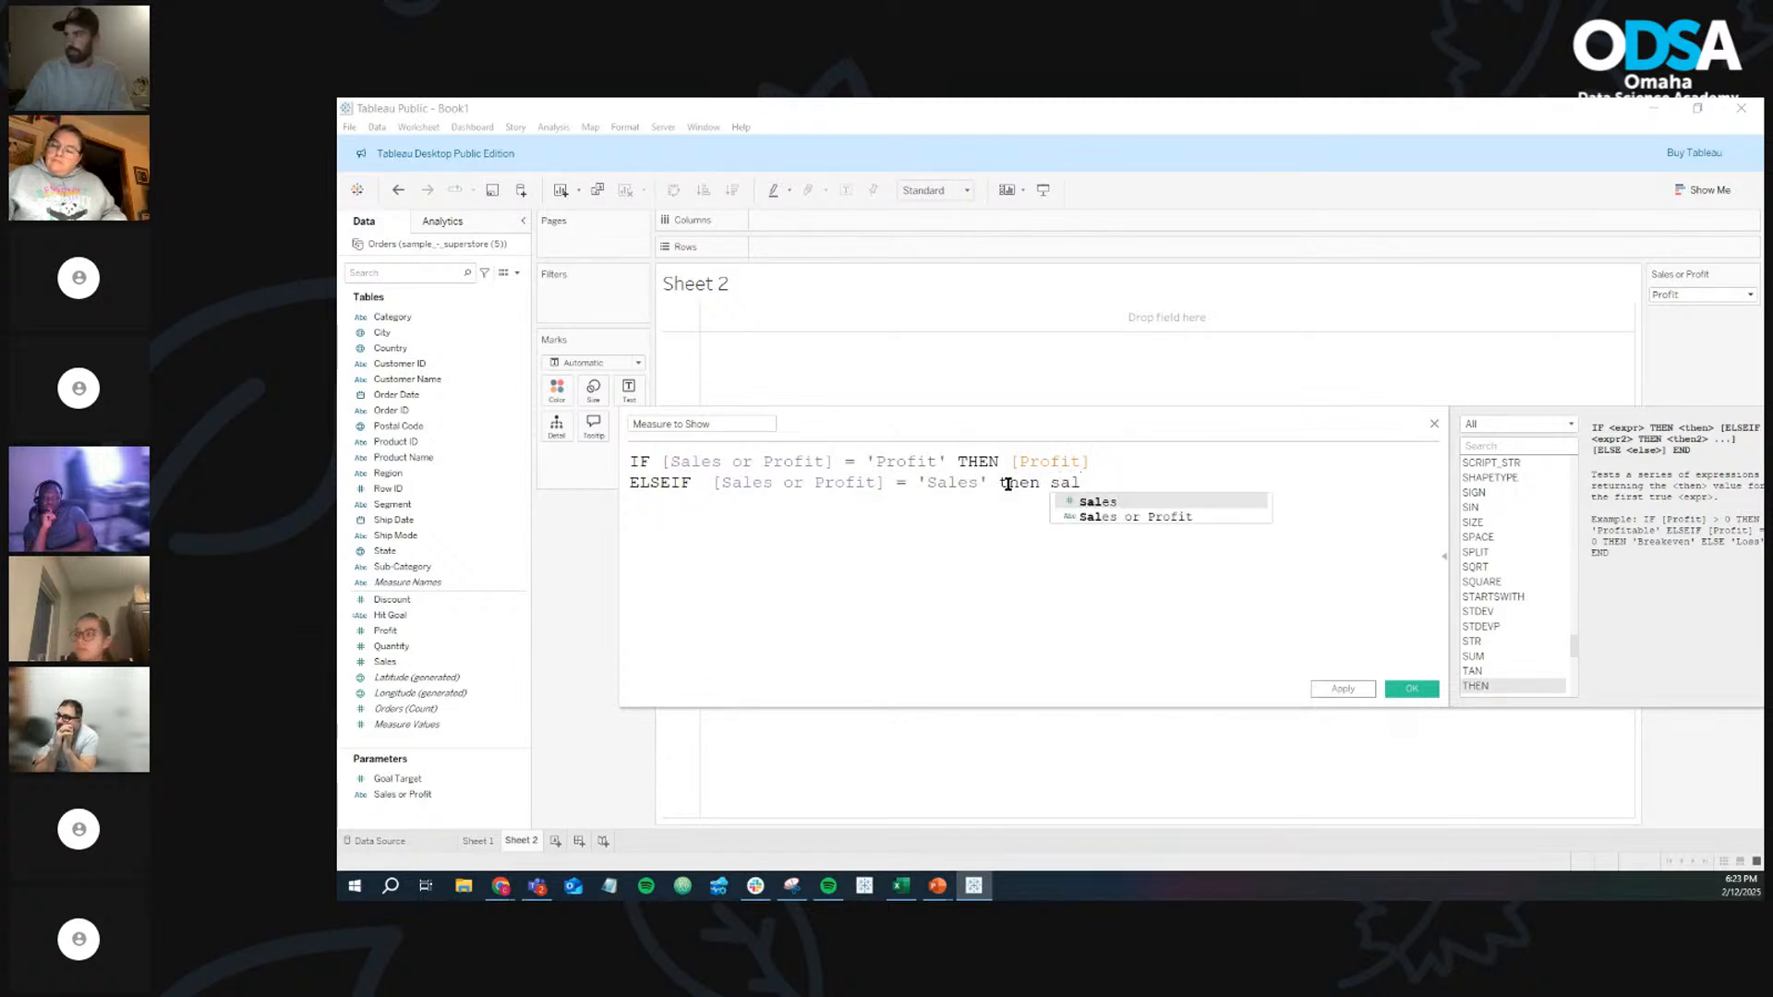
key(Return)
key(Return)
text(end)
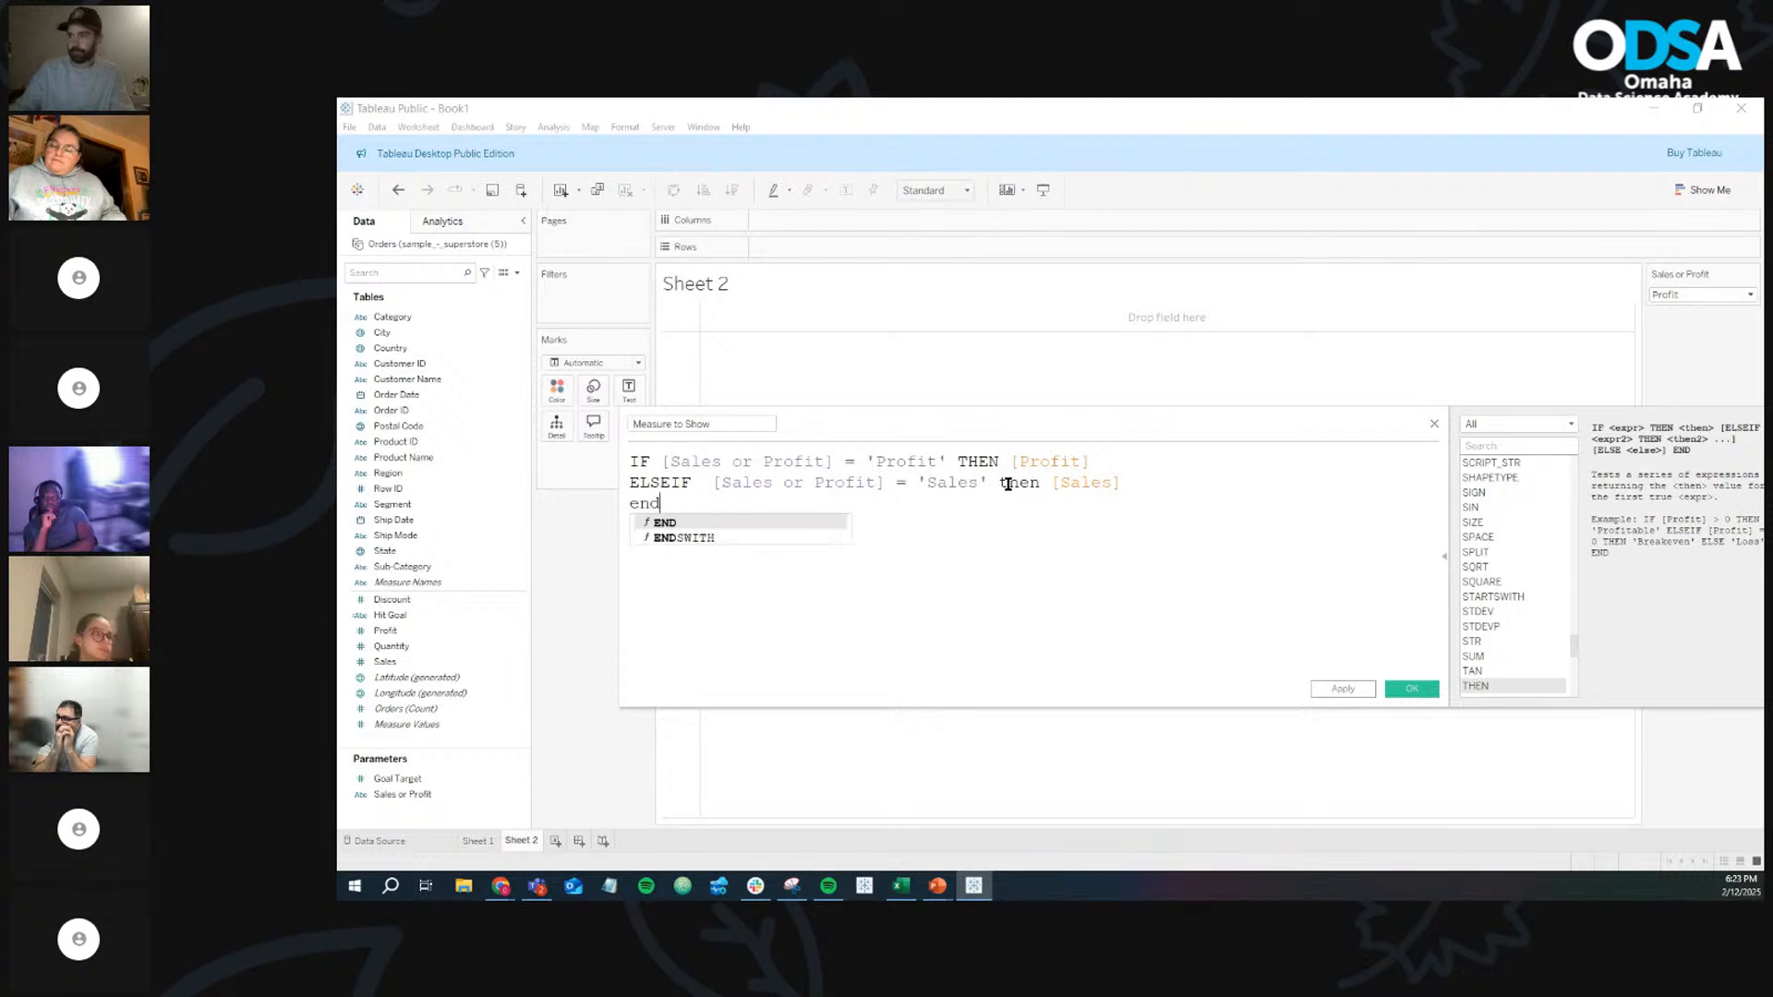
key(Return)
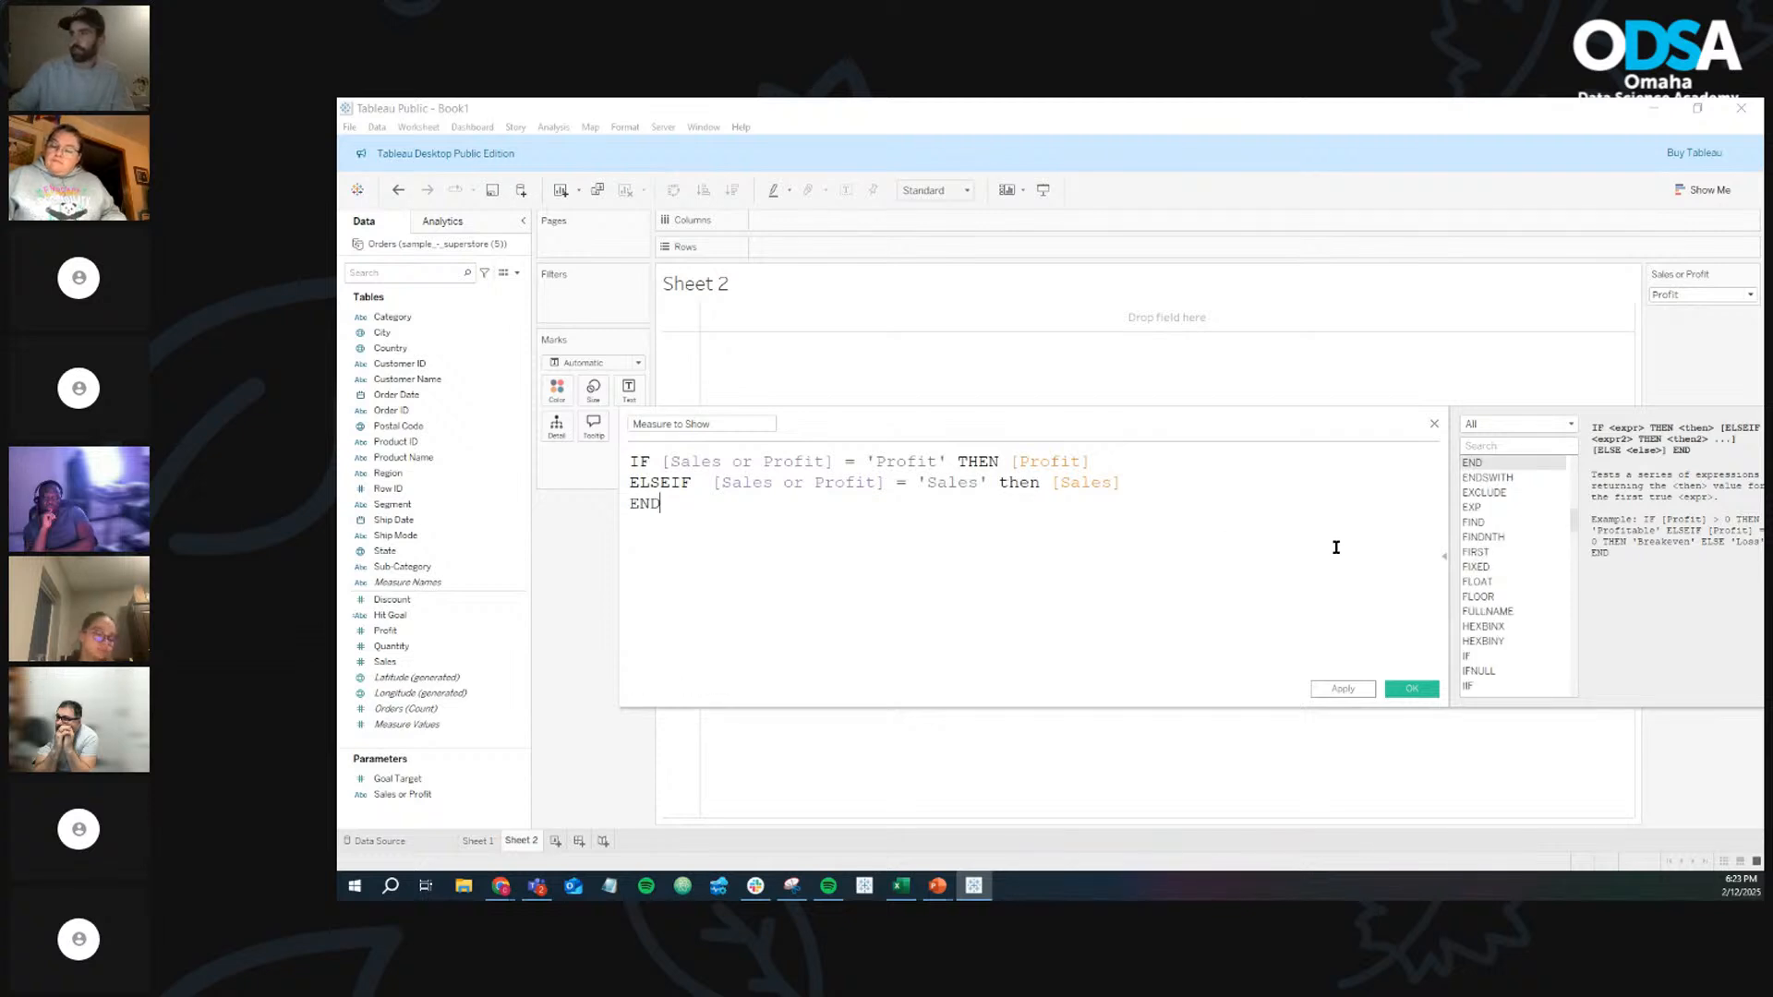
click(1412, 690)
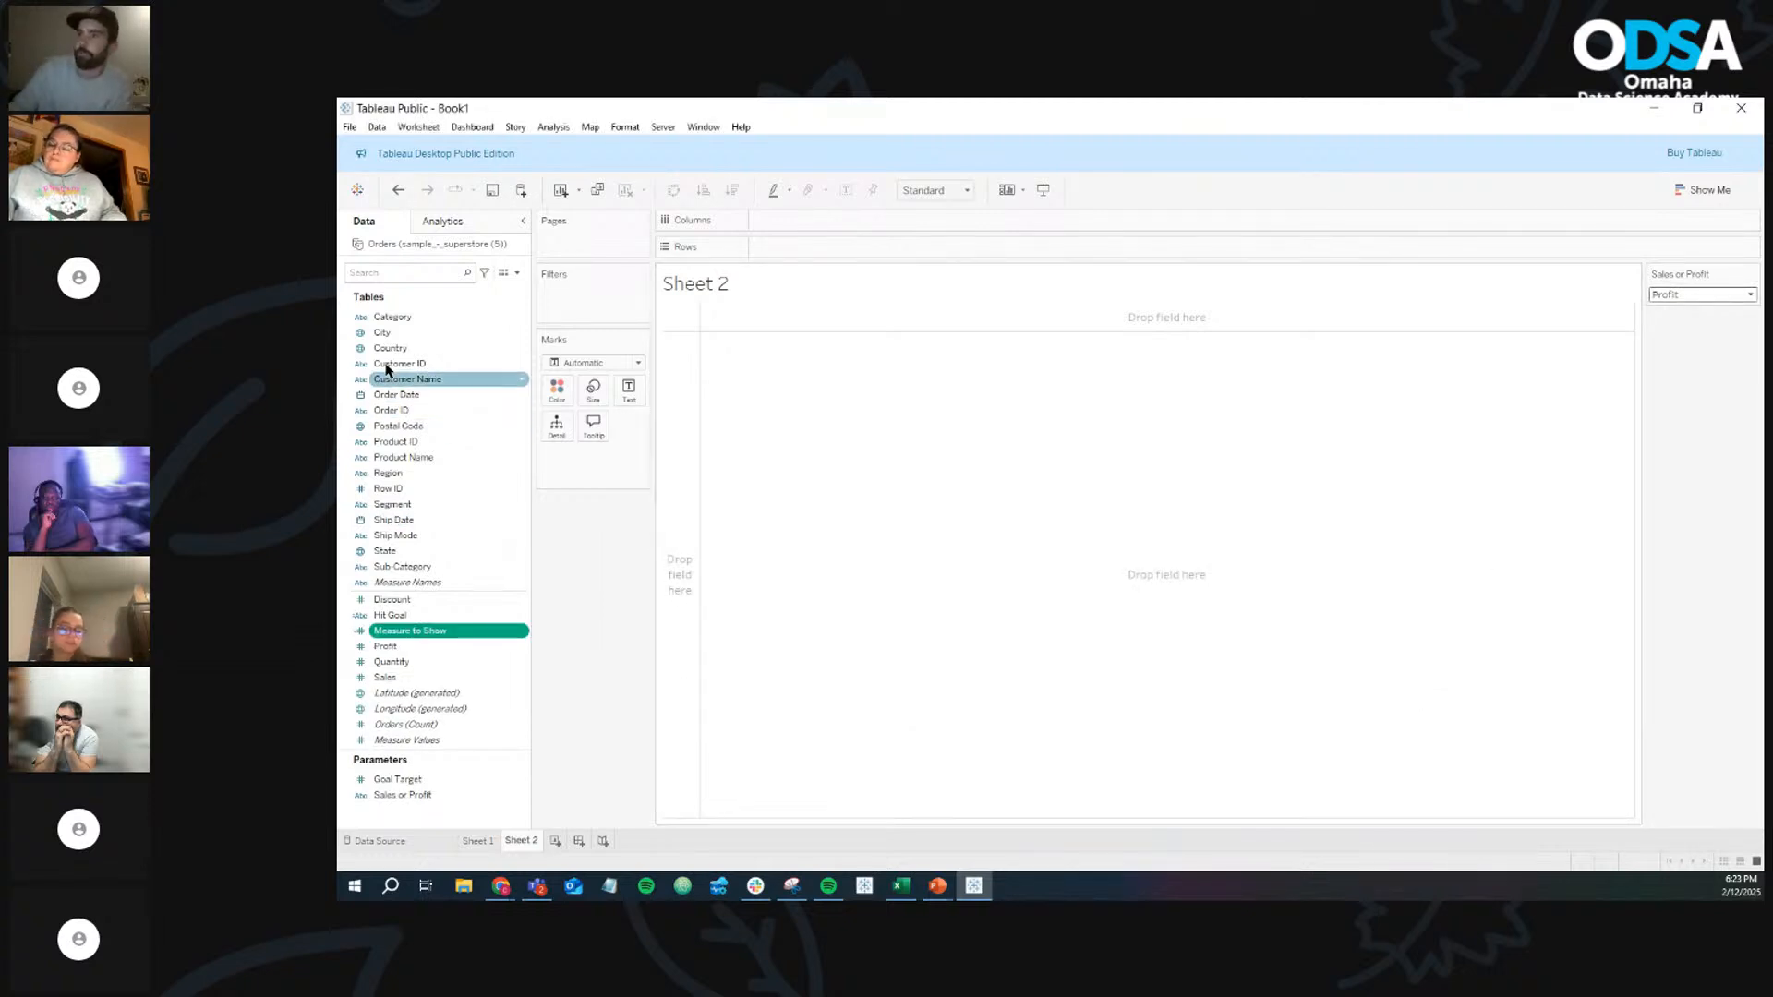
Place Category on Columns of Sheet 2 and replace it with Region
drag(393, 317, 779, 224)
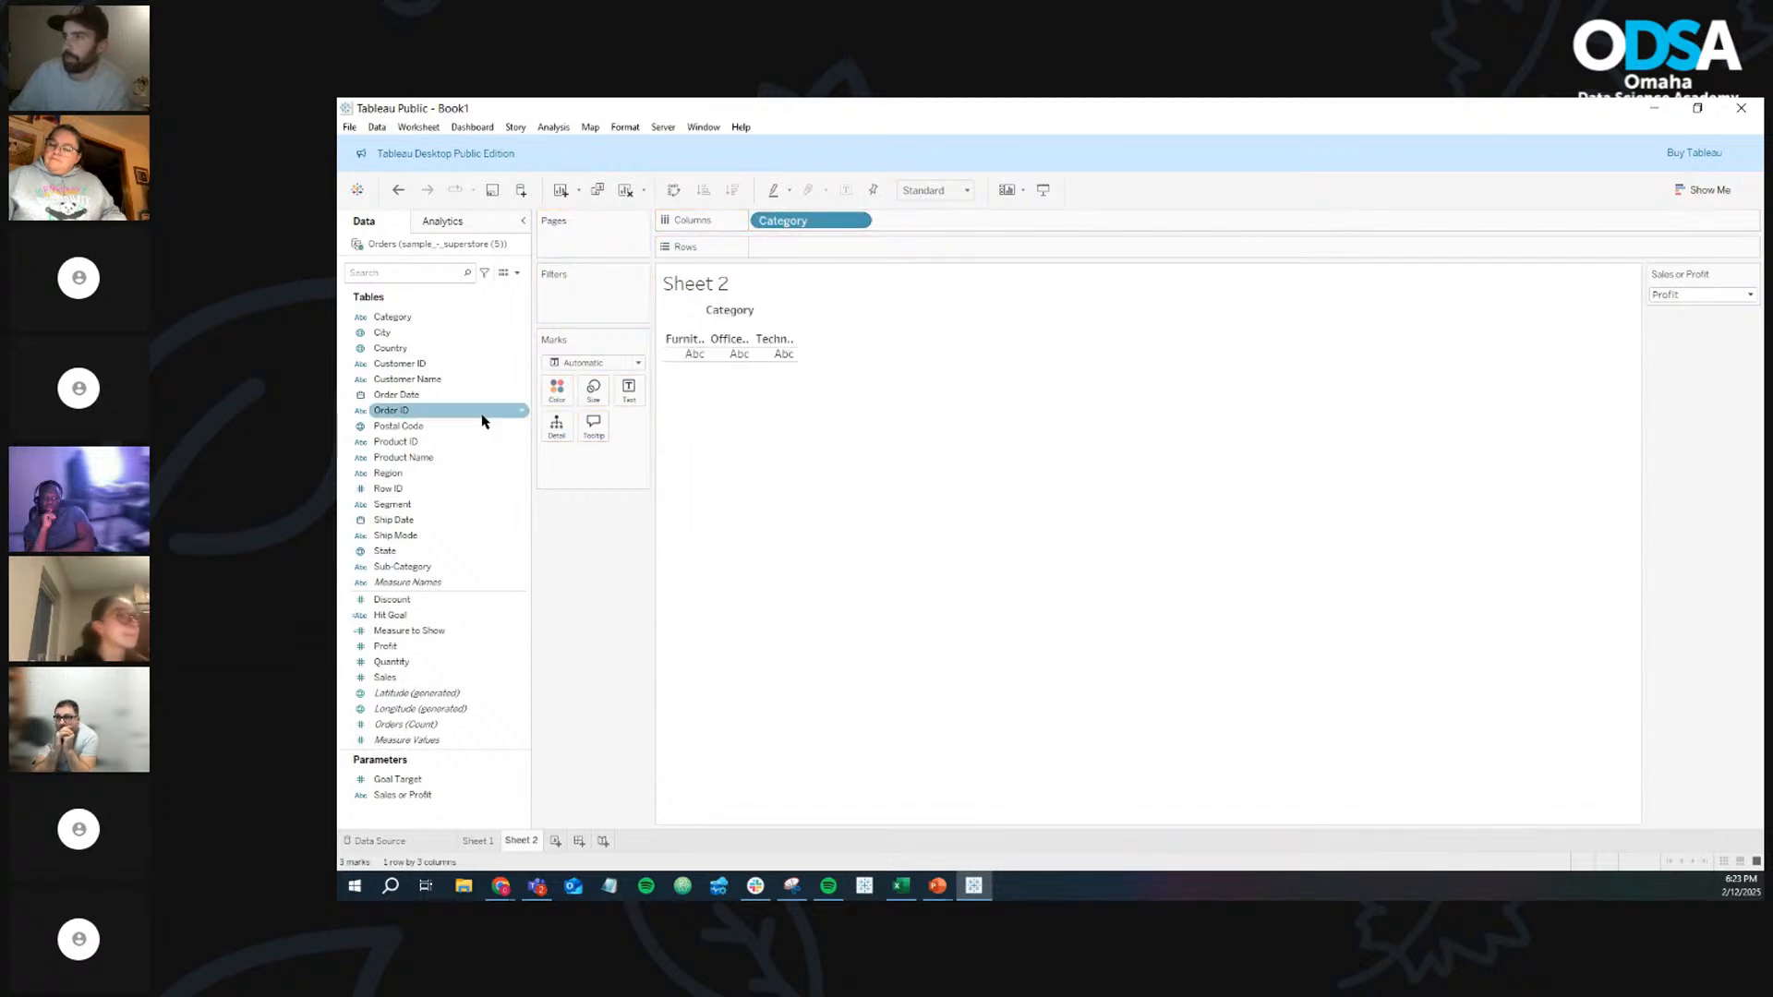
drag(403, 482, 794, 225)
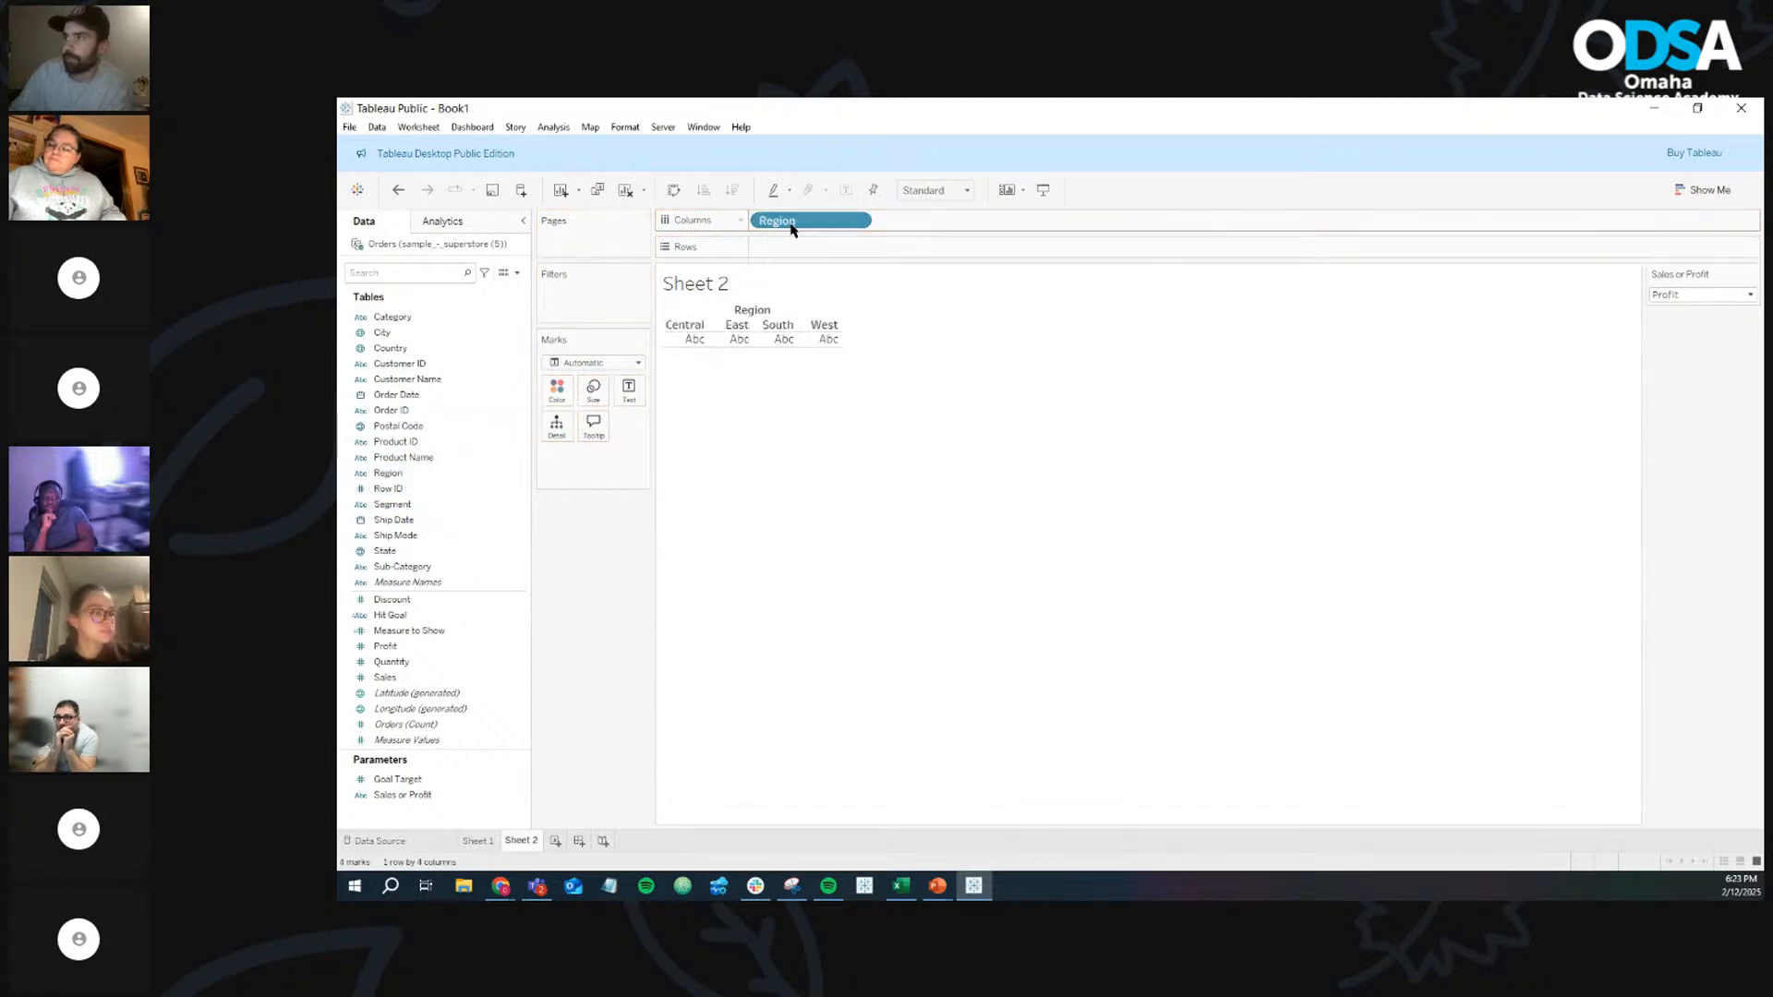
On Sheet 1, demonstrate manually swapping Sales for Profit on Rows, put Sales back and return to Sheet 2
click(476, 841)
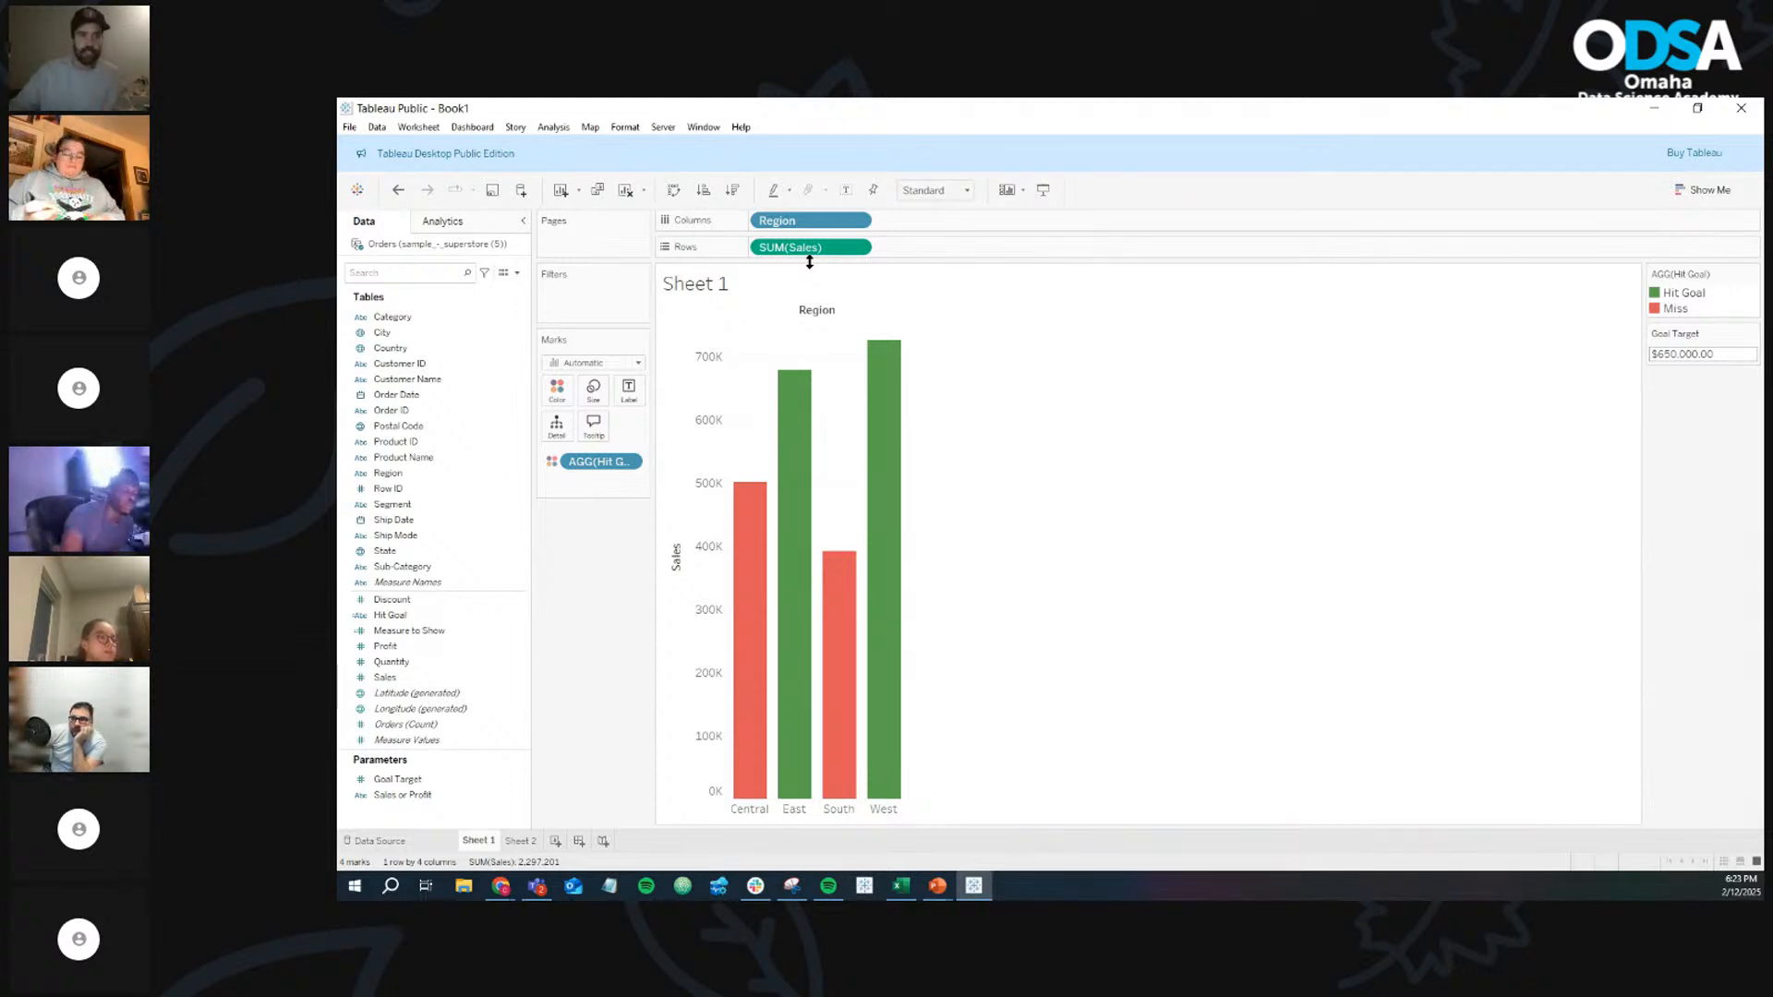
drag(807, 247, 559, 577)
drag(437, 649, 596, 494)
click(385, 680)
drag(385, 682, 799, 247)
click(519, 842)
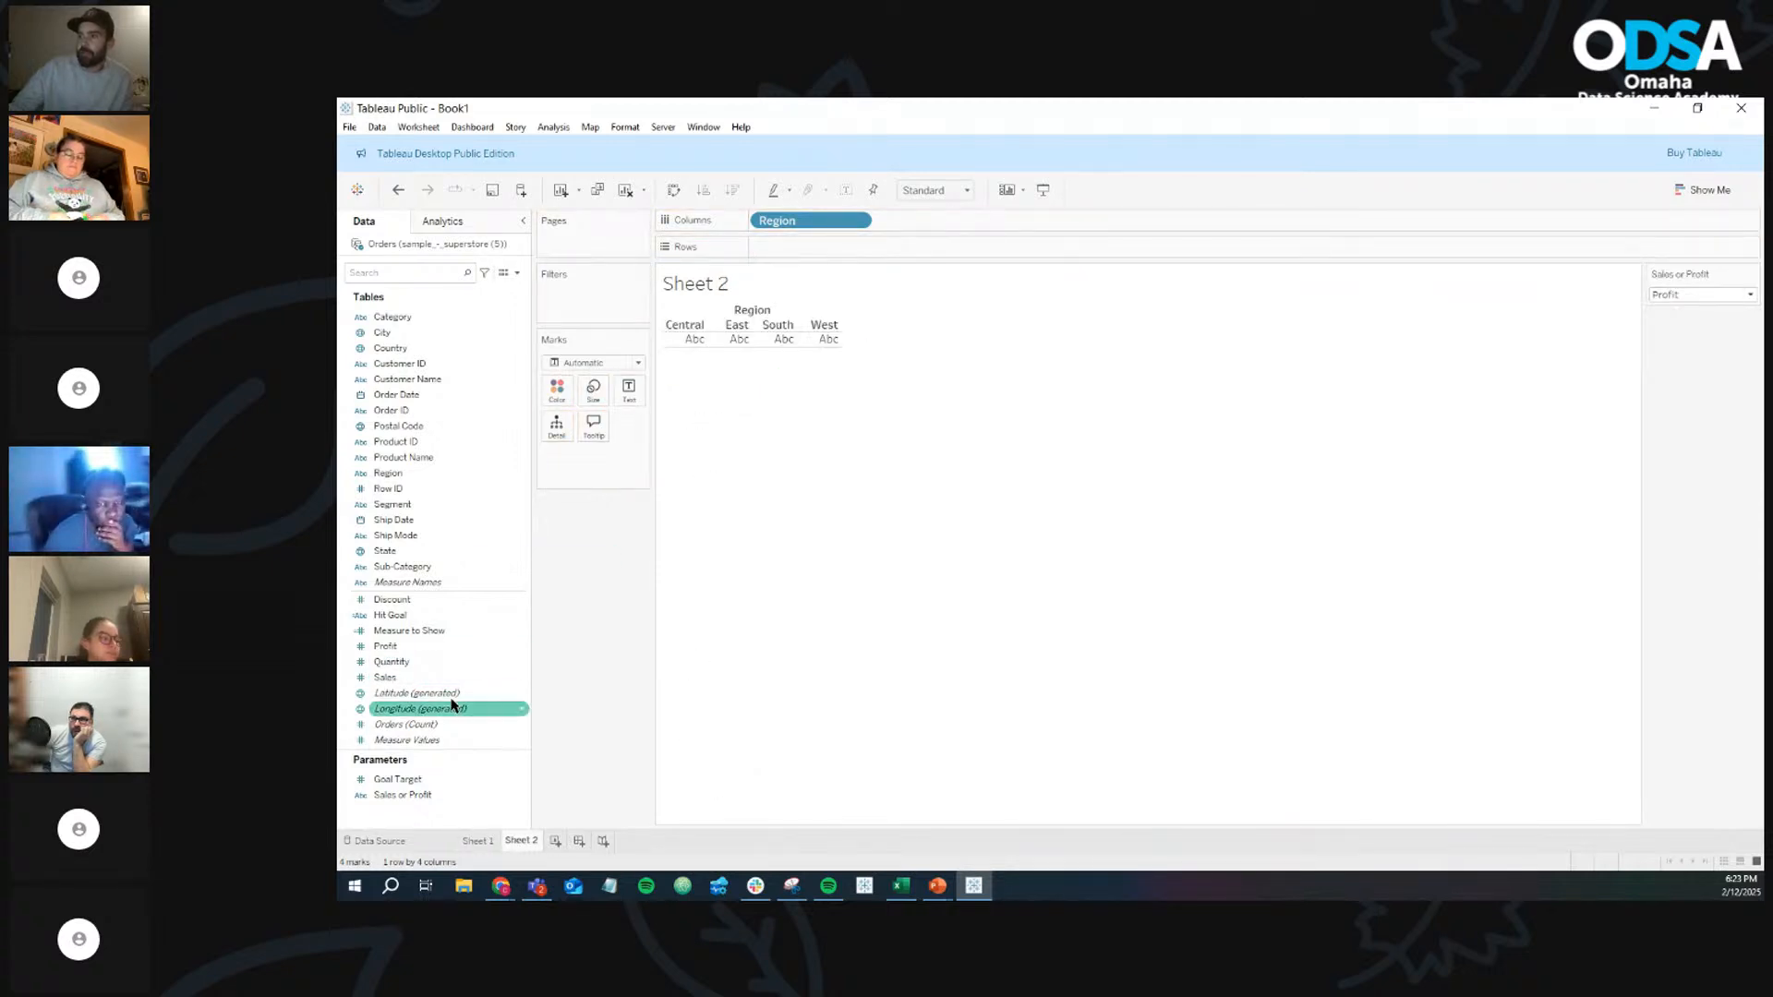
Review the saved Measure to Show formula in enlarged text, close it and place the field on Rows against Region
click(521, 633)
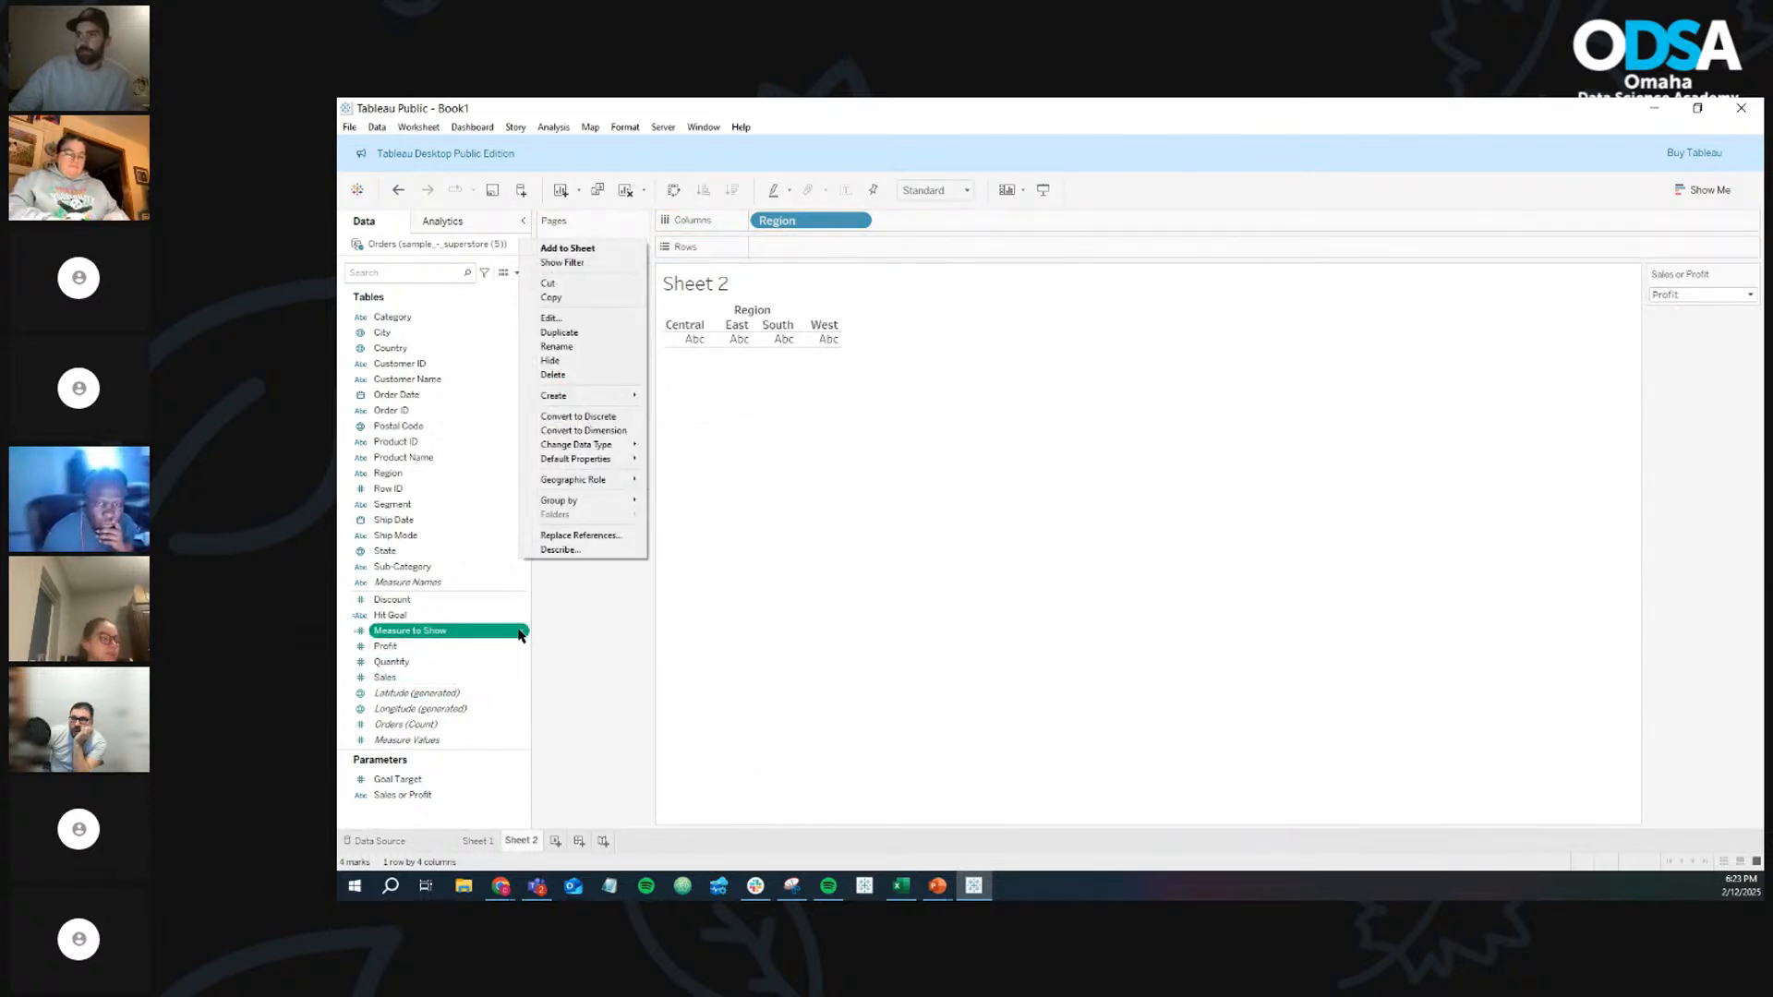
click(563, 320)
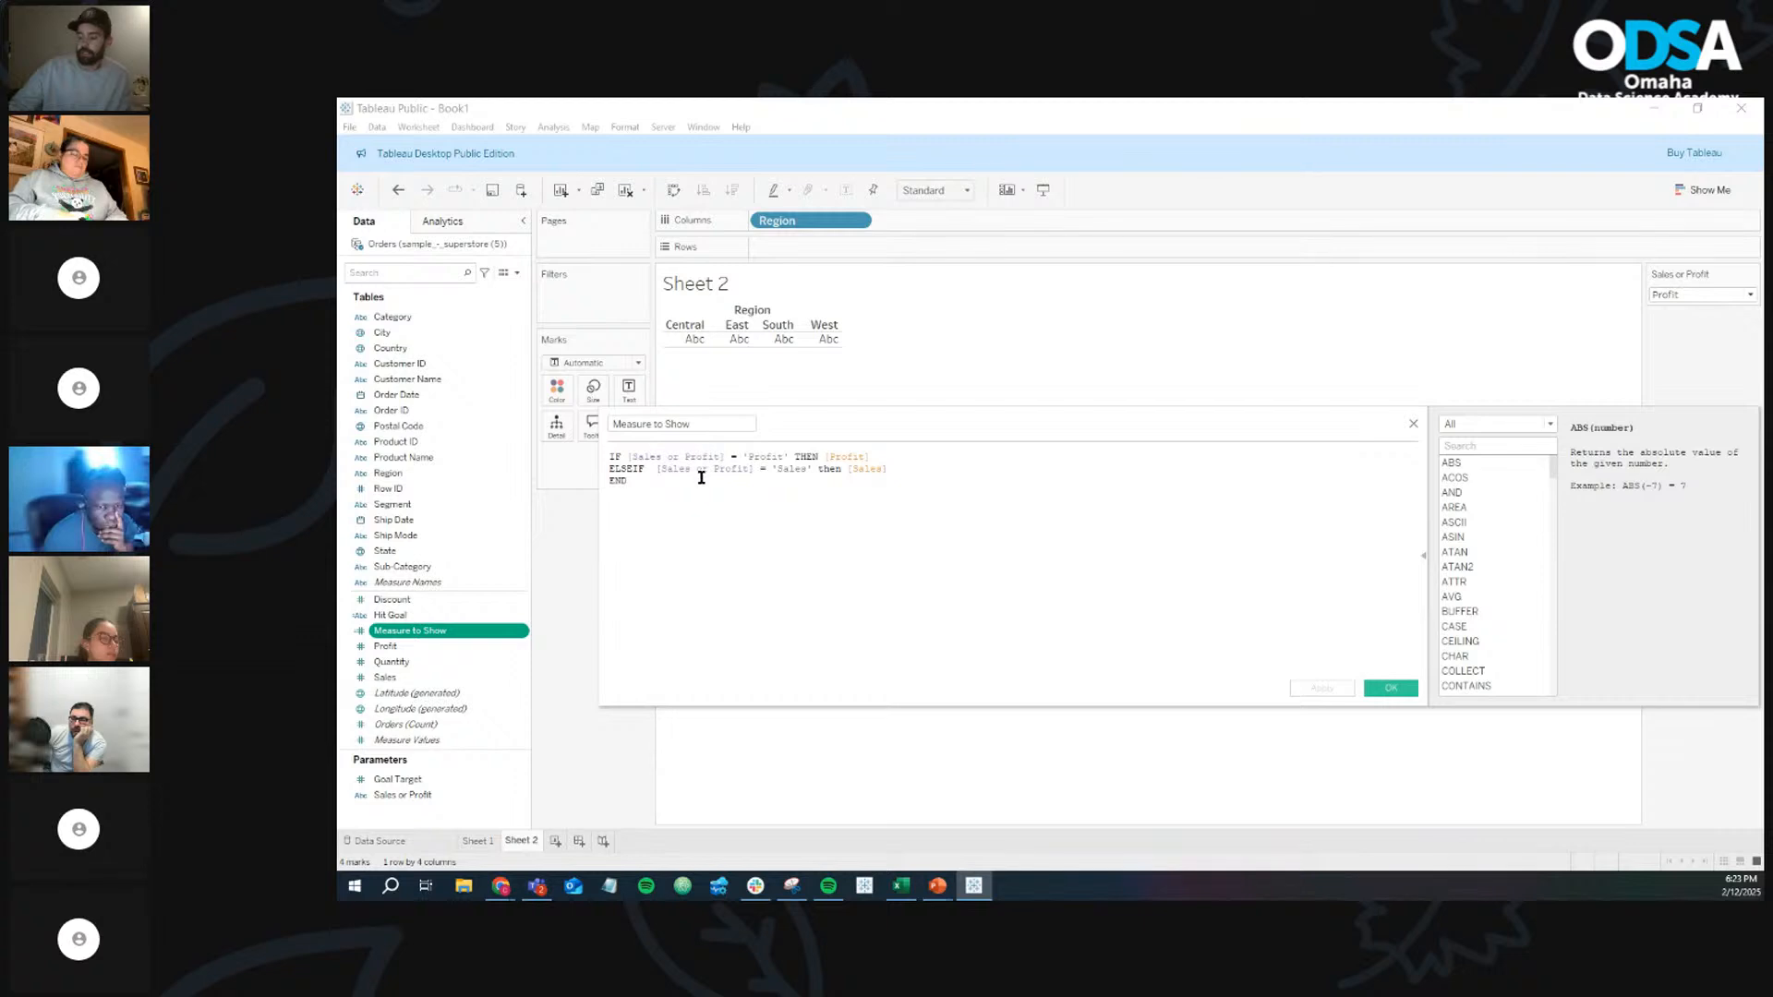
scroll(702, 477, up, 4)
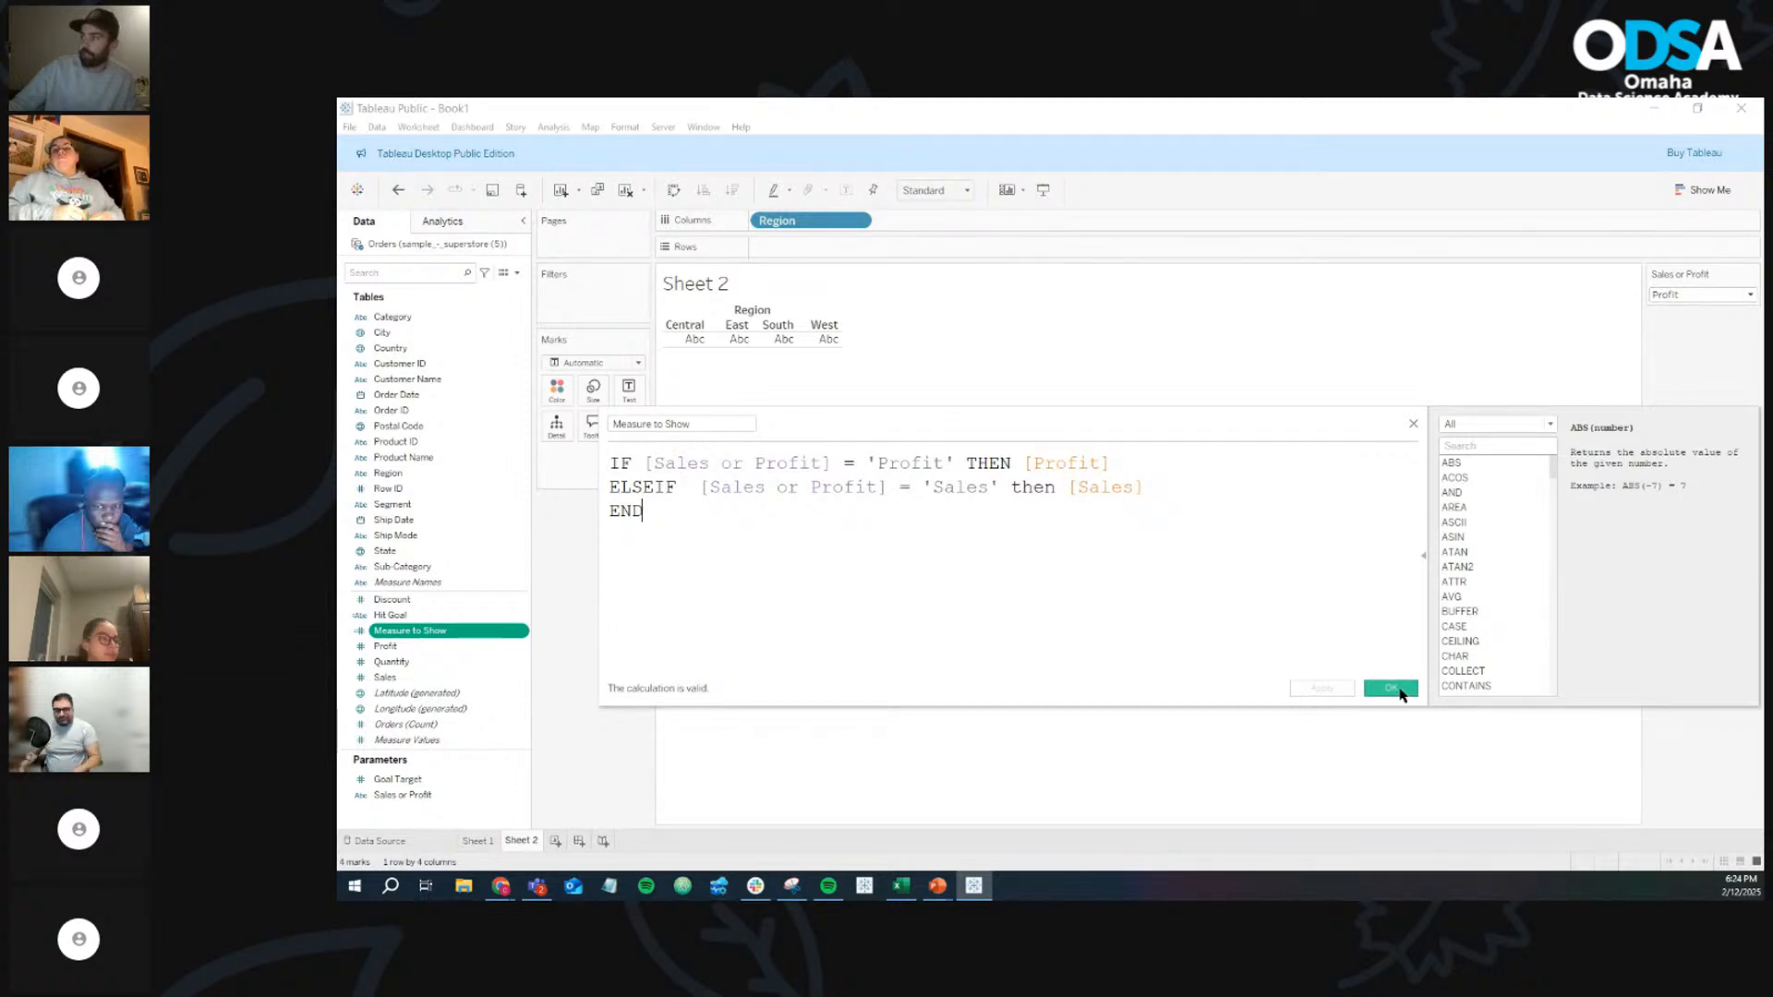
click(1400, 691)
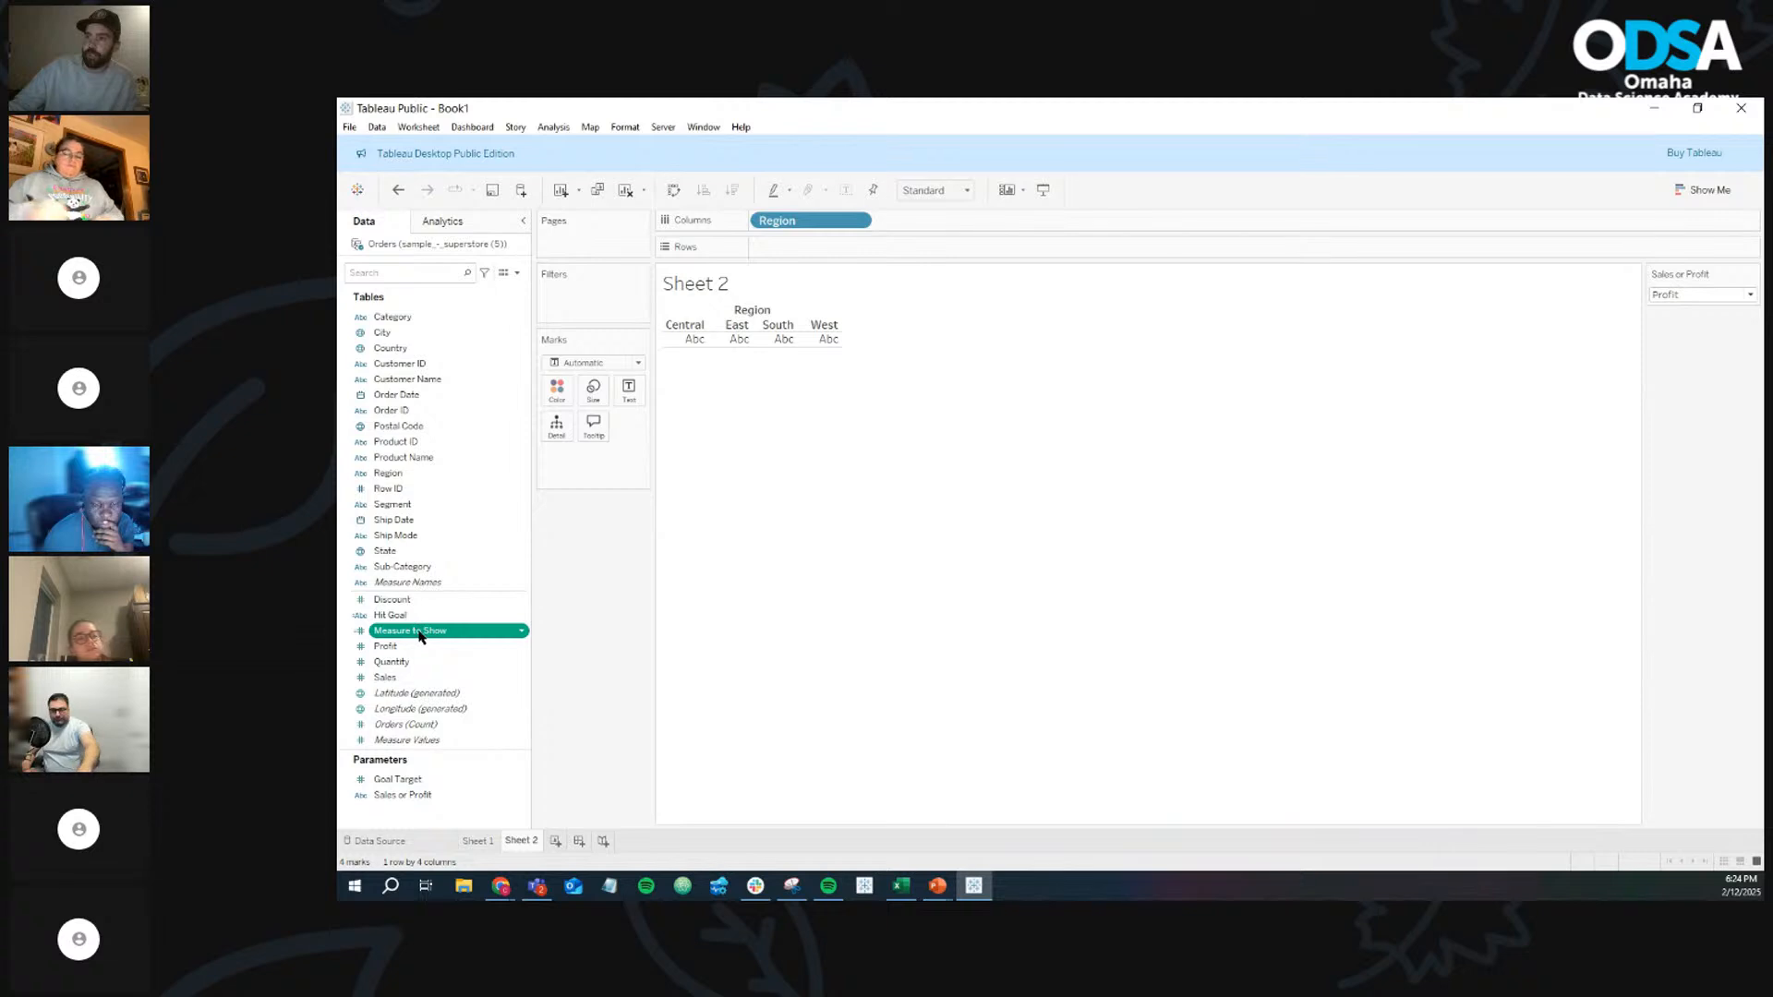
drag(419, 635, 829, 258)
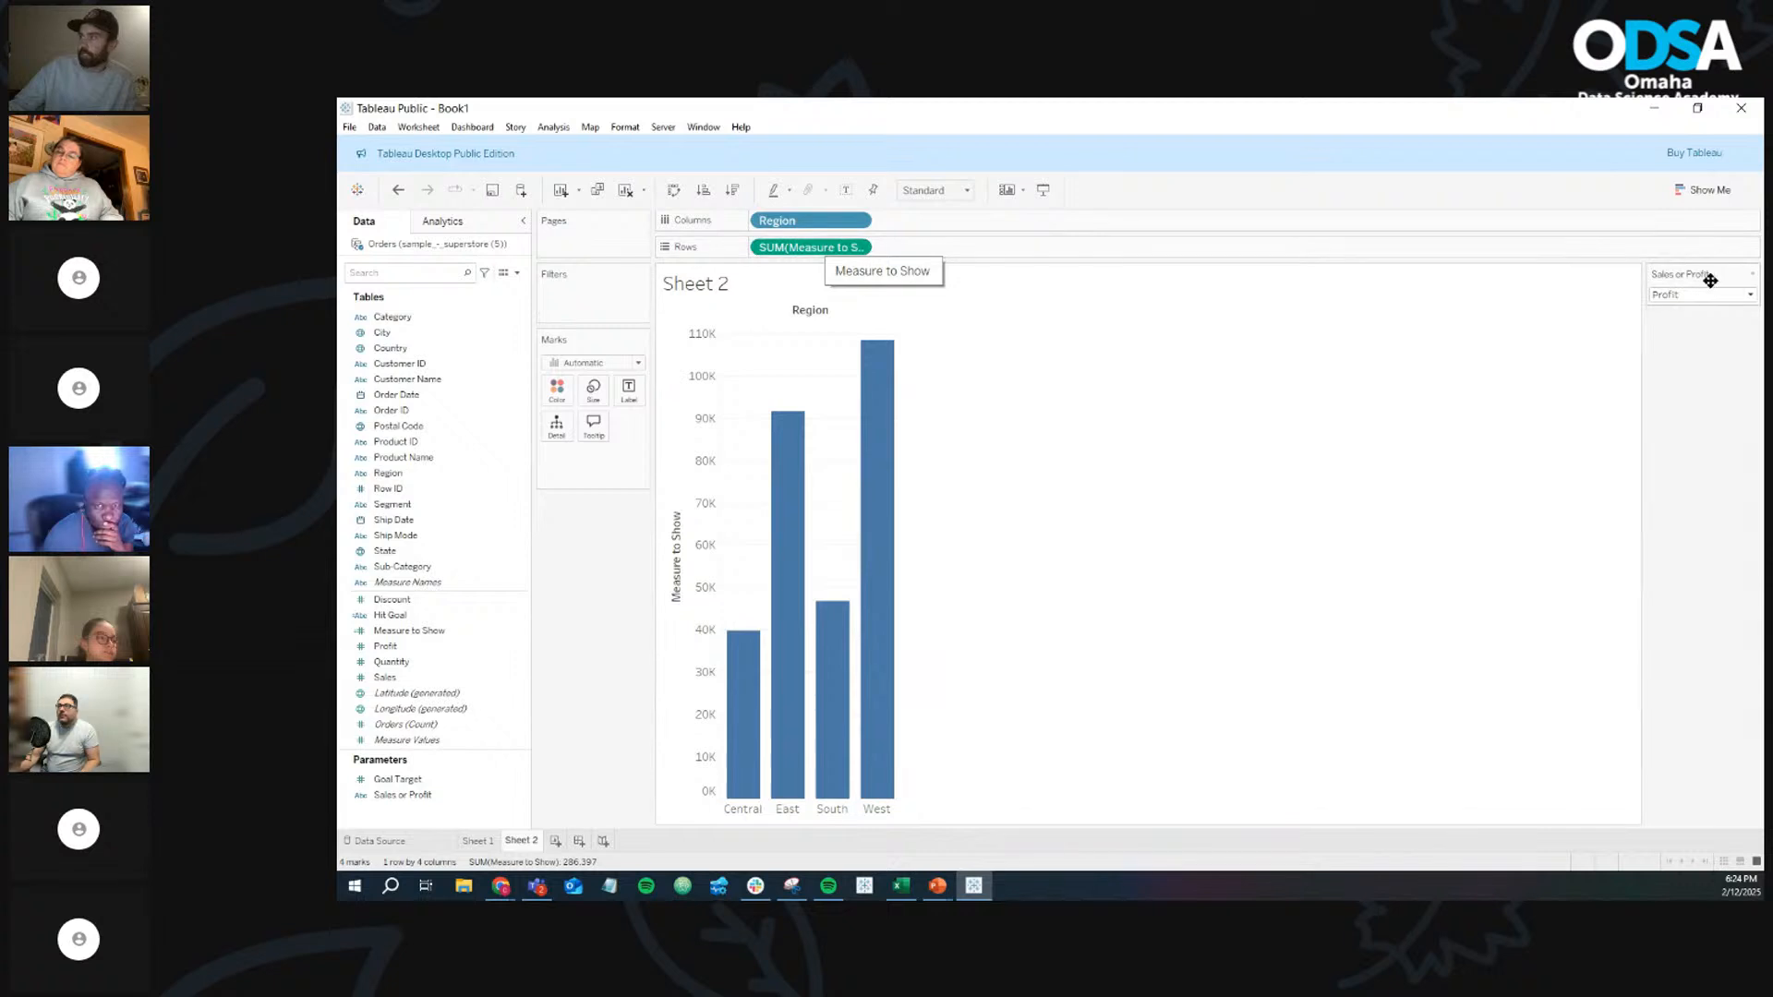
Recheck the Measure to Show formula without changes and test the chart with the Sales or Profit parameter set to Sales
click(496, 634)
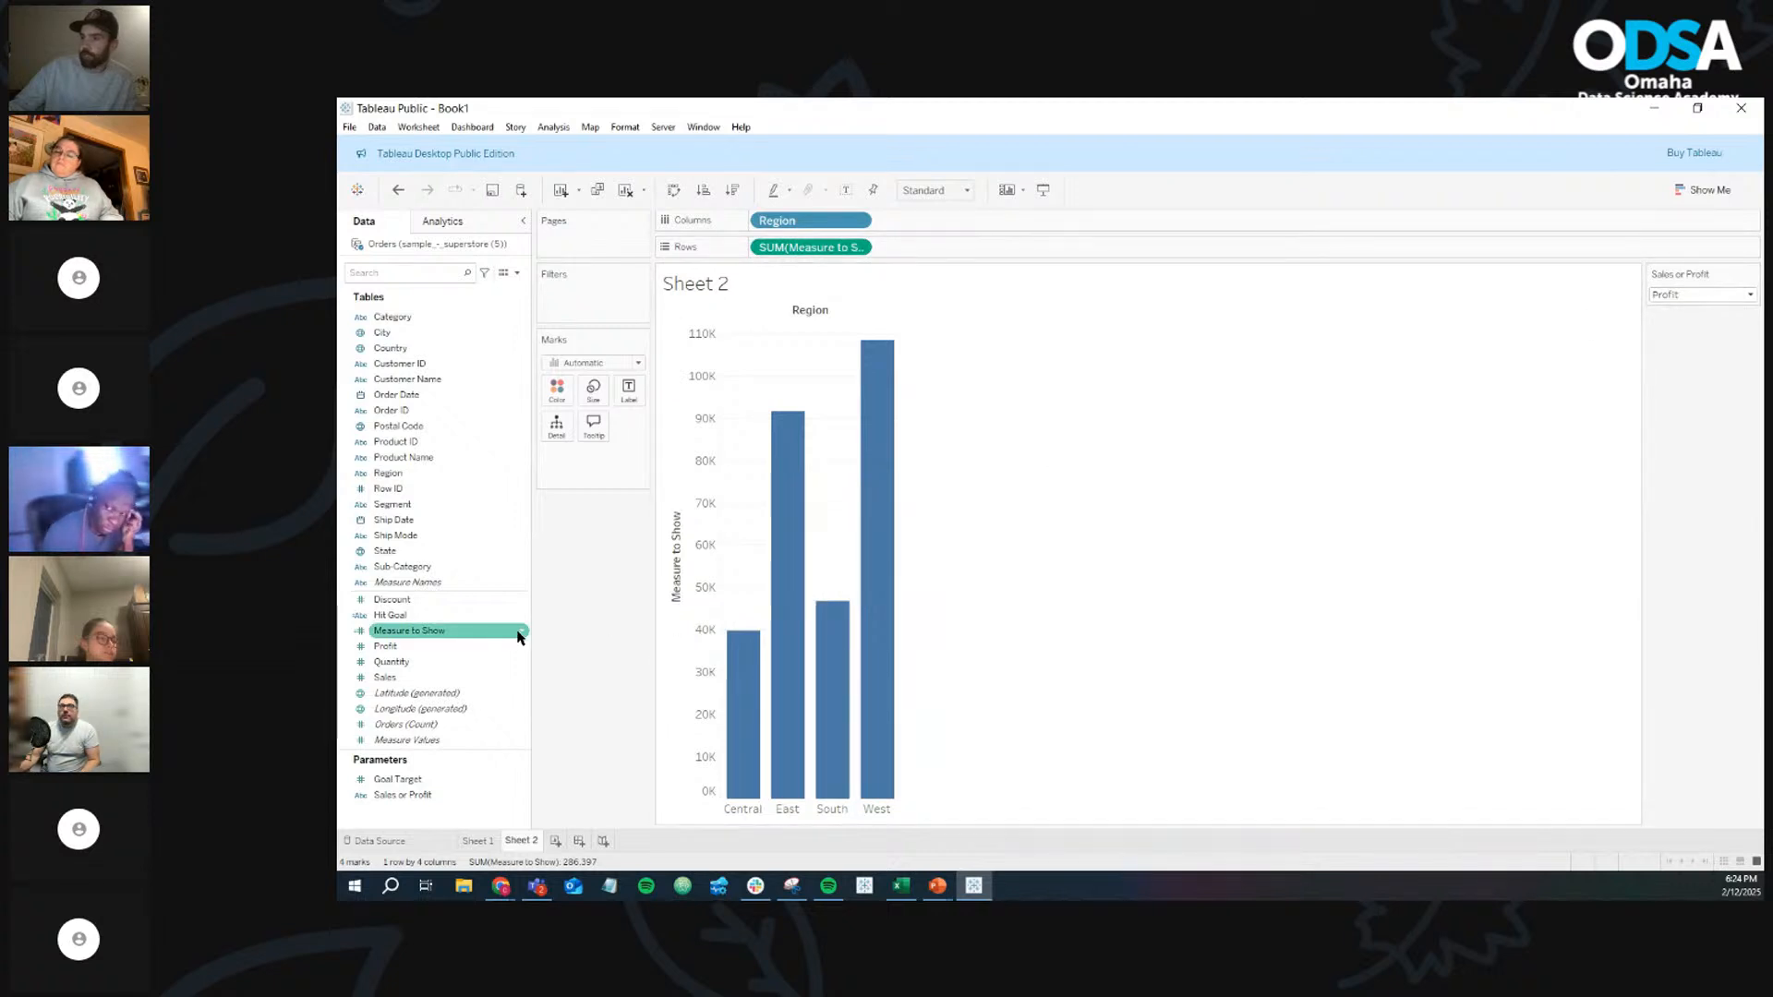
click(520, 635)
click(582, 320)
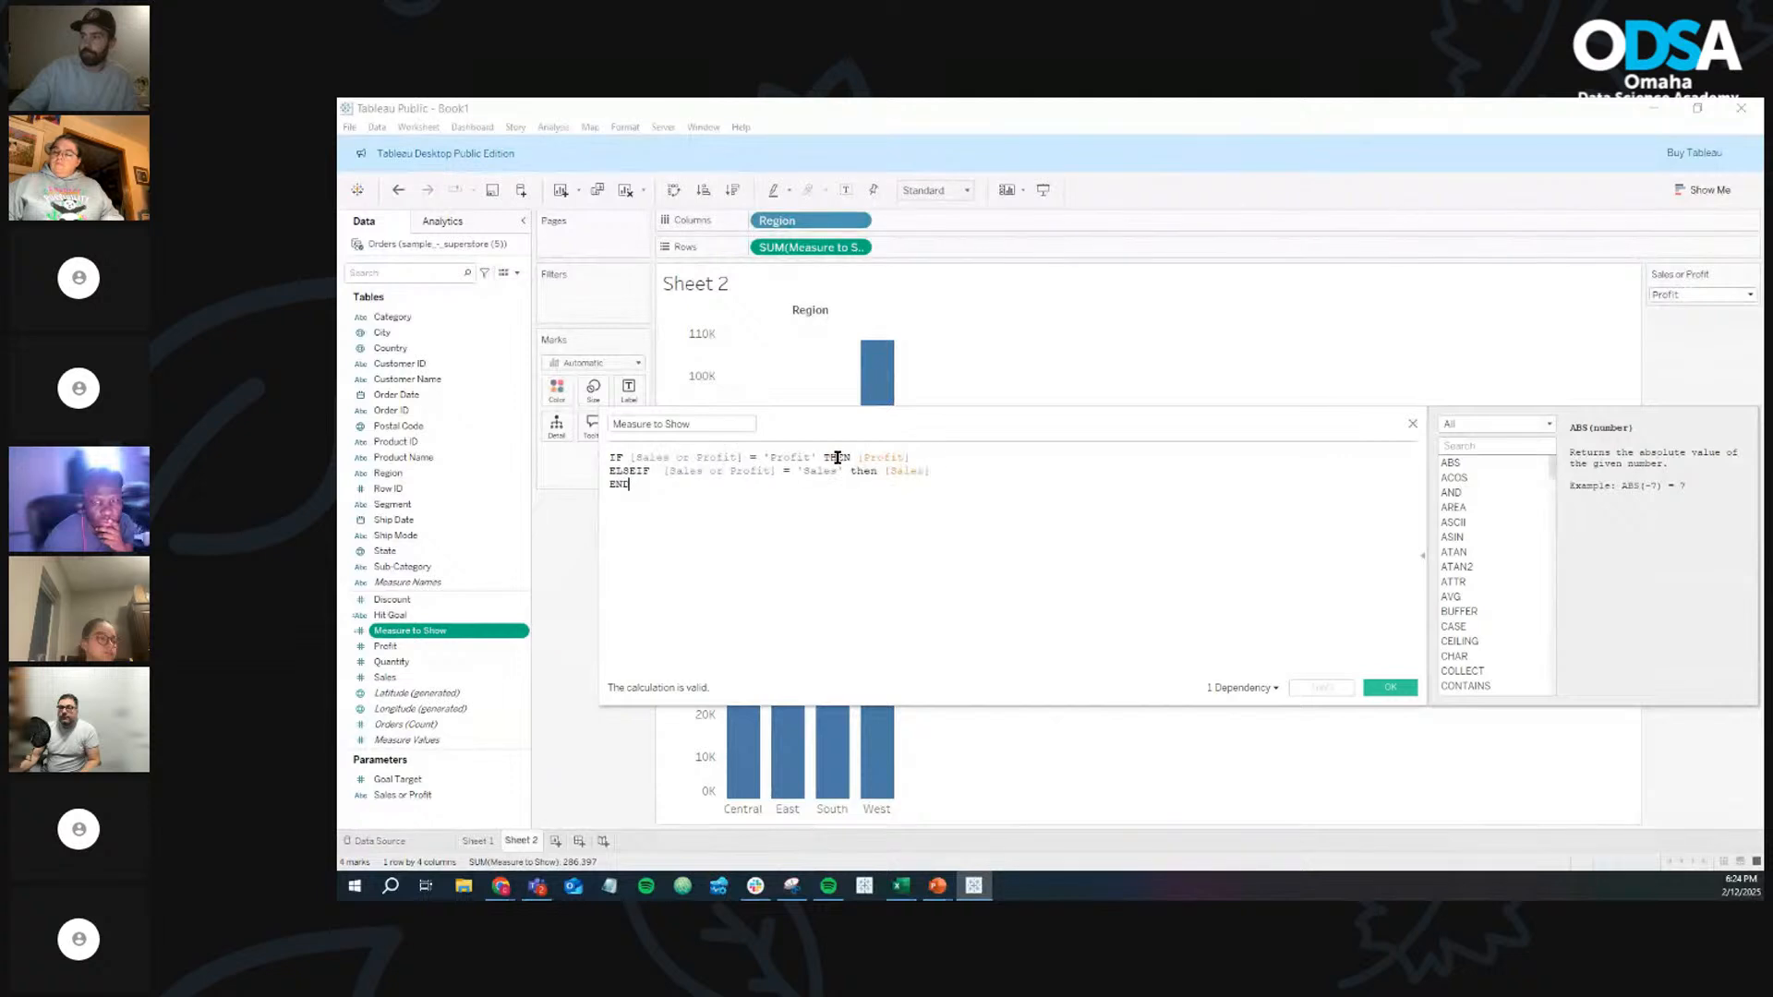
scroll(837, 458, up, 3)
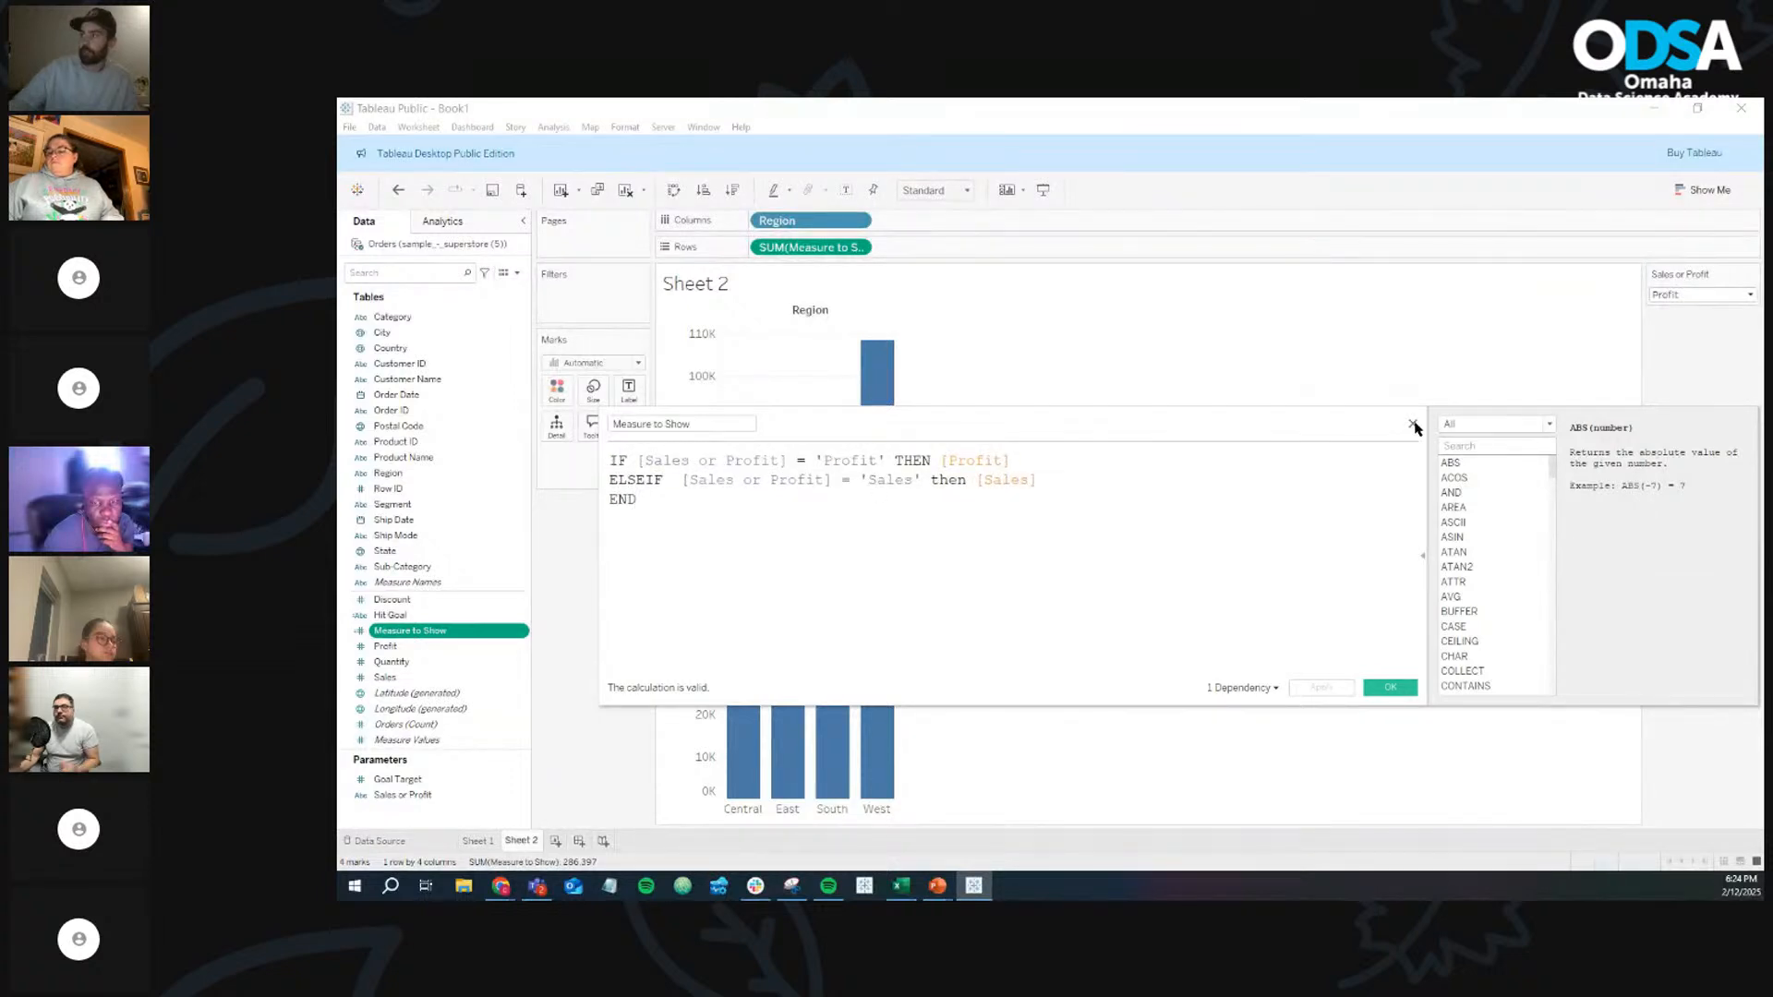
click(1413, 425)
click(1666, 297)
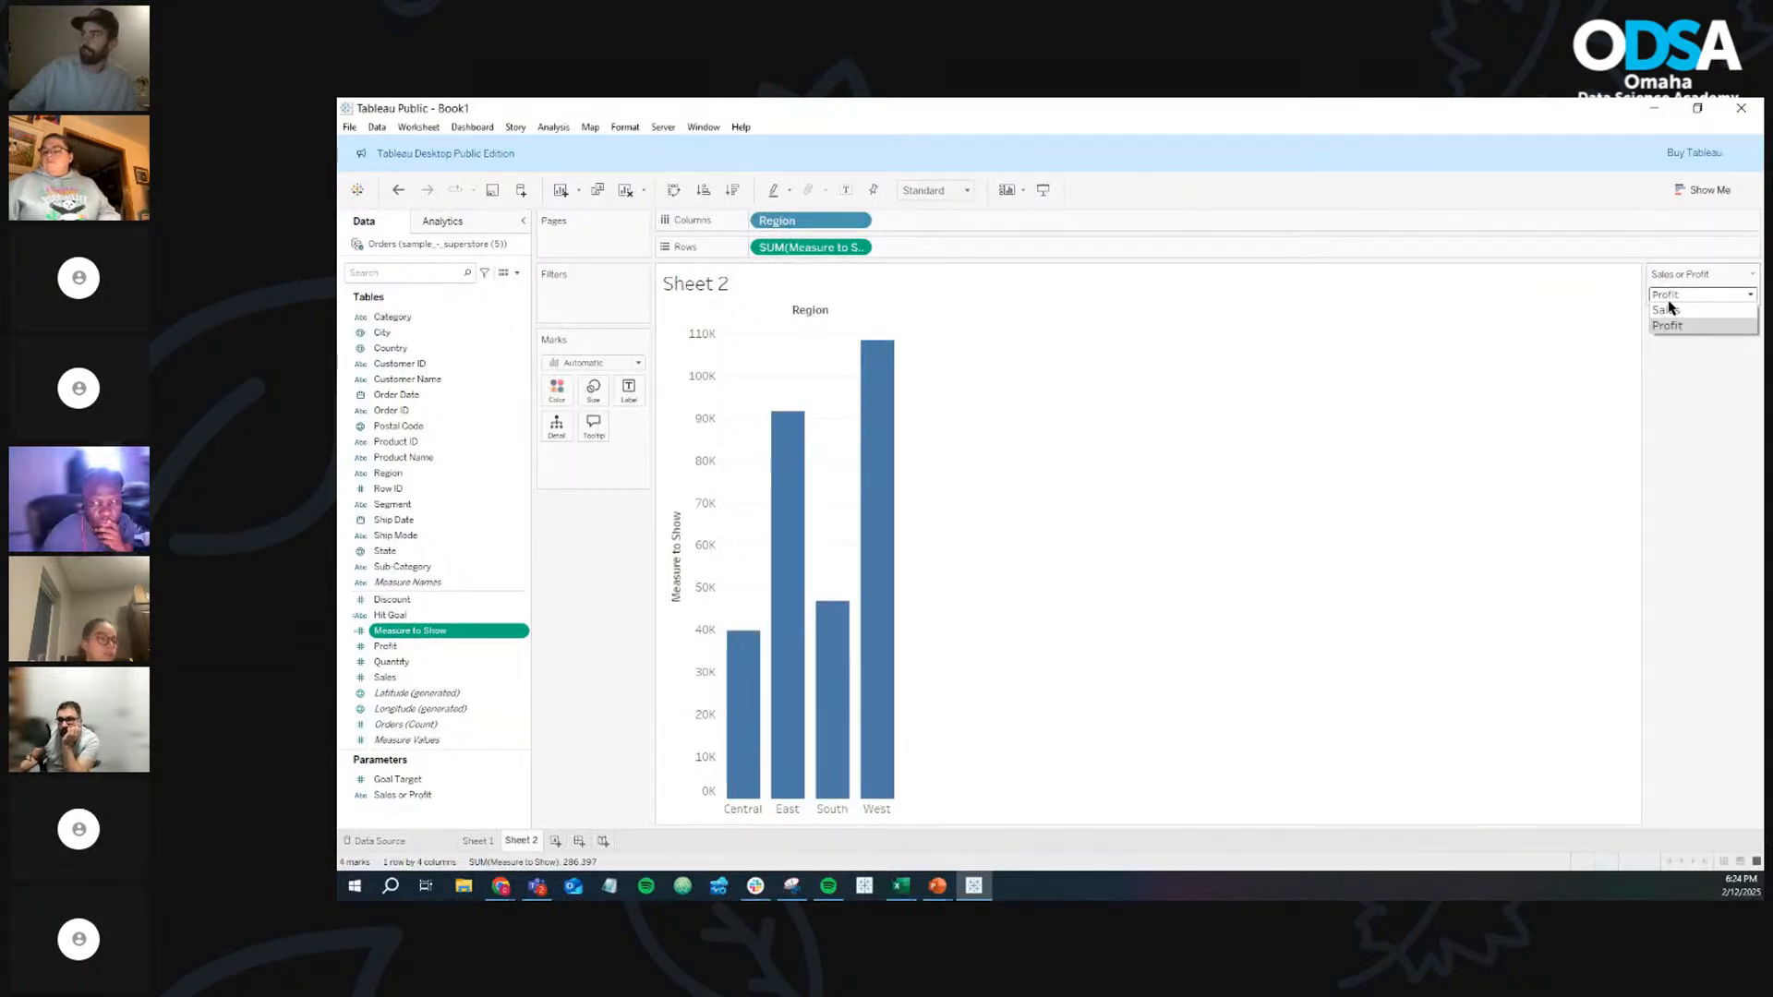
click(1673, 311)
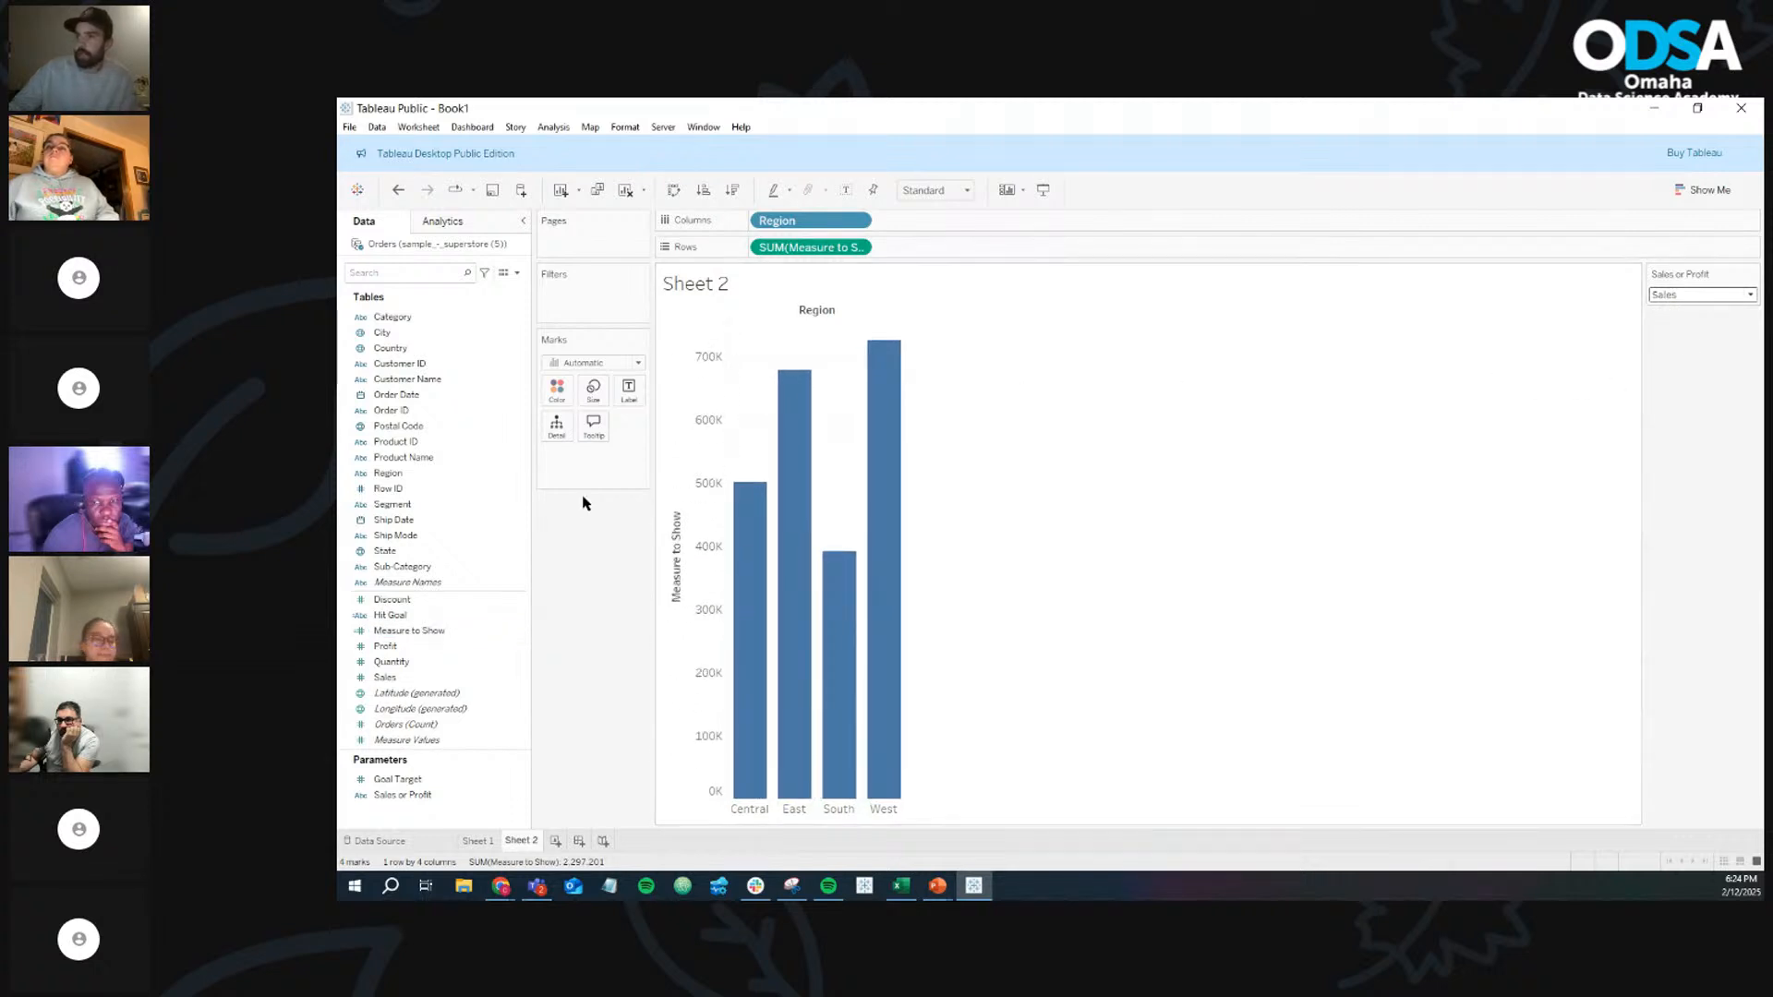
Add Profit and Sales to Rows for comparison with Measure to Show and set the Sales or Profit parameter to Profit
click(415, 649)
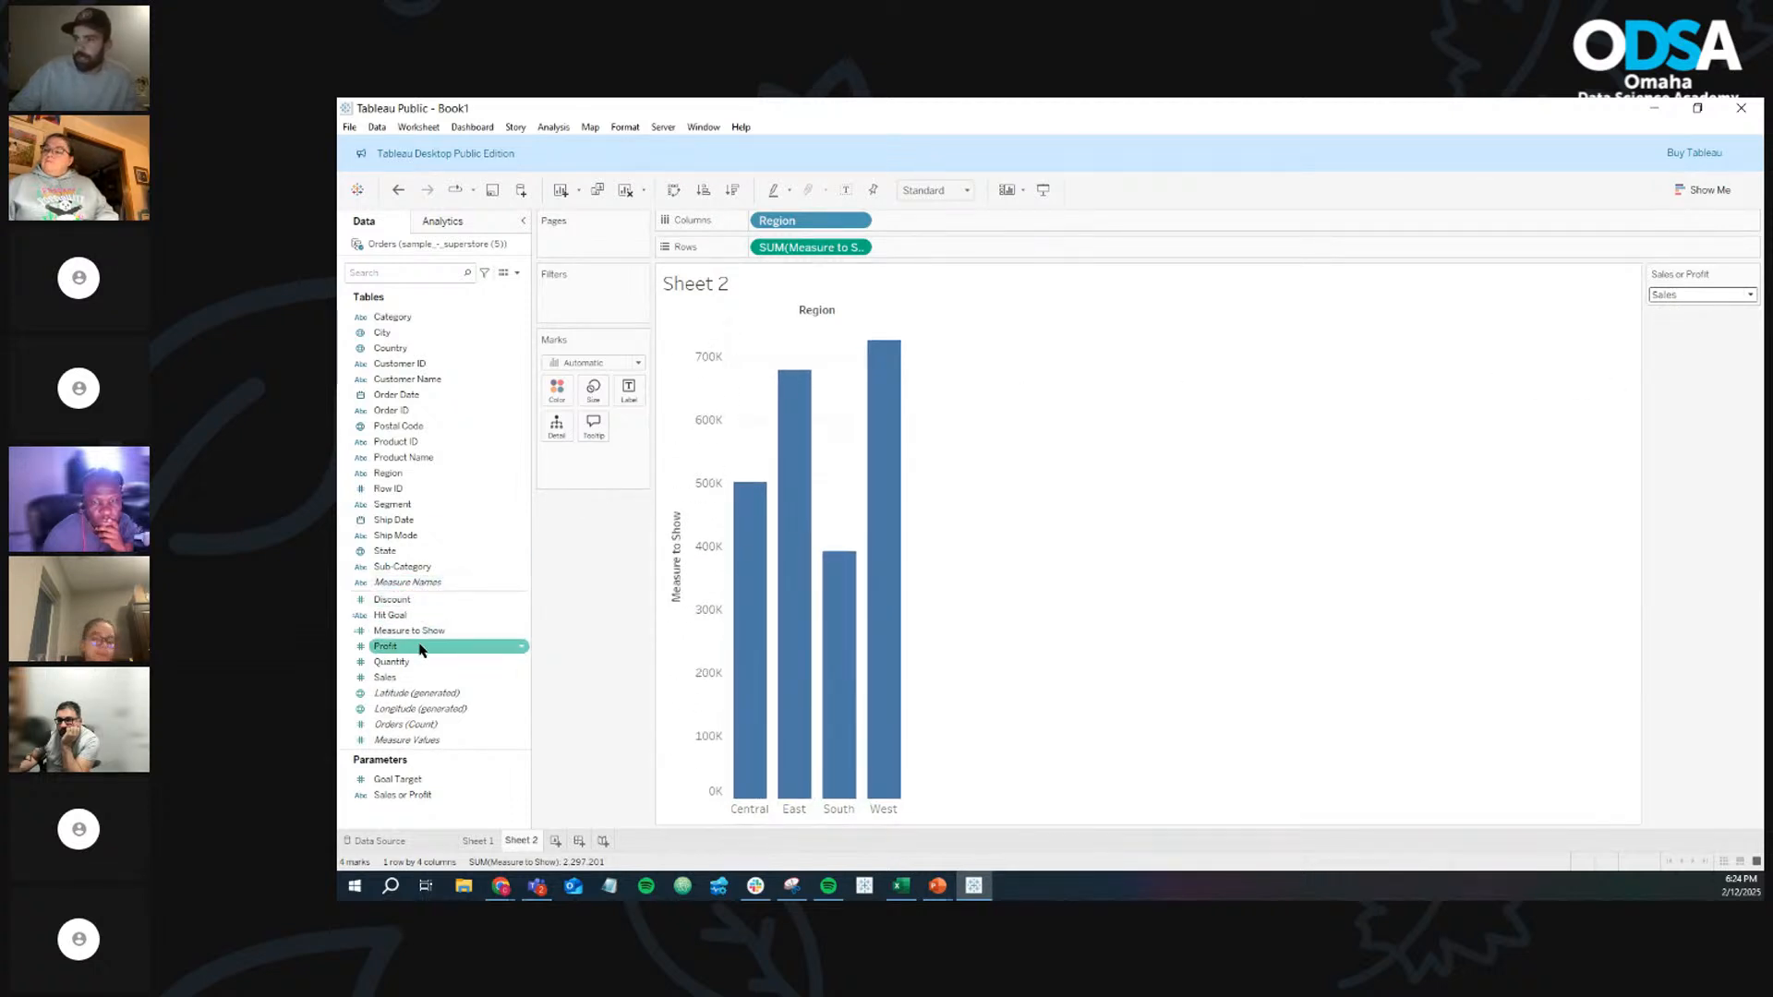
drag(420, 649, 966, 254)
drag(462, 677, 1167, 246)
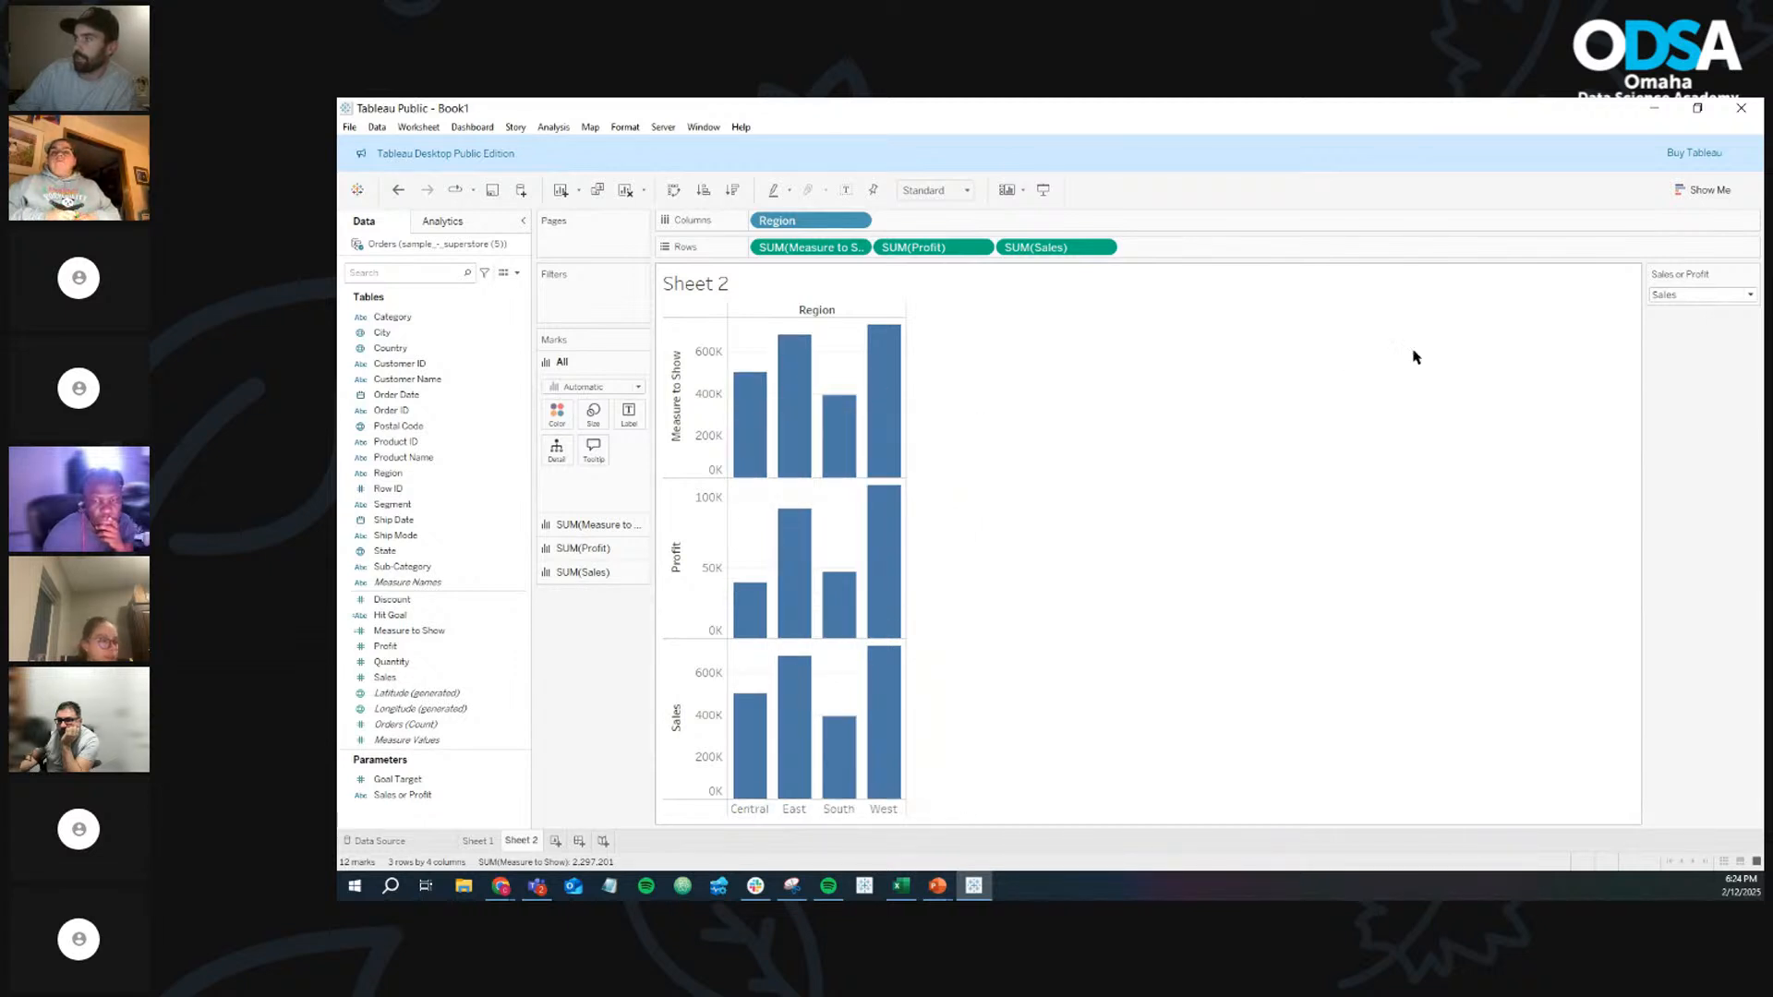
click(1703, 296)
click(1690, 326)
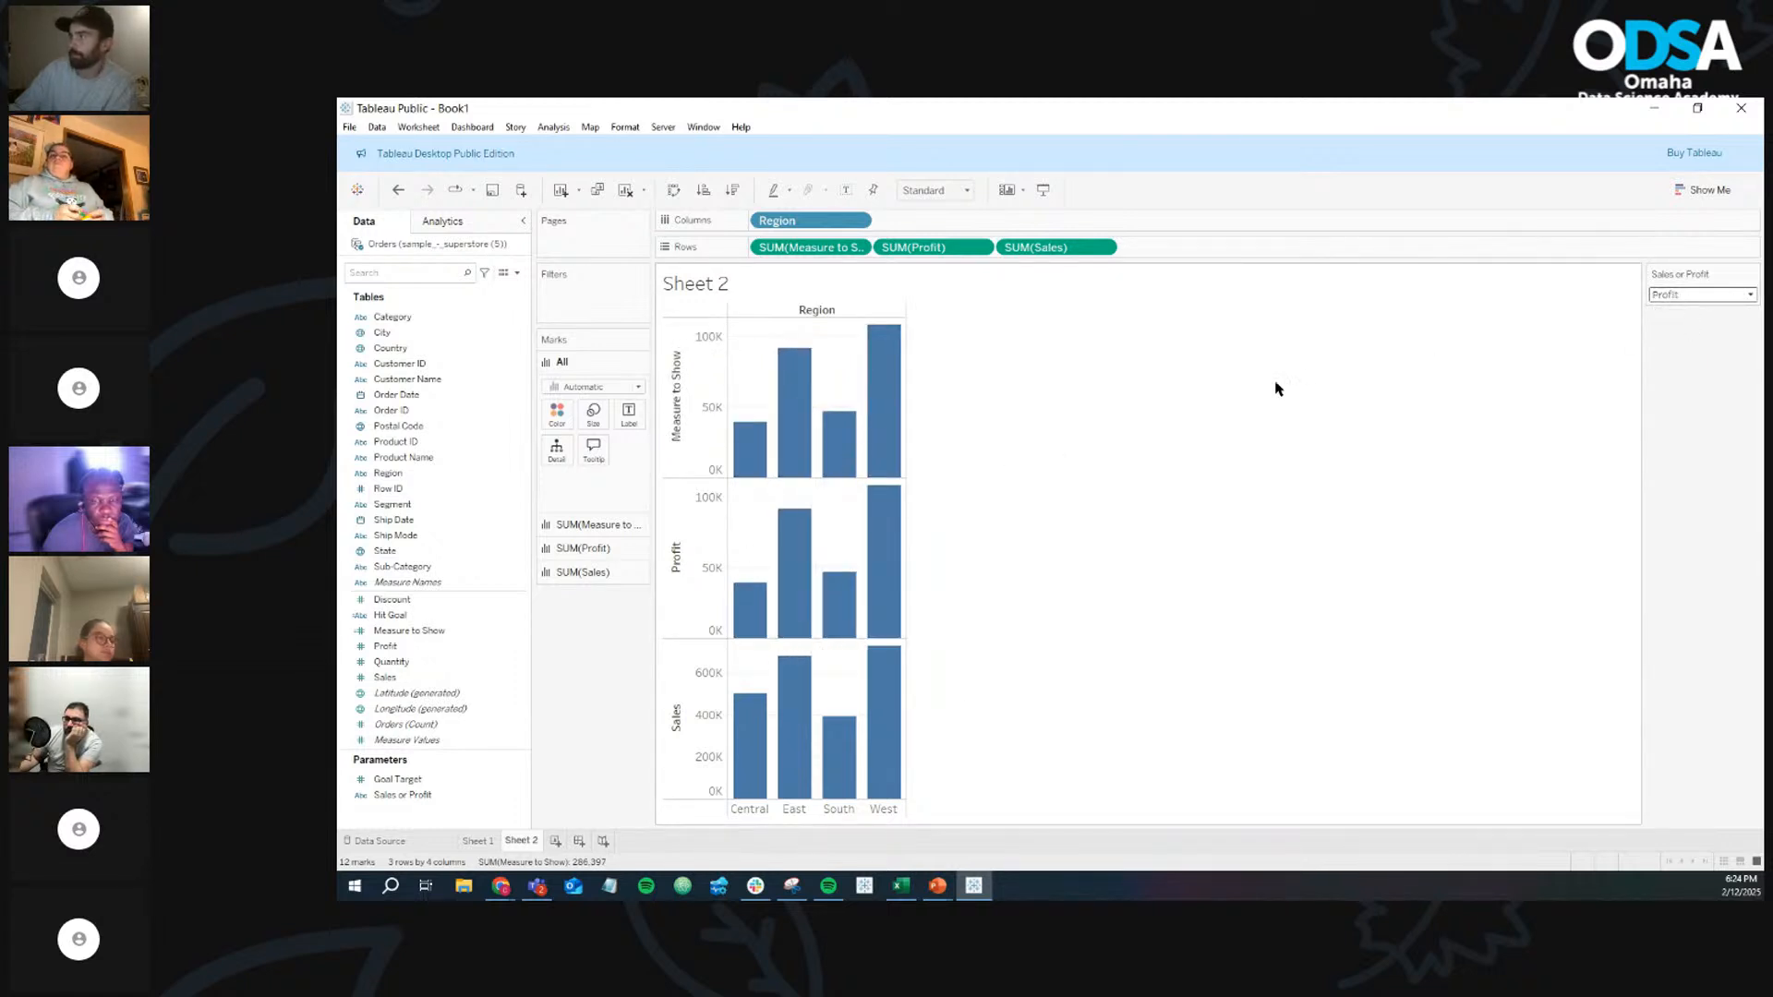
Remove the comparison measures SUM(Sales) and SUM(Profit) from Rows, keeping only Measure to Show
drag(1049, 247, 609, 554)
drag(735, 438, 617, 606)
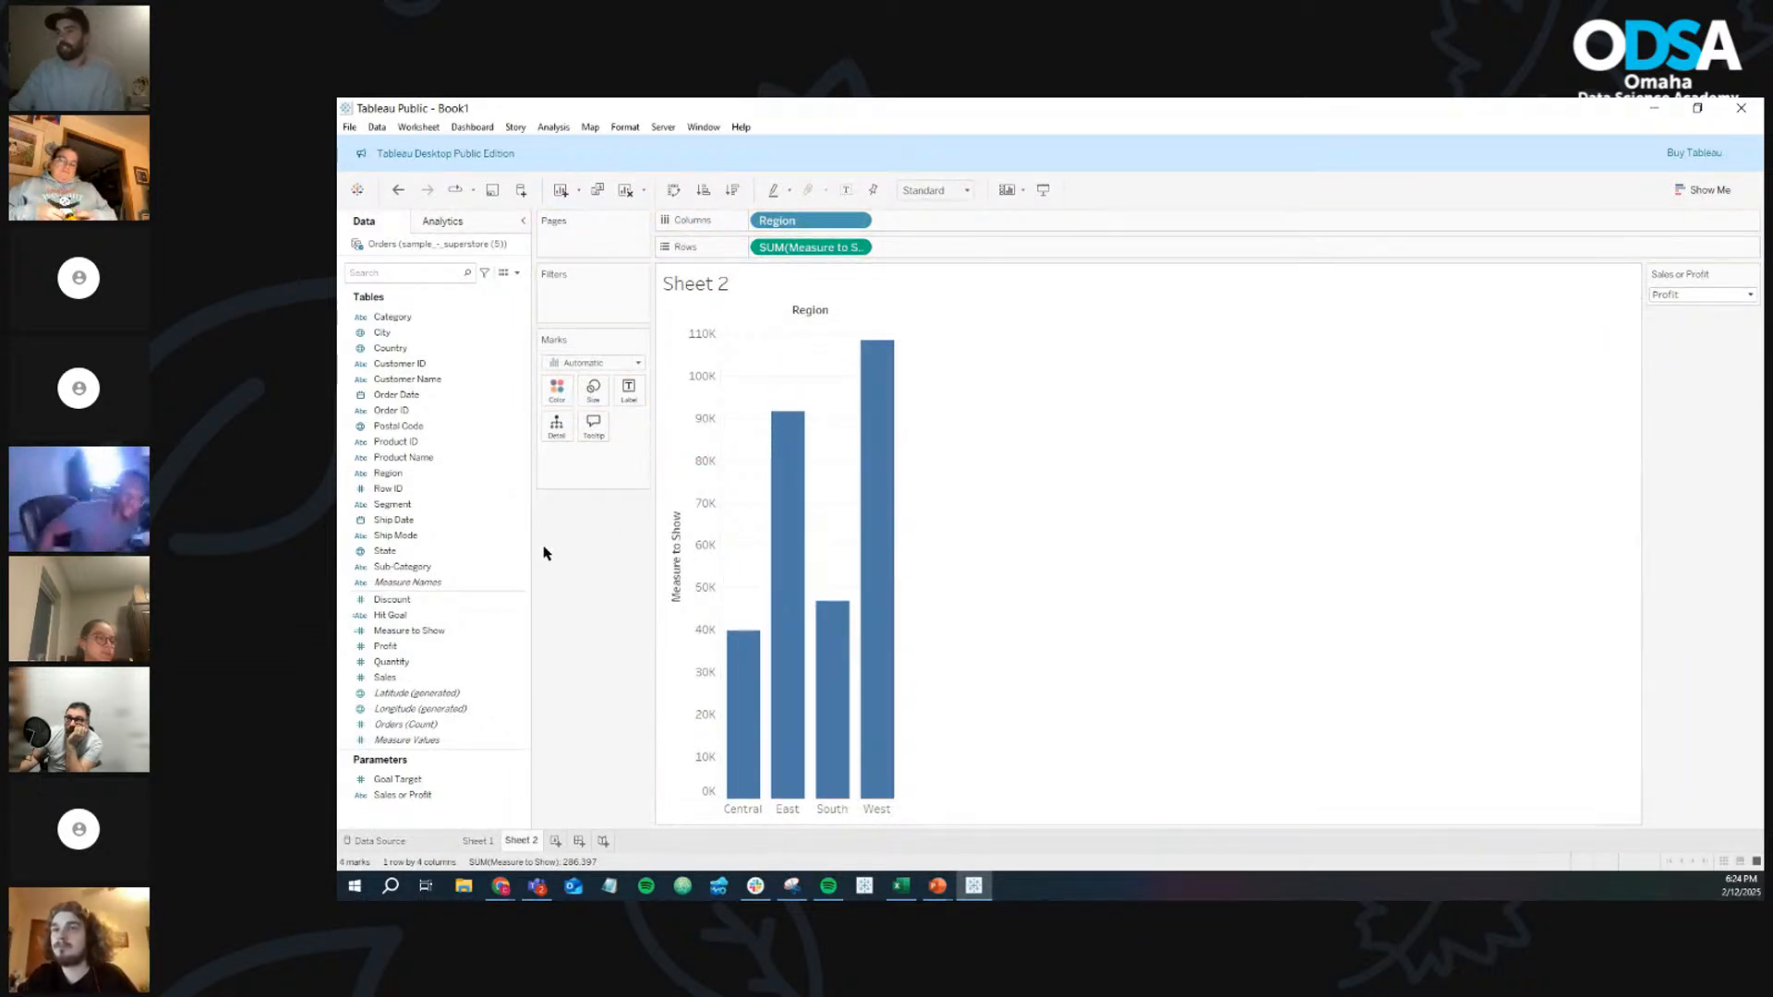
Inspect the Hit Goal colouring on Sheet 1, and on Sheet 2 switch the Sales or Profit parameter to Sales and back to Profit
click(479, 841)
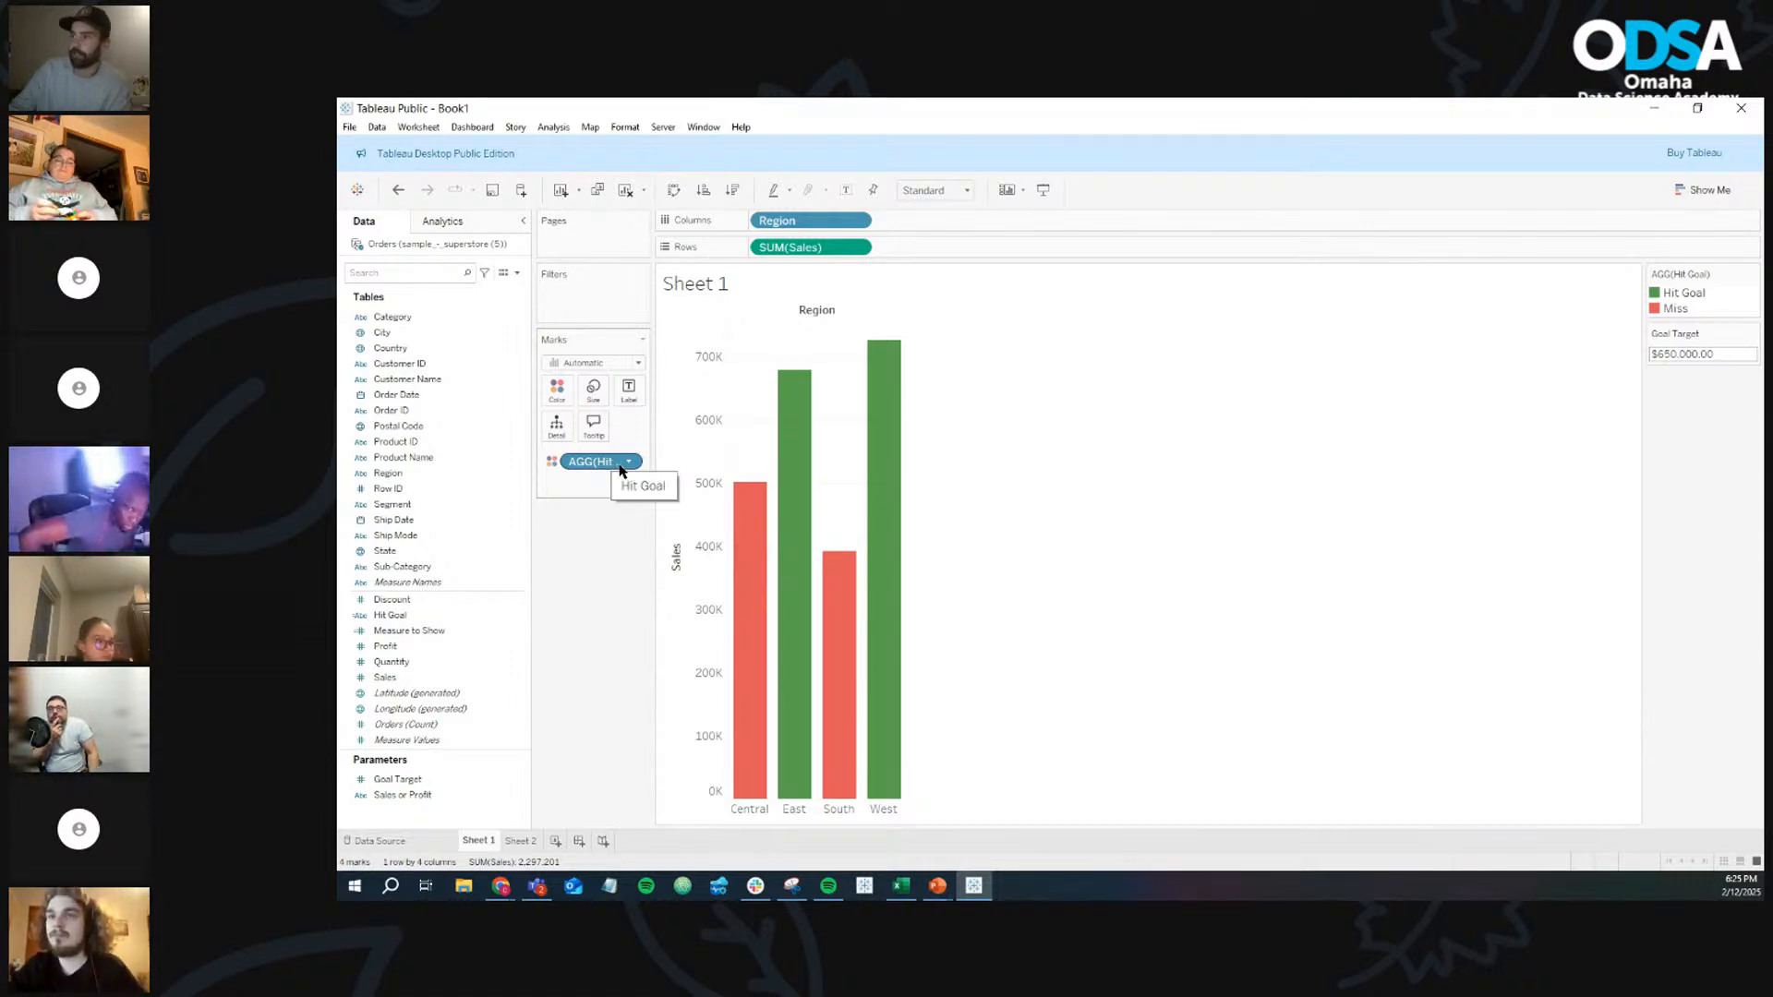
click(535, 842)
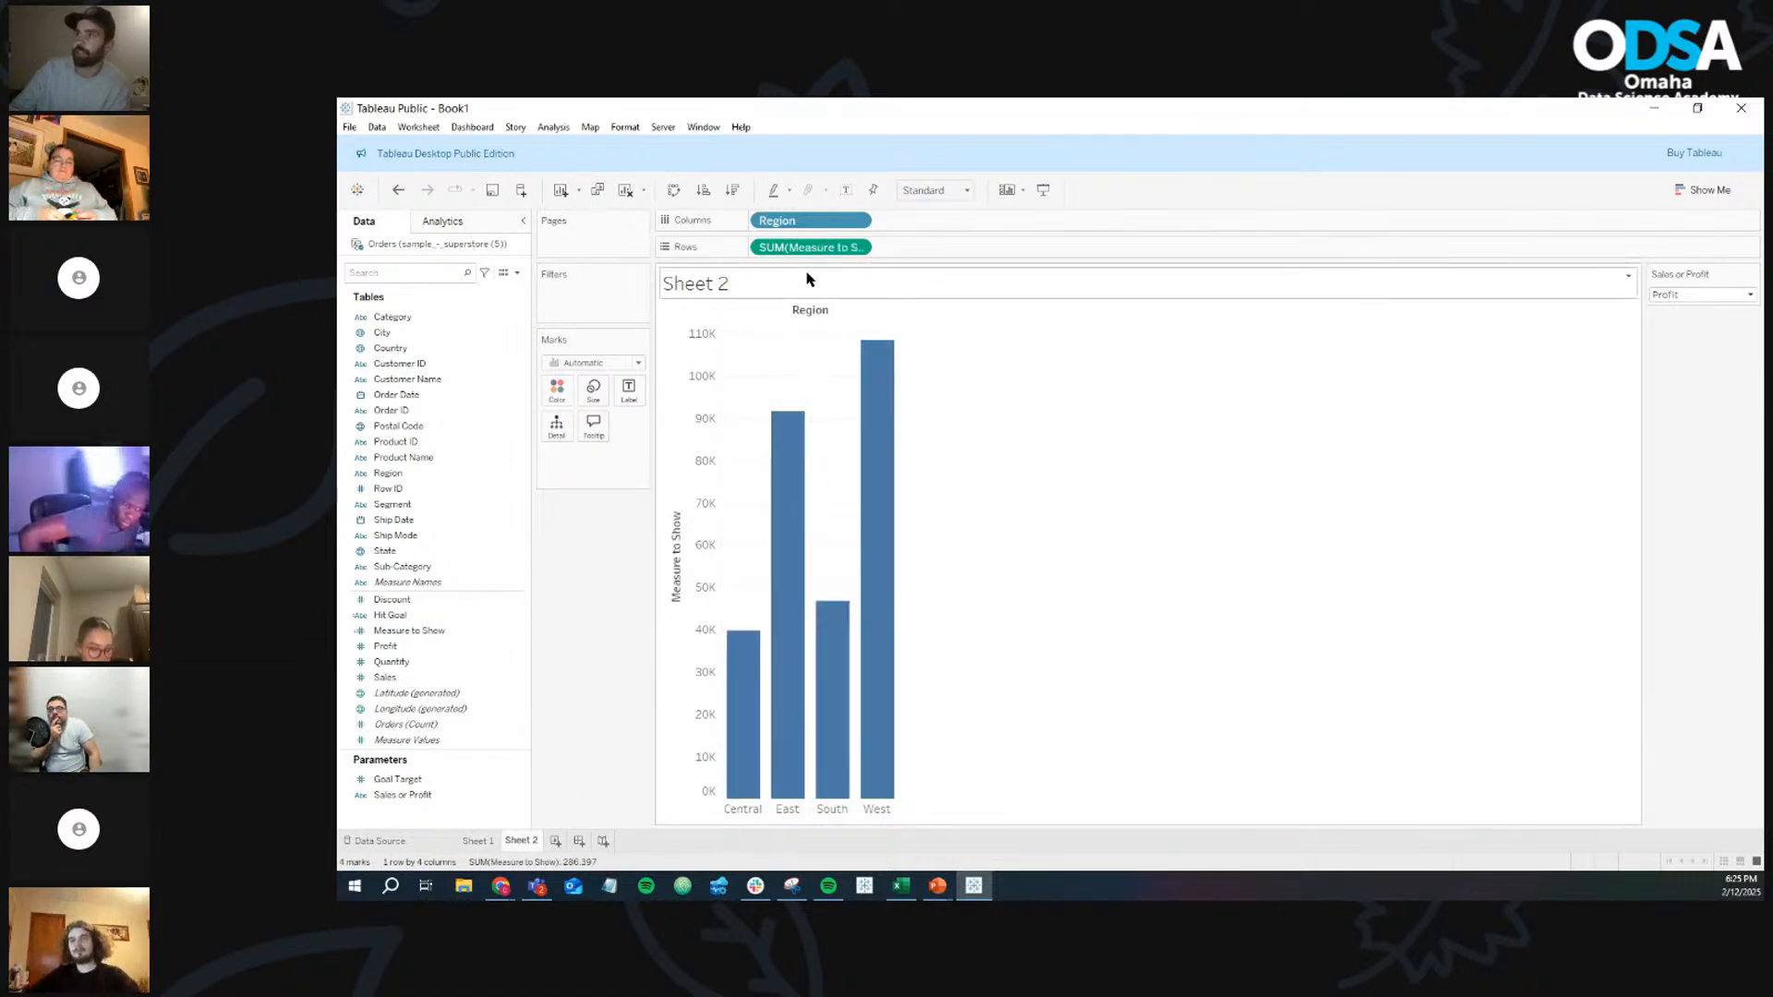
click(1667, 294)
click(1667, 310)
click(1676, 295)
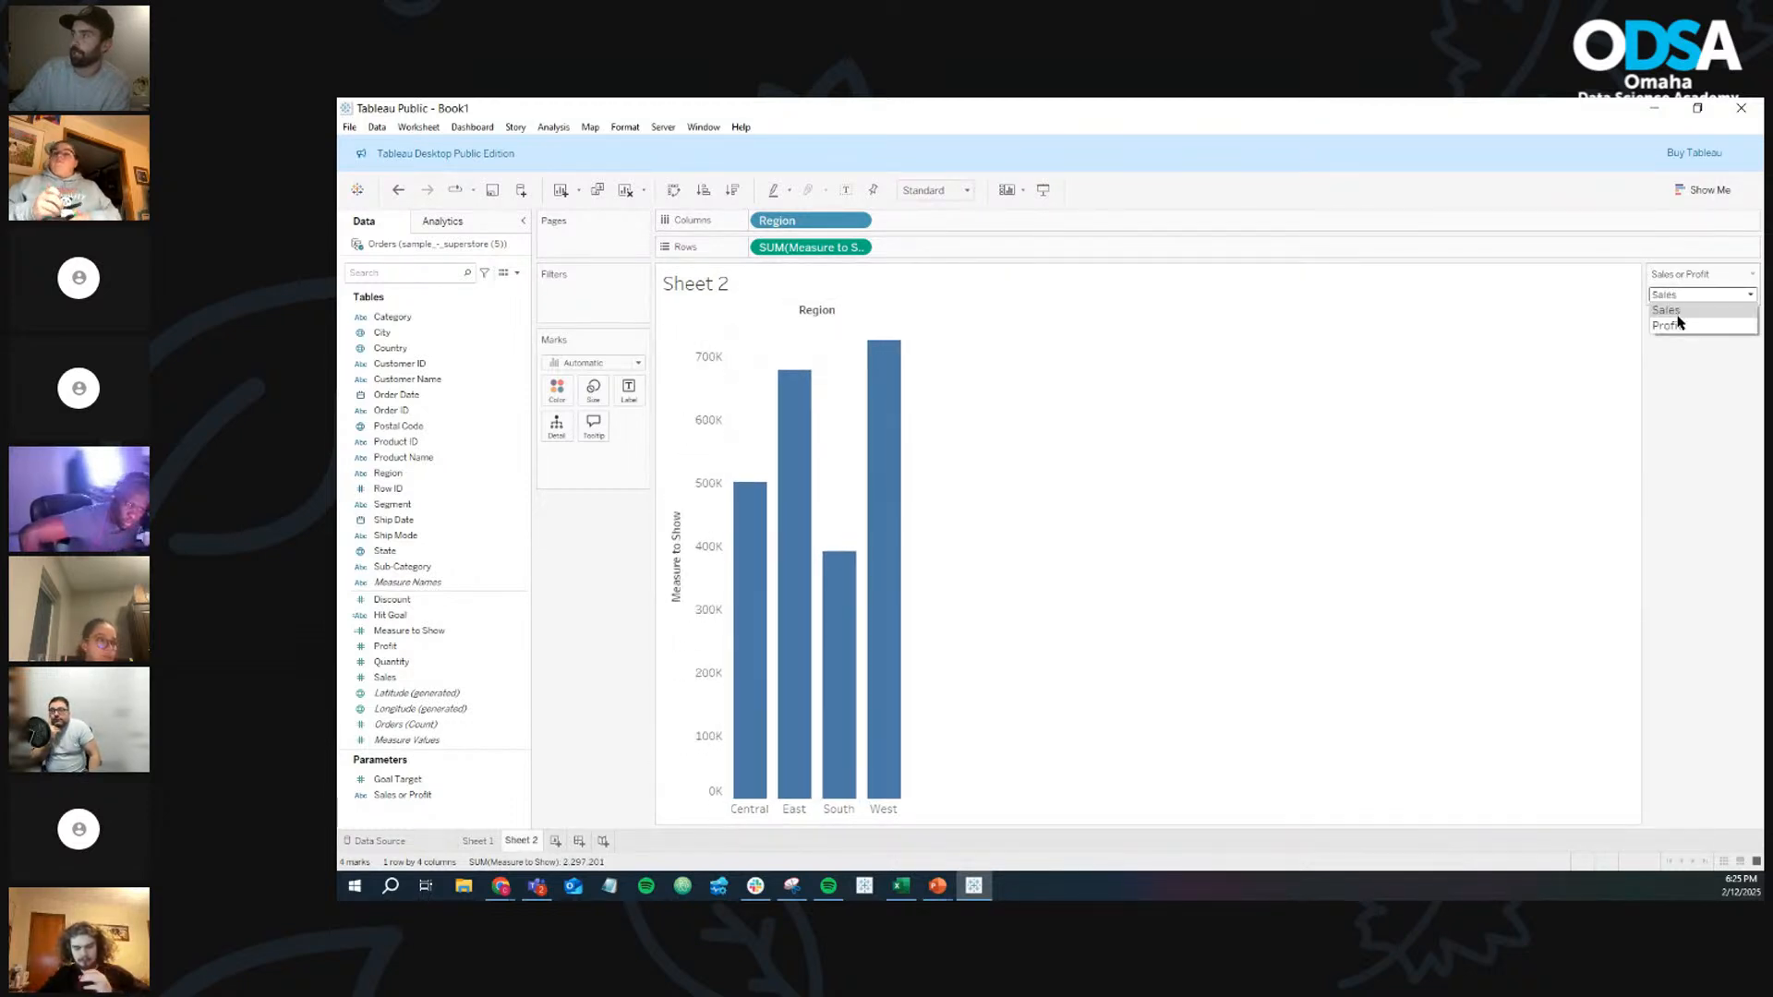
click(1670, 325)
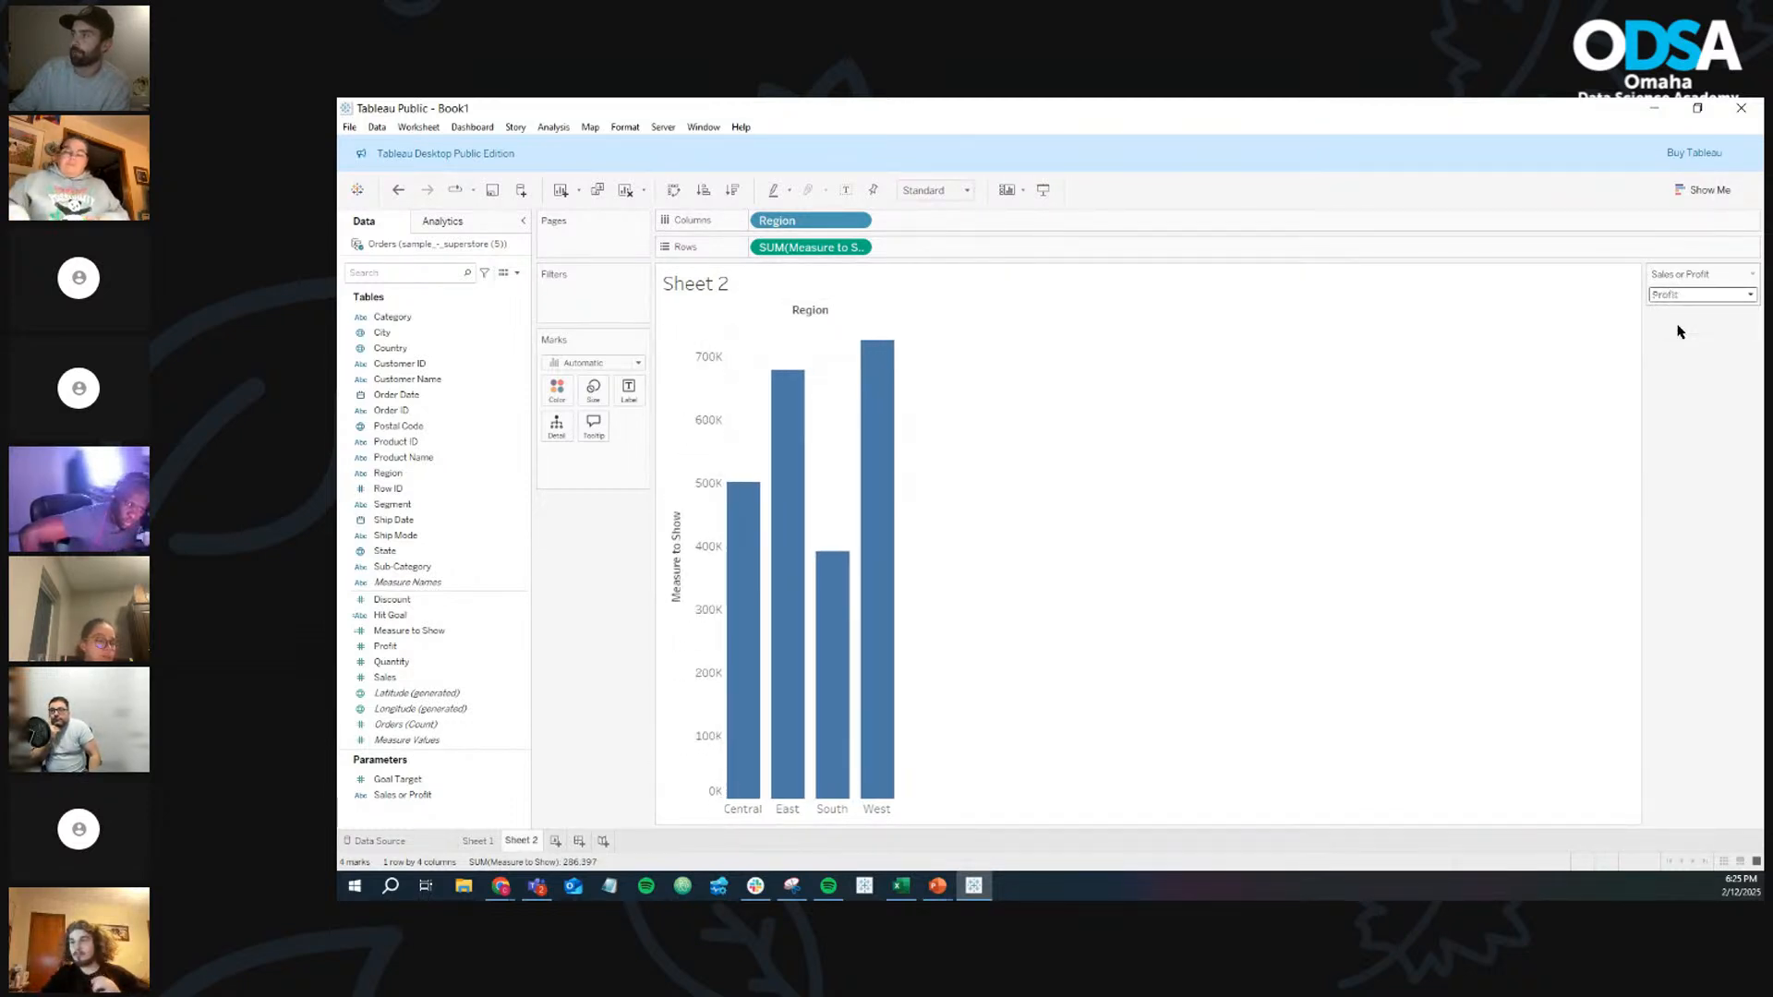
Show the Goal Target parameter control on Sheet 2
right_click(522, 781)
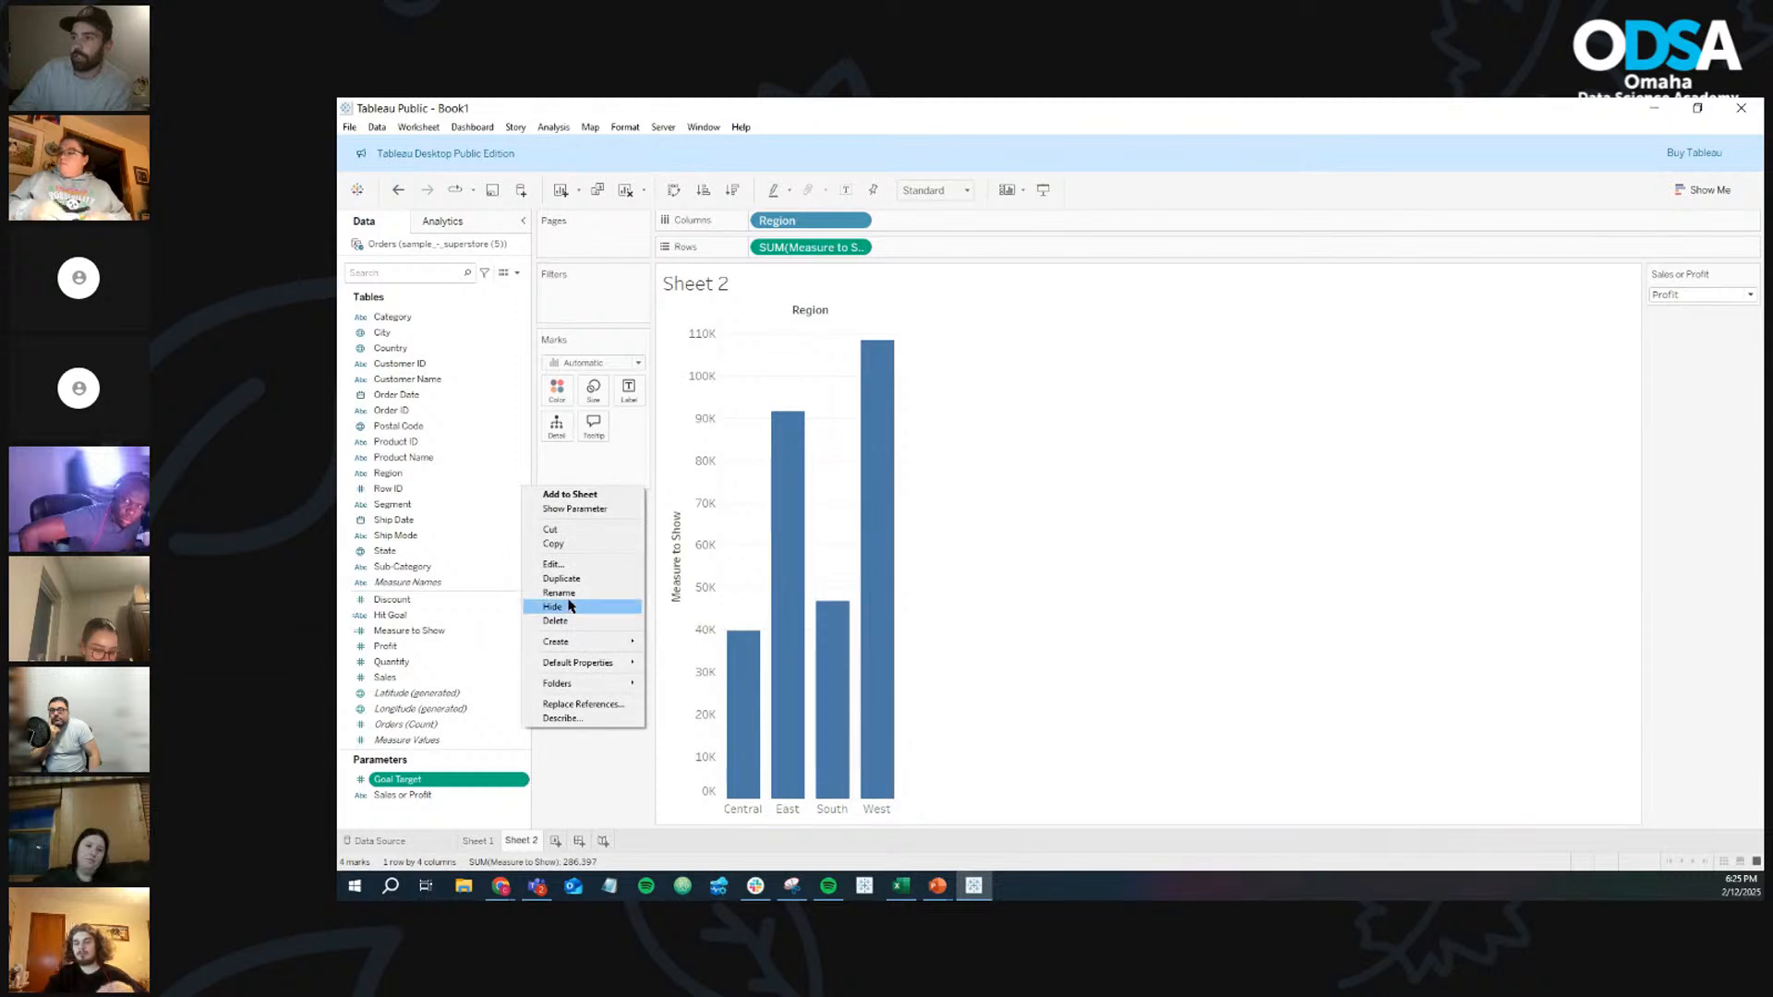
click(574, 509)
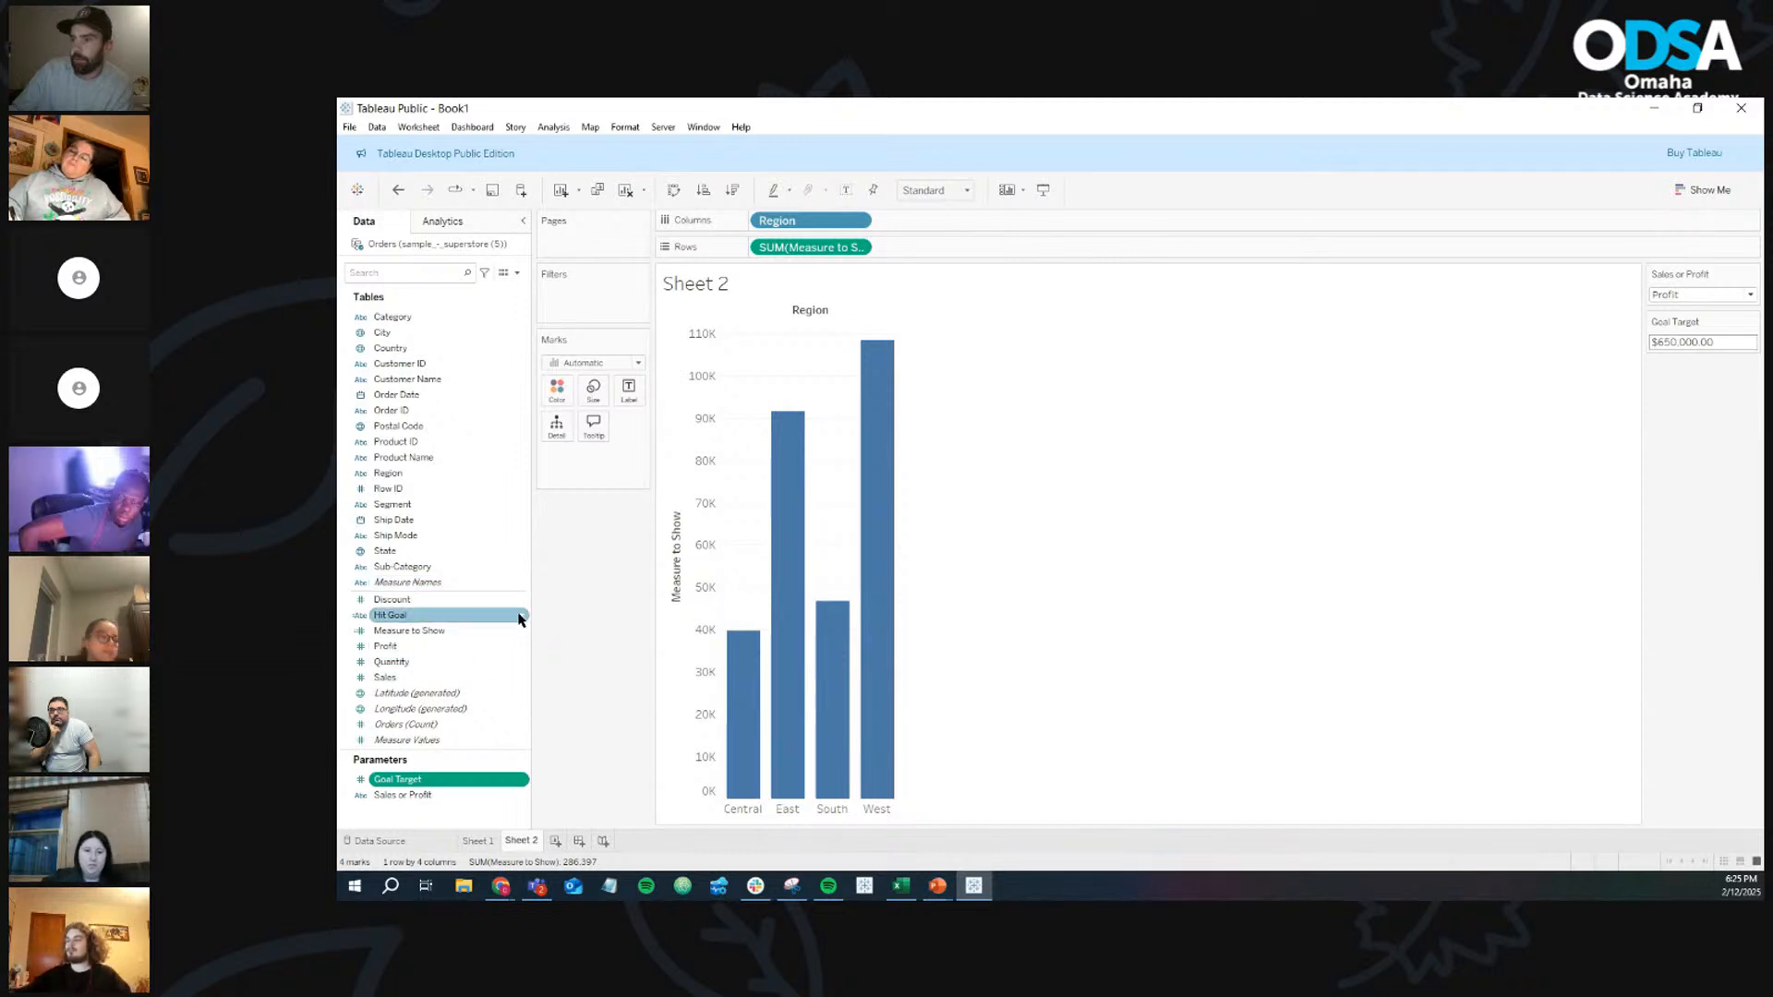
Edit the Hit Goal calculation to compare the sum of Measure to Show, instead of Sales, against Goal Target
right_click(522, 620)
click(581, 321)
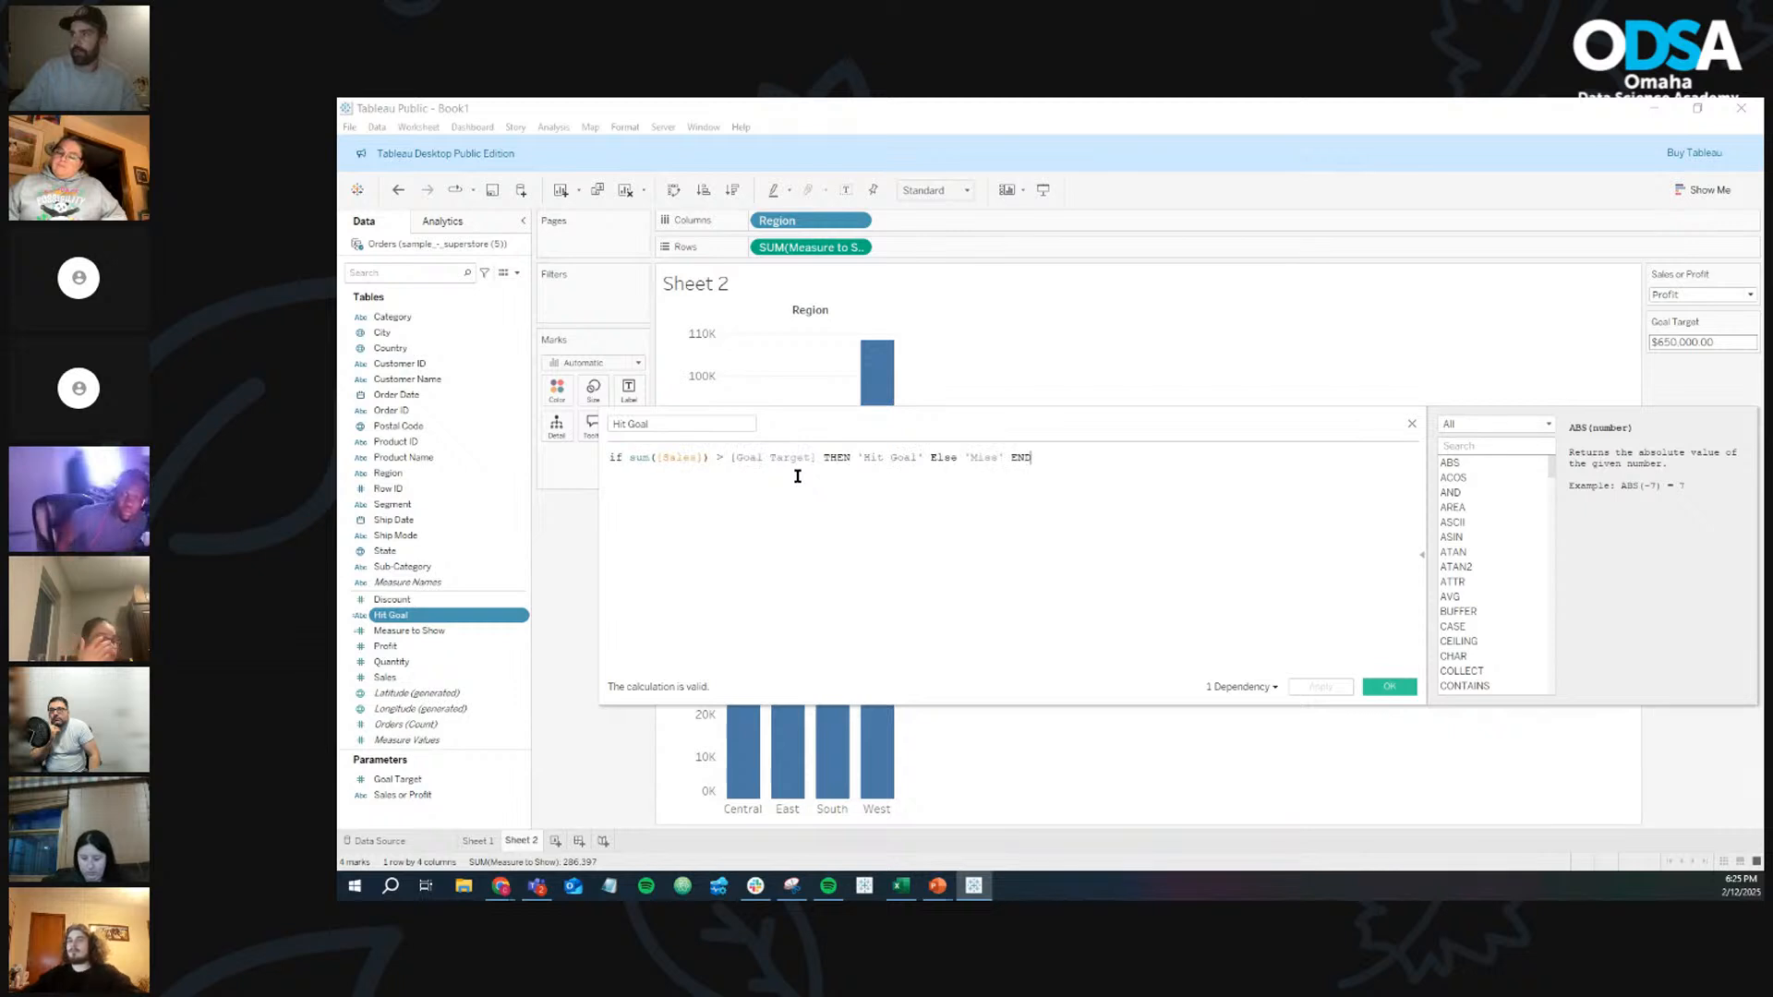
scroll(798, 476, up, 3)
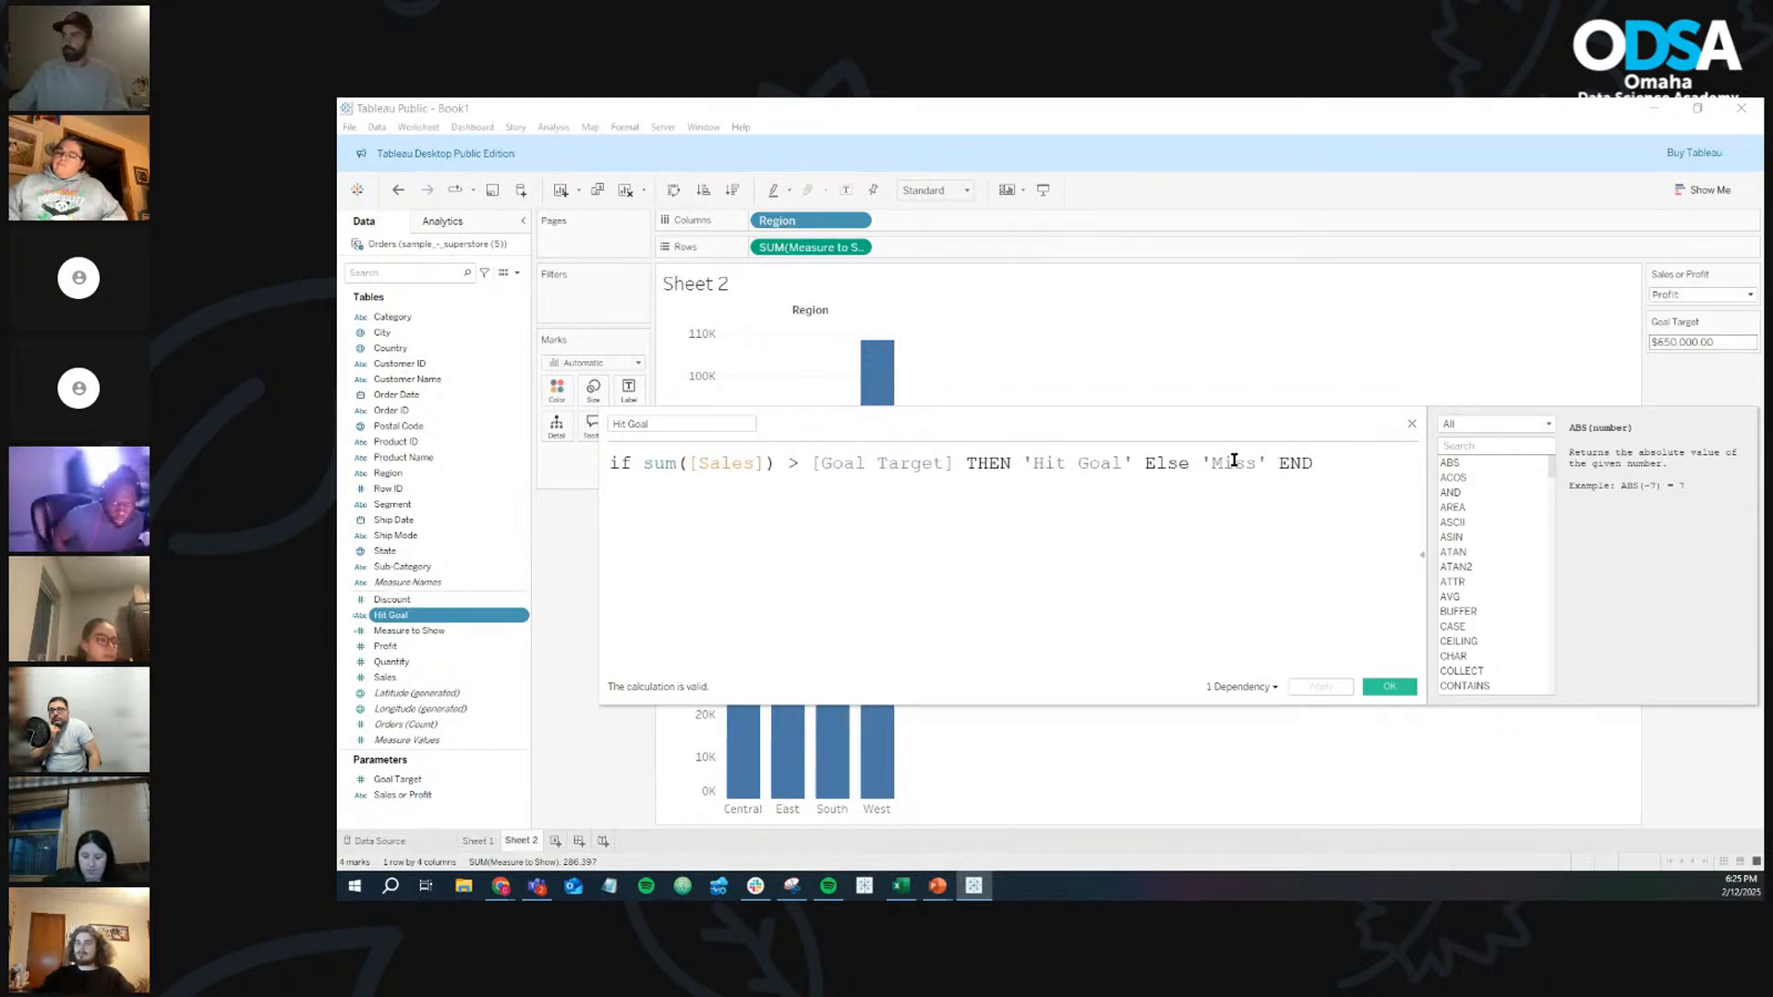
double_click(723, 464)
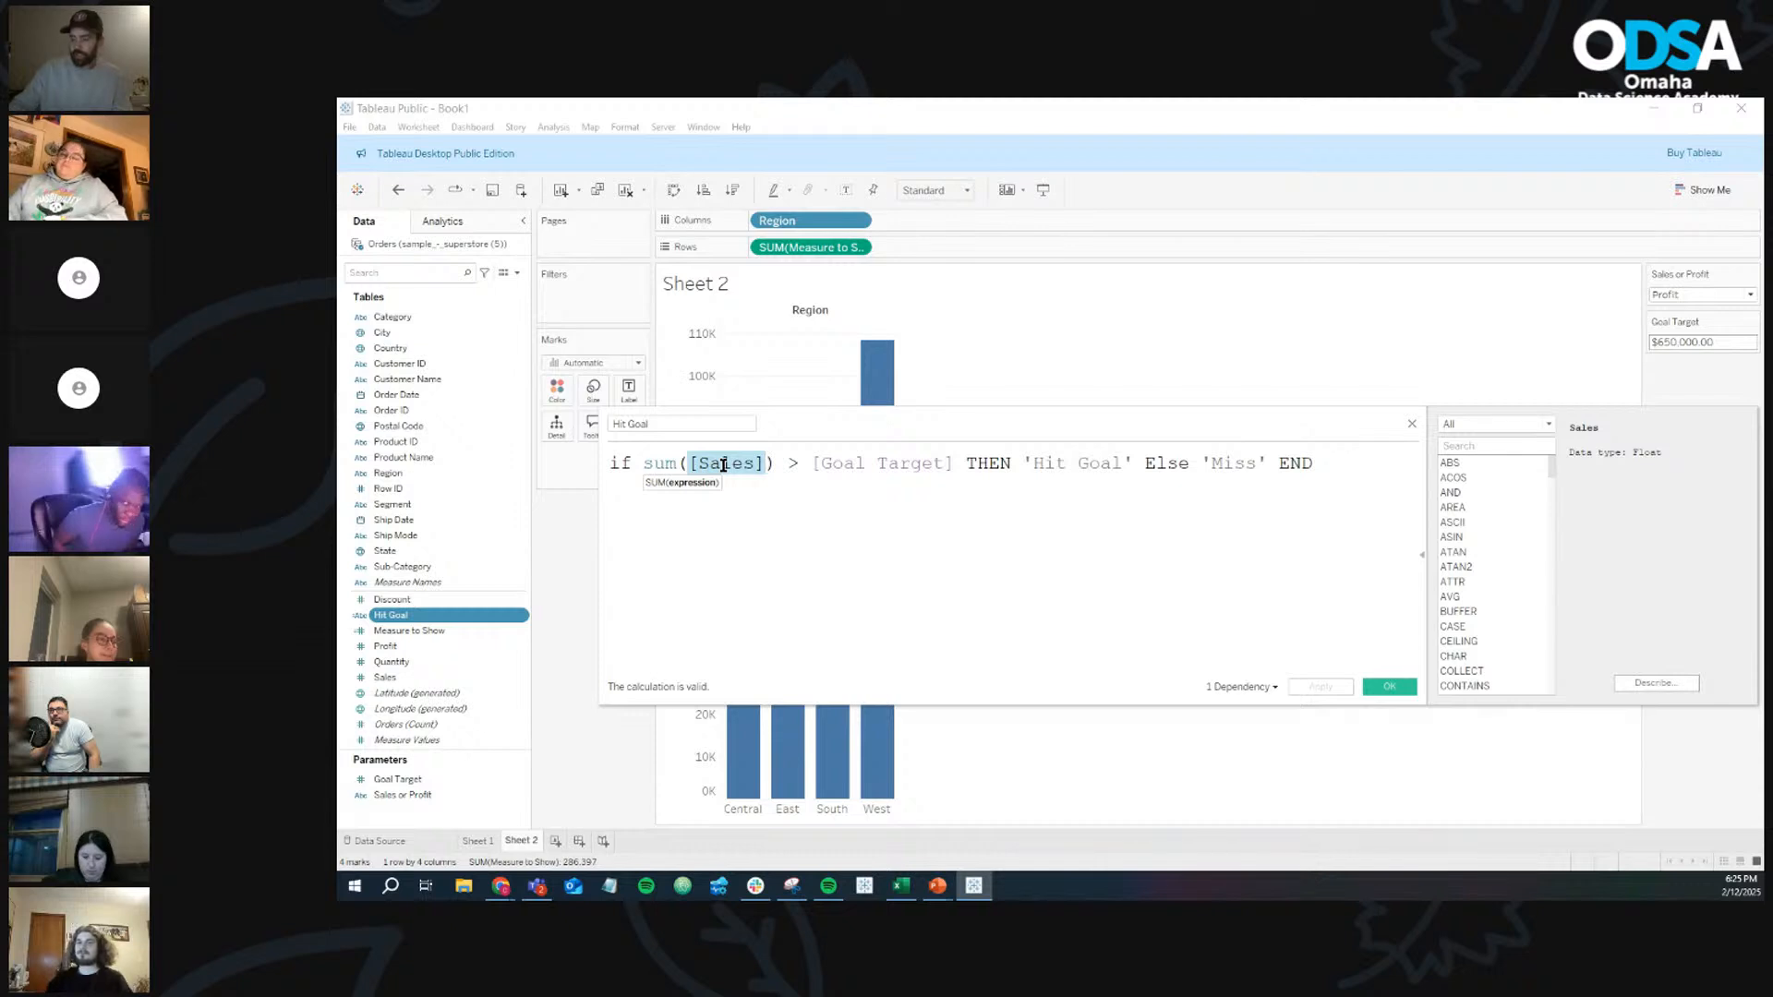
key(BackSpace)
text([Measure to Show])
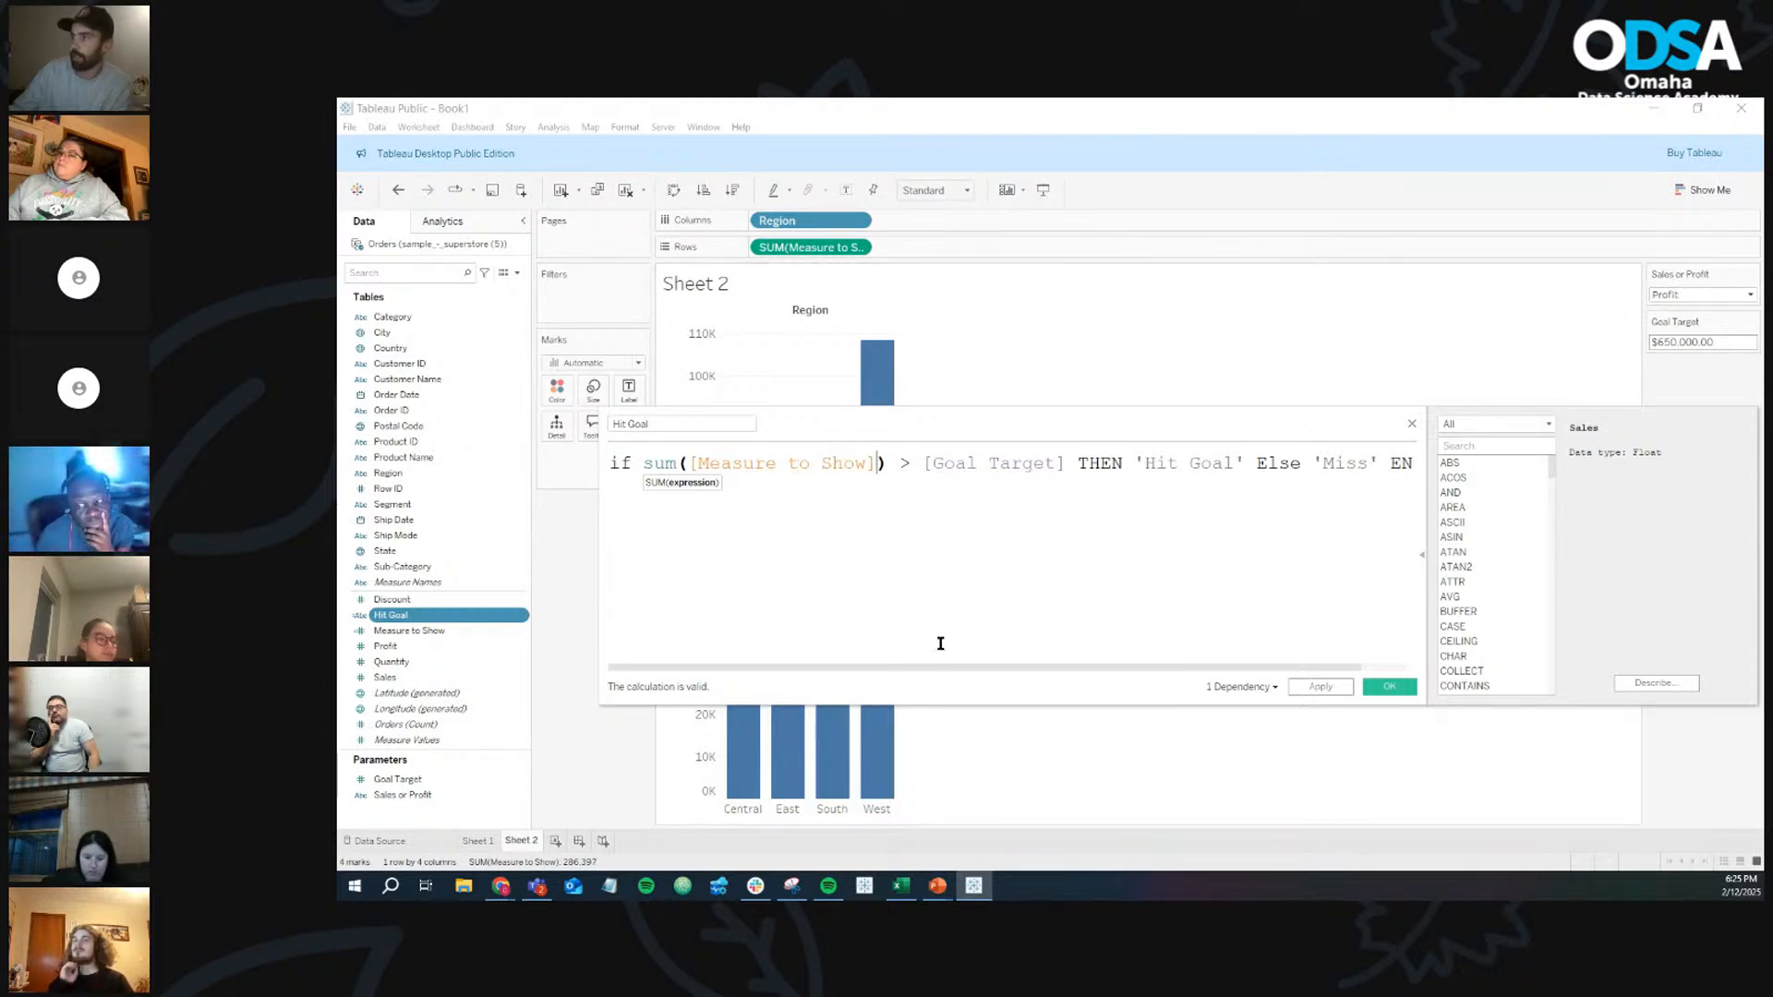
drag(934, 668, 966, 668)
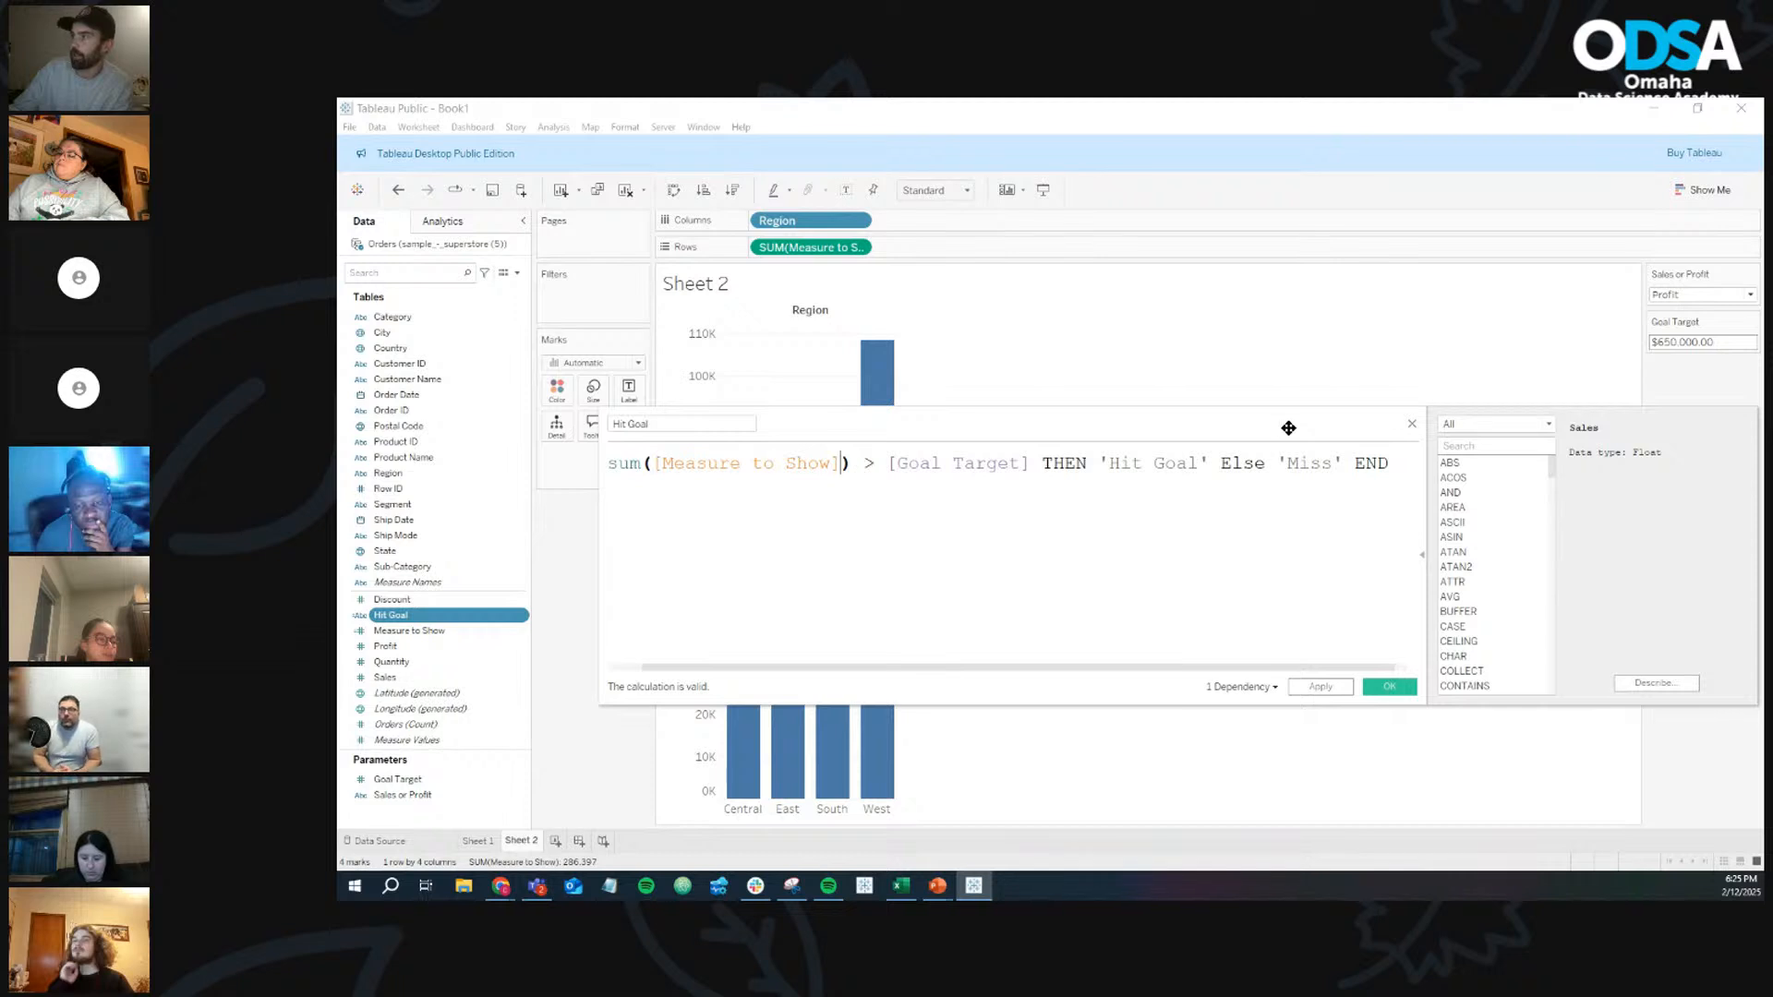
click(1388, 687)
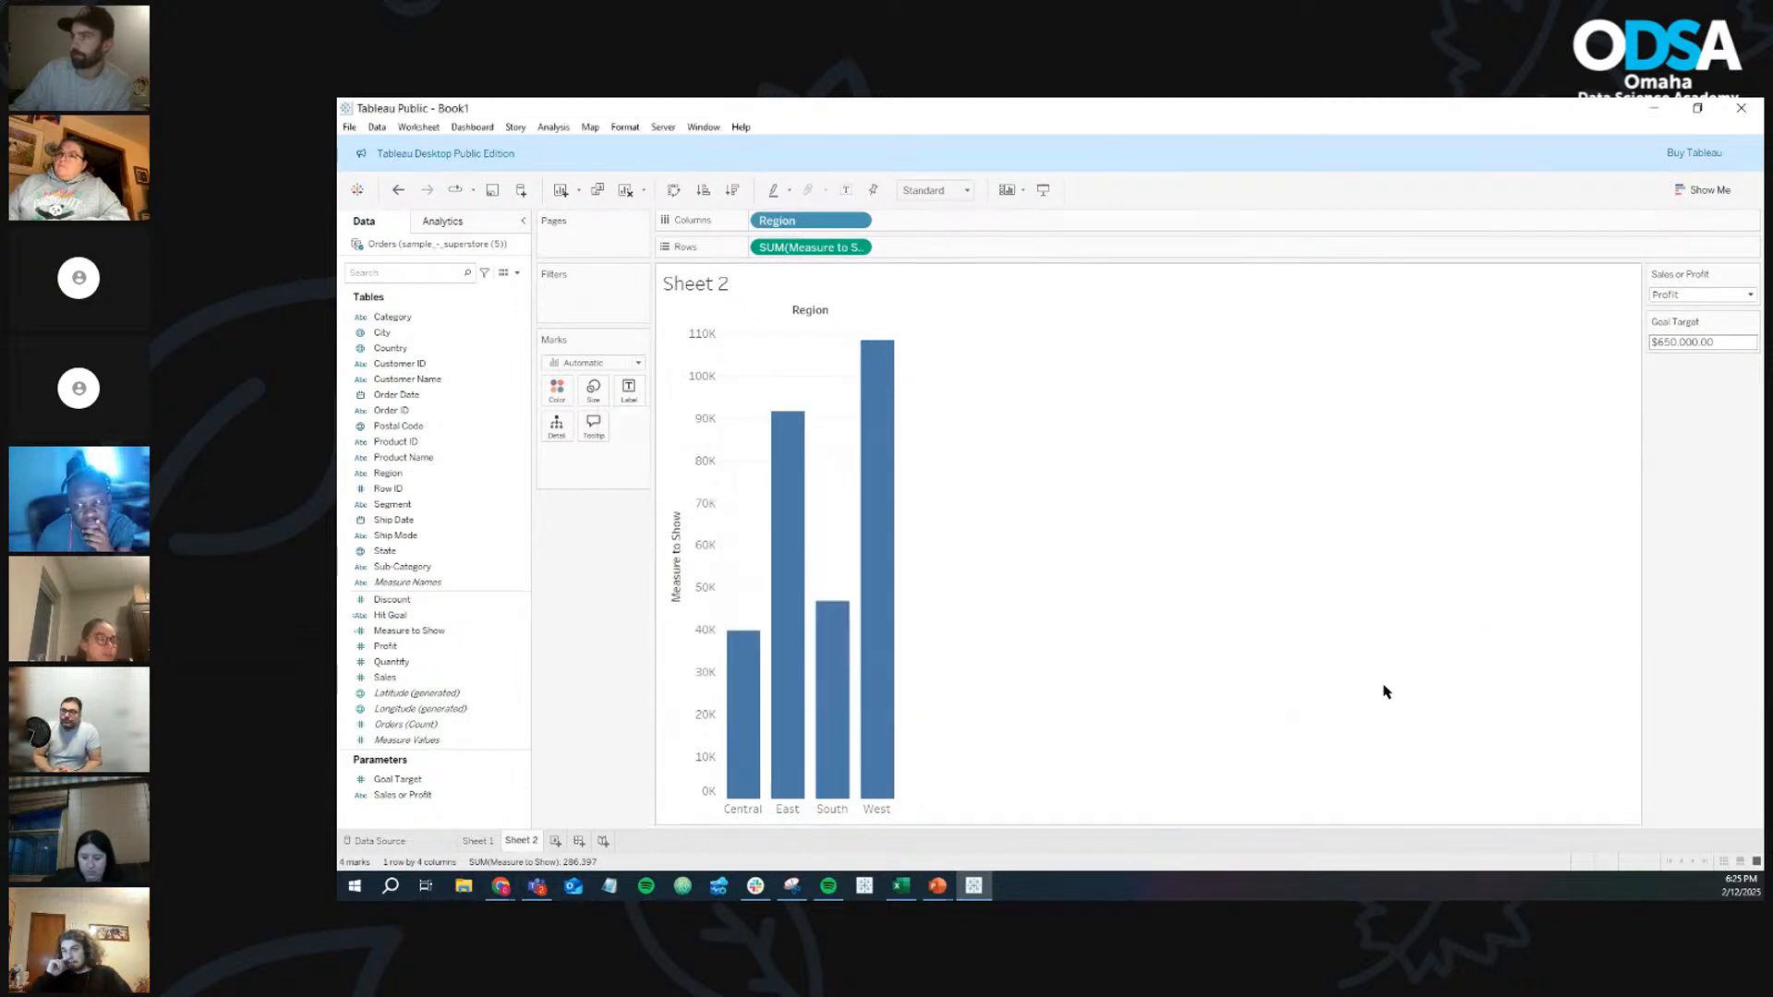
Colour the Region bars by Hit Goal and set the Sales or Profit parameter to Sales
drag(435, 616, 557, 388)
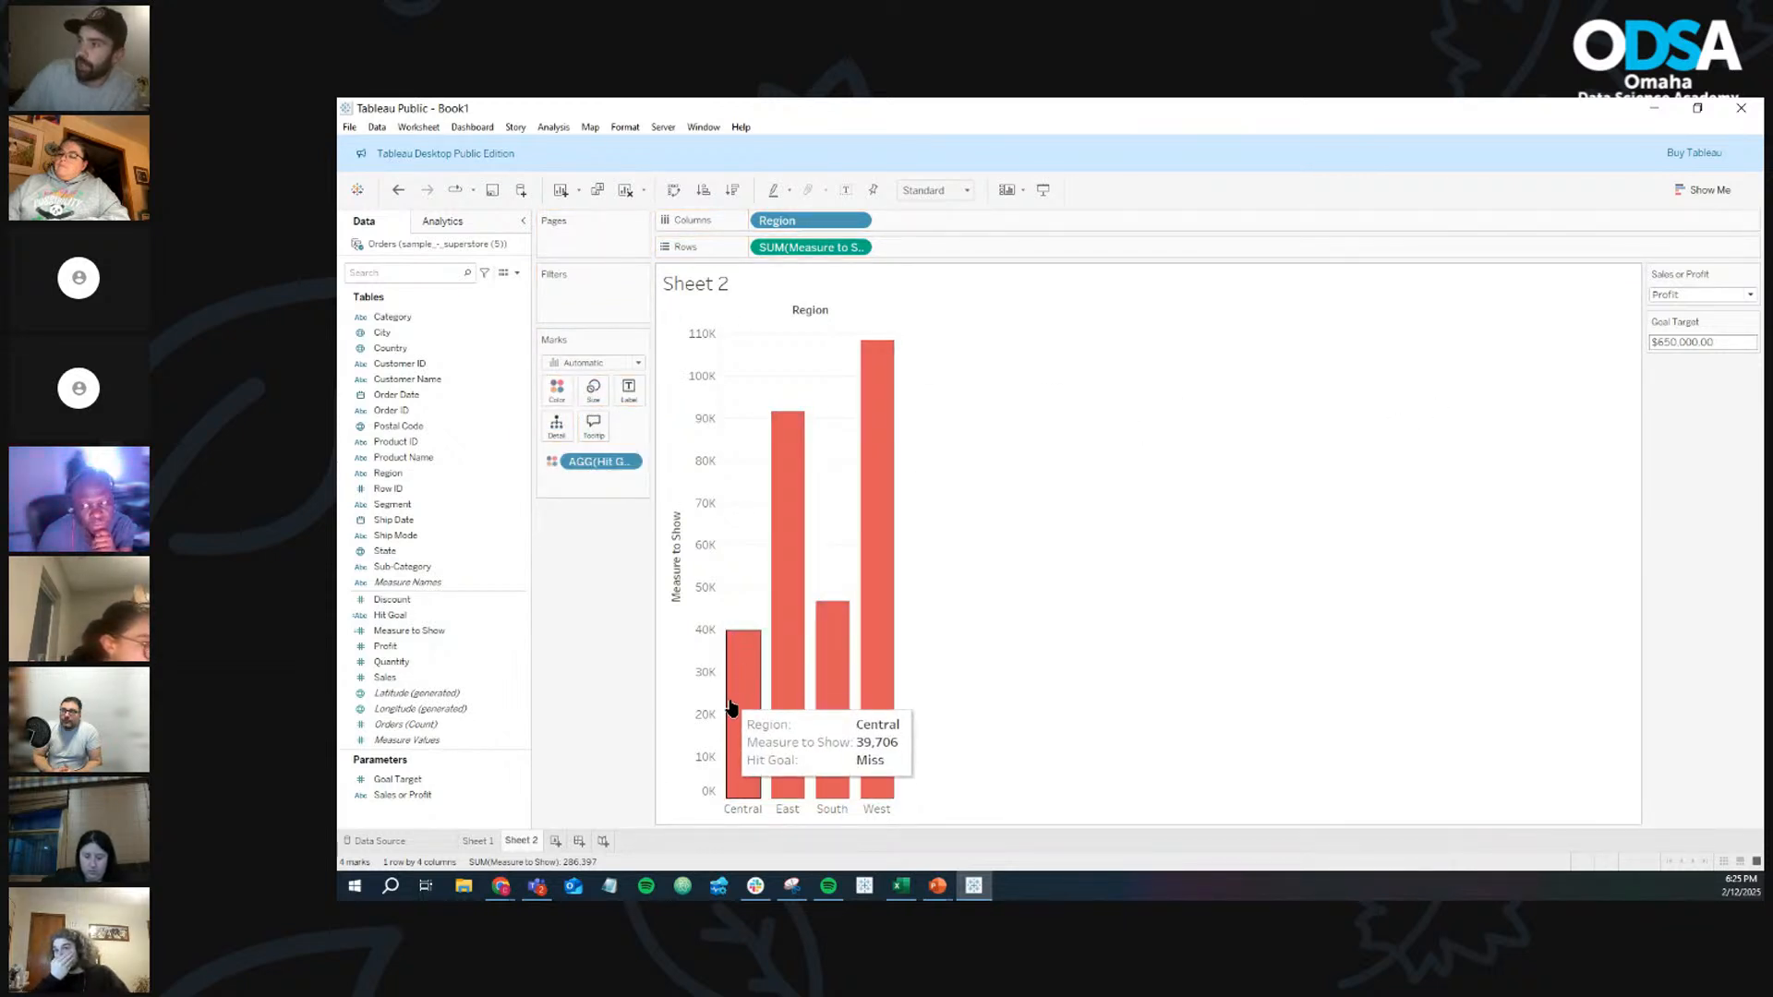
mouse_move(831, 726)
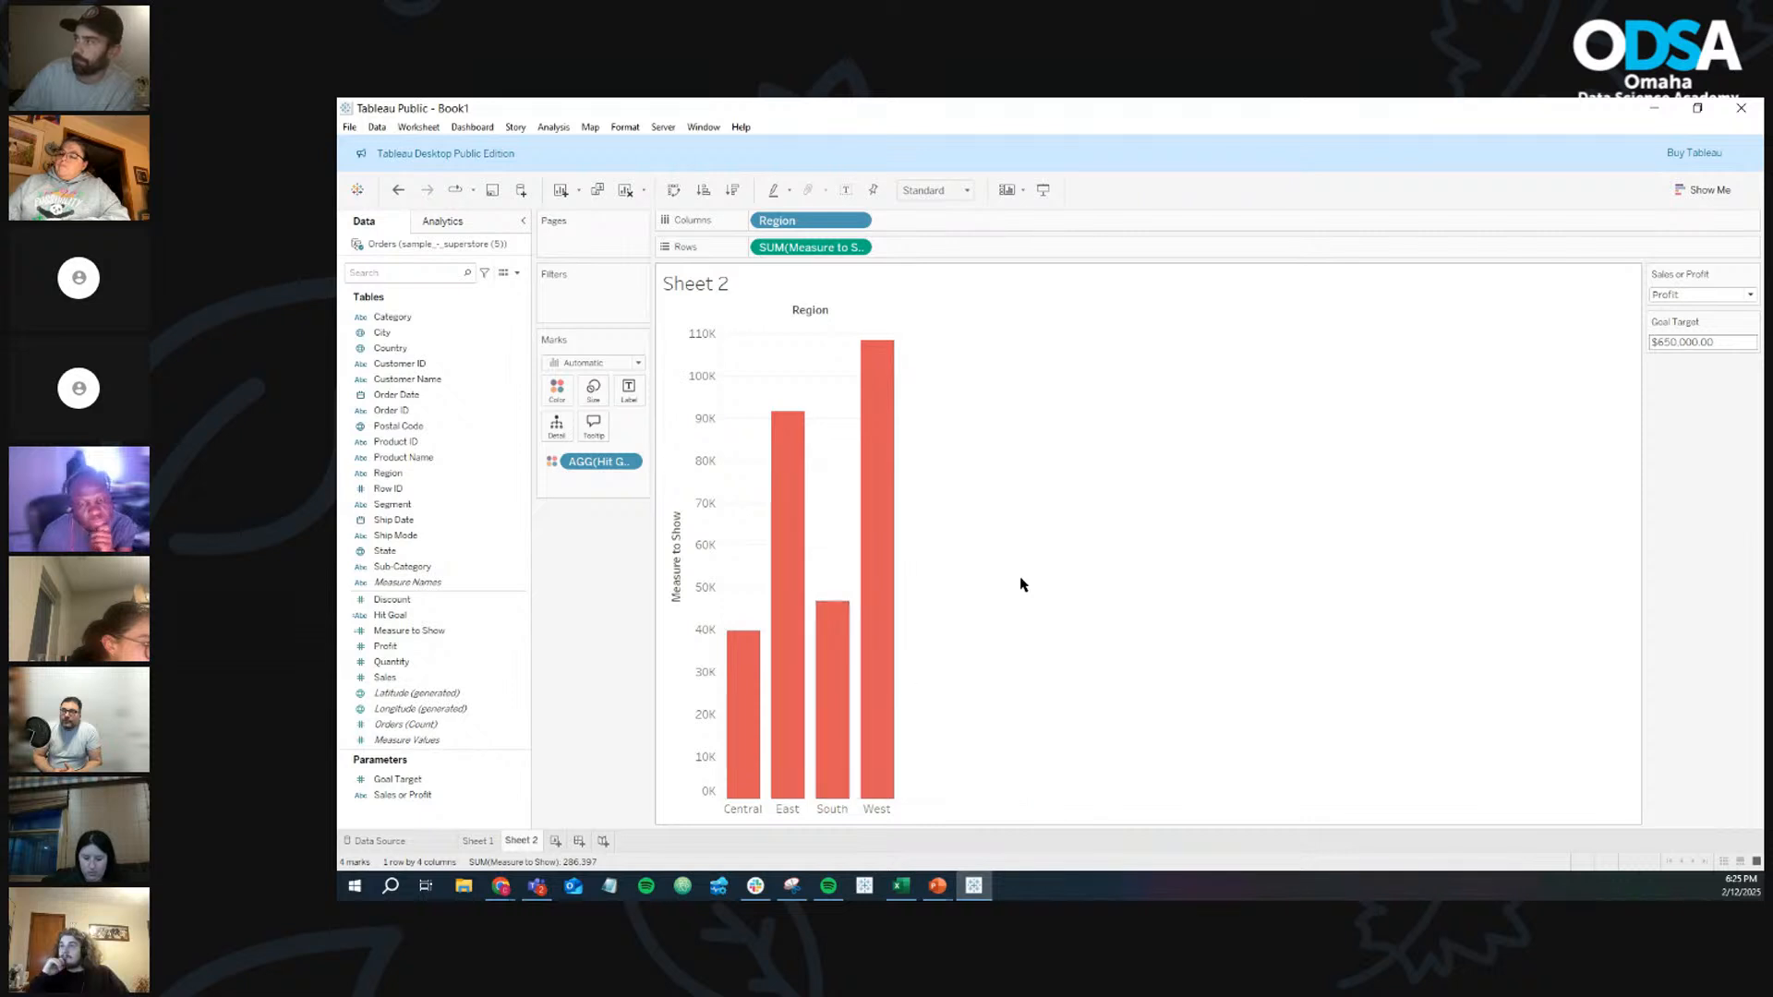
click(1700, 294)
click(1683, 315)
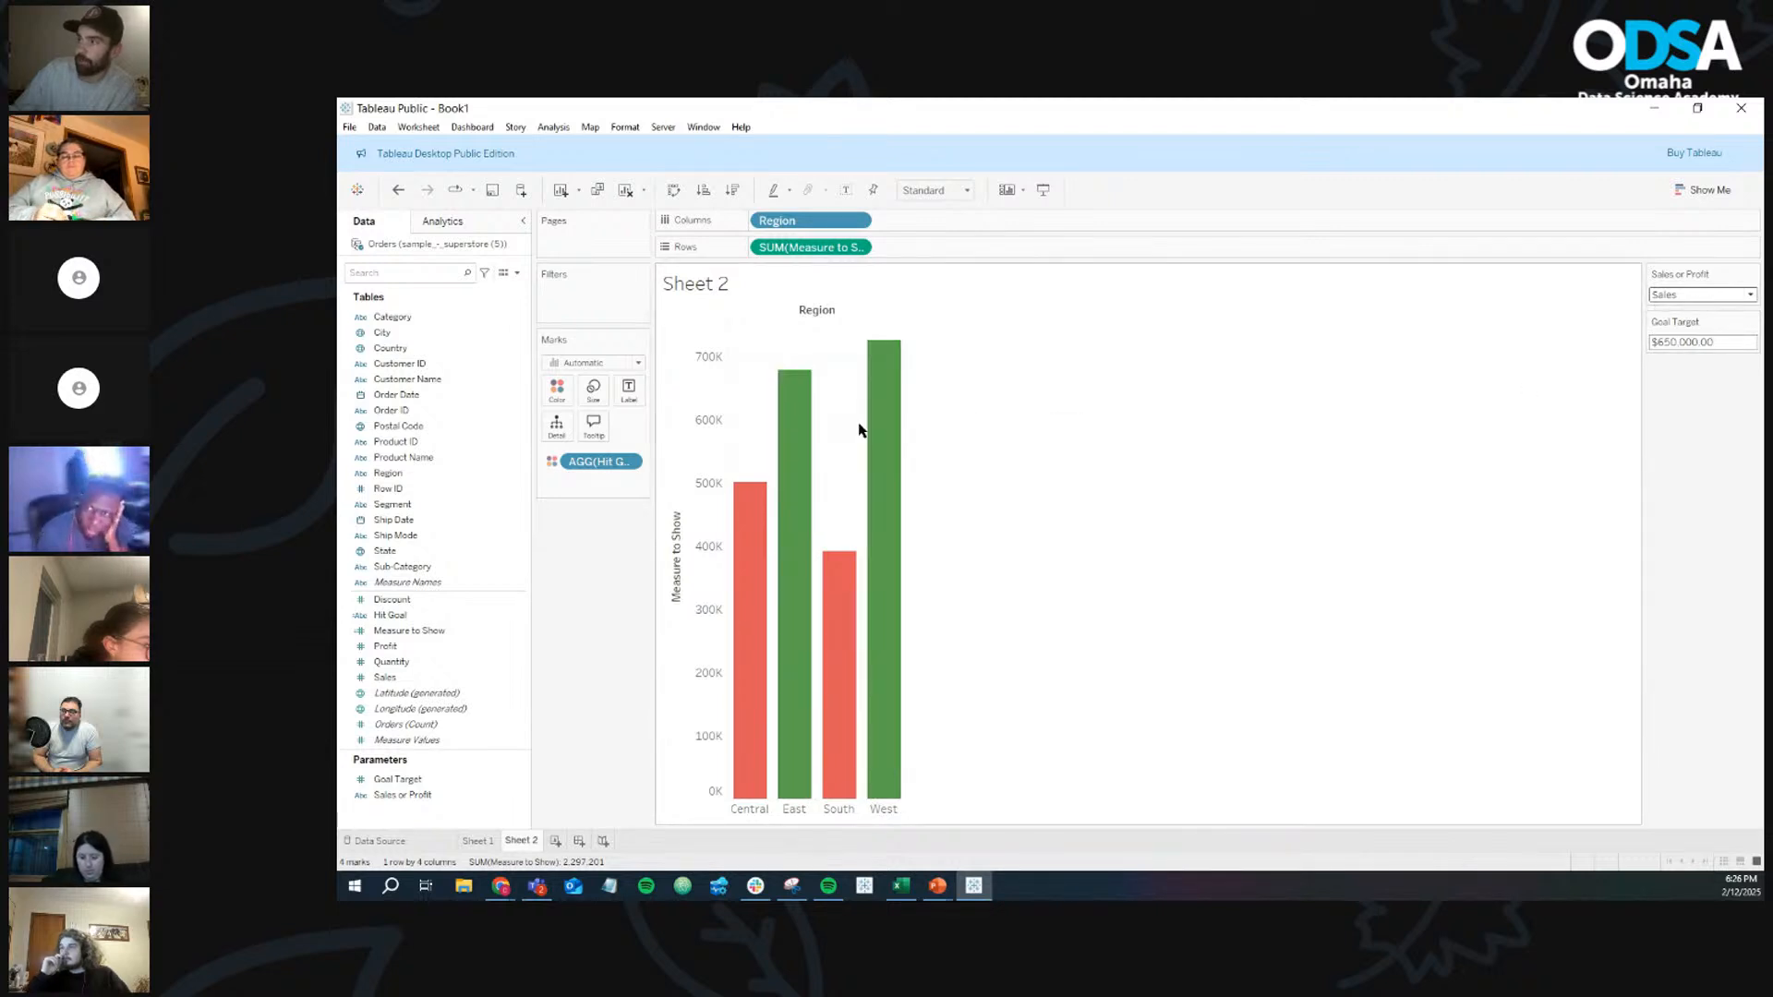
Set the Sales or Profit parameter to Profit and the Goal Target to $100,000
click(1682, 342)
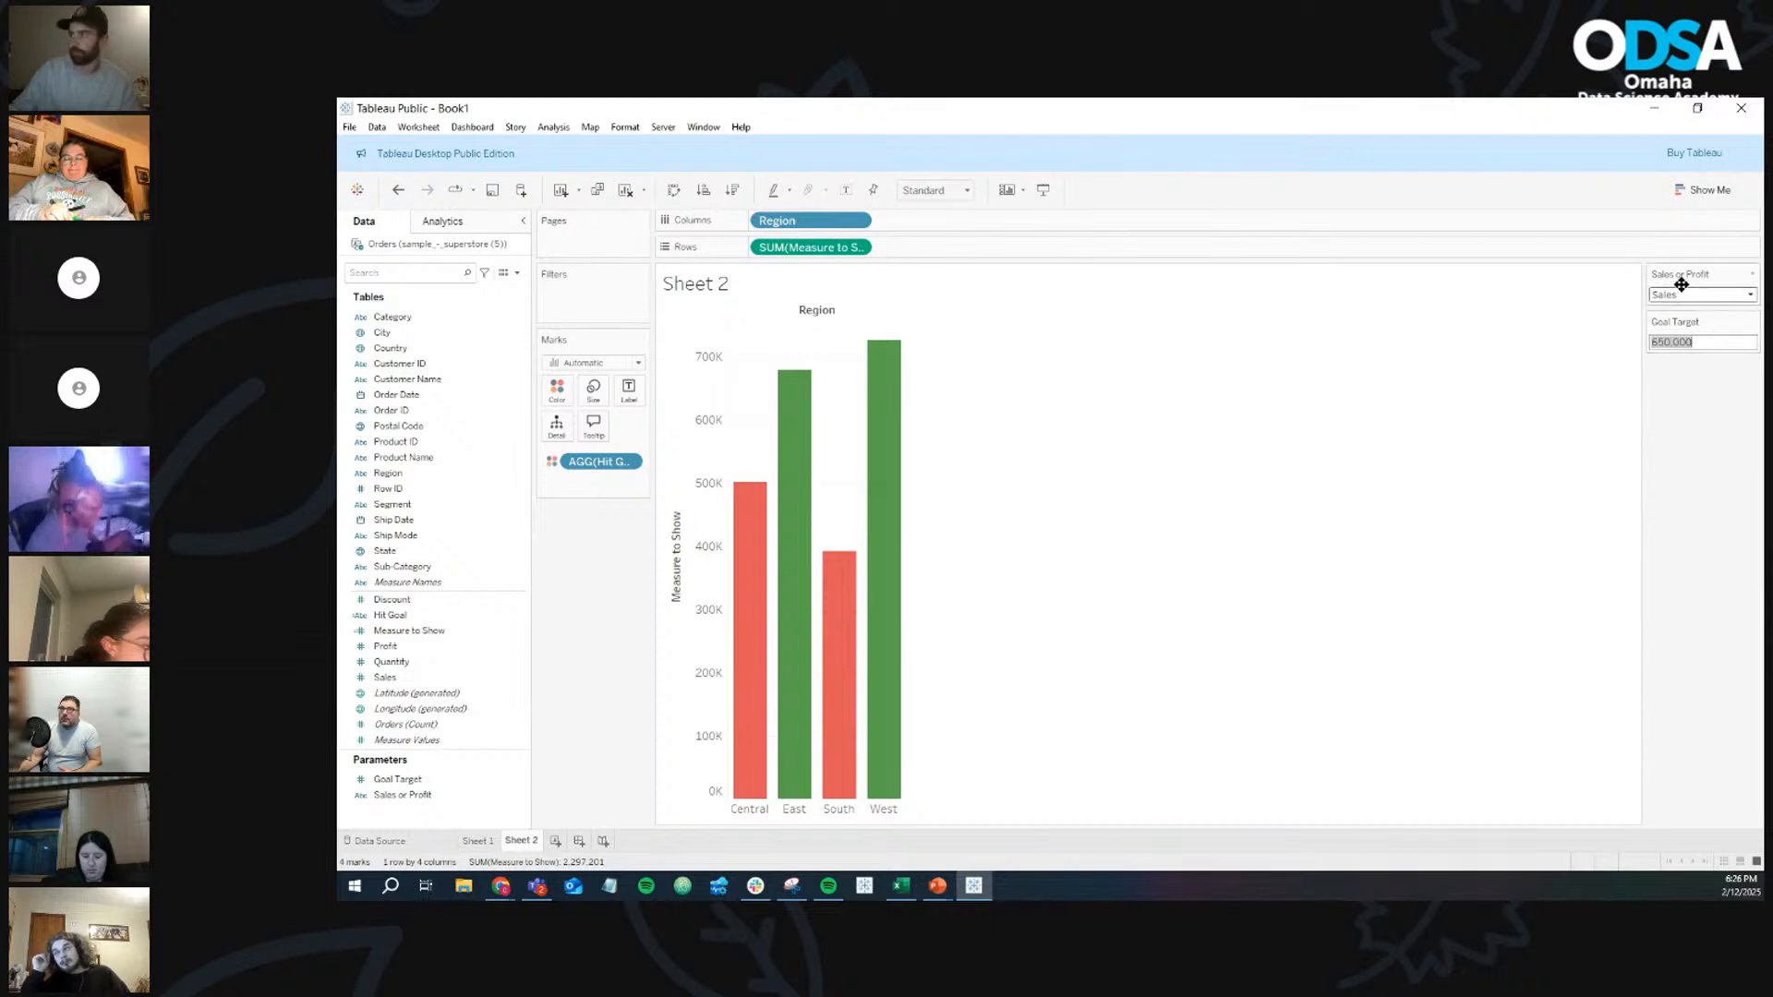
click(1686, 296)
click(1687, 320)
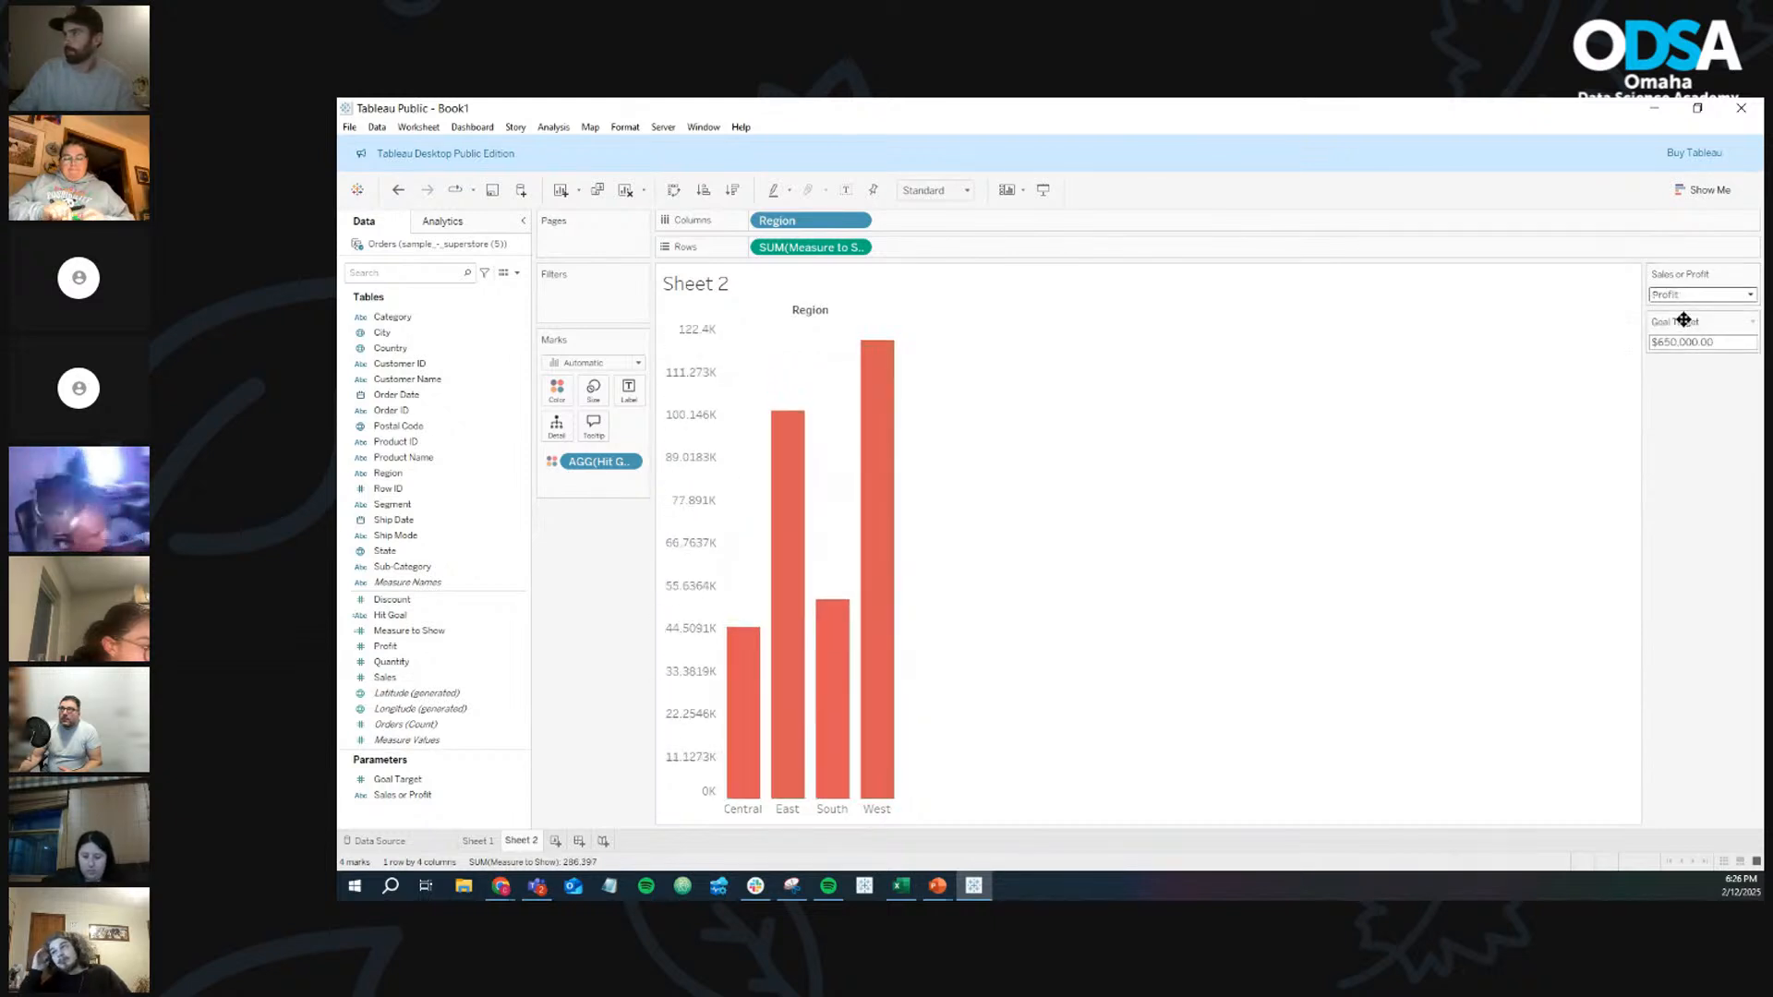
click(1680, 343)
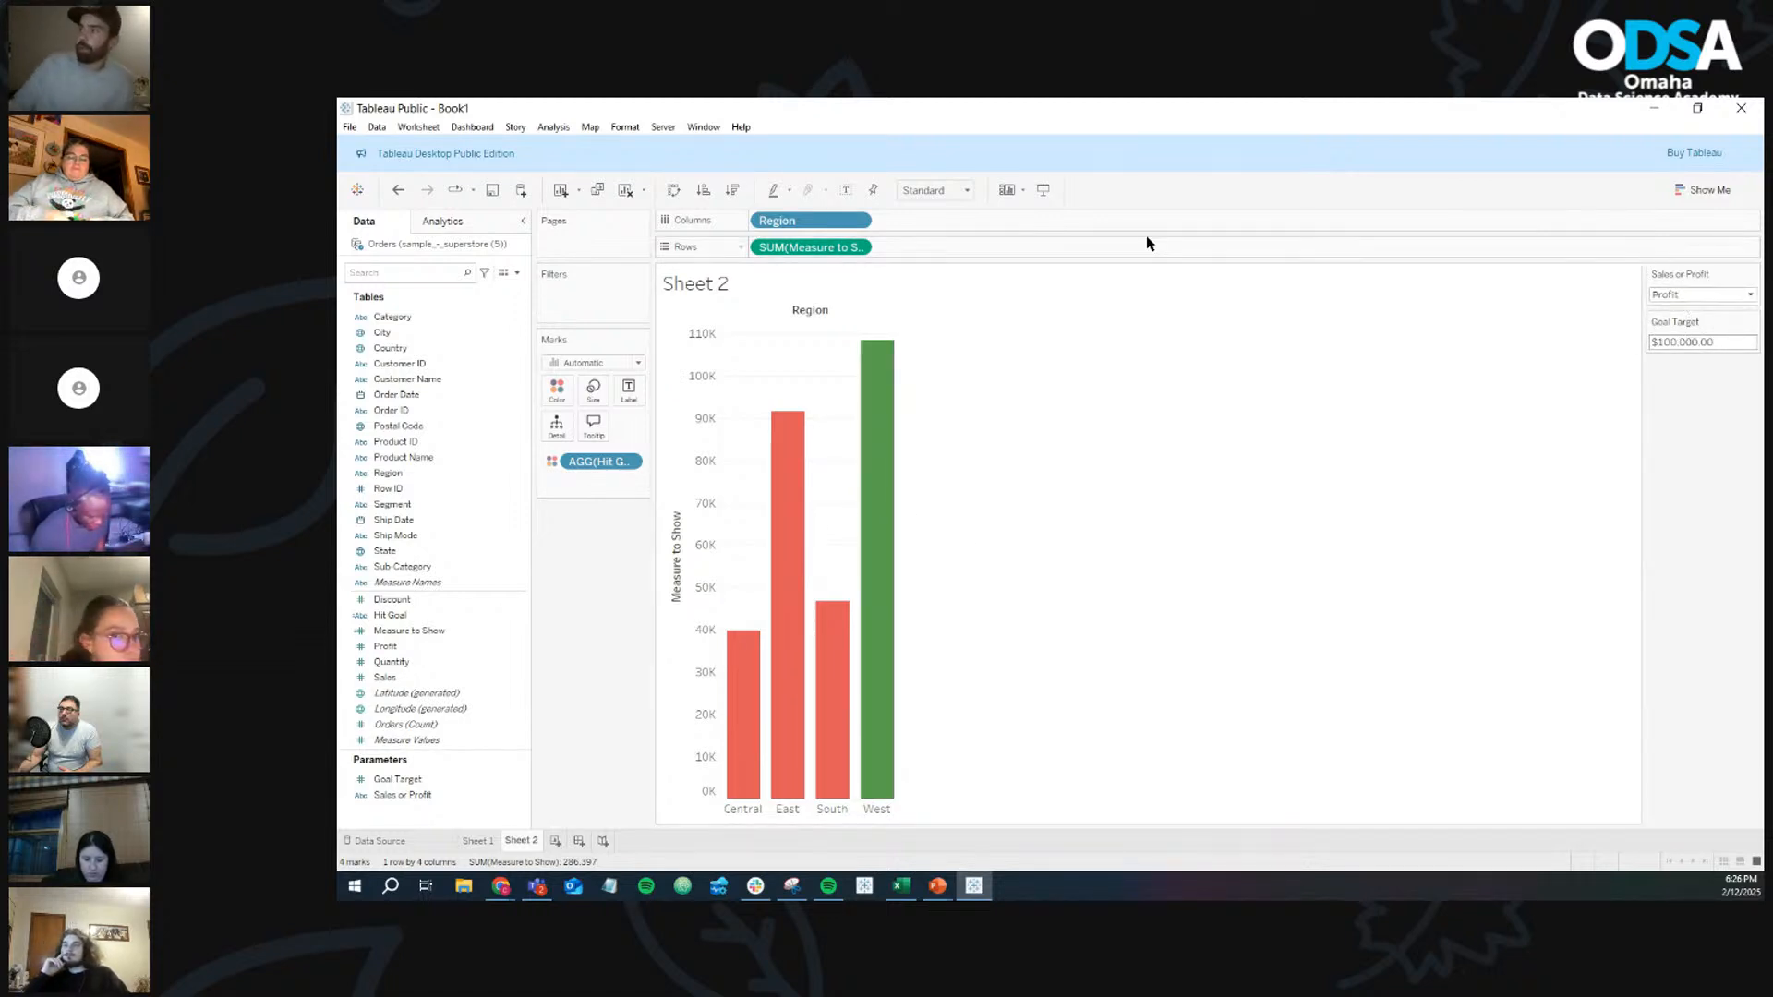
Set the Sales or Profit parameter to Sales and the Goal Target to $600,000
click(1728, 299)
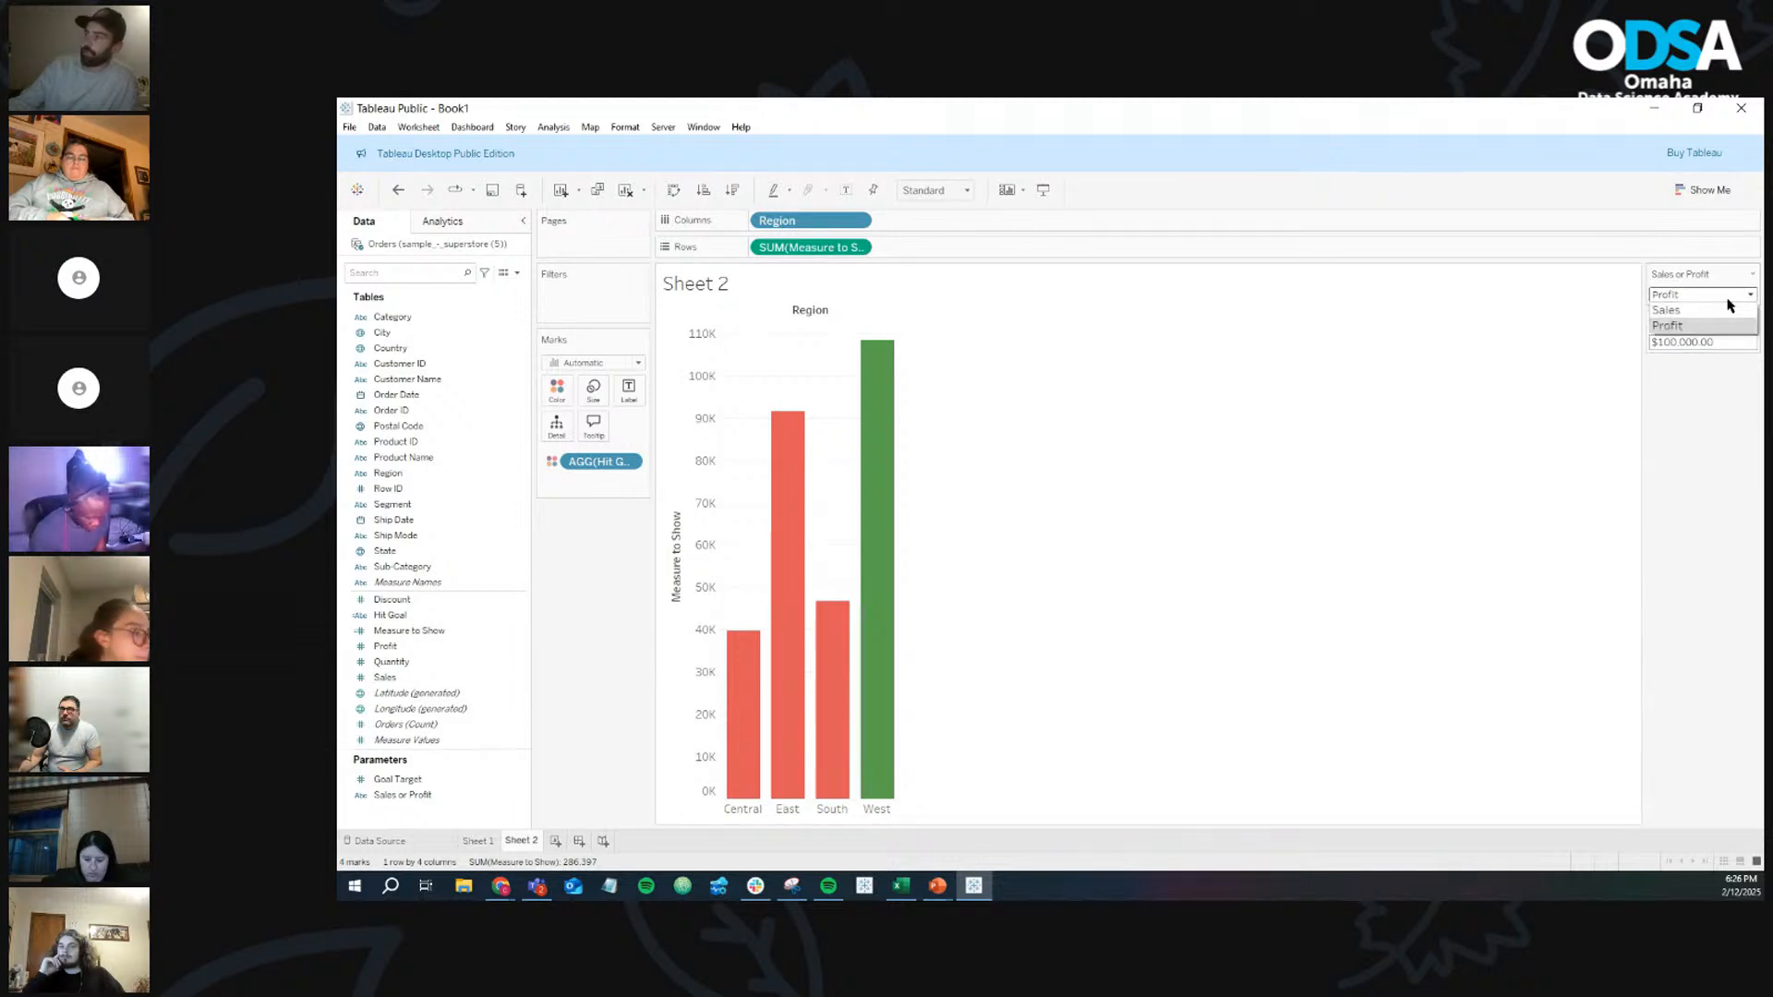
click(1702, 323)
click(1681, 343)
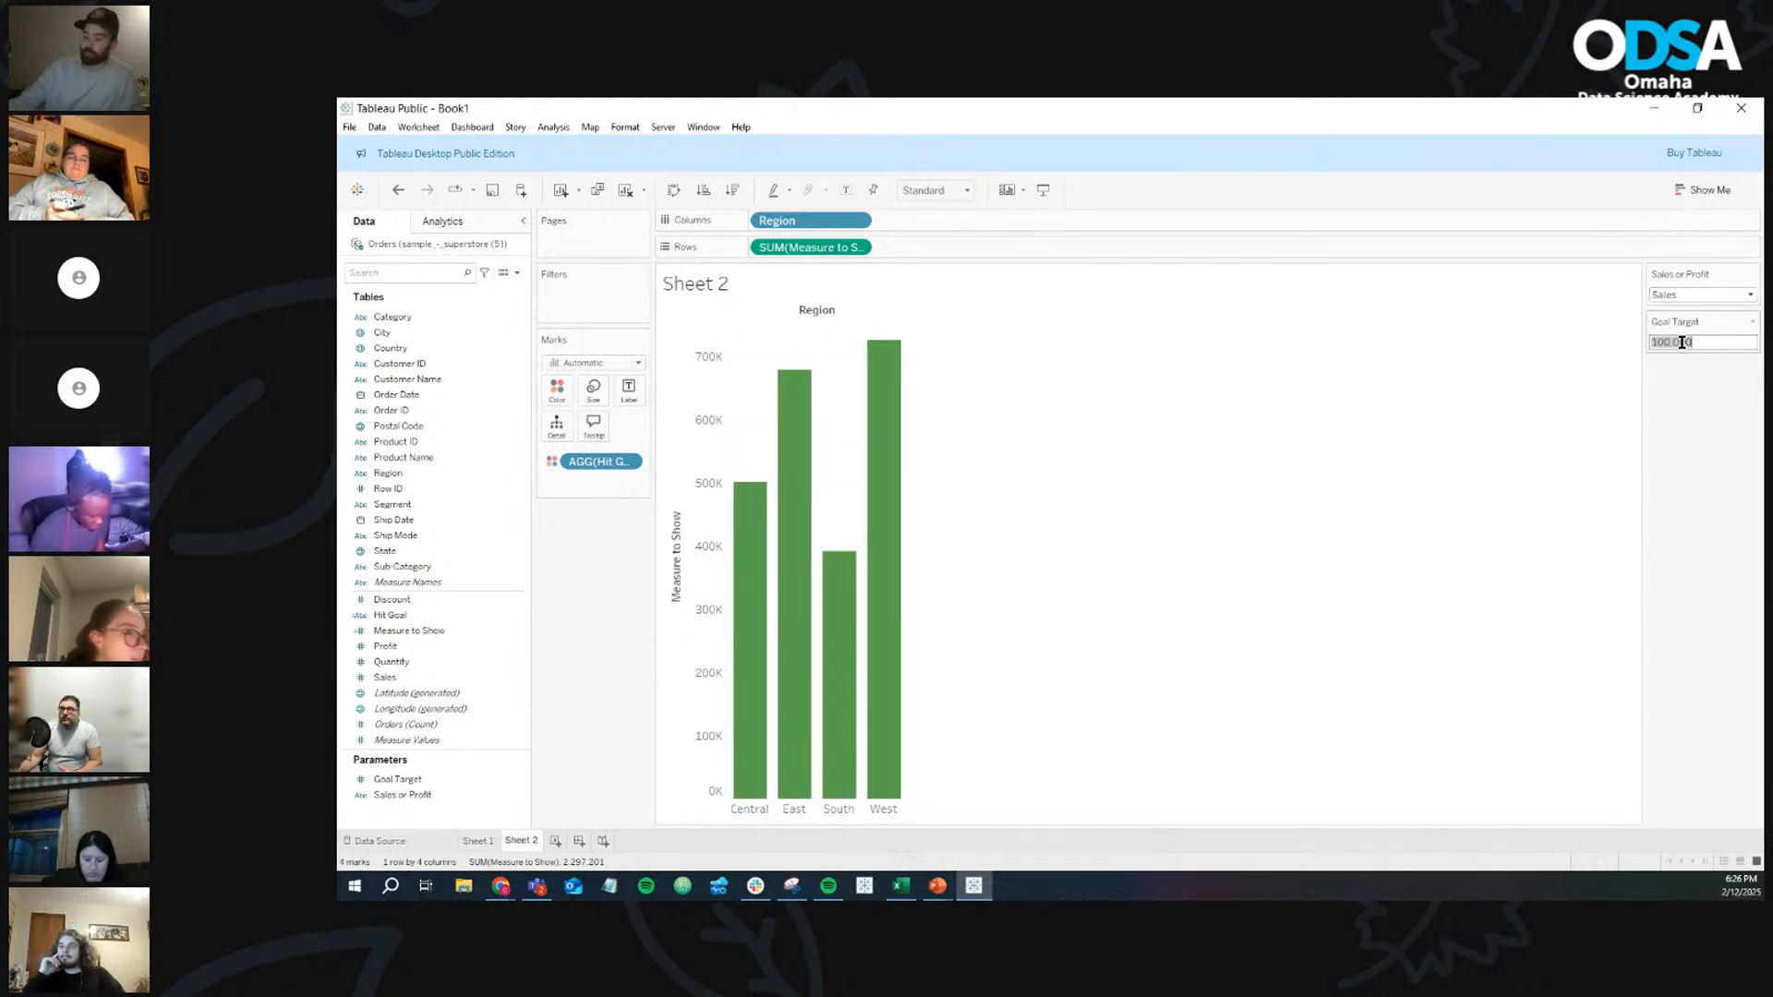
text(600000)
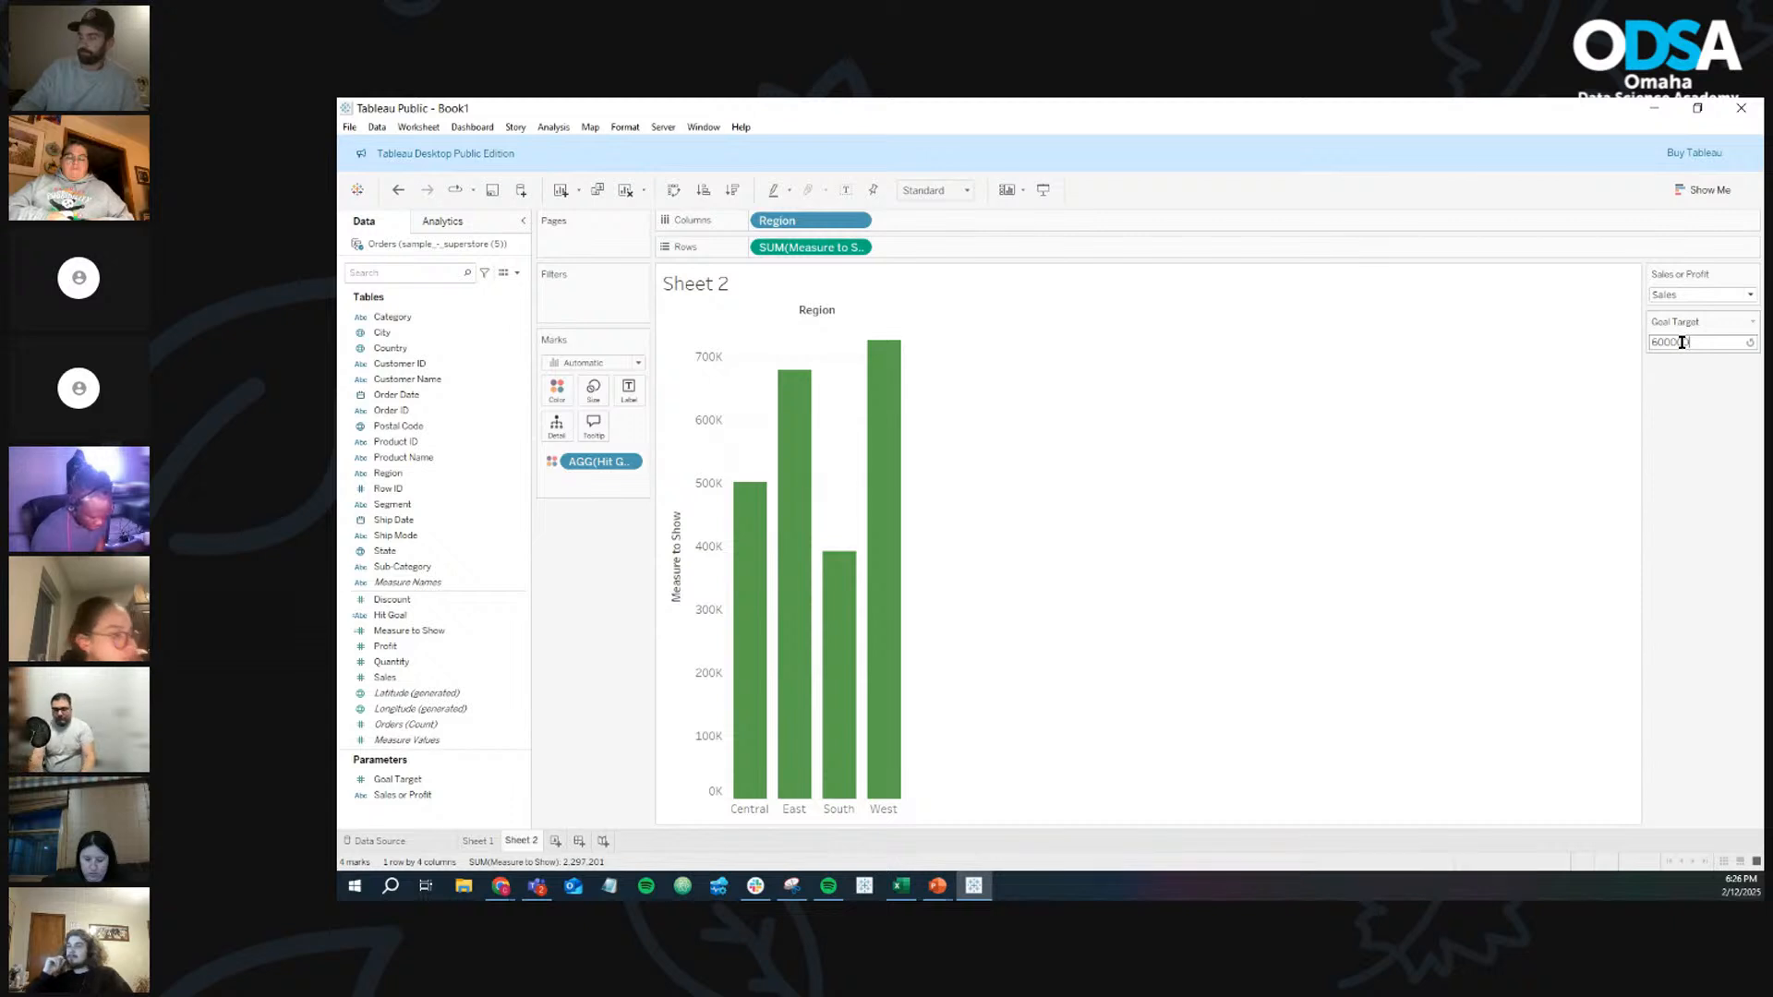
Set the Sales or Profit parameter to Profit and the Goal Target to $50,000
click(1669, 298)
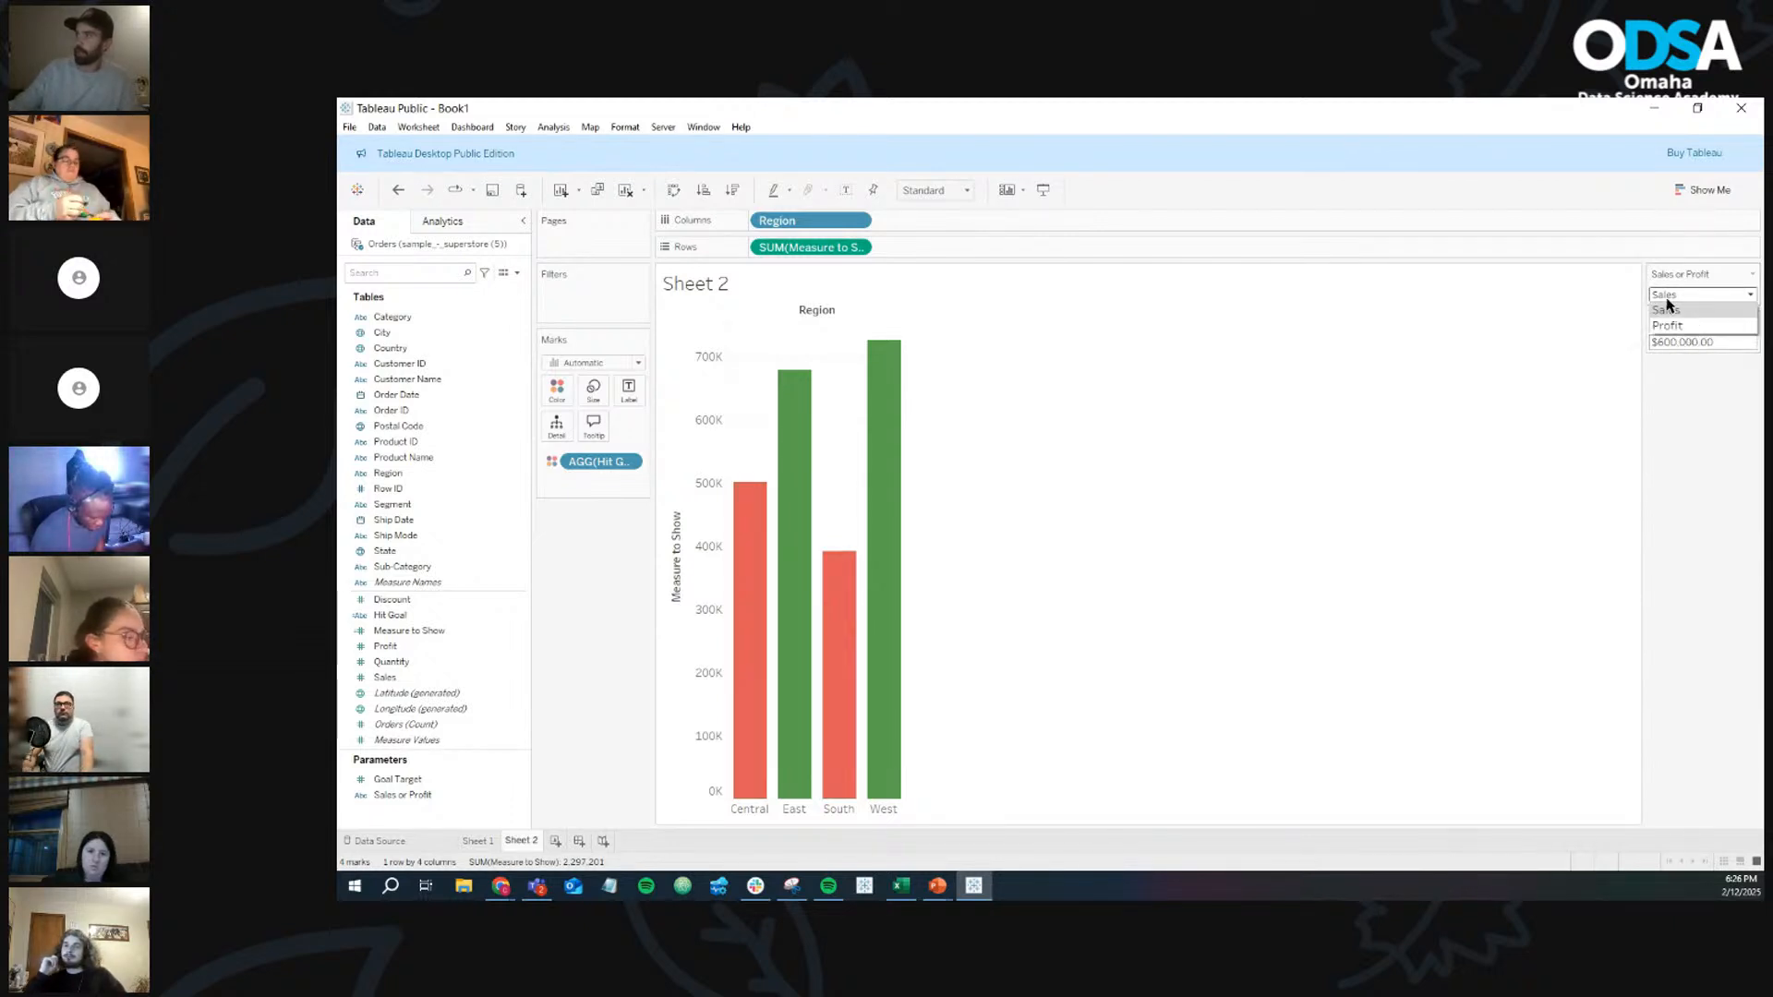
click(1672, 323)
click(1681, 339)
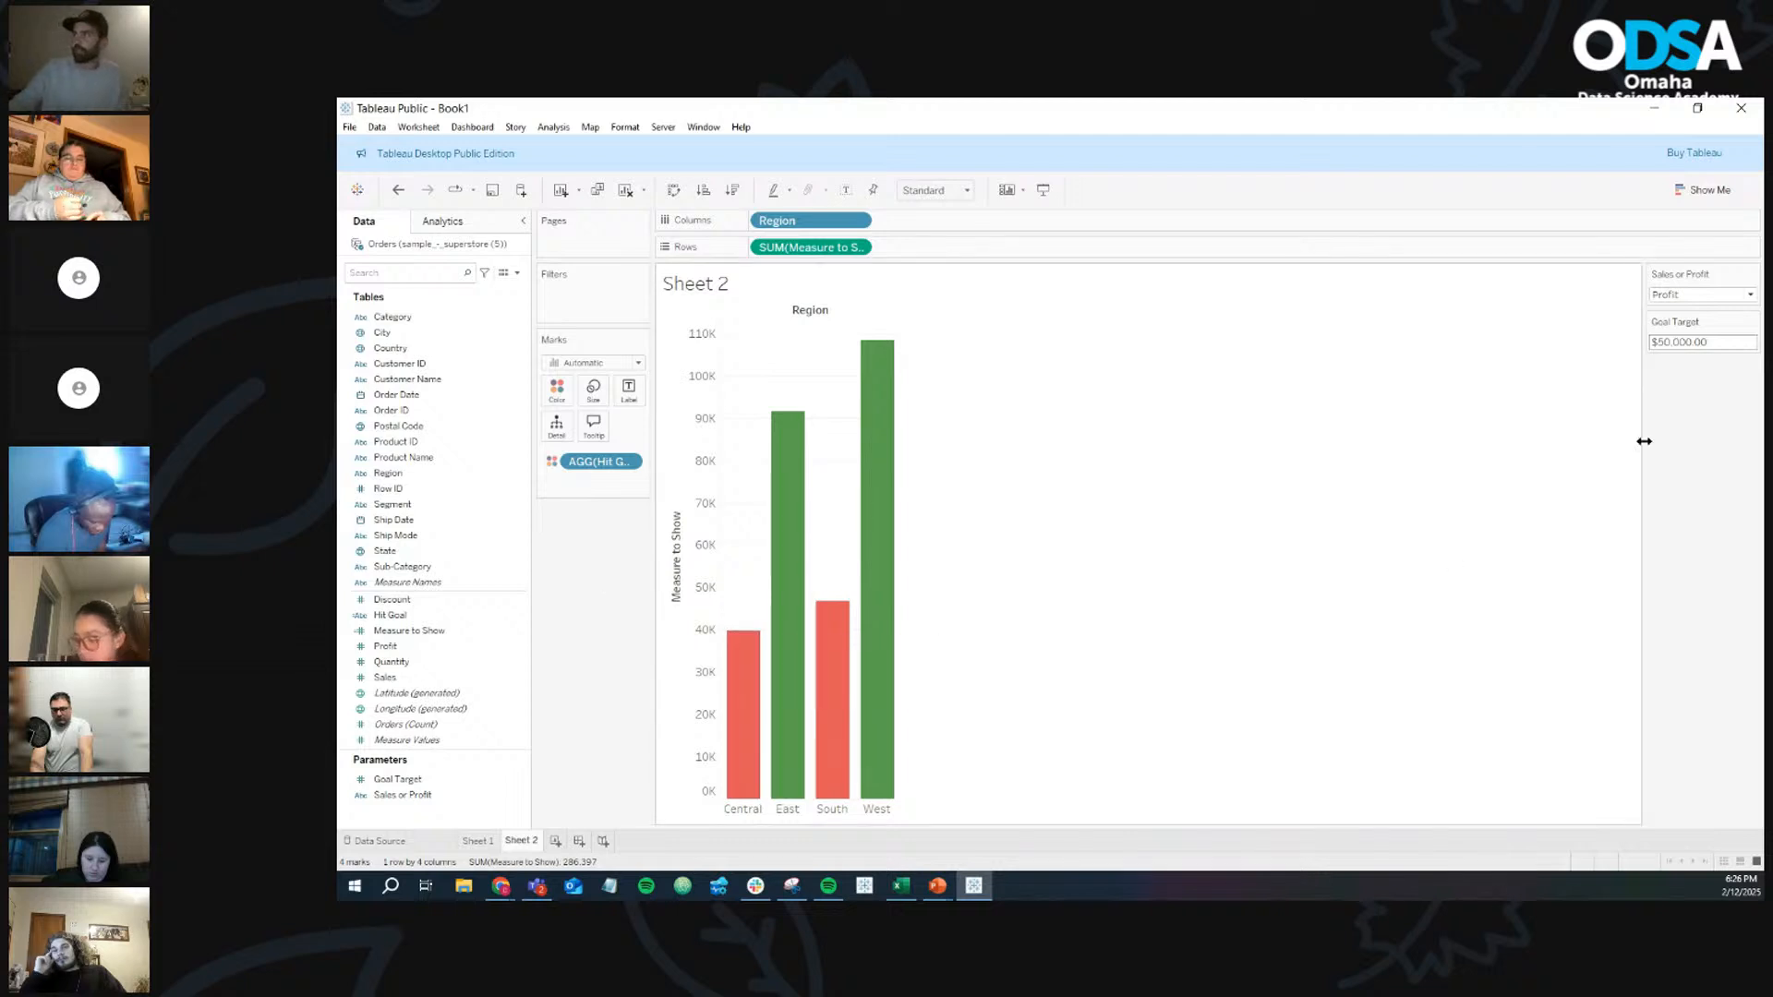
Switch to the published Self Service Dashboard in Chrome, show Profit and then Orders on the state map, and return to Tableau Public
click(1692, 294)
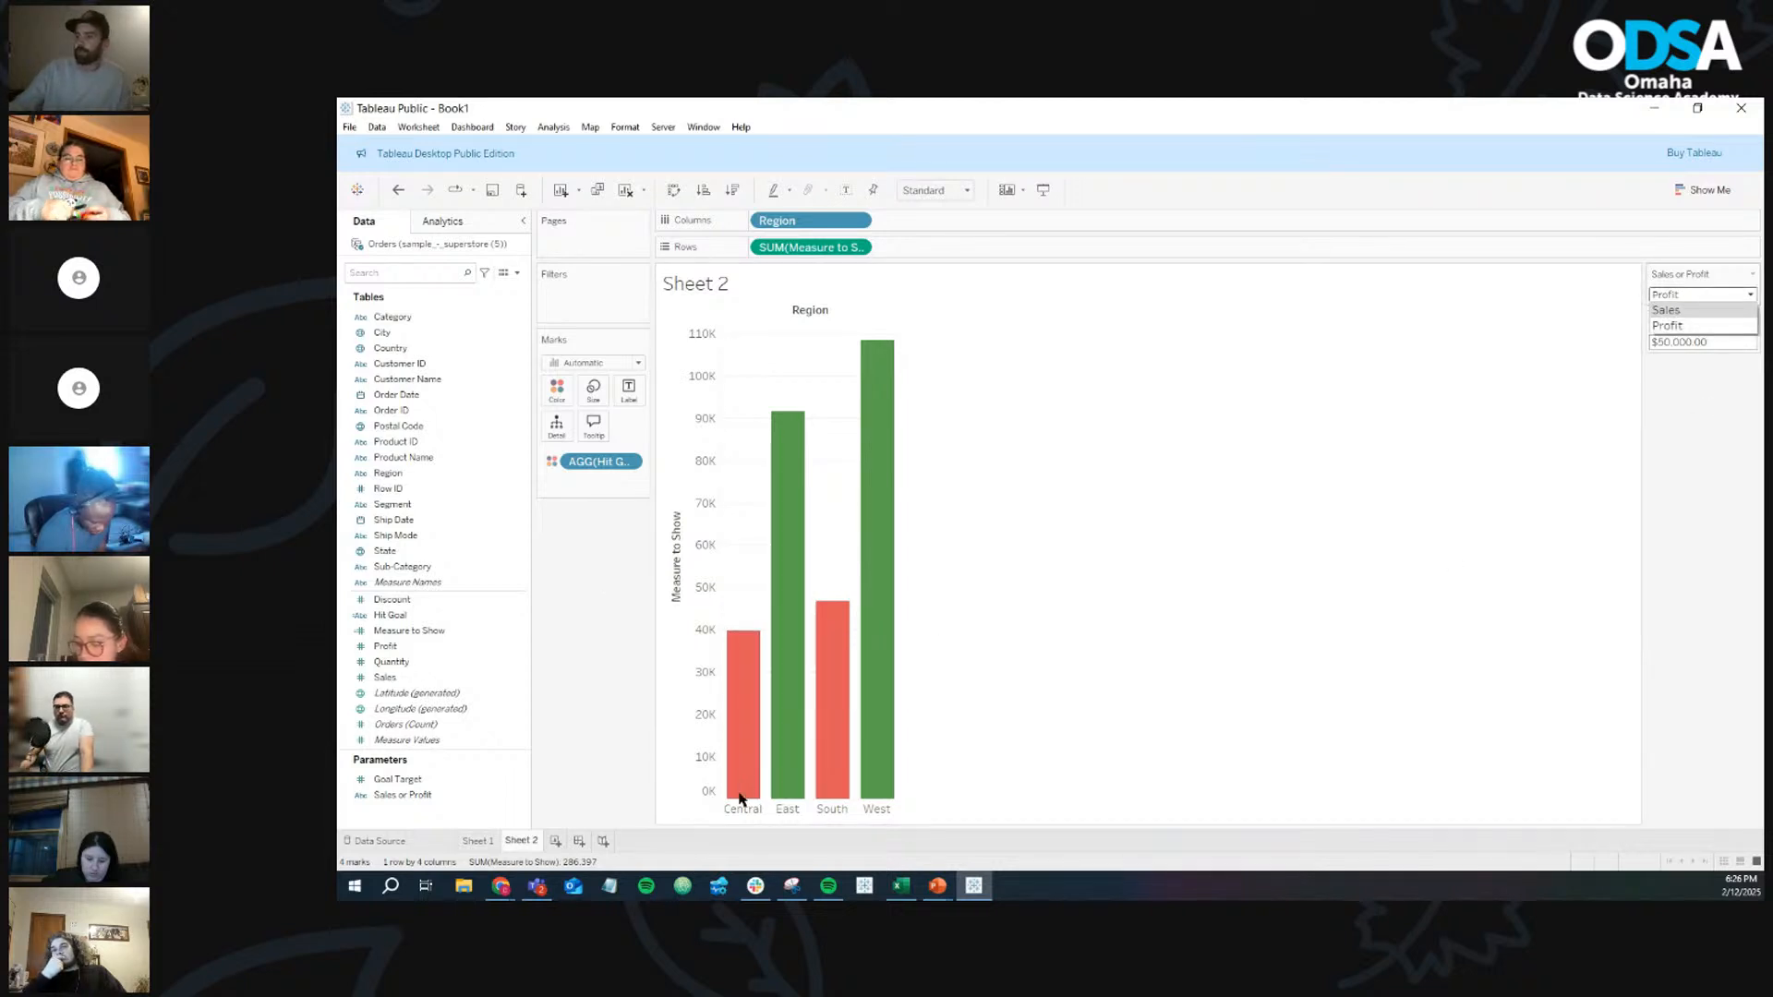
click(512, 890)
click(758, 812)
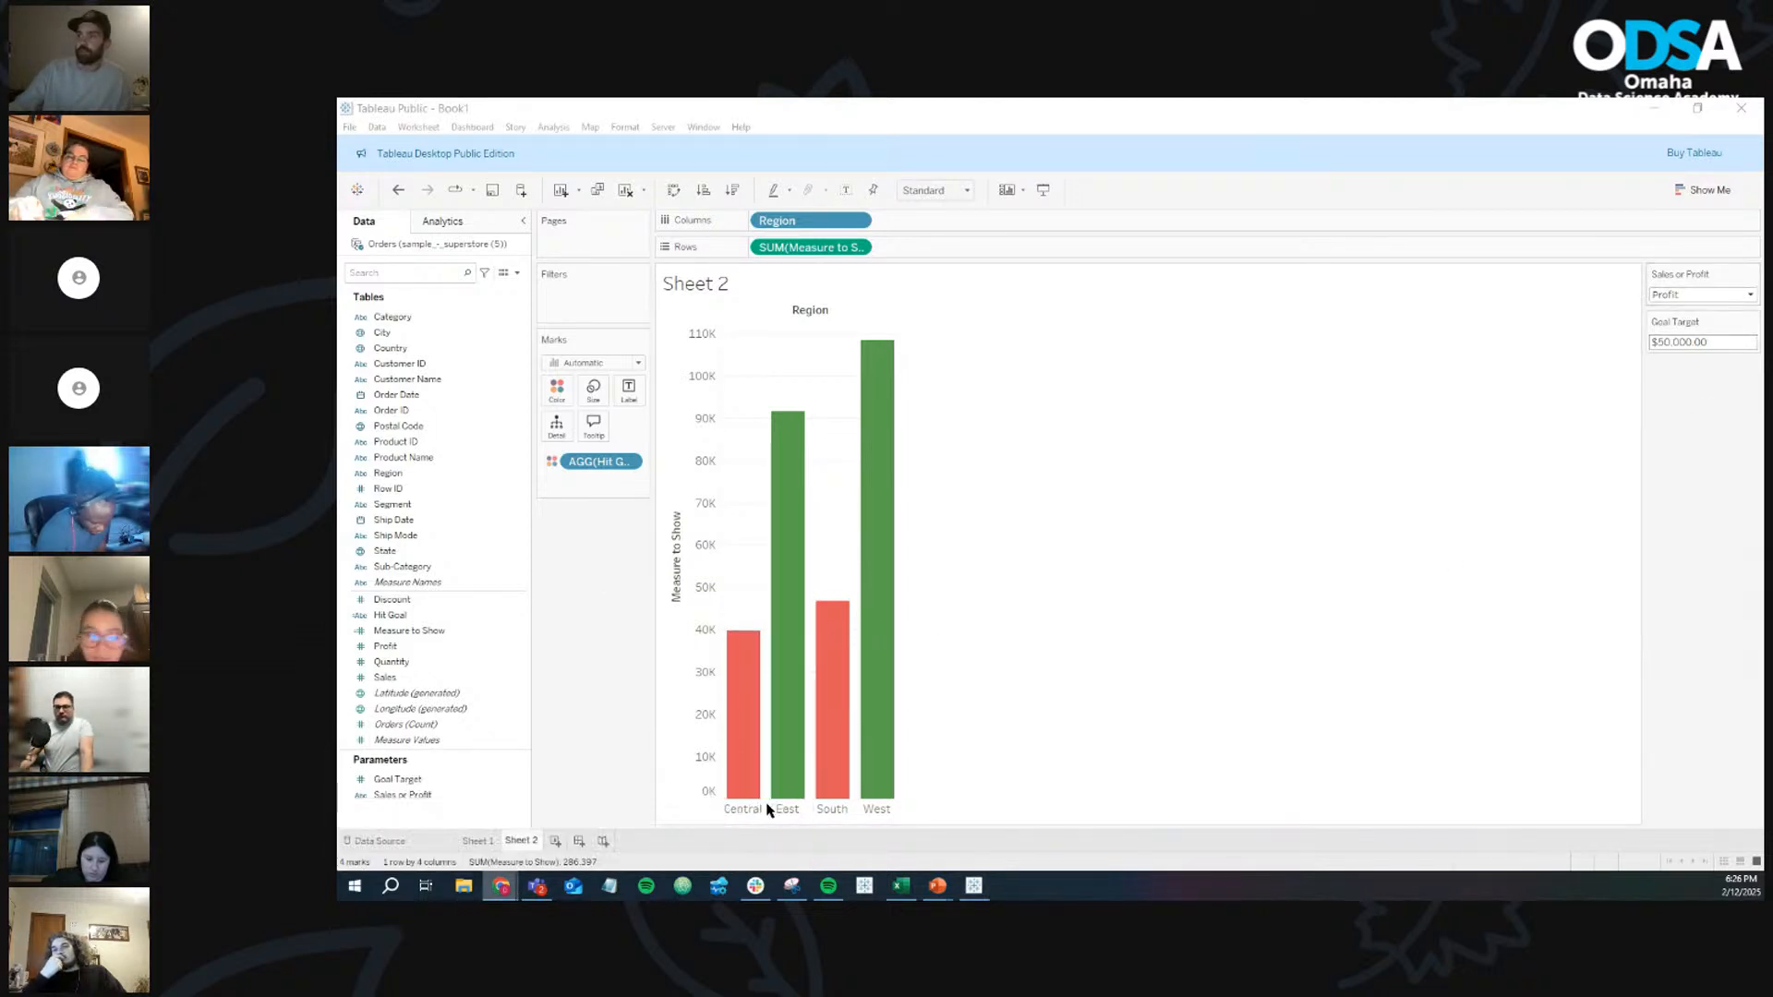
click(796, 348)
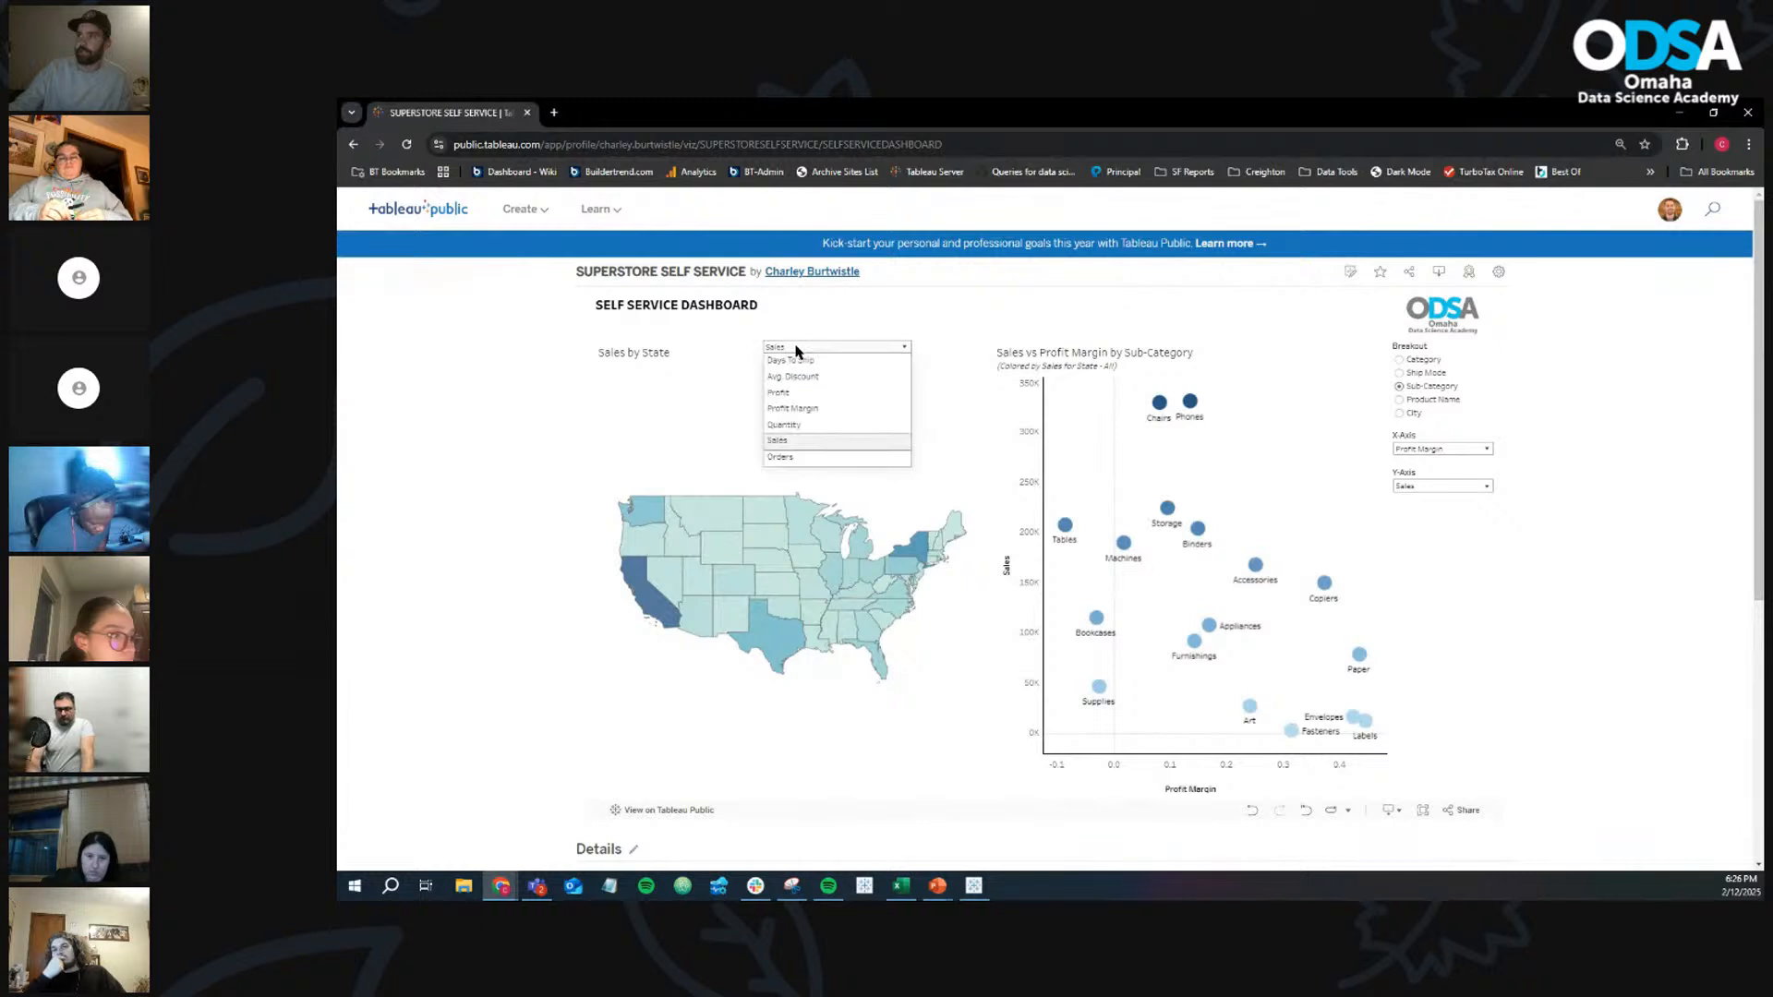
click(791, 395)
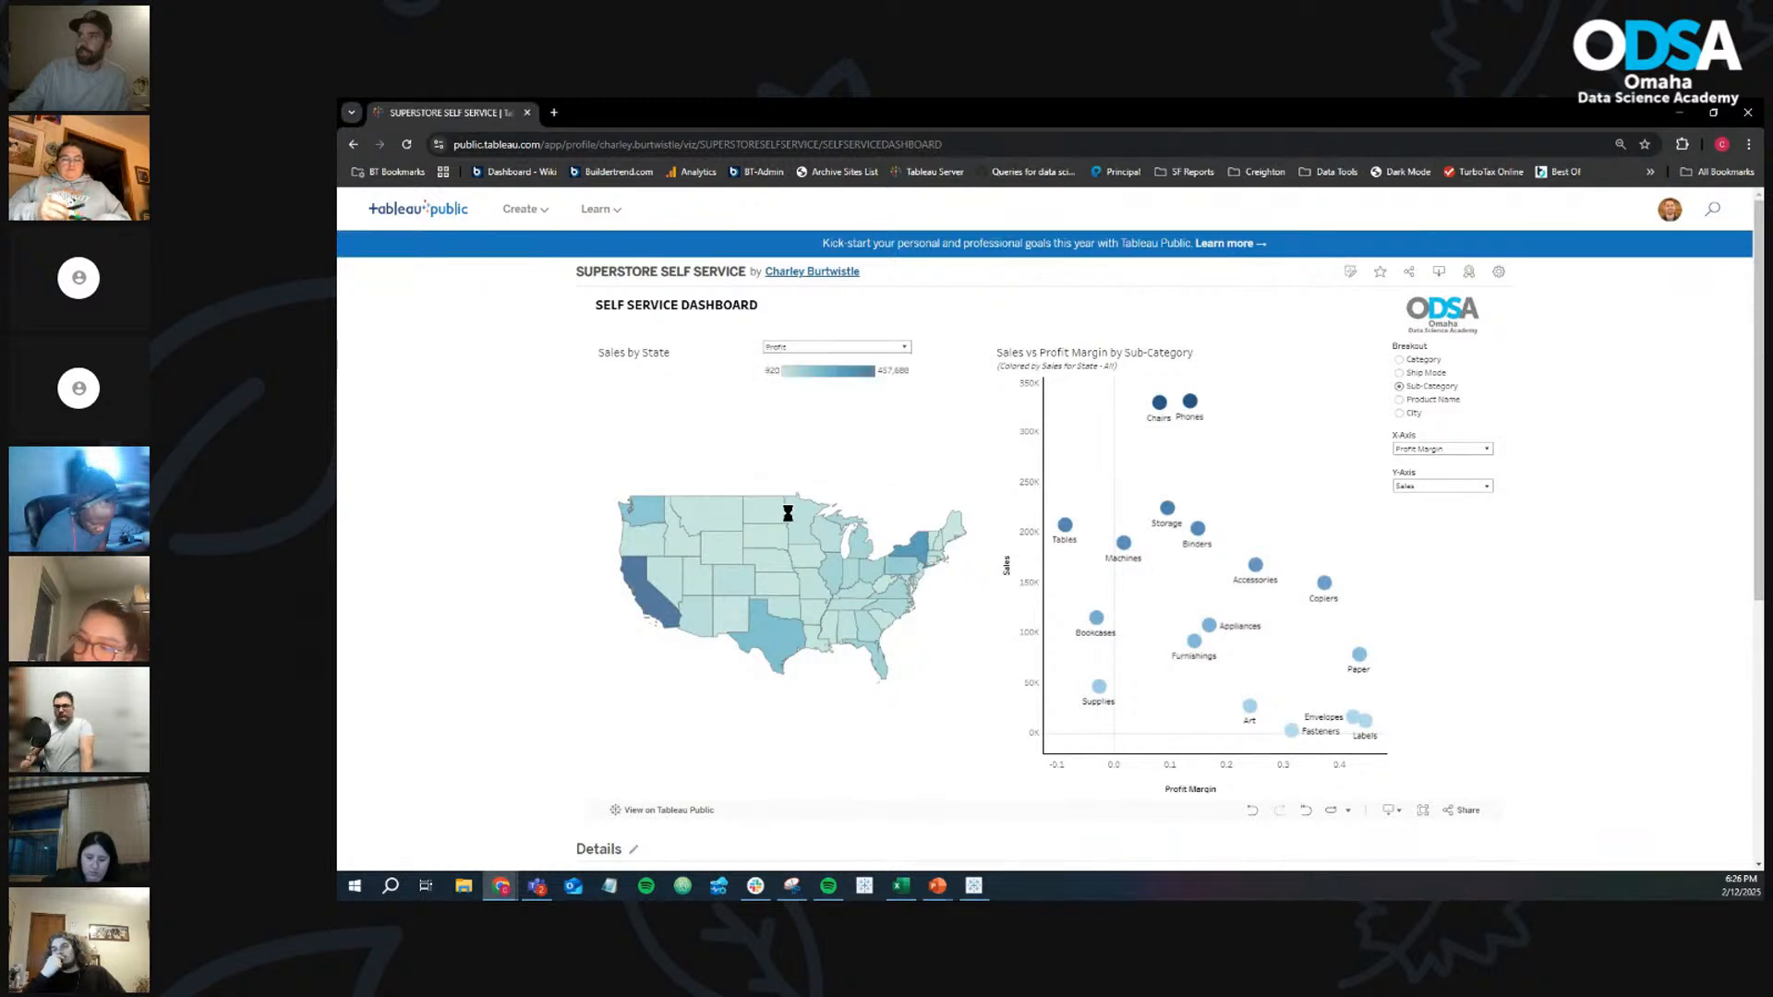
click(800, 348)
click(789, 457)
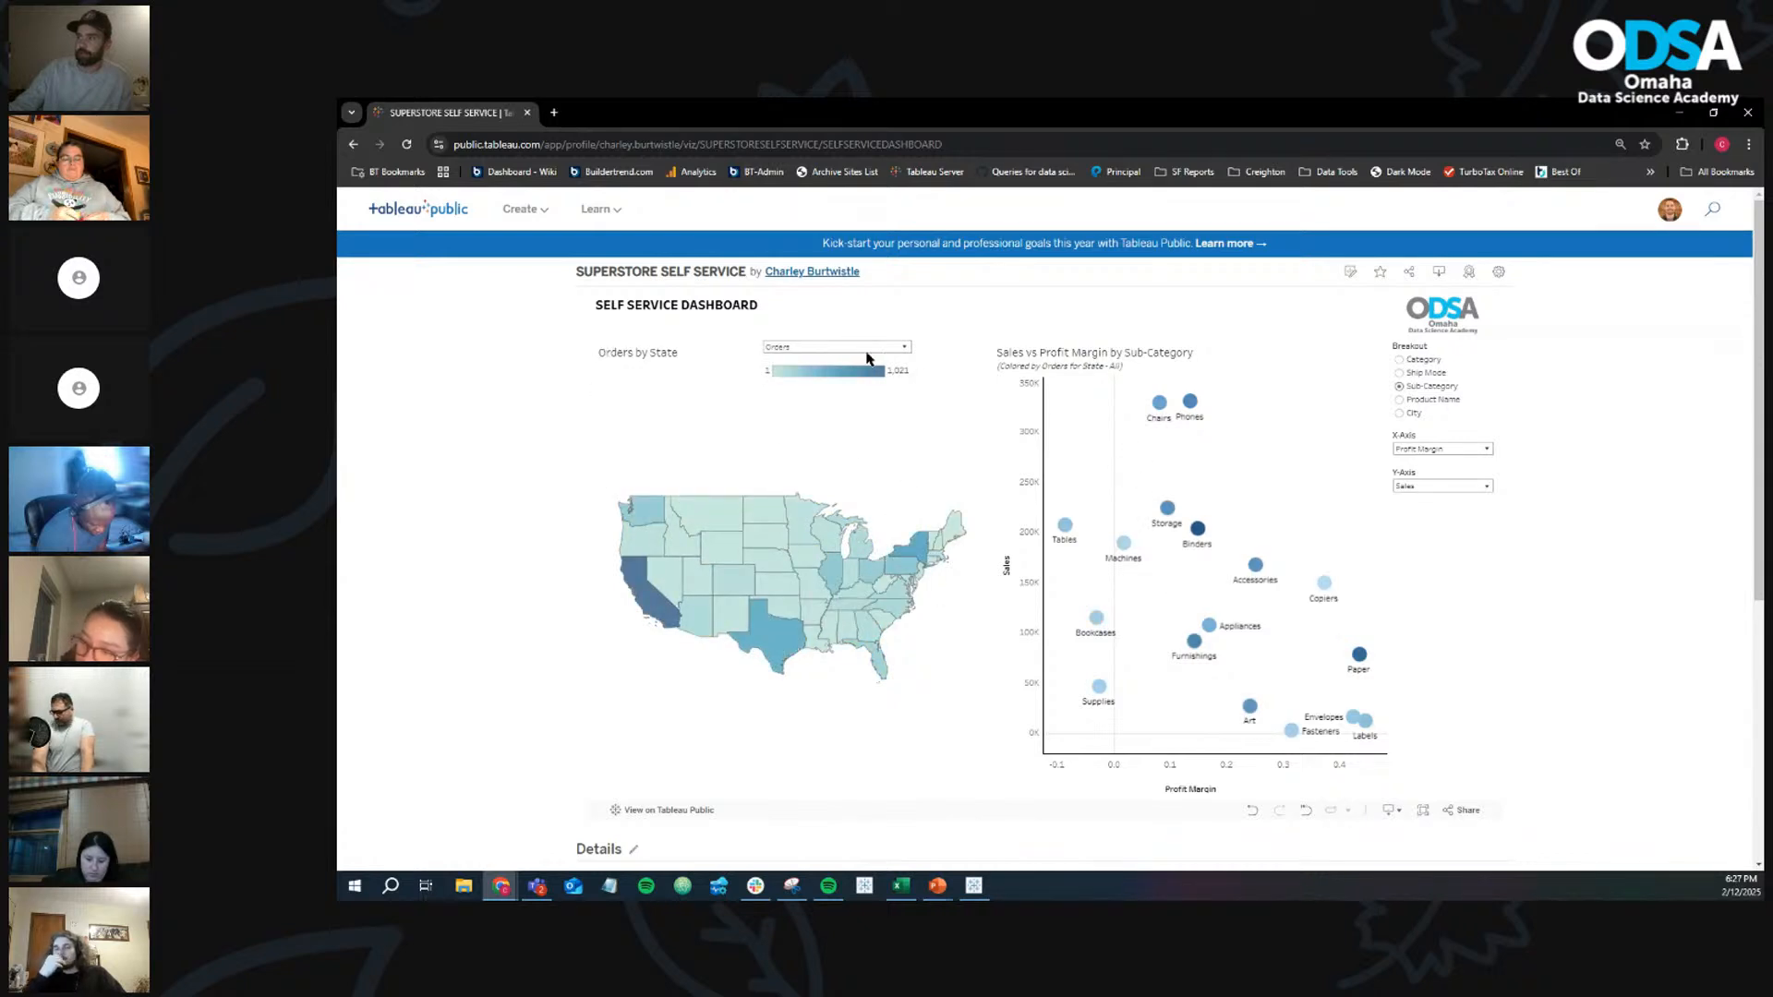
click(1681, 113)
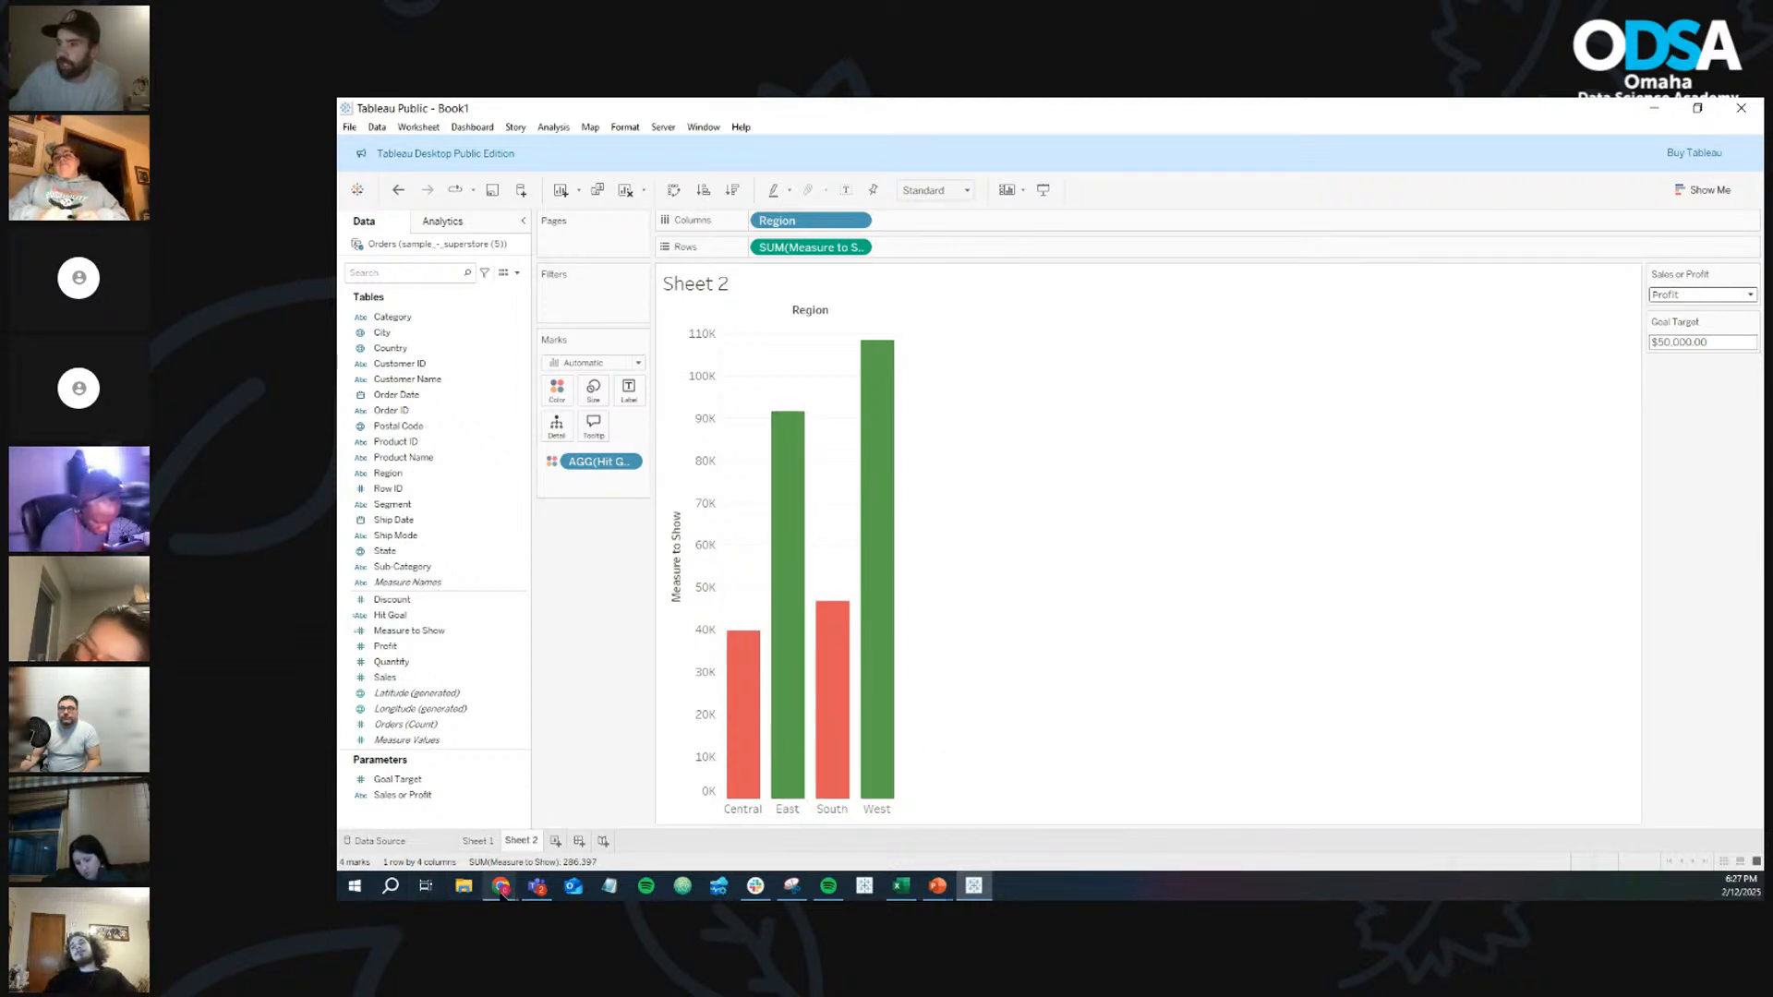
In Chrome, view the Daily Annual Sales report by Total Sales, Avg ARR and MRR, close its tab and return to Tableau Public
mouse_move(500, 890)
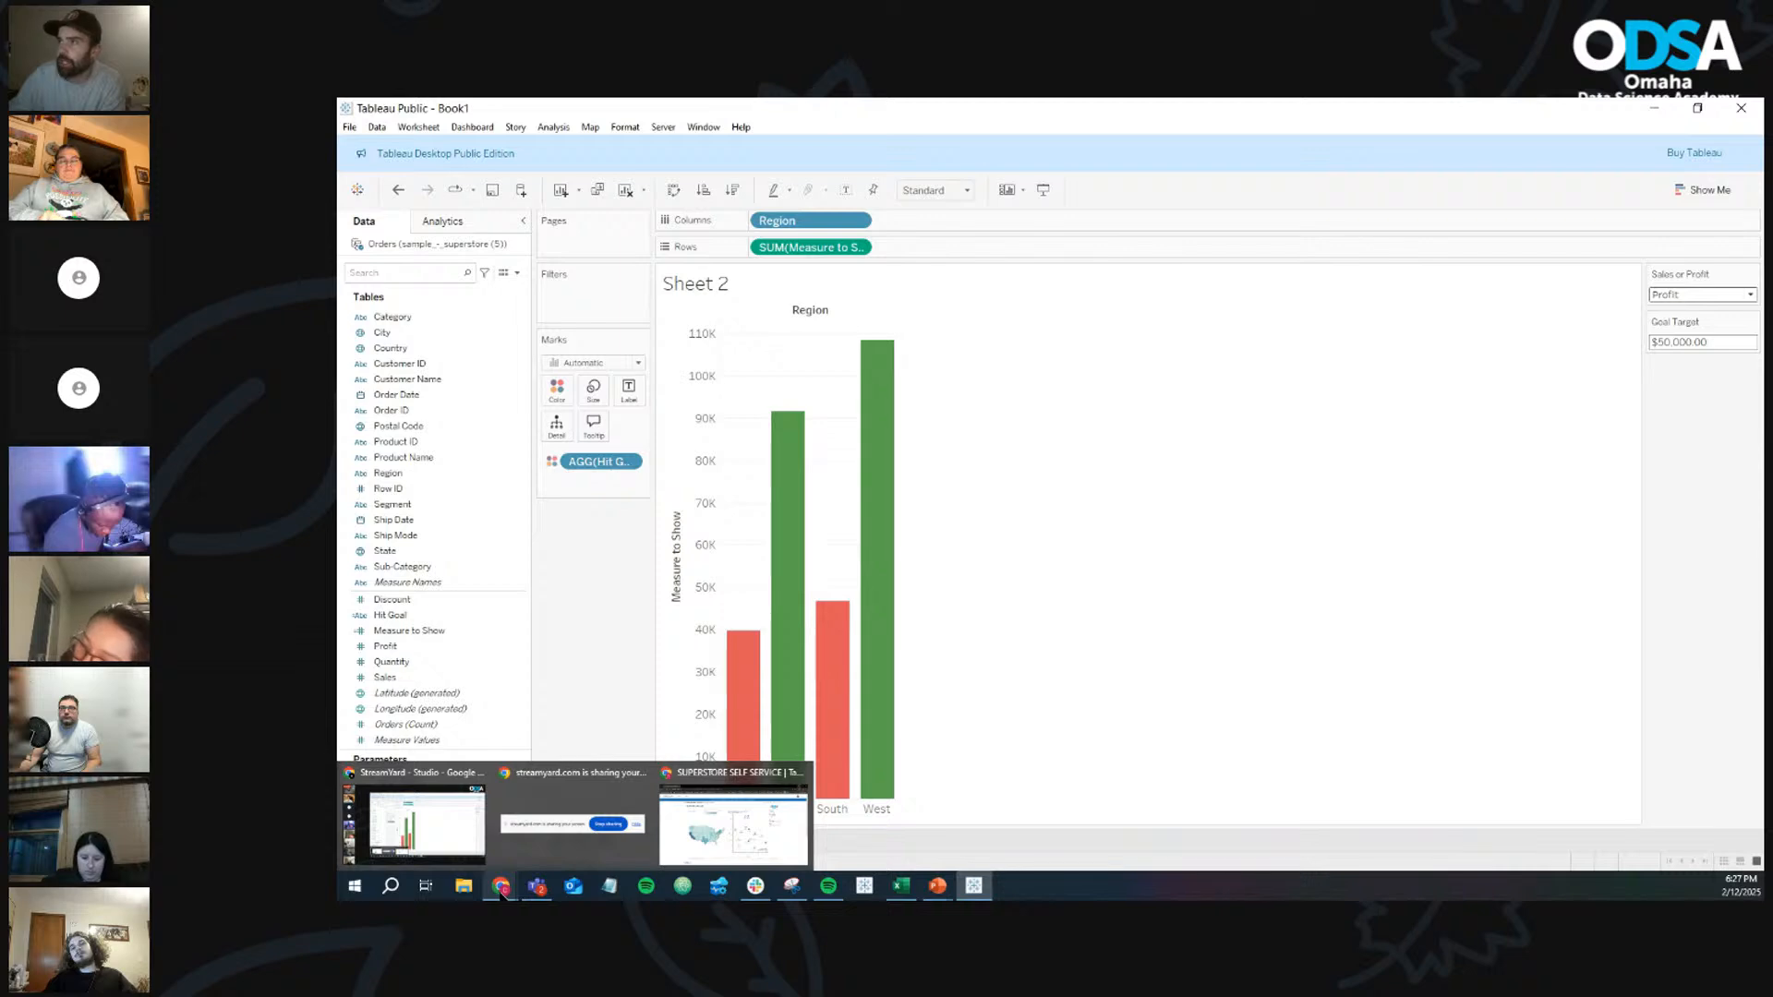
click(748, 845)
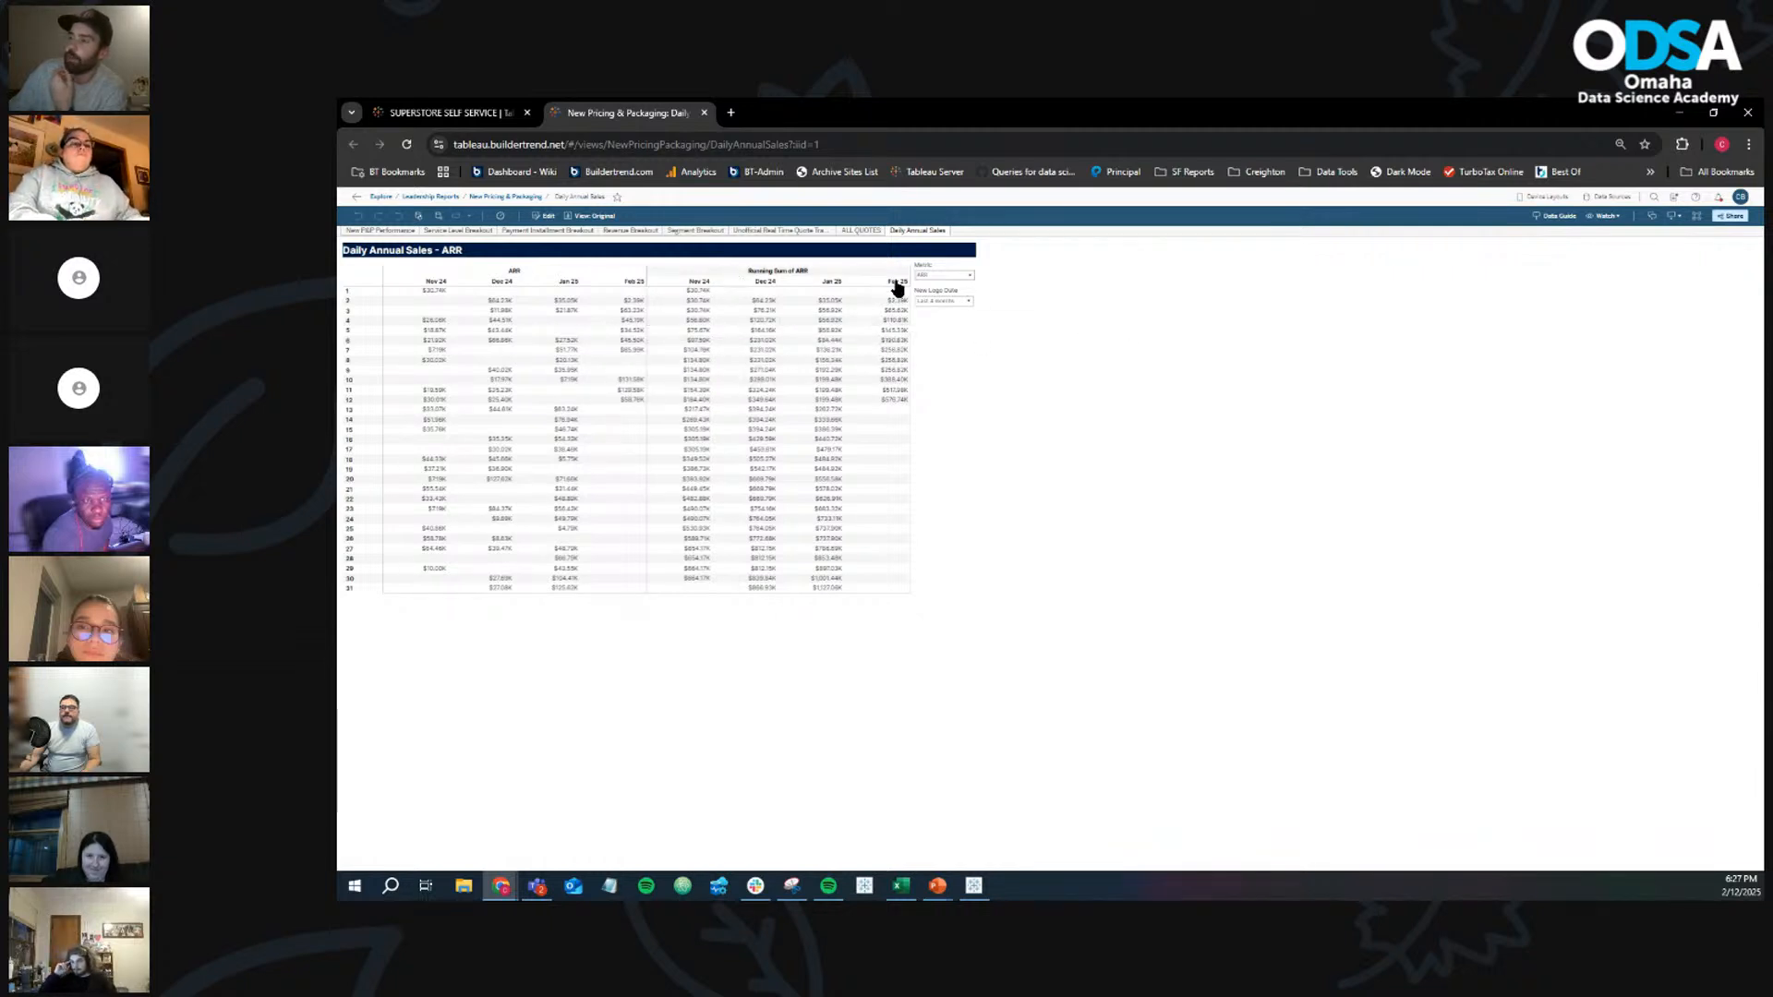
click(937, 275)
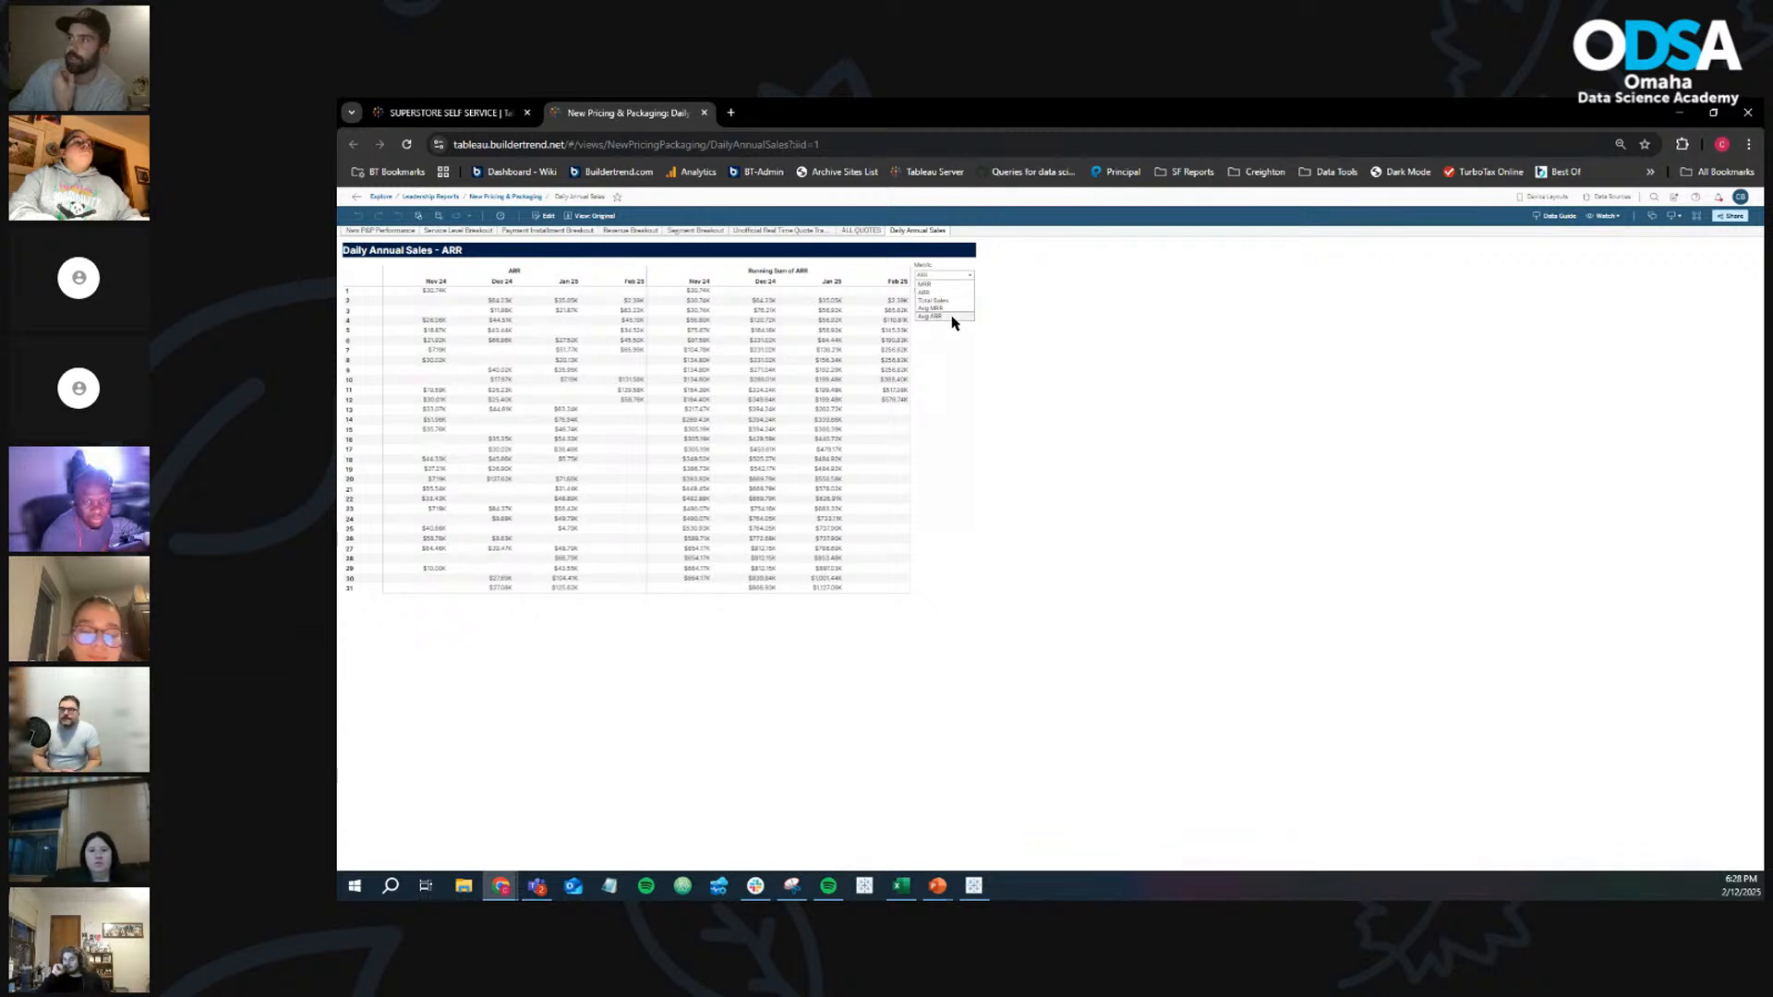
click(937, 300)
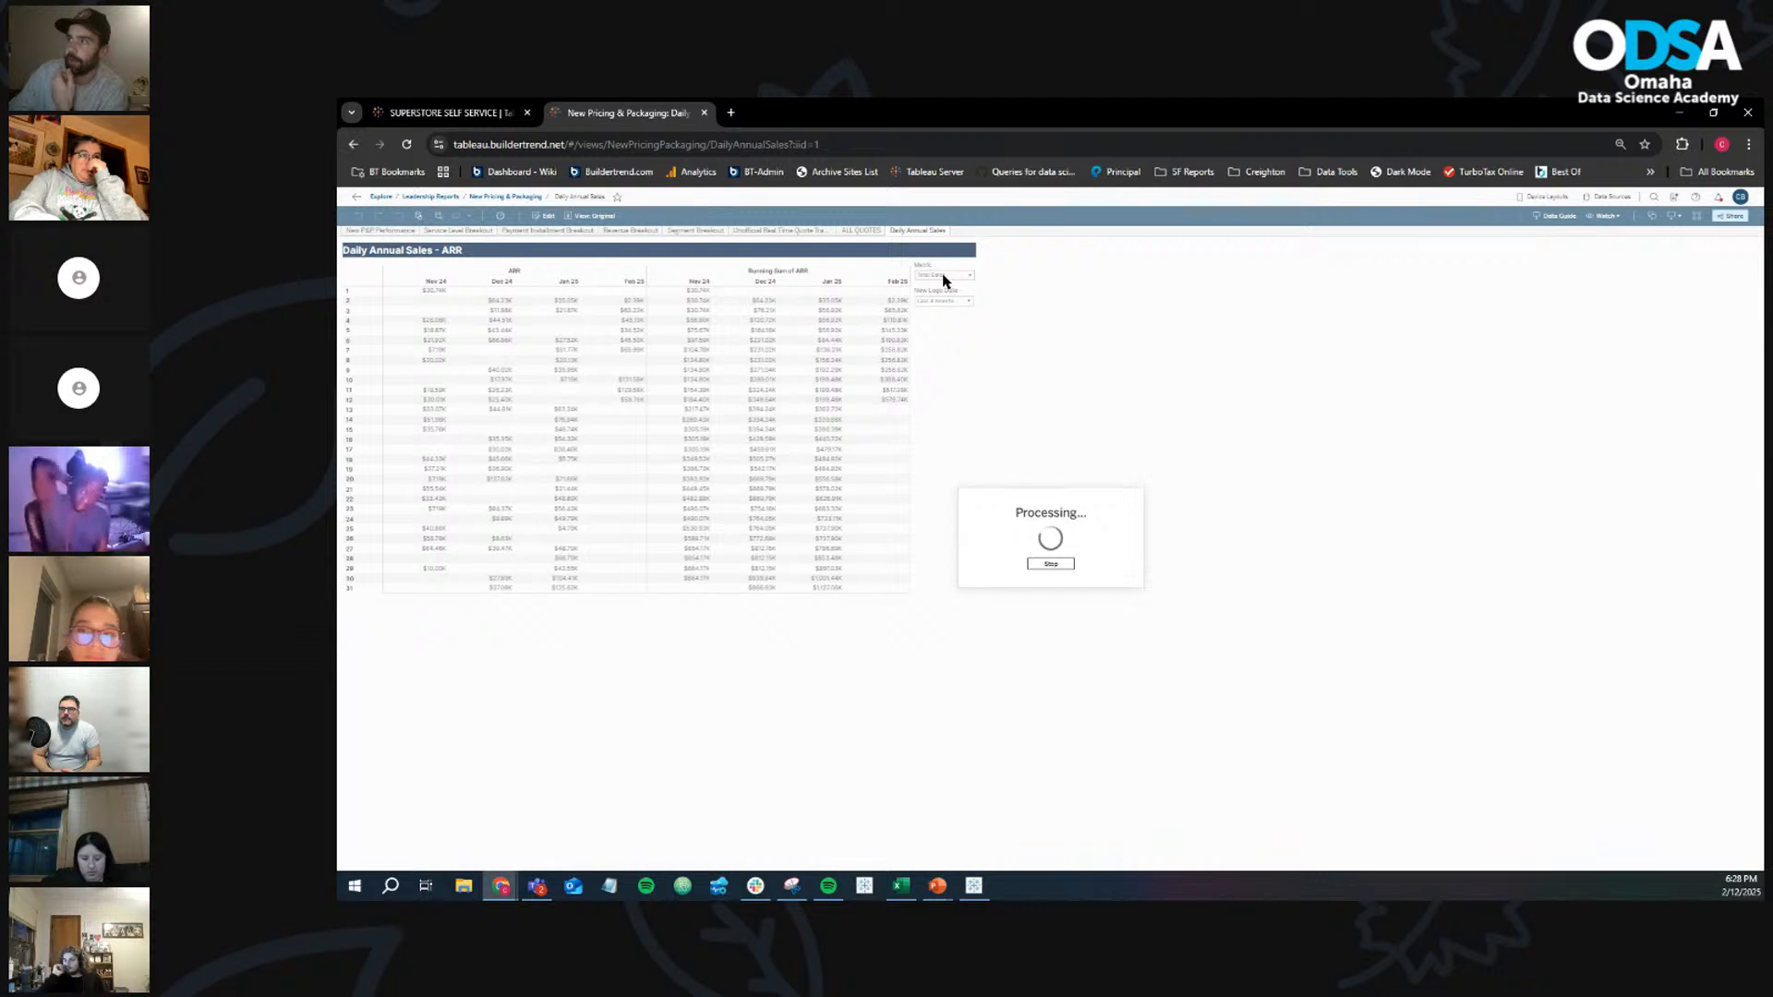
click(944, 280)
click(945, 318)
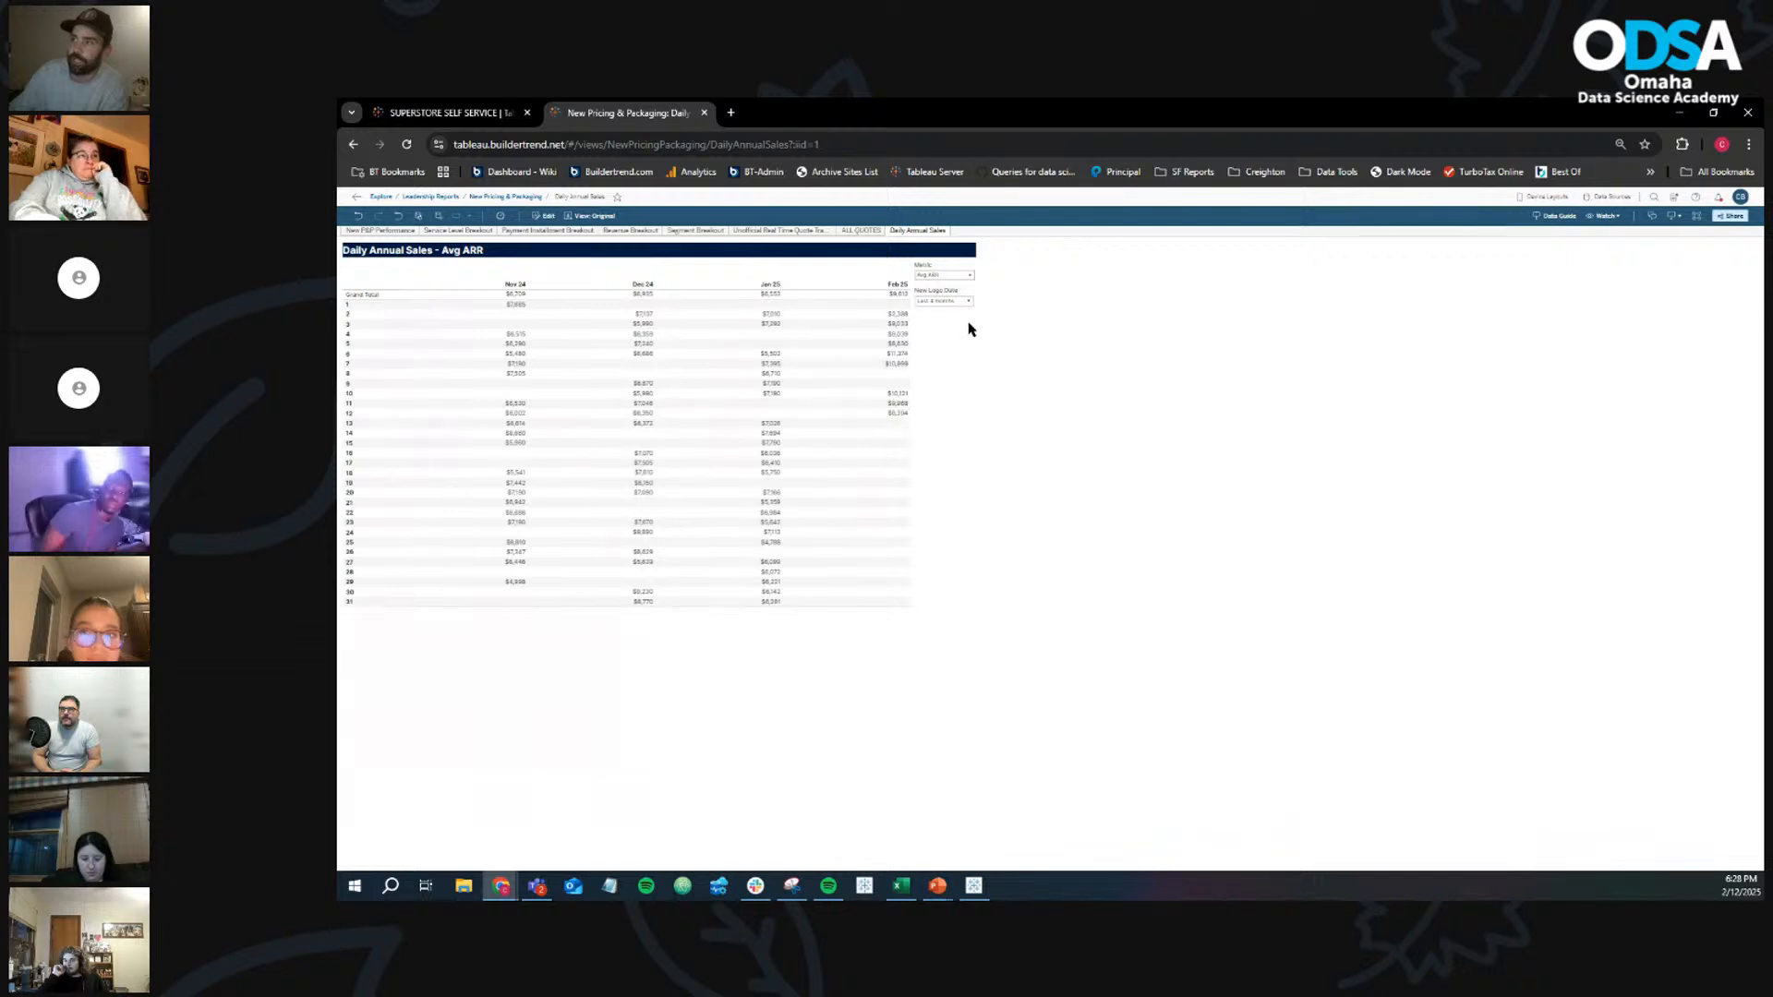
click(935, 276)
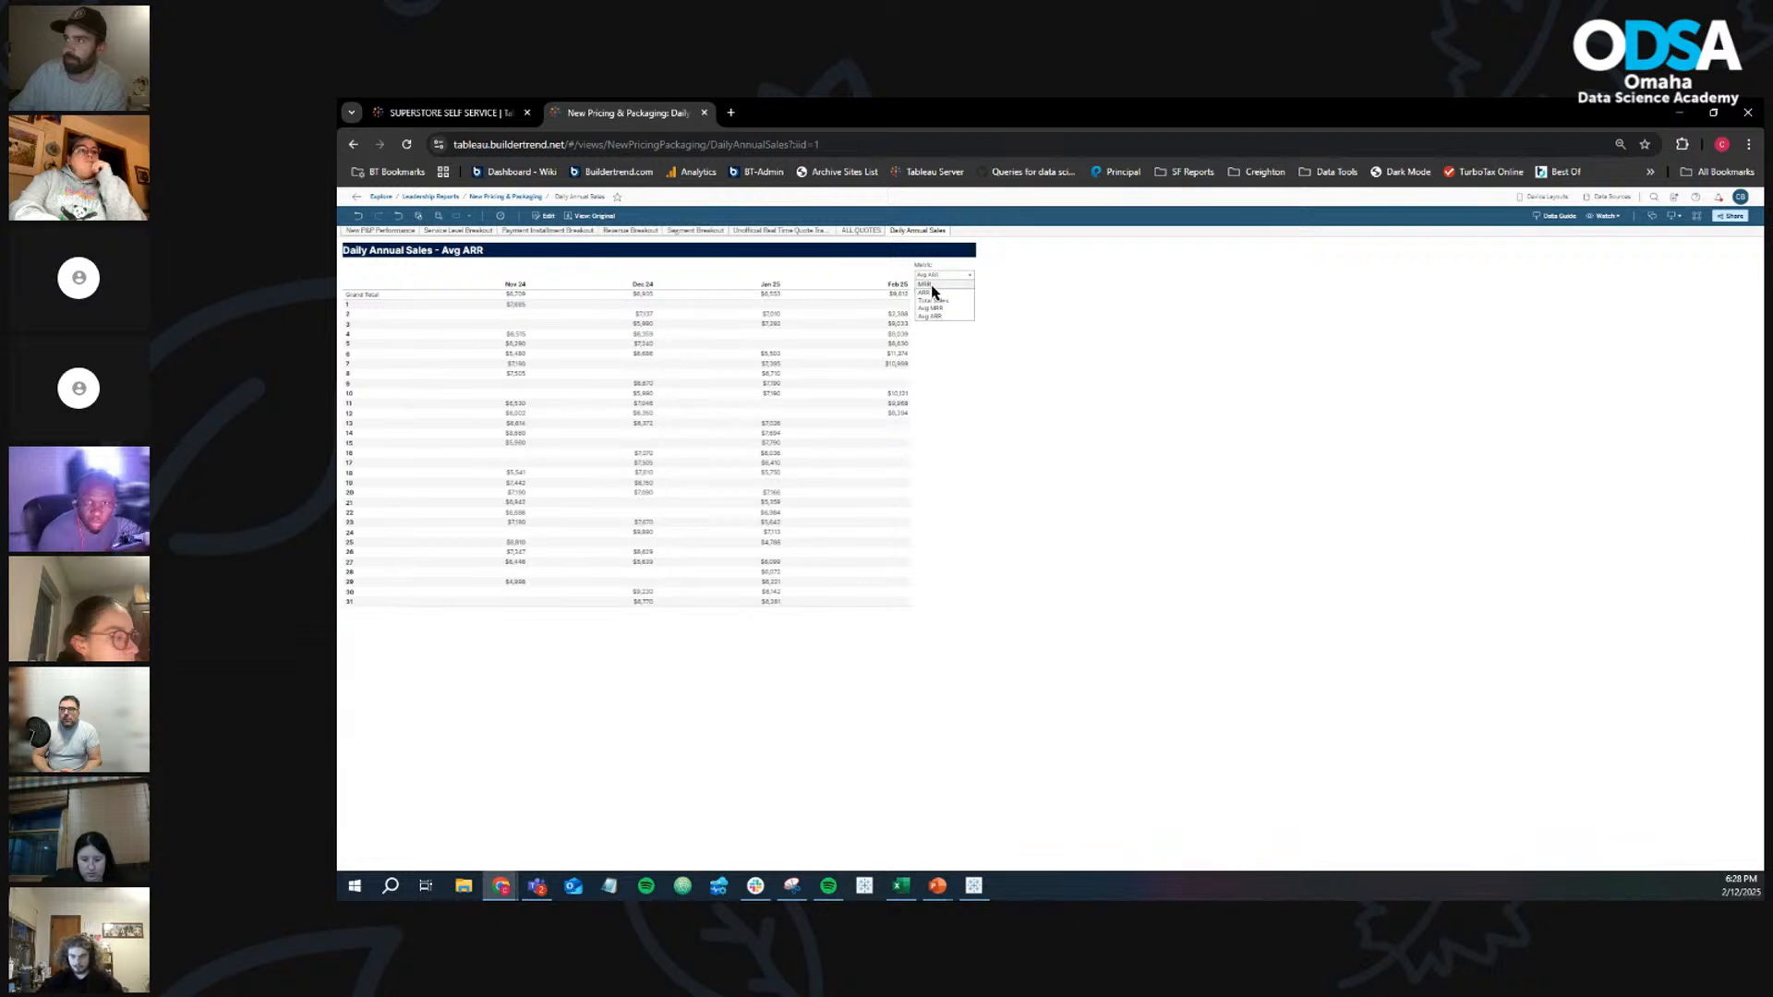
click(930, 285)
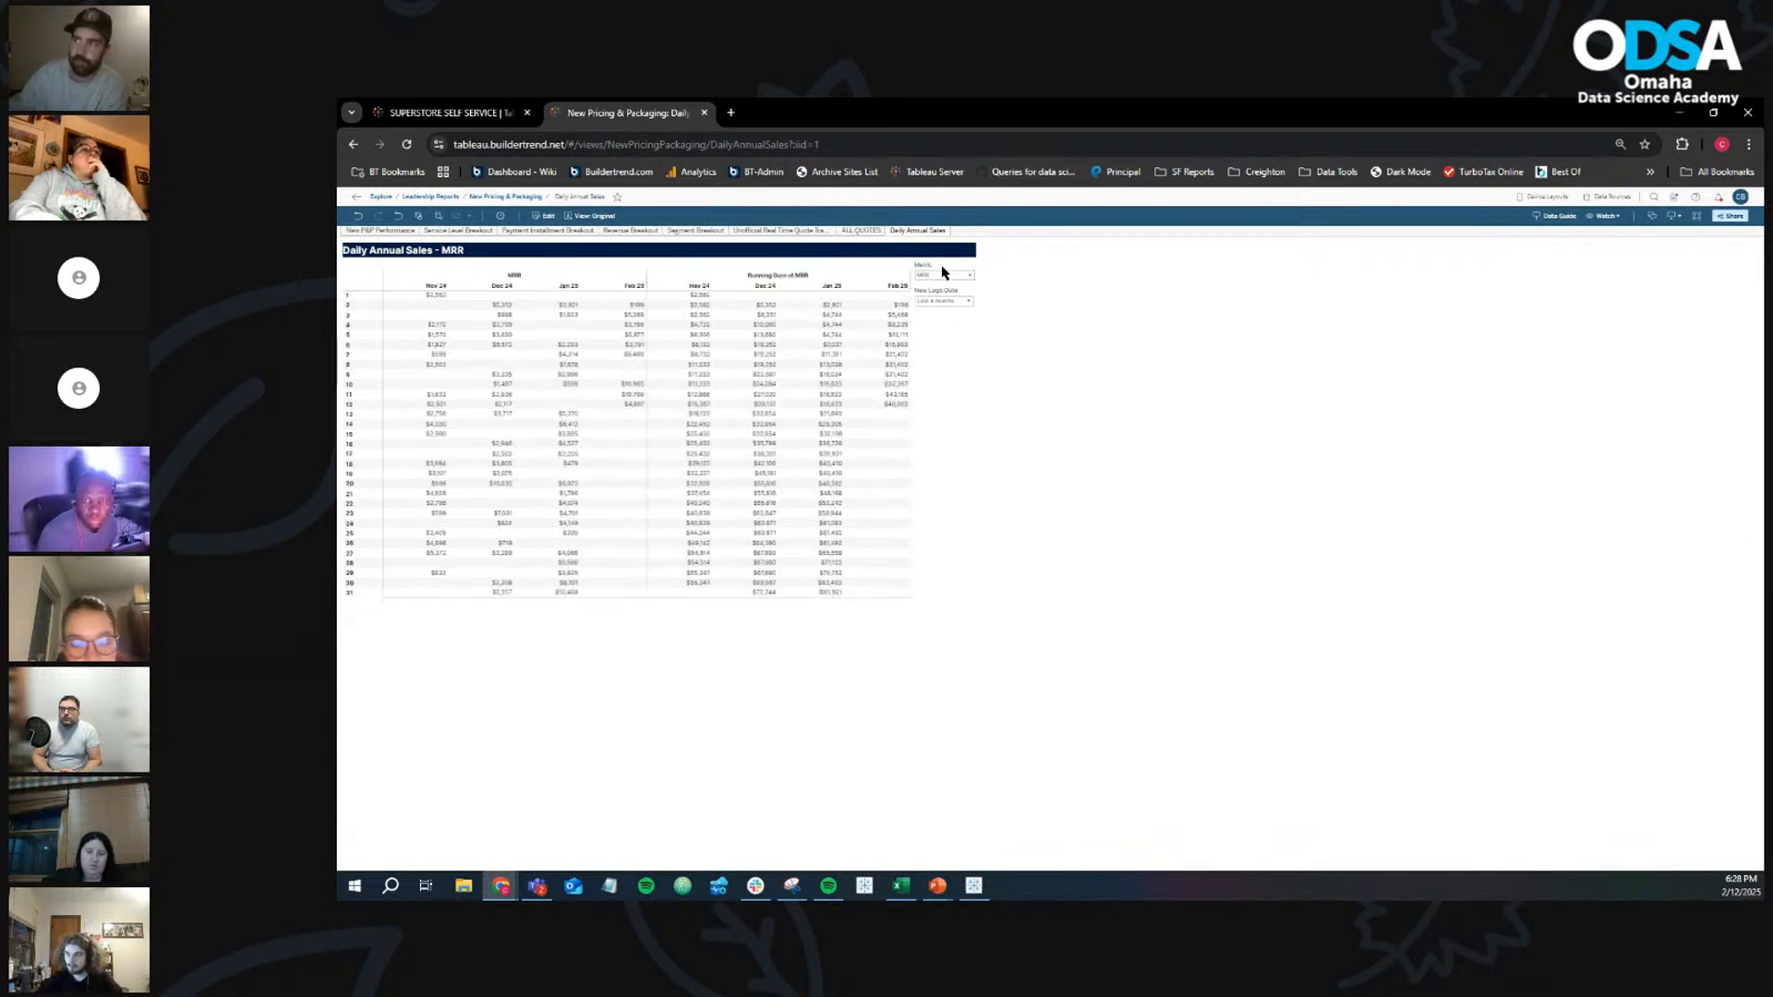
click(704, 113)
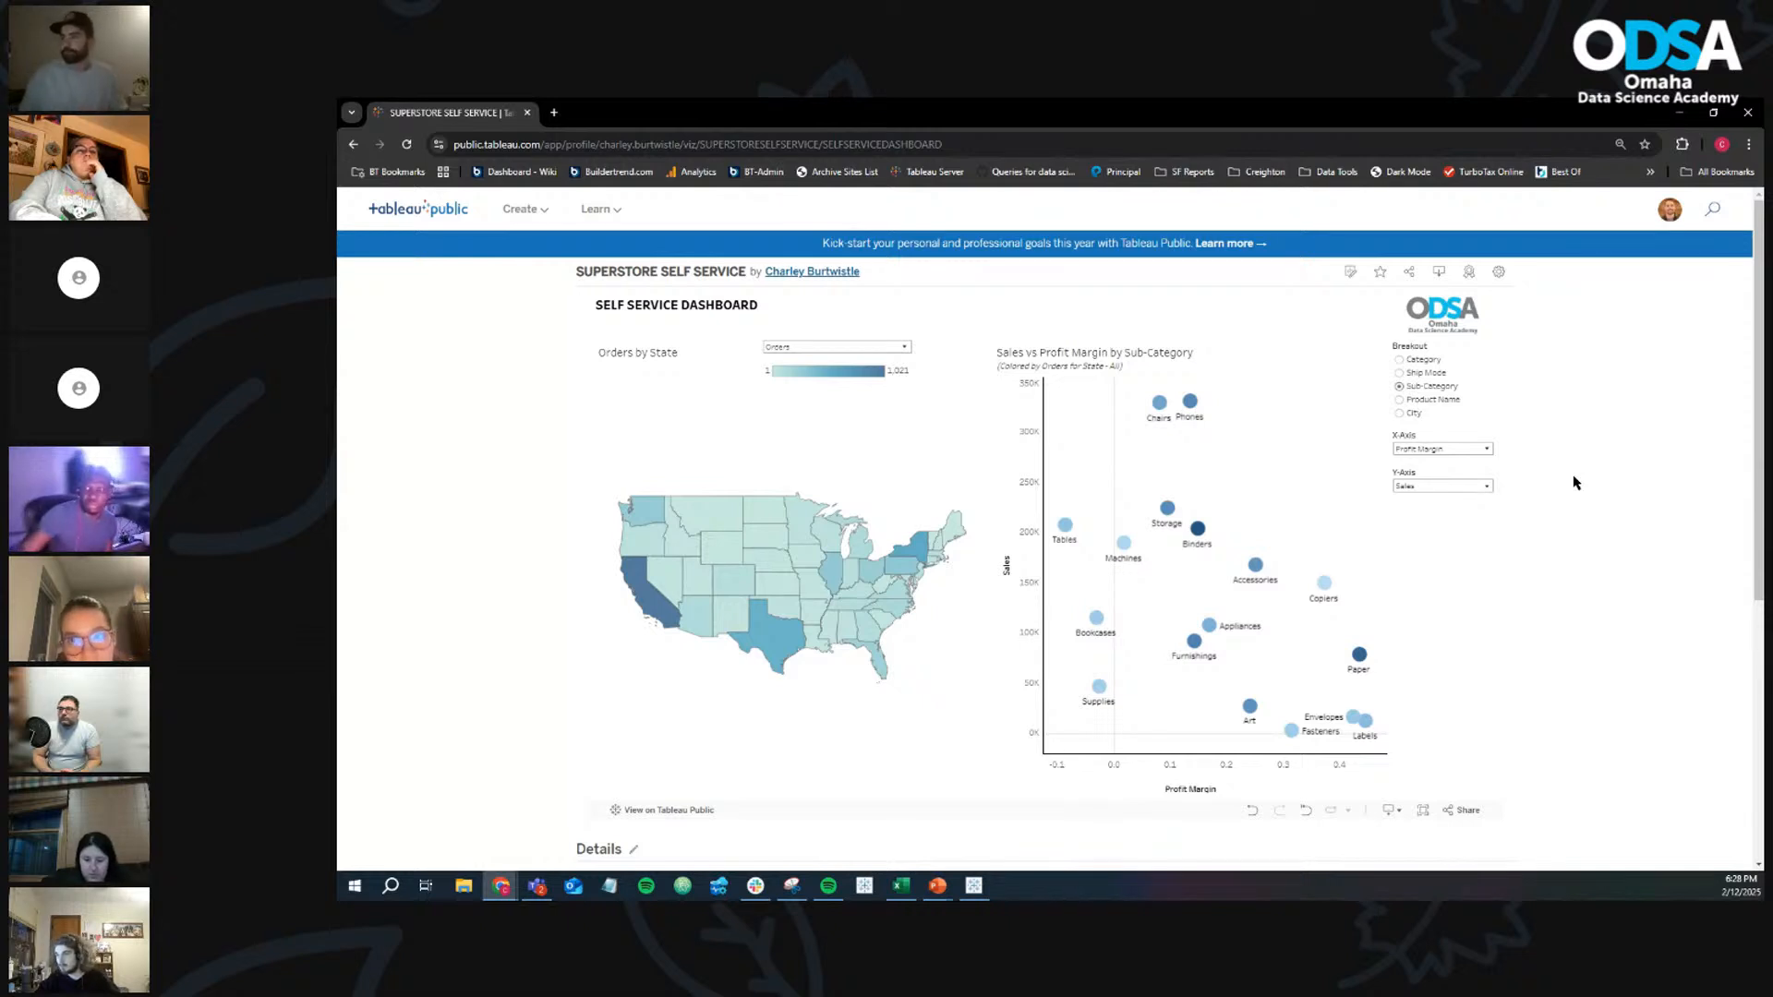
click(1678, 117)
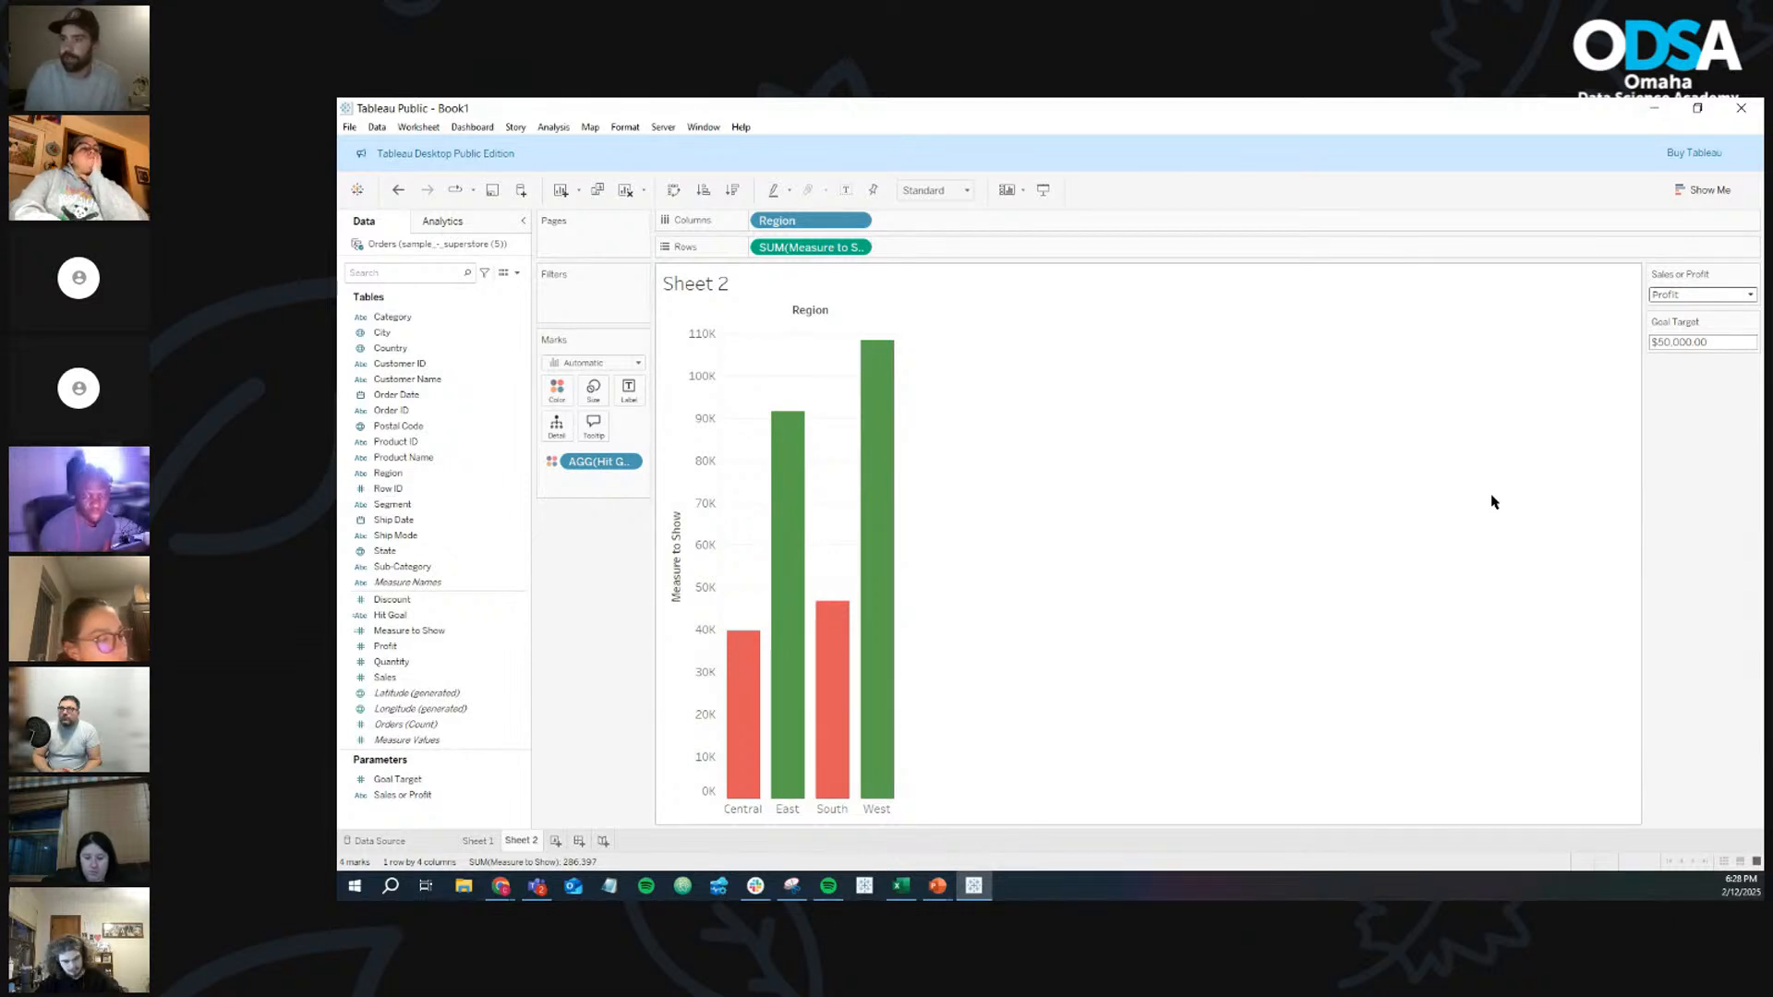
Switch back to the published Self Service Dashboard in Chrome and look at its X-Axis choices
mouse_move(504, 889)
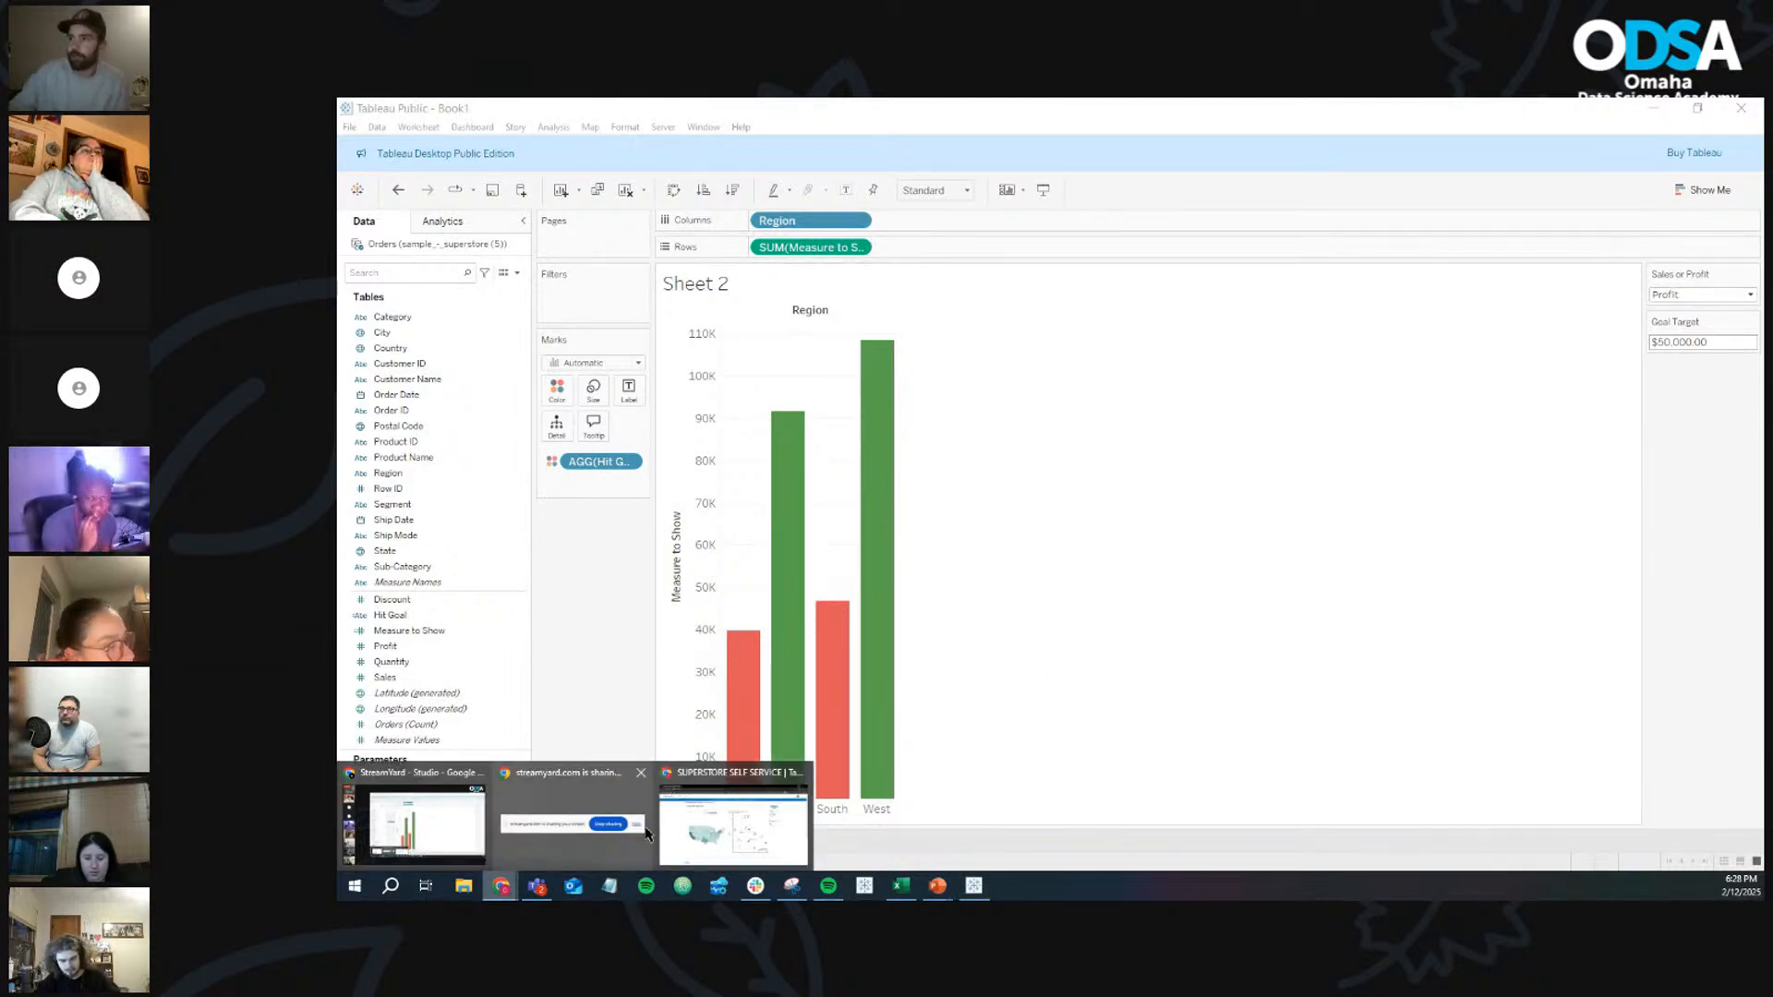
click(733, 831)
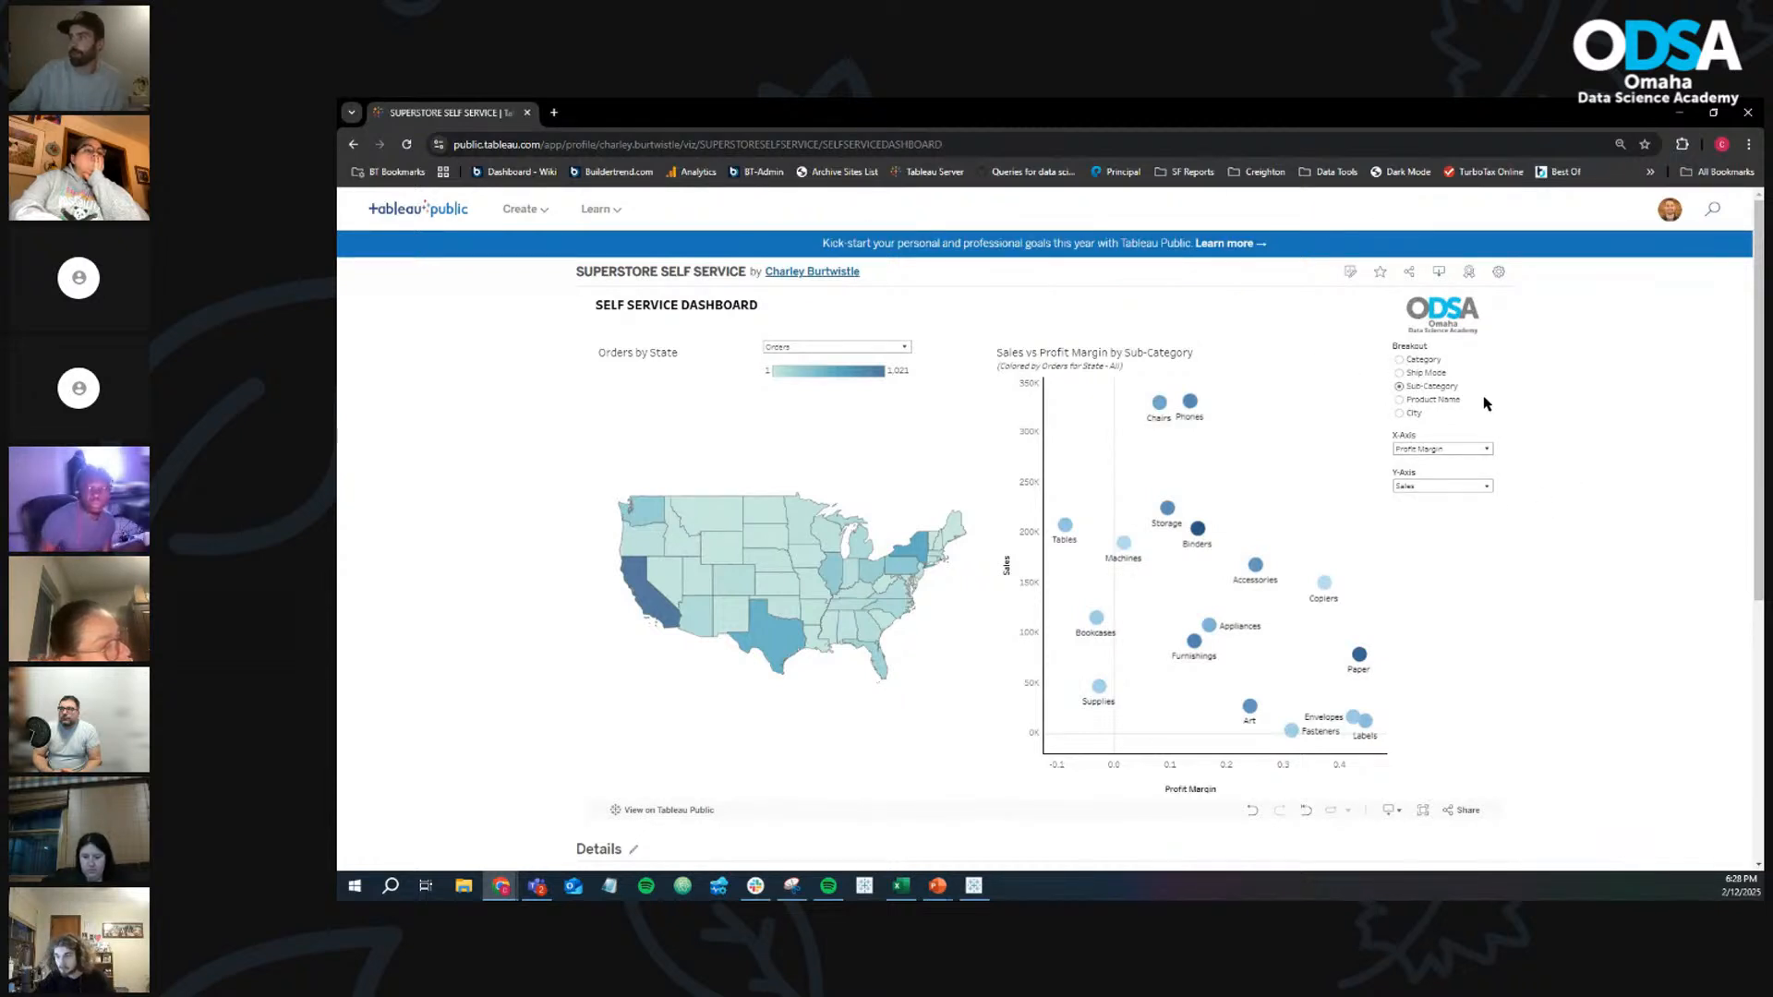
click(1470, 449)
click(1470, 449)
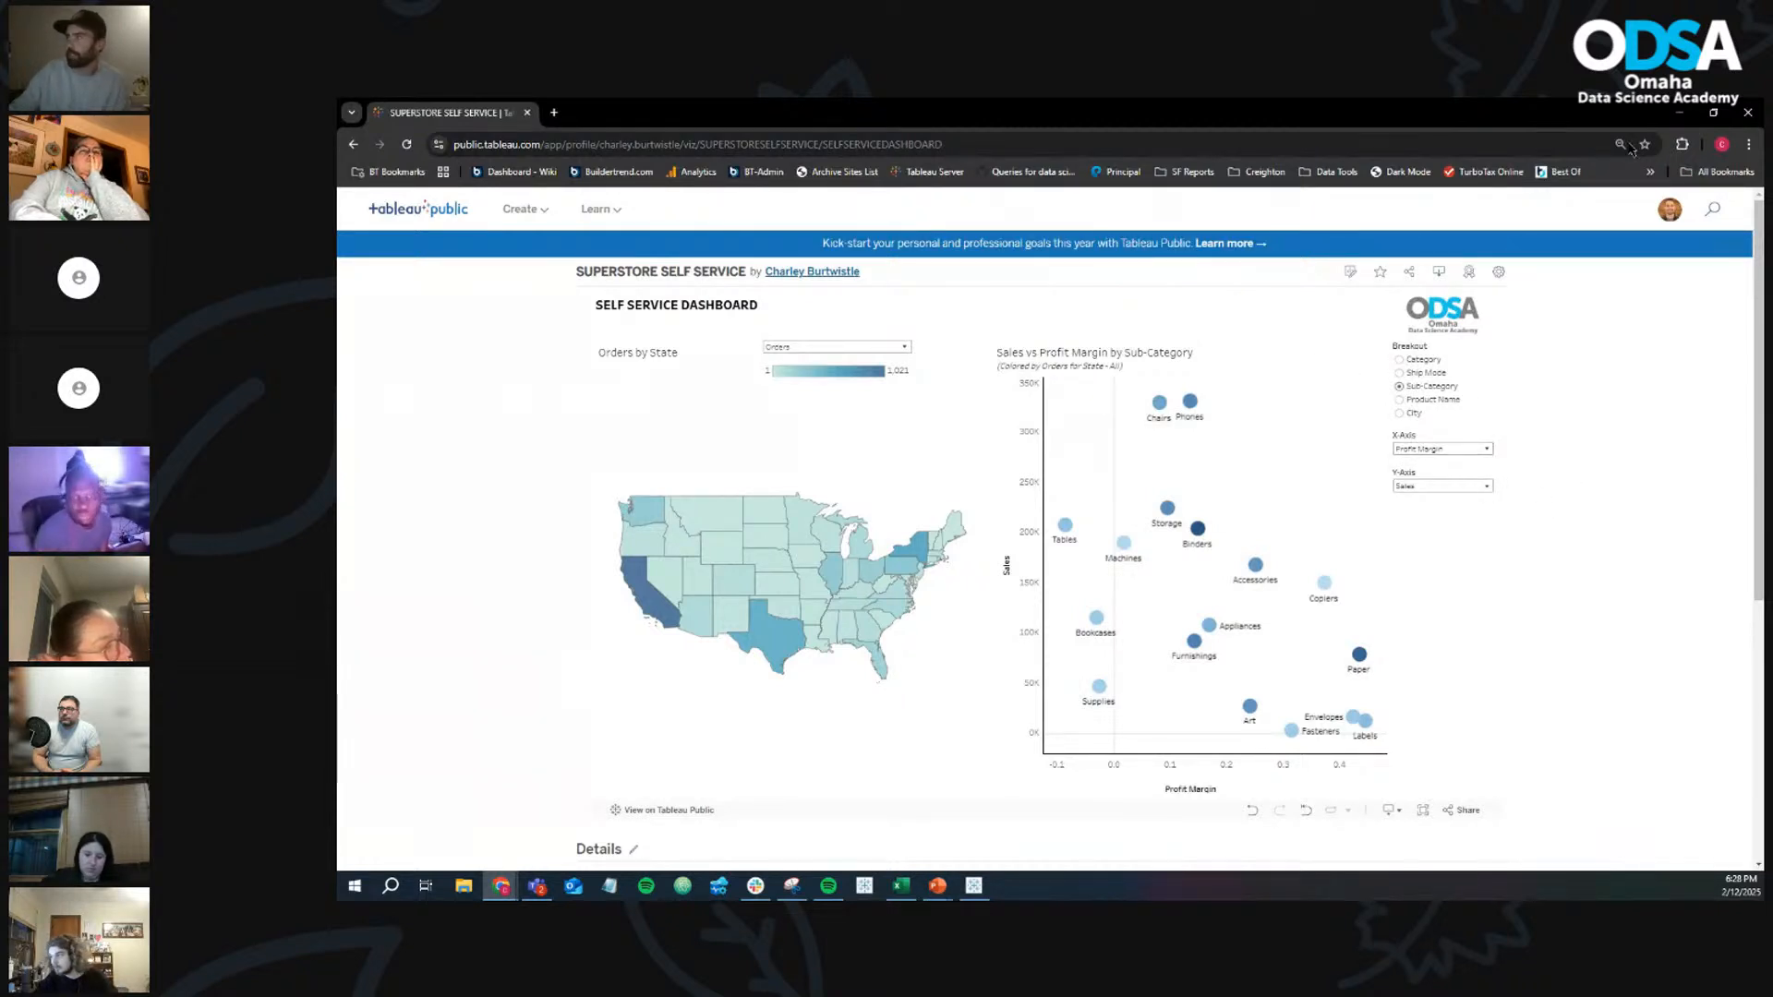
Return from Chrome to Tableau Public and add a new blank worksheet after Sheet 2
click(1679, 113)
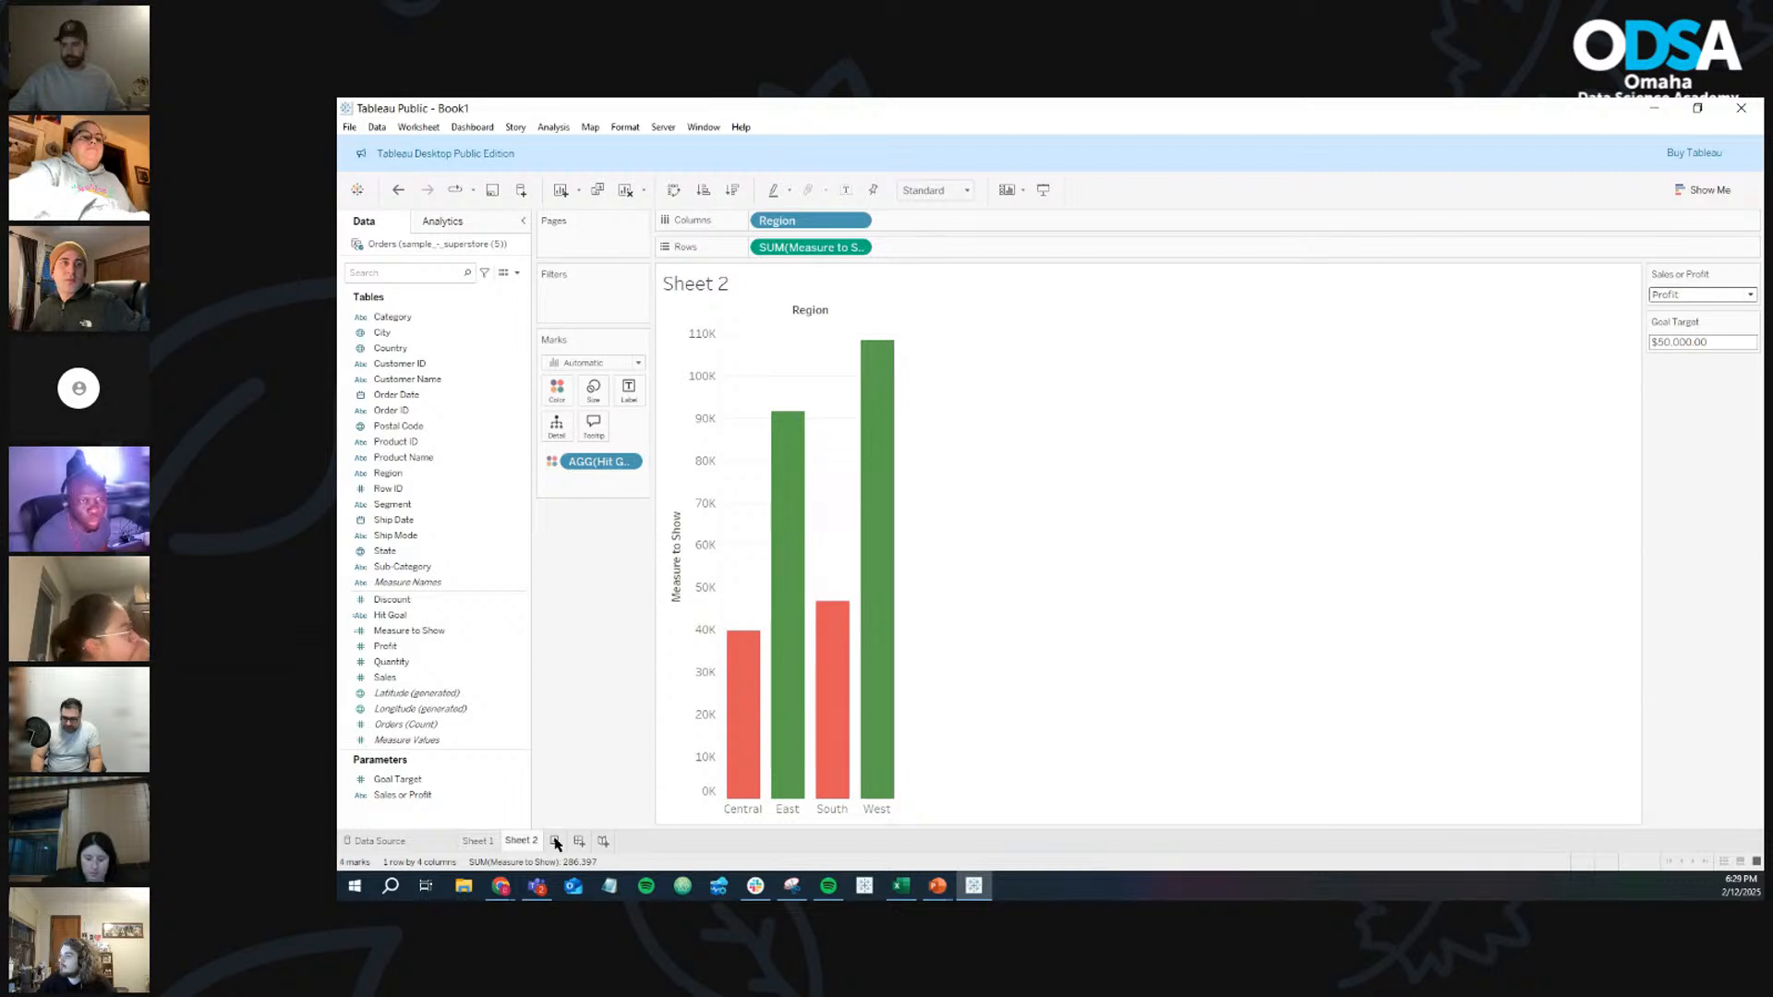
click(555, 841)
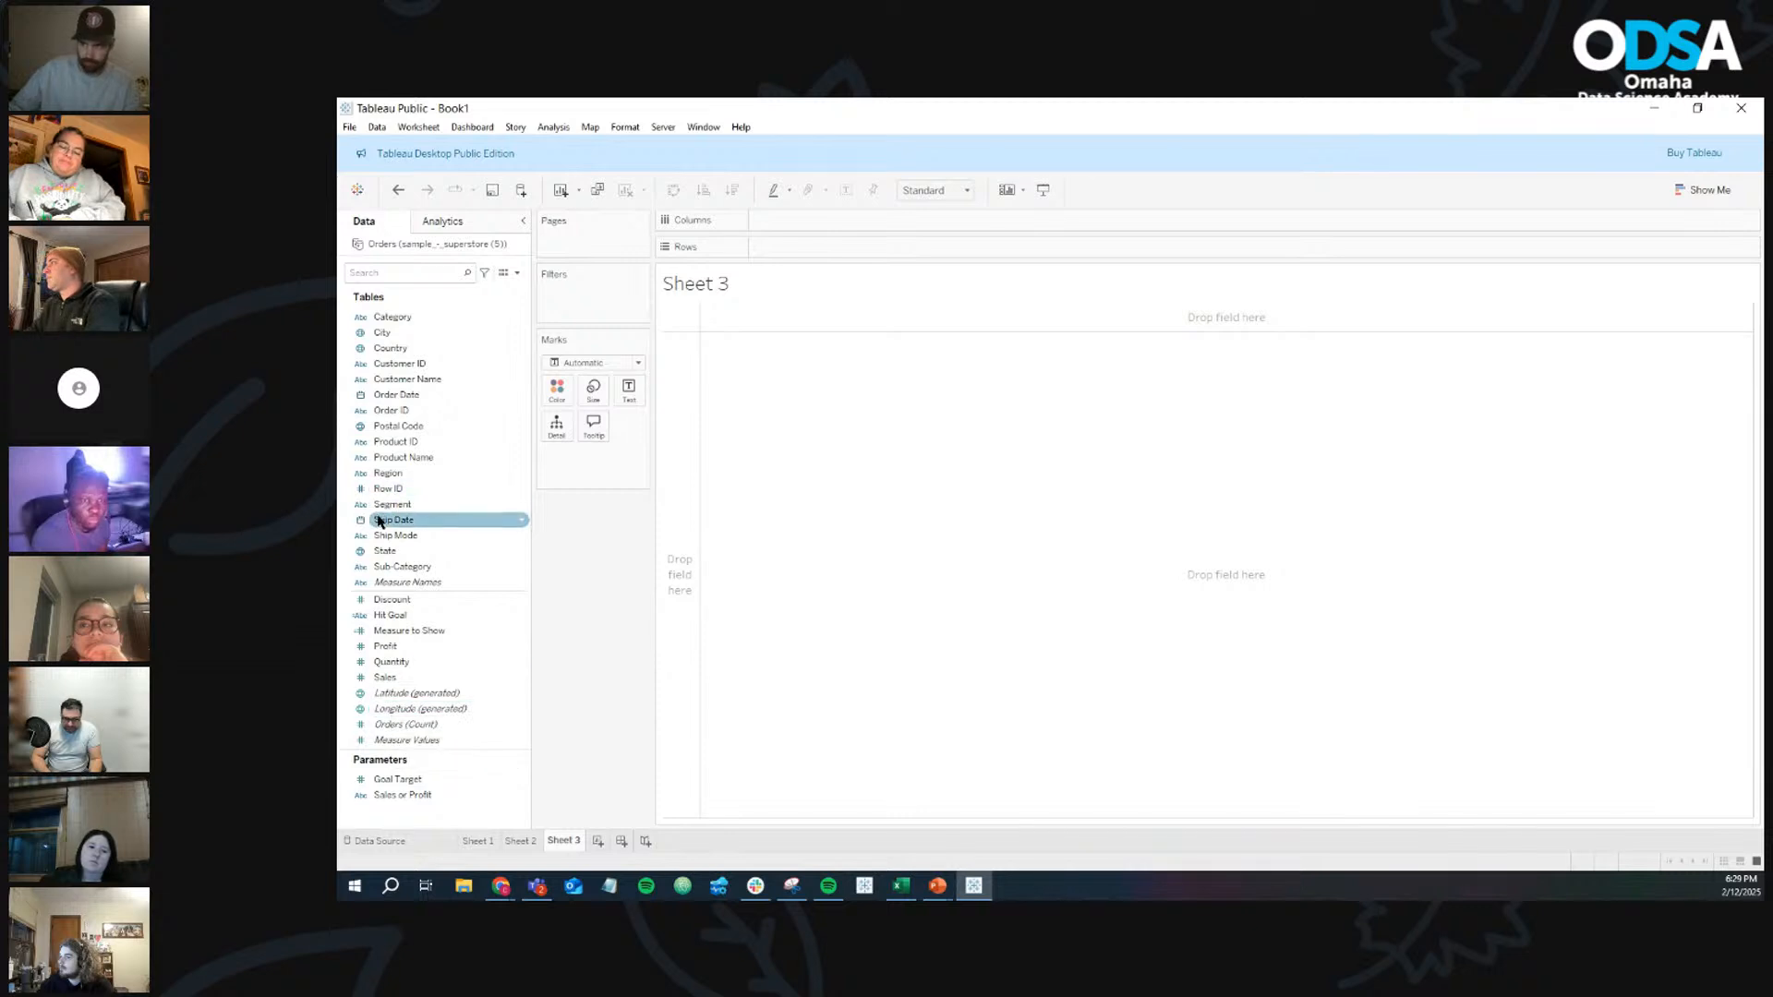
click(363, 349)
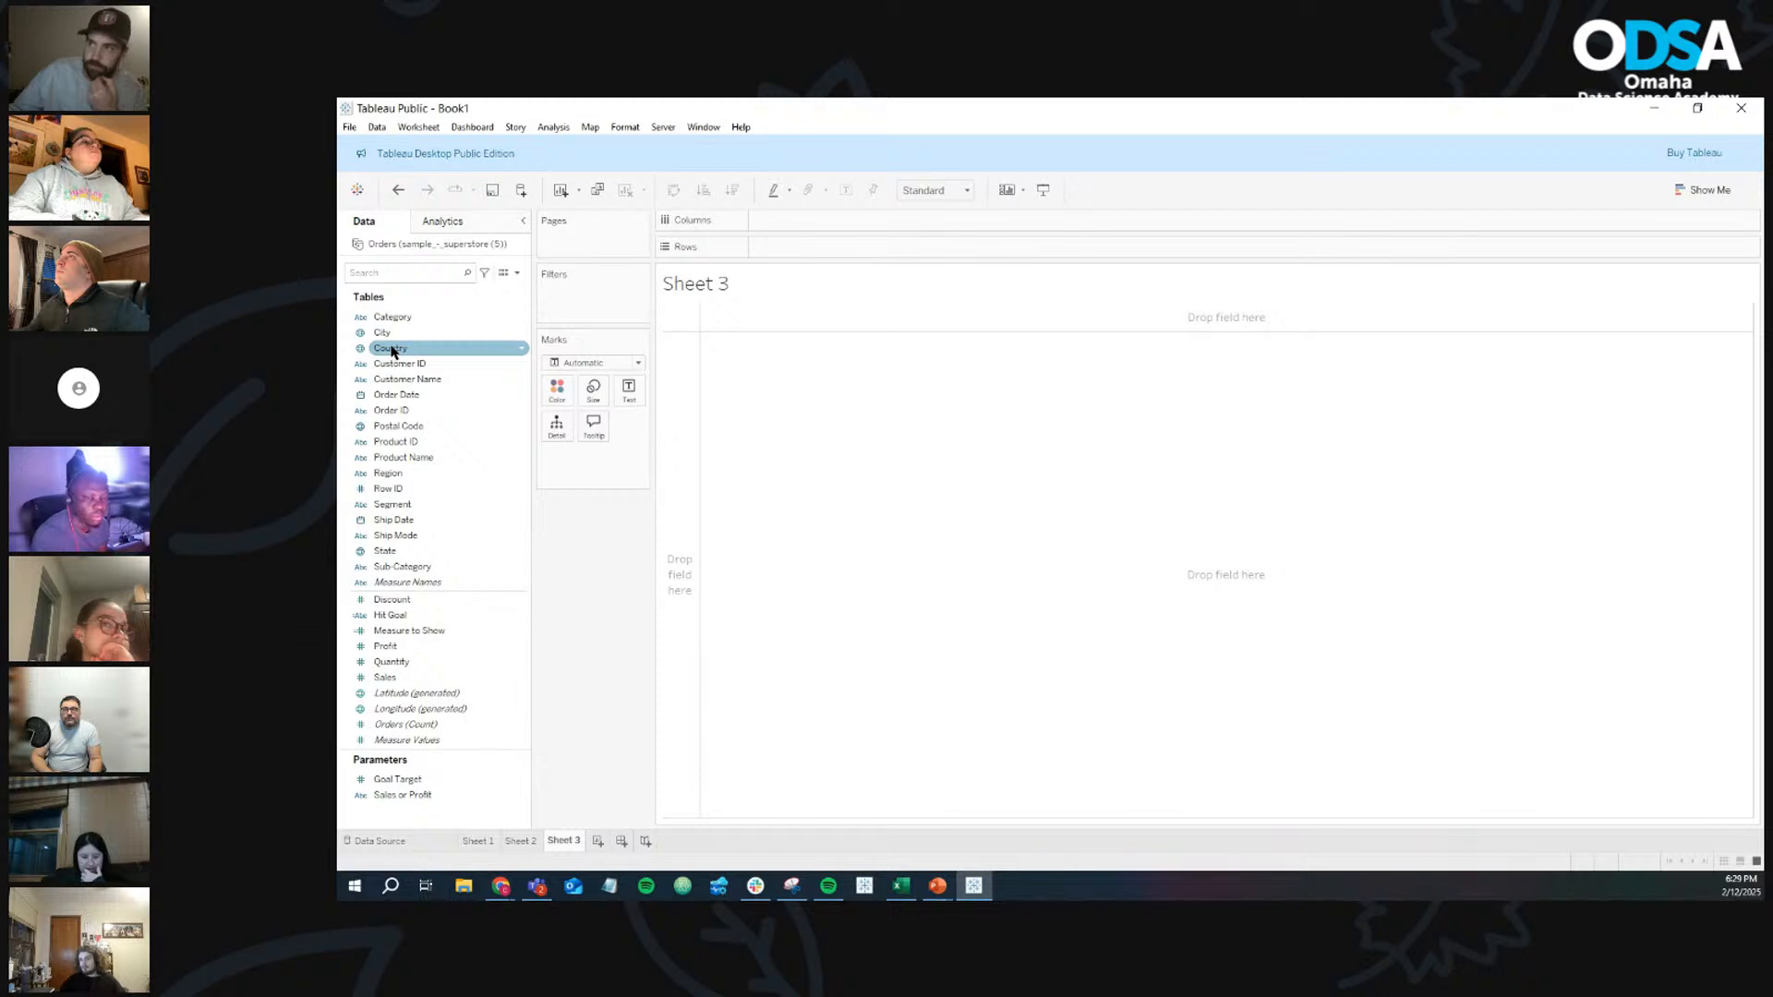
drag(391, 334, 804, 257)
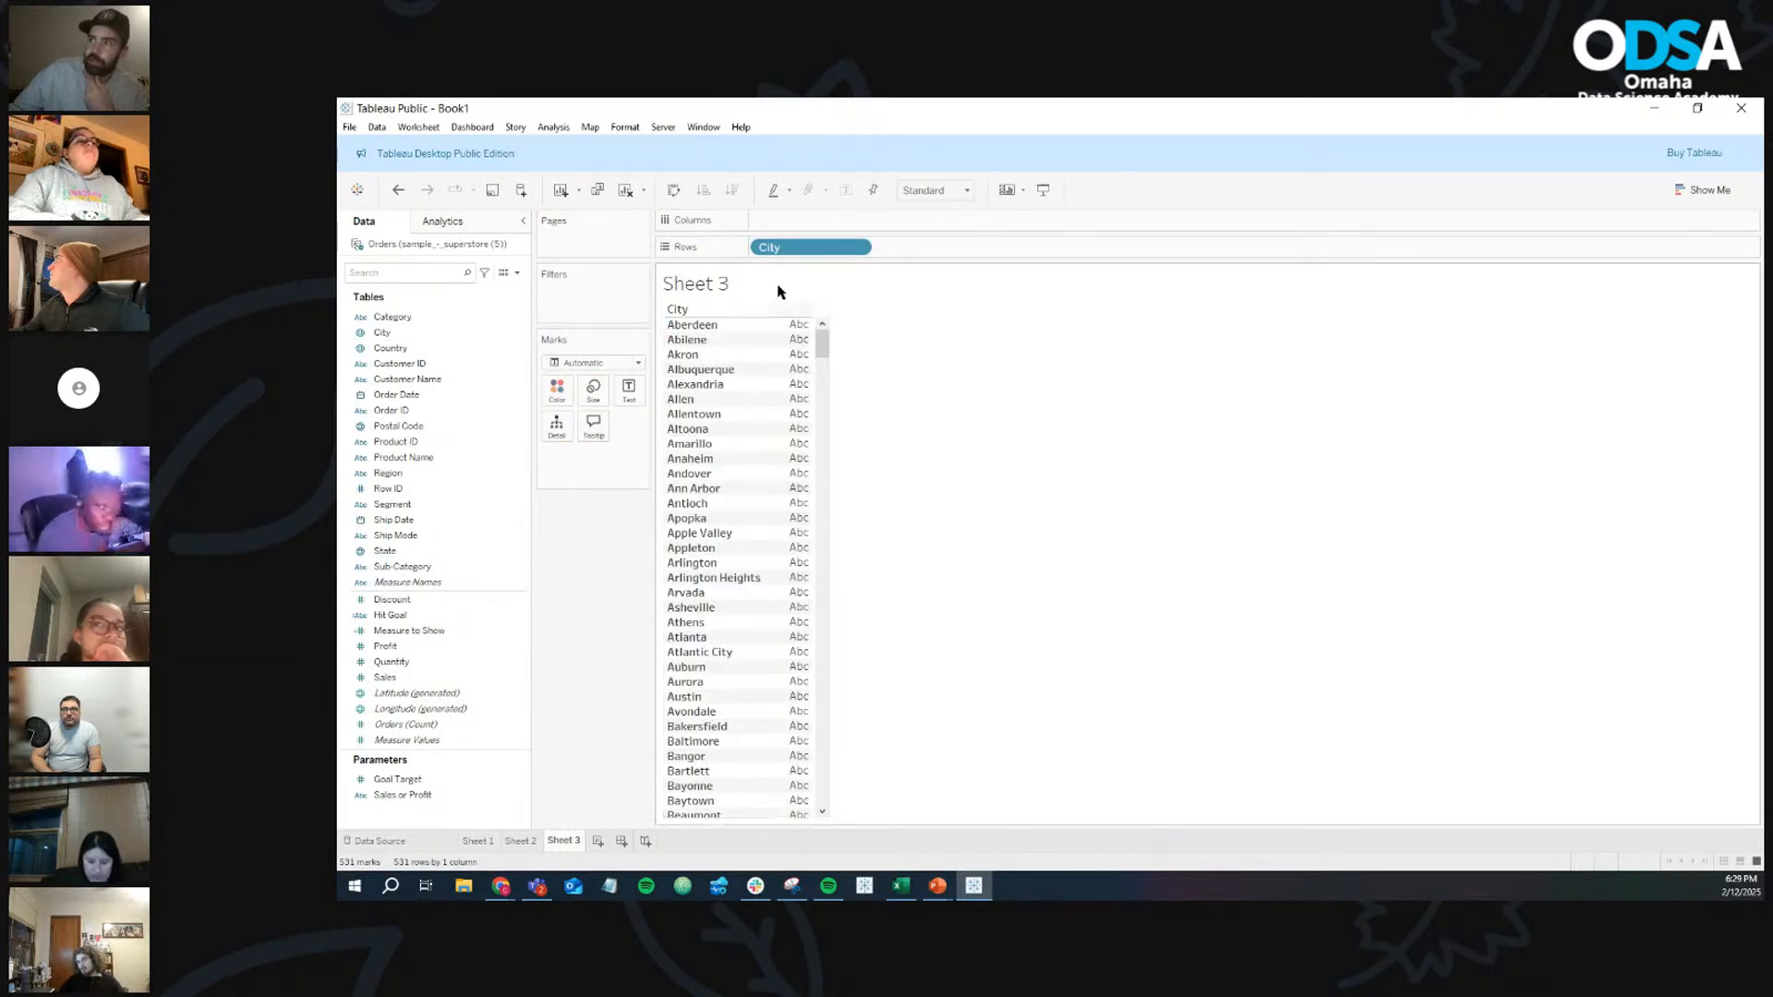
drag(792, 245, 584, 531)
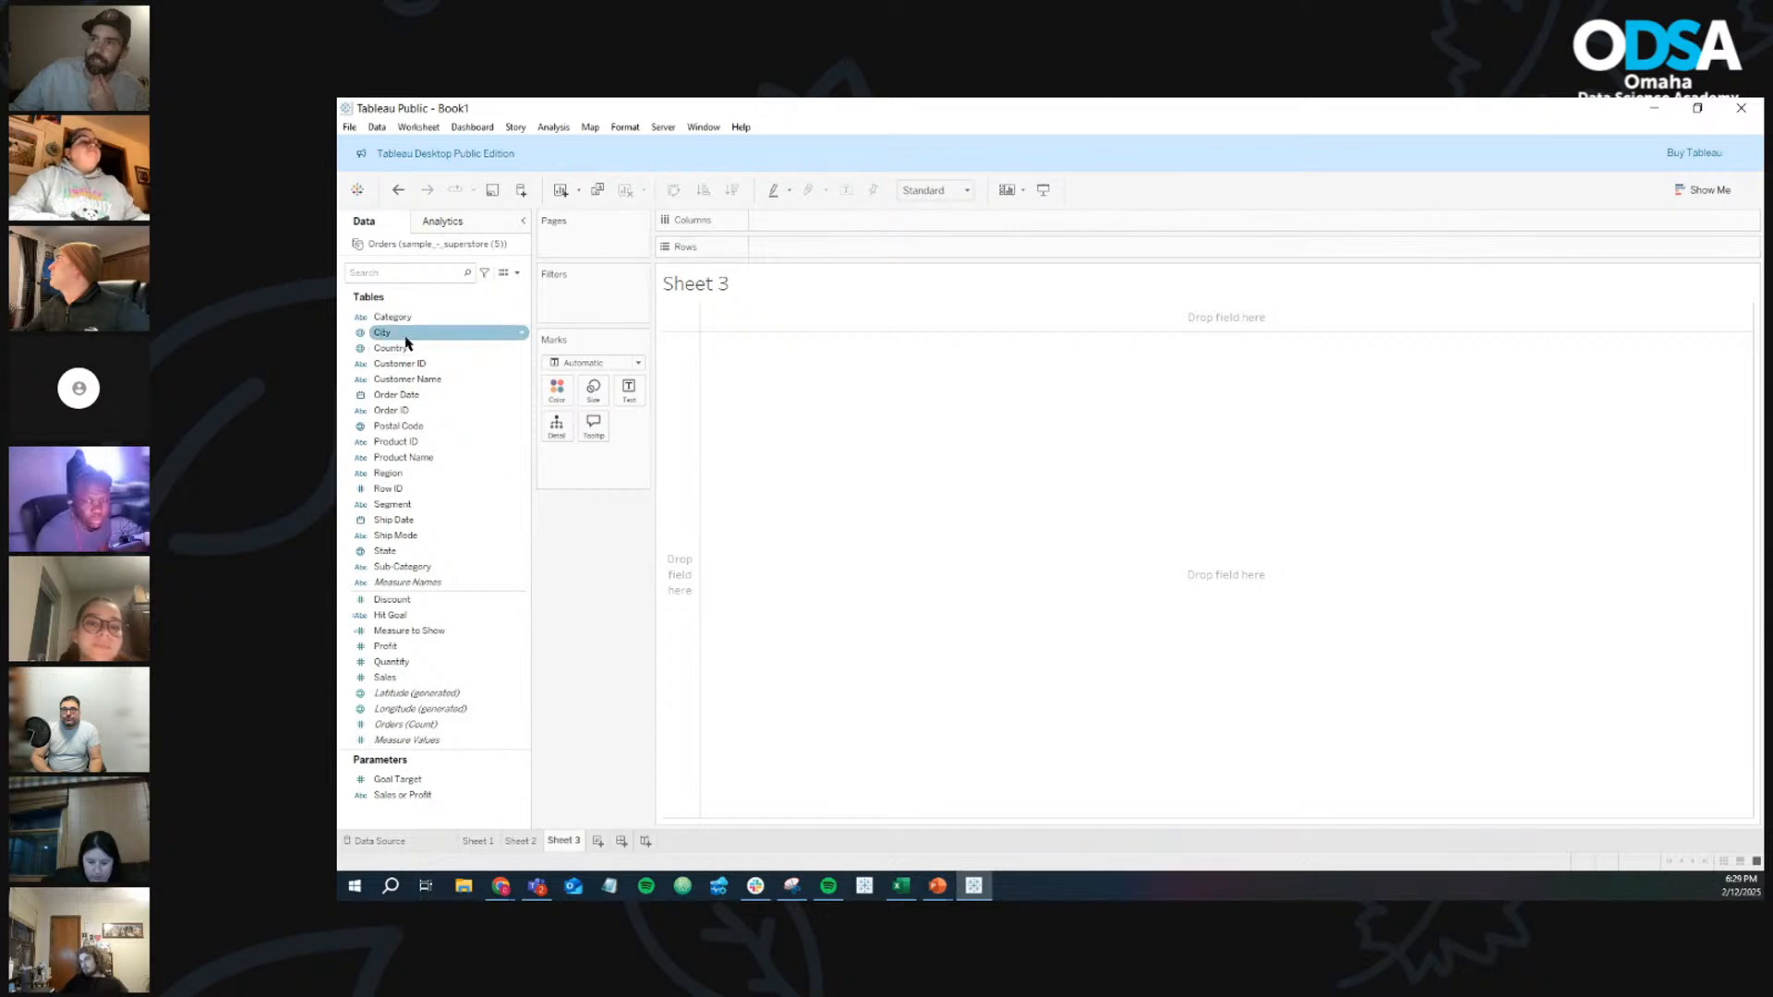
drag(407, 344, 554, 517)
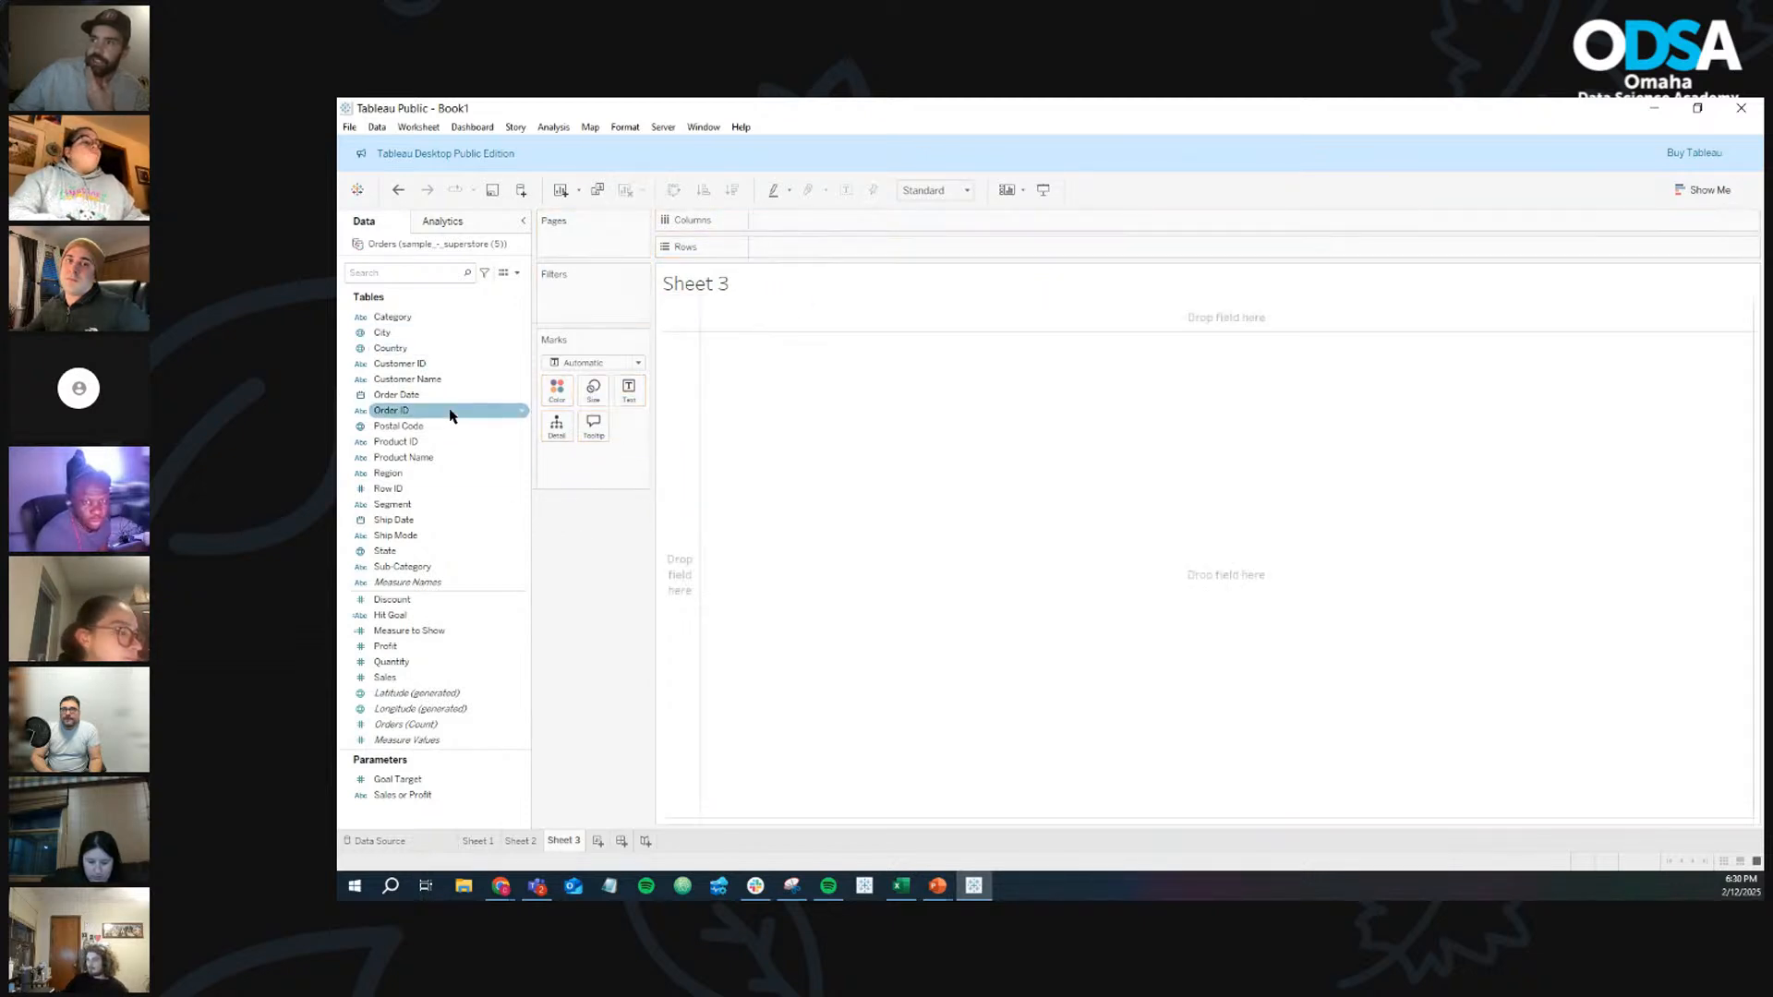
drag(428, 424, 573, 522)
click(402, 552)
drag(402, 553, 809, 237)
drag(407, 551, 606, 566)
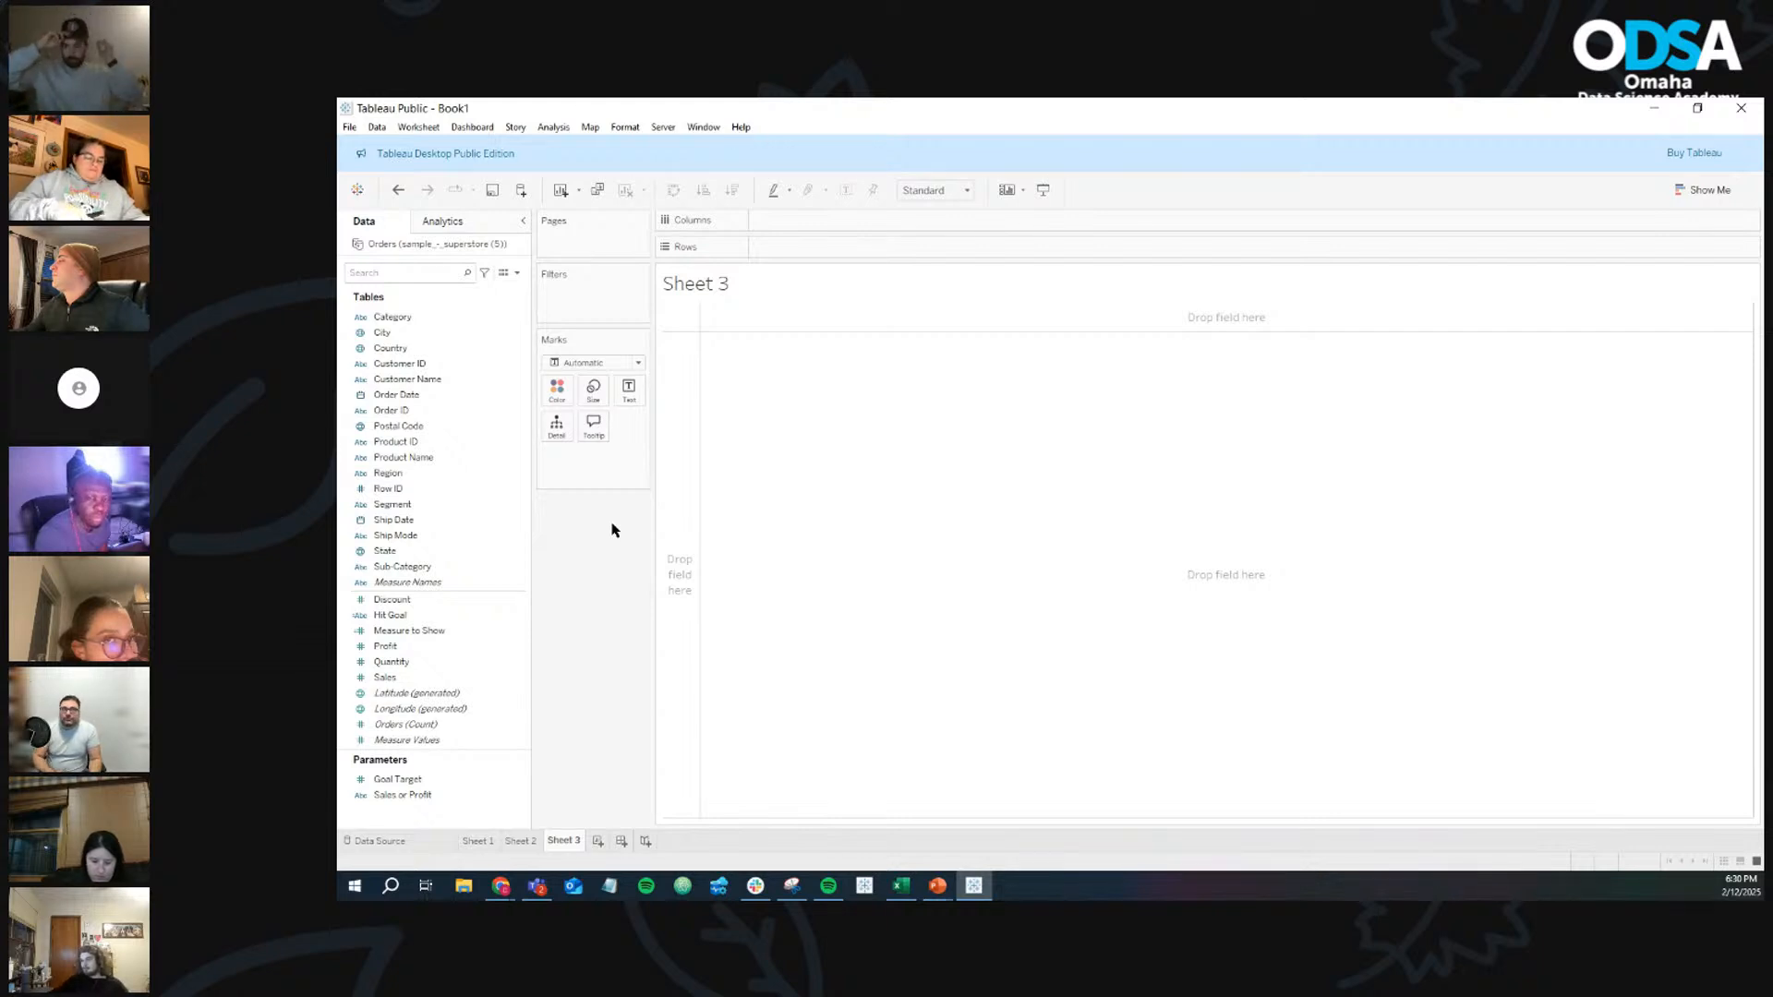
click(369, 334)
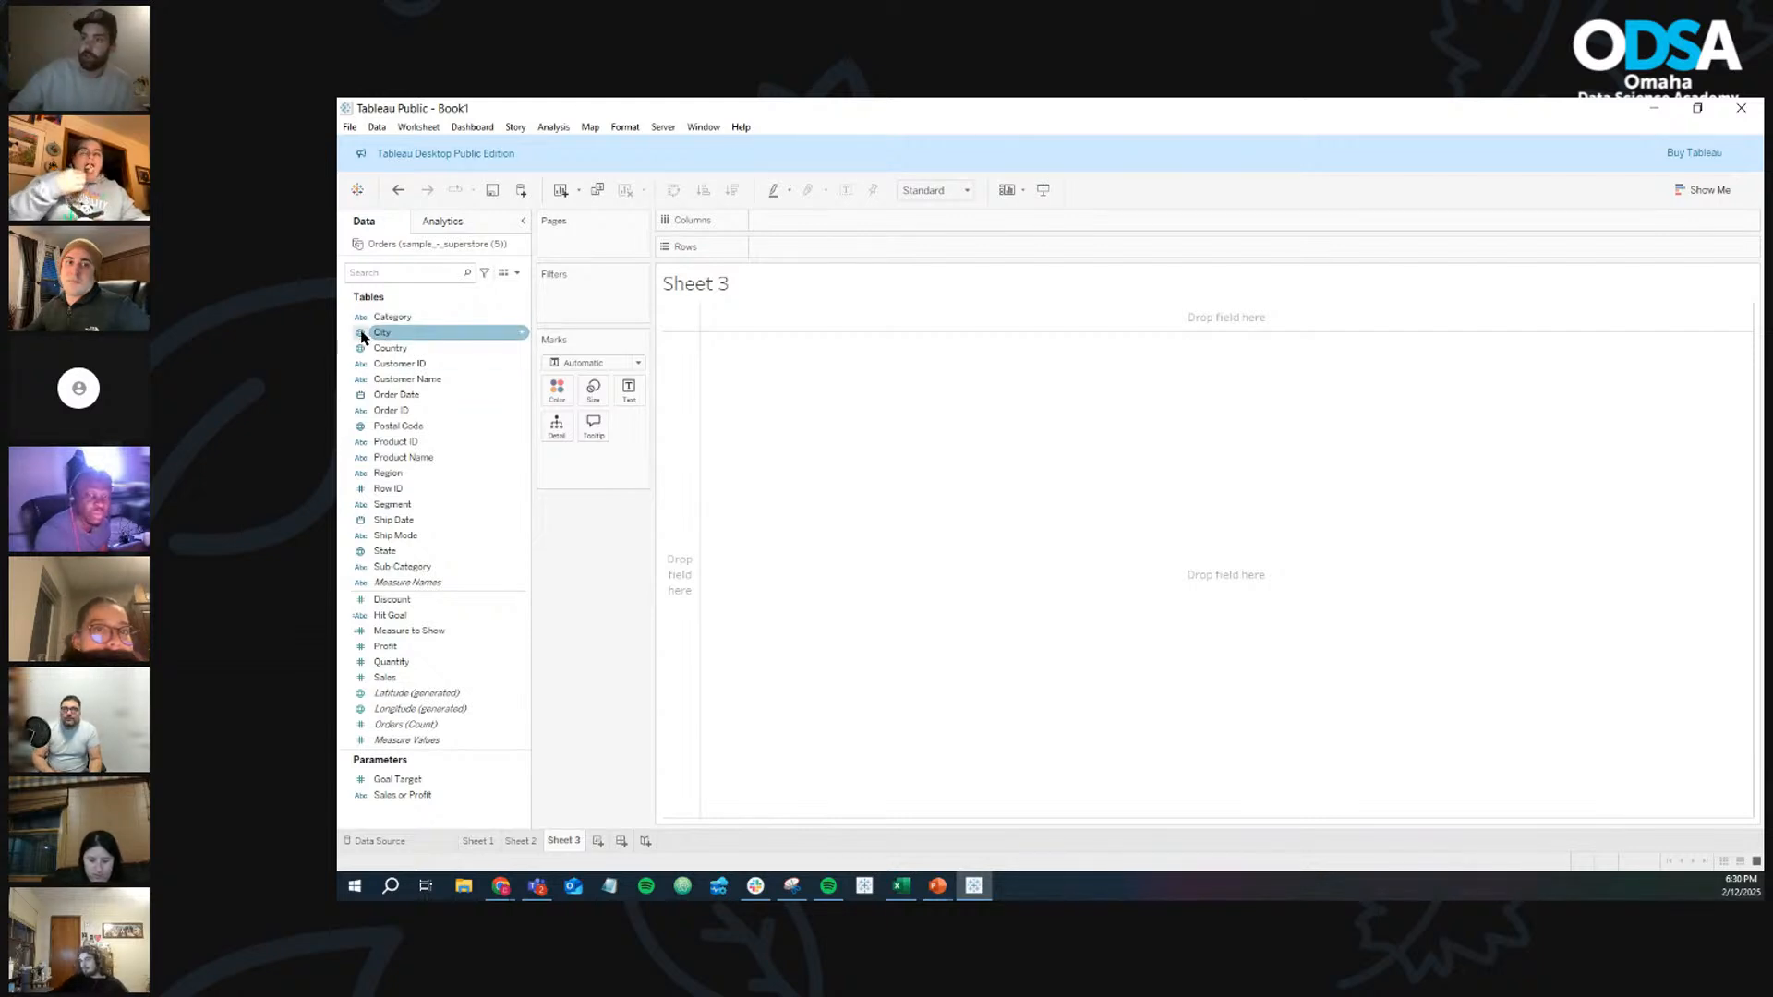
Try plotting State as an automatic map with generated latitude and longitude, then undo it
click(405, 554)
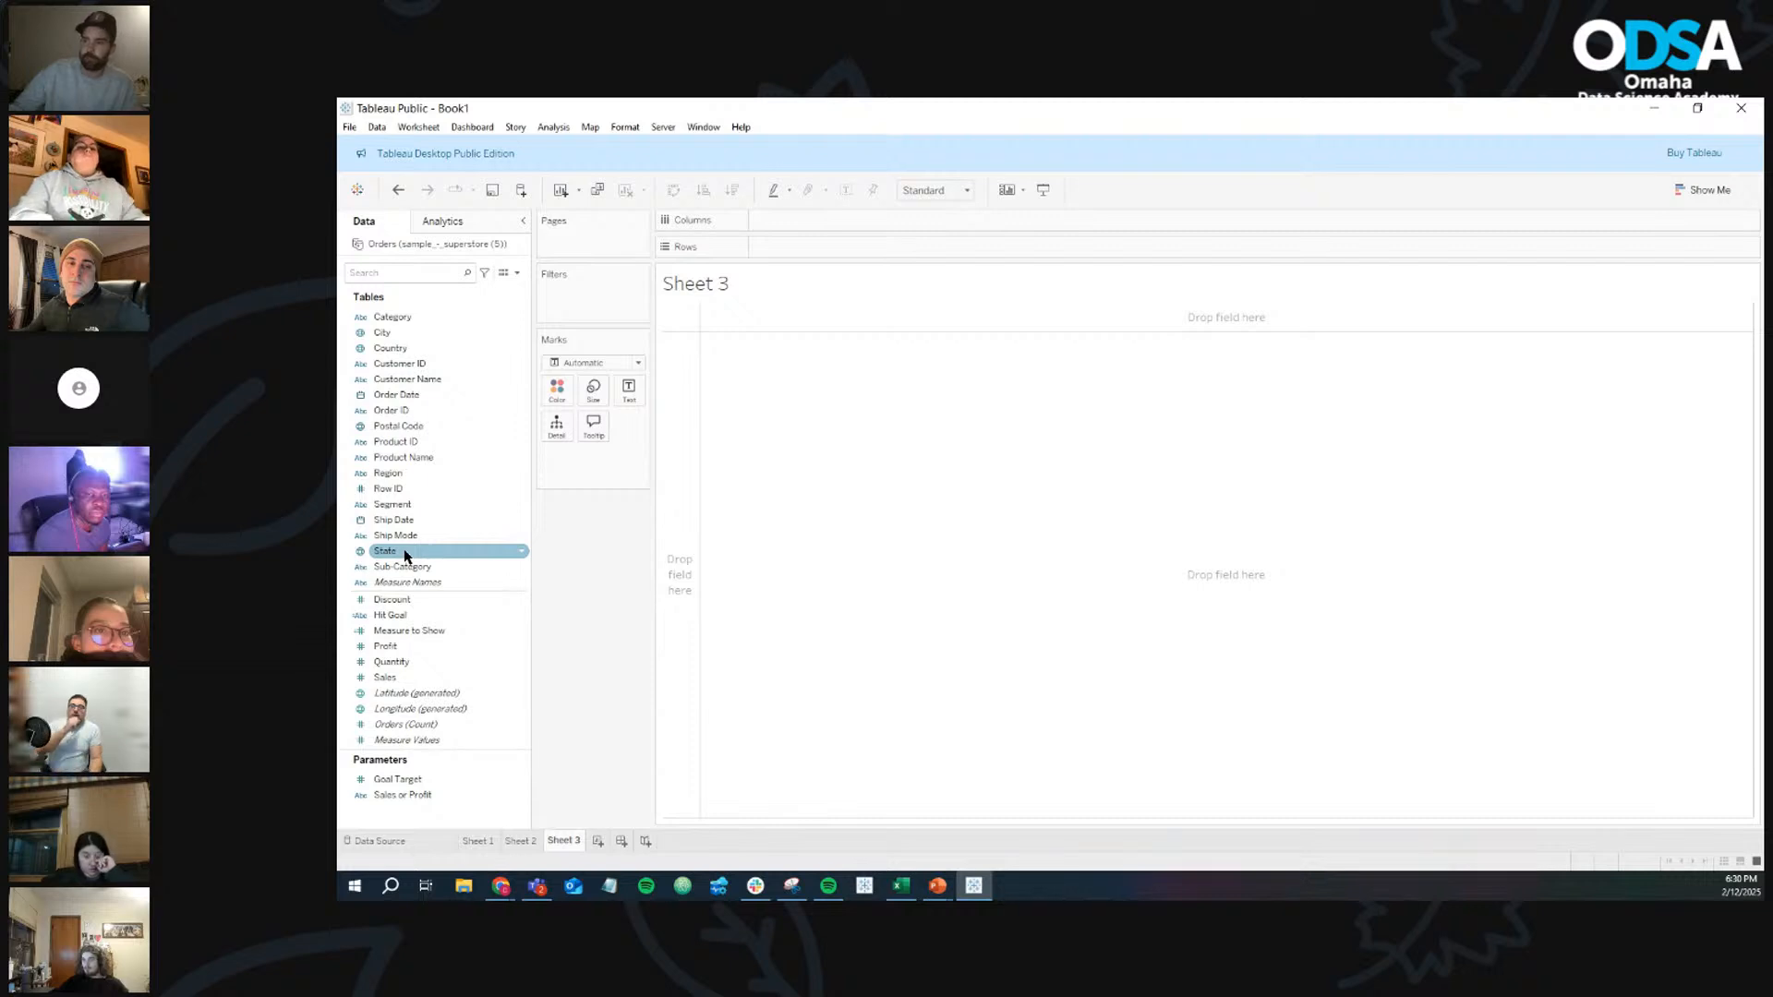
double_click(405, 554)
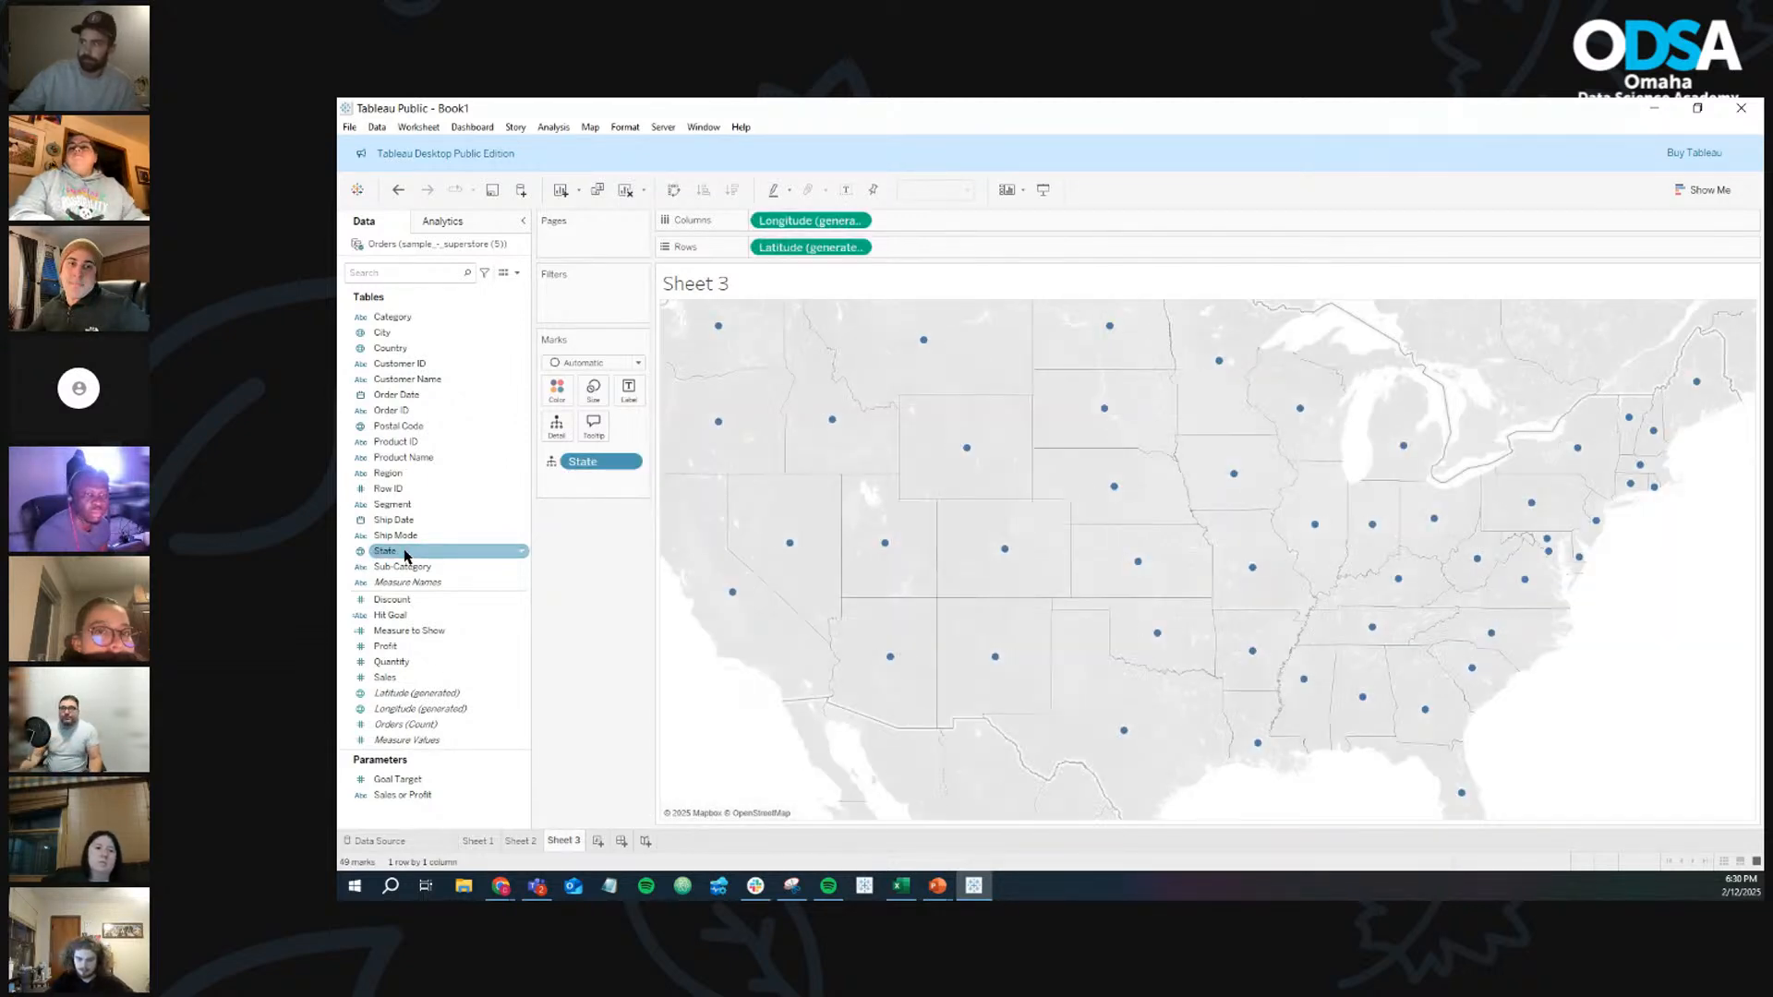
mouse_move(926, 345)
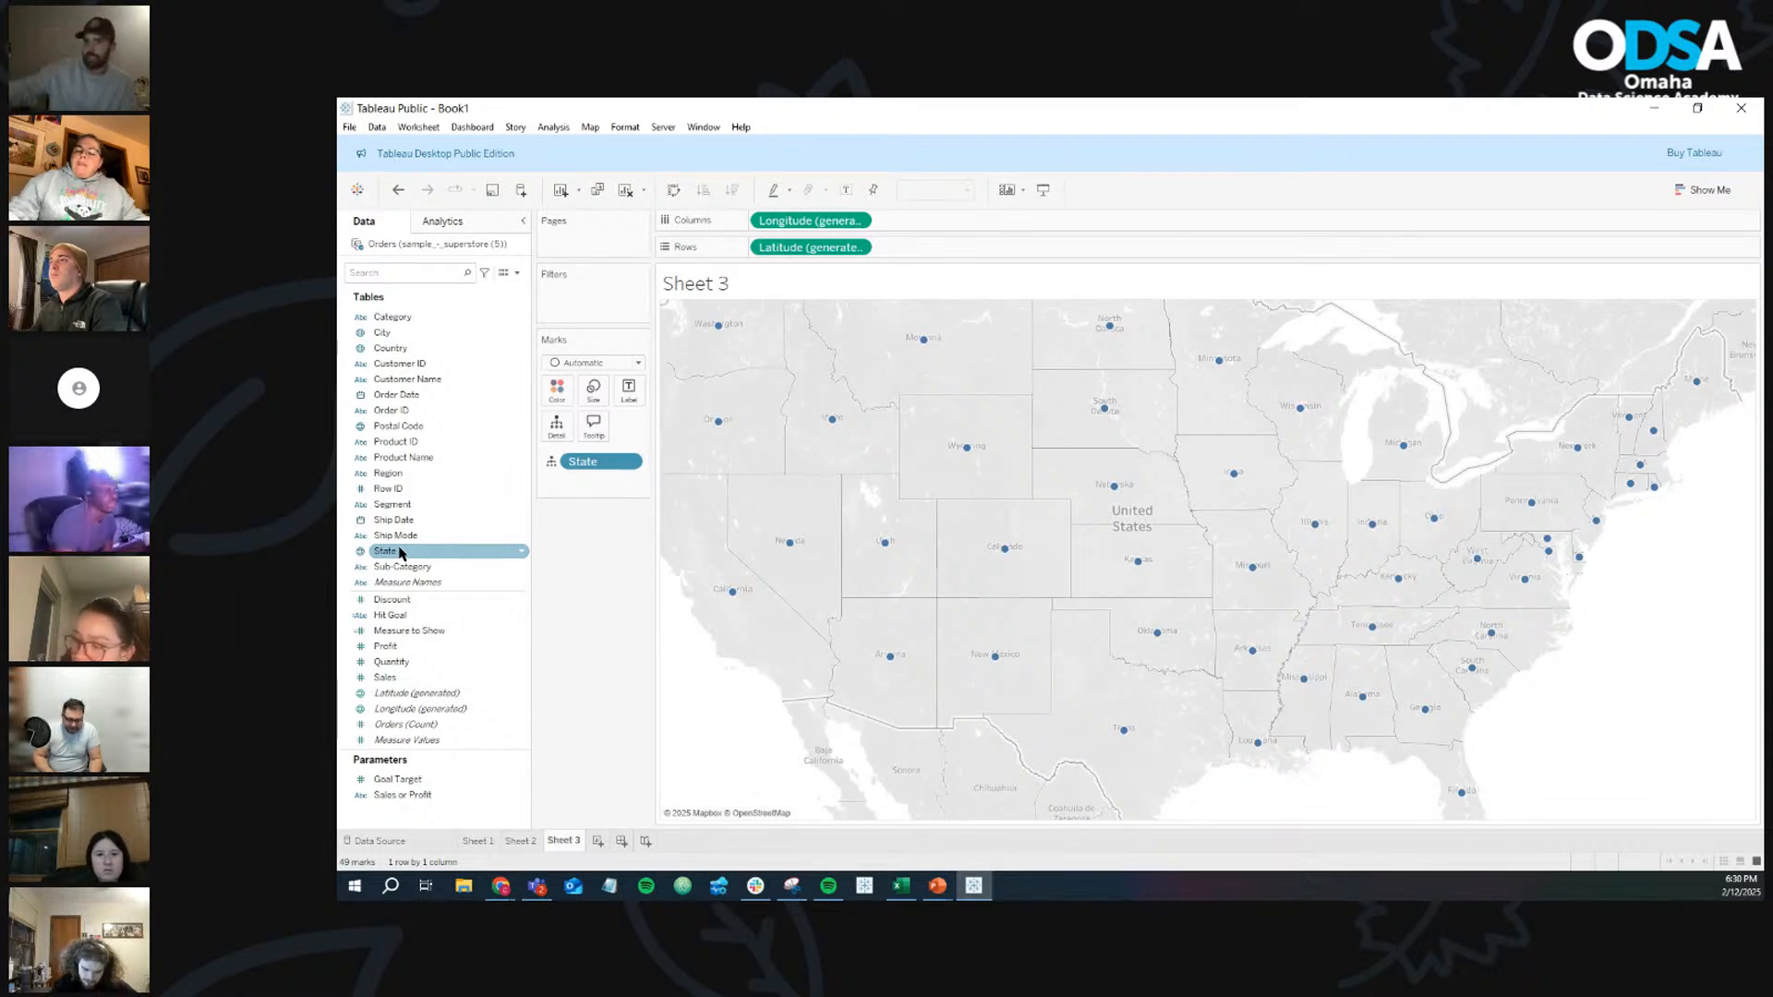
click(415, 600)
click(418, 693)
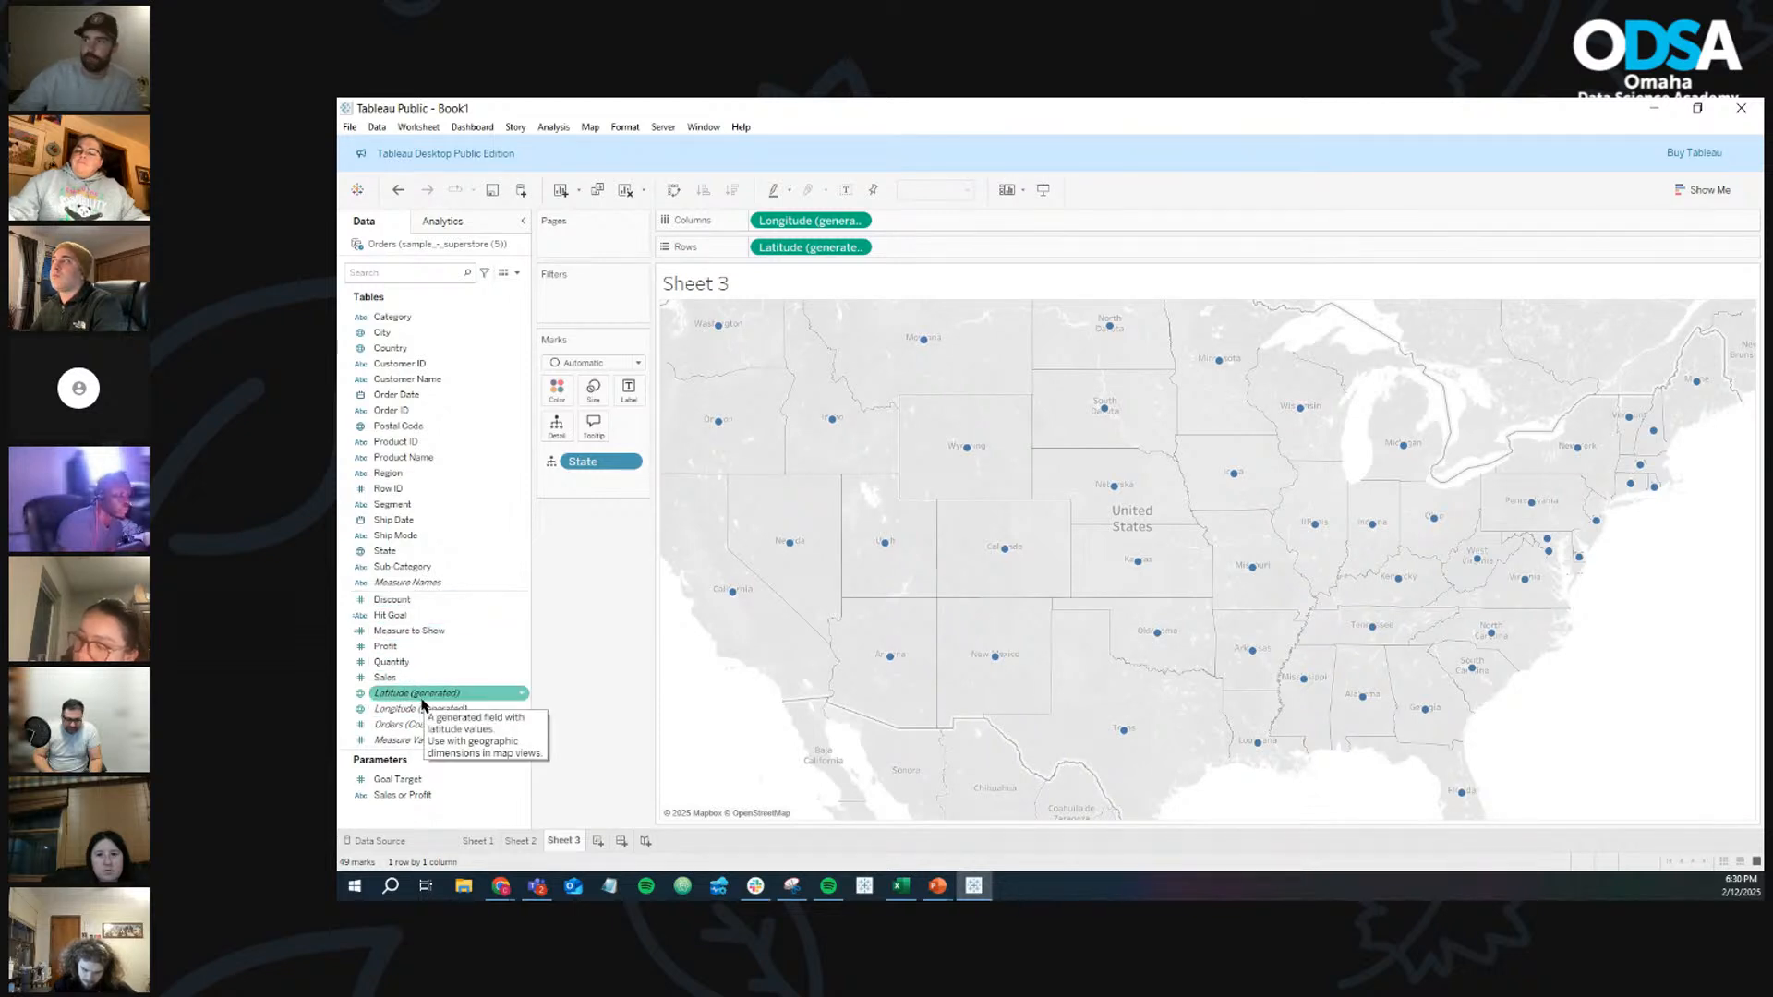
mouse_move(968, 450)
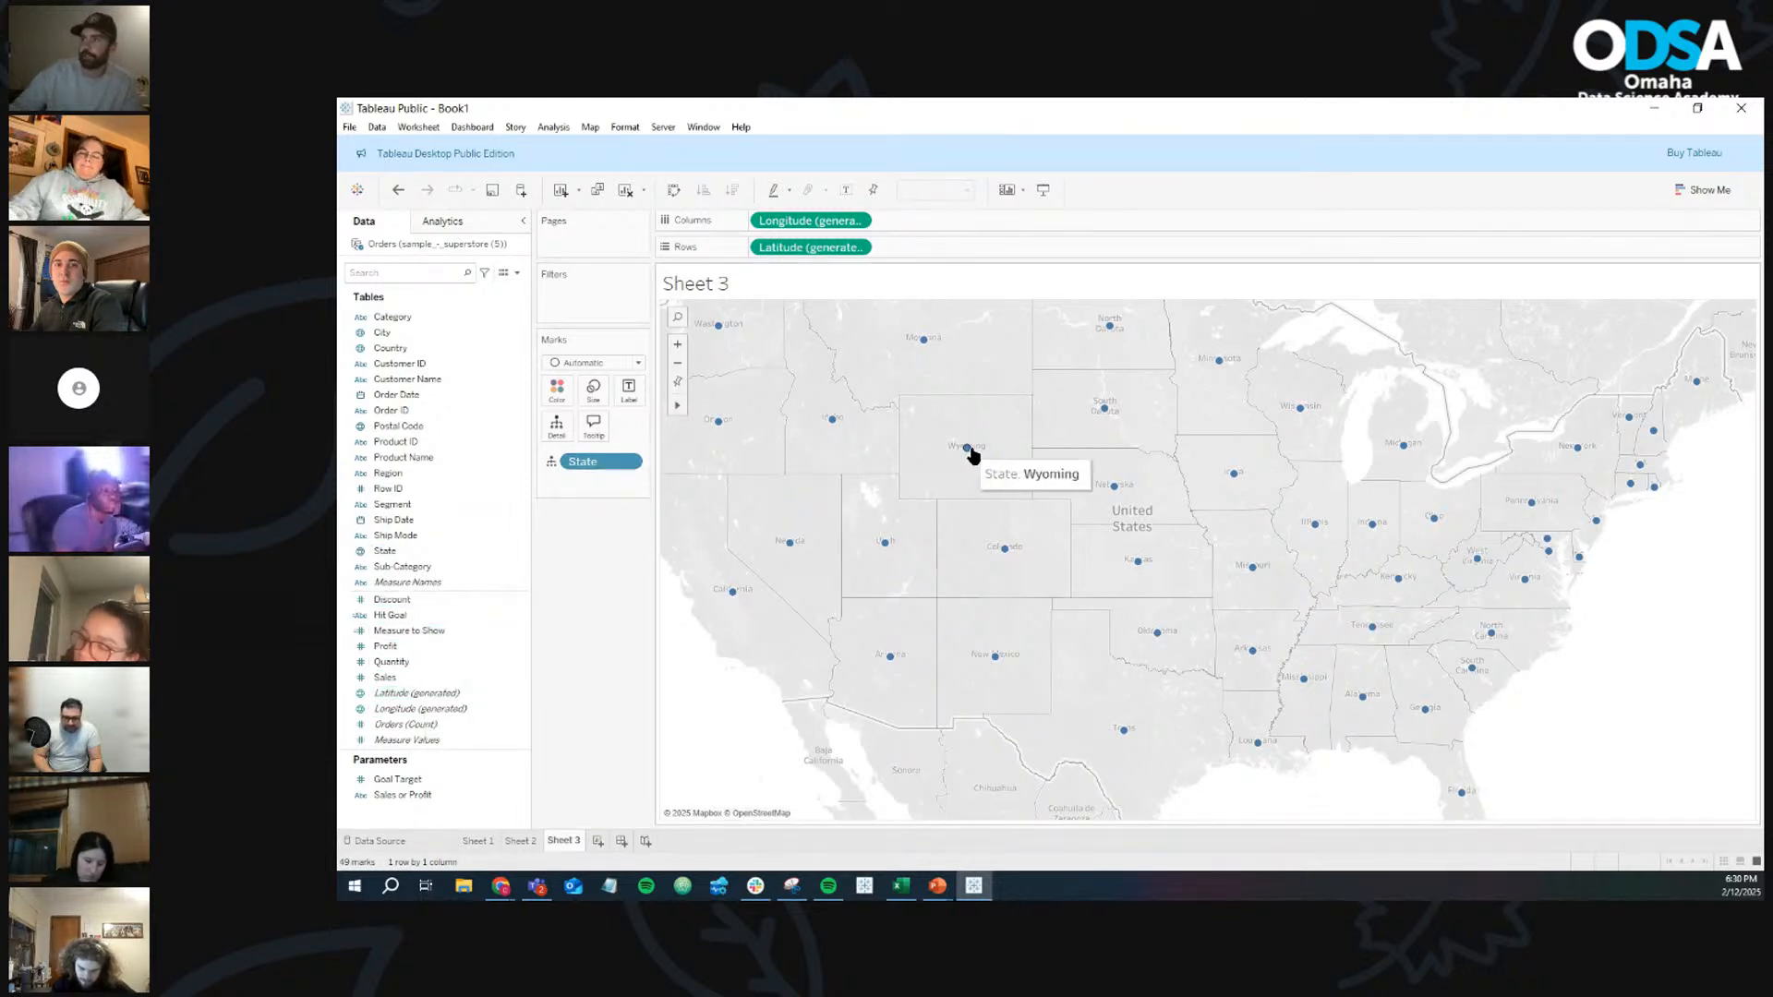
mouse_move(1106, 412)
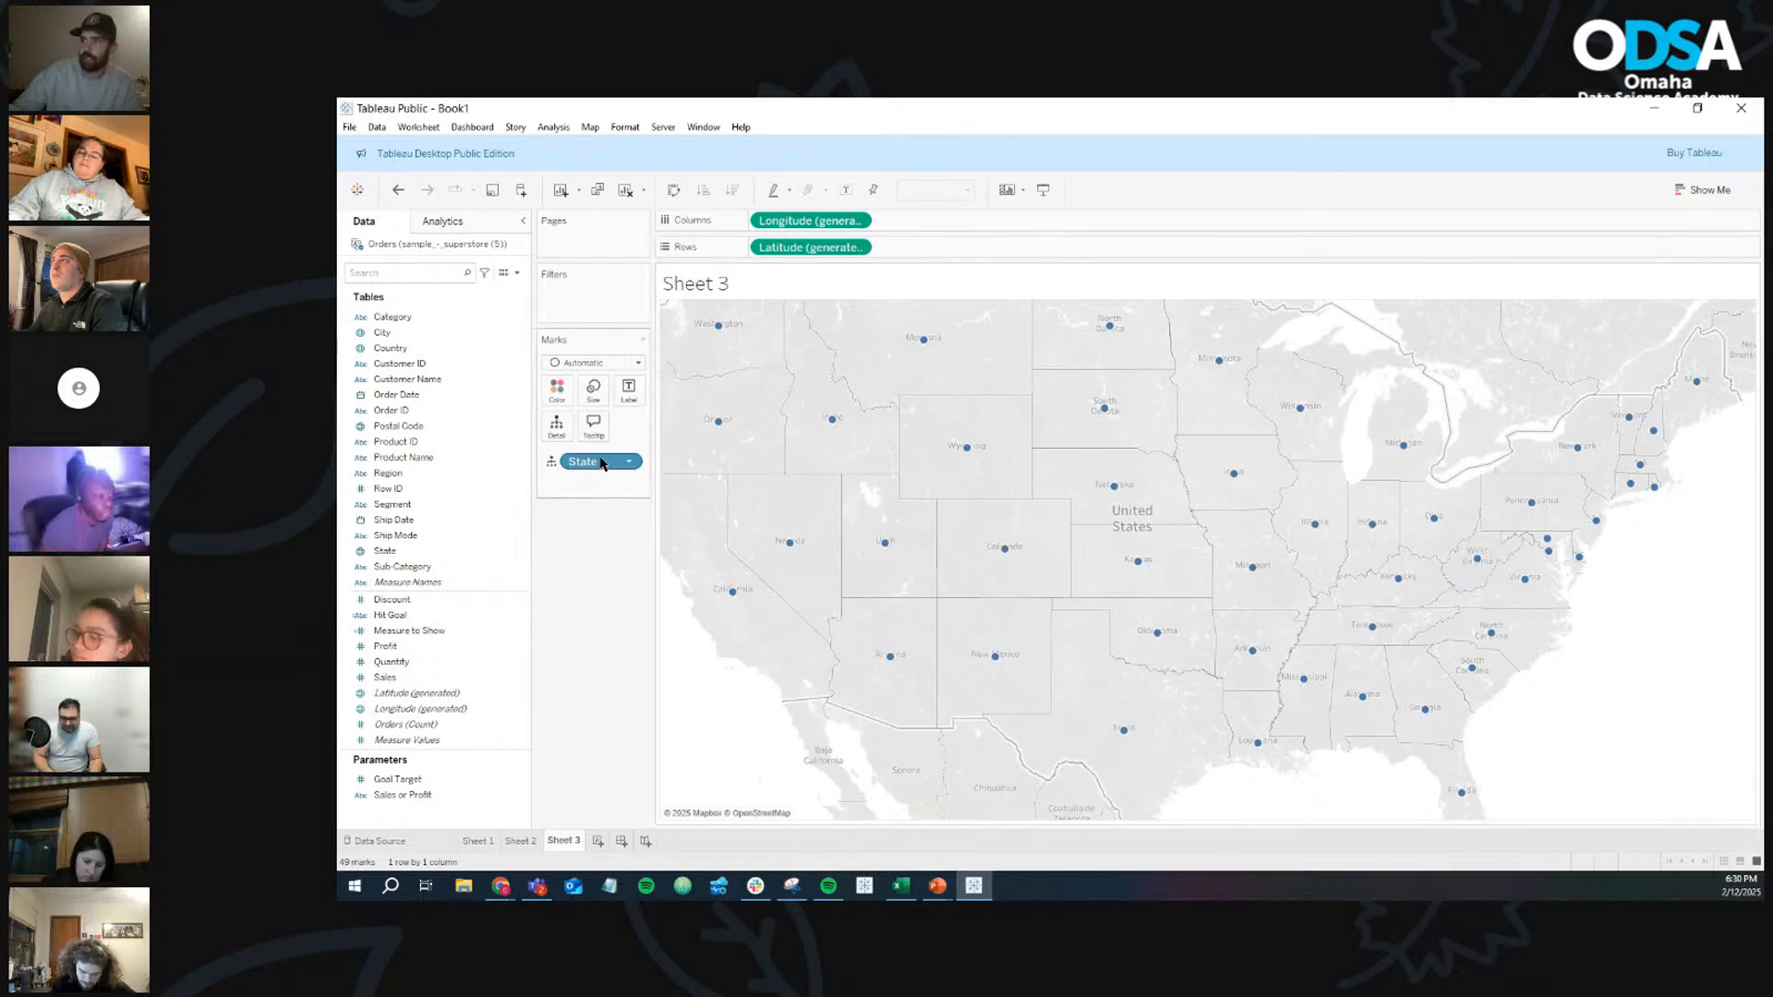
click(398, 190)
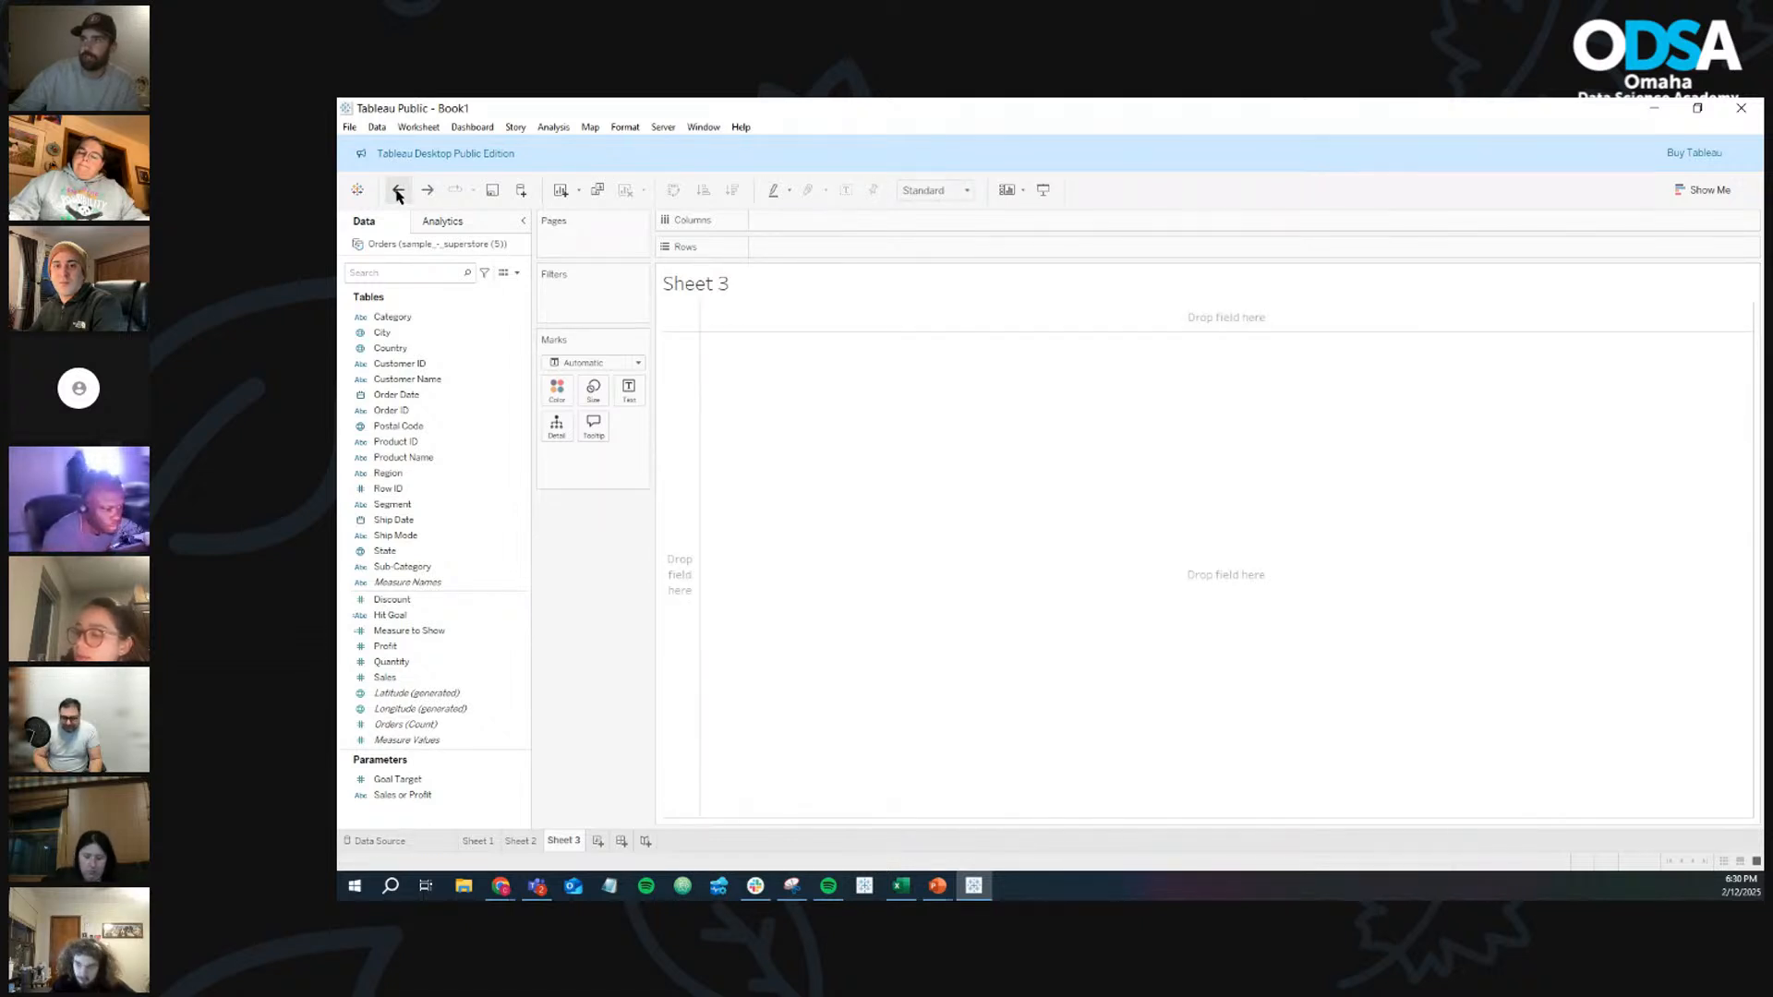
Plot Postal Code on an automatic map using the generated Latitude and Longitude fields
click(397, 394)
double_click(398, 426)
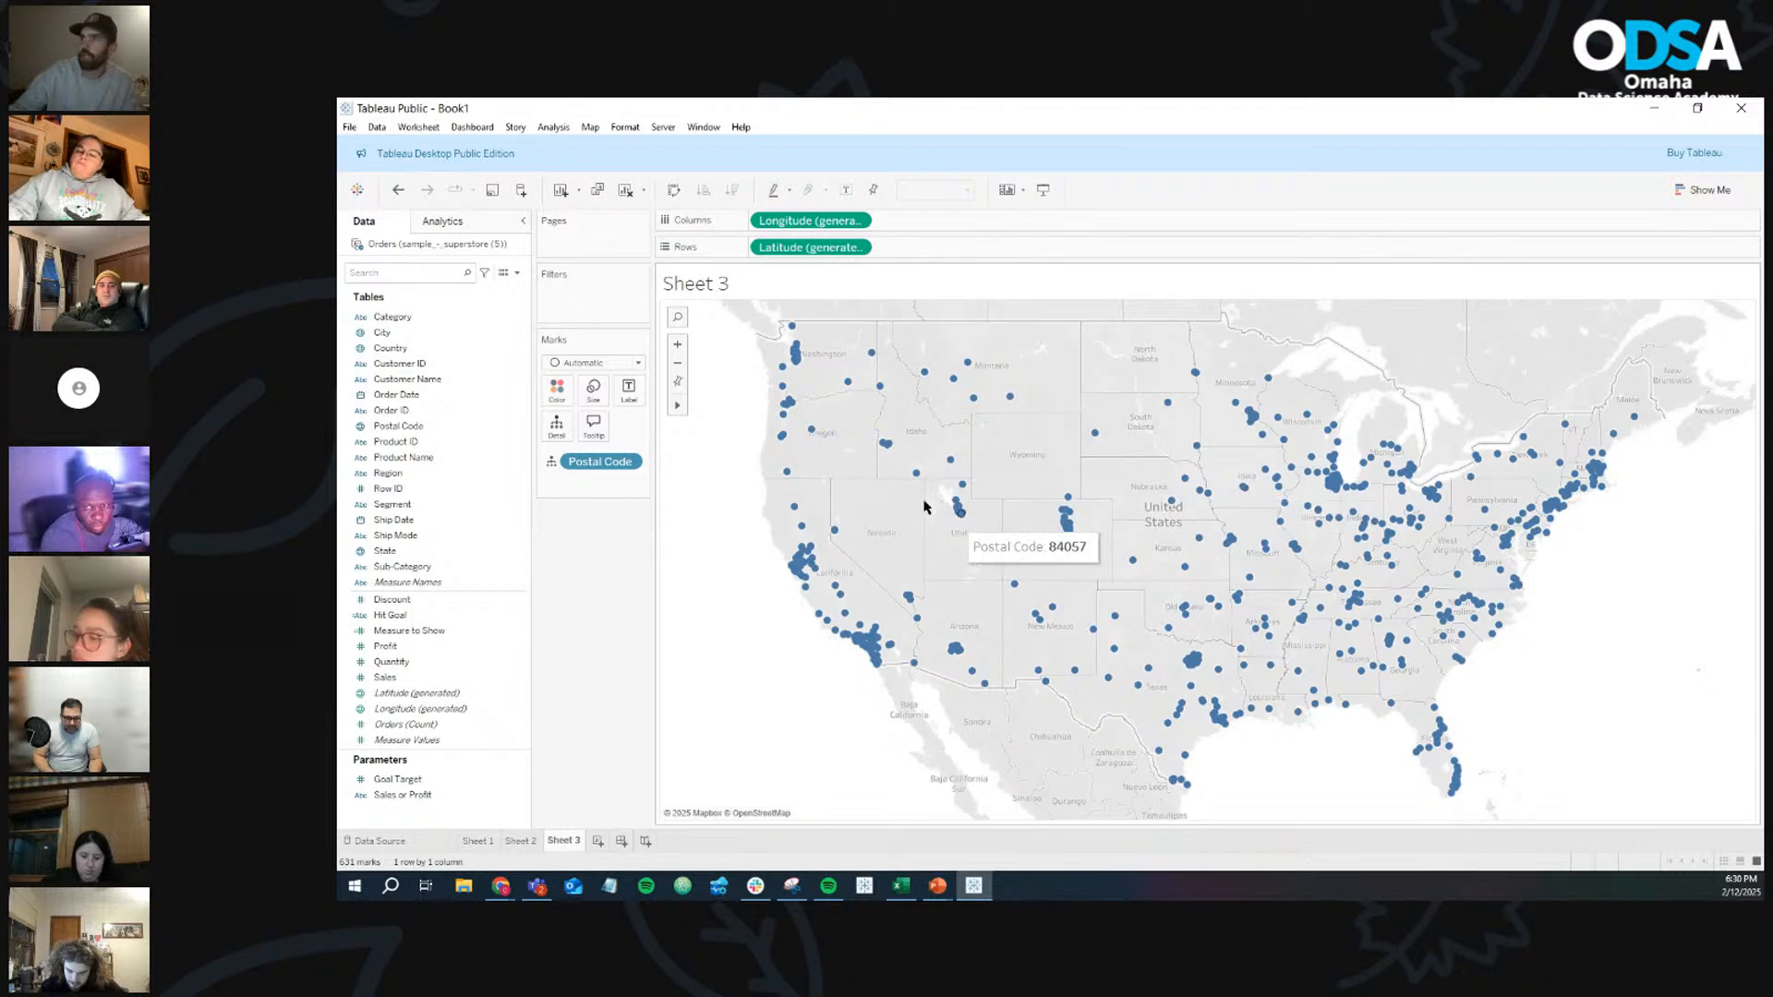
click(447, 693)
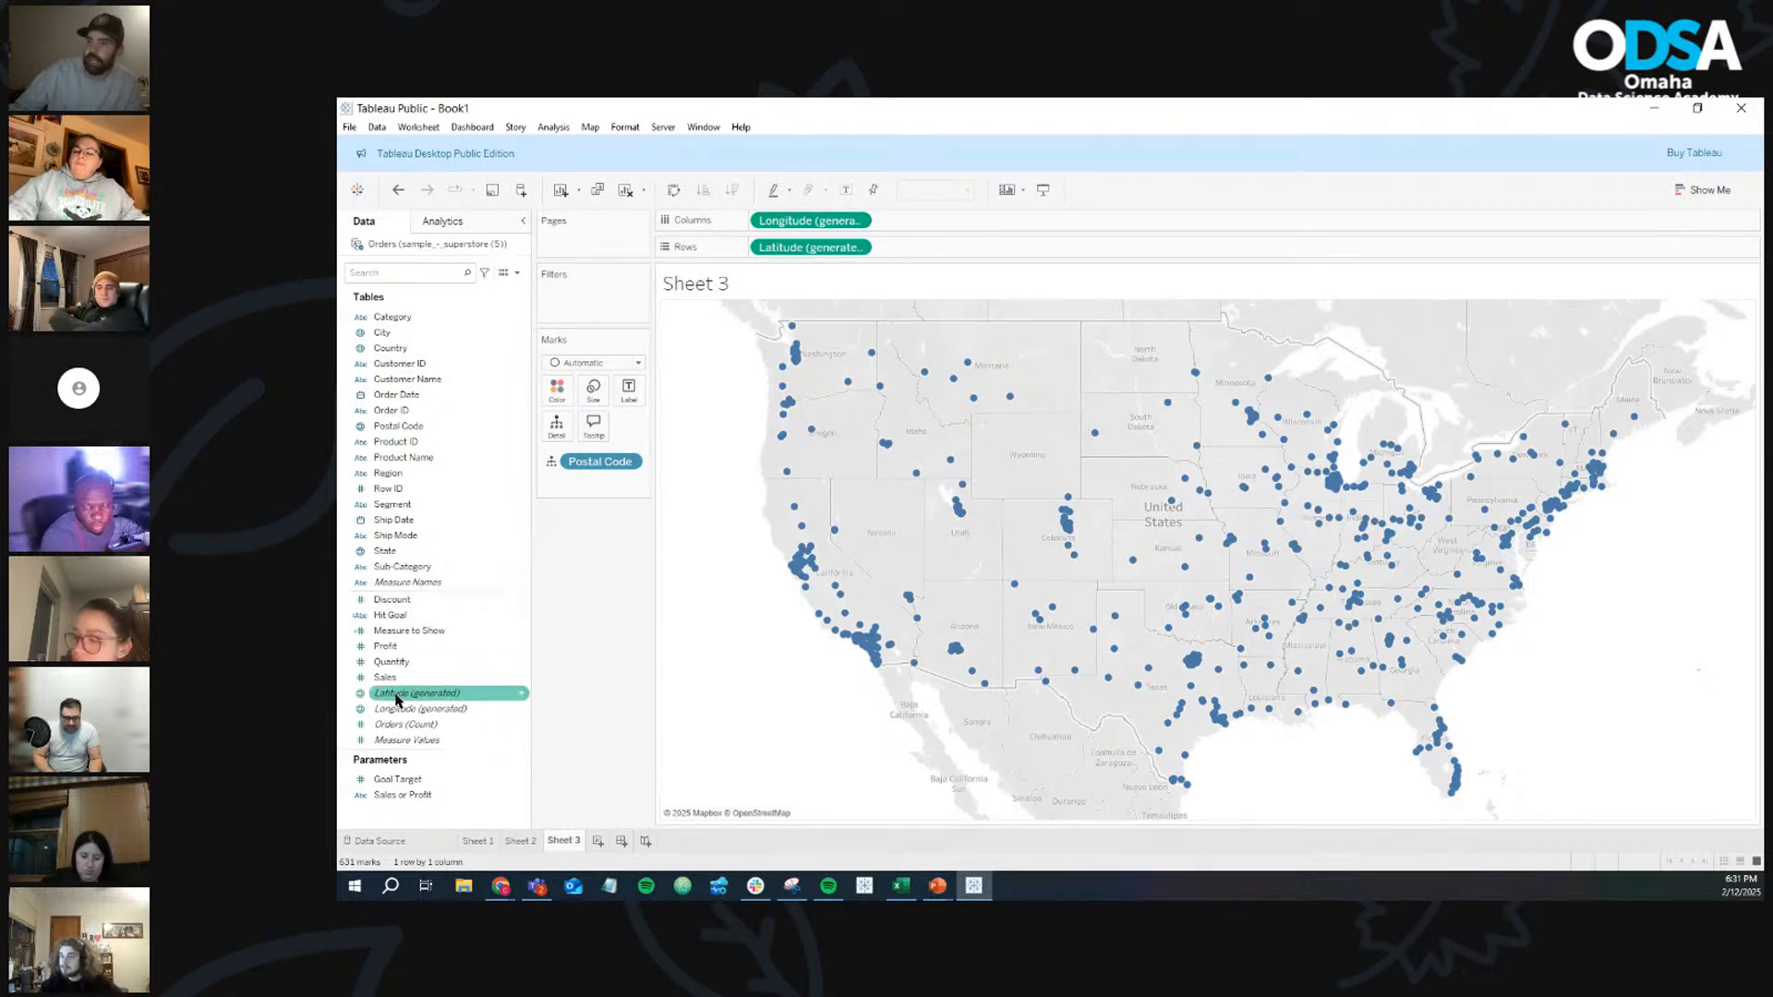
click(430, 710)
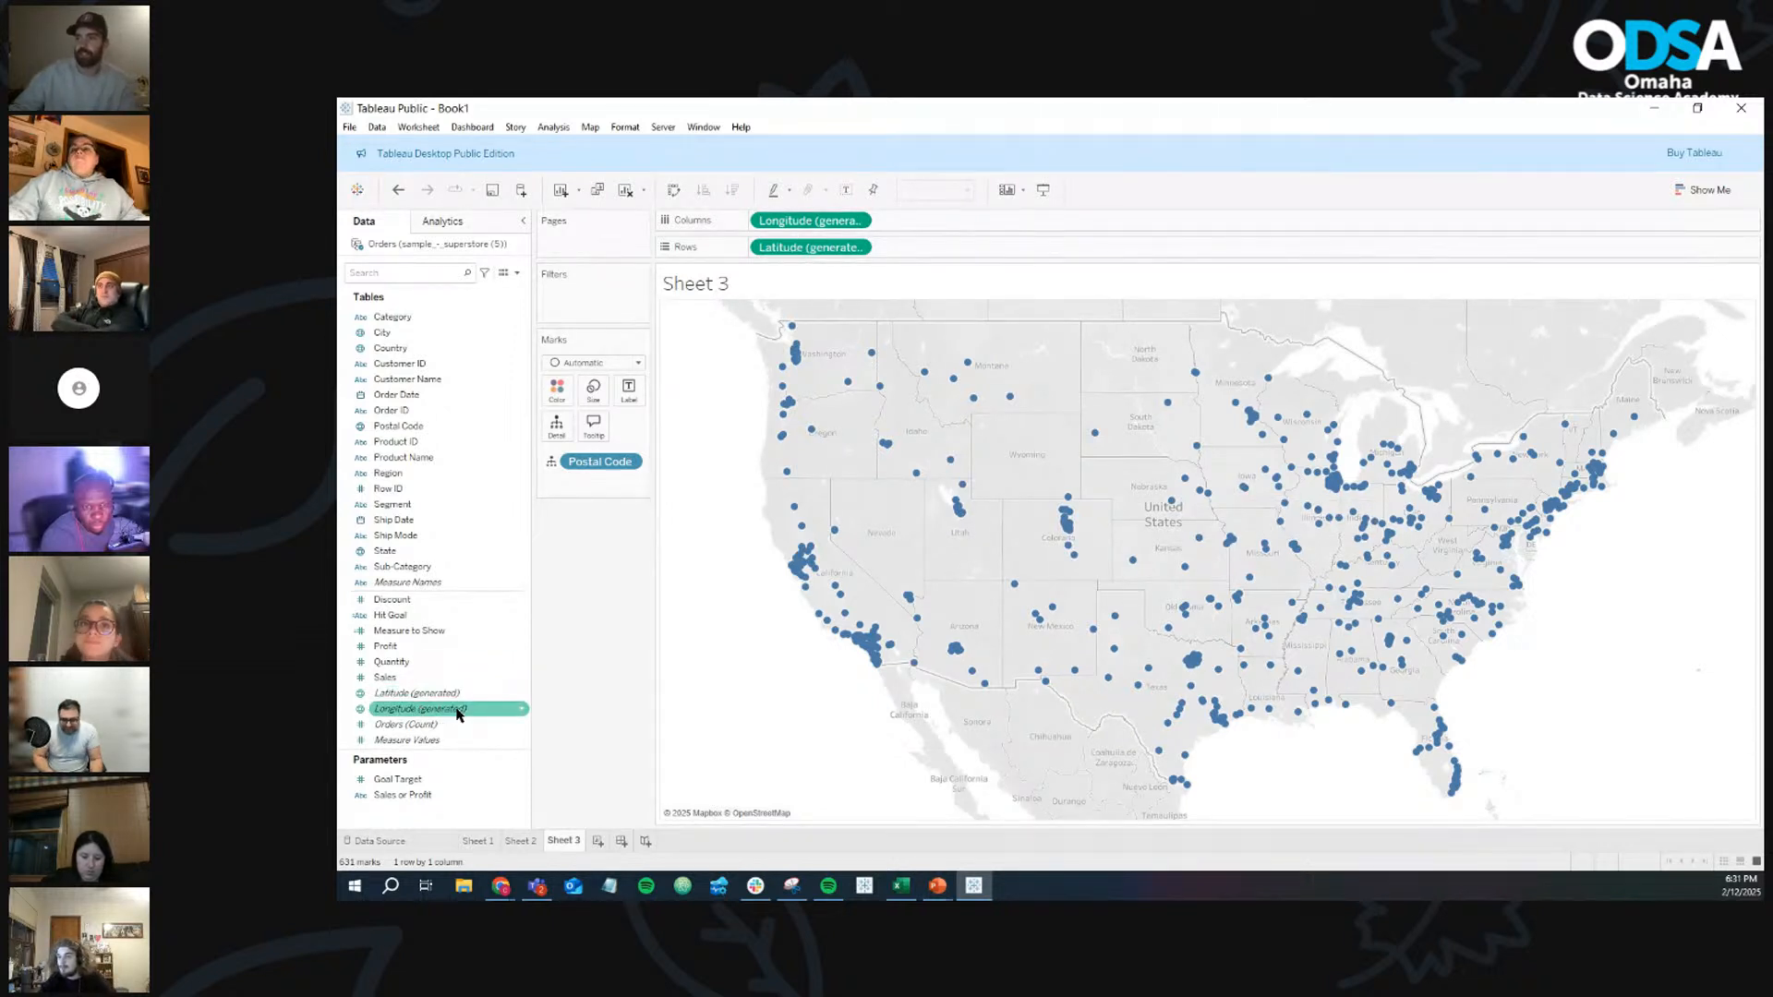
click(423, 698)
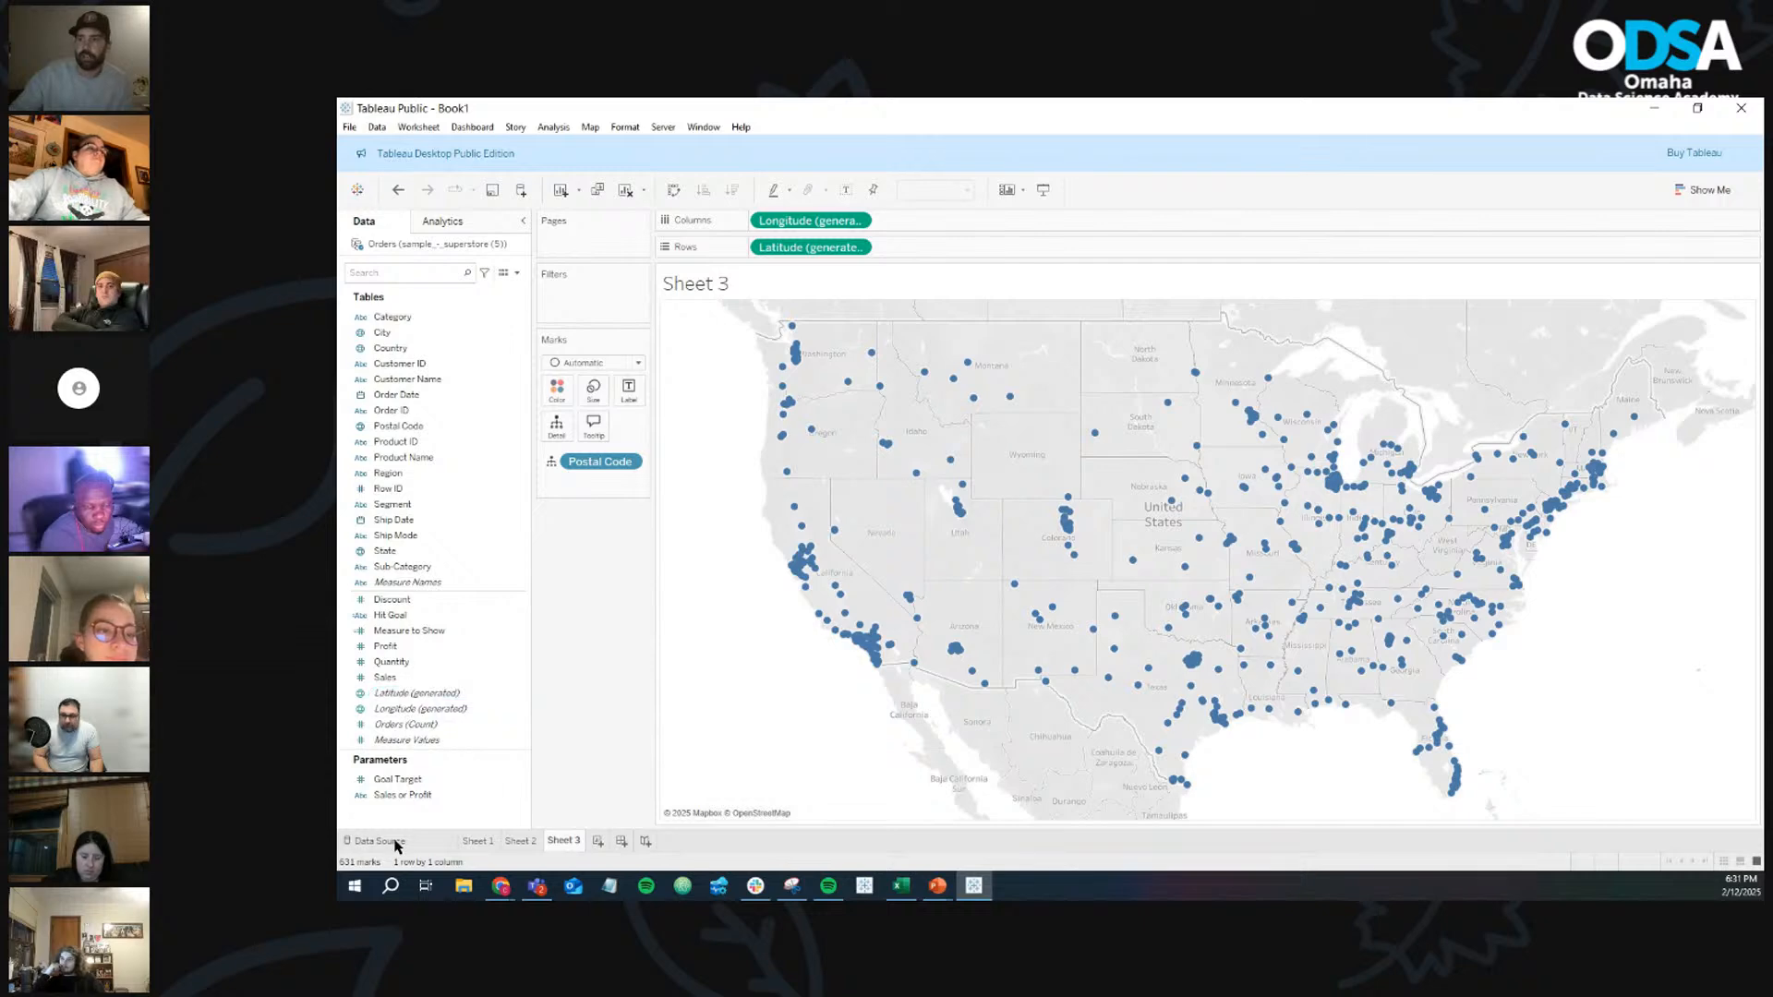
Check the Orders columns in the data source for geographic and coordinate fields, and return to Sheet 3
click(392, 841)
scroll(1563, 835, left, 5)
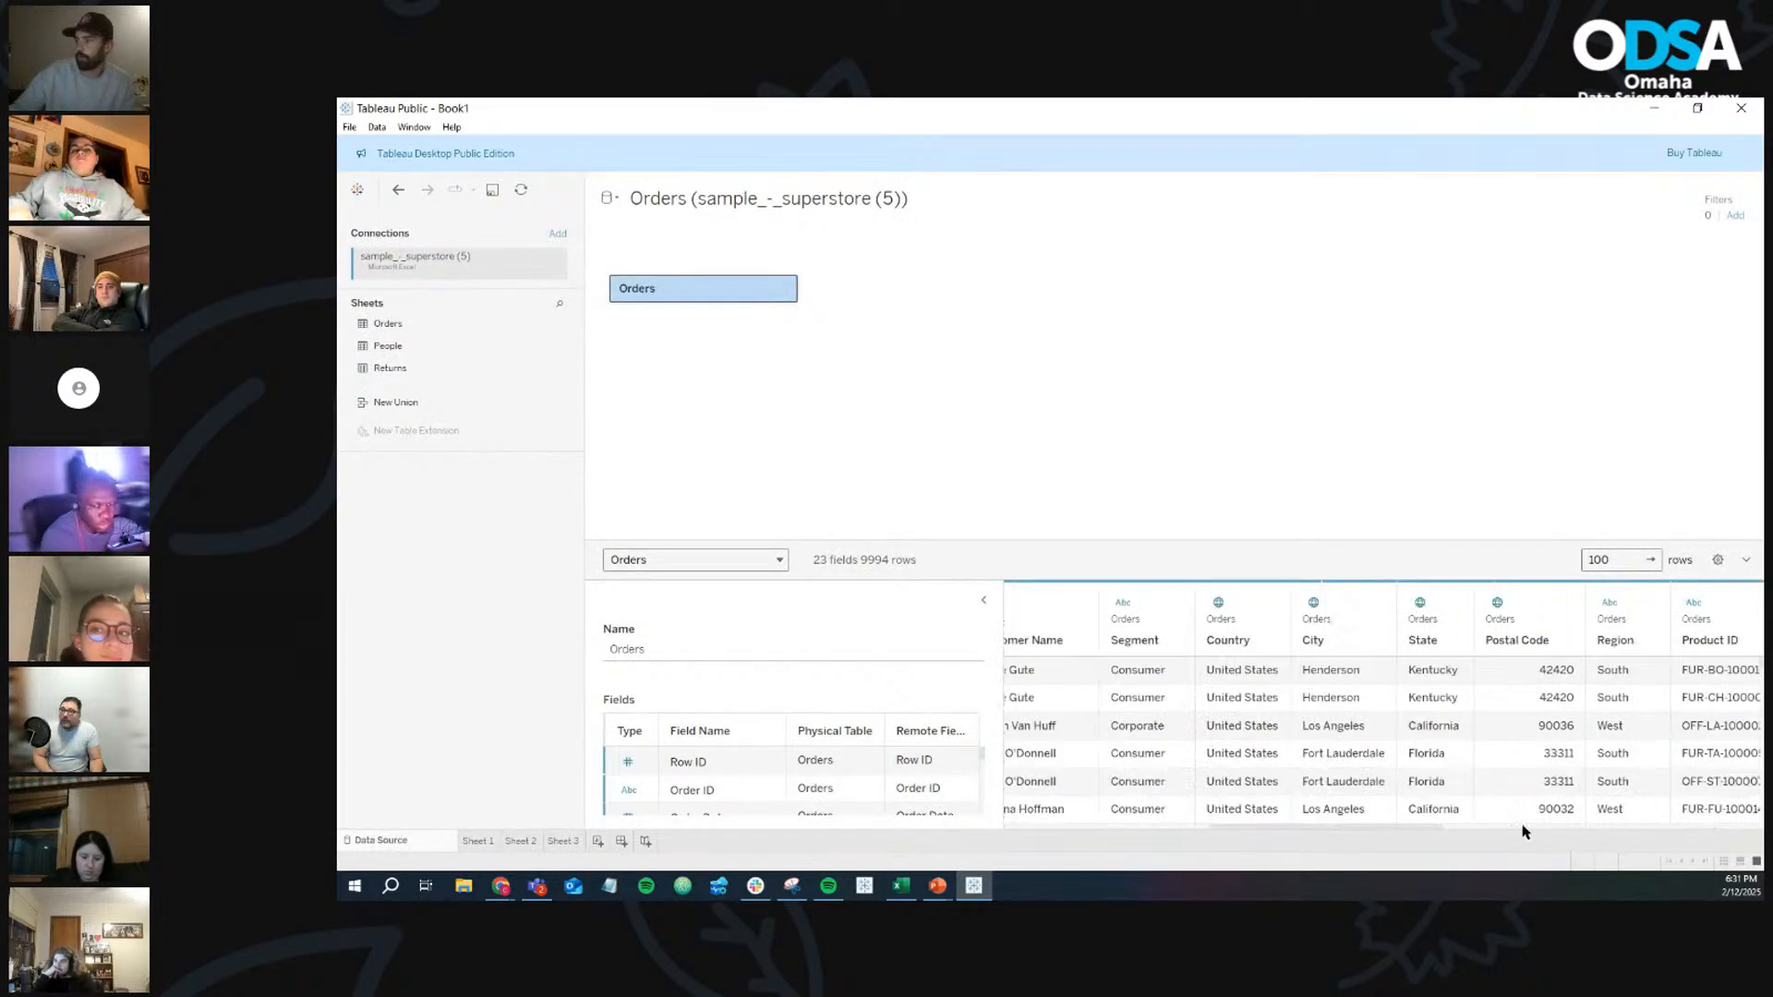
drag(1433, 834, 1663, 827)
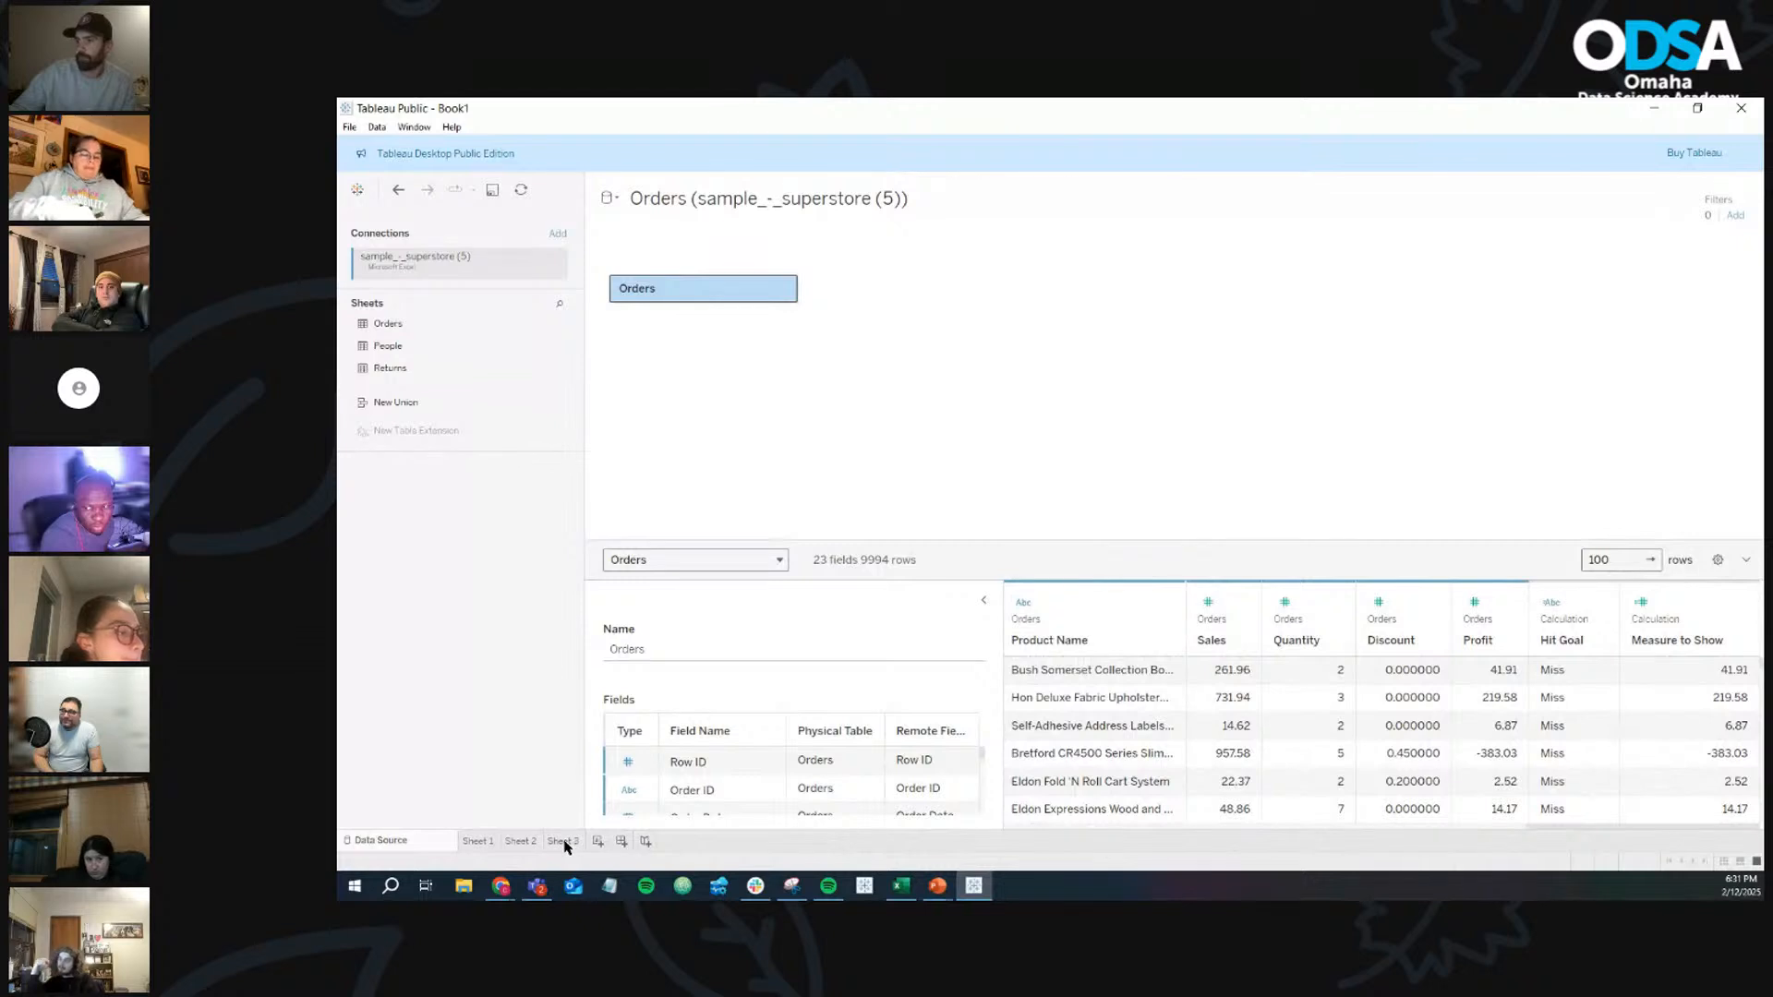
click(564, 842)
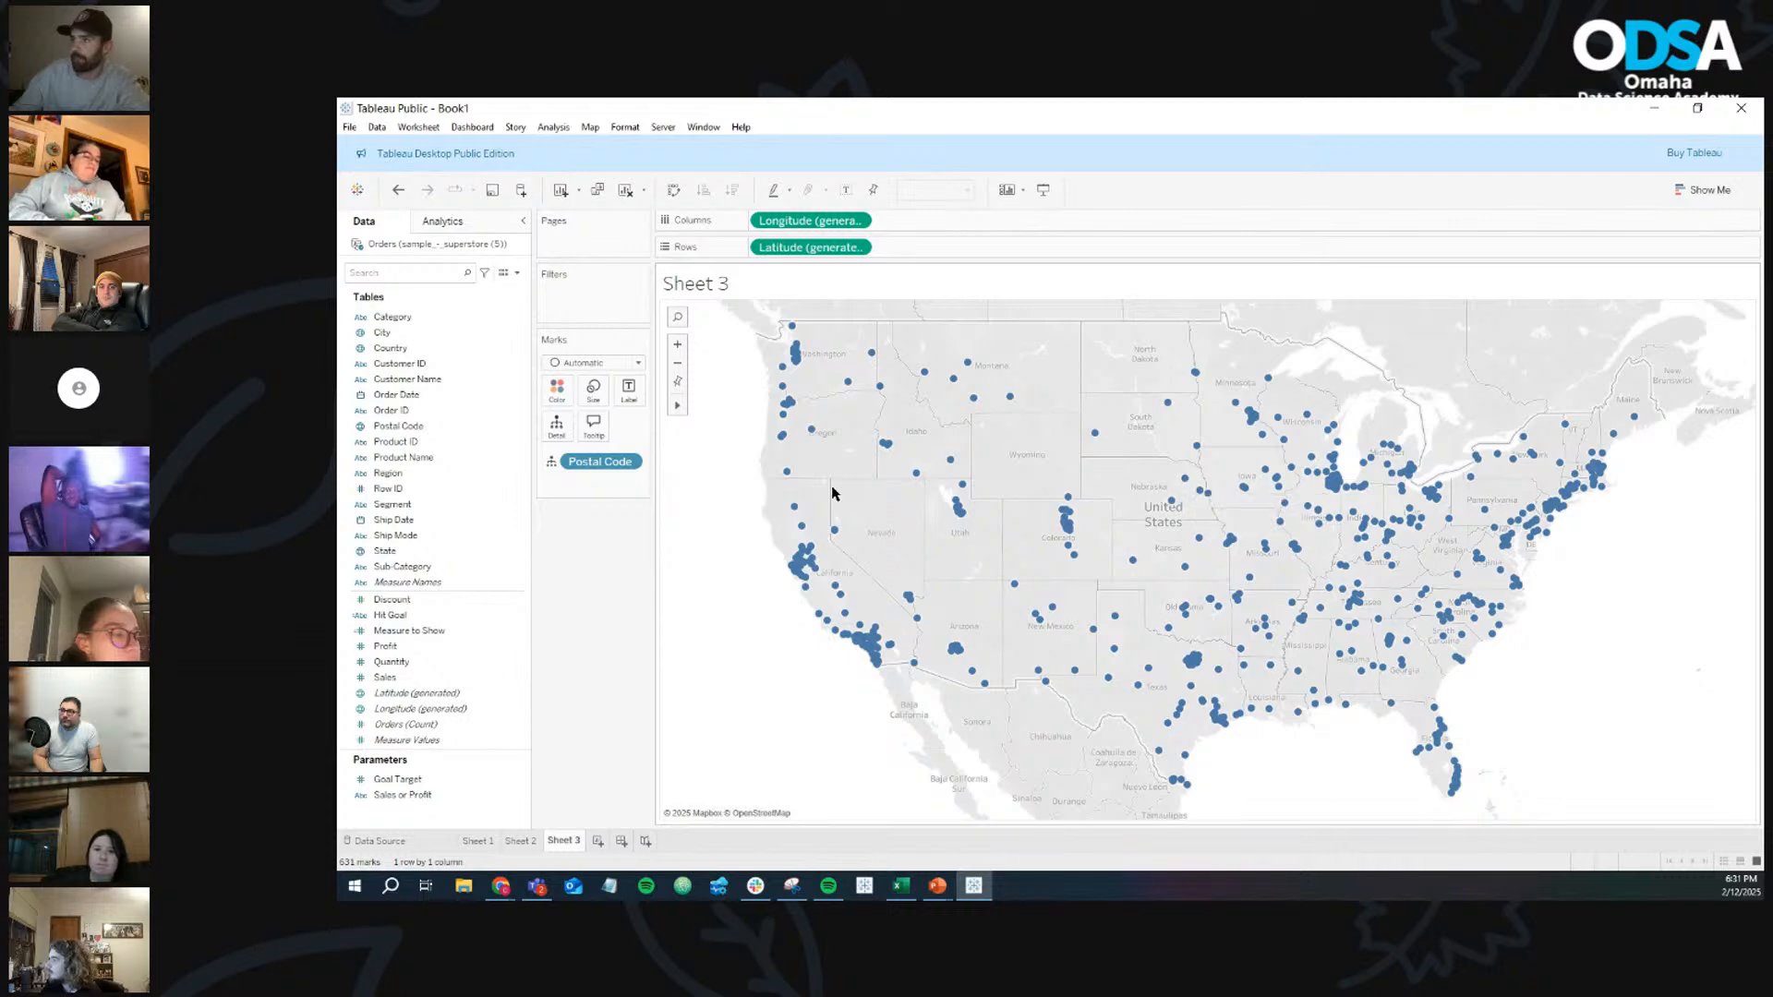
Replace Postal Code with State as the map's detail level
drag(612, 465, 591, 592)
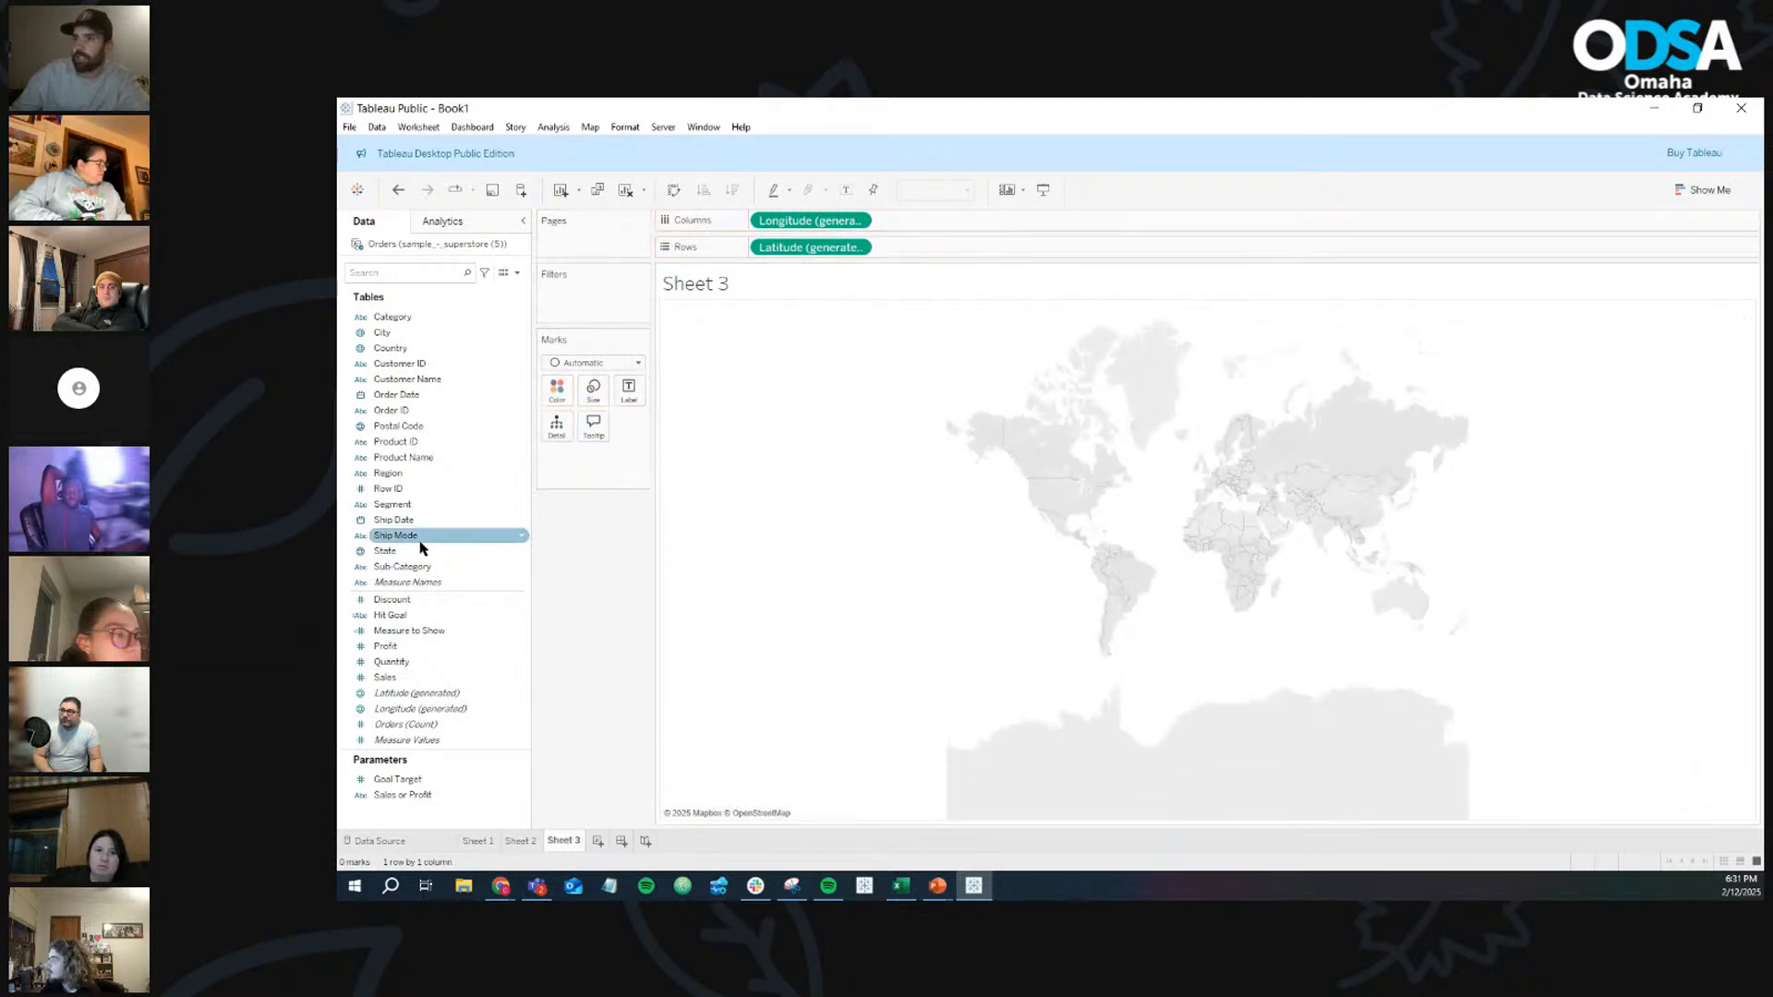
drag(384, 551, 560, 431)
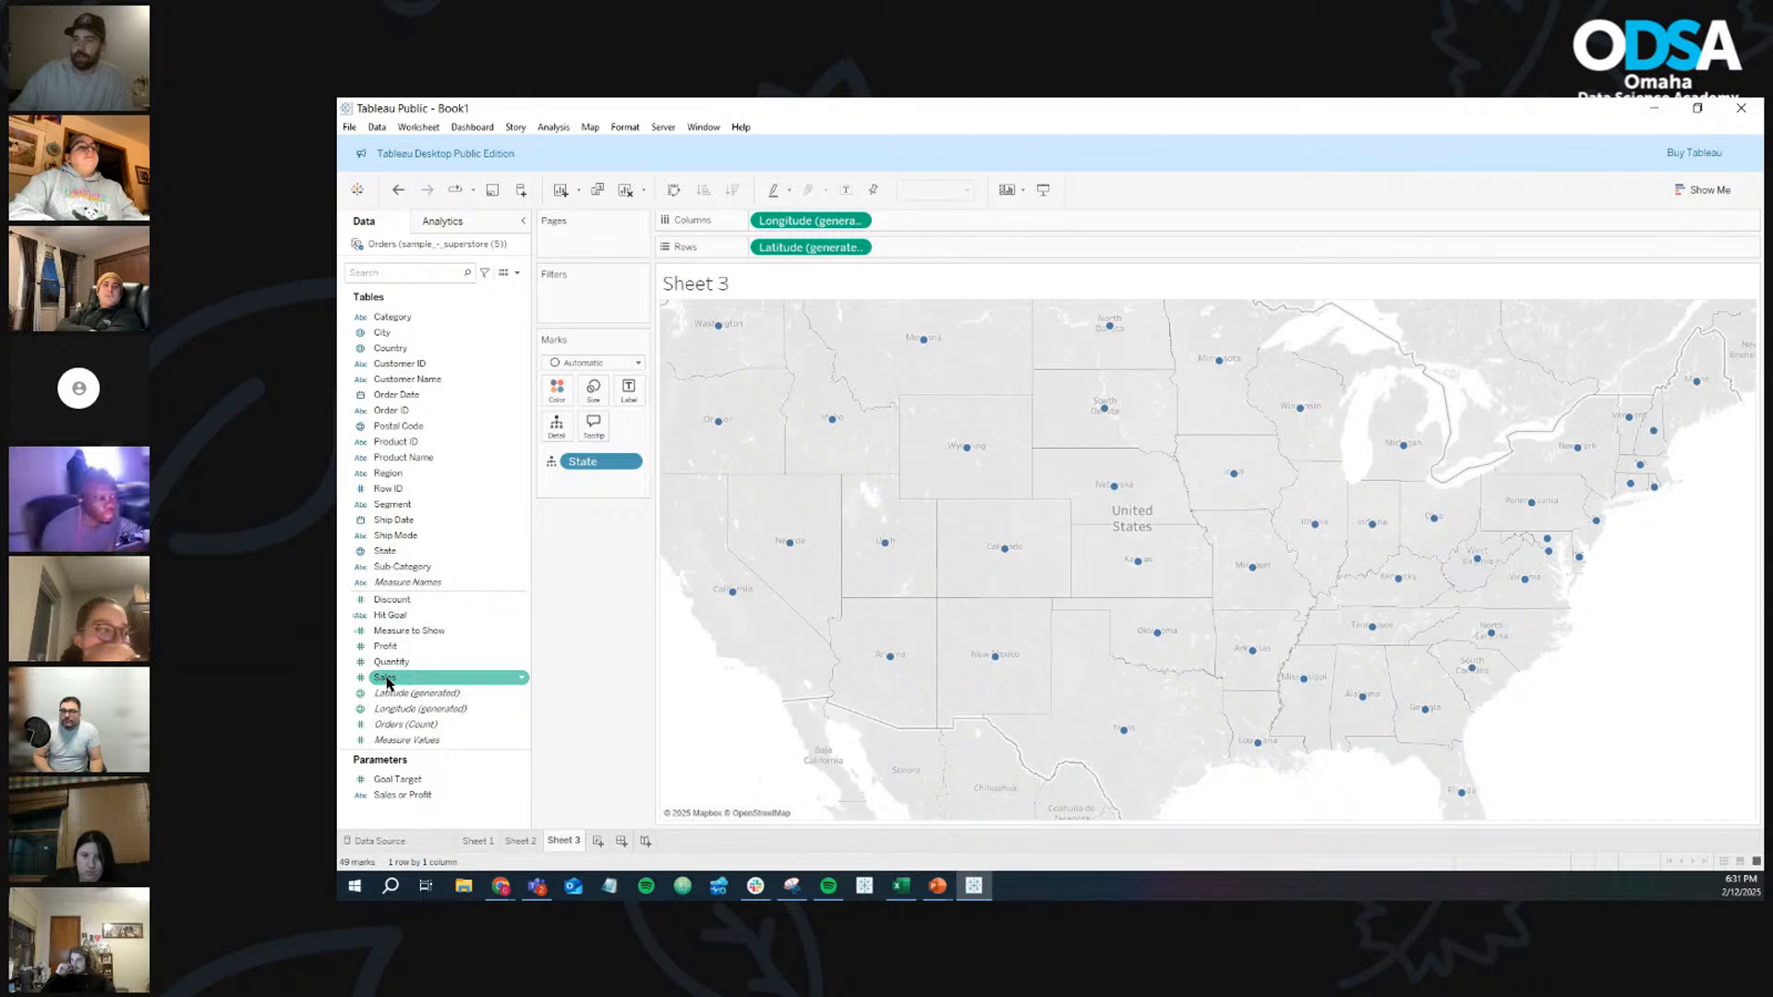
Try sizing the state marks by Sales and remove Sales from the marks
drag(386, 682, 600, 398)
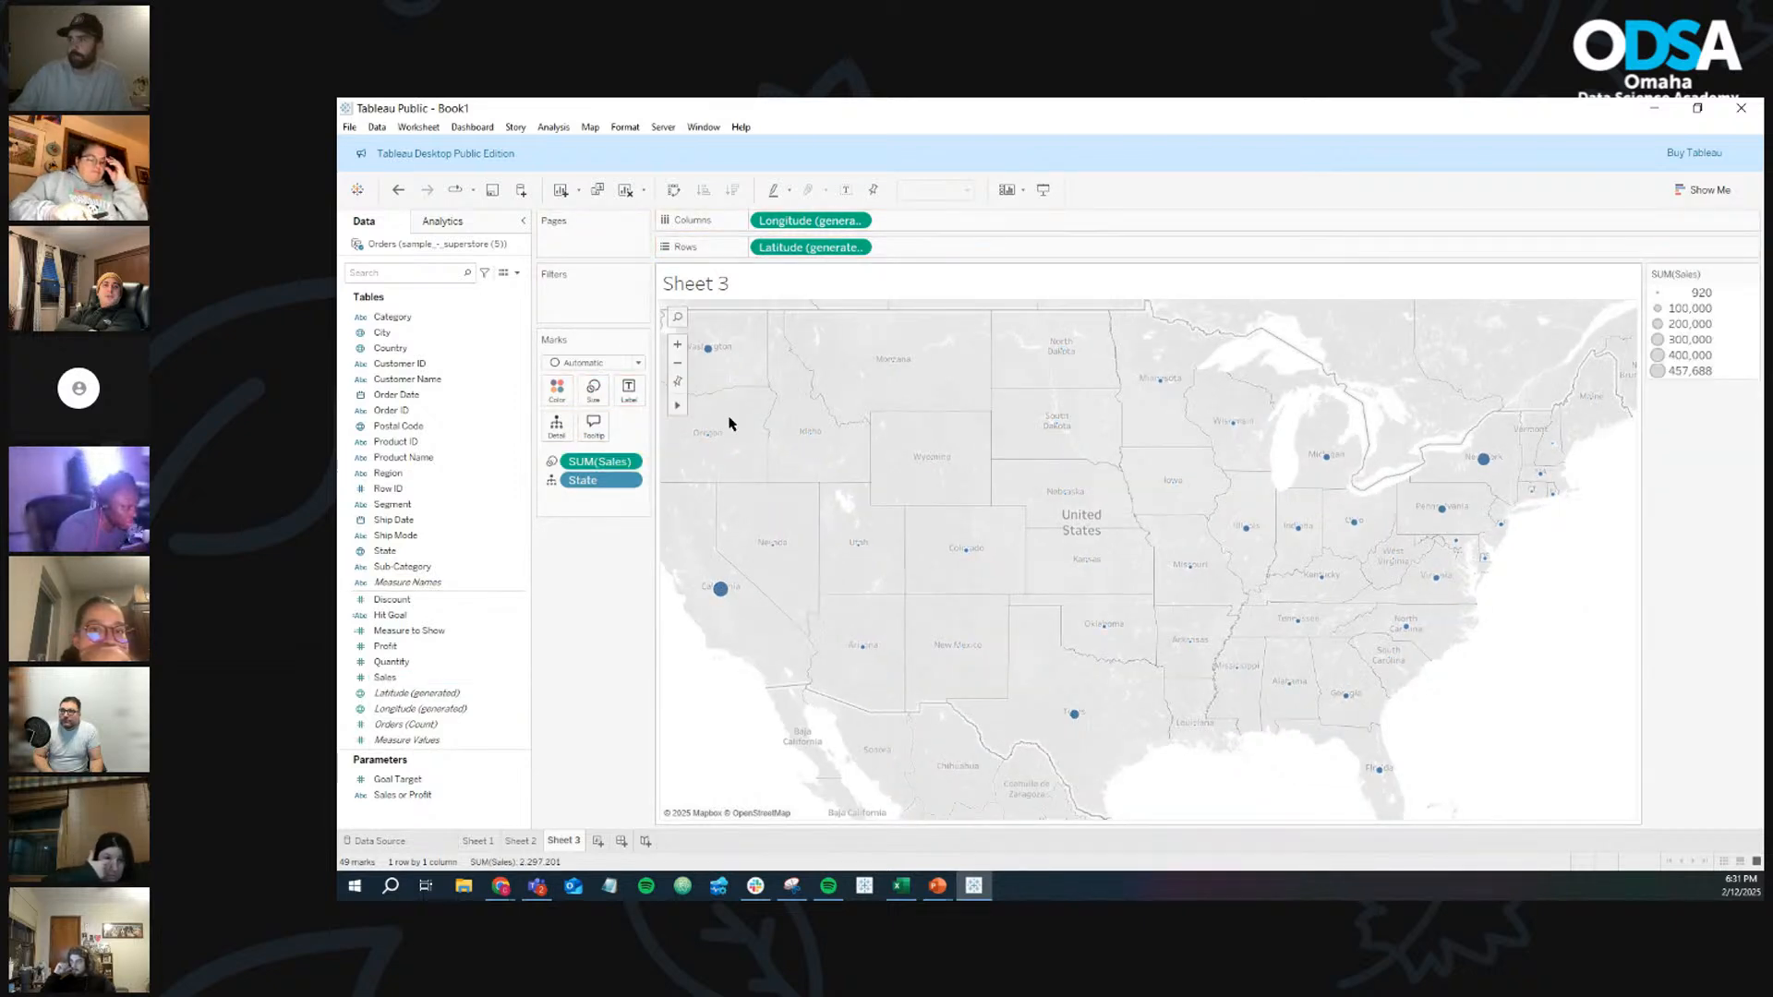
drag(601, 461, 601, 578)
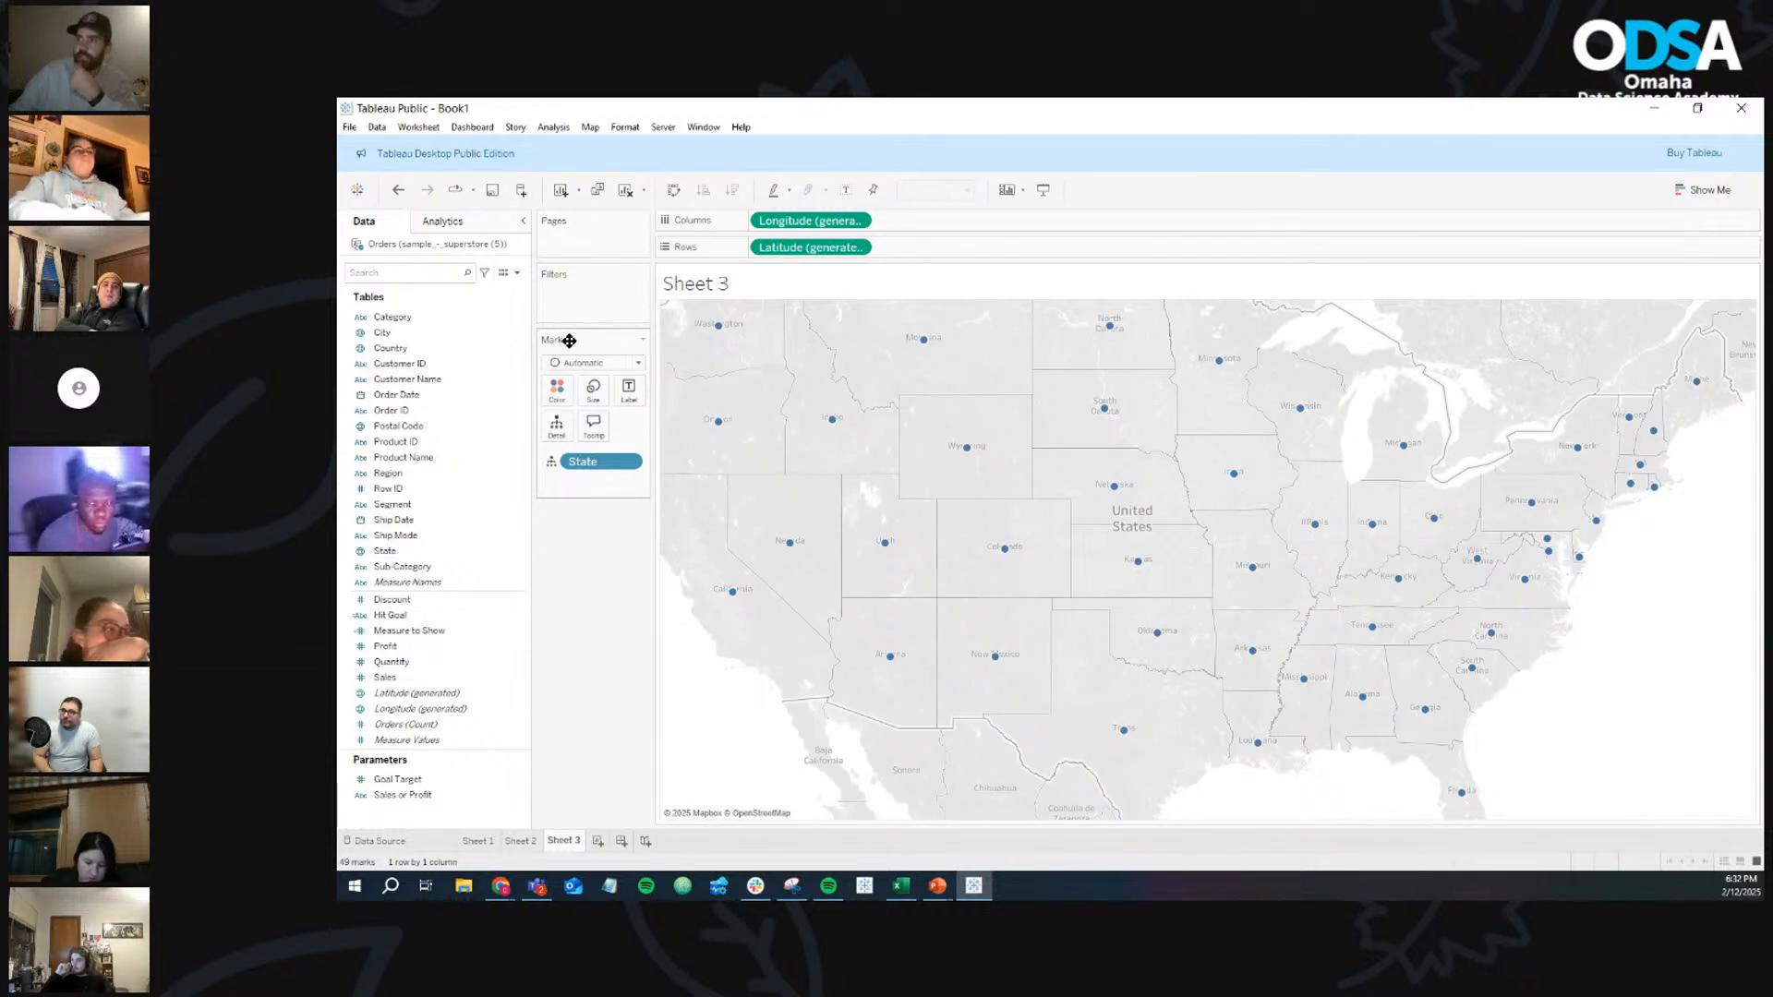
Change the mark type to Map and colour the filled states by Sales
click(572, 365)
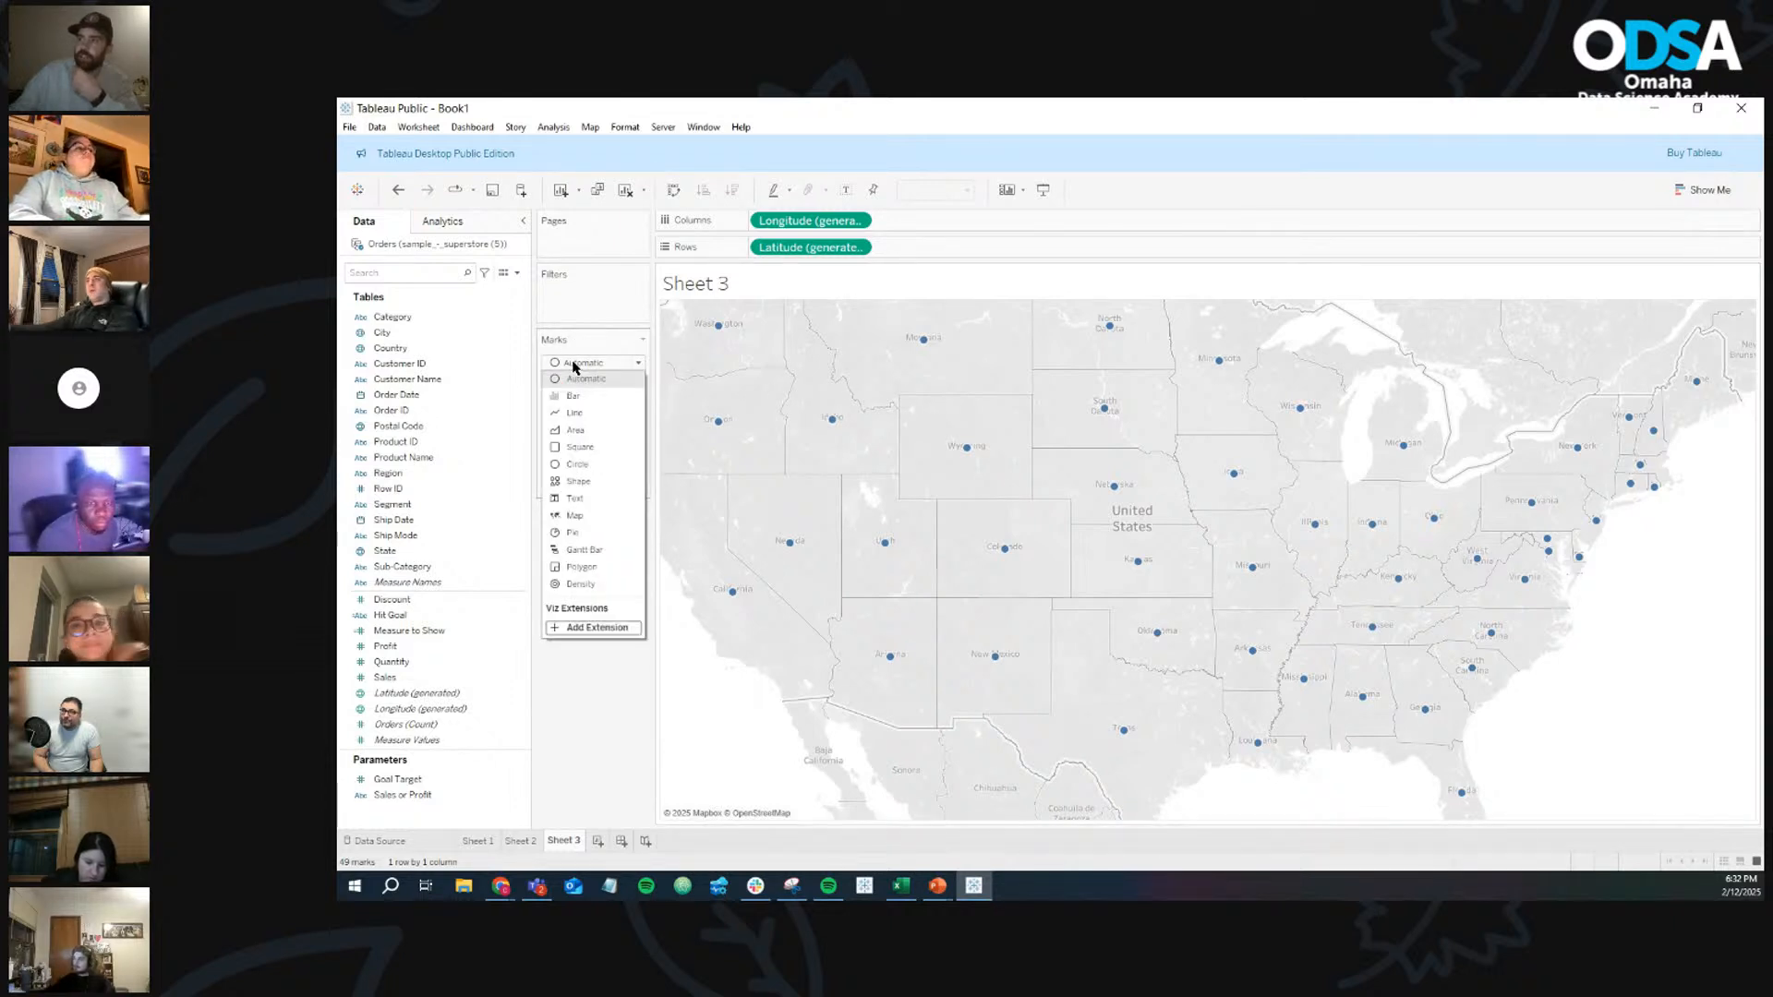
click(574, 516)
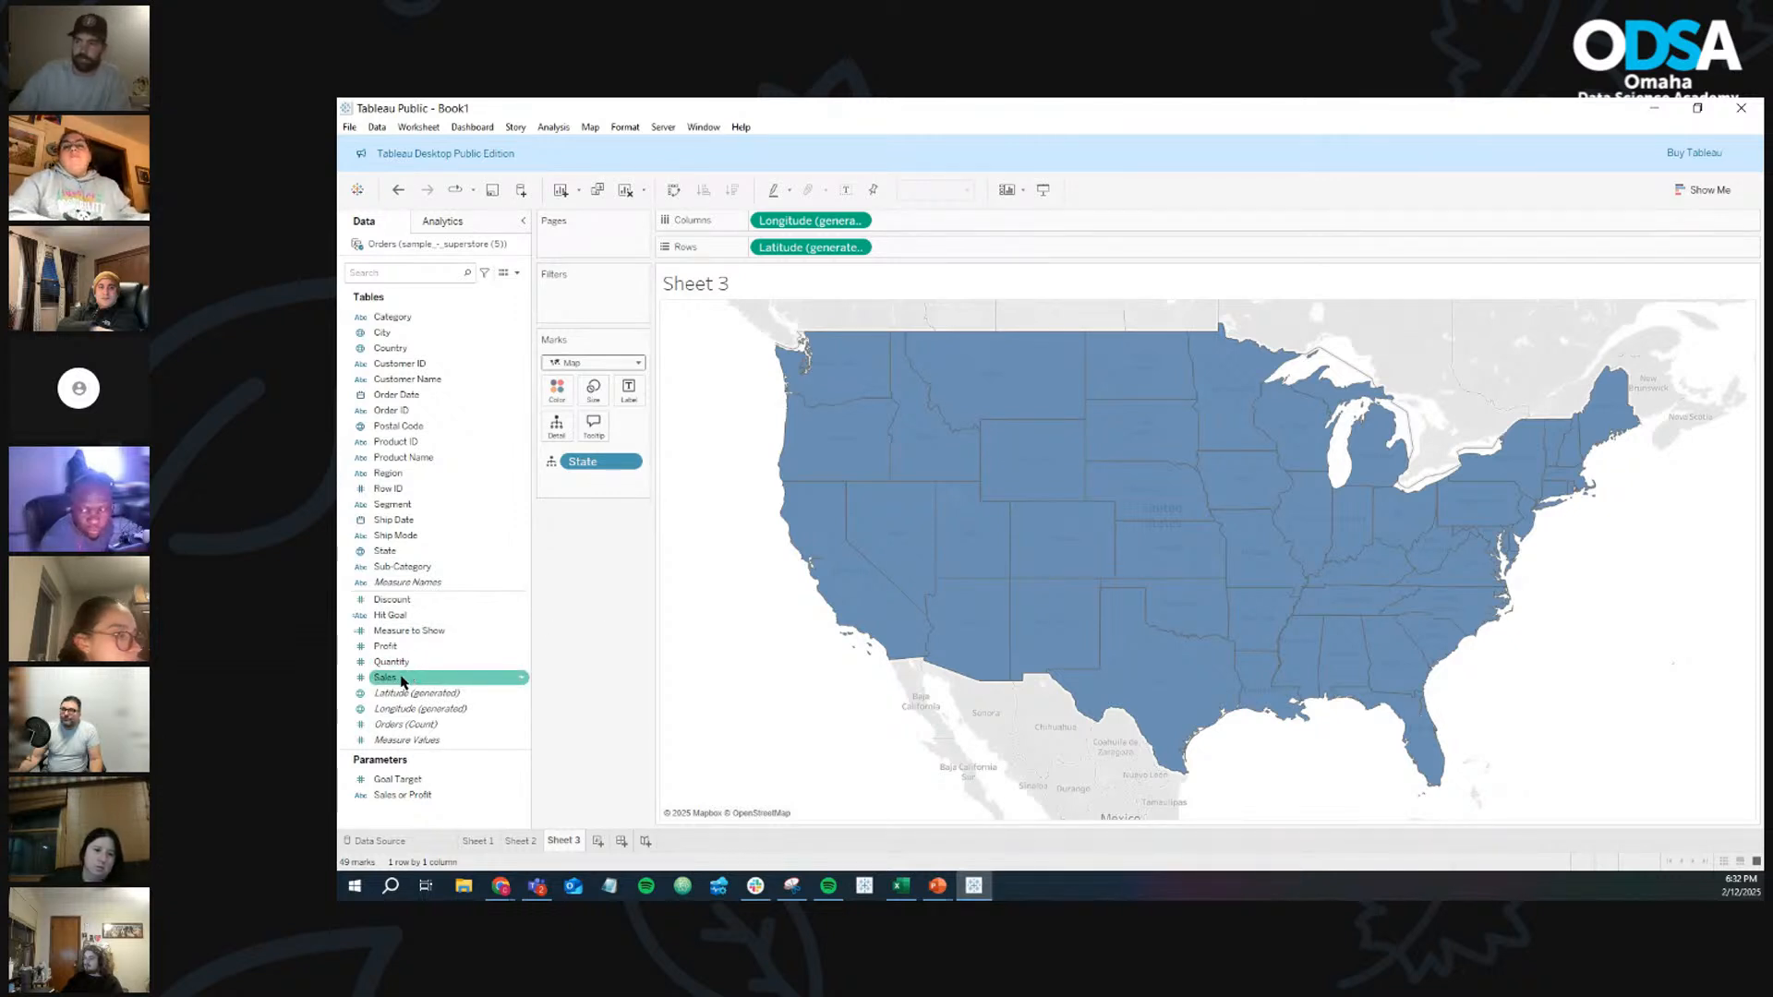
drag(401, 682, 557, 404)
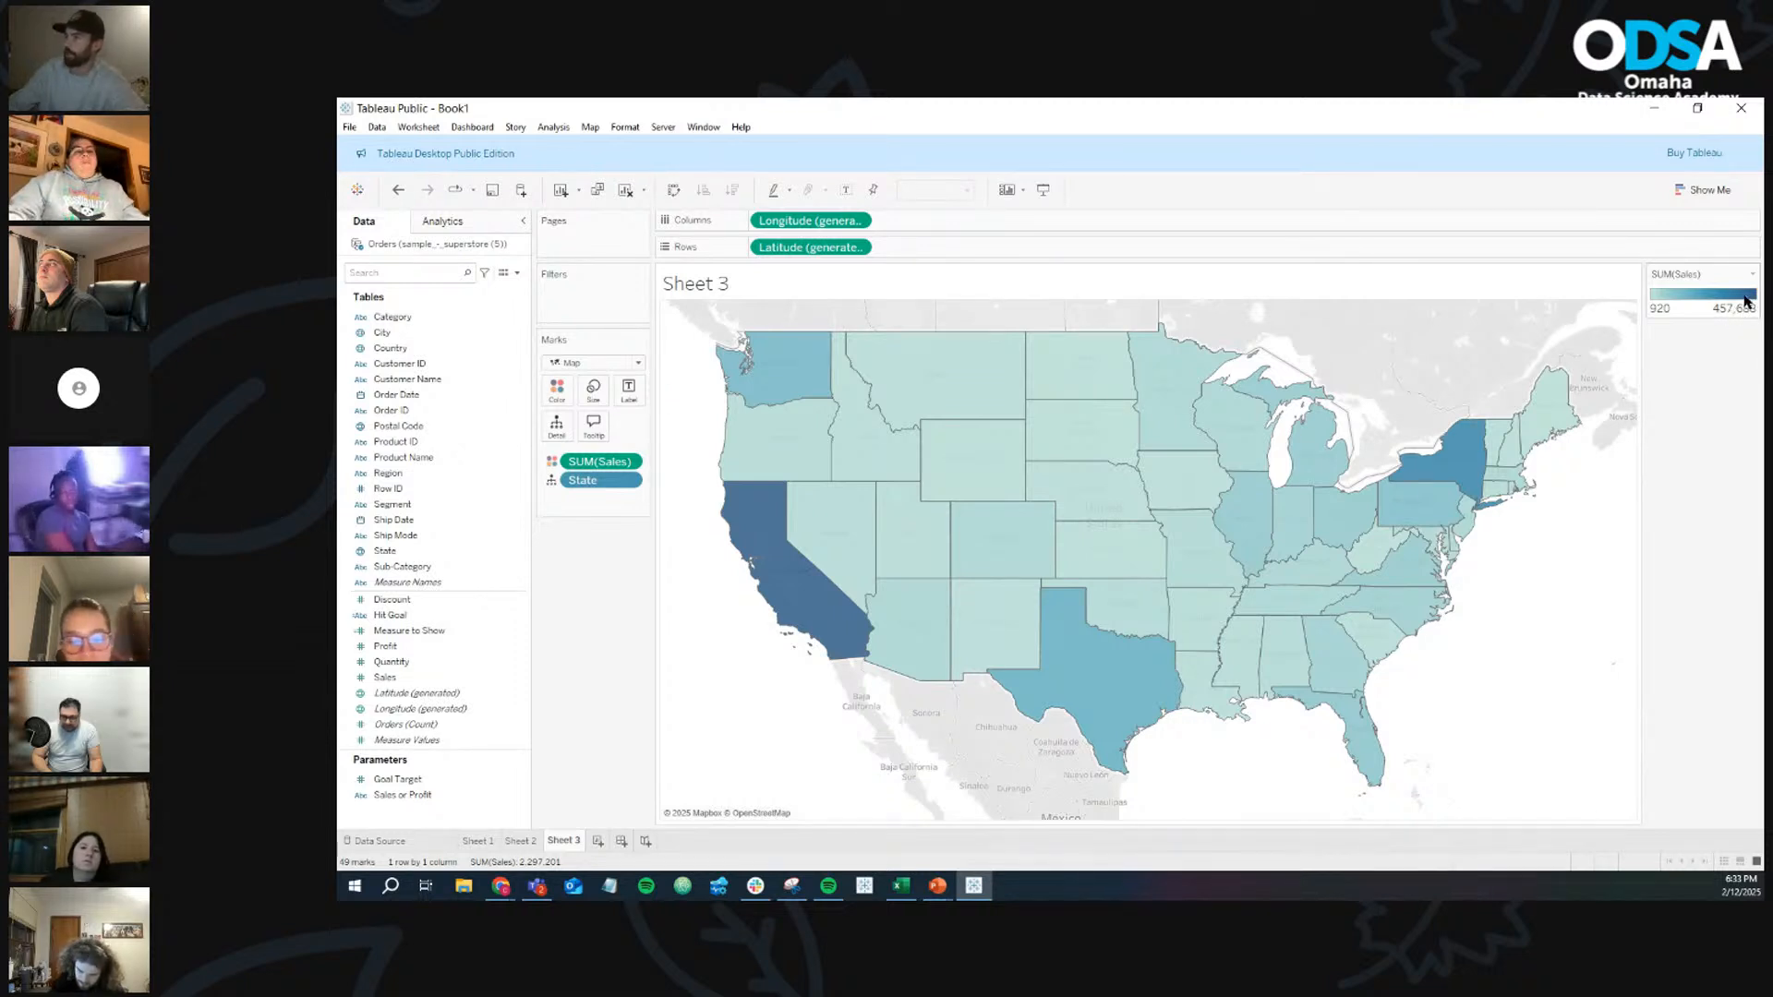
mouse_move(916, 368)
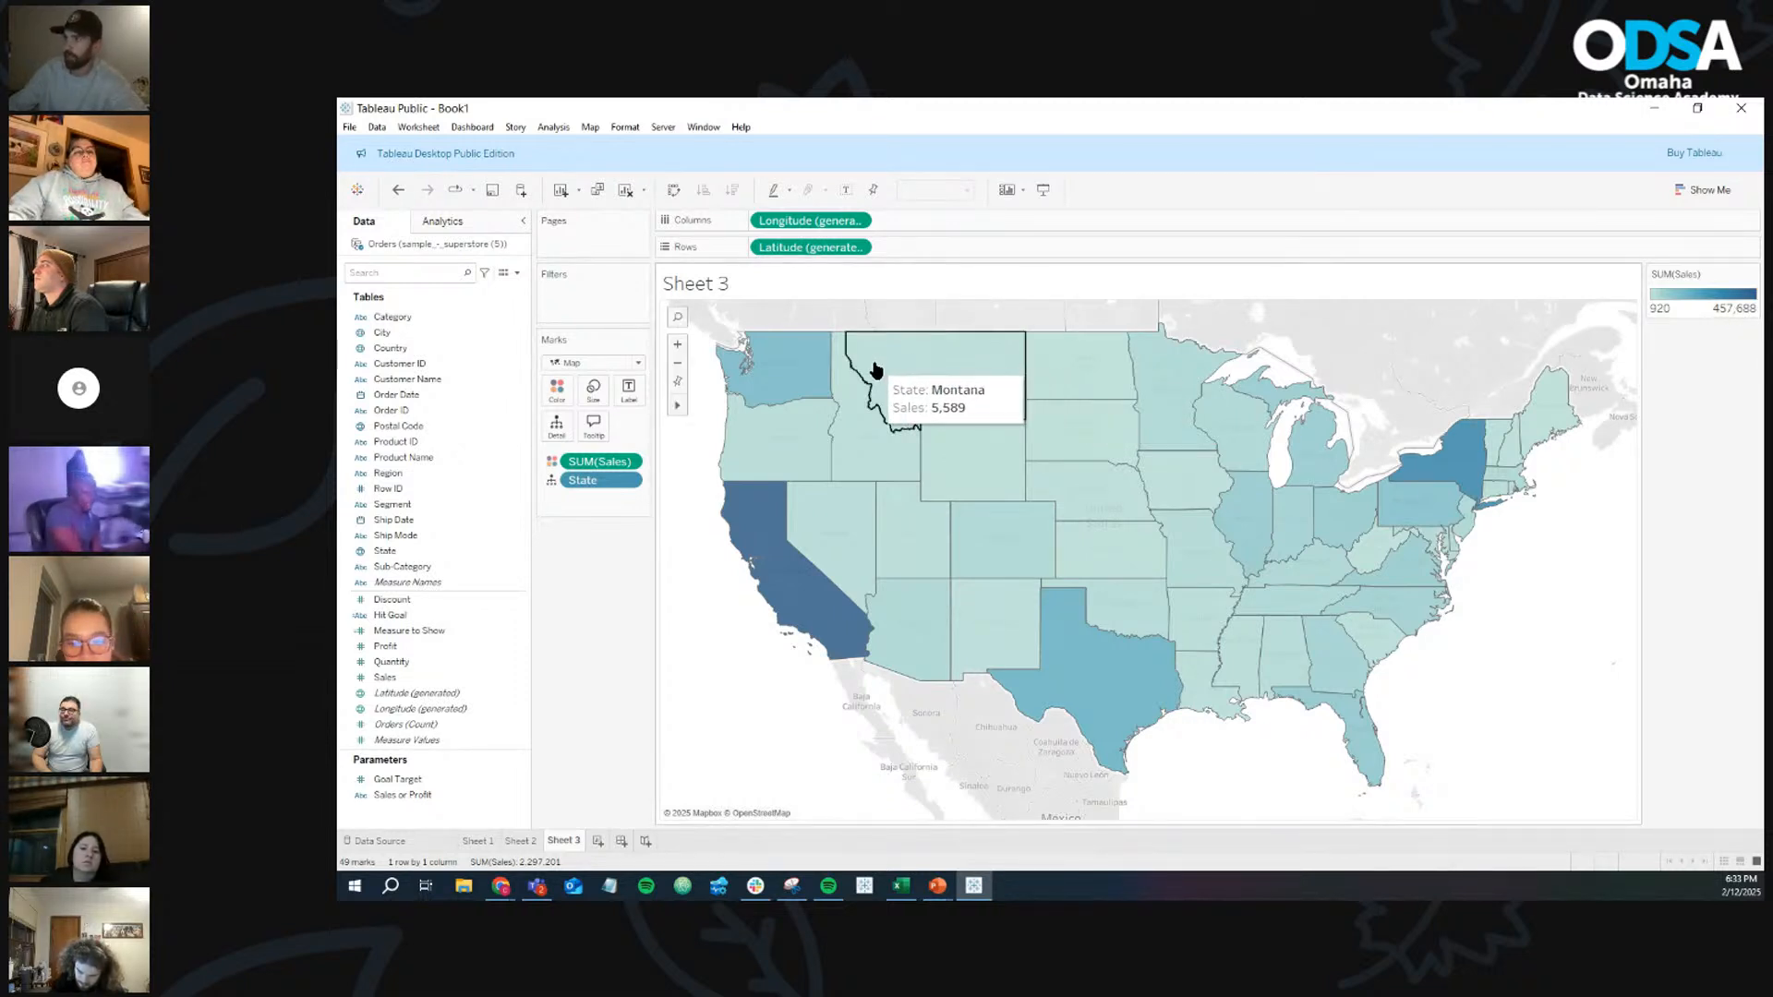
mouse_move(811, 569)
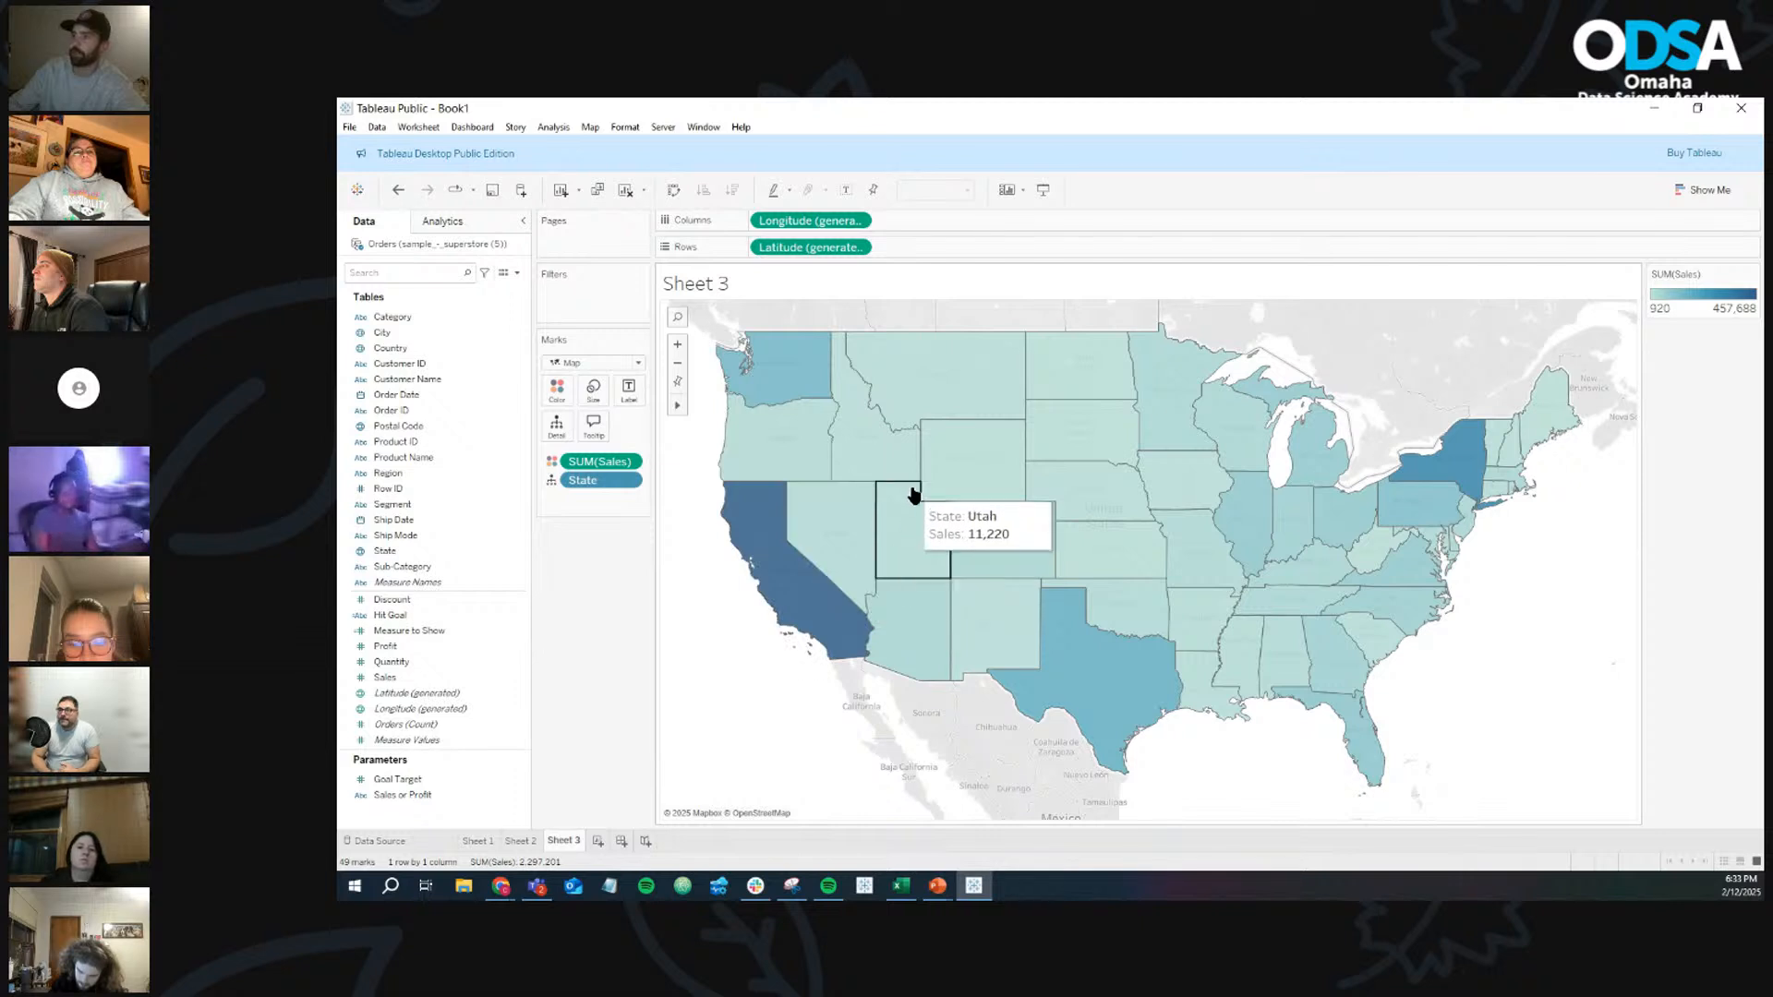
mouse_move(1034, 489)
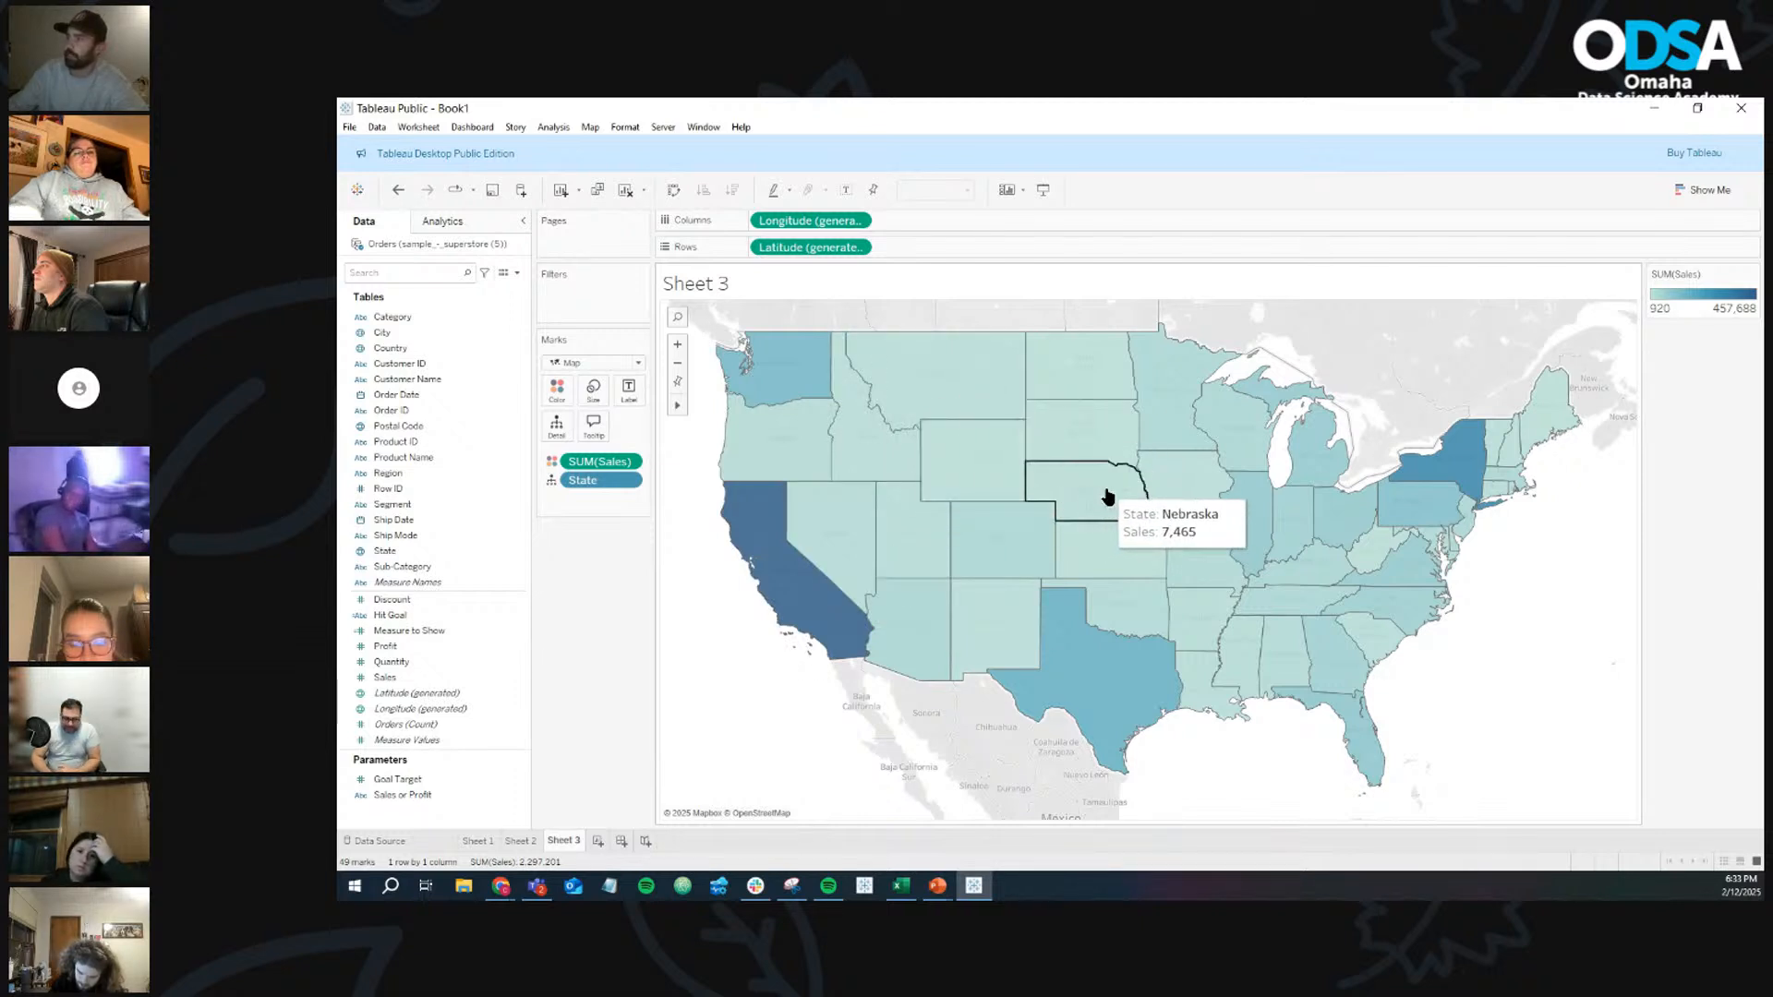
mouse_move(915, 563)
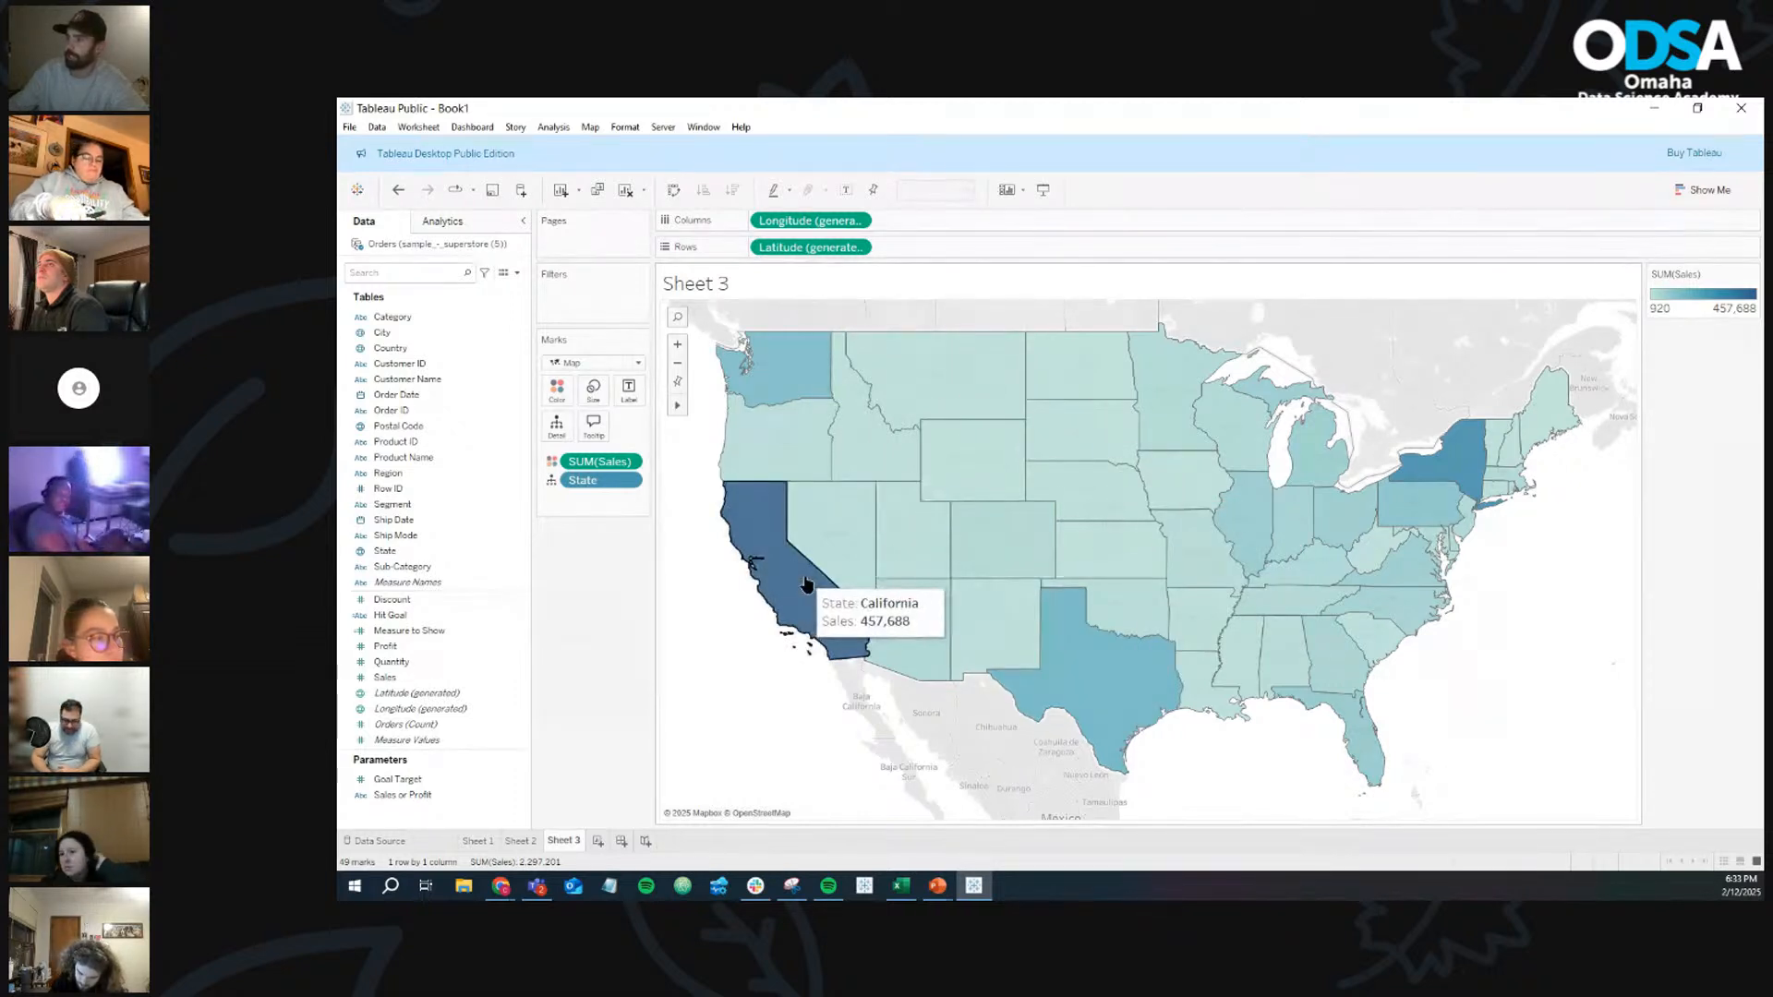
mouse_move(923, 446)
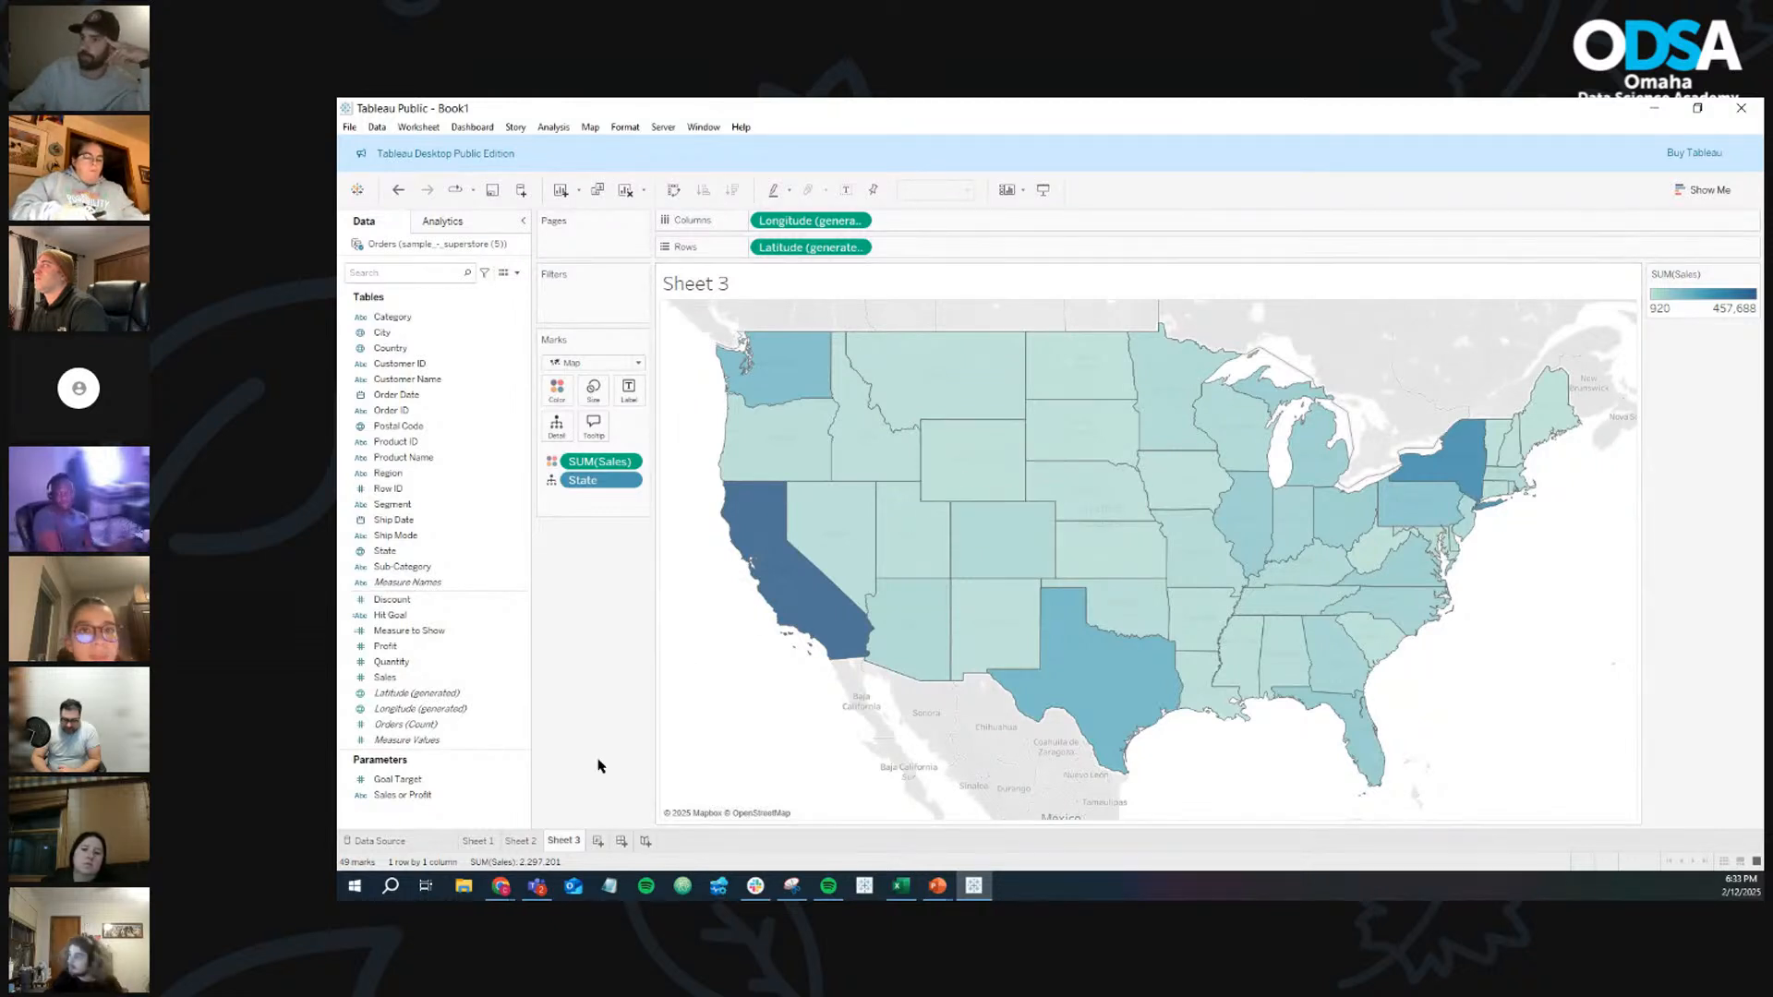
Create a new worksheet with a bar chart of Sales by State, with State on columns and Sales on rows
click(596, 842)
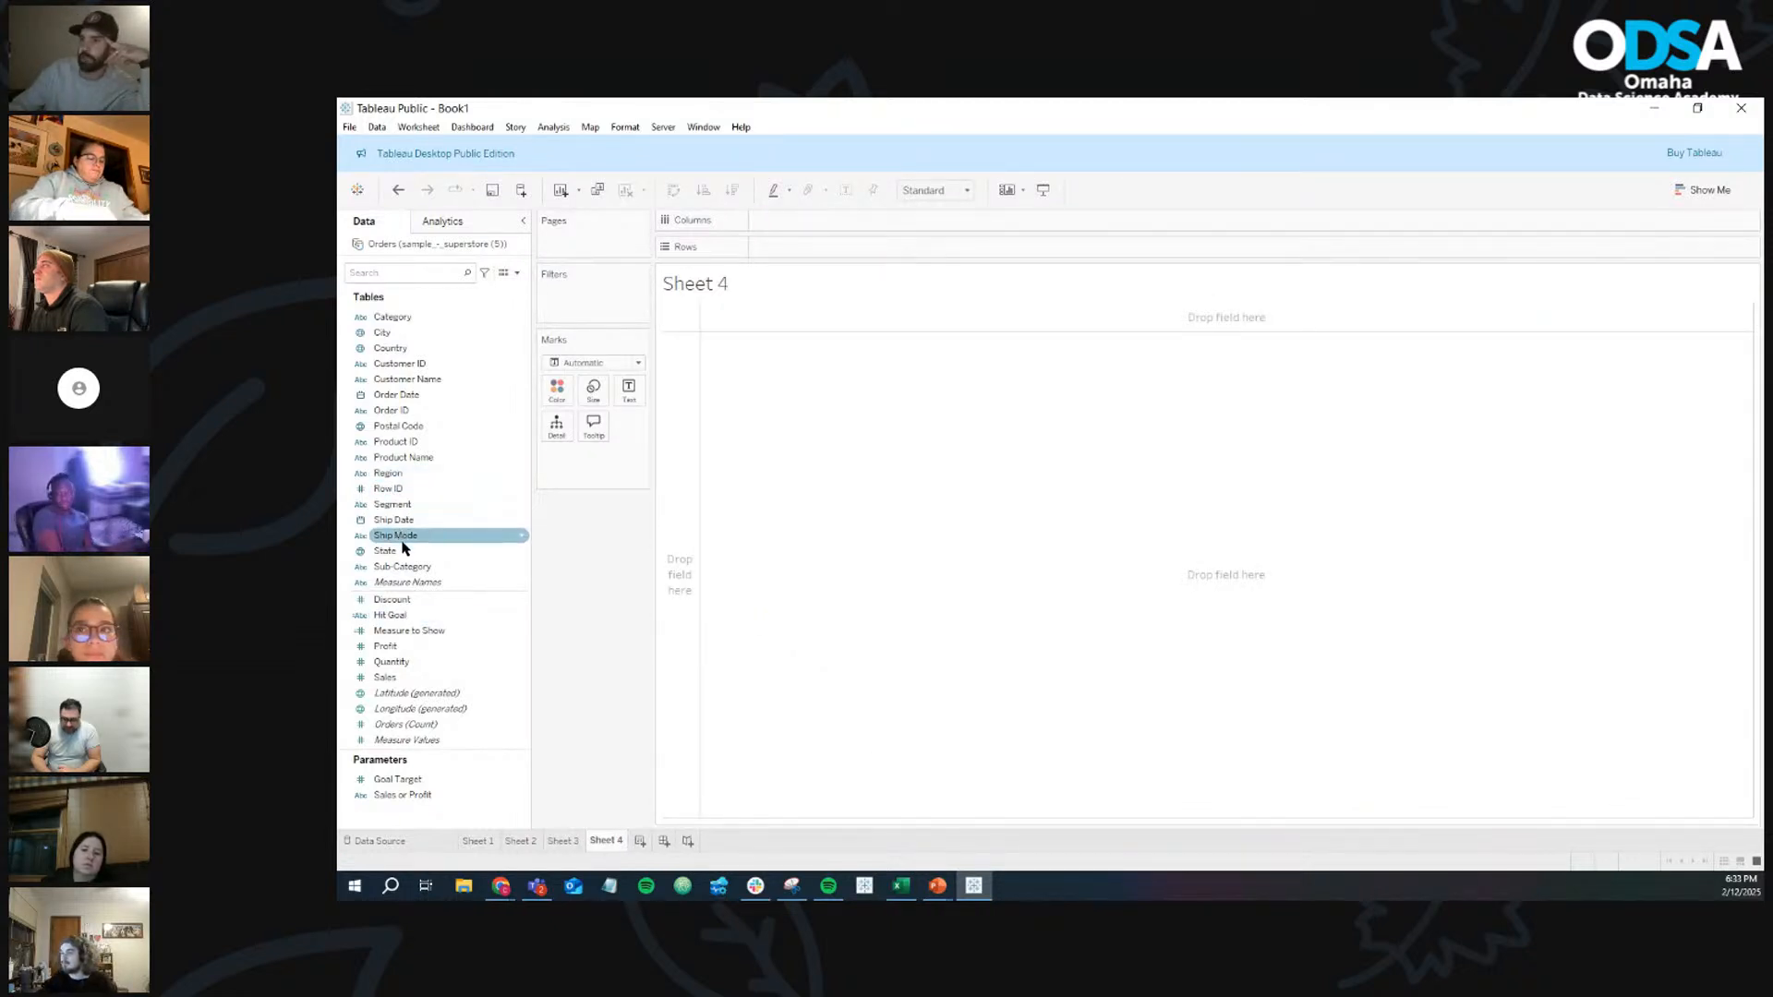
drag(385, 551, 794, 220)
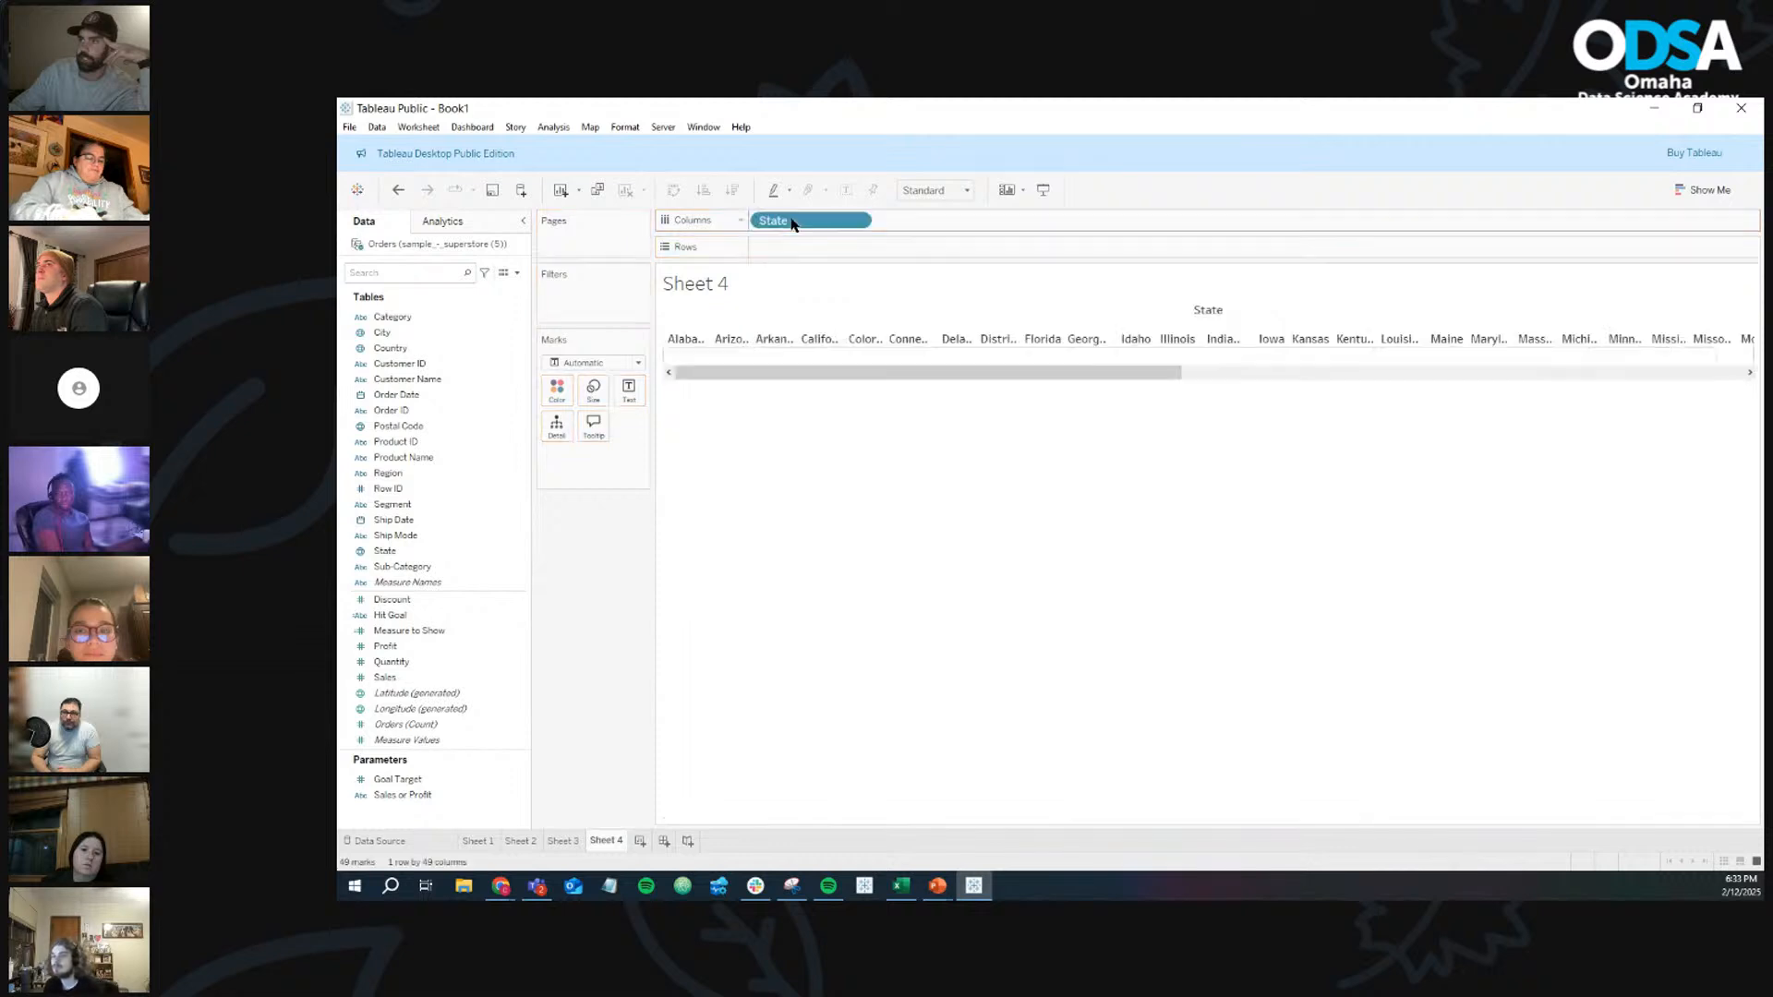
drag(399, 675, 812, 243)
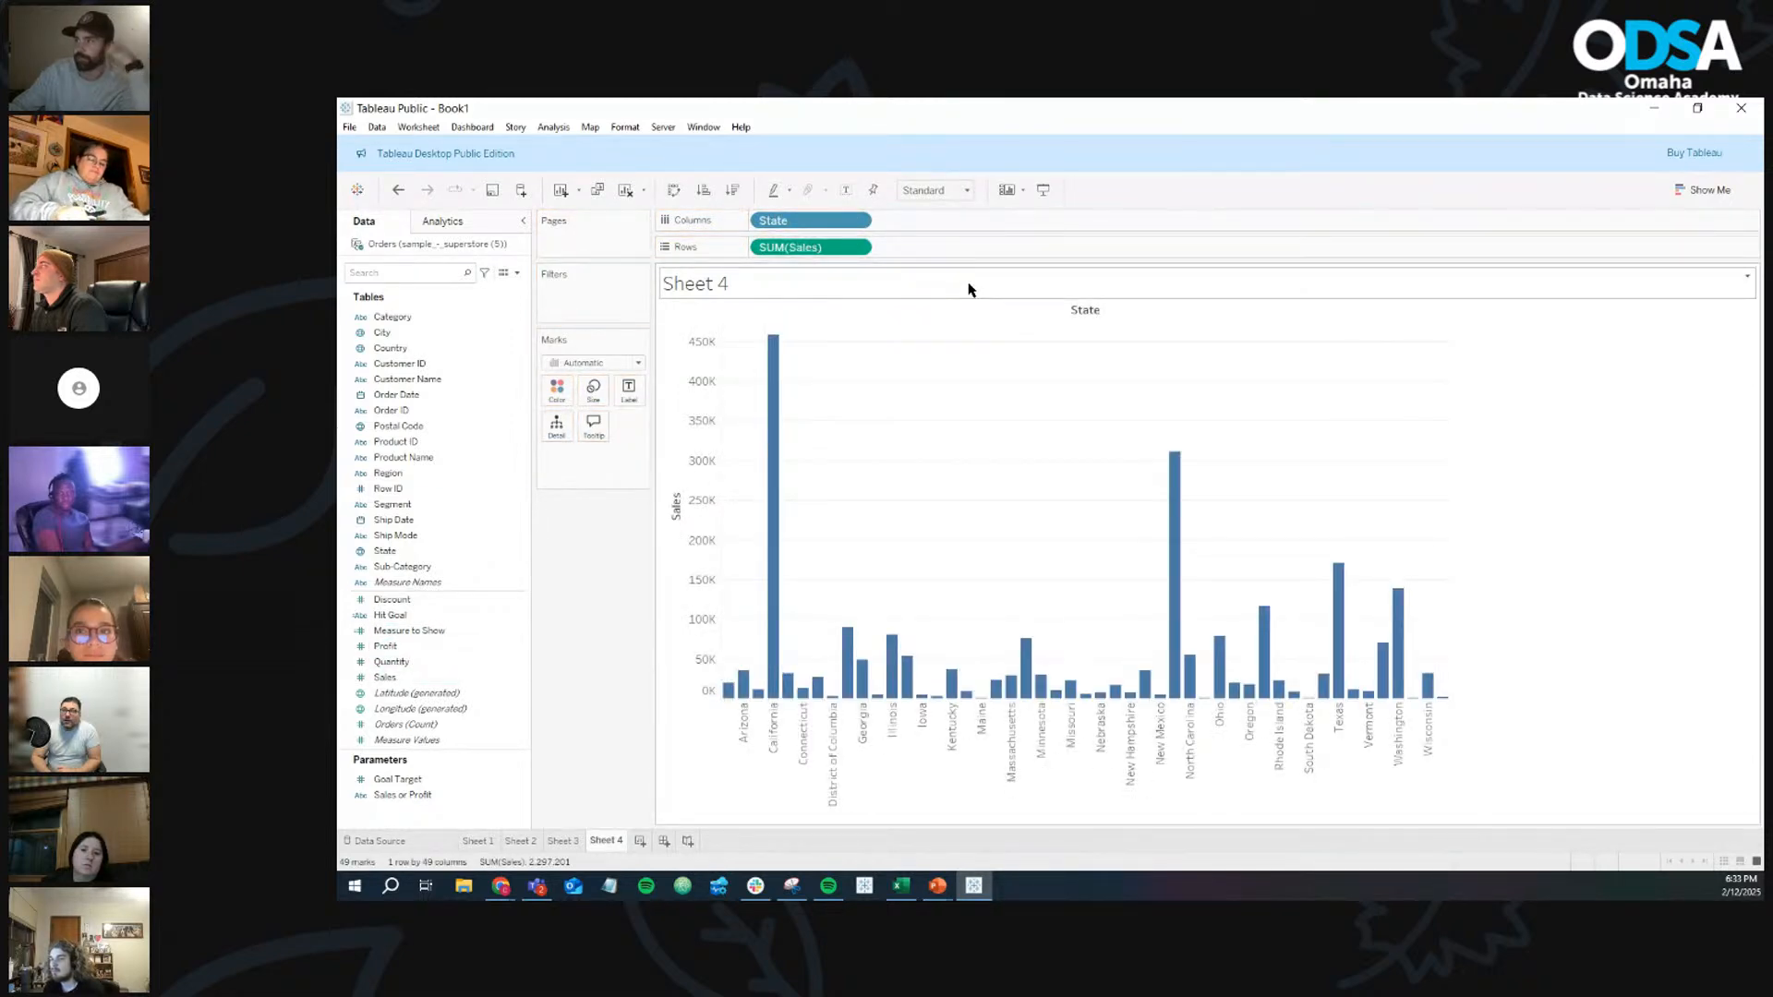
Return to Sheet 3 and compare its state map with the published Superstore Self Service dashboard in the browser
click(563, 842)
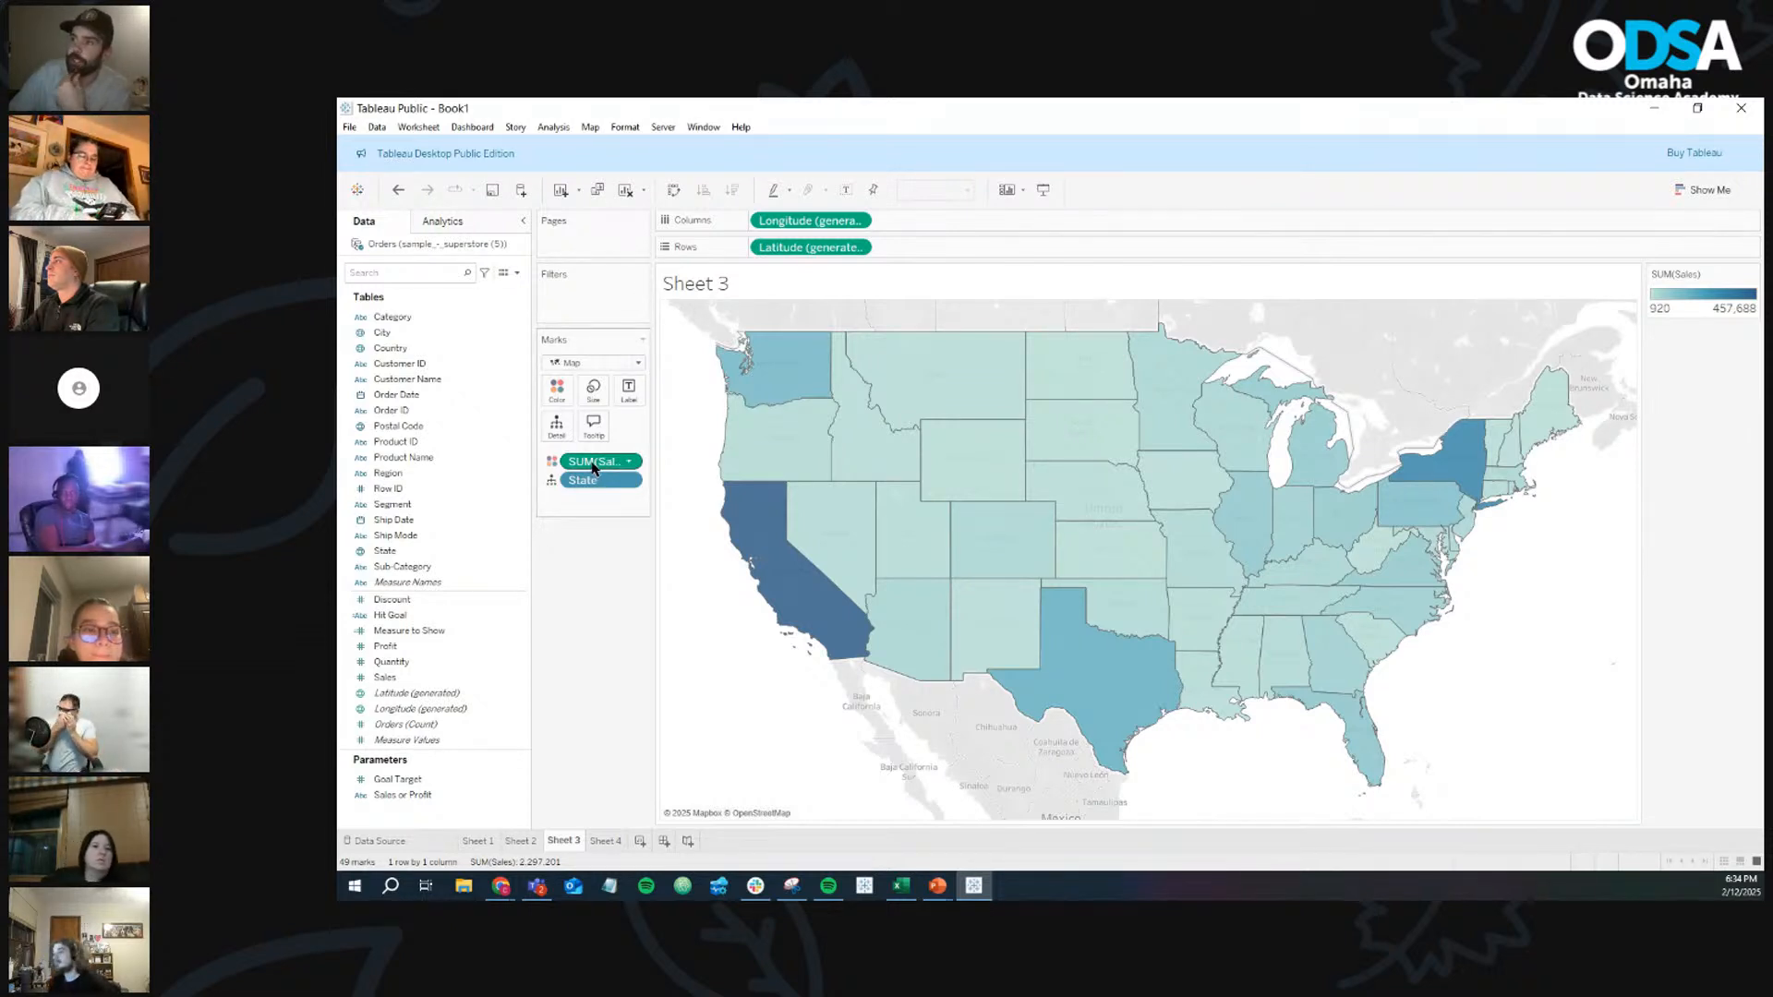
mouse_move(870, 428)
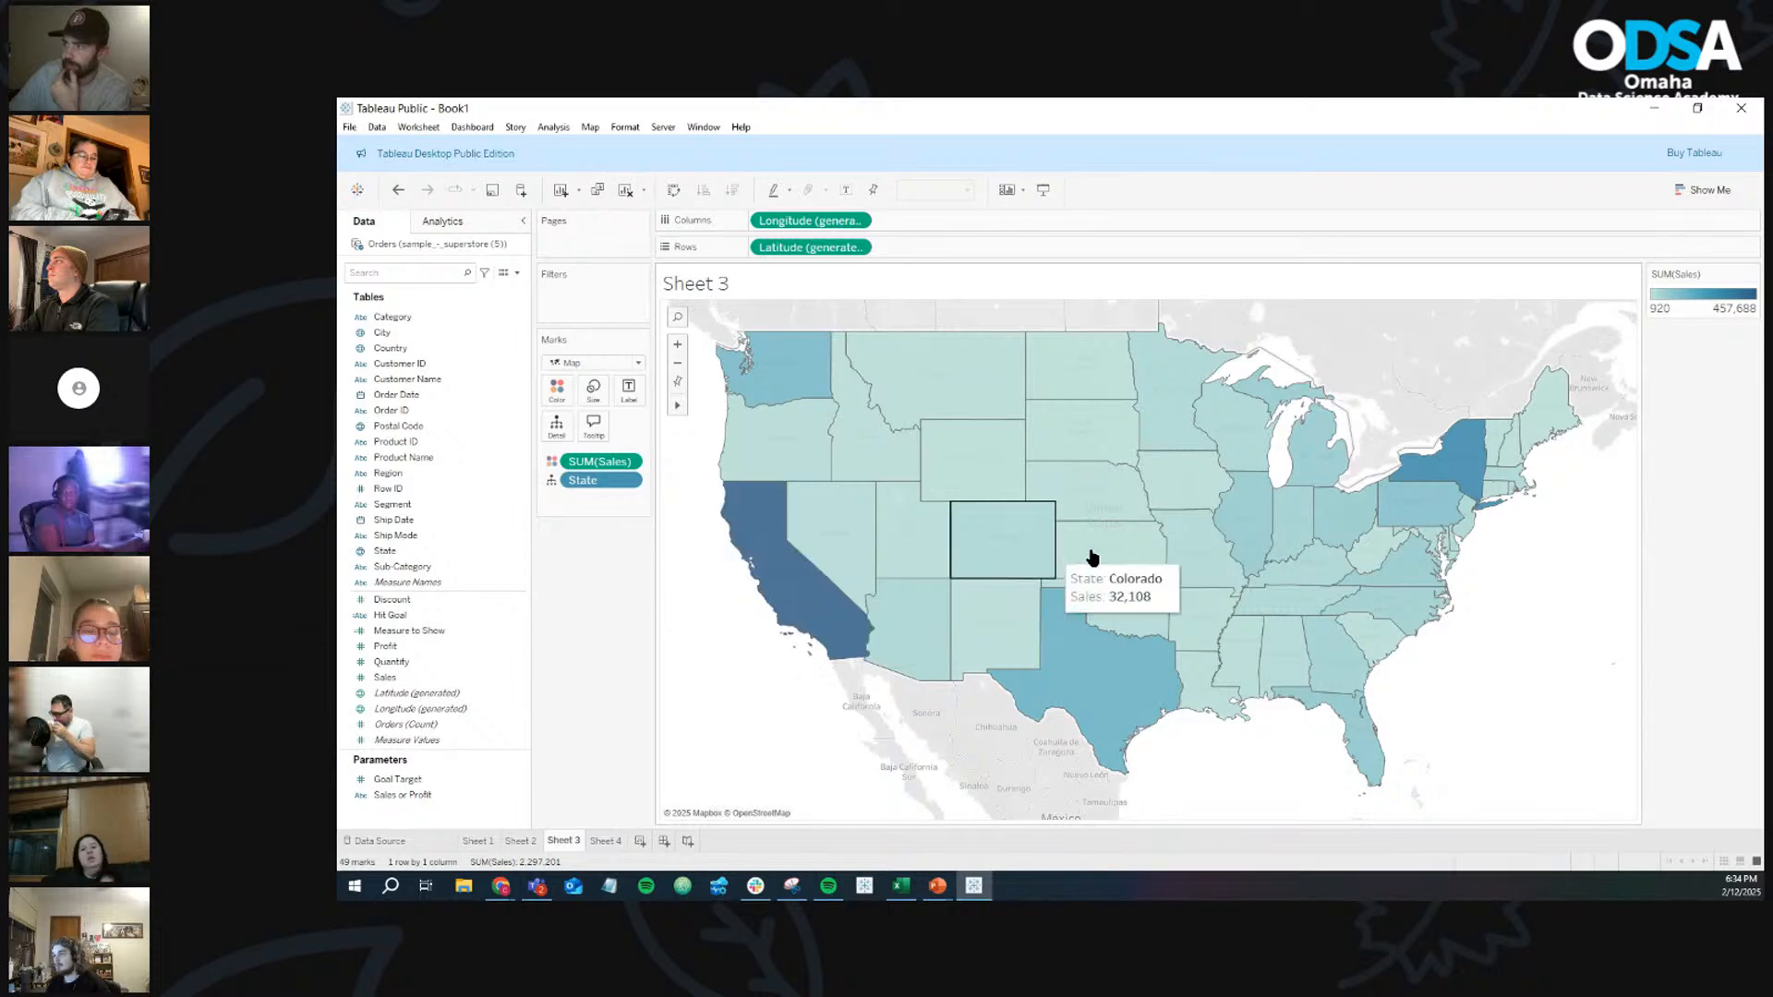
mouse_move(504, 889)
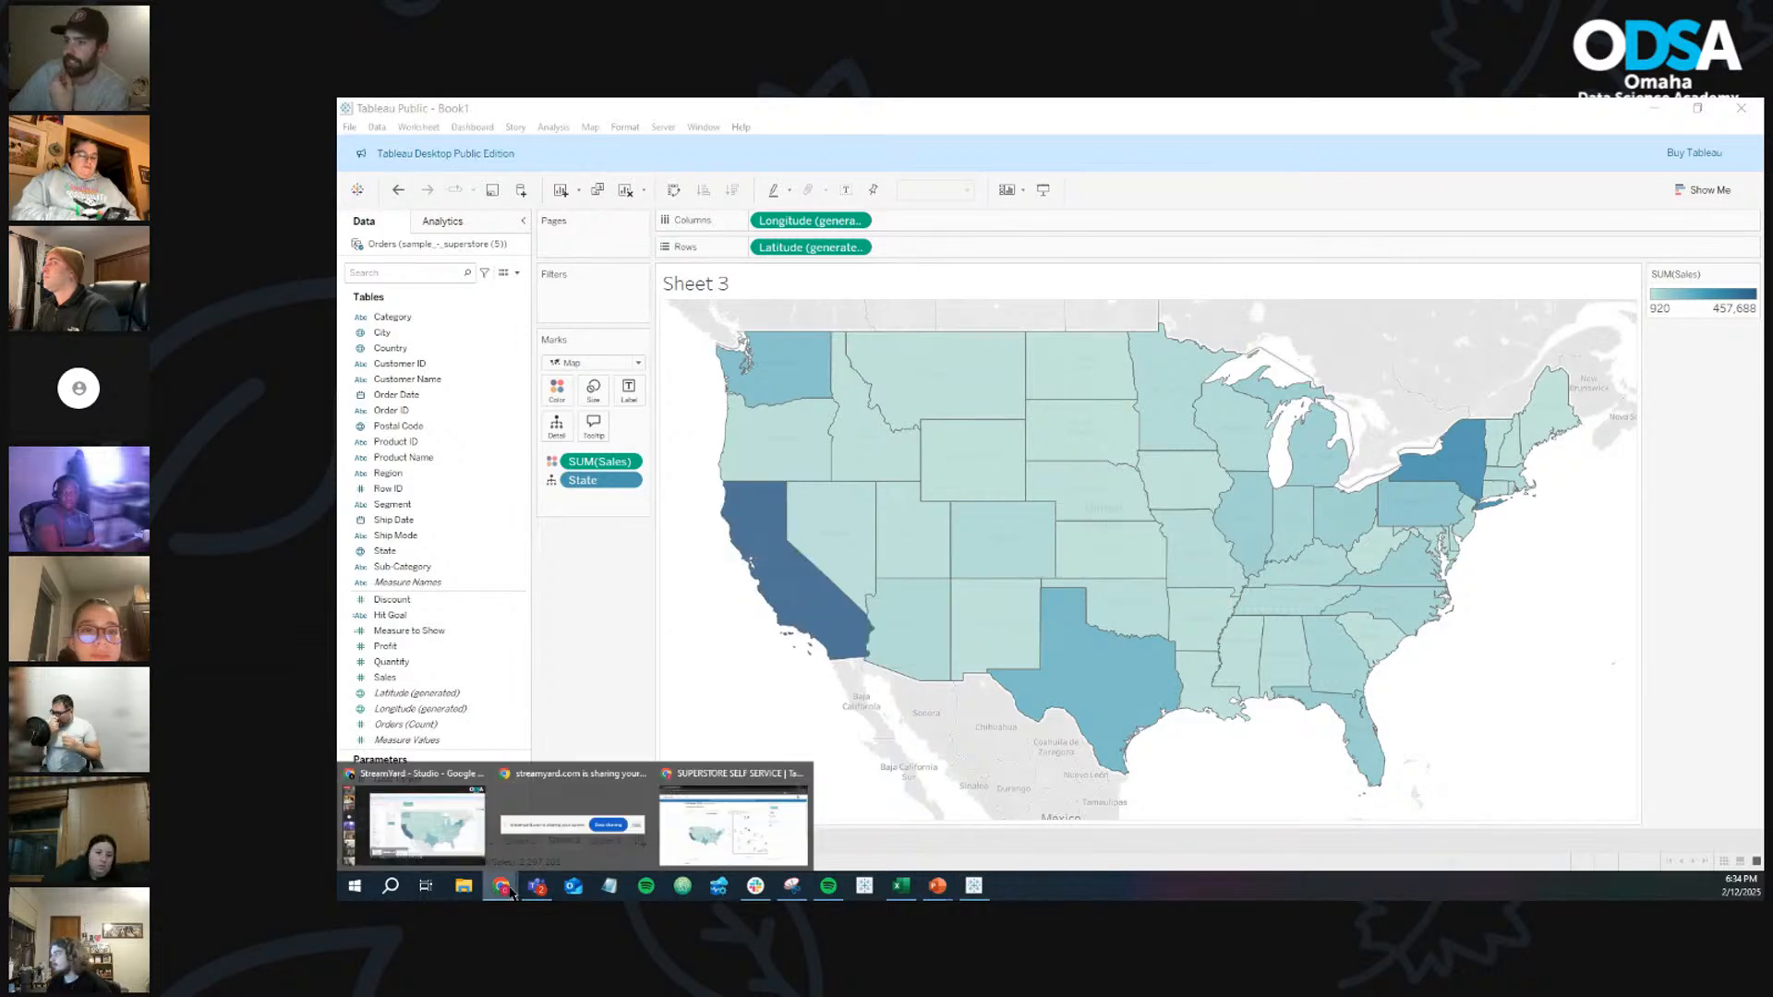
click(734, 817)
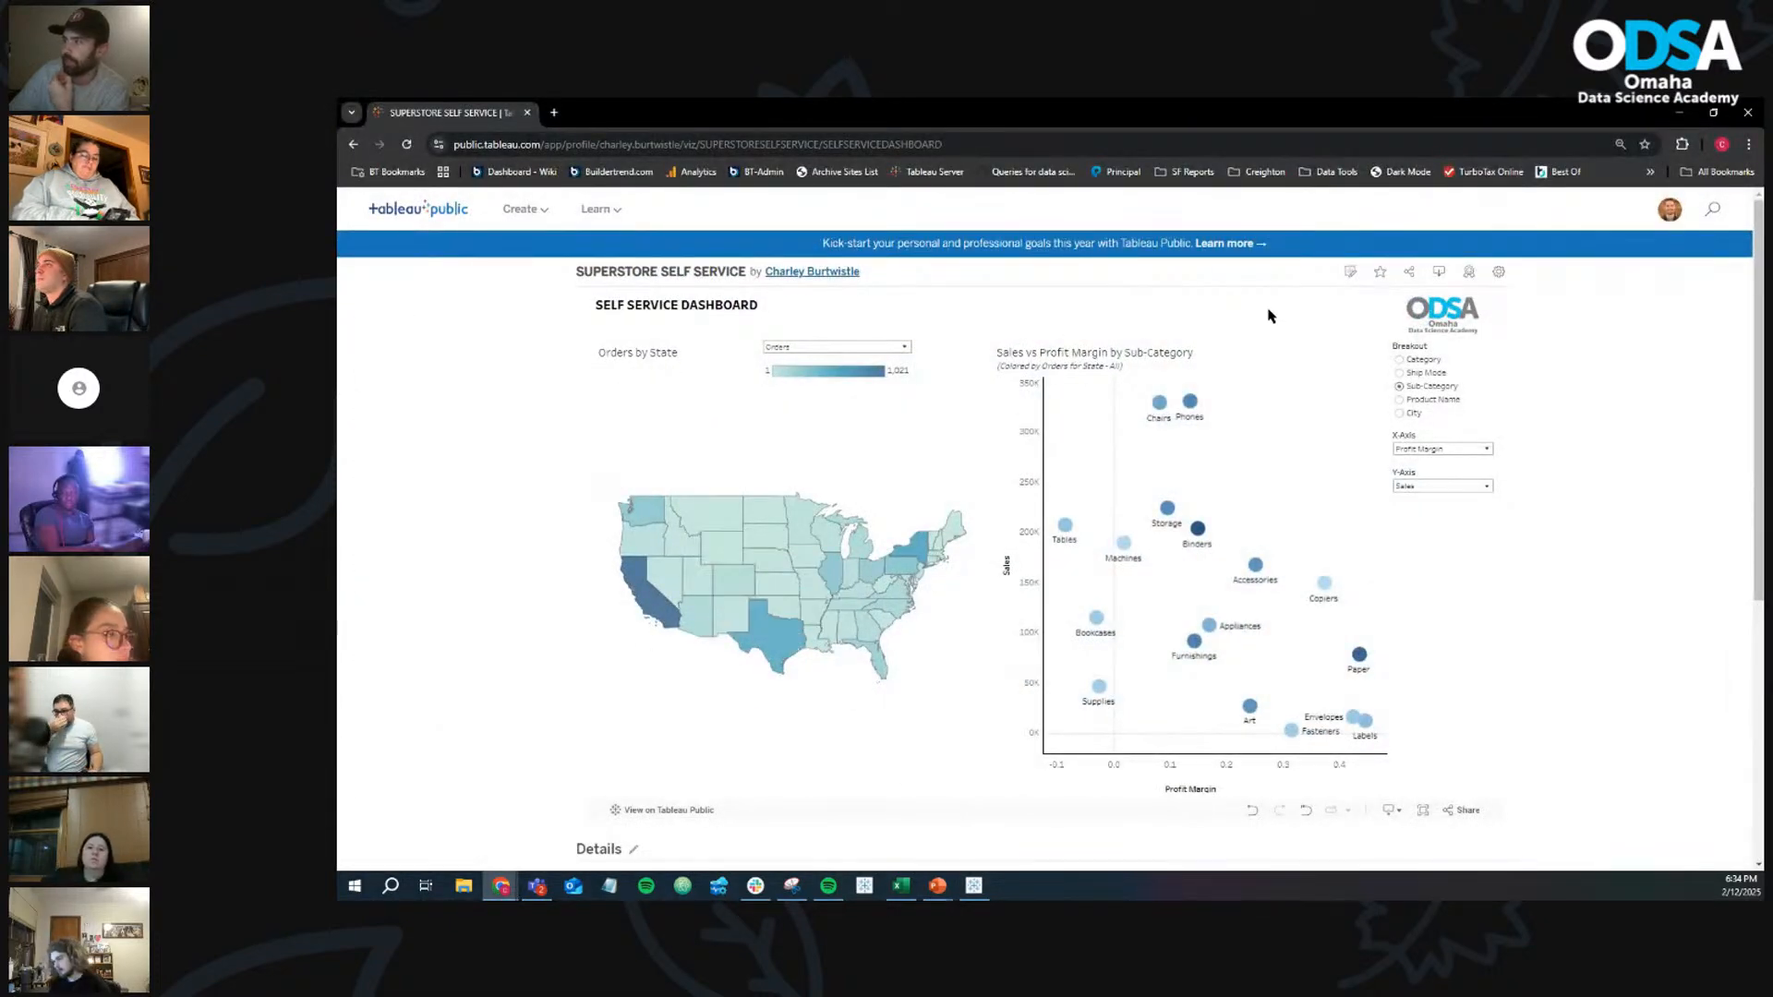
click(1679, 112)
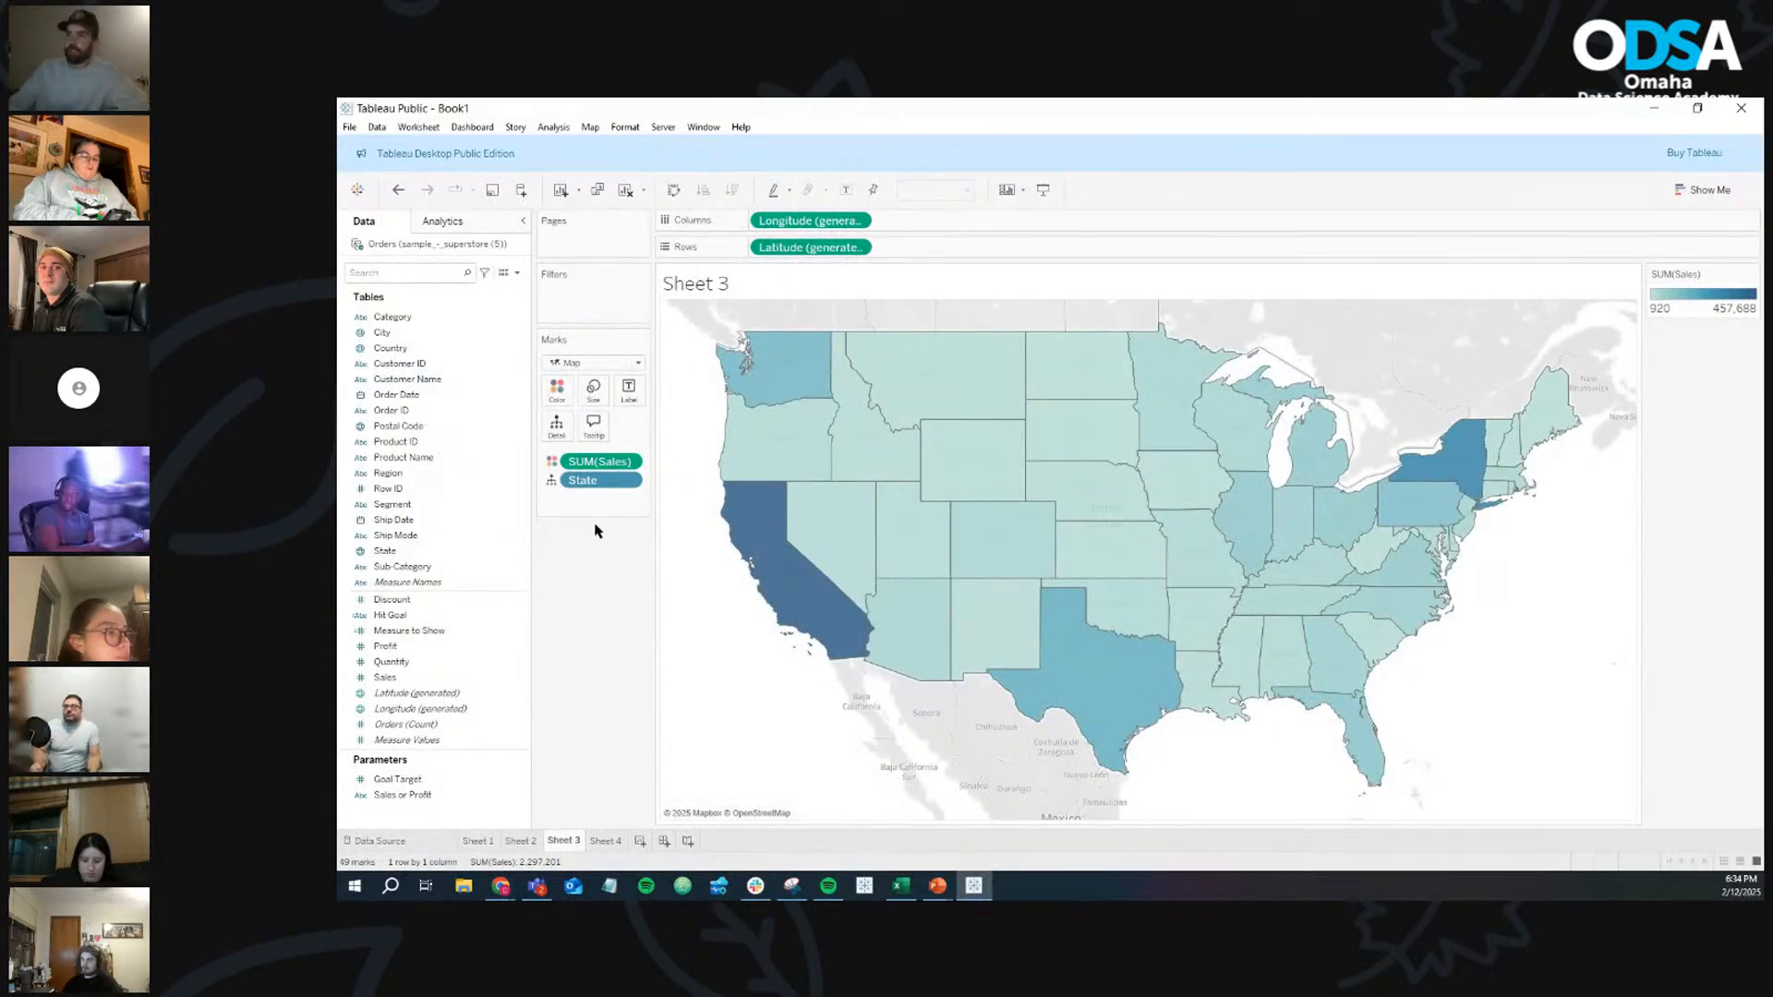
In the published browser dashboard, try Profit and Sales as the state map's measure, and return to the Tableau workbook
click(501, 886)
click(681, 833)
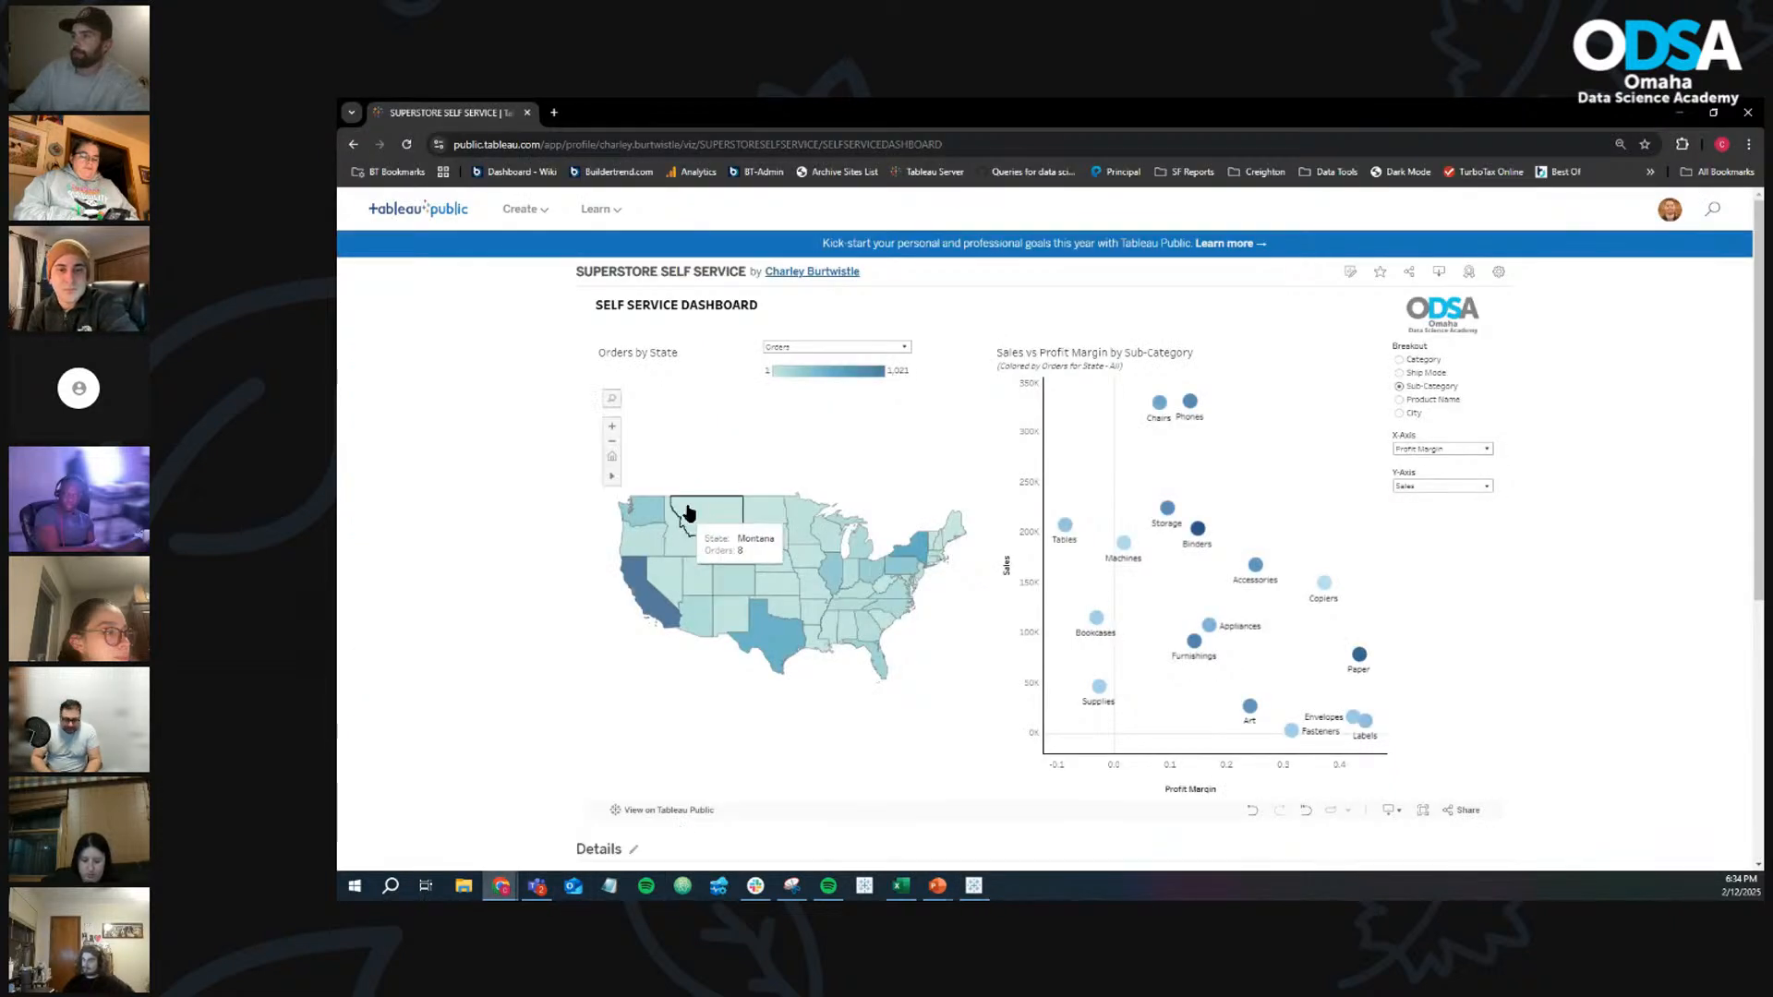
click(782, 349)
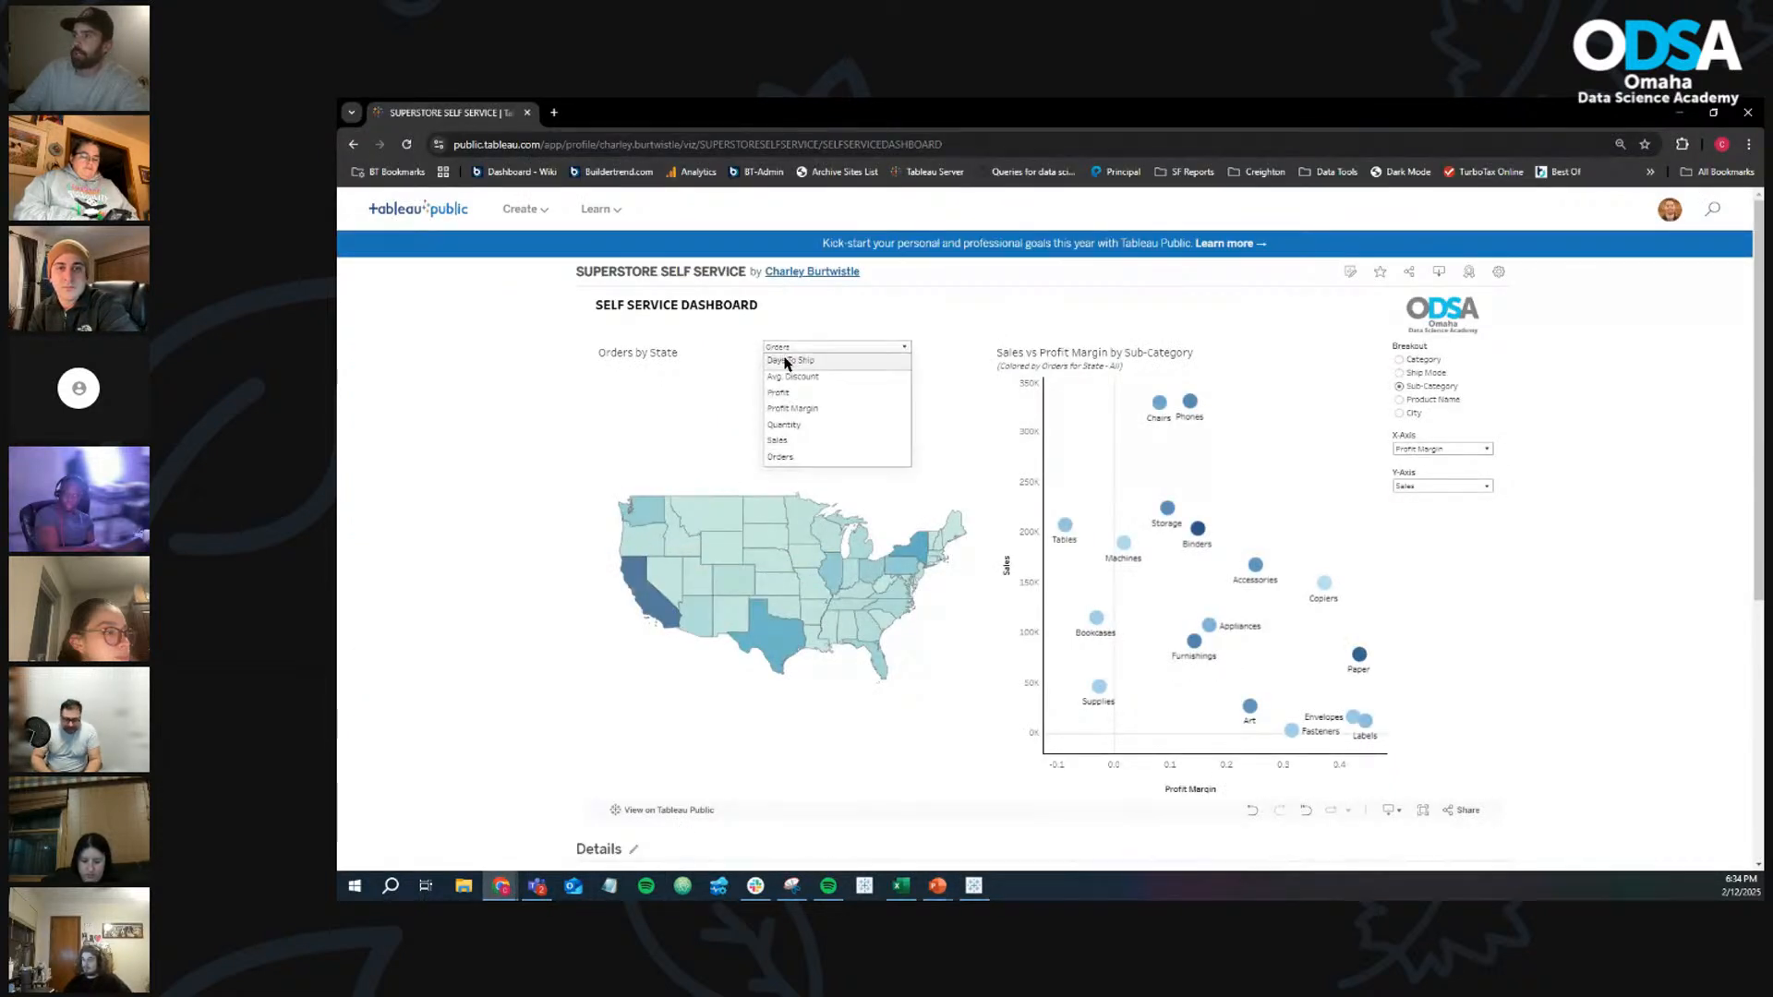
click(788, 396)
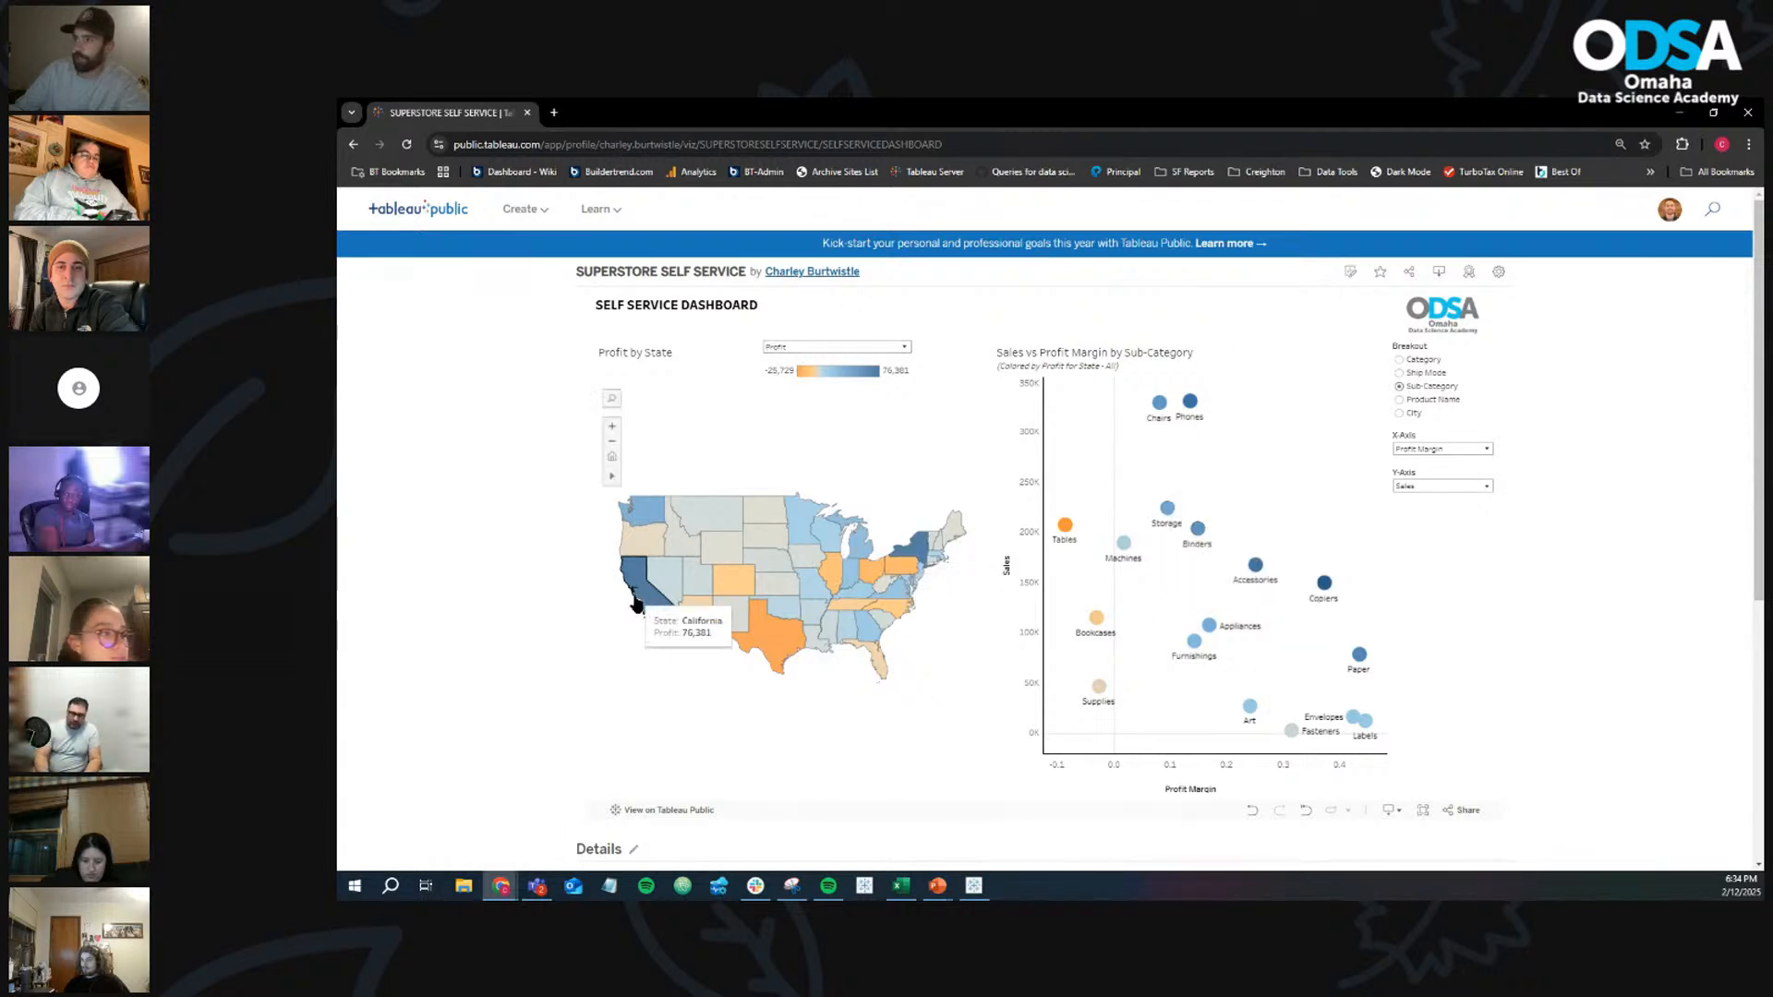
click(812, 347)
click(800, 447)
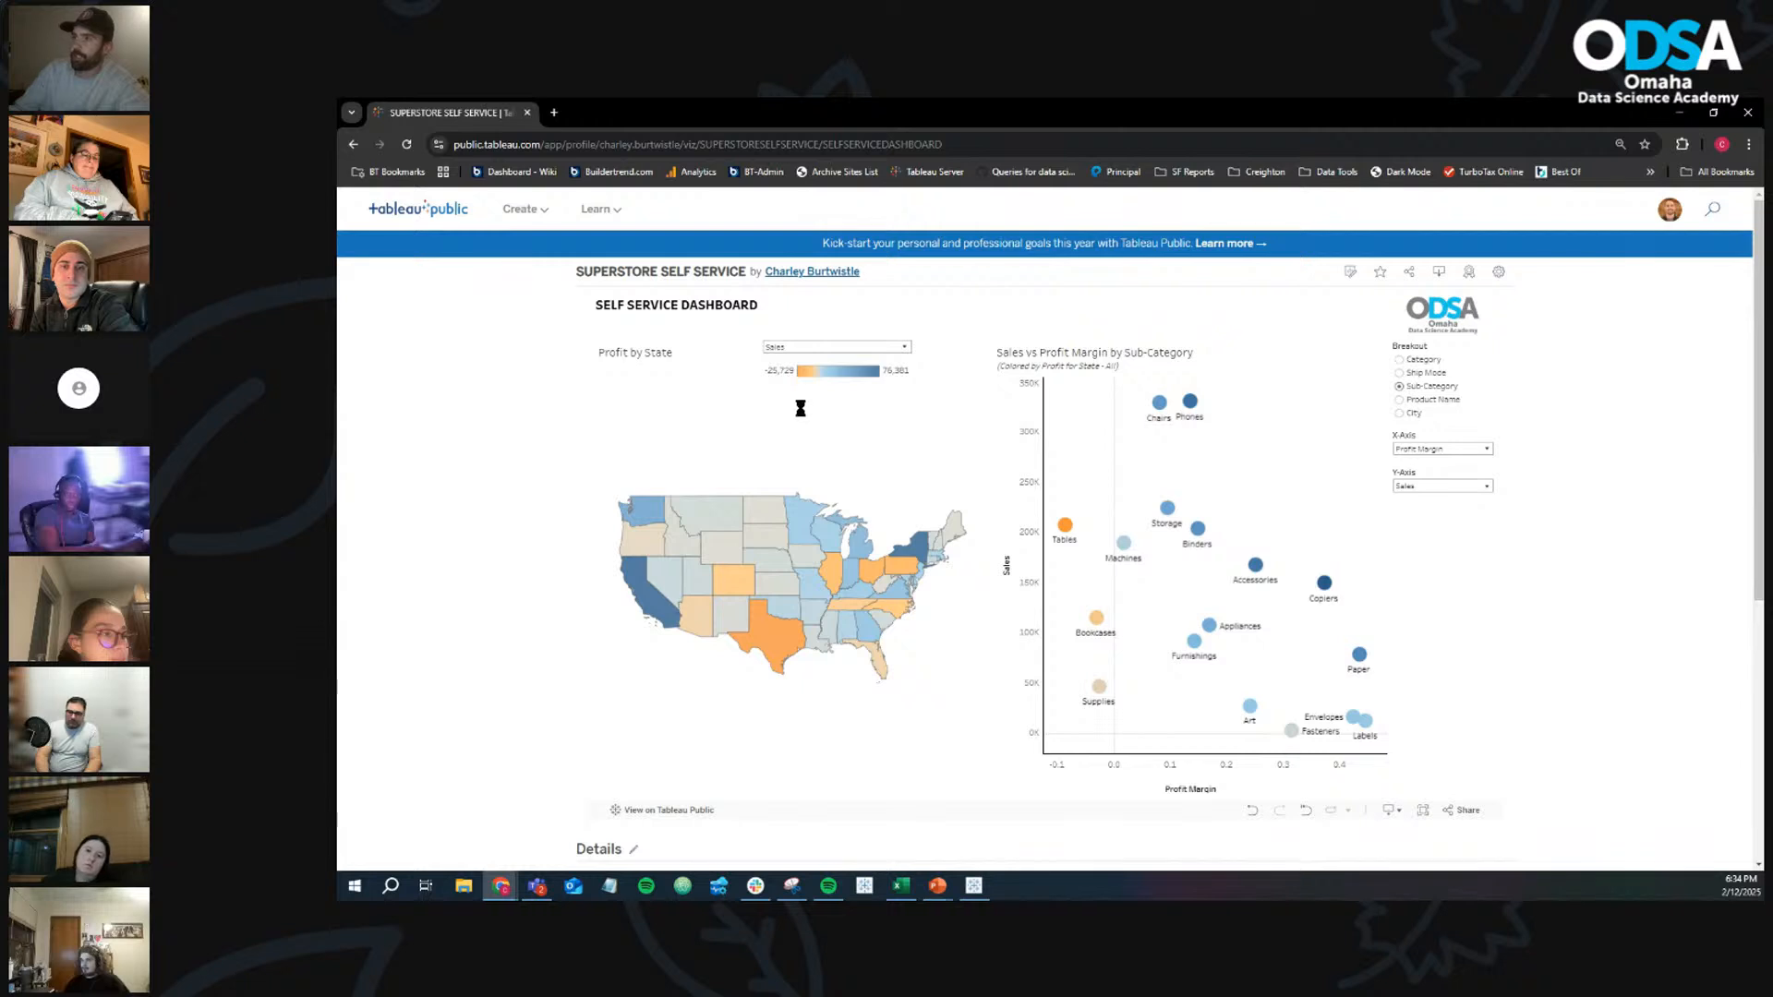
click(810, 349)
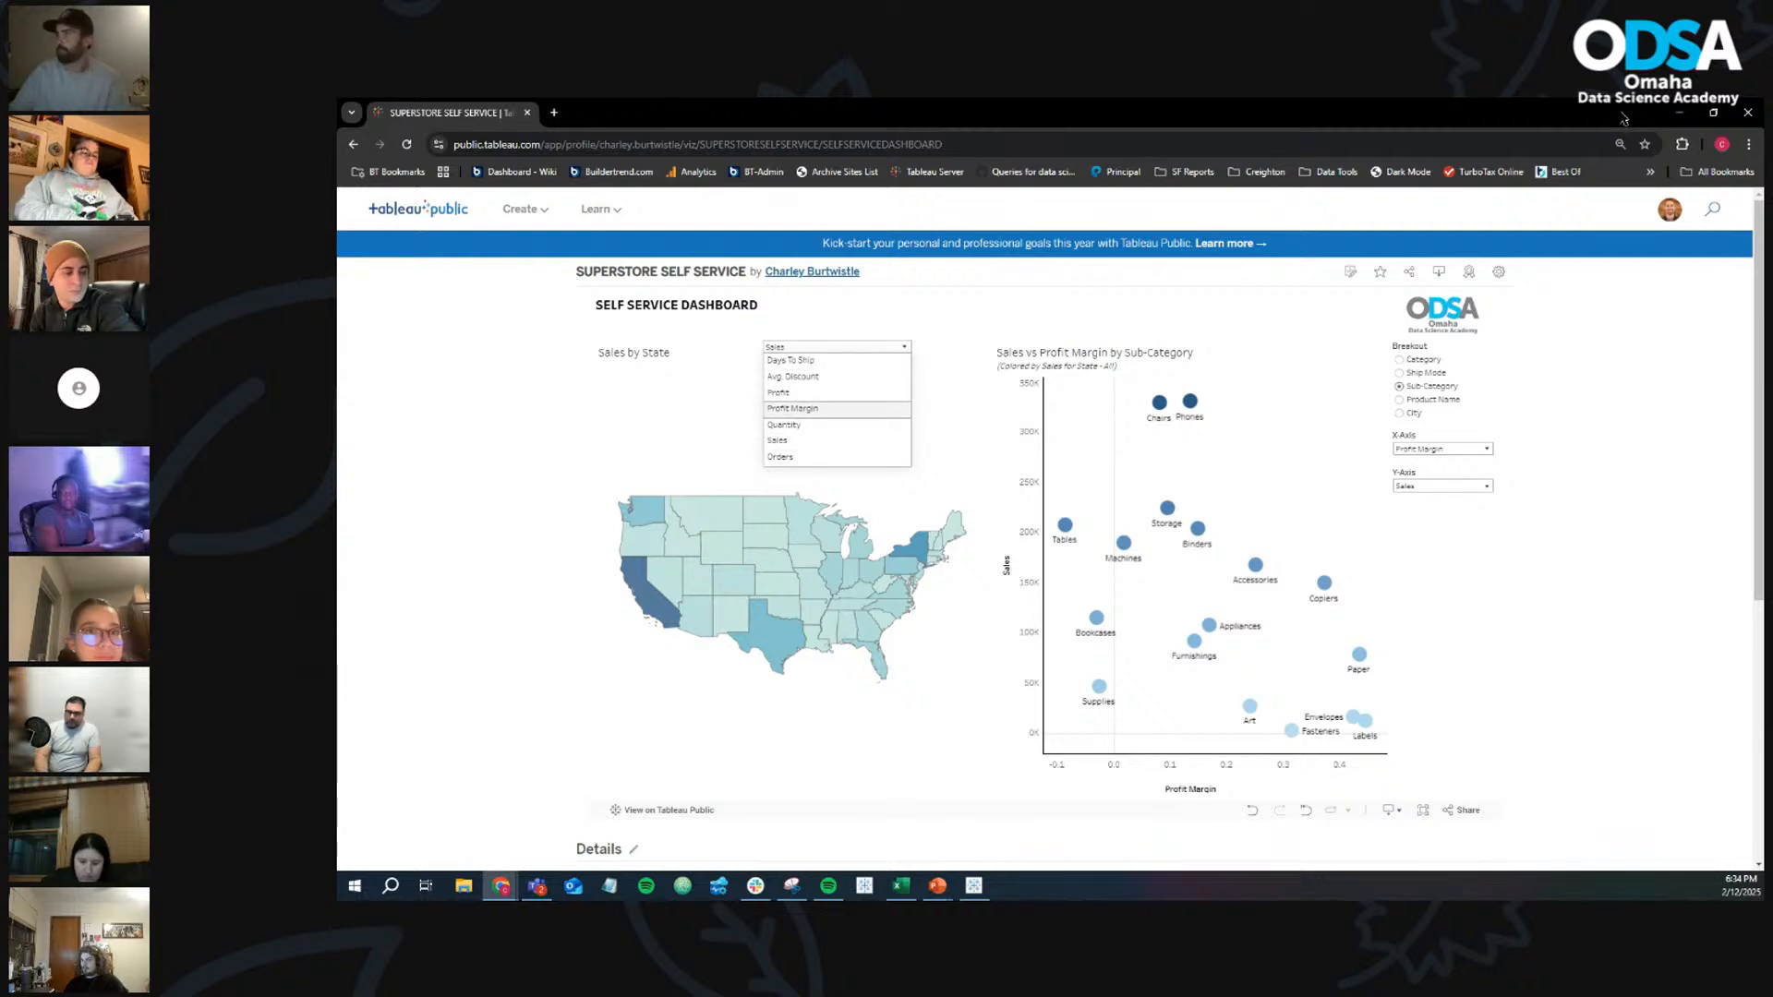
click(1680, 117)
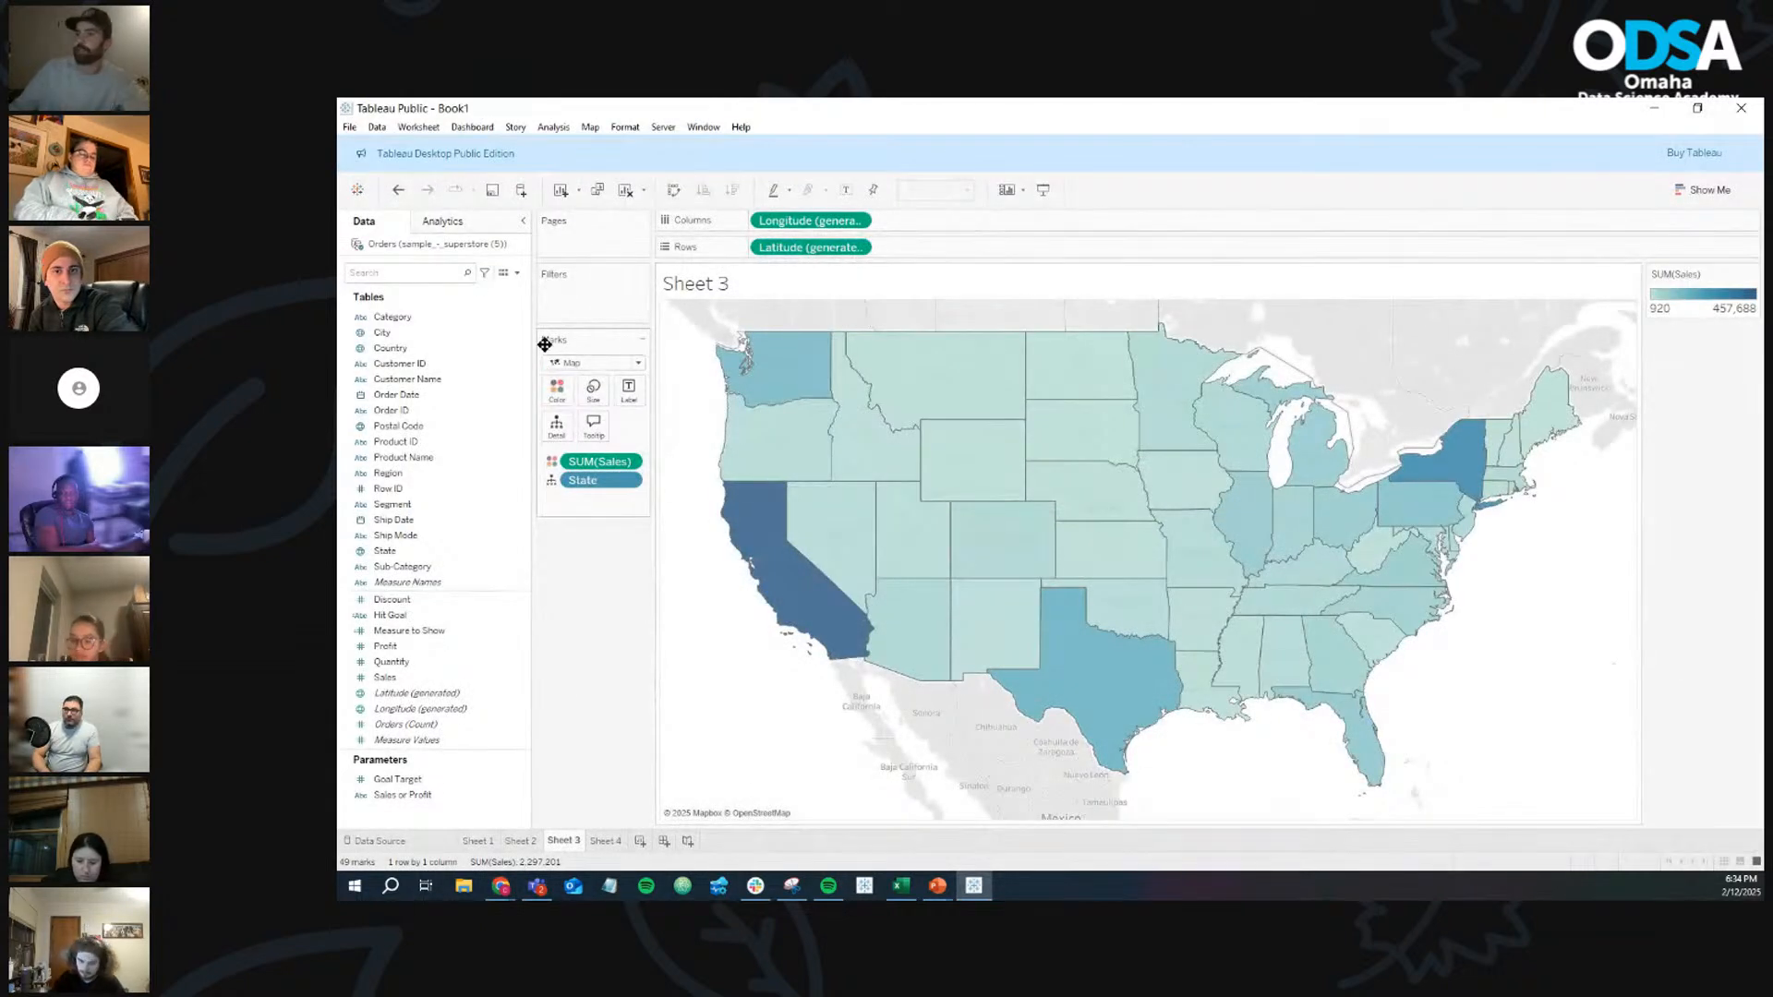
click(518, 273)
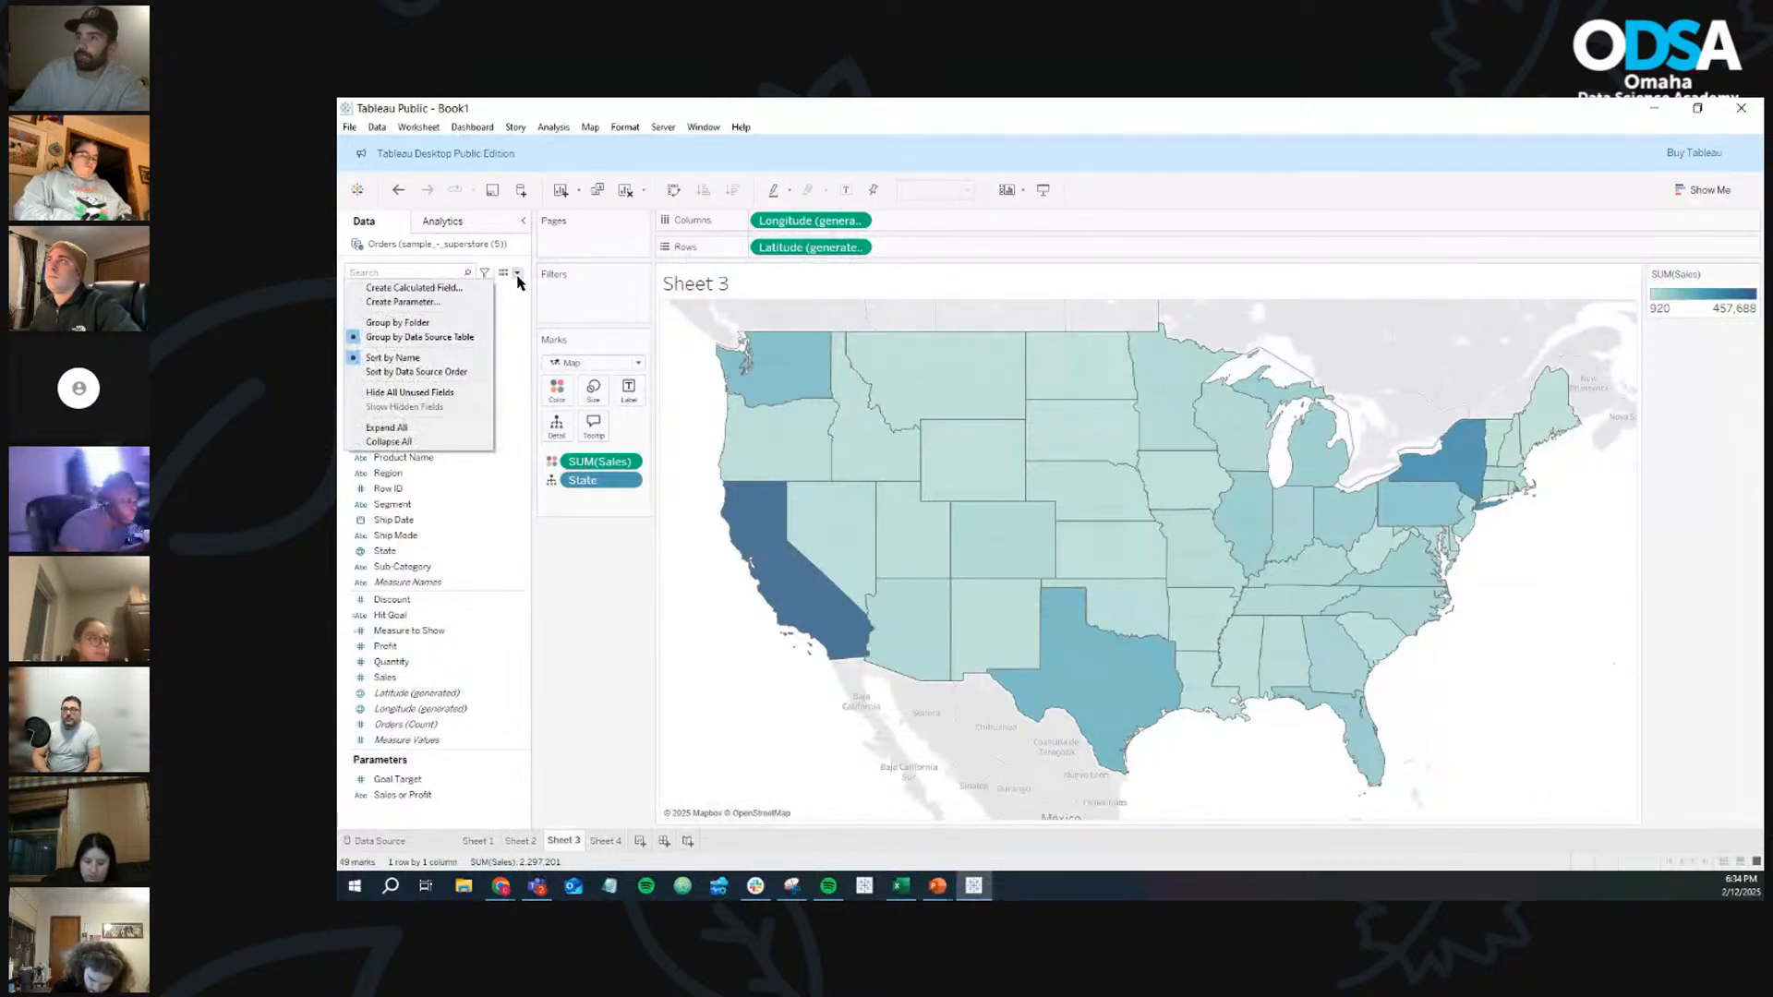
click(462, 302)
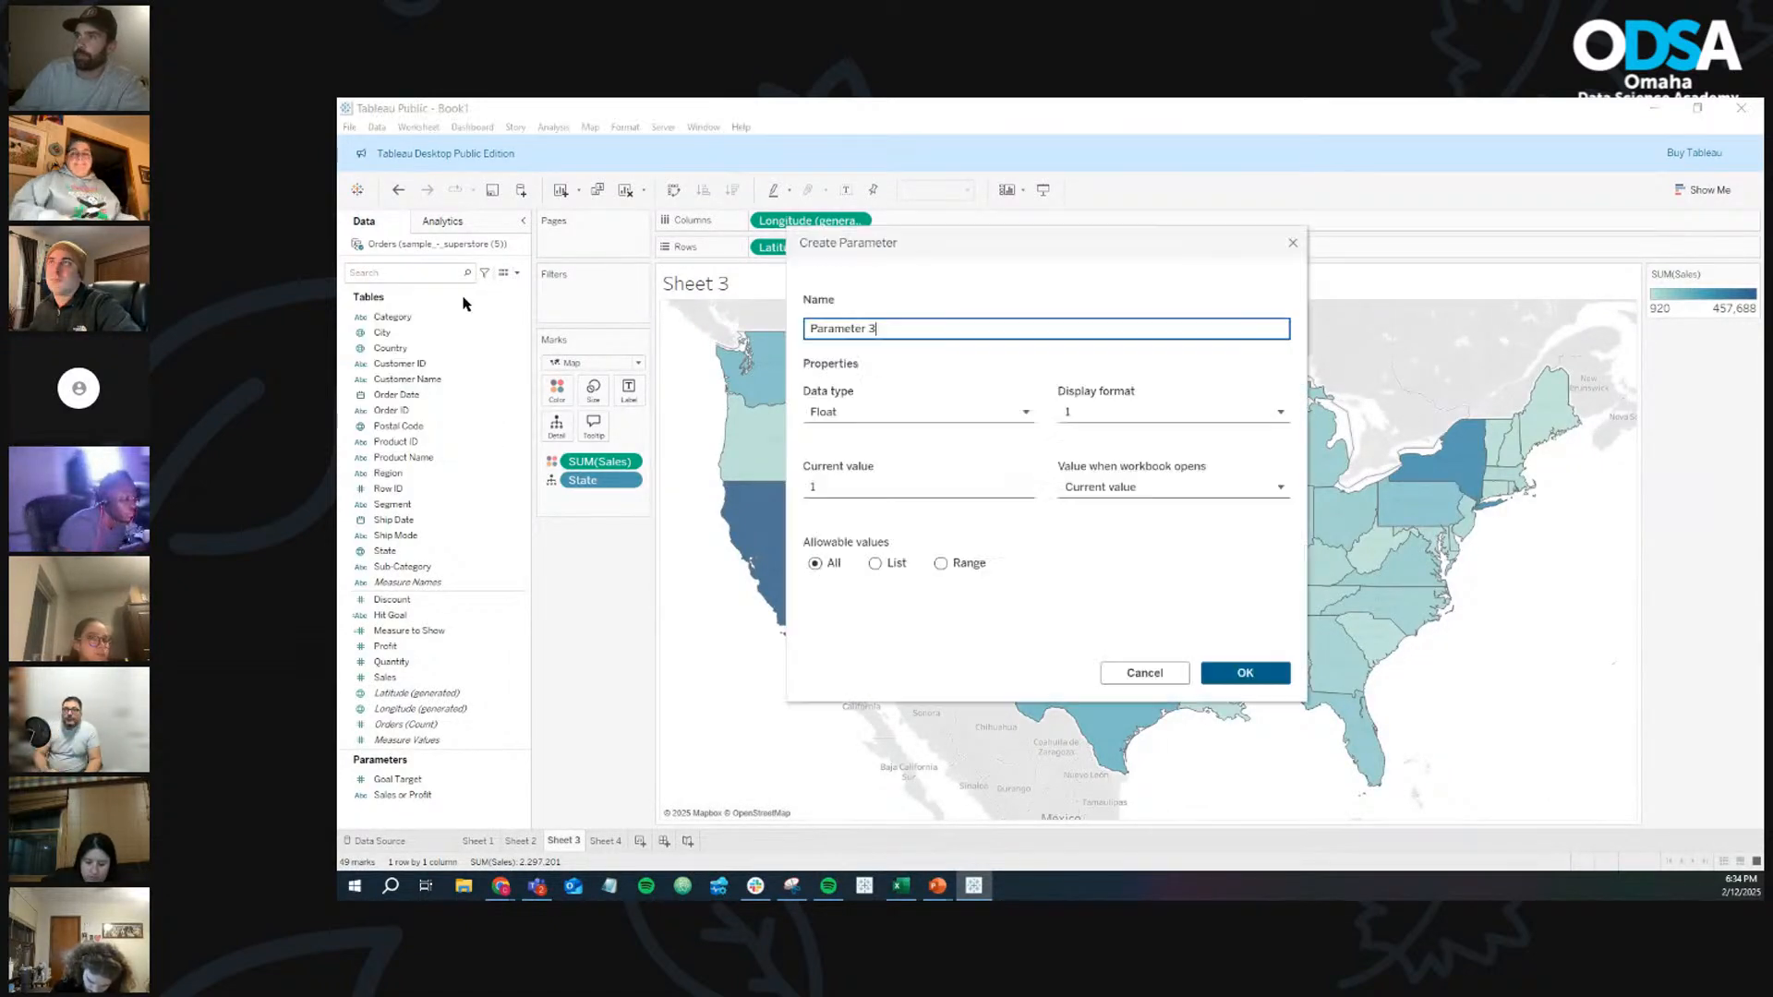
triple_click(901, 326)
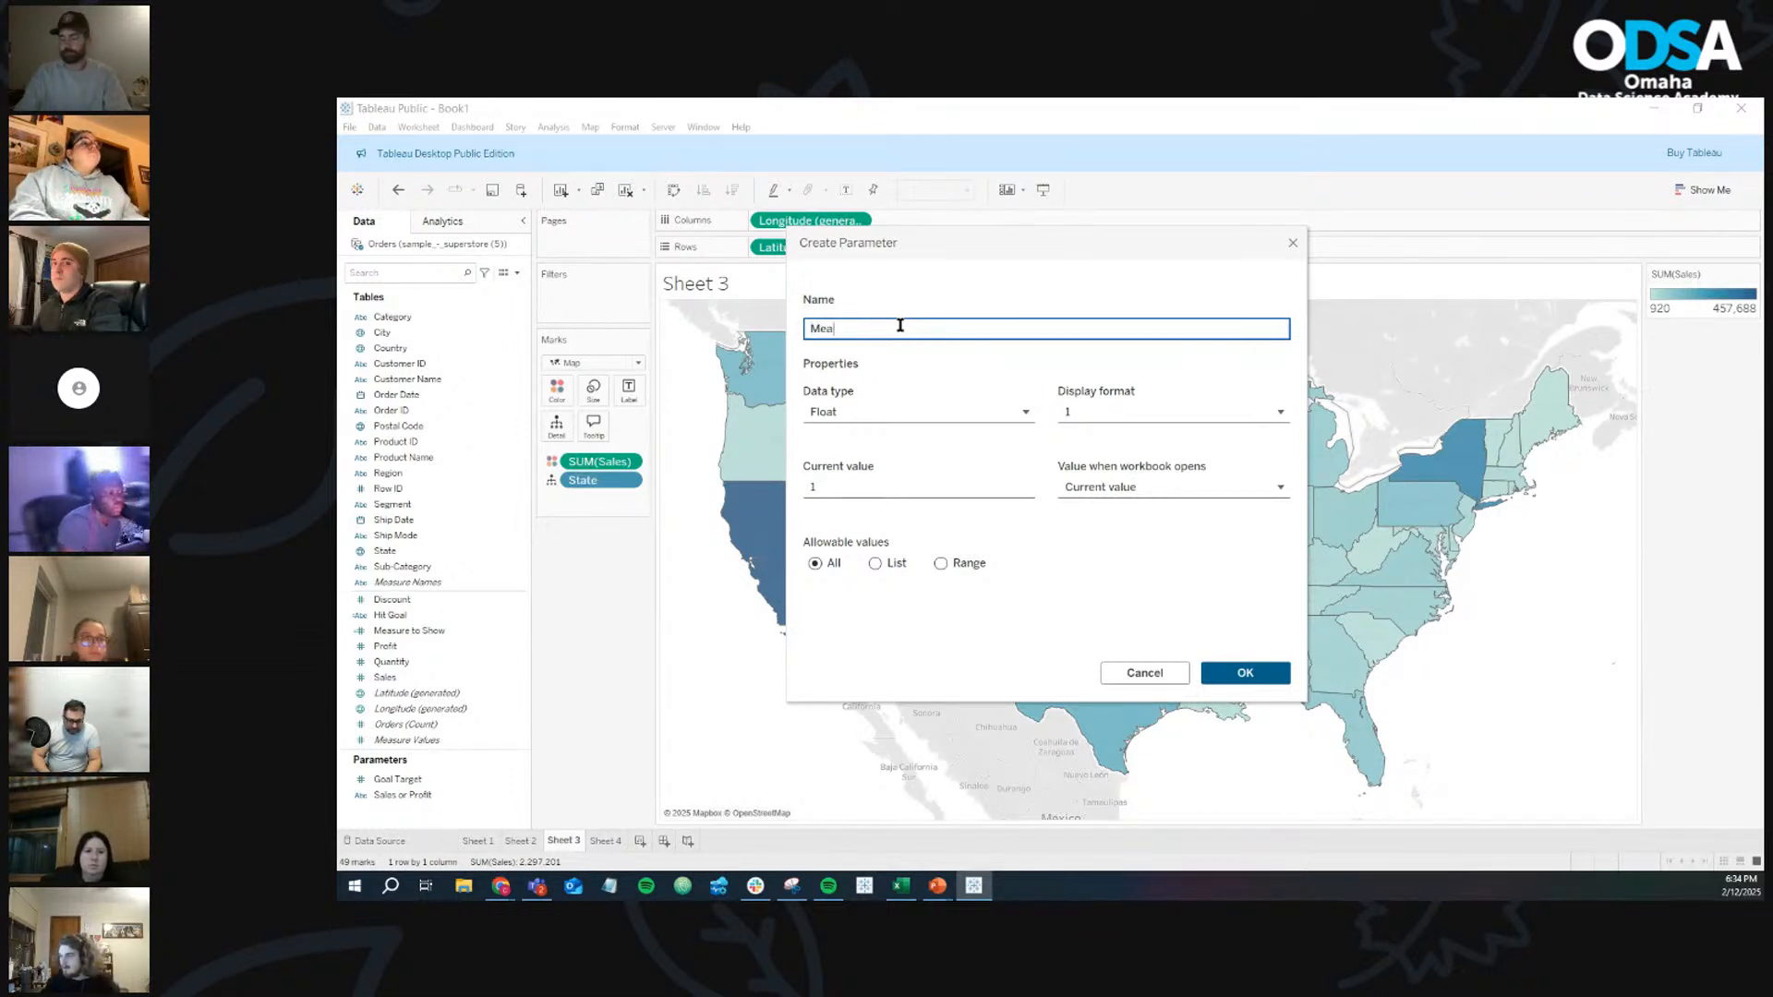
text(Measure to Show)
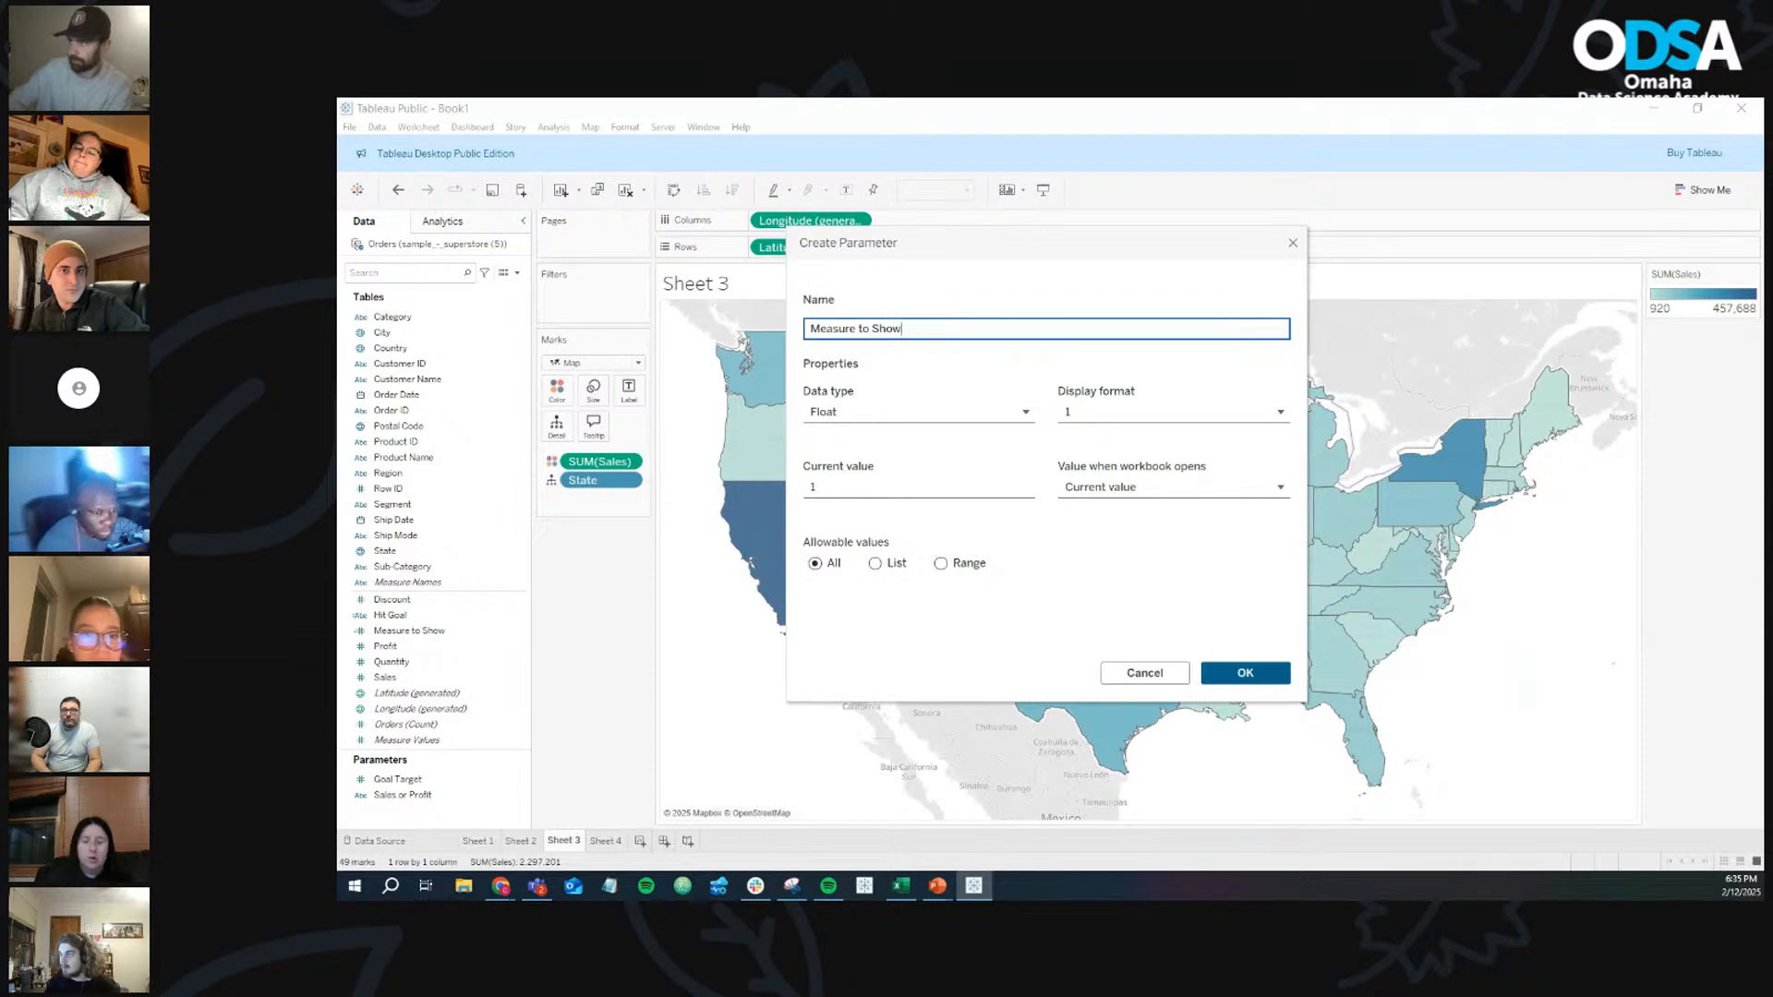
click(1293, 245)
click(518, 274)
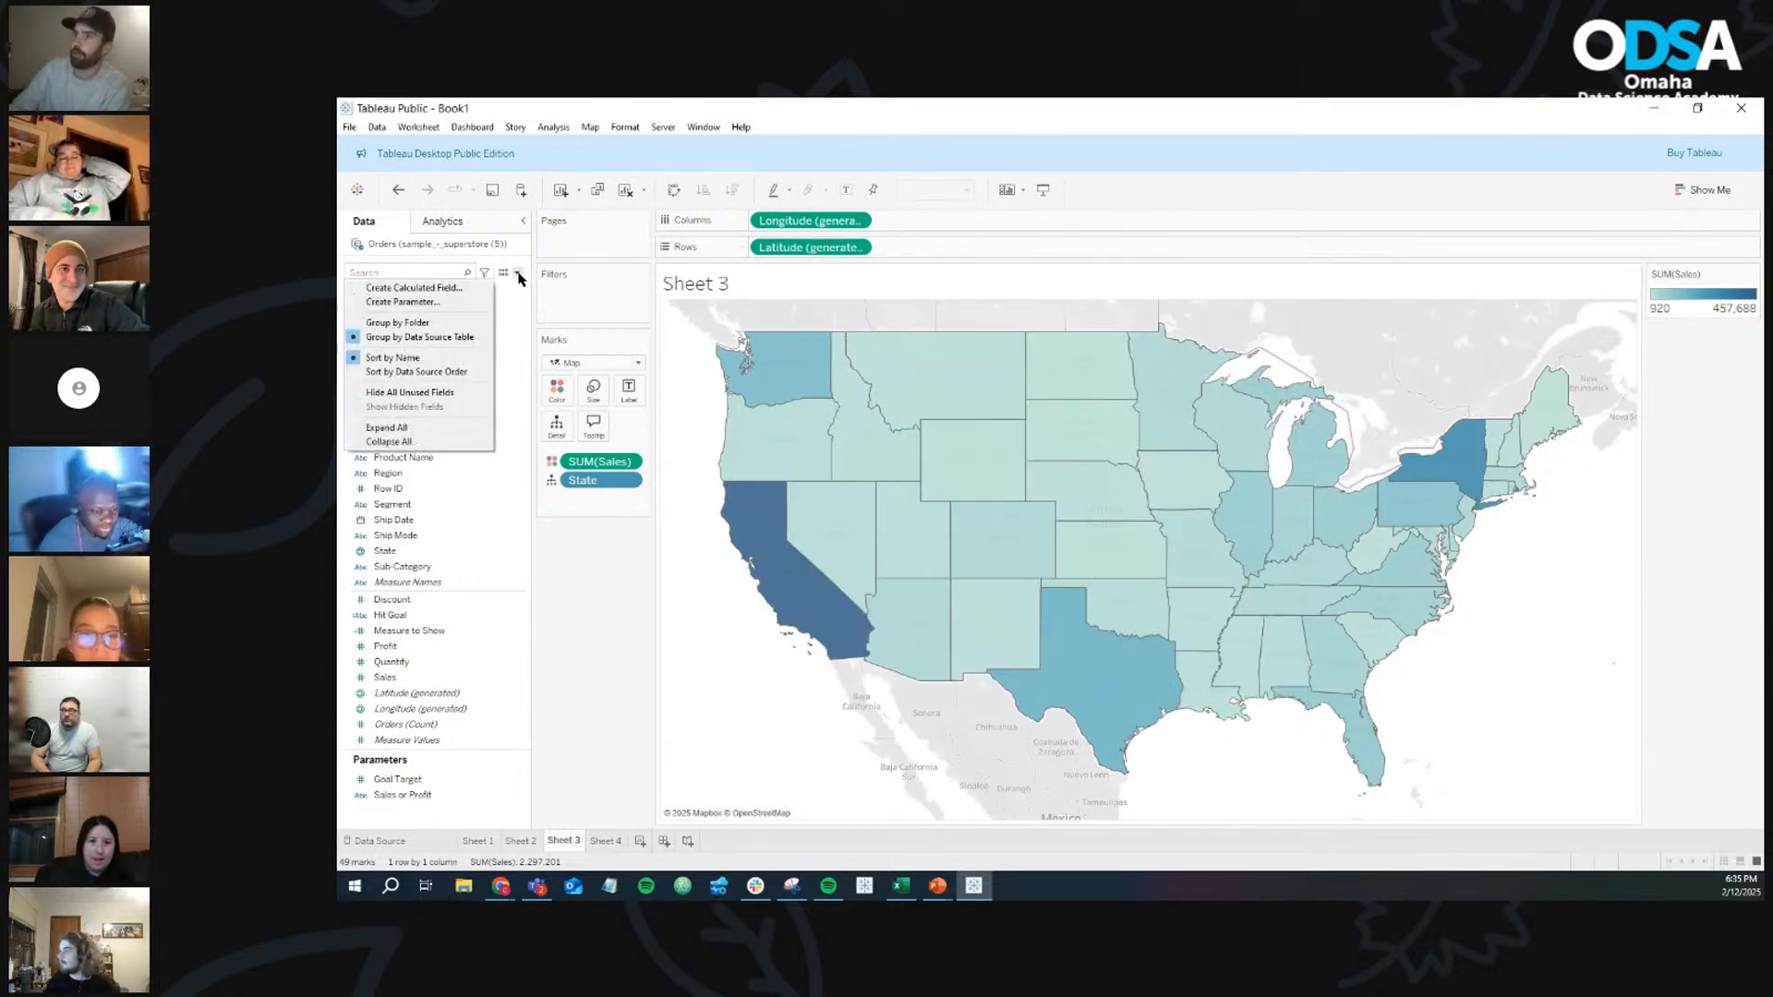
click(452, 303)
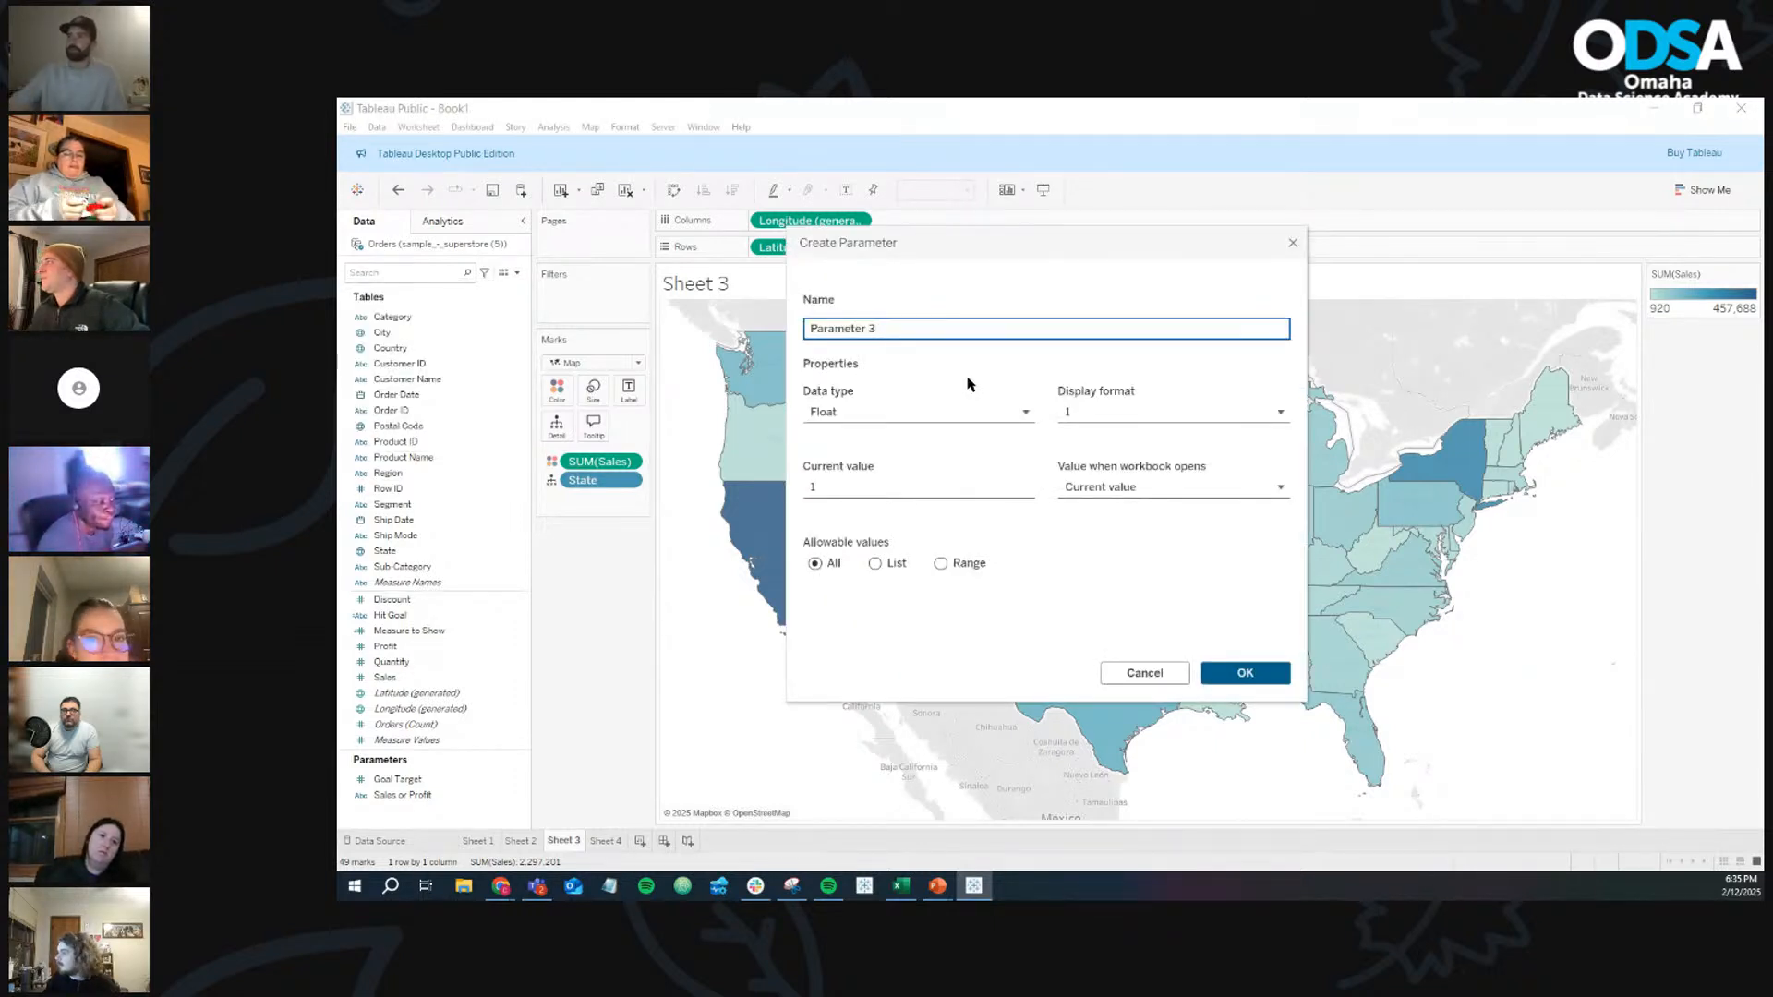
click(1292, 243)
Start a new parameter named "Measure to Show" with the String data type
click(519, 274)
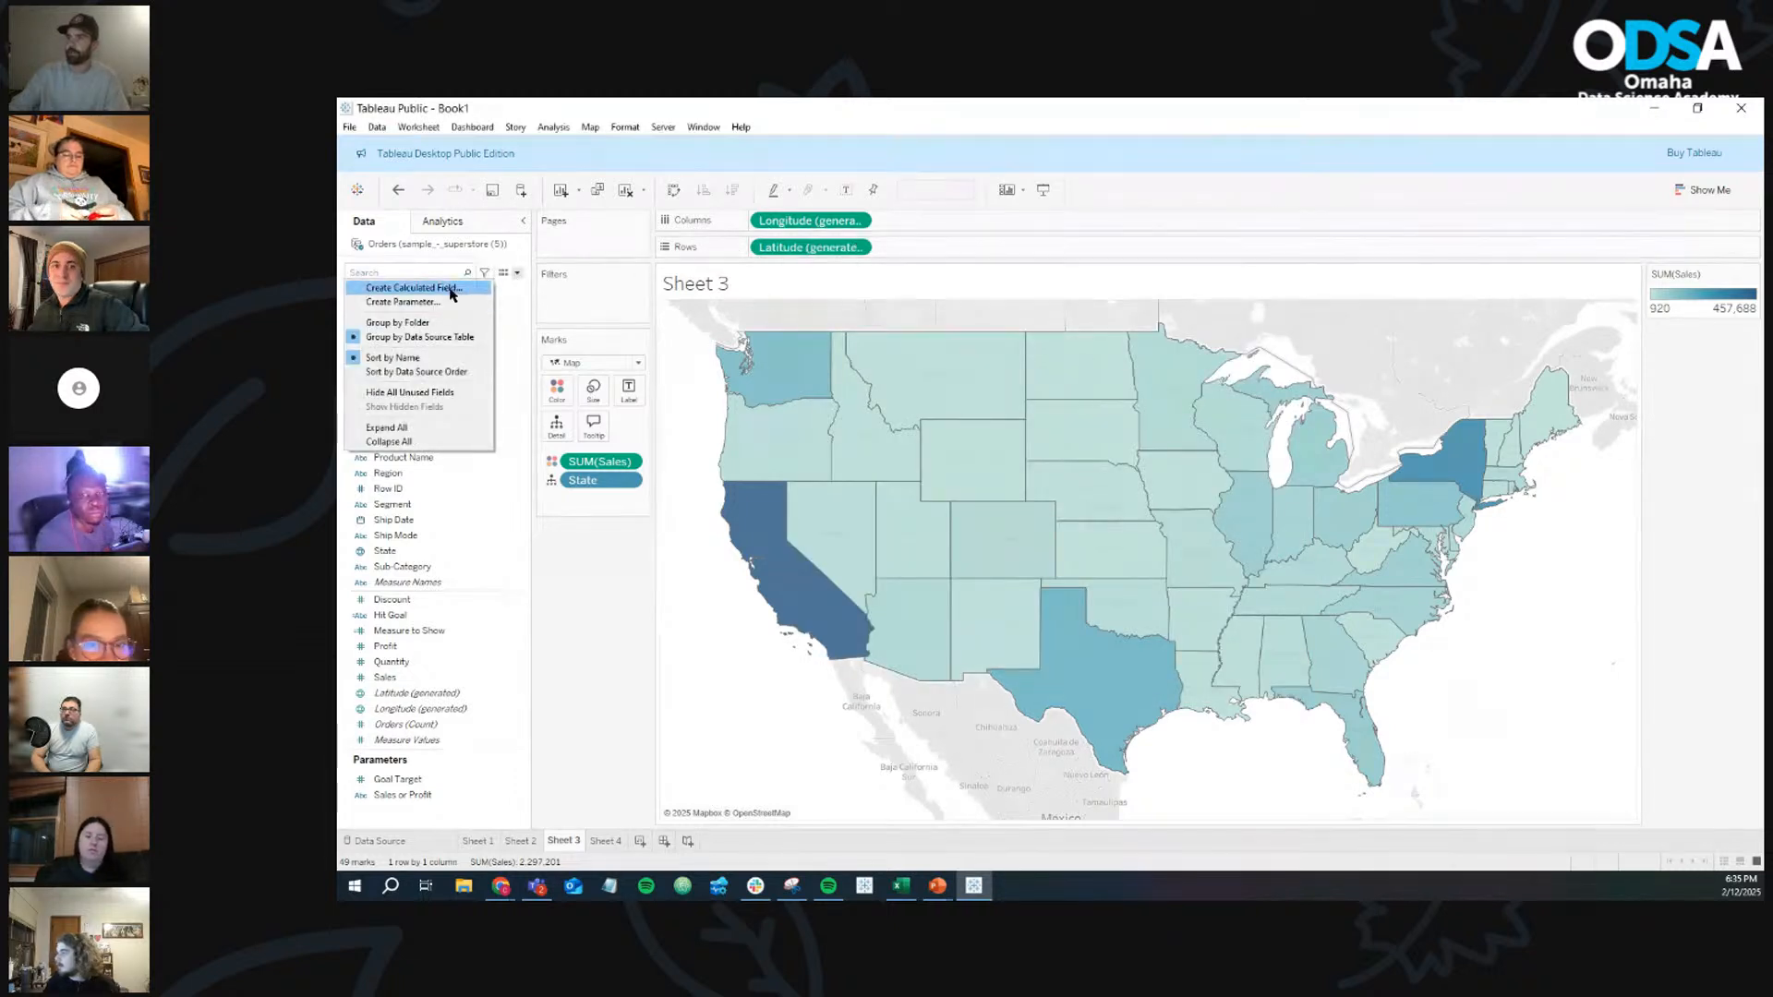
click(452, 303)
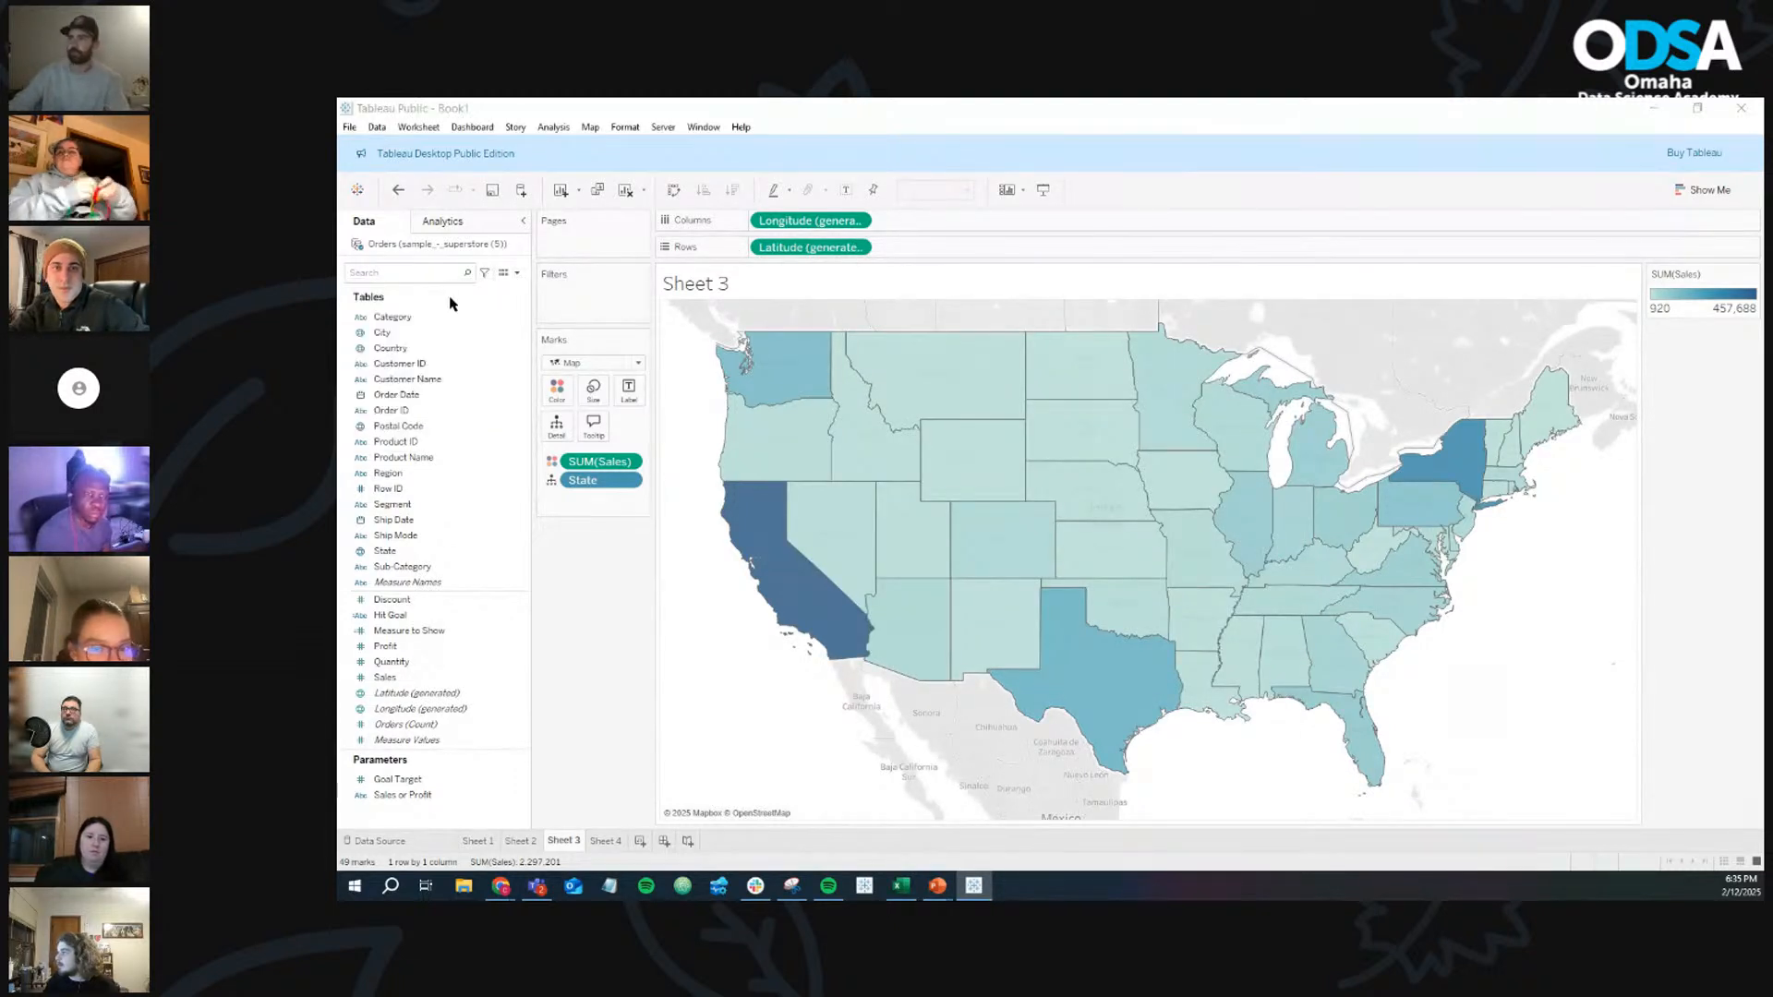
key(ctrl+a)
text(M)
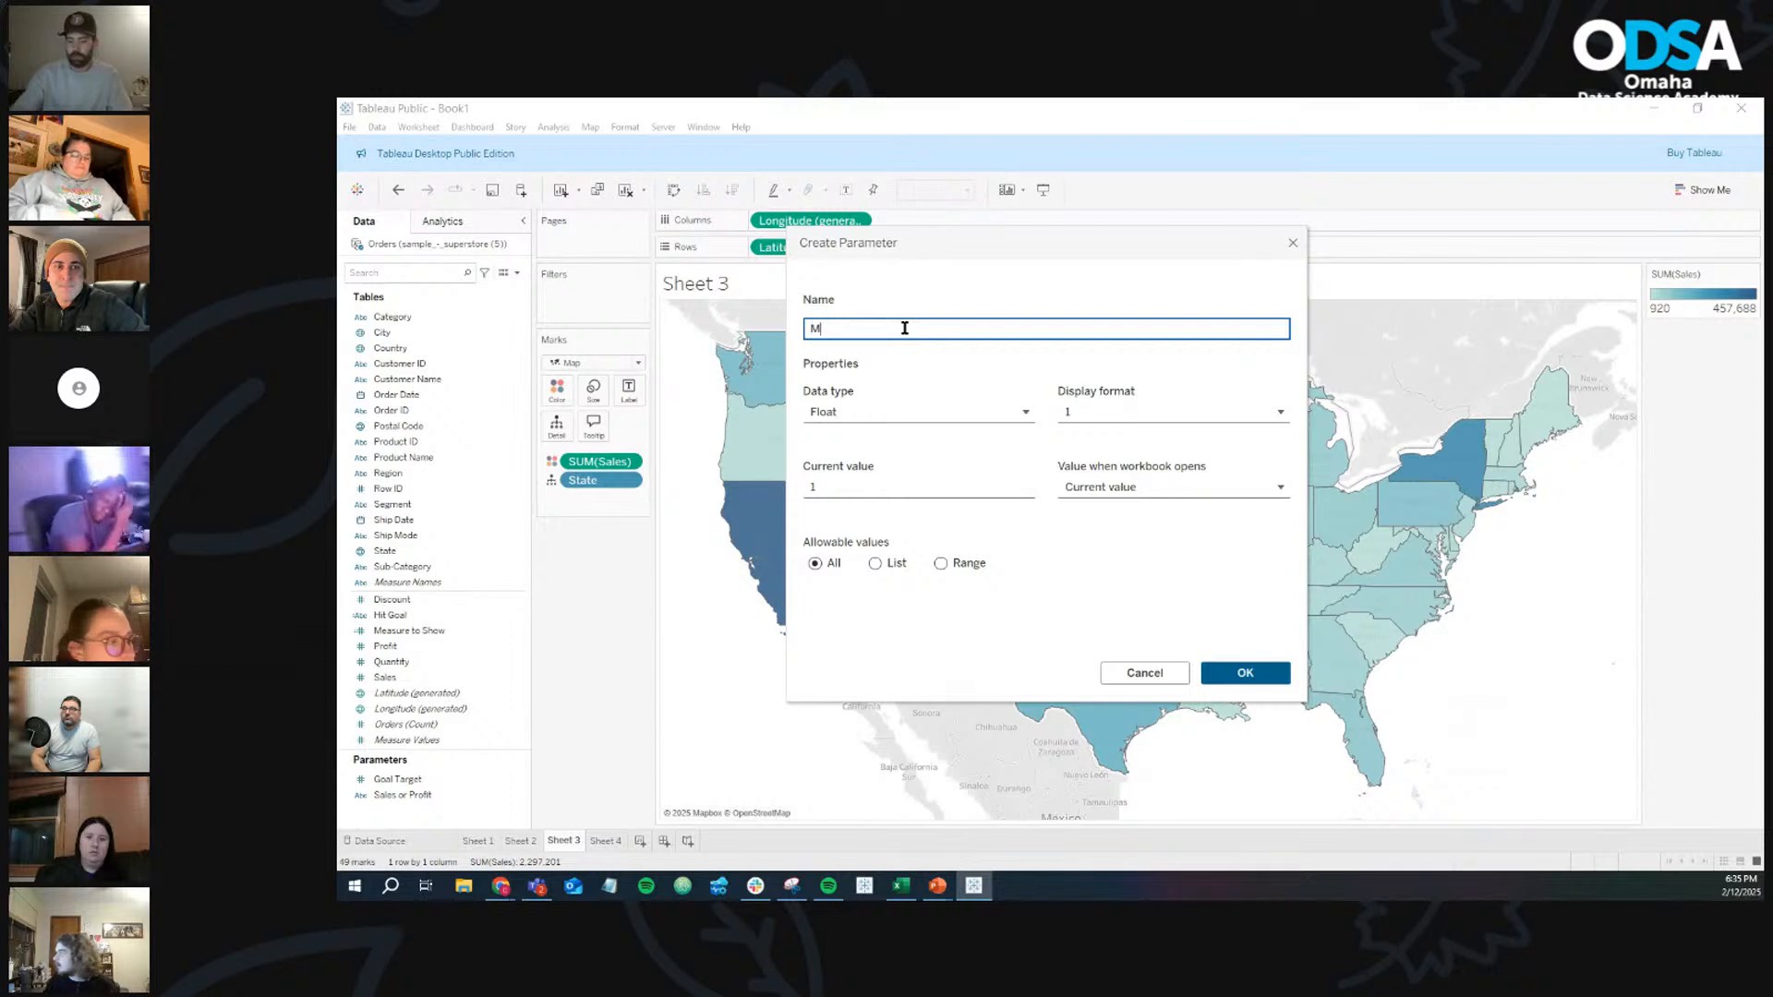
text(easure to Show)
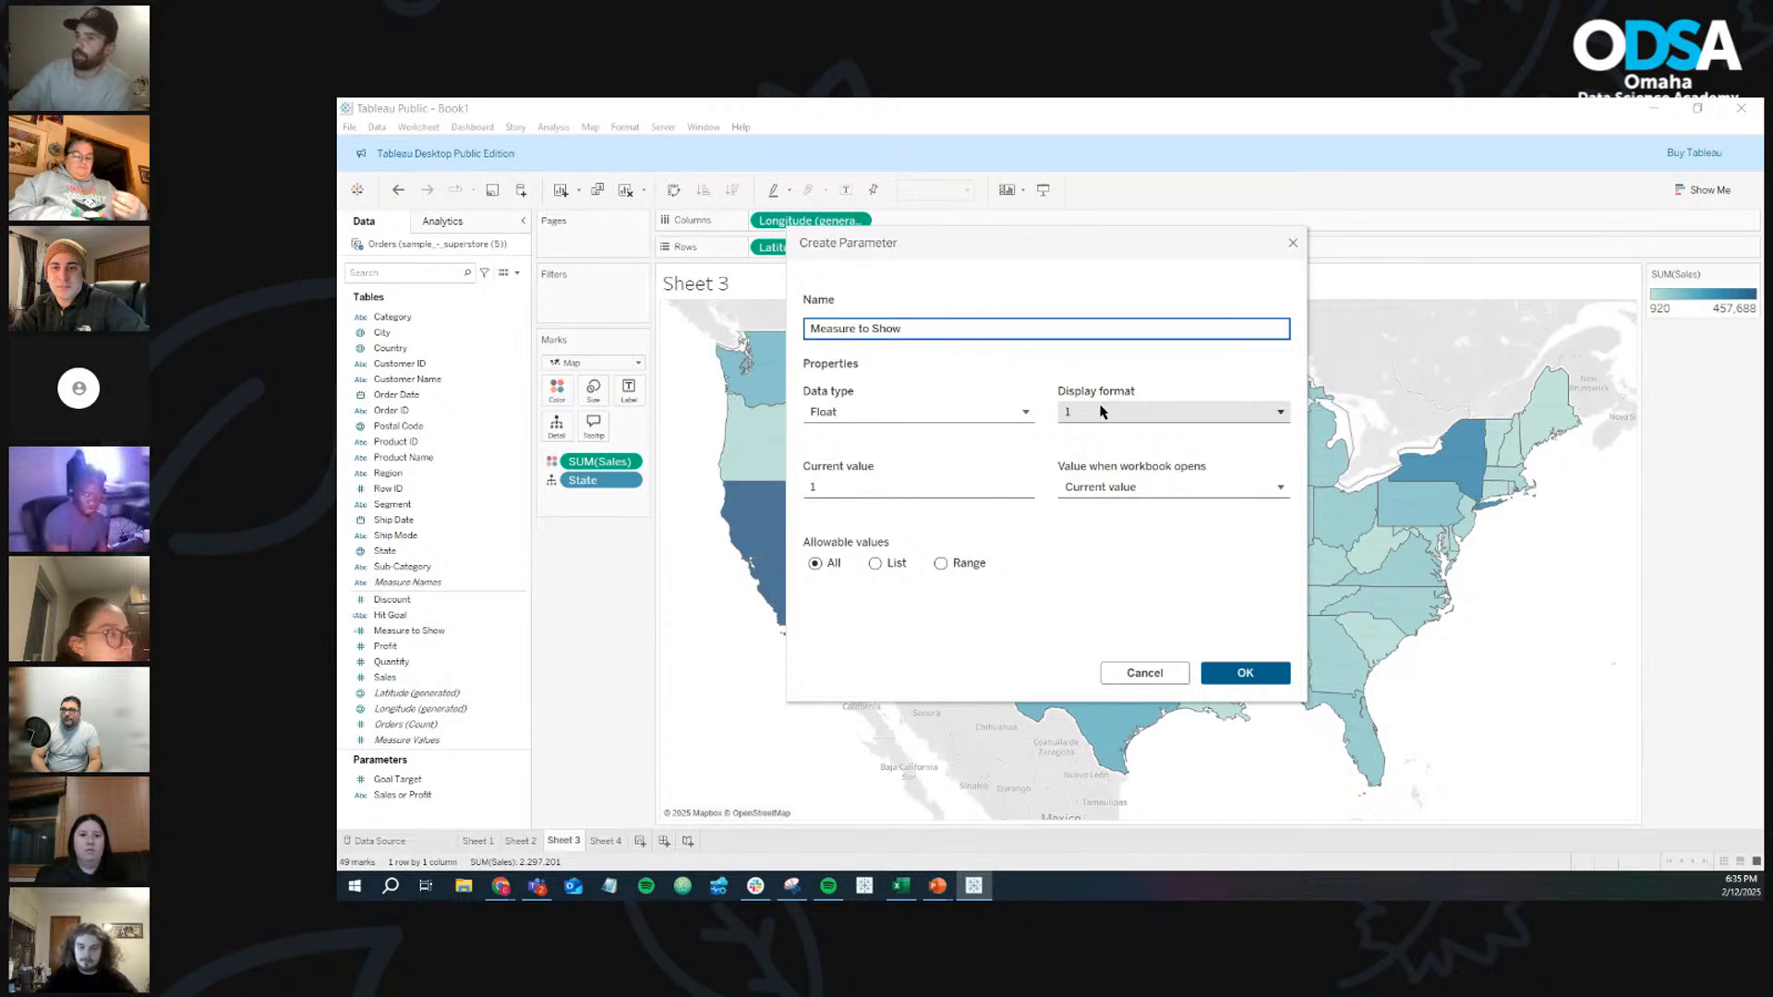
click(1020, 417)
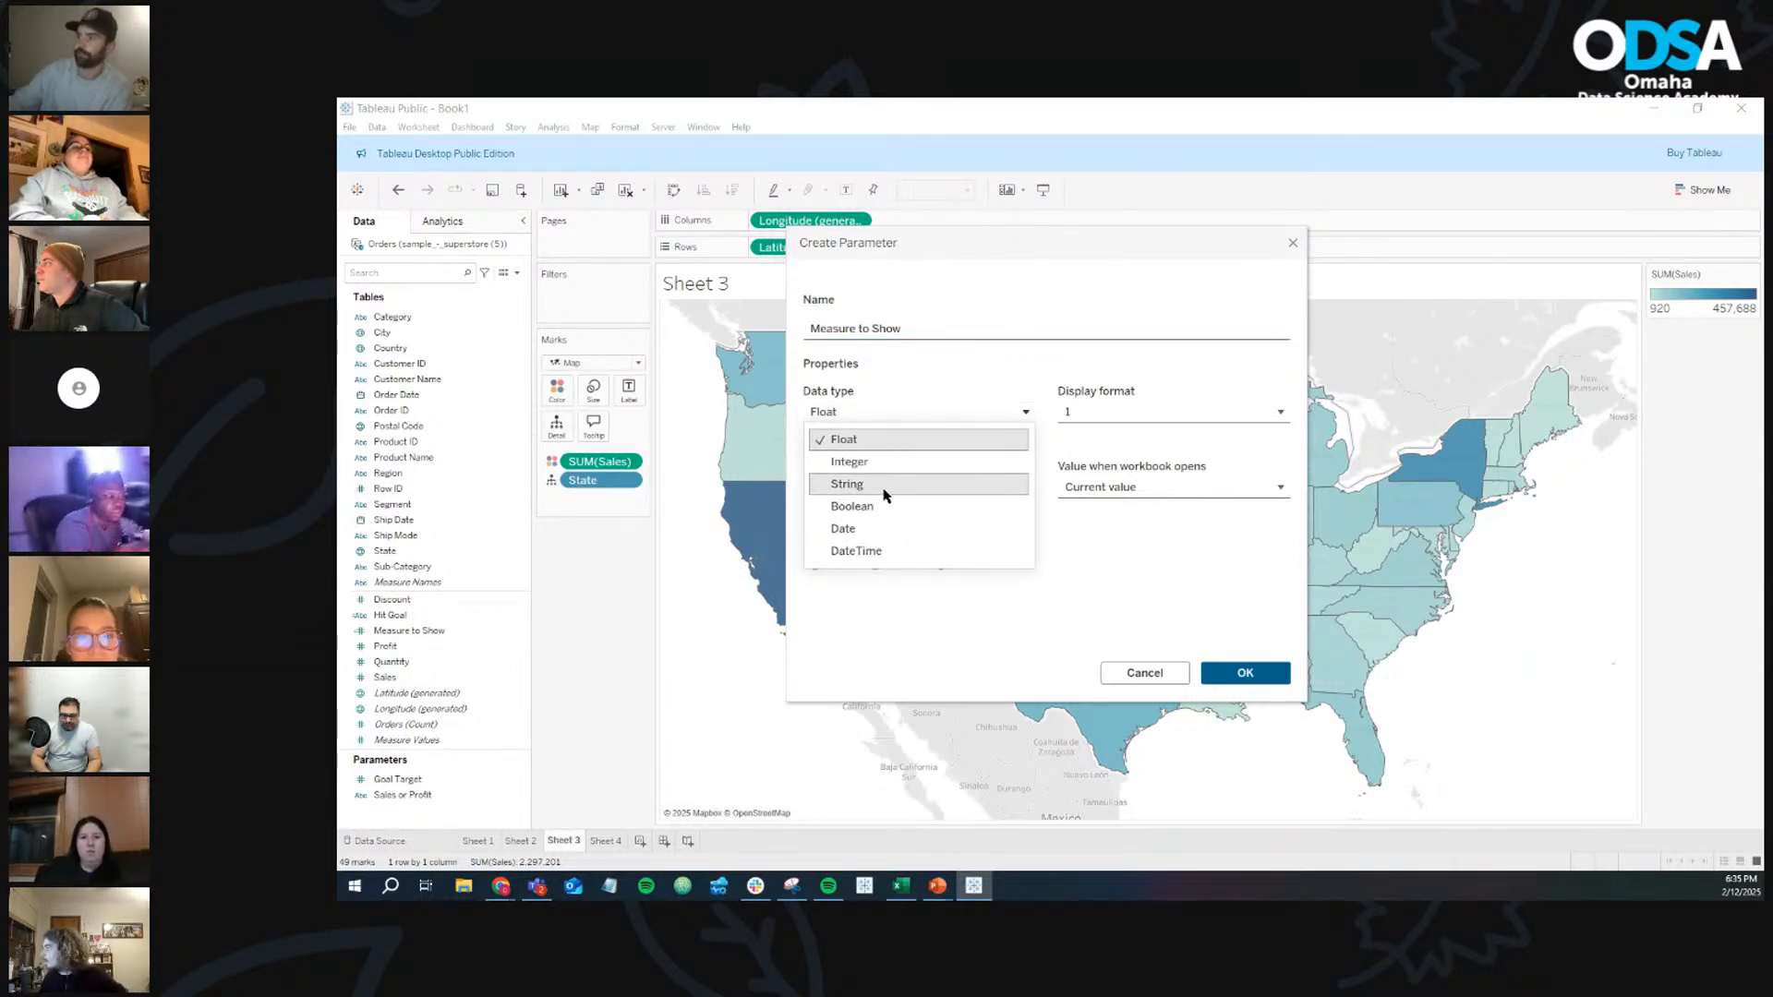
click(884, 493)
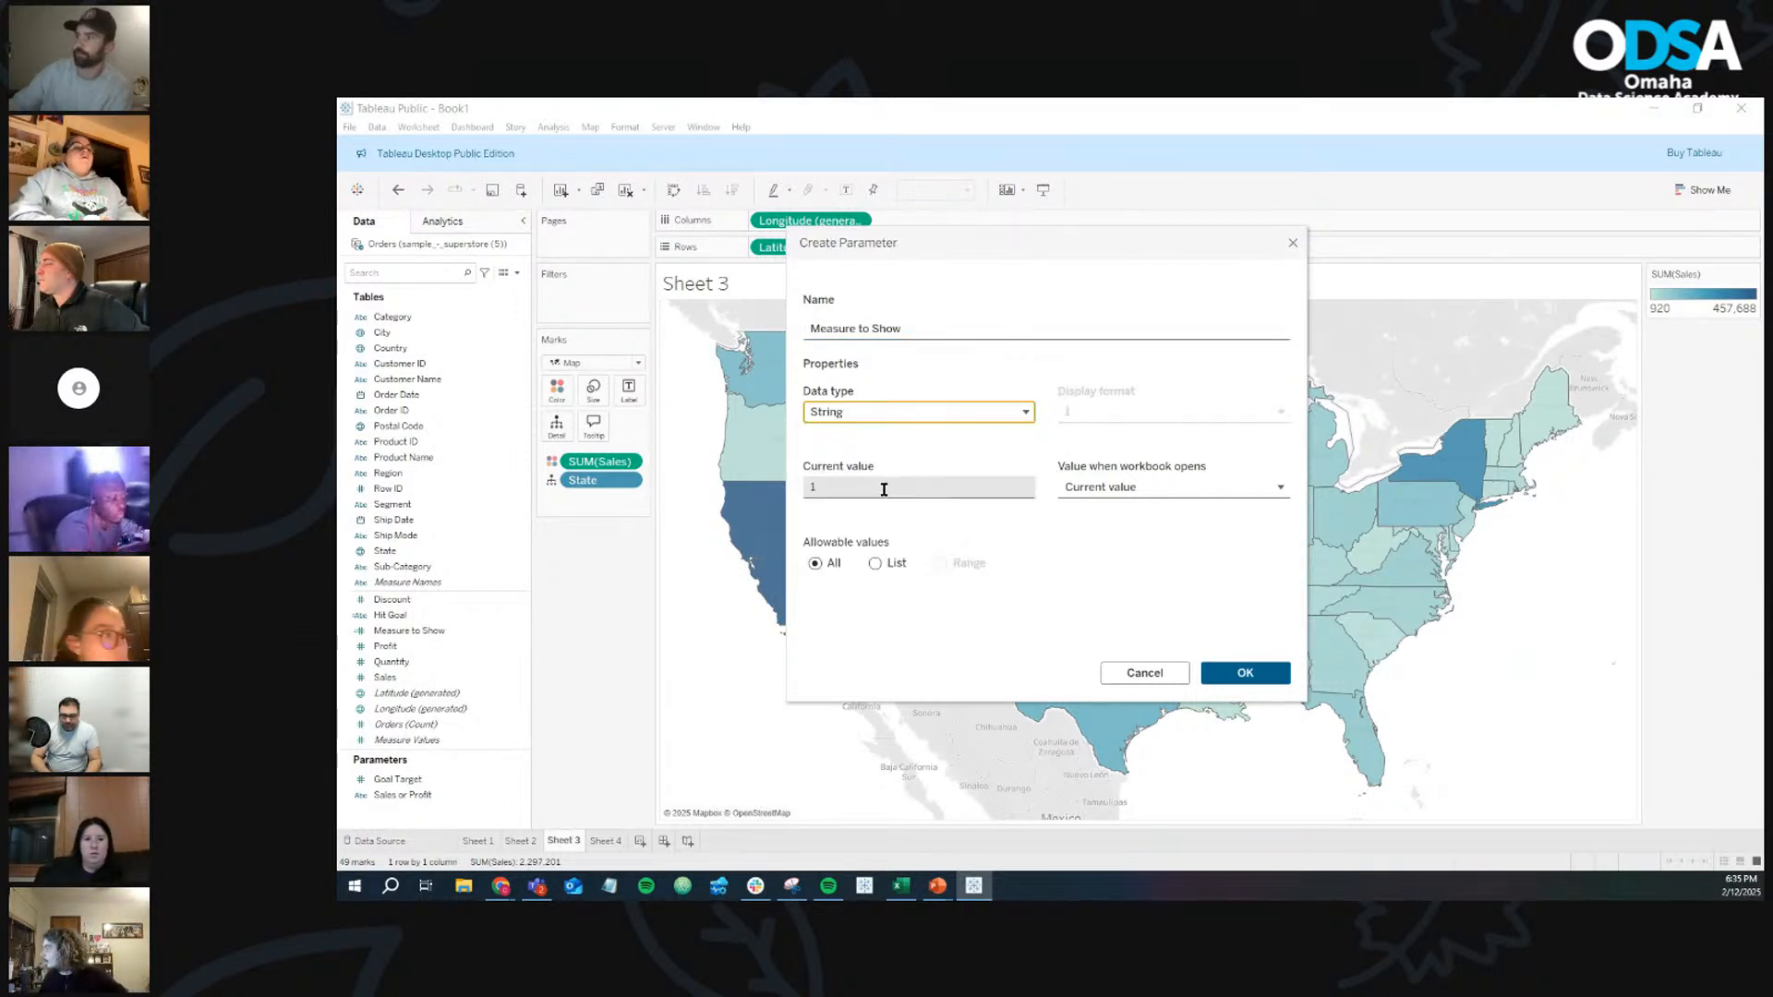
Restrict the parameter's allowable values to a list containing Sales, Discount, Profit and Quantity
click(875, 565)
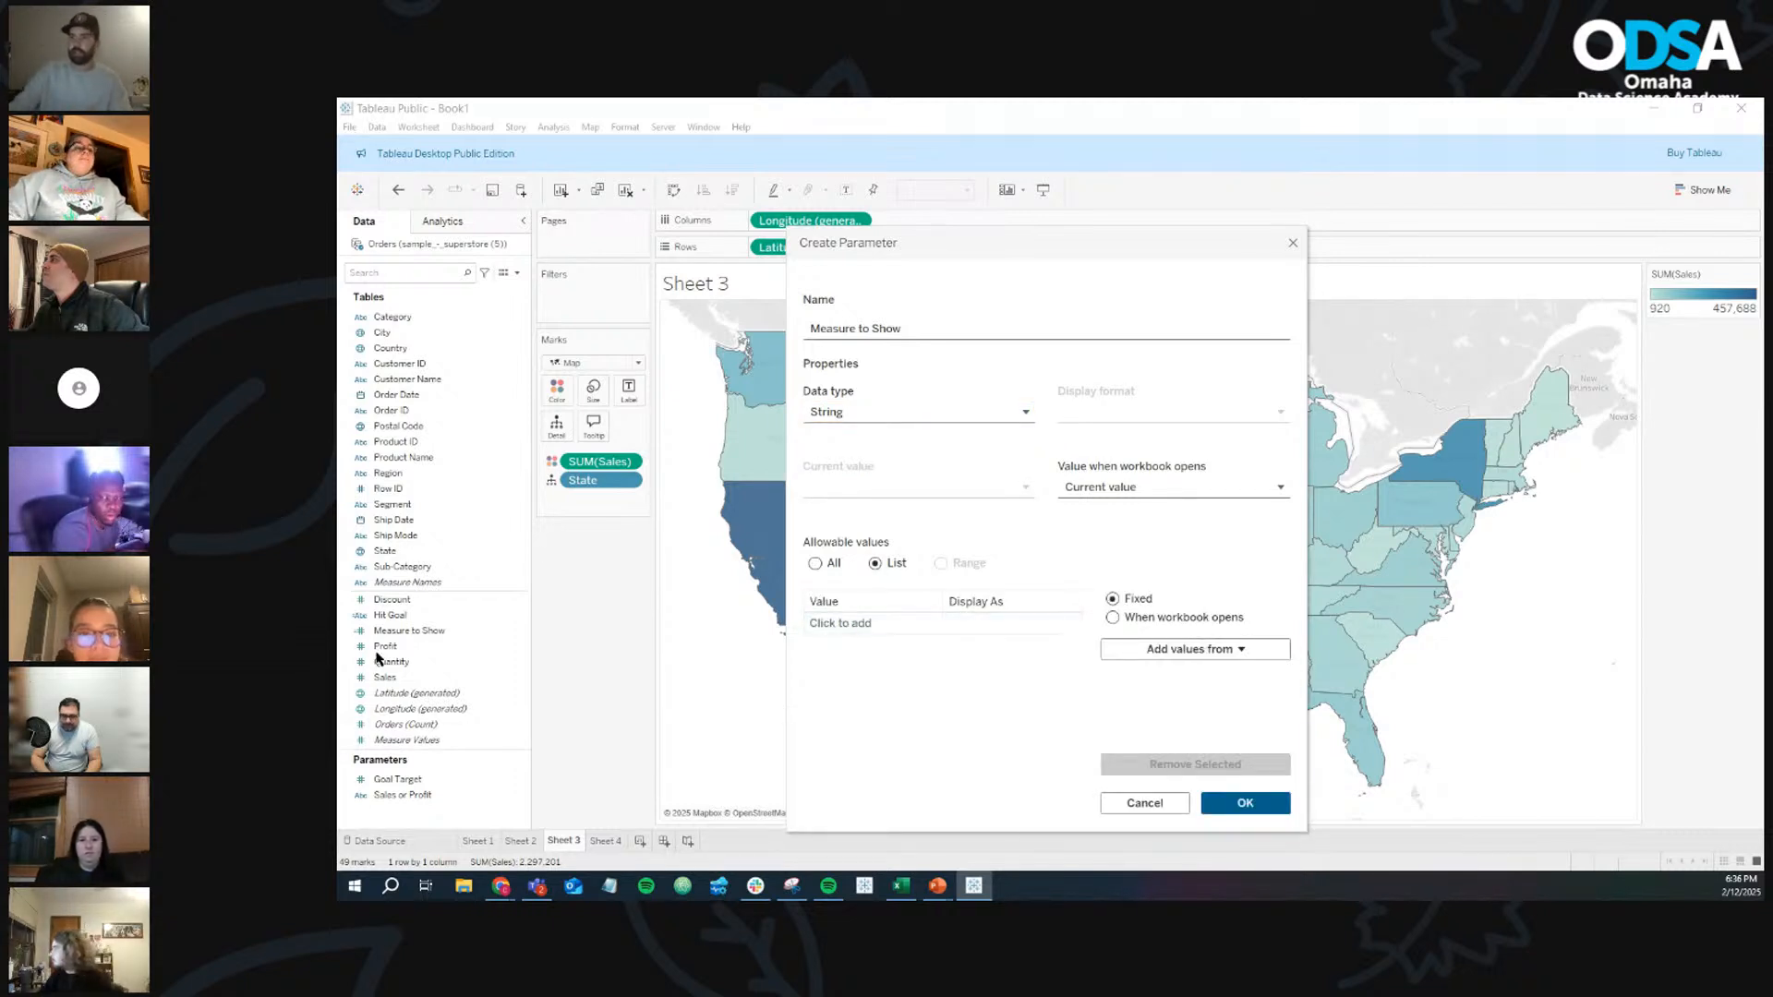
click(836, 624)
text(Sales)
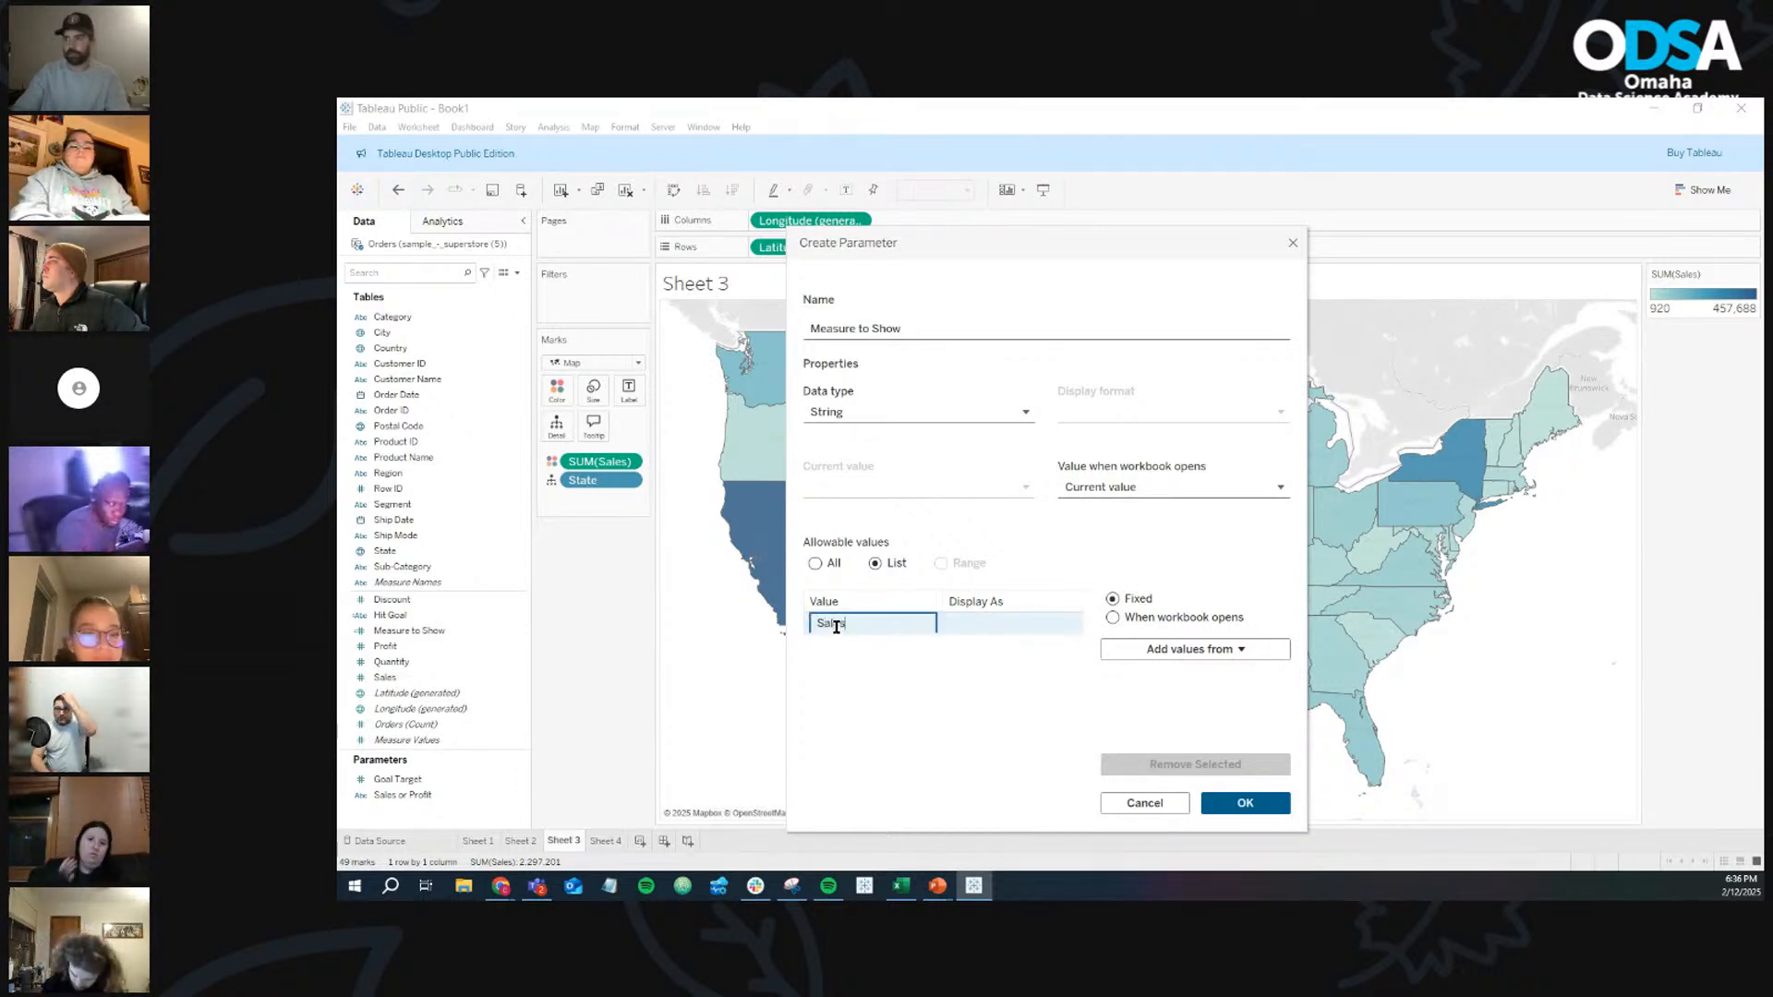
key(Return)
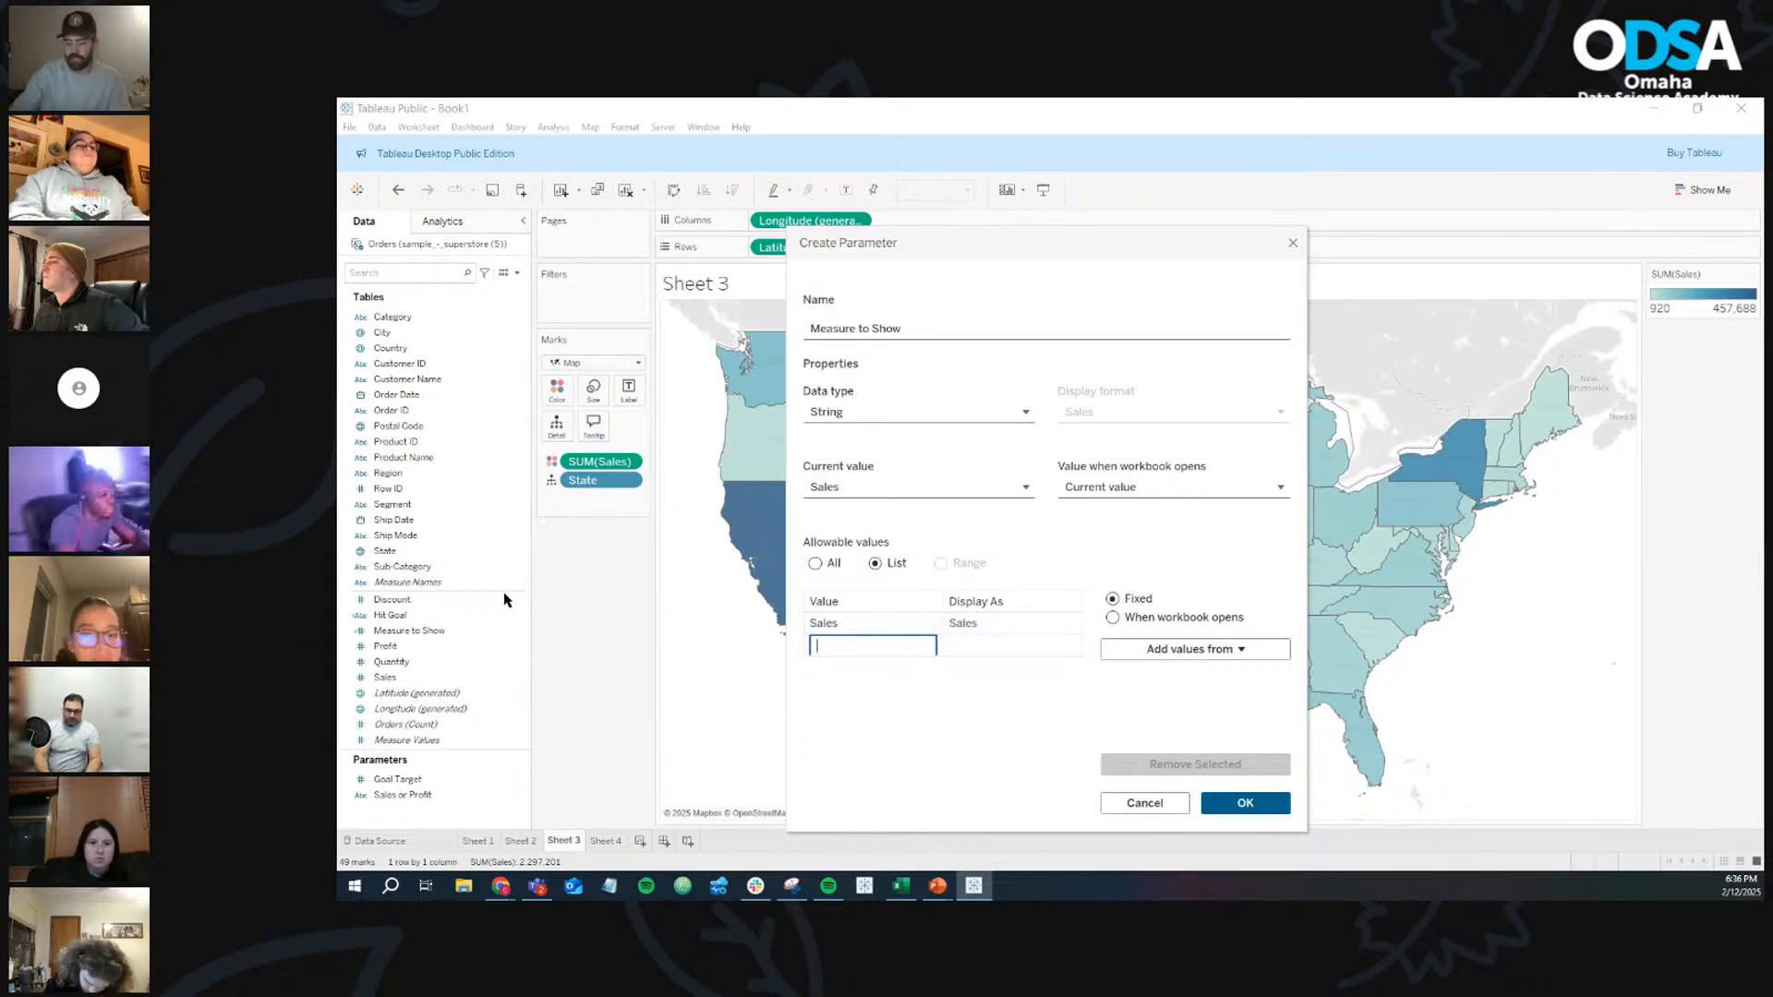
text(Discount)
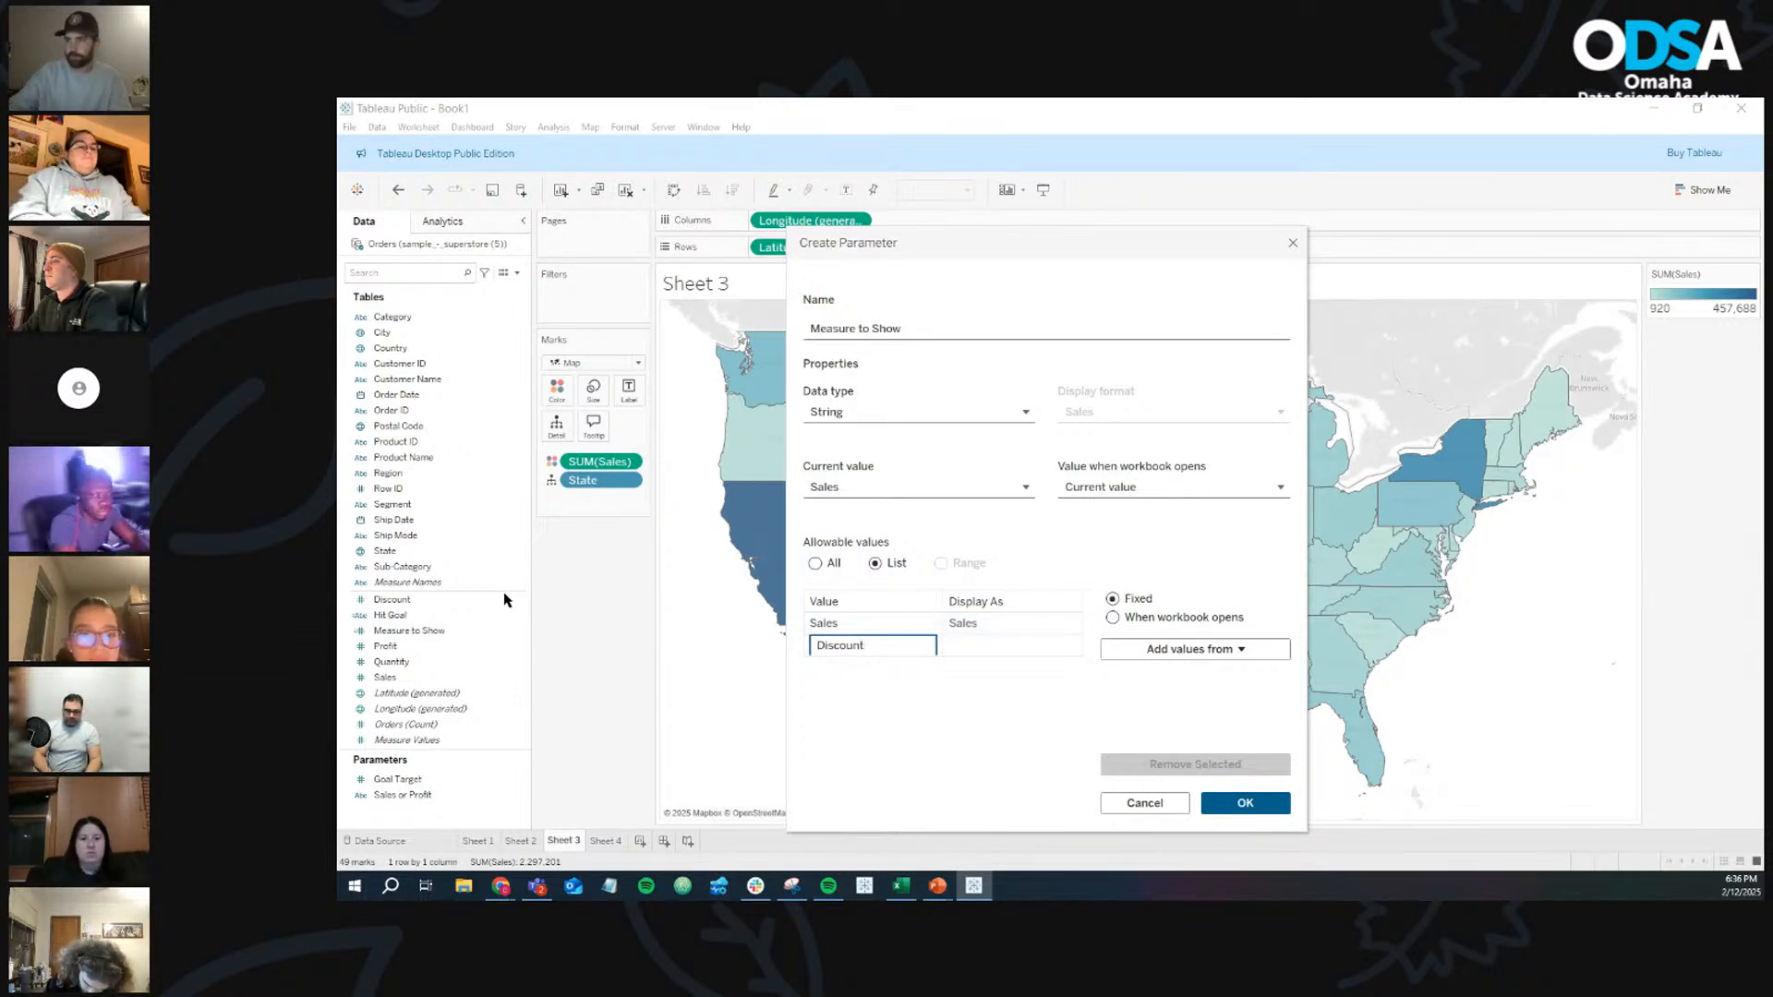
key(Return)
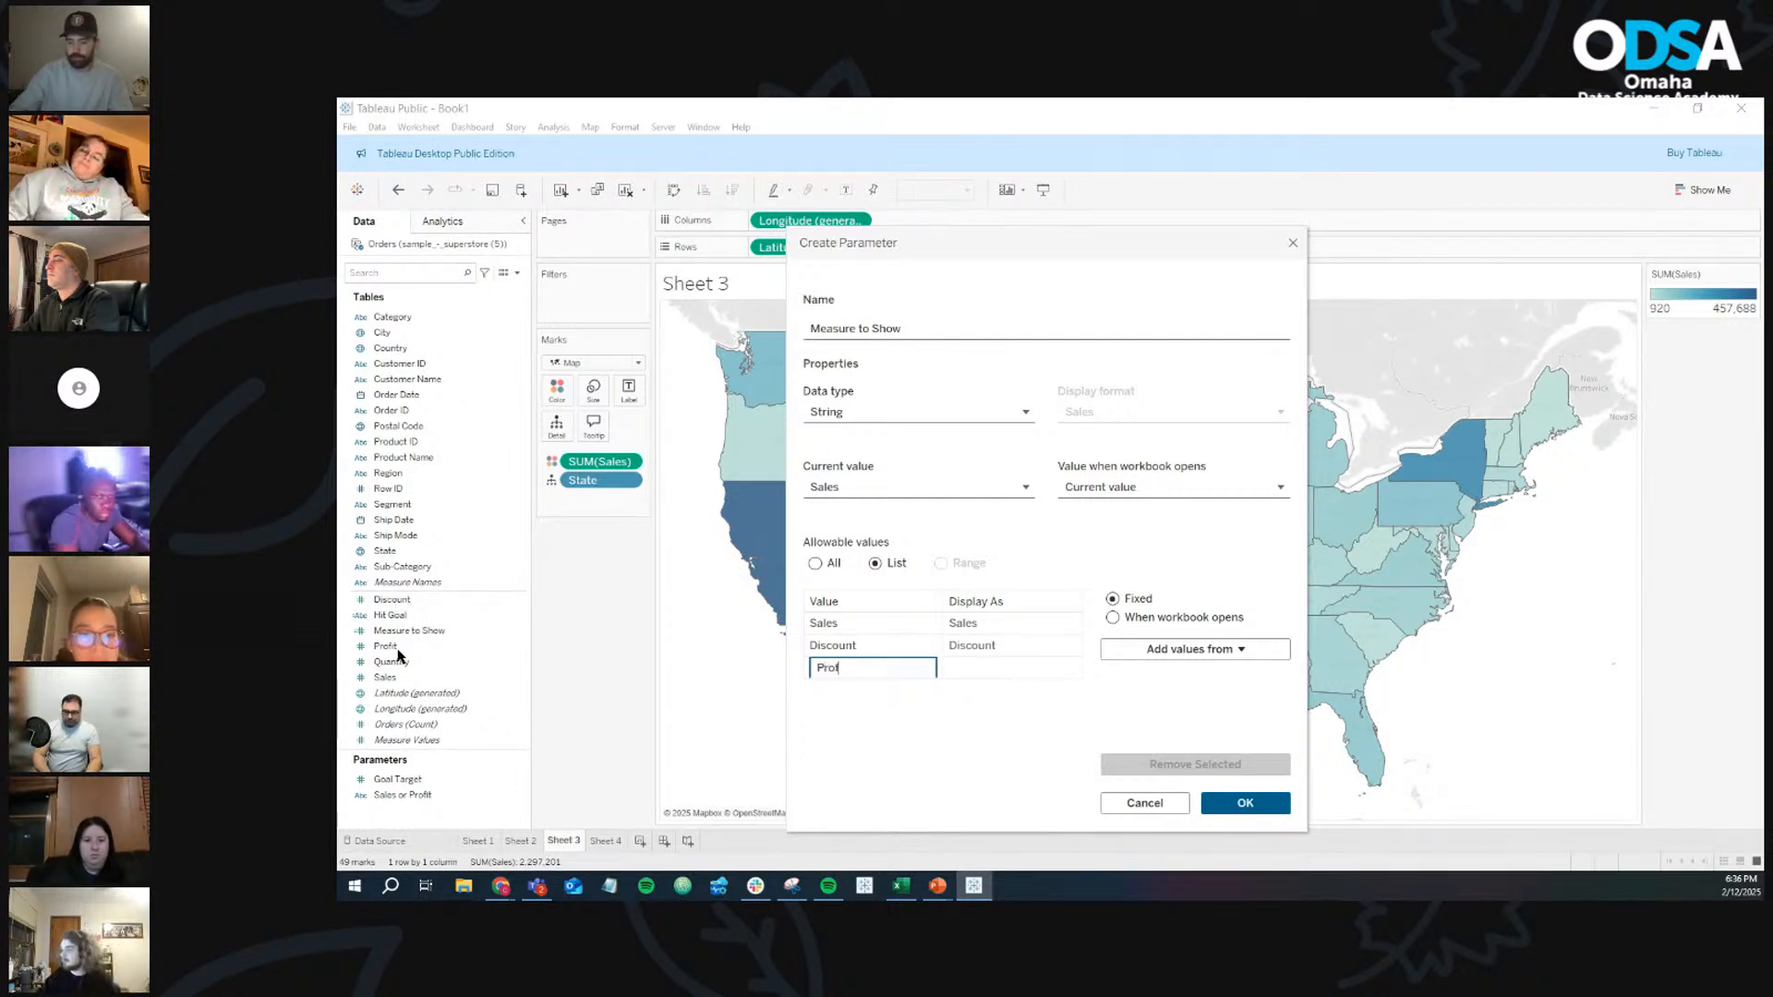
key(Return)
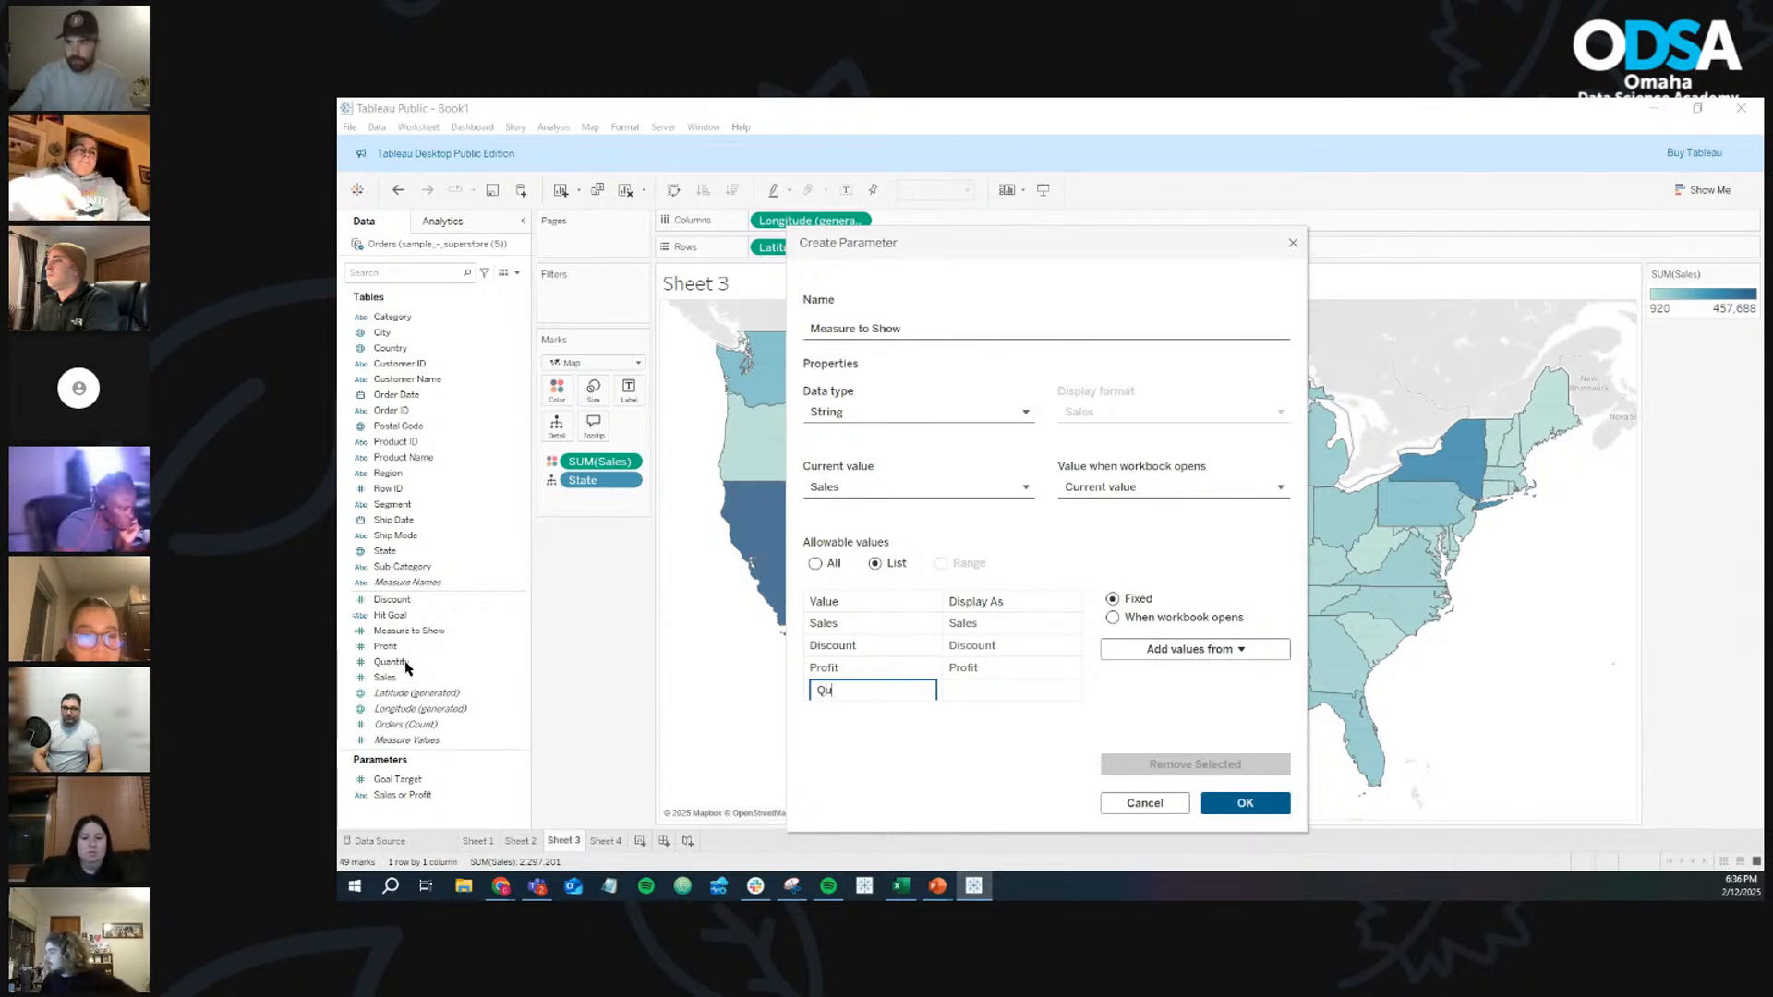
text(antity)
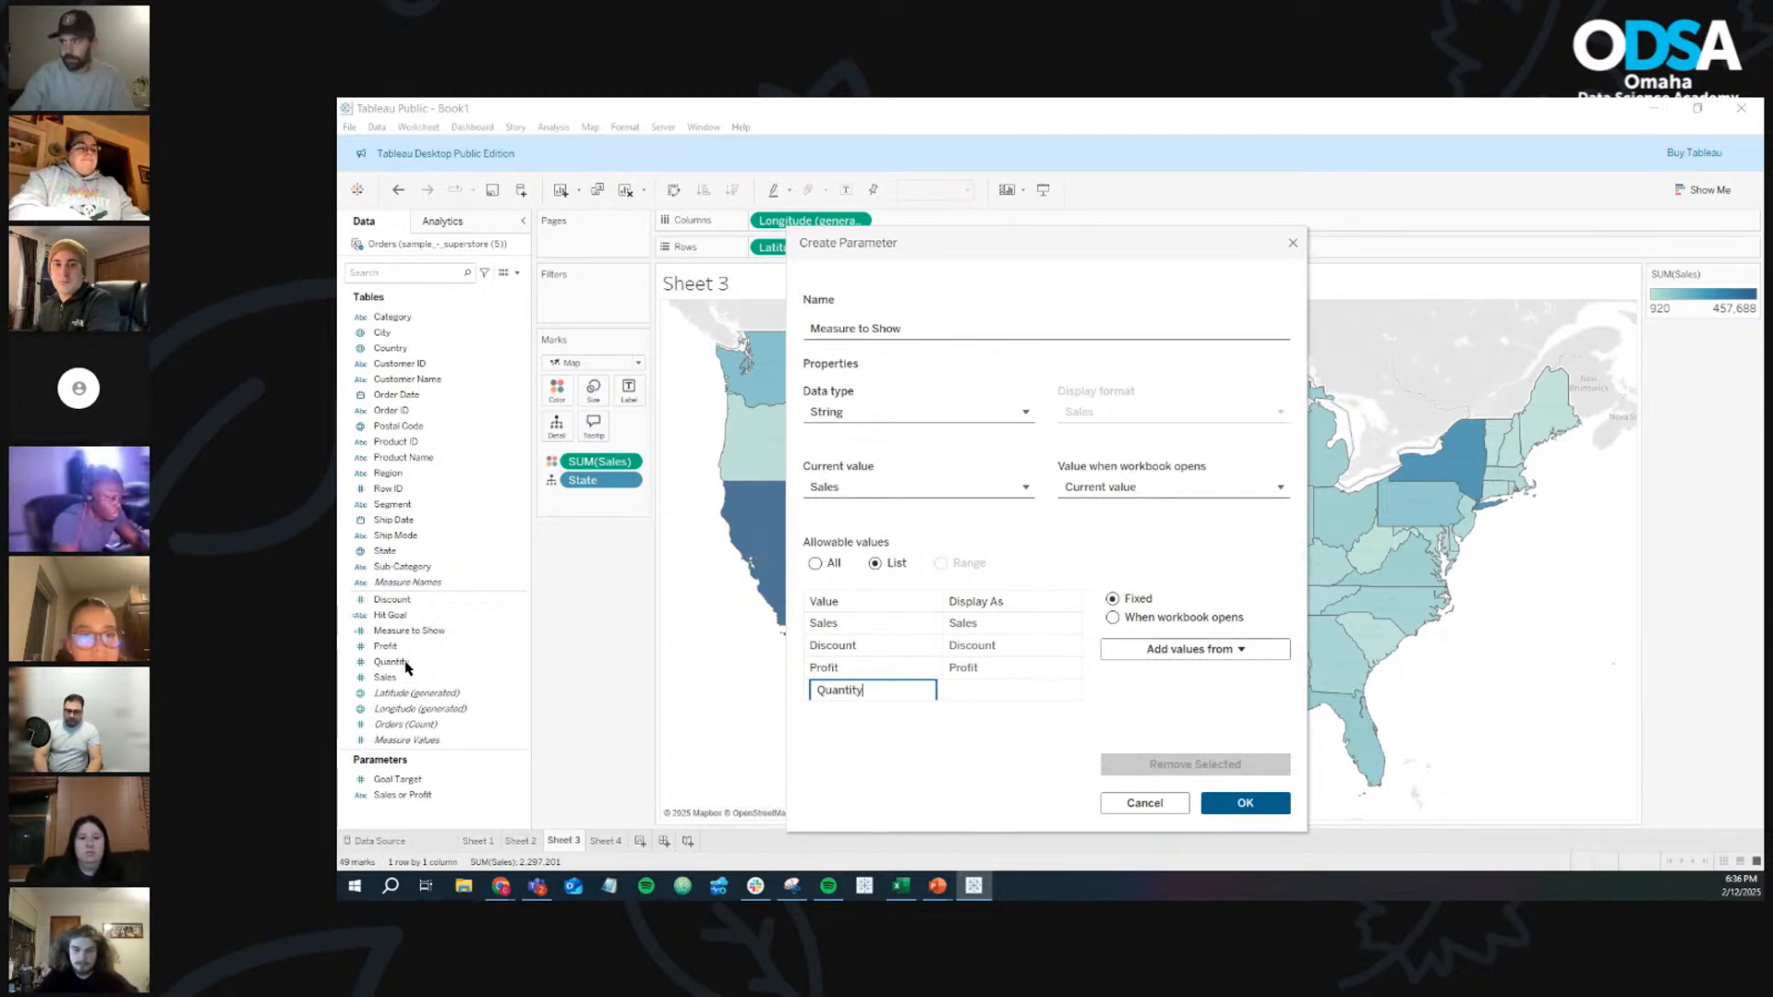
key(Return)
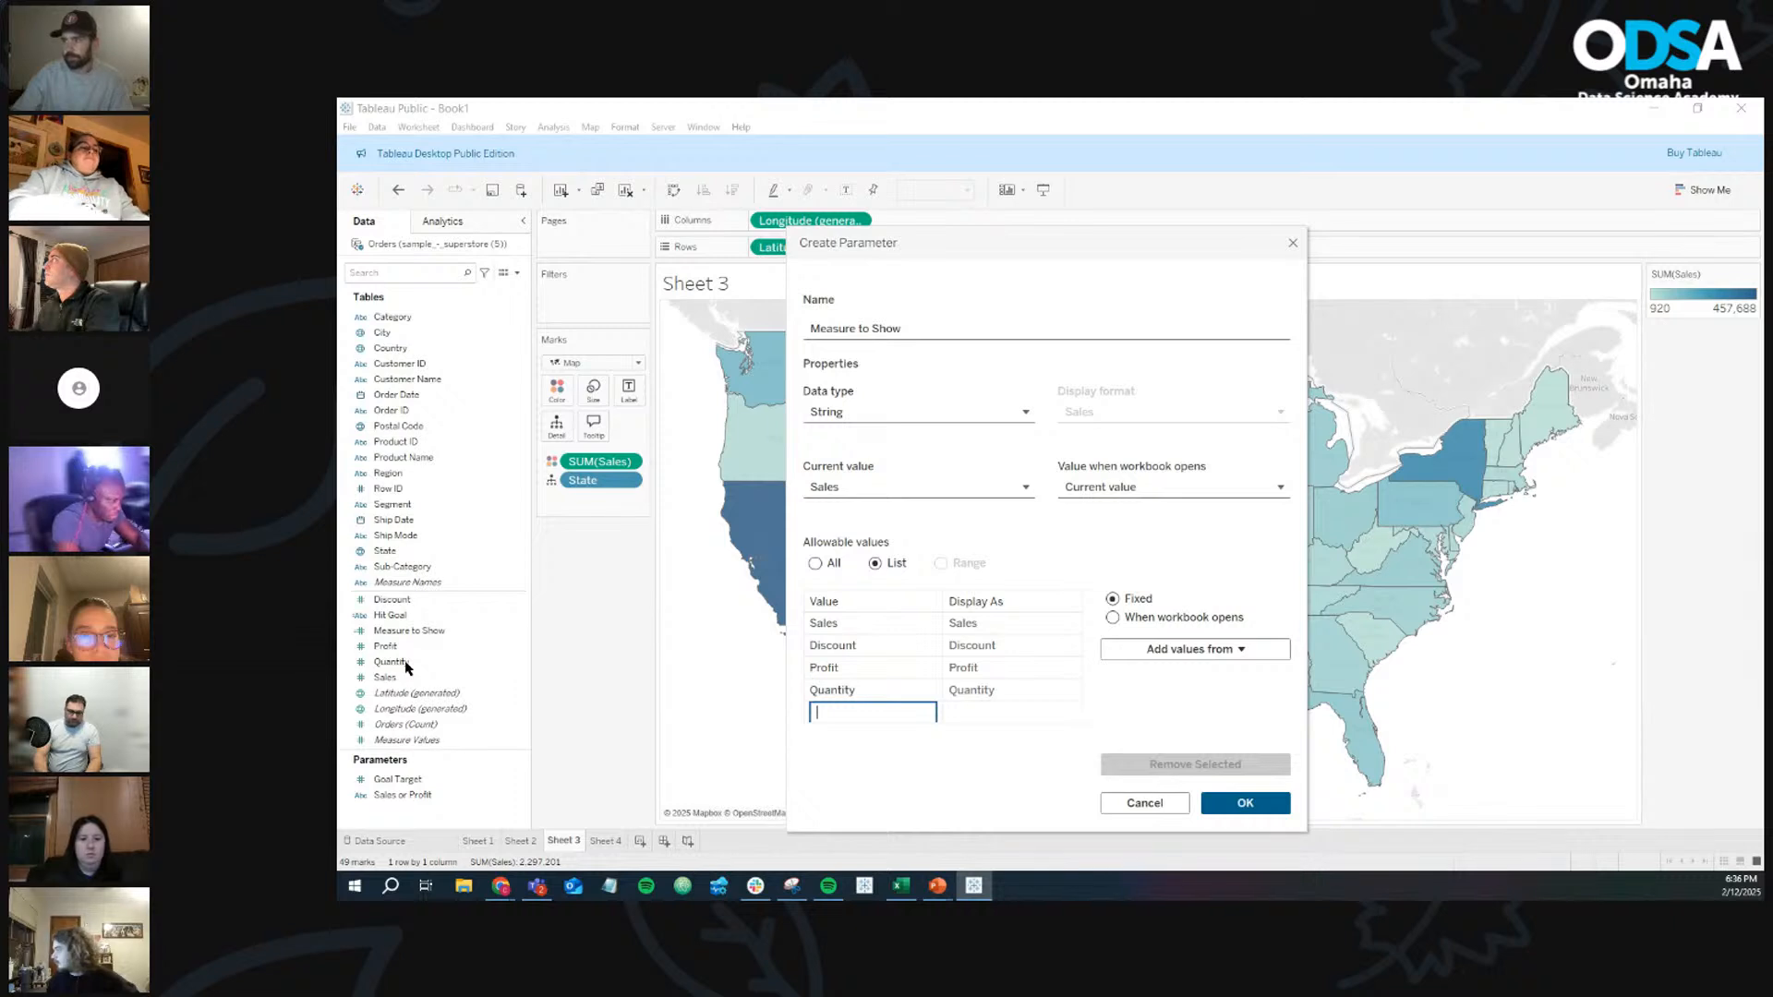
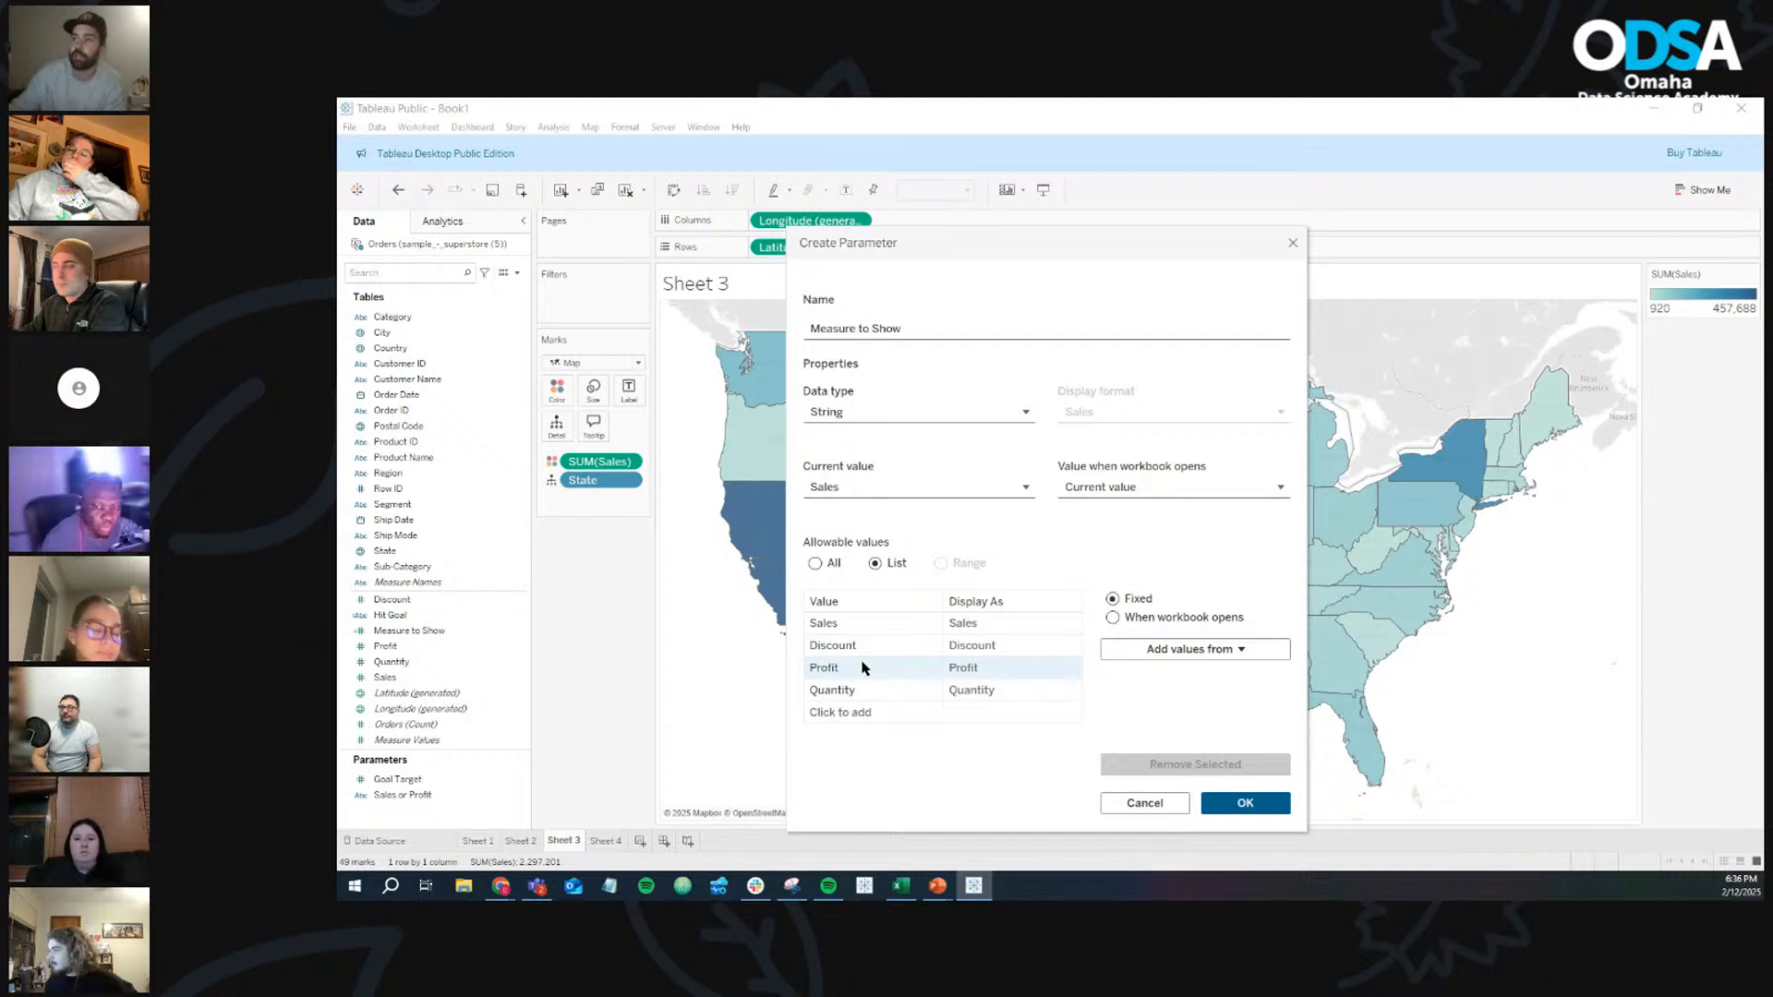
Change the first allowable value in the parameter's list to lowercase "sales"
click(821, 623)
click(818, 625)
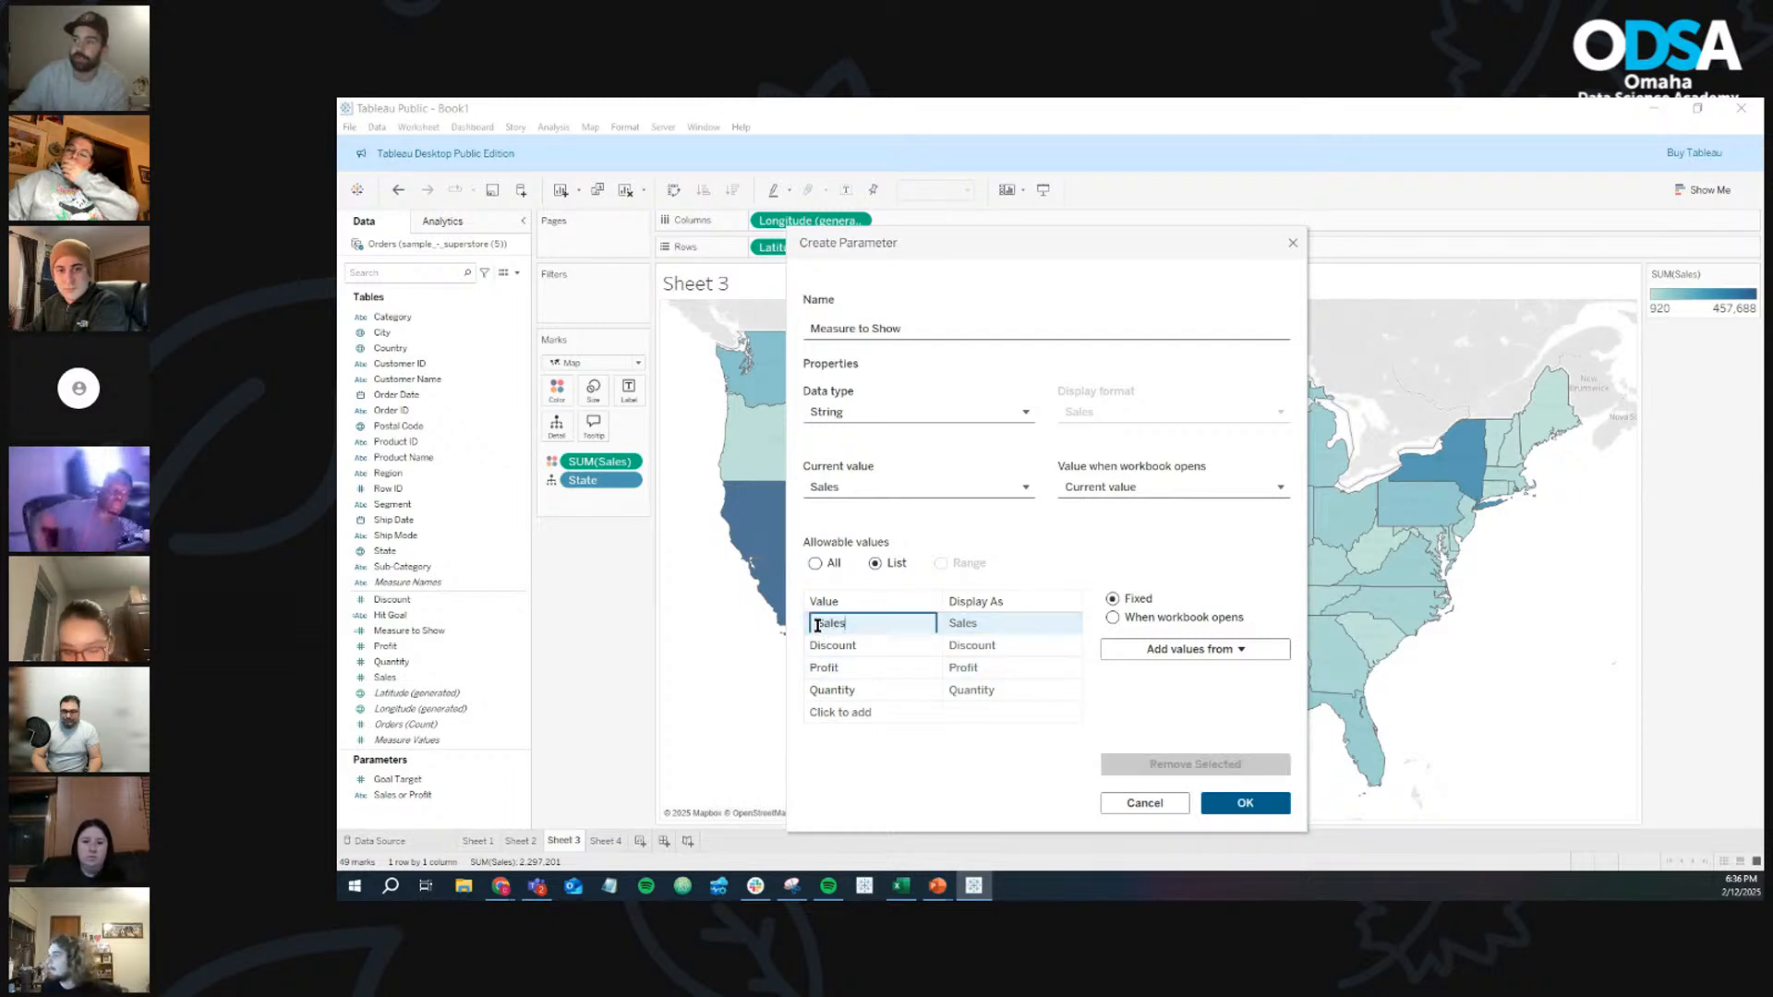
double_click(820, 624)
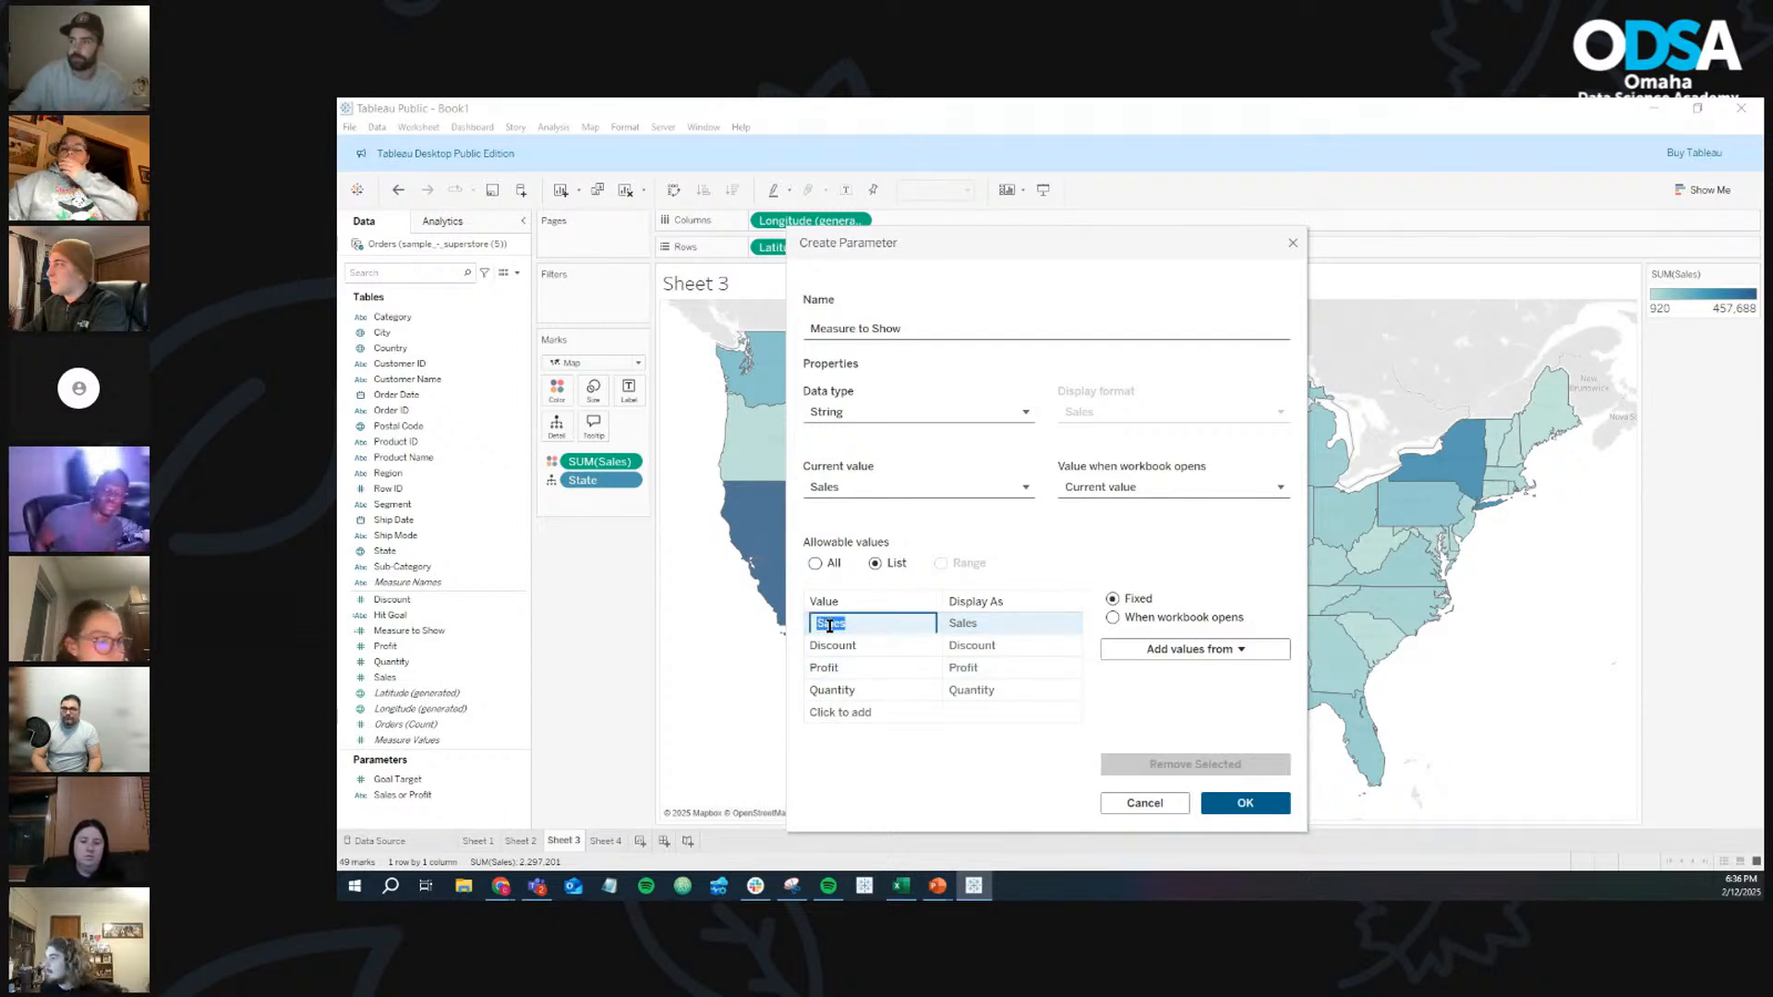
text(sales)
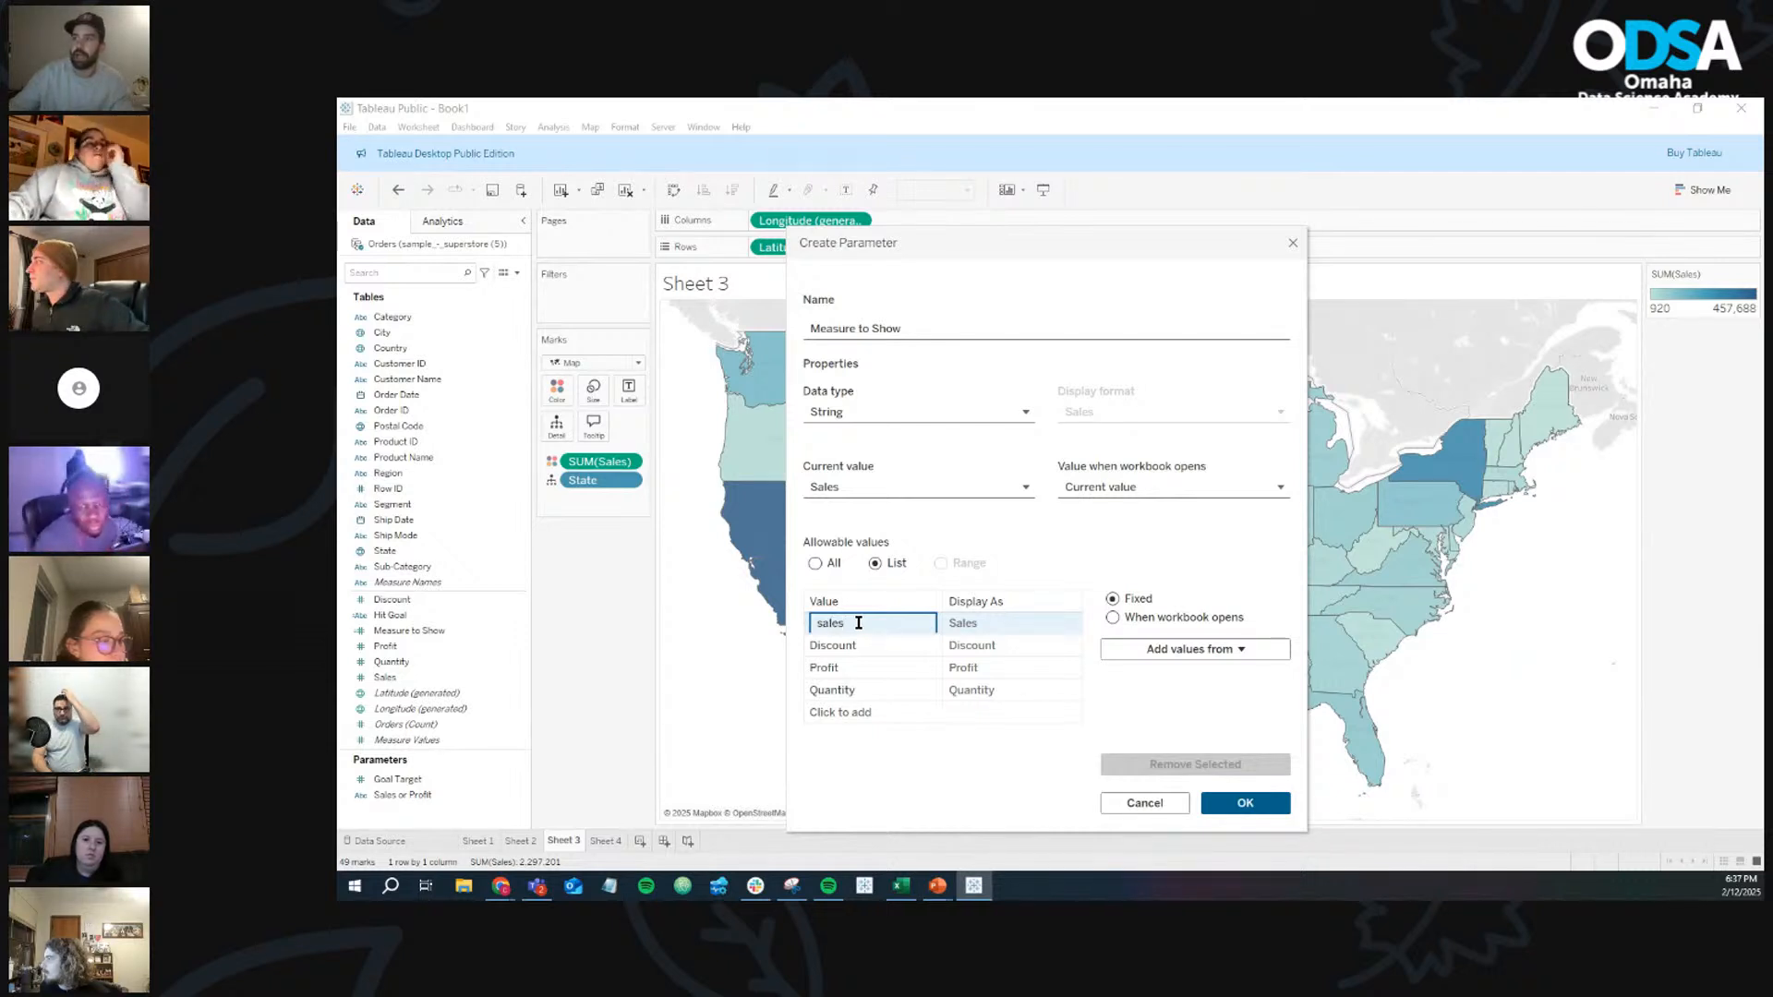
key(Return)
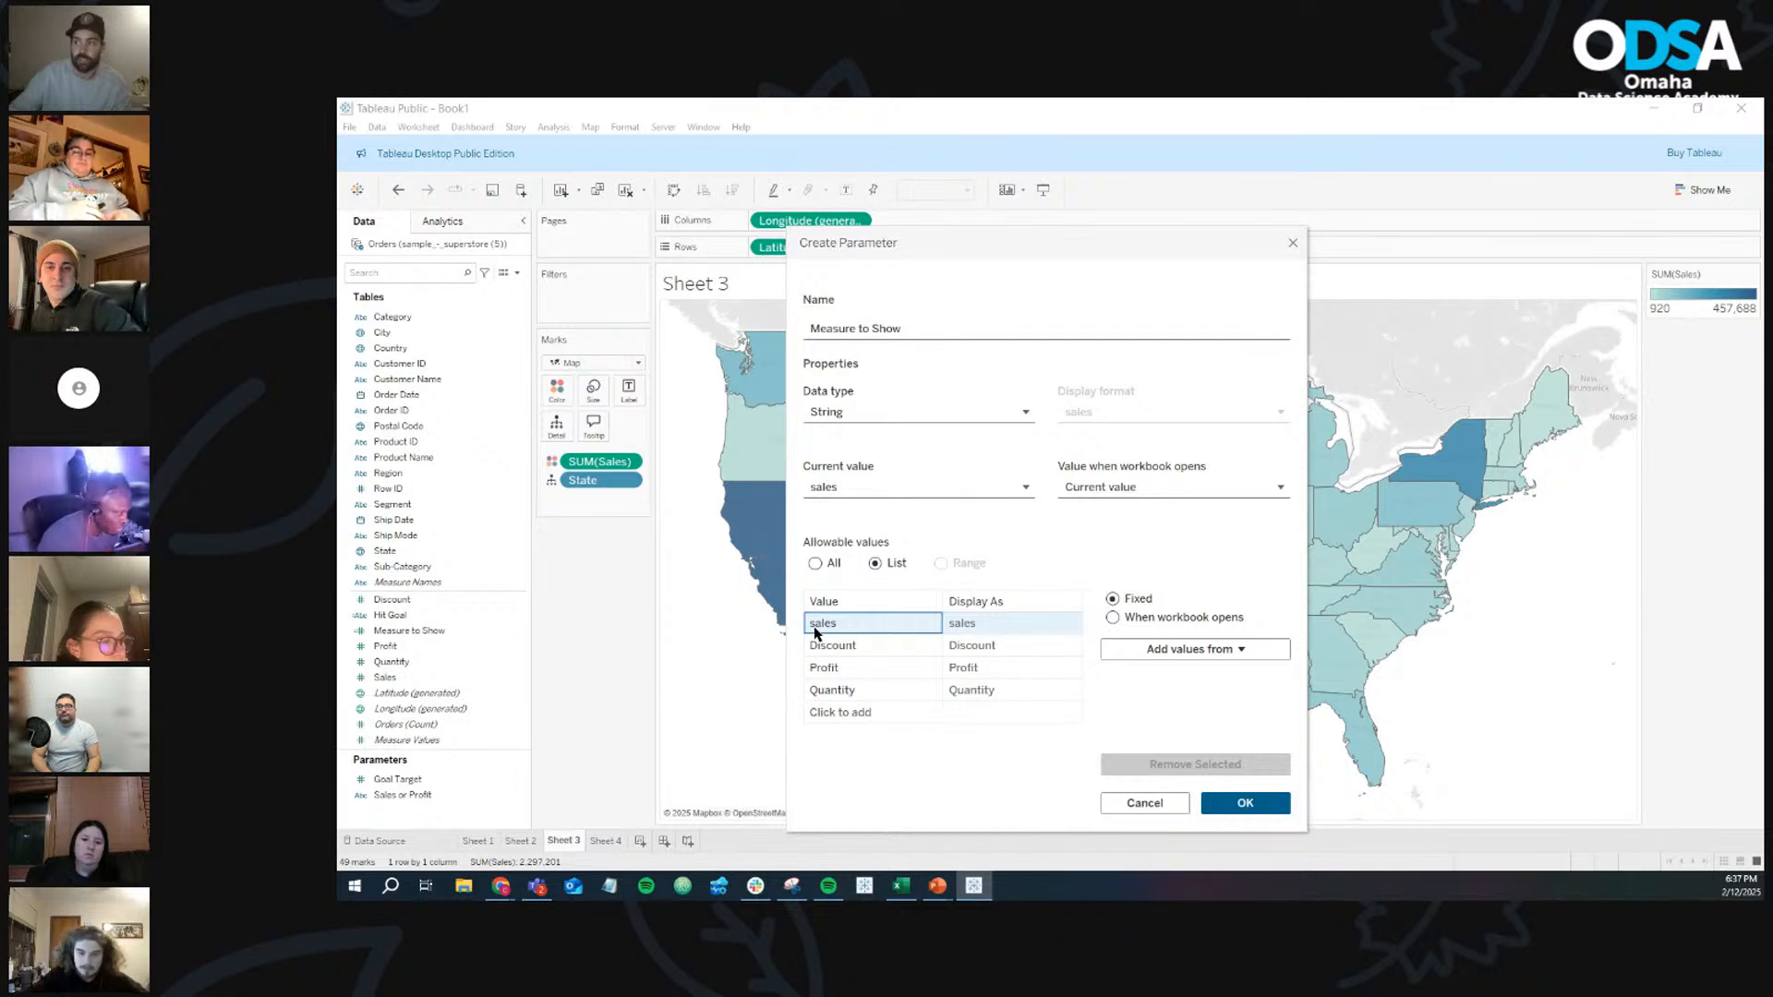
Replace the first allowable value in the parameter's list with "asdf"
click(815, 631)
click(833, 626)
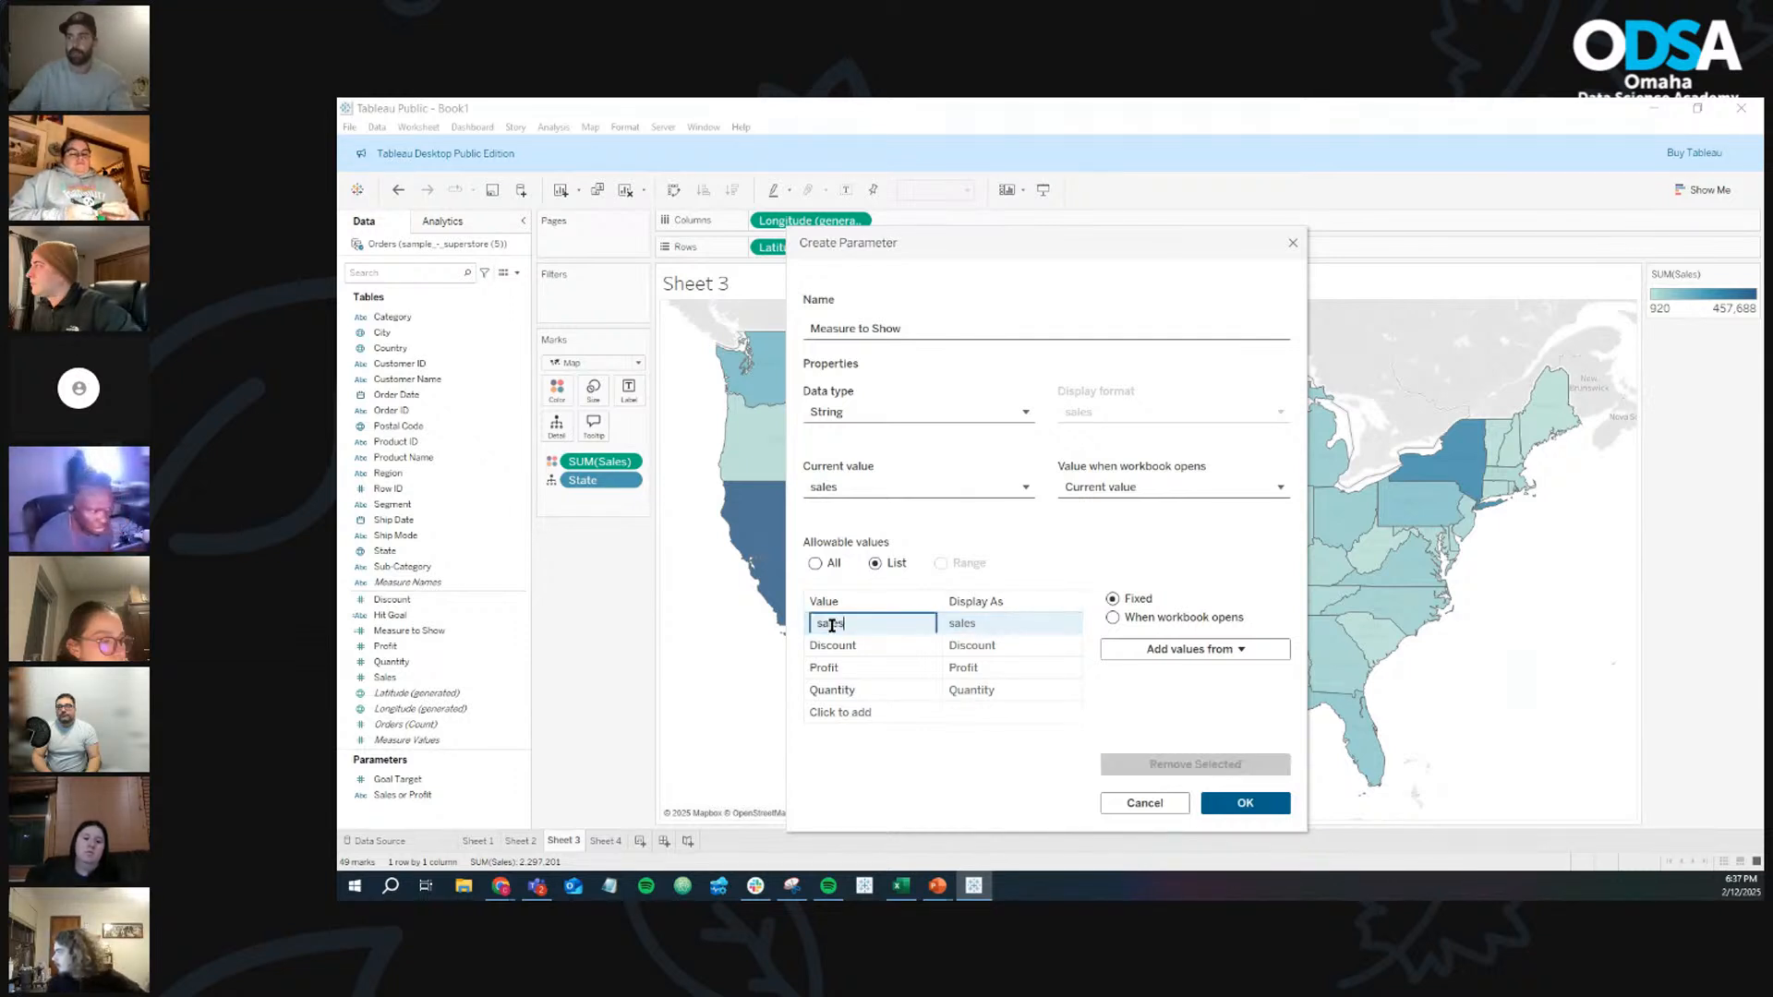
key(BackSpace)
key(BackSpace)
key(BackSpace)
key(BackSpace)
key(BackSpace)
text(asdf)
click(926, 751)
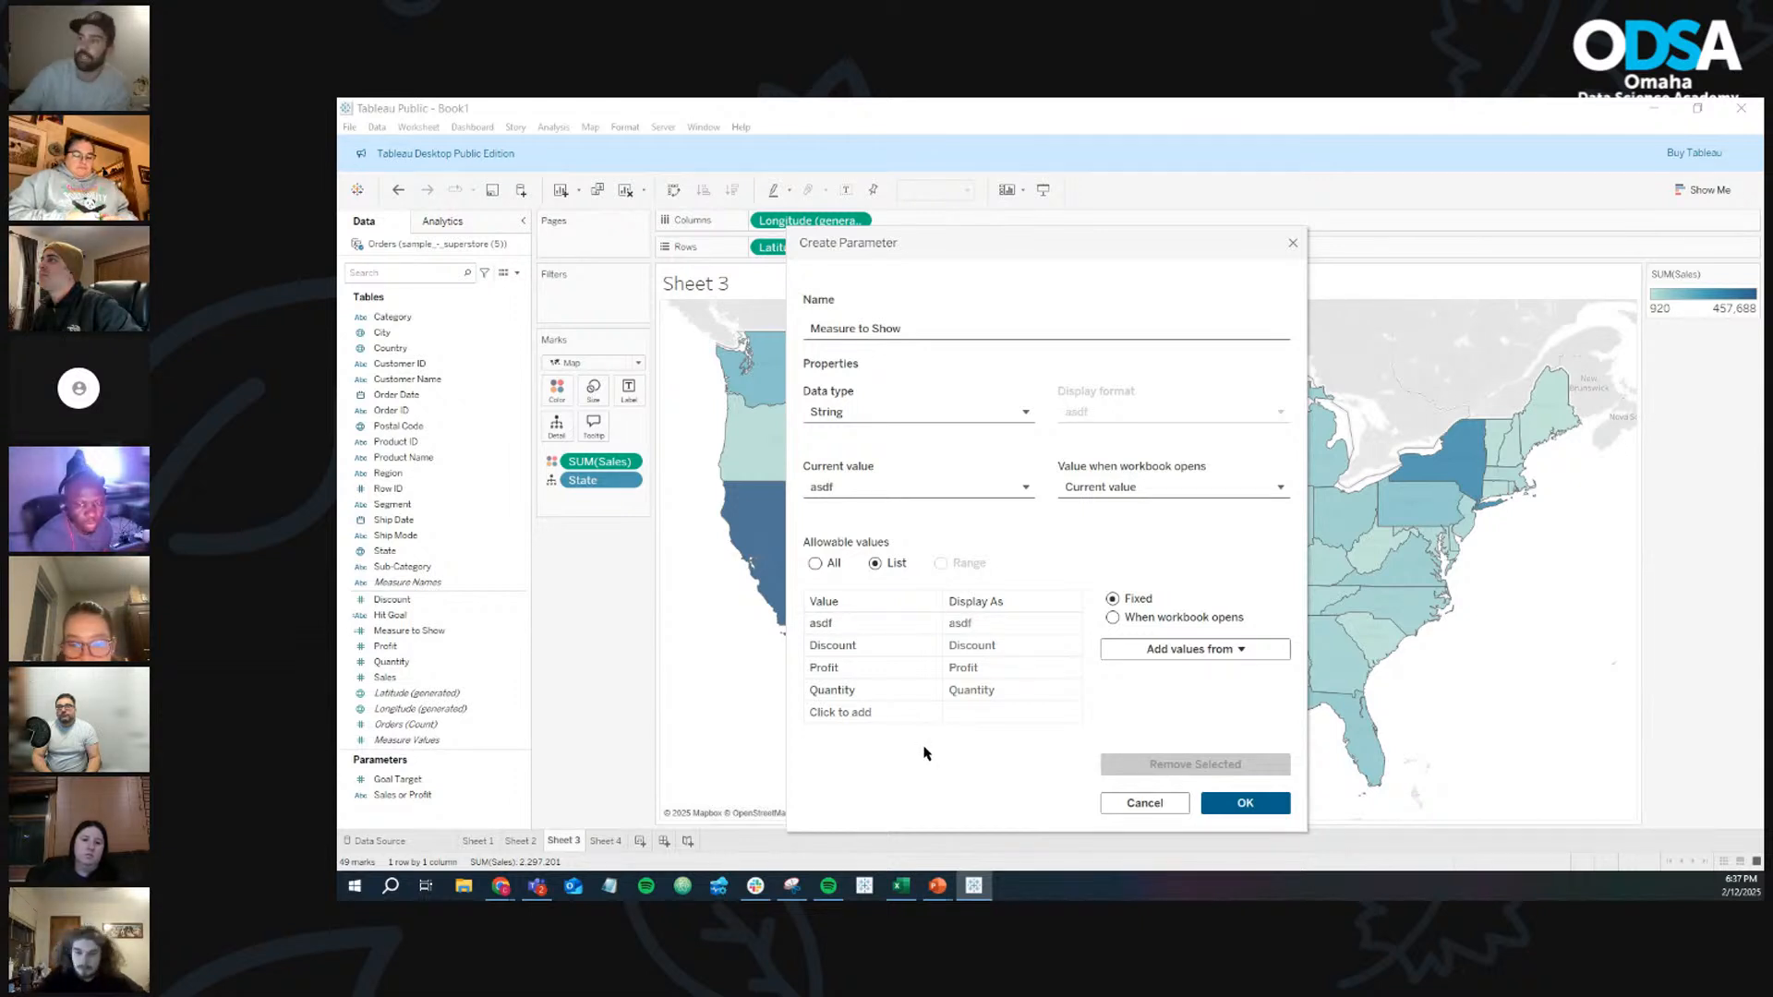
Set the first allowable value in the parameter's list to "Sales"
click(834, 634)
click(829, 624)
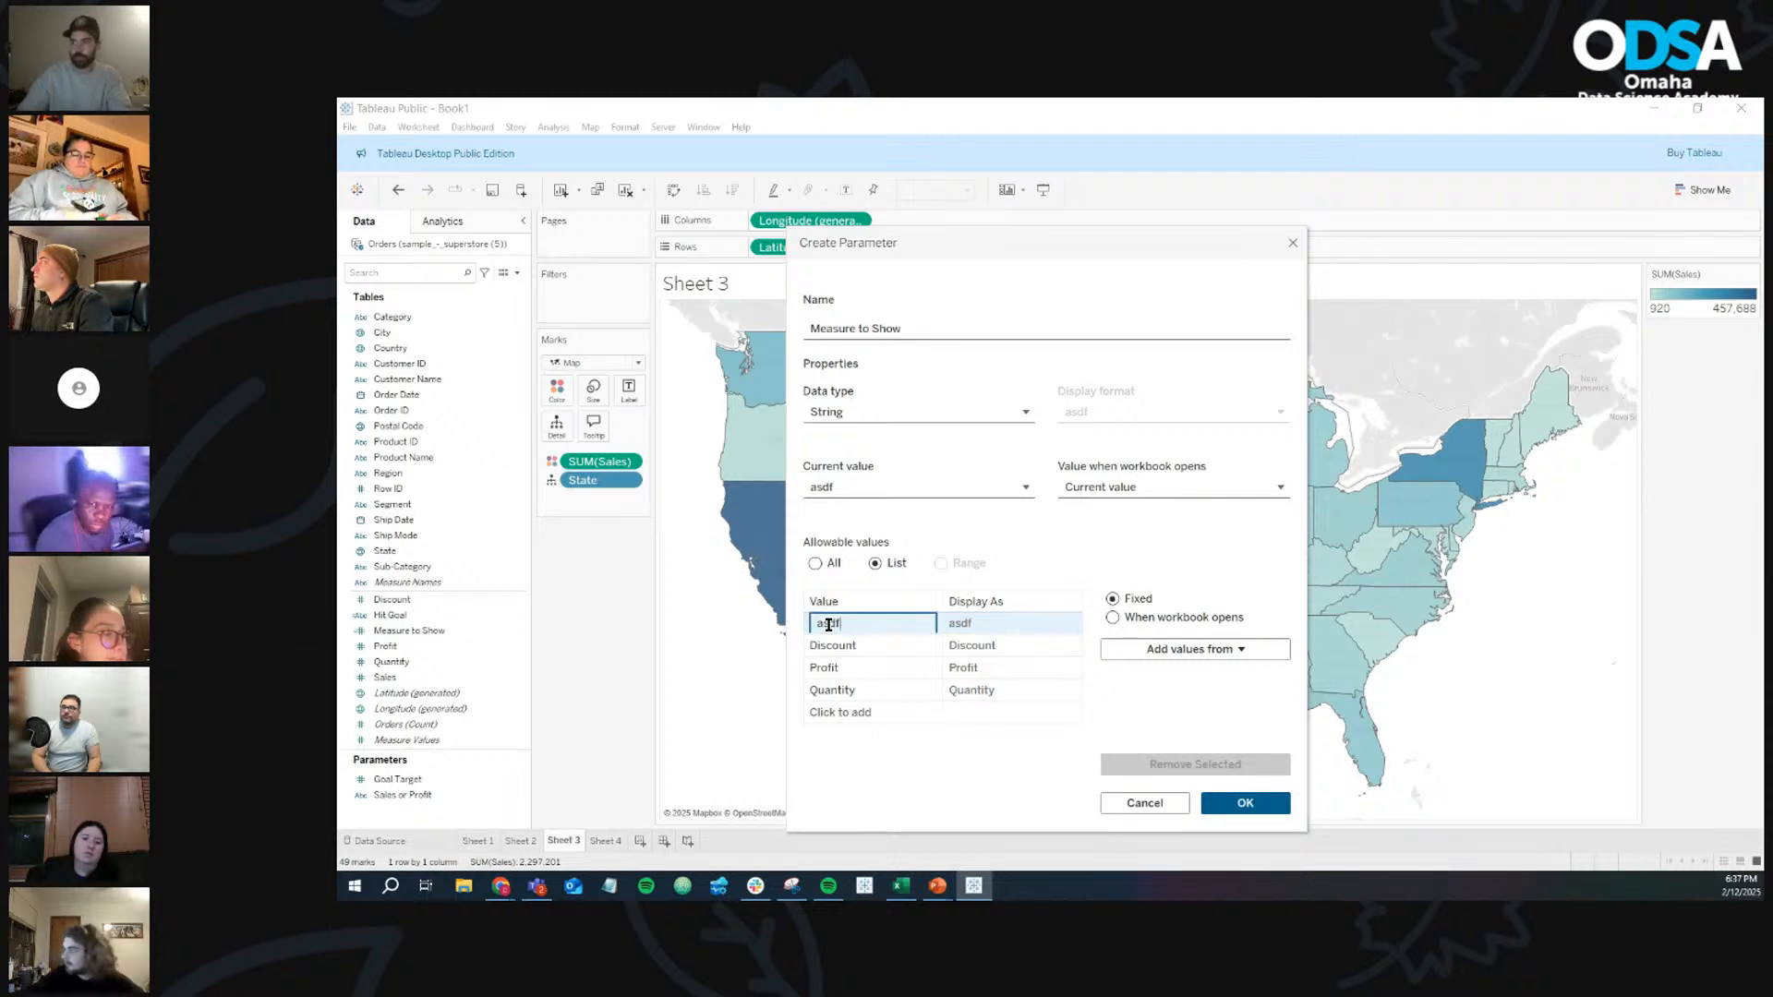
text(Sales)
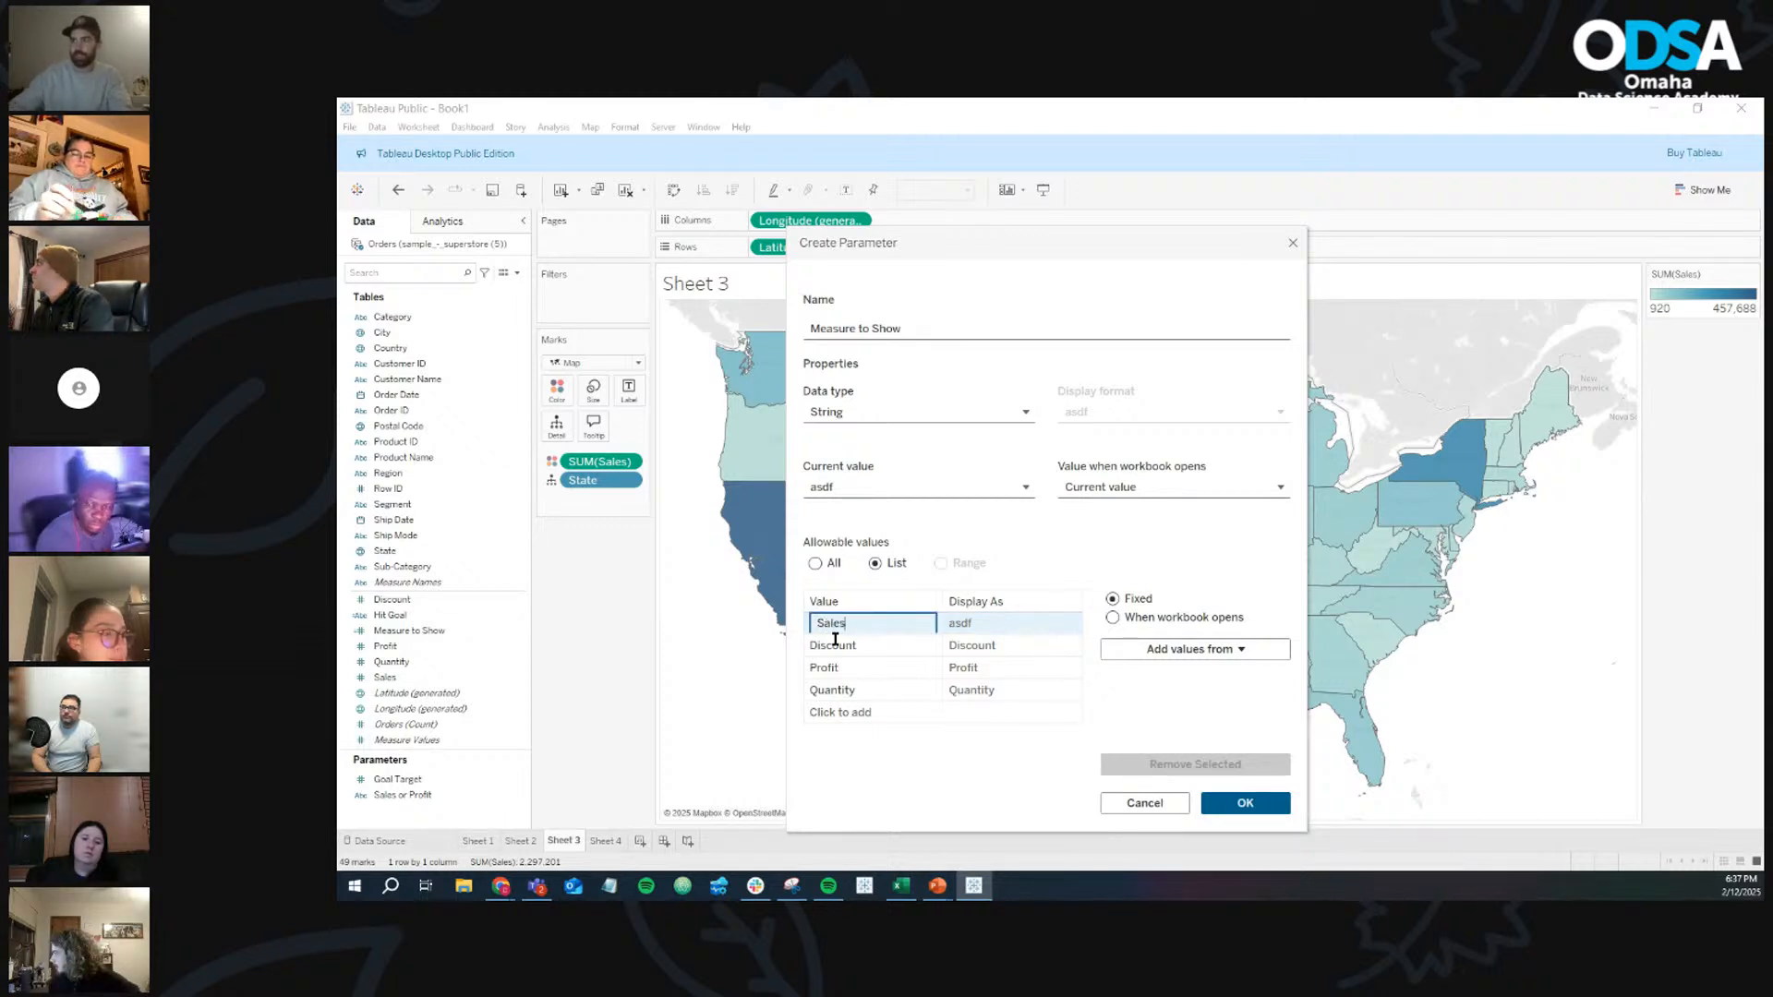
key(Return)
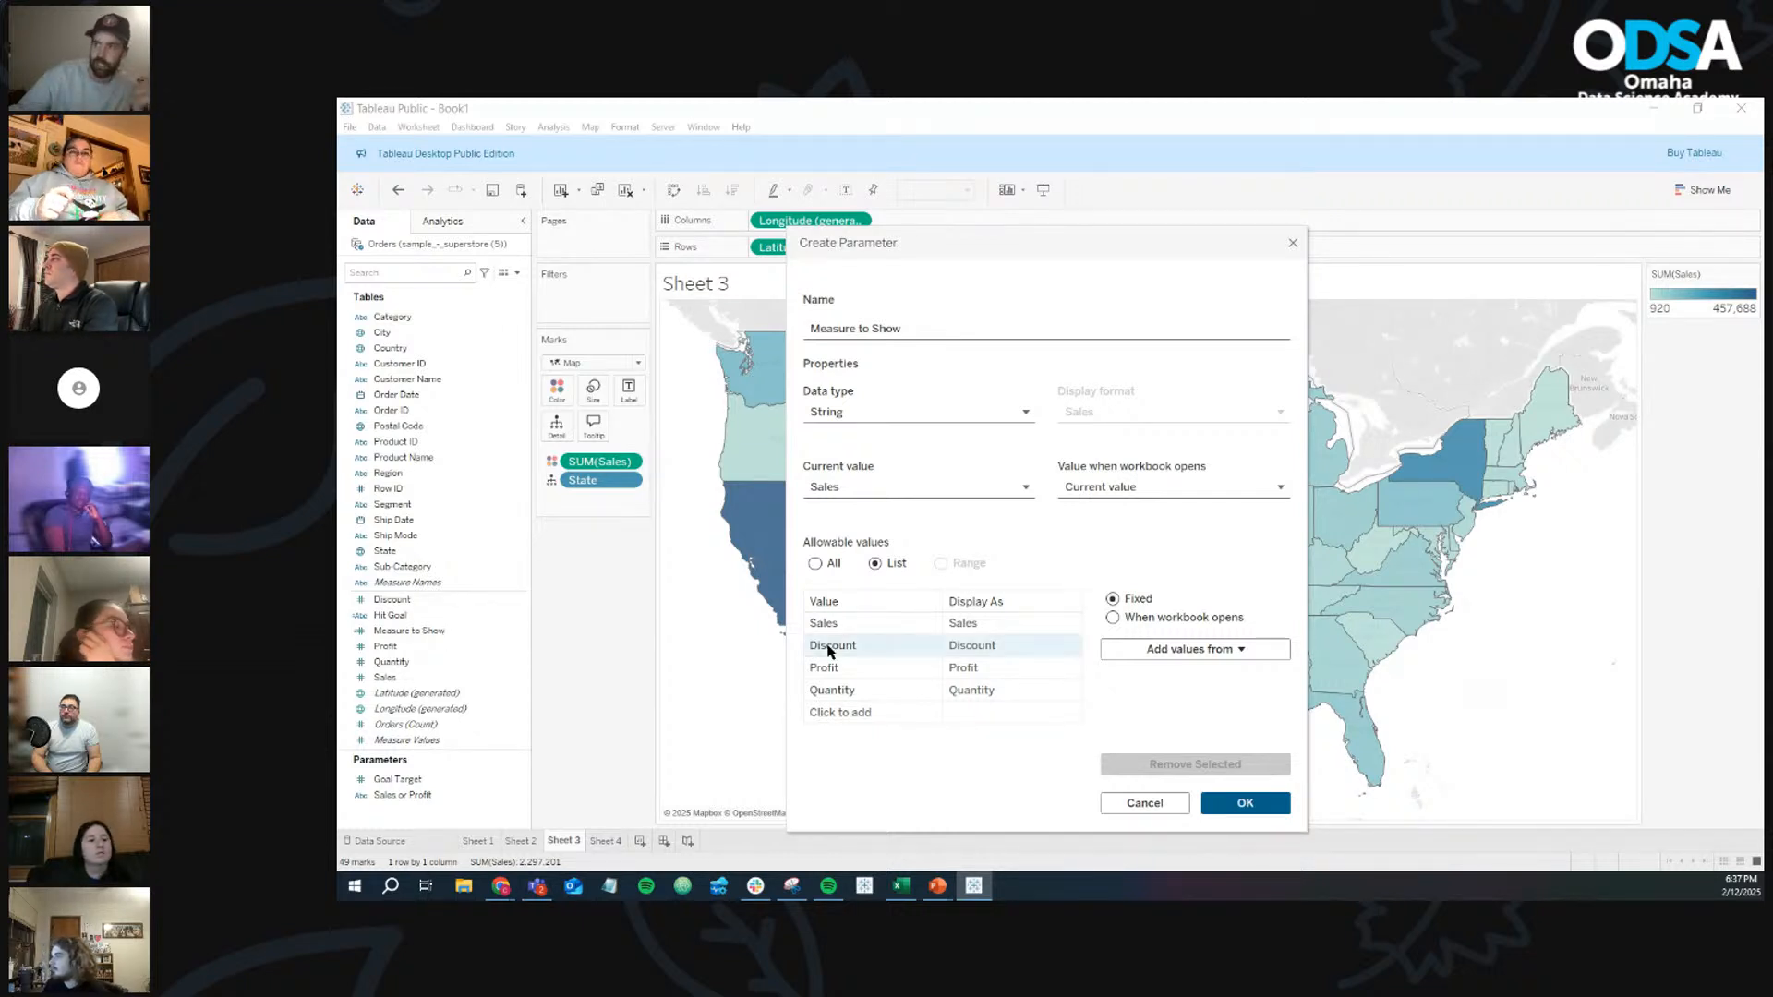
Add "Measure to Show" as a fifth allowable value below Quantity
click(848, 712)
text(M)
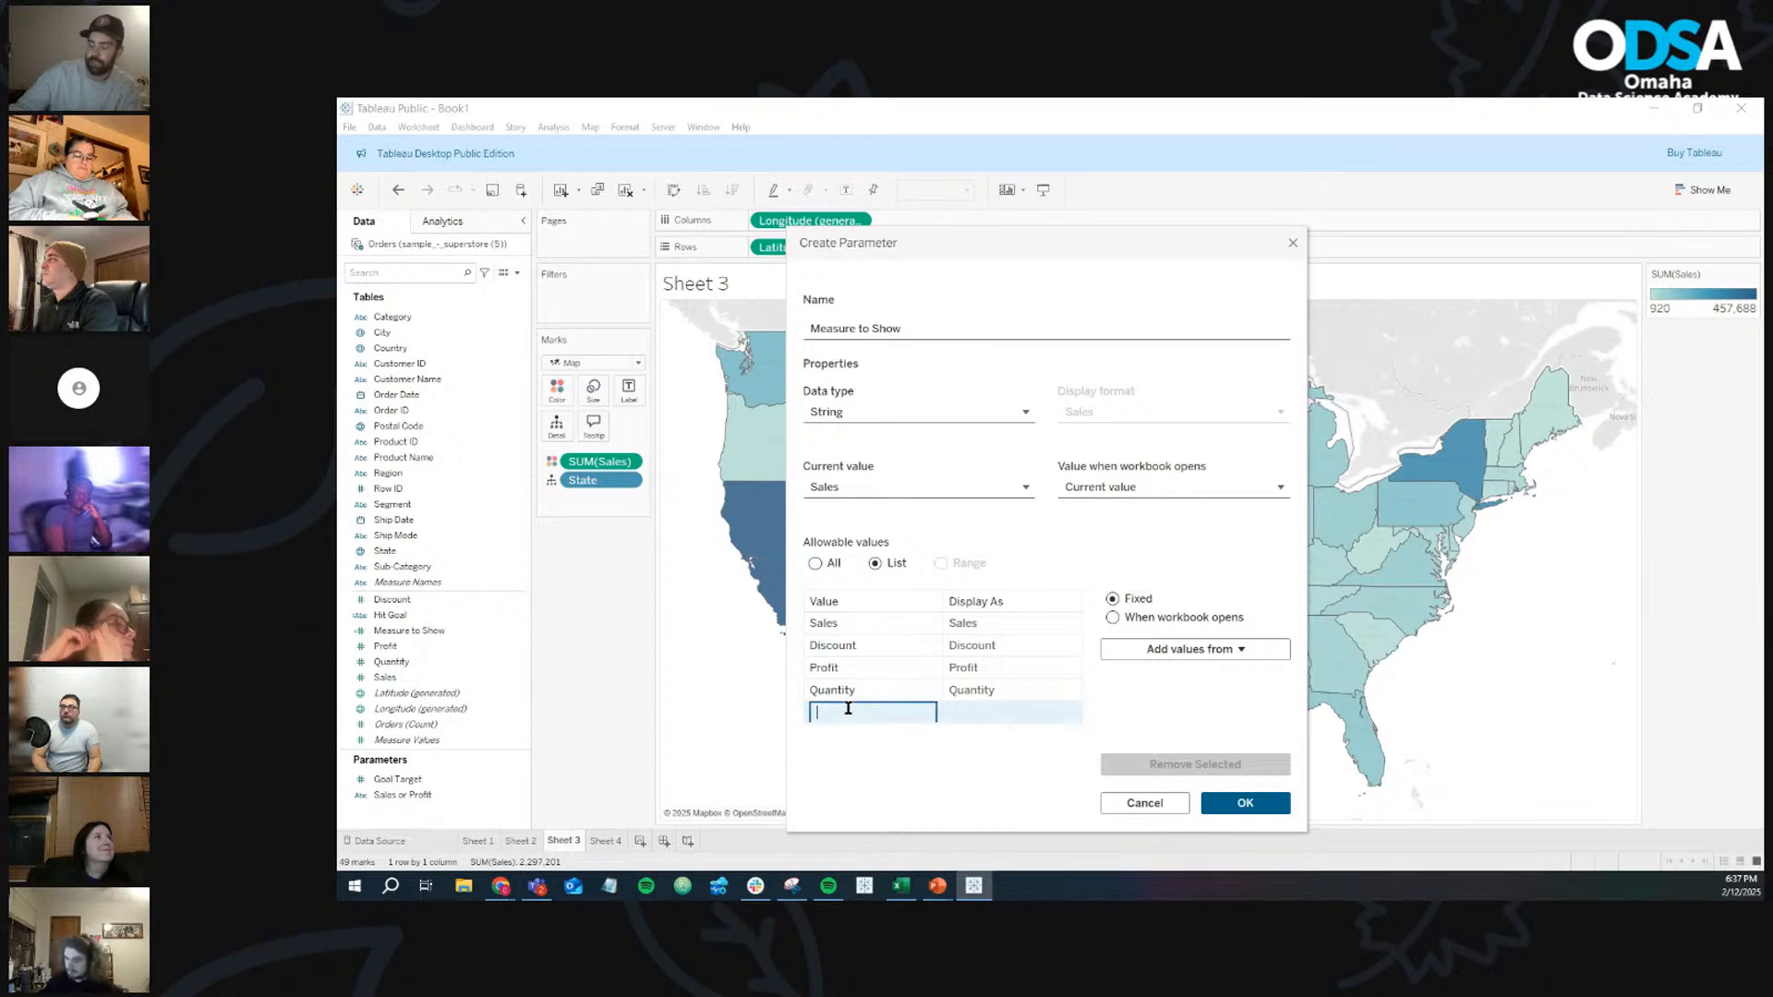
text(easure to Show)
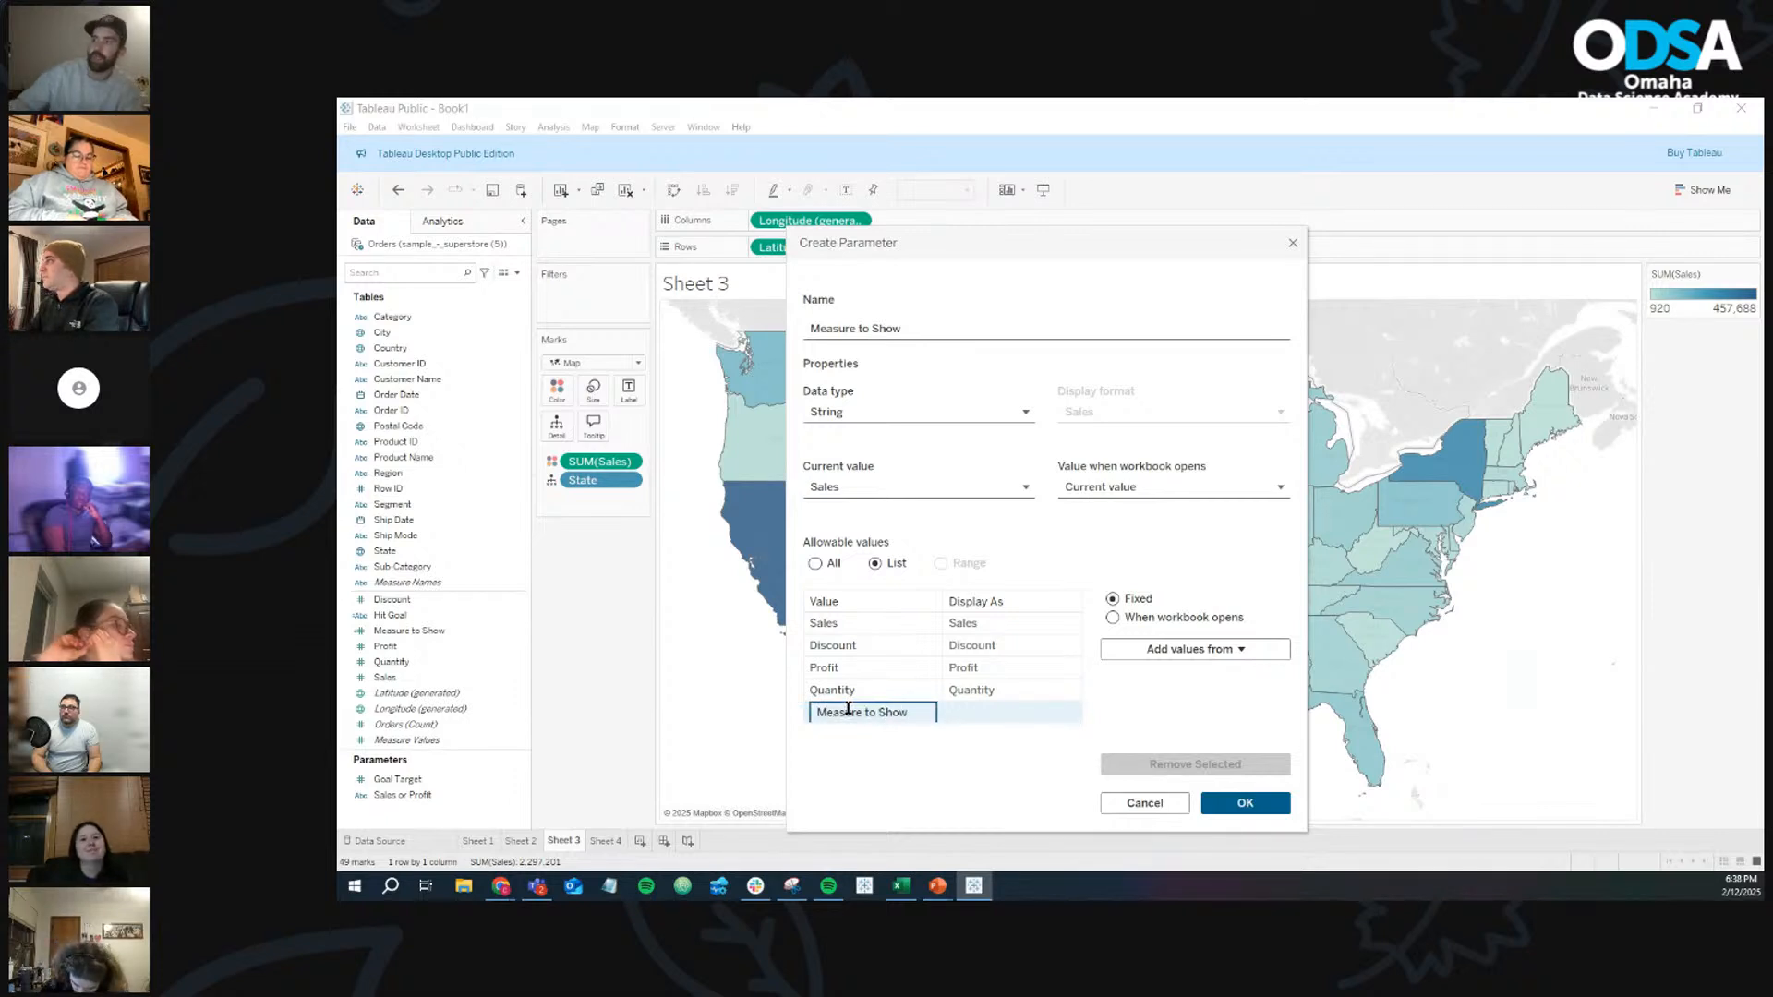
key(Return)
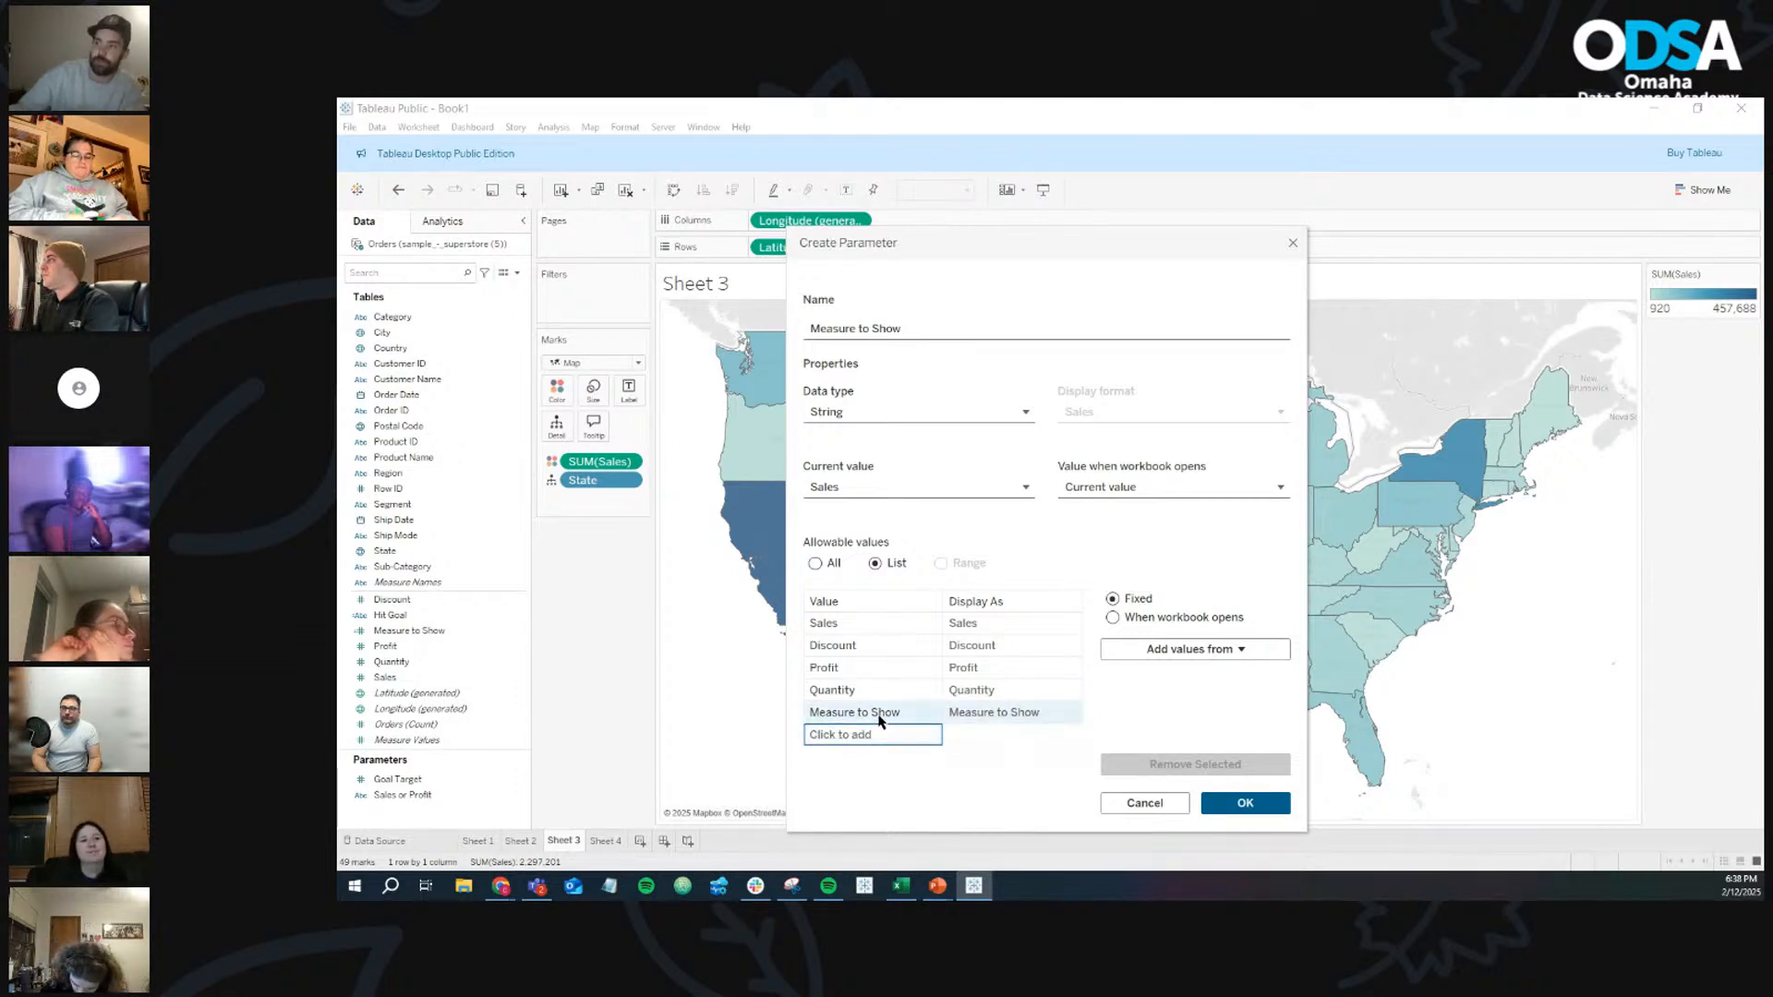
Try "Profit Margin" as the display text of the Measure to Show value, and remove that entry from the list
click(1001, 716)
click(1000, 714)
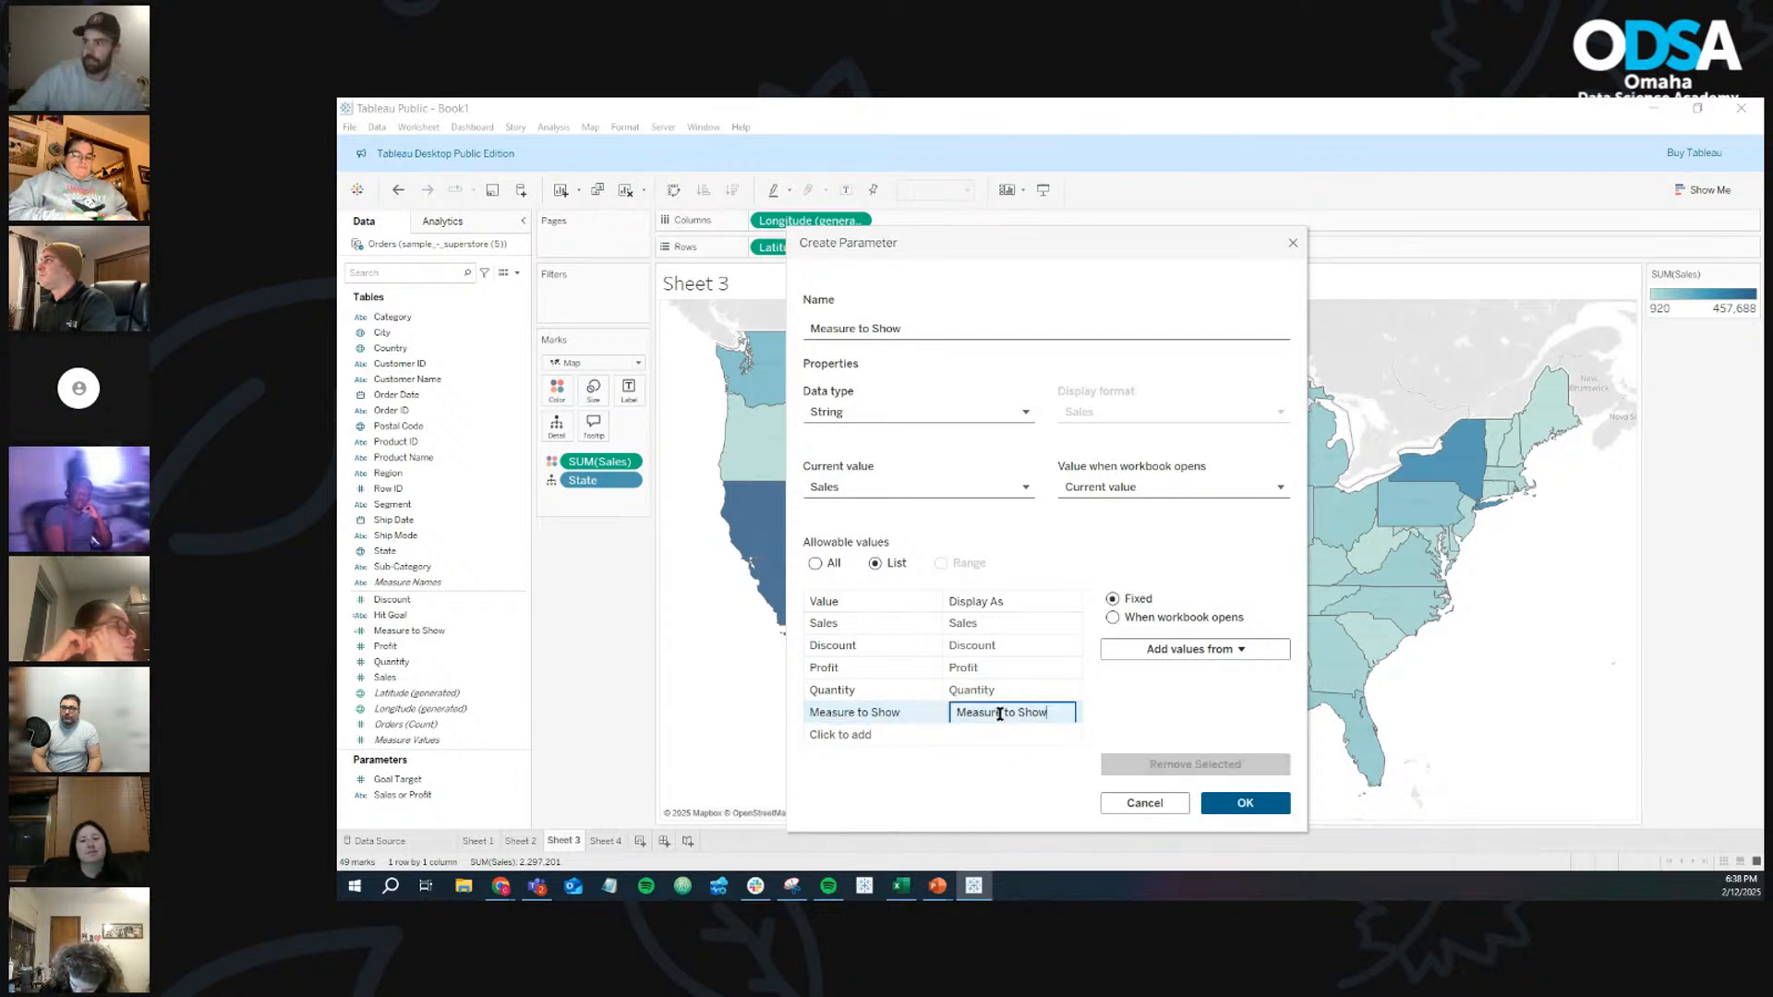
triple_click(1000, 714)
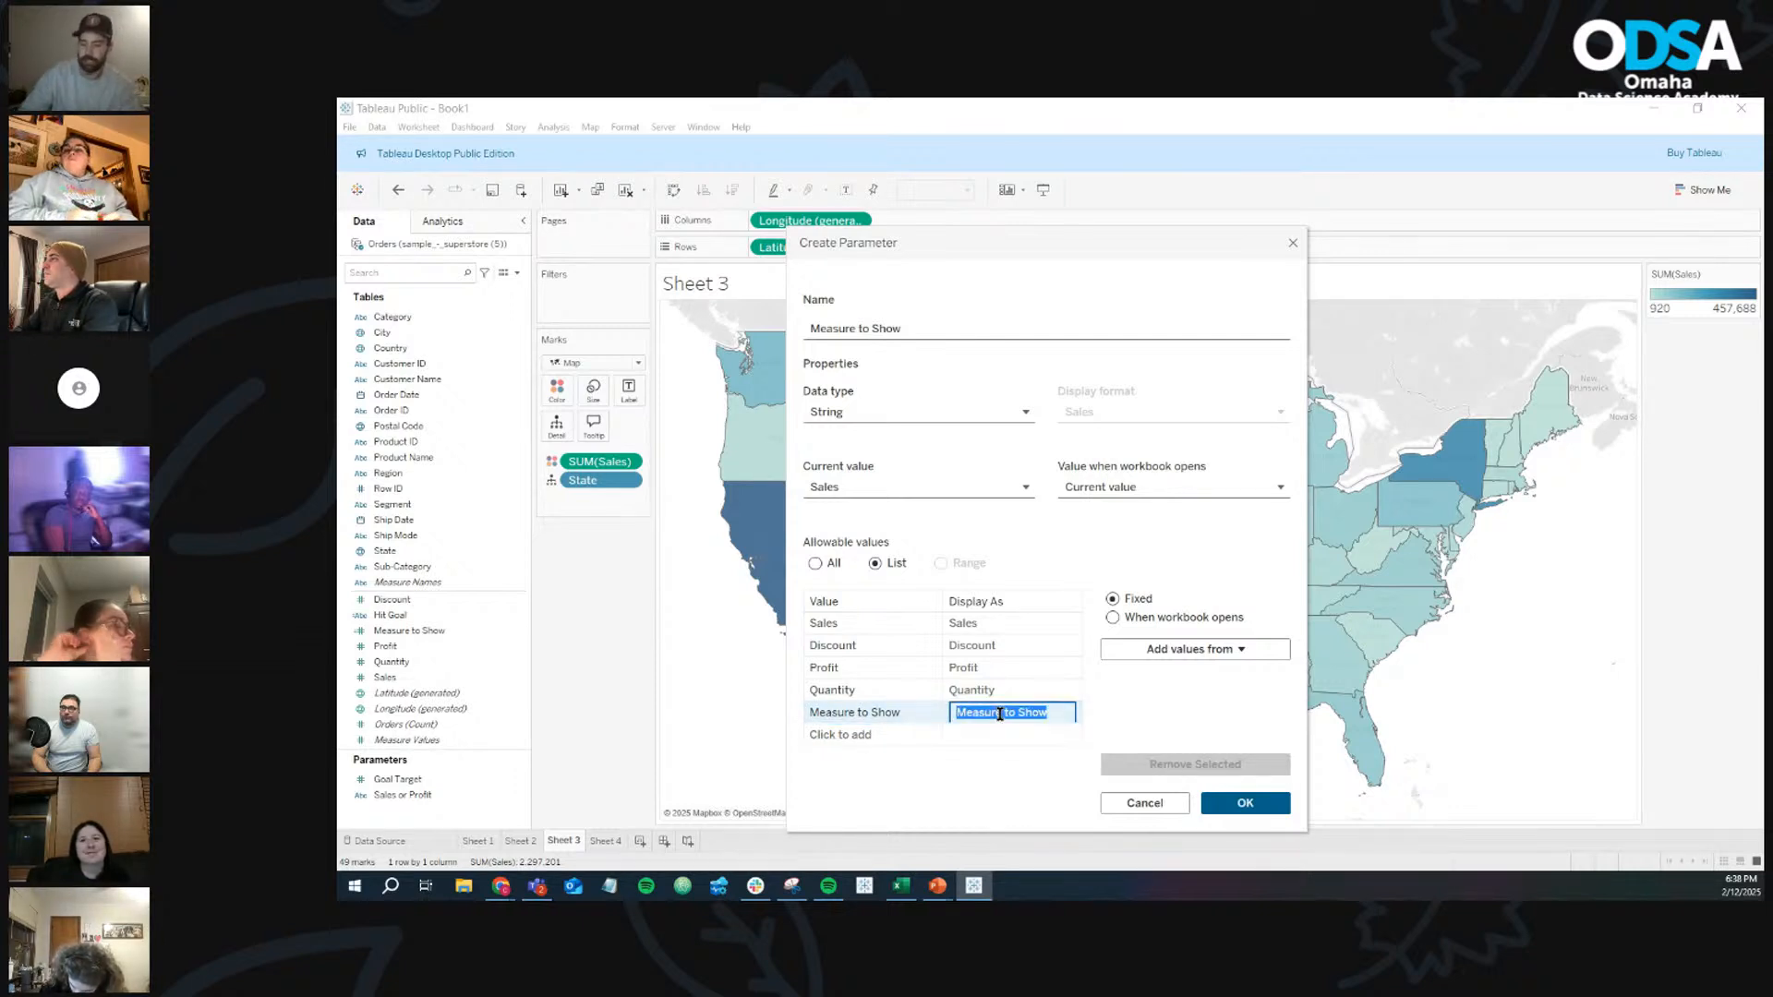
text(Prof)
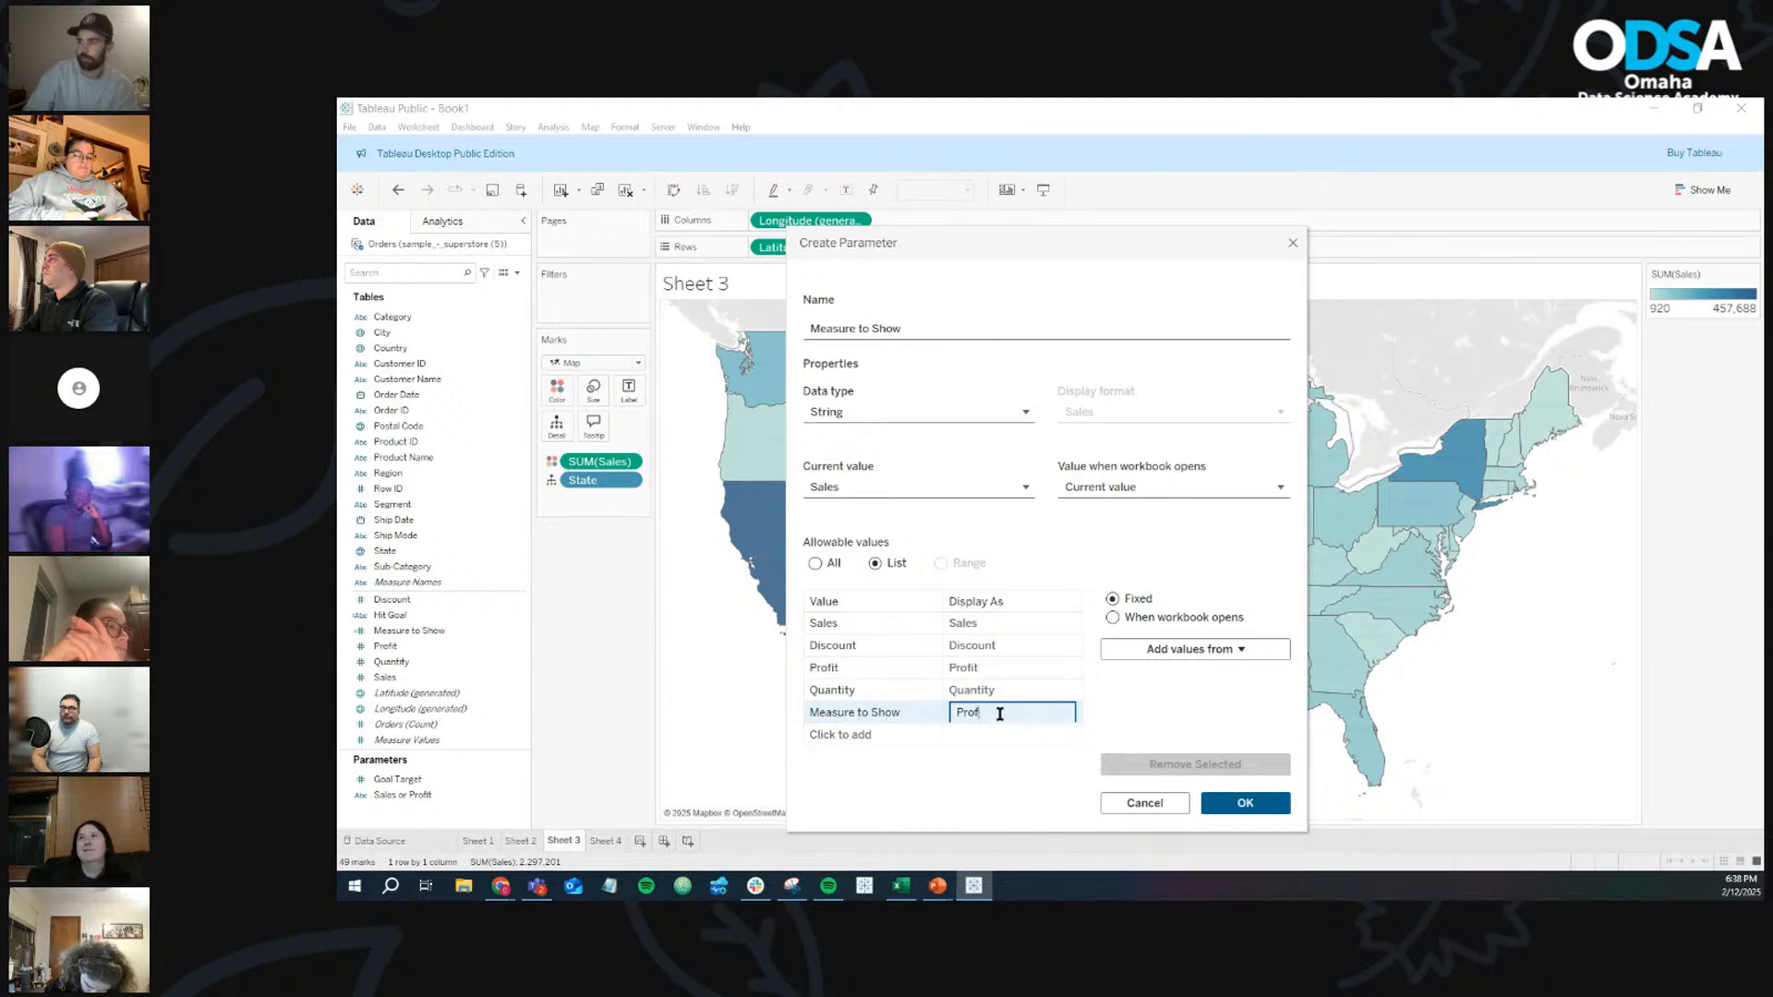
text(it Margi)
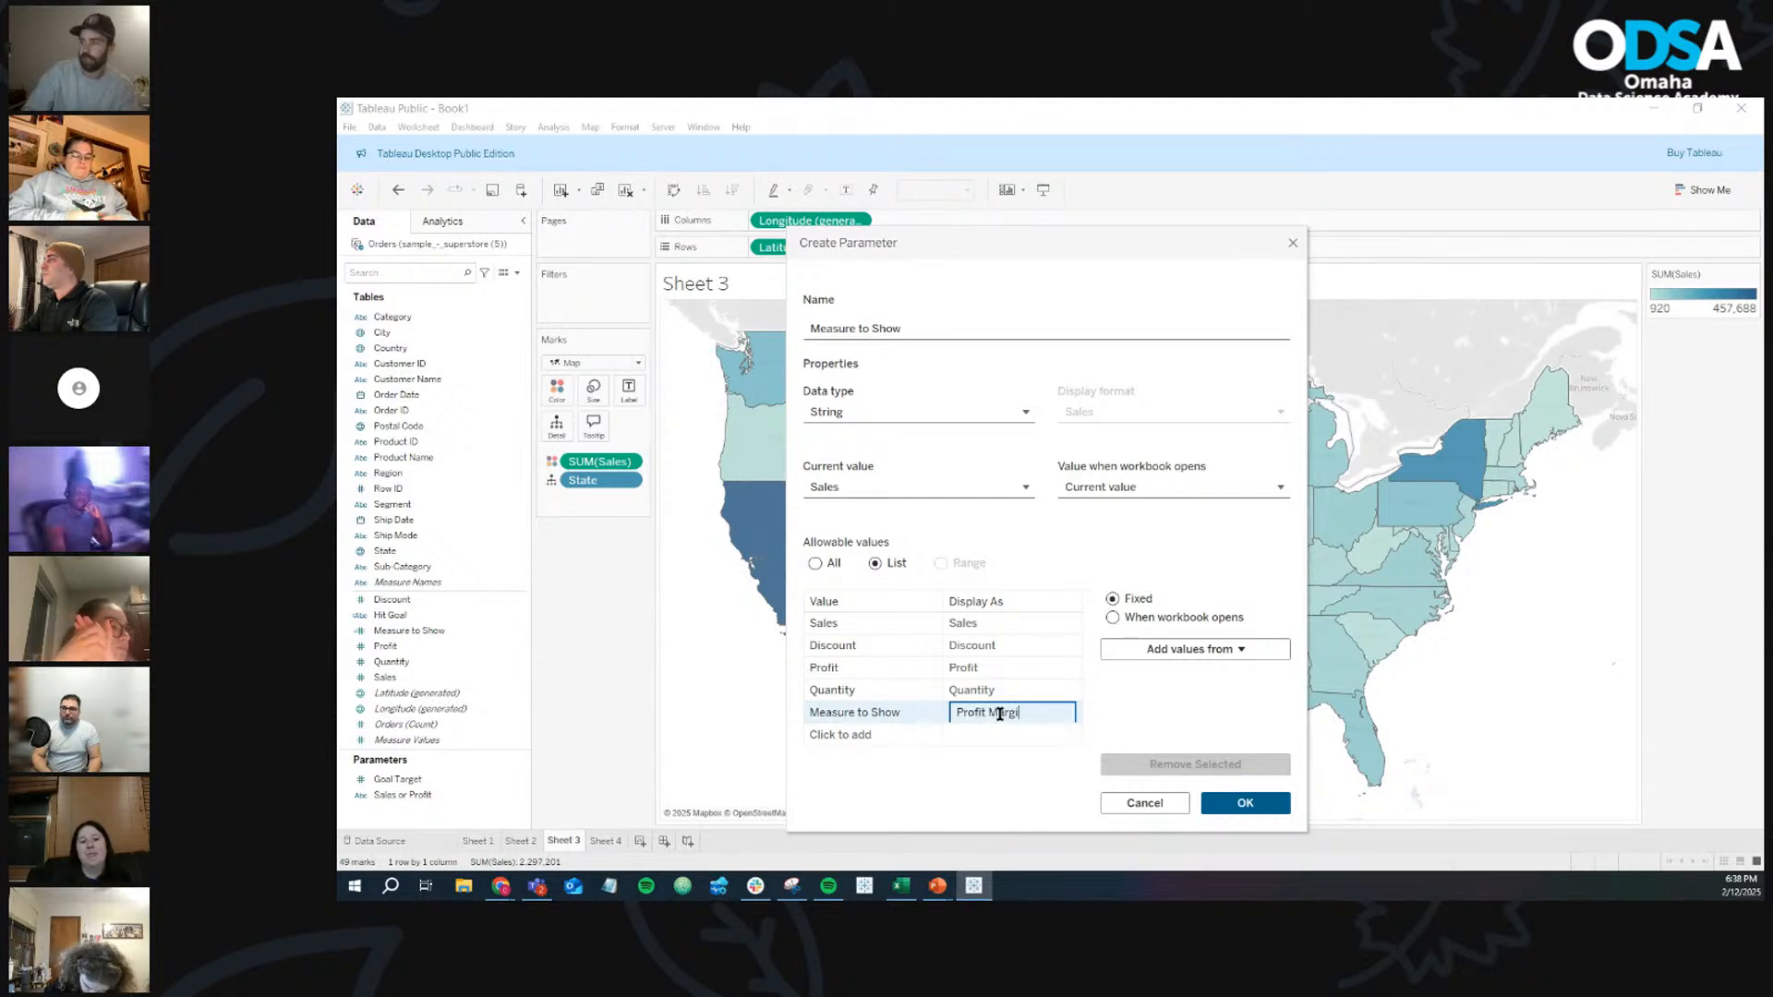
text(n)
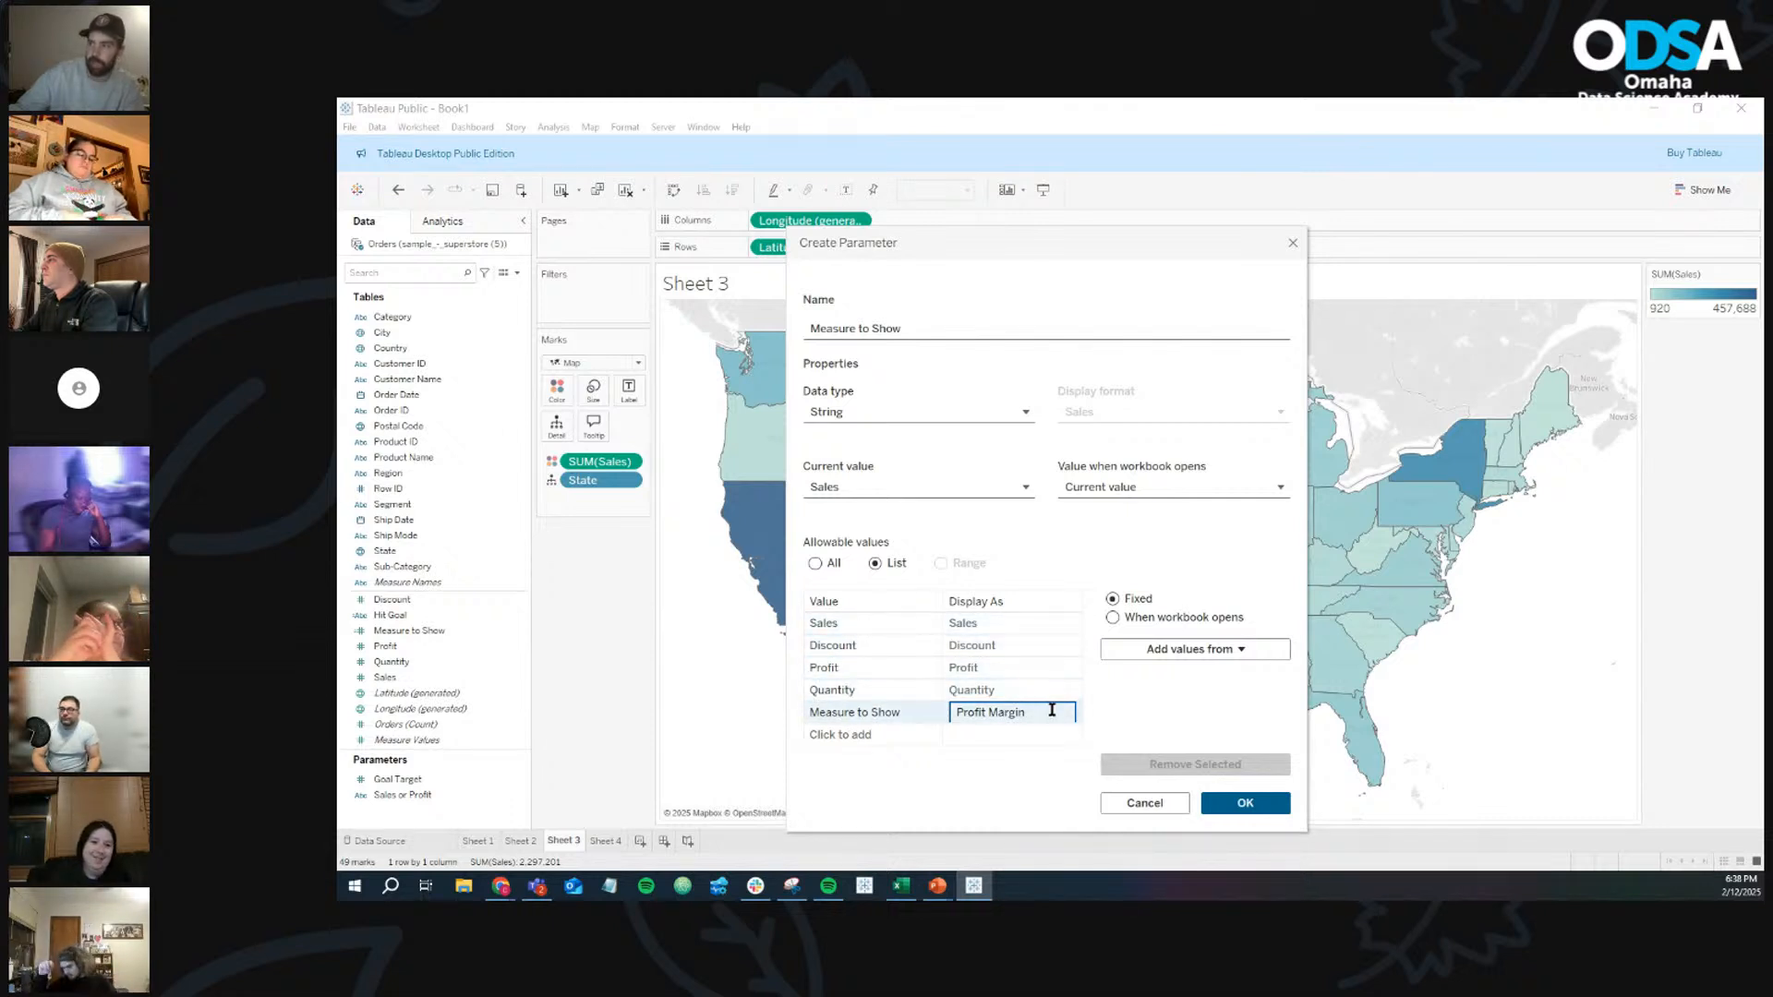
click(995, 782)
click(921, 713)
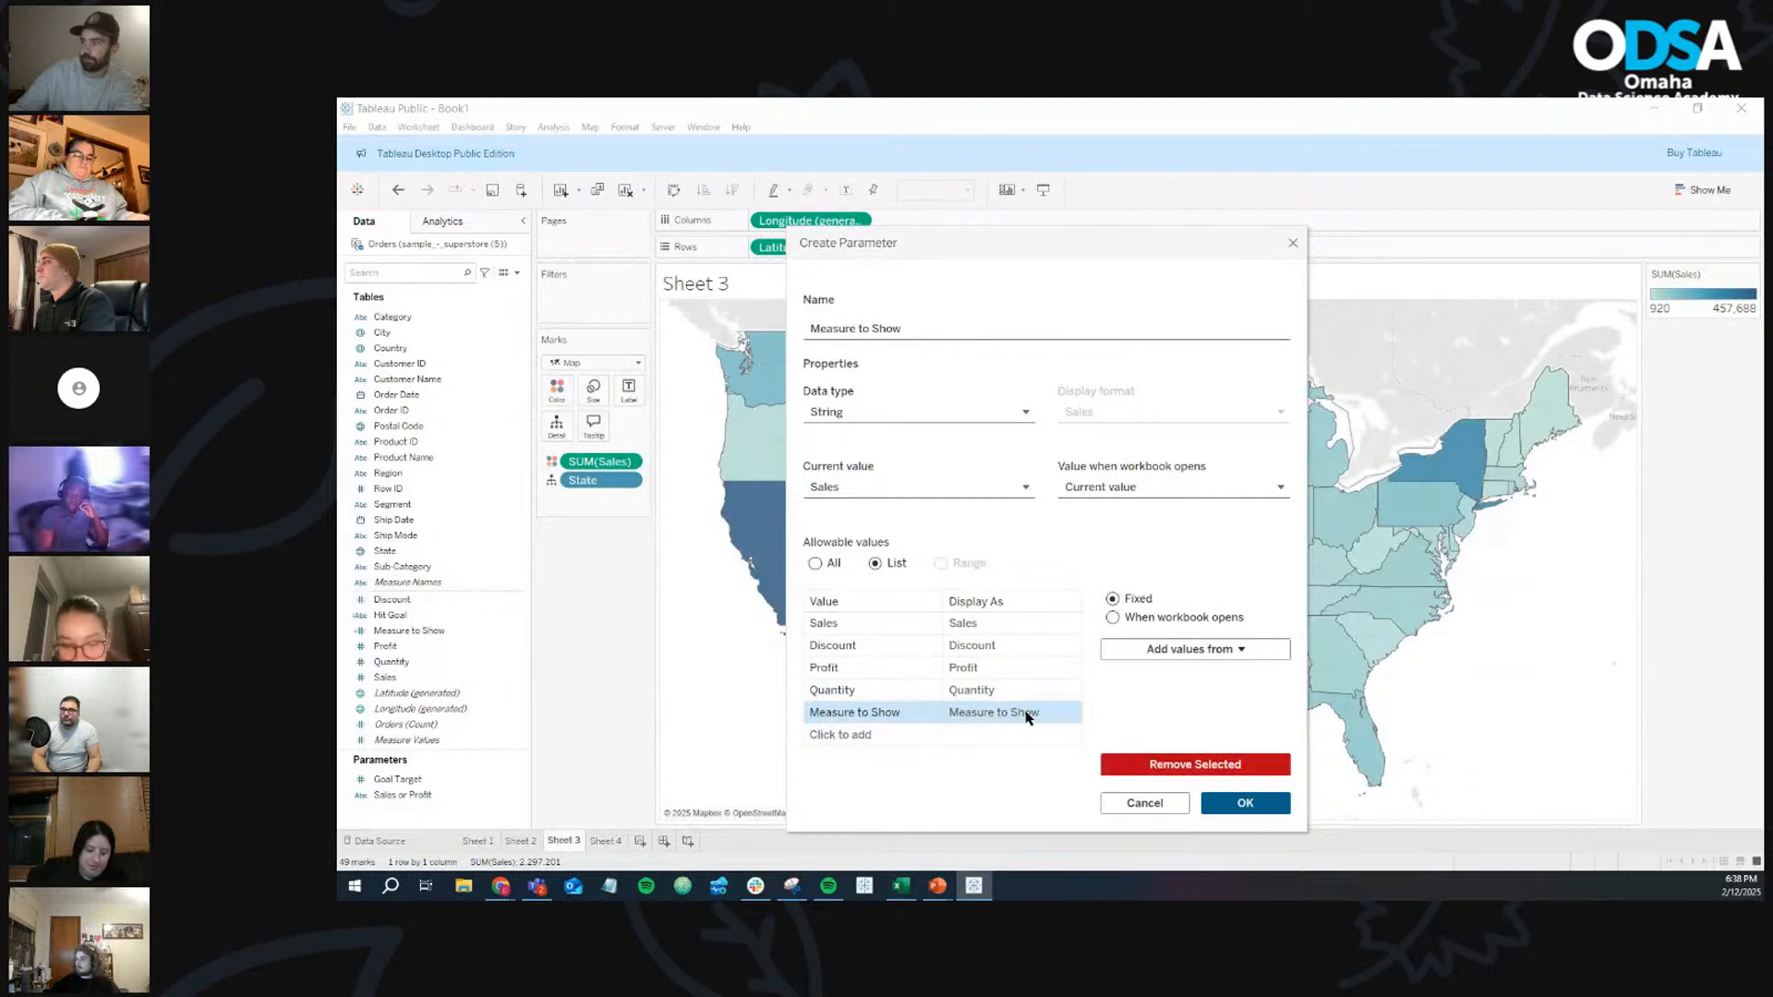
click(1195, 763)
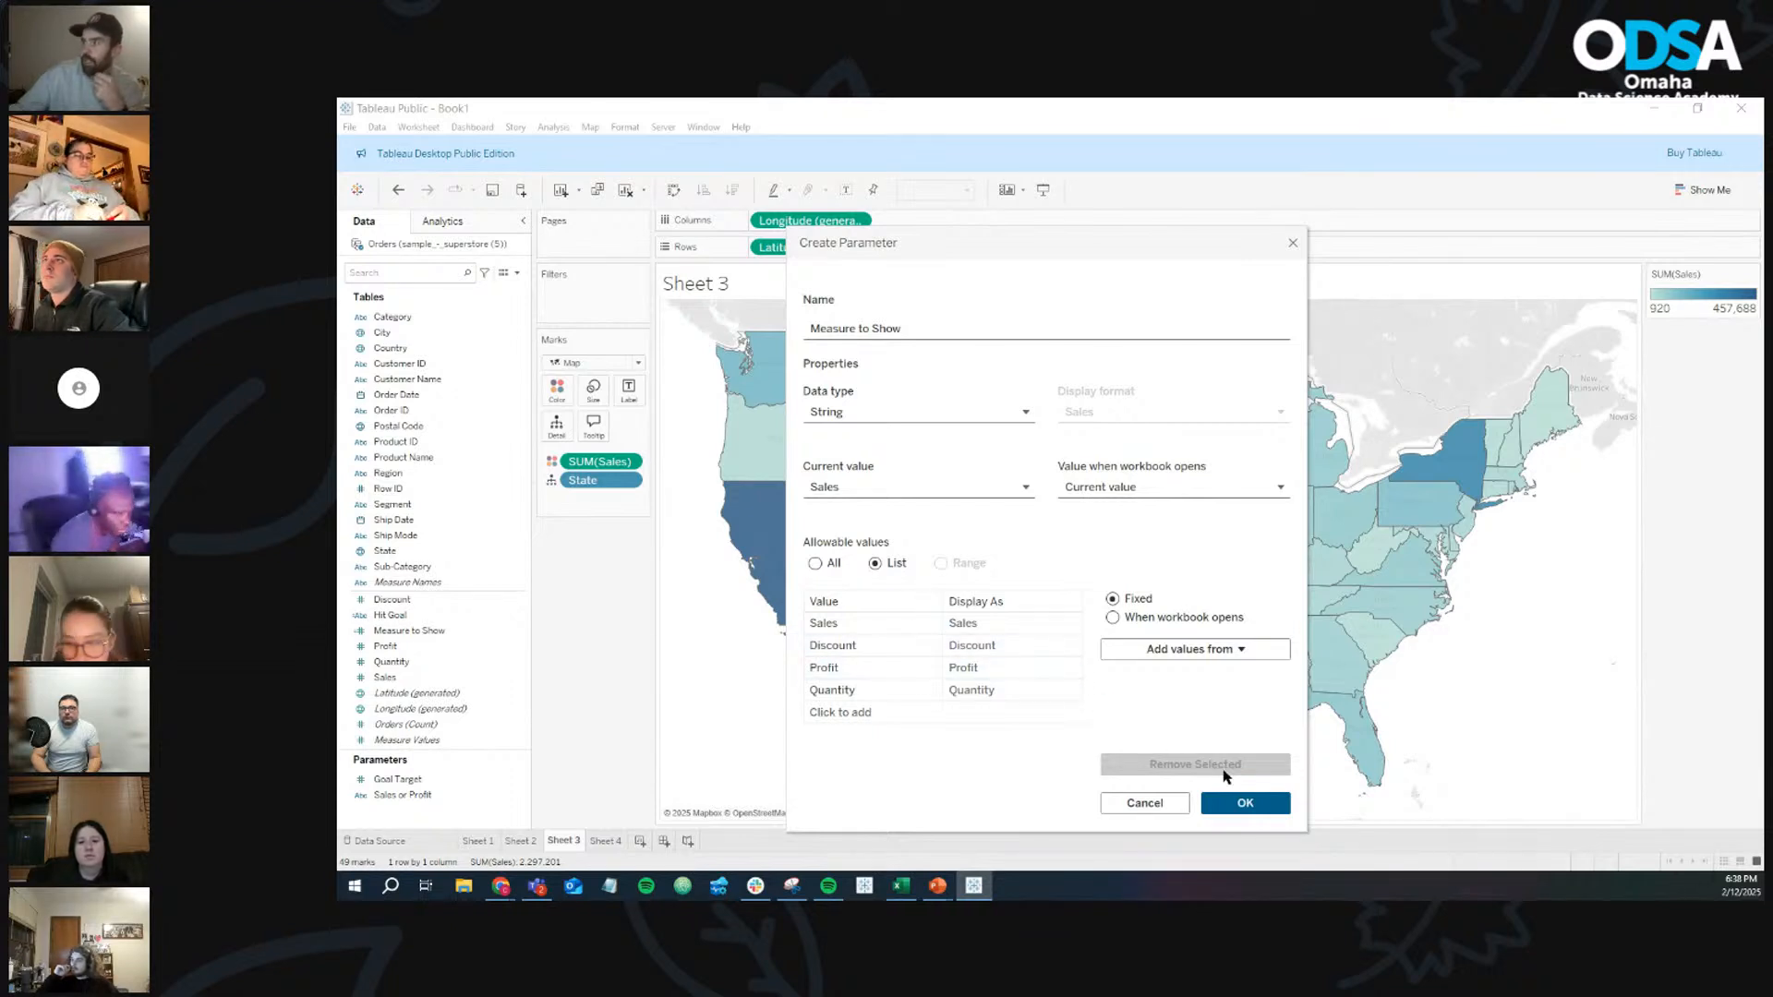
Finish creating the Measure to Show parameter and delete the calculated measure of the same name from the tables
click(1258, 806)
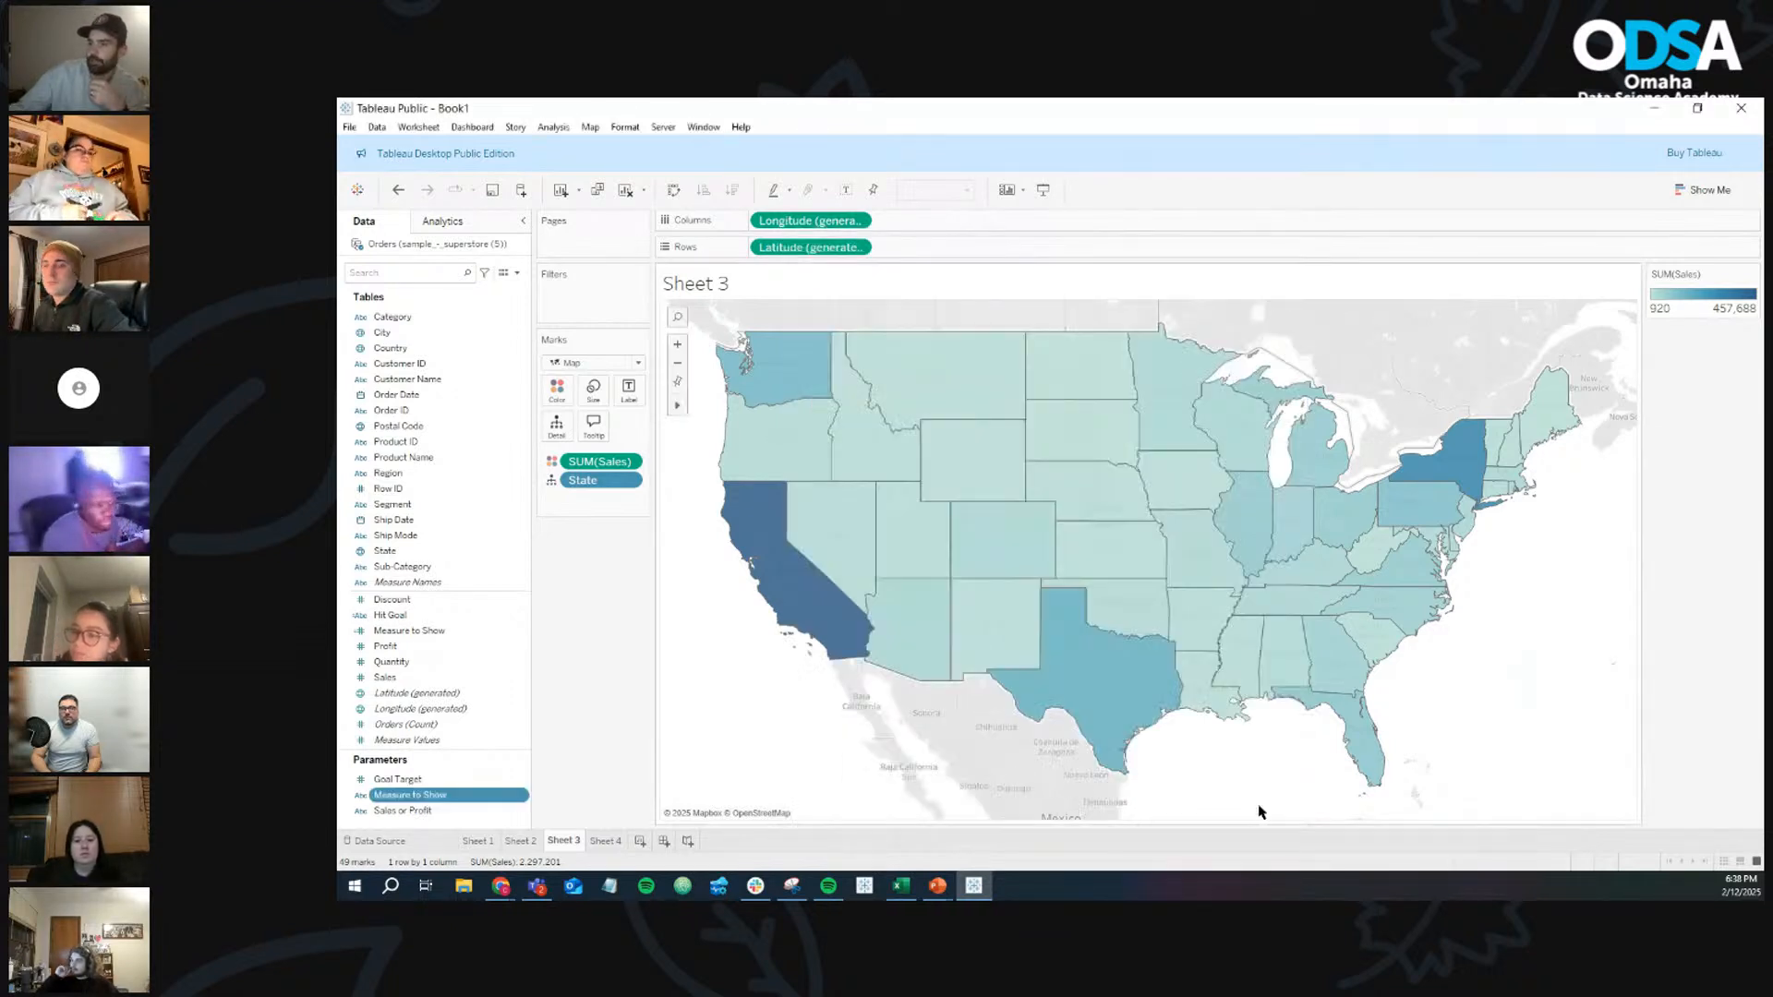
click(523, 636)
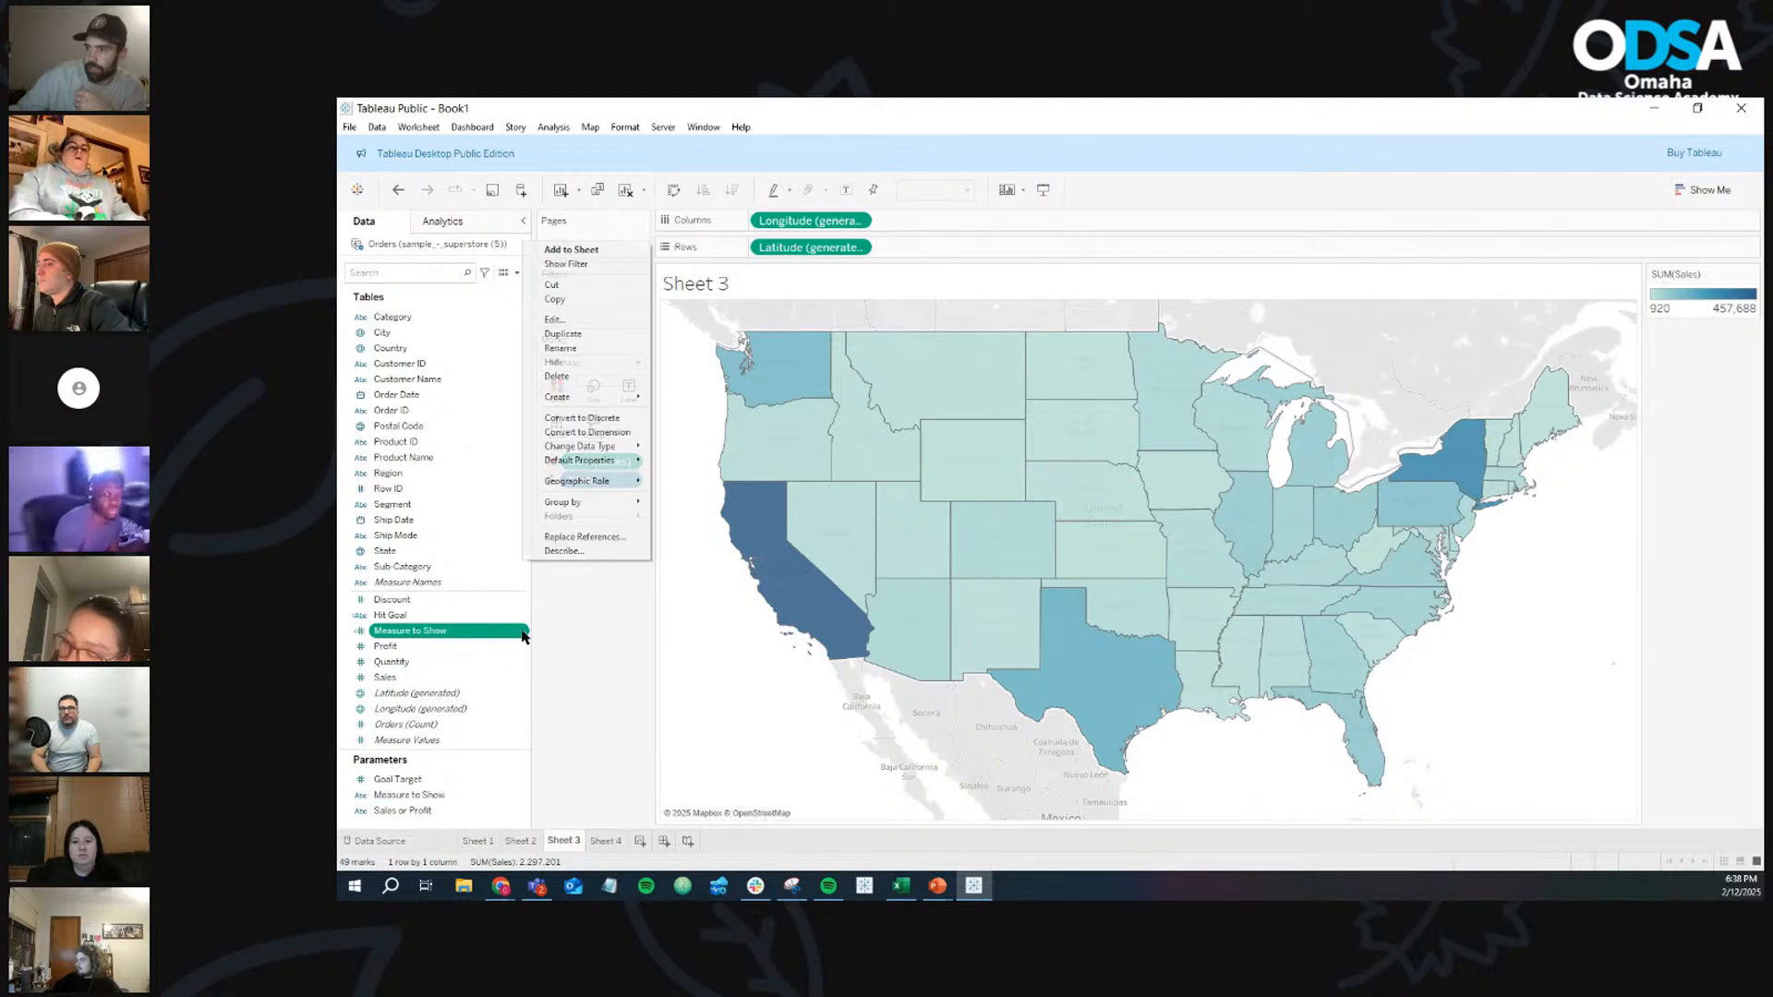
click(577, 376)
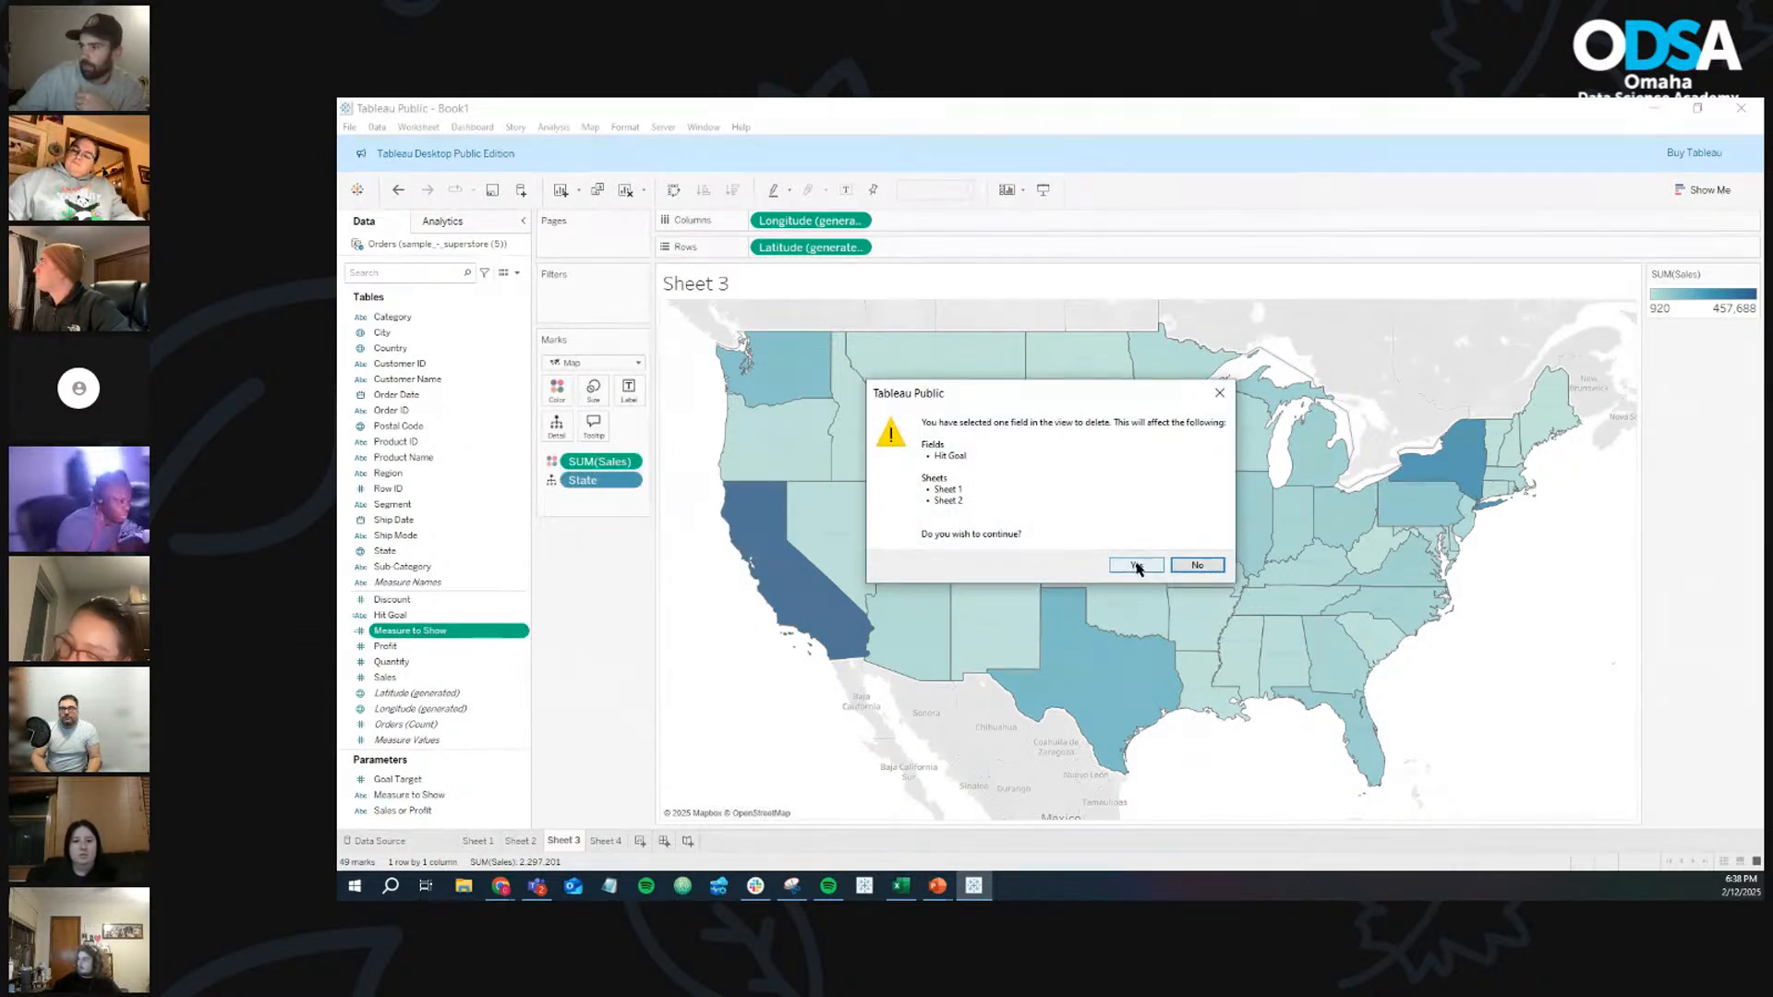
click(1137, 566)
Delete the Hit Goal calculated field, accepting the effect on Sheet 1 and Sheet 2
click(520, 617)
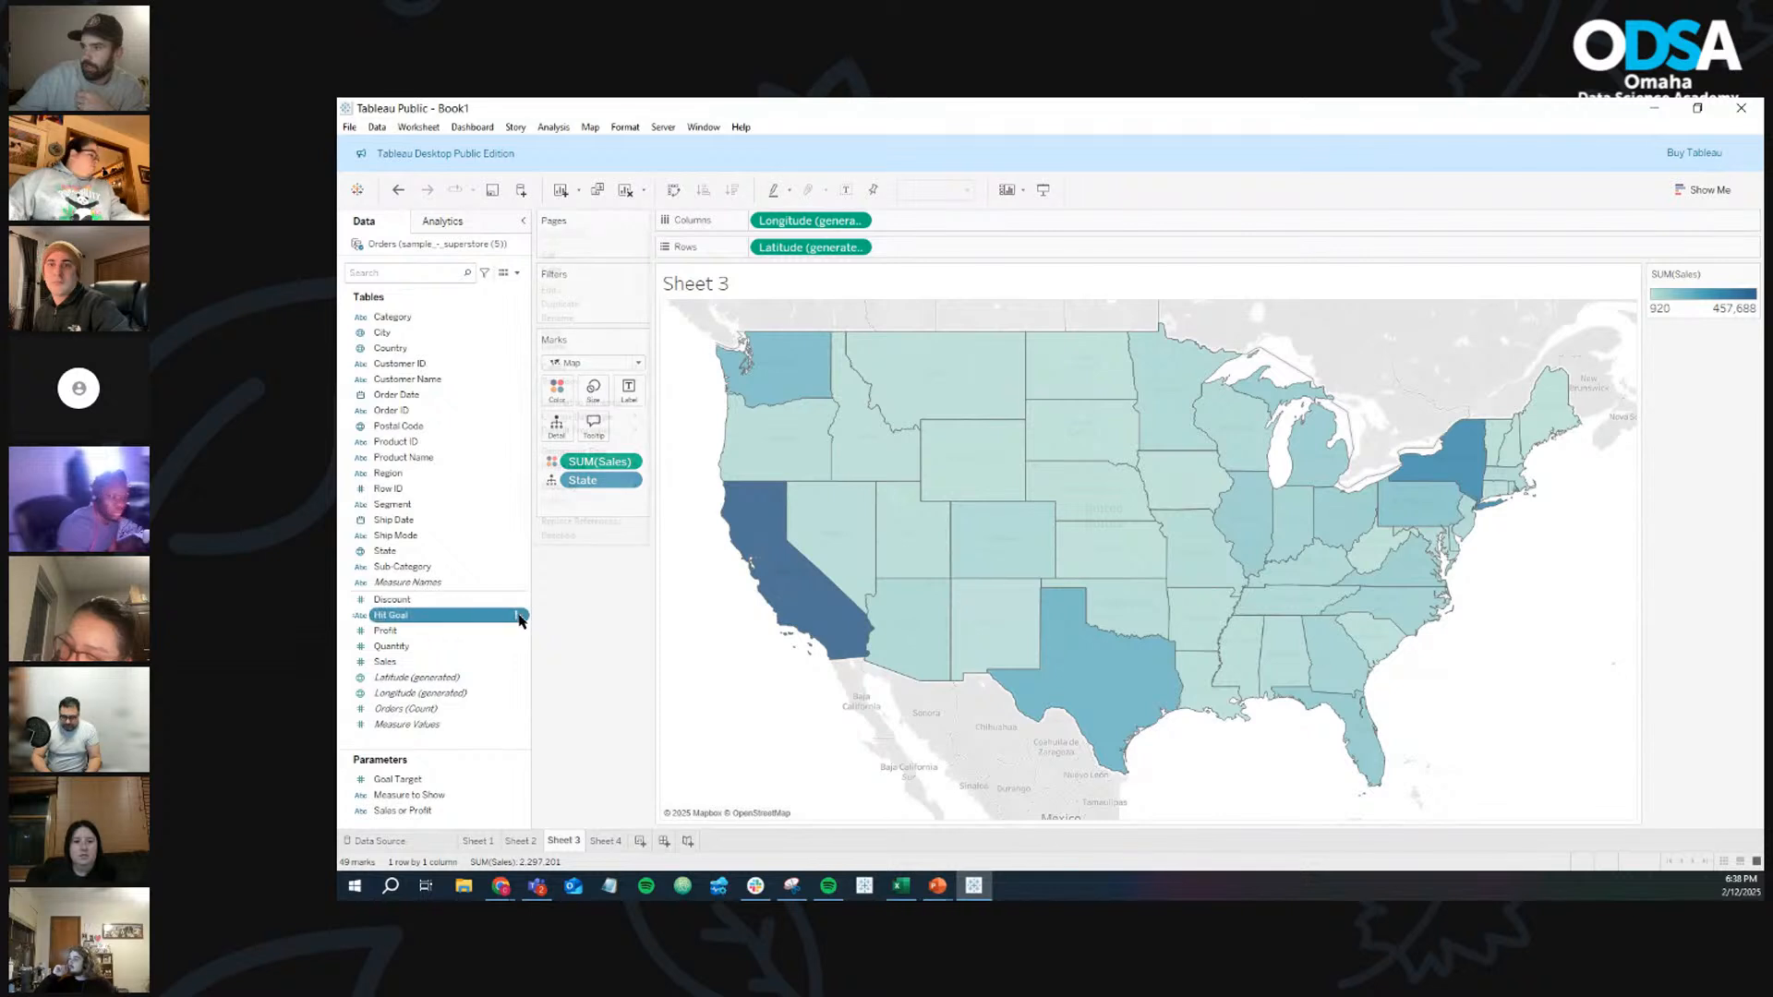
click(573, 351)
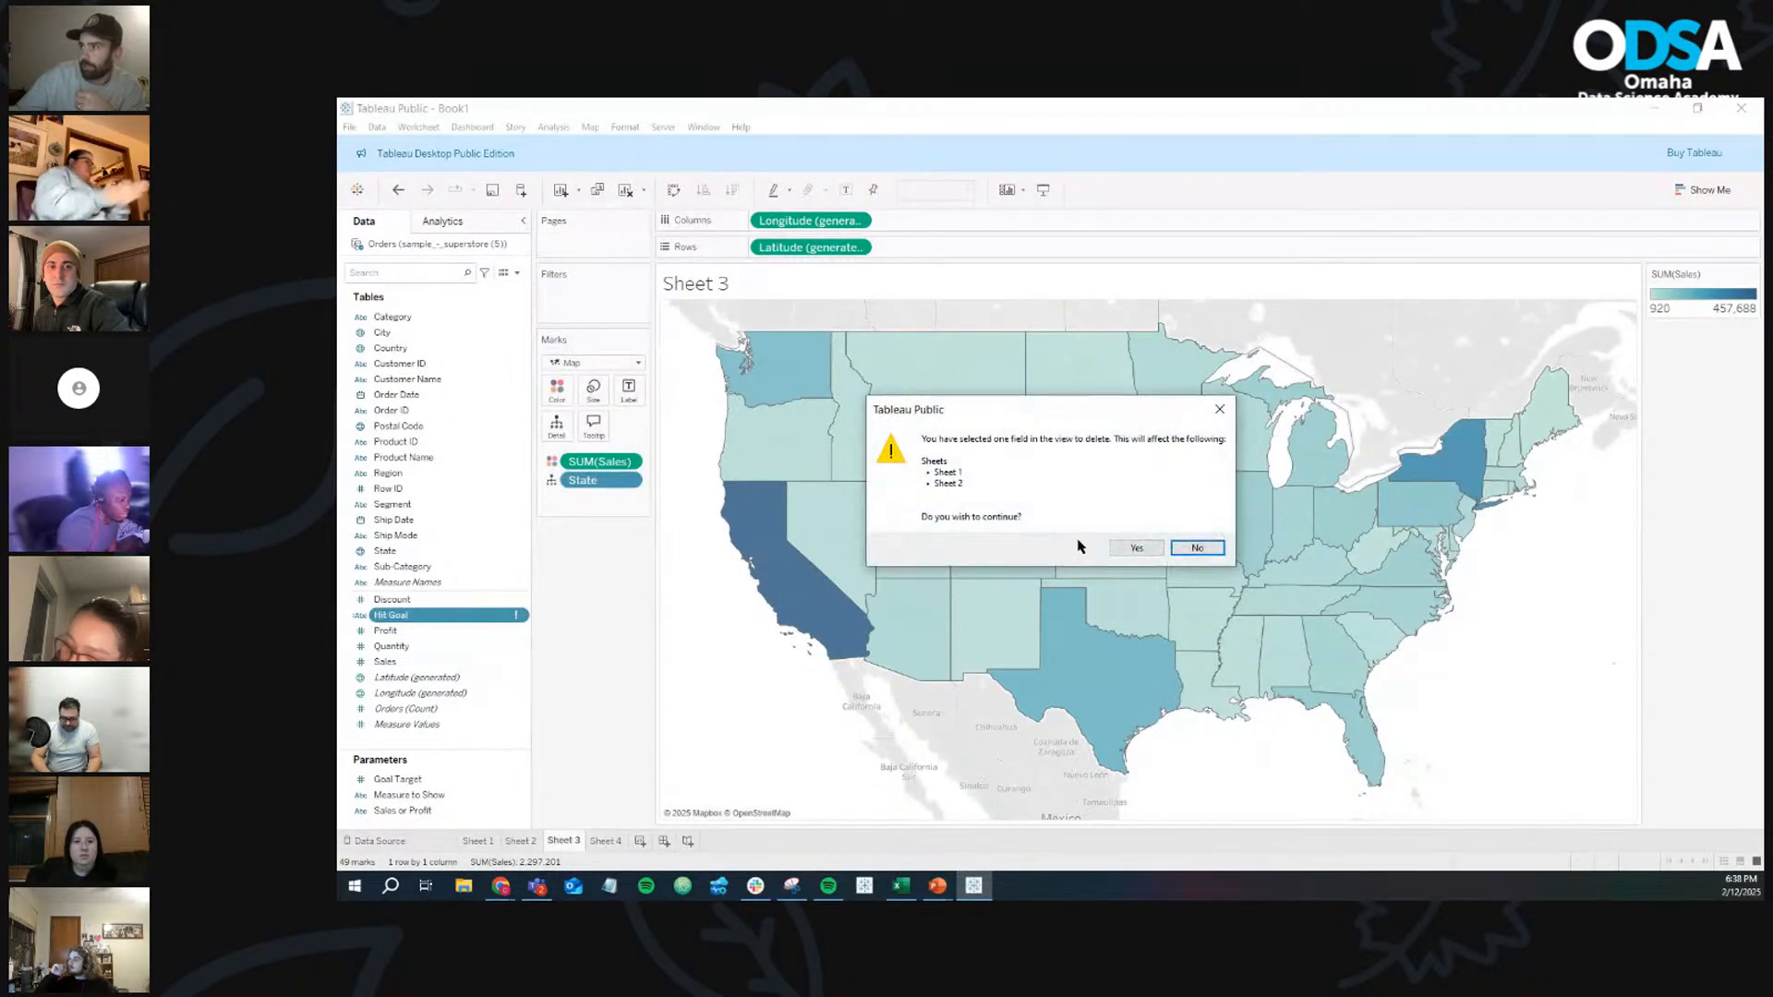
click(1137, 548)
Delete the Goal Target and Sales or Profit parameters from the workbook
click(520, 781)
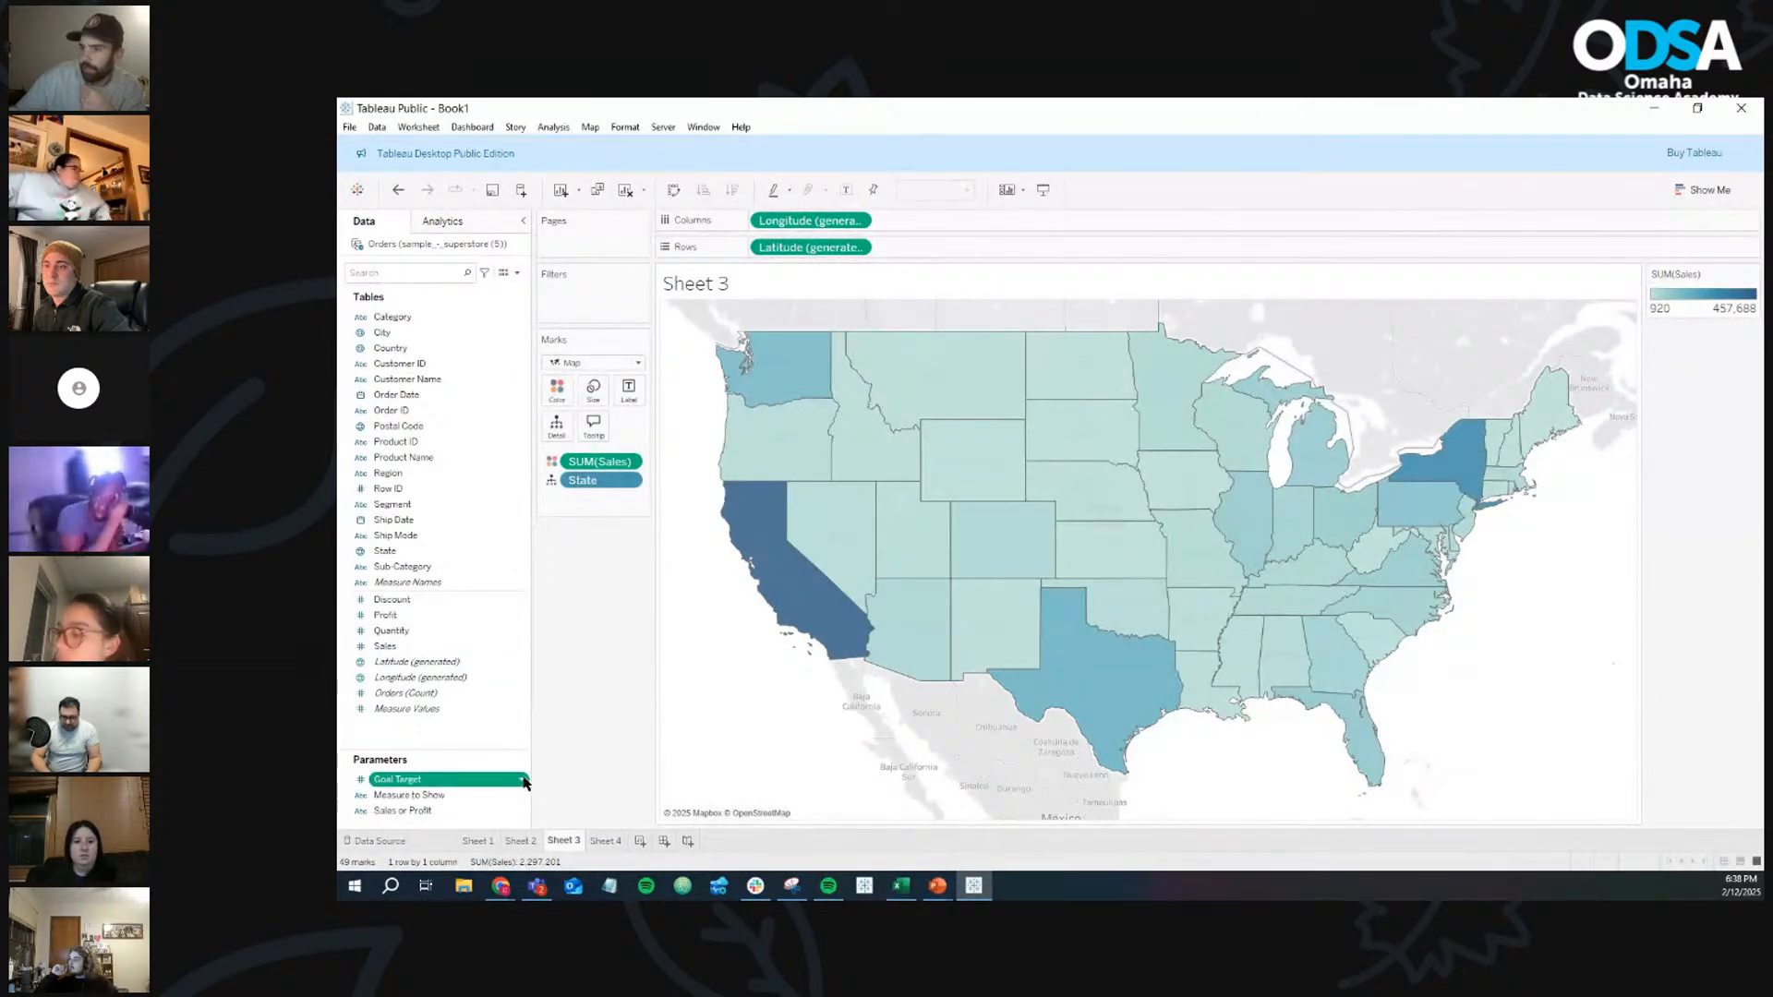
click(573, 613)
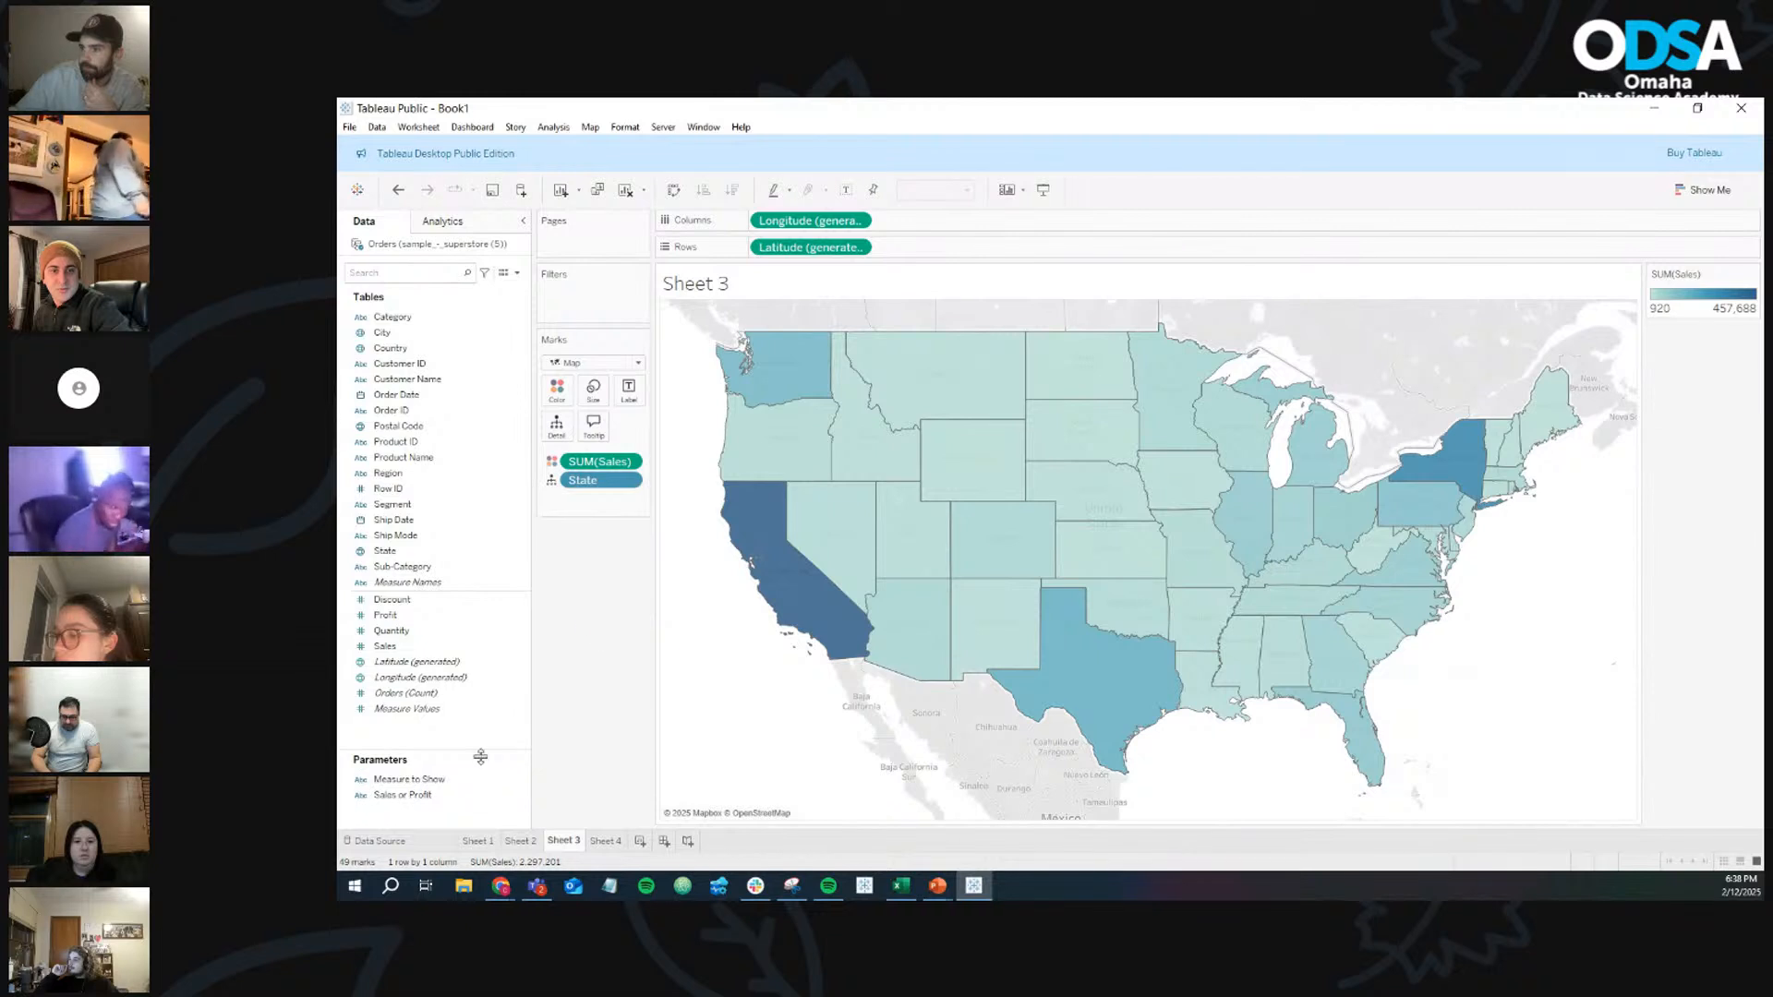
right_click(514, 795)
key(Escape)
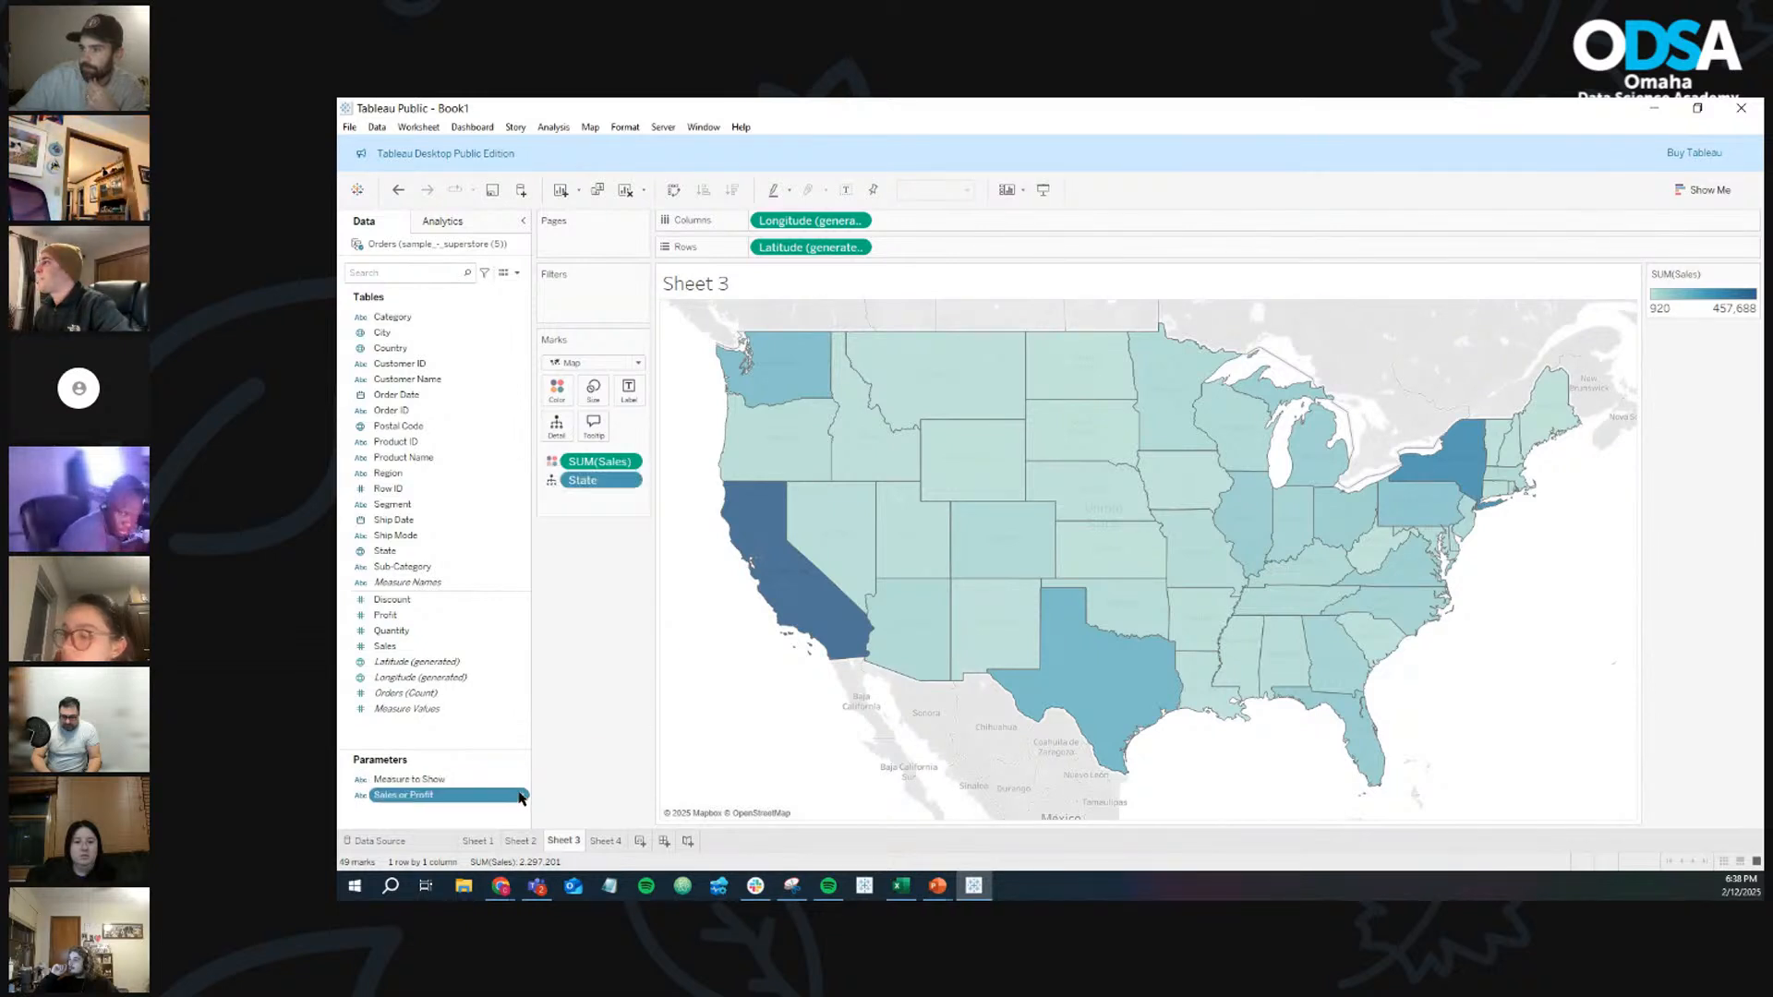
right_click(520, 796)
click(551, 615)
Show the control for the Measure to Show parameter on Sheet 3
click(386, 780)
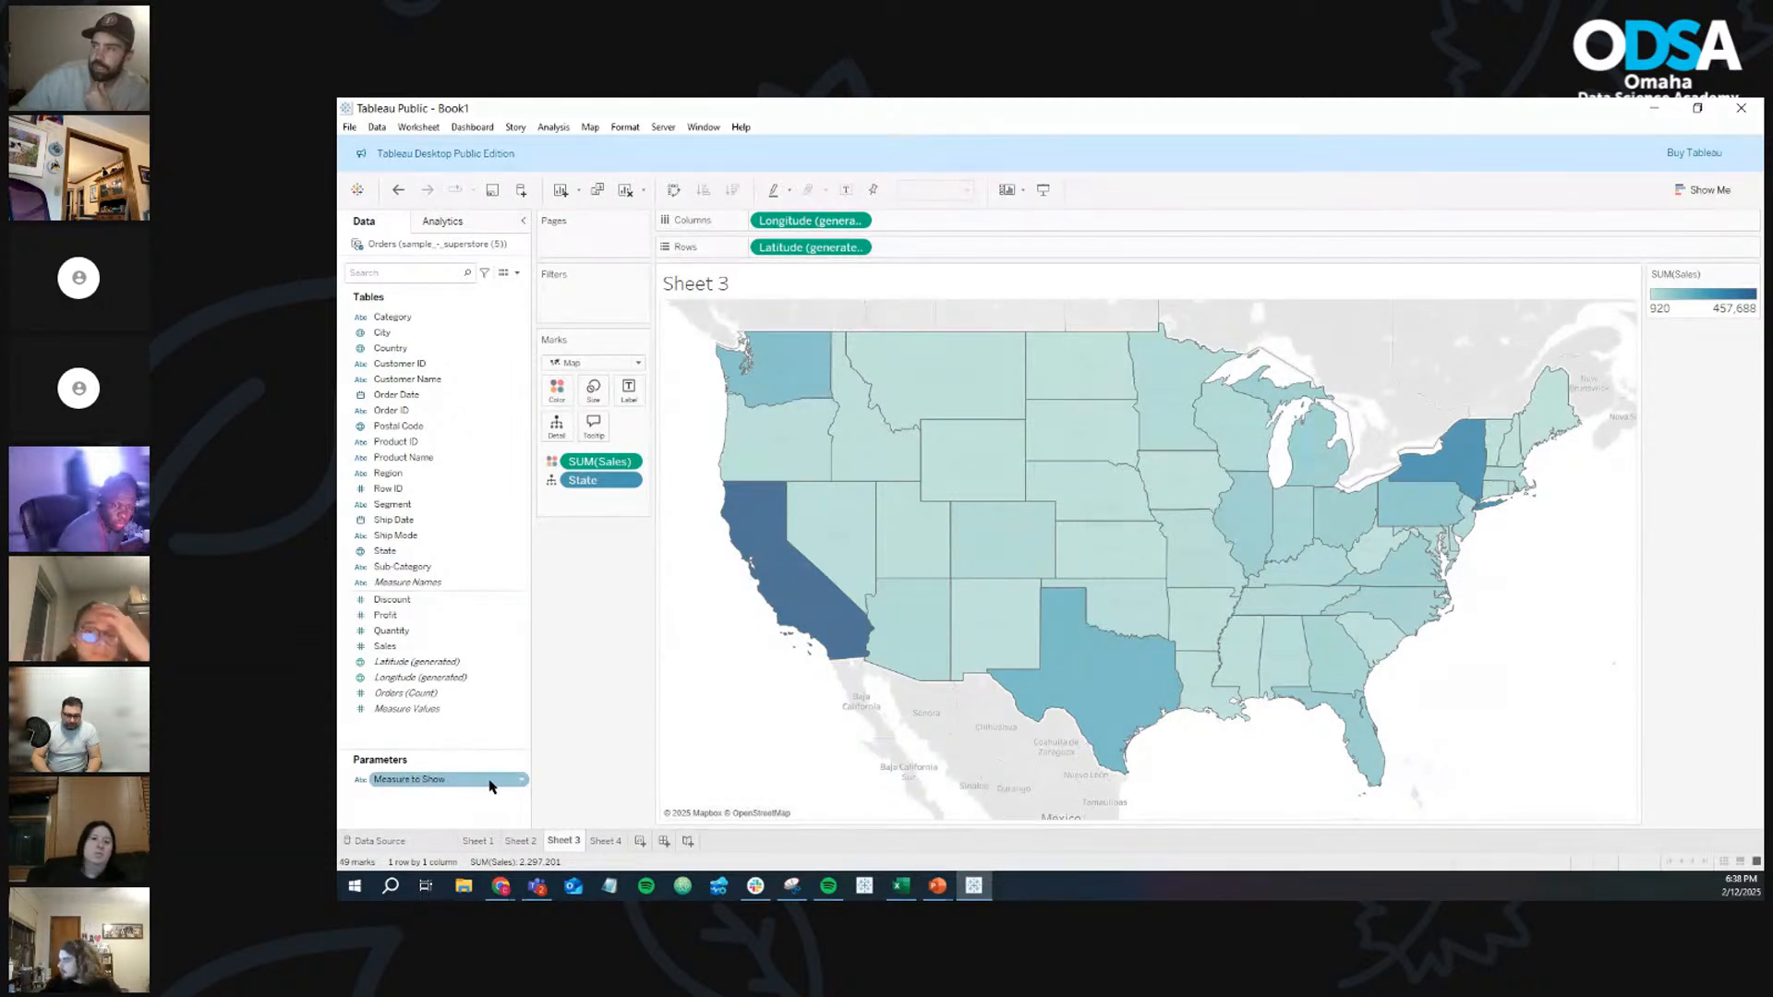
click(444, 781)
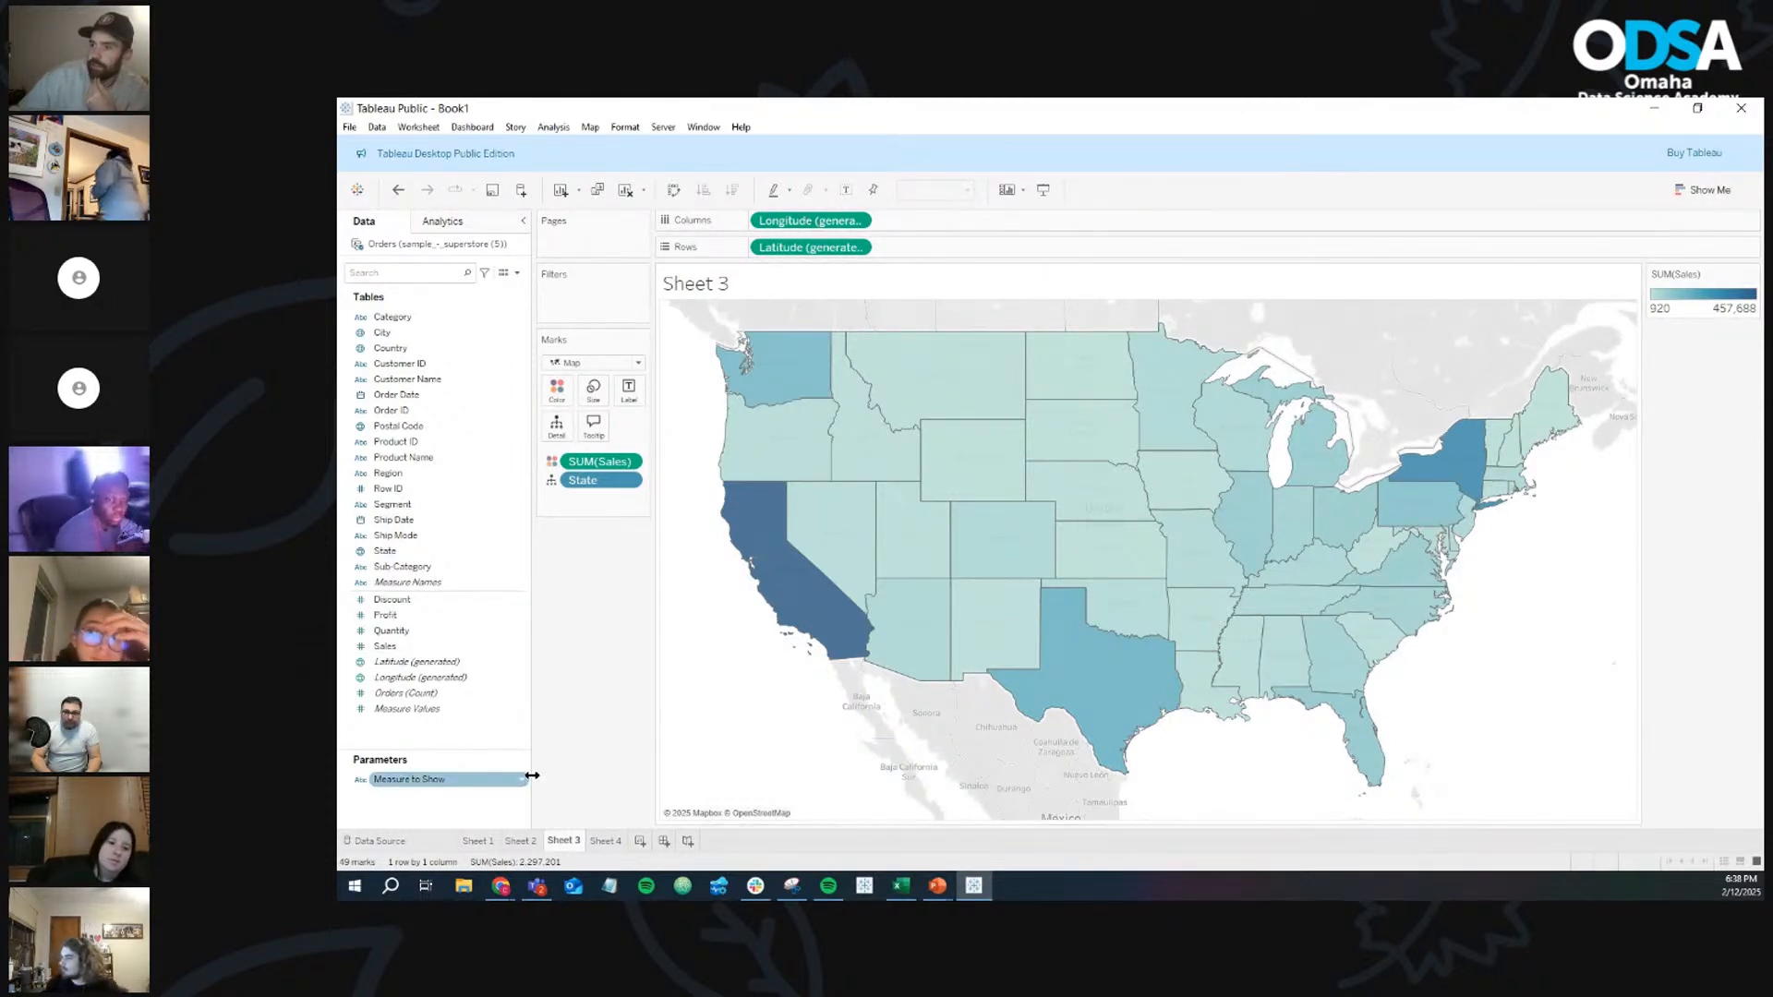
right_click(524, 786)
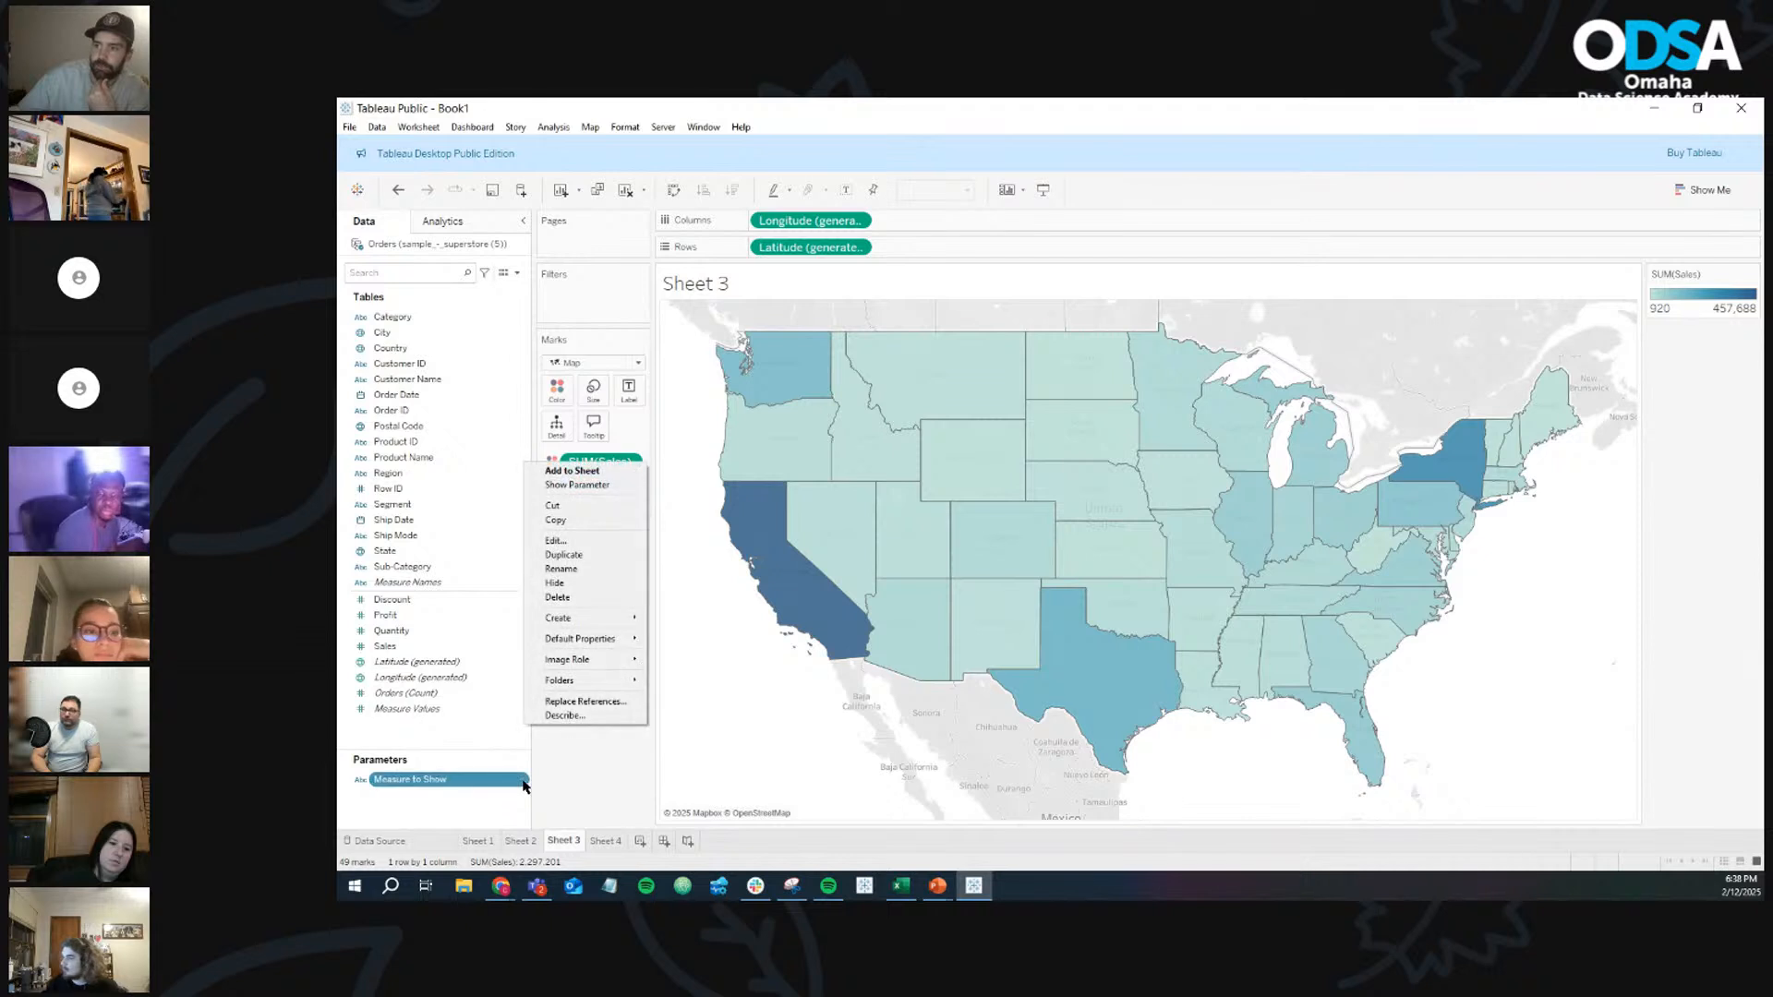
click(600, 487)
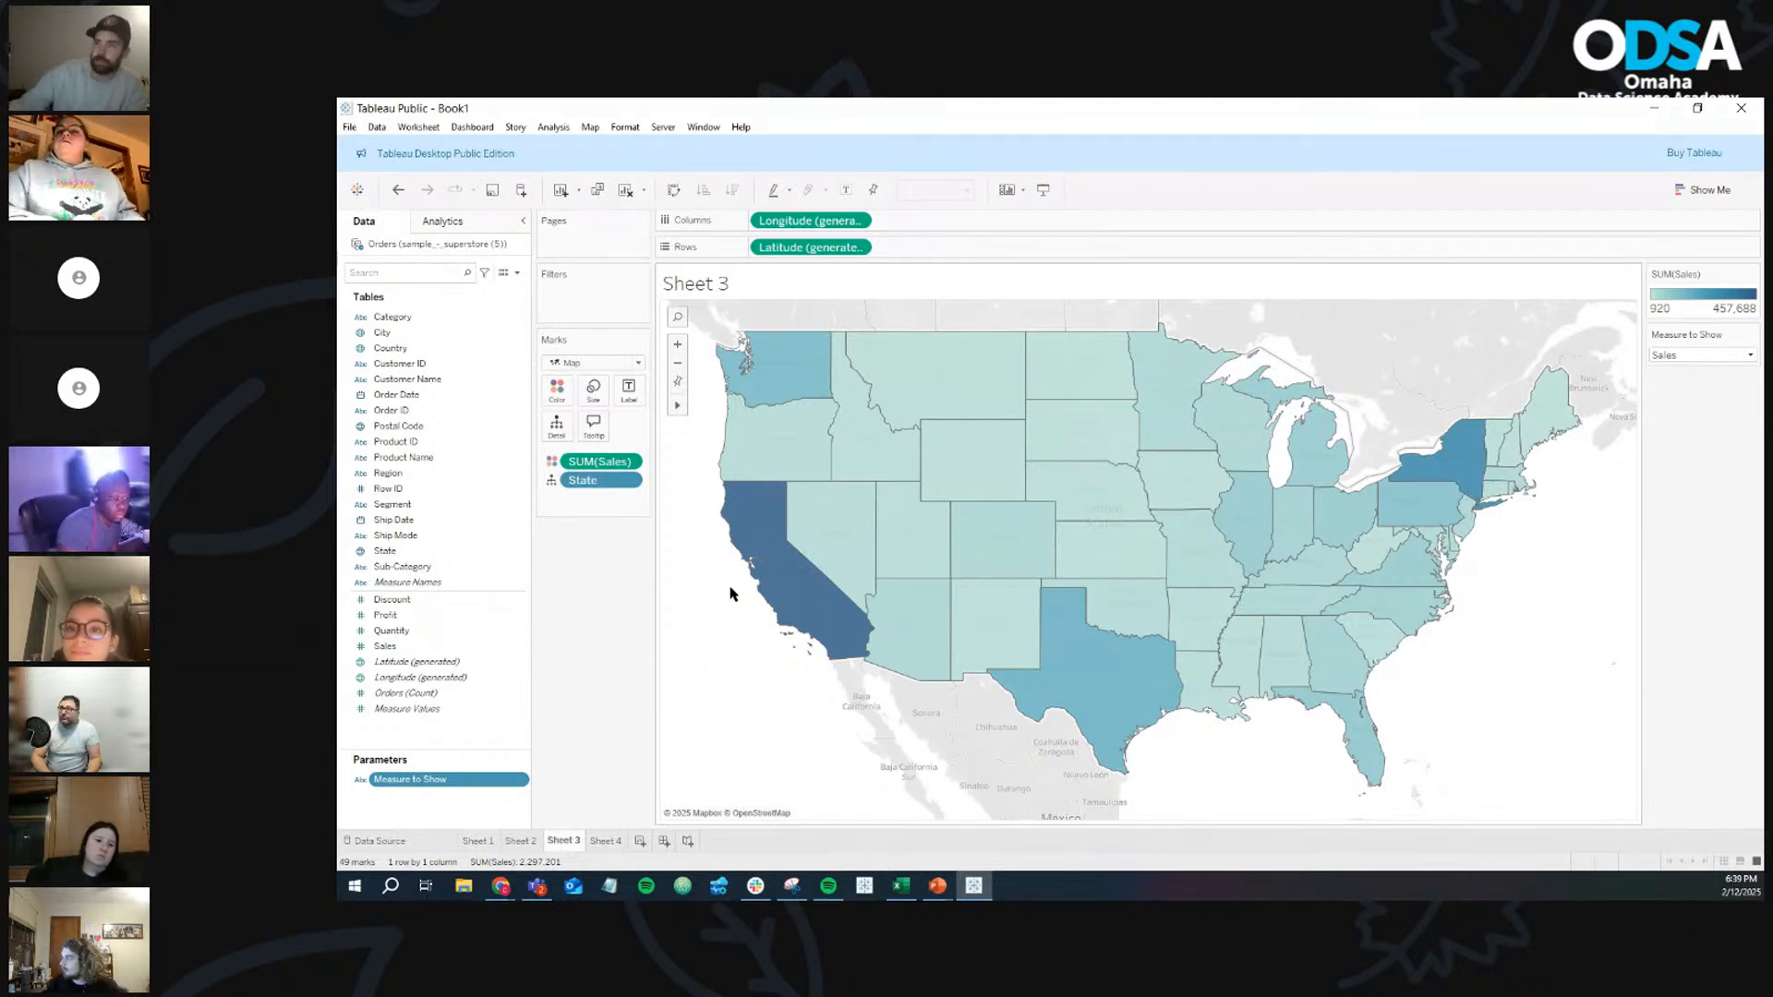
Review the measures offered by the Measure to Show control and the tooltip for Kansas on the map
click(1696, 357)
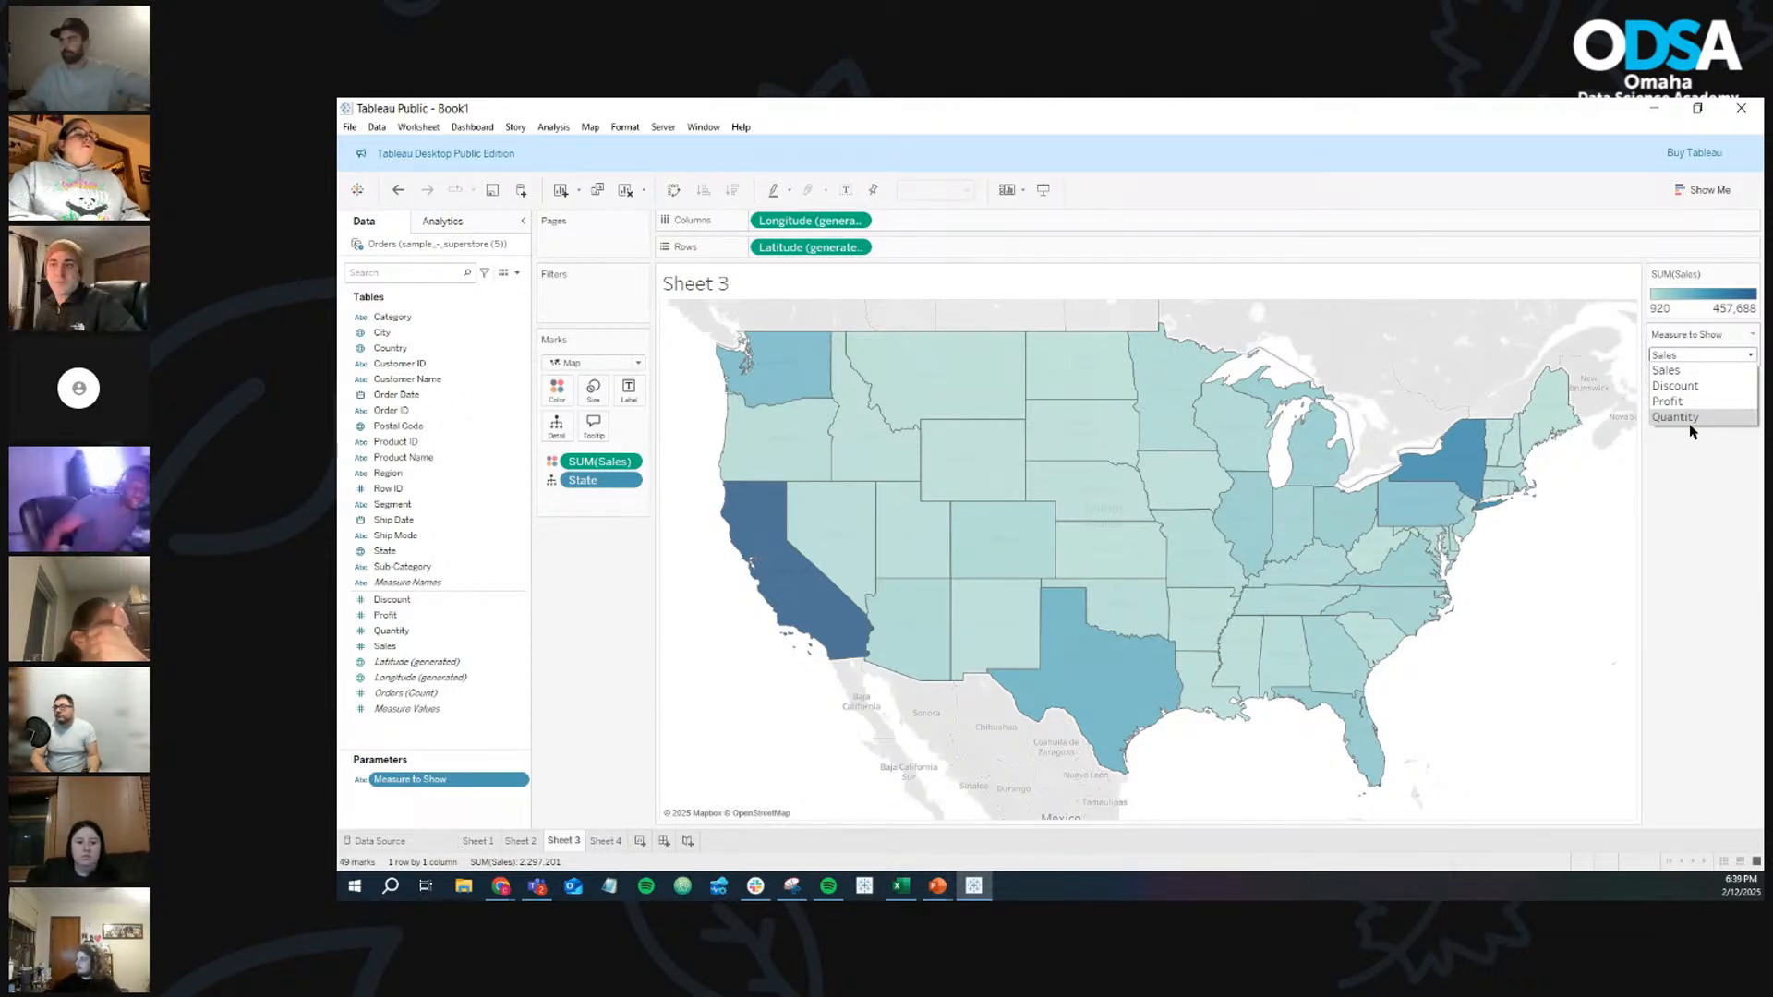
click(1697, 354)
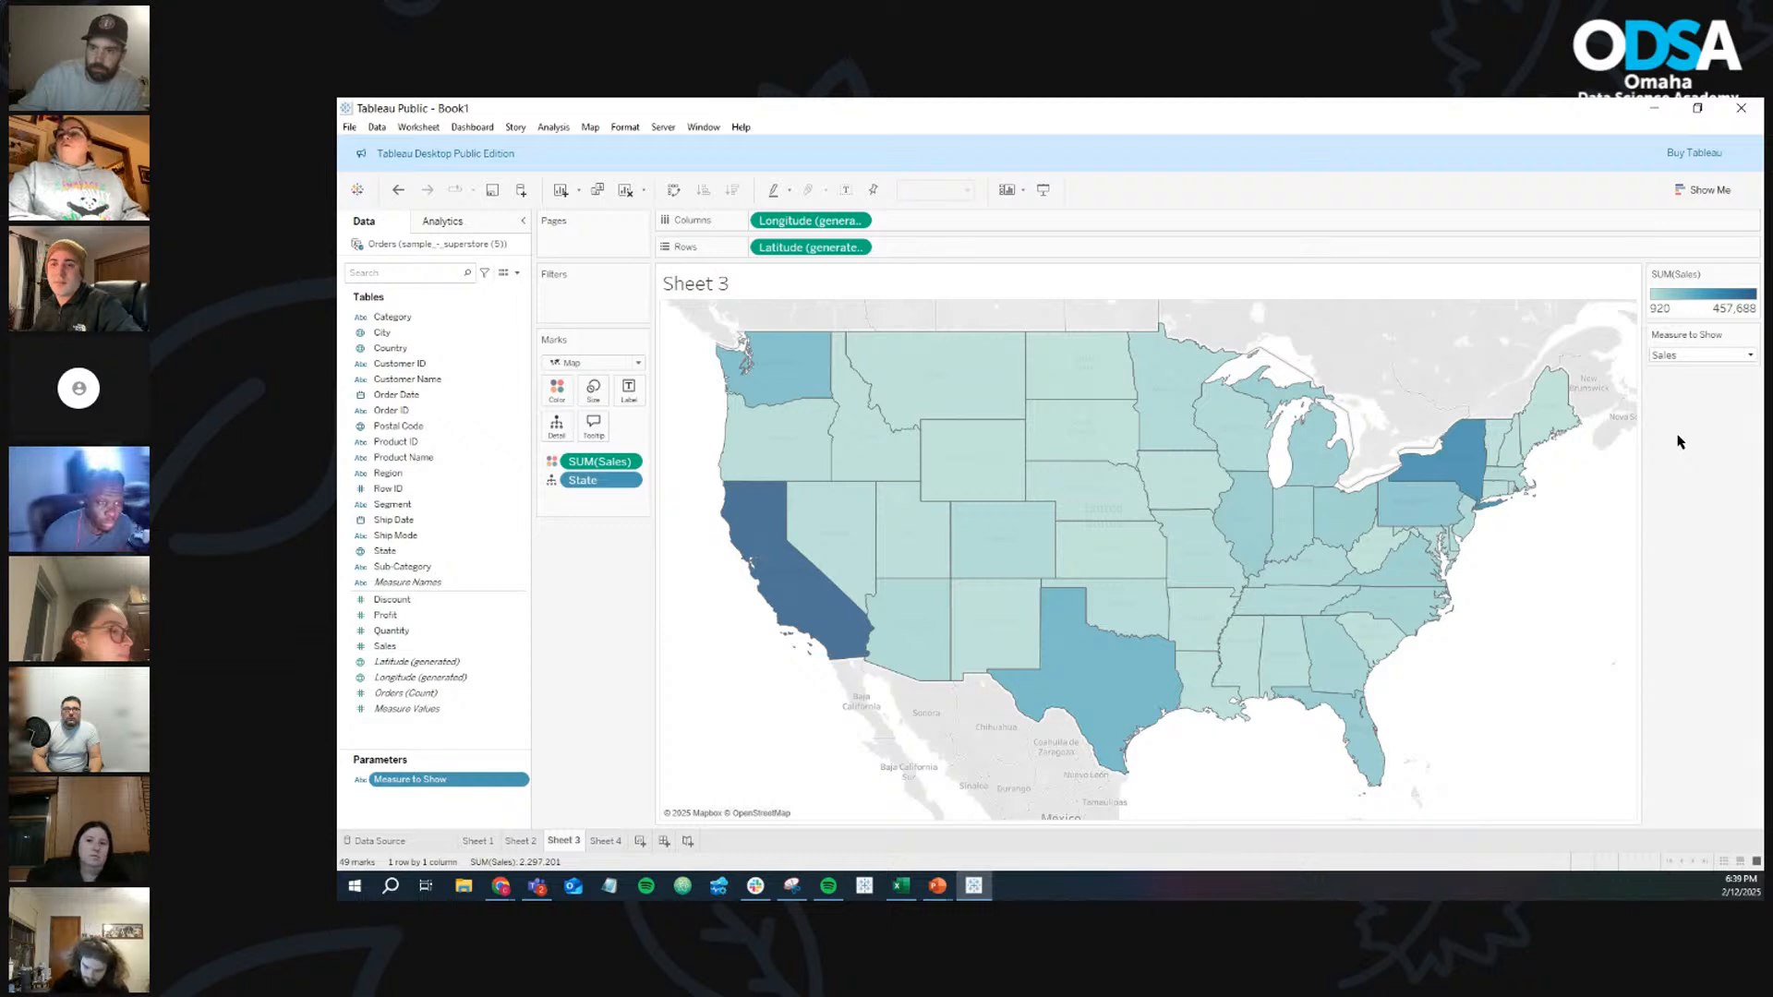
mouse_move(1115, 545)
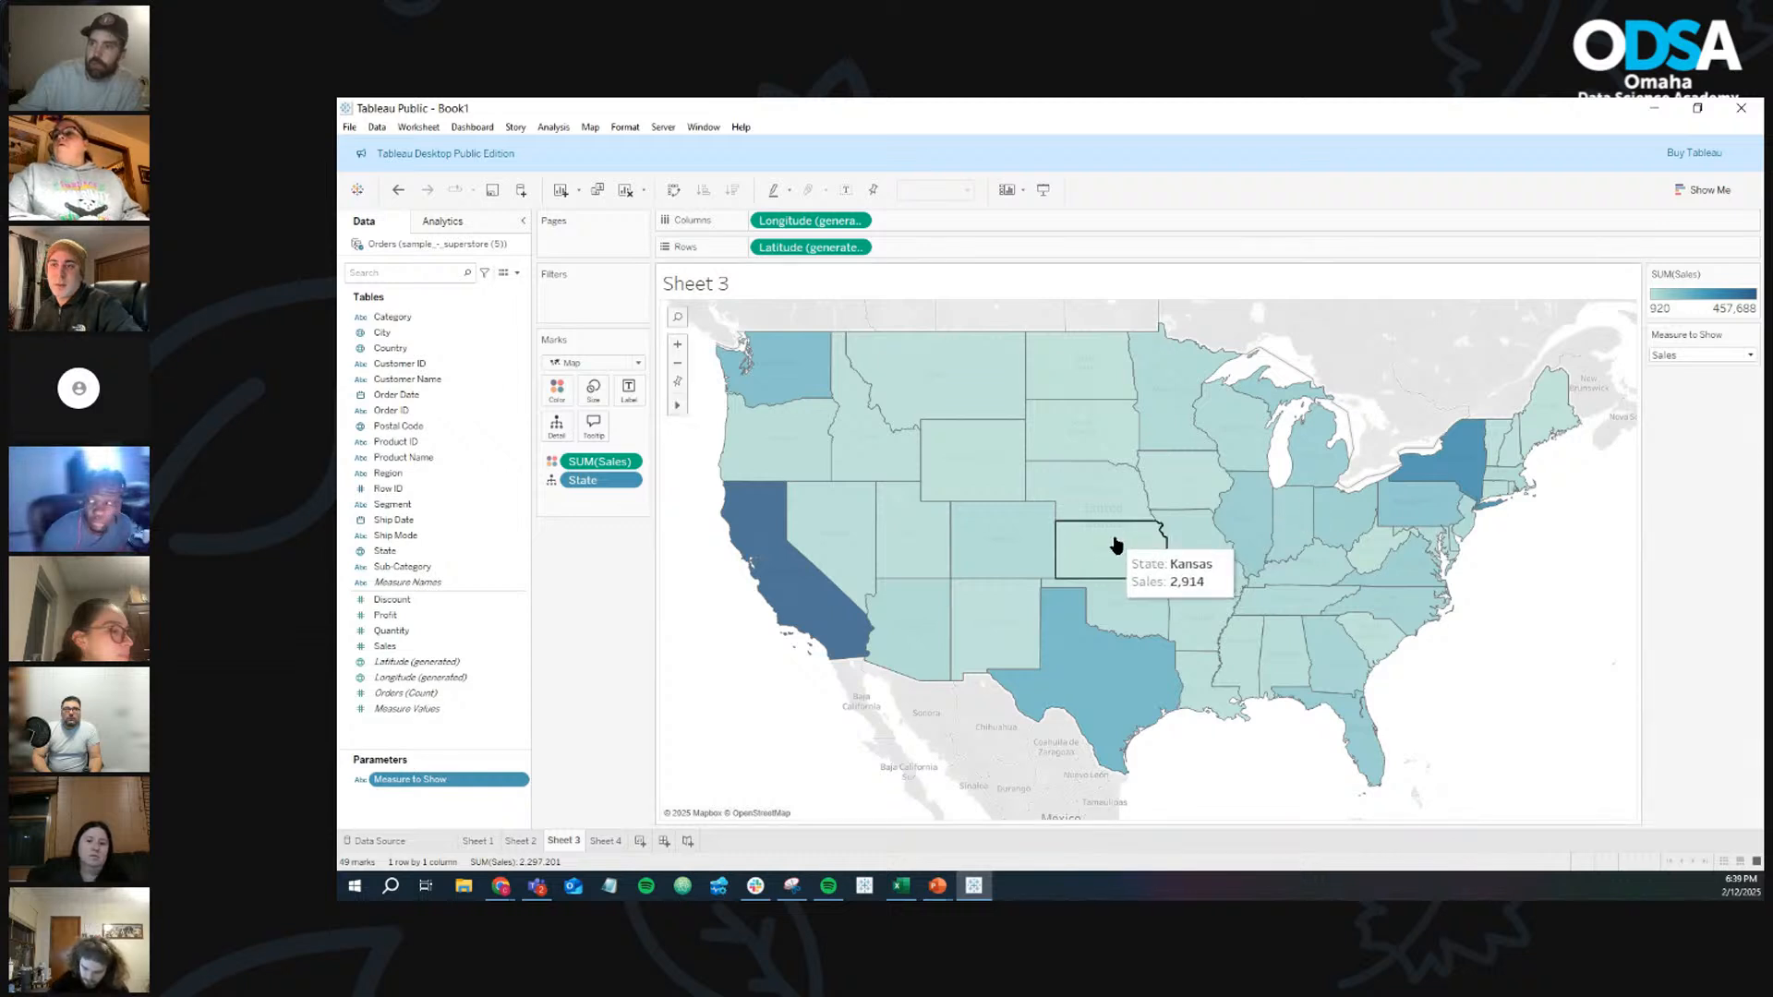
Hide the Measure to Show parameter control on Sheet 3 and show it again
click(523, 781)
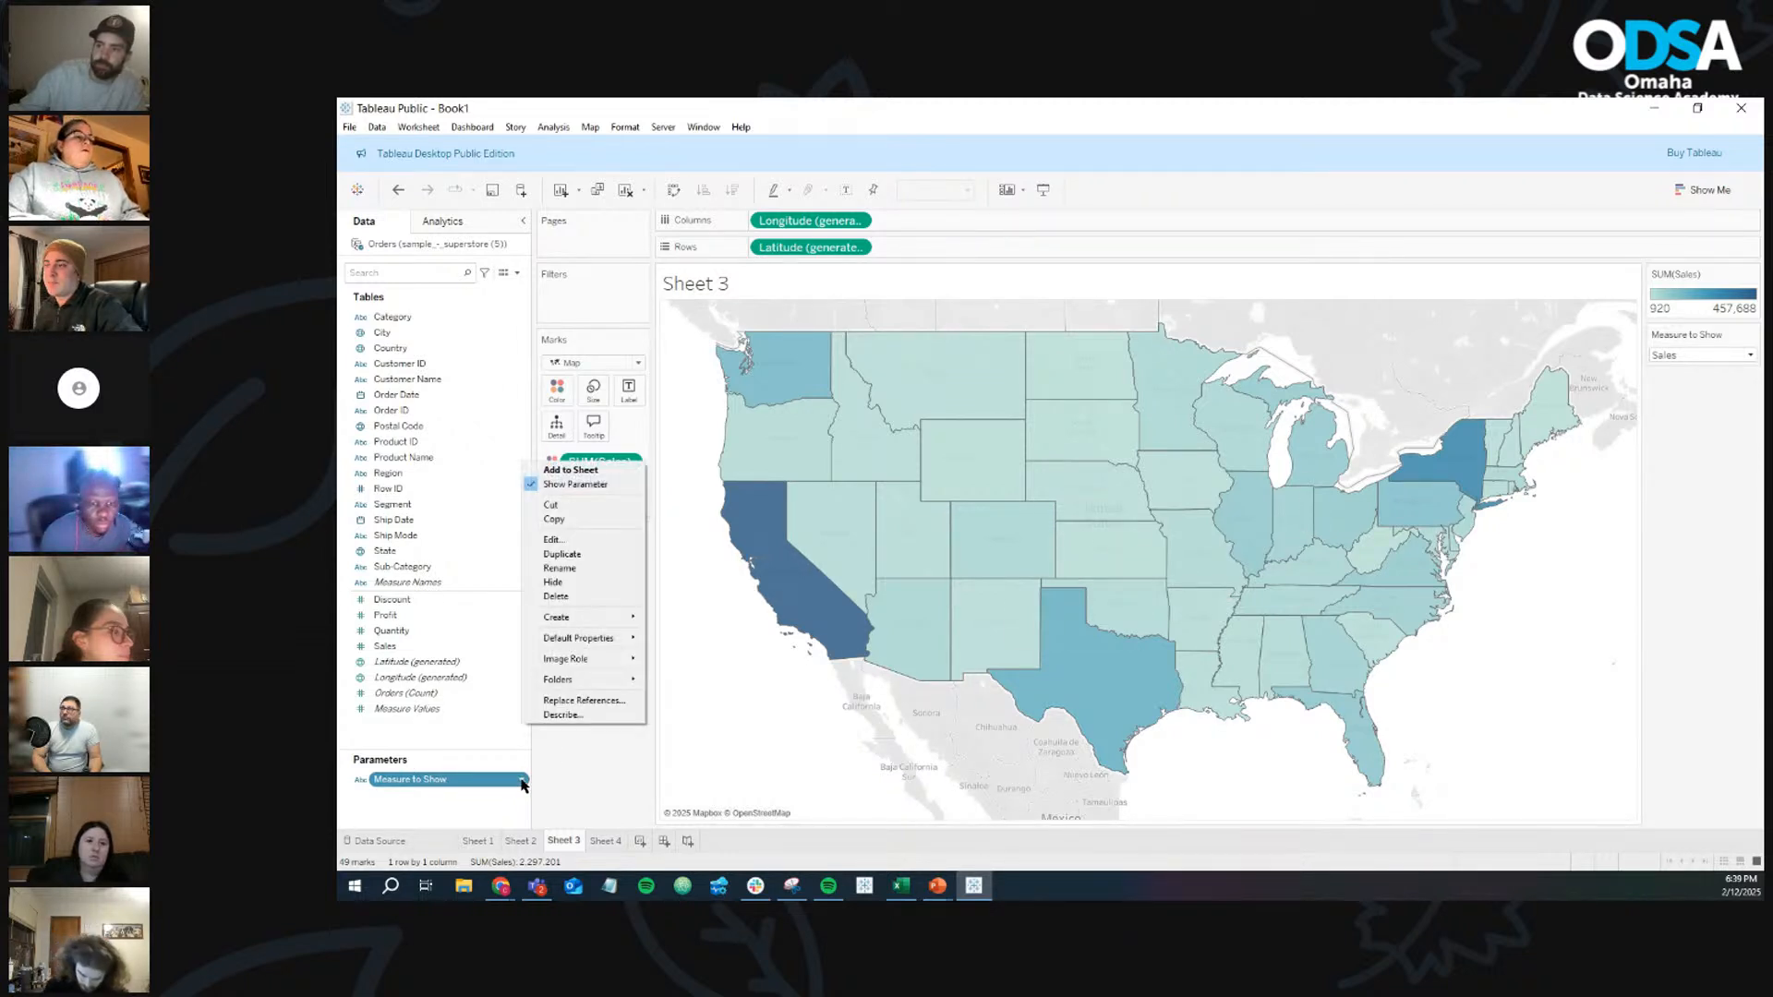
click(577, 486)
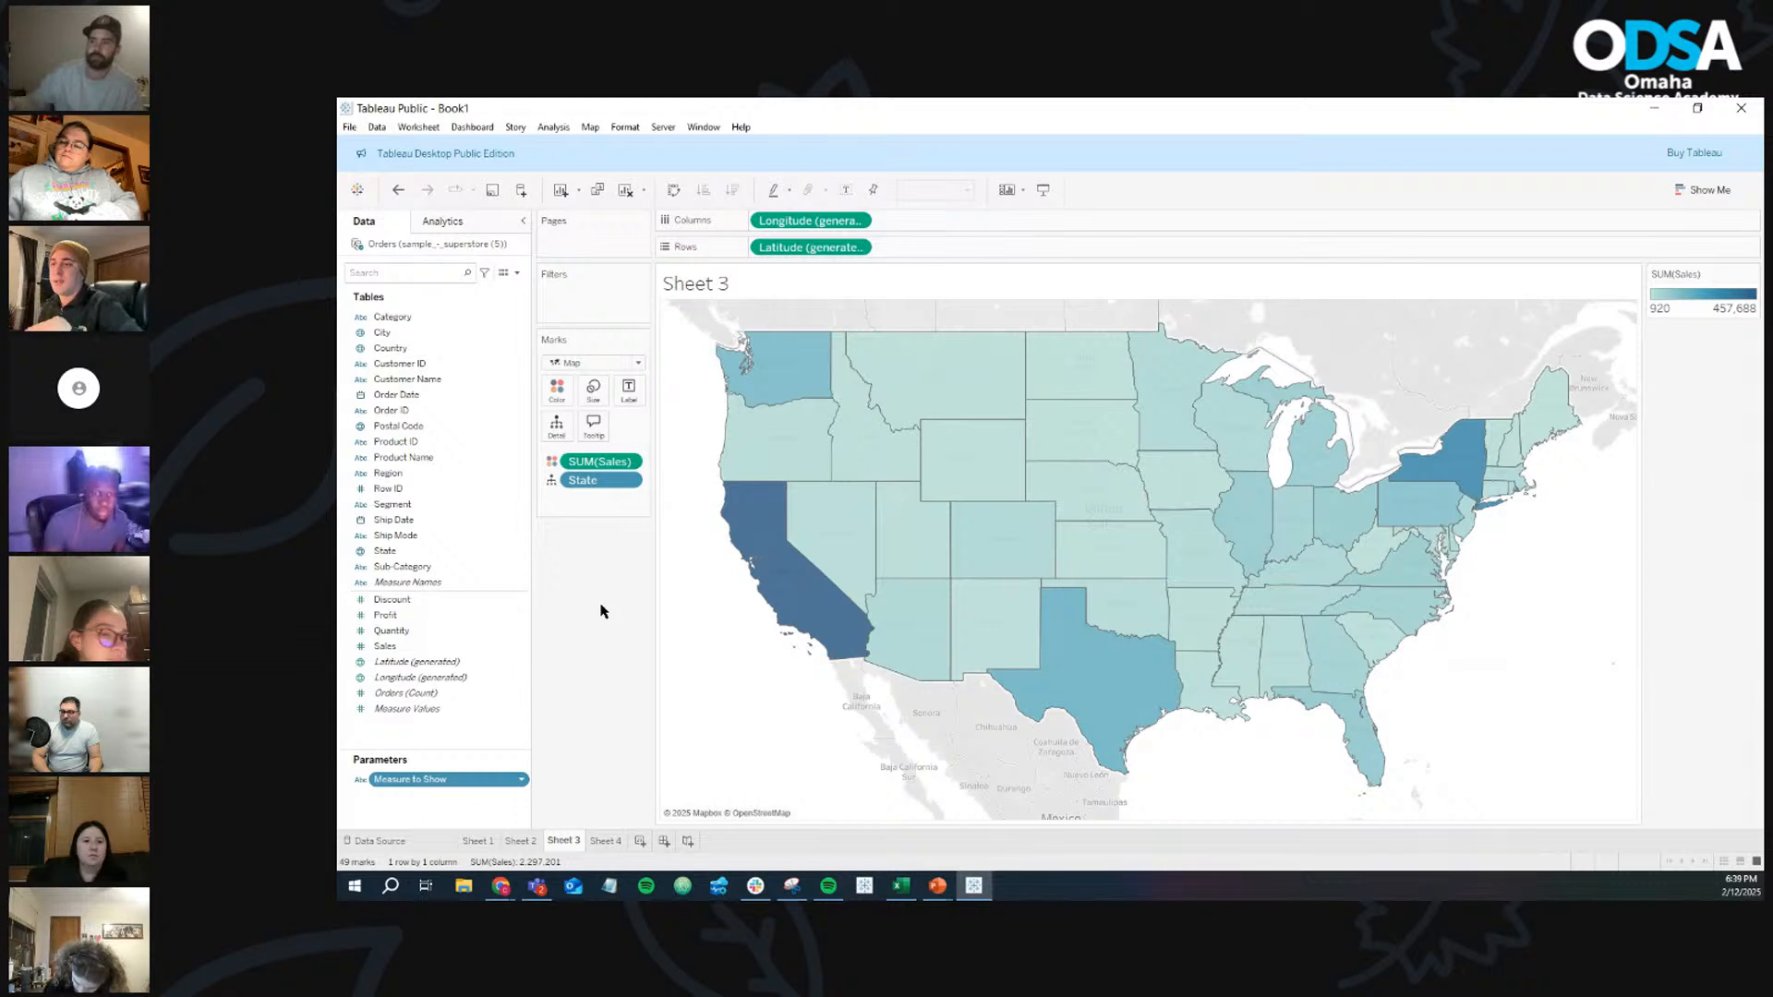
mouse_move(481, 749)
mouse_down()
mouse_move(483, 710)
mouse_move(480, 790)
mouse_move(480, 688)
mouse_move(467, 800)
mouse_move(476, 743)
mouse_up()
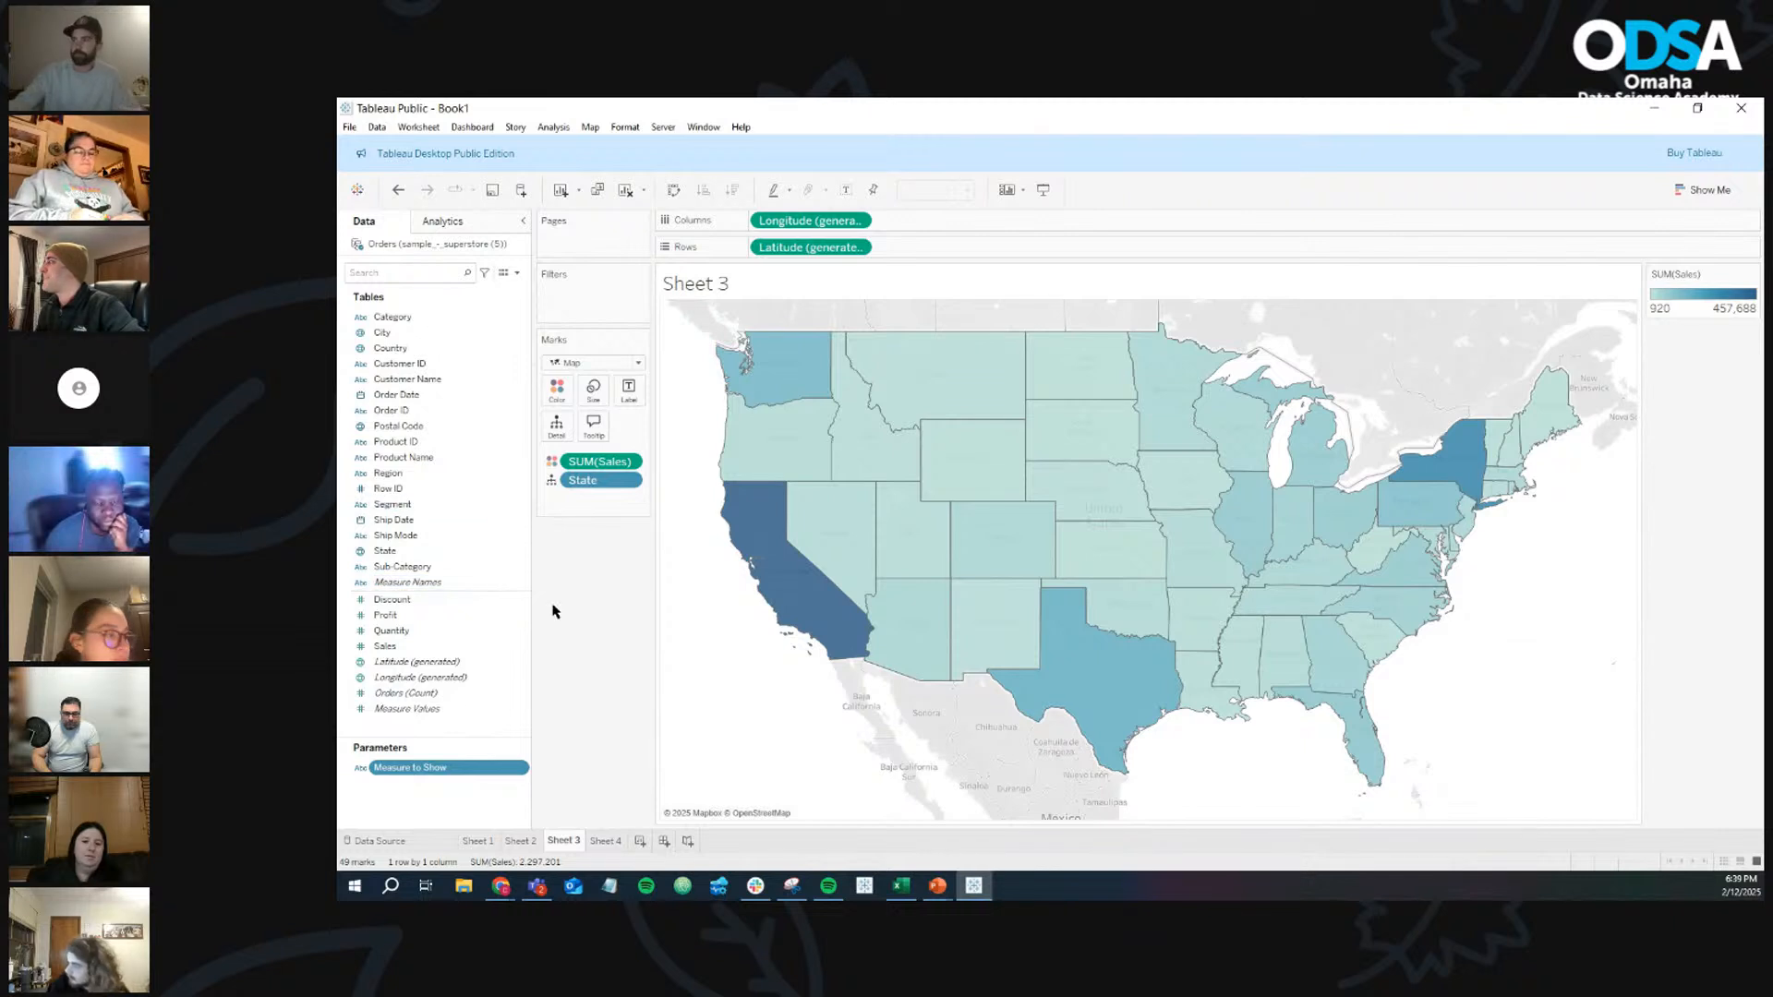
right_click(524, 452)
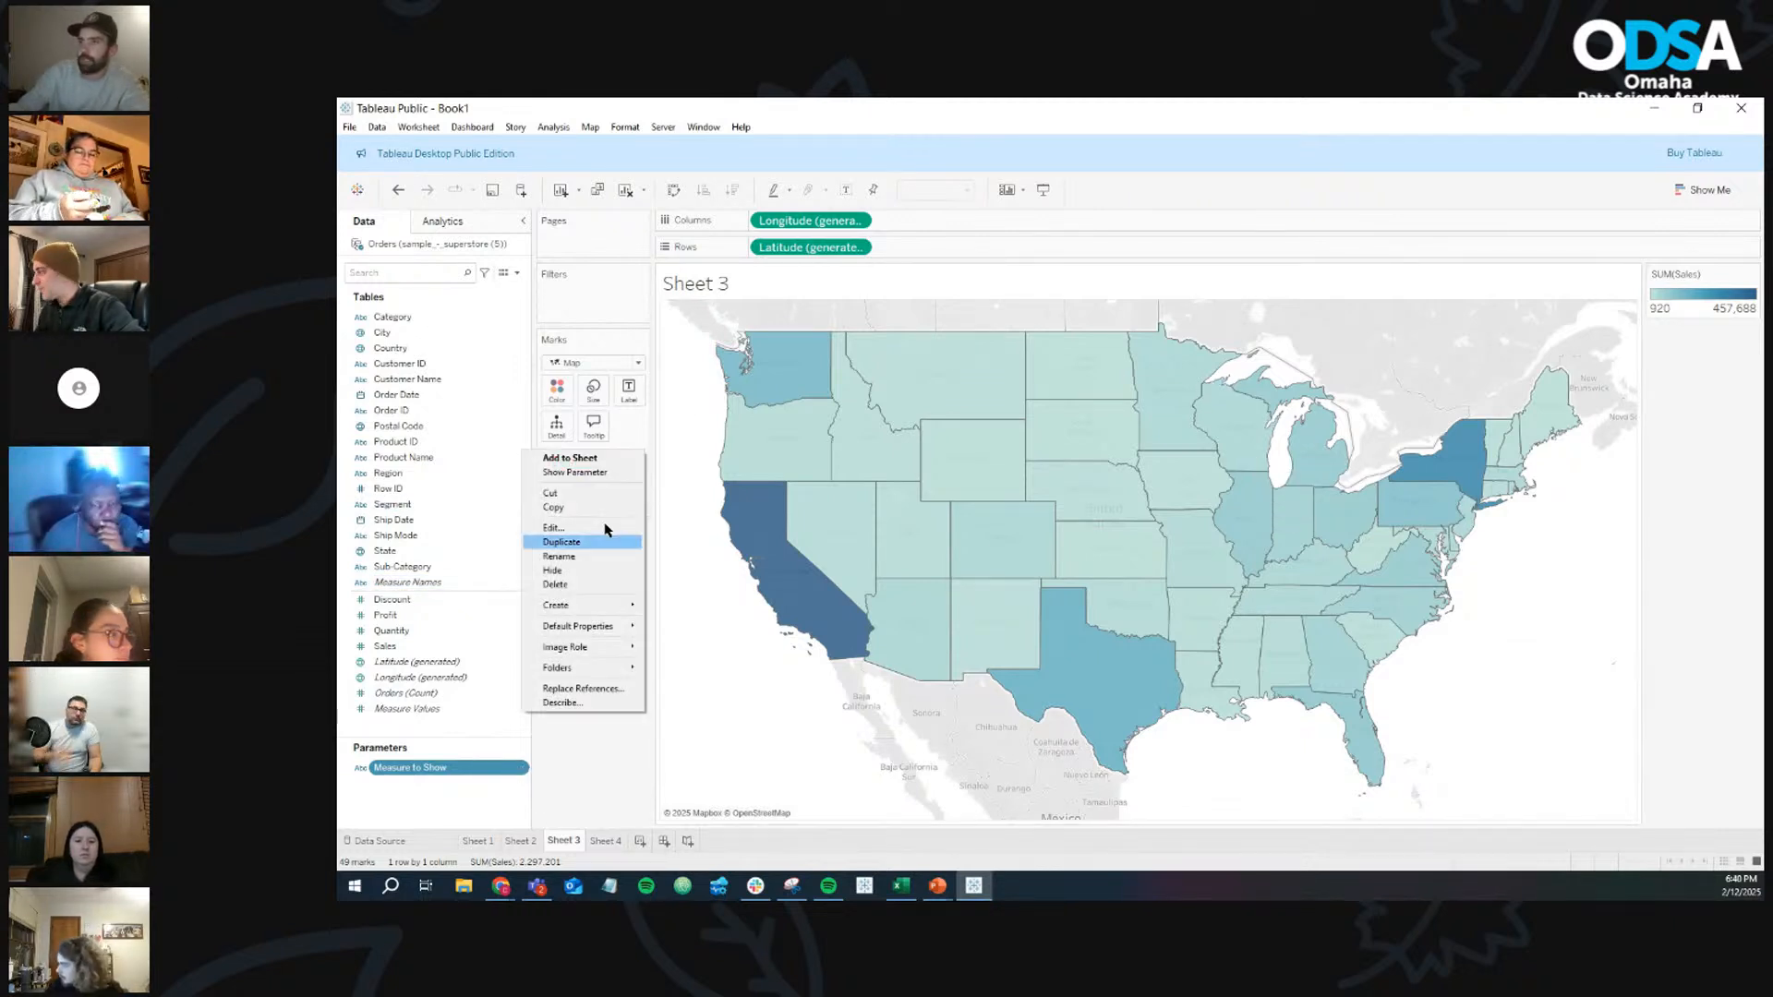
click(575, 471)
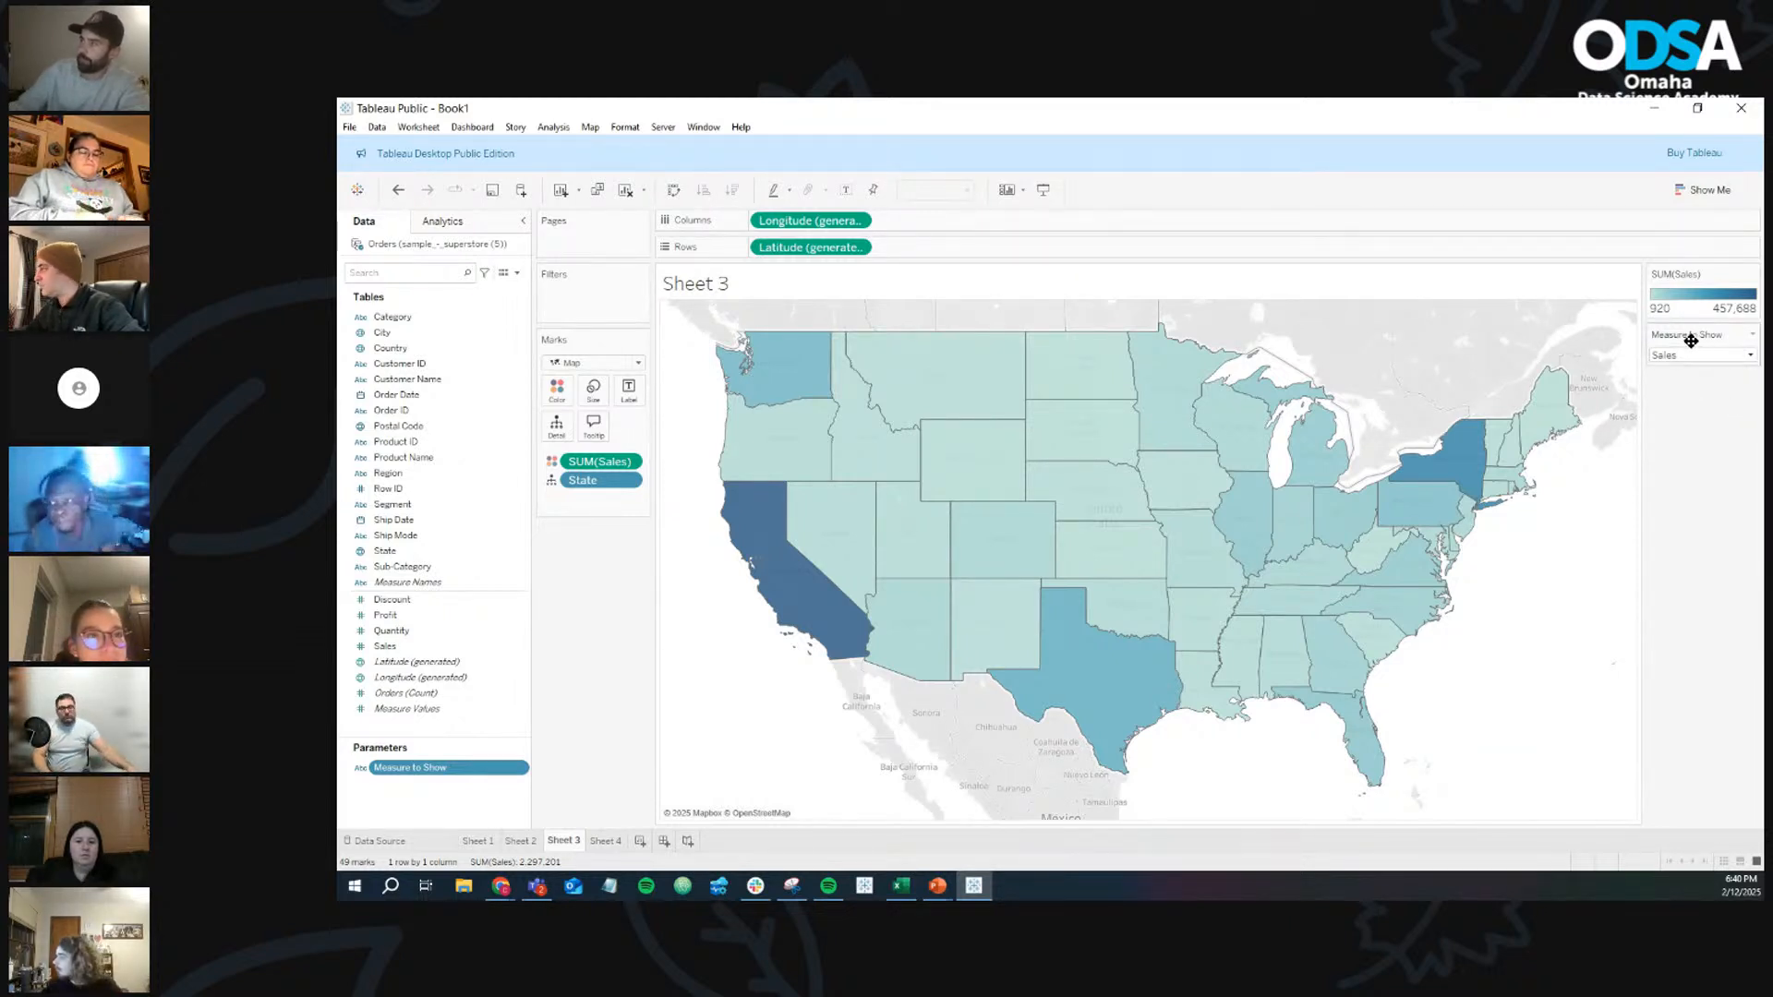
Display the Measure to Show control as a single value list and try its Discount and Profit options
click(1753, 338)
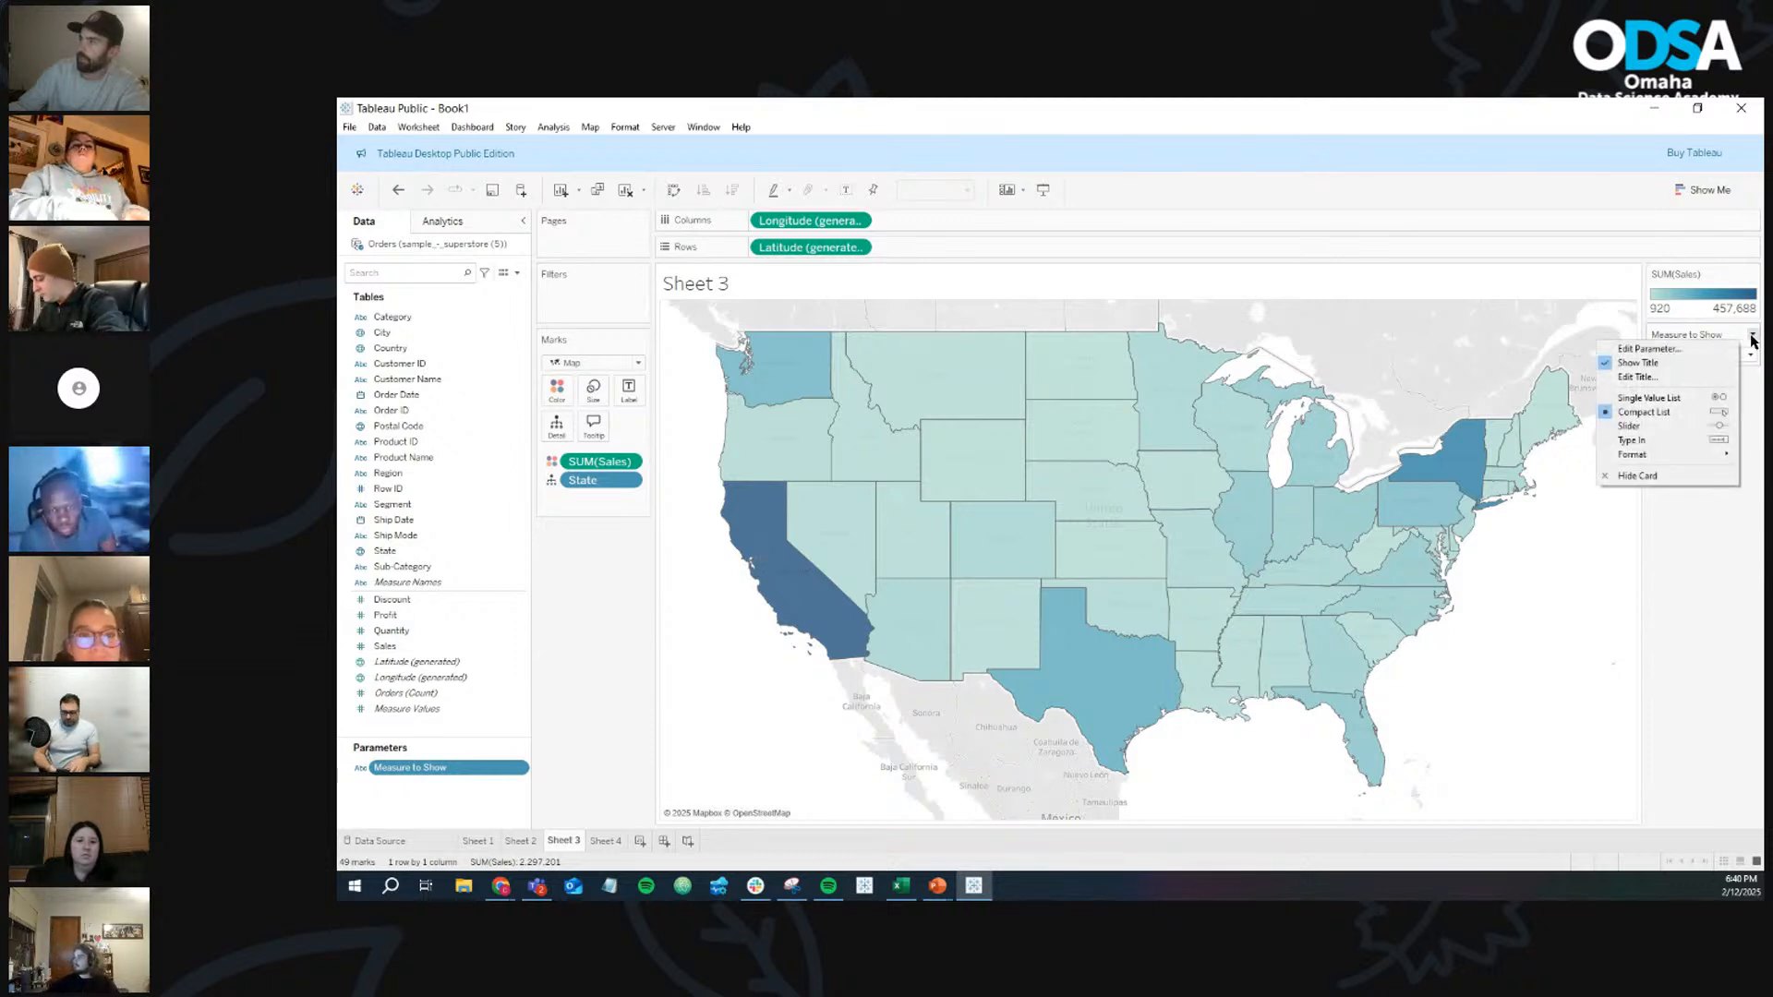
click(1704, 388)
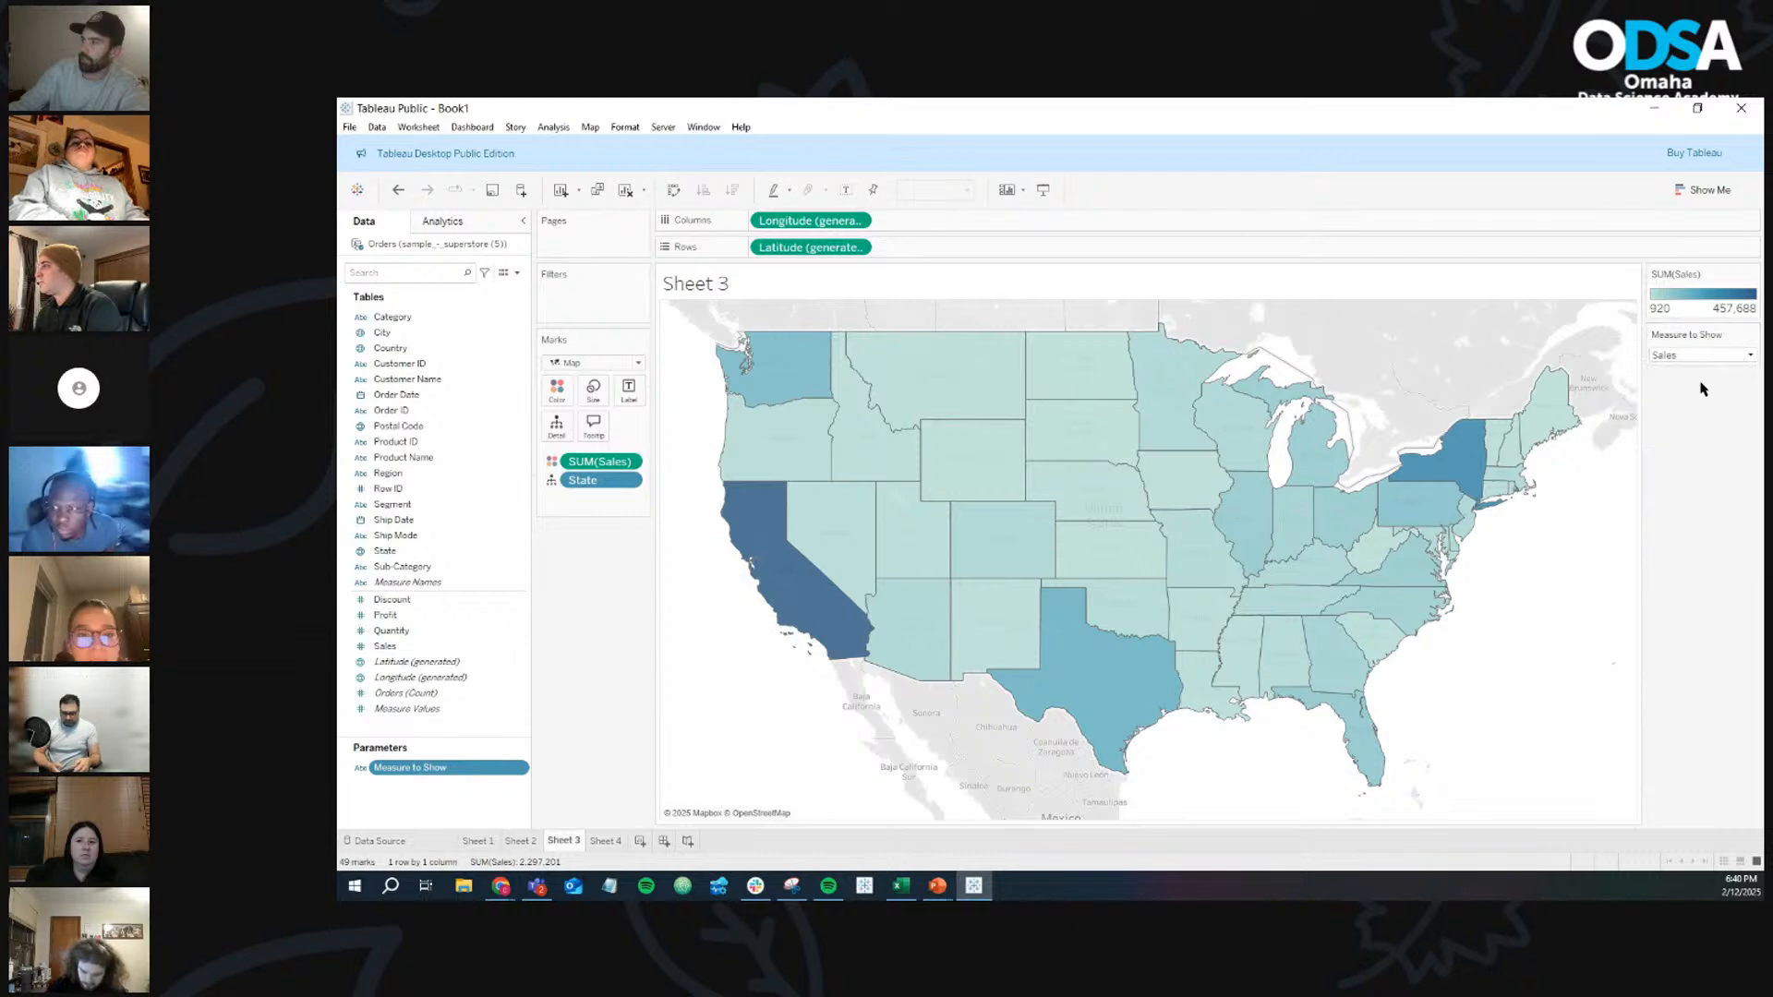
click(1708, 356)
click(1753, 338)
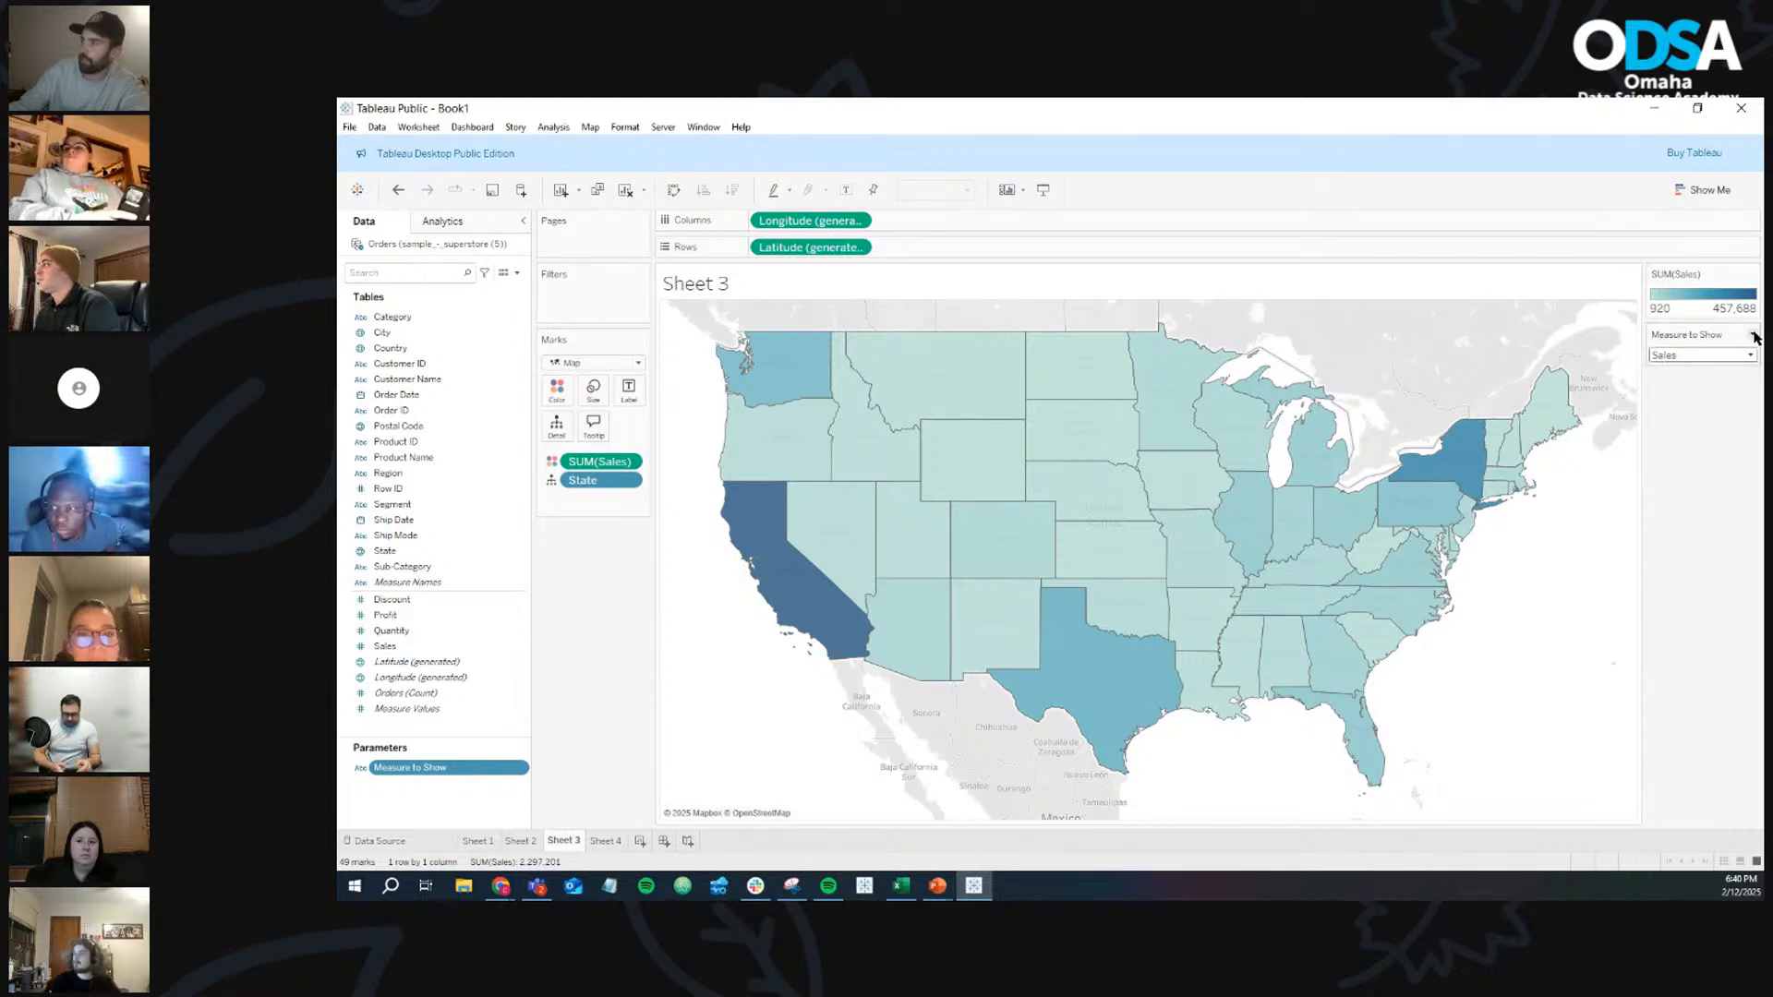
click(1753, 334)
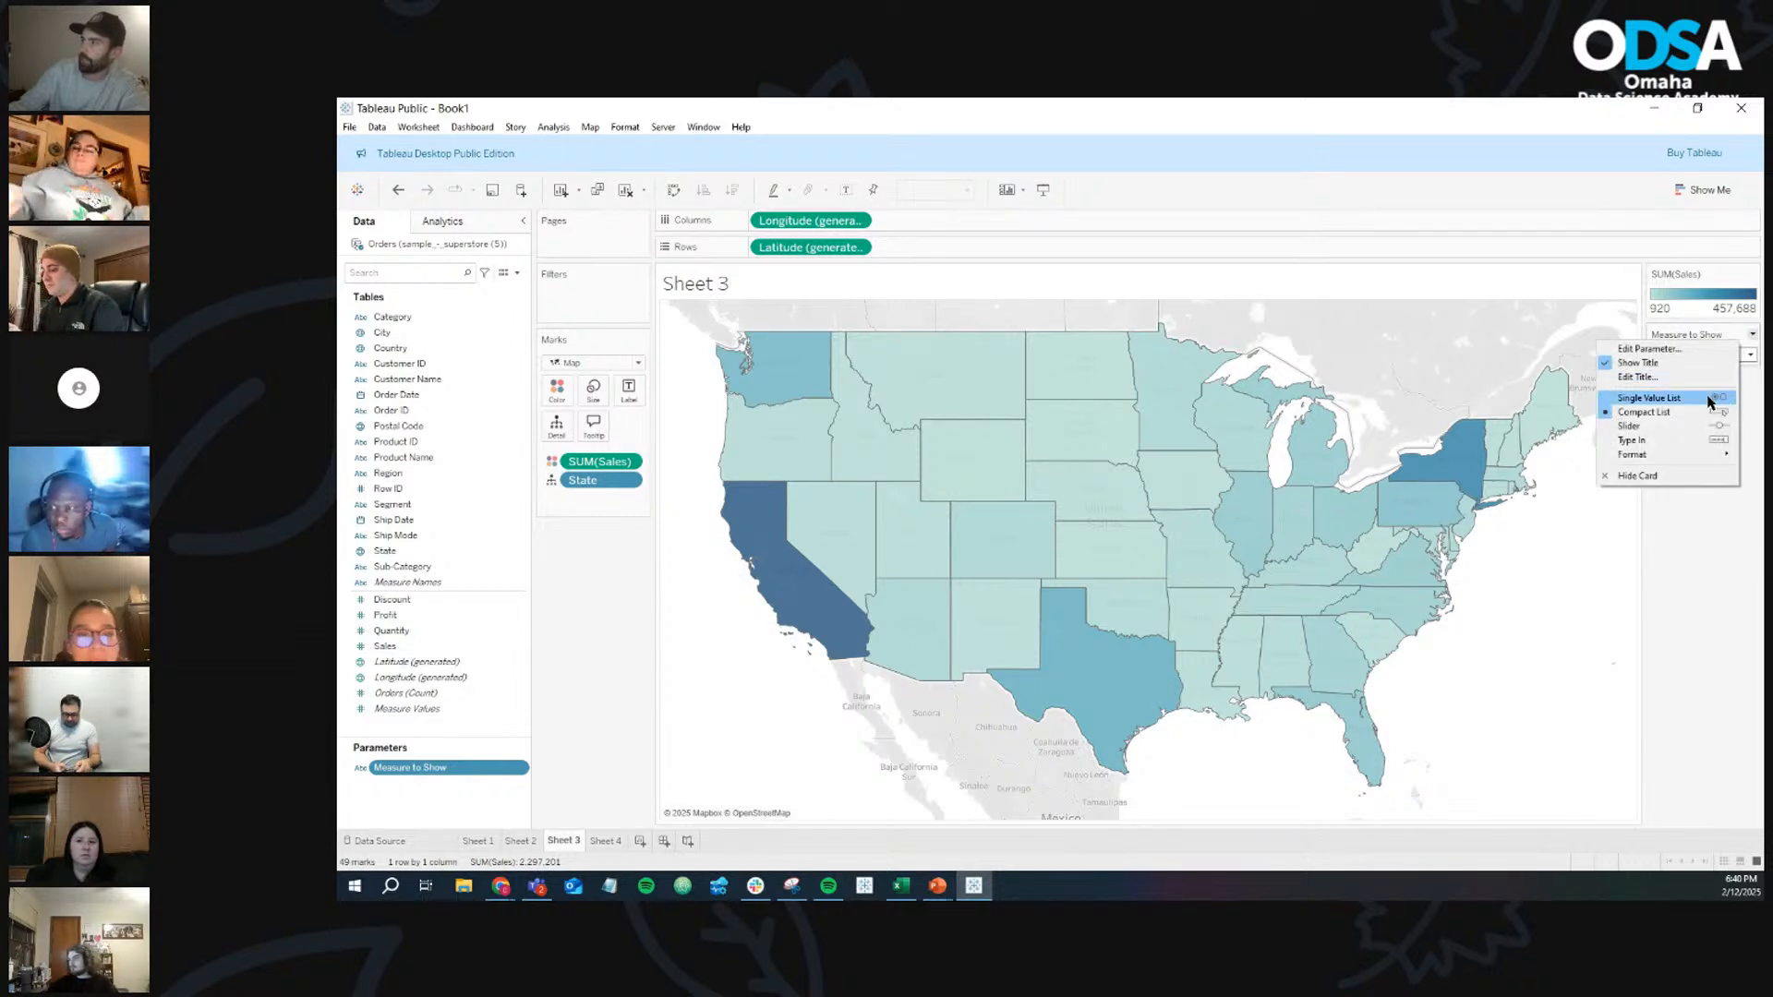
click(1710, 401)
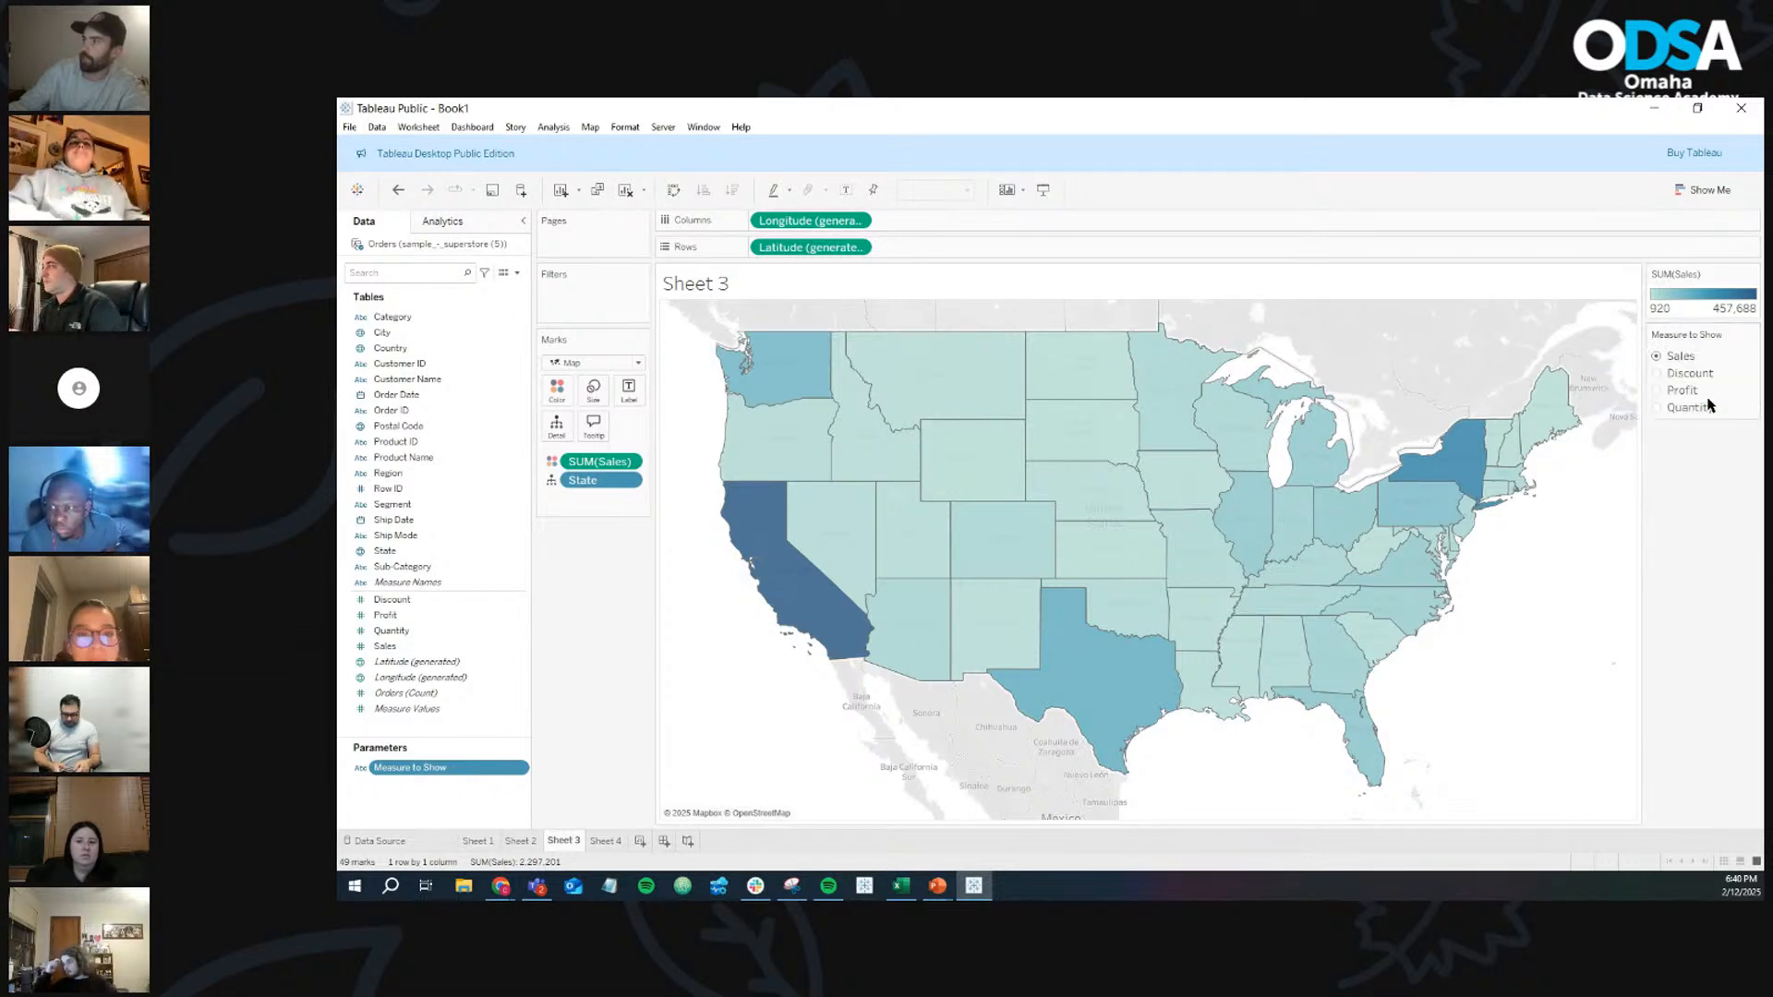
click(1659, 375)
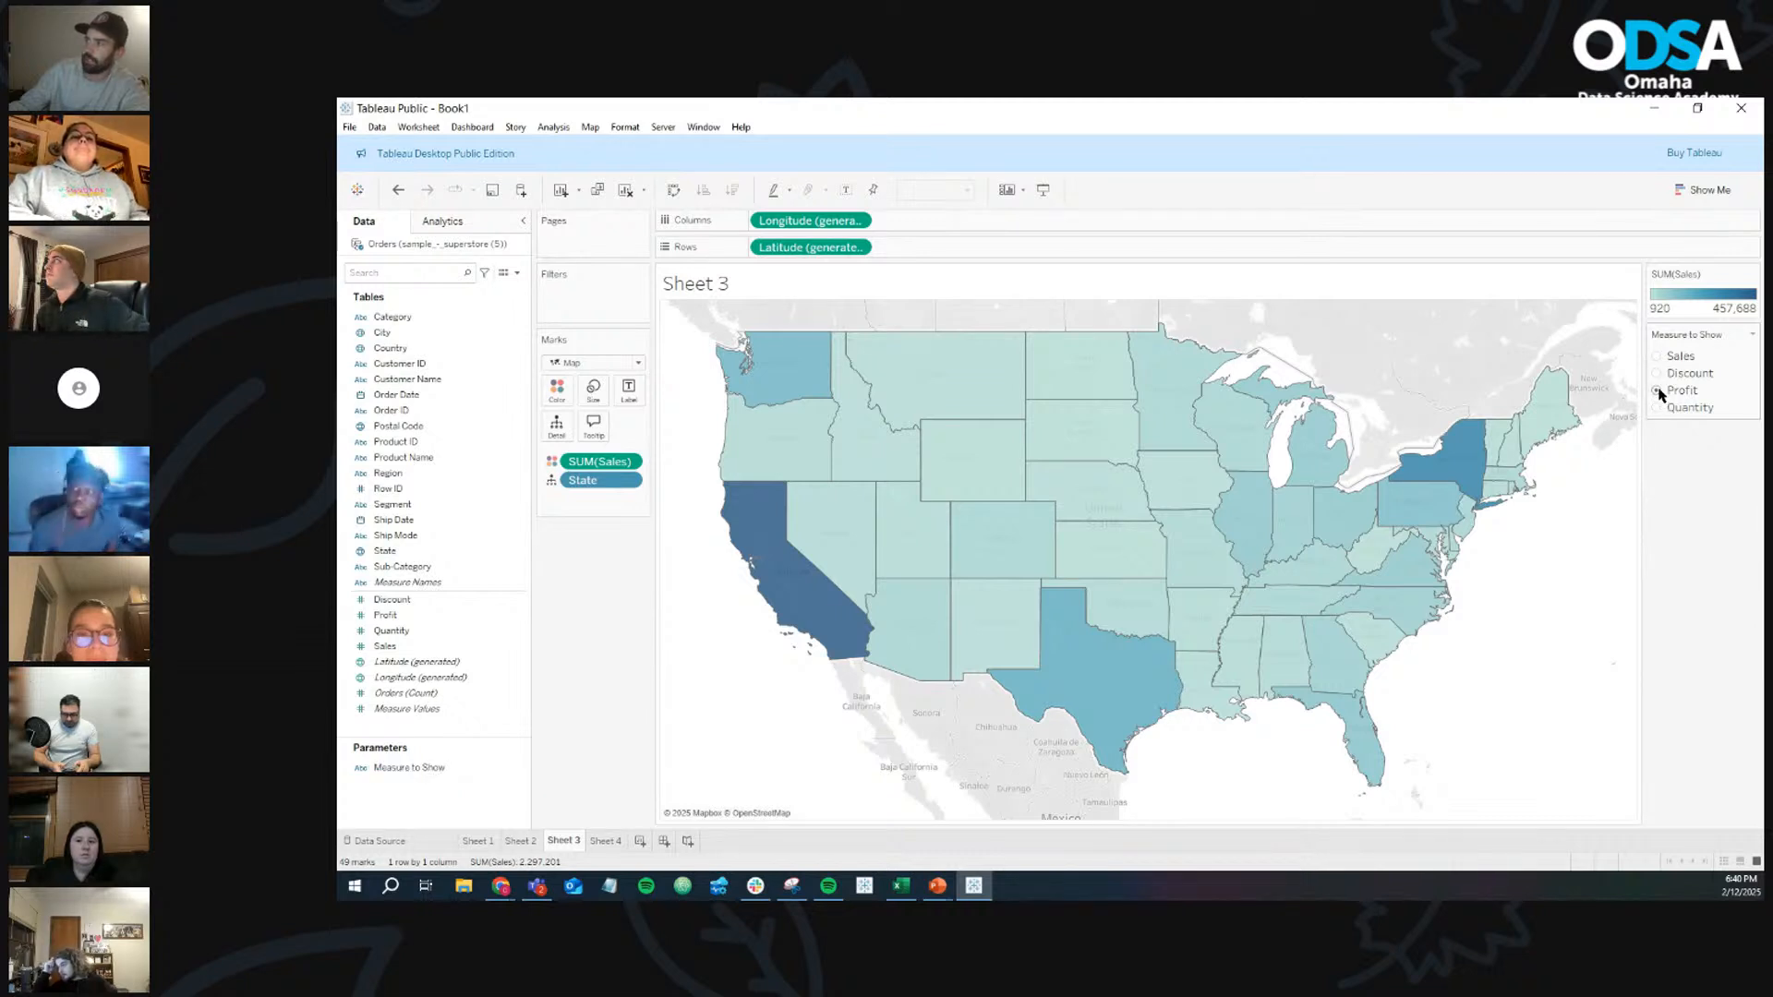
Try the Measure to Show control as a slider and as a type-in field
click(1753, 335)
click(1713, 426)
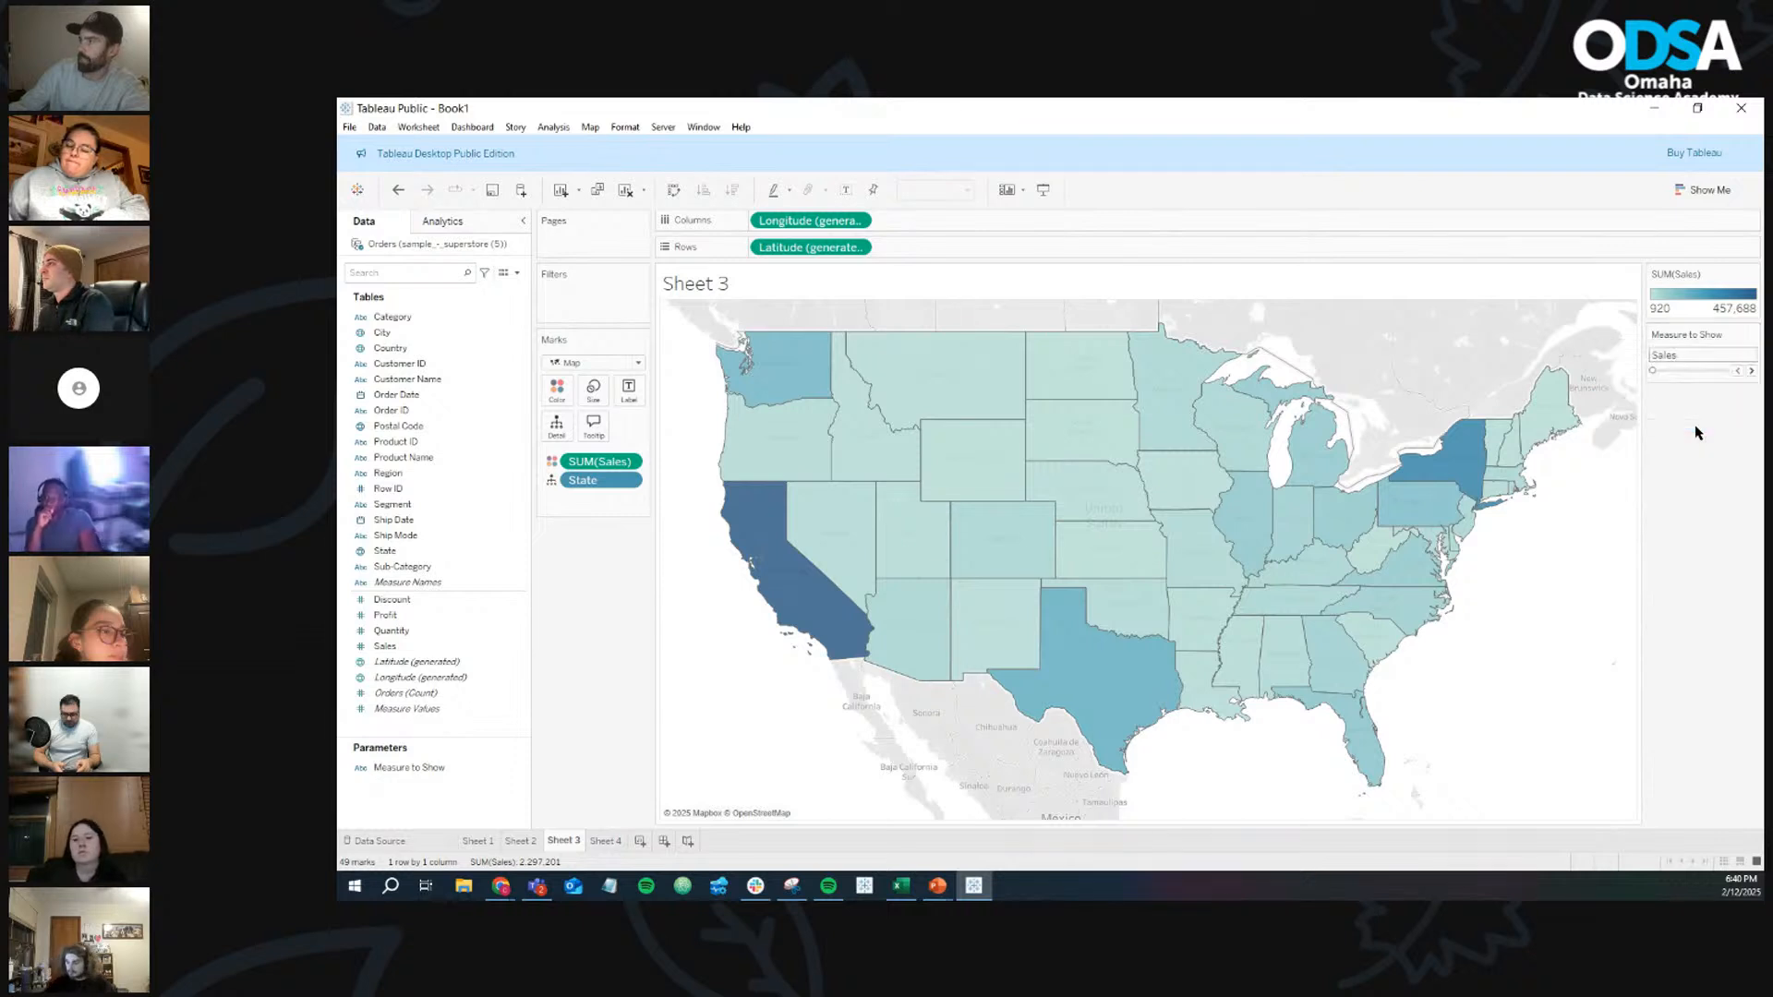
click(1683, 371)
click(1723, 371)
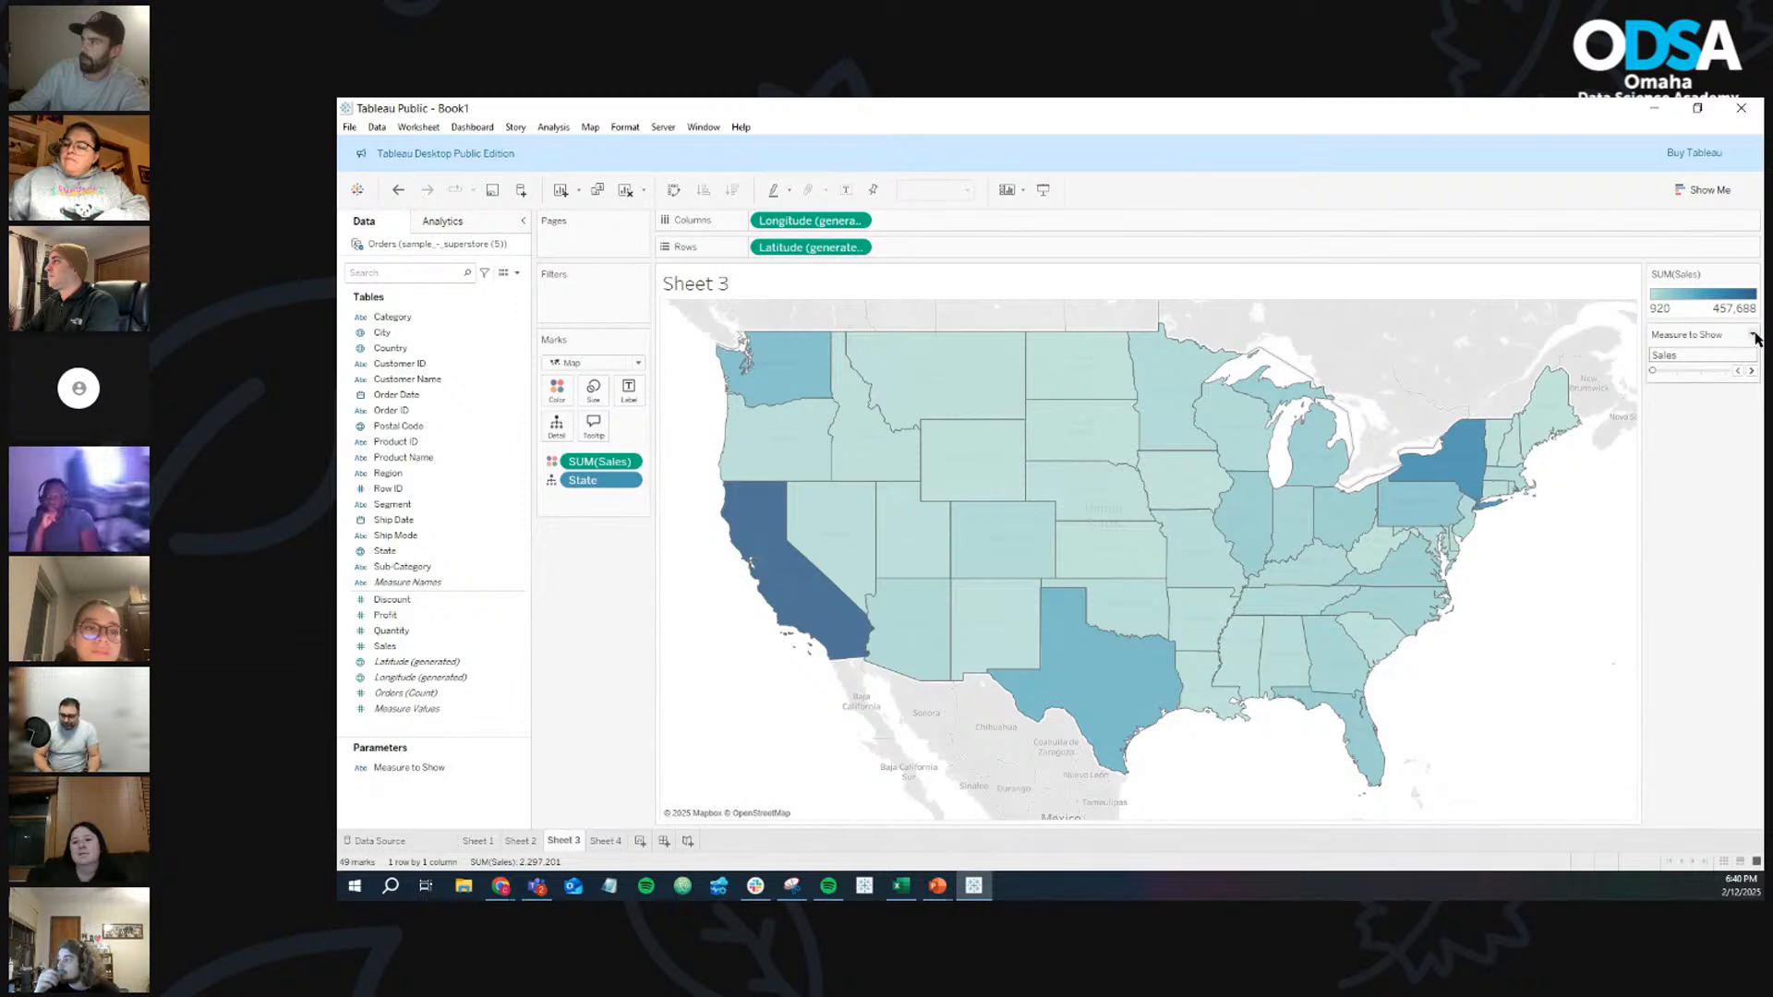
click(1753, 335)
click(1697, 456)
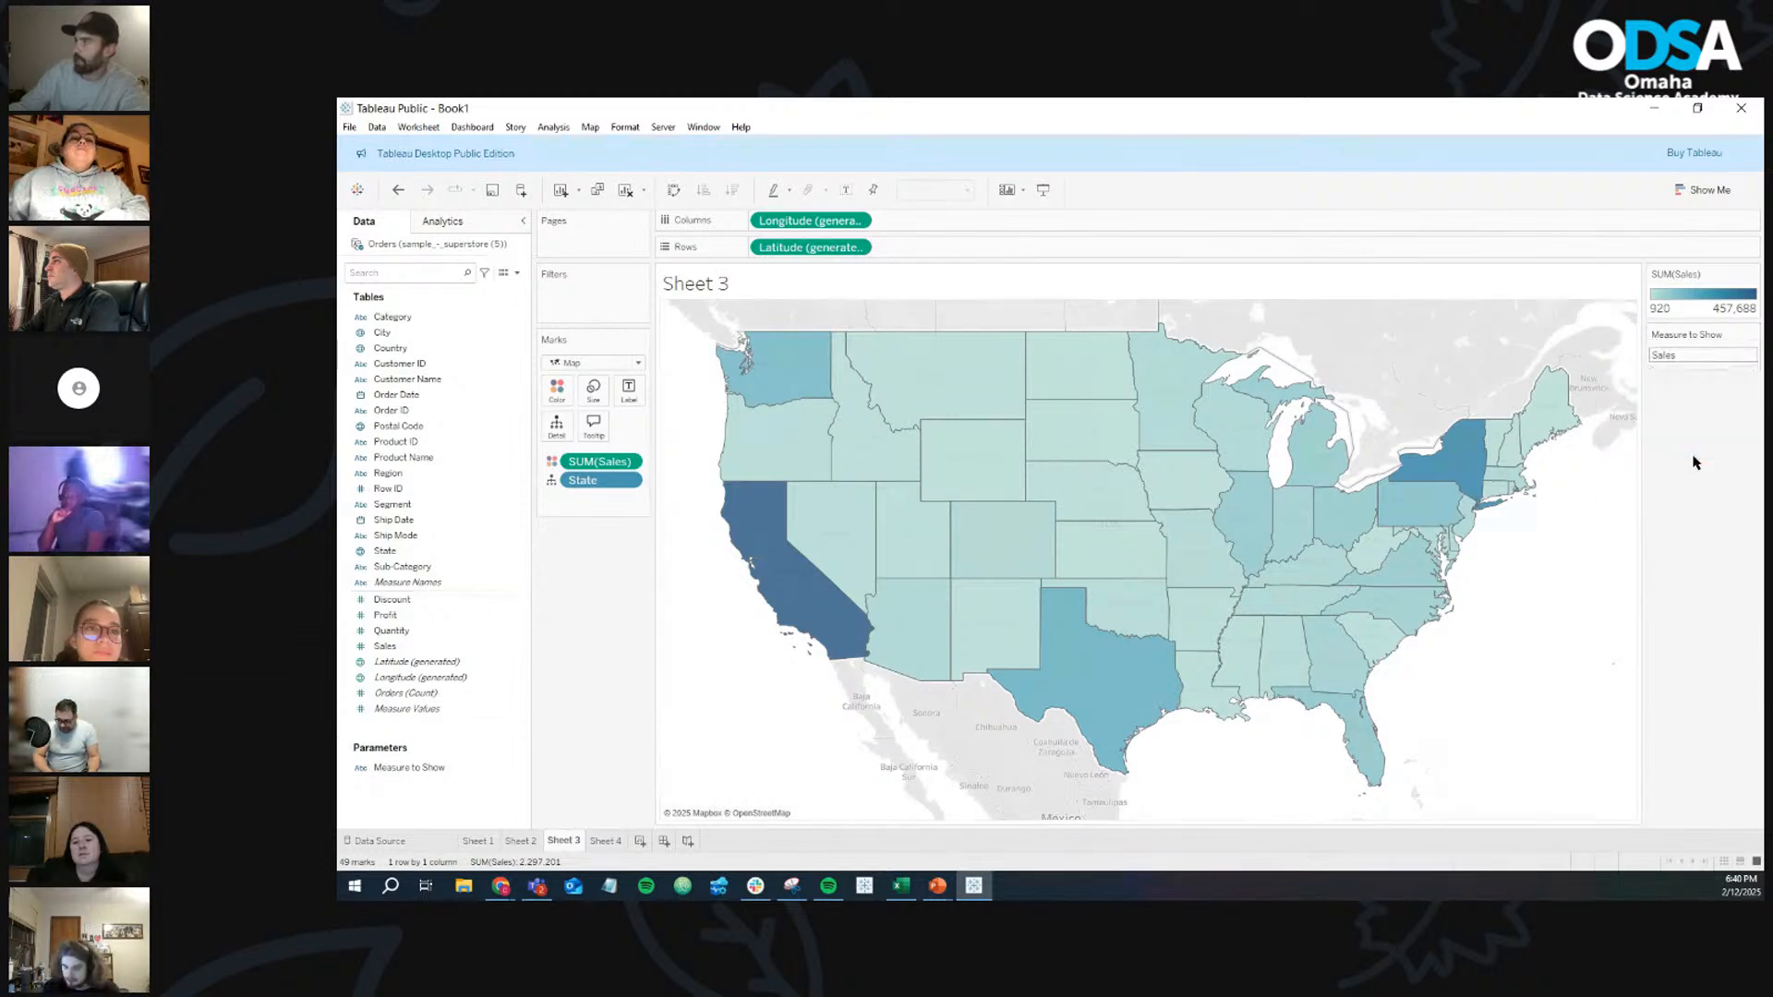
Check the formatting options for the Measure to Show parameter and set its control to a single value list
click(1753, 335)
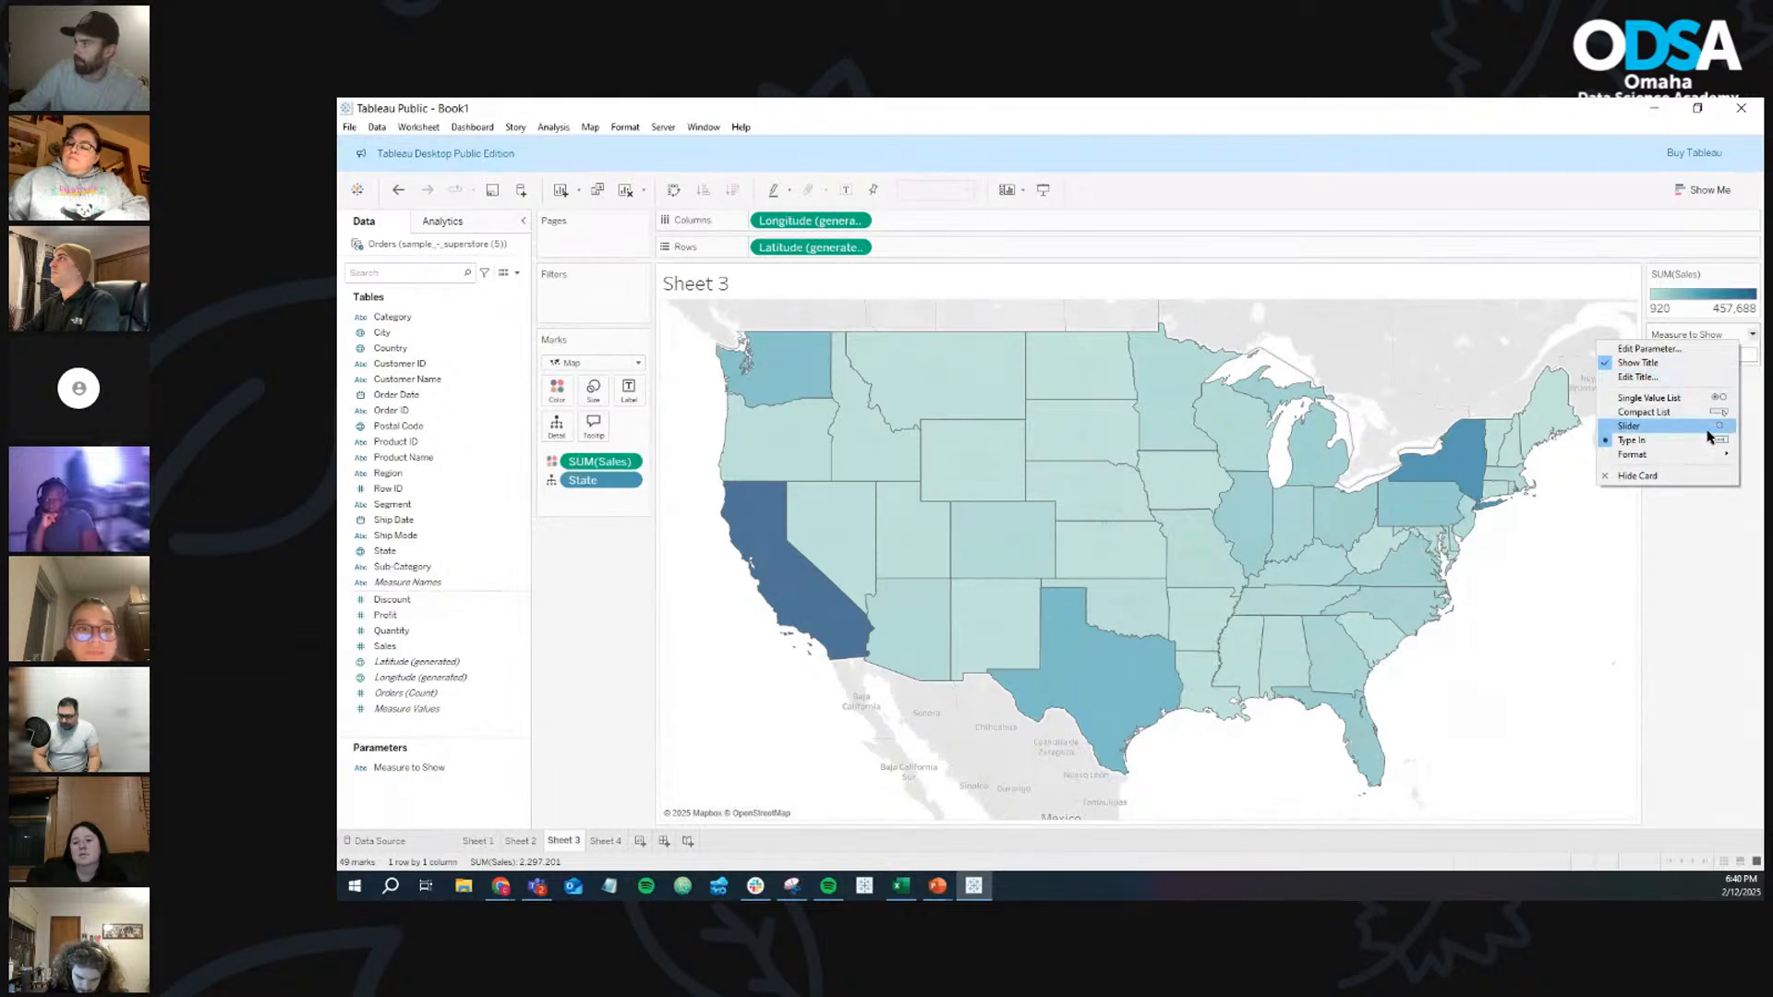
mouse_move(1704, 455)
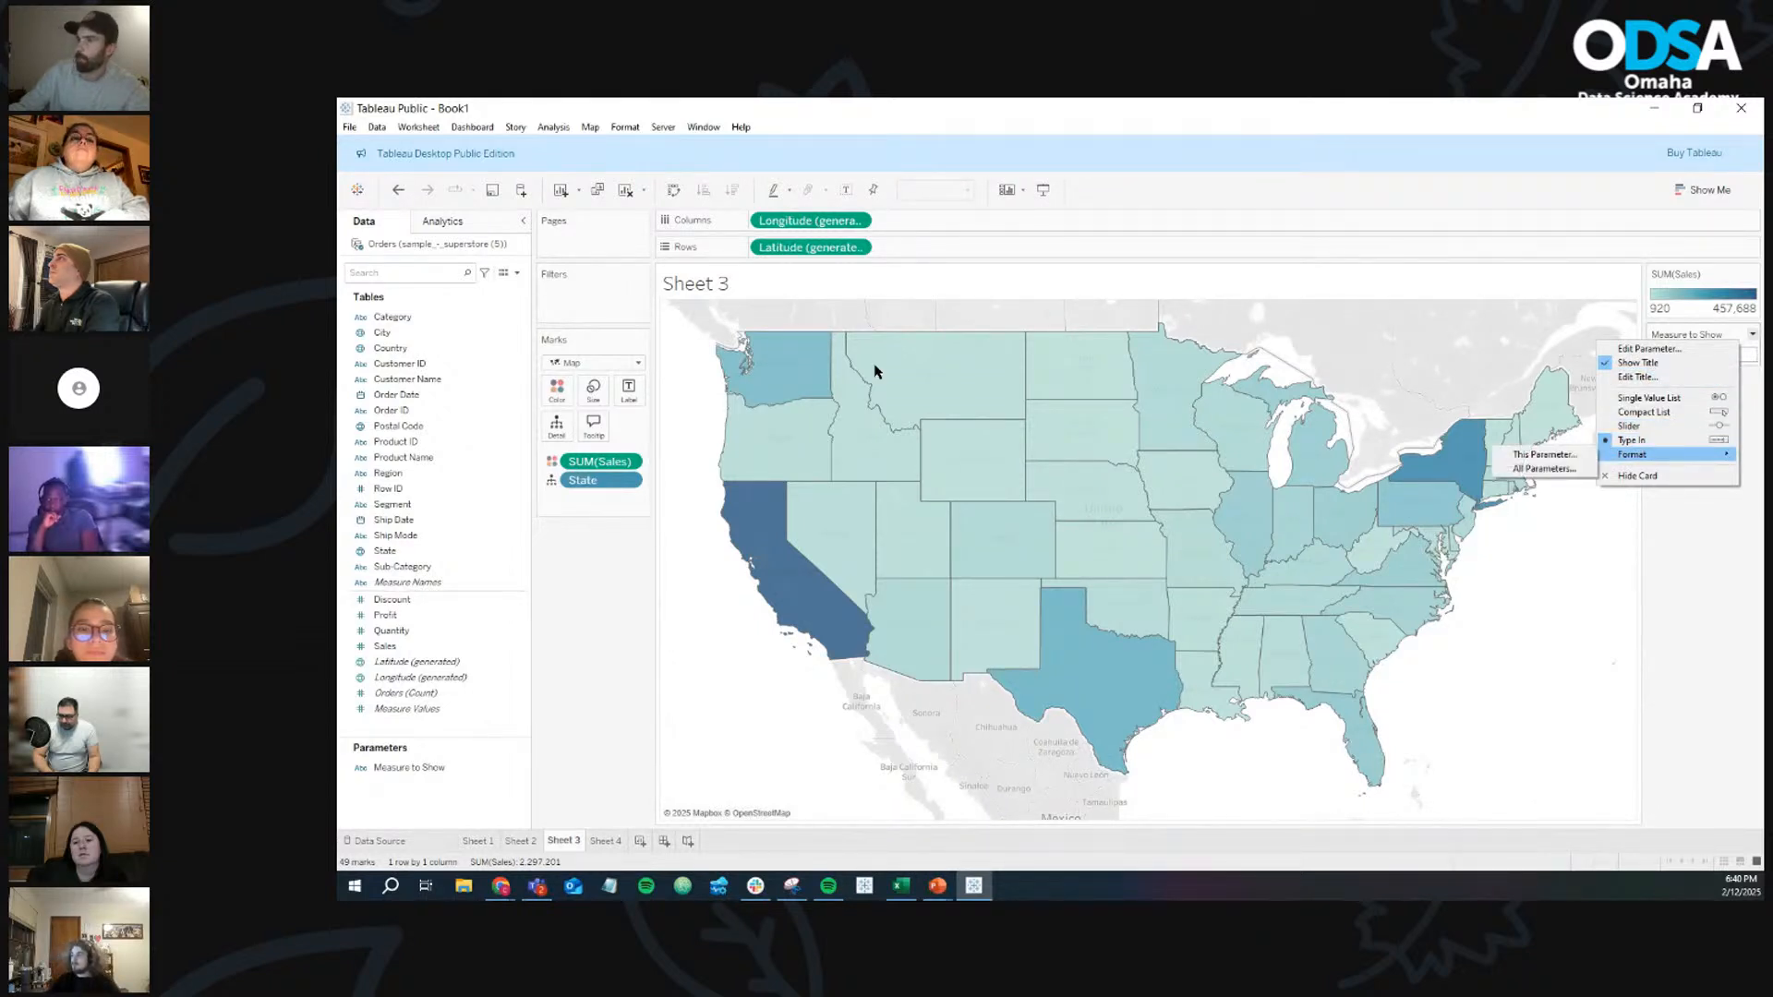
click(1587, 457)
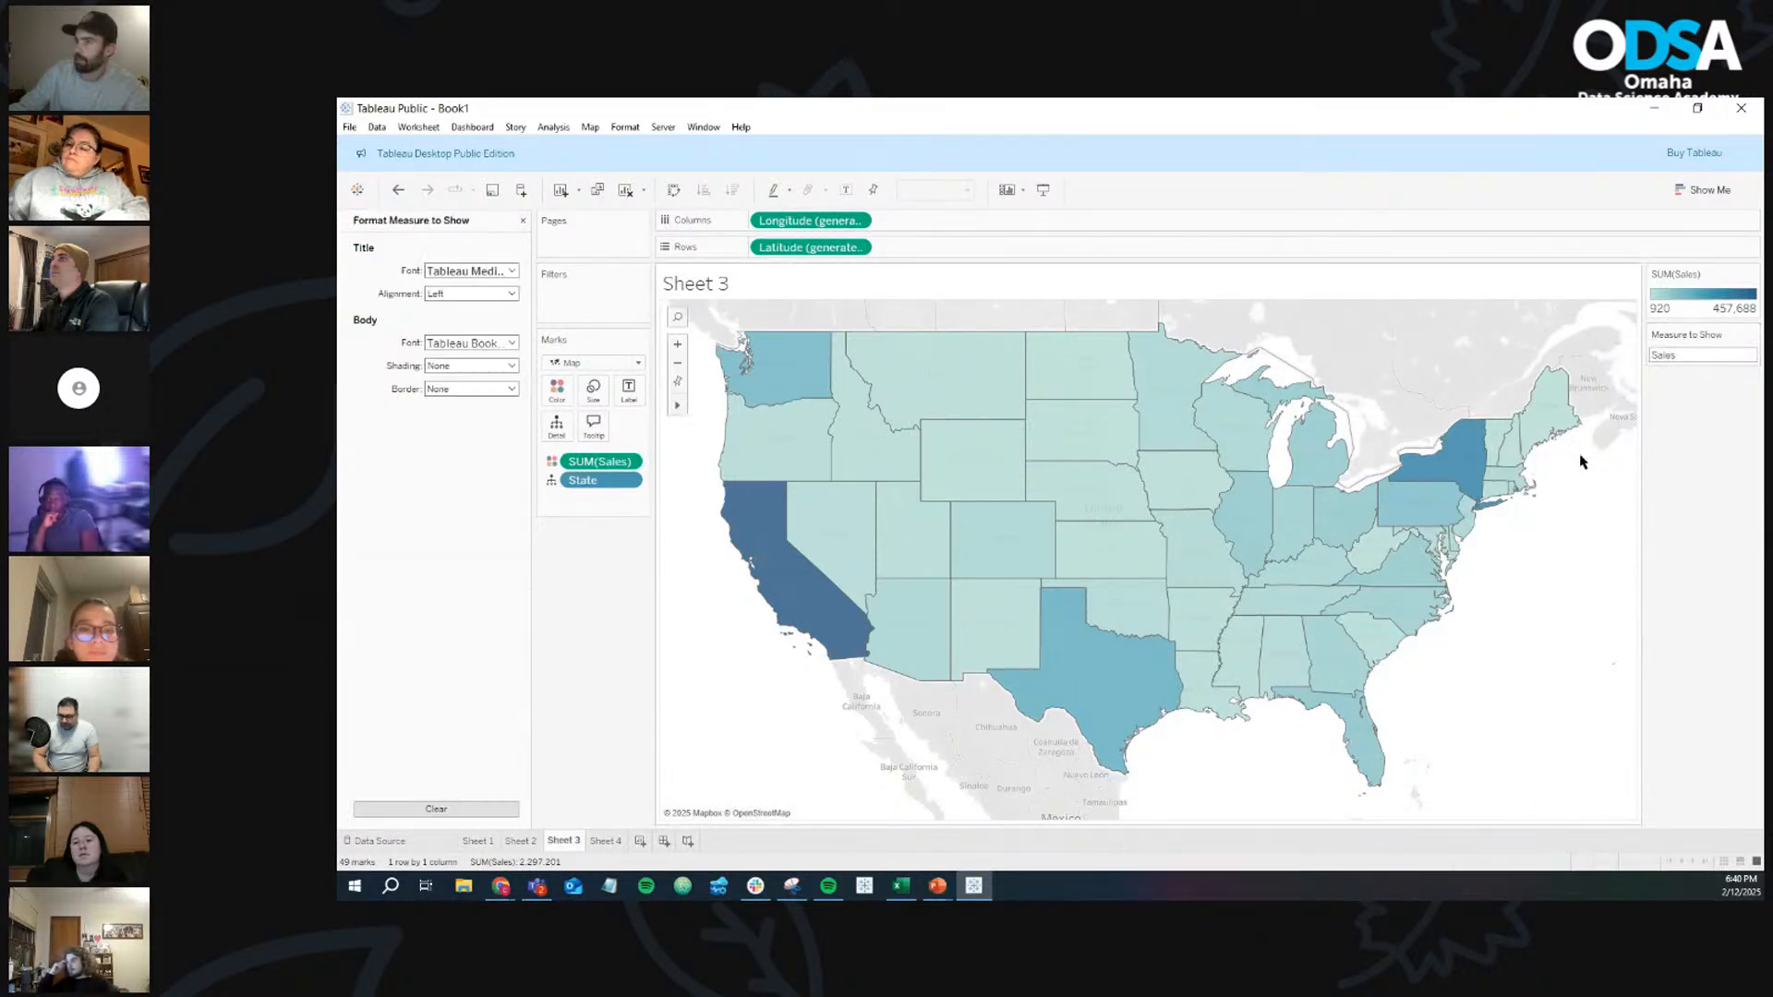
click(523, 222)
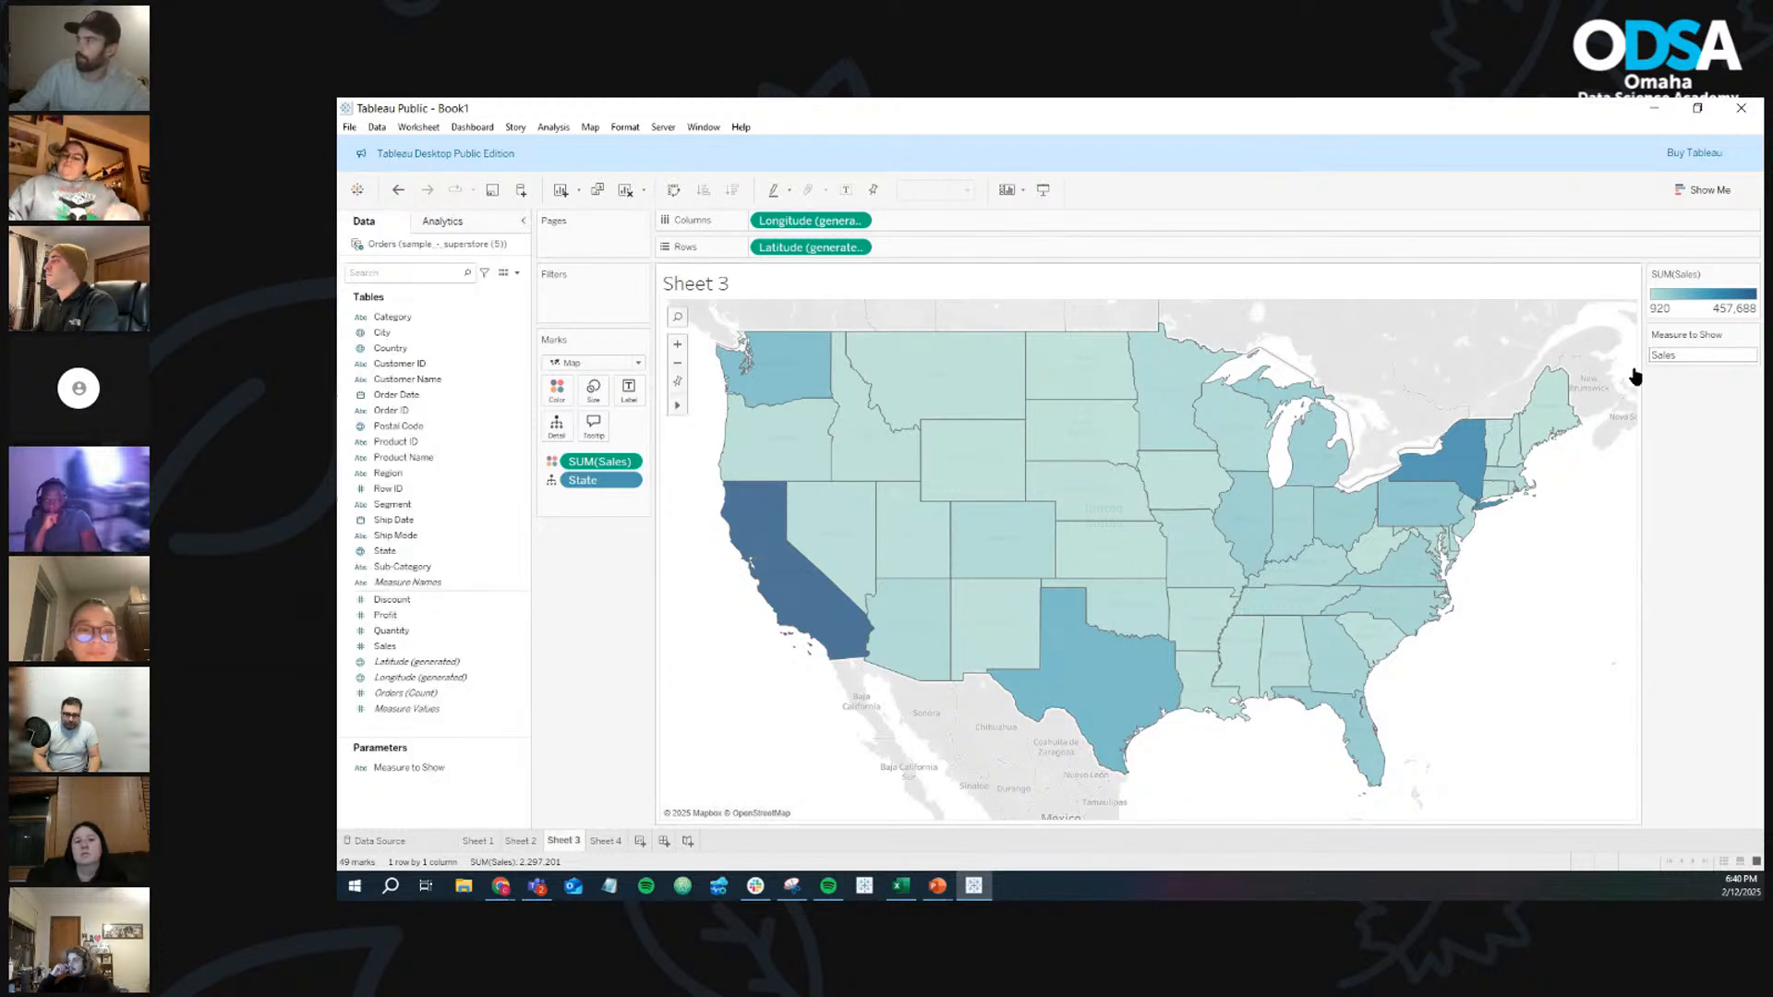
click(1753, 336)
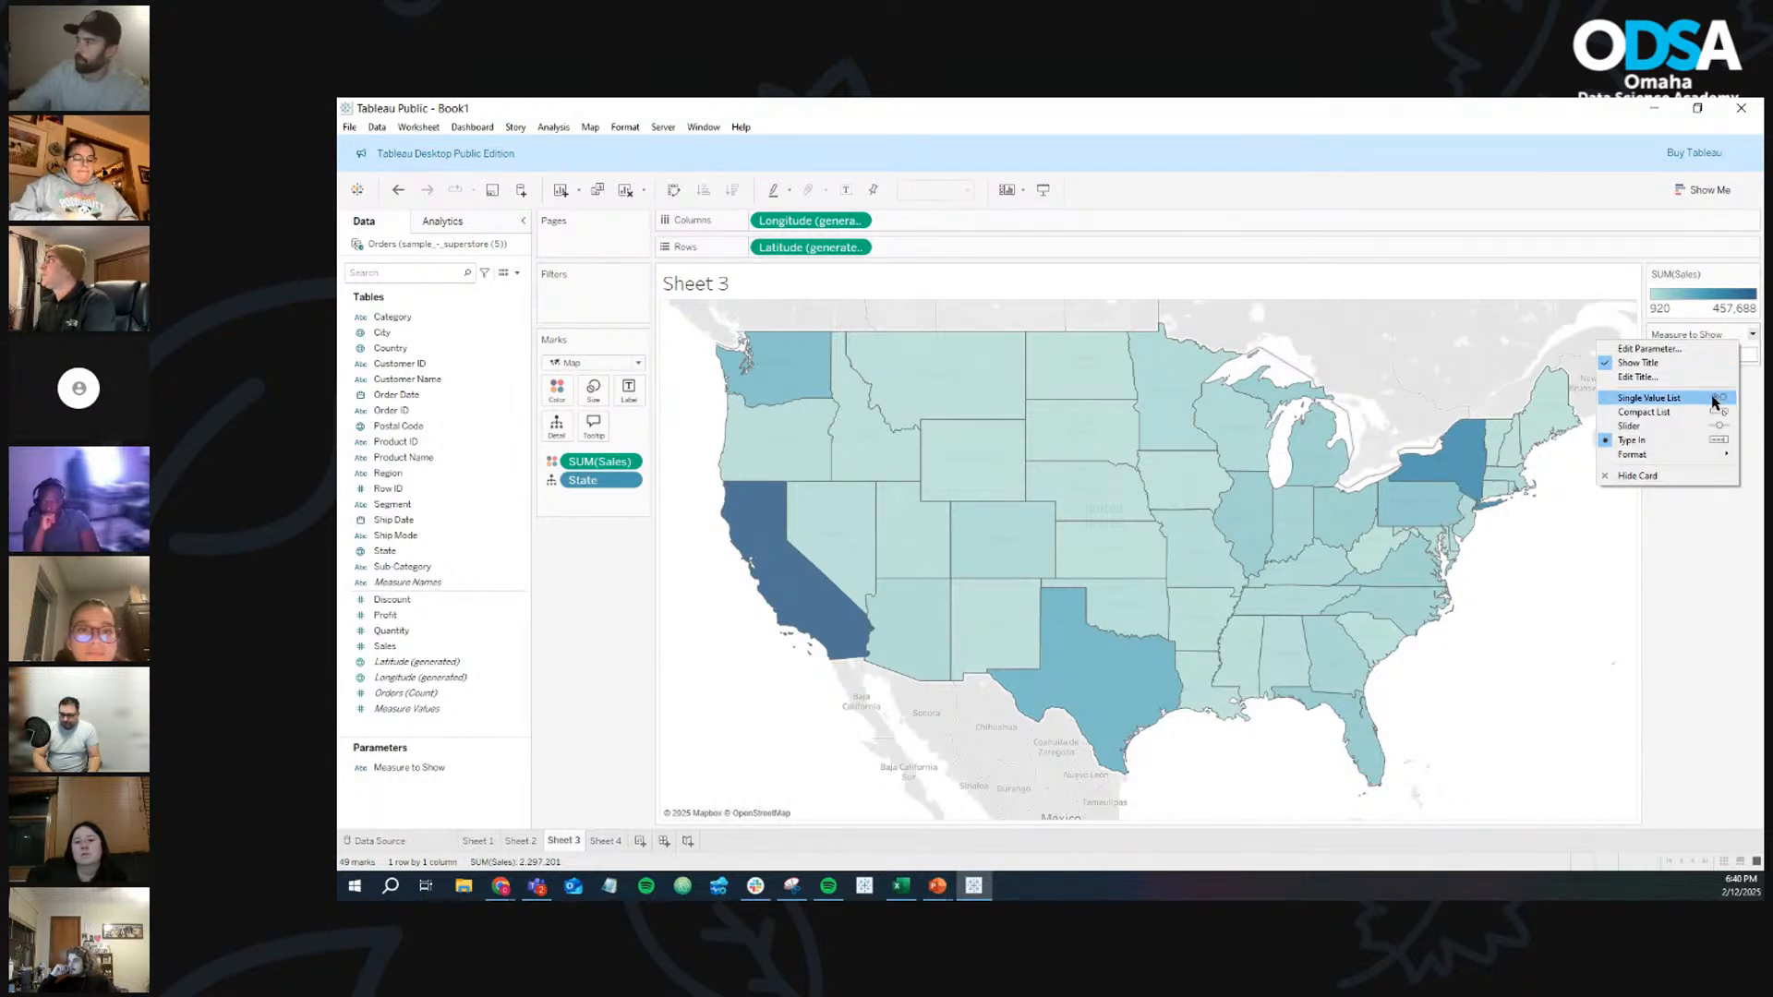
click(1649, 398)
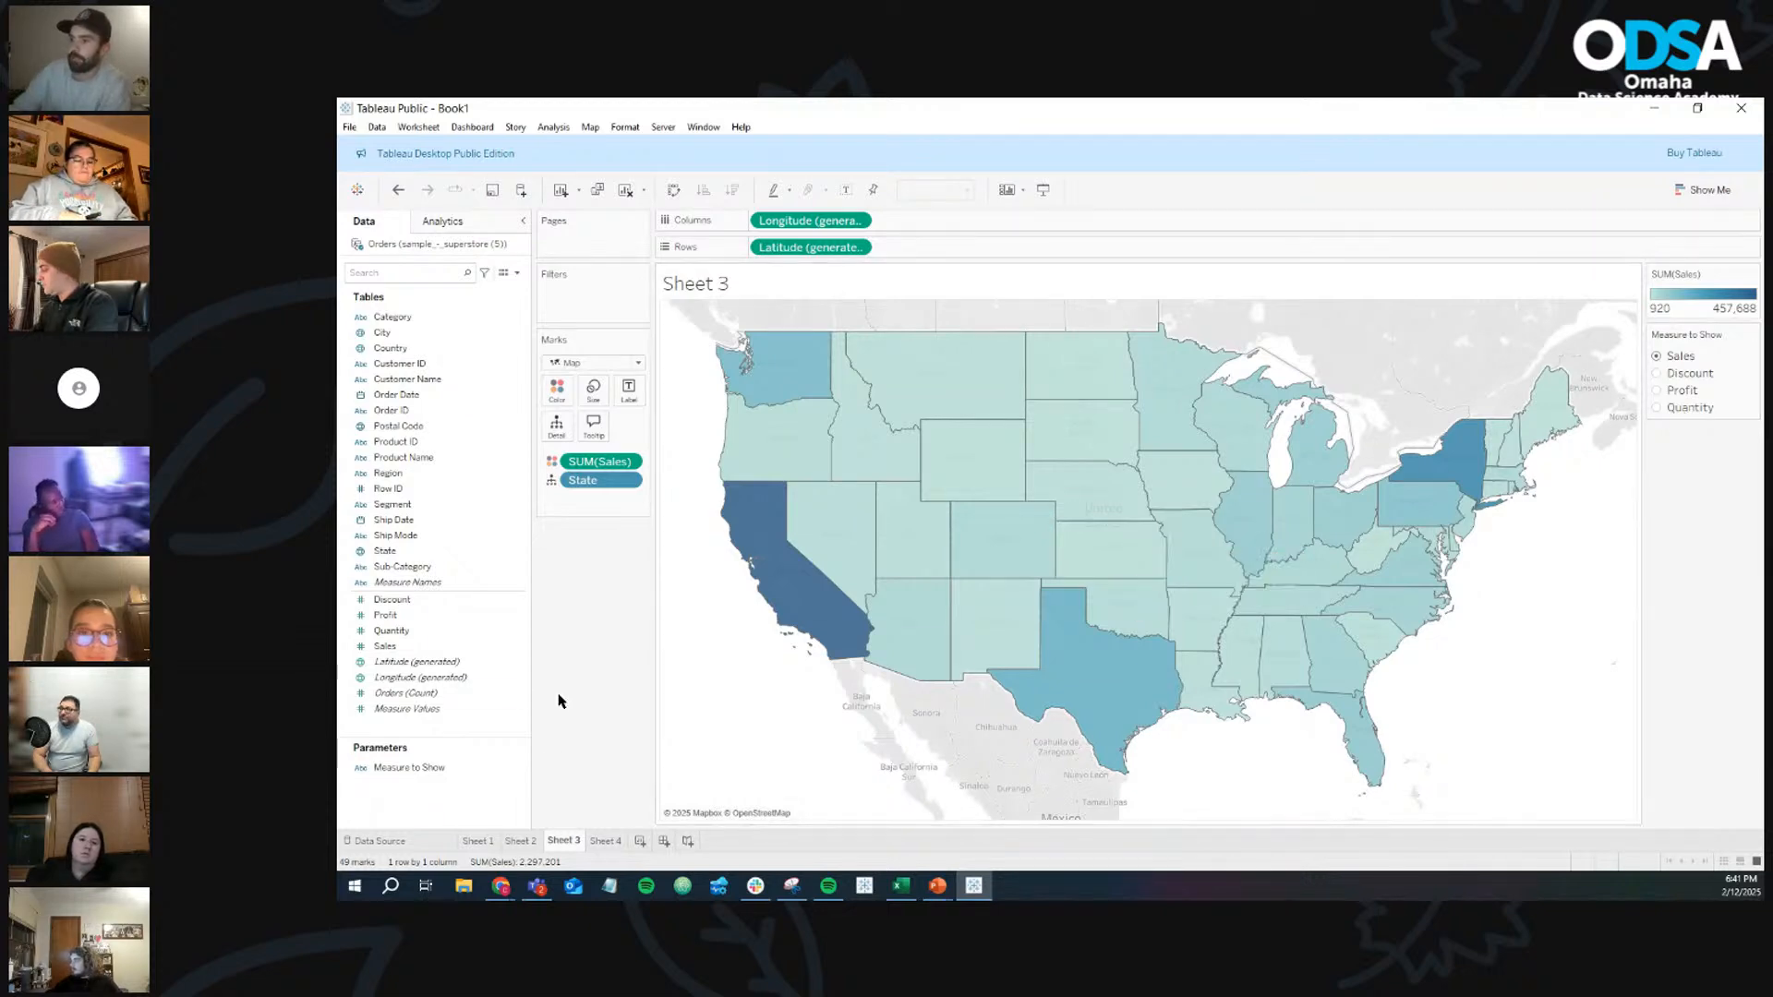
Switch to the published Superstore Self Service dashboard in the browser, try Profit as its map measure, and return to Tableau Public
mouse_move(505, 893)
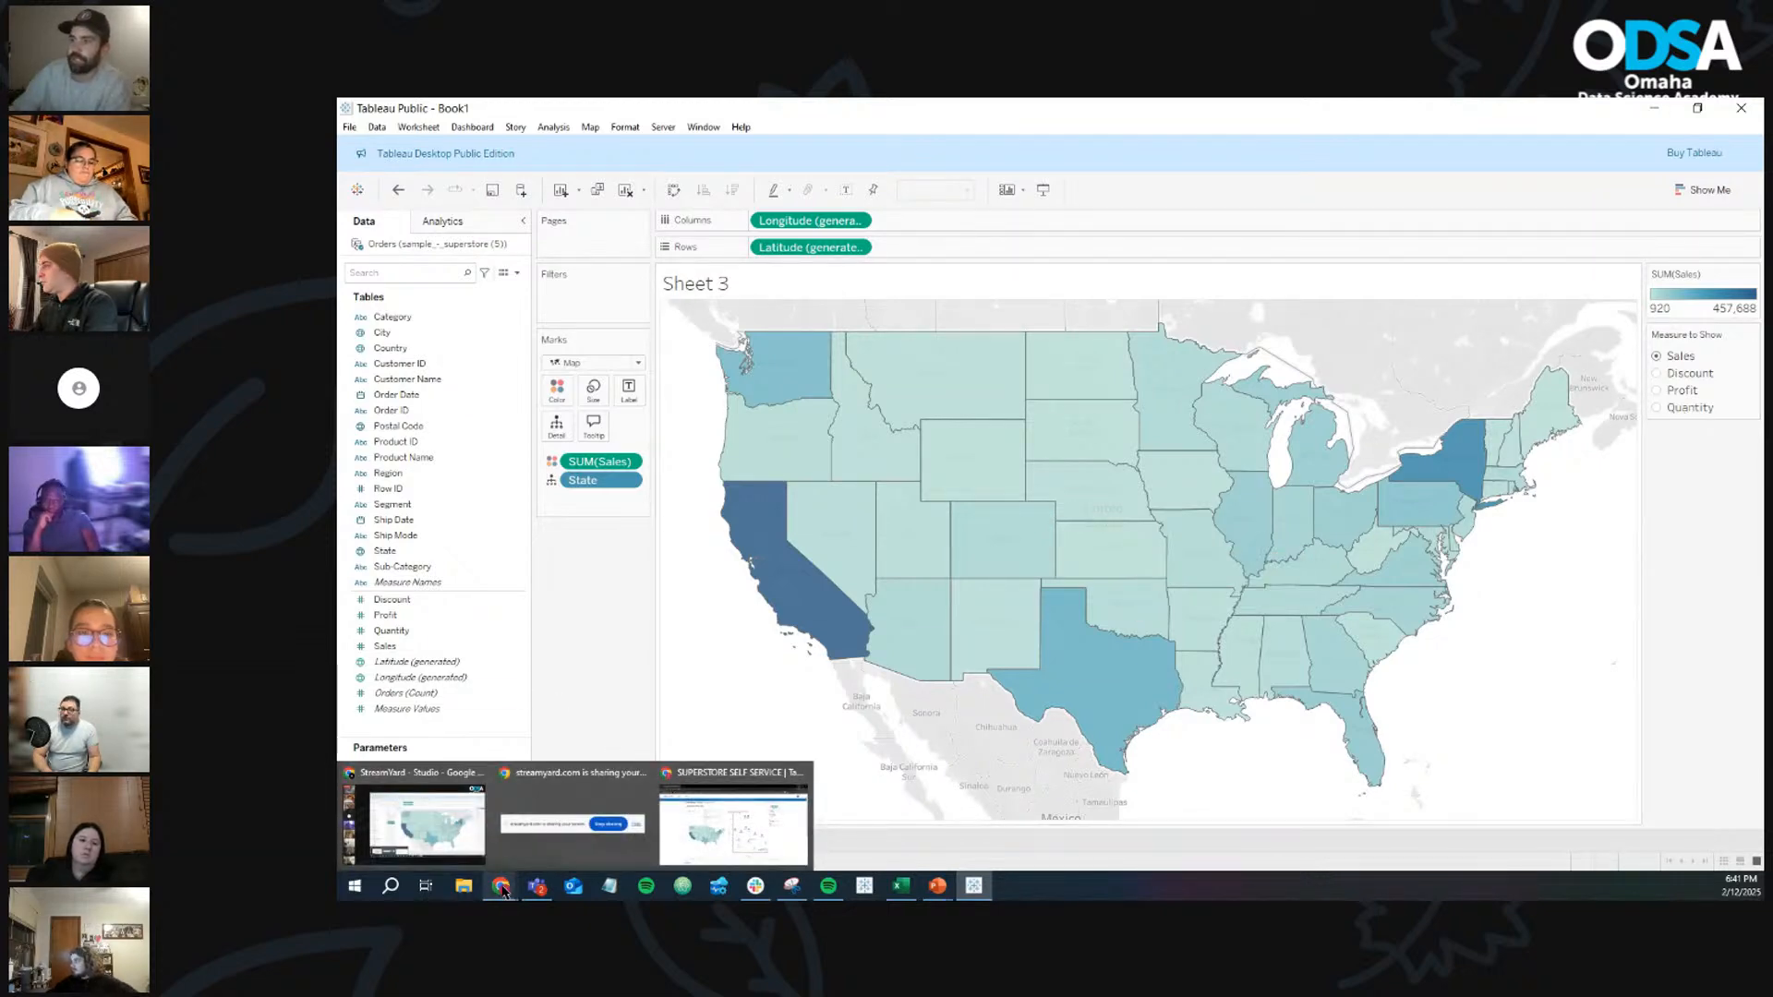
click(734, 822)
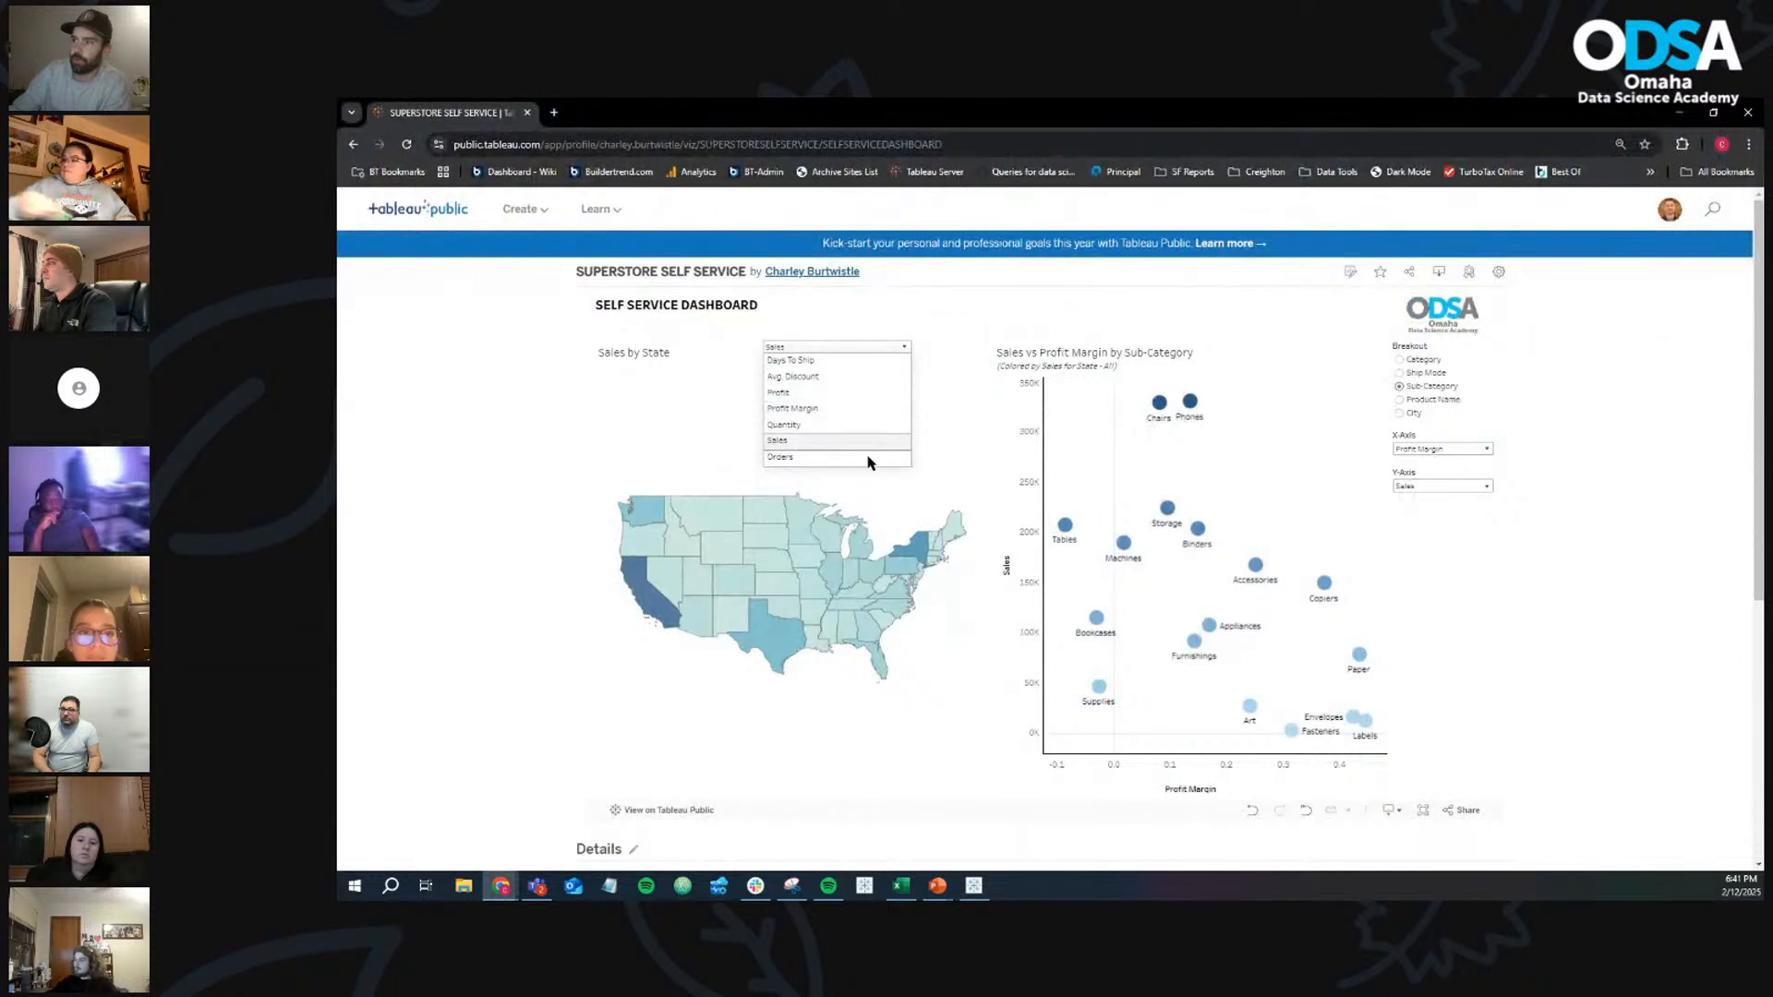
click(942, 452)
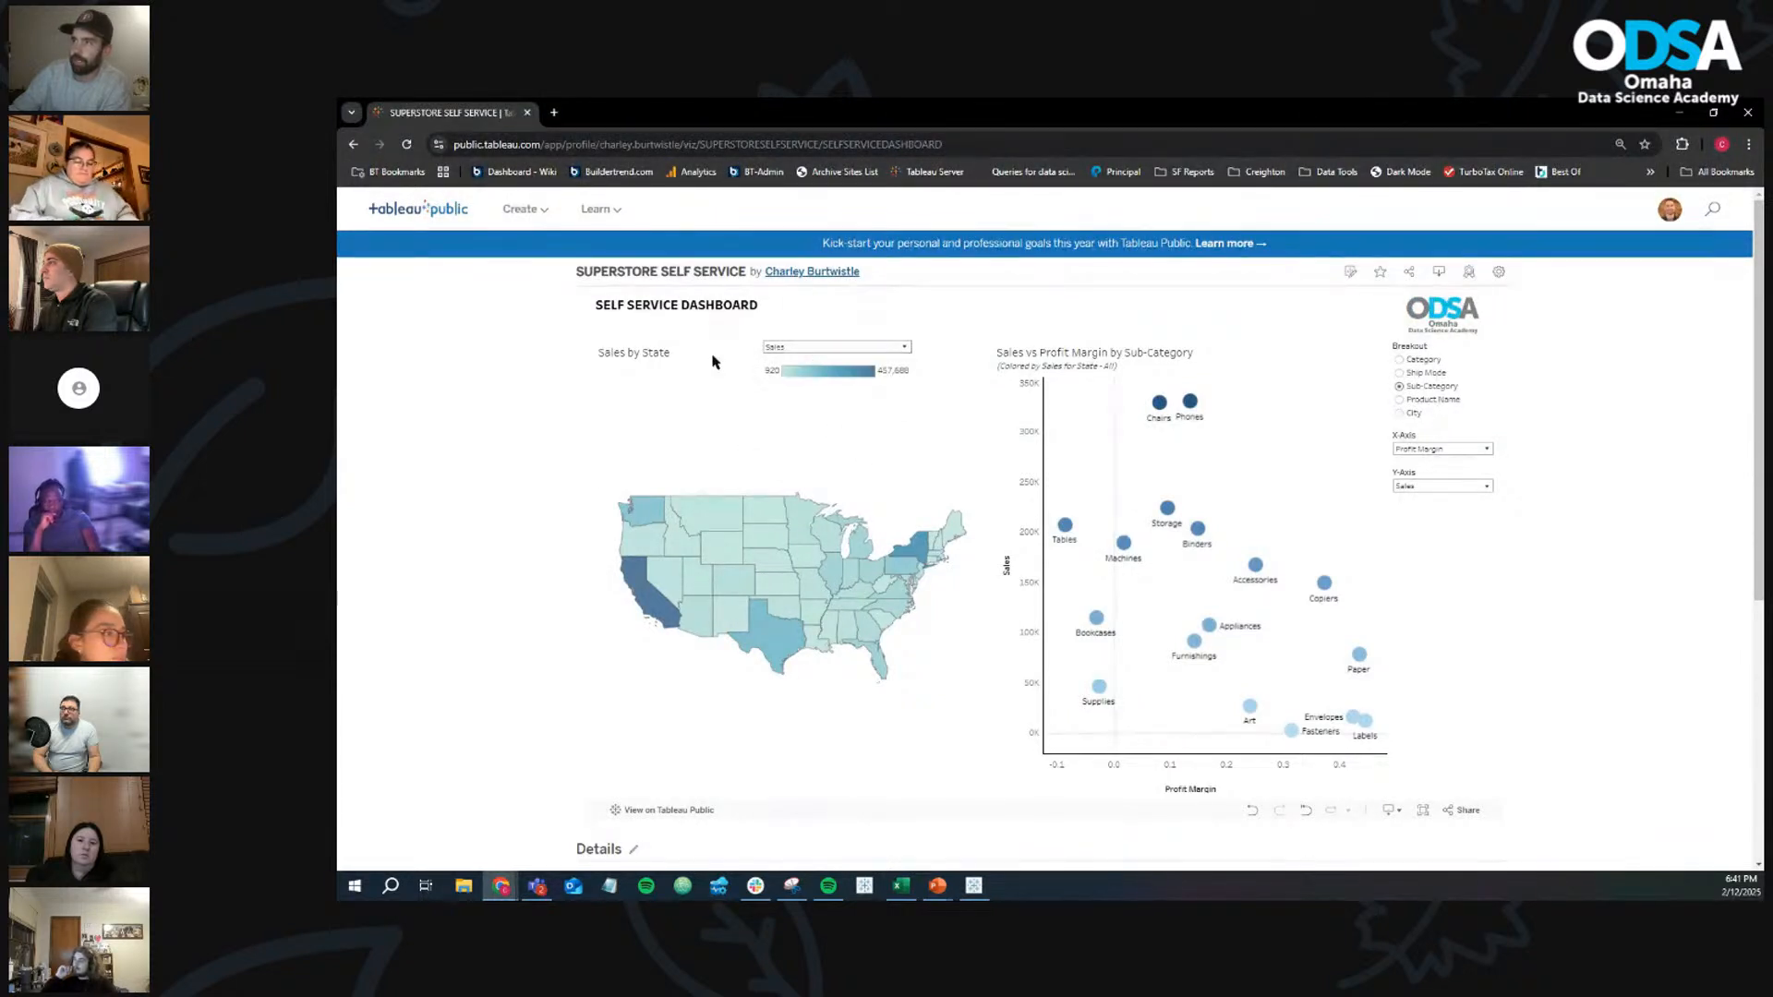
click(757, 350)
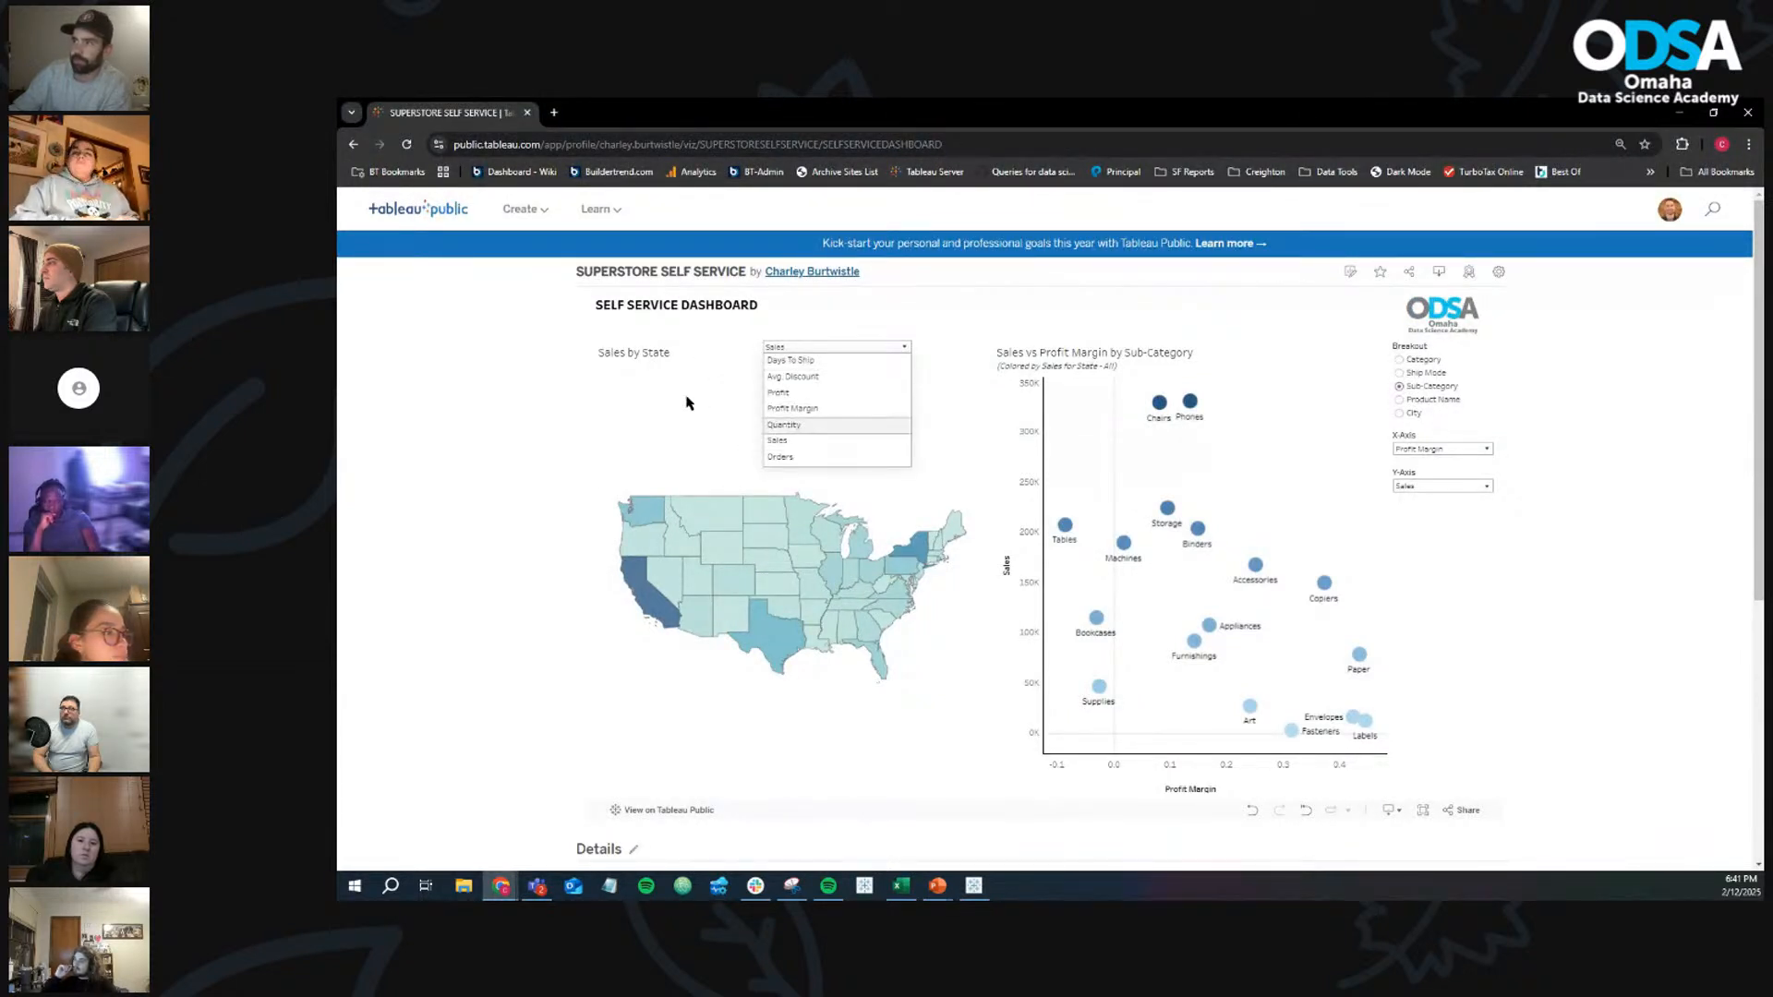
click(695, 524)
click(812, 347)
click(788, 393)
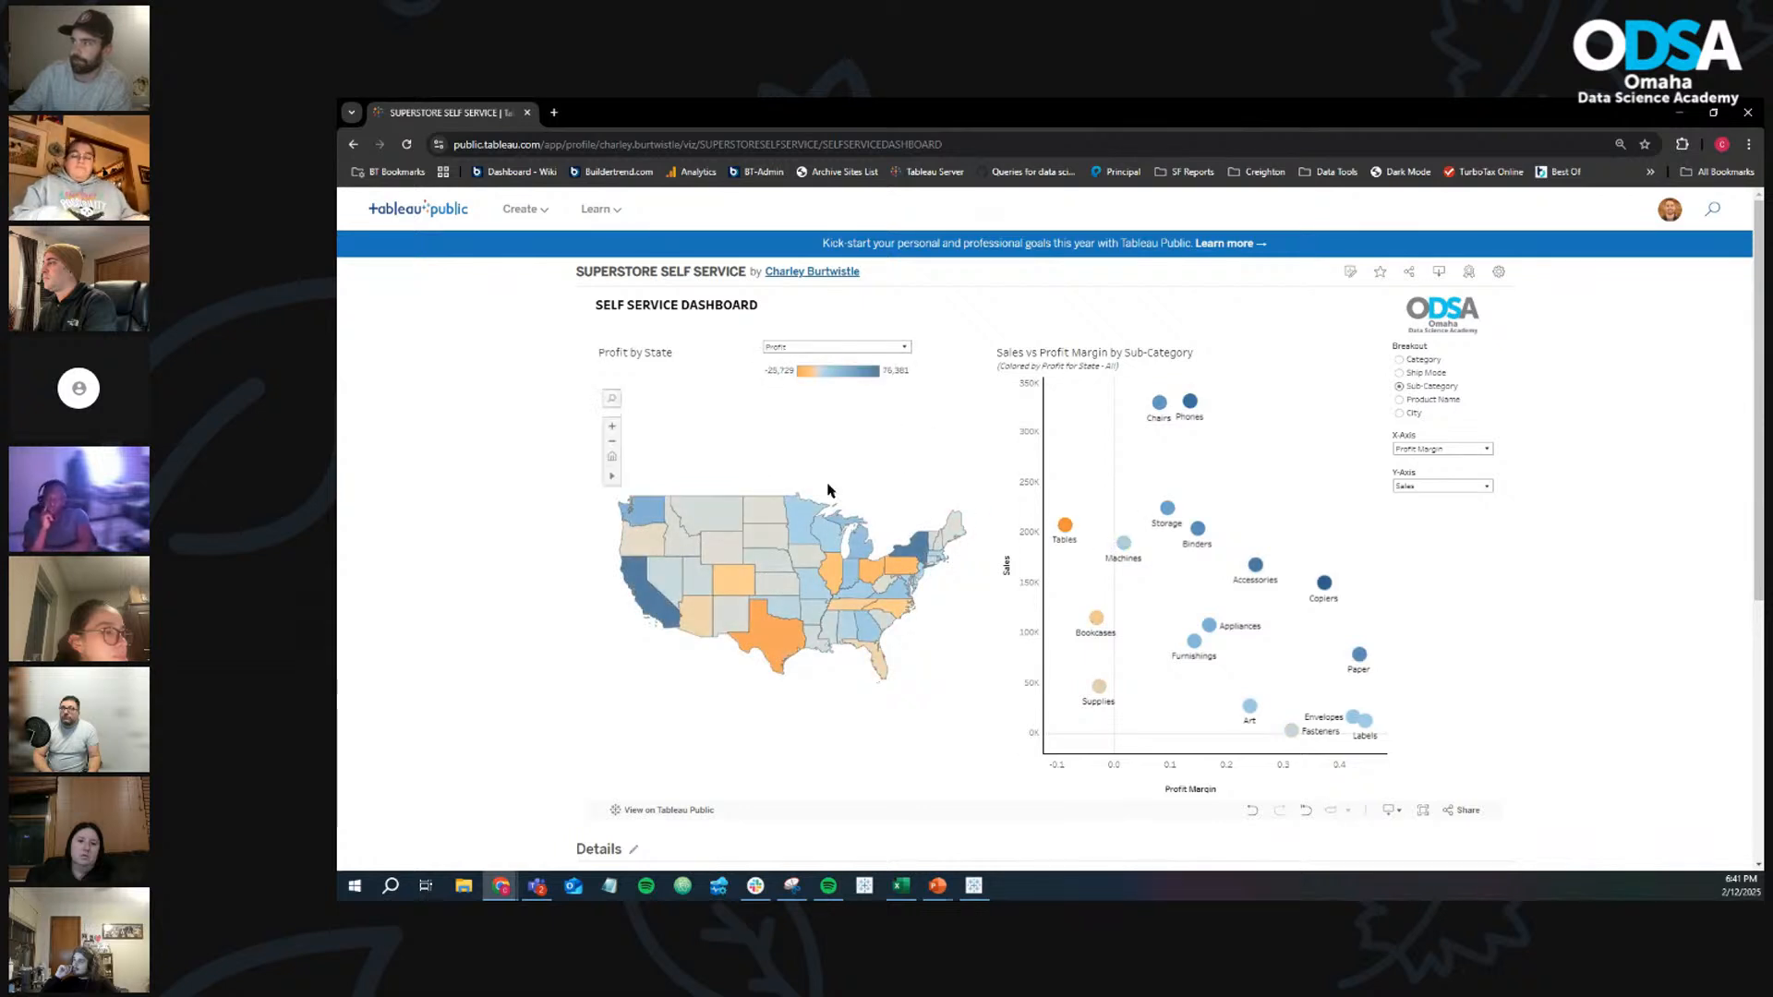
click(1680, 113)
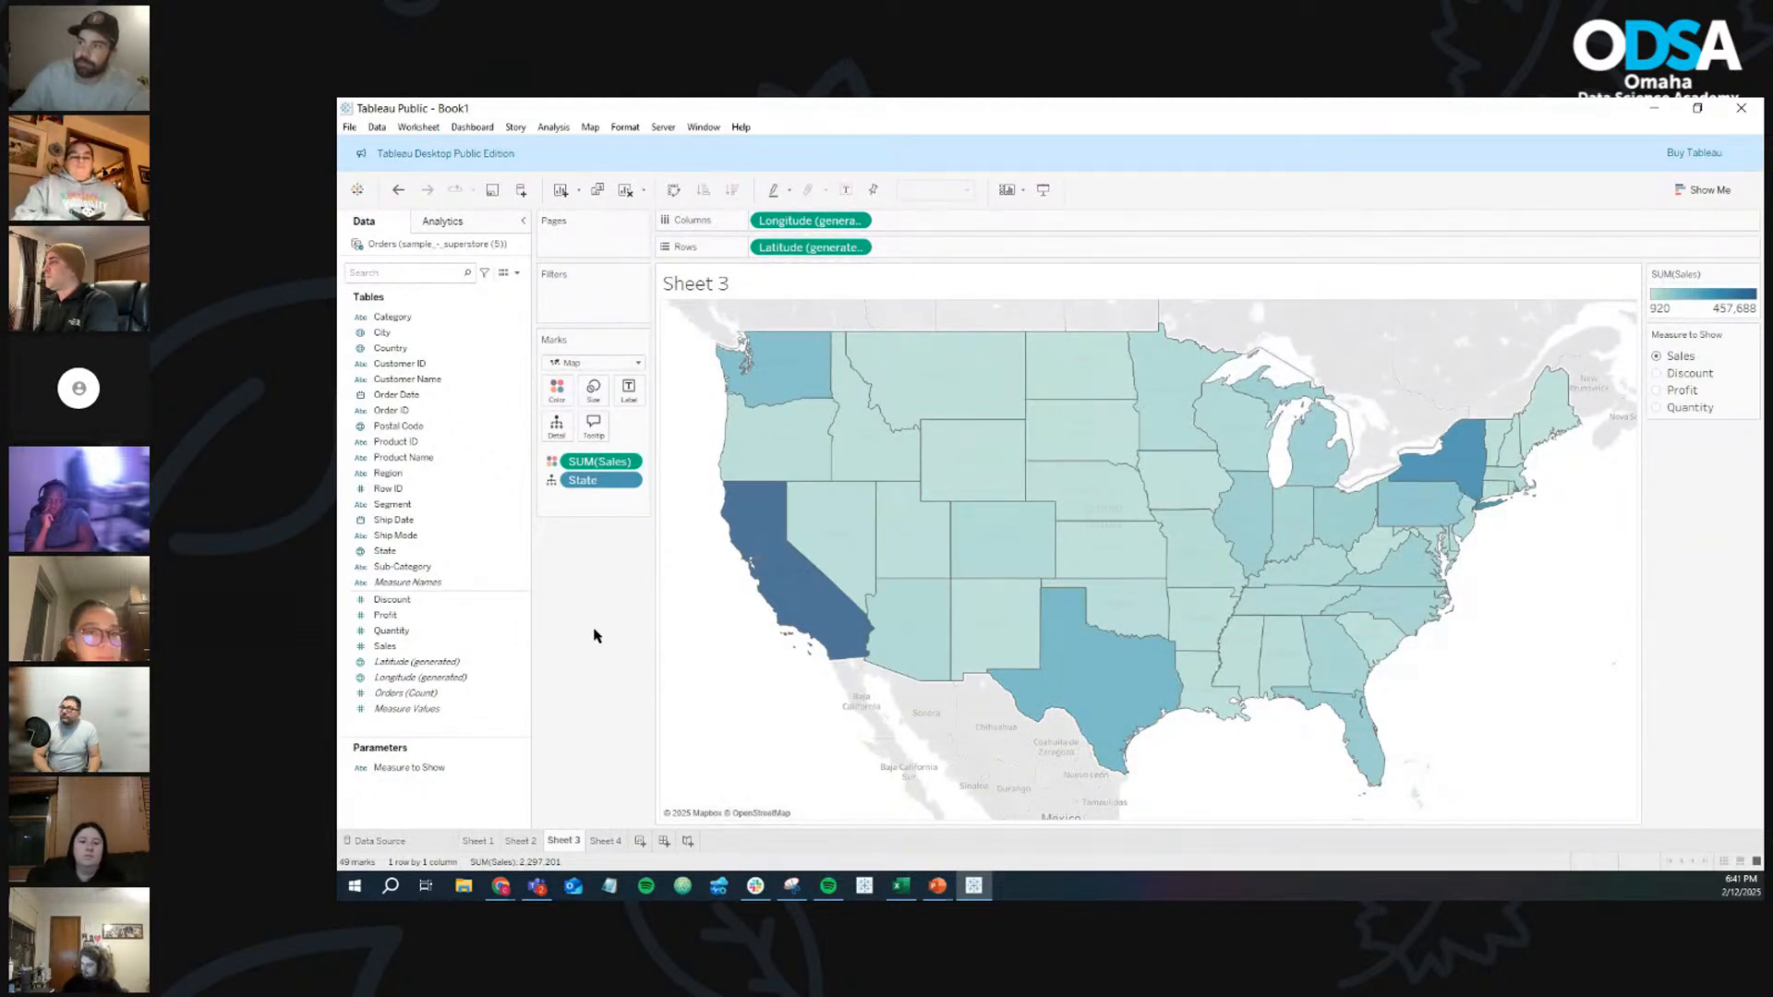
Create a calculated field named Color Measure
click(415, 771)
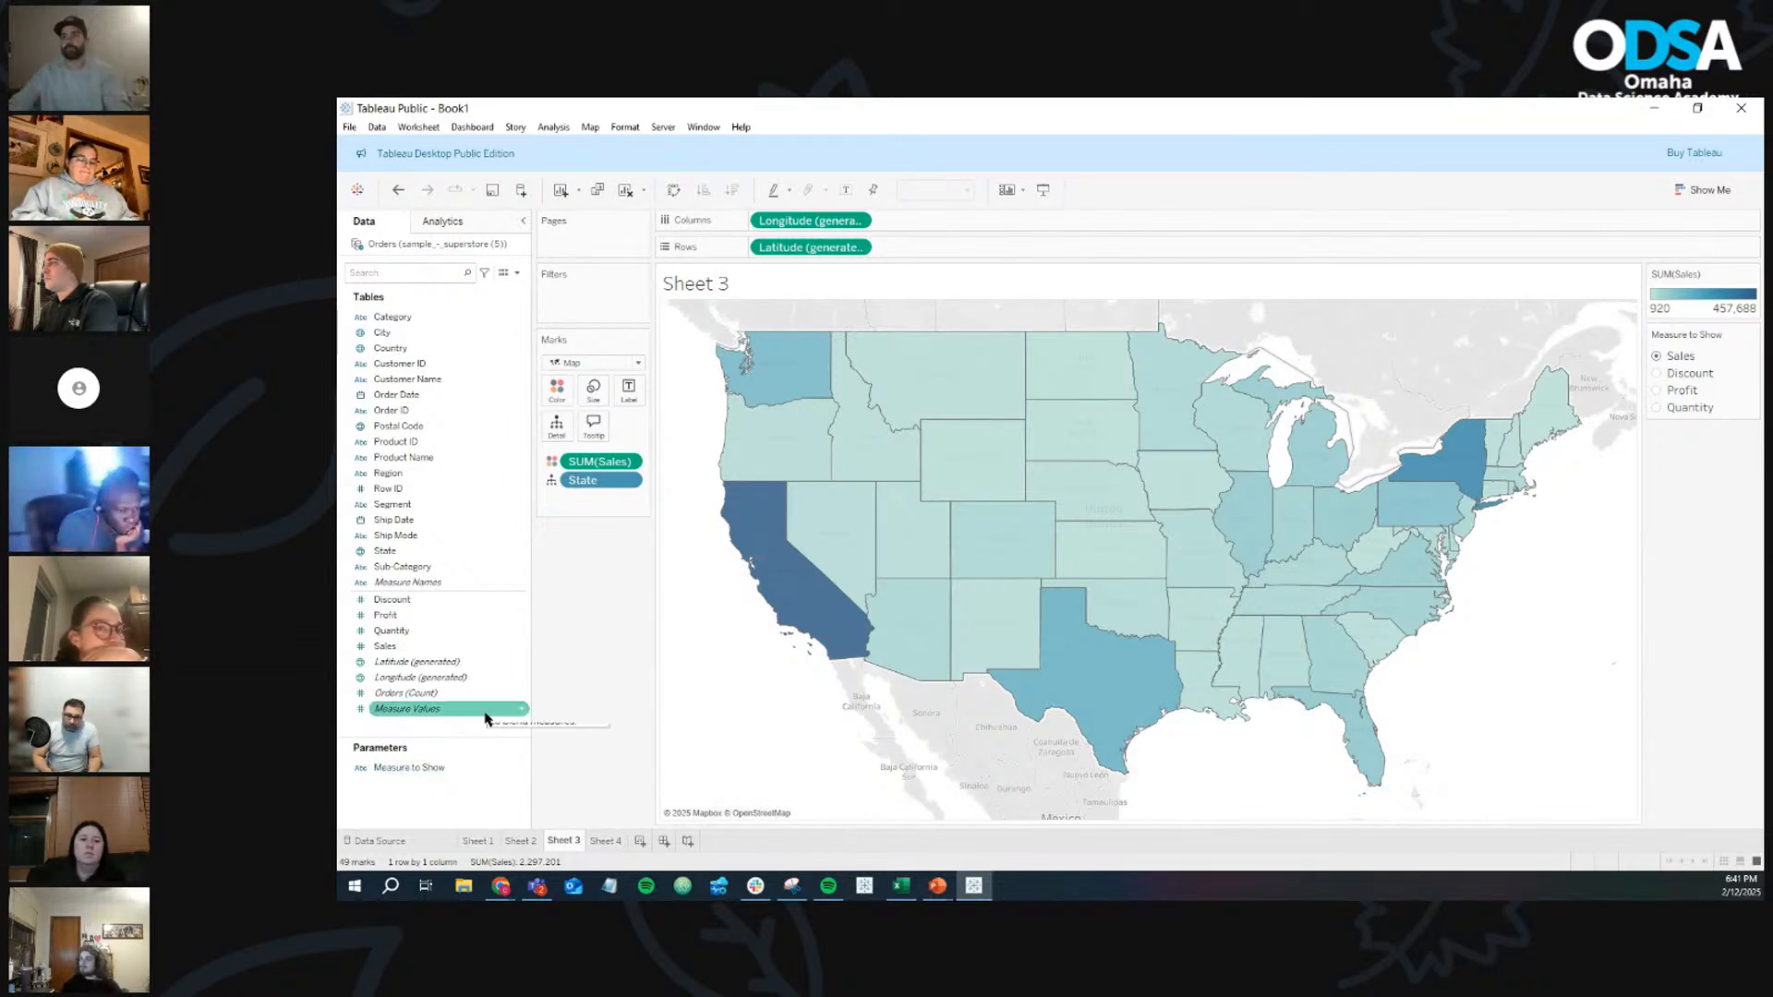
click(518, 273)
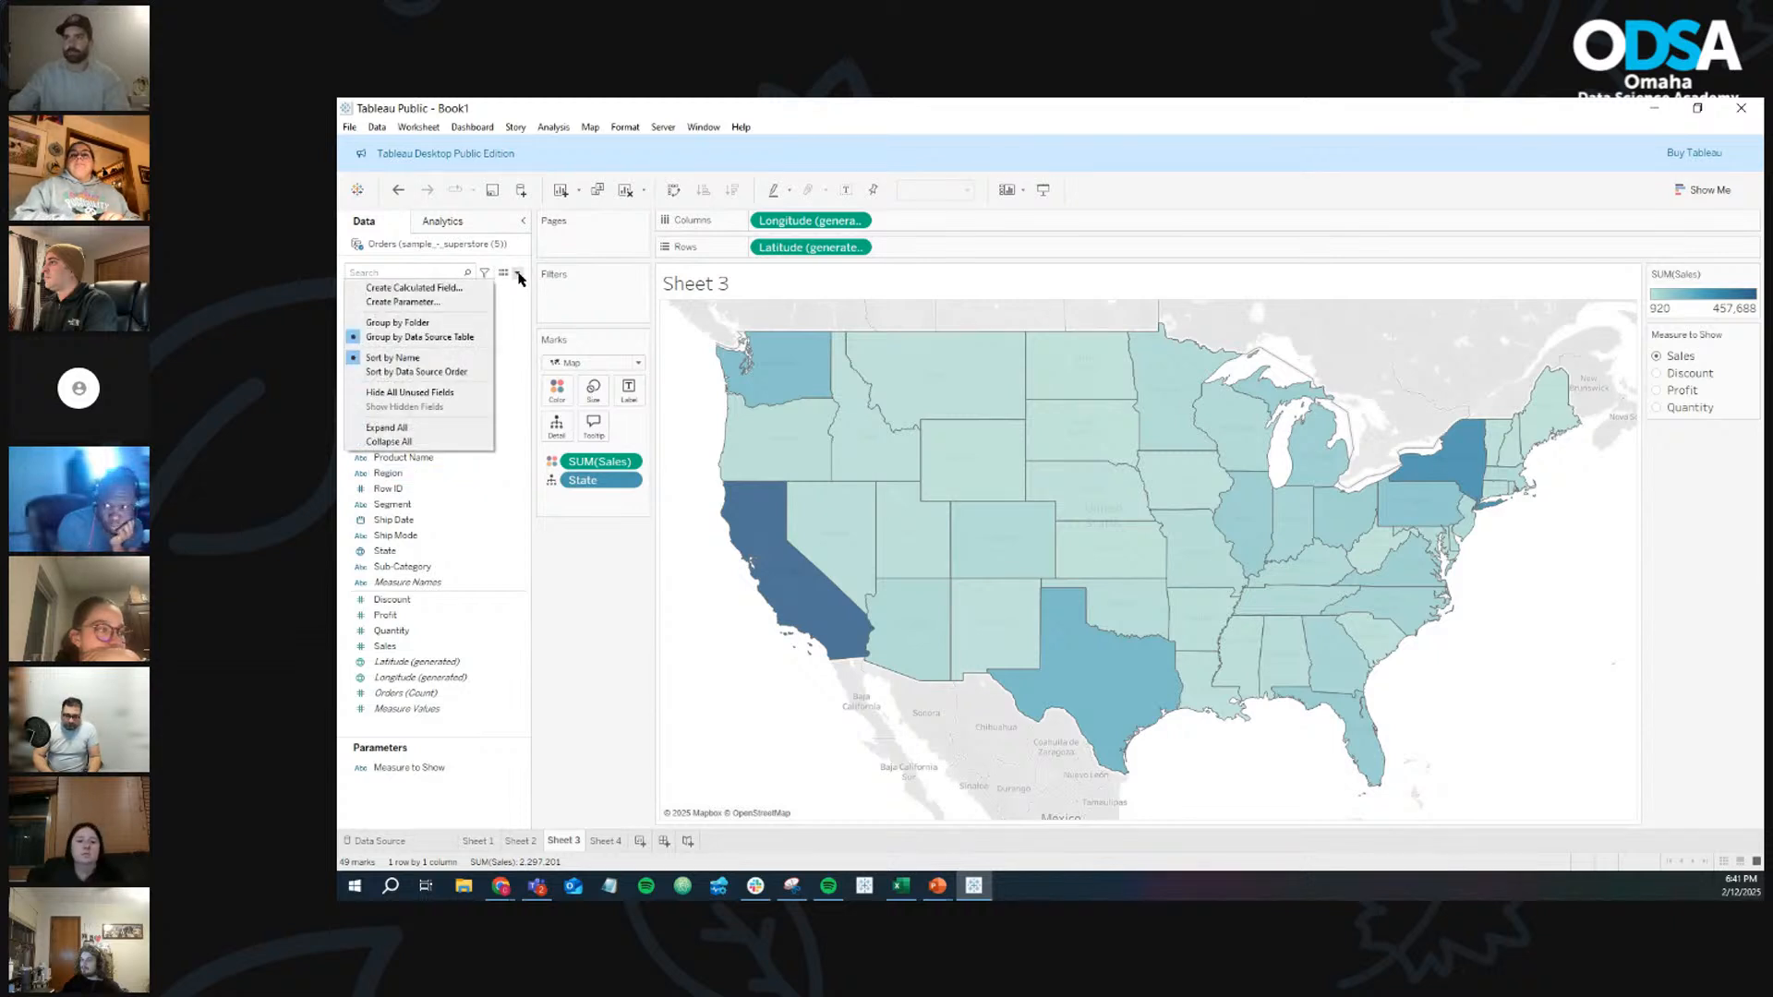
click(466, 289)
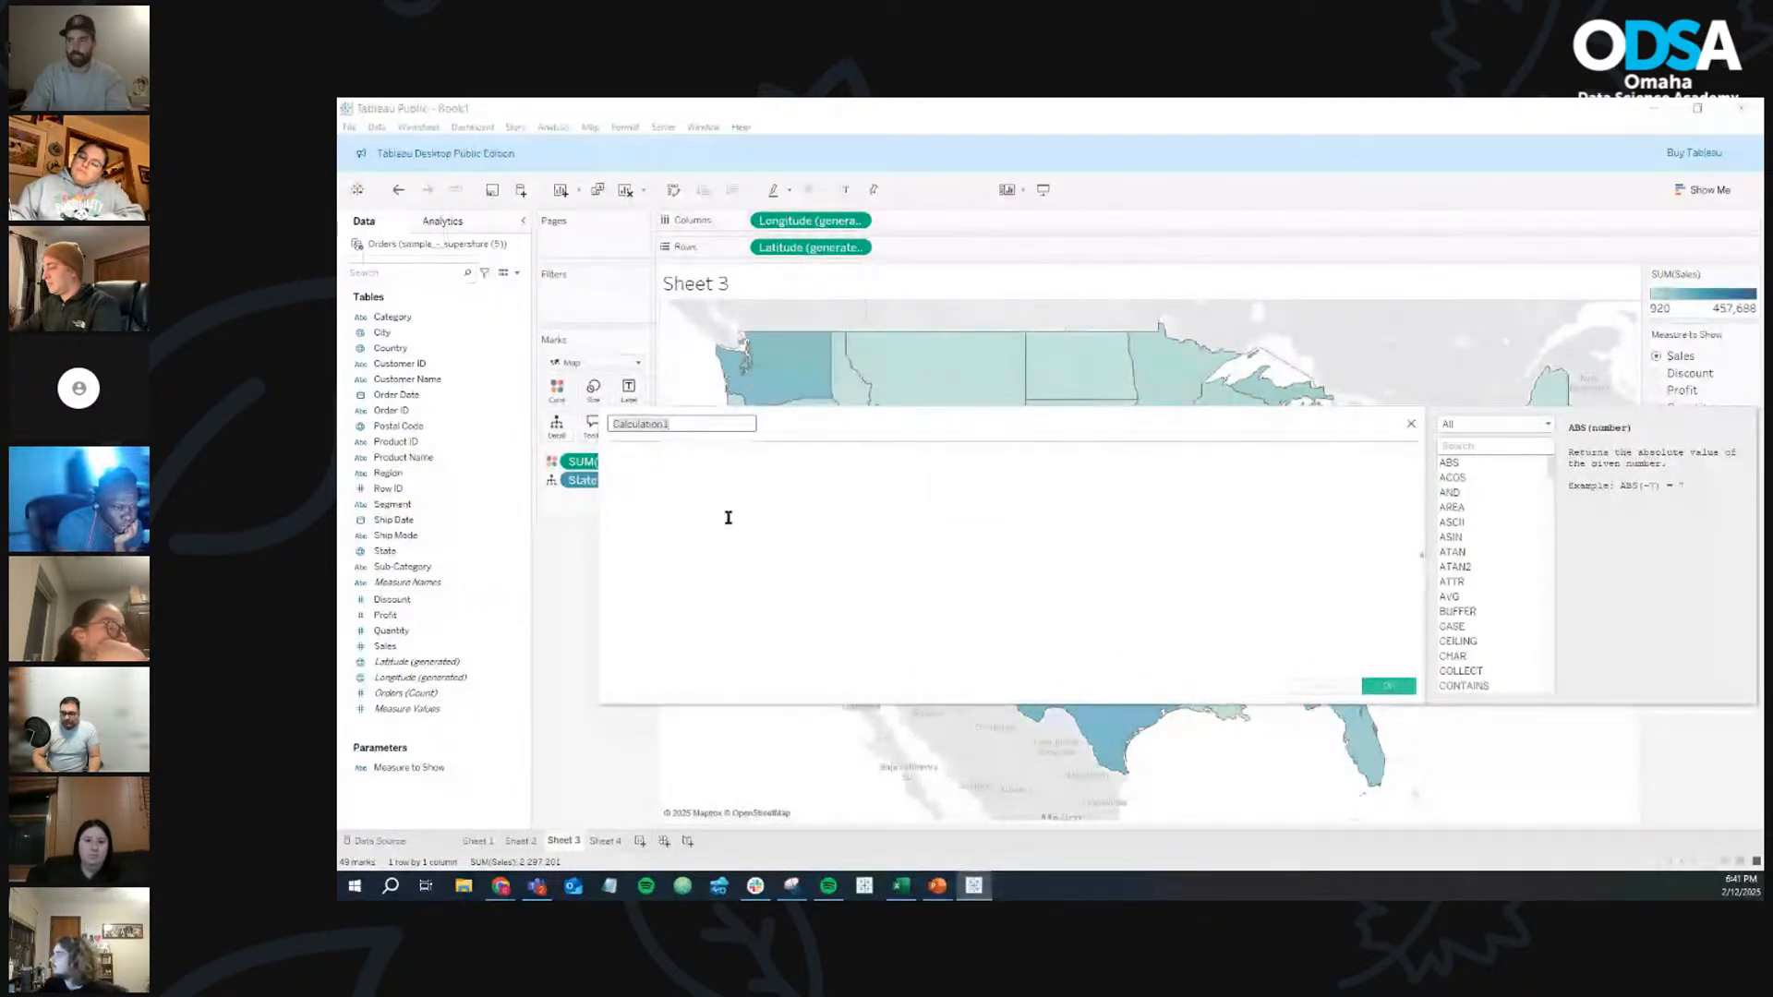
text(Color)
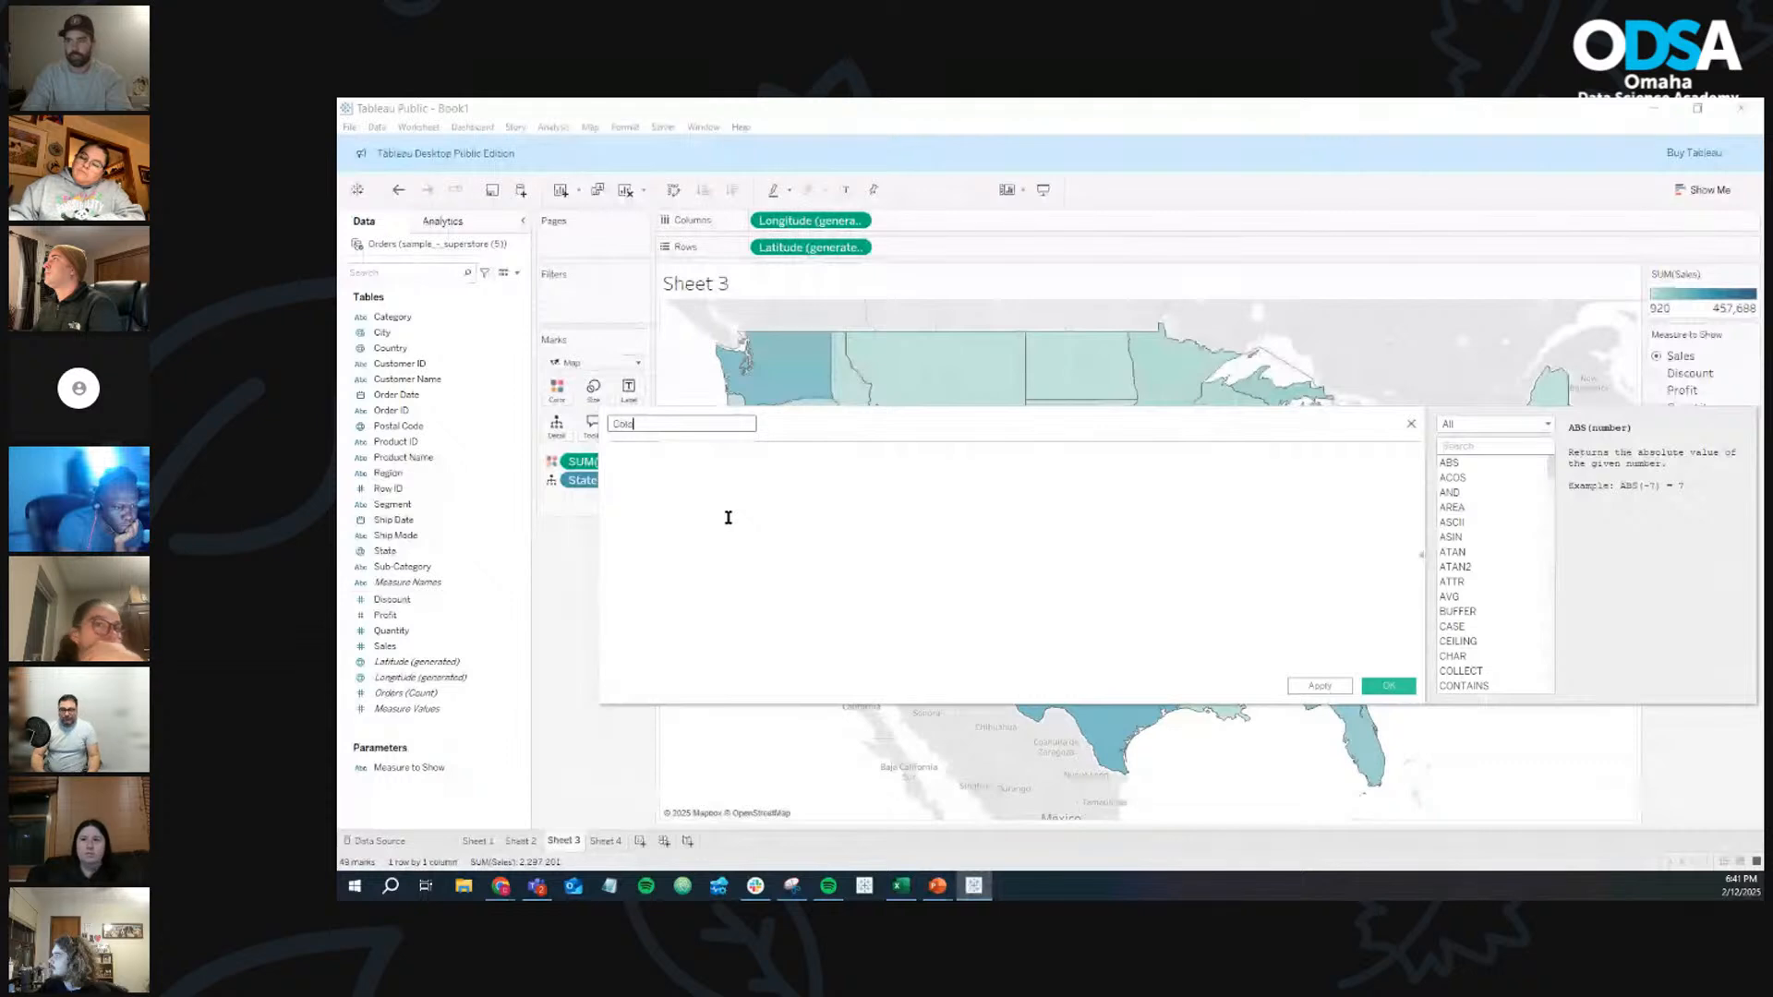
text( M)
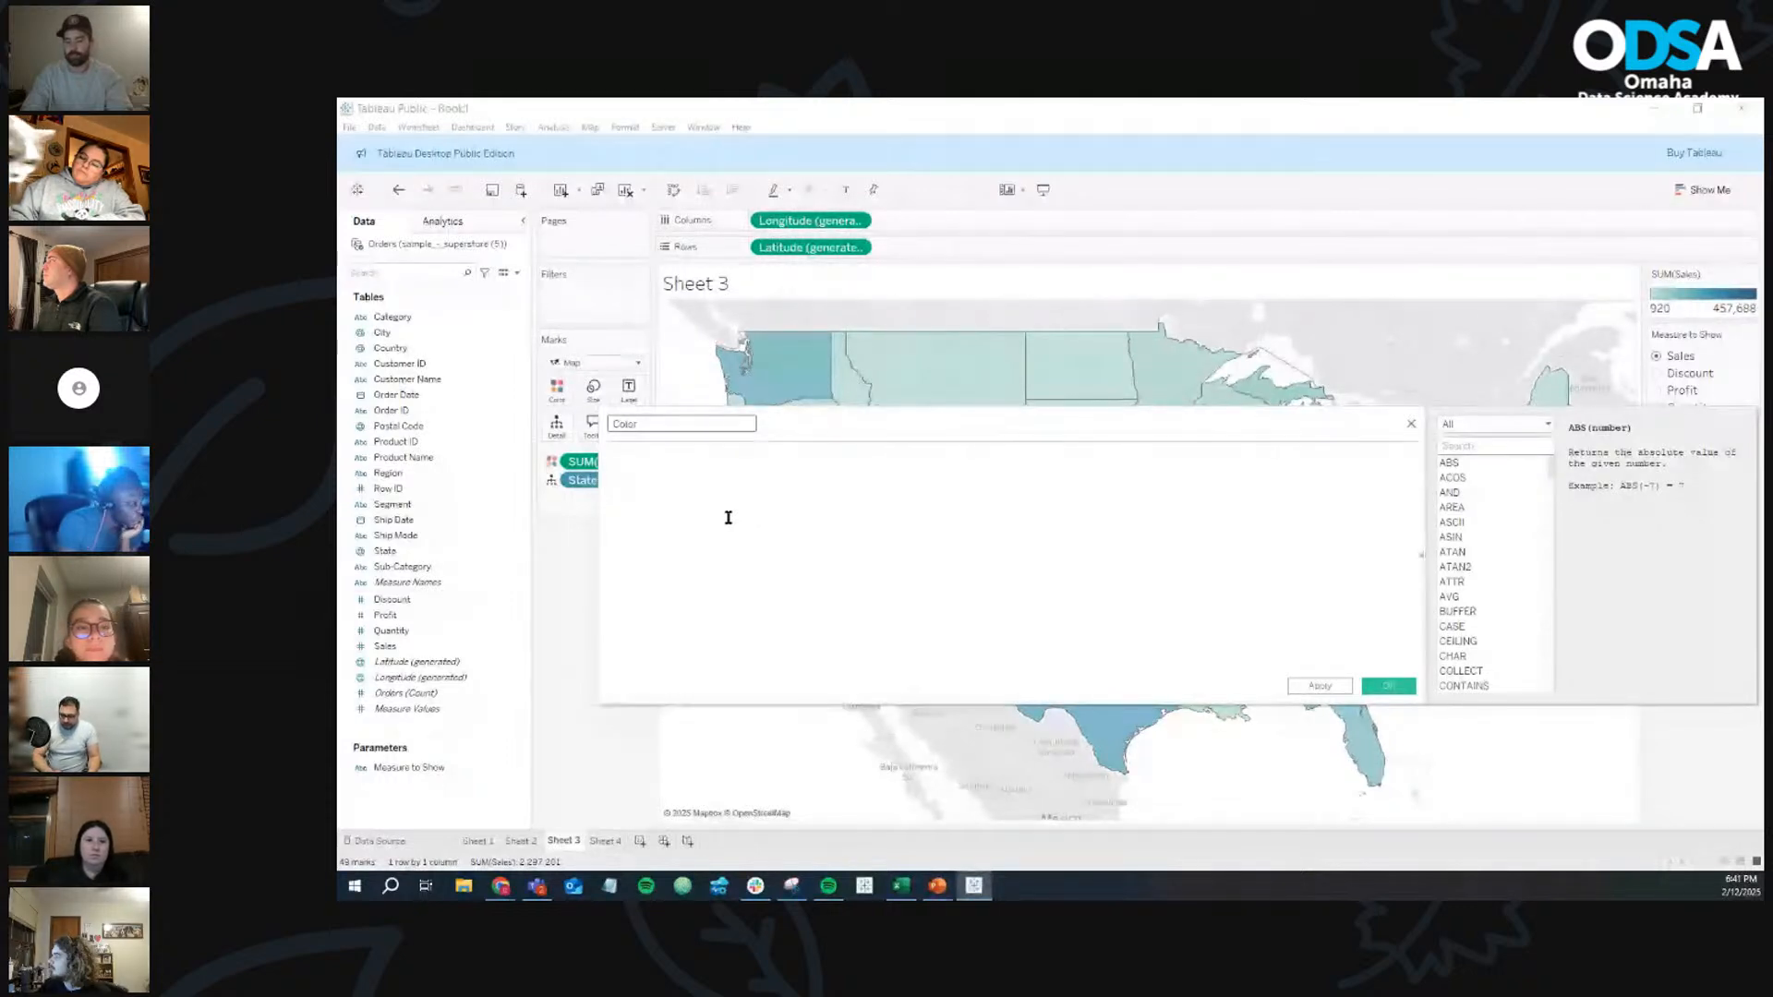
text(easur)
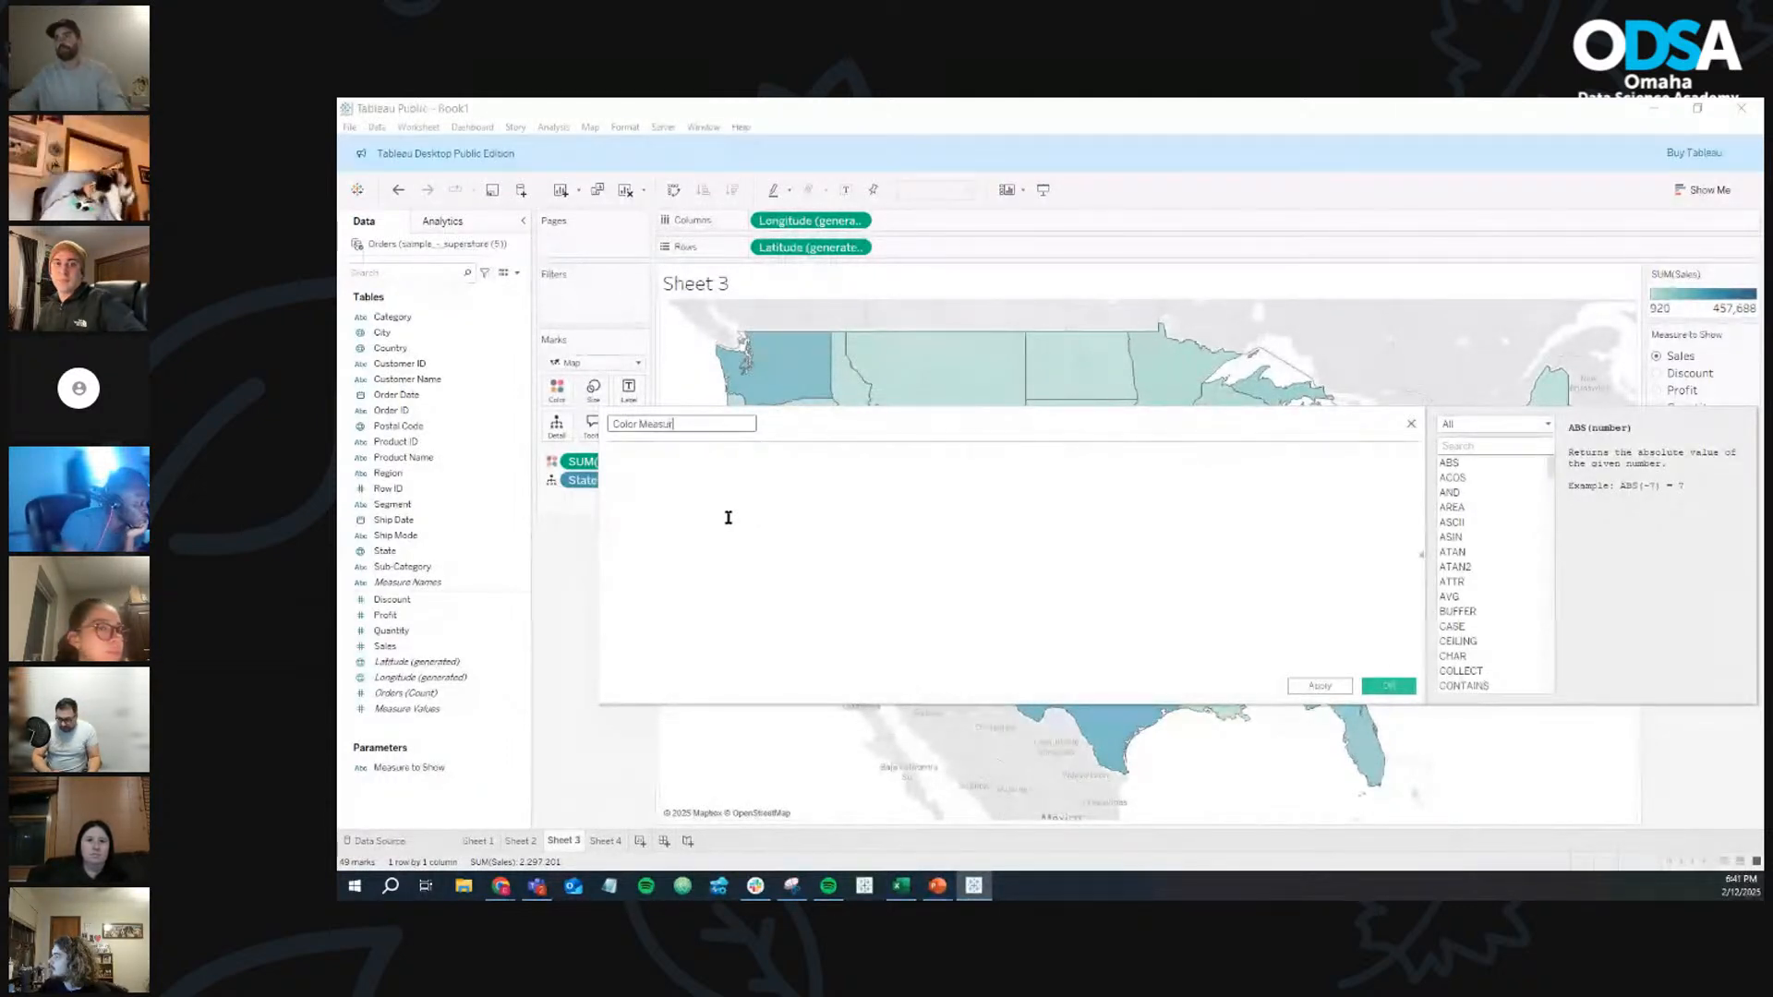
text(e)
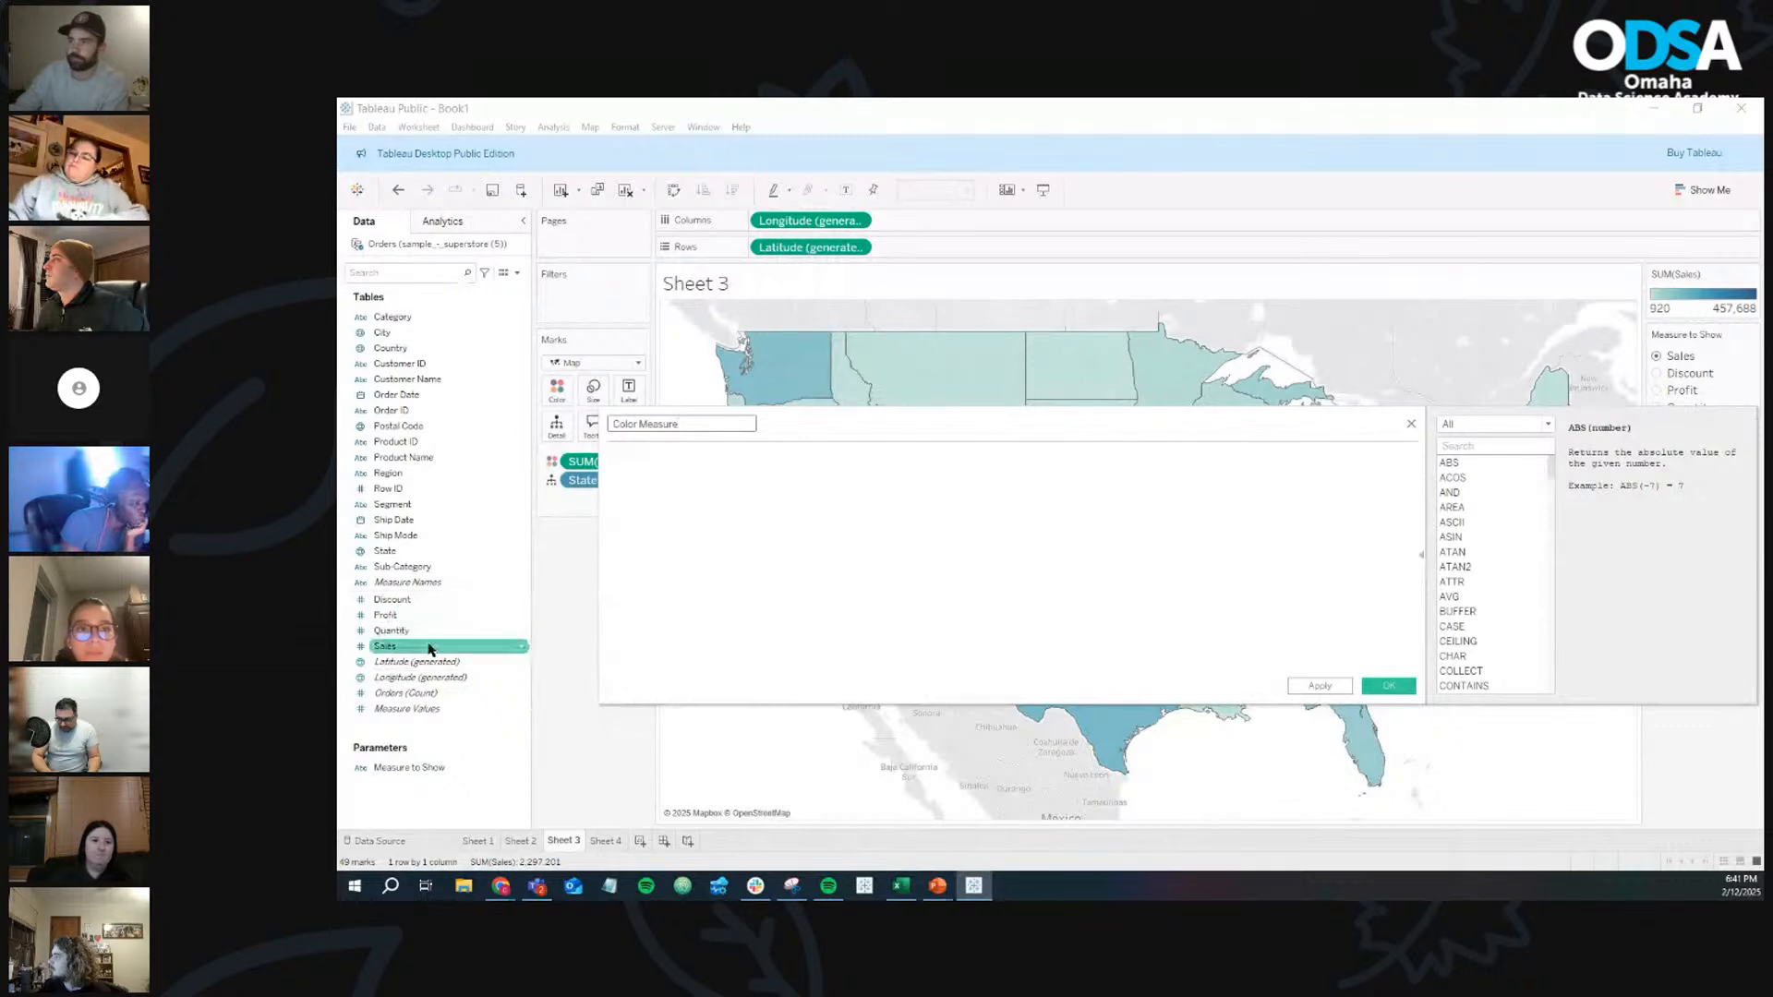
Start the Color Measure formula with the condition IF [Measure to Show] = 'Sales' THEN [Sales]
click(779, 476)
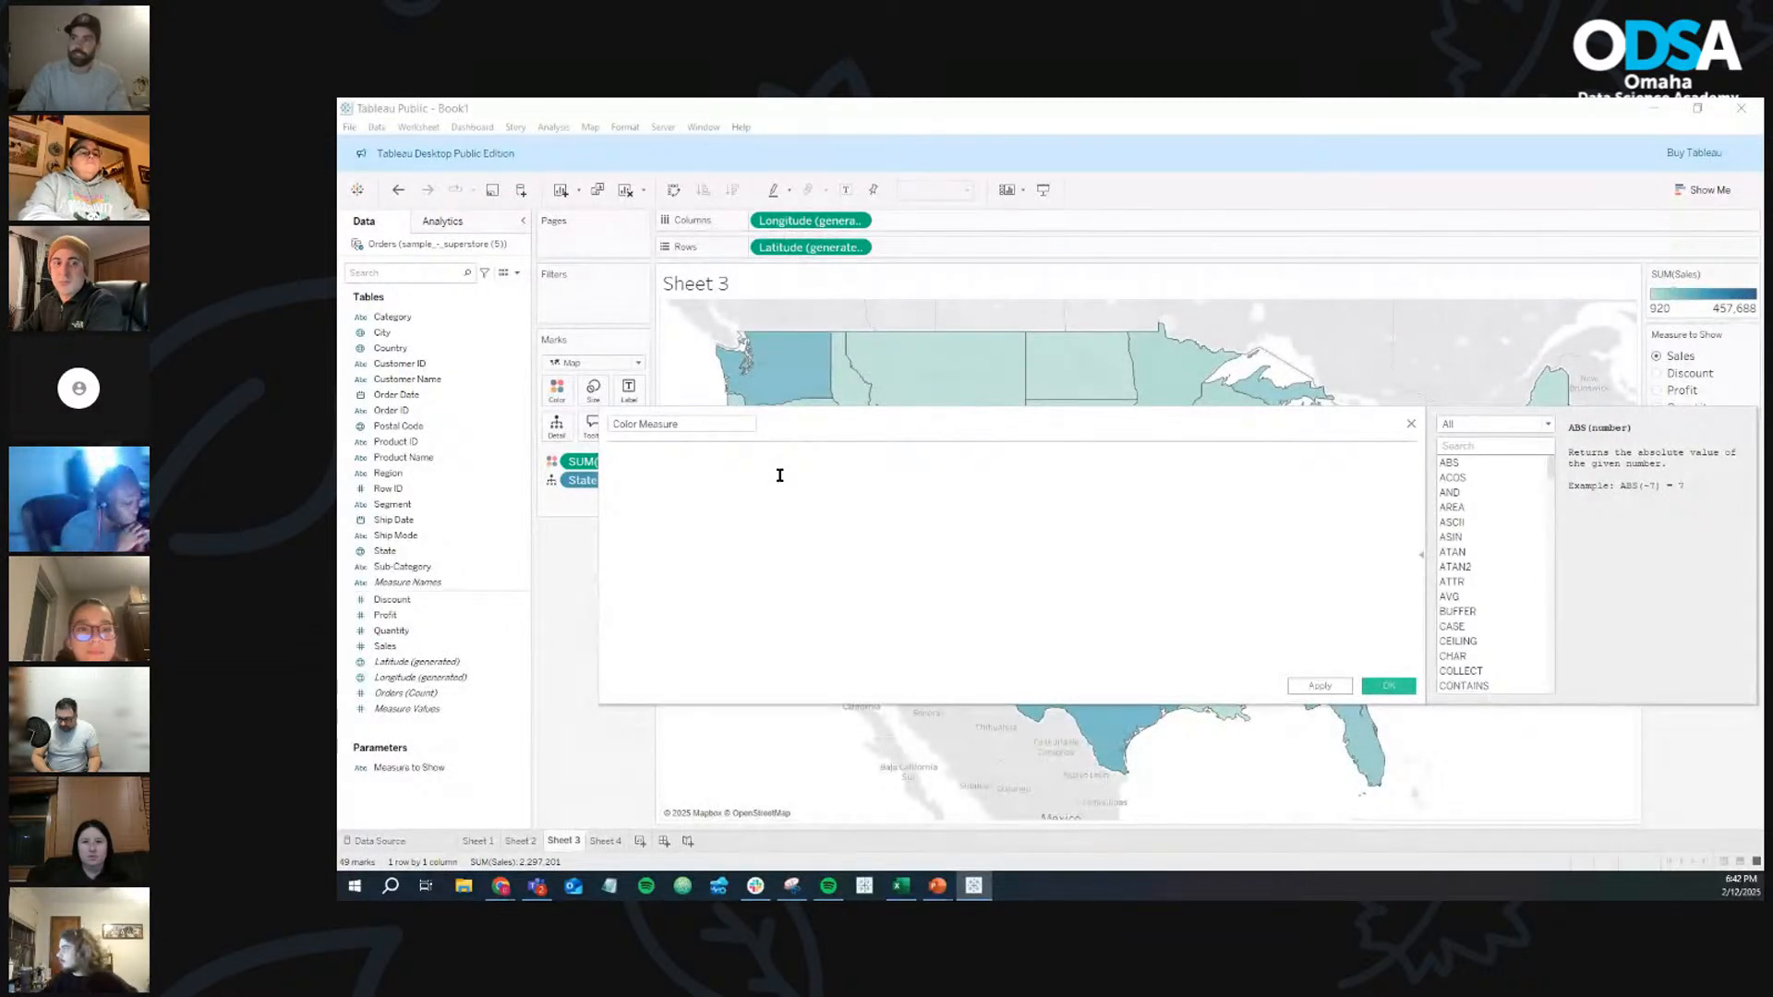
text(if)
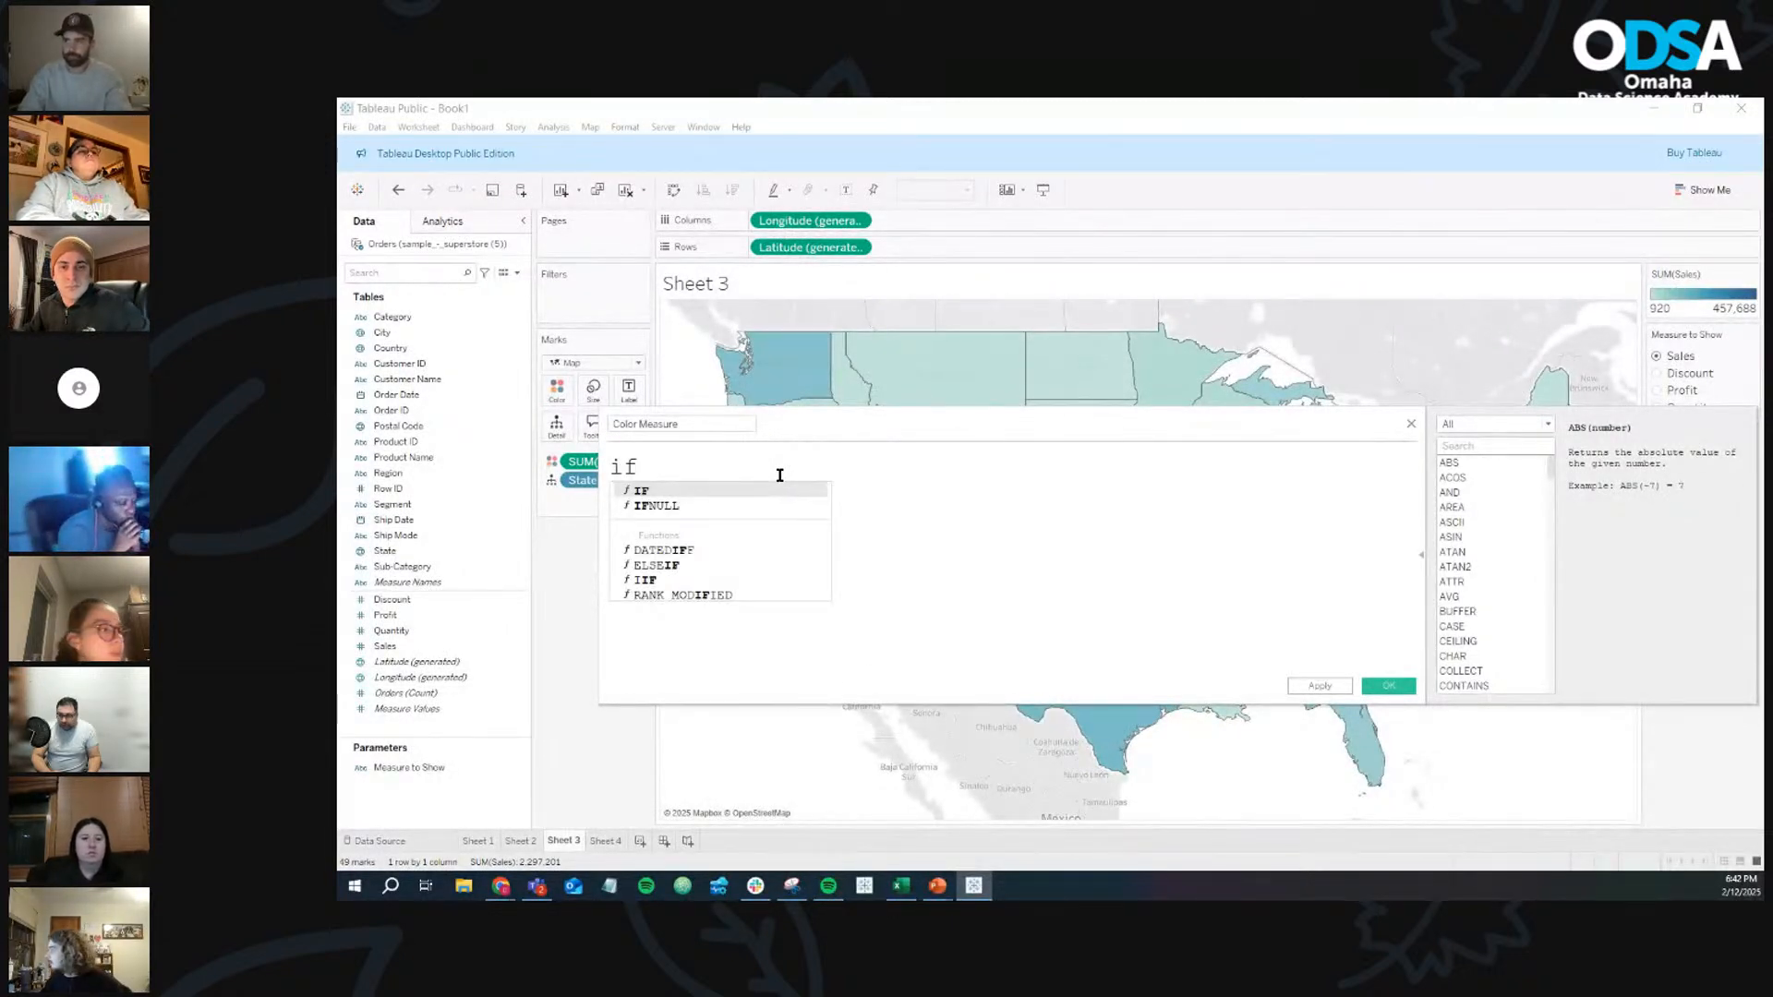
key(Return)
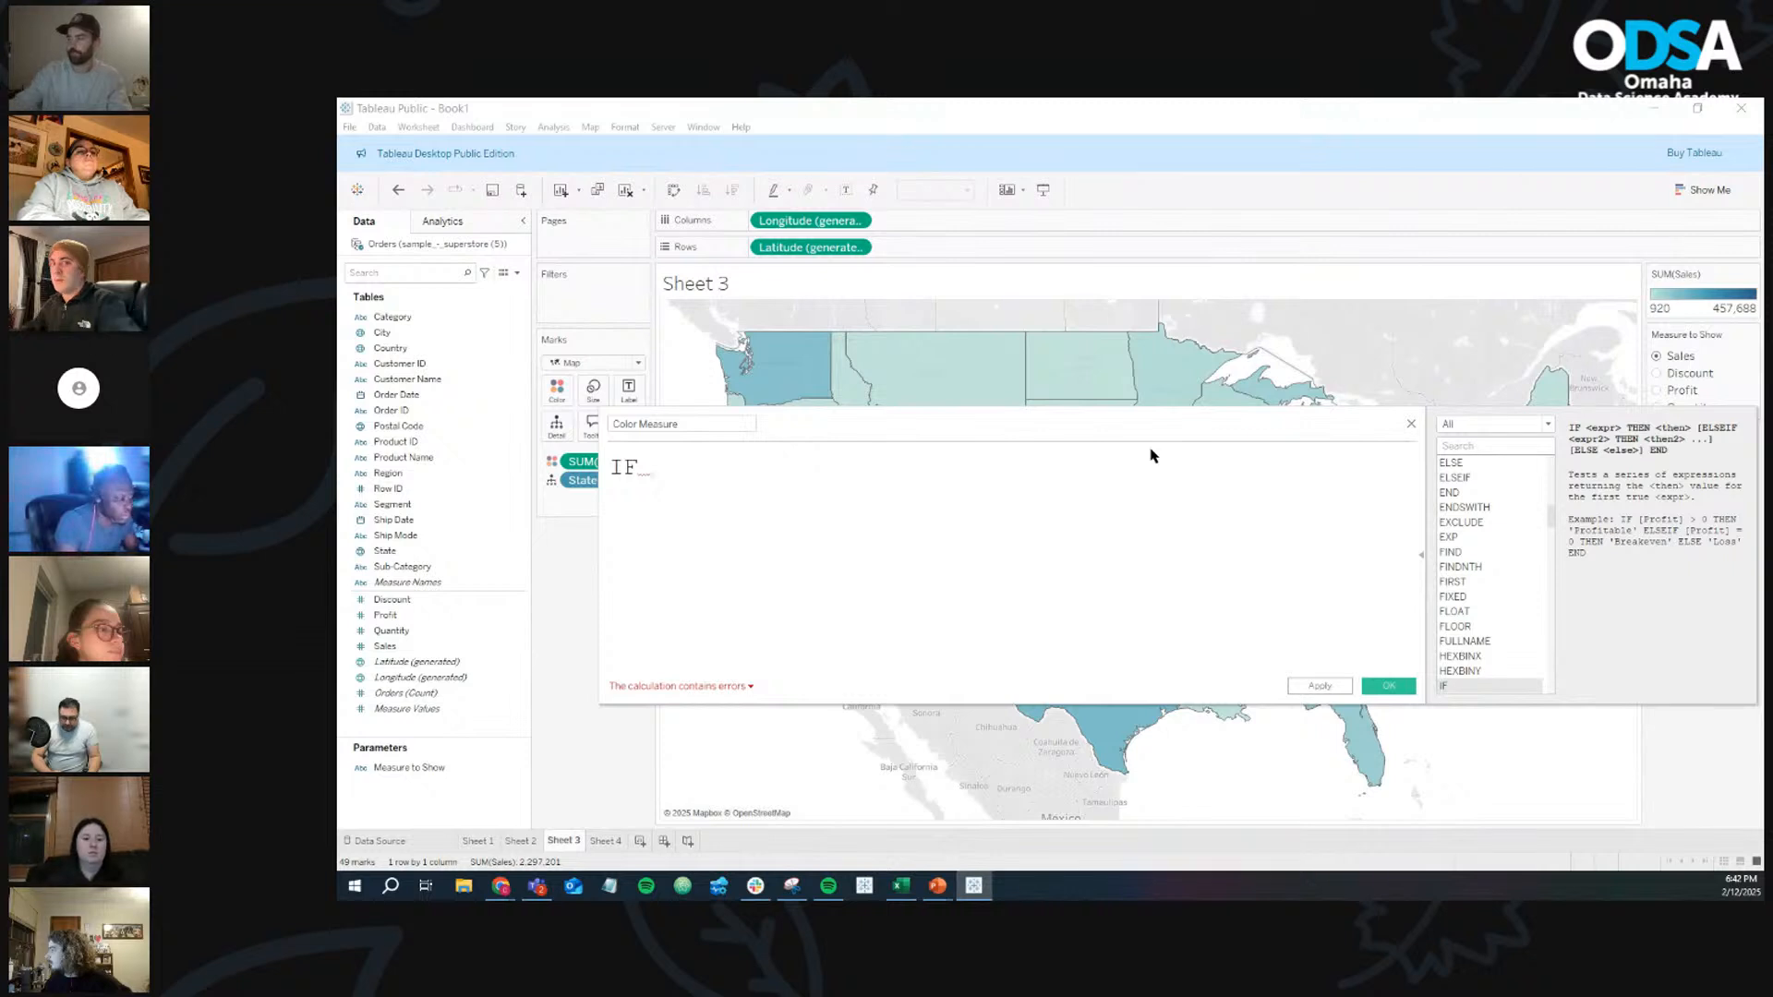
drag(1253, 416, 1229, 484)
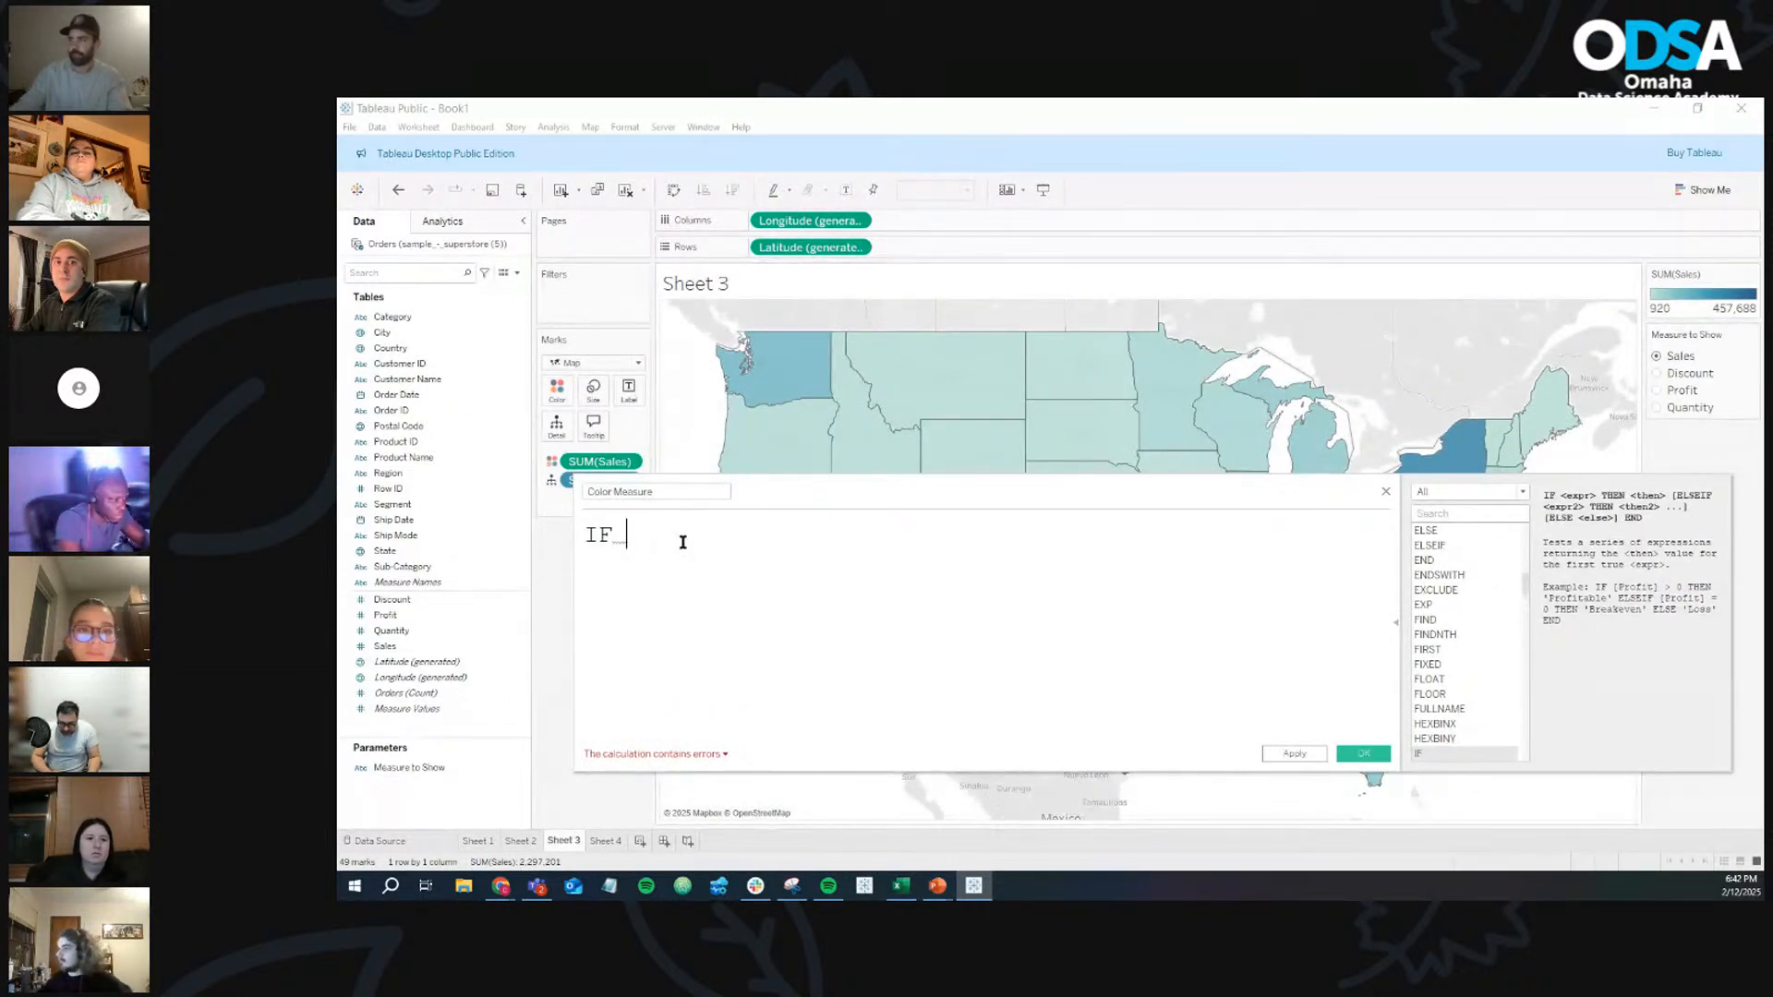
text(me)
key(Return)
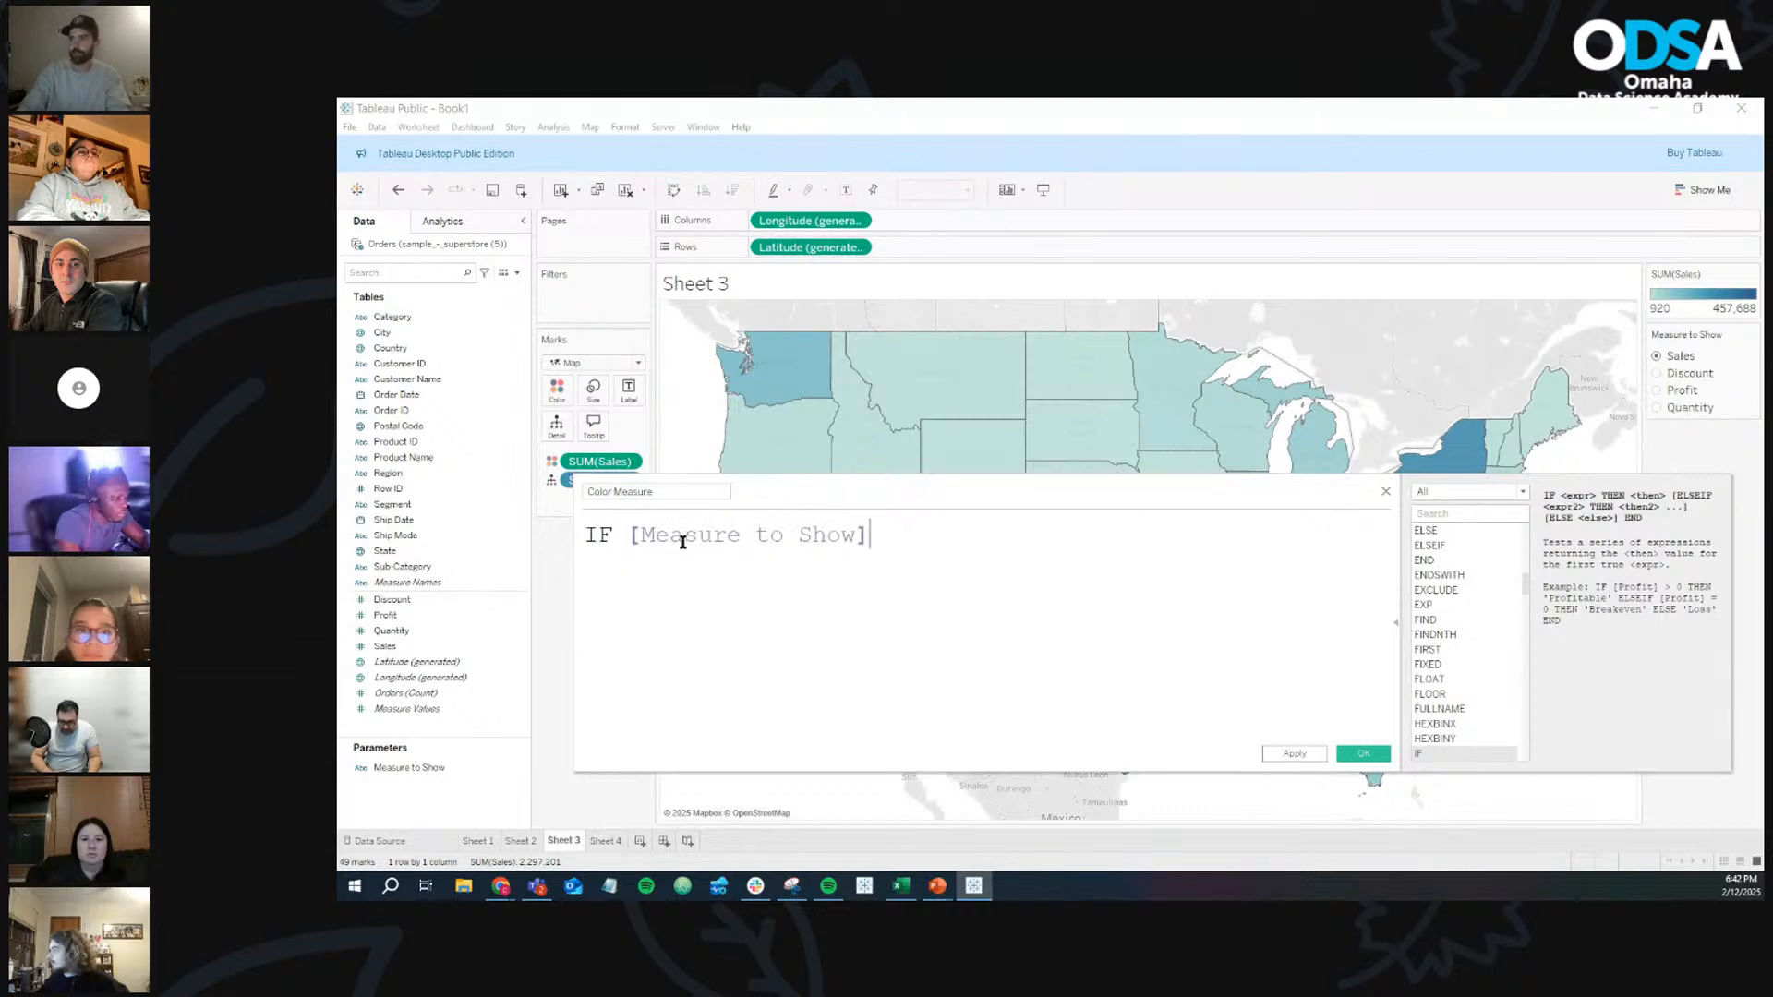
text(= ')
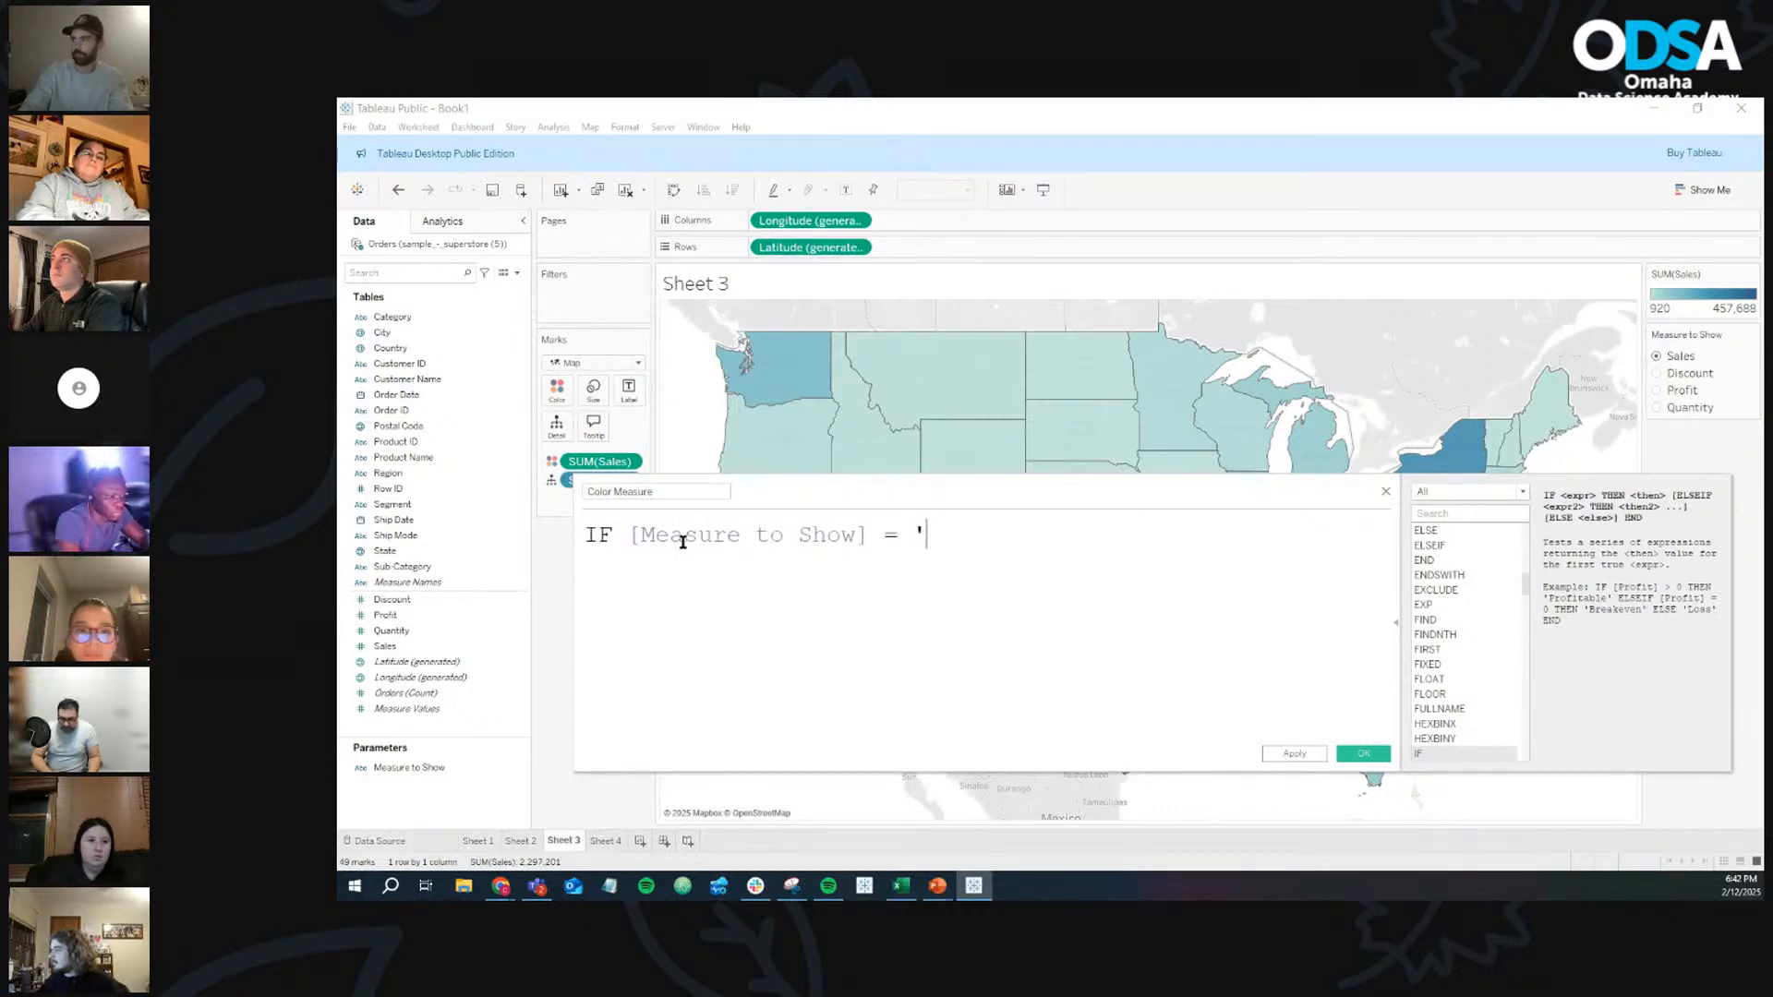
text(Sales')
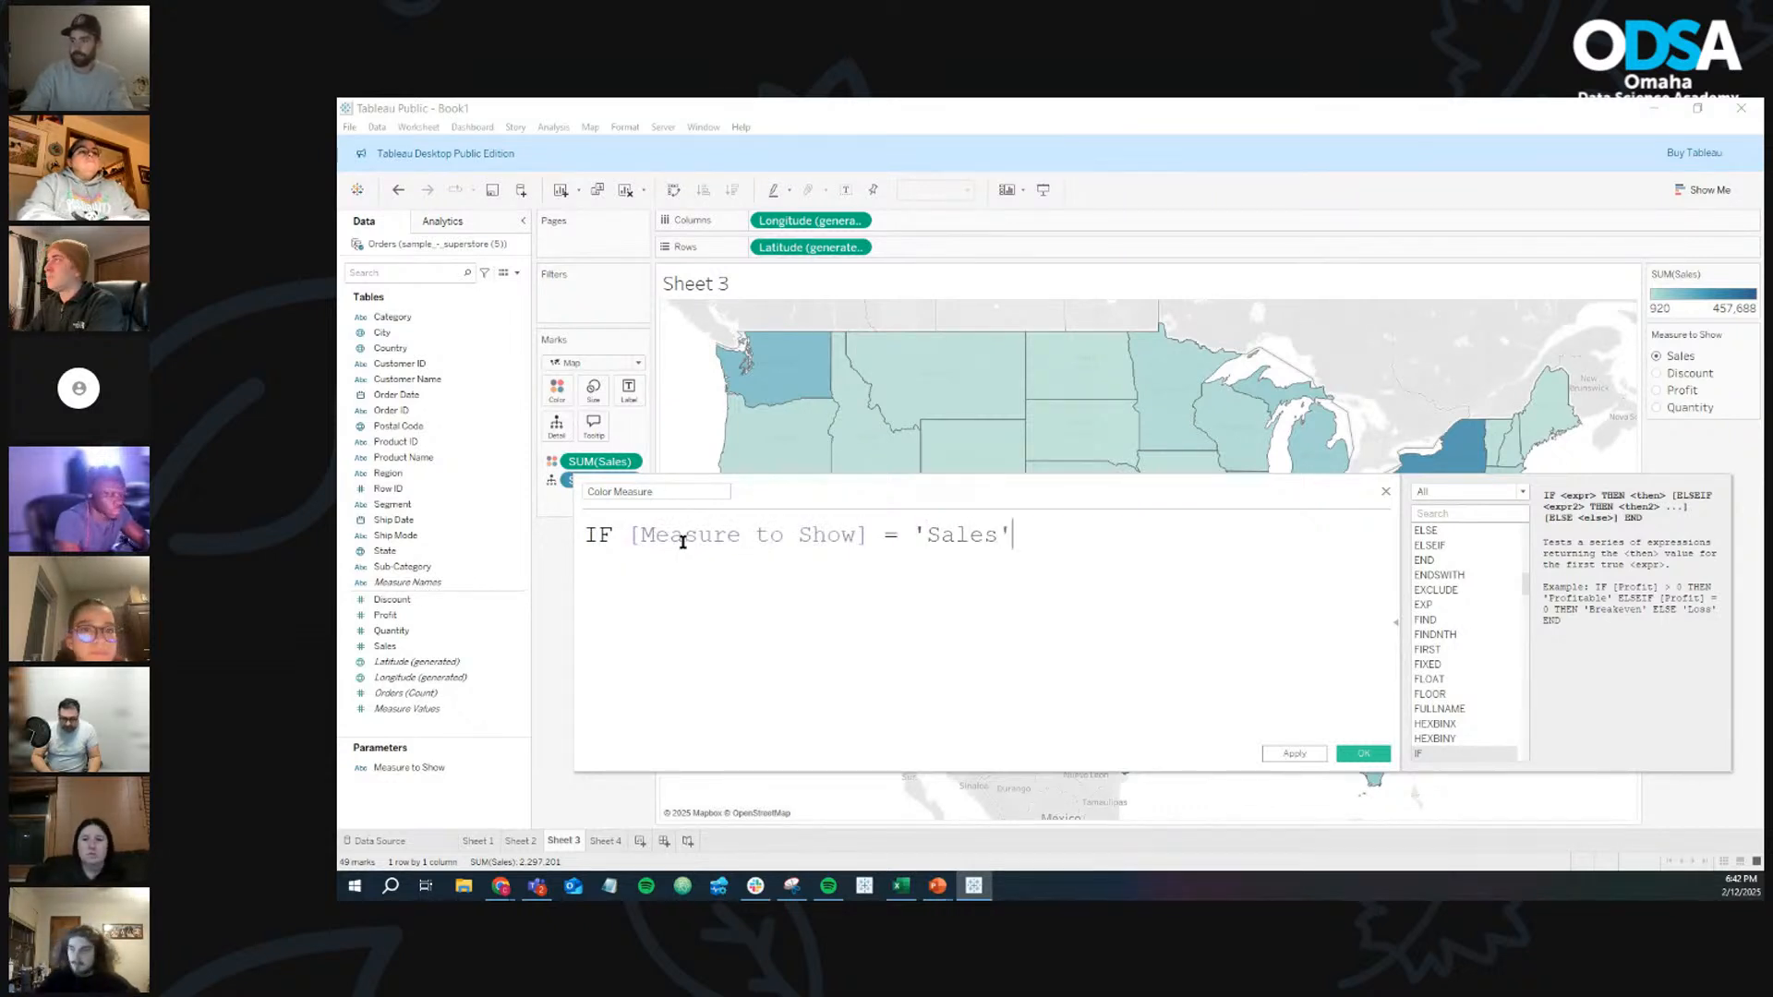
text( the)
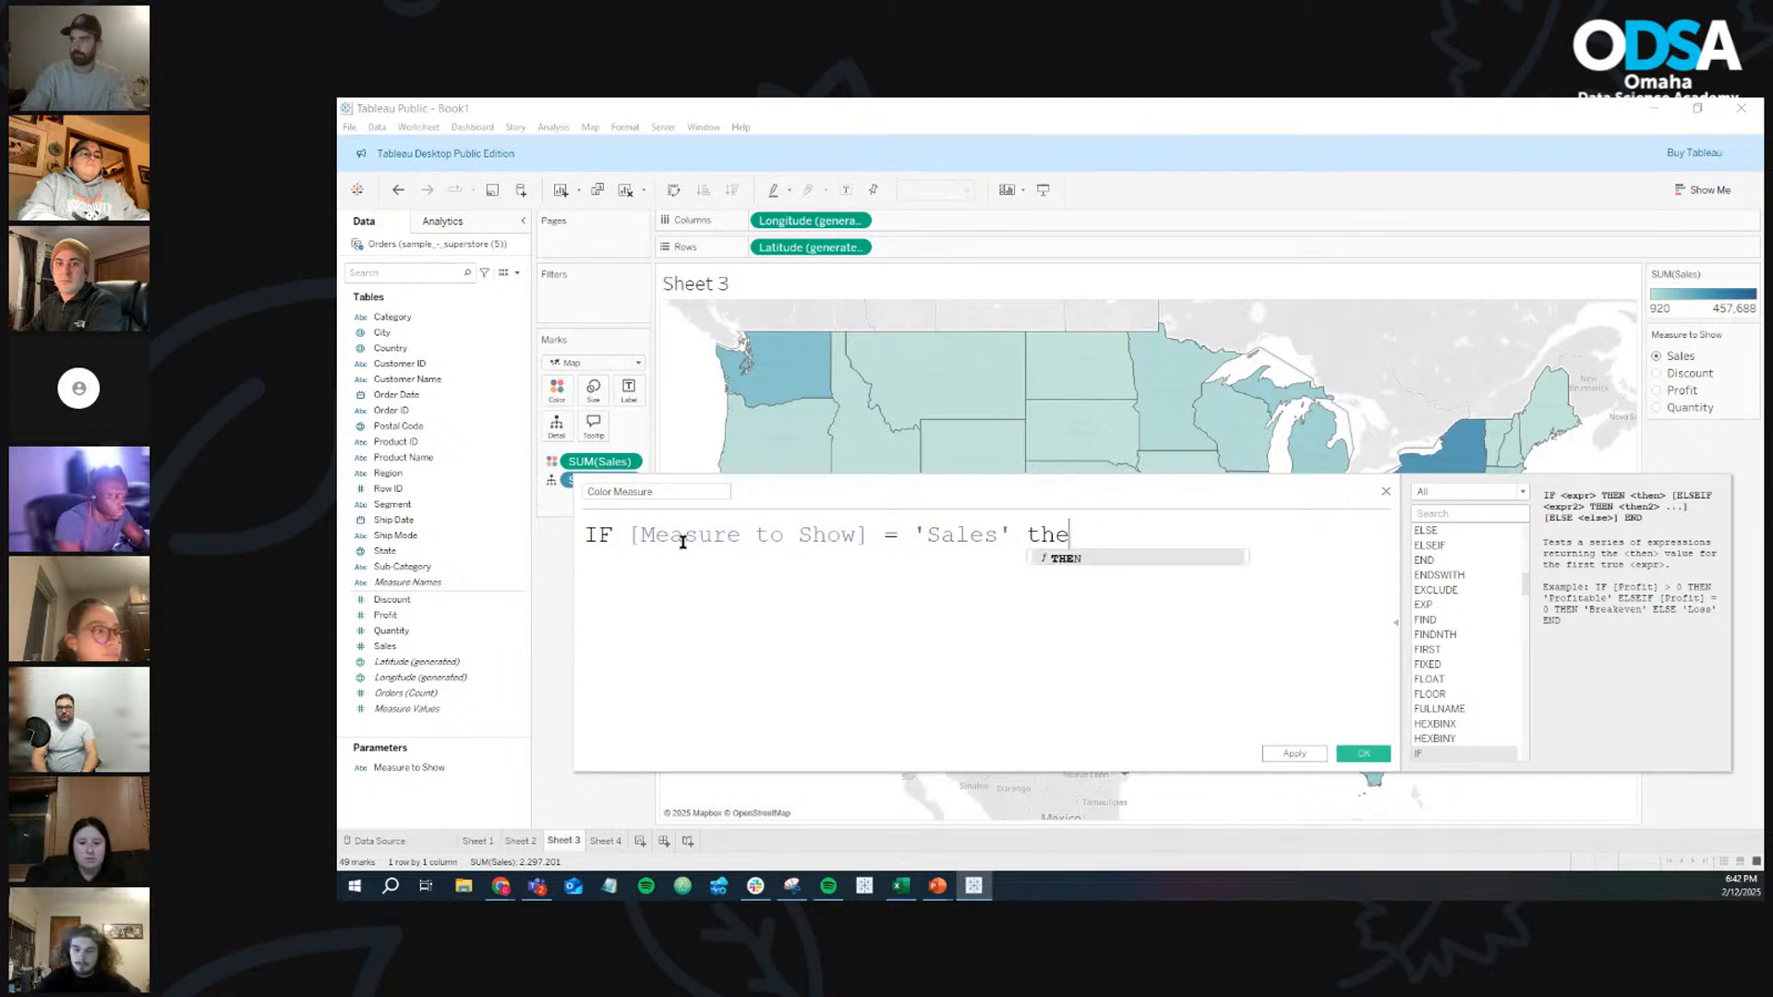
key(Return)
text(sal)
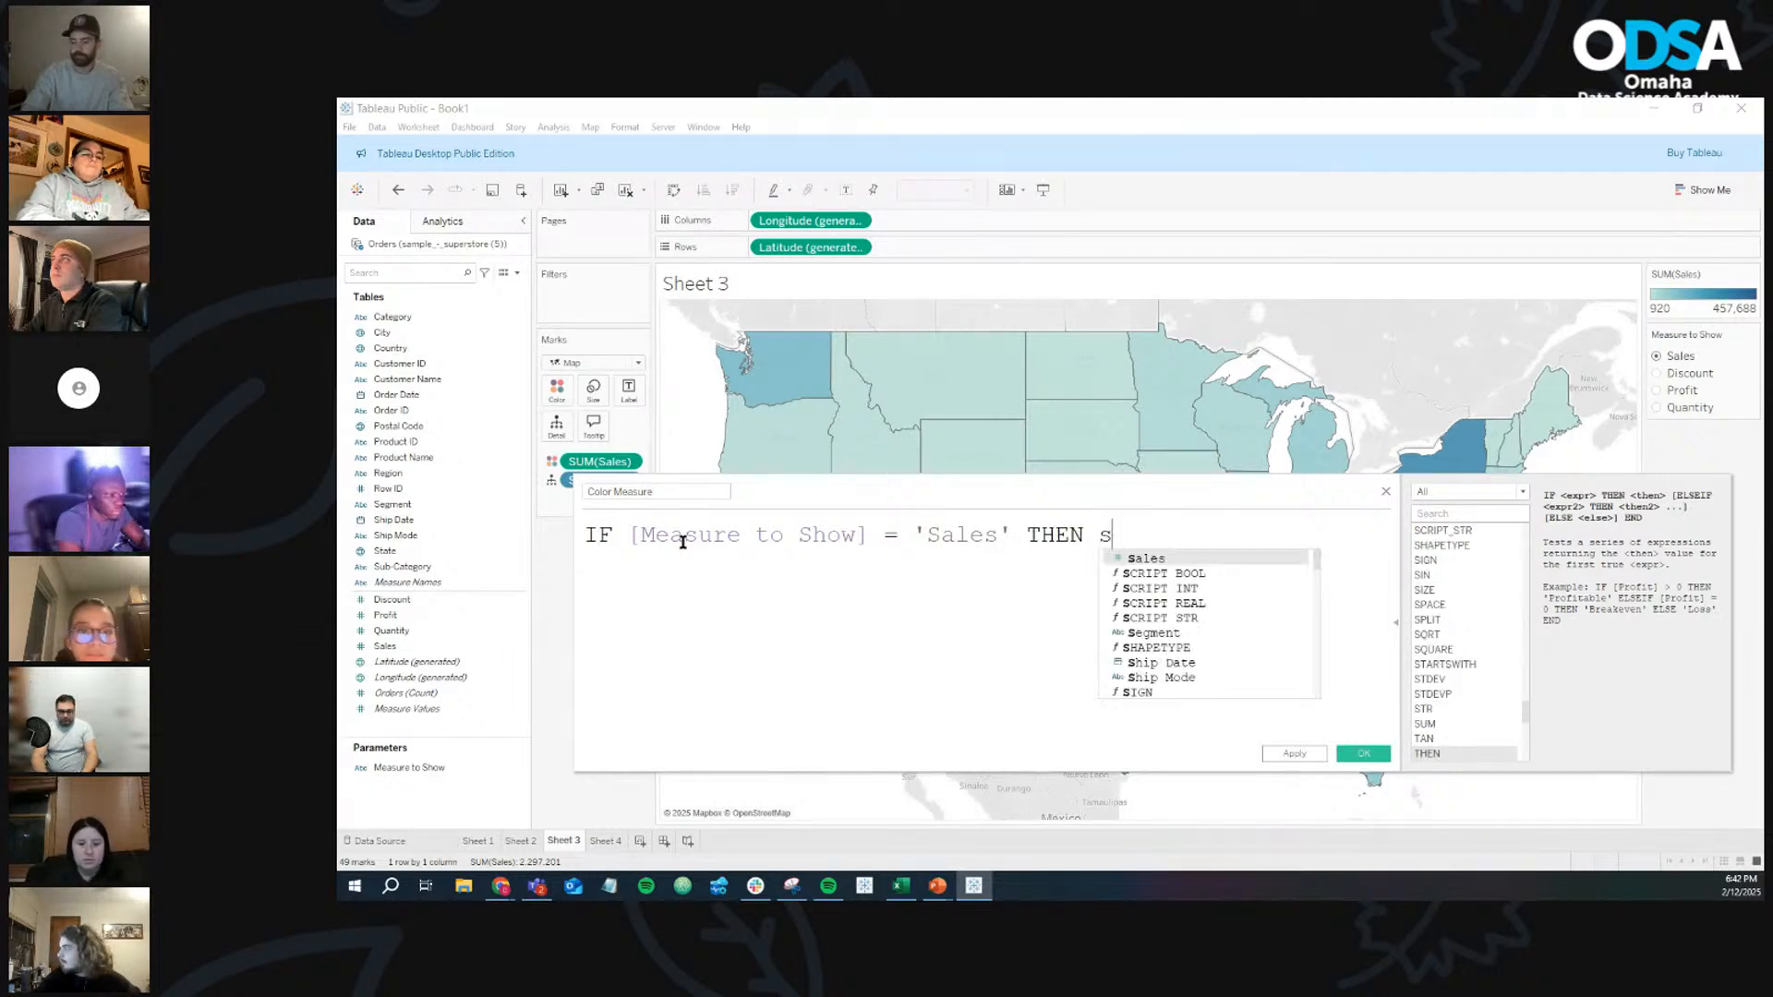
key(Return)
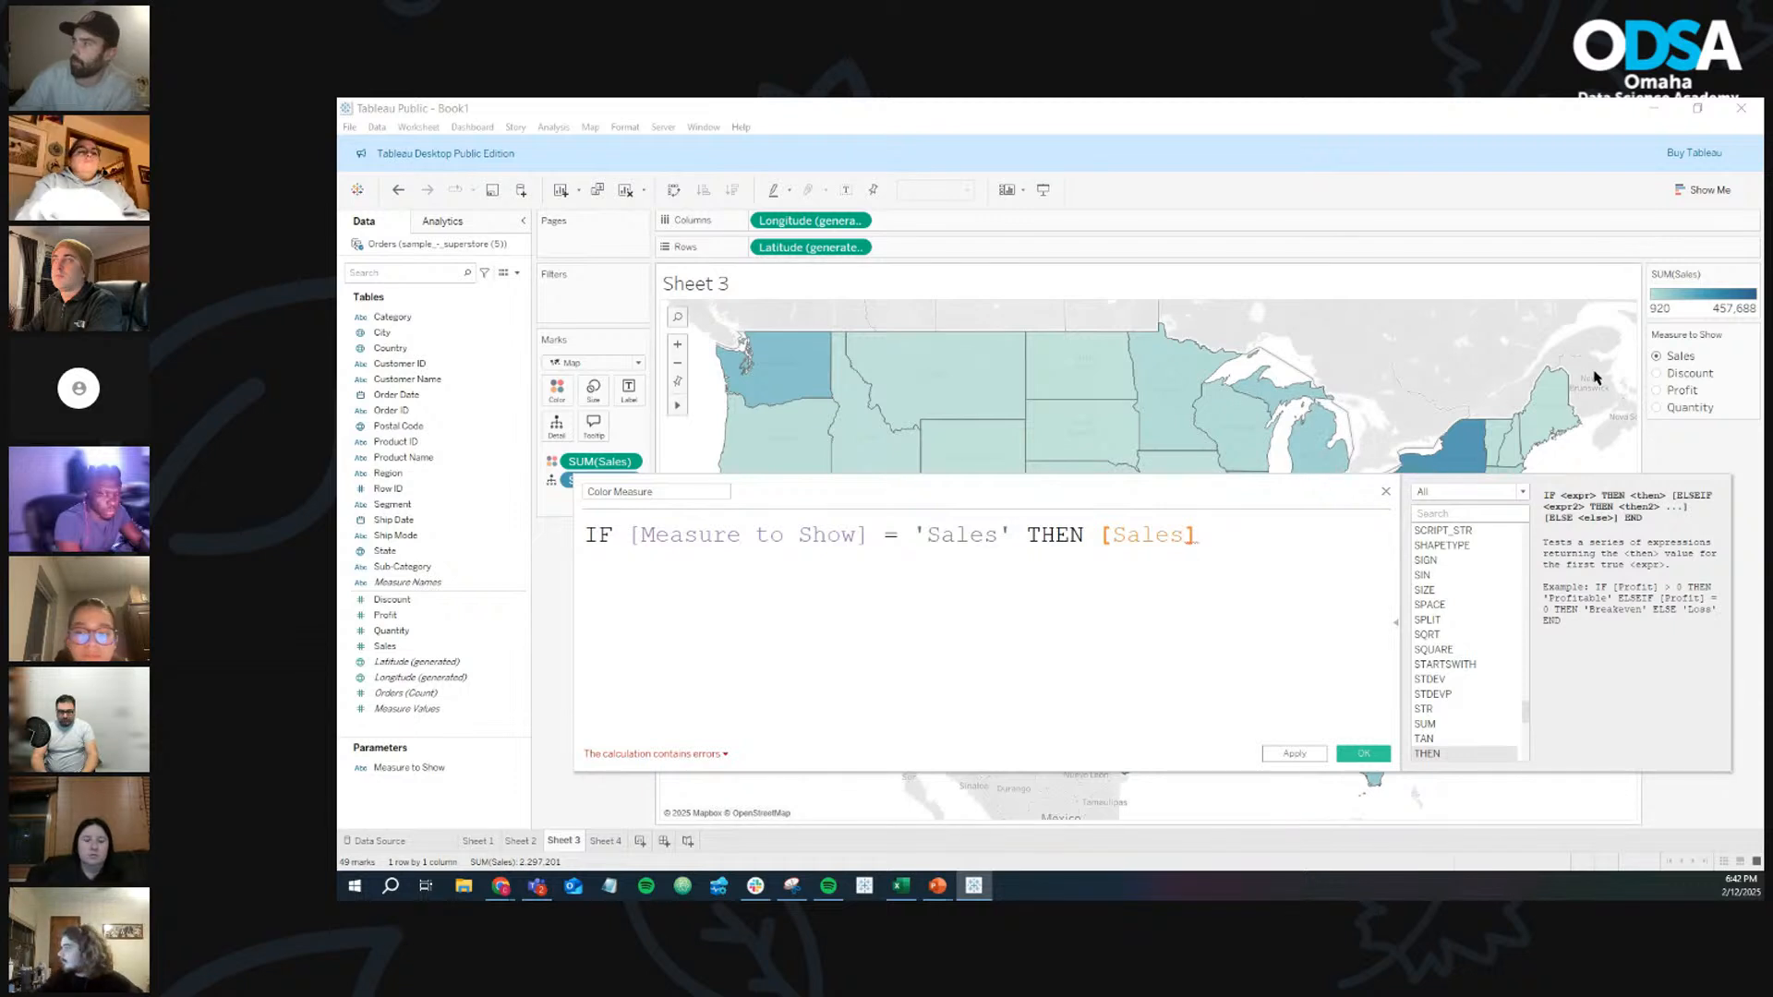
Try the compared text in lowercase as 'sales', and restore it to 'Sales'
drag(969, 492, 991, 494)
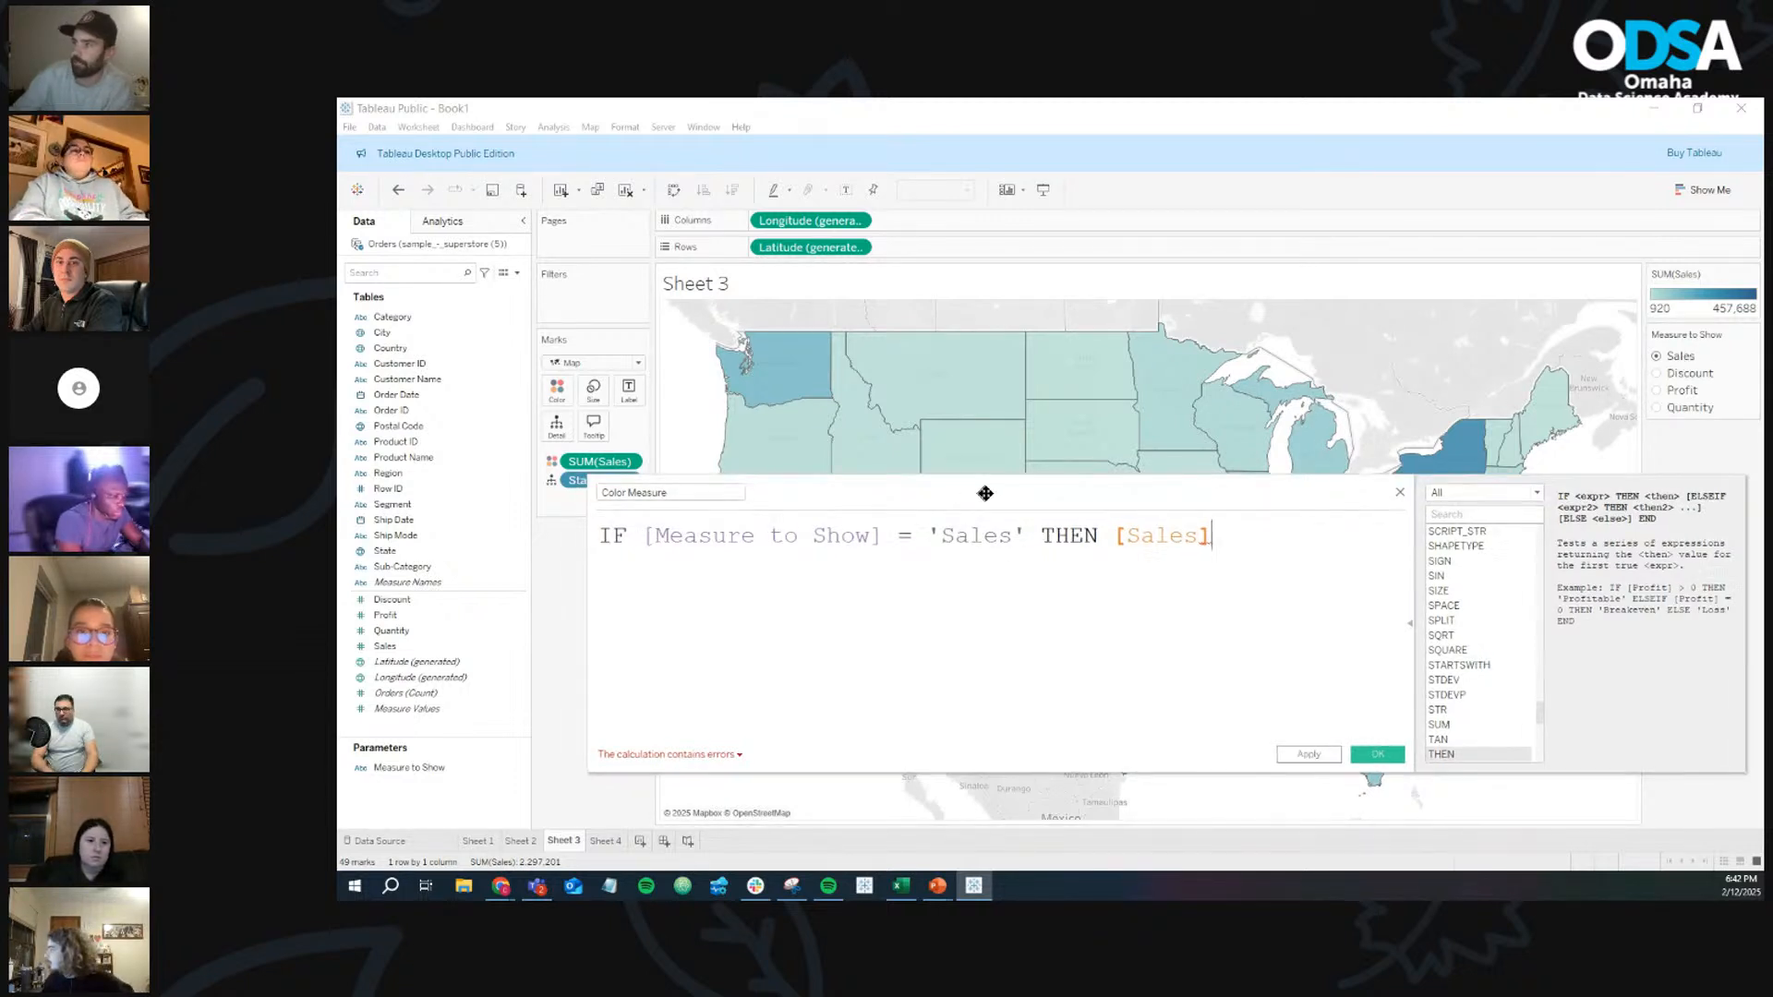
click(963, 534)
key(BackSpace)
text(s)
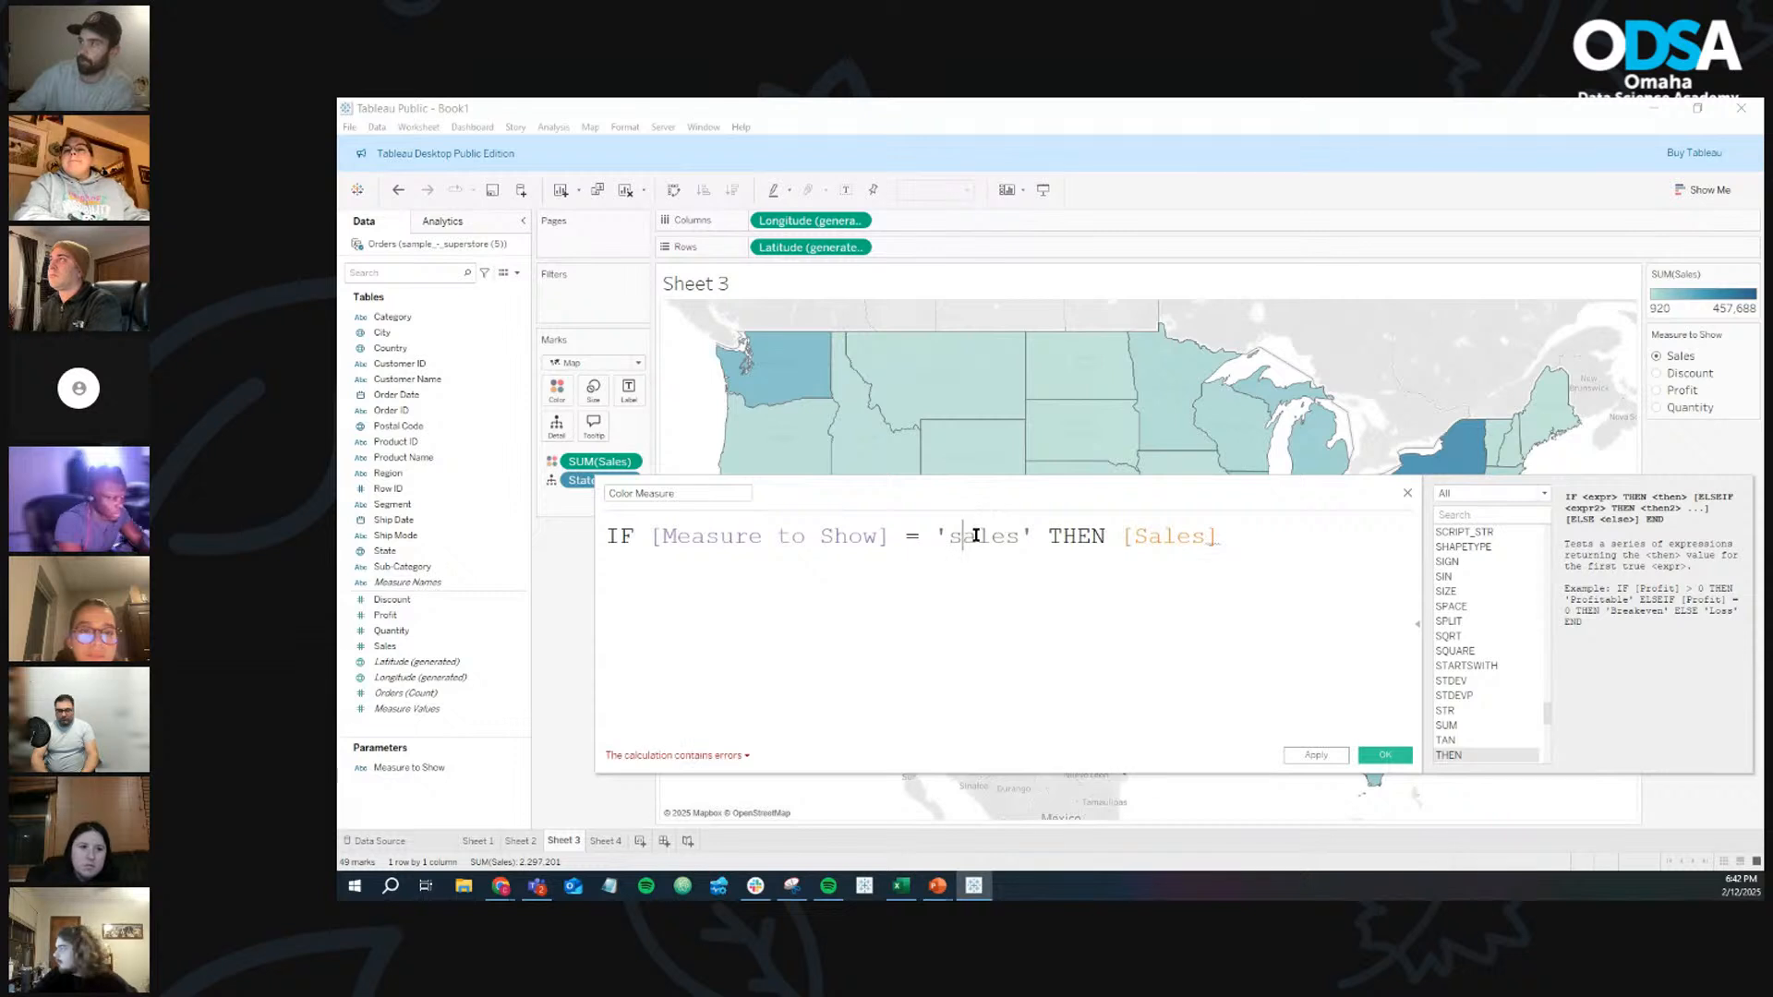
triple_click(977, 538)
drag(977, 538, 1120, 538)
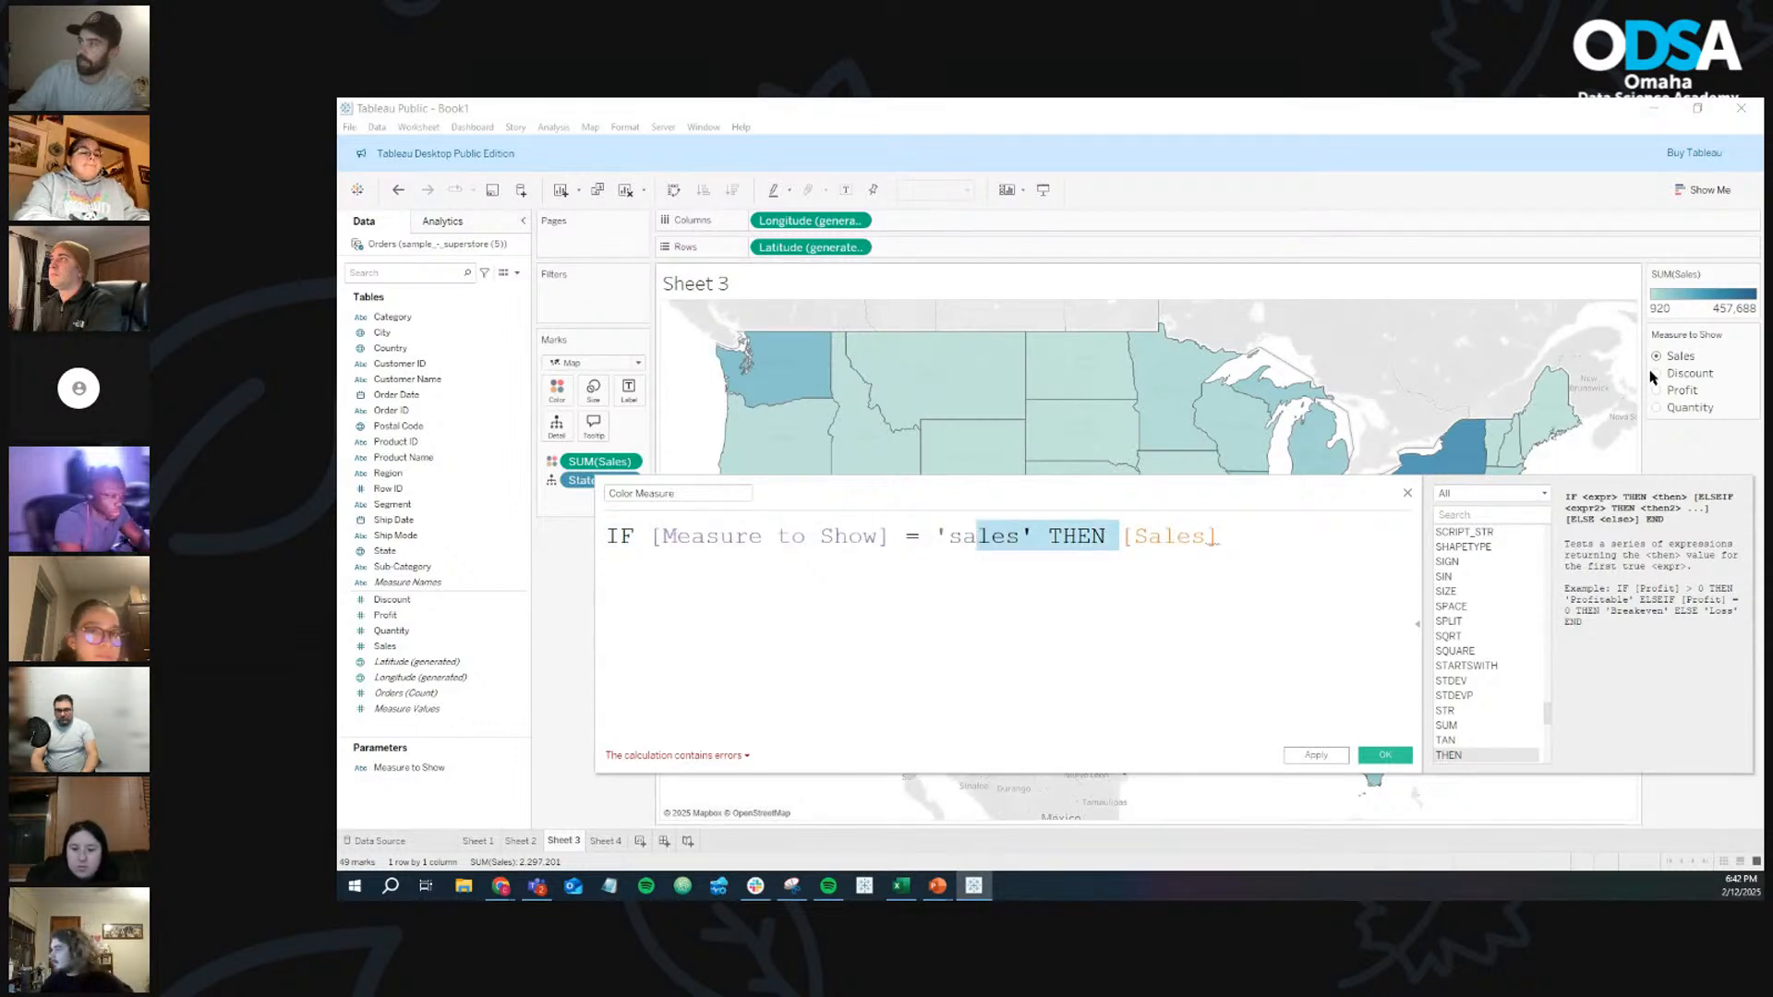
click(961, 536)
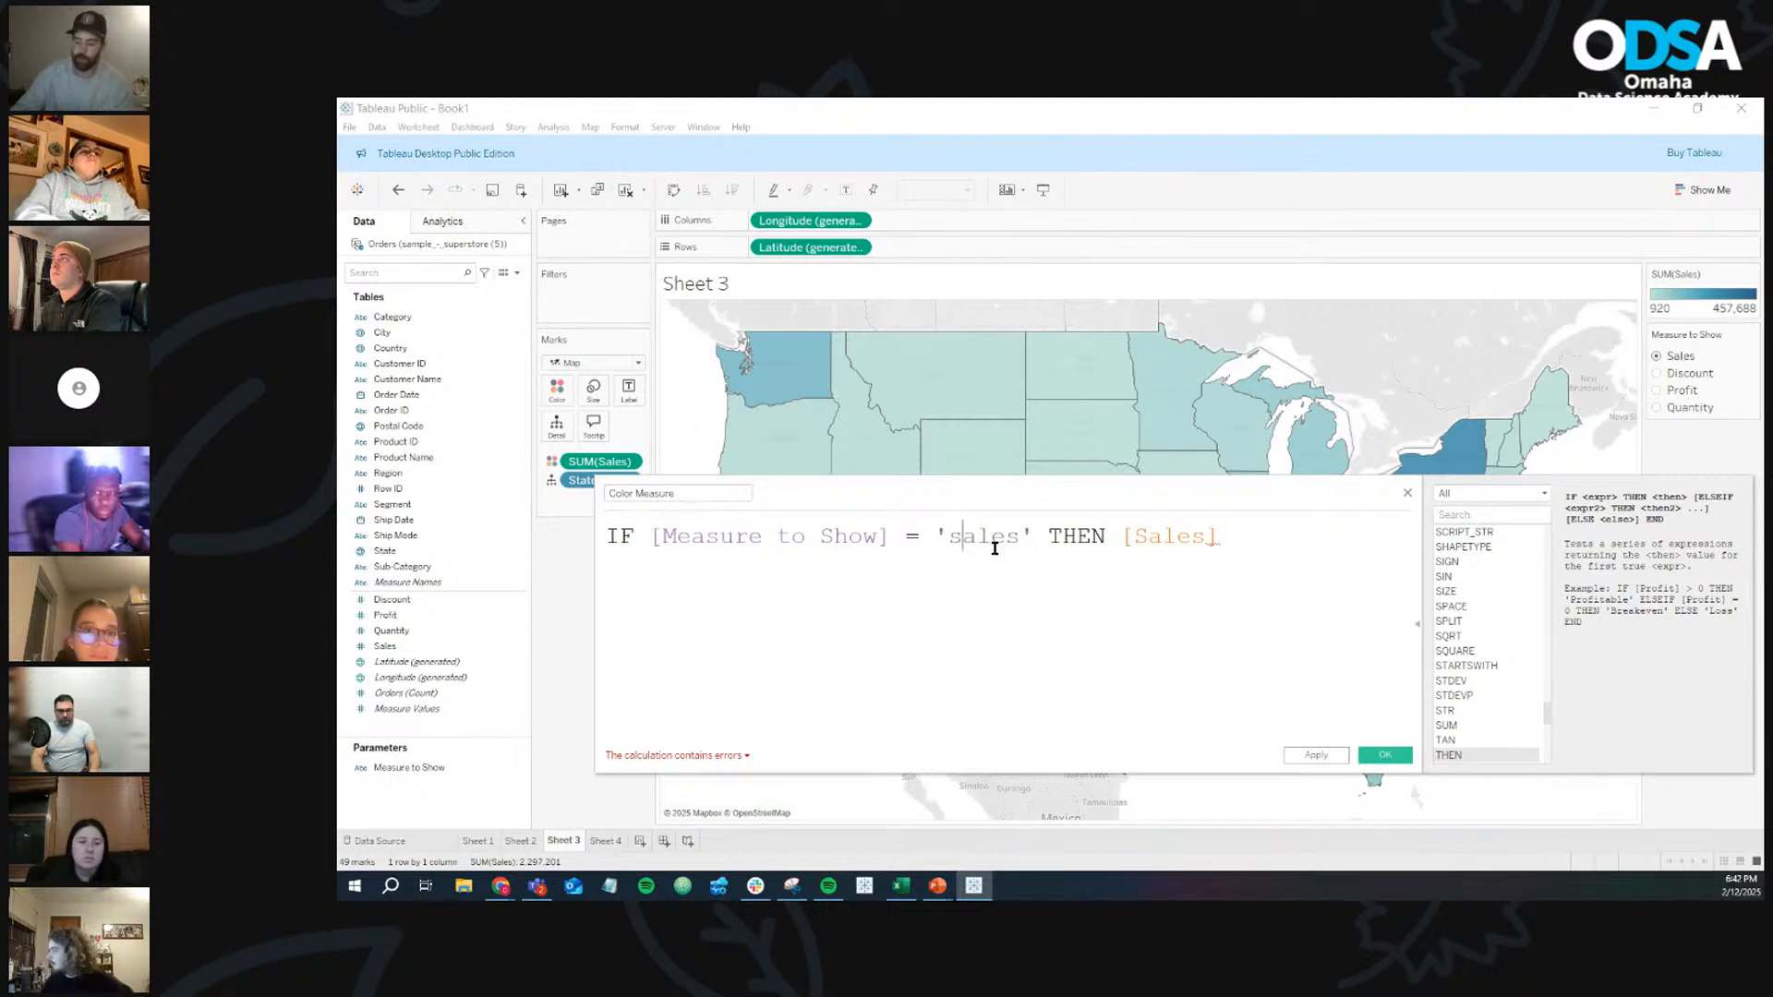
key(BackSpace)
text(S)
Compare the quoted 'Sales' parameter value with the [Sales] field in the first condition
click(1161, 537)
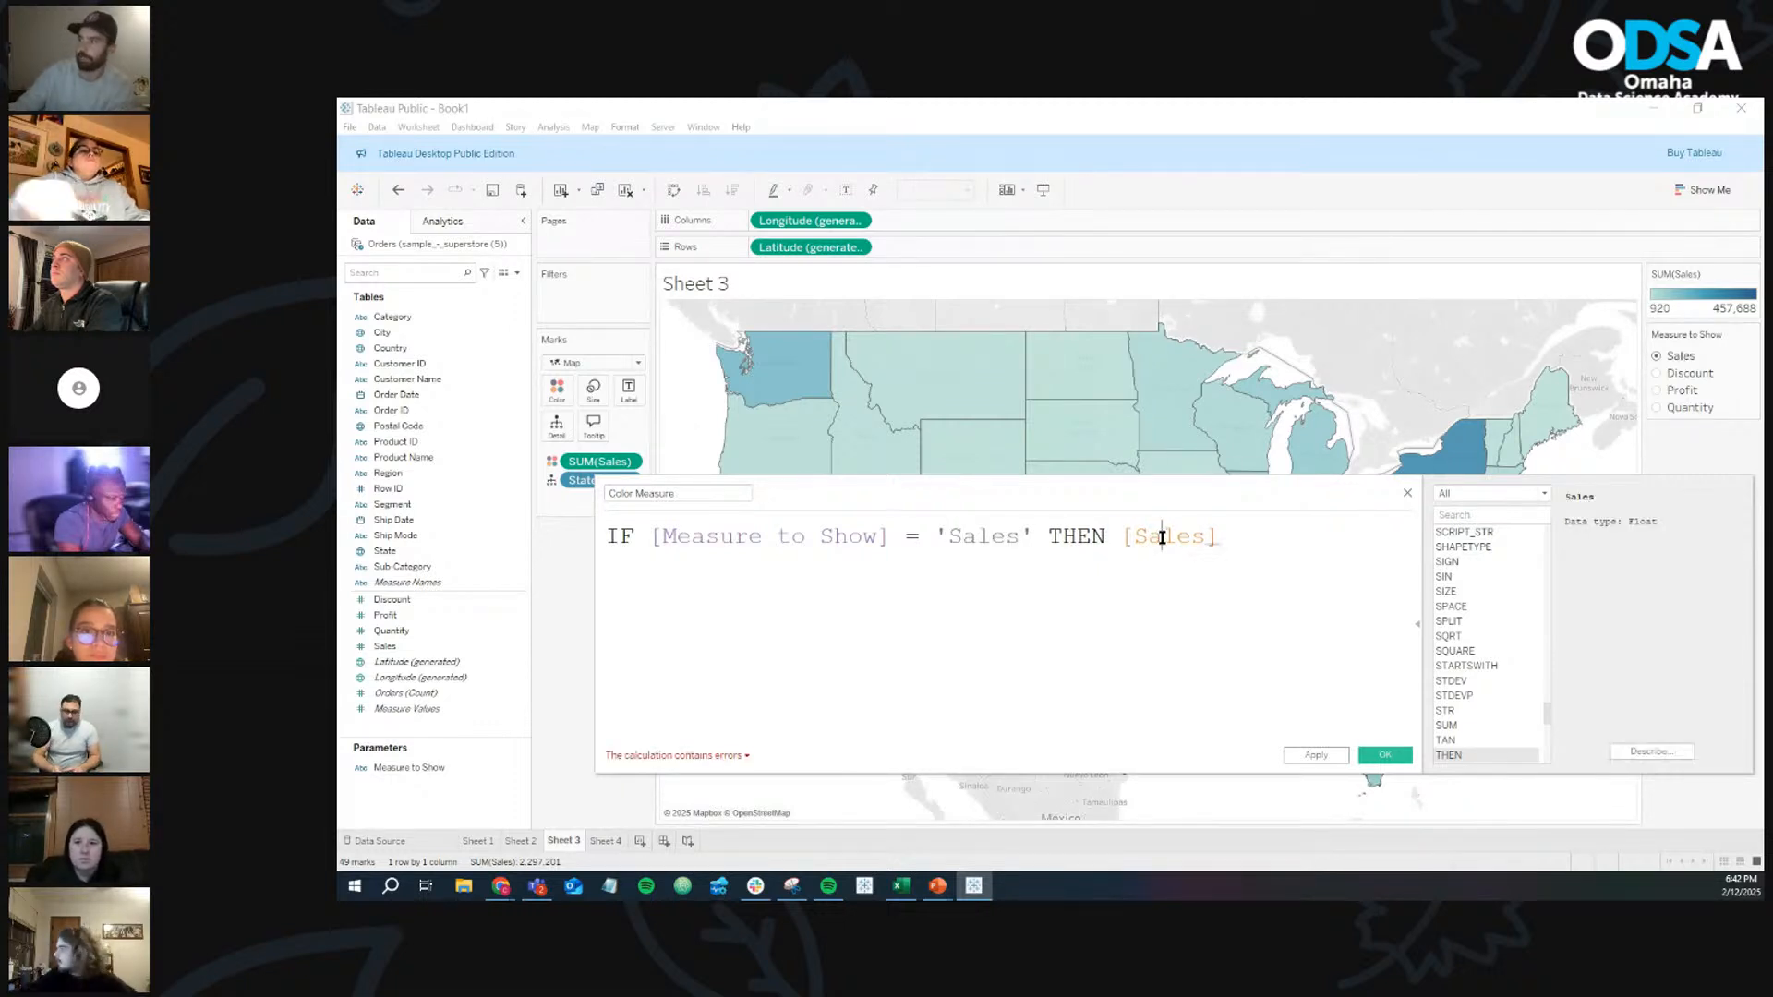
double_click(1162, 538)
double_click(986, 536)
click(1166, 536)
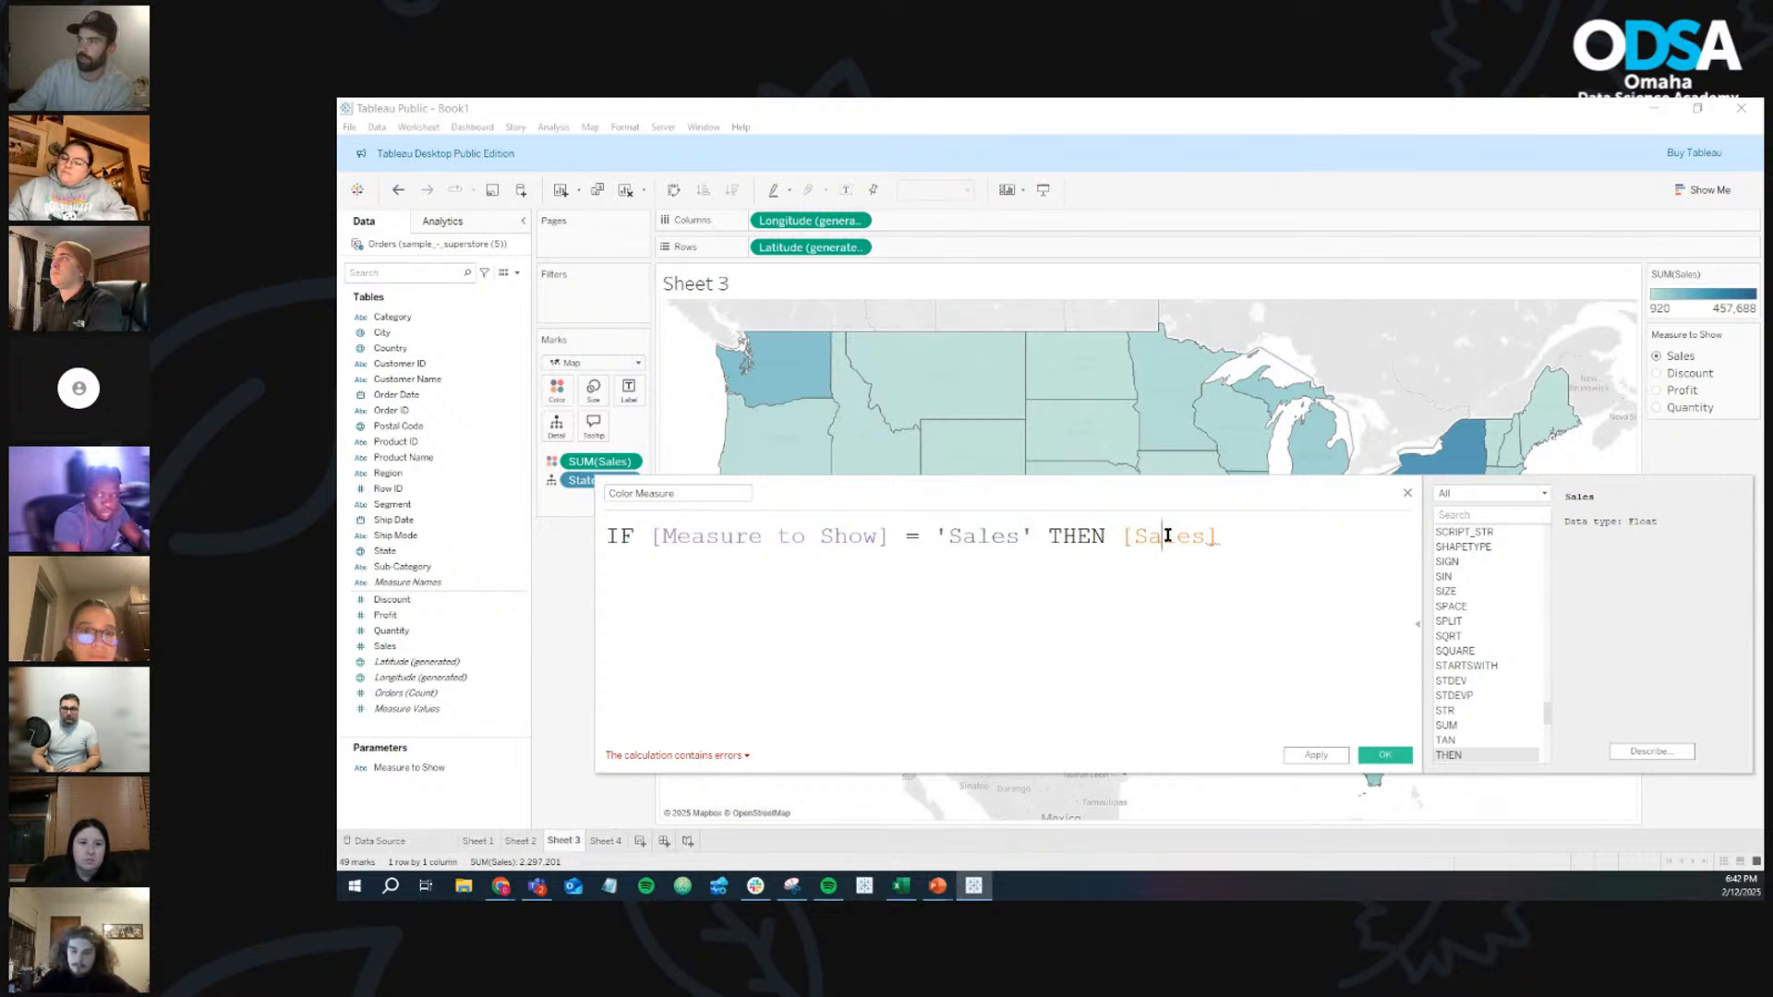
double_click(1168, 536)
double_click(987, 537)
double_click(1155, 537)
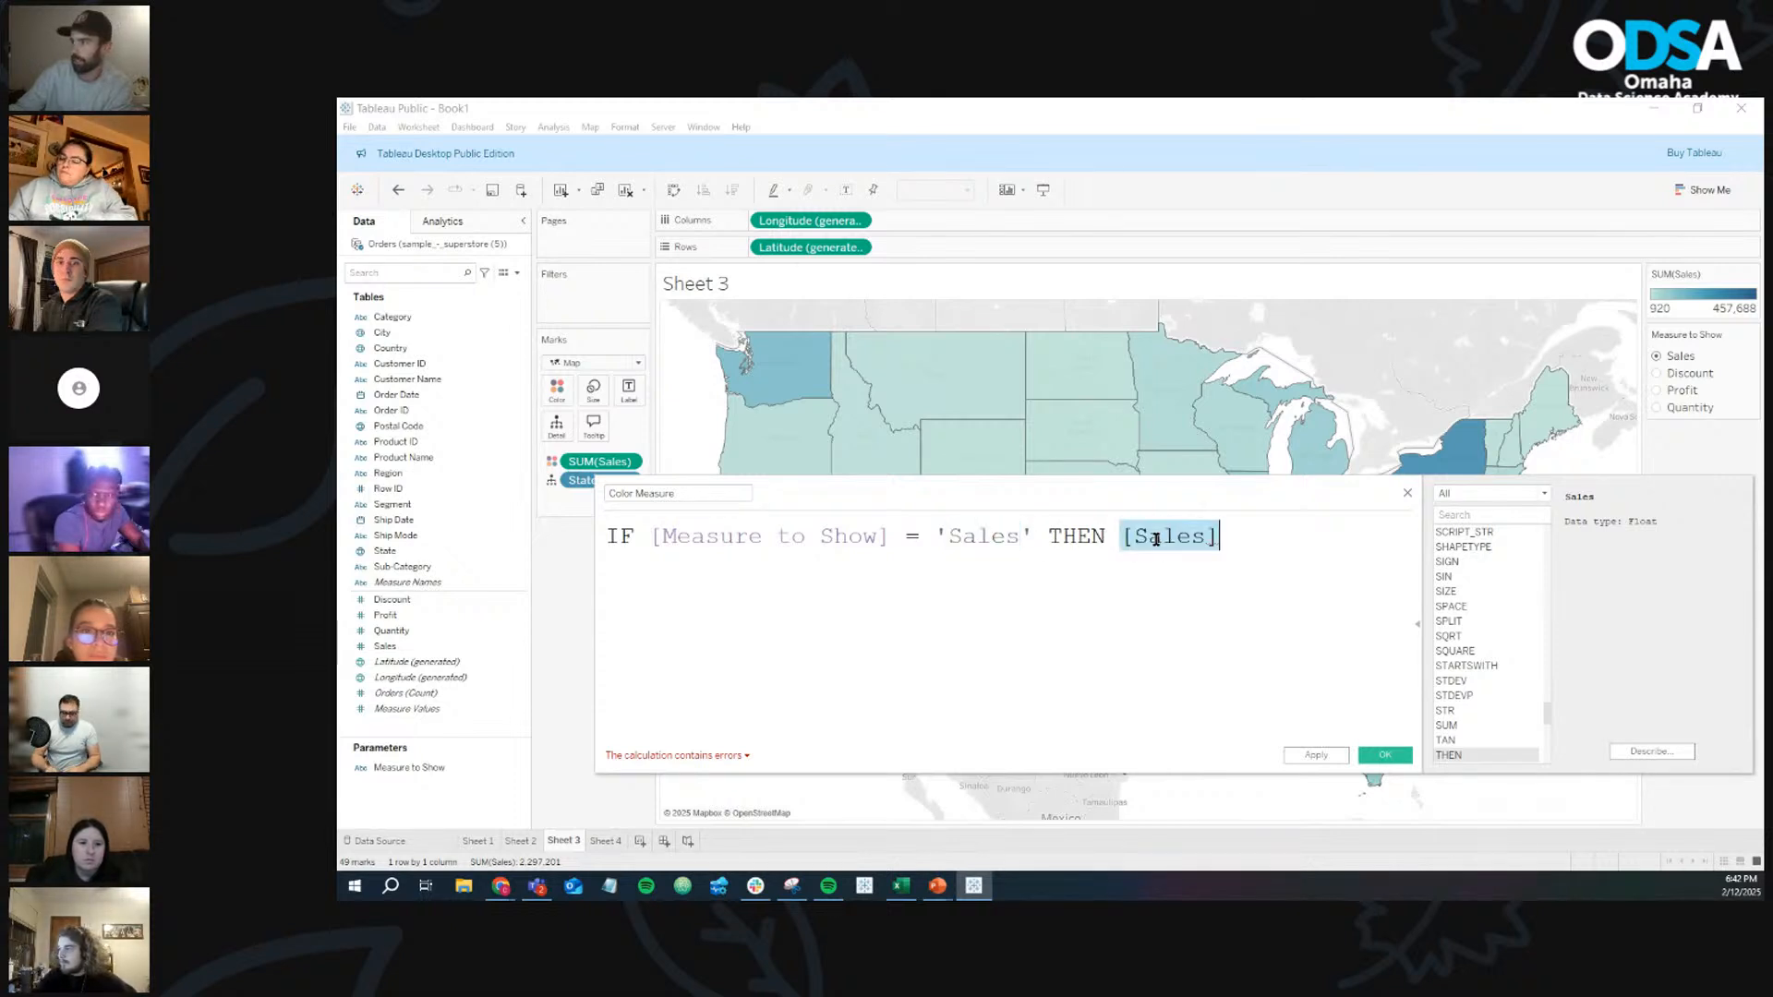
Try extra spaces after THEN and a line break before it, and restore the condition to a single normally spaced line
click(1243, 536)
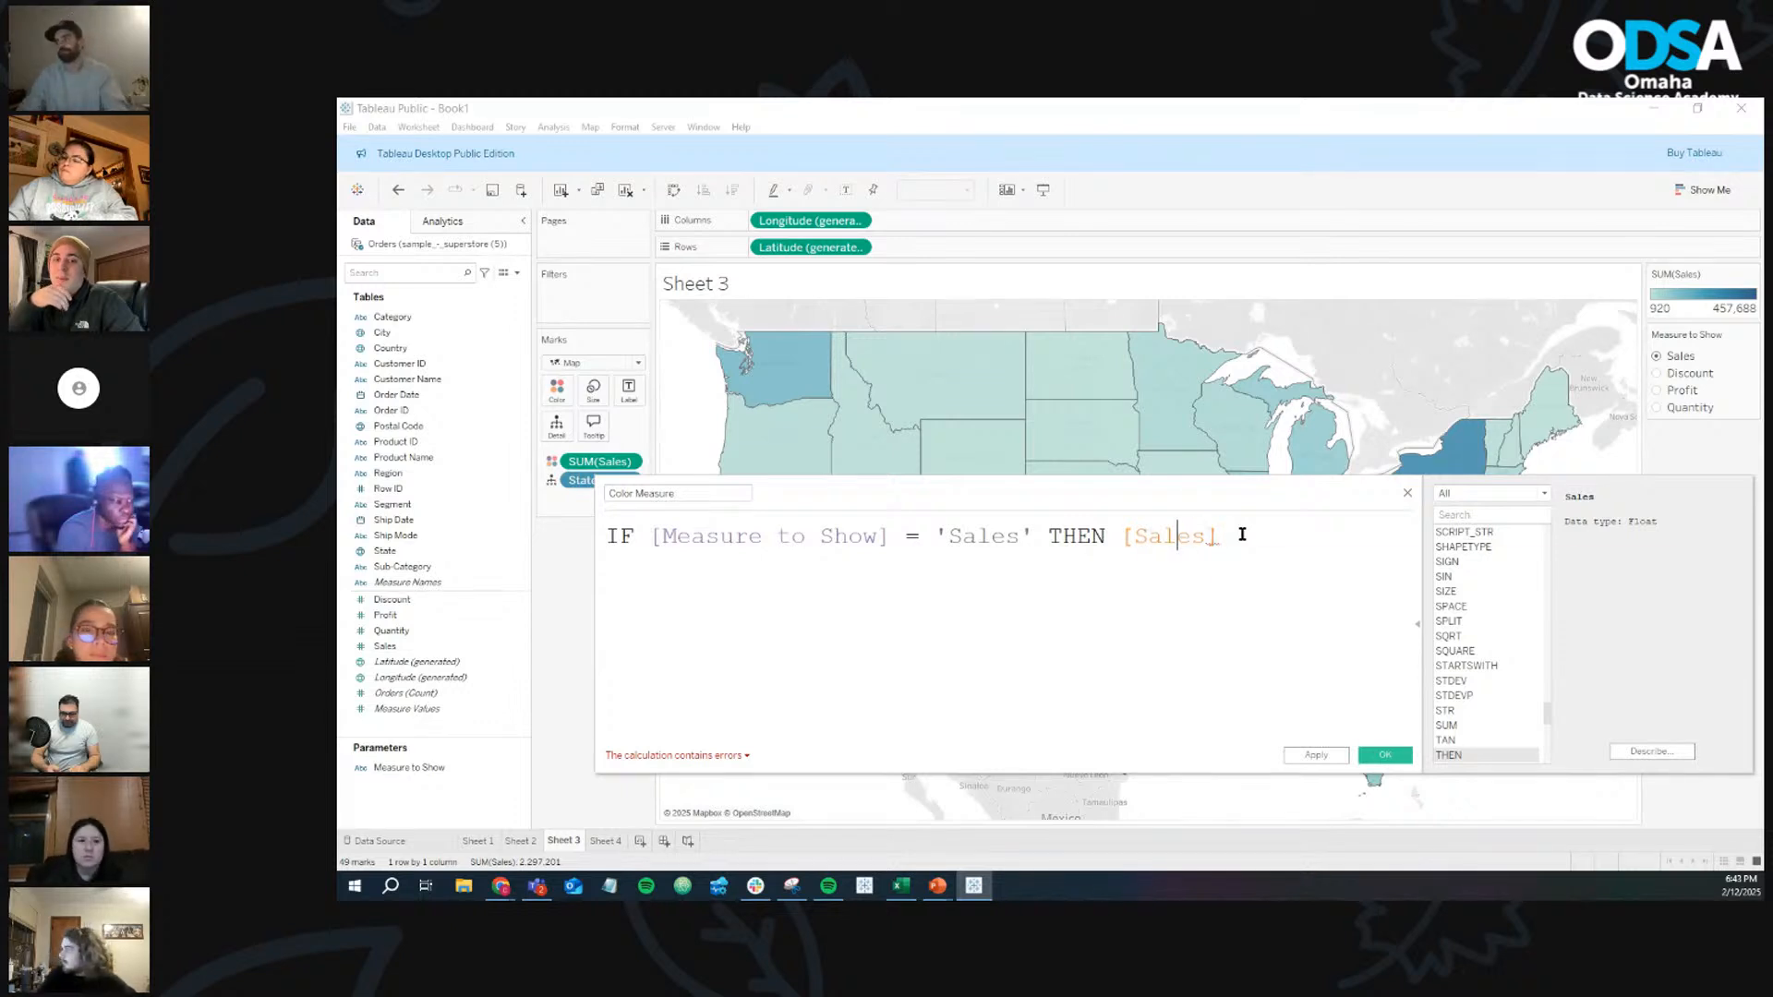
key(Left)
key(Left)
key(Left)
key(Left)
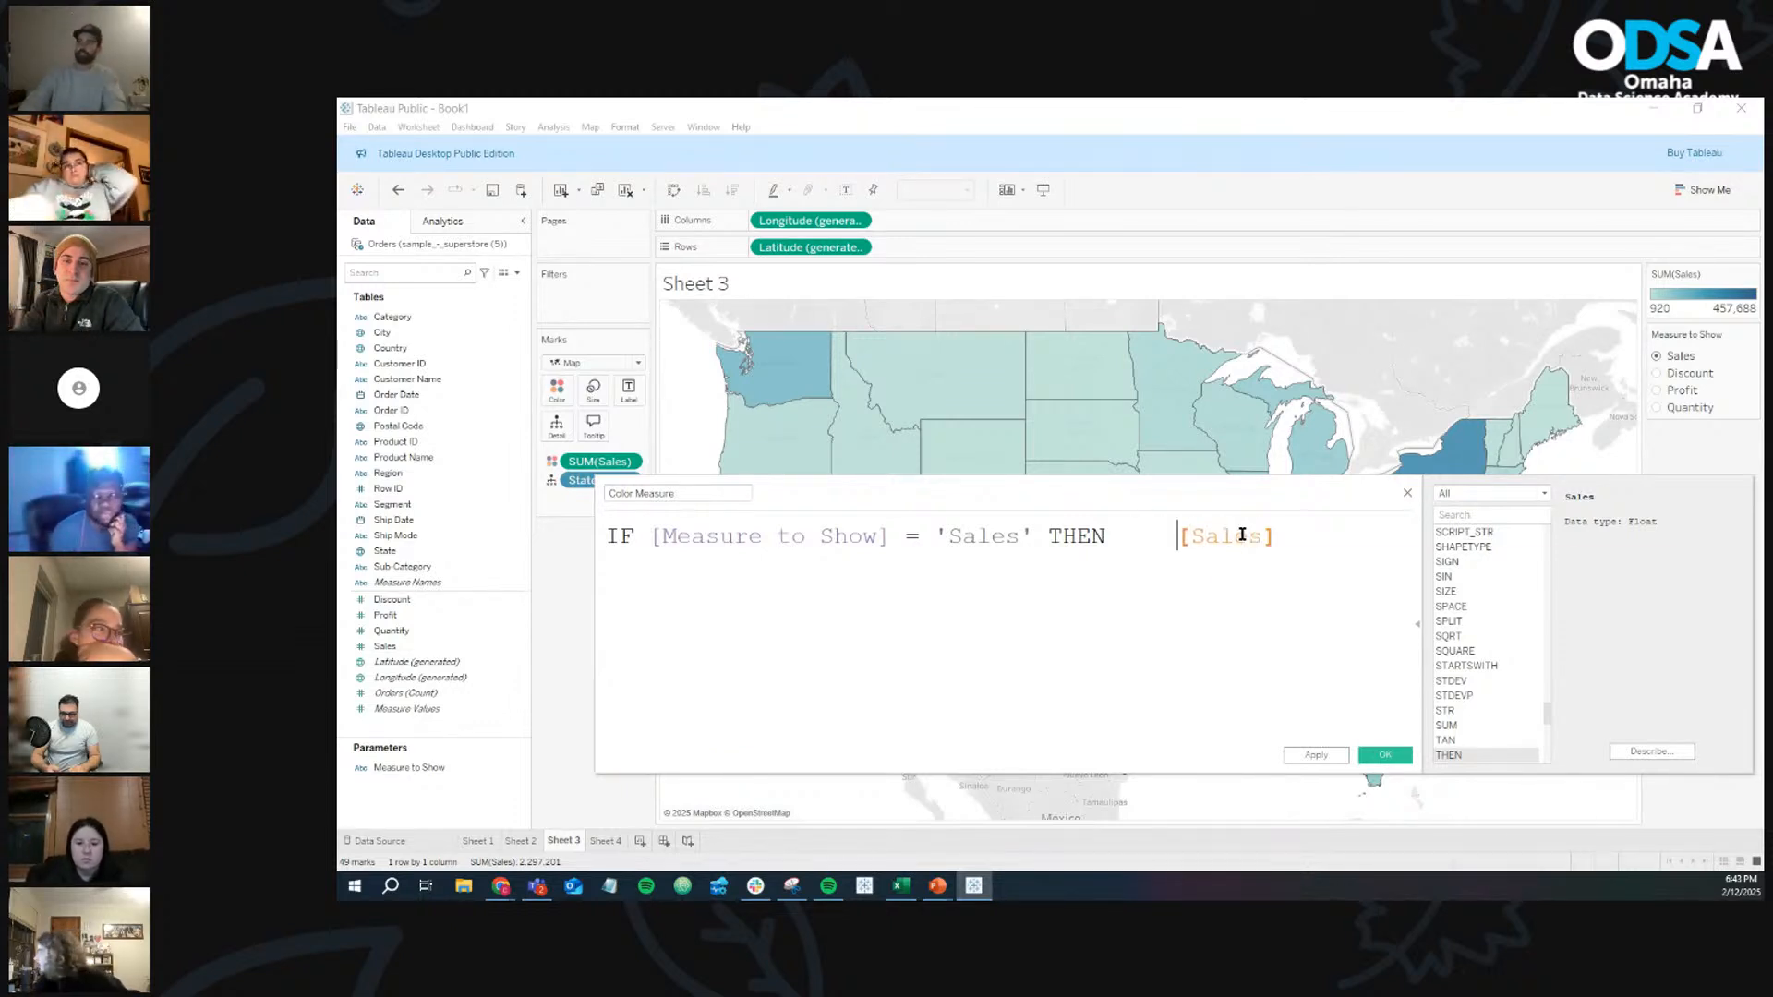
key(Left)
key(Left)
key(Left)
key(Left)
key(Left)
key(Left)
key(Left)
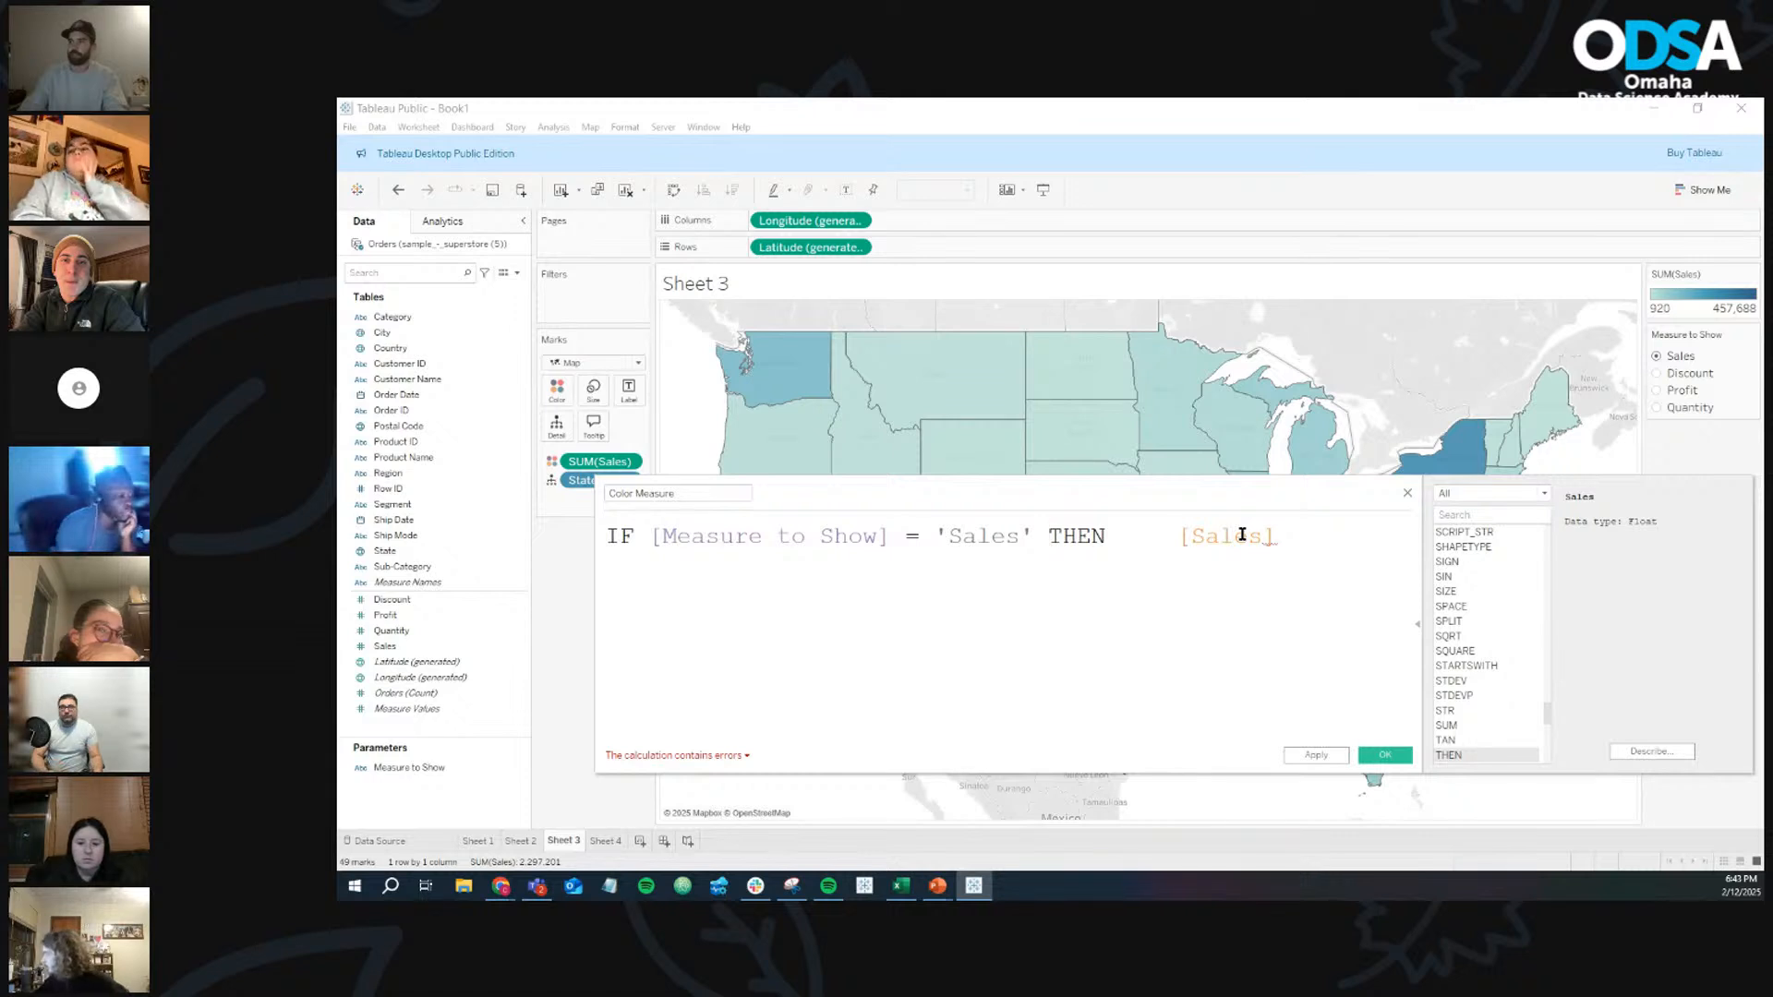
key(Return)
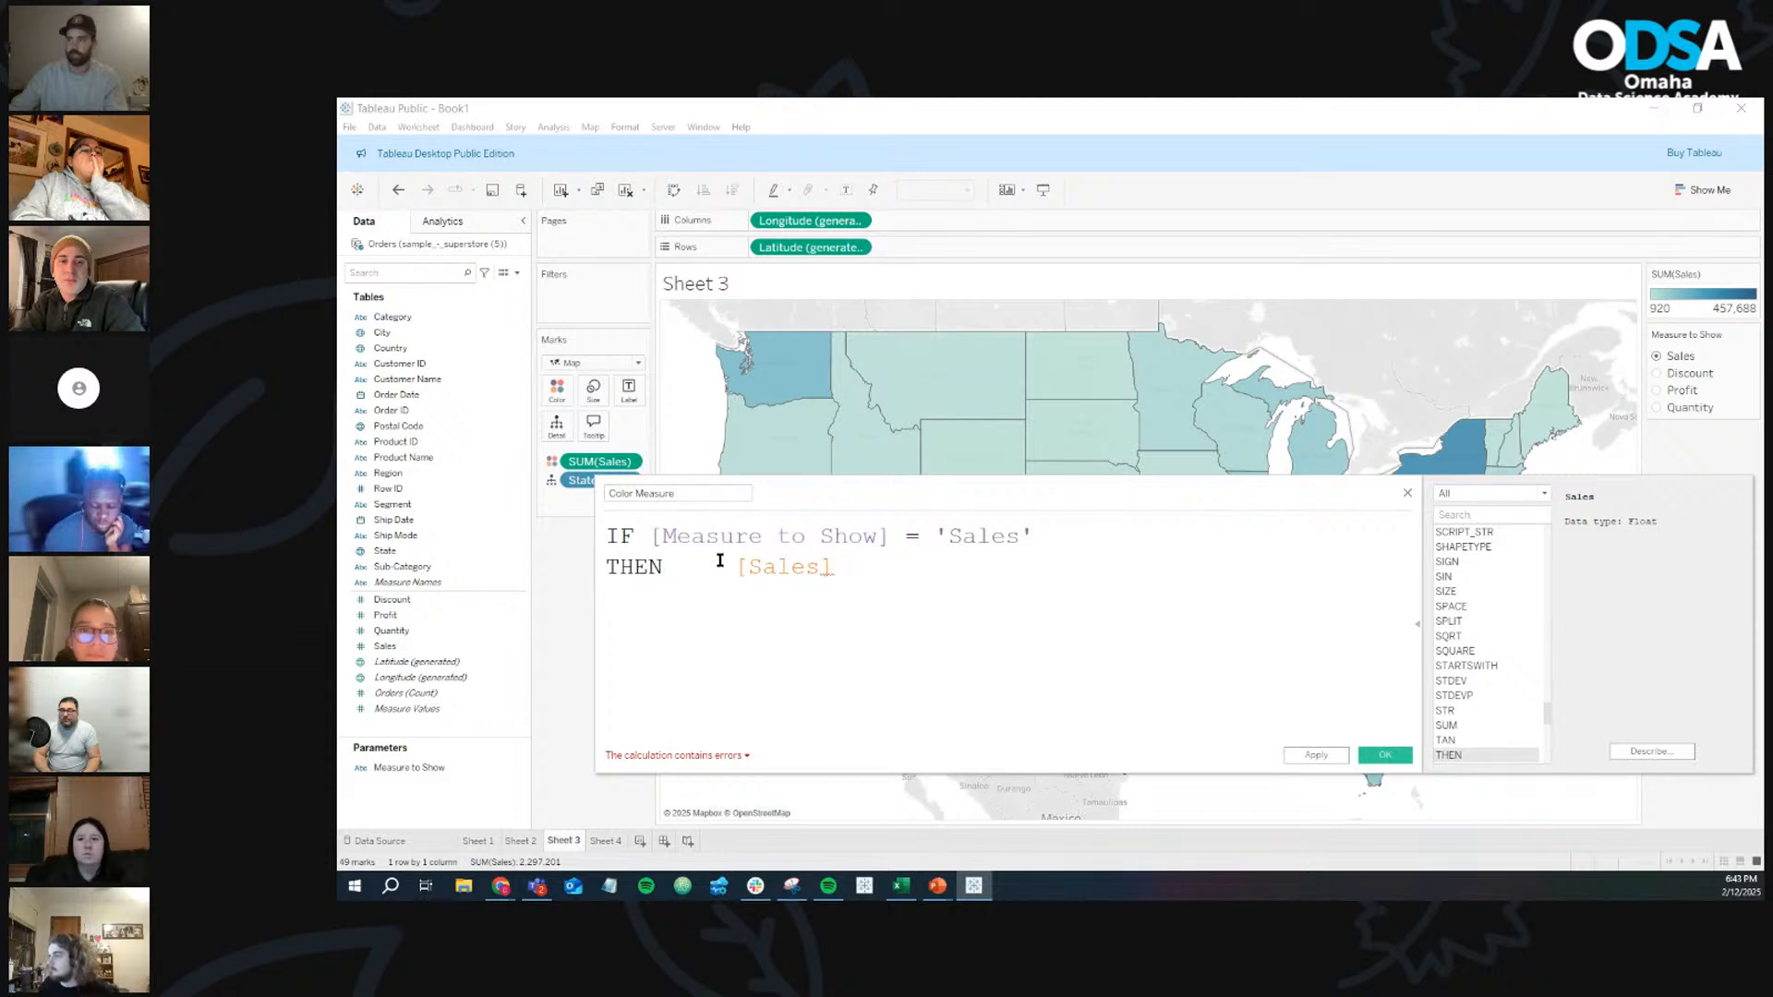
key(BackSpace)
key(Right)
key(Right)
key(Right)
key(Right)
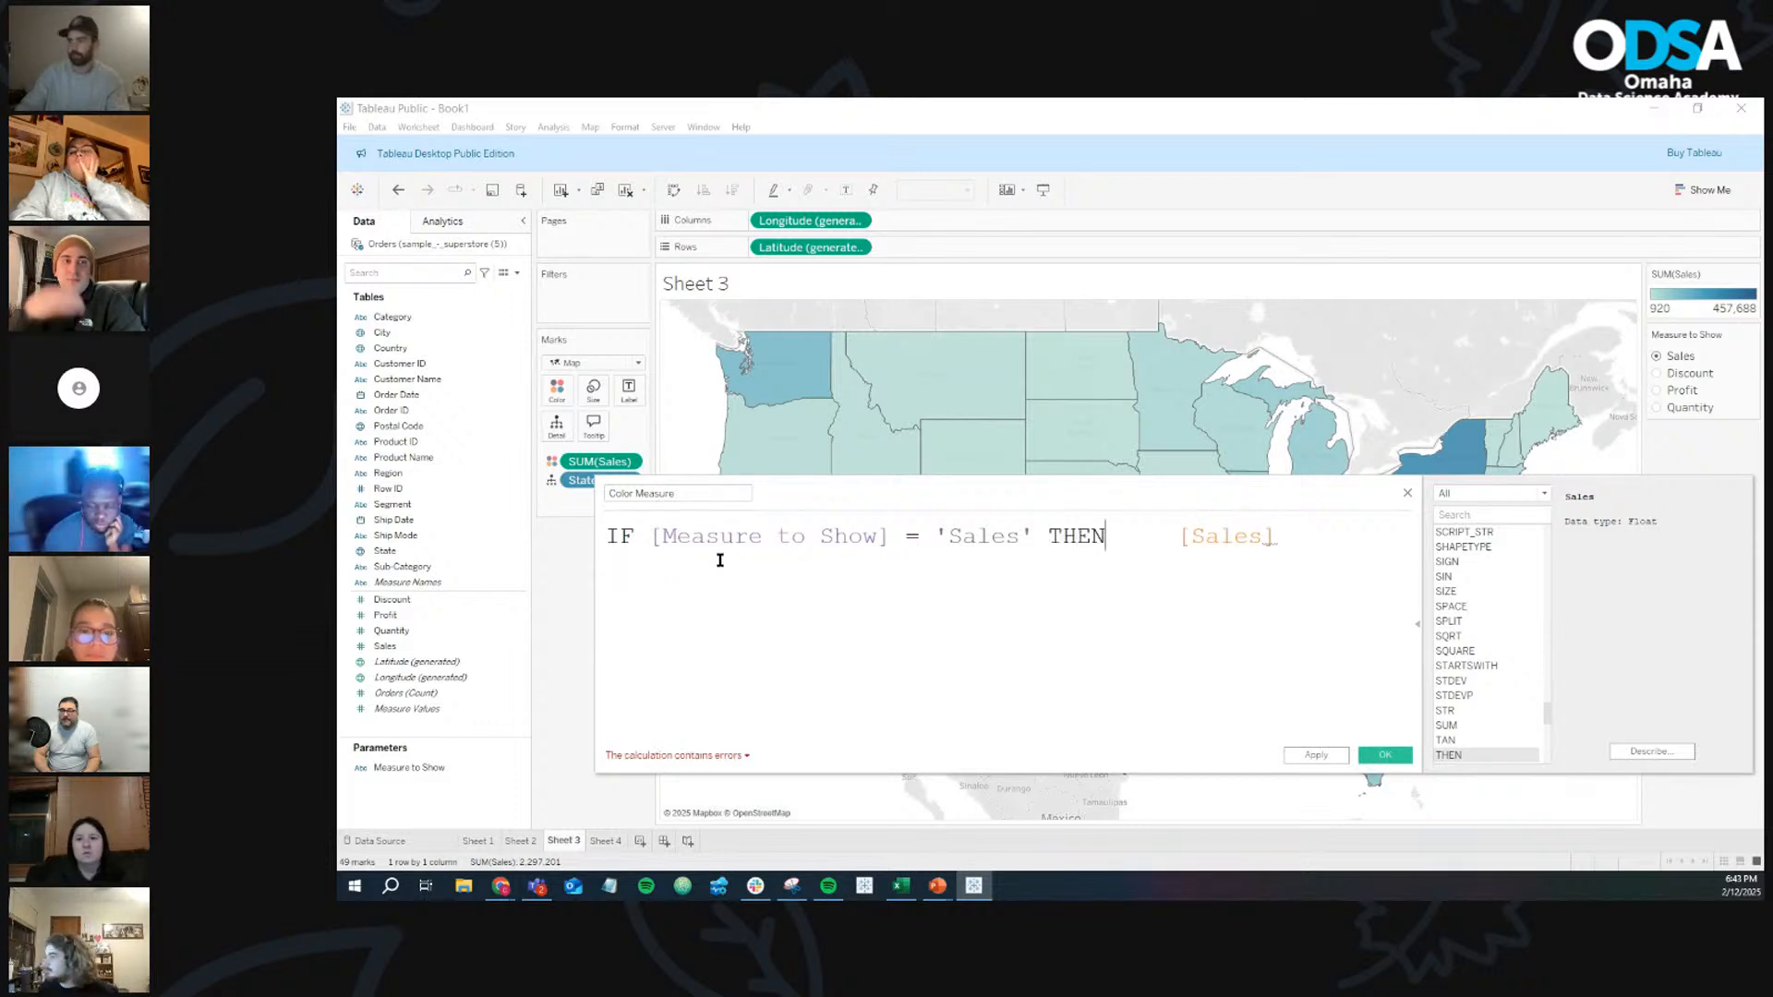
key(BackSpace)
key(BackSpace)
key(BackSpace)
key(BackSpace)
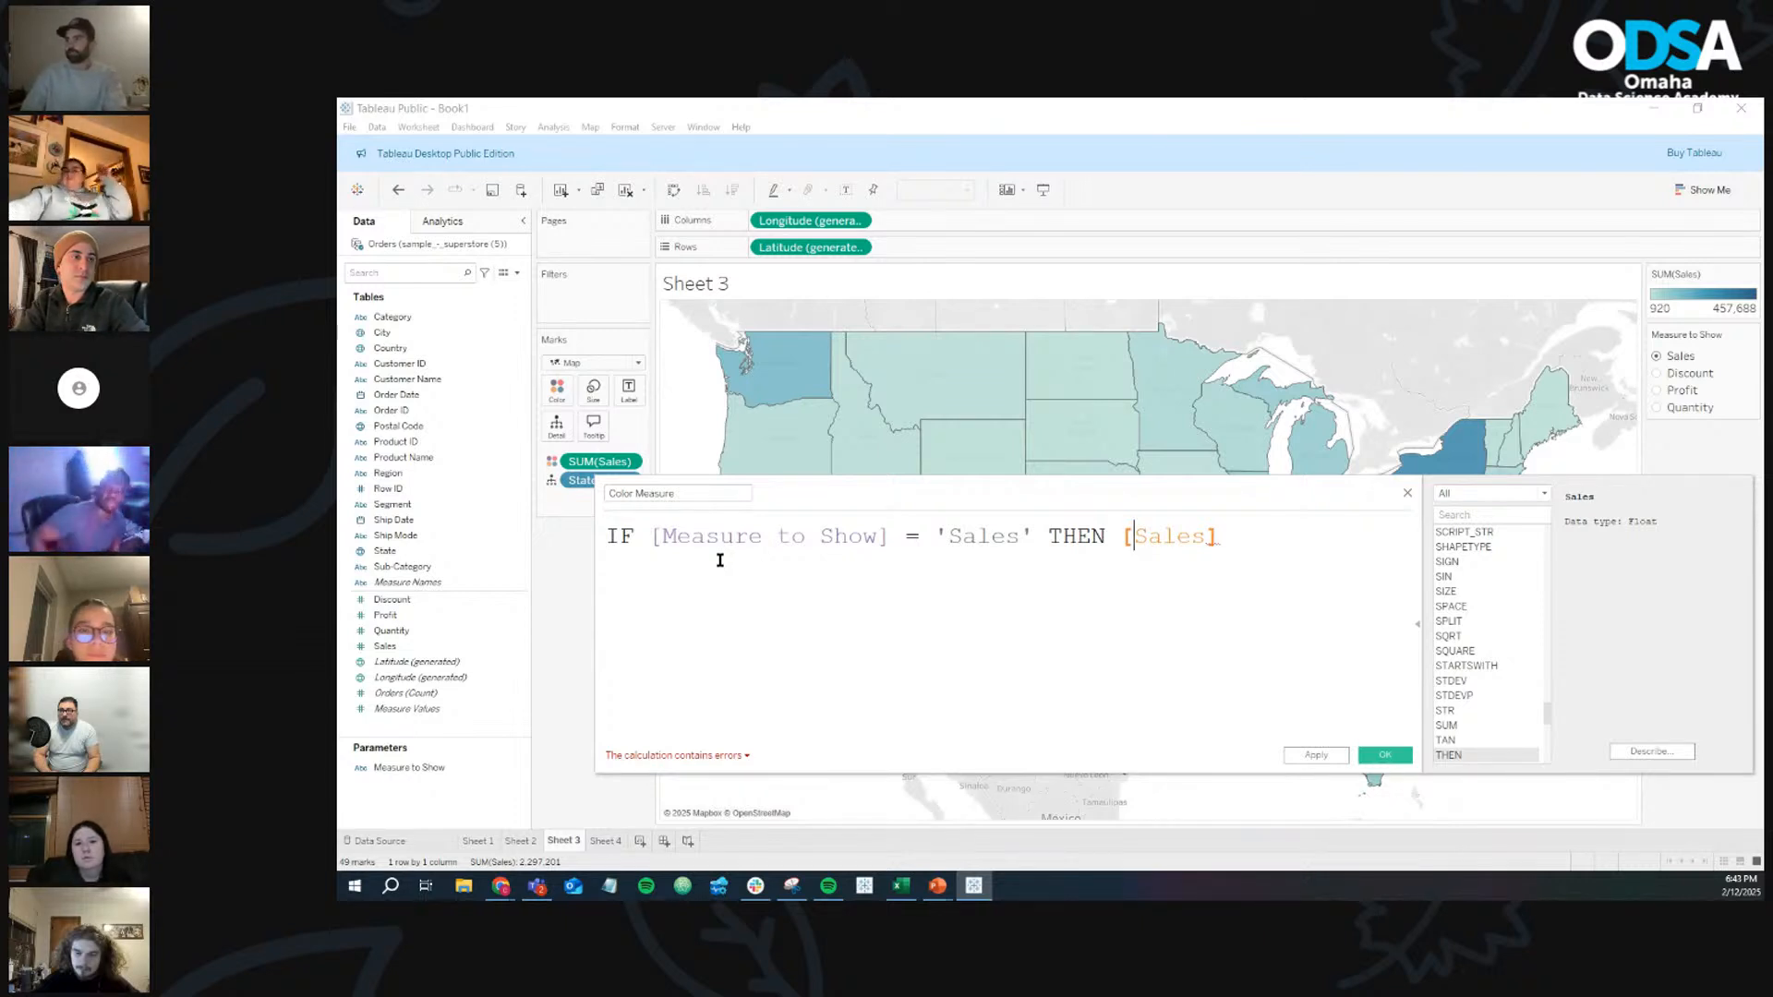
Add a second line to the formula: ELSEIF [Measure to Show] = 'Discount' THEN [Discount]
key(Right)
key(Right)
key(Right)
key(Right)
key(Right)
key(Right)
key(Right)
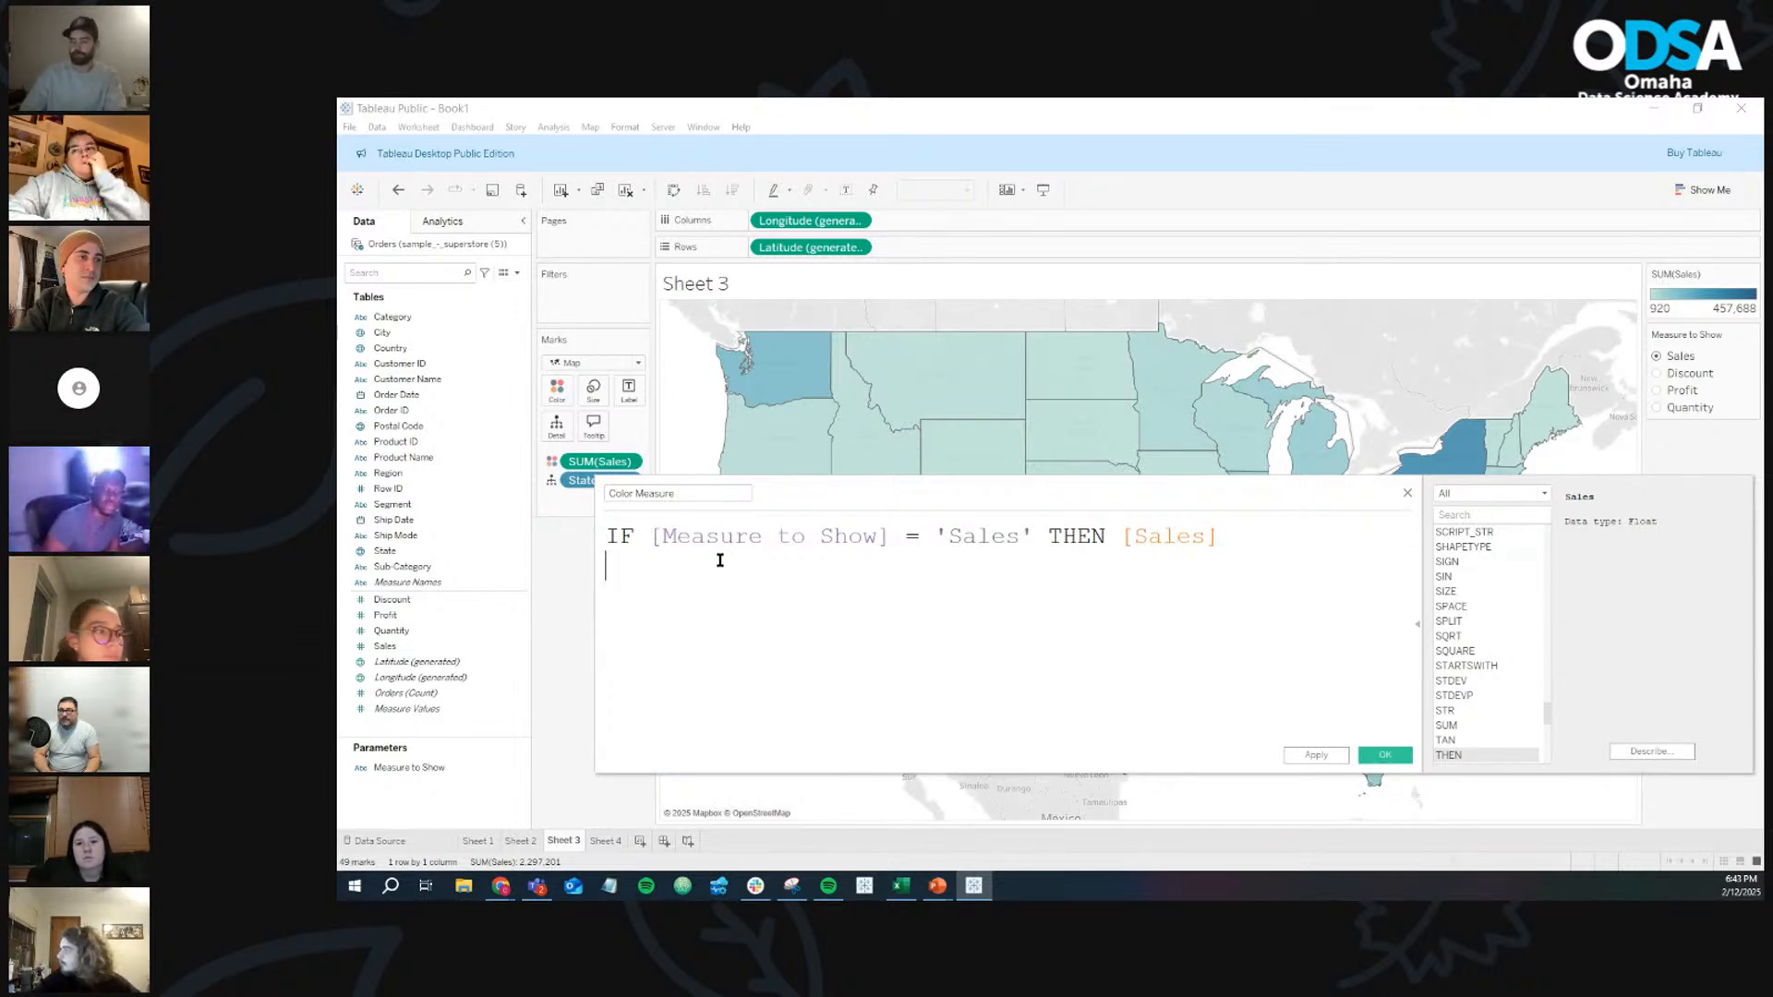
key(Return)
text(el)
key(Down)
key(Return)
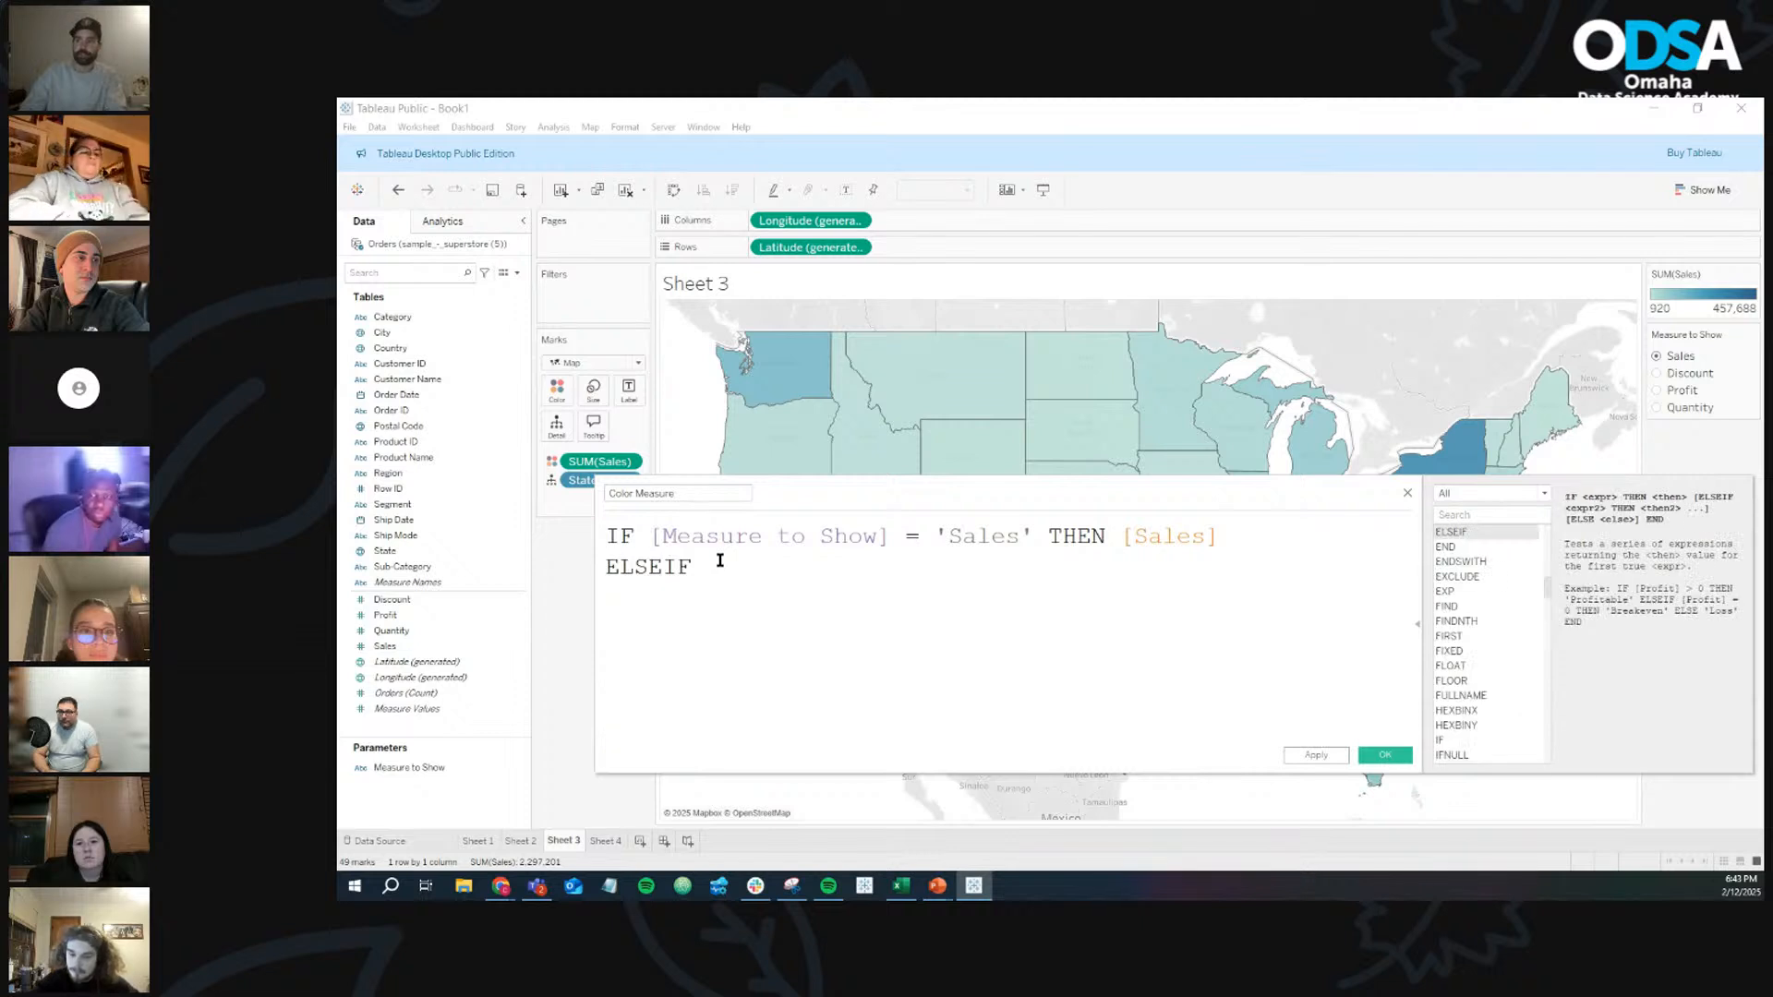
text([me)
key(Return)
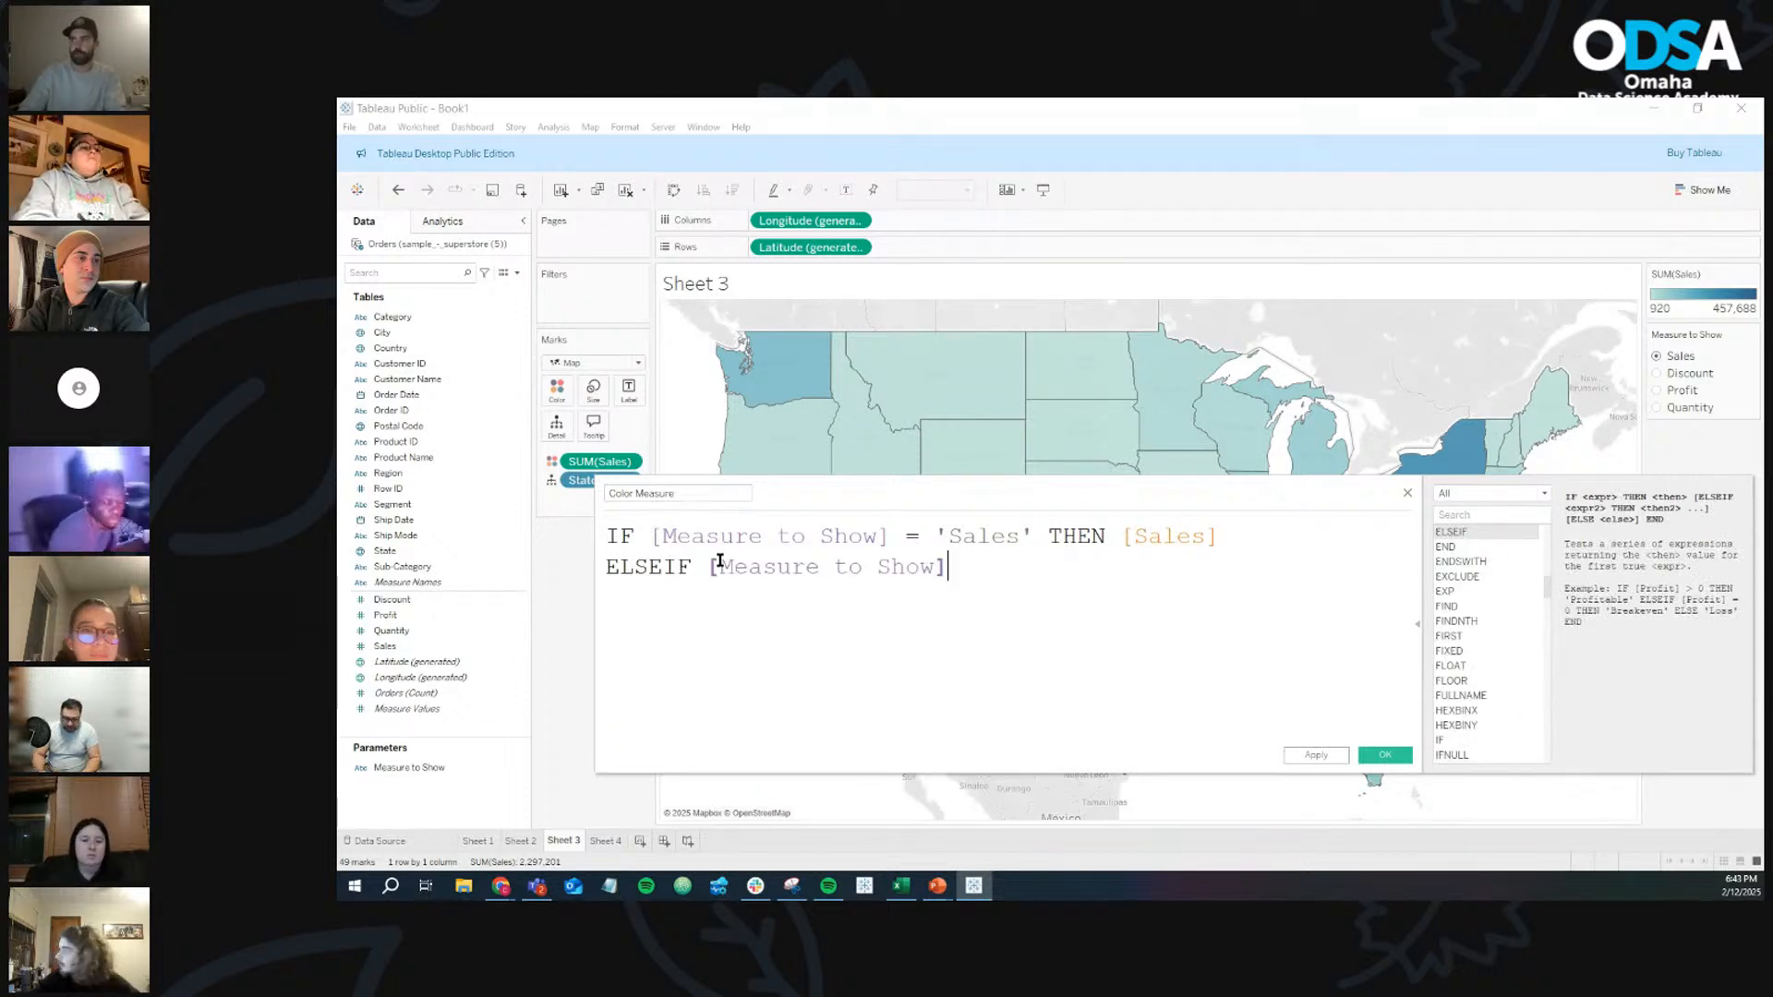
text(= )
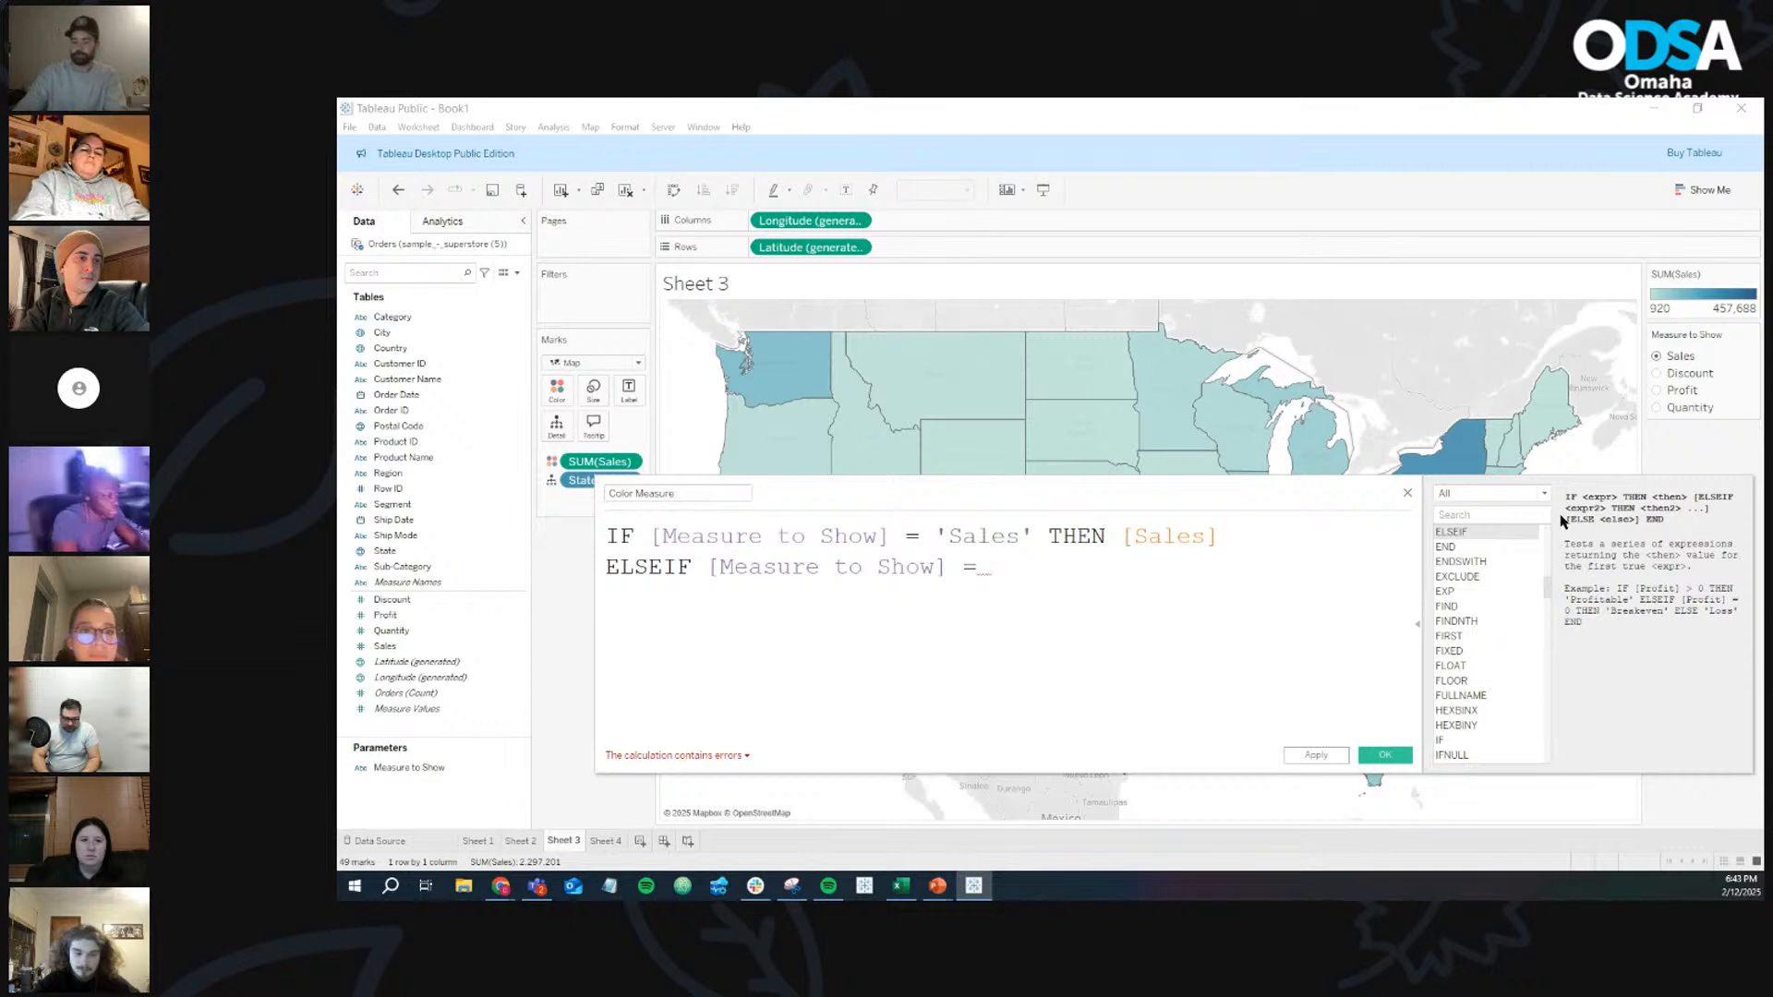
text('Discou)
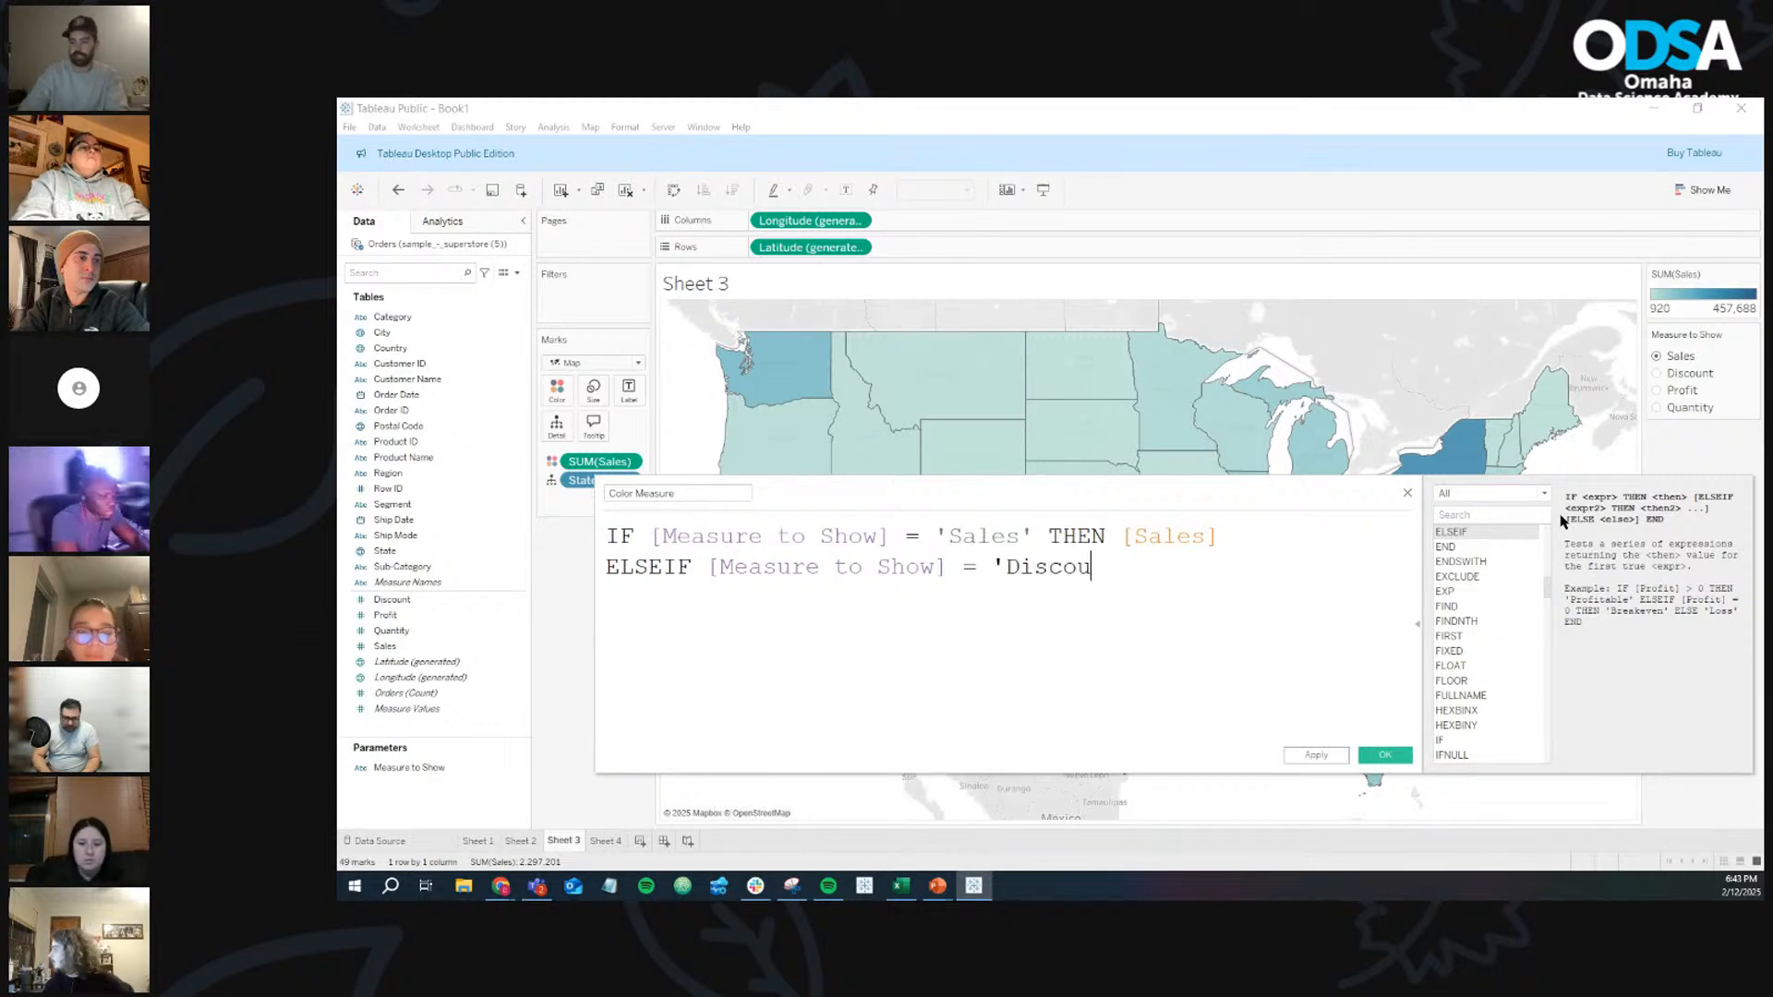
text(nt' th)
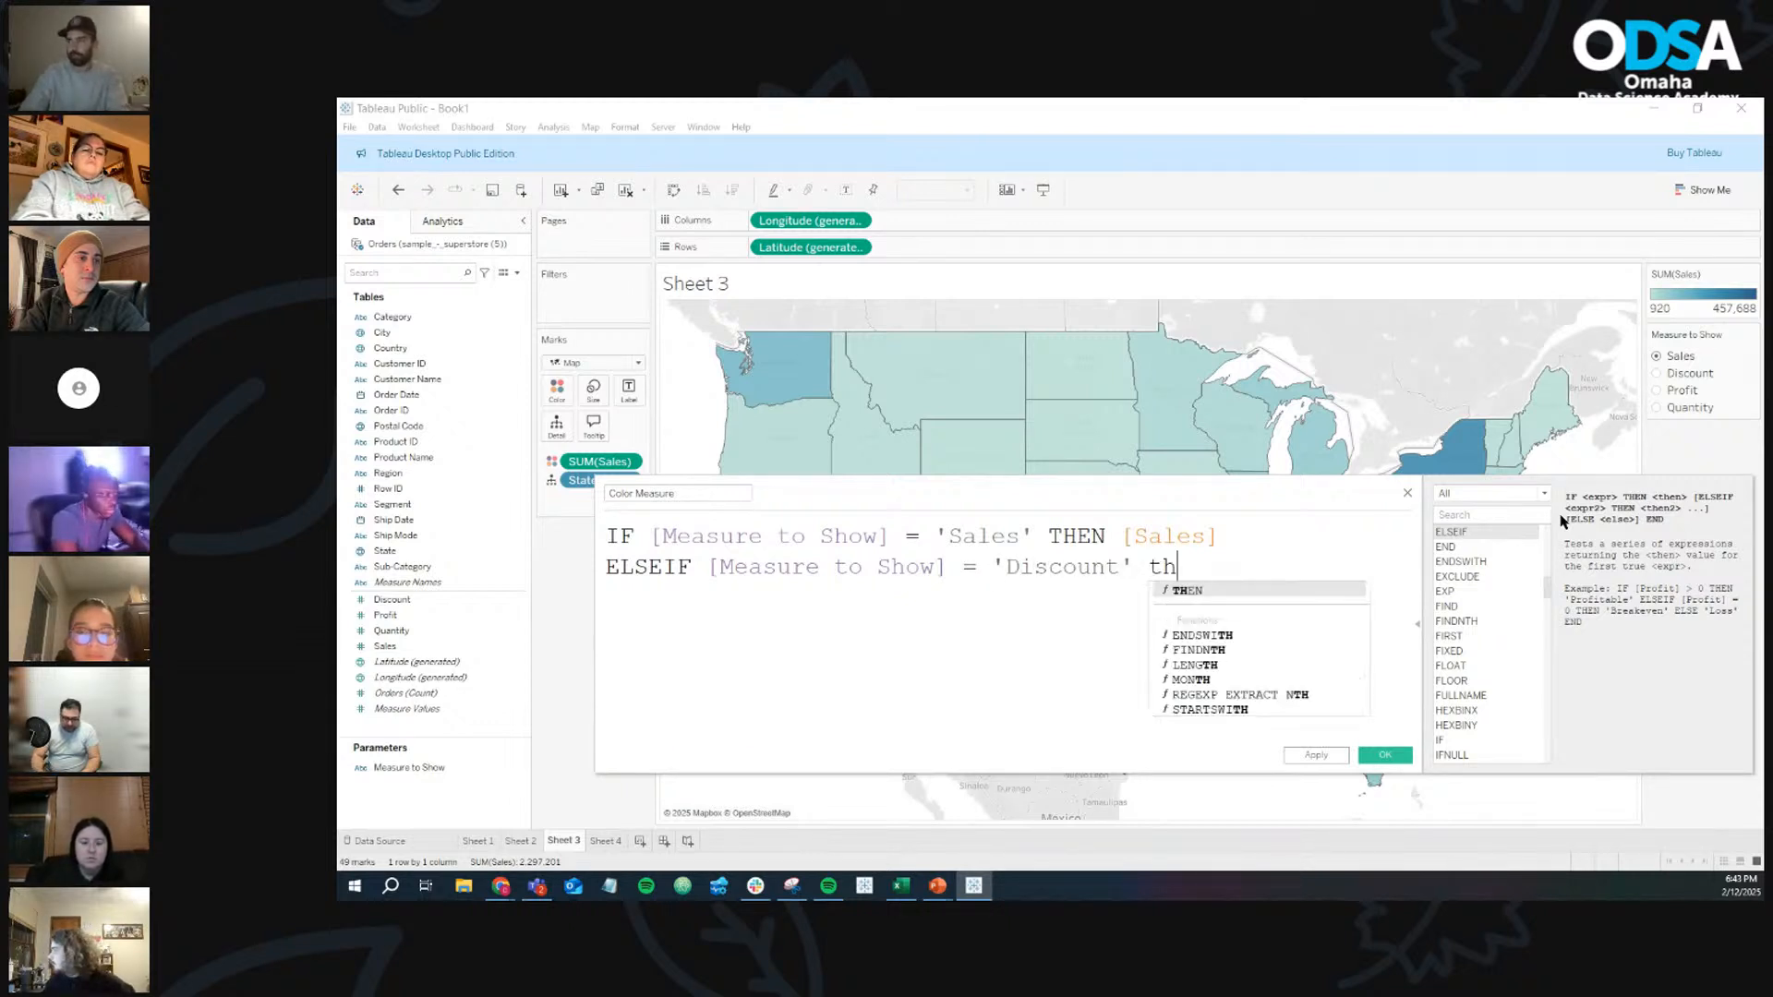
key(Return)
text(dis)
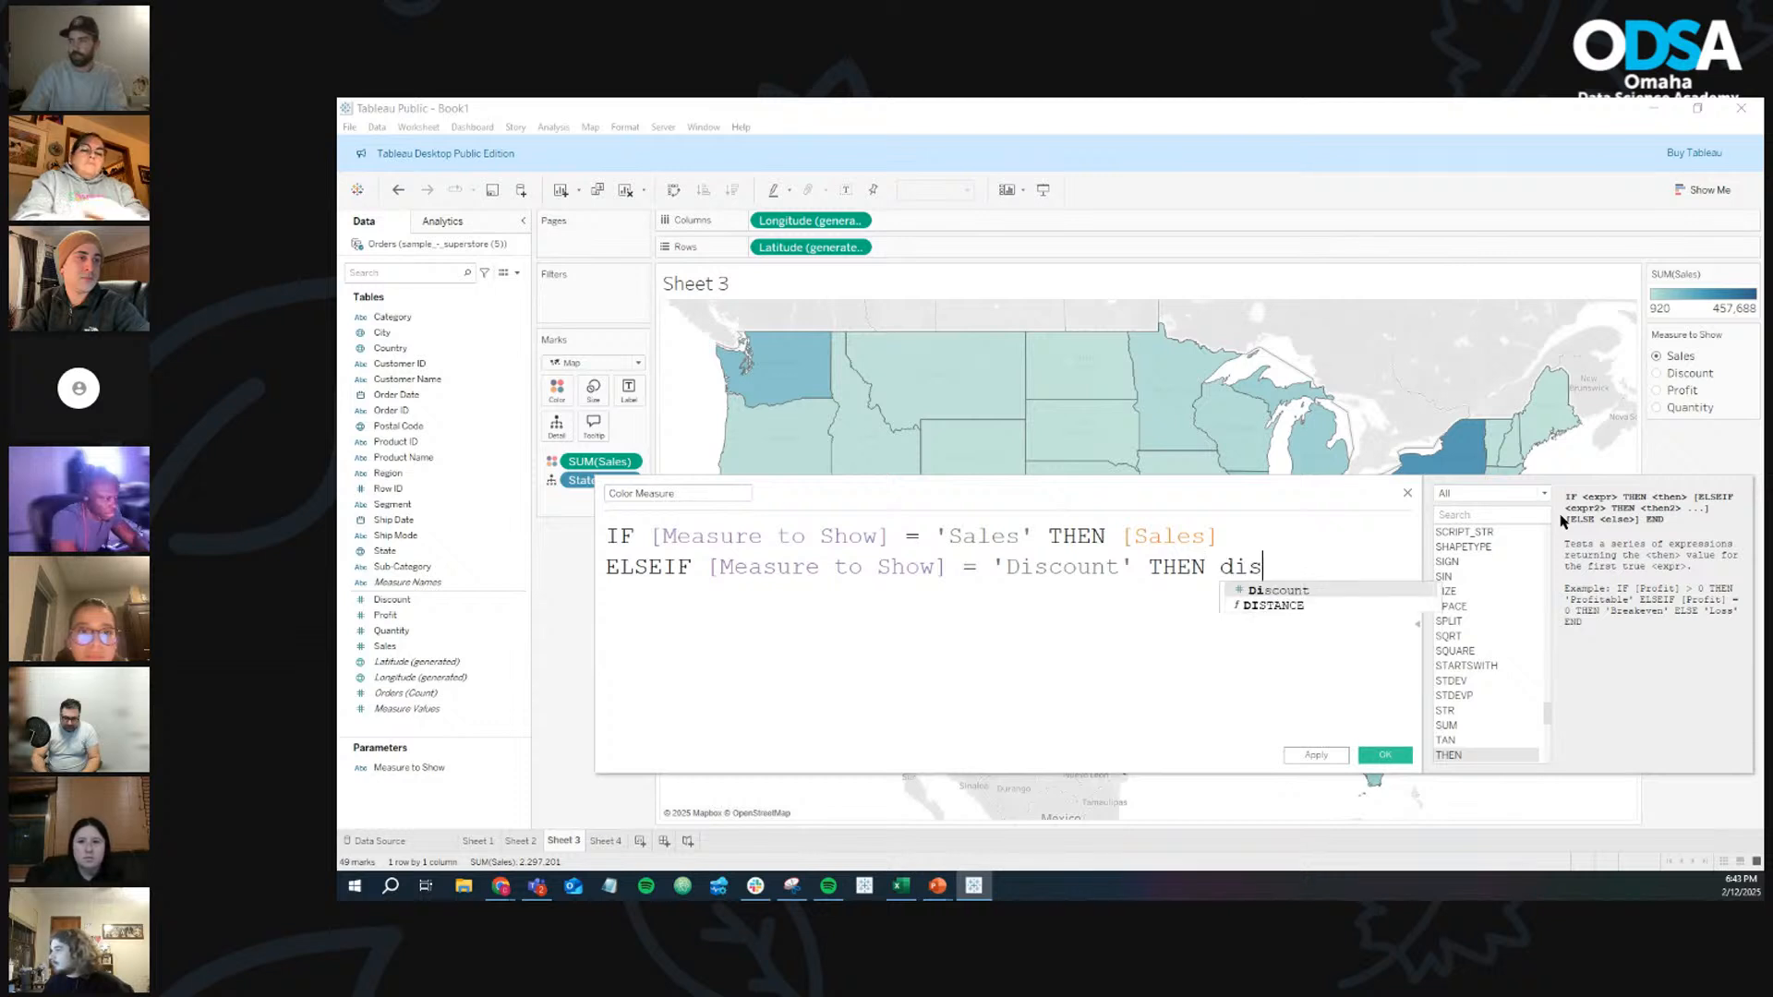
key(Return)
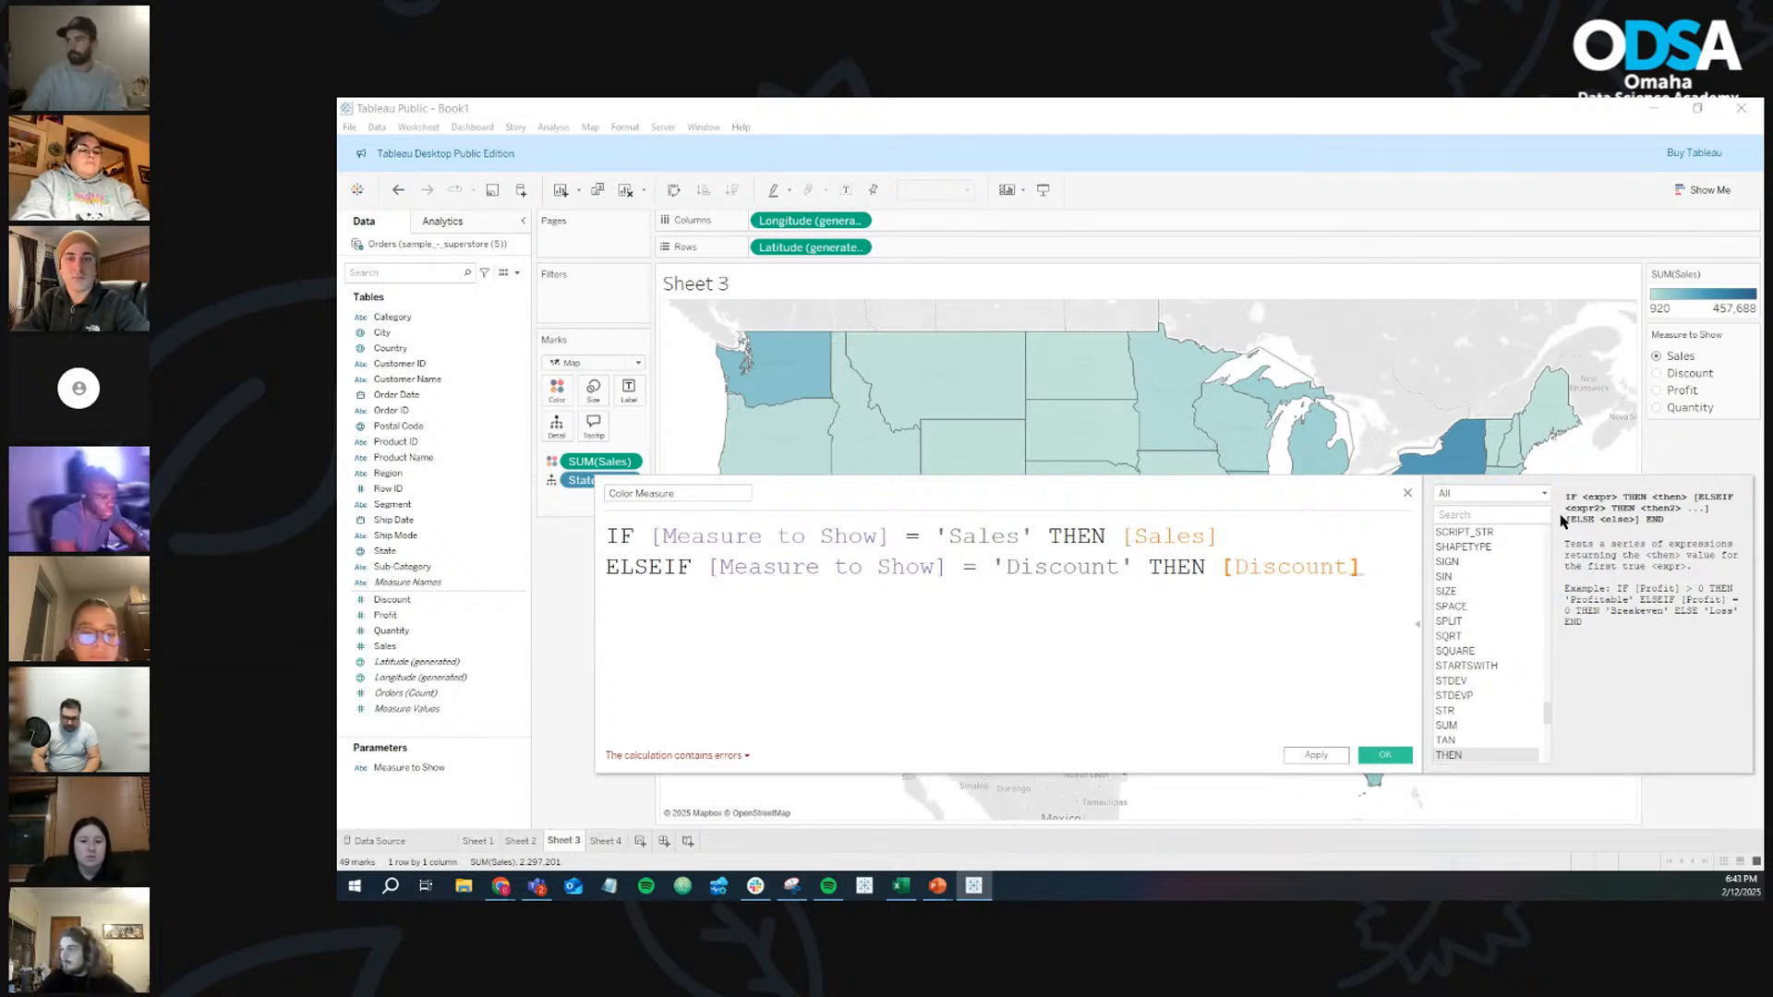
Add a third line to the formula: ELSEIF [Measure to Show] = 'Profit' THEN, returning the Profit field
key(Return)
text(elsei)
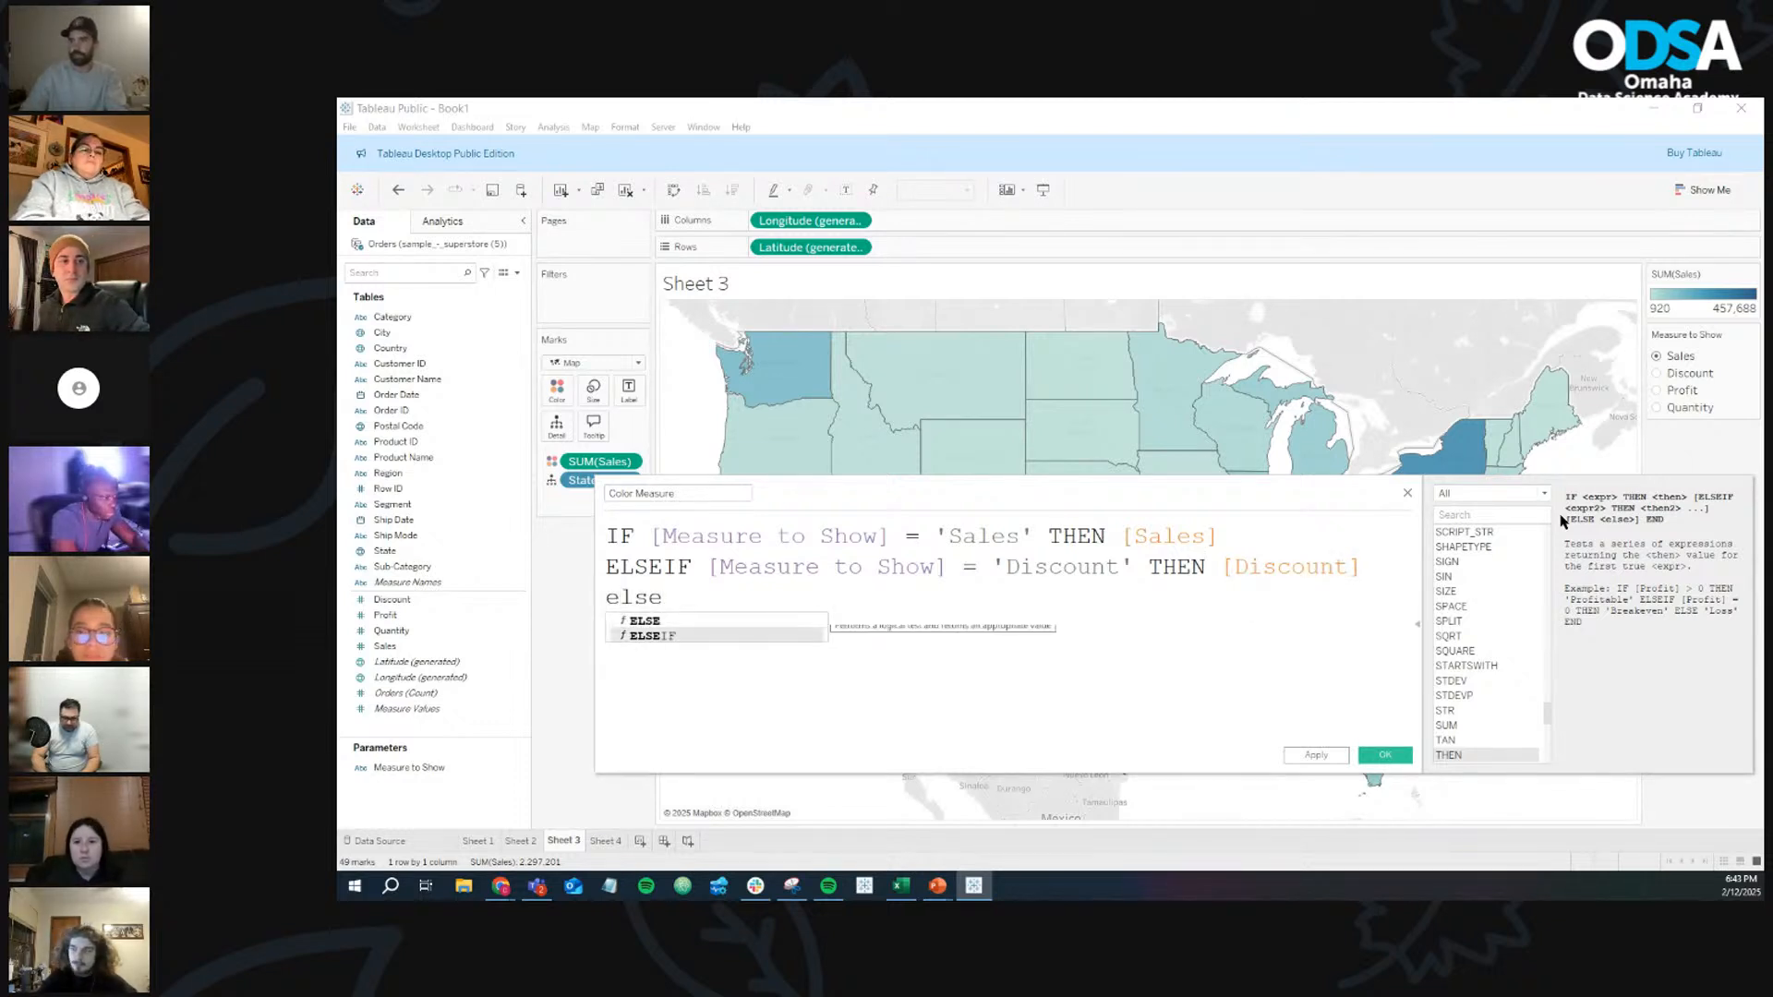
key(Return)
text(mea)
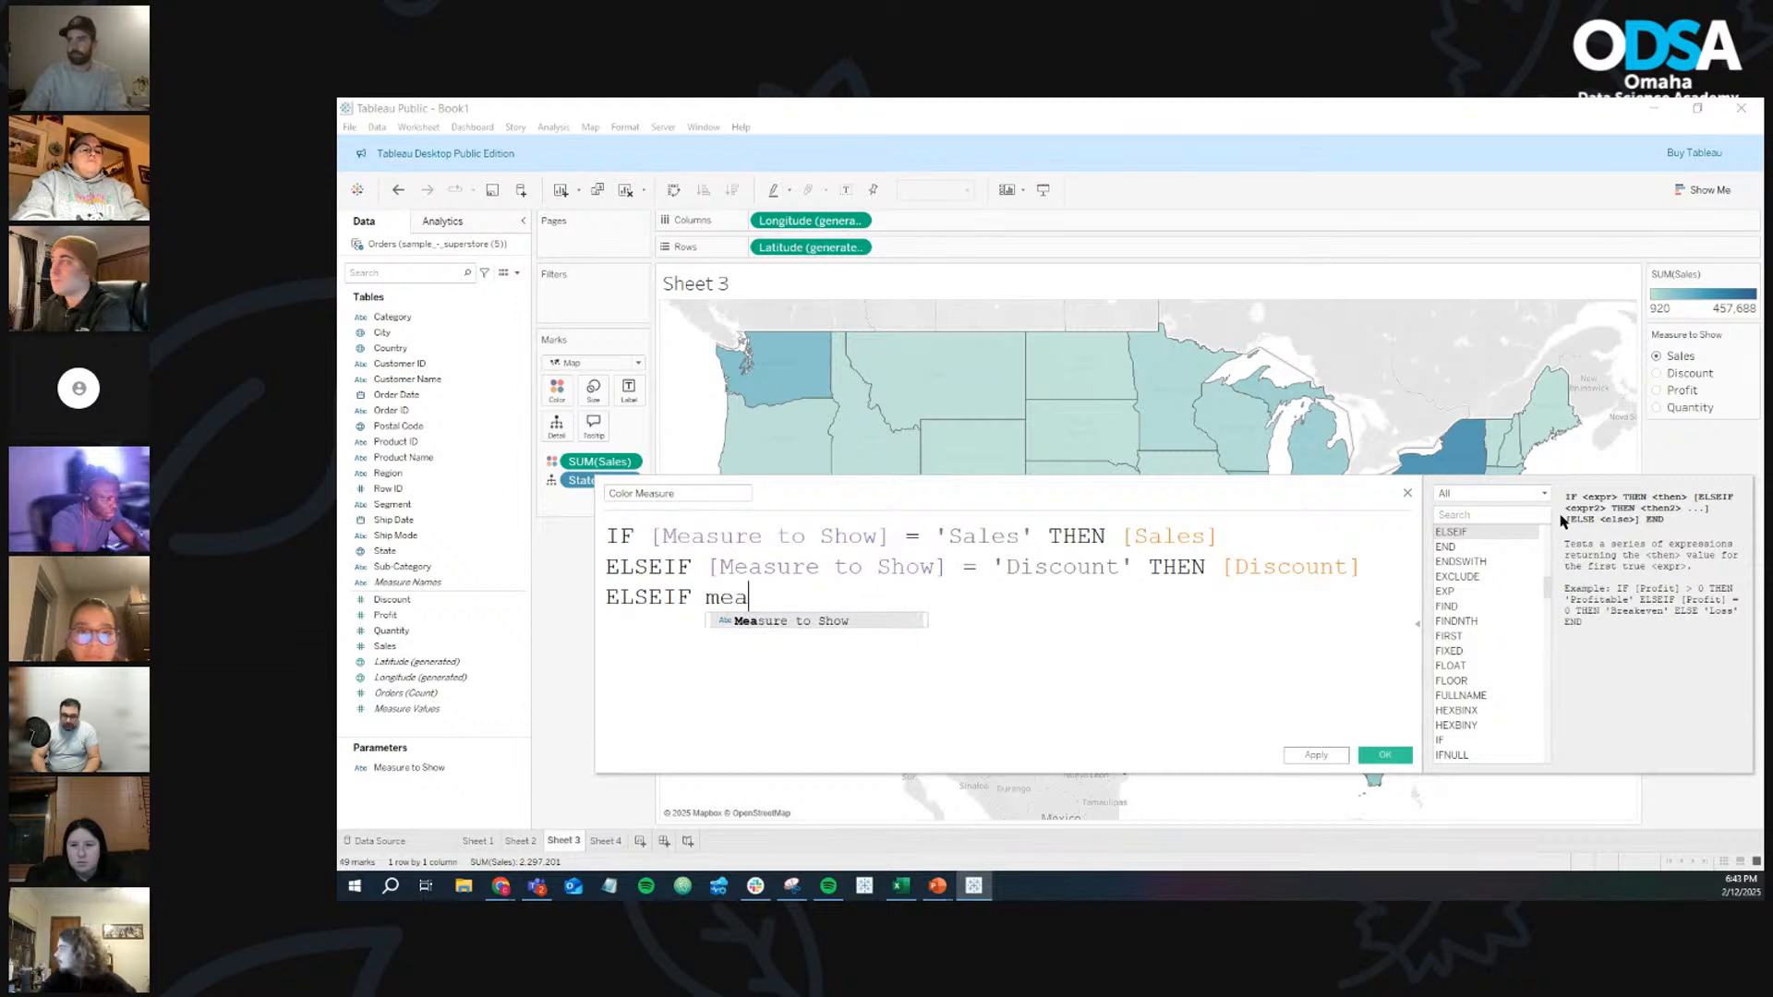
key(Return)
text(=)
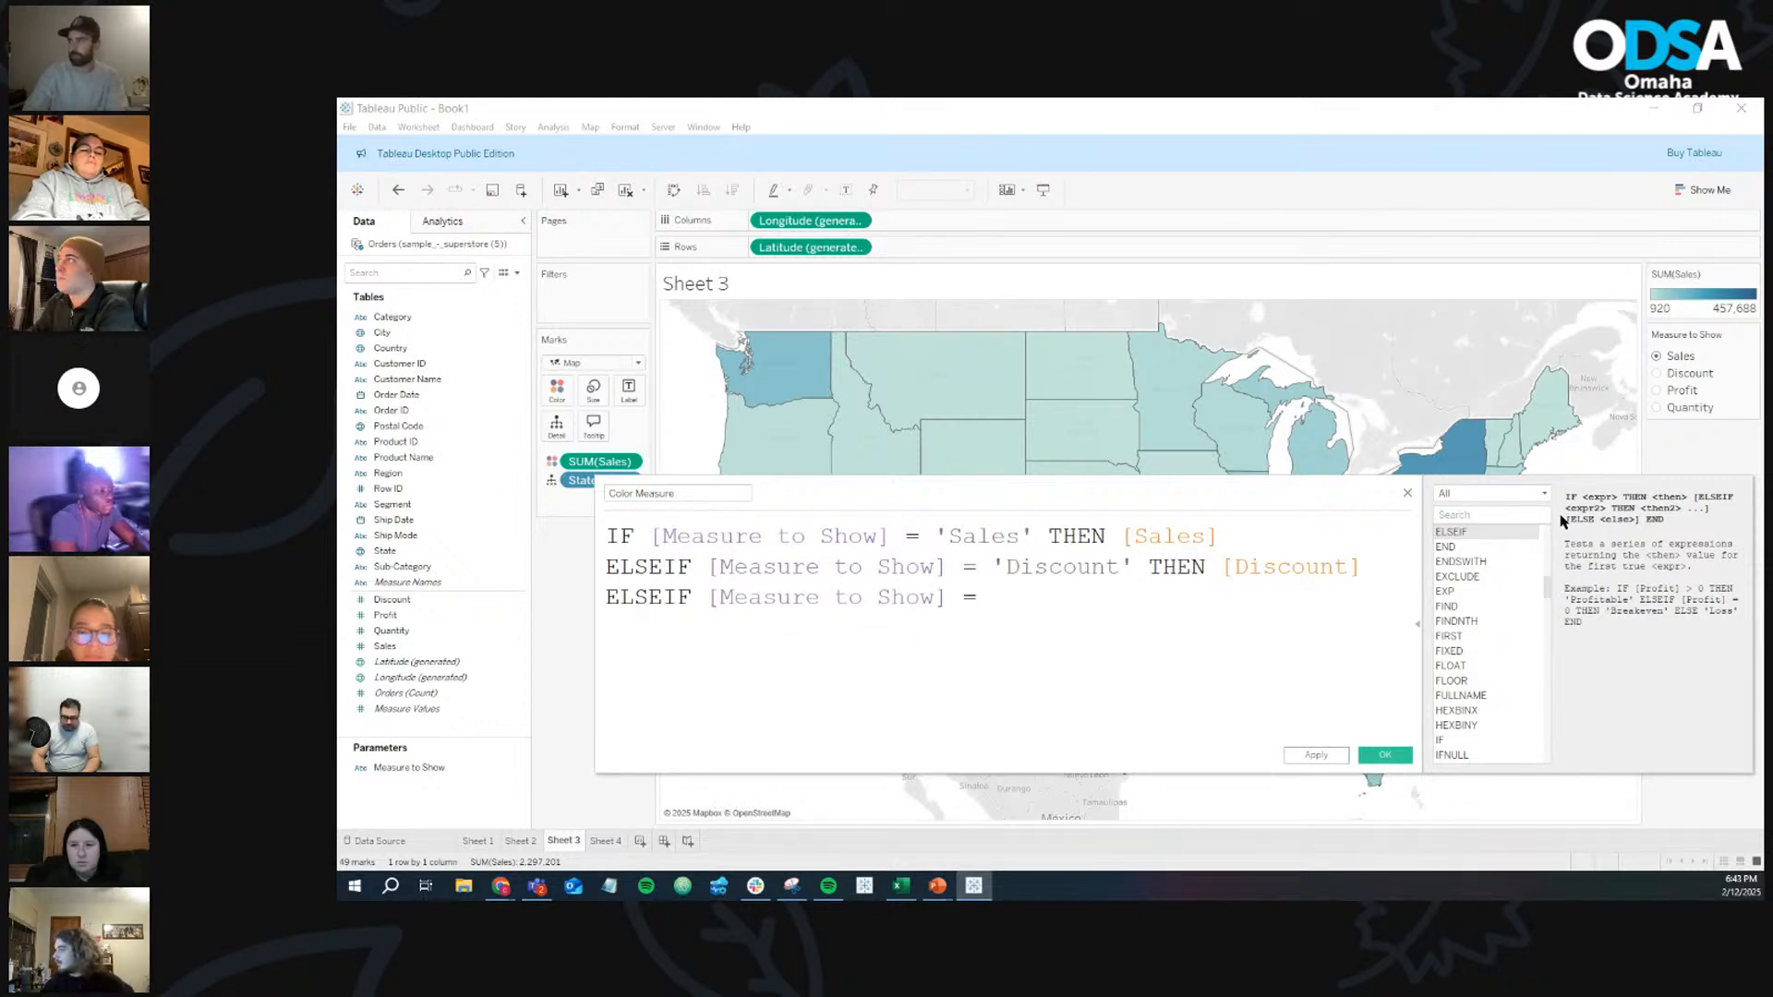
text( 'Profit)
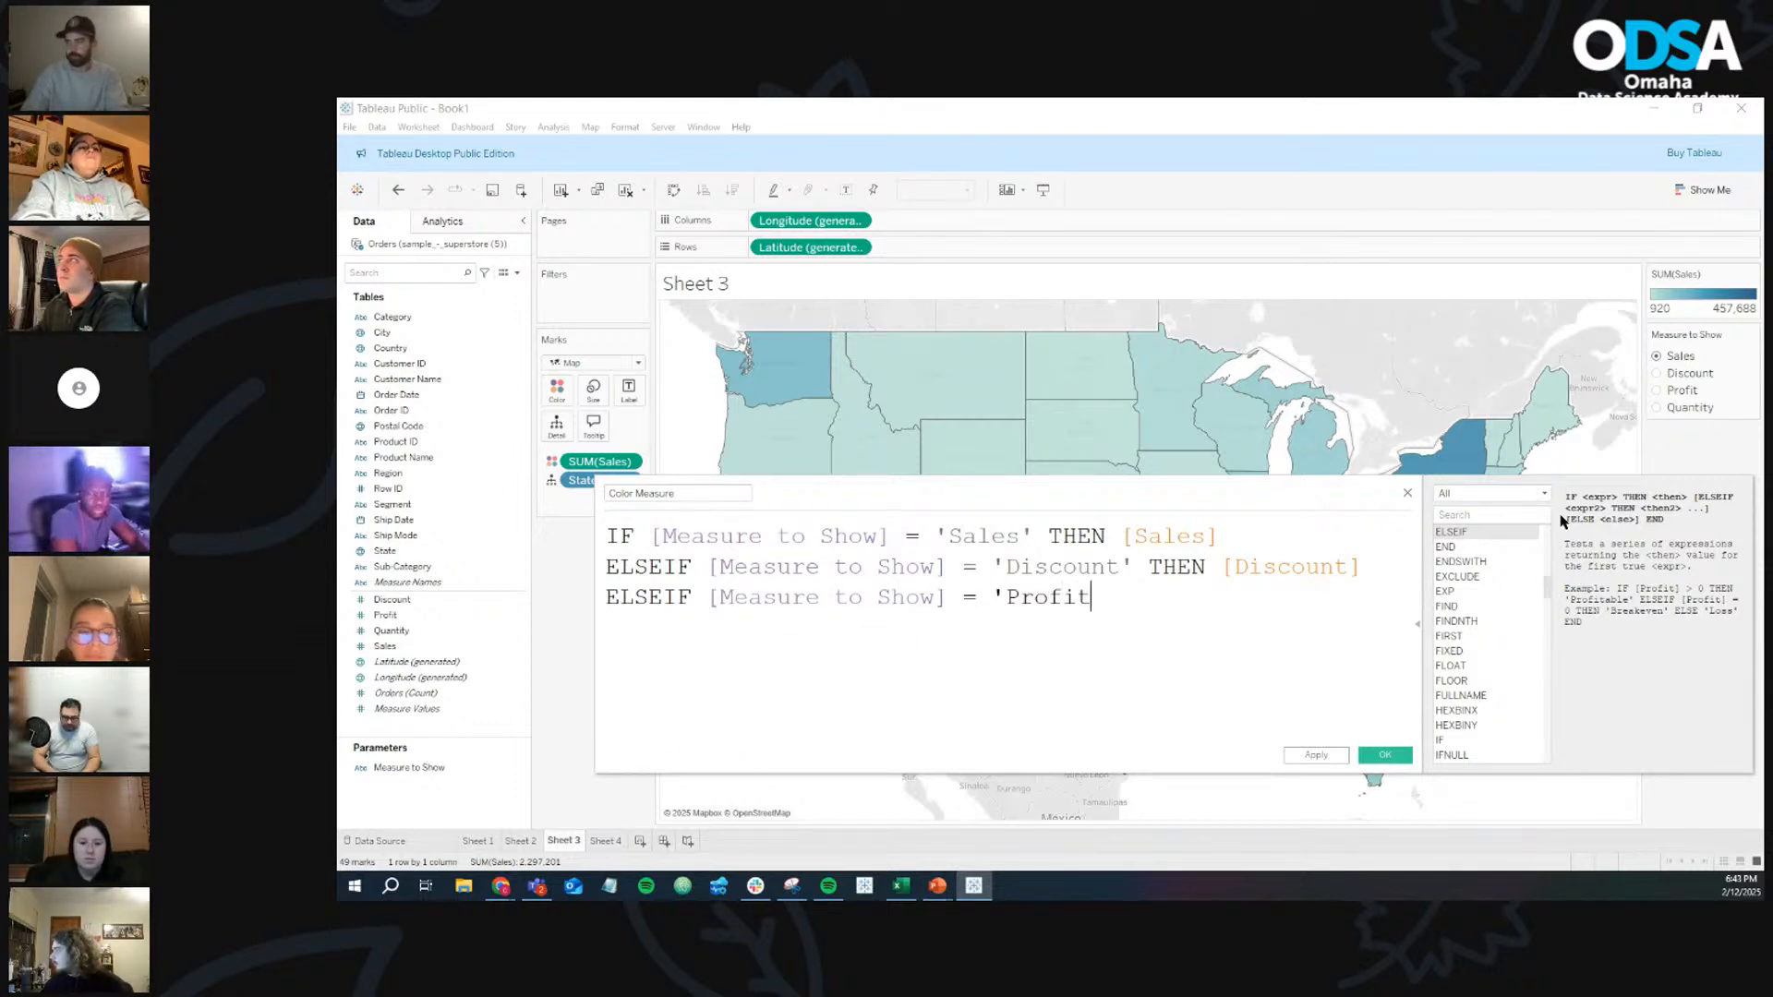
text(' then)
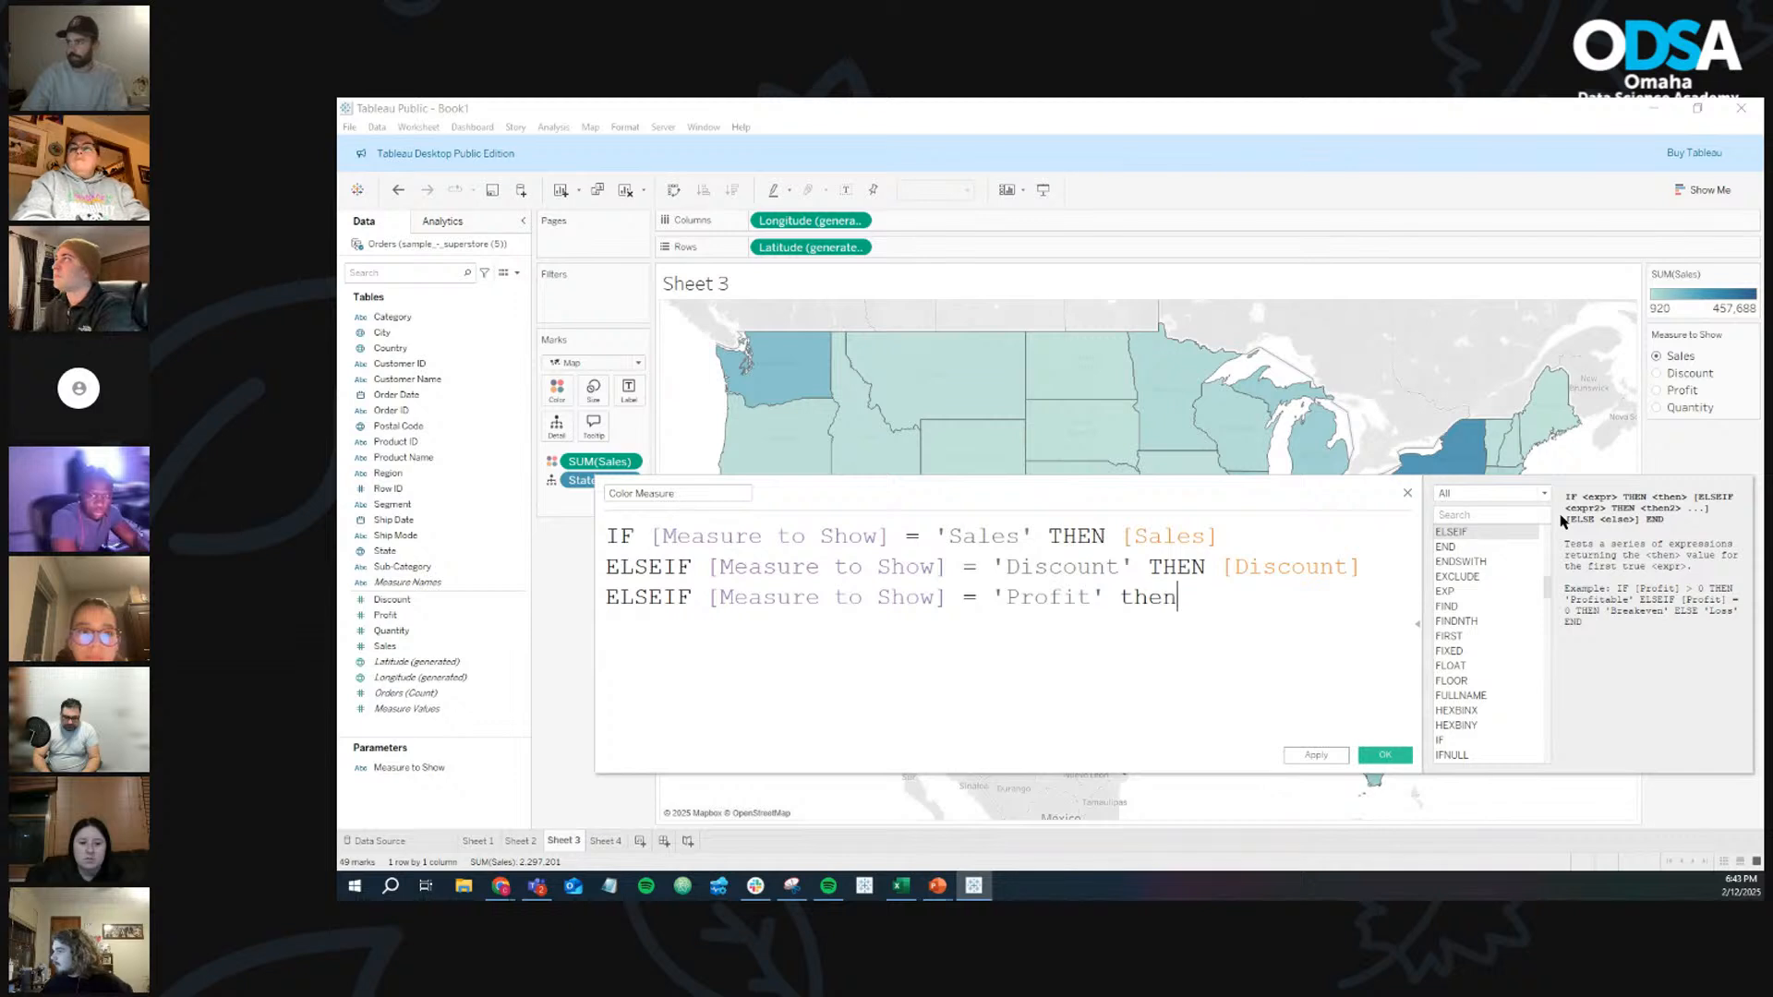
key(Return)
text(pro)
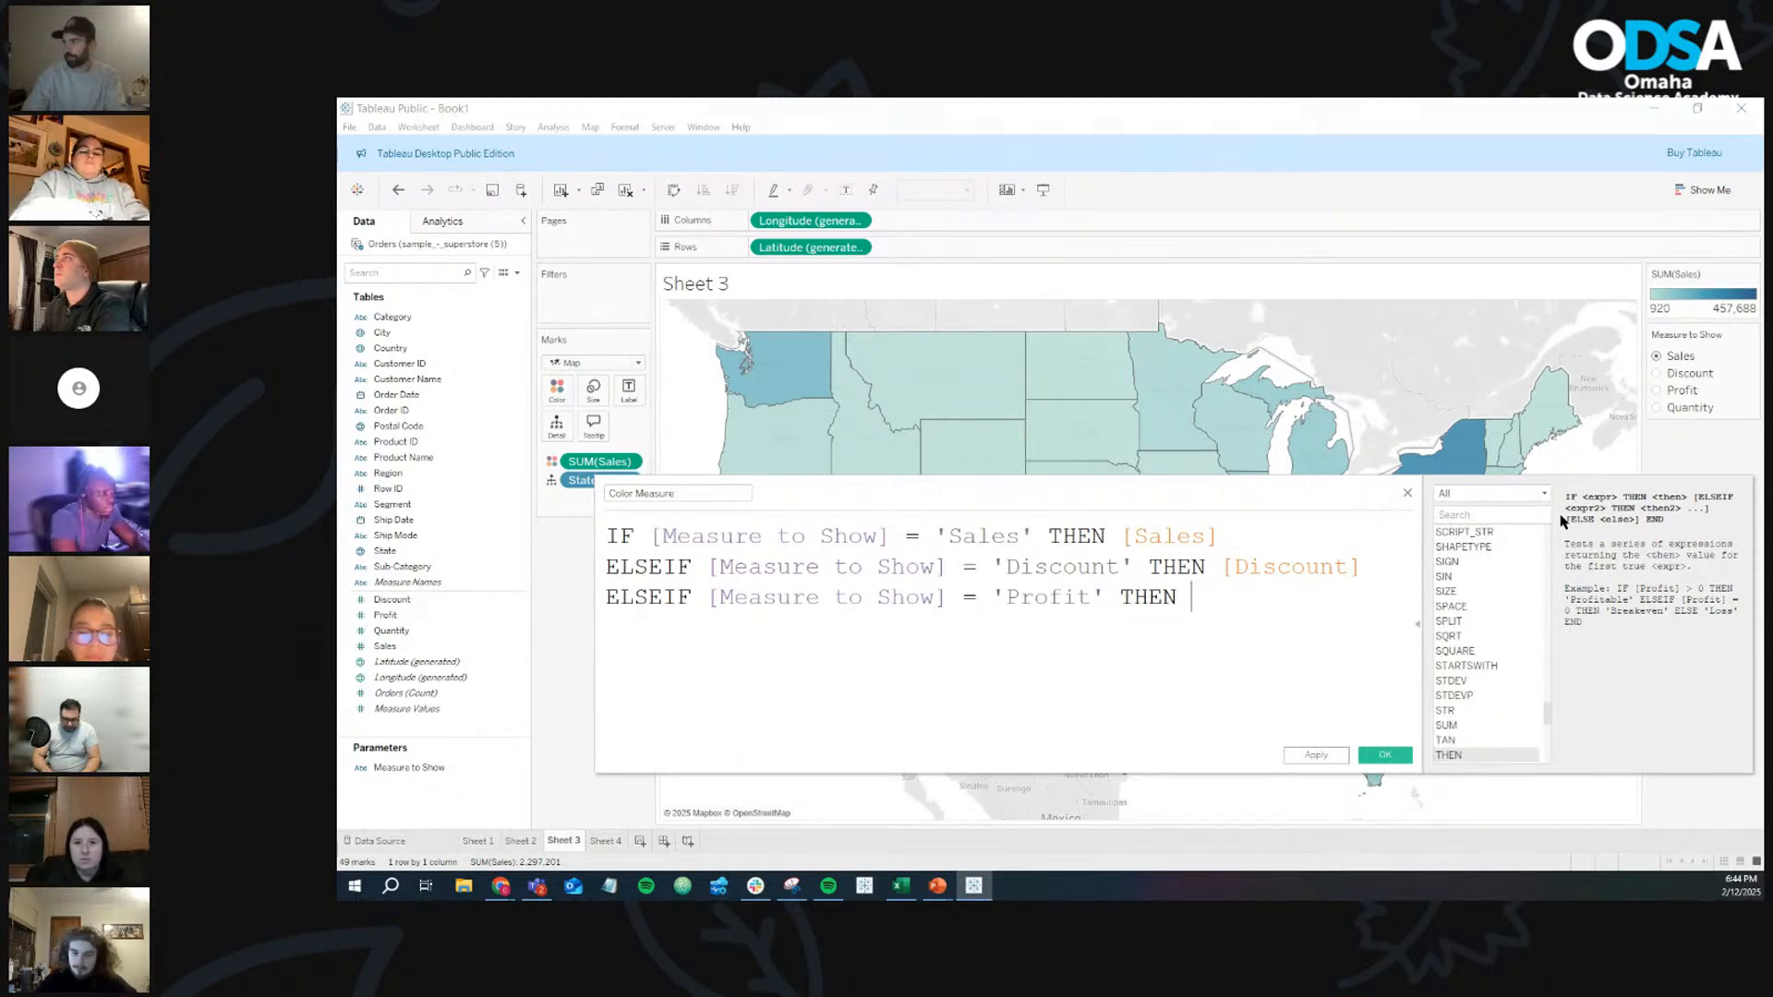
Complete the 'Profit' branch of the Color Measure formula so that it returns the [Profit] field
key(Down)
key(Down)
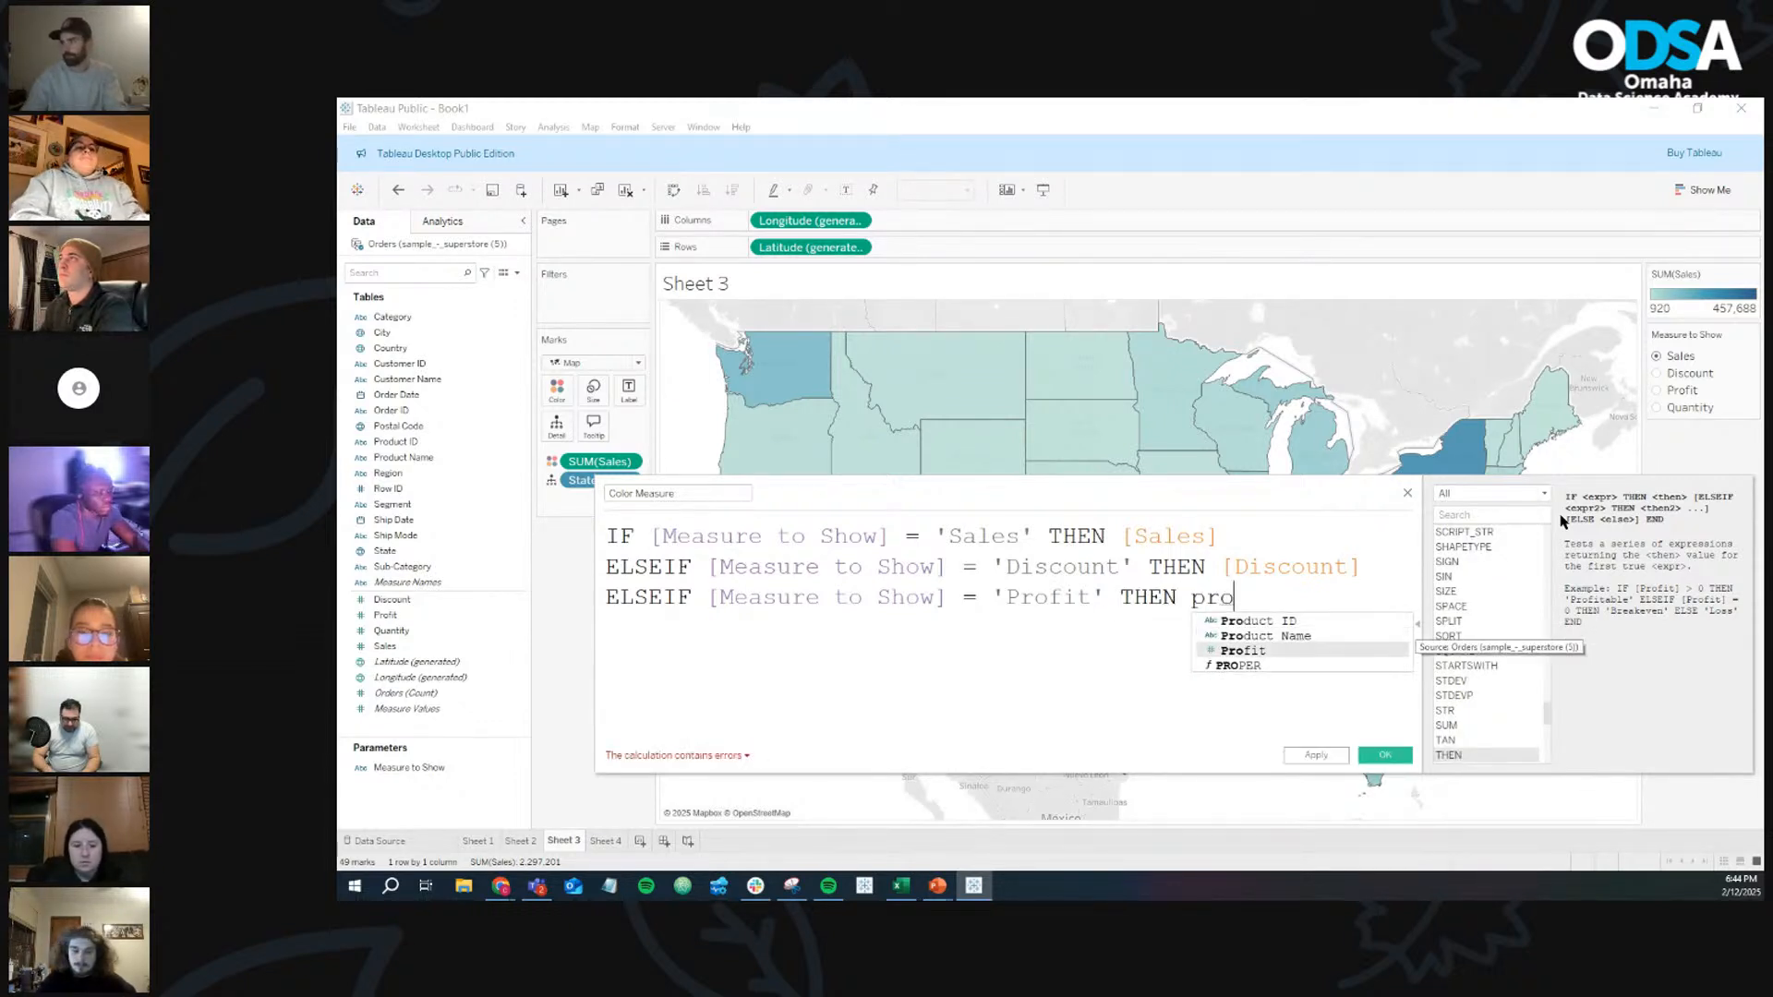
key(Return)
Add an ELSEIF line to the formula that tests [Measure to Show] = 'Quantity', followed by THEN
text(else)
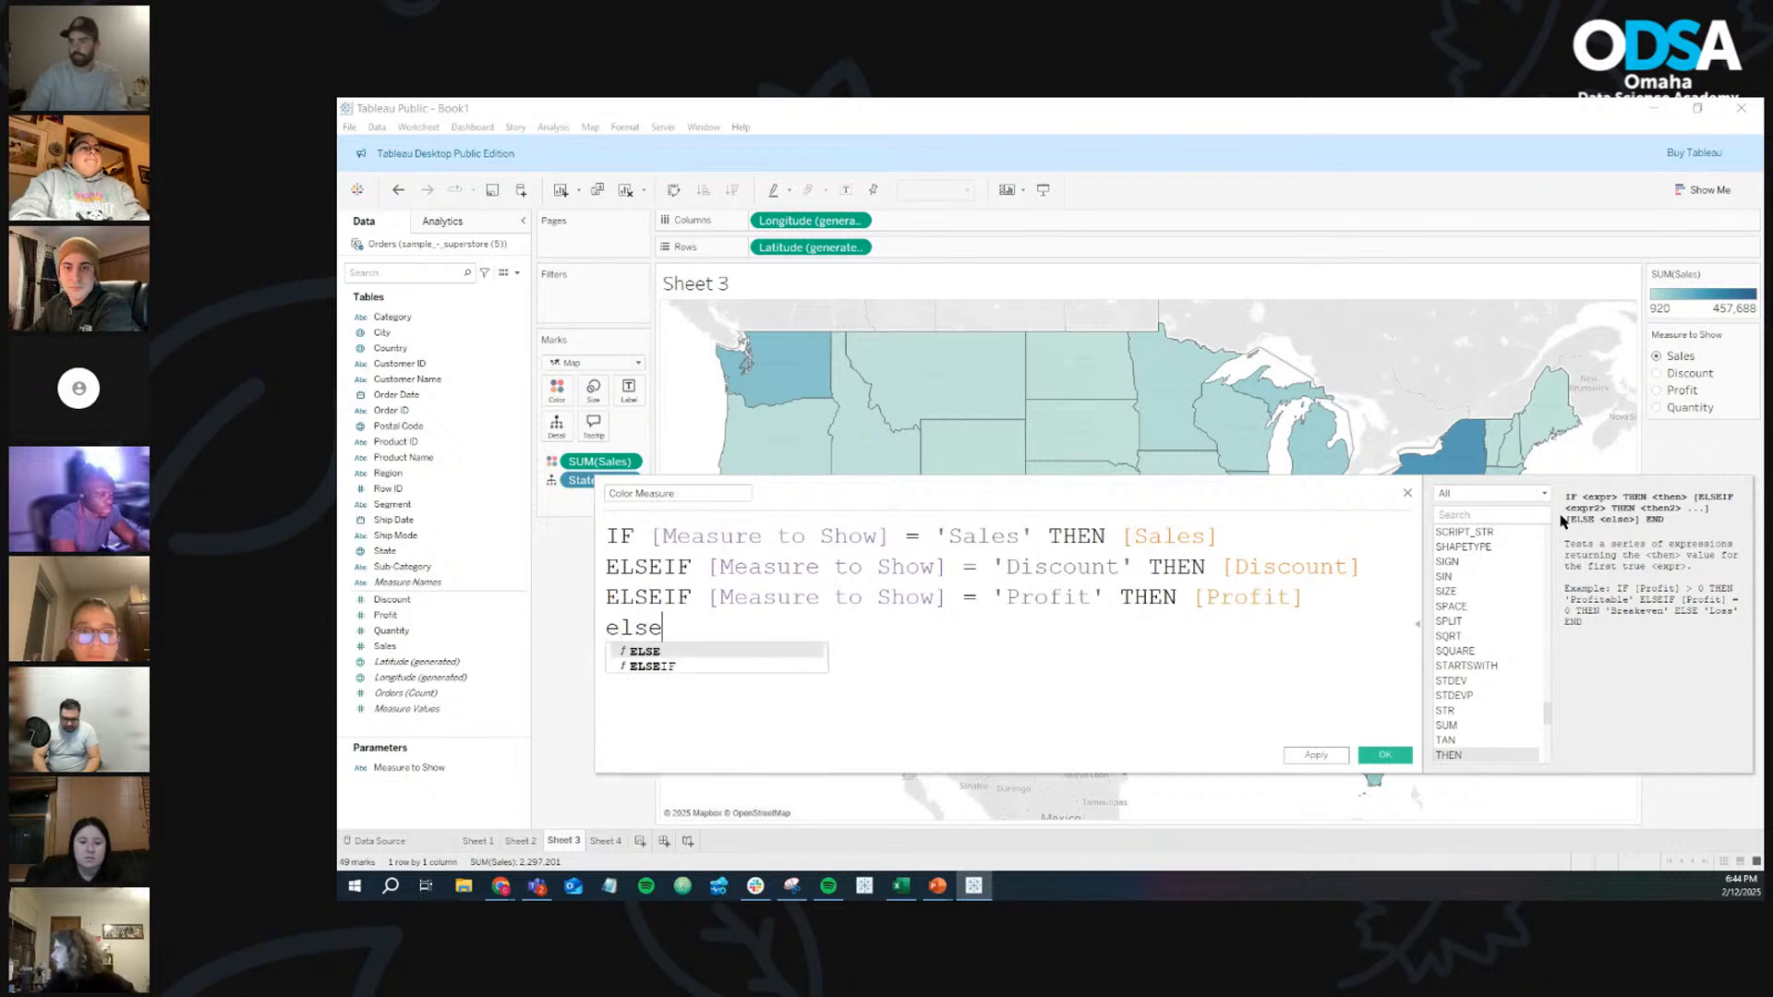
key(Down)
key(Return)
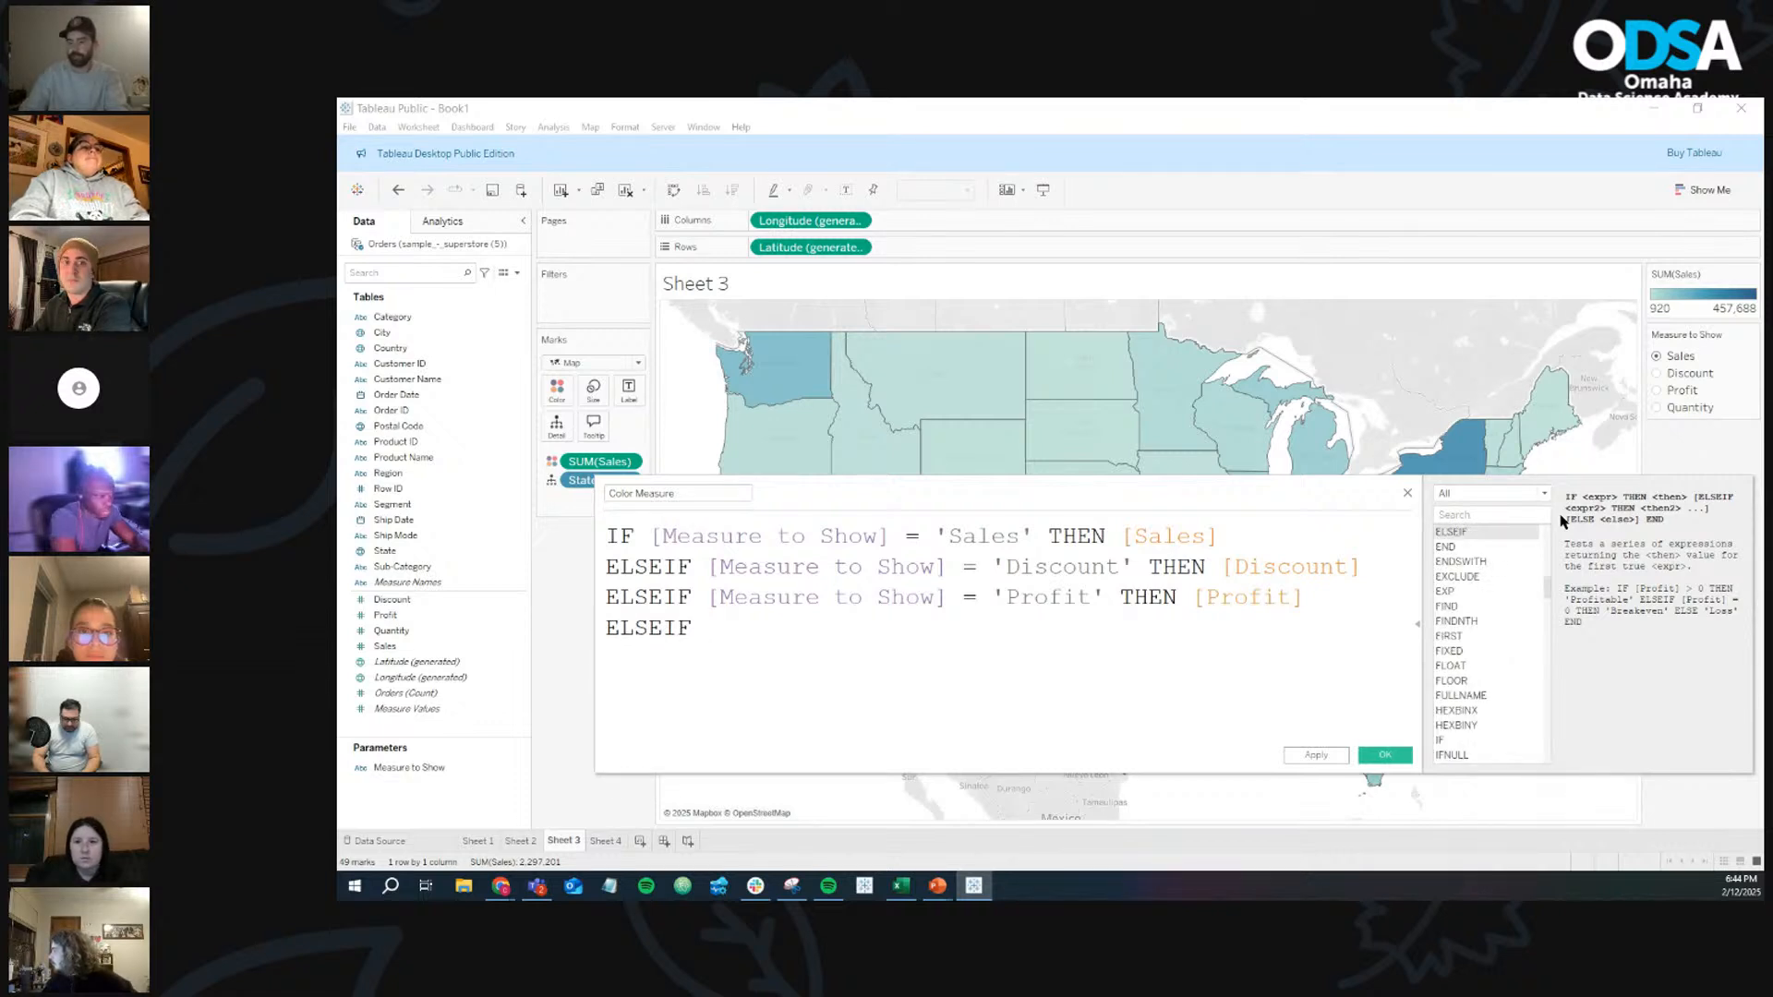
text(meas)
key(Return)
text(= )
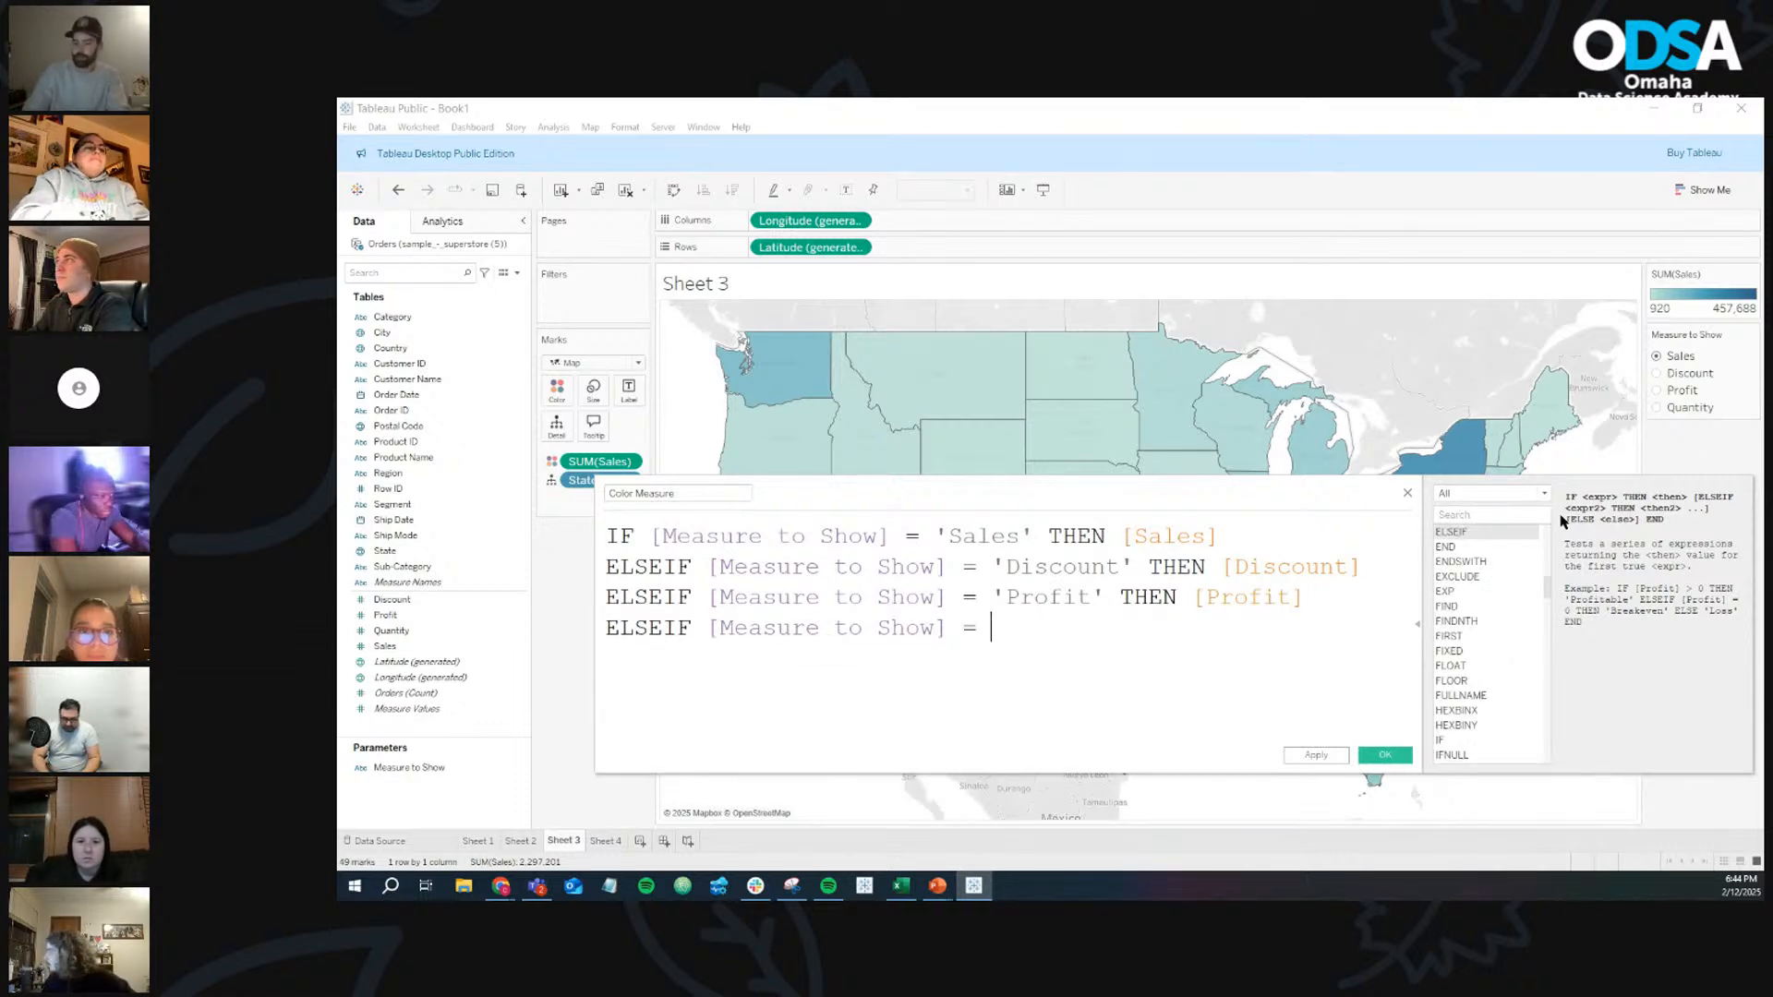
text('Qua)
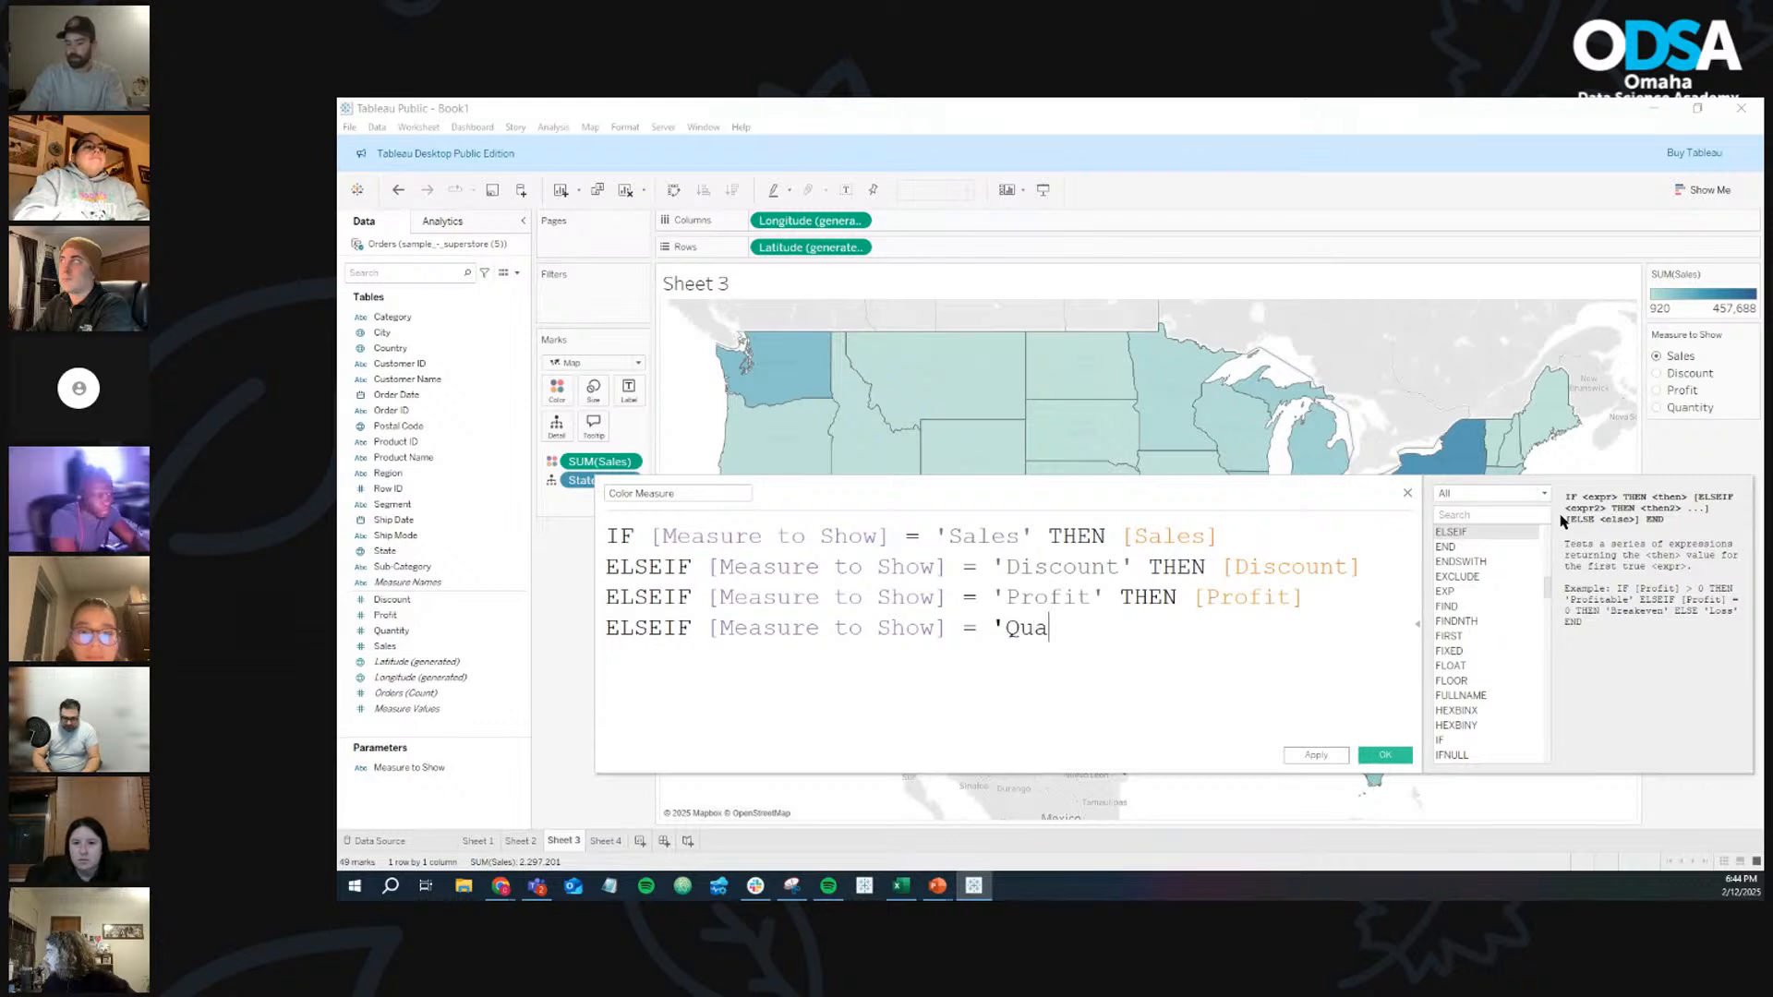
text(ntity)
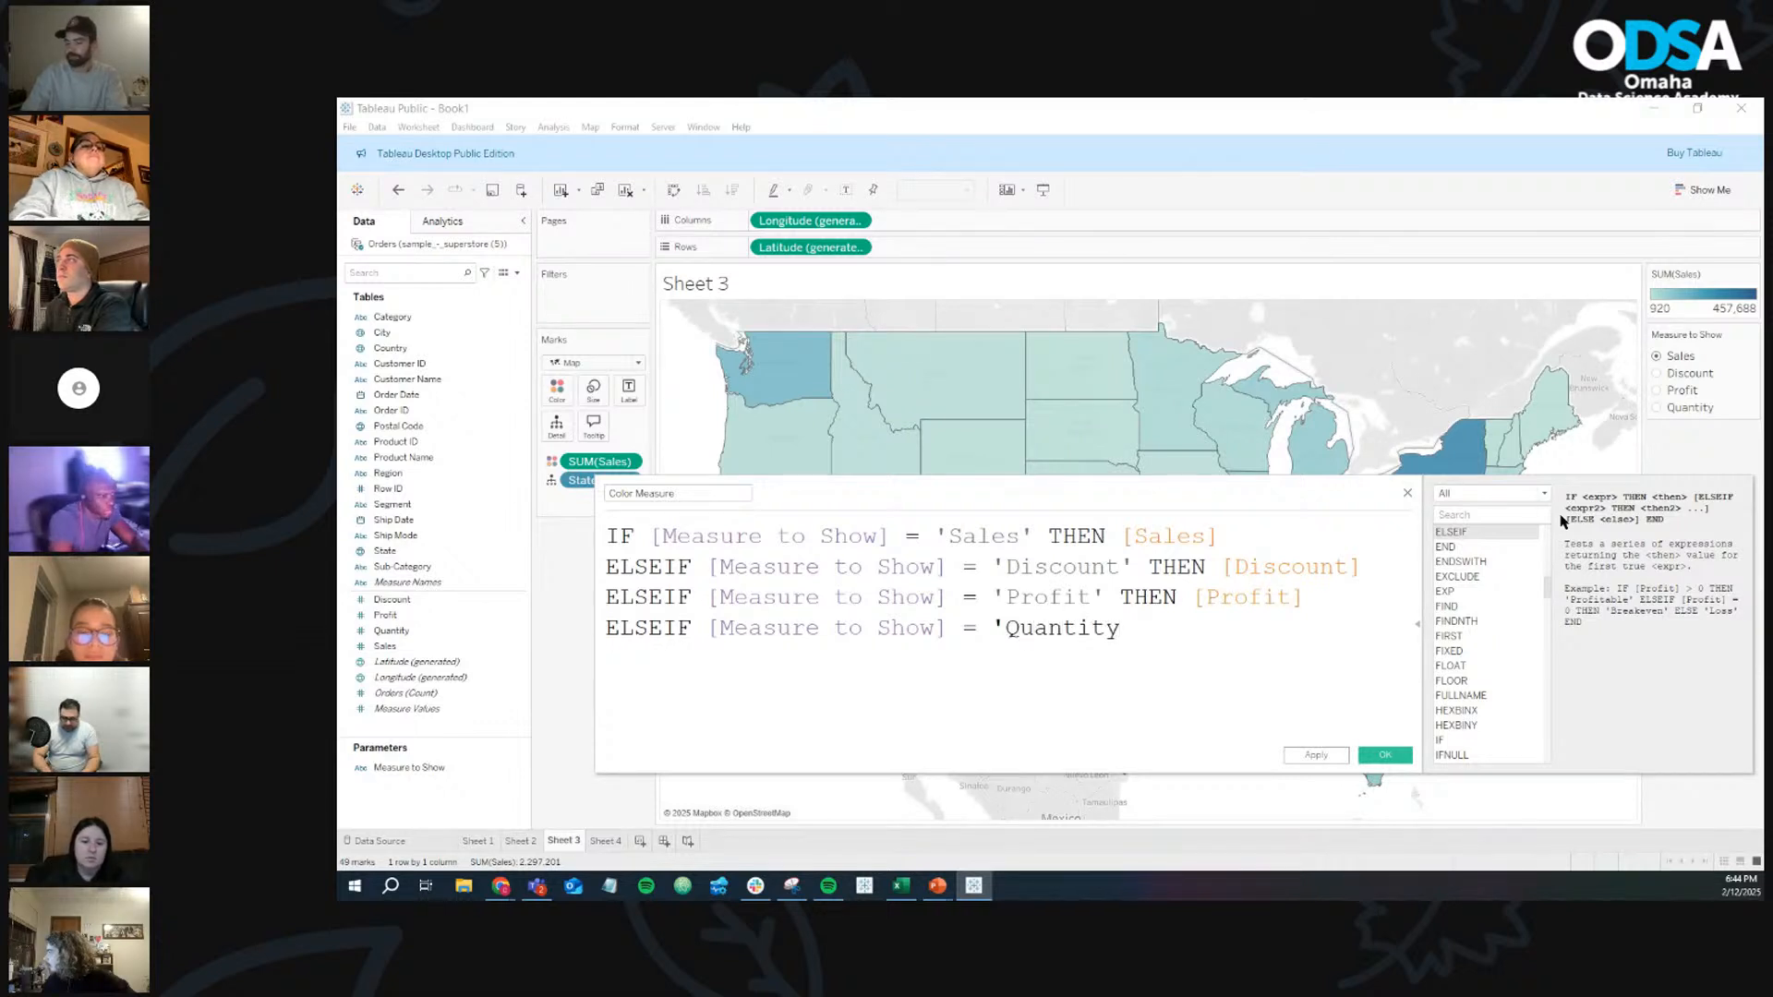
text(' then)
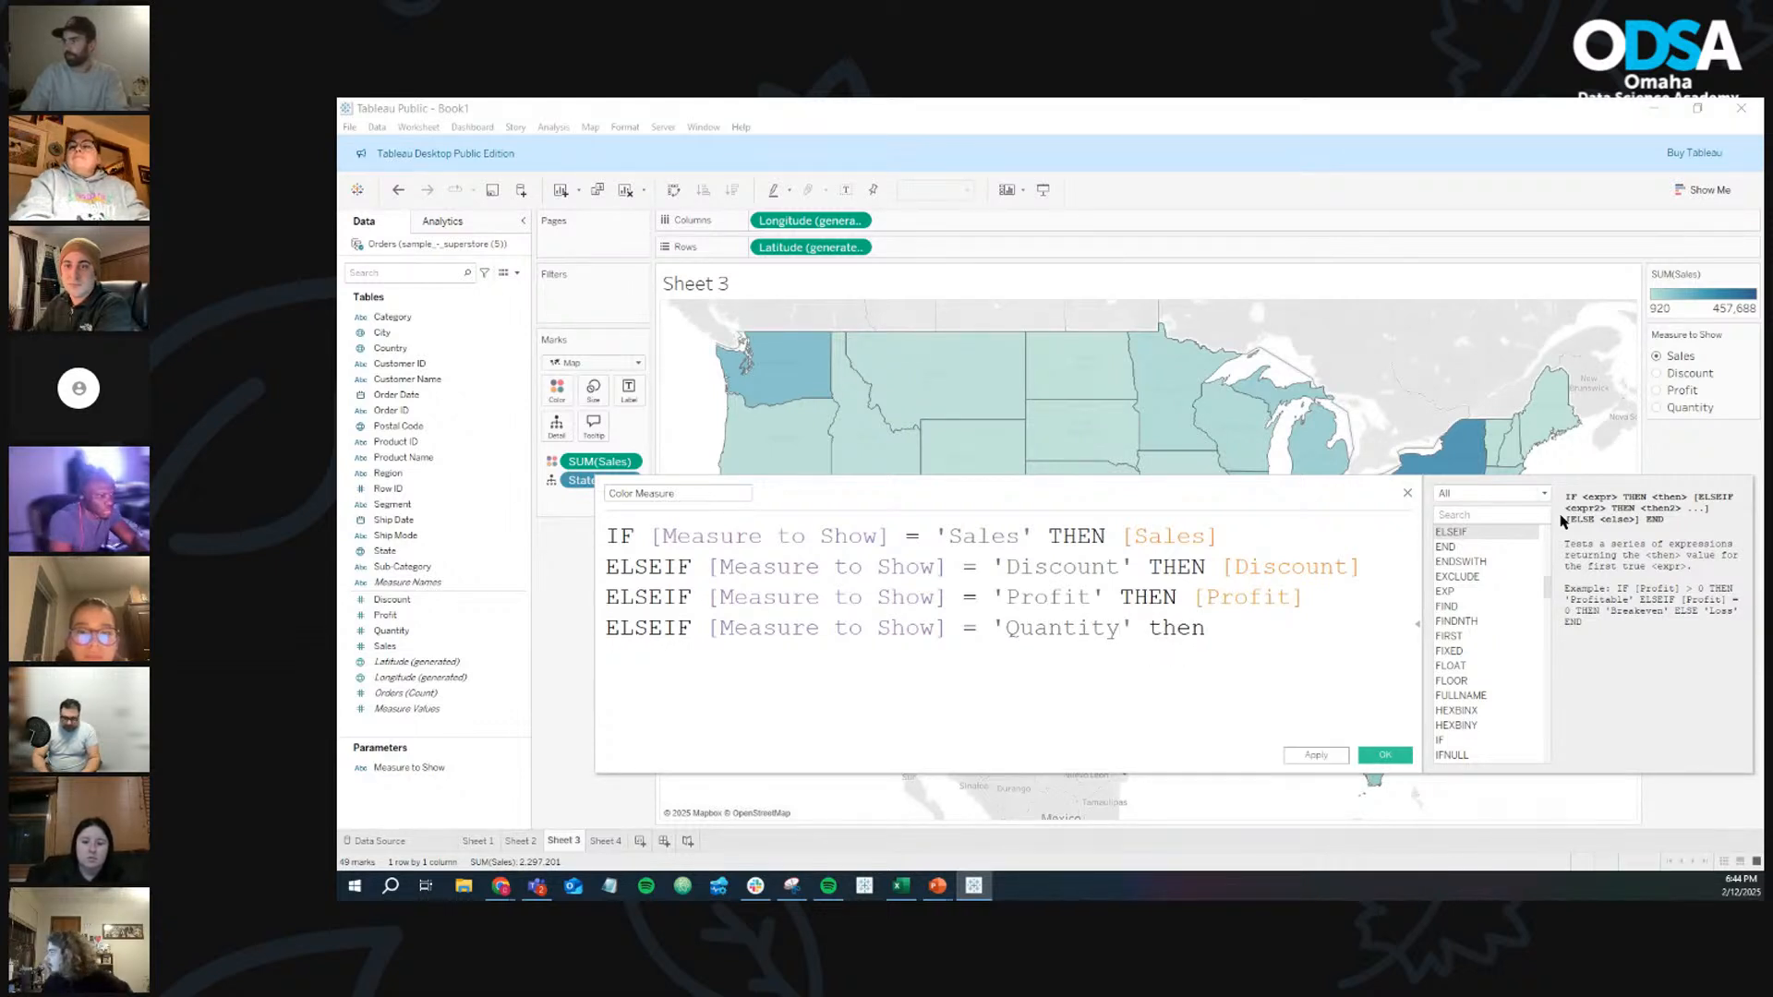
key(Return)
Make the 'Quantity' branch return the [Quantity] field and close the IF statement with END
text(quan)
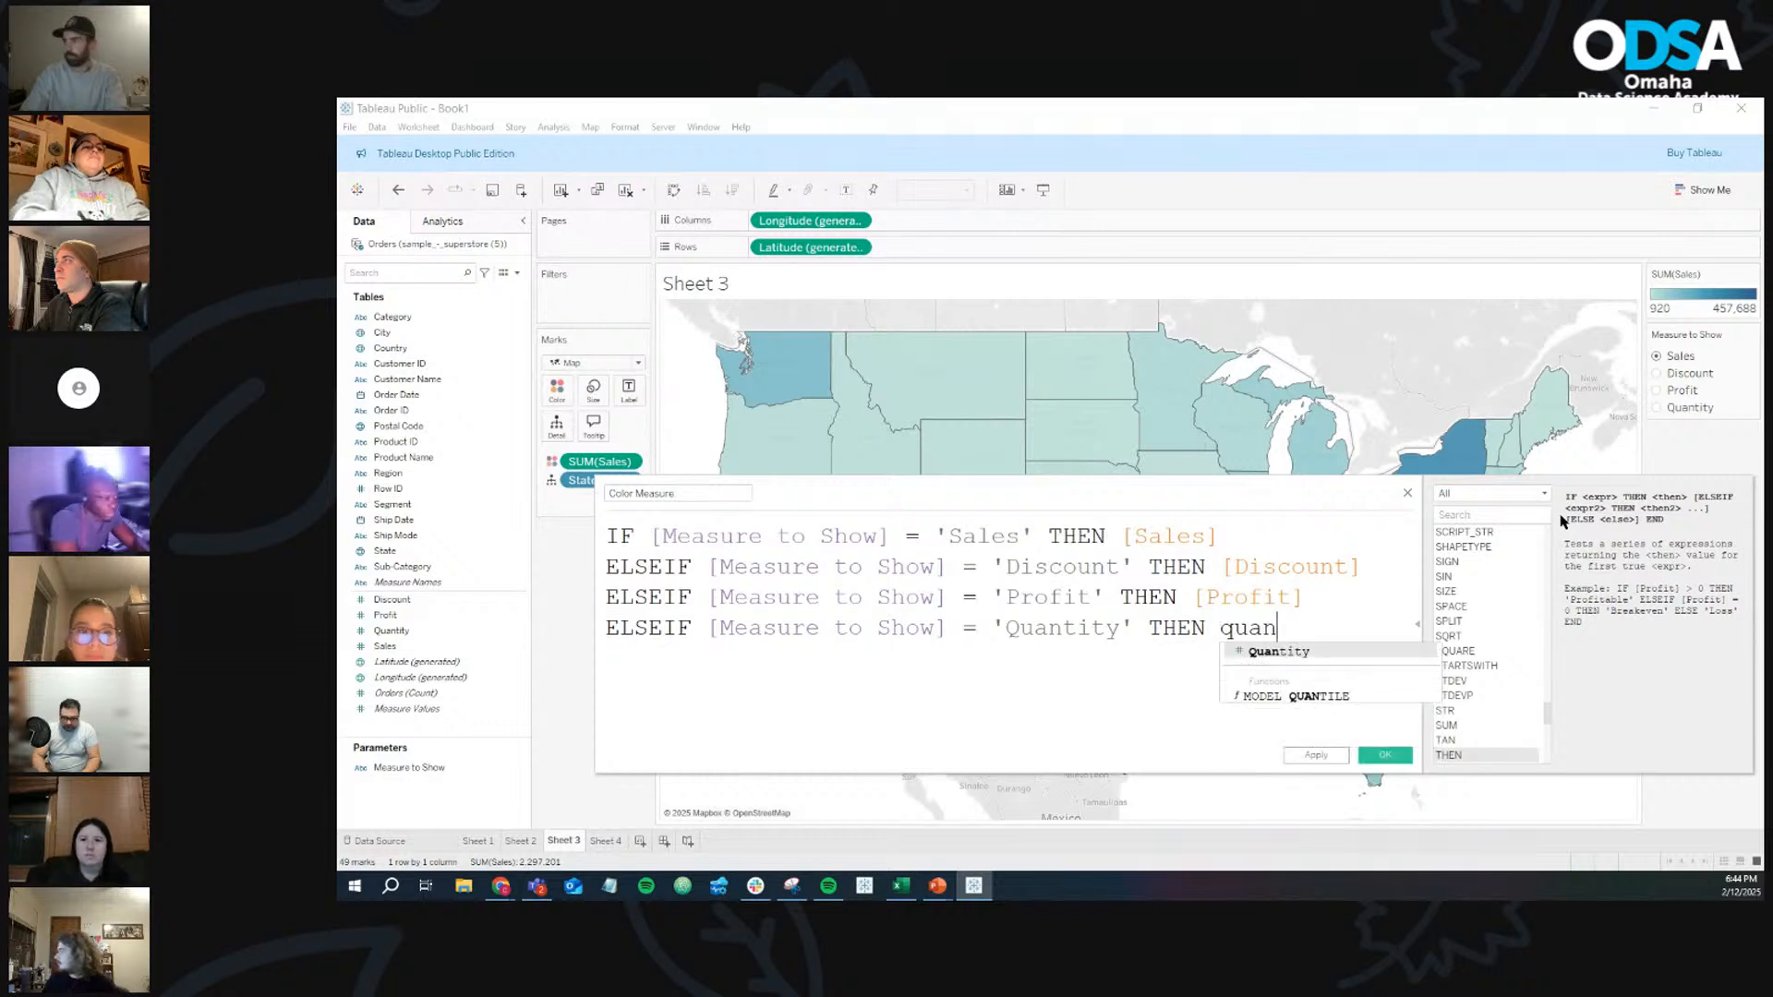
key(Return)
key(Return)
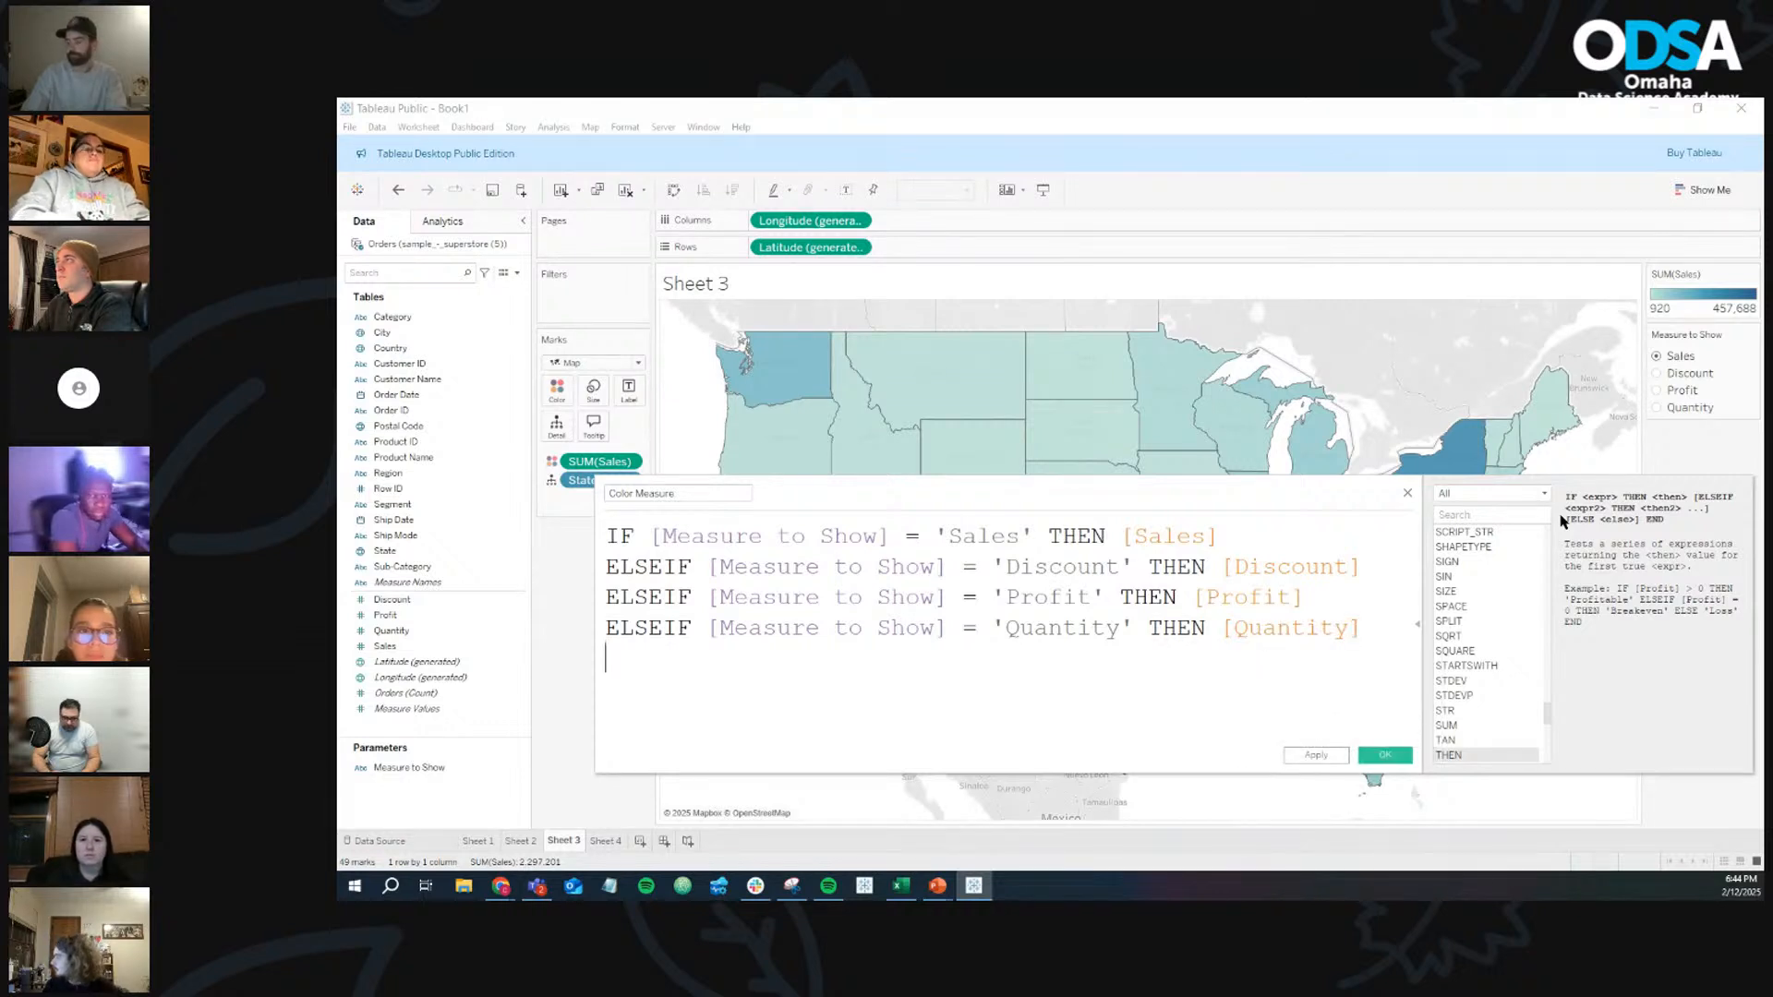
text(END)
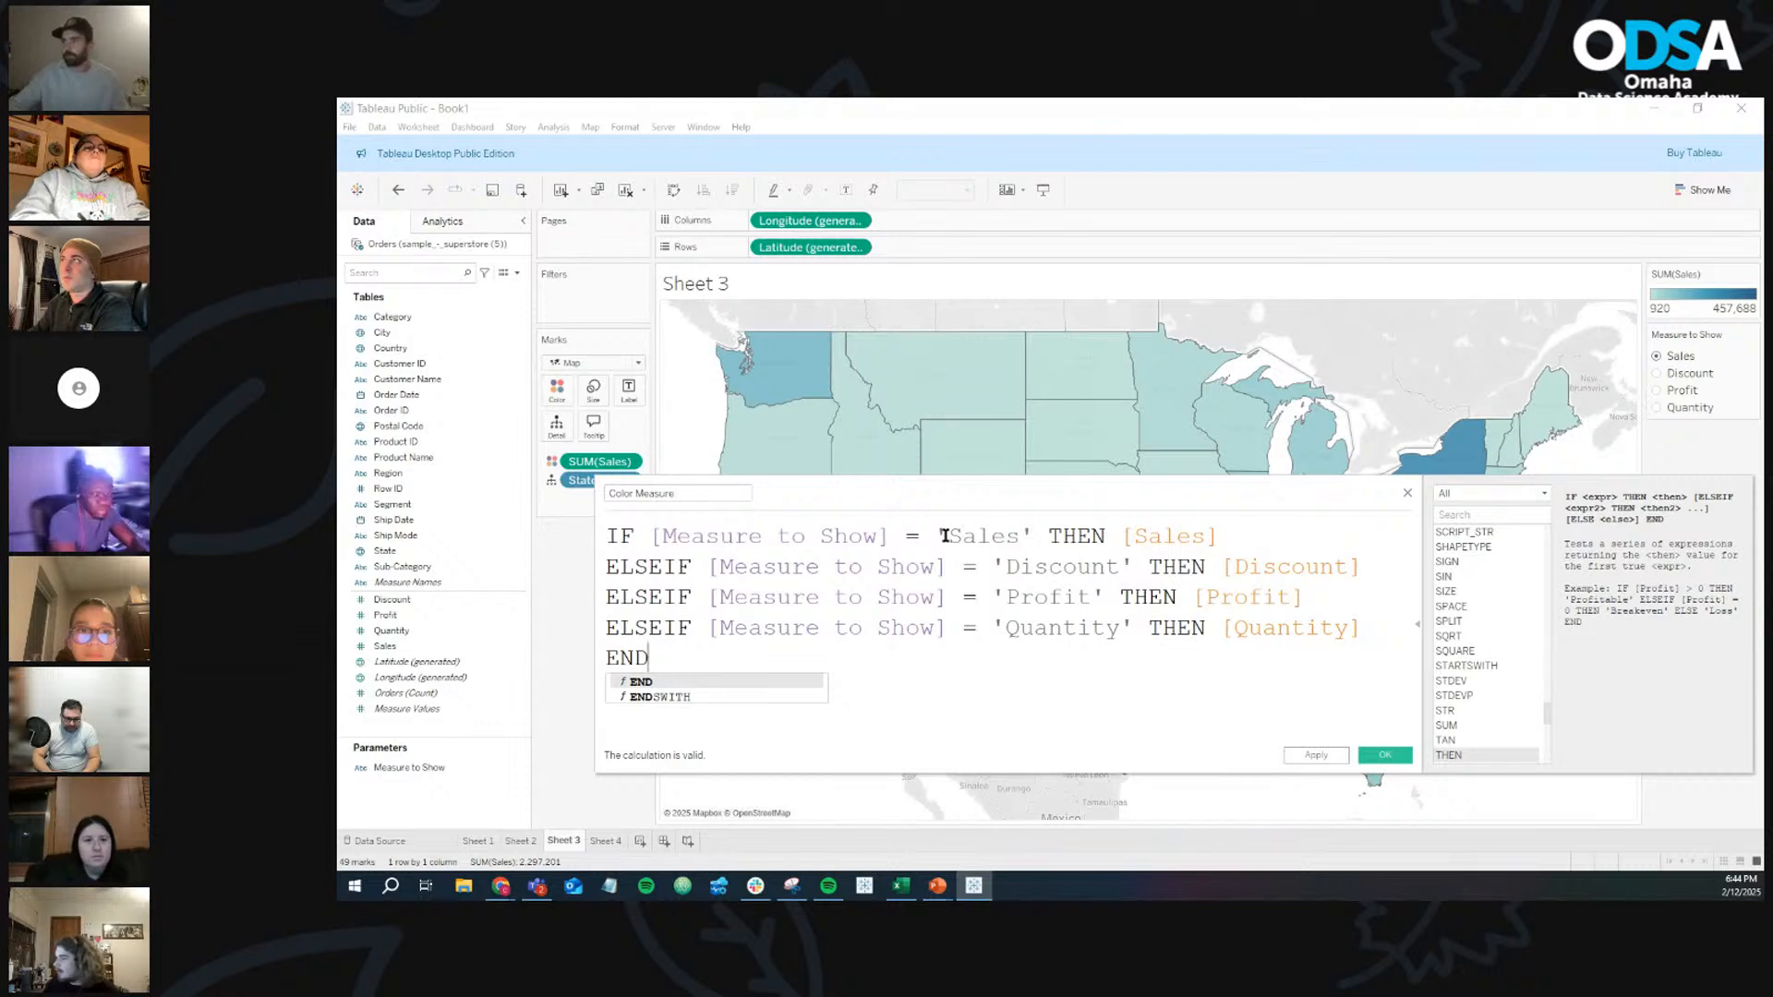
Examine each [Measure to Show] reference in the formula and the quoted measure name it is compared with
double_click(806, 537)
double_click(806, 568)
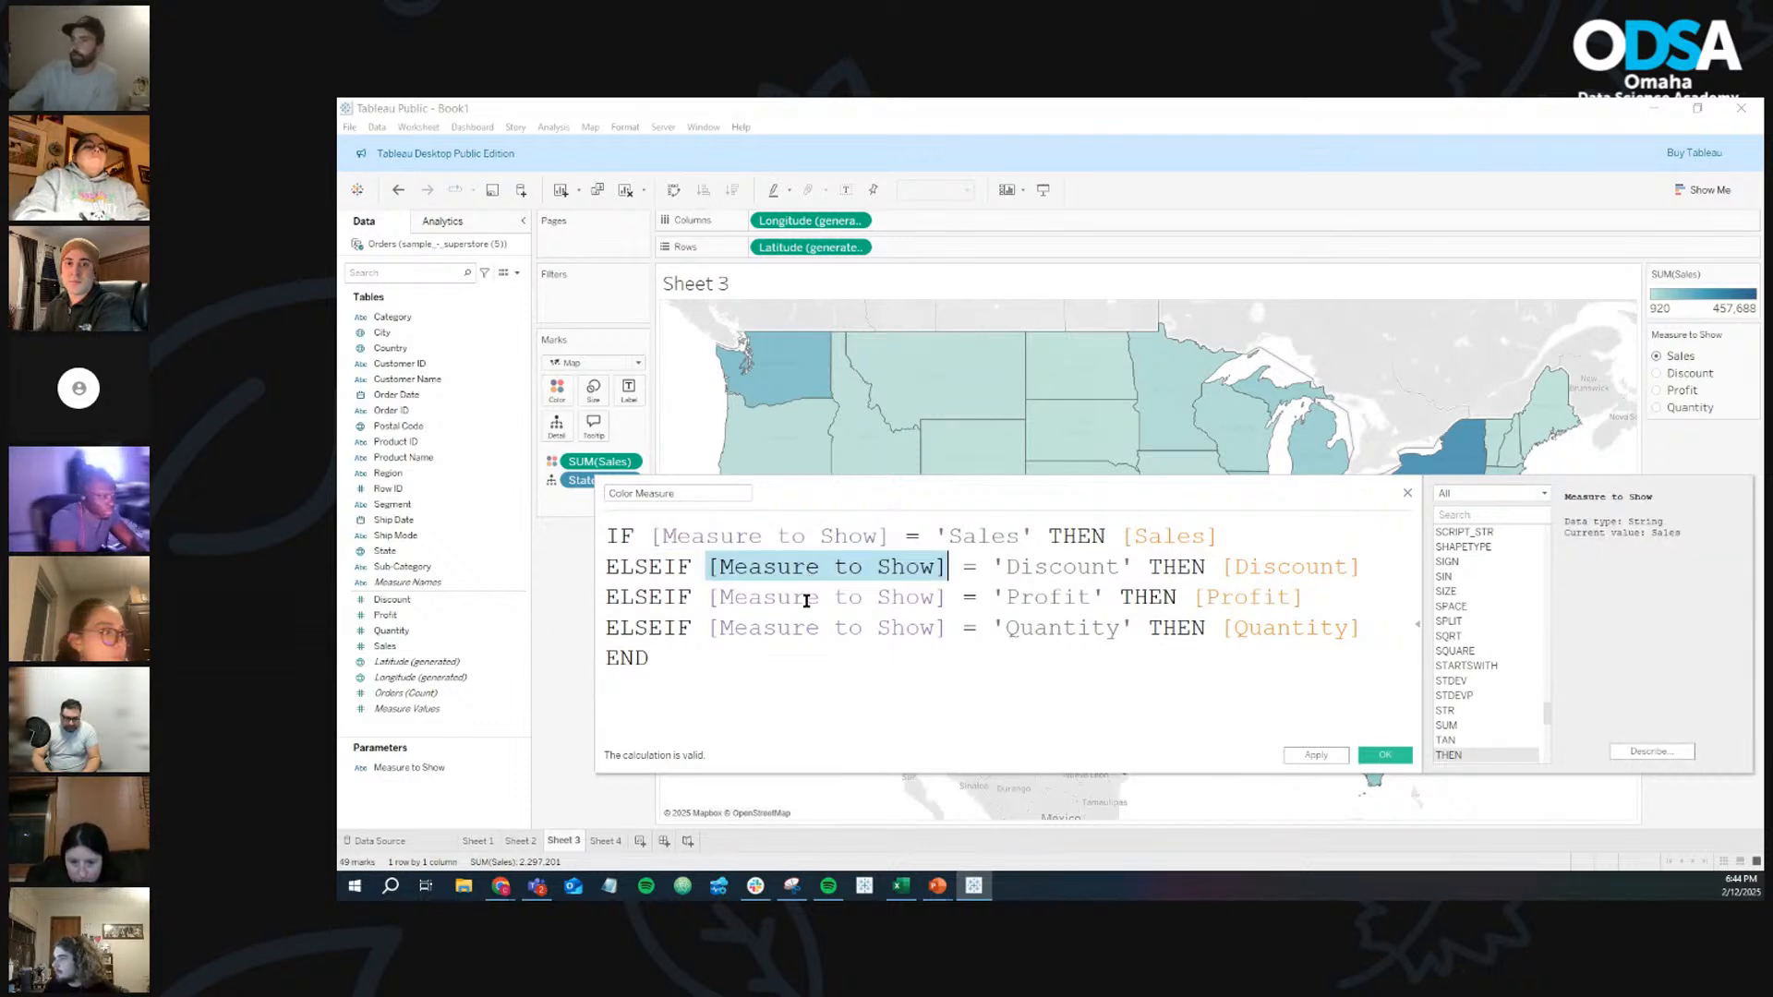
double_click(806, 598)
double_click(806, 628)
click(933, 674)
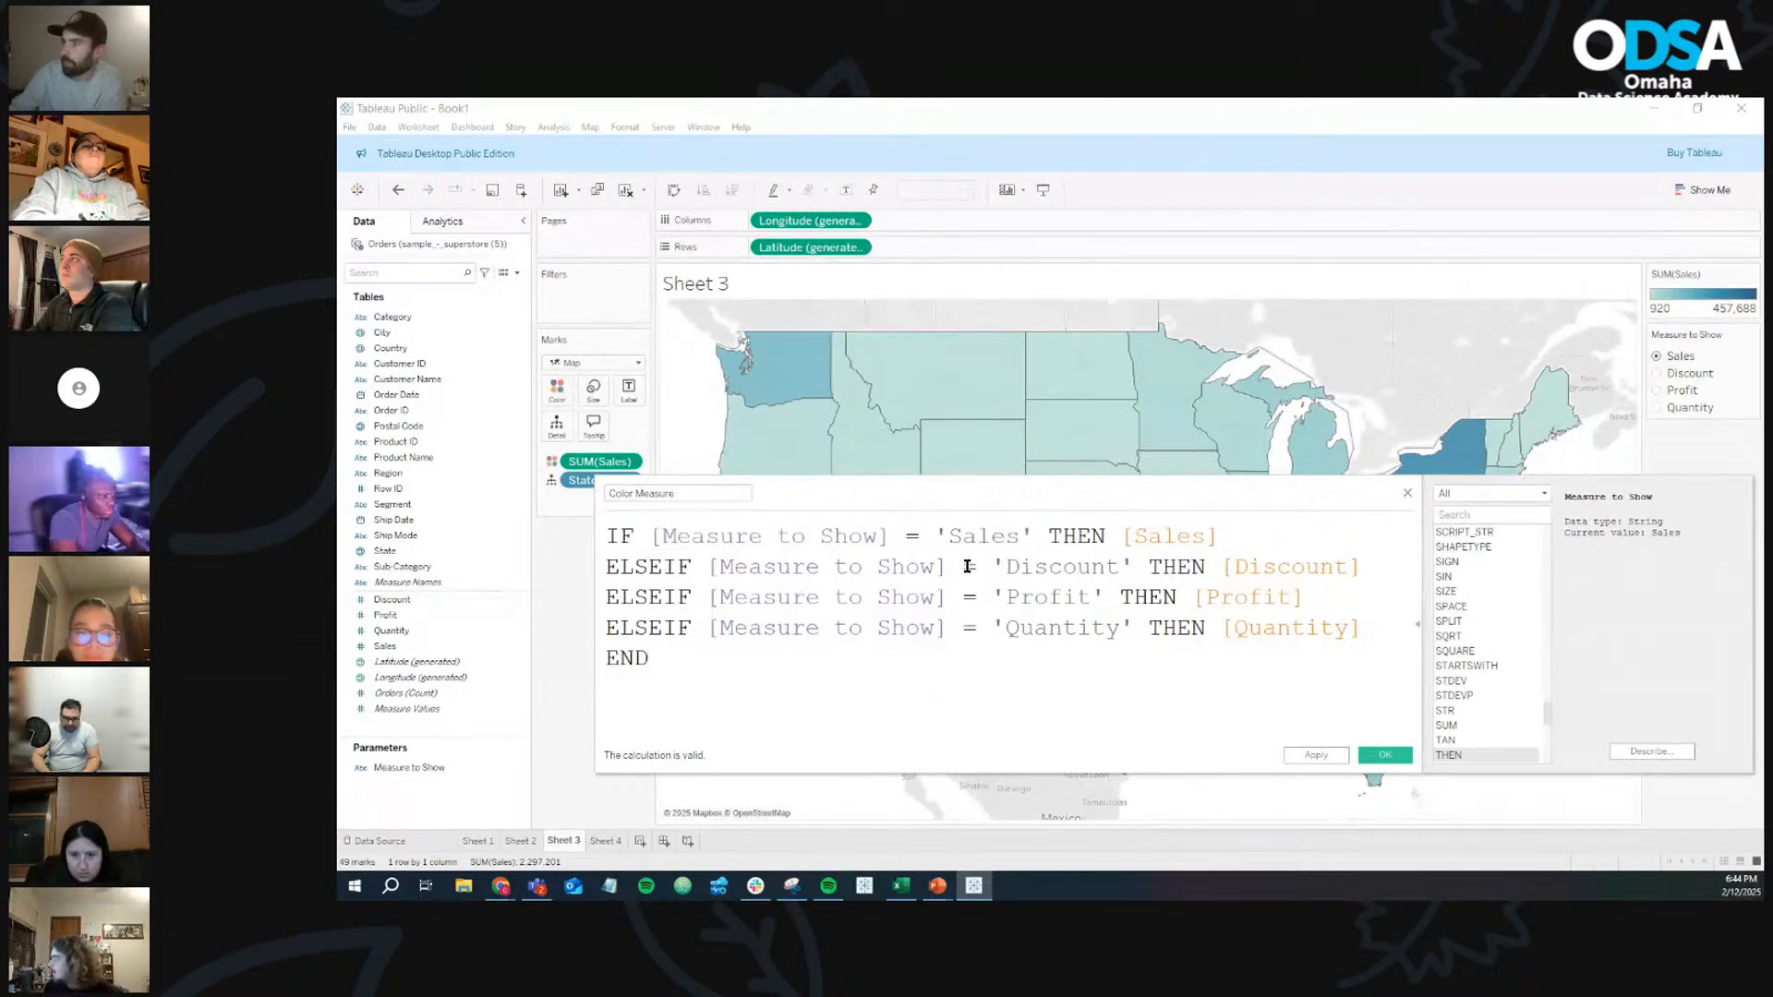
double_click(971, 536)
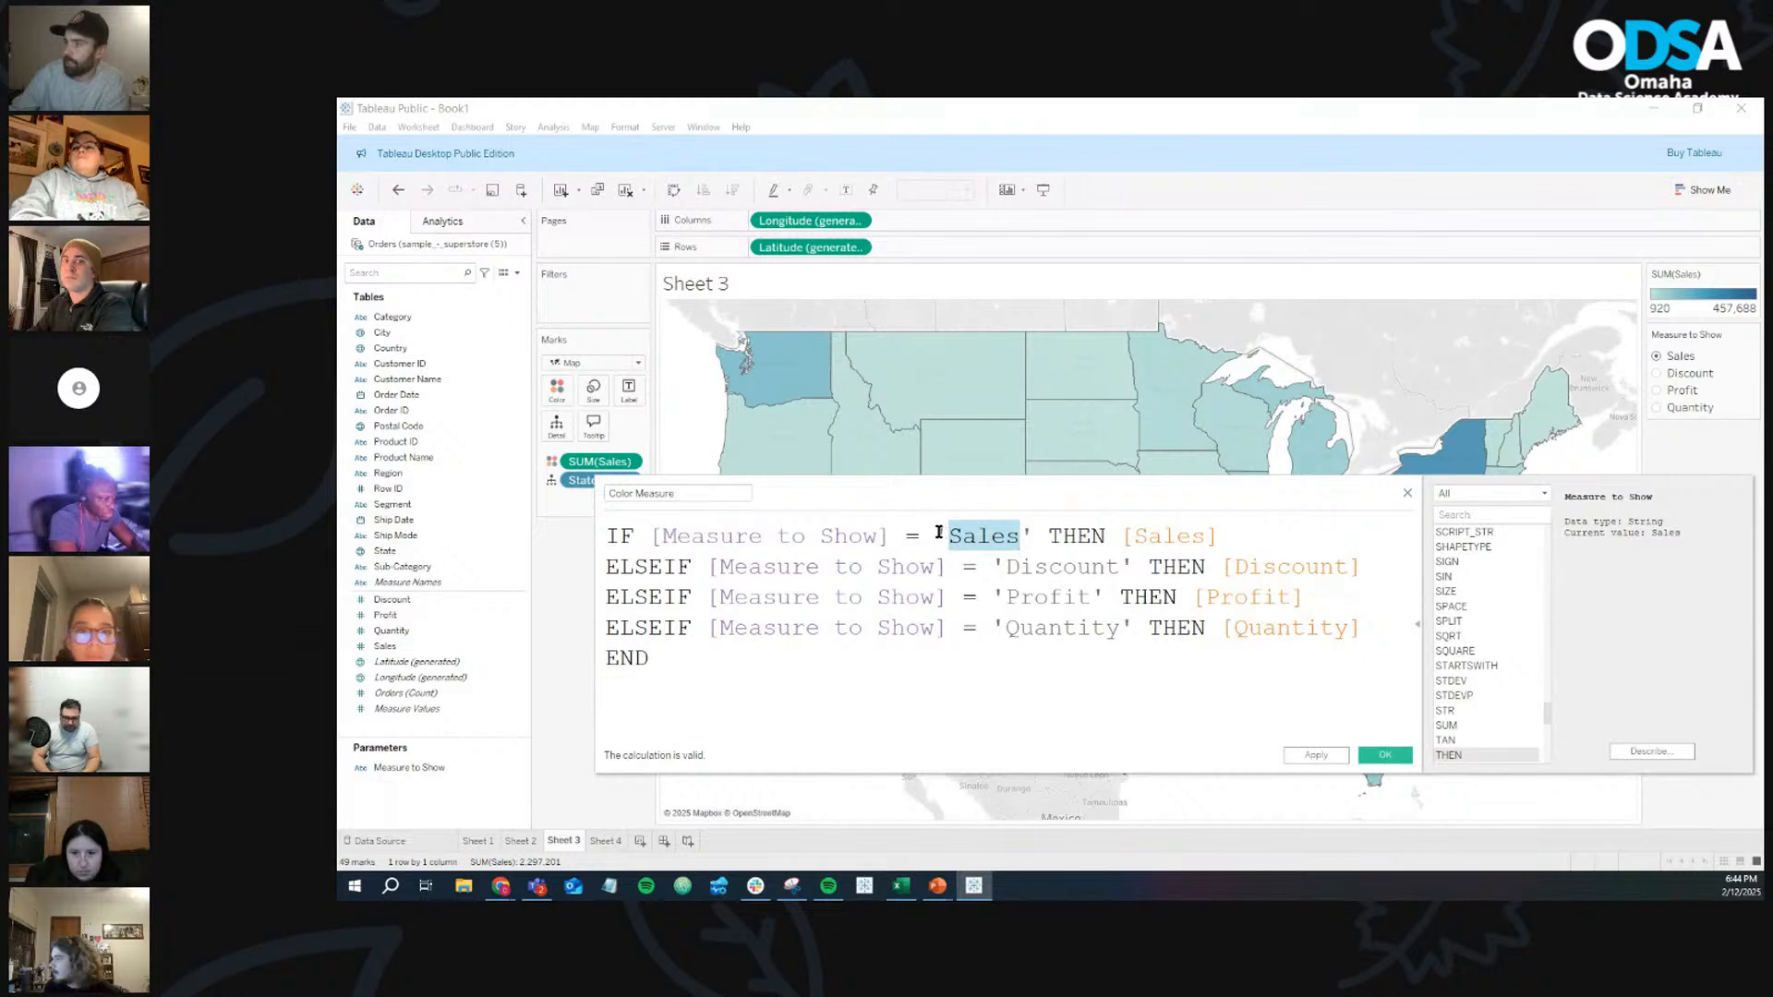
drag(934, 535, 1136, 567)
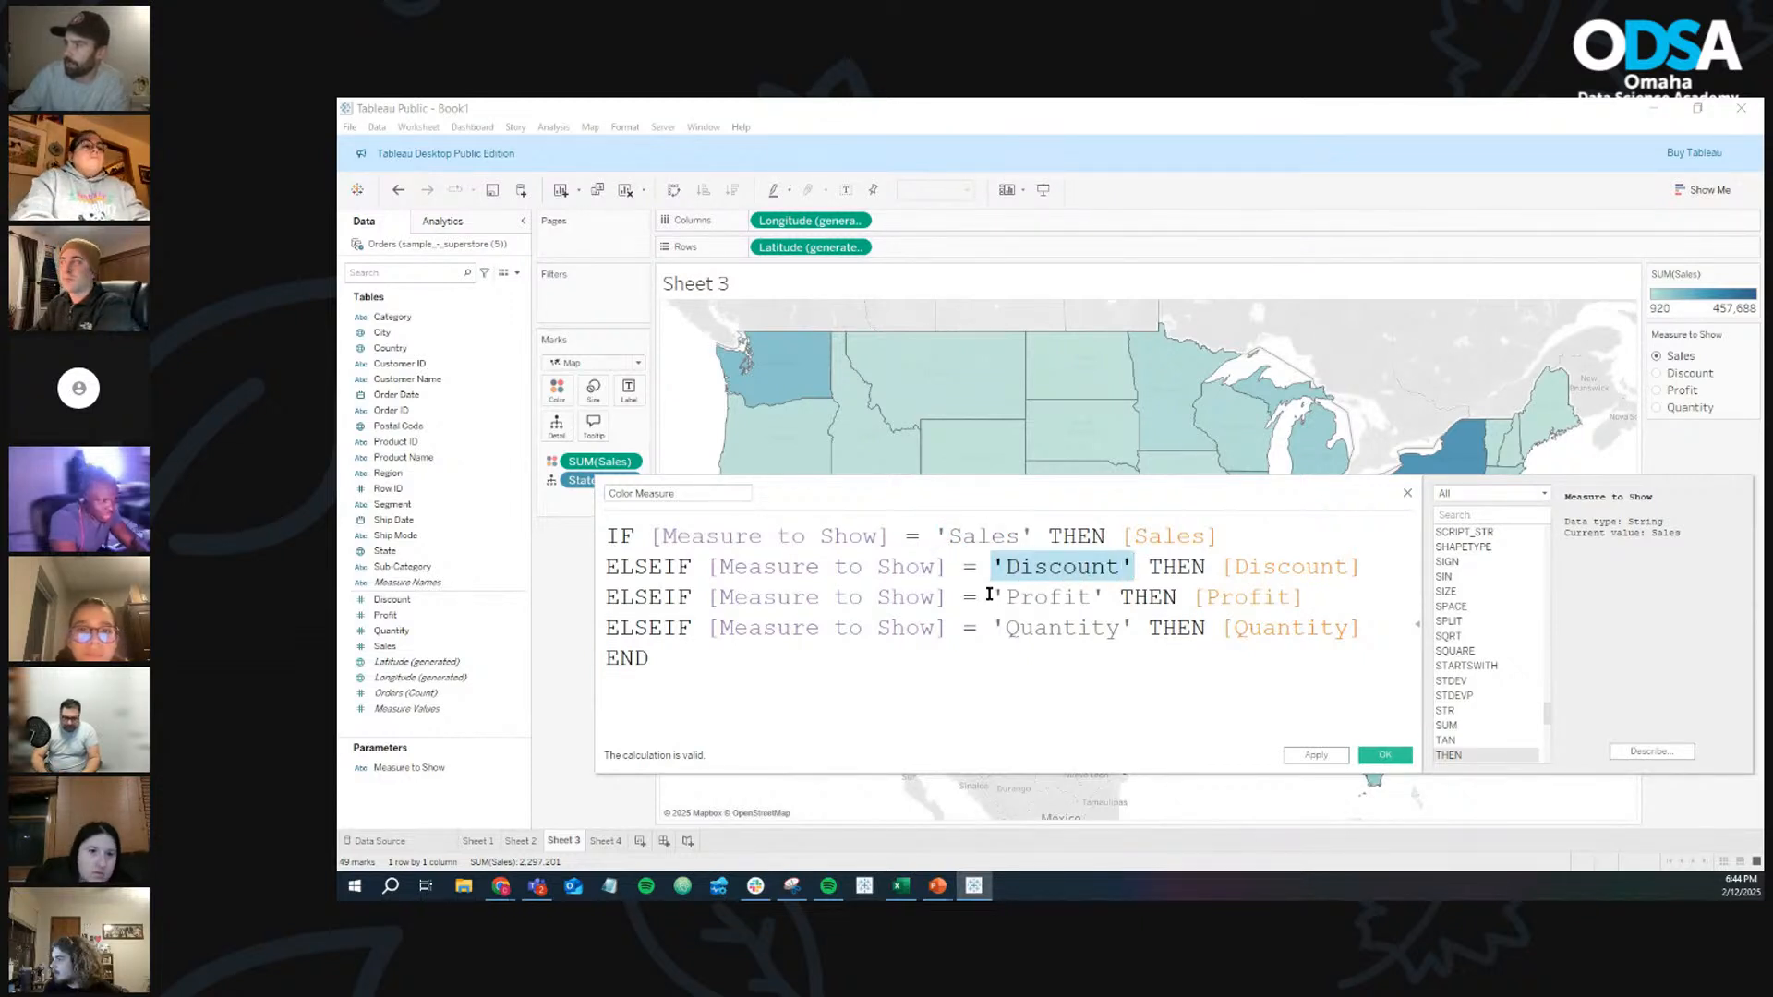
drag(989, 595, 1106, 597)
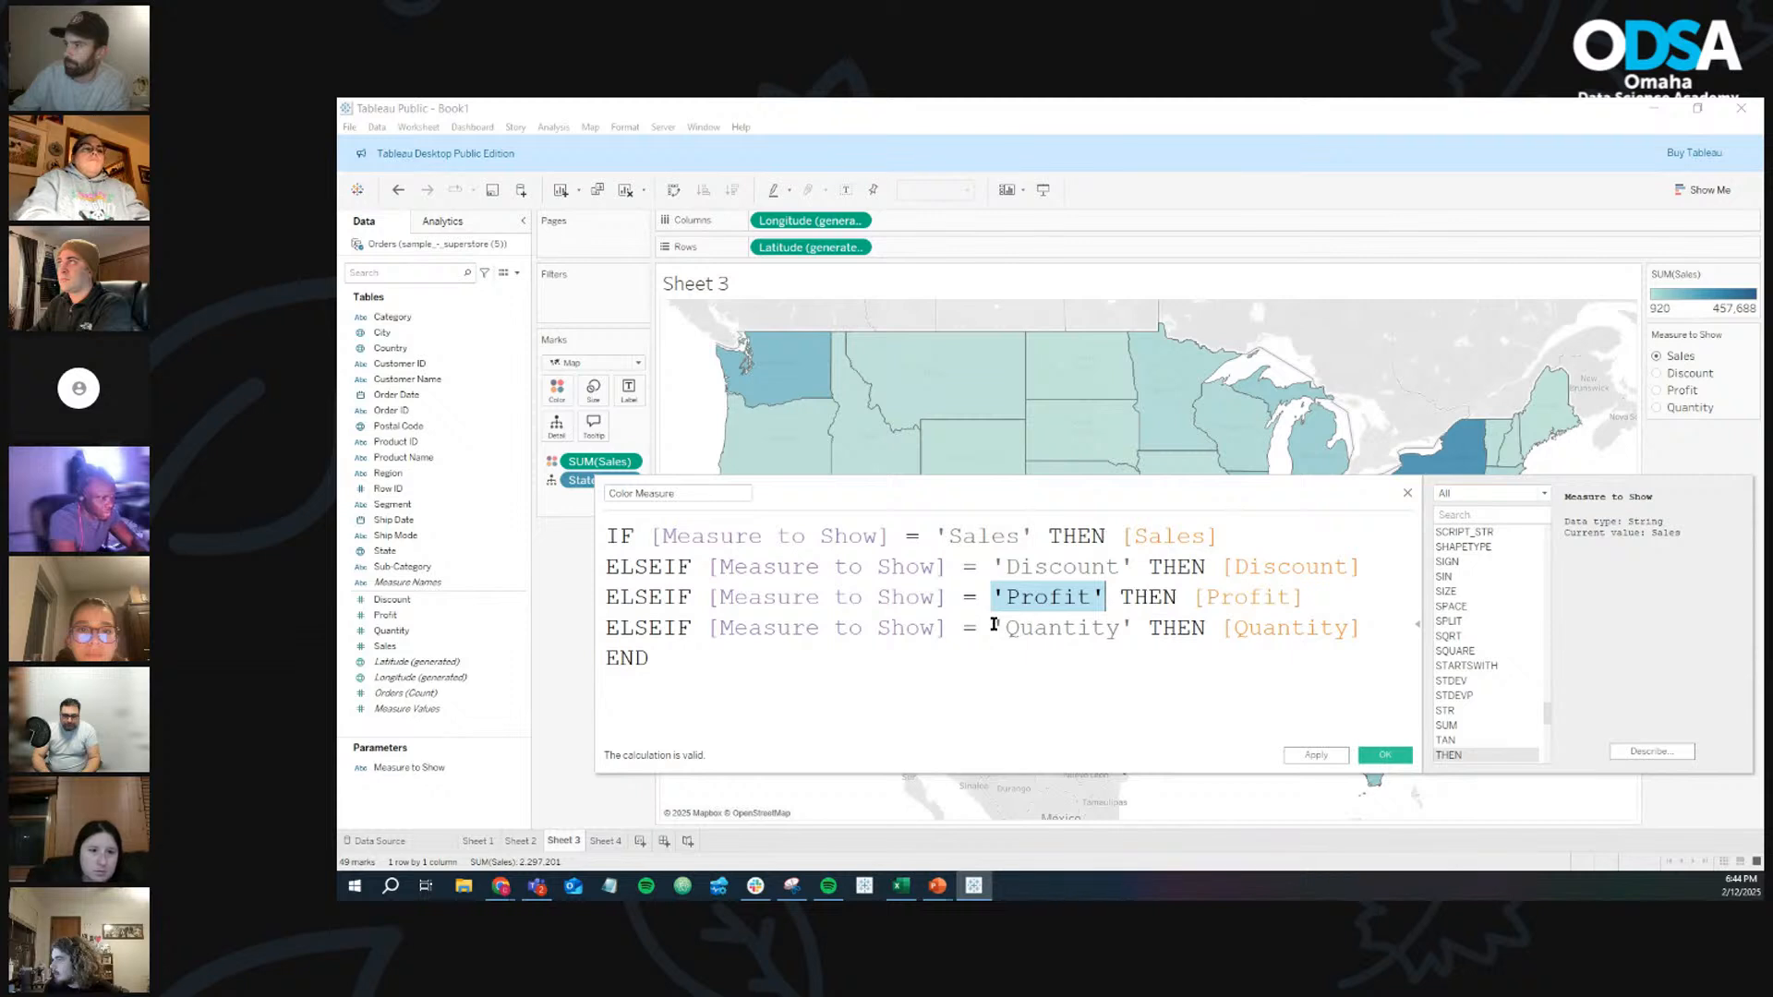
drag(994, 628, 1134, 628)
click(1080, 654)
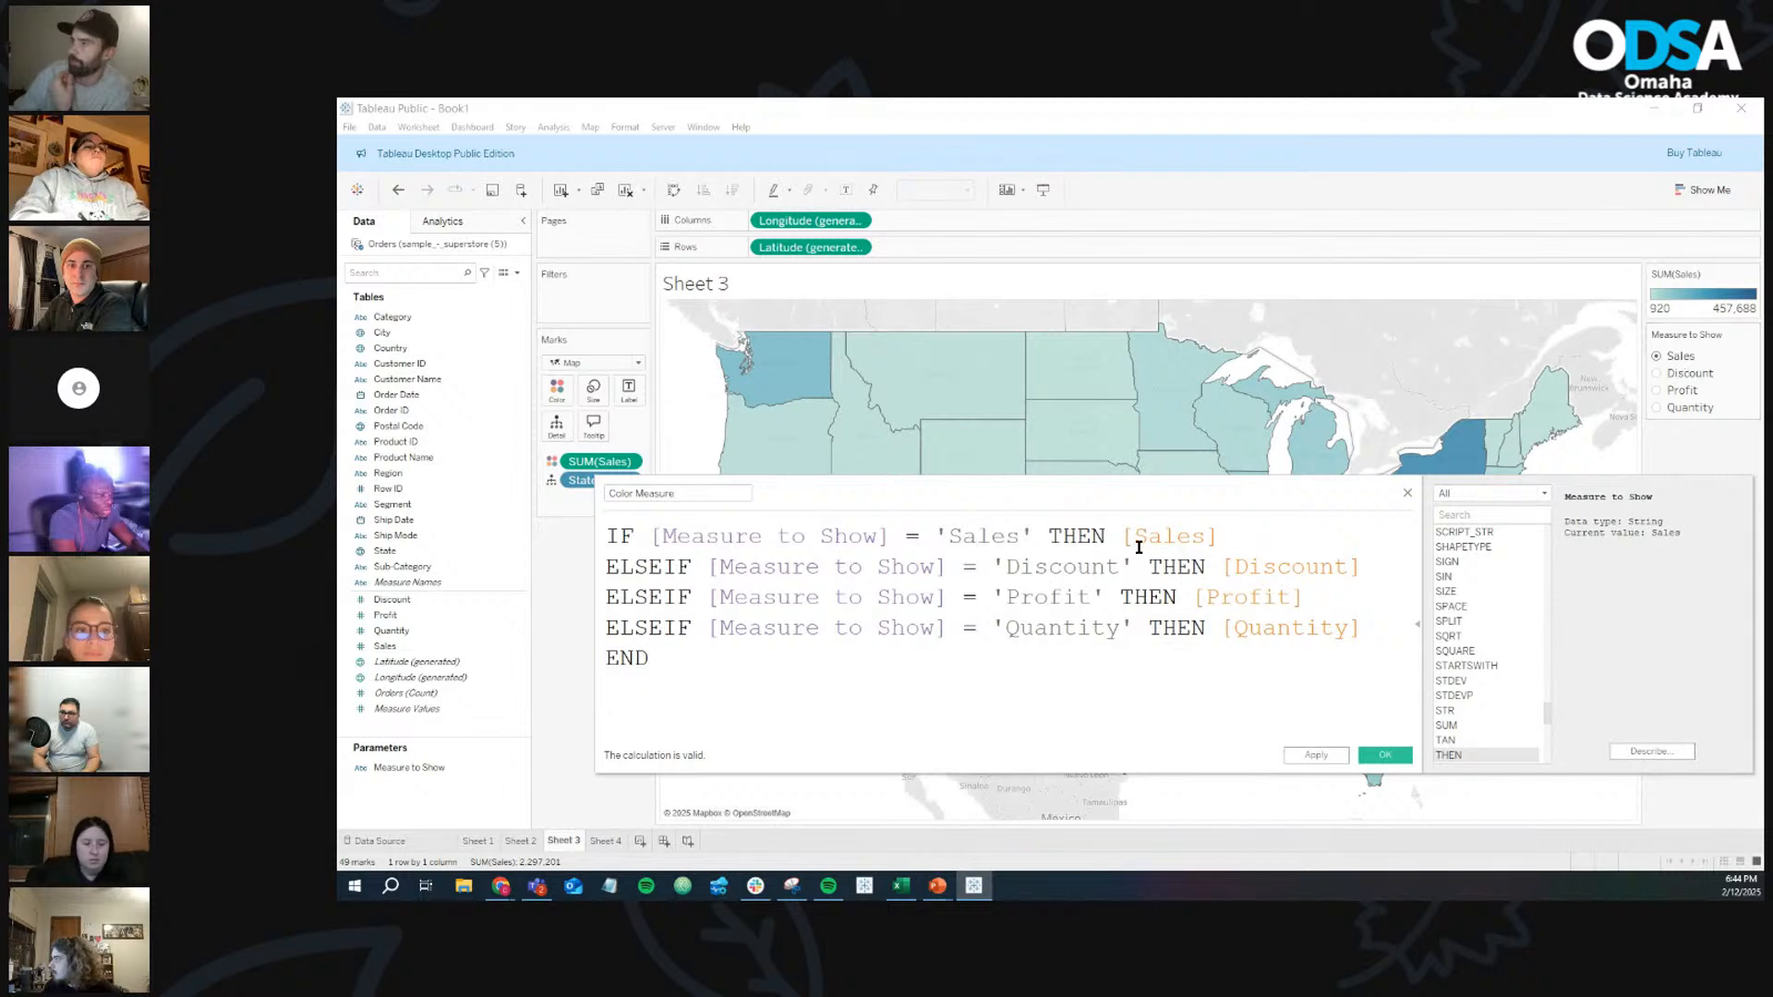
Compare the quoted measure names with the fields returned after THEN on each line of the formula
double_click(986, 539)
double_click(1056, 567)
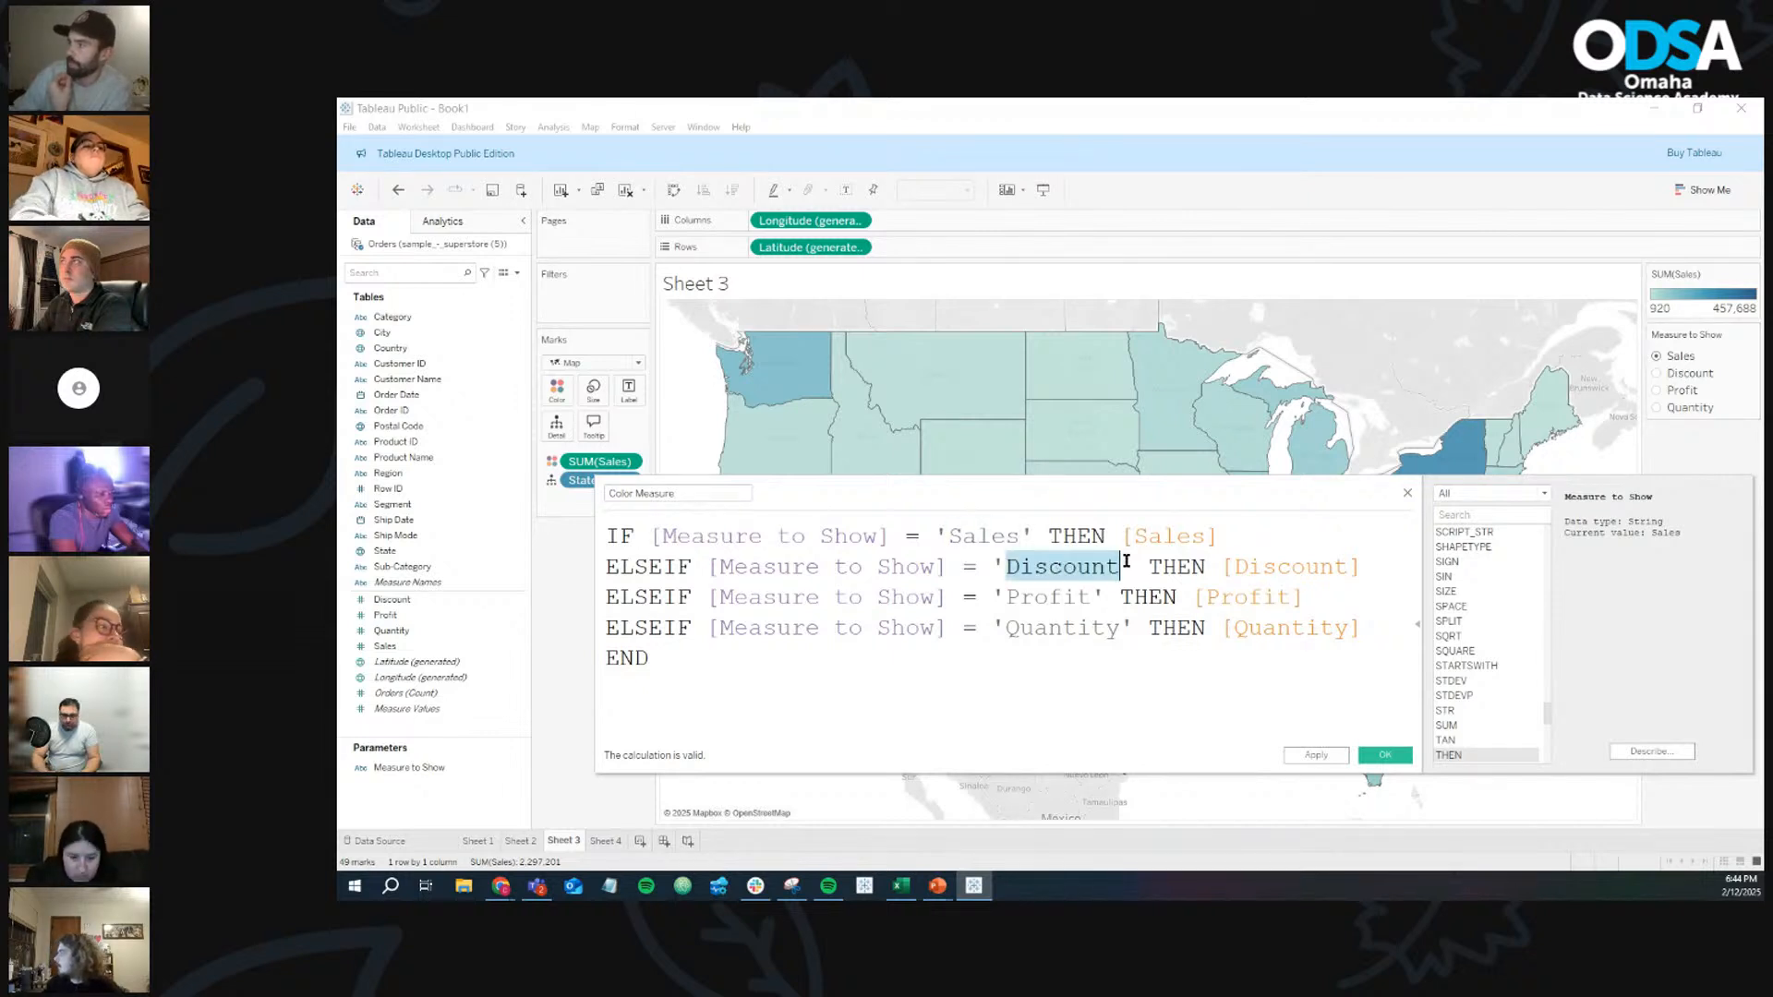
double_click(1161, 535)
double_click(1290, 567)
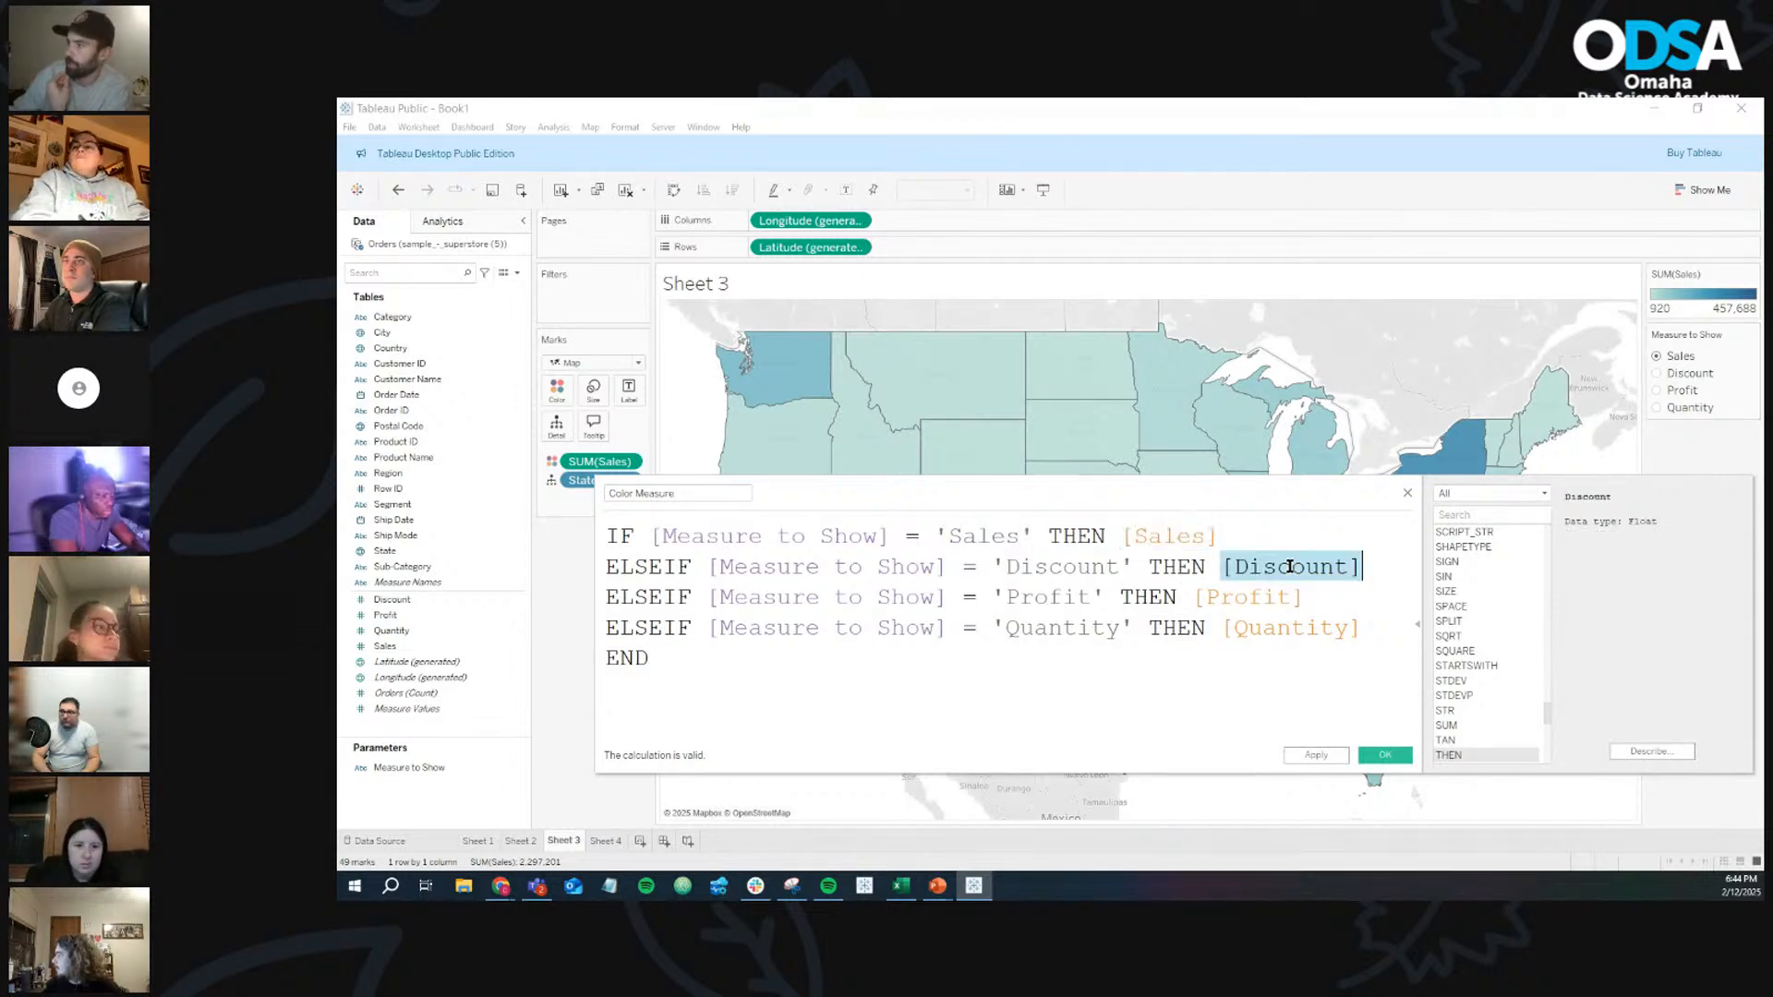
click(1241, 602)
double_click(1241, 600)
double_click(1291, 629)
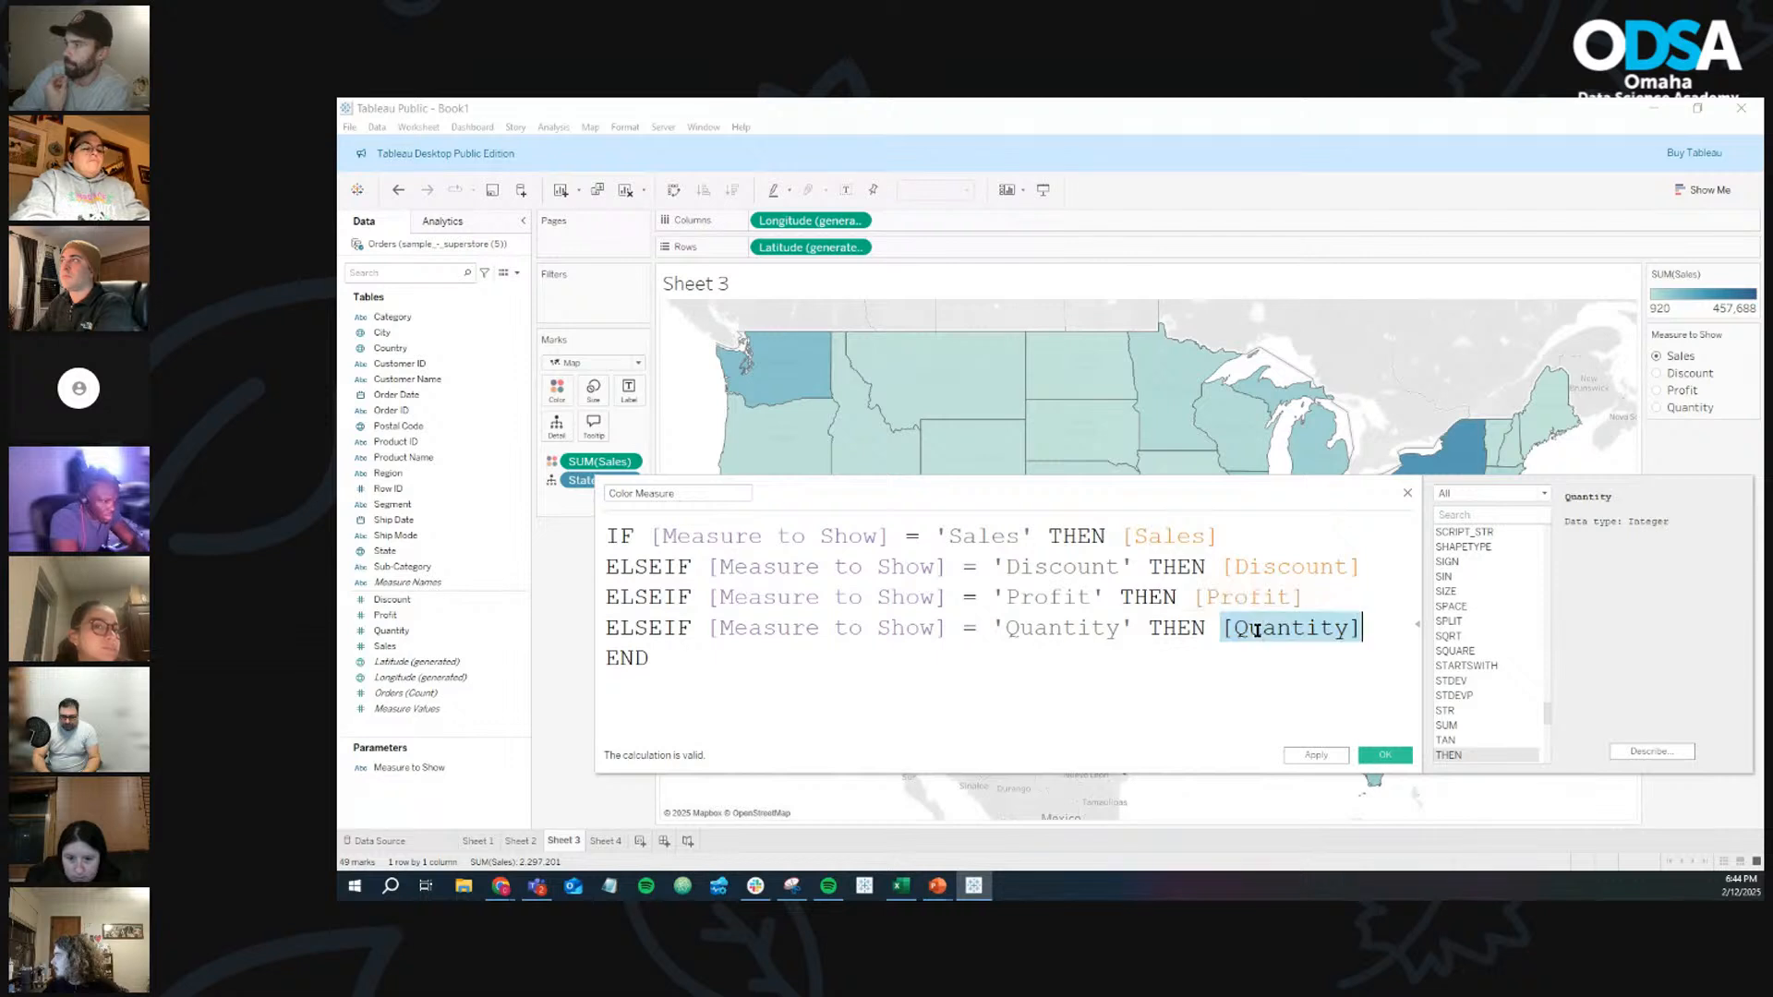
click(1096, 665)
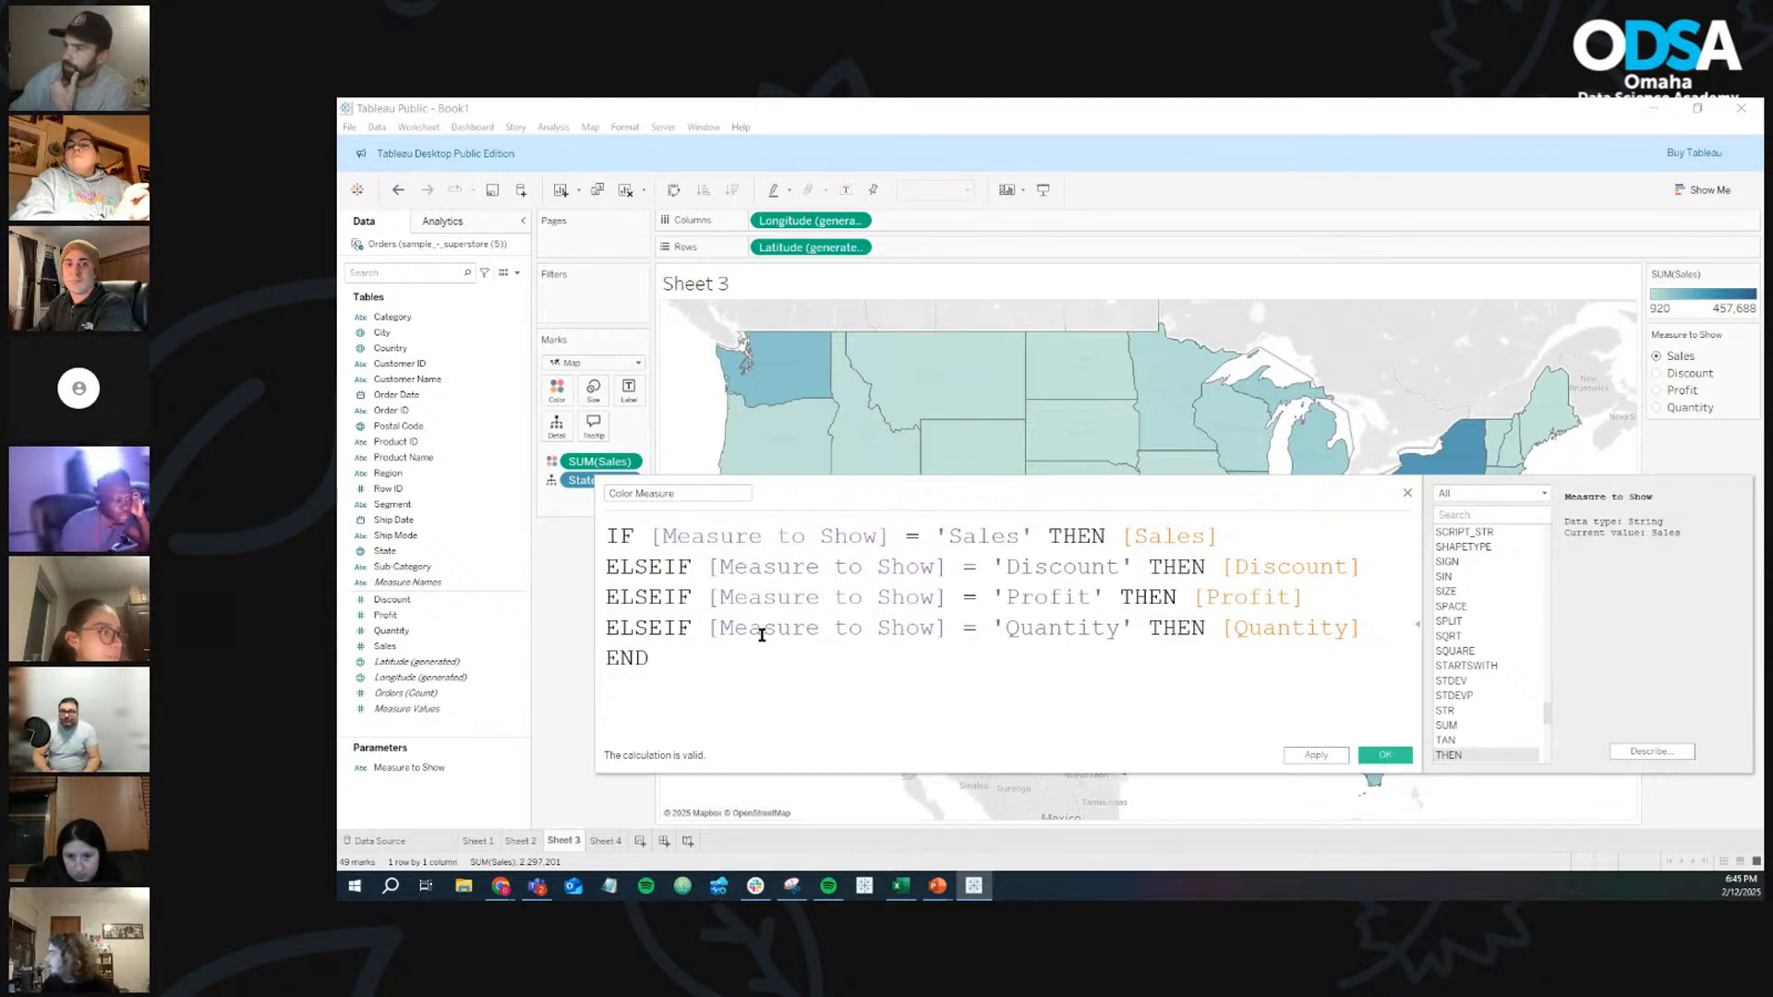
Delete the [Measure to Show] reference from the 'Quantity' line and reinsert it from the autocomplete suggestion
double_click(817, 629)
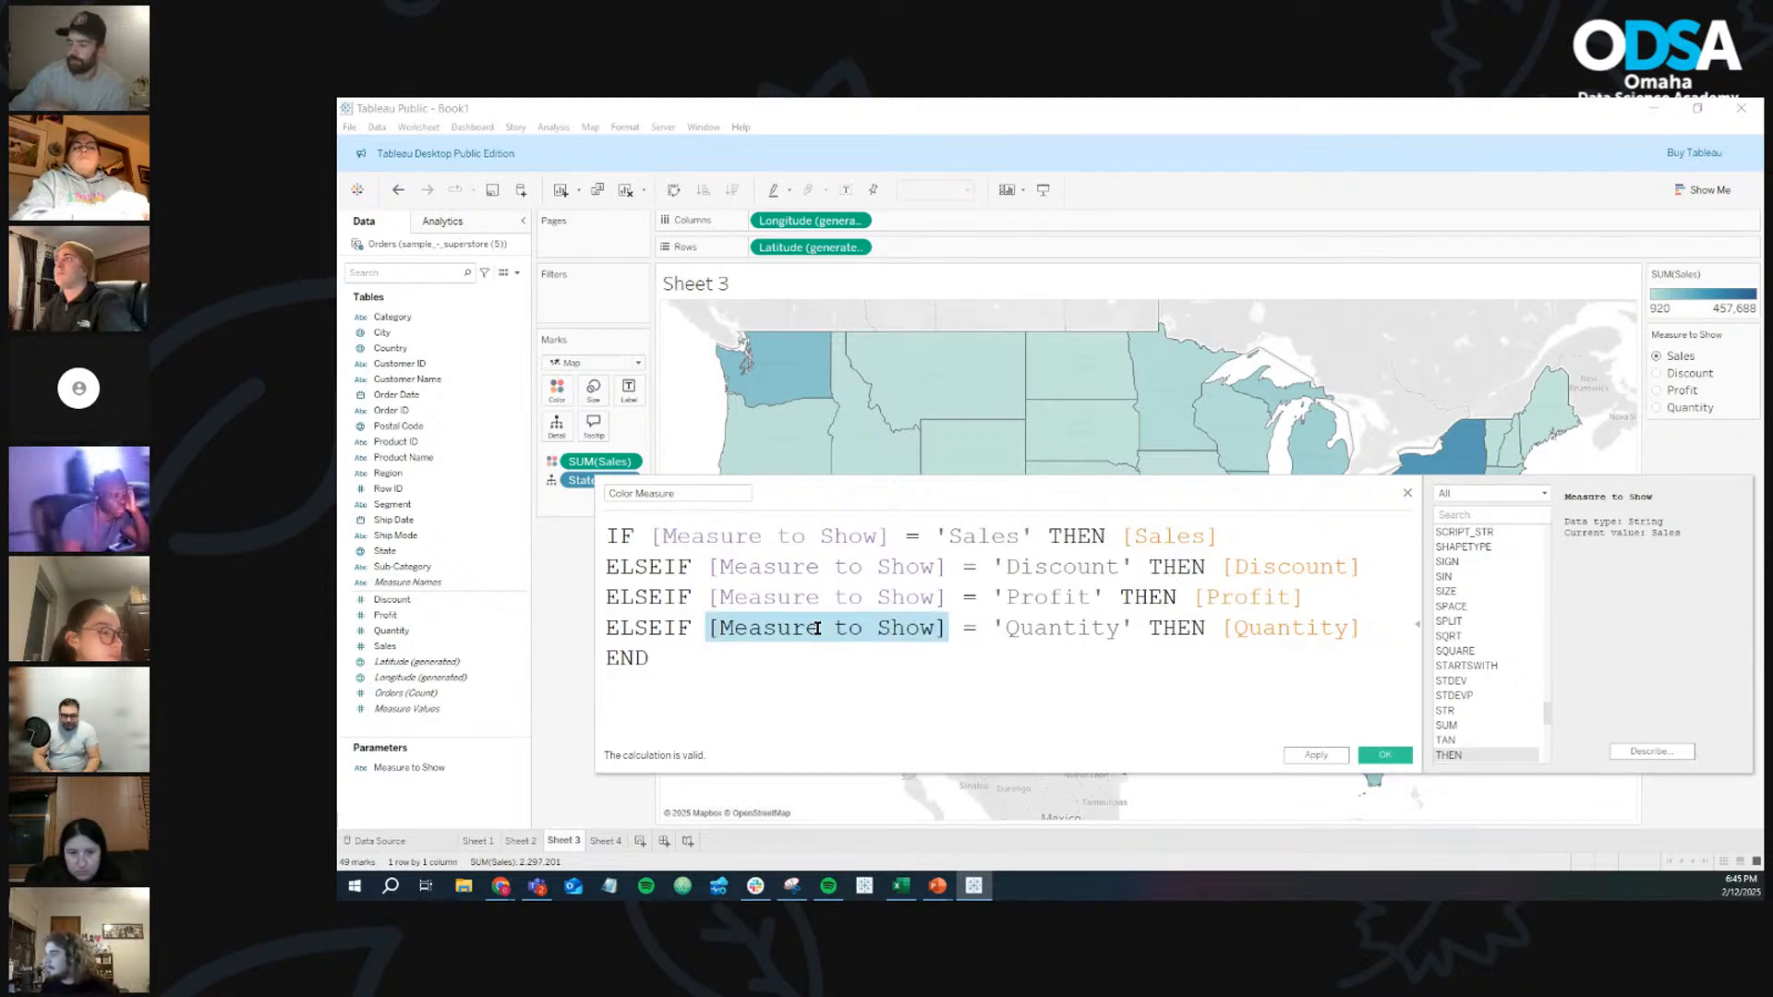
key(BackSpace)
text(mea)
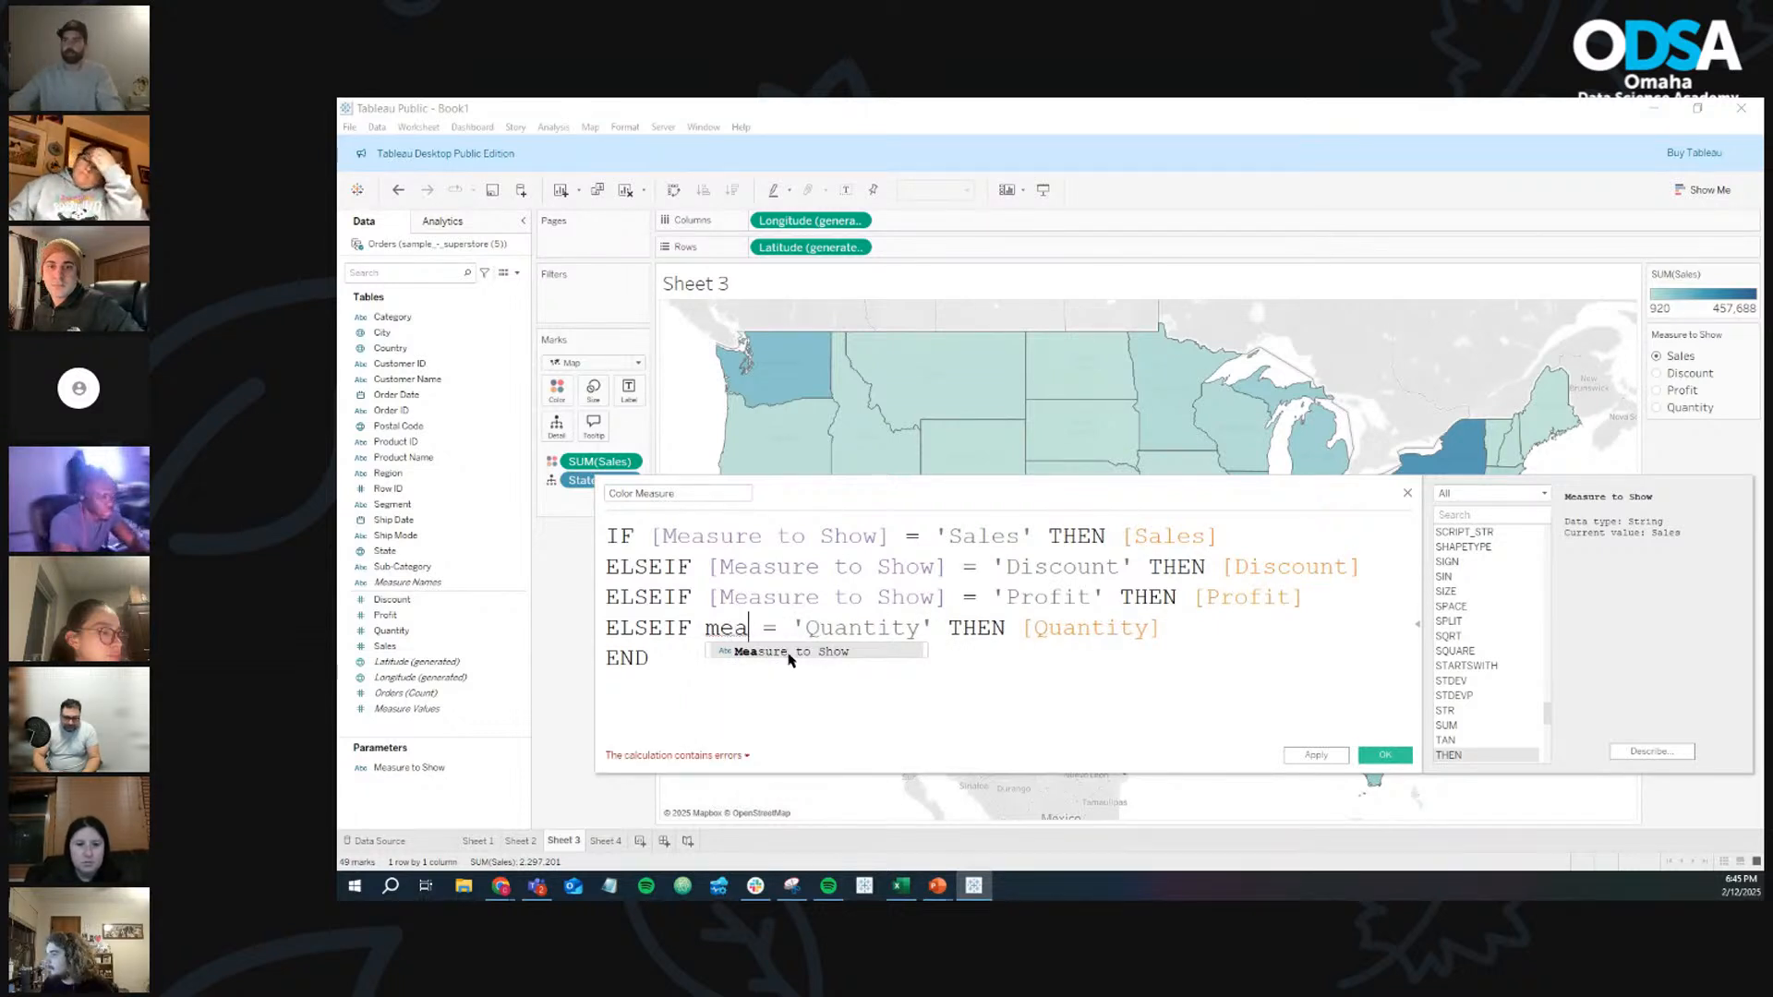
click(790, 652)
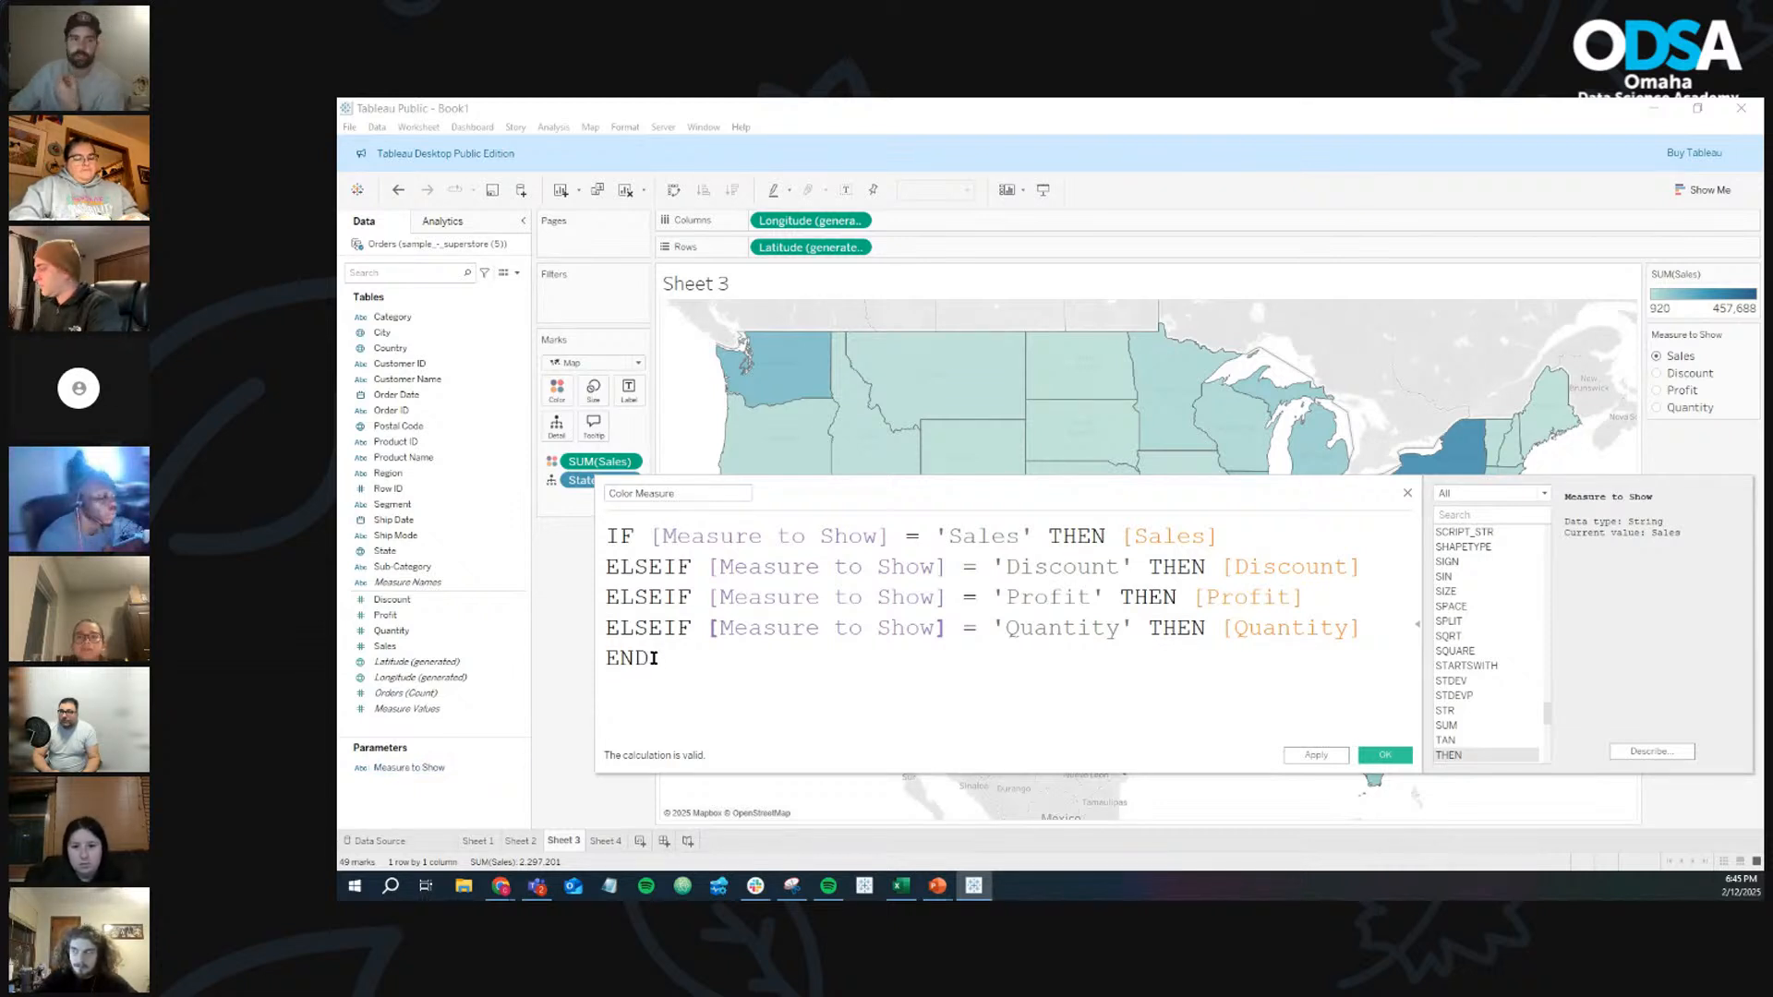
Review the whole IF/ELSEIF formula and save the Color Measure calculated field
drag(654, 659, 605, 533)
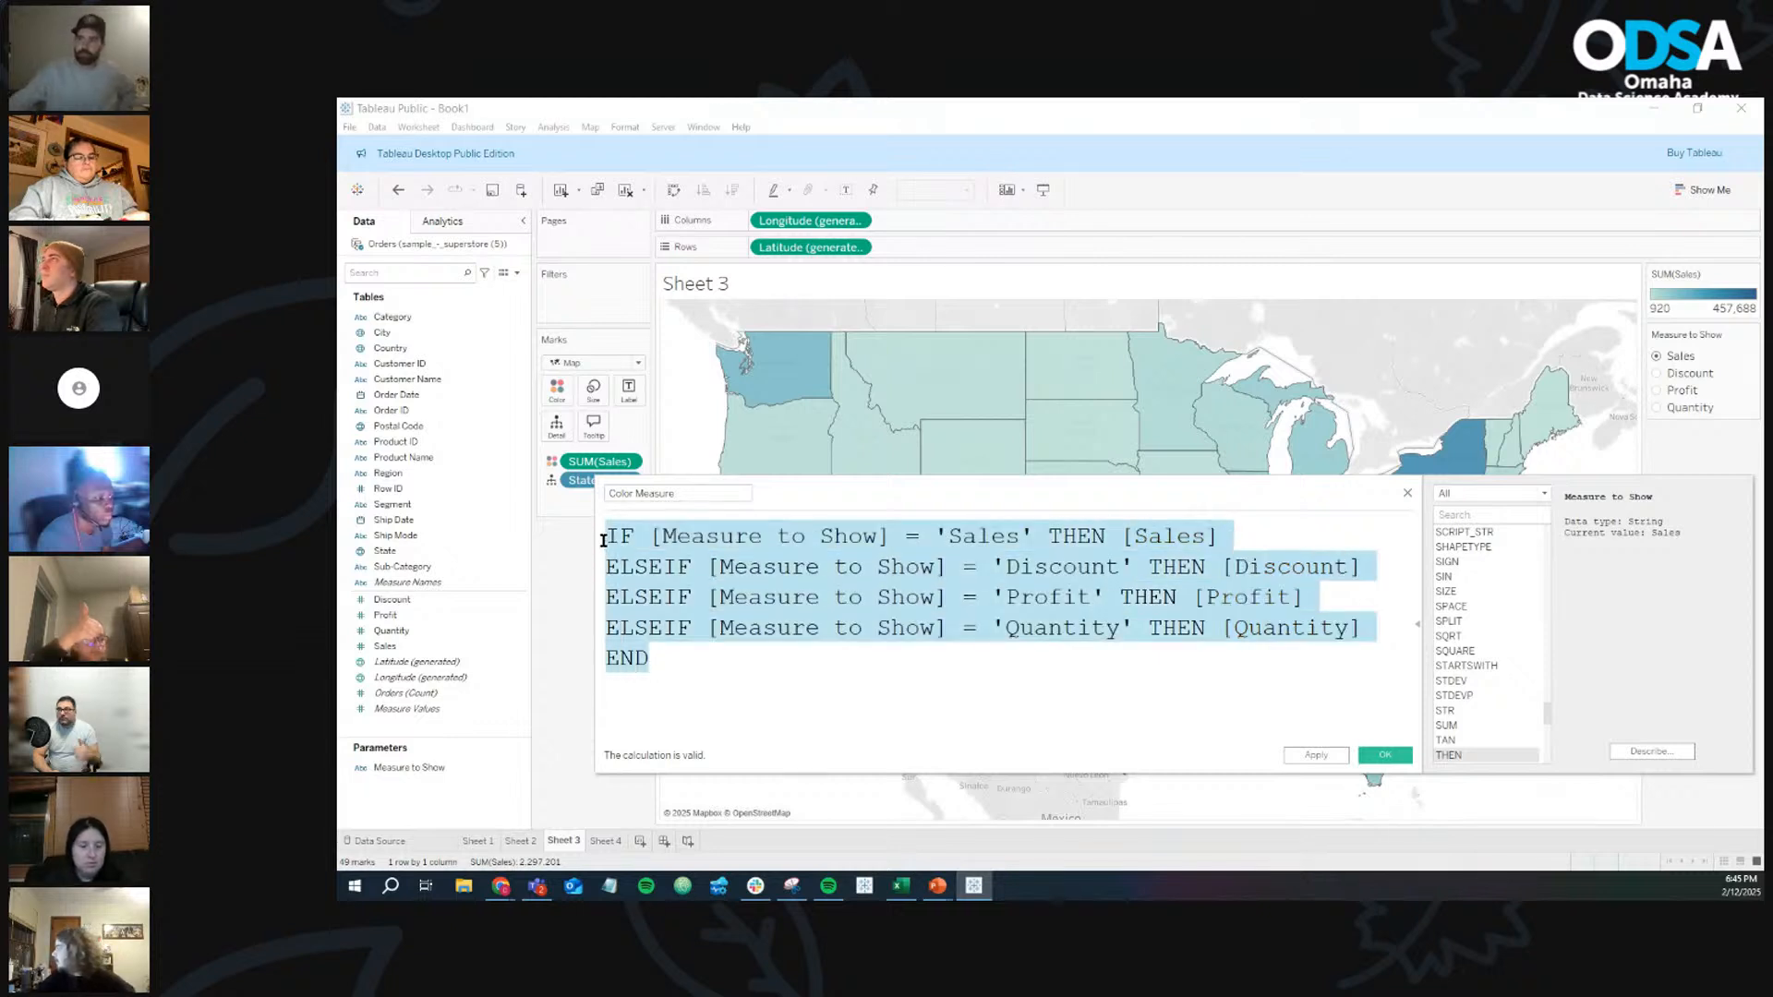
click(737, 670)
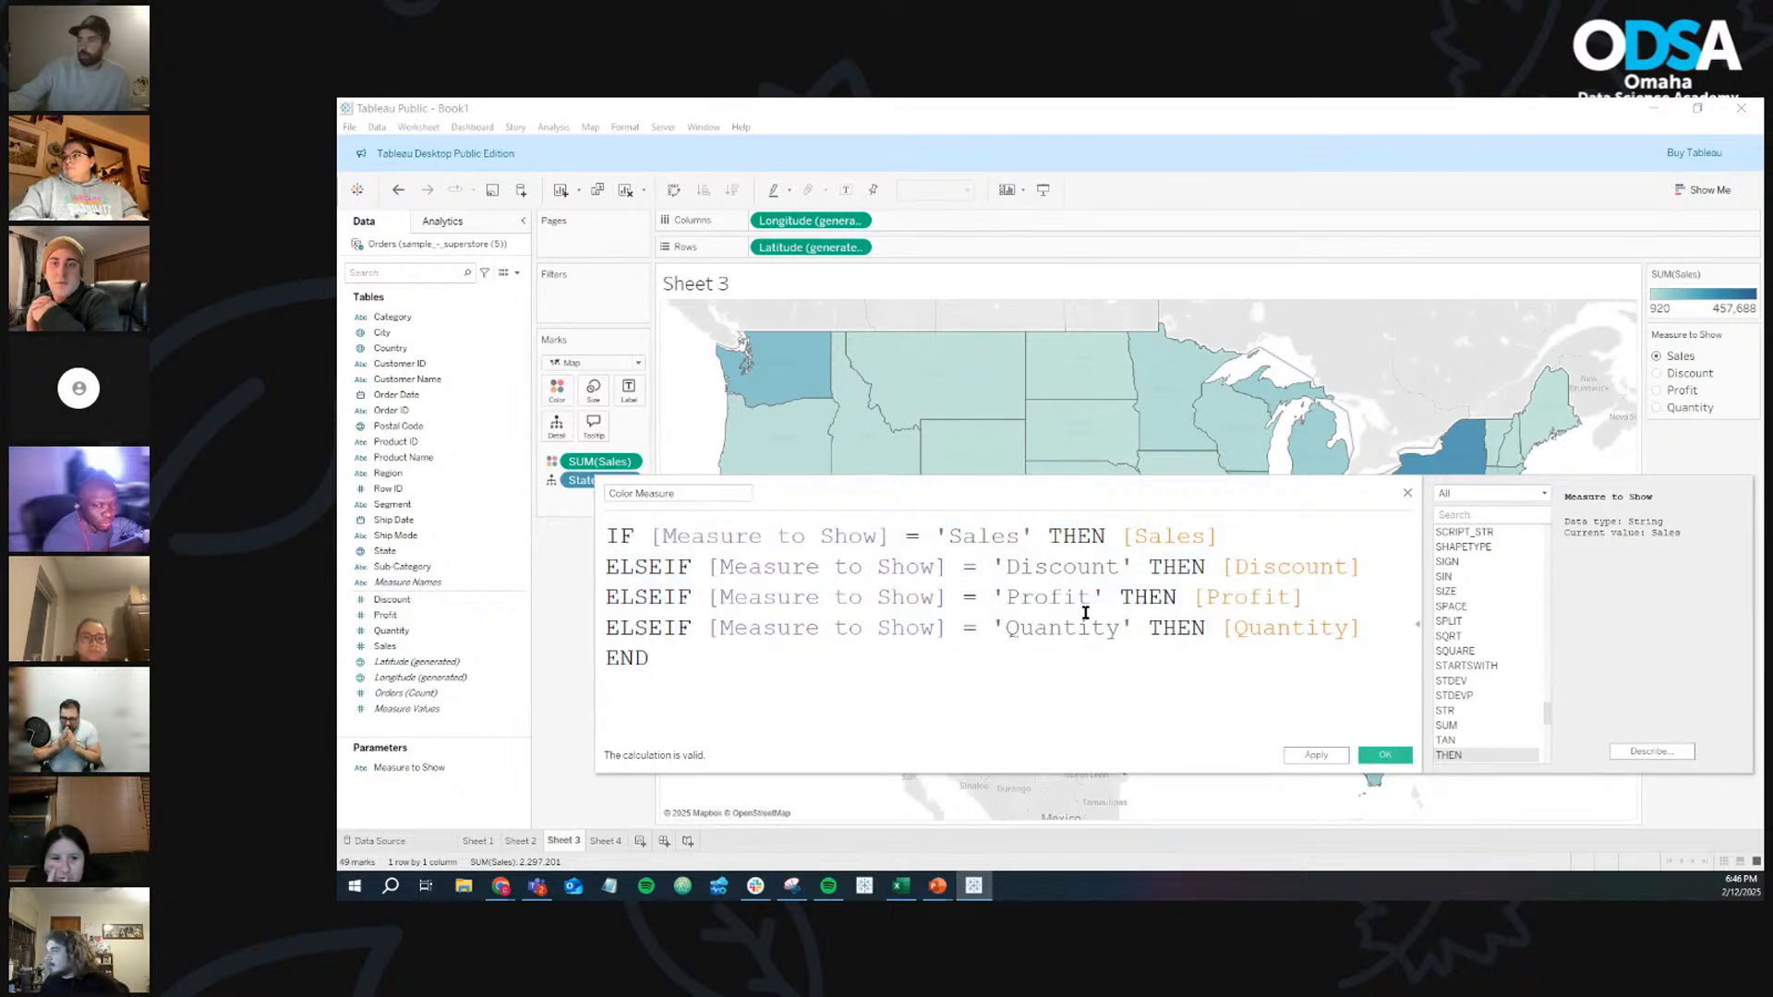
click(1387, 755)
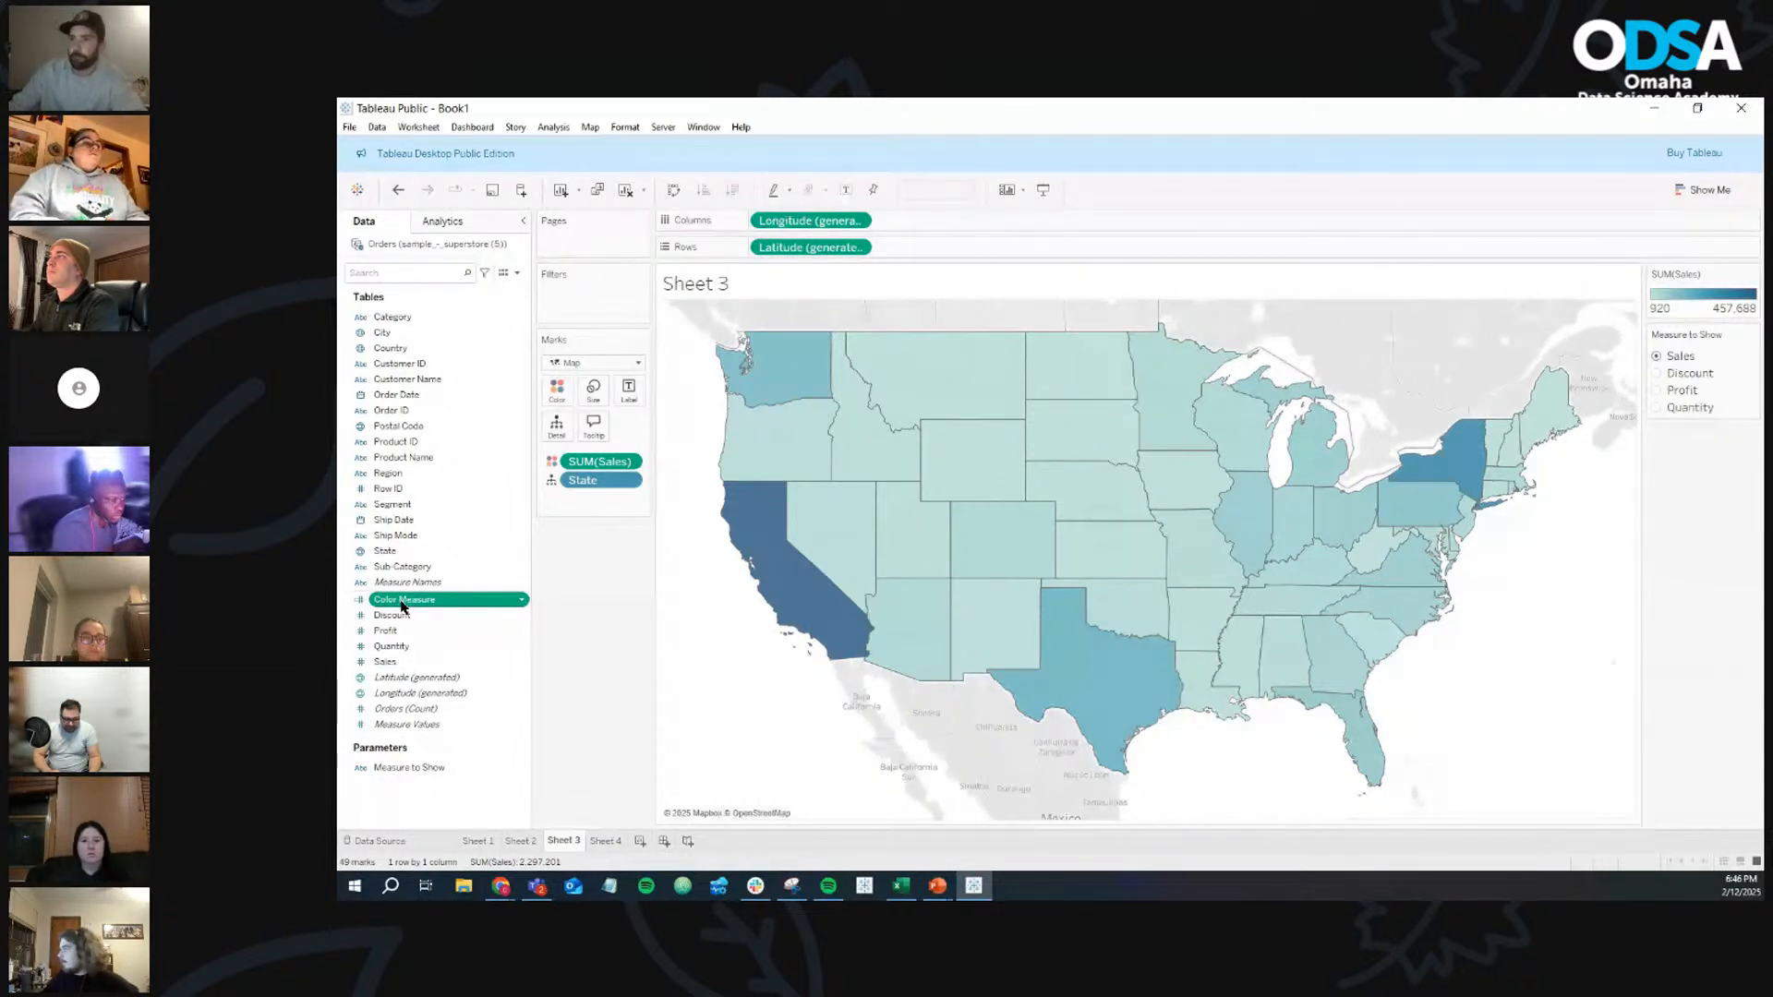
Reopen the Color Measure calculation, enlarge its formula text to read it through, and close the editor
click(523, 605)
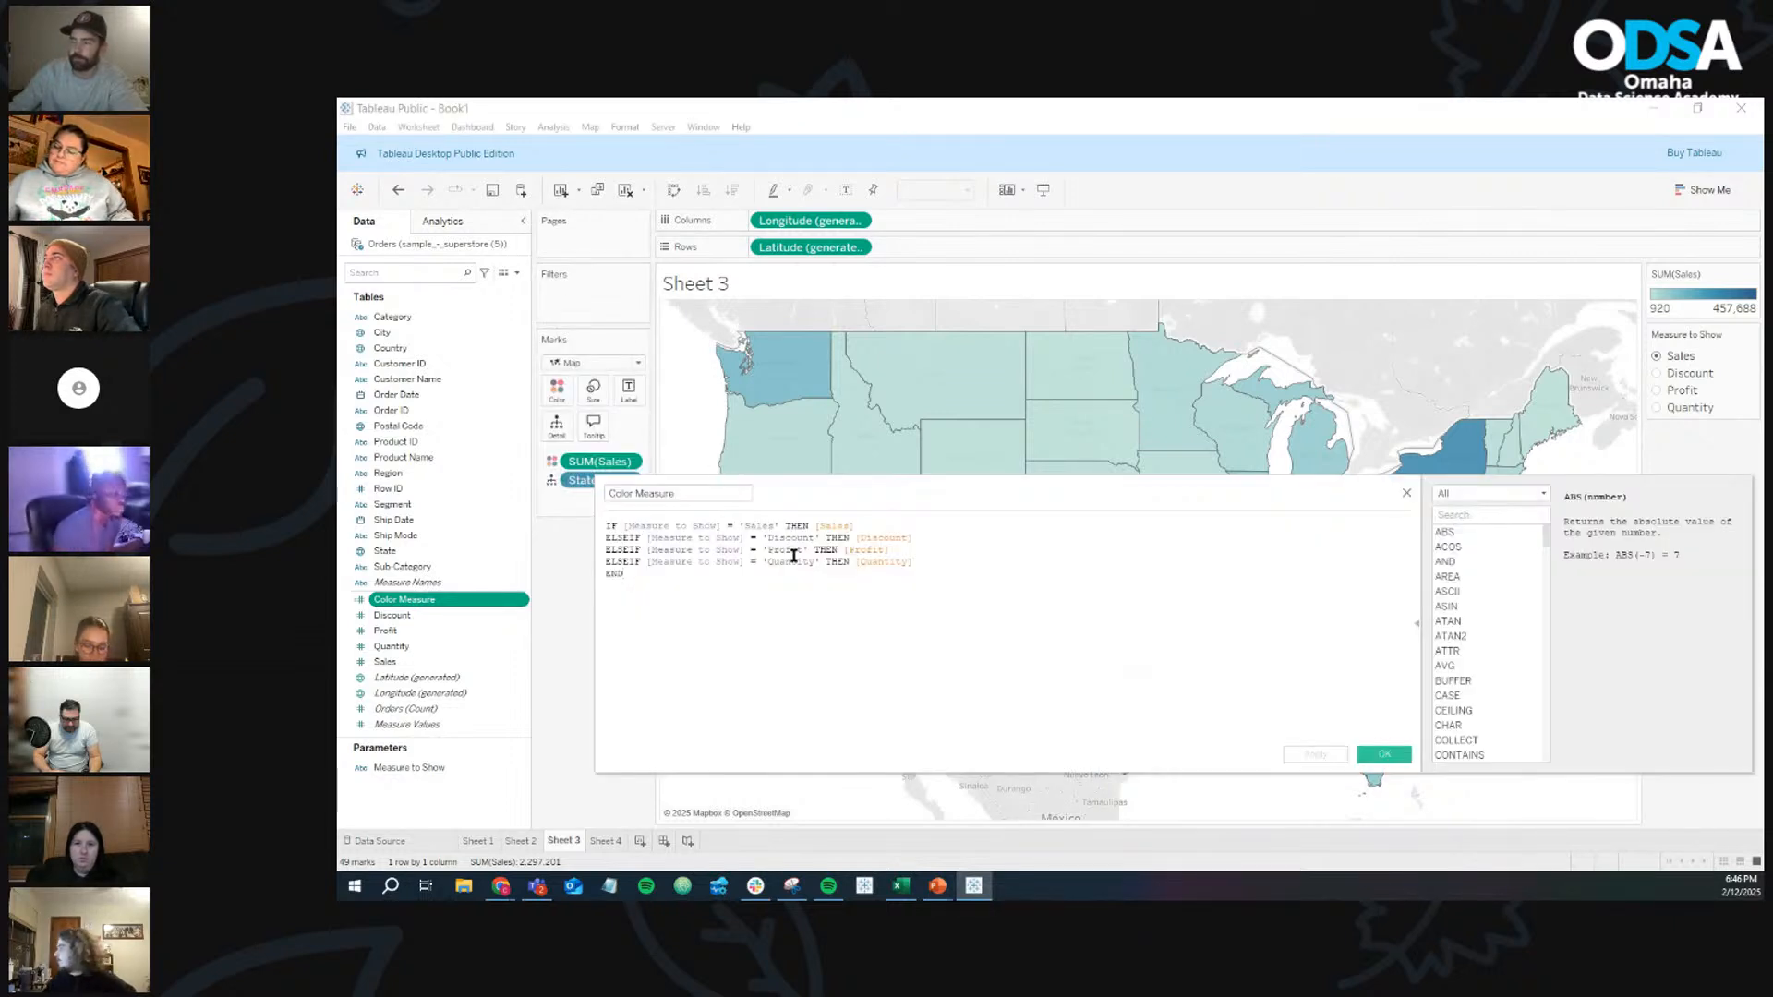
scroll(796, 574, up, 4)
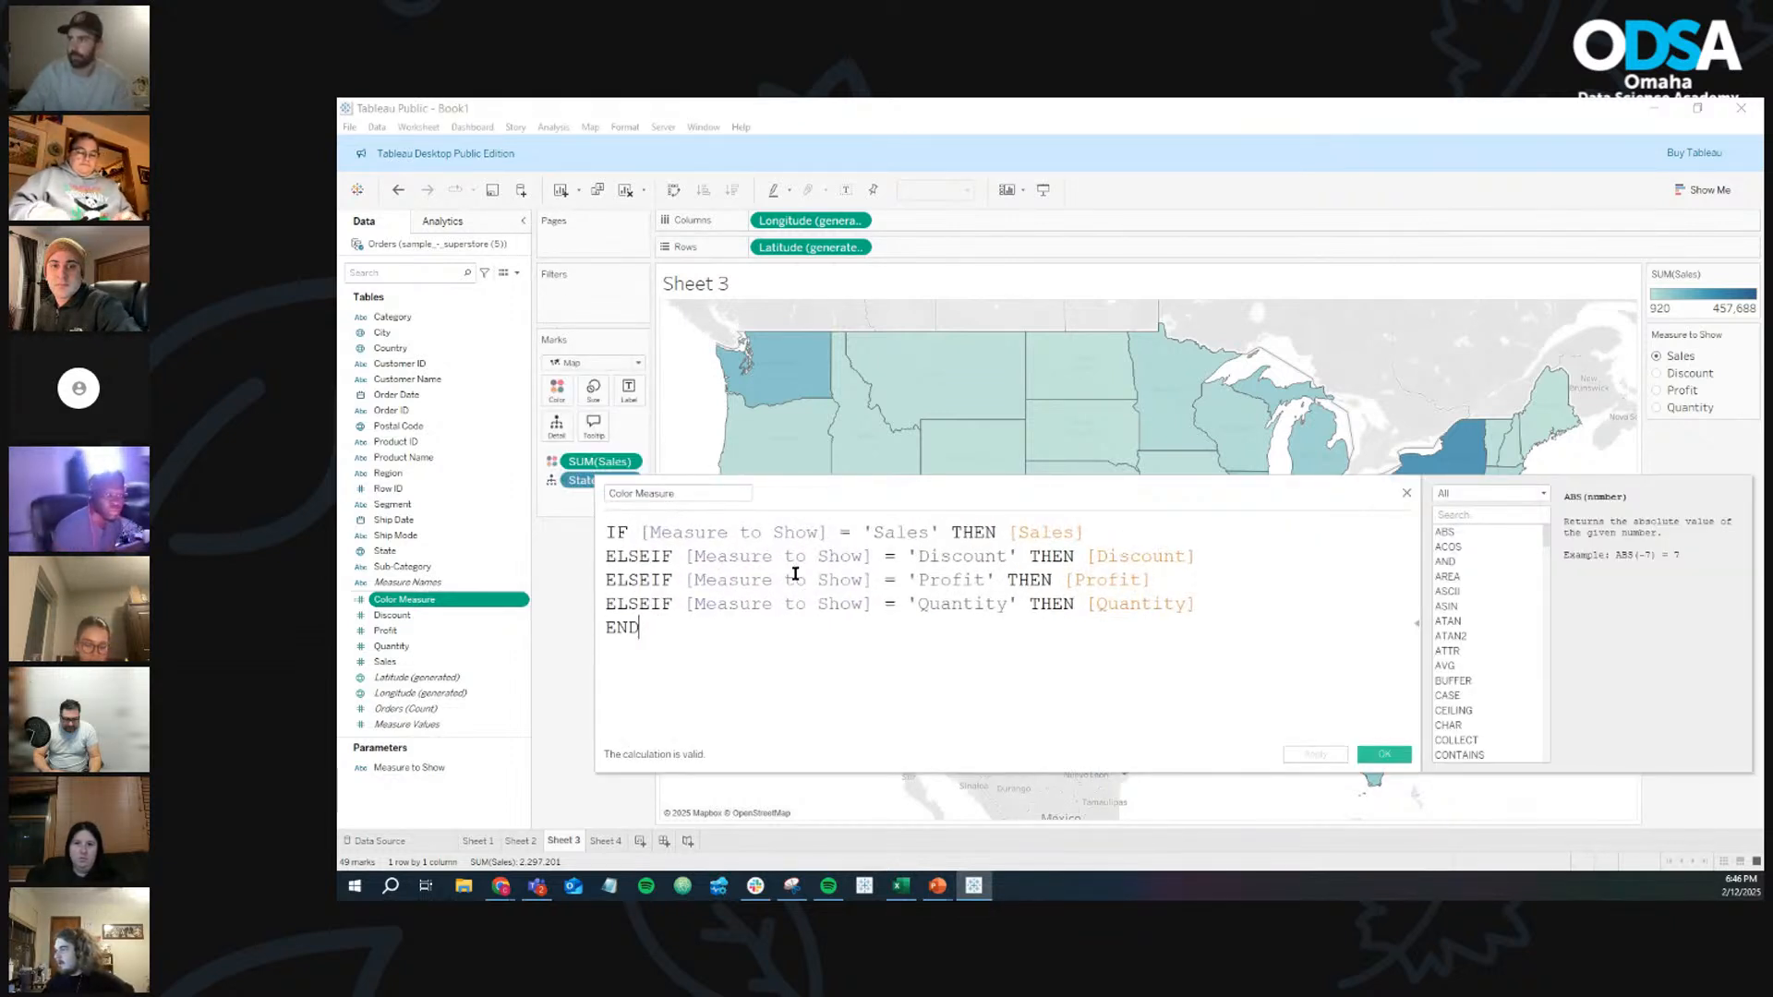
scroll(795, 574, up, 3)
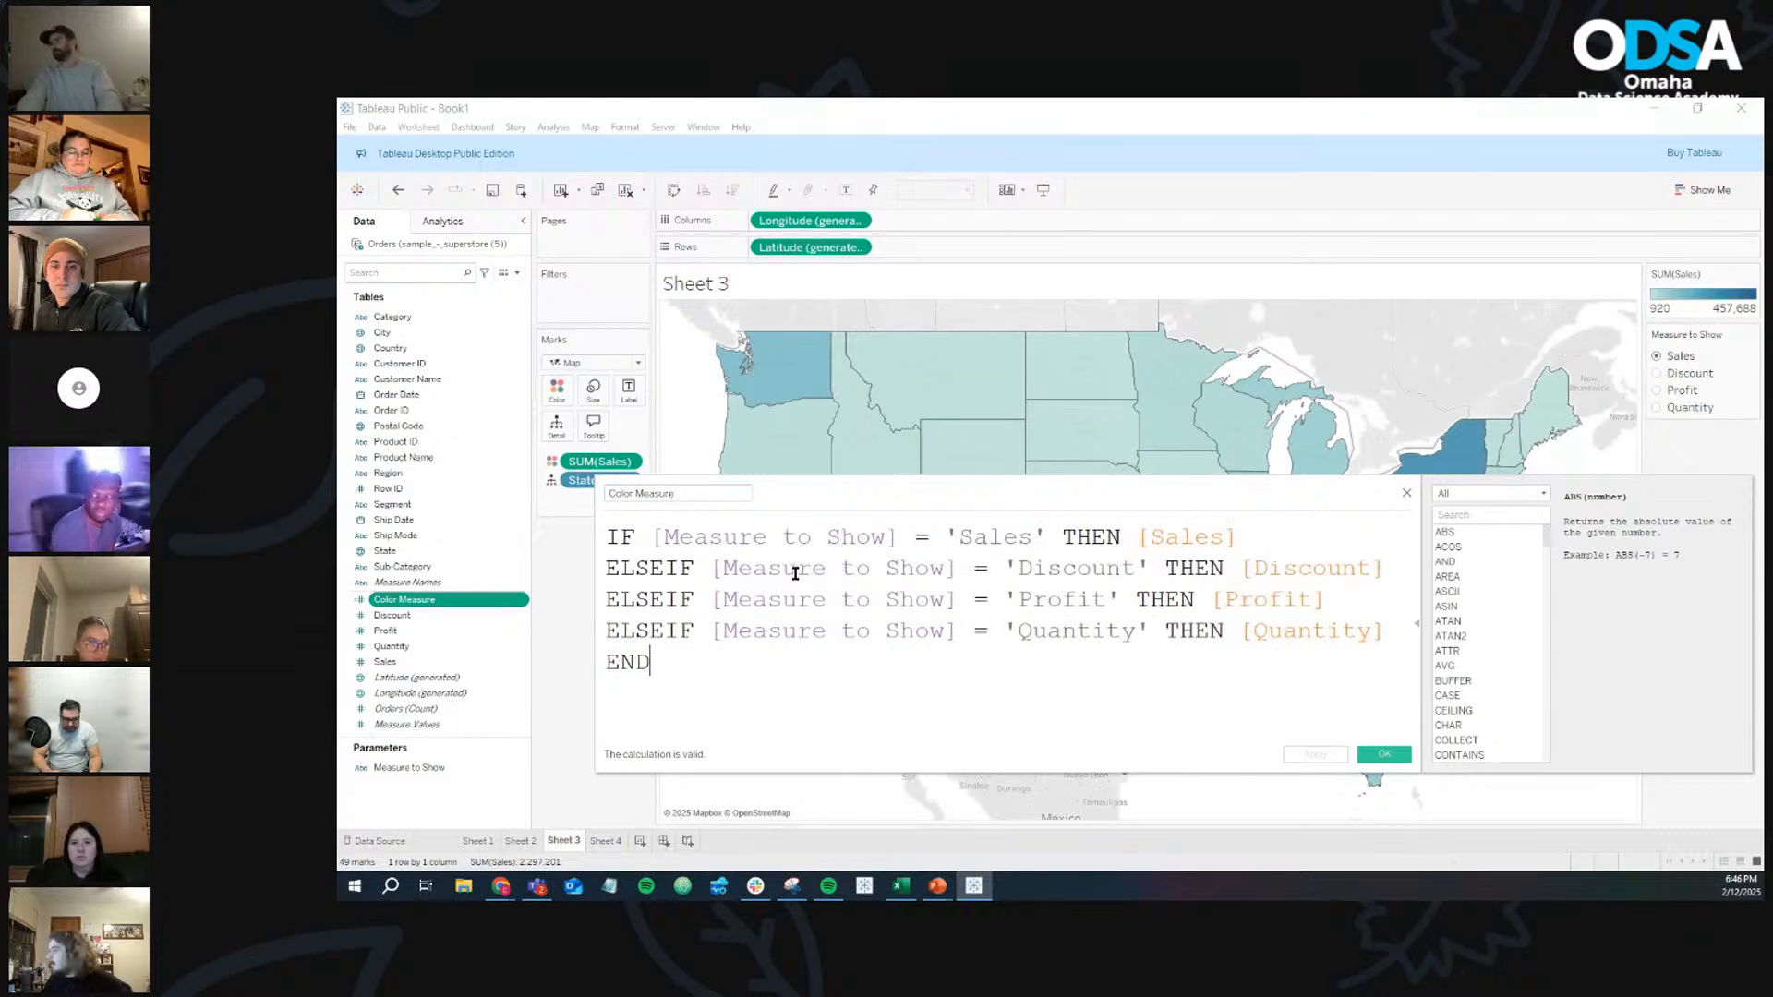
scroll(795, 574, up, 3)
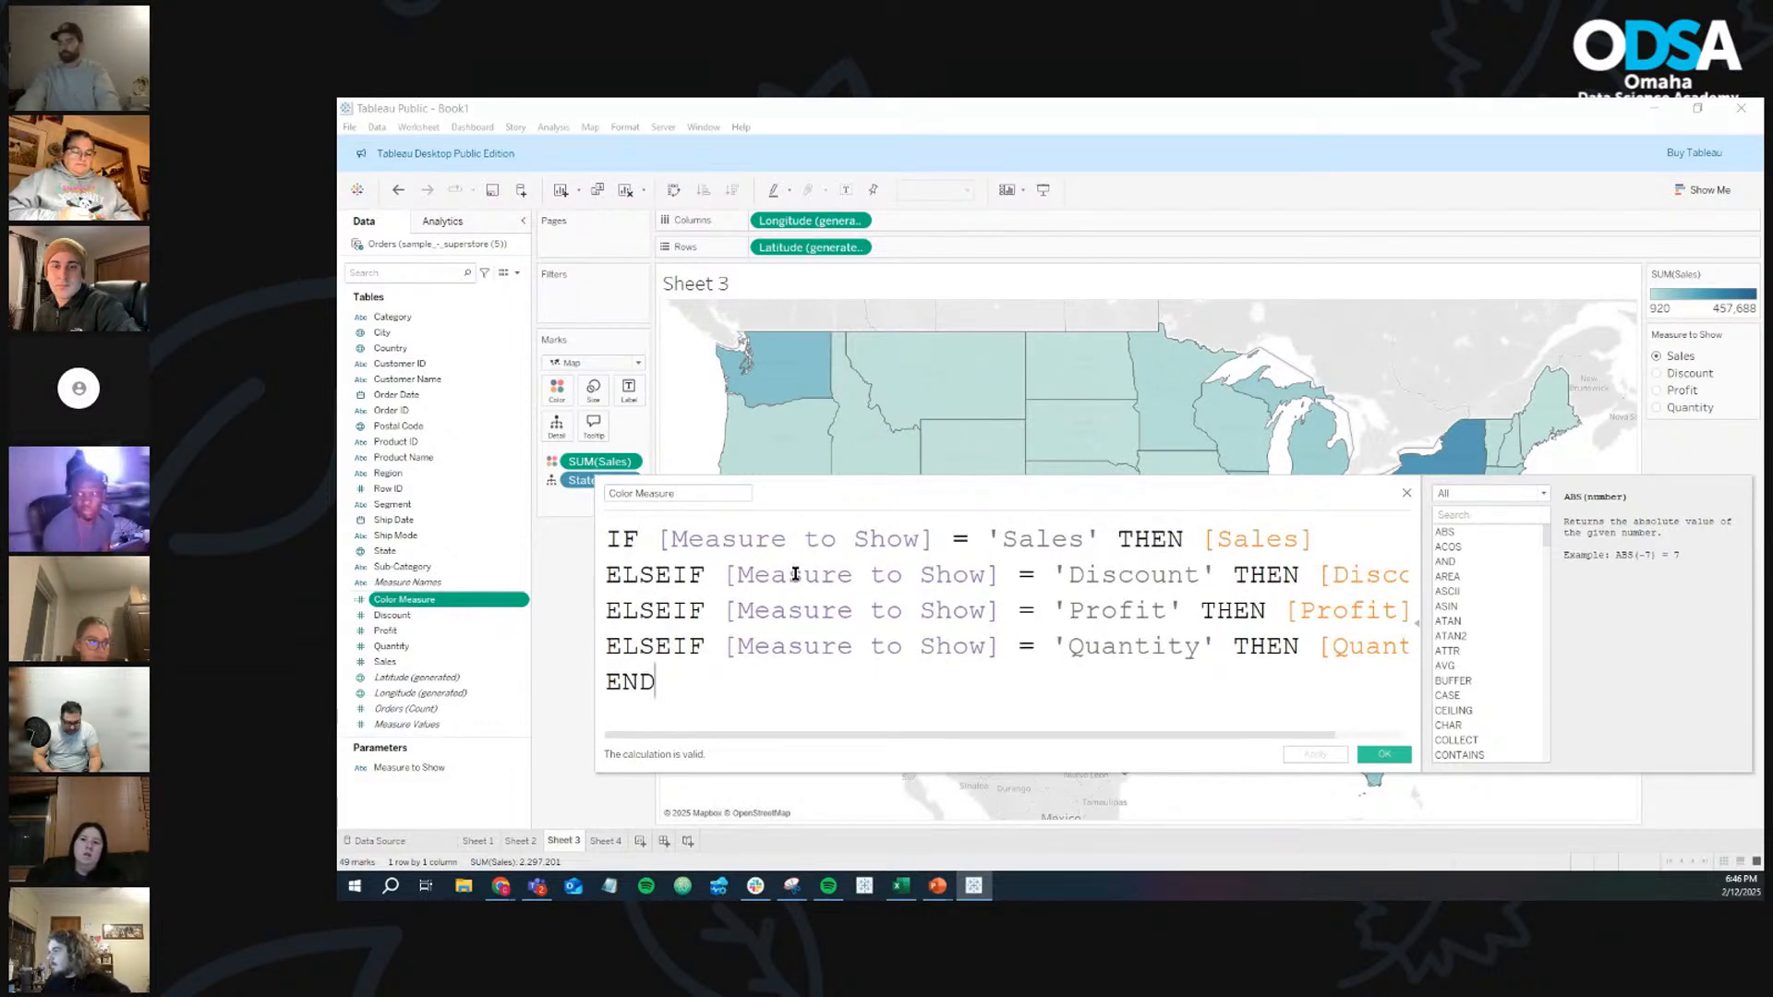
scroll(795, 573, down, 3)
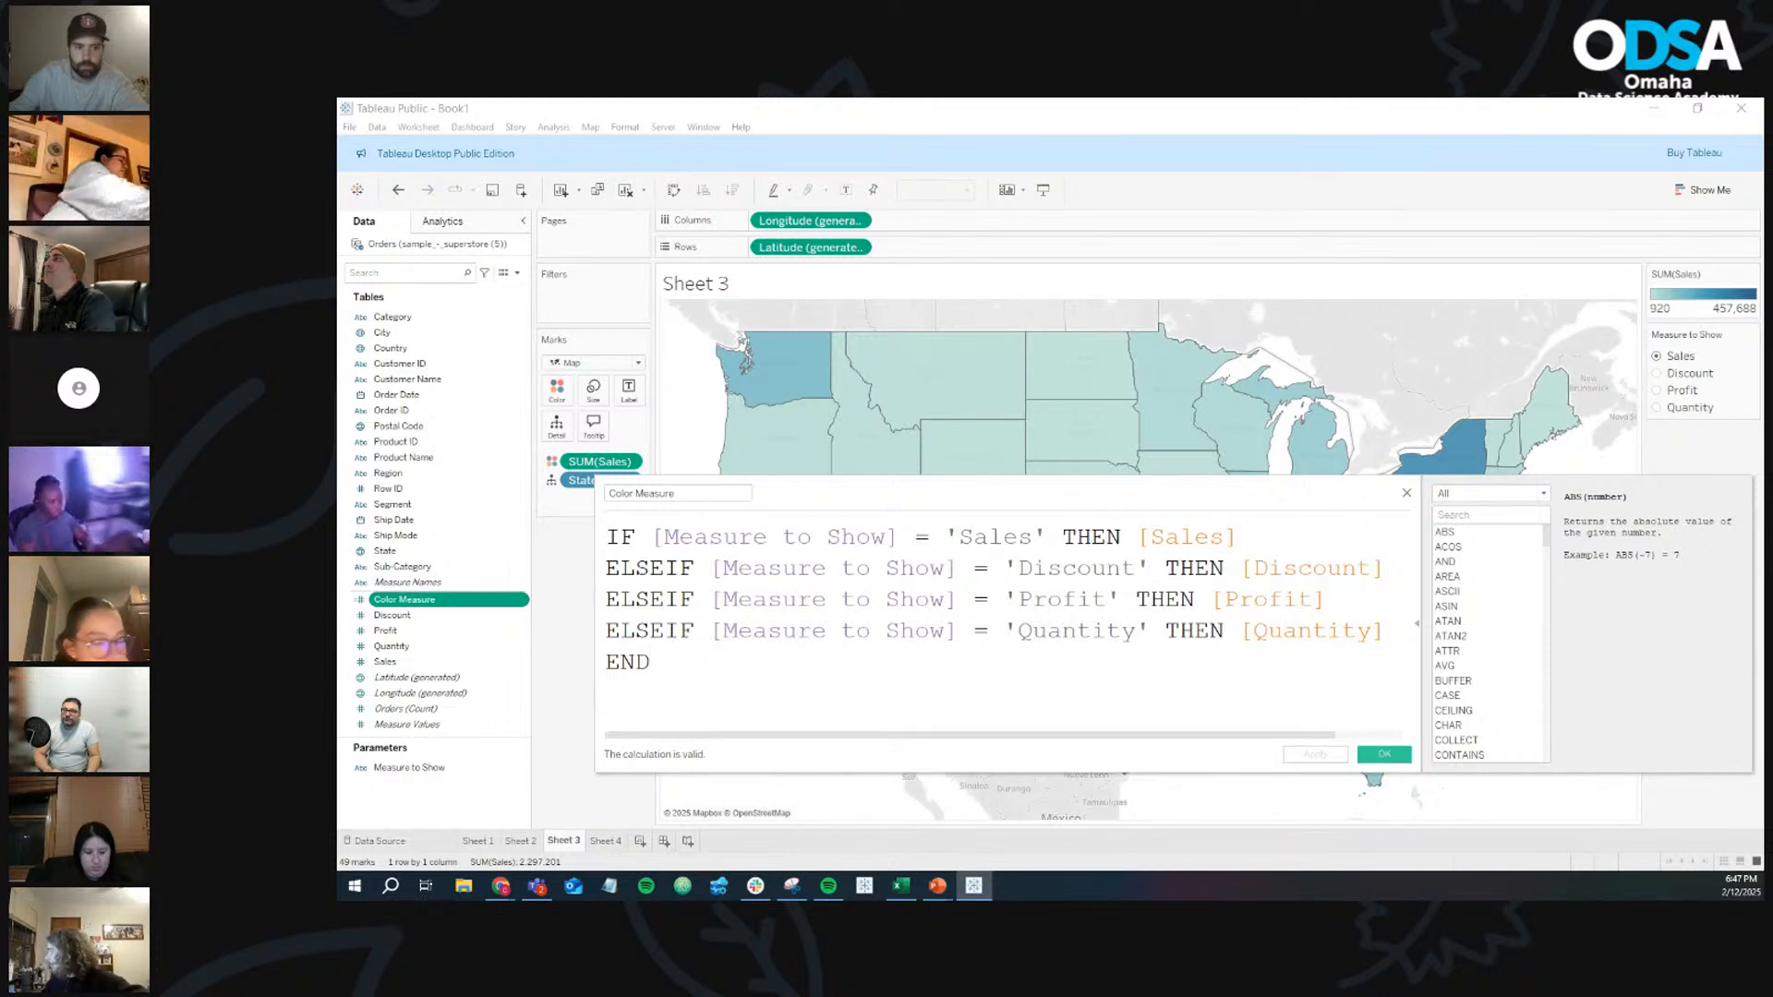
click(1382, 756)
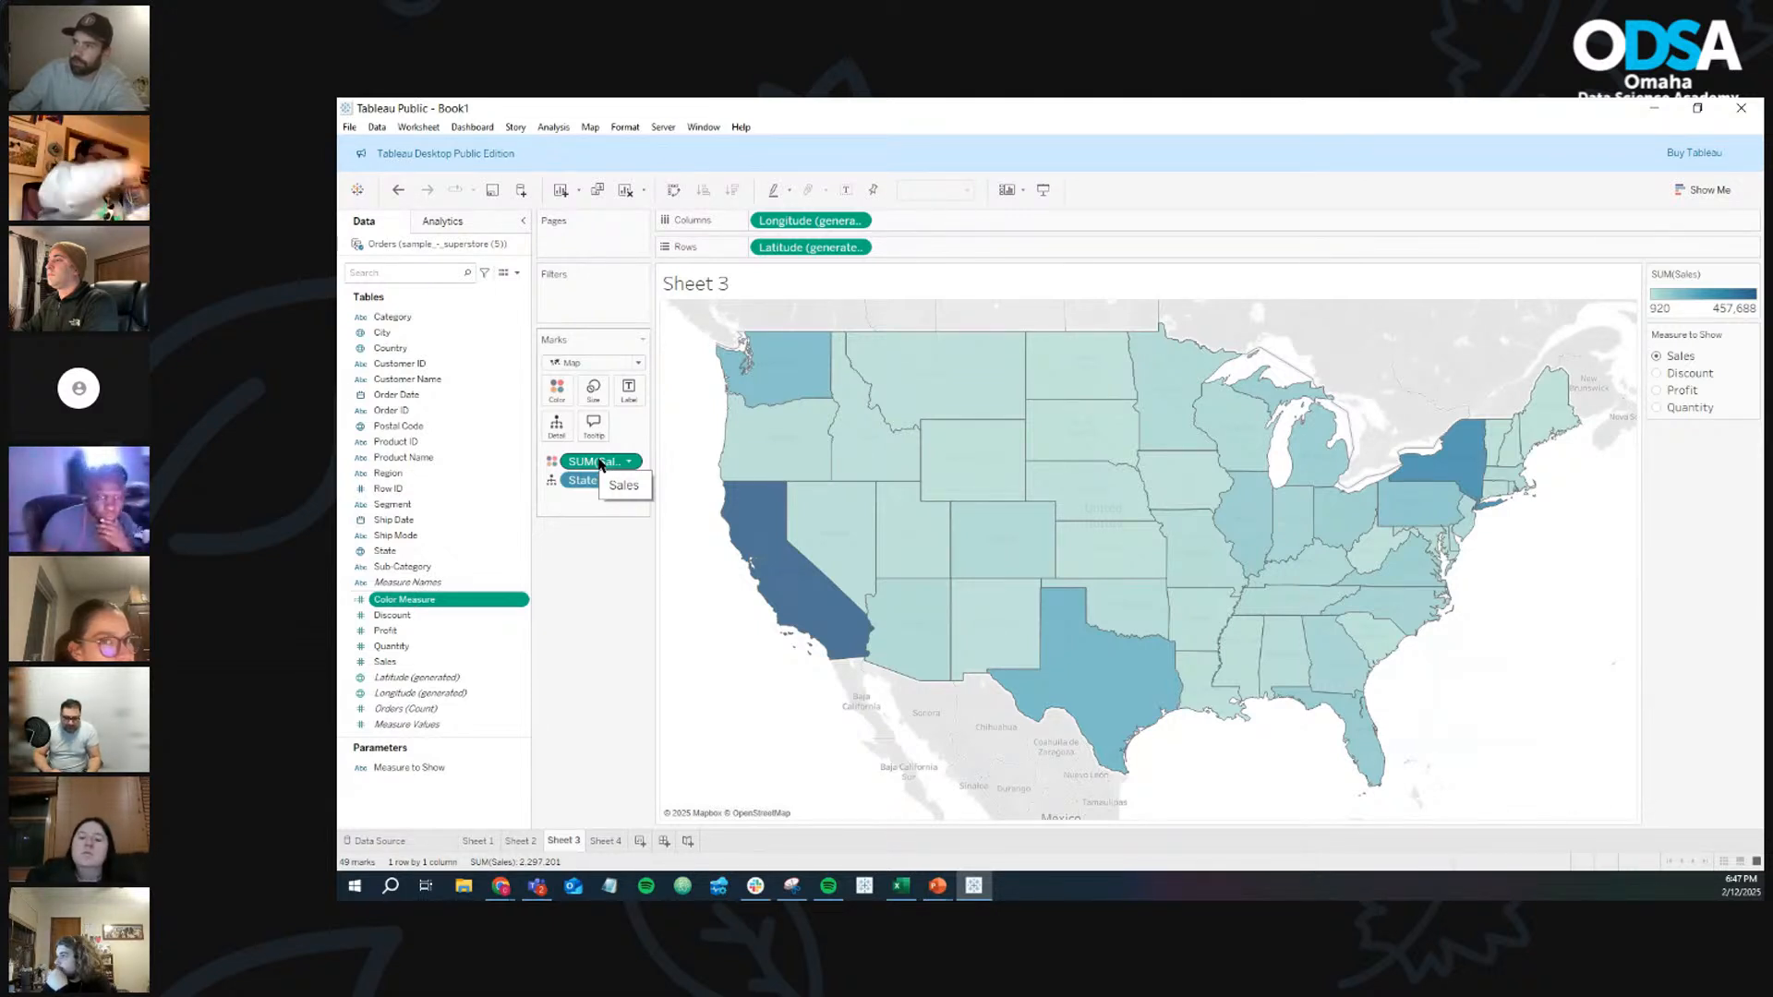
Replace SUM(Sales) with the Color Measure field as the map's color encoding
drag(600, 464, 596, 588)
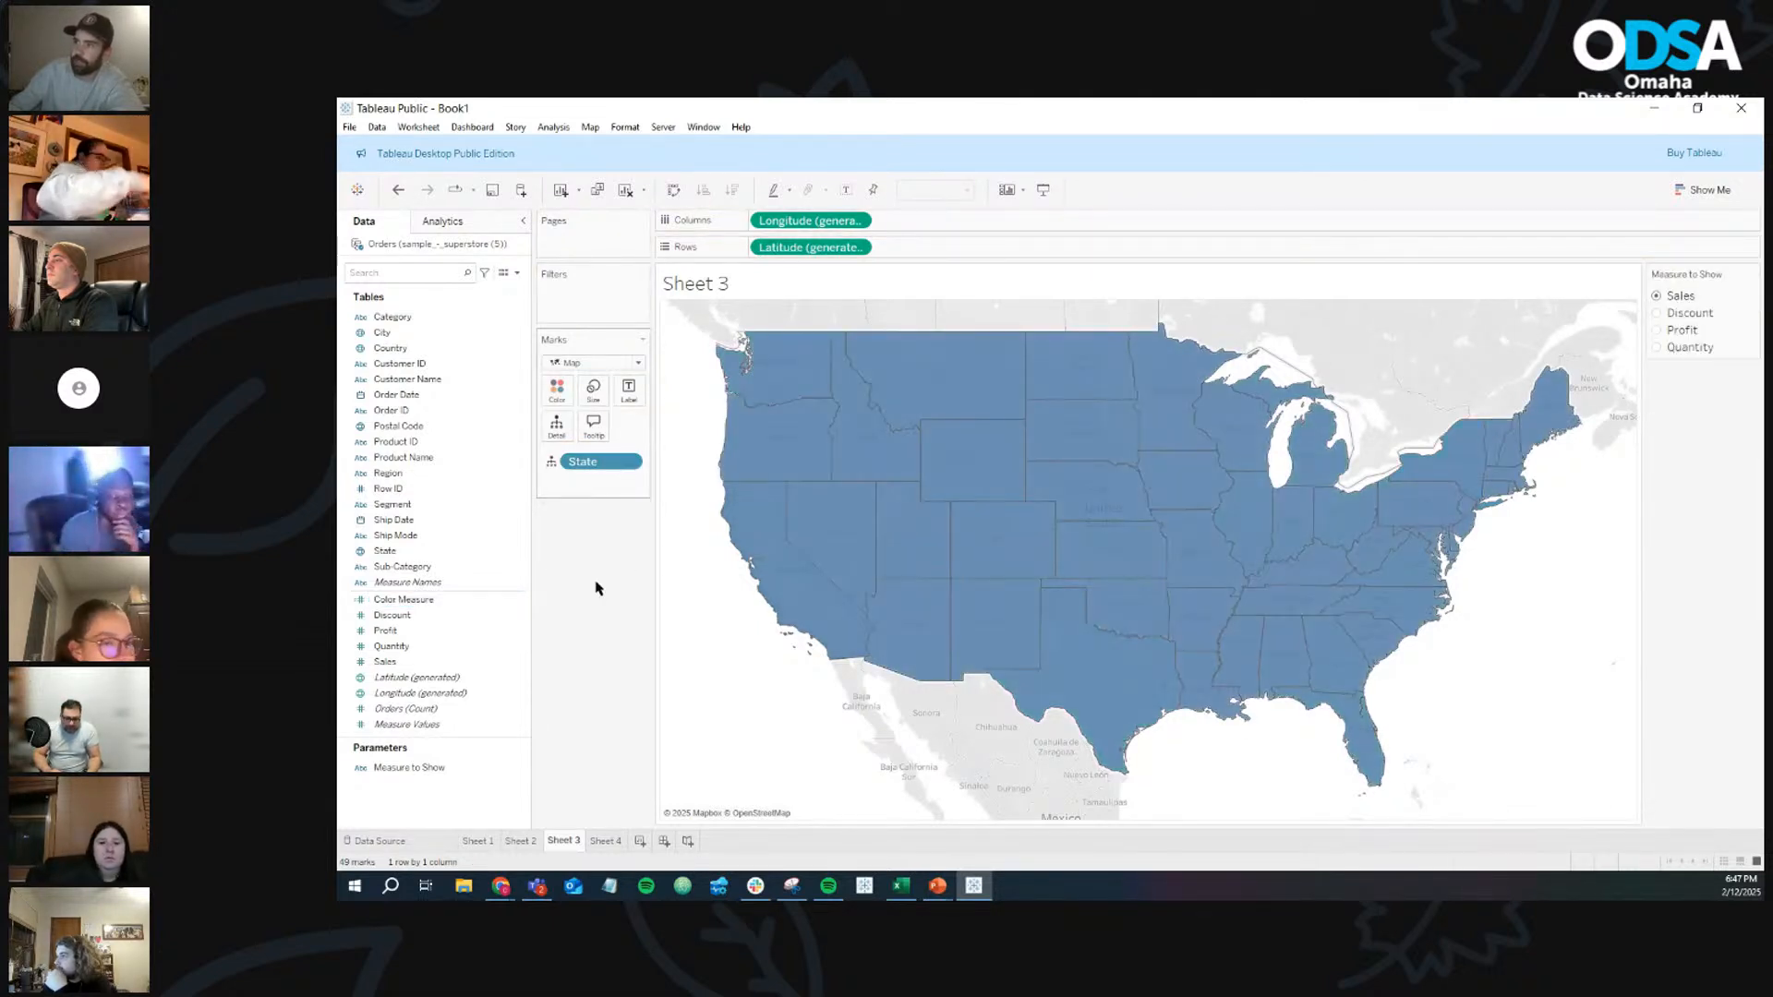
click(423, 602)
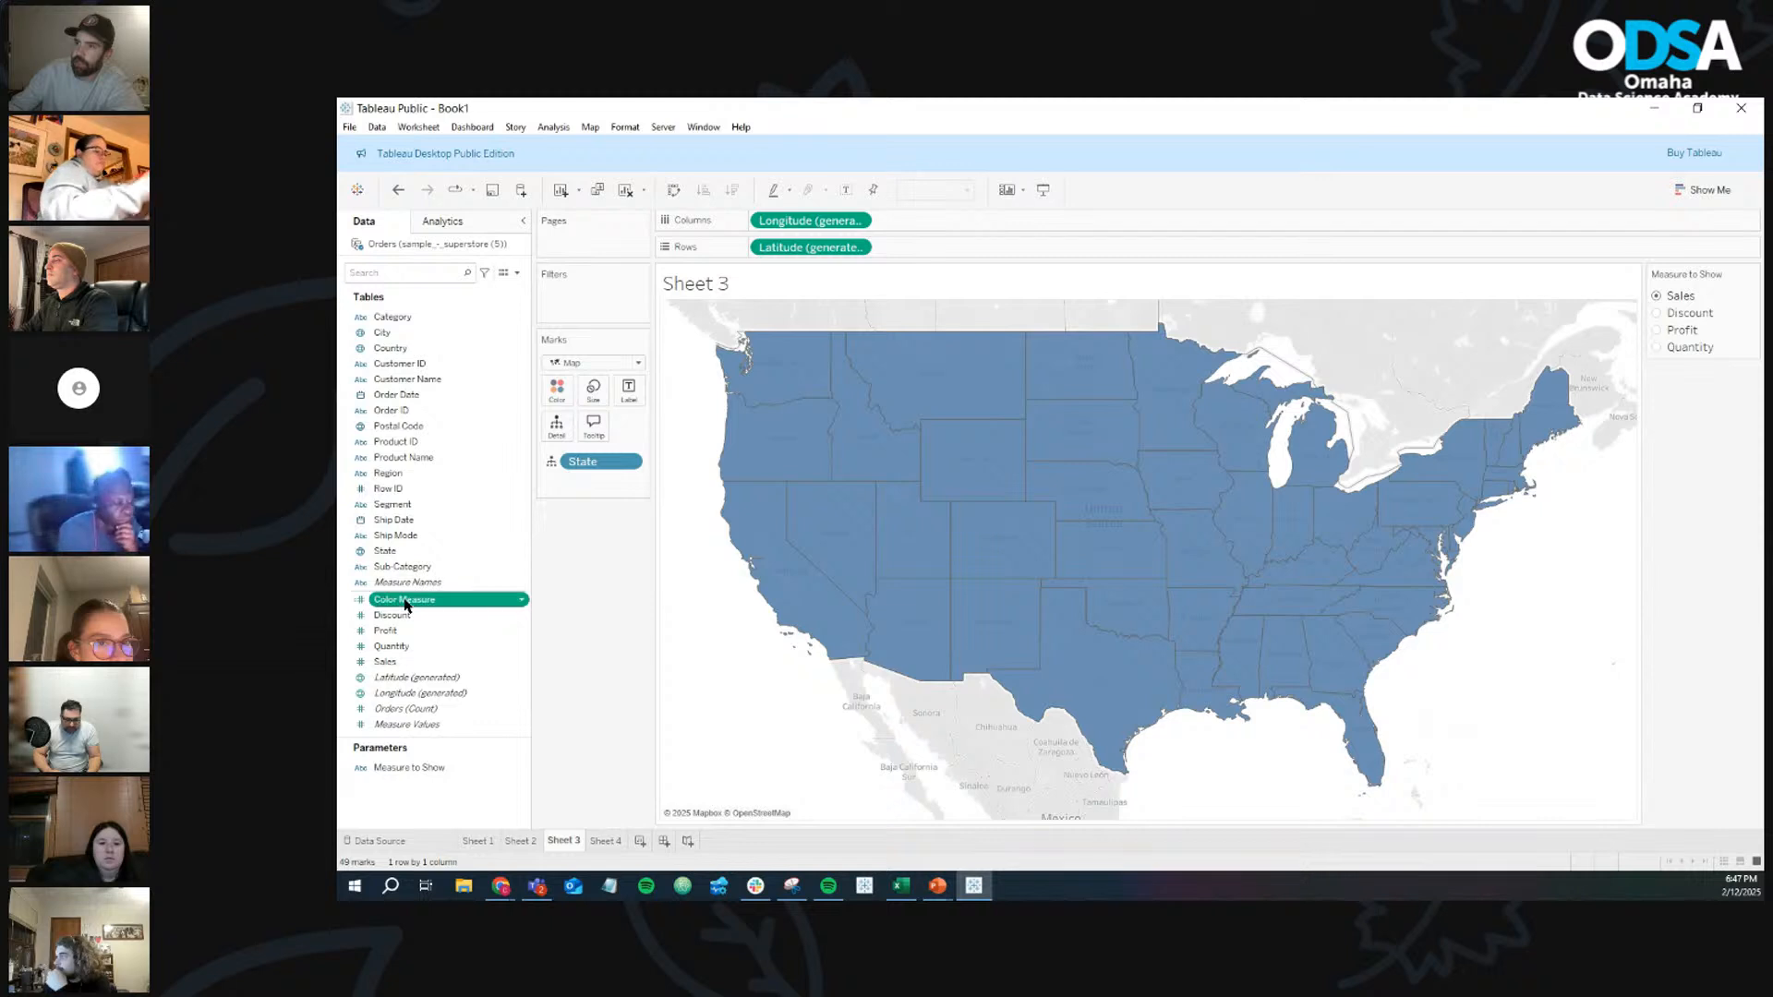
drag(404, 605, 558, 404)
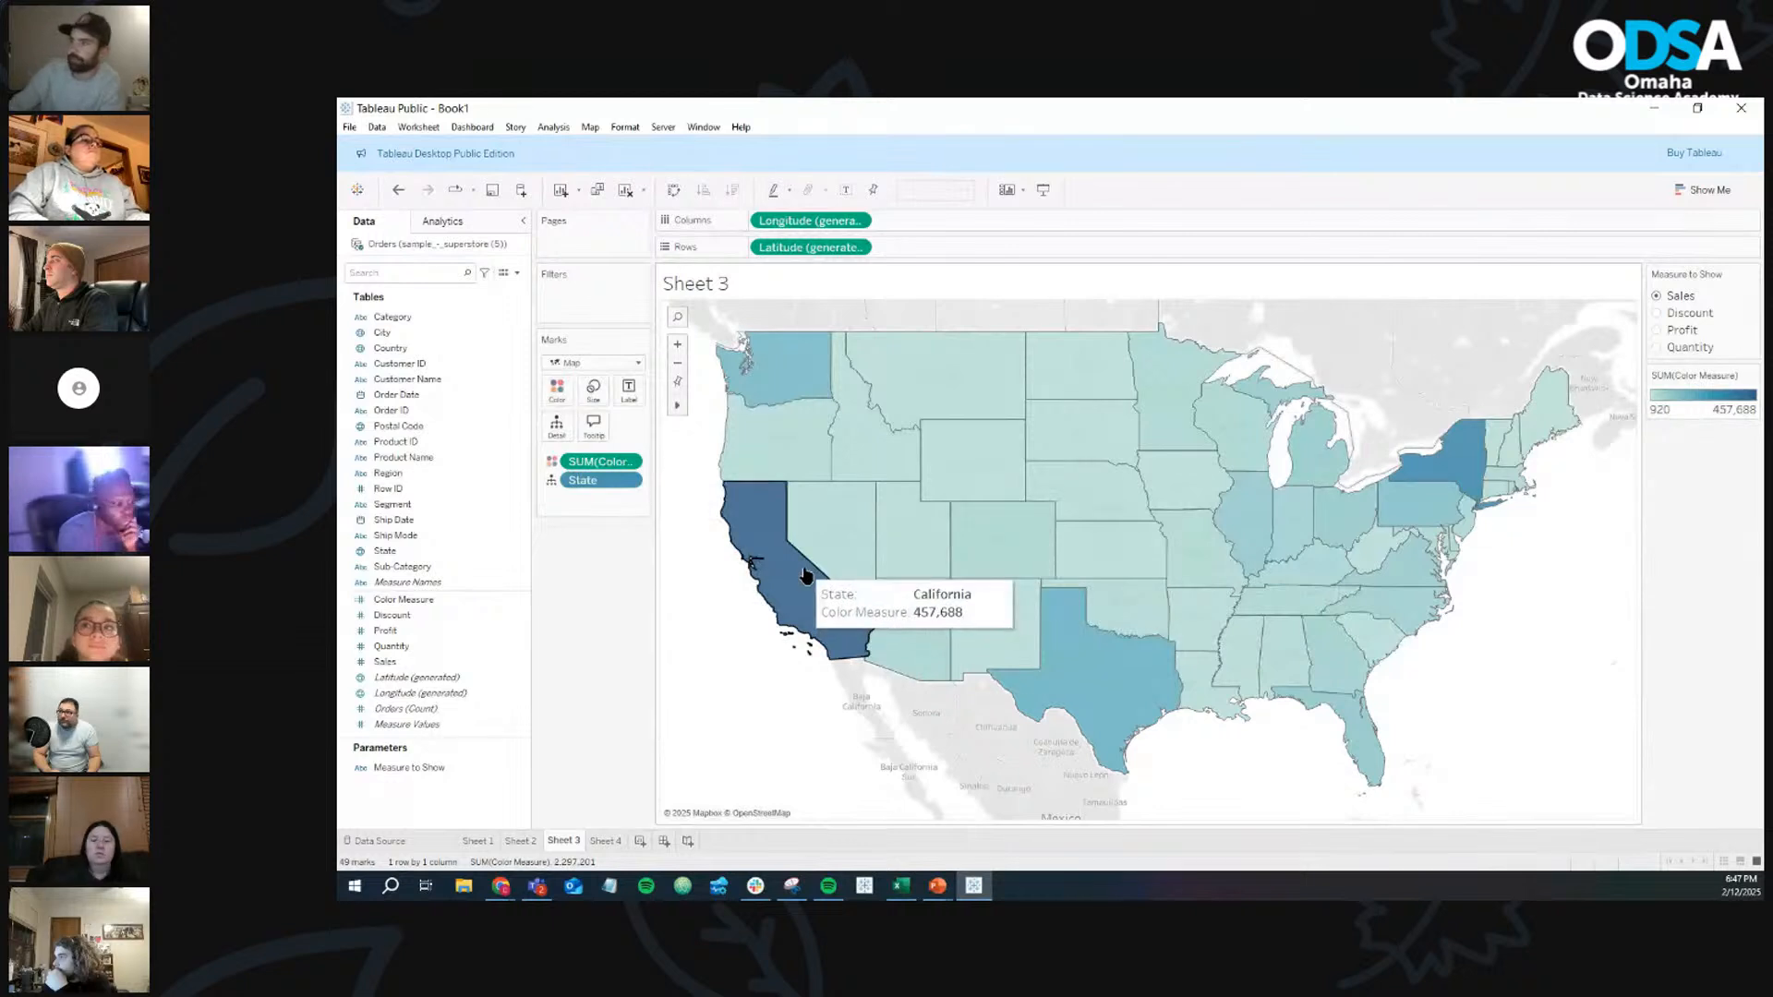
Cycle the Measure to Show parameter through Discount, Profit, Quantity and back to Sales to compare how the map recolors
click(1658, 314)
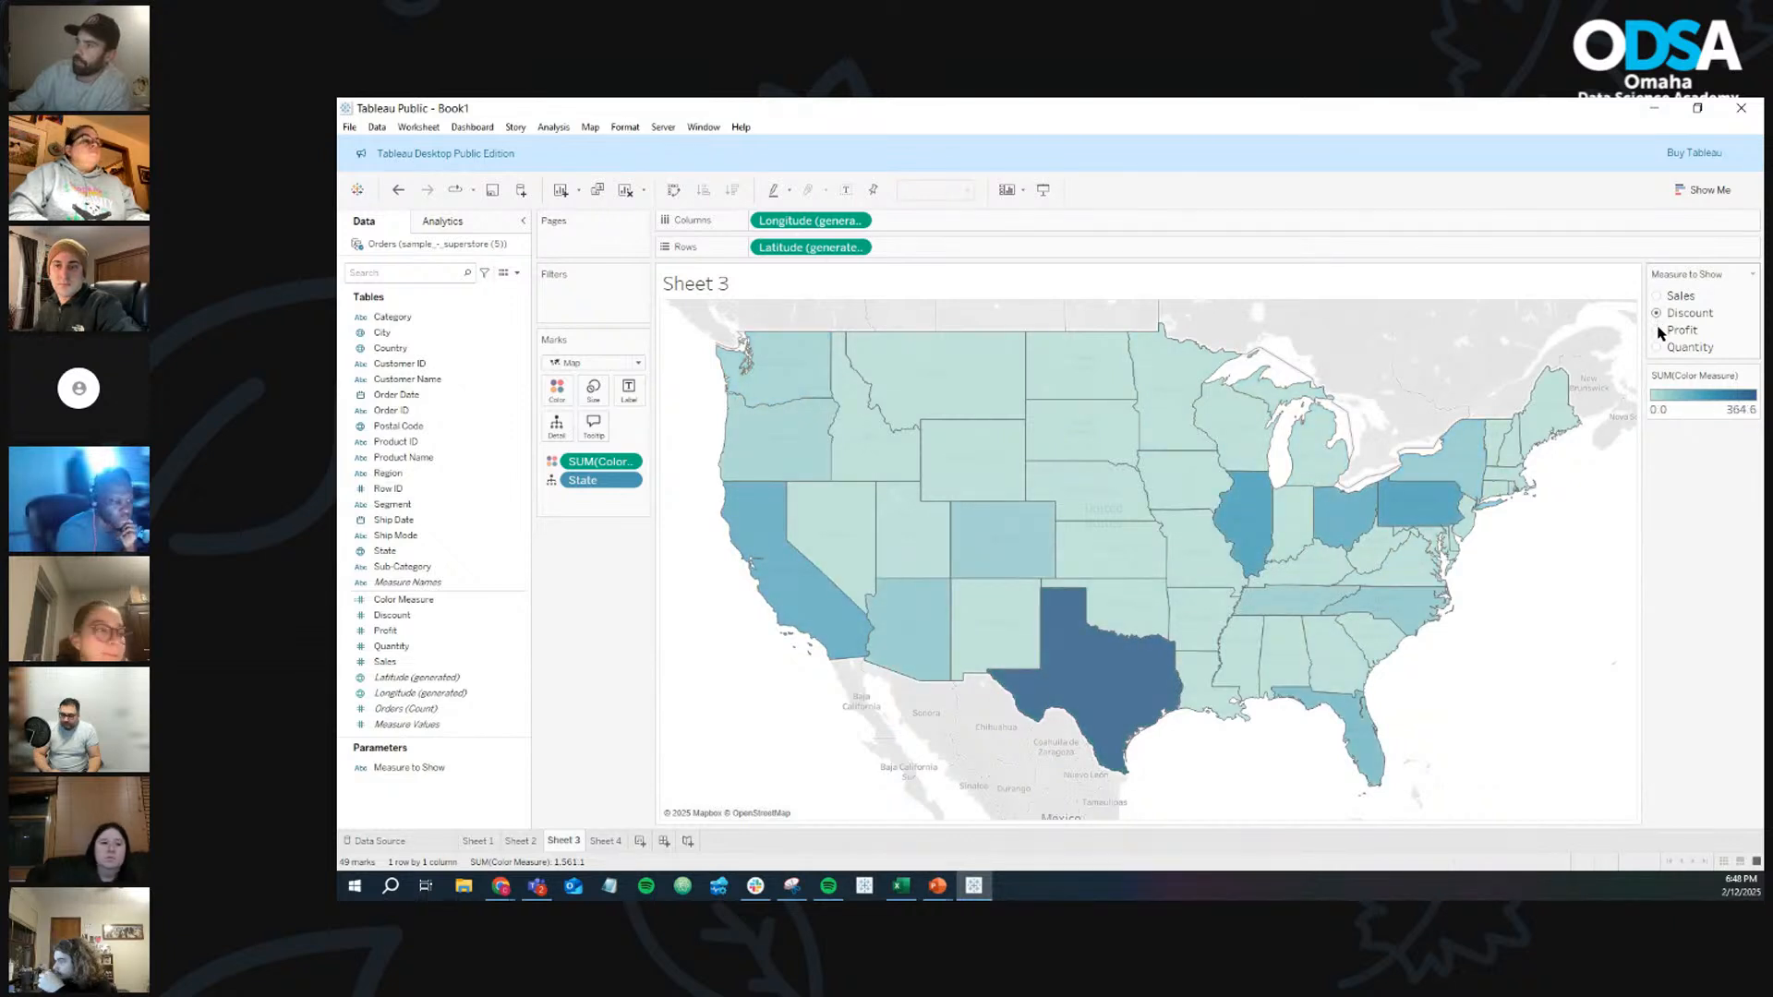
click(1658, 330)
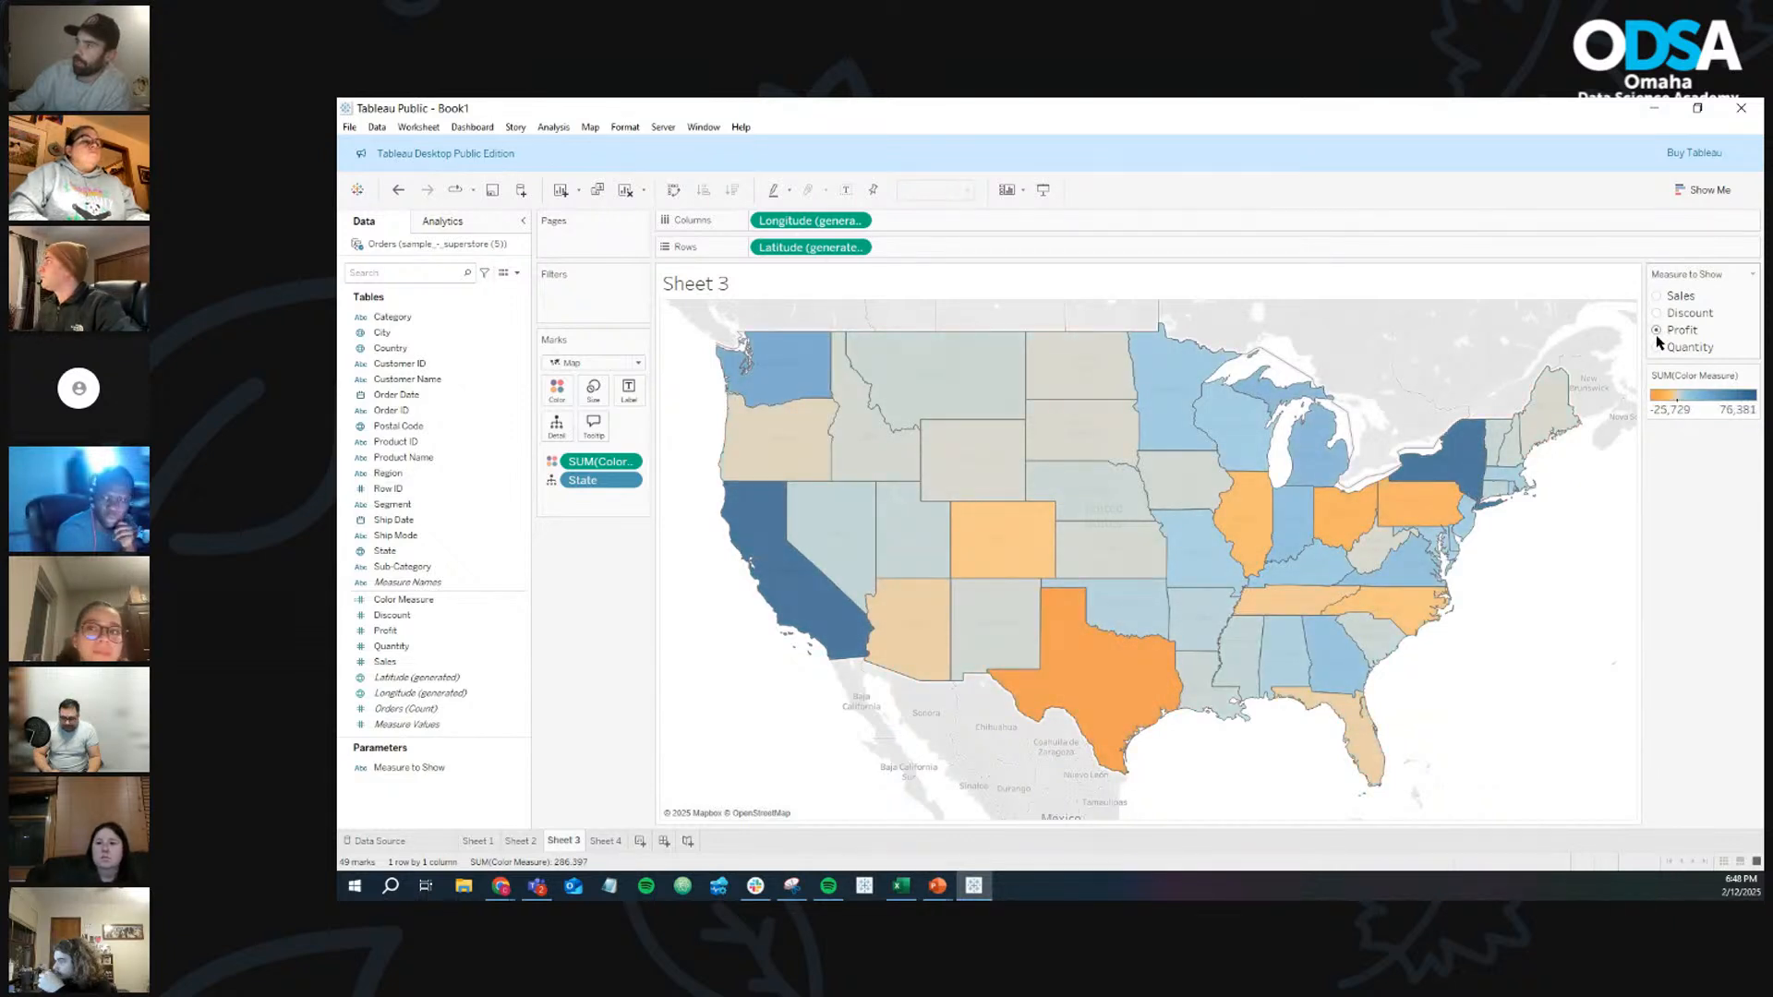
click(1658, 348)
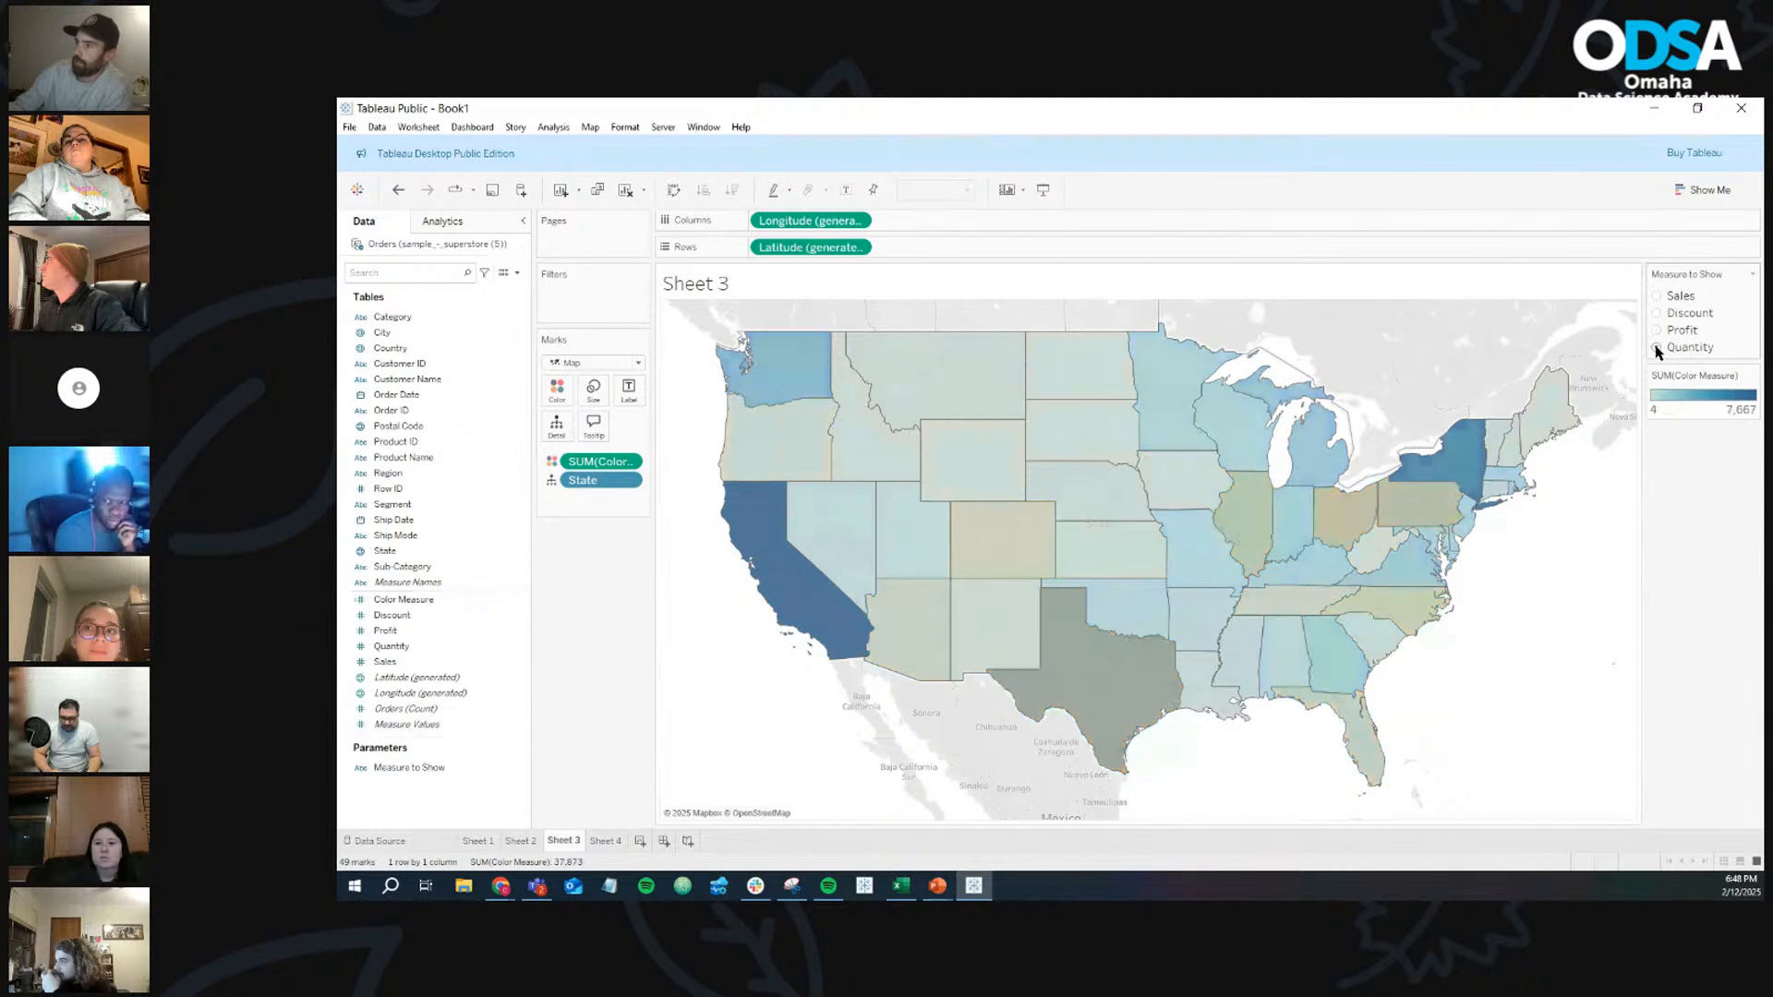
click(1658, 331)
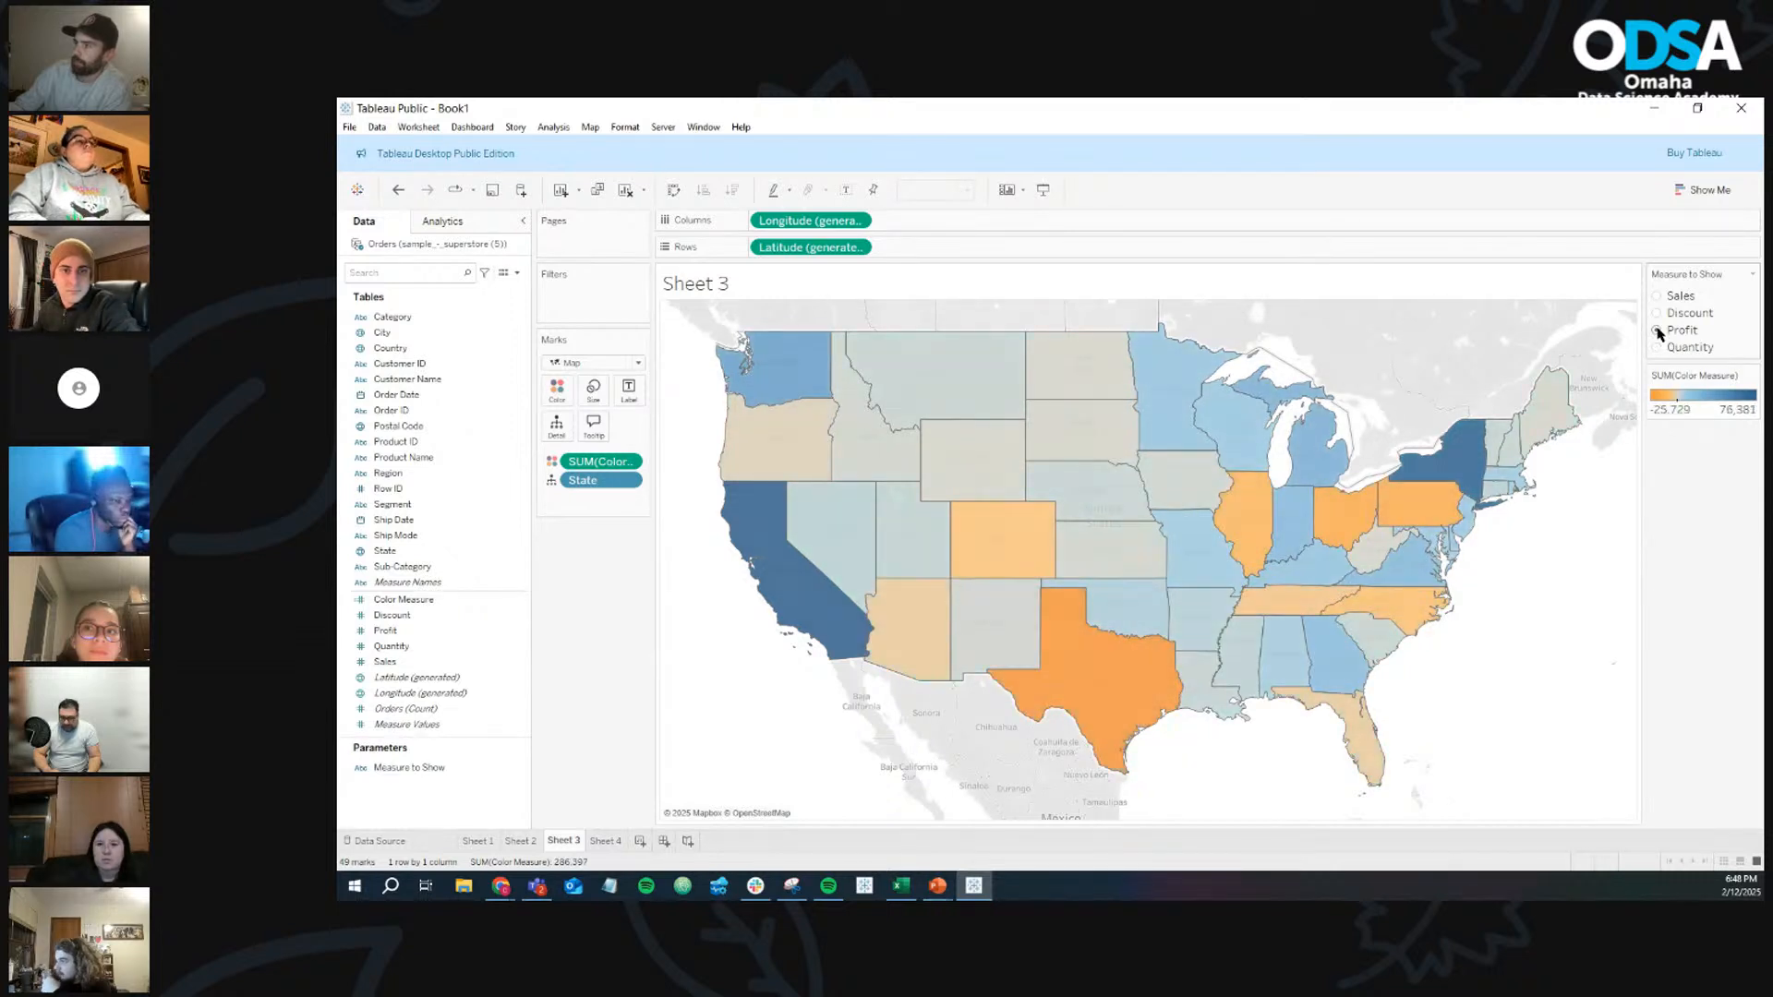
click(1657, 296)
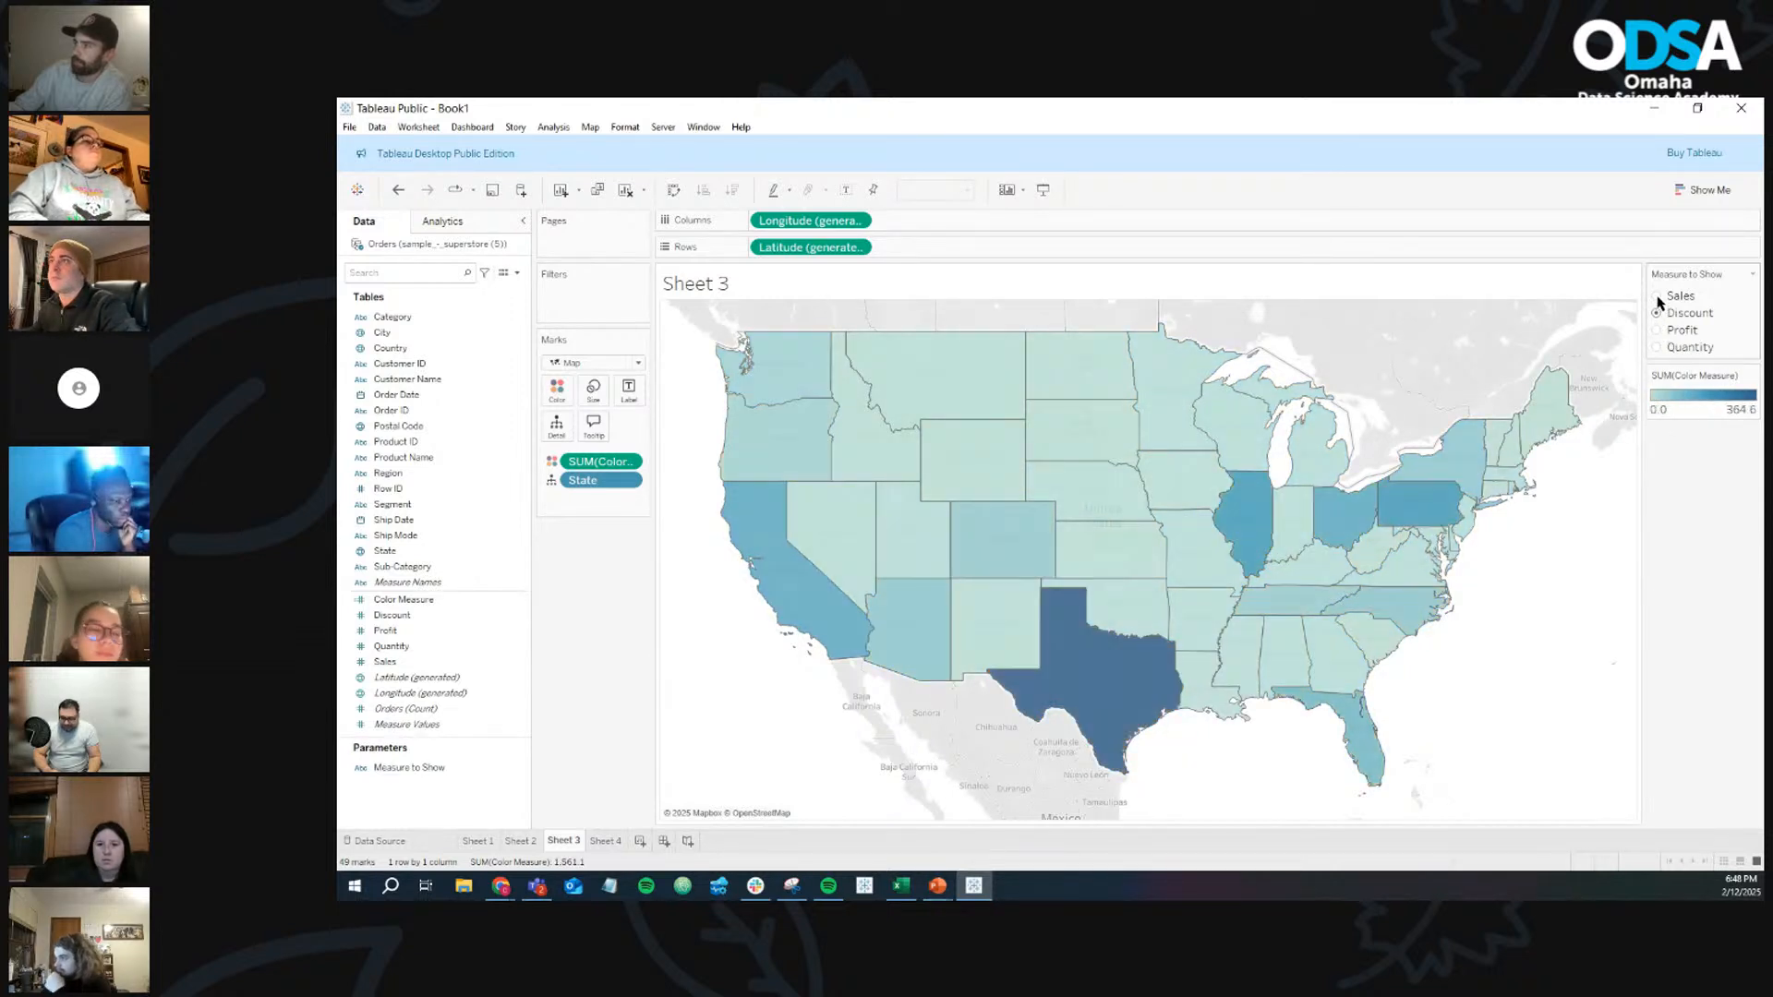
click(1657, 313)
click(1658, 331)
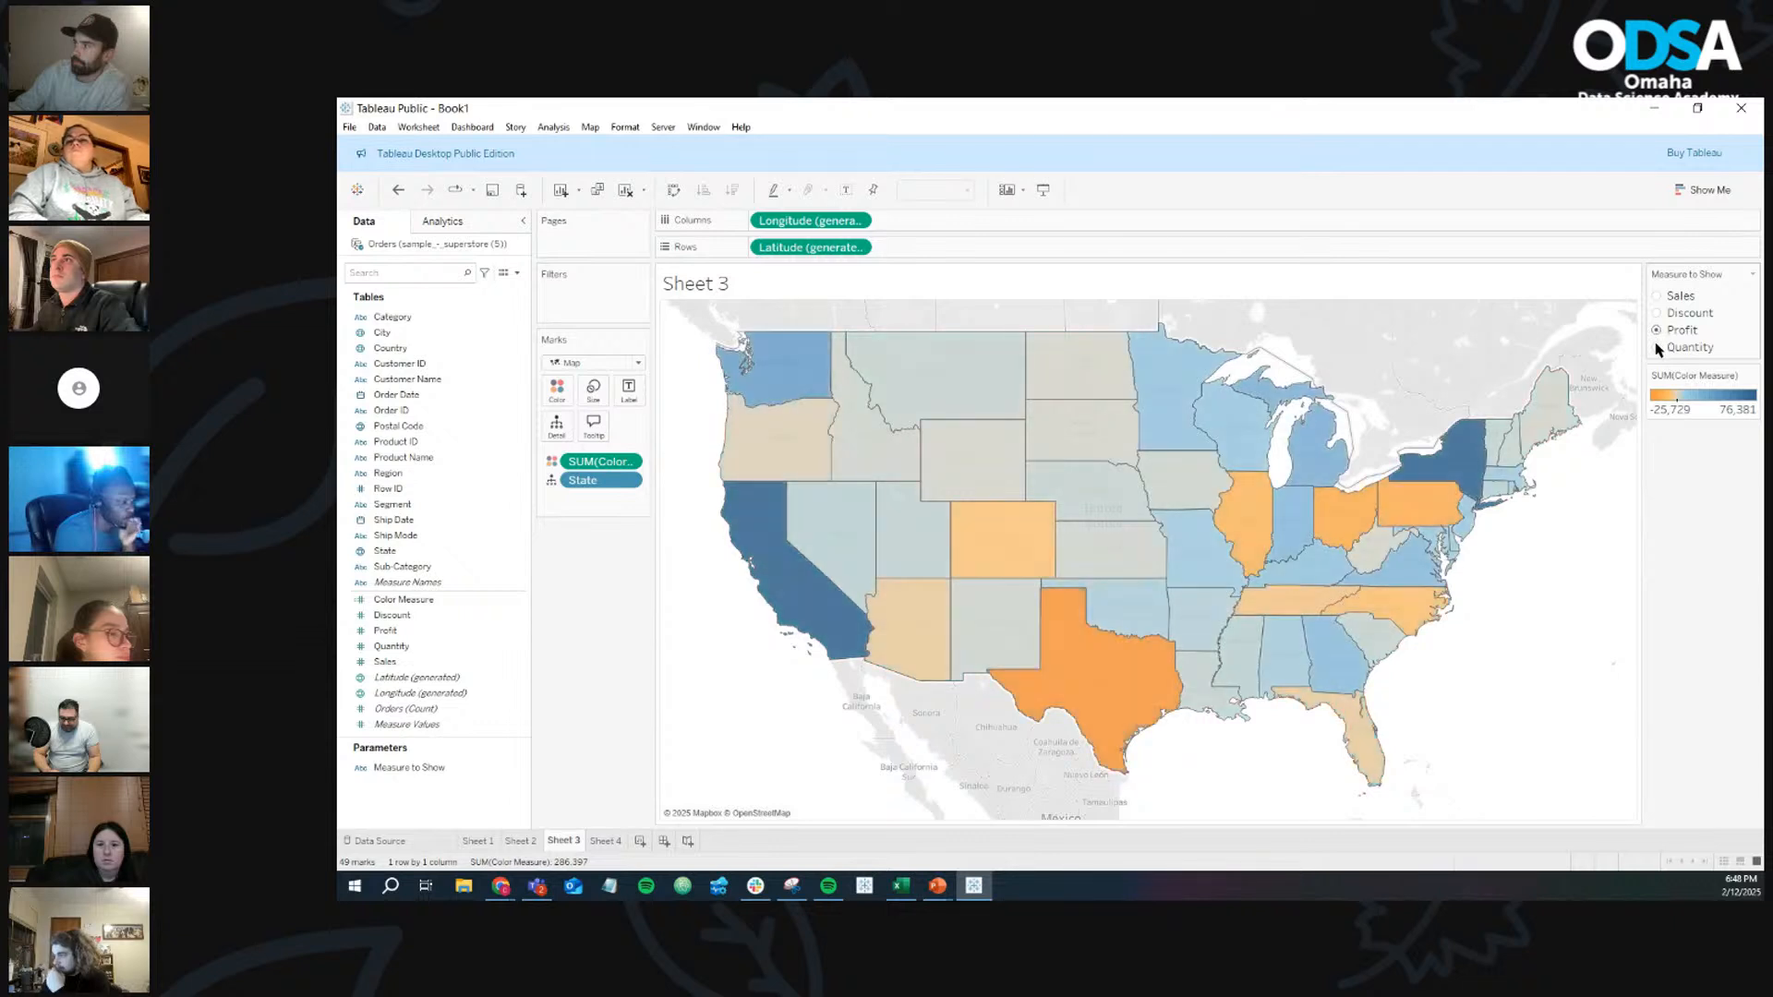
click(1658, 348)
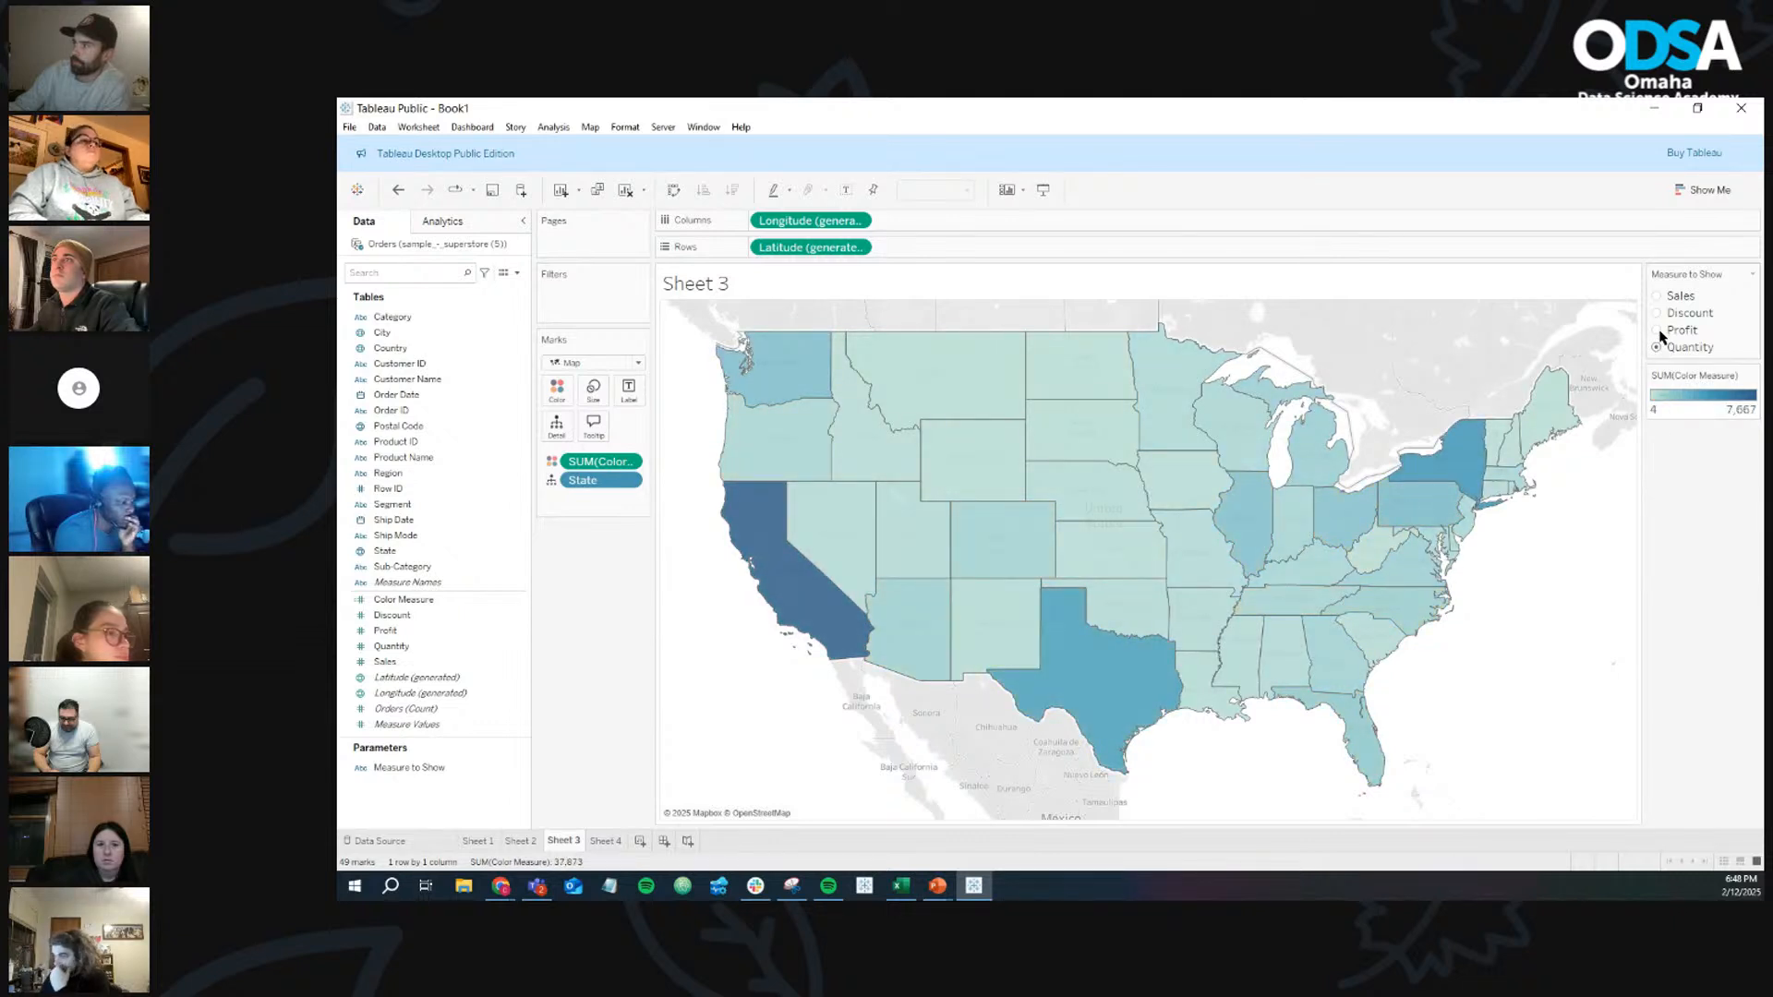
click(1658, 330)
click(1657, 313)
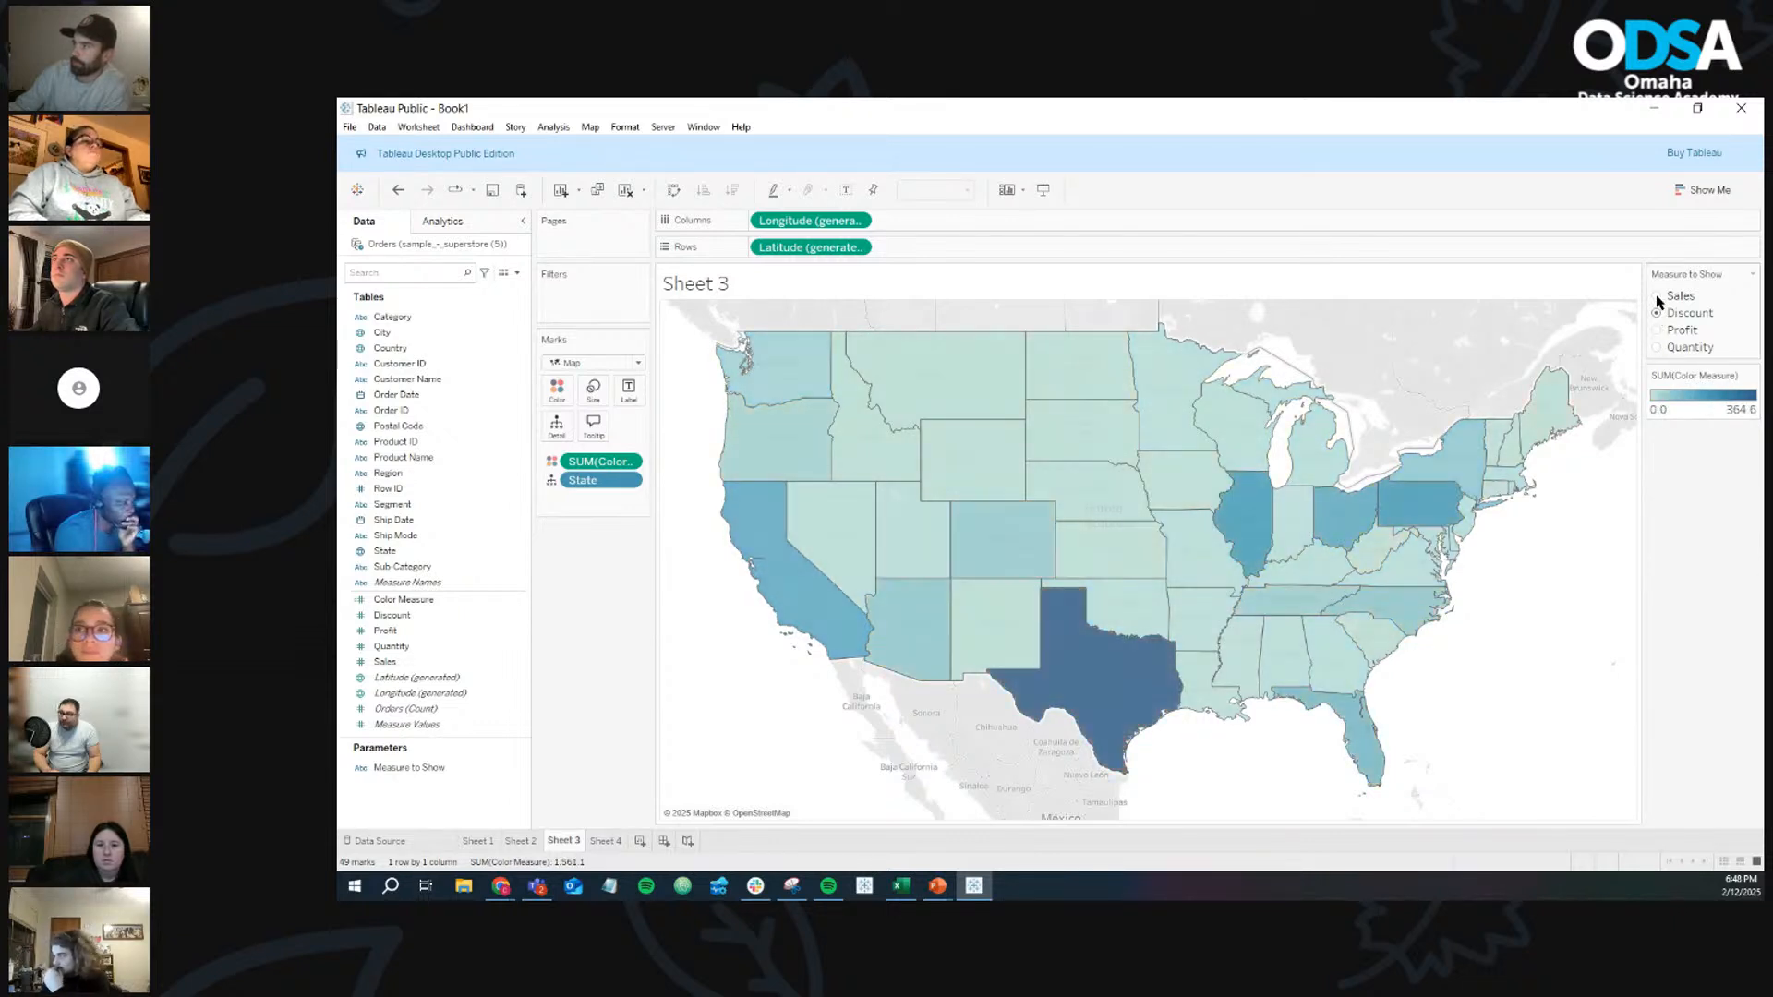
click(1657, 296)
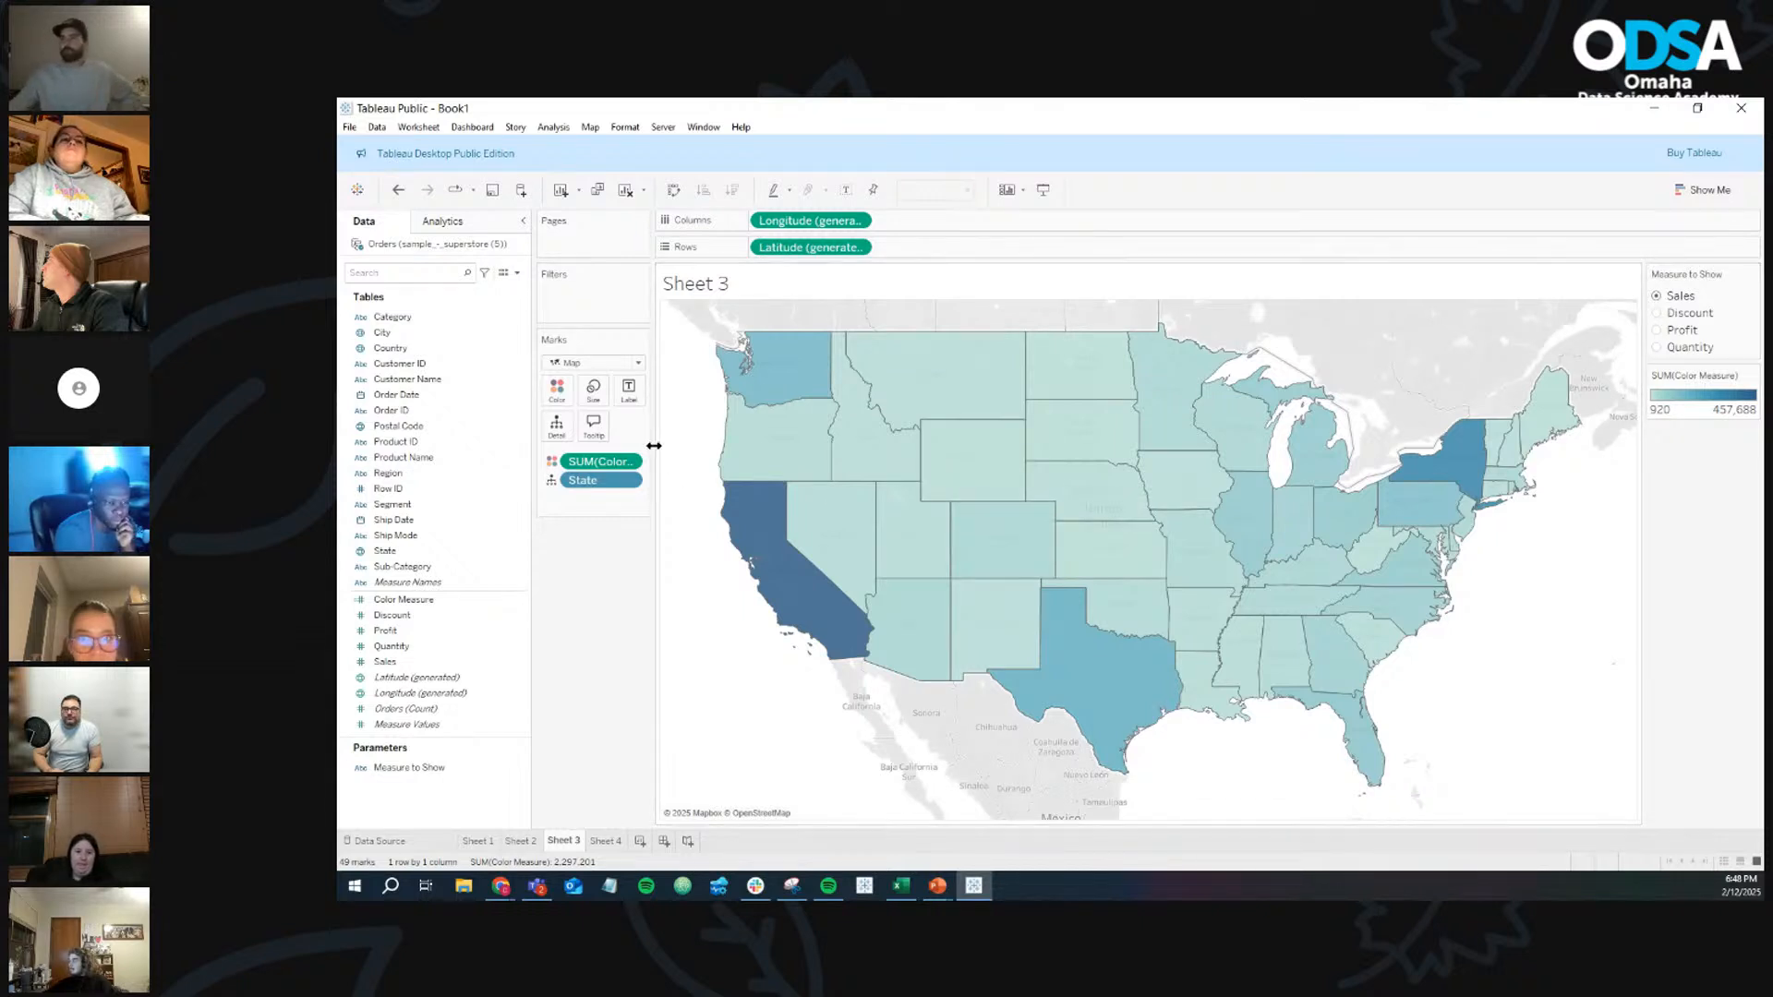
Widen the Marks card to show the full Color Measure name, and switch Measure to Show through Discount and Profit to Quantity
drag(655, 447, 706, 443)
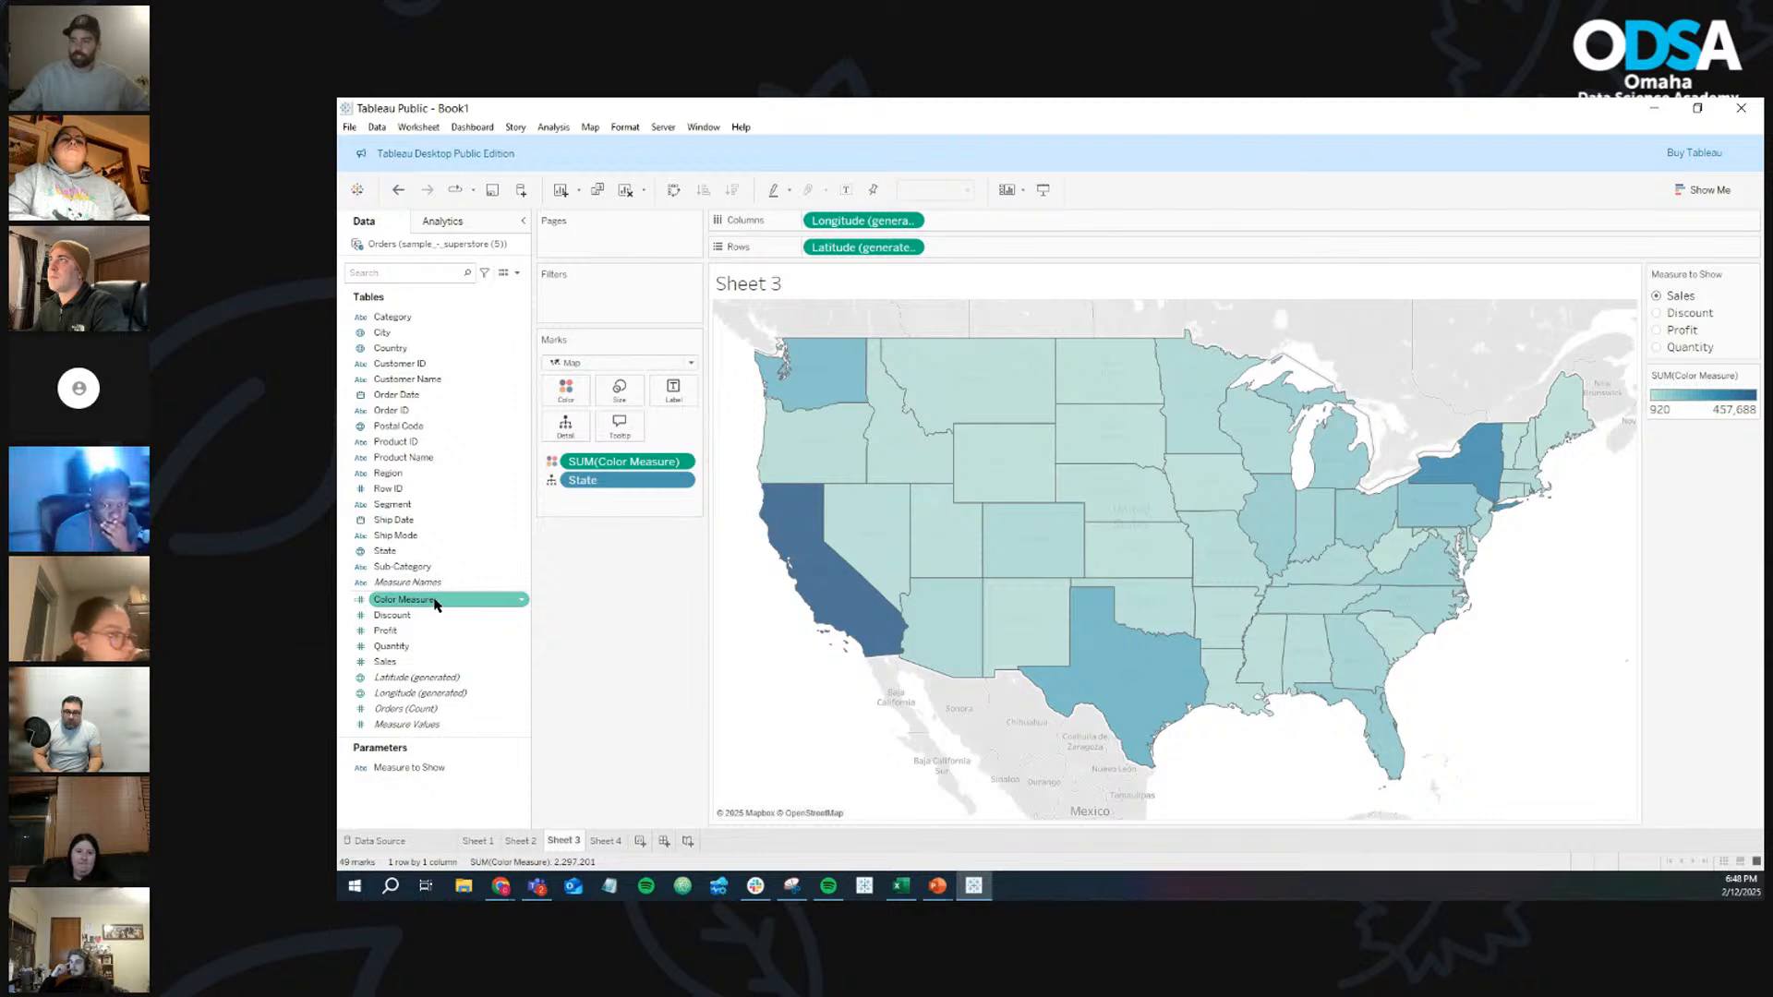
click(1658, 314)
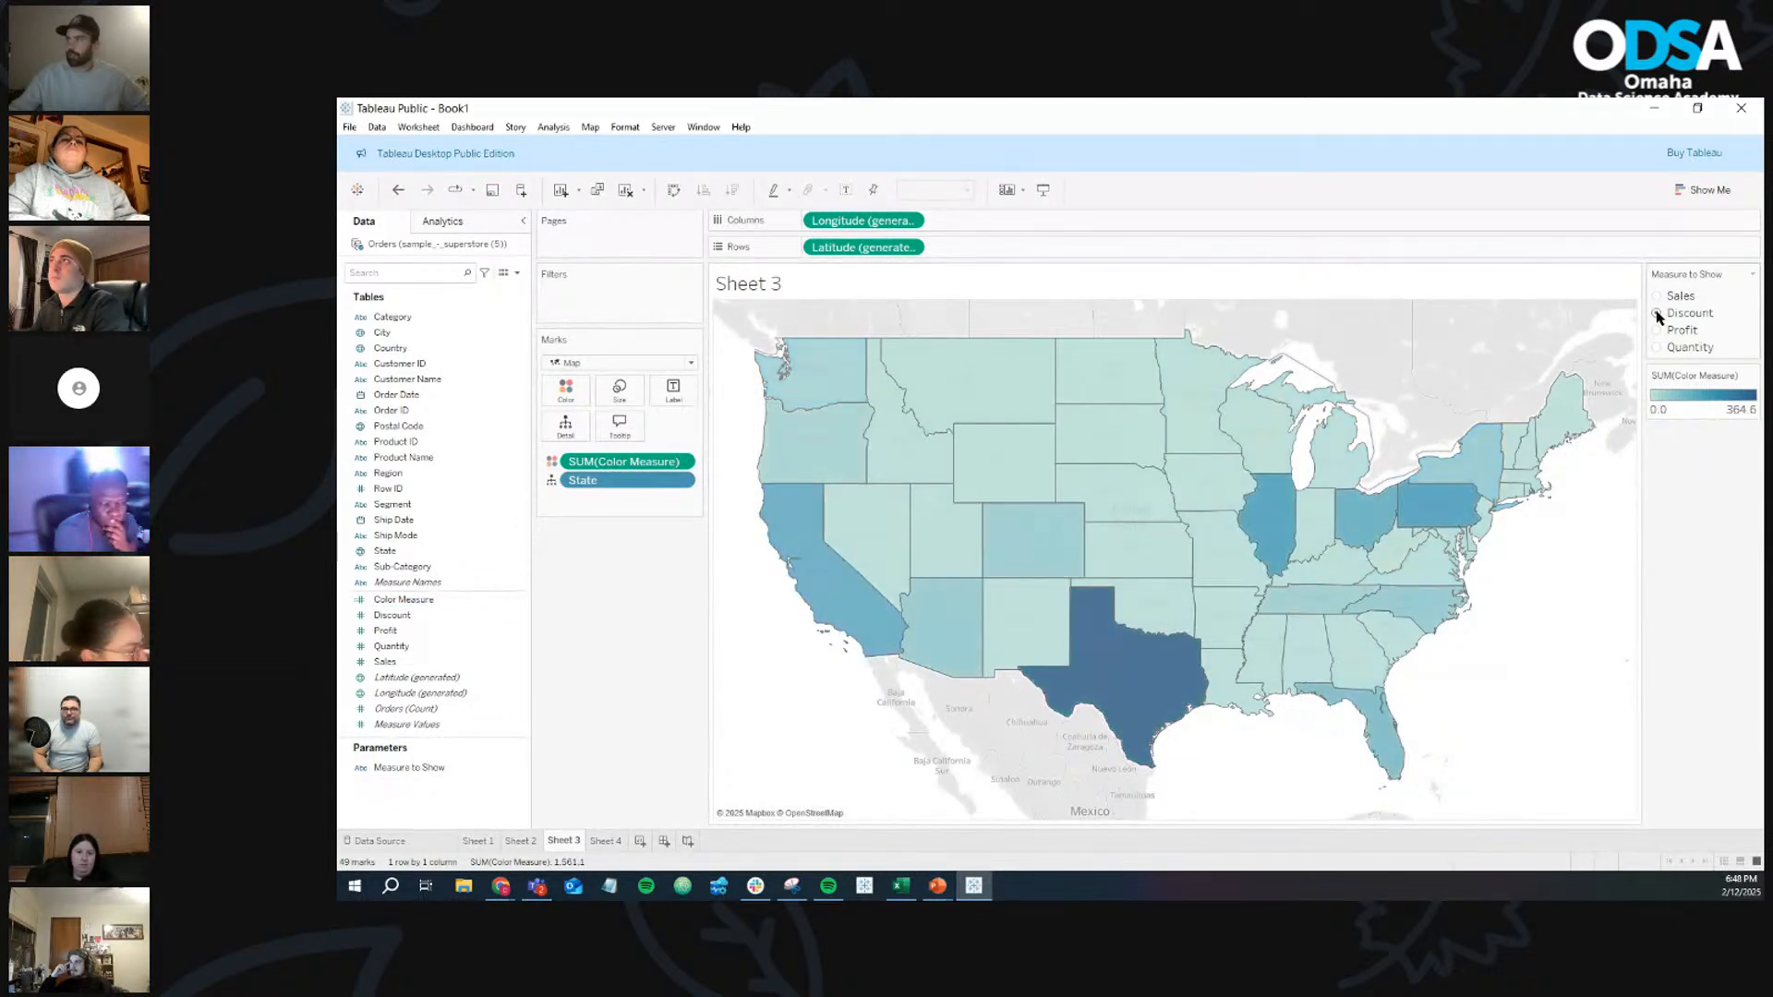
click(1658, 331)
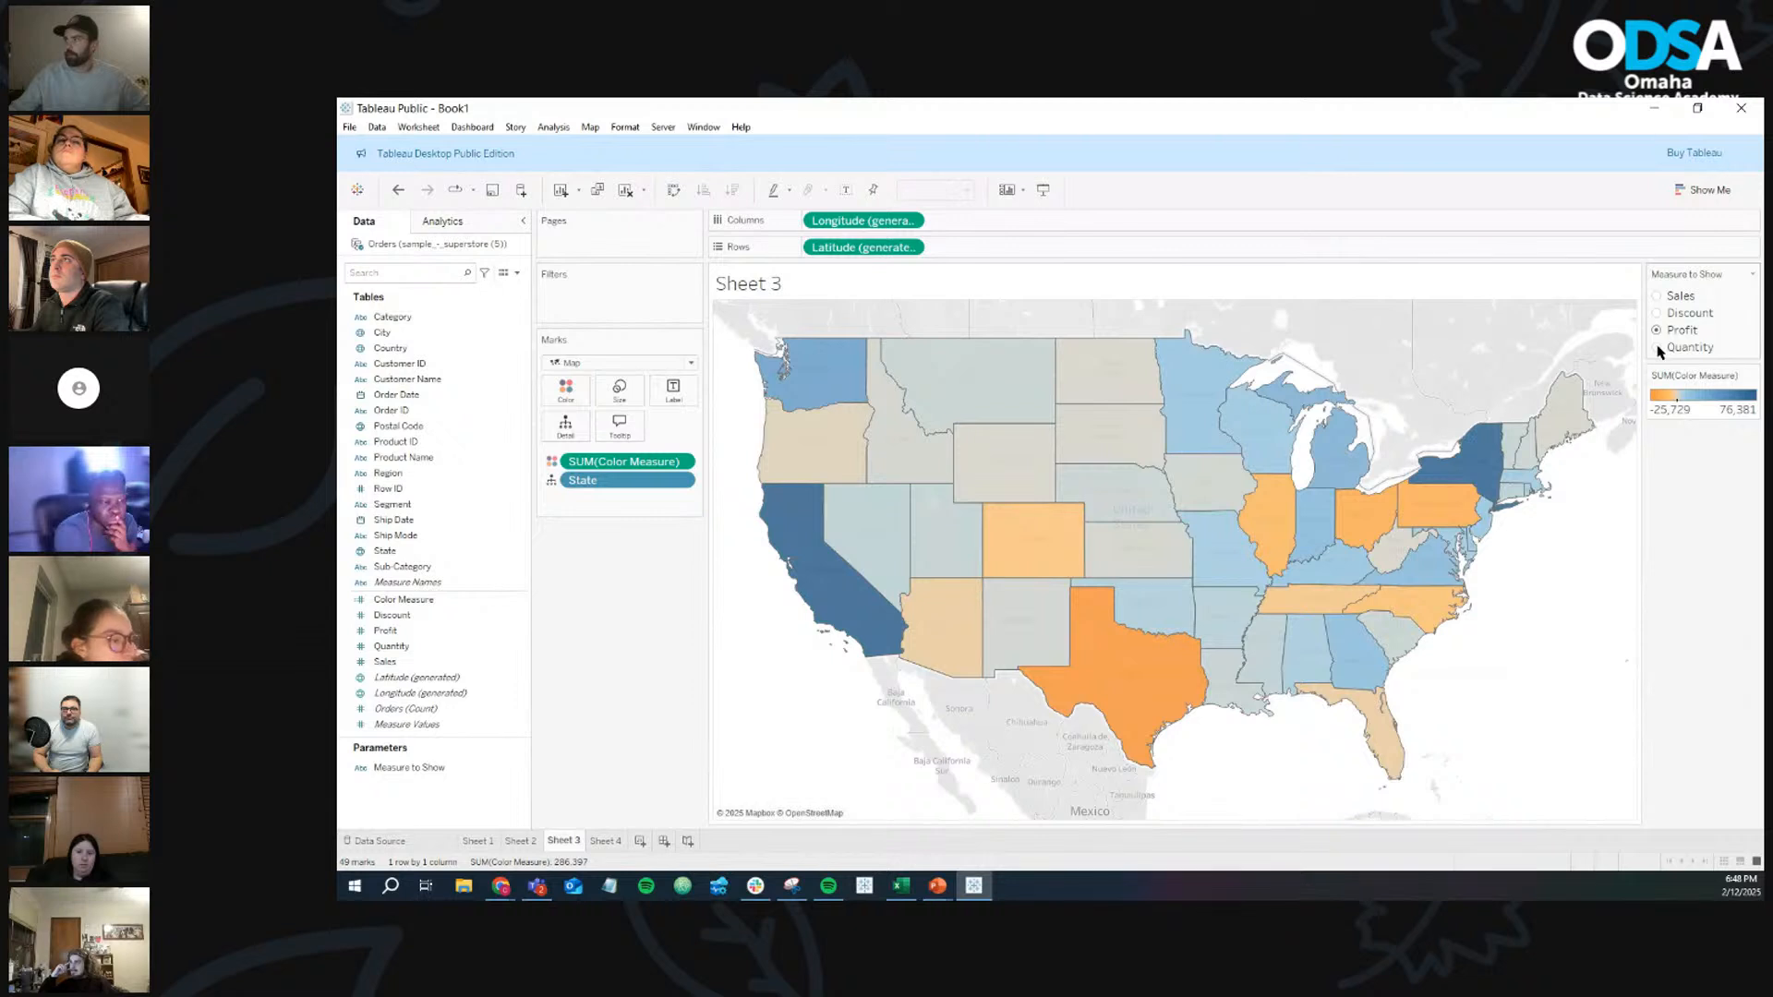
click(1658, 349)
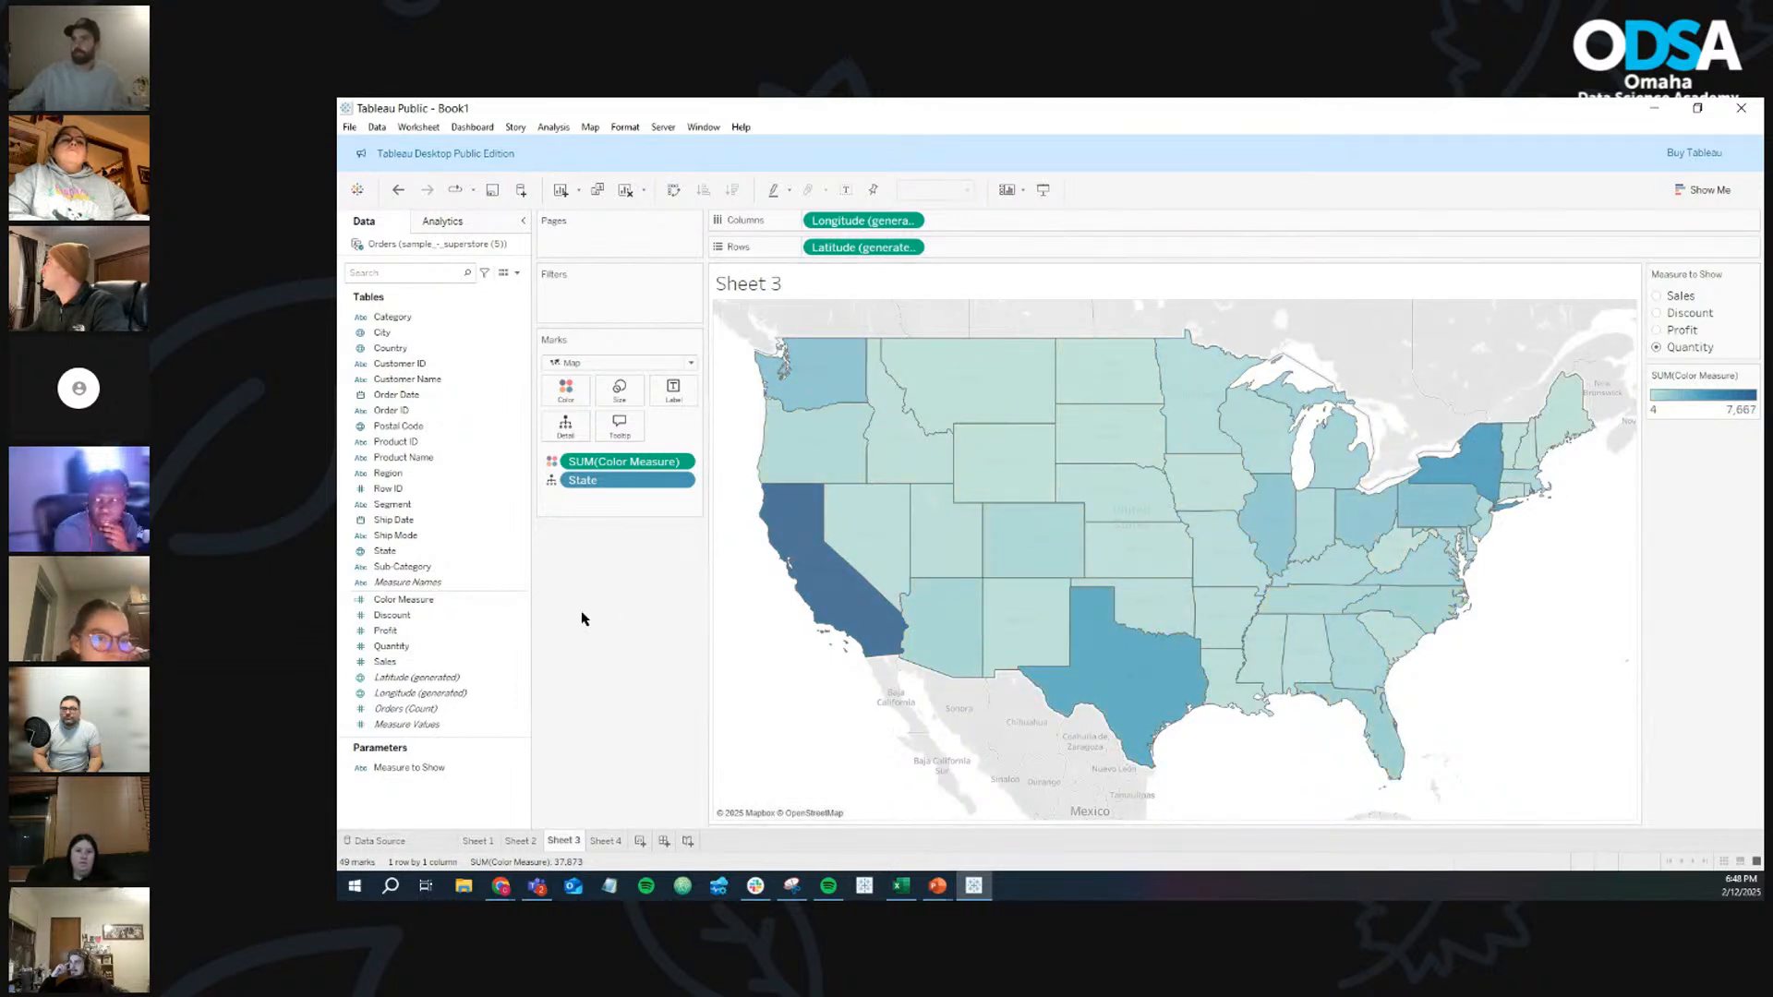
Reopen the Color Measure calculation, enlarge its formula text to check the returned fields, and close the editor without changes
click(523, 600)
right_click(523, 600)
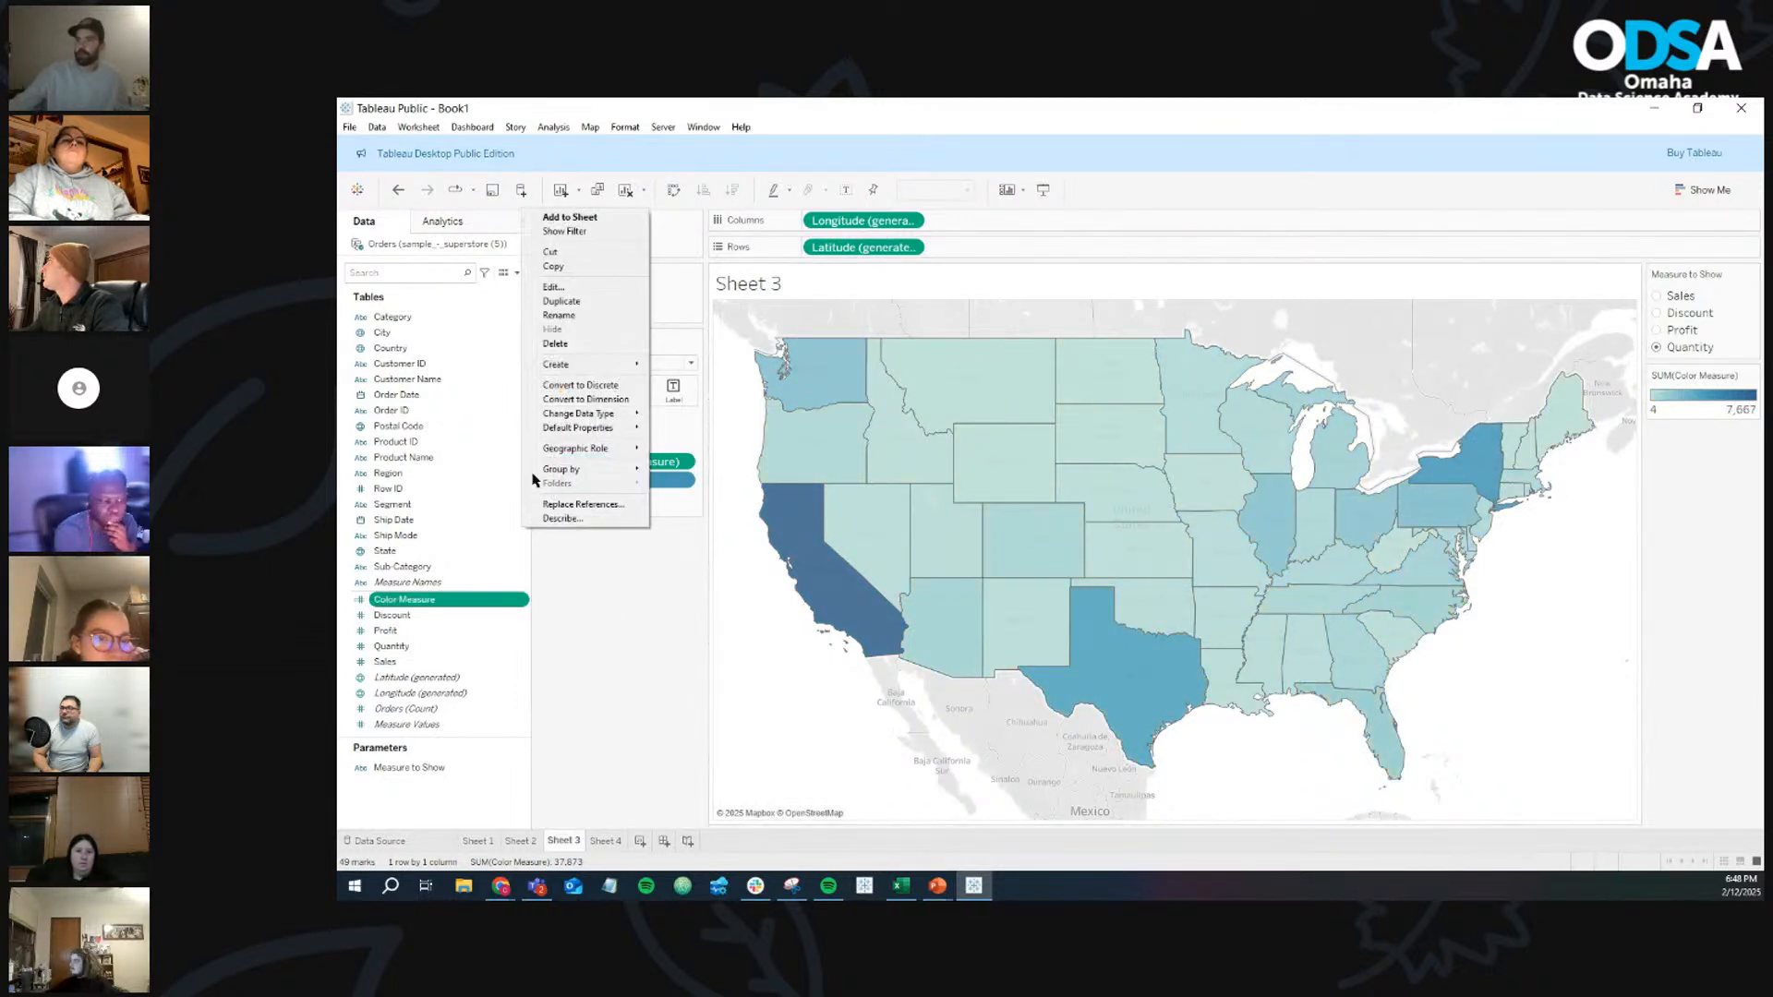
click(582, 277)
click(825, 525)
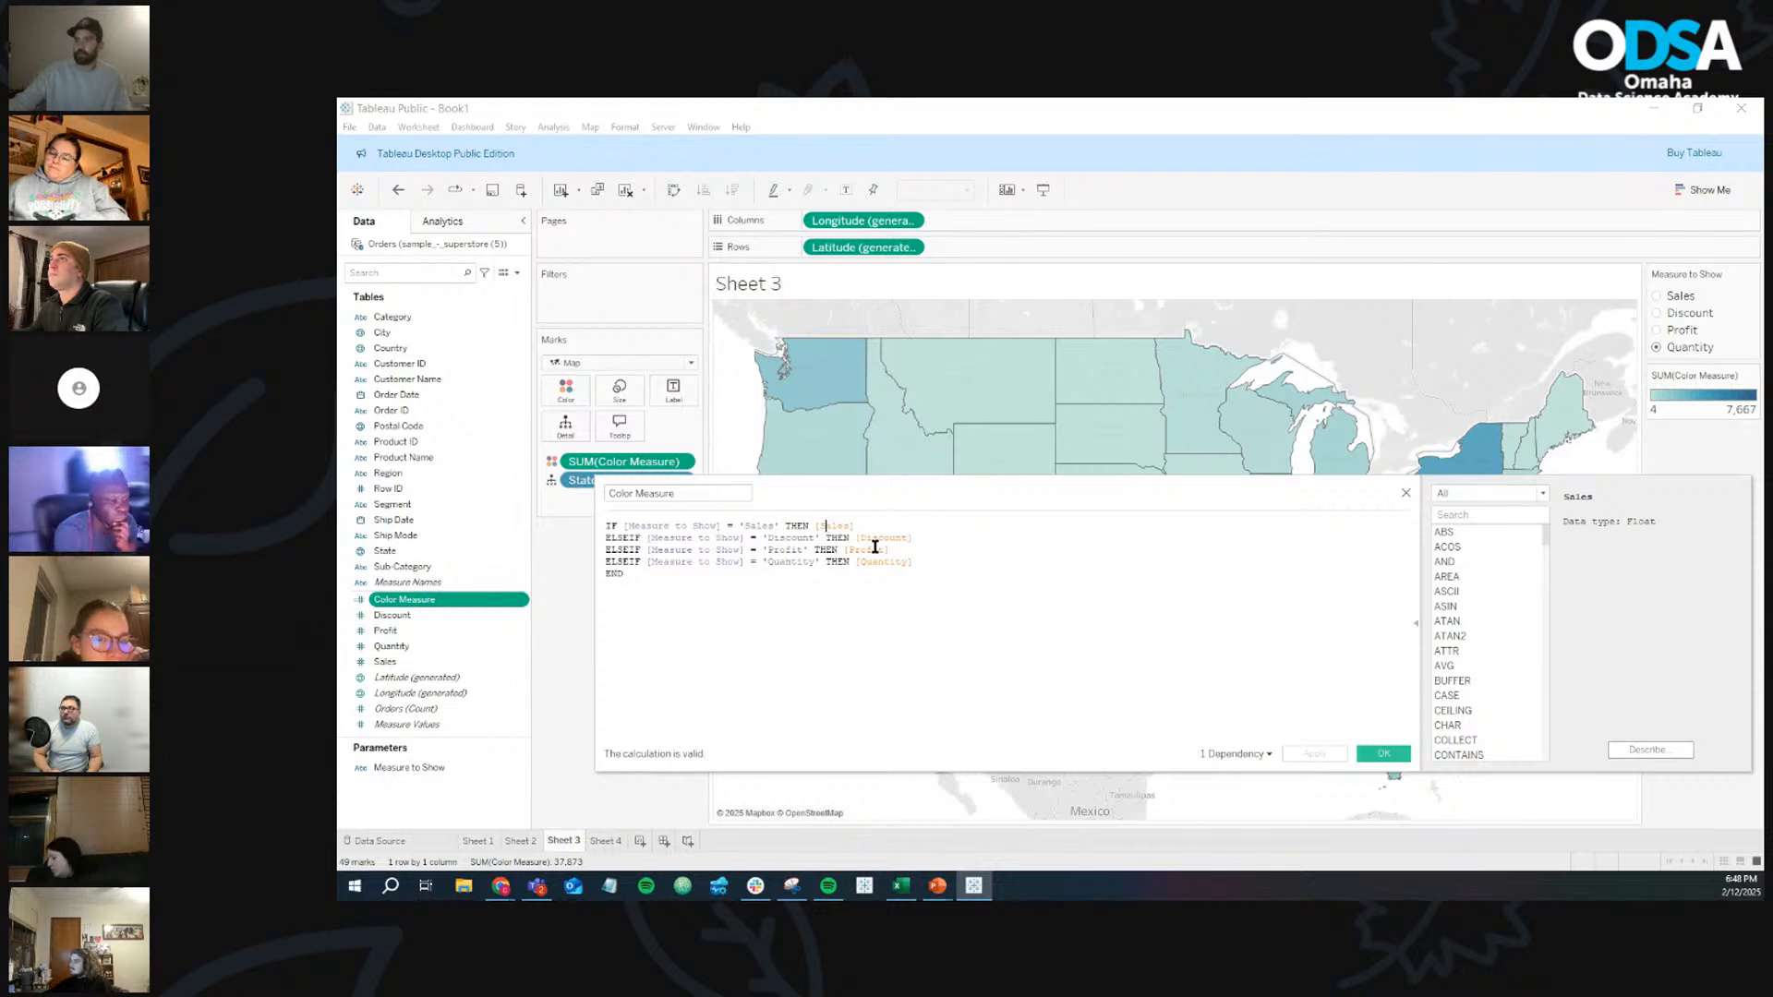
ctrl+scroll(875, 546, up, 4)
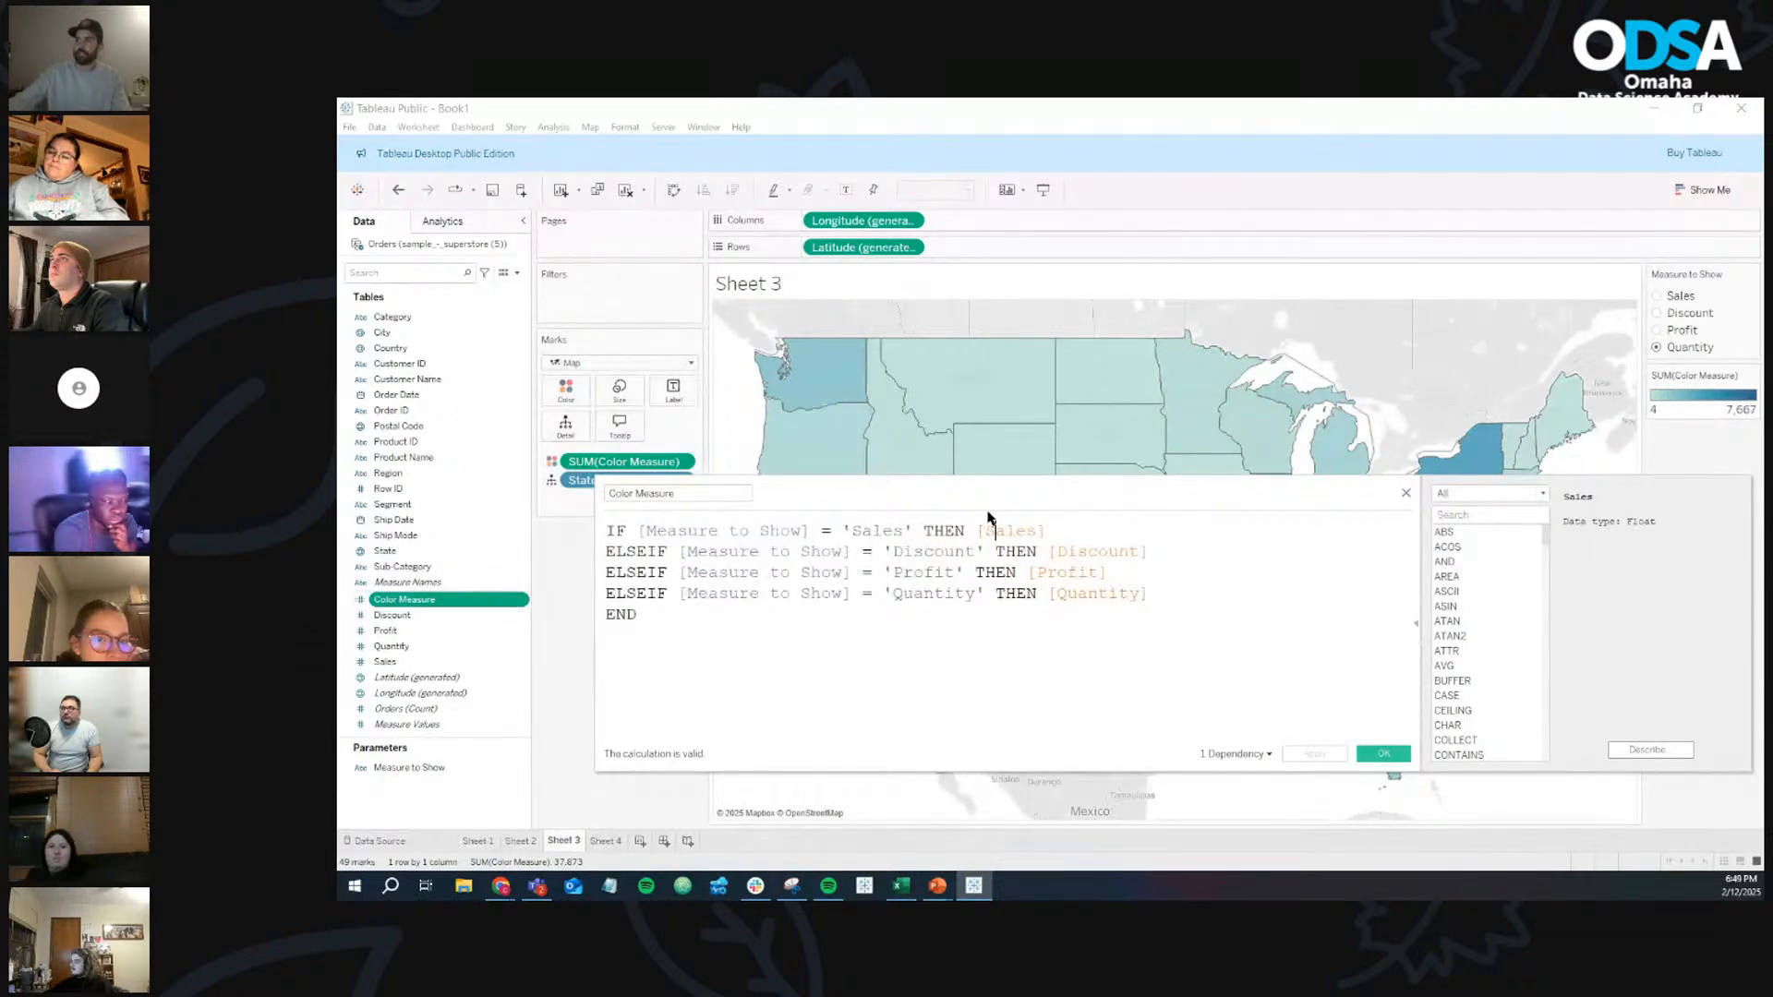
click(1406, 496)
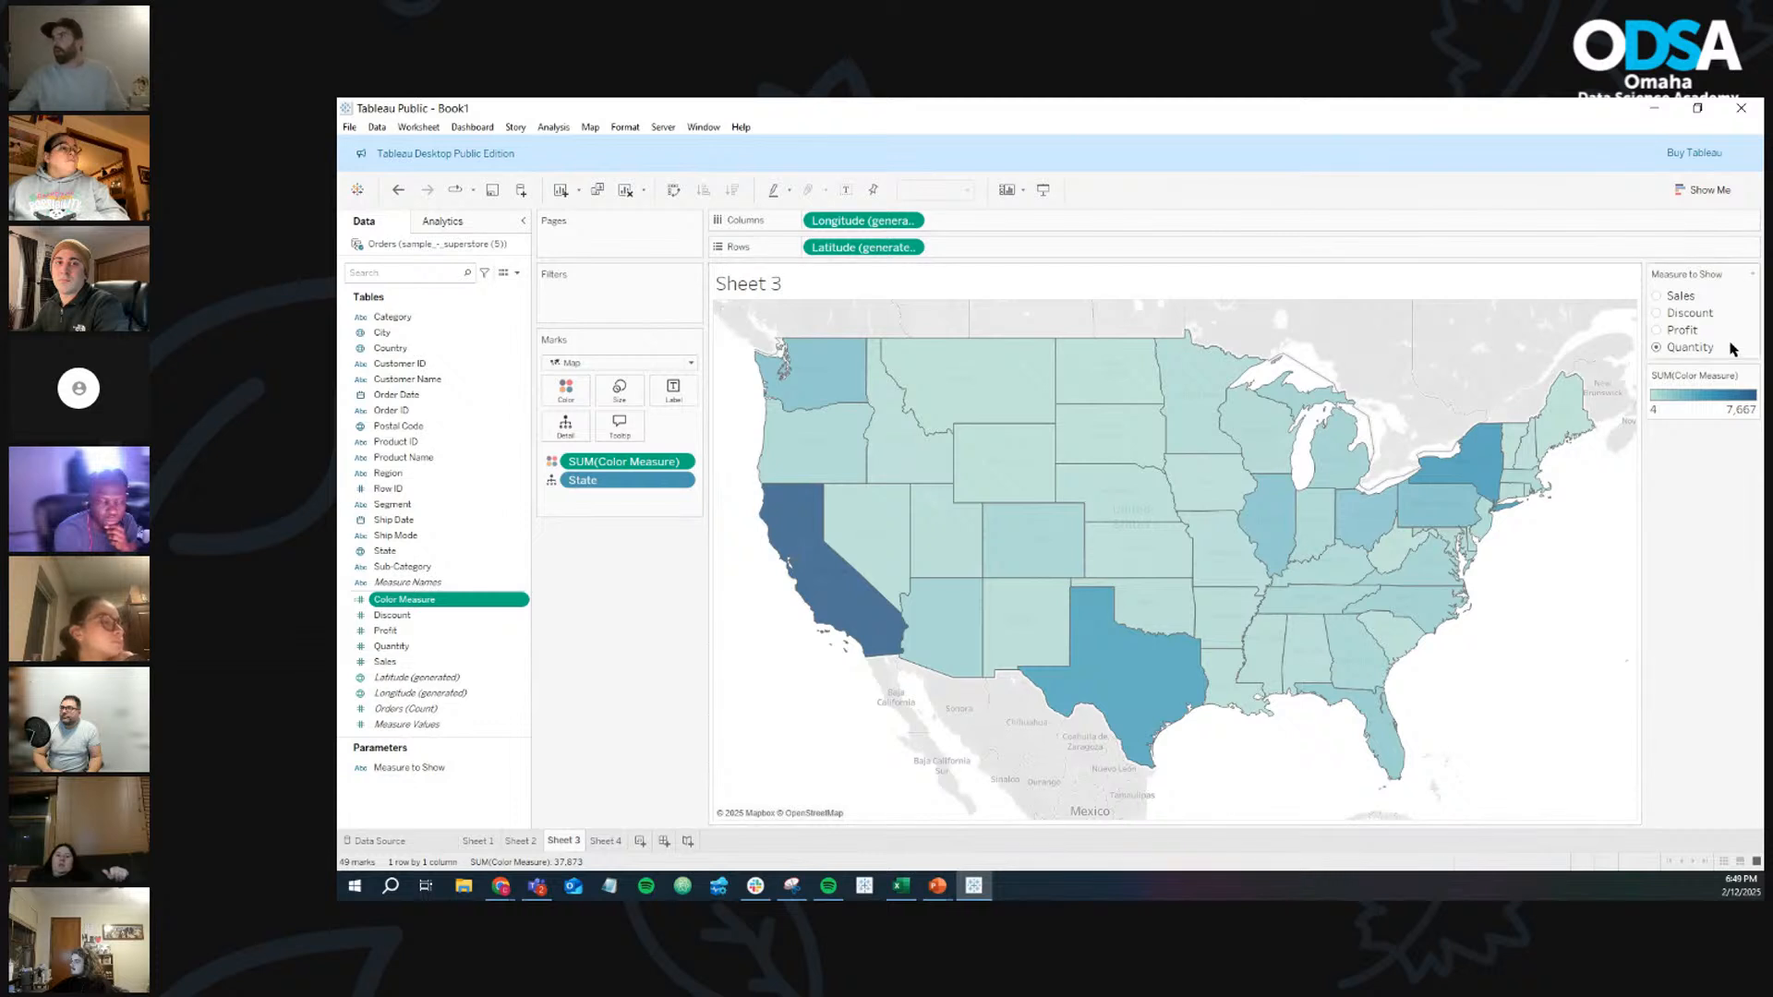
Run through the Sales, Discount, Profit and Quantity options of Measure to Show again, ending on Quantity, and examine the map's coloring
click(1658, 315)
click(1658, 296)
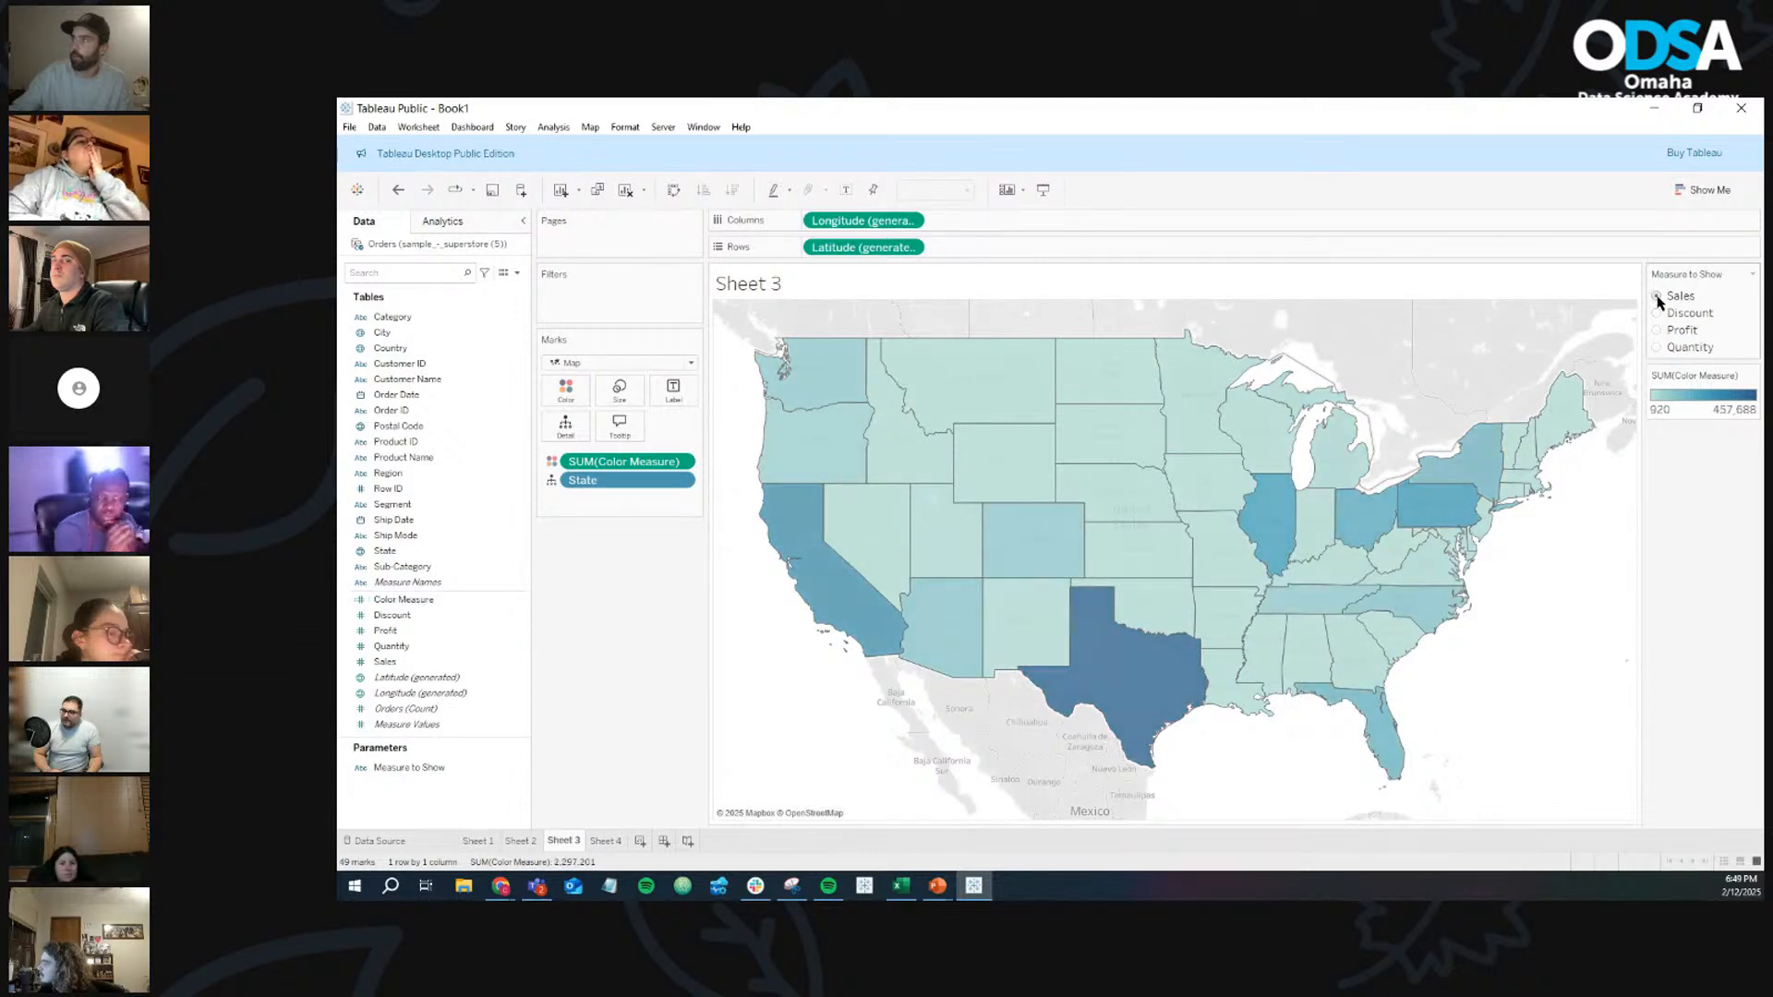
click(1657, 314)
click(1658, 330)
click(1658, 348)
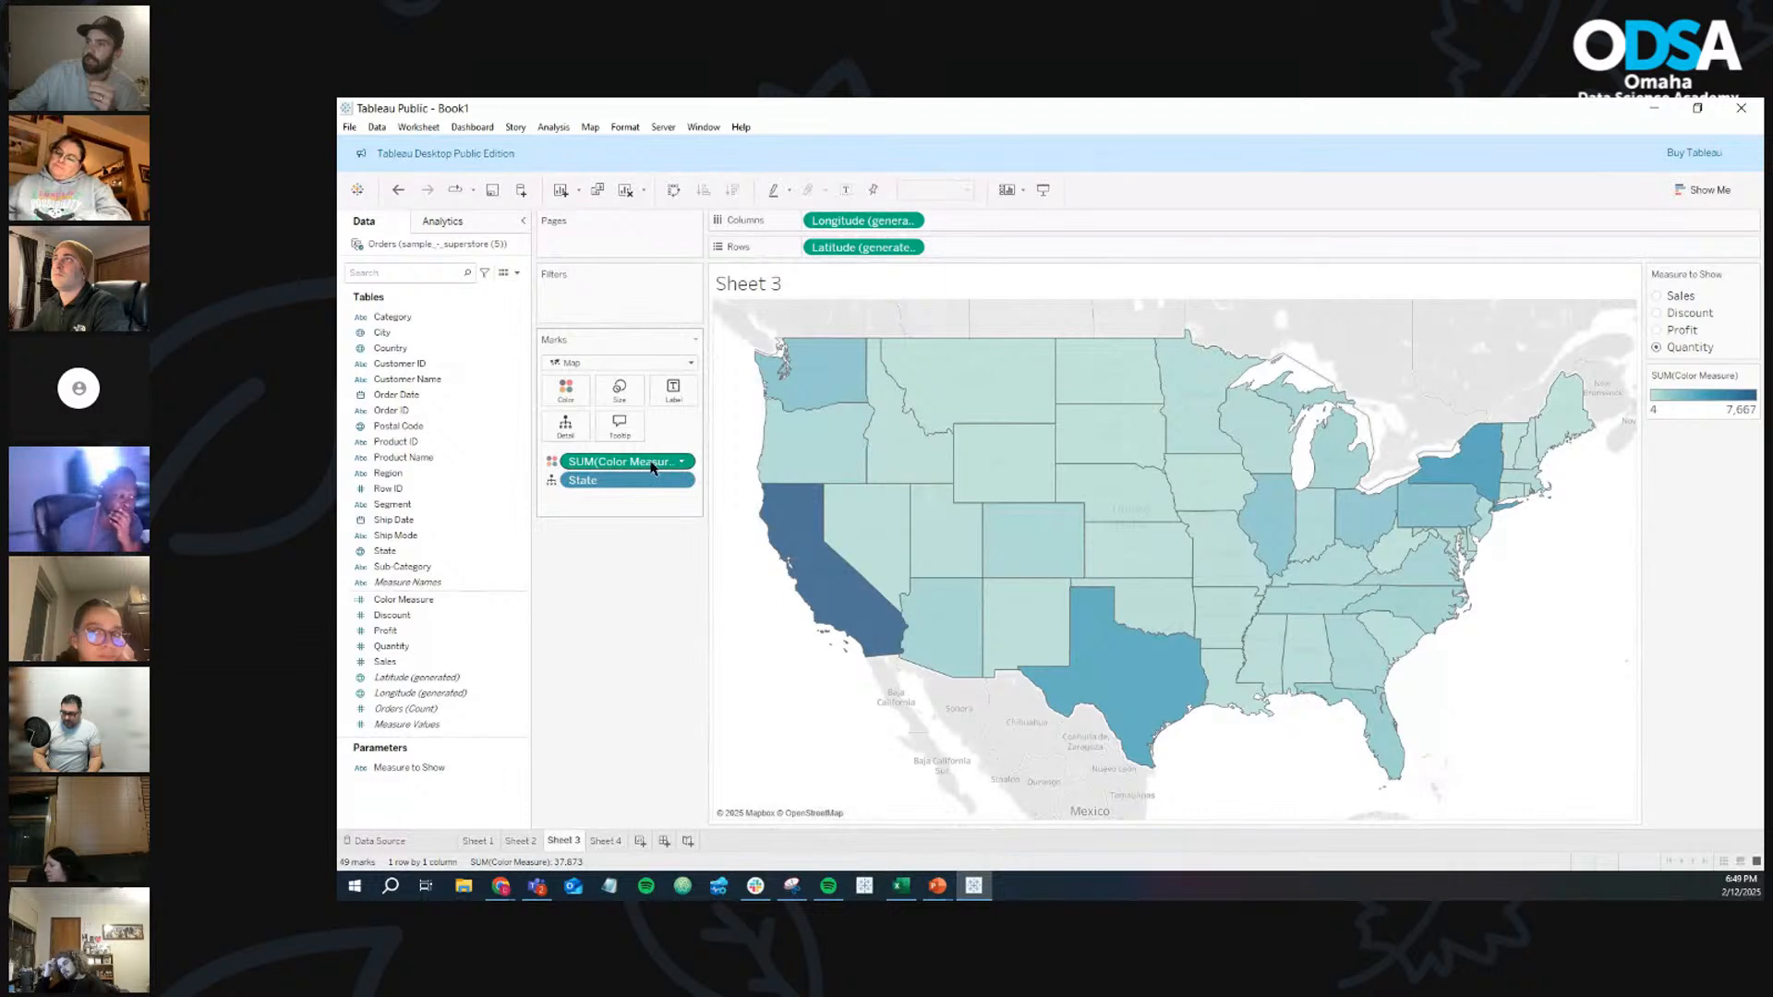
click(1658, 296)
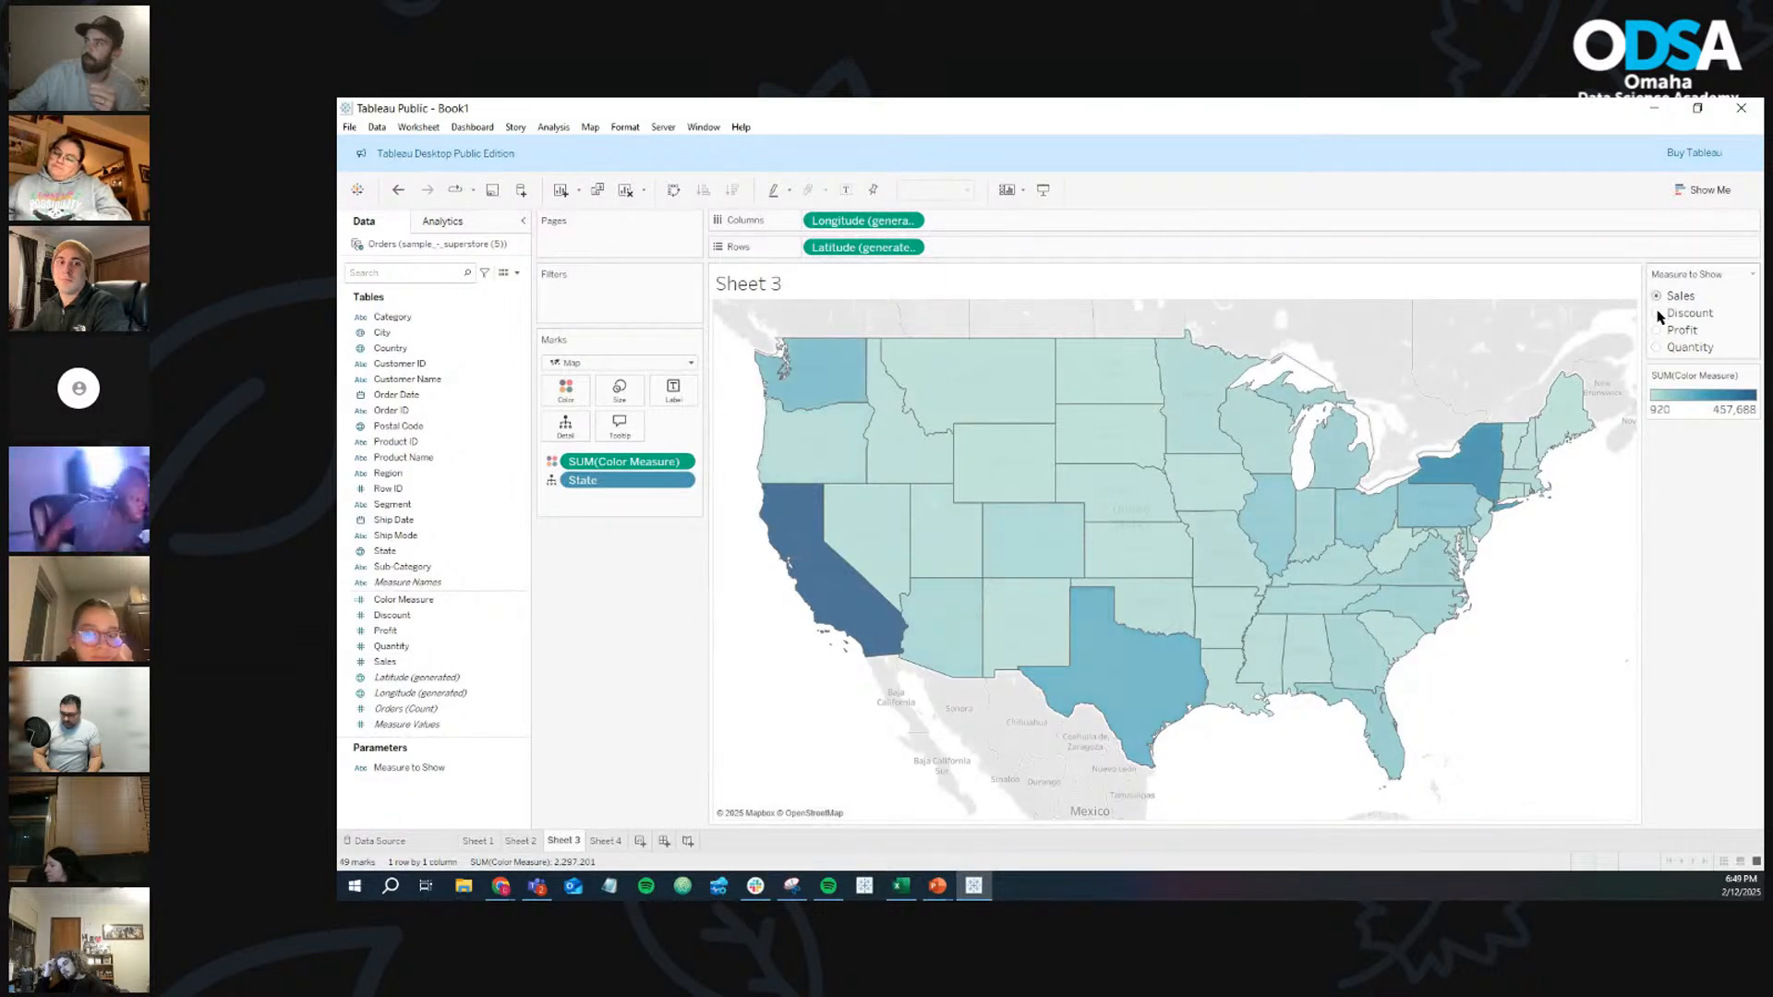
click(1660, 313)
click(1660, 330)
click(1660, 347)
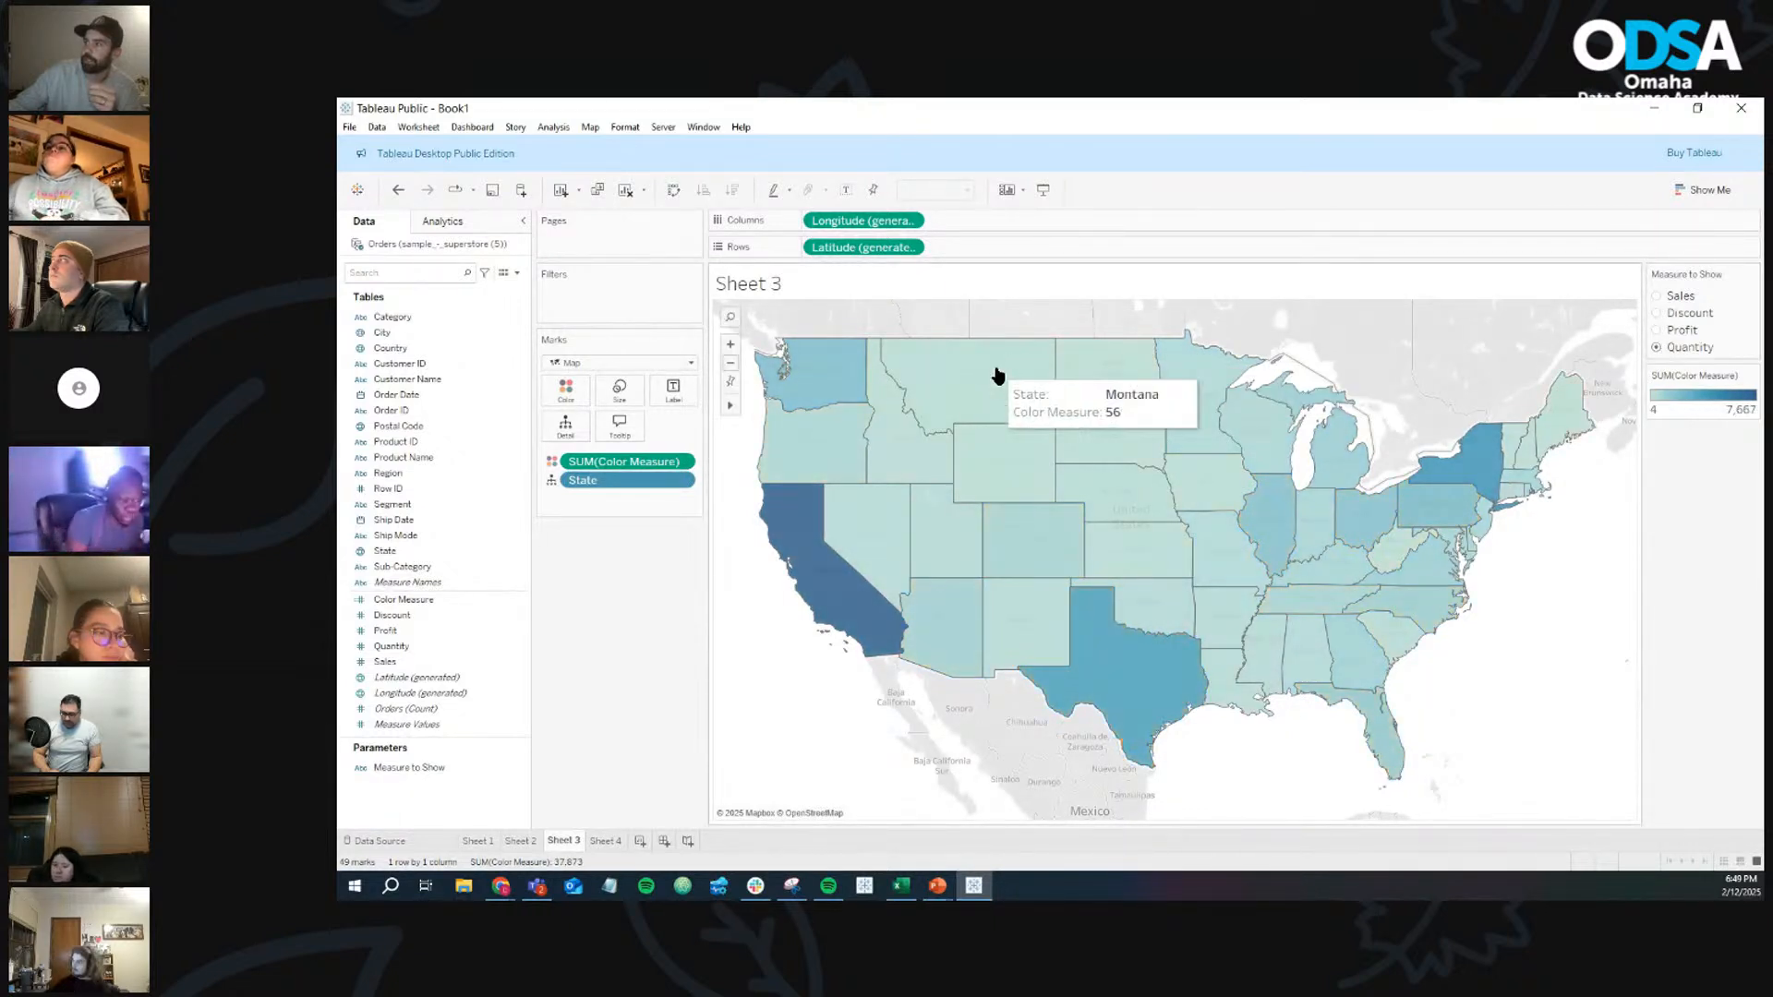
Open the Color Measure calculation for editing with enlarged text and check the field returned after each THEN
click(434, 600)
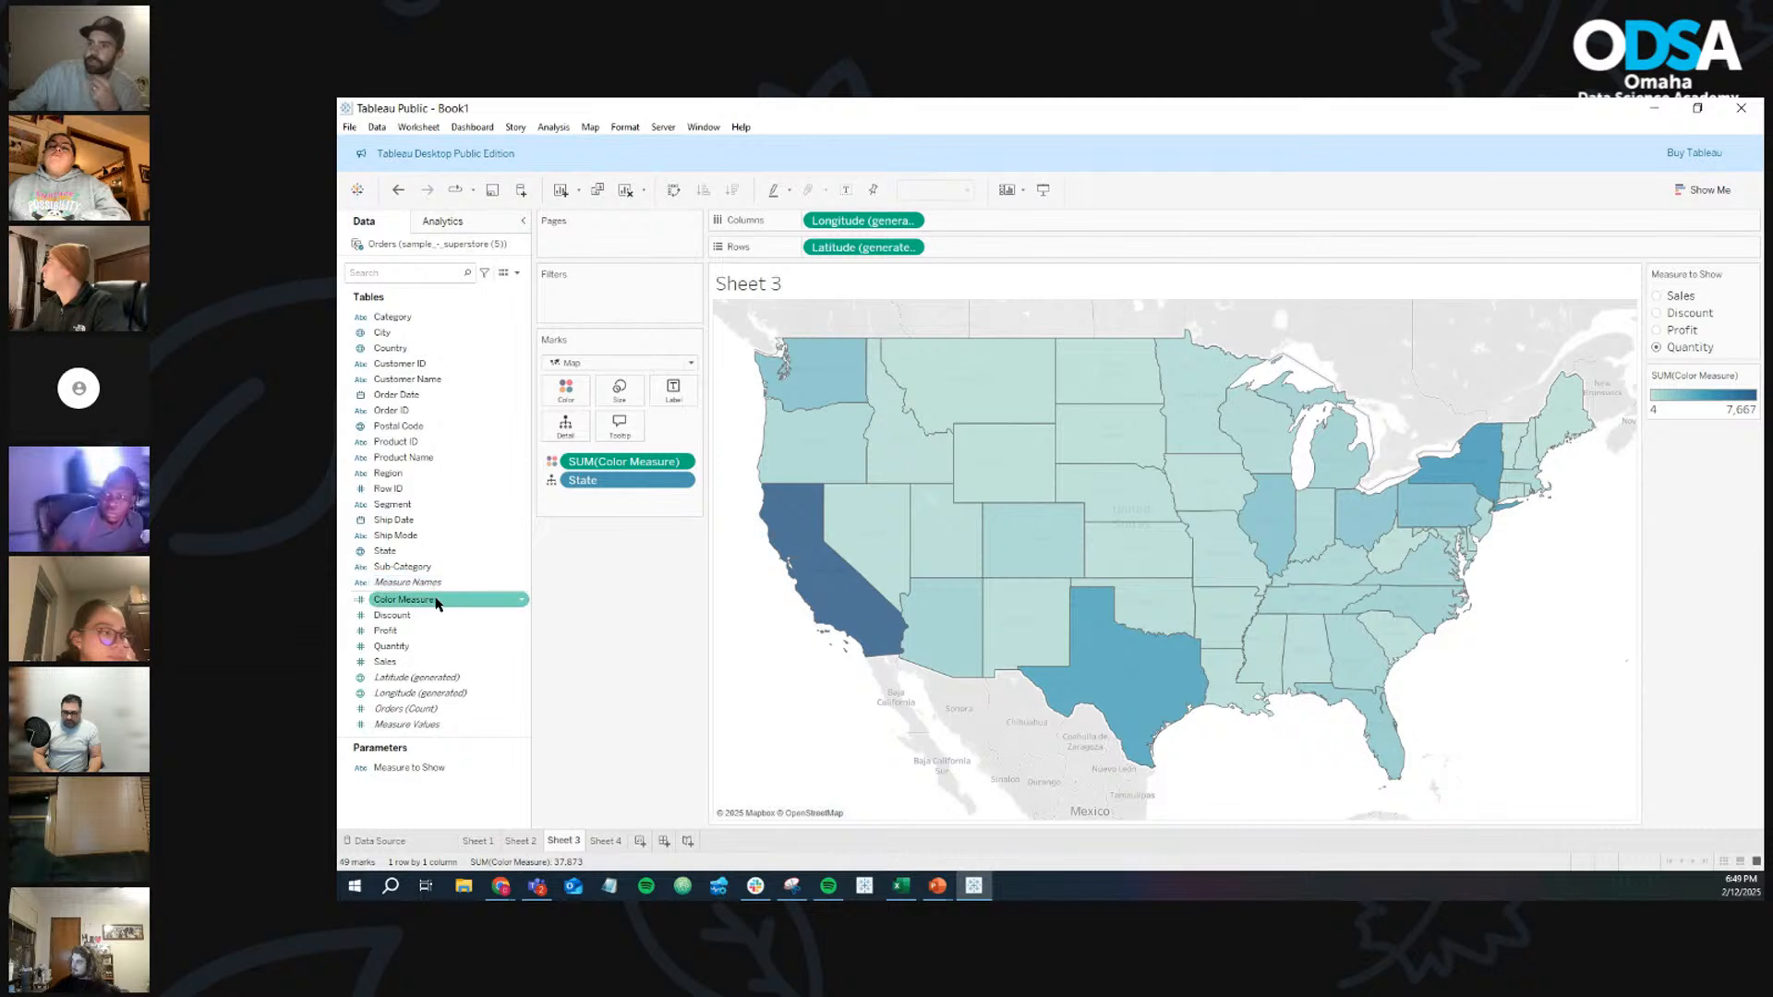
click(523, 605)
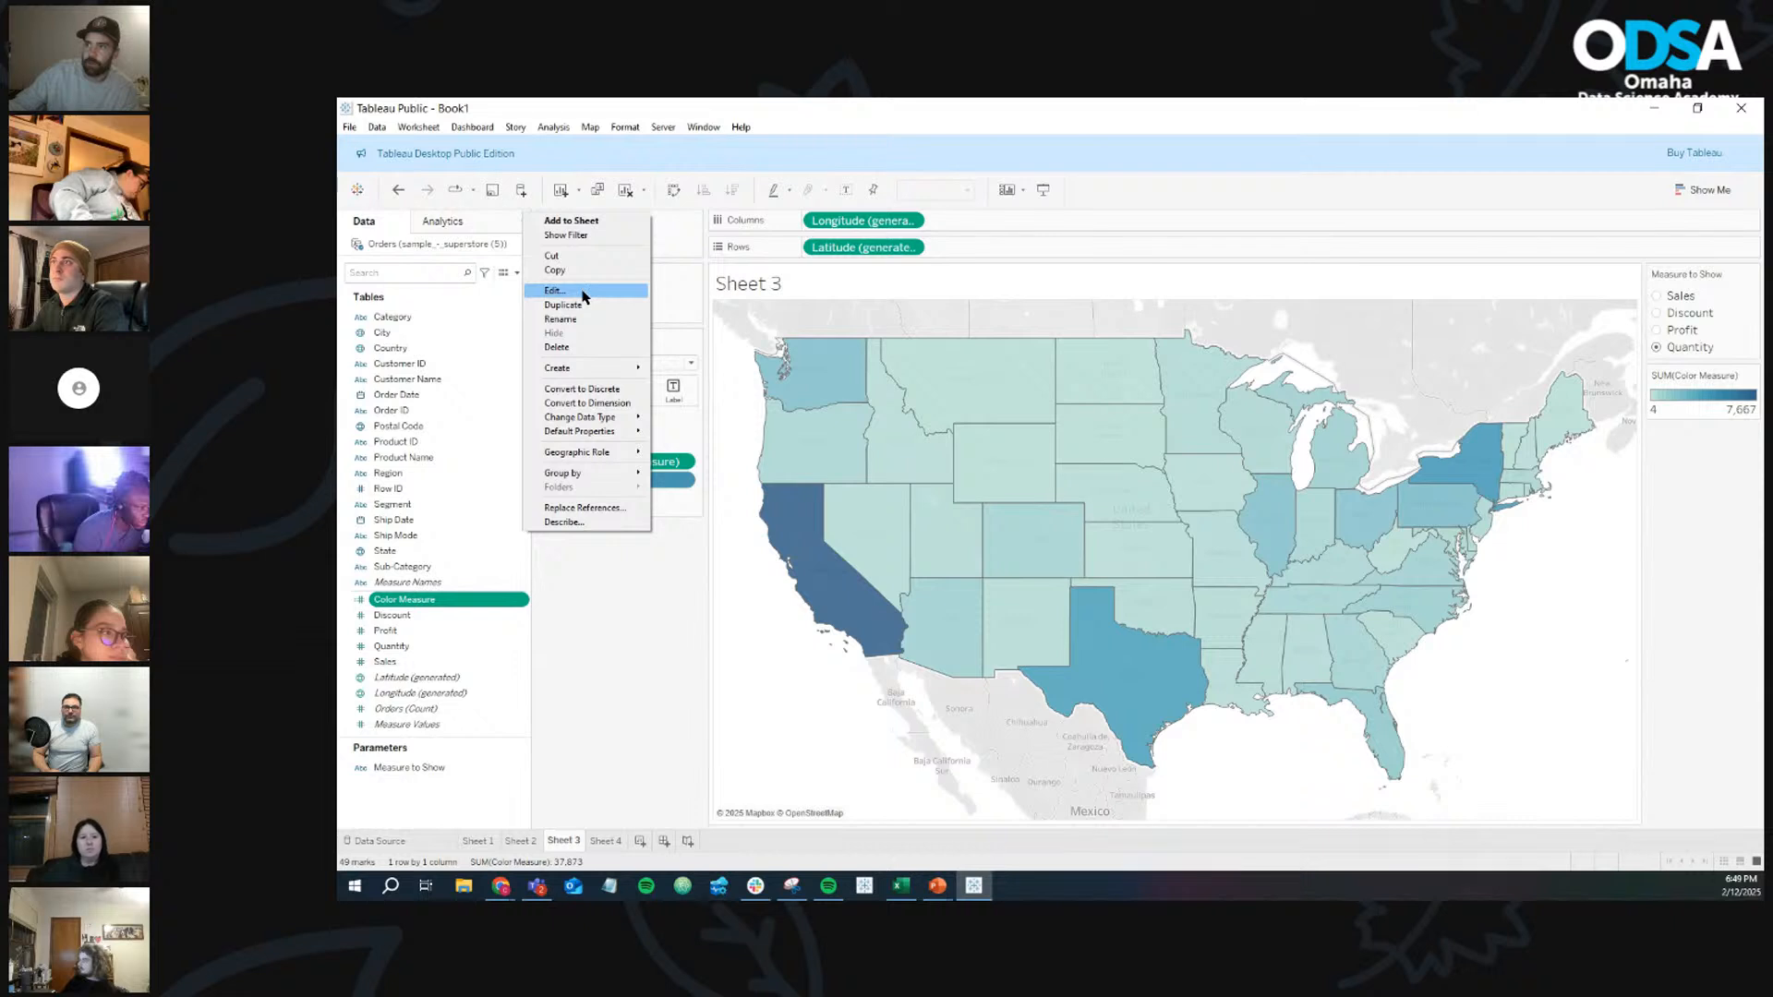
click(584, 292)
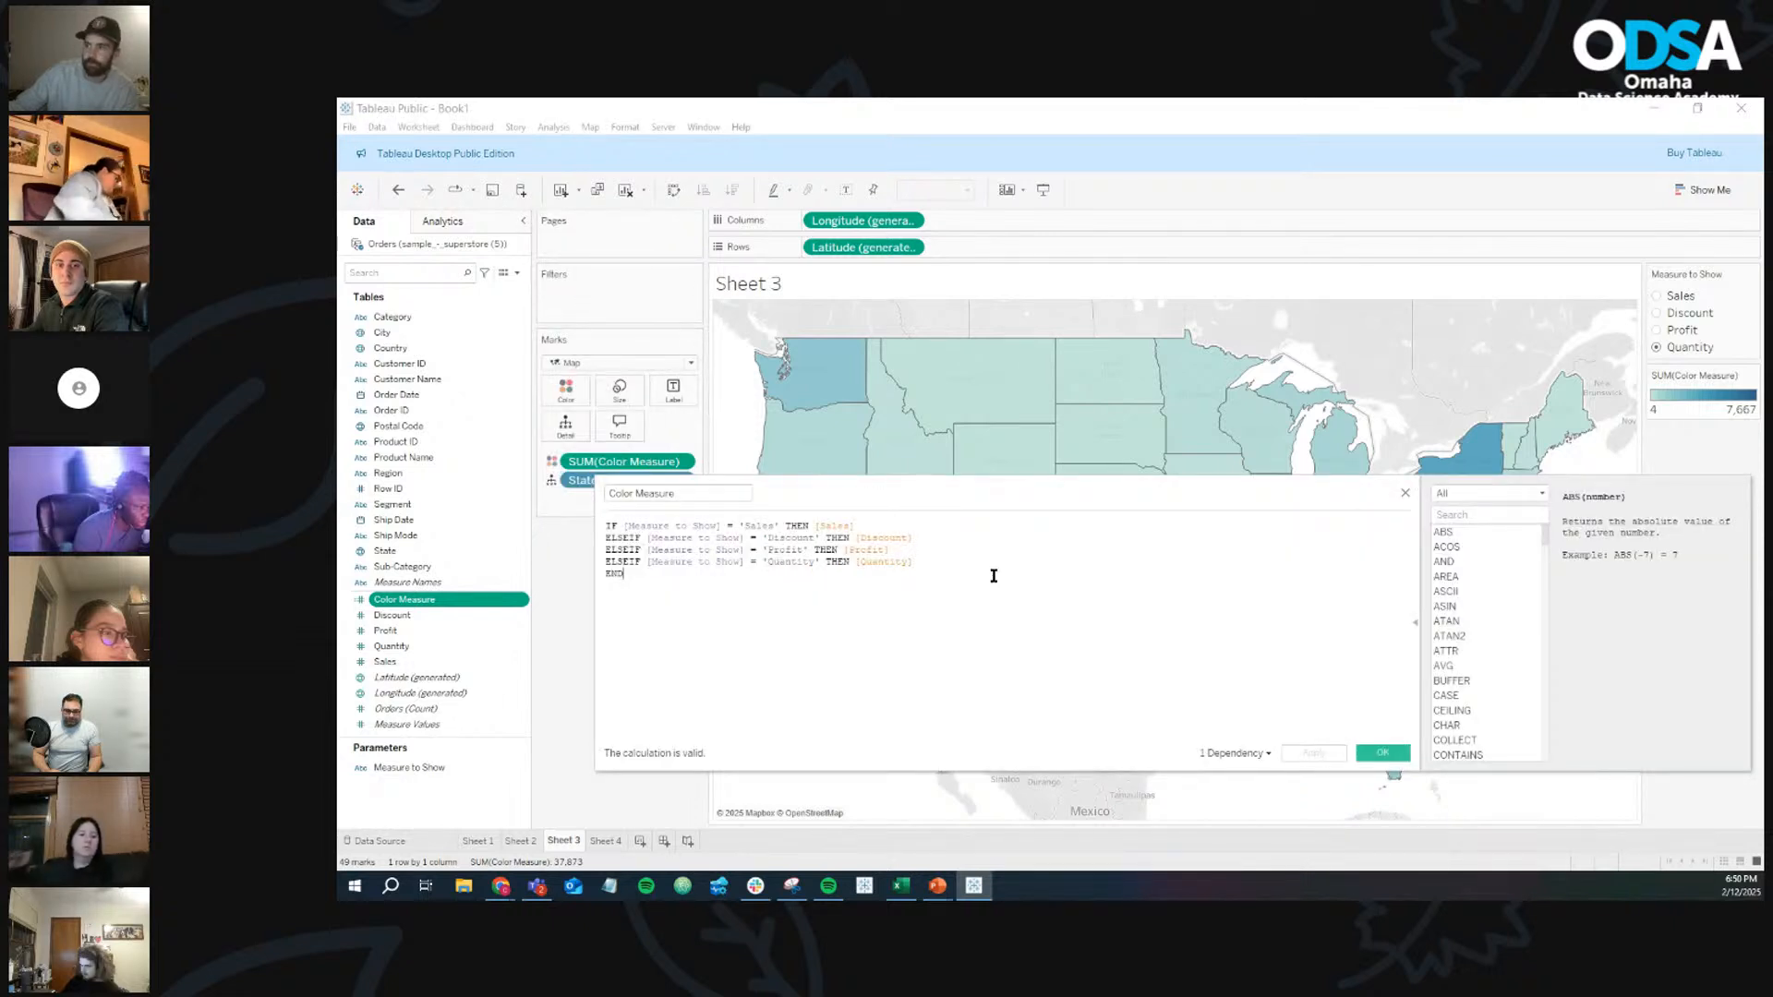
scroll(994, 577, up, 6)
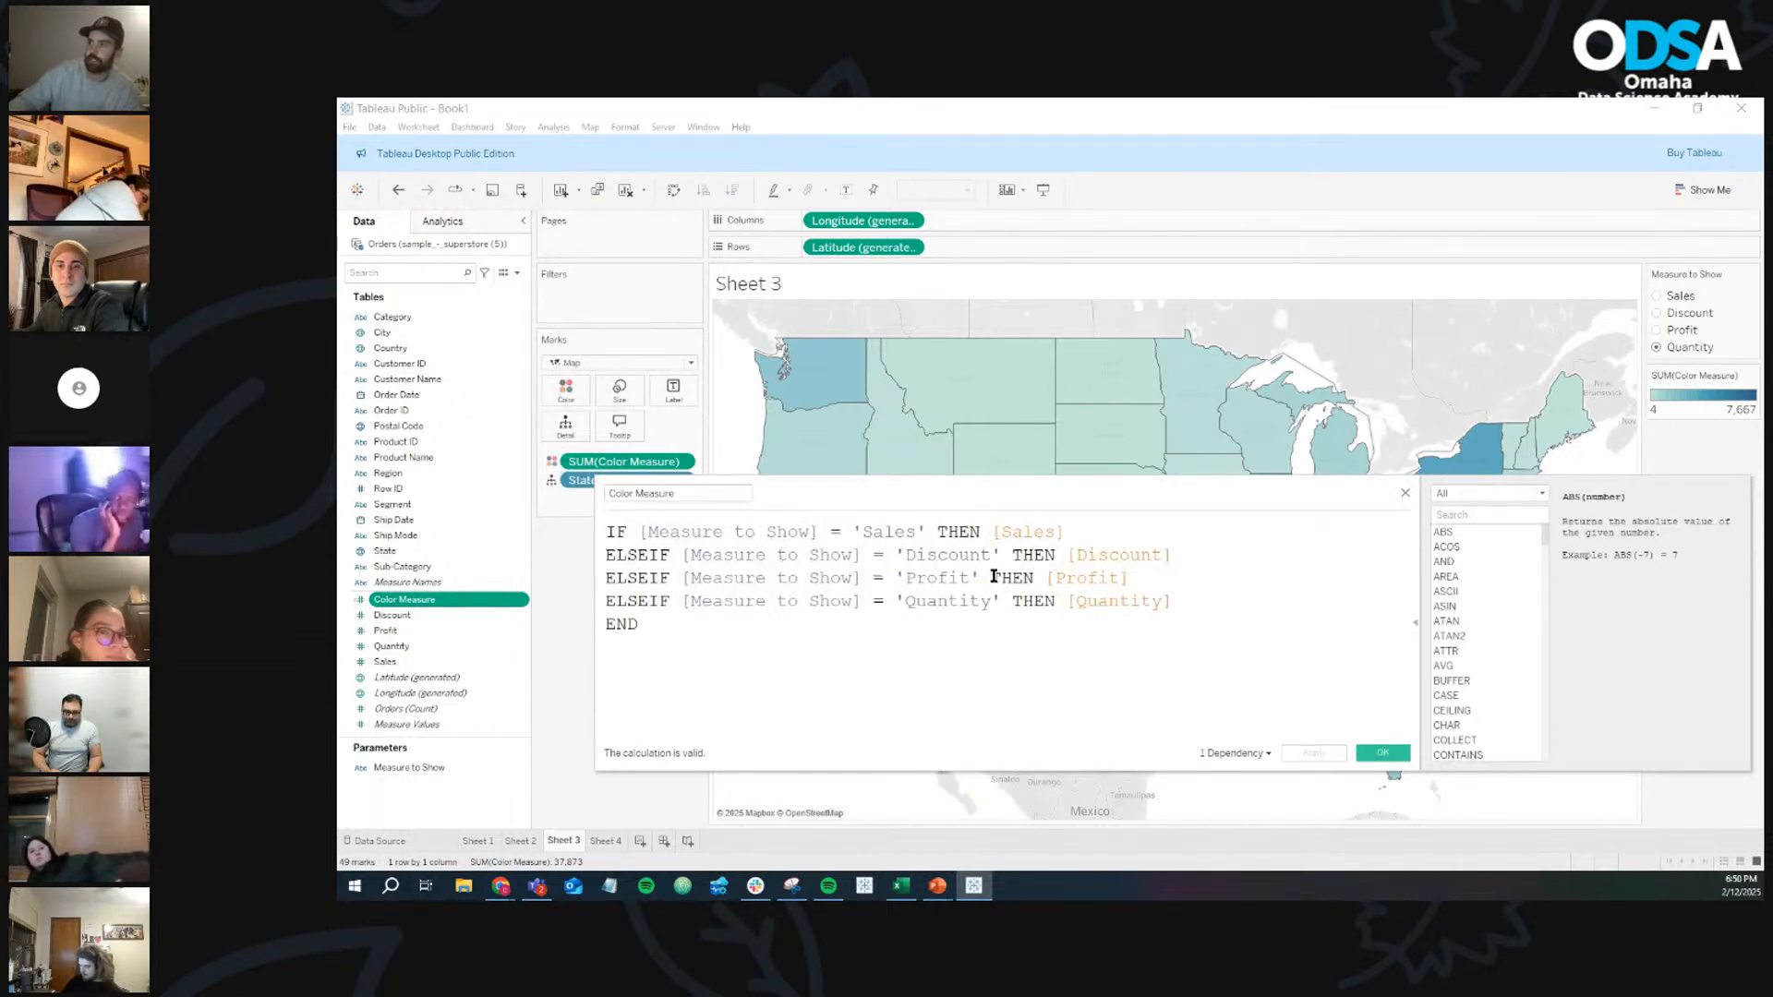
click(1085, 534)
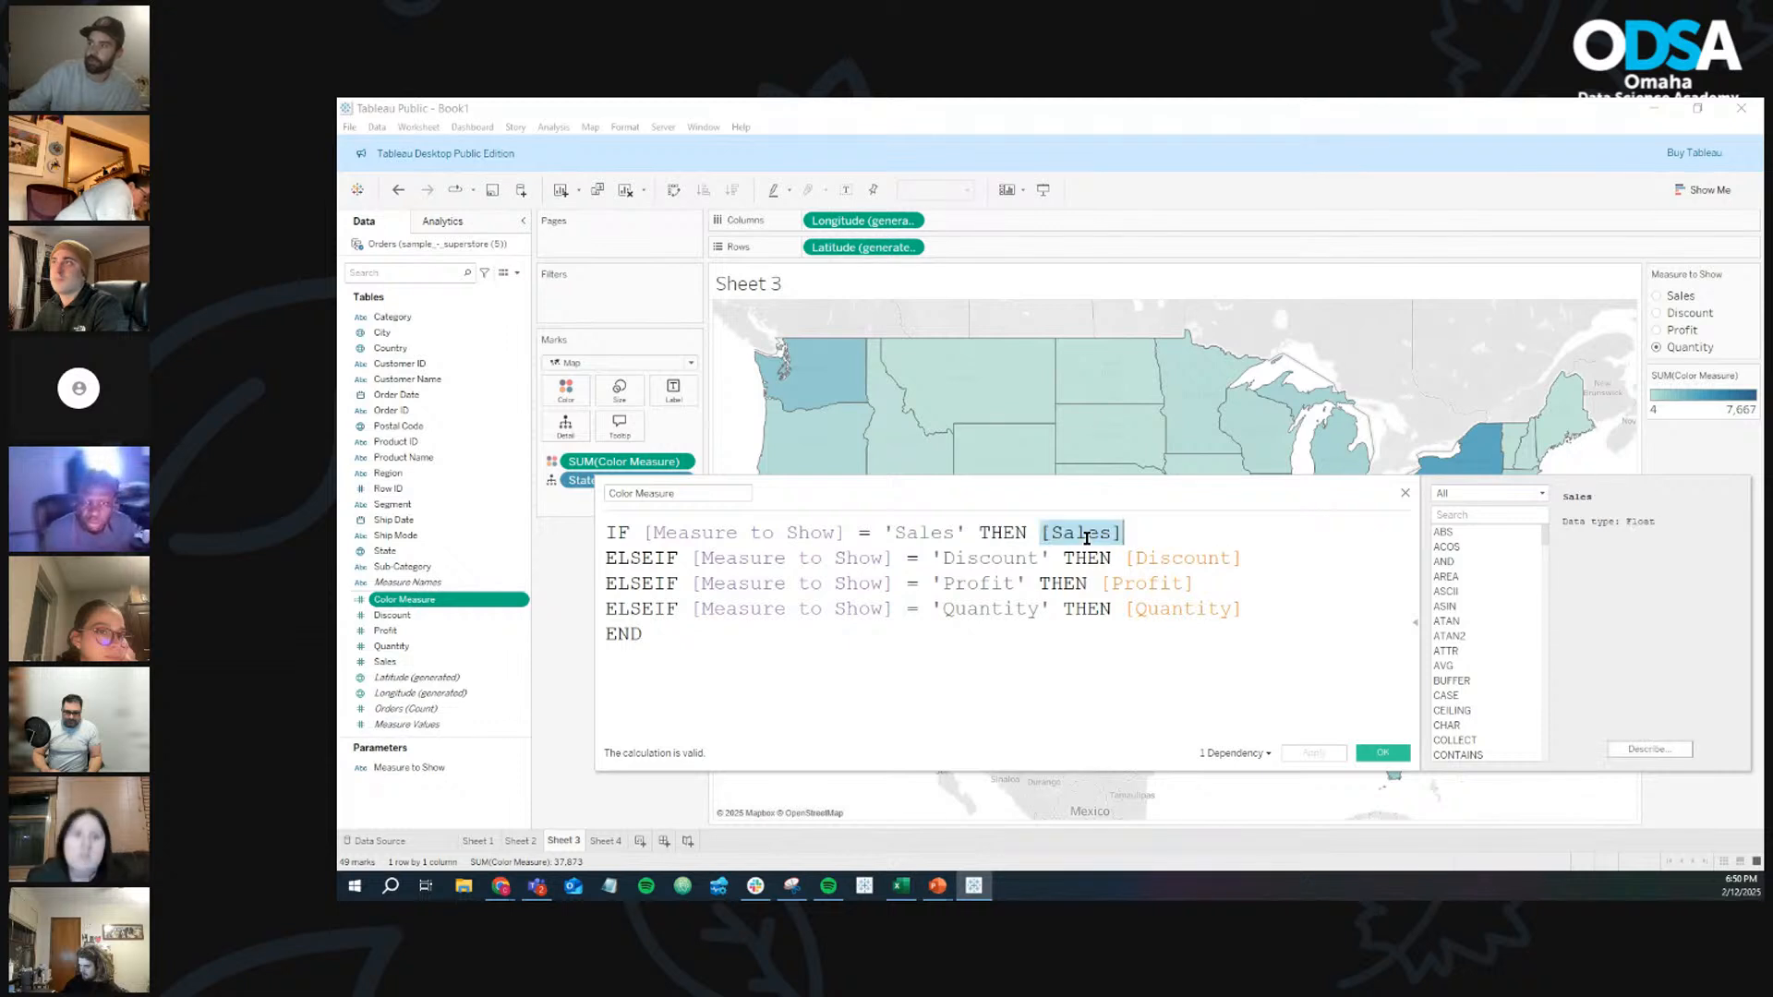
click(1171, 559)
click(1161, 586)
click(1185, 611)
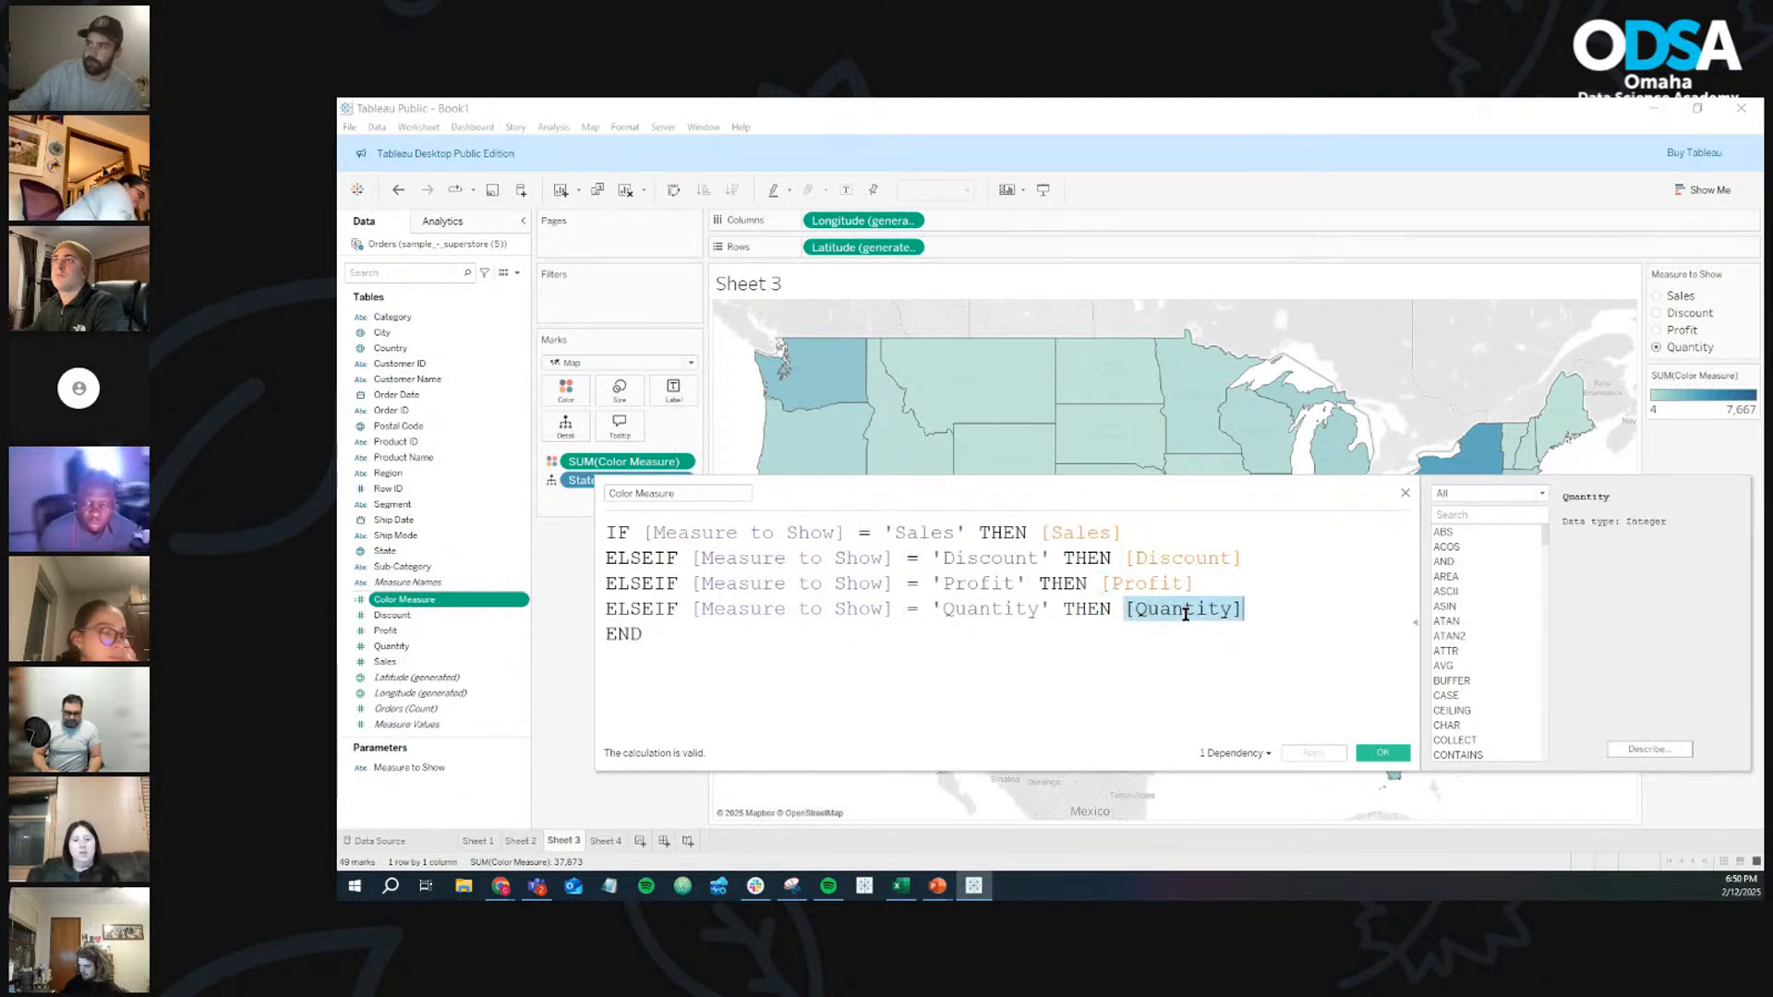
Wrap the [Sales] field in the formula's first branch in SUM, giving SUM([Sales])
click(1184, 660)
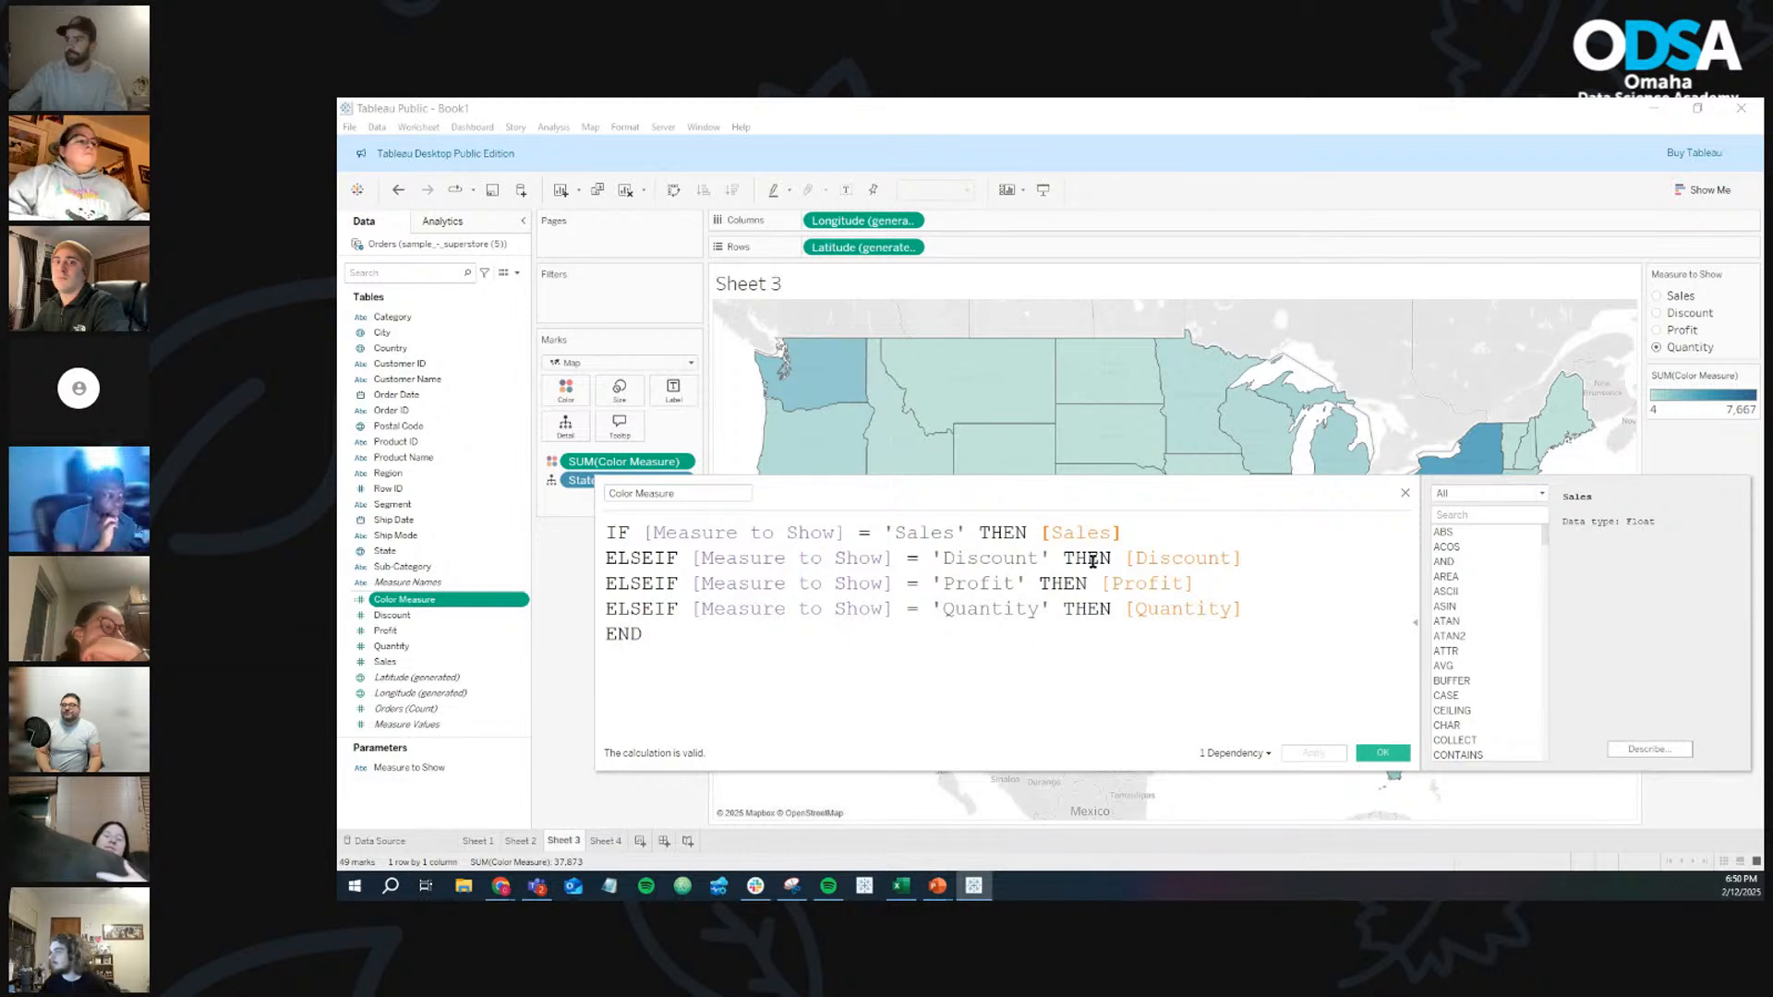
text(sum)
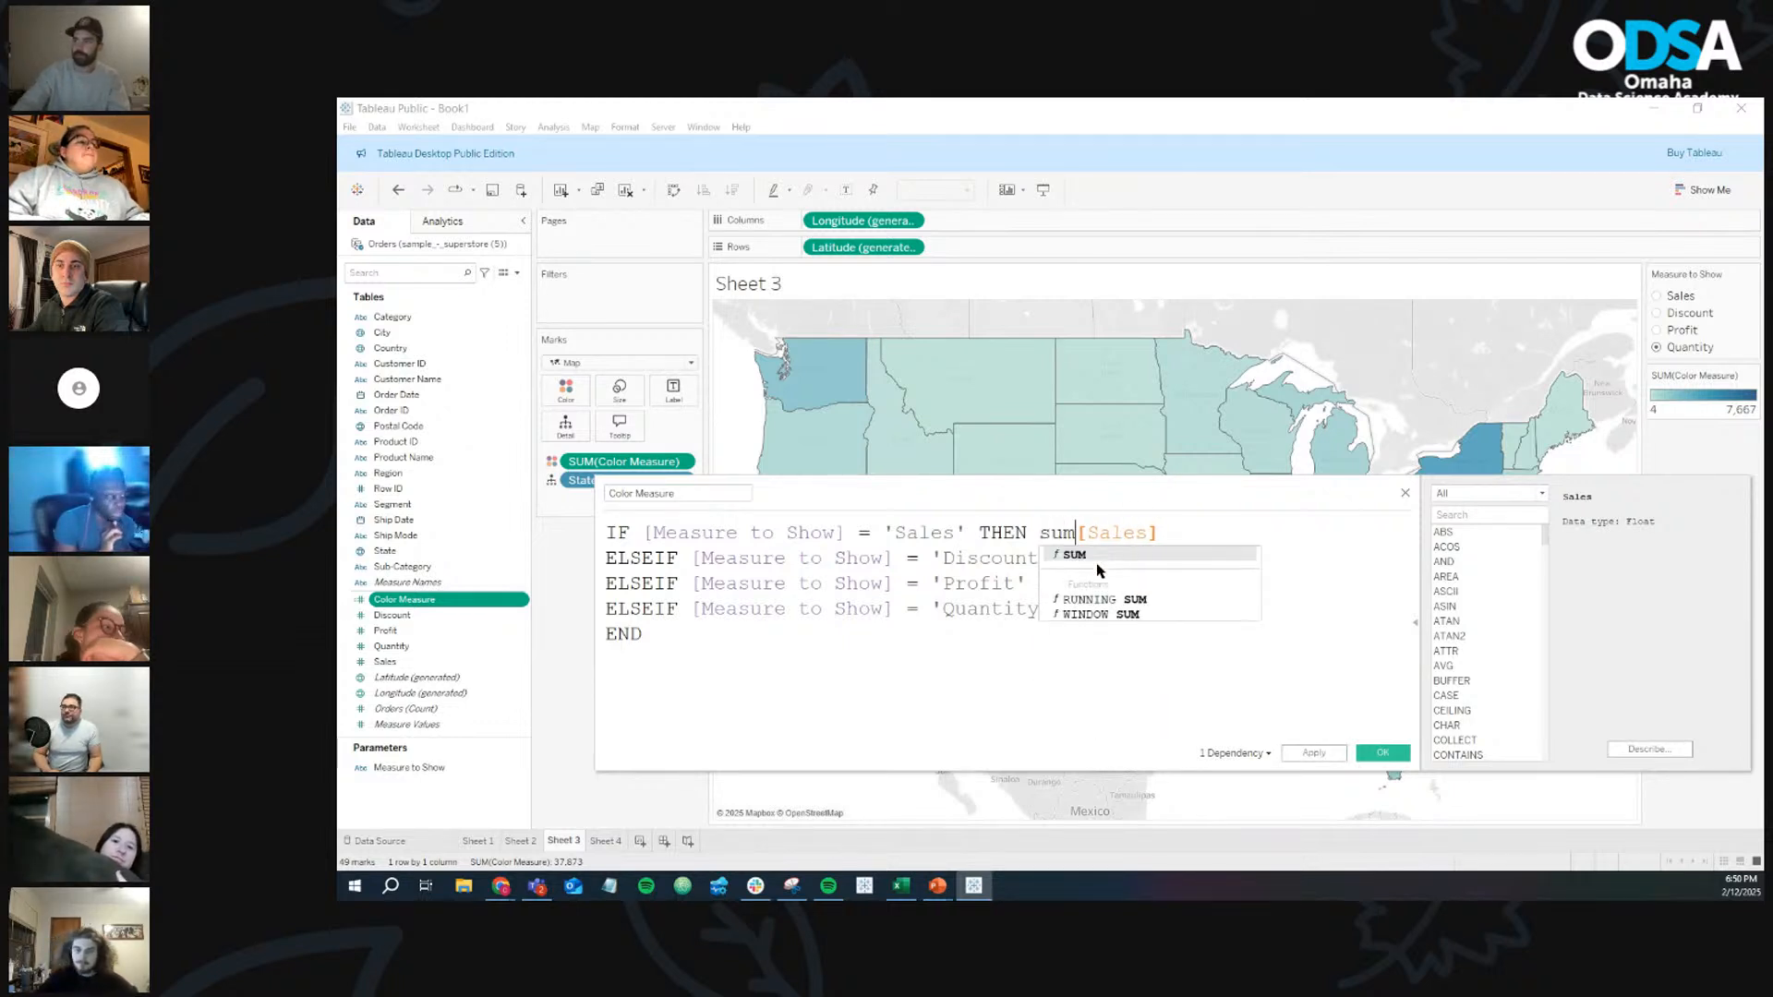
key(Return)
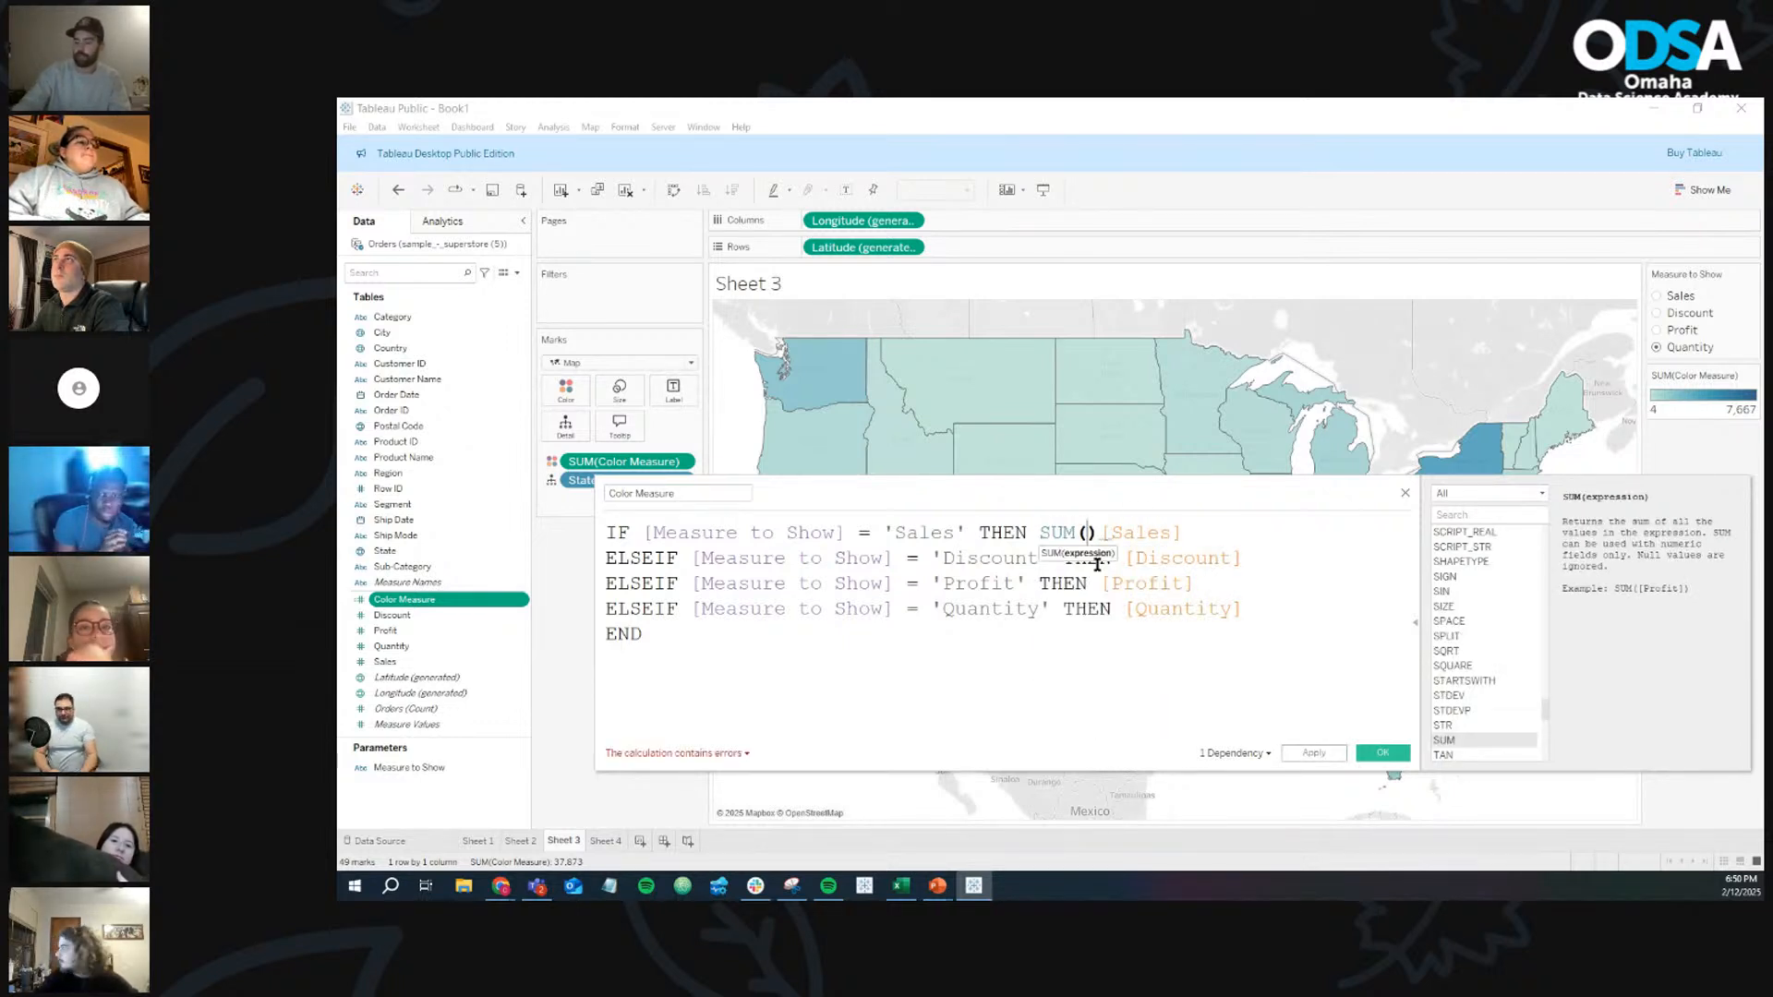
click(1190, 534)
text())
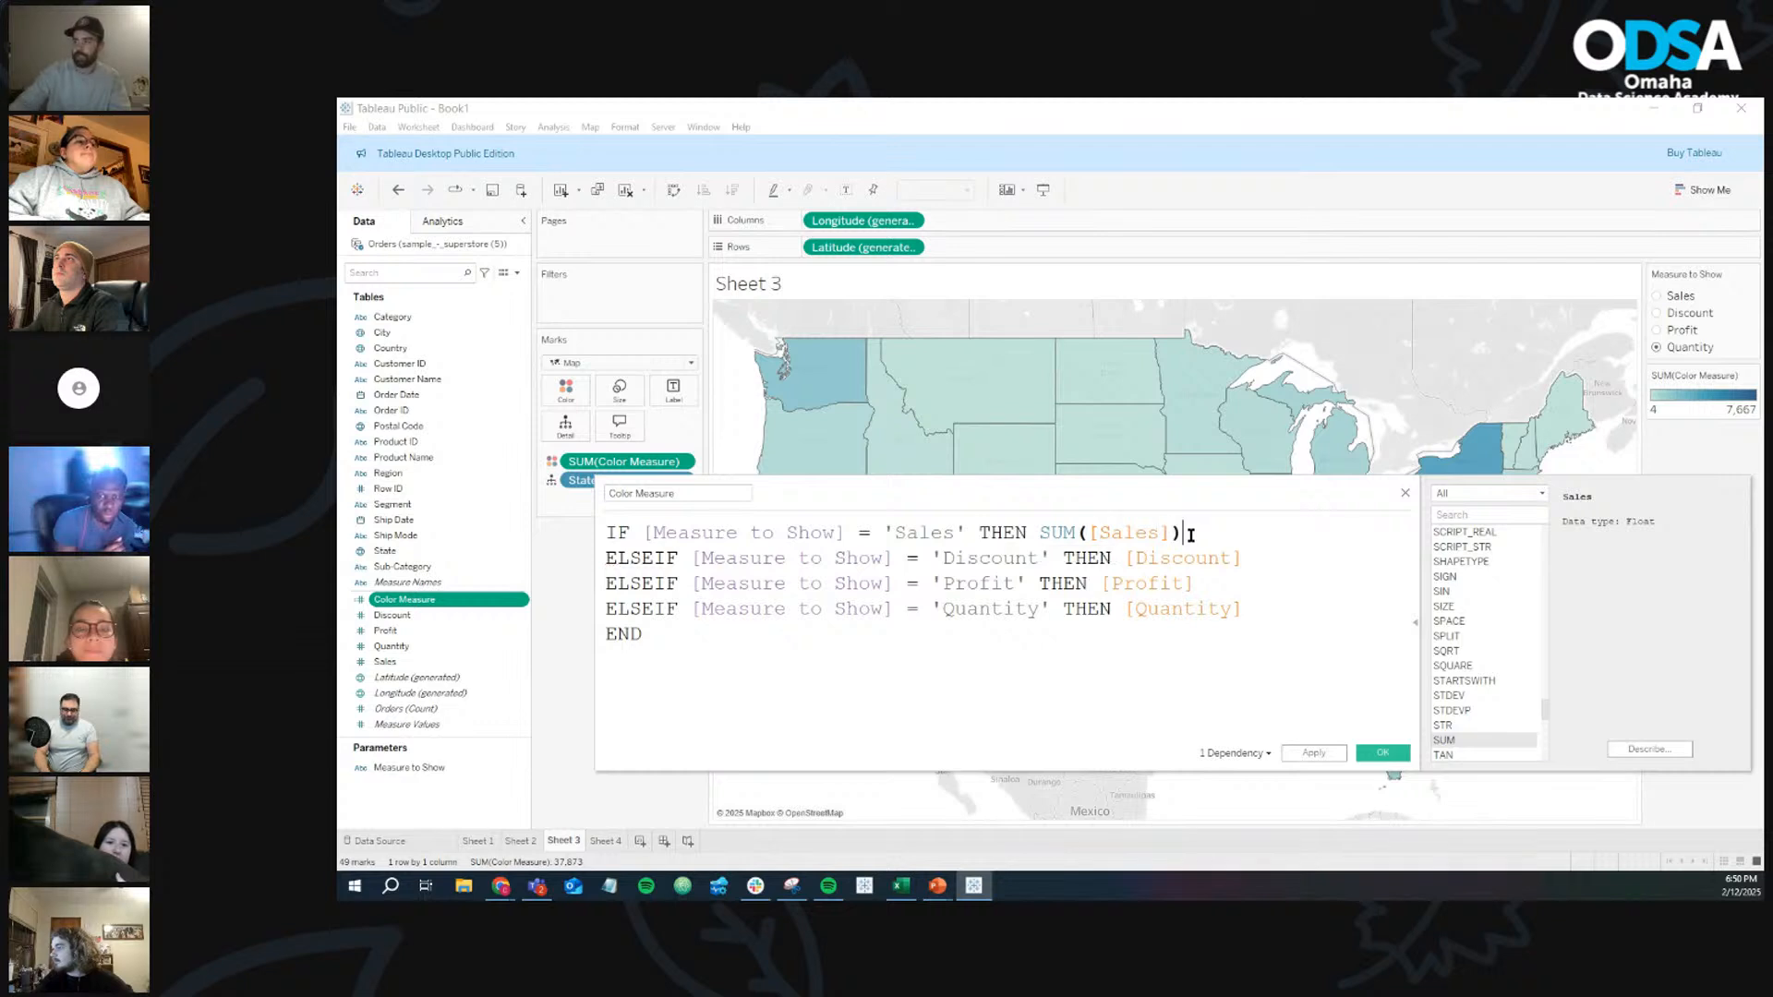
click(1241, 610)
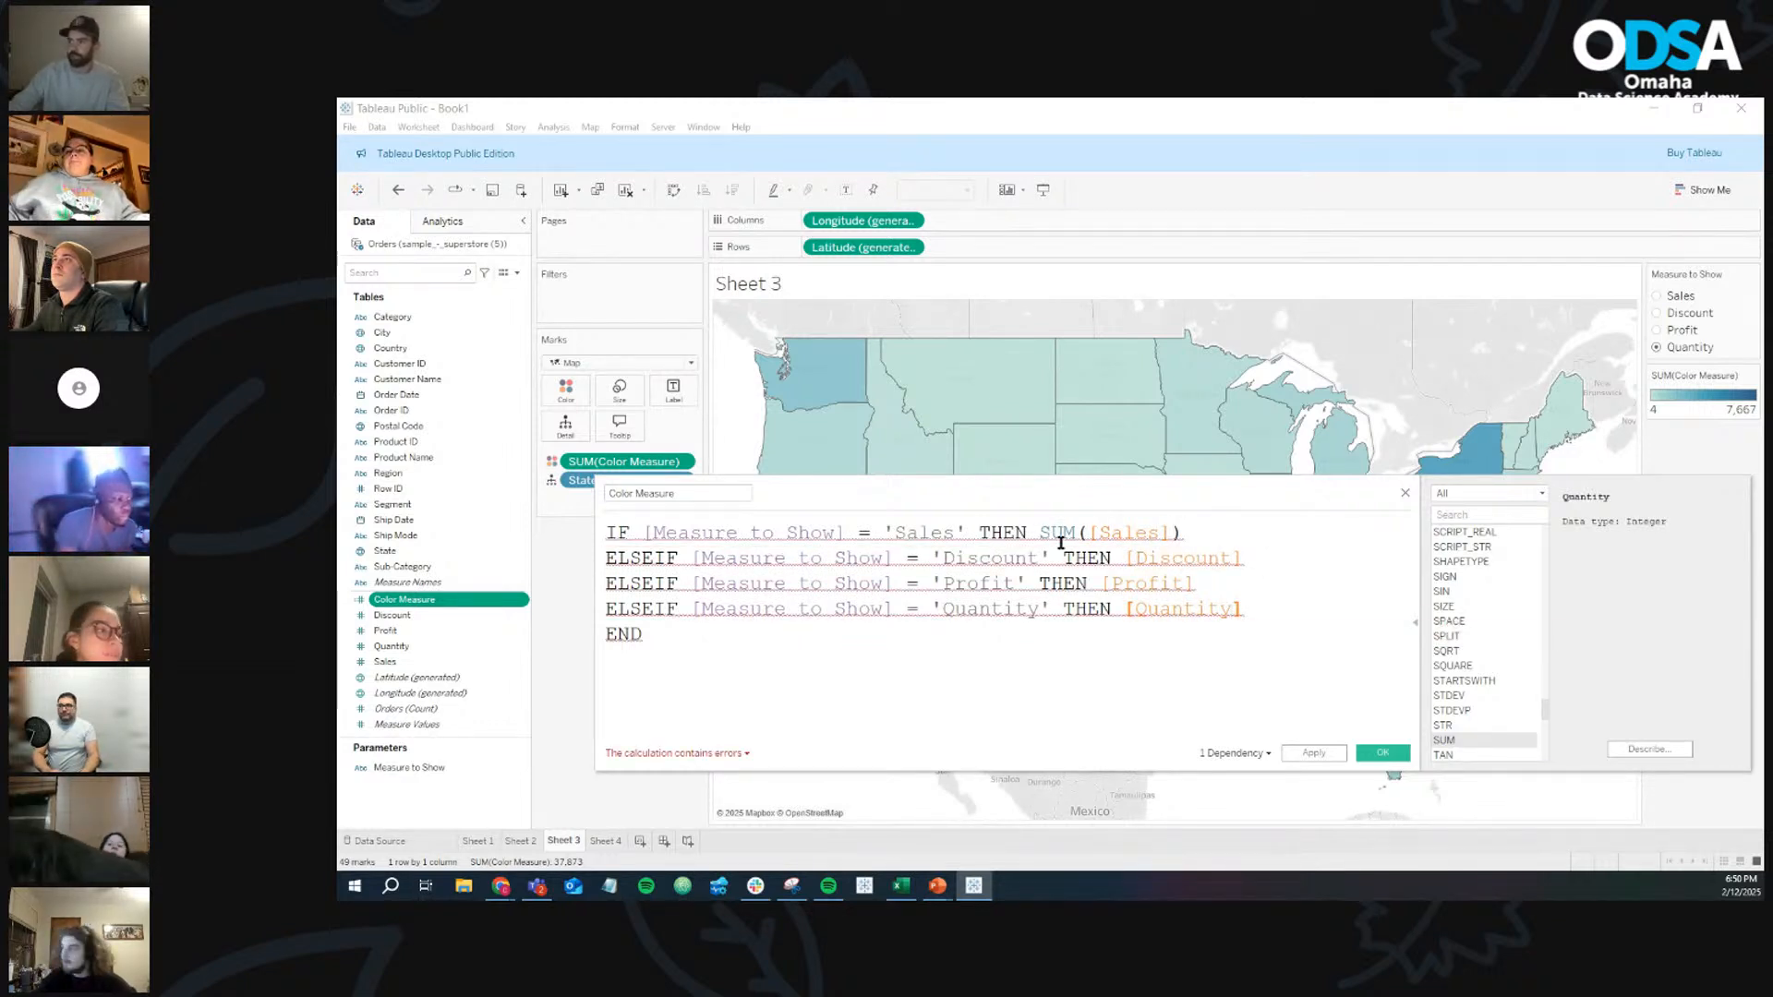
Wrap the [Discount] field in the formula's Discount branch in AVG, giving AVG([Discount])
click(1127, 559)
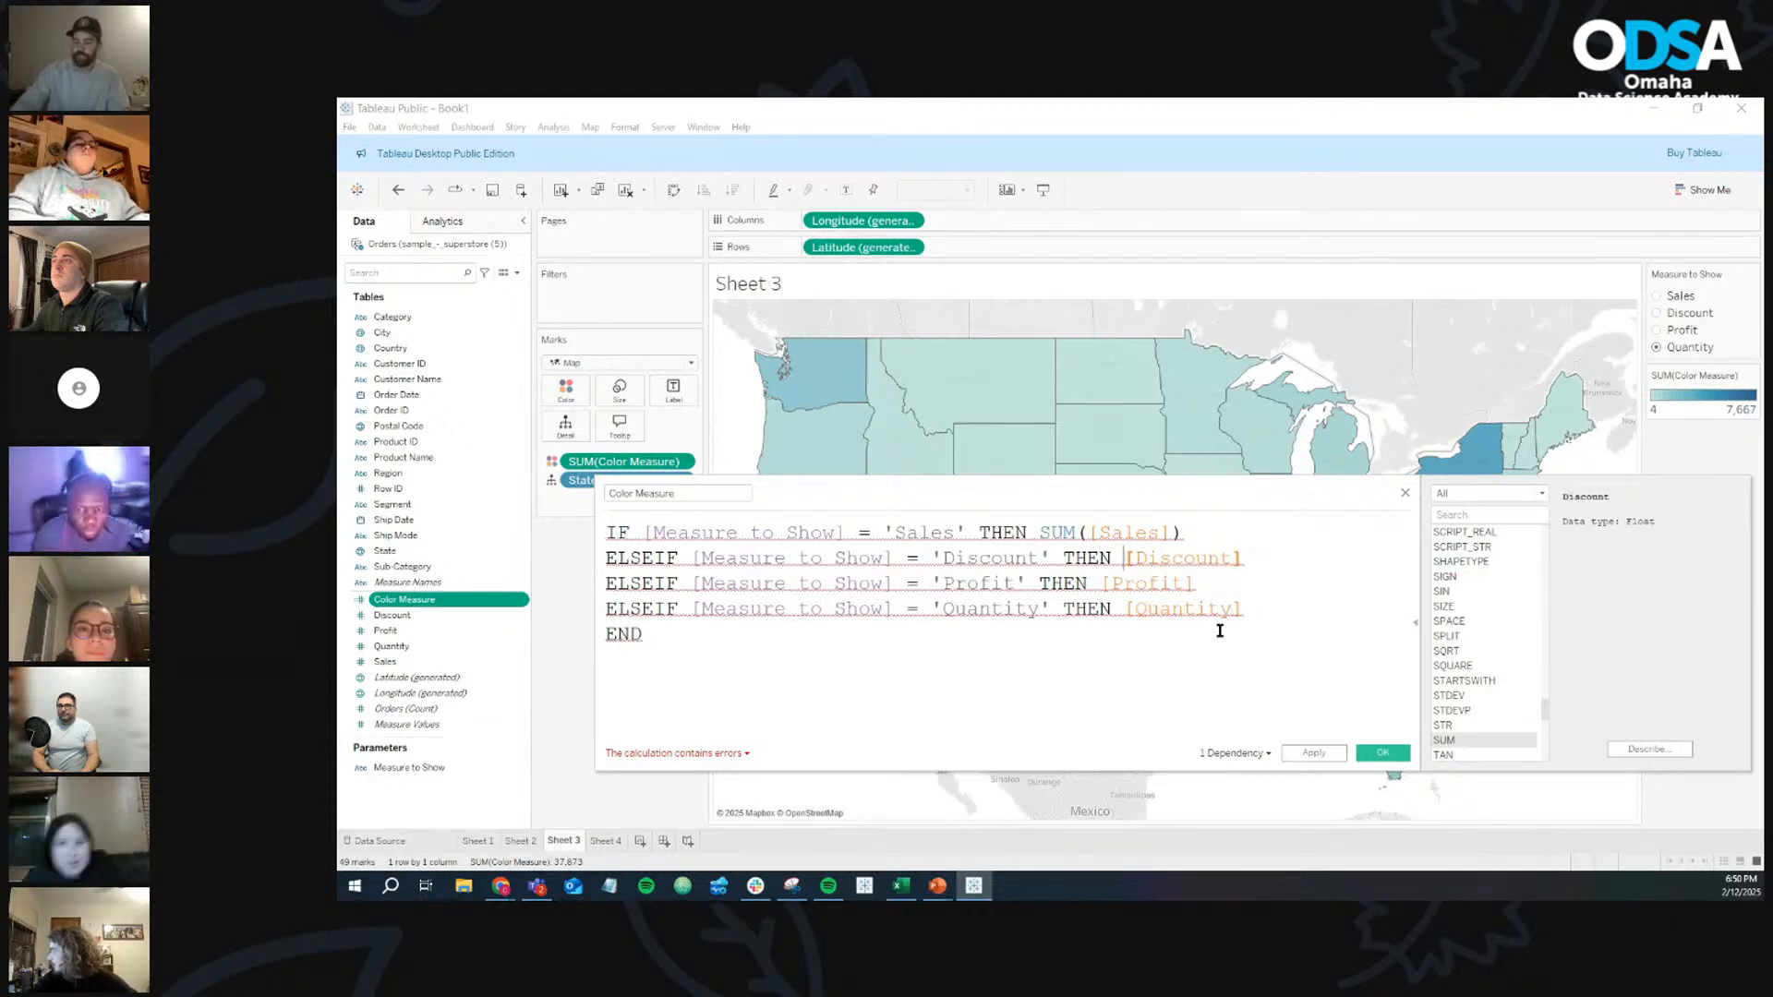
text(av)
key(Return)
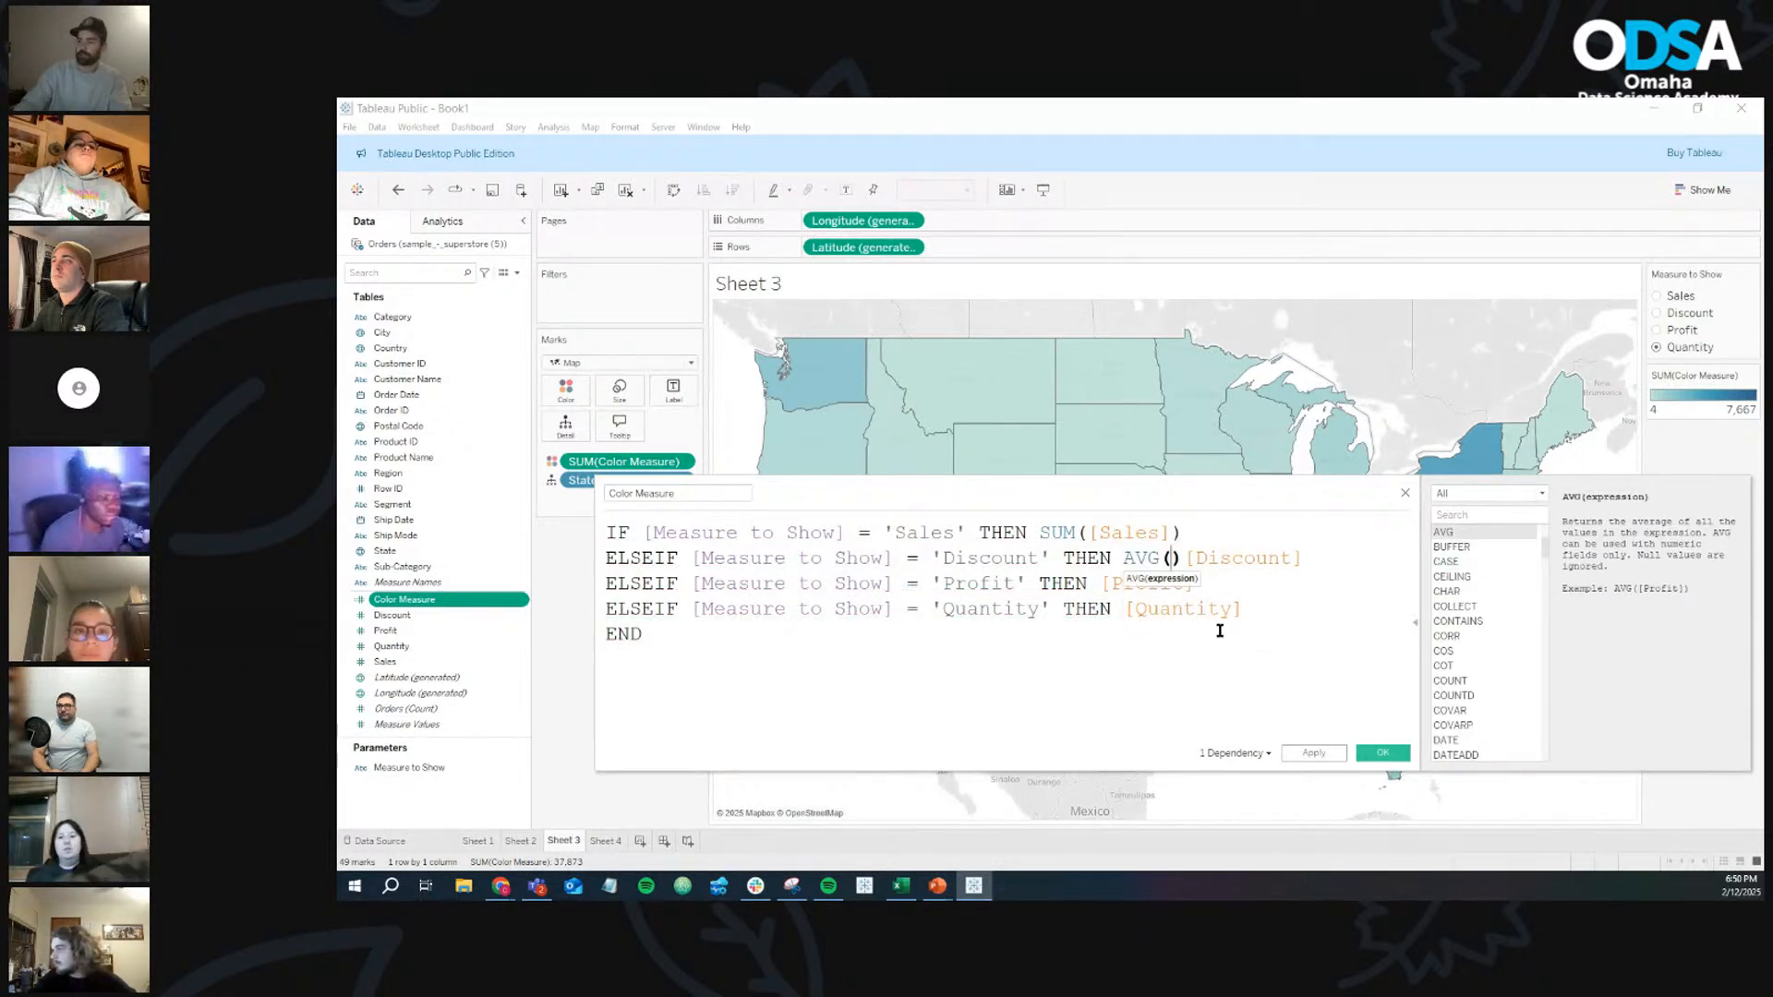
click(1317, 558)
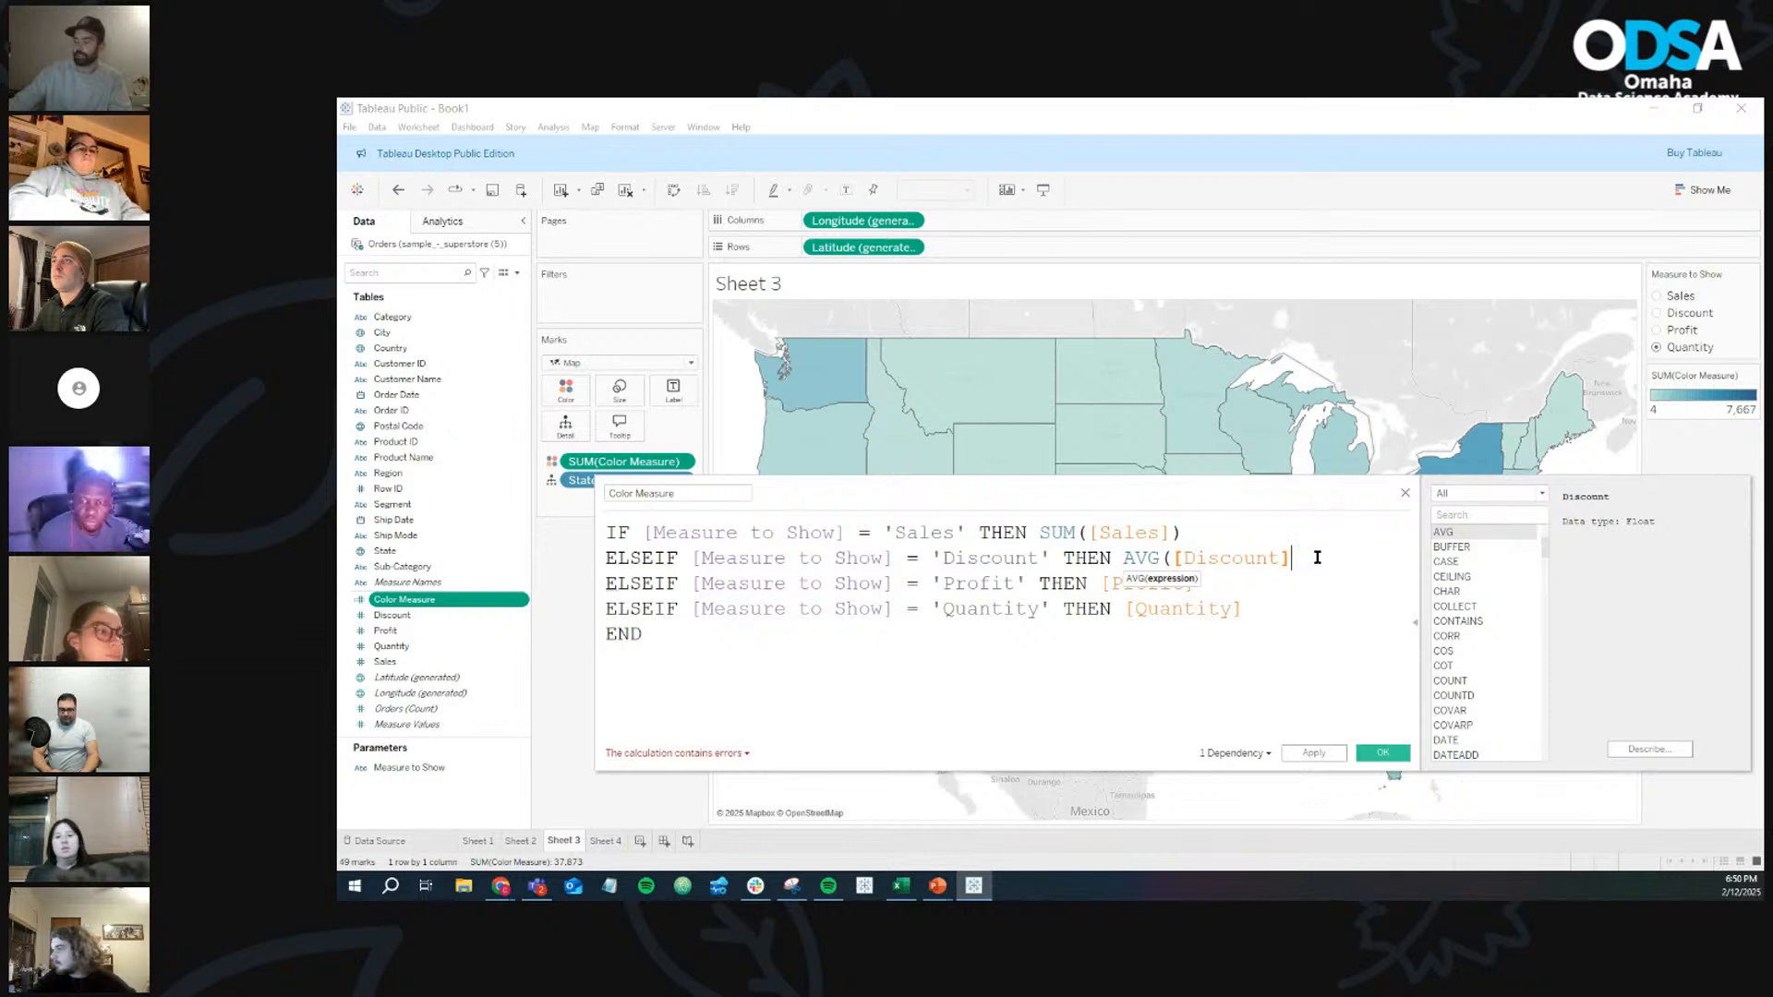
text())
Wrap the [Profit] field in the formula's Profit branch in SUM, giving SUM([Profit])
click(1102, 586)
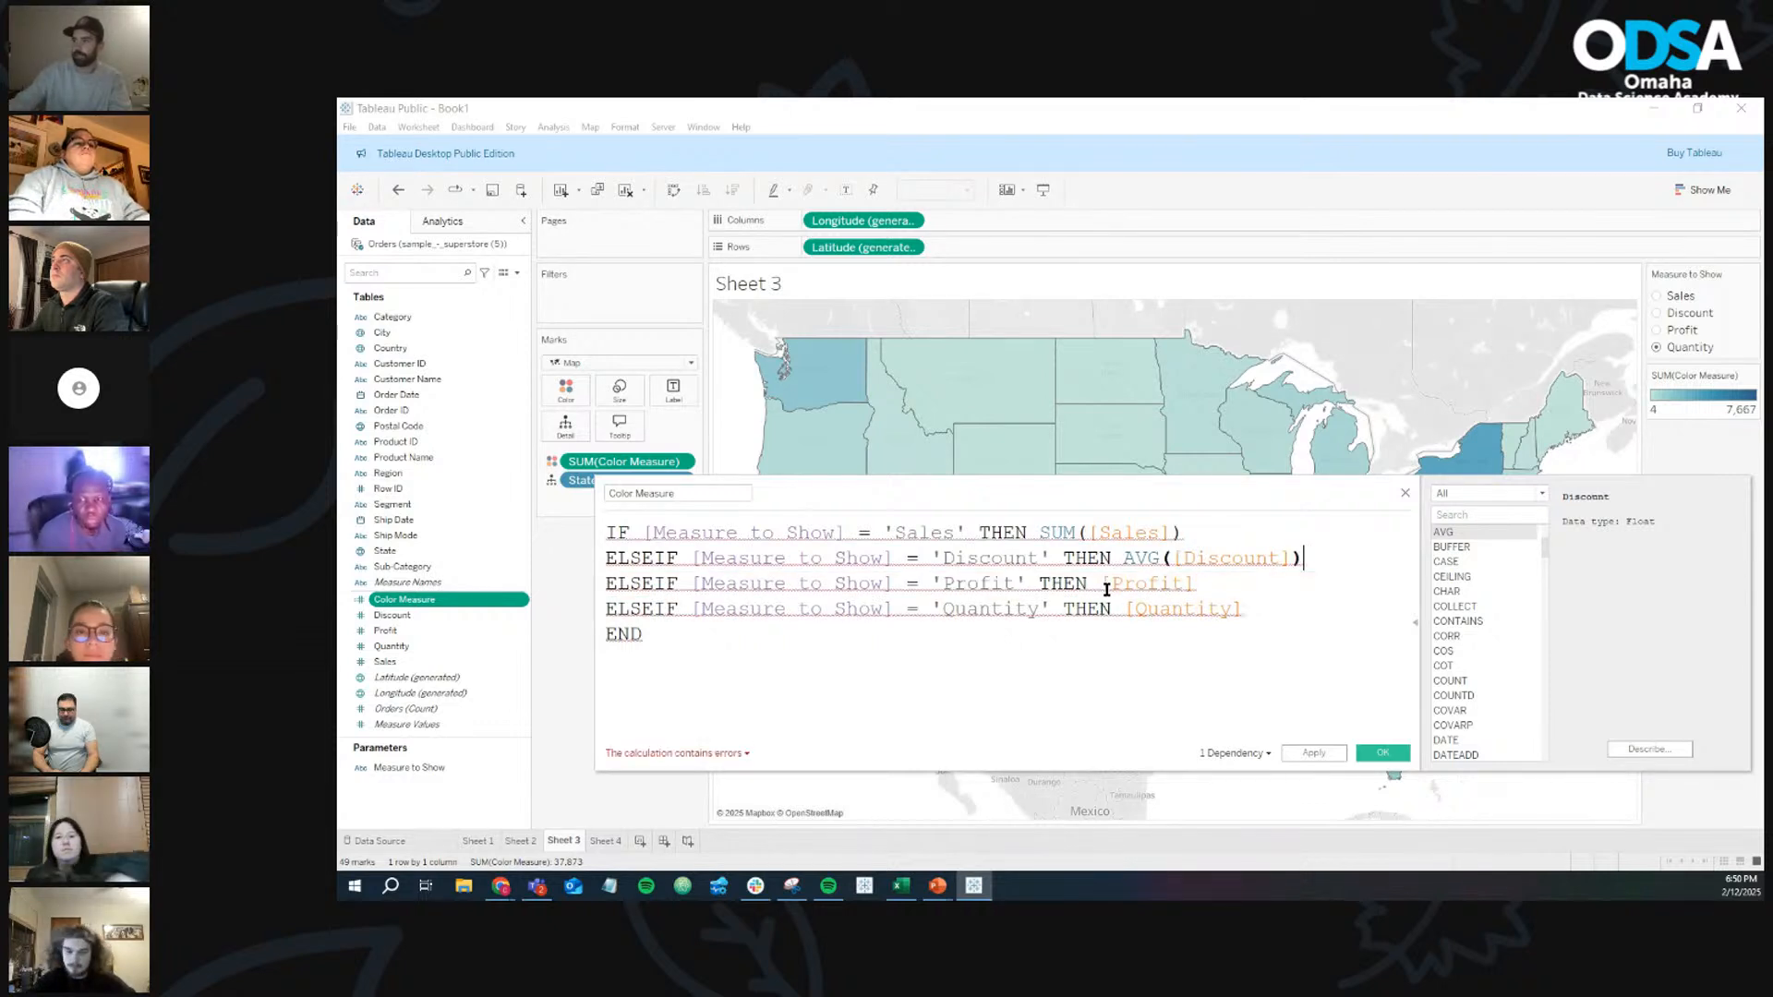
text(sum)
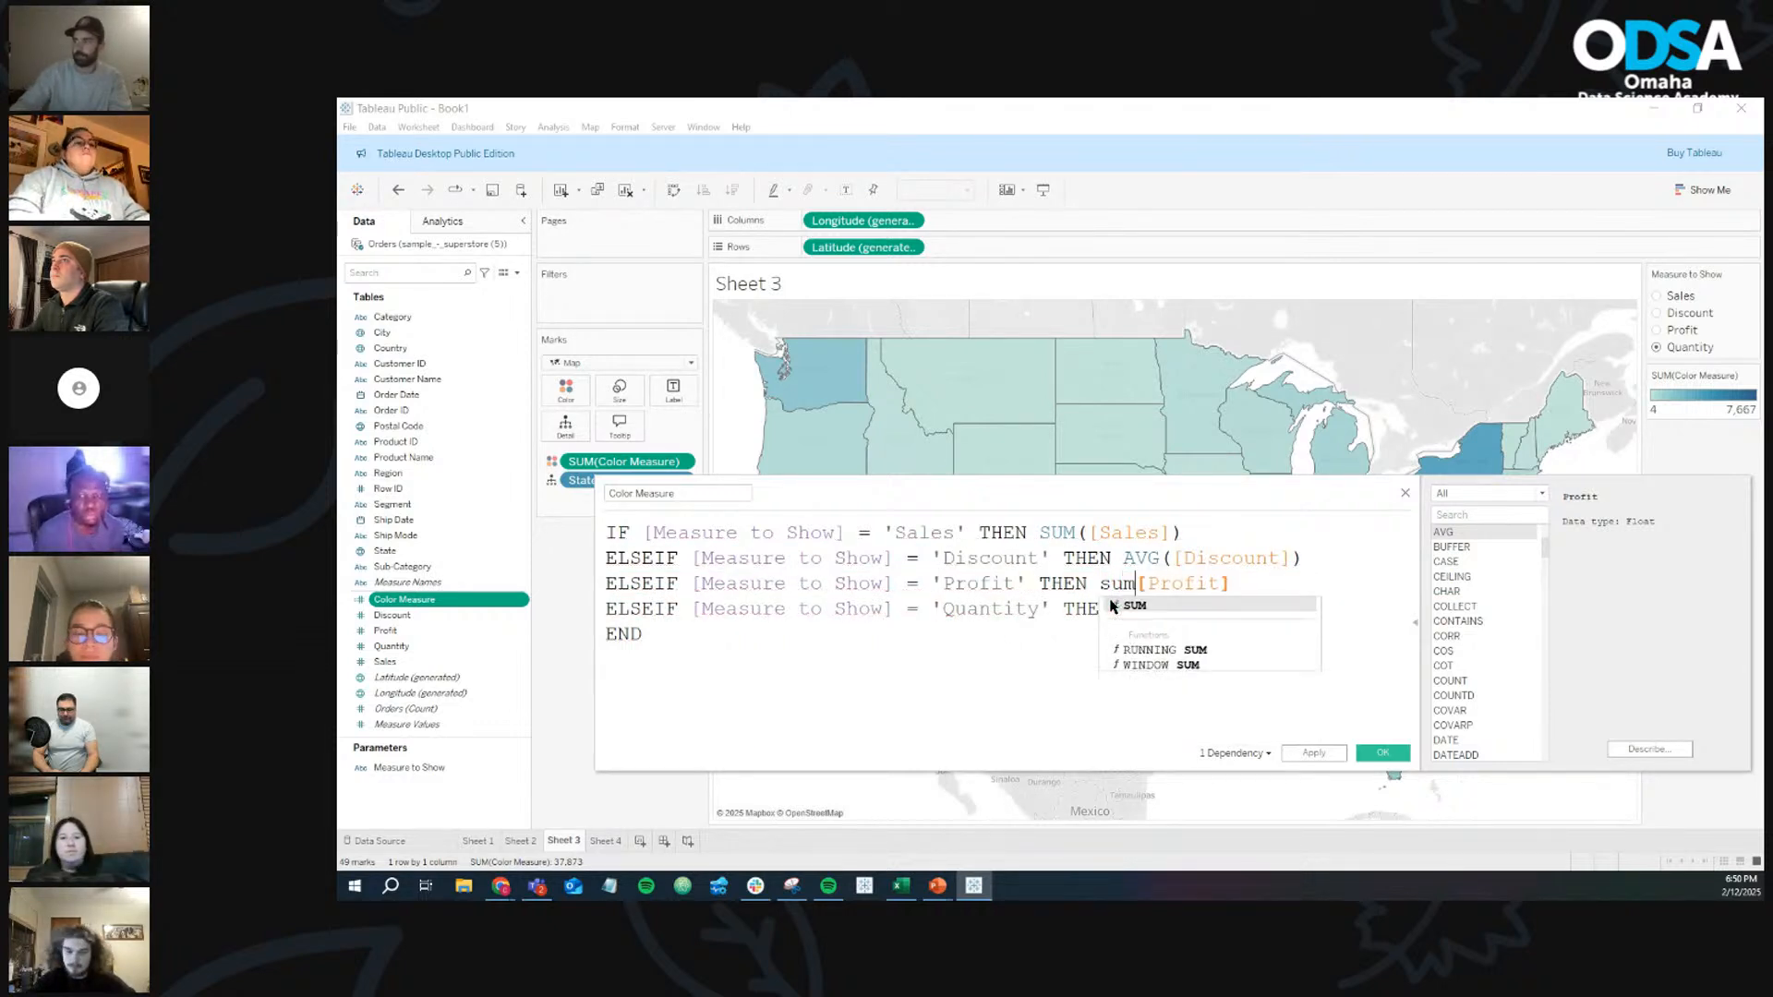
key(Return)
click(1247, 586)
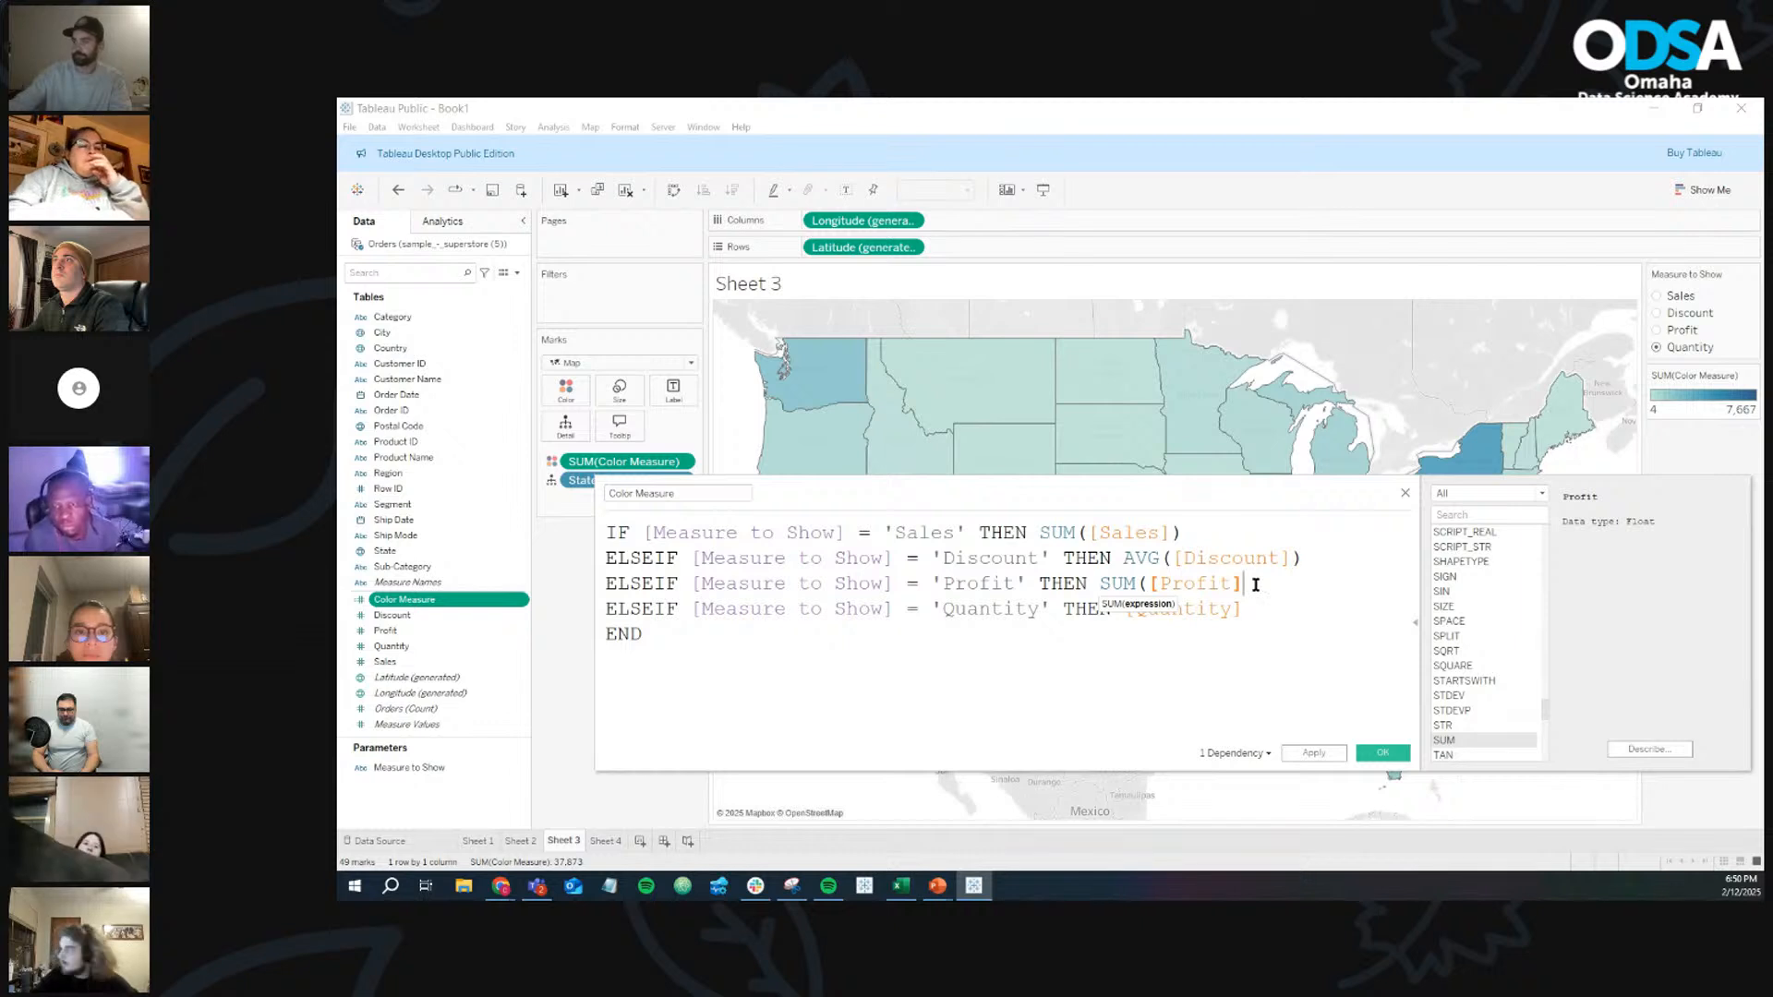
text())
Wrap the [Quantity] field in the last branch in SUM, giving SUM([Quantity]), and save the Color Measure calculation
click(1126, 612)
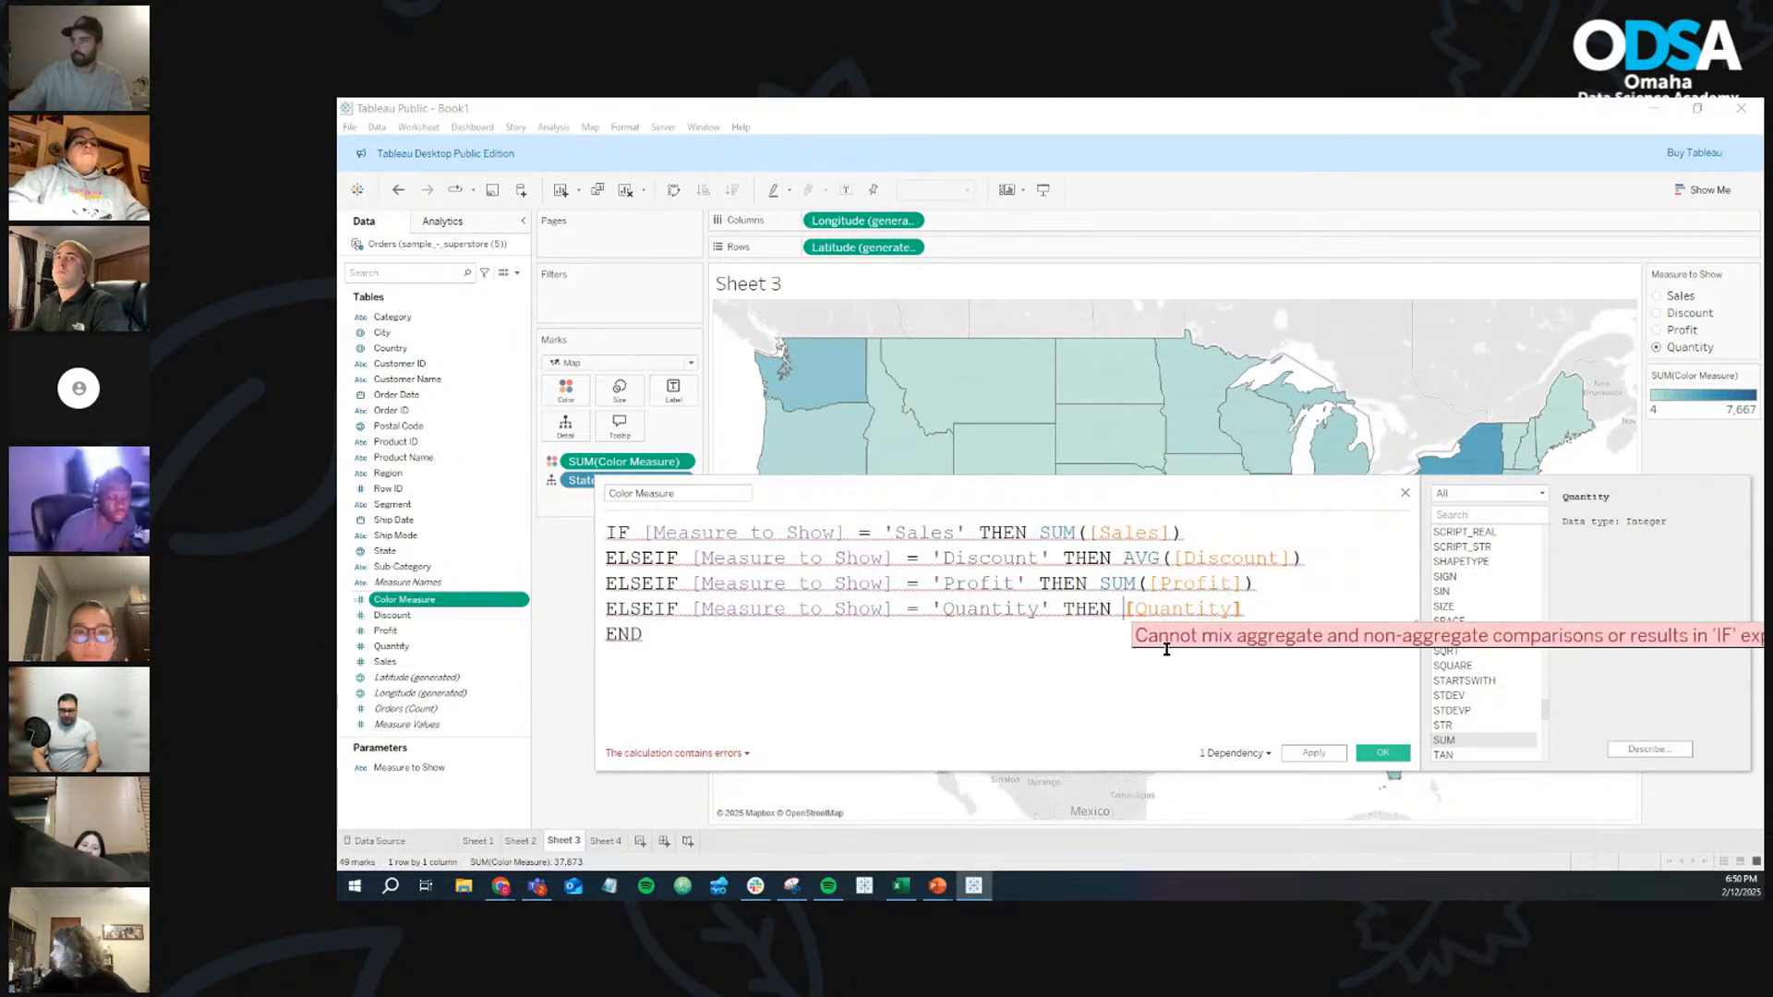
text(su)
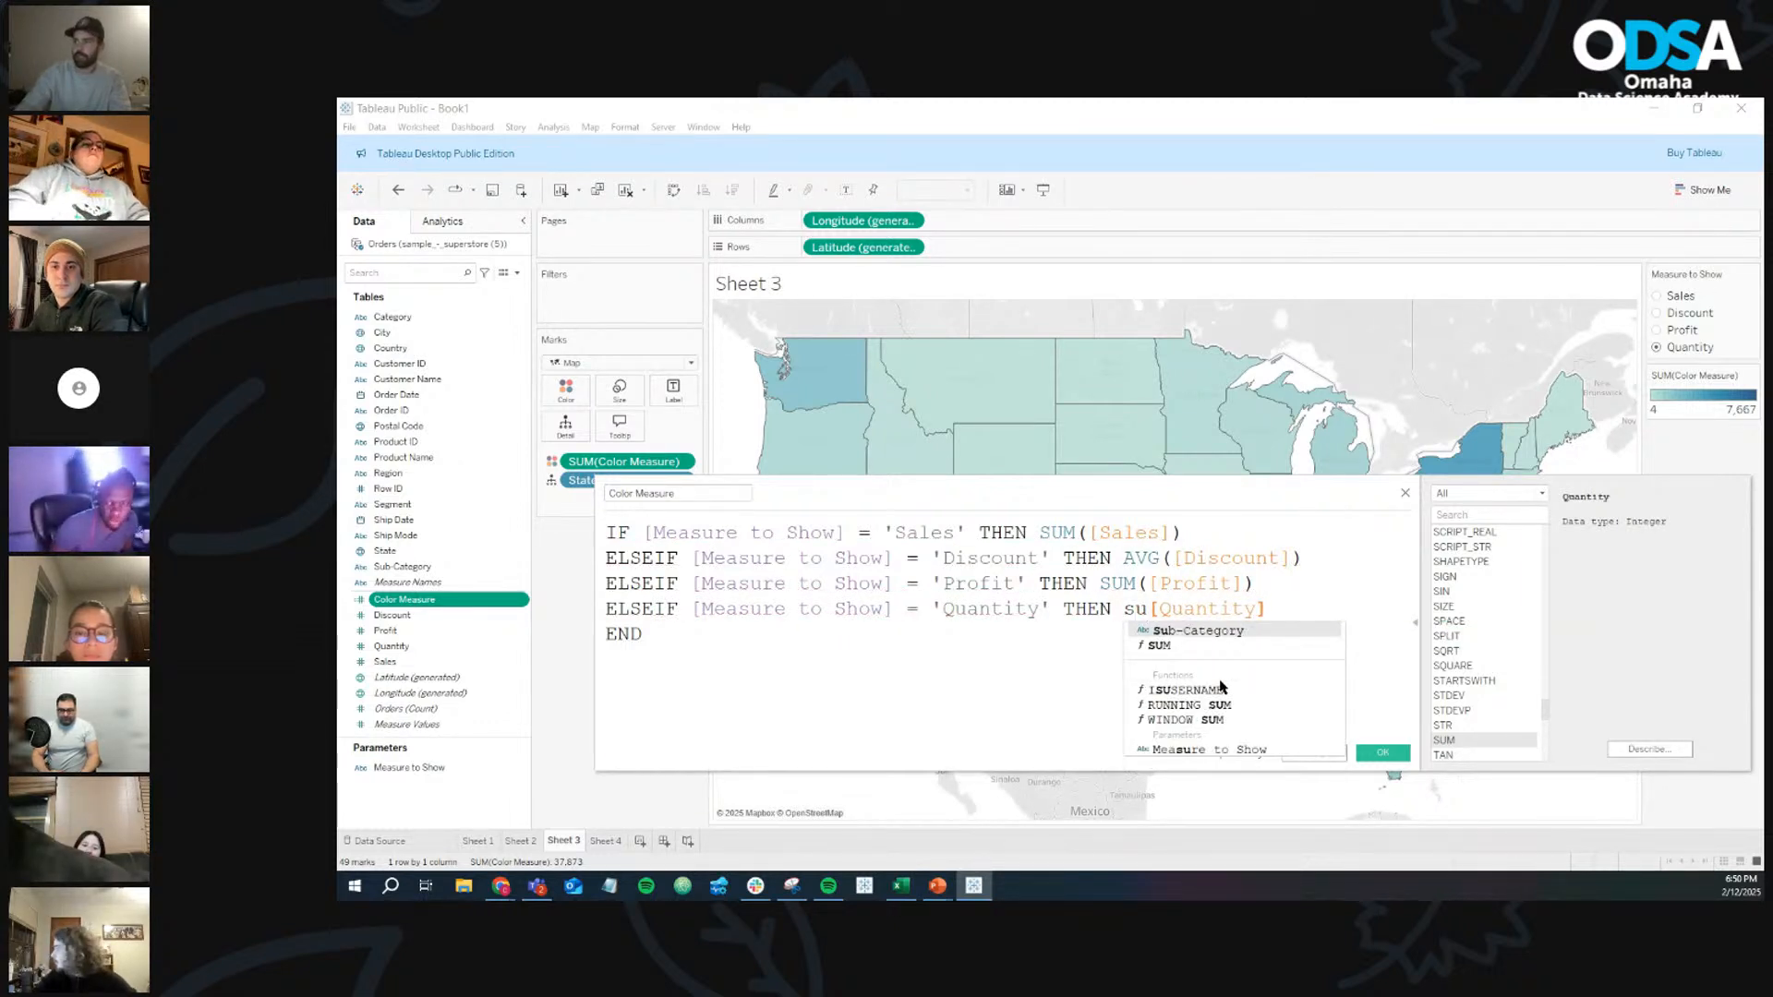
key(Down)
key(Return)
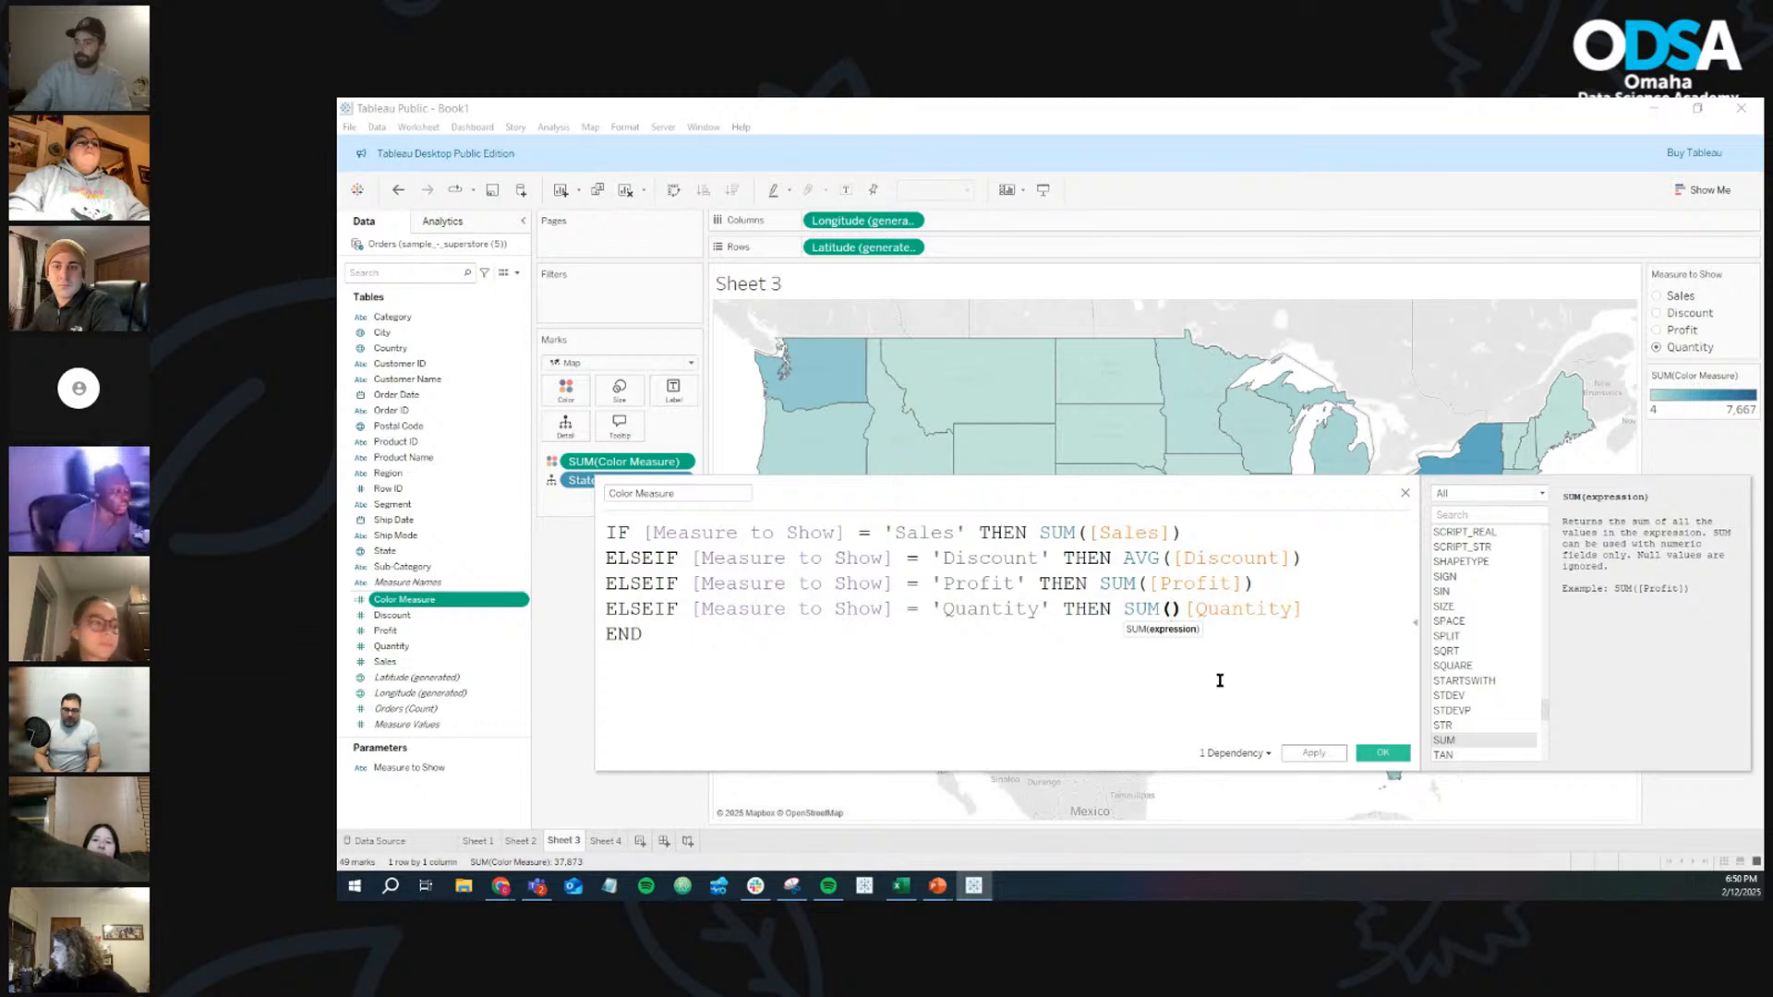
key(Delete)
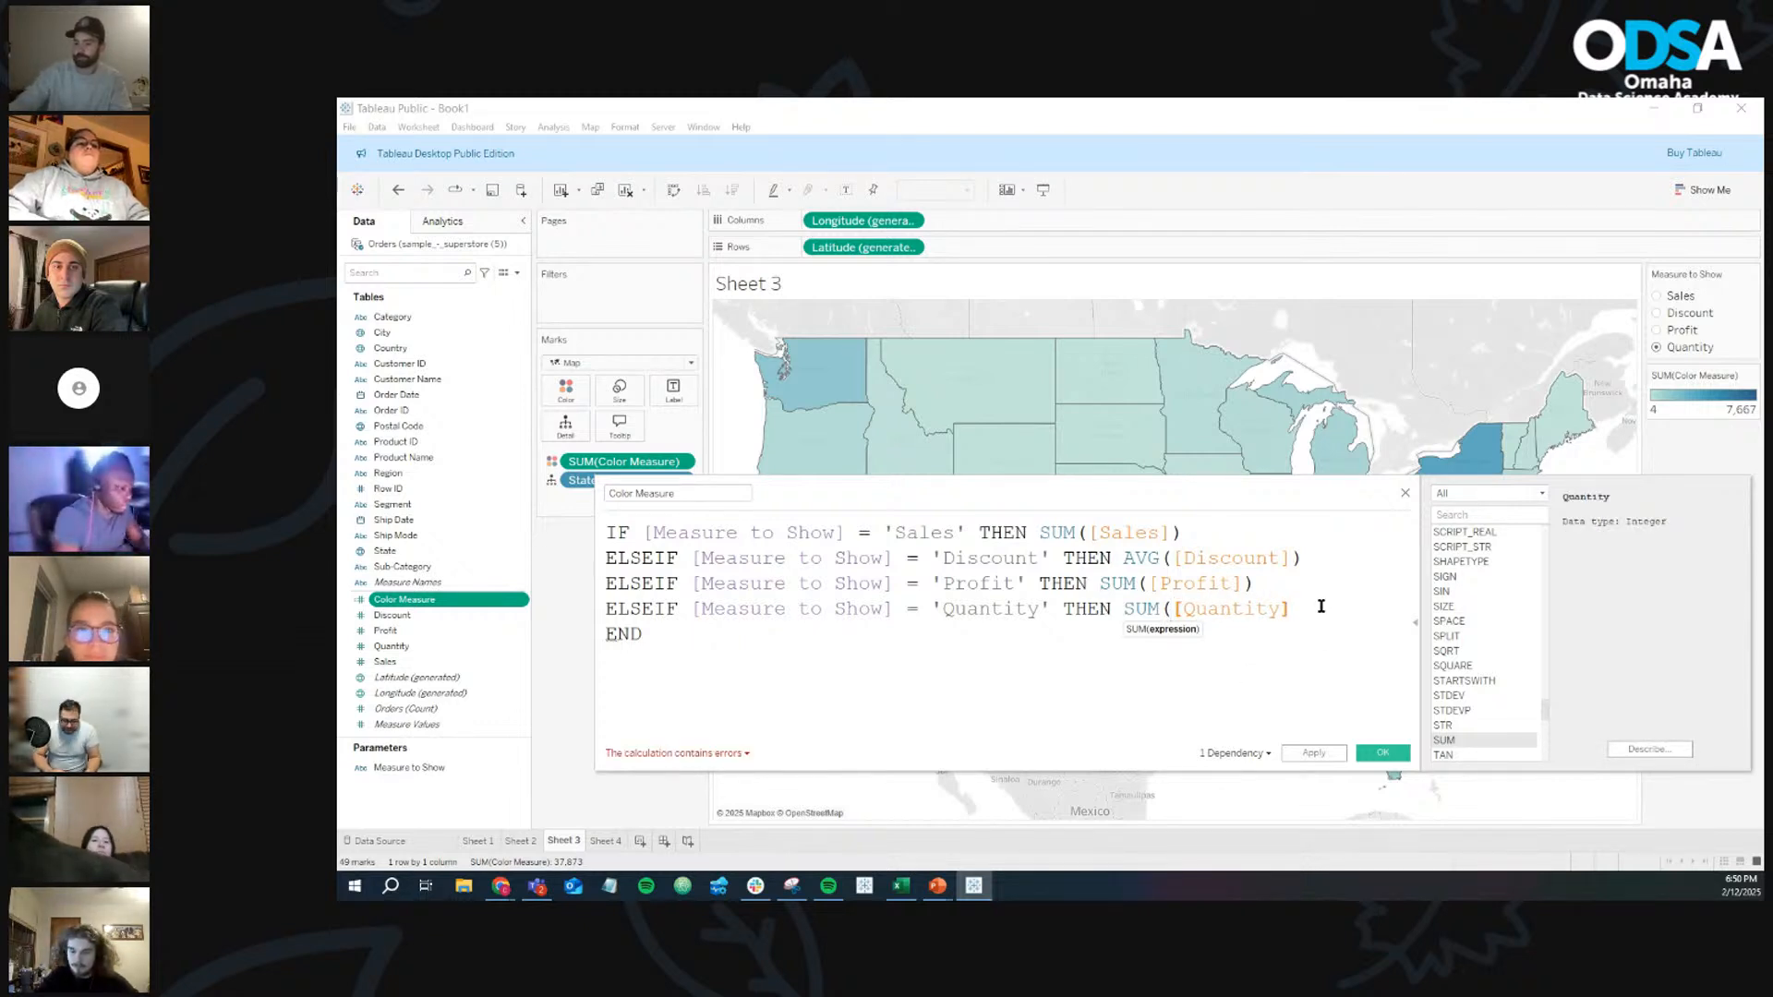
text())
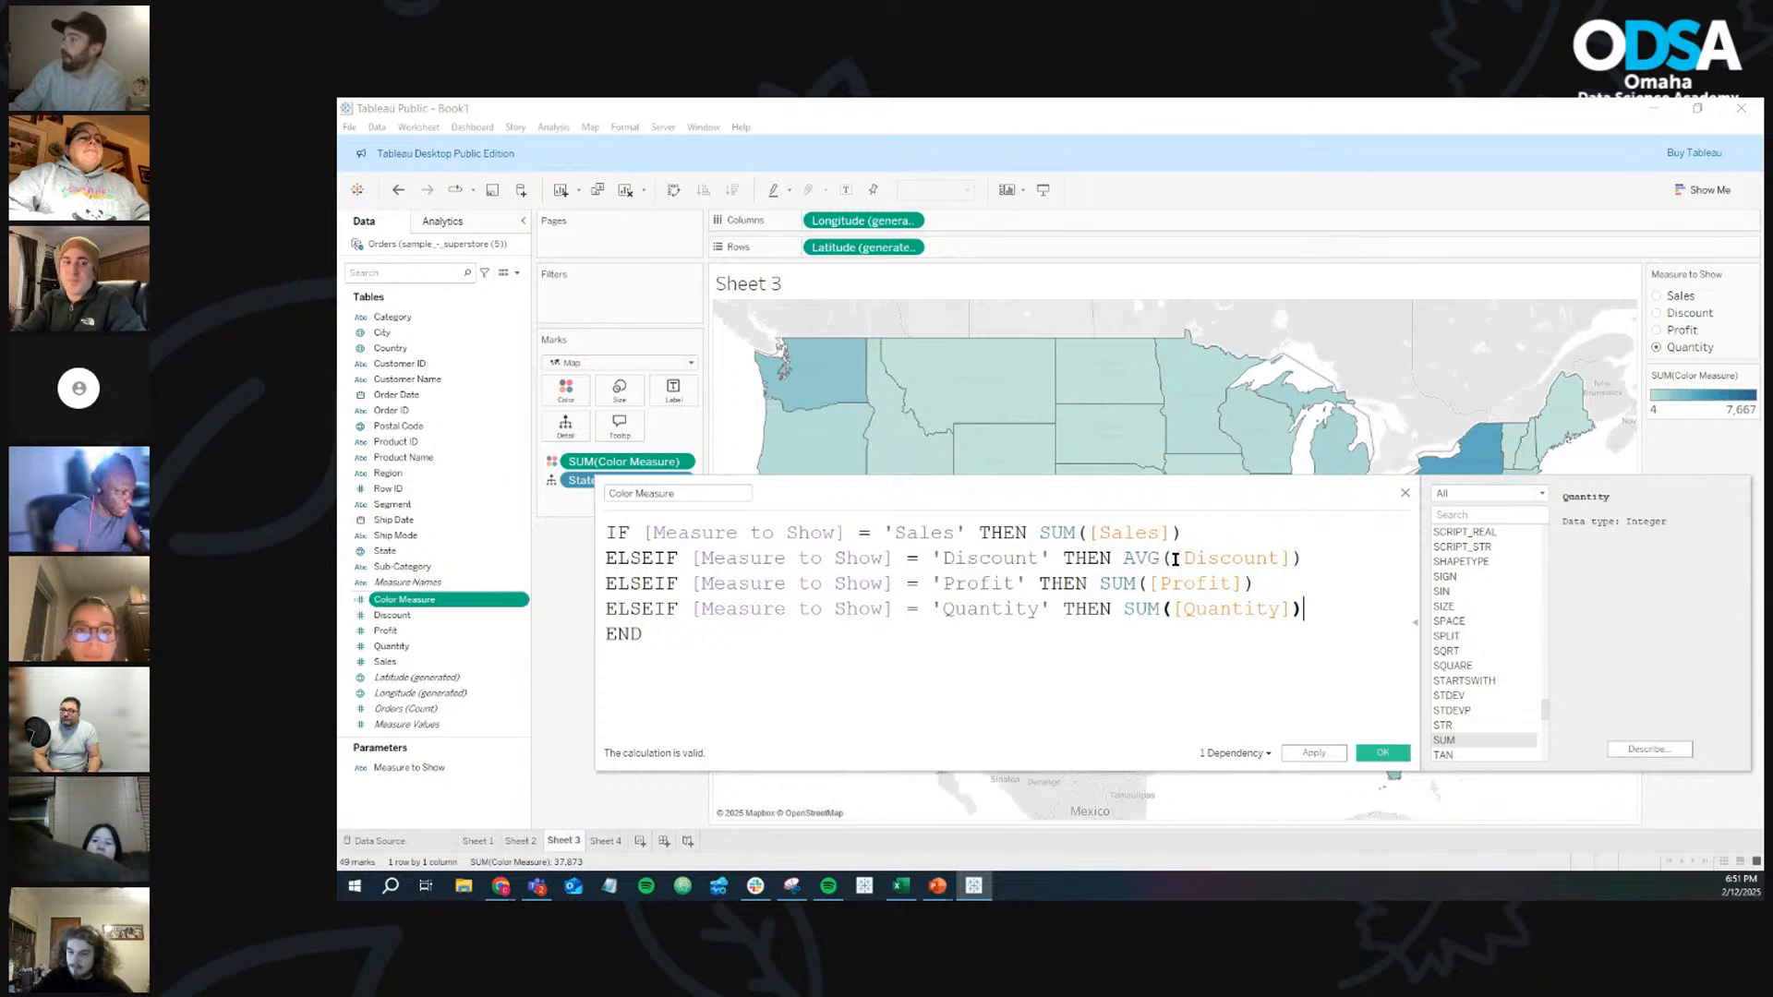
click(1376, 755)
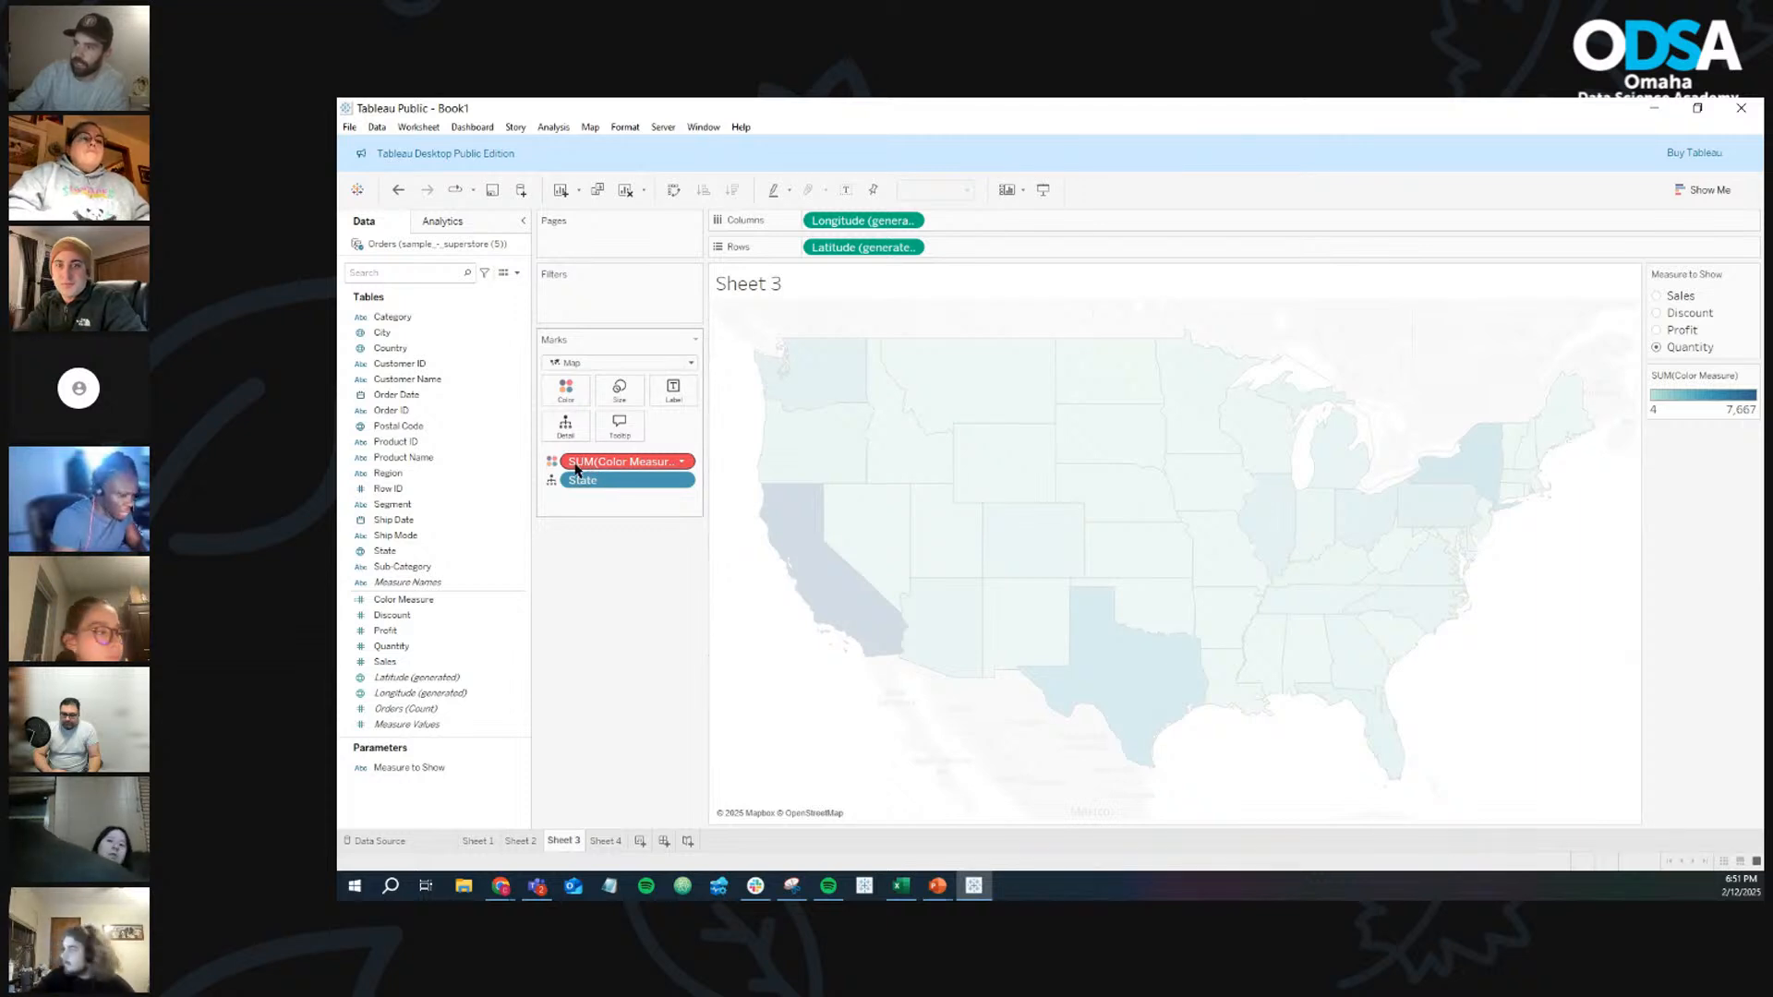
Reapply the Color Measure field to the map's Color, and switch Measure to Show to Sales and on to Discount
drag(614, 467, 570, 407)
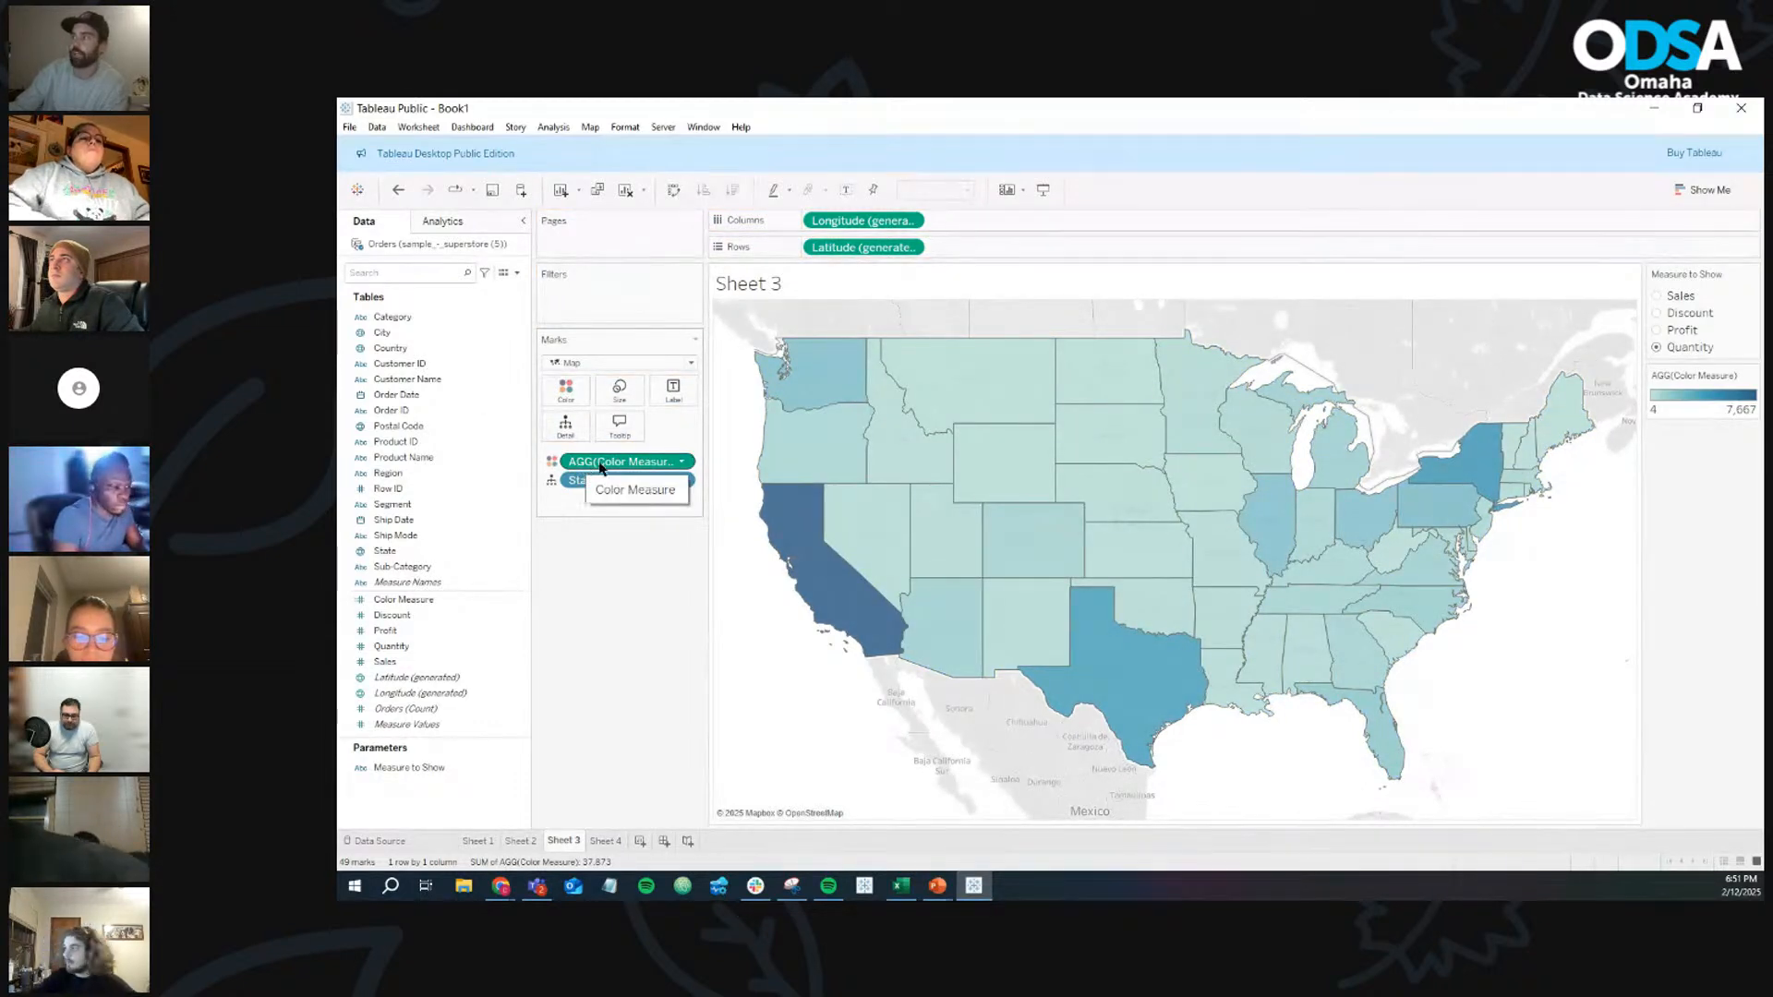
click(1657, 296)
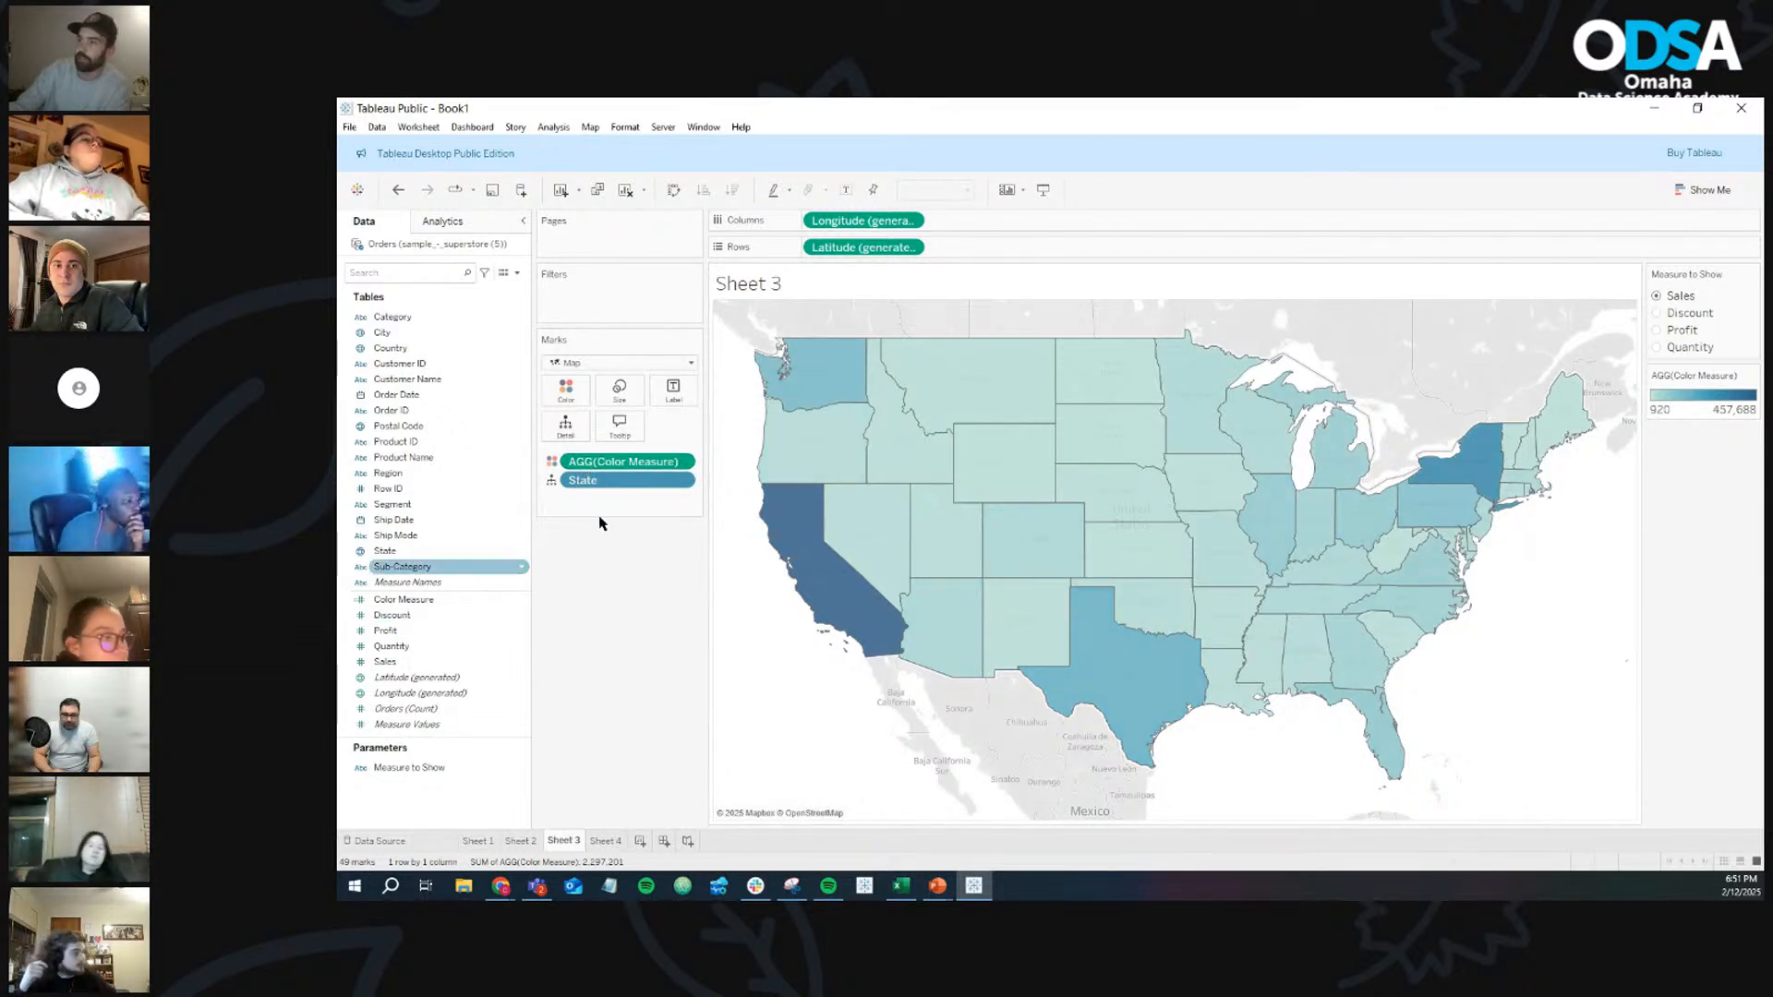
click(1657, 314)
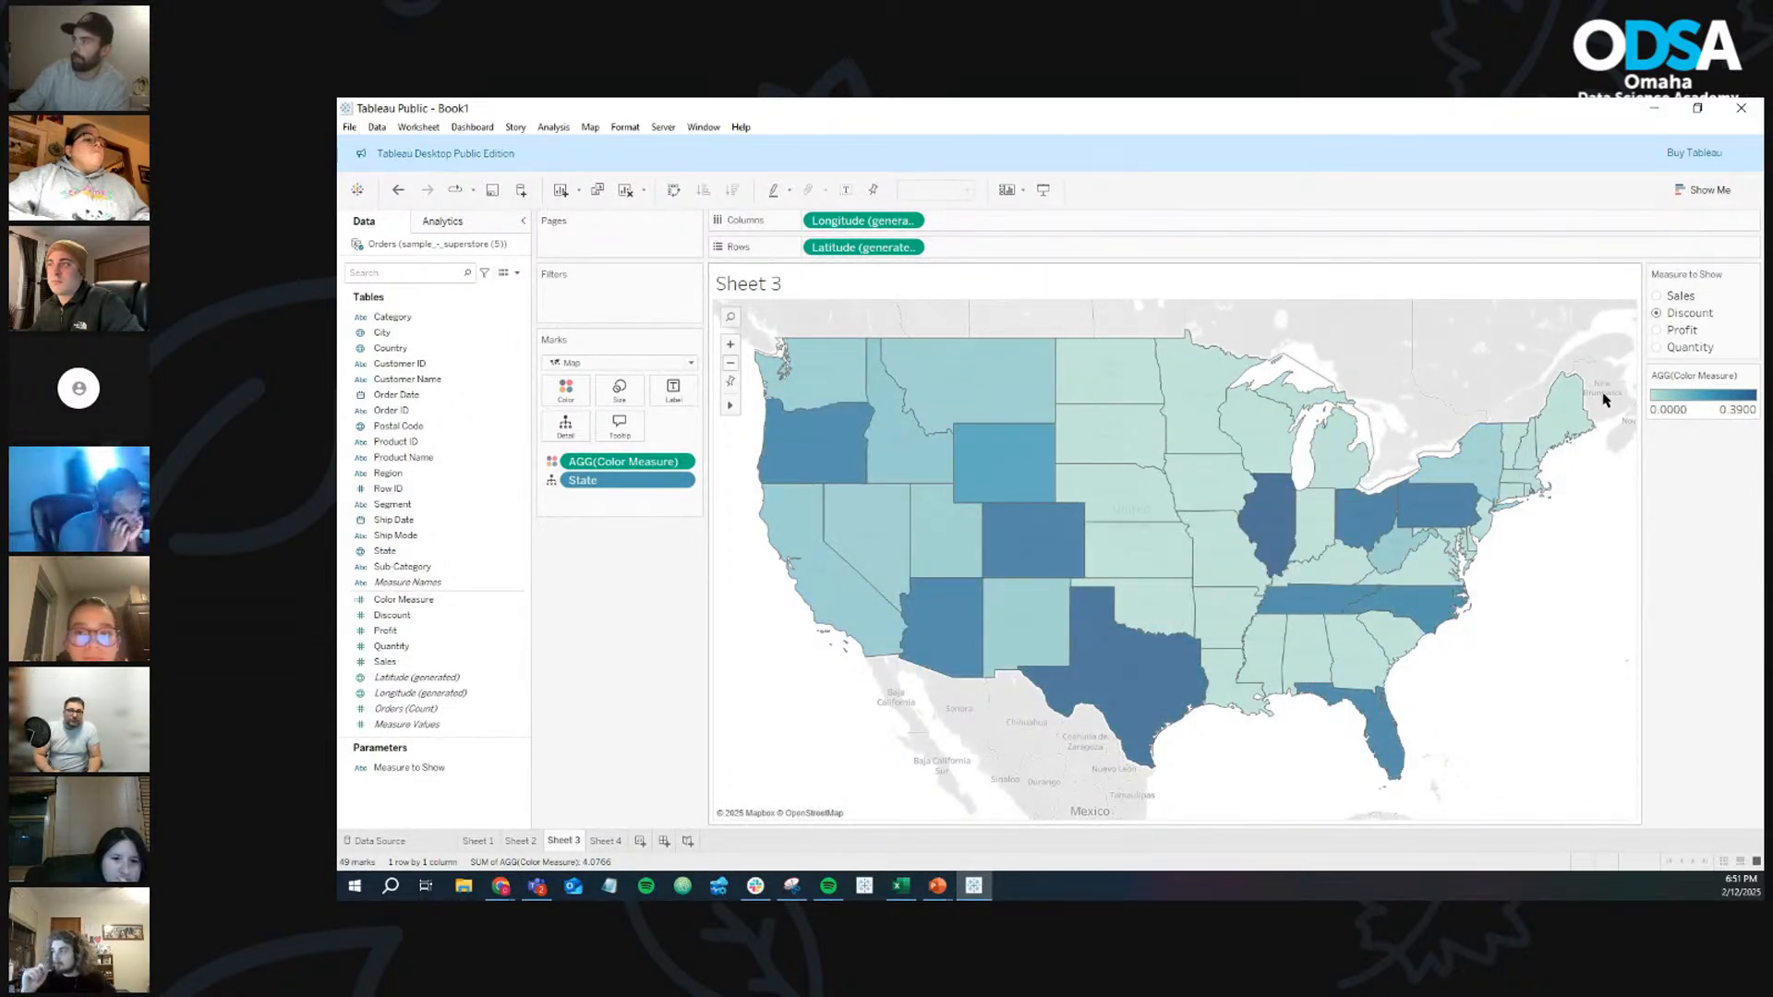
Reopen the Color Measure calculation with enlarged text and examine the aggregate function used in each branch
right_click(517, 601)
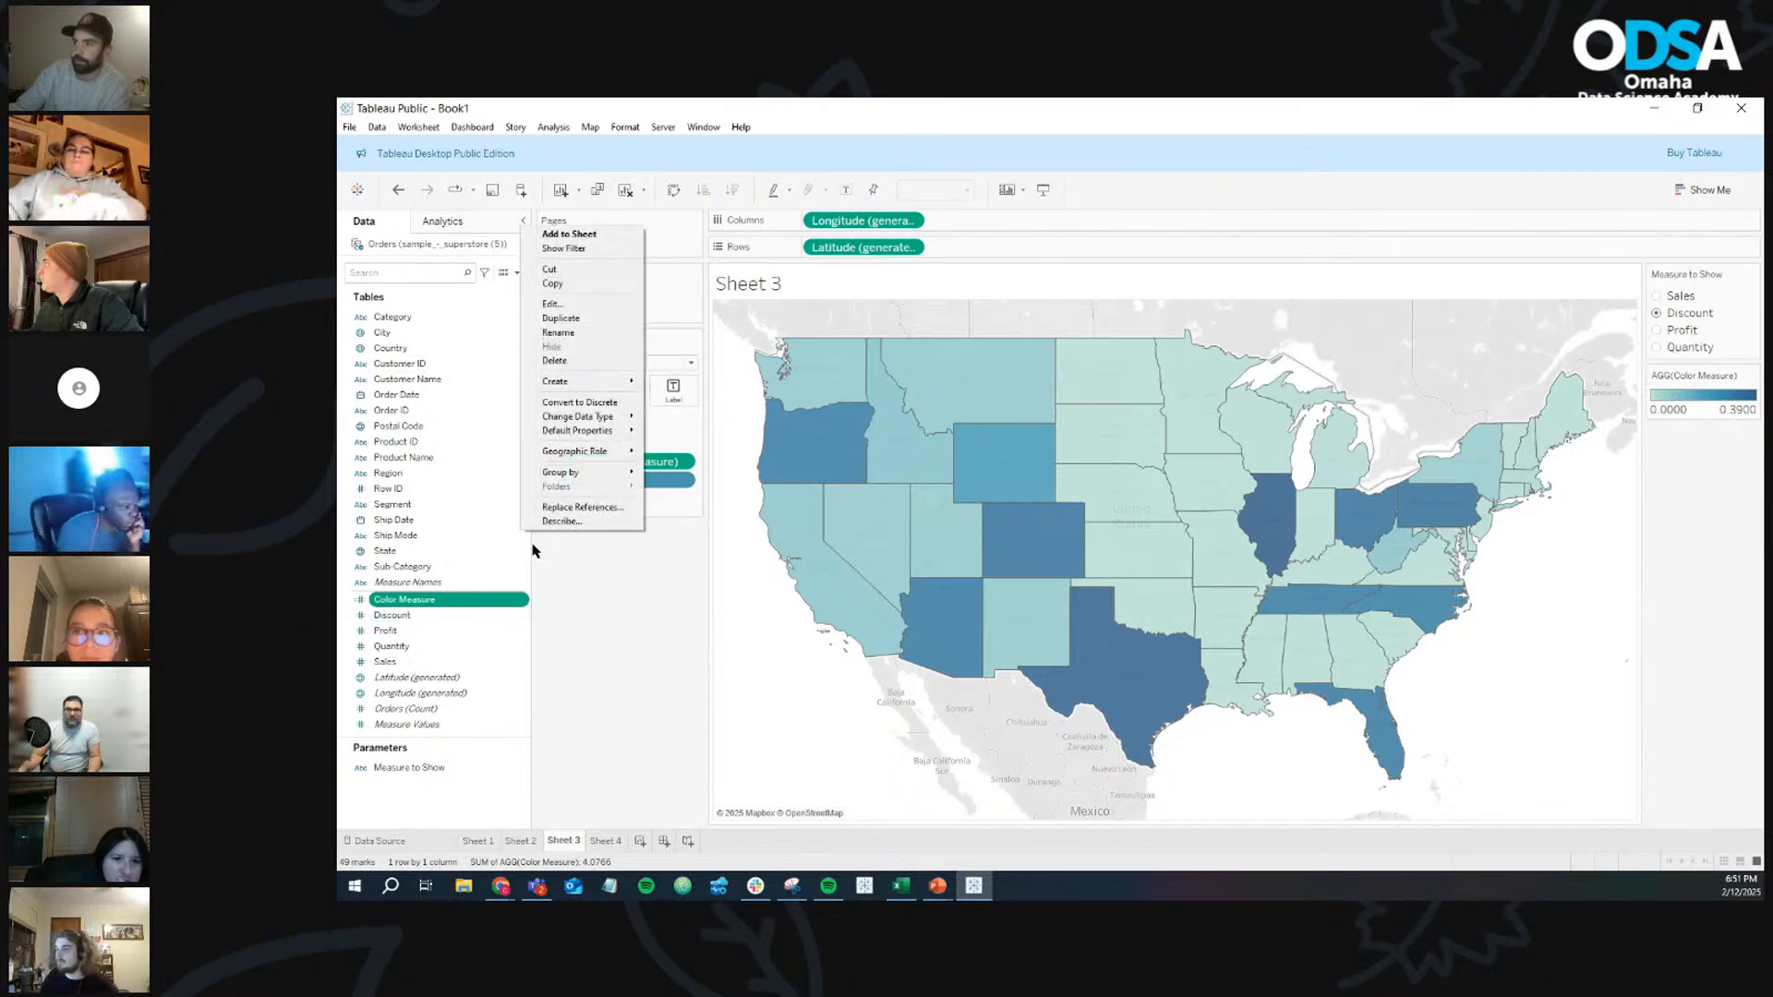
click(551, 307)
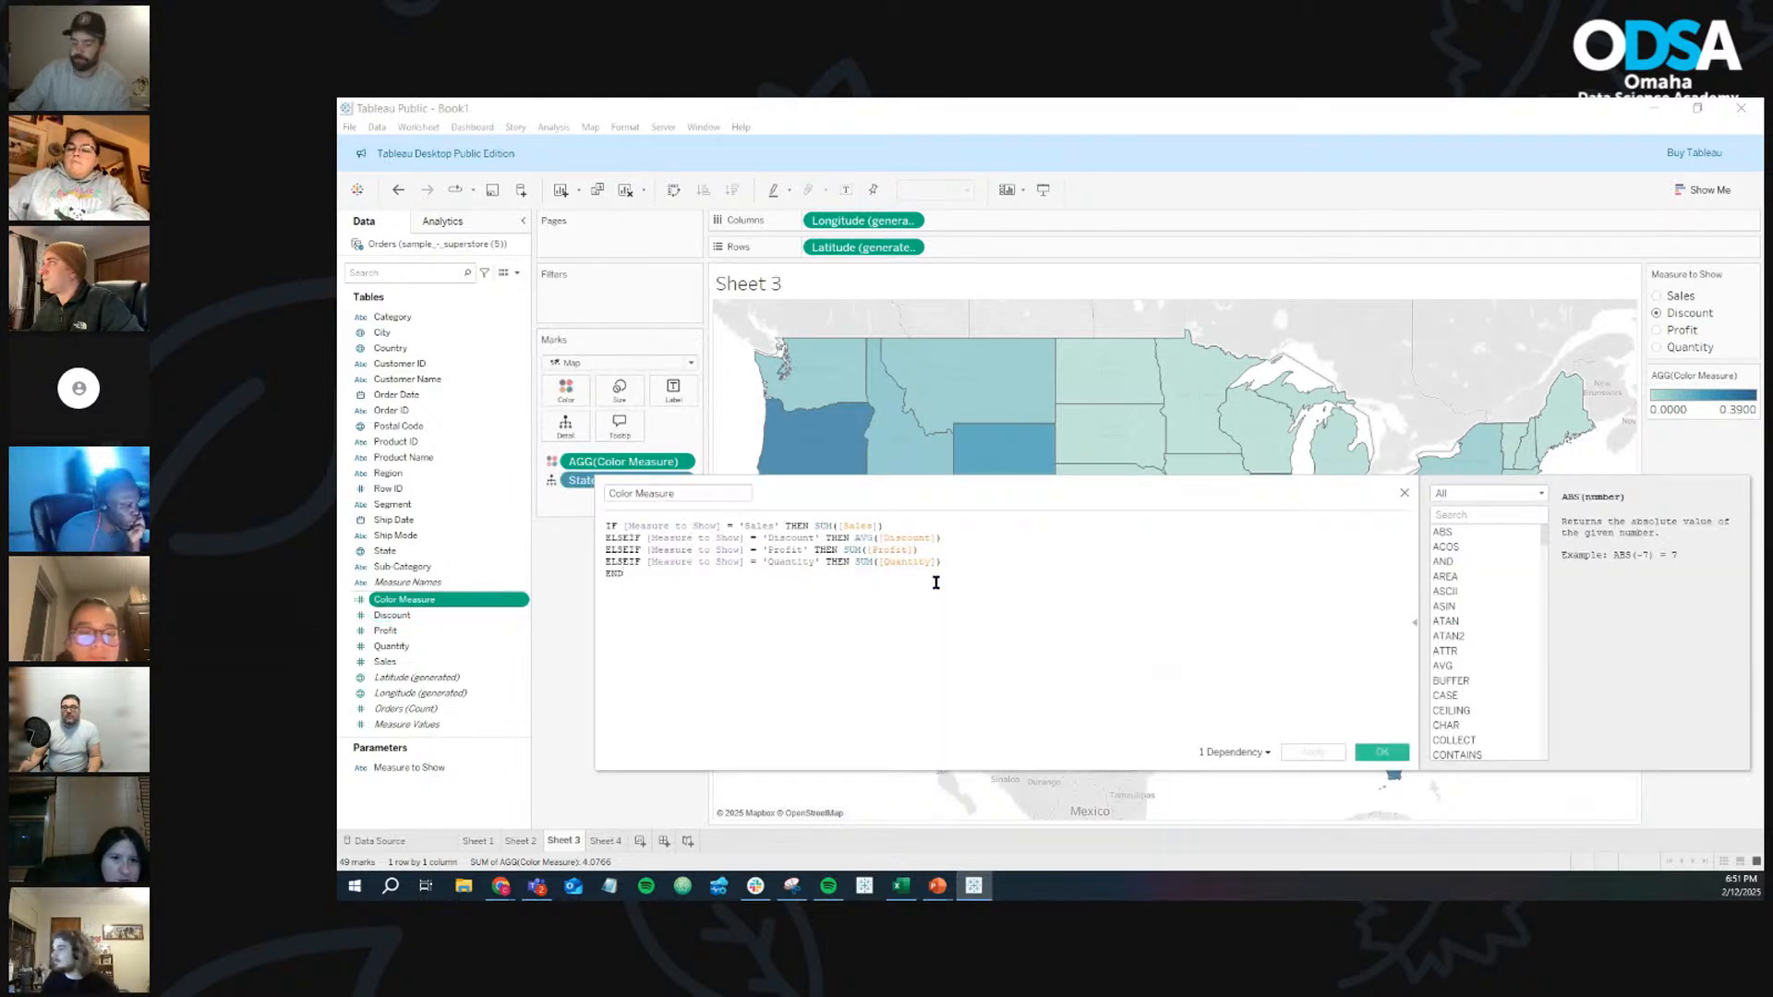
scroll(936, 582, up, 6)
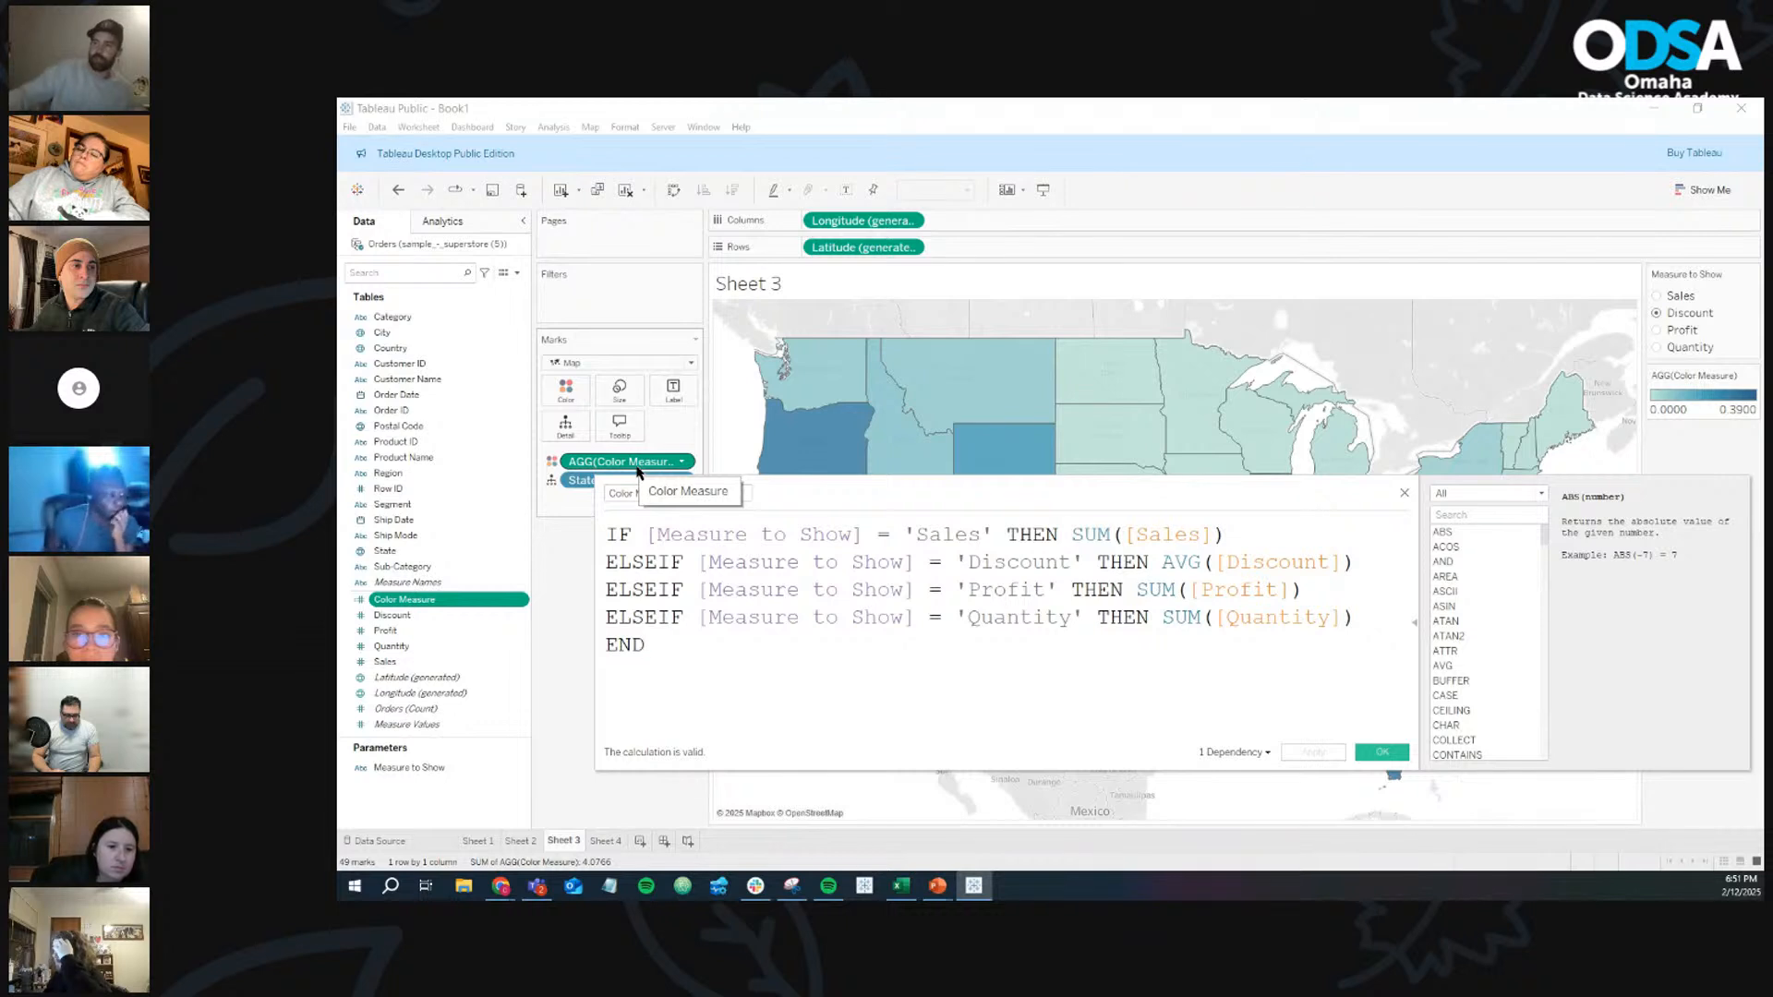
double_click(1101, 540)
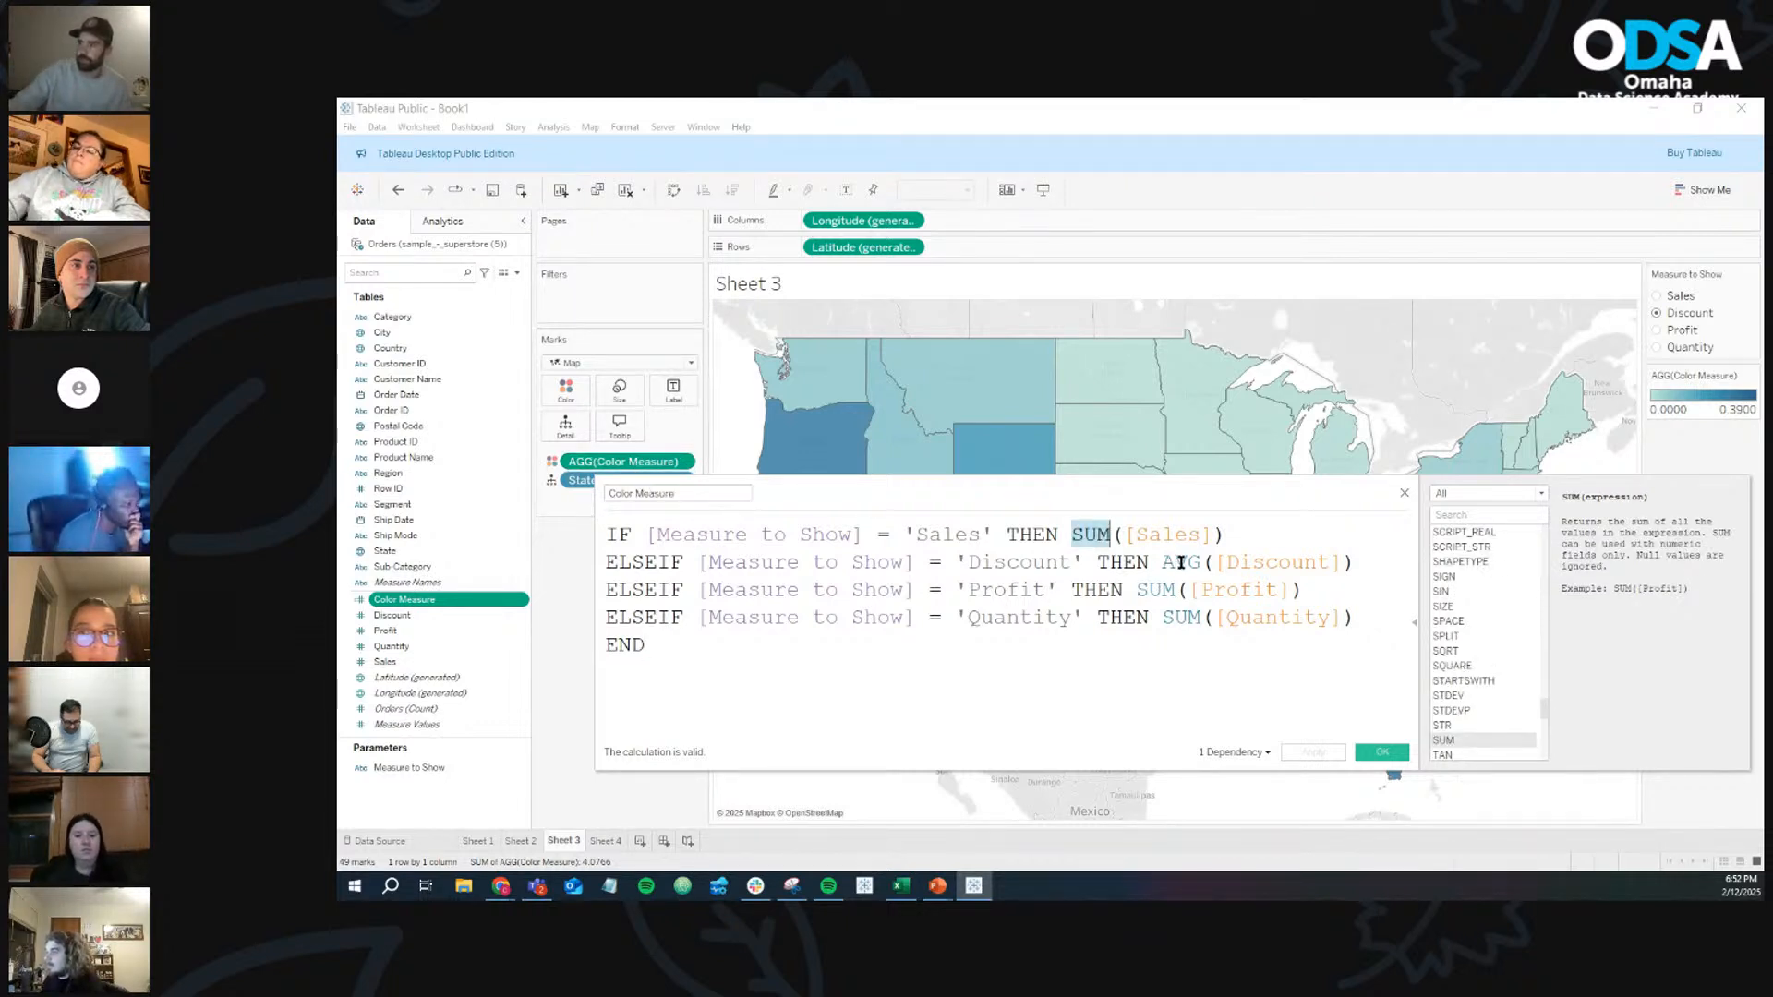
click(1040, 688)
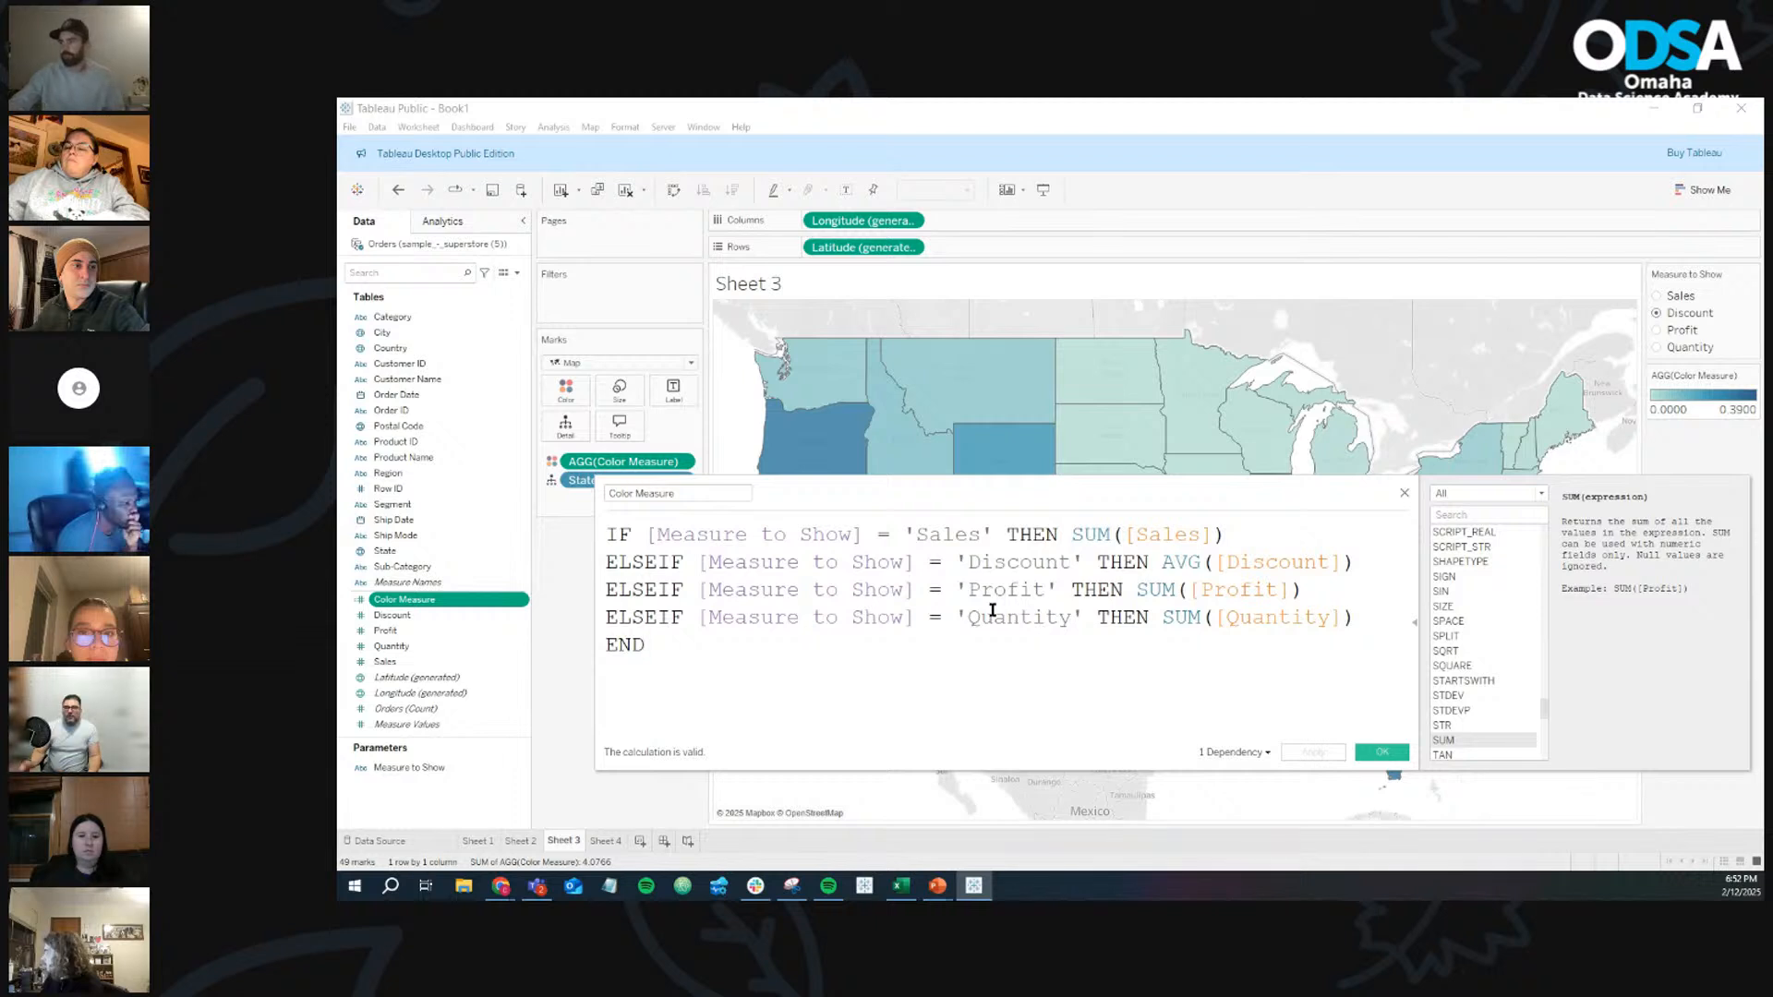
Reposition the calculation editor, hide its function reference, widen it, and enlarge the formula text
drag(1162, 520, 1090, 429)
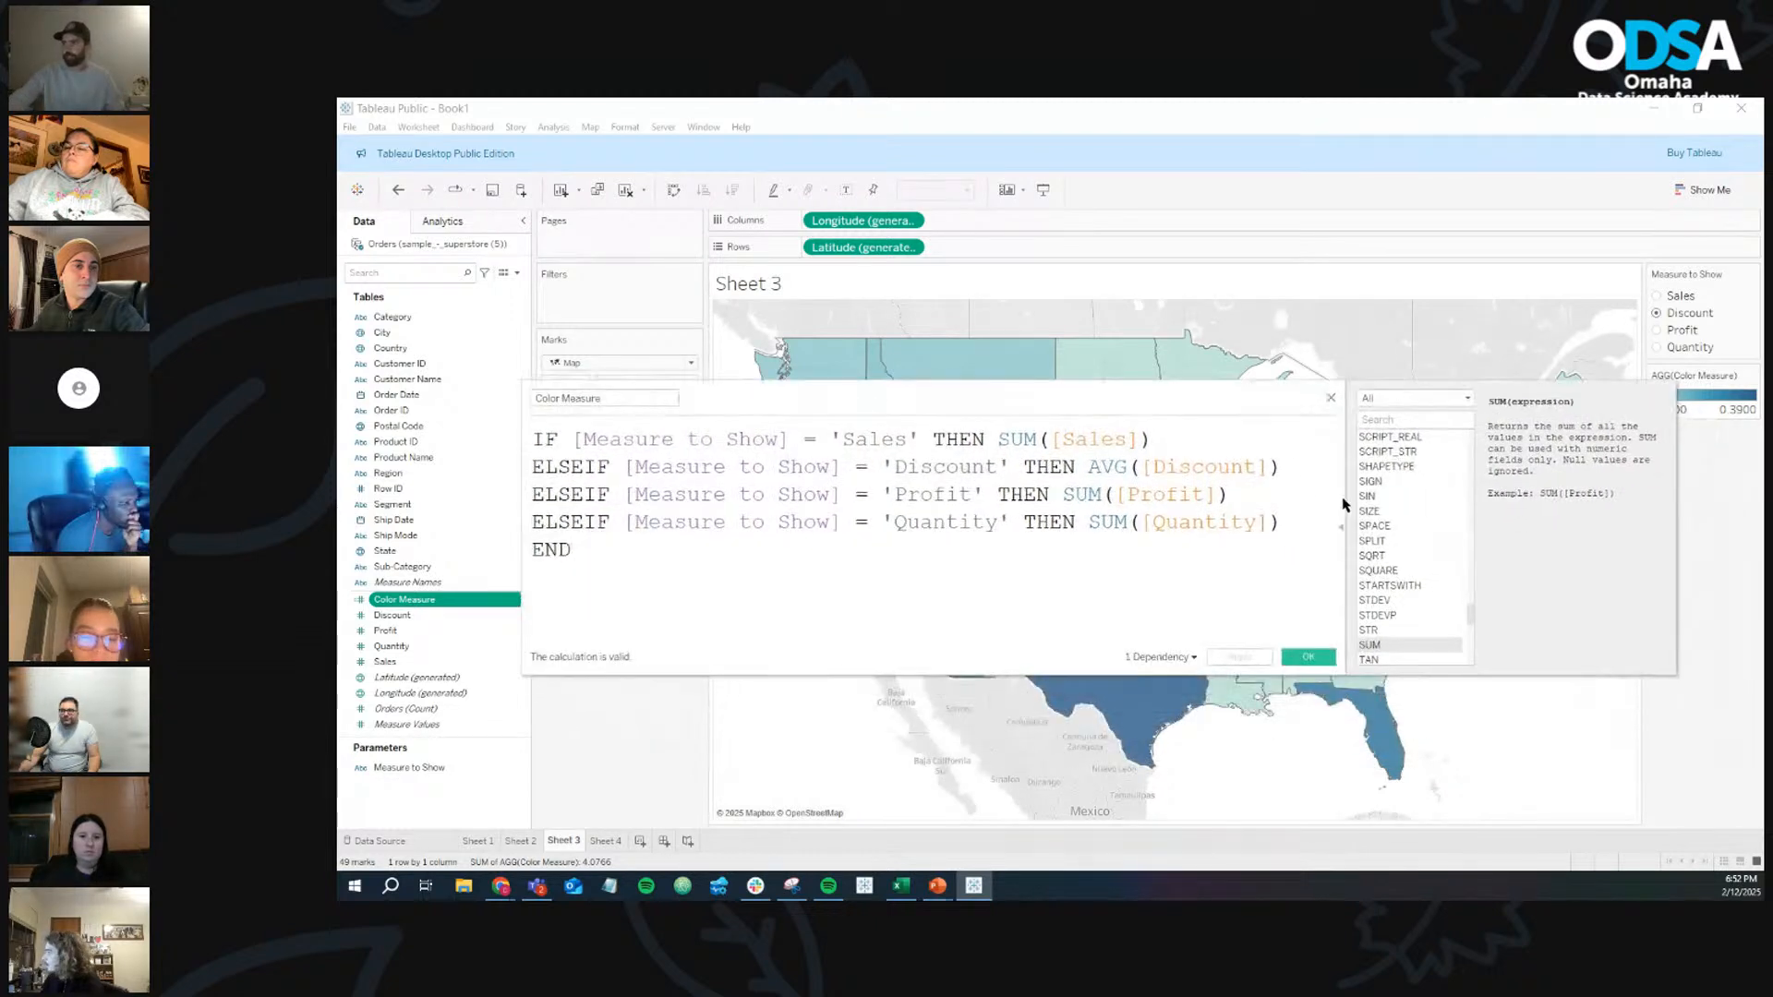
click(1346, 524)
drag(1347, 571, 1487, 571)
drag(1484, 675, 1604, 748)
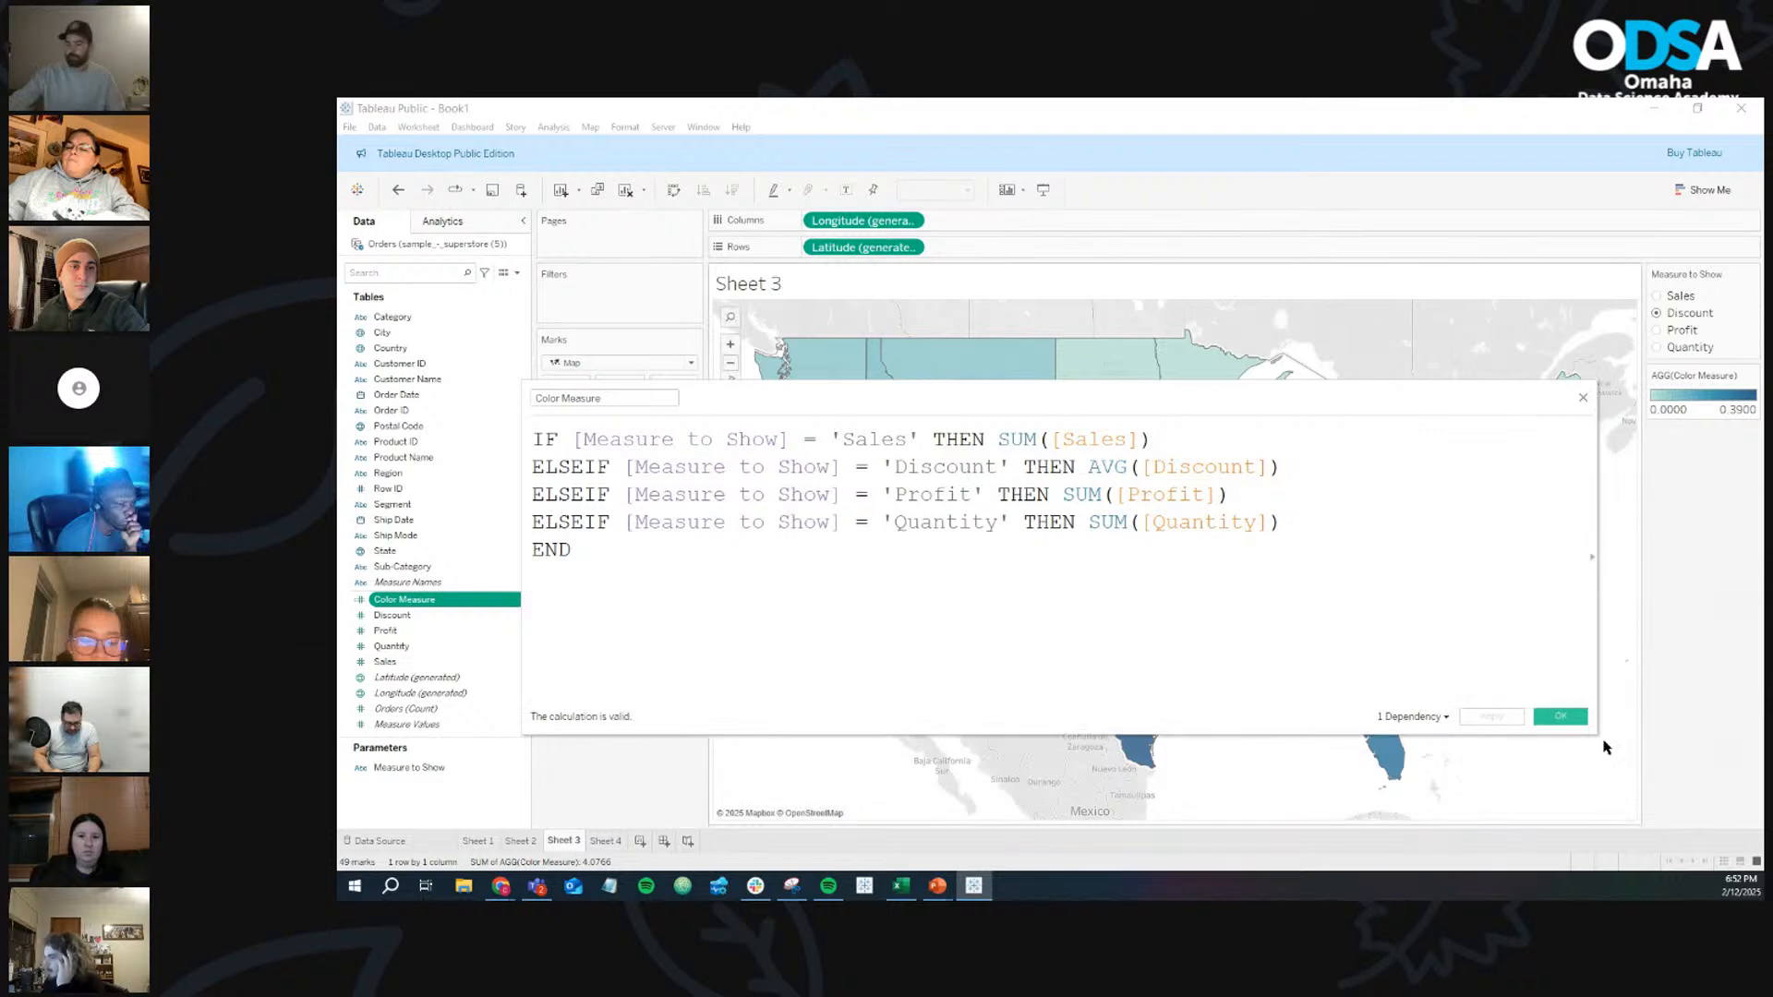
ctrl+scroll(1361, 555, up, 4)
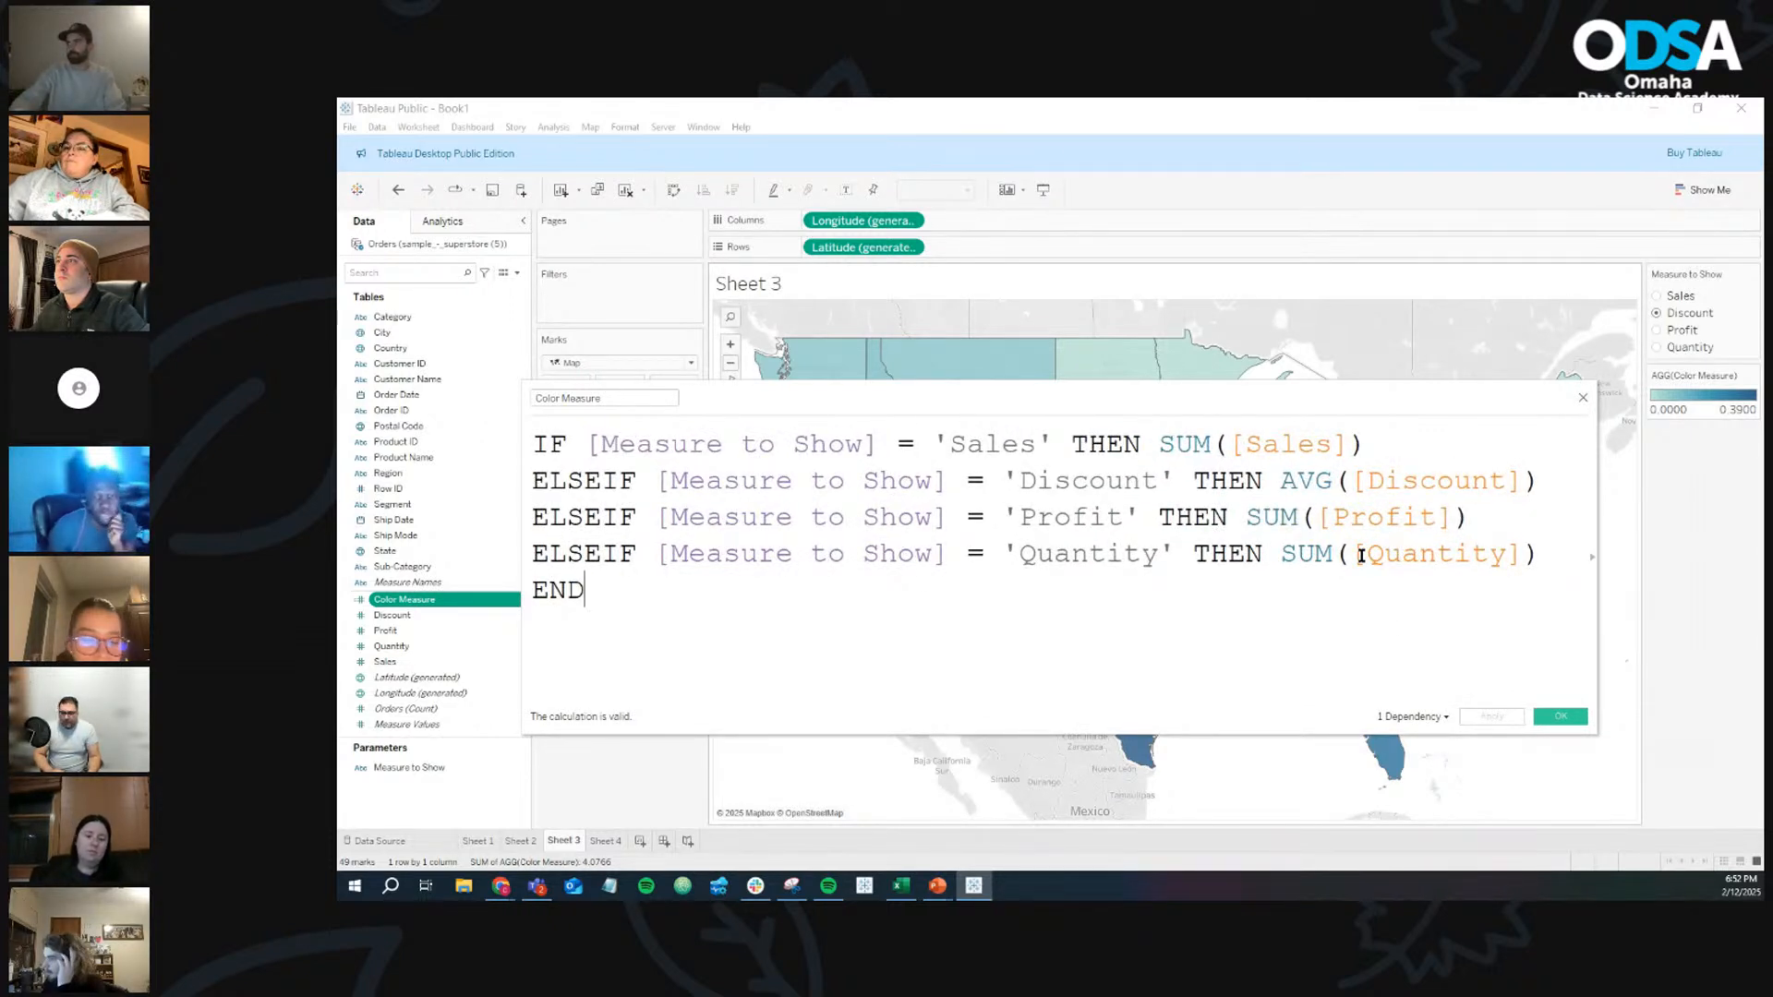
ctrl+scroll(1361, 555, up, 1)
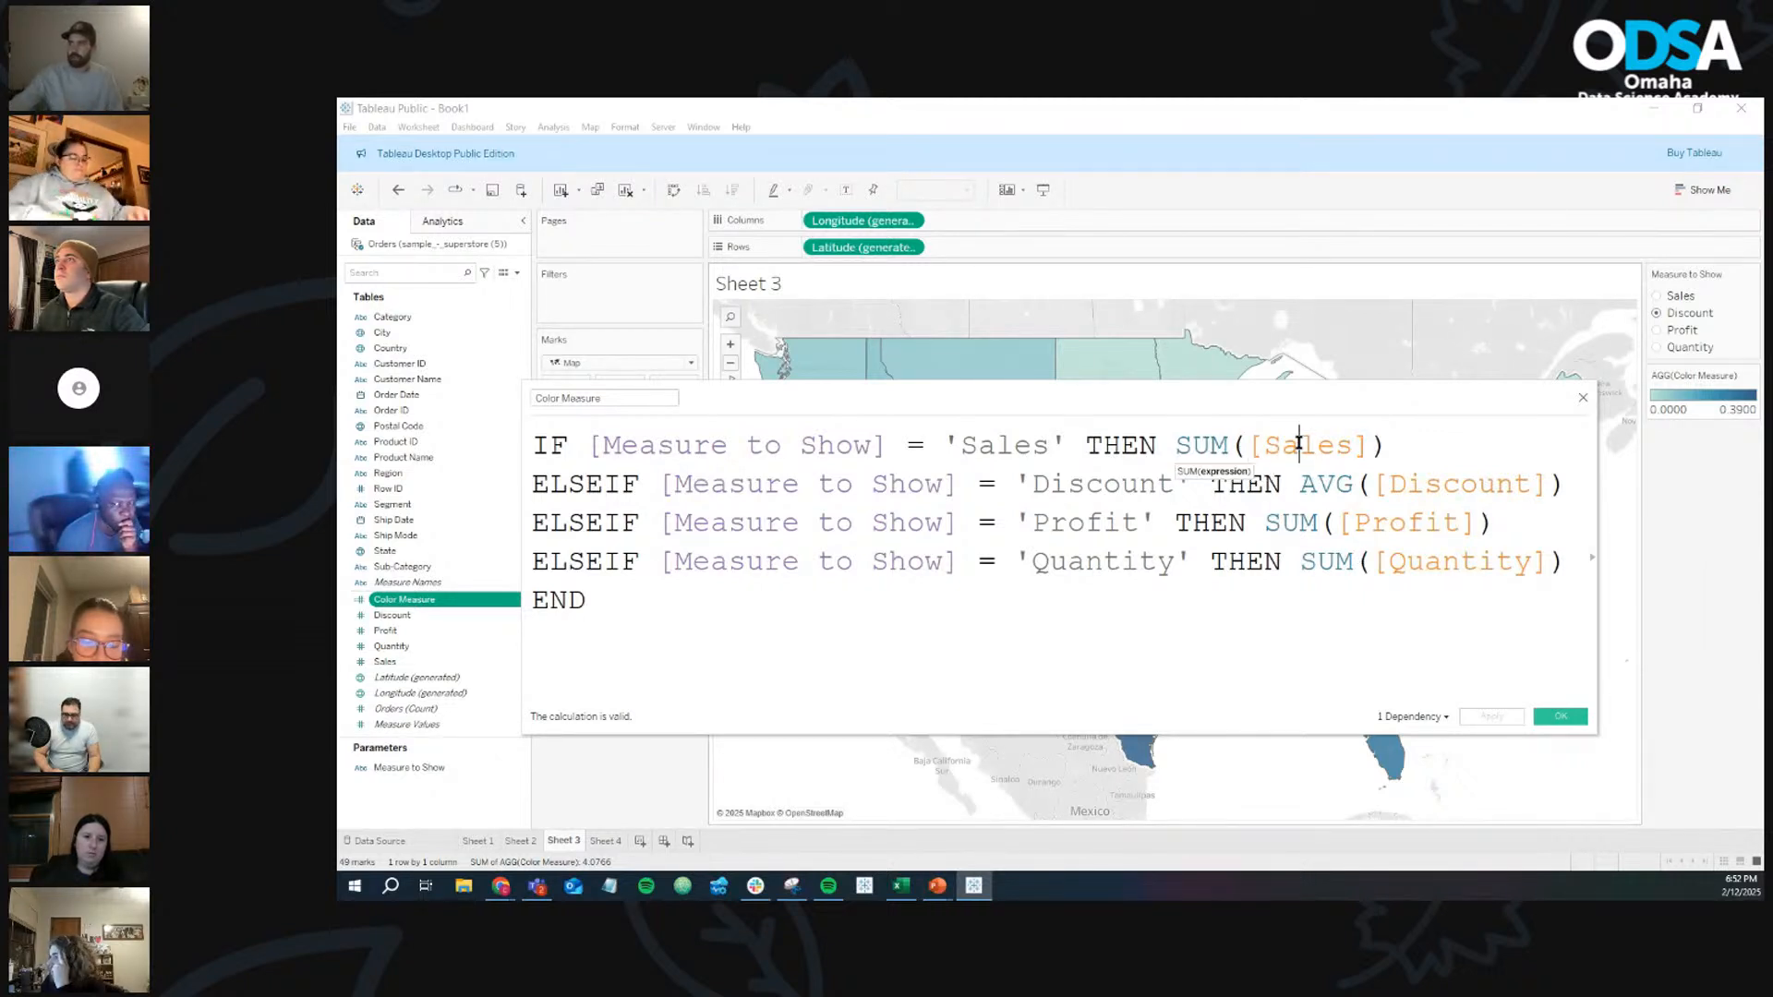
Examine the Profit and Quantity branches, highlighting the SUM function, its opening and closing parentheses and the [Quantity] field
click(1416, 523)
click(1429, 561)
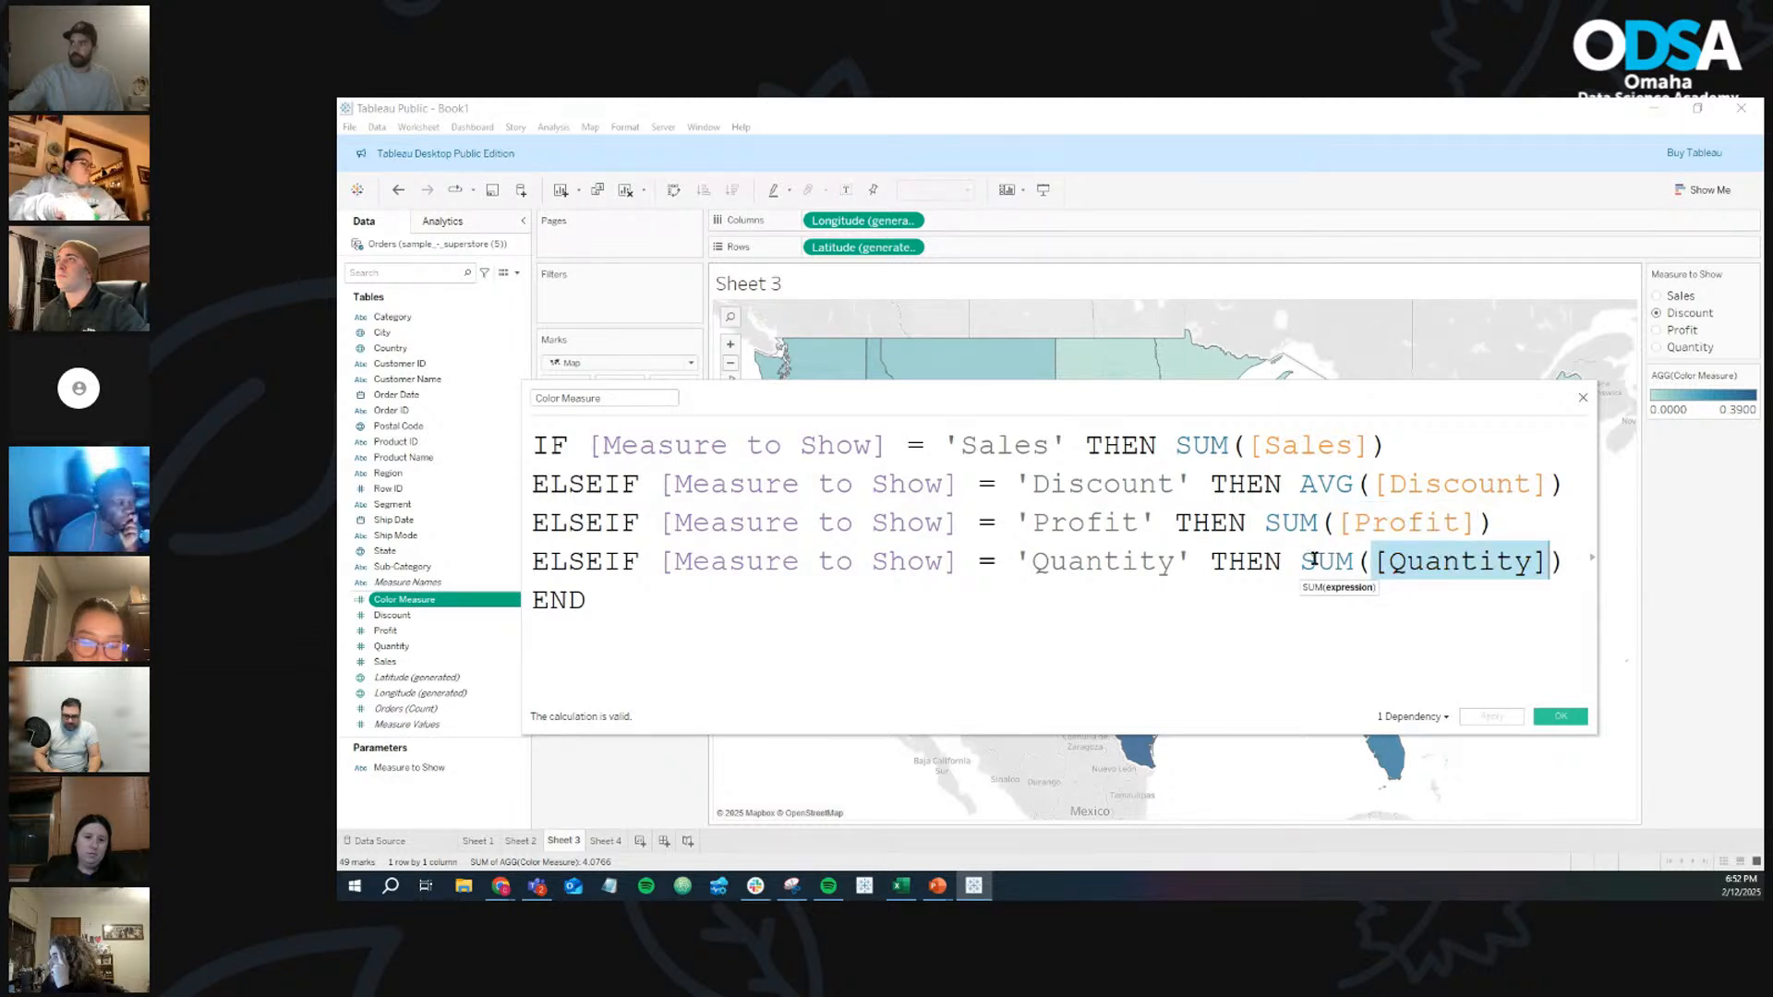
drag(1302, 560, 1368, 560)
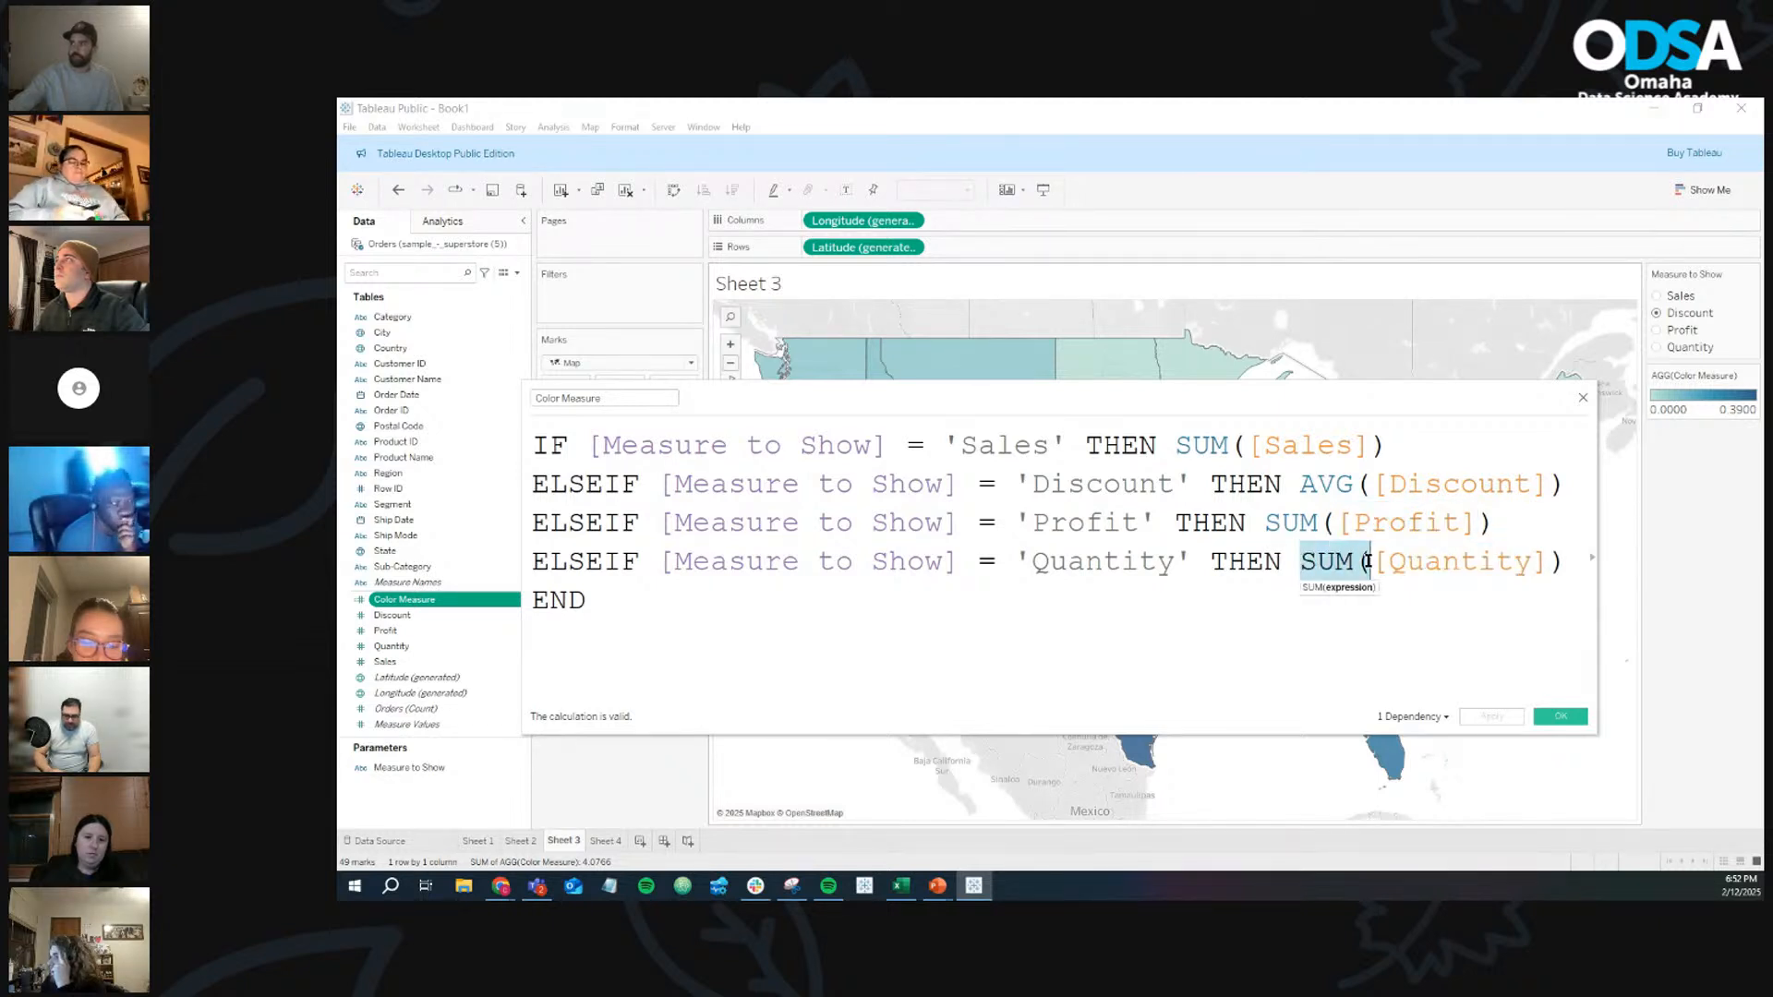
click(1558, 561)
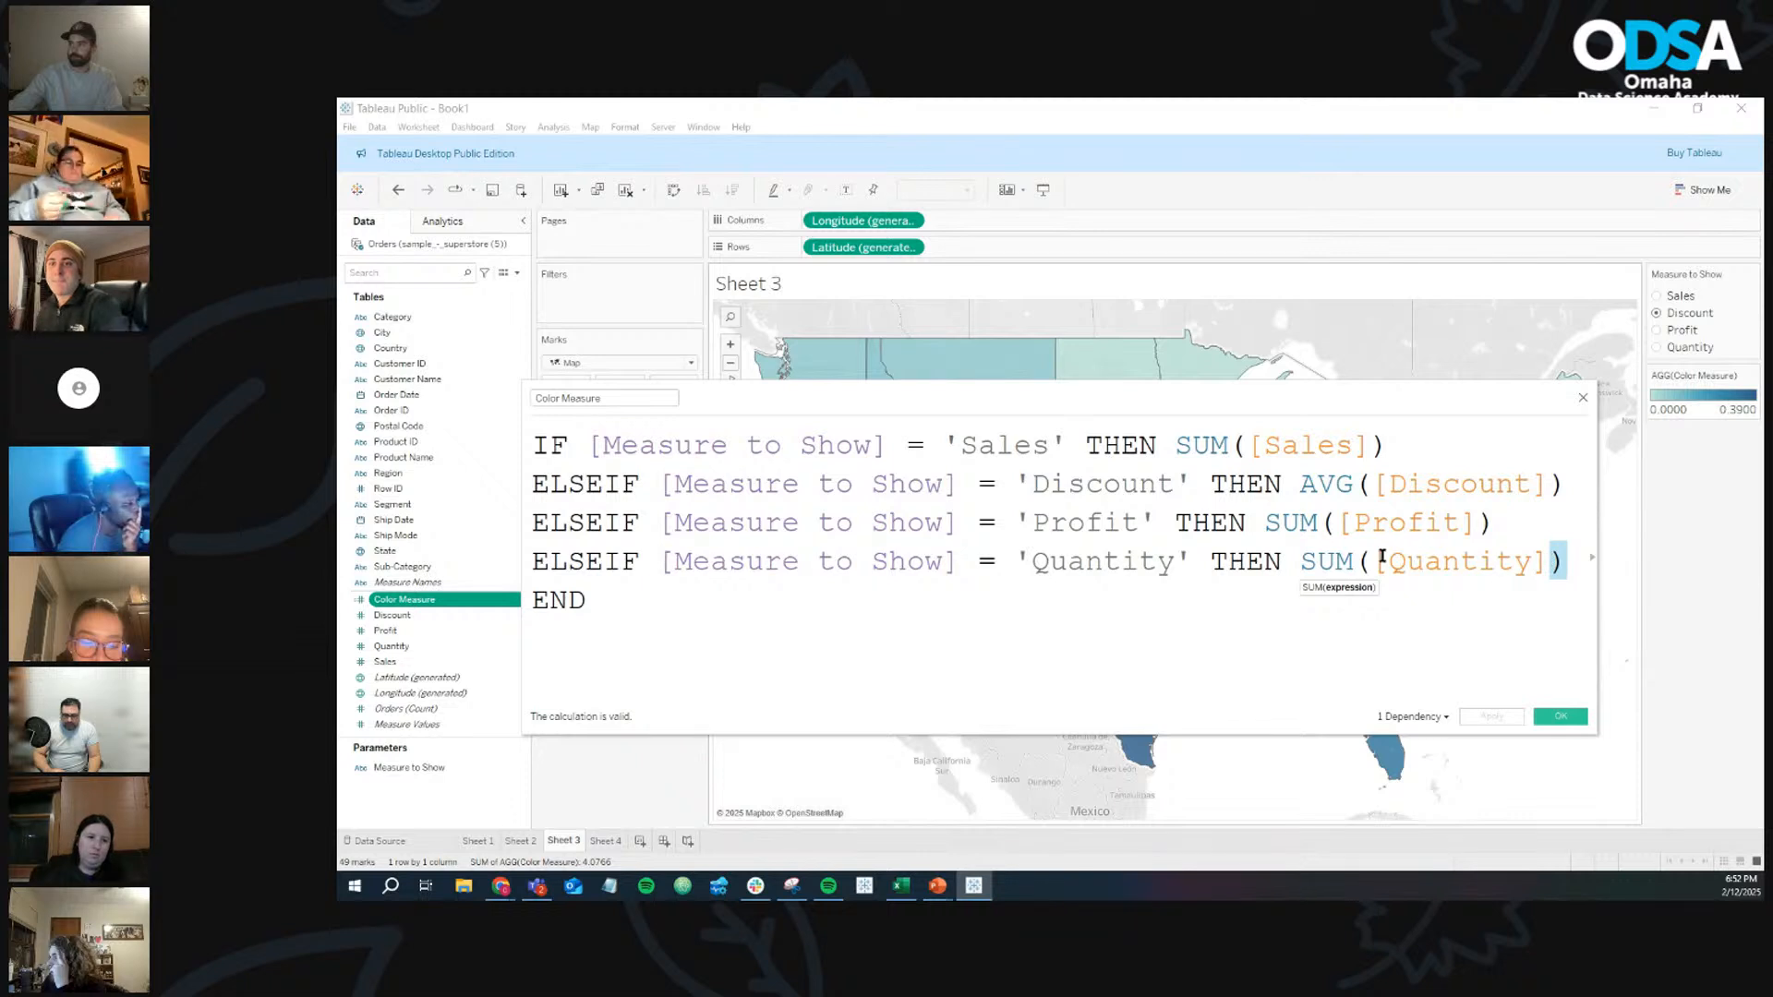
Delete the SUM function name before [Sales] in the first branch and re-enter it from the autocomplete suggestions
click(1235, 447)
key(BackSpace)
key(BackSpace)
key(BackSpace)
text(sum)
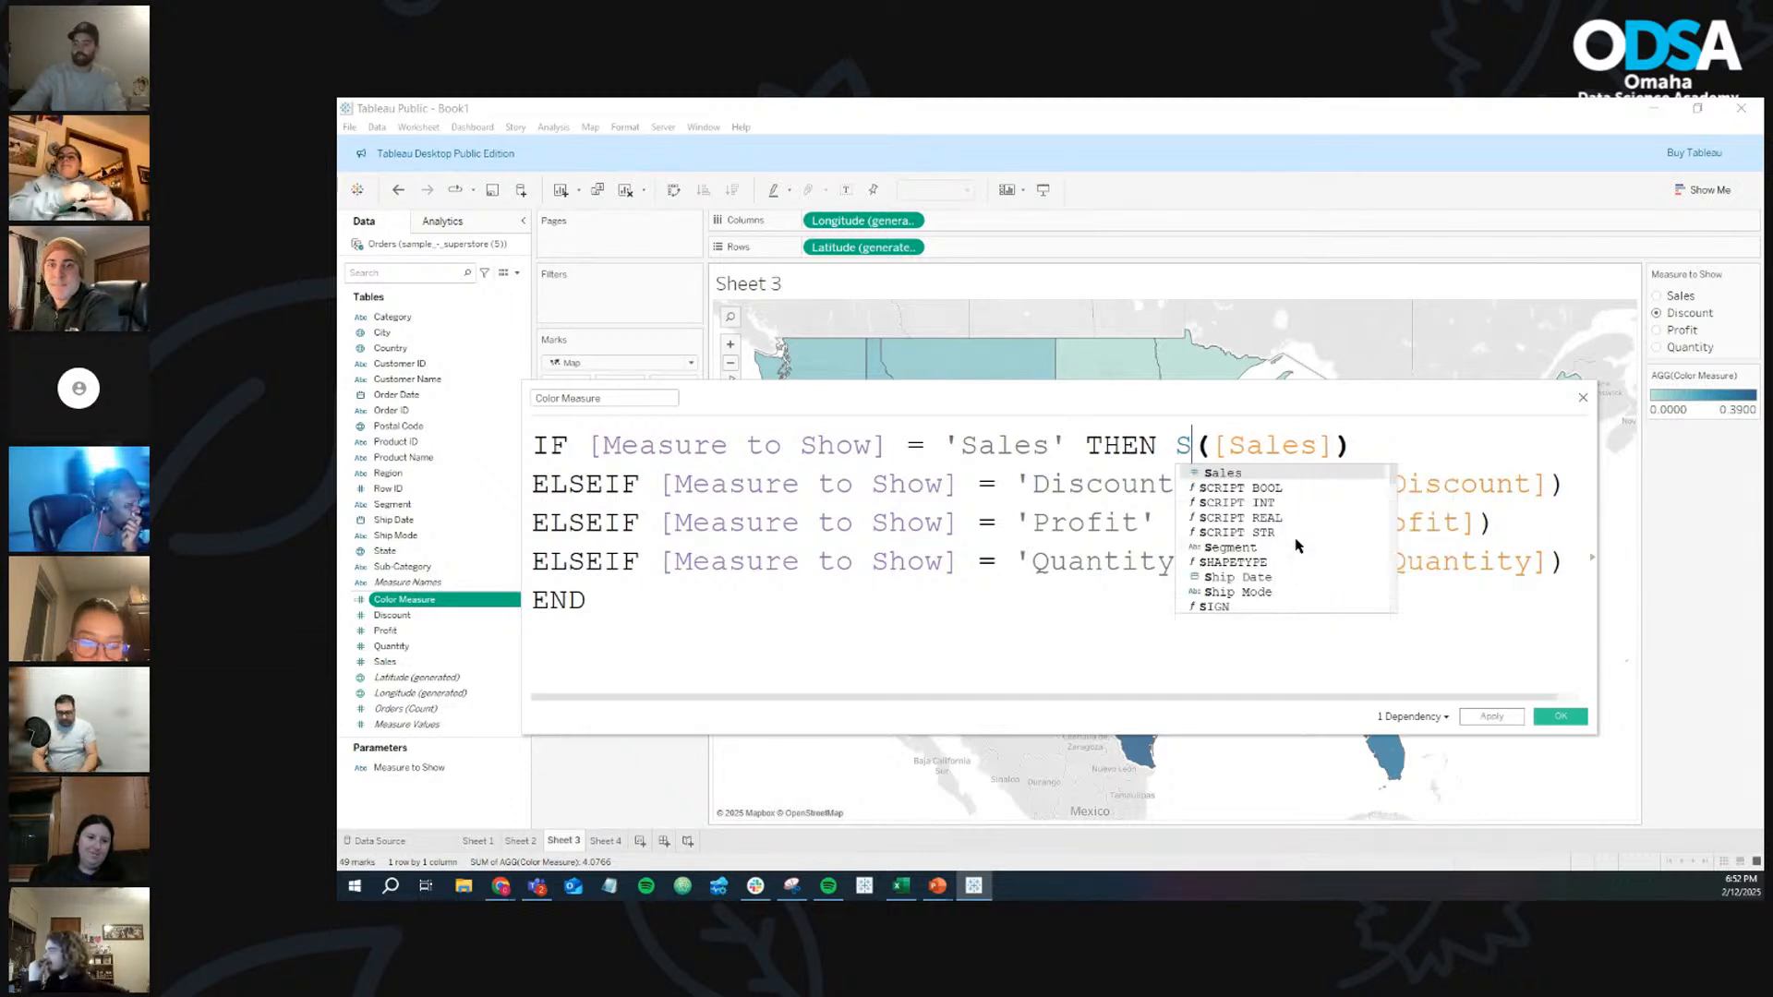
key(Return)
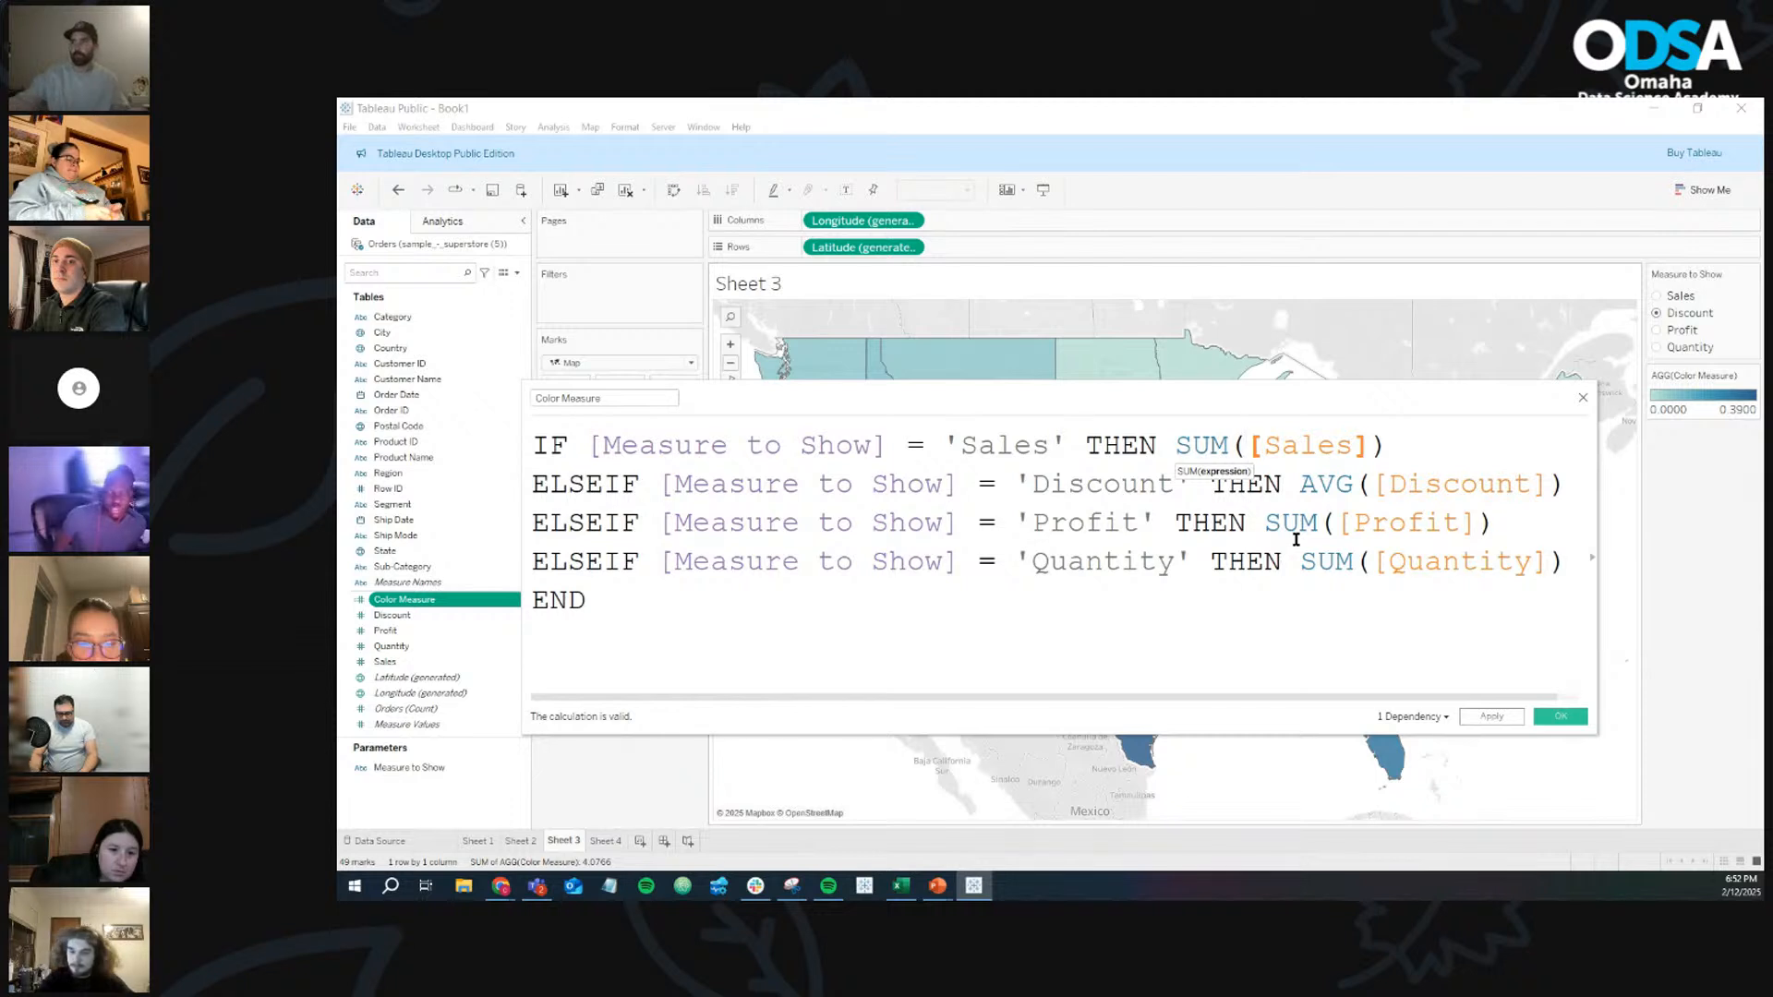
Try a trailing space inside the 'Sales' string of the first branch, remove it, and save the calculation
click(979, 448)
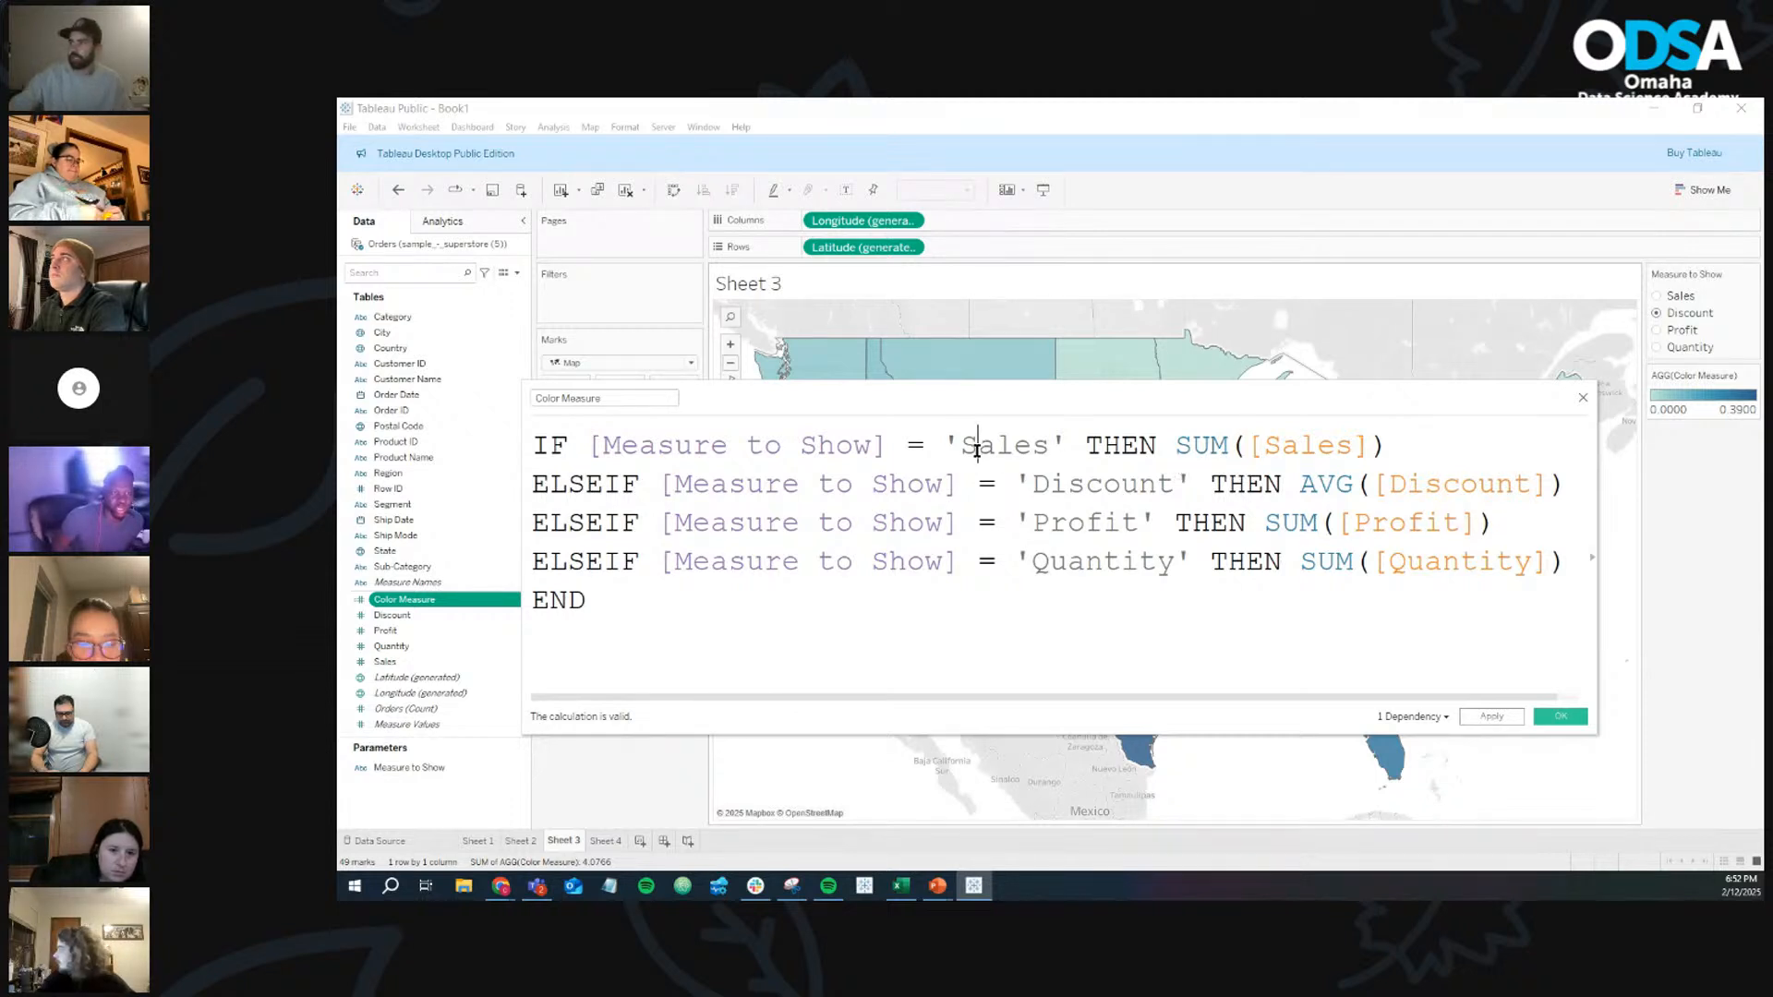
drag(965, 449, 1051, 449)
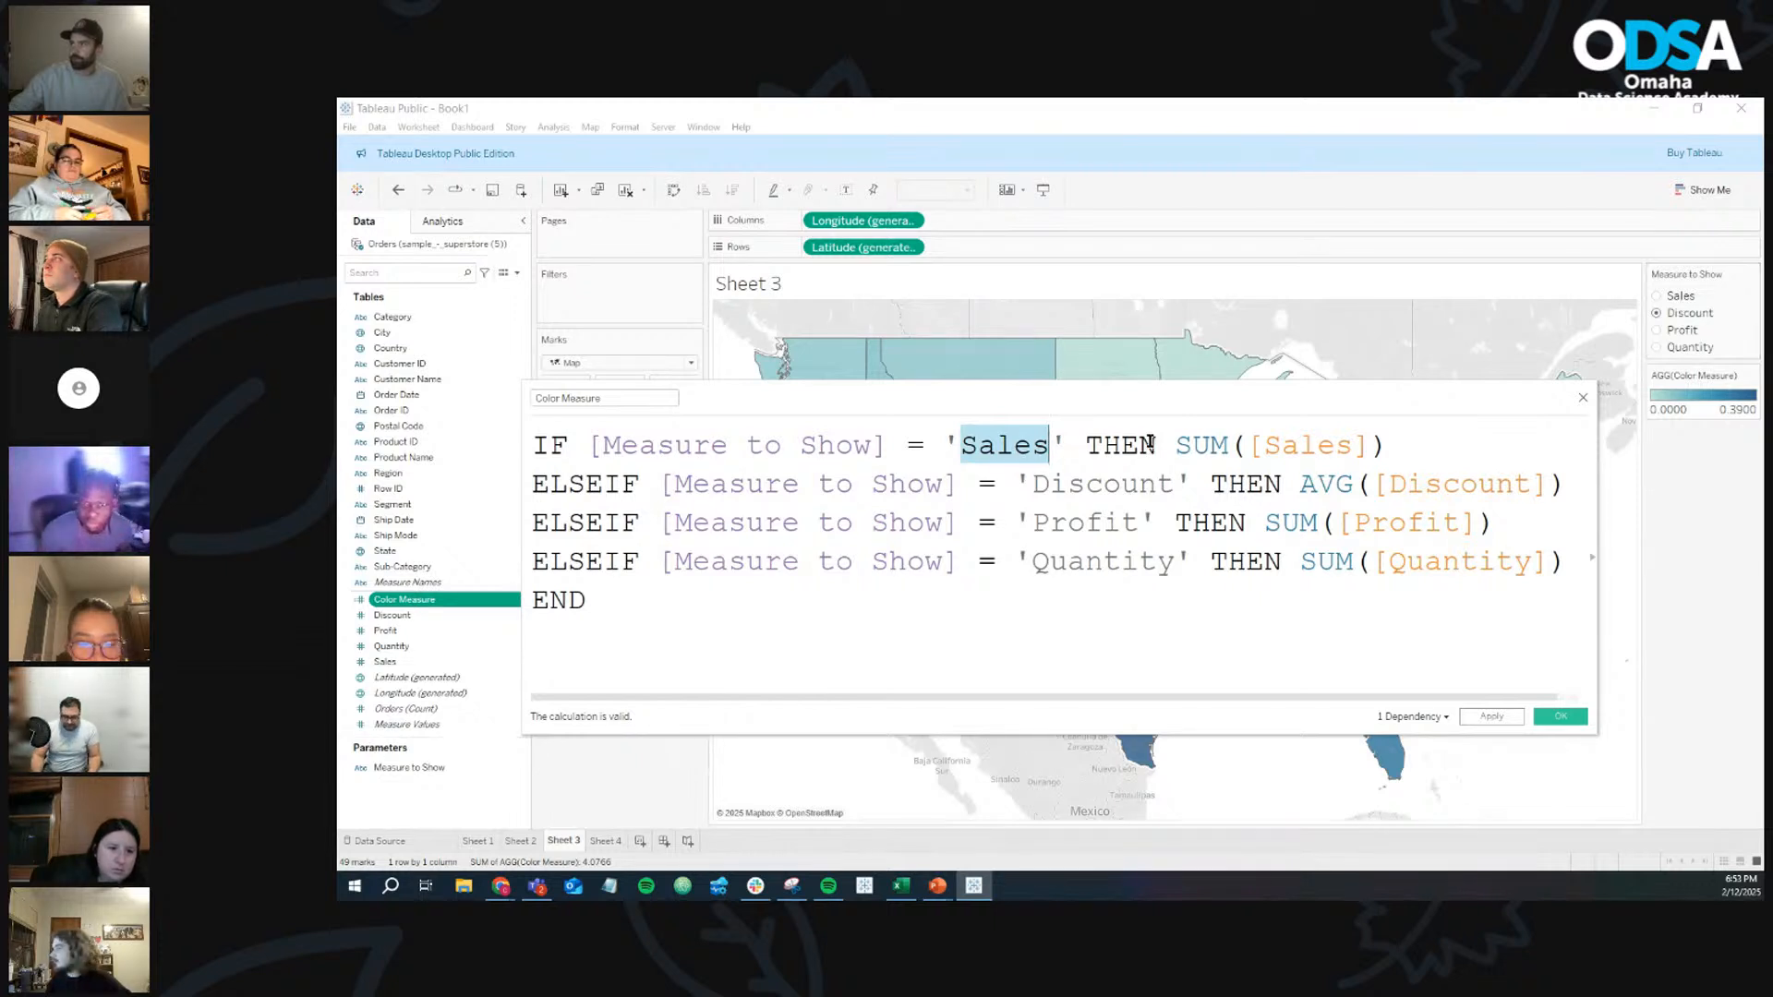
click(1055, 447)
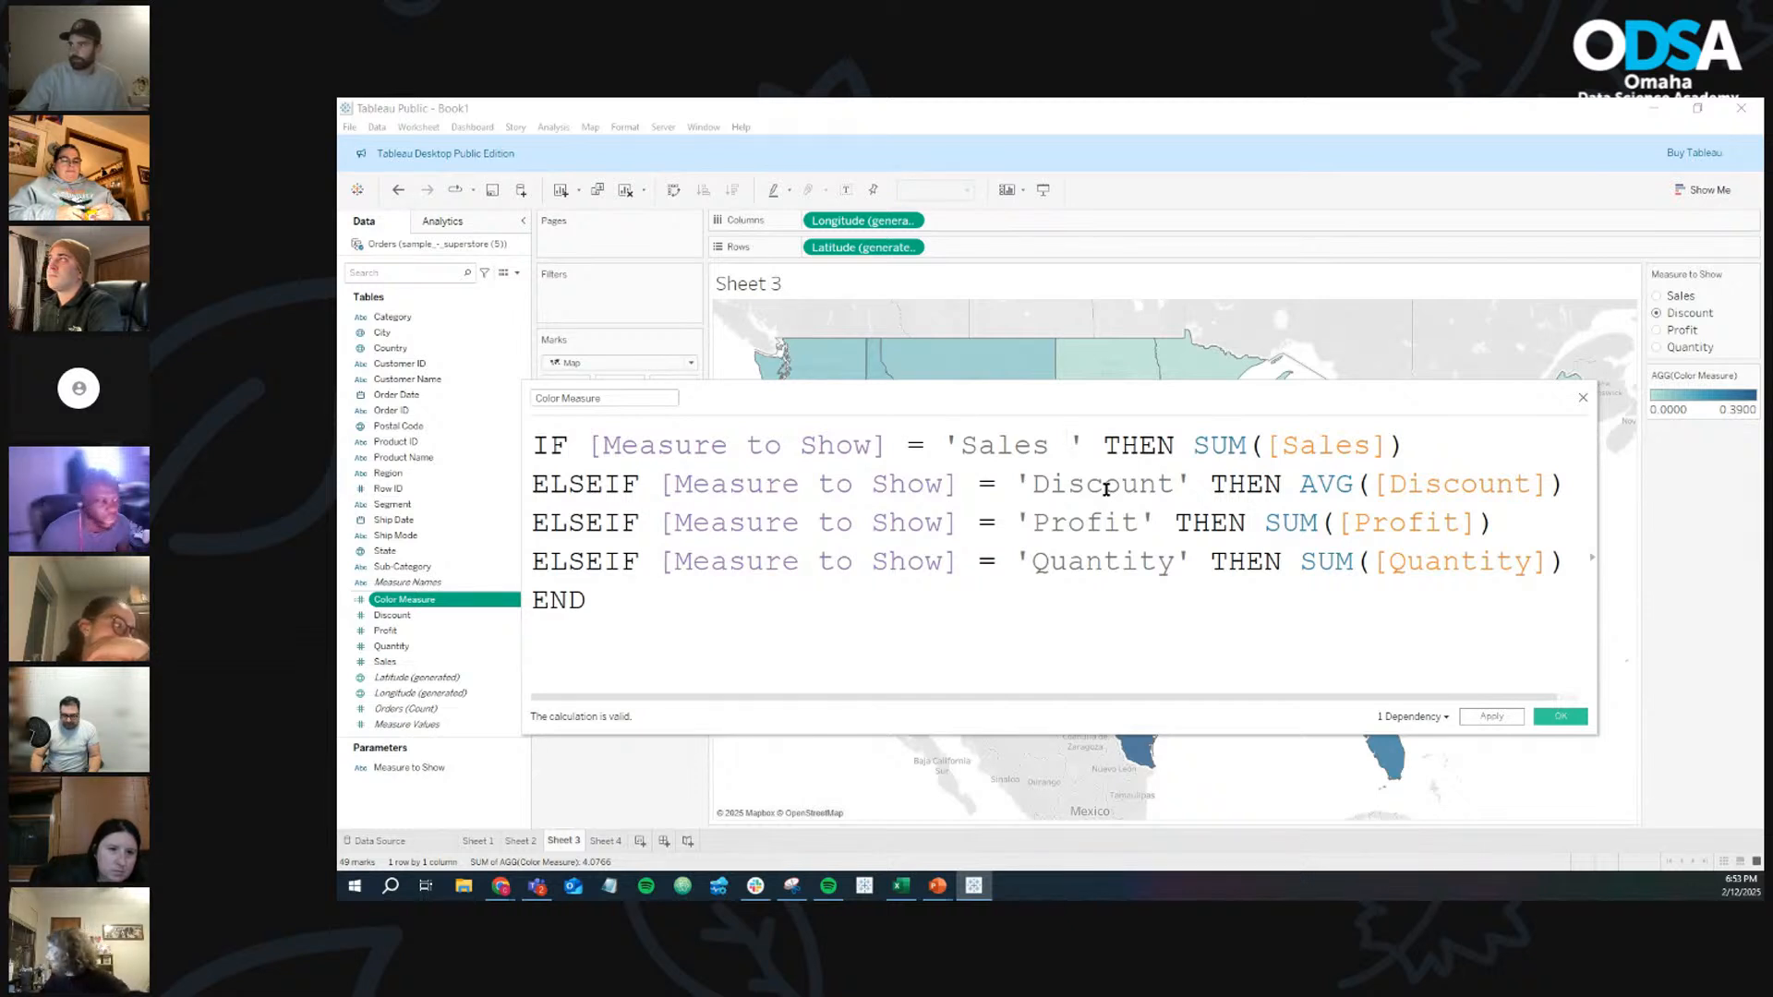
key(BackSpace)
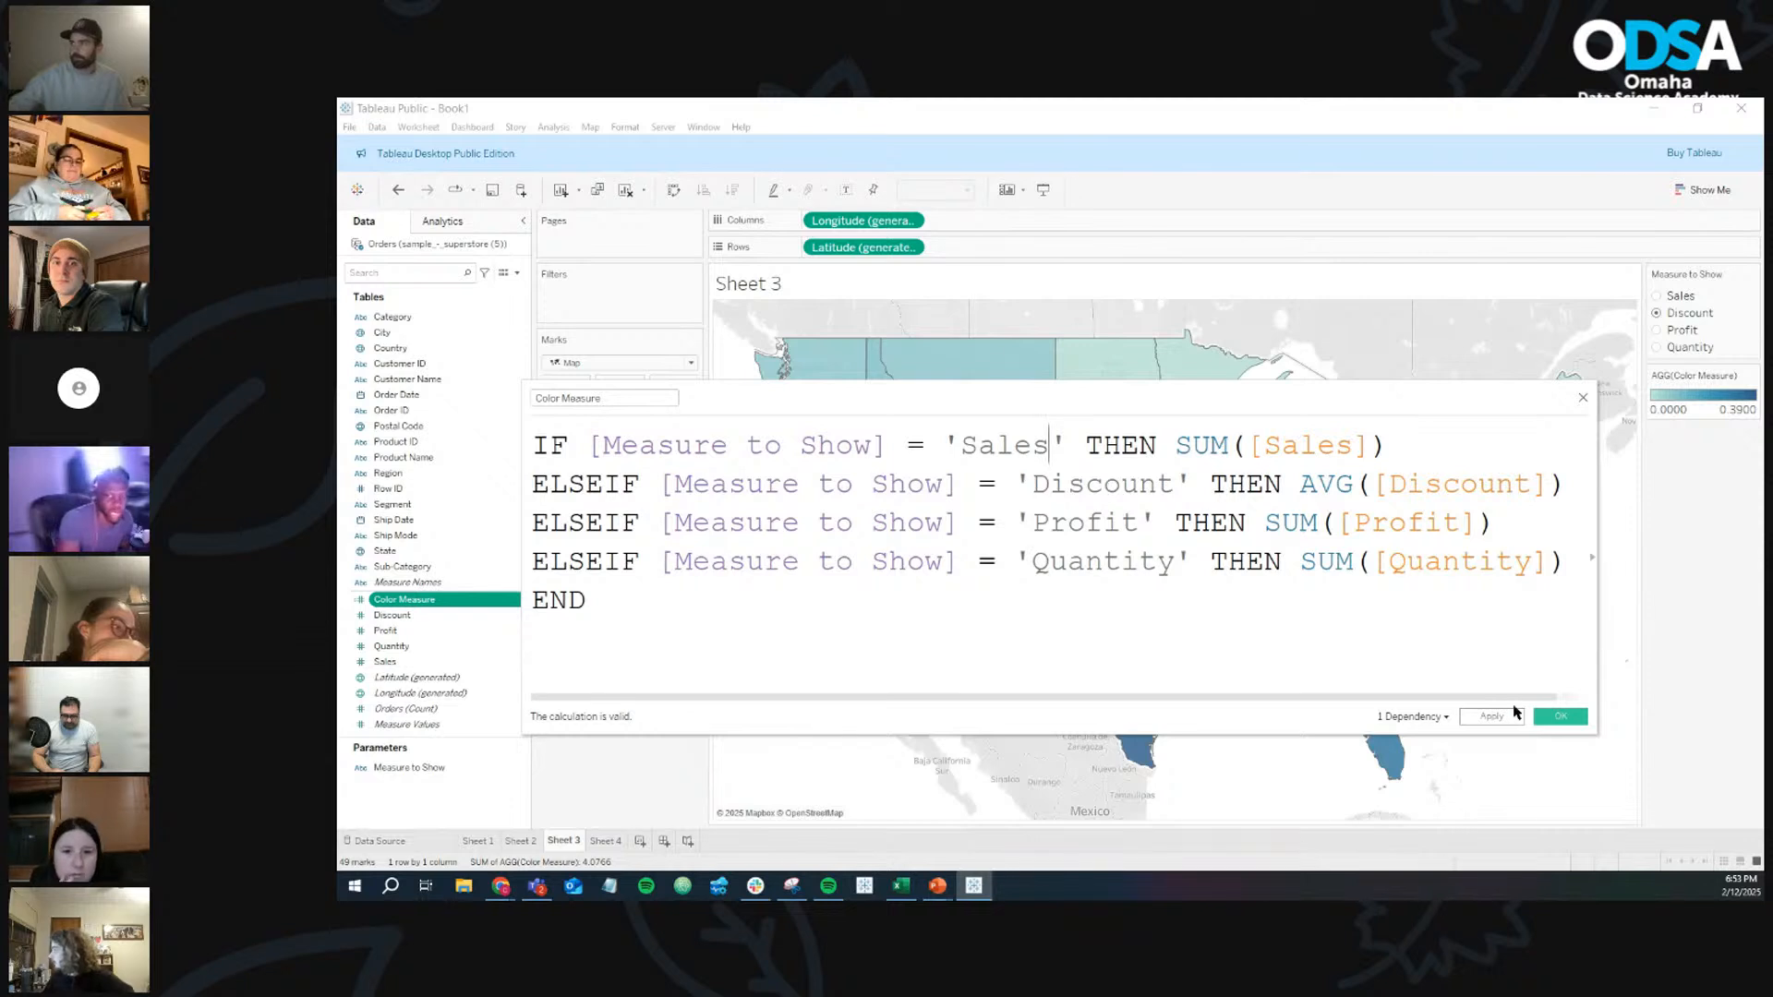
click(1559, 717)
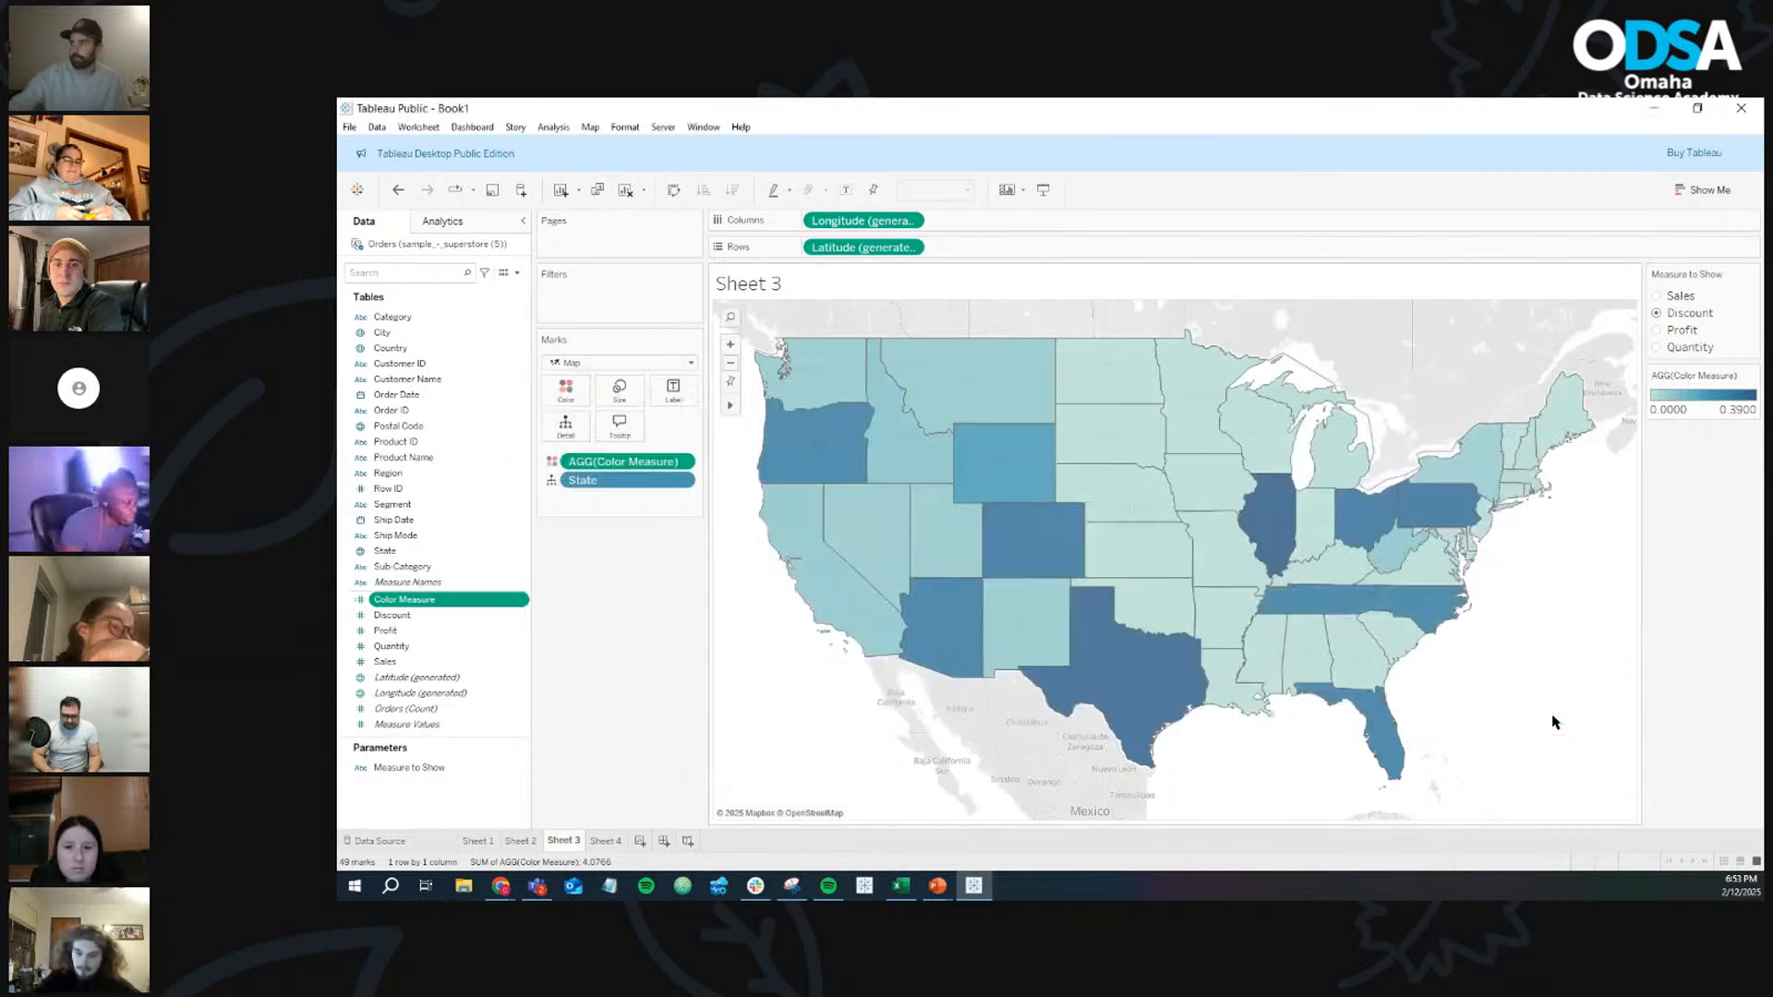
Review the Measure to Show parameter's list of allowable values, inspecting the Sales entry, and close the parameter settings
click(515, 769)
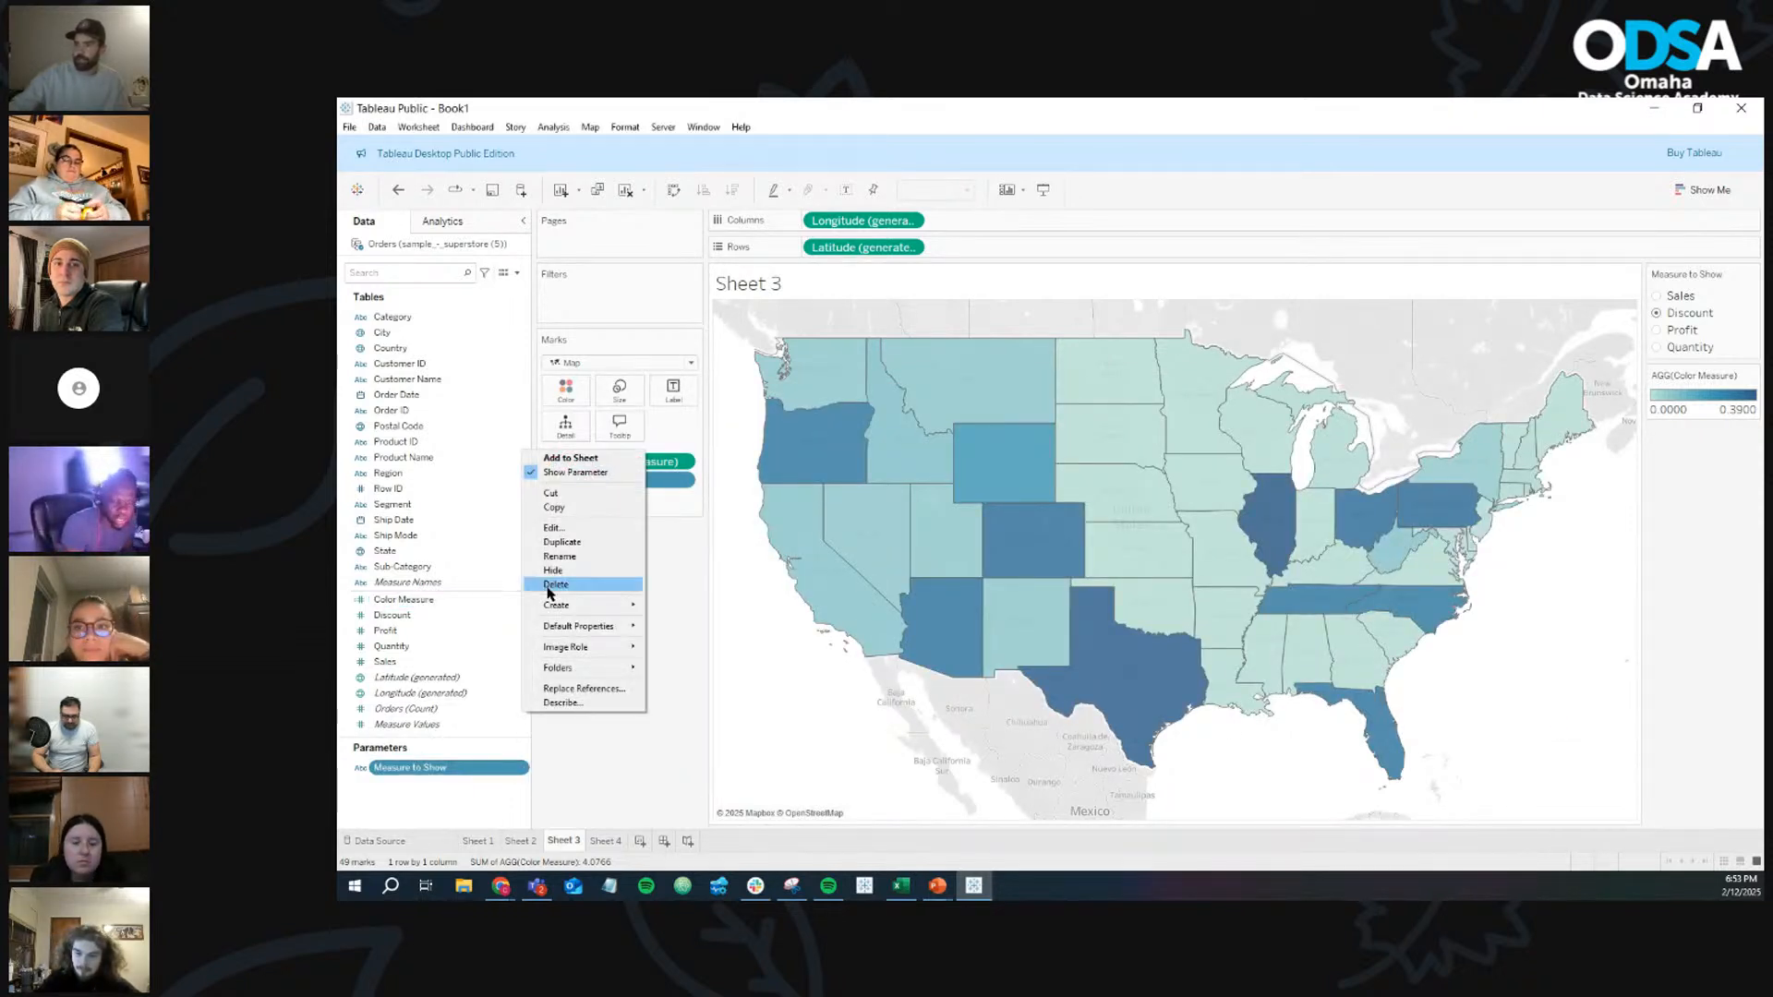
click(565, 529)
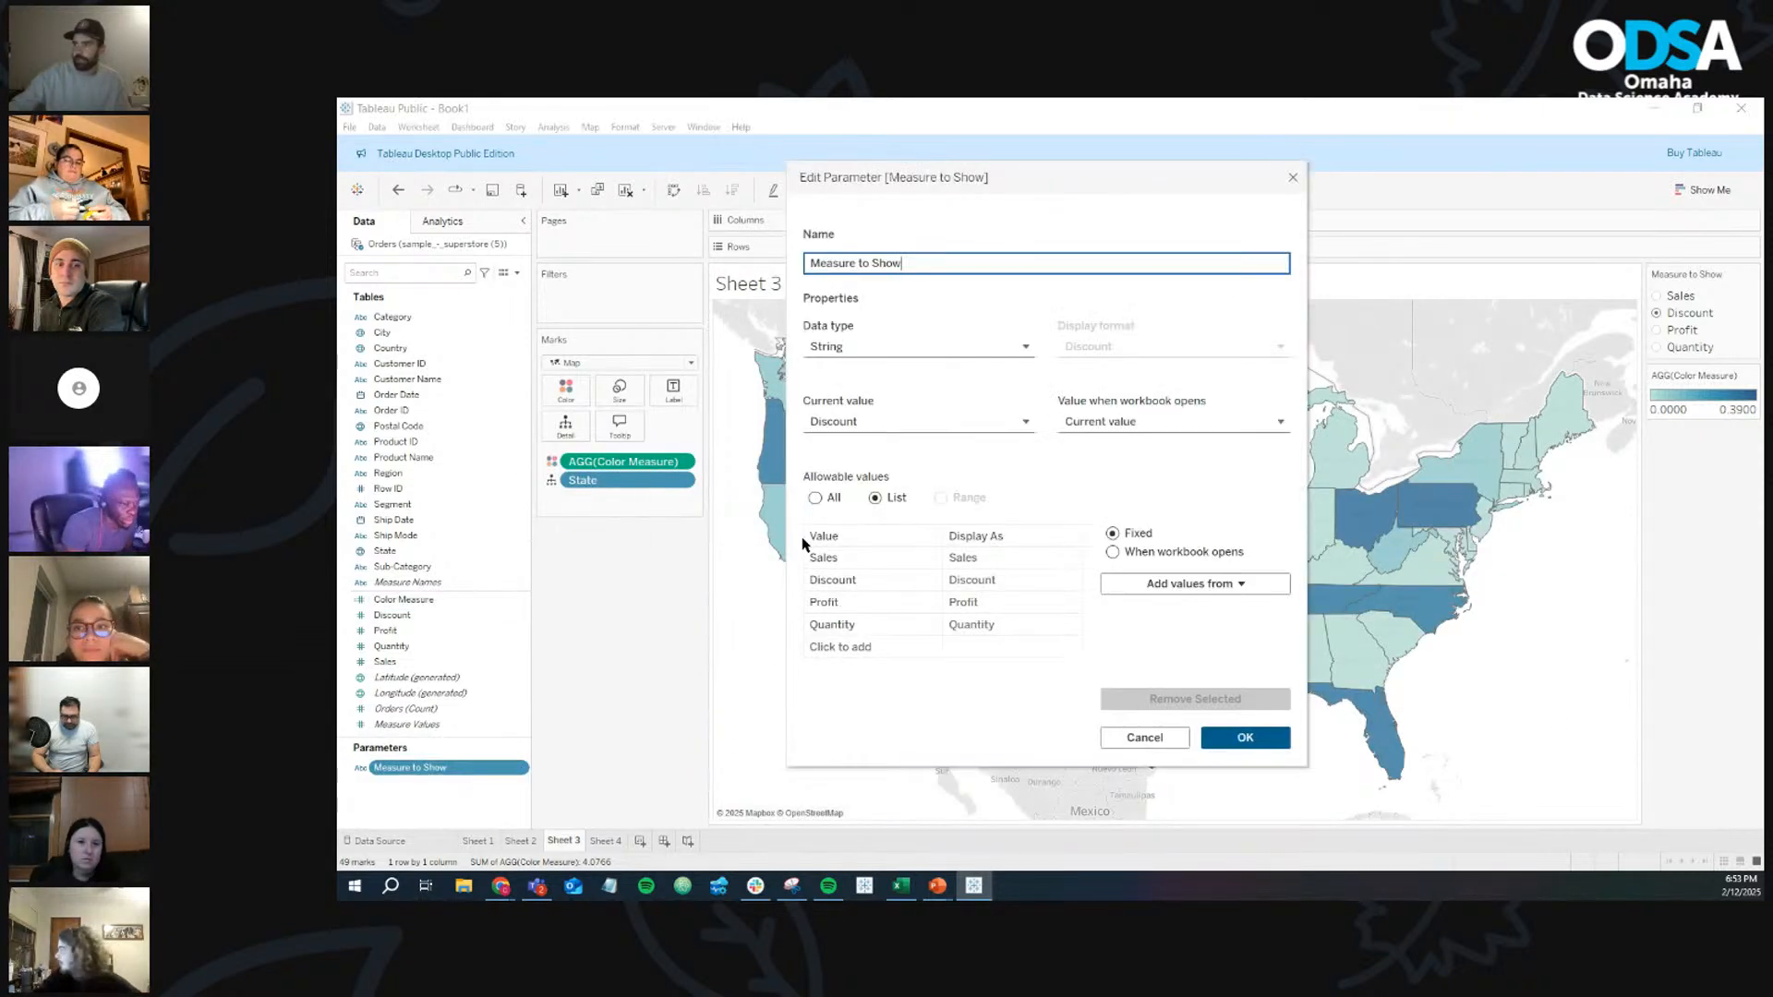
click(867, 561)
click(859, 558)
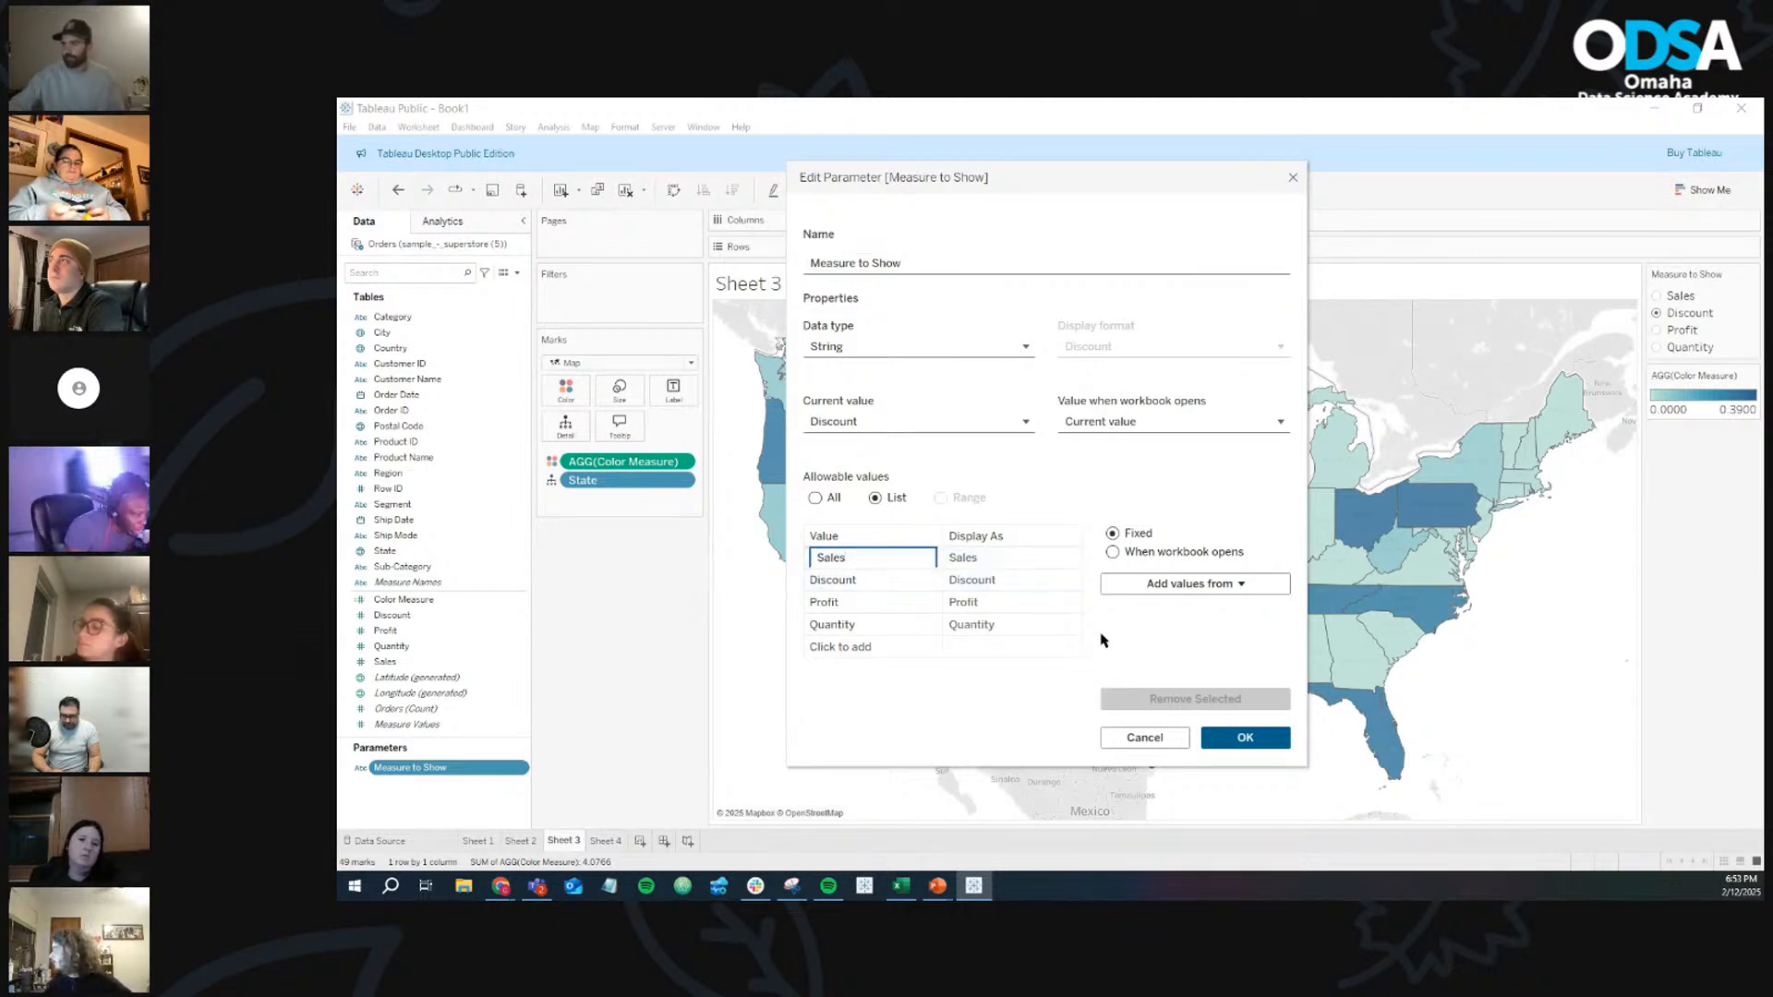
click(1232, 739)
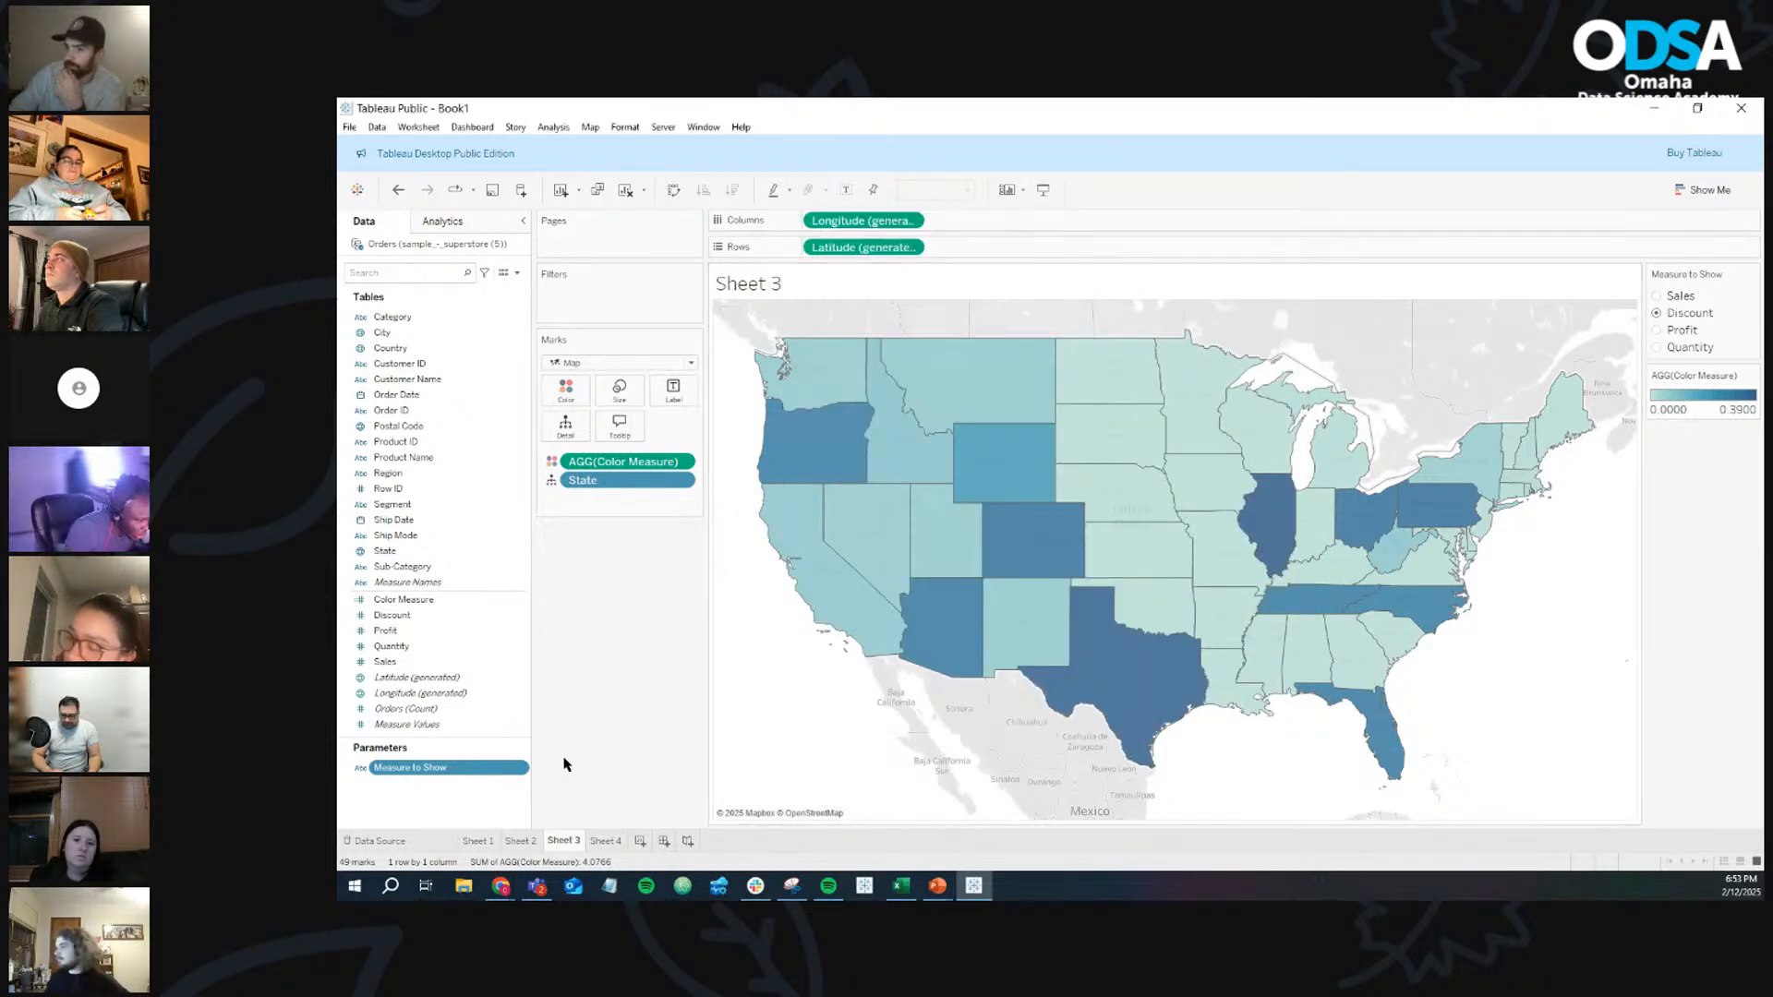
Examine the Color Measure calculation with enlarged formula text to compare its strings with the parameter values, and close it
right_click(522, 600)
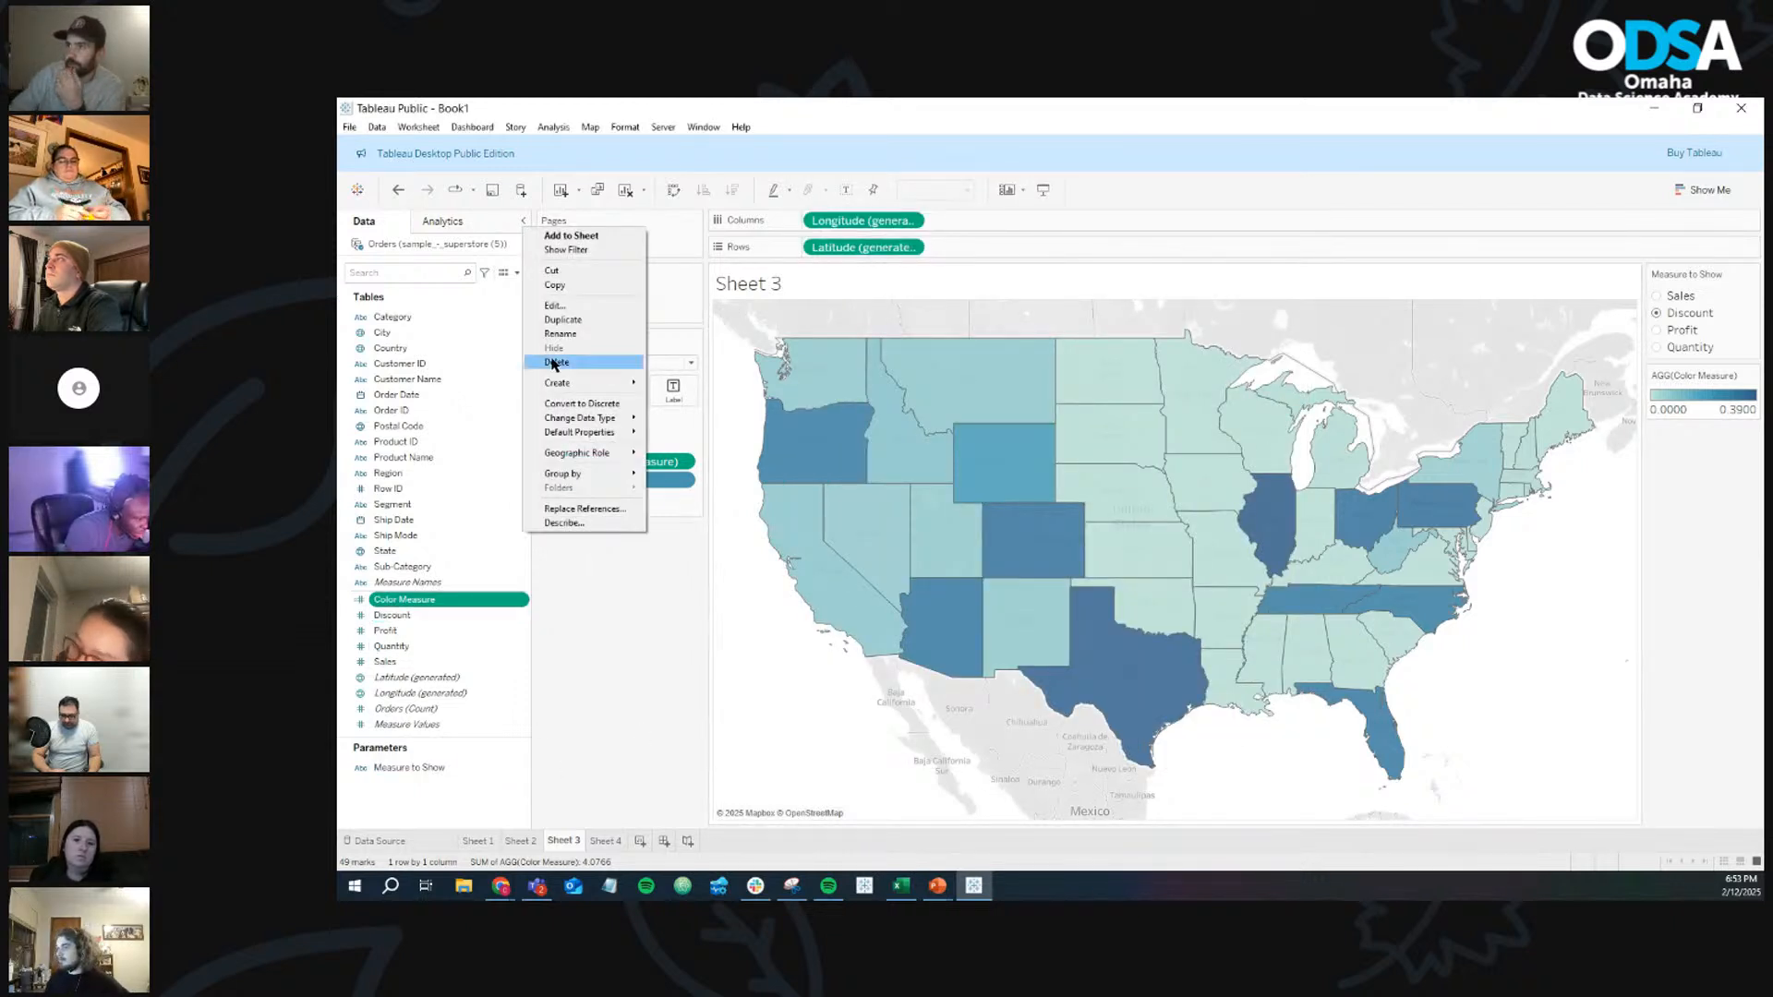
click(565, 311)
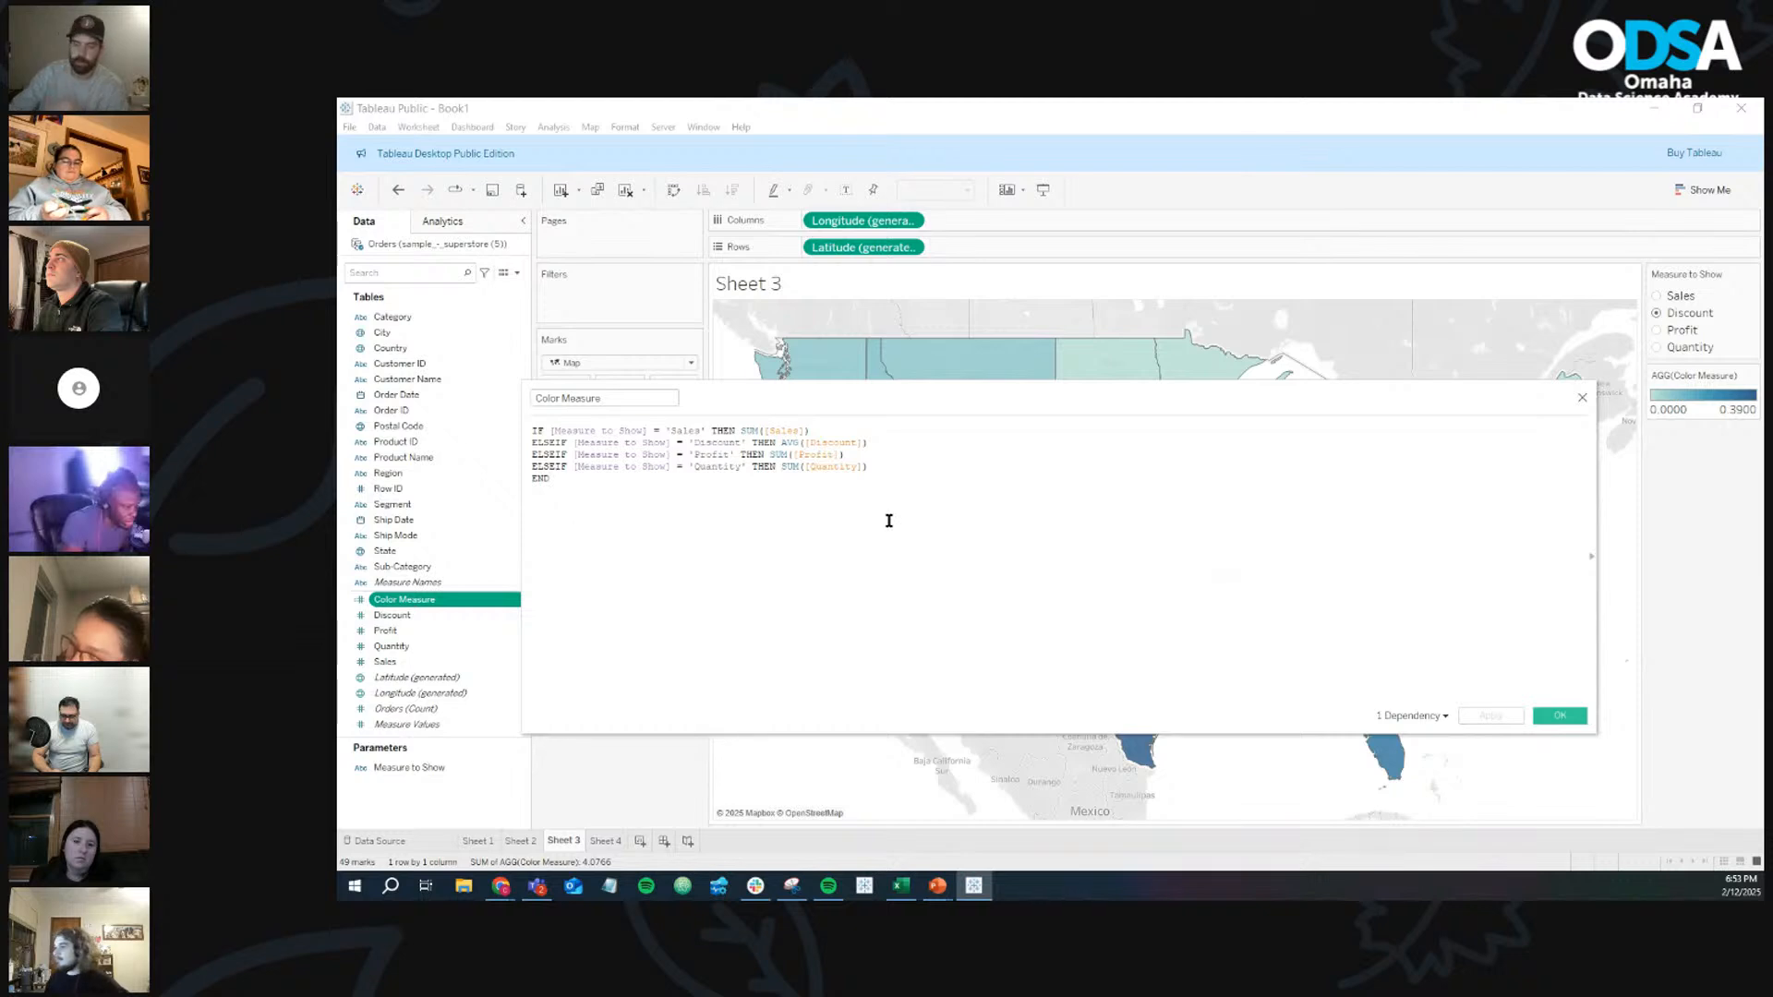
scroll(889, 521, up, 8)
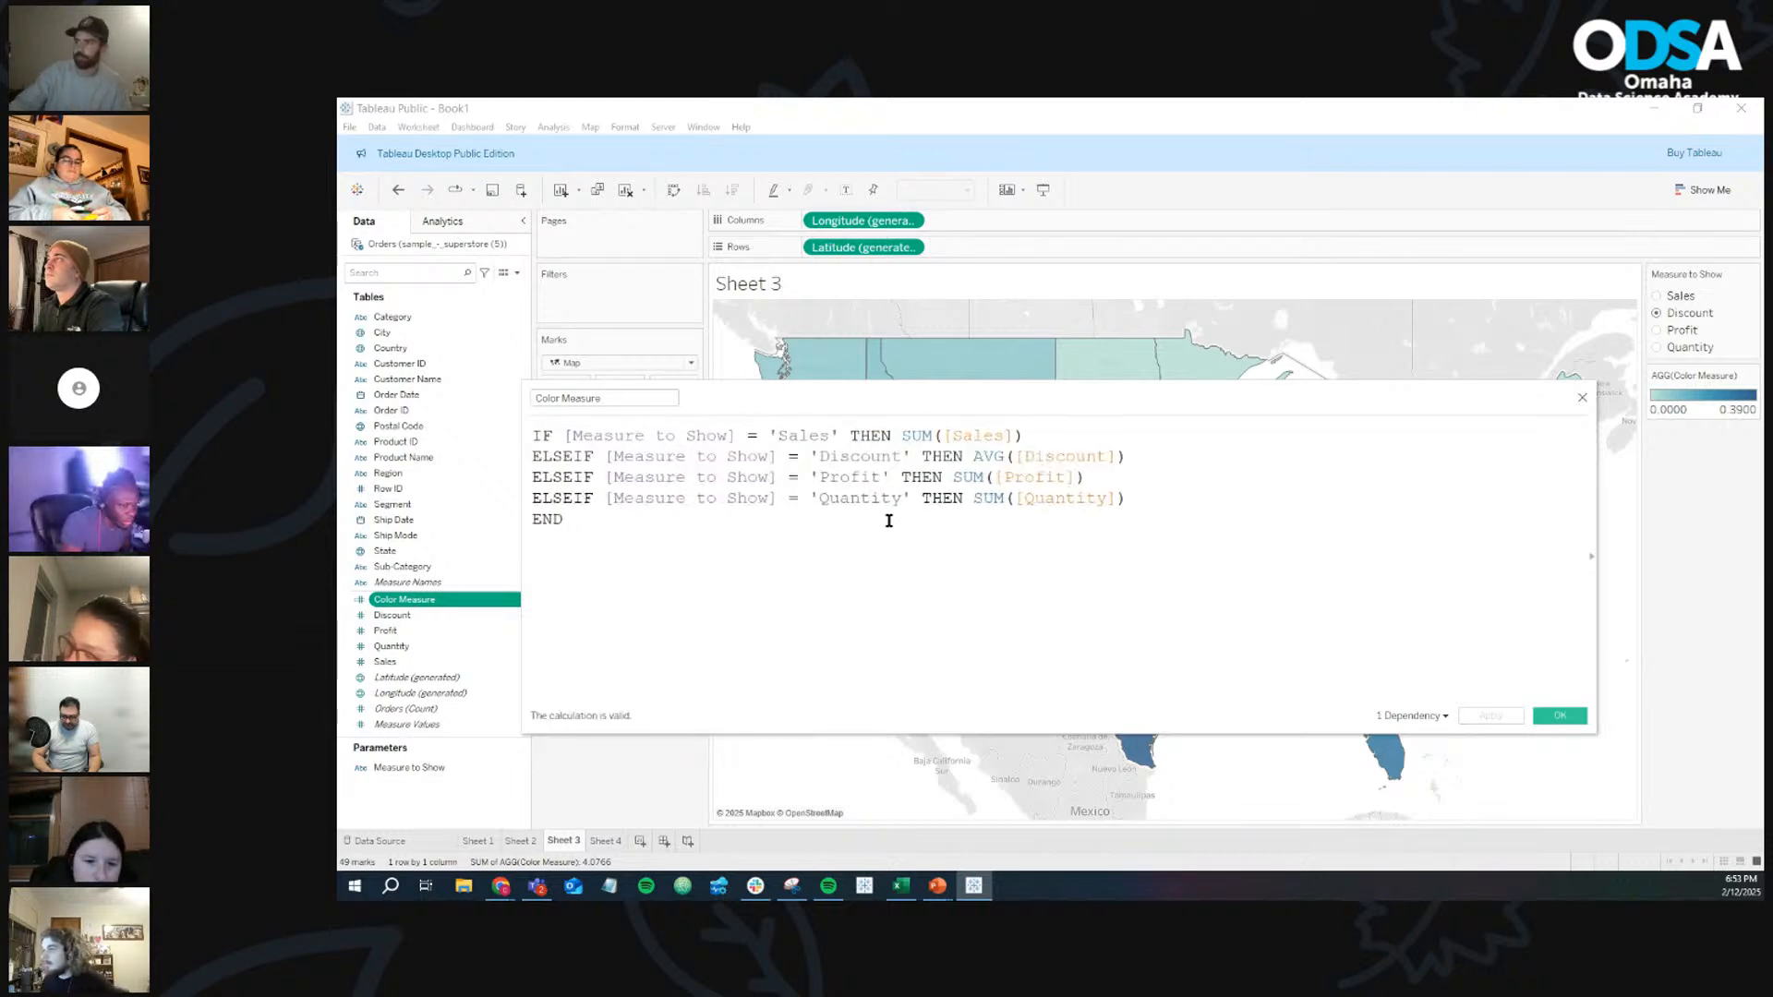
scroll(889, 521, up, 2)
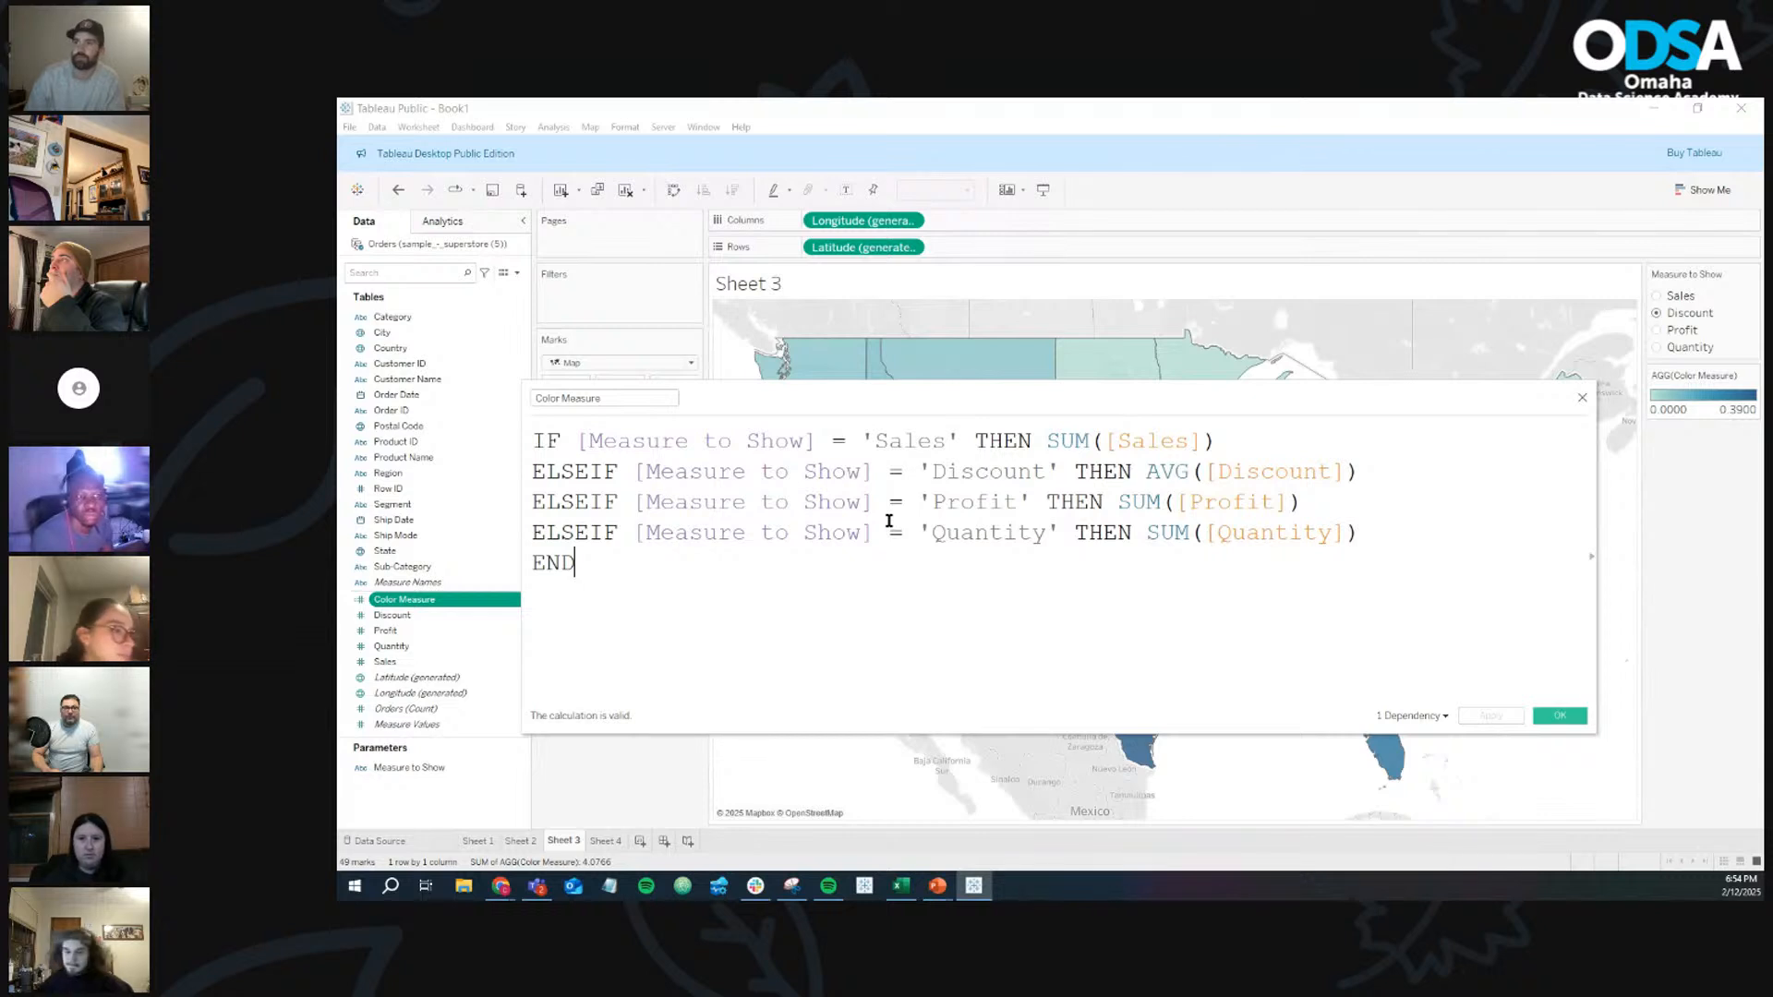
click(1560, 716)
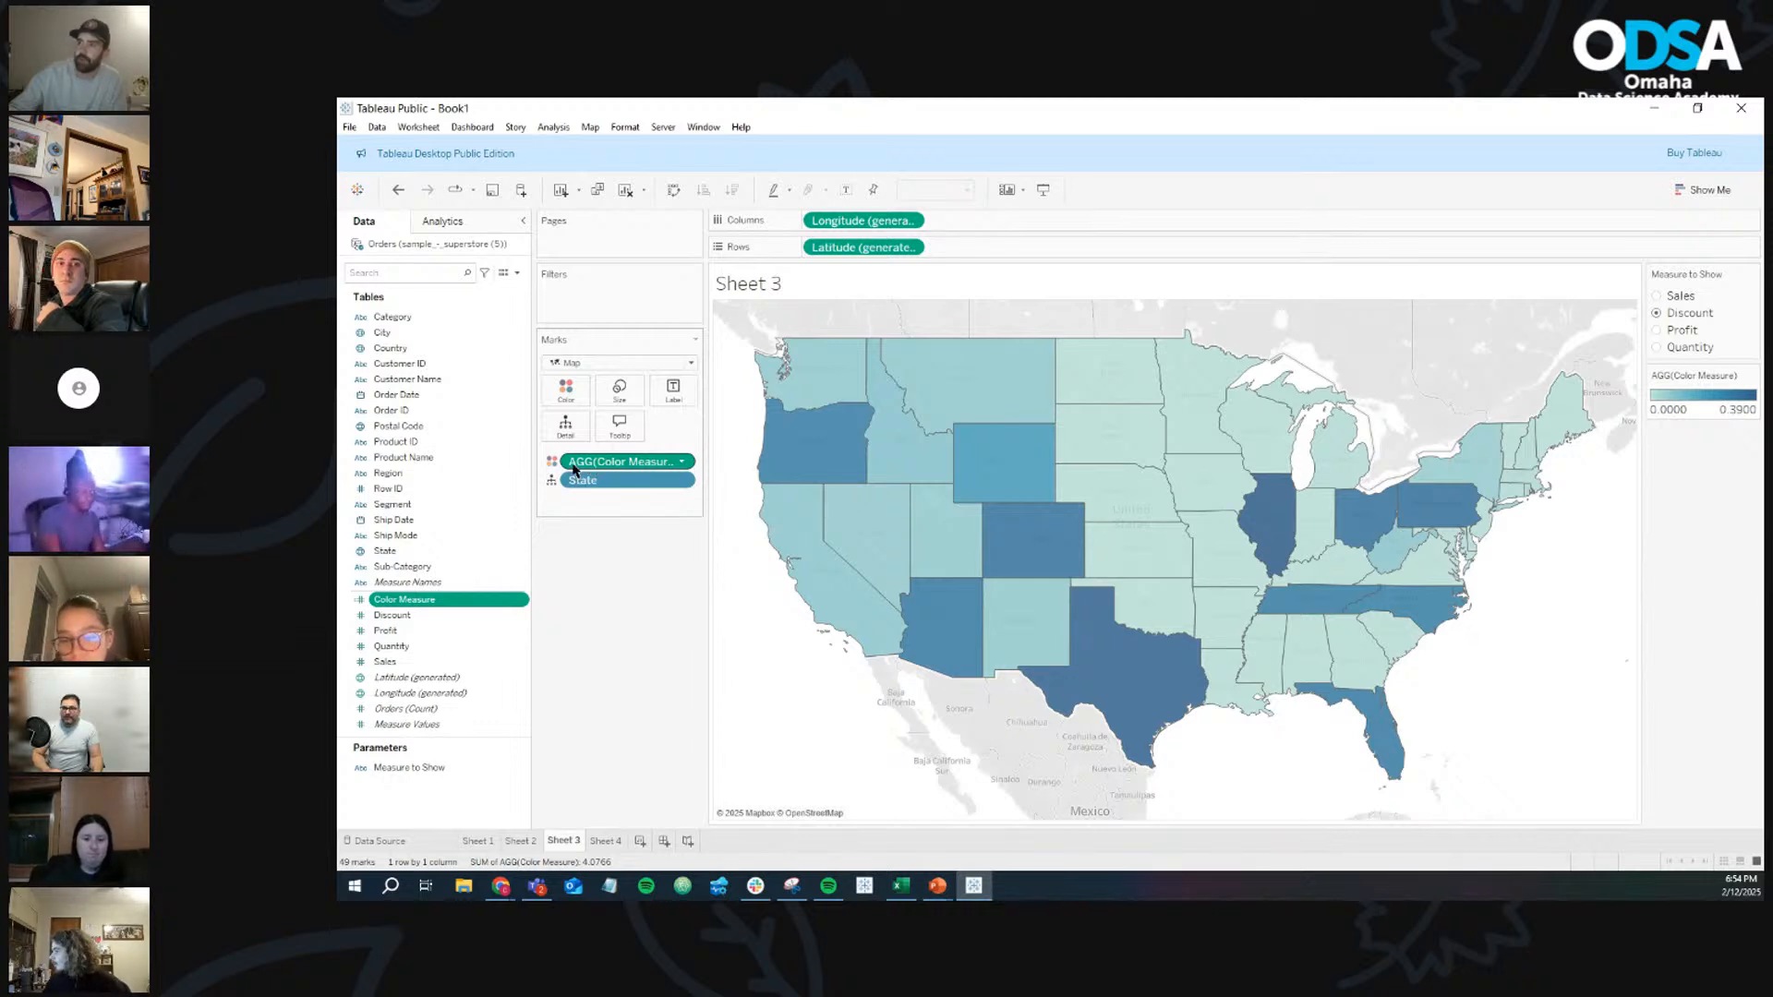
click(522, 601)
click(553, 302)
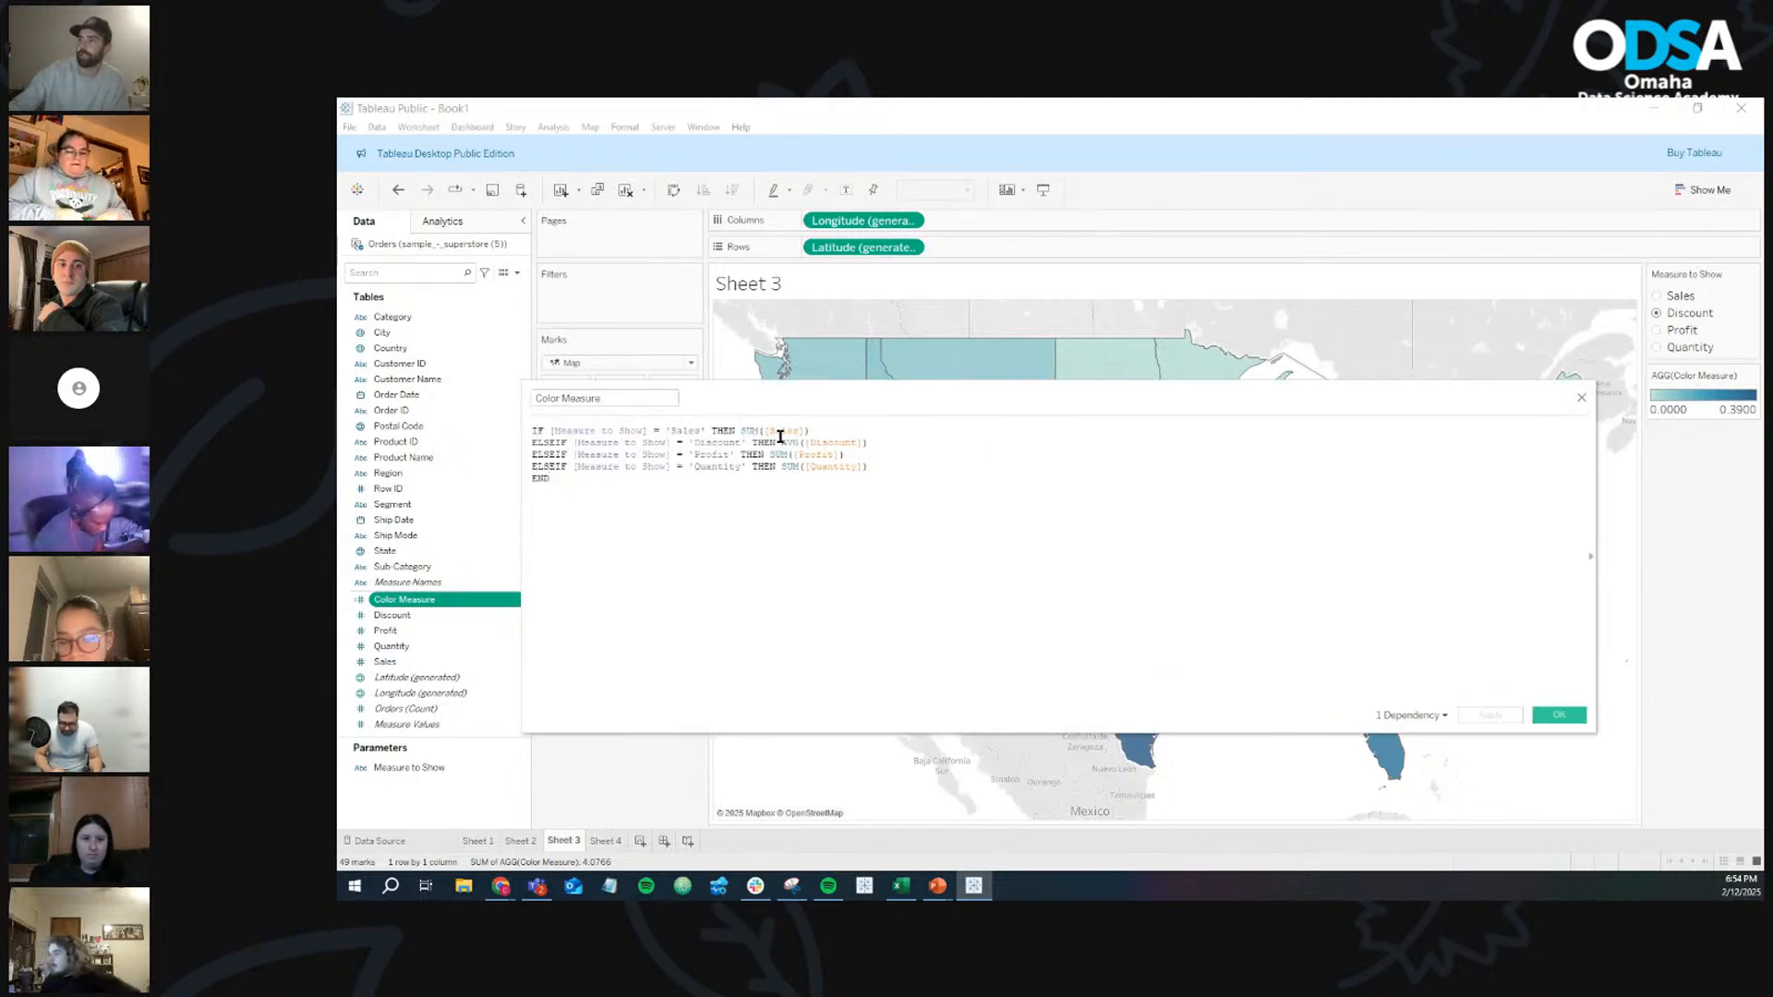
click(1581, 399)
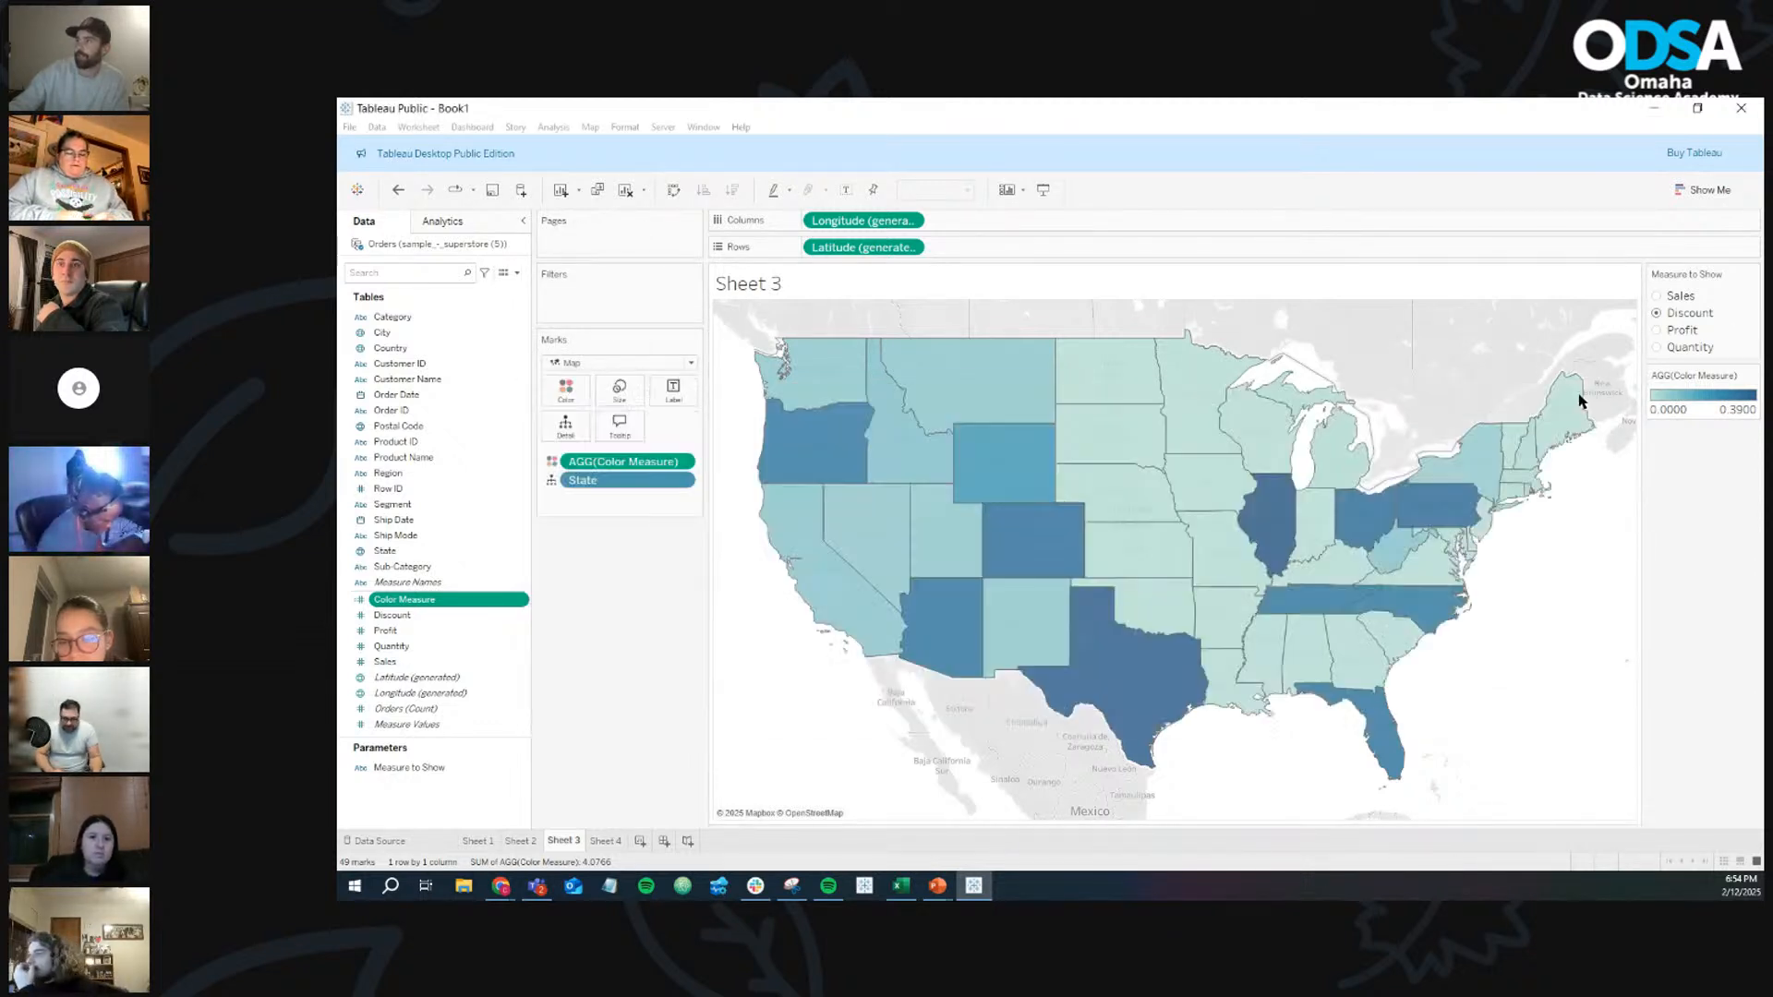
Remove Color Measure from the map's marks and assign it to Color again
drag(628, 478, 620, 634)
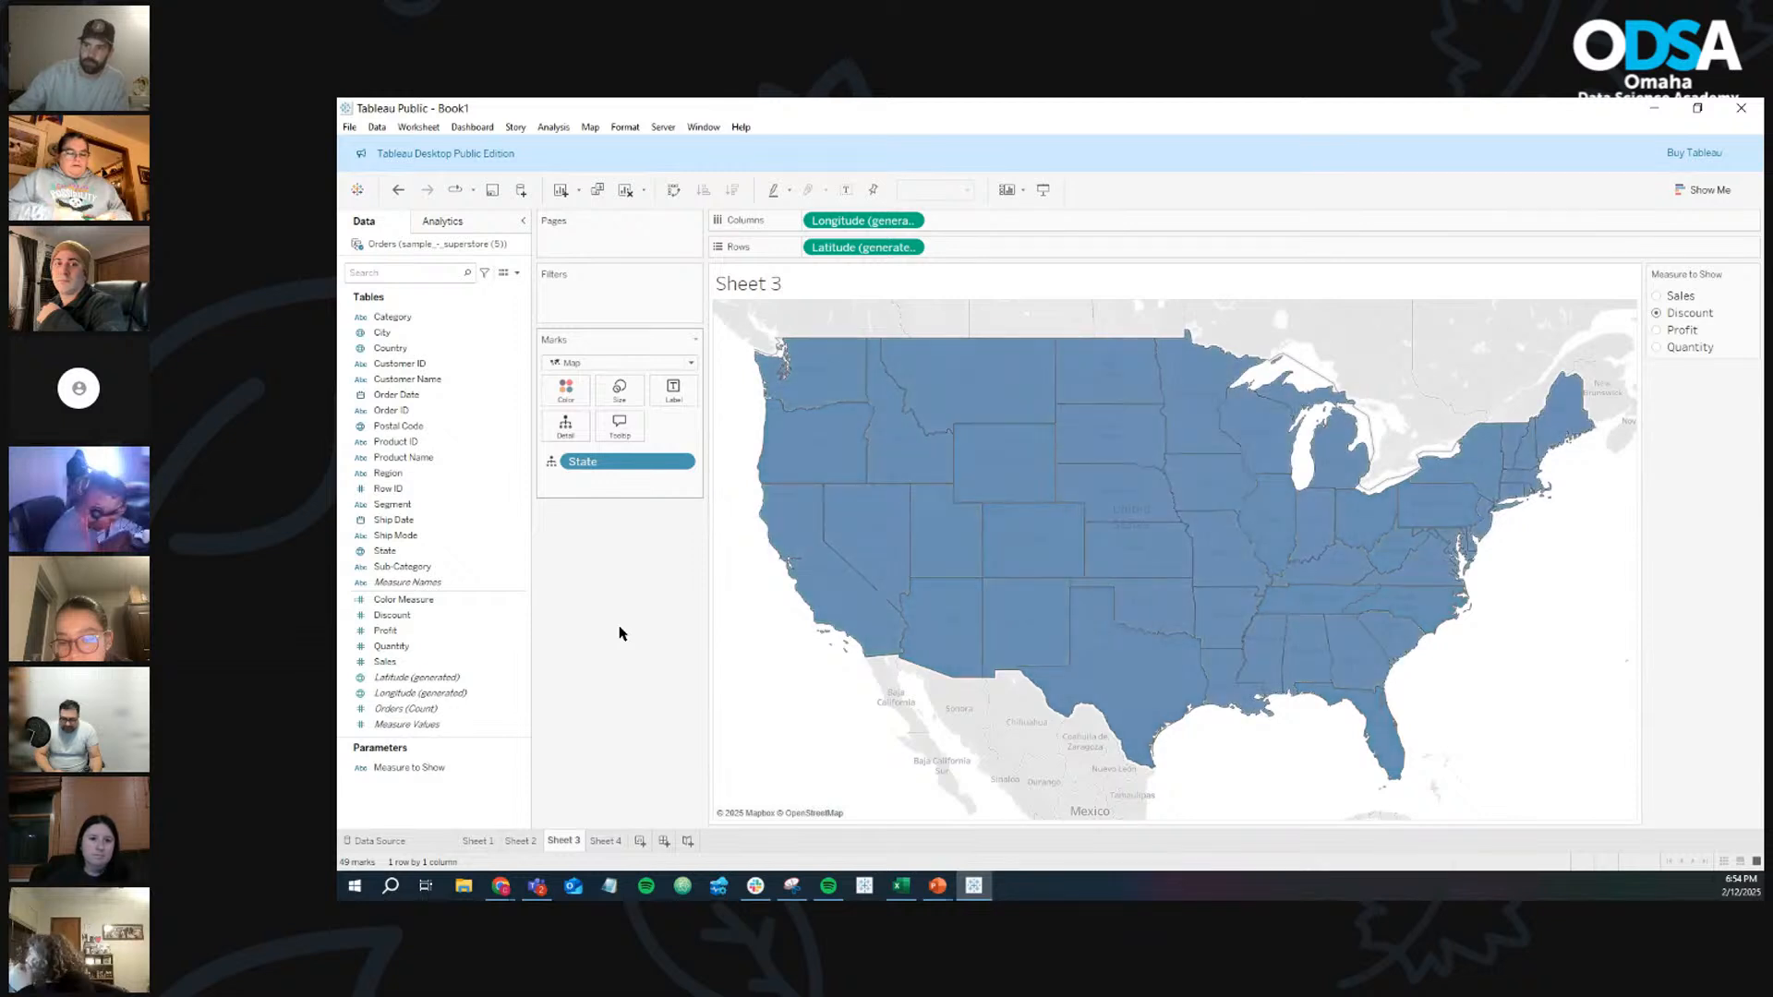
click(394, 603)
mouse_move(394, 603)
mouse_down()
mouse_move(499, 520)
mouse_move(565, 392)
mouse_up()
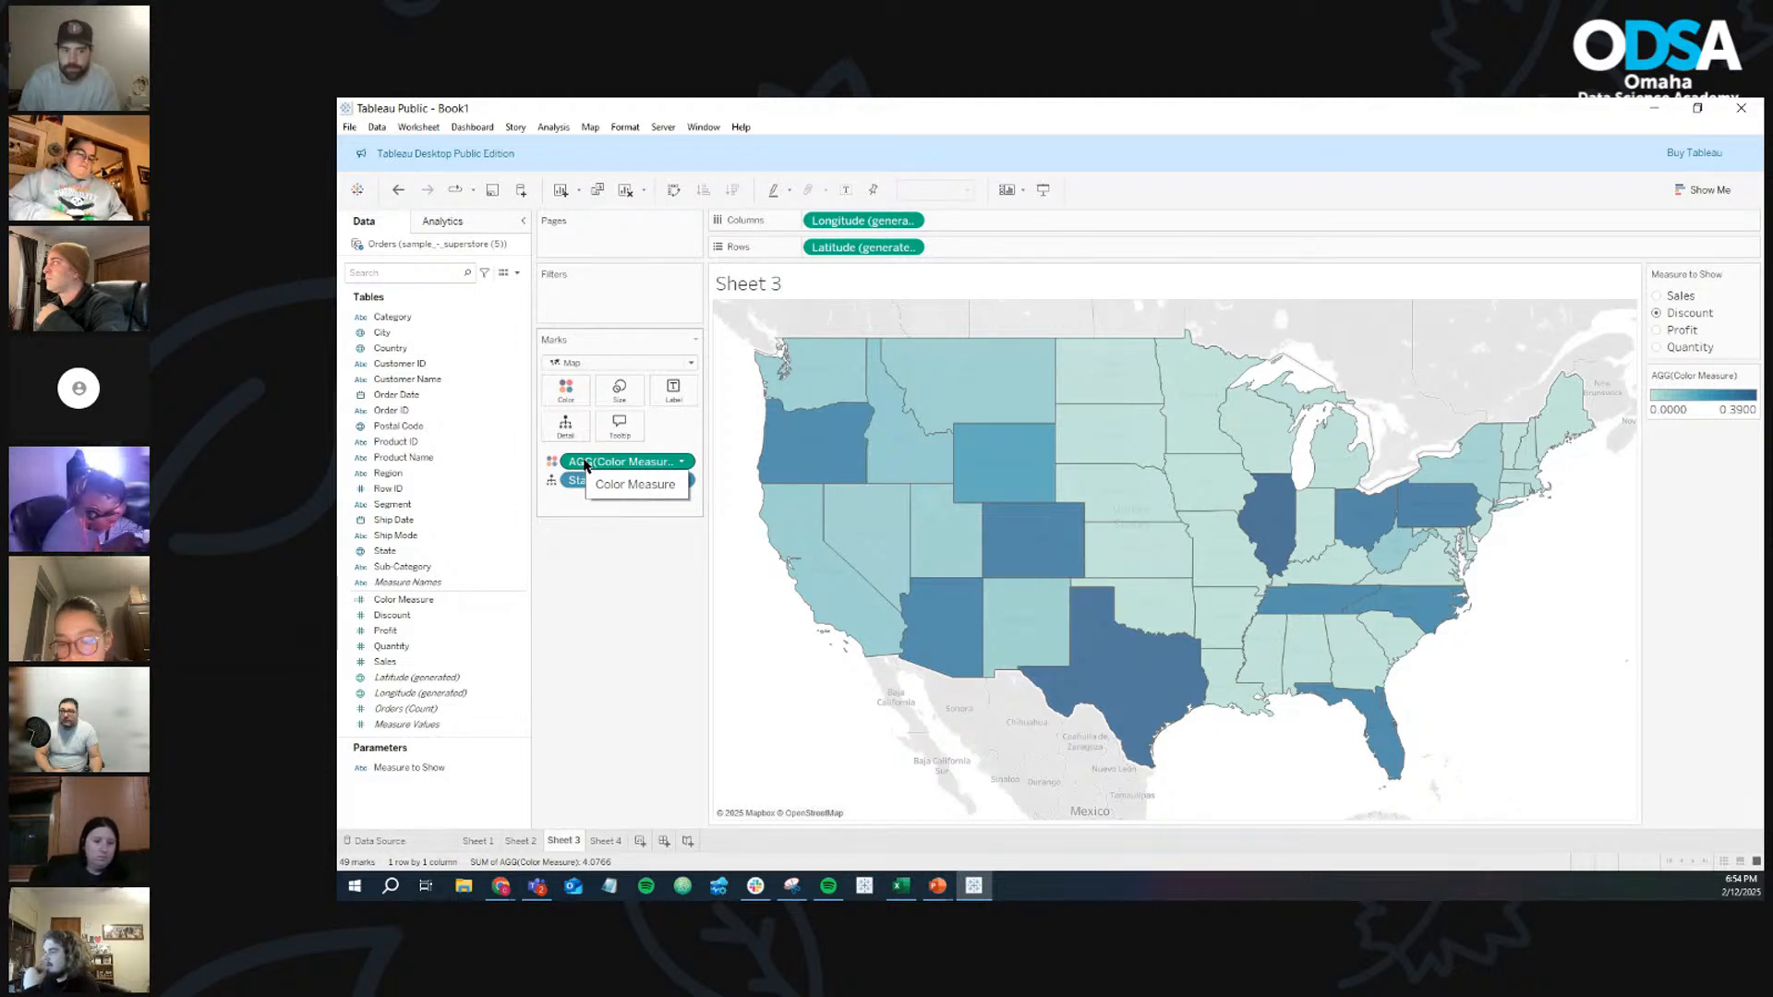
Open the Color Measure calculation with enlarged text and highlight the [Discount], [Profit] and [Quantity] fields and the Sales expression in its branches
click(520, 600)
click(557, 314)
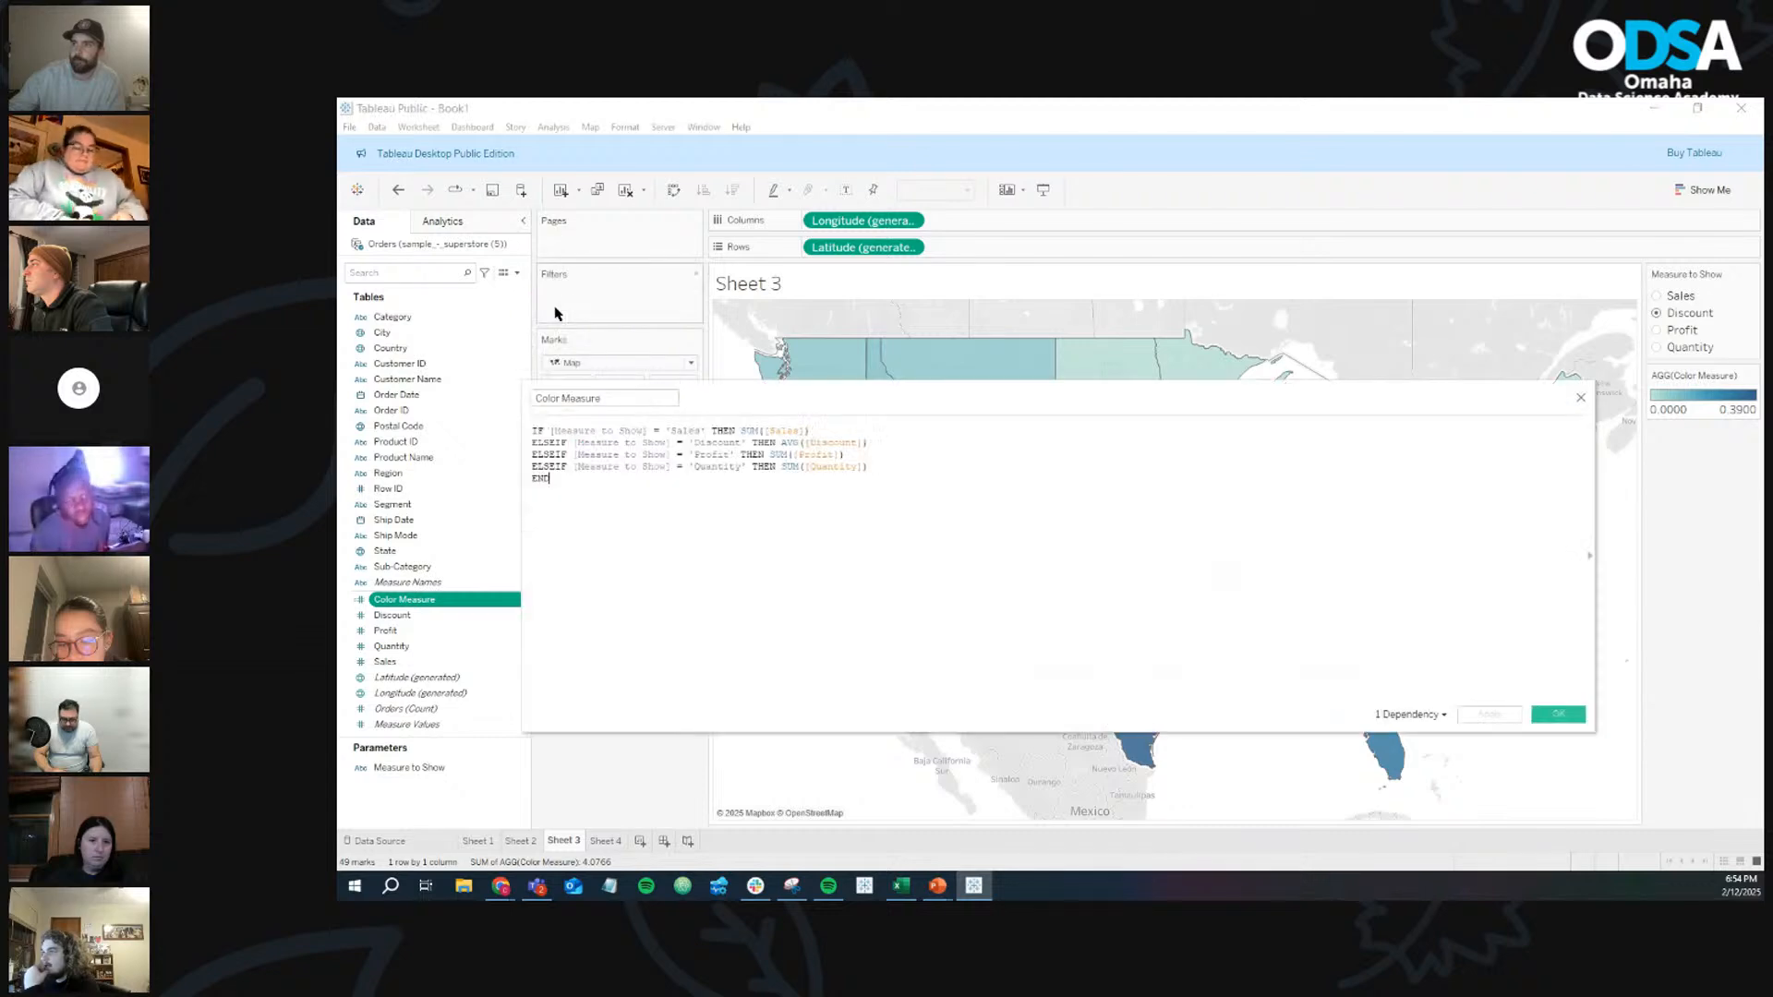
scroll(937, 480, up, 6)
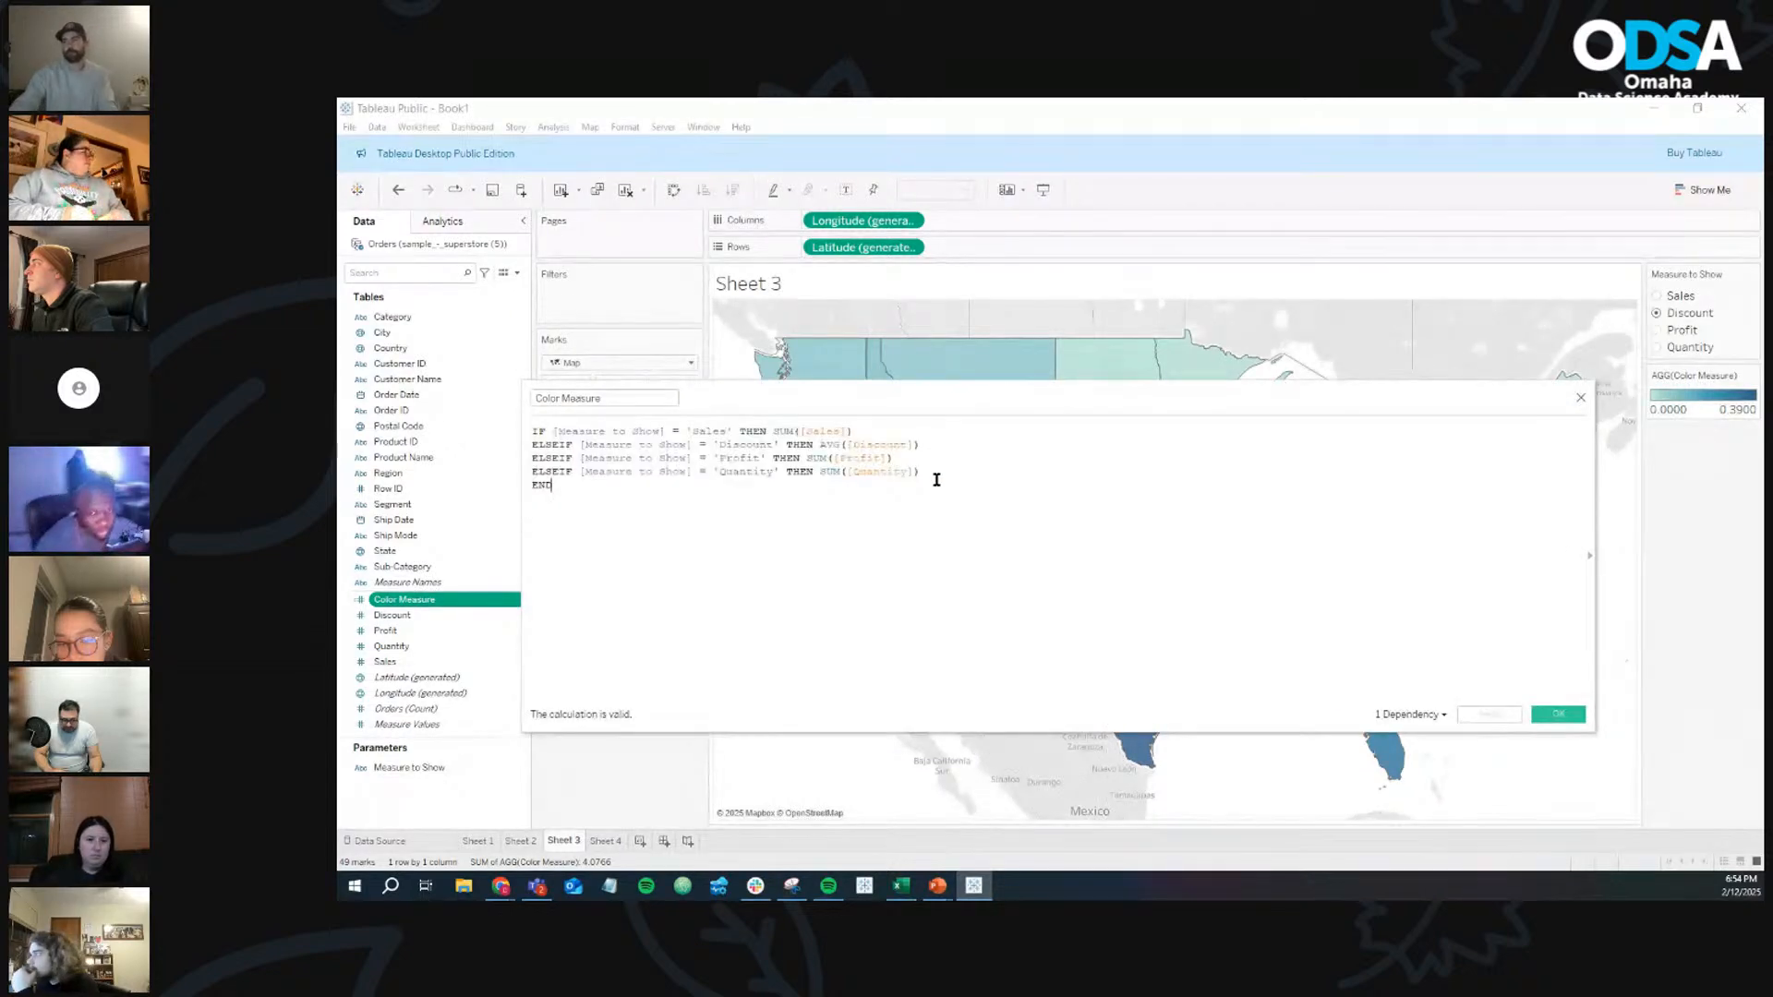
scroll(937, 479, up, 2)
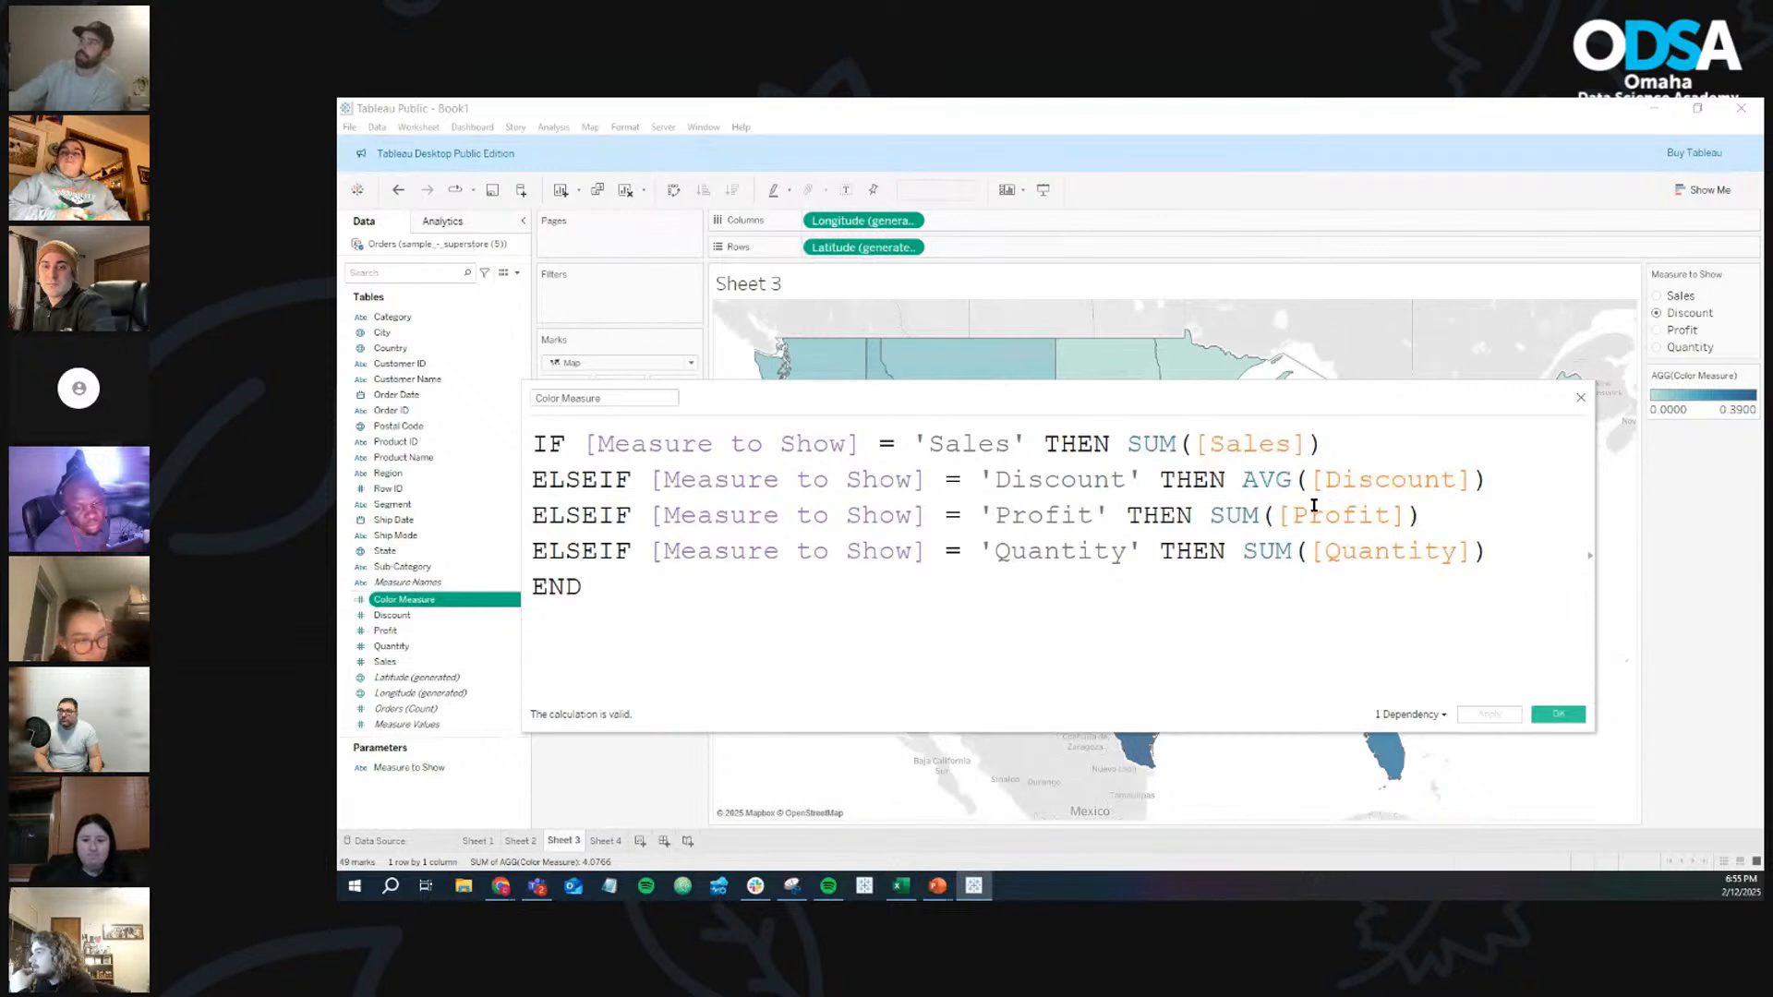
double_click(1238, 445)
double_click(1353, 480)
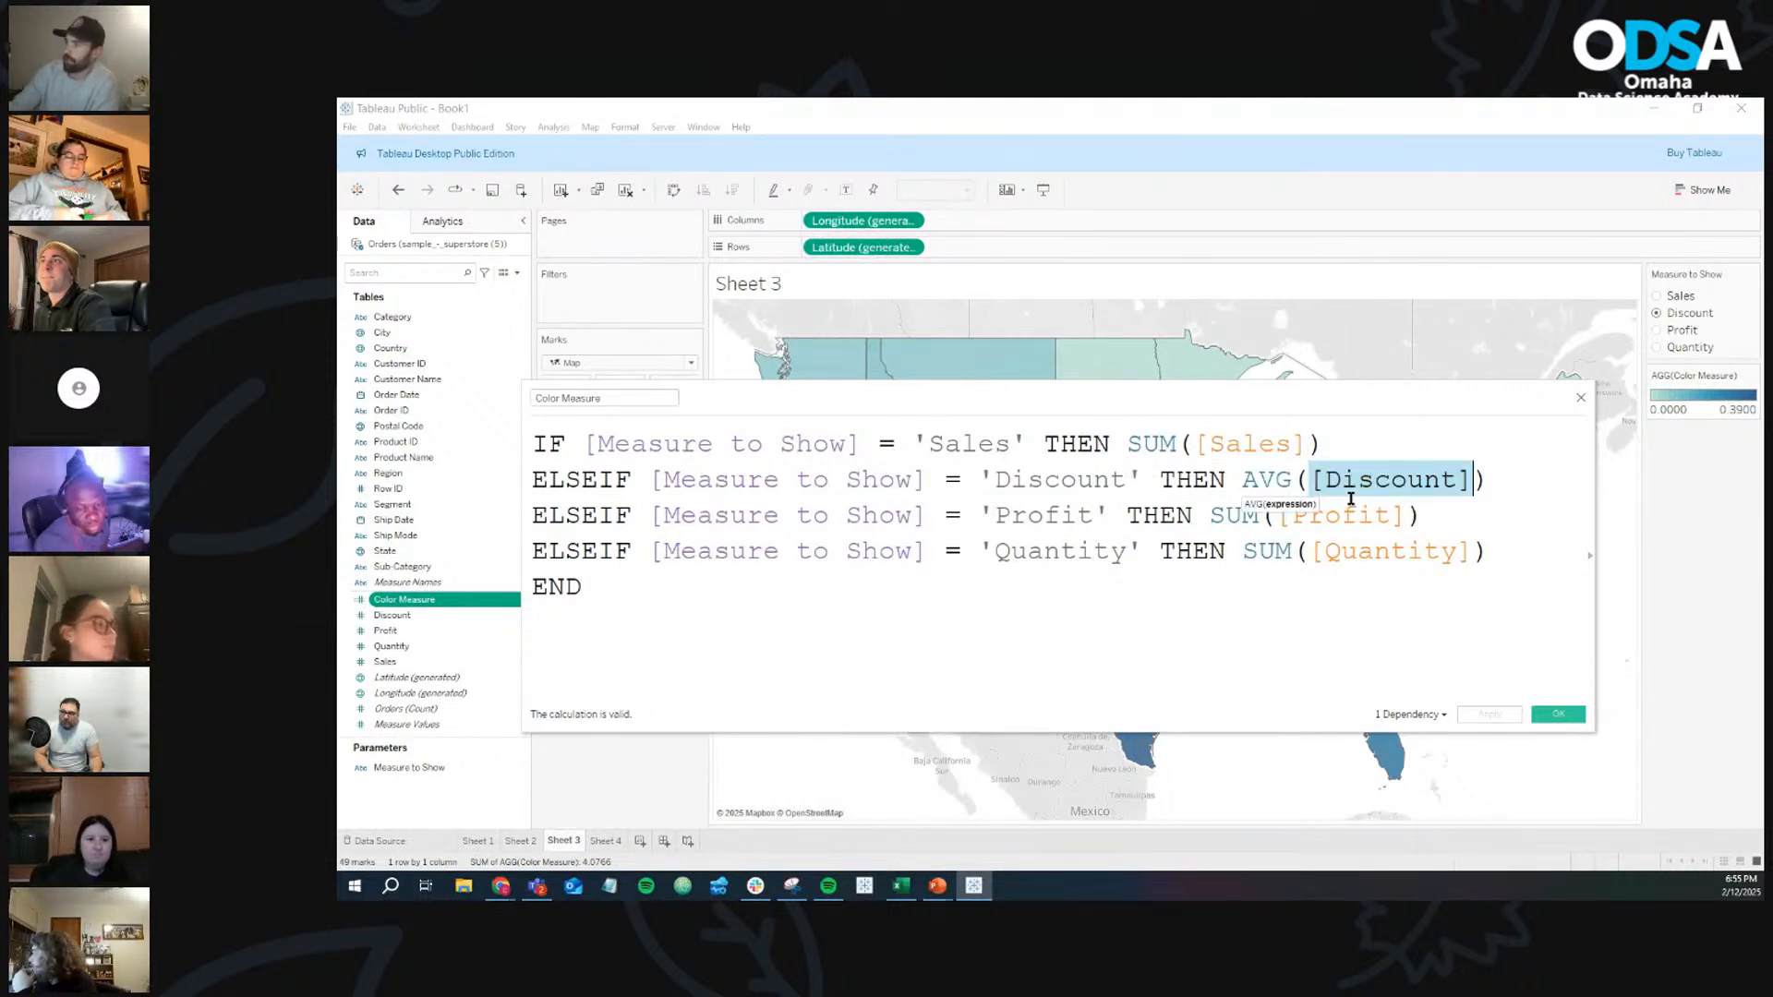
double_click(1348, 514)
double_click(1401, 550)
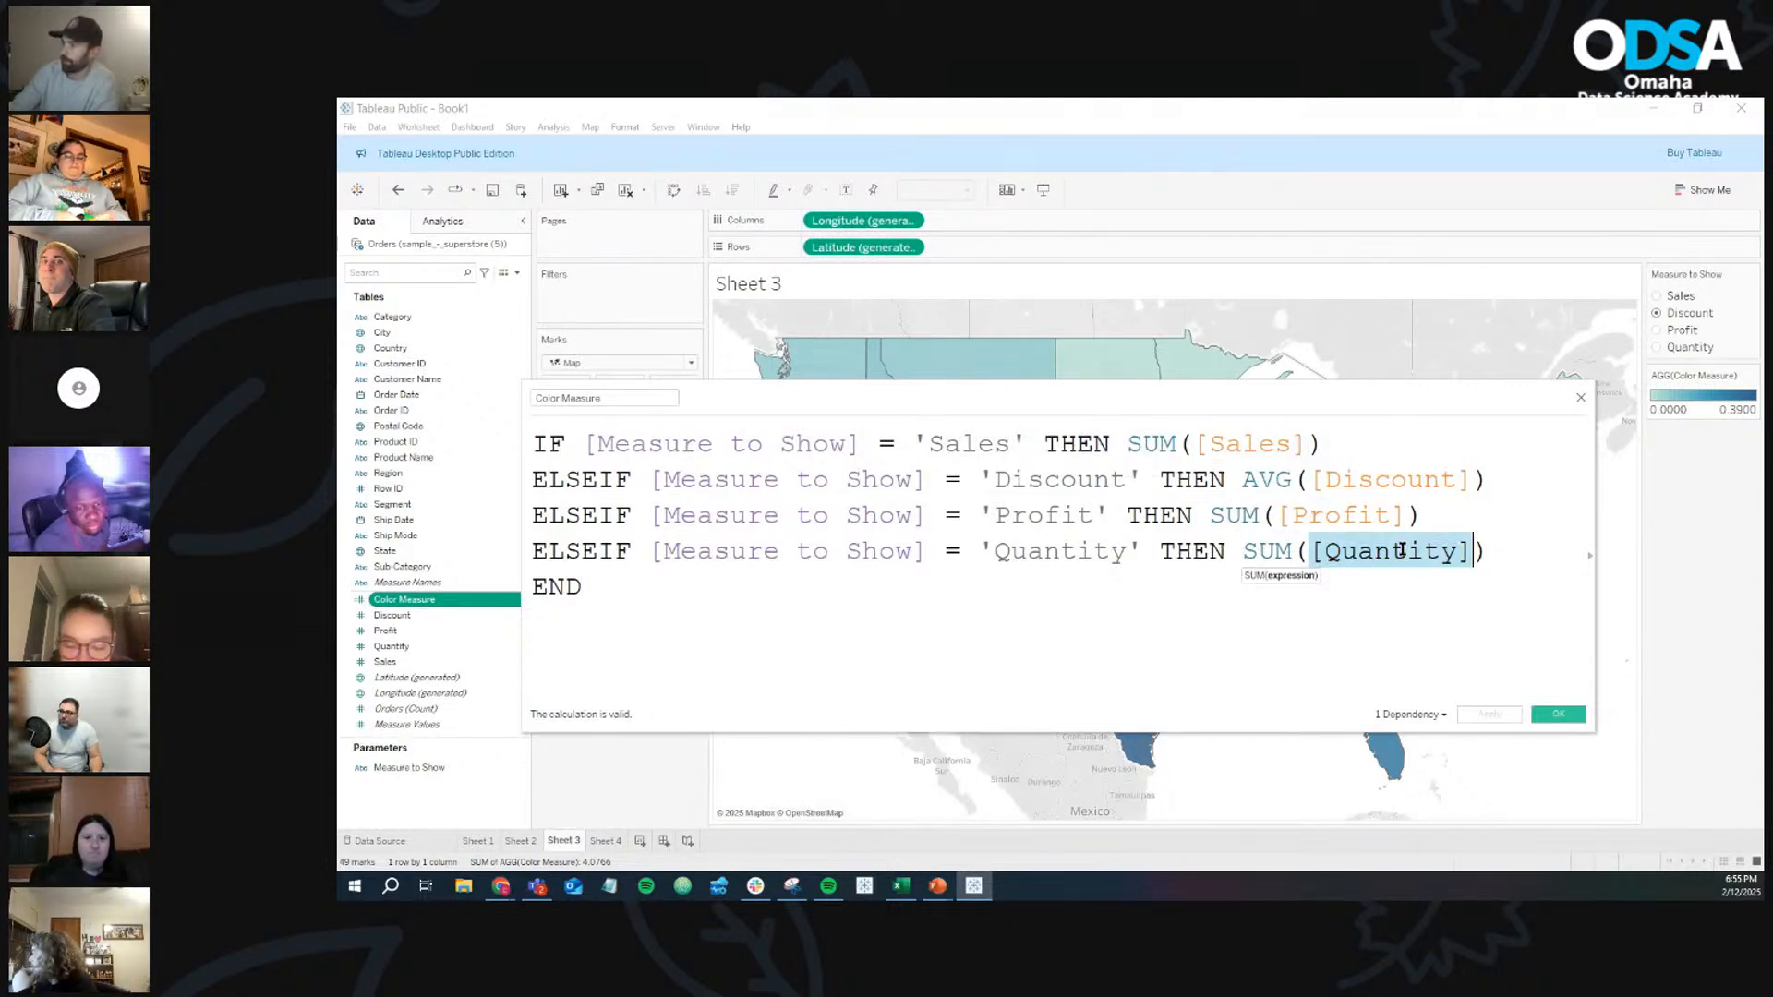
Highlight the aggregation functions of the Quantity, Profit, Discount and Sales branches in the formula
double_click(1267, 550)
double_click(1238, 515)
double_click(1267, 479)
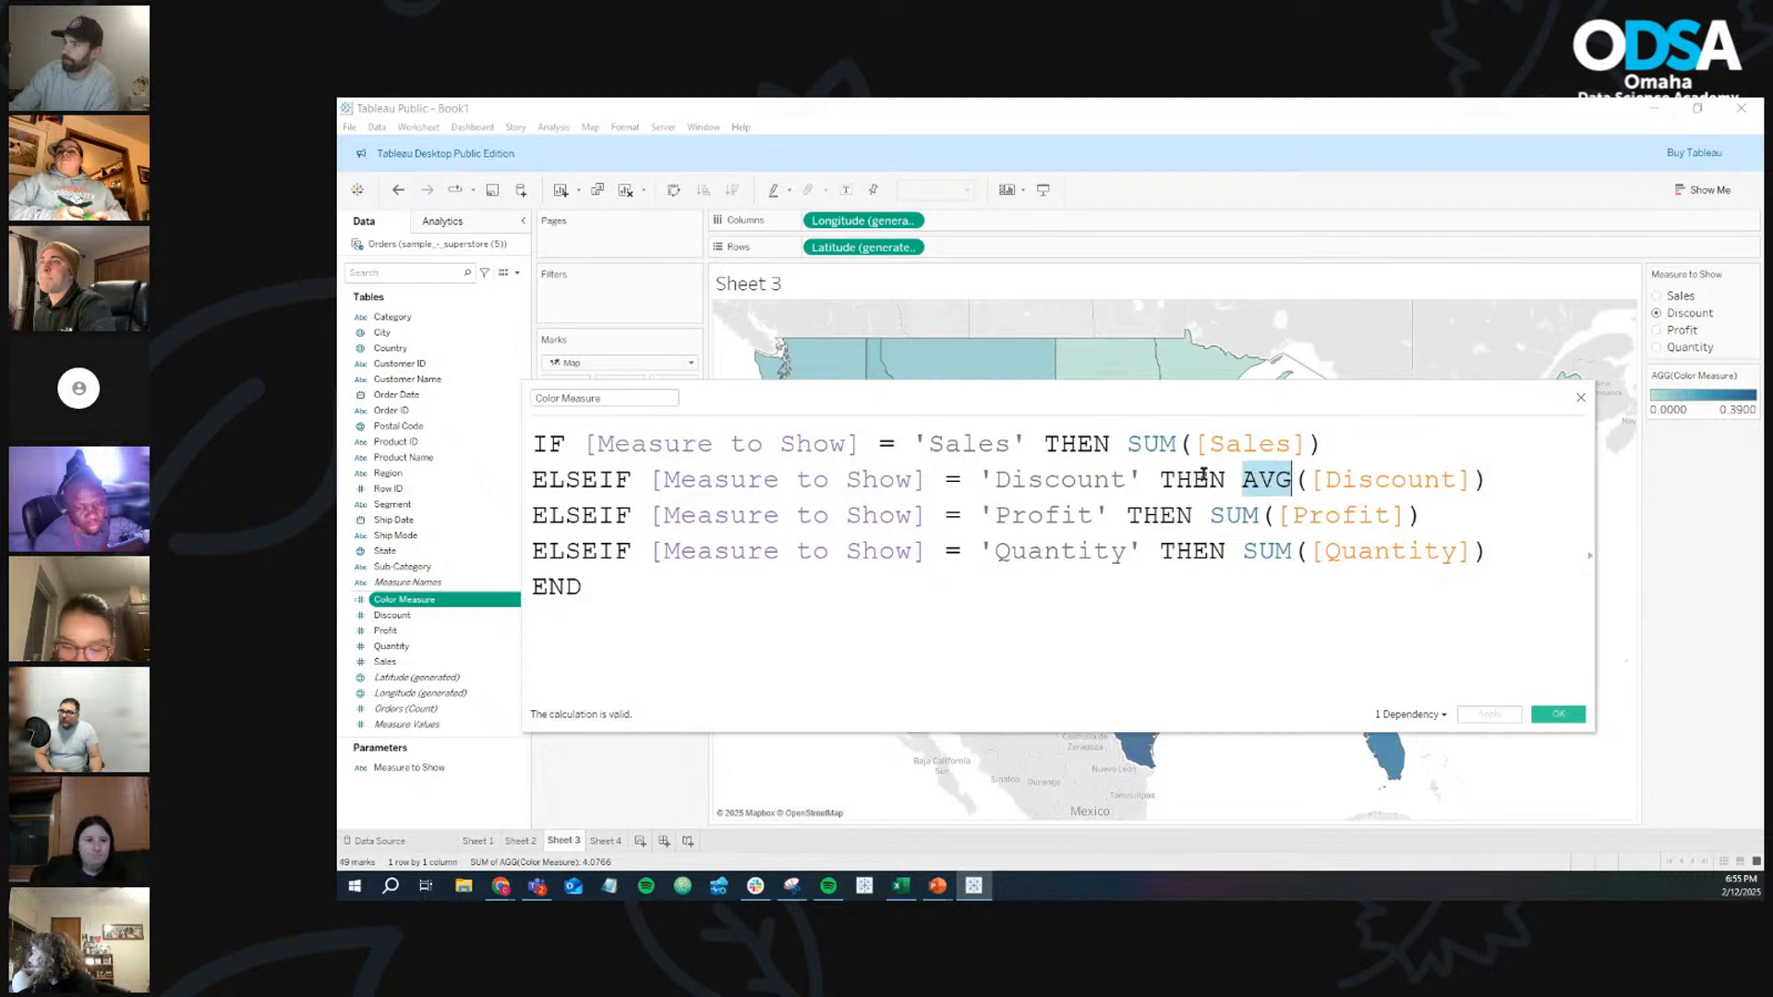
double_click(1152, 444)
Highlight the [Measure to Show] parameter reference in each of the four branches and close the calculation
double_click(688, 446)
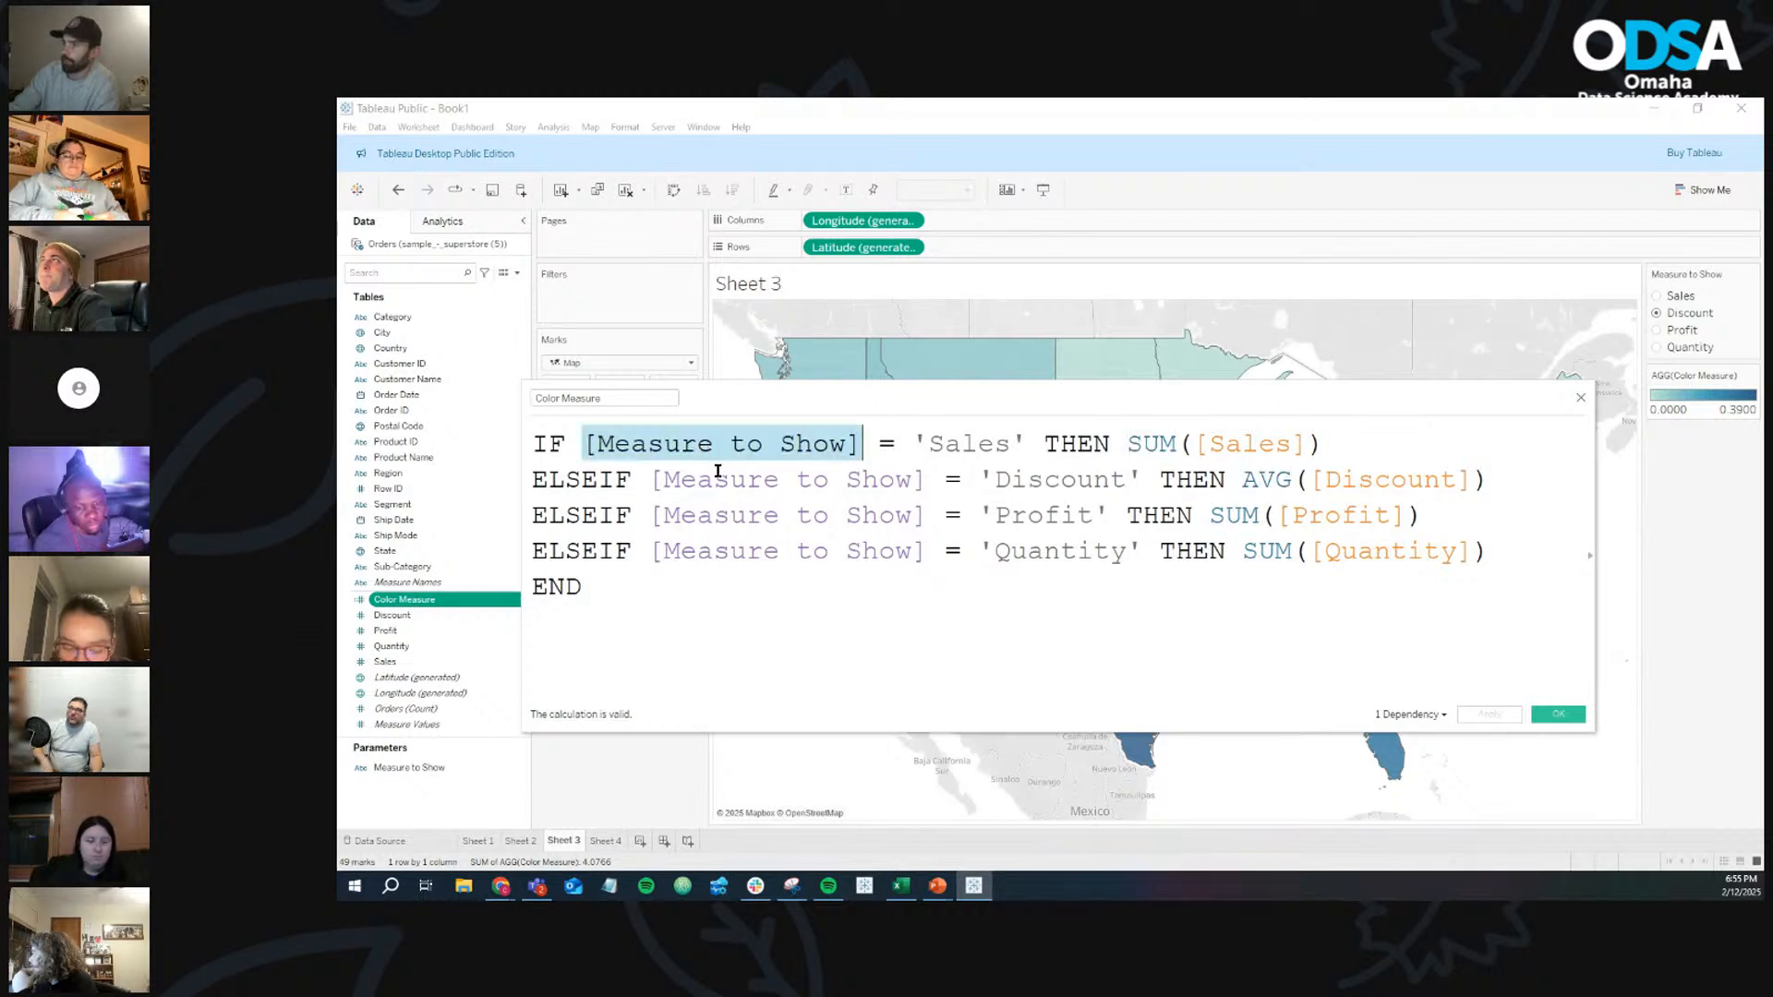
click(719, 479)
double_click(719, 479)
click(740, 514)
double_click(739, 514)
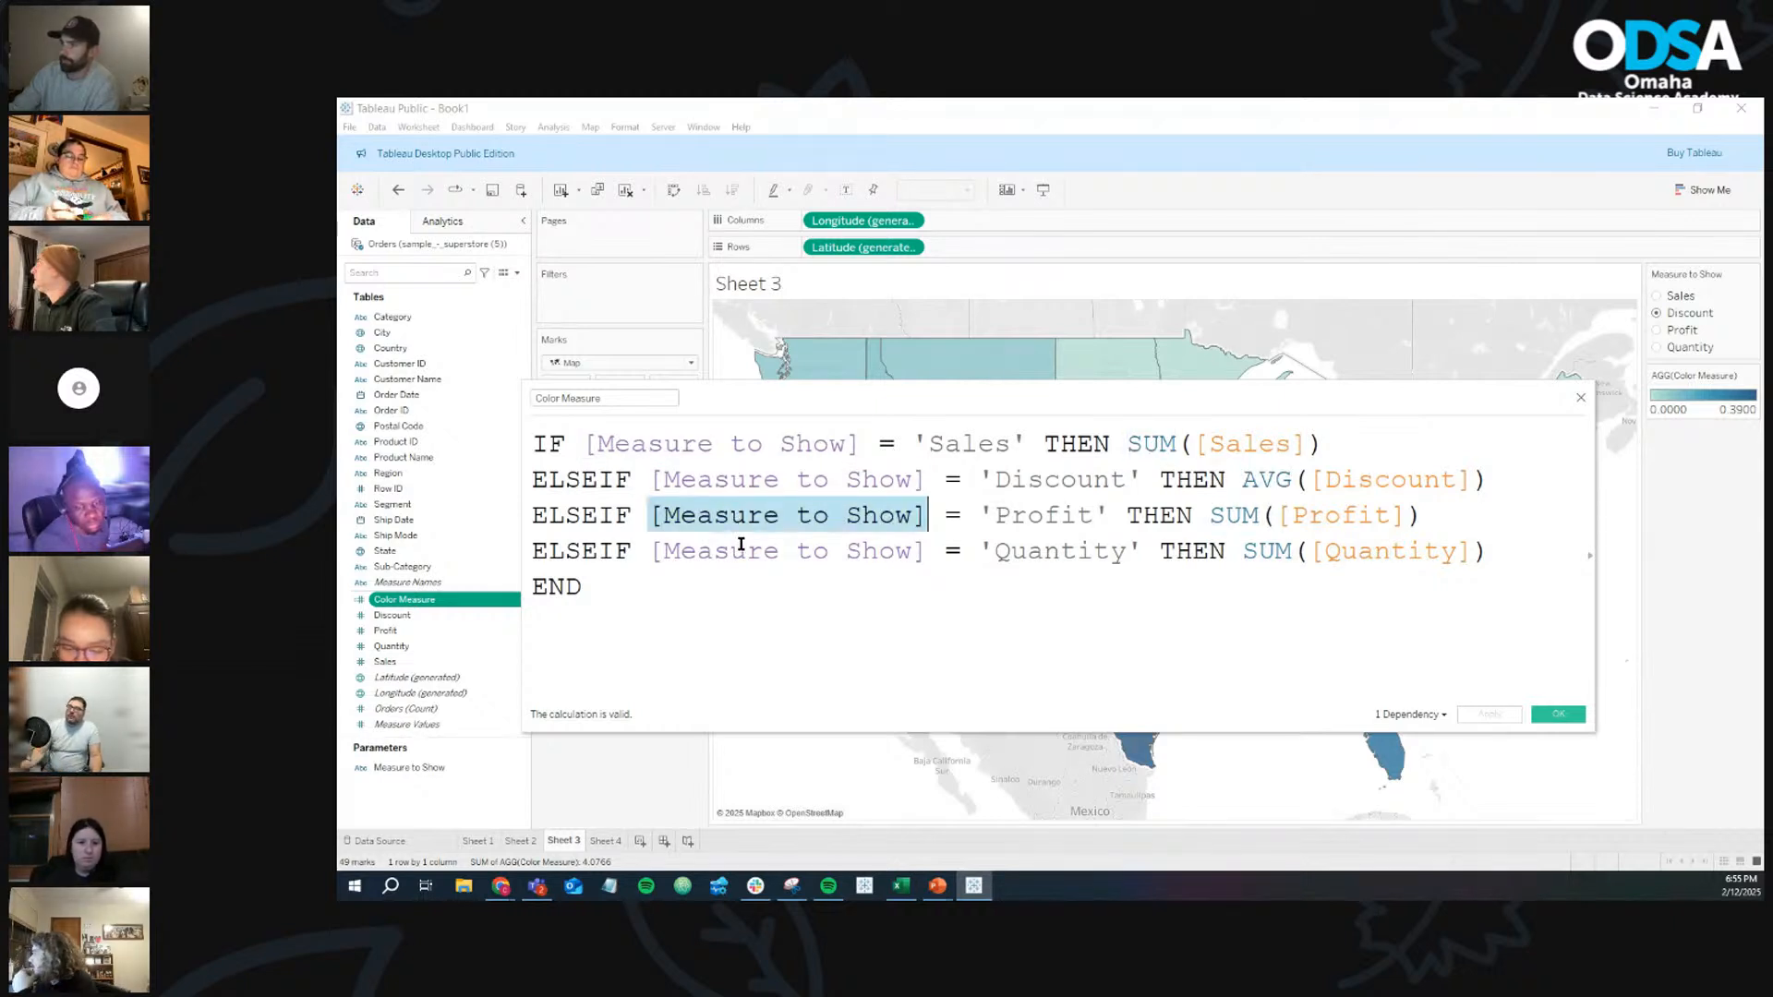
click(744, 552)
double_click(744, 554)
click(876, 631)
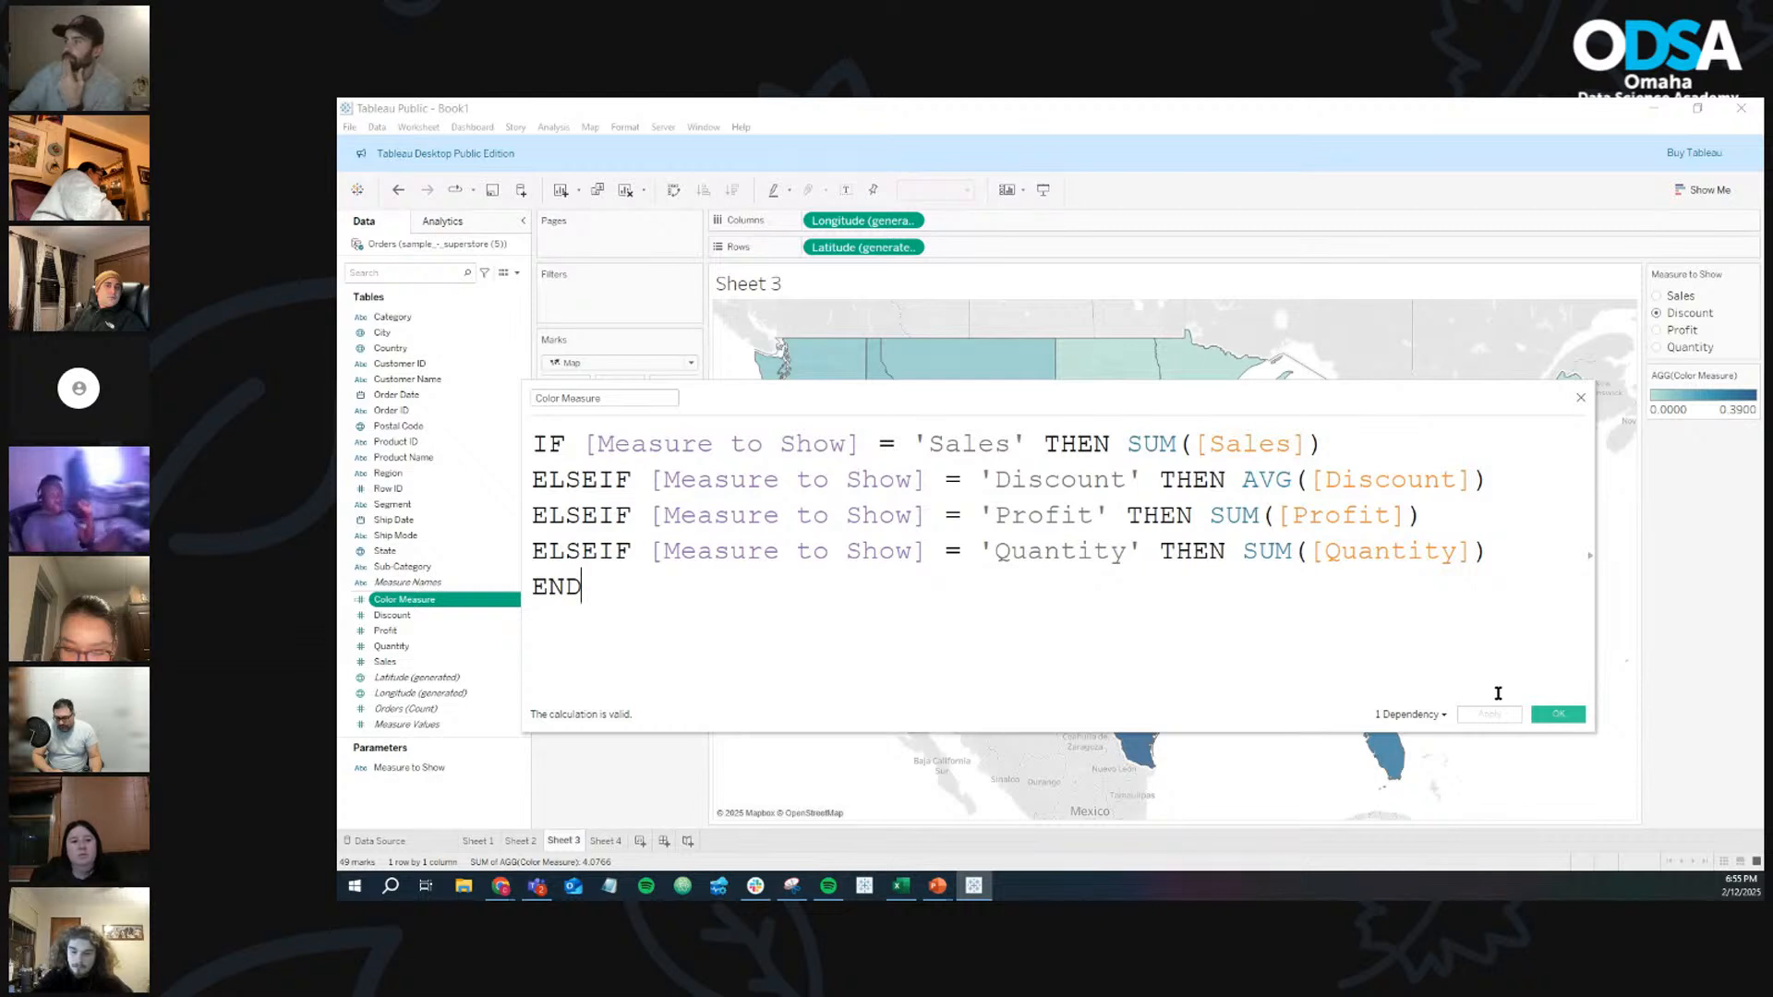
click(1557, 715)
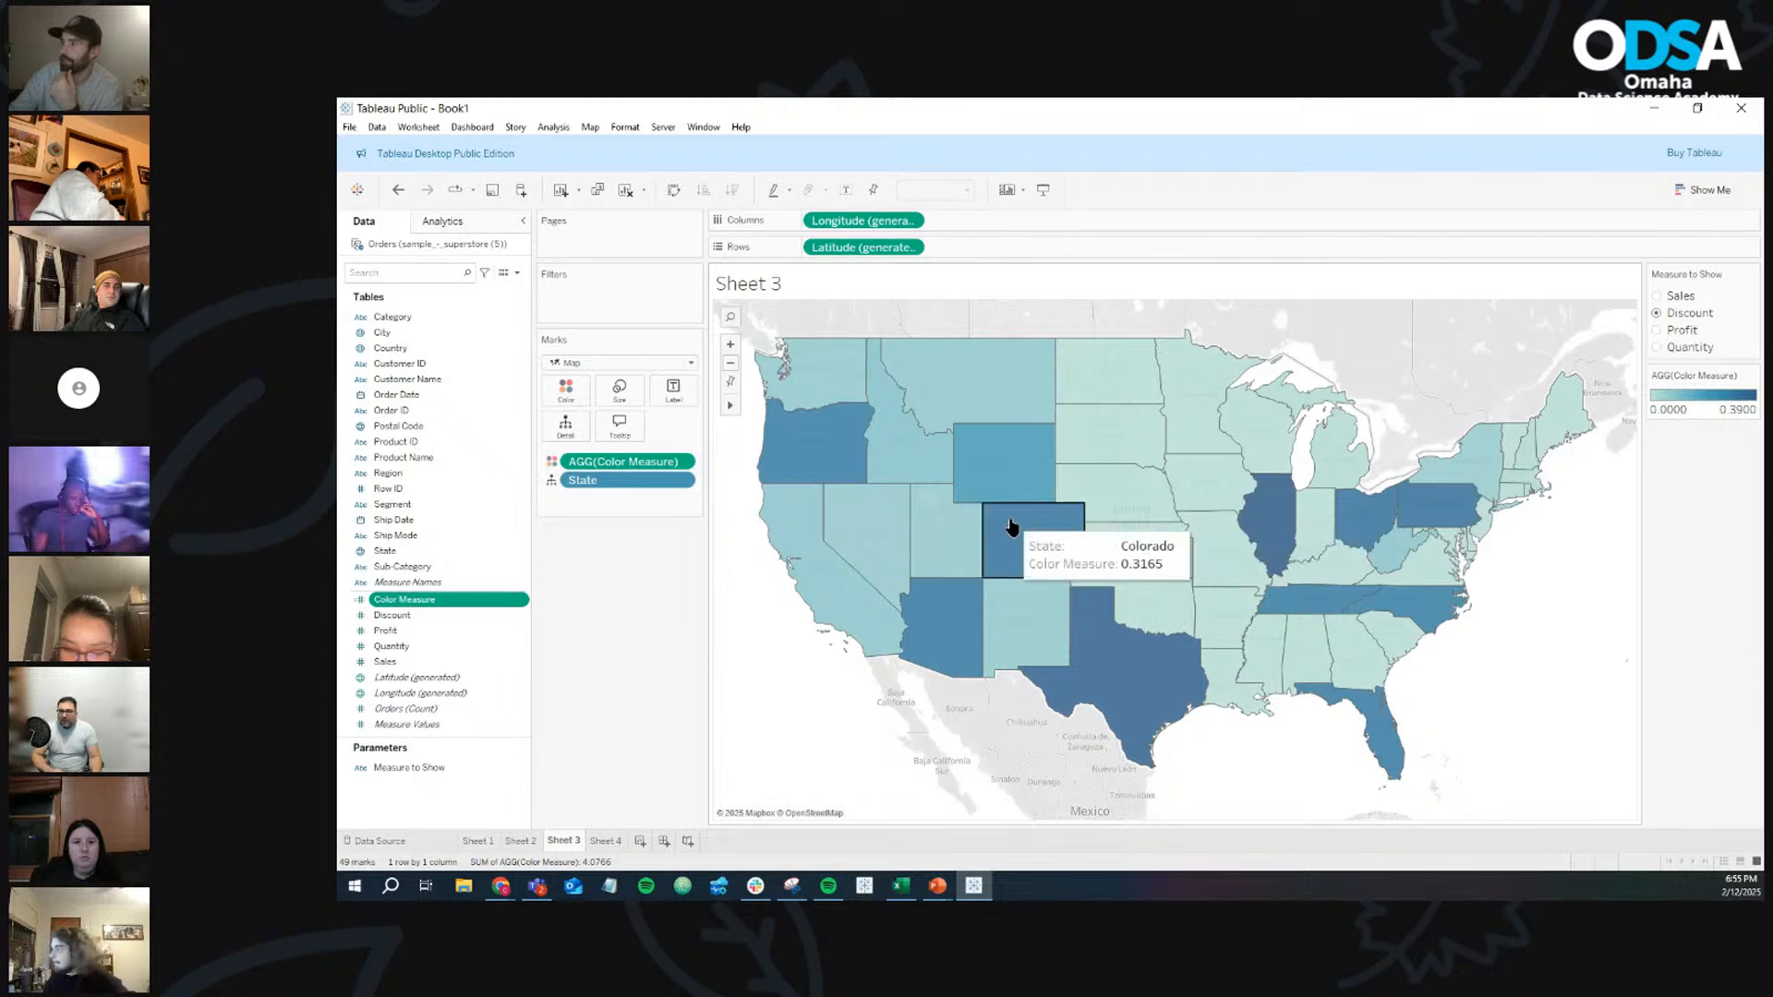
Review the Color Measure formula with enlarged text, move its editor off the Marks card, and close it to return to the map
mouse_move(798, 574)
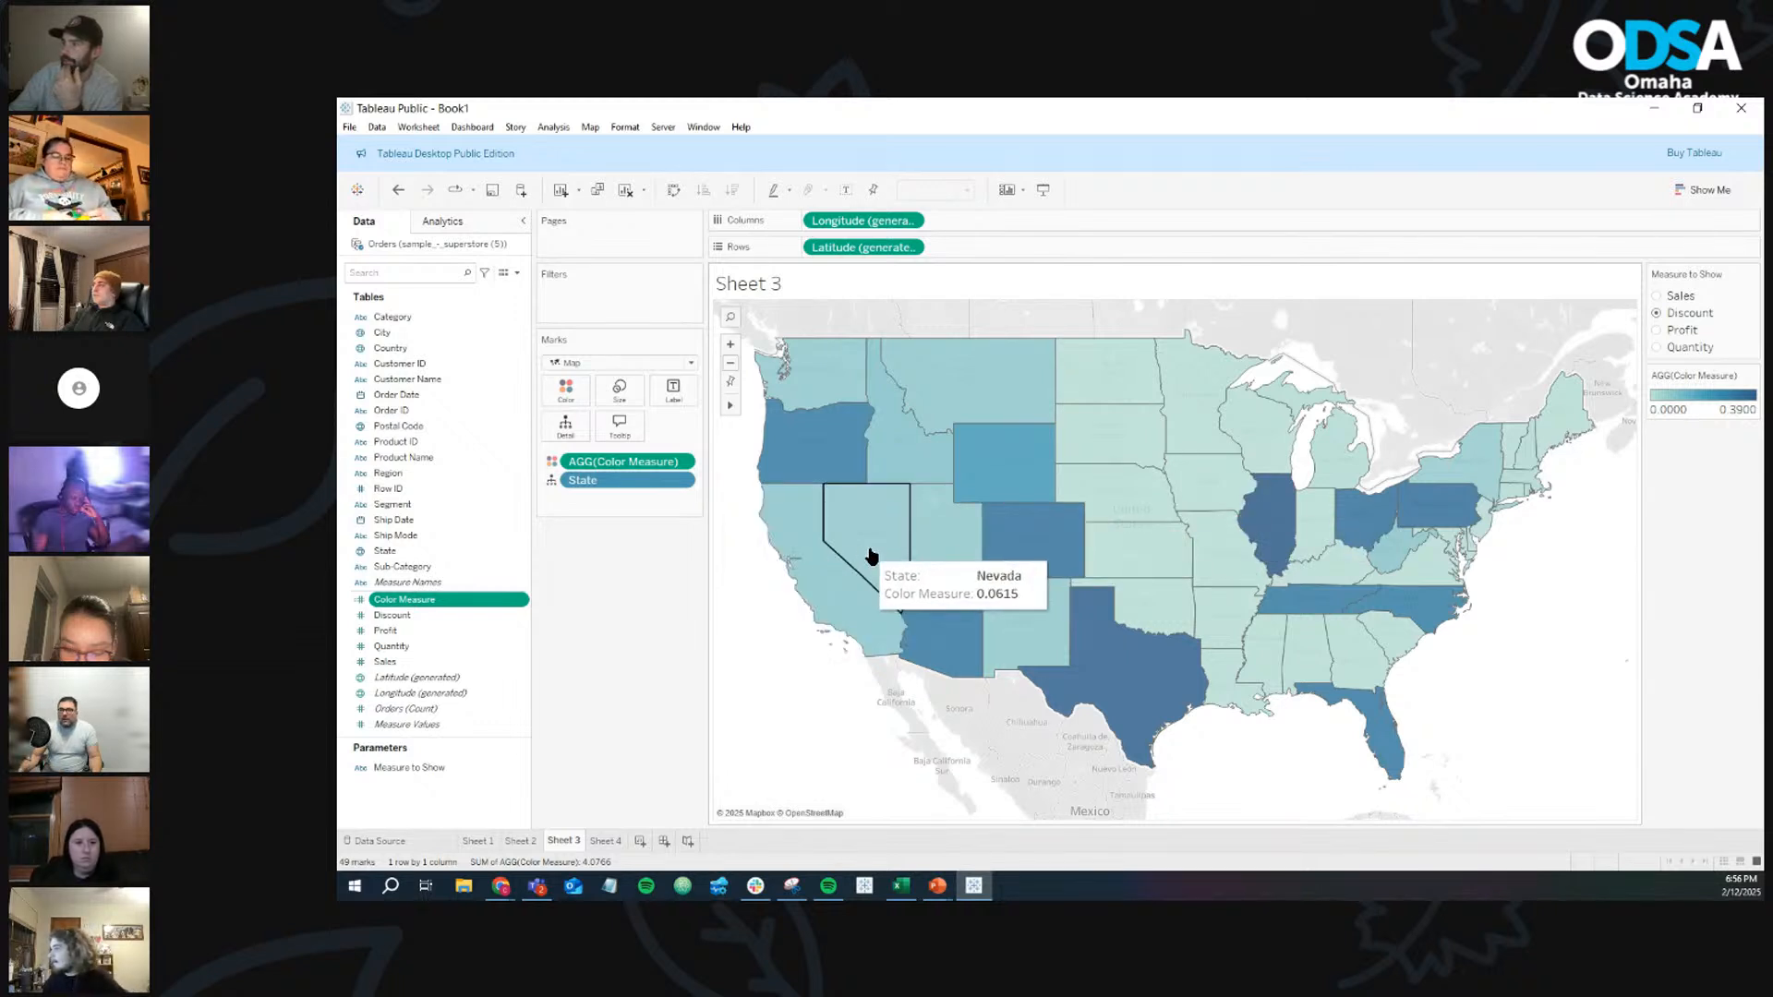
mouse_move(920, 550)
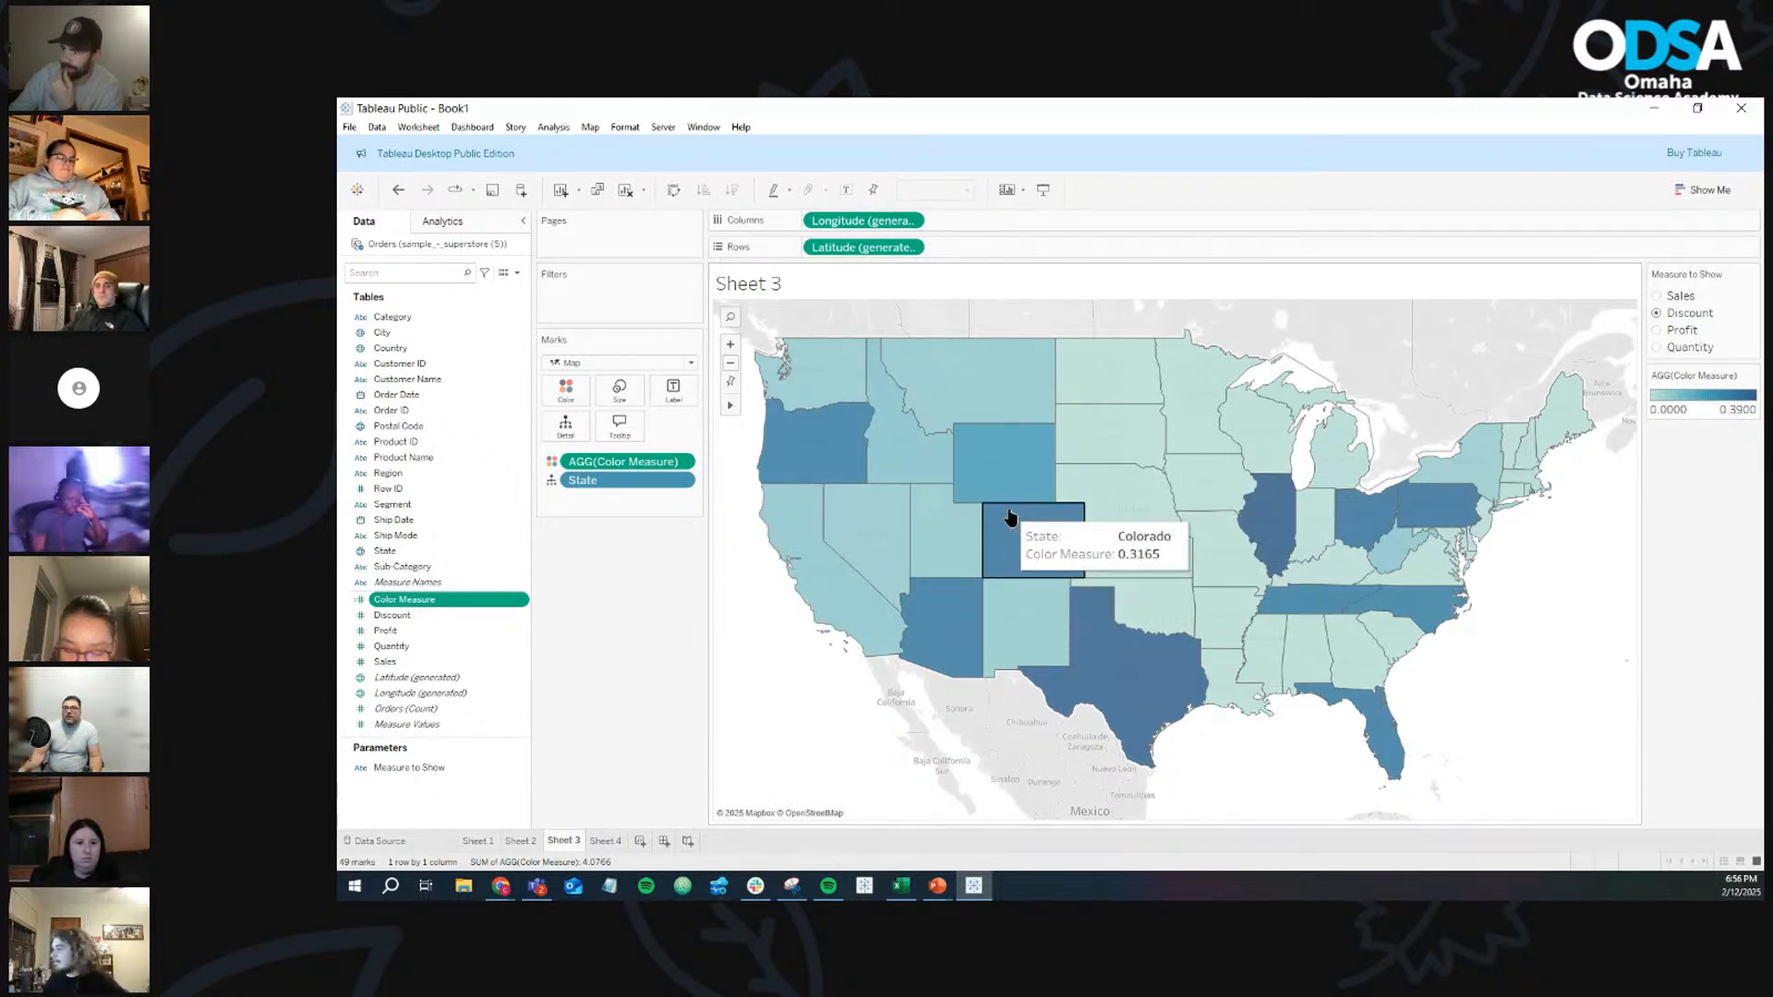
mouse_move(911, 488)
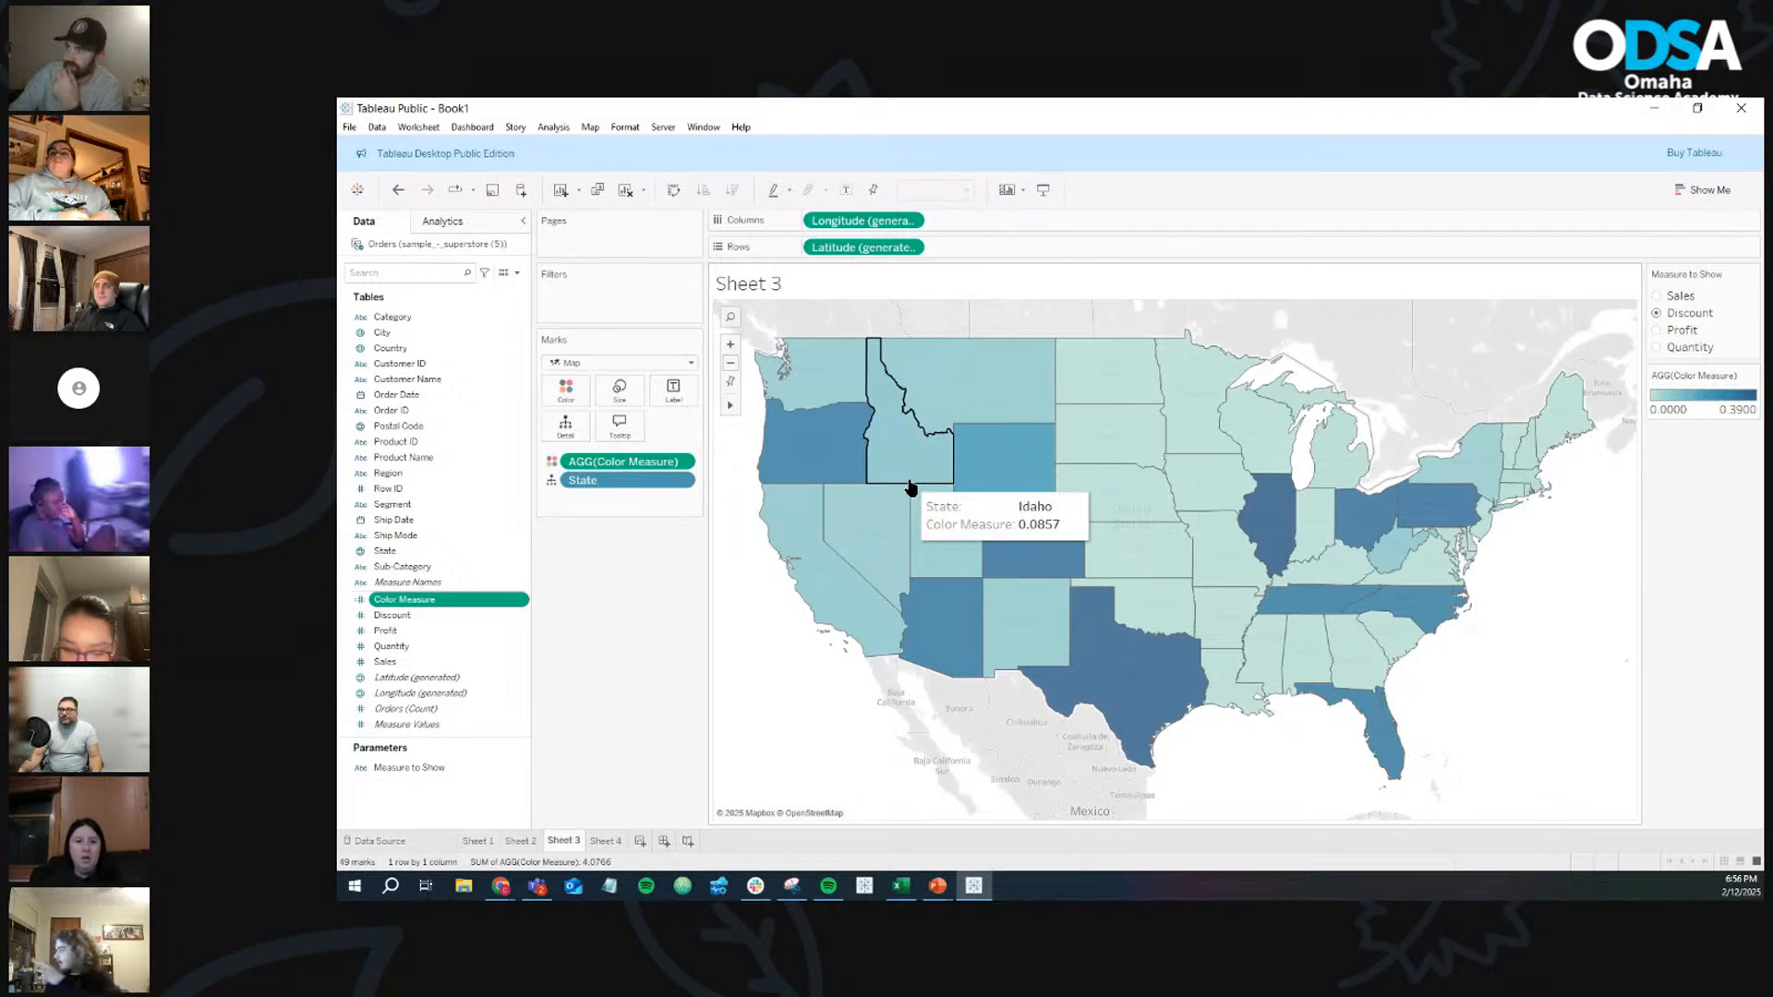
click(523, 602)
click(584, 314)
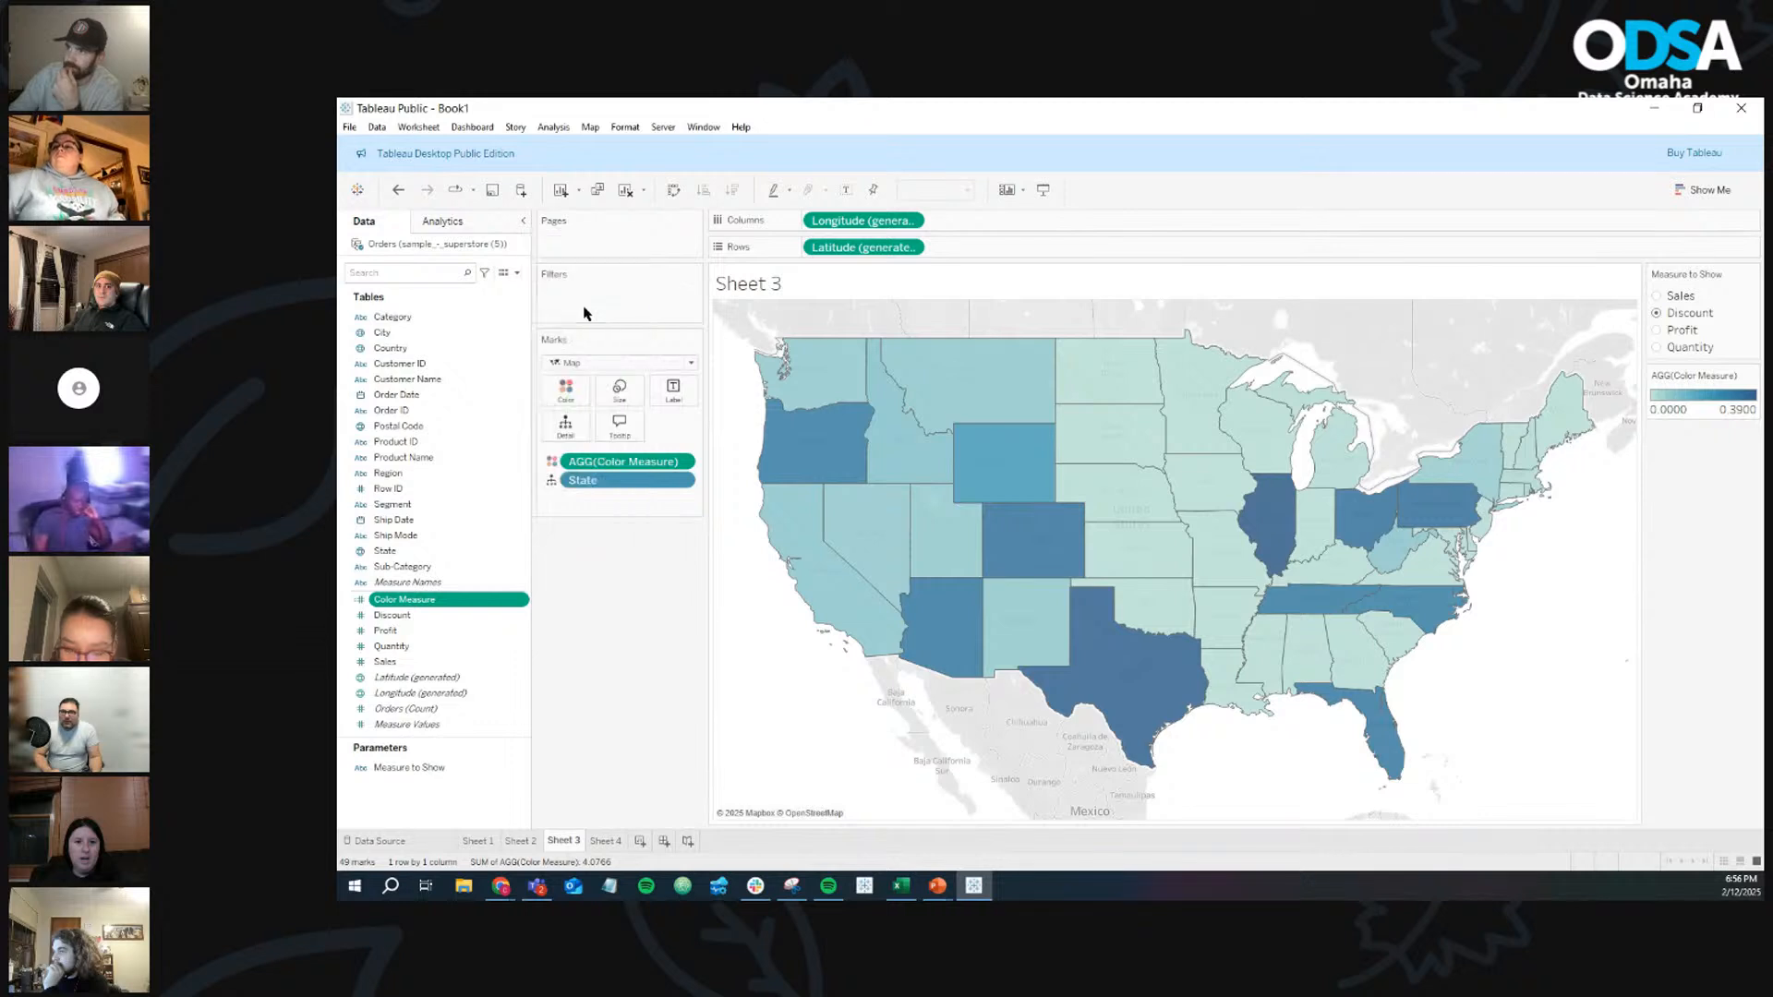
scroll(783, 530, up, 5)
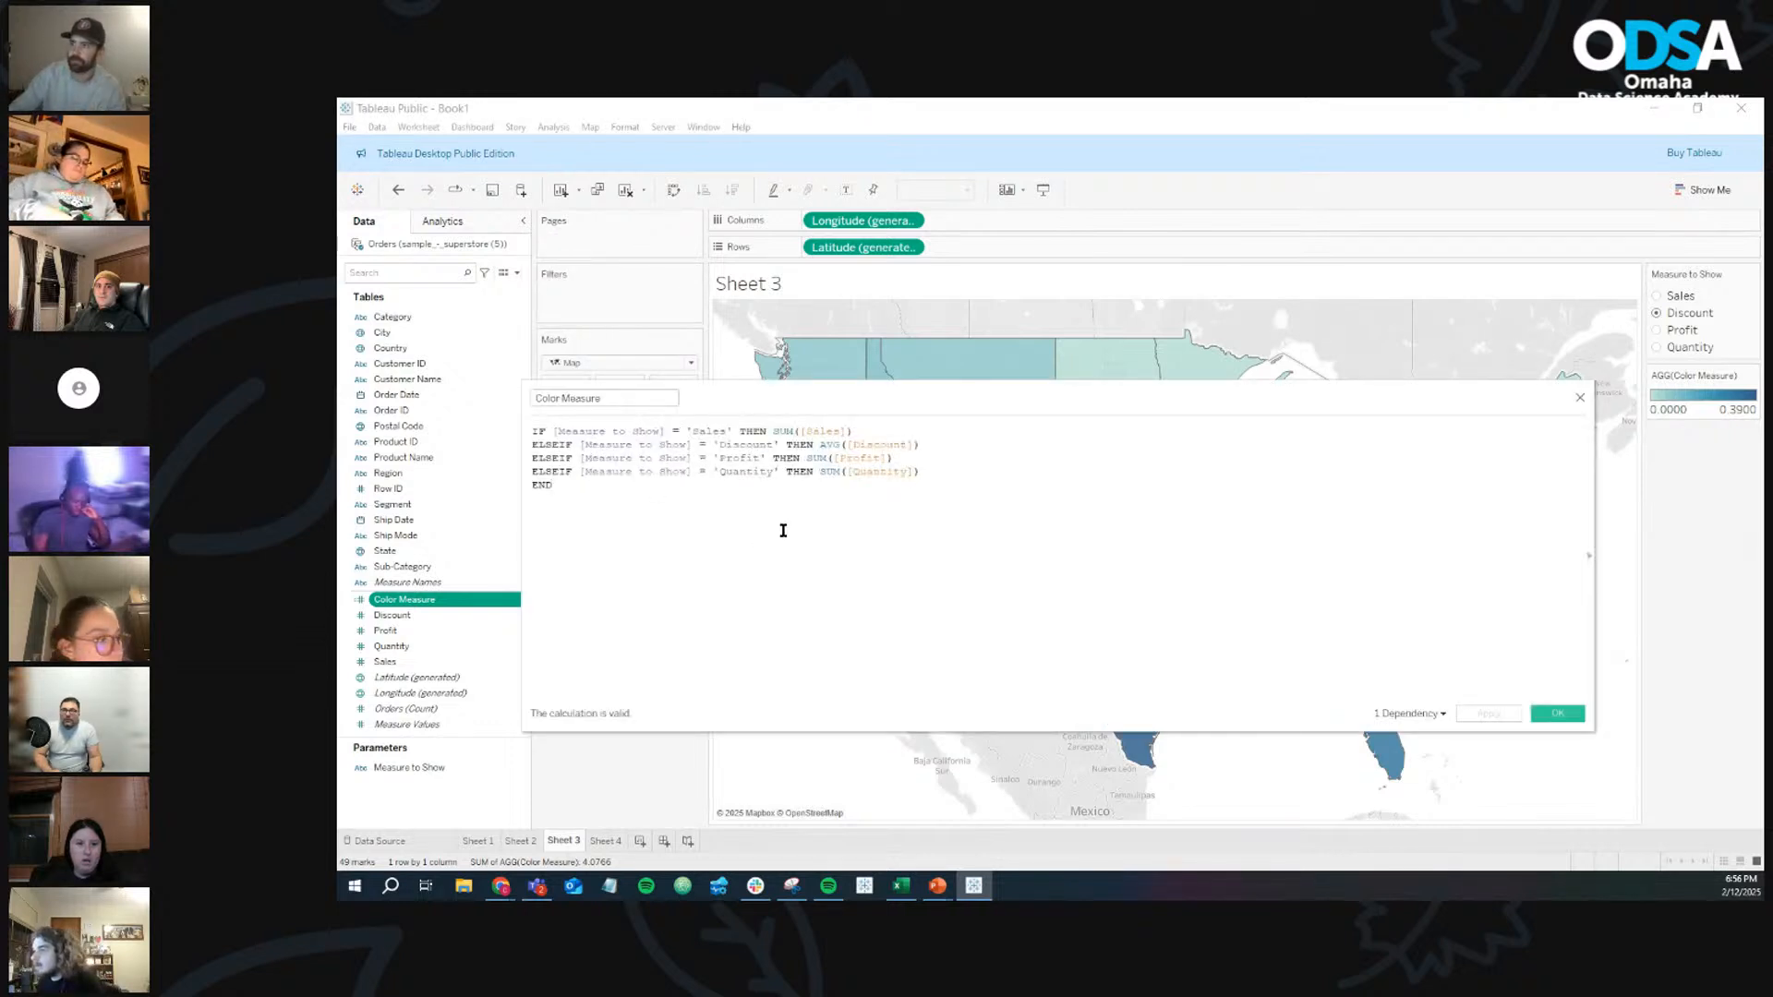
scroll(783, 530, up, 2)
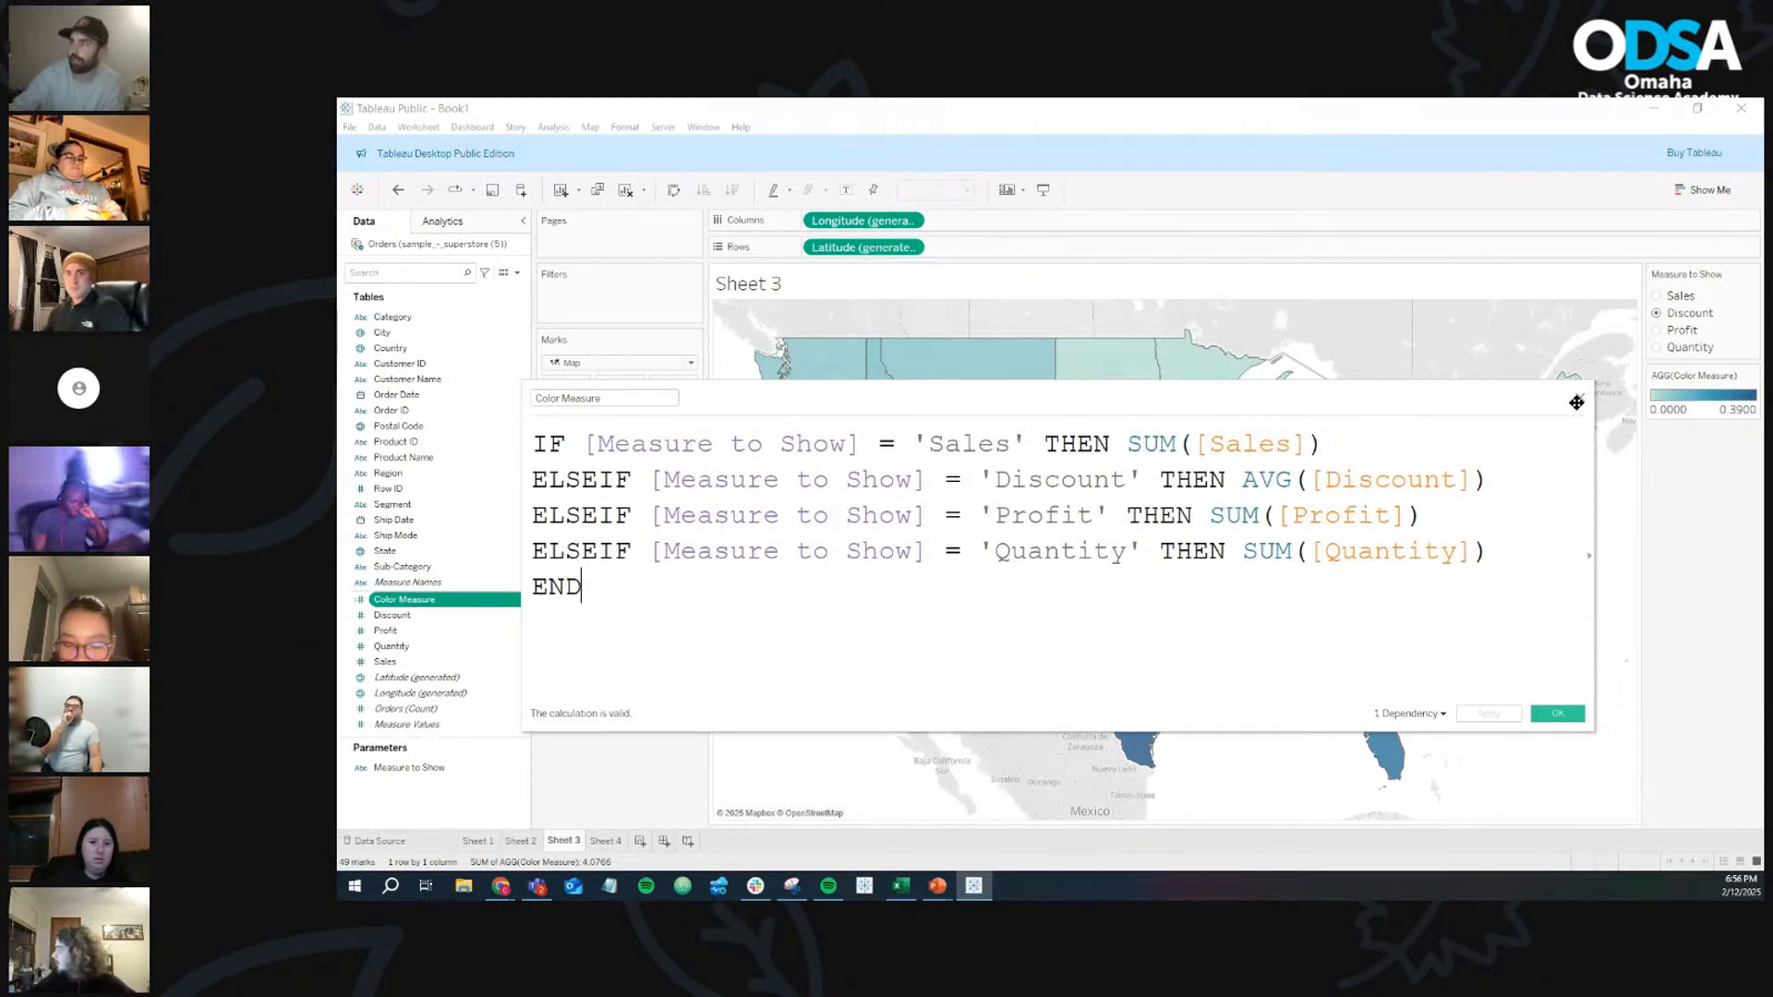
drag(1382, 396, 1493, 451)
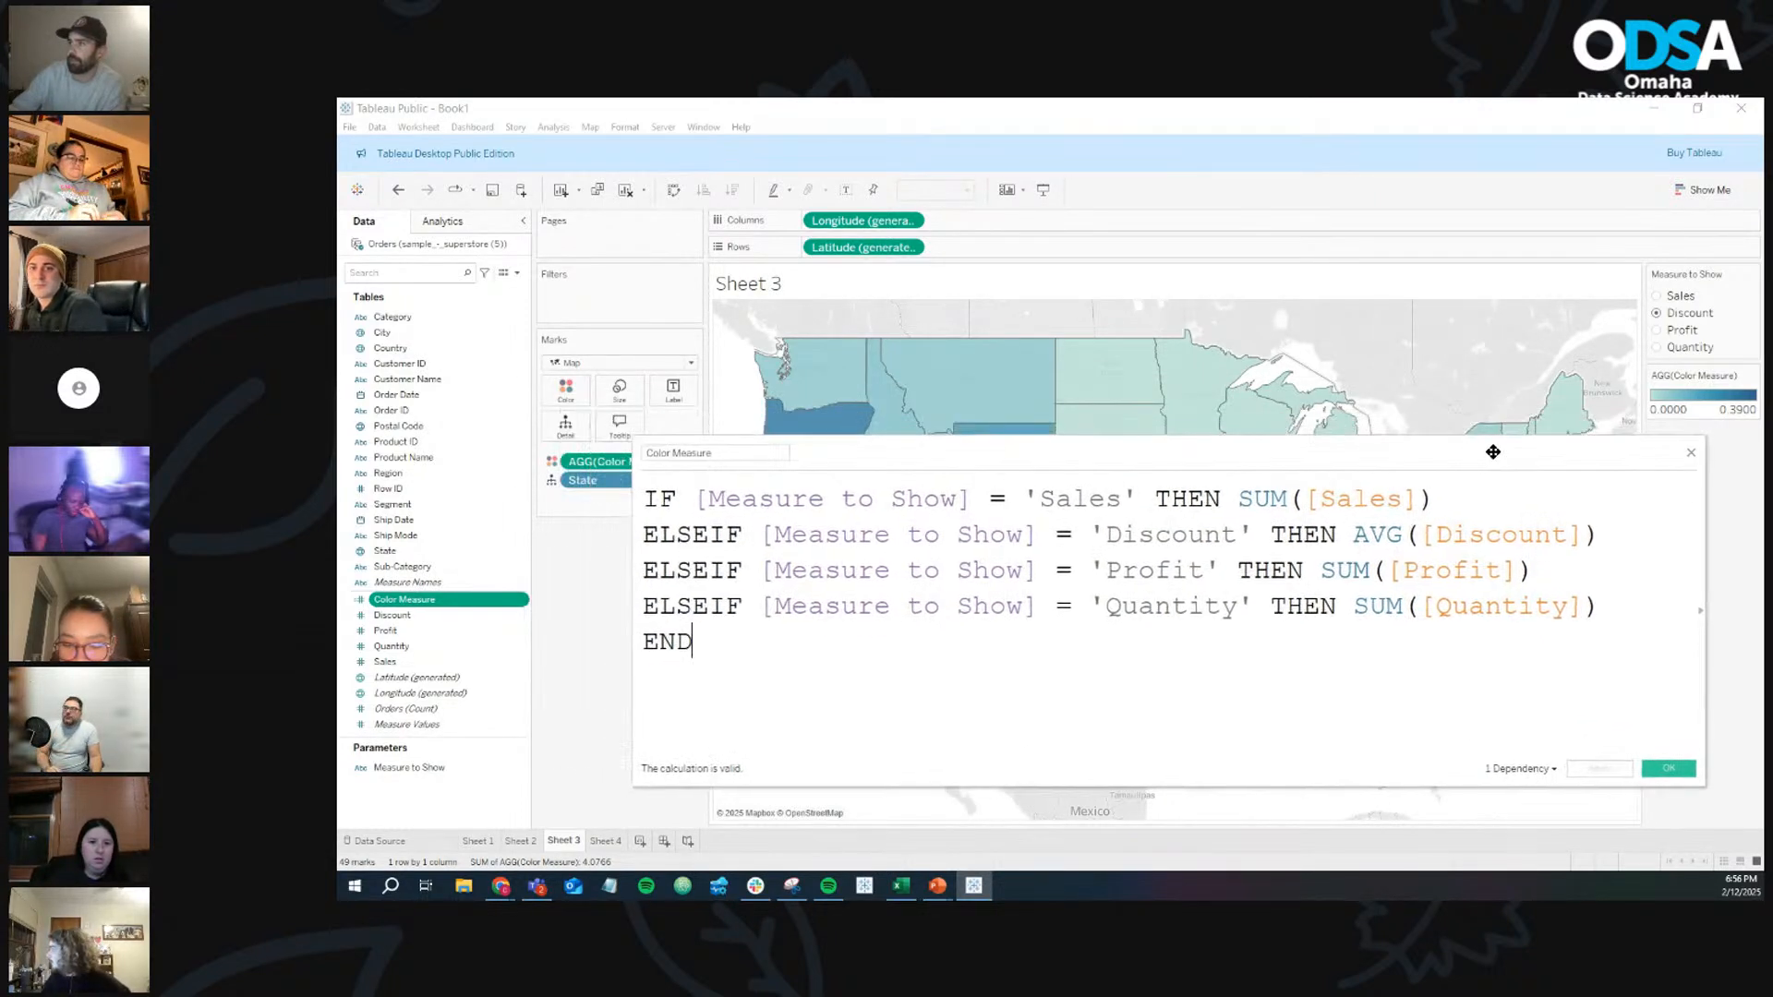
click(1691, 452)
drag(624, 469, 572, 395)
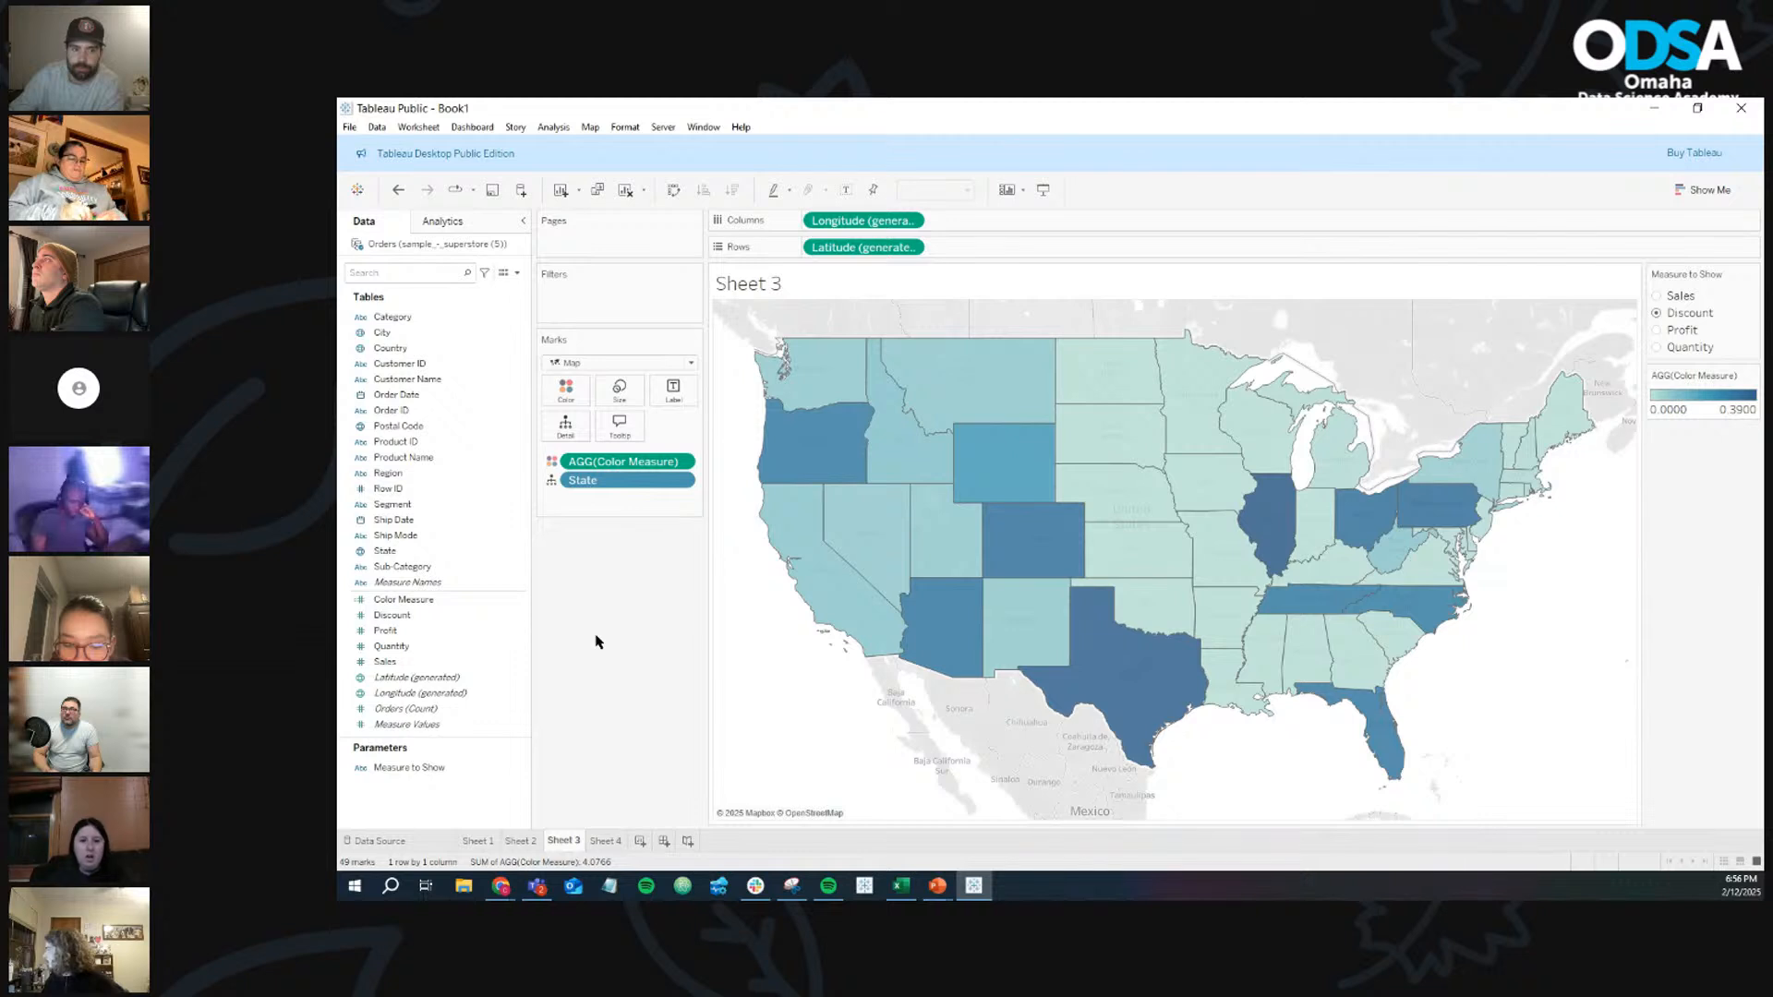
Reopen the Color Measure calculation, enlarge its formula text, and reposition the editor over the map
right_click(524, 604)
click(595, 307)
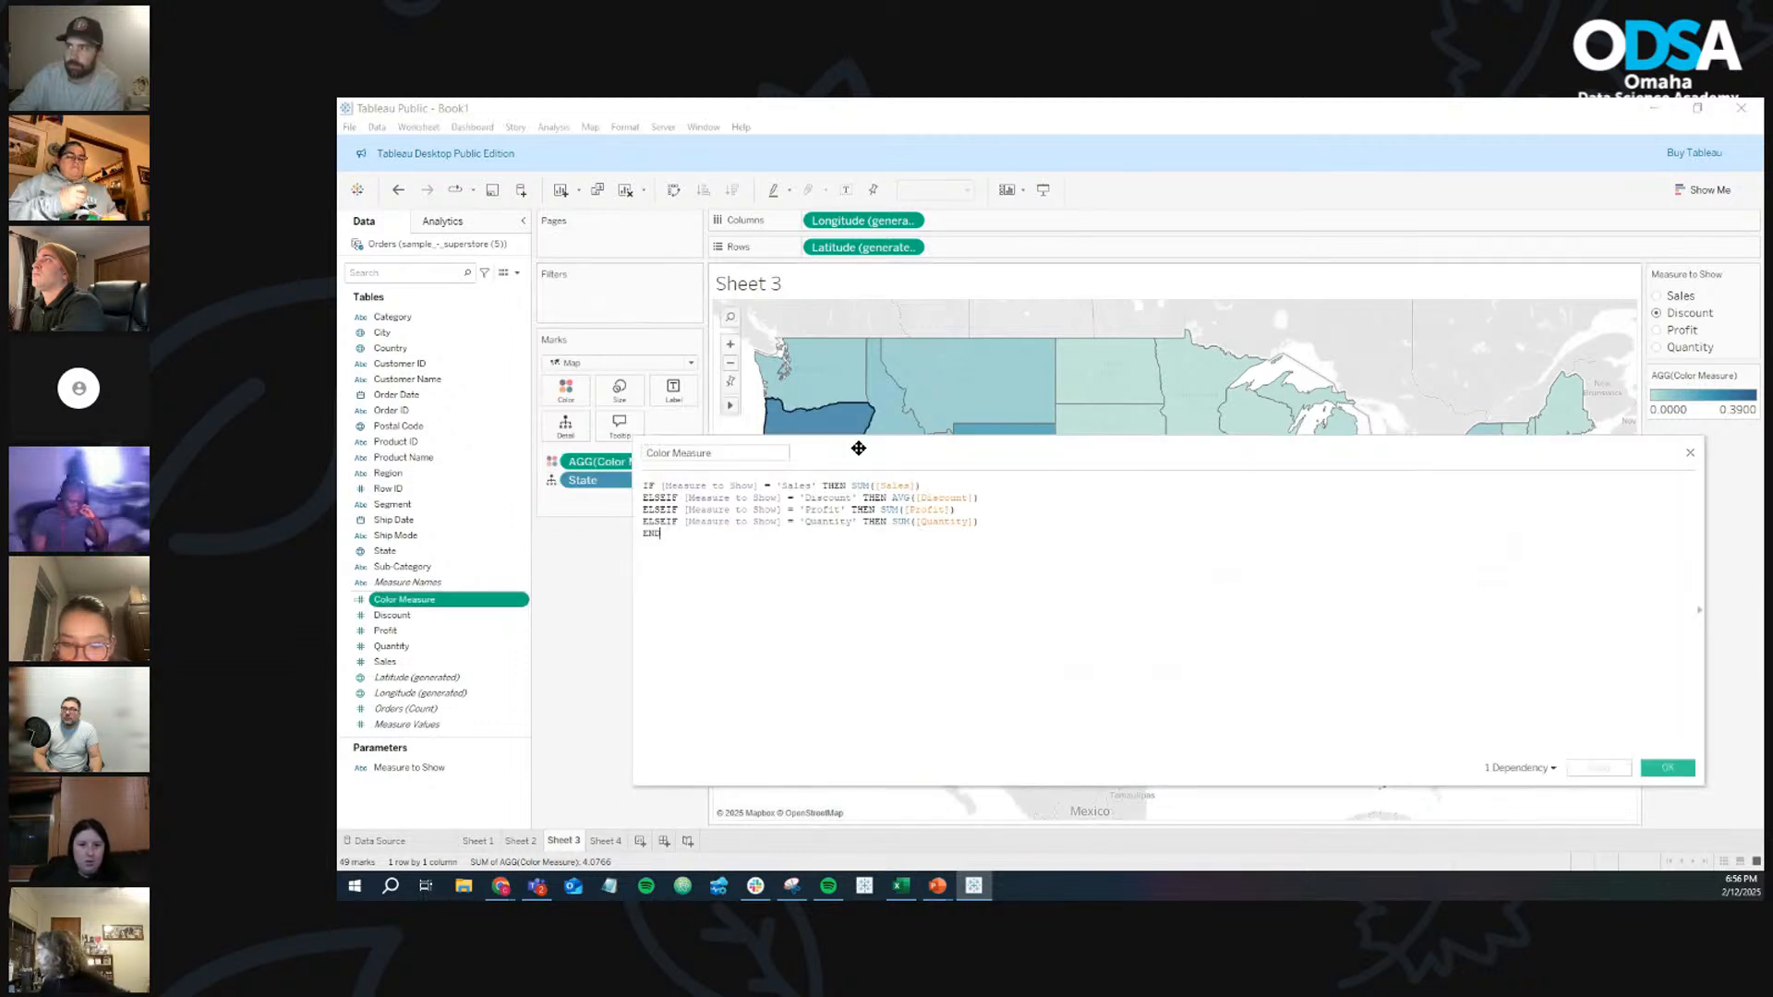
scroll(941, 583, up, 5)
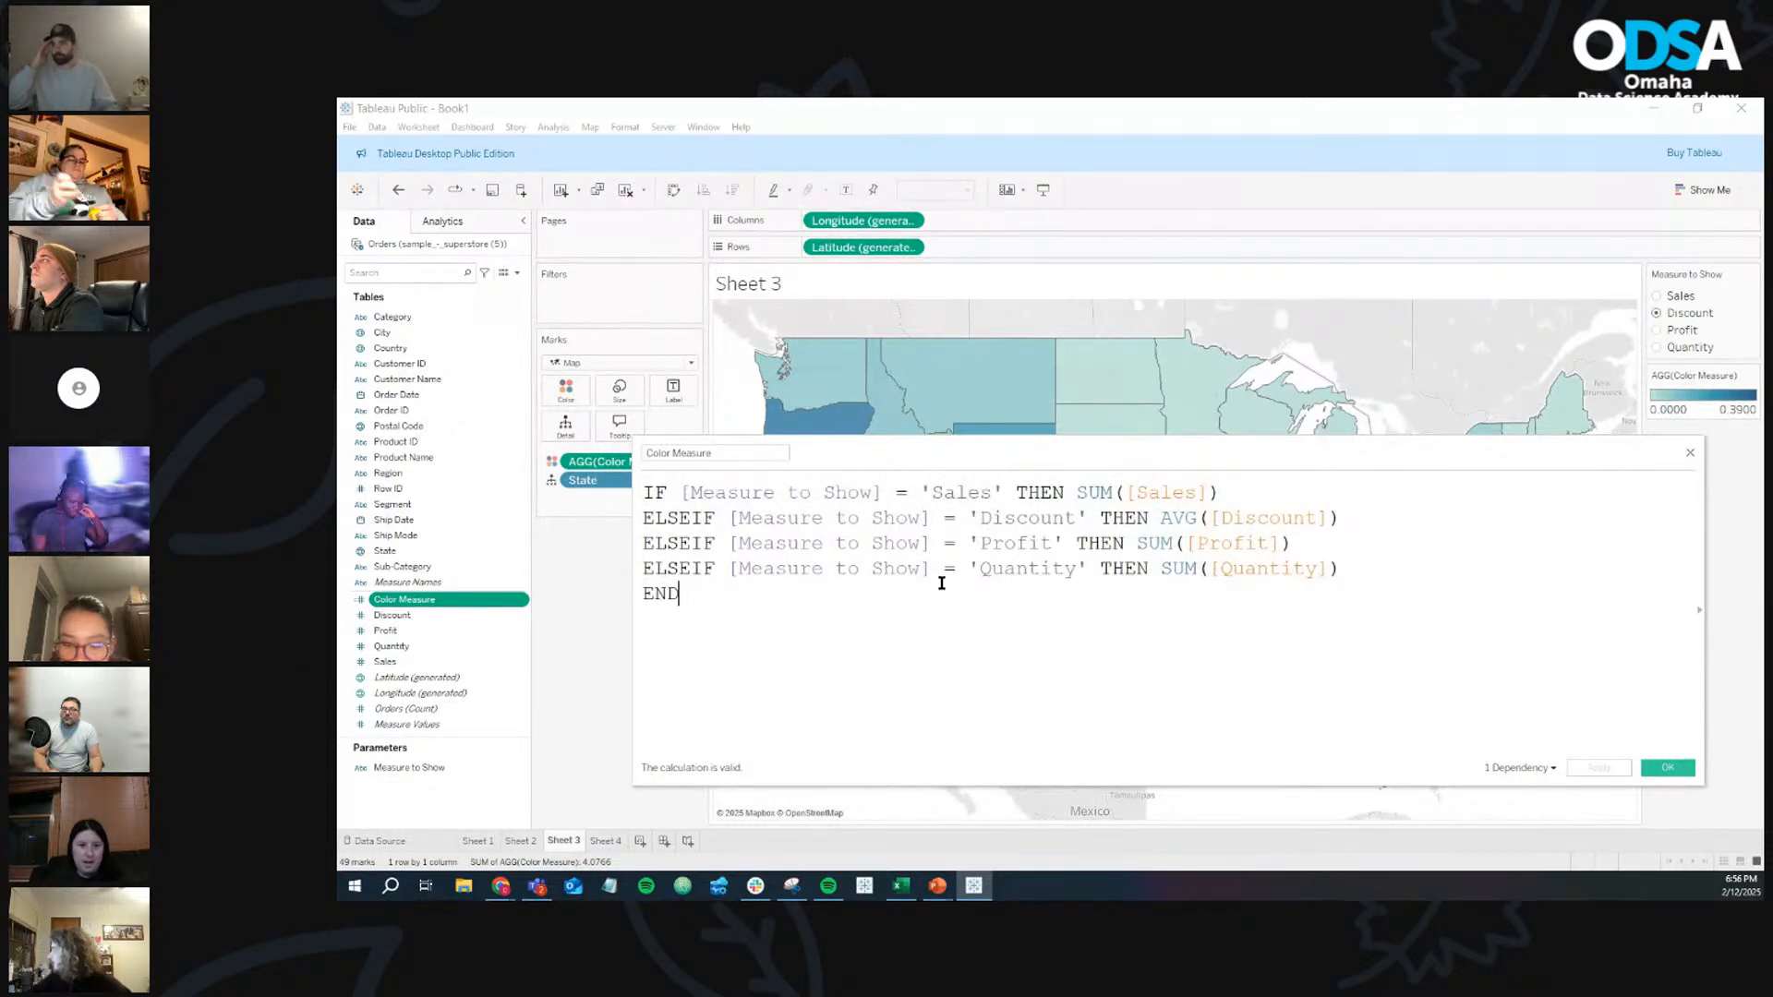
drag(877, 459, 1004, 420)
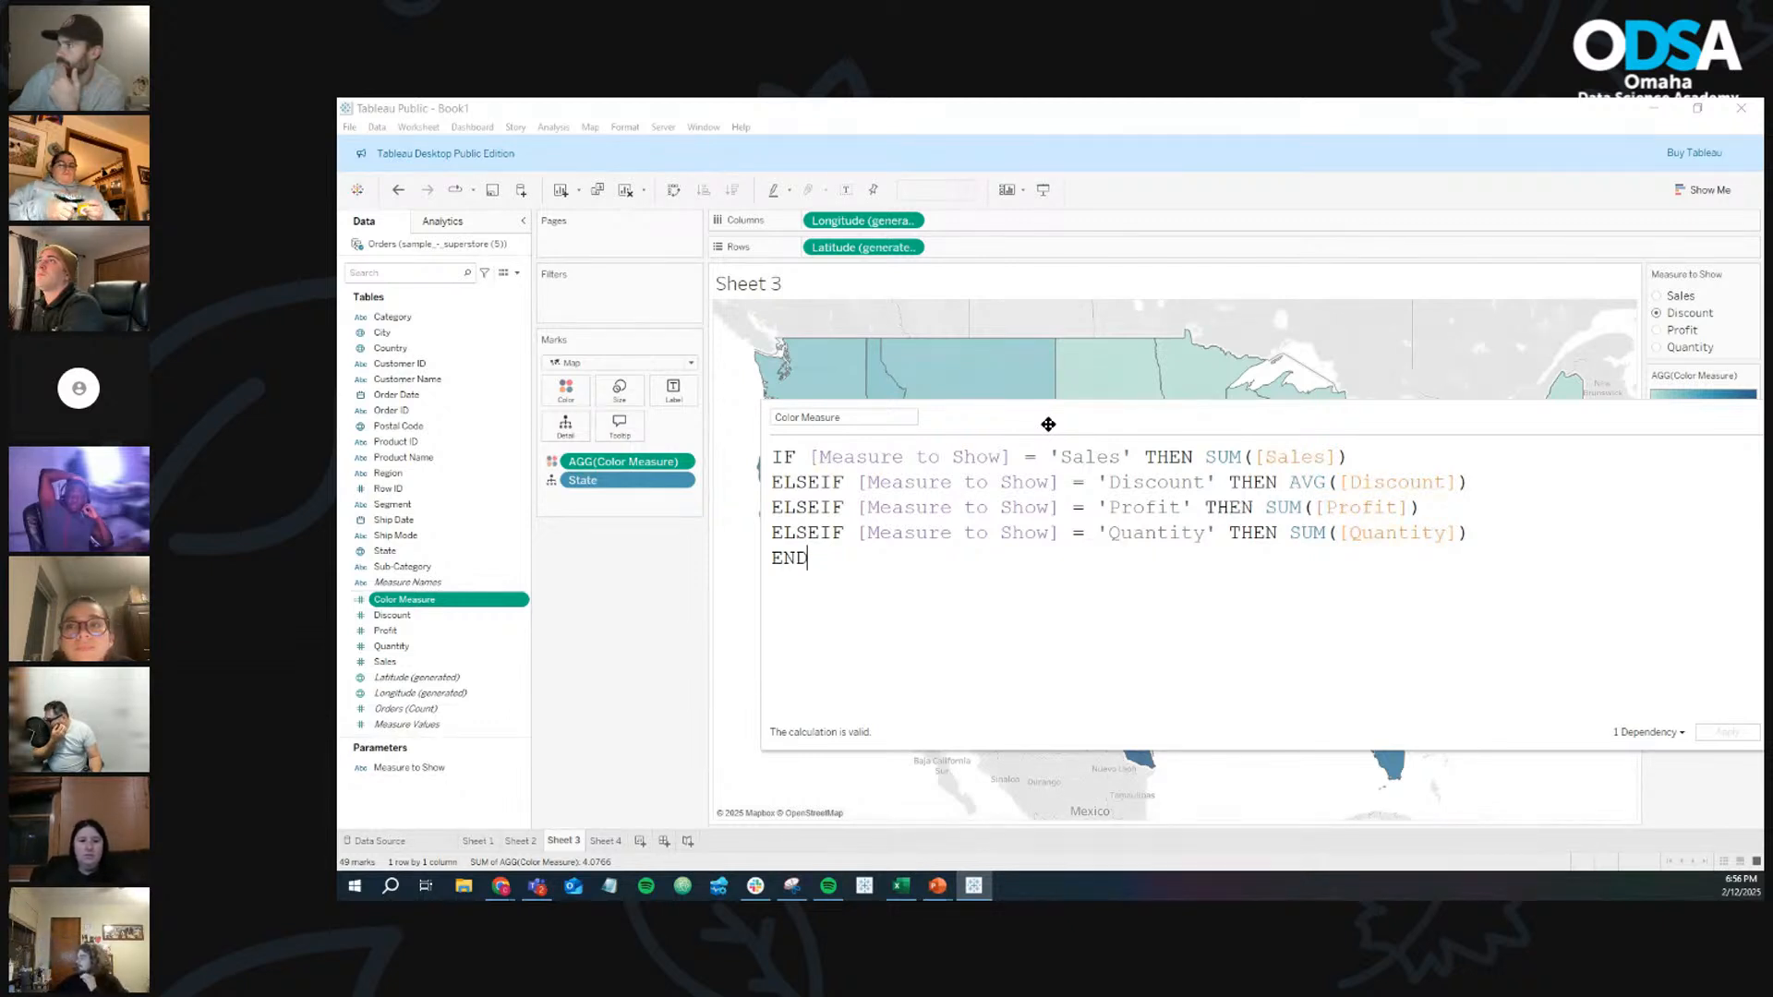
drag(1048, 424, 947, 412)
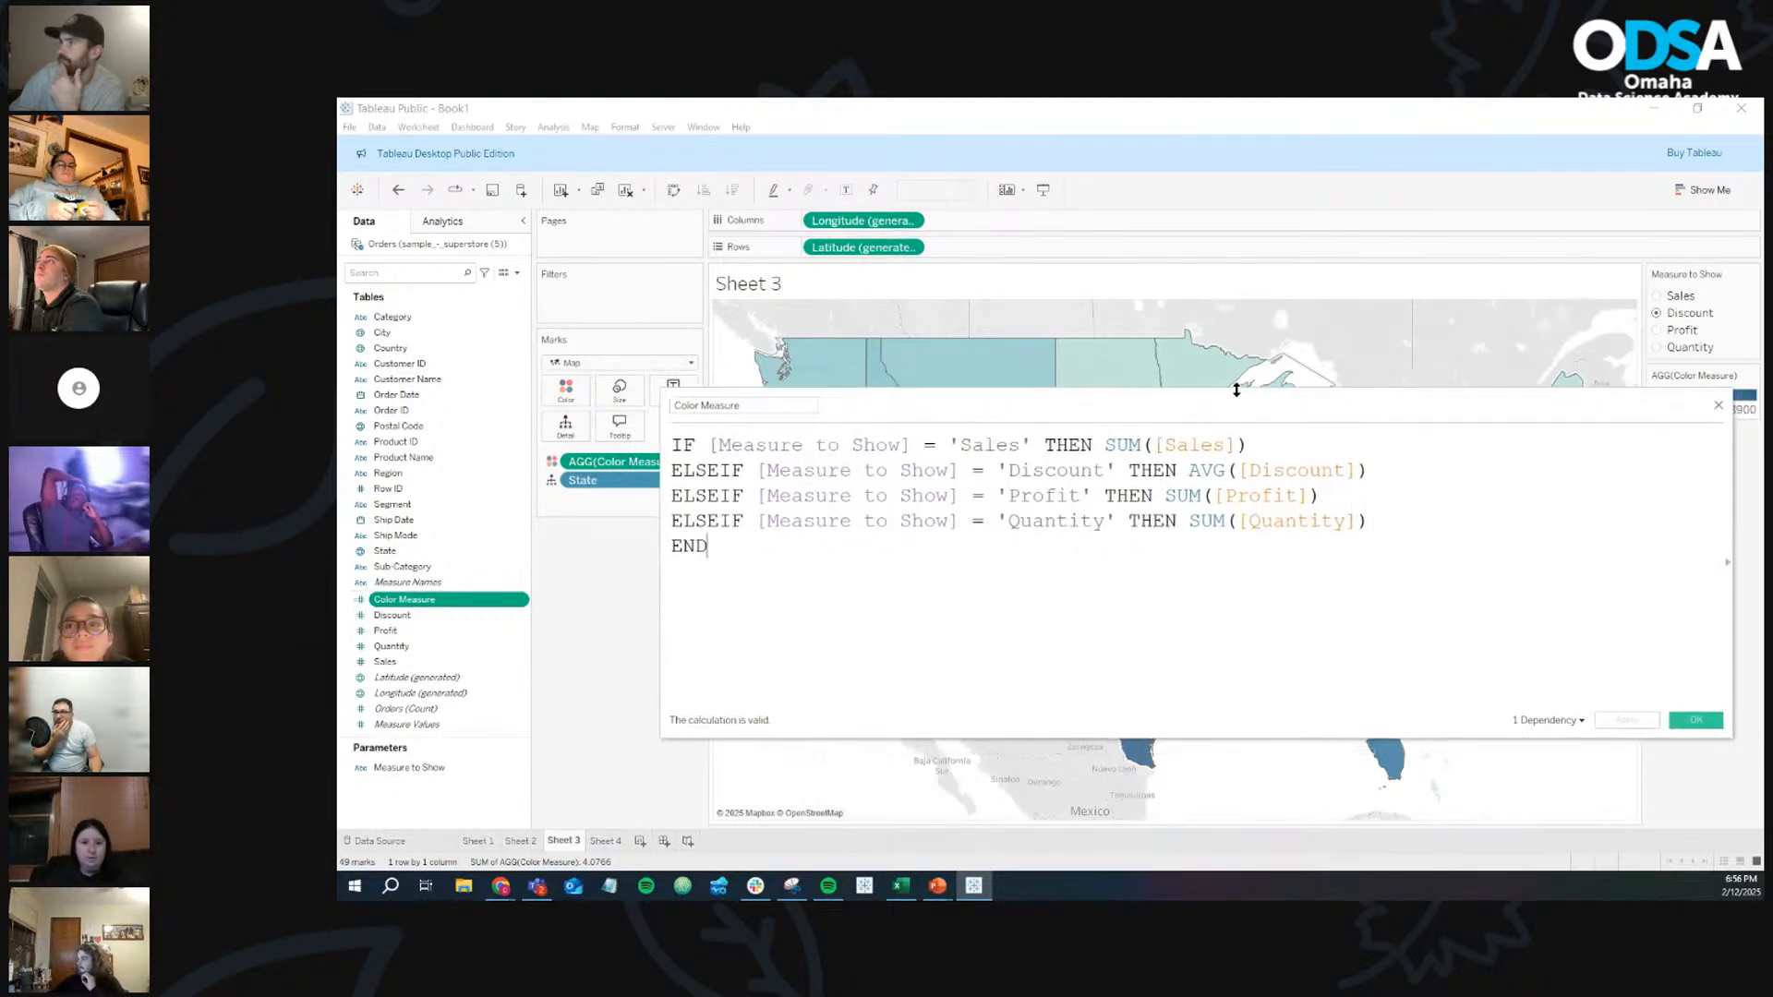
Close the calculation, set the Measure to Show parameter's Discount value to display as Average Discount, and widen the parameter card to fit
click(1719, 408)
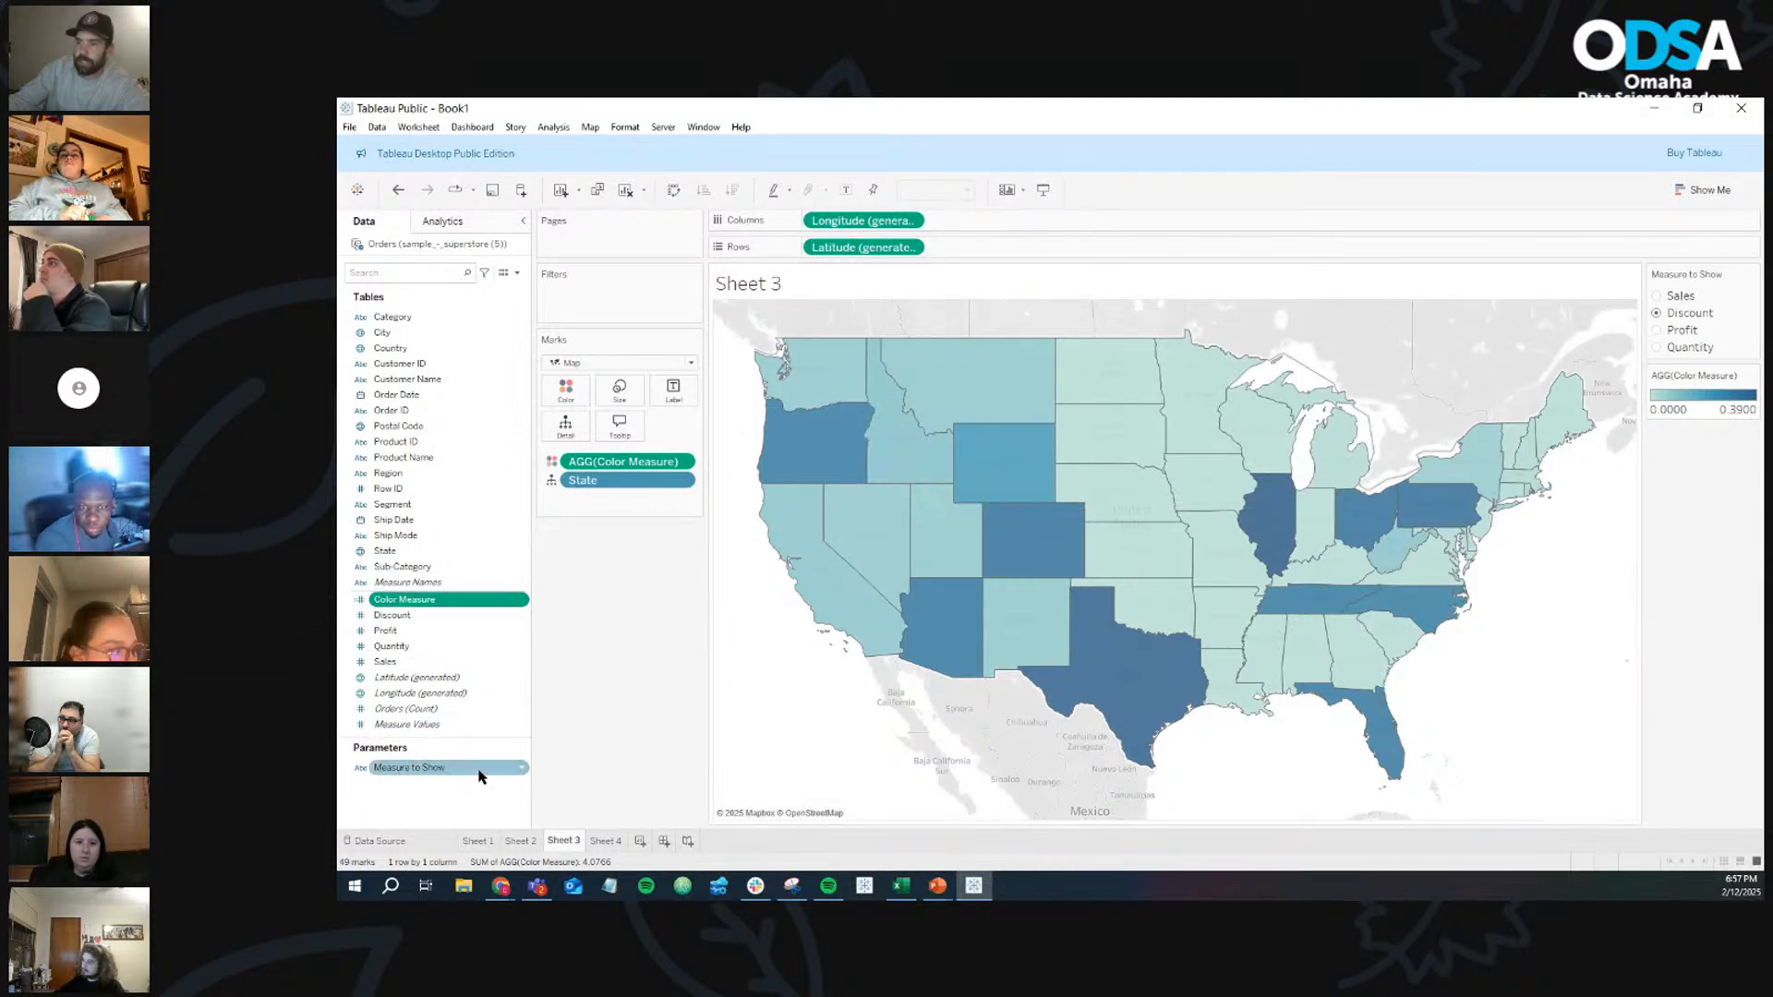
click(523, 772)
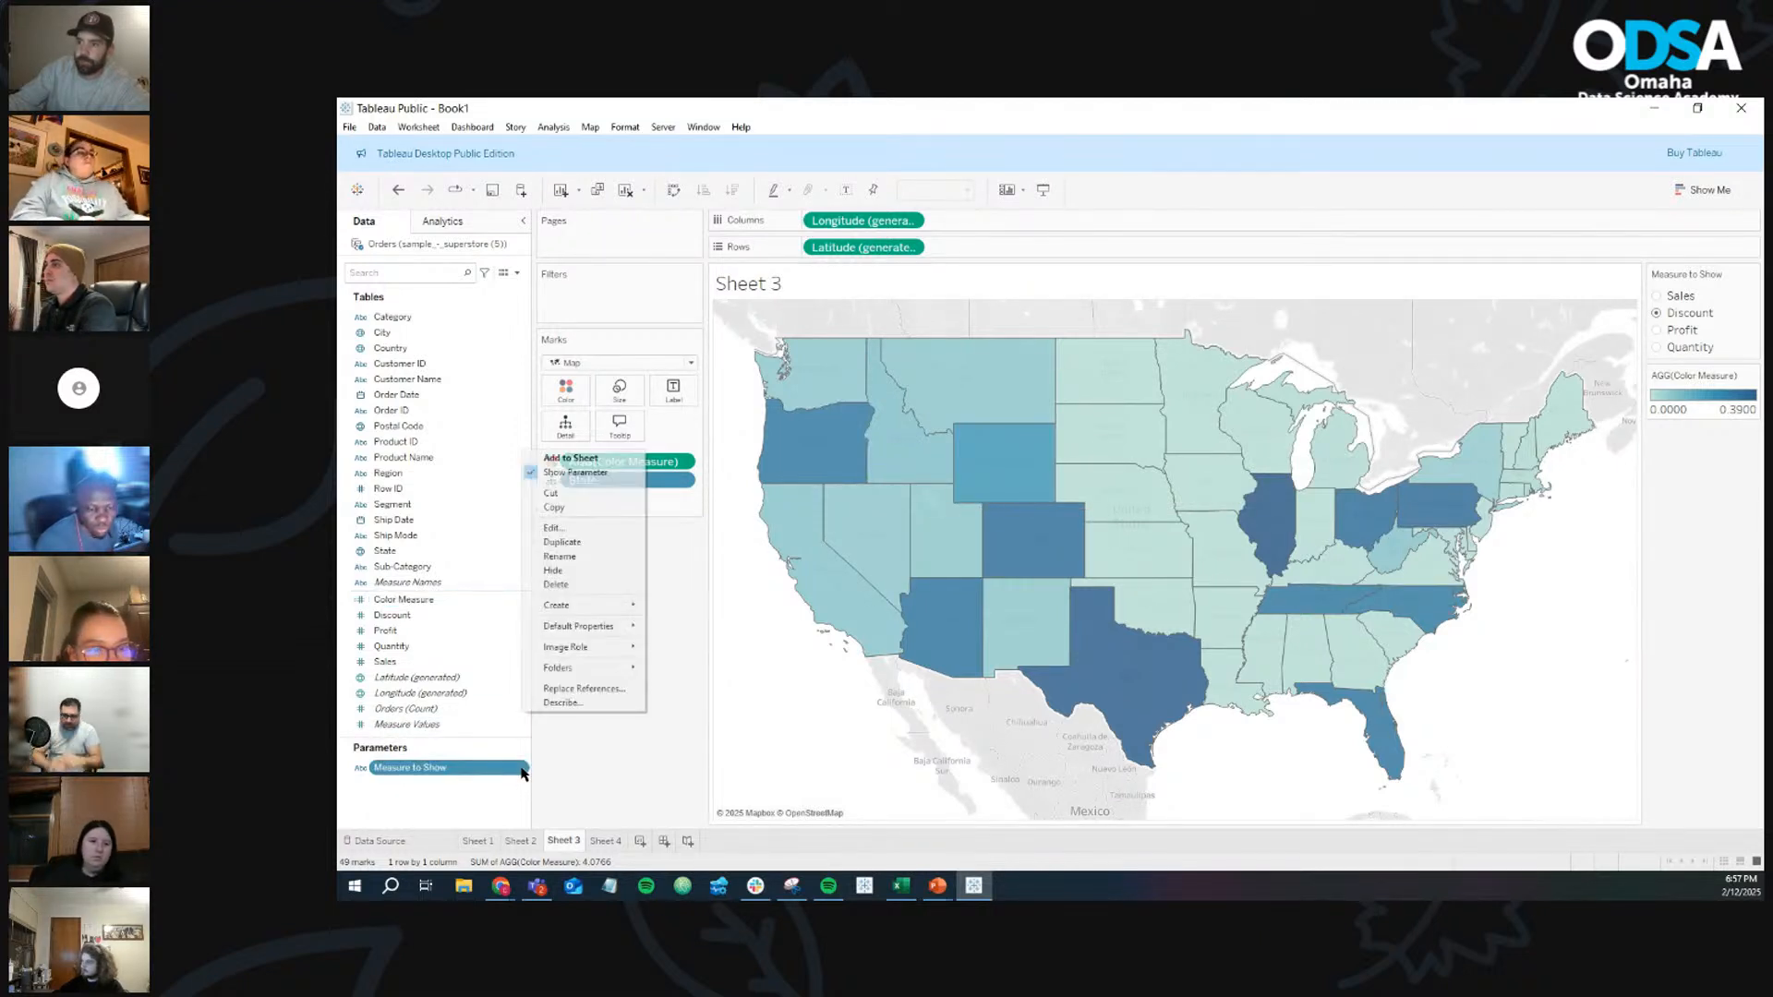
click(554, 529)
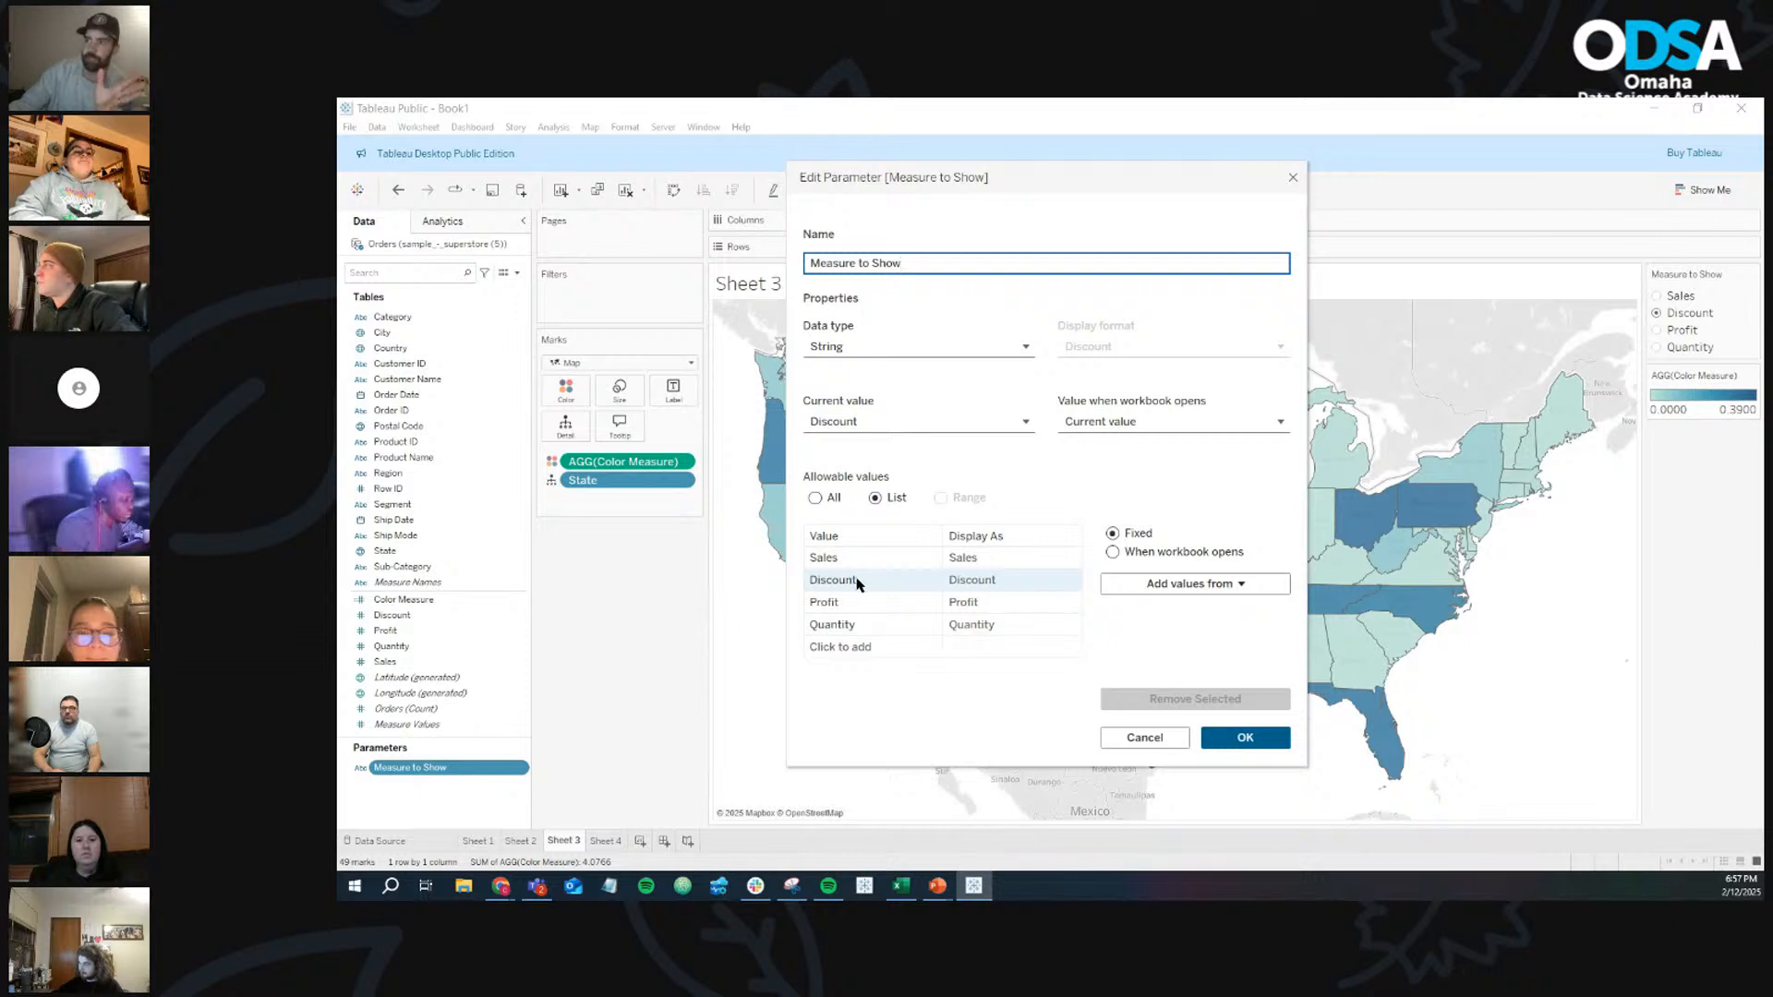
click(994, 584)
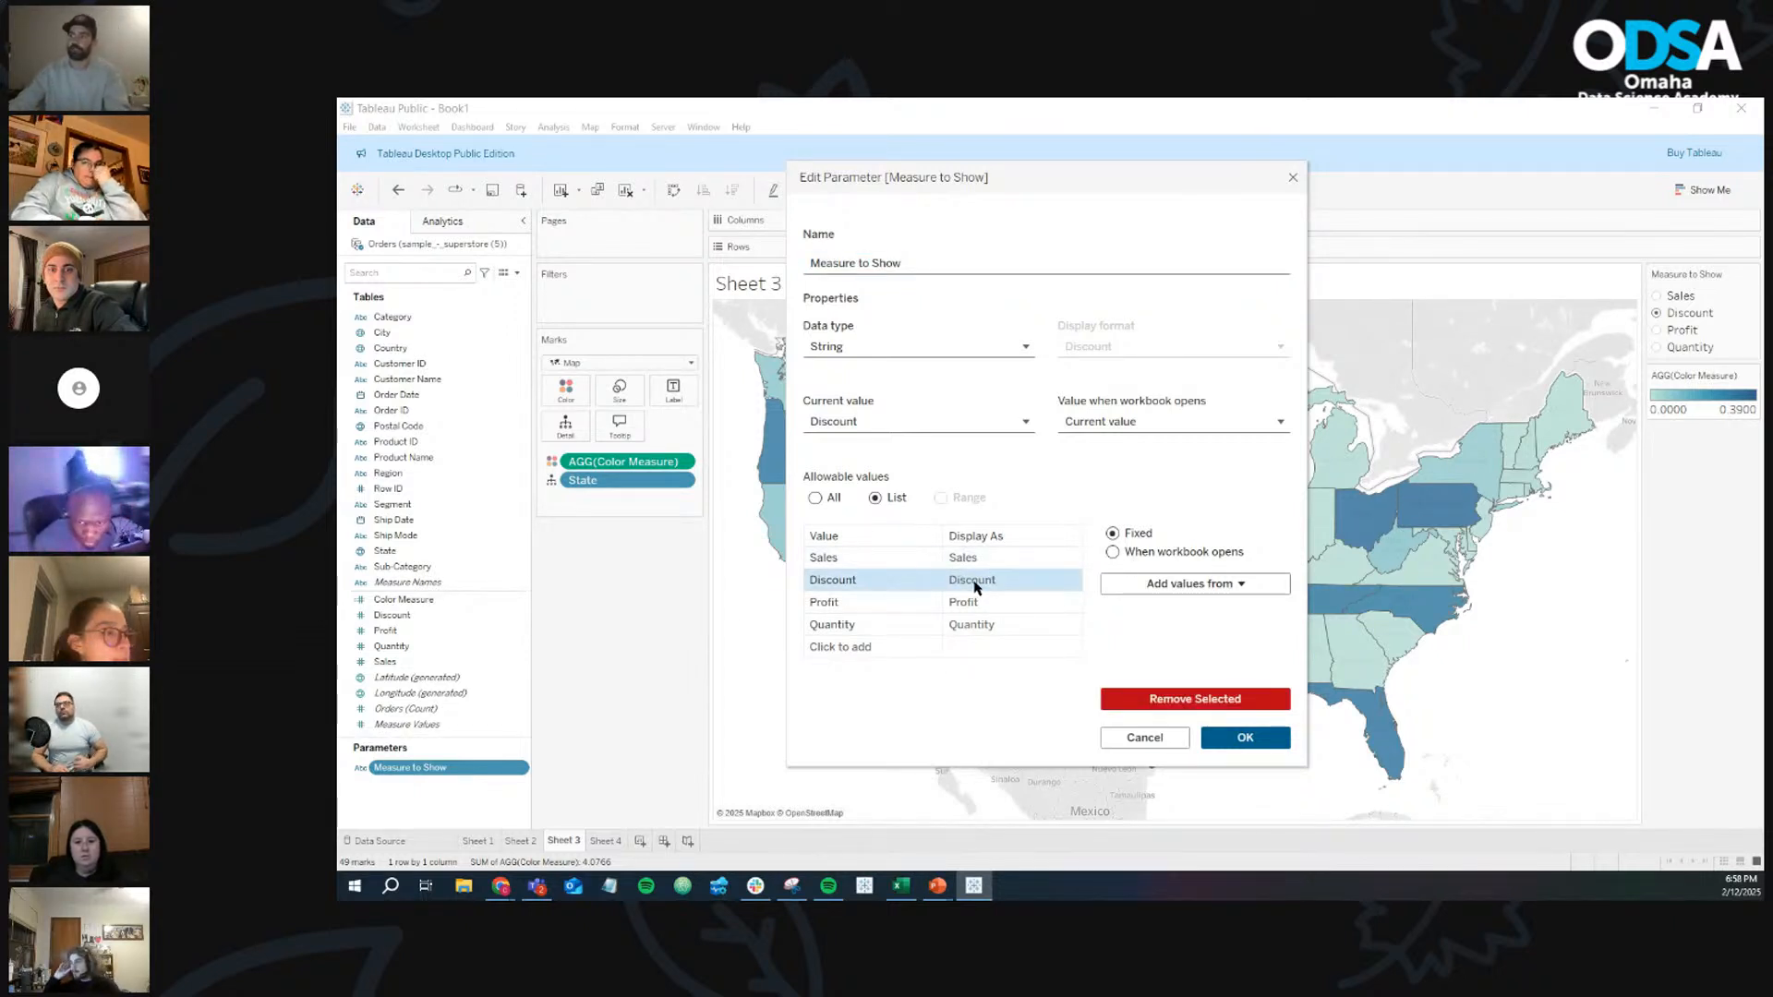
double_click(975, 582)
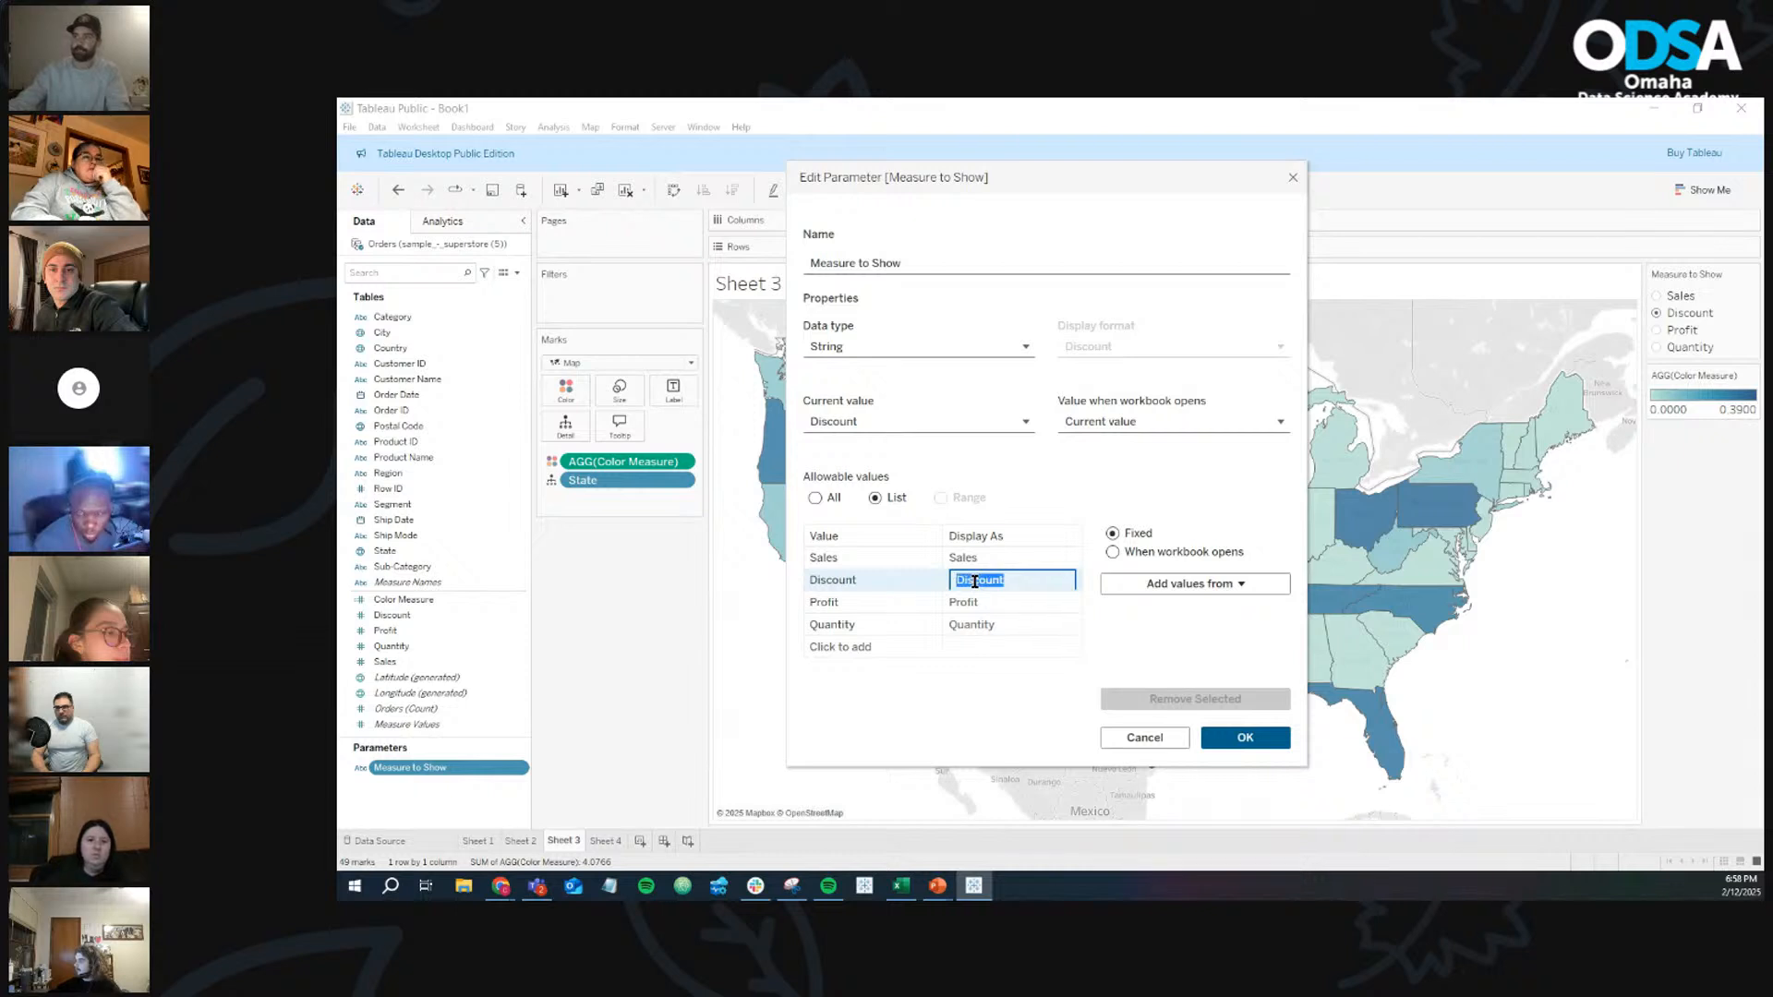
text(Avera)
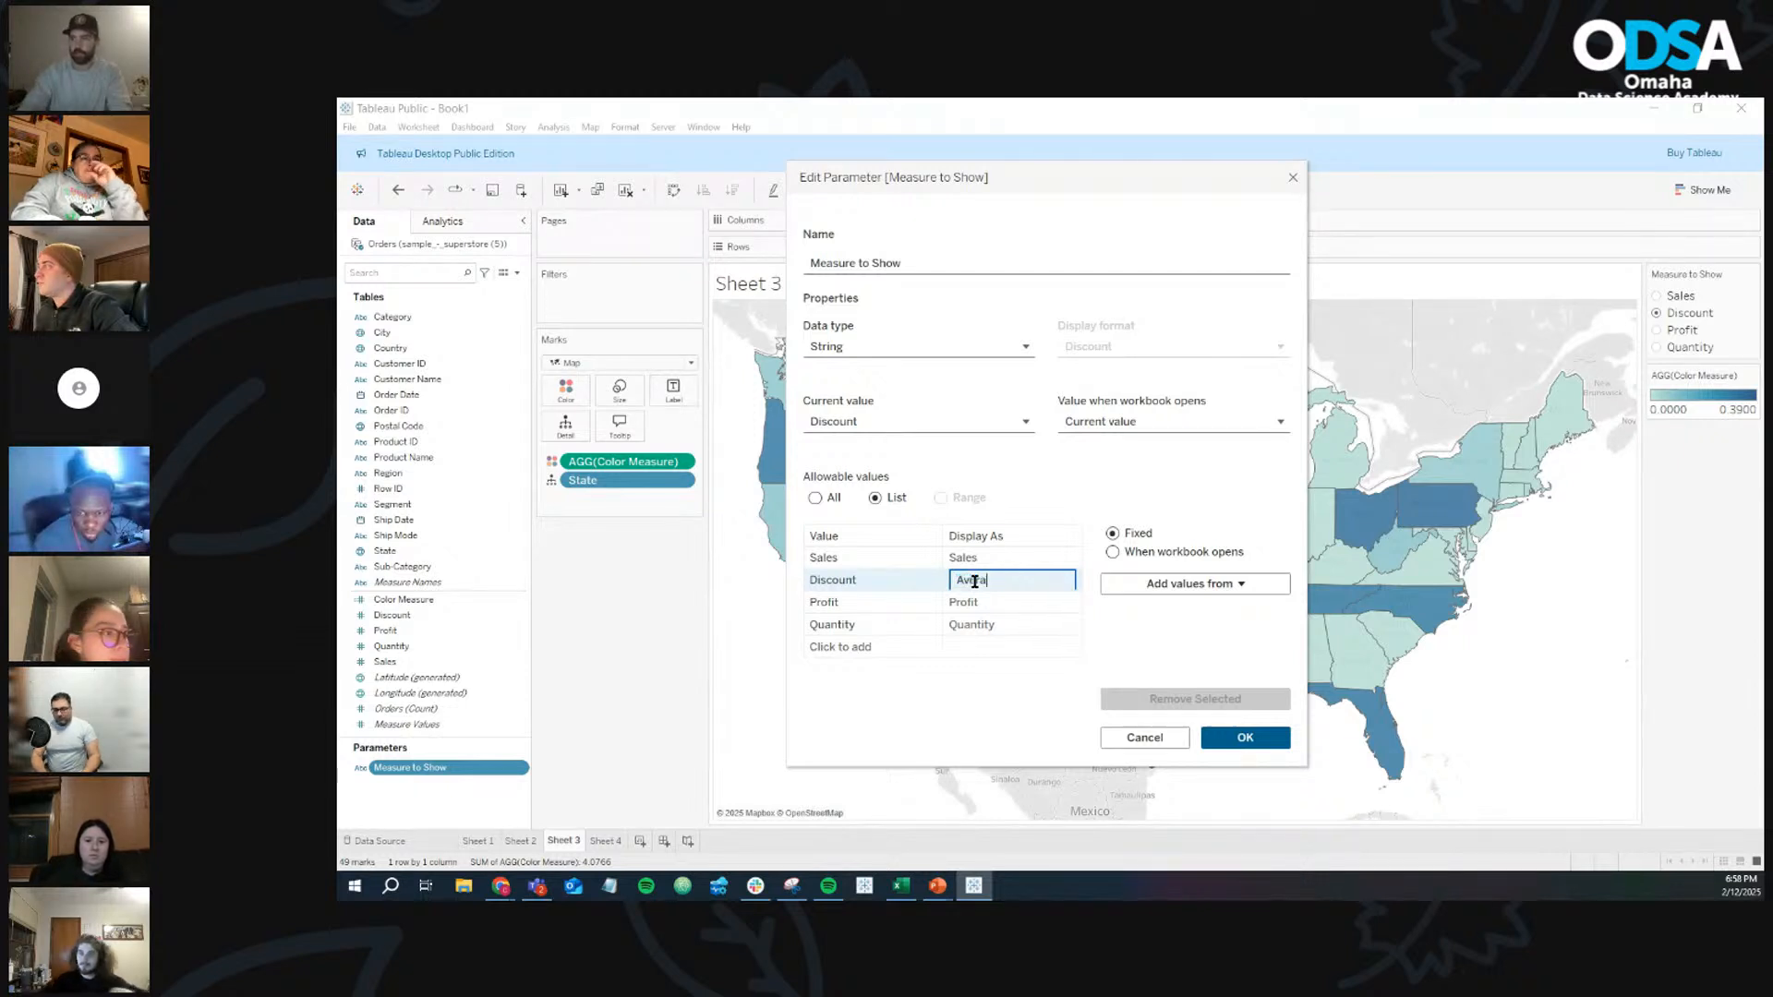
text(ge Dis)
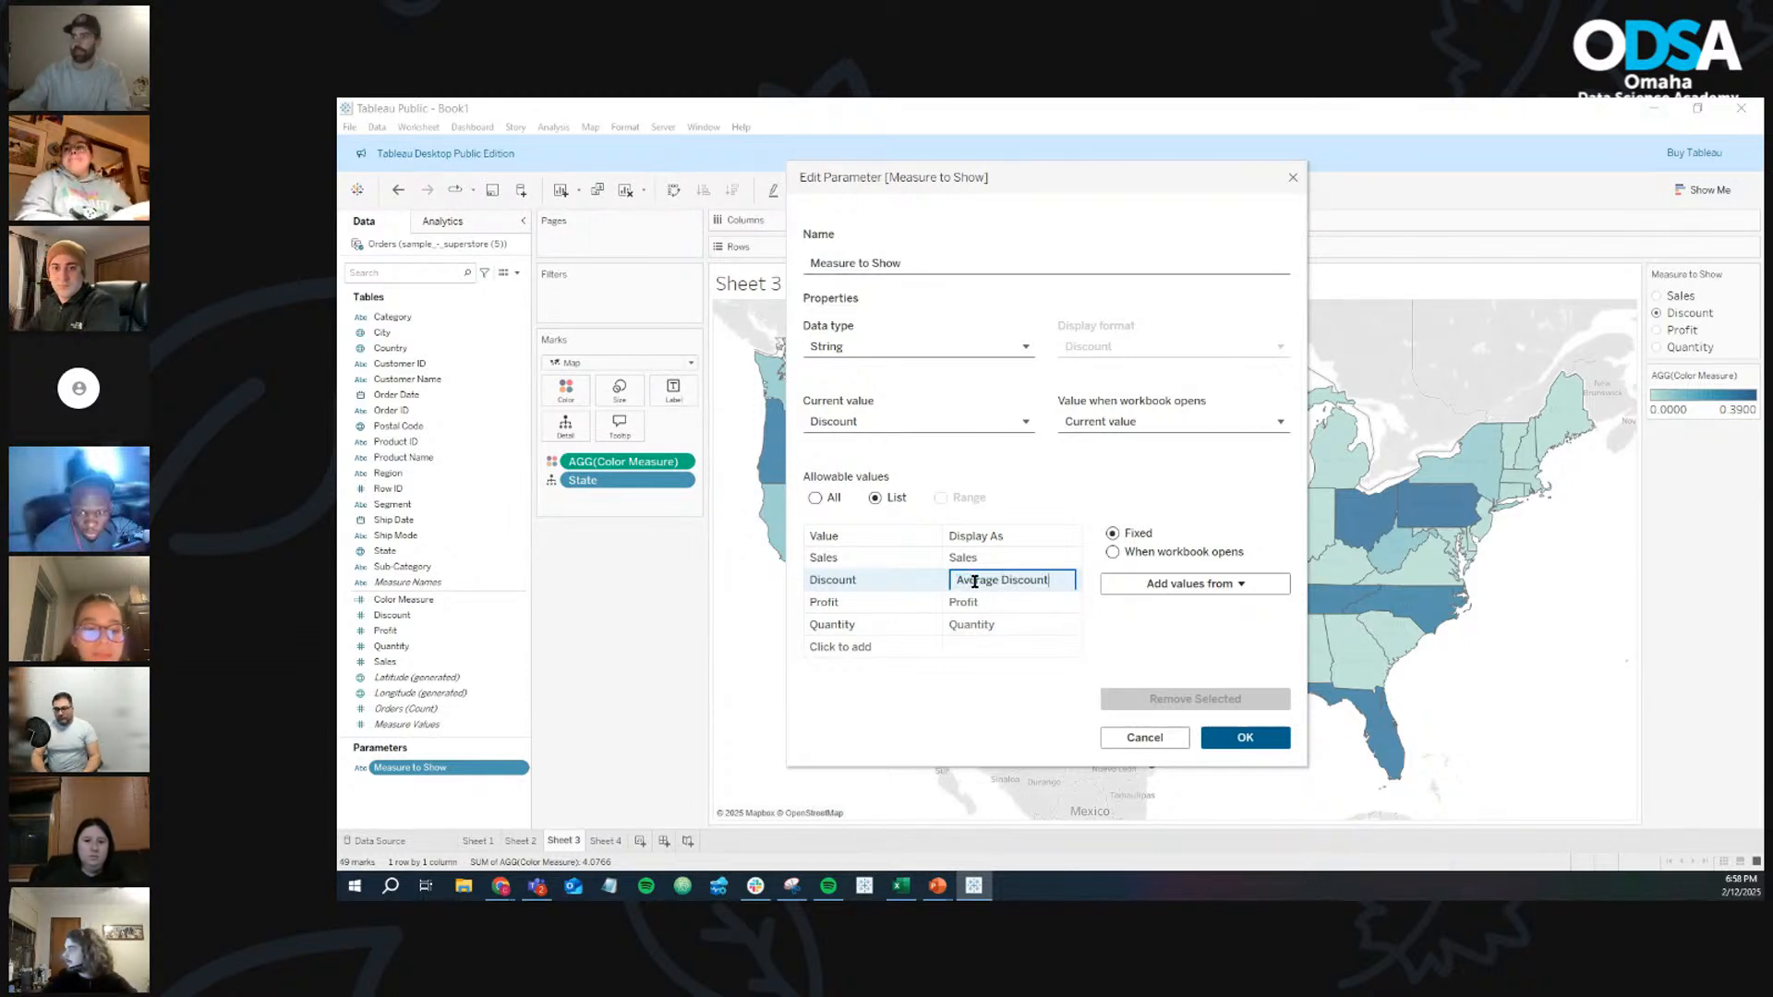
text(count)
key(ctrl+a)
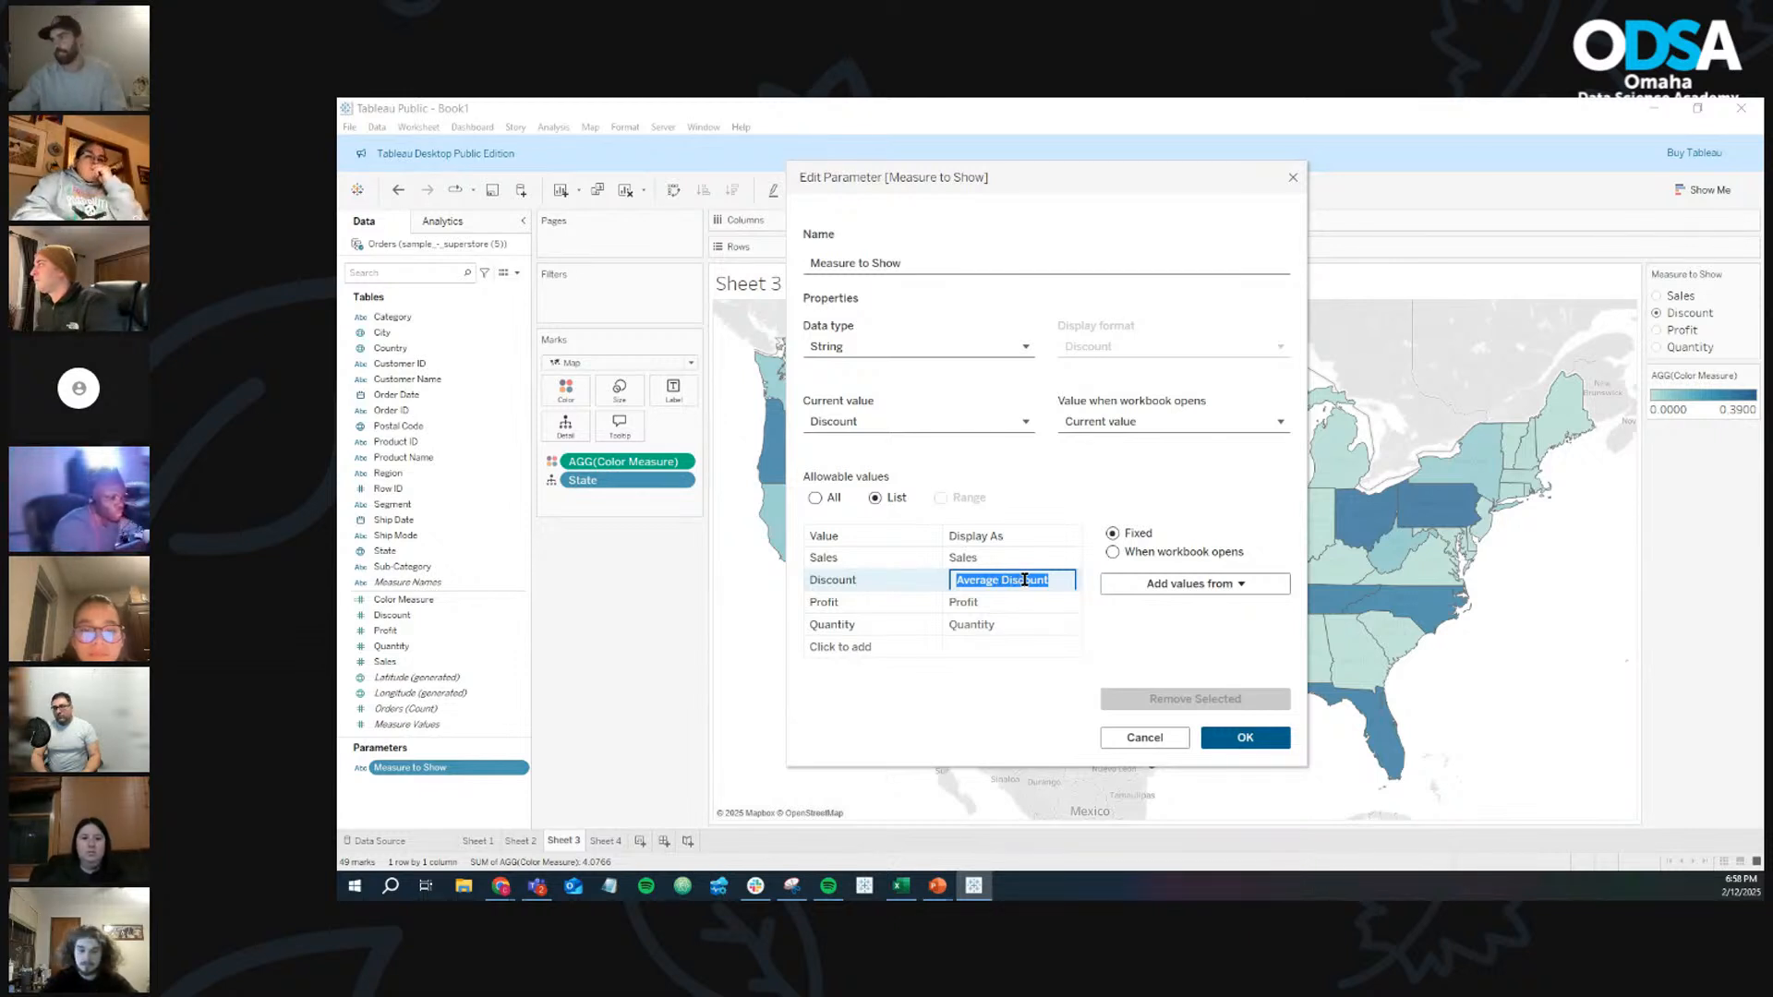
text(asd)
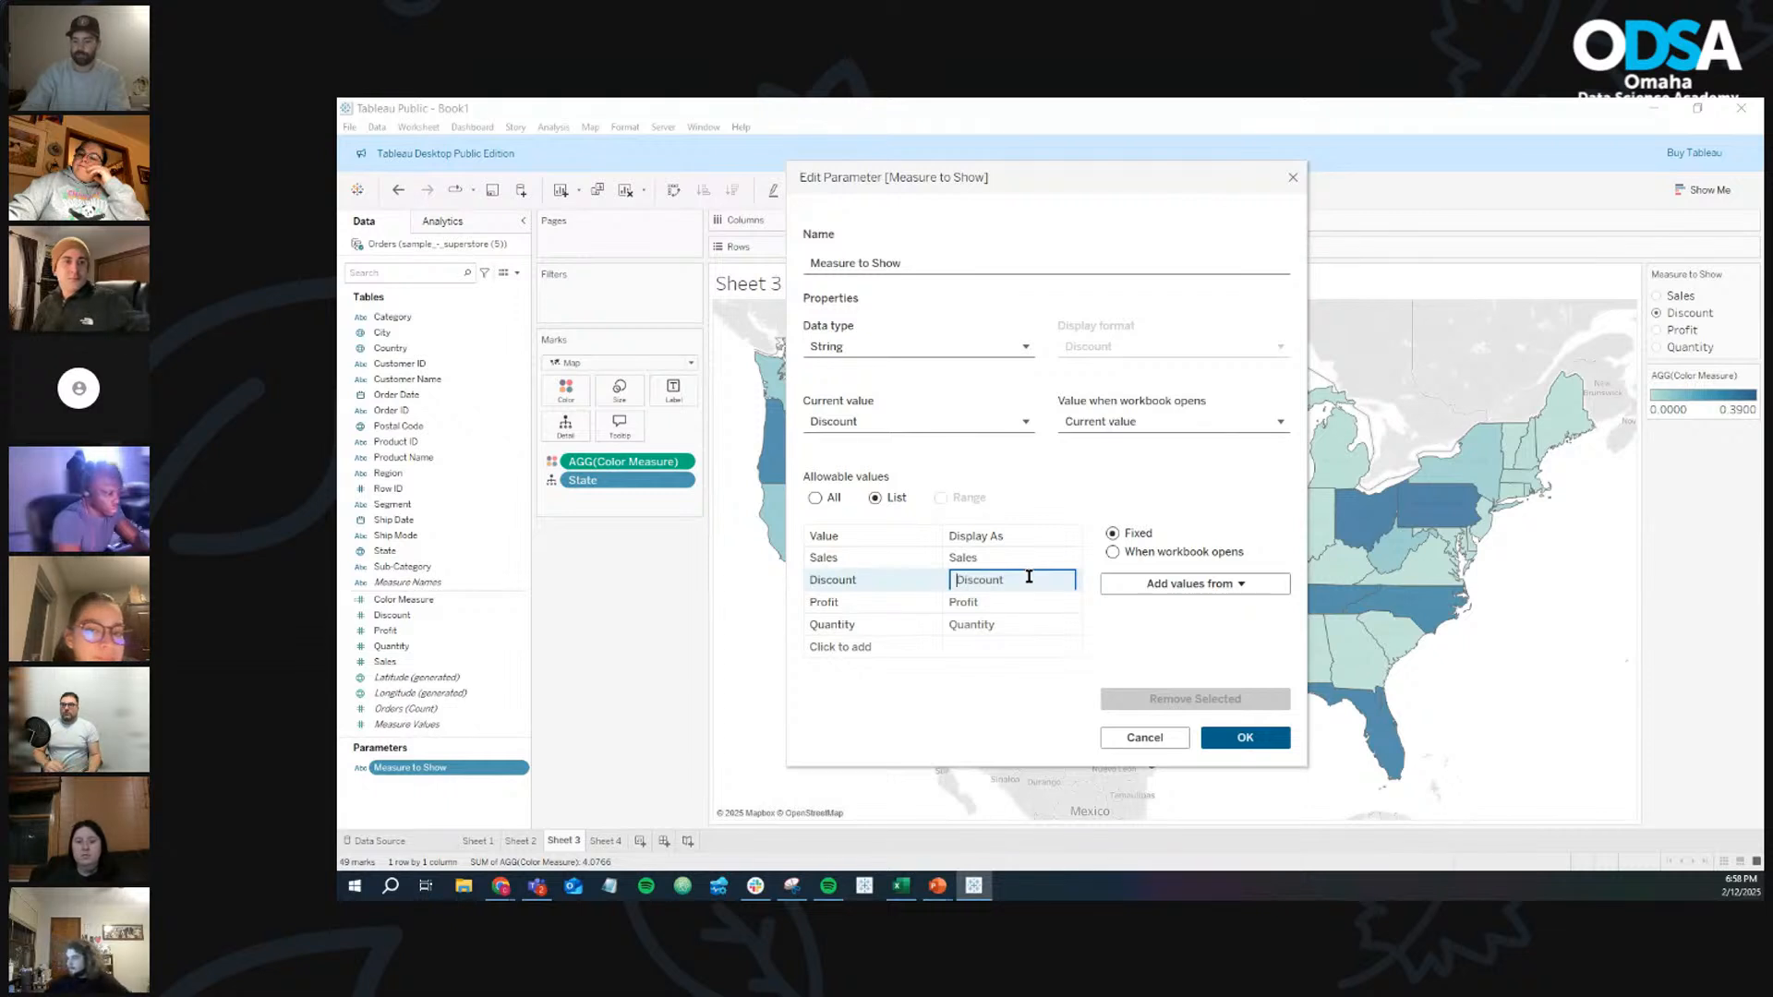
text(Average)
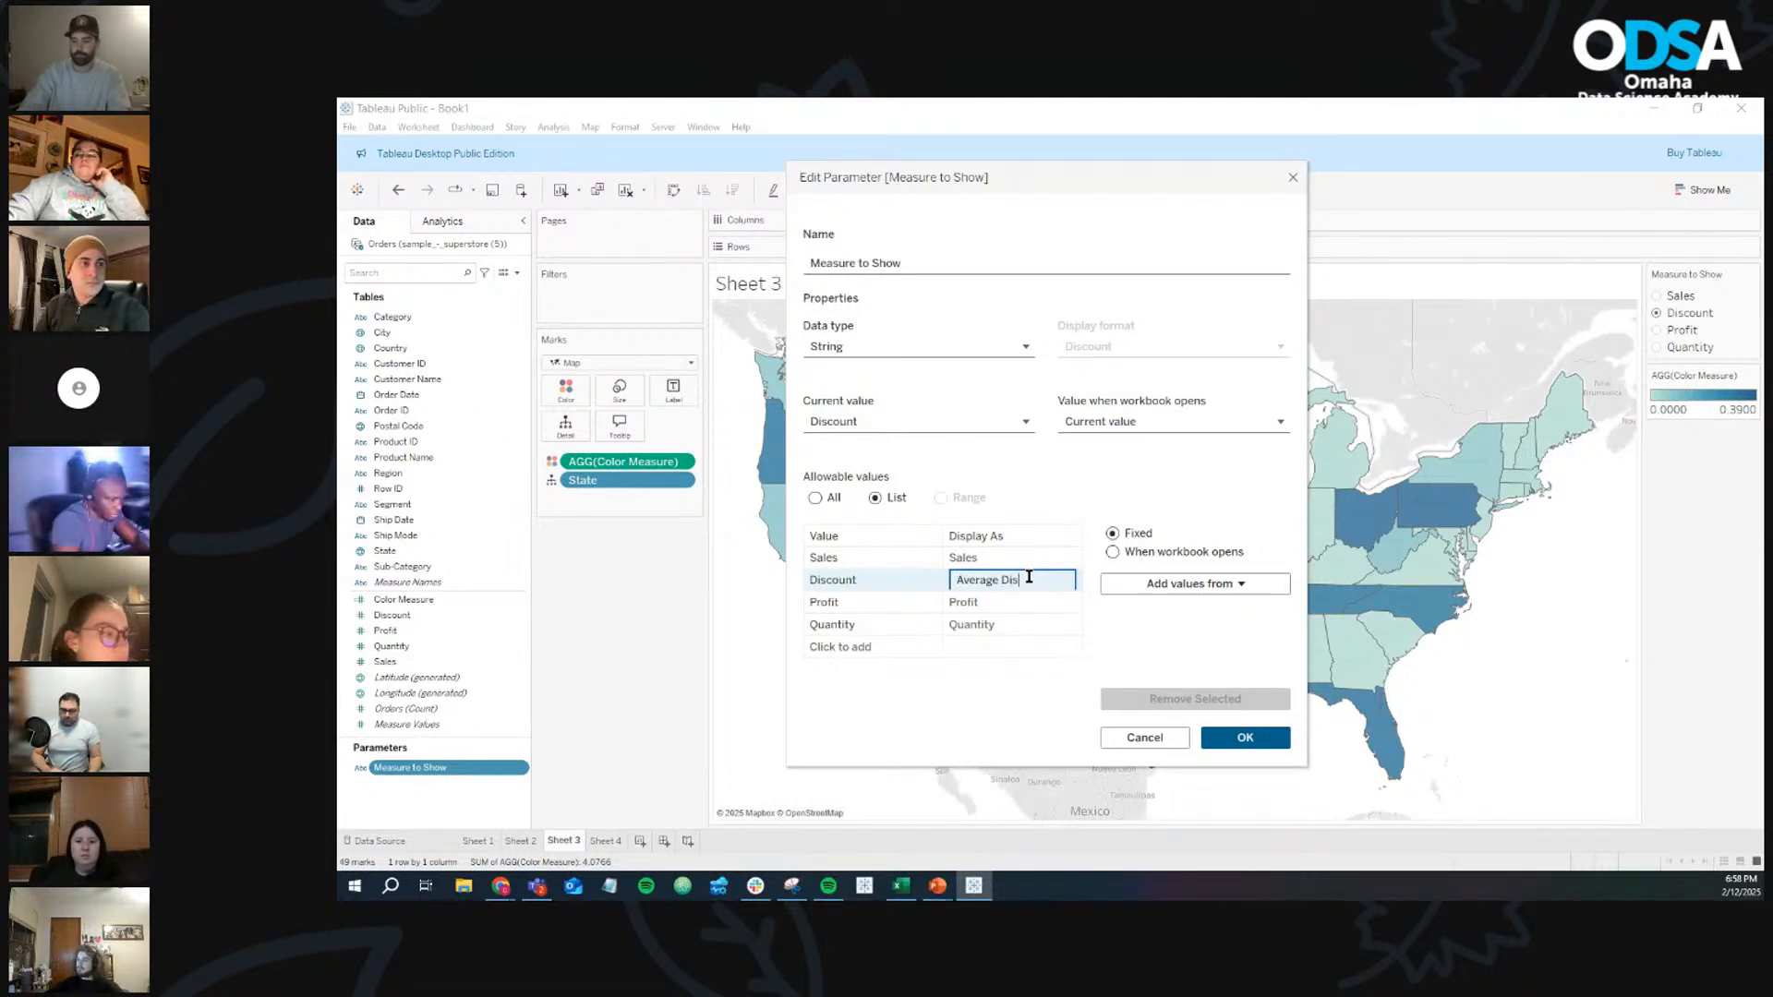
key(Return)
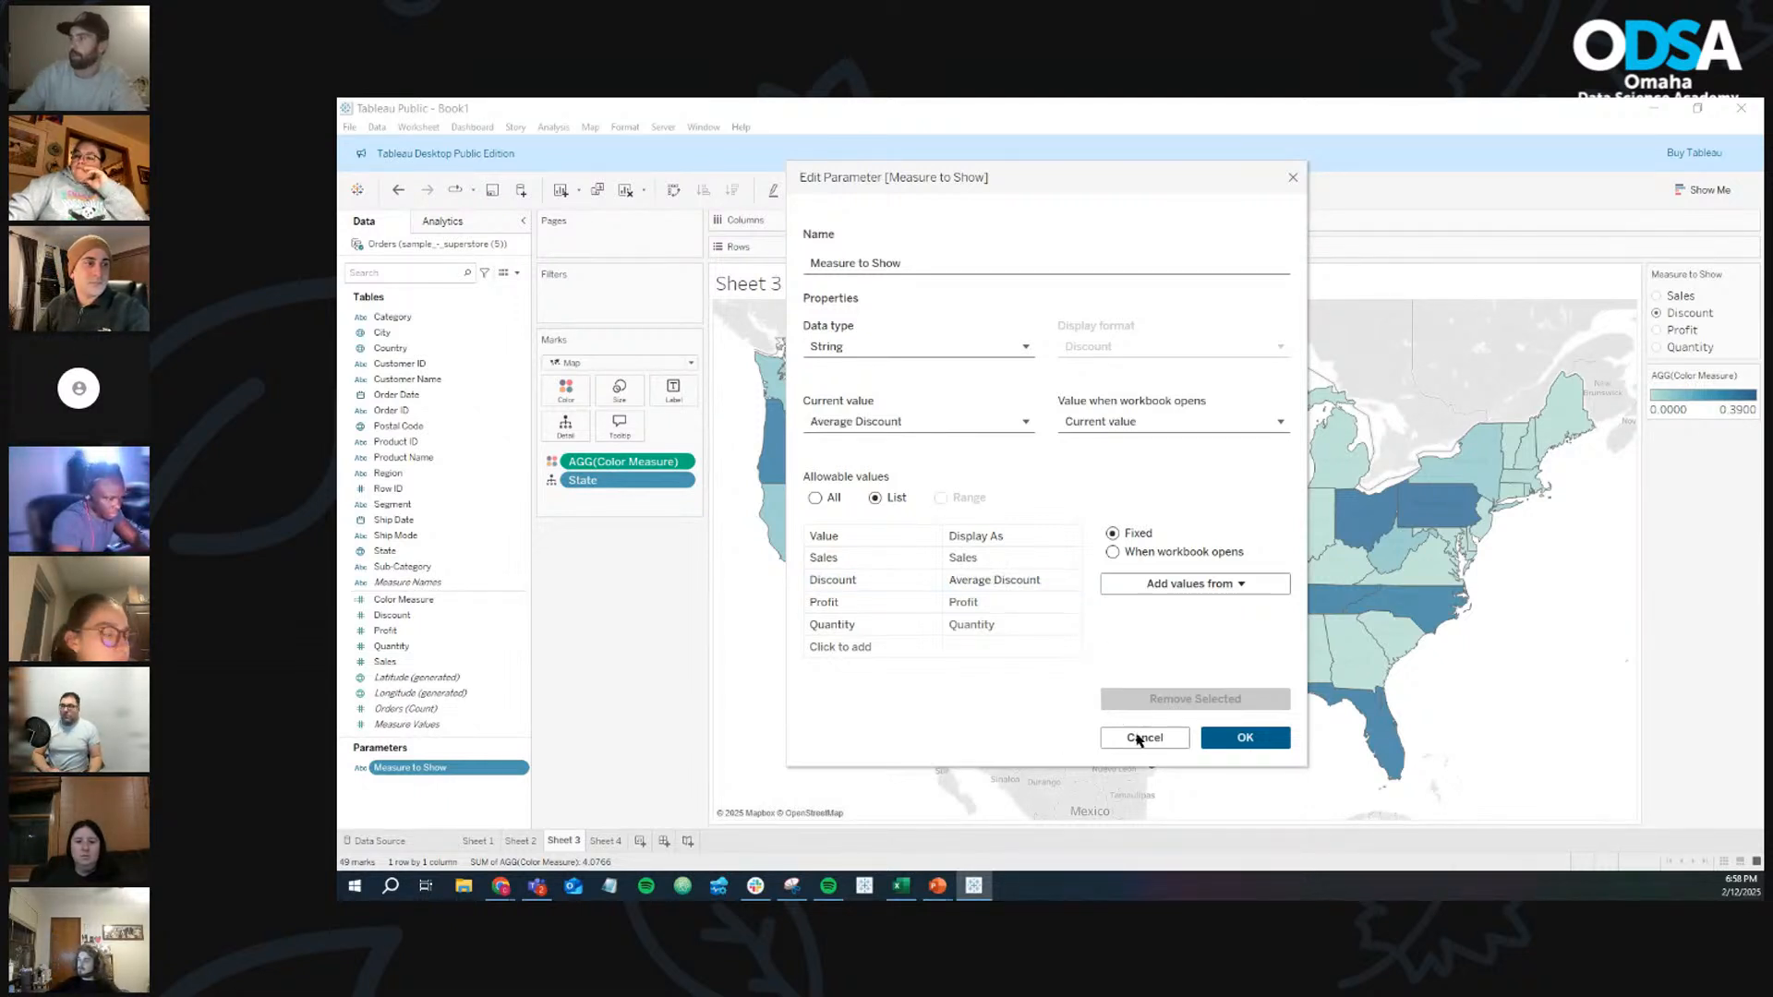
click(1251, 739)
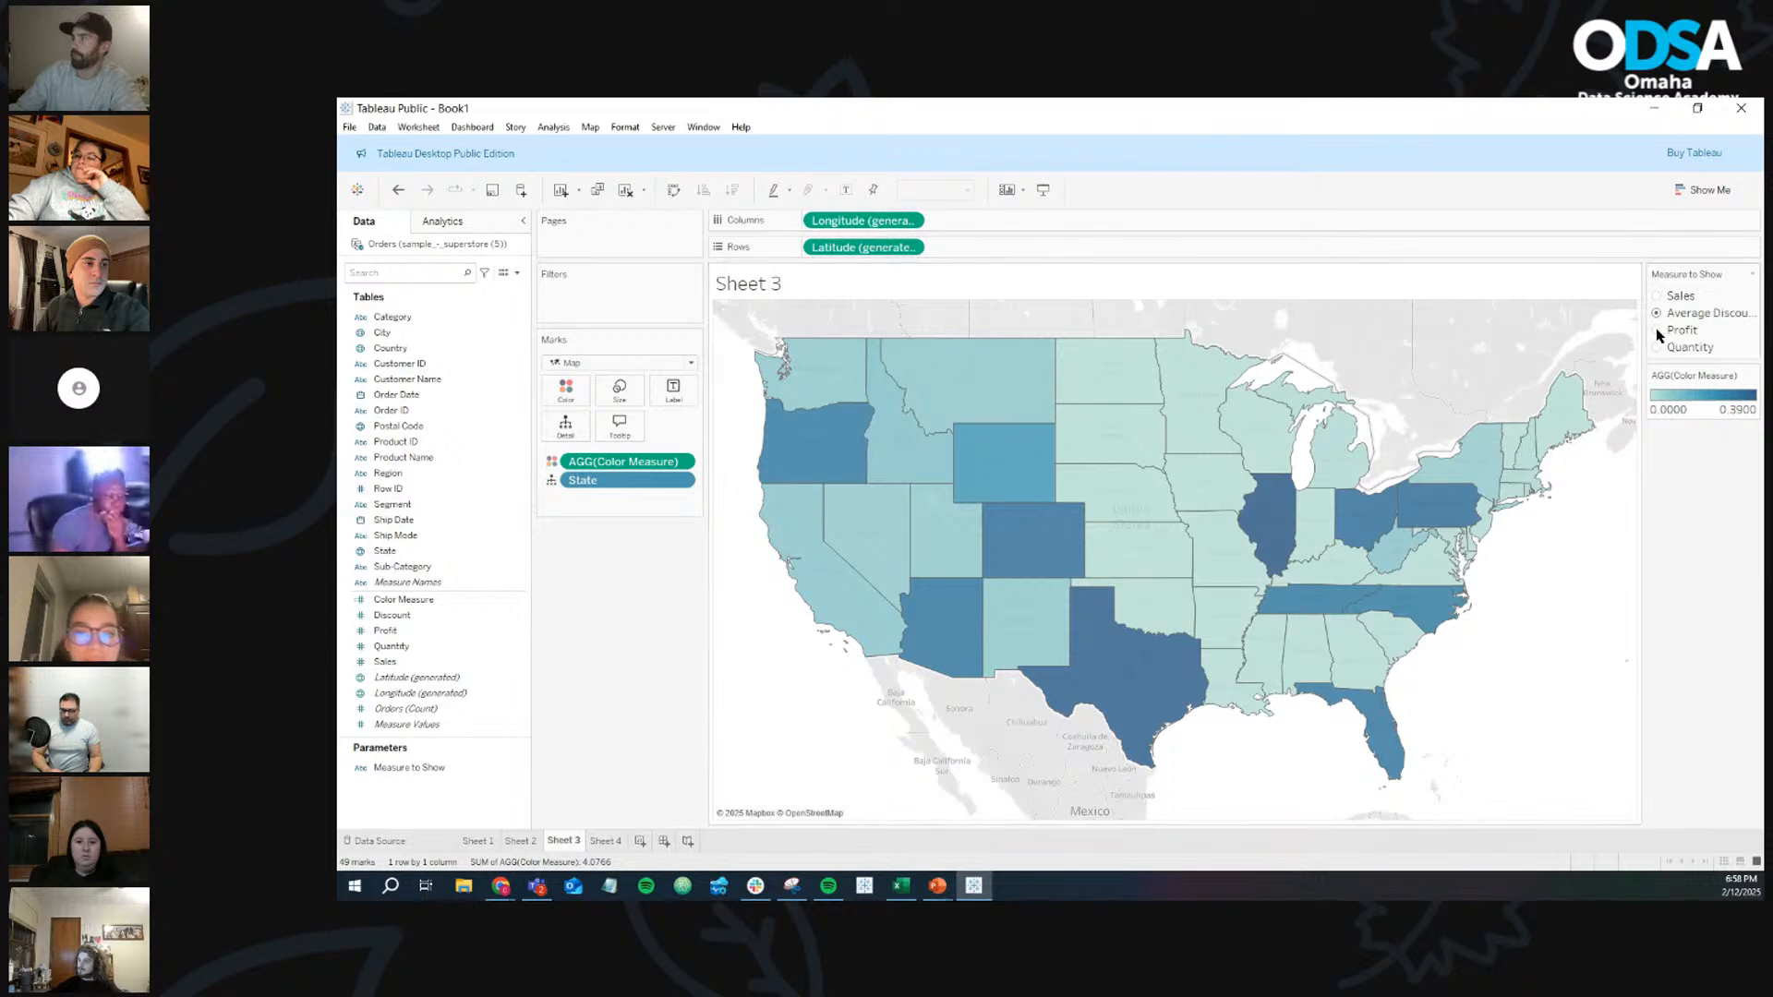
mouse_move(1636, 333)
mouse_down()
mouse_move(1508, 344)
mouse_move(1608, 324)
mouse_up()
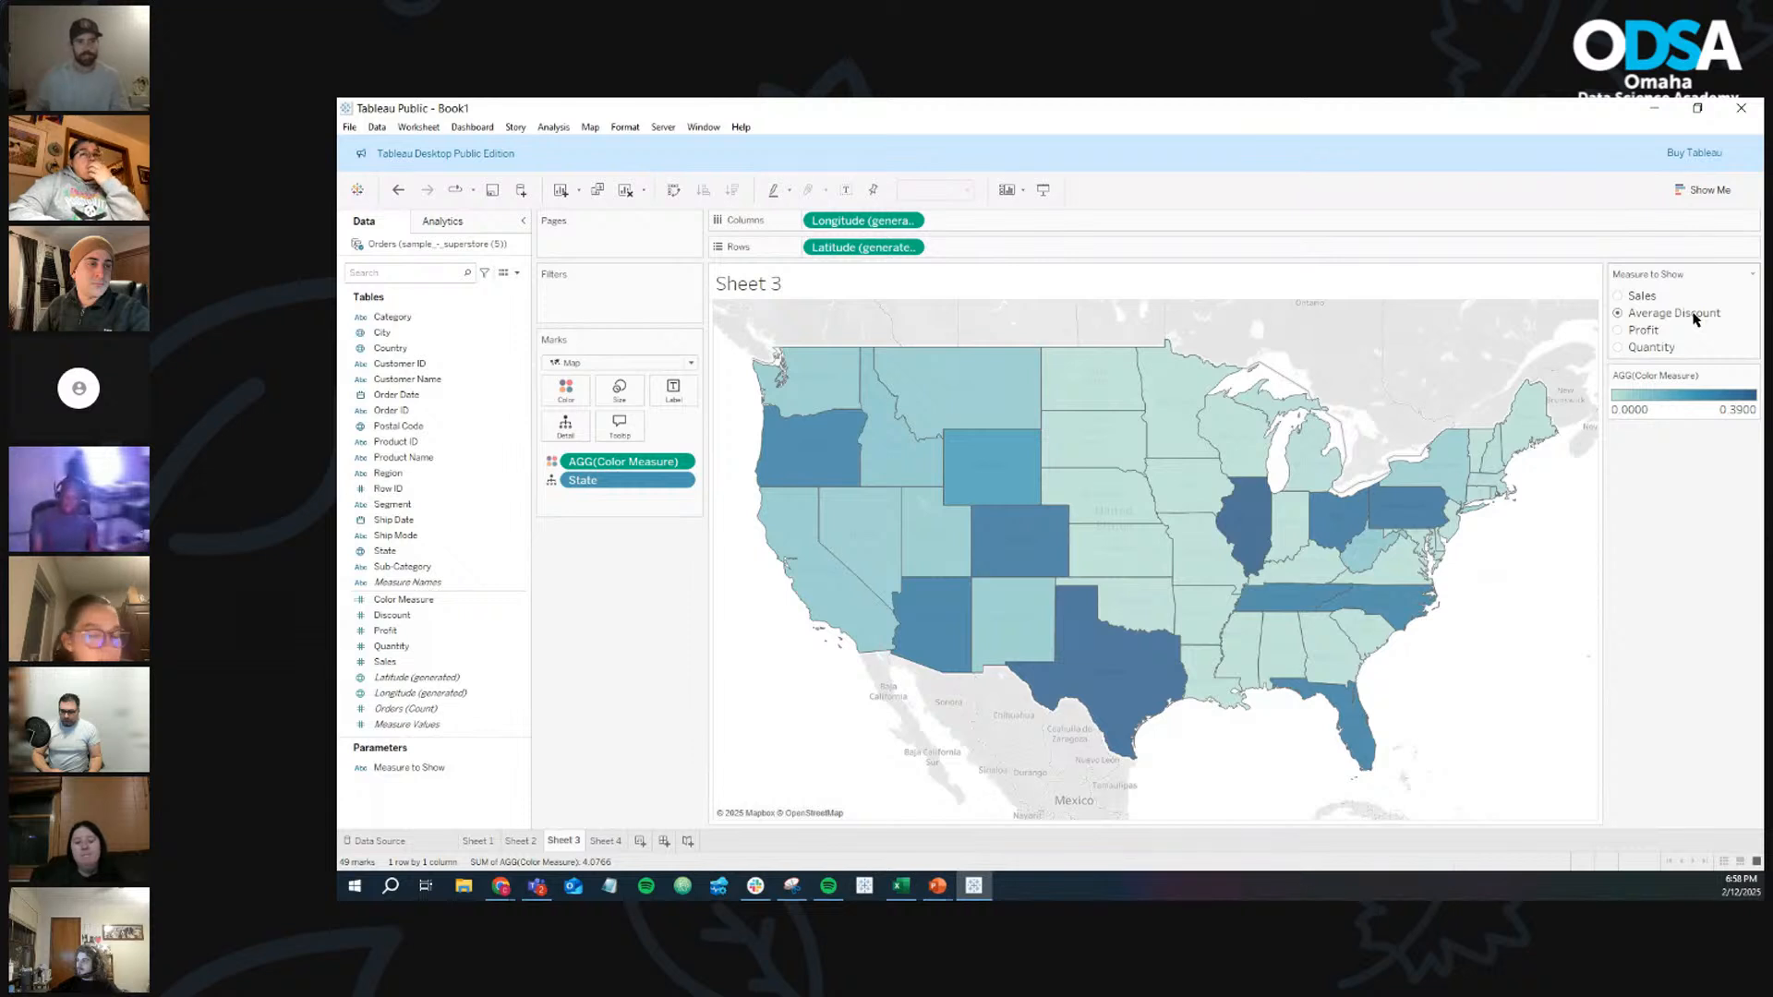
Switch to the browser's SUPERSTORE SELF SERVICE dashboard, examine the measure choices above its state map, and return to Tableau
click(474, 617)
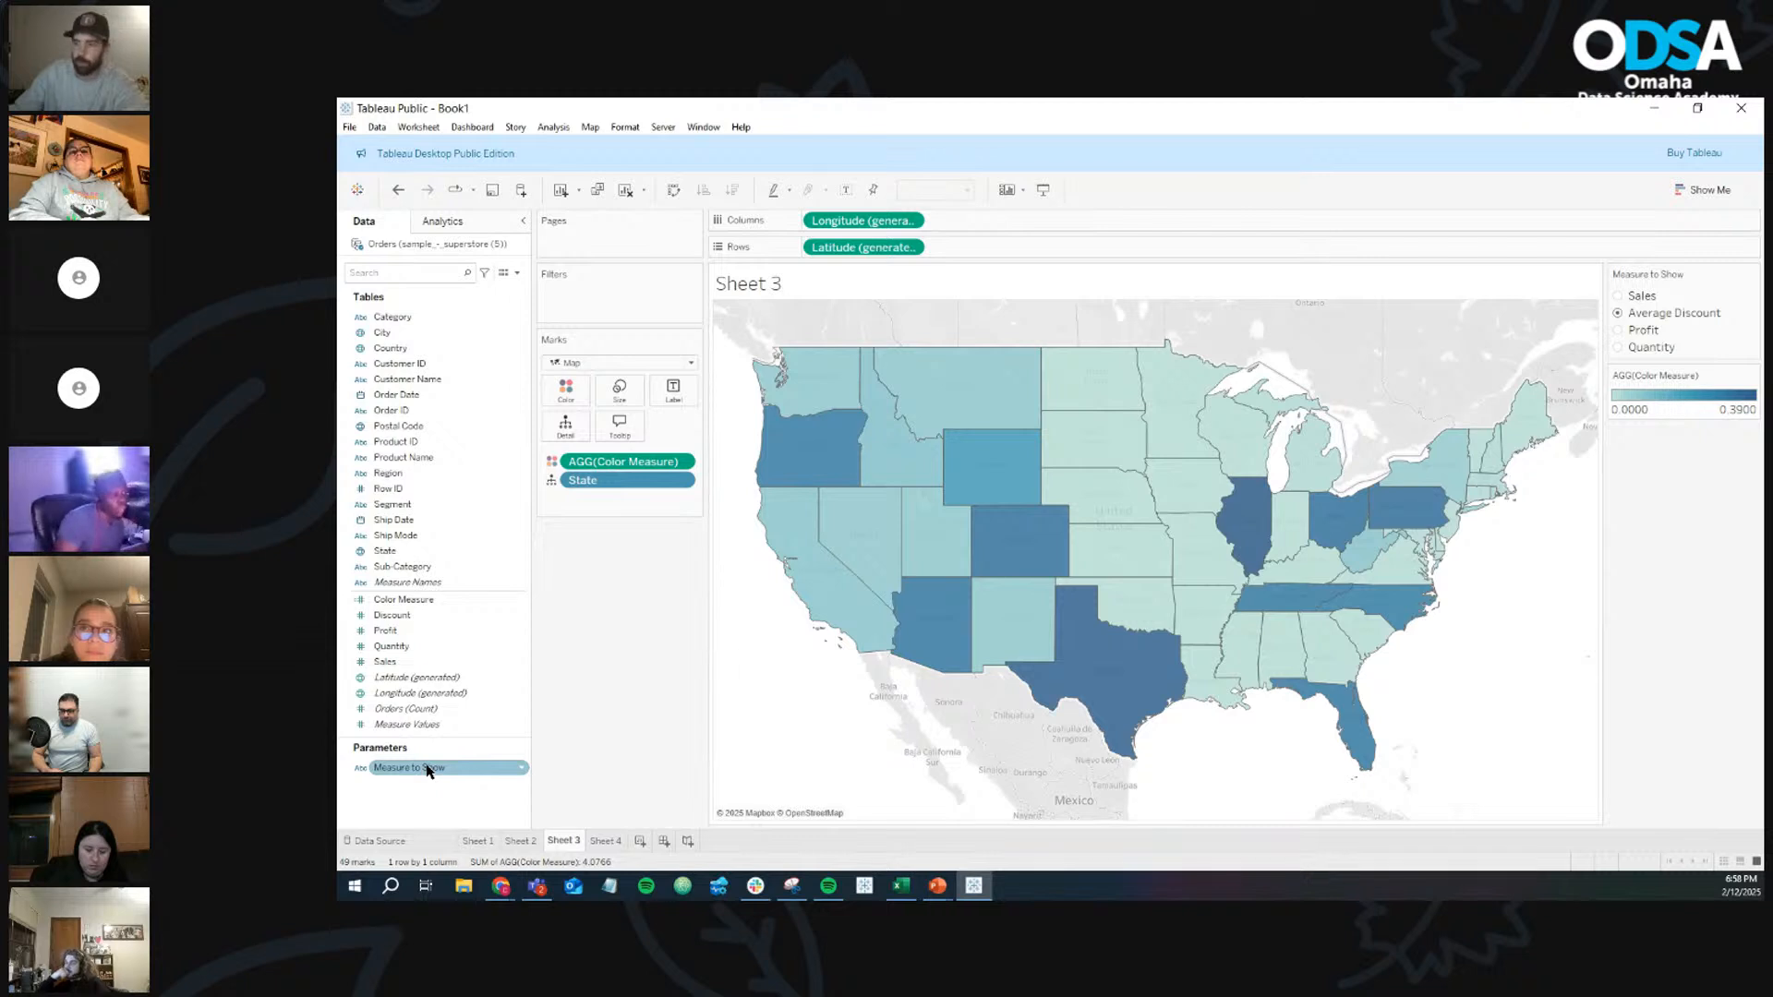
mouse_move(499, 887)
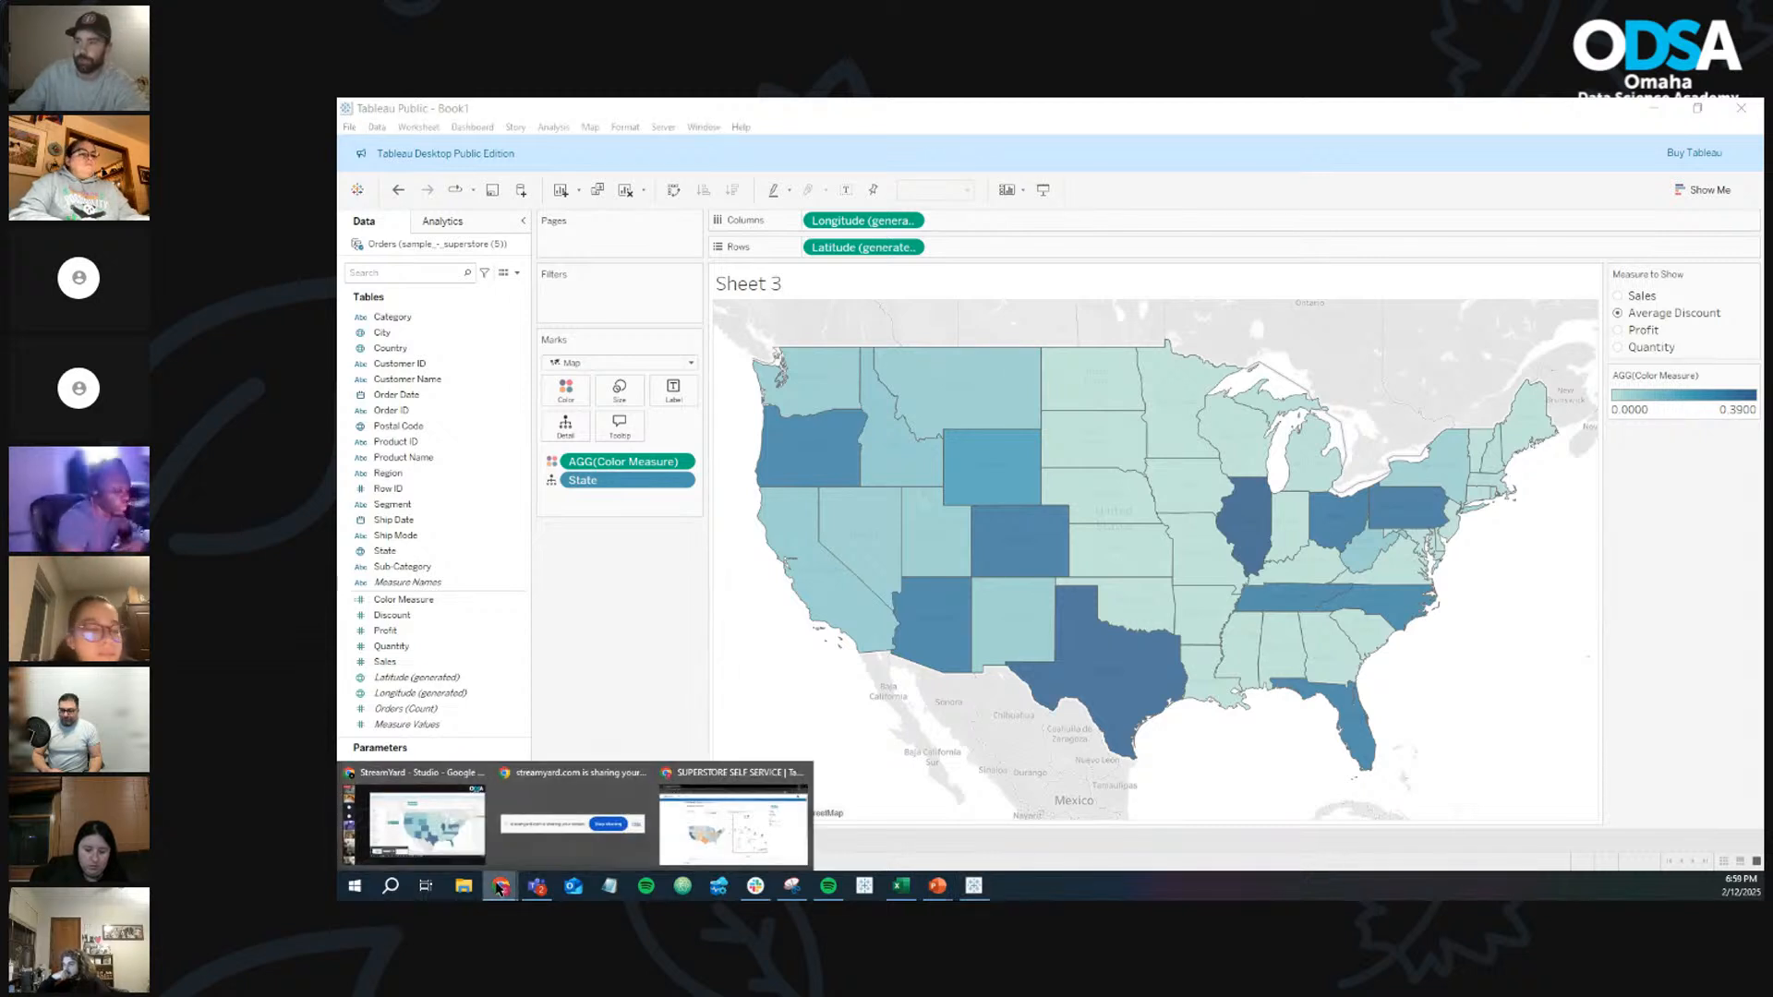
click(671, 837)
click(792, 347)
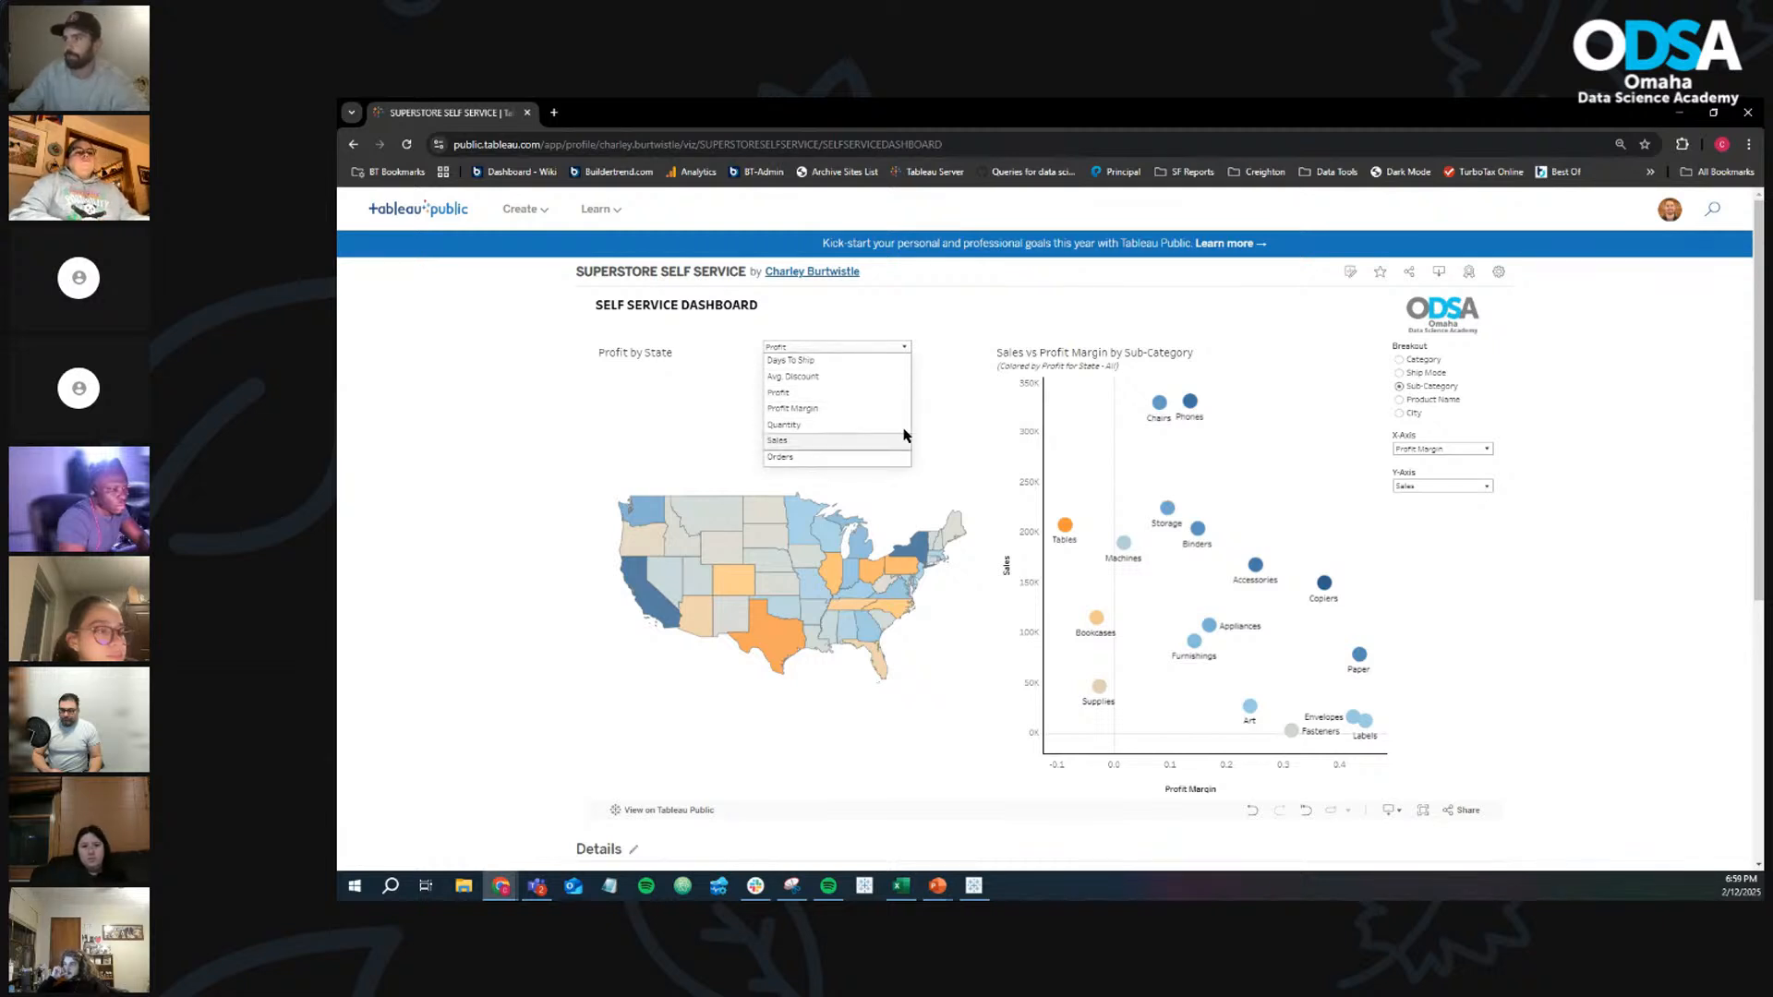
click(1681, 114)
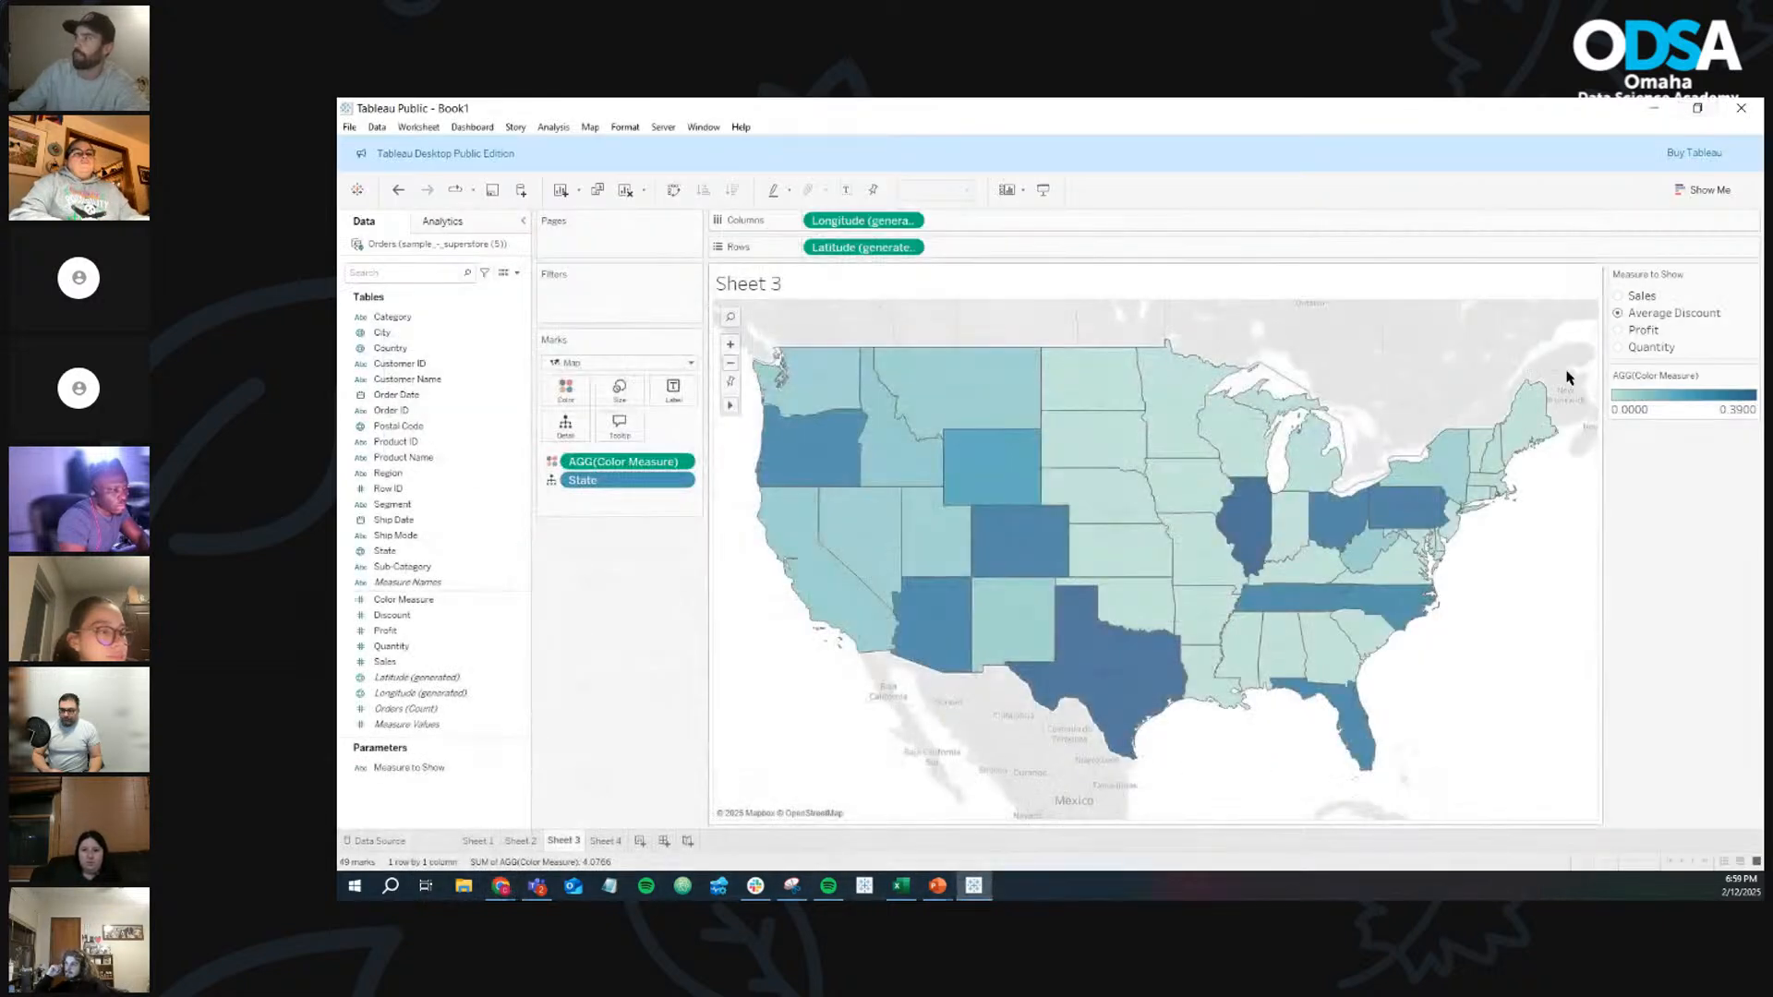
Reopen the Measure to Show parameter, review its allowable values and display names, and close it without changes
click(521, 770)
click(570, 532)
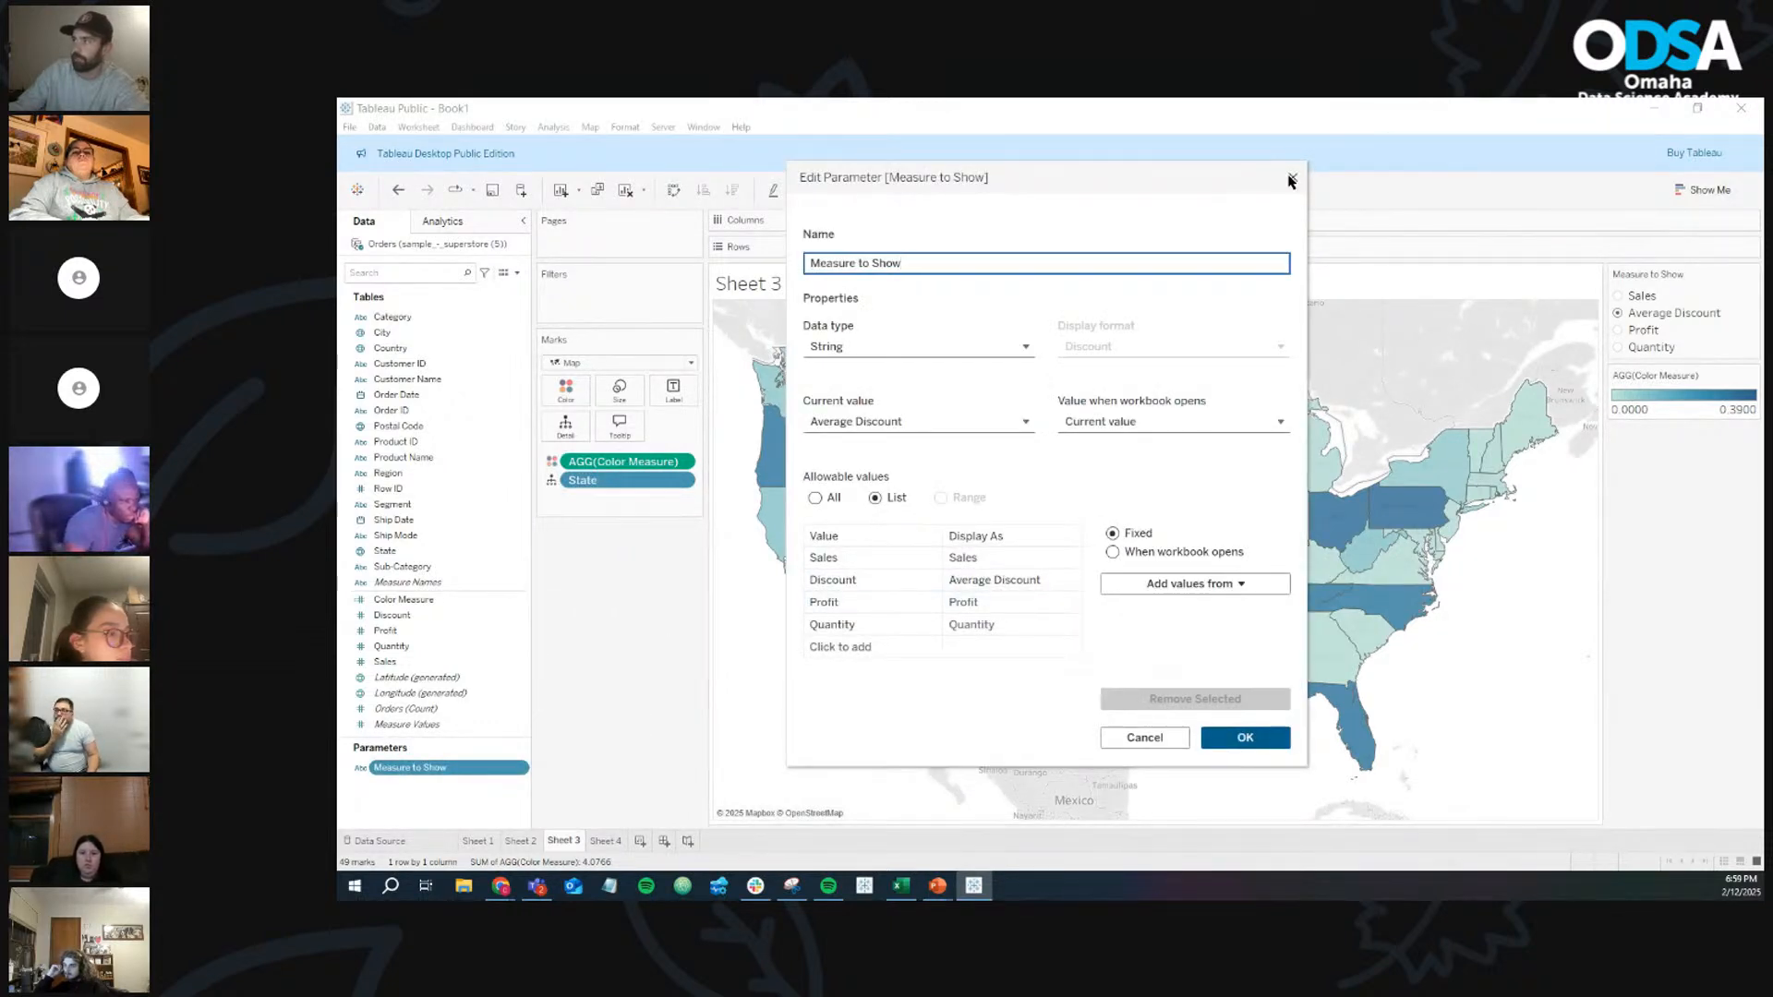
click(1292, 180)
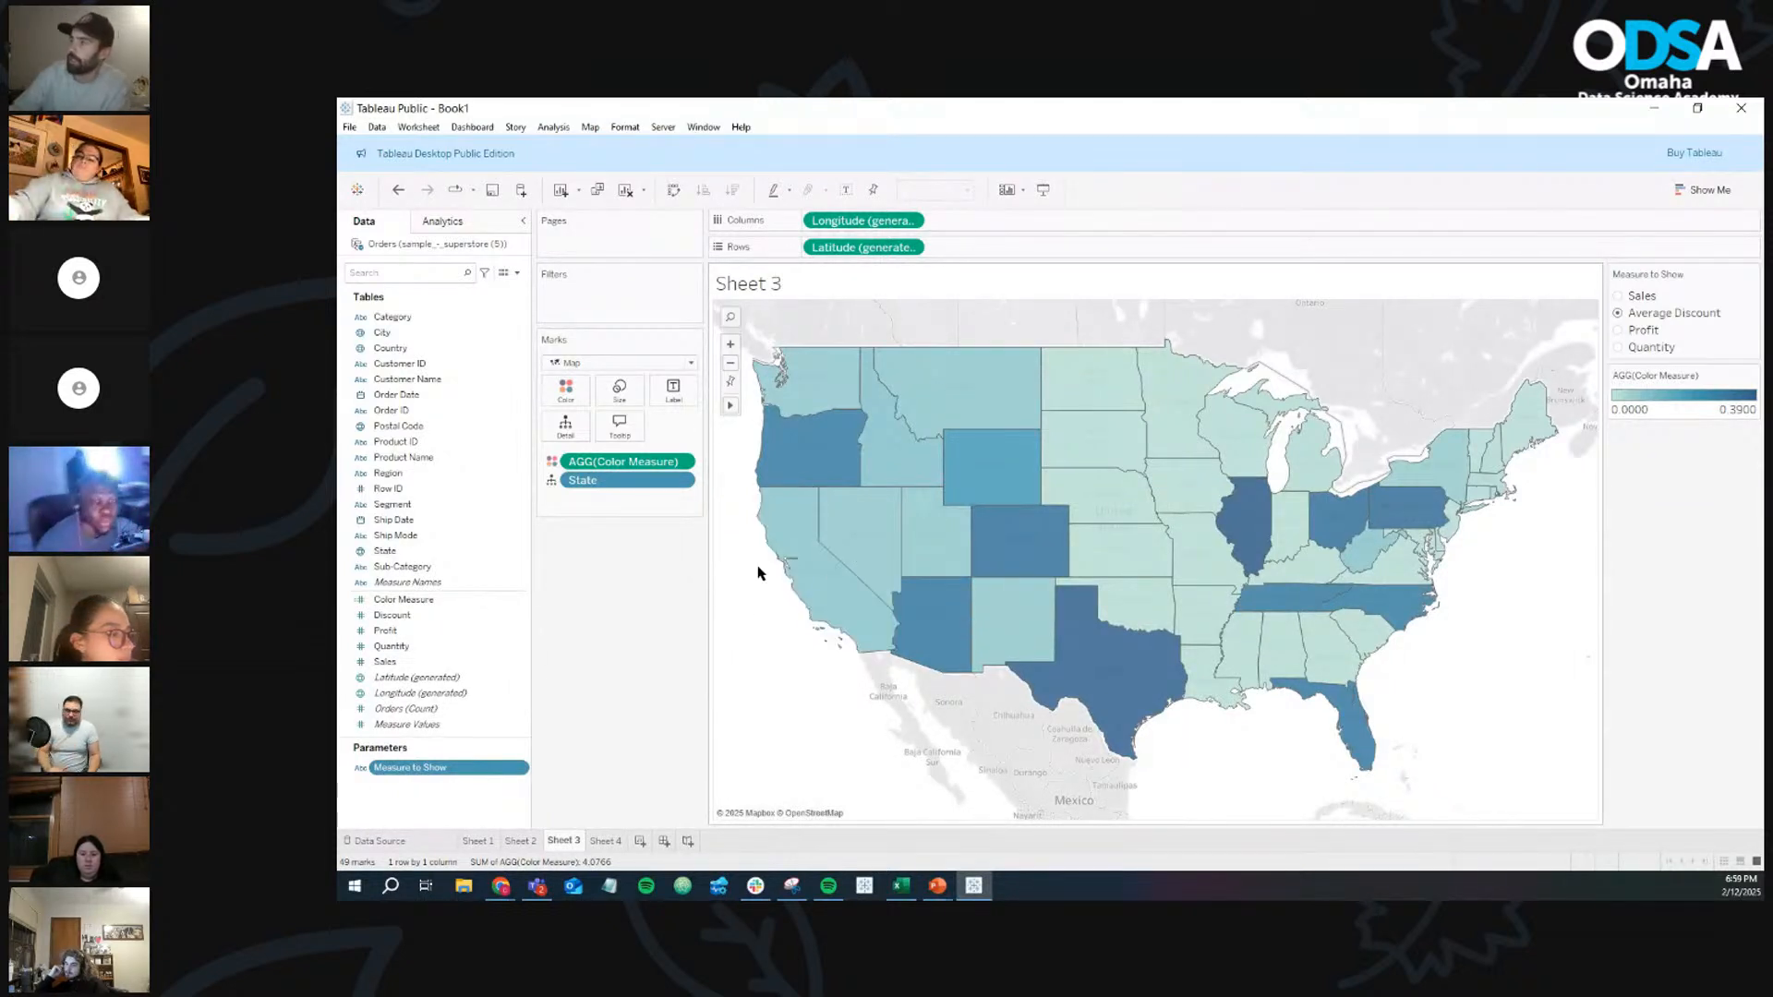
Examine the state tooltips on the map while switching the displayed measure to Sales and to Quantity
mouse_move(942, 473)
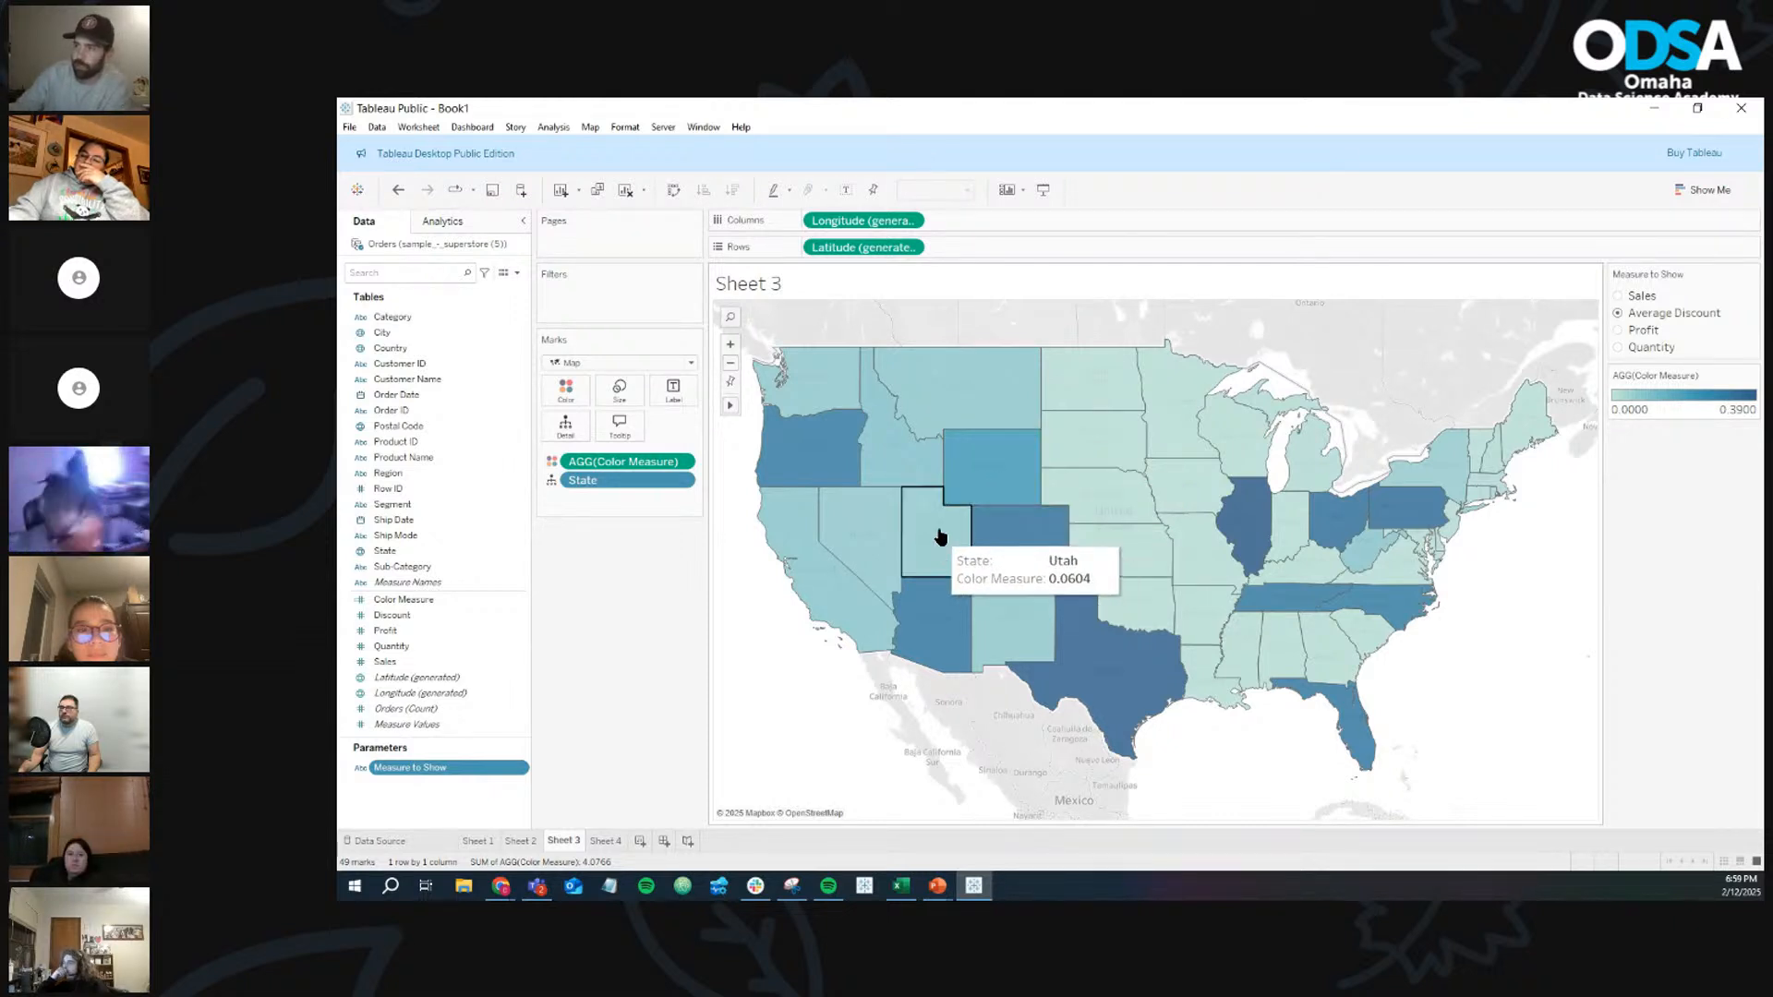
click(1618, 296)
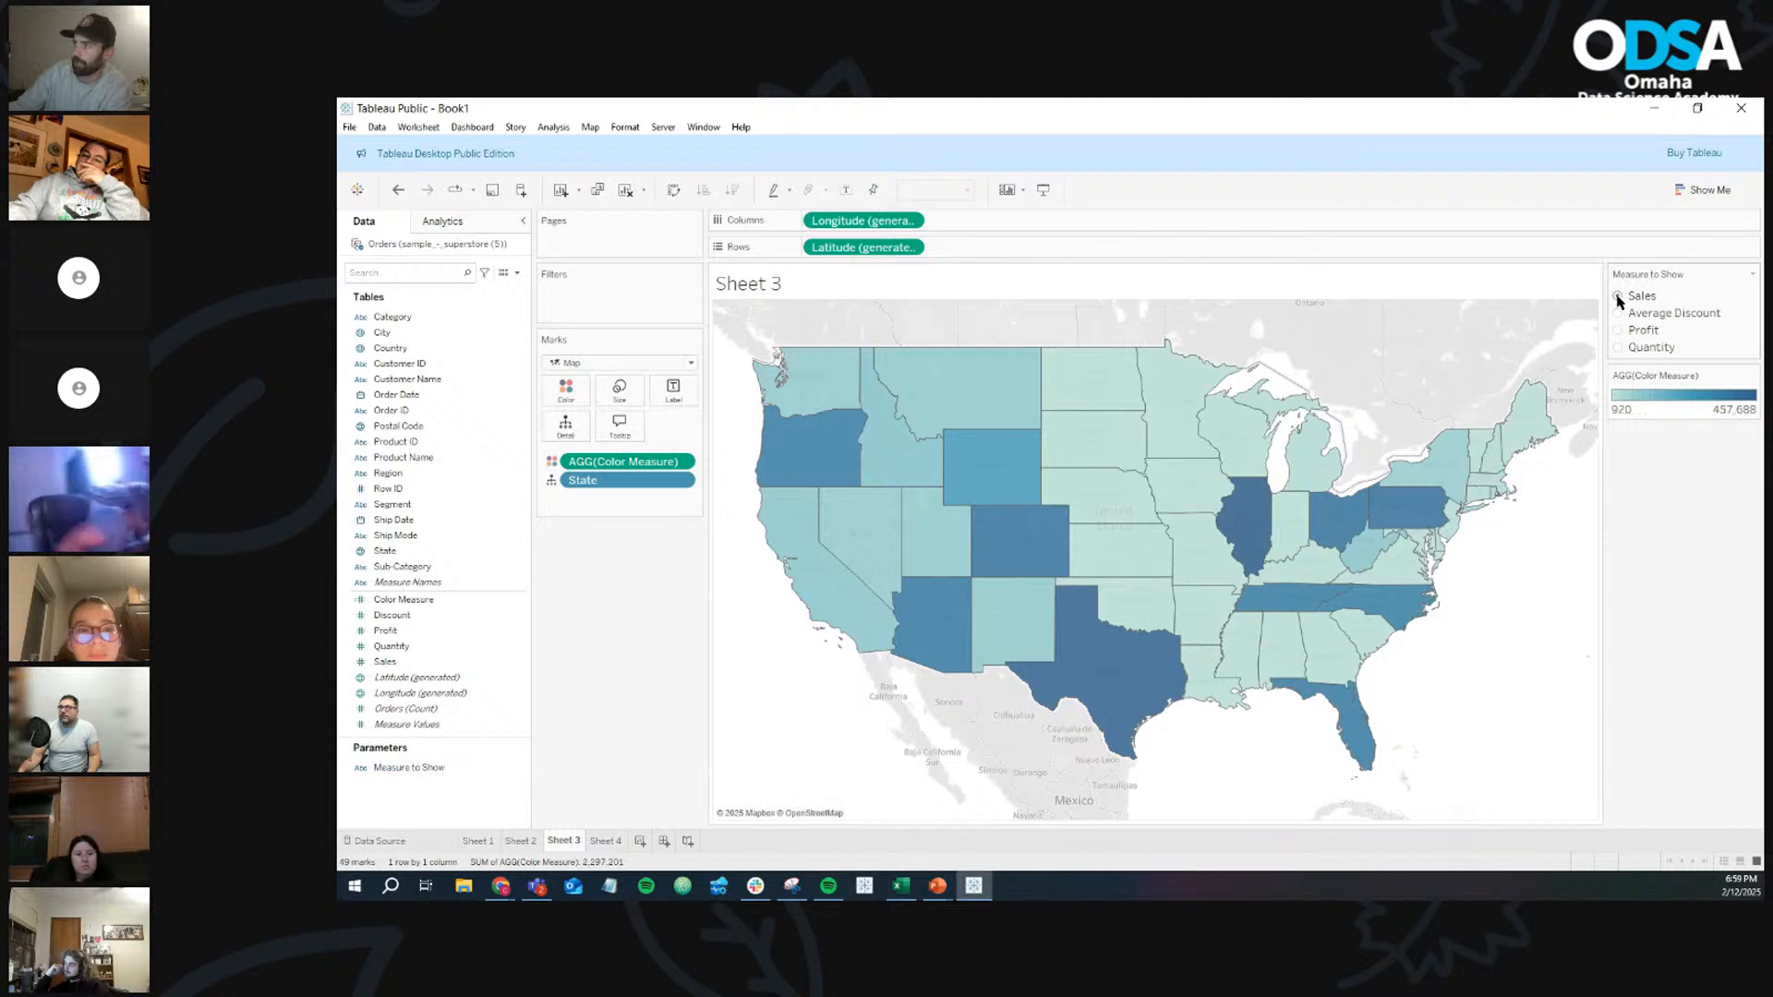
click(1618, 349)
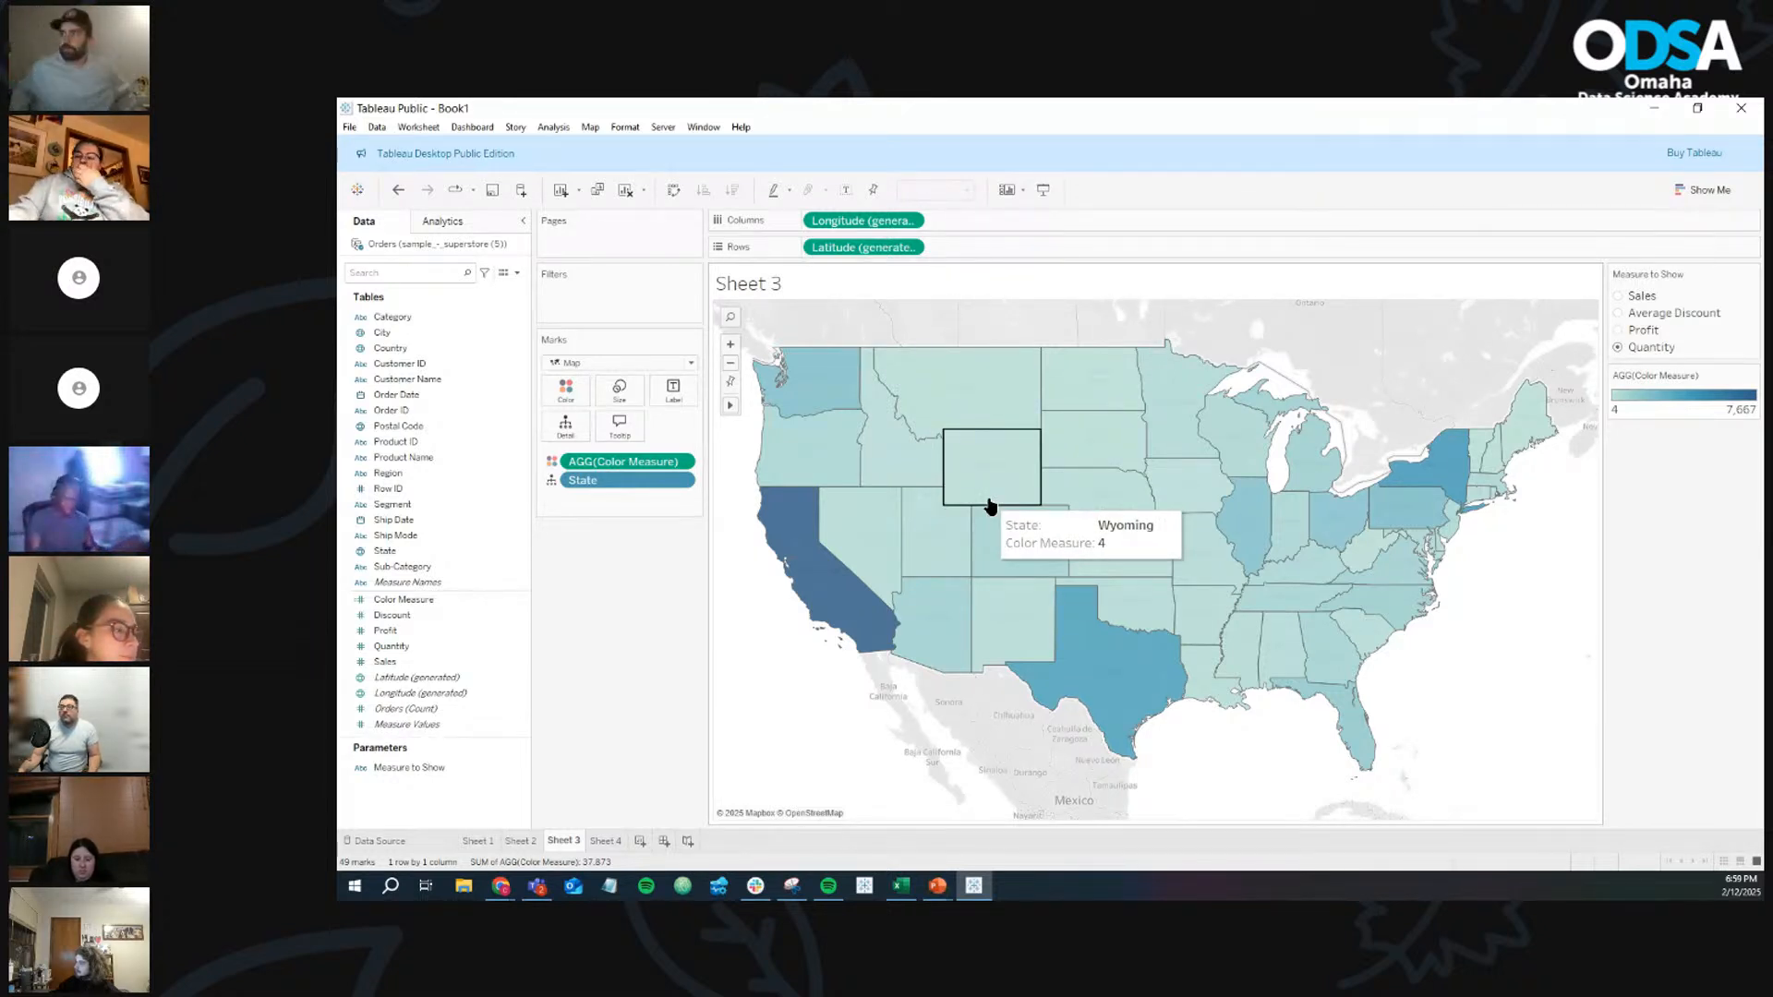
Open the map's tooltip for editing and highlight its State field and static Color Measure label
click(621, 426)
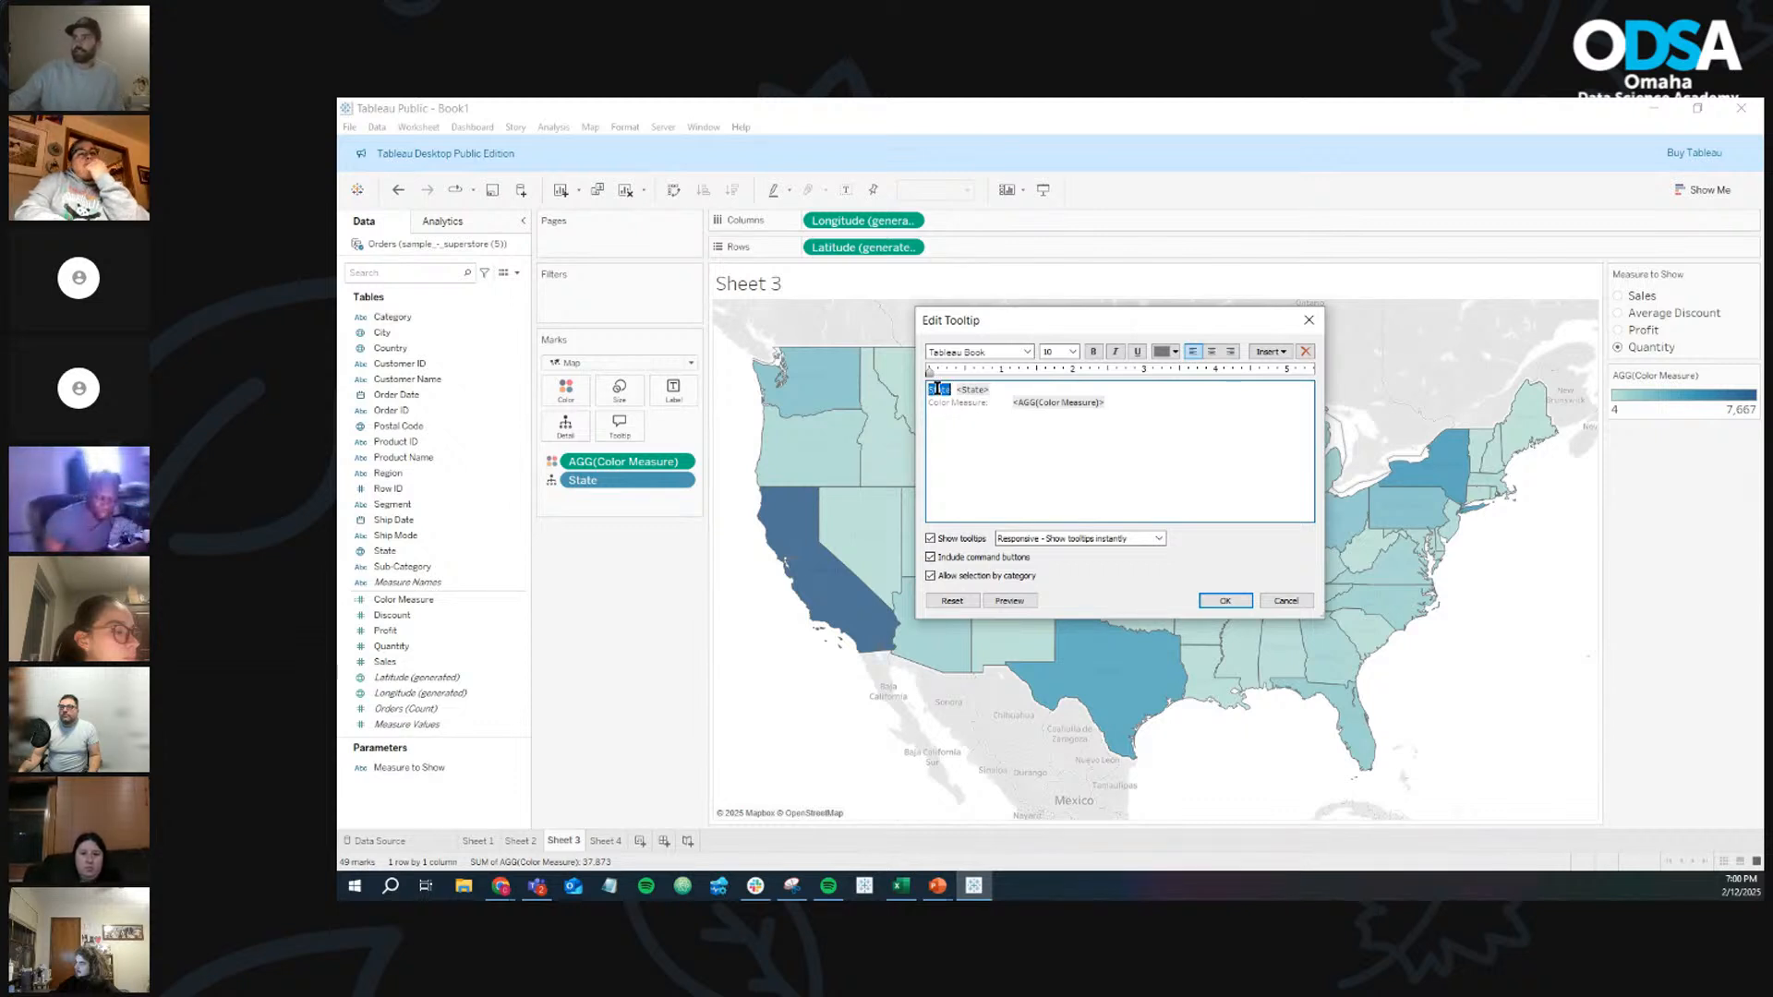
double_click(977, 389)
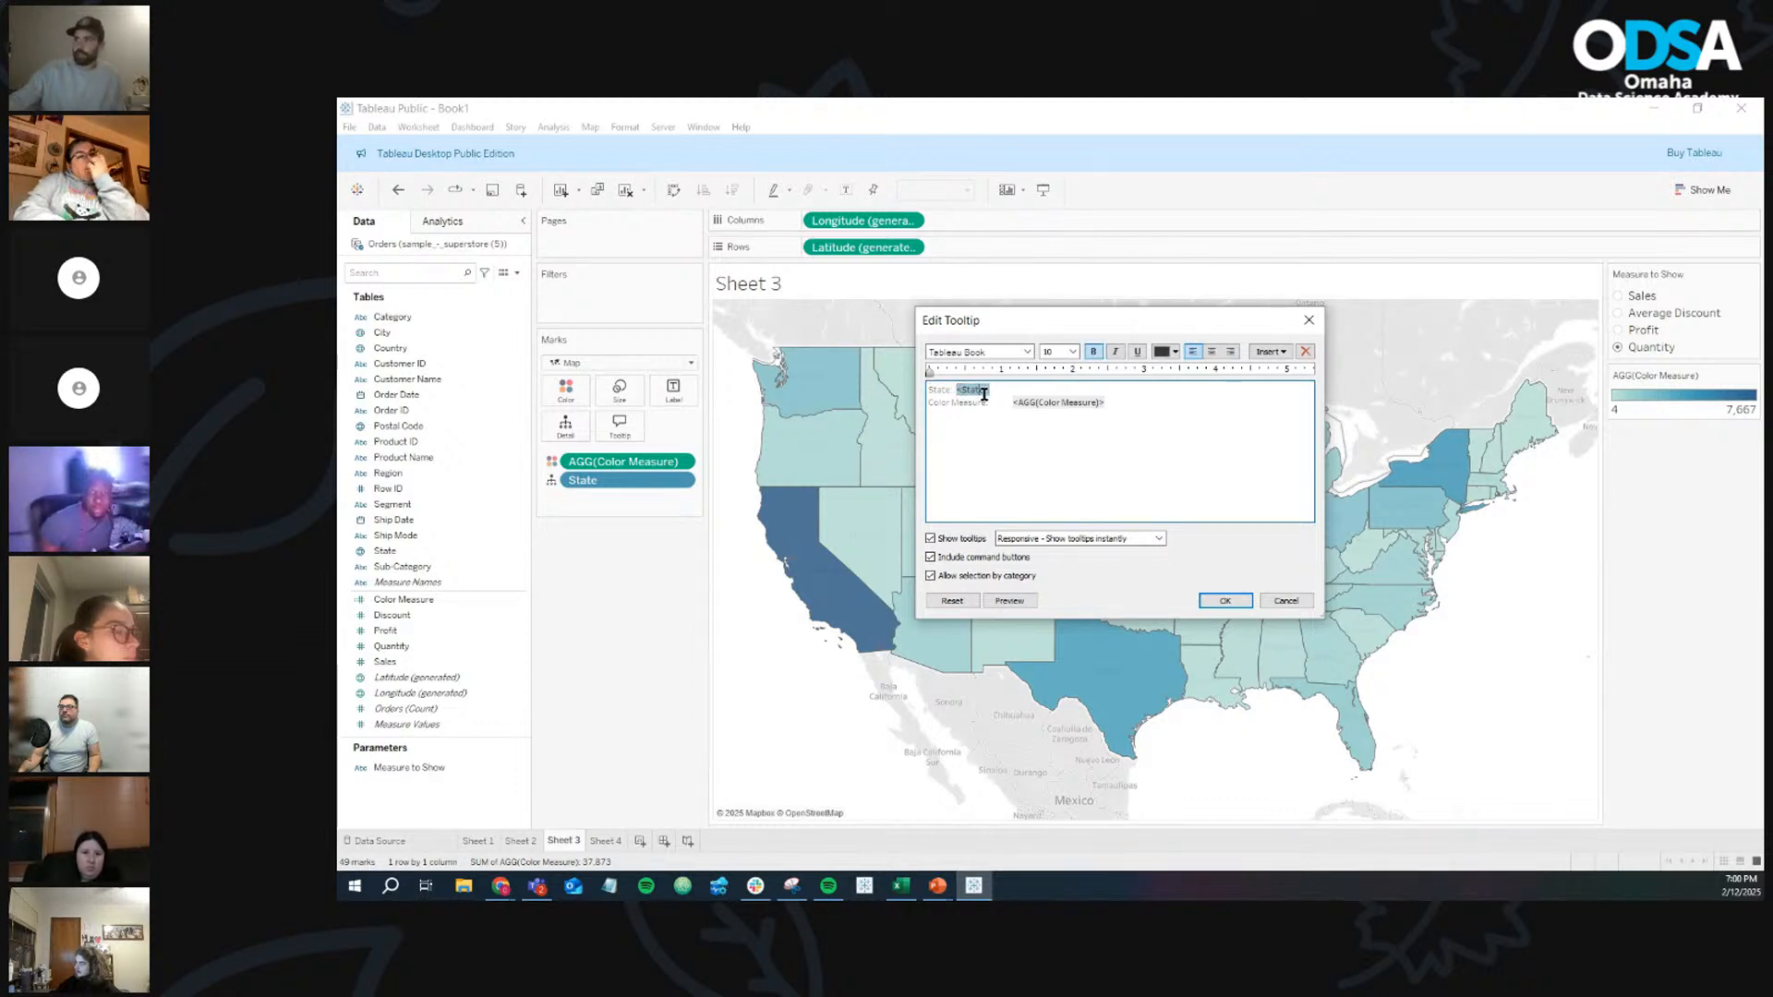
click(981, 390)
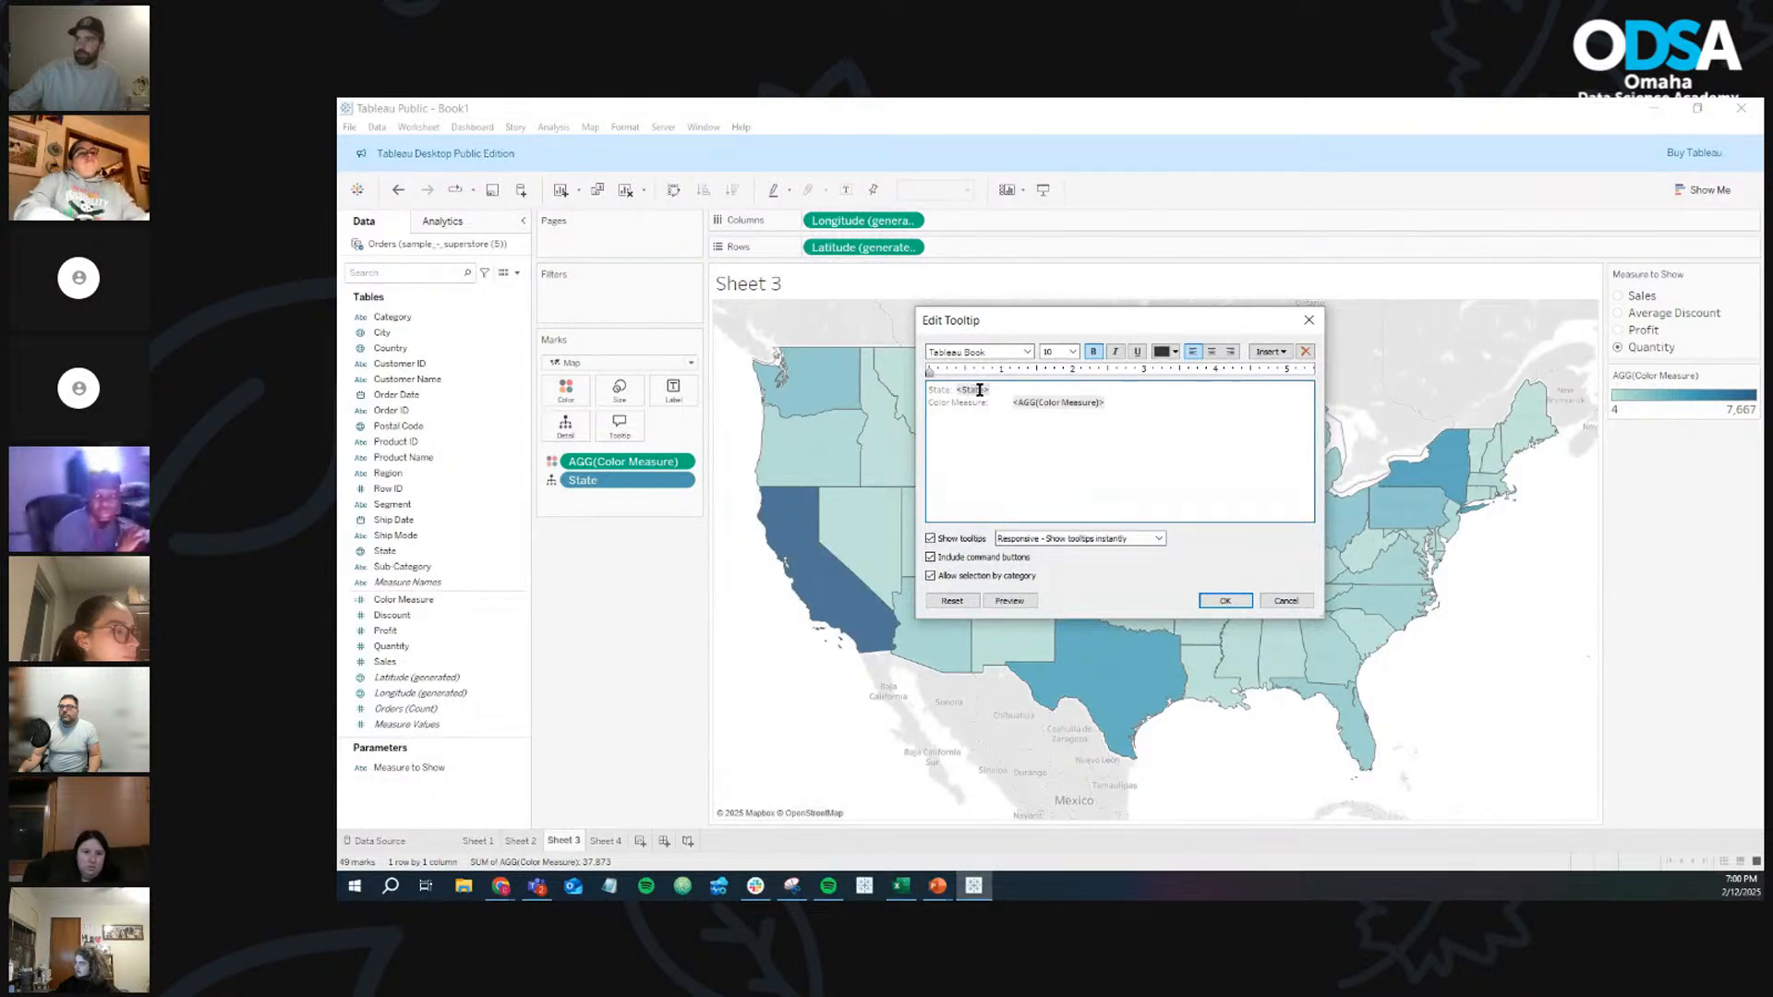
drag(956, 403, 972, 403)
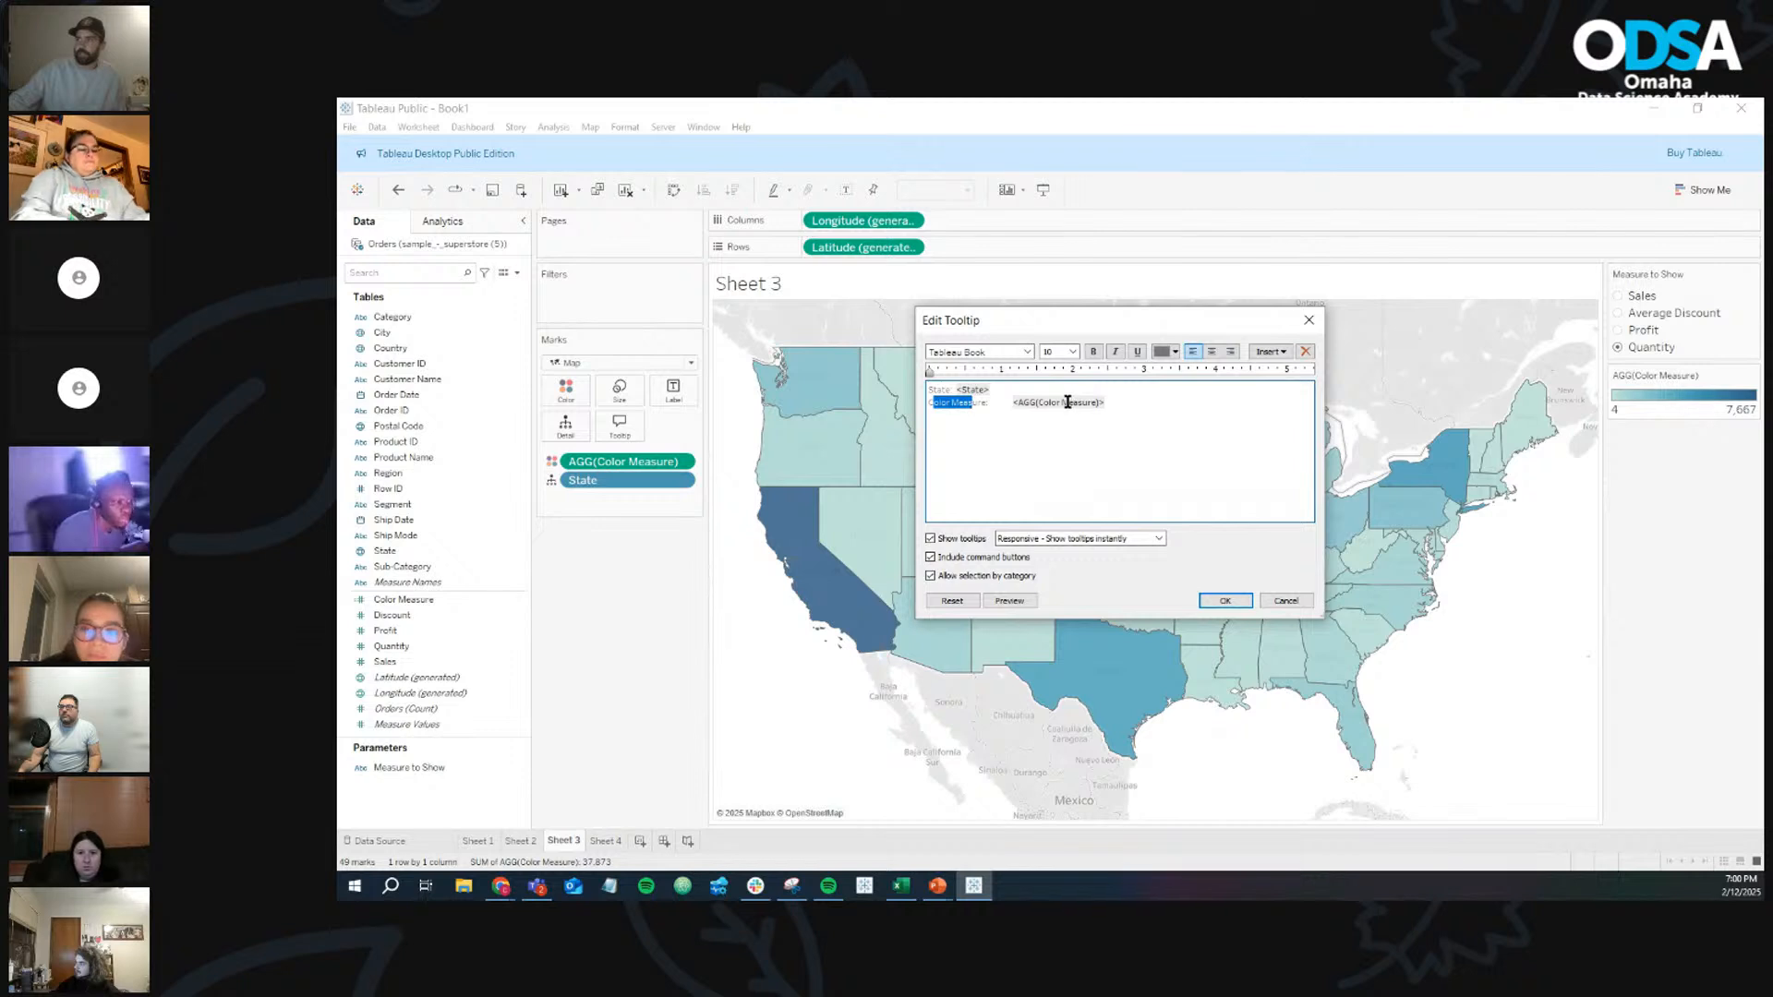
drag(986, 403, 920, 406)
click(974, 404)
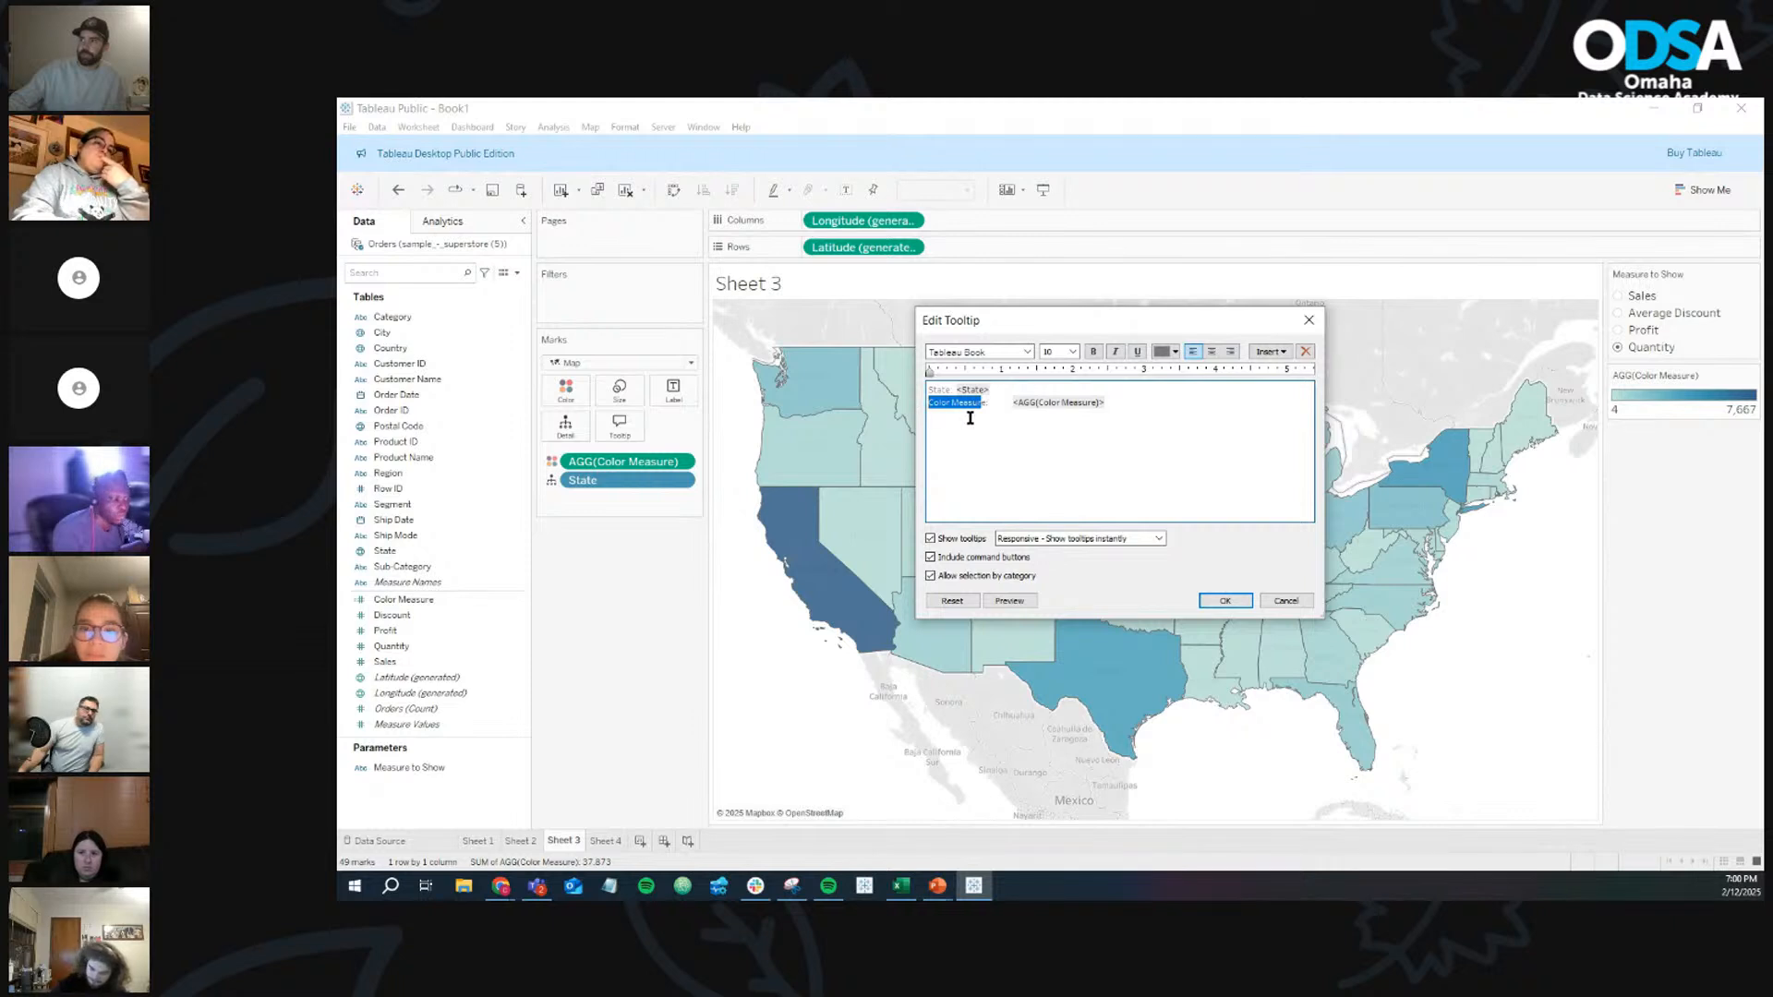
click(936, 396)
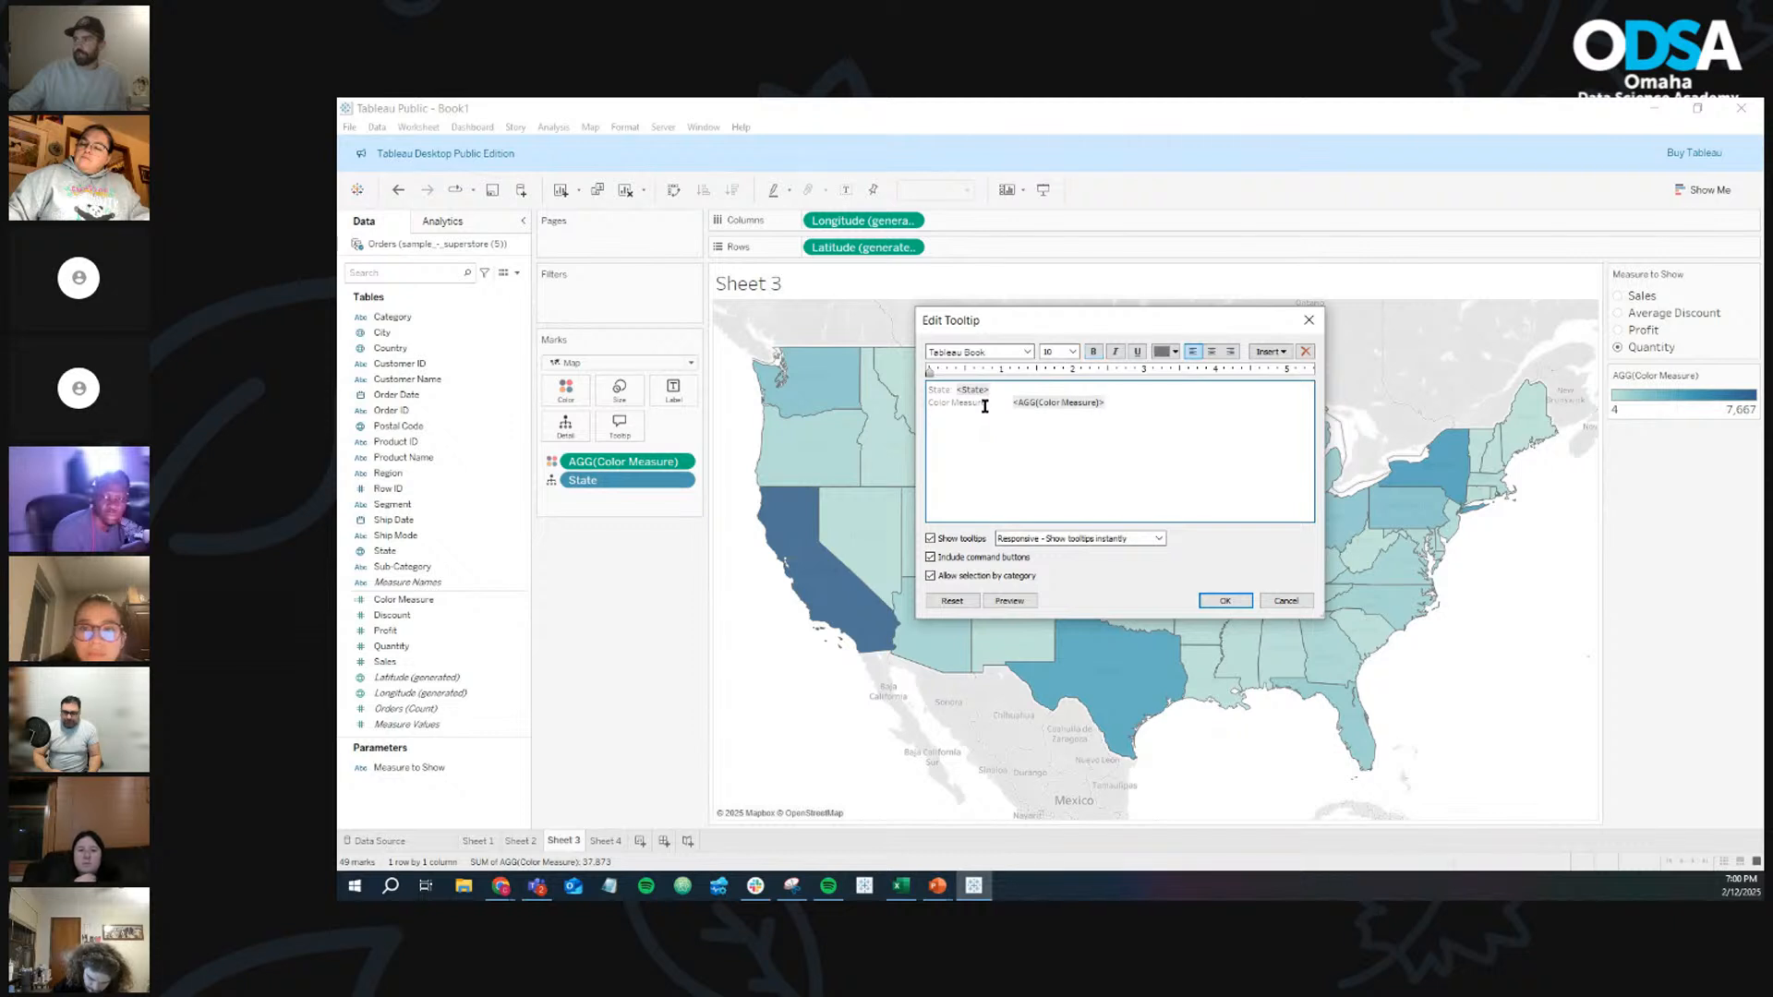
Replace the tooltip's static Color Measure label with the Measure to Show parameter, apply it, and test the map with Sales
drag(987, 405, 926, 404)
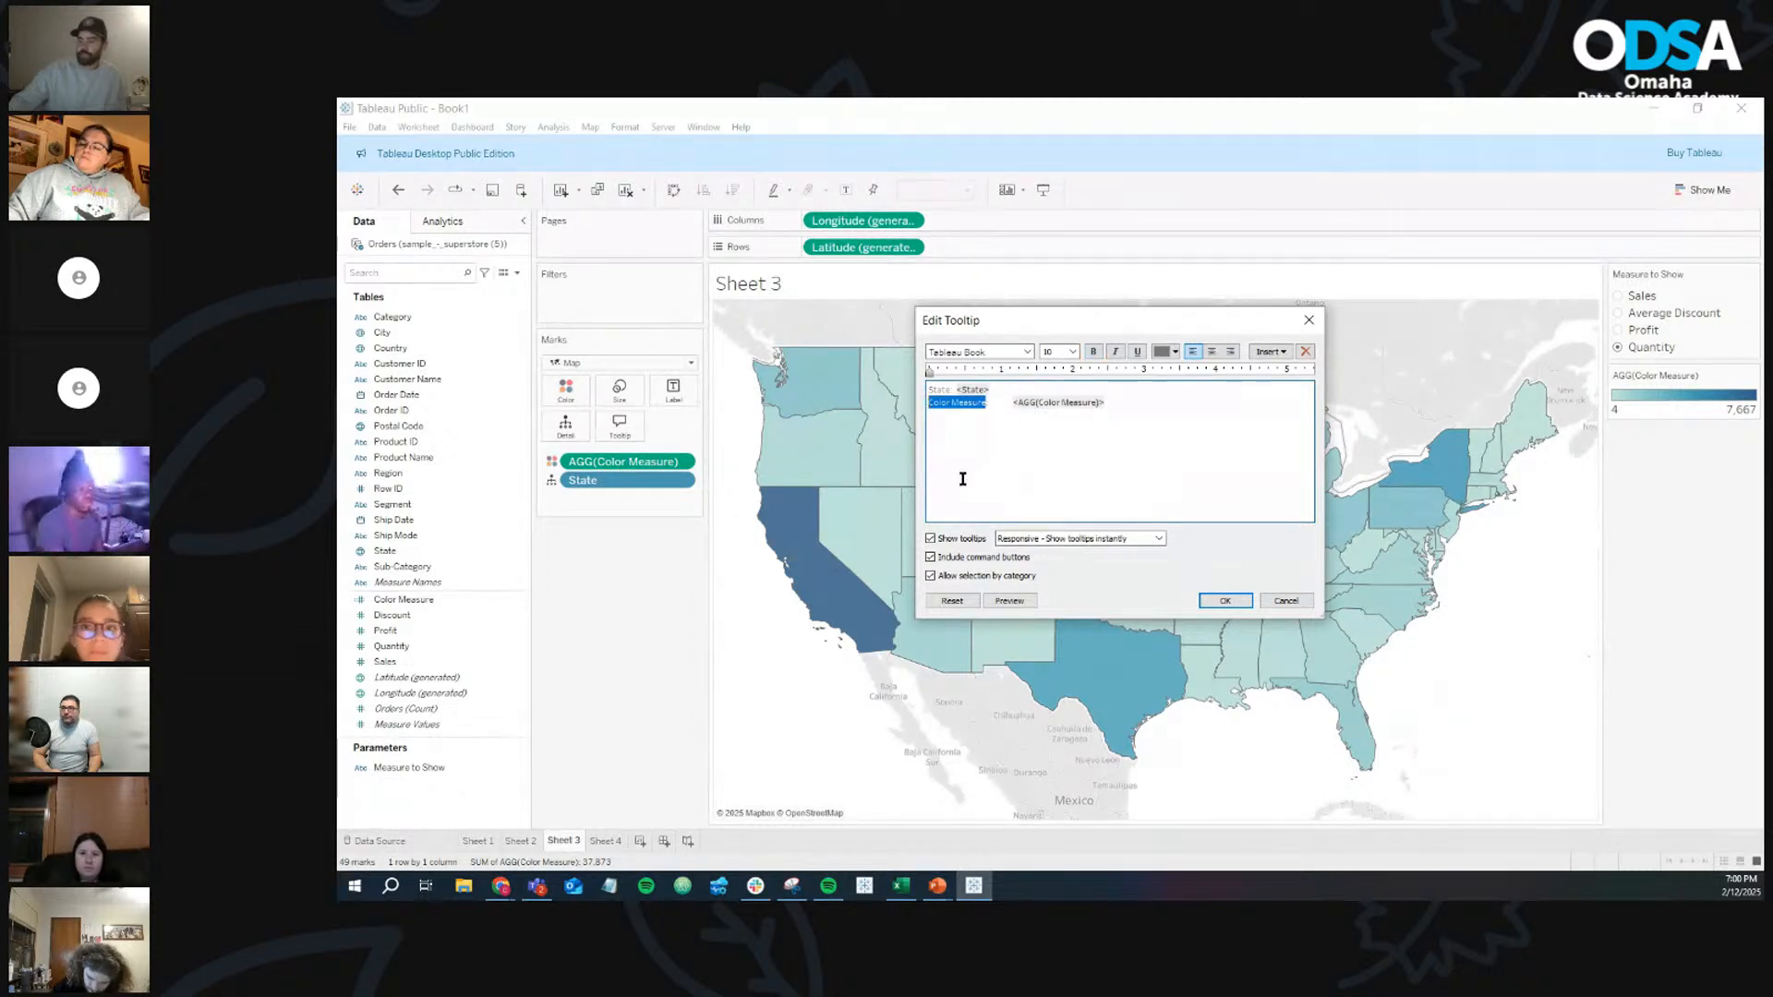
key(BackSpace)
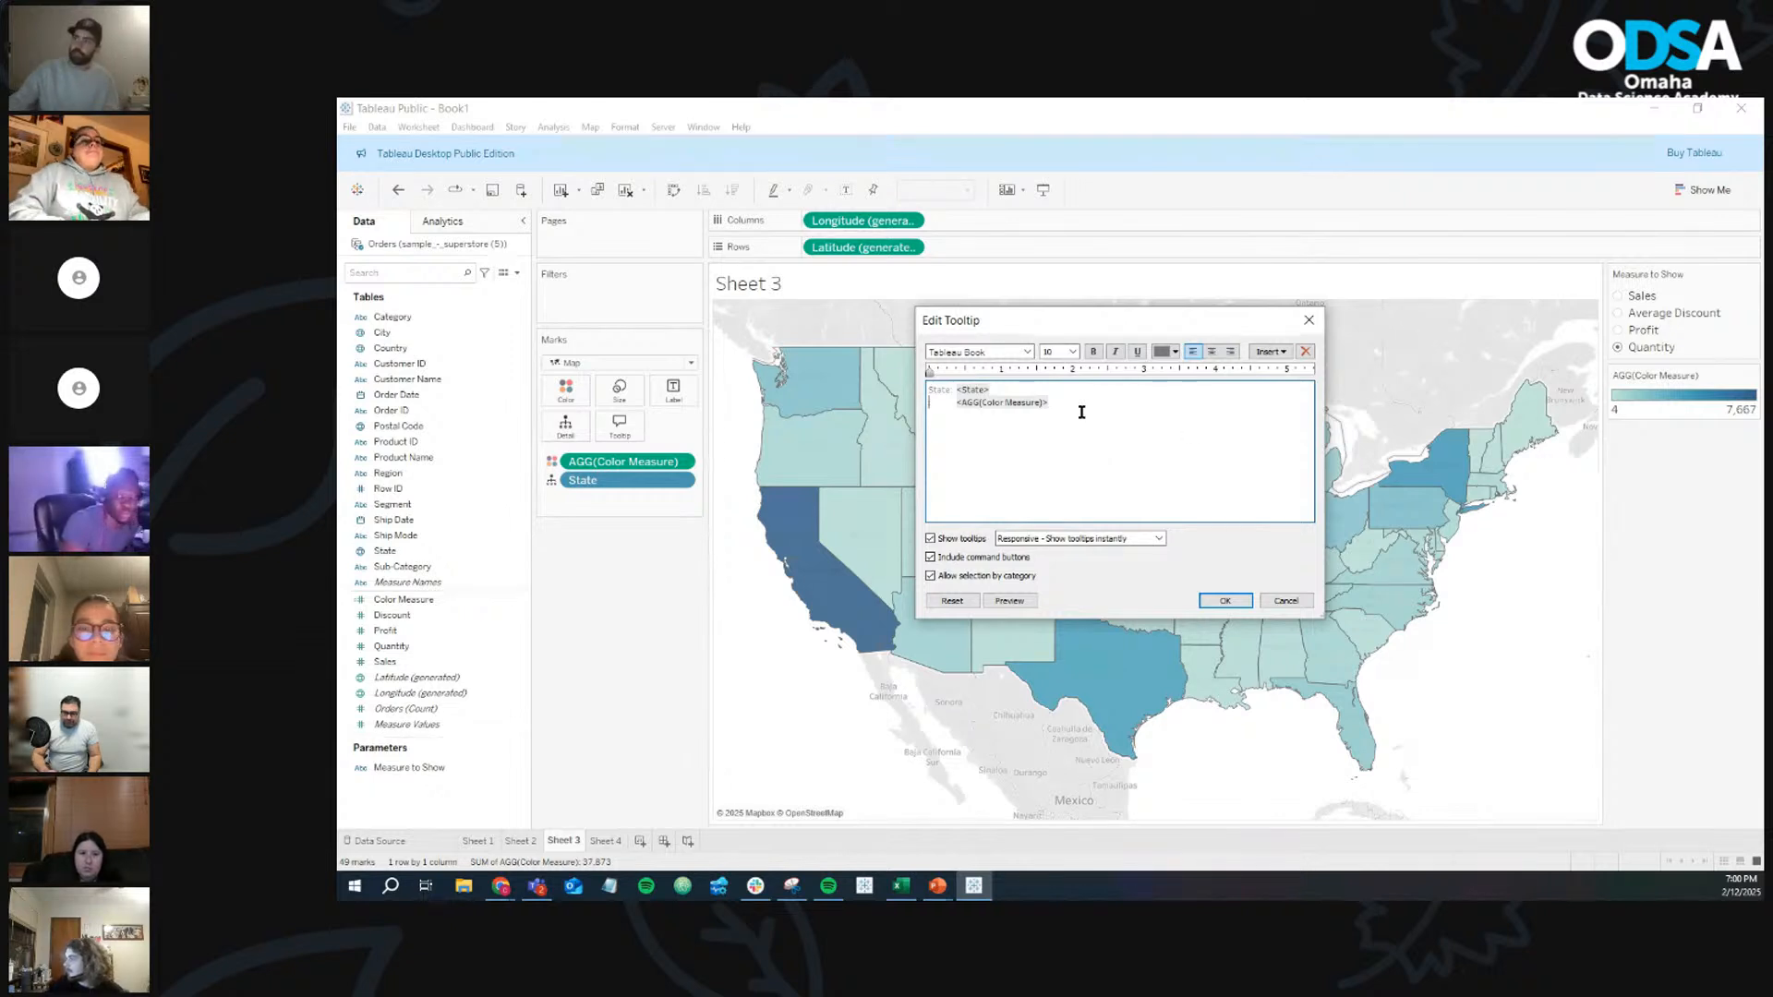
click(1270, 354)
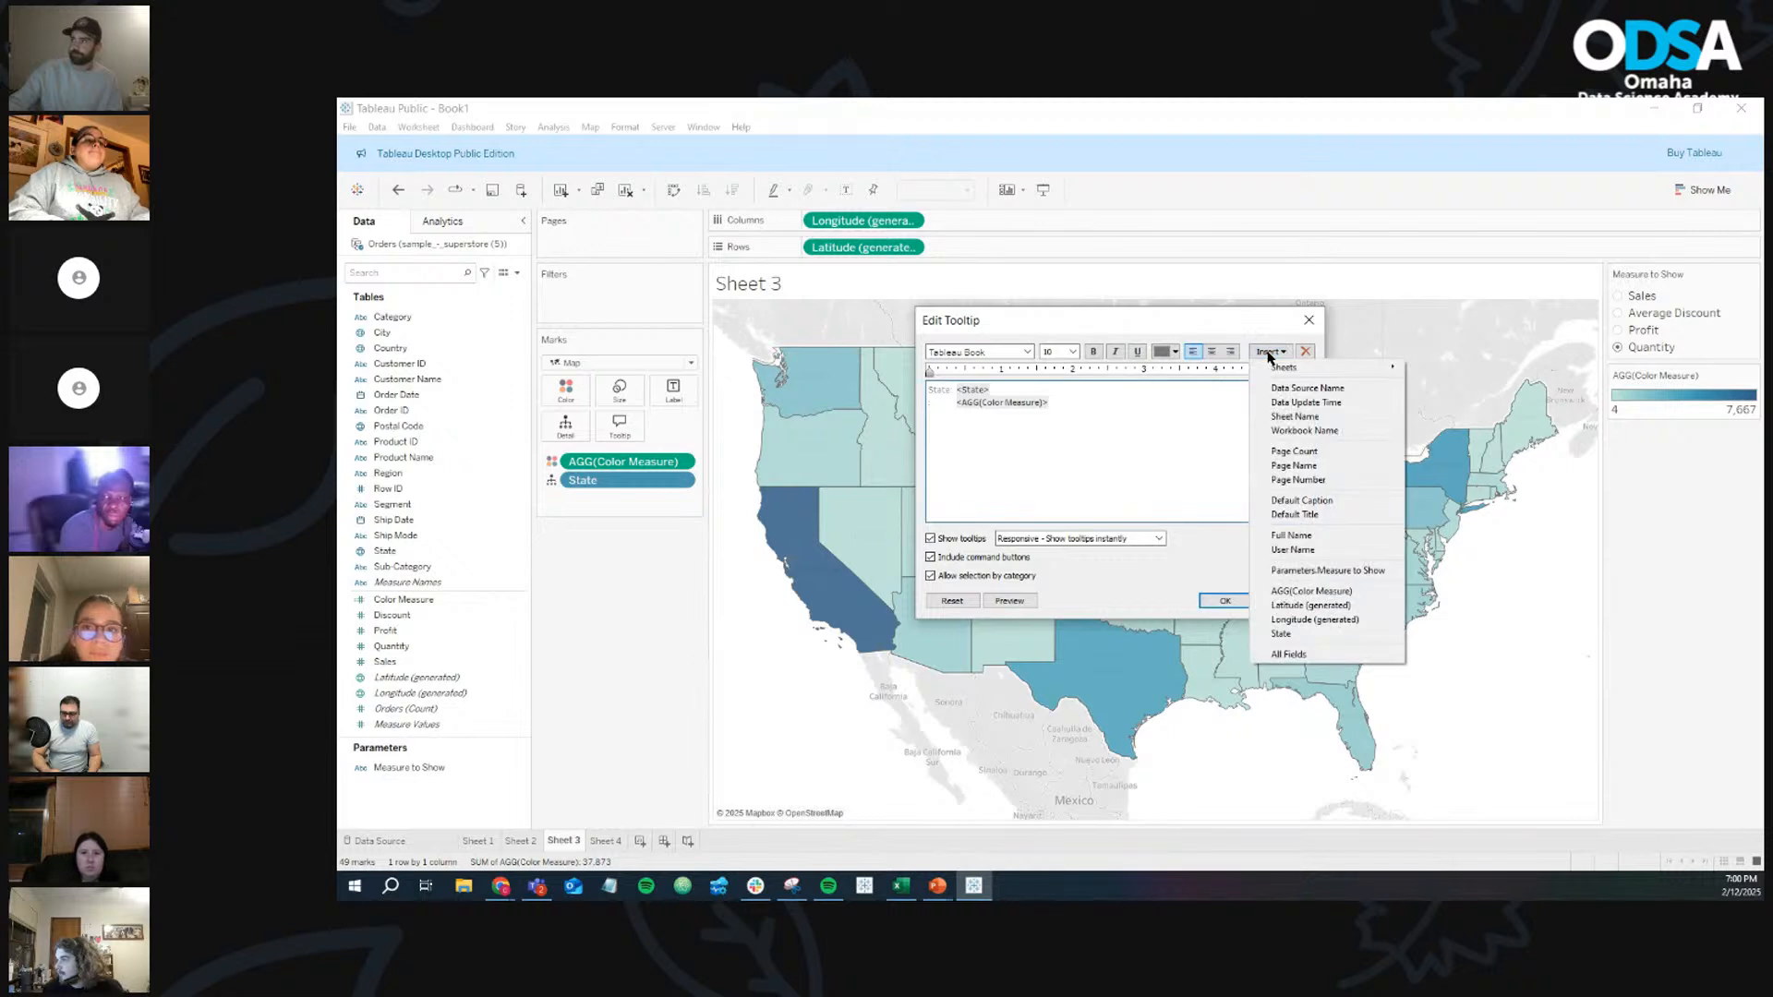
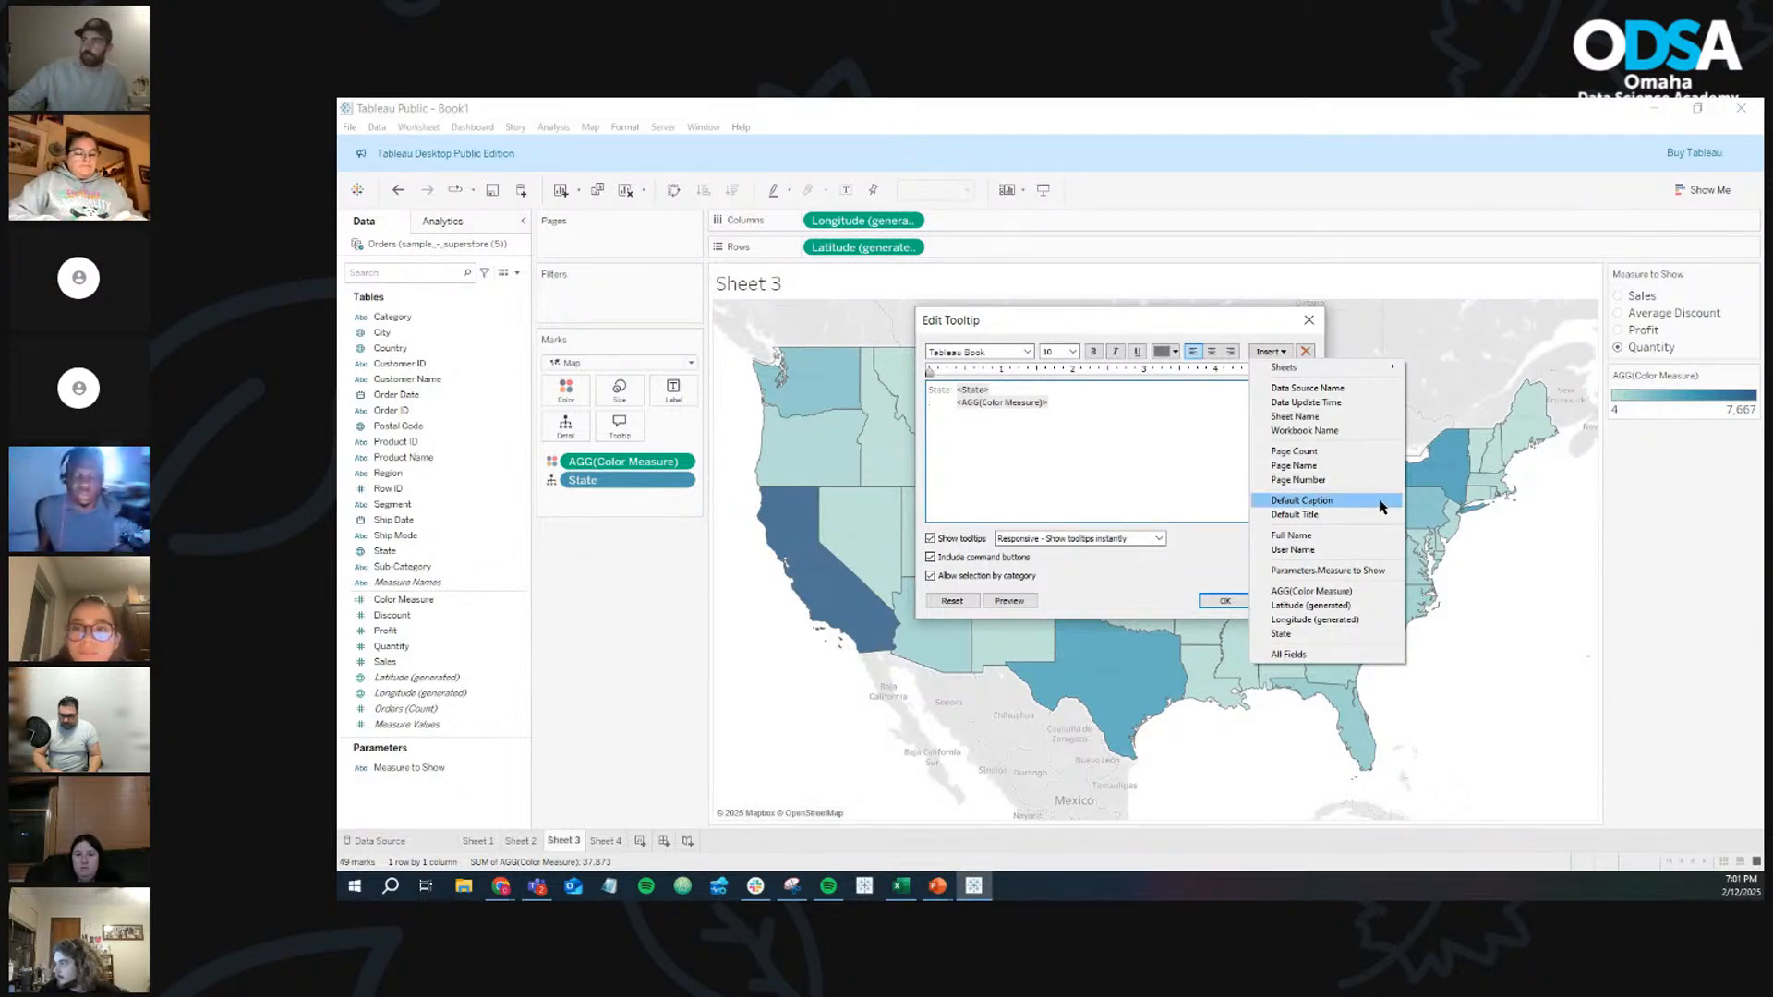
click(1358, 570)
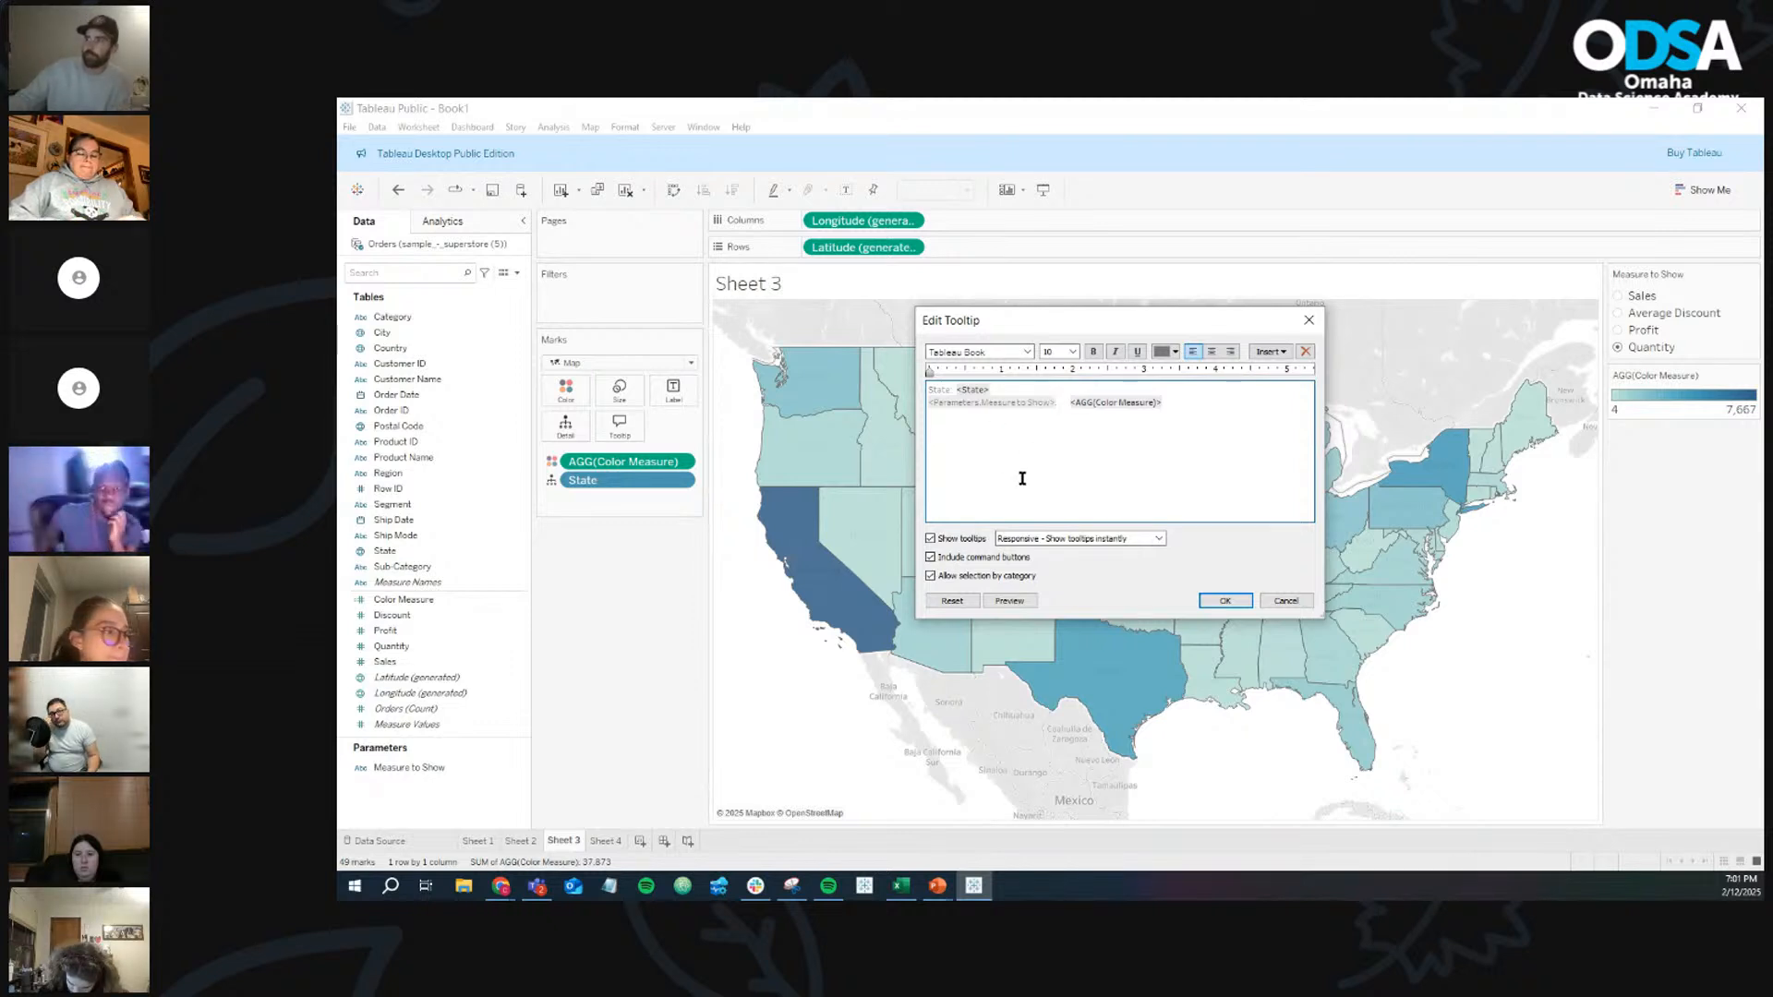
click(1221, 601)
mouse_move(1113, 499)
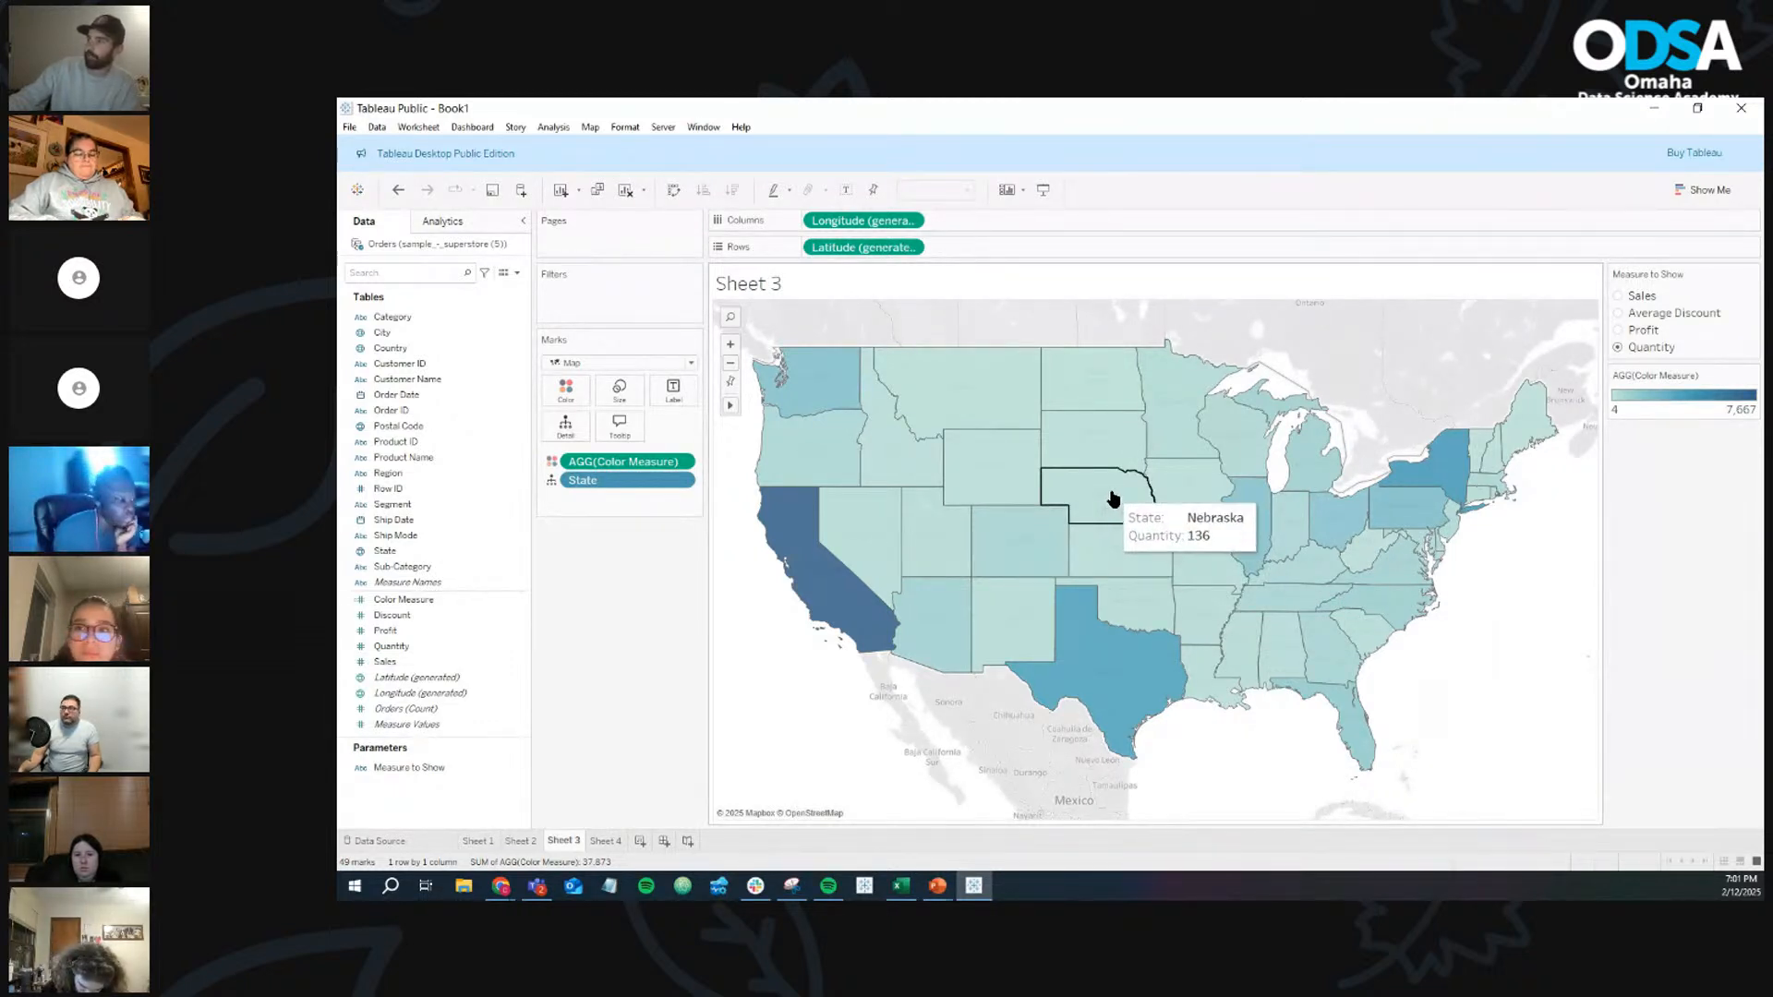
click(1619, 297)
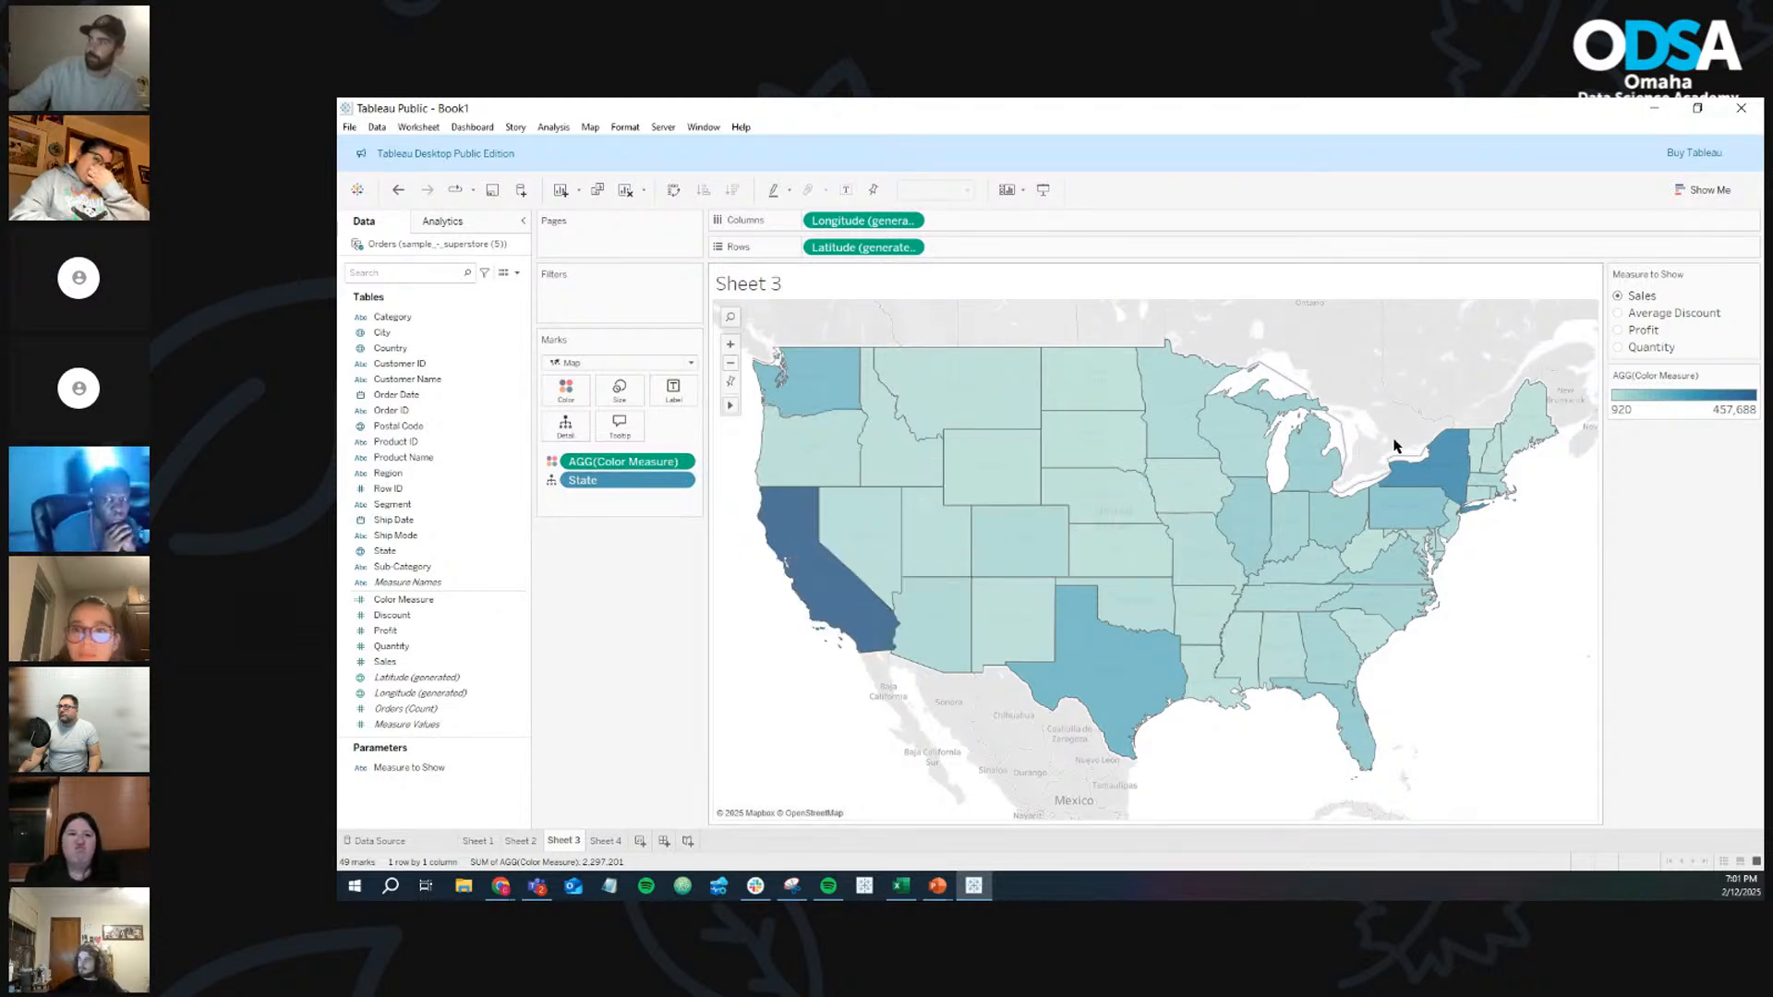
Show Average Discount on the map, then delete the Measure to Show parameter from the tooltip, reinsert it and apply
click(1625, 315)
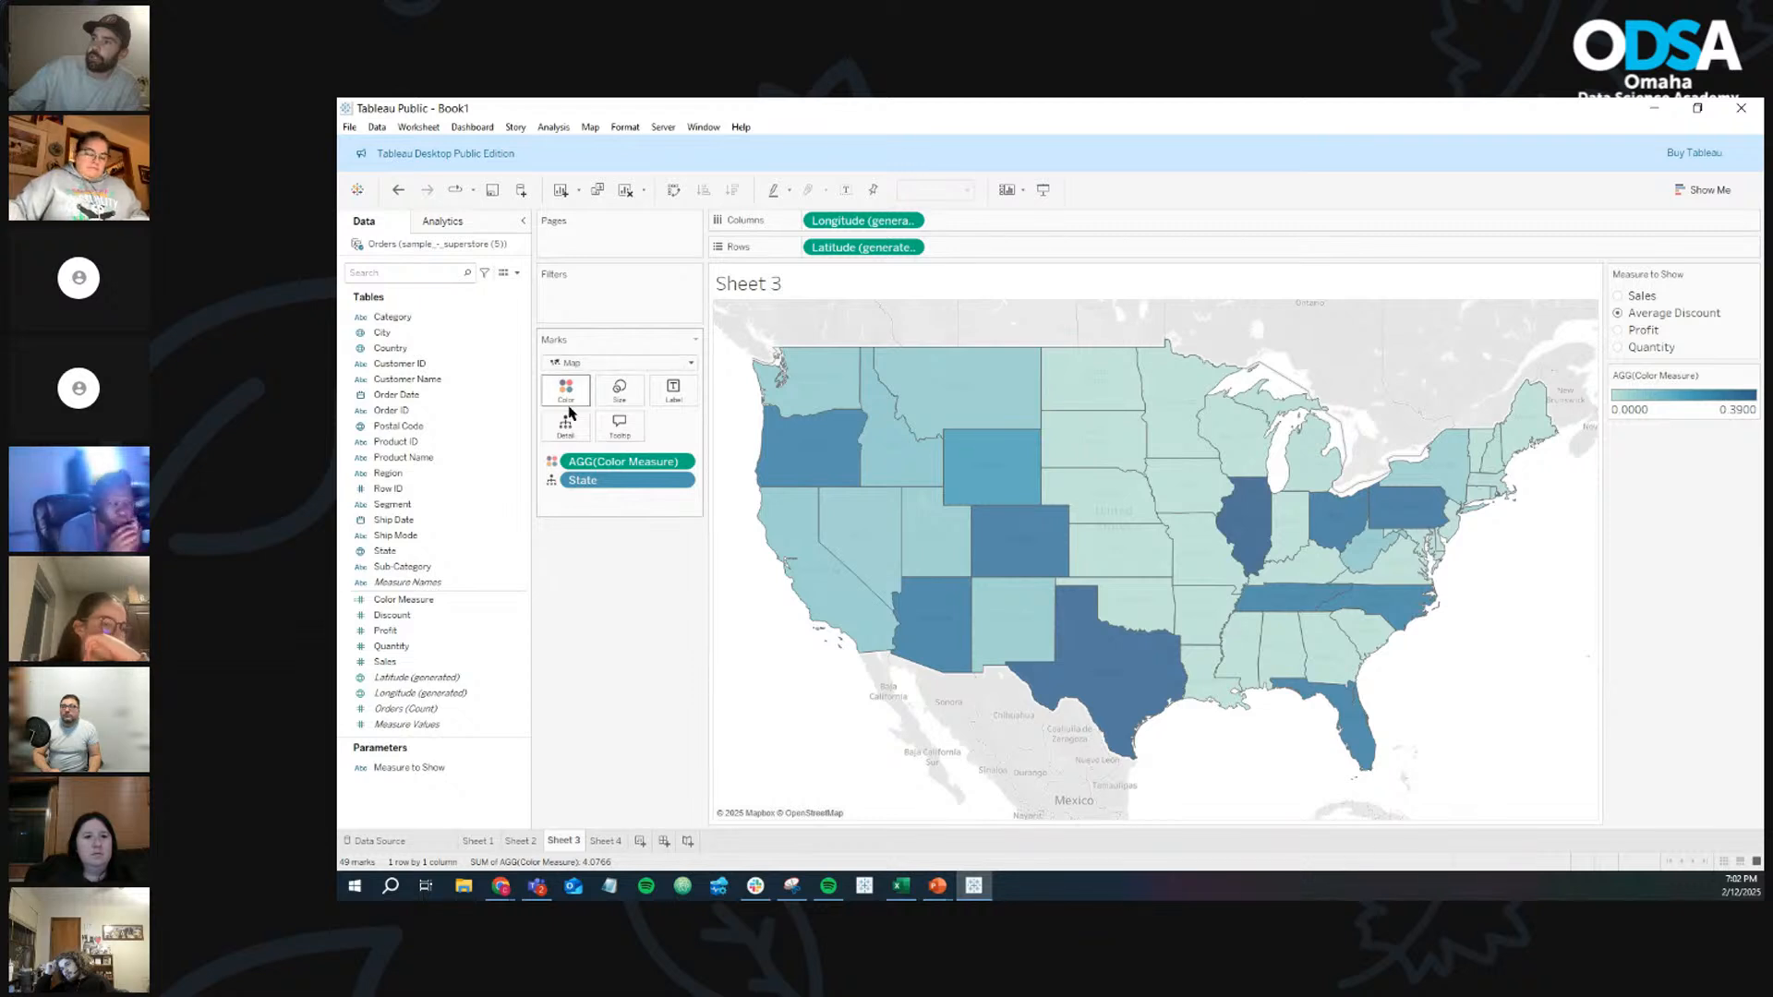
click(628, 436)
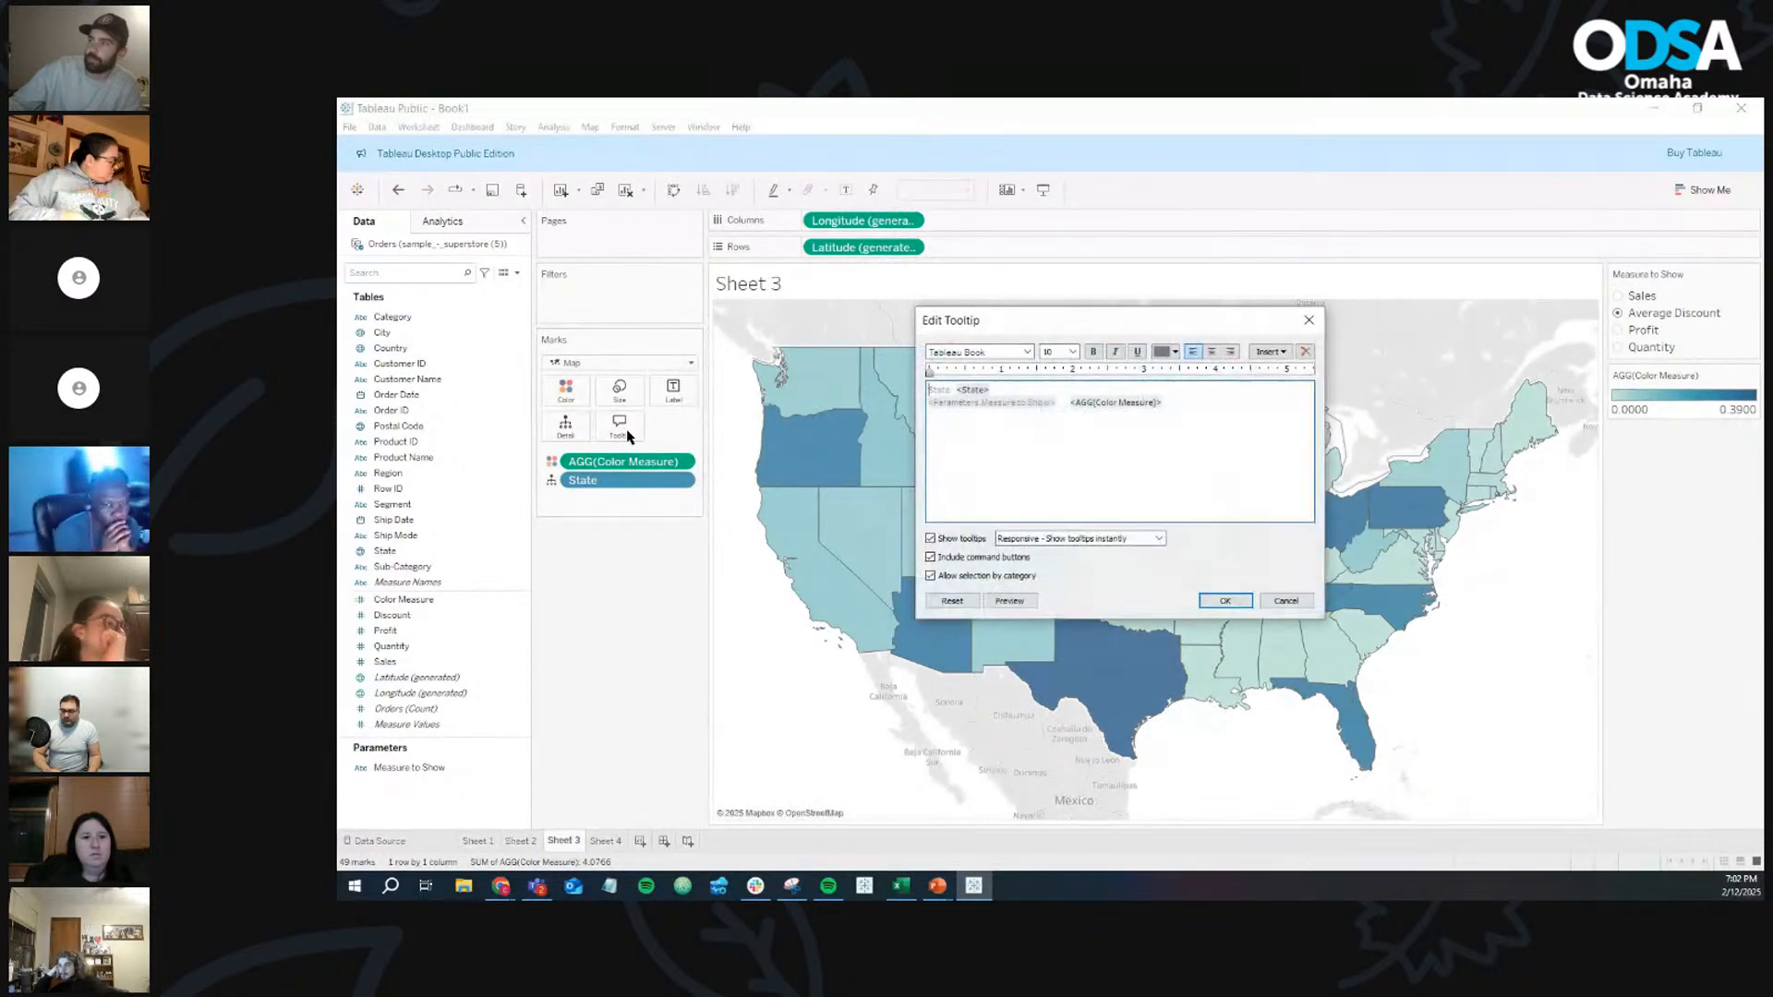
double_click(1033, 403)
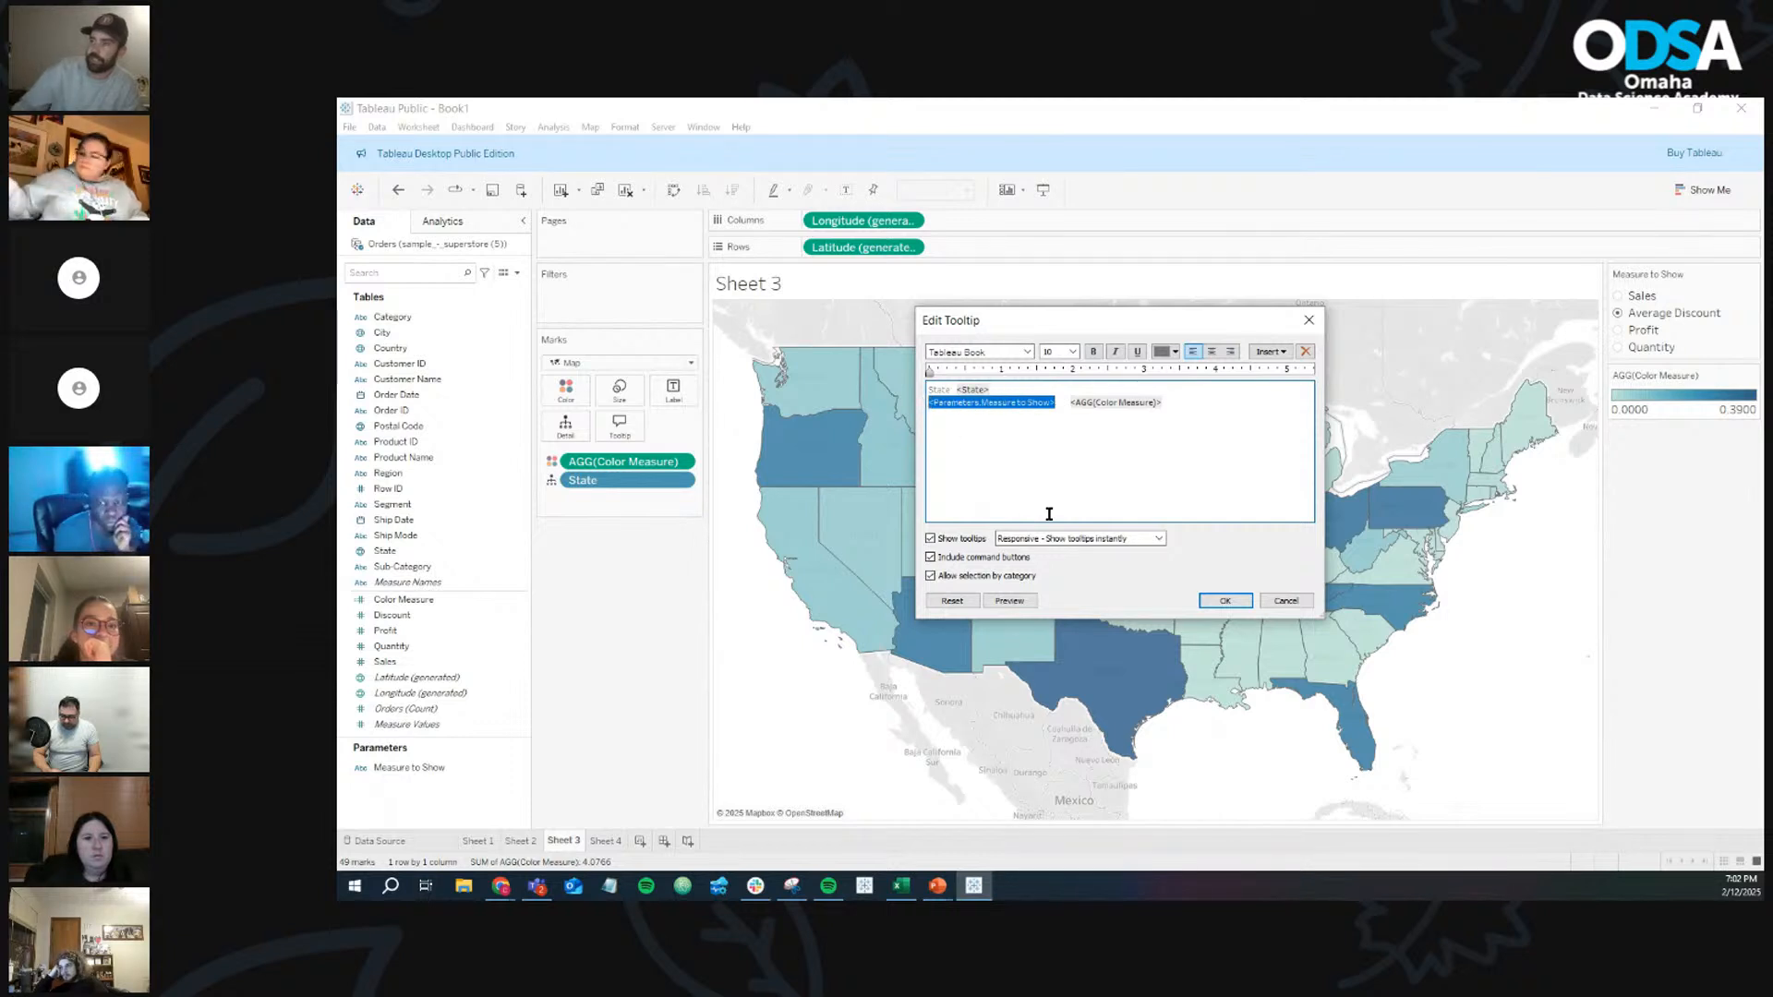
key(BackSpace)
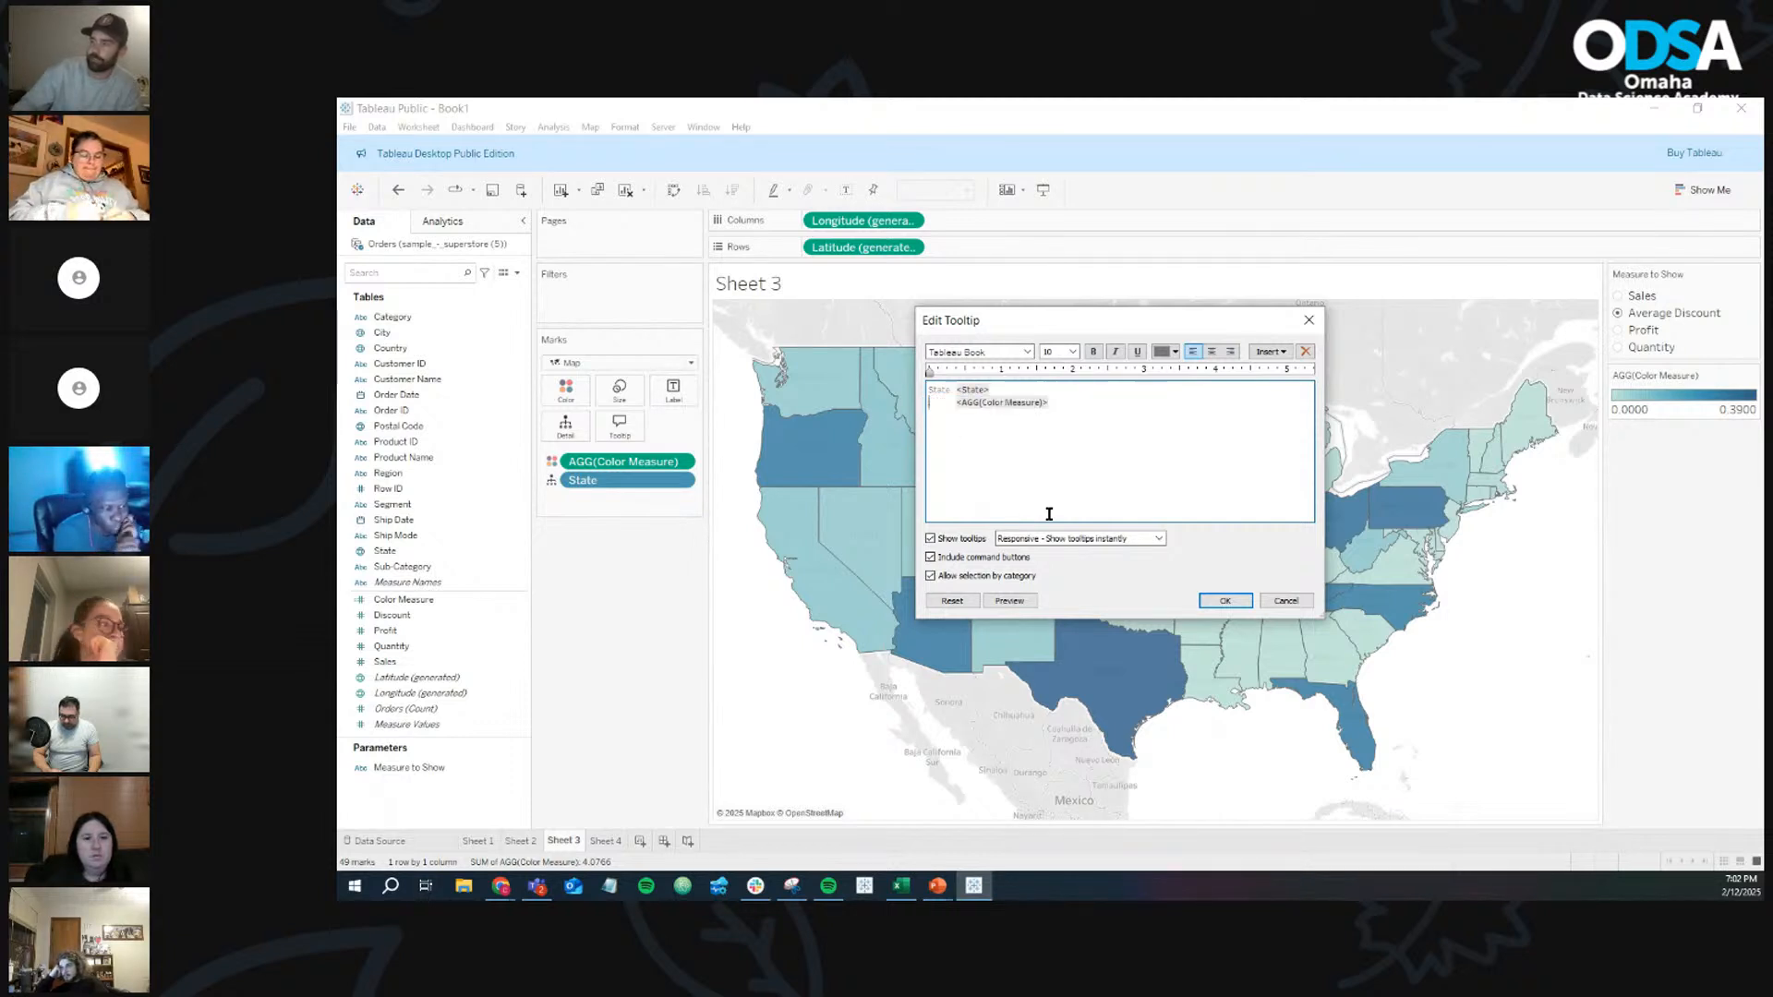
click(1267, 353)
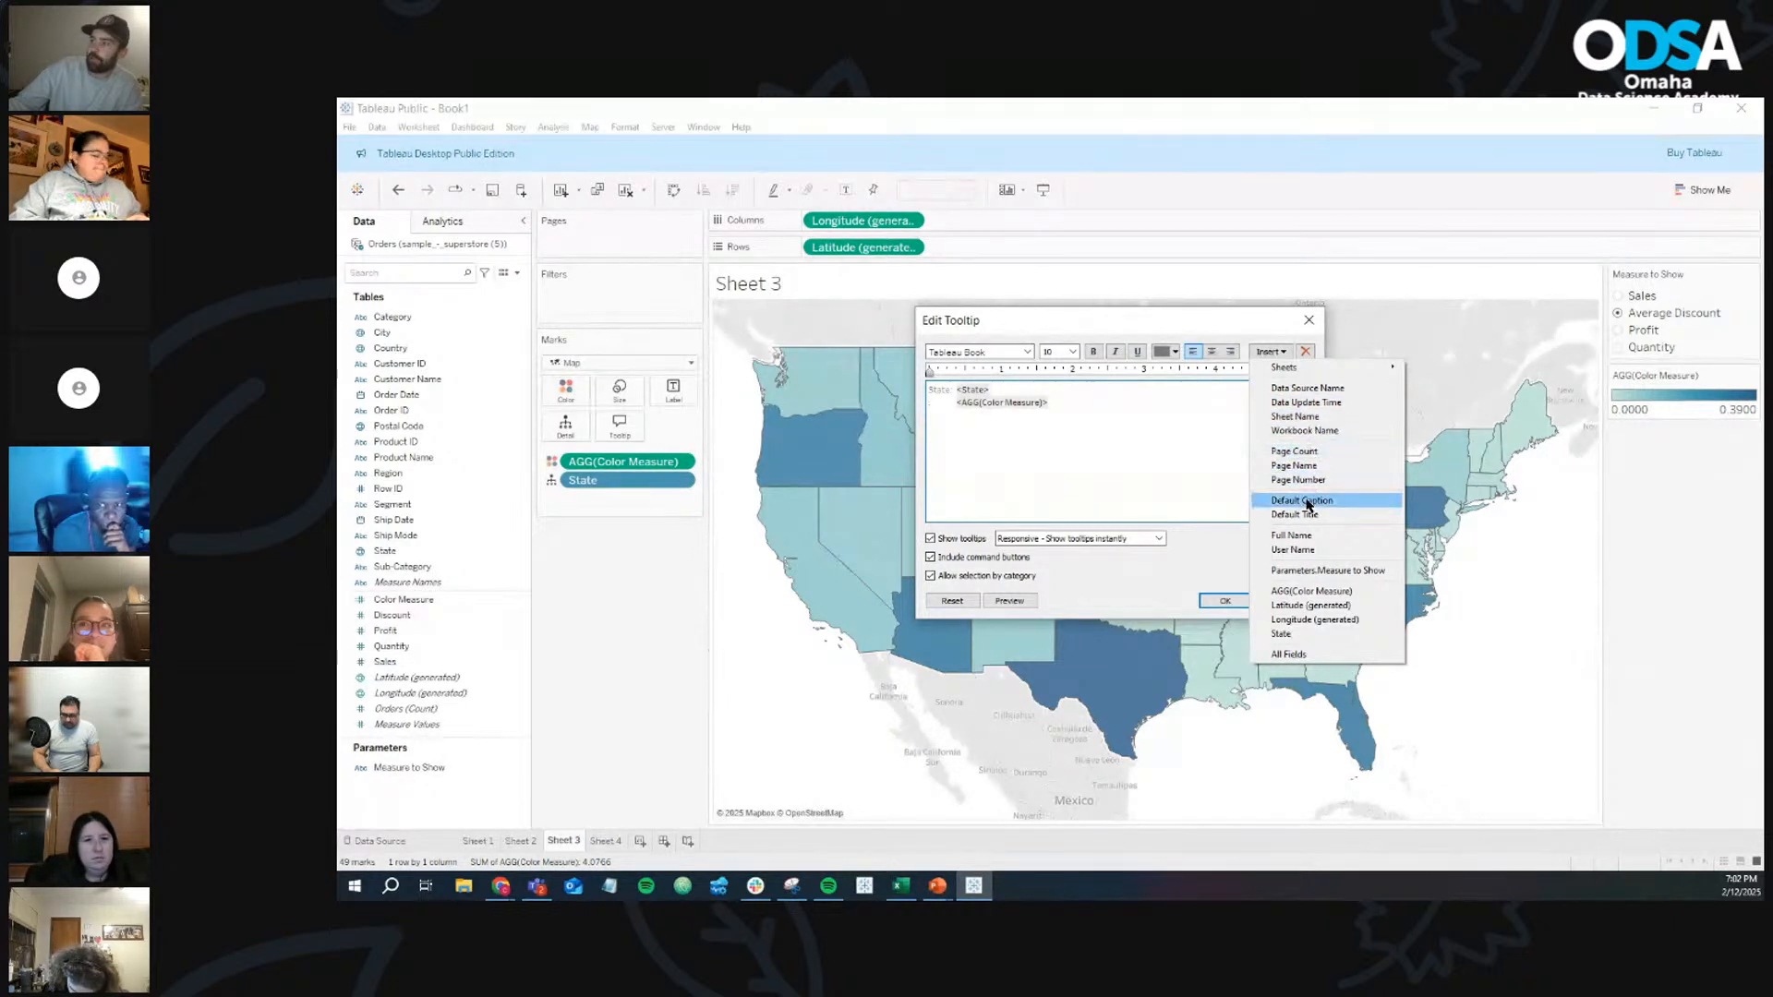
click(1332, 571)
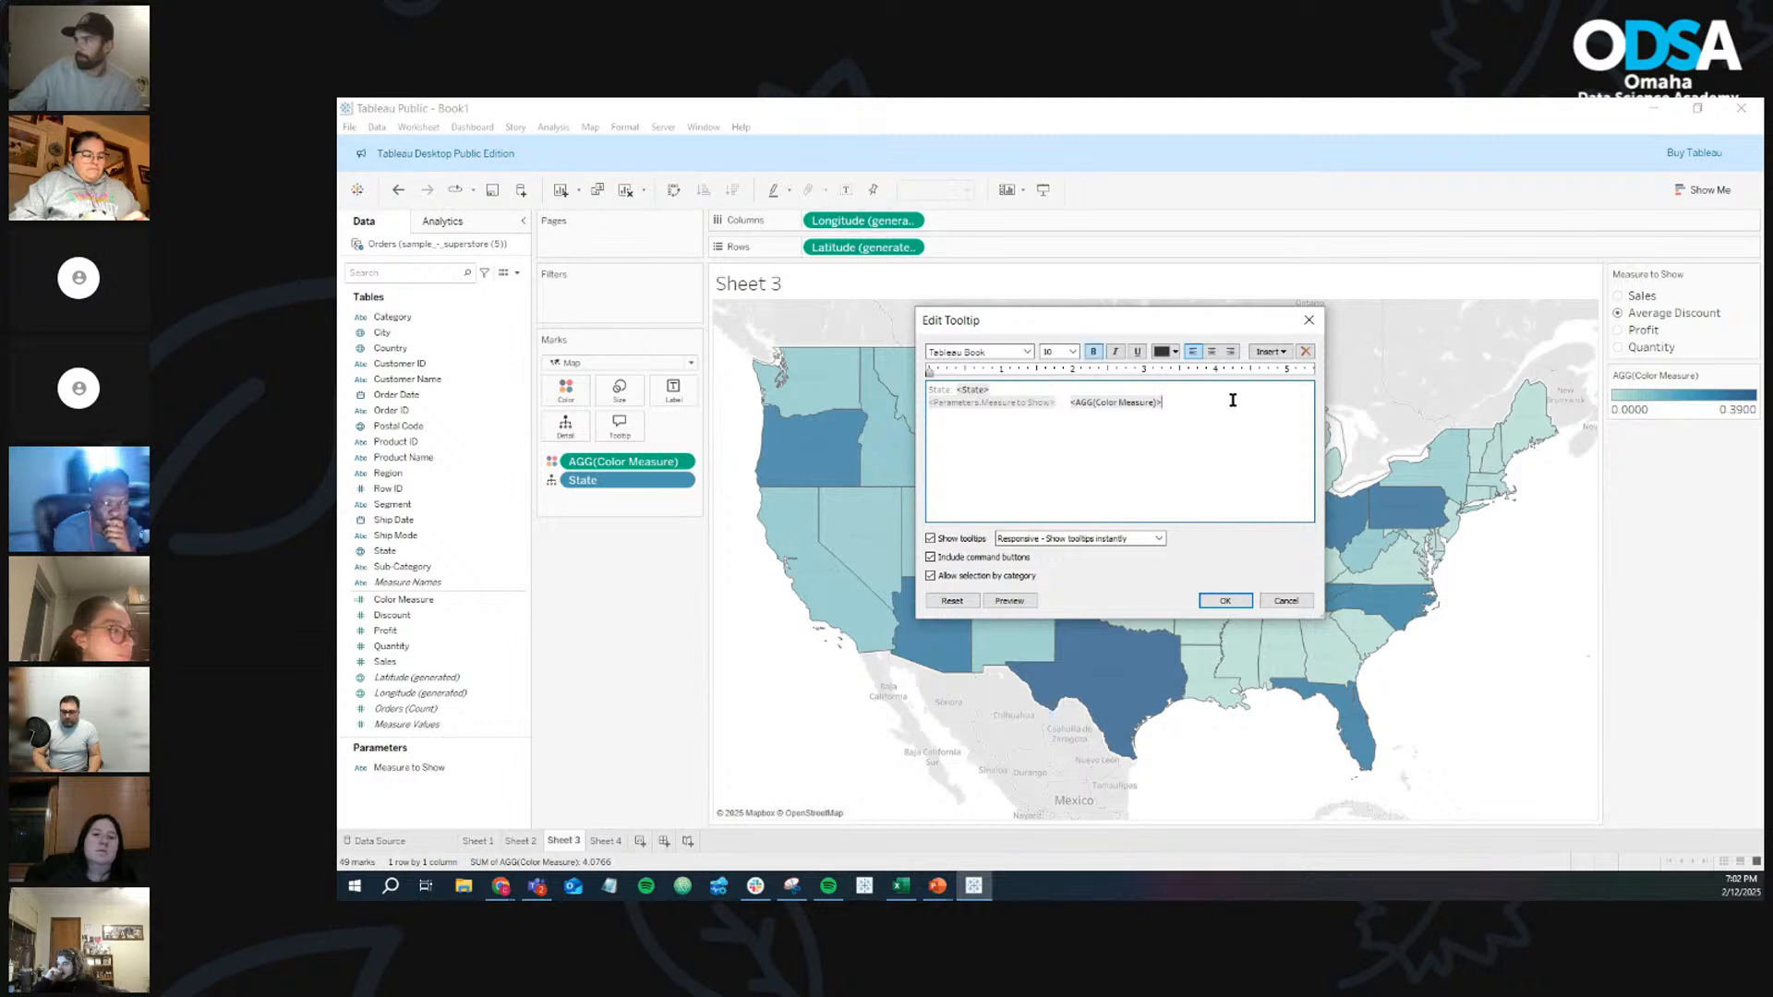
click(1267, 353)
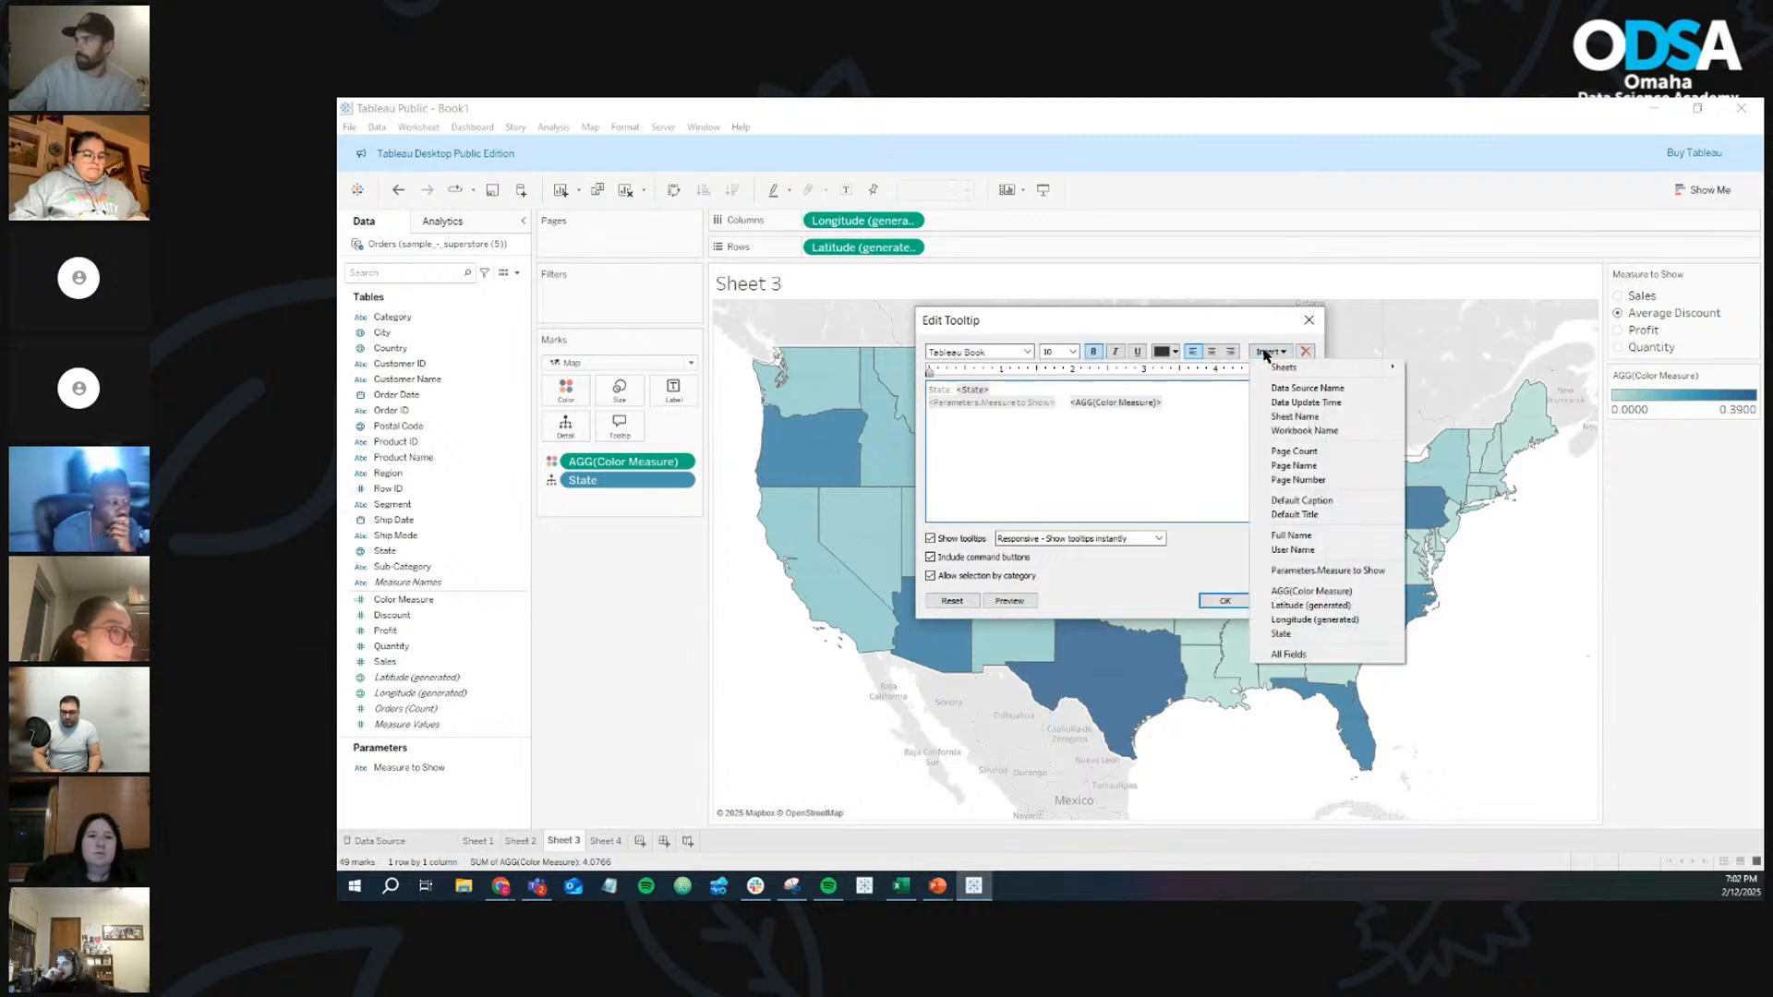
click(1195, 401)
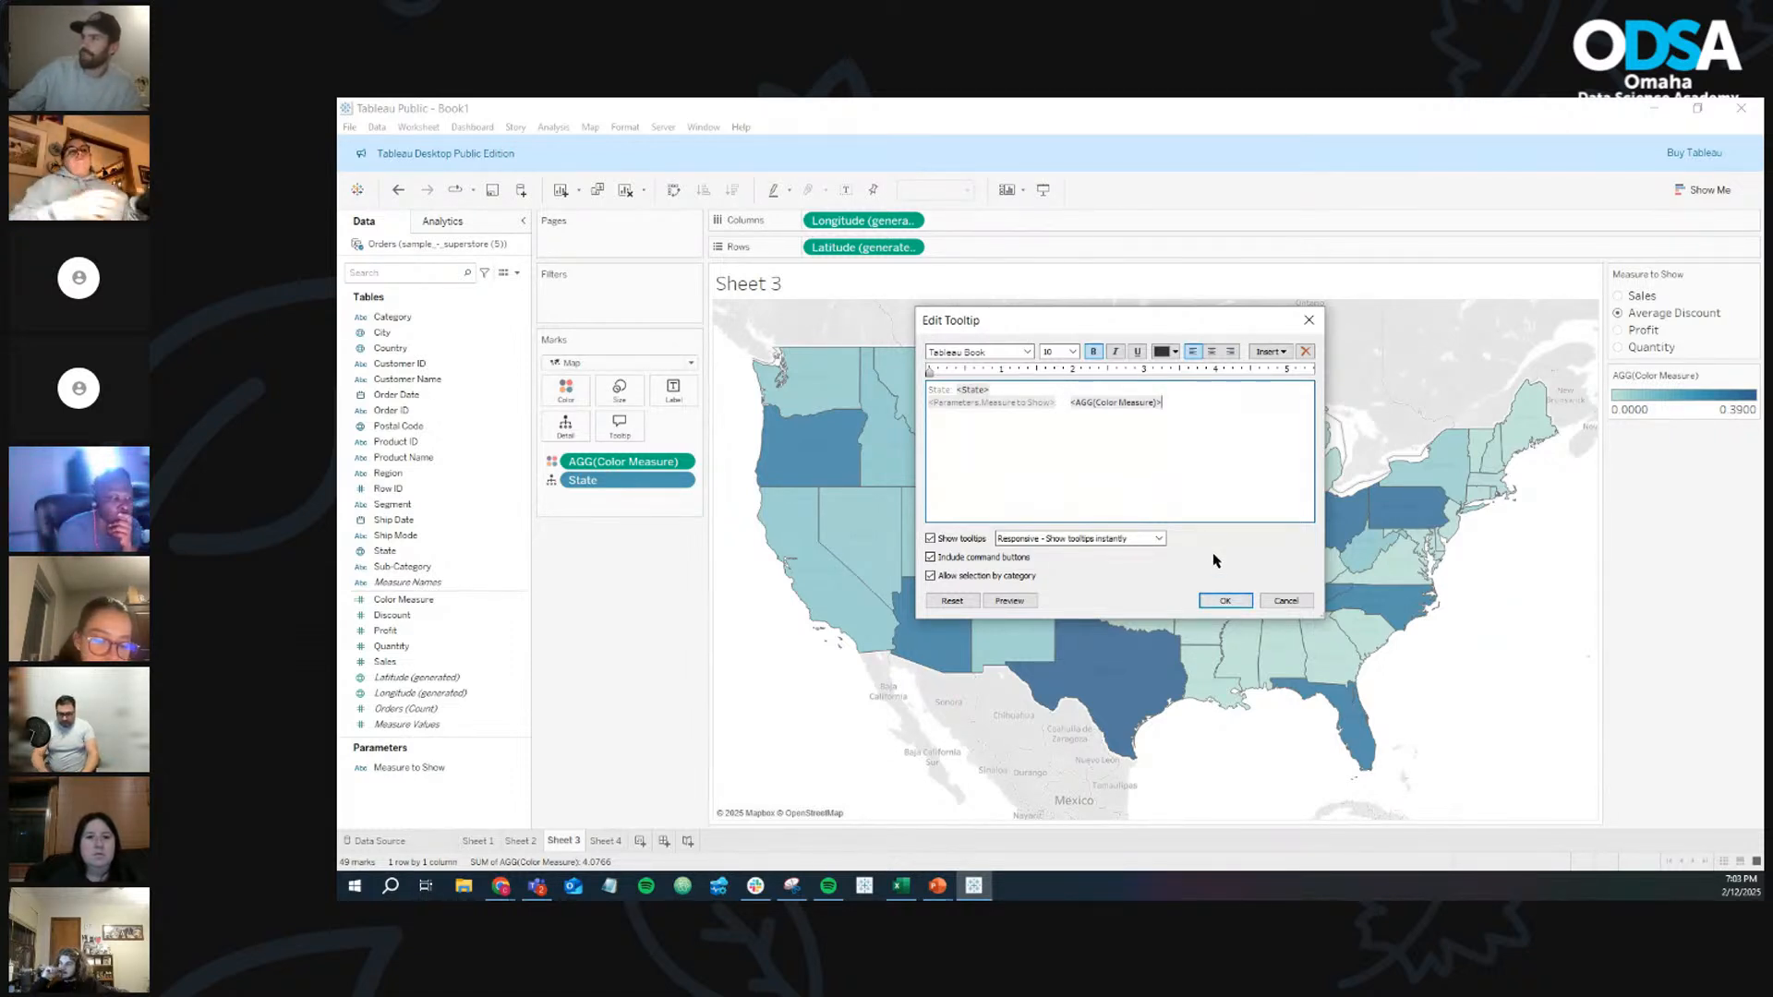
click(1225, 600)
mouse_move(1097, 488)
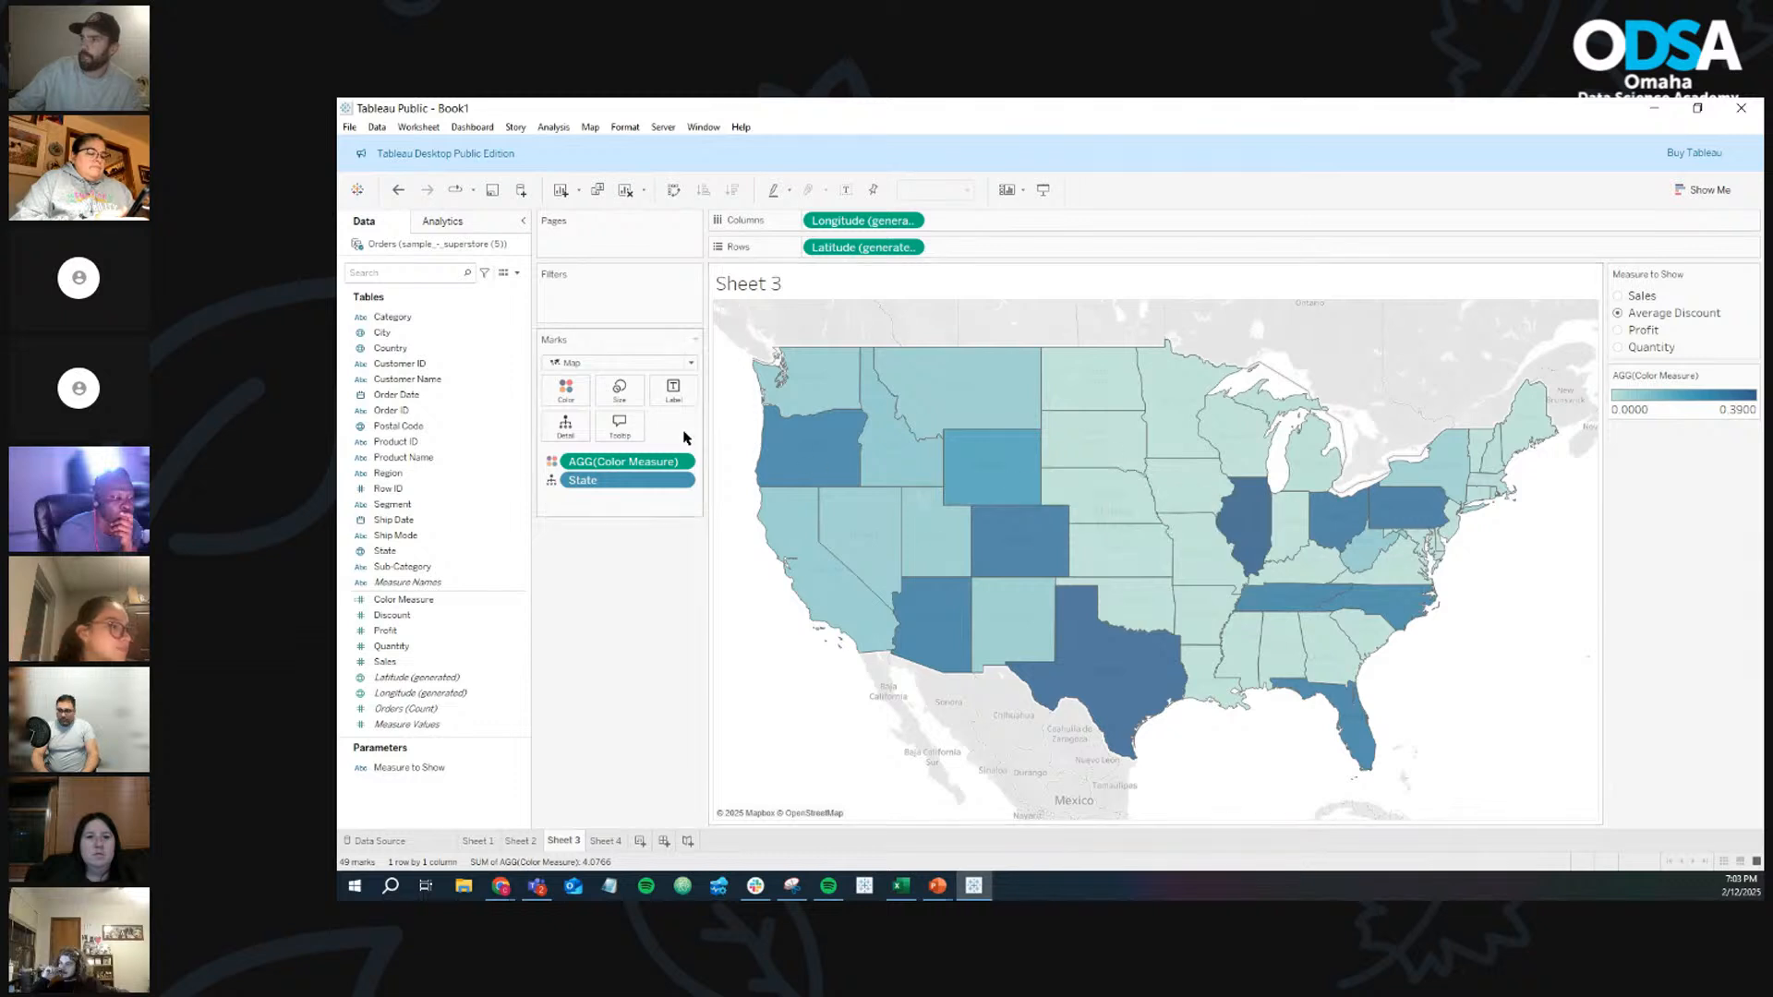
Insert Sheet 1 below the existing lines of the map's tooltip, apply it, and view the embedded chart on Wyoming
click(636, 431)
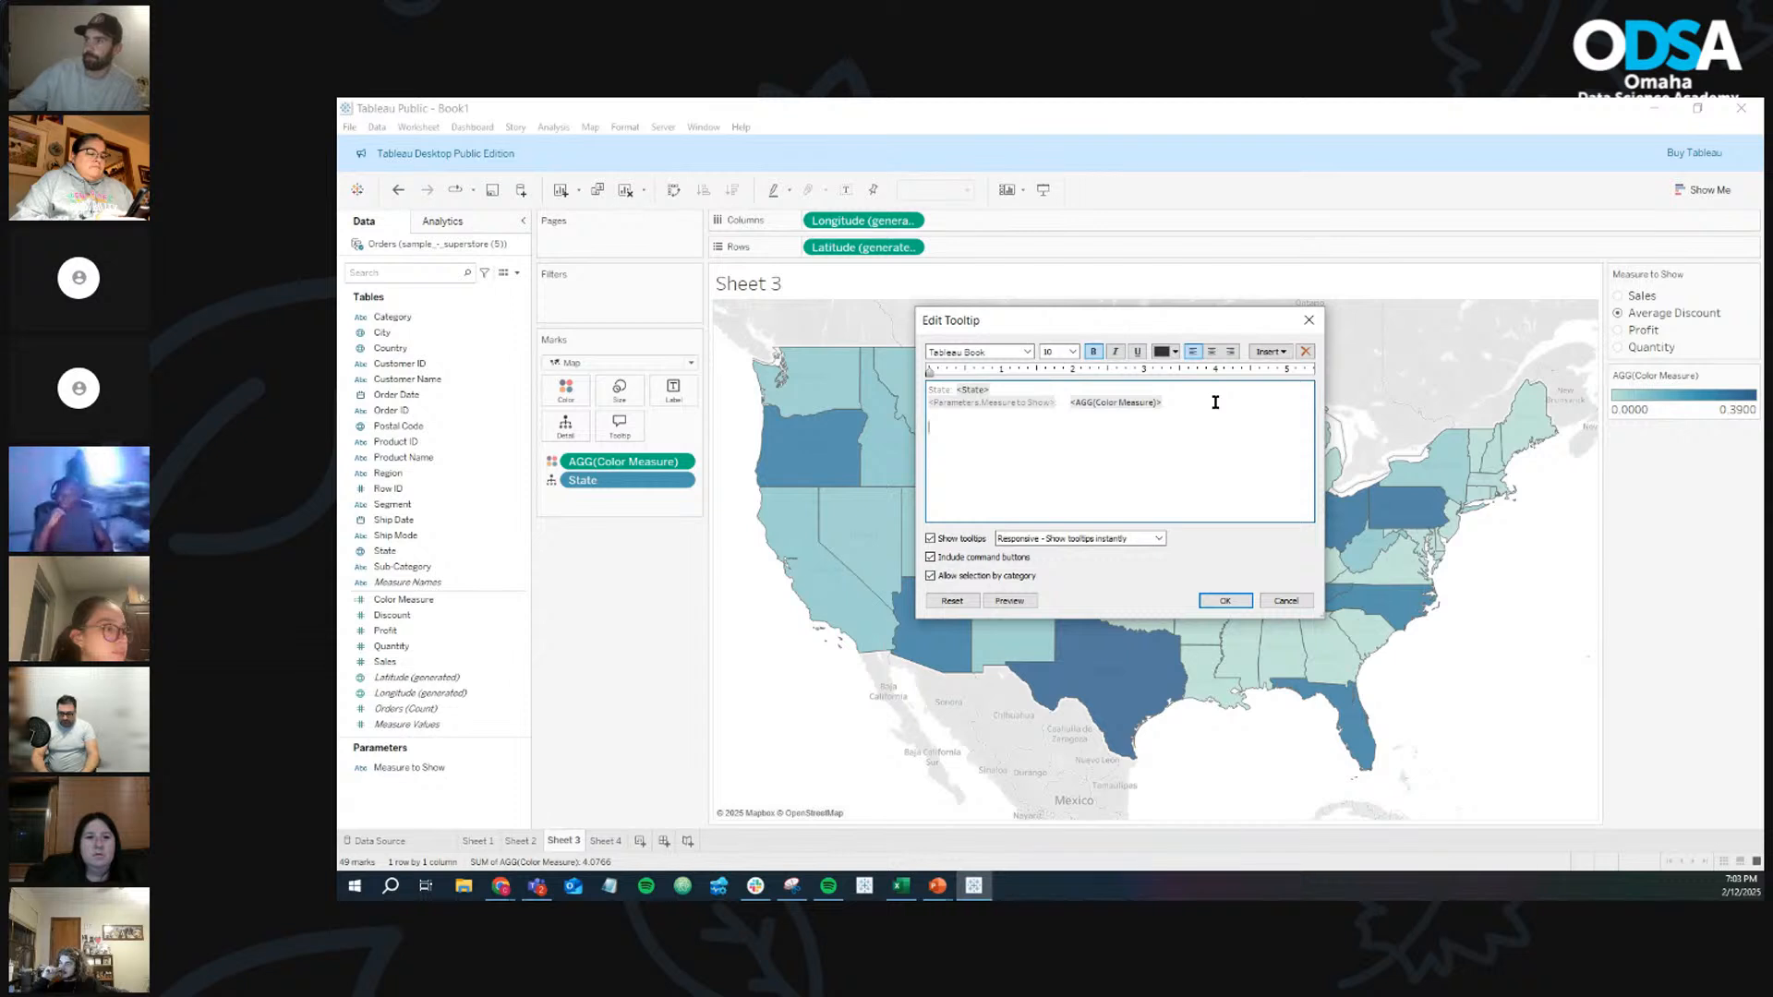
click(1269, 353)
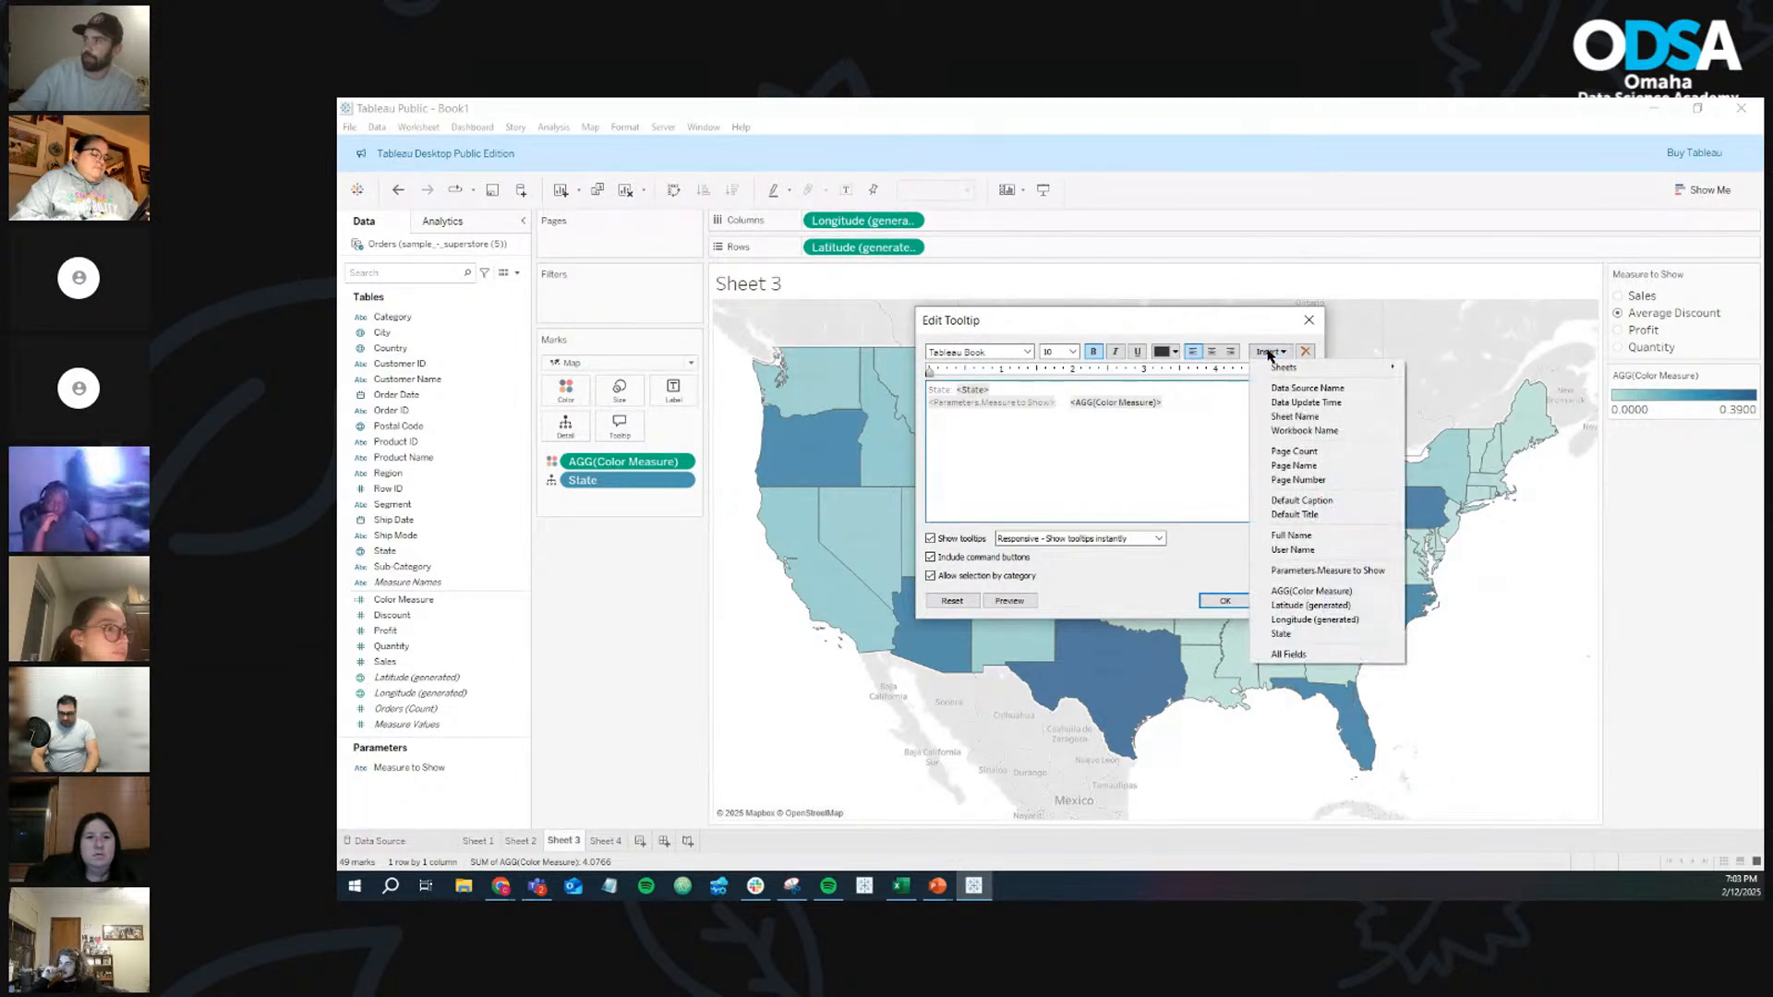
mouse_move(1321, 370)
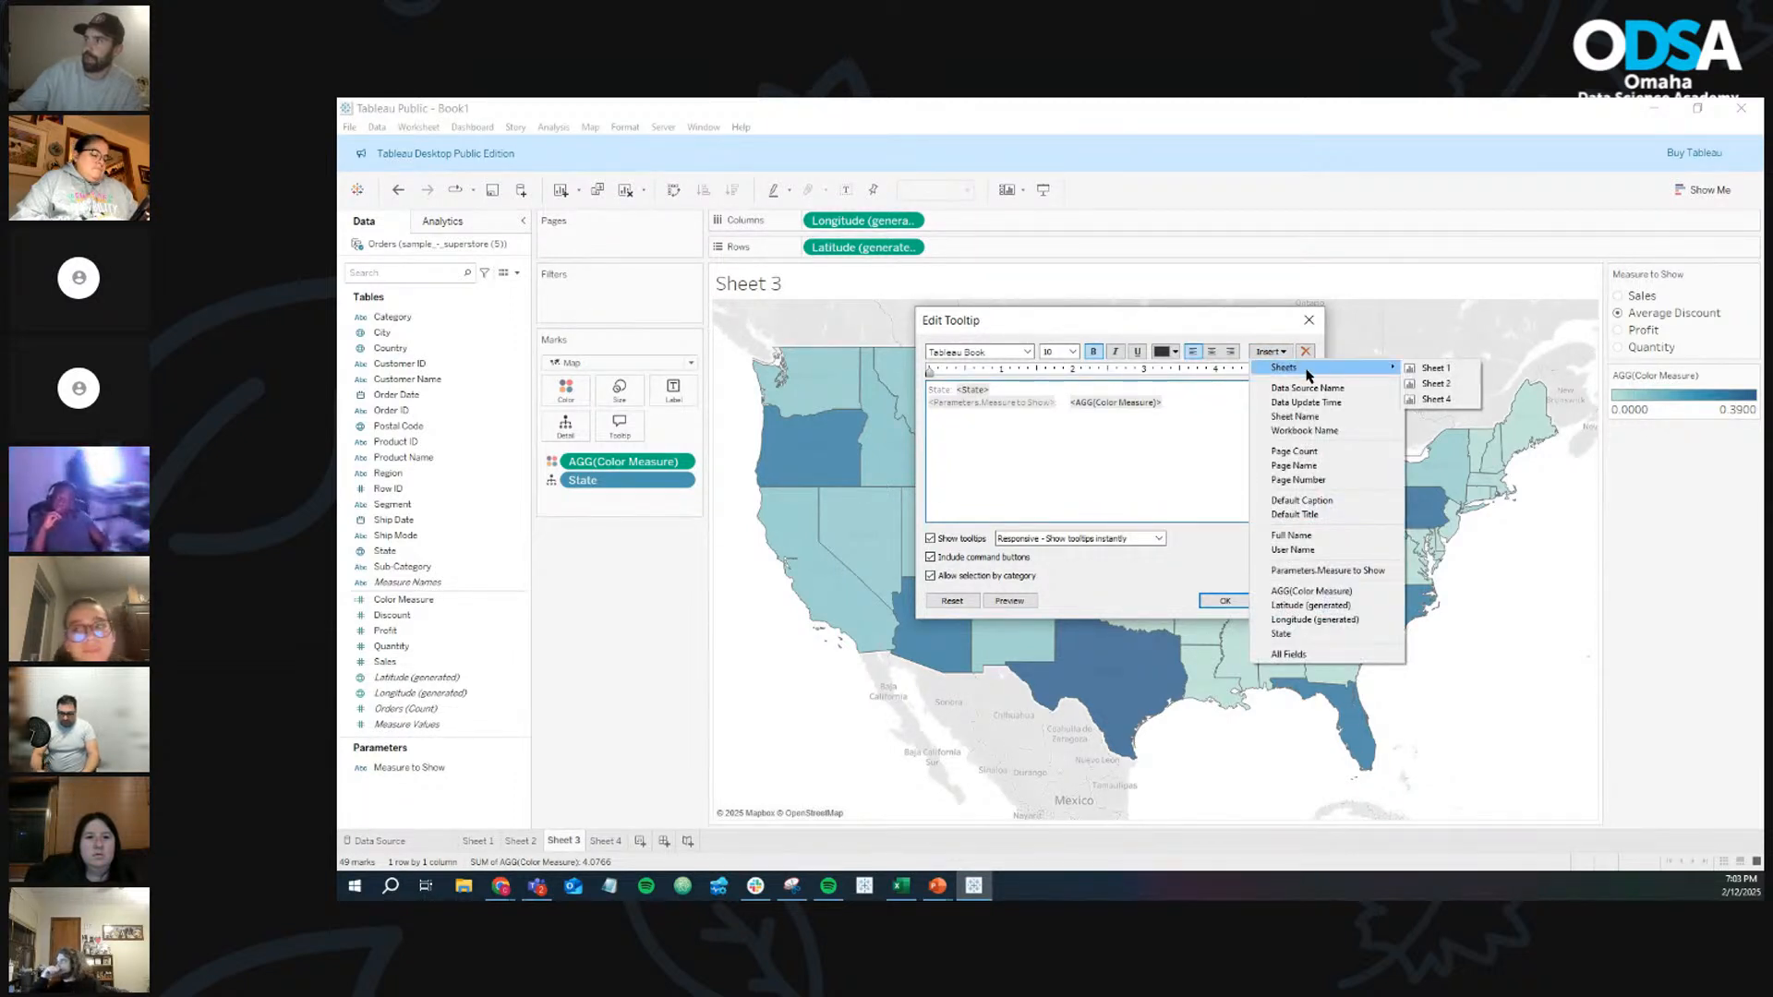
click(1435, 369)
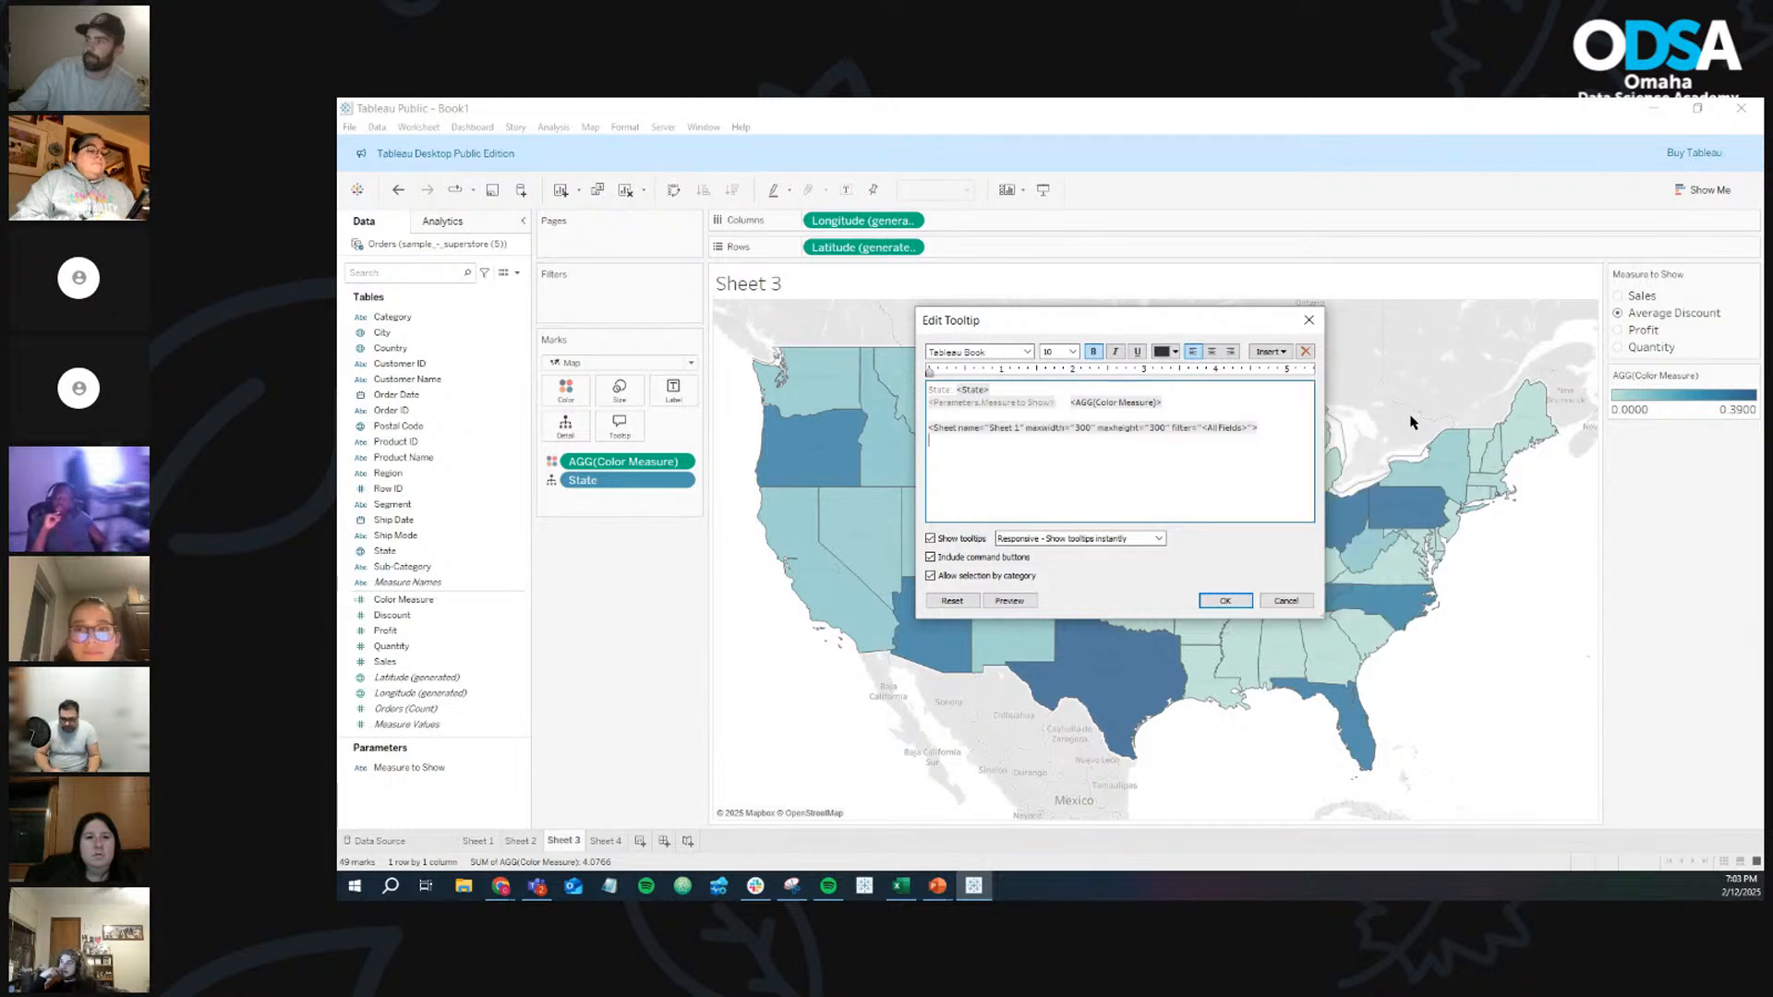
click(1226, 601)
mouse_move(1095, 501)
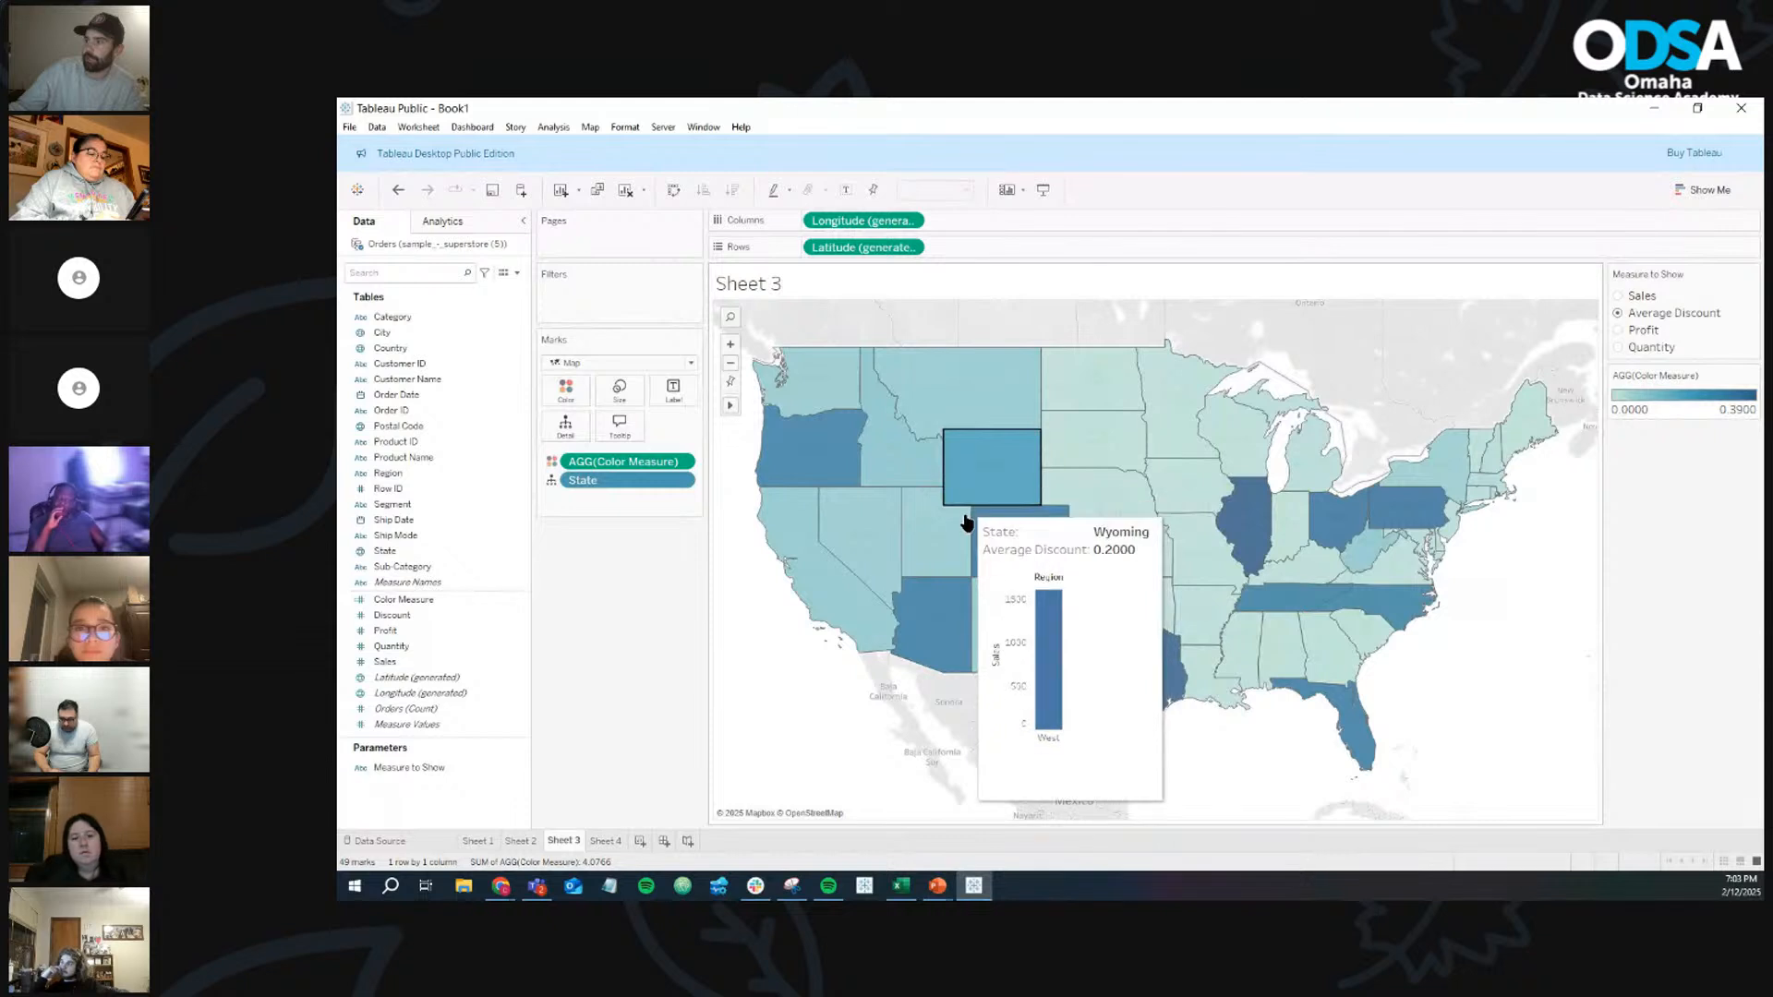
mouse_move(1013, 551)
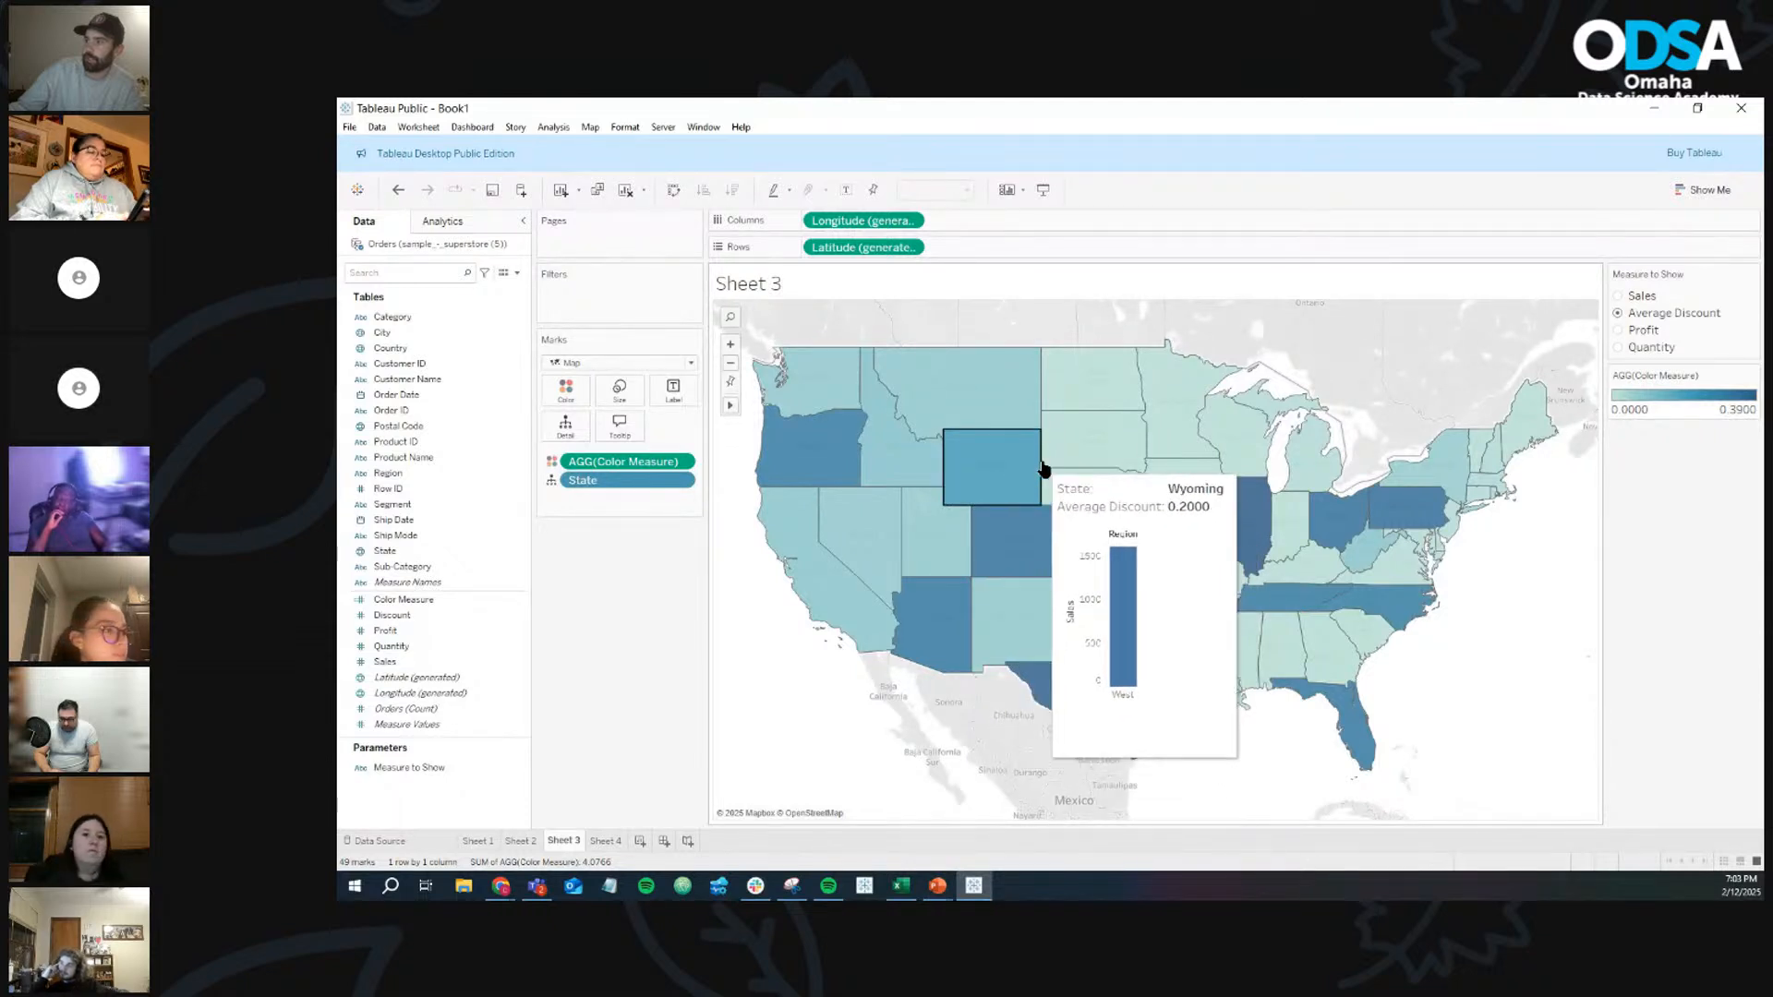
mouse_move(1074, 472)
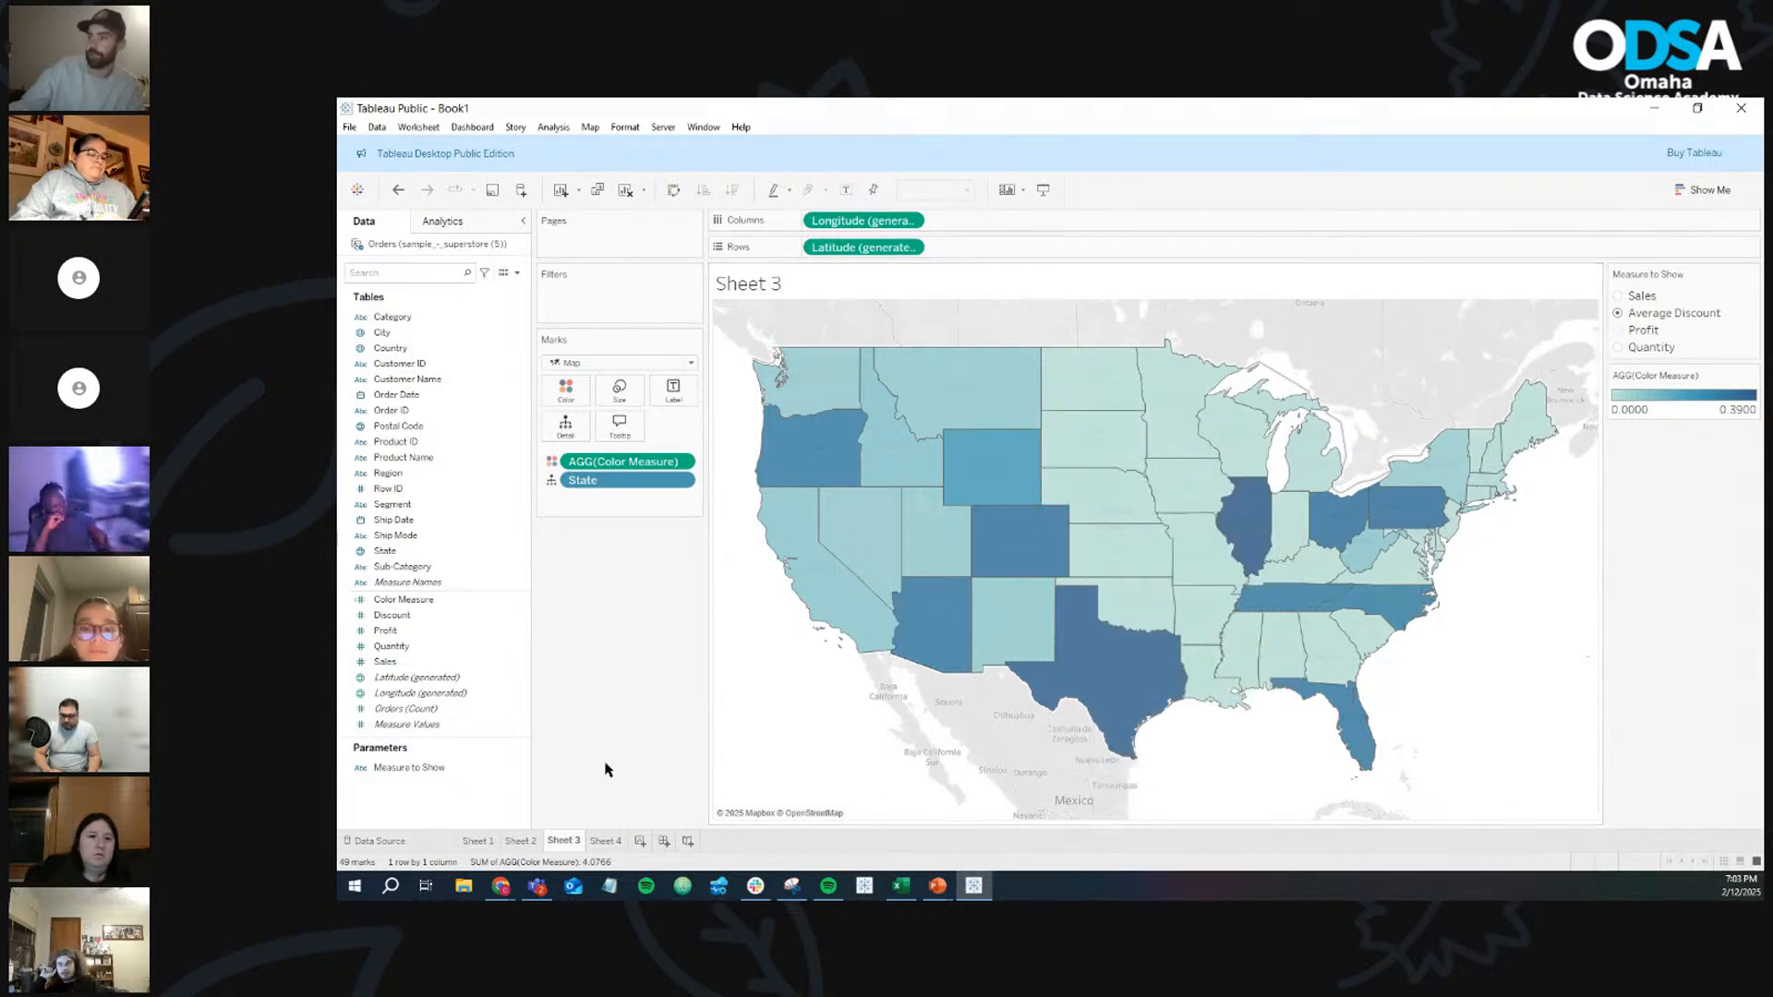
Look at the source bar chart on Sheet 1 and return to the map on Sheet 3
click(479, 841)
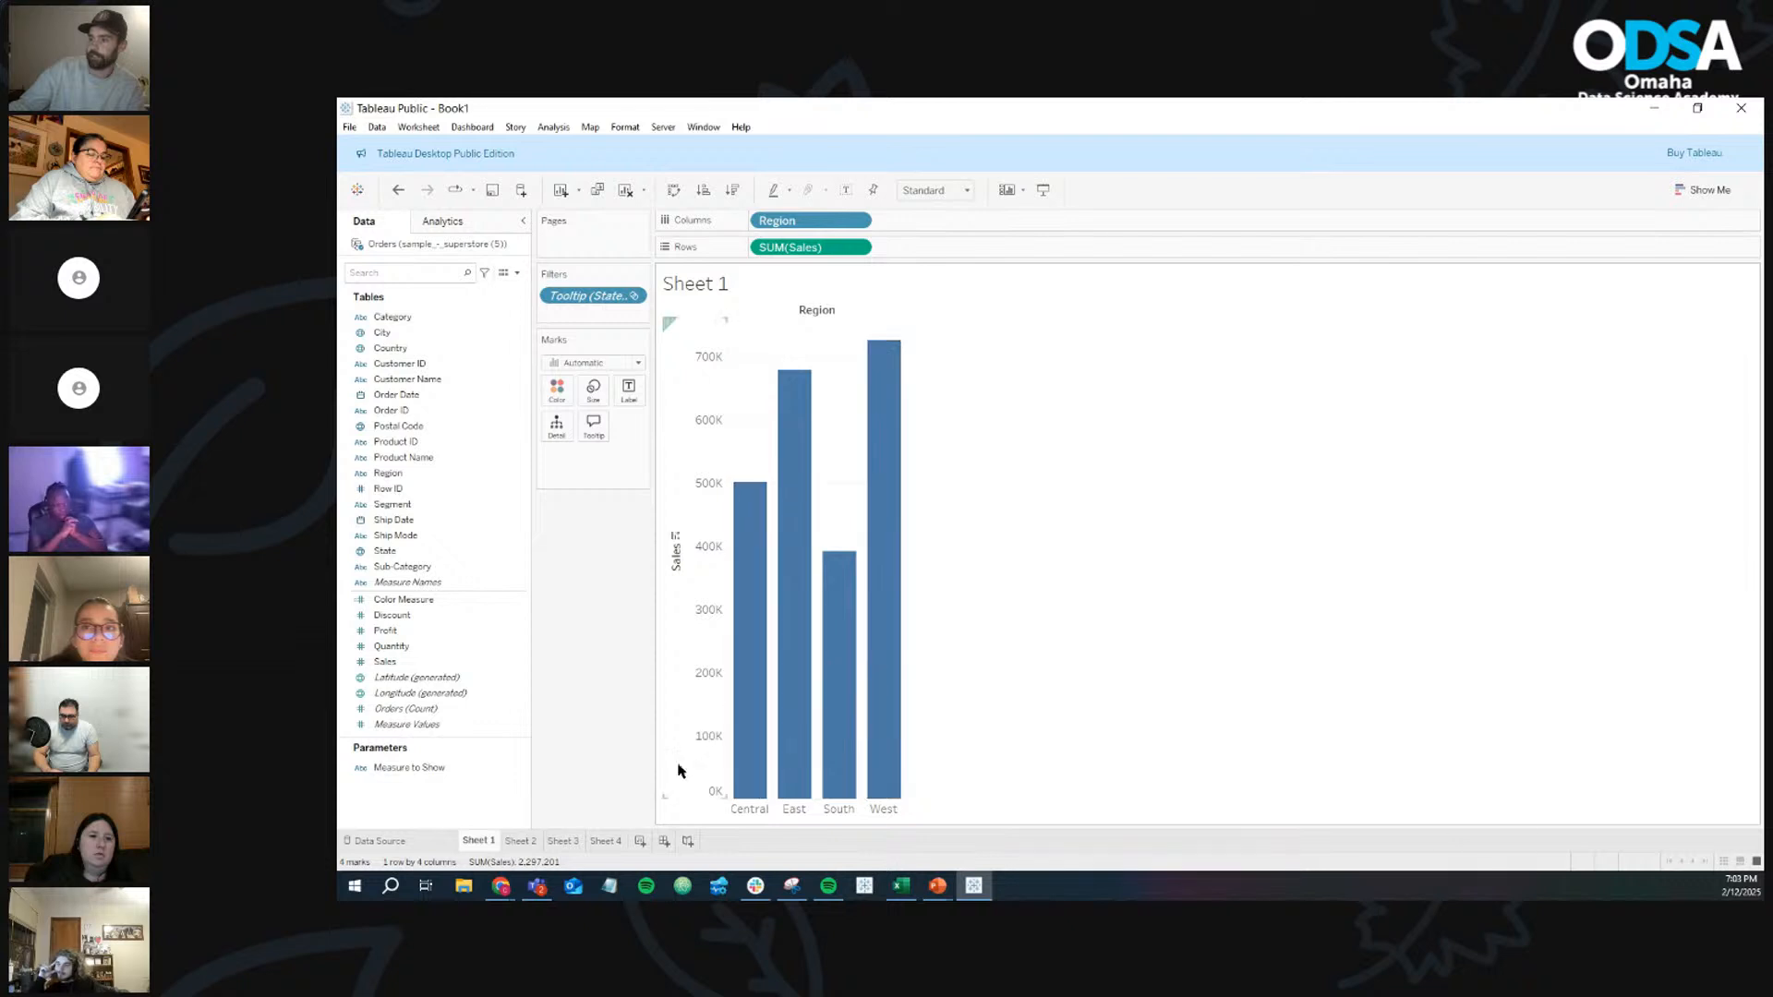
click(607, 841)
click(564, 843)
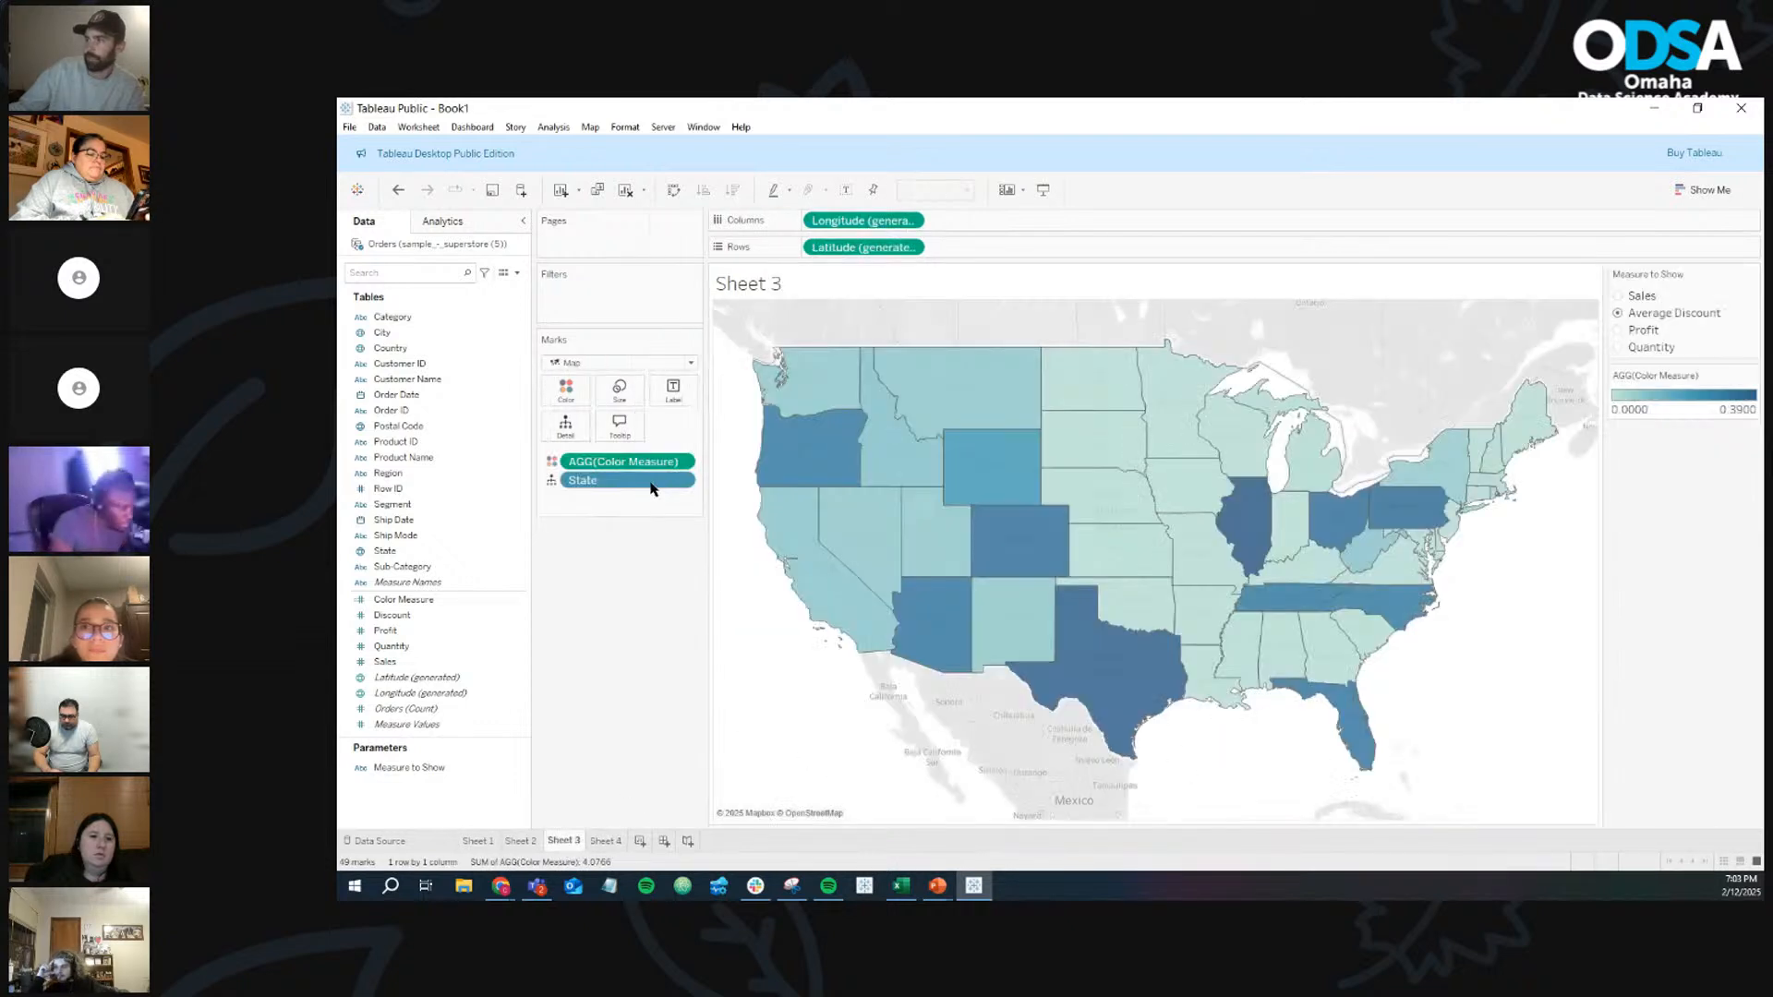
Replace the embedded Sheet 1 chart in the map's tooltip with the Full Name field and apply it
click(619, 427)
drag(1280, 429, 1270, 403)
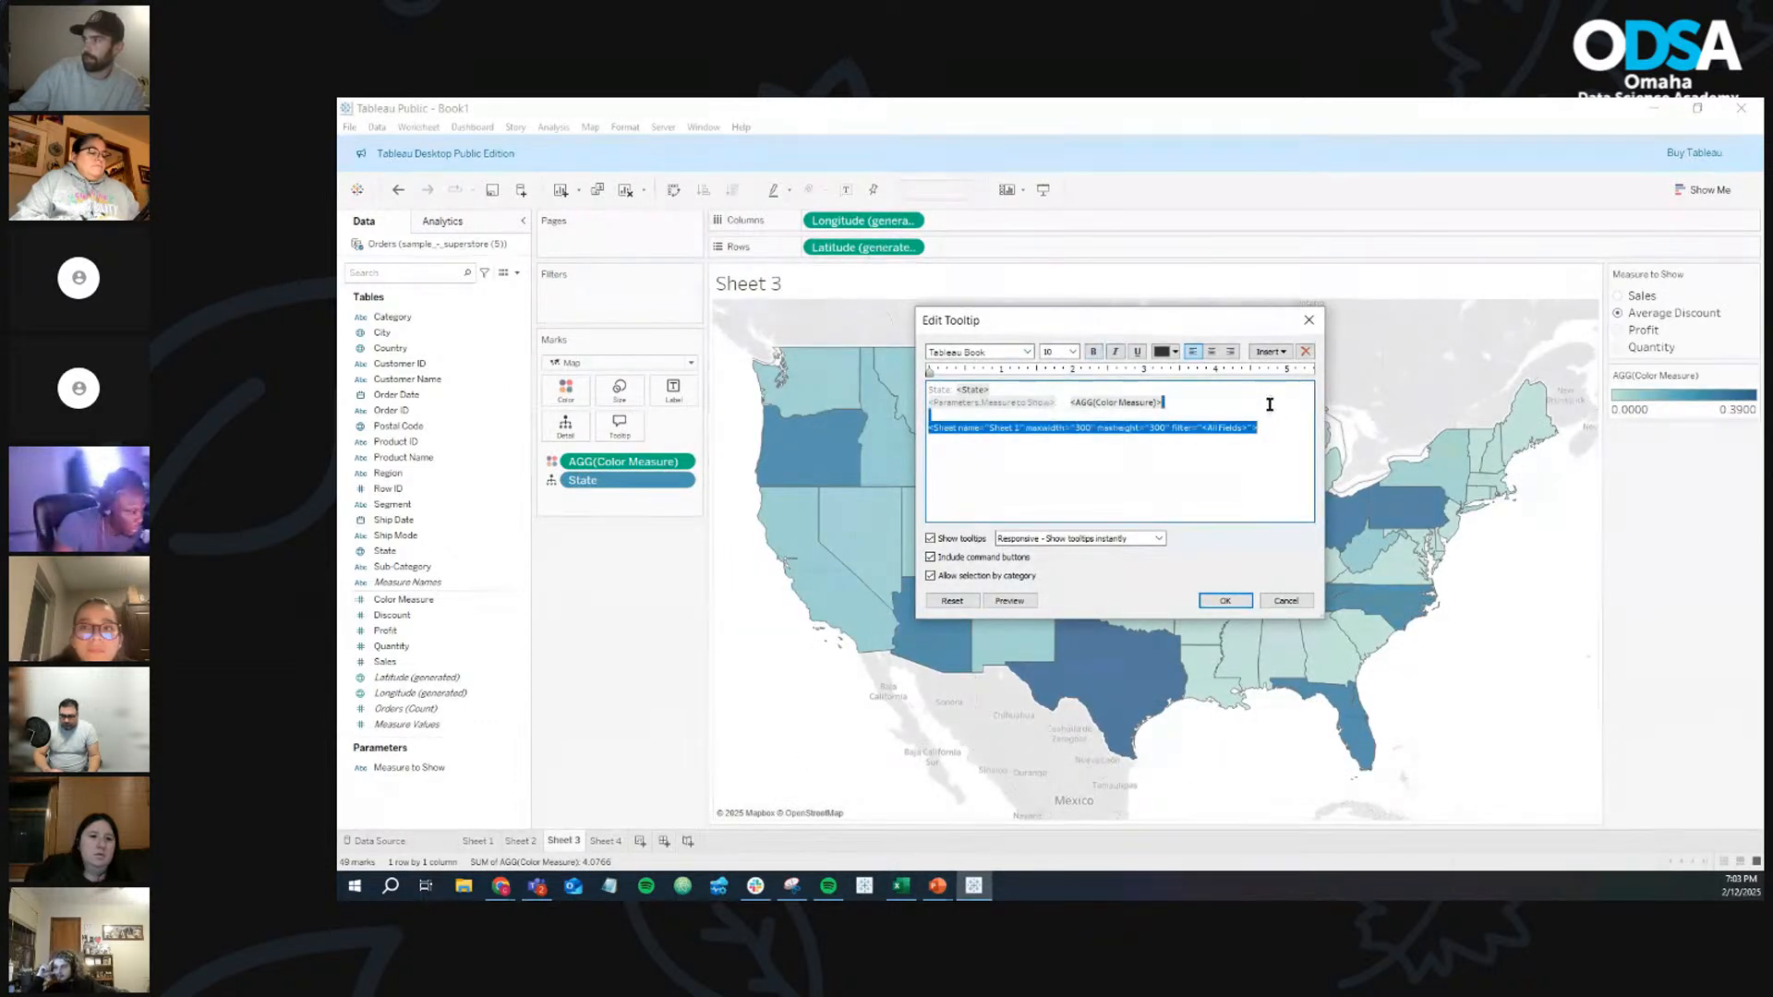
key(Delete)
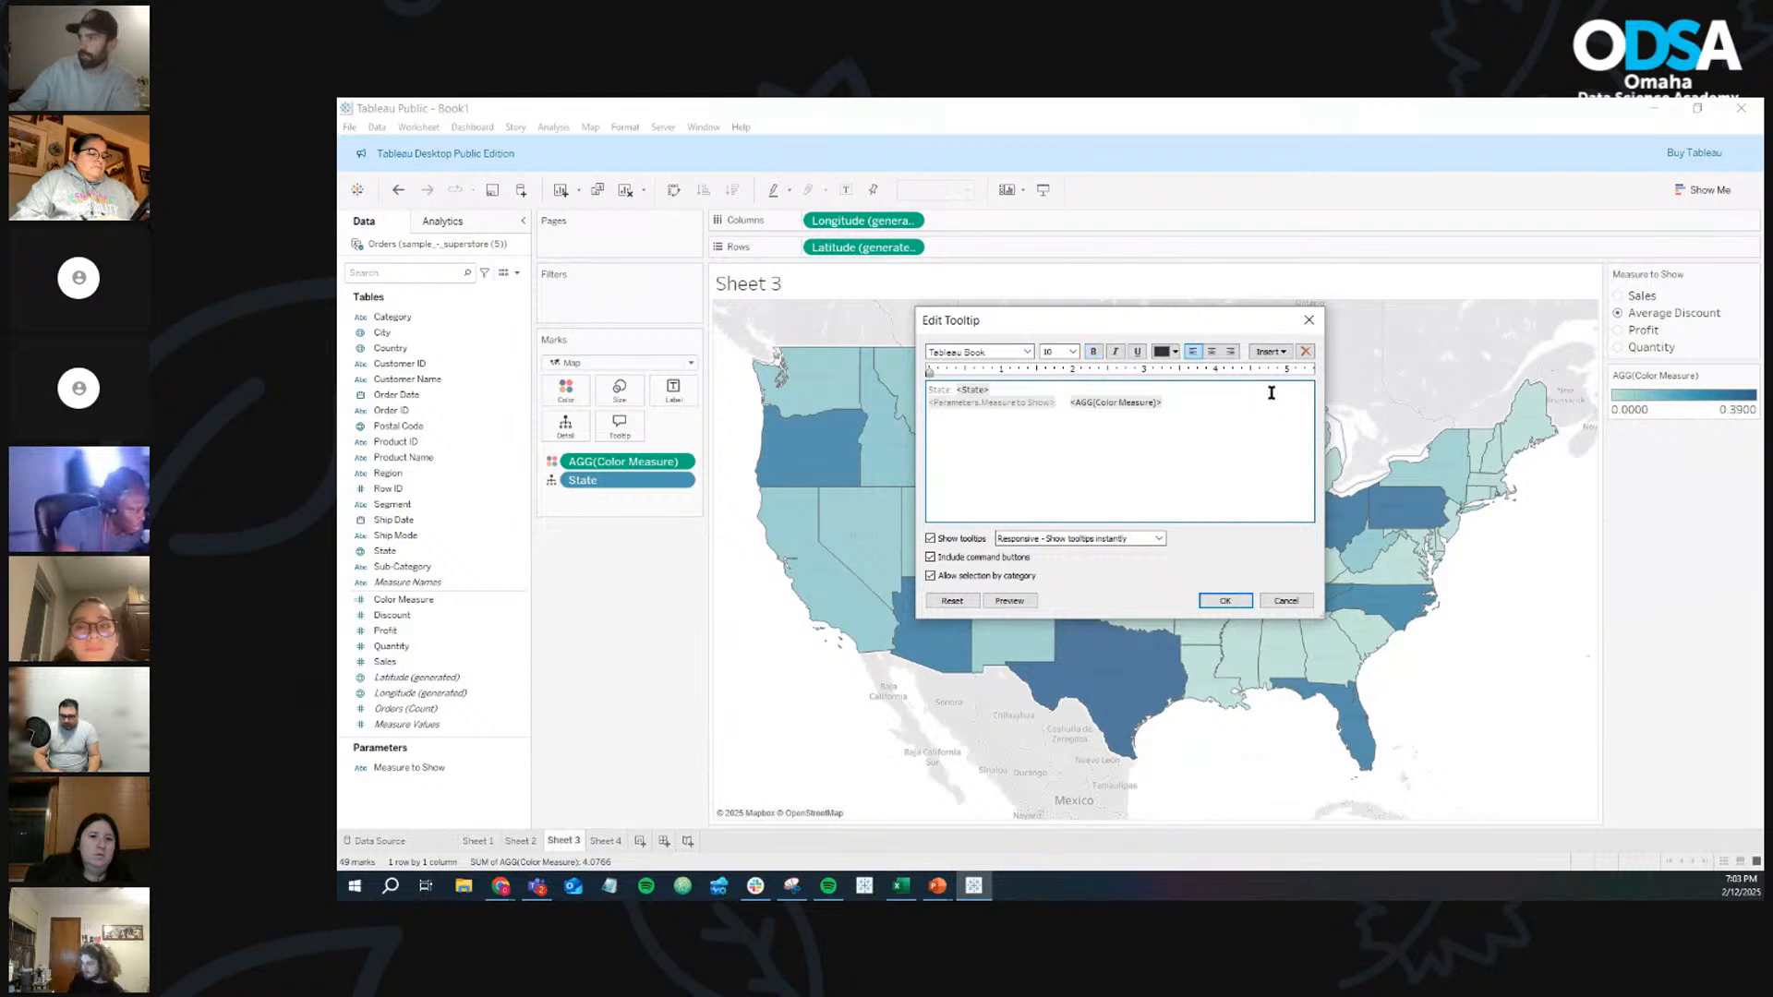
click(1270, 352)
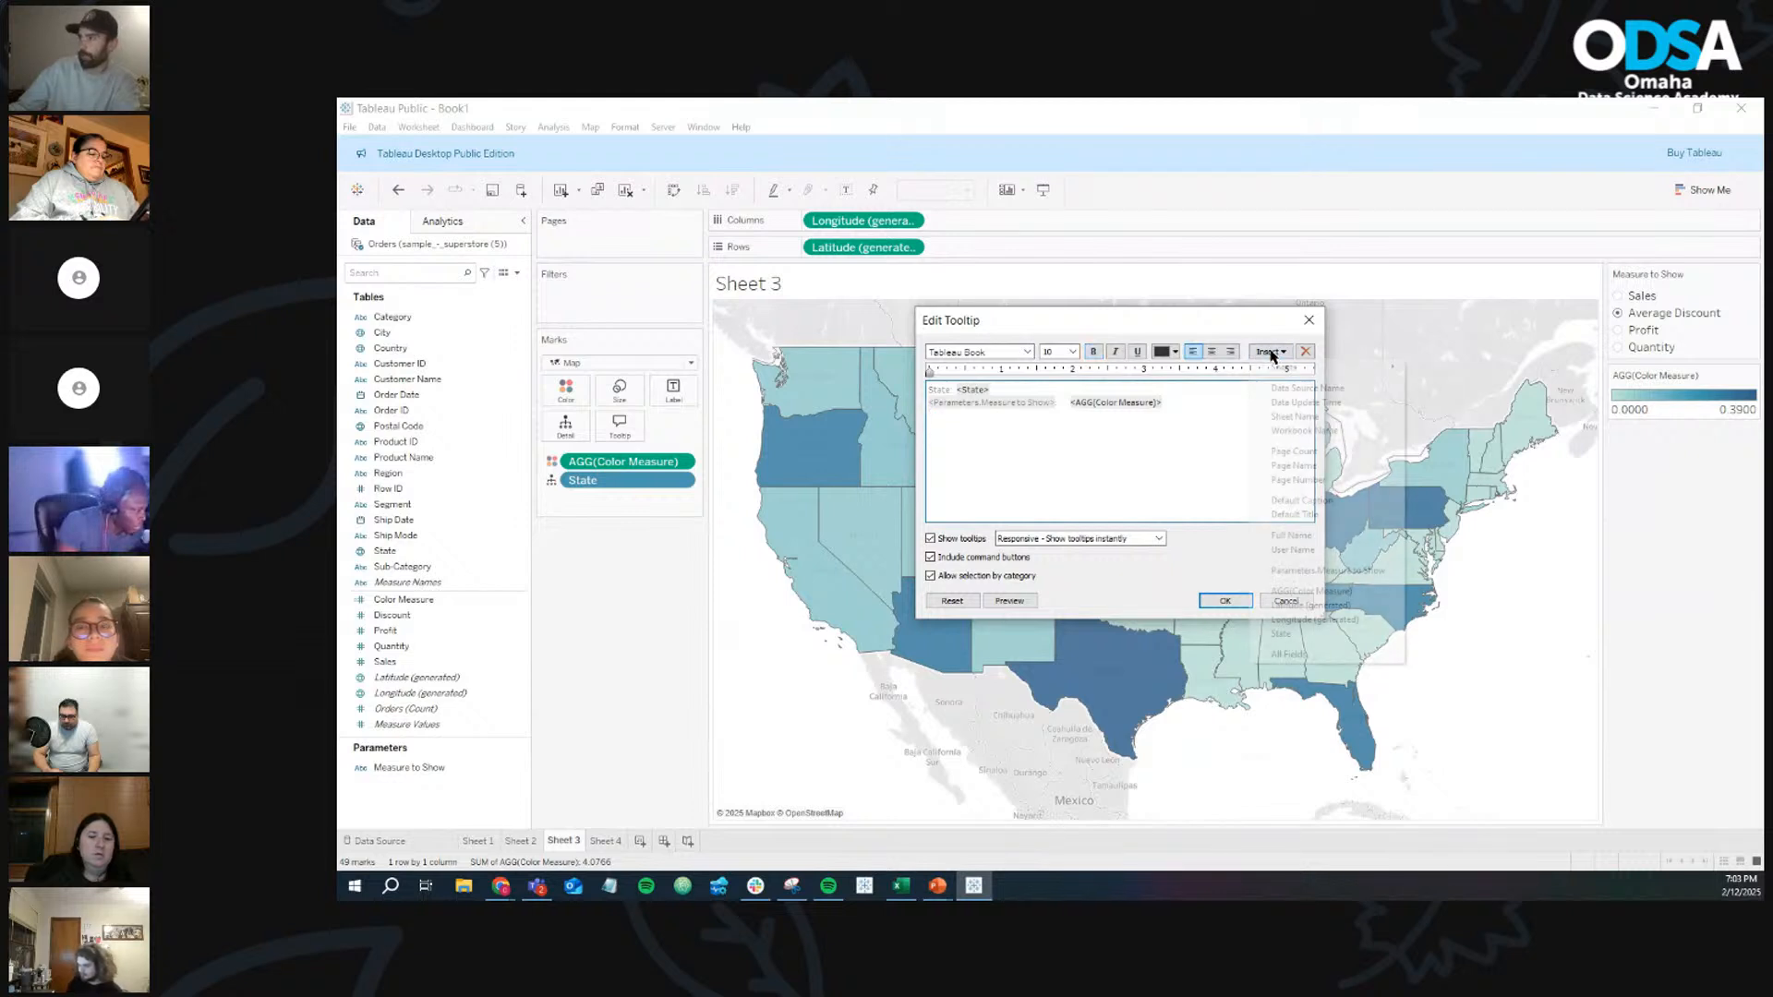
click(1291, 535)
click(1225, 601)
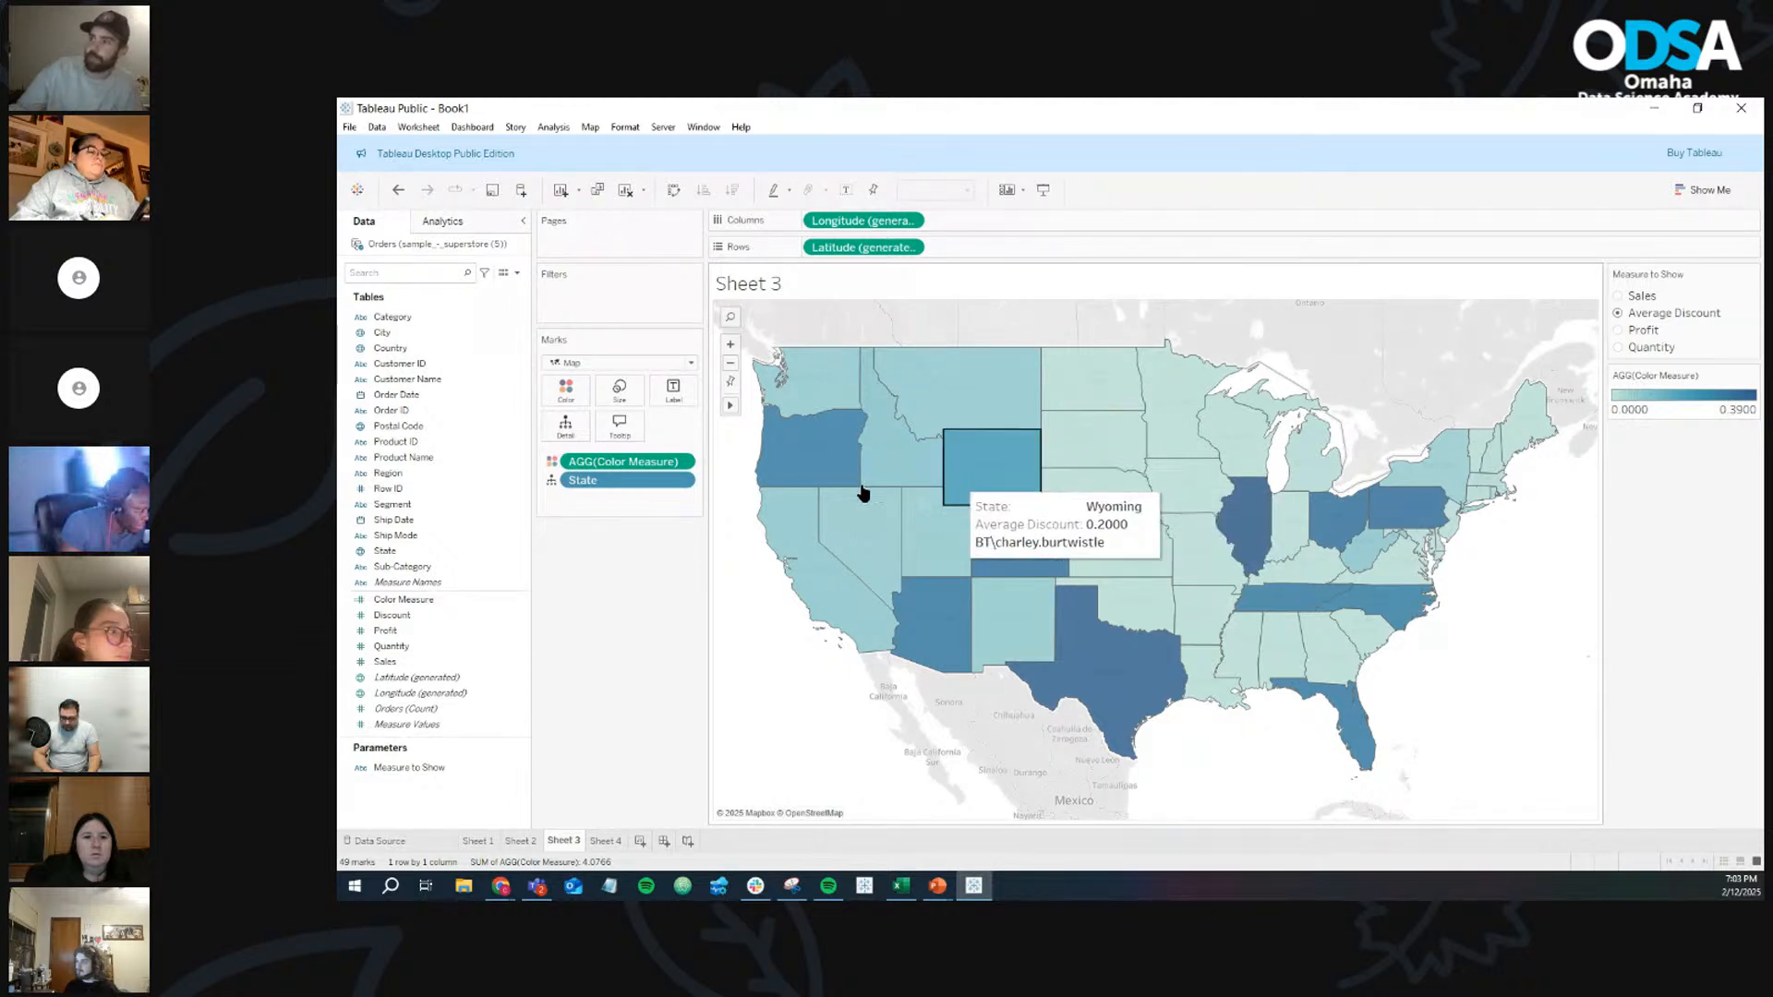
Remove the Full Name field from the map's tooltip and apply the change
click(619, 425)
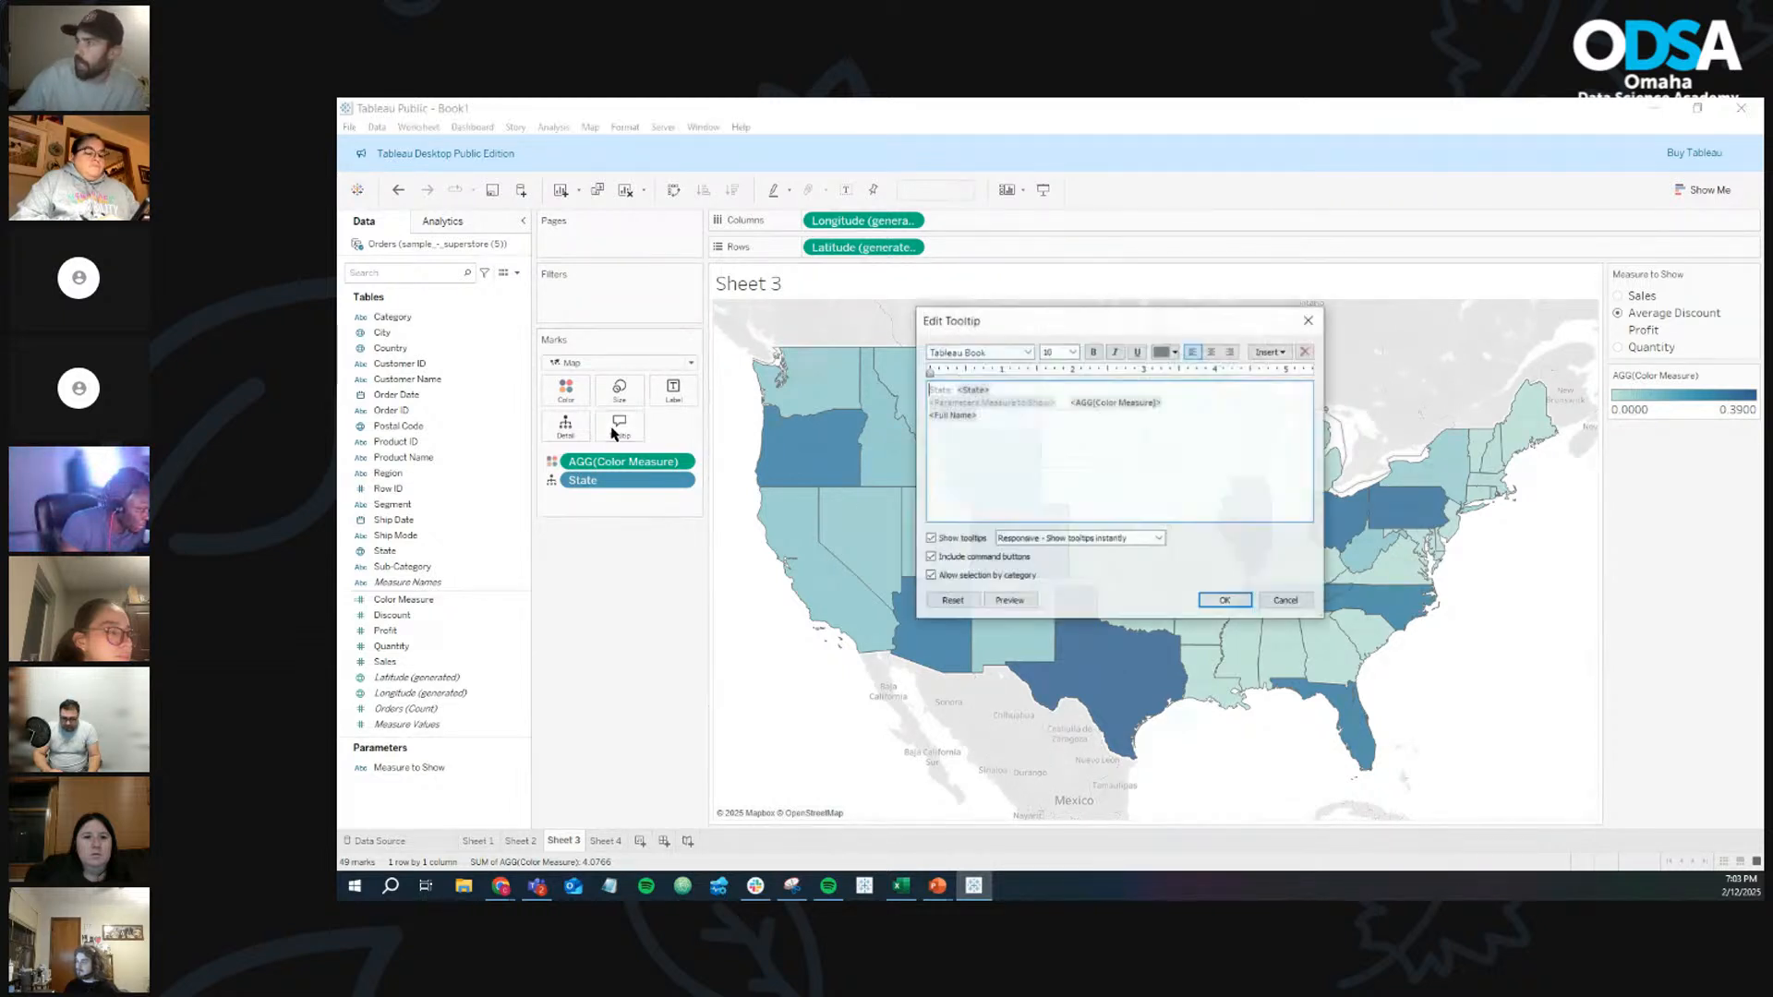
drag(1144, 411, 1190, 400)
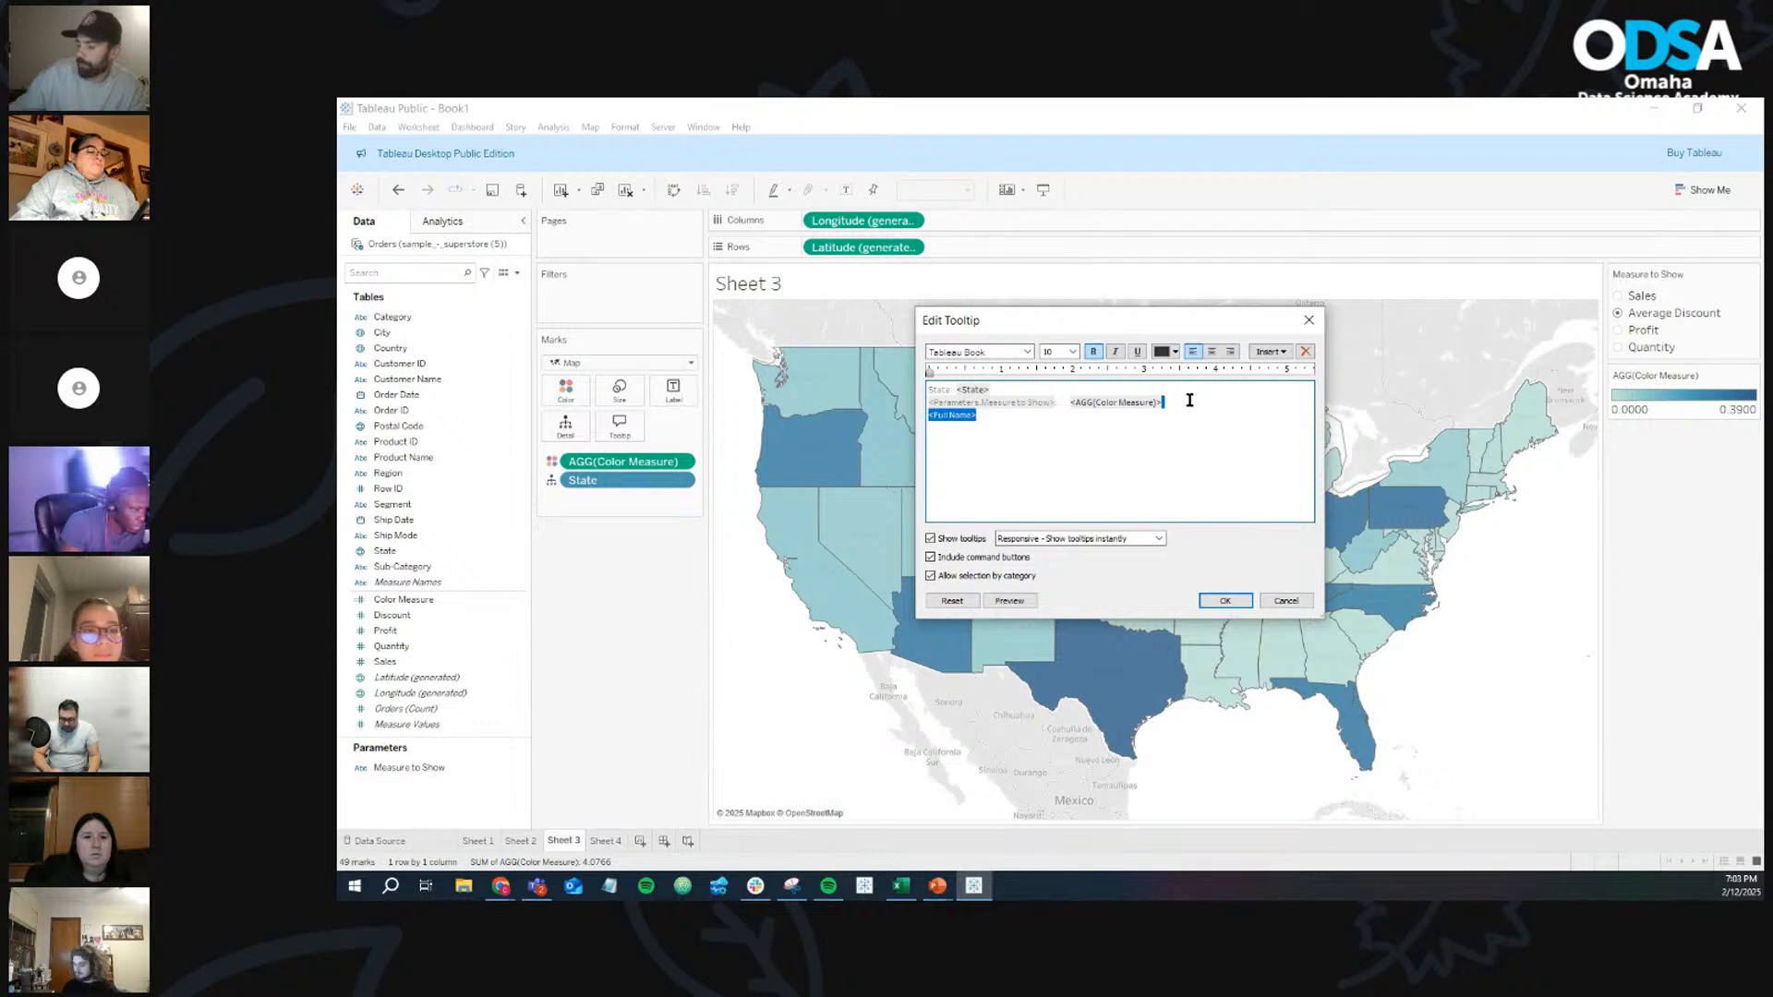
click(1224, 601)
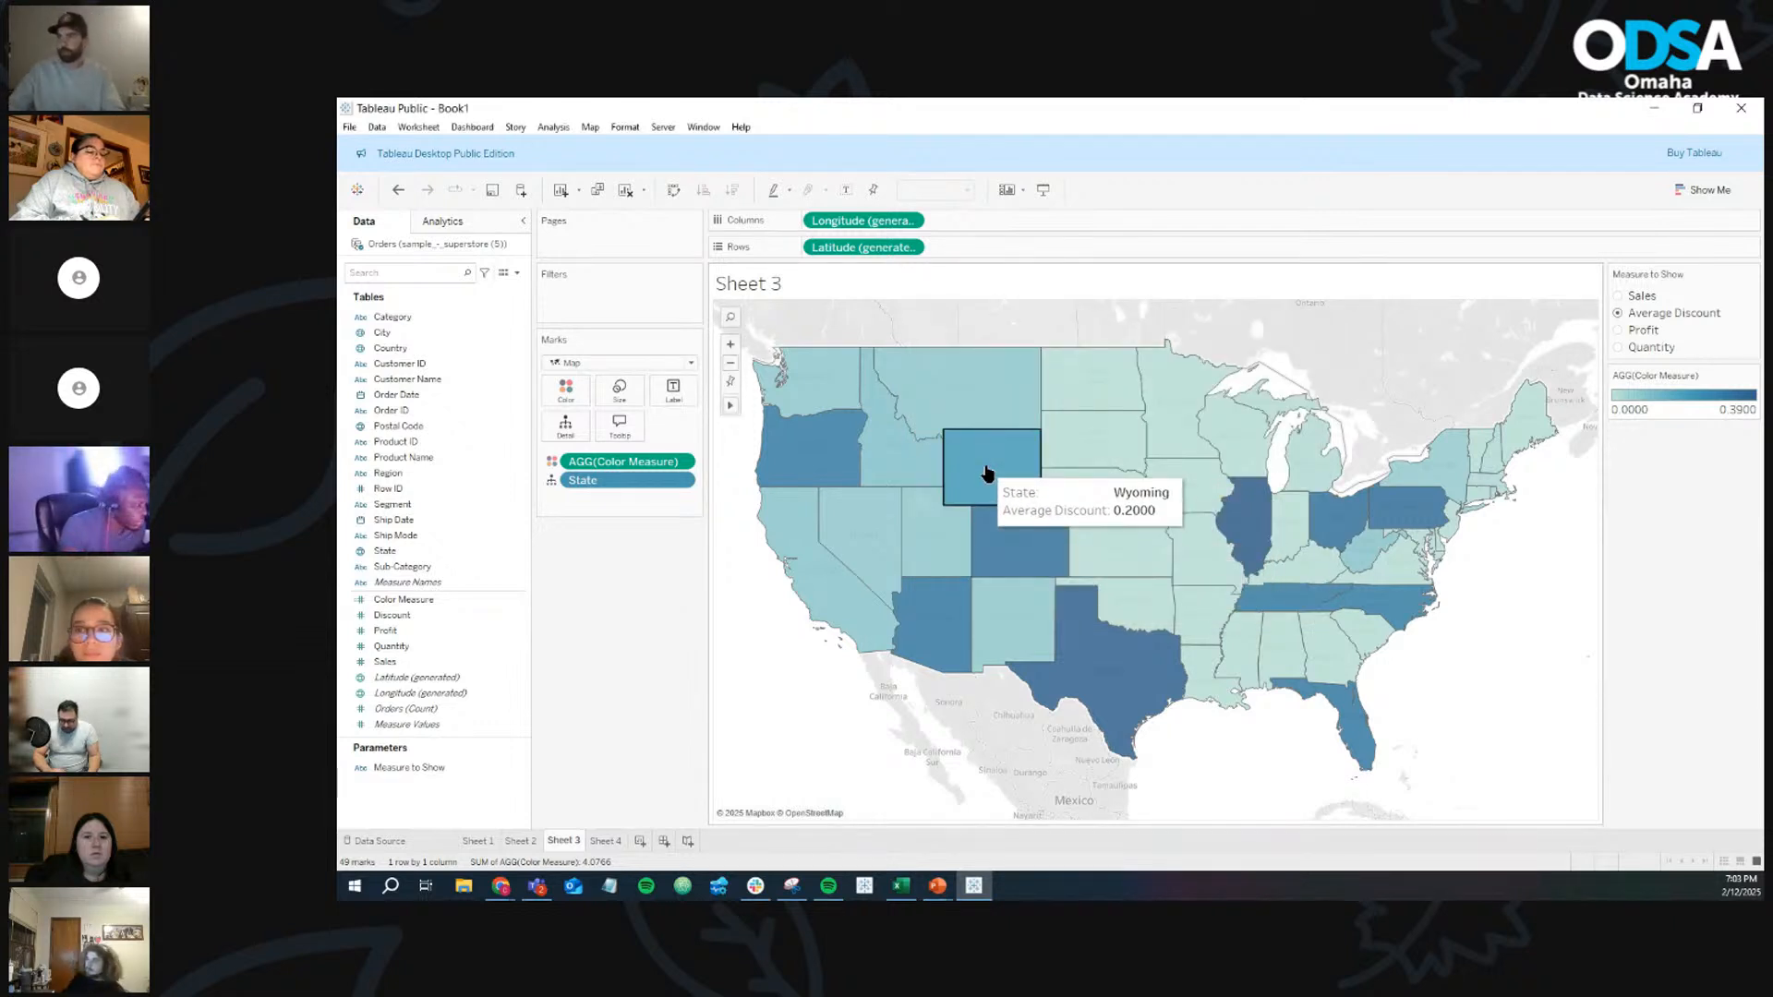
Replace the Sheet Name field in the map's title with the Measure to Show parameter and apply it
double_click(766, 287)
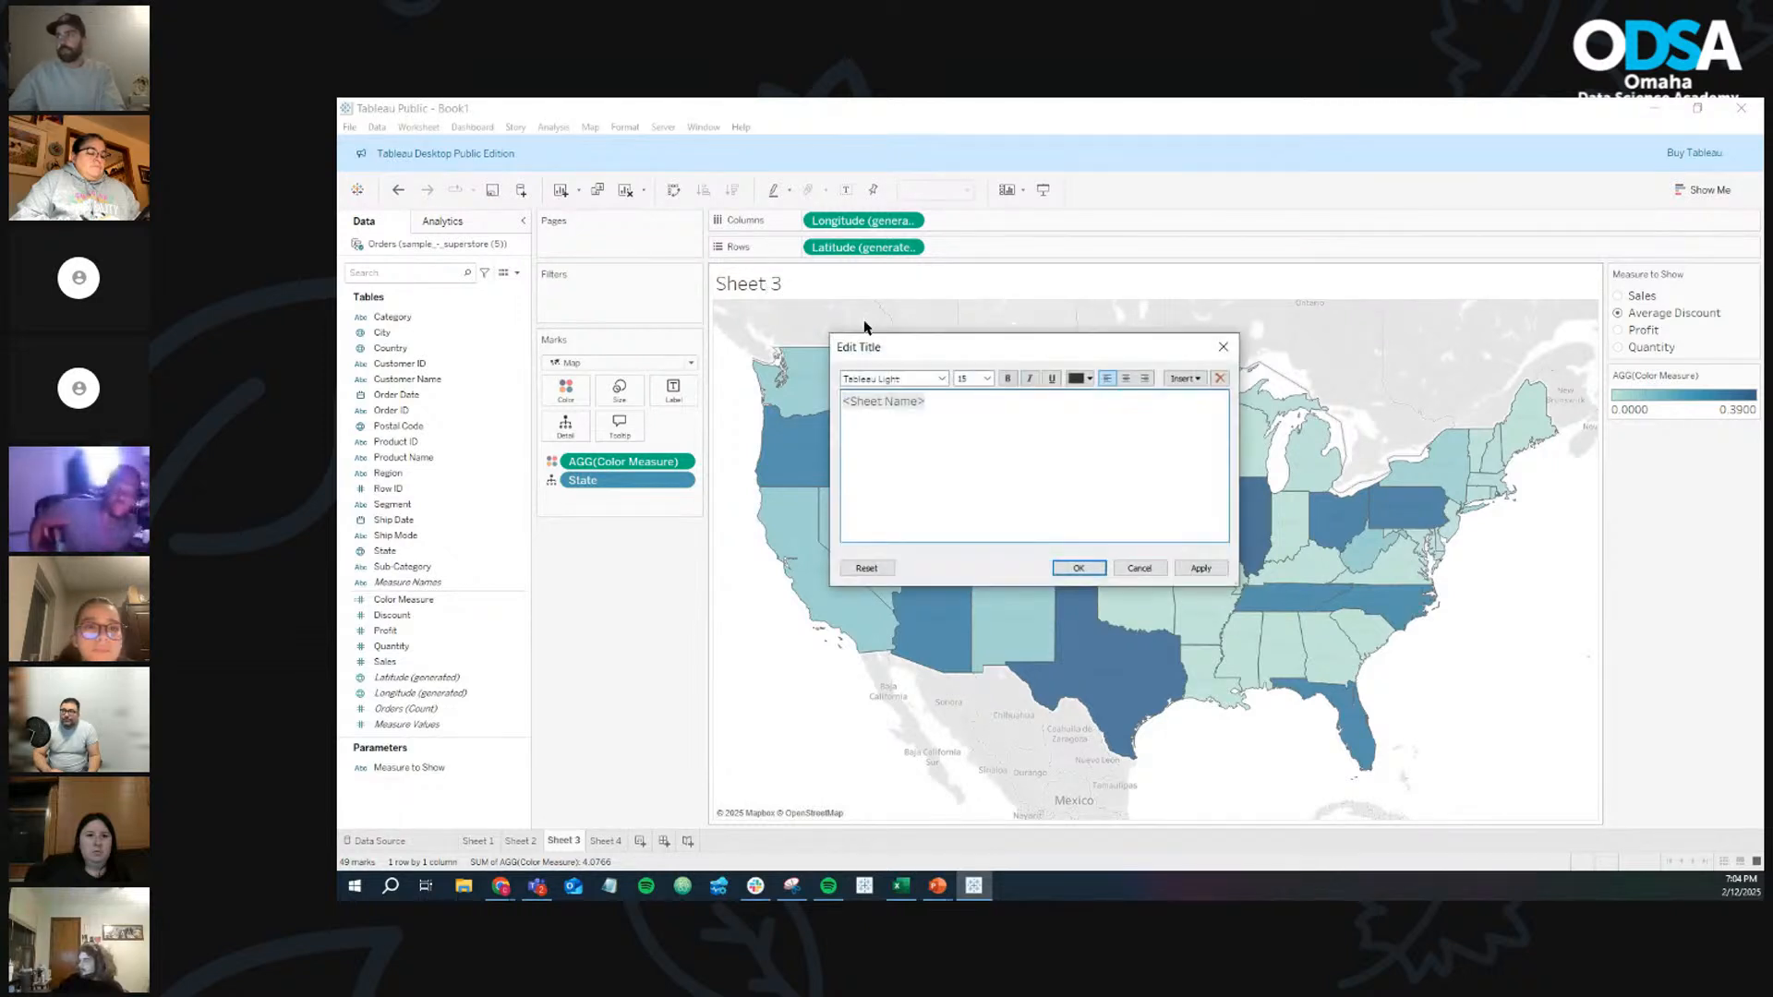
drag(970, 354, 1011, 370)
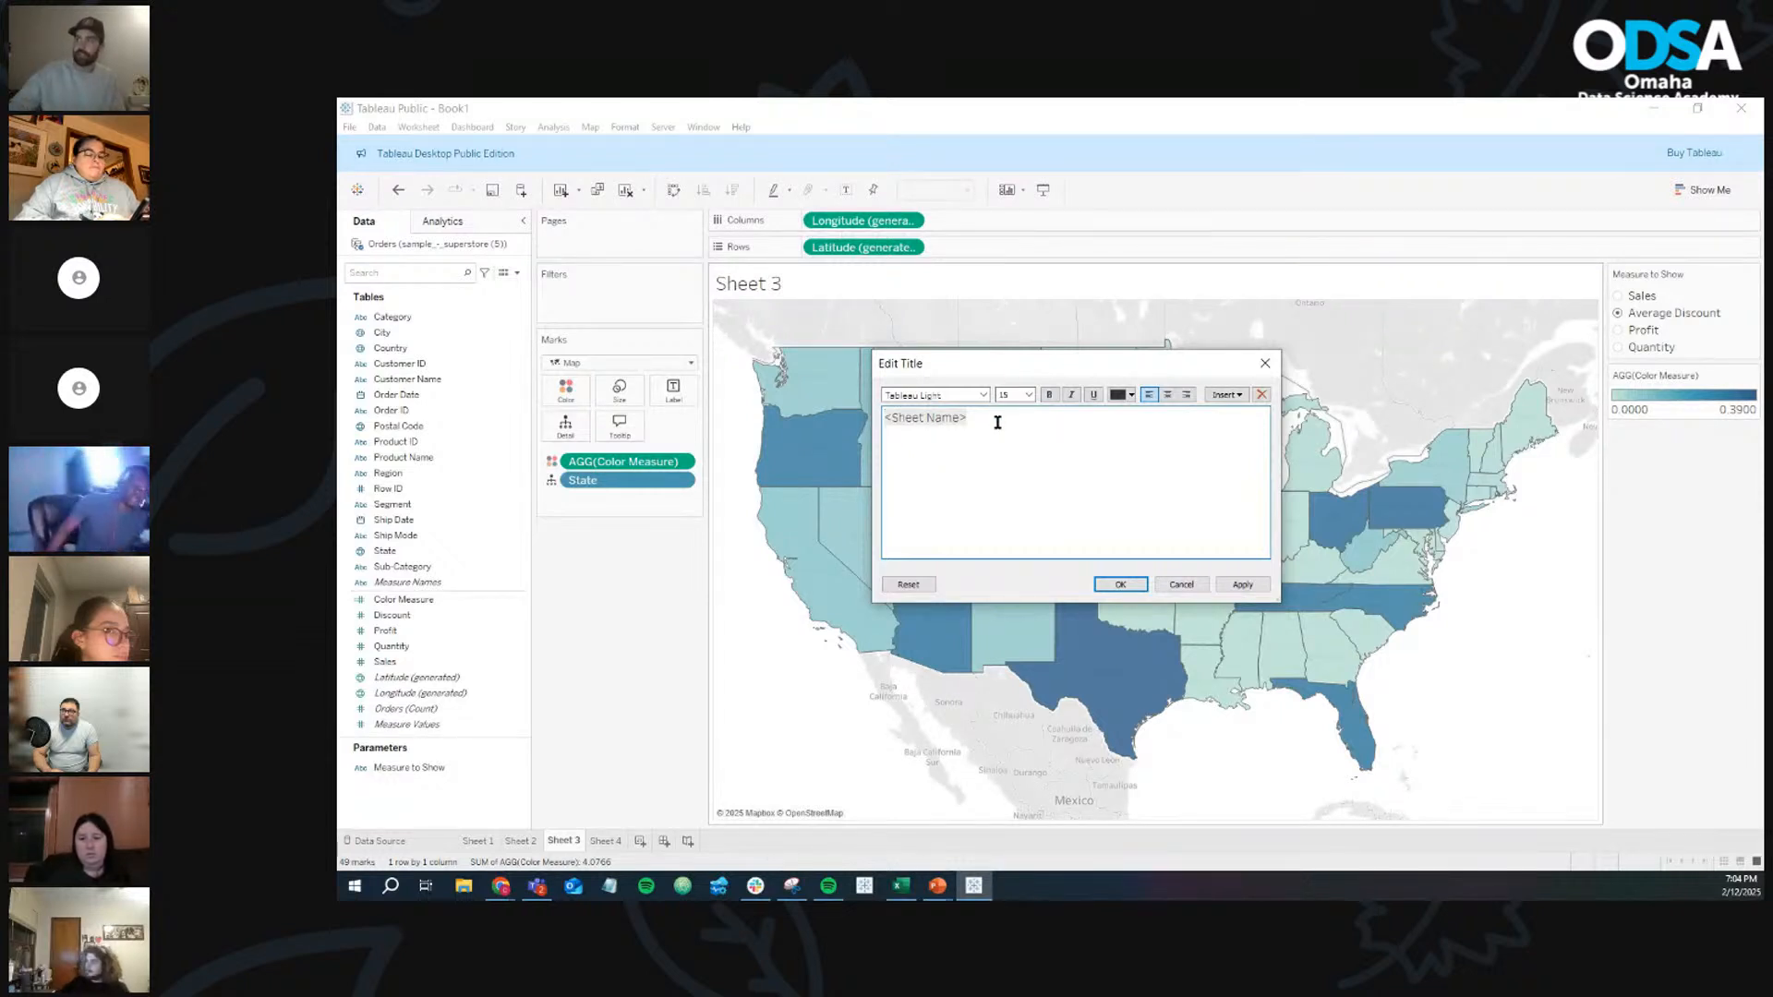
drag(997, 422, 887, 418)
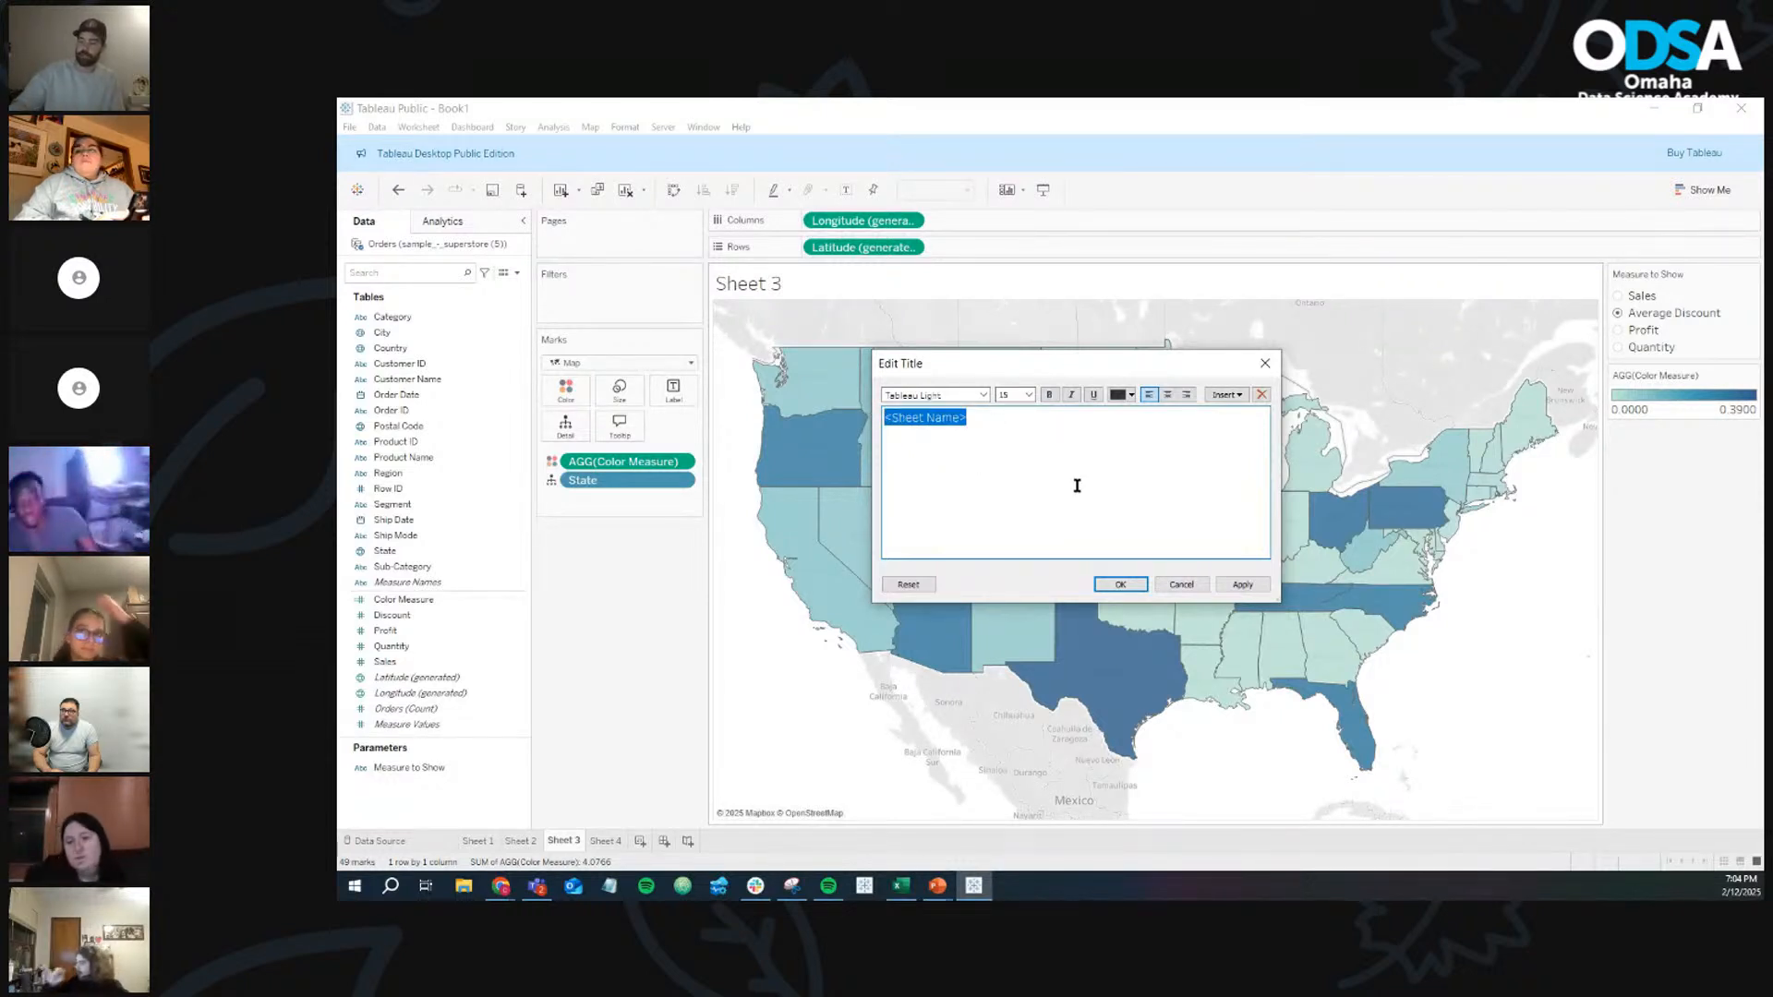
key(BackSpace)
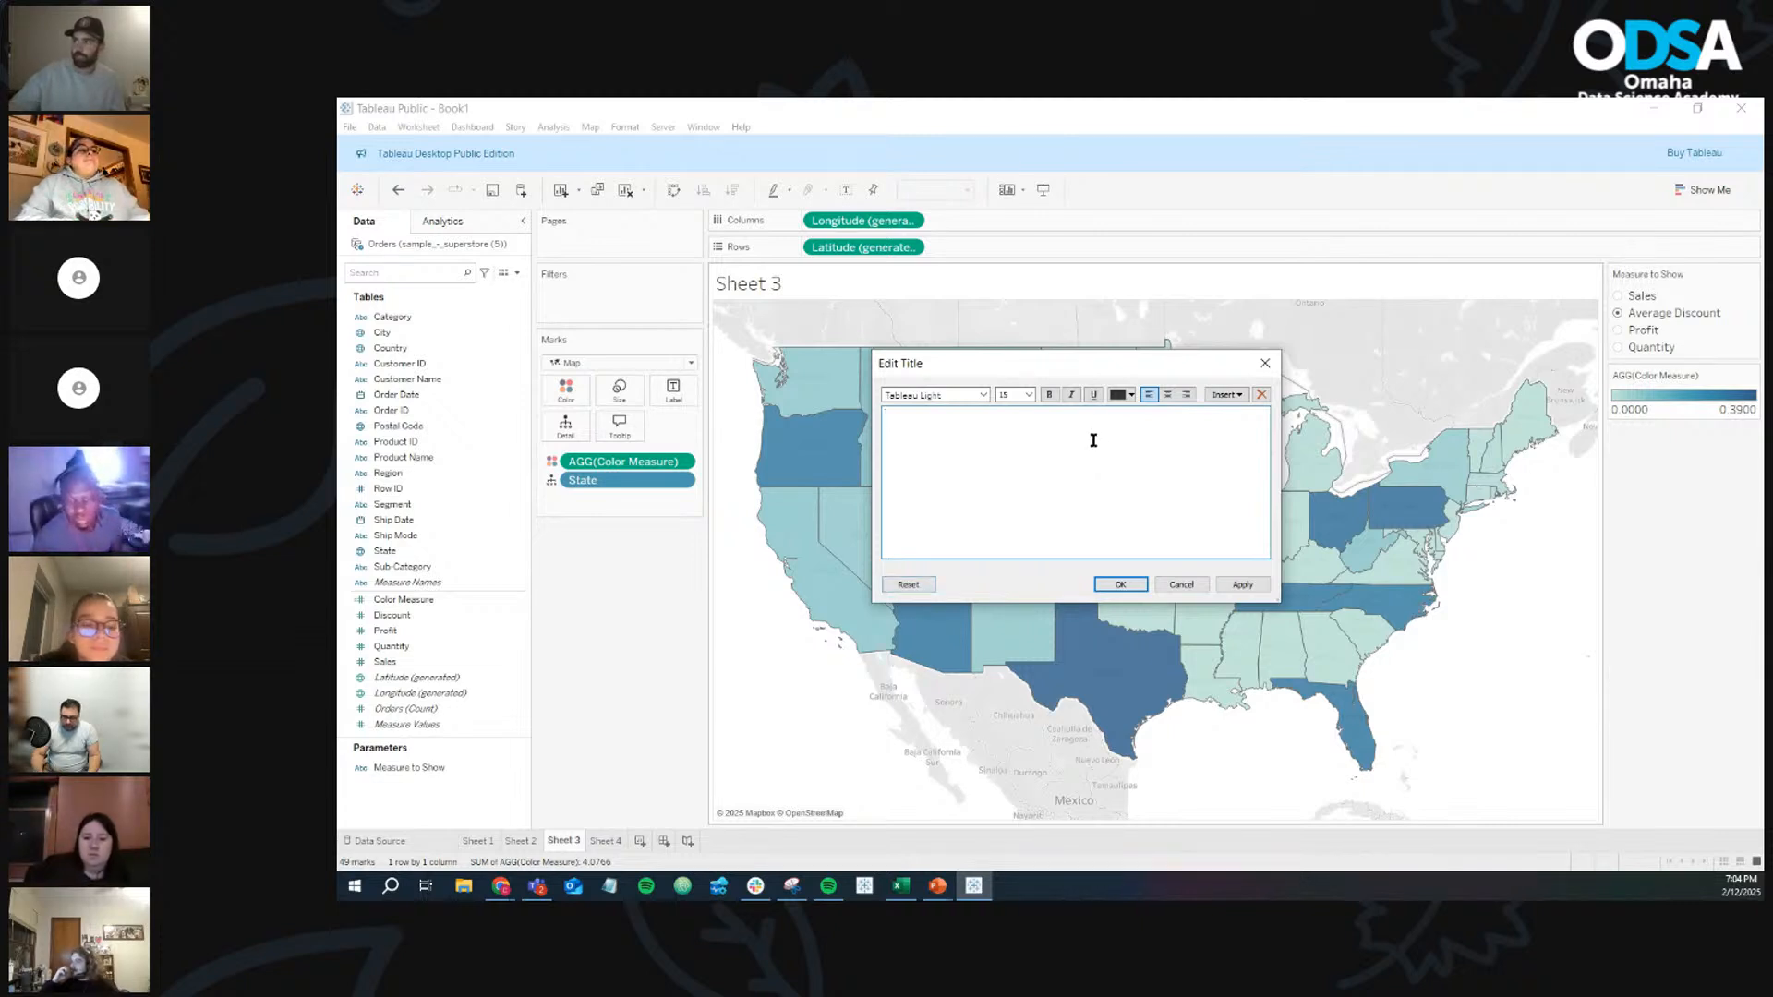
click(1224, 398)
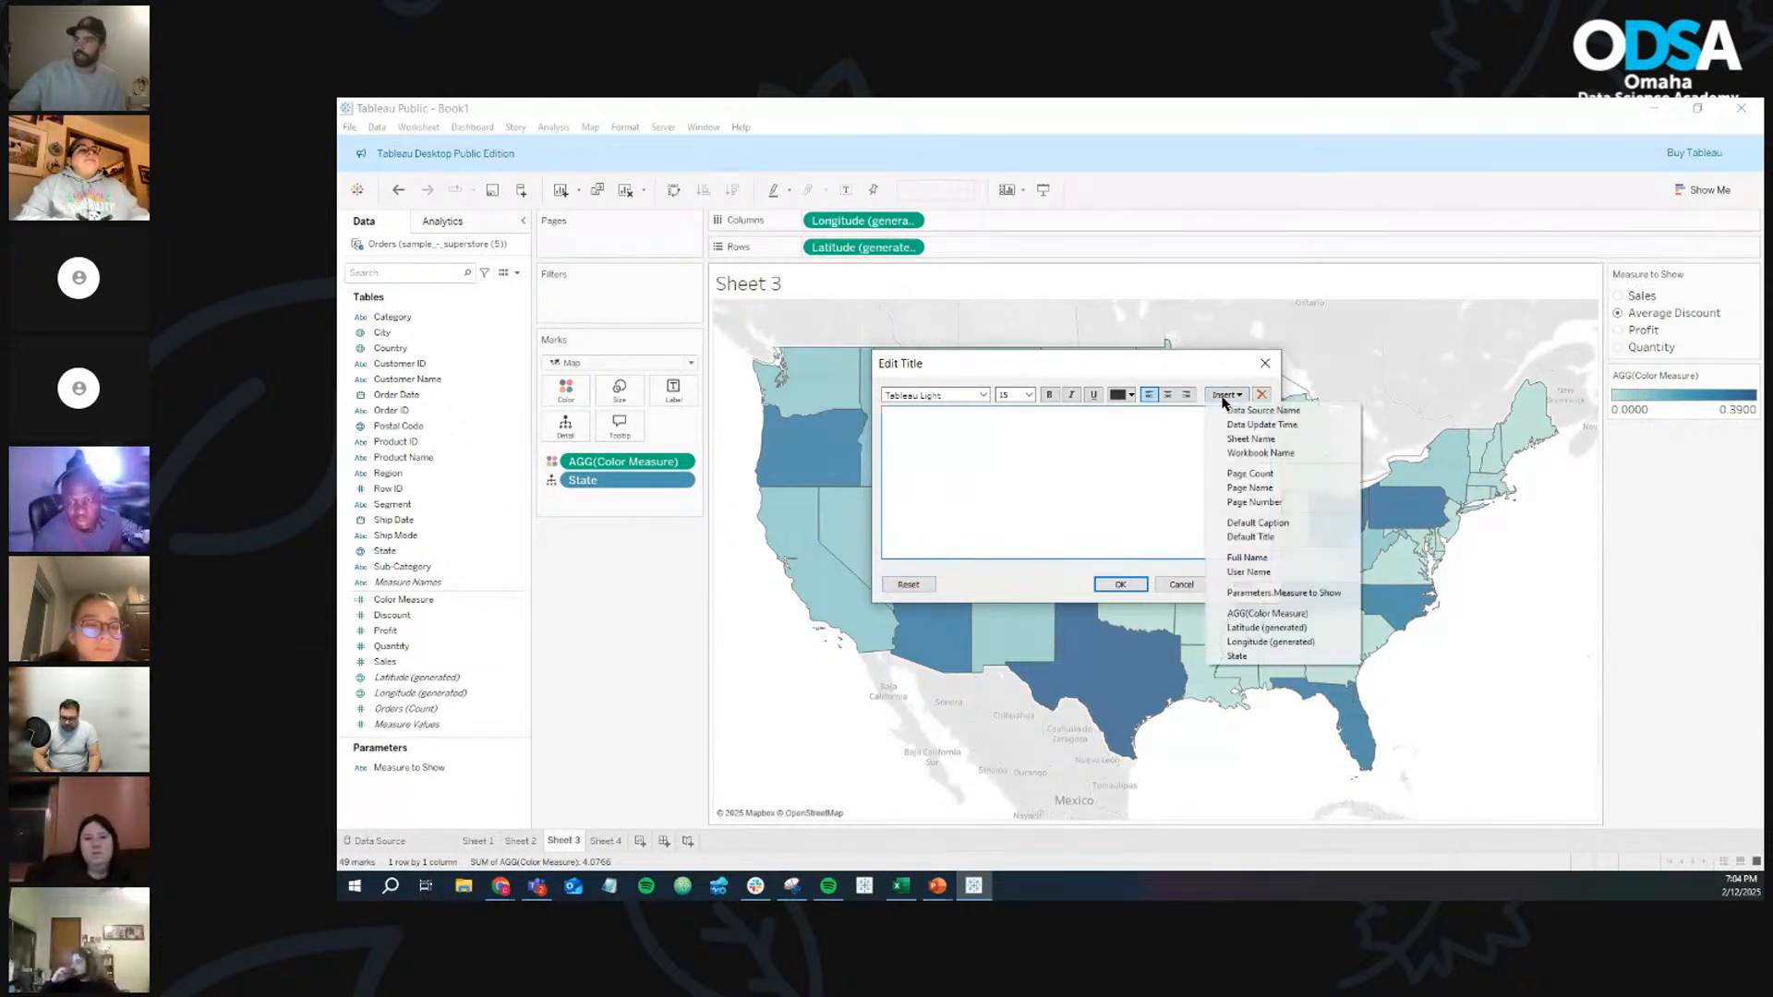
click(1291, 594)
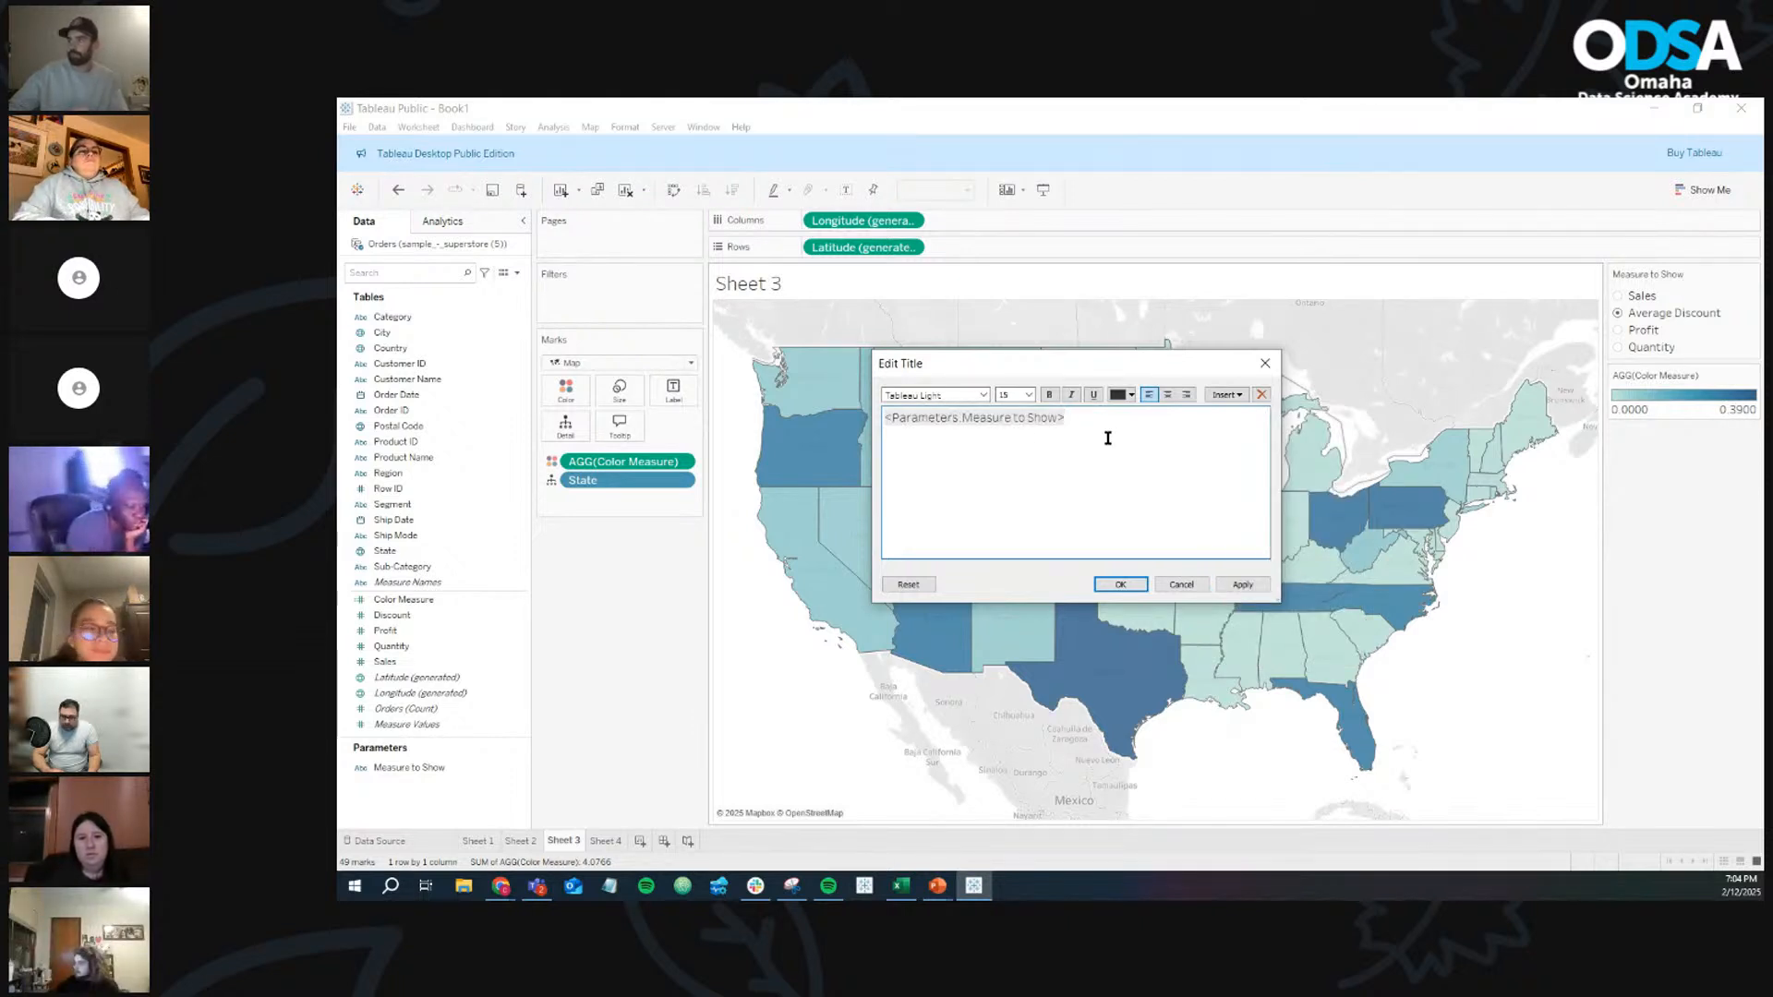
click(1122, 585)
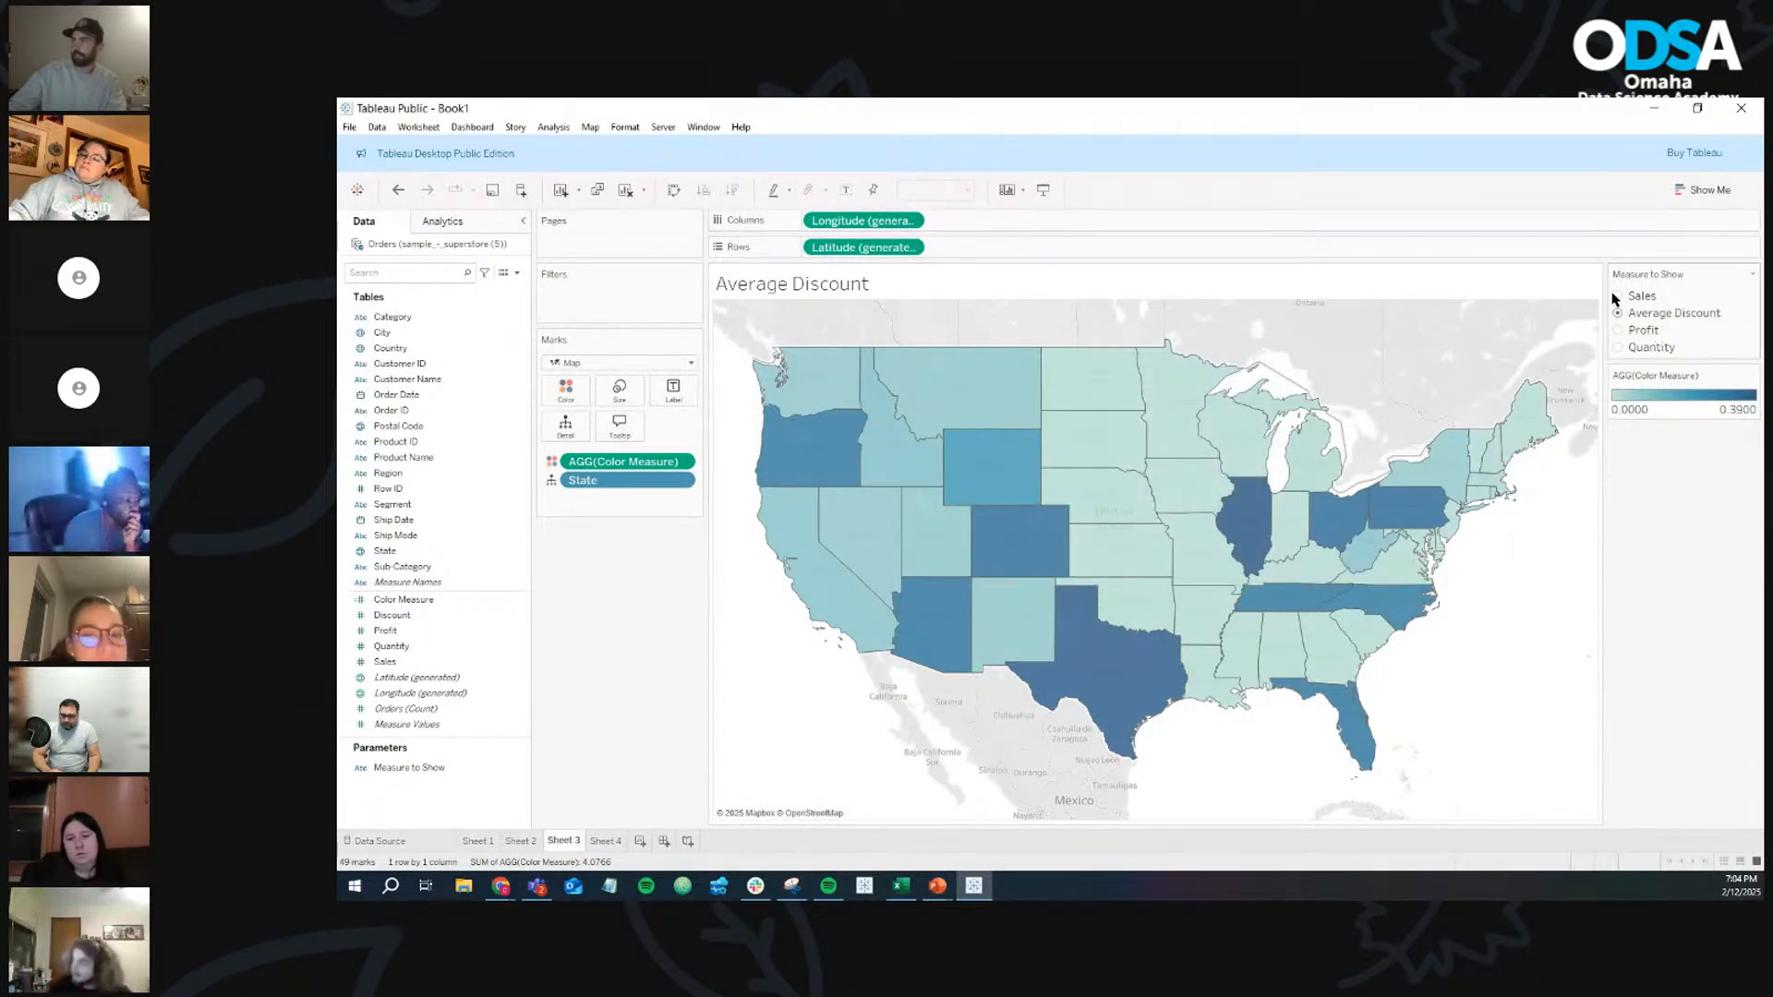
Switch the displayed measure to Profit and to Quantity, and append "by State" after the parameter in the map's title
click(1618, 330)
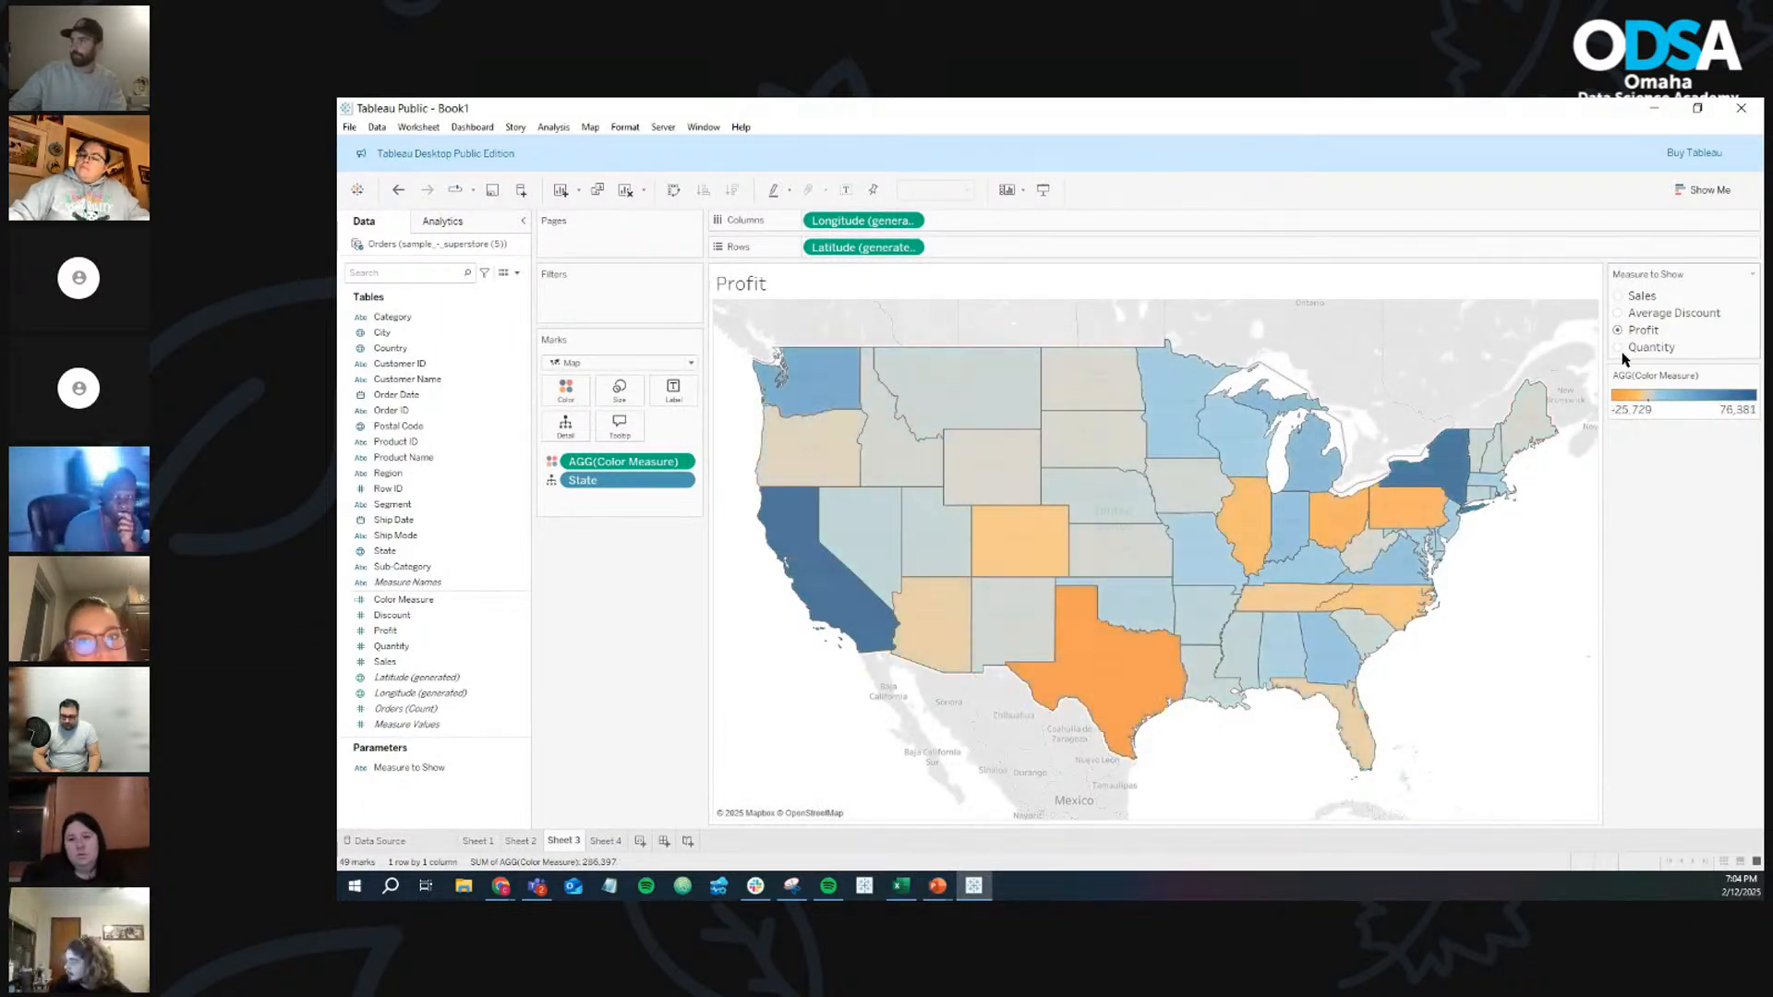
click(1618, 347)
double_click(888, 288)
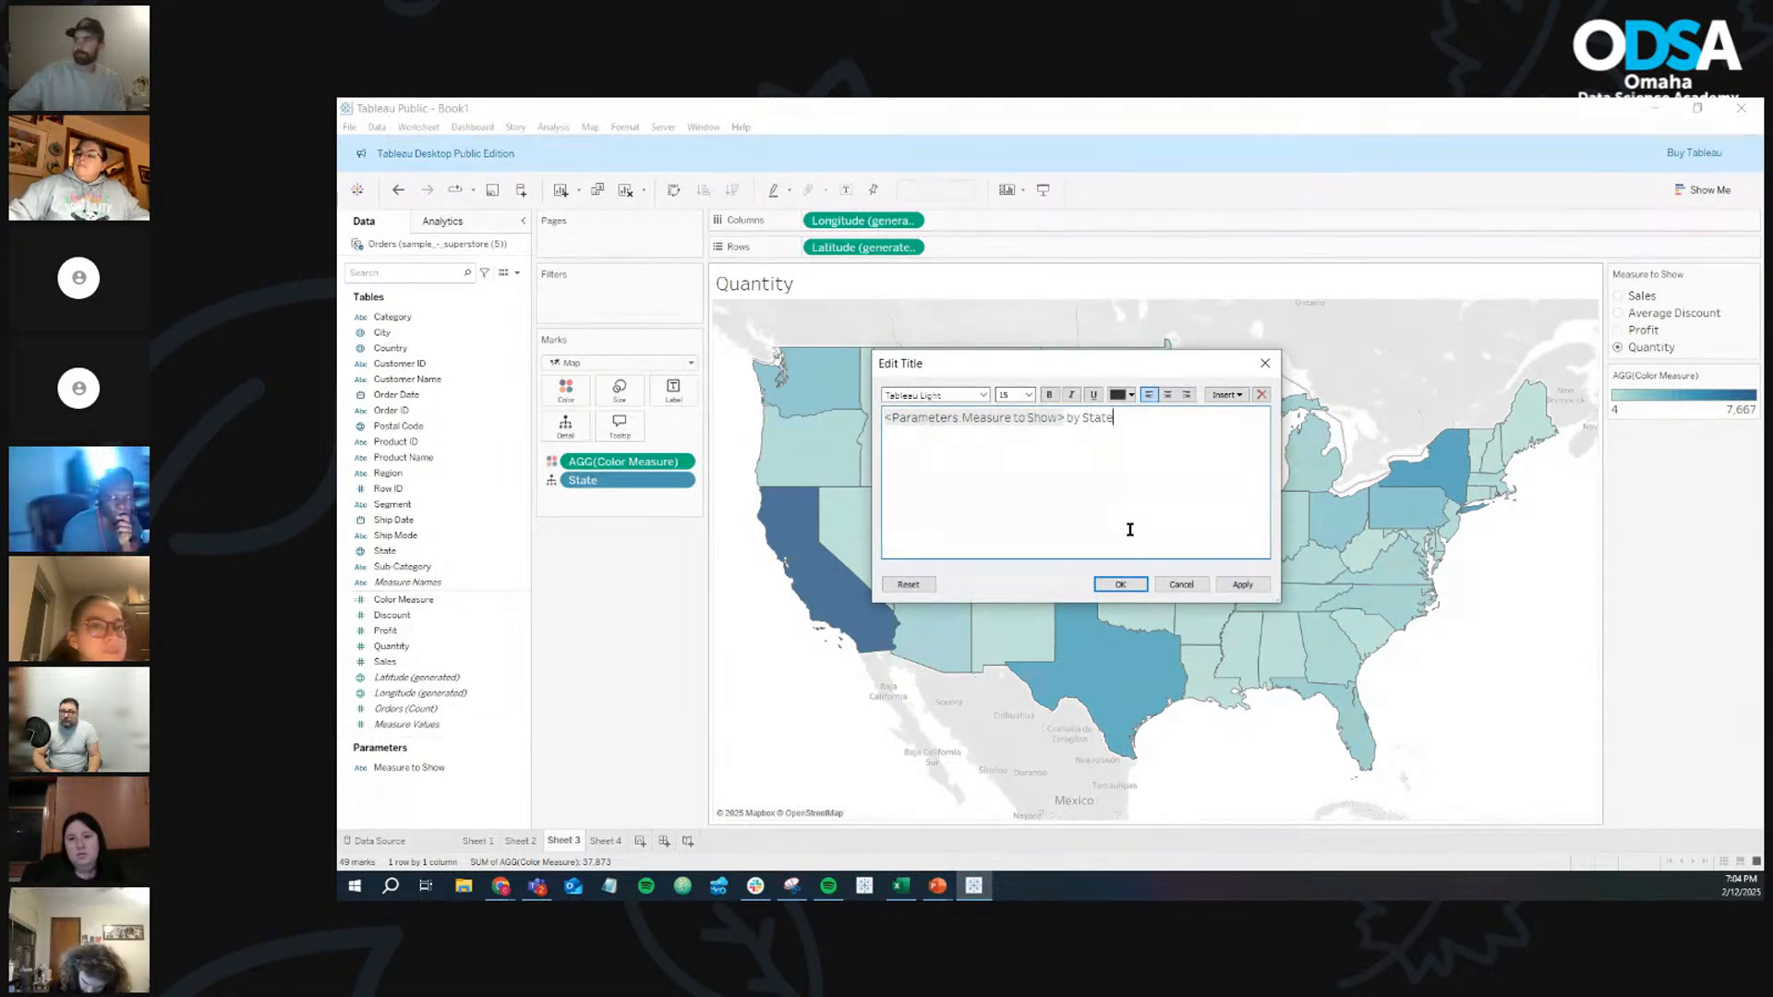
click(1123, 585)
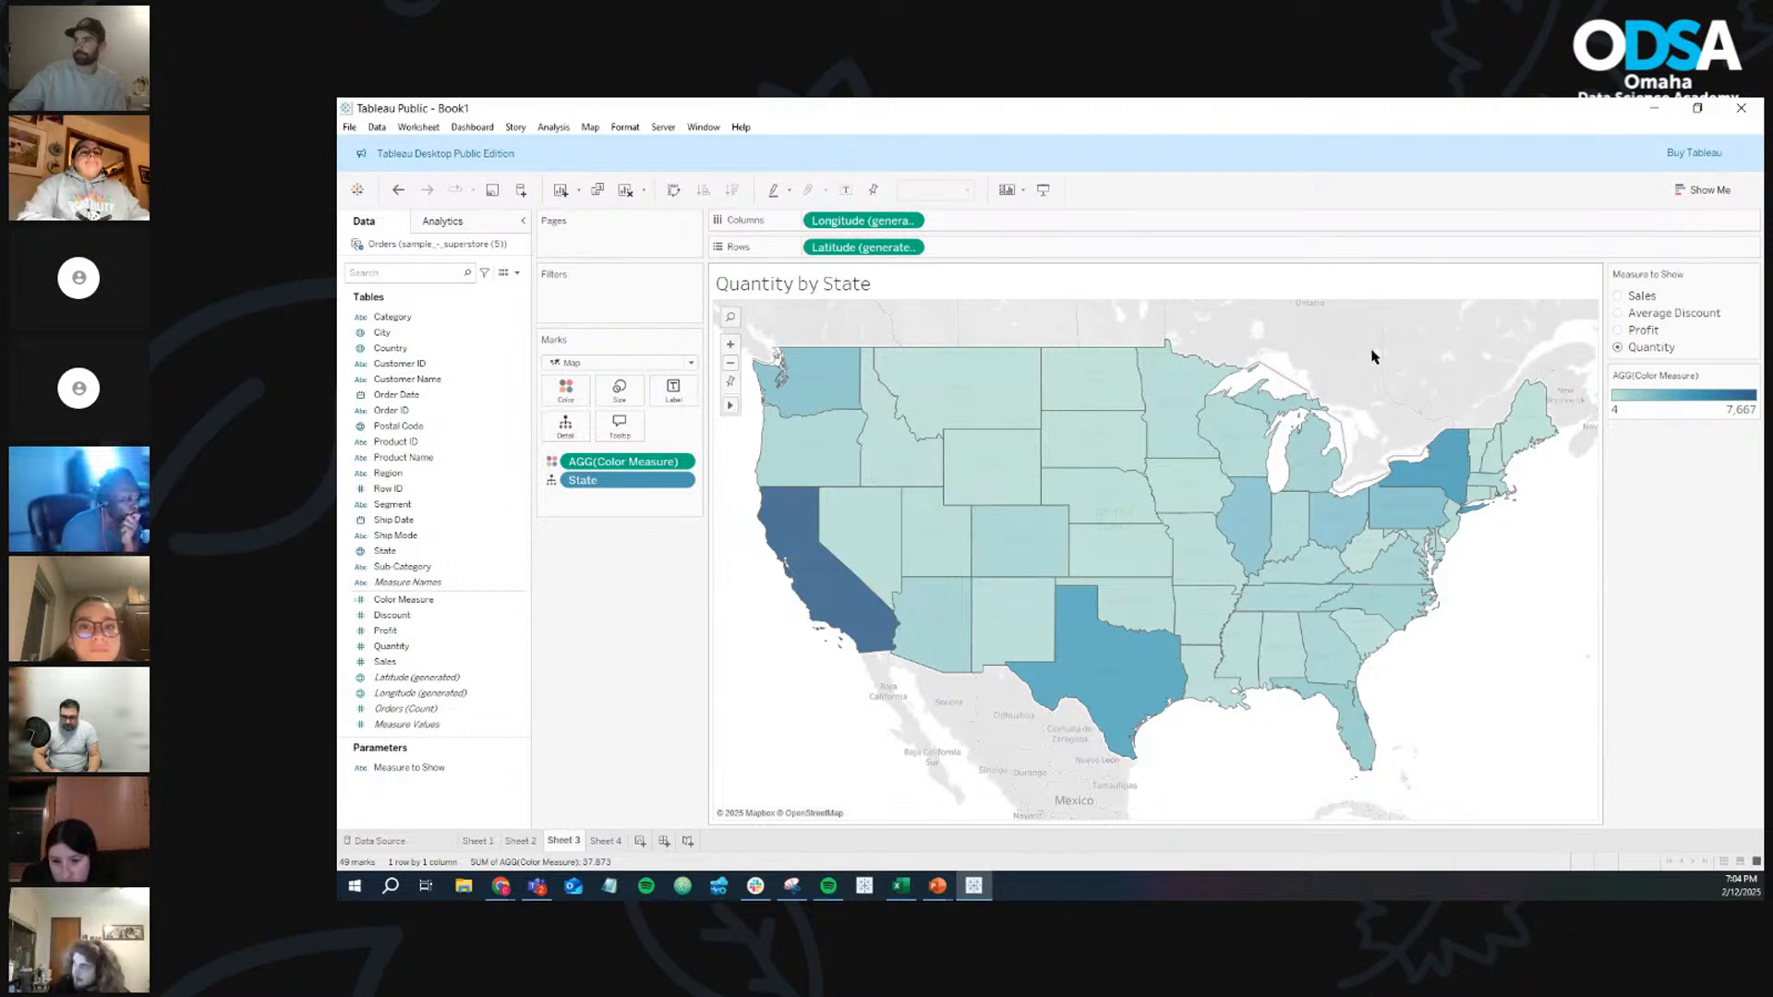
Check the map's title and colors by switching the displayed measure through Sales, Average Discount, Profit and back to Quantity
click(1619, 296)
click(1618, 314)
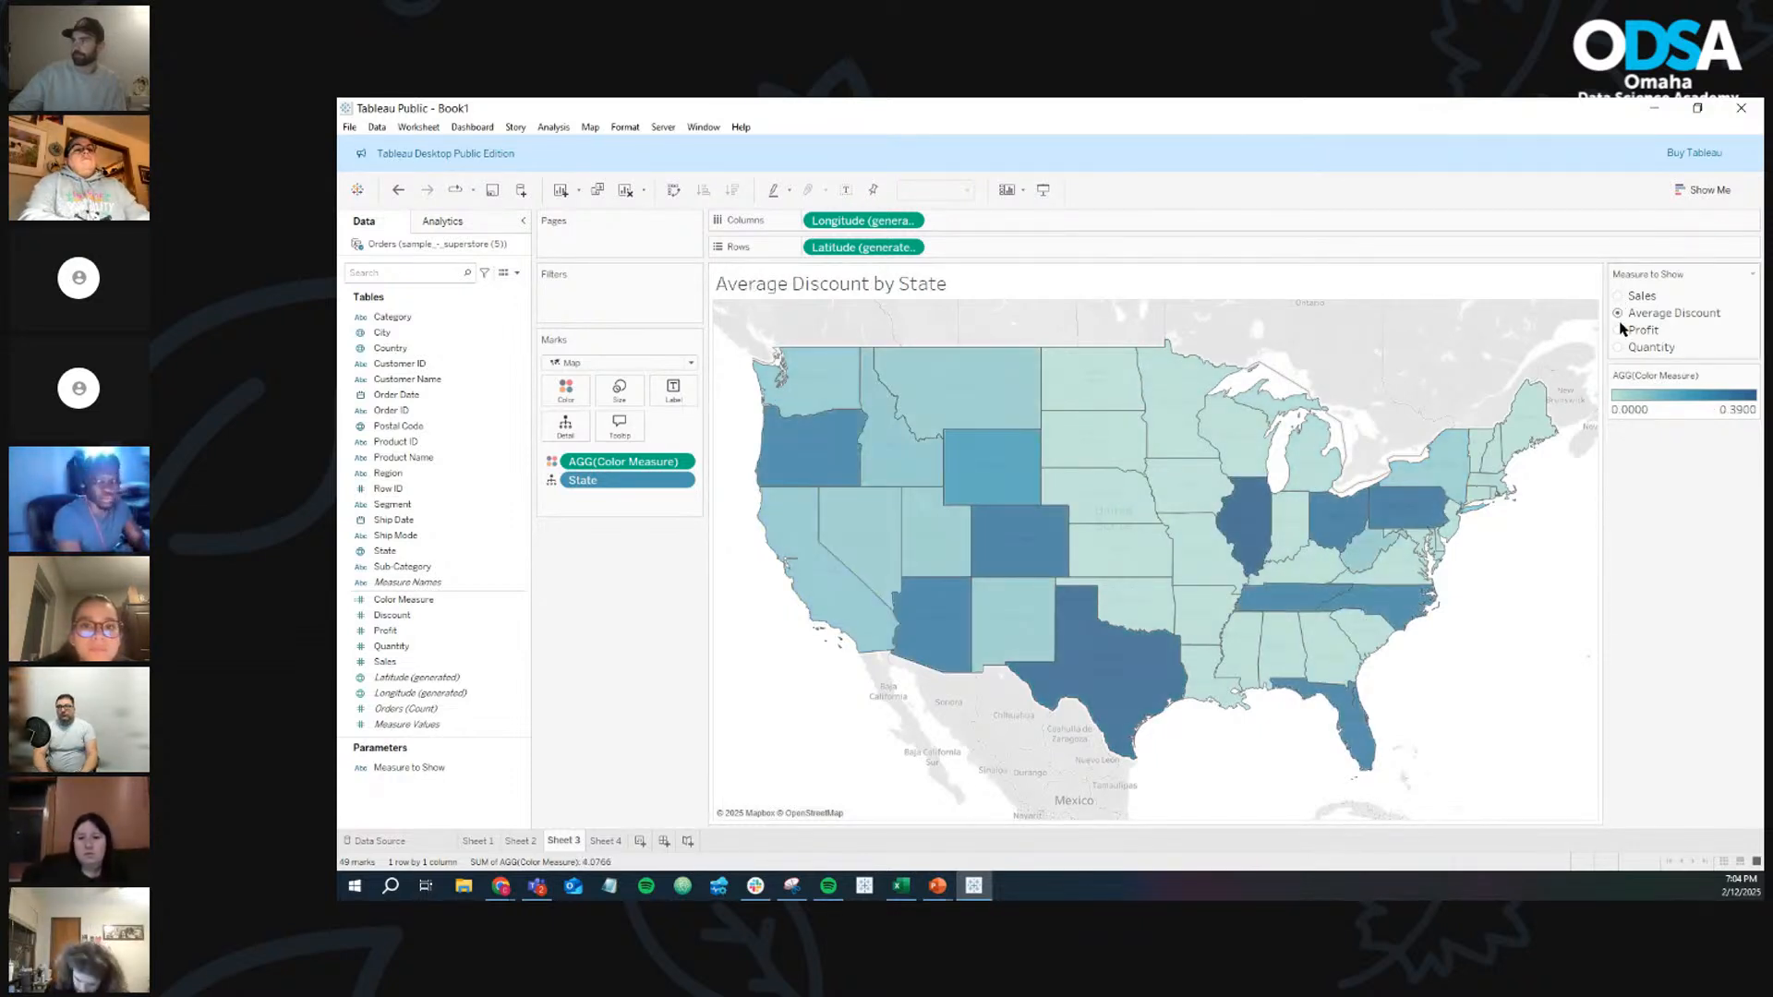
click(1619, 331)
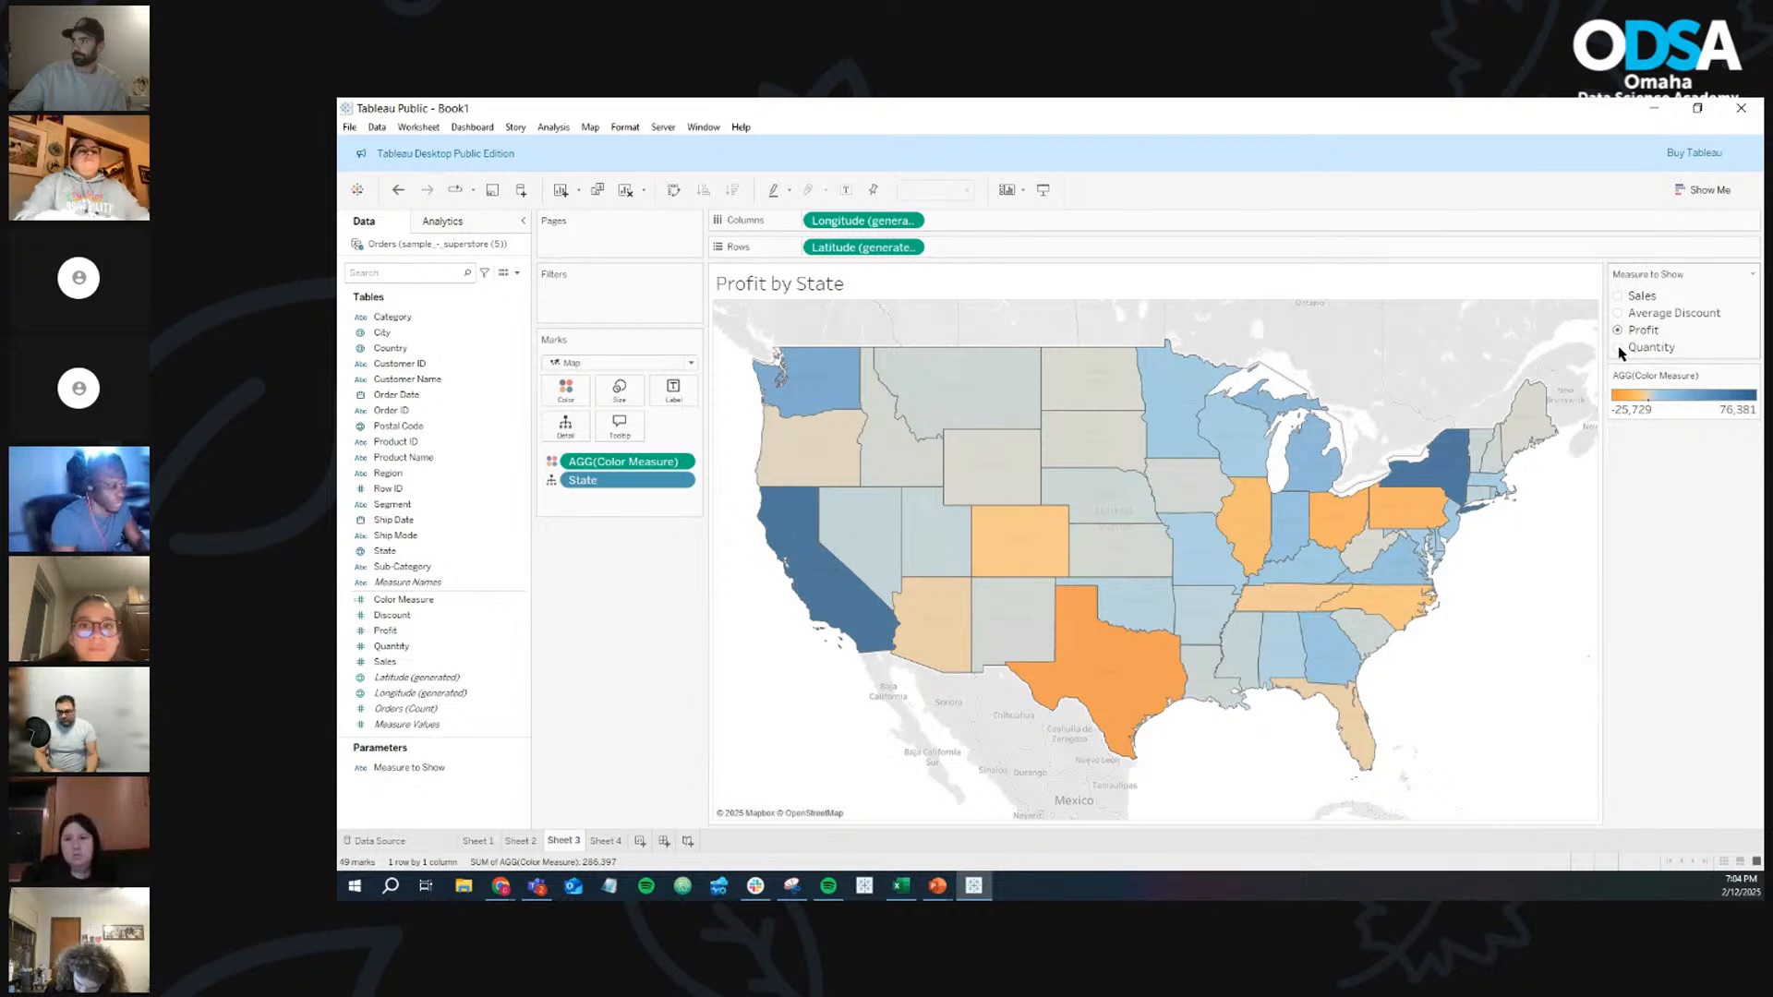
click(1618, 349)
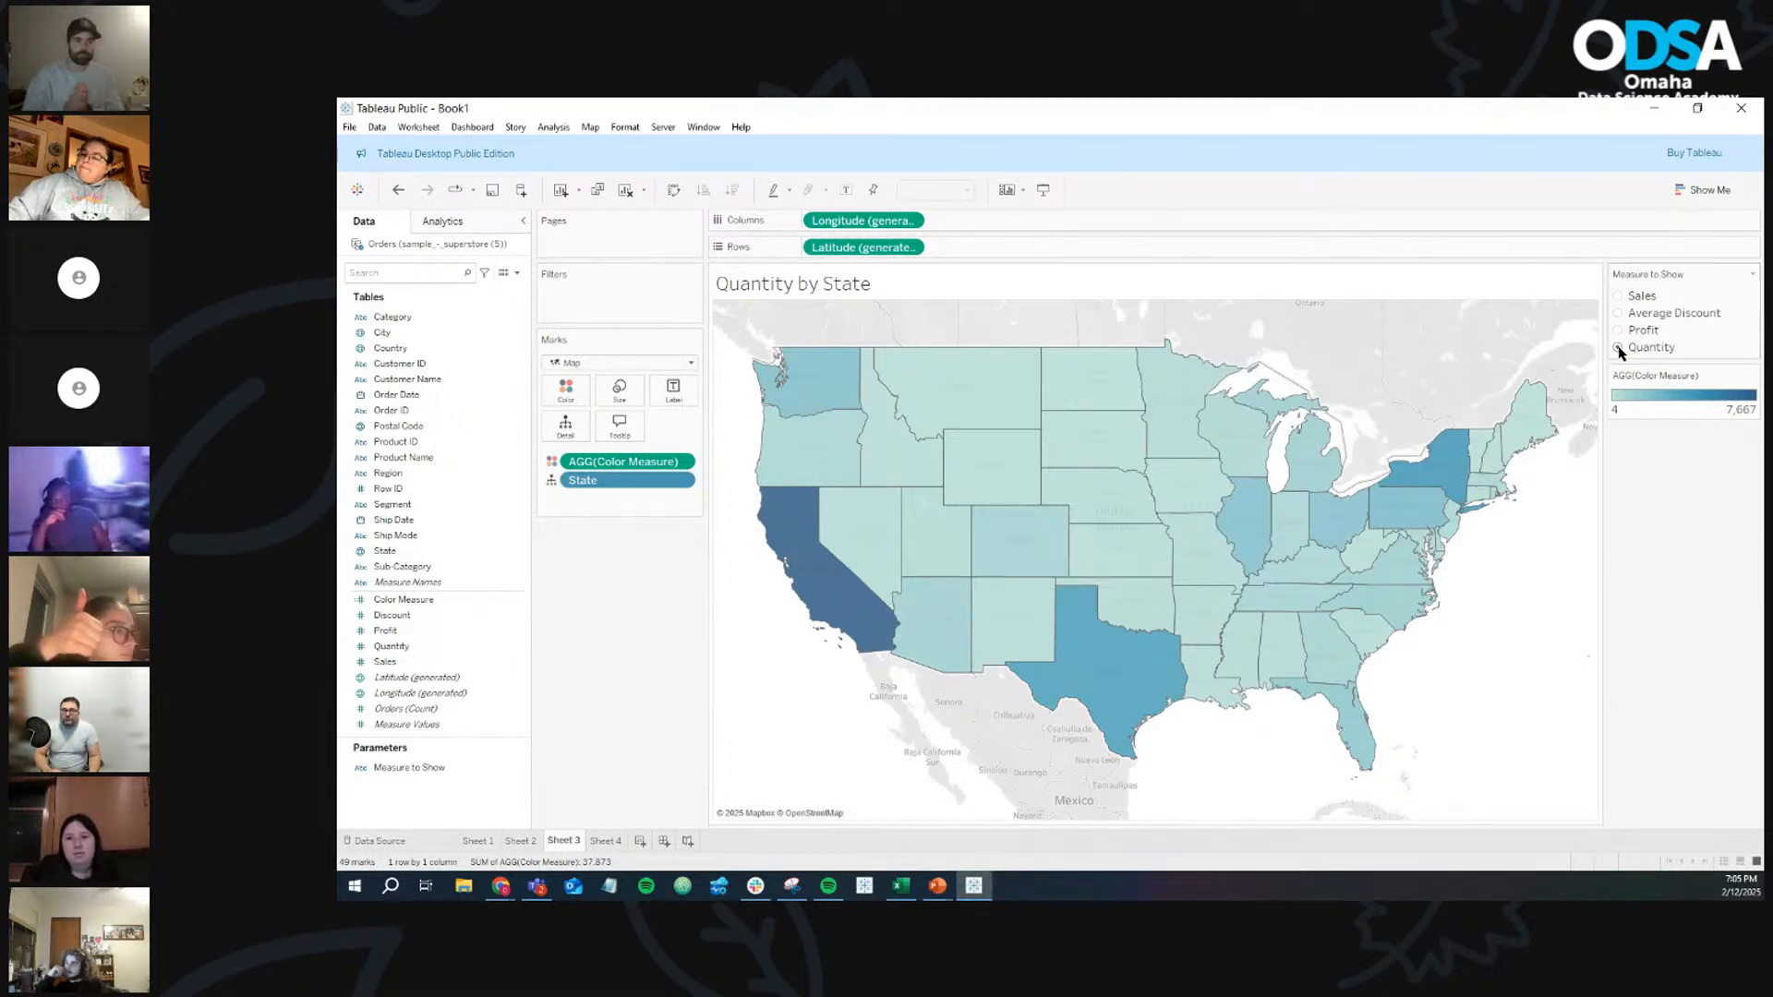
Switch to the published Superstore Self Service dashboard in Chrome, view its map measure options, and return to the Tableau Public workbook
click(499, 887)
click(737, 822)
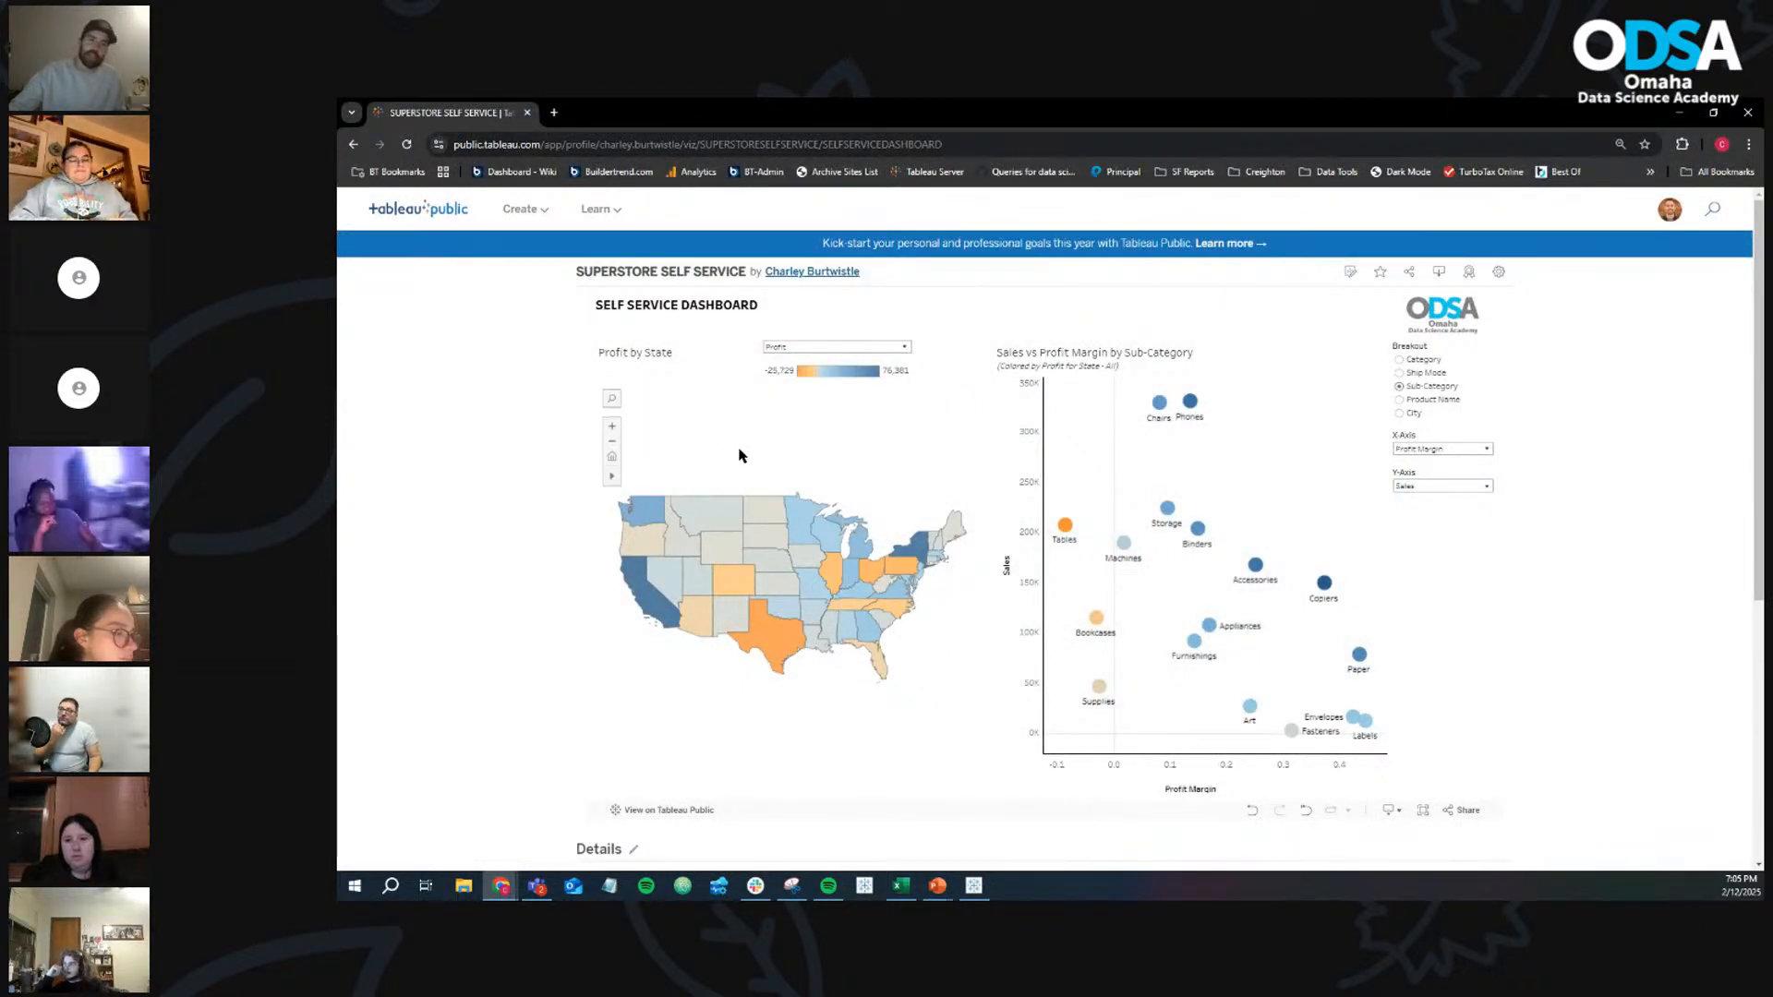
click(825, 348)
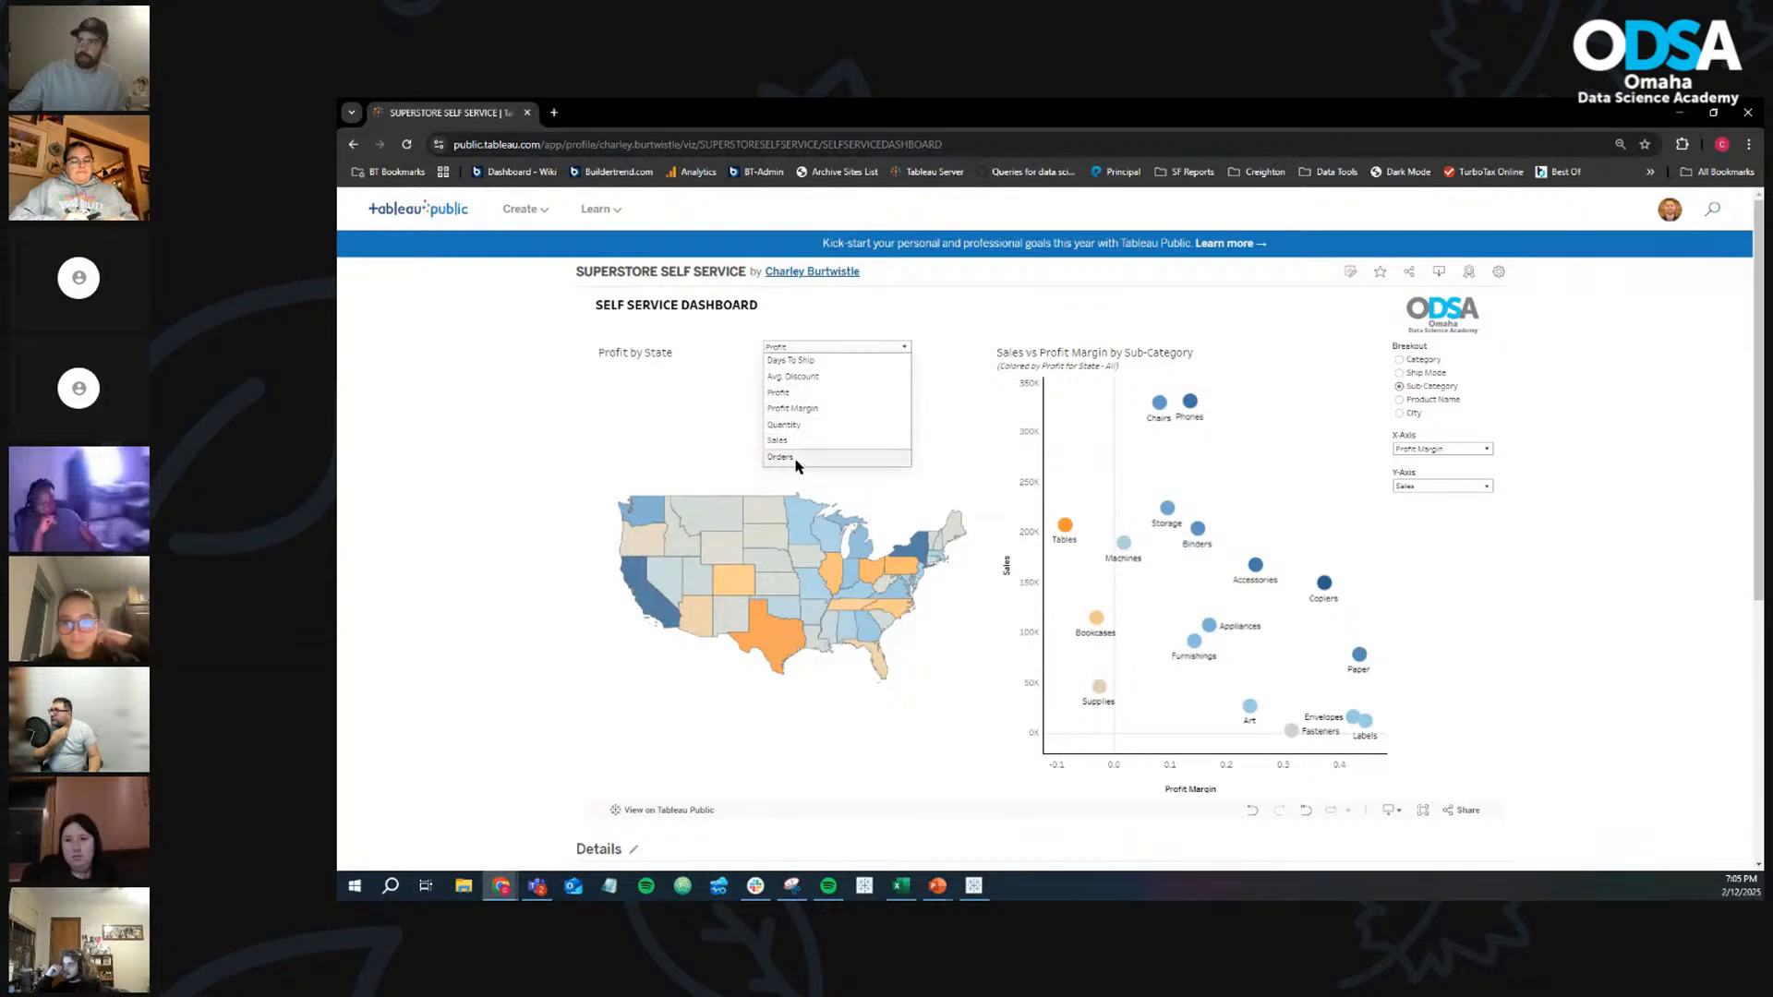
click(498, 368)
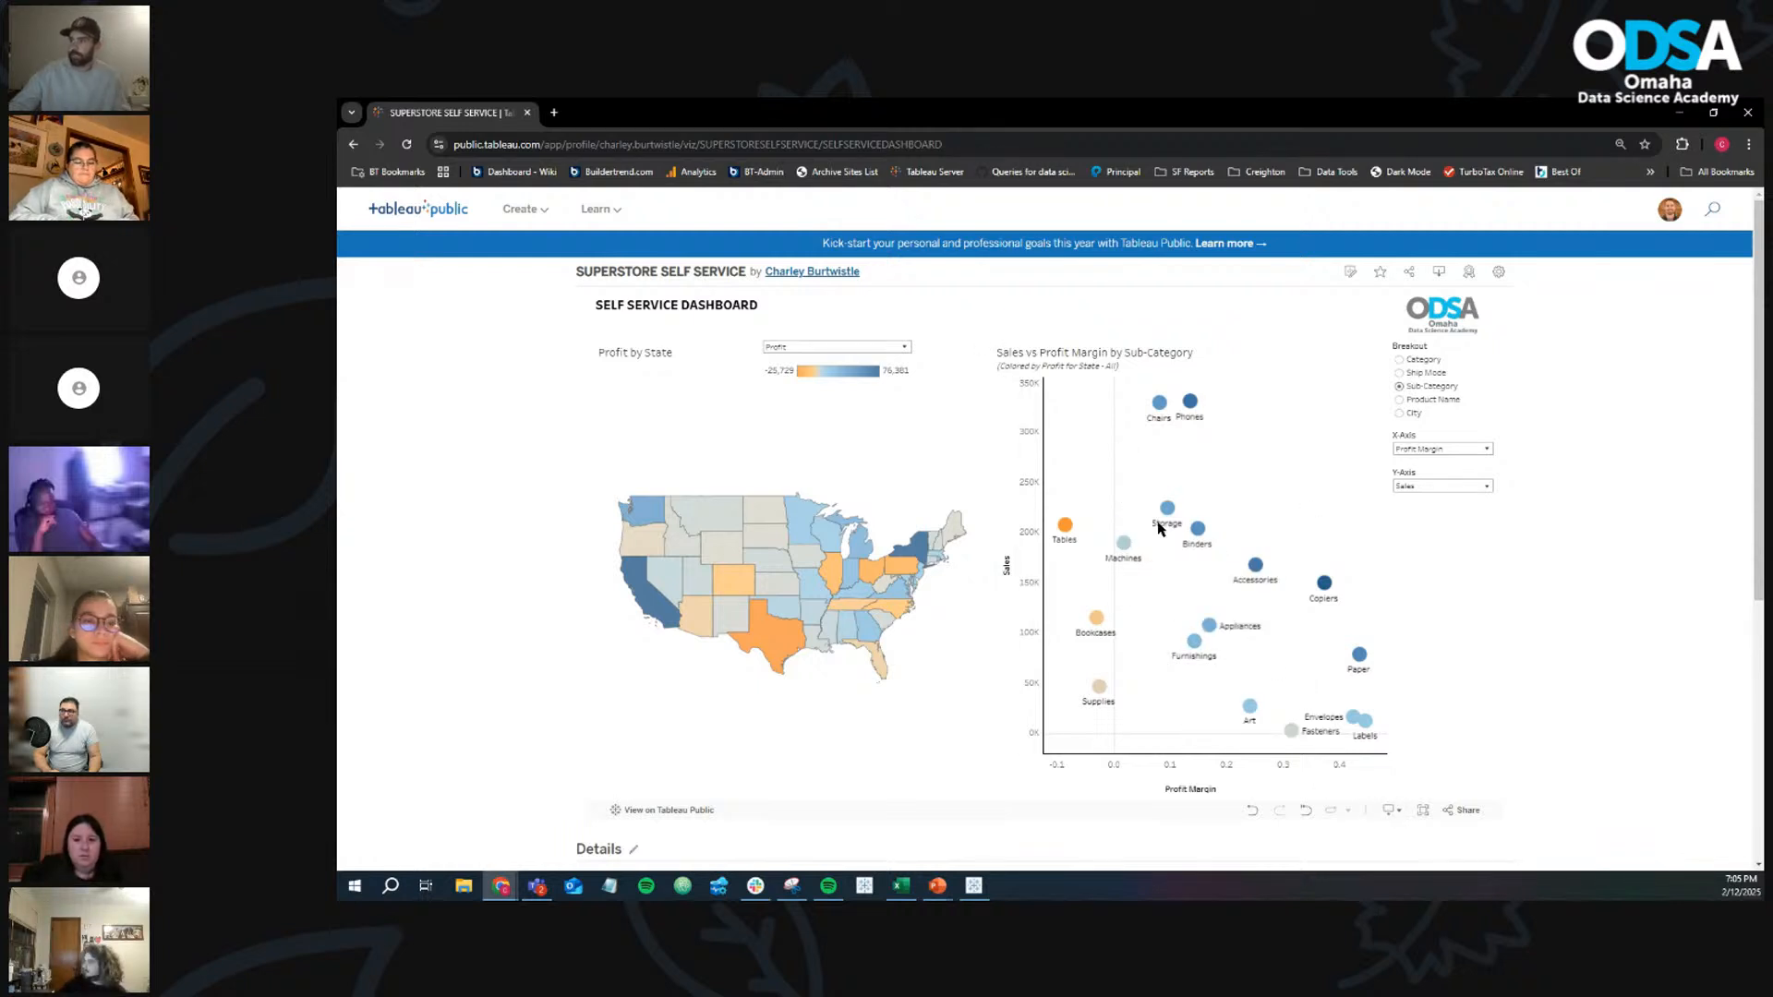
click(1680, 113)
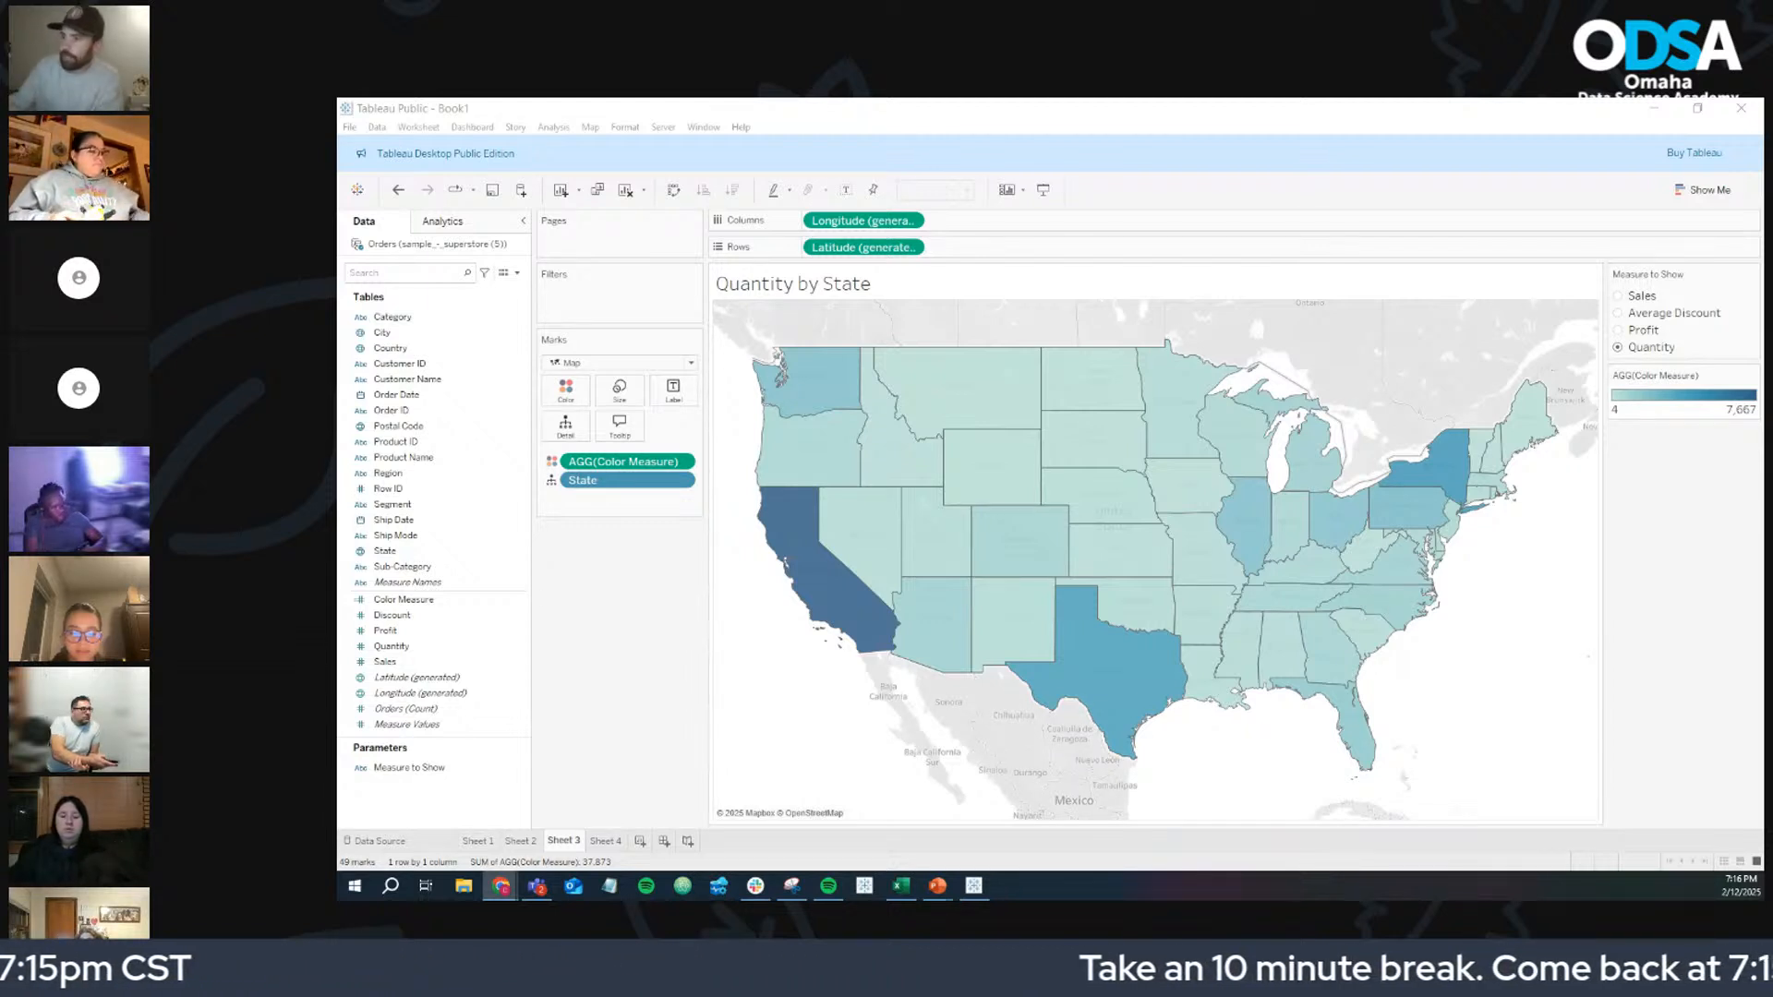
Switch the displayed measure through Average Discount, Profit, Quantity and Sales, and leave the map on Average Discount
click(1618, 314)
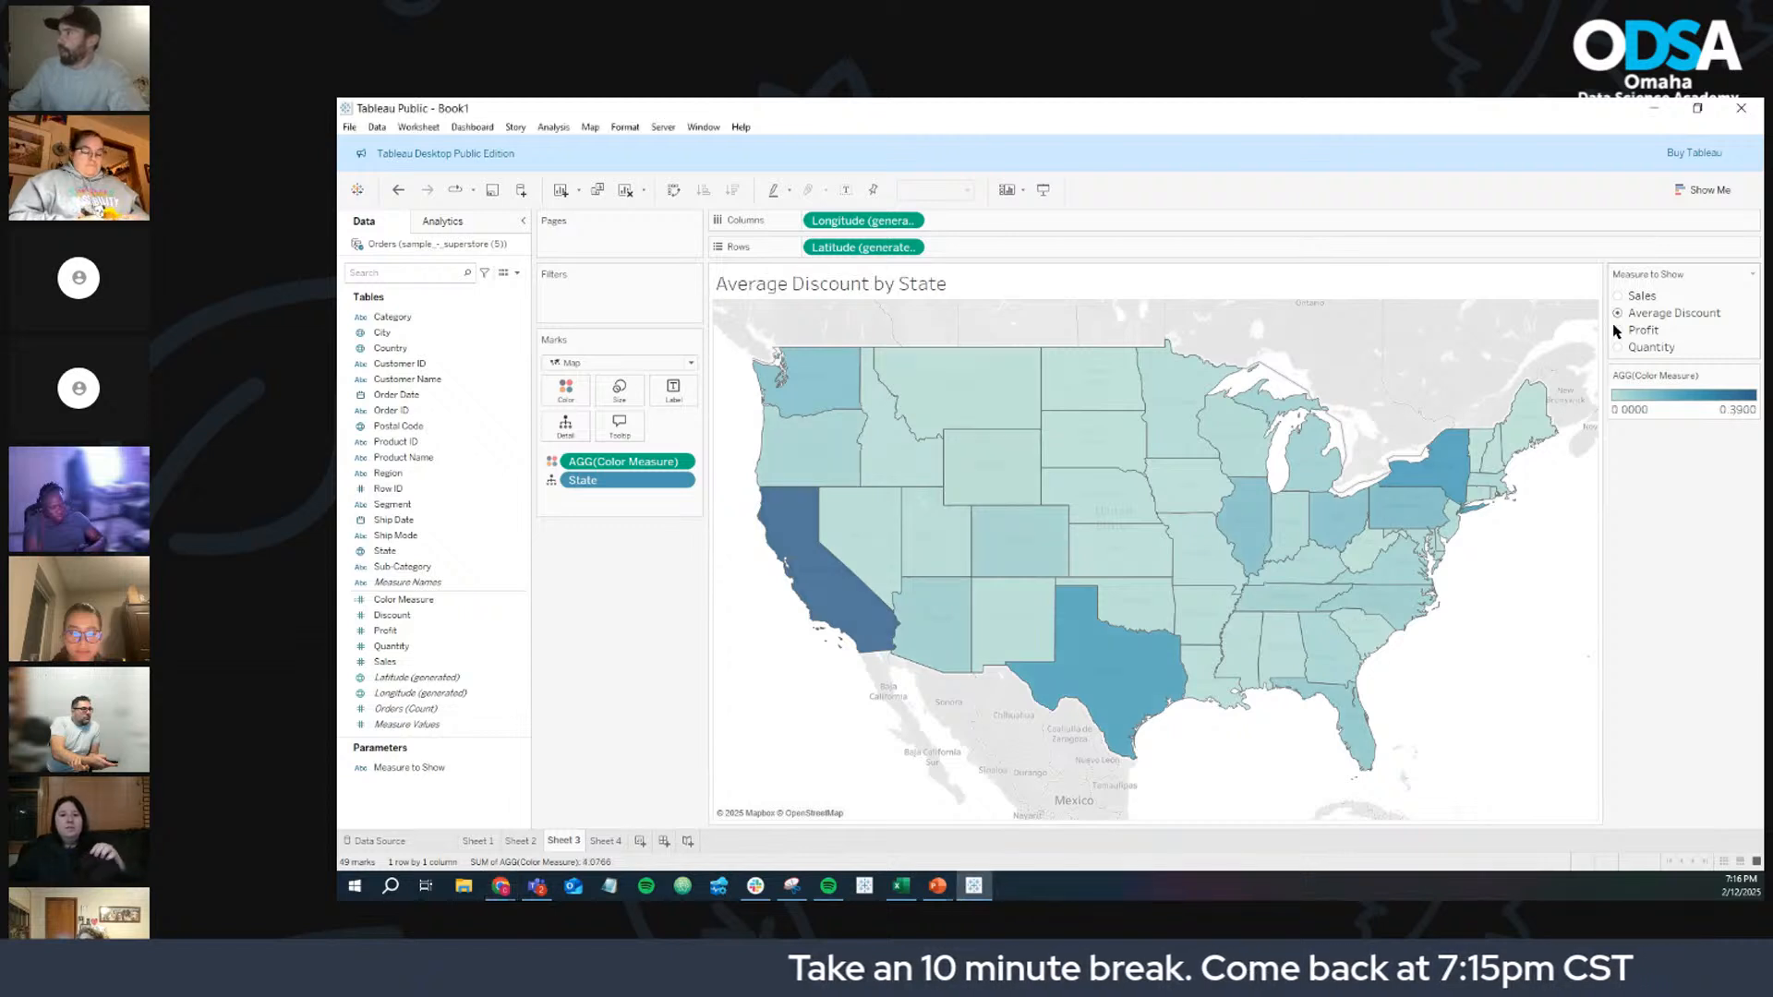
click(1619, 330)
click(1618, 347)
click(1618, 295)
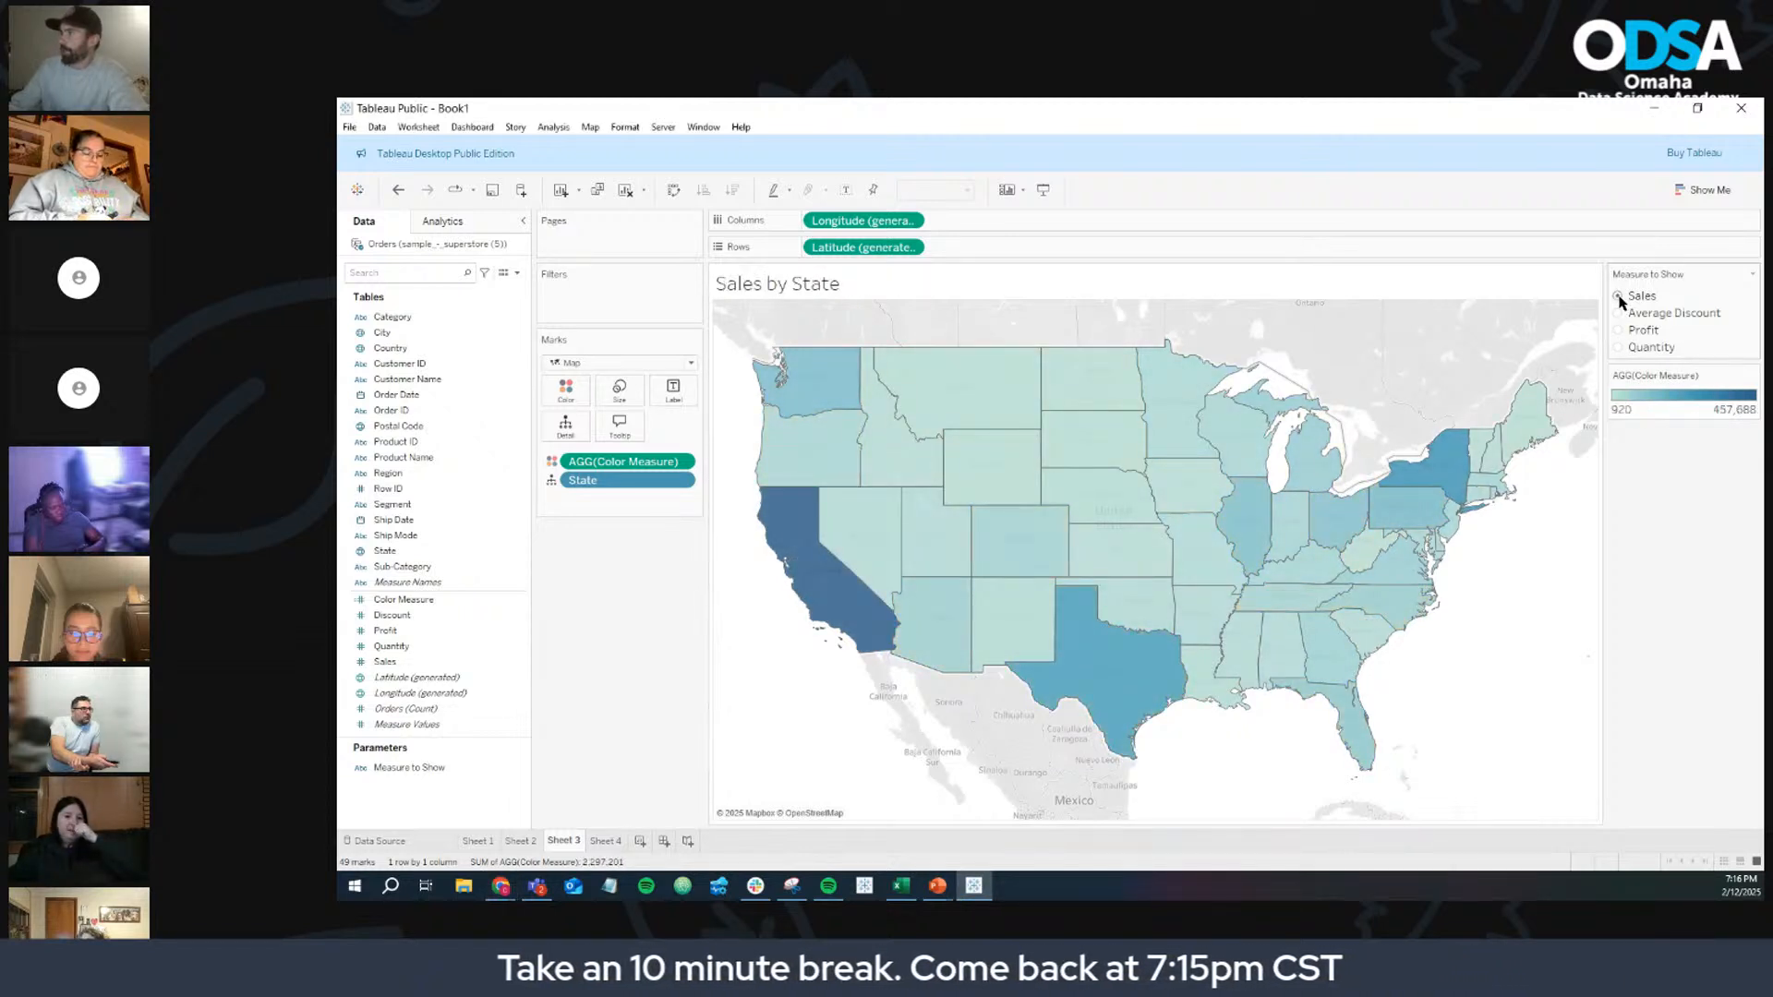
click(1619, 314)
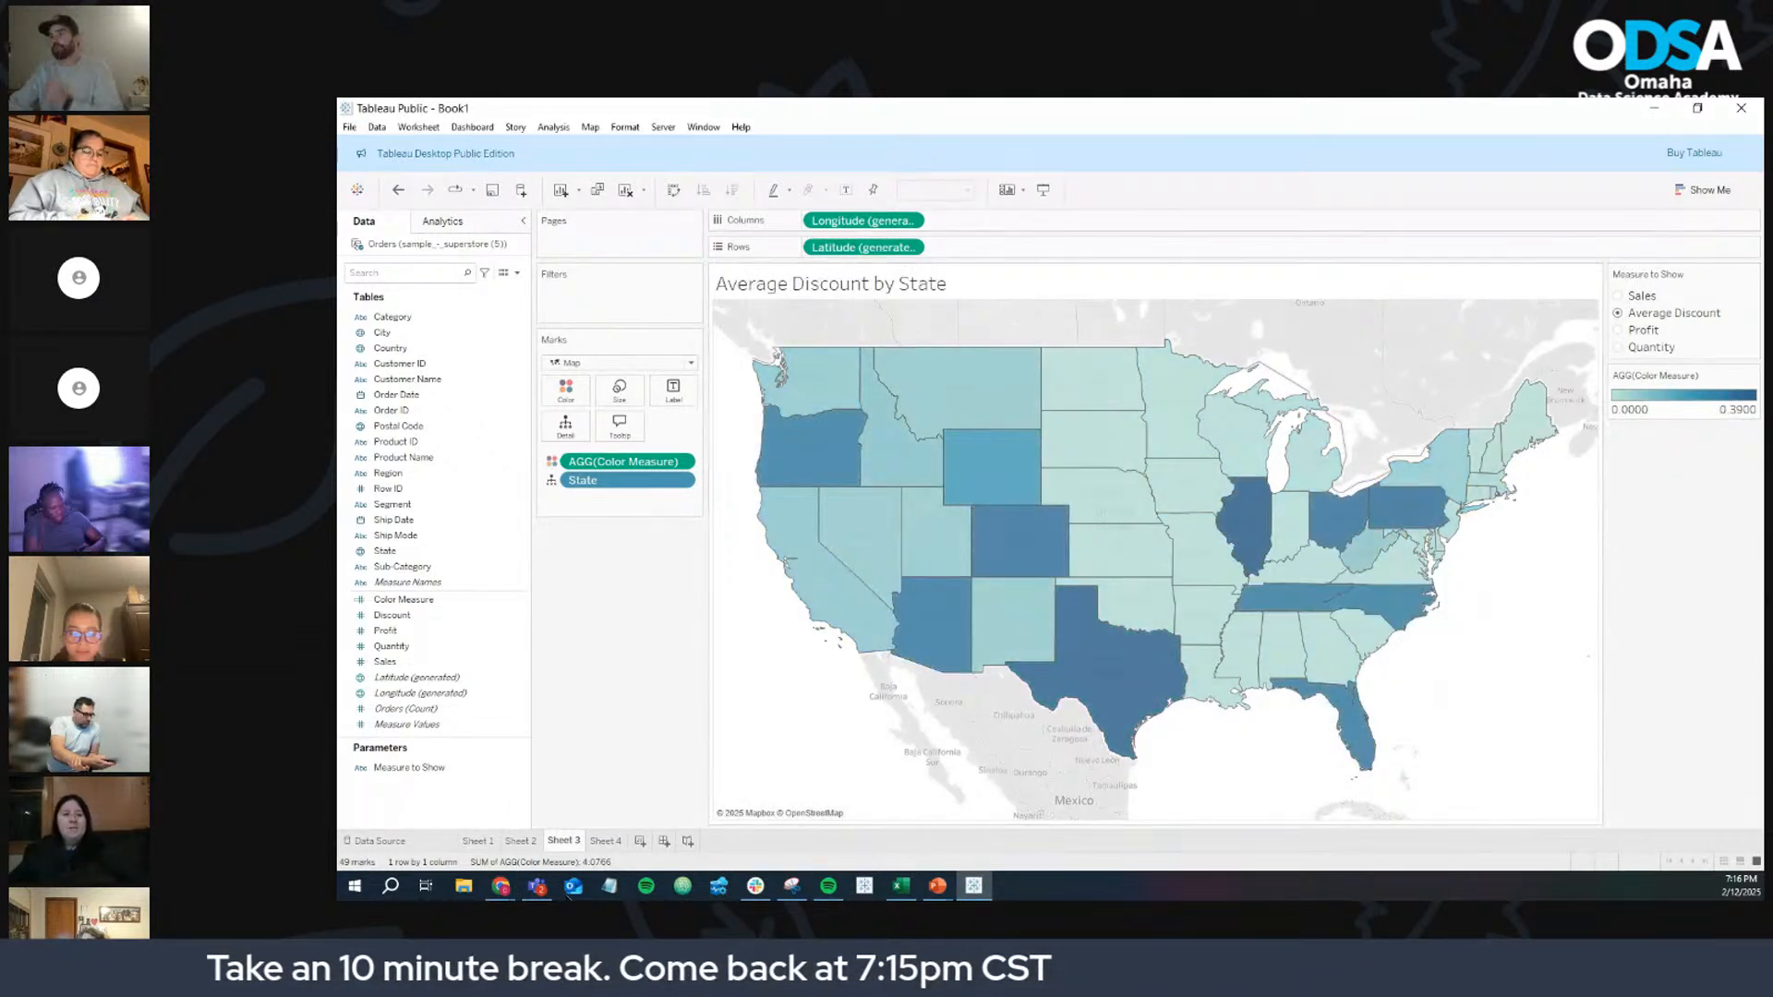
Switch to the published dashboard in Chrome and view its state map by Sales and by Days To Ship
click(739, 817)
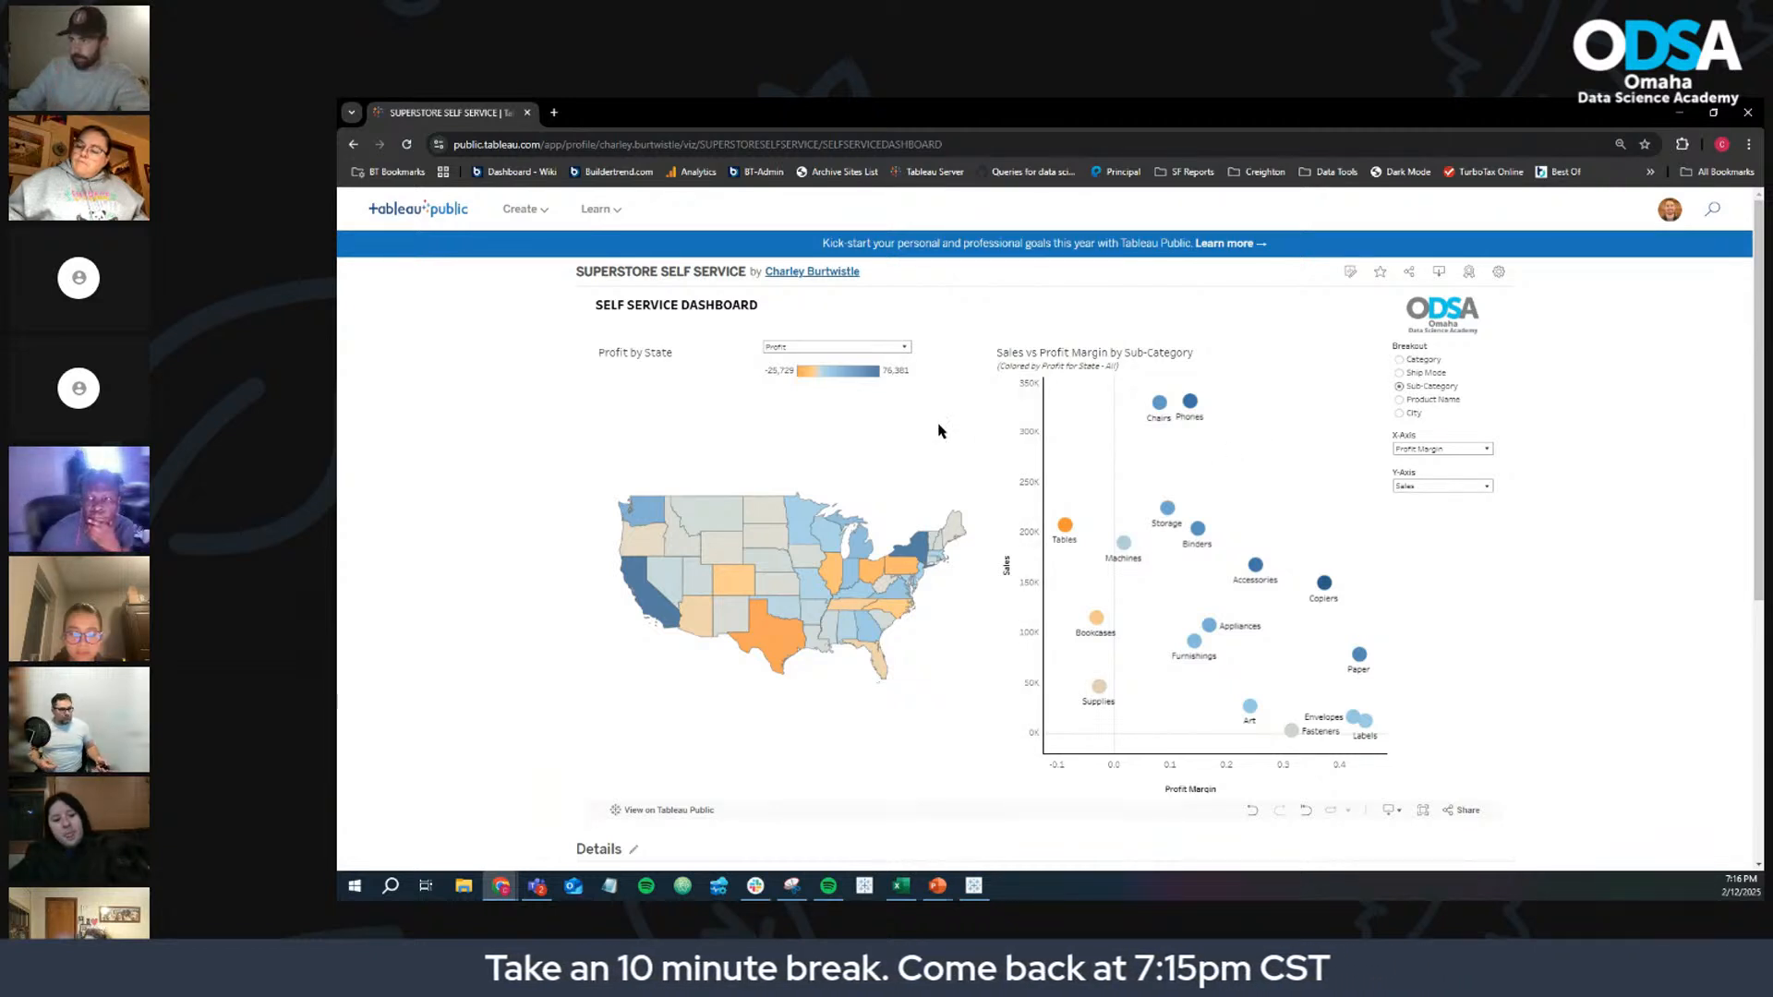
click(858, 349)
click(803, 443)
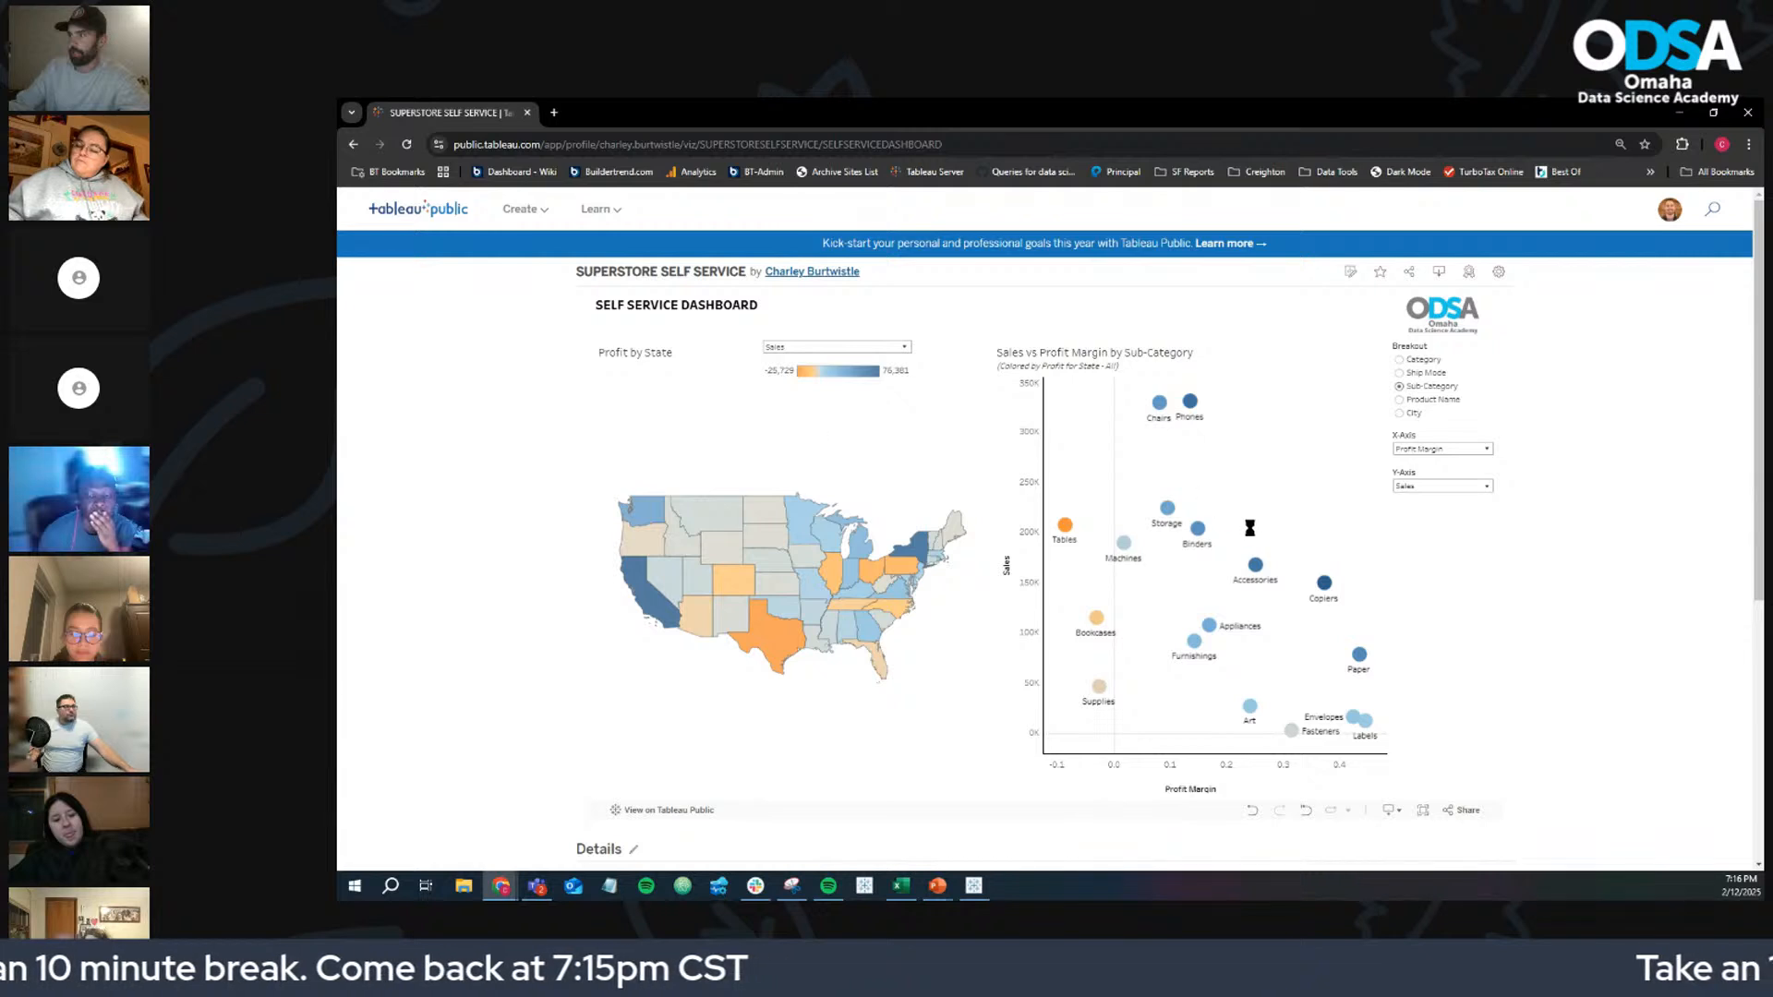
click(840, 347)
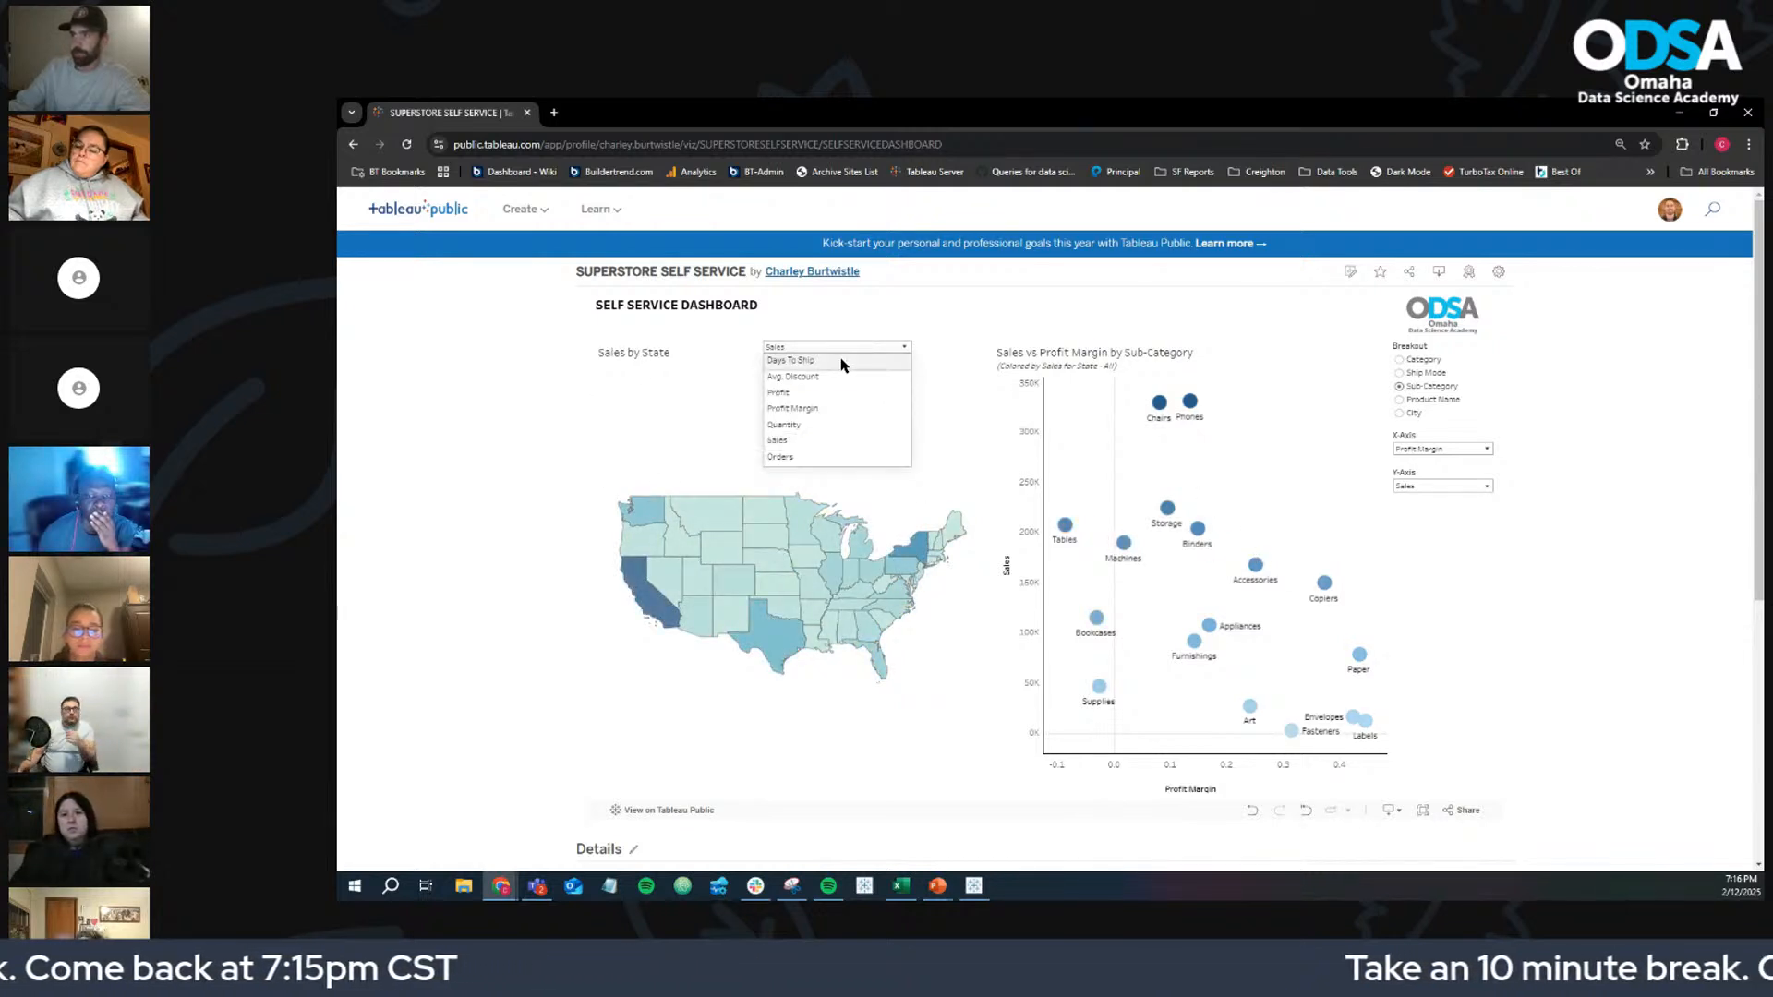
click(841, 363)
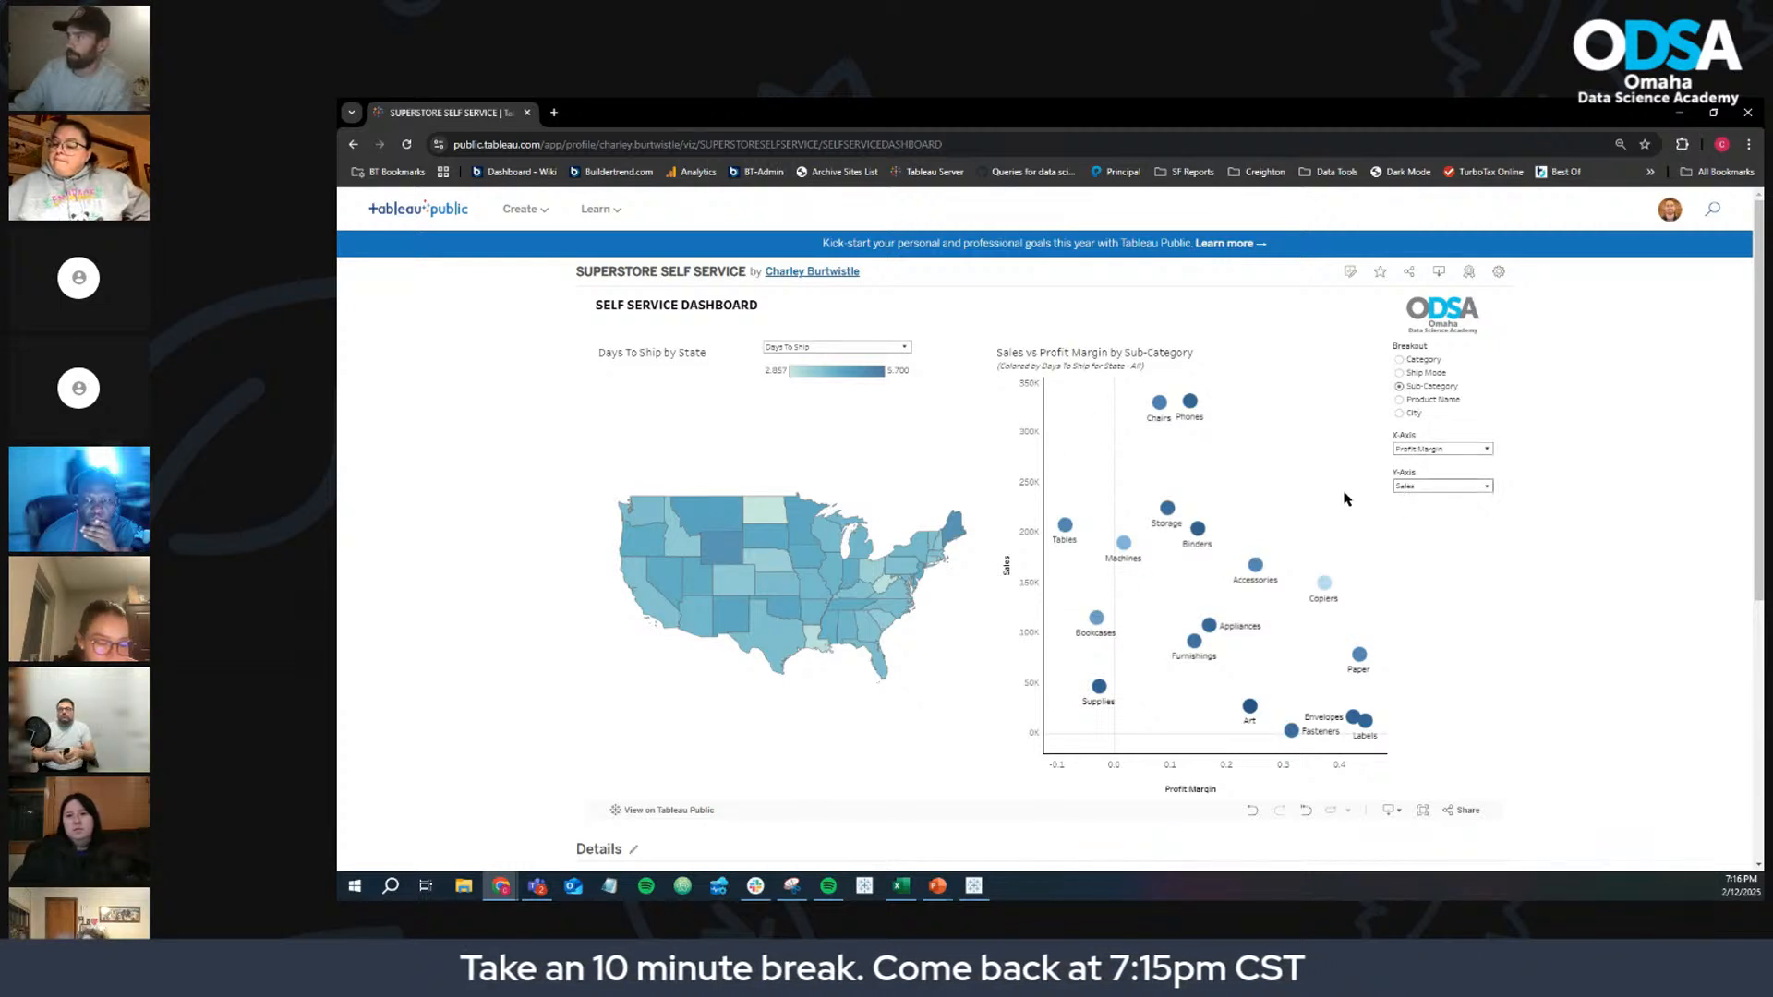
Set the dashboard scatter plot's Y-axis to Profit and its X-axis to Avg. Discount
click(1427, 487)
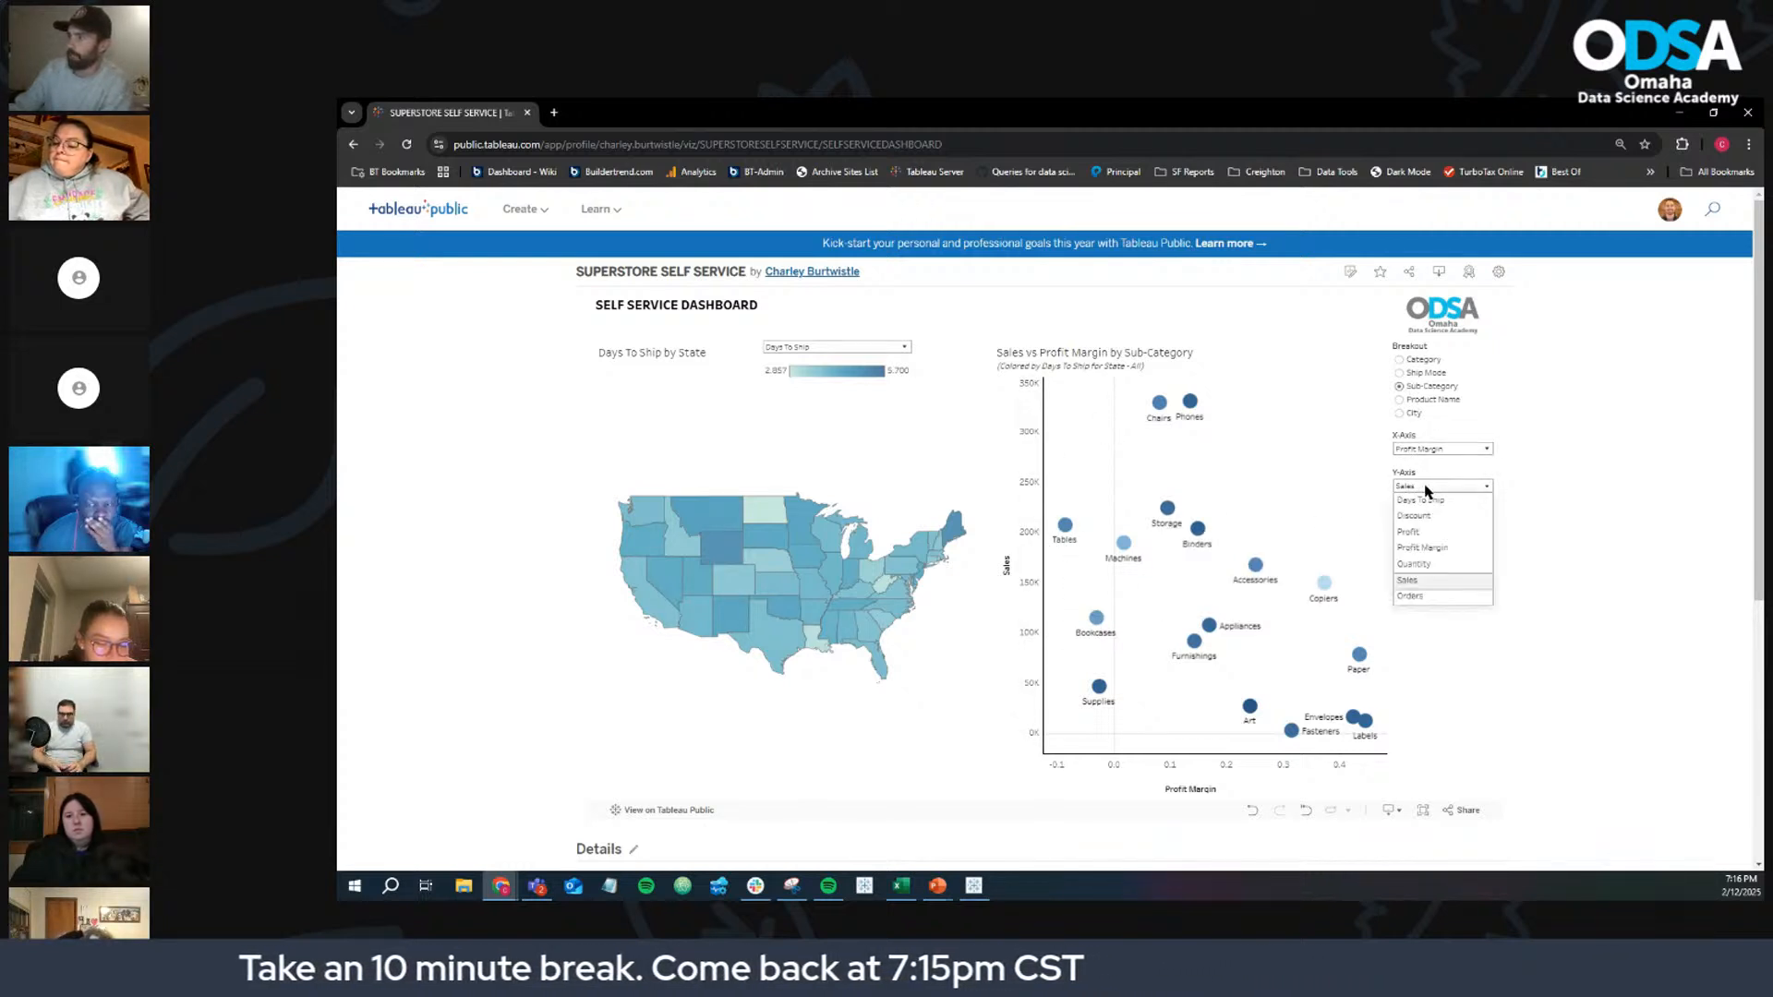
click(1416, 532)
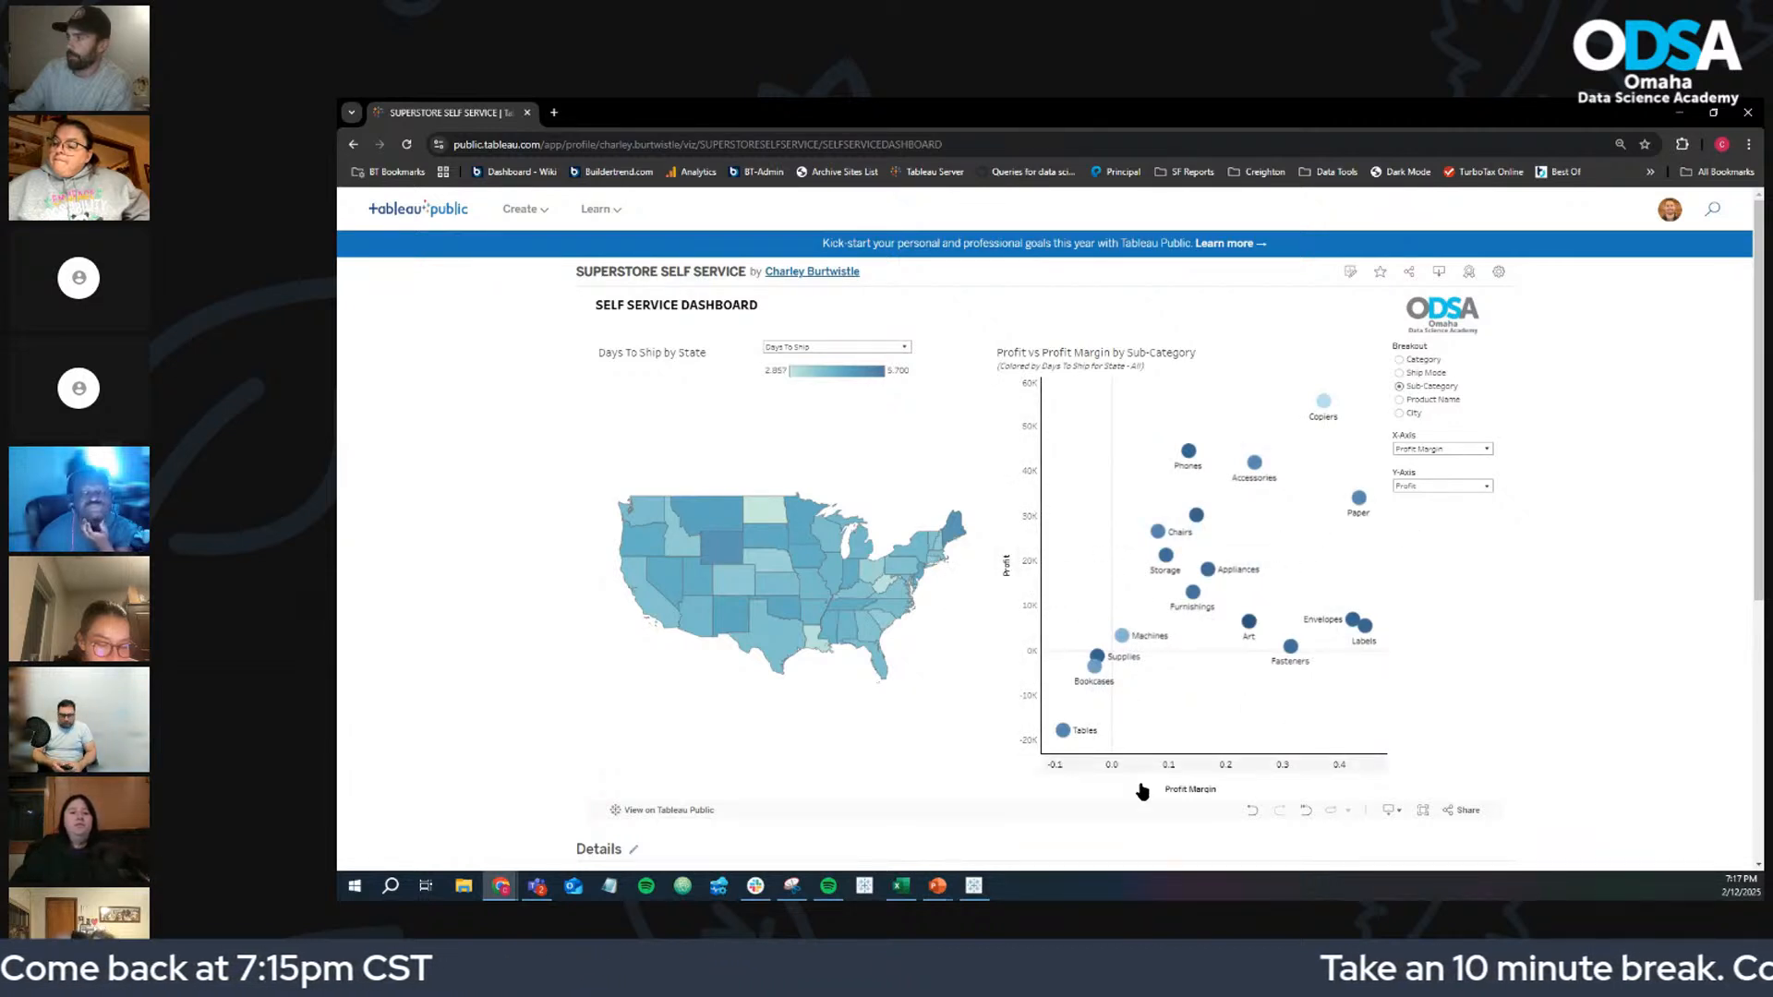
click(1423, 449)
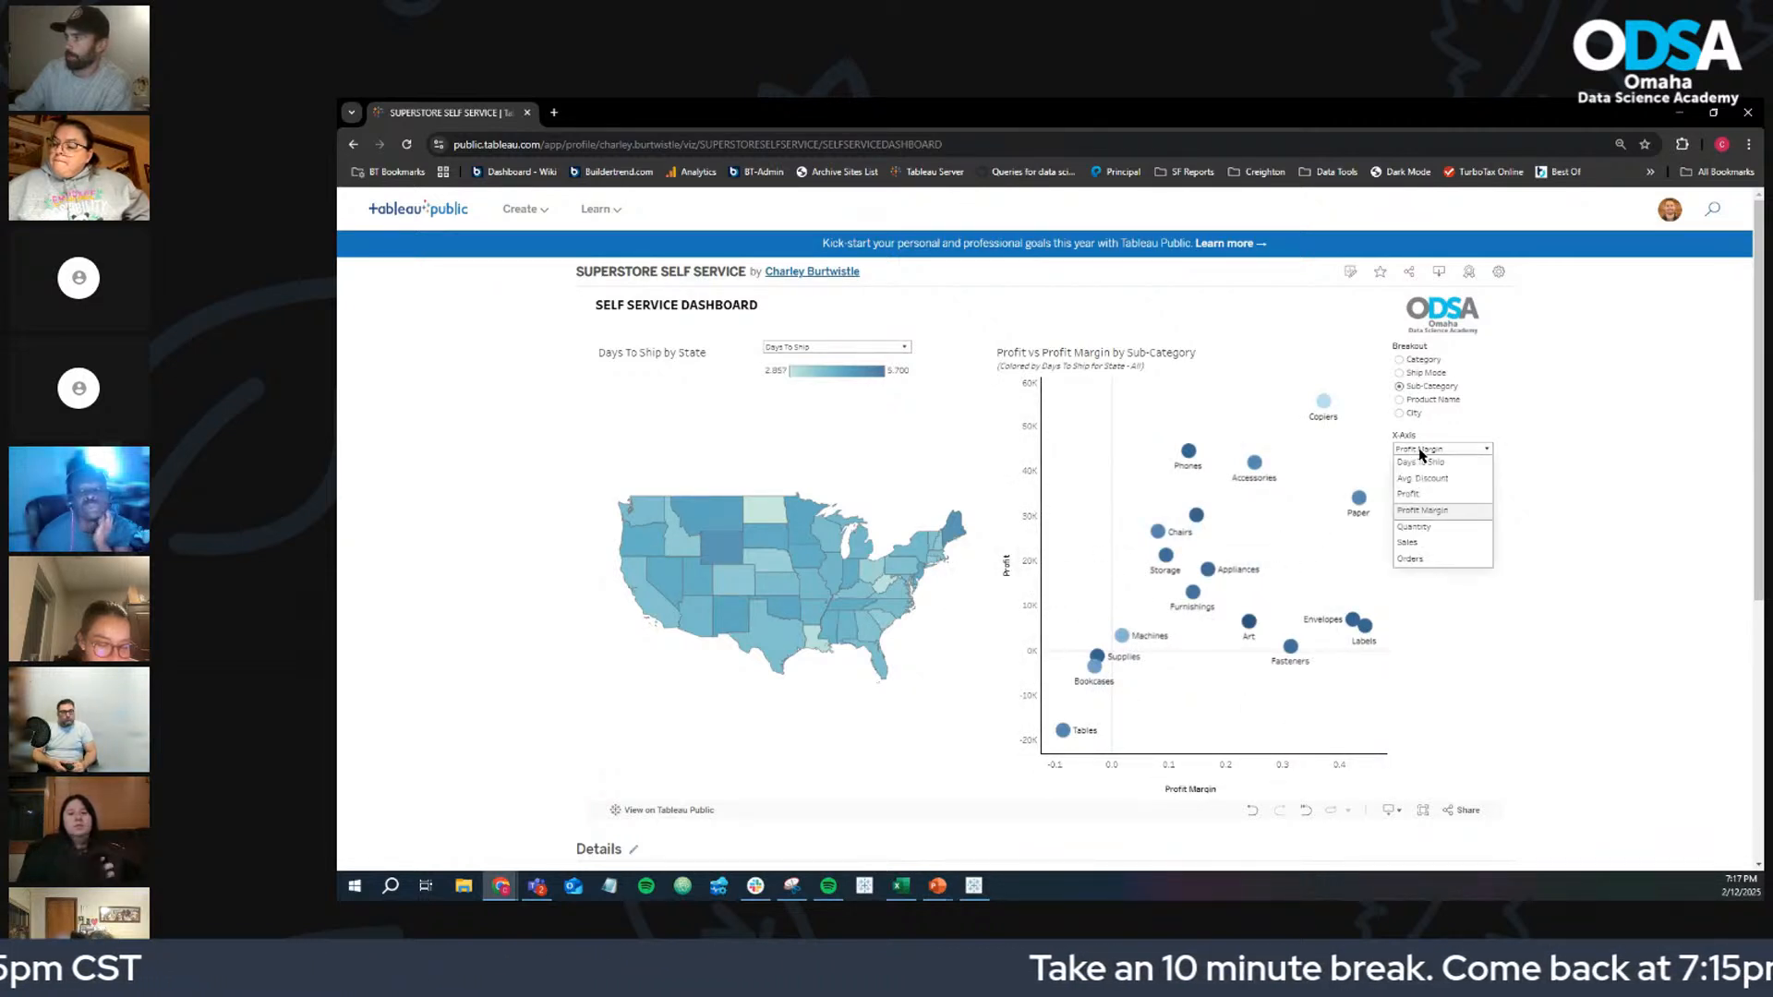
click(1423, 478)
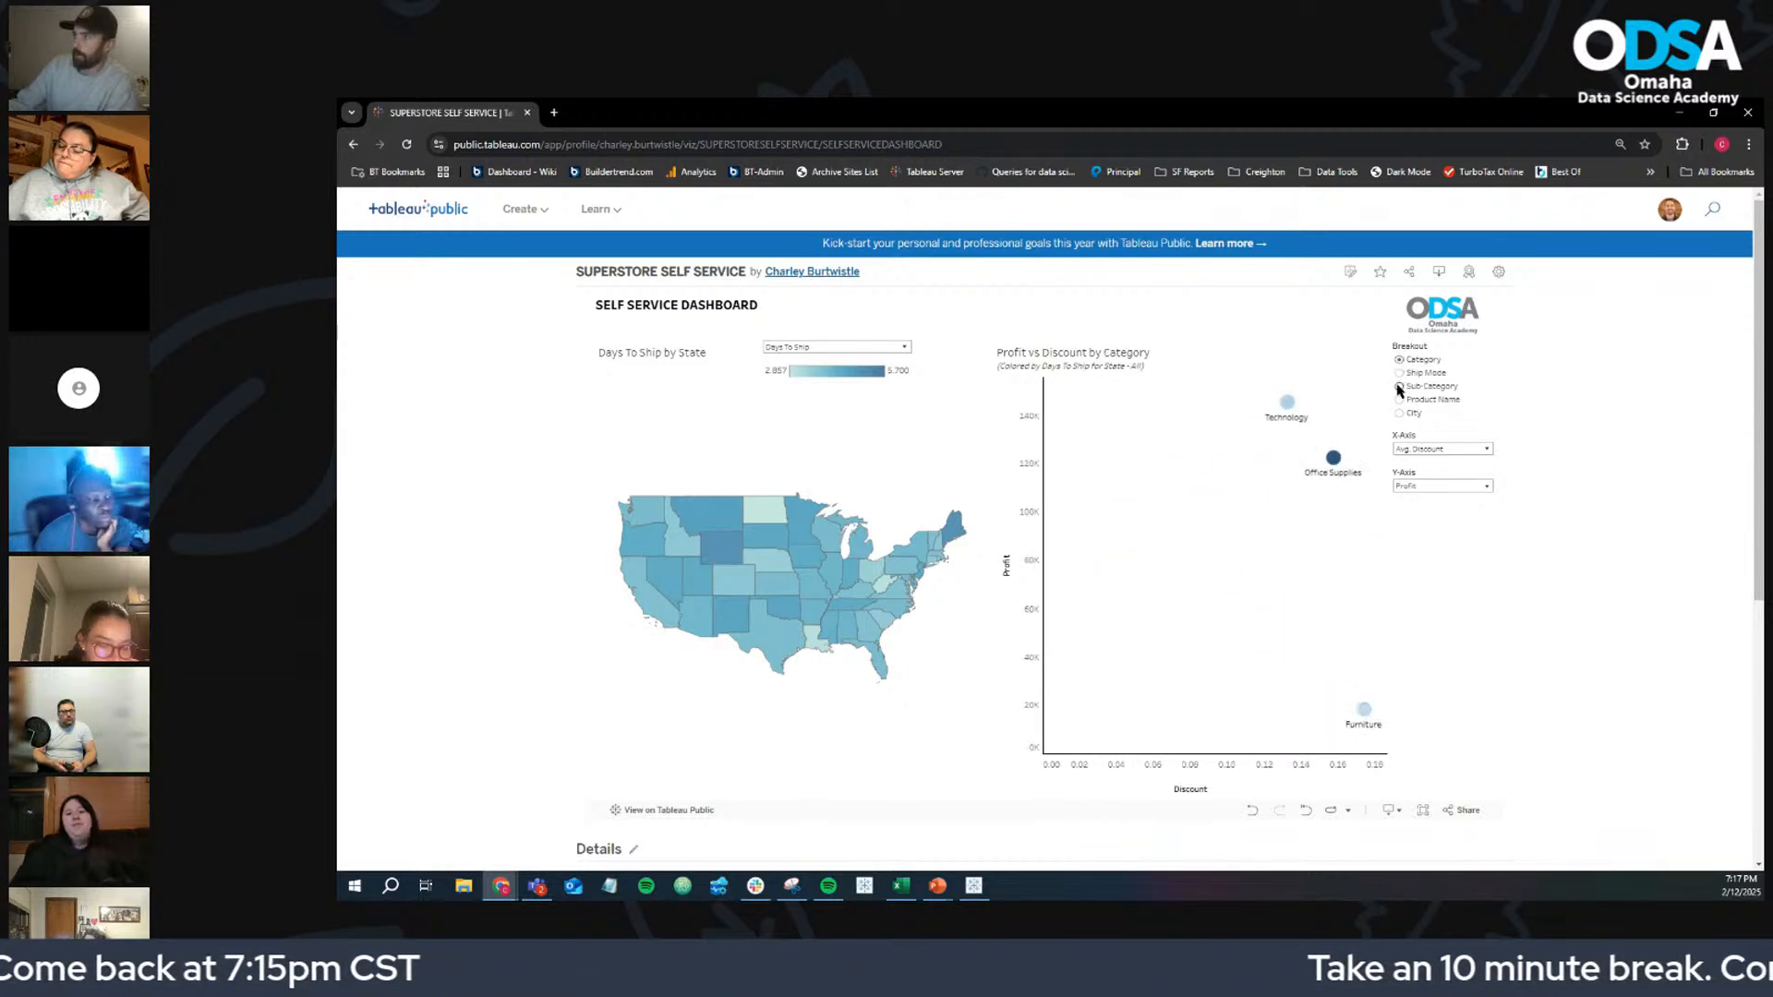
Switch the scatter plot's breakout through Sub-Category and Product Name to Category, and set the state map's measure to Sales
click(1400, 386)
click(1401, 400)
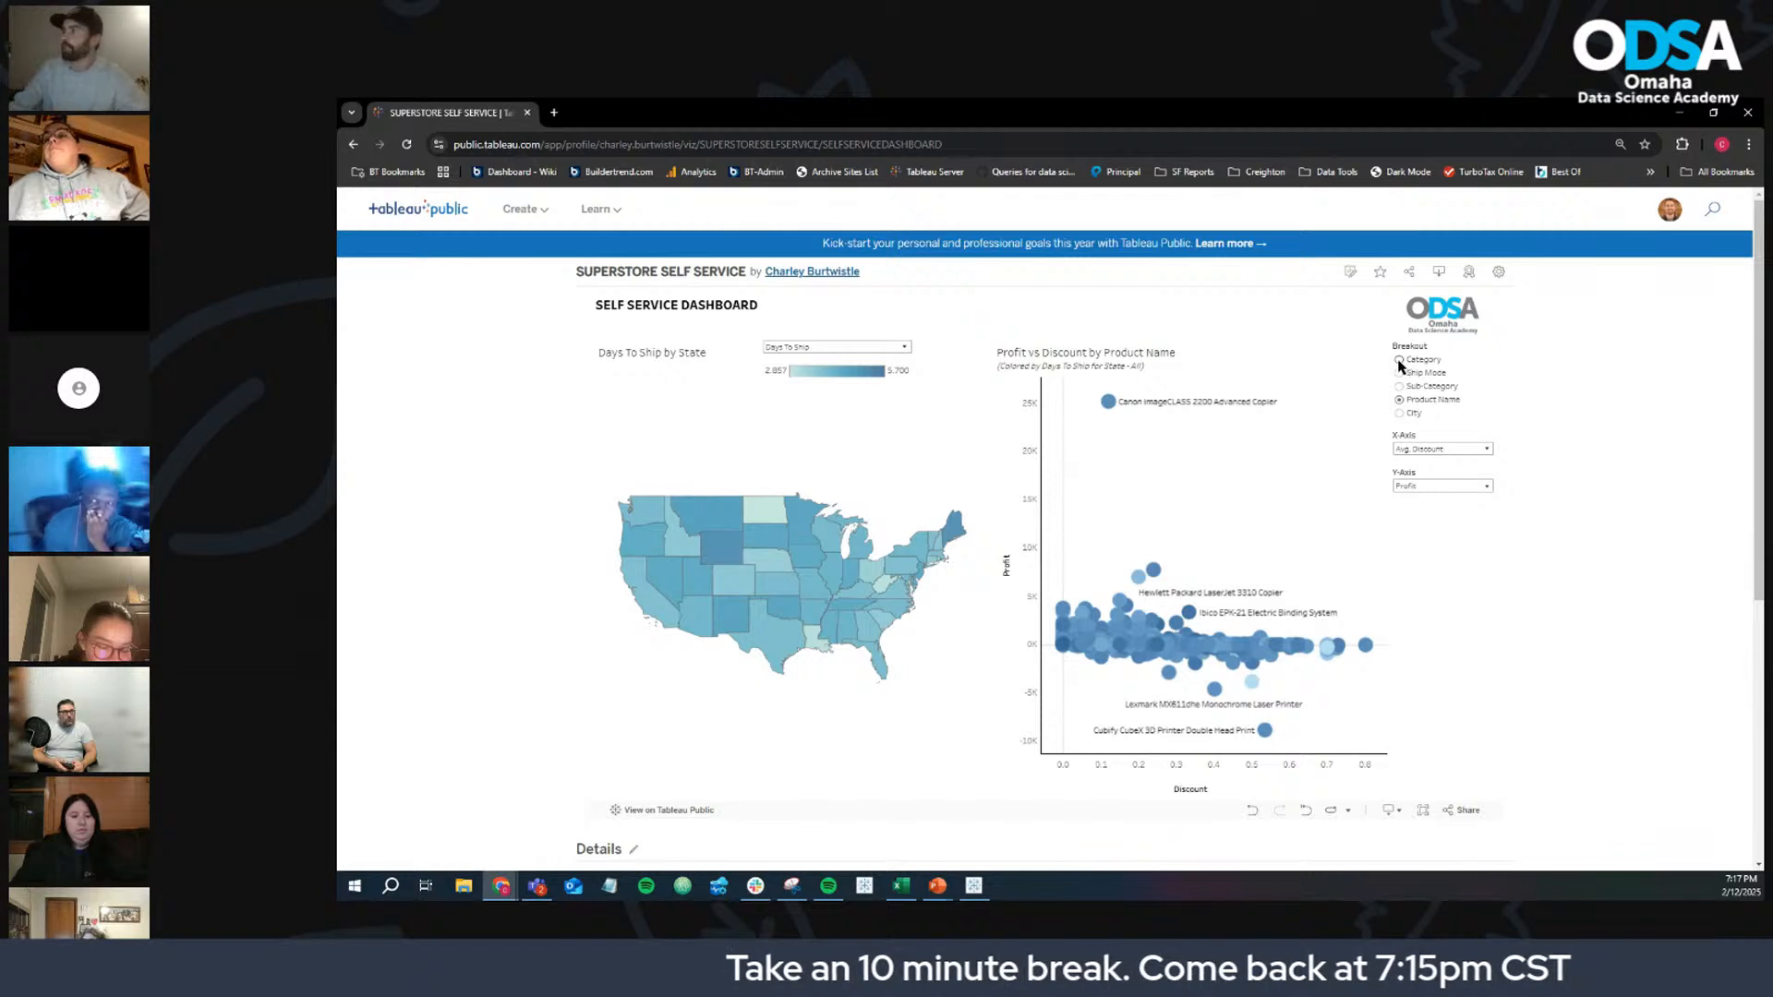
click(1418, 359)
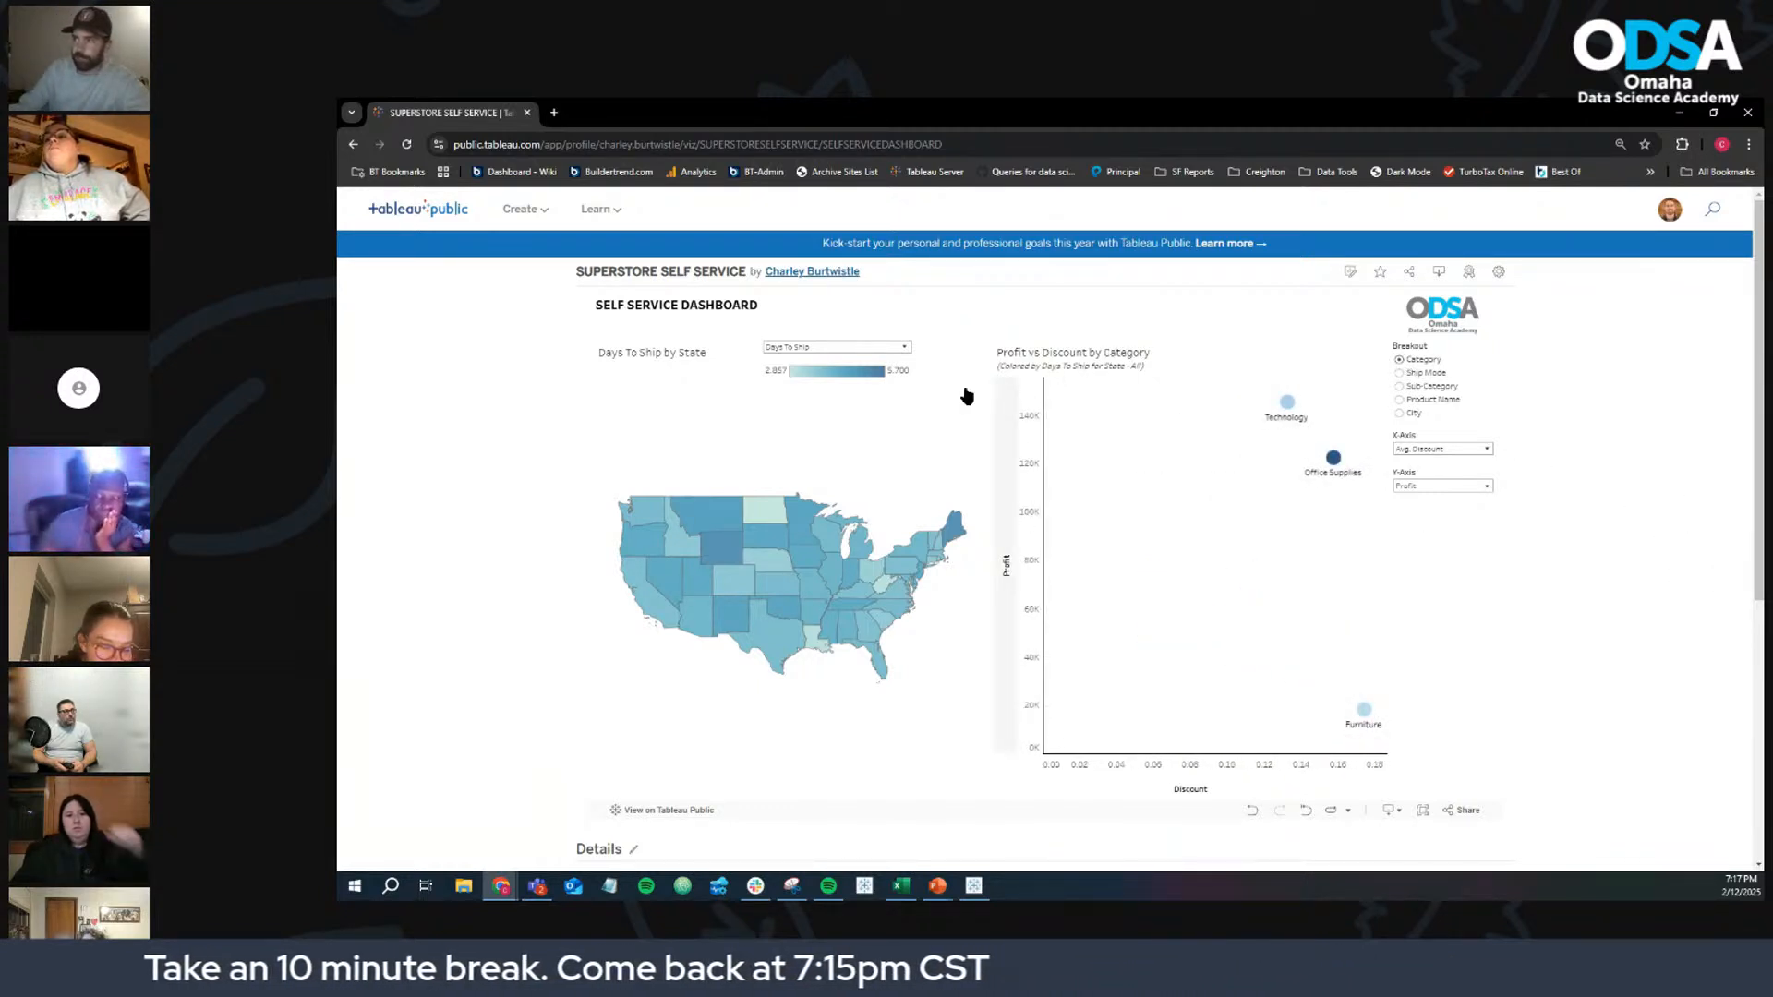
click(879, 348)
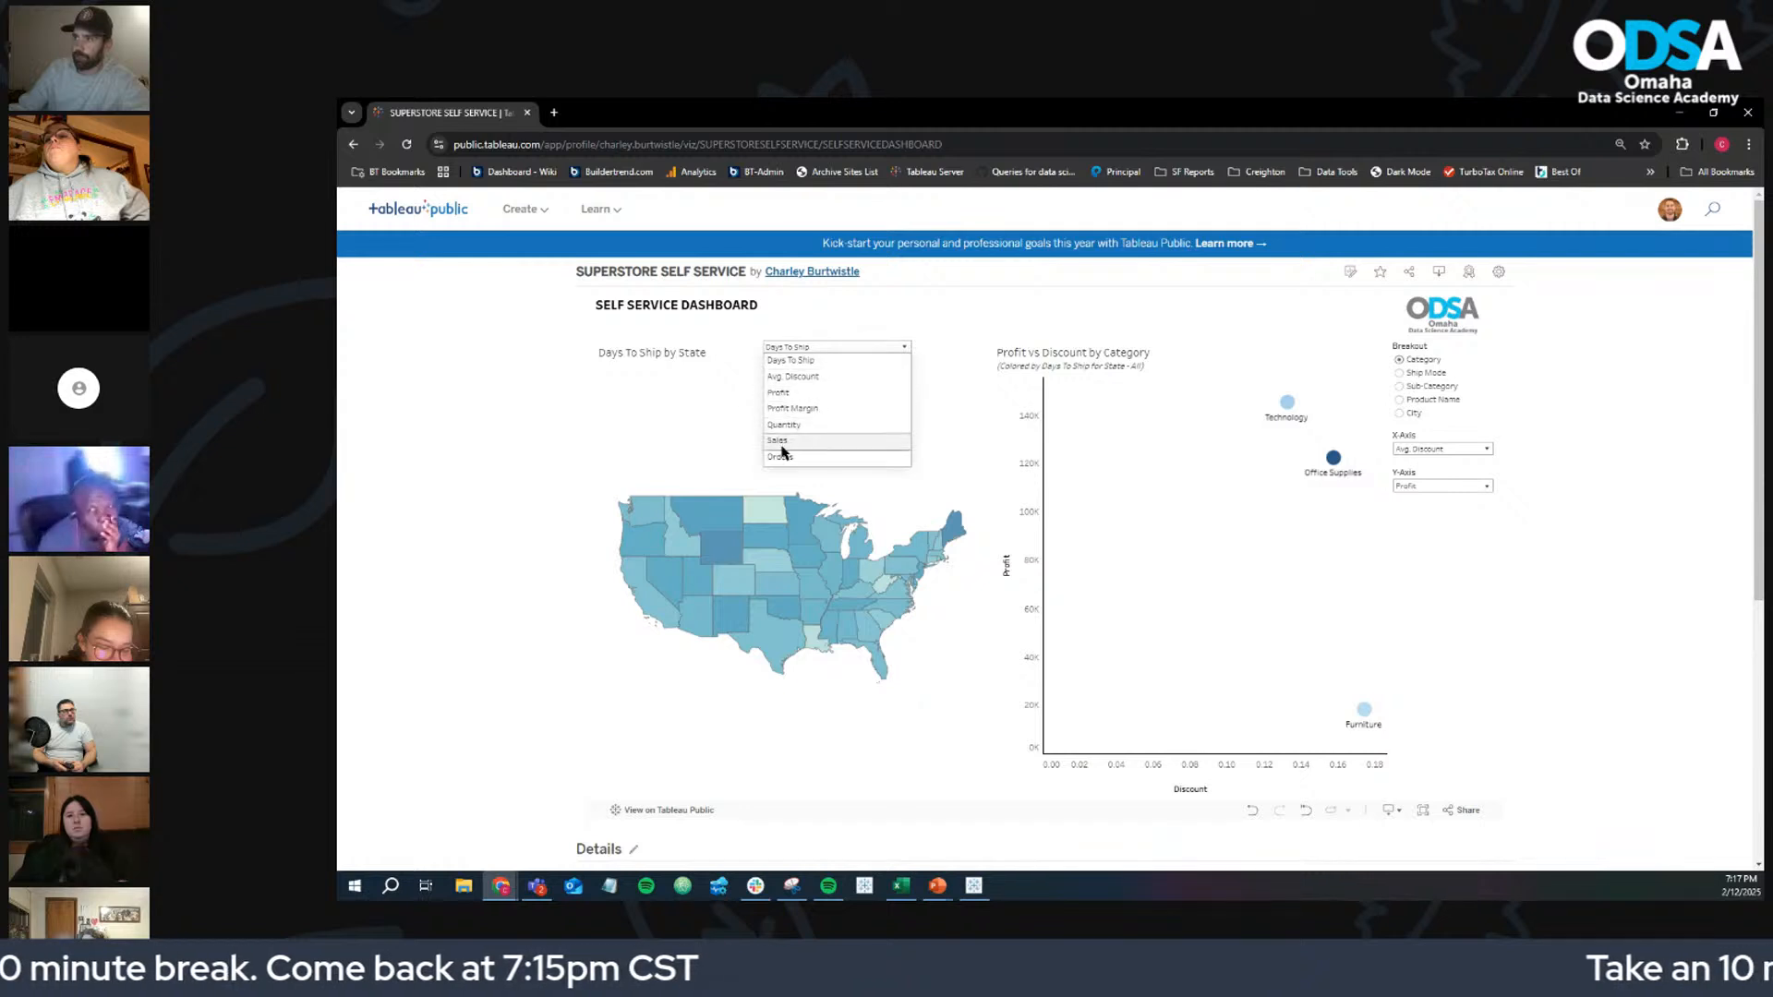
click(780, 441)
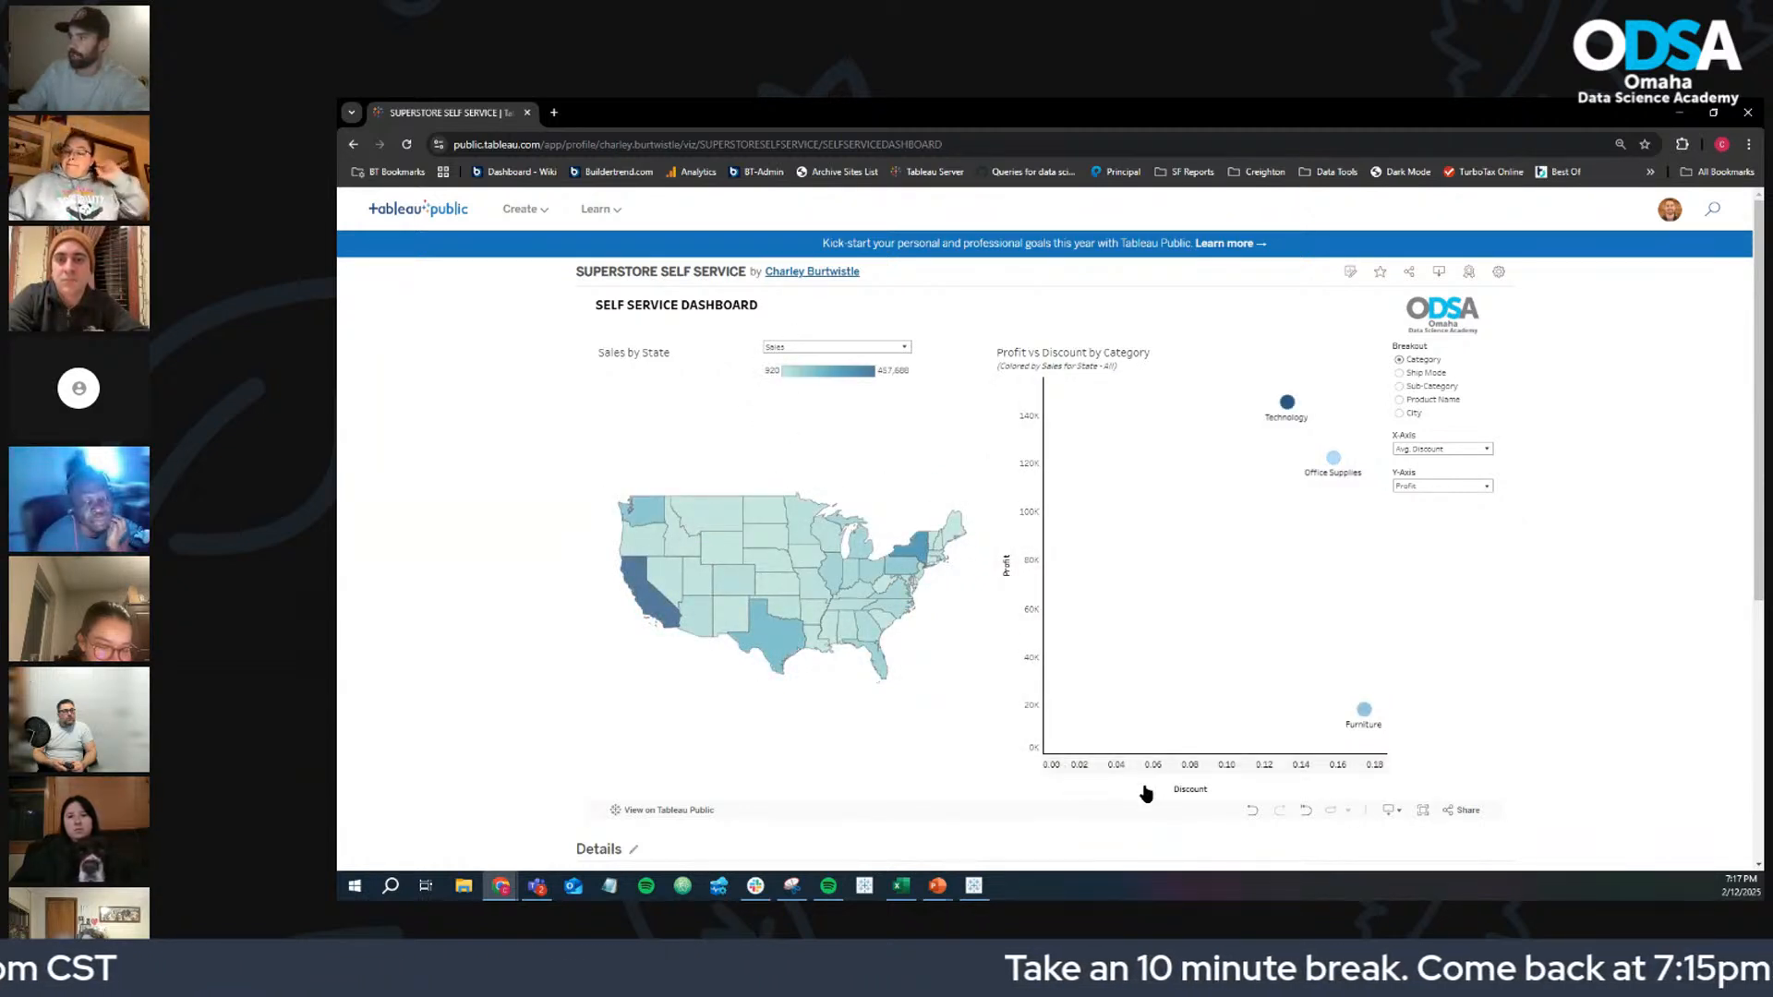
Compare the measure options offered for the dashboard's state map, X-axis and Y-axis without changing them
click(800, 348)
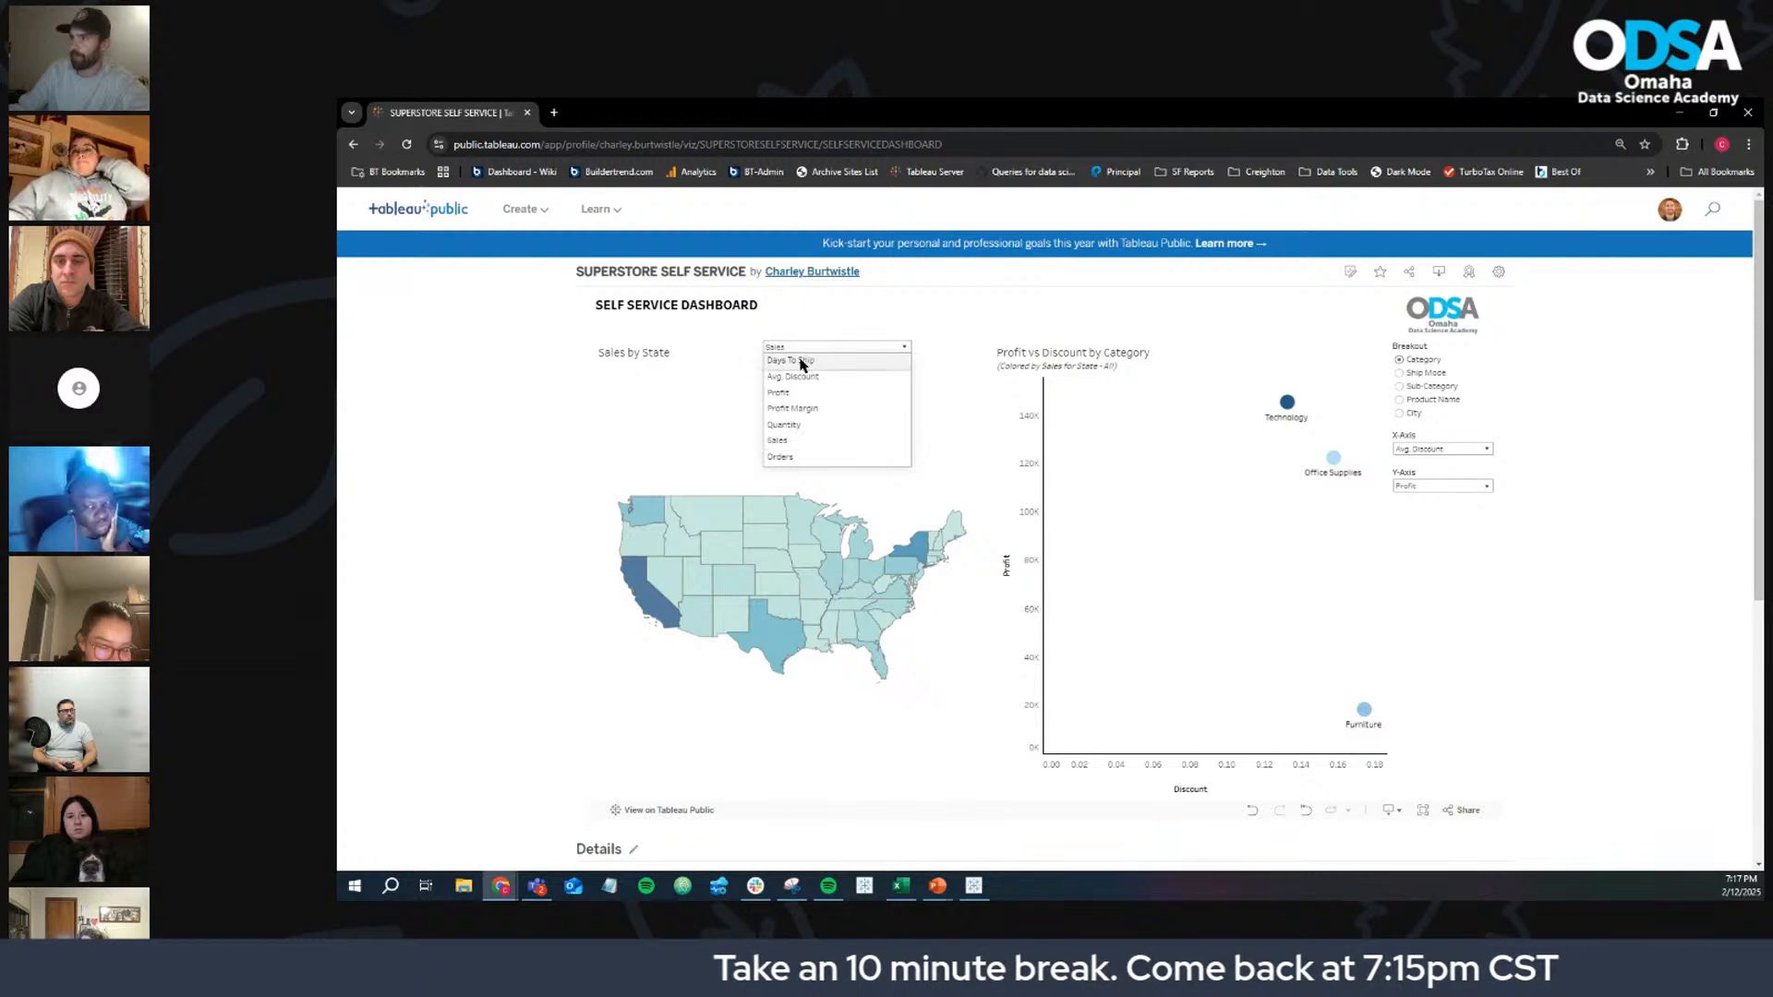
click(1427, 450)
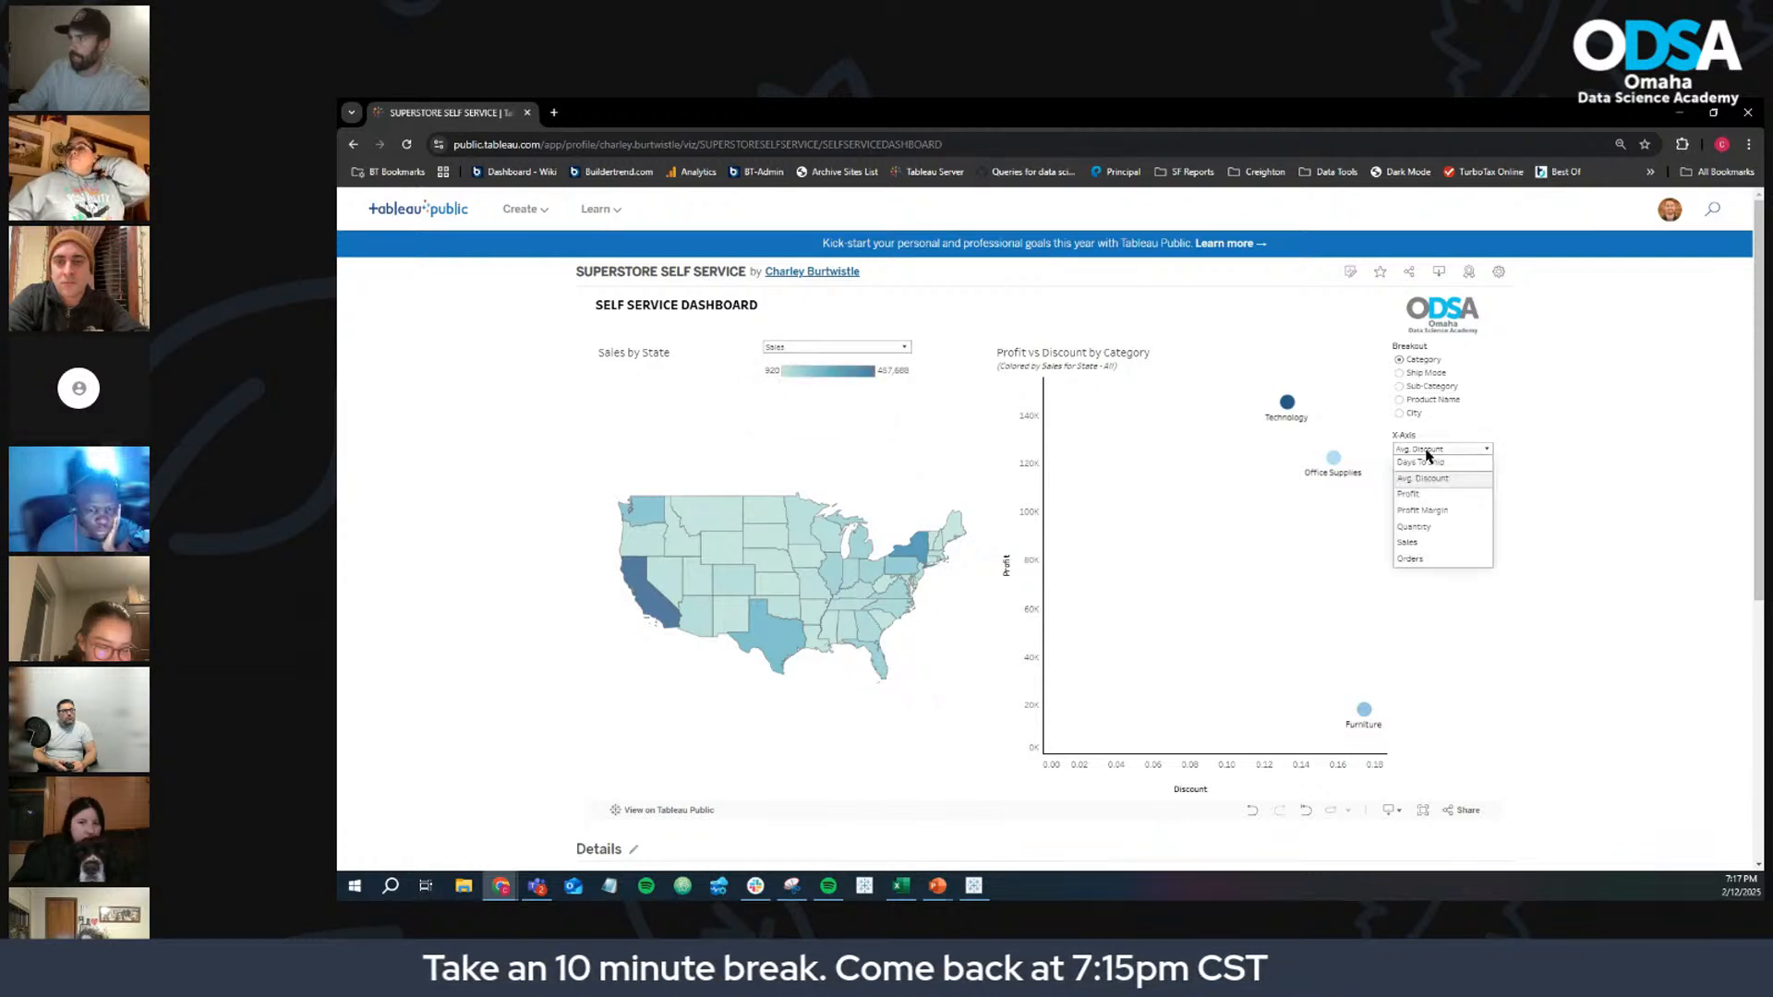
click(1508, 530)
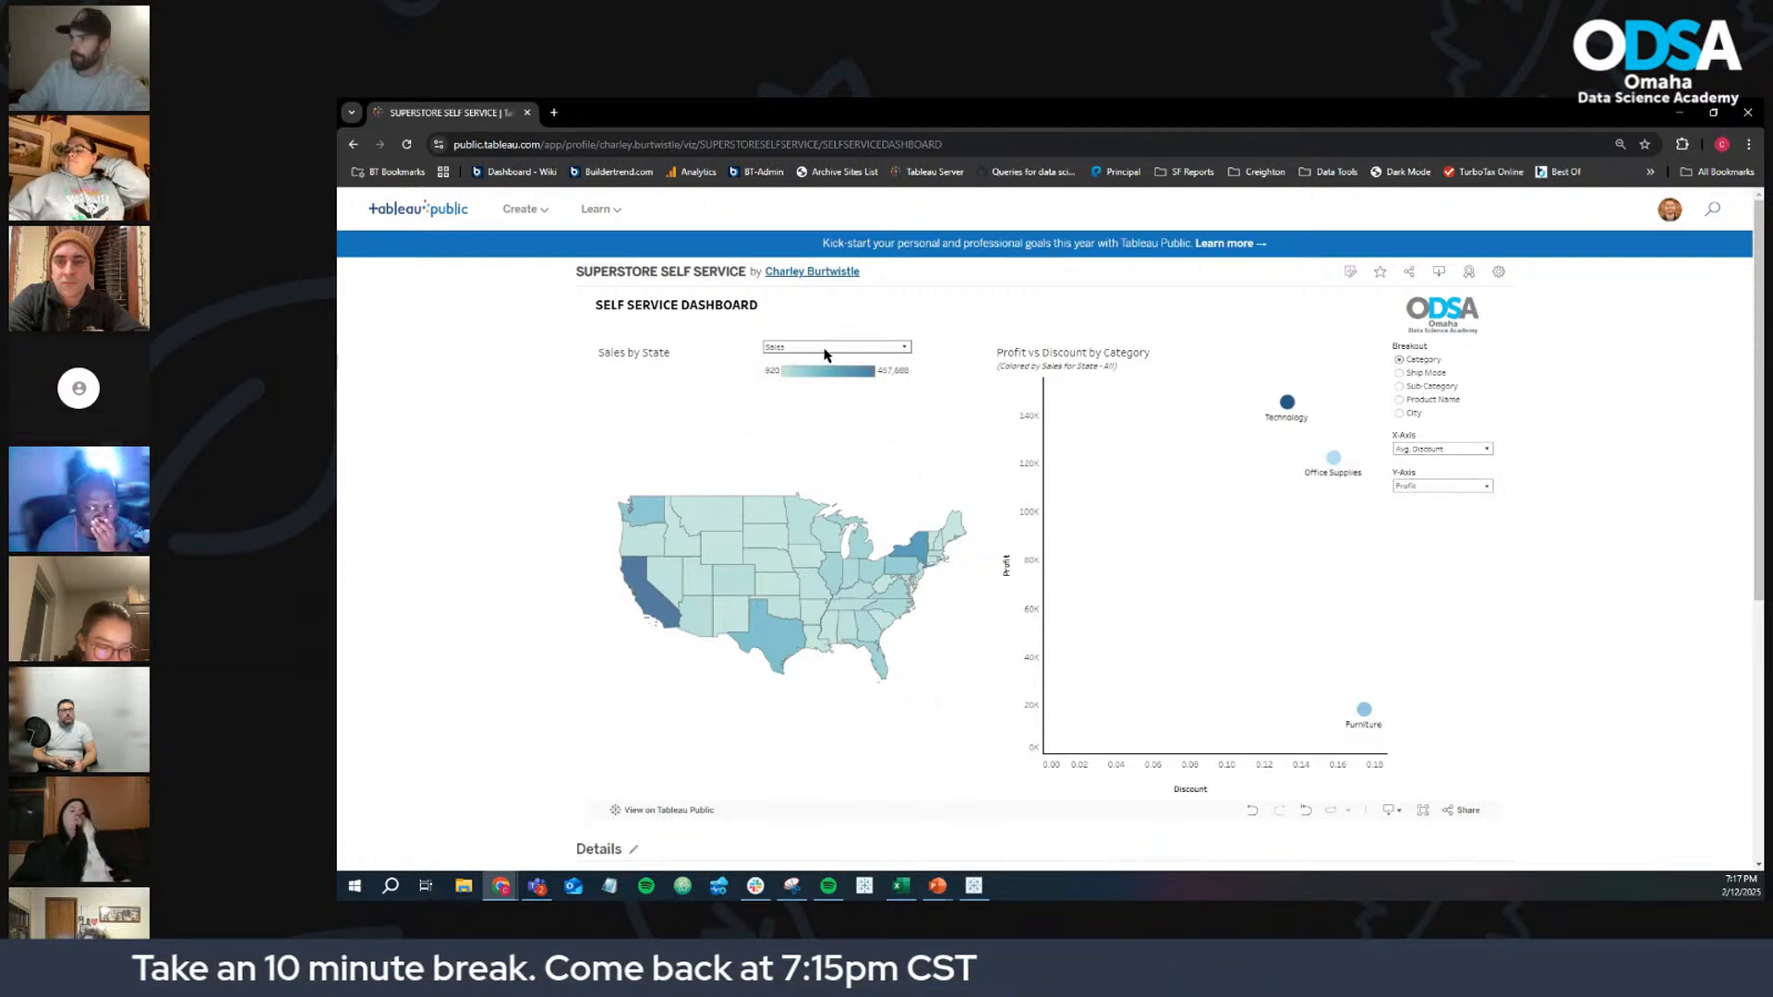
click(828, 348)
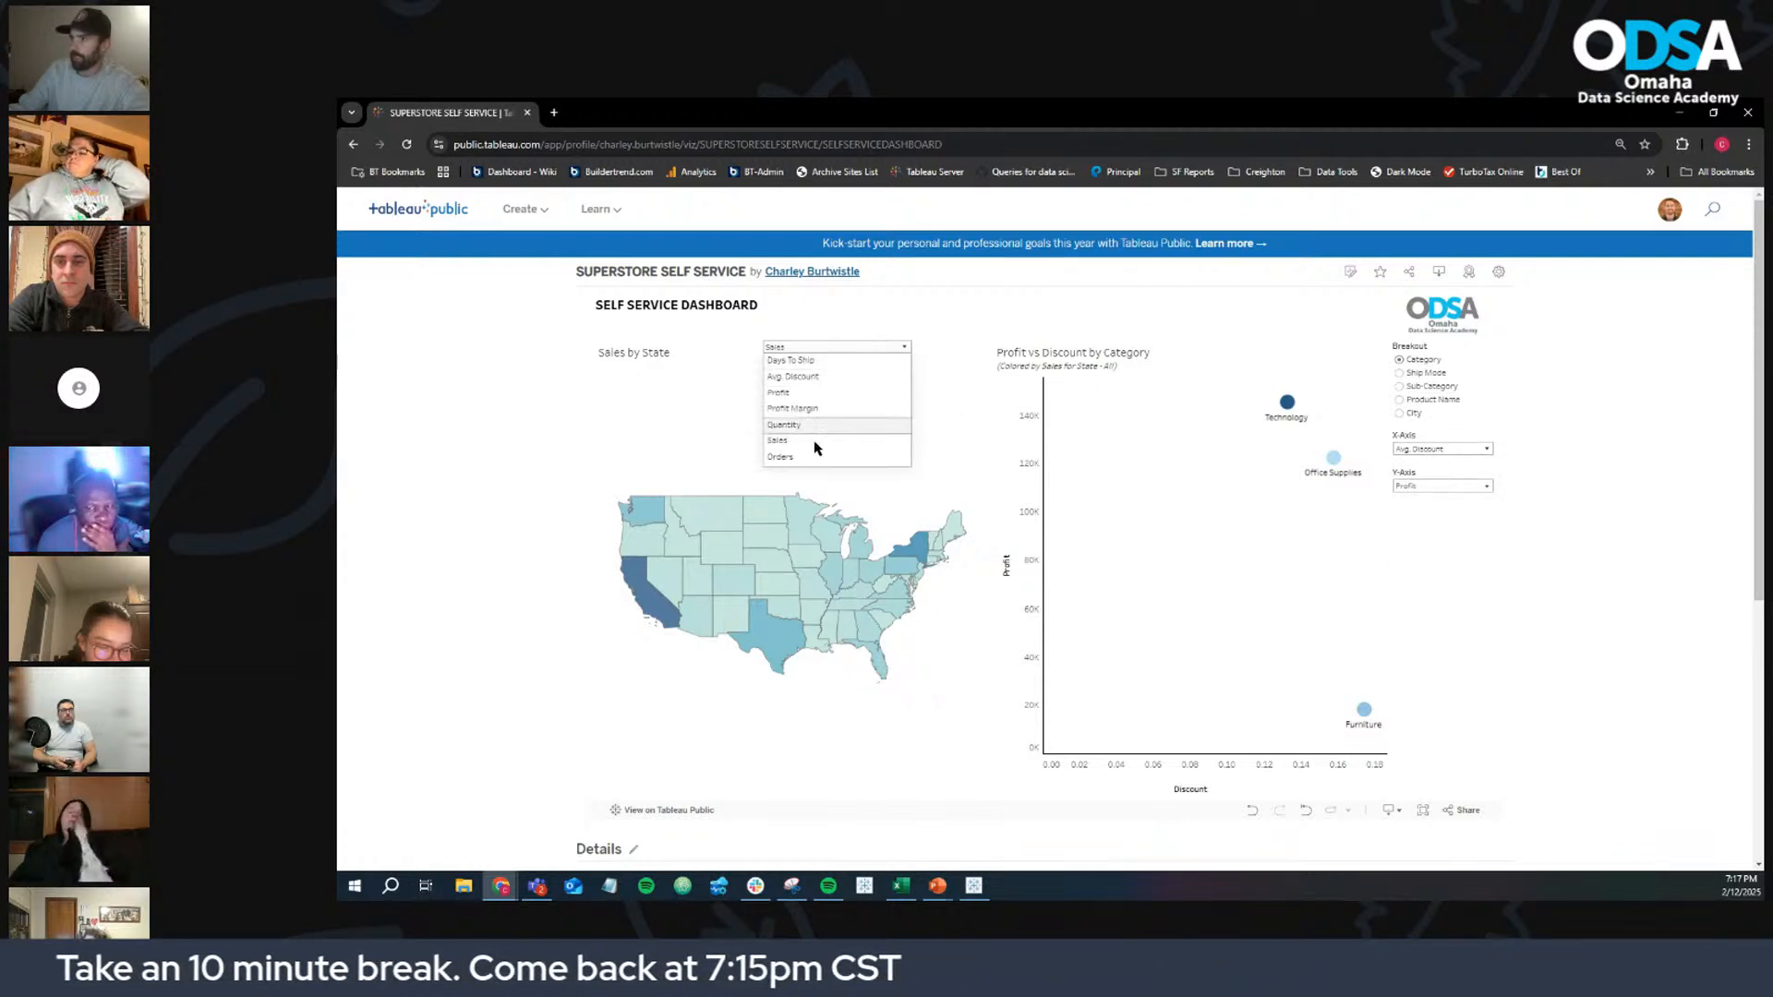
click(1423, 487)
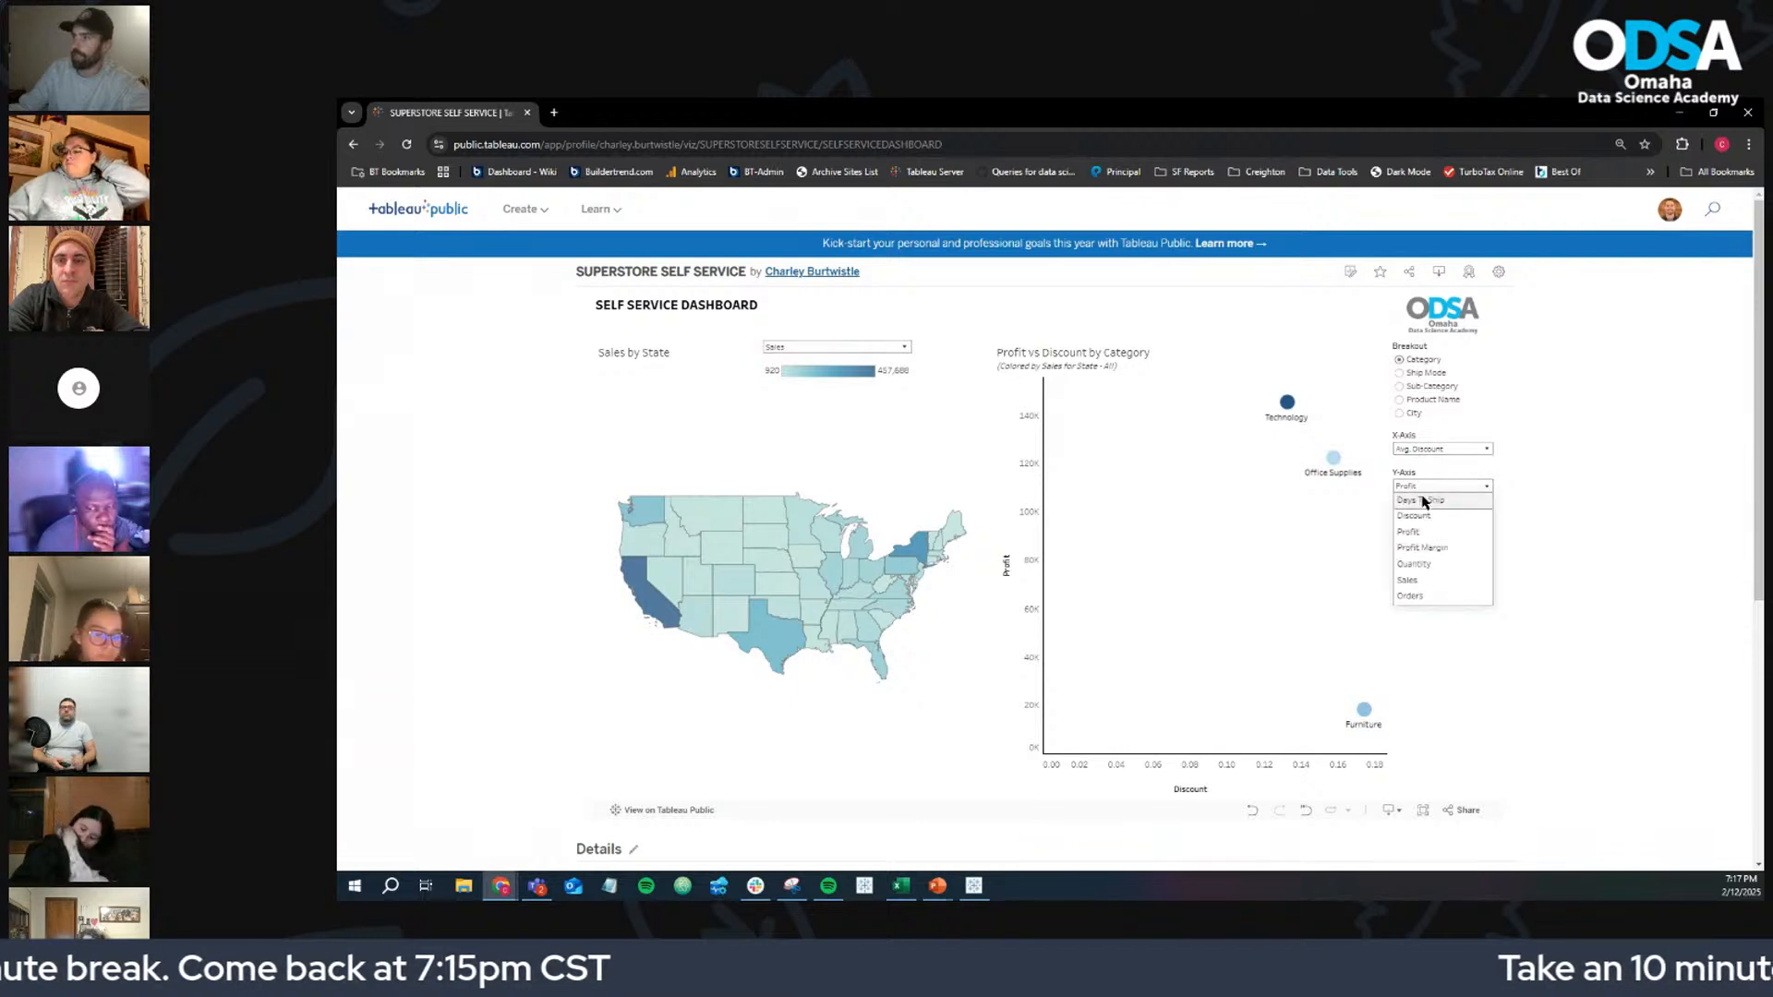
click(1593, 578)
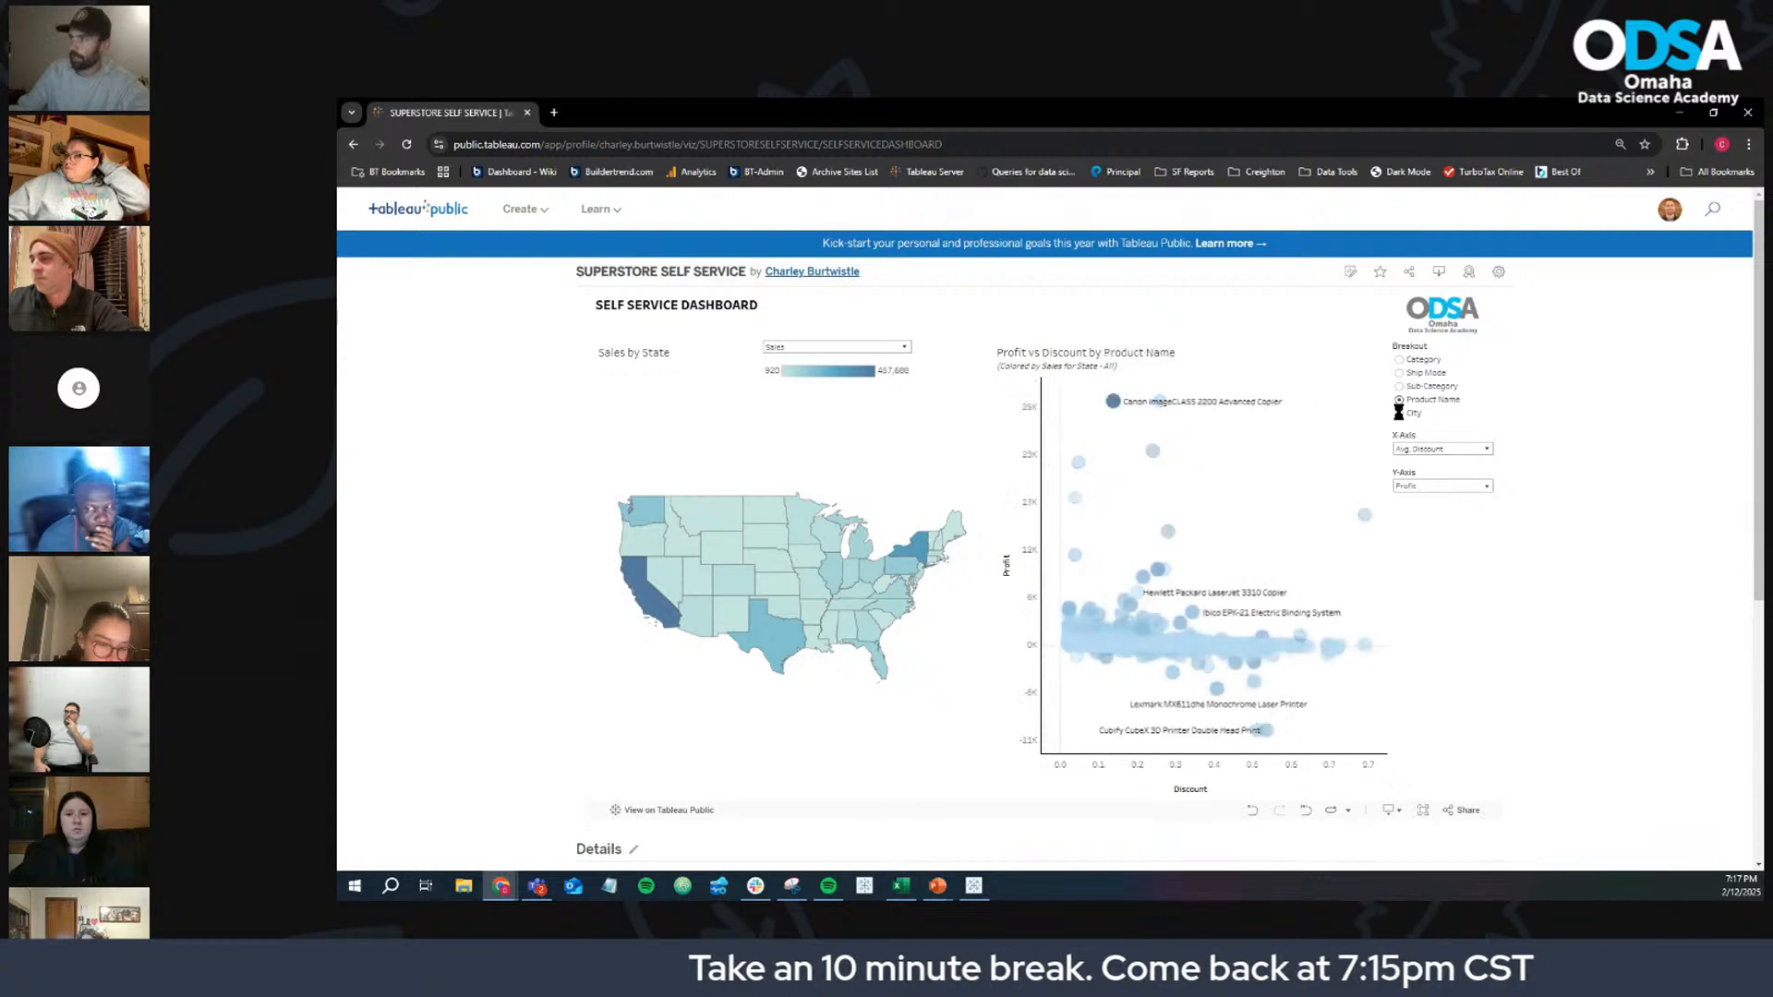
Return to the Tableau Public workbook and delete Sheet 1 and Sheet 2
click(1682, 115)
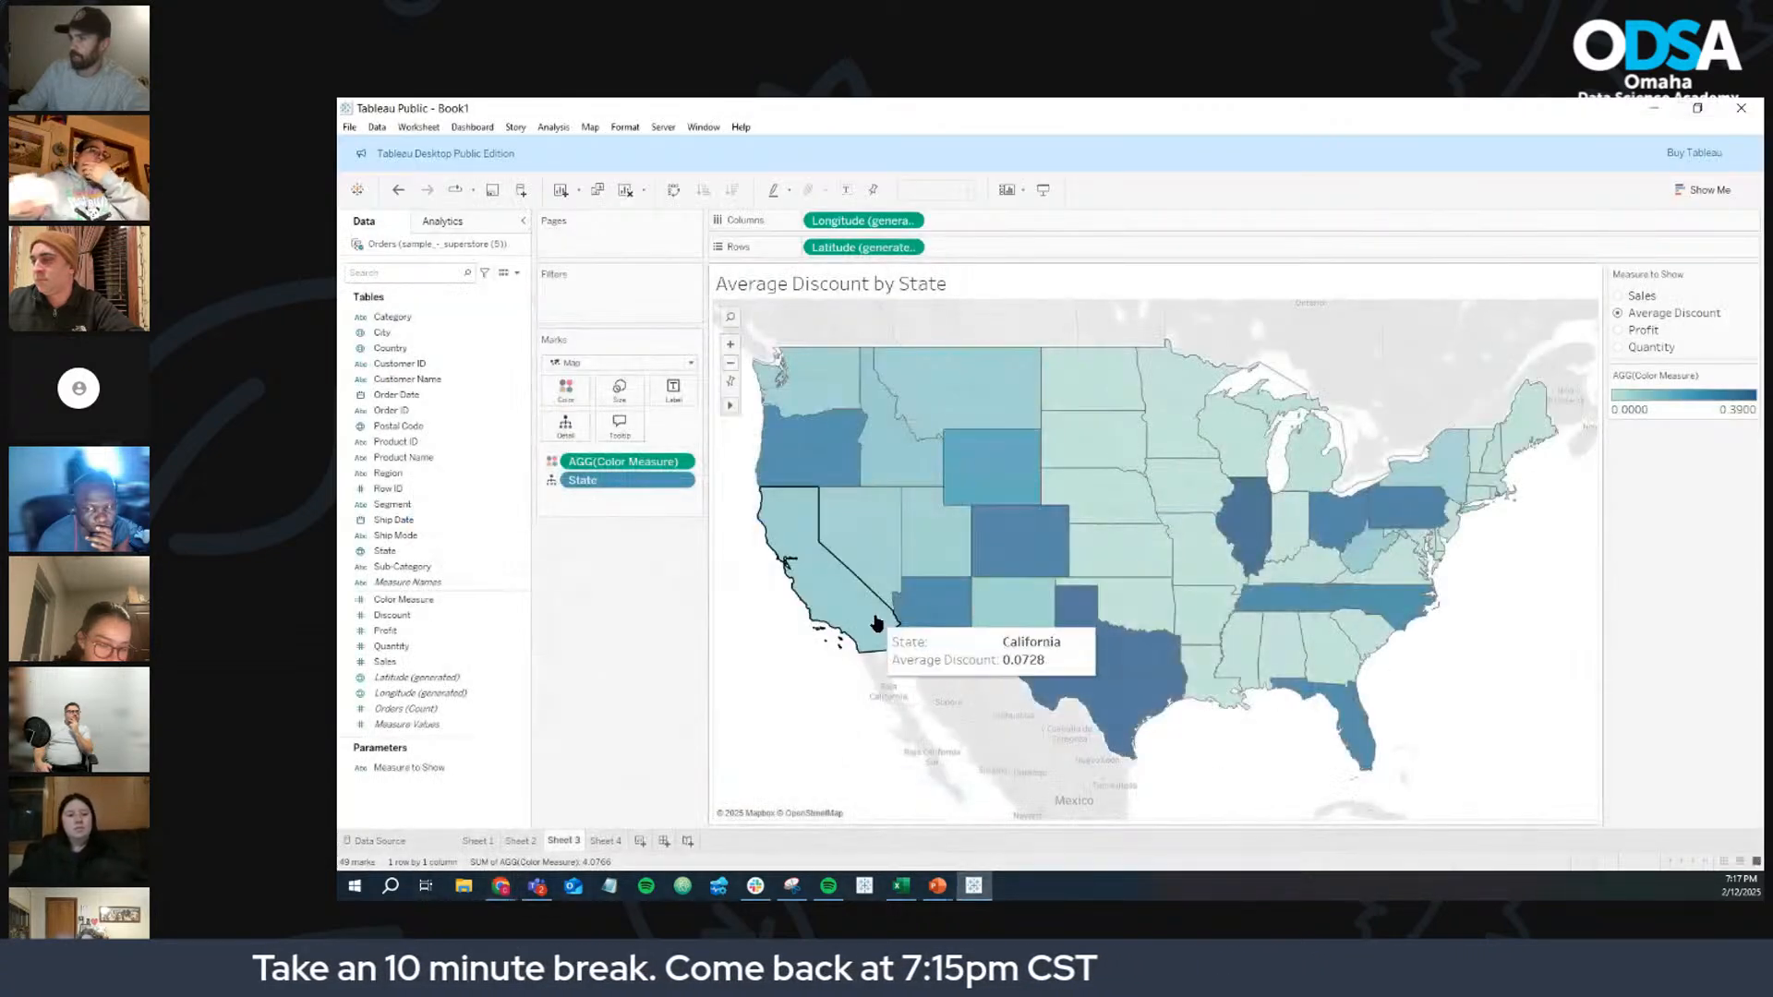
right_click(488, 844)
click(519, 664)
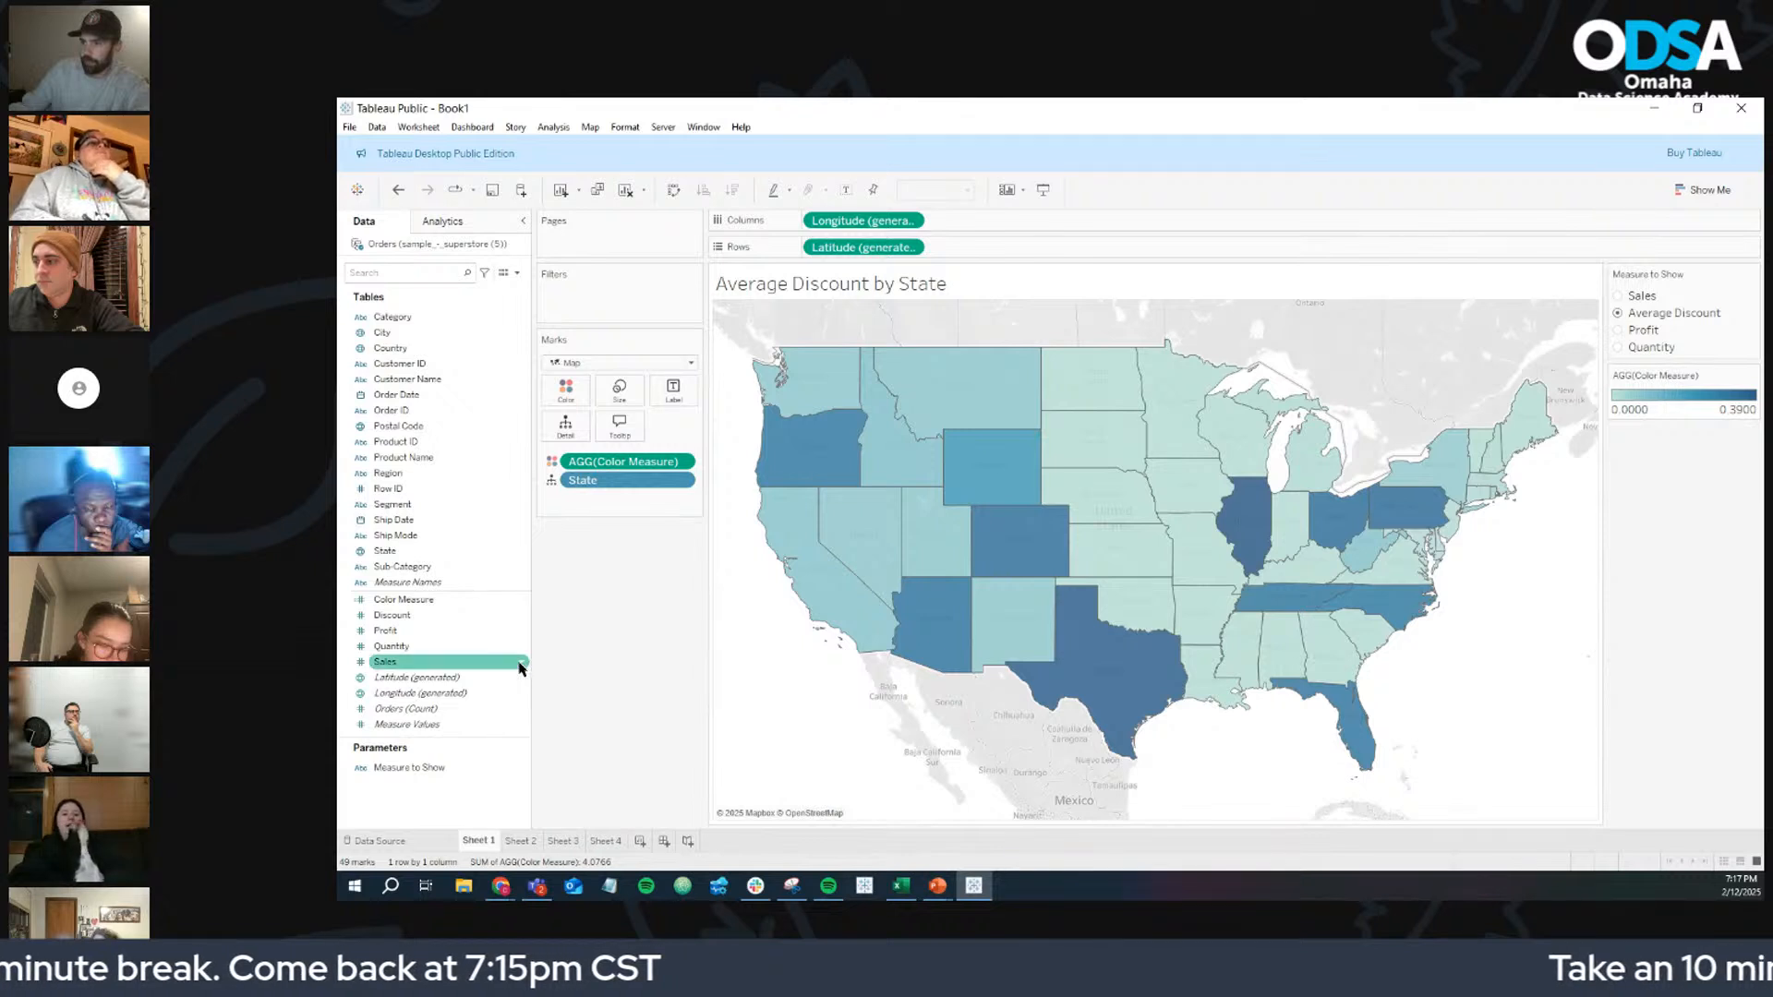
right_click(480, 842)
click(508, 655)
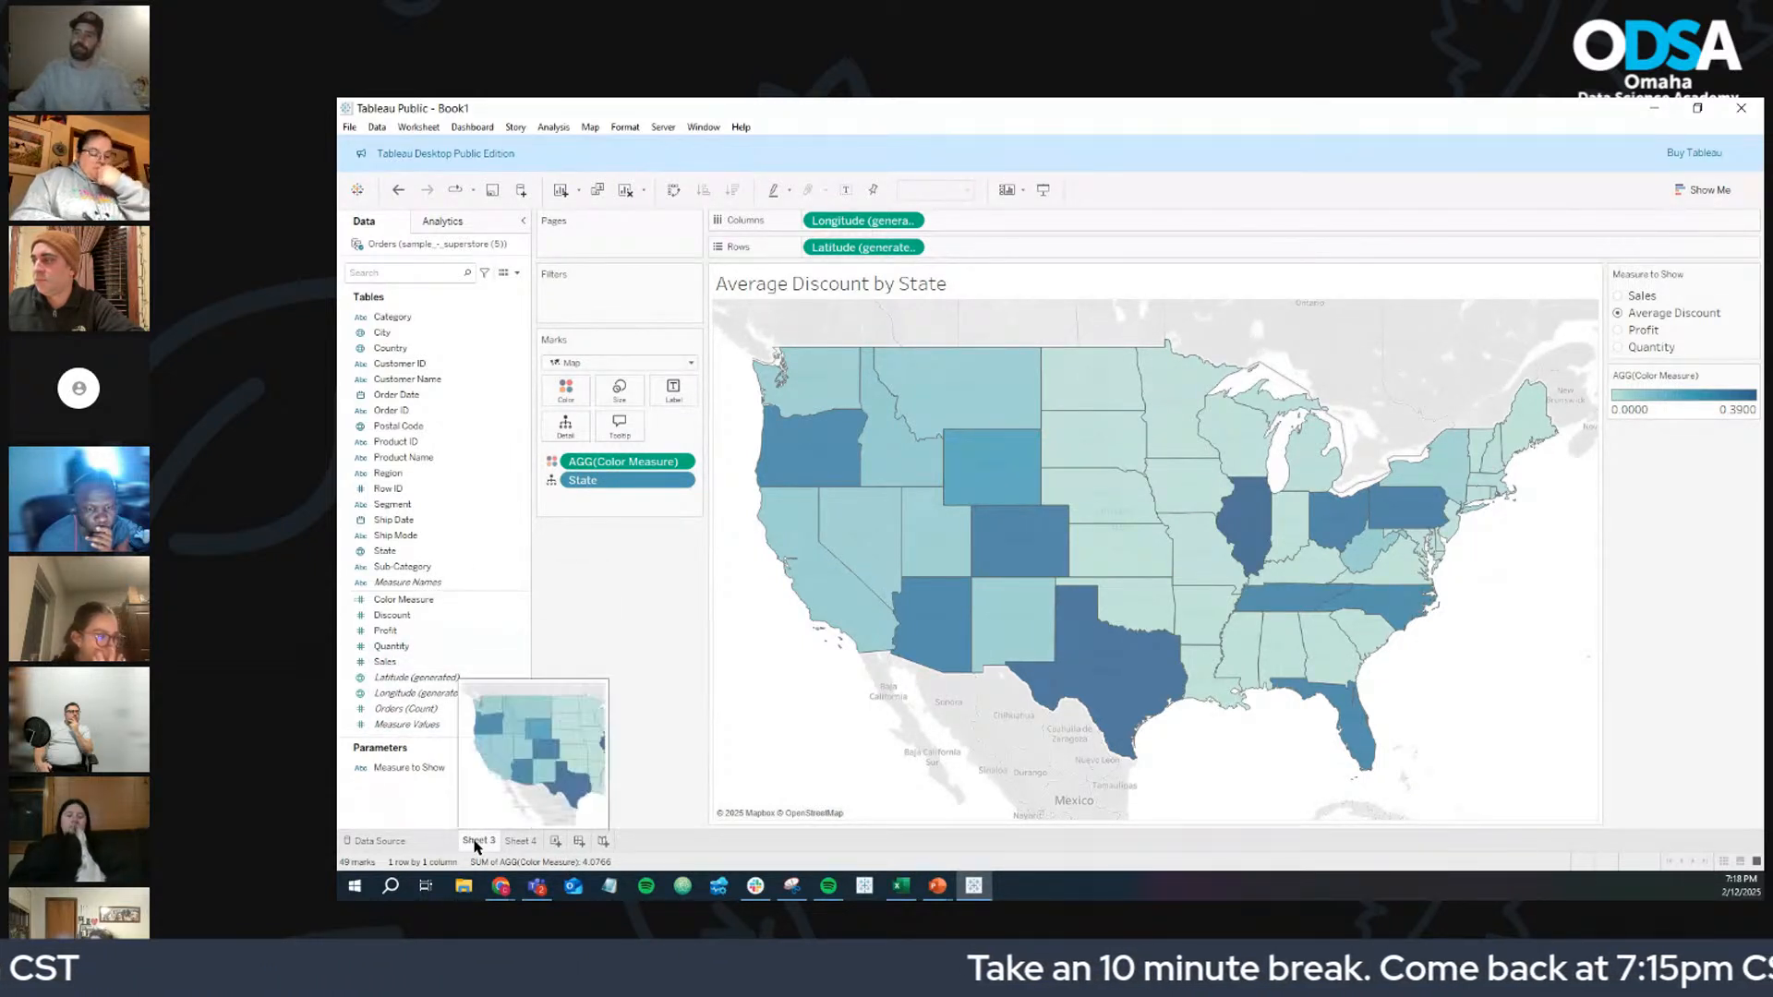
Rename Sheet 3, which holds the state map, as Map
right_click(477, 843)
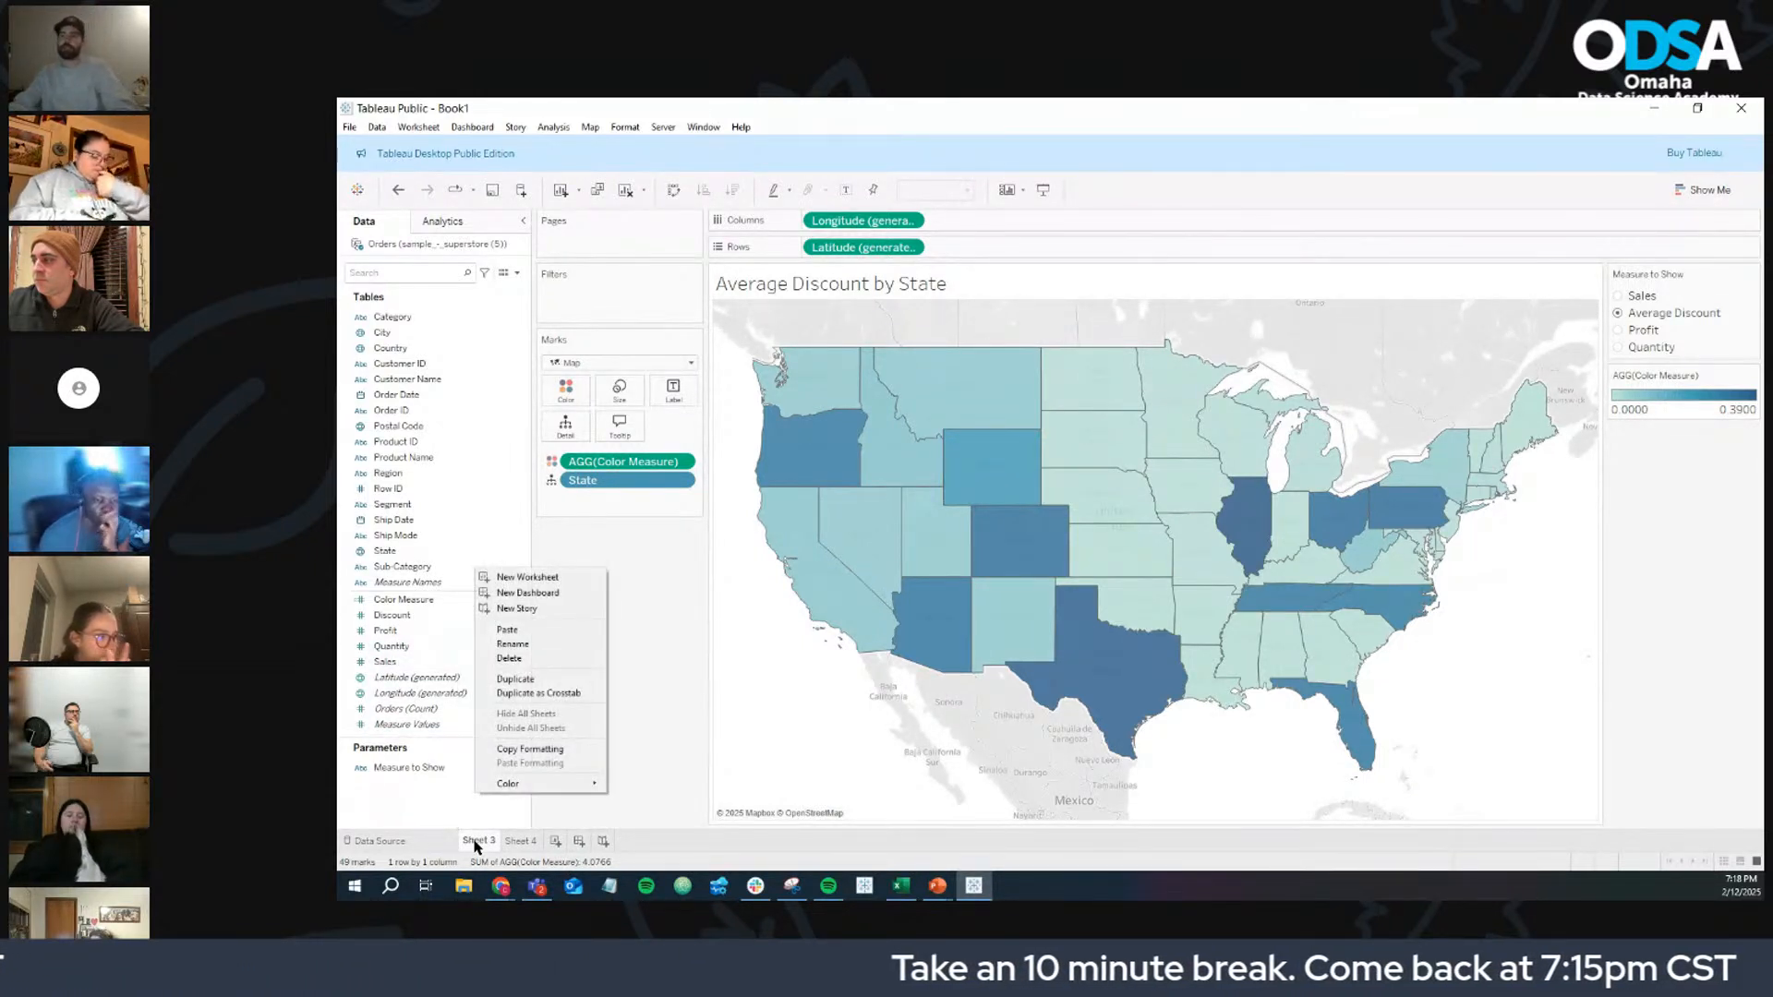
click(513, 644)
text(Map)
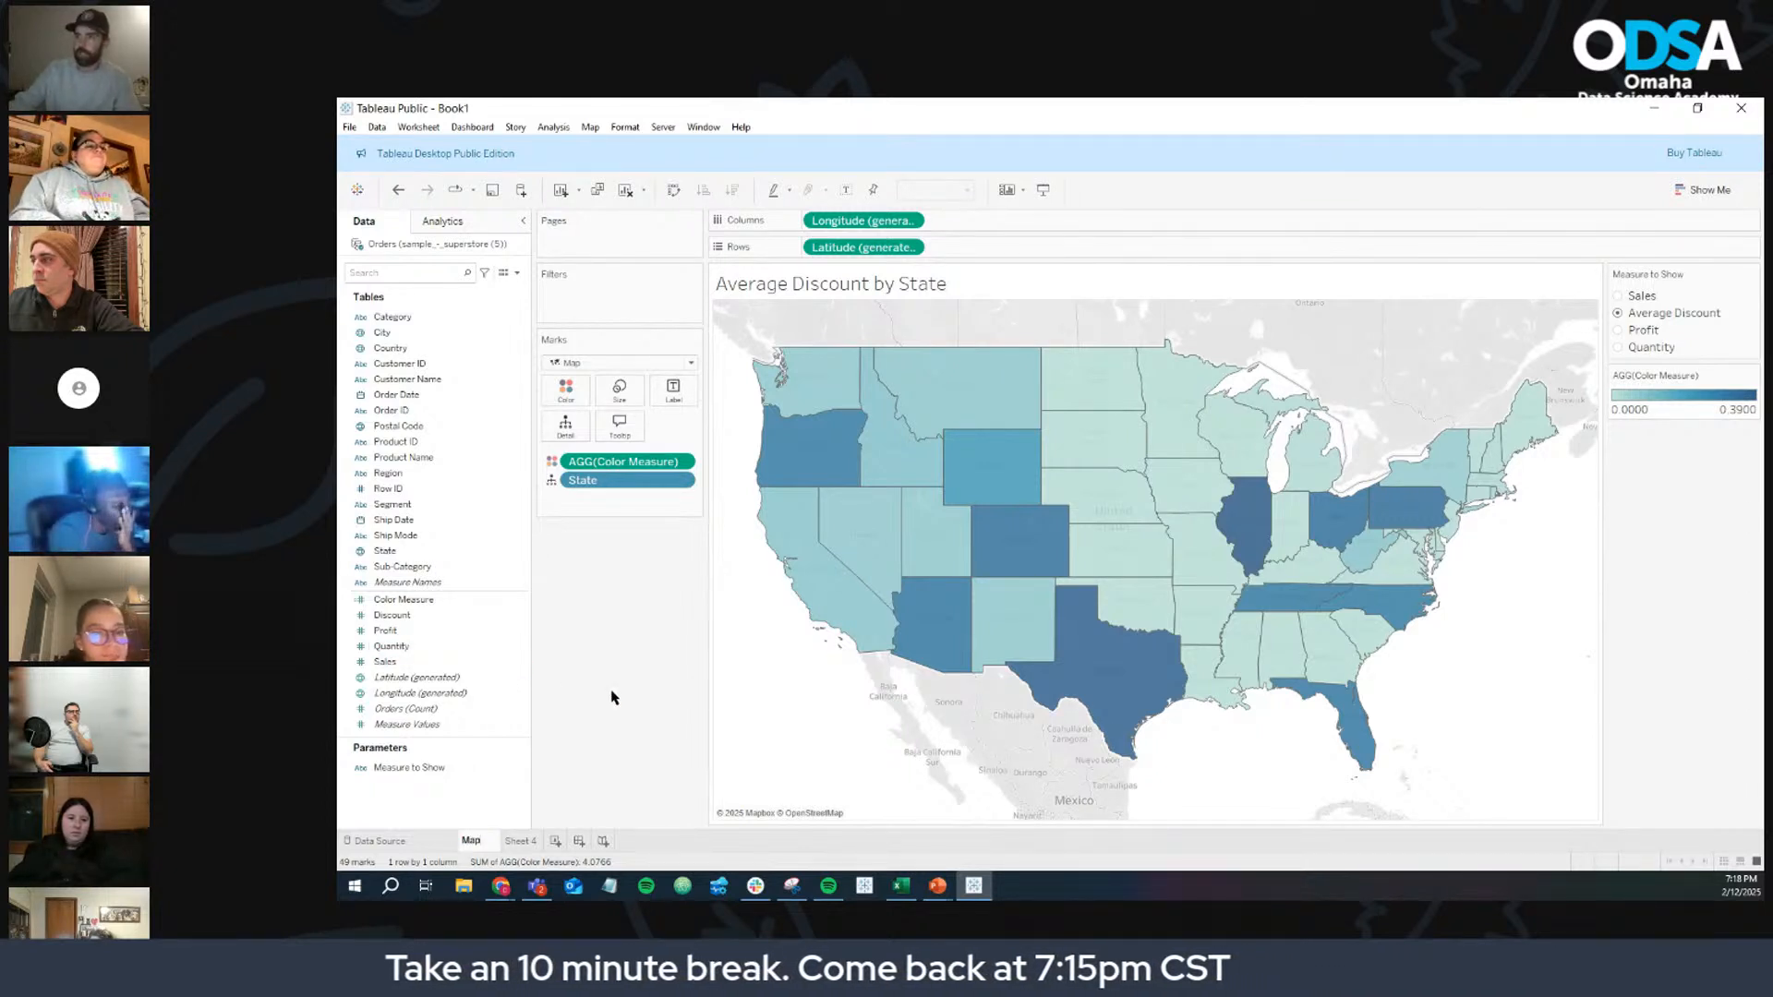
key(Return)
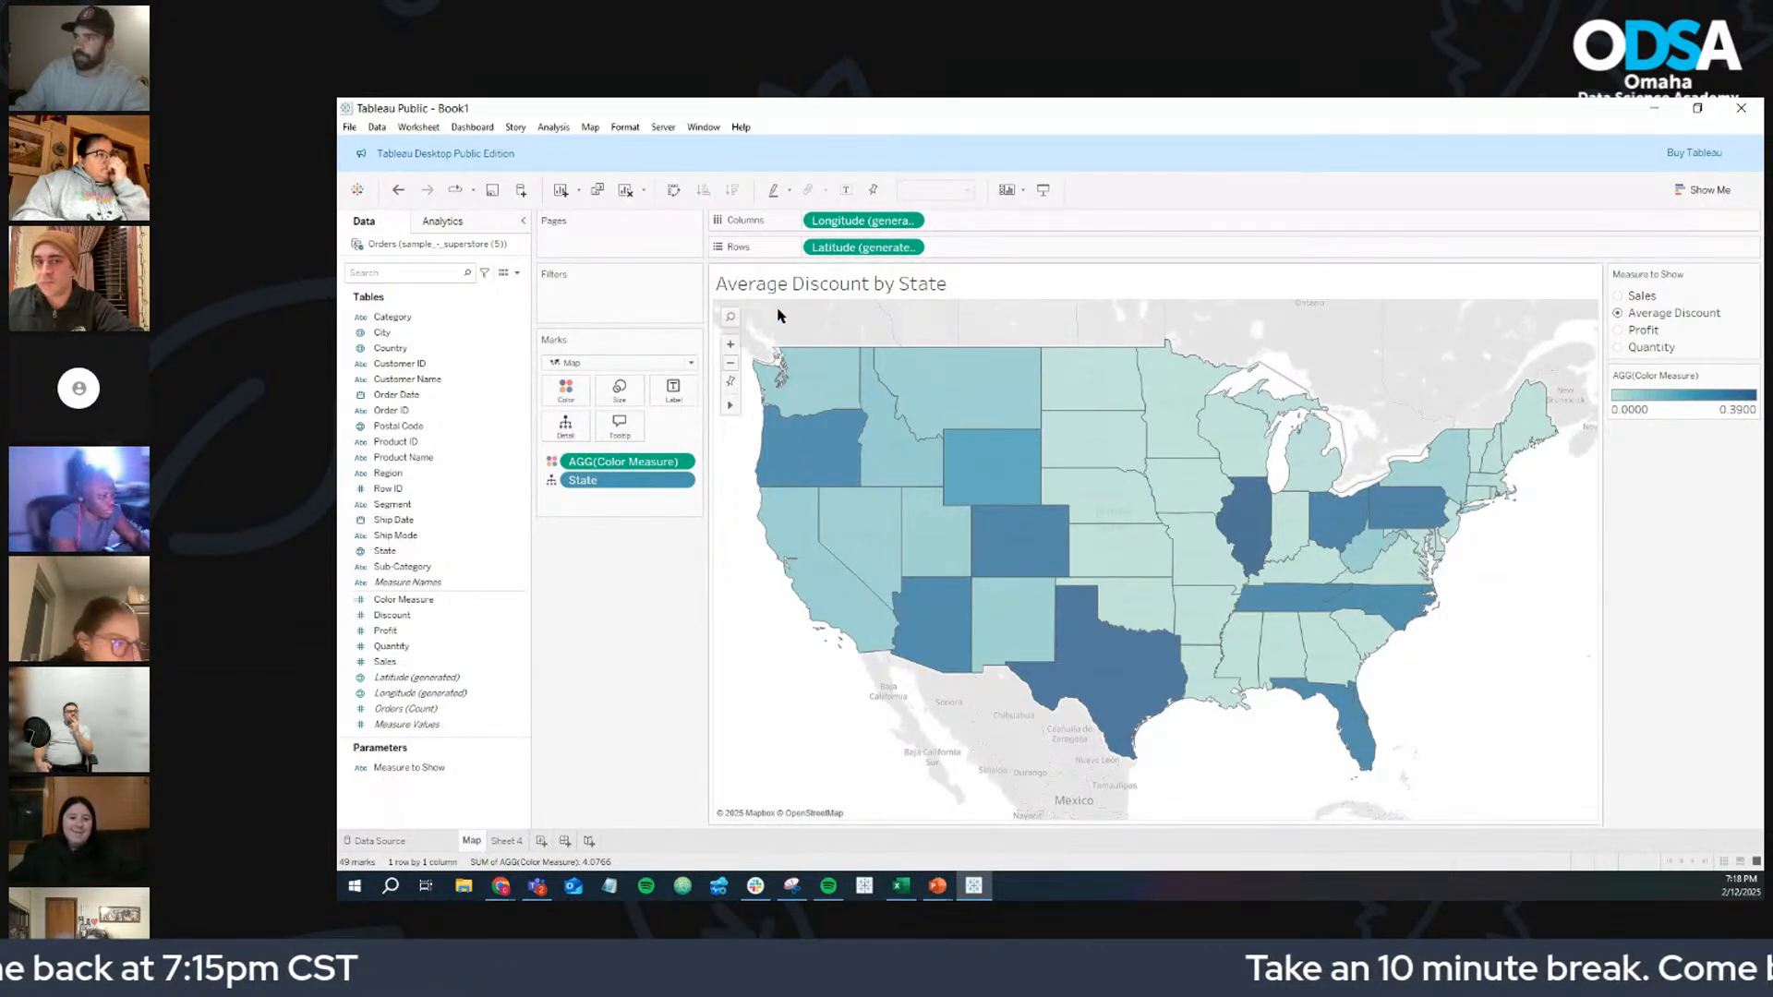
Delete Sheet 4, which holds the state sales bar chart, and add a new blank worksheet
click(506, 841)
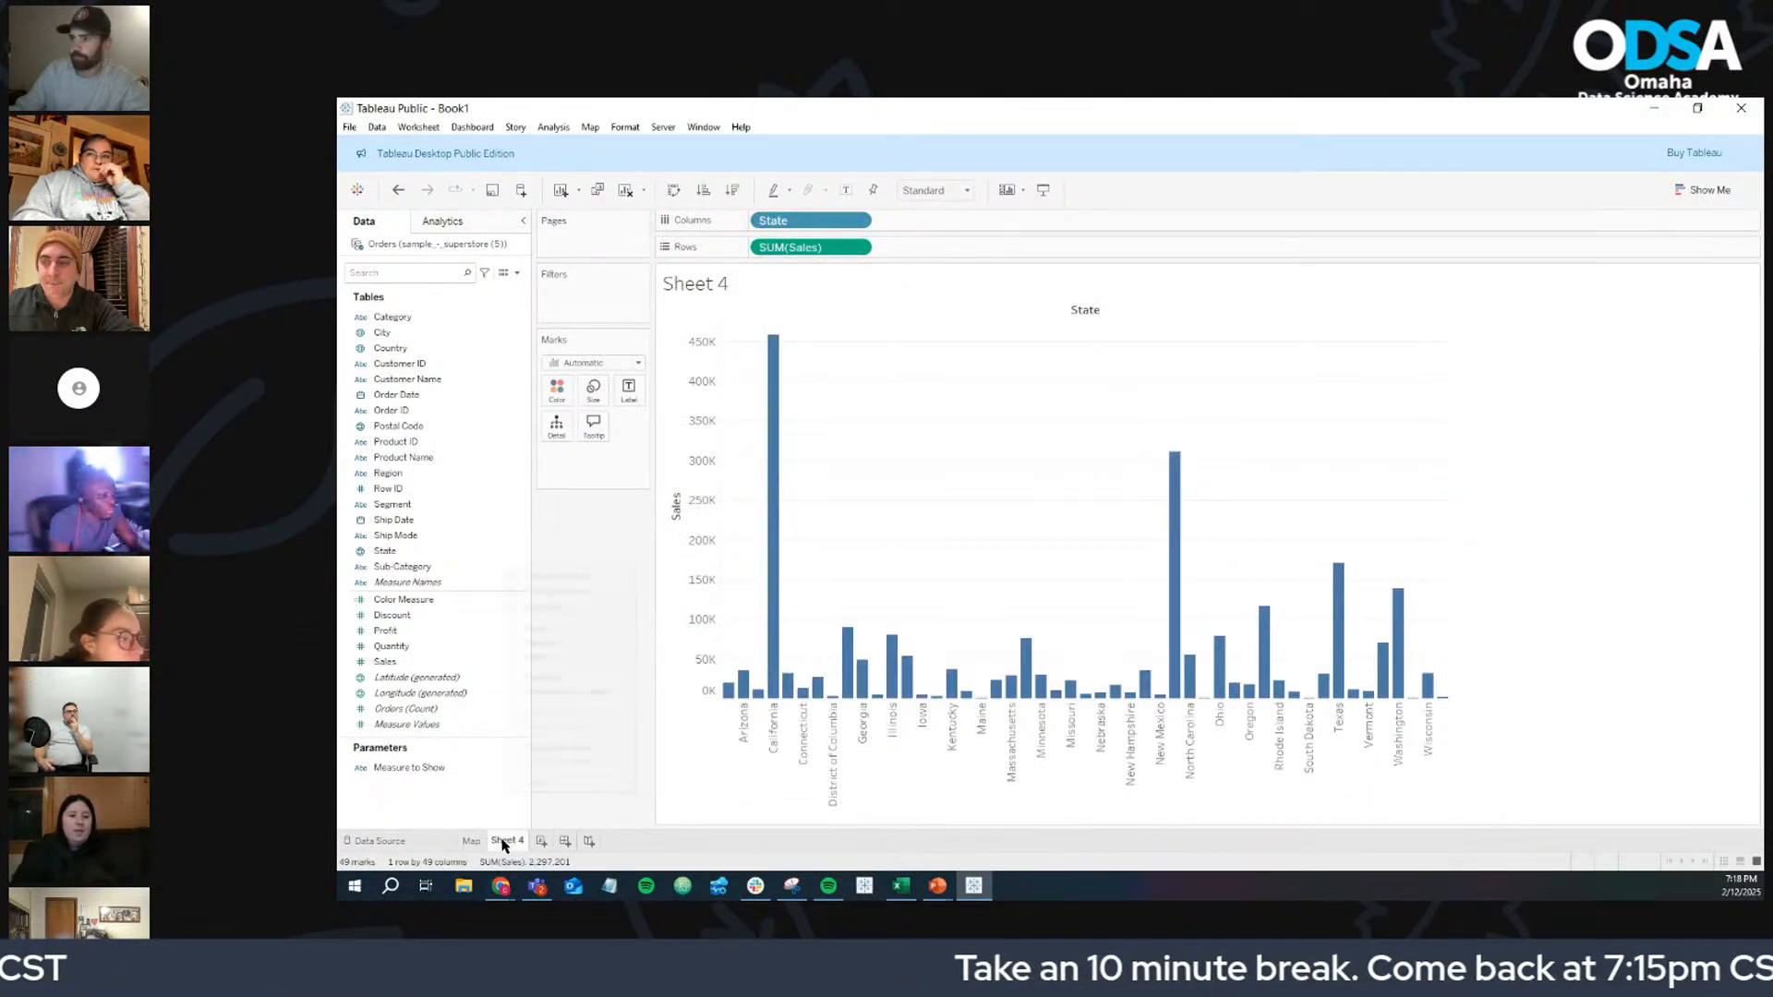
right_click(506, 841)
click(559, 657)
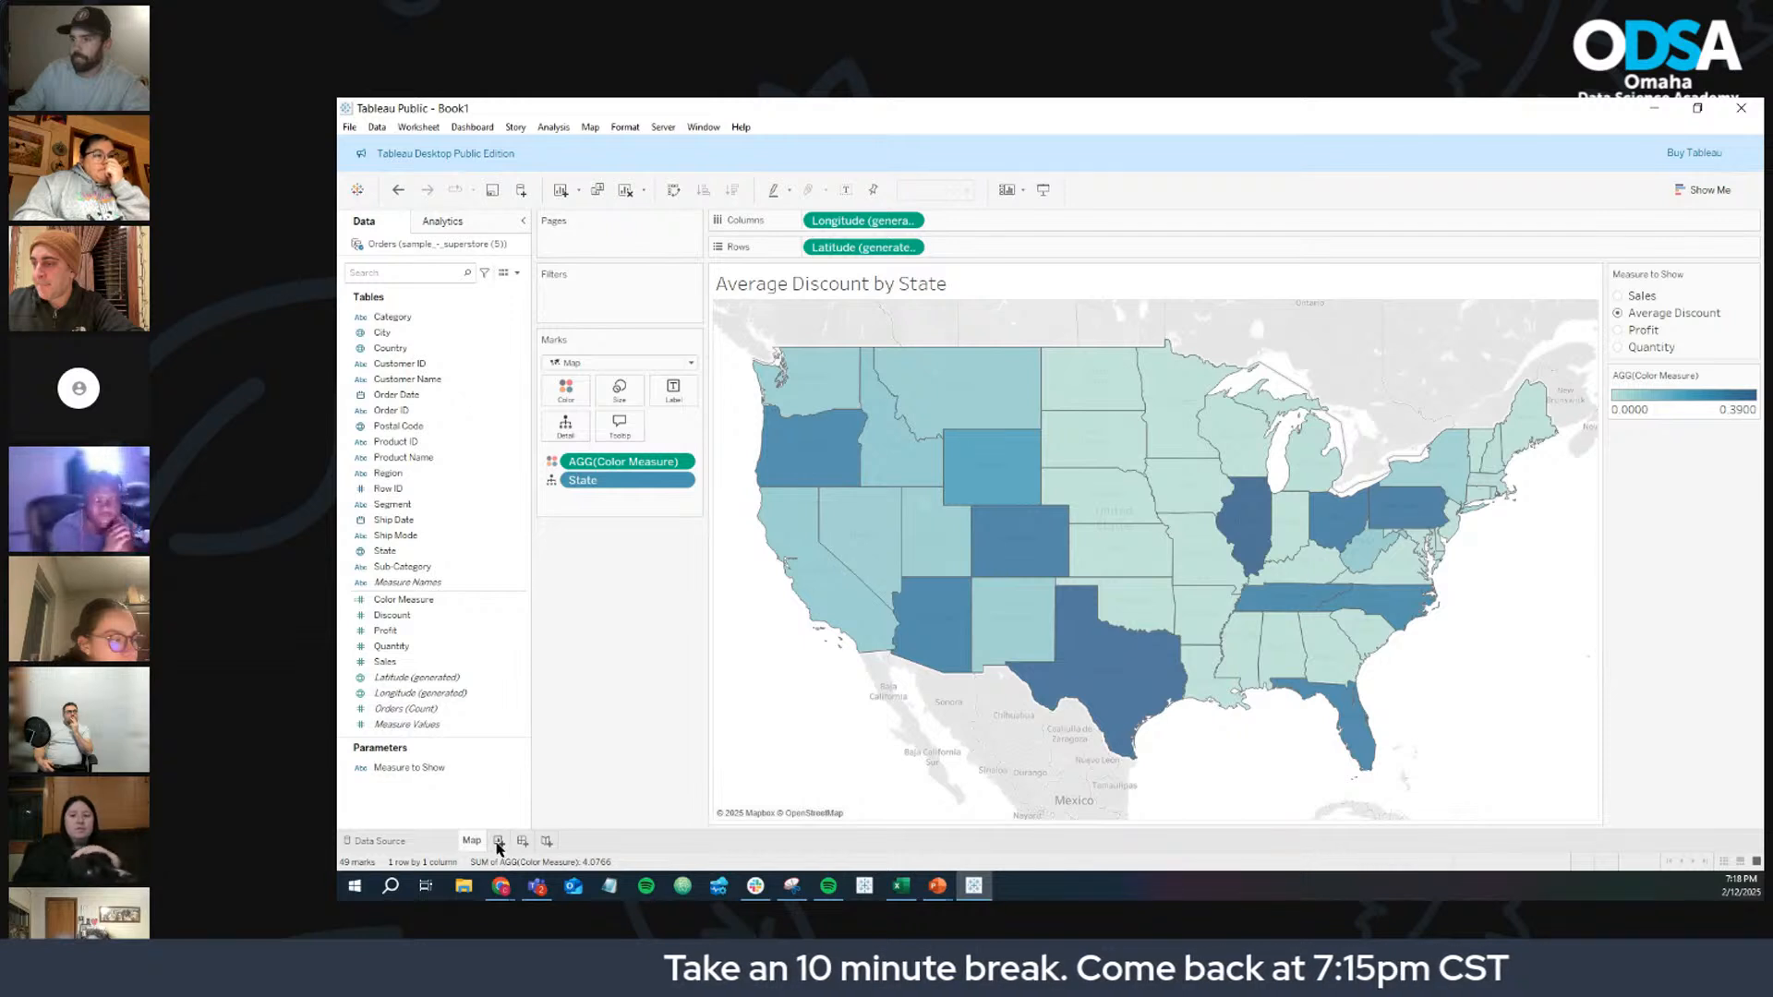
click(498, 841)
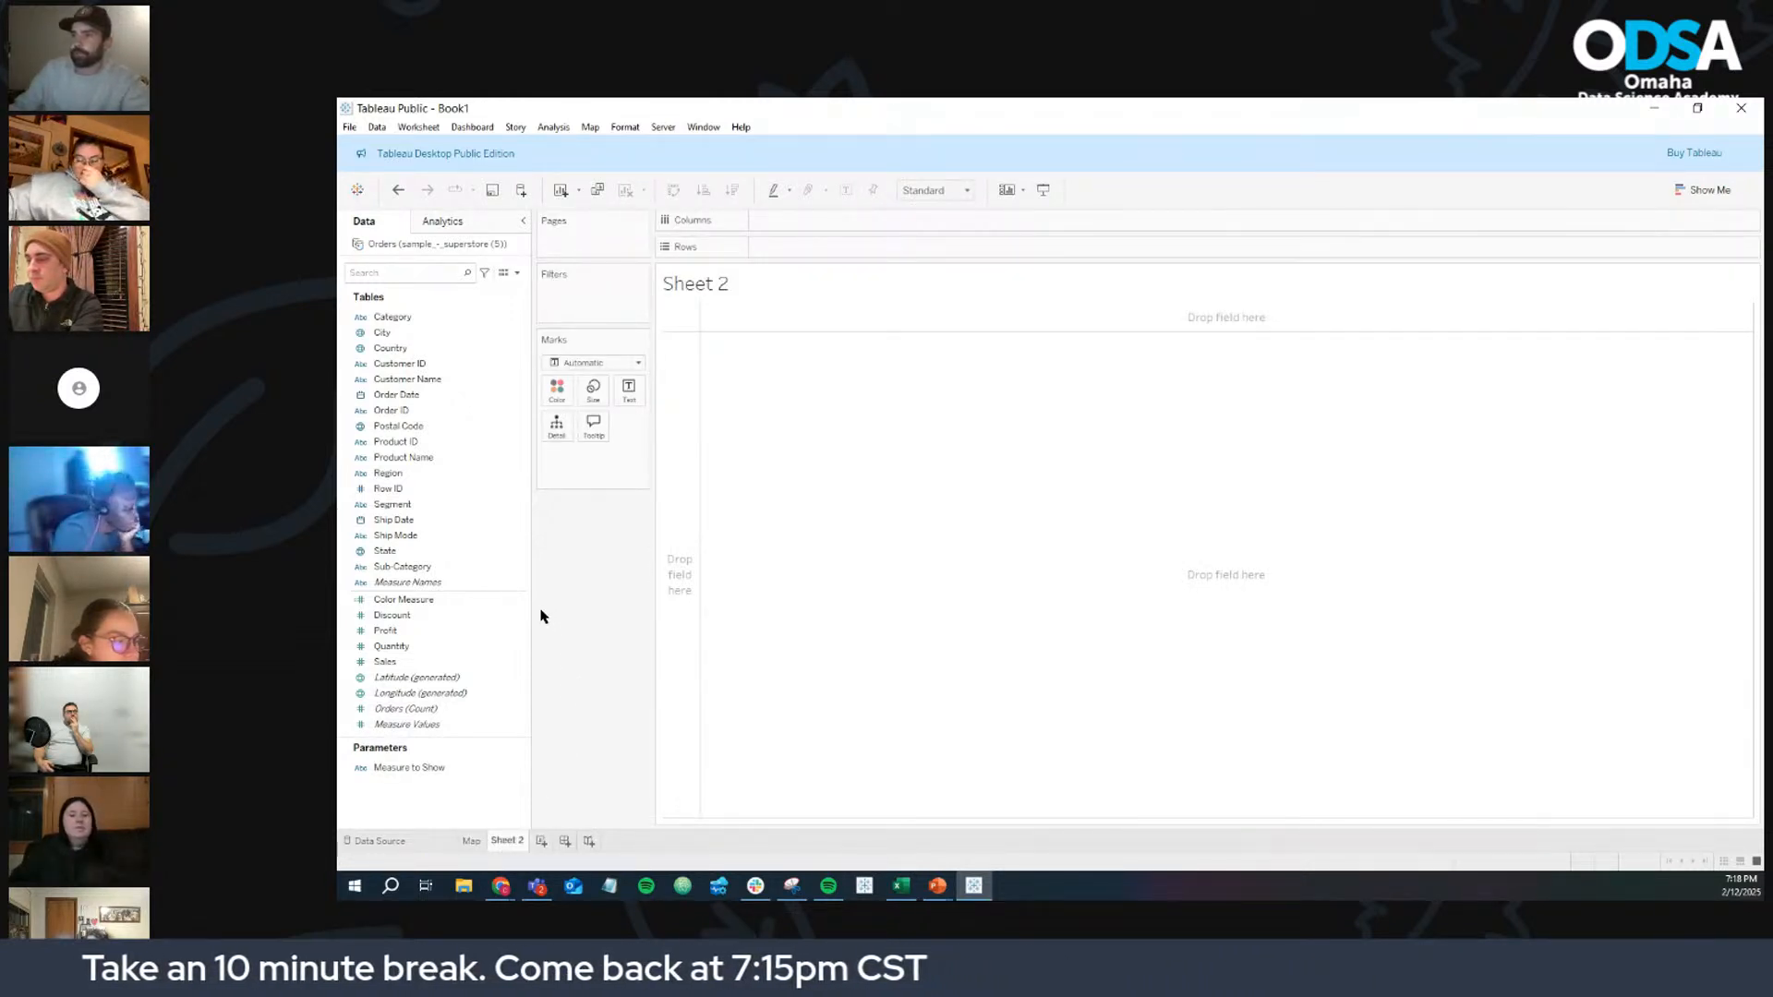
Build a scatter plot with Sales on Columns and Profit on Rows, coloring the marks by Category
click(430, 662)
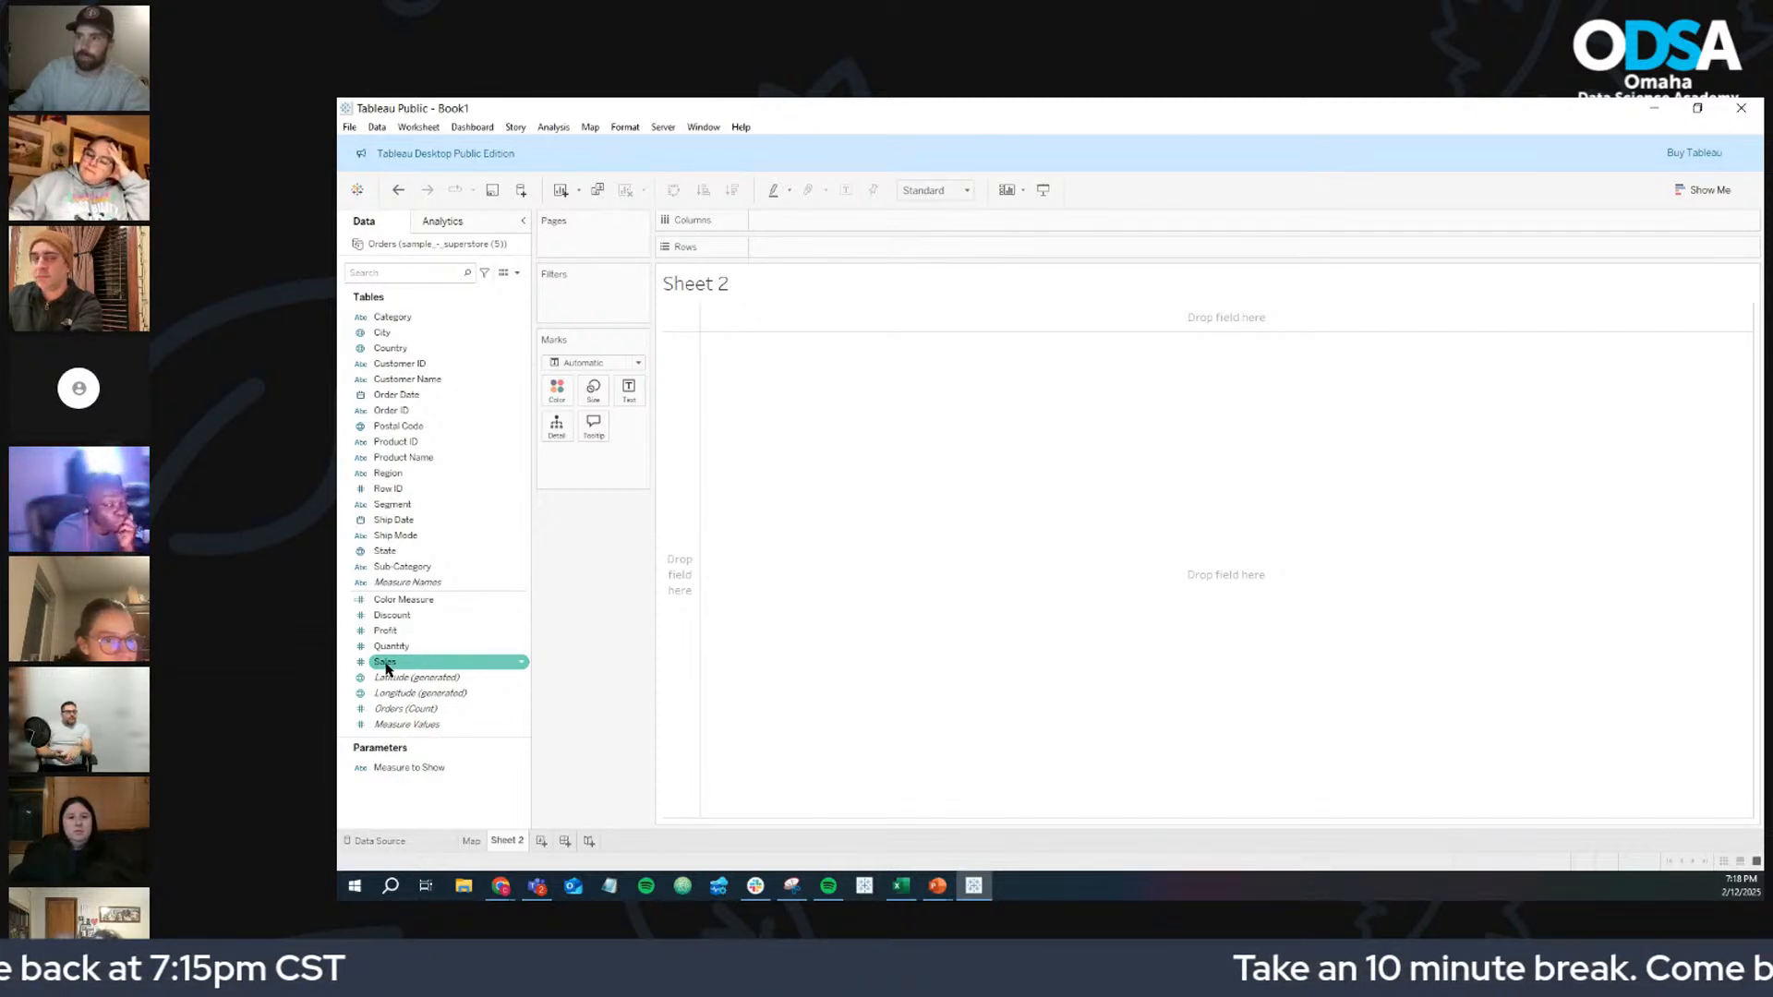
drag(388, 665, 772, 220)
click(388, 630)
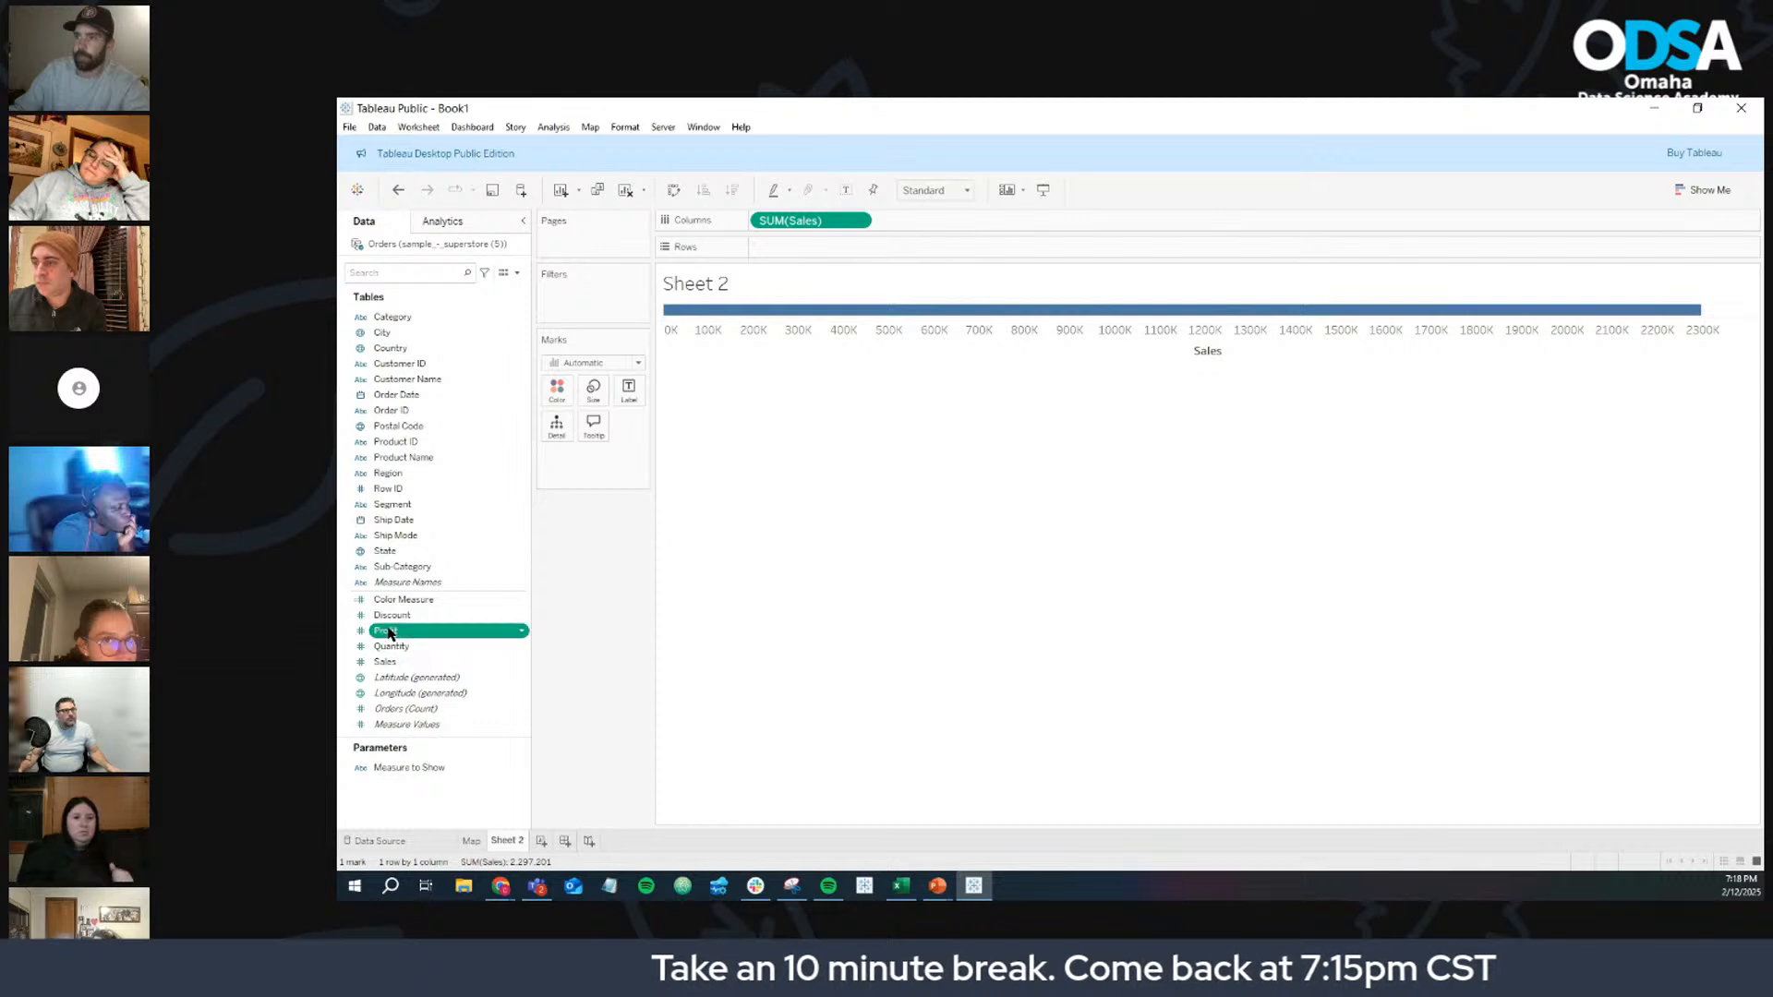
drag(388, 633, 813, 247)
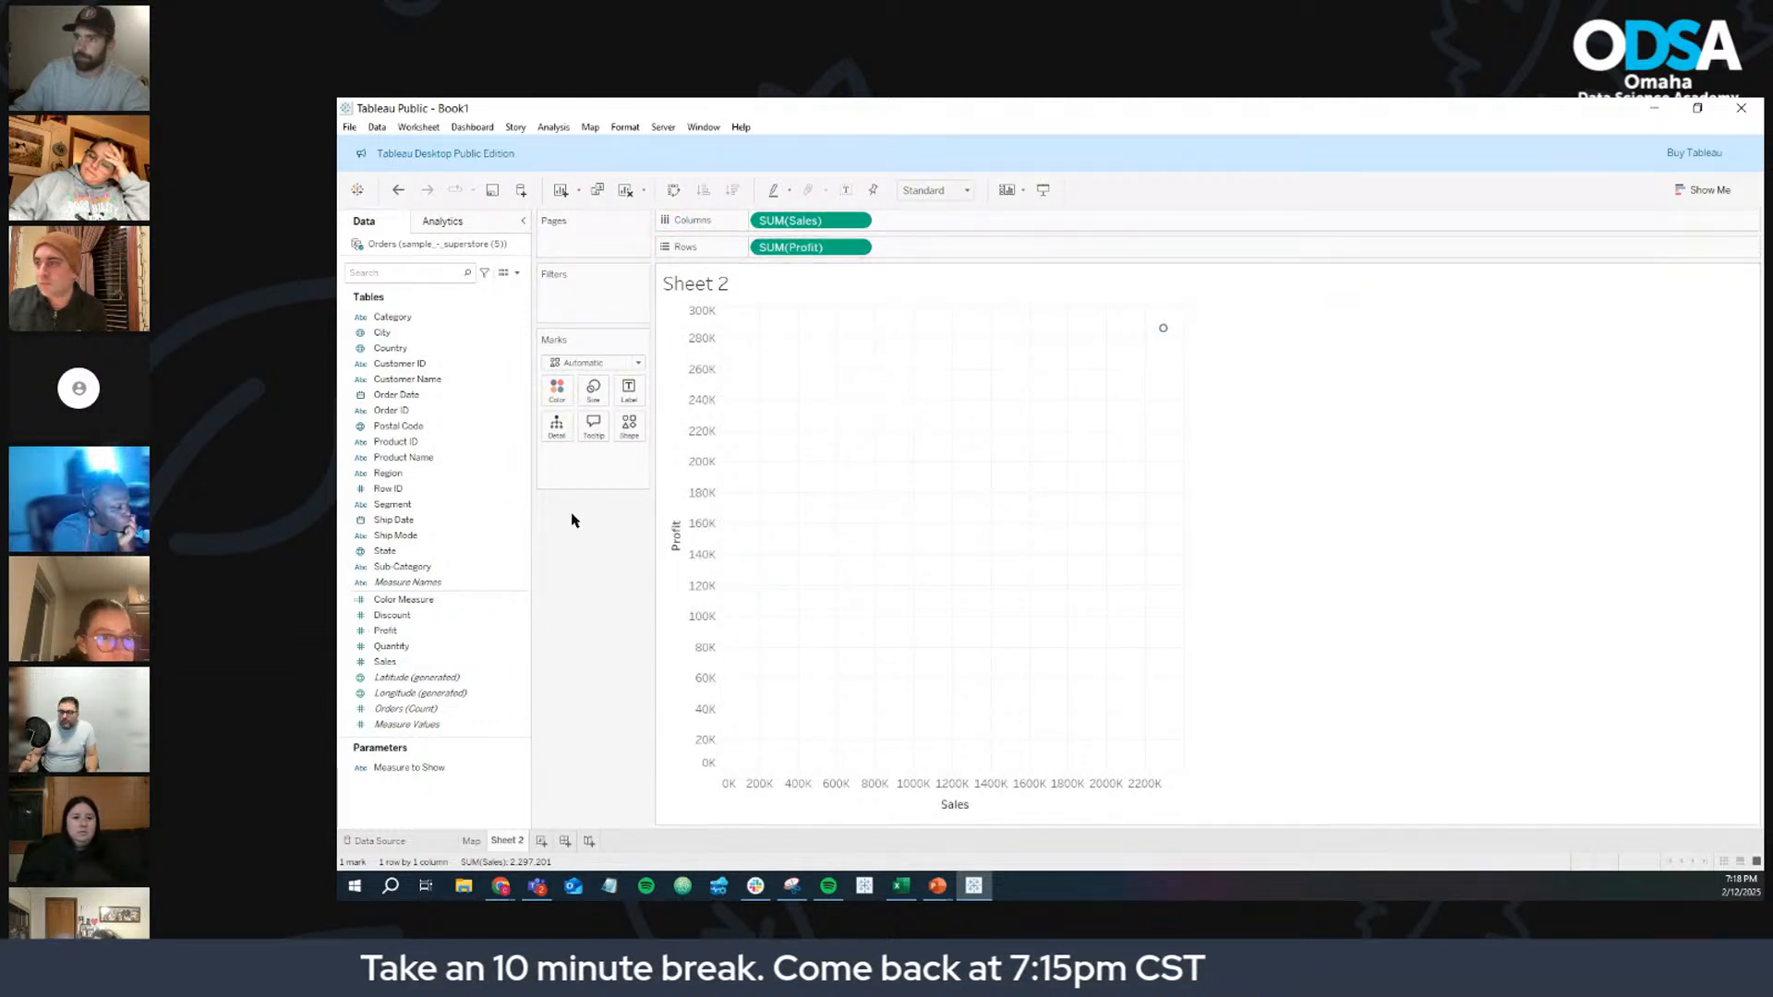
click(412, 319)
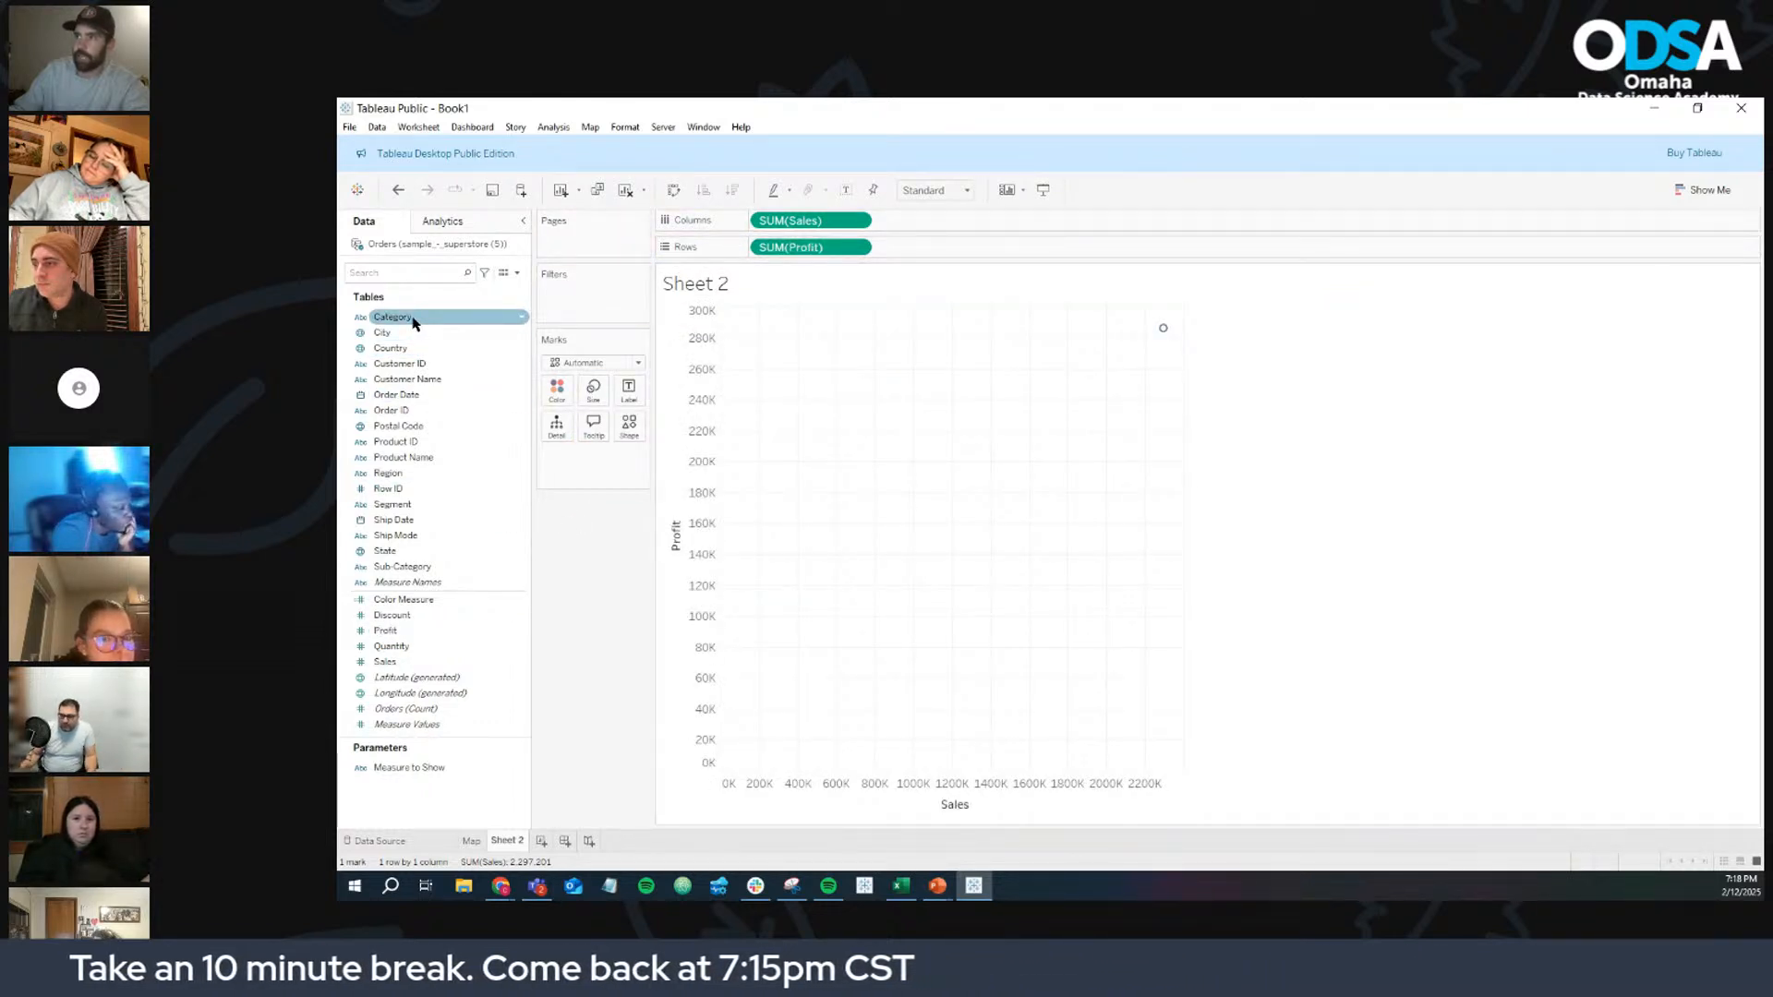
drag(412, 321, 557, 392)
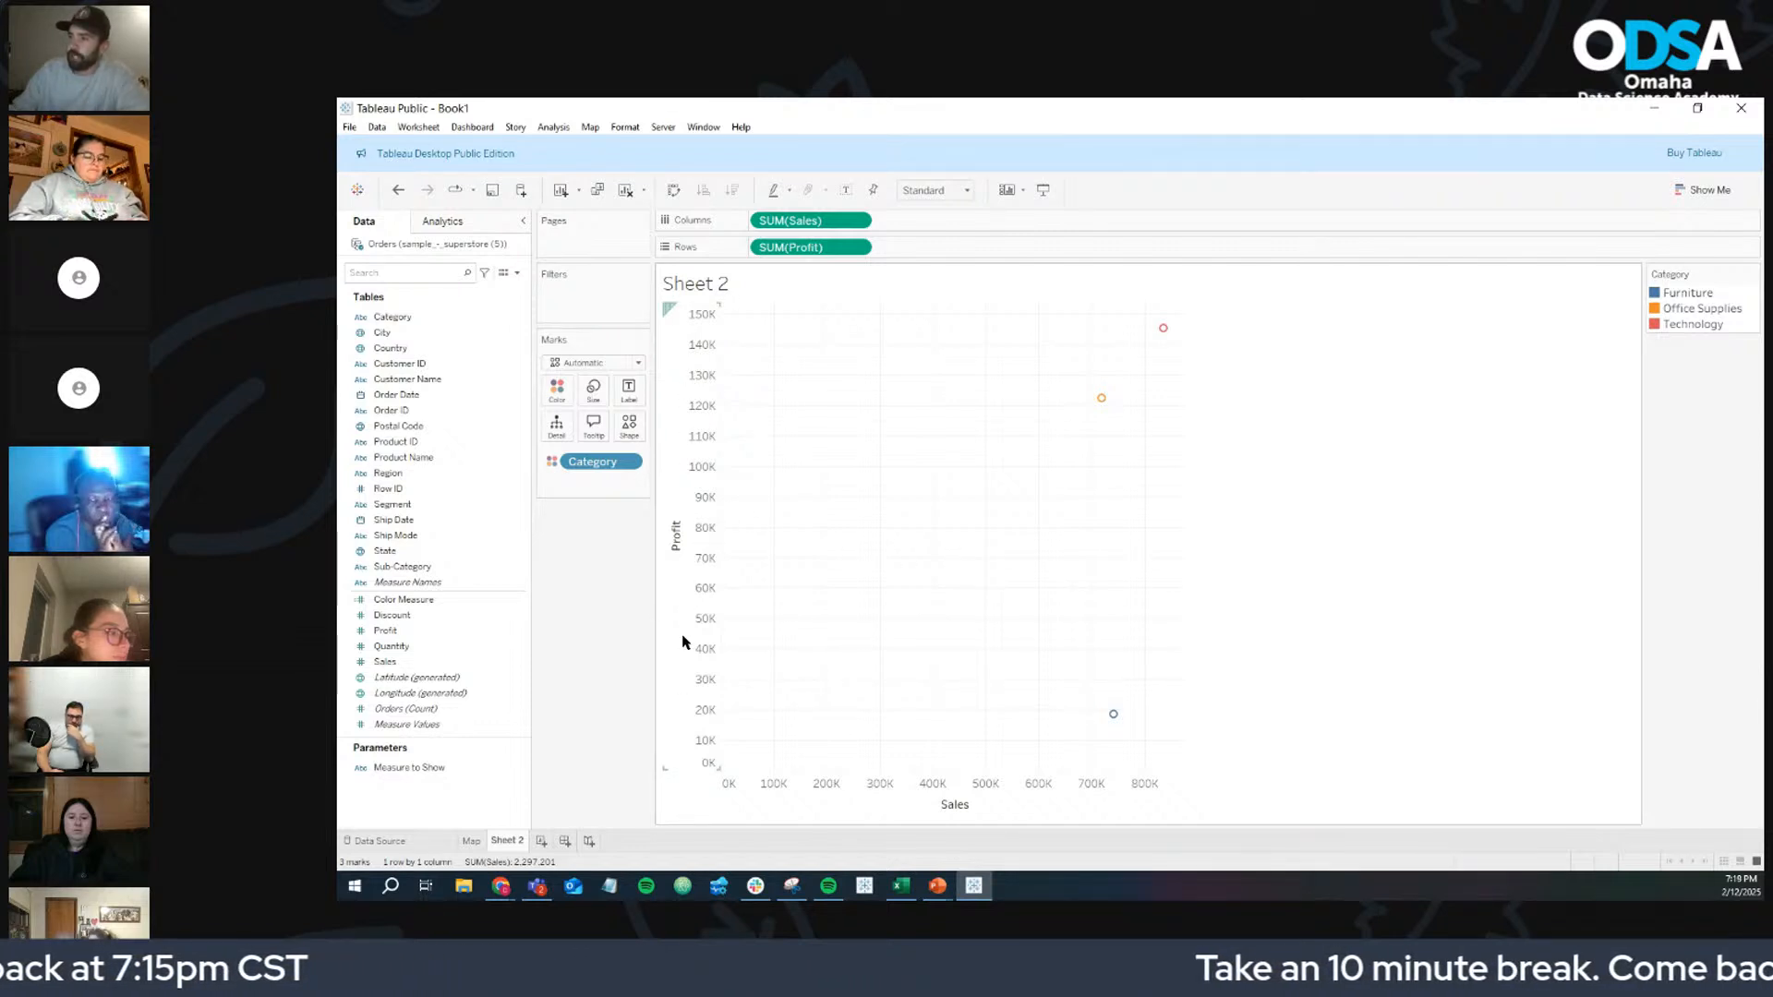
Compare the scatter plot's axes with the state map and X-Axis measure selectors on the published dashboard in the browser
click(691, 430)
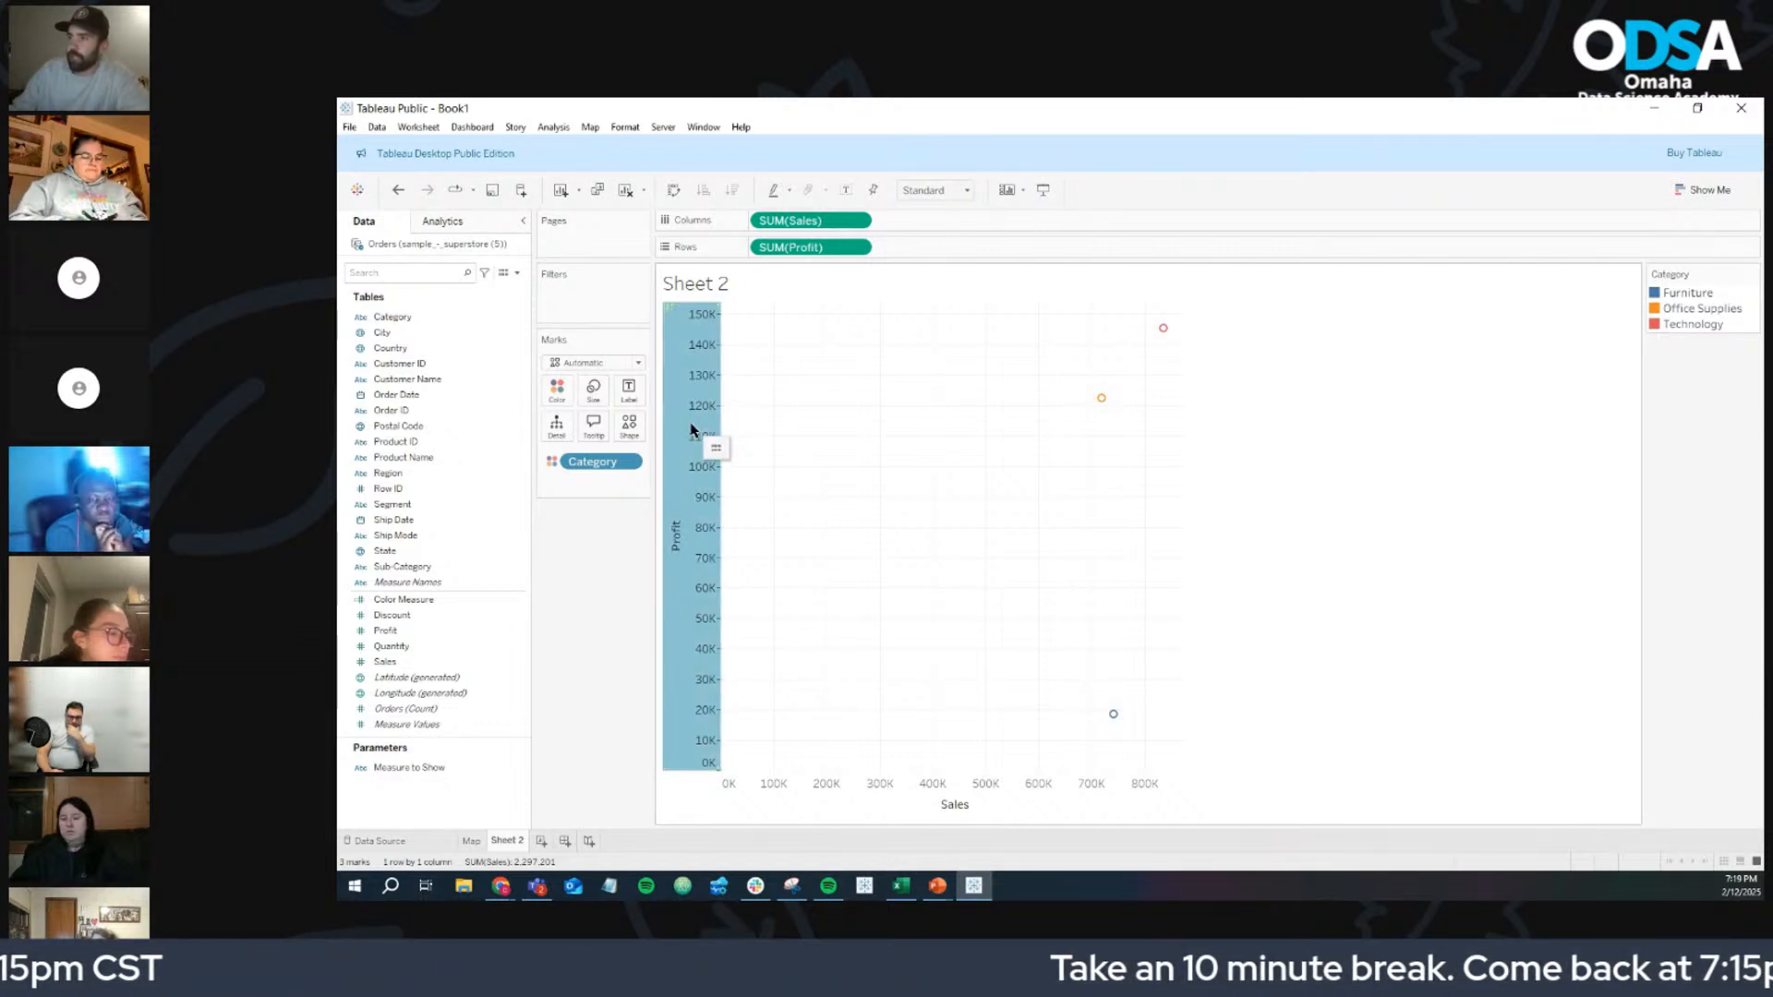
click(949, 793)
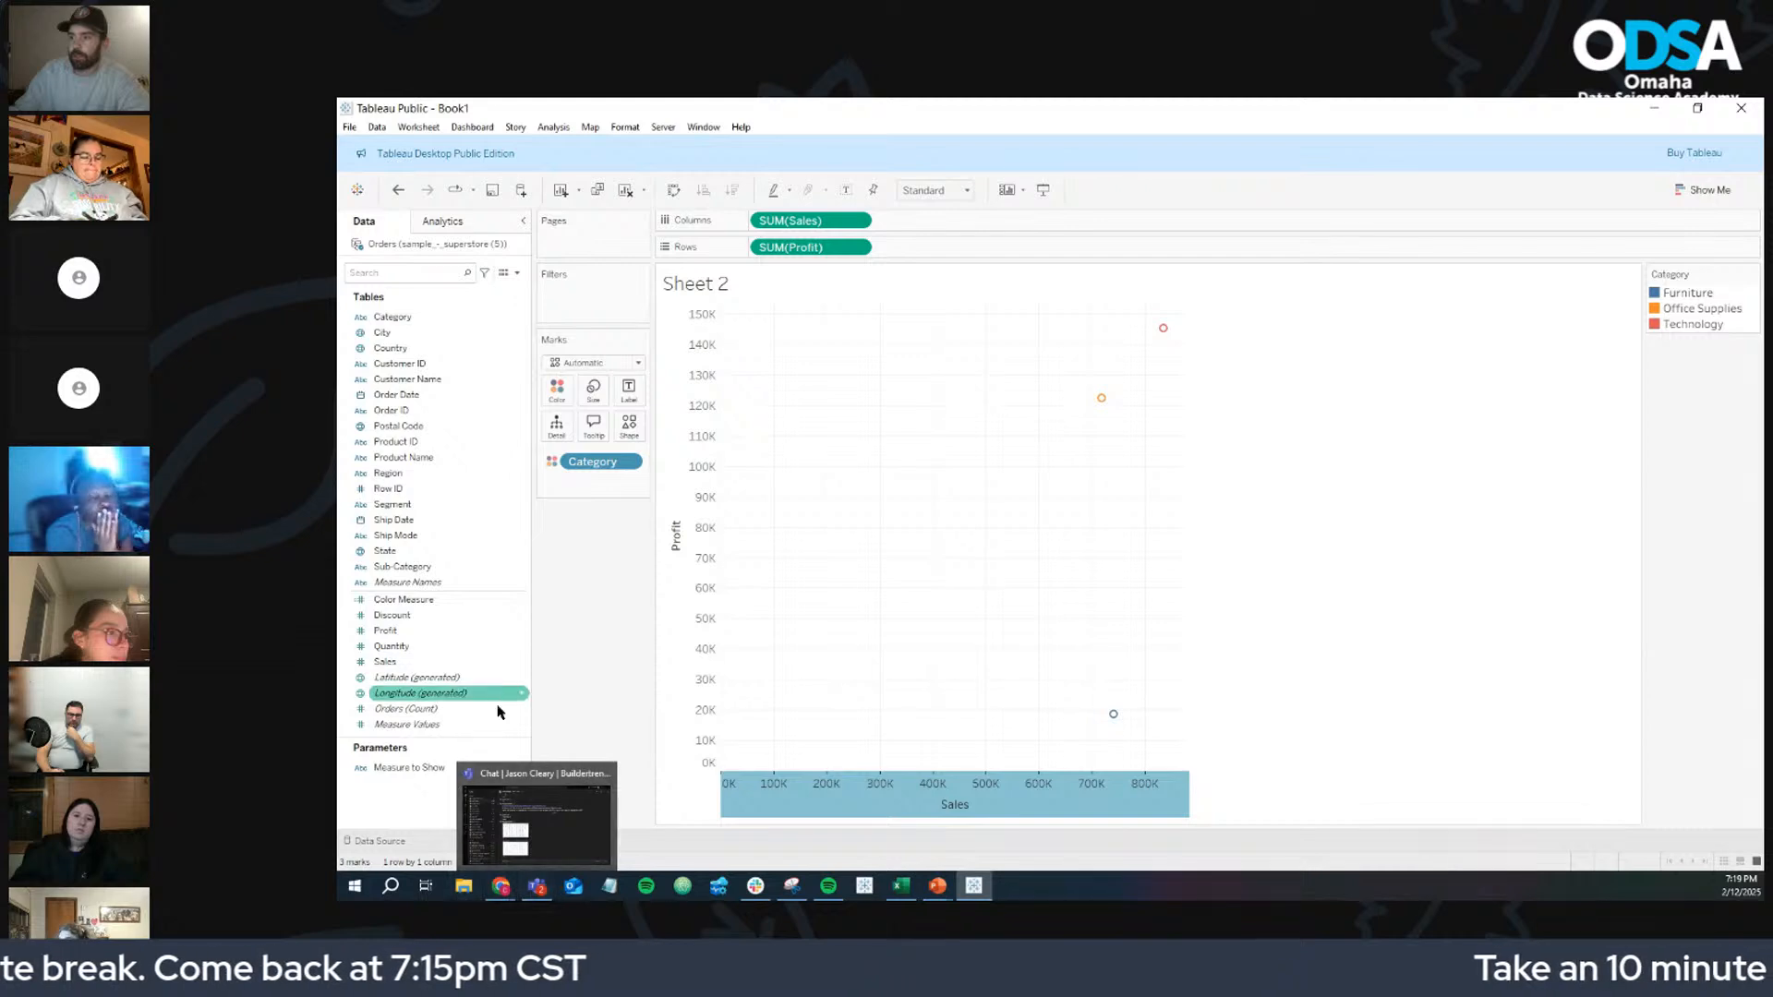
mouse_move(500, 886)
click(716, 818)
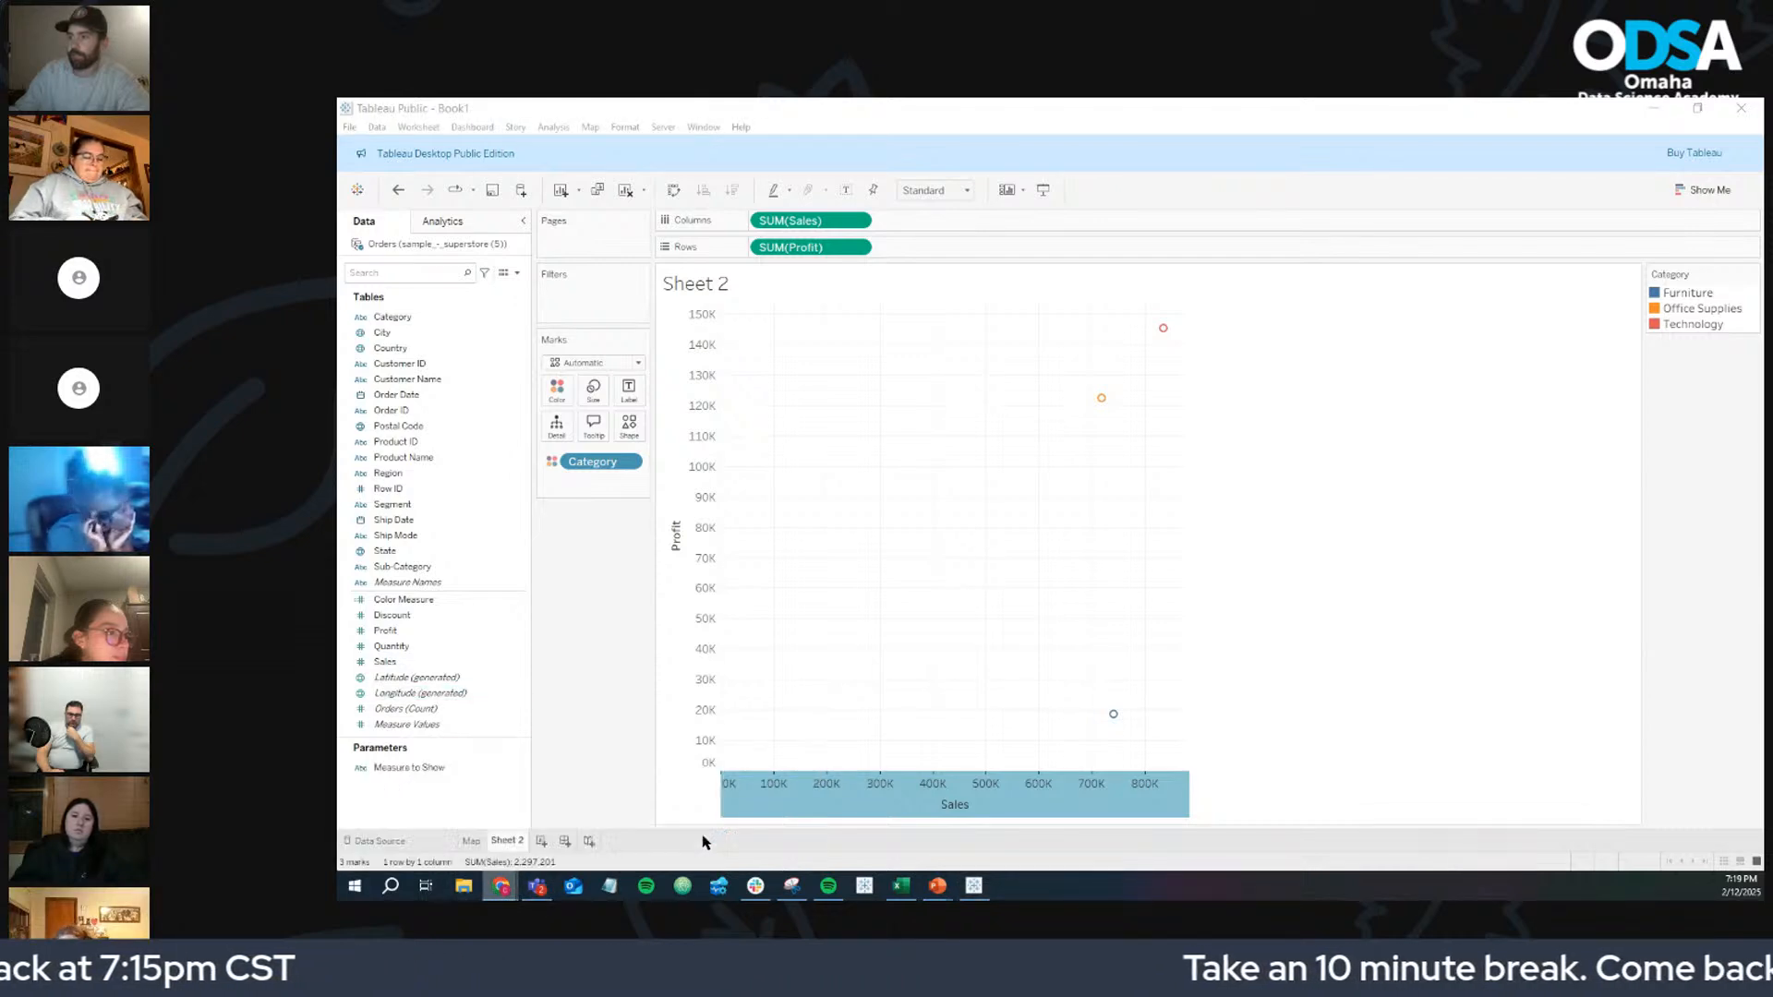
click(793, 349)
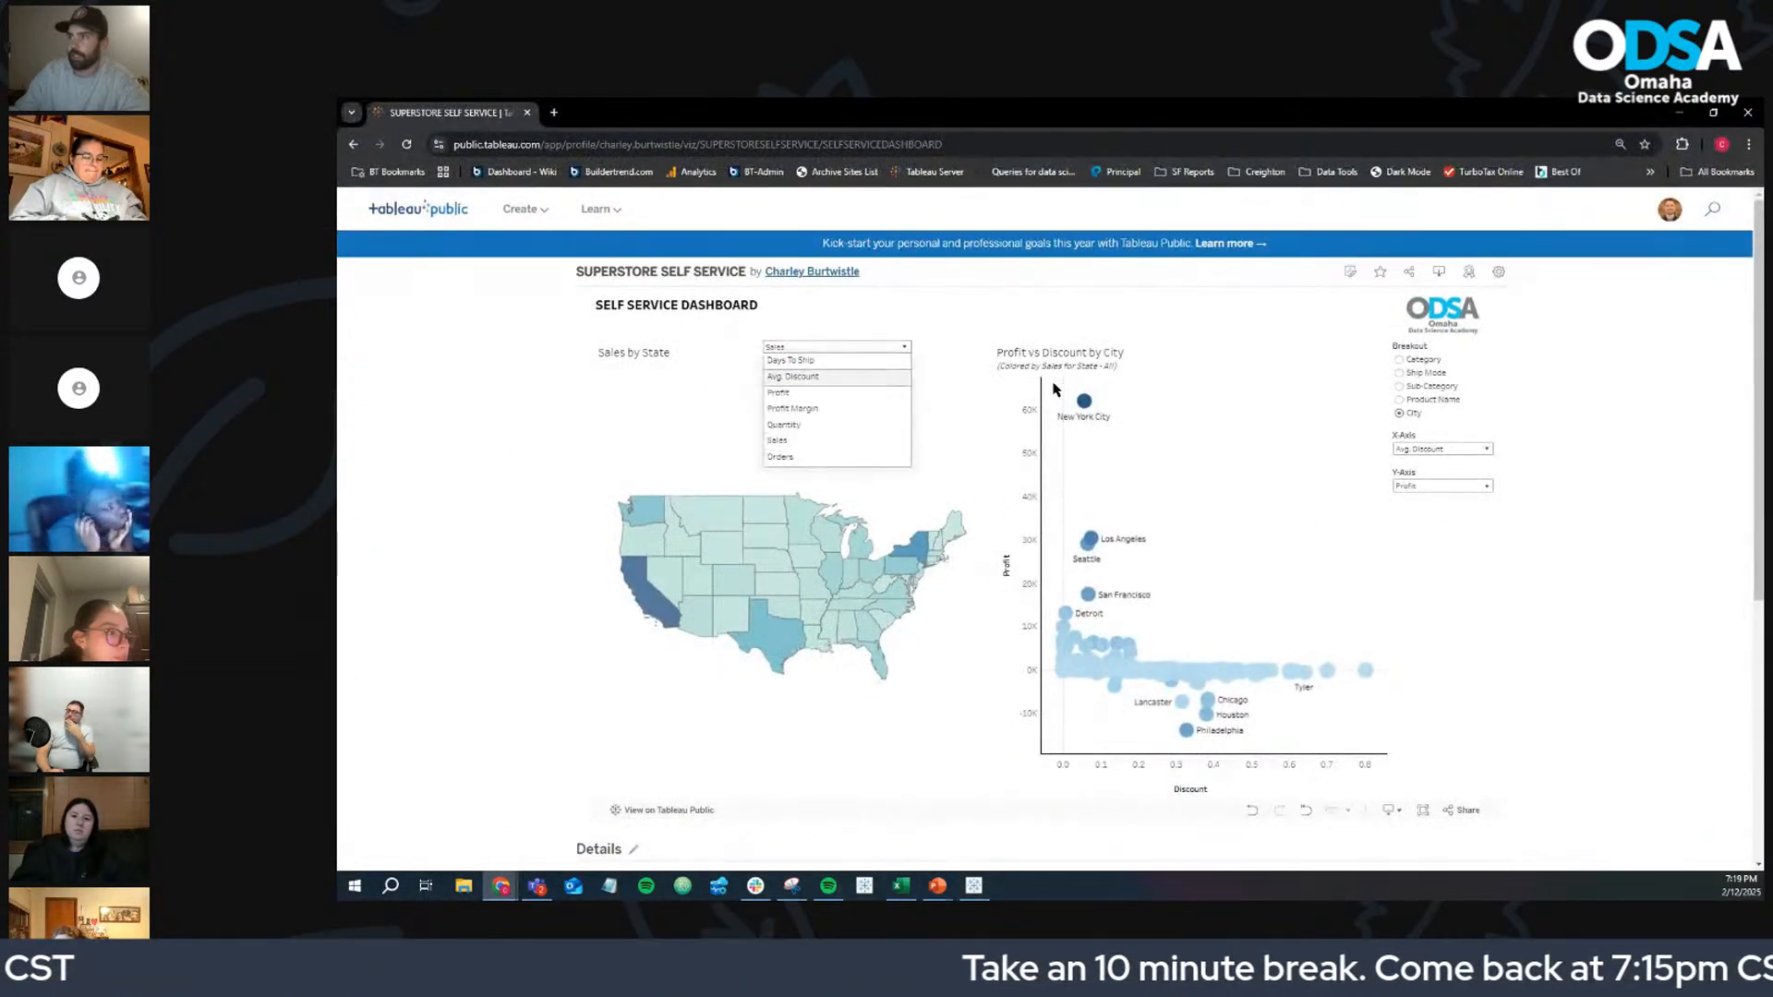
click(1418, 449)
click(1681, 113)
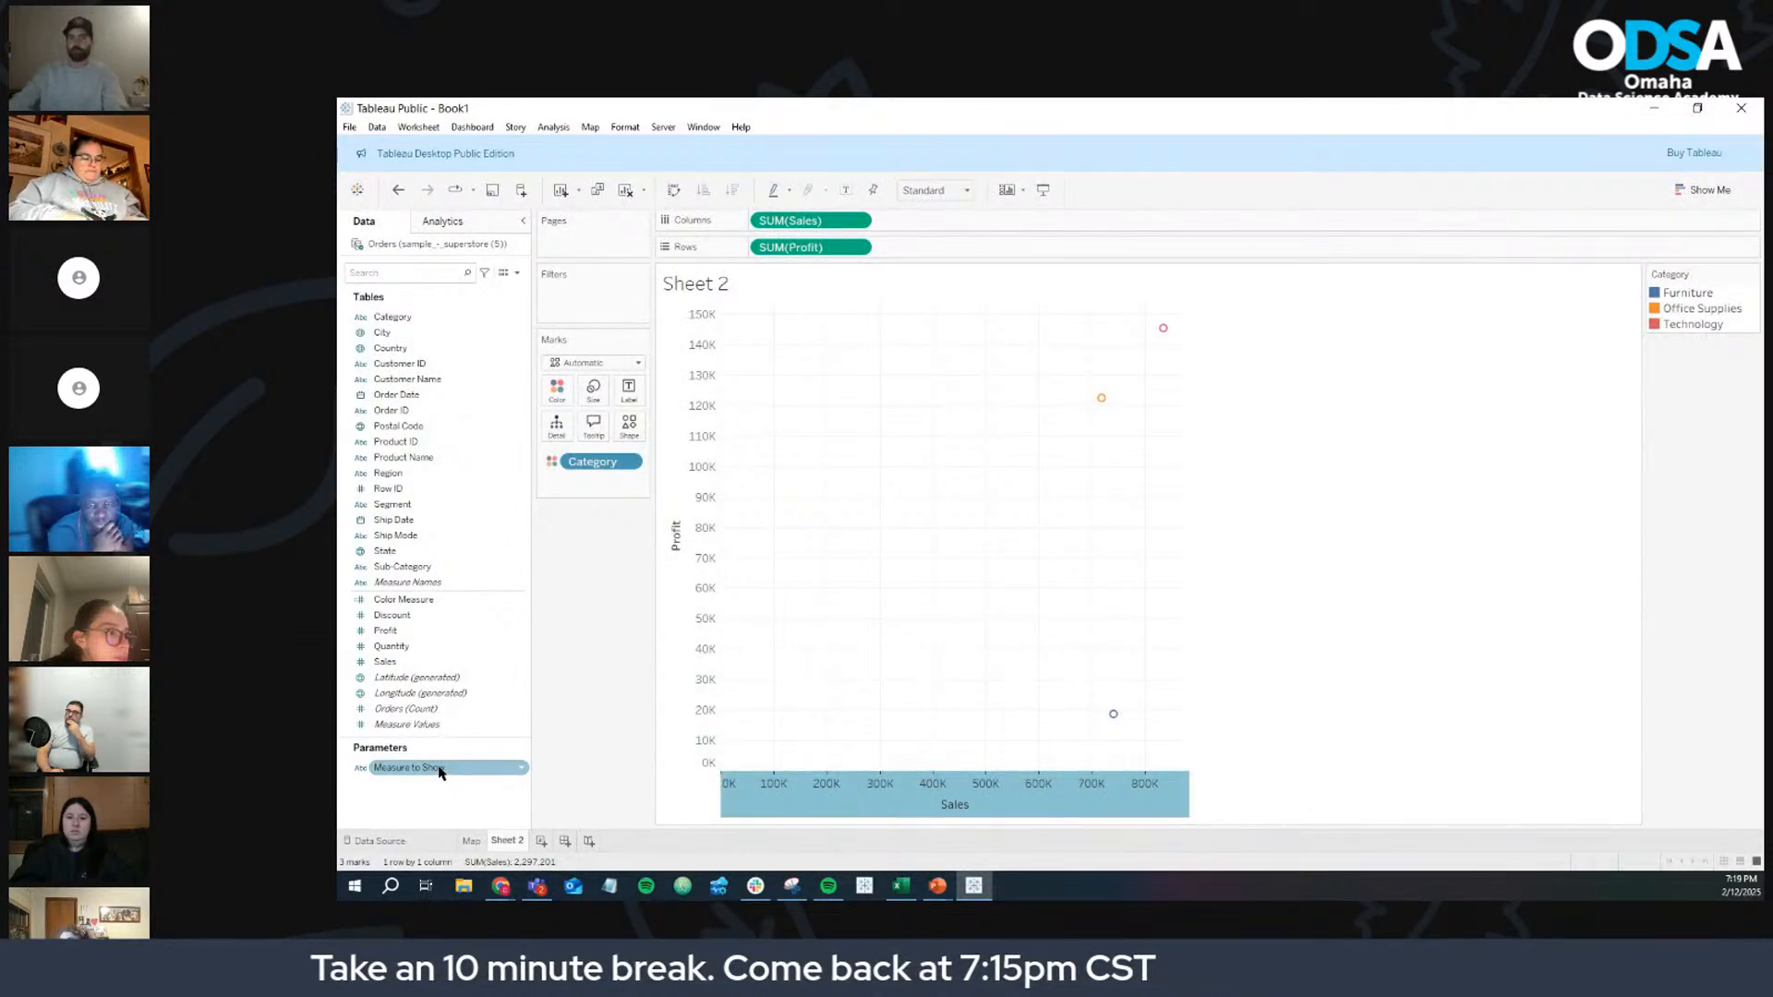
Duplicate the Measure to Show parameter in the Tableau Public workbook and rename the copy Y-Axis
right_click(523, 774)
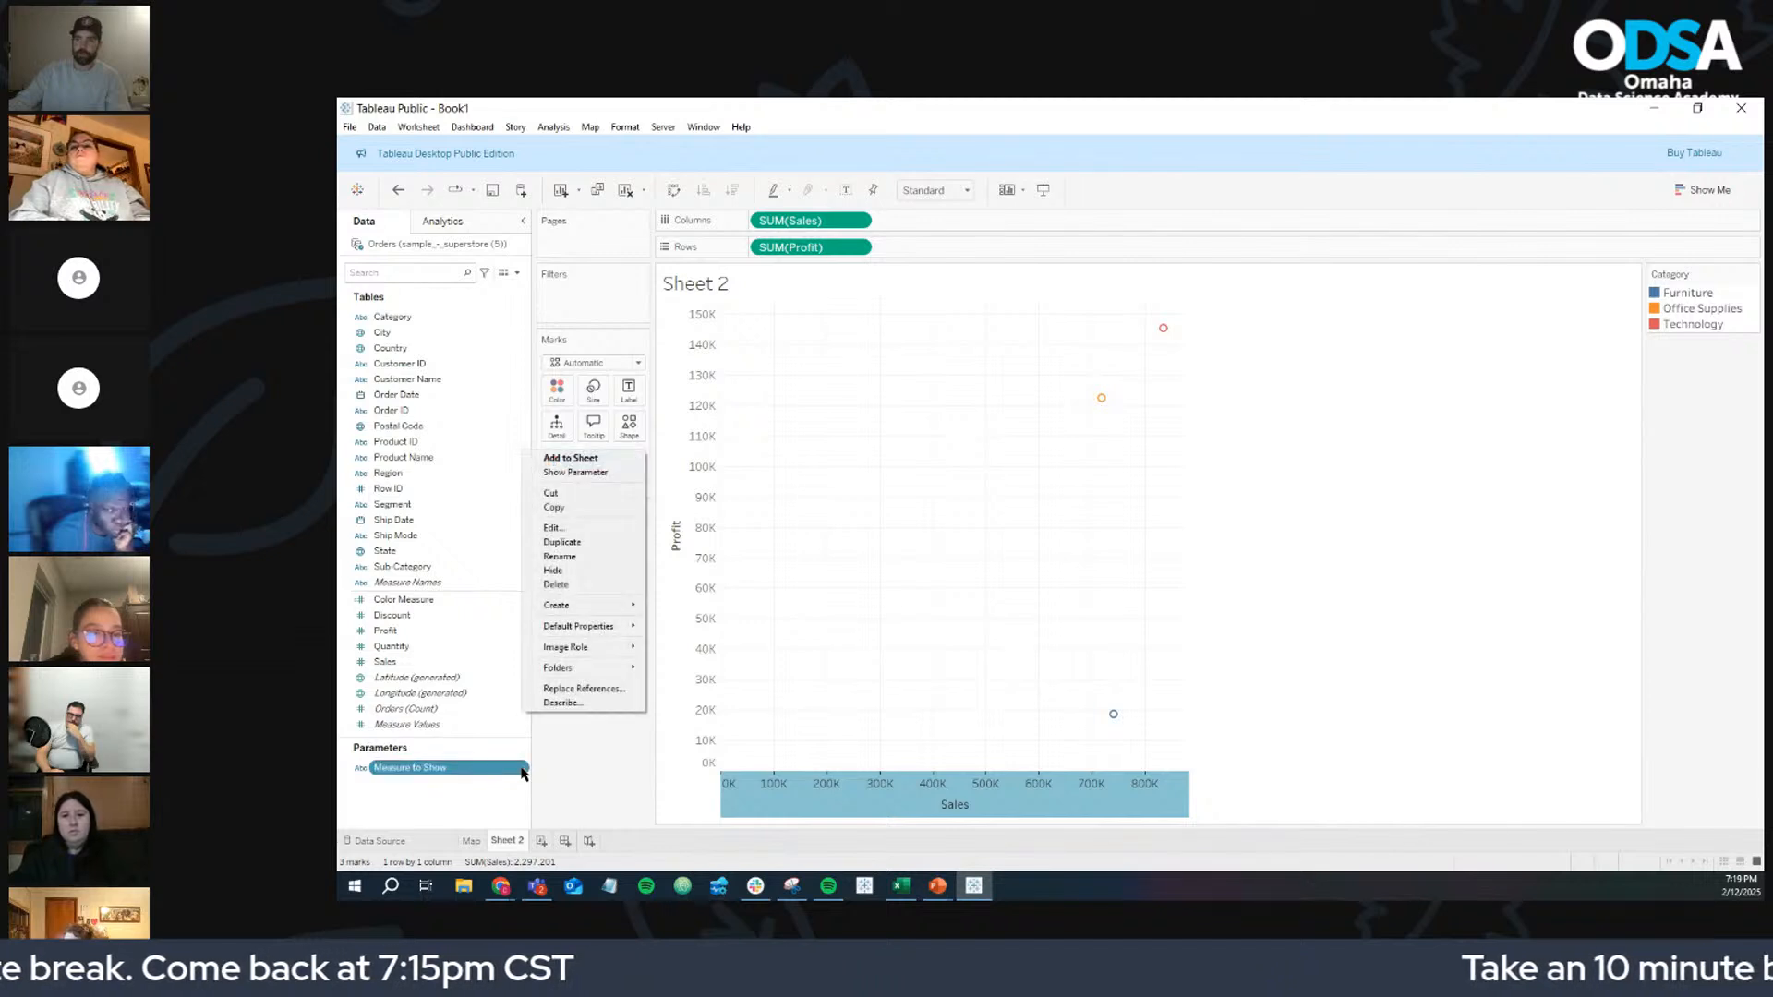
click(575, 542)
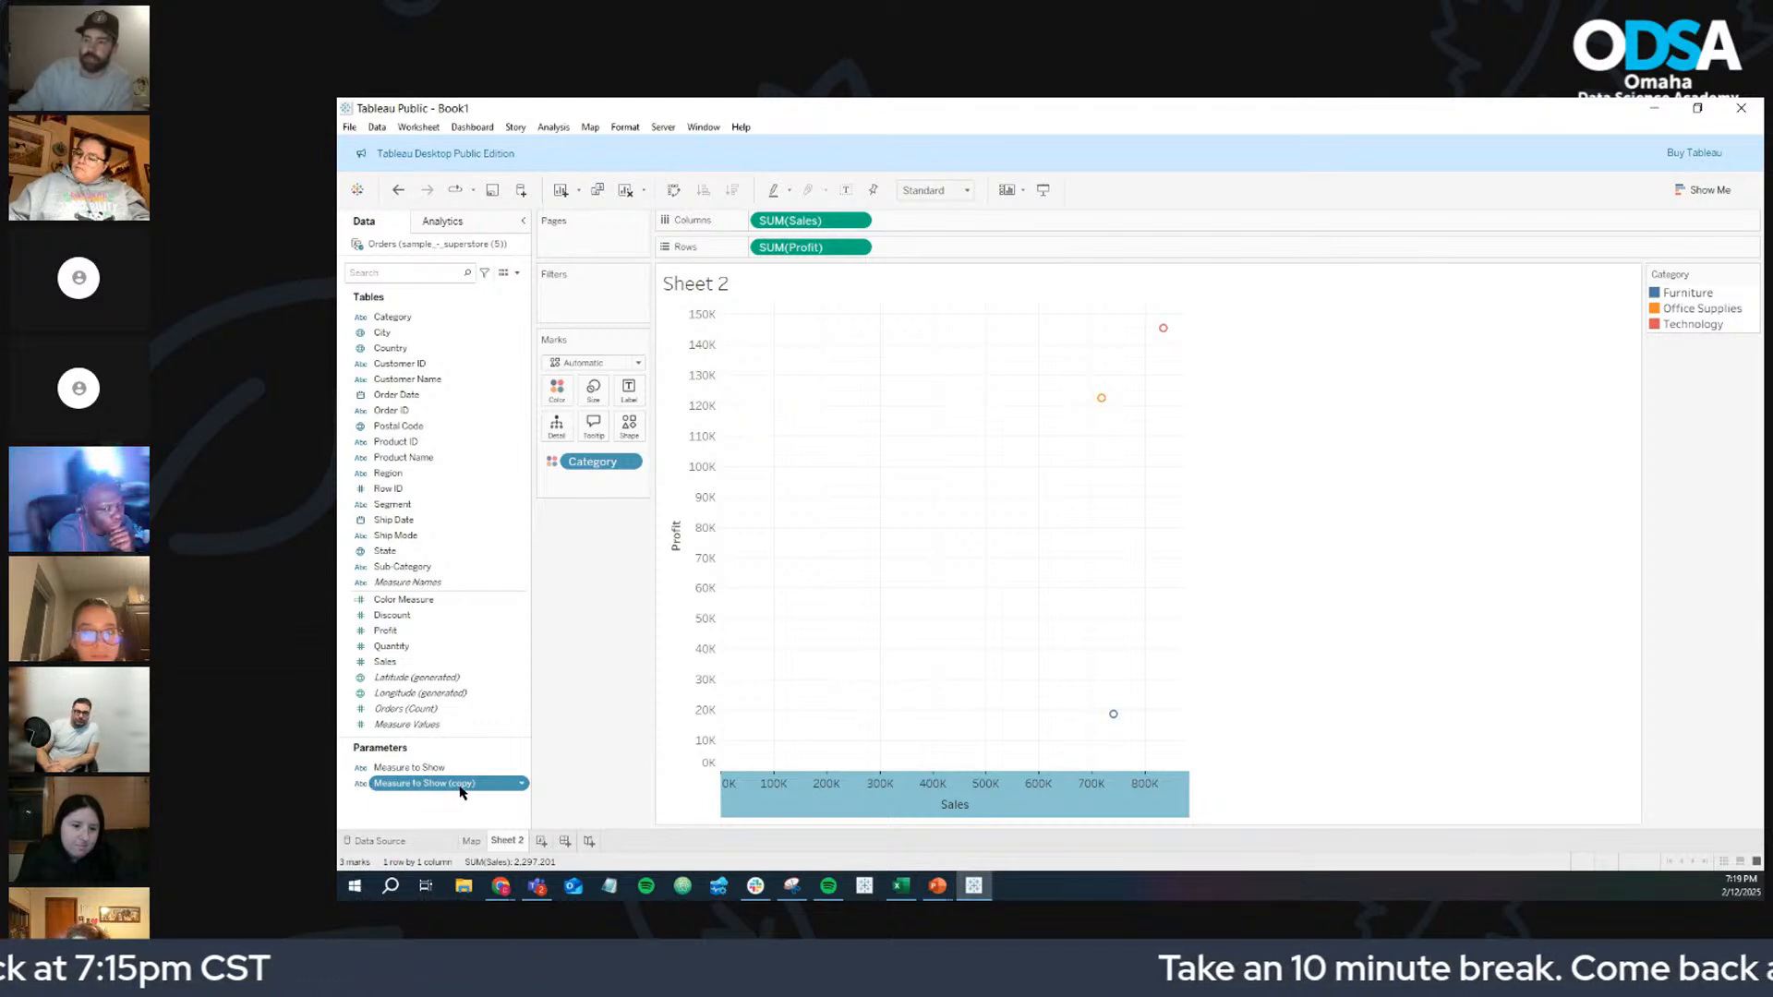
click(522, 785)
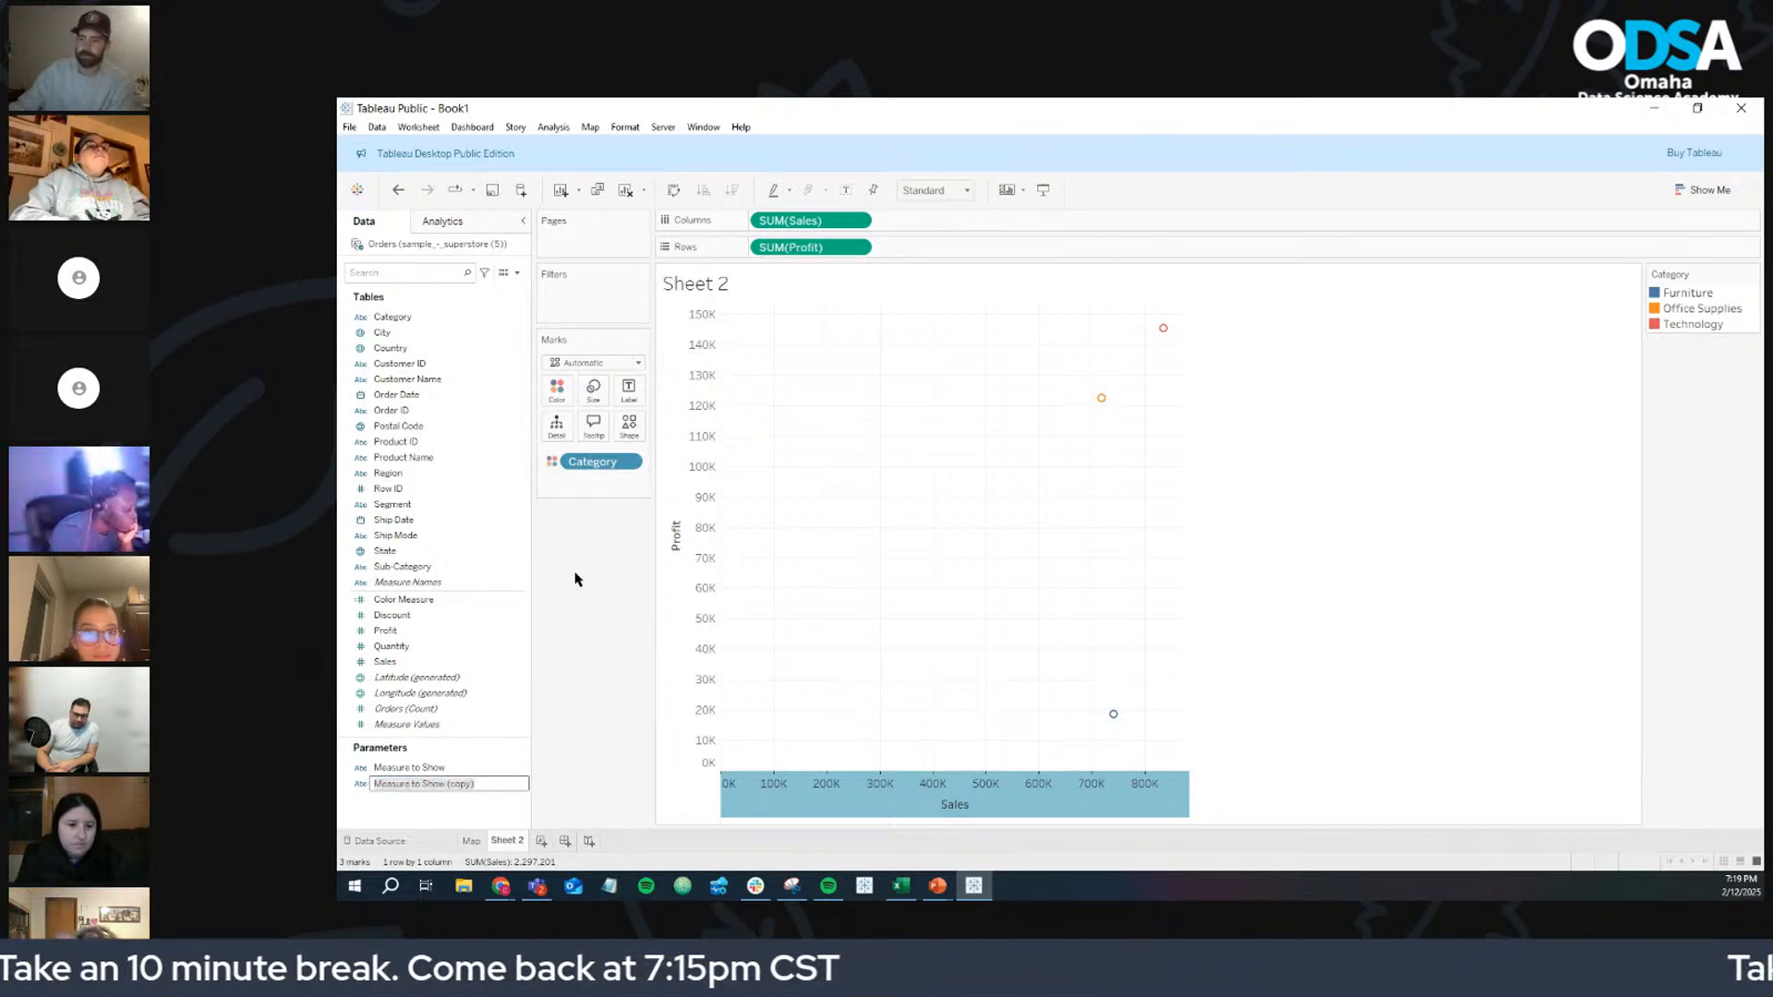
text(Y-Axis)
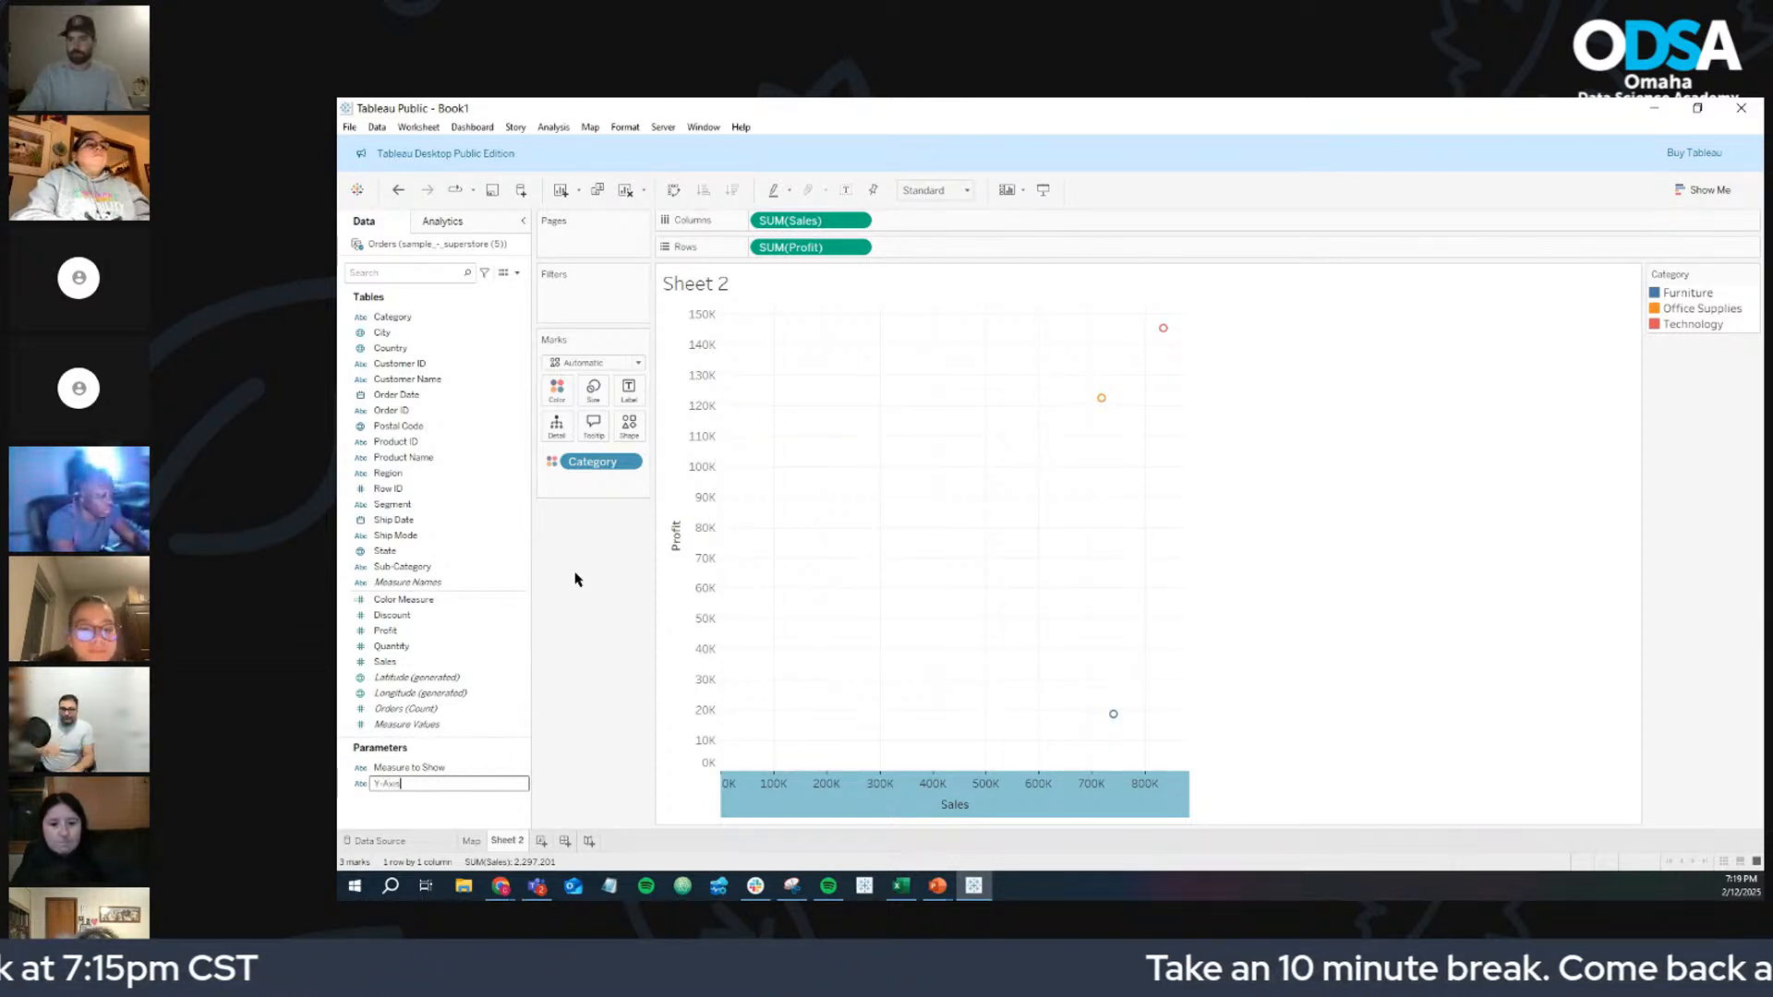
key(Return)
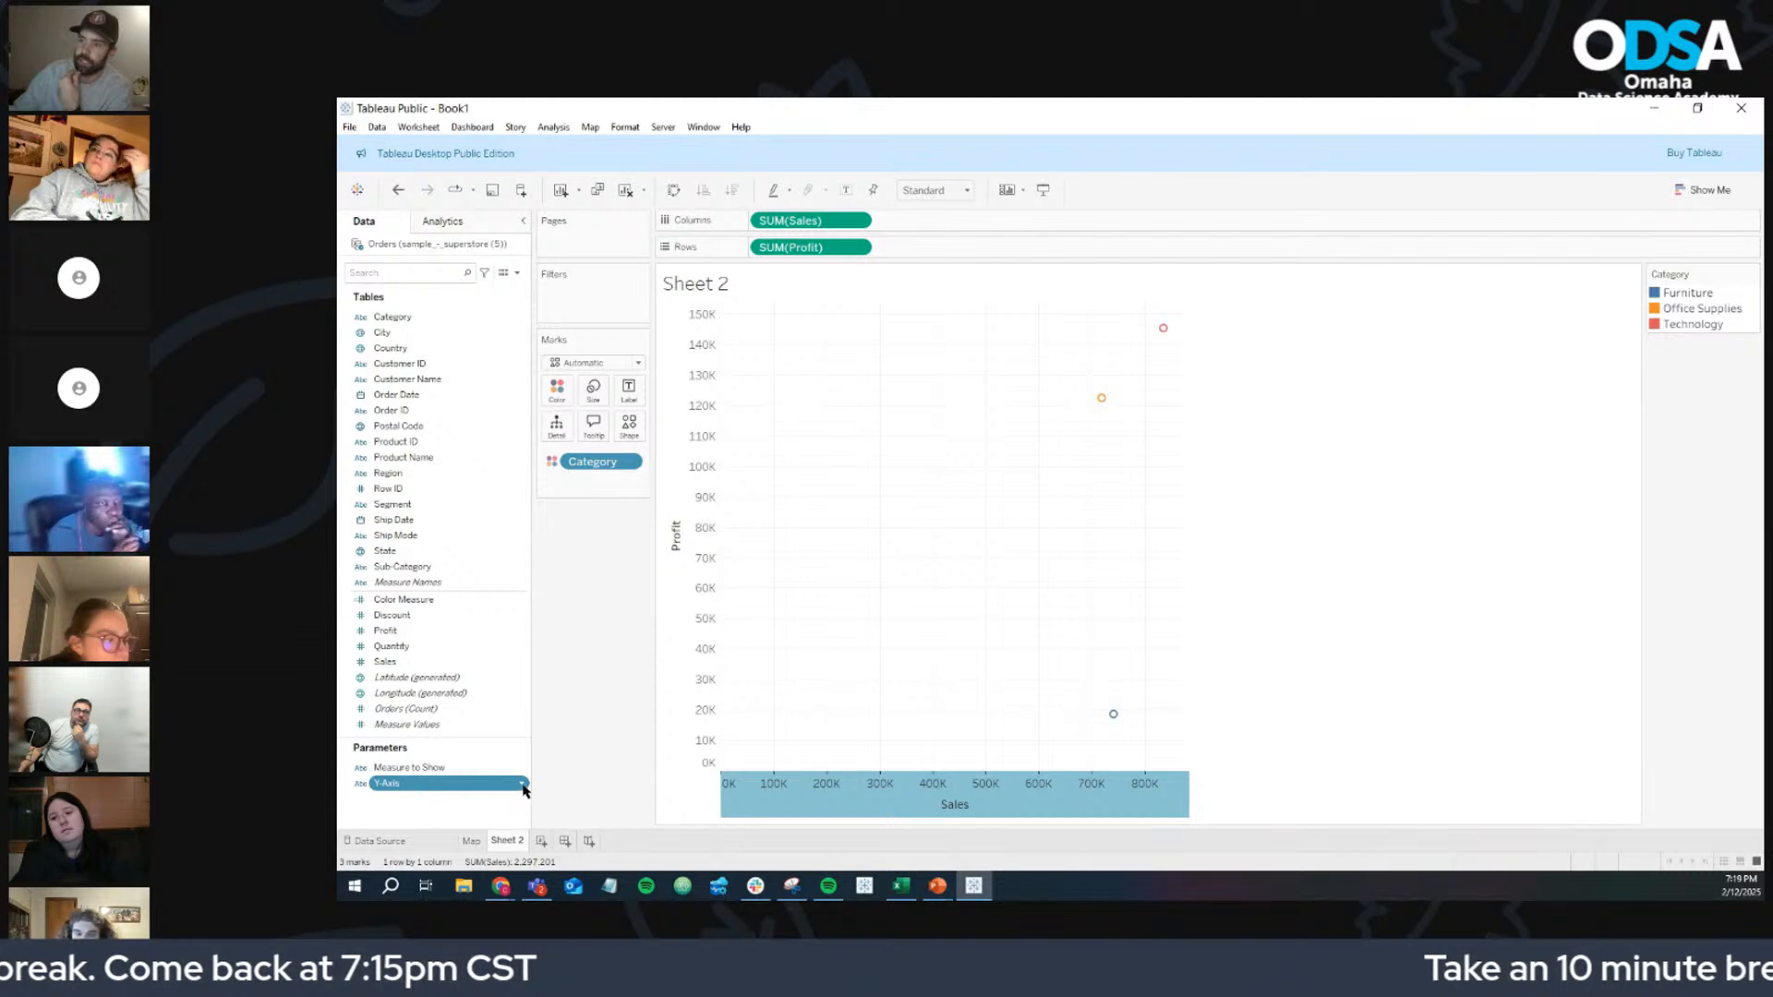
Show the Y-Axis parameter control on the scatter plot sheet and display it as a single value list
click(522, 785)
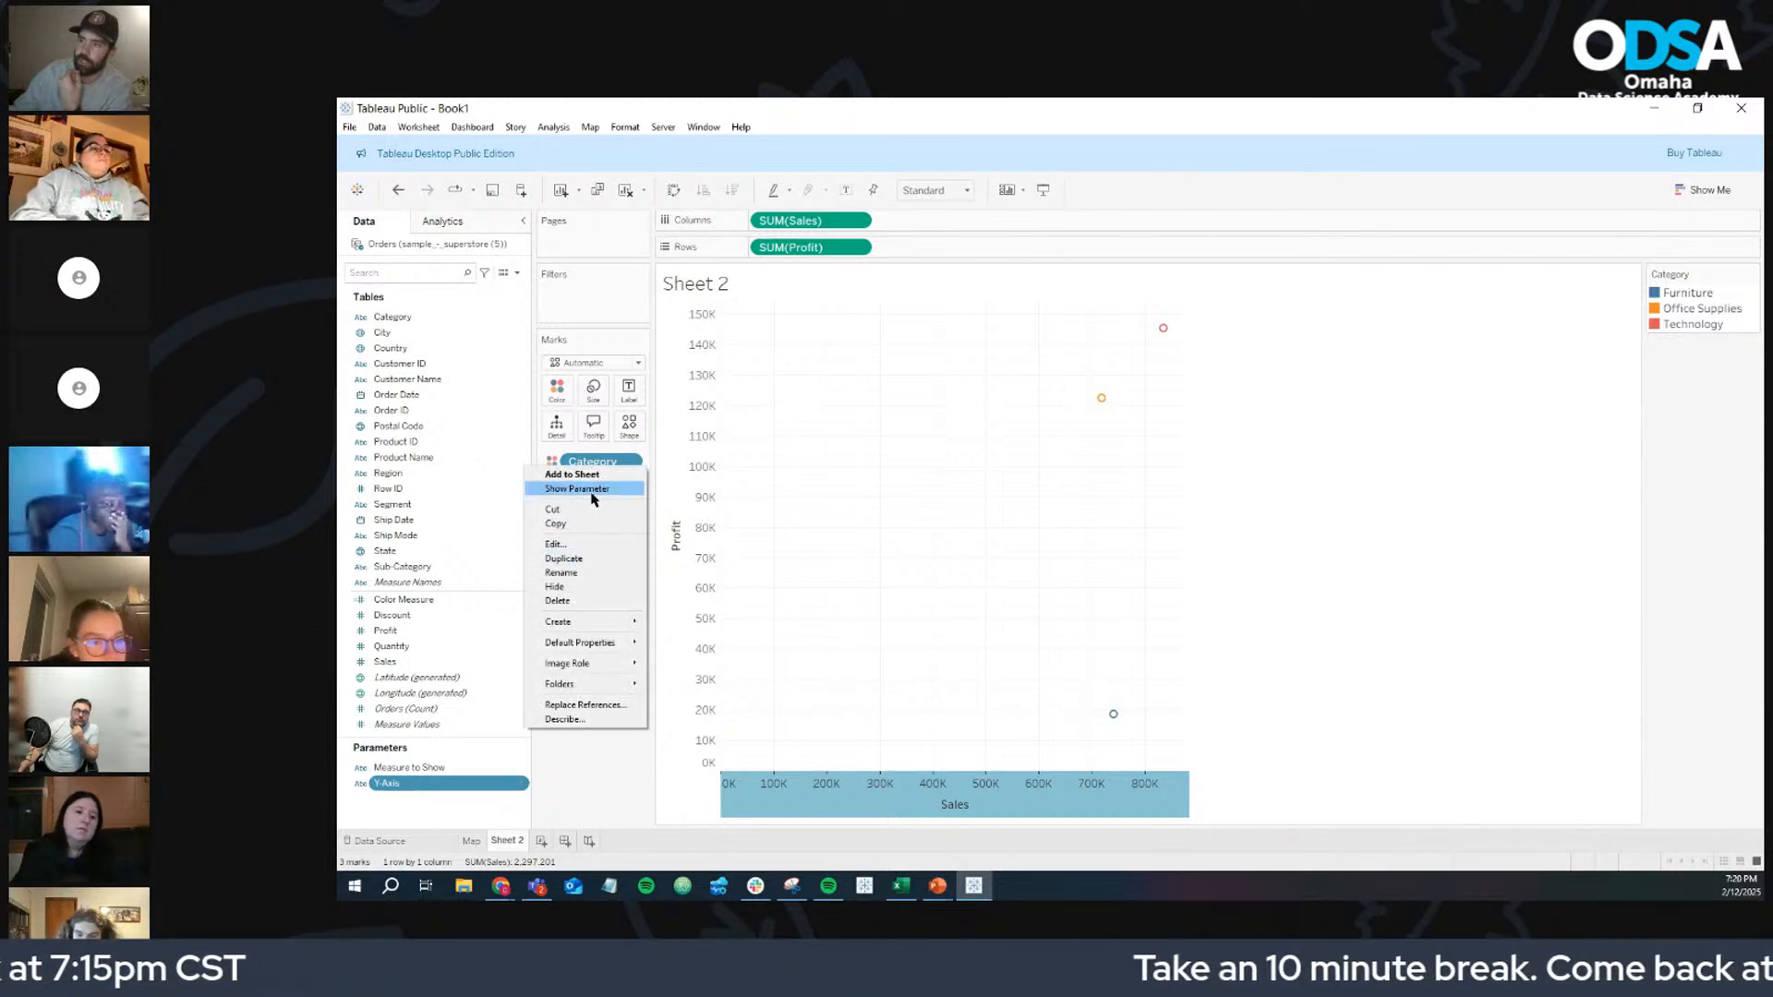
click(592, 490)
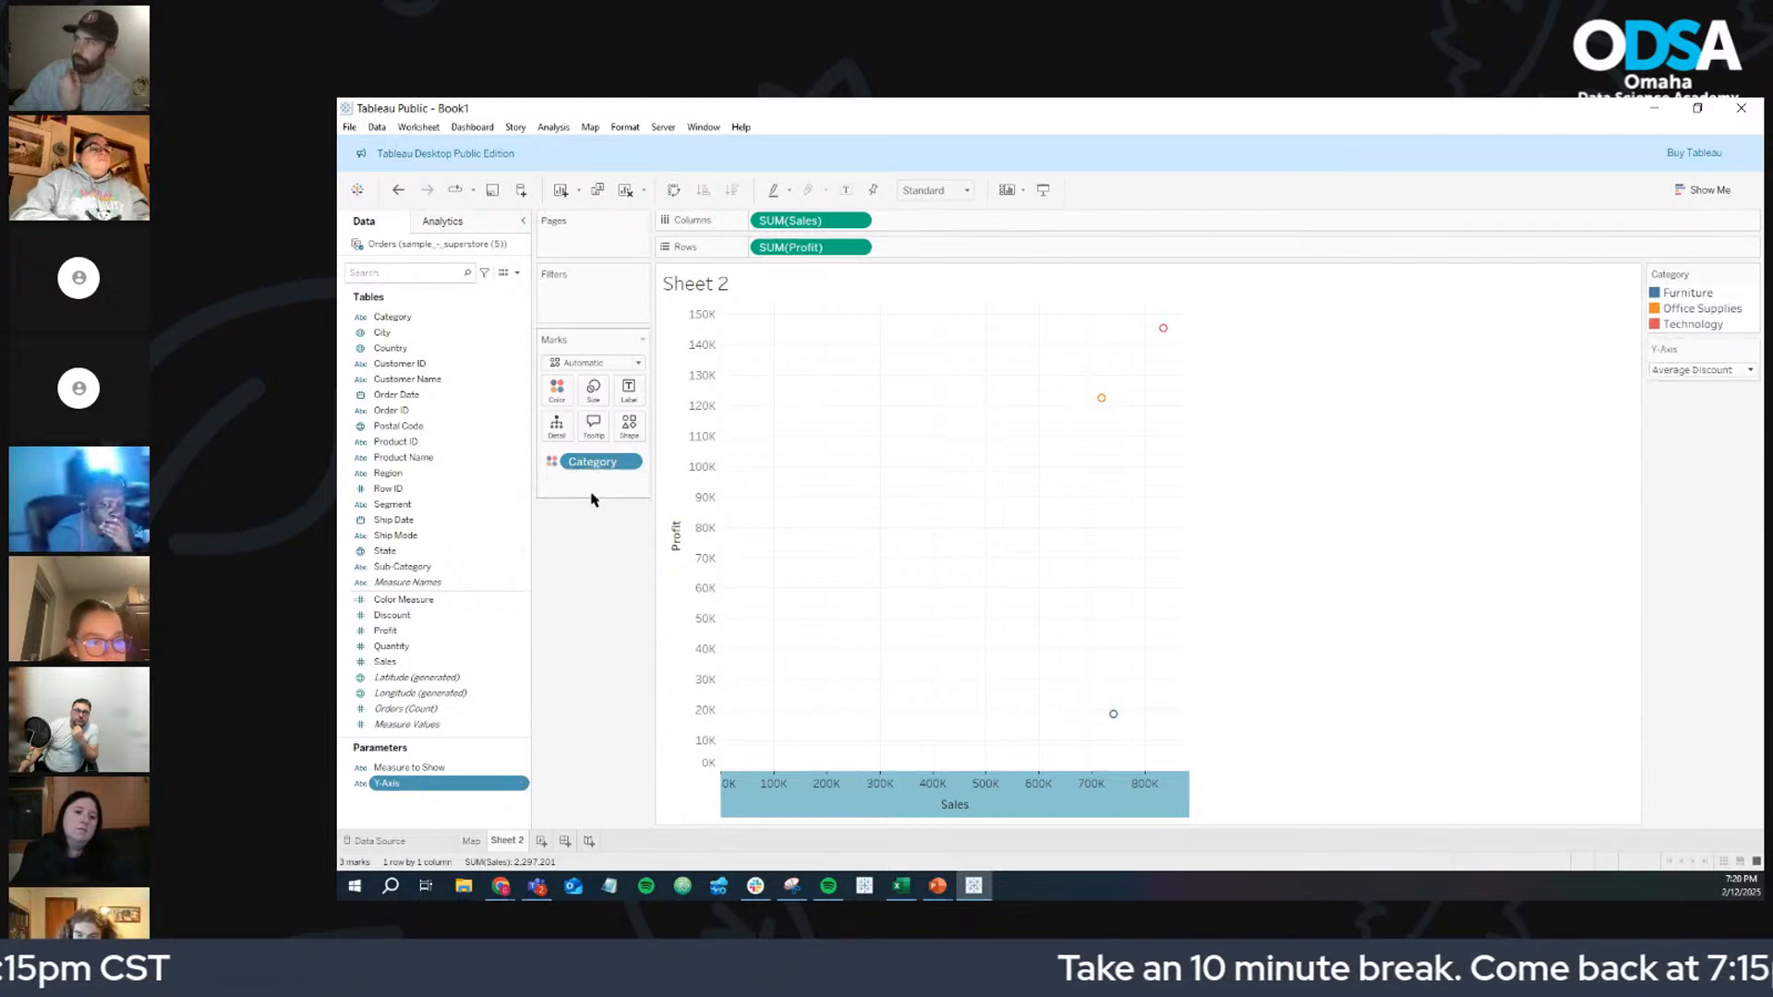
click(1674, 371)
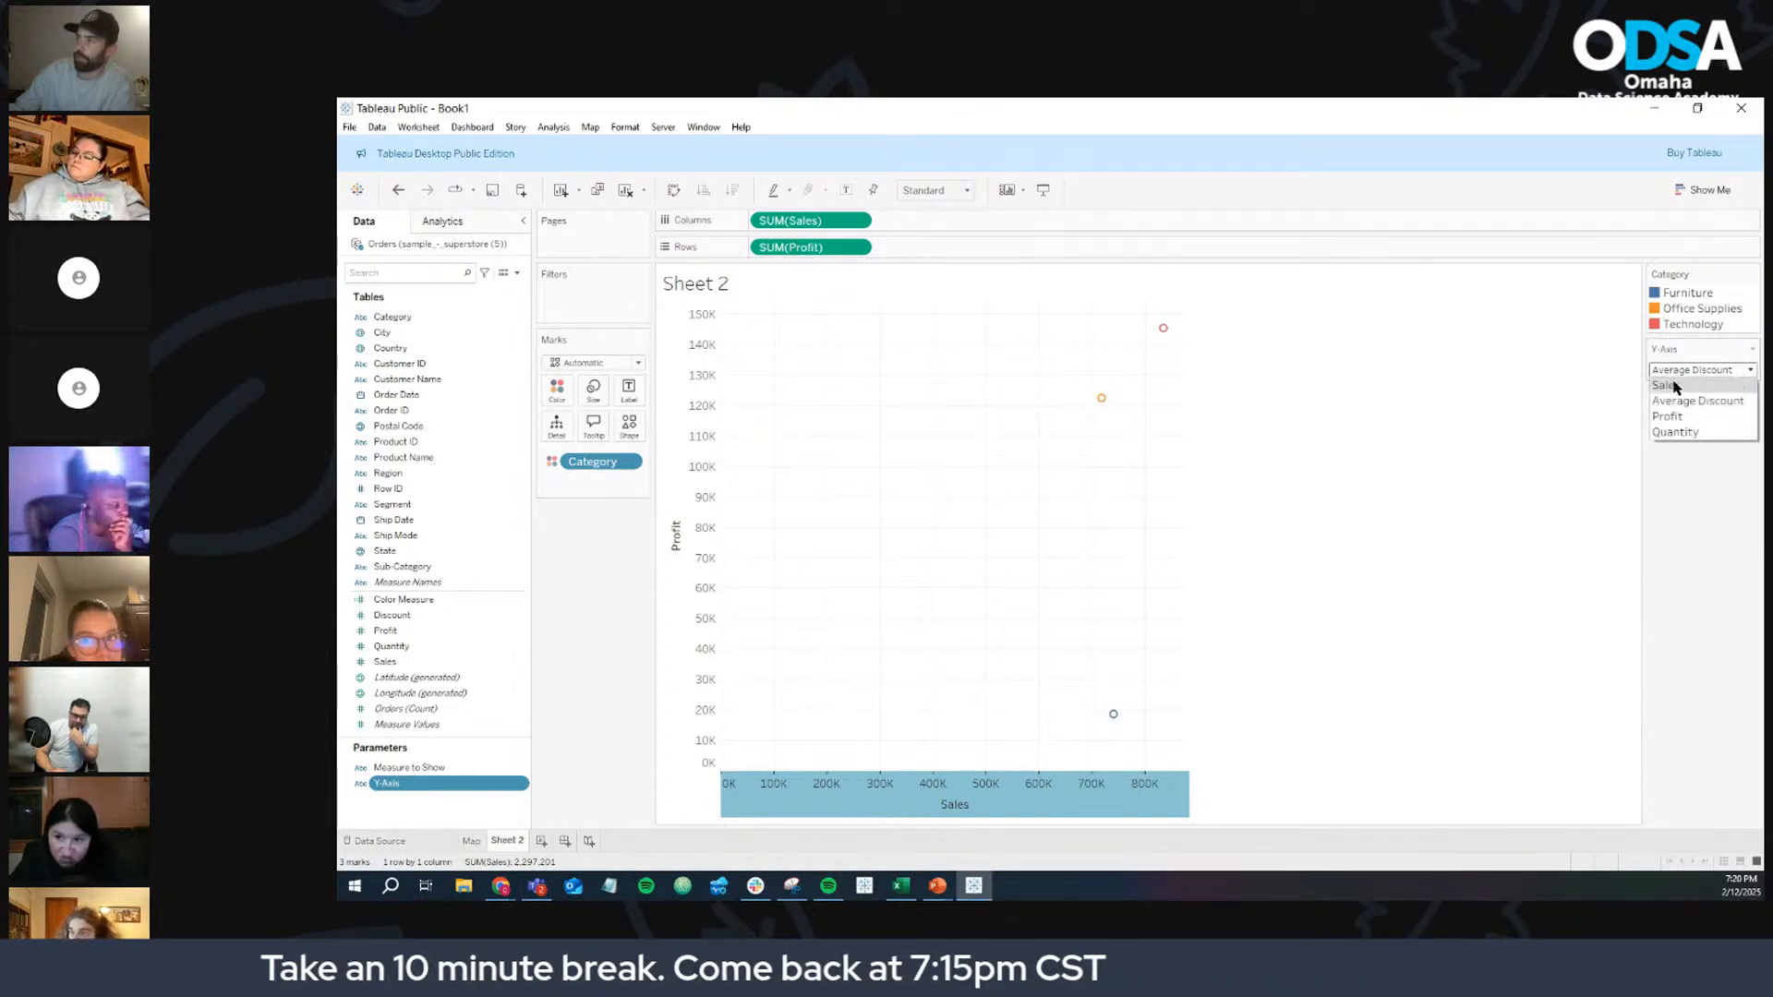
click(1686, 462)
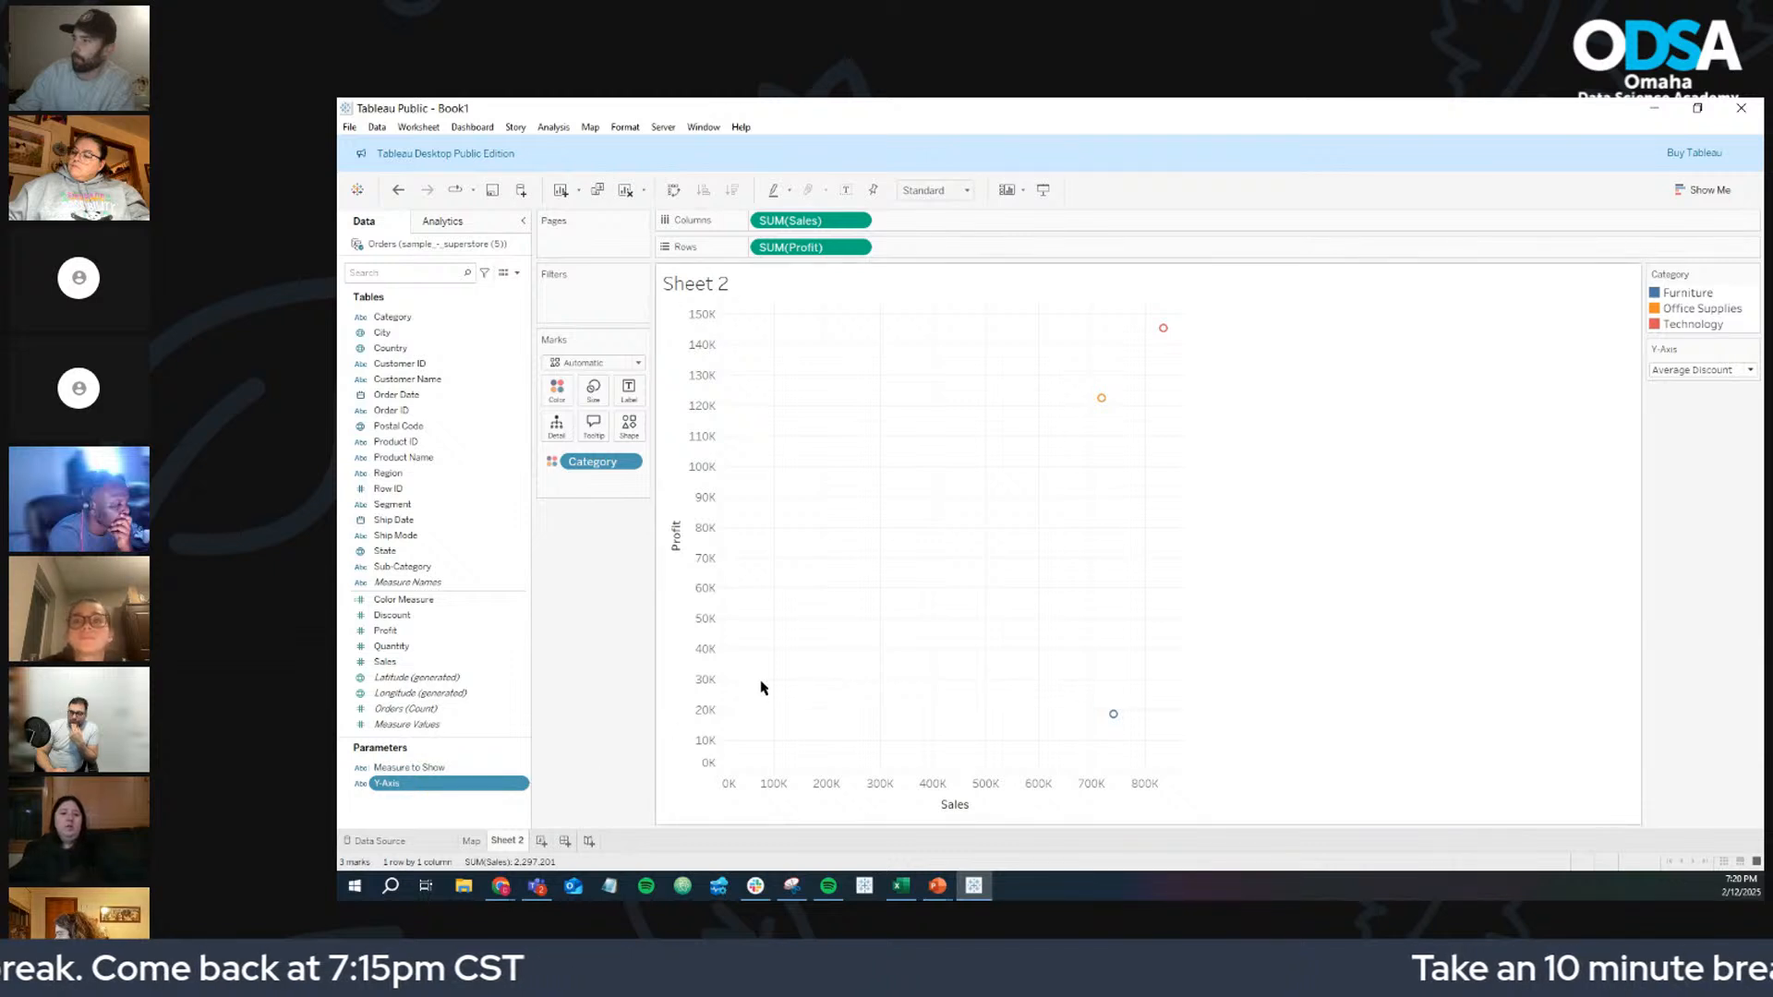
click(1753, 348)
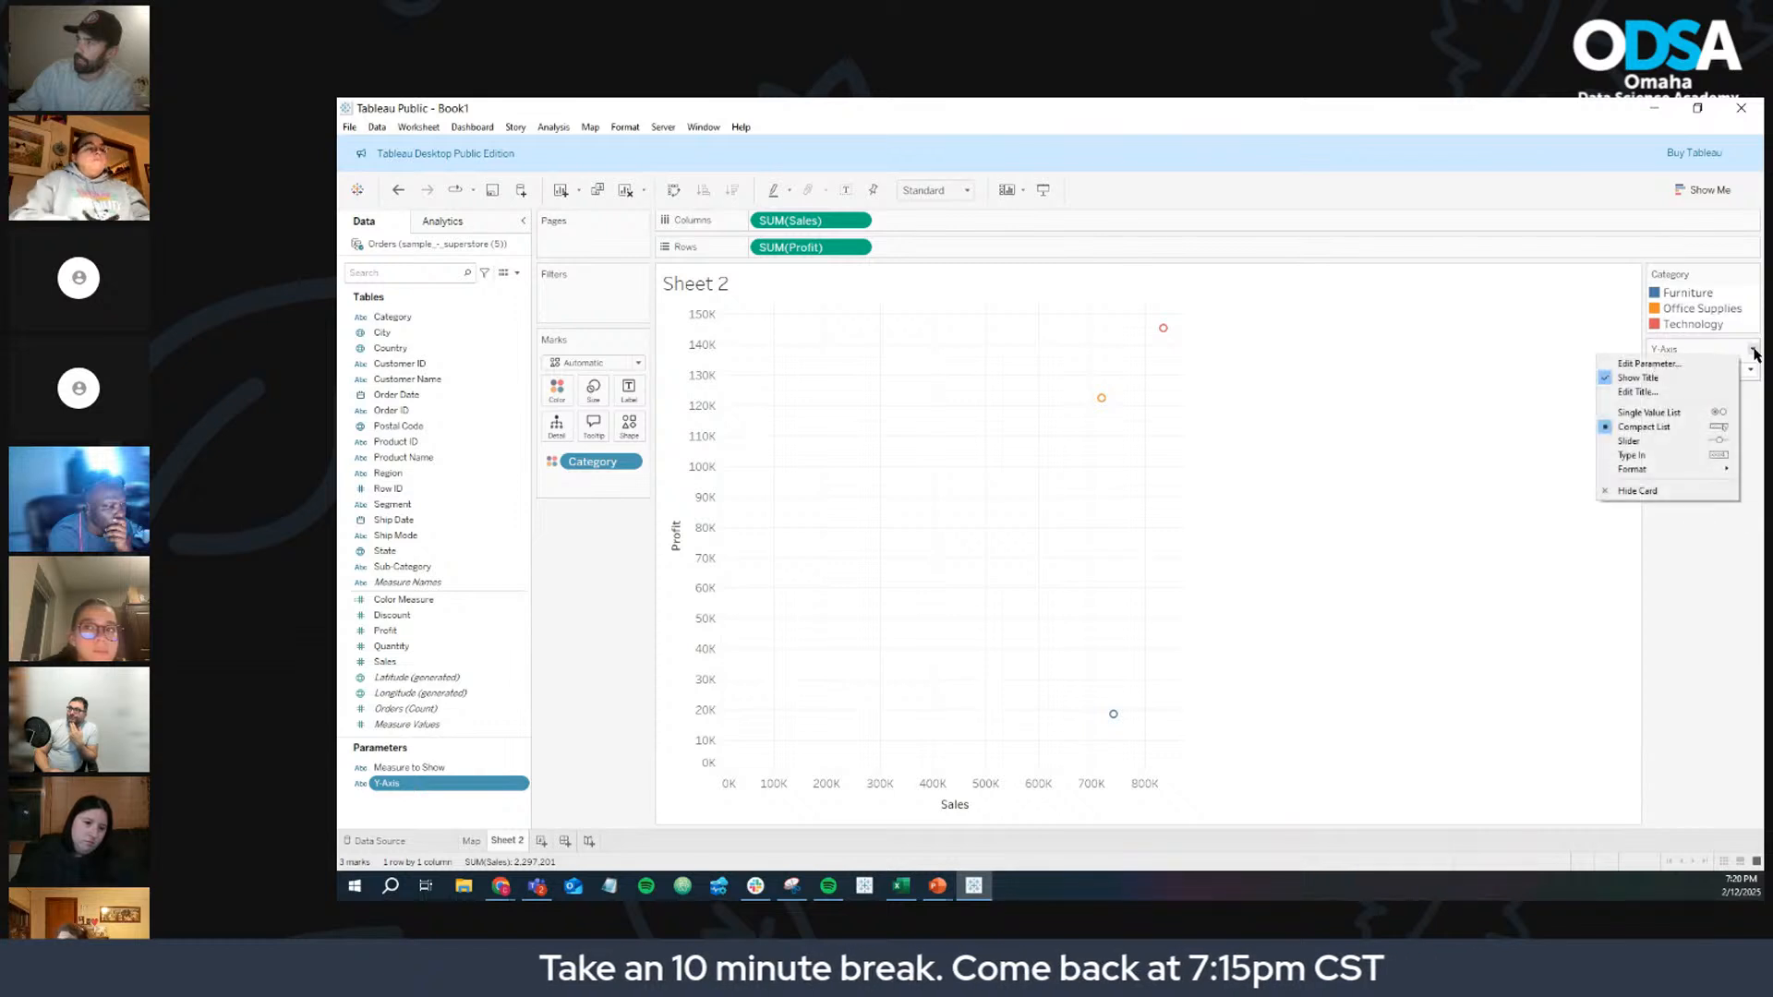
click(1696, 417)
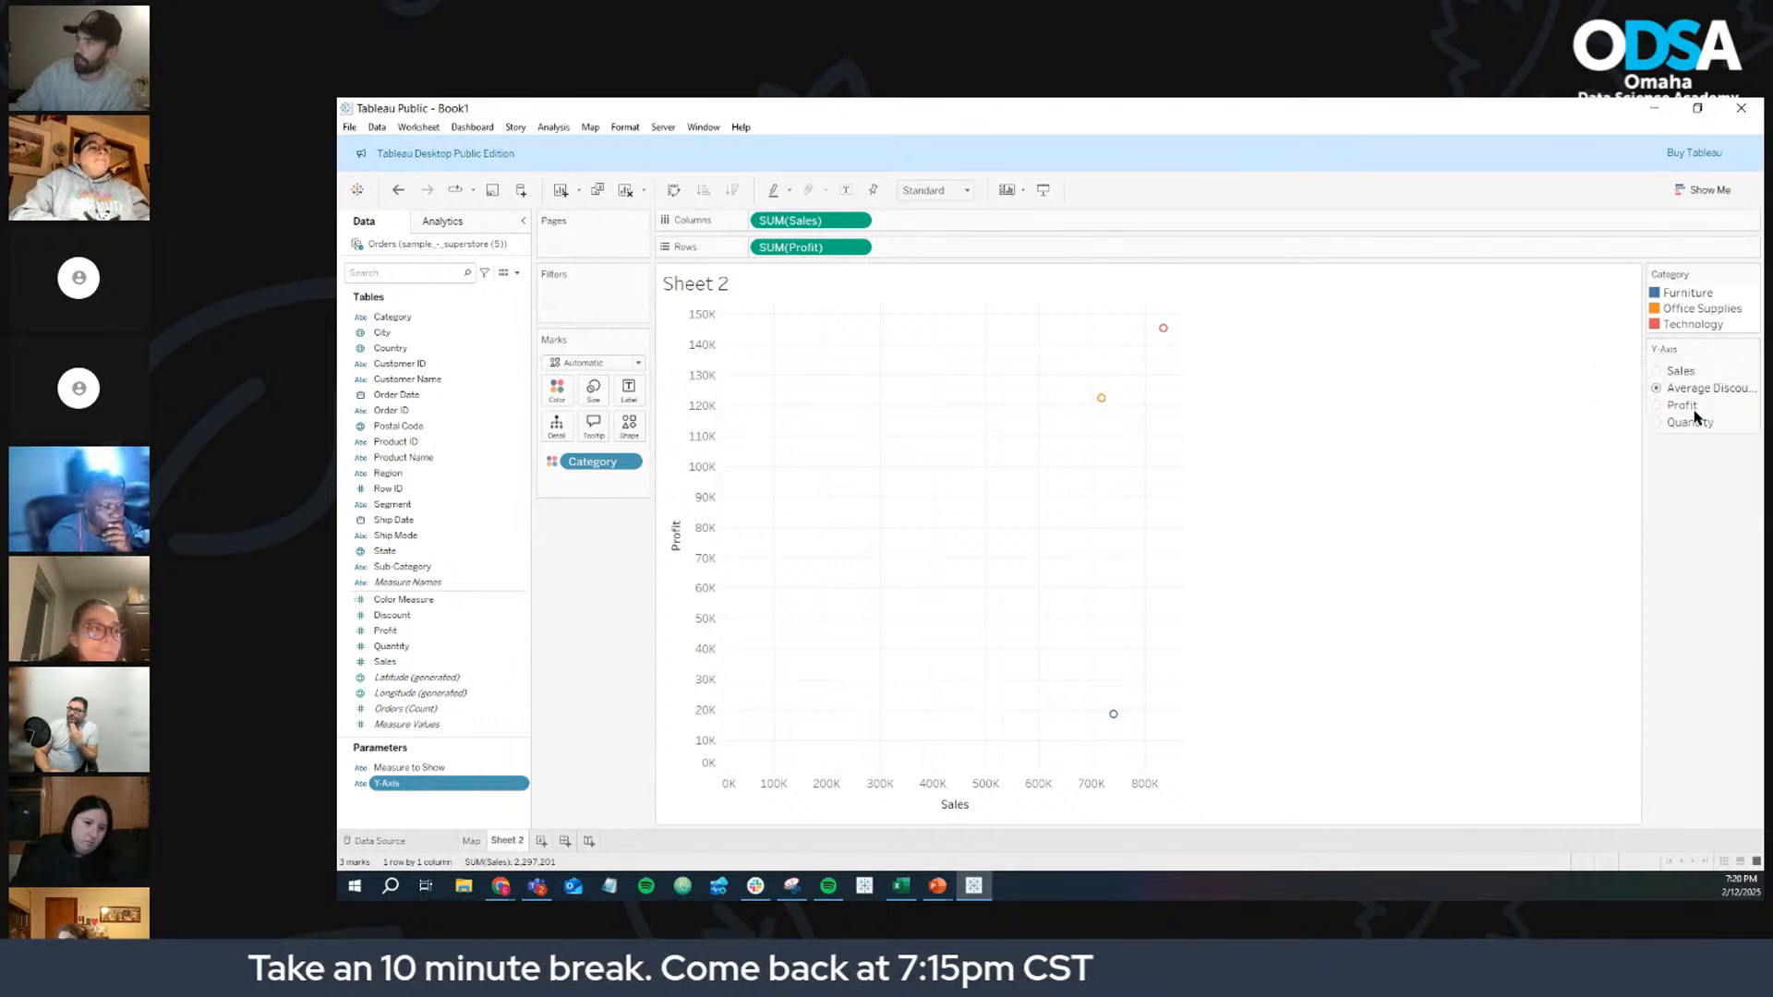
Test the Y-Axis parameter control by switching between Sales and Average Discount, leaving it on Sales
click(1659, 373)
click(1659, 407)
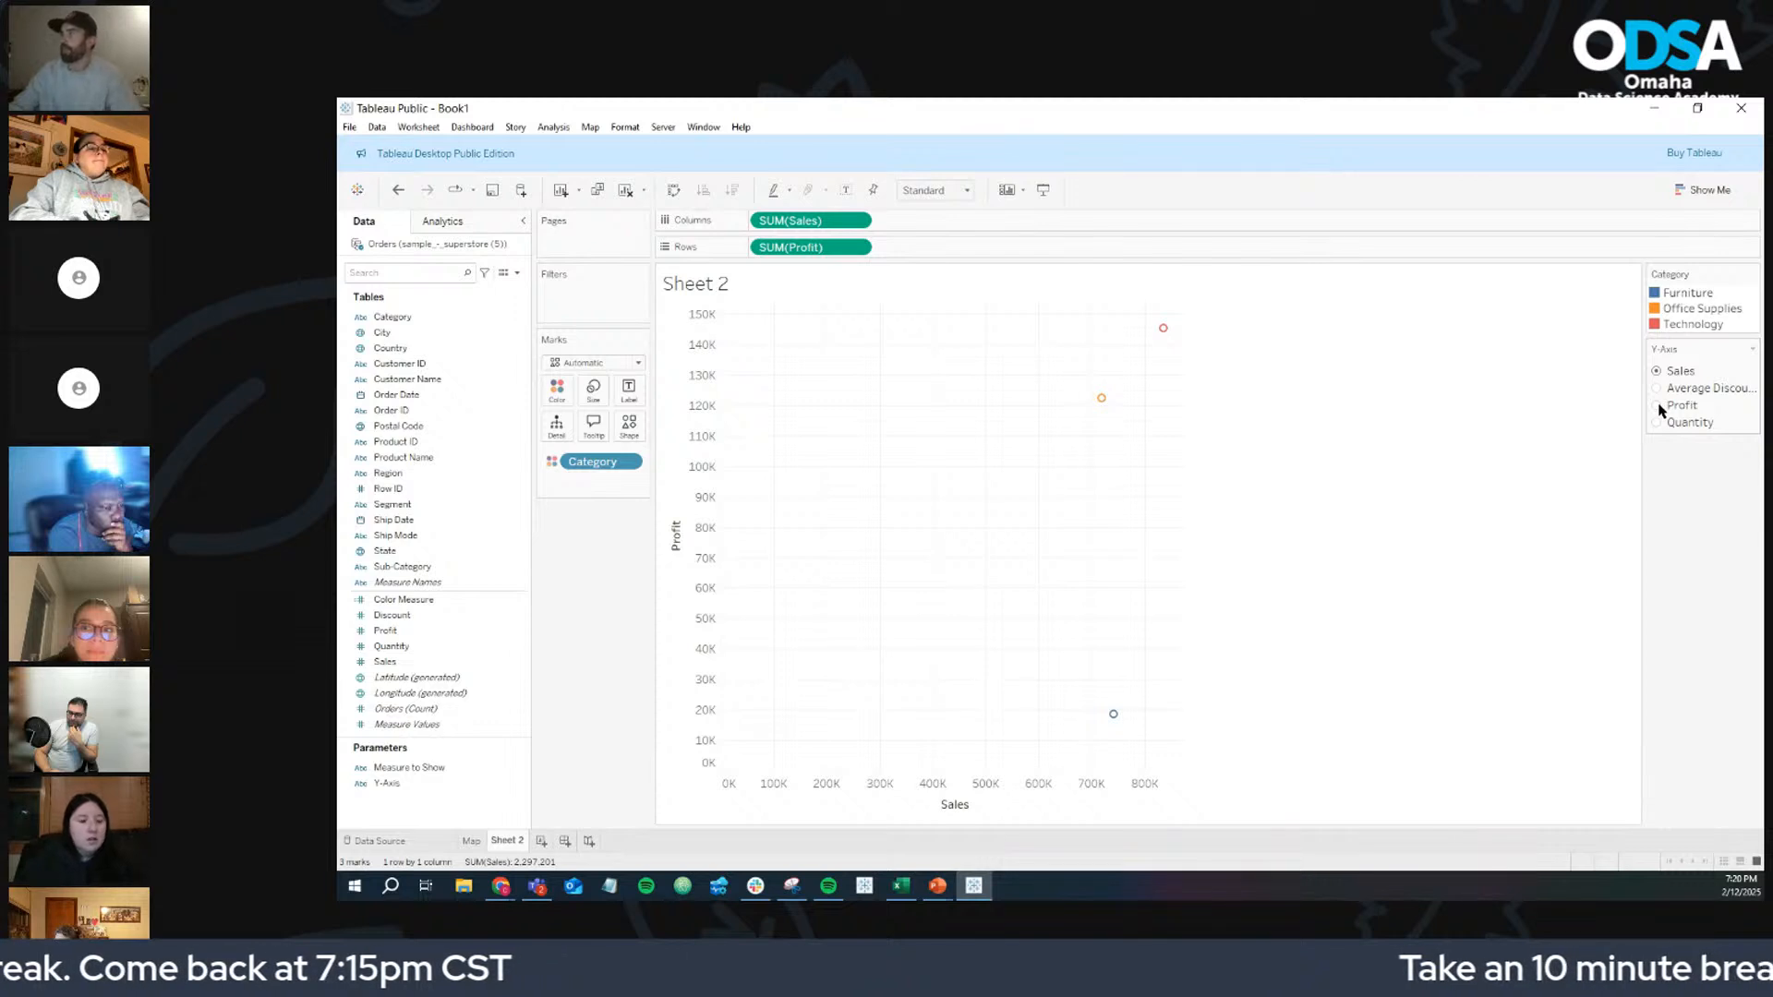
click(1659, 370)
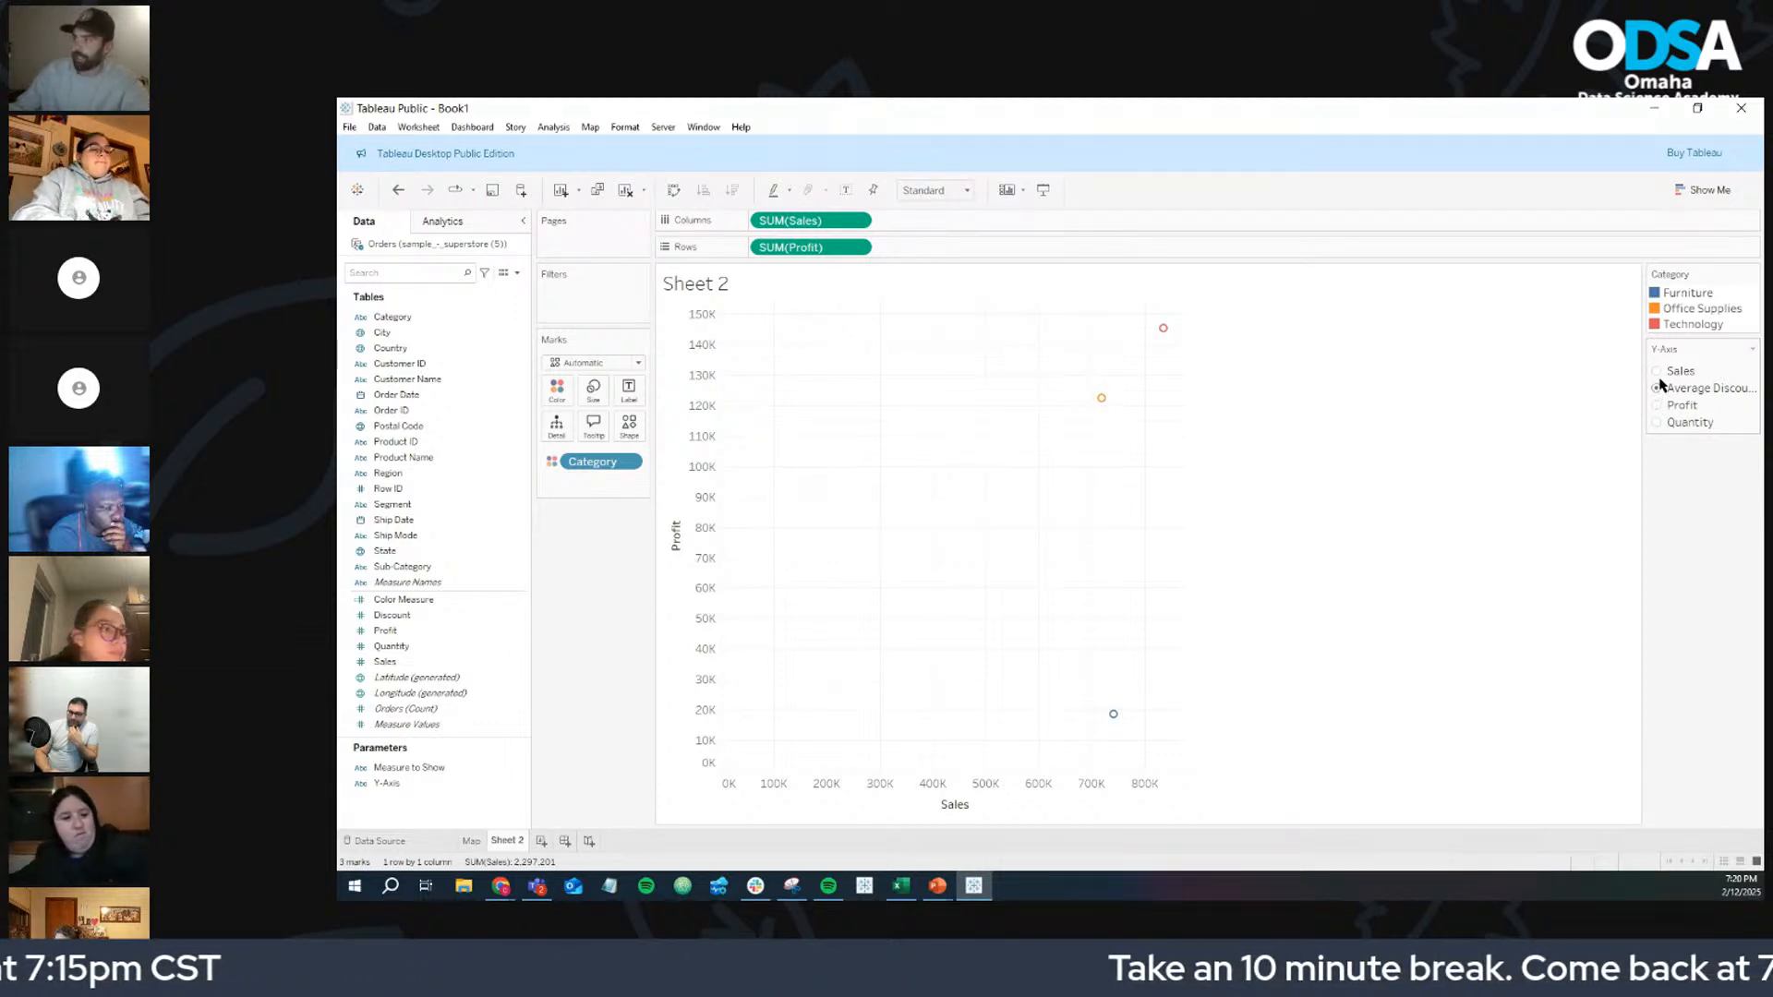
click(406, 602)
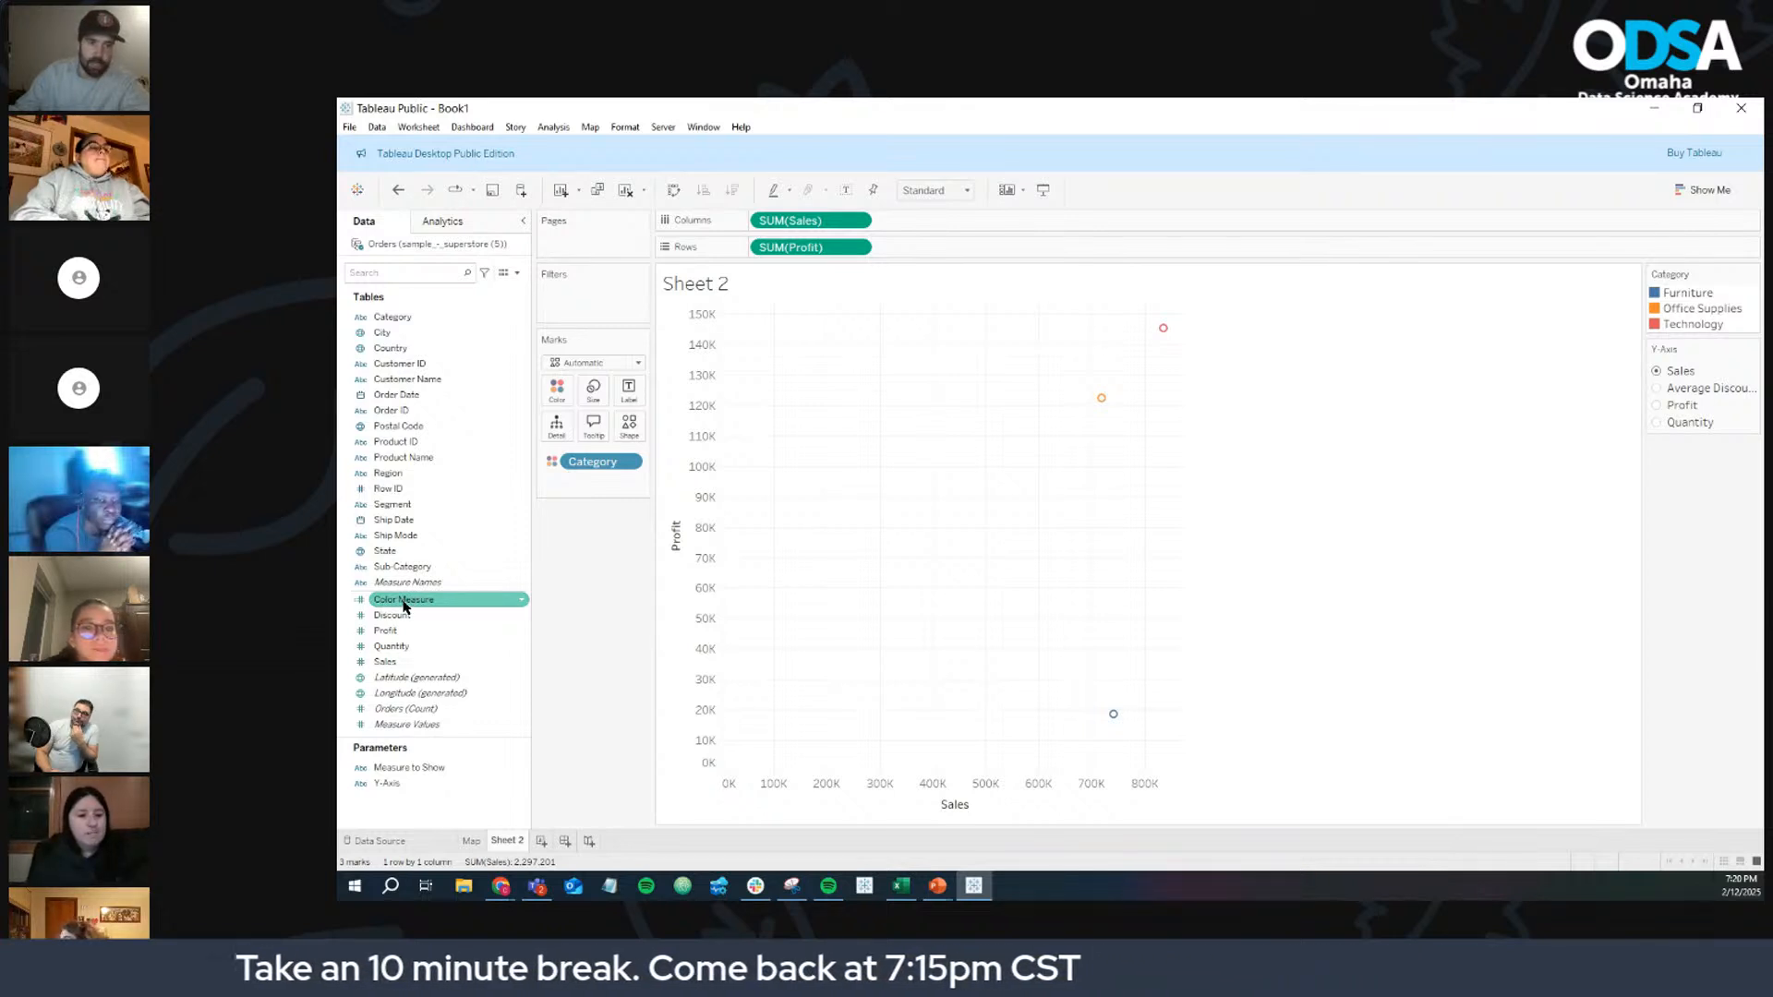
click(450, 785)
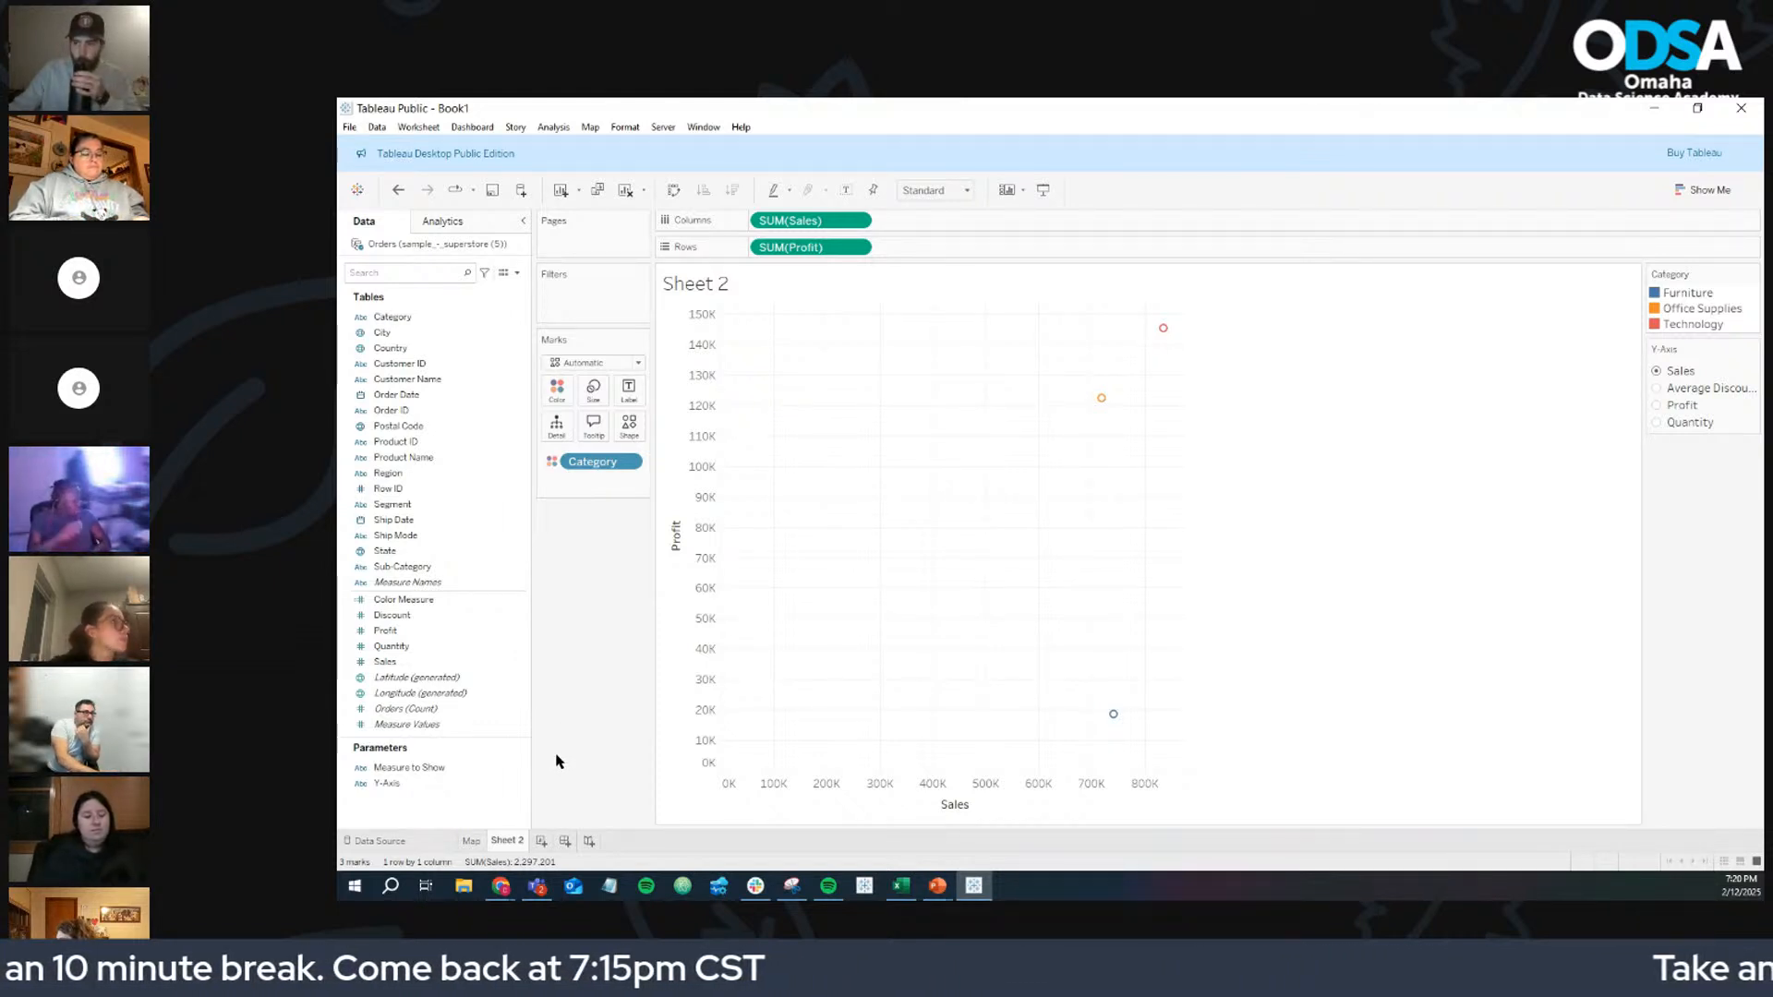
click(522, 784)
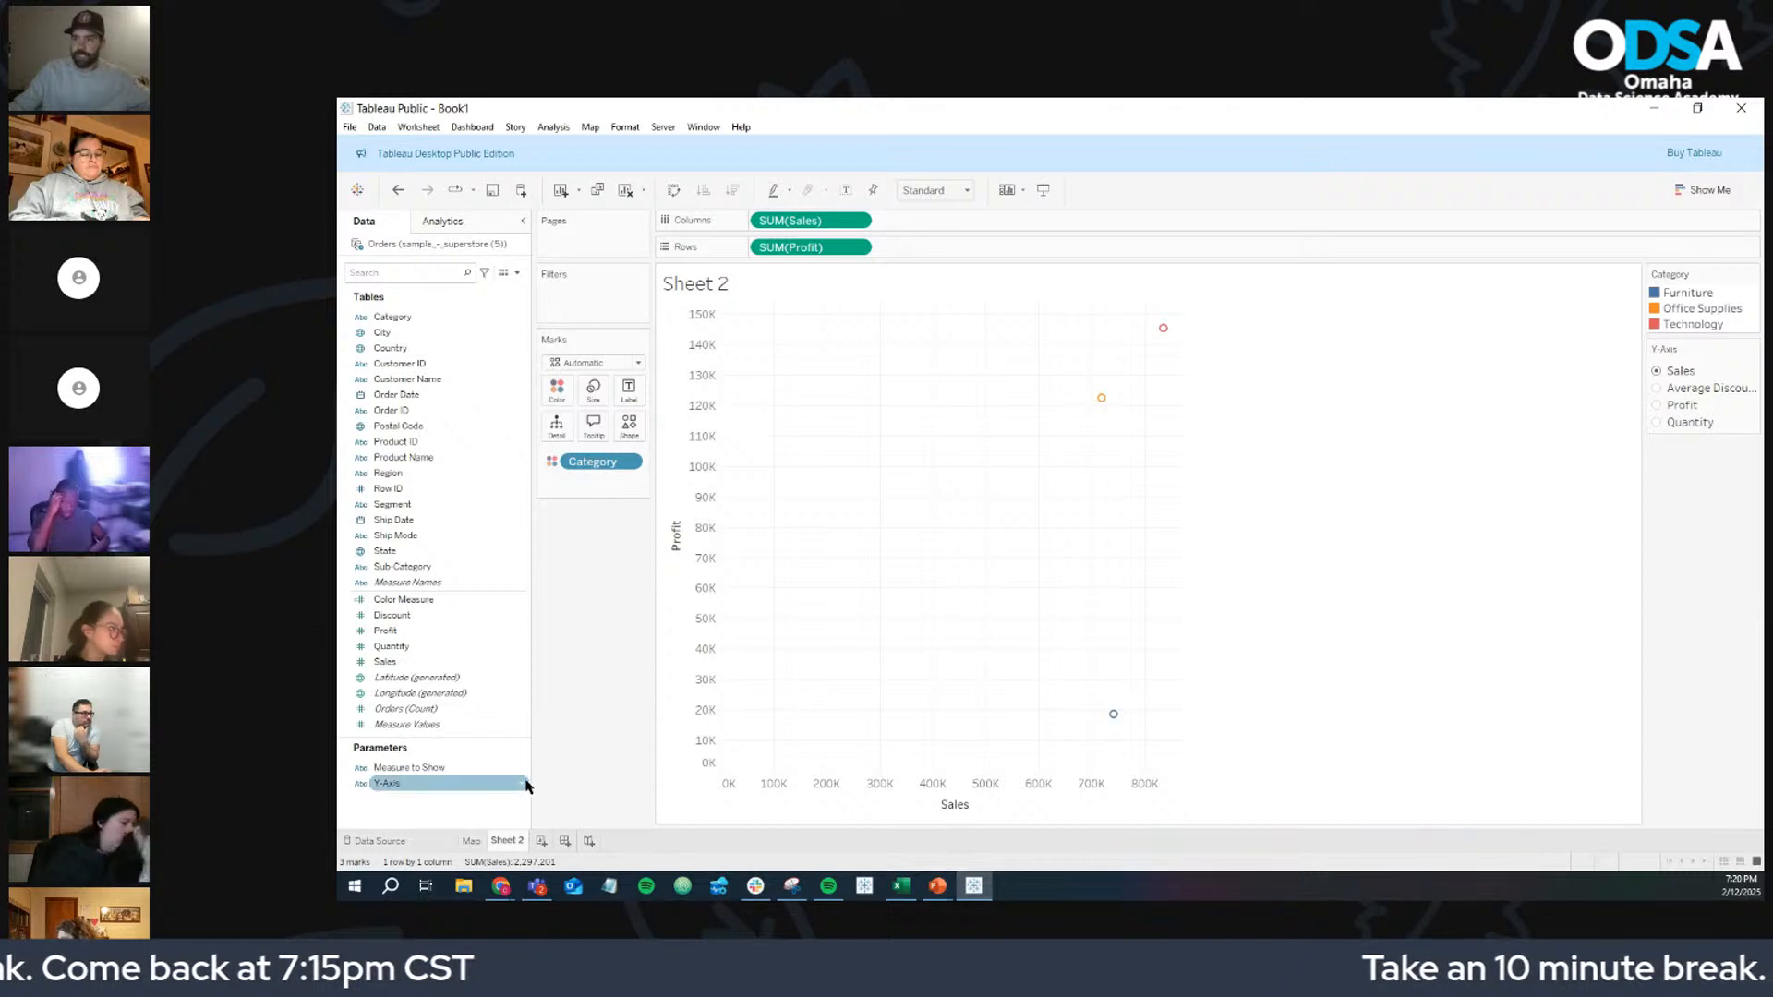
right_click(523, 787)
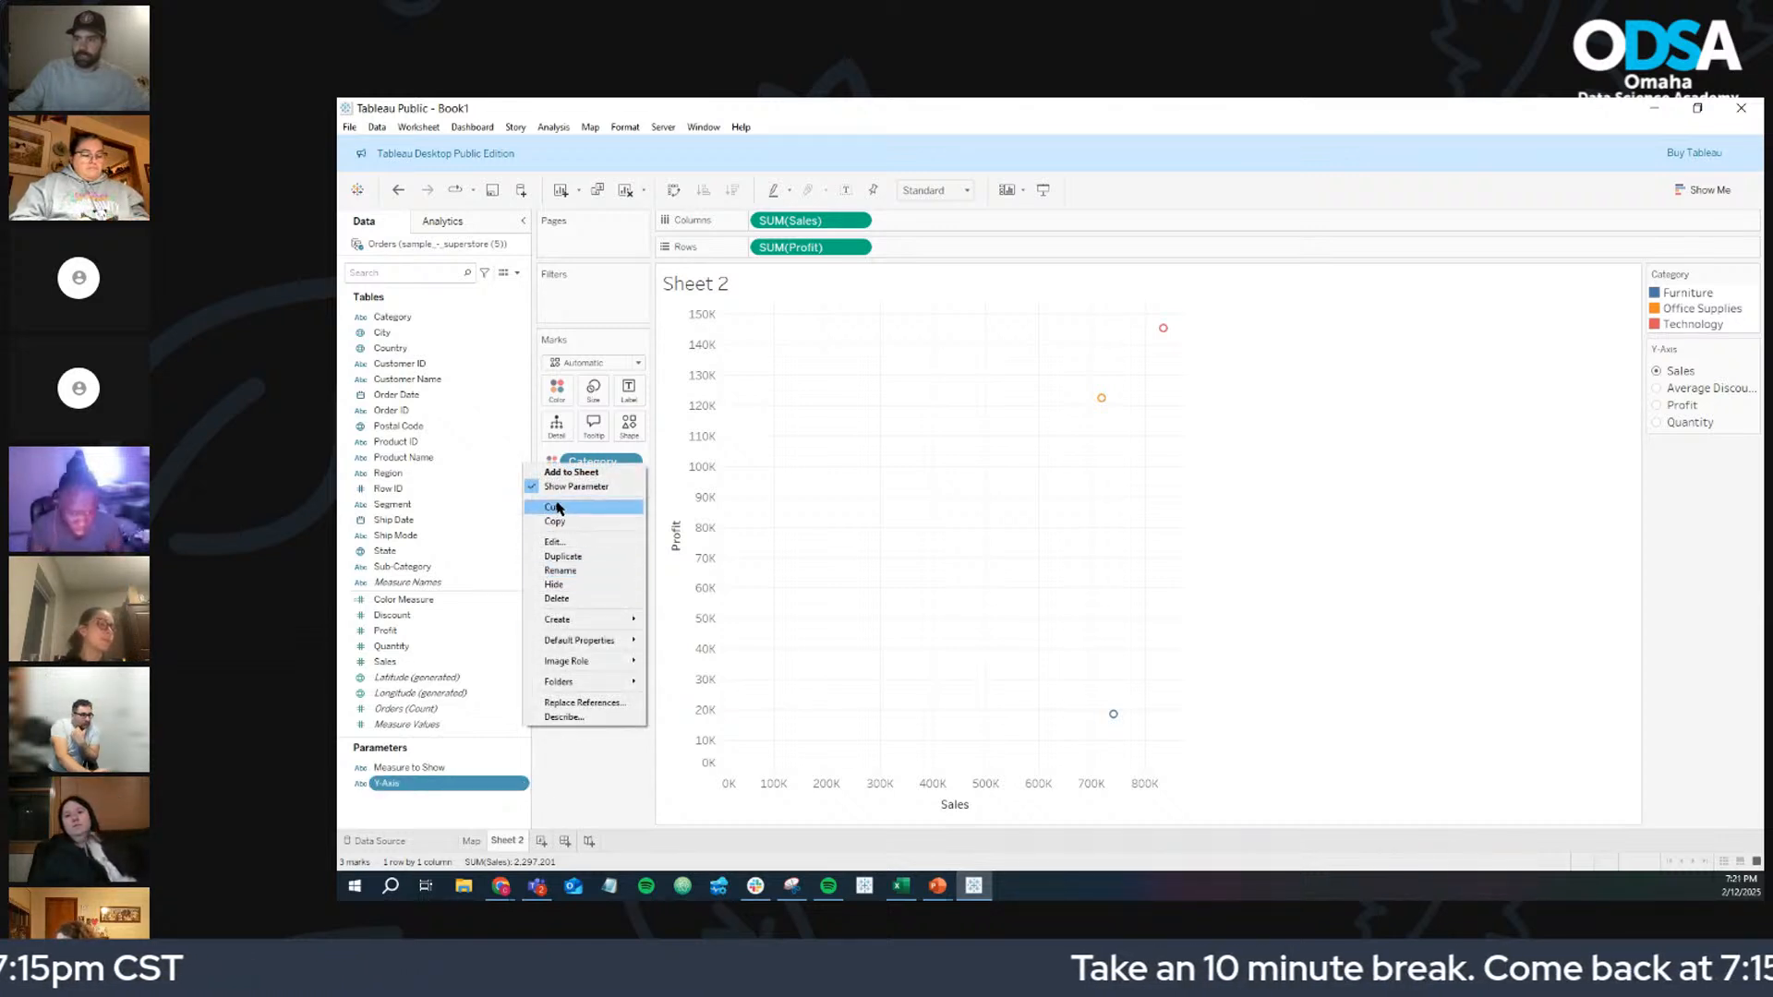
click(574, 796)
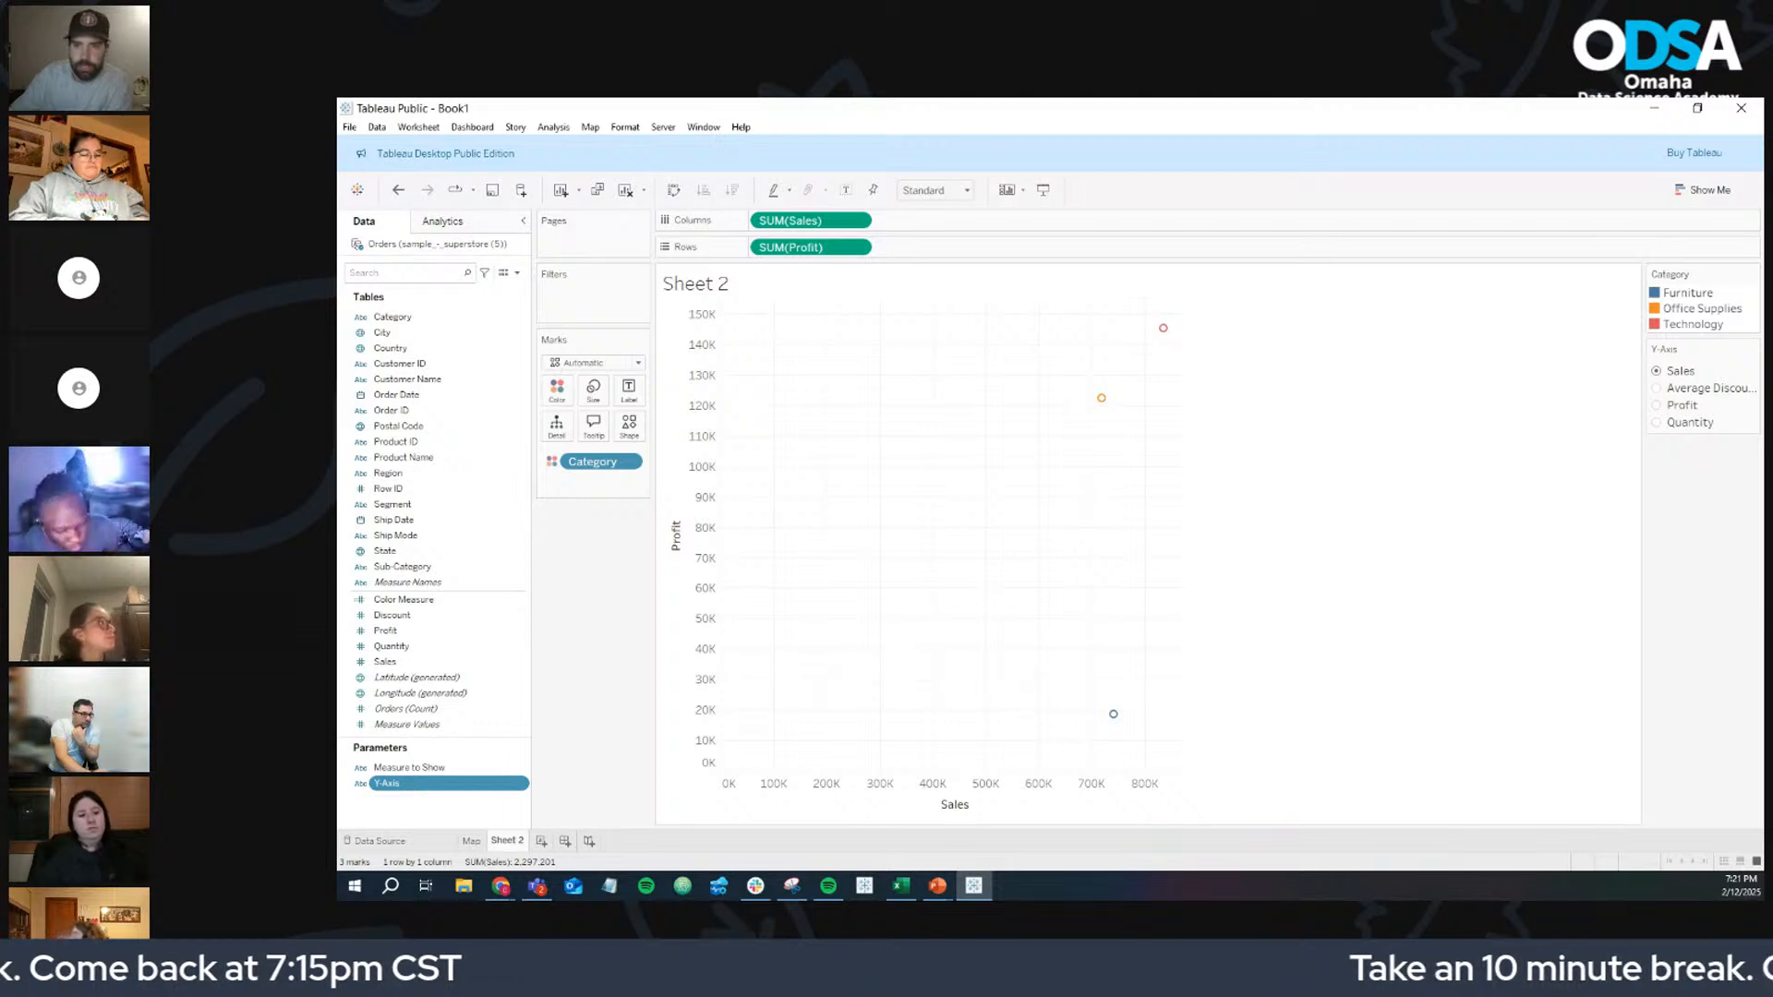
key(alt+Tab)
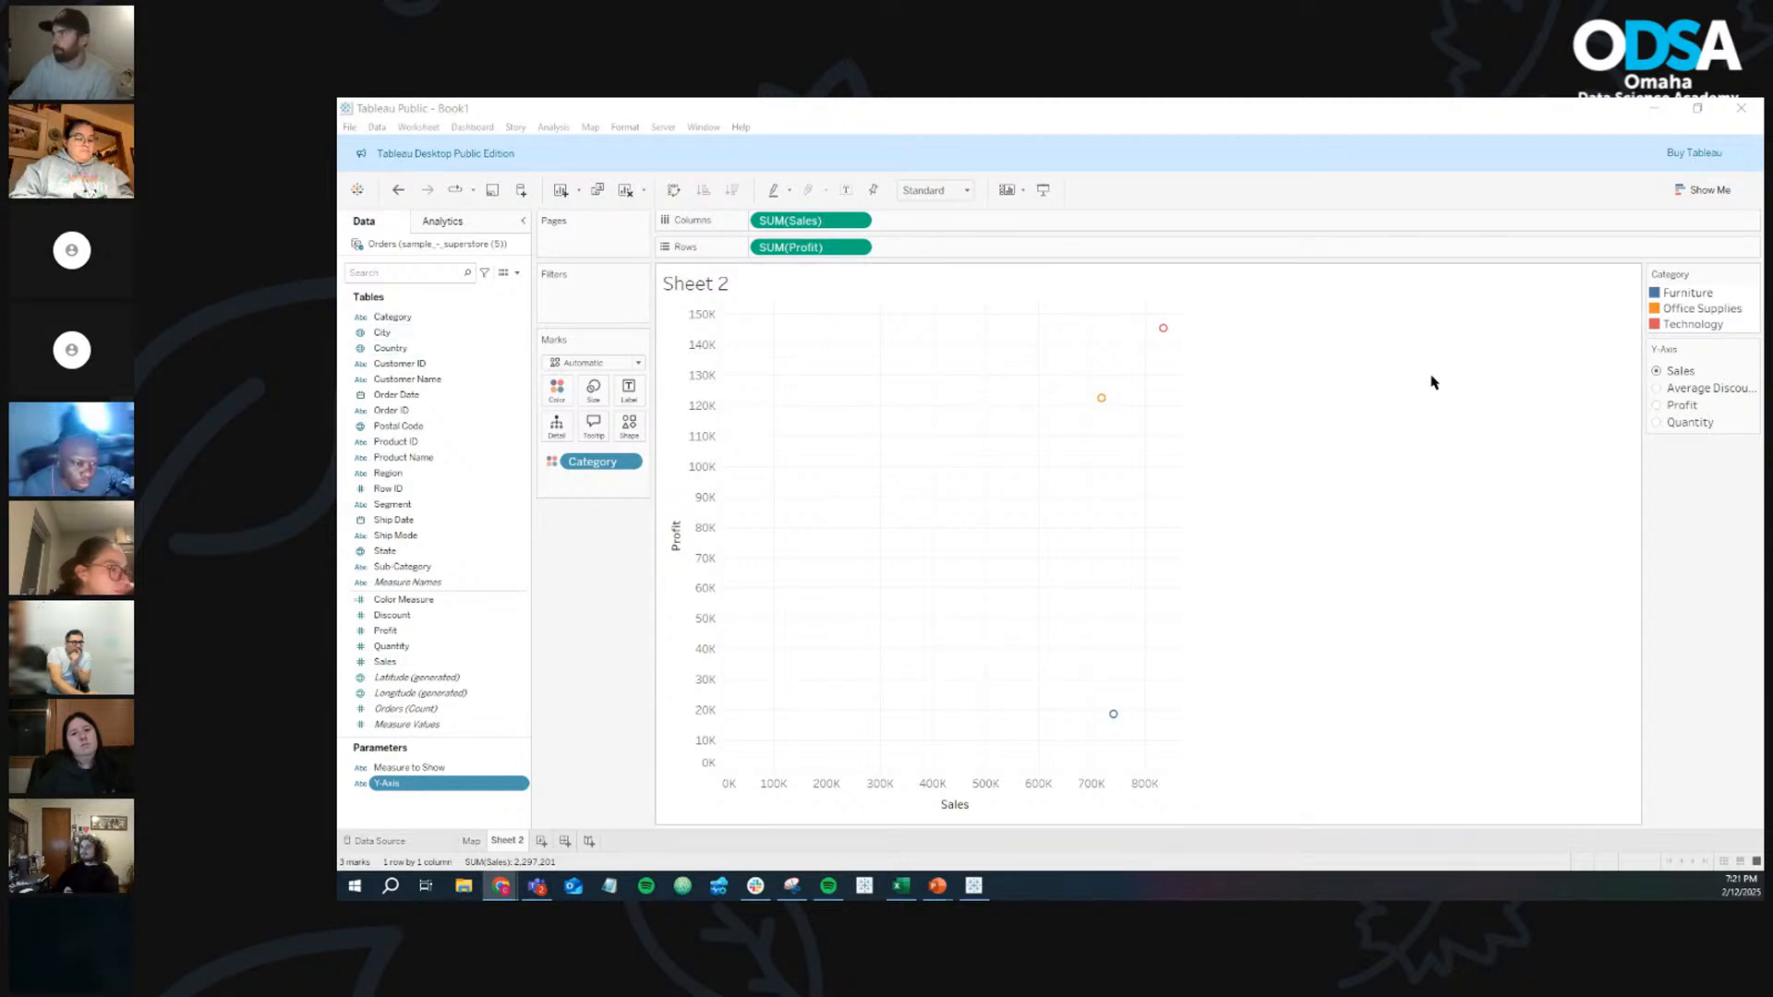
Switch the Y-Axis parameter through Average Discount and Sales to Quantity
click(1658, 388)
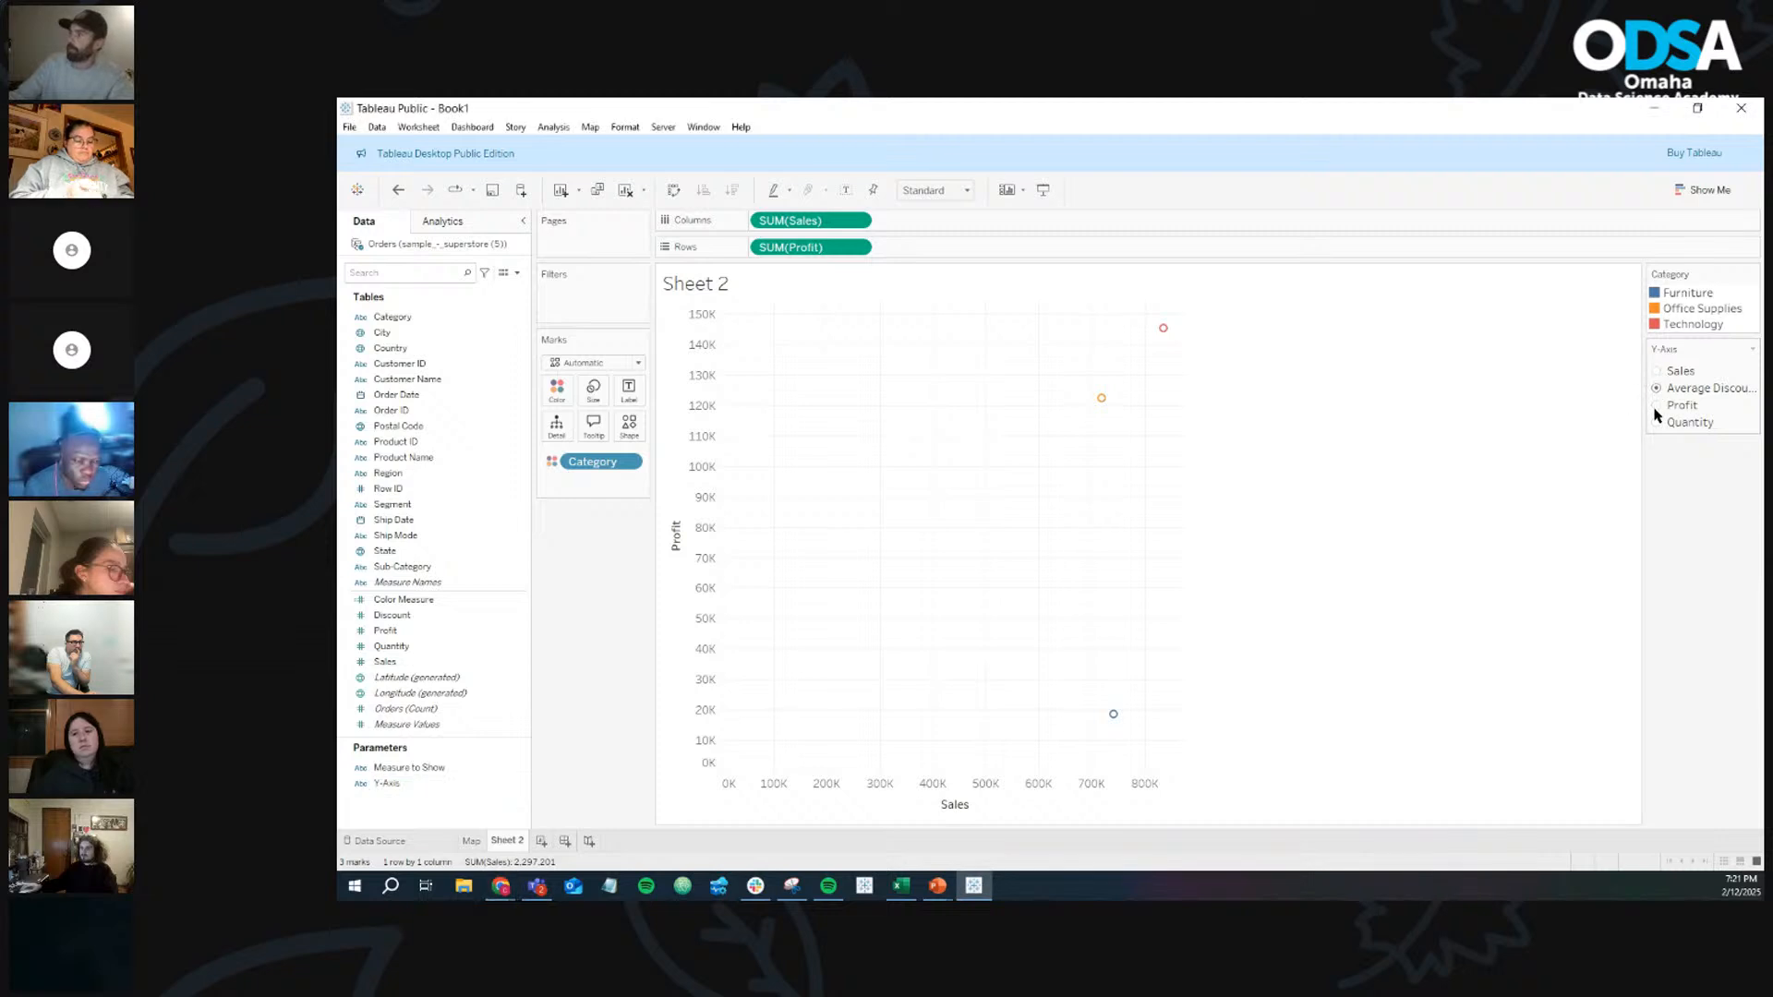
click(1657, 423)
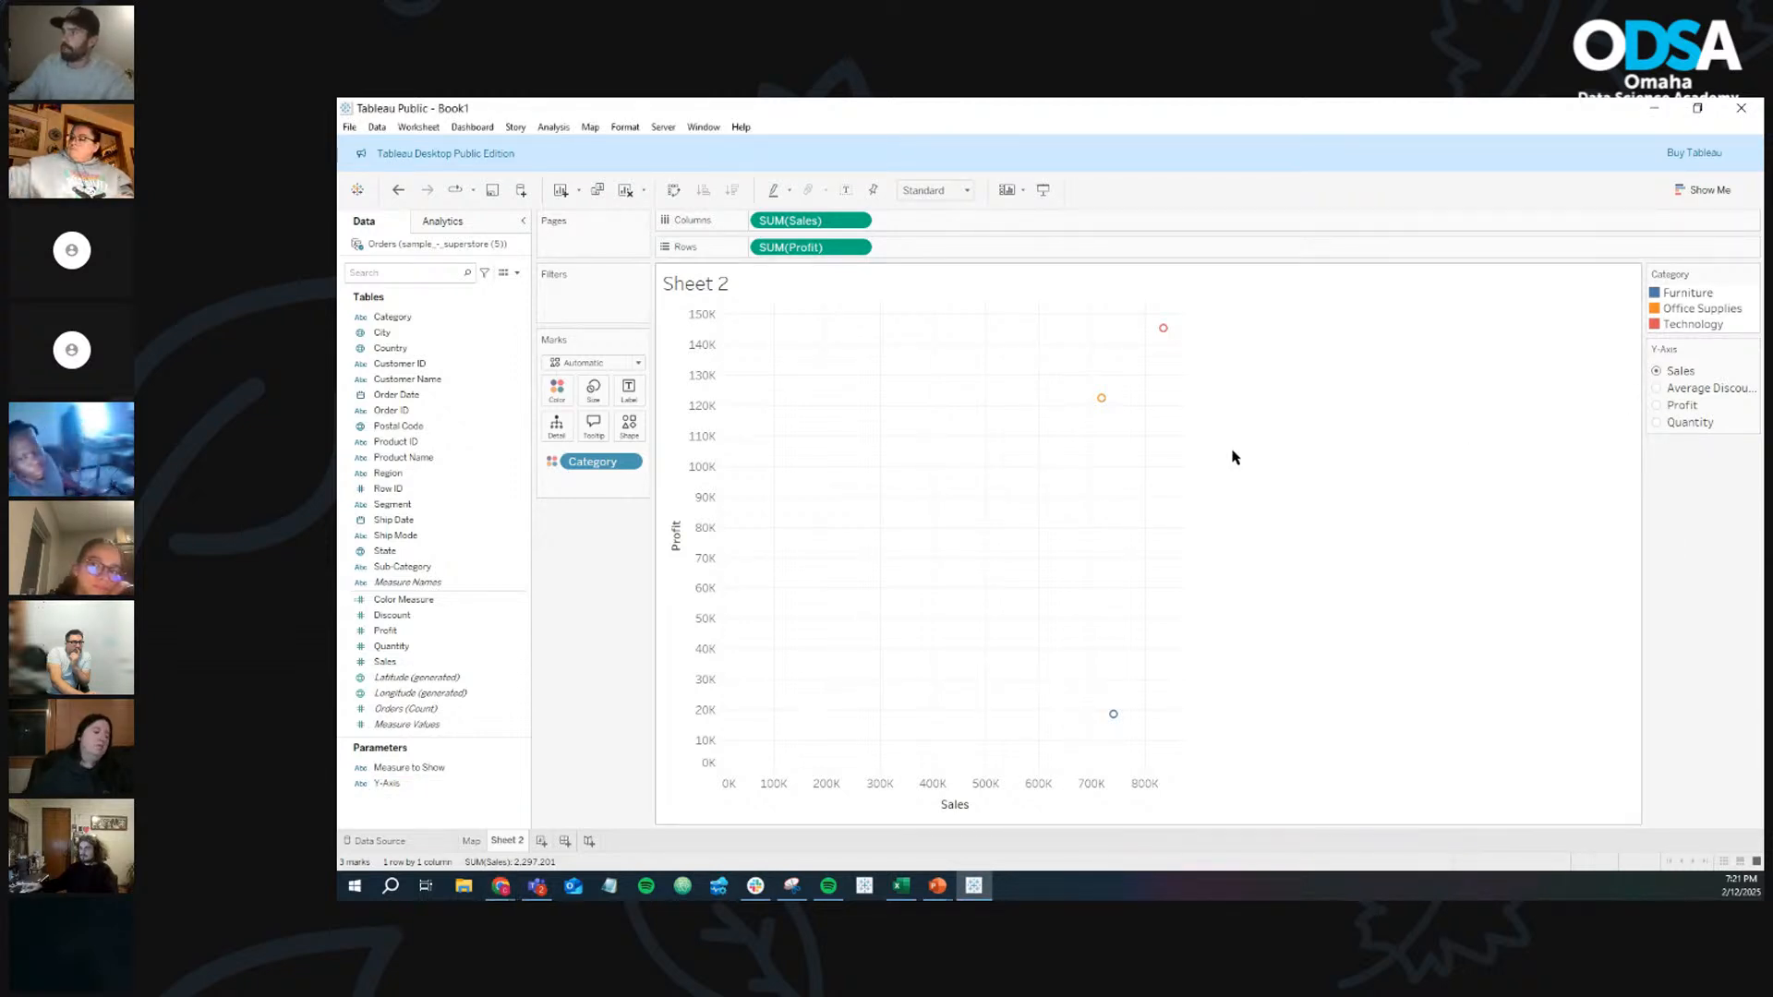
click(1658, 389)
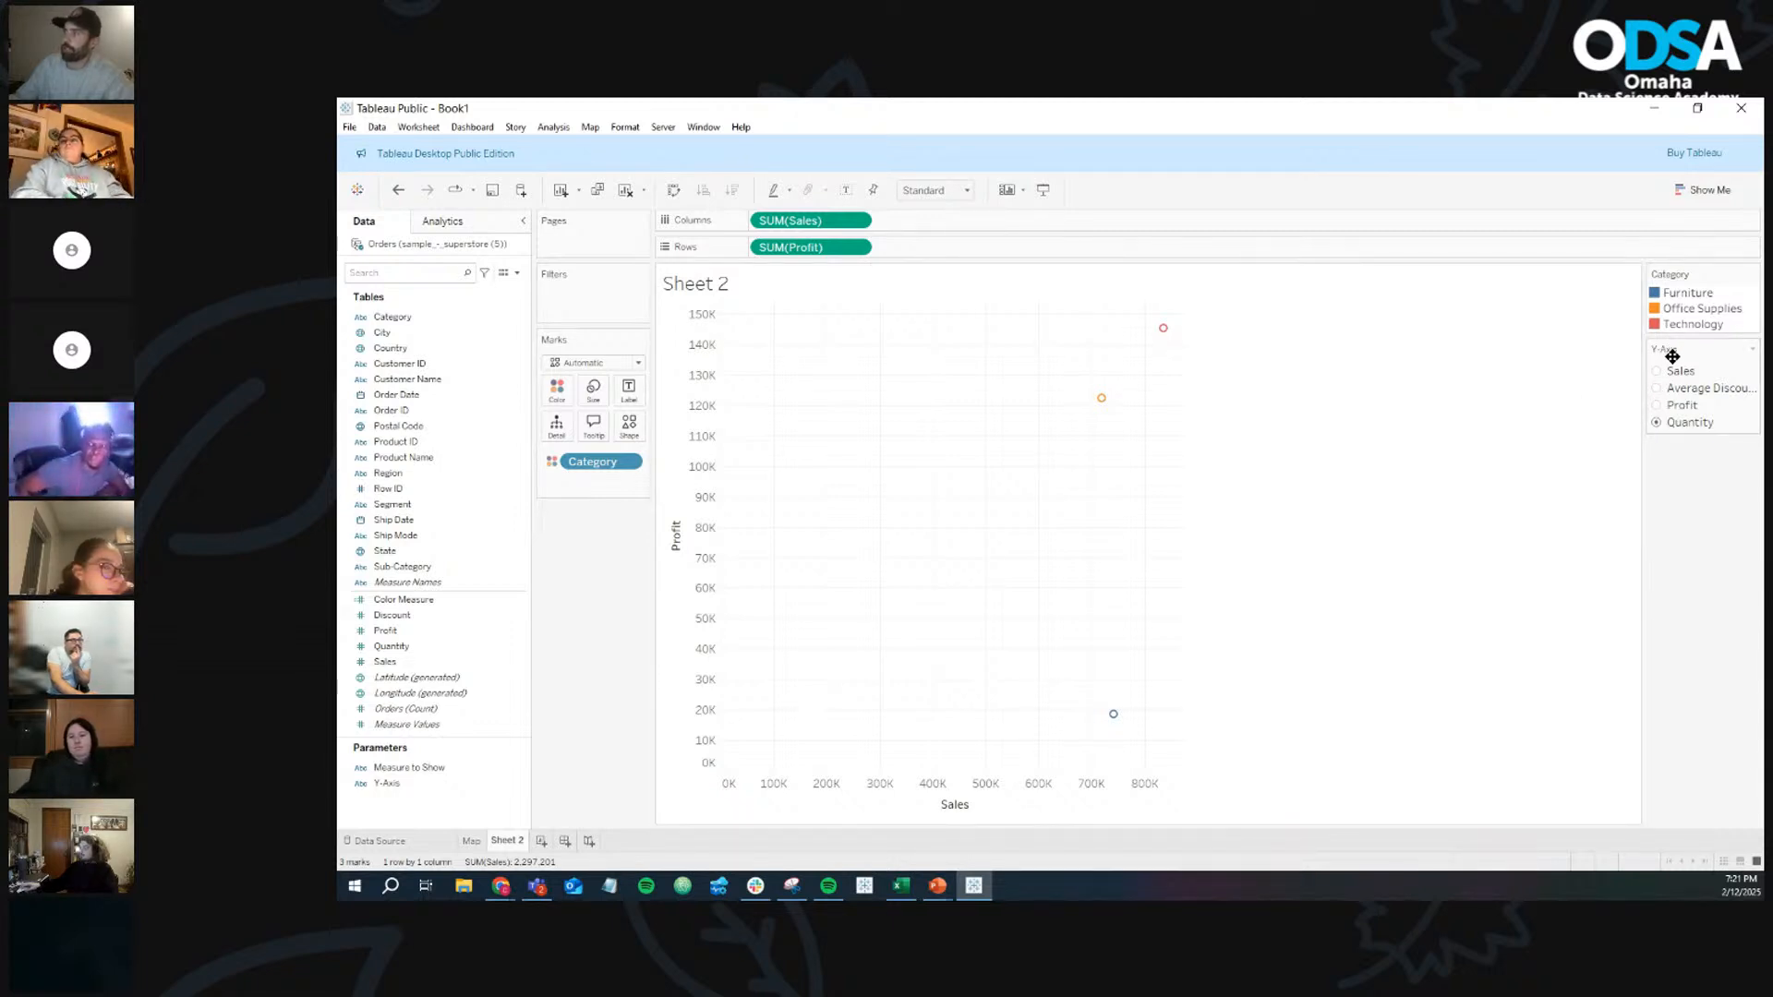
Open the Color Measure calculated field to examine its IF/ELSEIF formula, and close it without editing
right_click(522, 605)
click(569, 308)
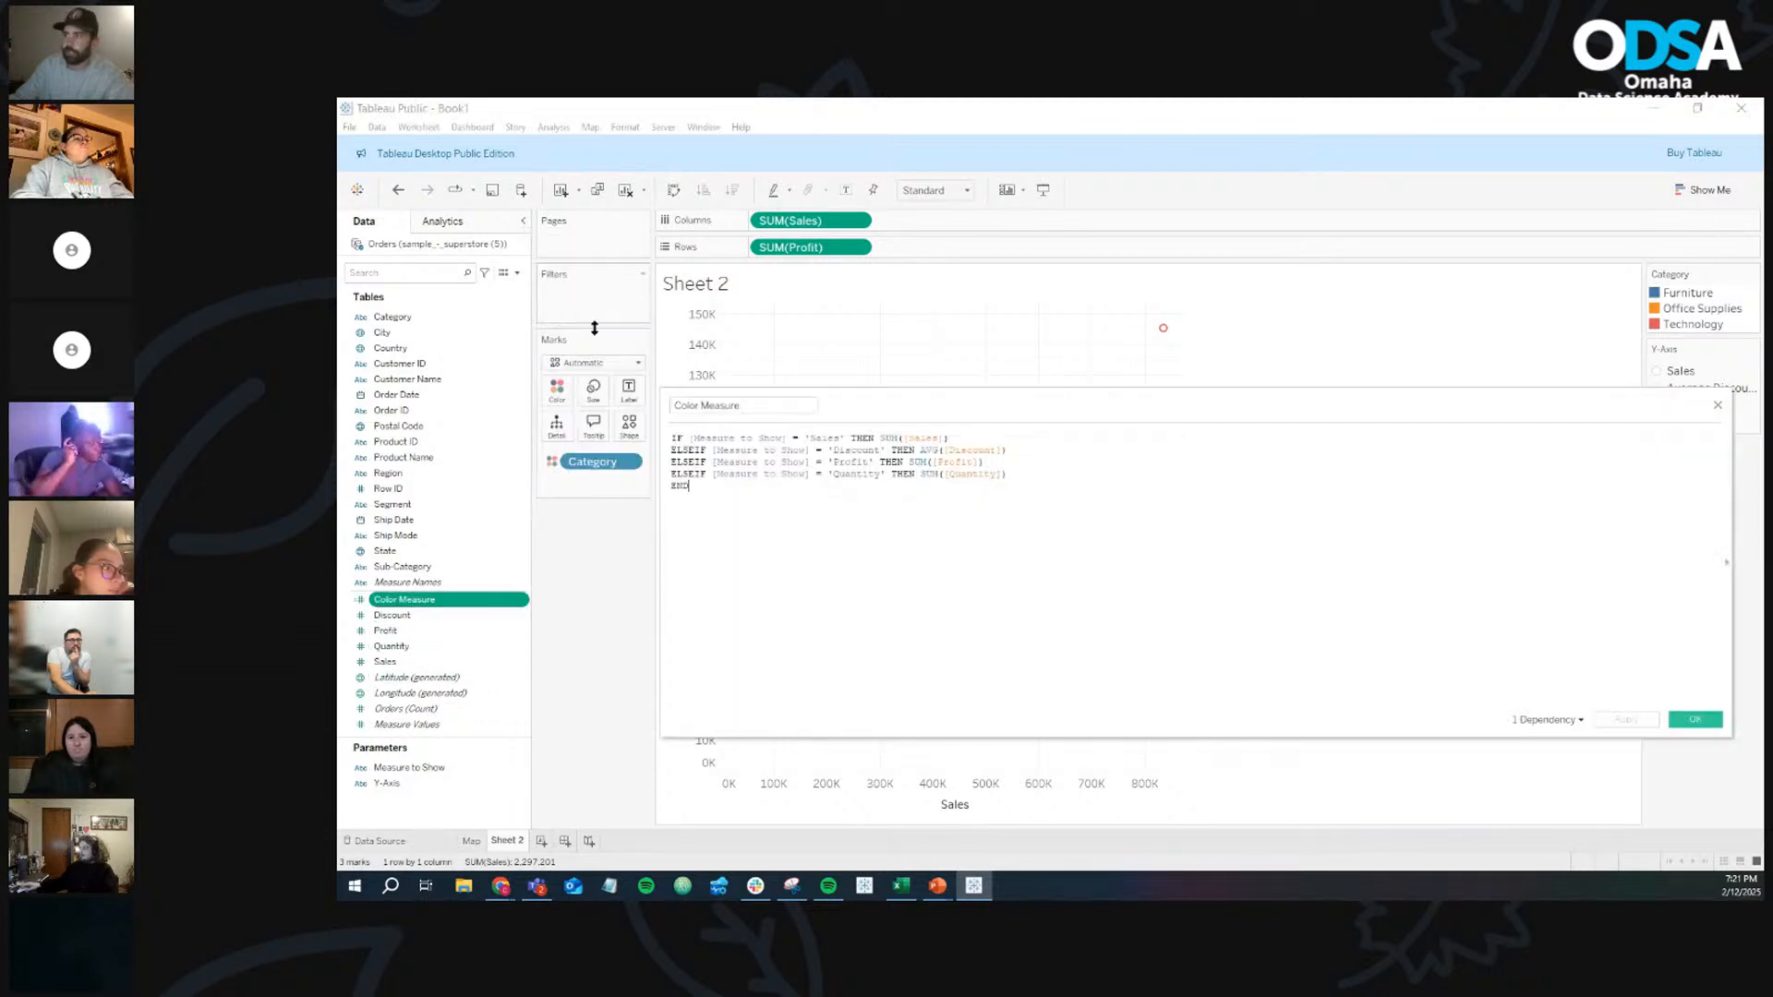
ctrl+scroll(934, 484, up, 2)
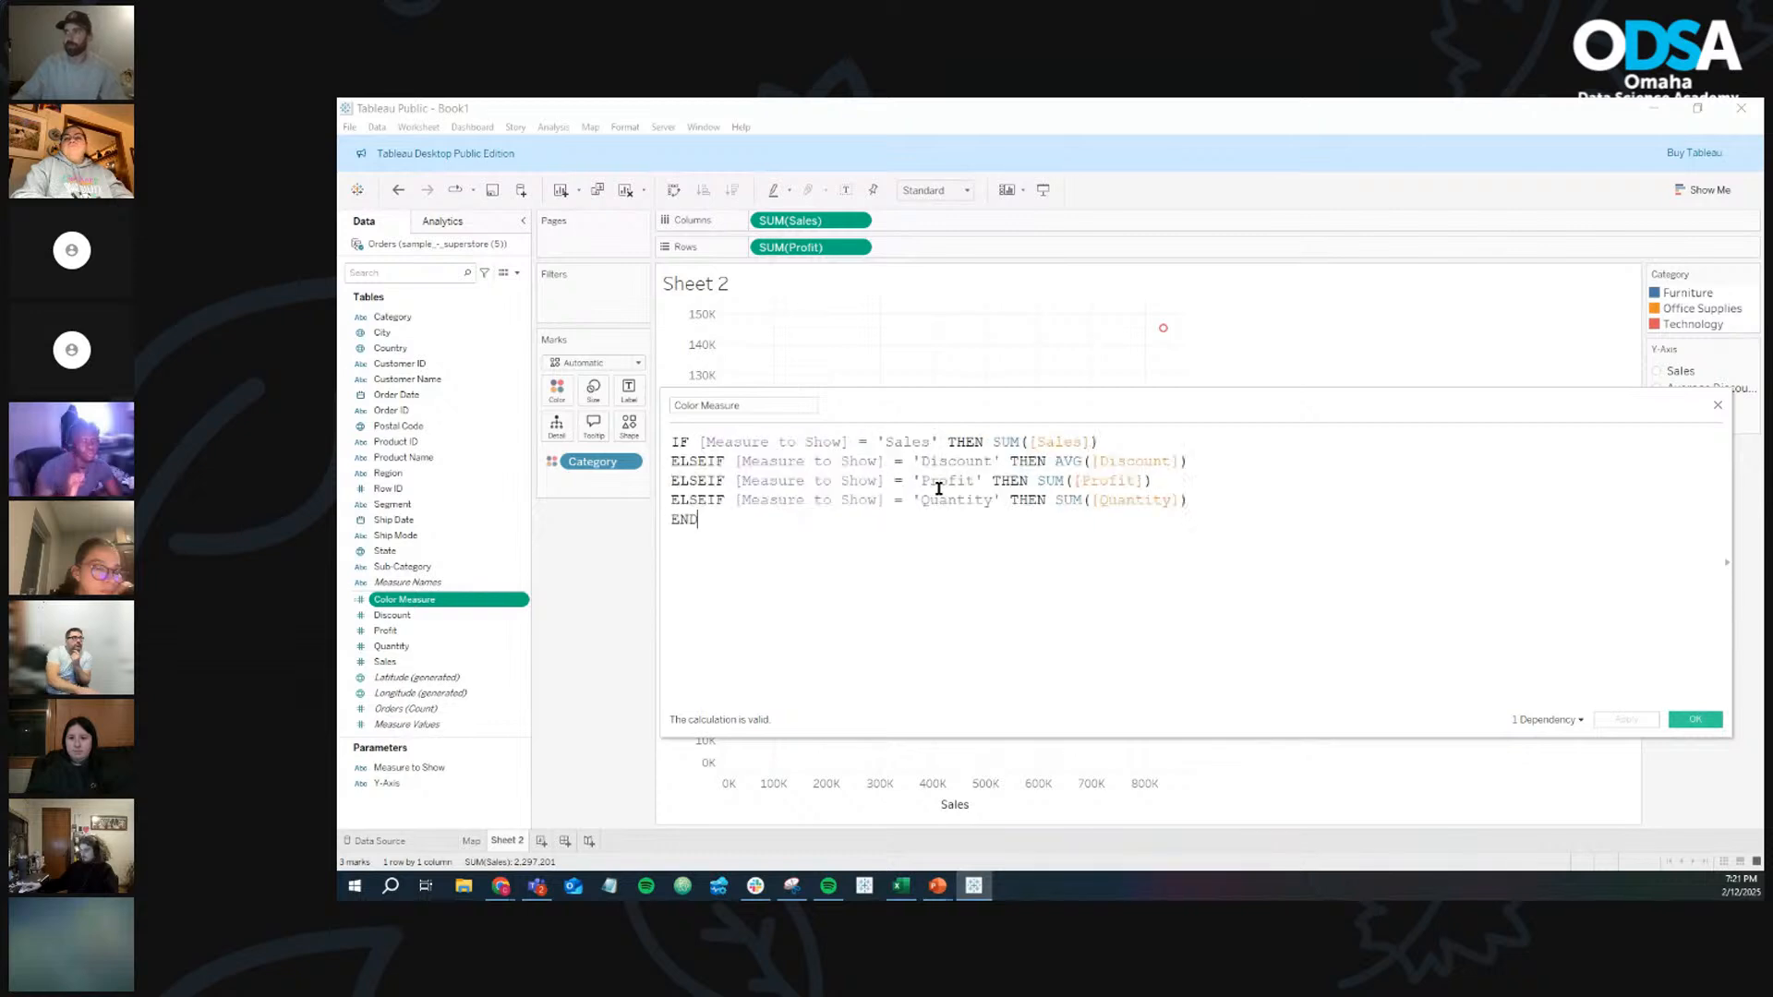
ctrl+scroll(938, 488, up, 1)
drag(1017, 404, 1010, 526)
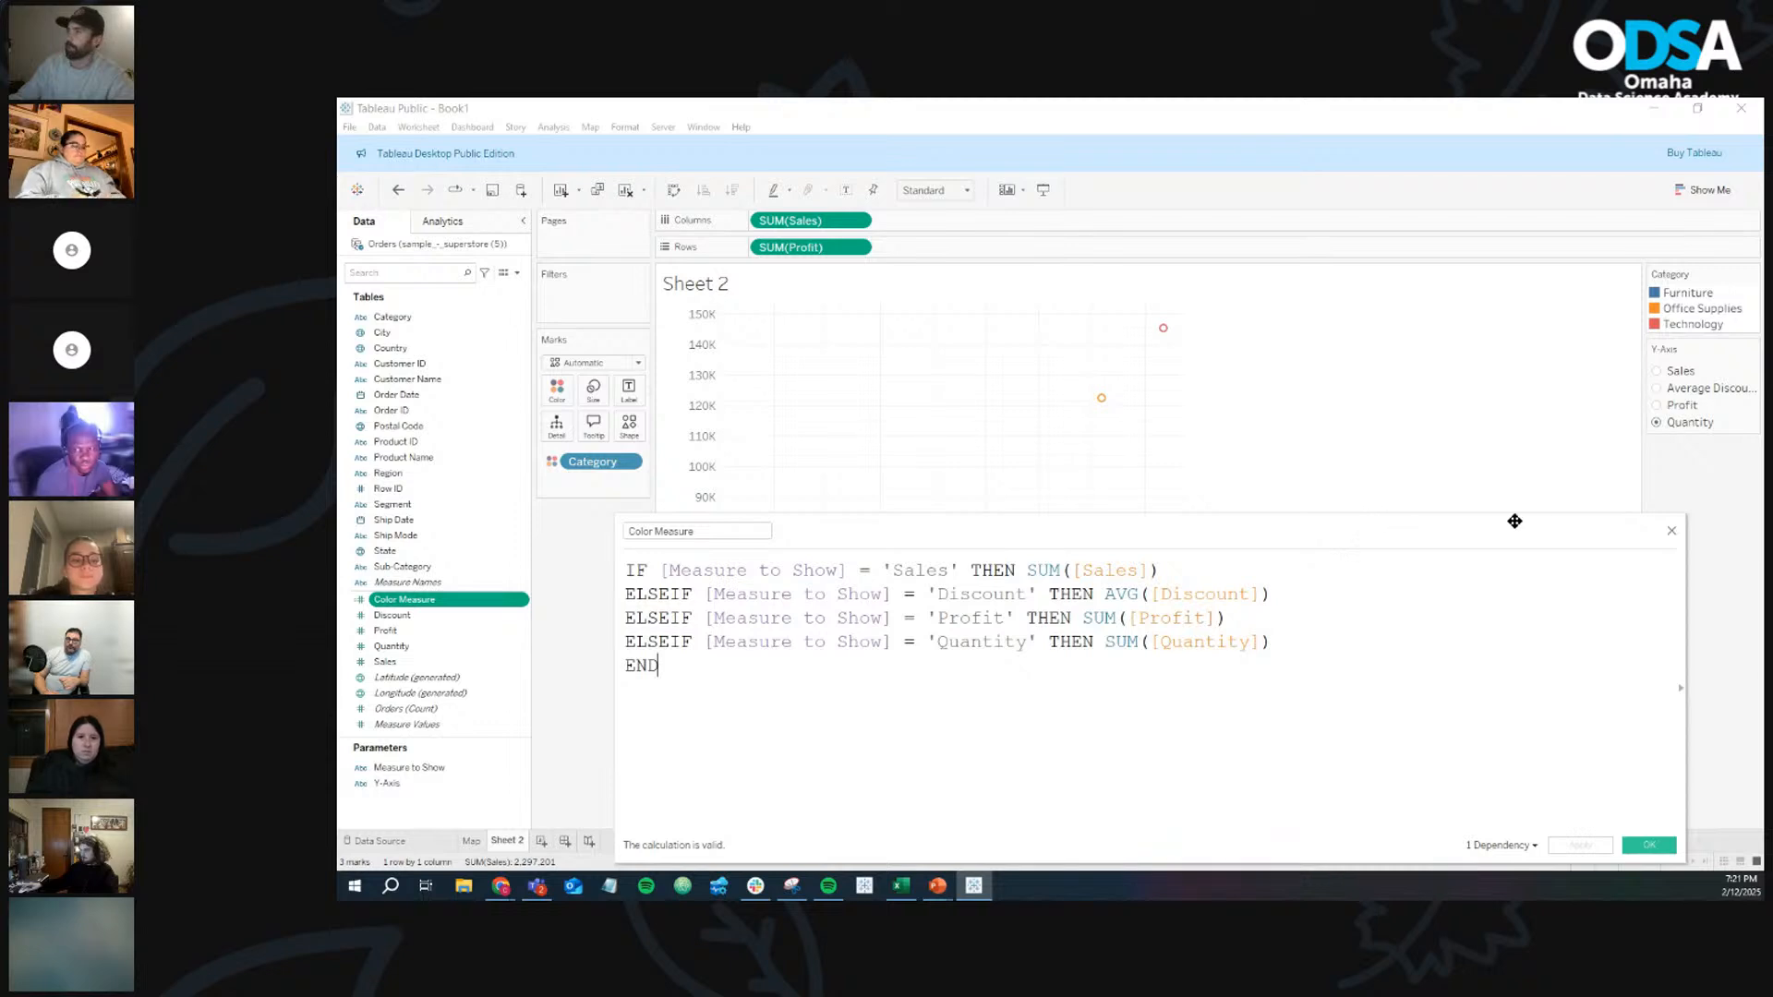
click(1671, 534)
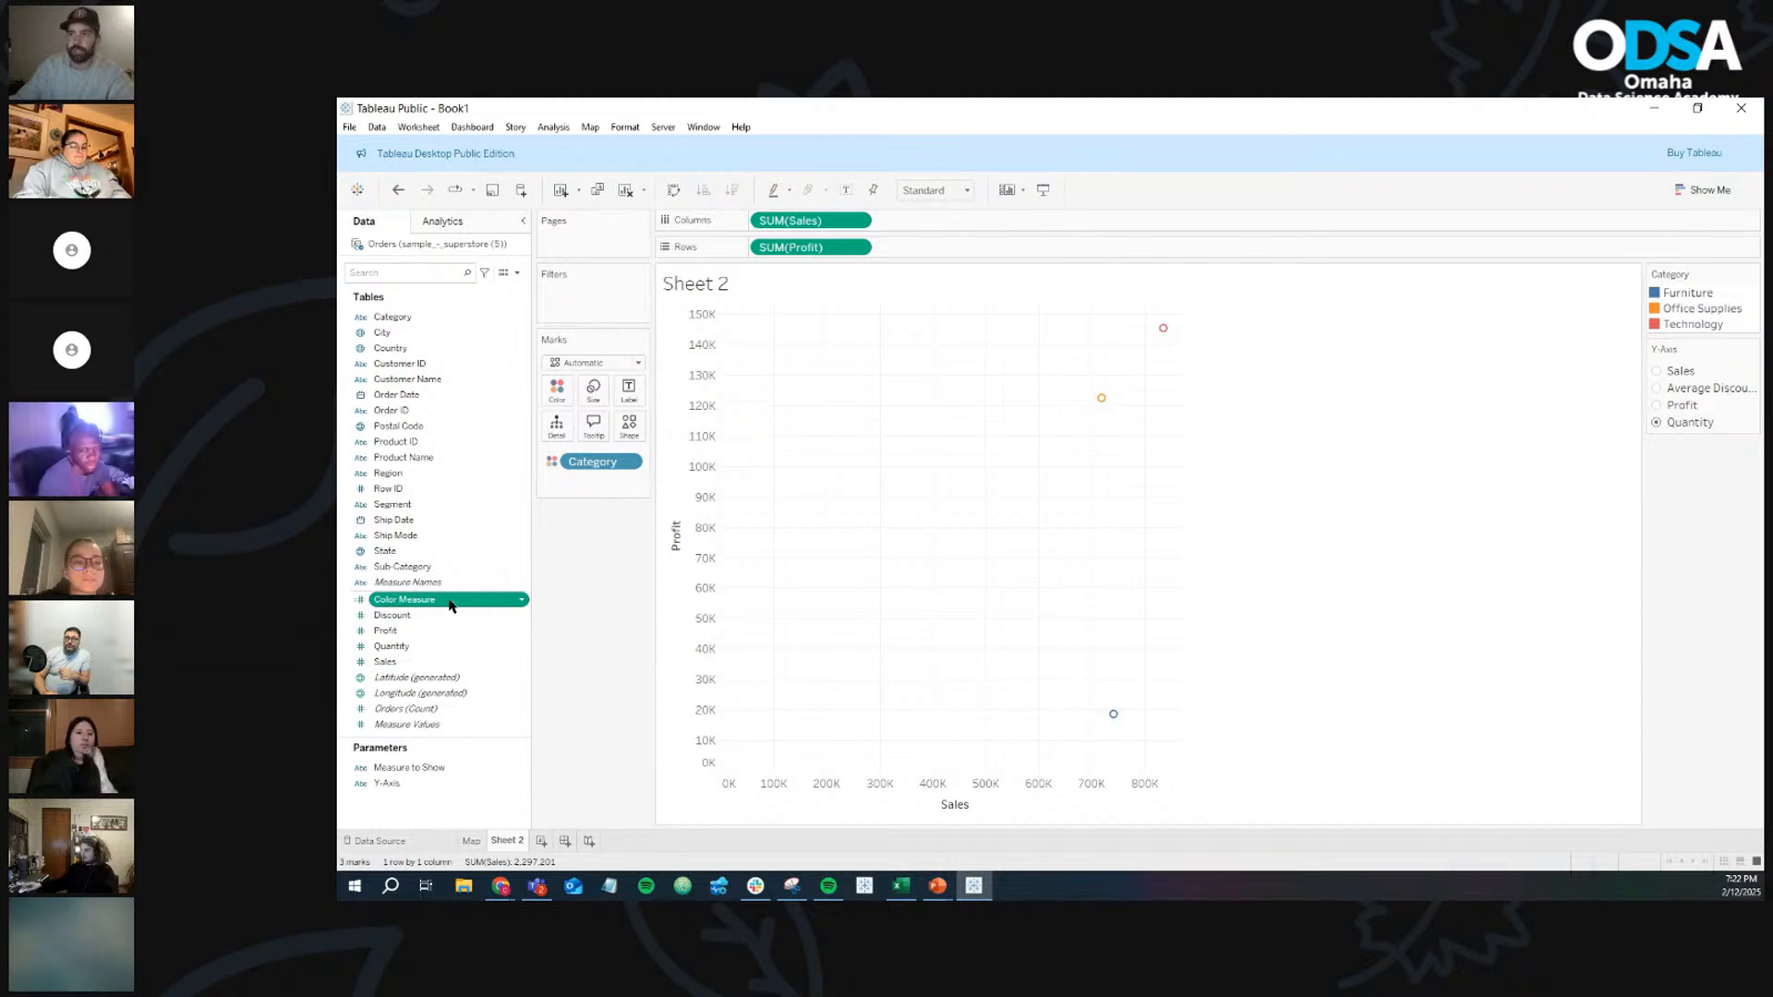
Duplicate the Color Measure calculated field and rename the copy Y-Axis Measure
click(523, 602)
click(564, 320)
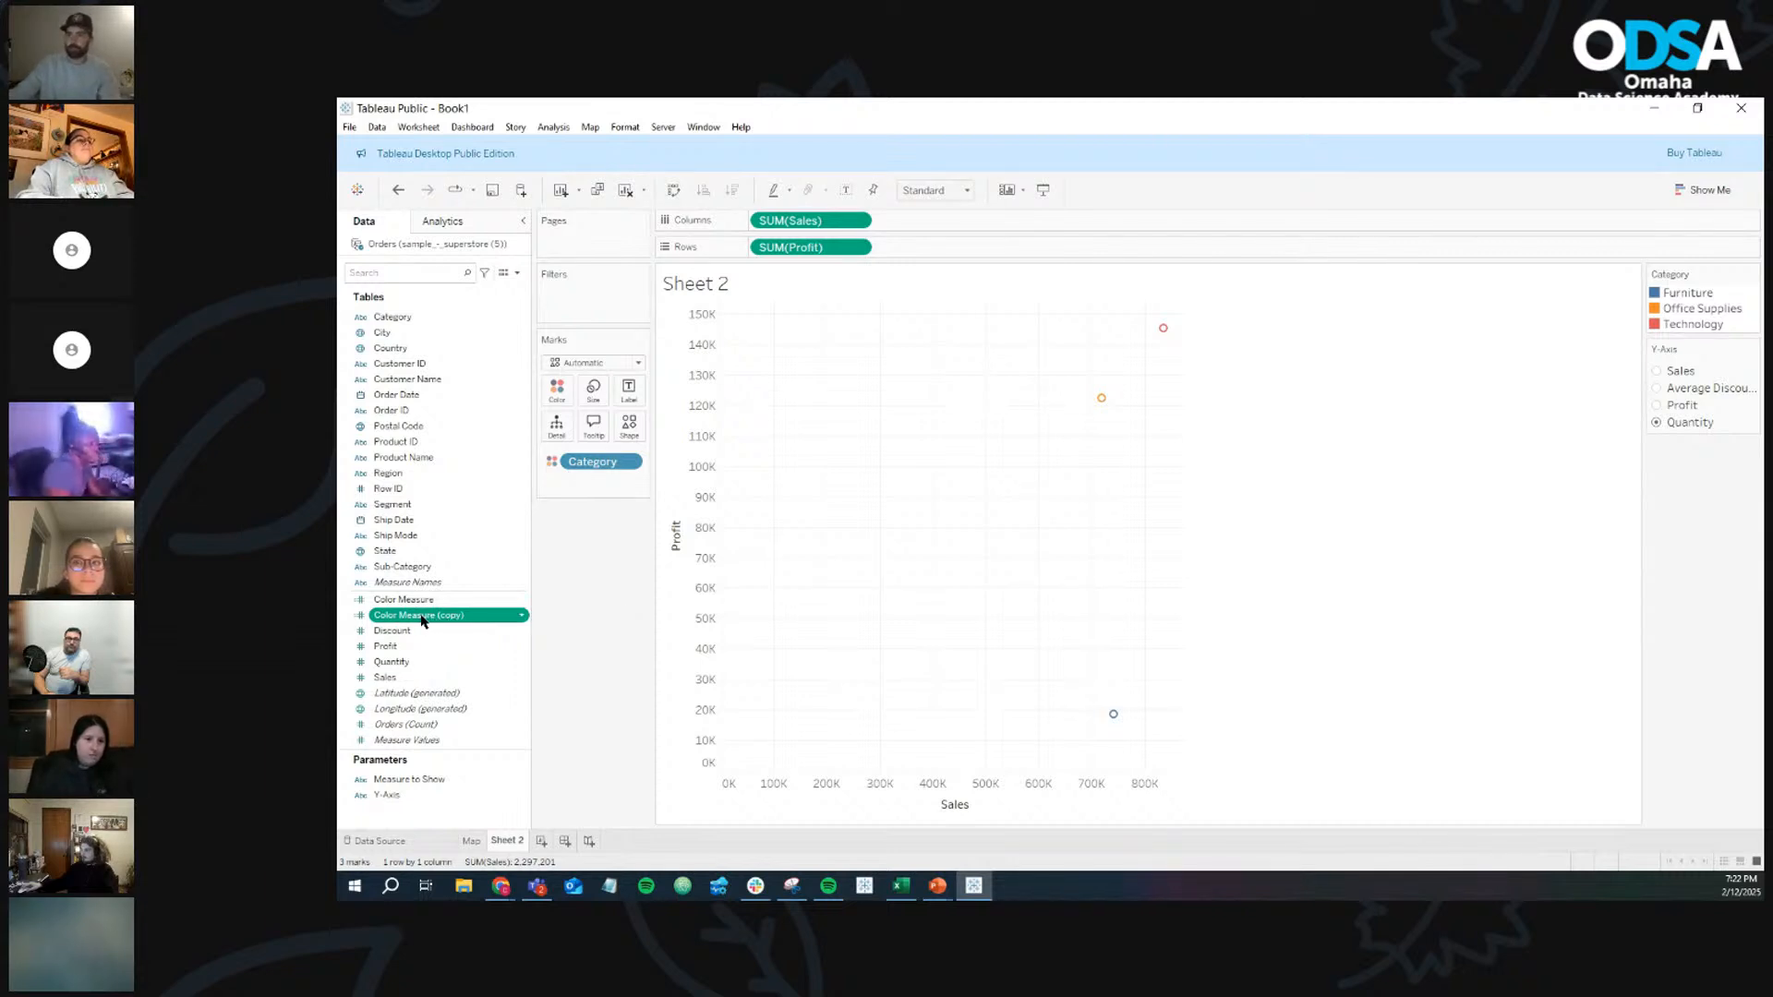
click(421, 617)
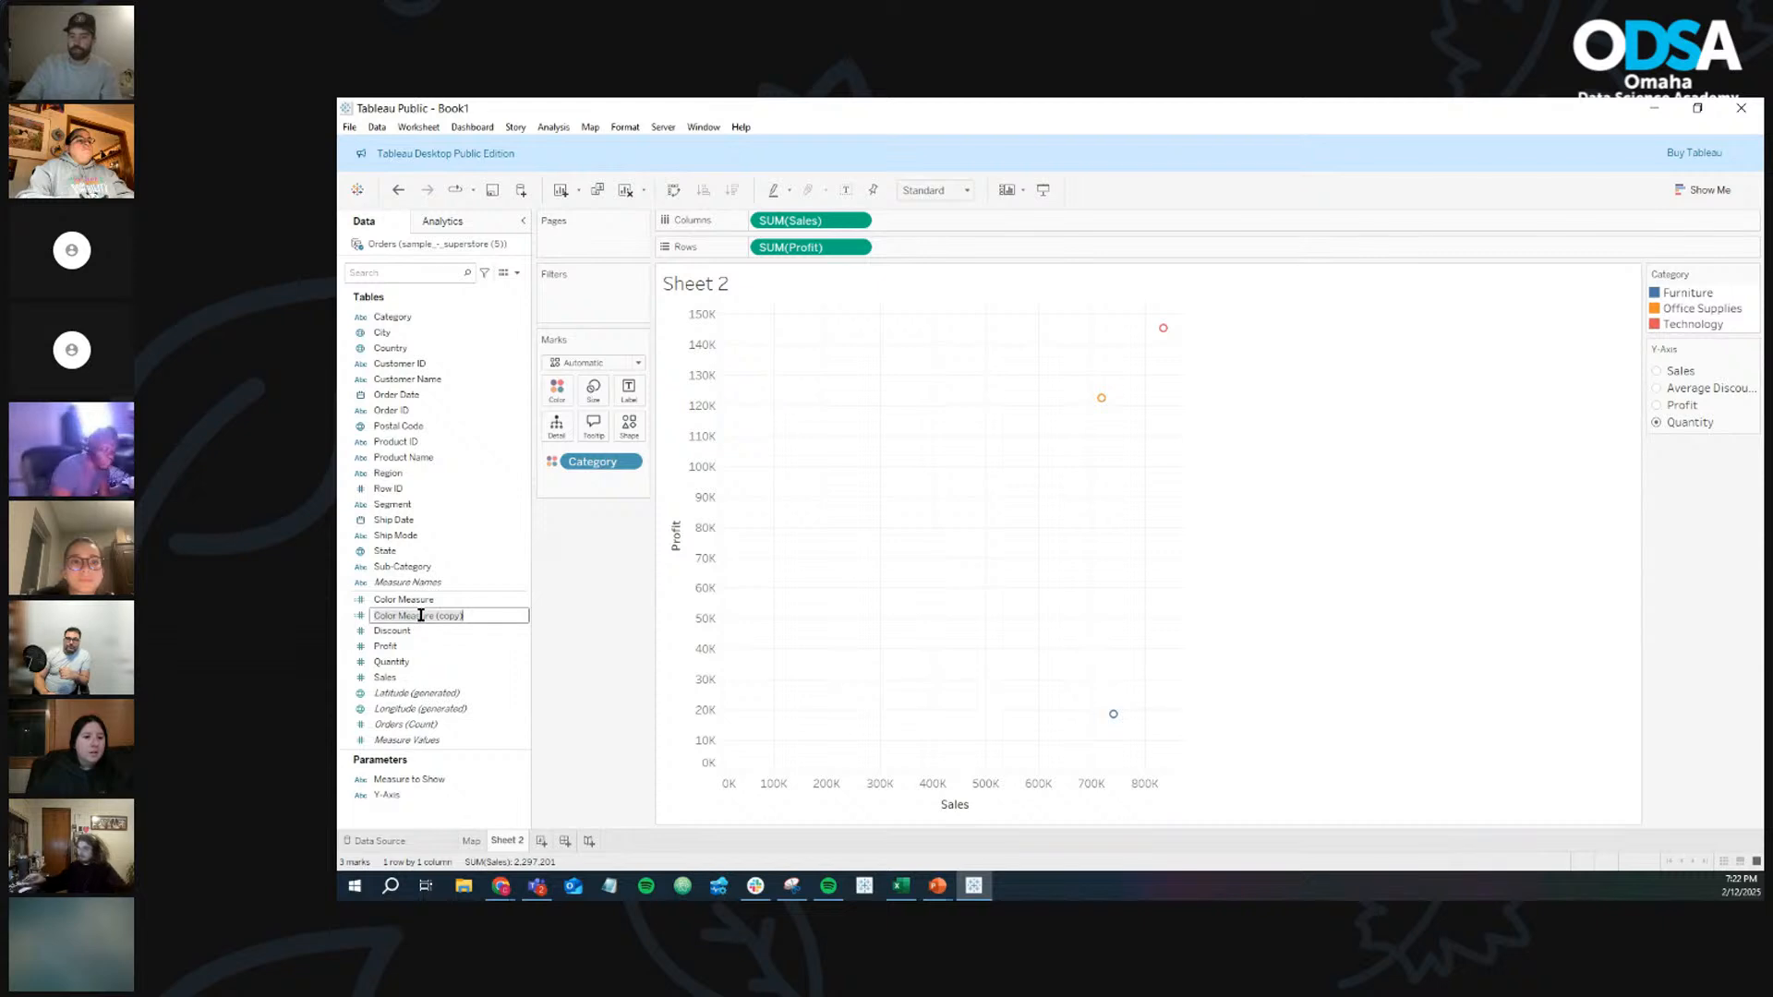
text(Y-Axis)
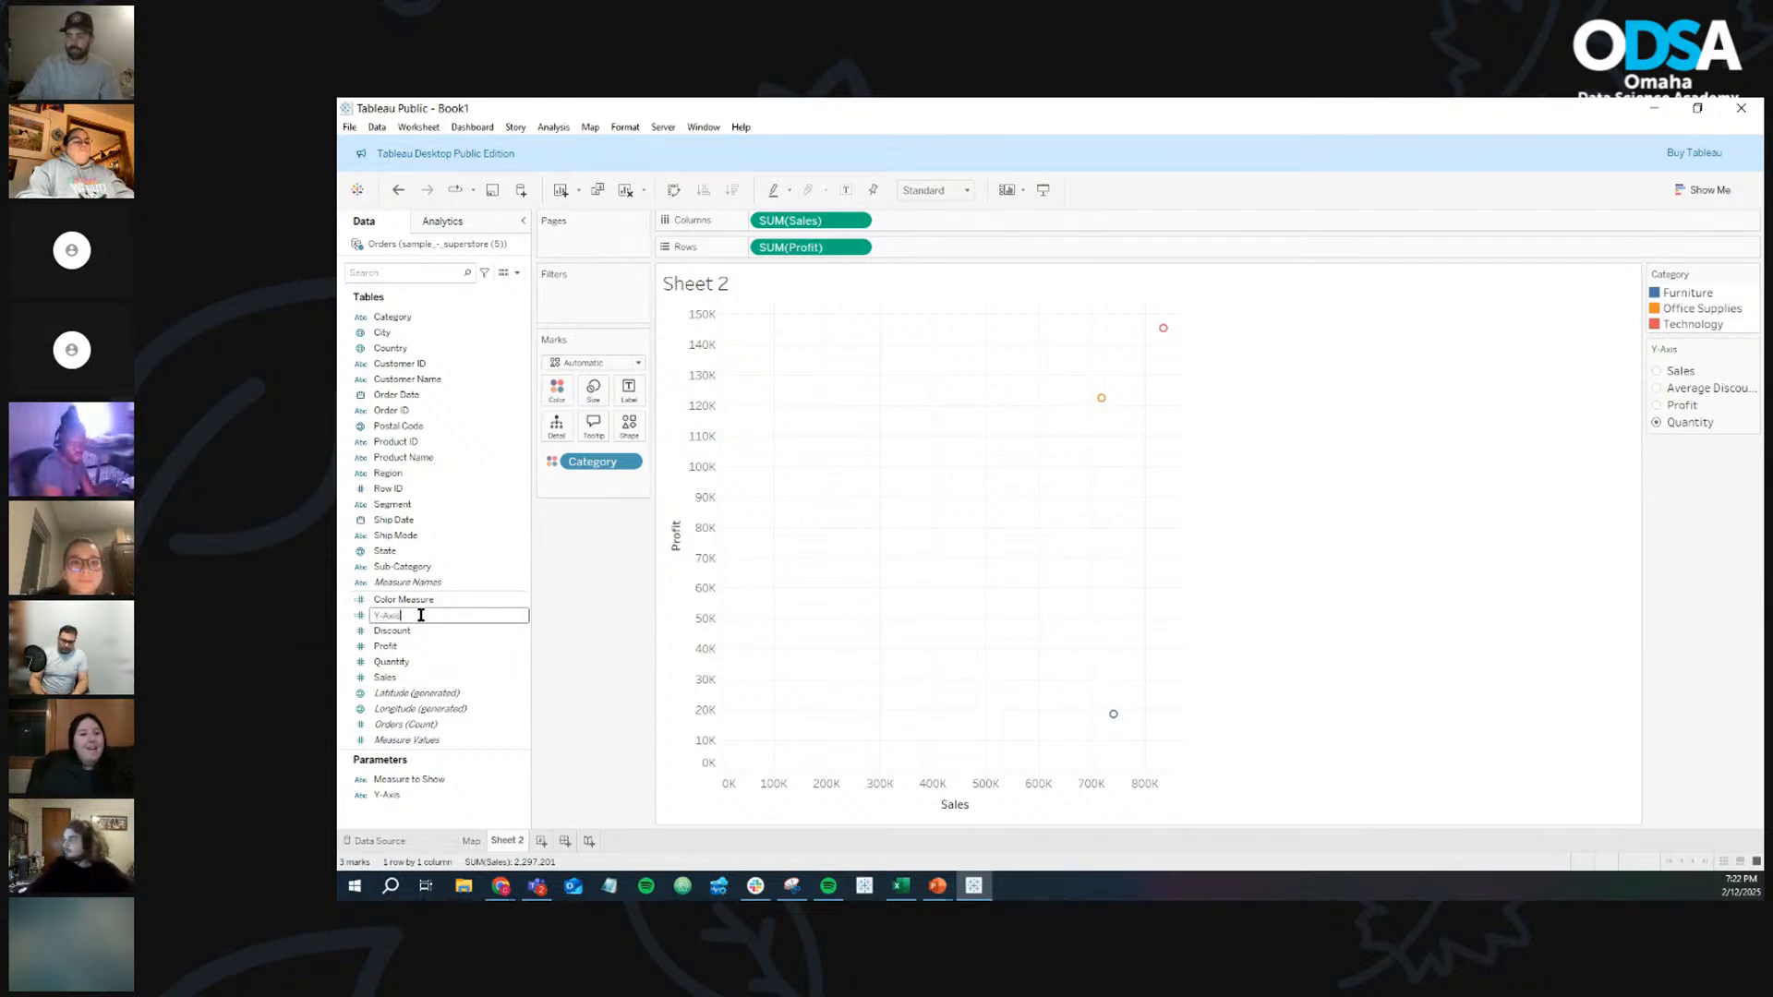
text( Measure)
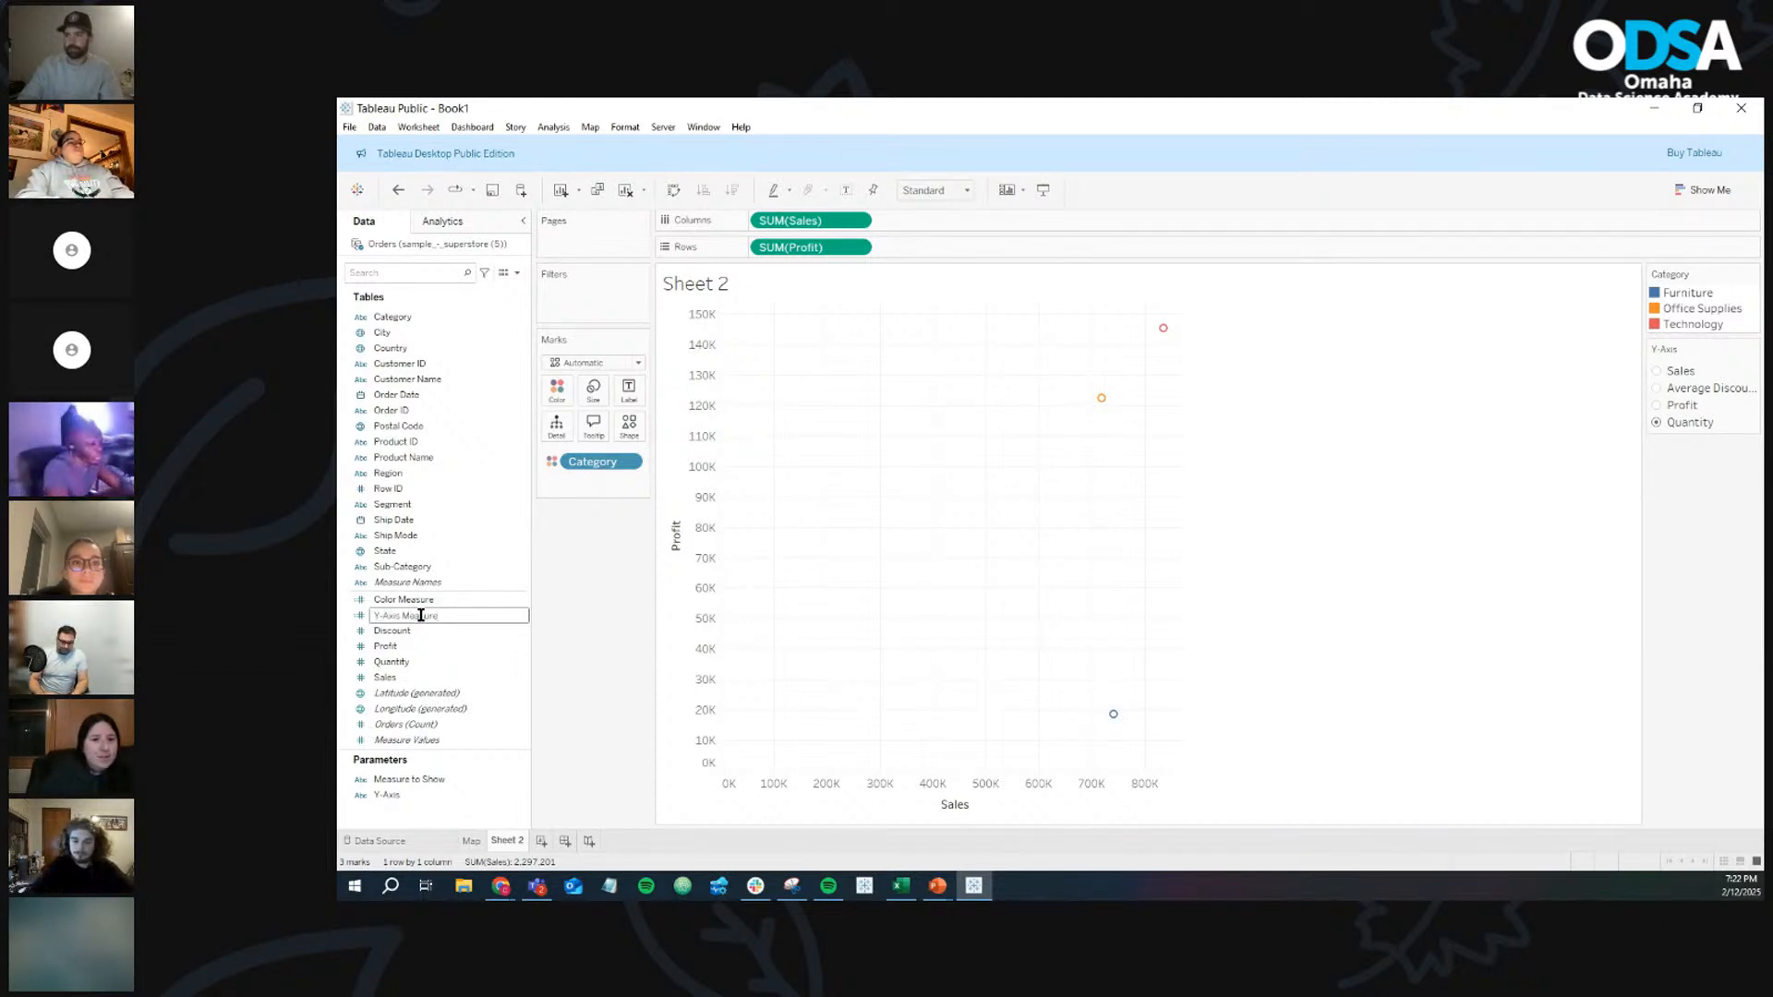
key(Return)
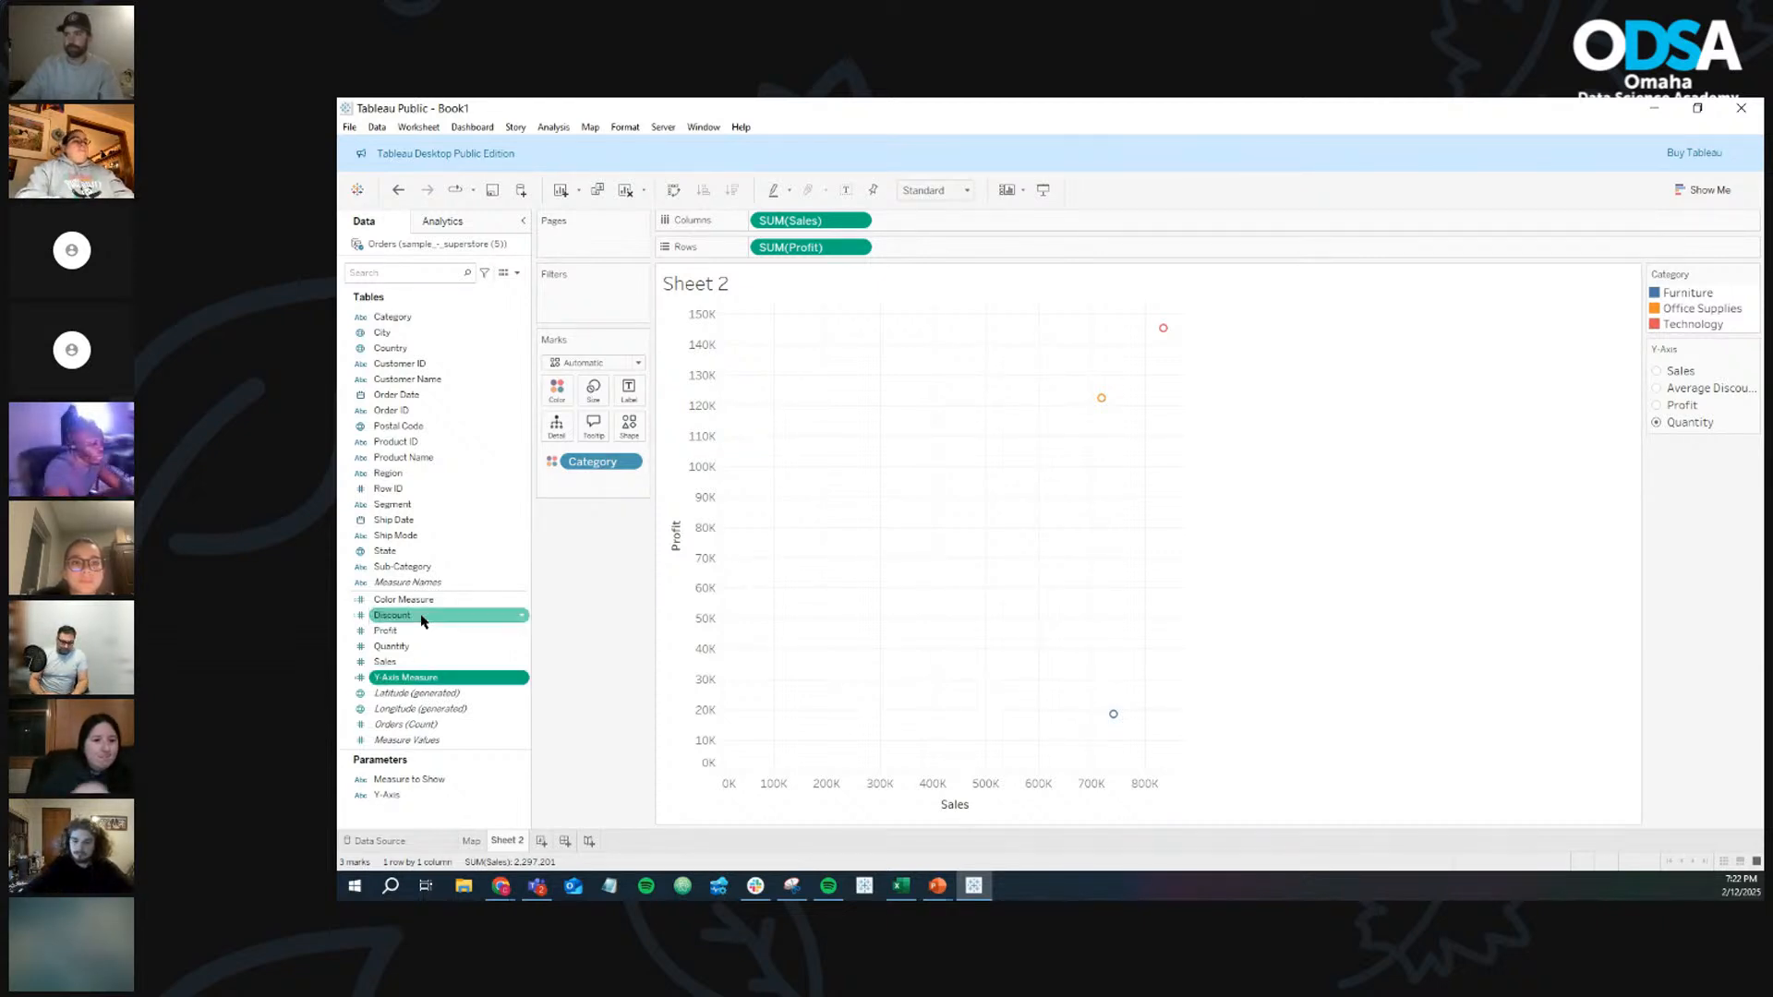
In the Y-Axis Measure formula, replace [Measure to Show] with [Y-Axis] in the Sales and Discount conditions
click(524, 680)
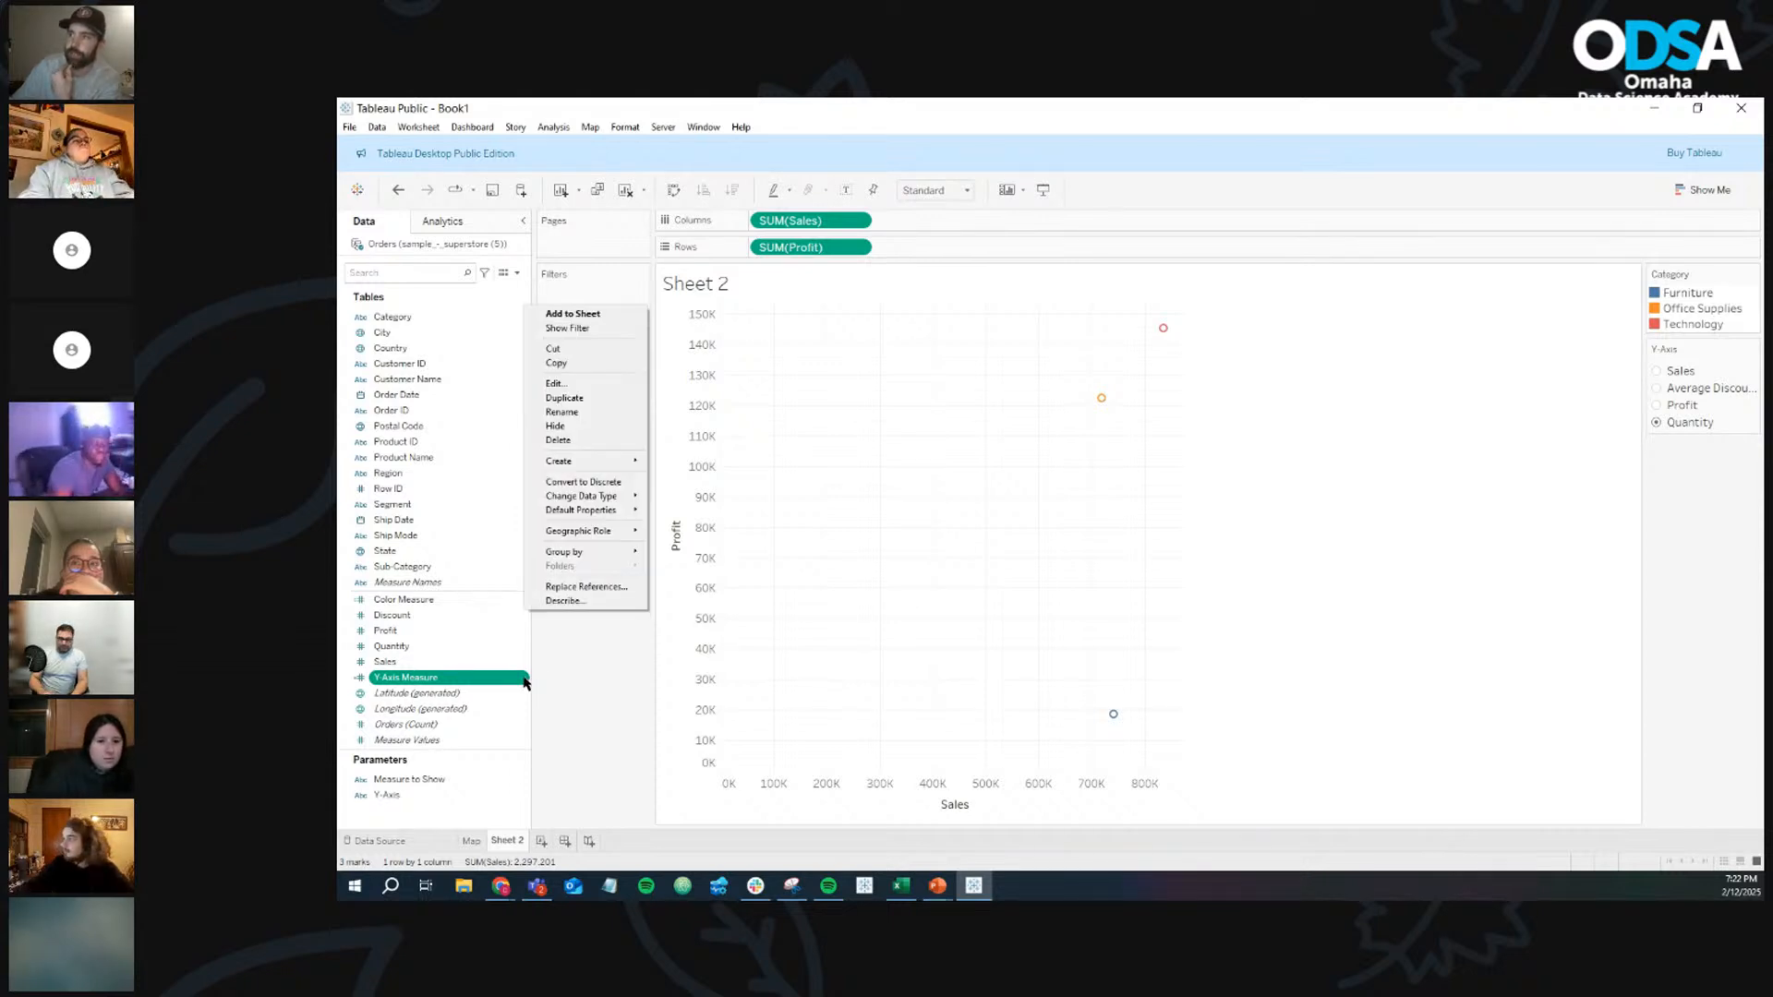
click(599, 388)
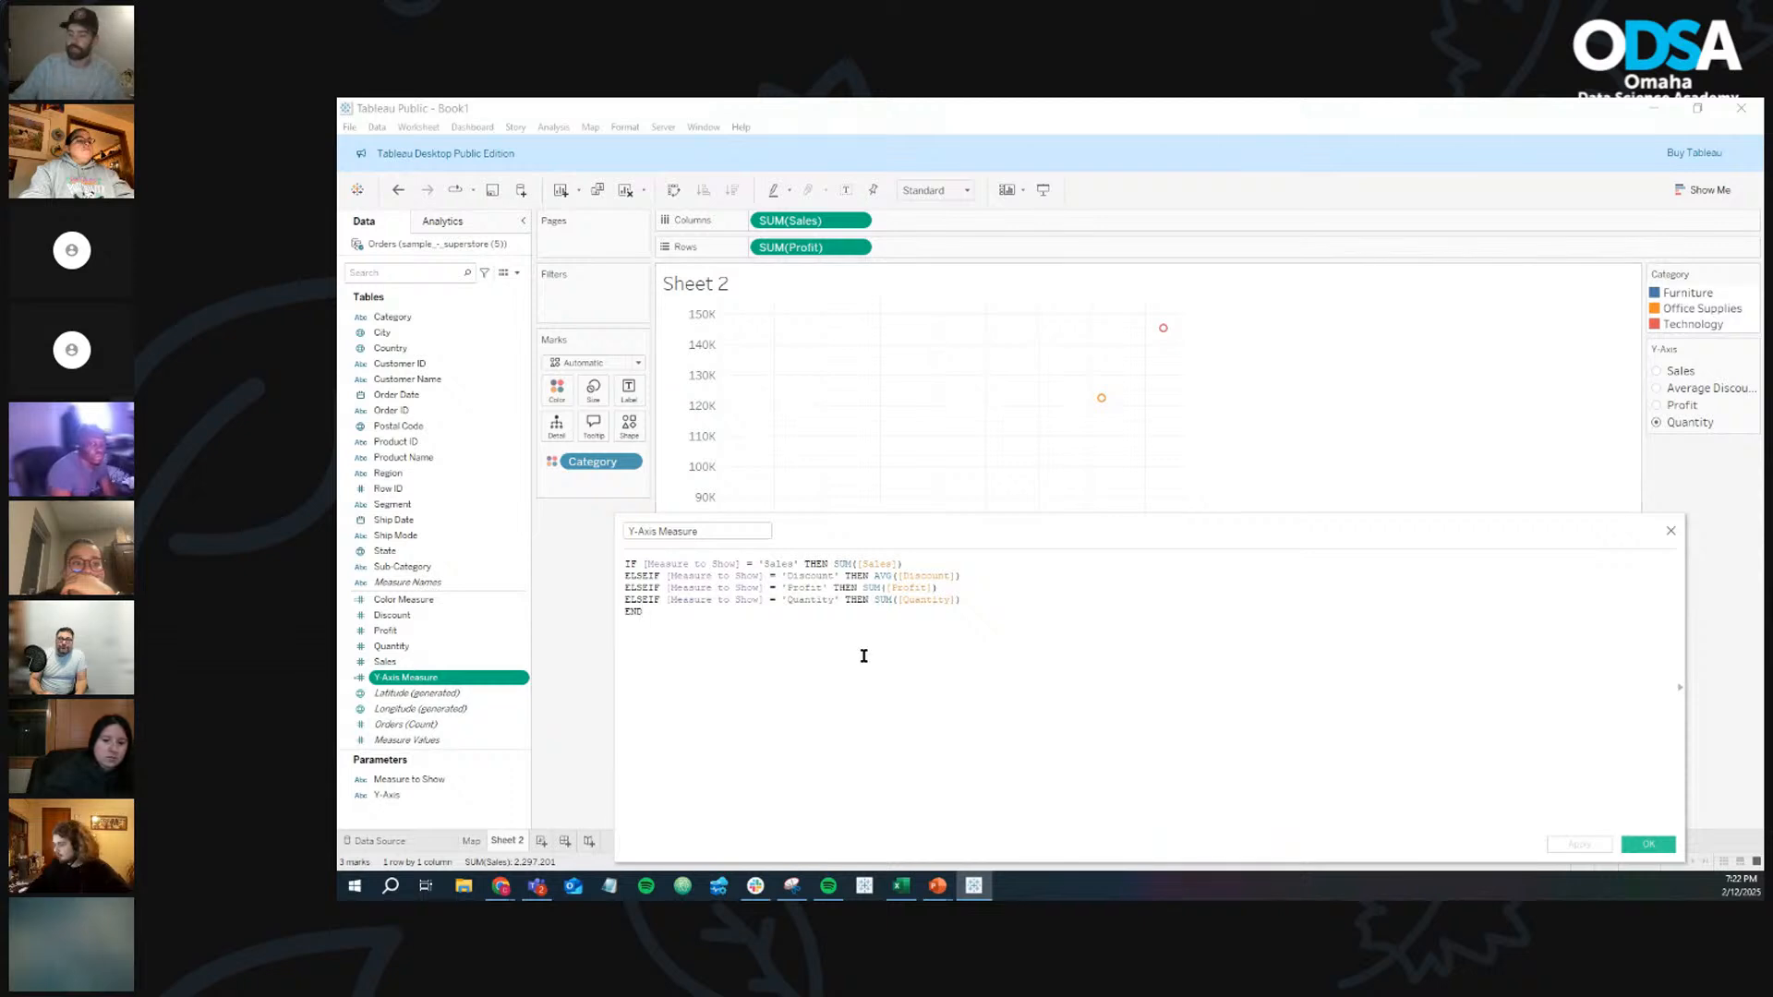
scroll(864, 656, up, 5)
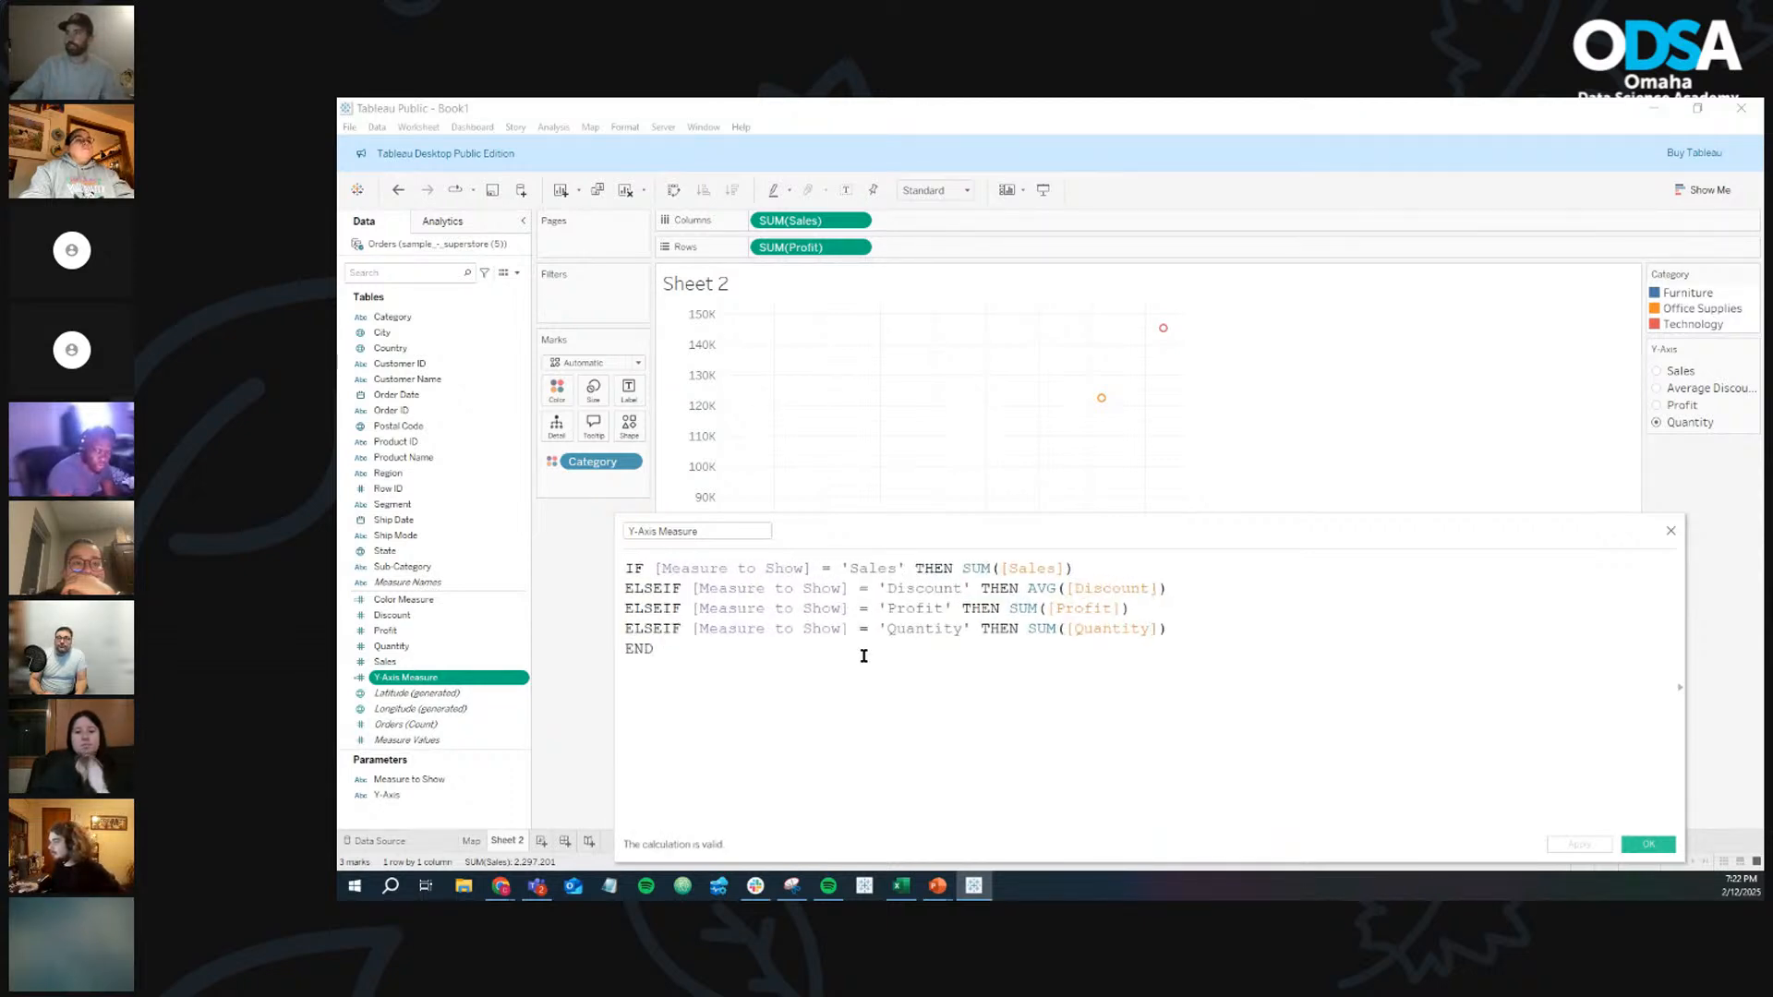
scroll(864, 656, up, 3)
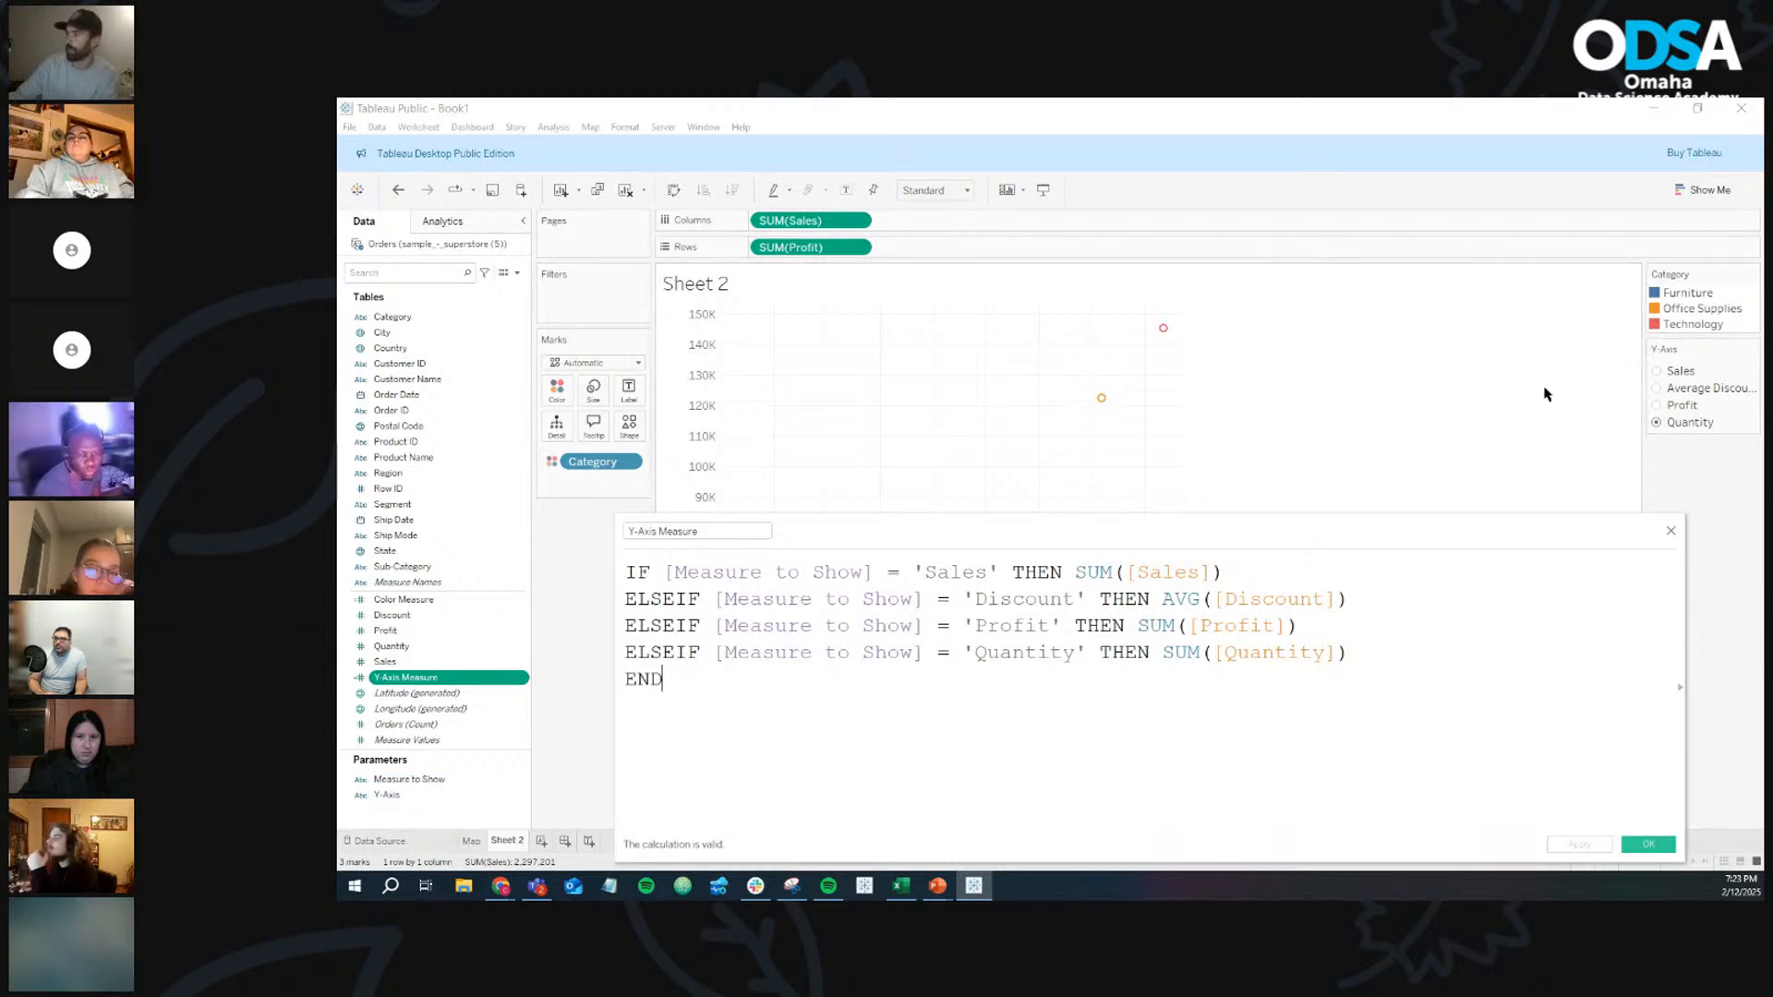
double_click(784, 575)
key(BackSpace)
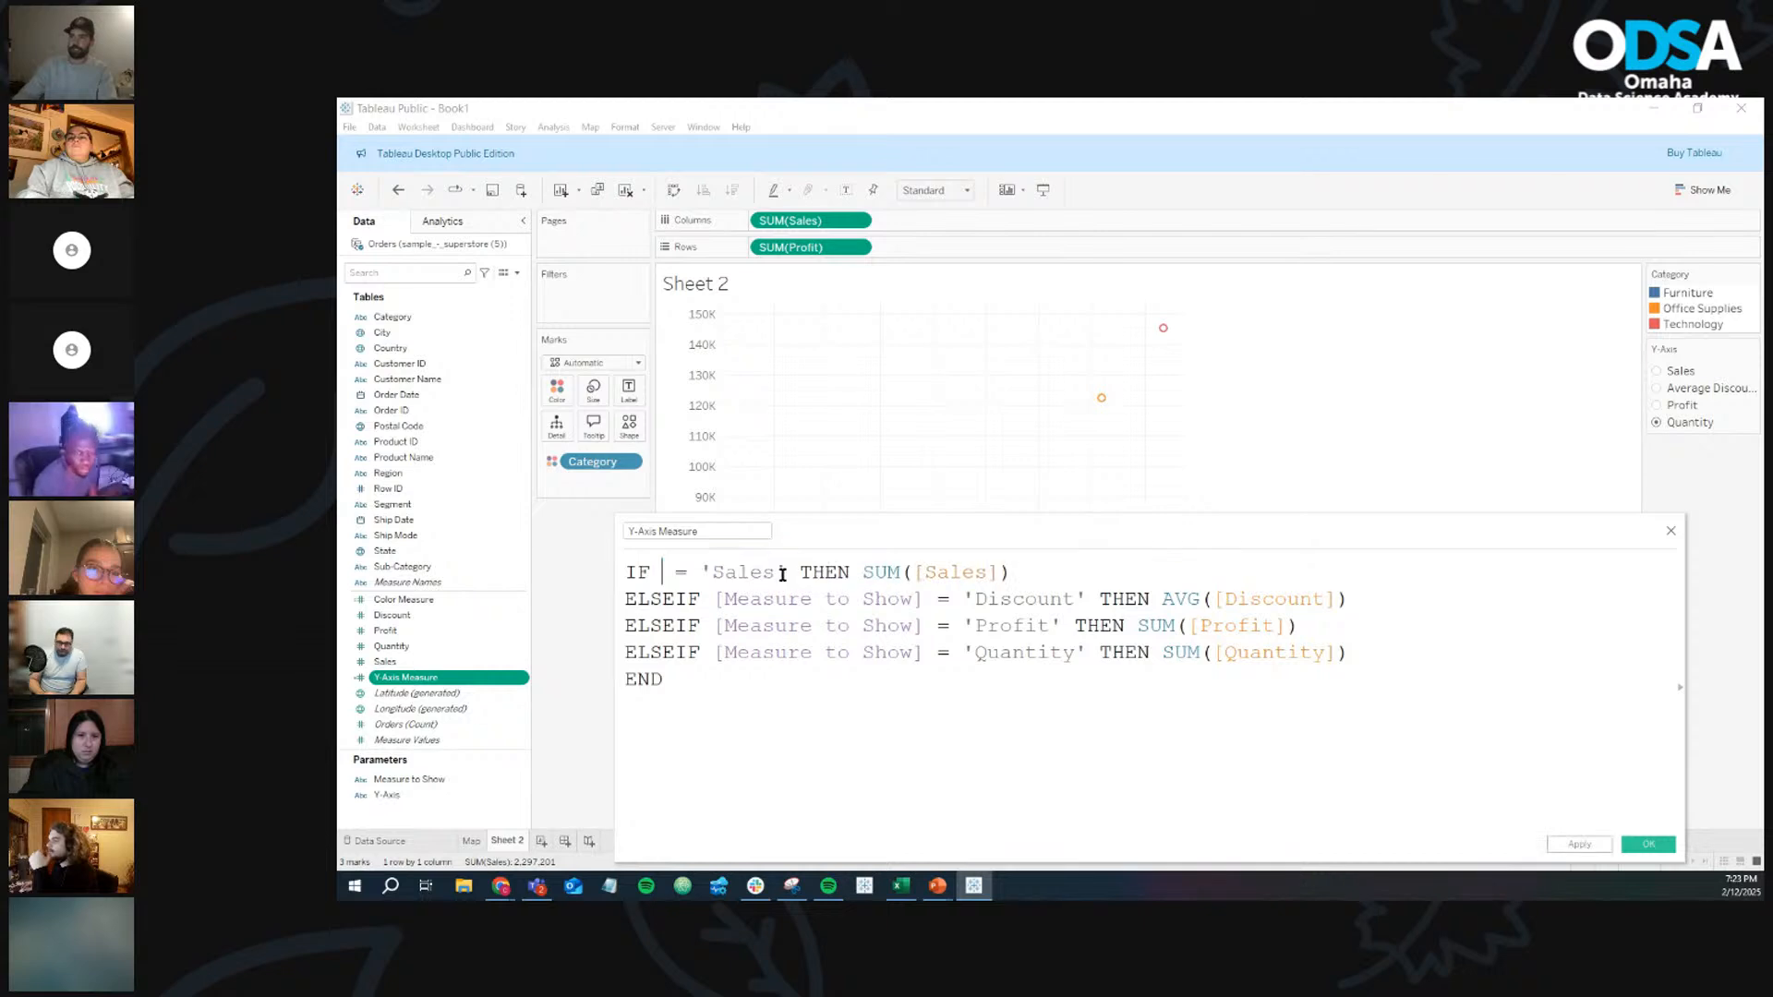
text(y)
key(Return)
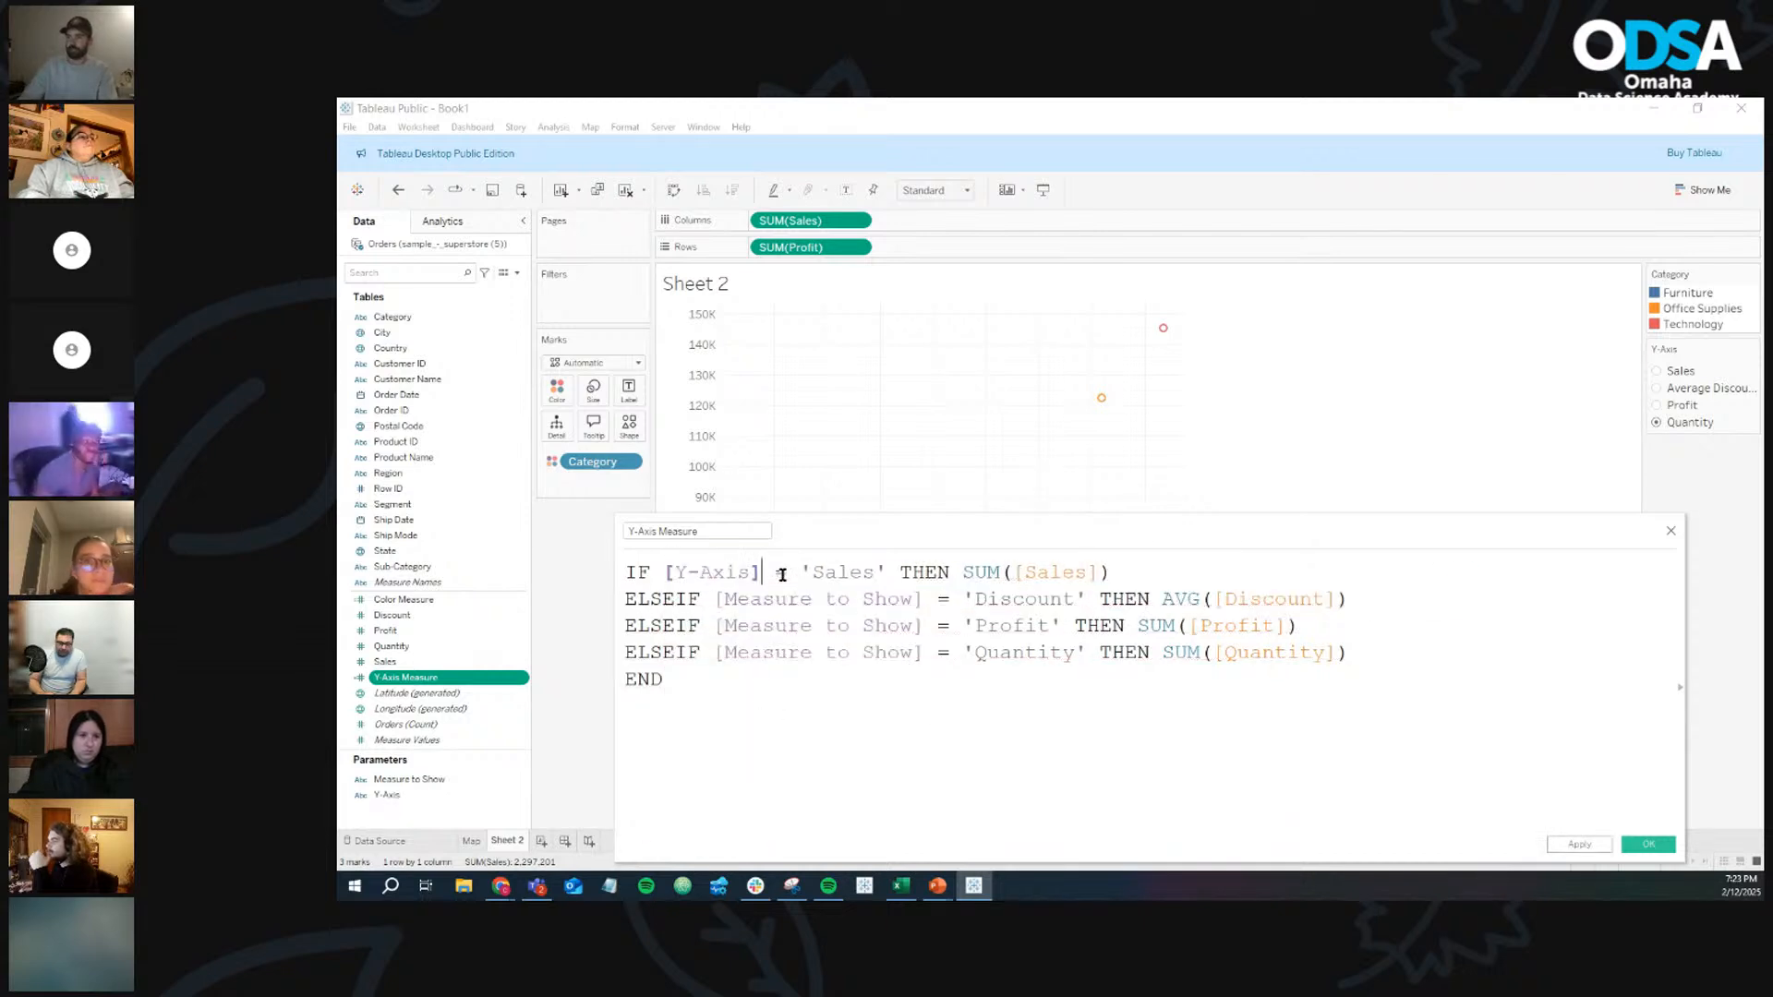
double_click(798, 599)
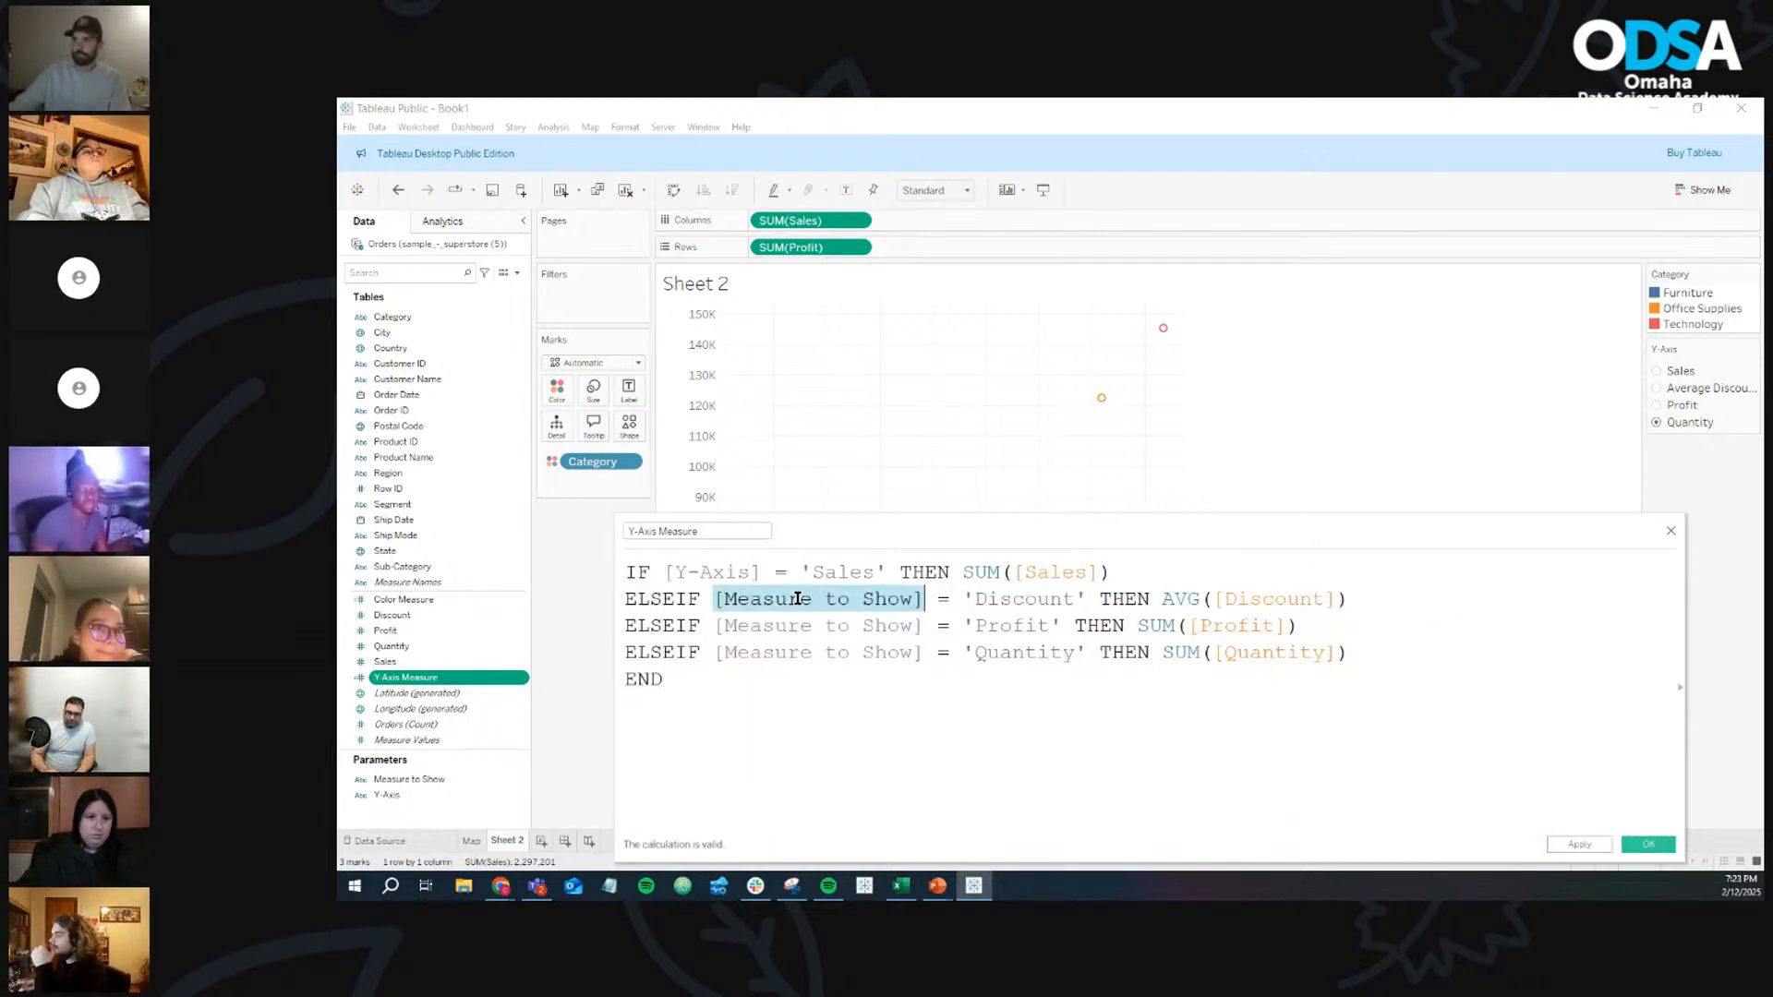
text(y)
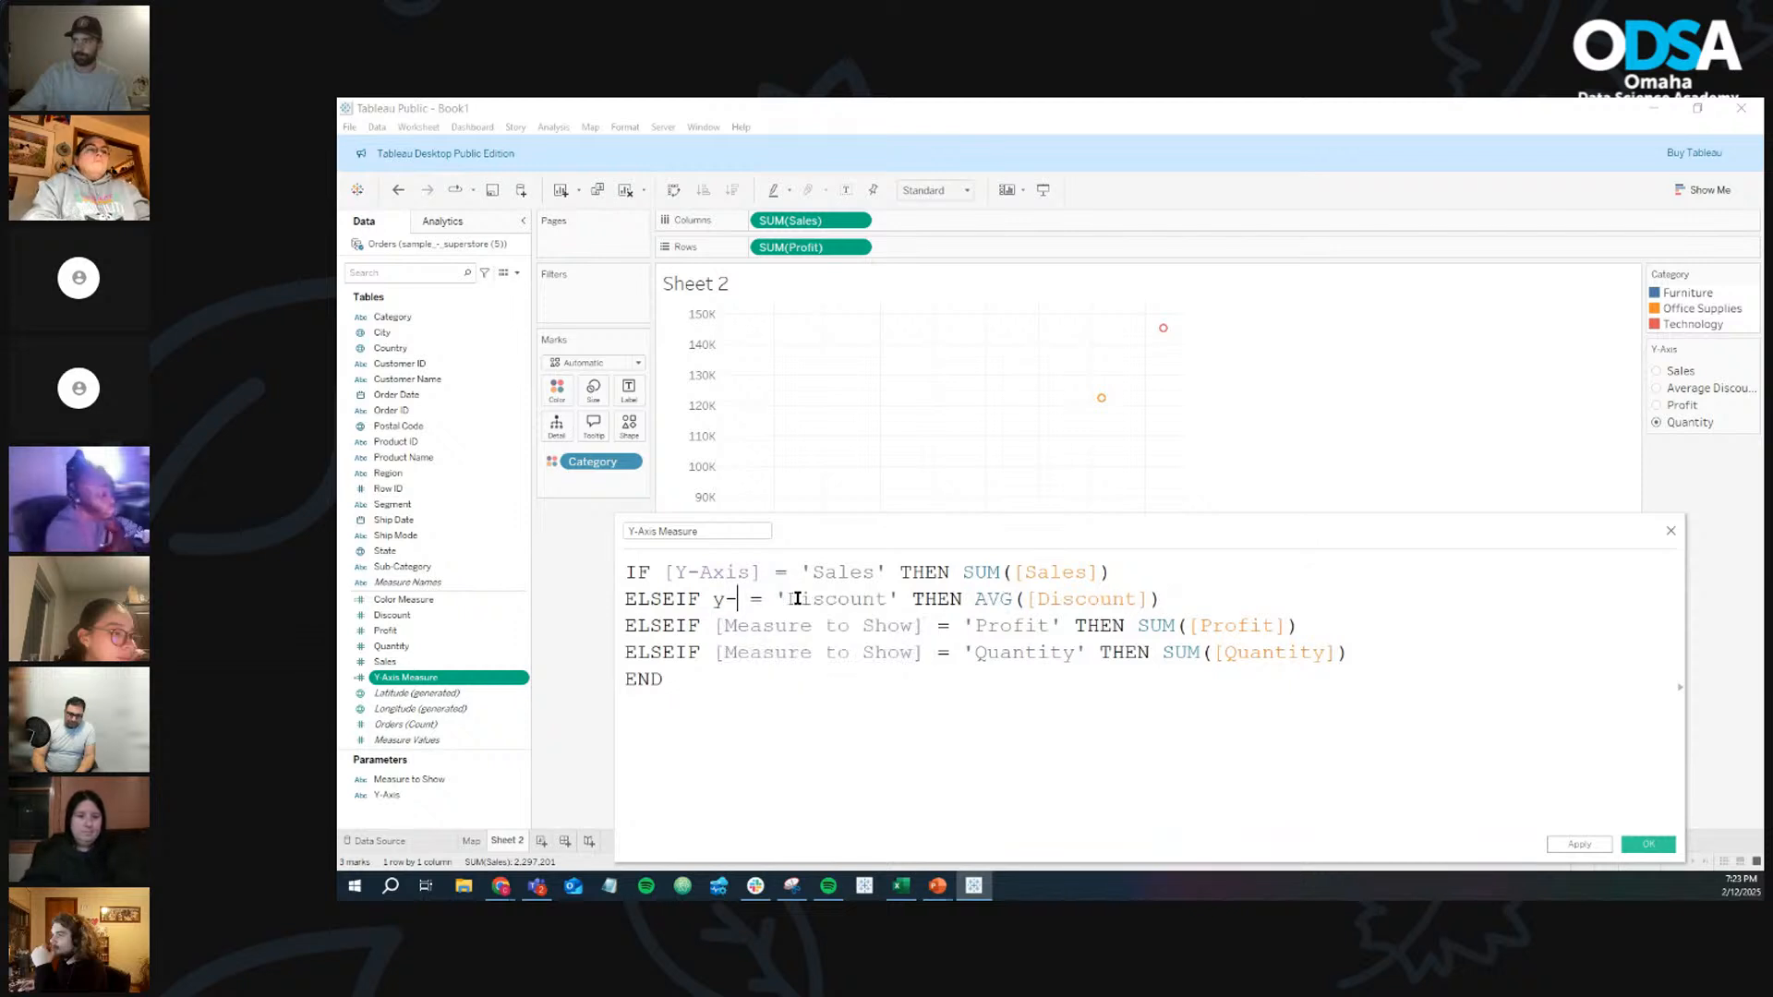
key(Return)
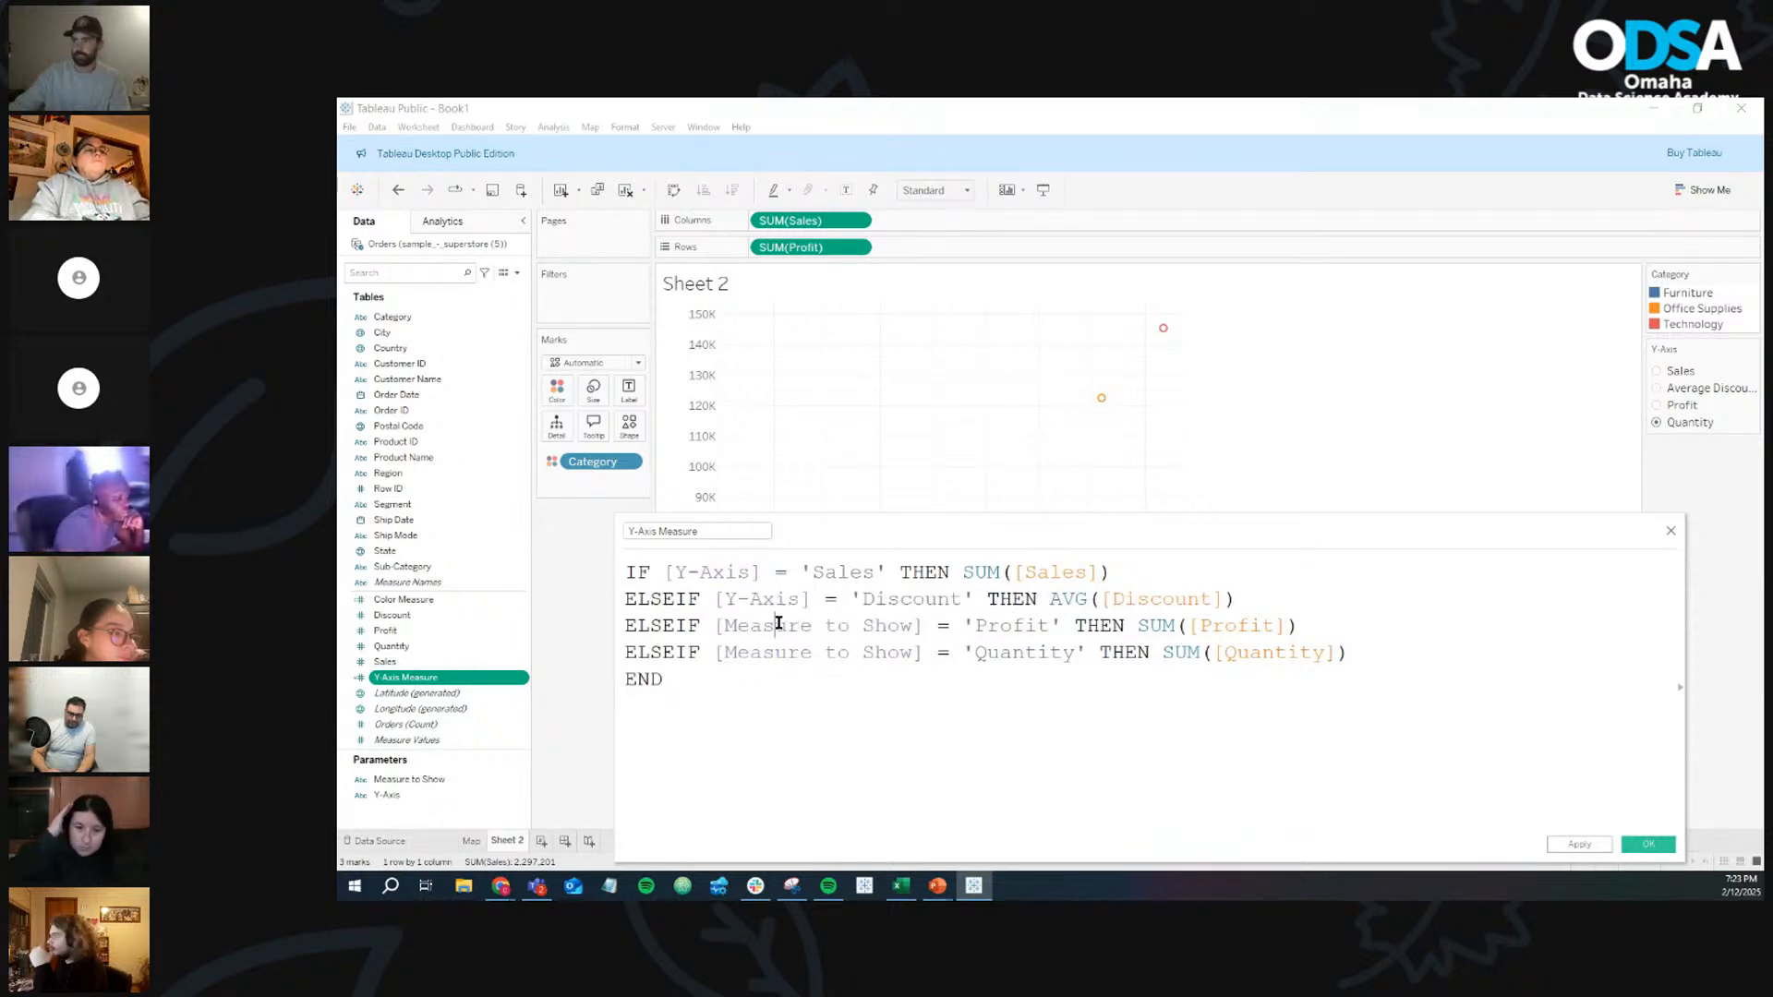
Replace [Measure to Show] with [Y-Axis] in the Profit and Quantity conditions of the Y-Axis Measure formula
double_click(797, 623)
text(y)
click(767, 649)
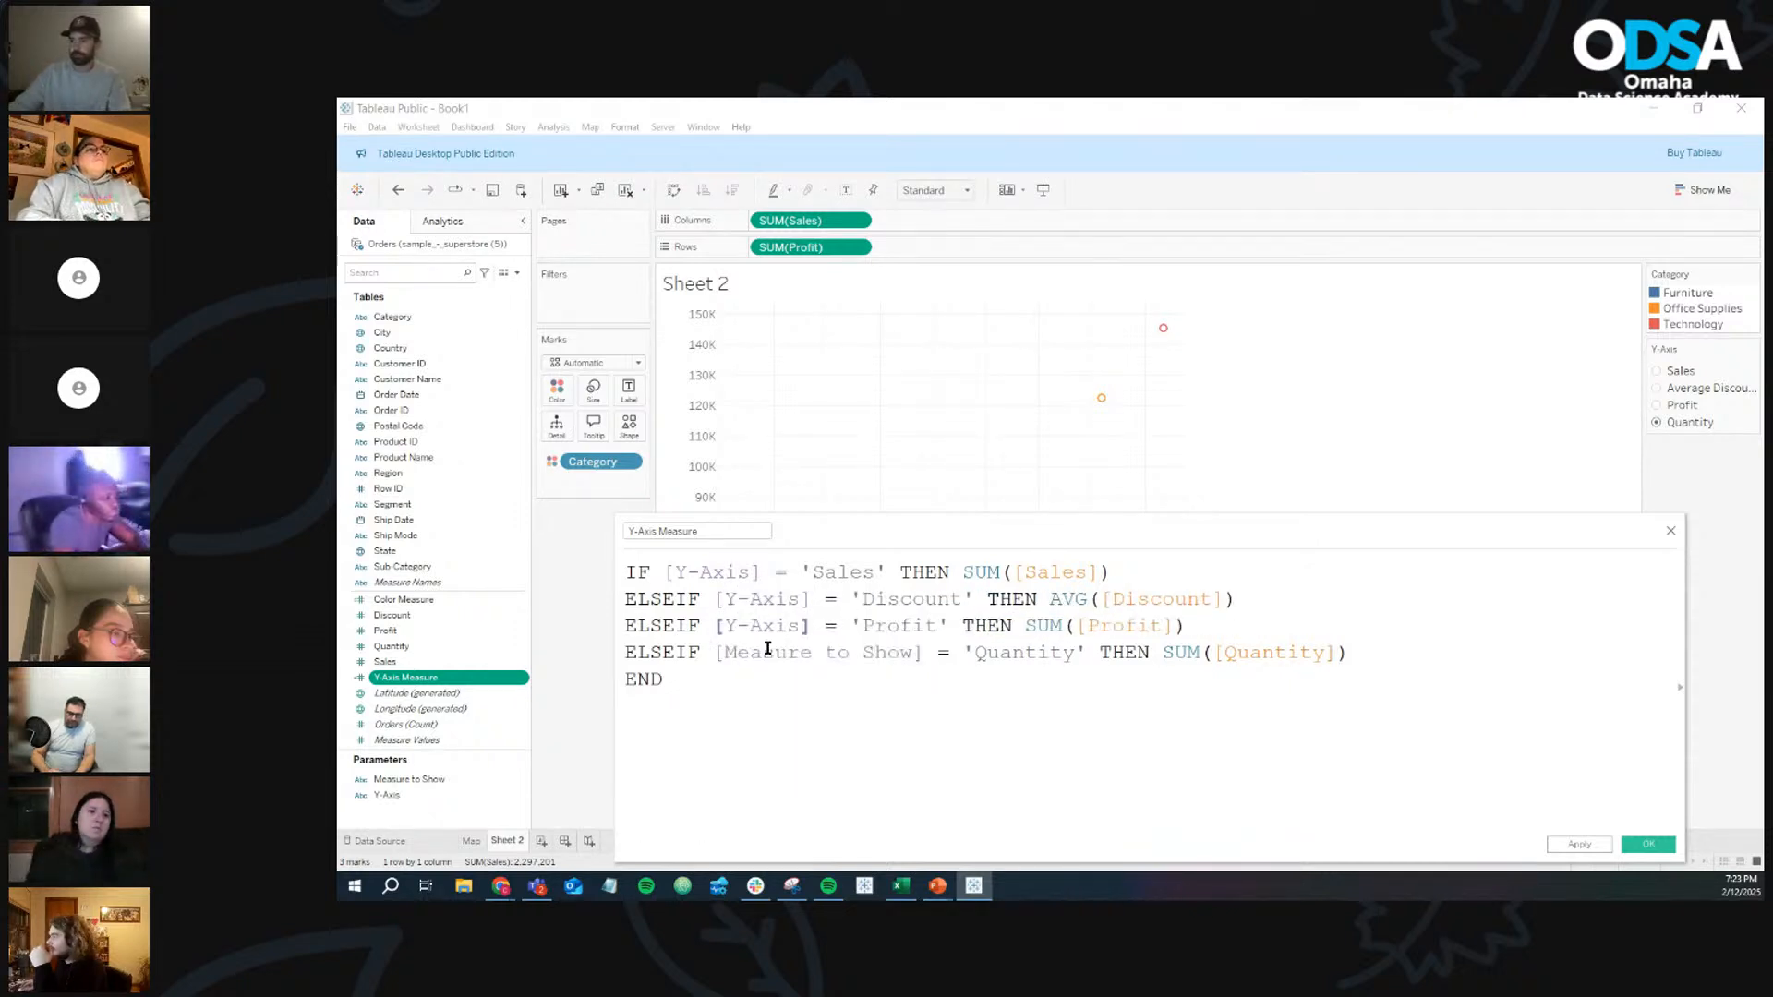
double_click(762, 652)
text(y)
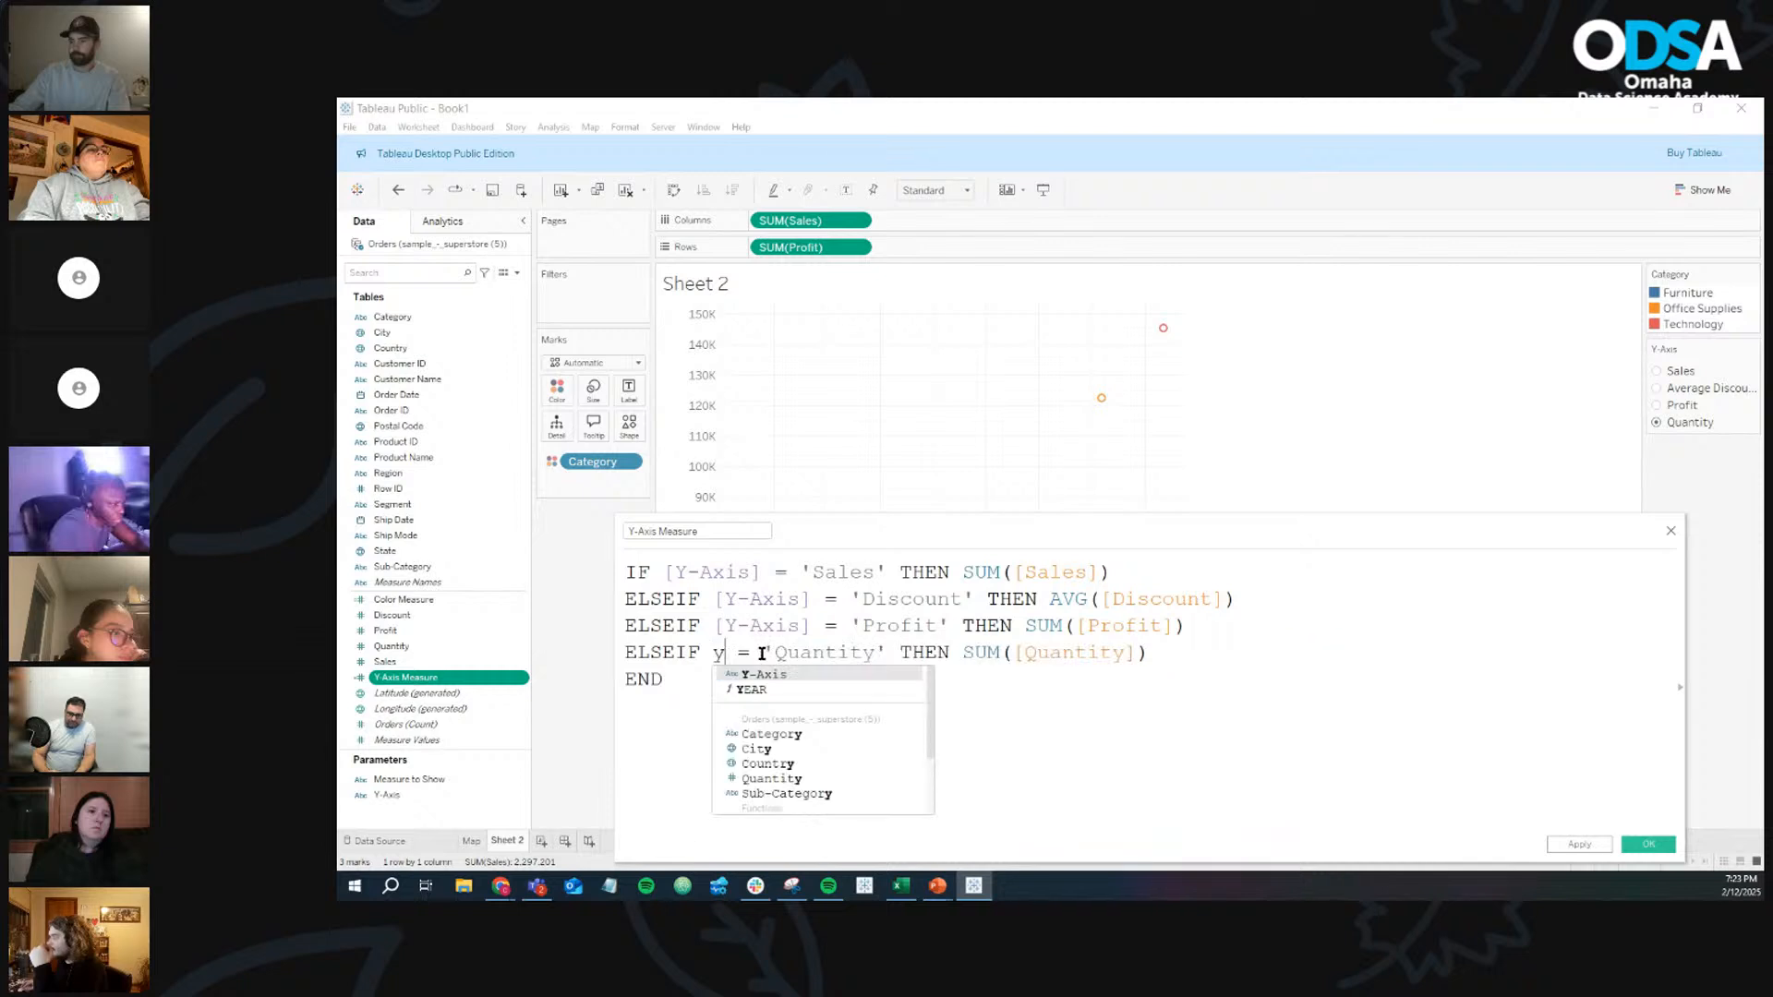
click(763, 677)
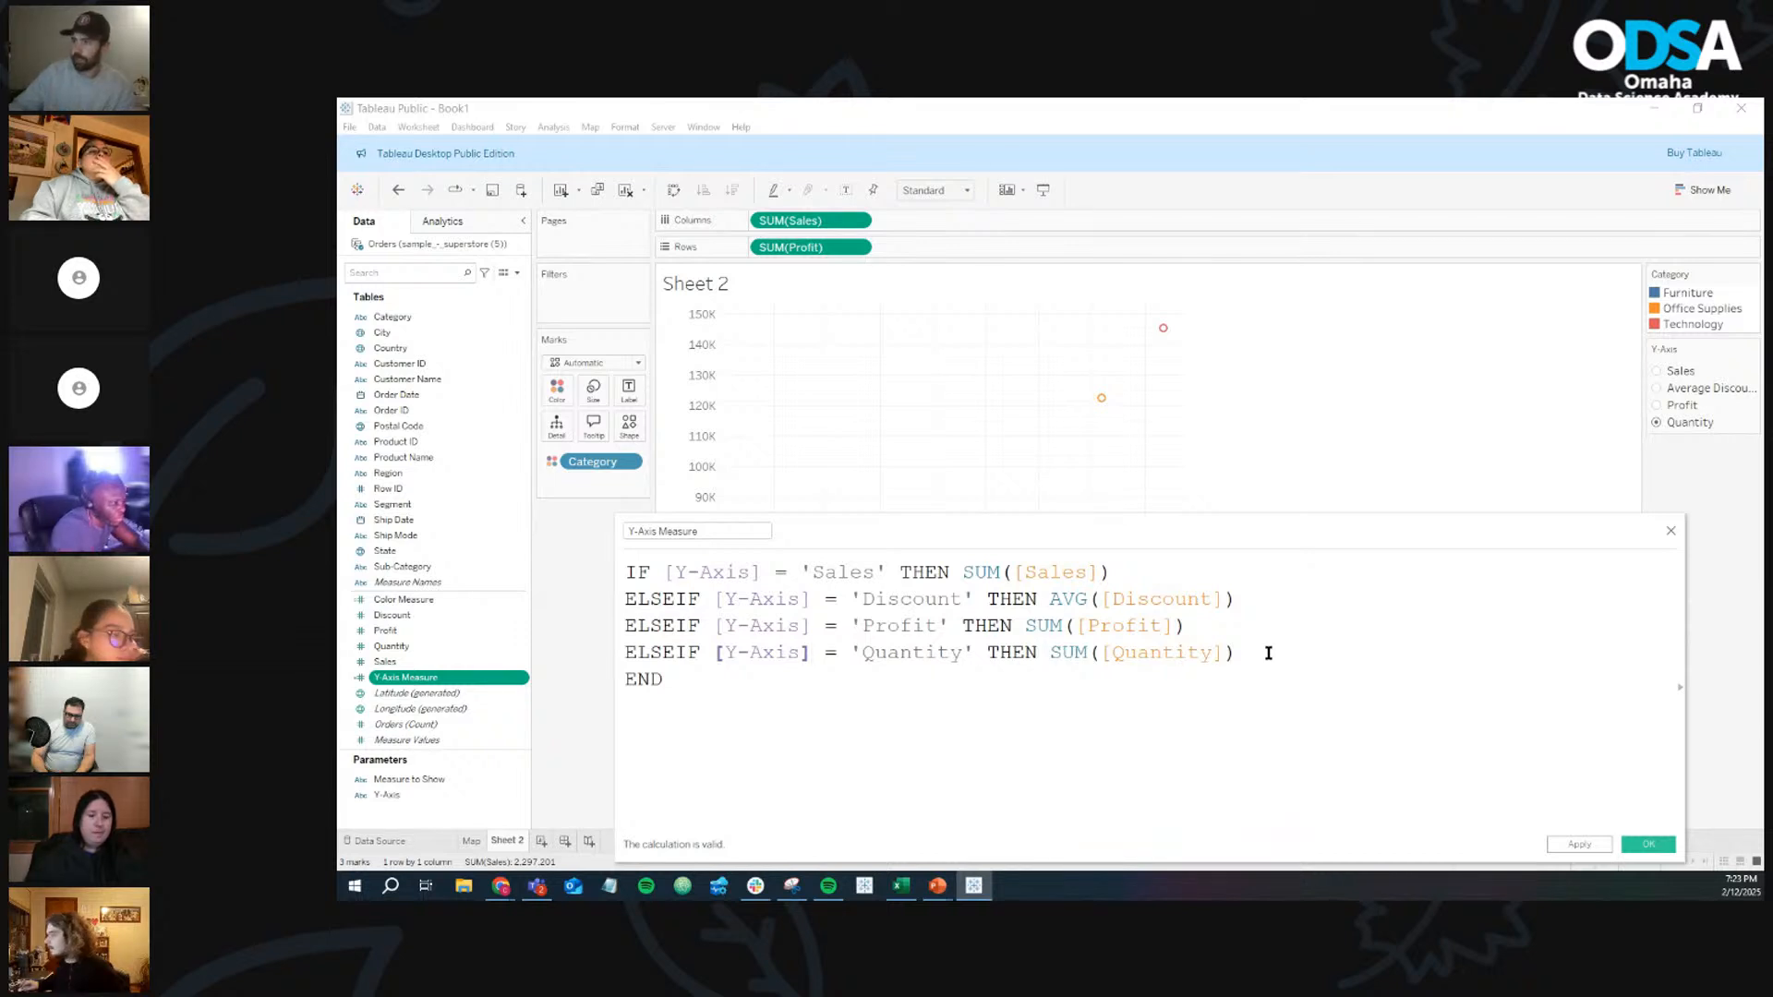
Review the [Y-Axis] references in the Y-Axis Measure formula and save the calculation
scroll(1268, 653, up, 2)
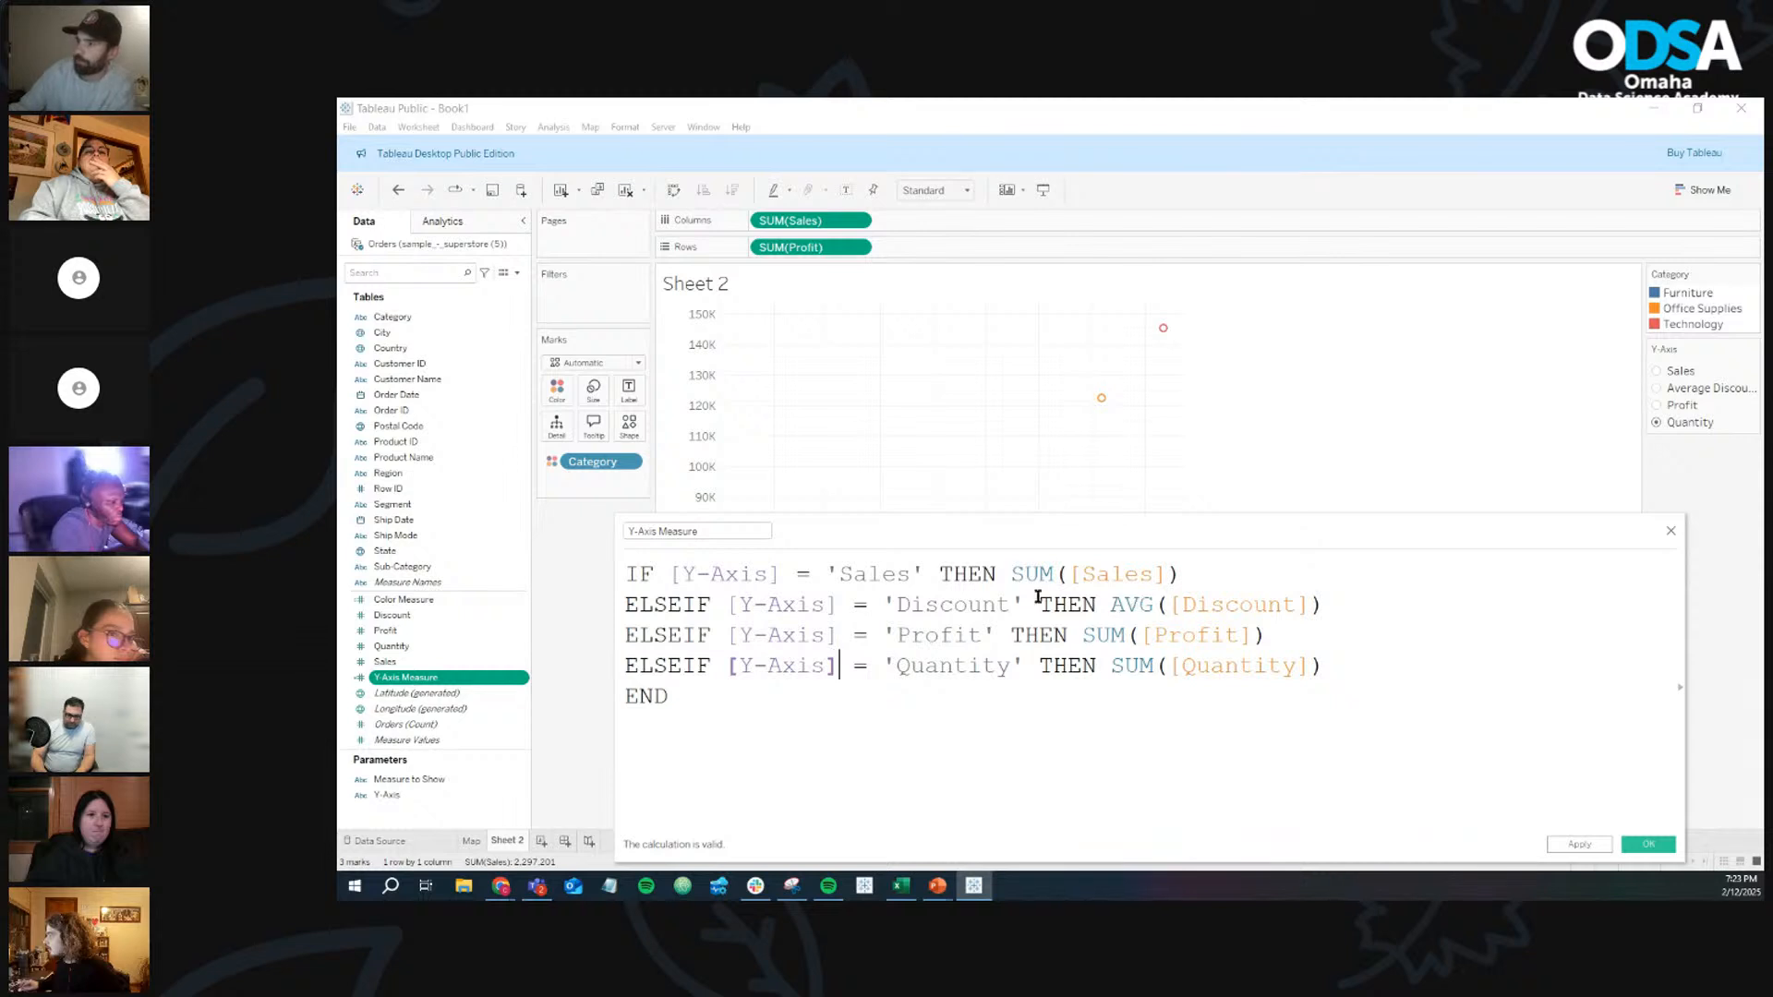
click(712, 573)
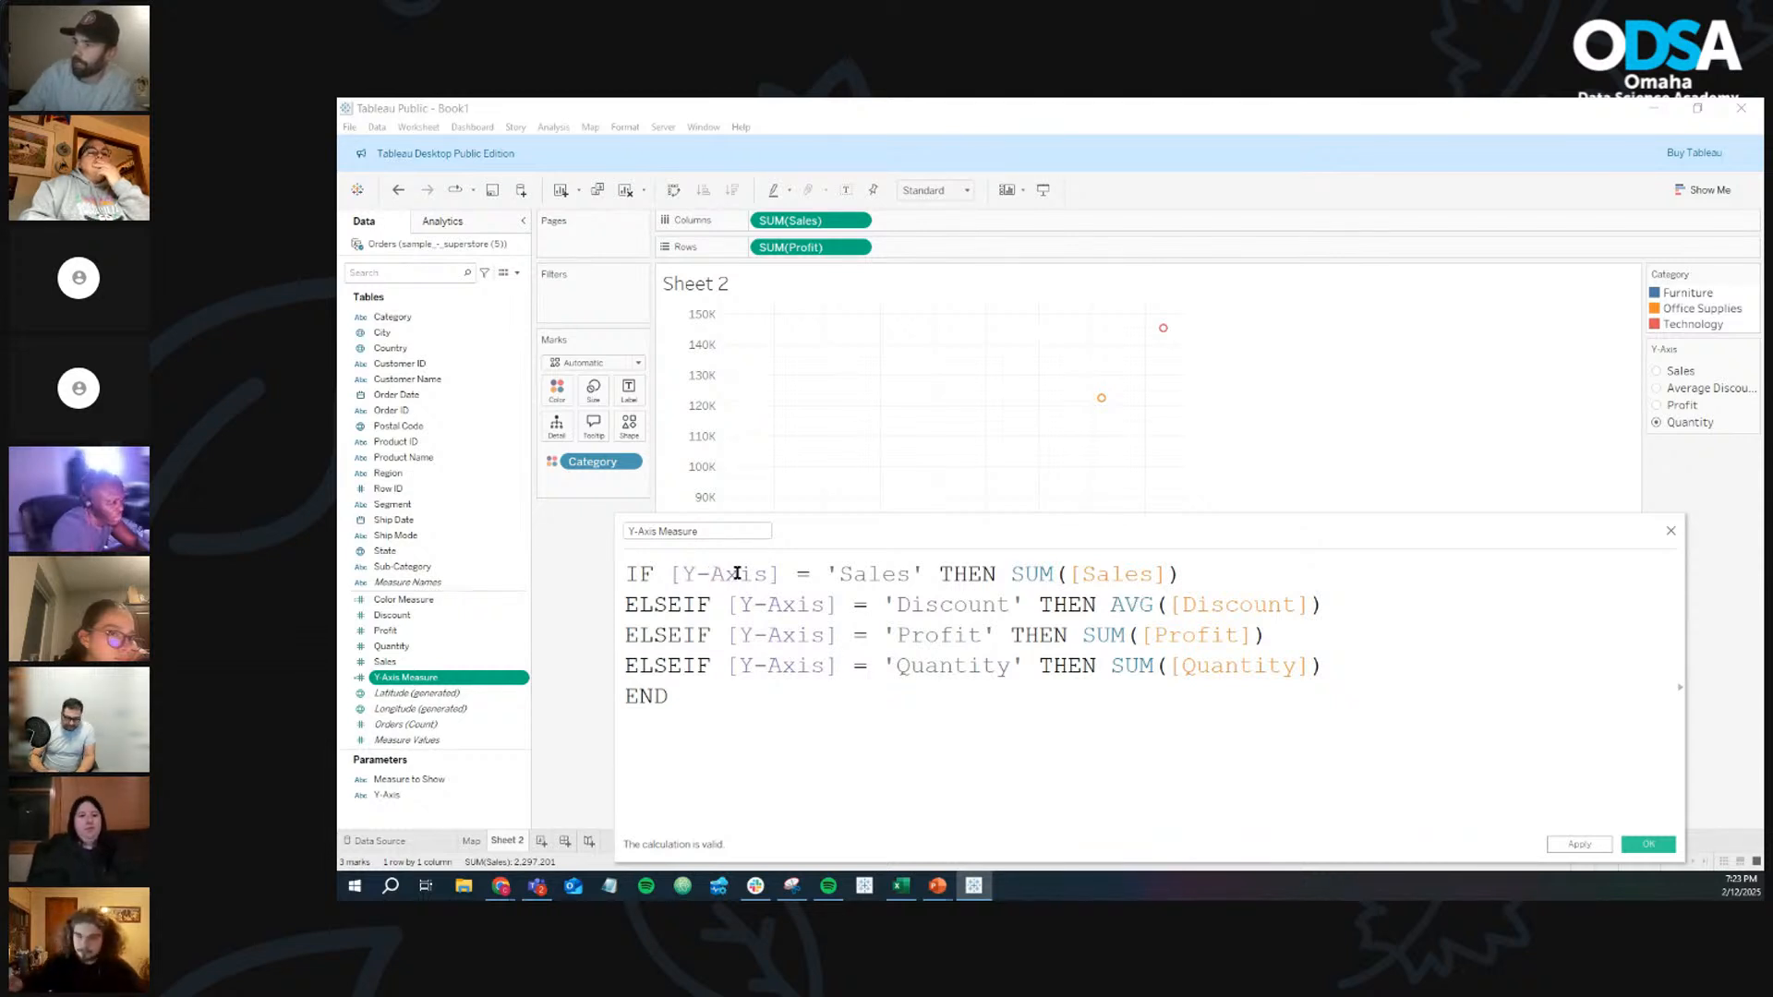
click(794, 665)
double_click(793, 665)
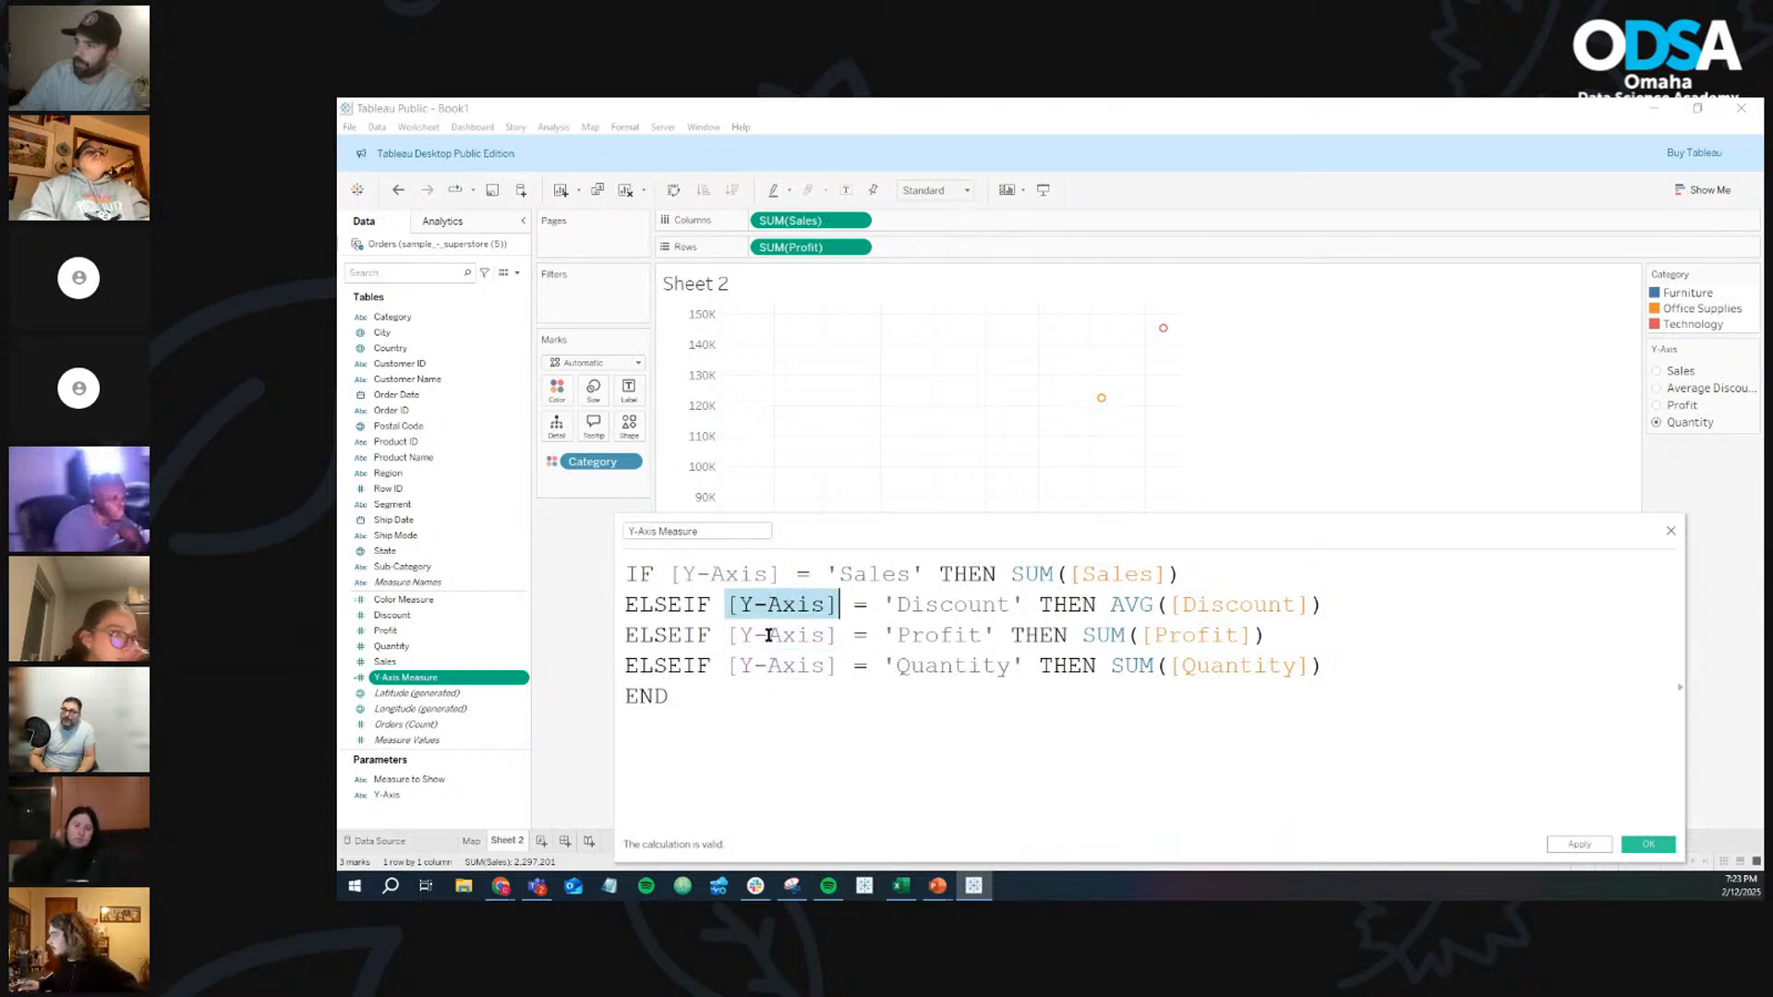
click(813, 703)
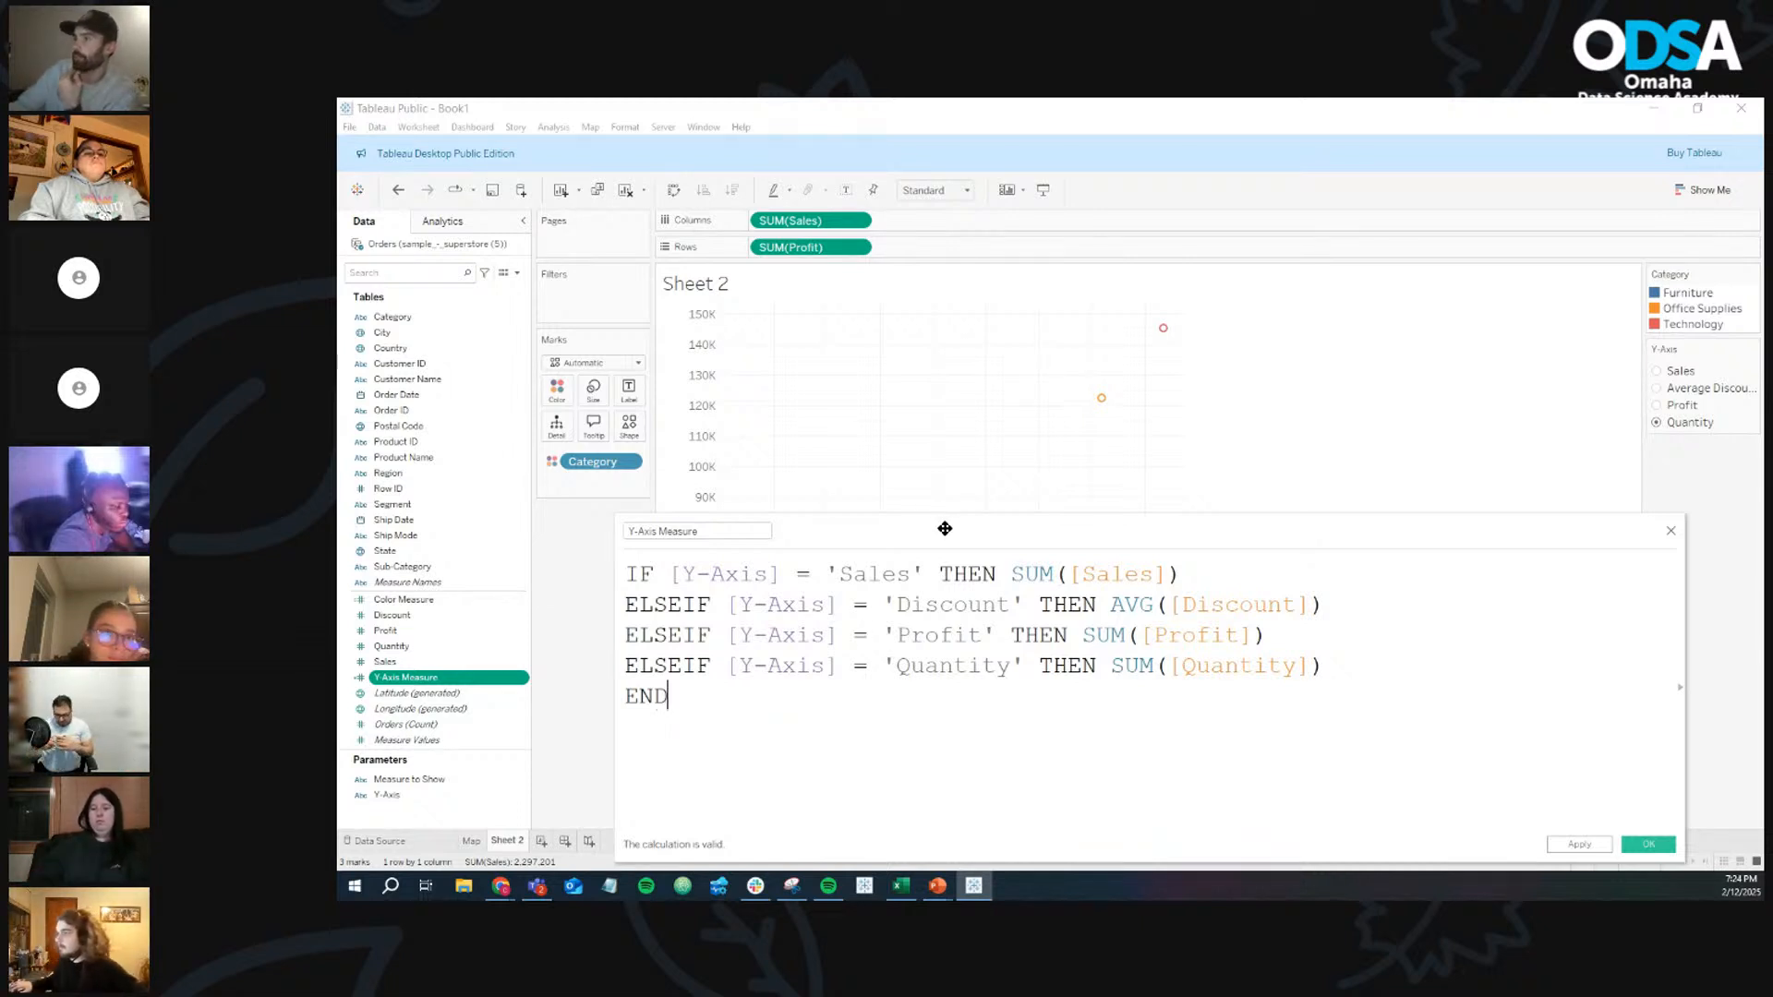
drag(945, 528, 928, 400)
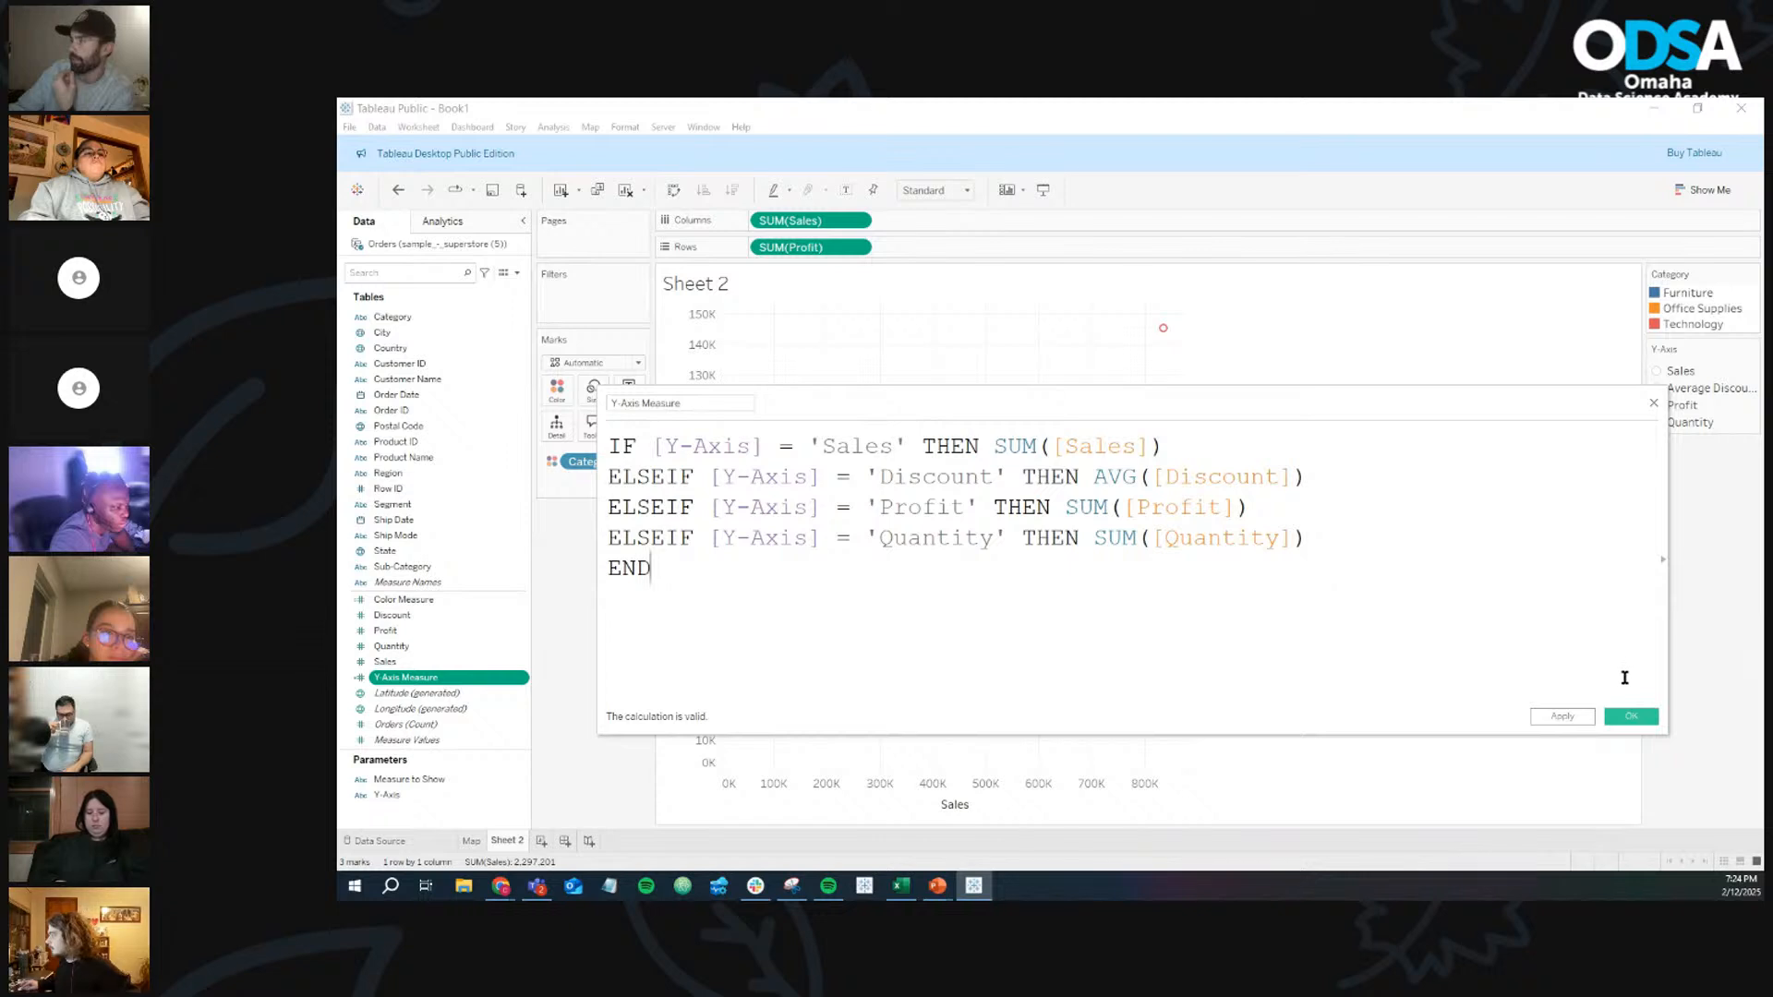
click(1631, 717)
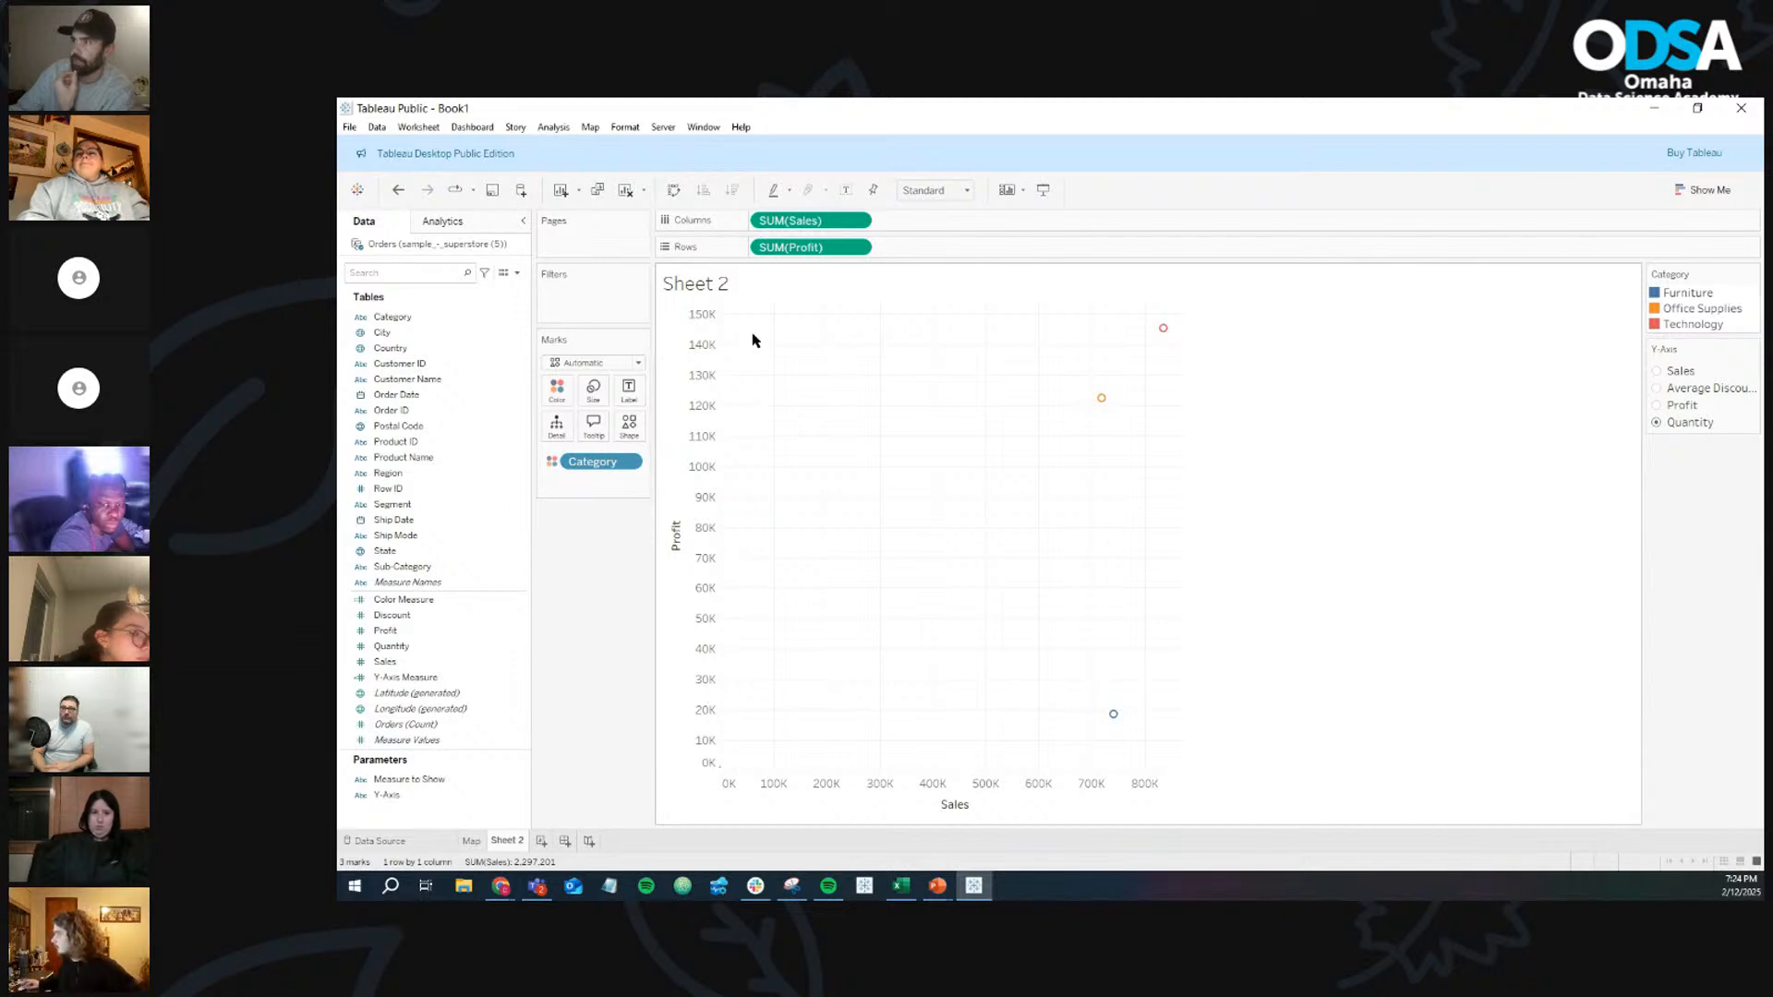
Replace SUM(Profit) on the scatter plot's Rows with the Y-Axis Measure field
drag(795, 252, 587, 558)
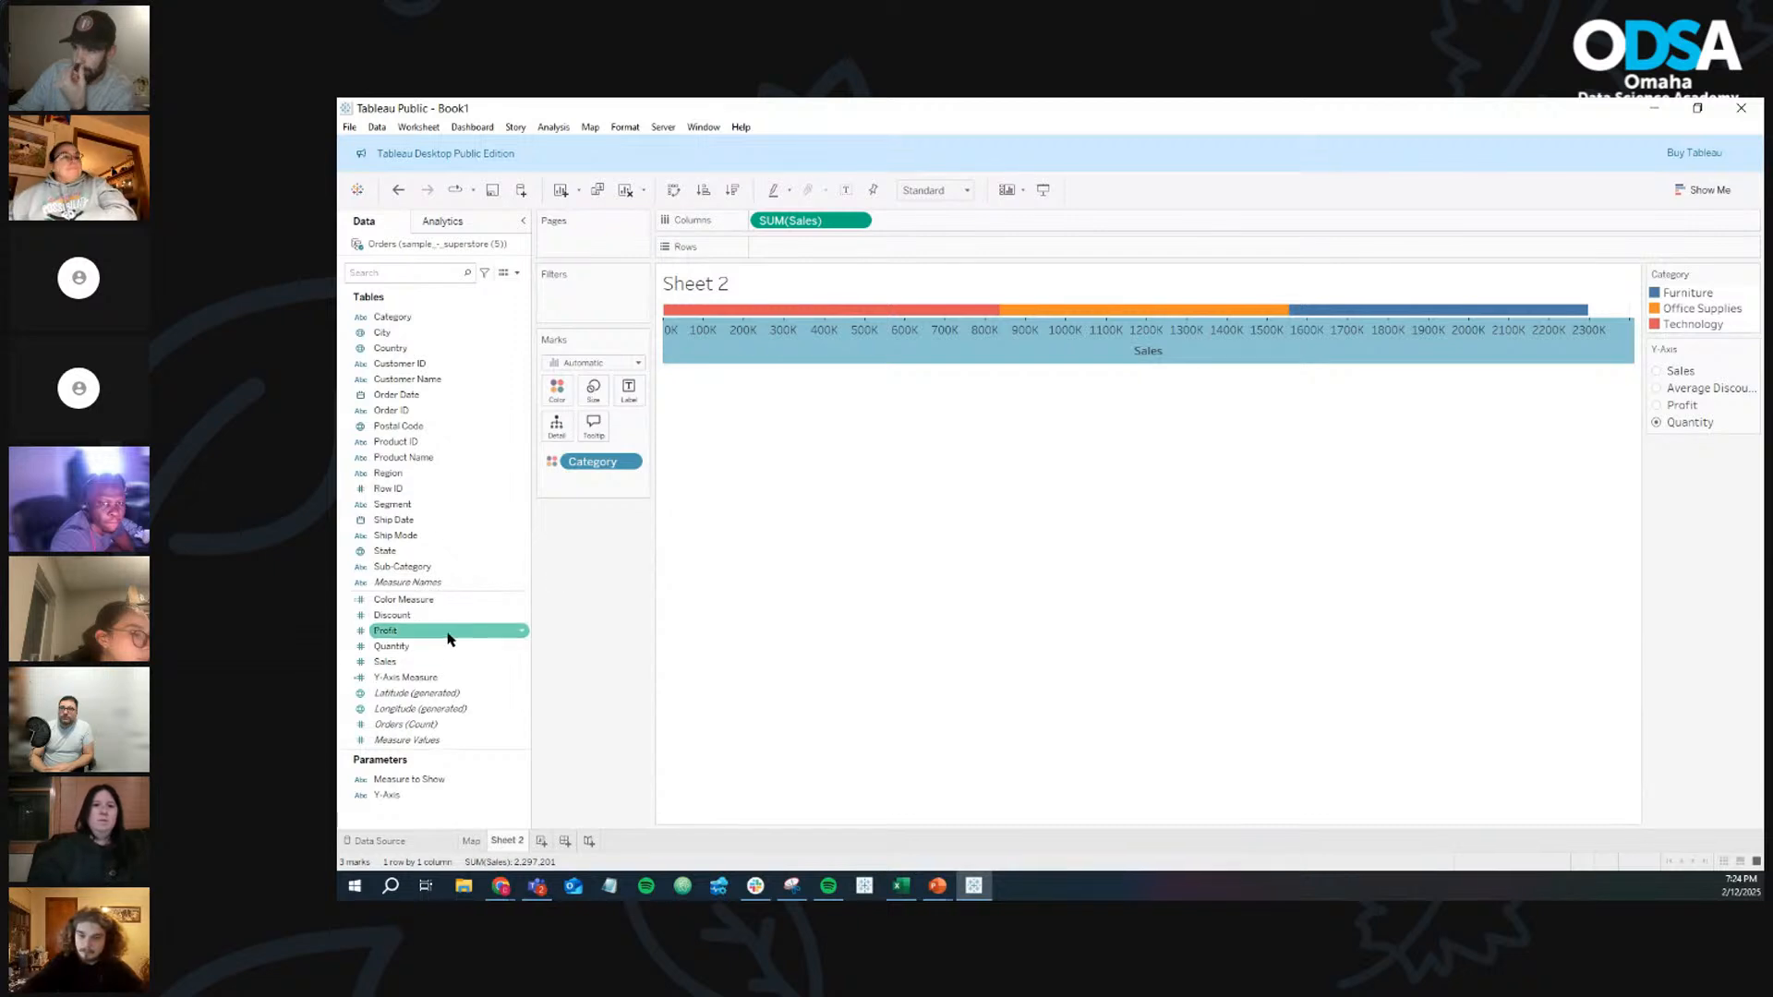
drag(416, 684, 824, 256)
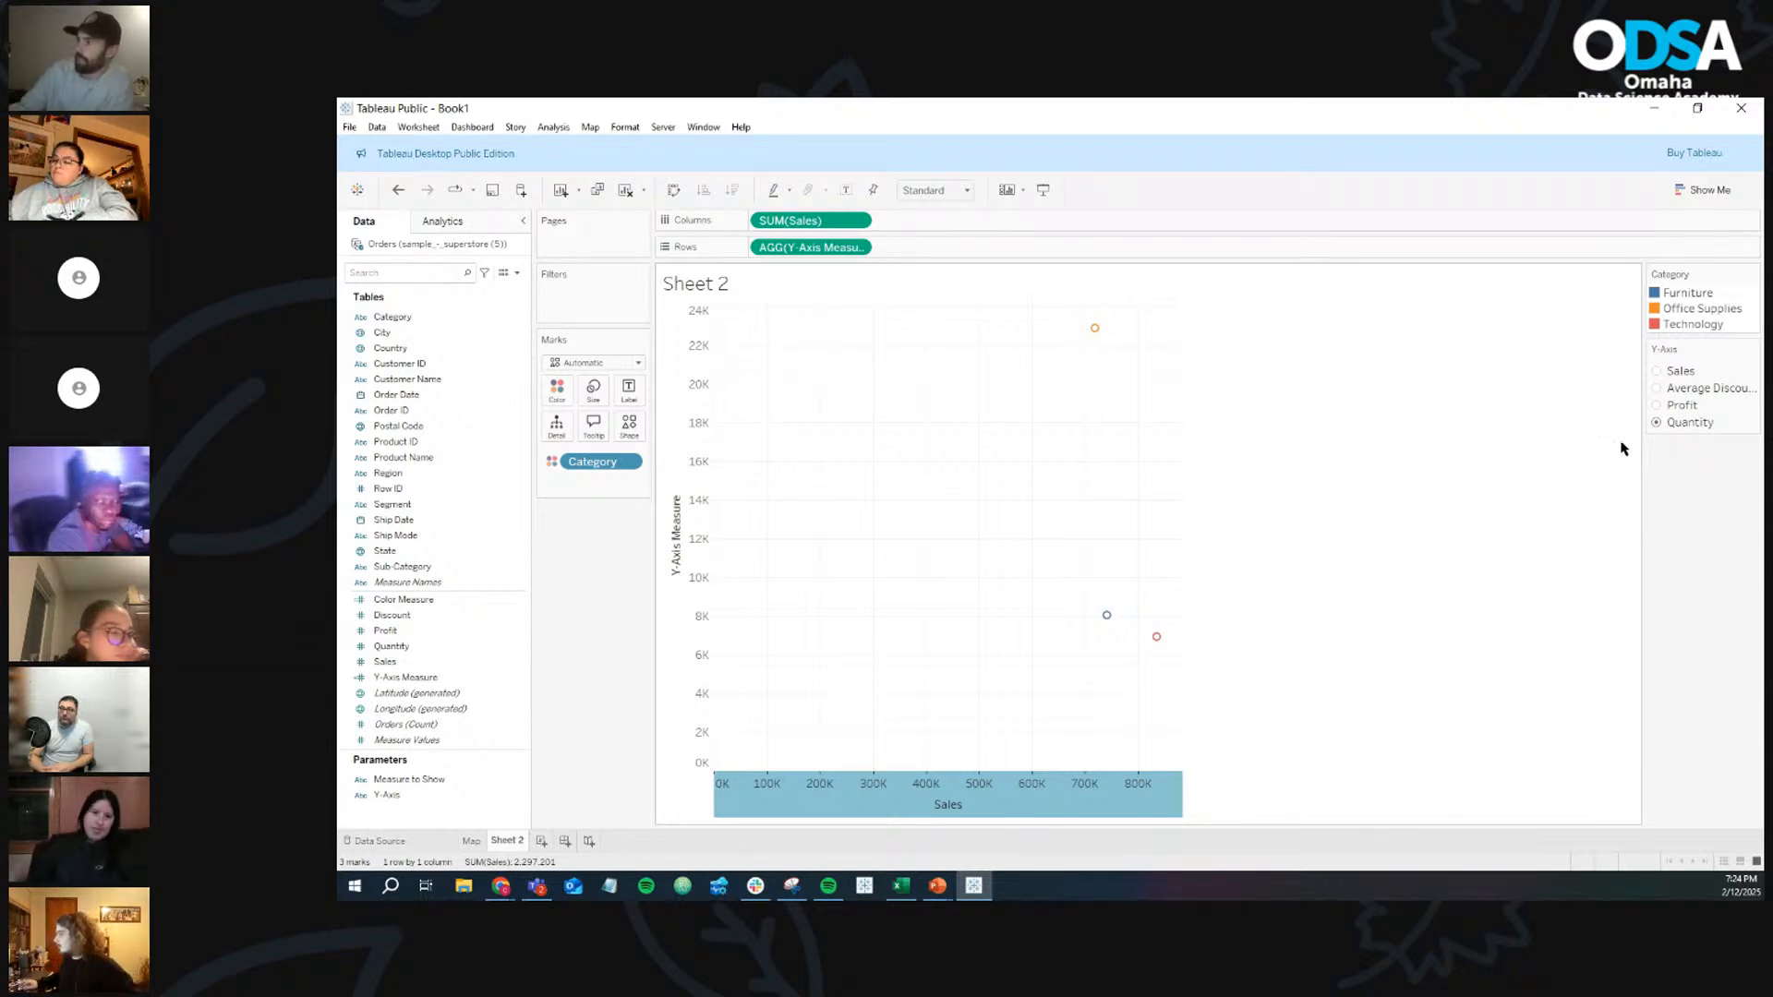
Test the scatter plot by switching the Y-Axis parameter through Sales, Average Discount, Profit and Quantity, ending on Average Discount
click(1658, 372)
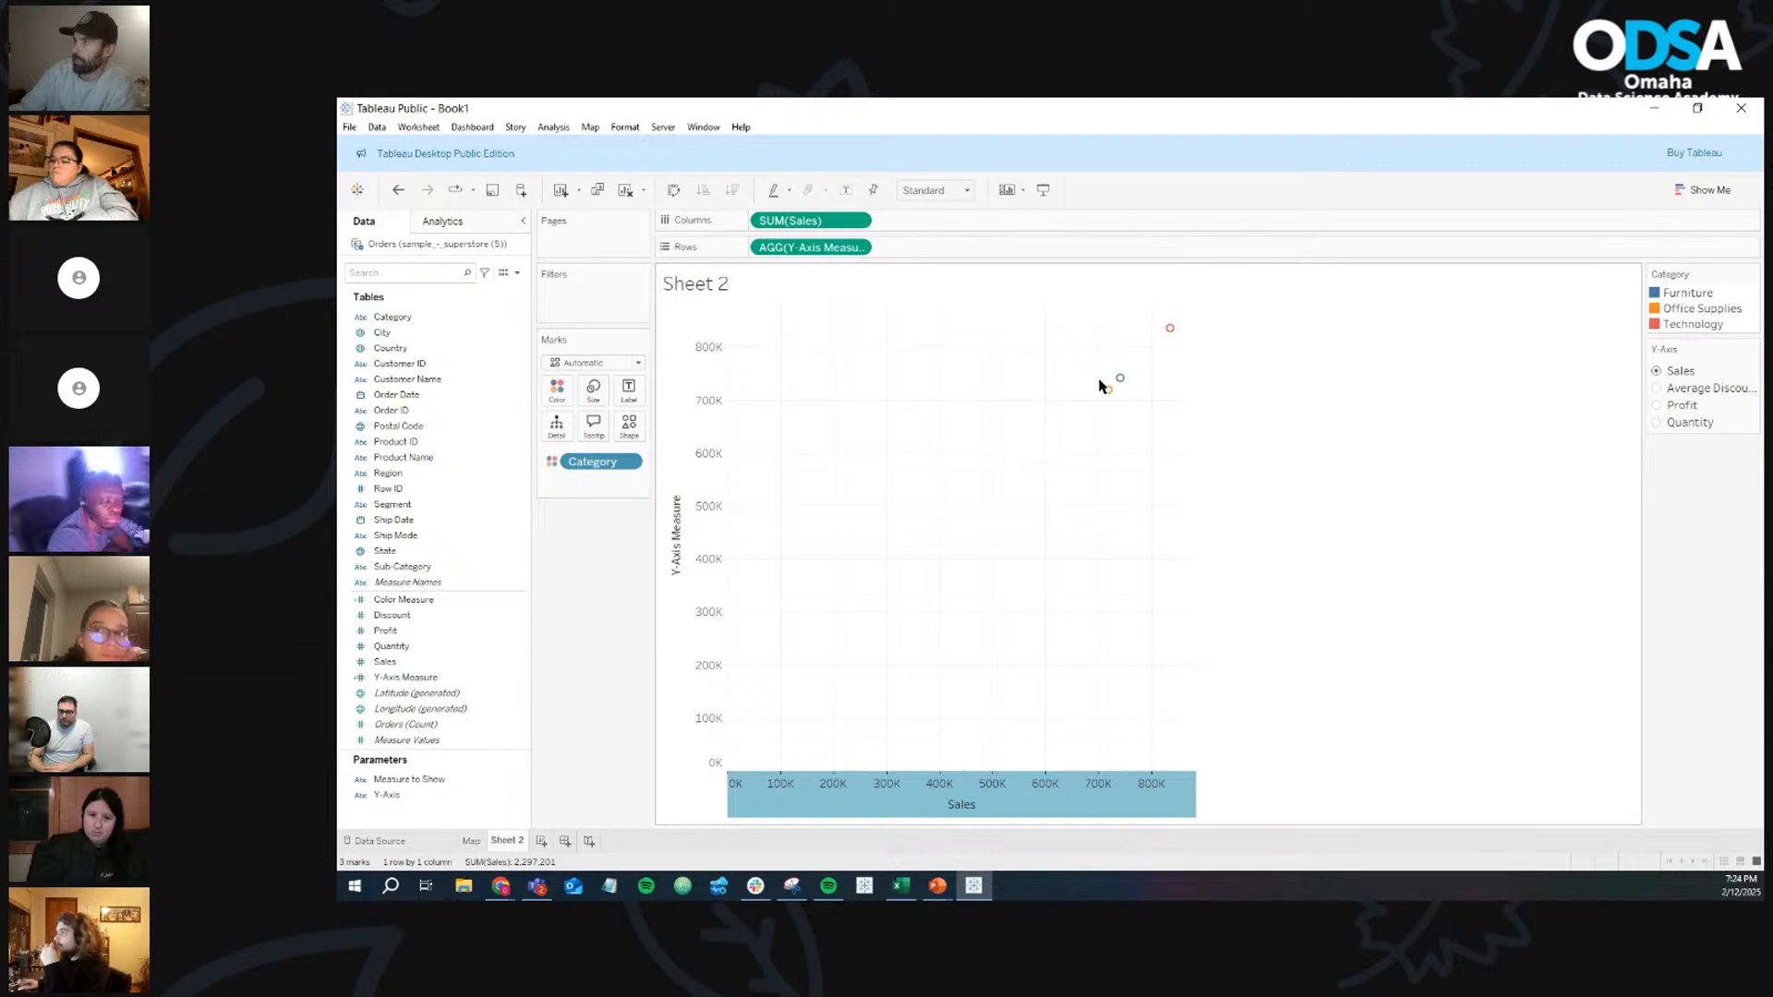
click(1658, 388)
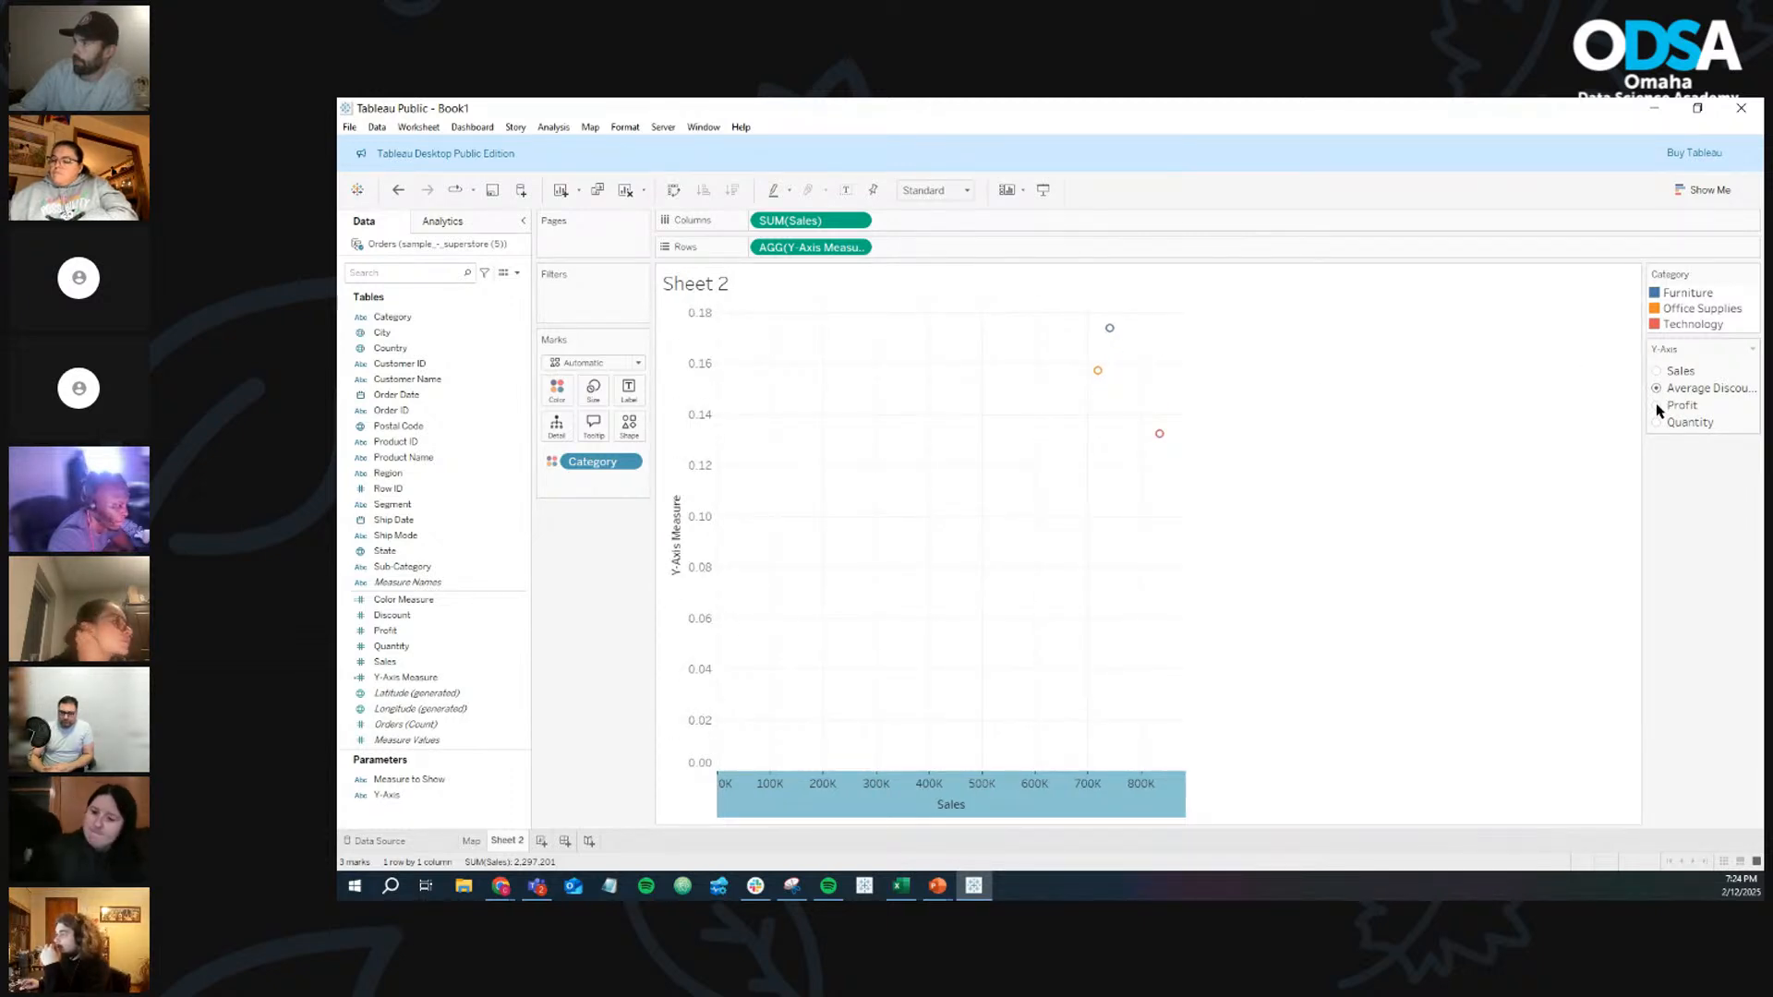
click(1659, 408)
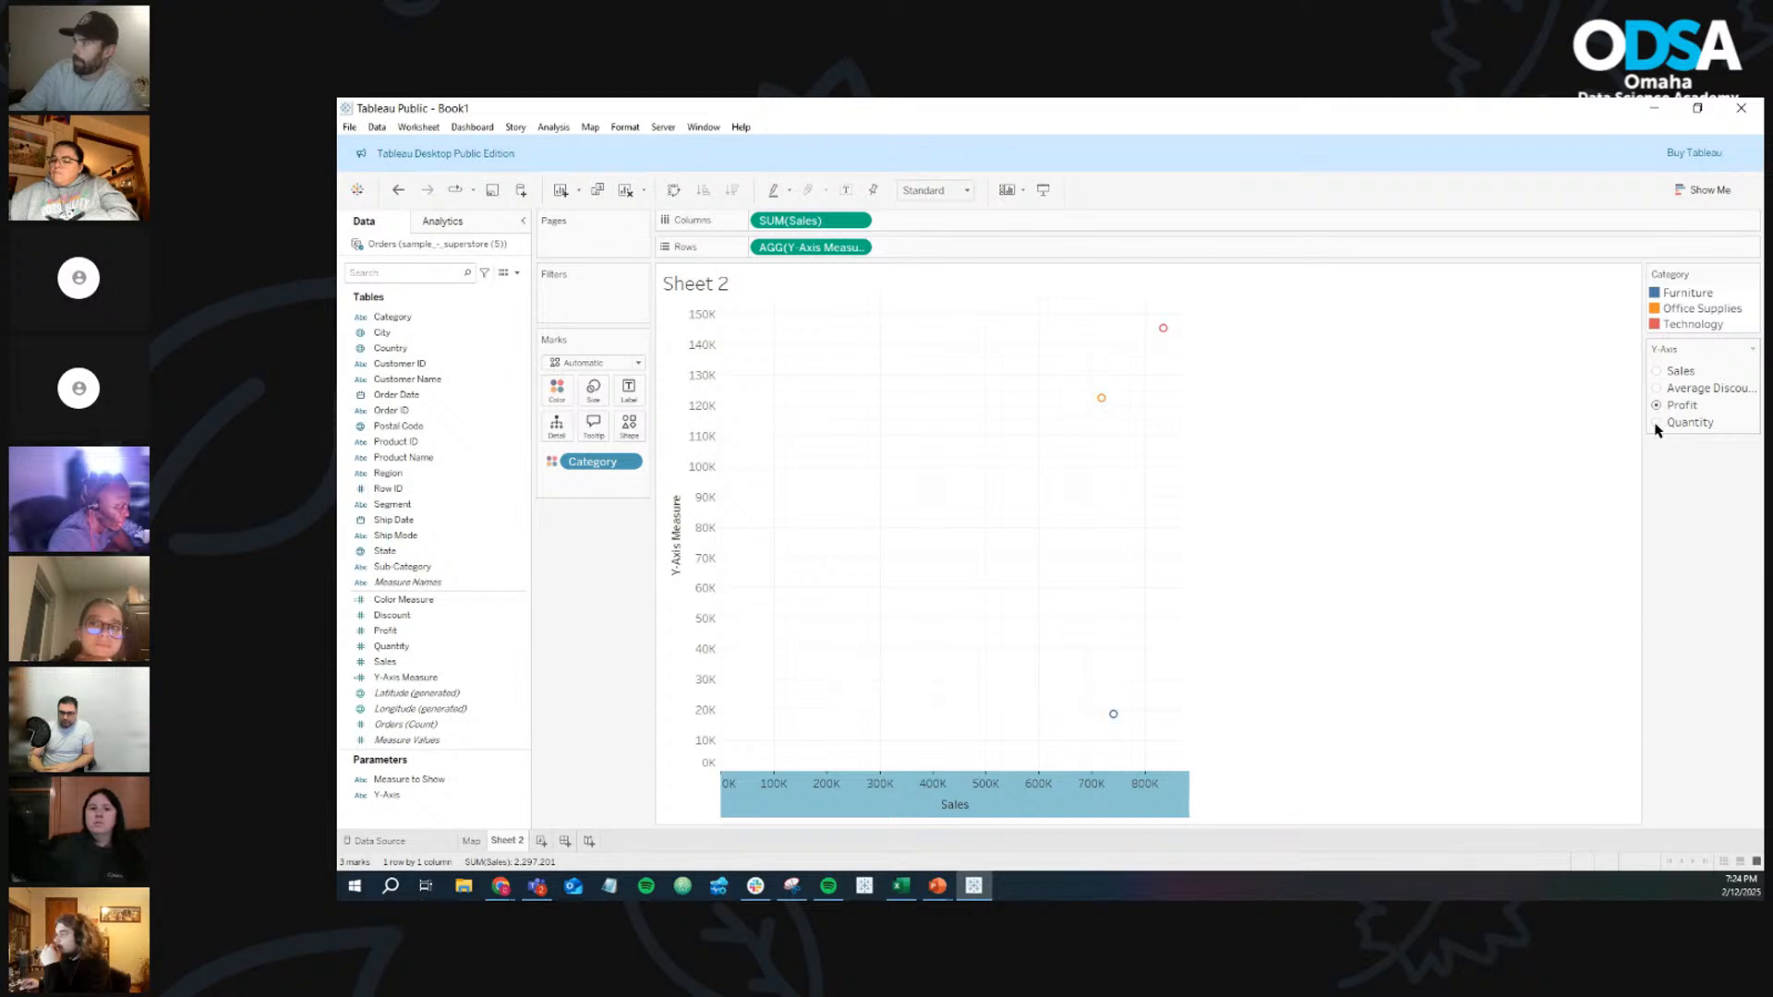
click(1658, 424)
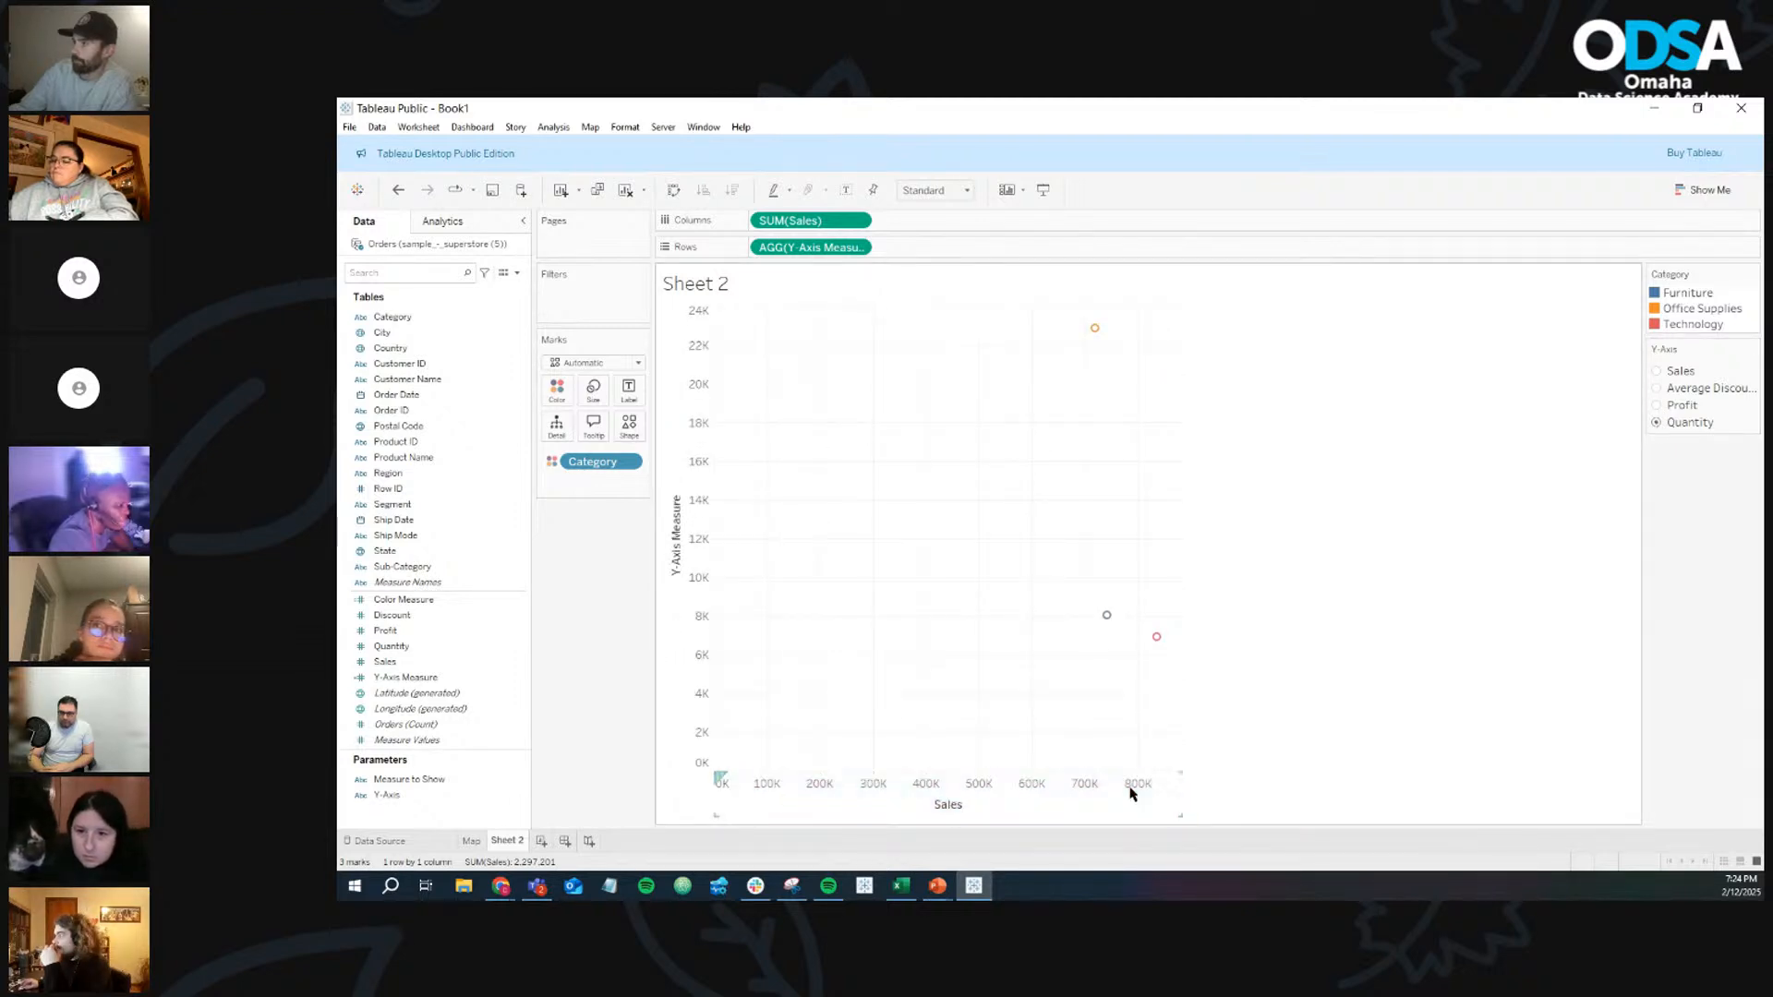
click(1658, 405)
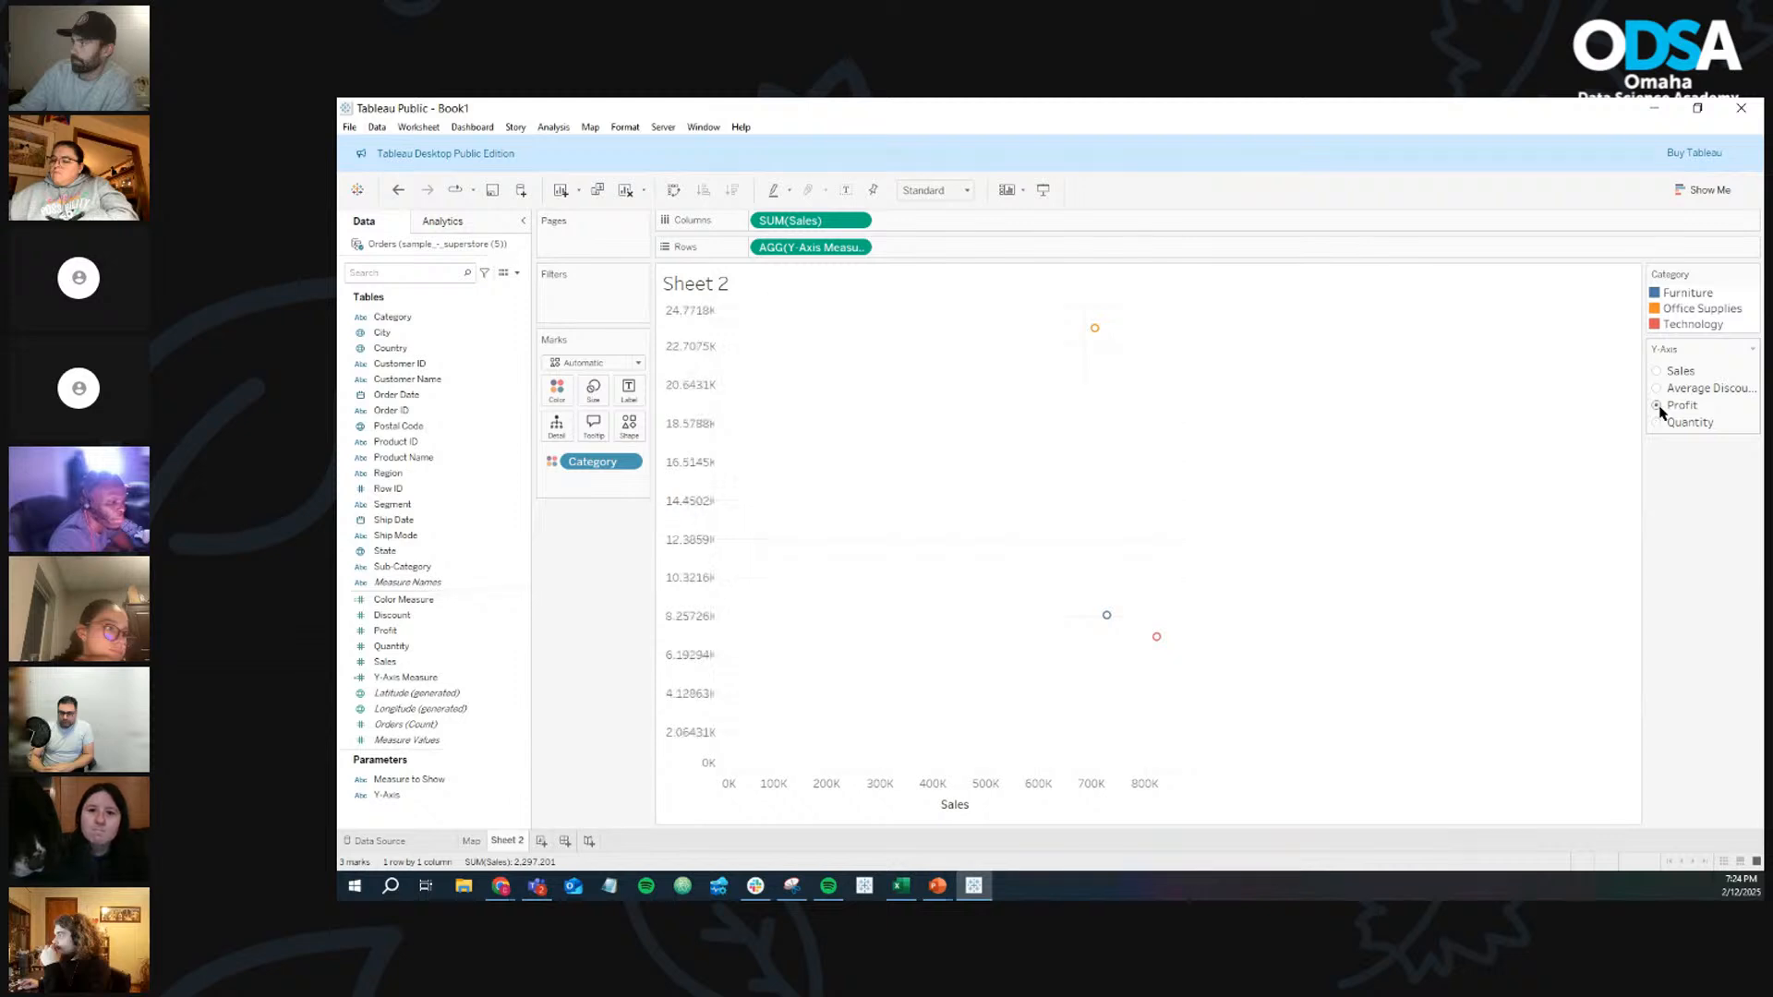
click(1658, 389)
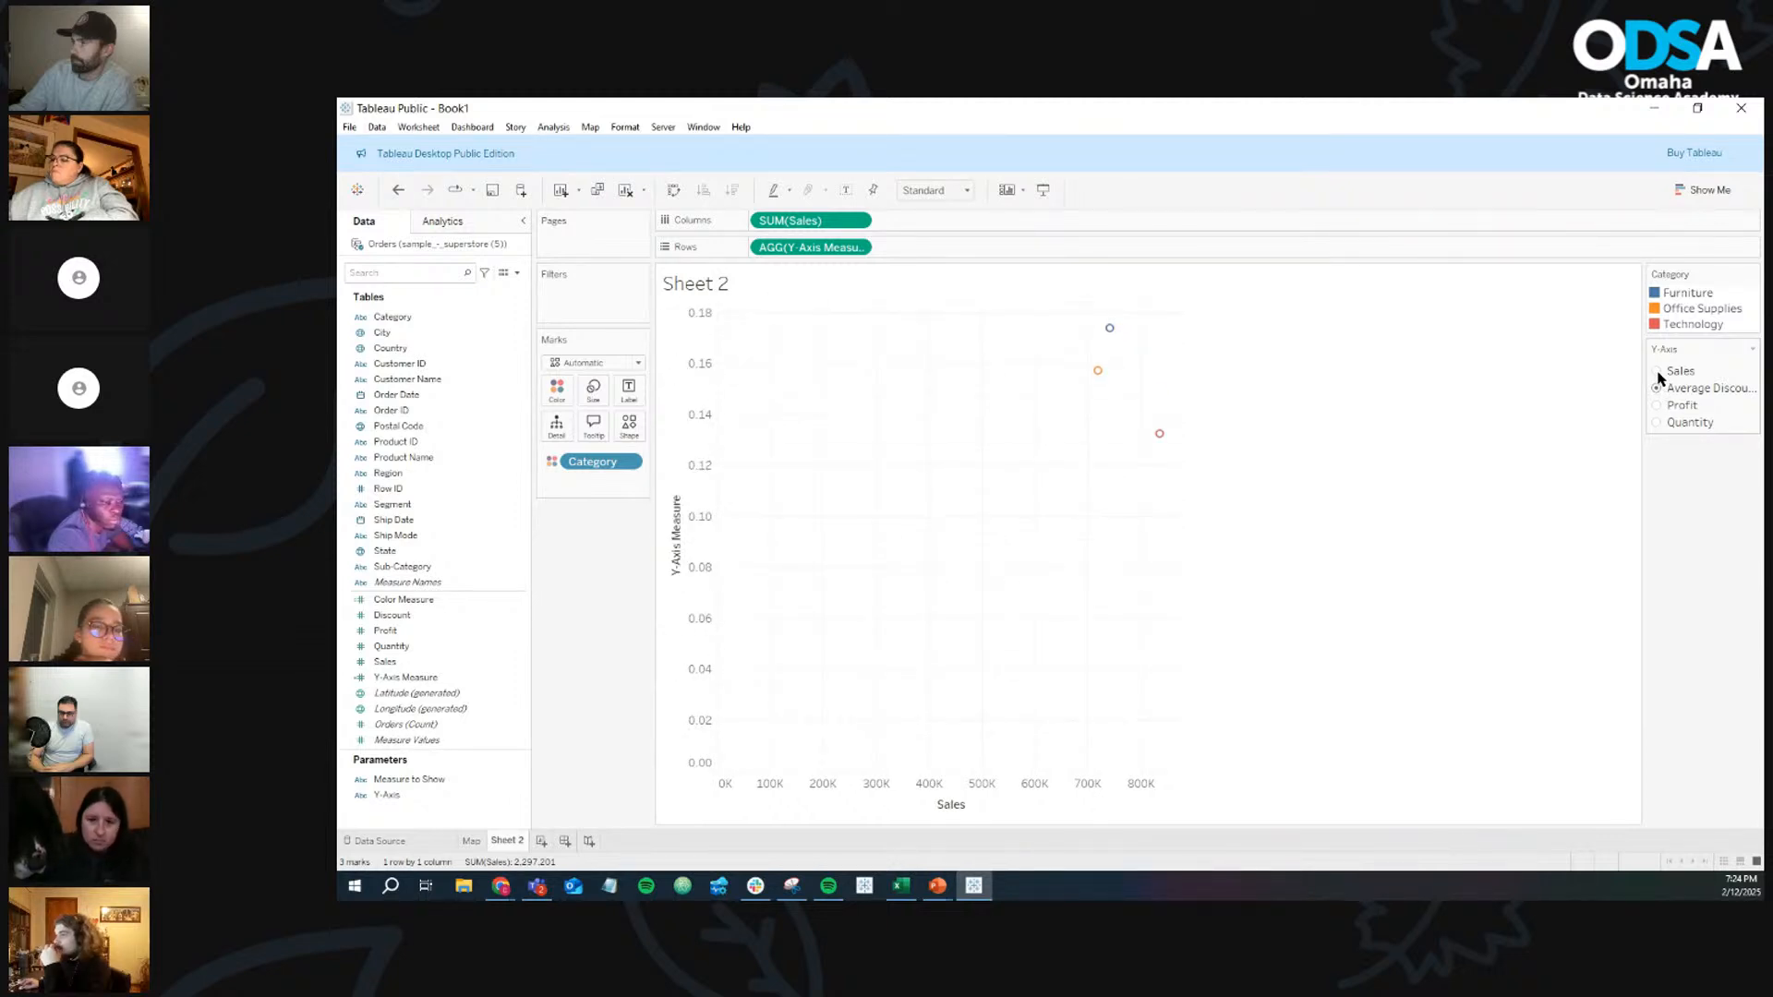
Cycle the Y-Axis parameter repeatedly through Sales, Average Discount, Profit and Quantity to compare the scatter plot, ending on Quantity
click(1658, 371)
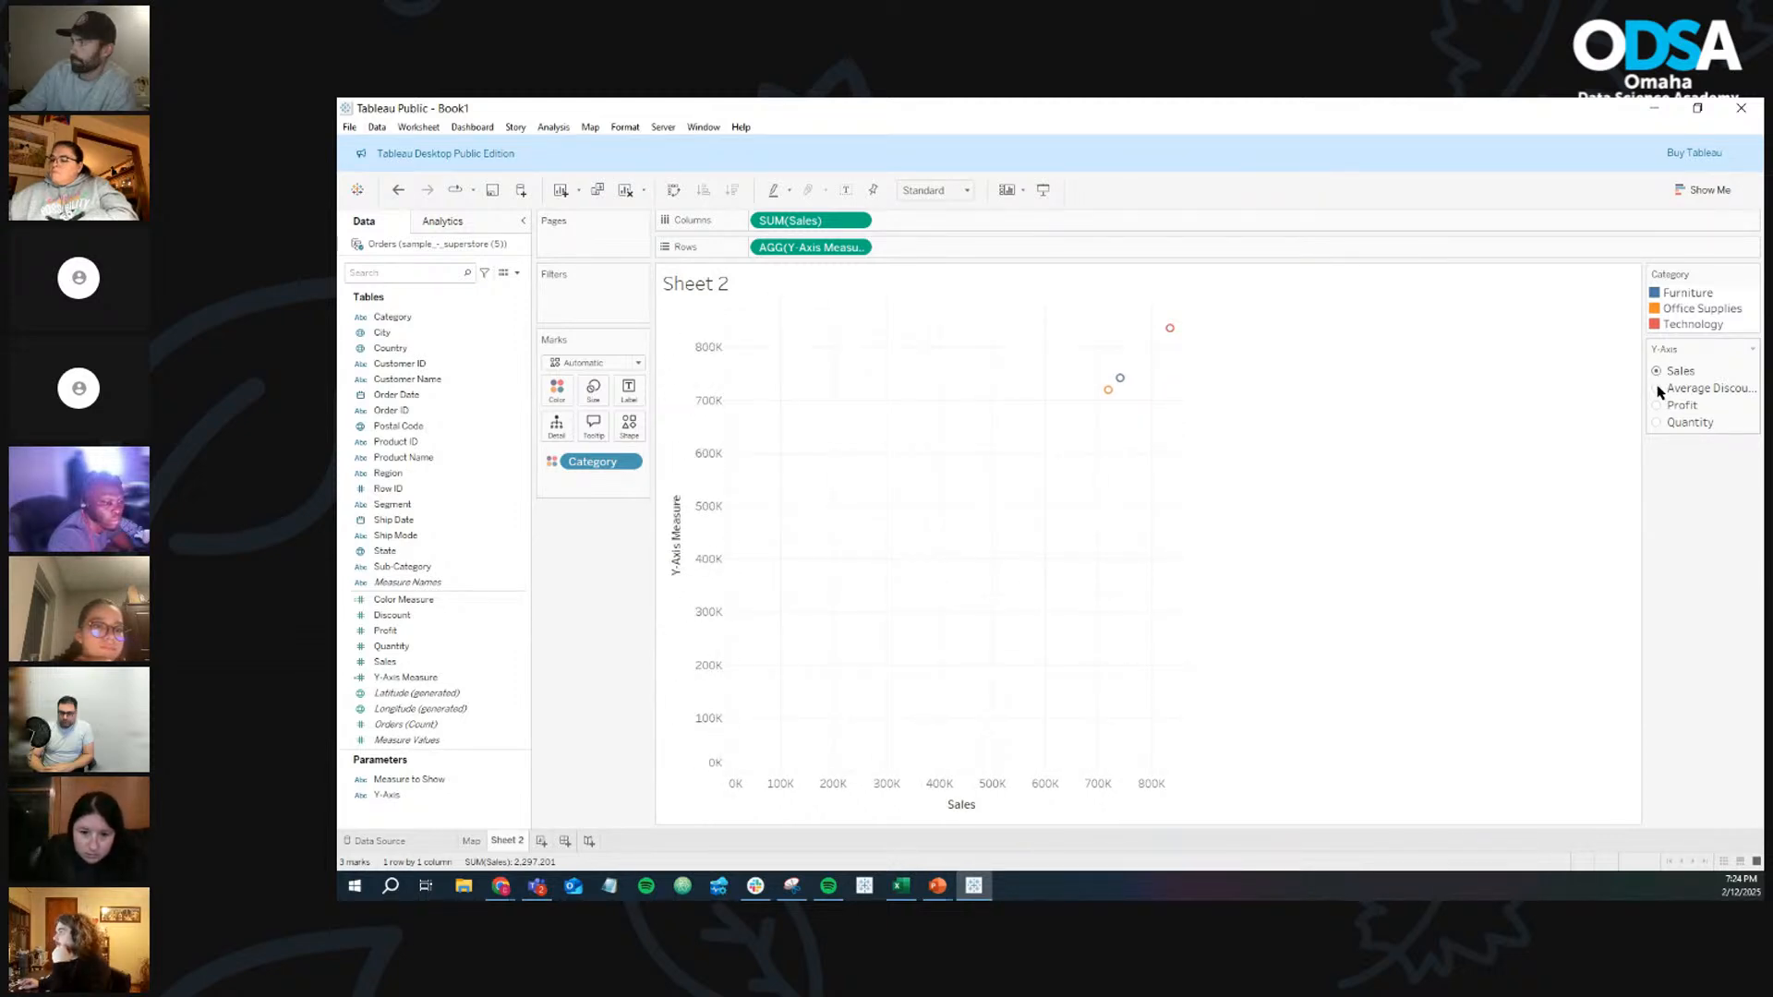
click(1658, 389)
click(1658, 406)
click(1658, 422)
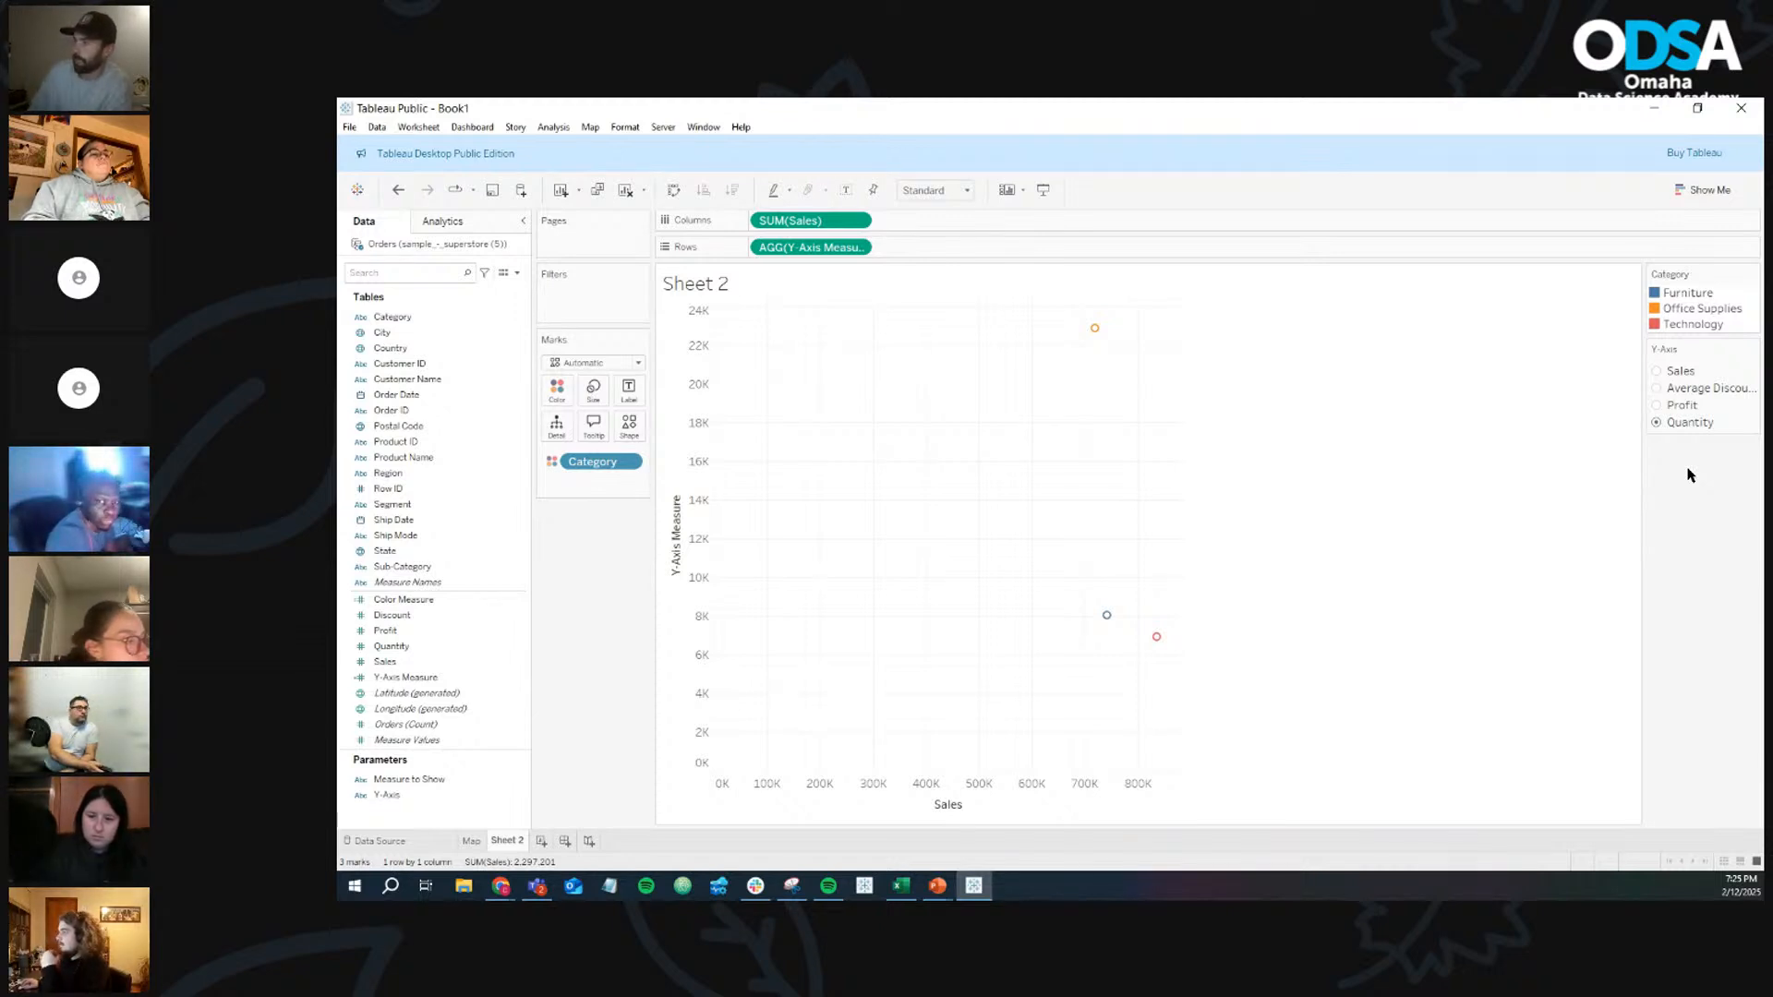
click(1657, 371)
click(1657, 389)
click(1657, 407)
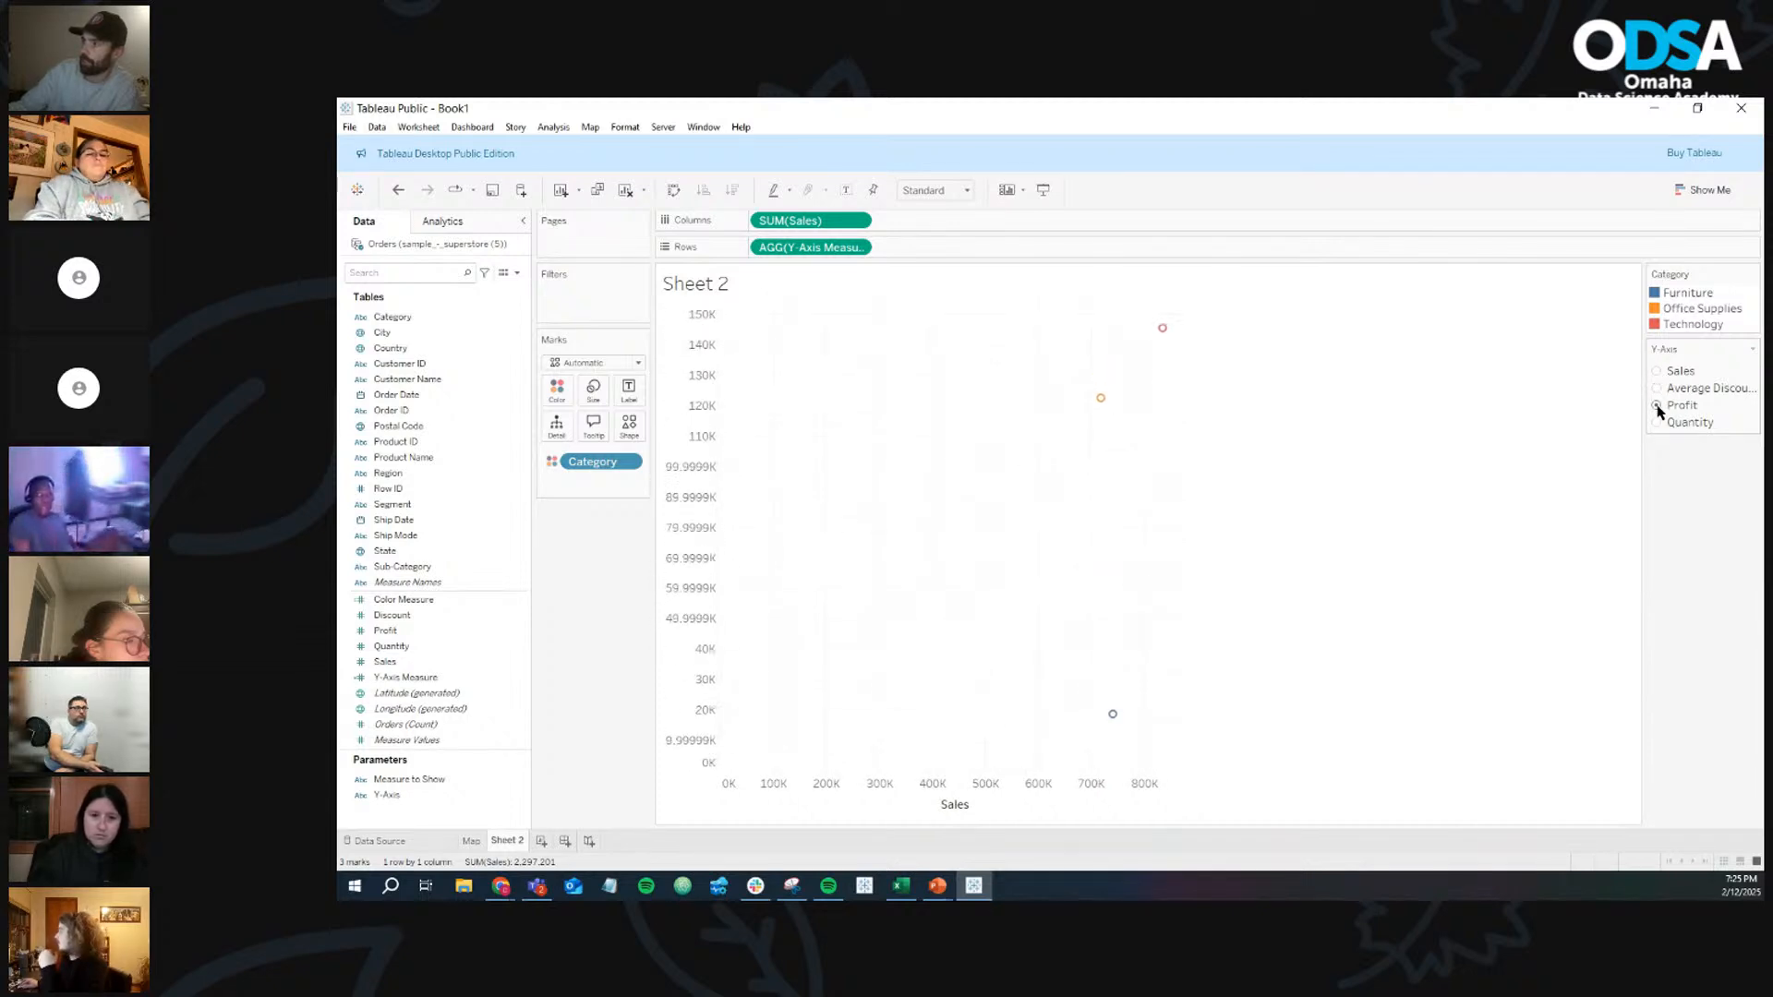
click(1658, 423)
click(1658, 404)
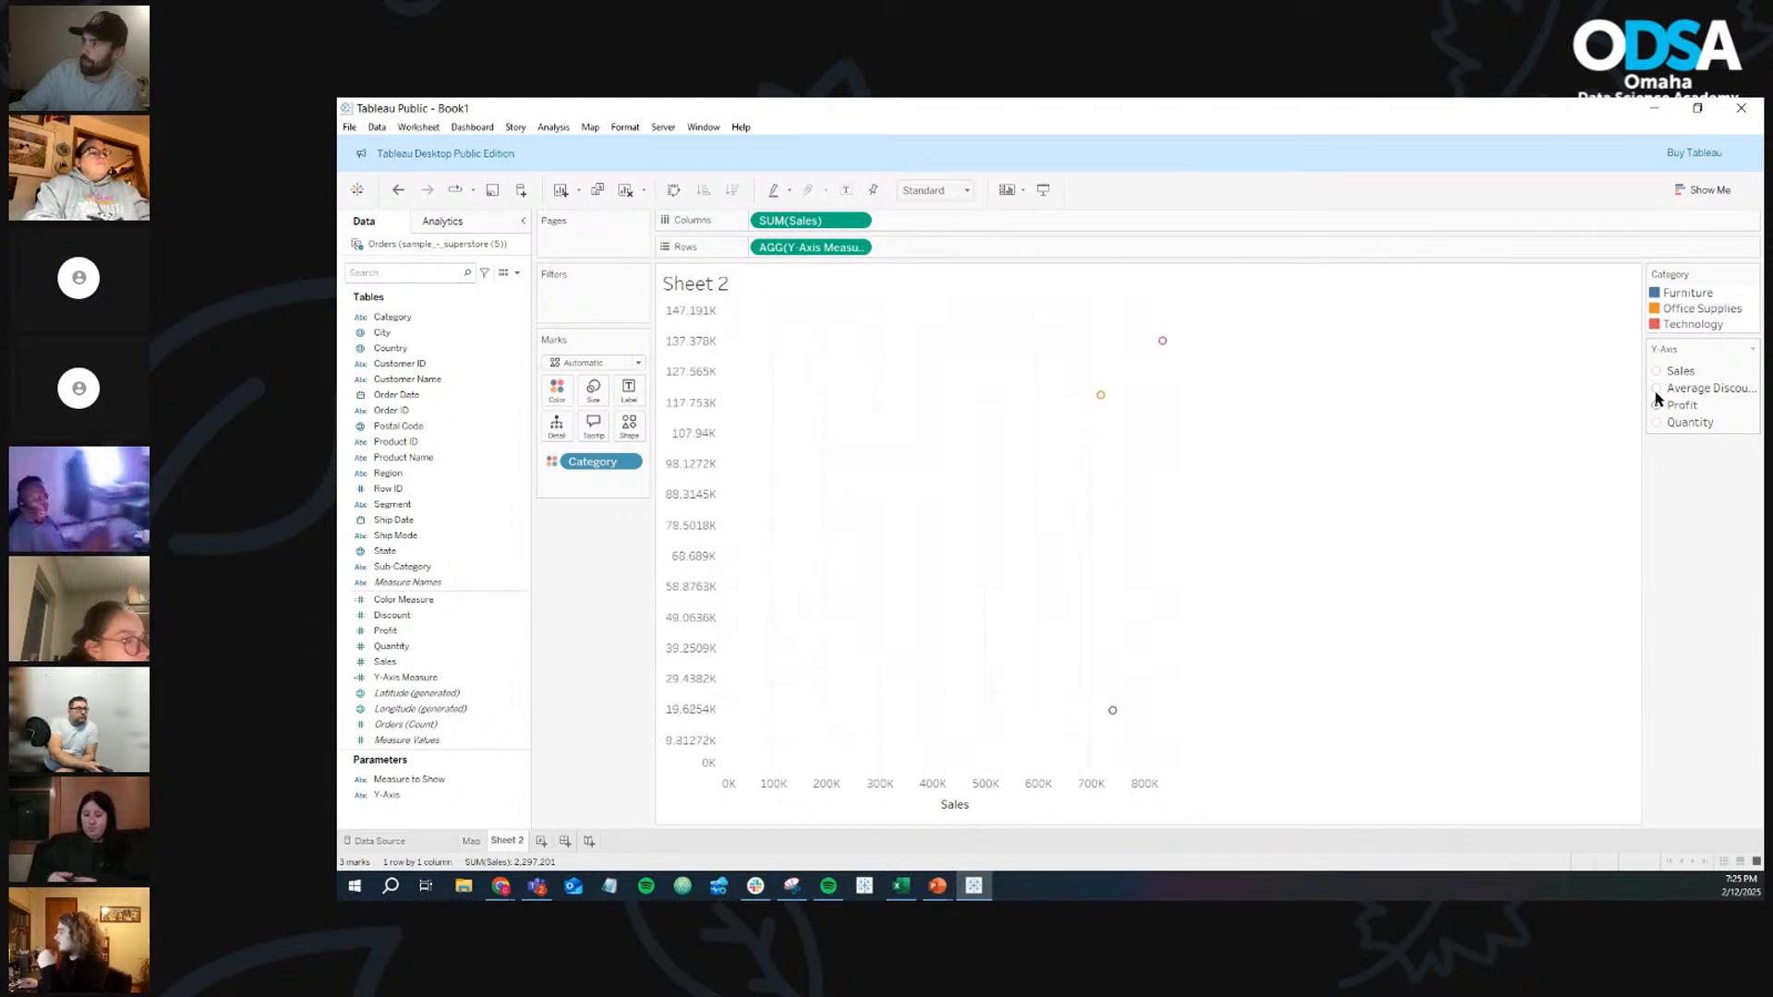
click(1657, 371)
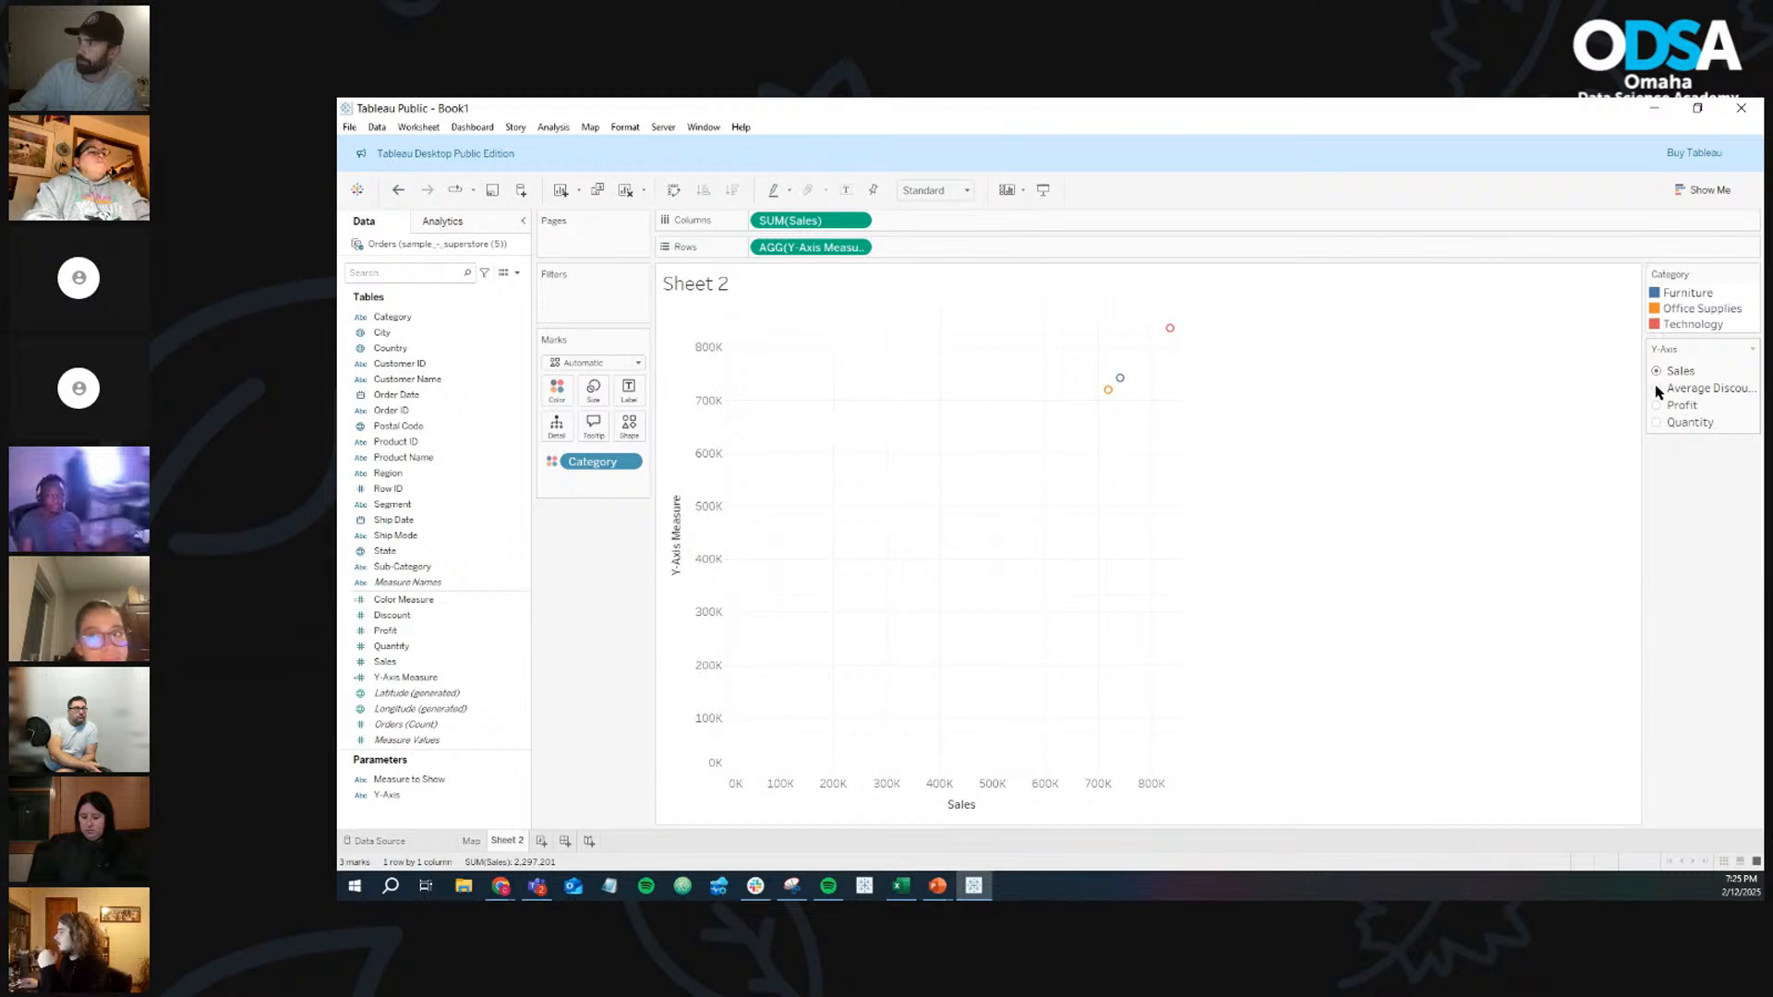
click(1657, 389)
click(1658, 406)
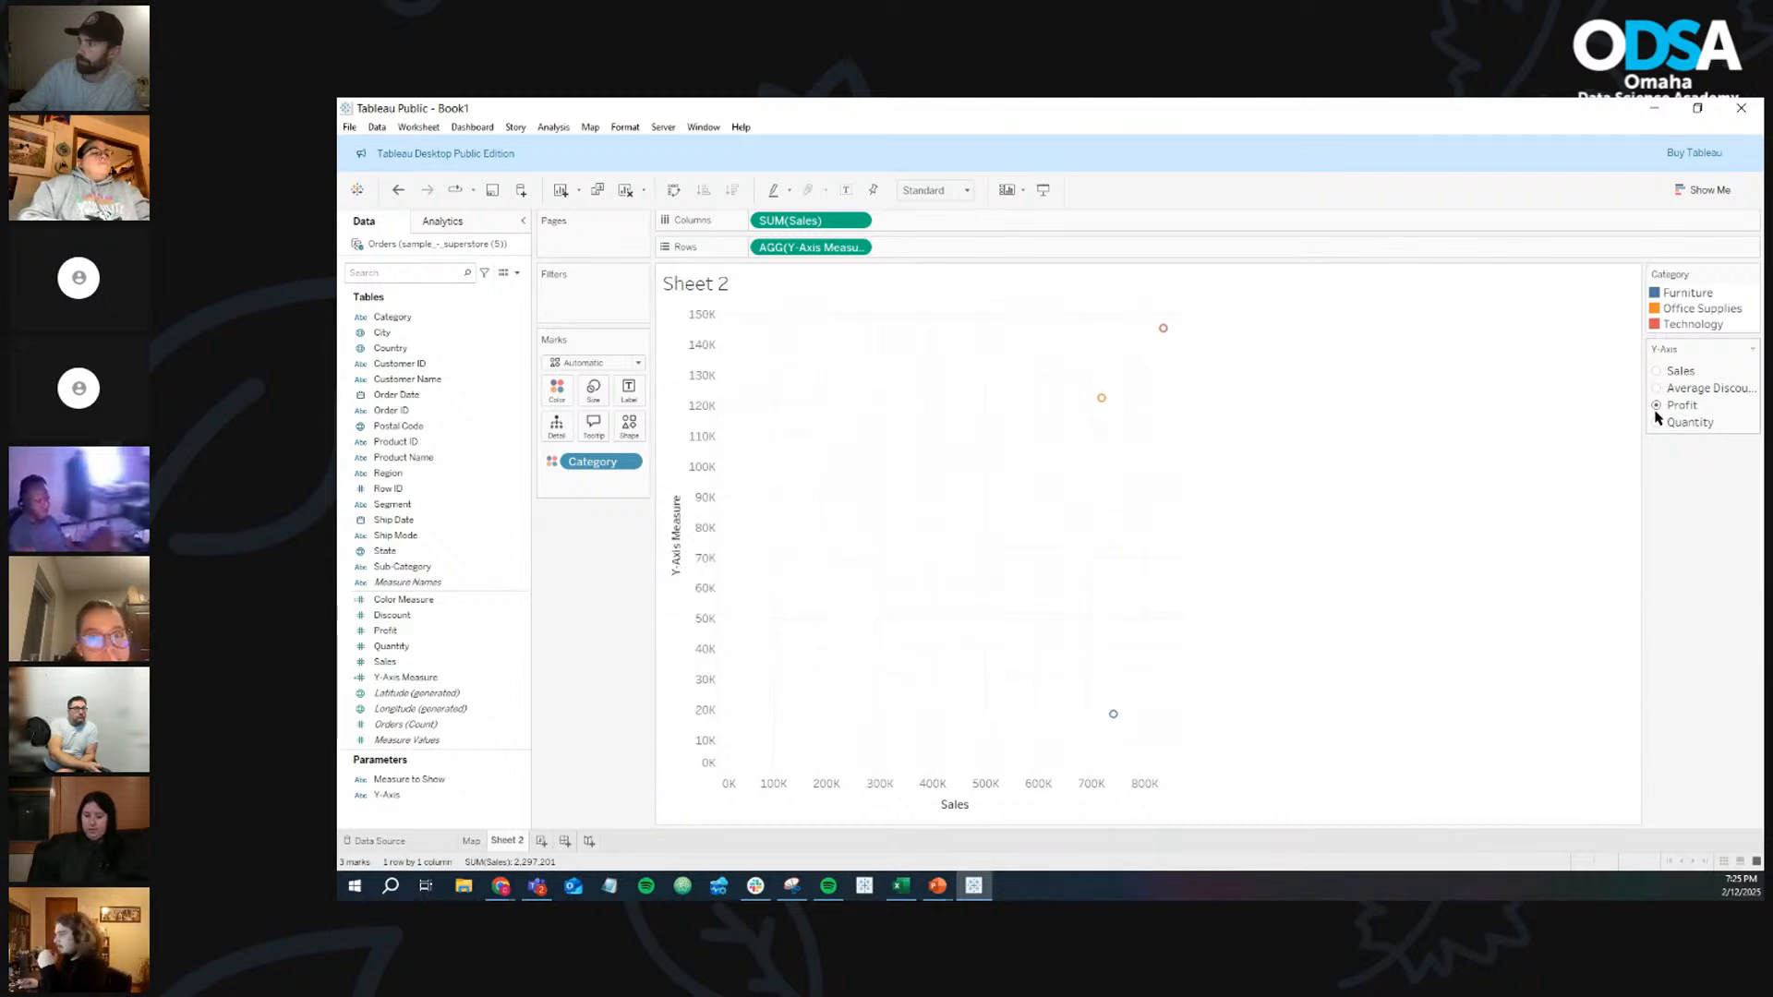
click(1657, 423)
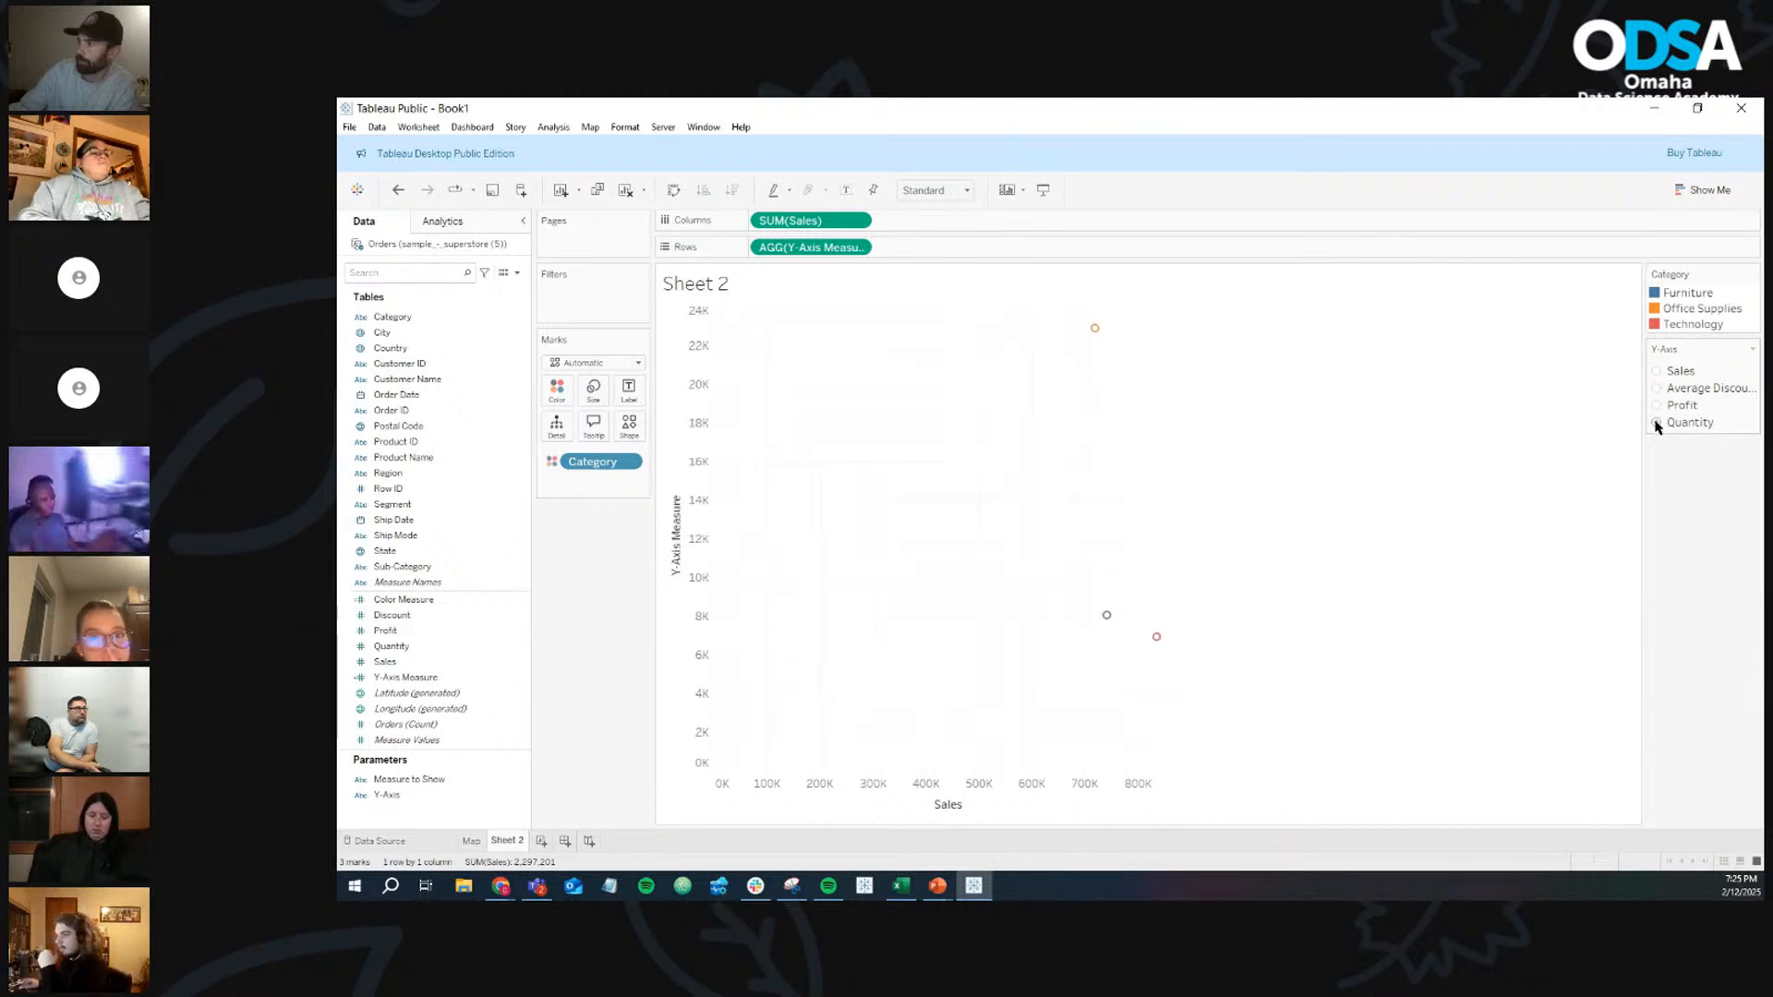
click(1657, 371)
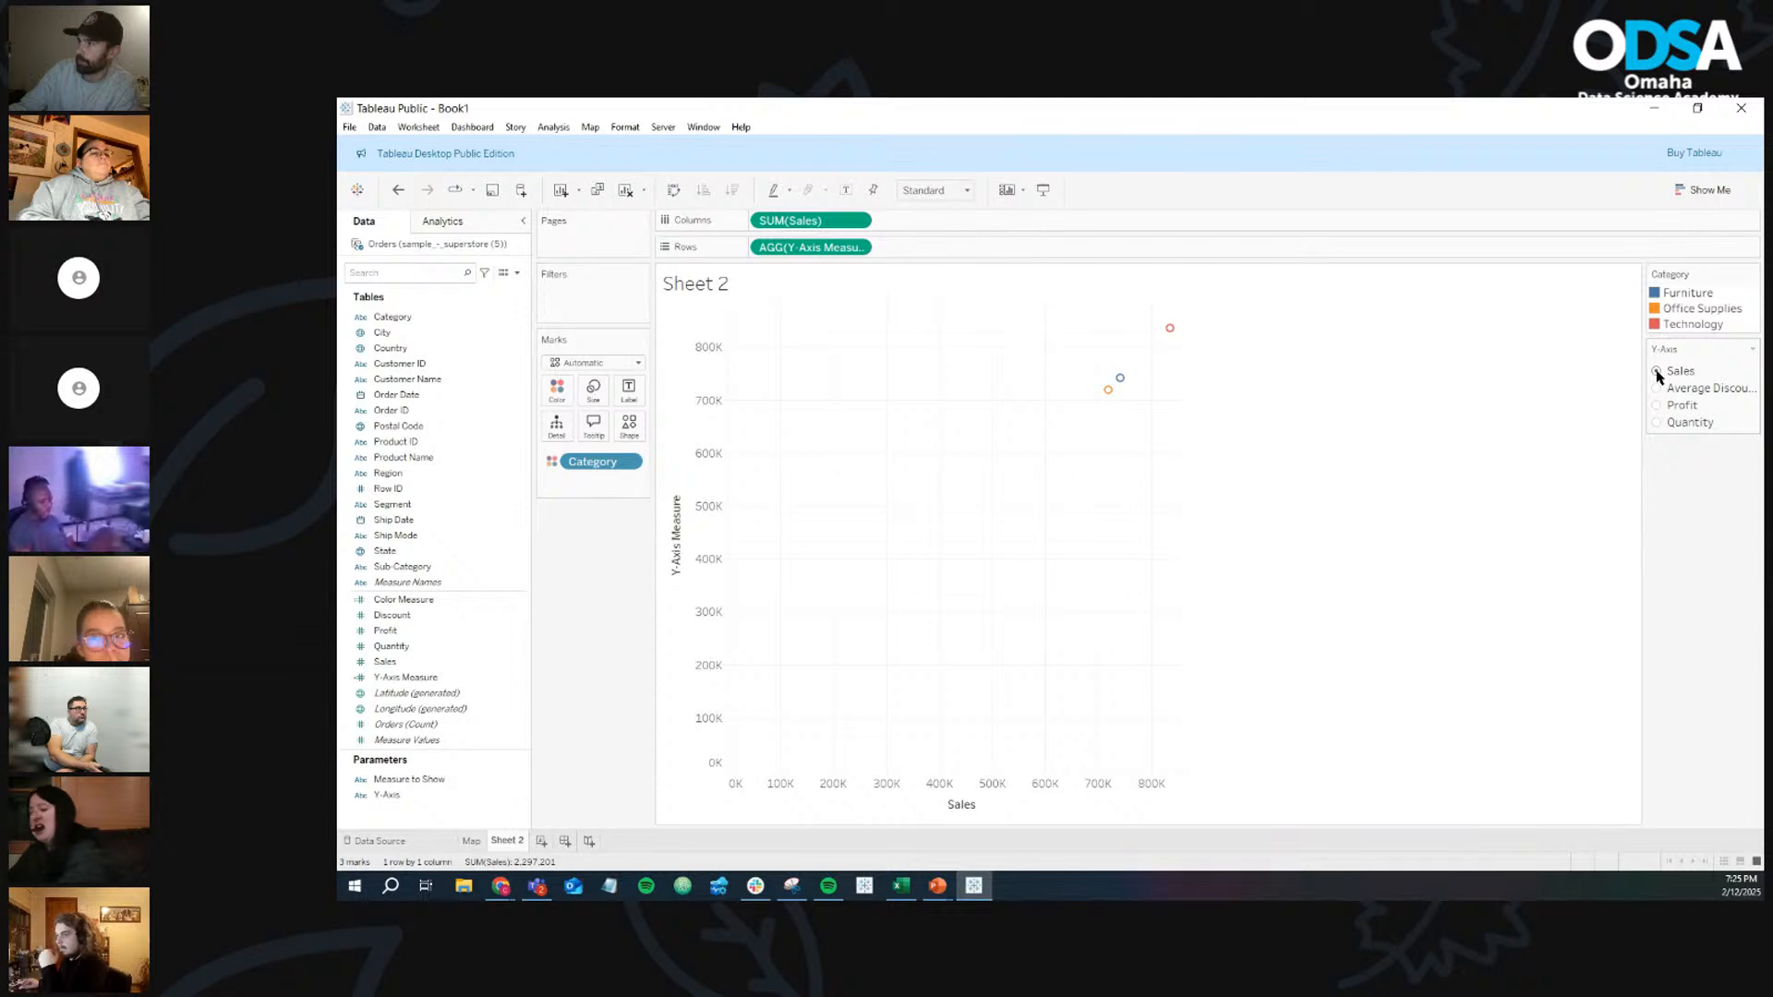
click(1657, 389)
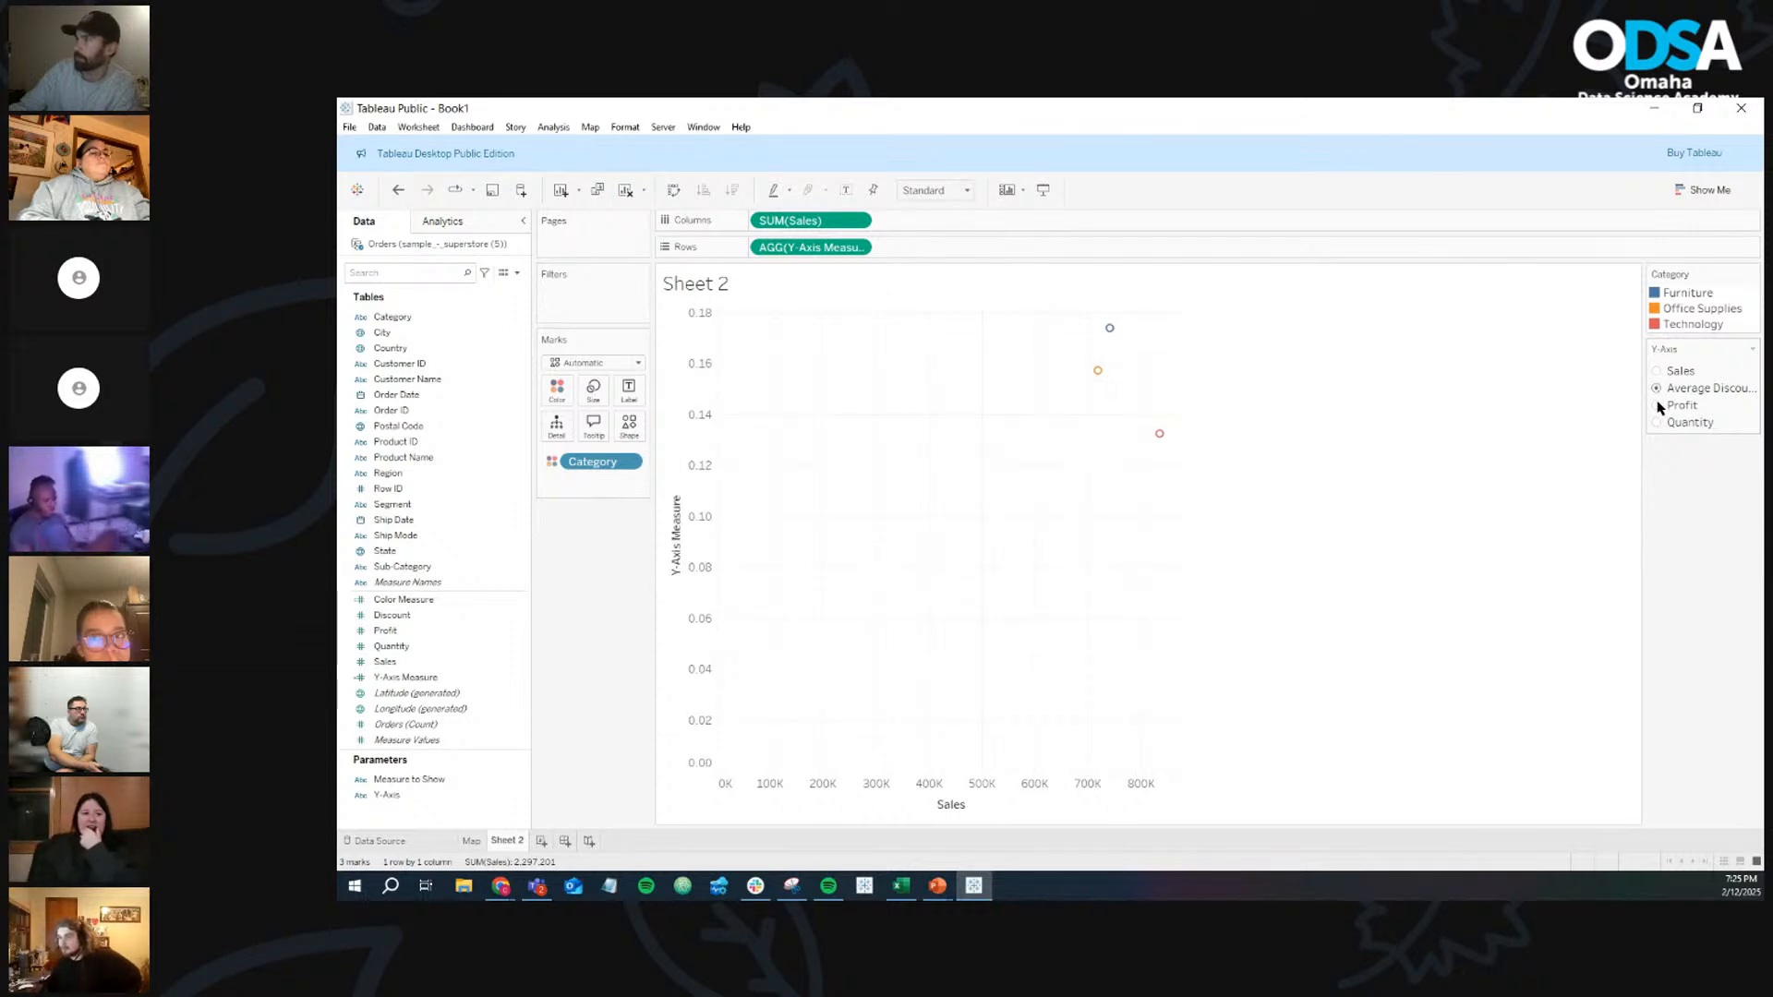
click(1658, 406)
click(1658, 423)
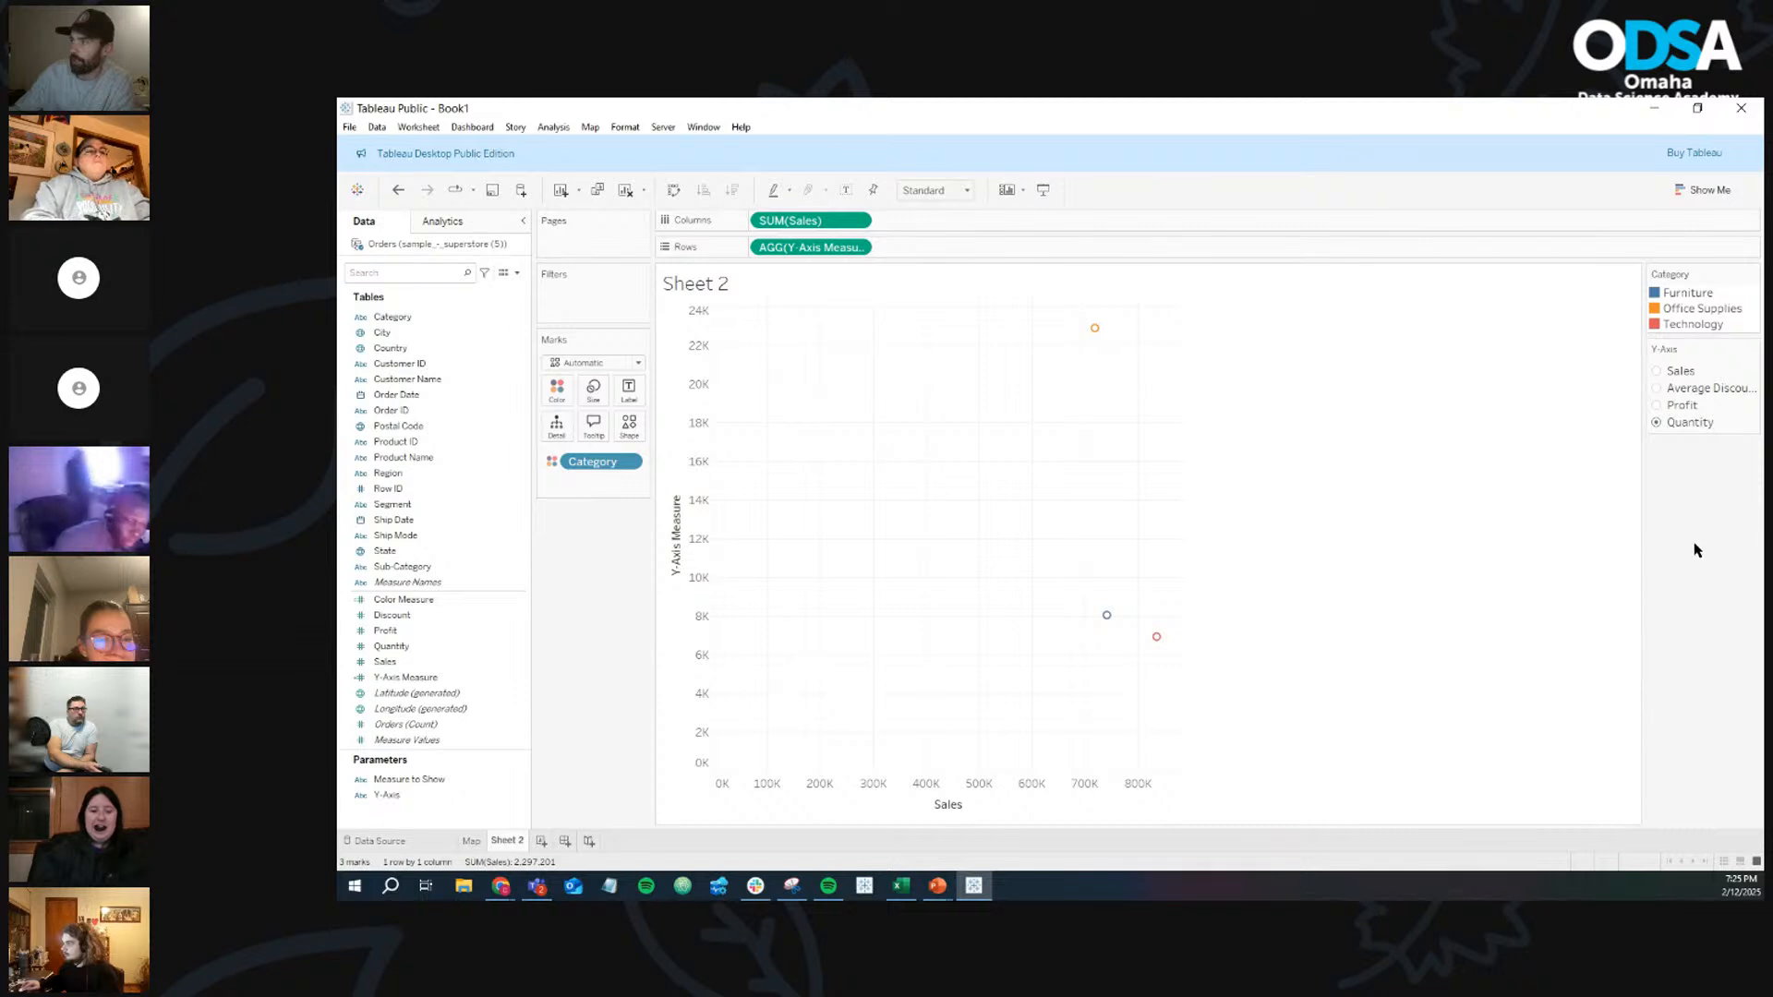
Open the Y-Axis Measure calculation, examine its [Y-Axis] references, and close it without changes
click(431, 628)
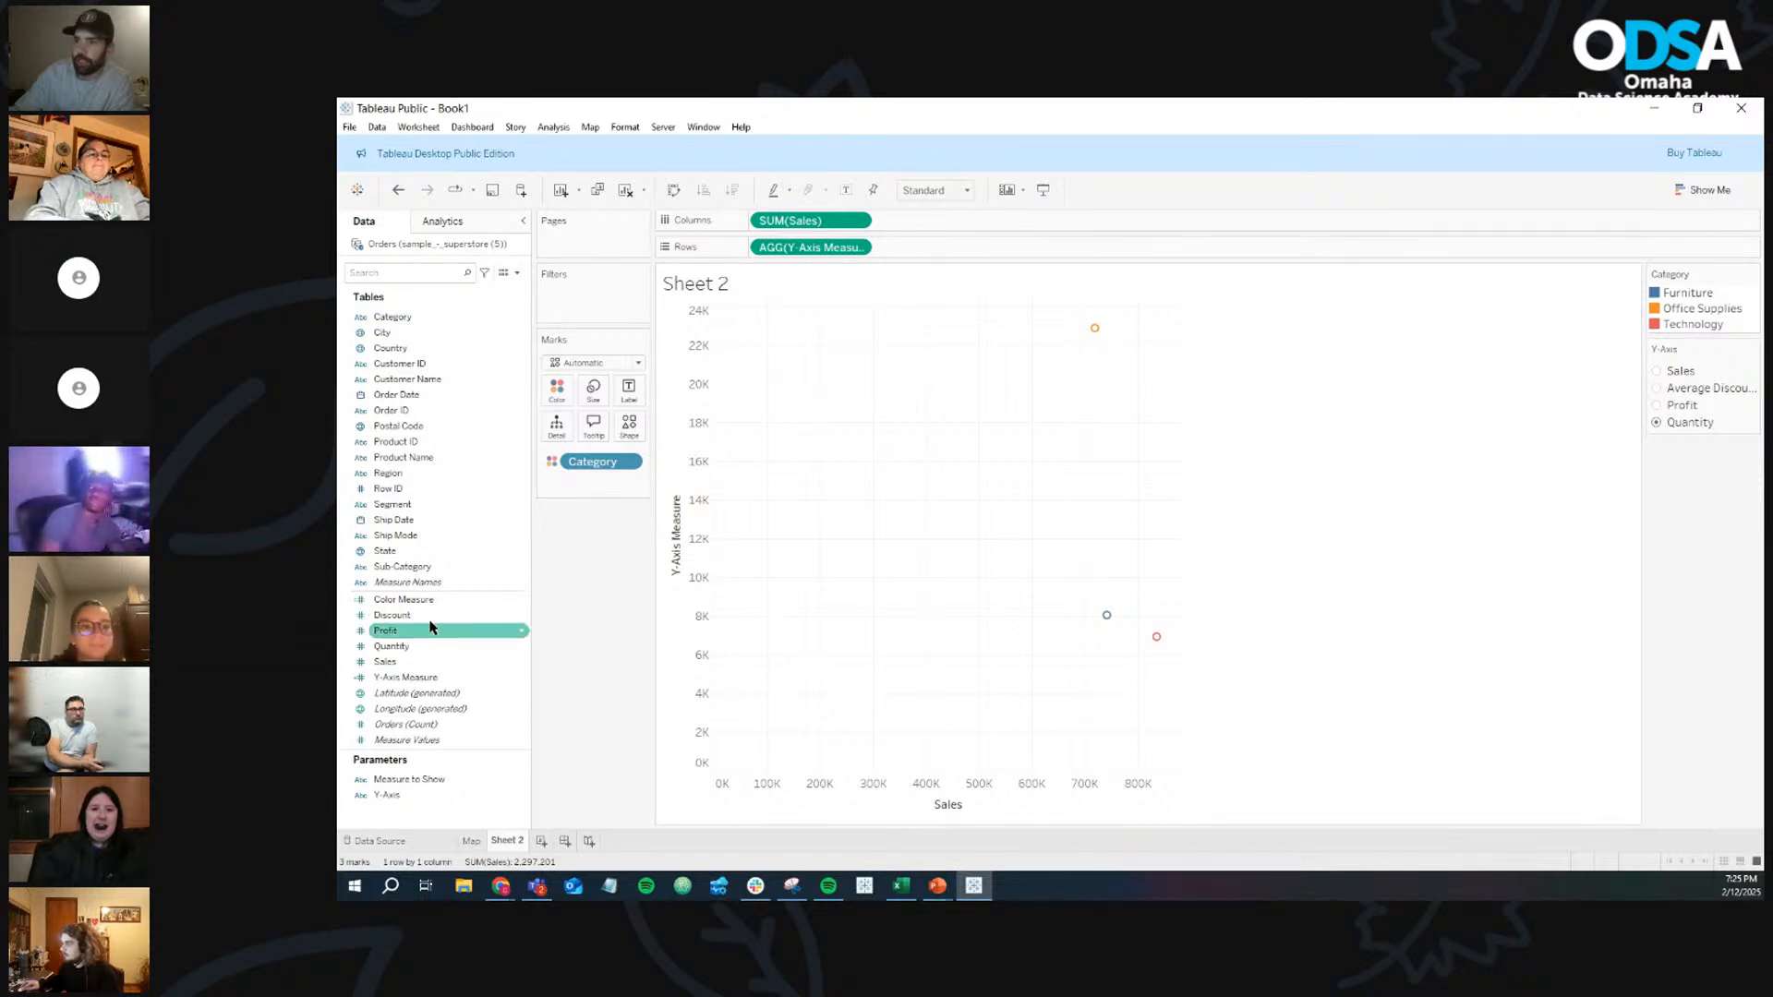
click(405, 602)
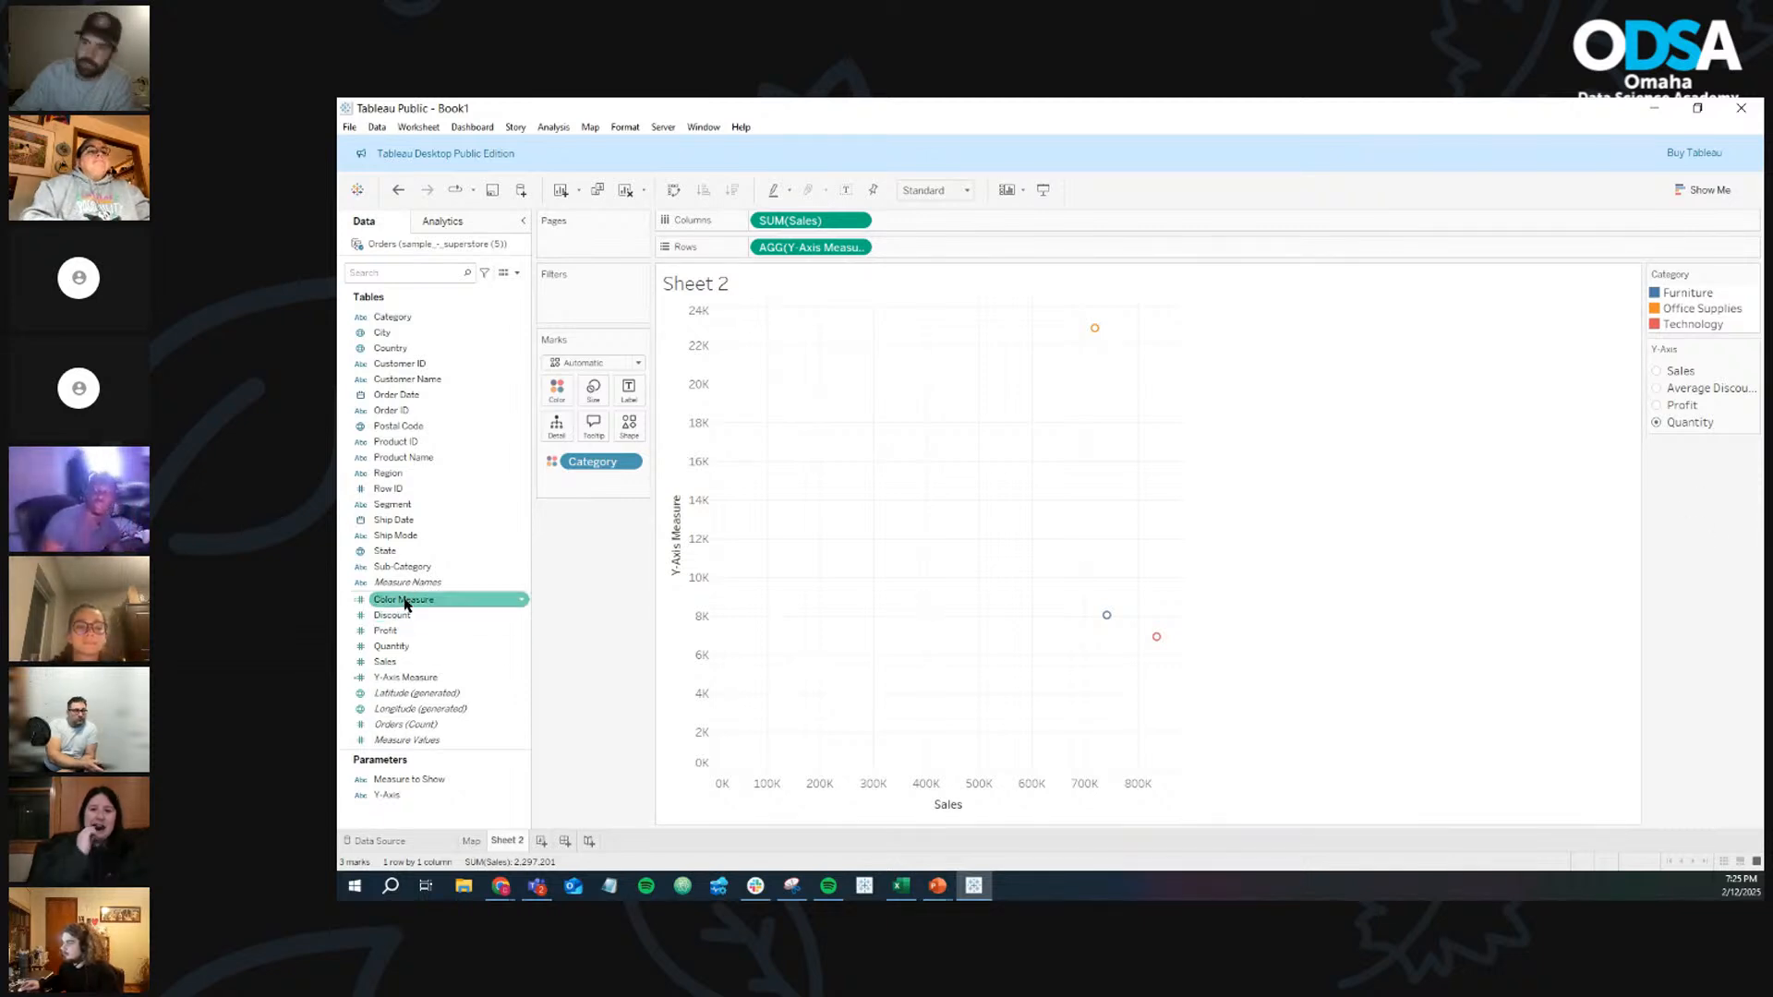
click(428, 679)
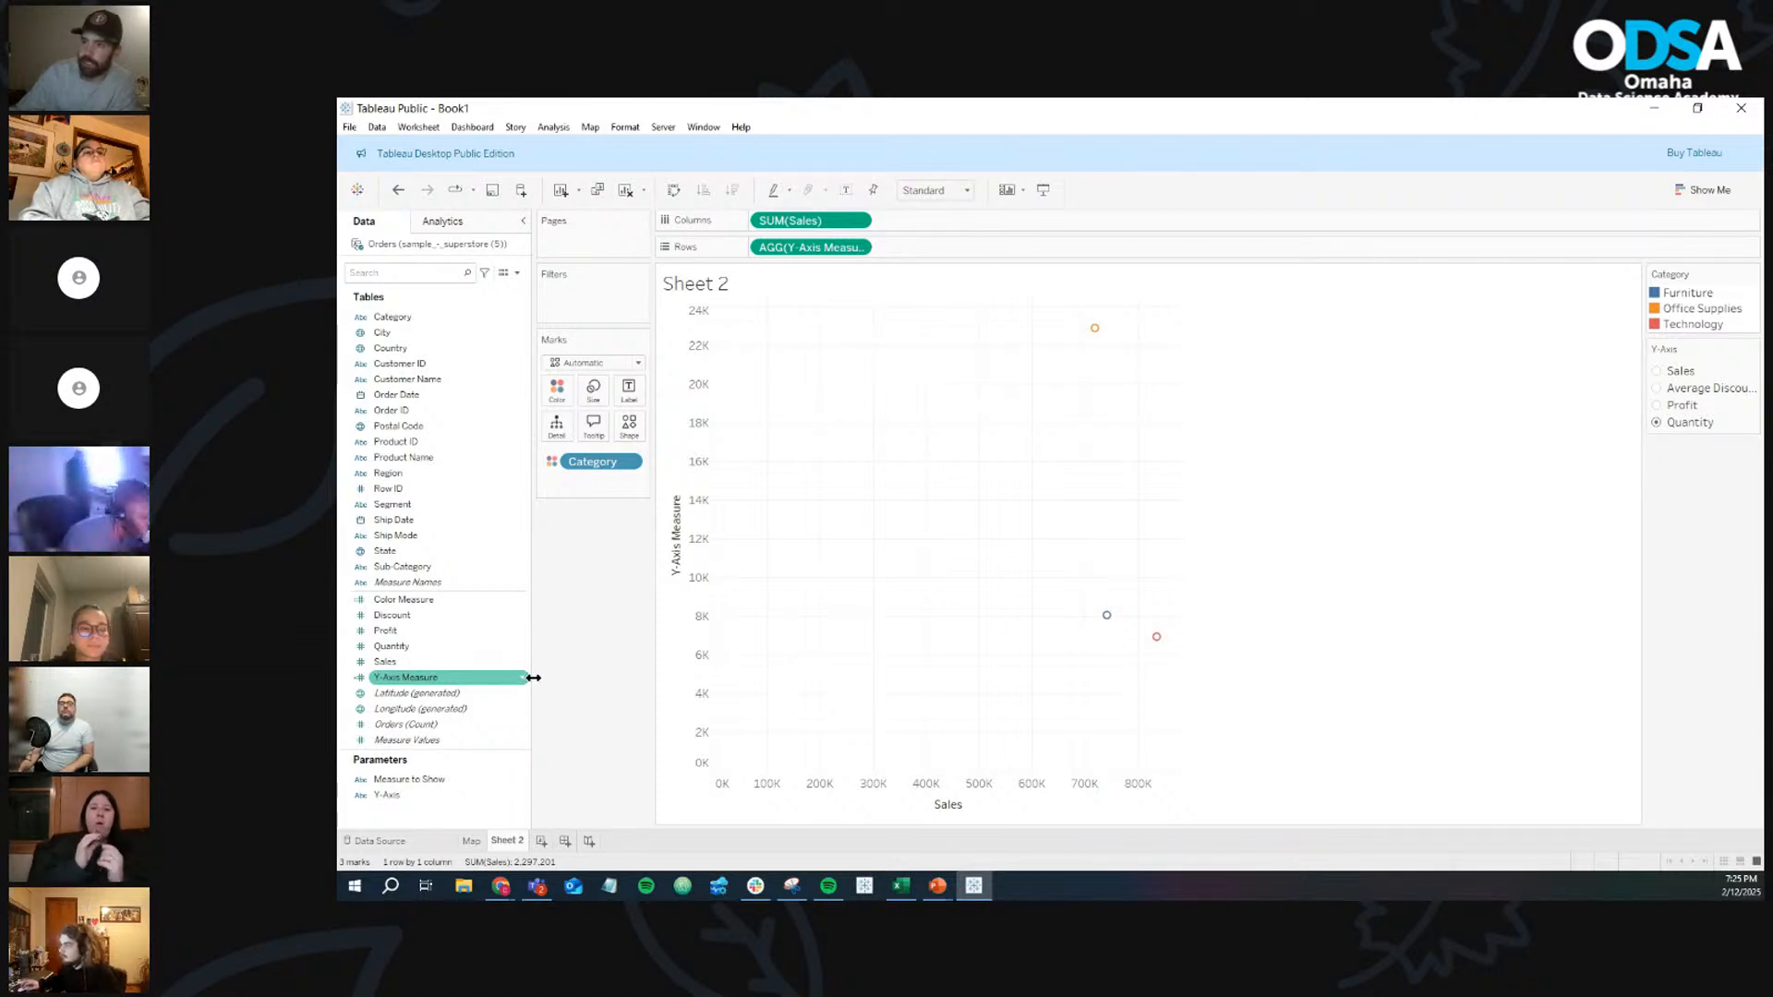
click(520, 679)
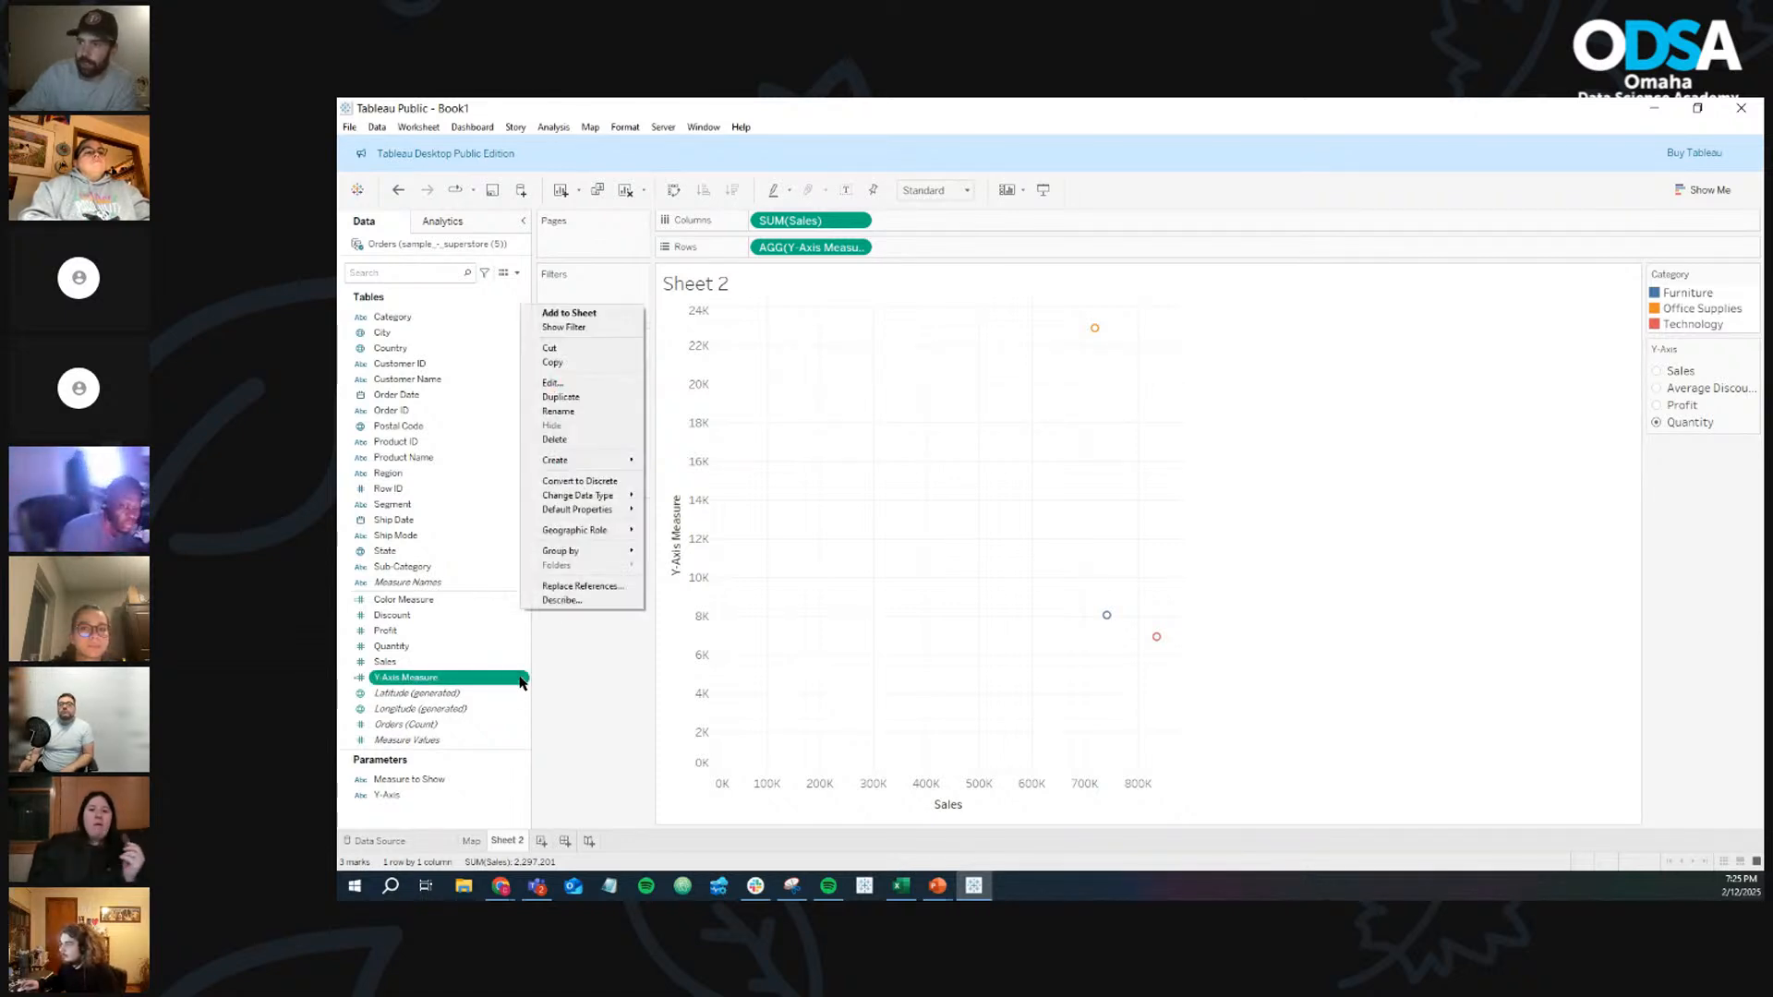
click(566, 397)
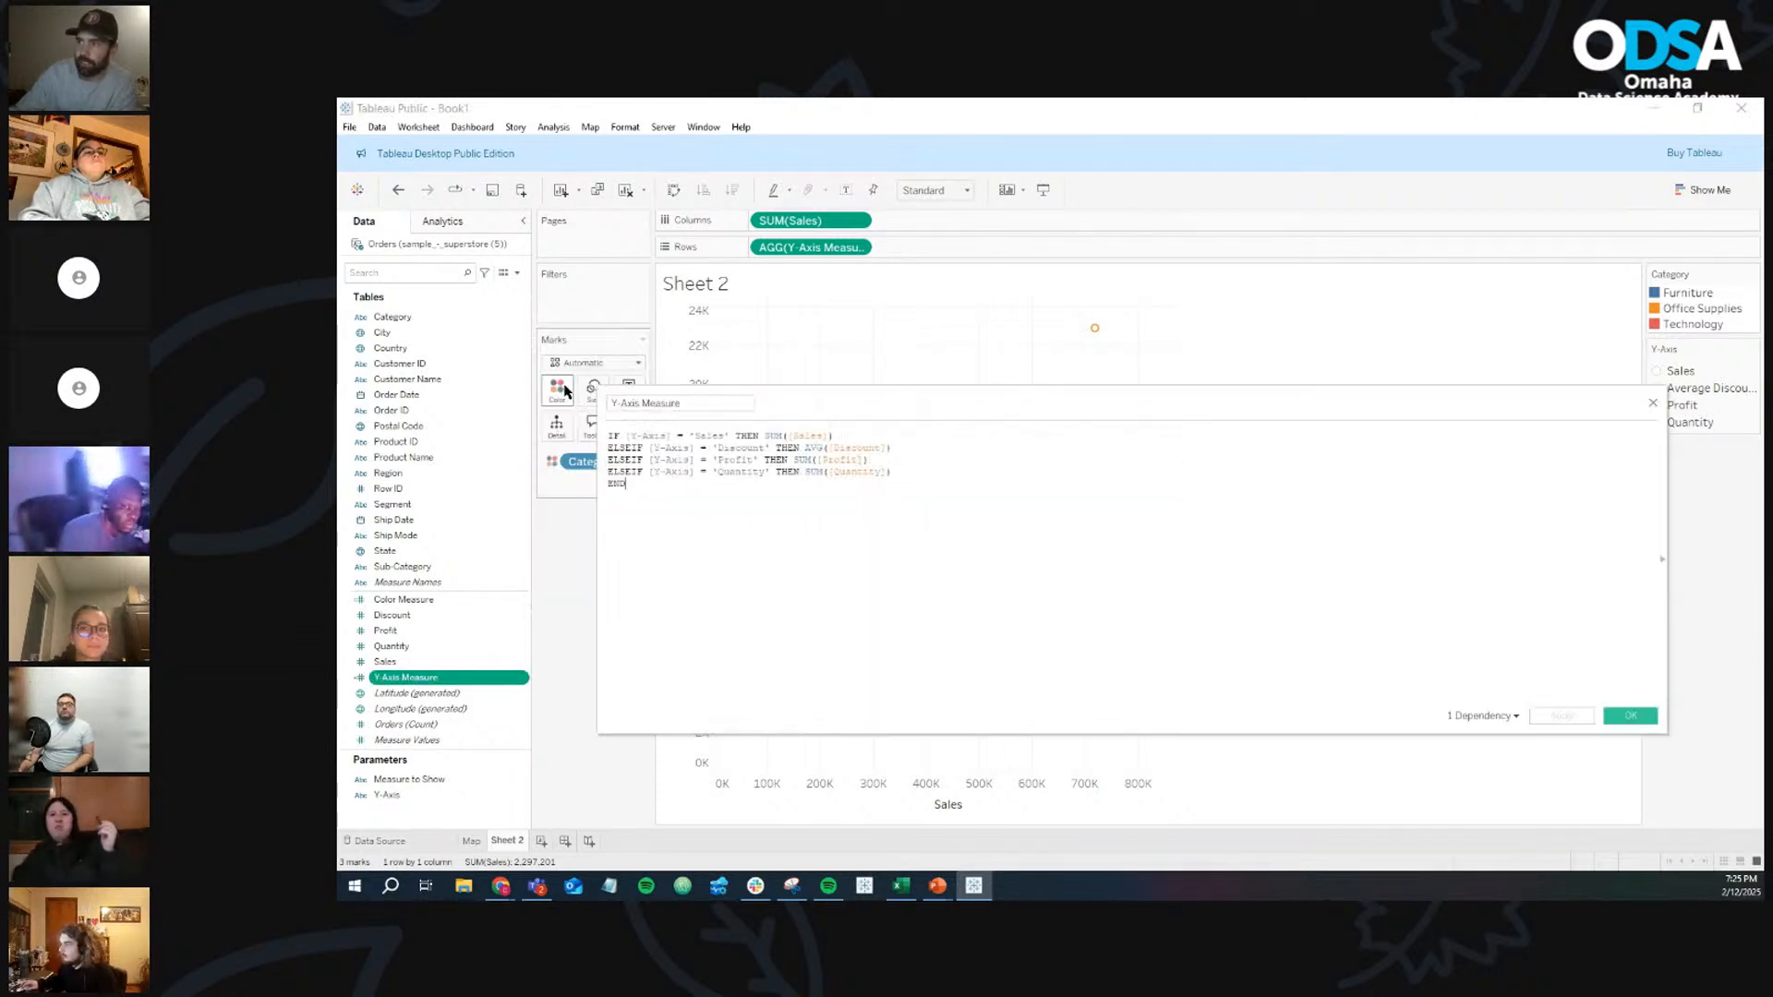
double_click(657, 437)
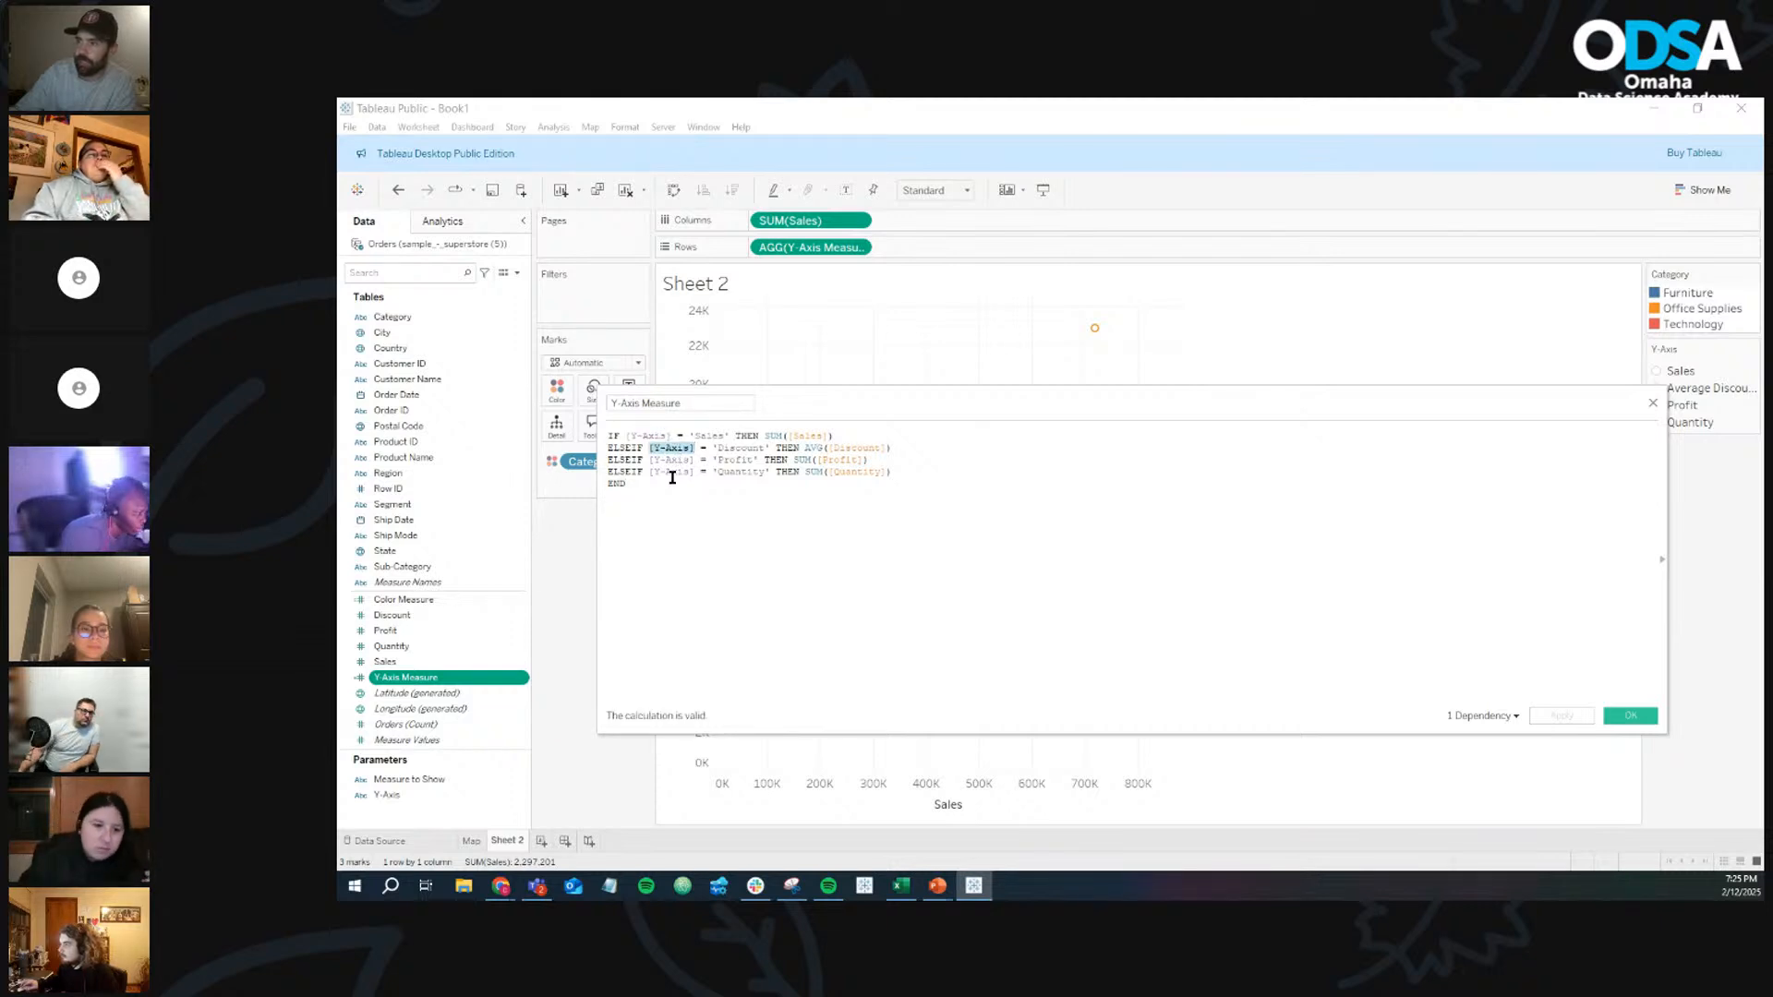
click(1652, 406)
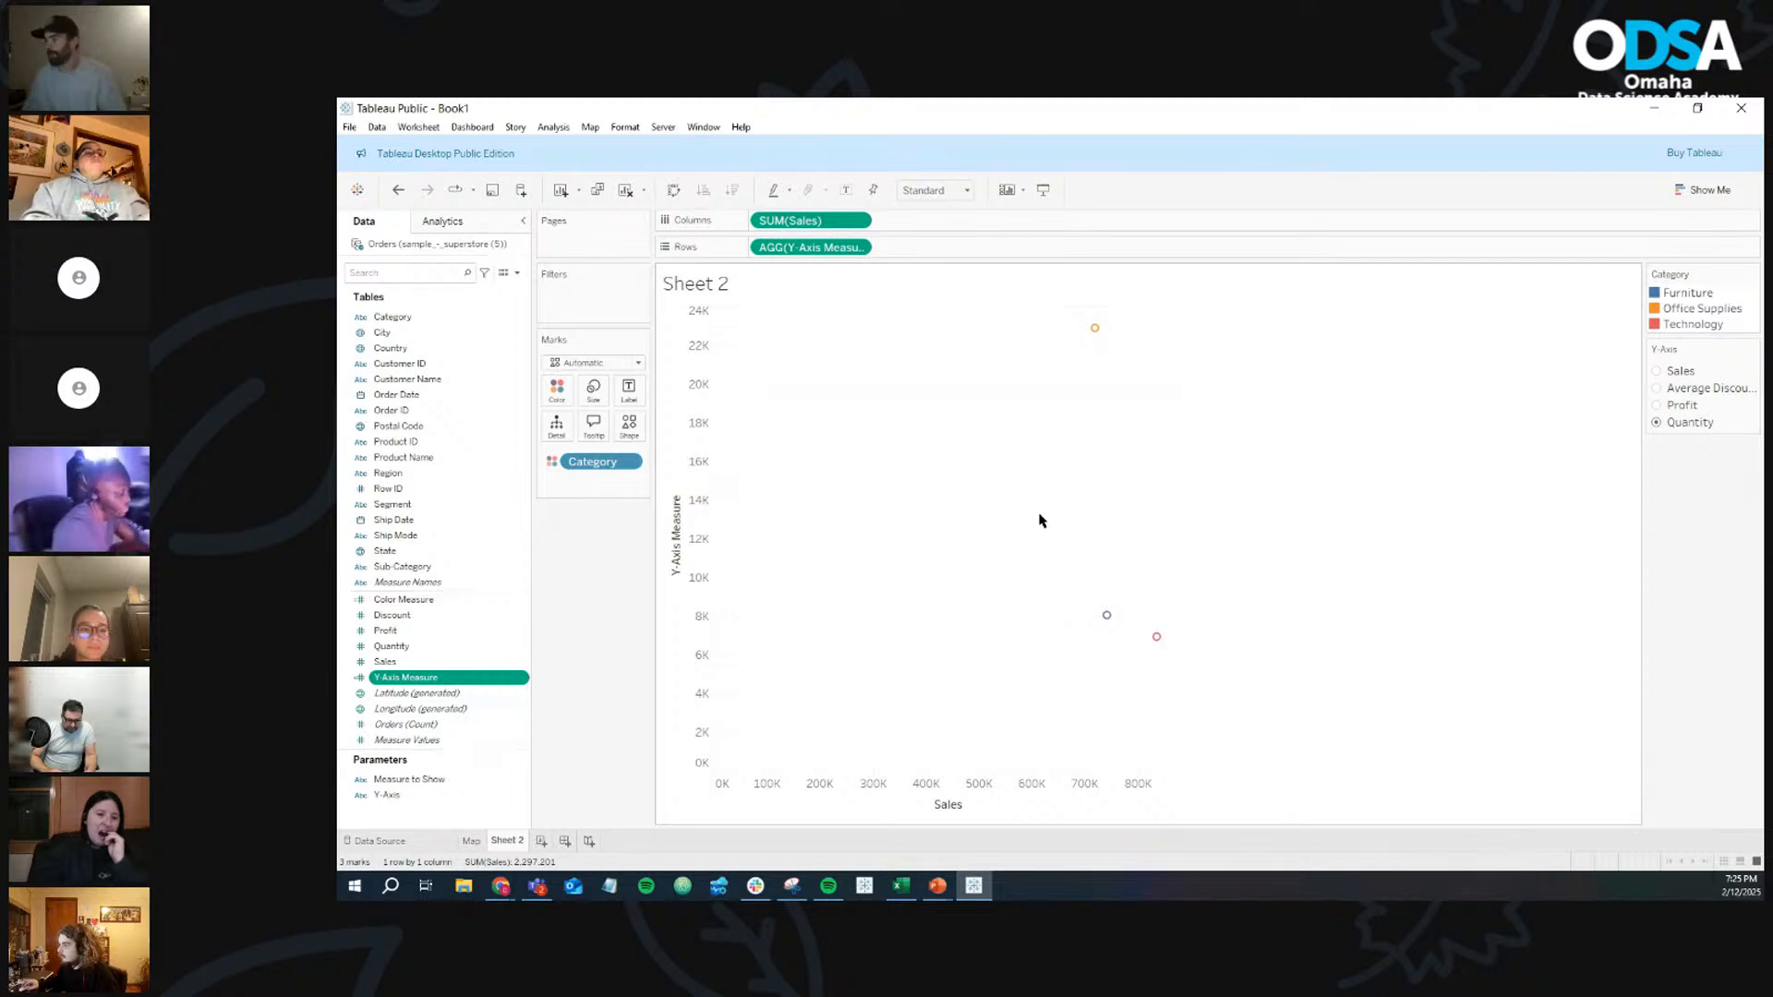
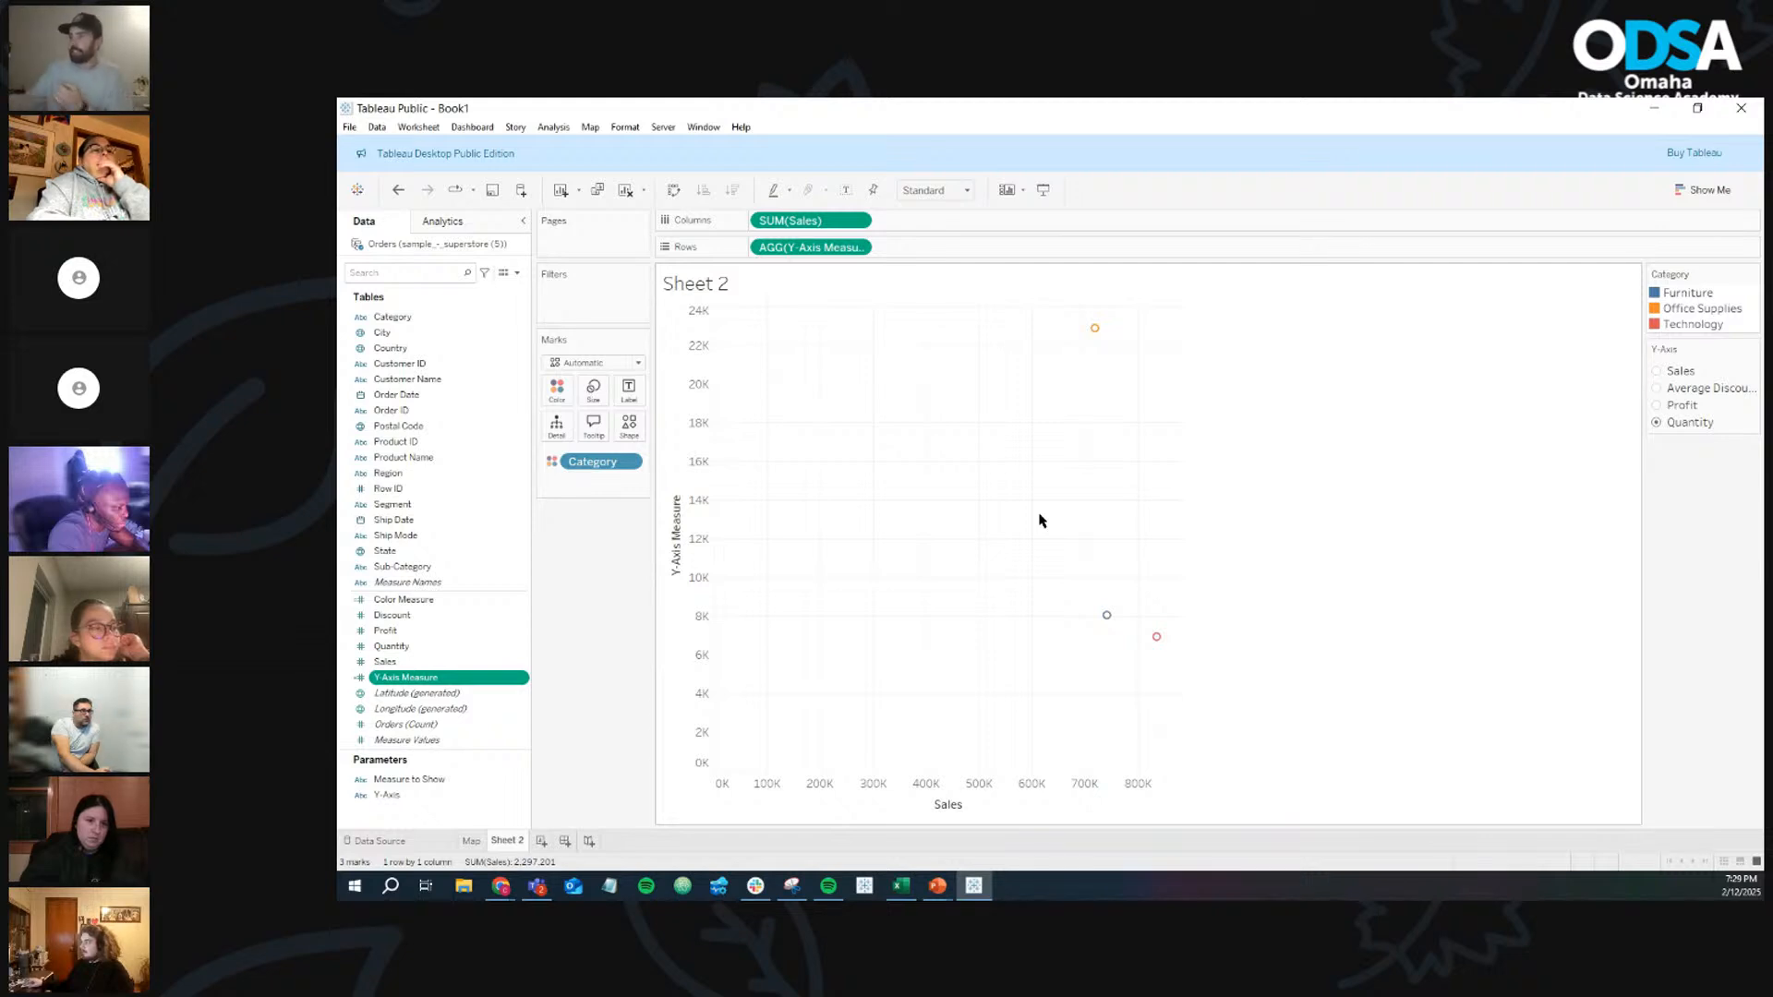
Duplicate the Y-Axis parameter and rename the copy X-Axis
right_click(523, 800)
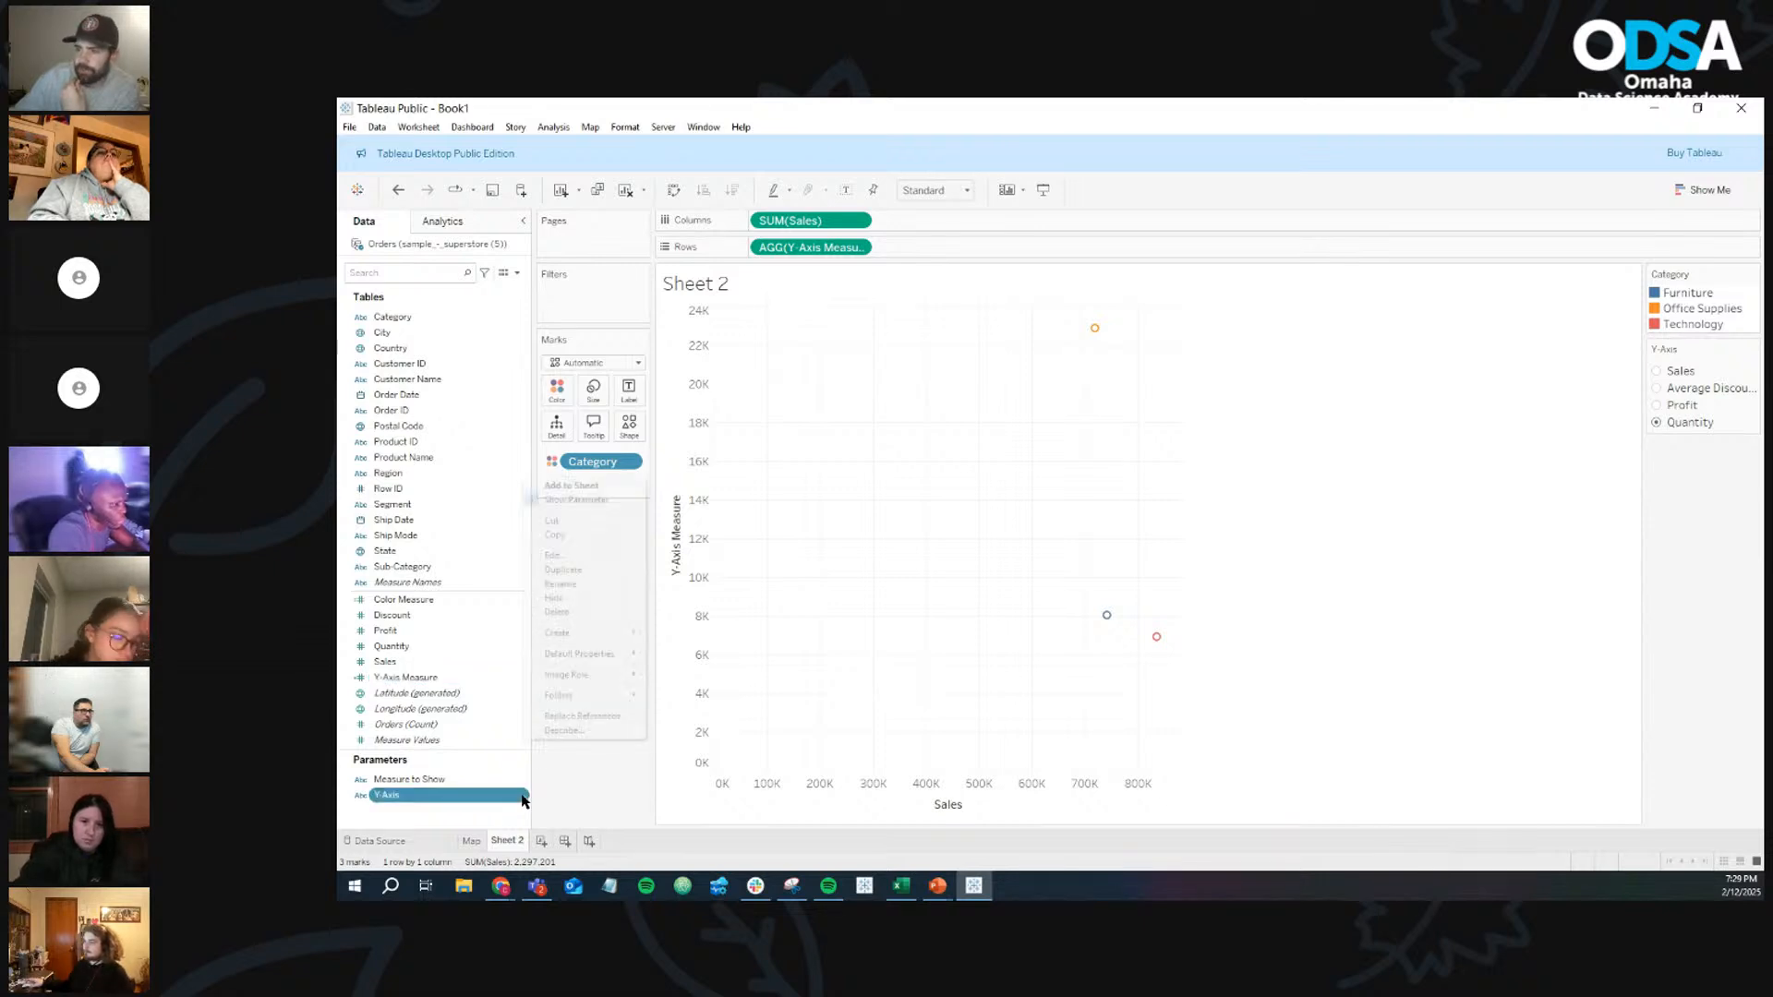
click(565, 570)
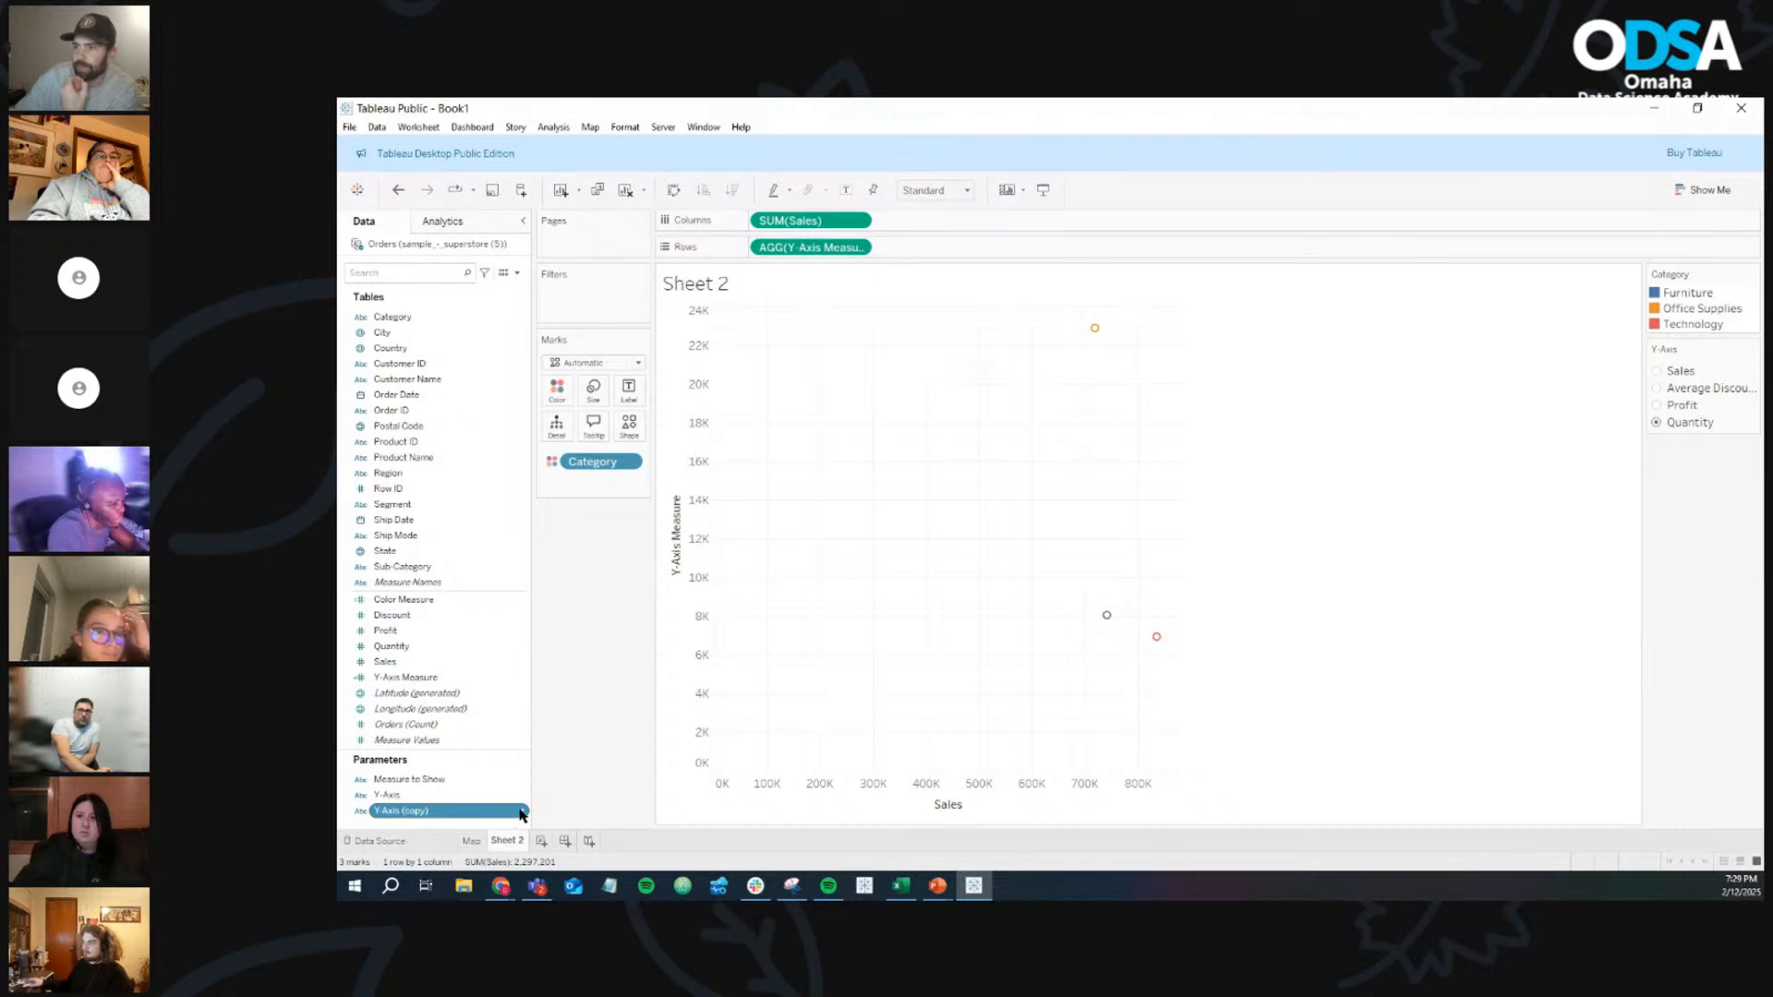
right_click(522, 812)
click(540, 599)
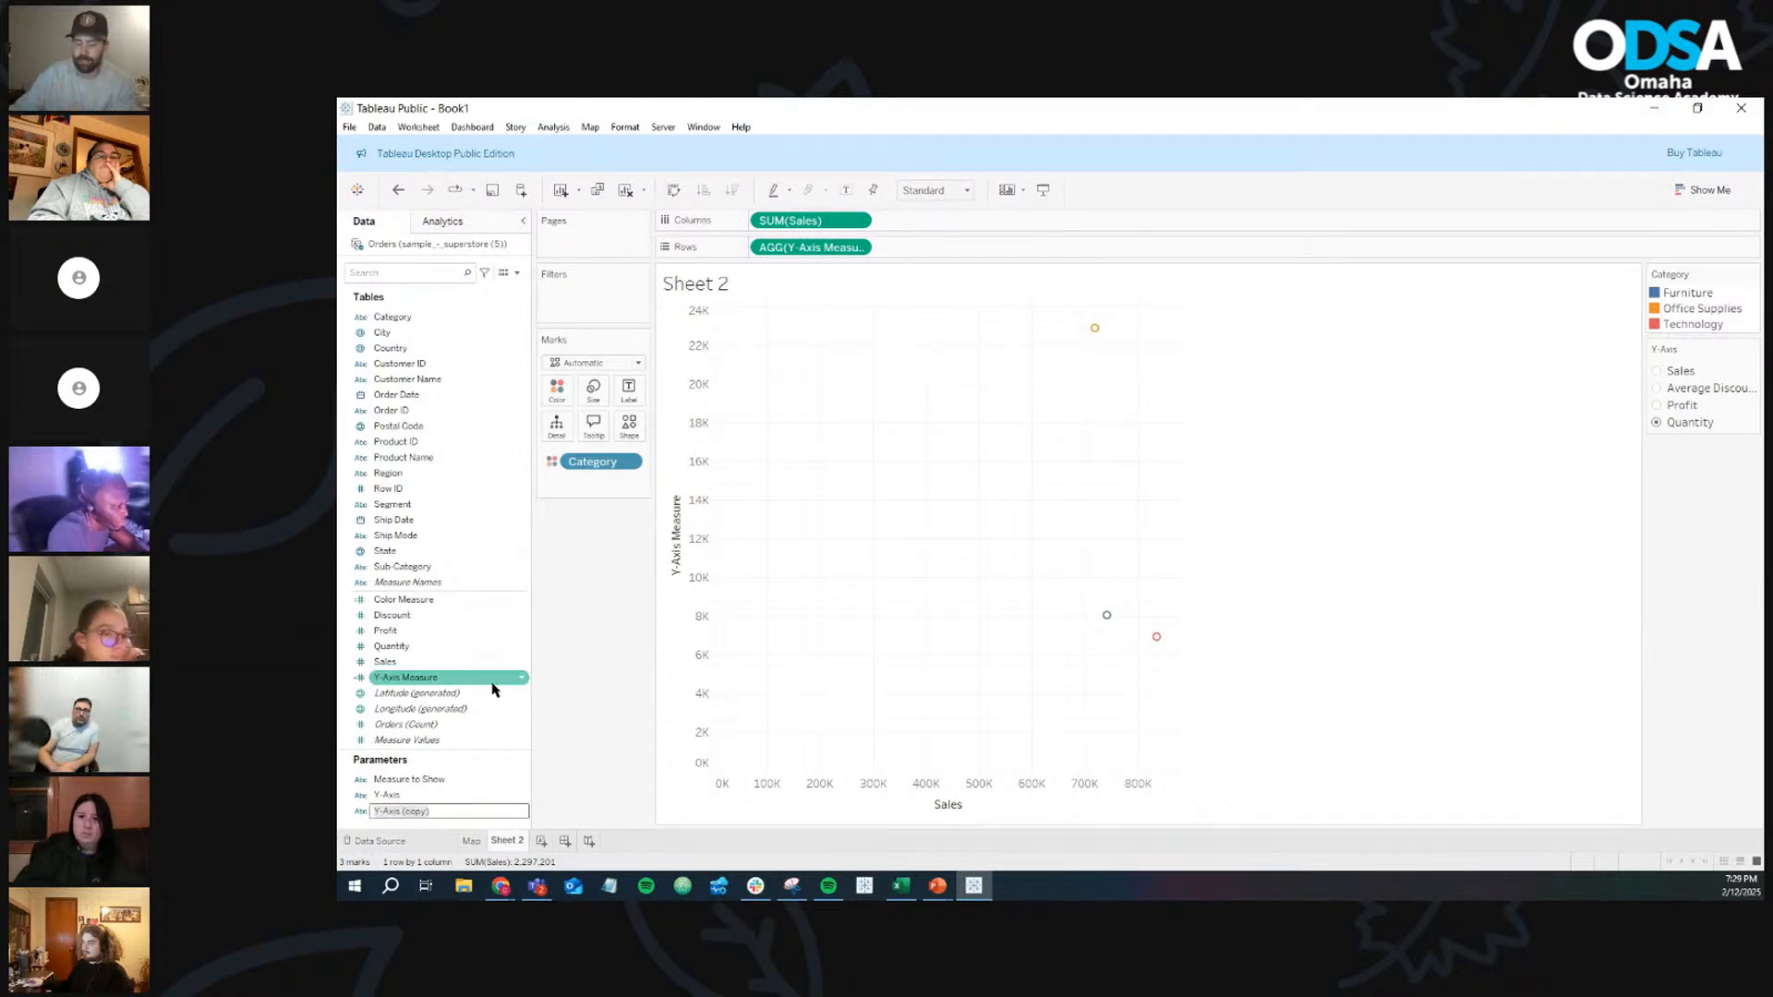
text(X-A)
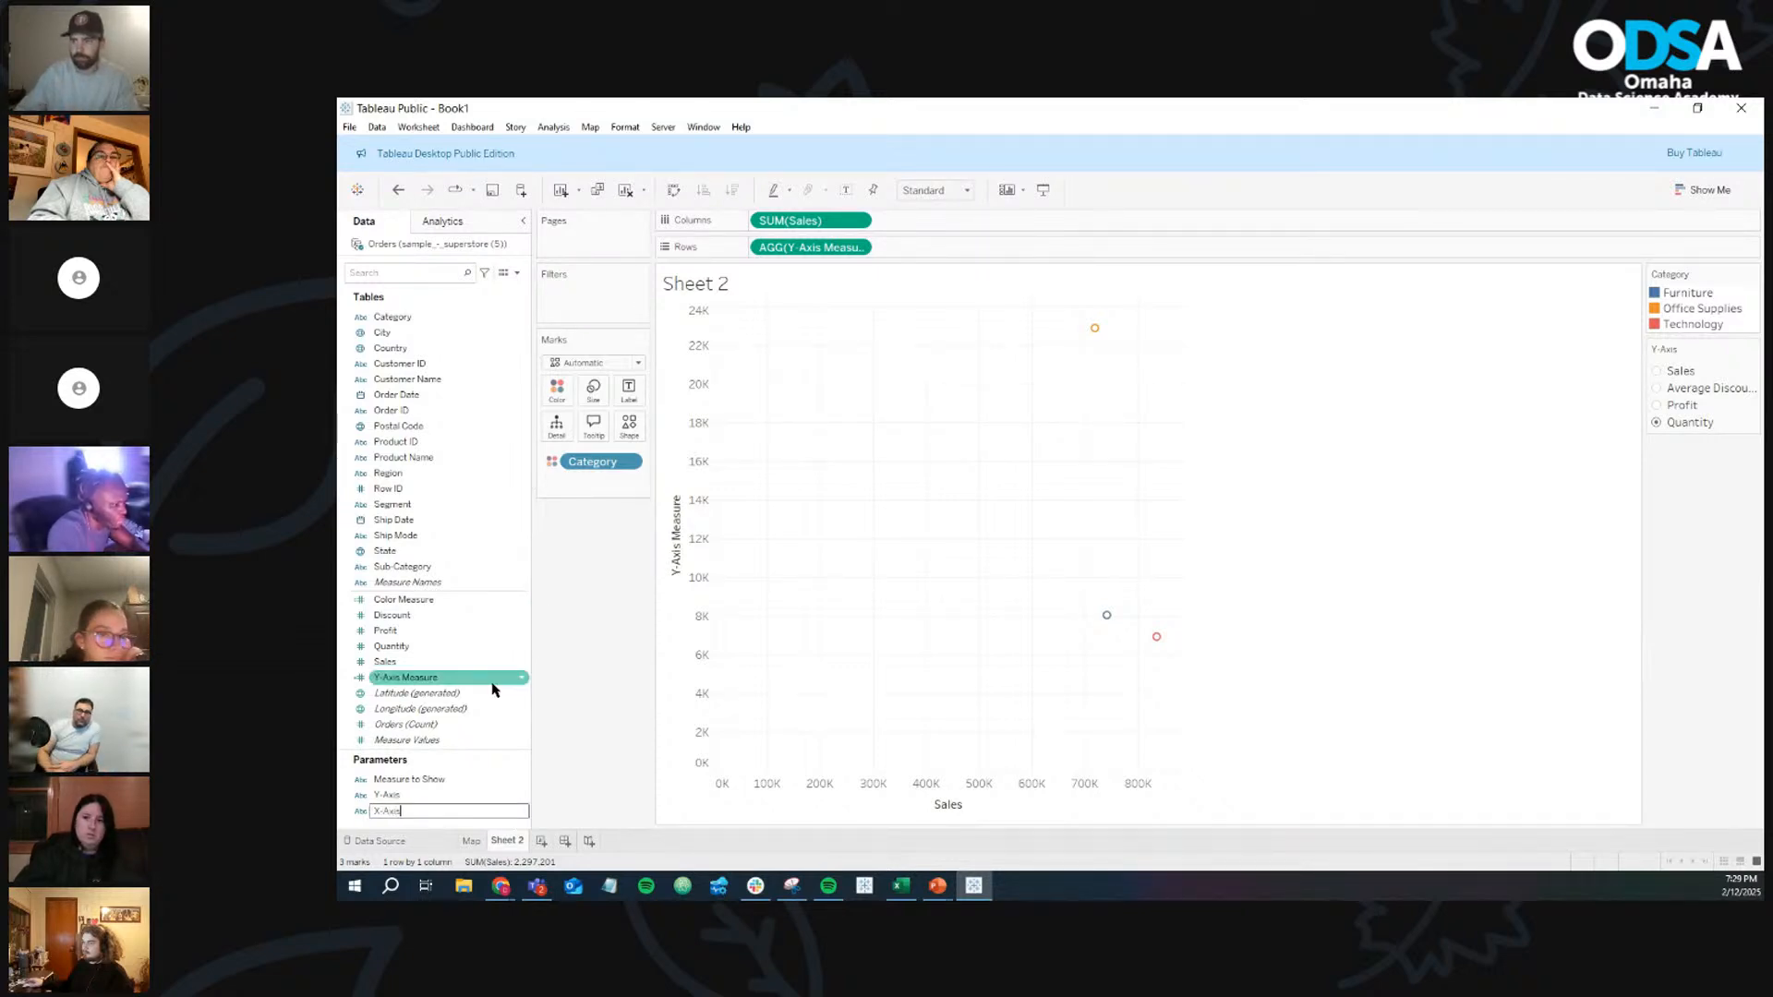
text(xis)
key(Return)
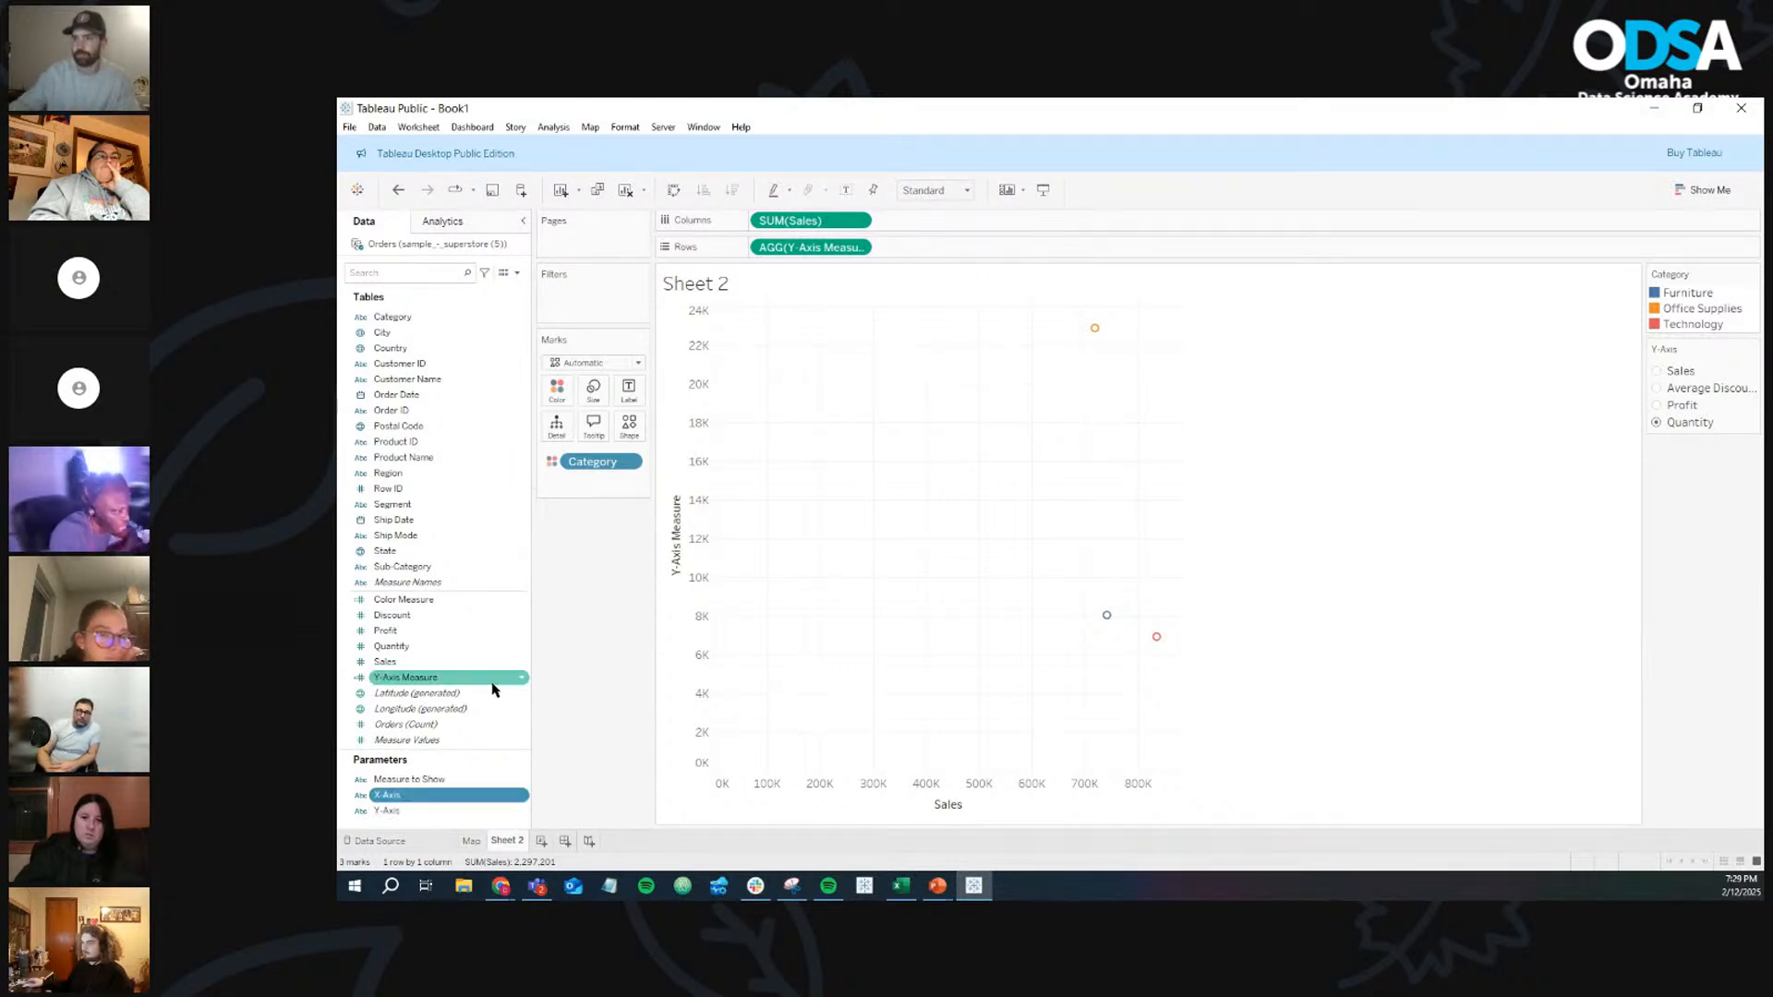
Show the X-Axis parameter control as a single value list and set it to Sales
click(523, 798)
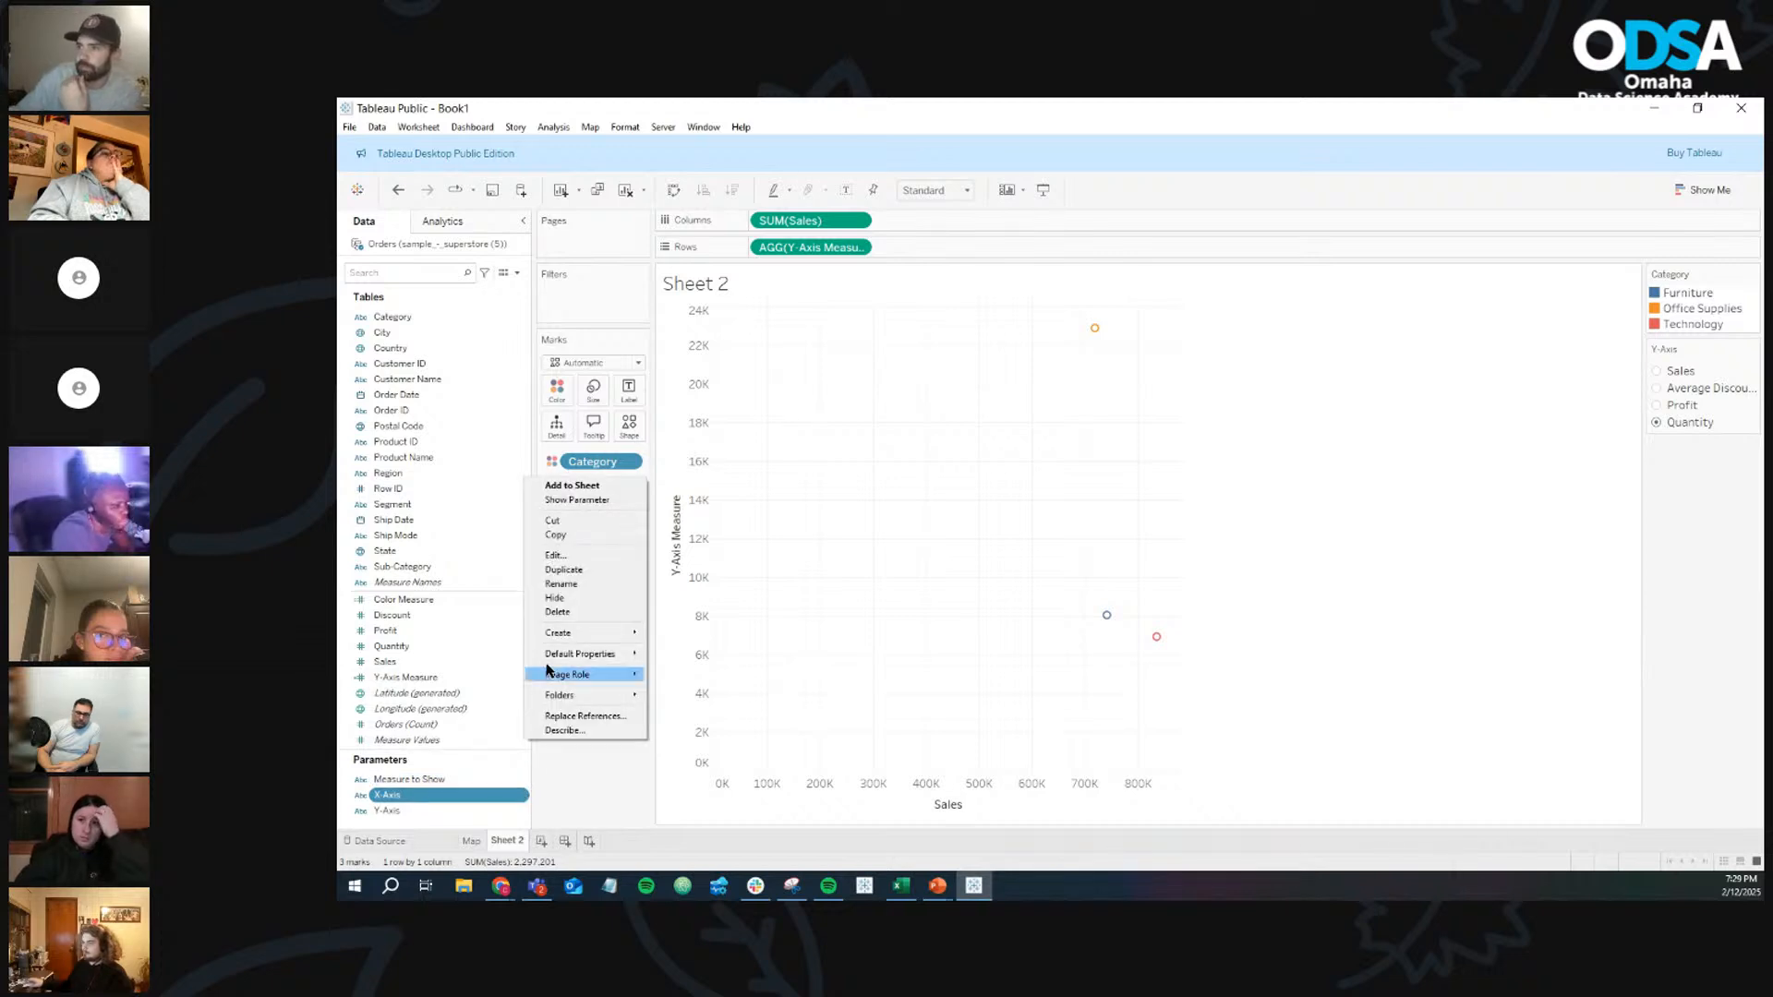
click(567, 500)
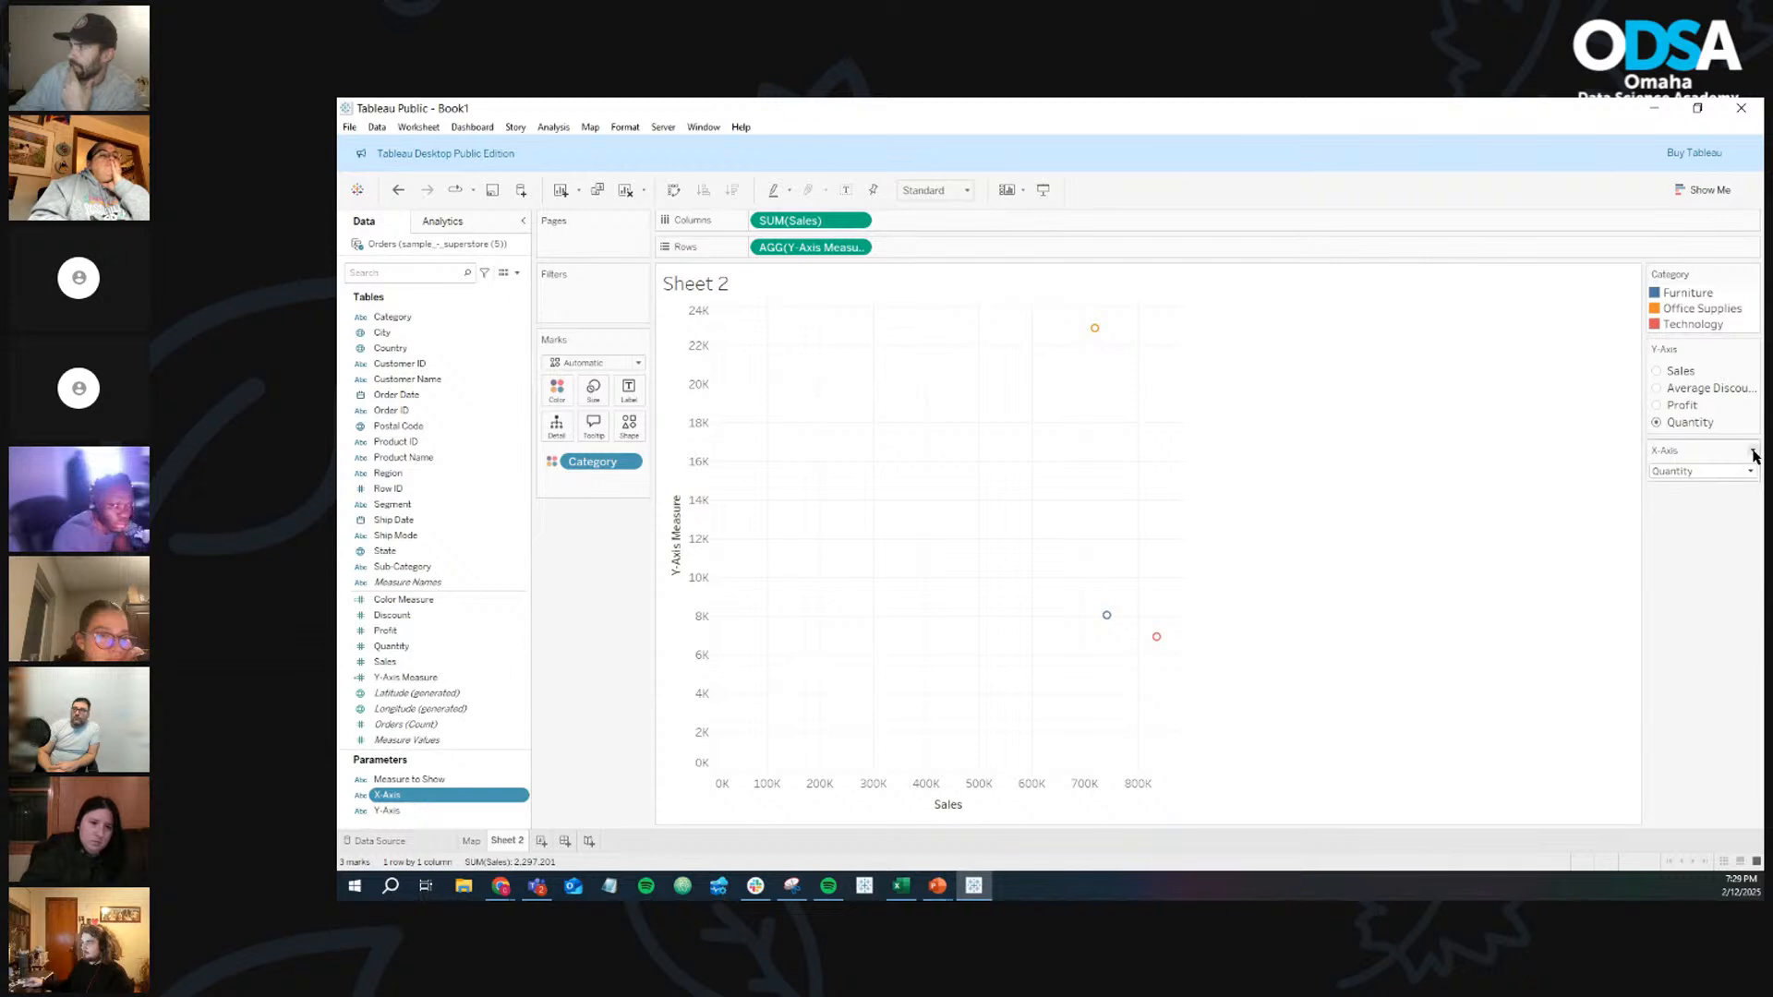
click(1754, 453)
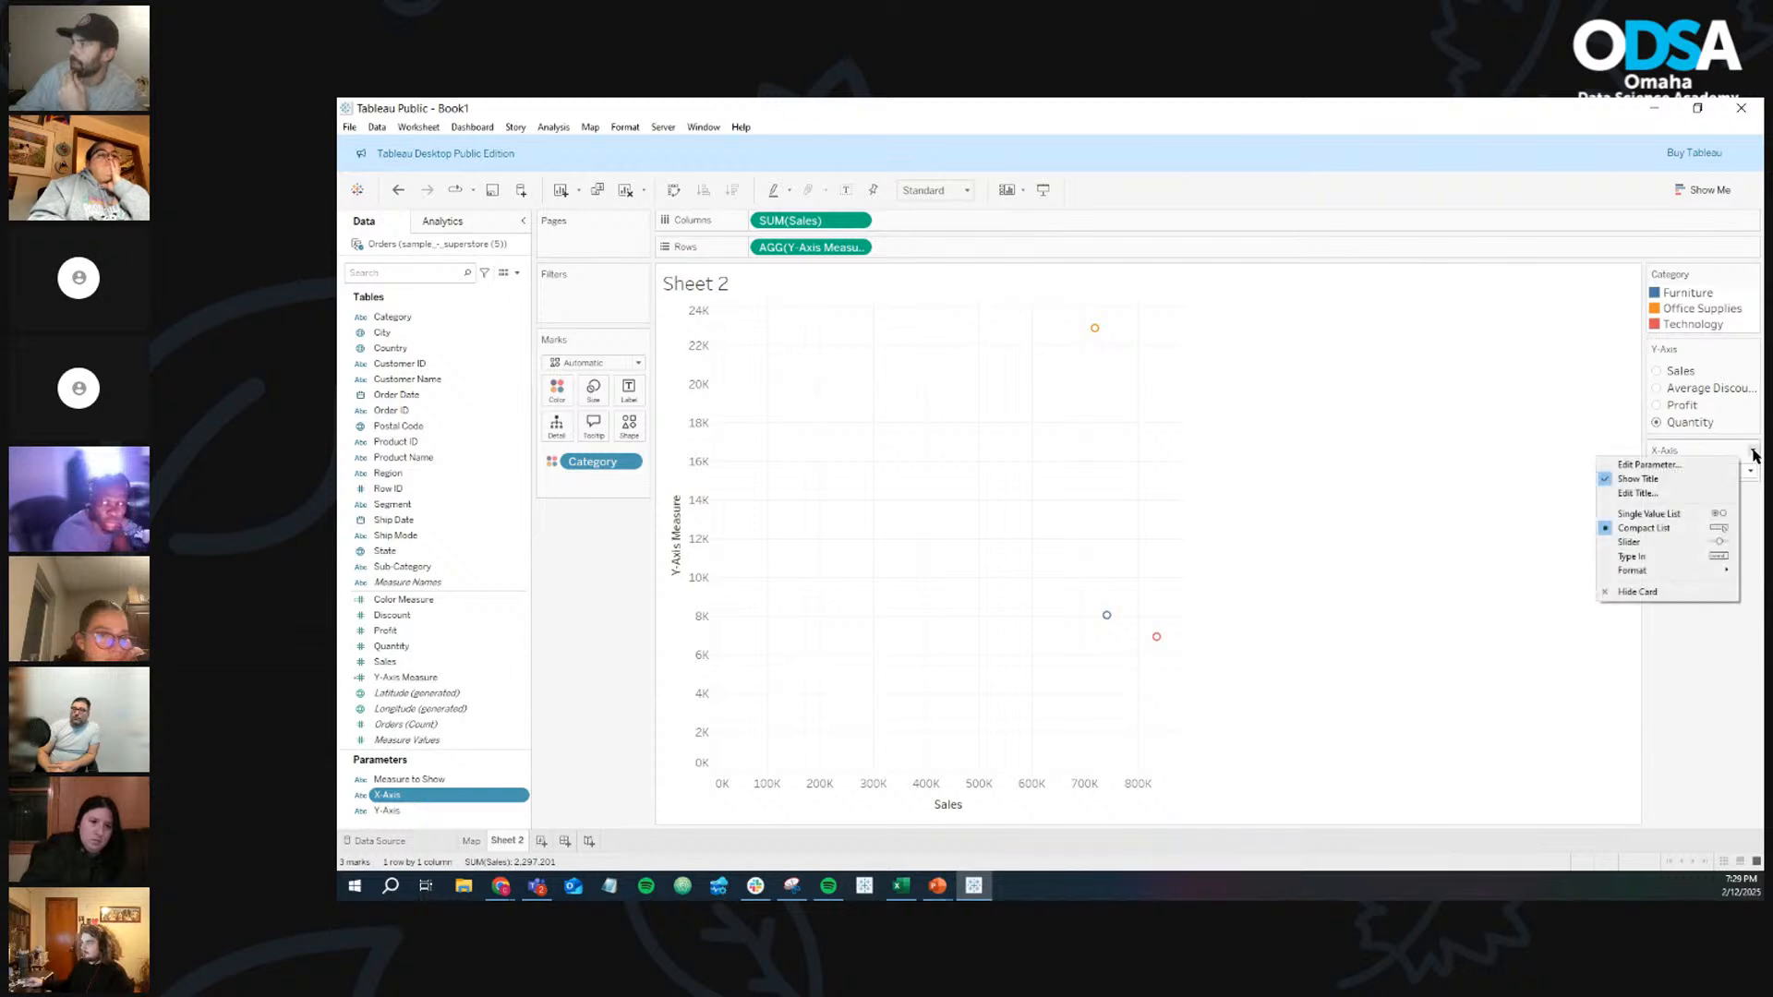
click(1699, 514)
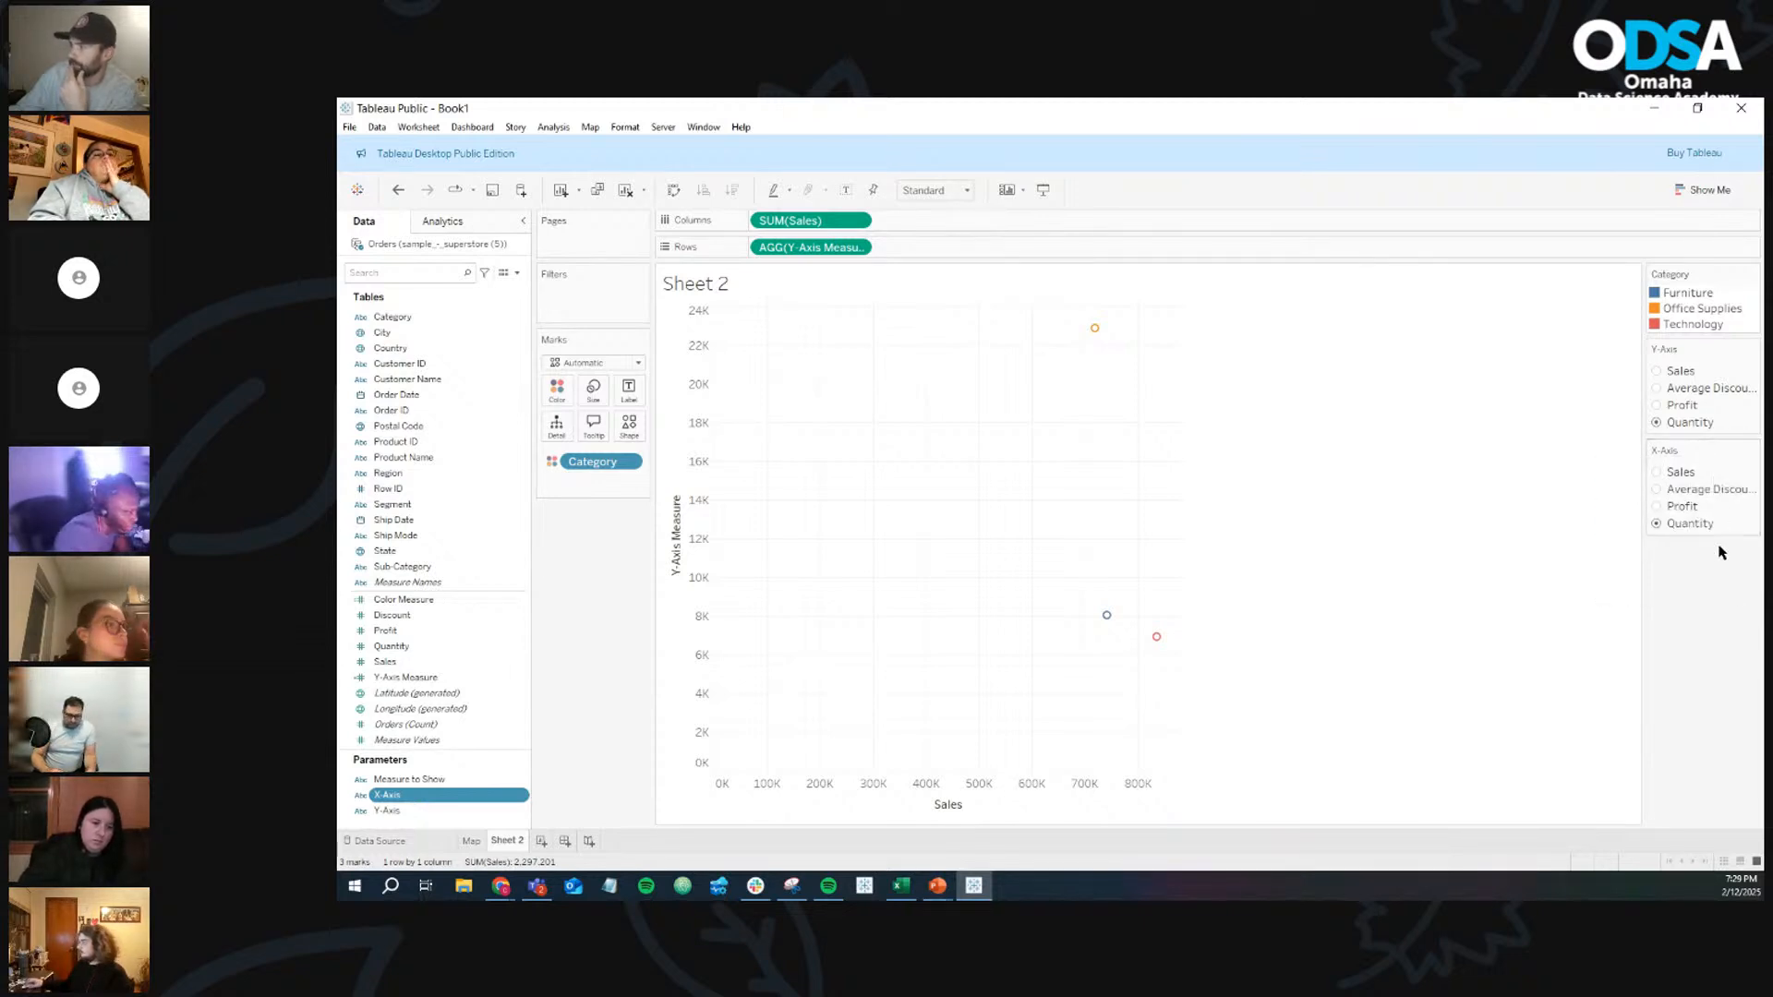
click(1658, 473)
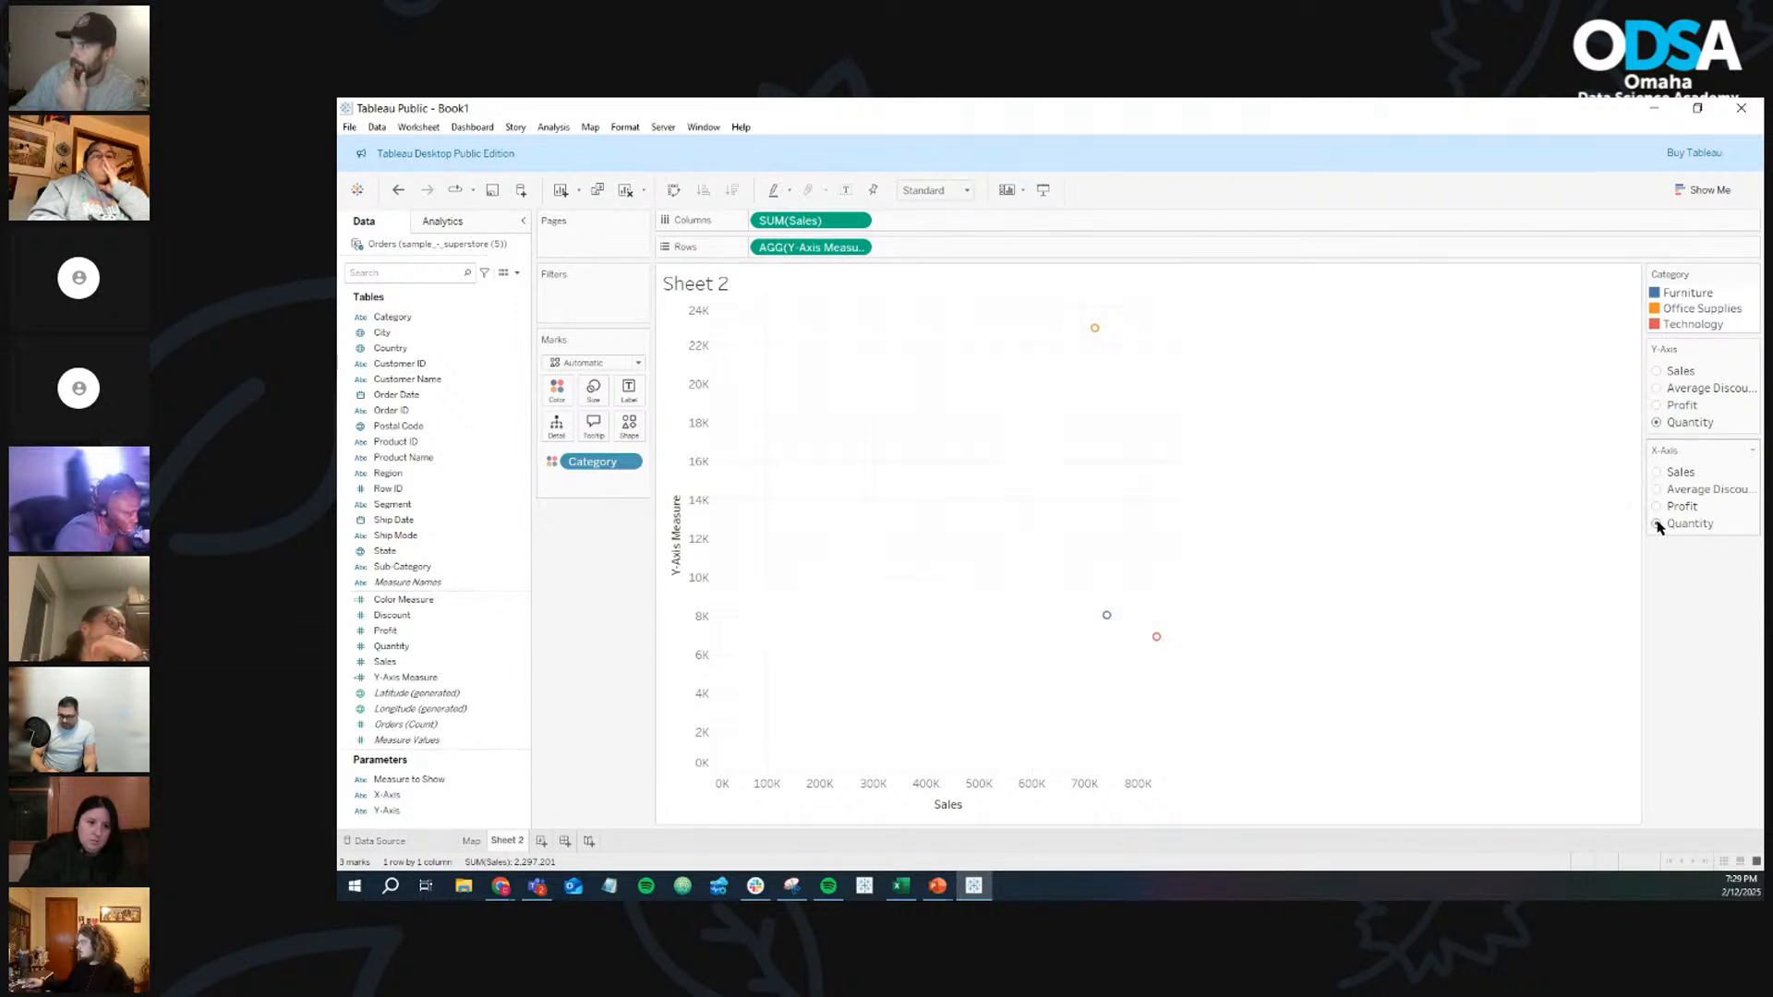
click(1657, 474)
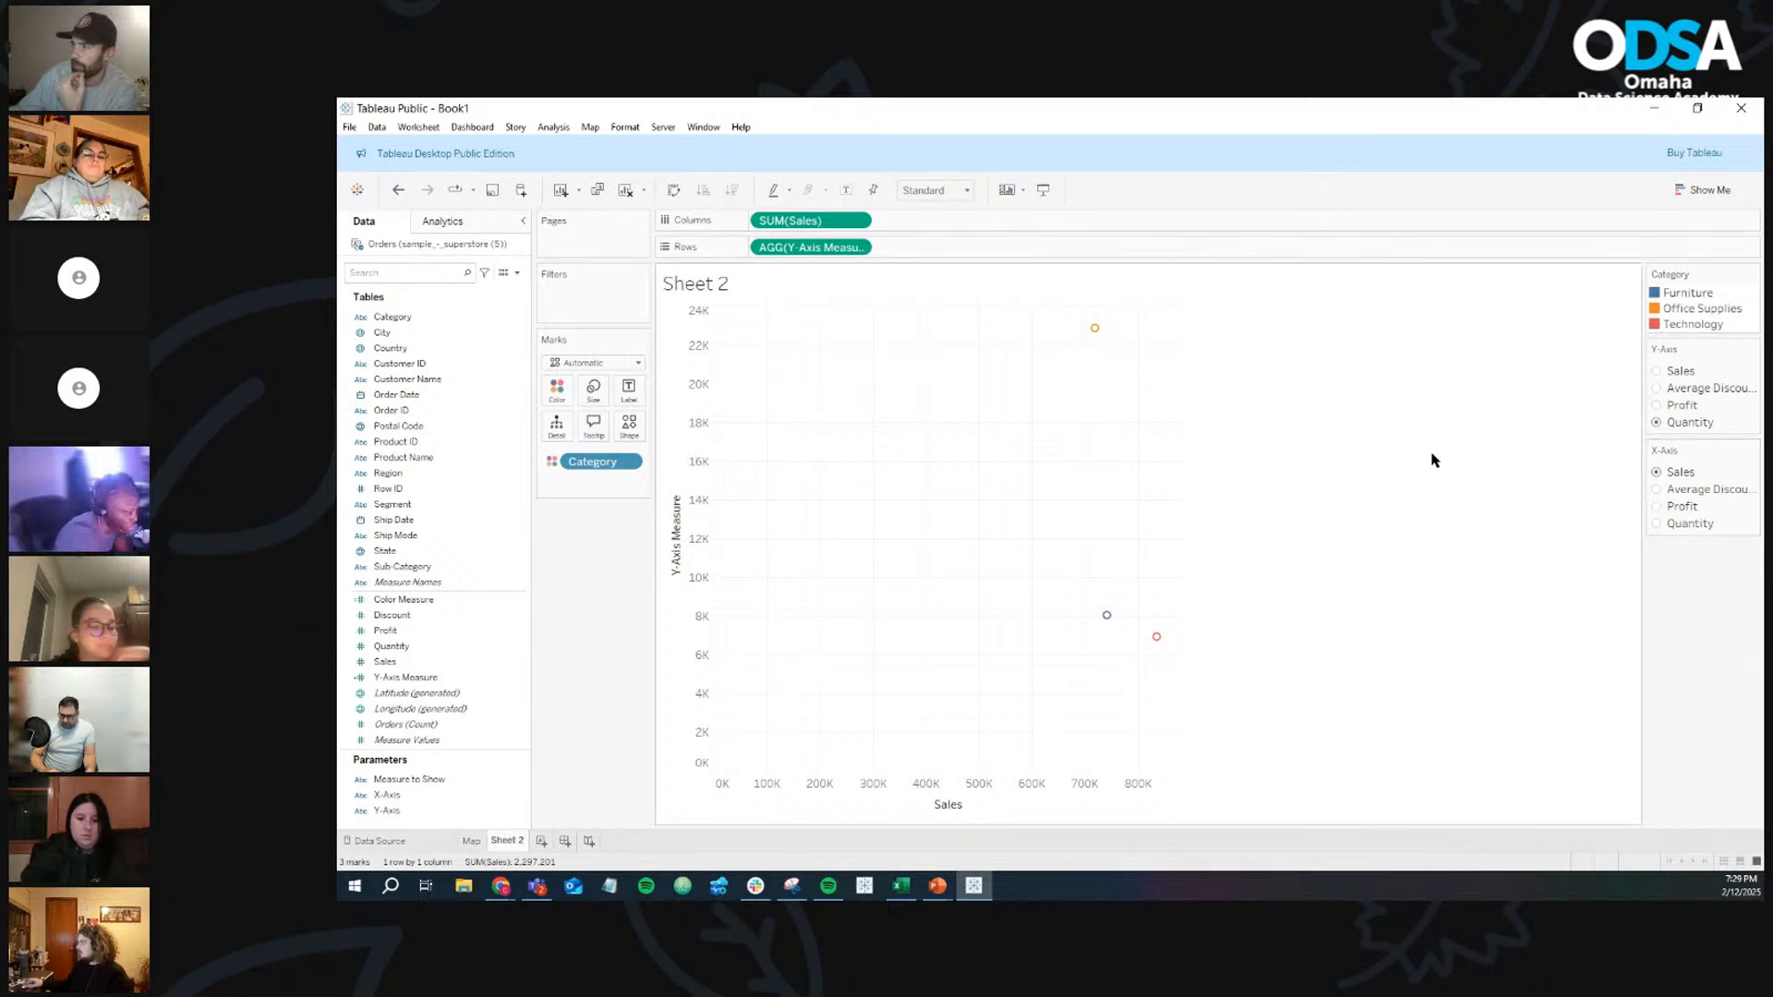
Duplicate the Y-Axis Measure calculated field and rename the copy X-Axis Measure
click(505, 679)
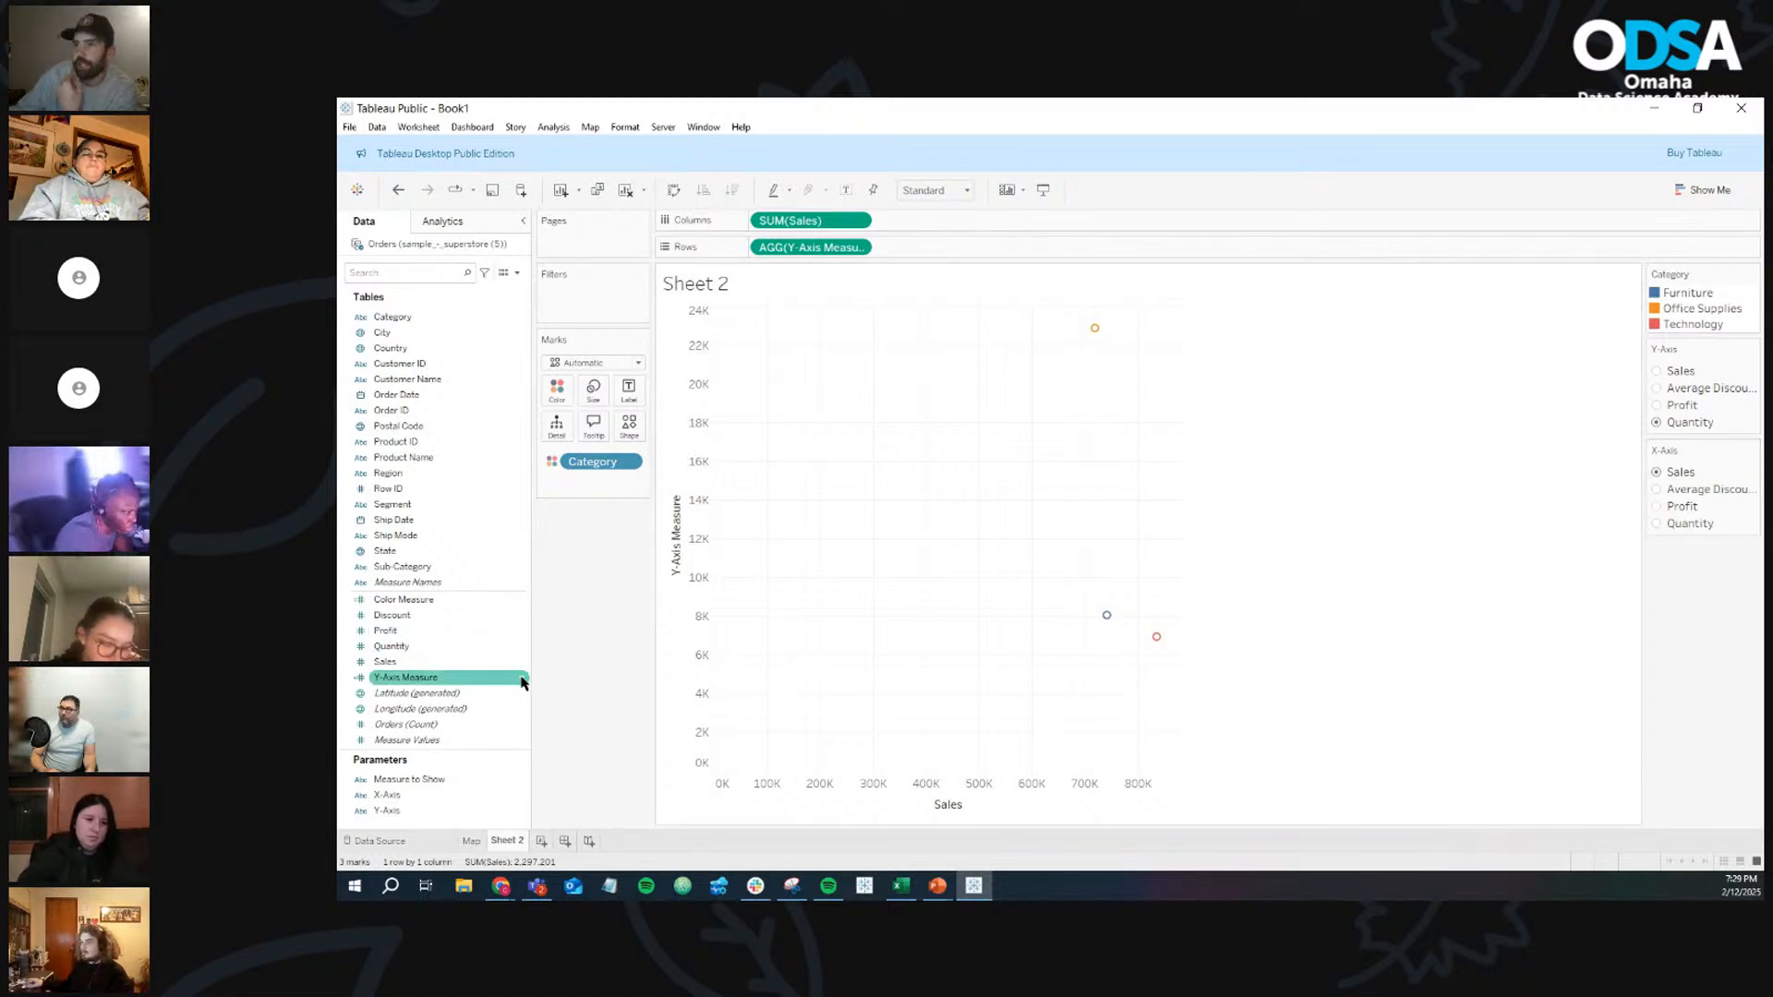
click(523, 681)
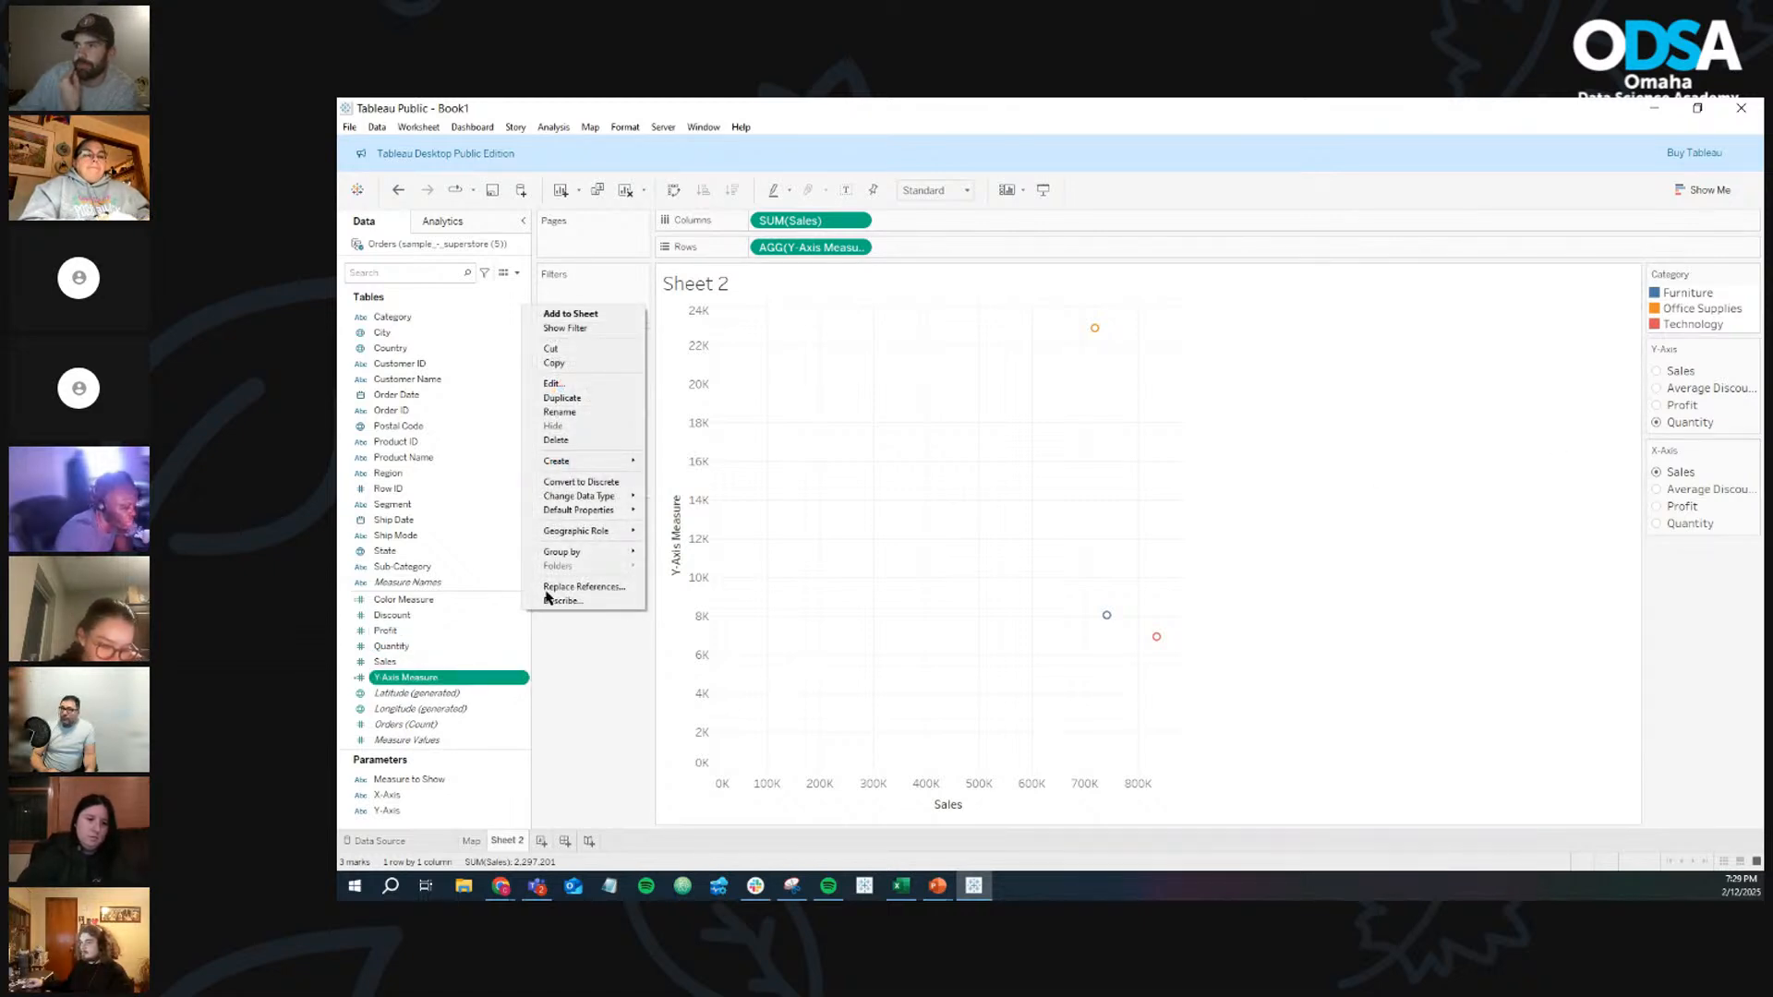
click(566, 397)
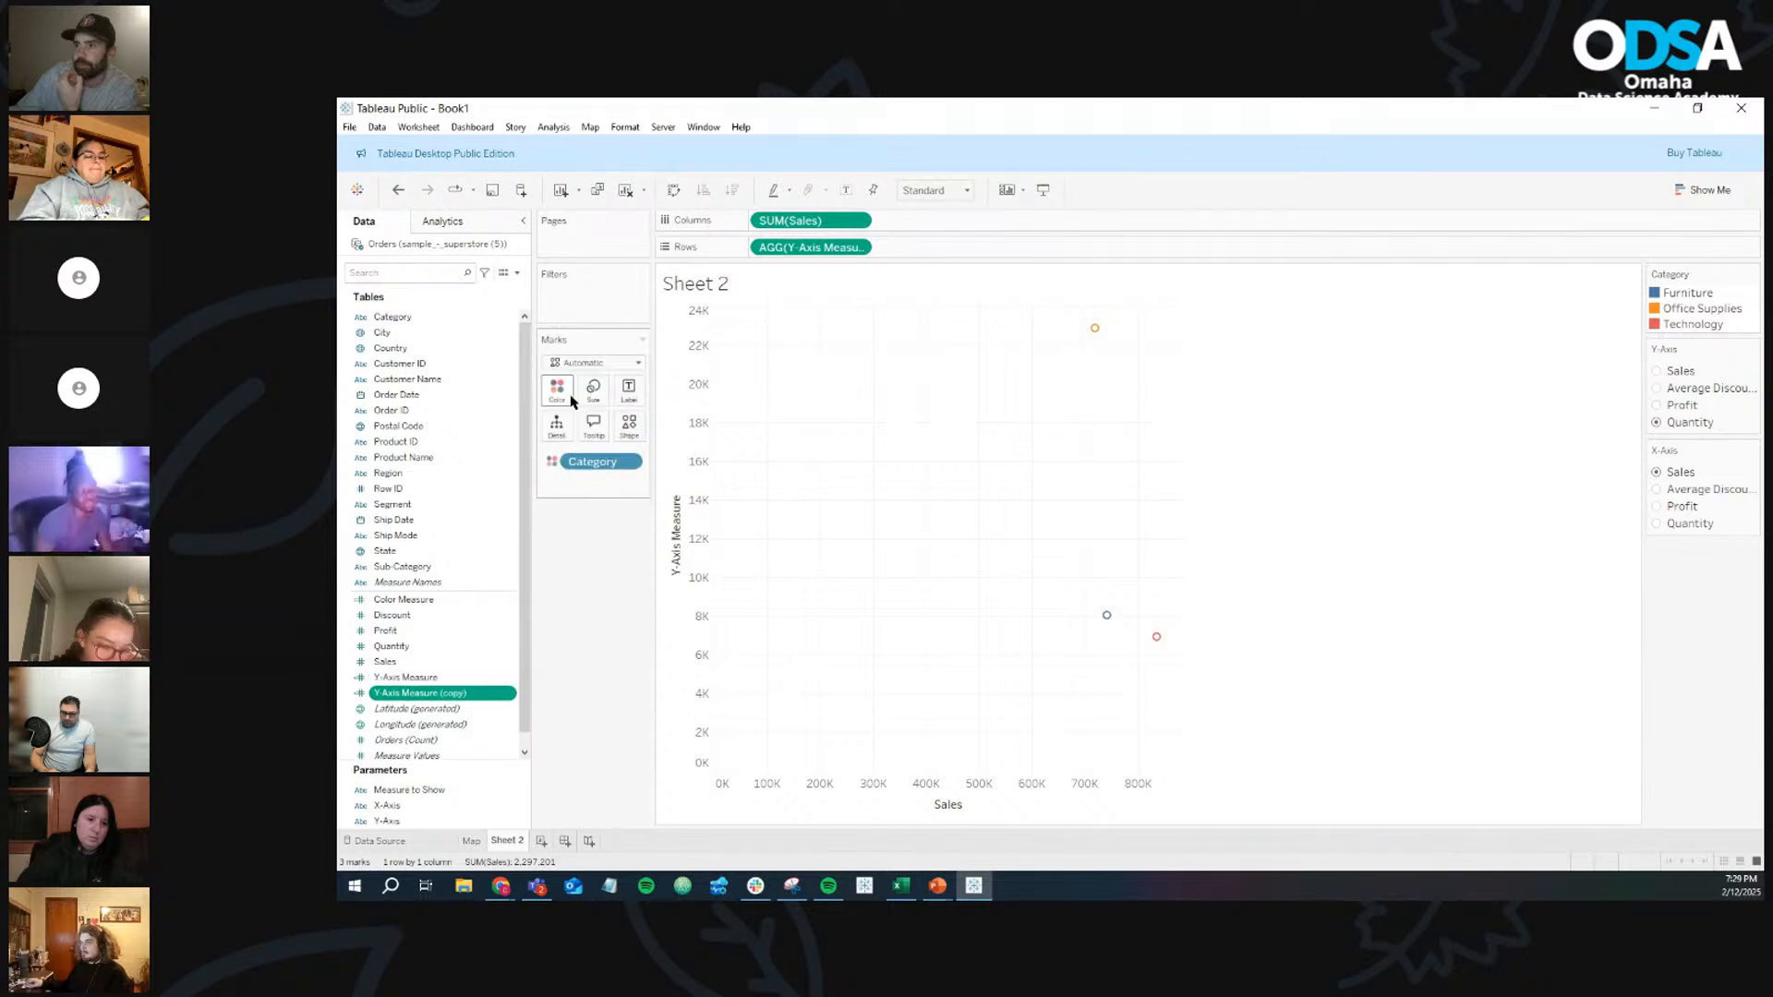
click(511, 696)
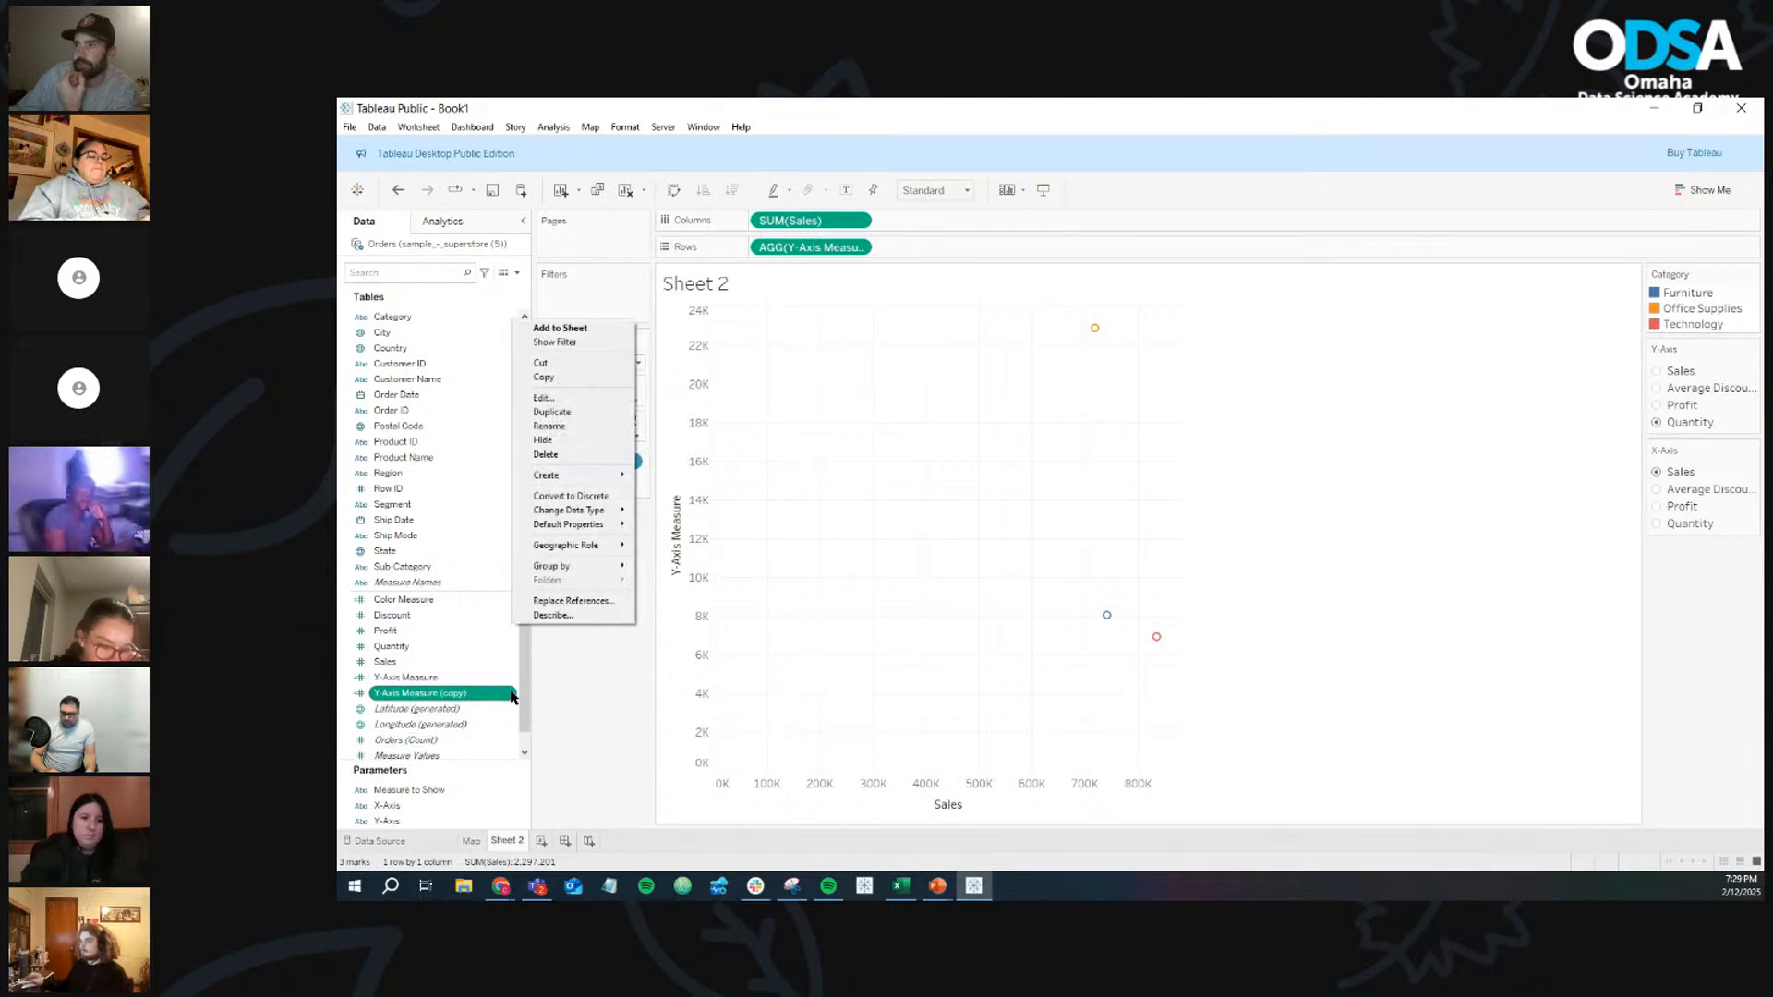
click(556, 427)
text(X-Axis Measure)
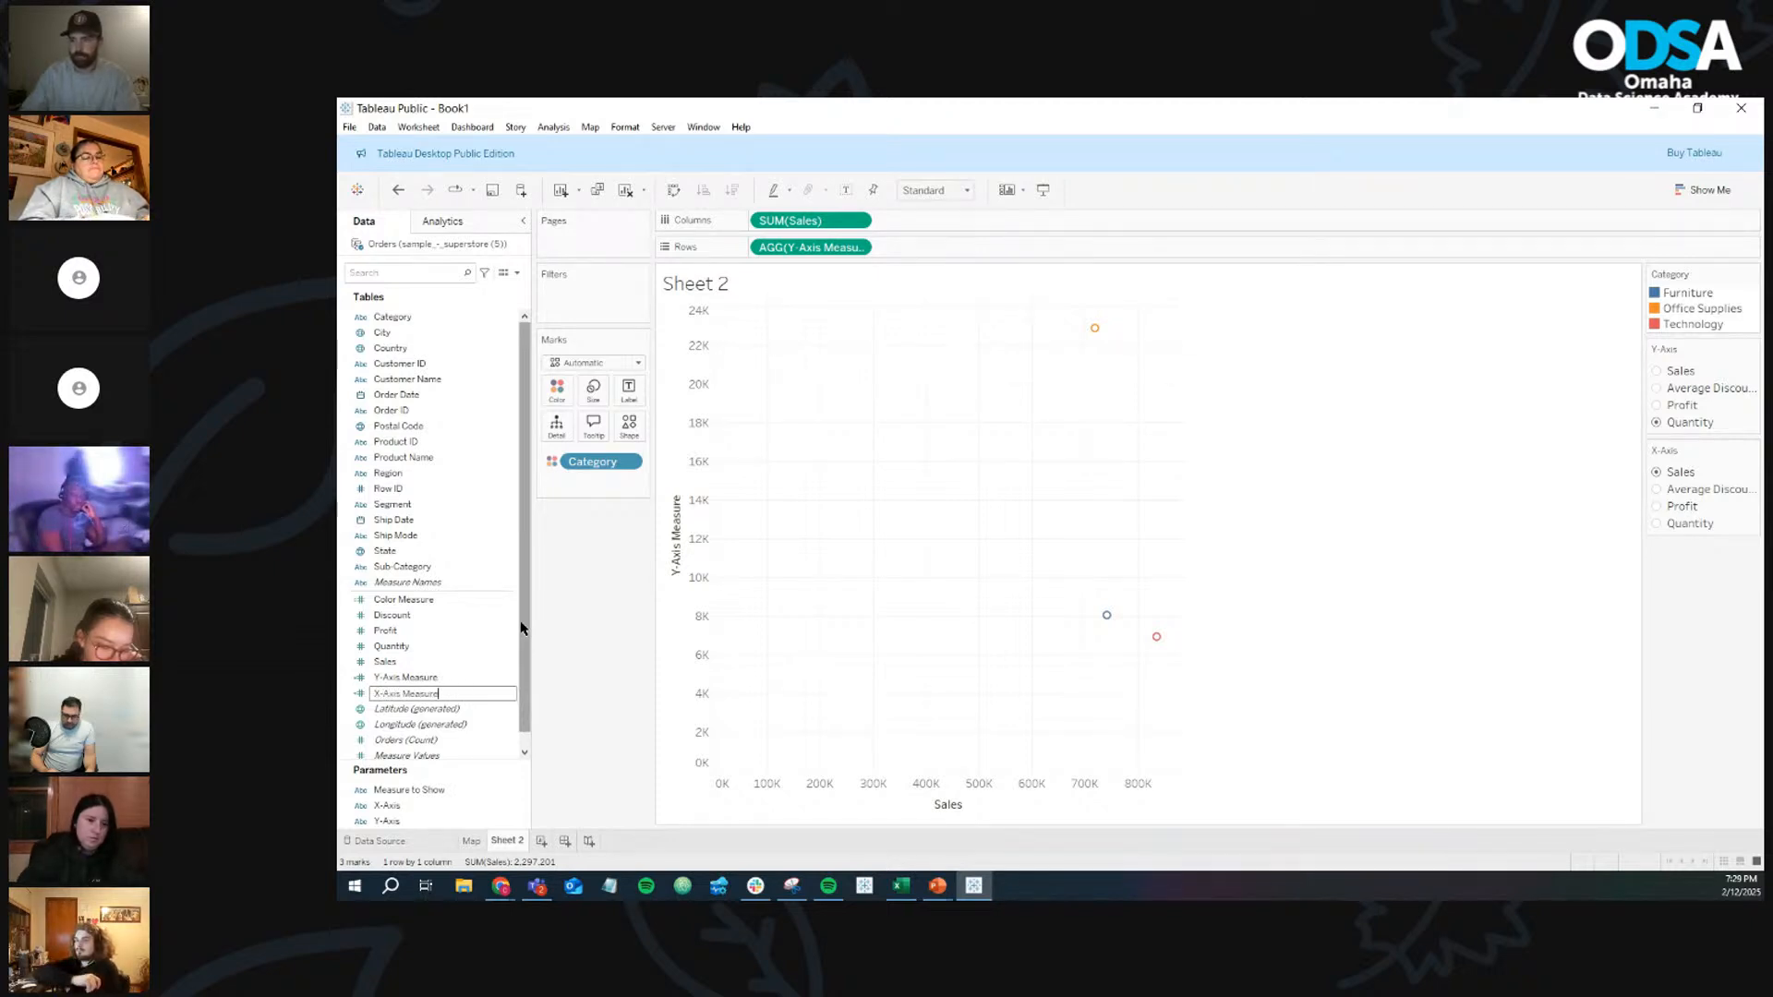
key(Return)
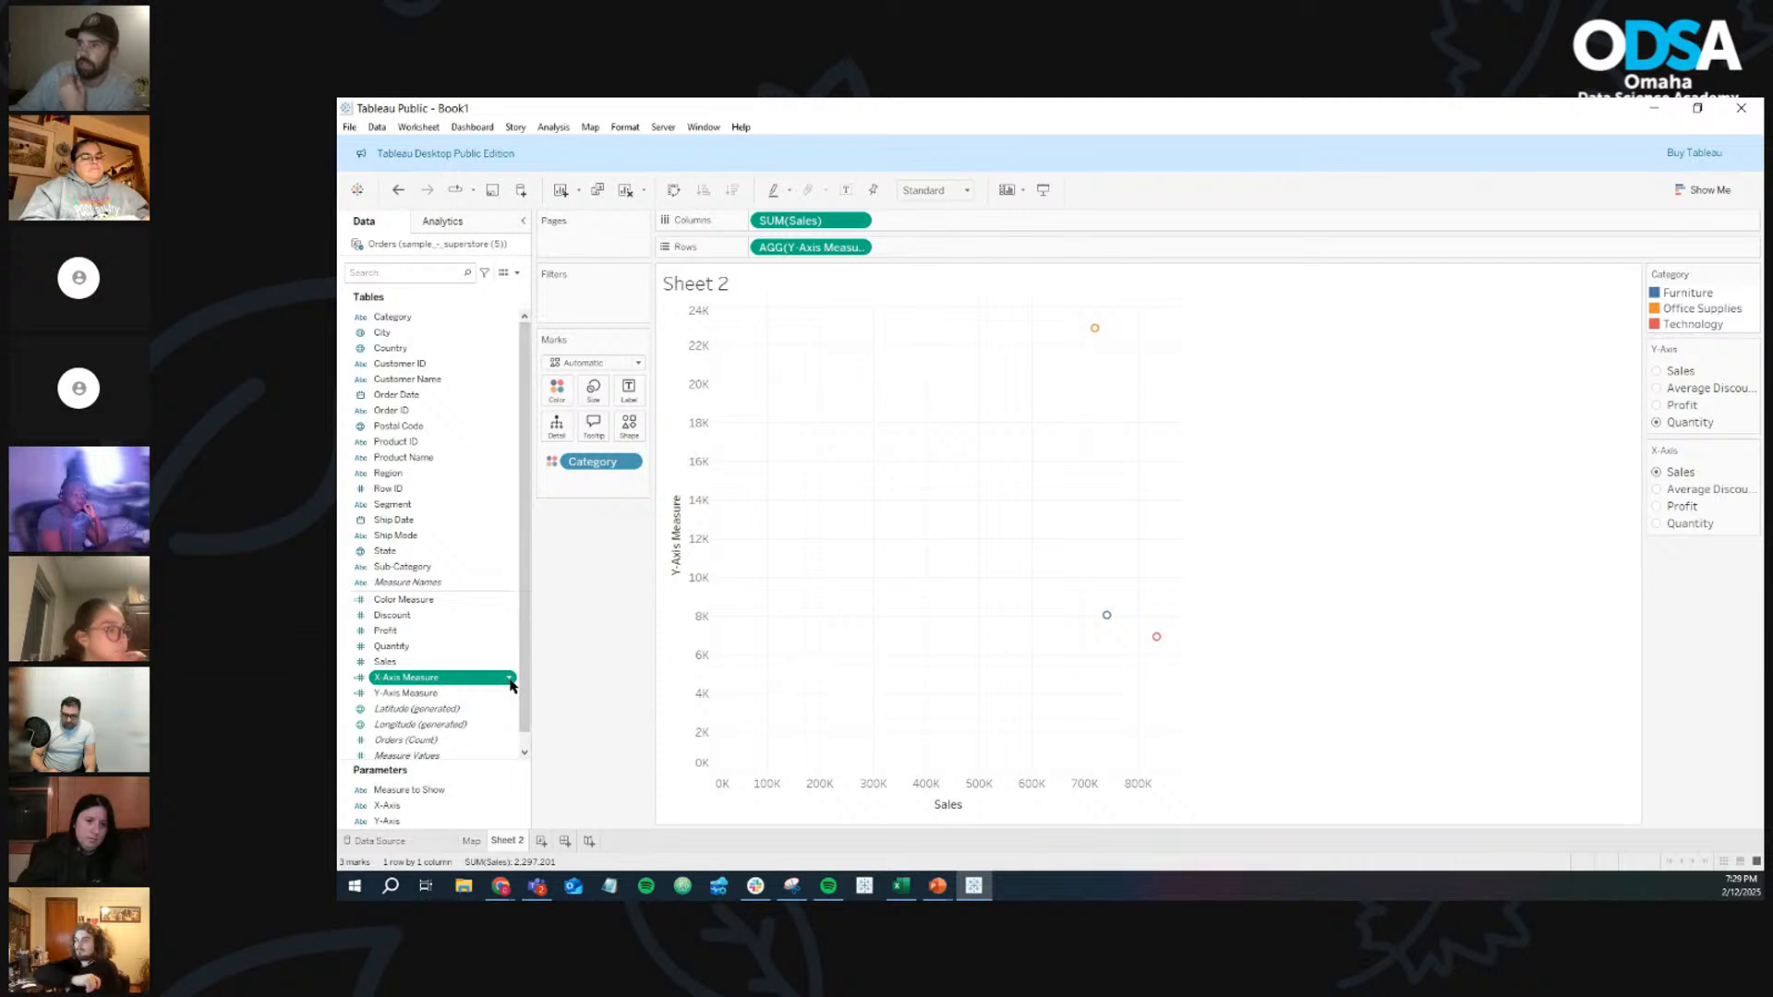
Edit the X-Axis Measure calculation so all four conditions reference [X-Axis] instead of [Y-Axis], and save it
right_click(514, 617)
click(573, 386)
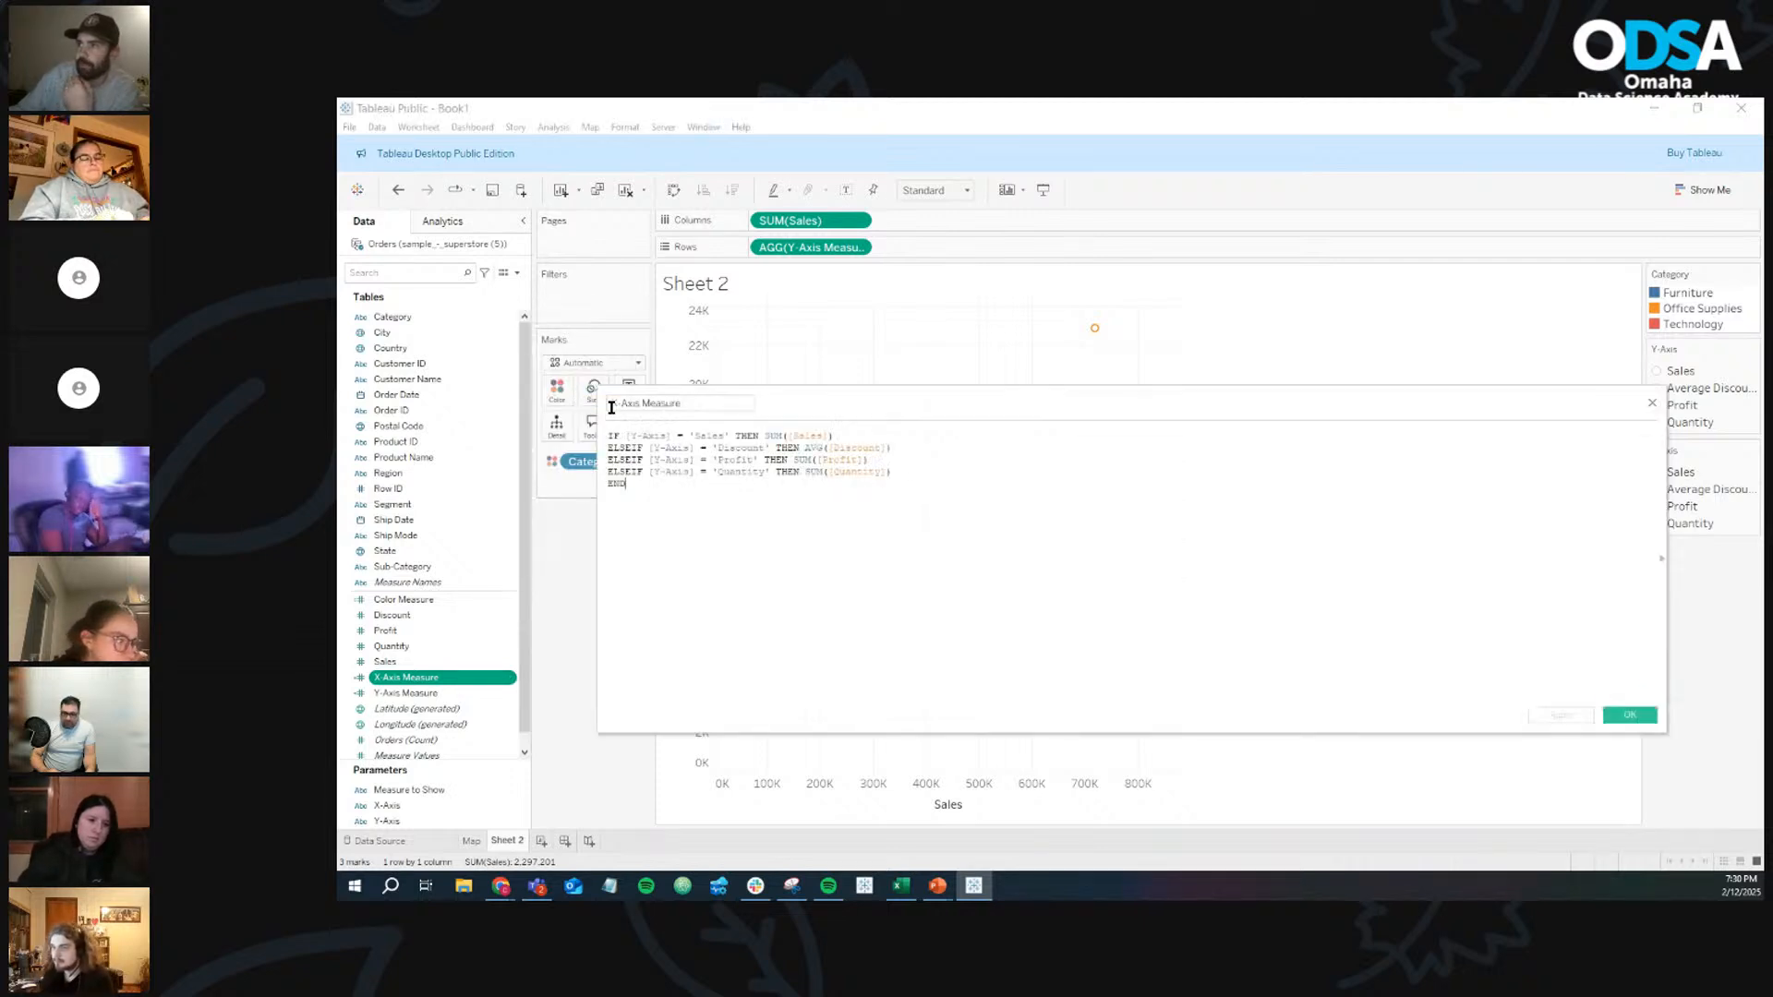
scroll(794, 471, up, 5)
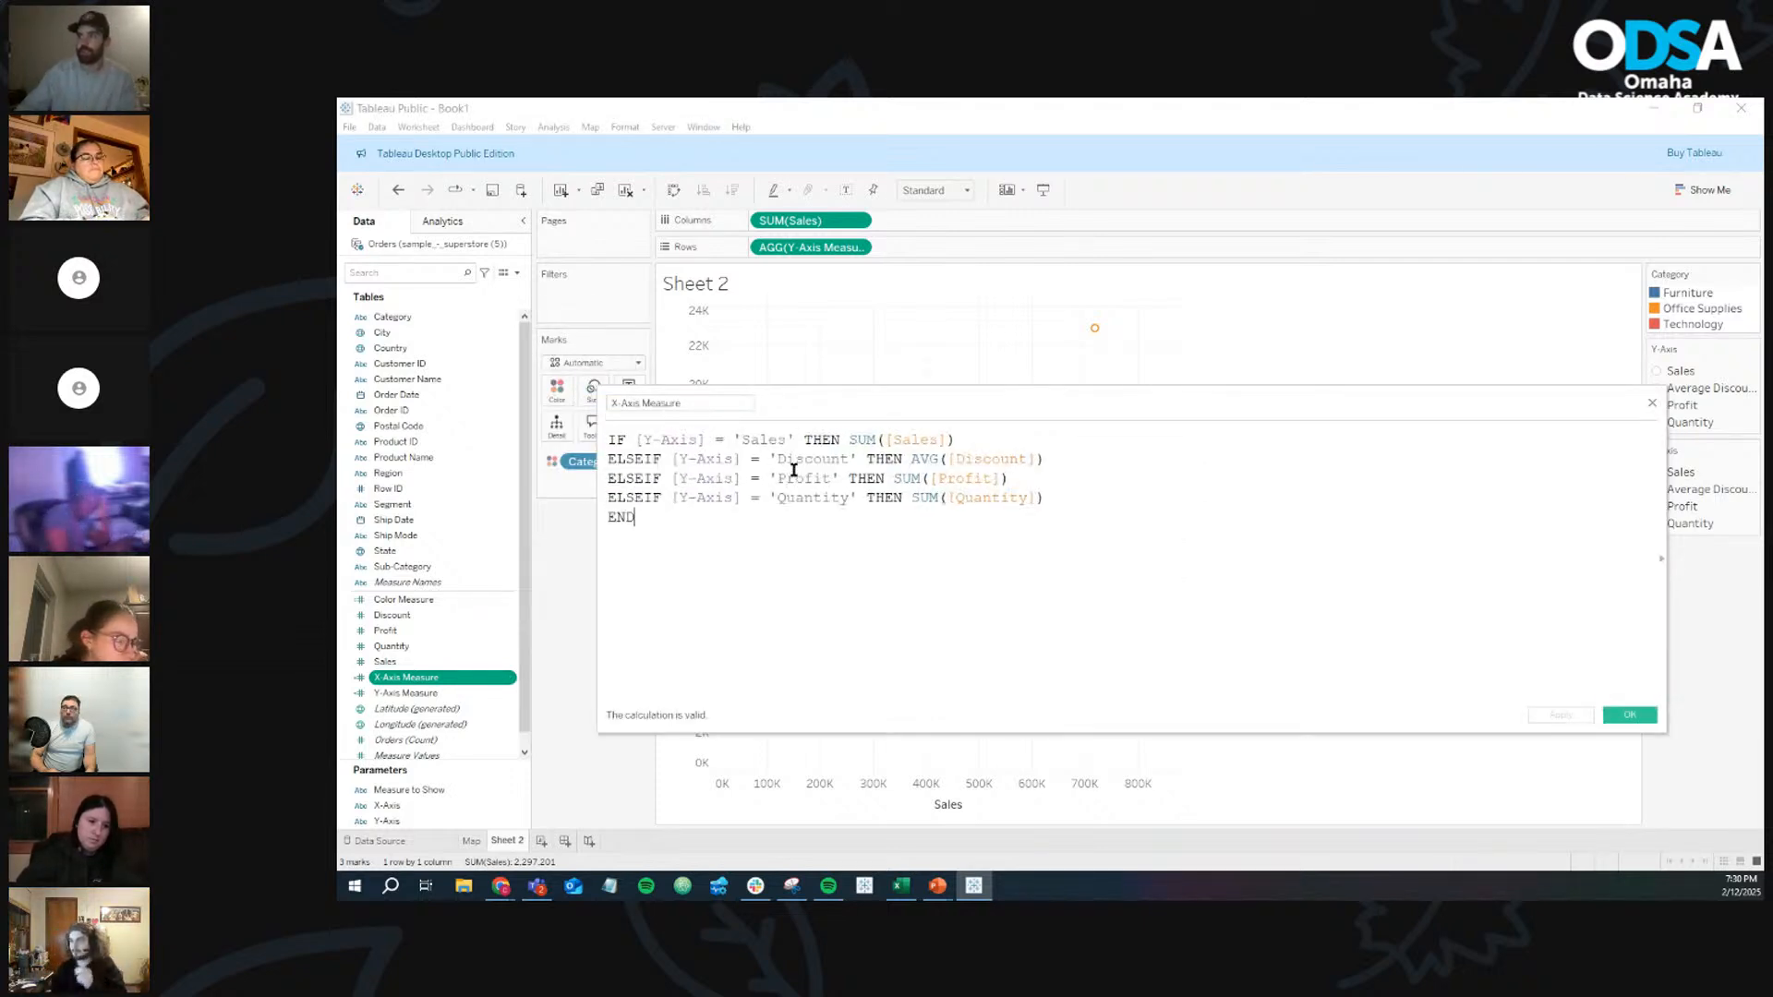
double_click(677, 445)
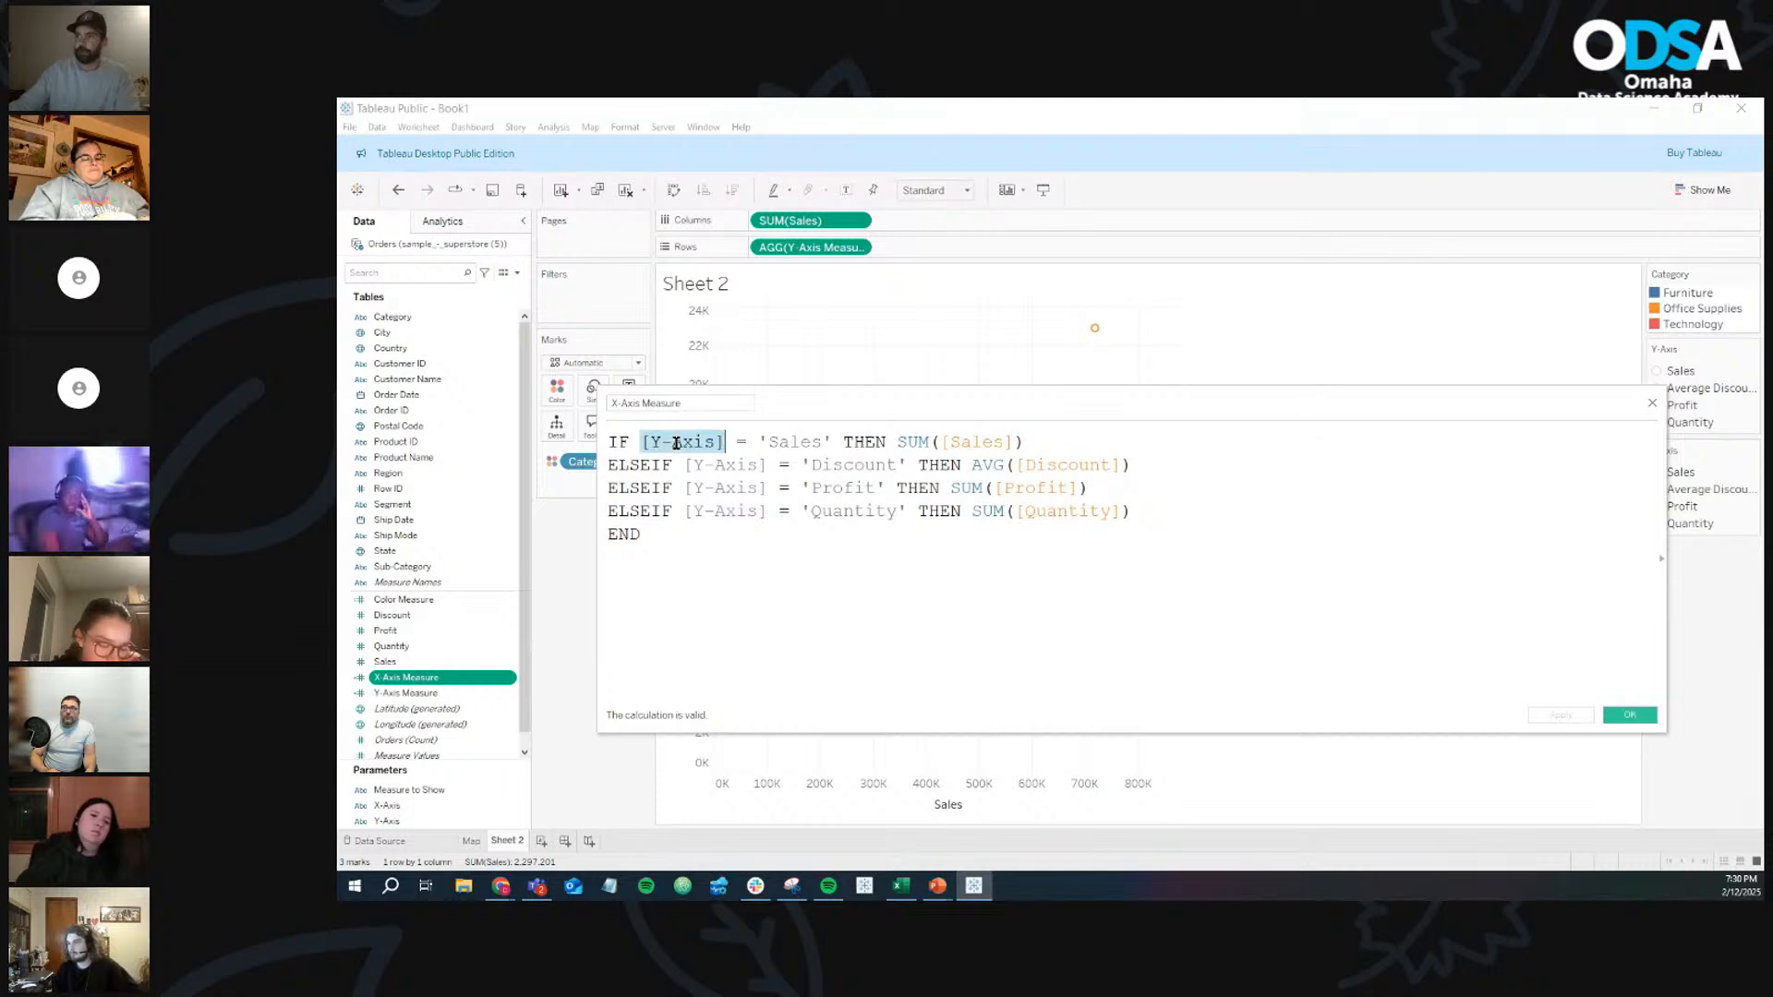
text([X-Axis])
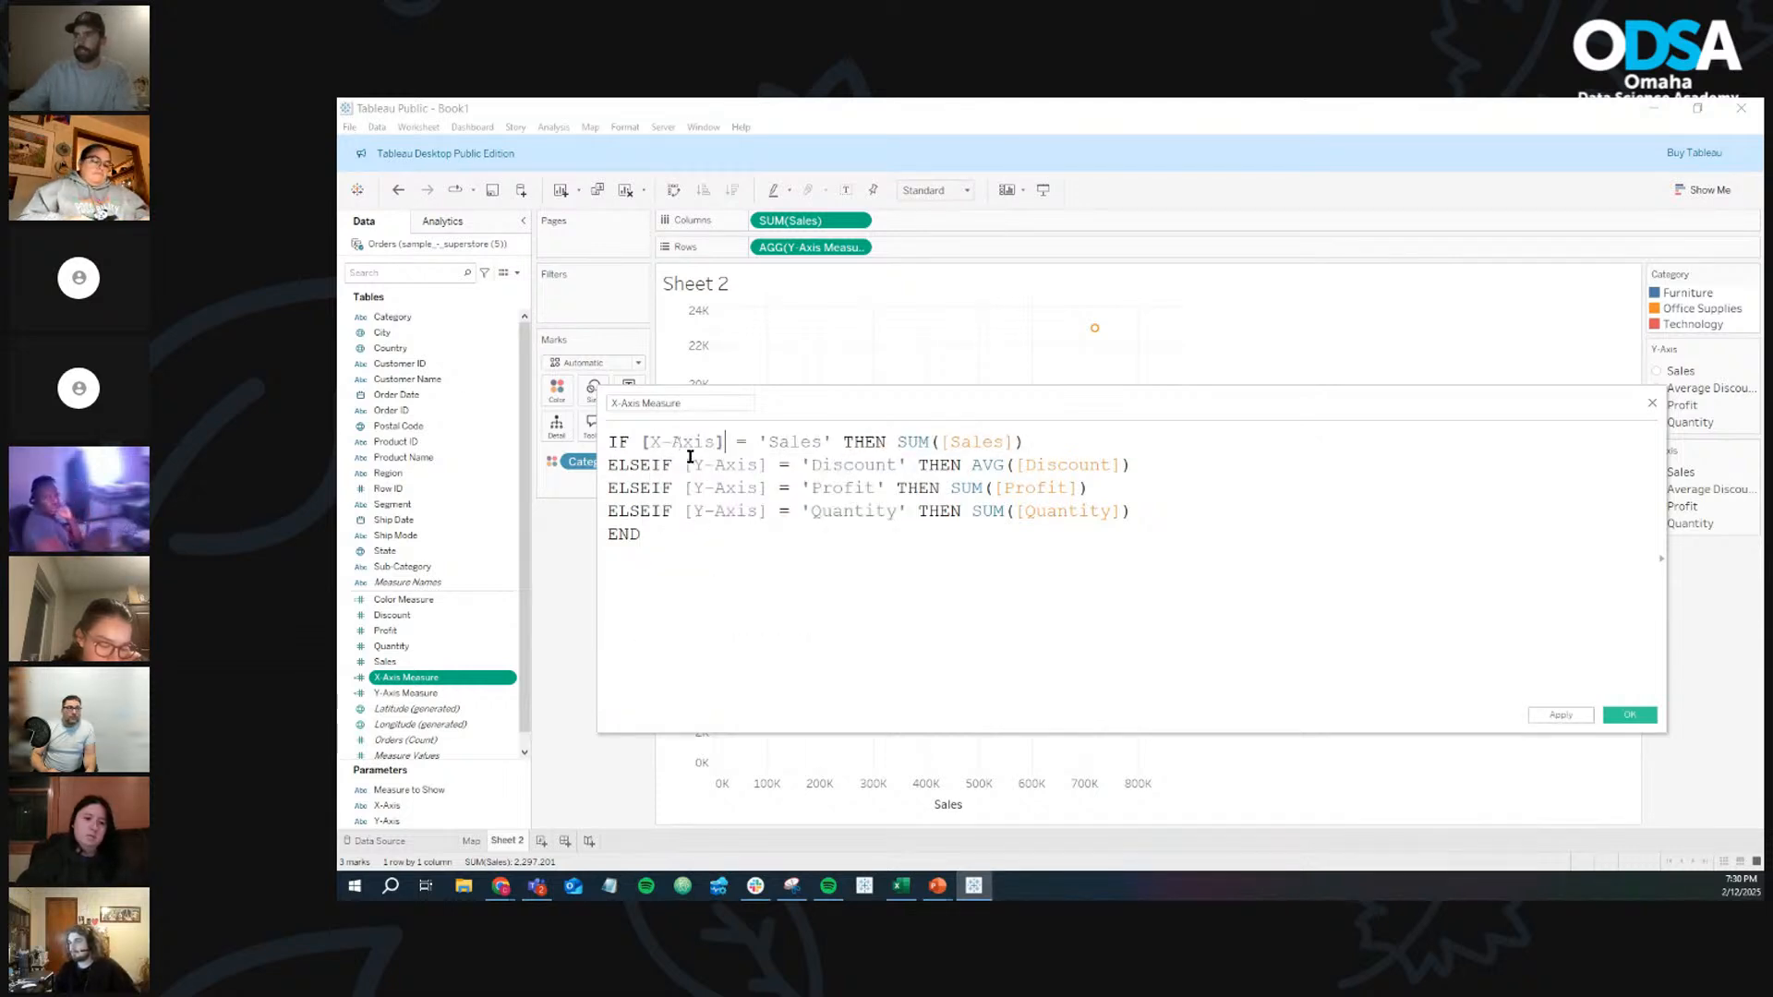
double_click(702, 464)
text([X-Axis])
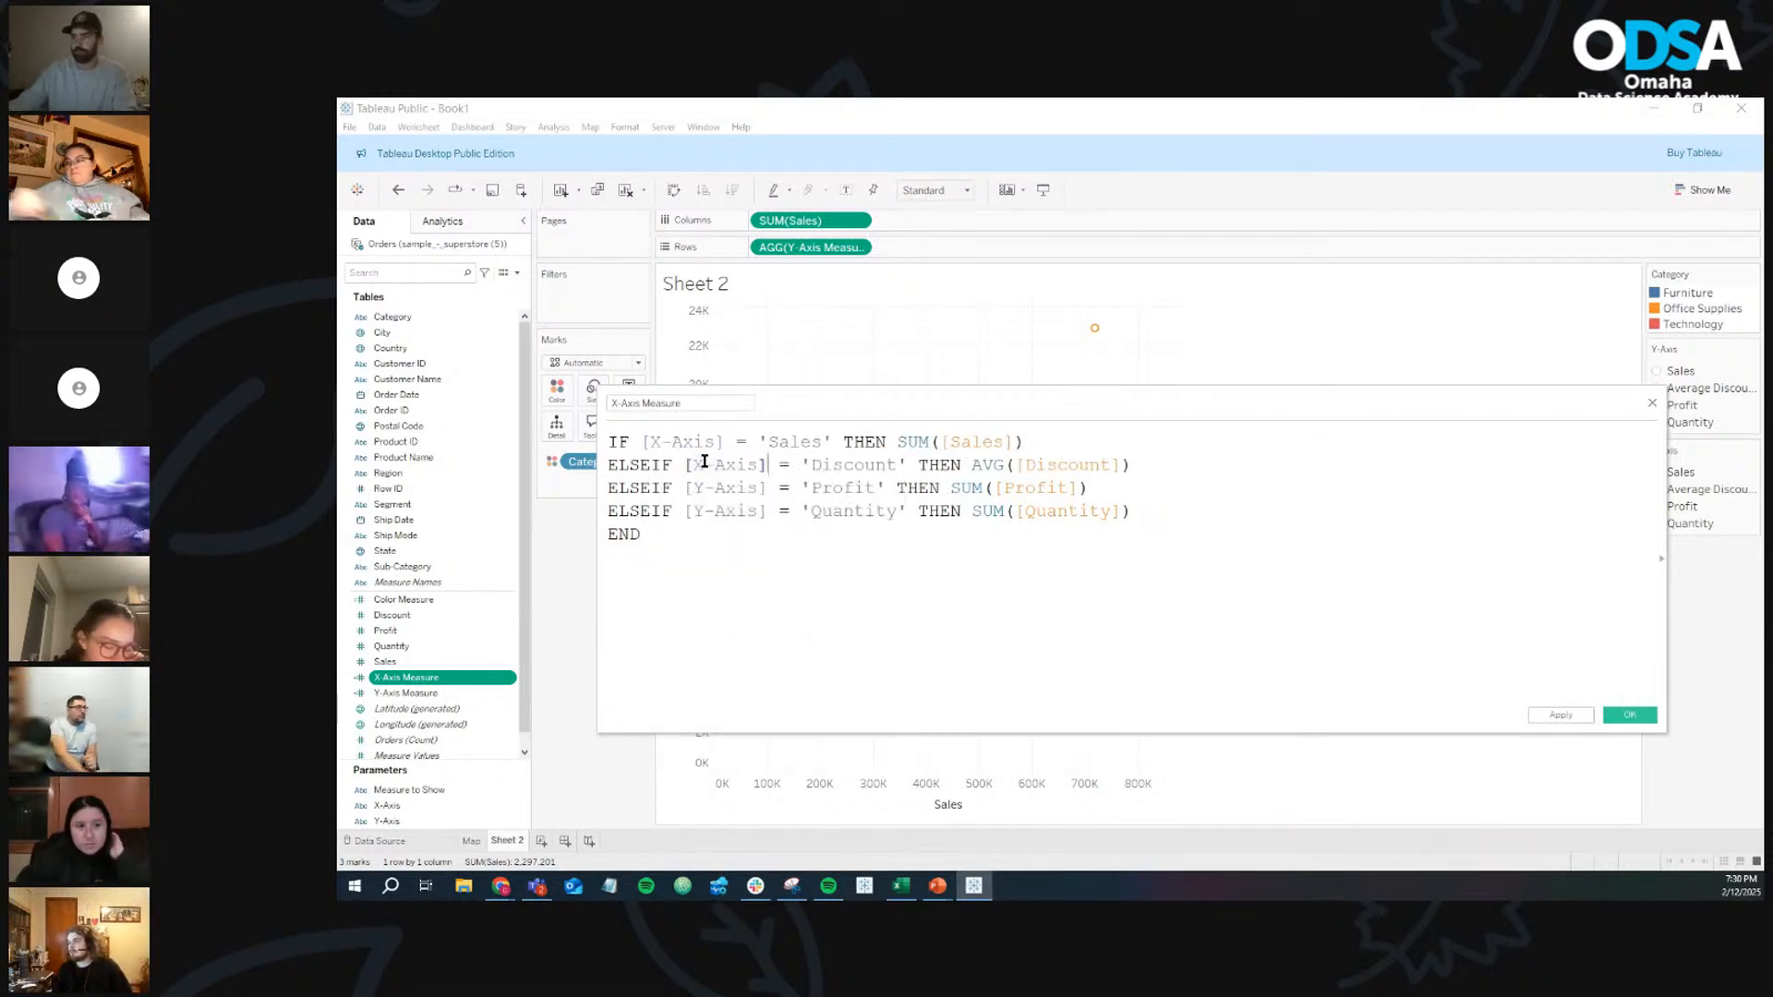
double_click(709, 486)
text([X-Axis])
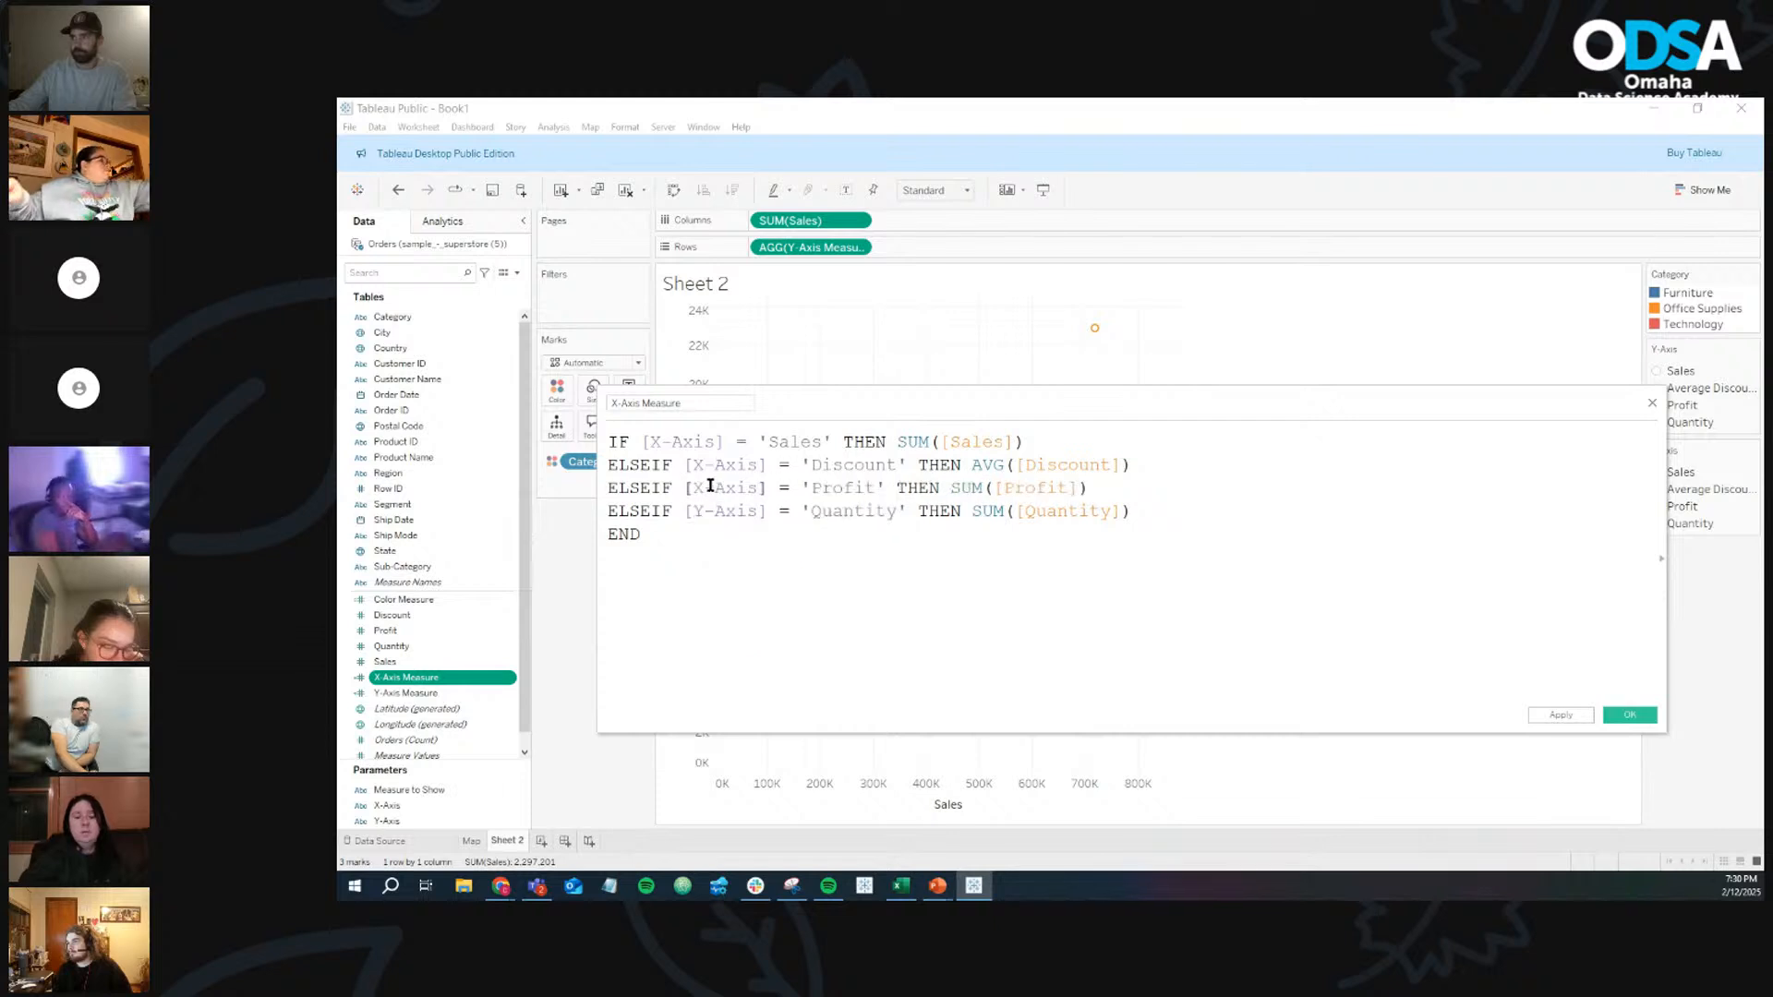
double_click(710, 513)
text([X-Axis])
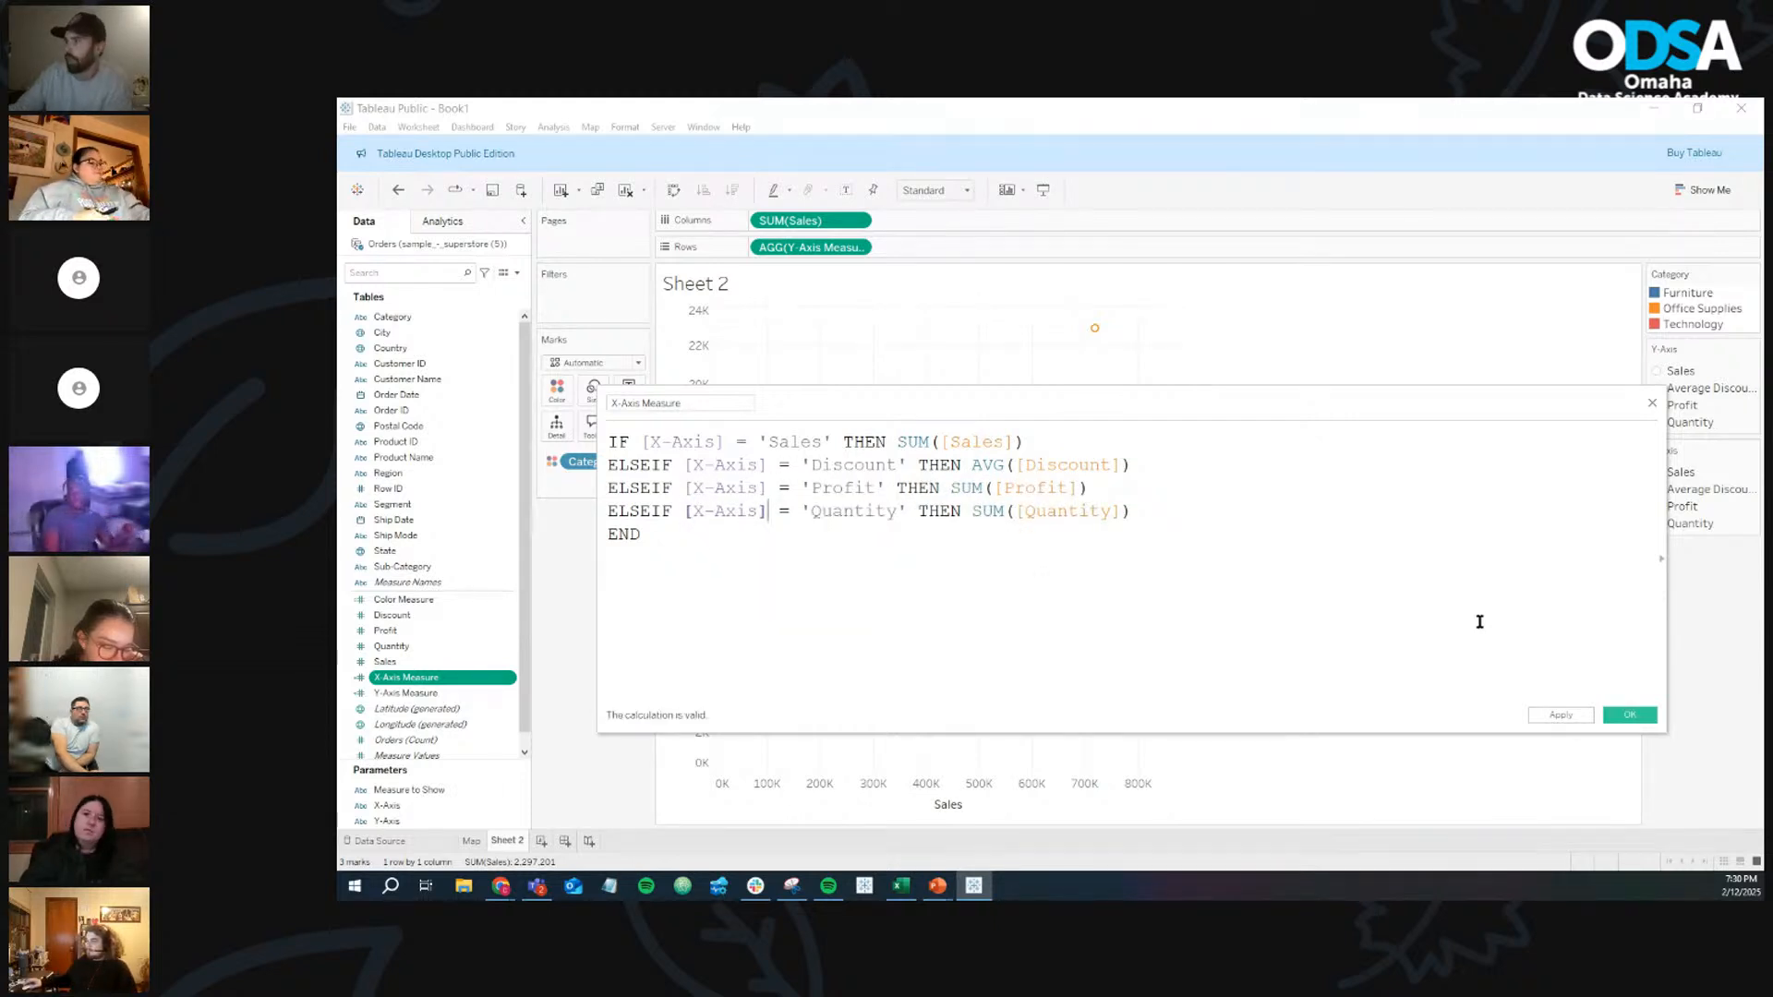
click(1630, 717)
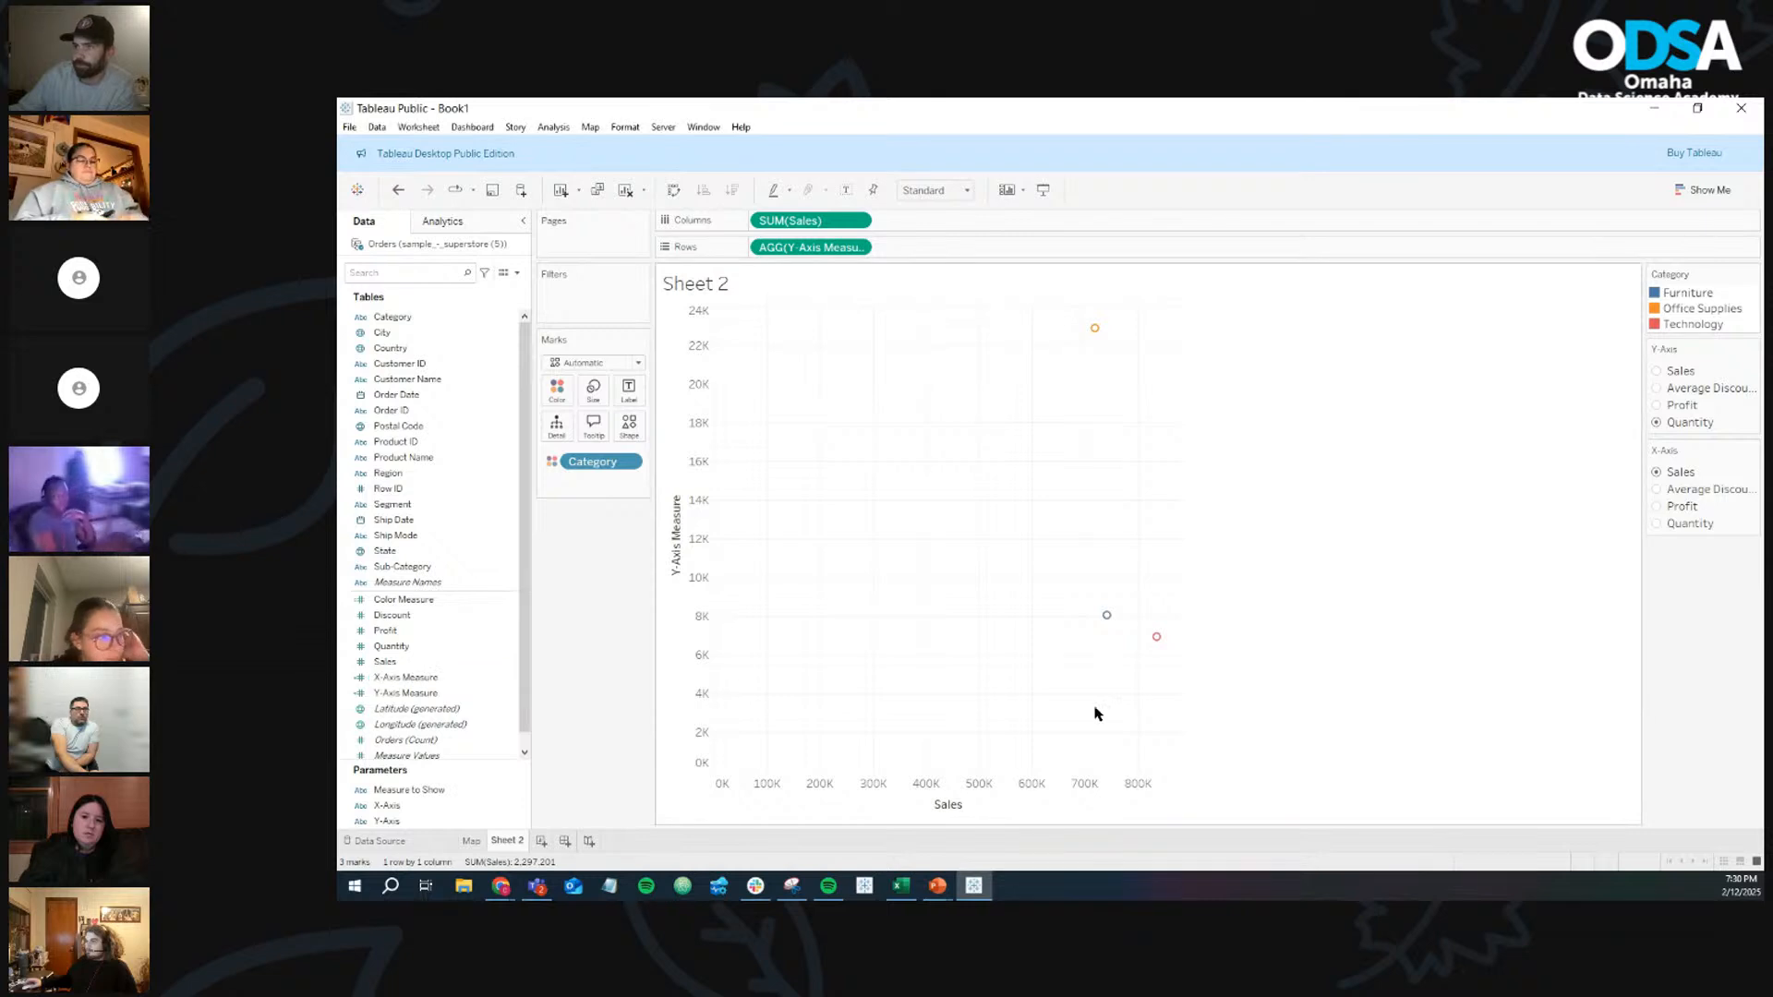
Replace SUM(Sales) on the columns of Sheet 2 with the X-Axis Measure calculated field
click(461, 660)
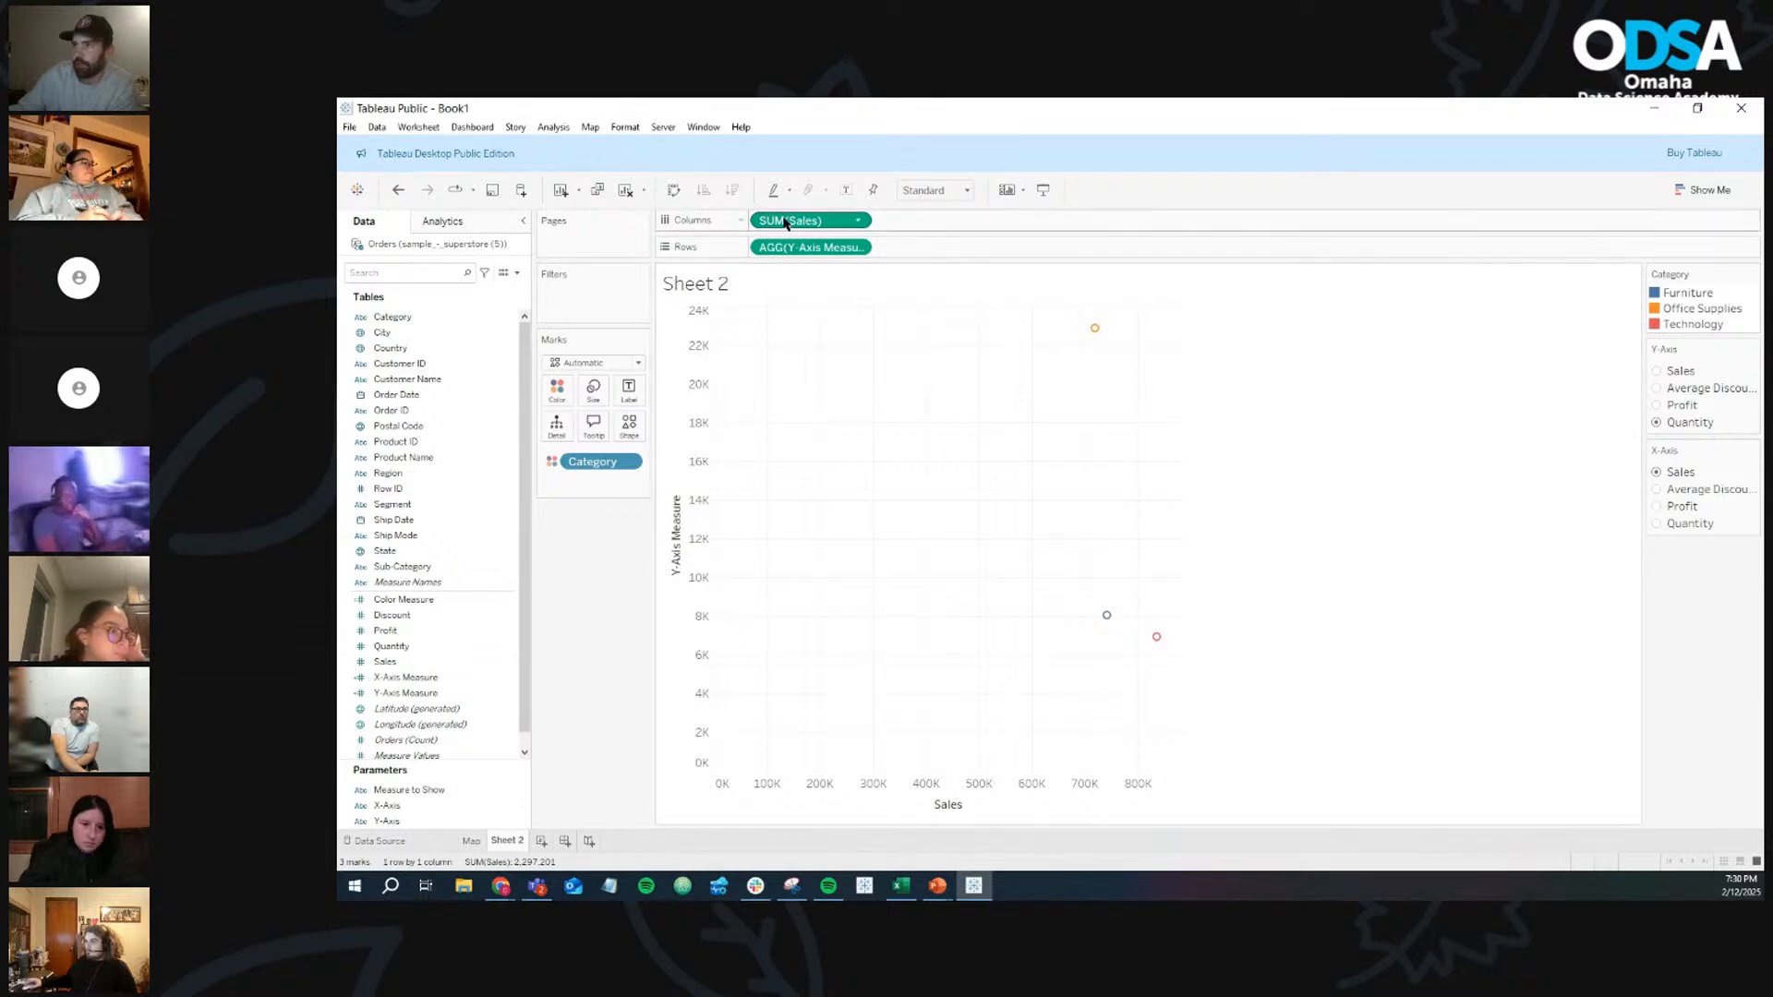
drag(787, 223, 593, 594)
click(420, 678)
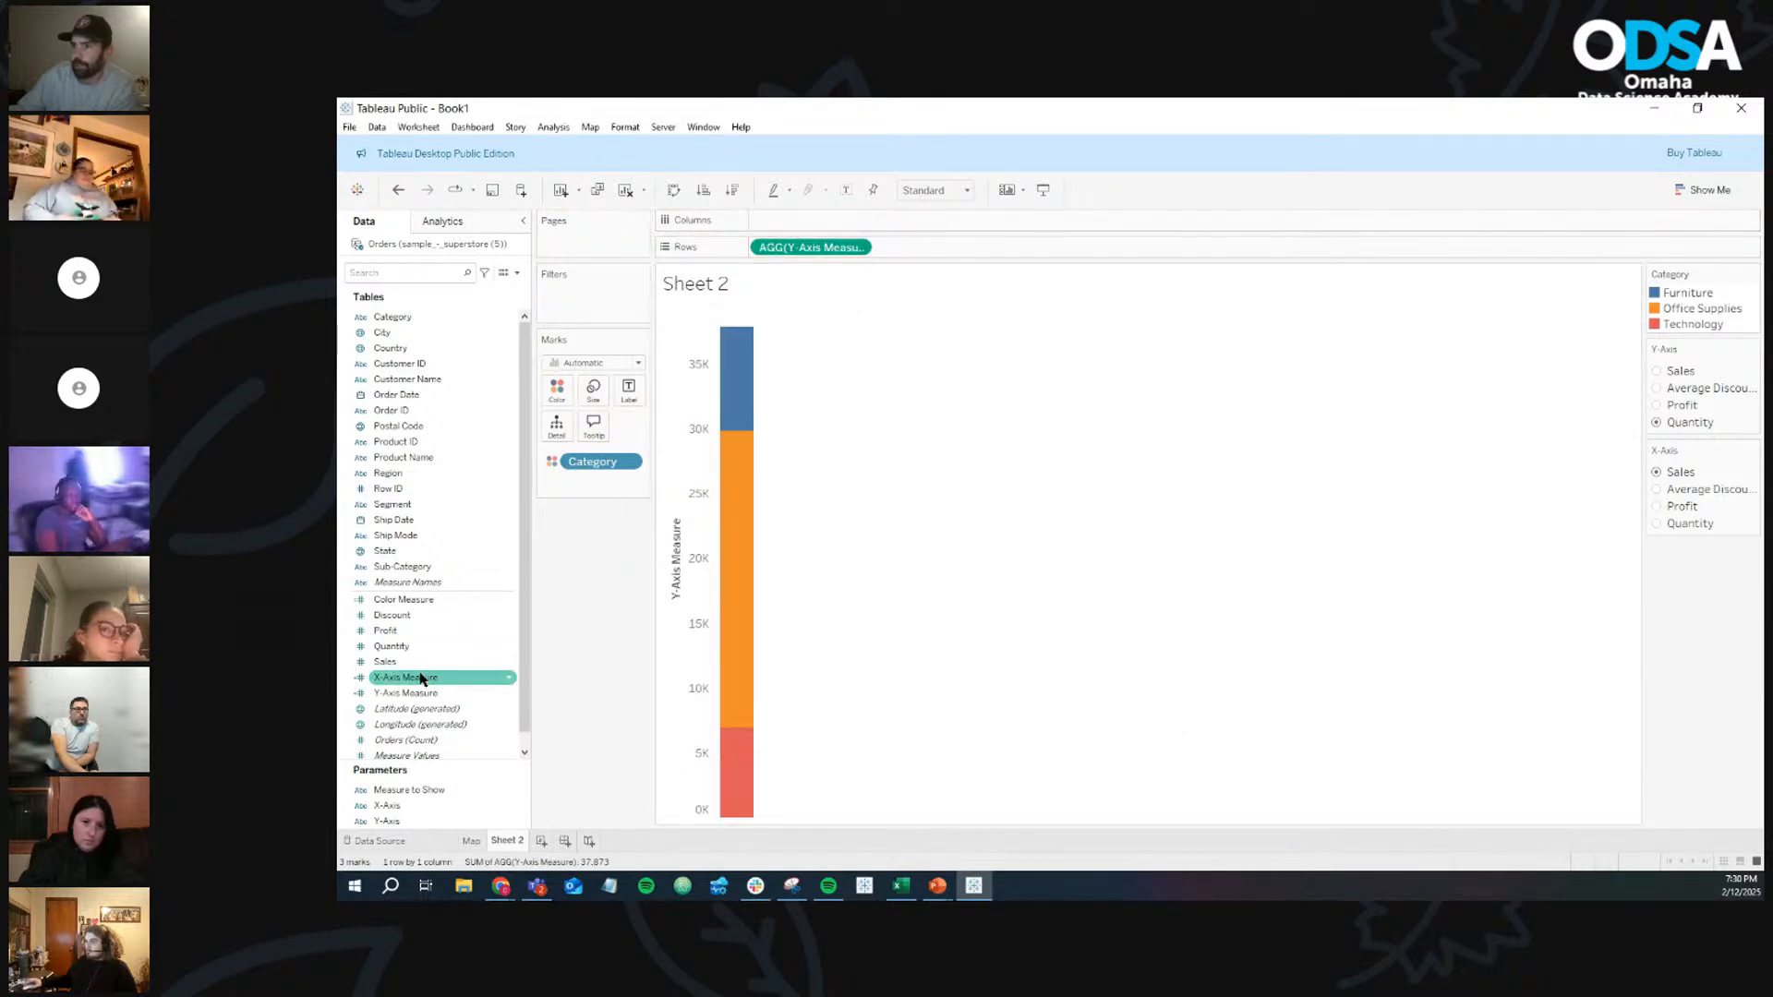
drag(420, 684, 825, 225)
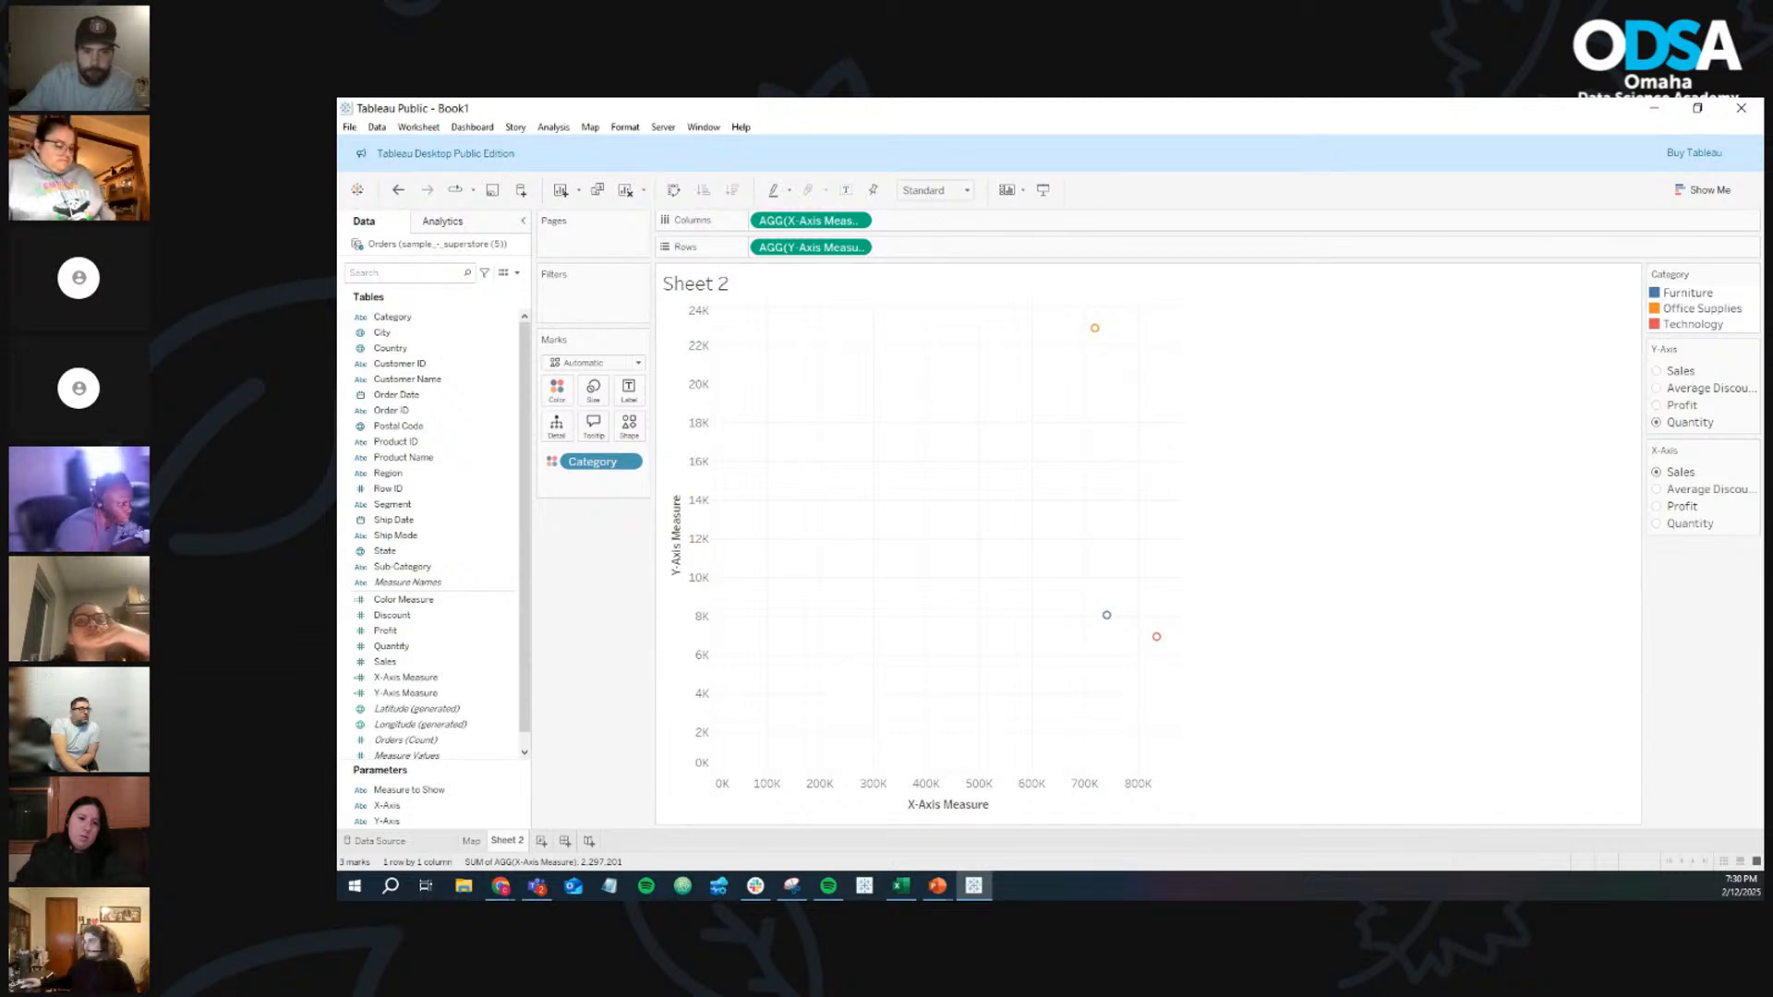
click(476, 791)
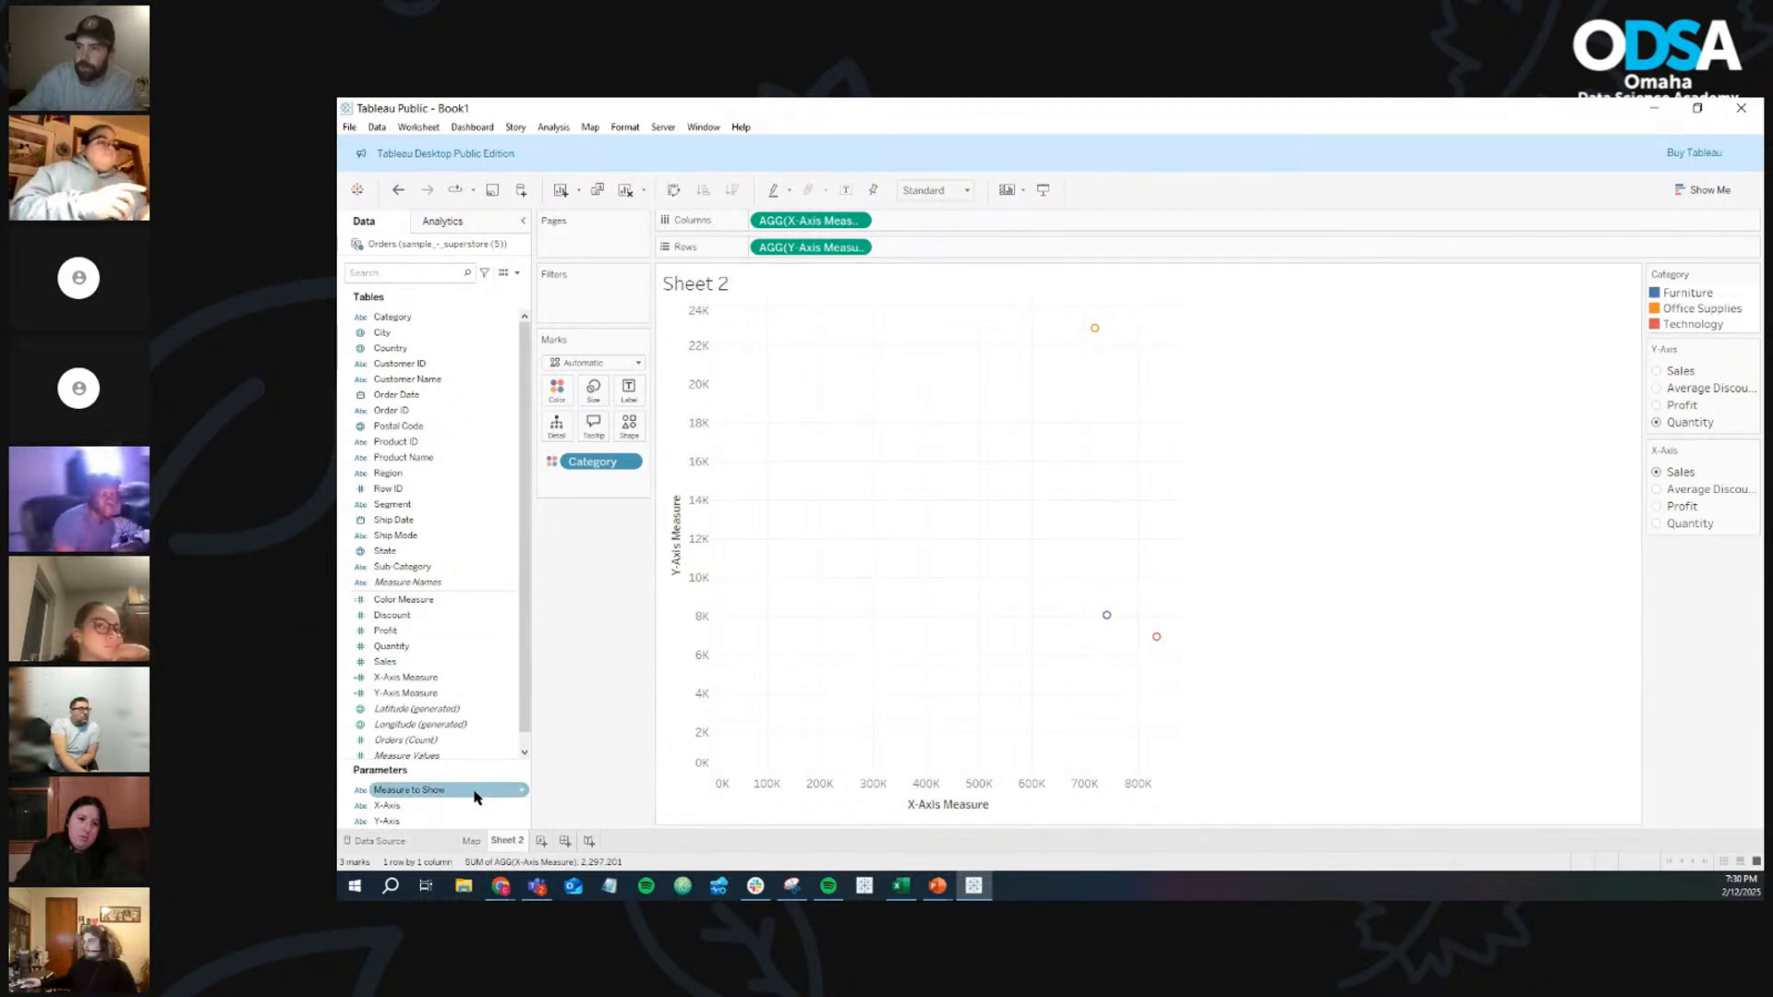
click(522, 806)
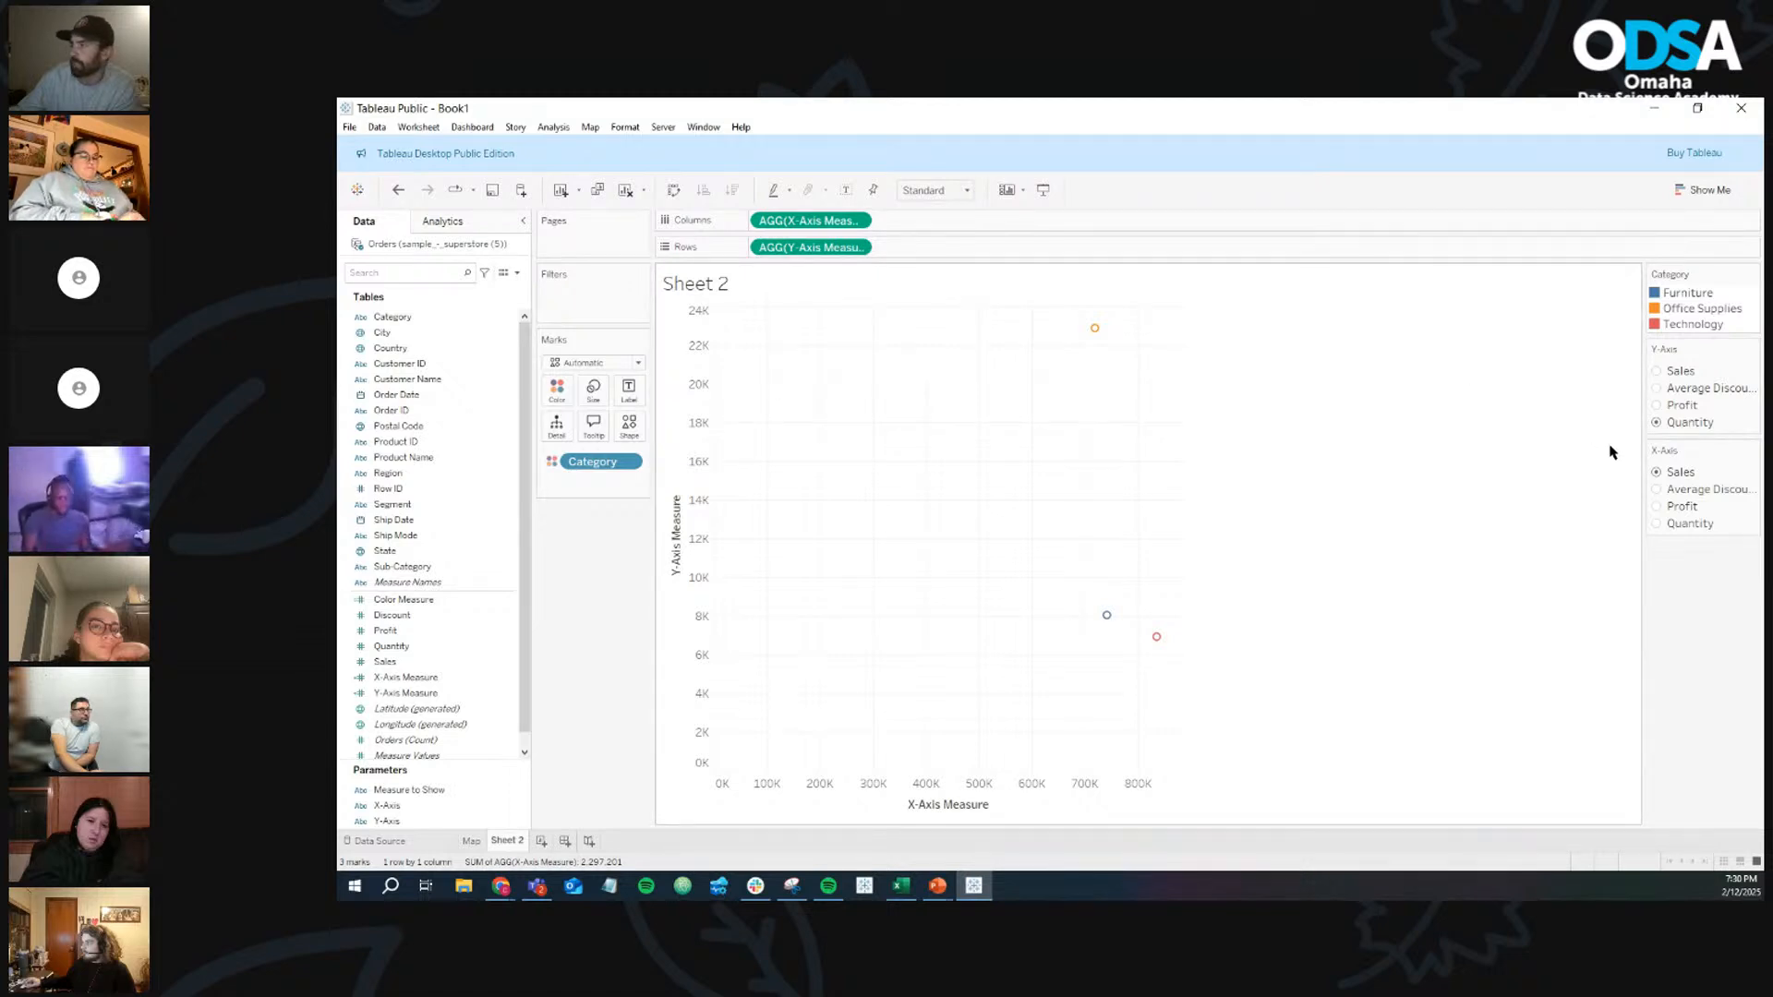
Test the X-Axis parameter with Average Discount, Quantity and Profit, and return it to Sales
click(1658, 505)
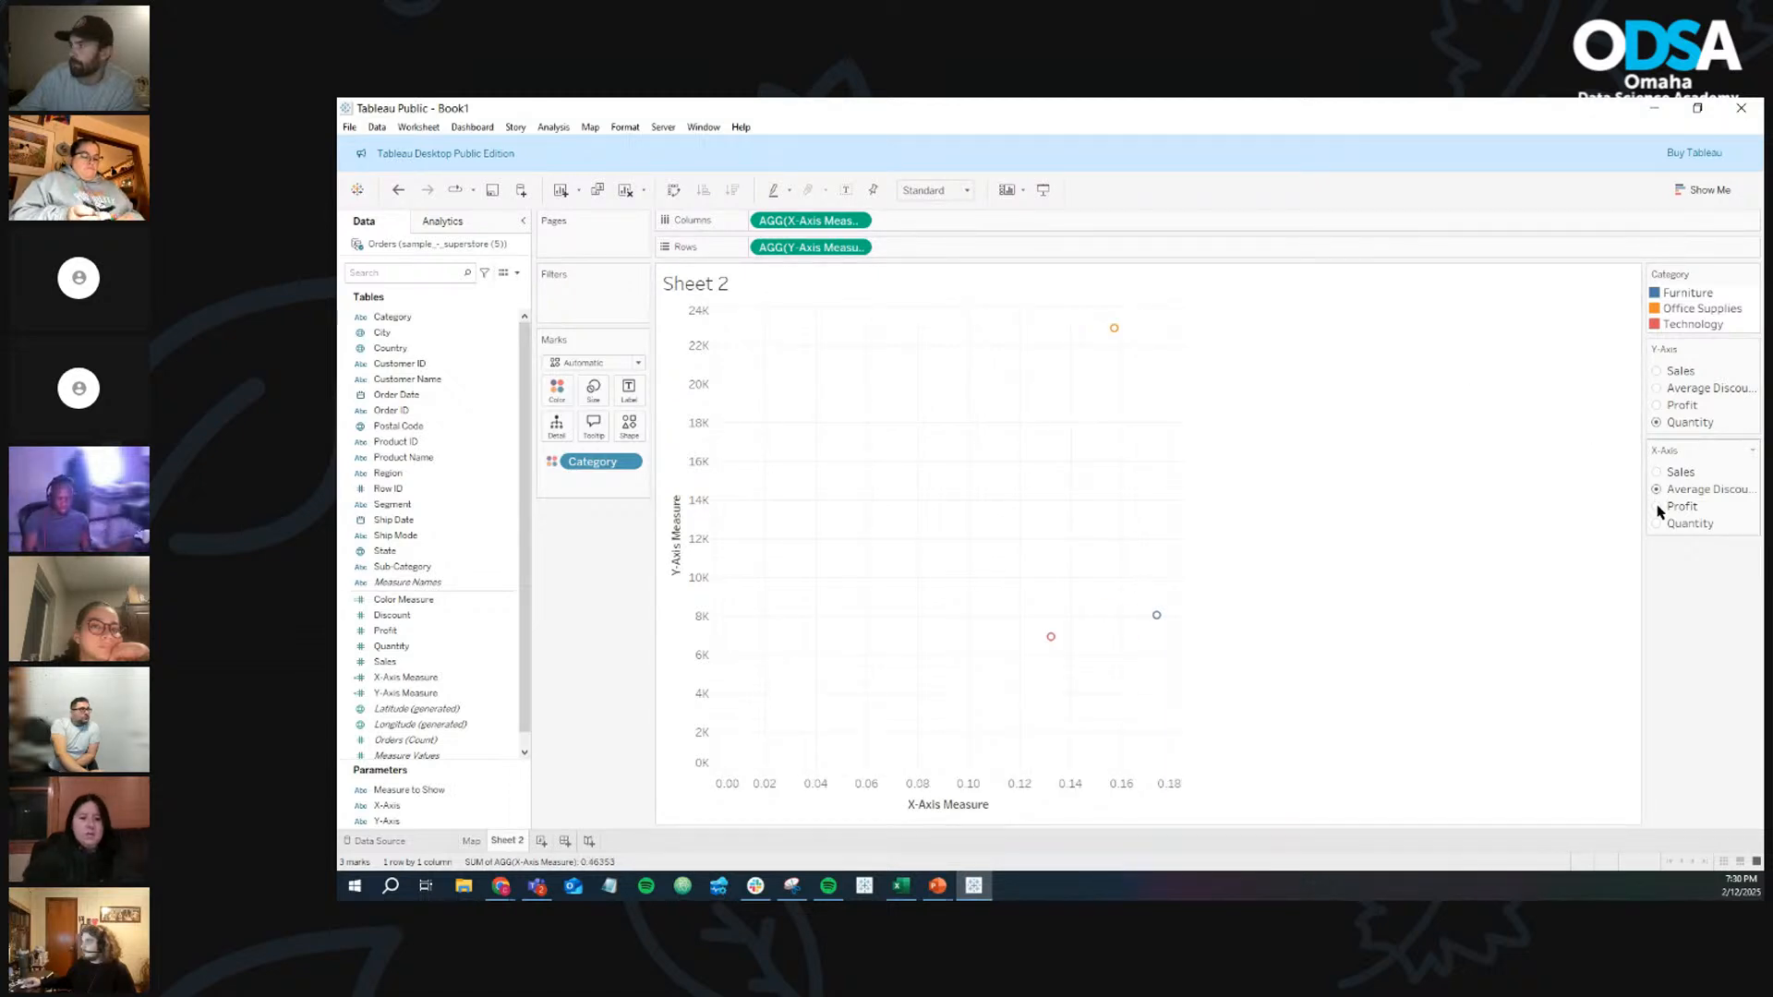
click(1656, 524)
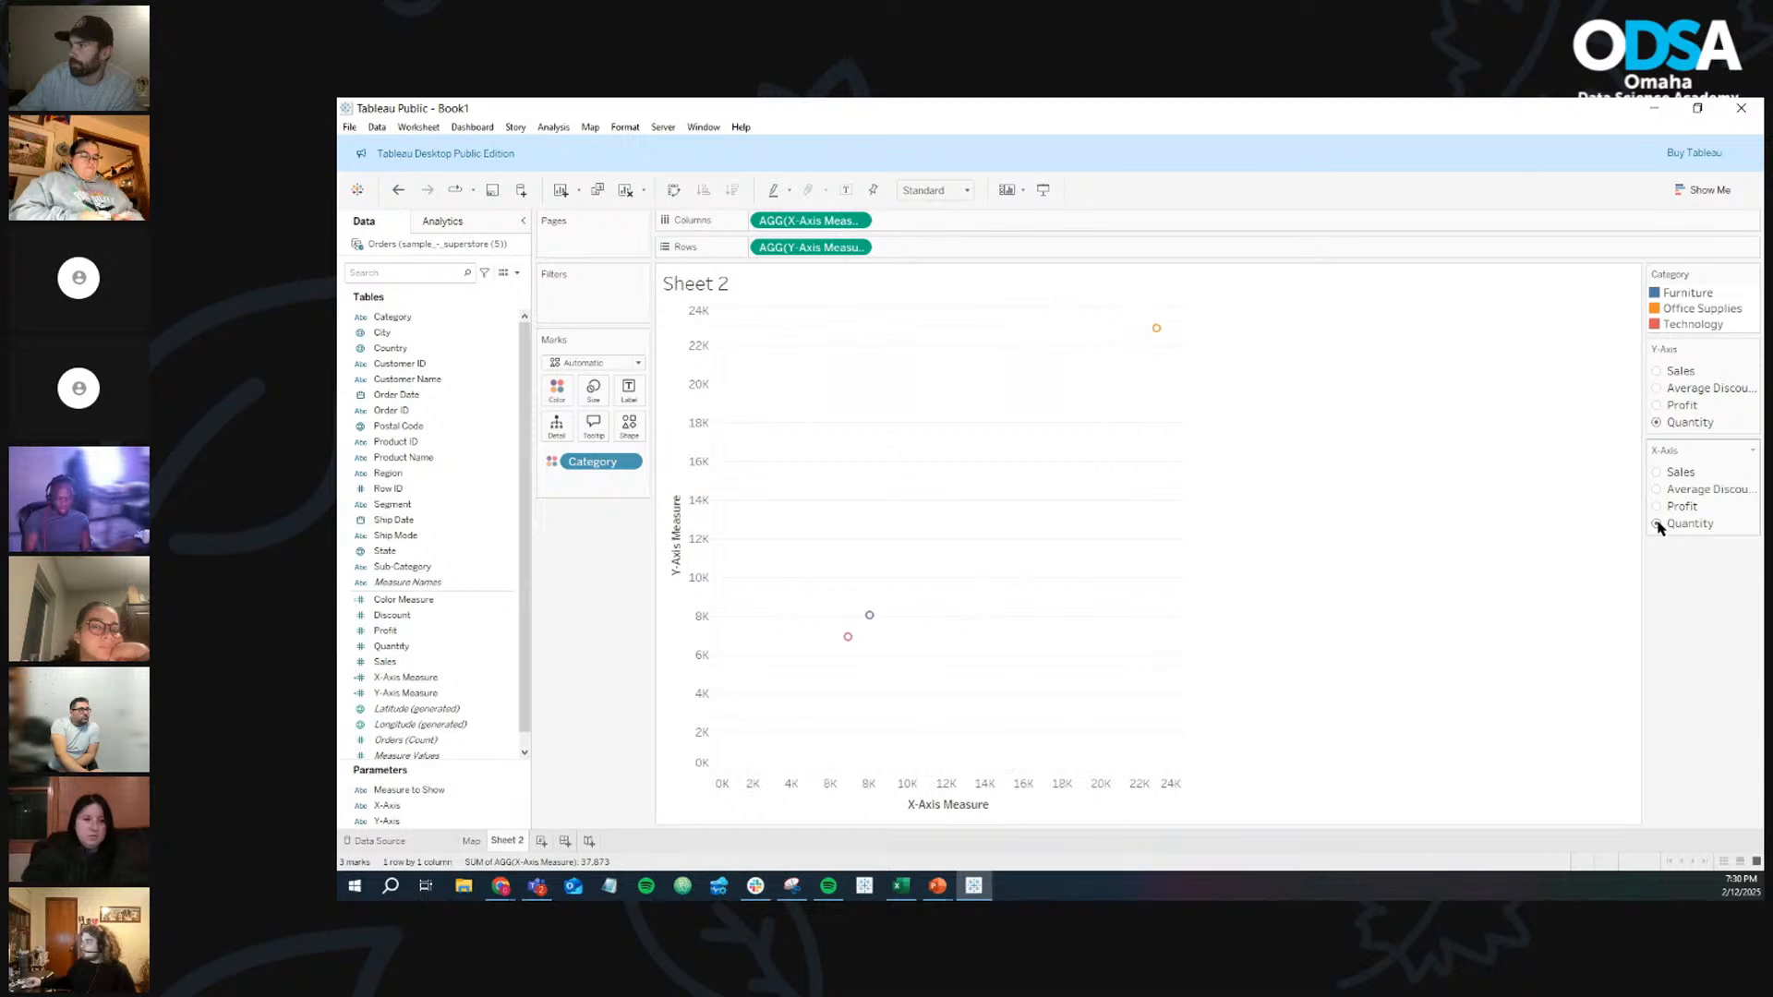
click(1658, 507)
click(1658, 472)
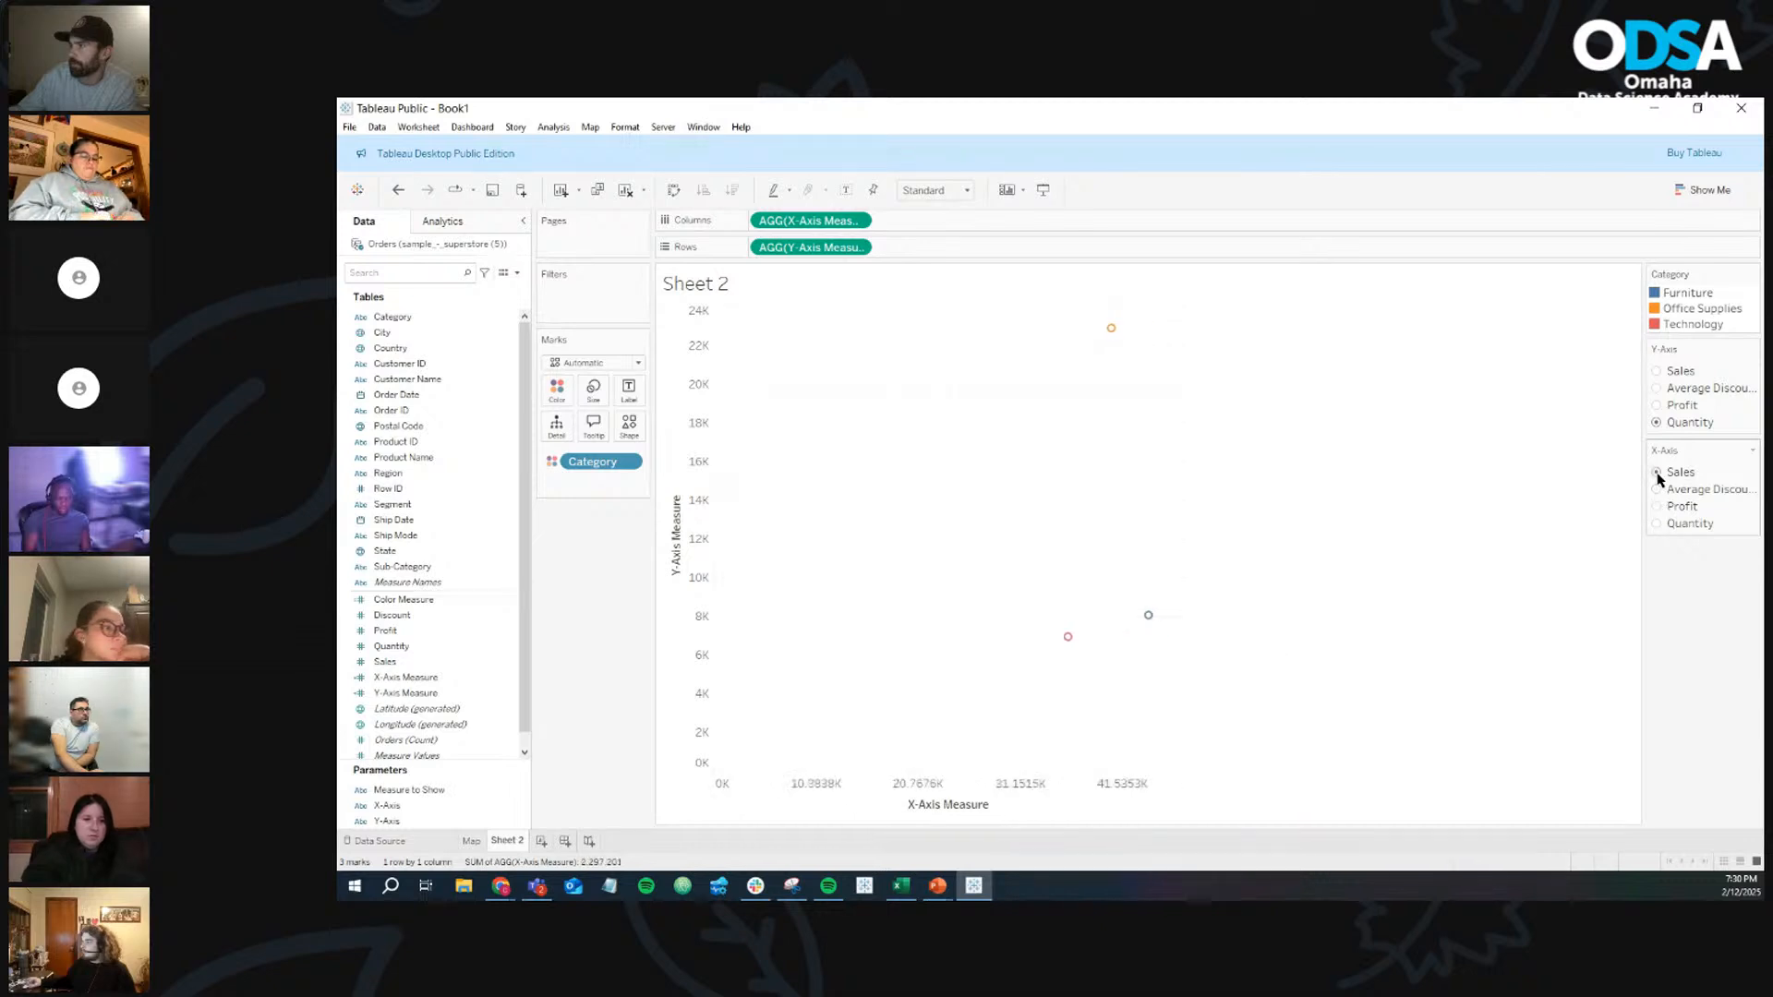
Try Profit and Sales for the Y-Axis parameter, and leave it set to Average Discount
click(1658, 405)
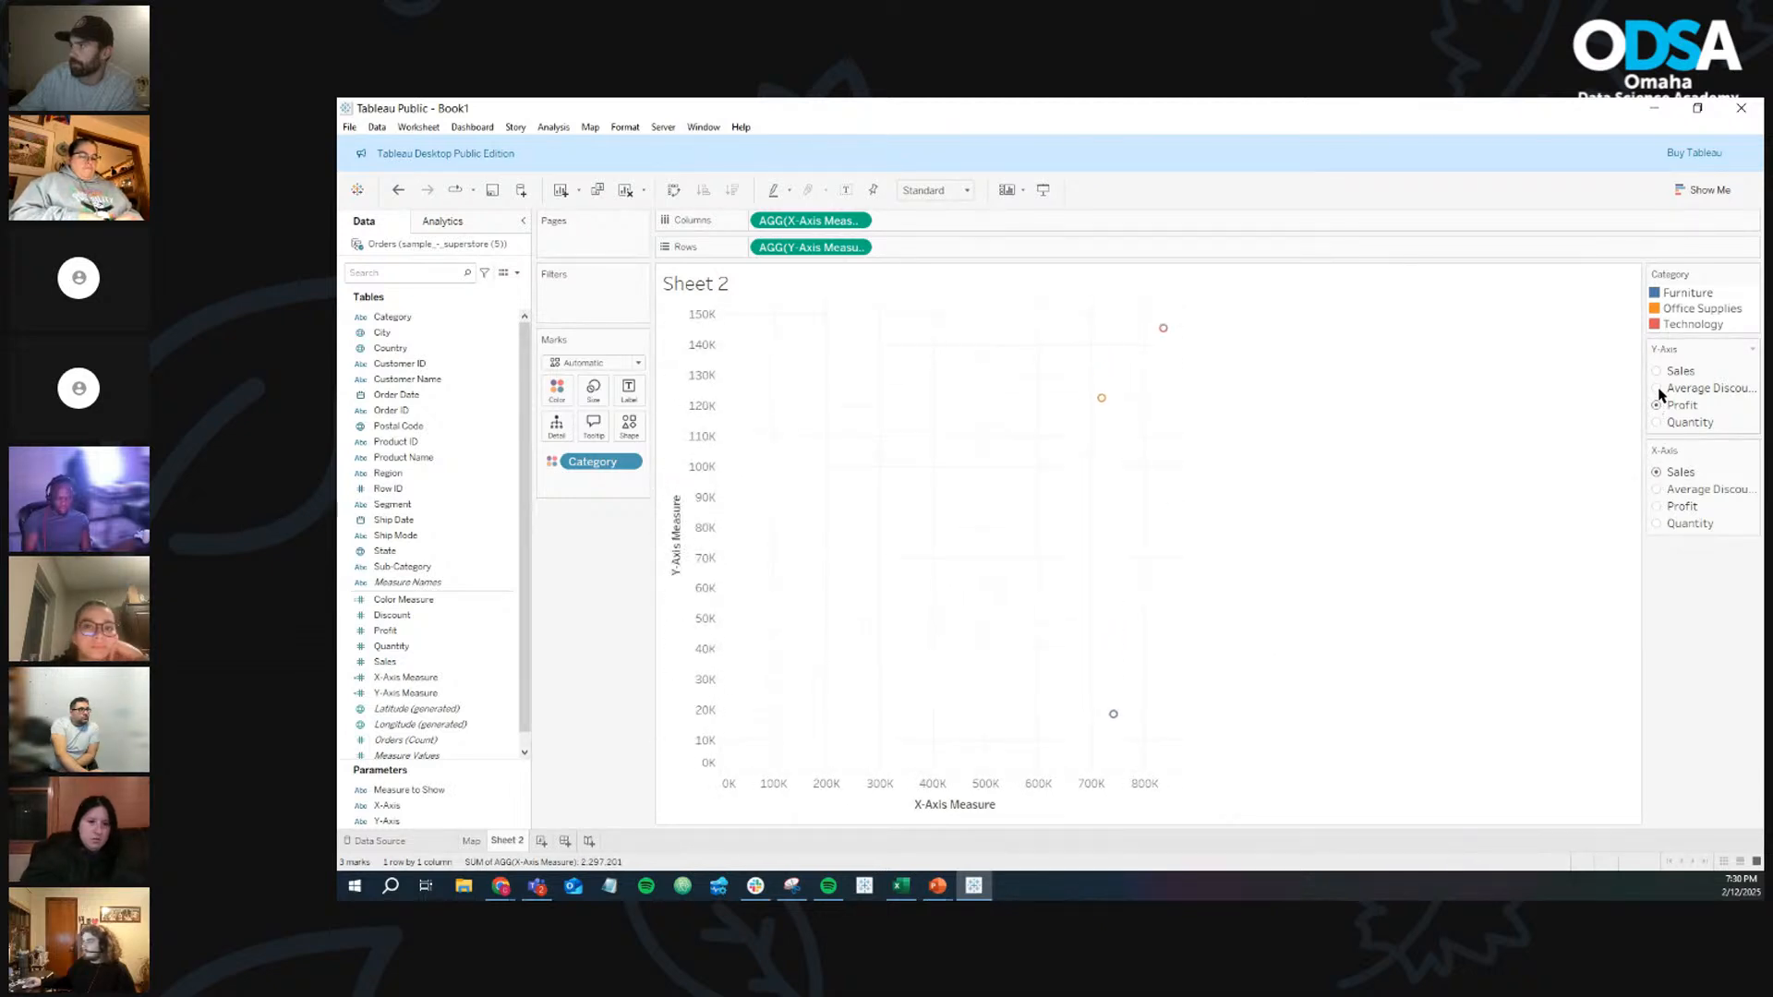
click(1658, 388)
click(1658, 372)
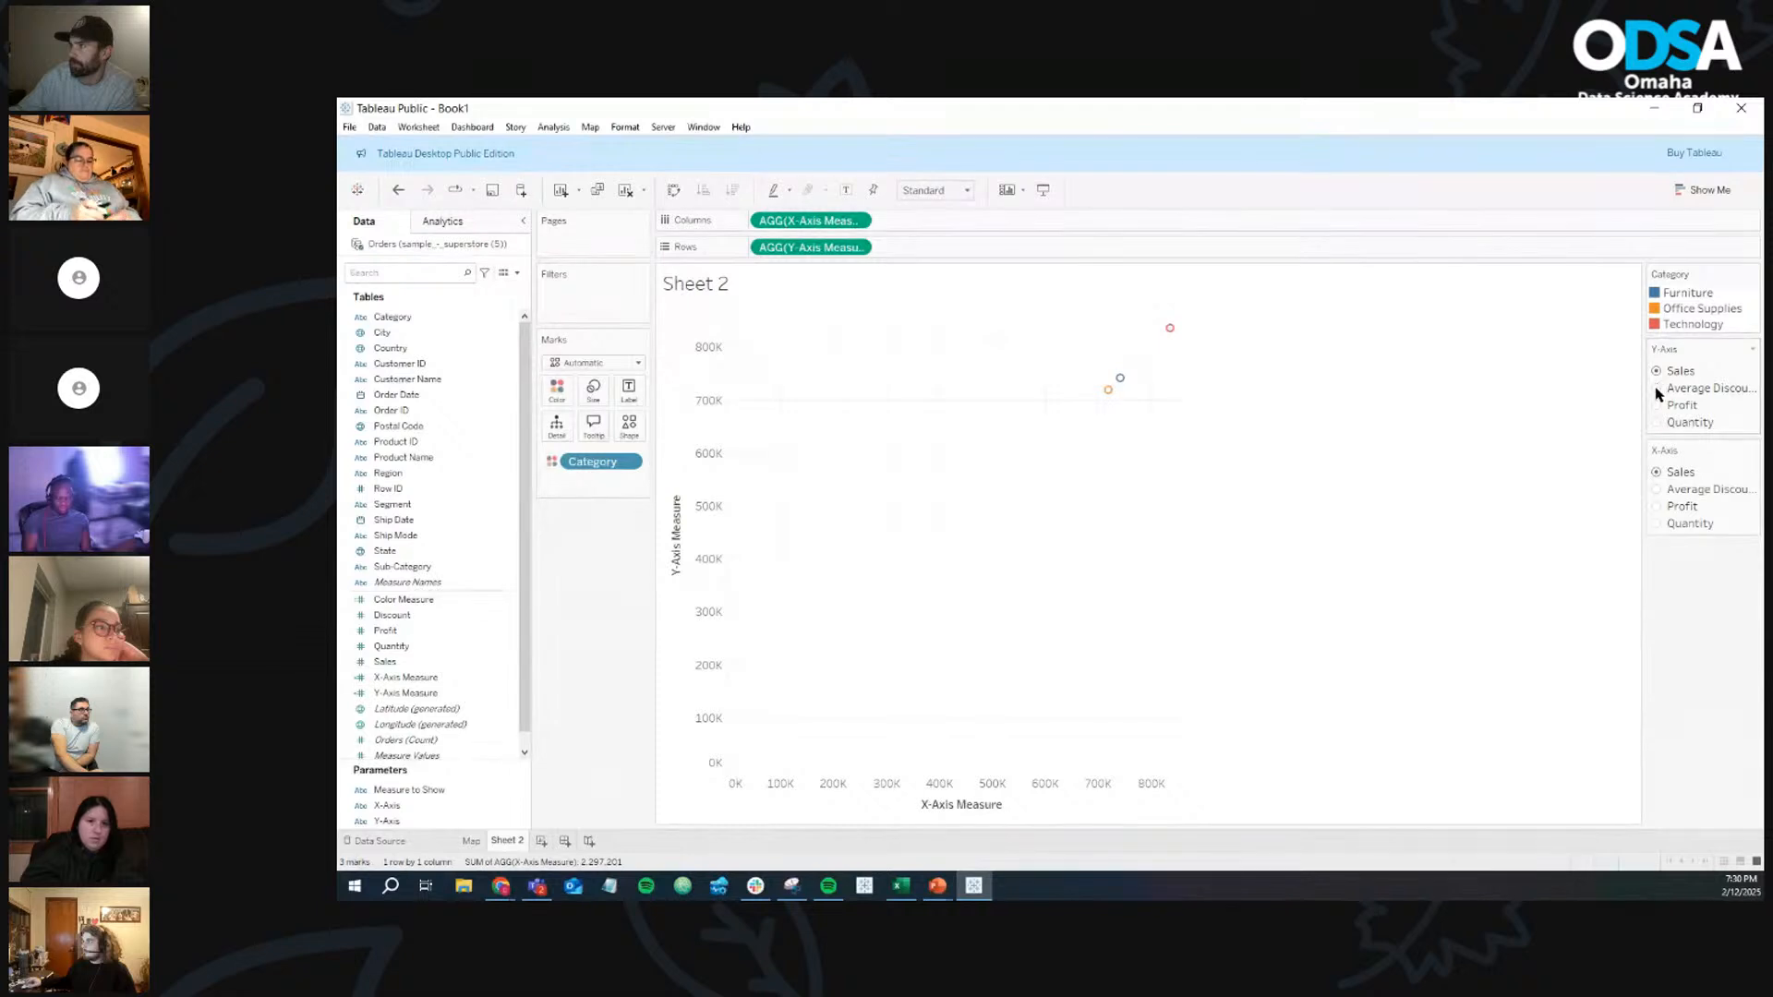
click(1657, 388)
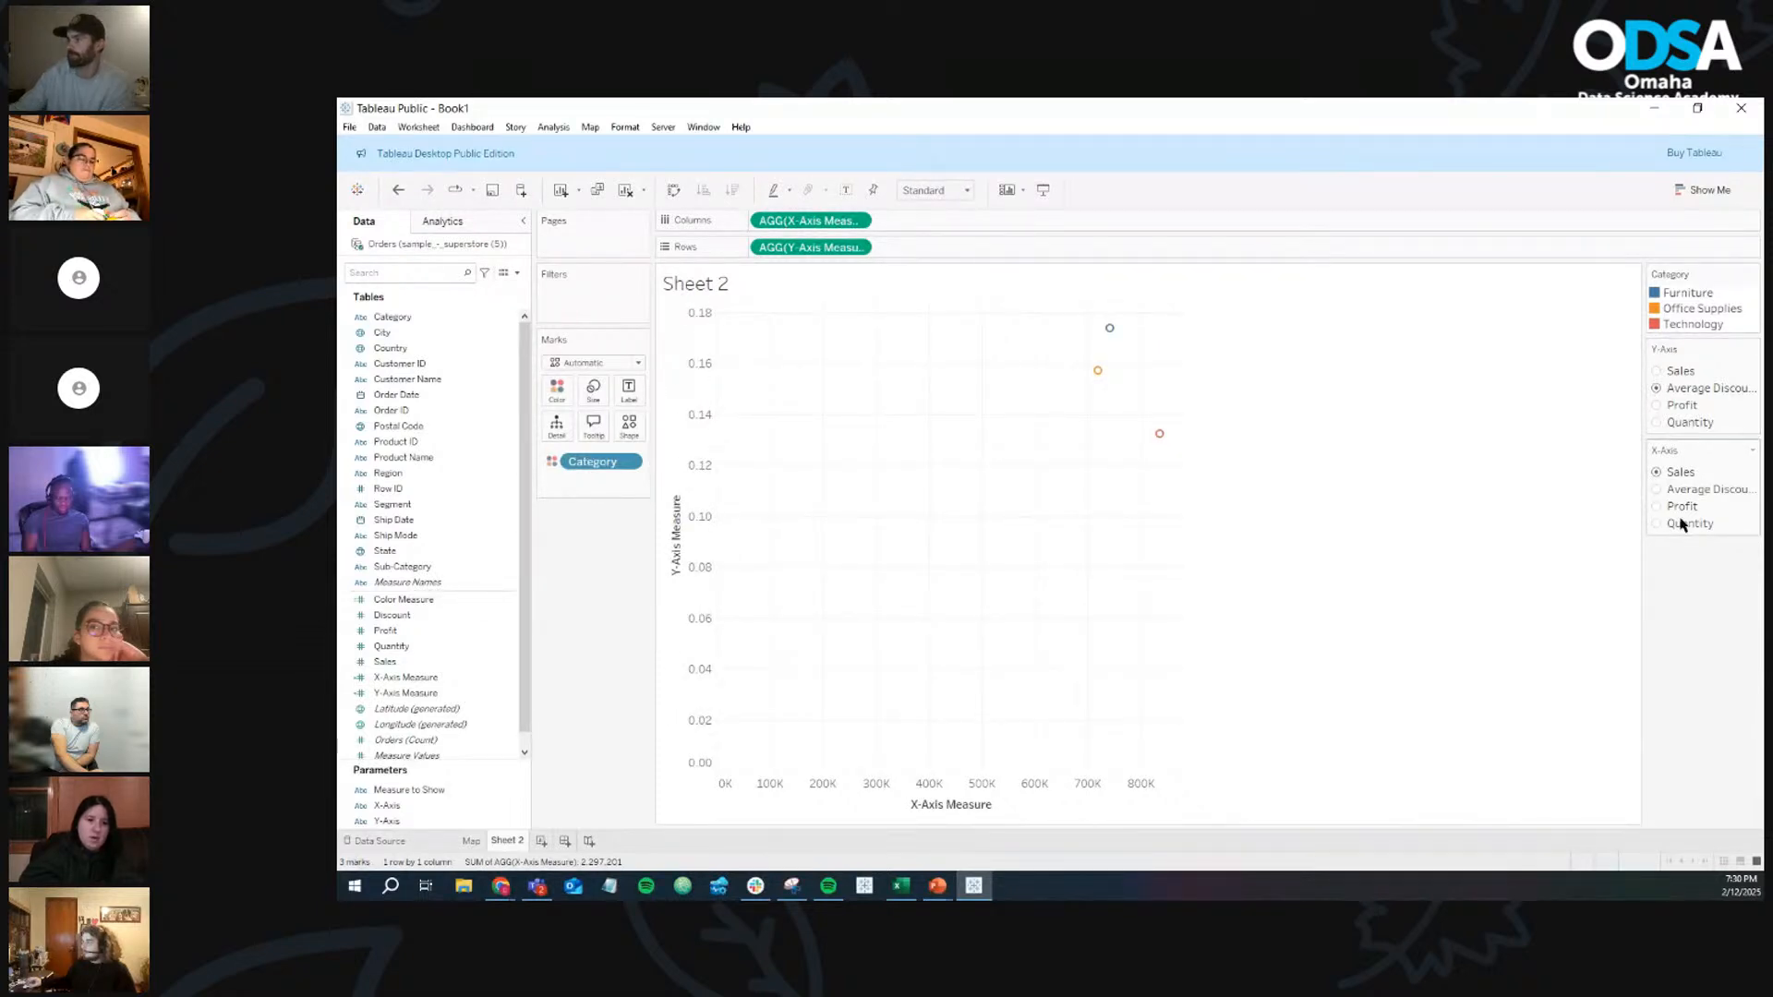
click(476, 807)
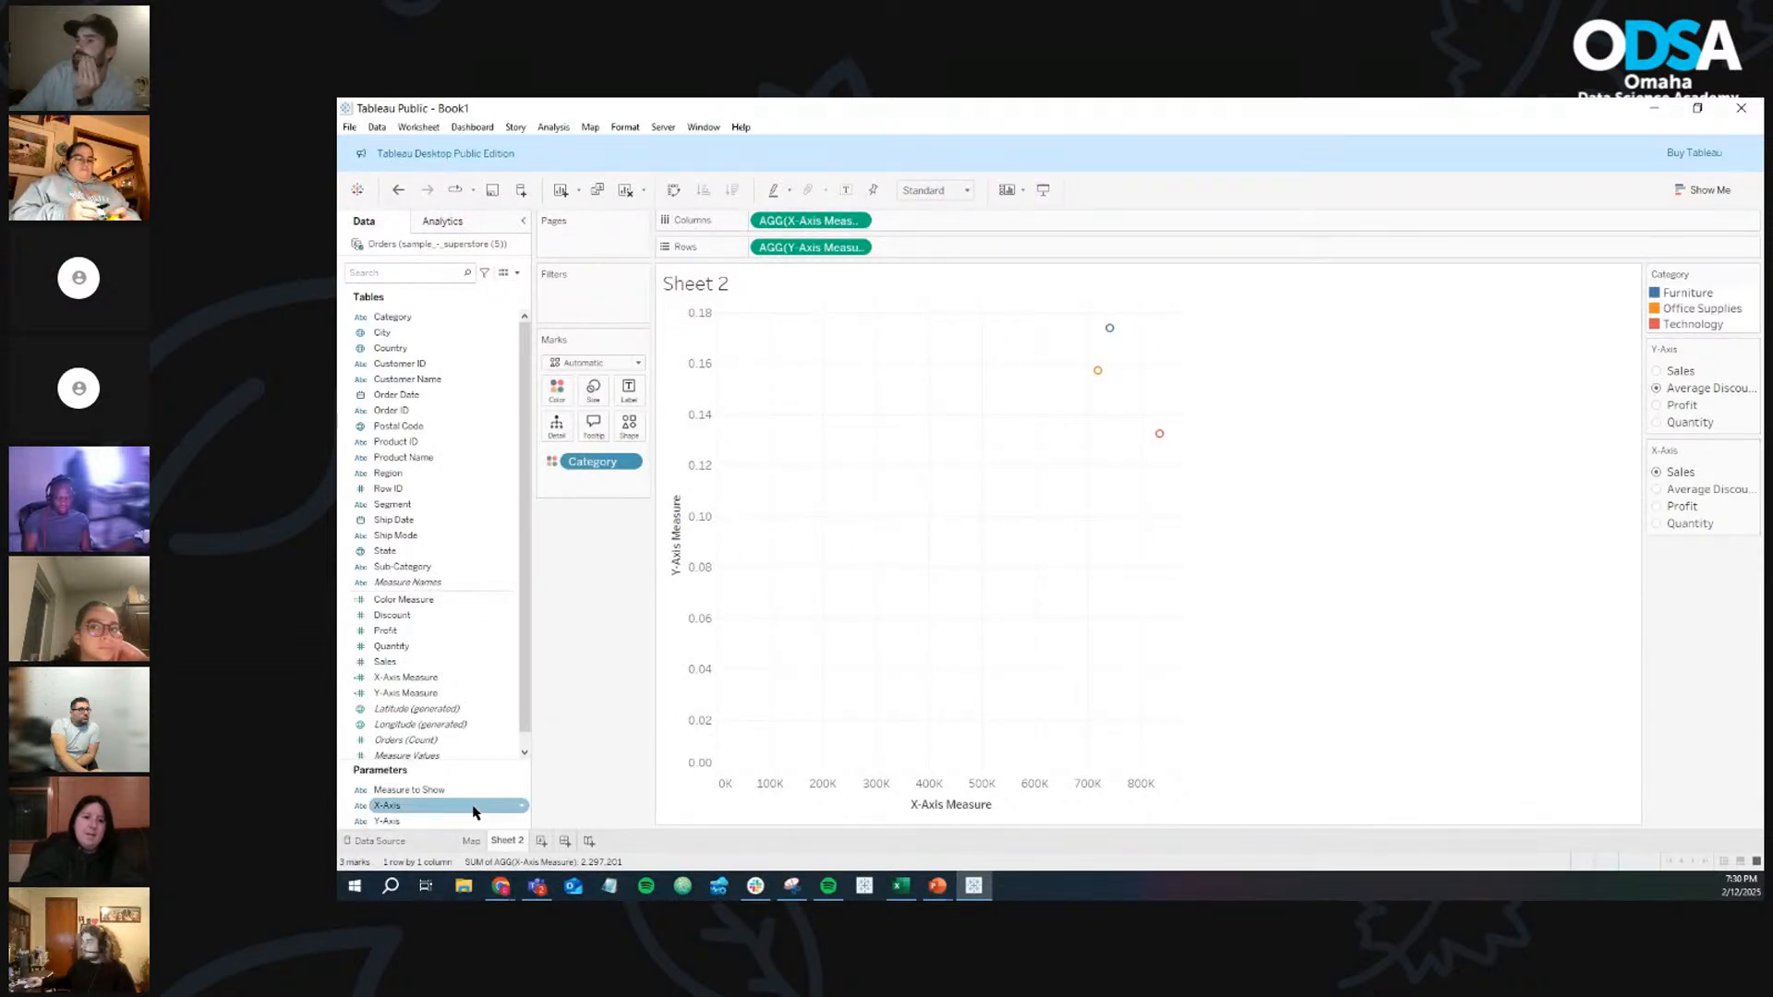
click(523, 812)
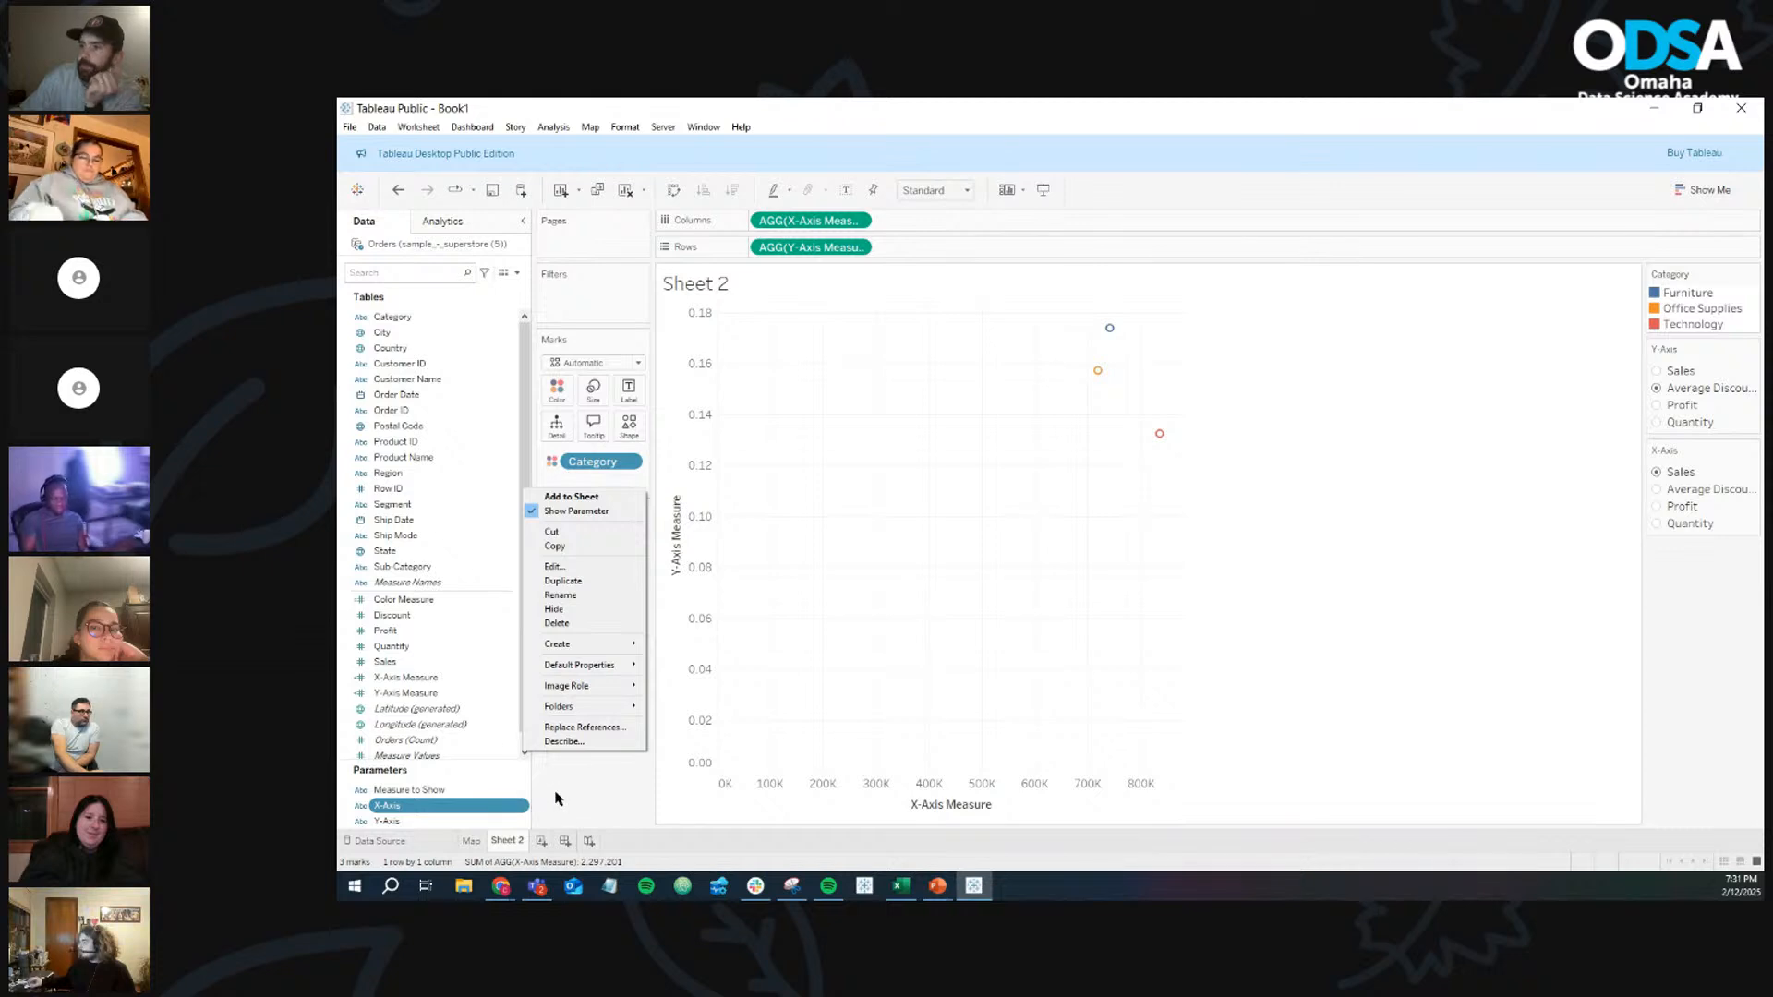
click(552, 793)
click(500, 695)
click(448, 663)
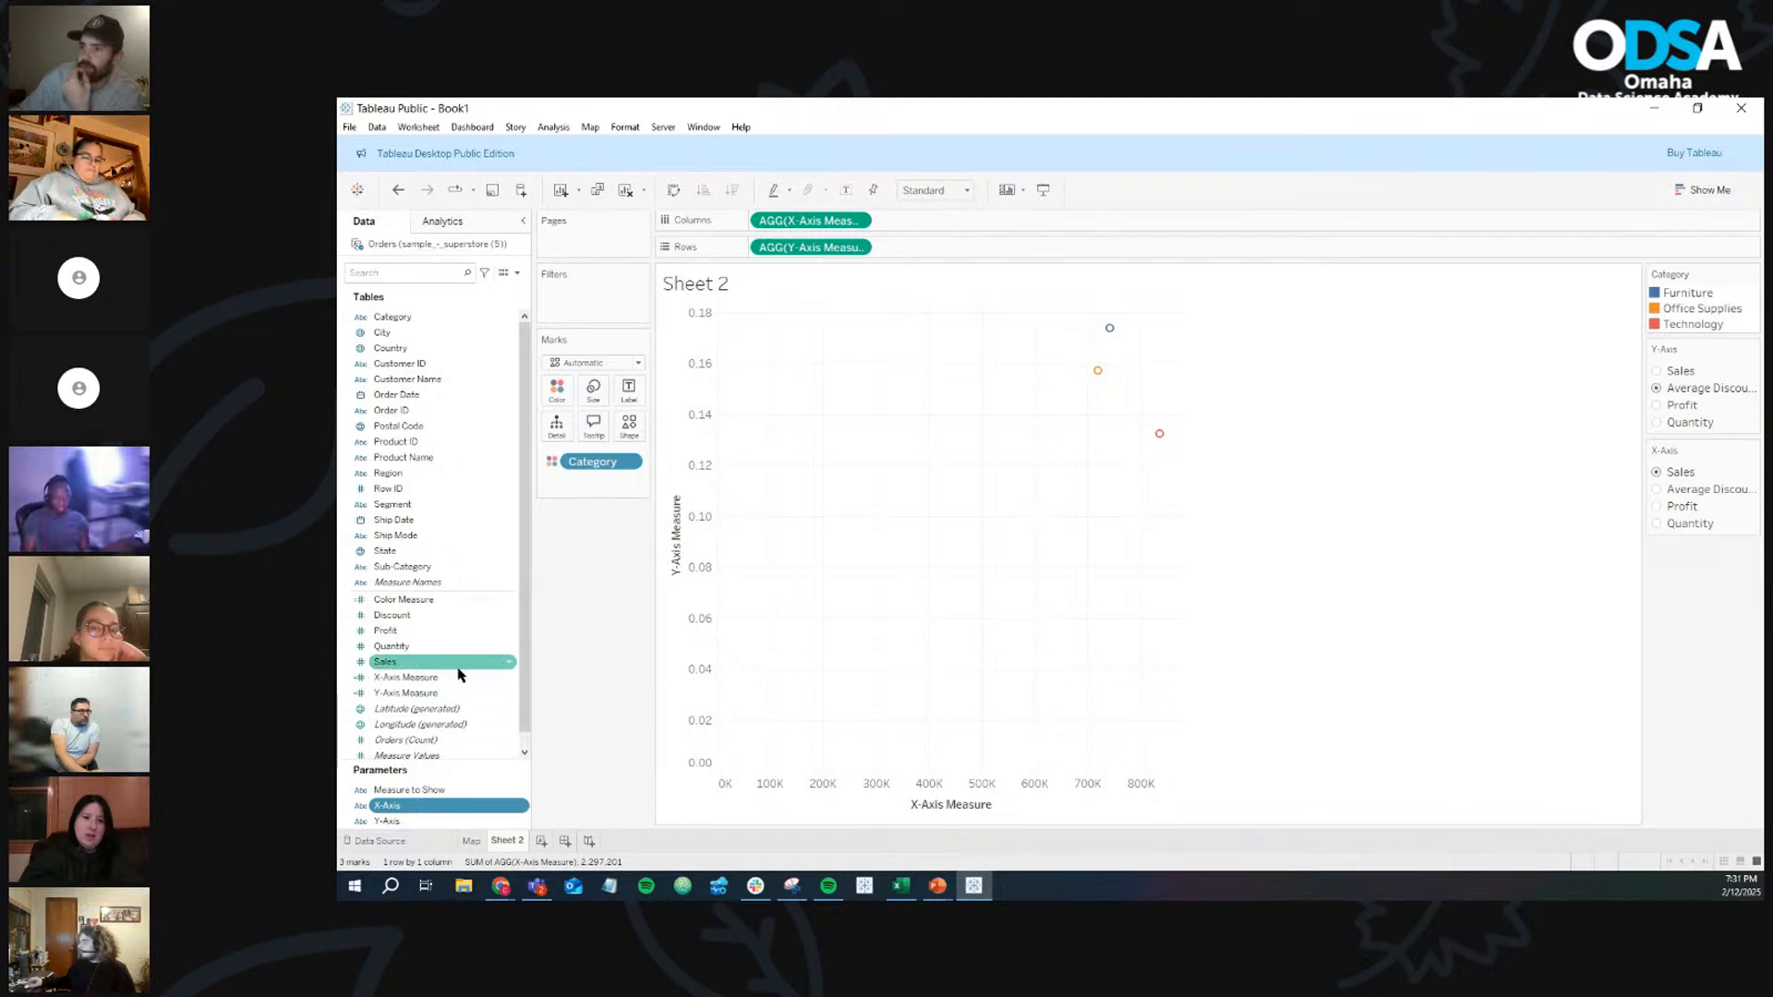
click(434, 677)
click(471, 694)
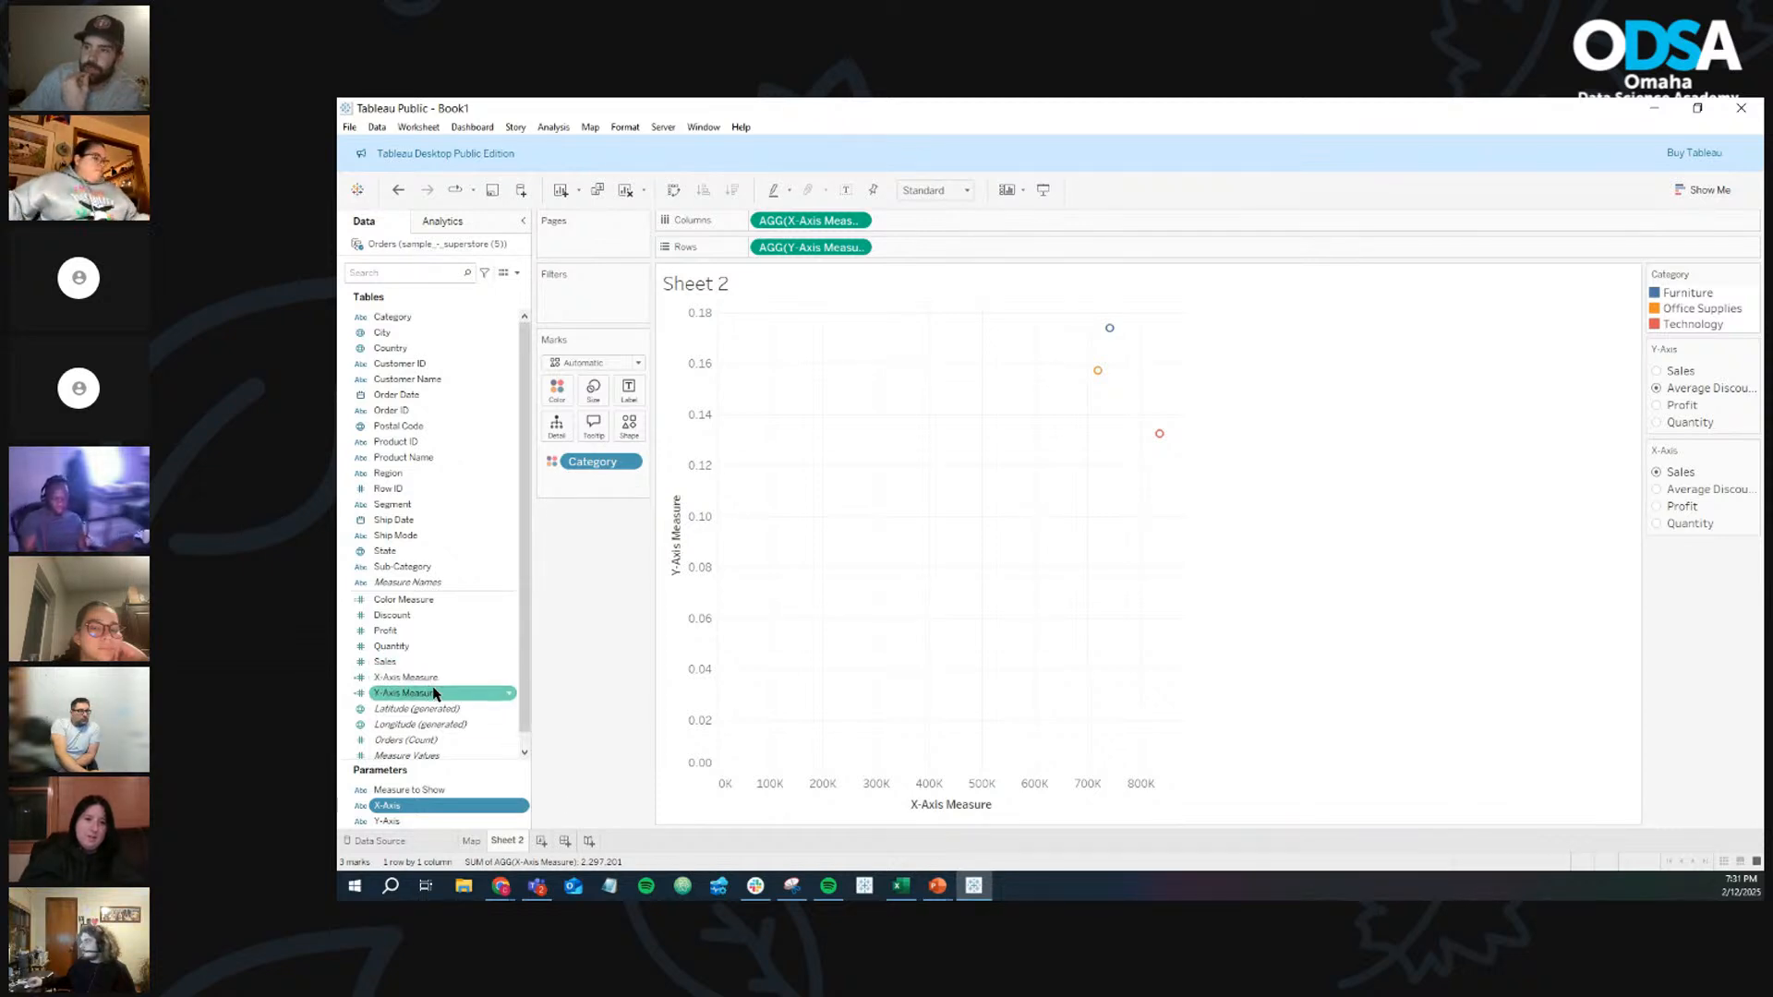
click(448, 631)
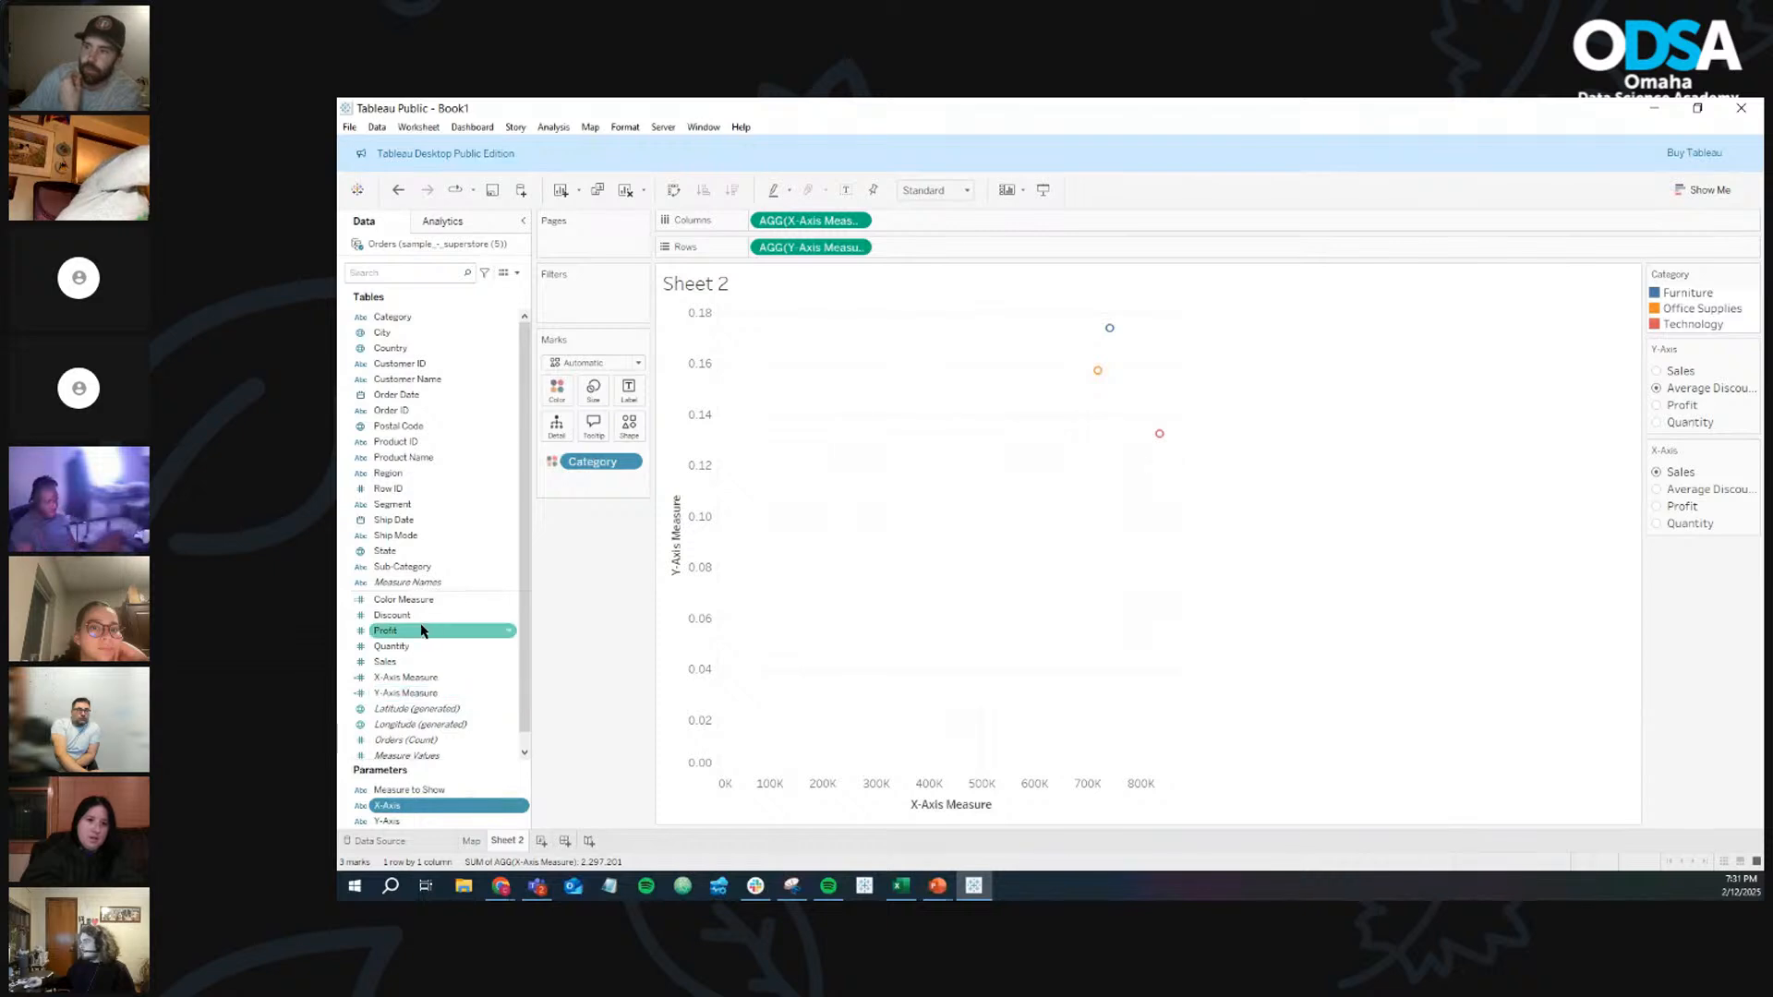
click(435, 615)
click(434, 602)
click(443, 662)
click(462, 693)
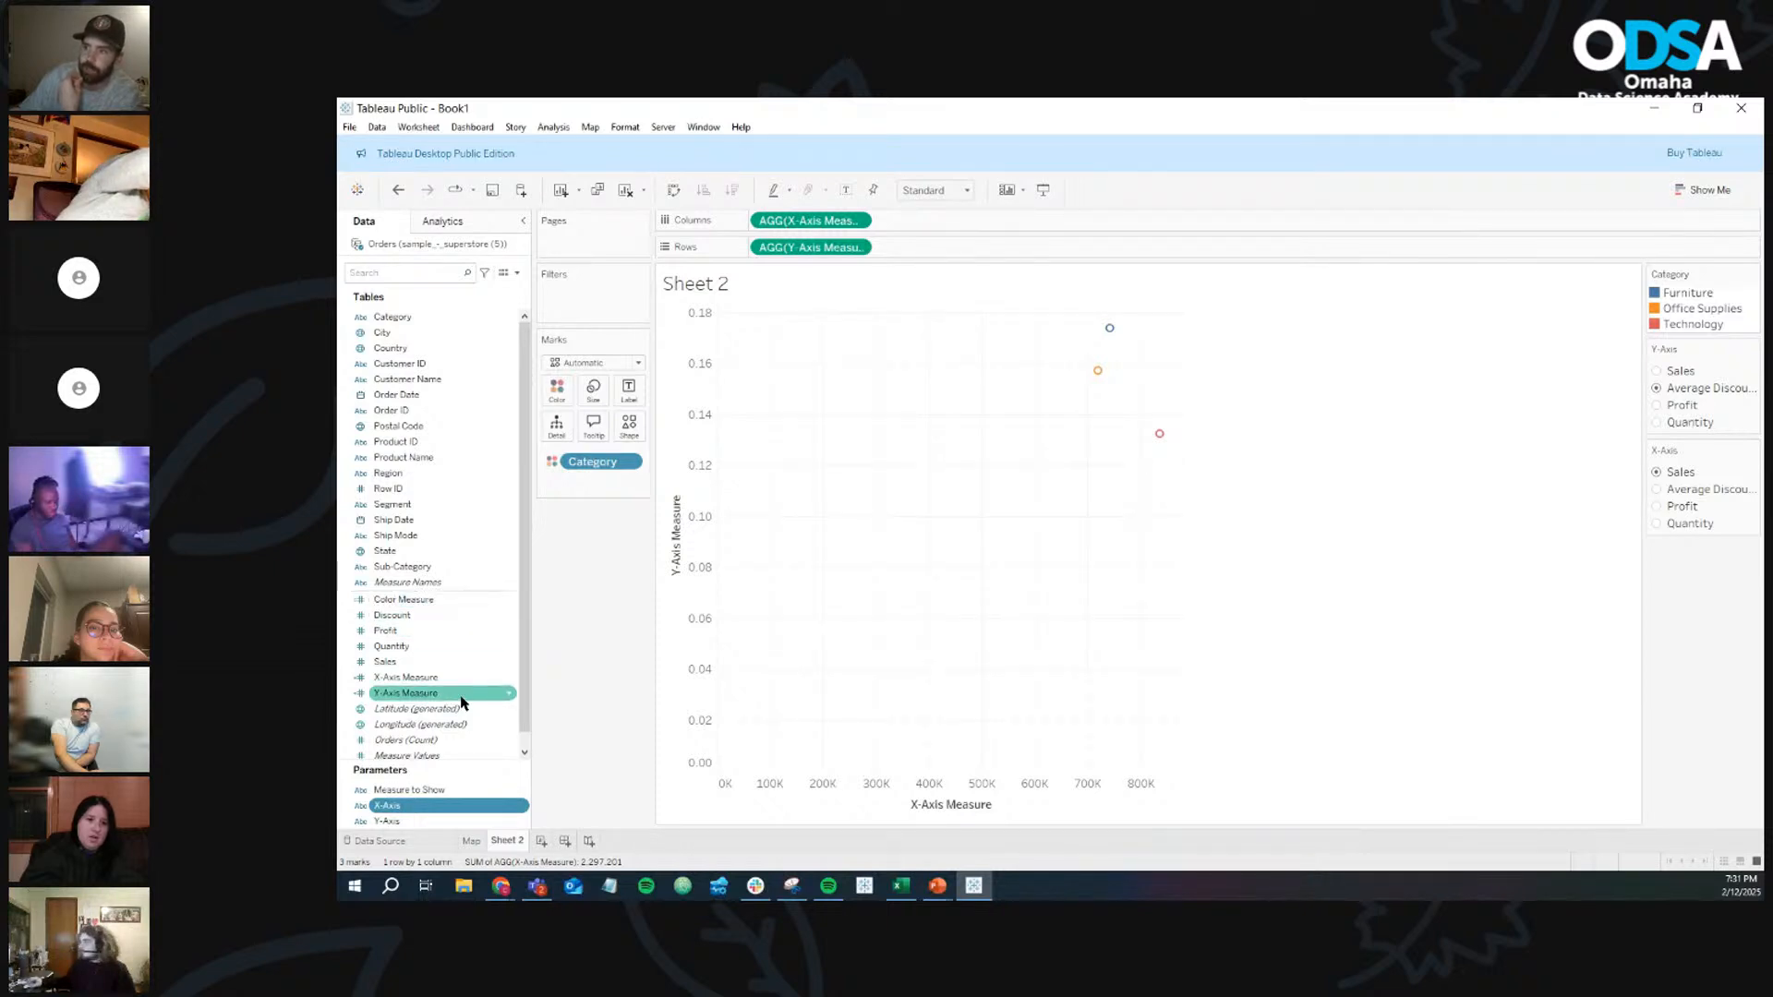
click(432, 679)
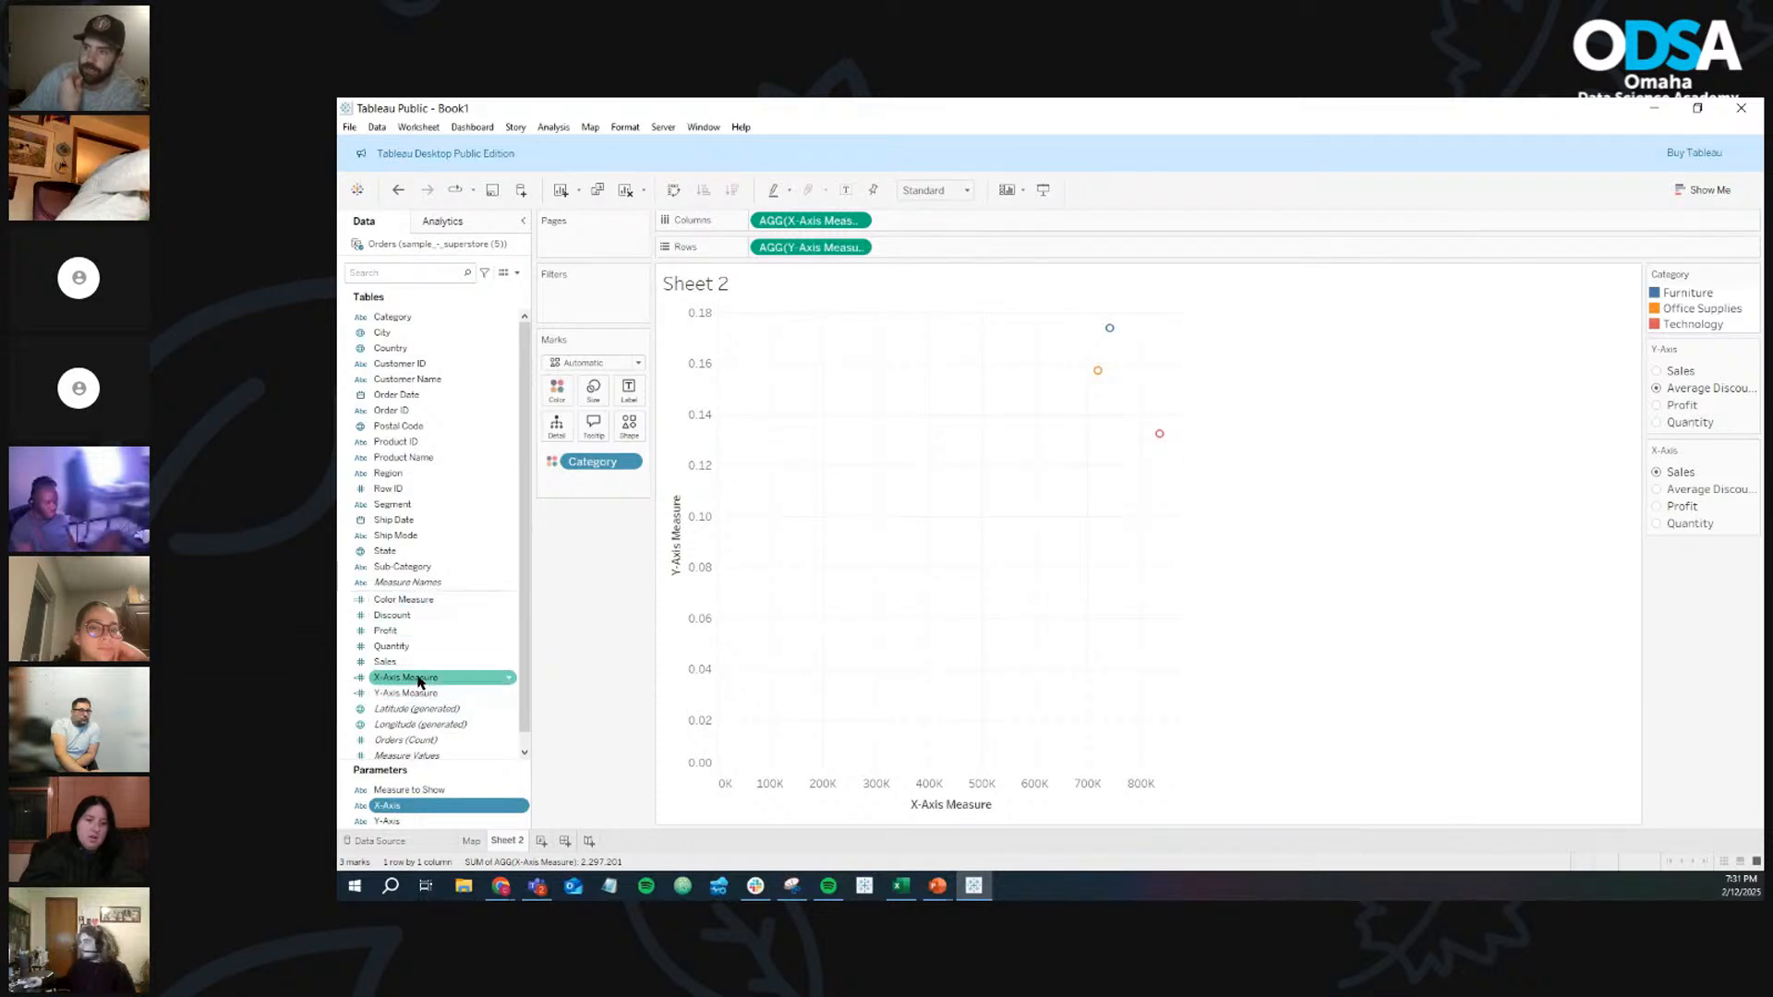
click(507, 694)
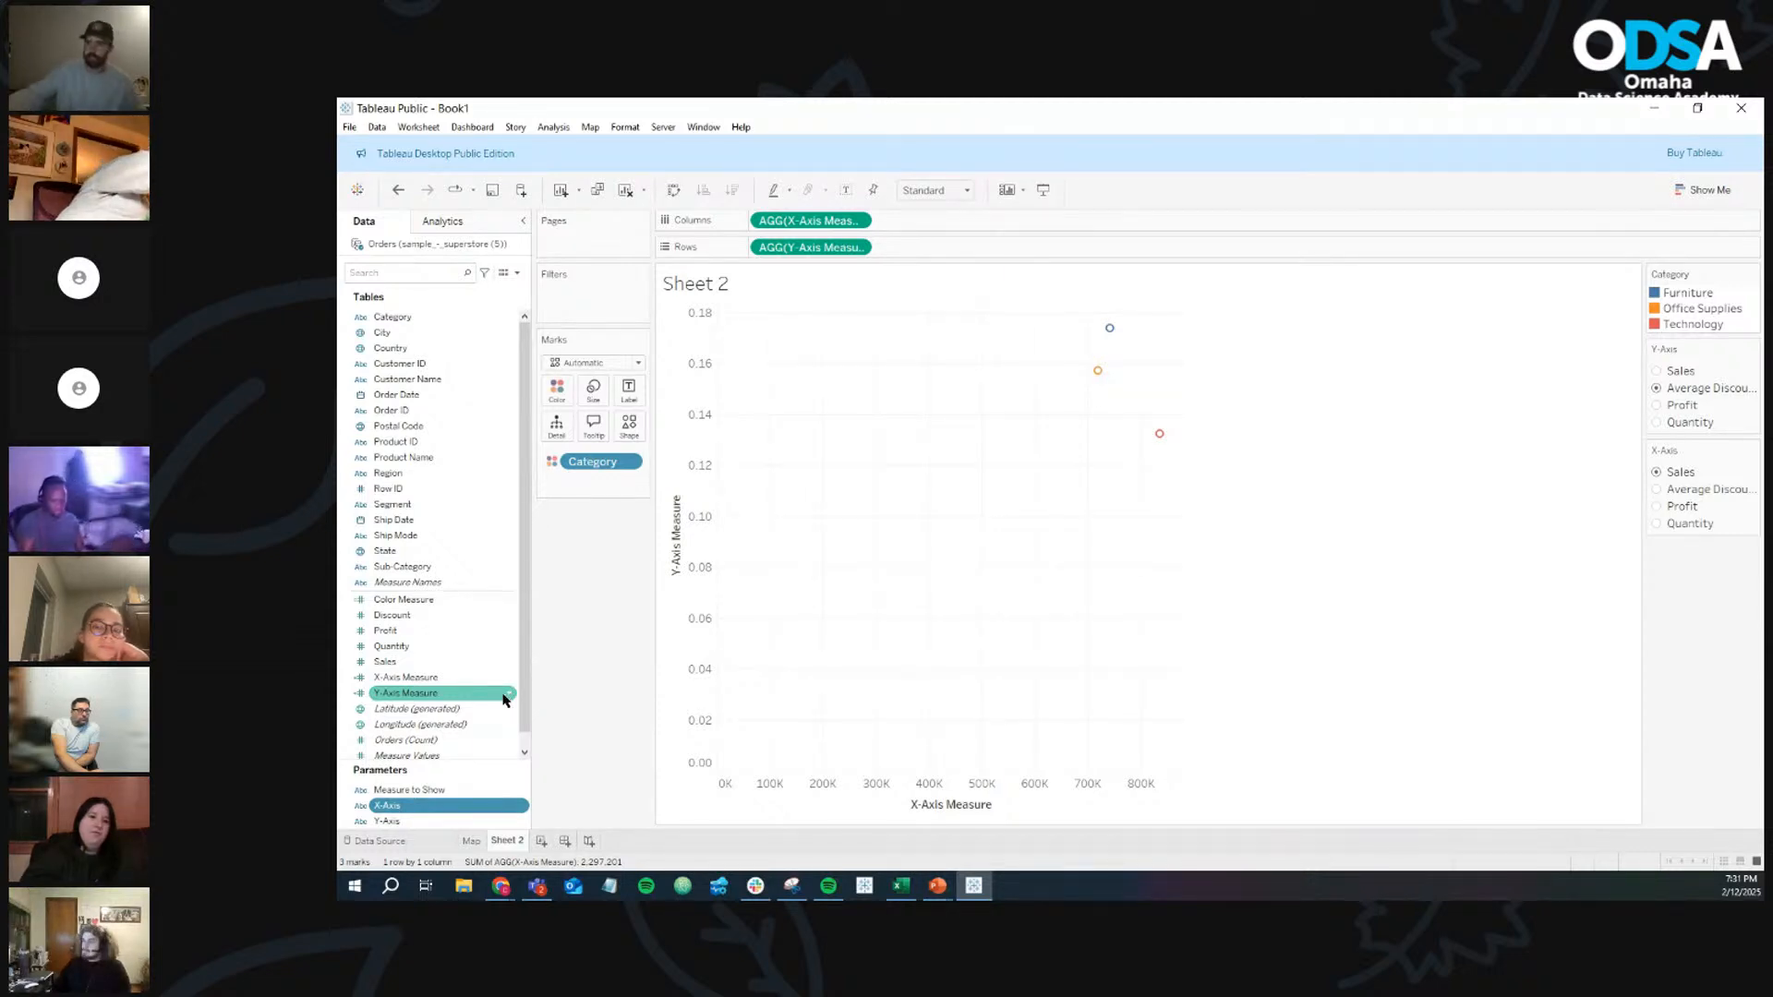
Open the X-Axis Measure calculation and enlarge its formula text to examine the [X-Axis] conditions
right_click(507, 678)
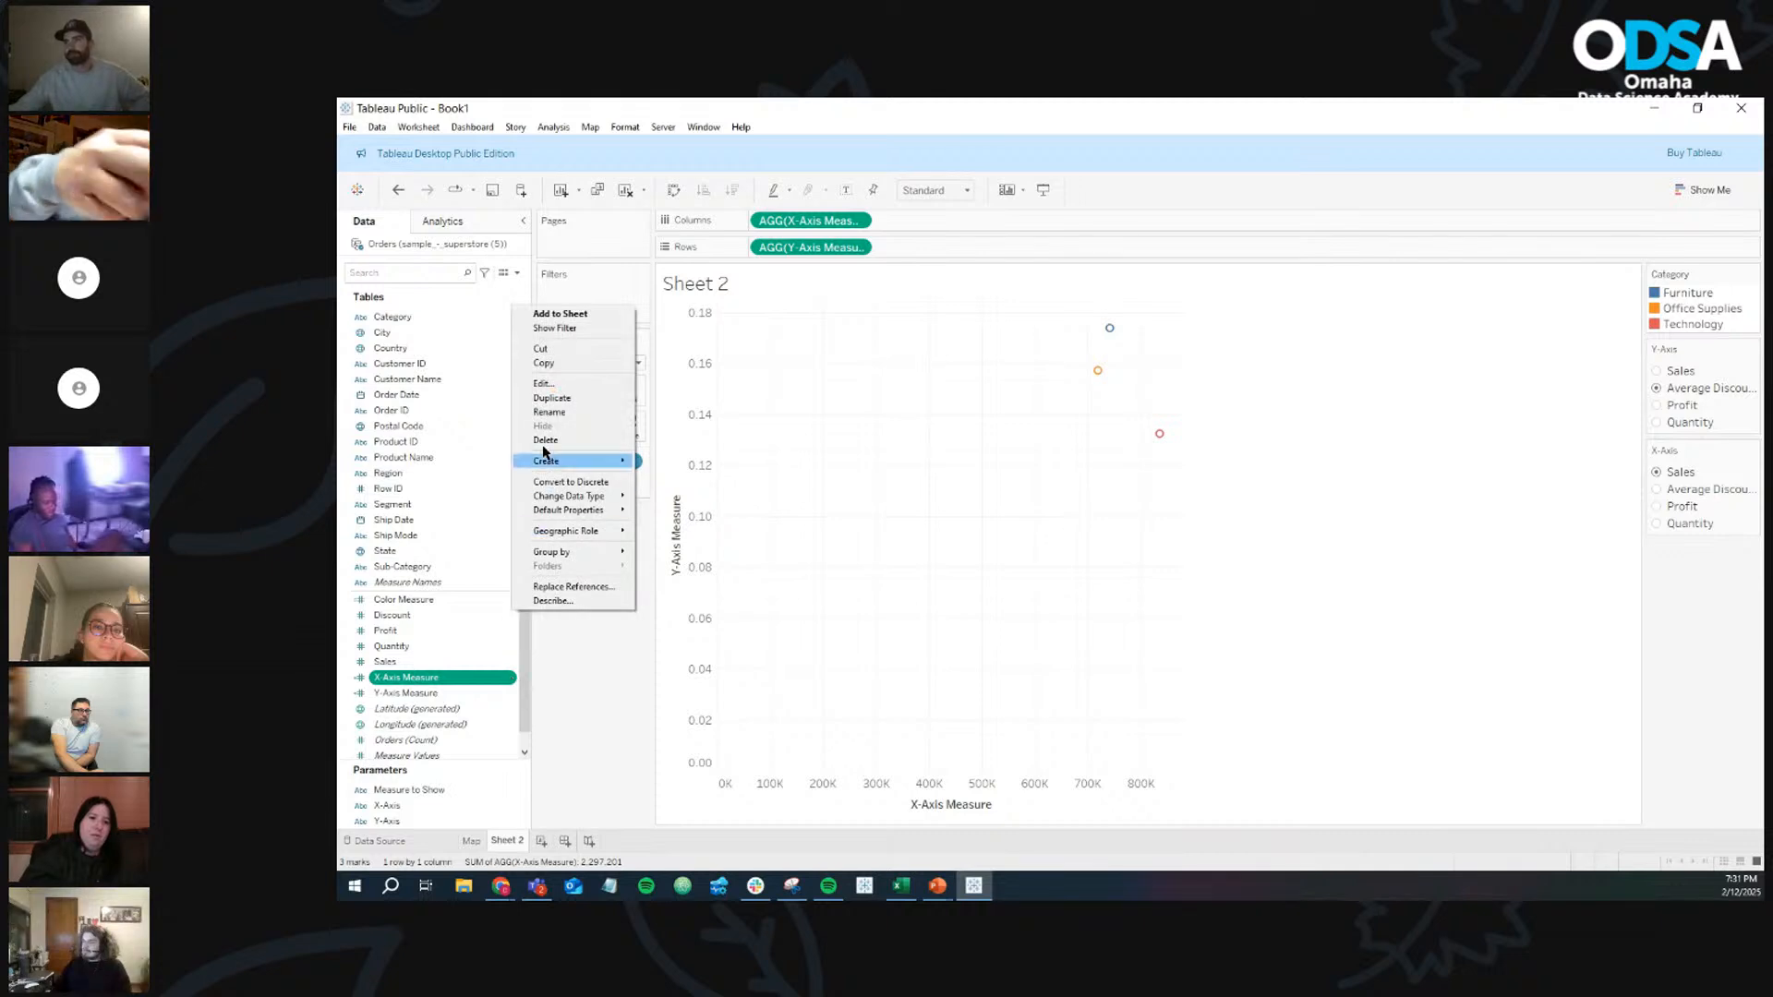
click(551, 390)
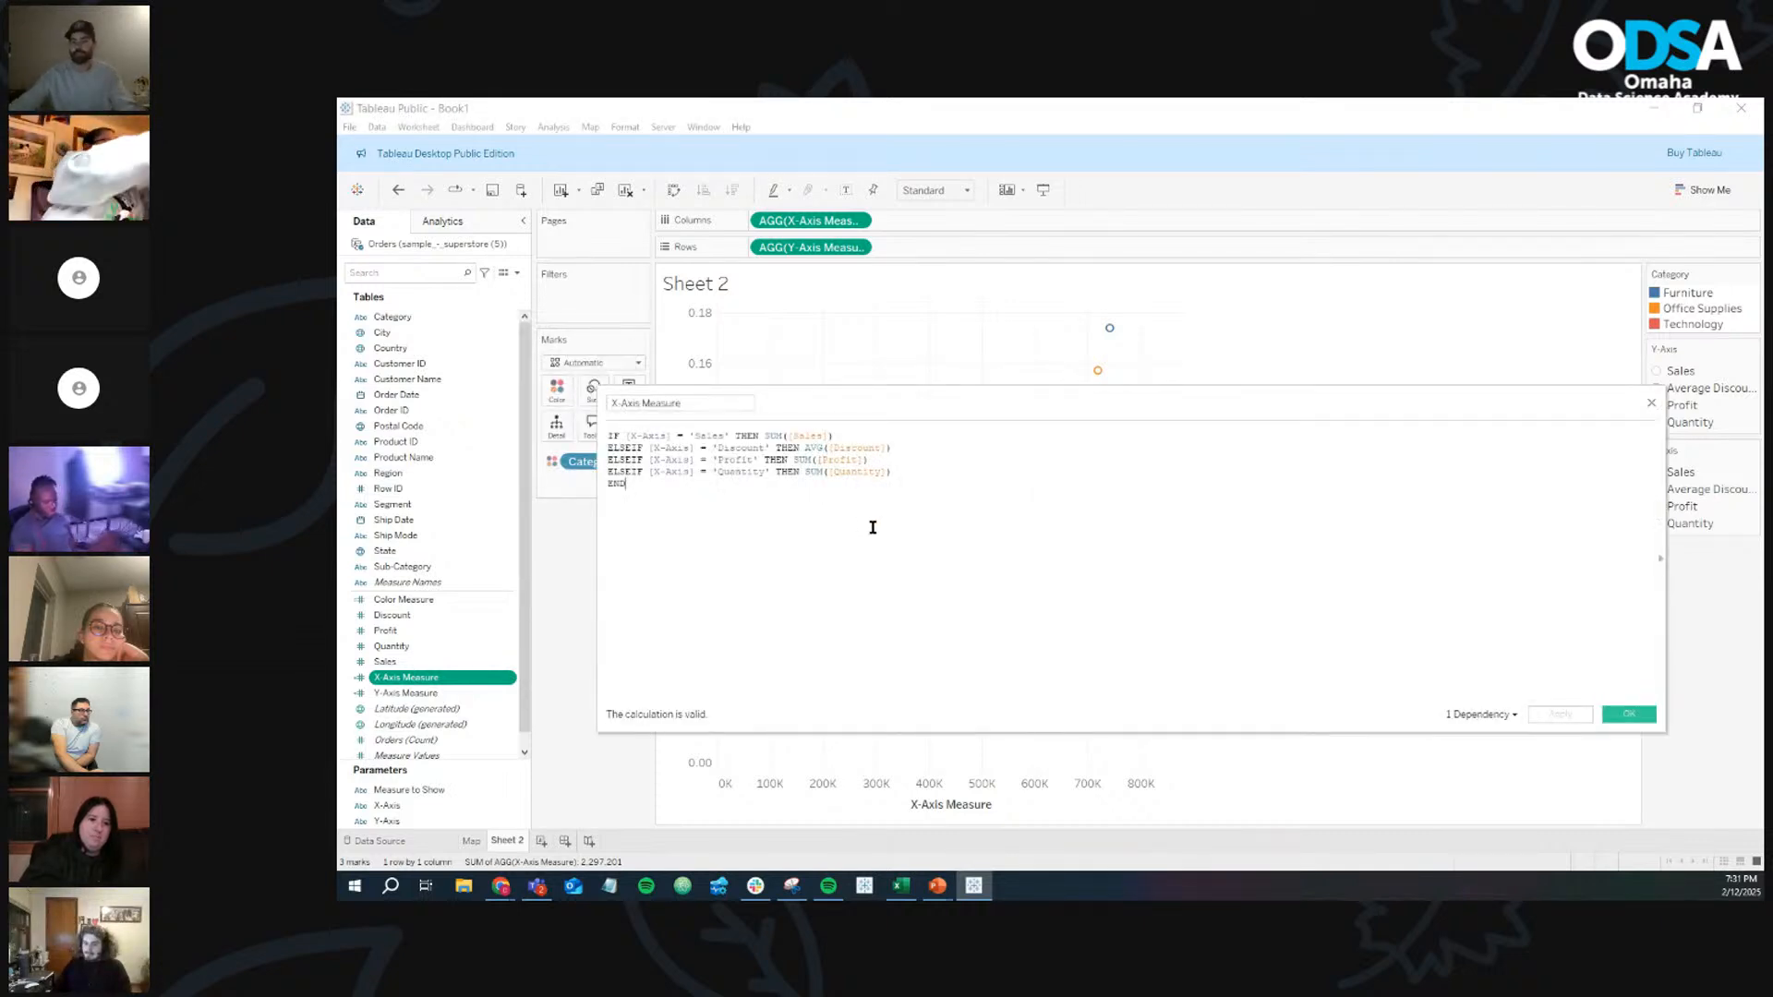
scroll(873, 527, up, 5)
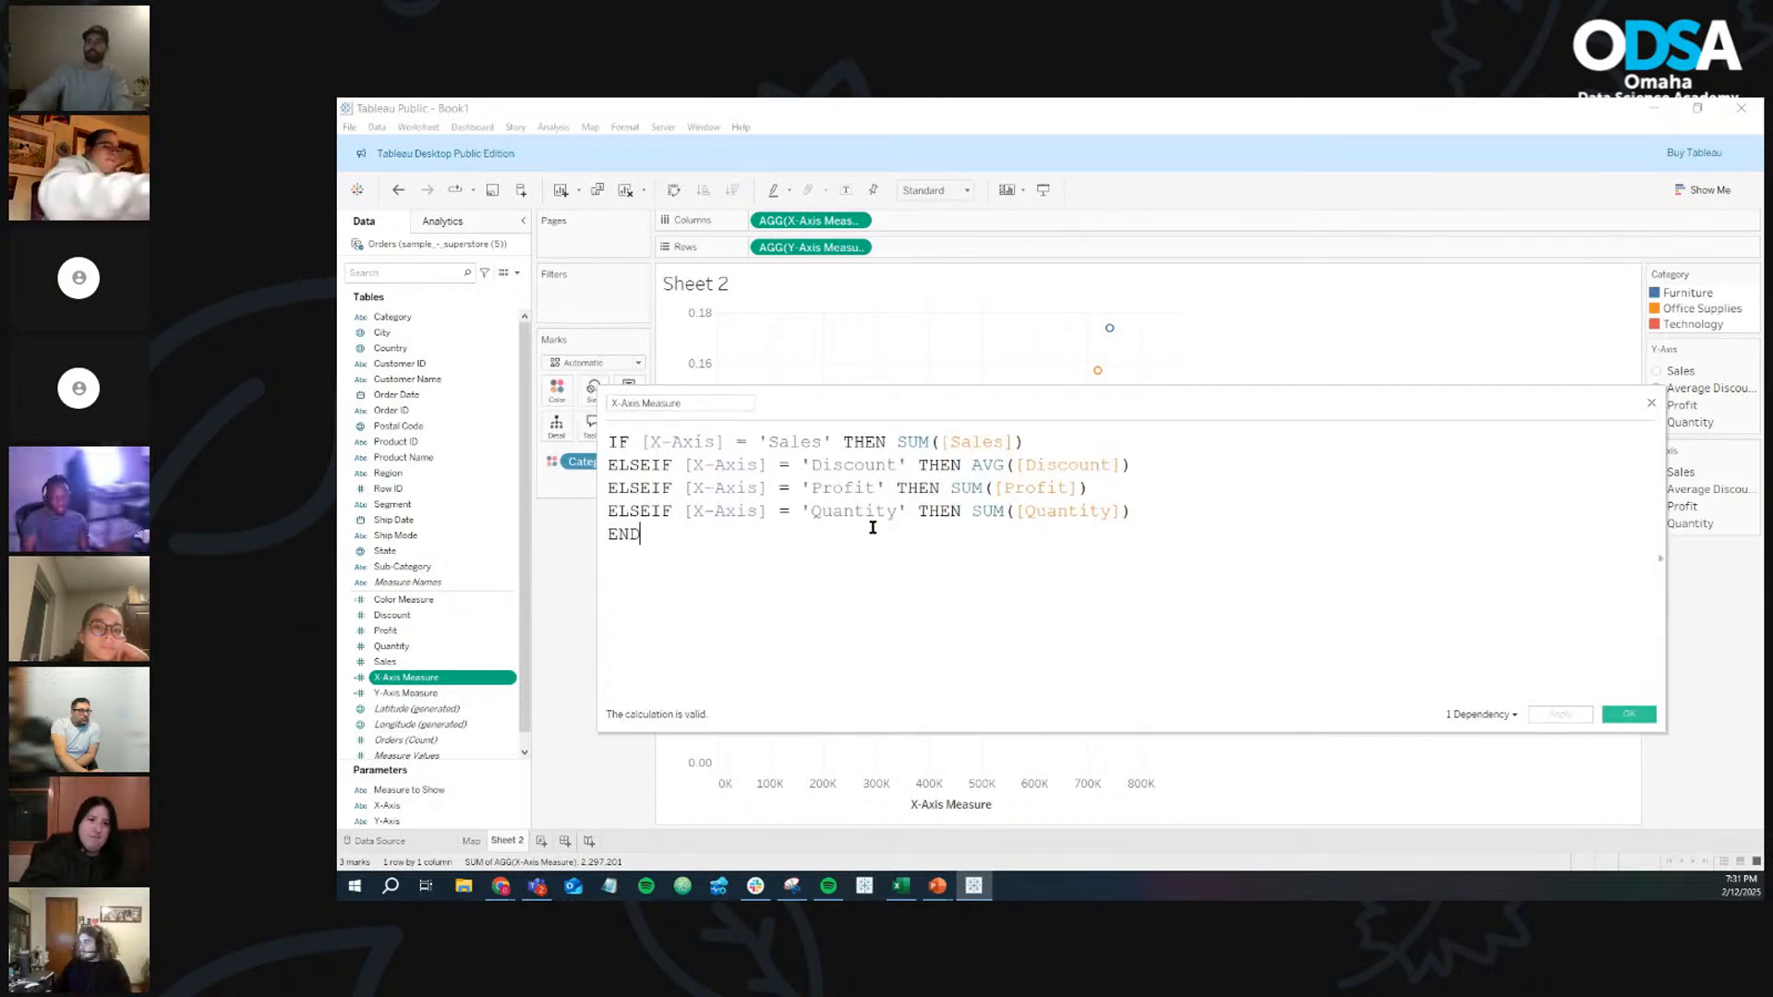
Review the X-Axis parameter references in each condition of the X-Axis Measure calculation and close the editor
triple_click(674, 447)
double_click(697, 446)
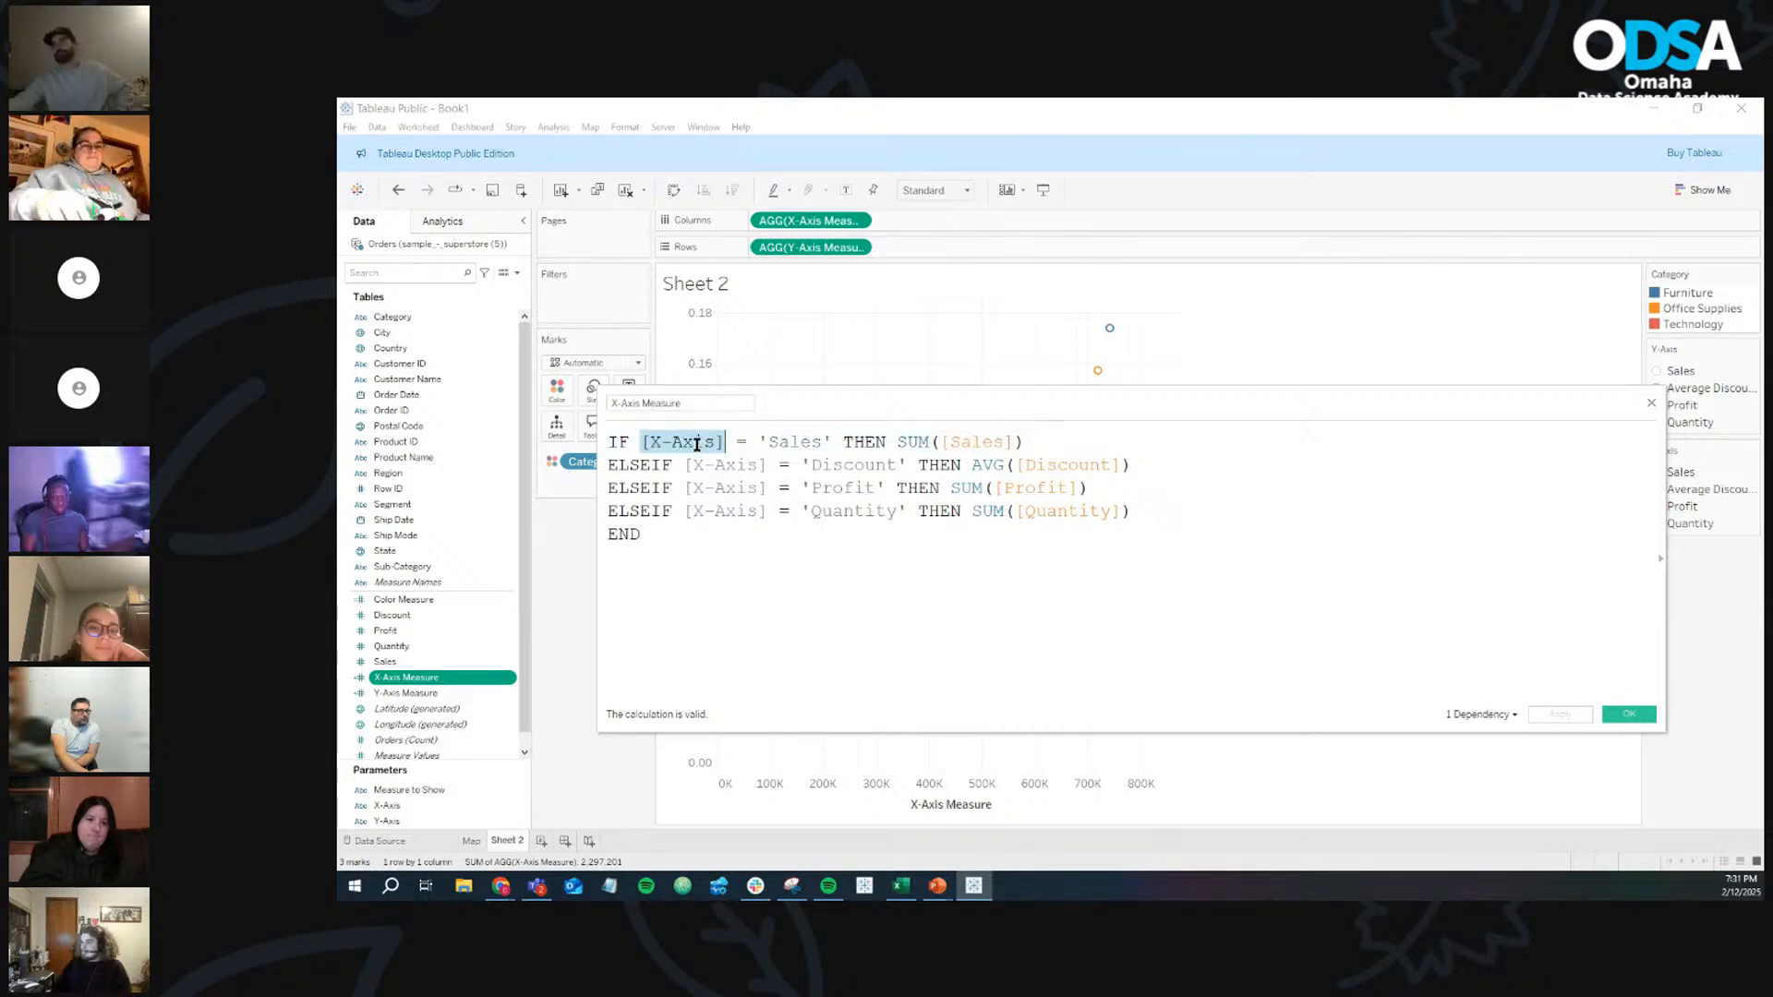
double_click(715, 466)
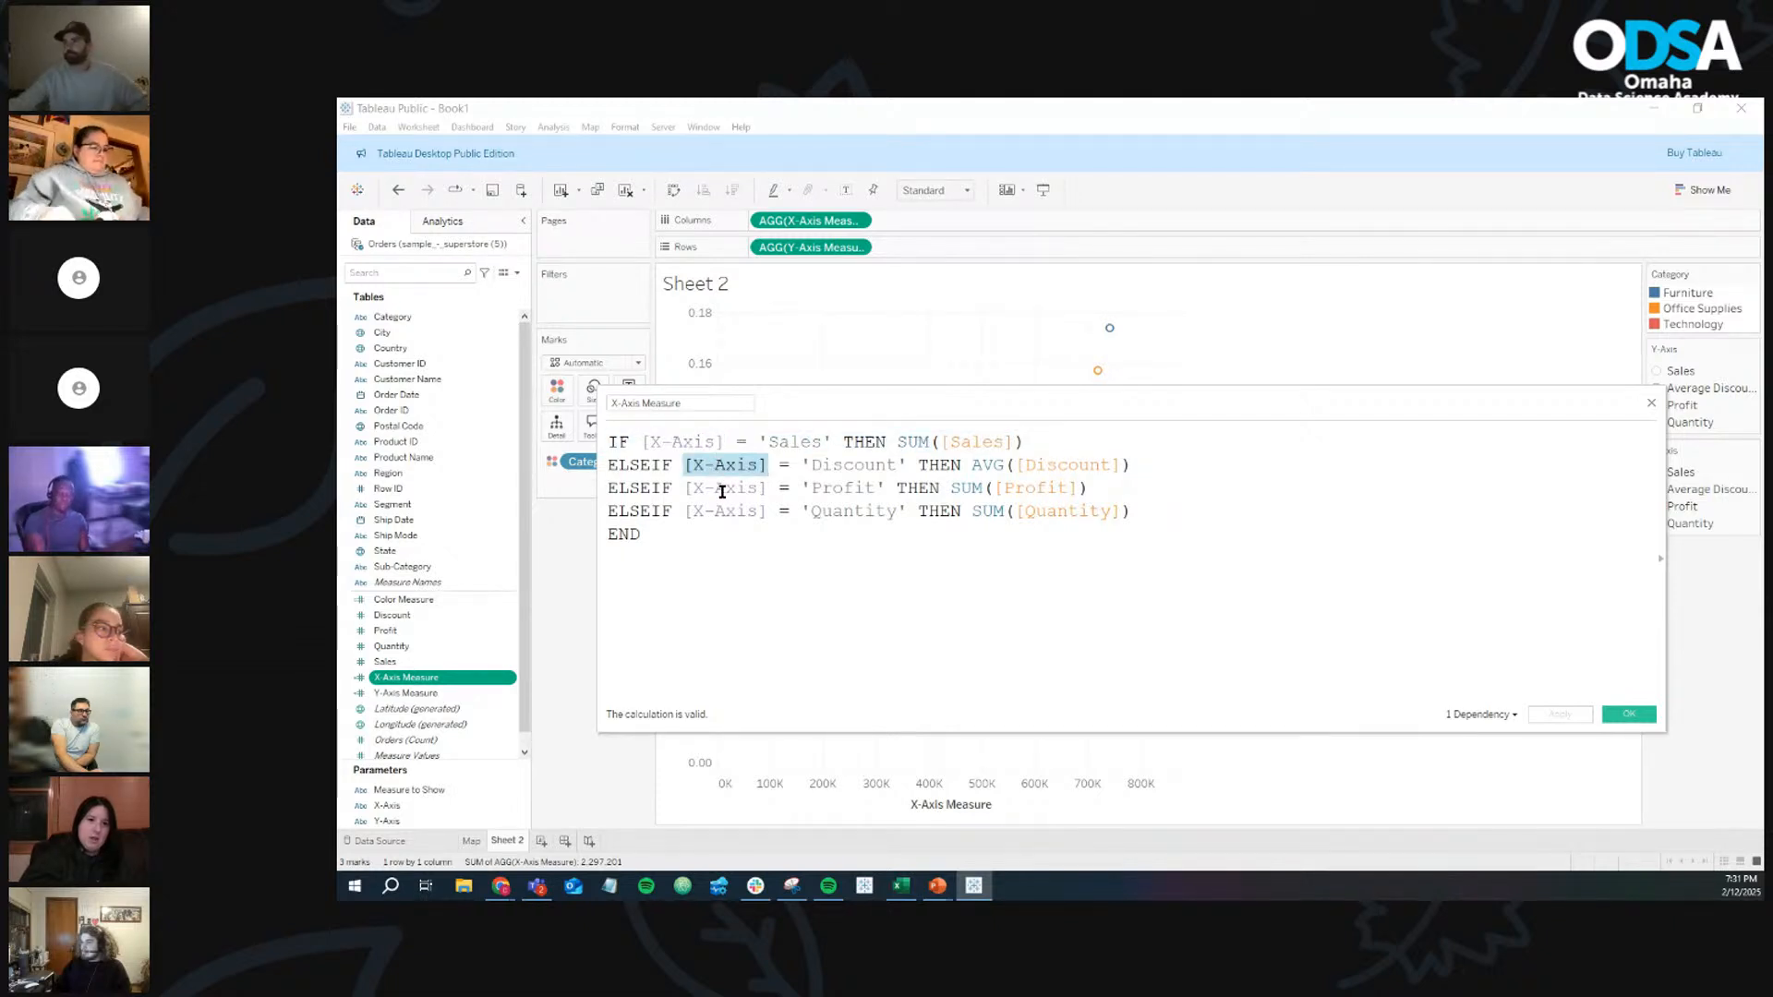
double_click(724, 487)
double_click(725, 511)
click(737, 538)
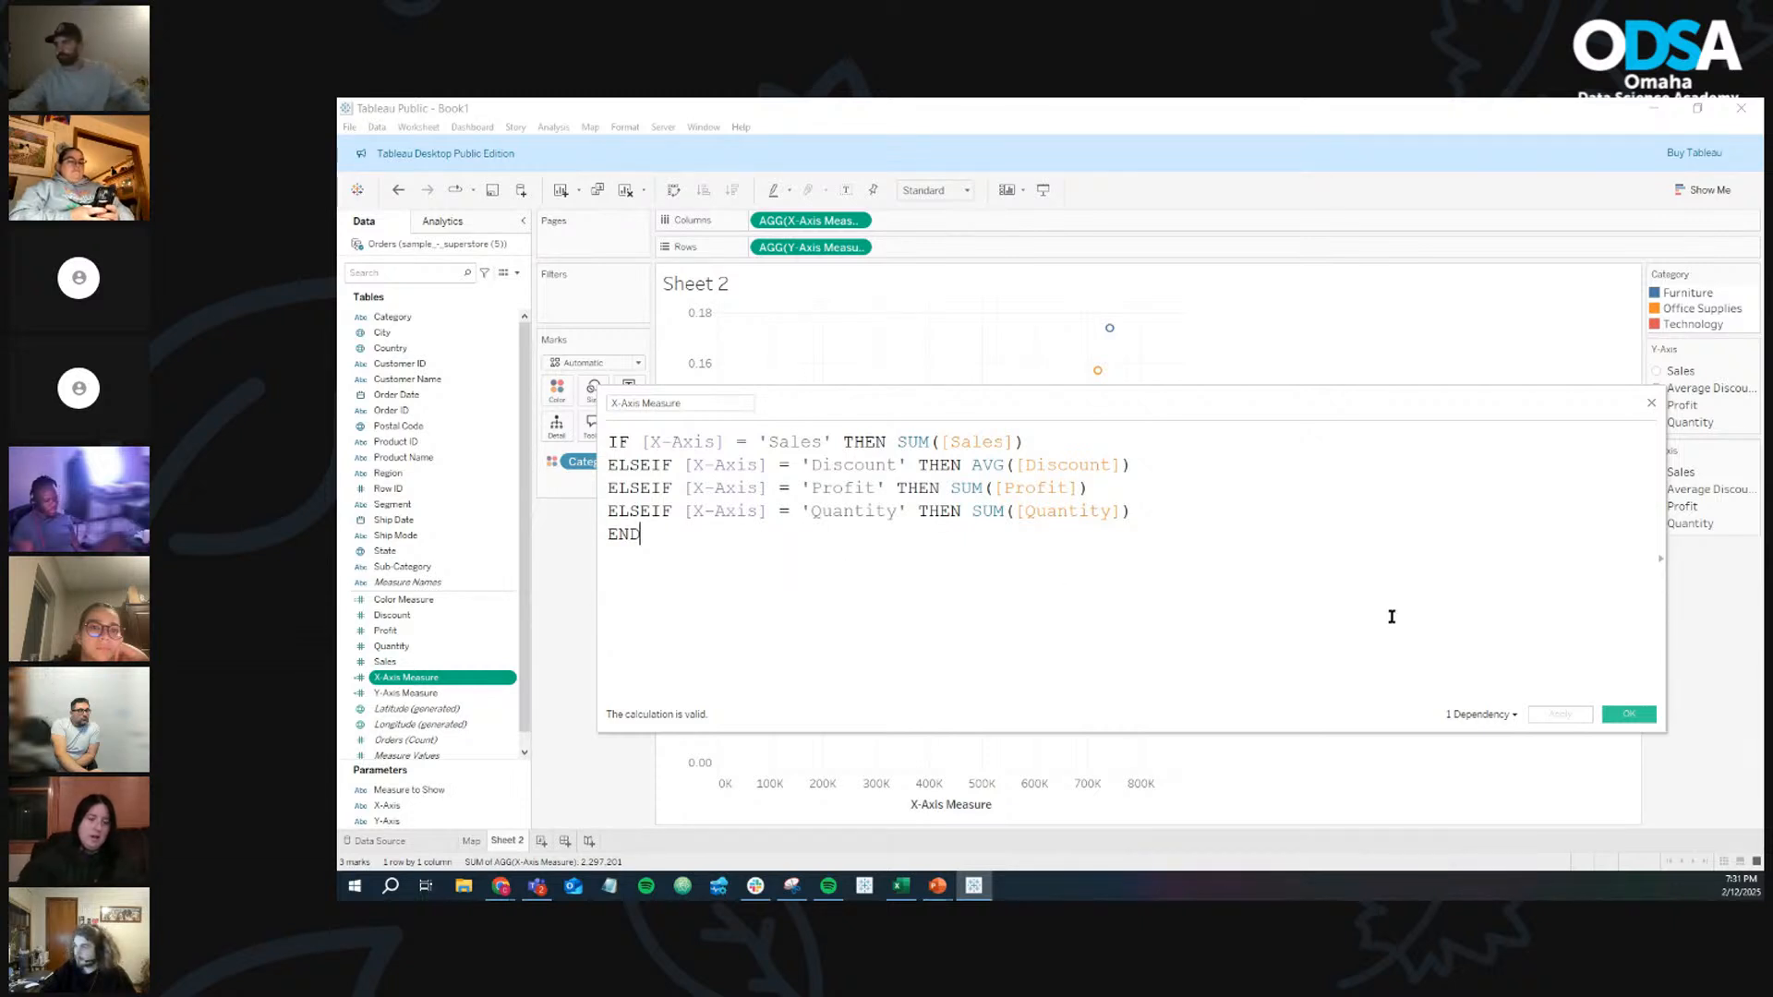
click(1629, 715)
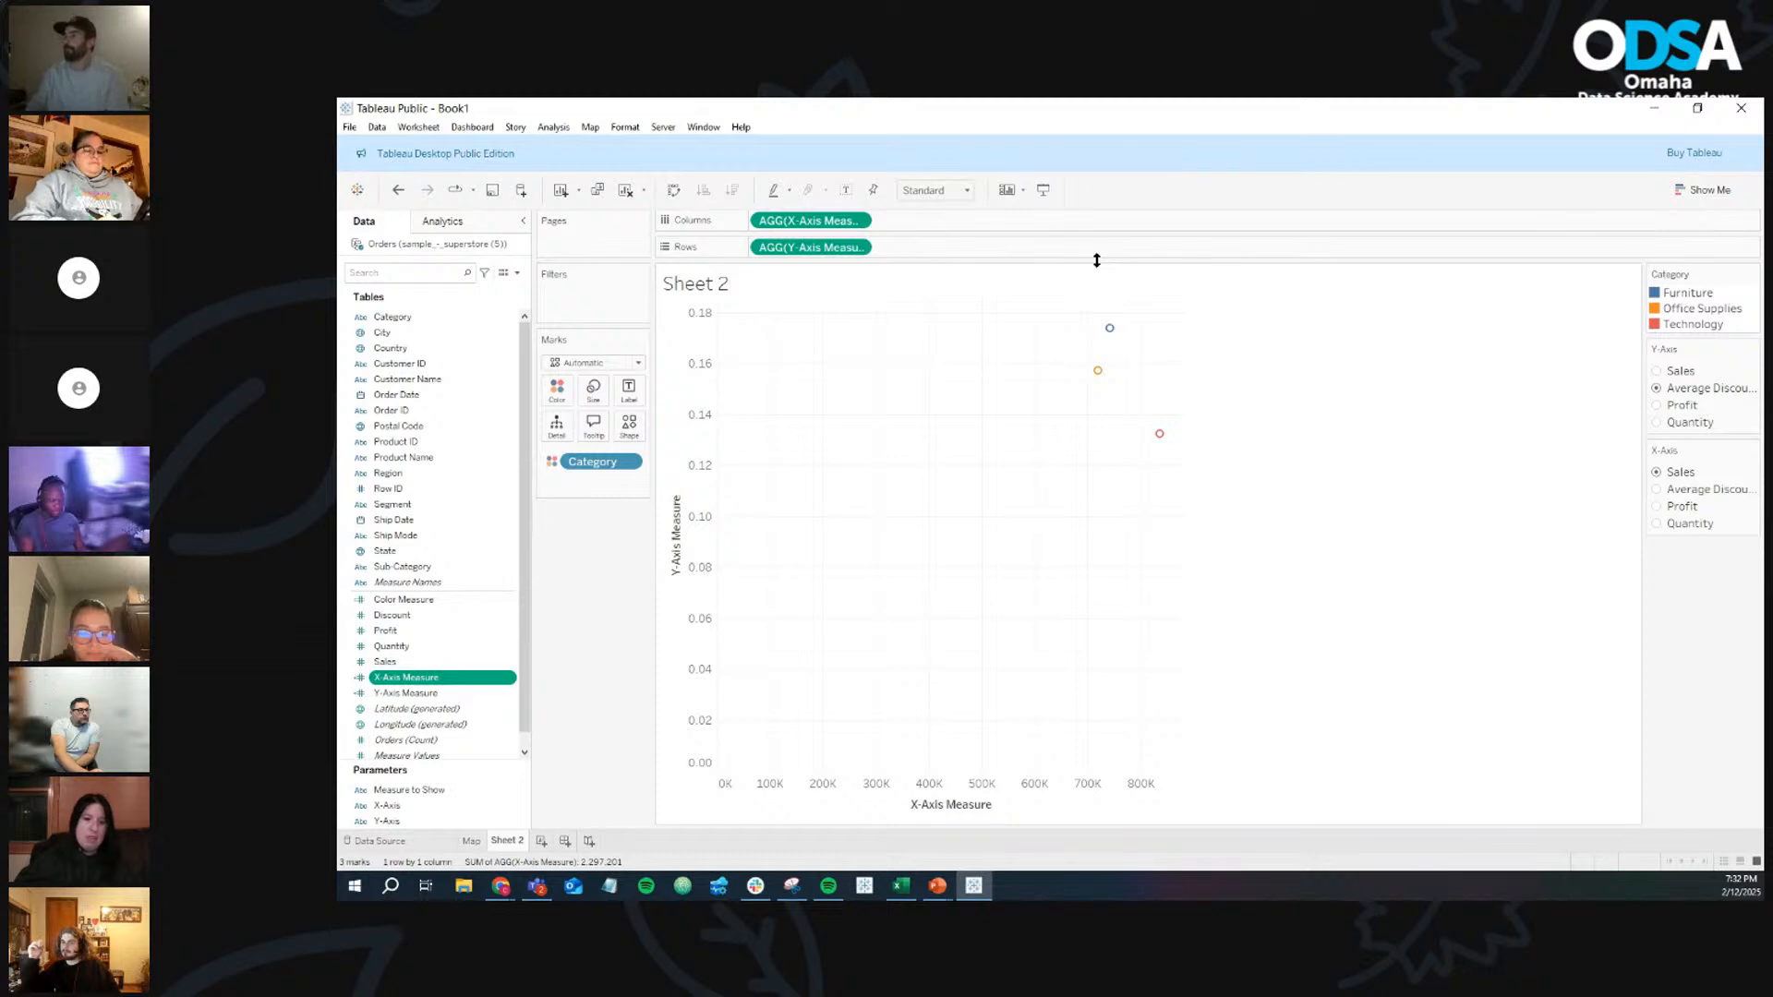
Set the Y-Axis parameter to Sales and the X-Axis parameter to Profit
click(1657, 371)
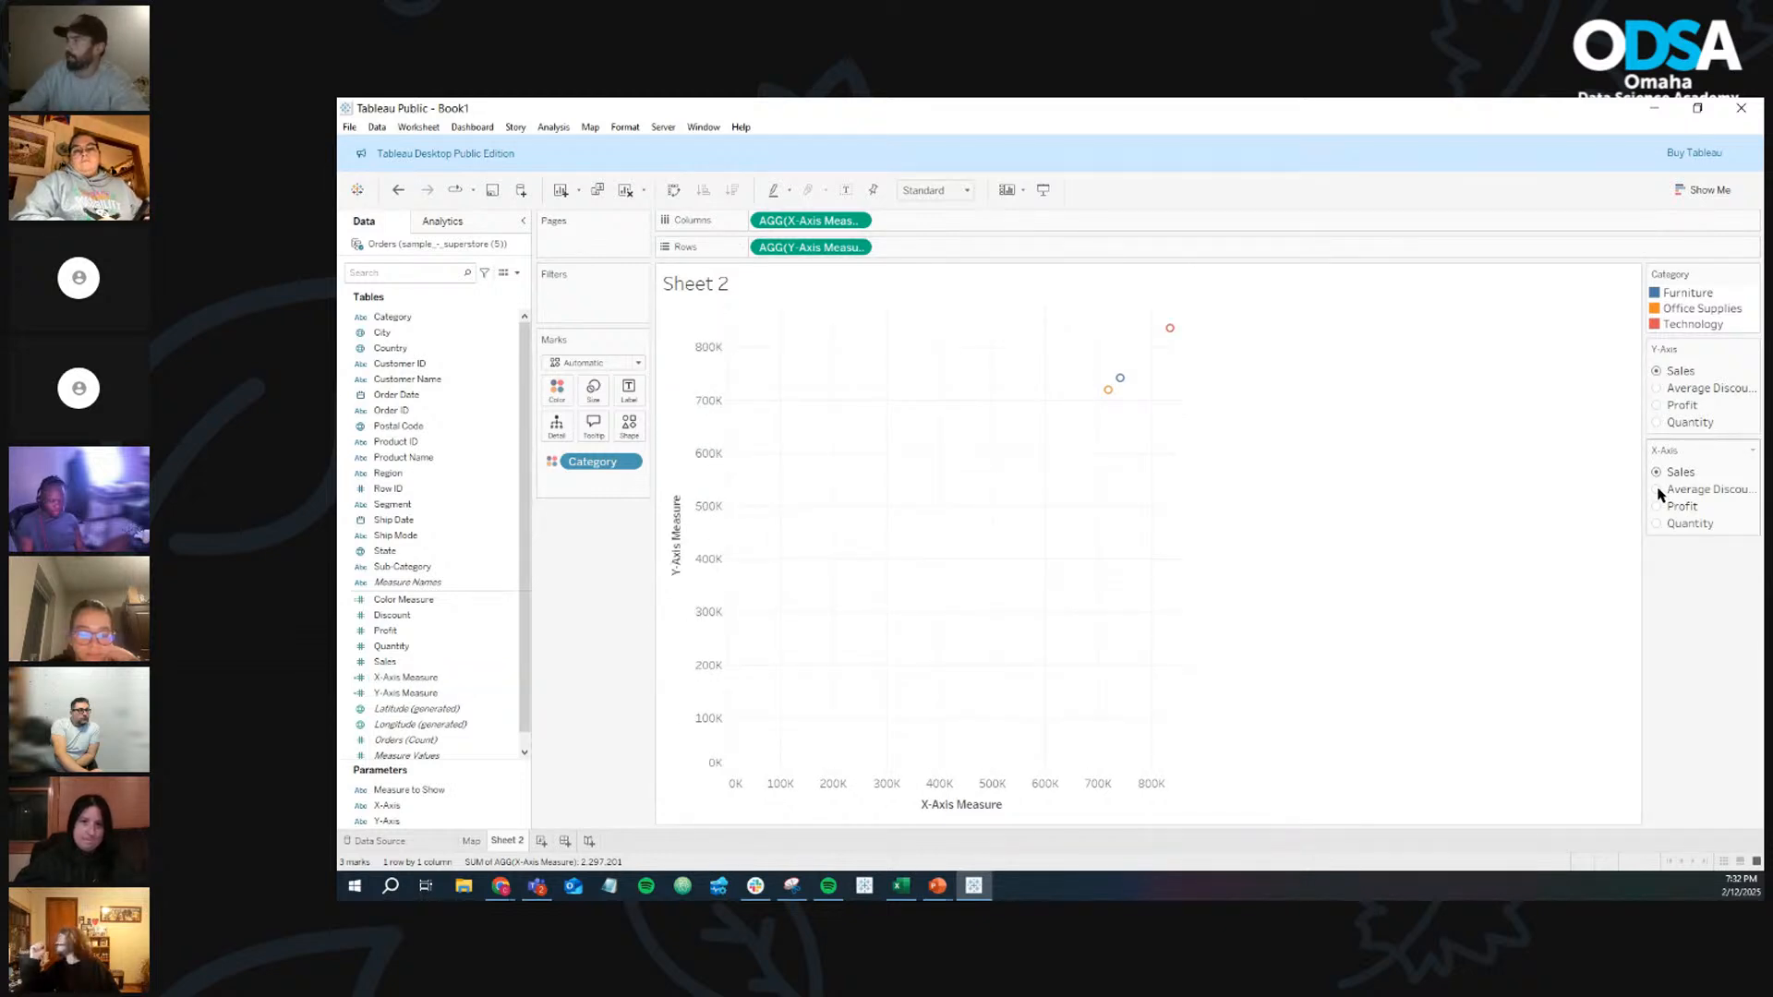
click(1658, 490)
click(1658, 507)
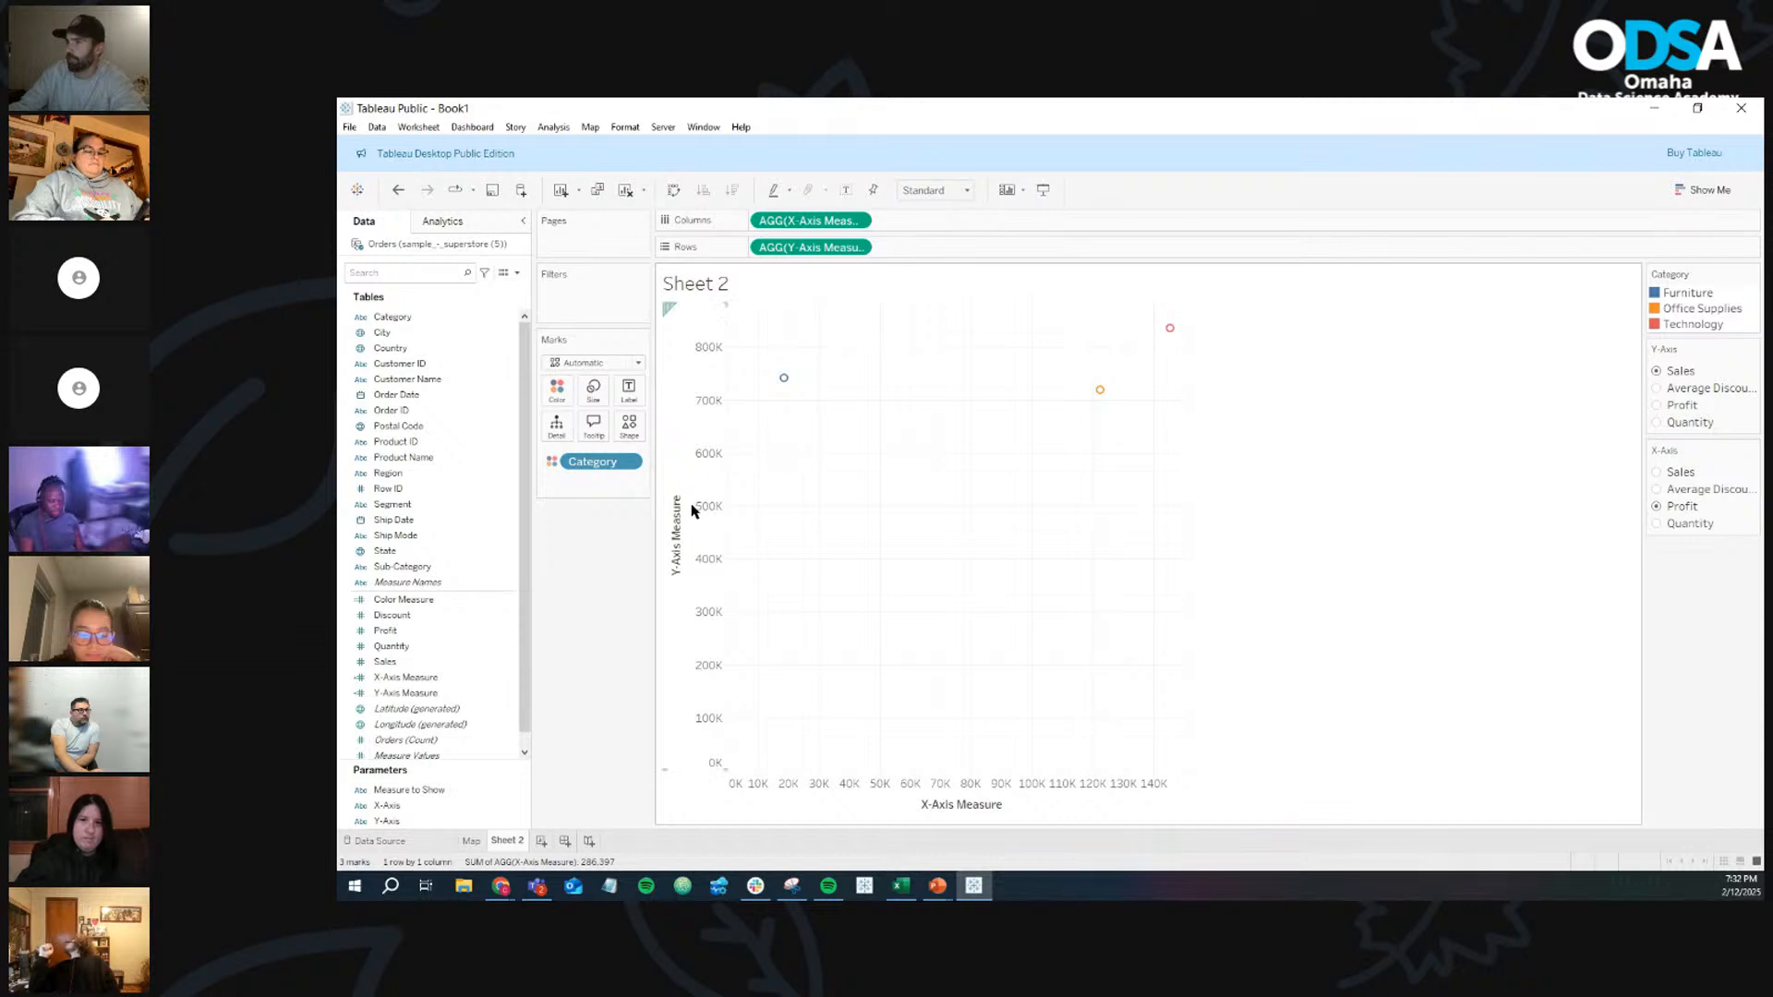
View the title source options in the Y-Axis Measure axis settings and close them
double_click(692, 510)
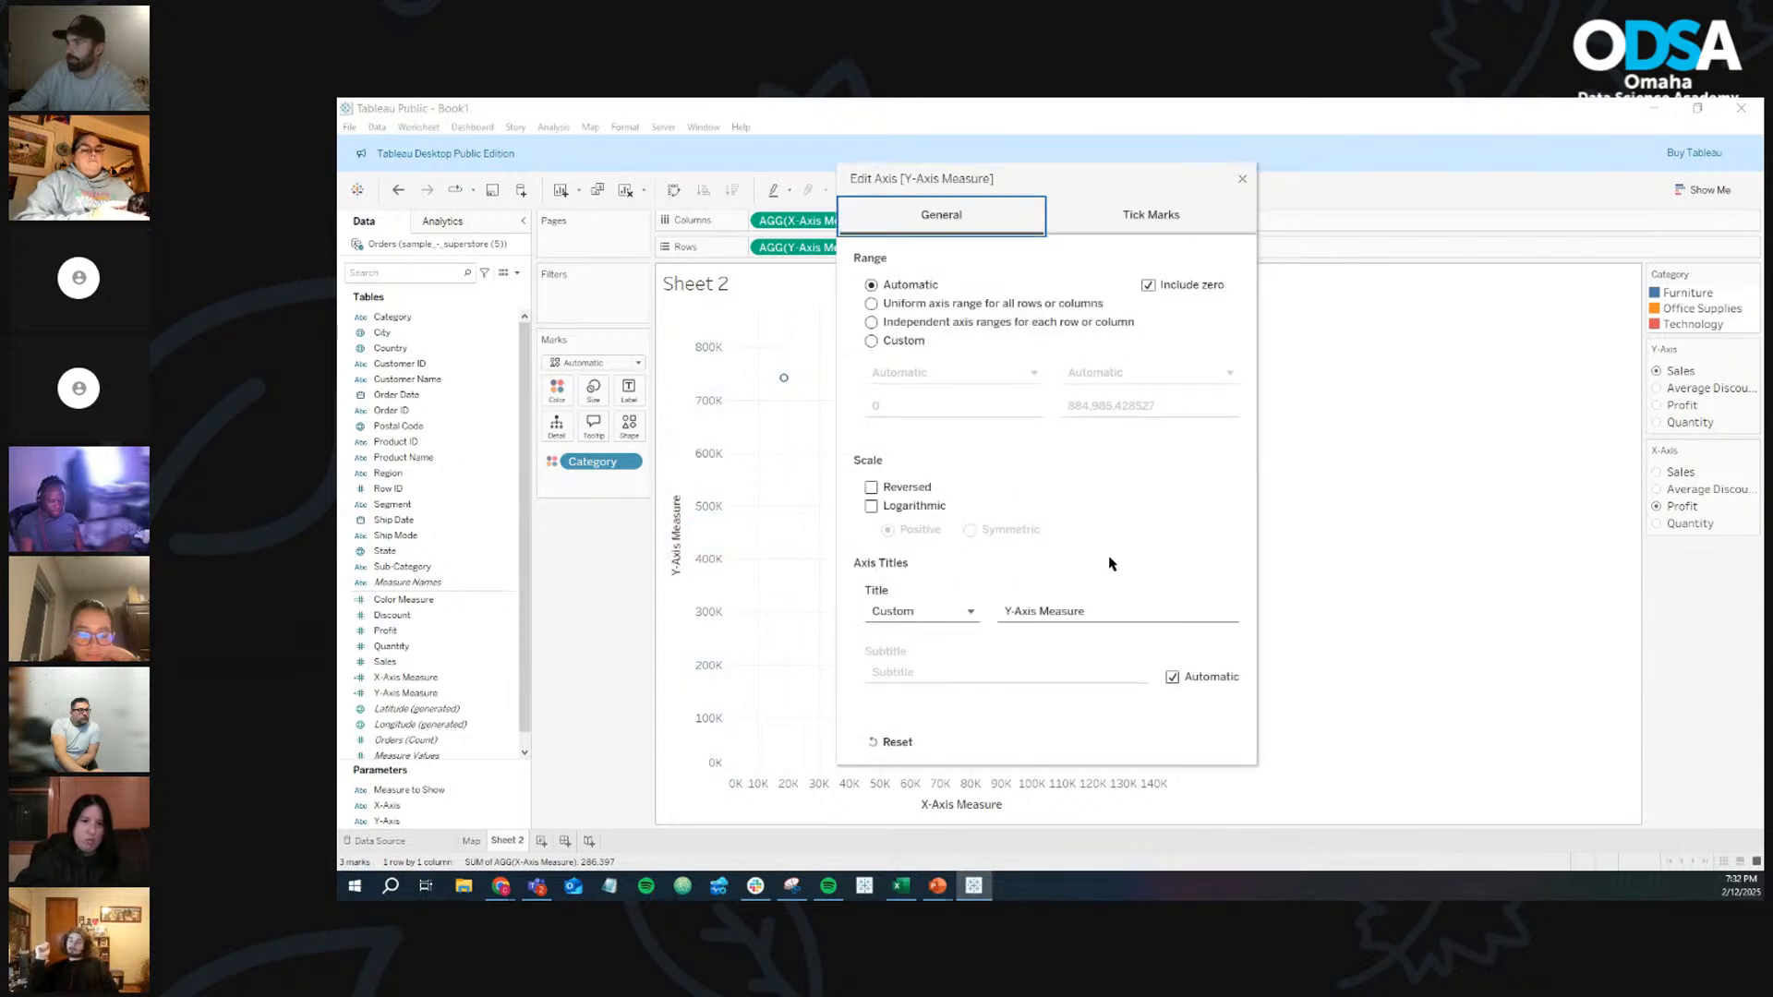
click(965, 613)
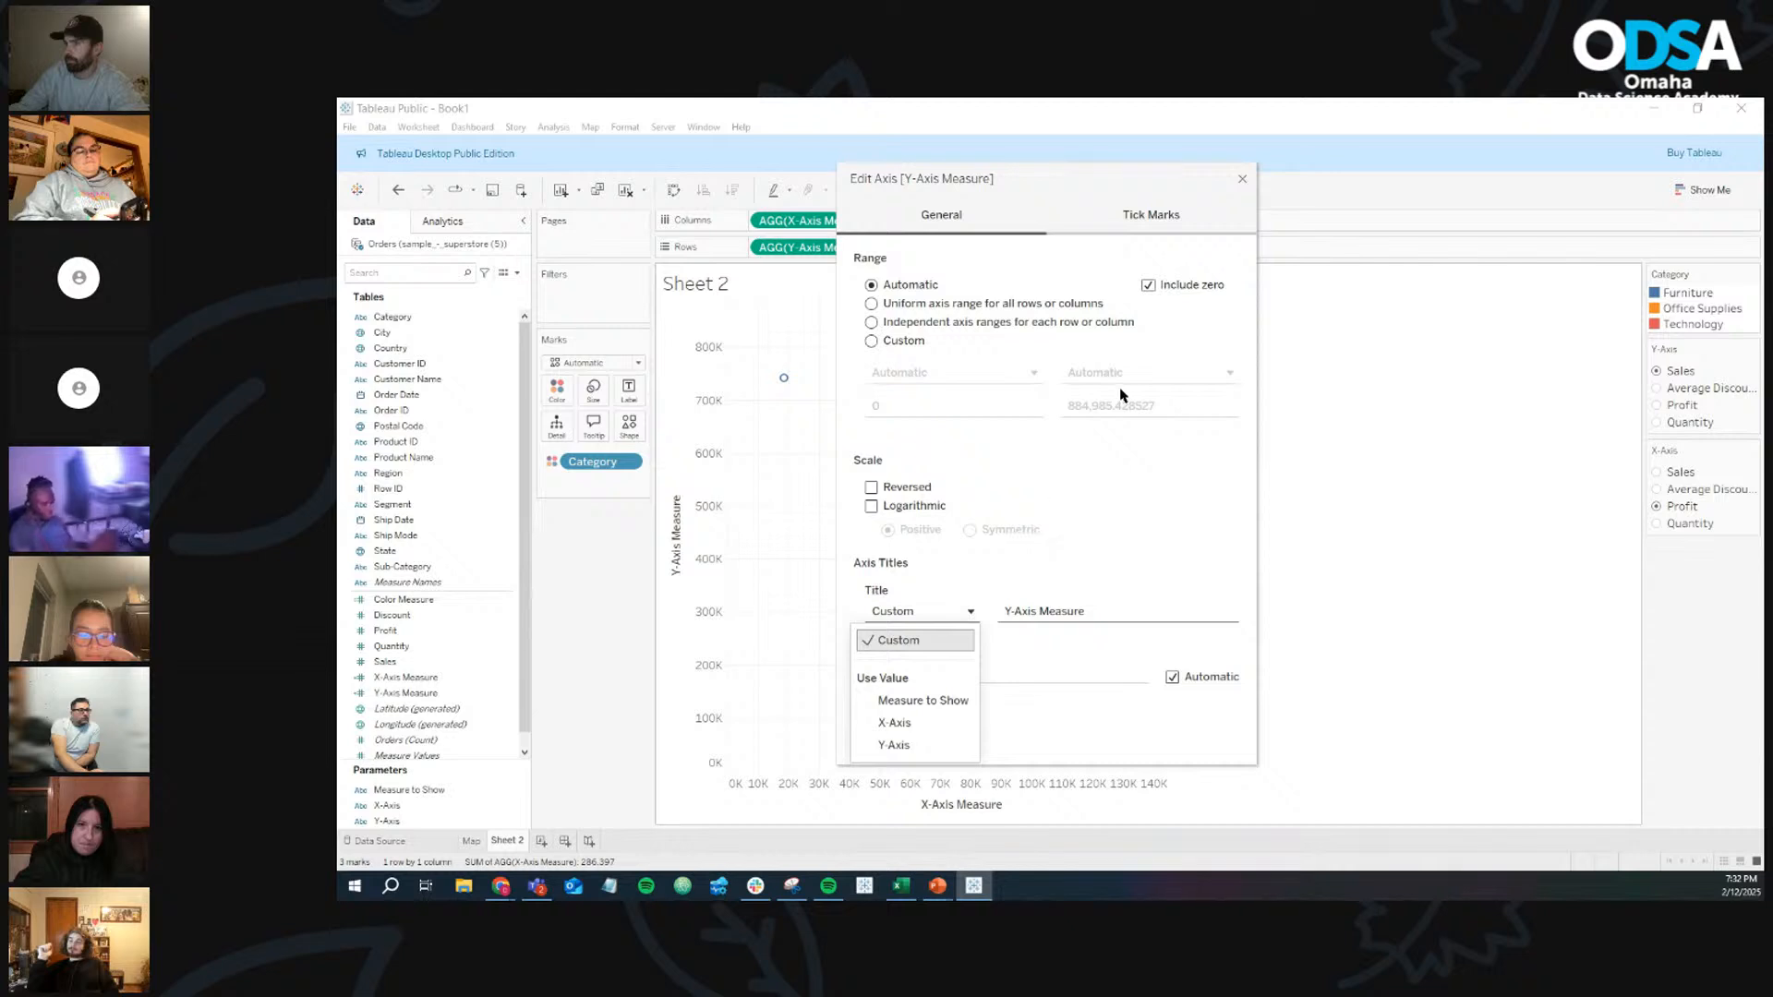
click(1241, 179)
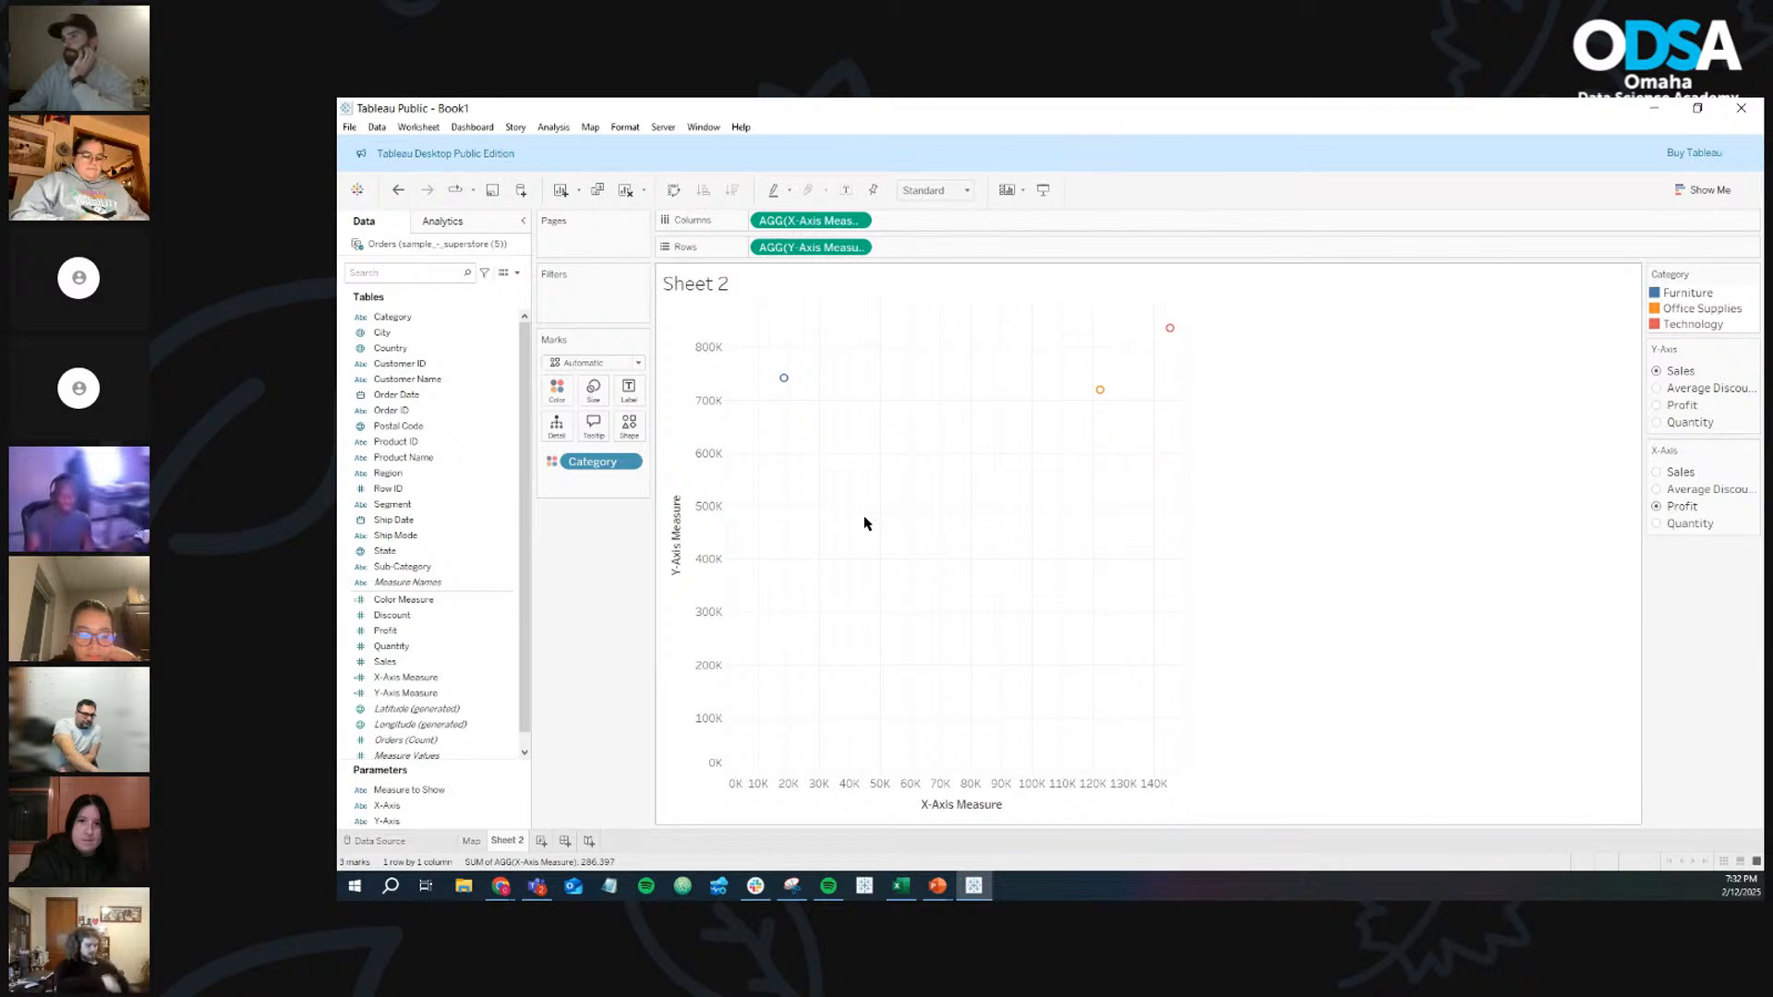
Make the vertical axis title use the value of the Y-Axis parameter
click(720, 544)
double_click(719, 545)
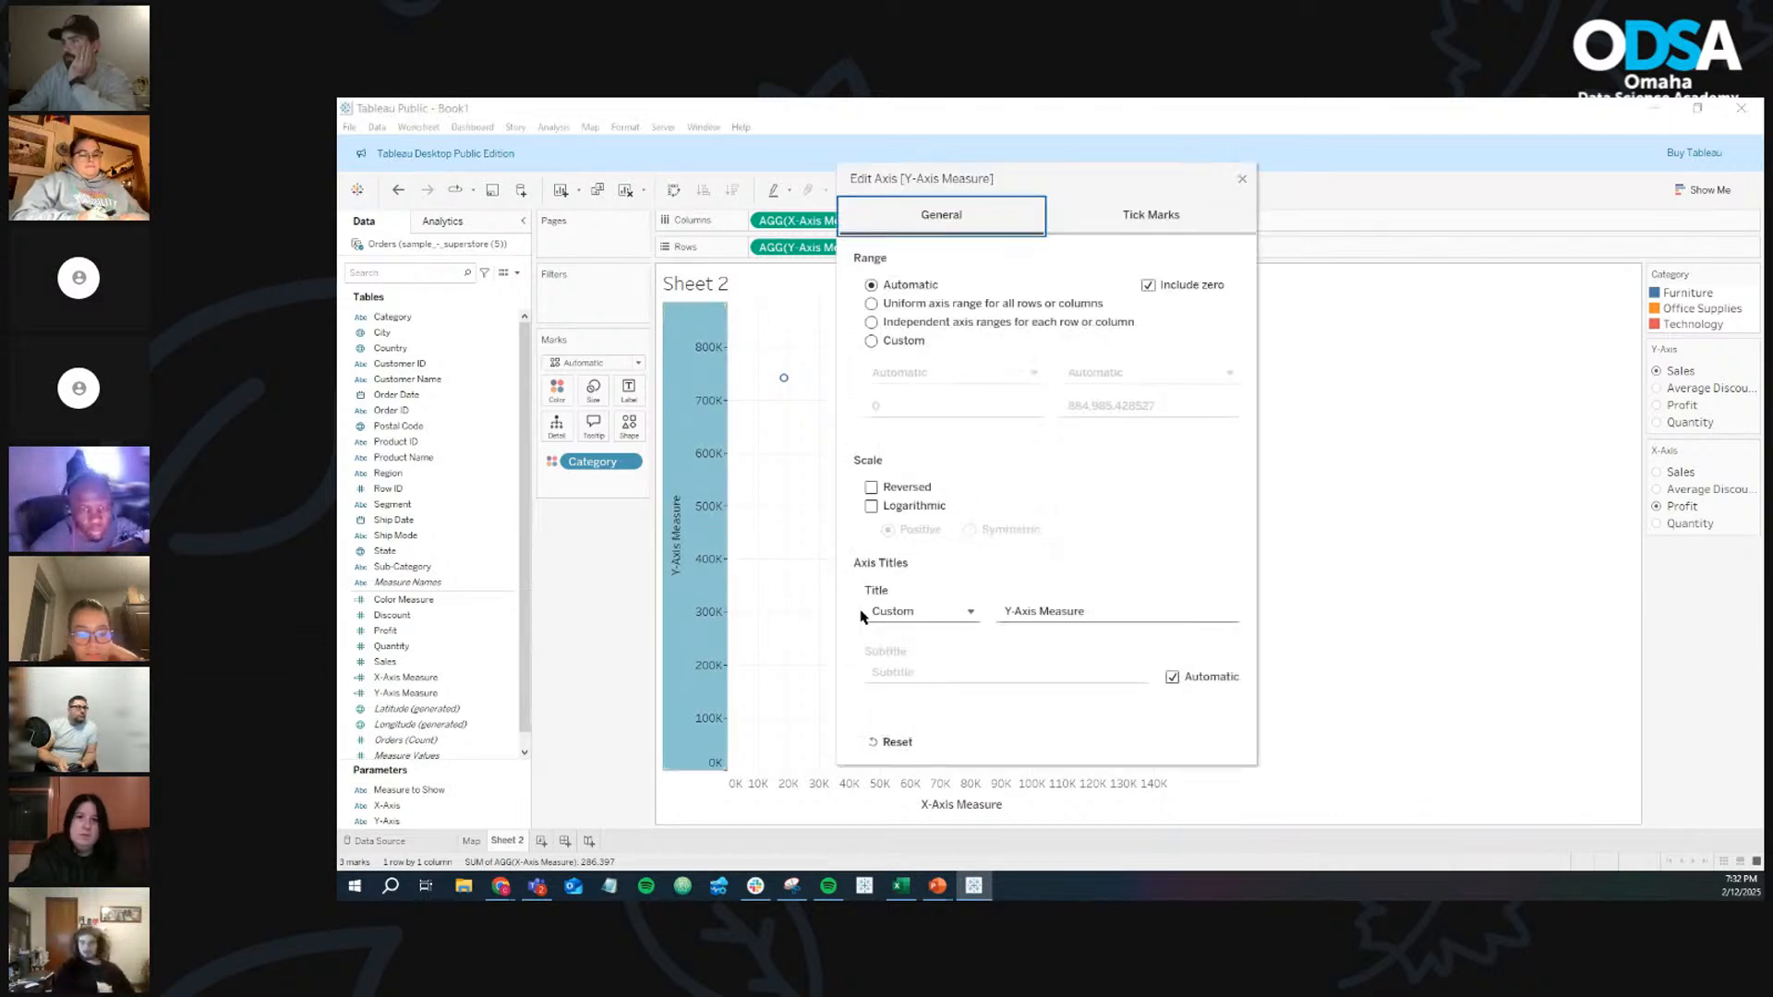
click(937, 613)
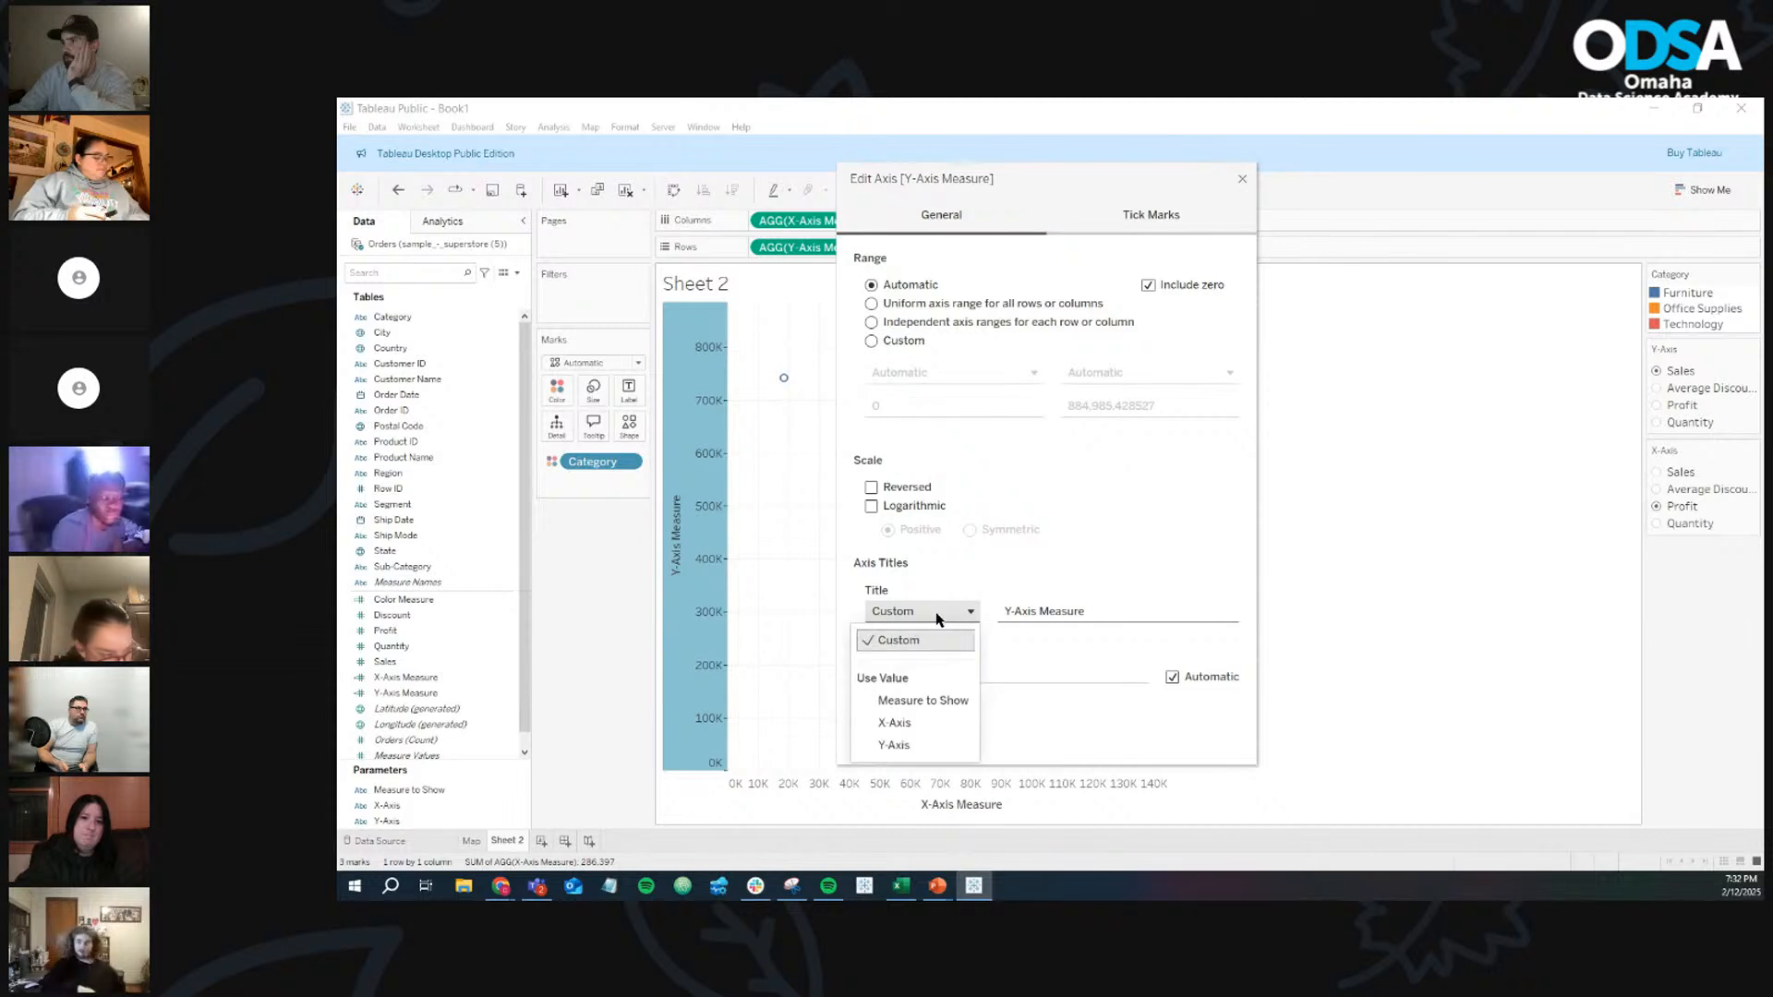
click(909, 744)
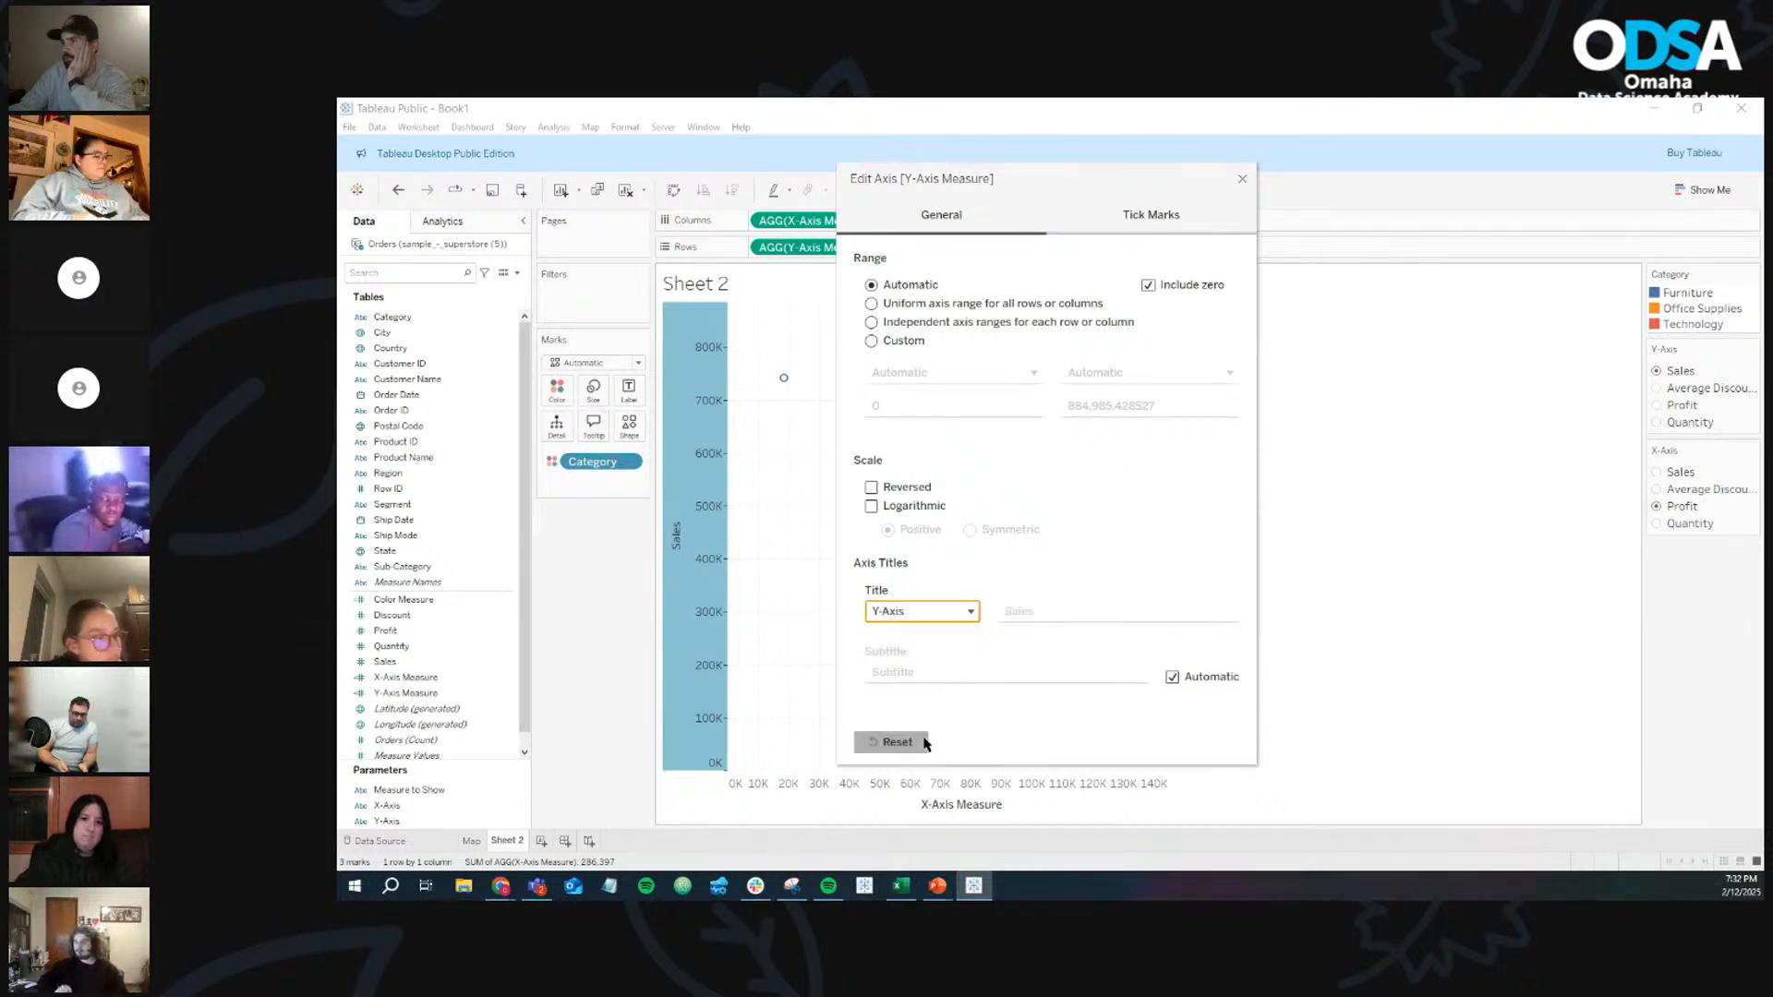
Switch the vertical axis title source to the X-Axis parameter and back to Custom, and close the axis settings
click(926, 613)
click(917, 724)
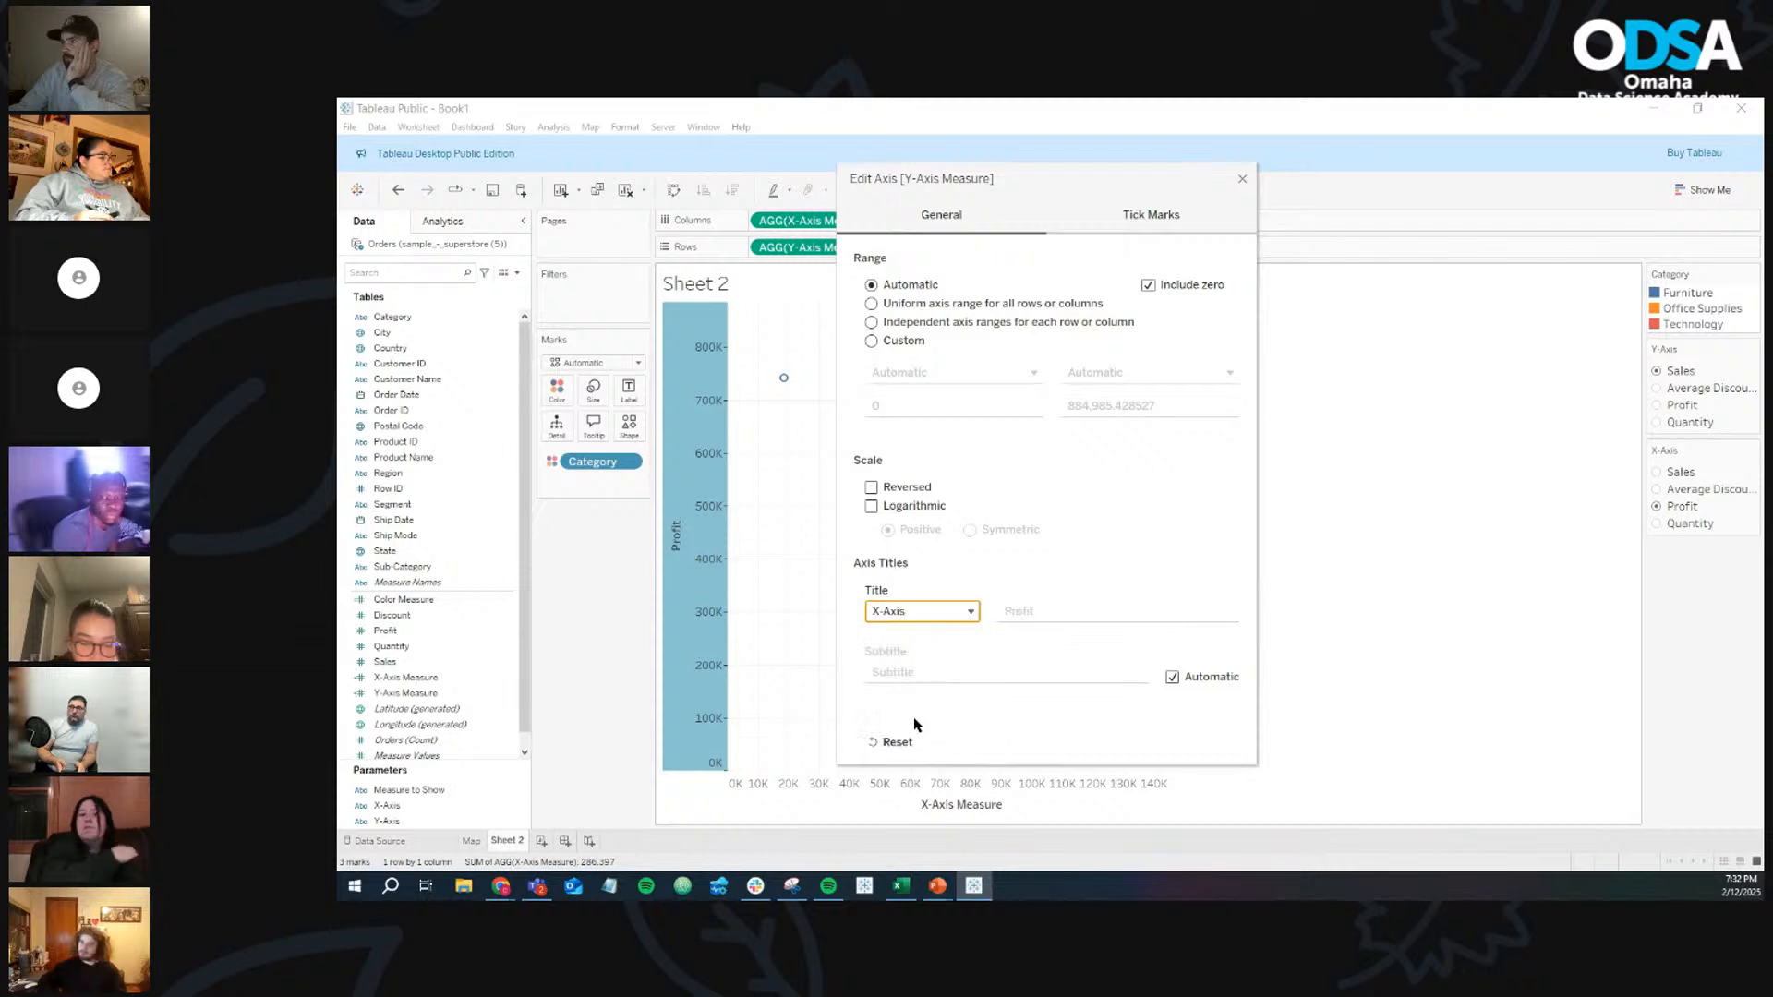
click(920, 613)
click(929, 639)
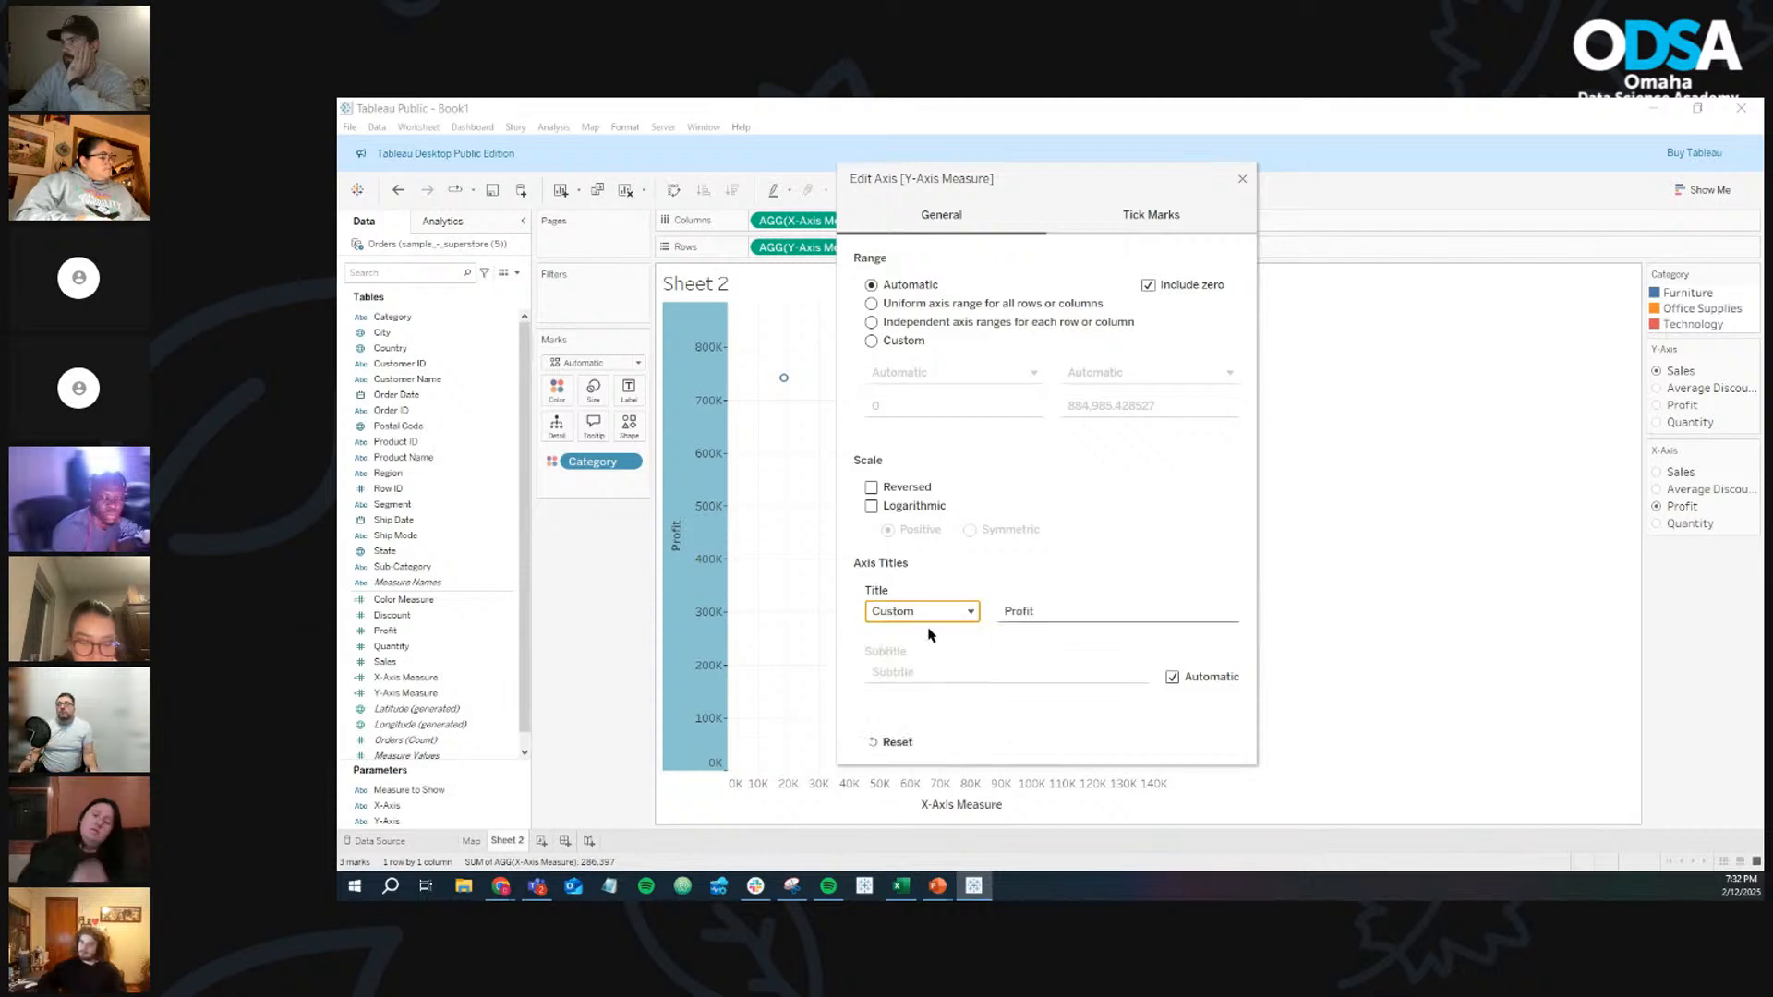
click(1243, 181)
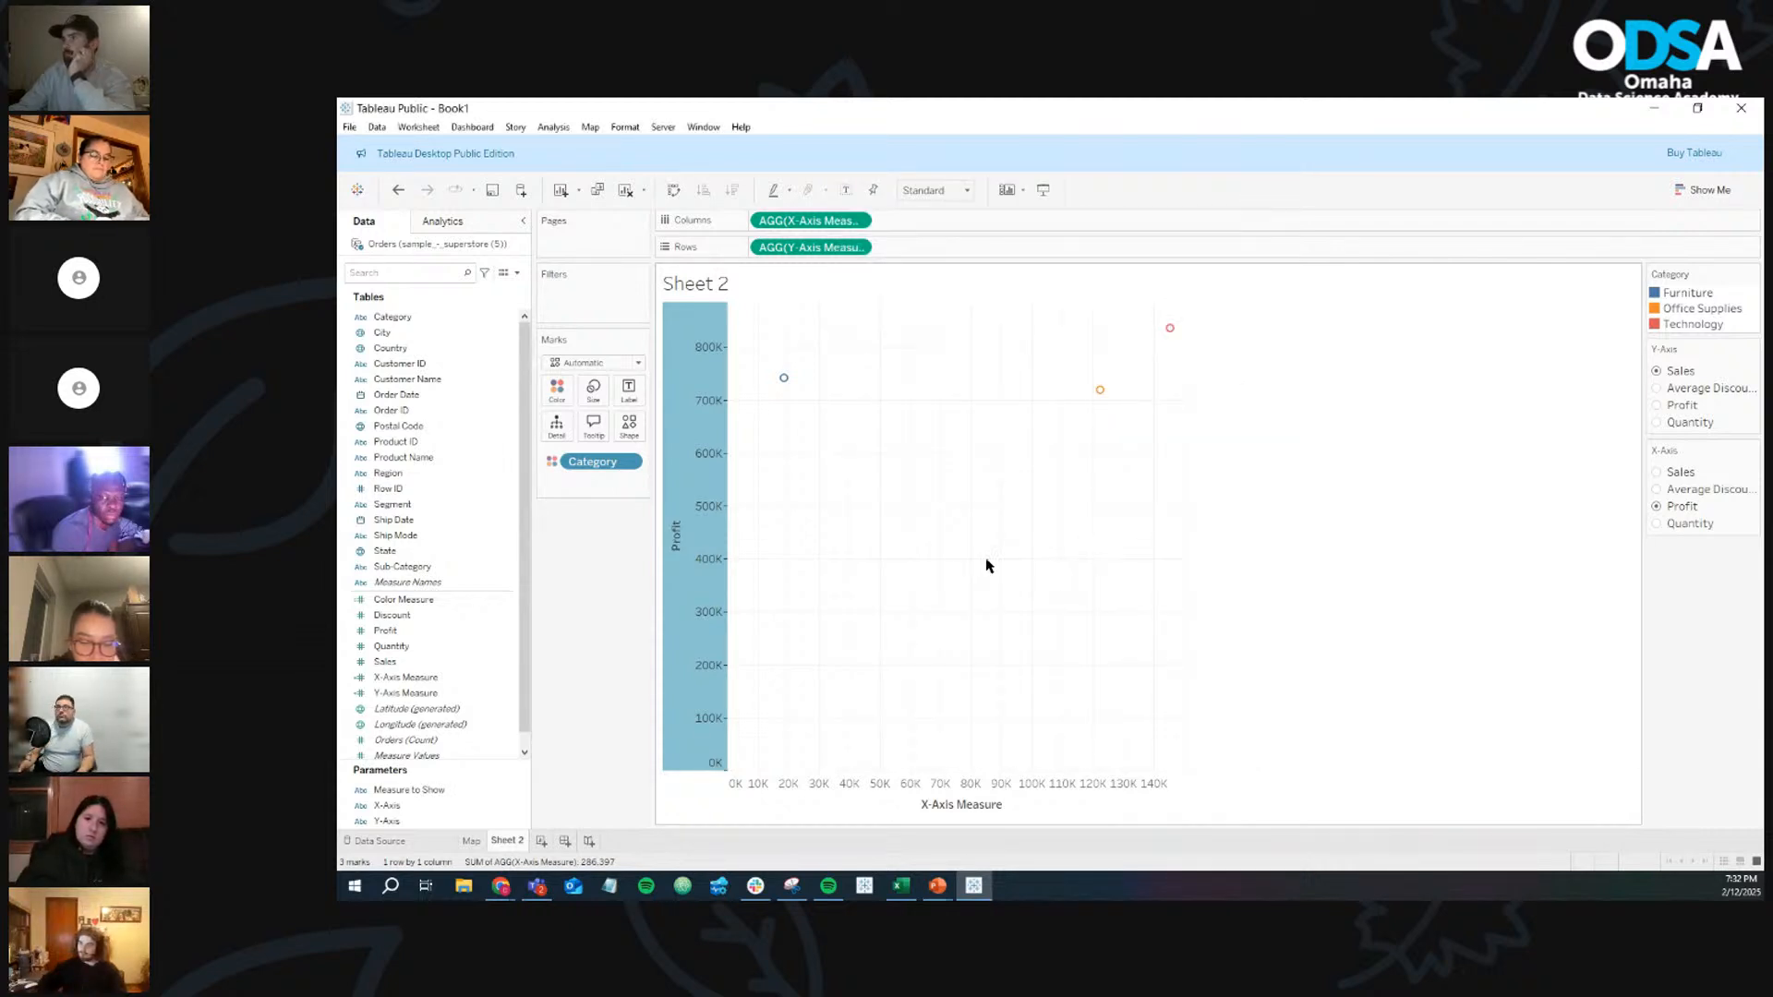
Check the vertical axis title settings, look at the Map sheet, and return to Sheet 2
double_click(700, 539)
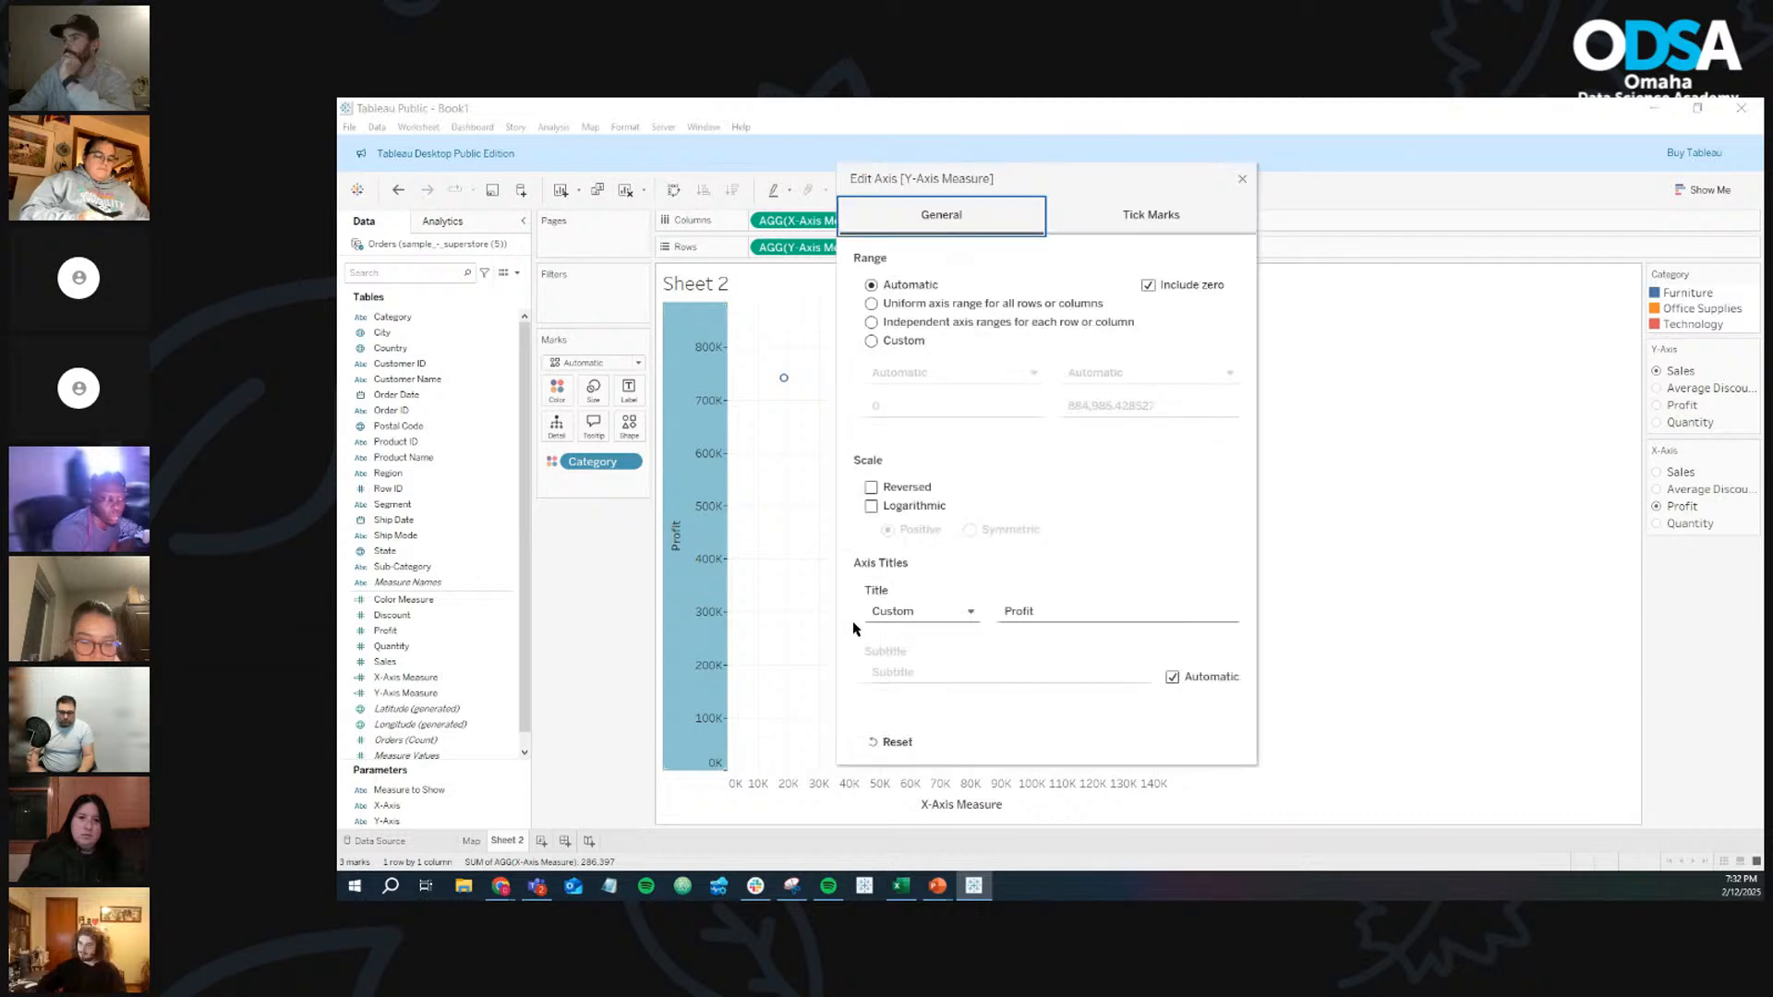
click(1242, 179)
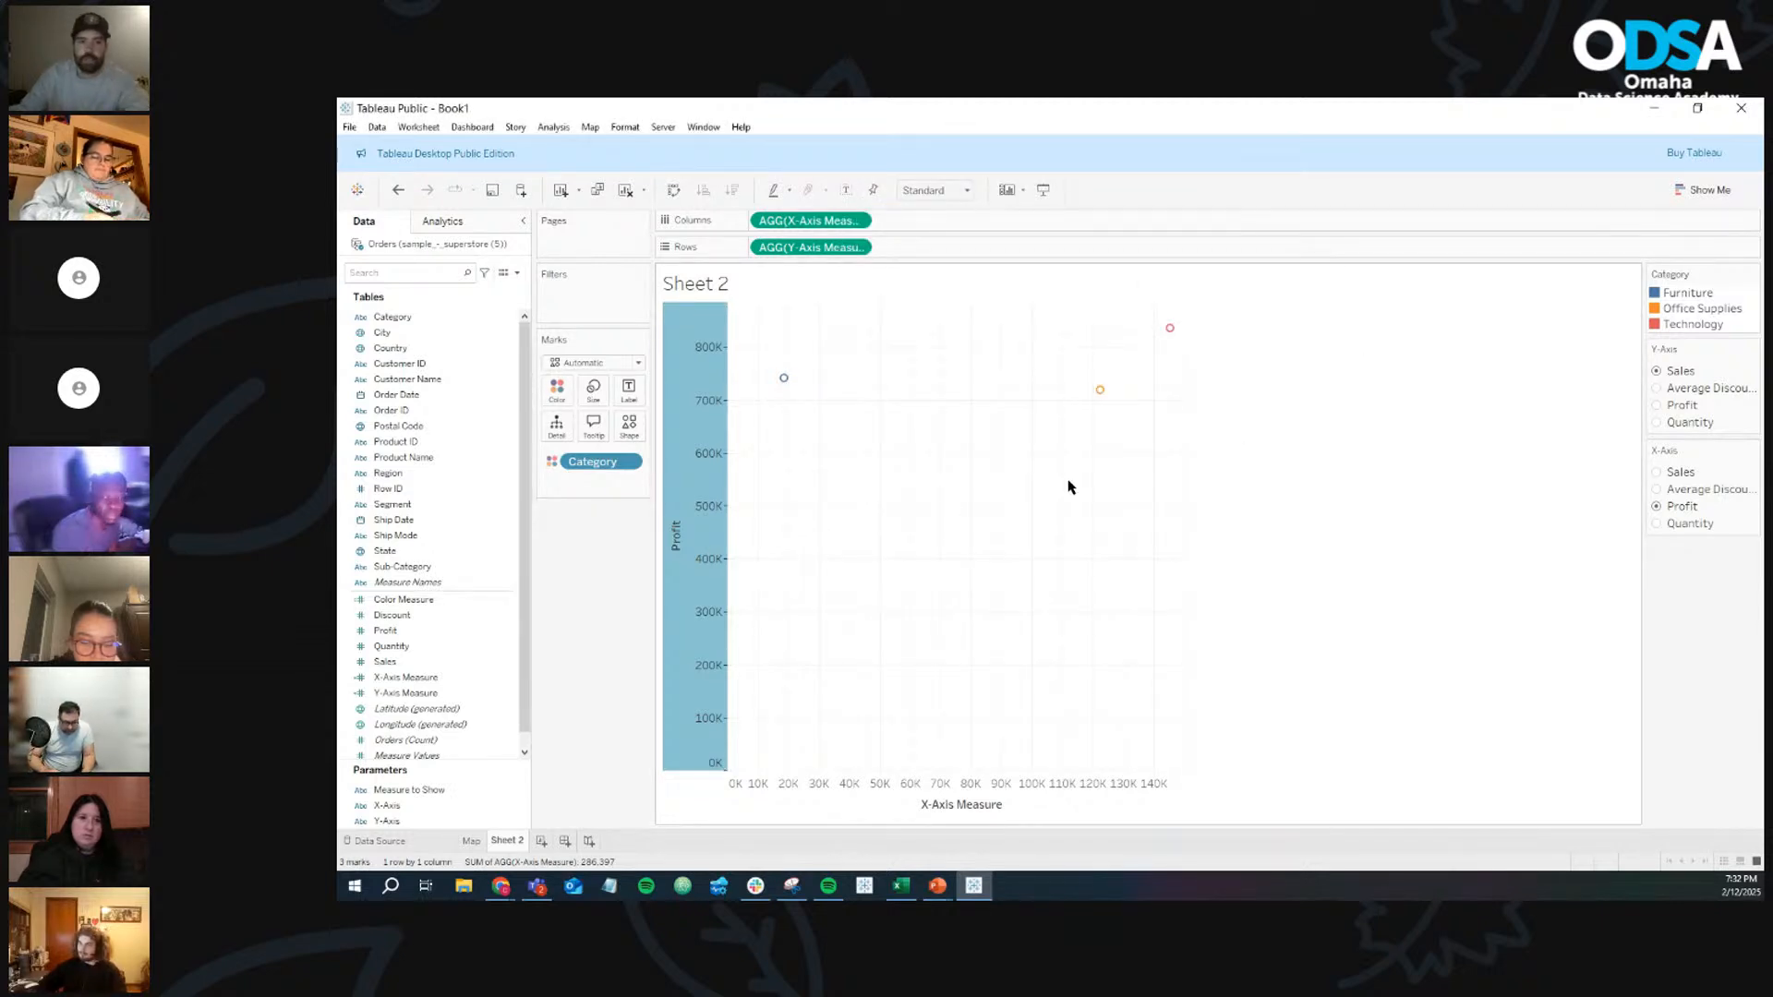
click(700, 523)
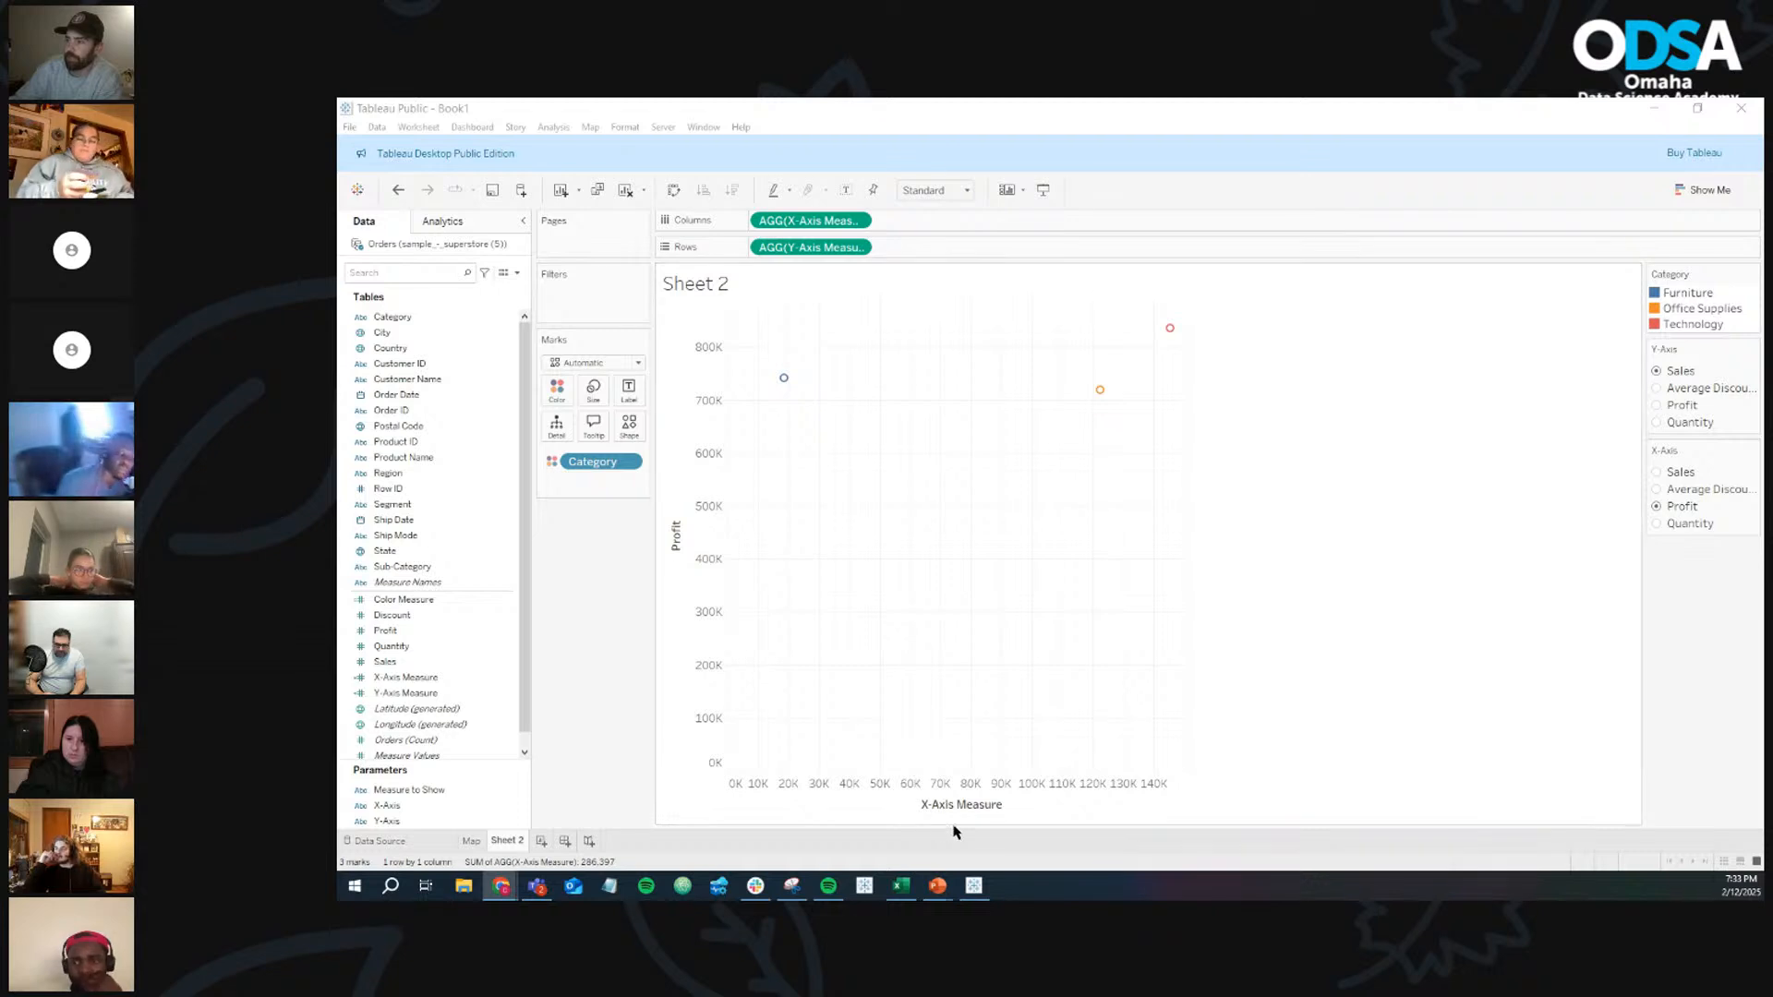
click(472, 841)
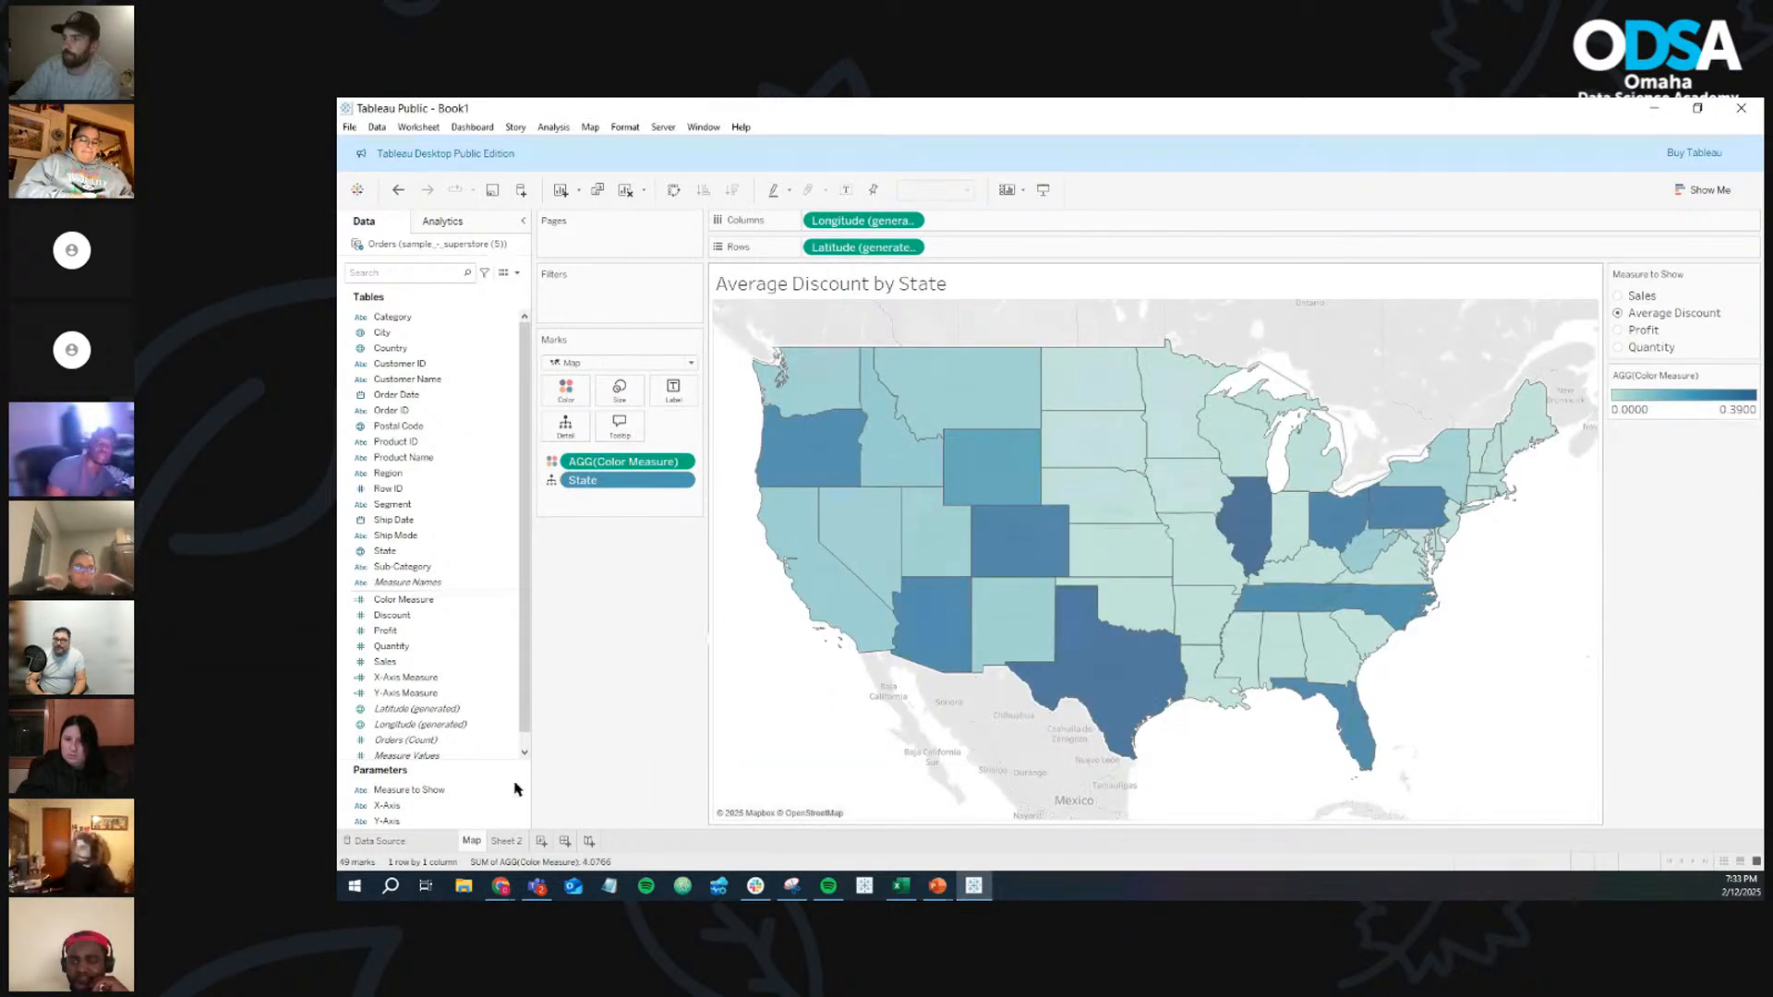
click(507, 842)
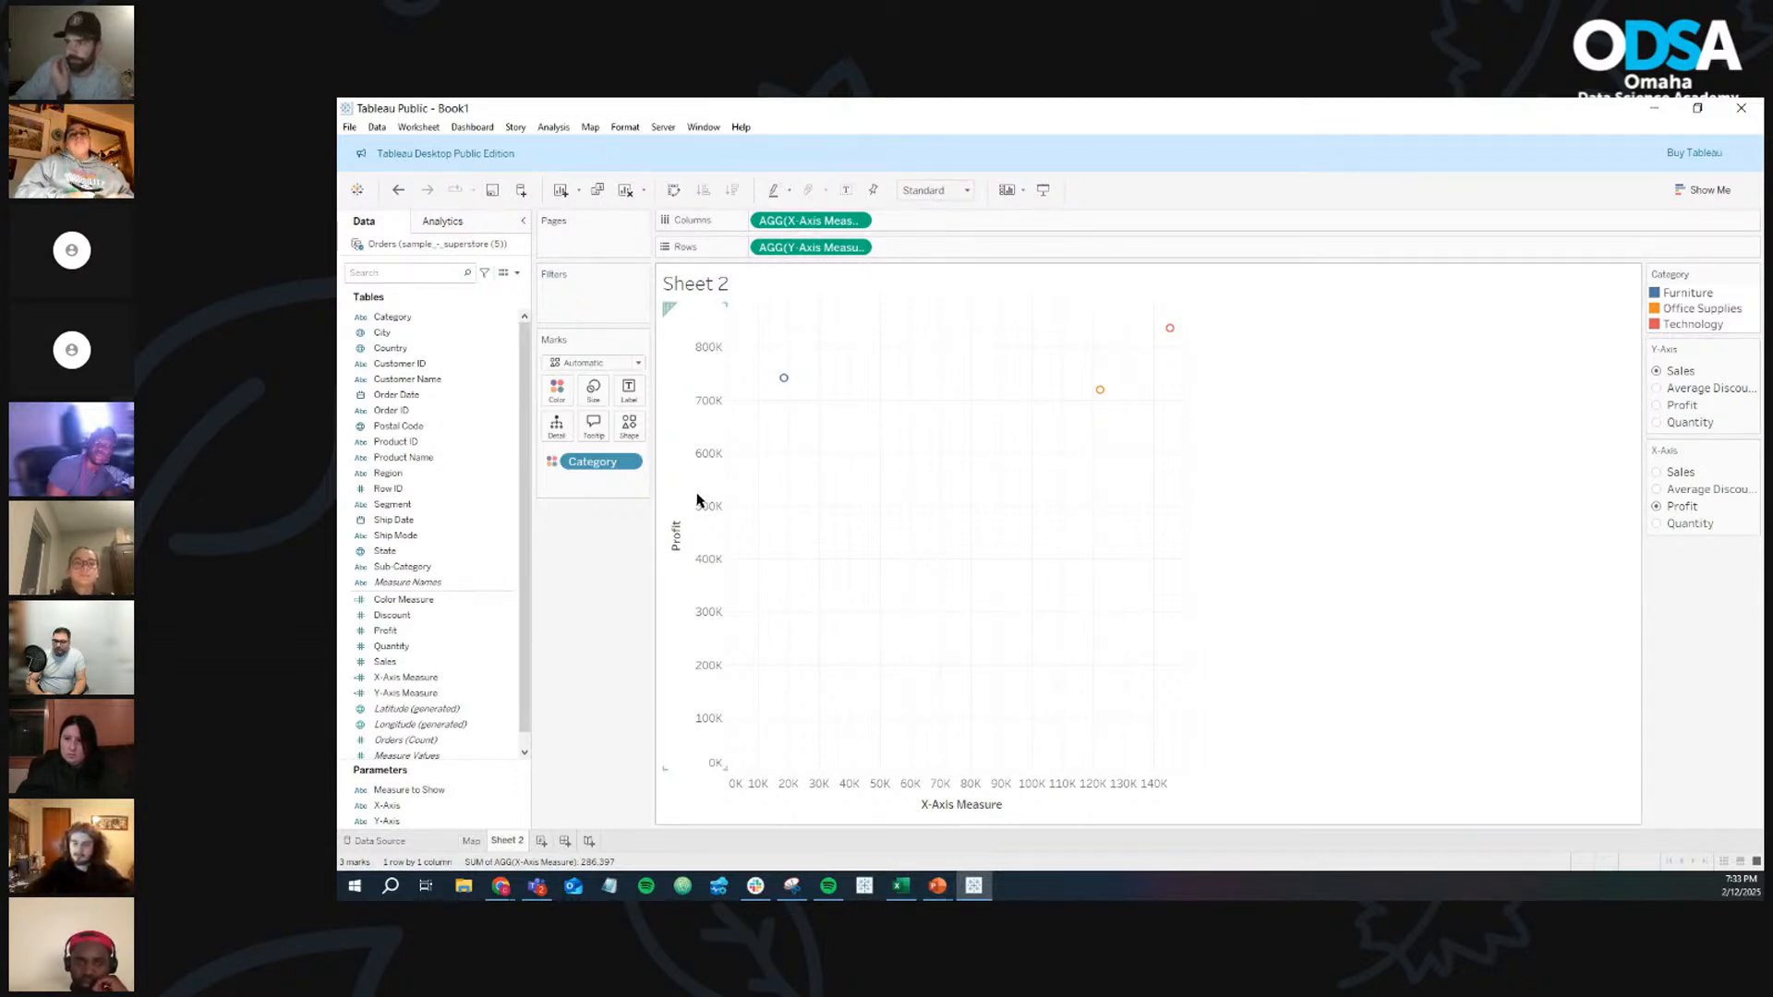
Enter "sdfgsdf" as the vertical axis's custom title, and replace it with the value of the Y-Axis parameter
double_click(698, 502)
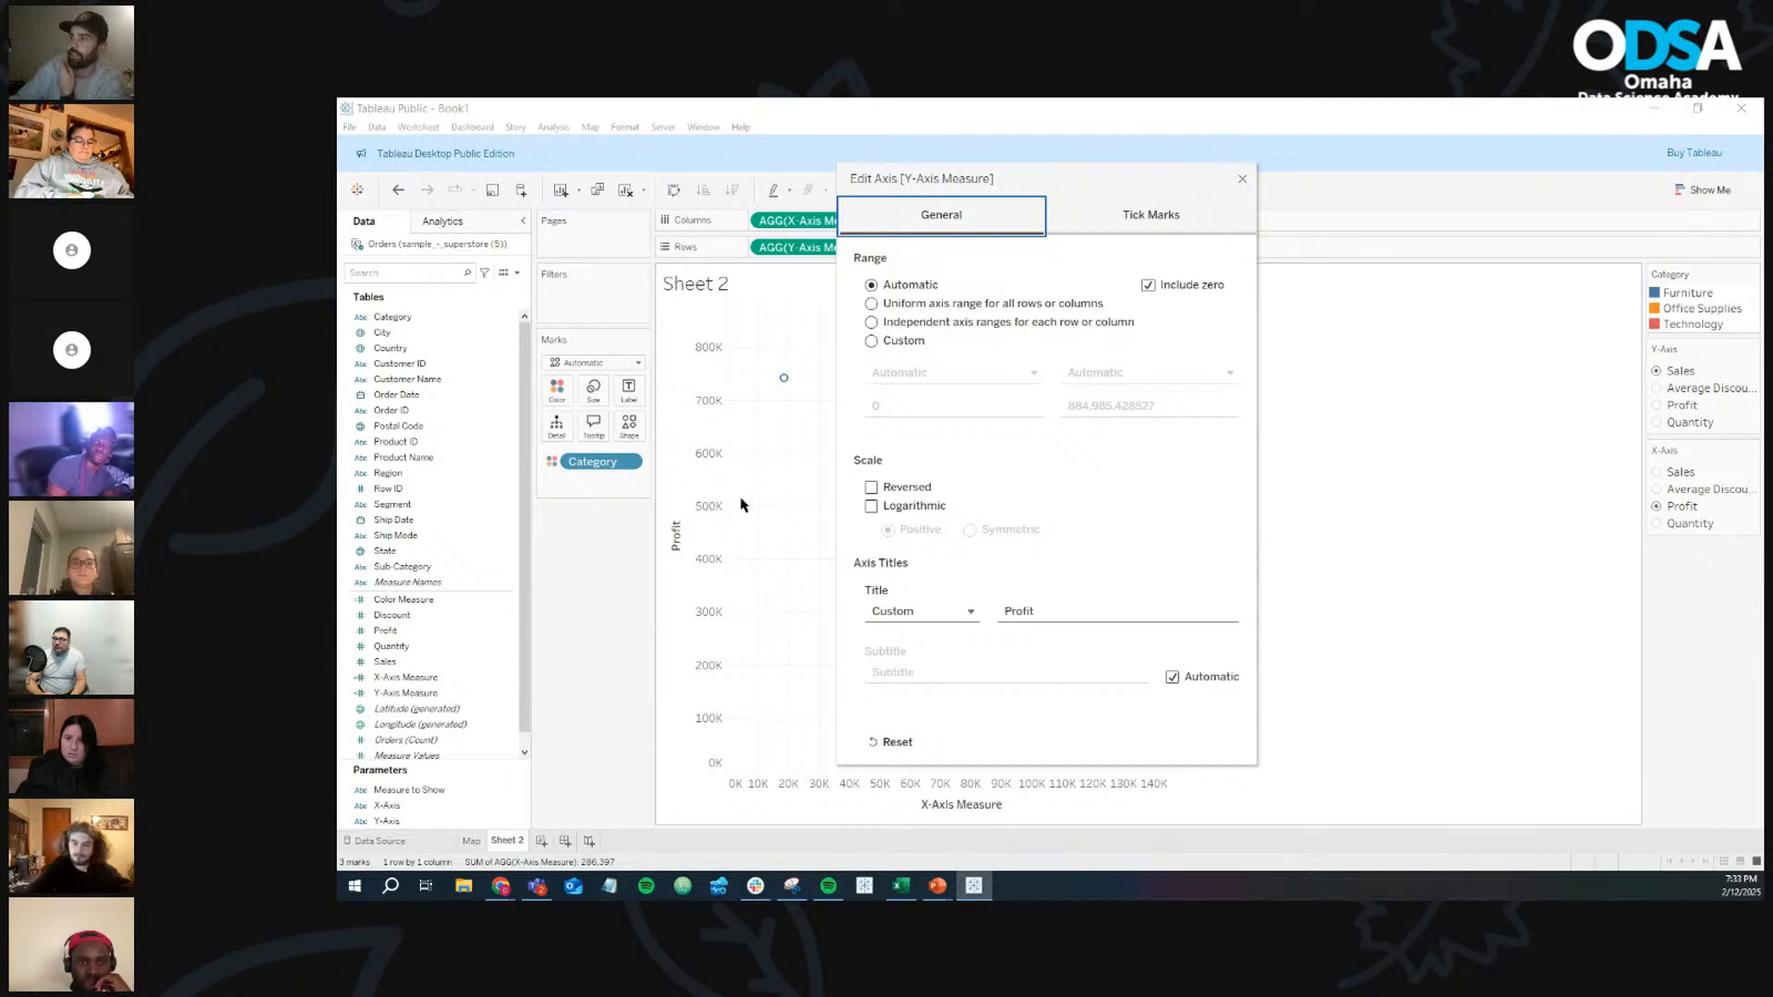
double_click(1050, 611)
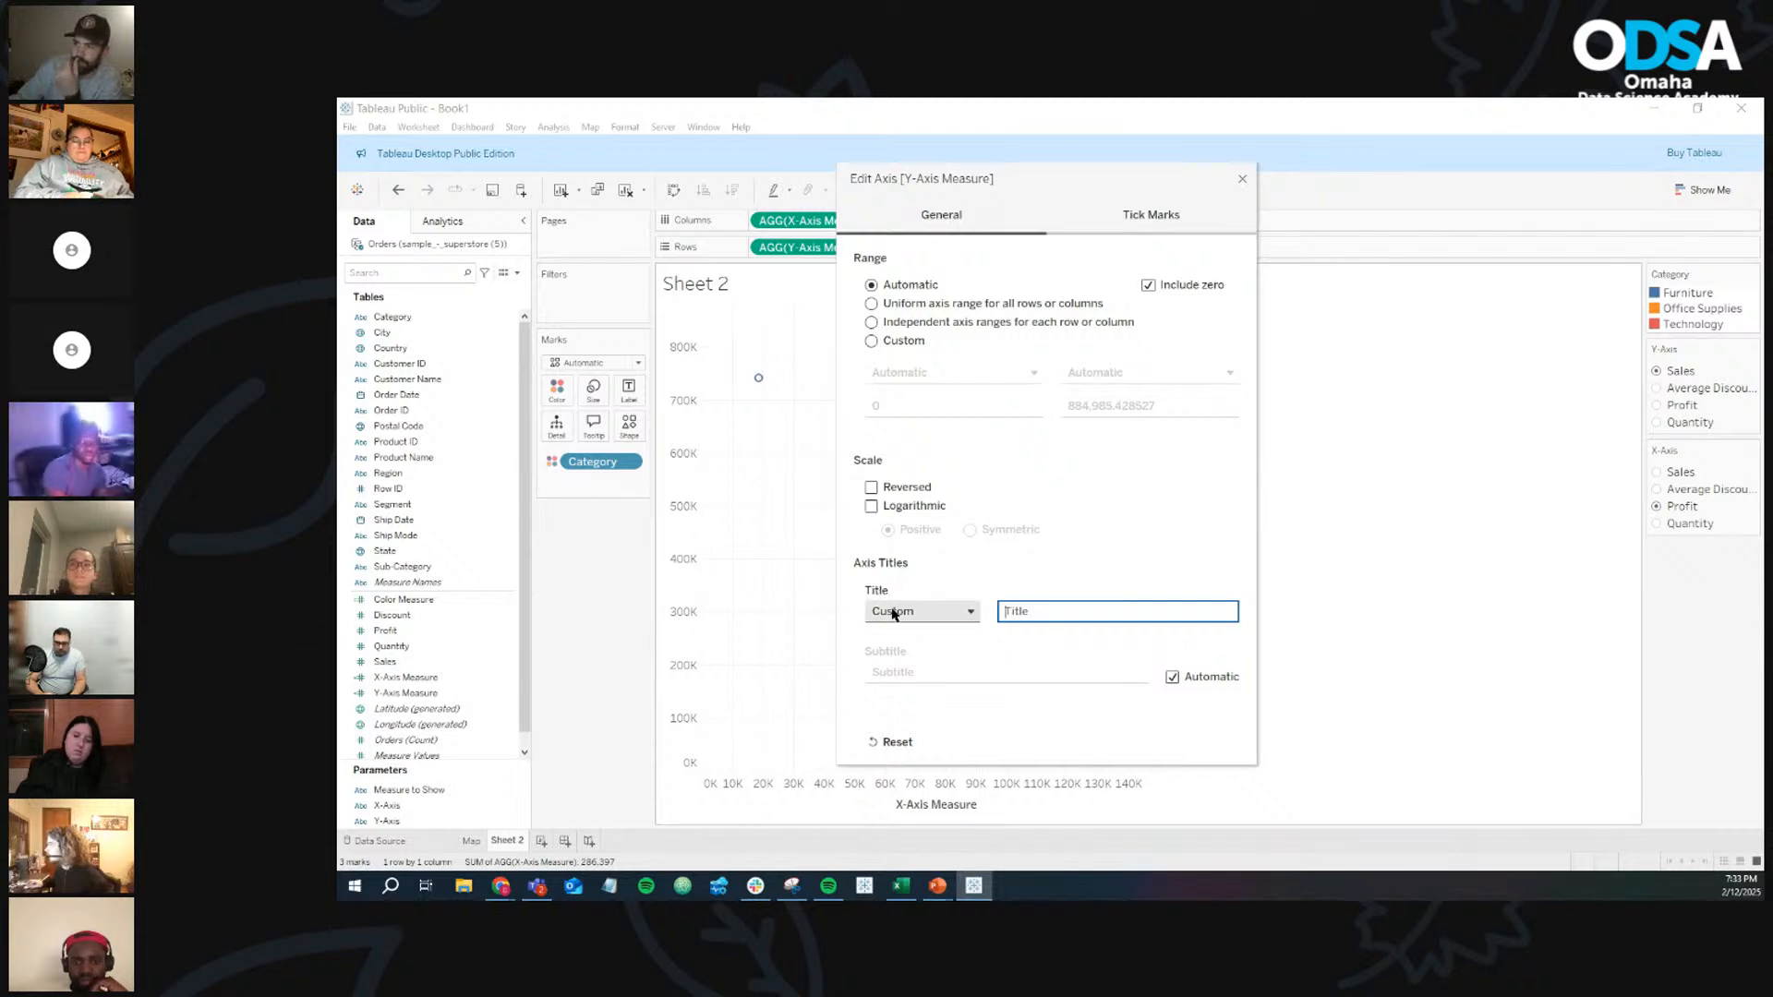
text(sdfgsdf)
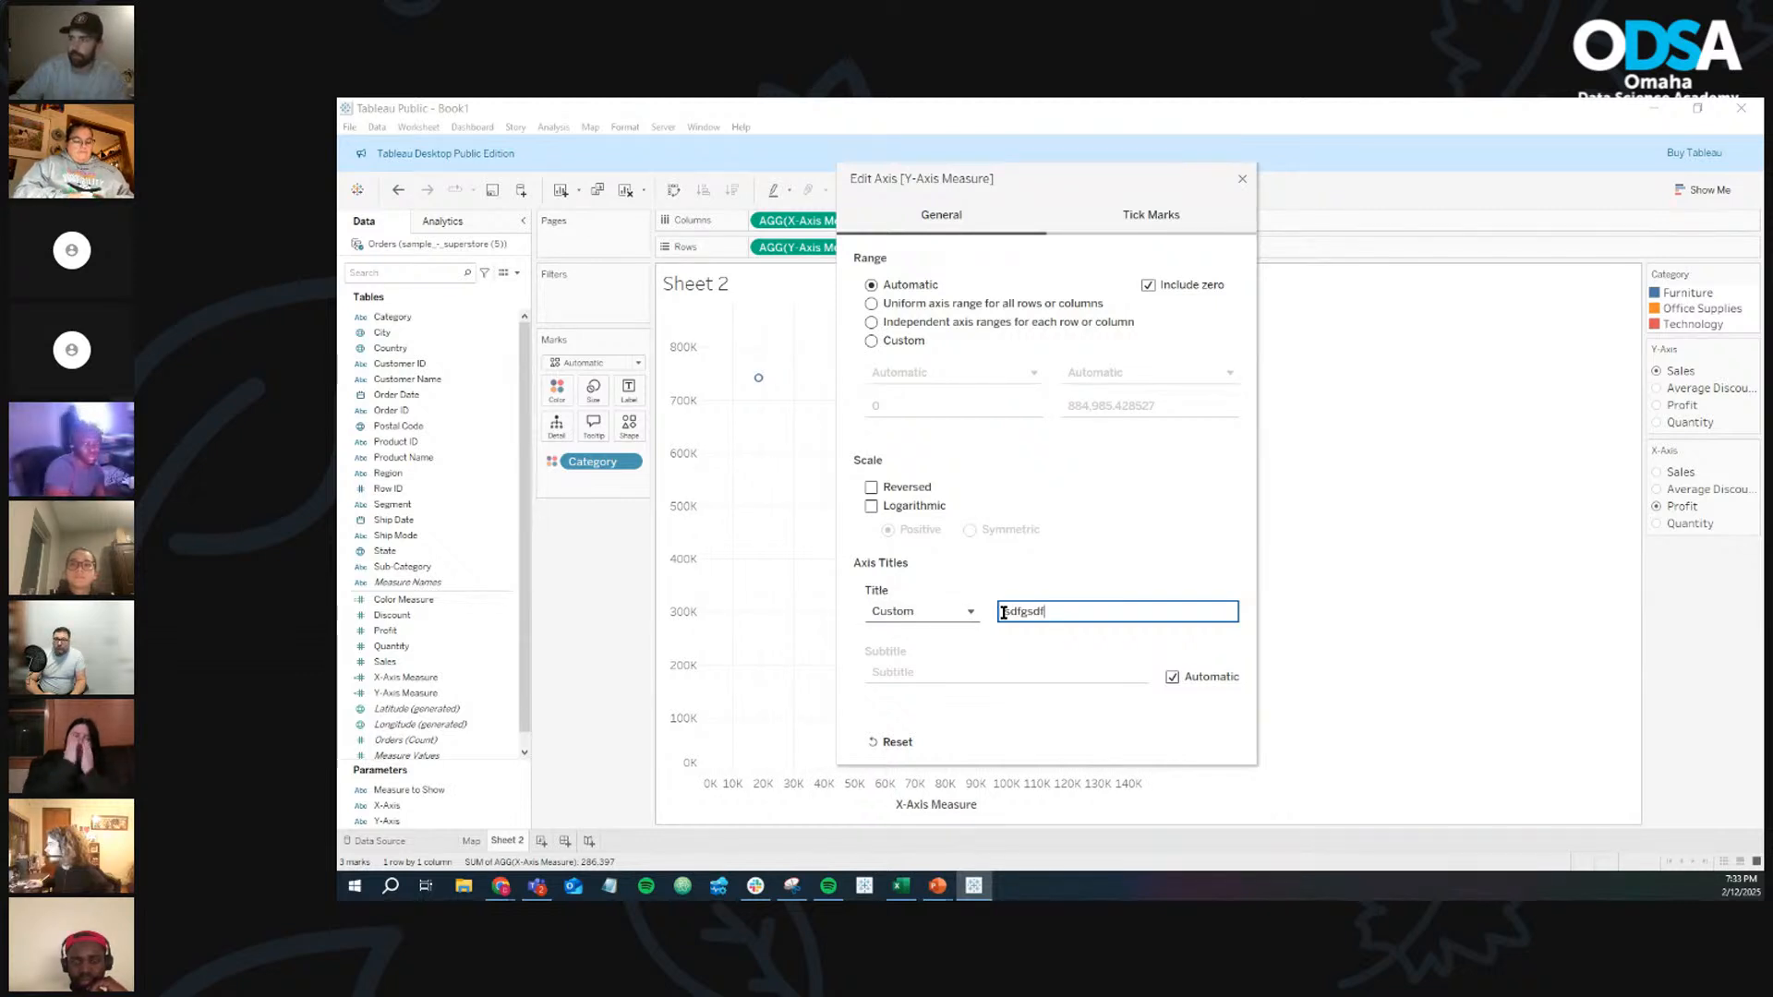
click(950, 613)
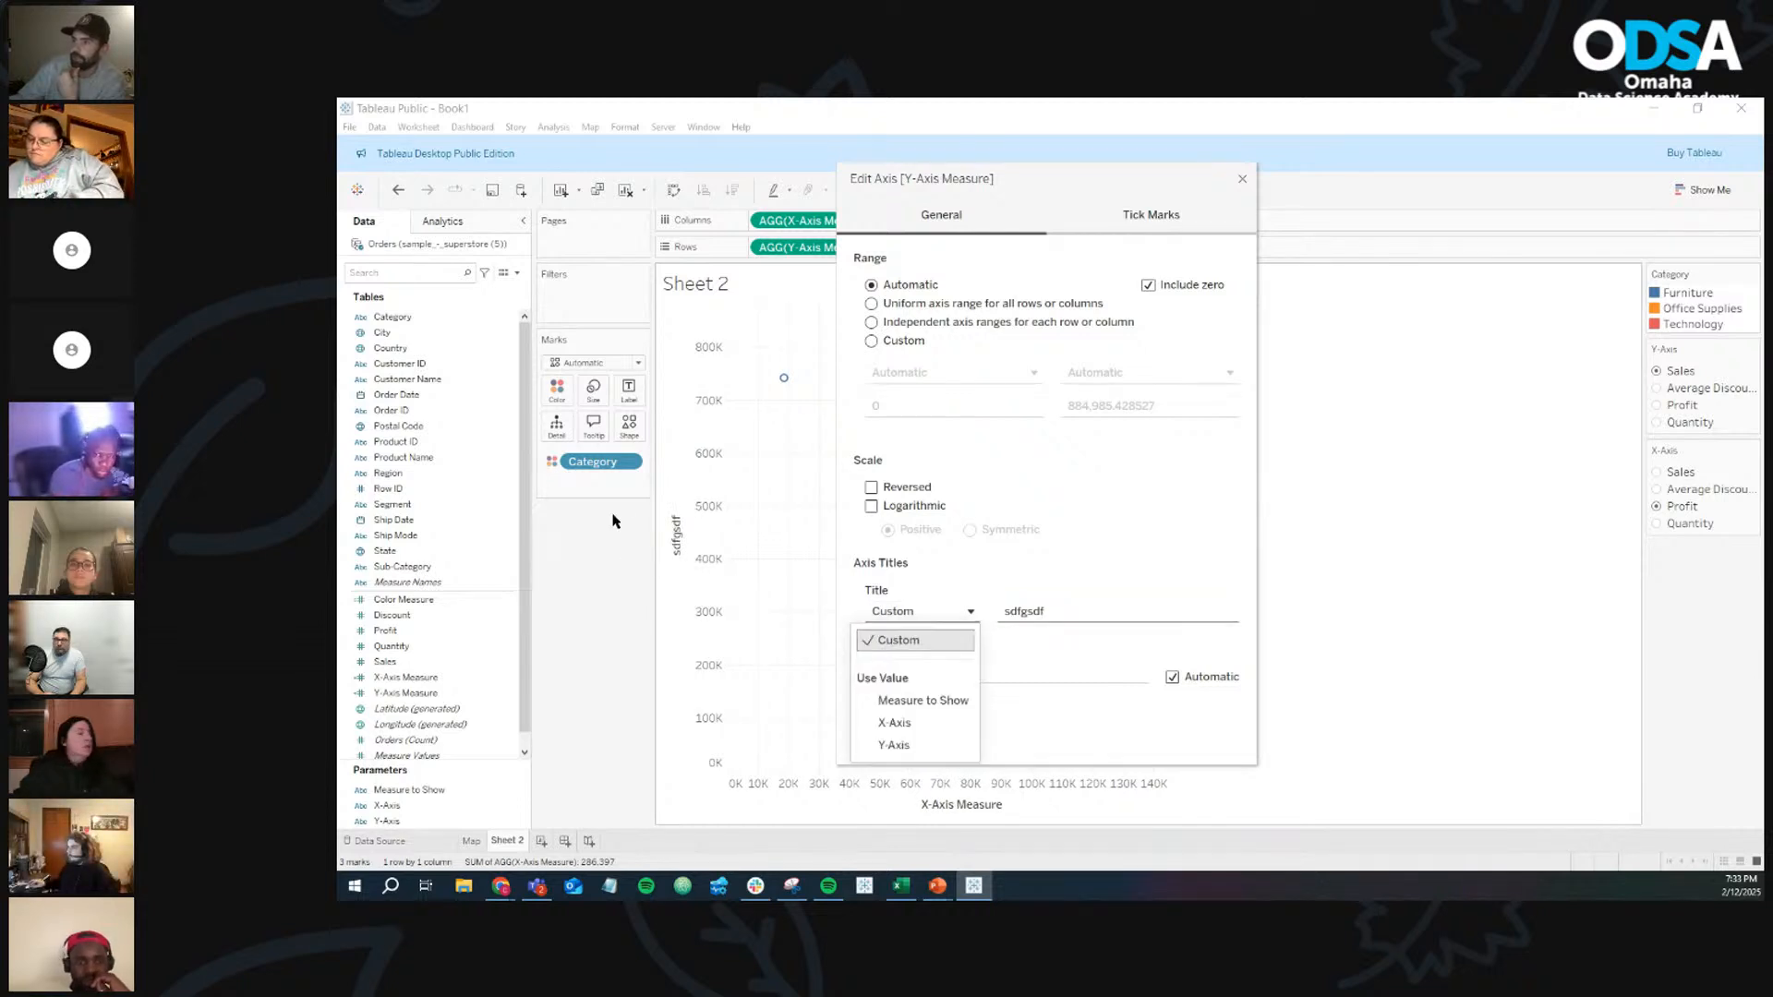
click(903, 745)
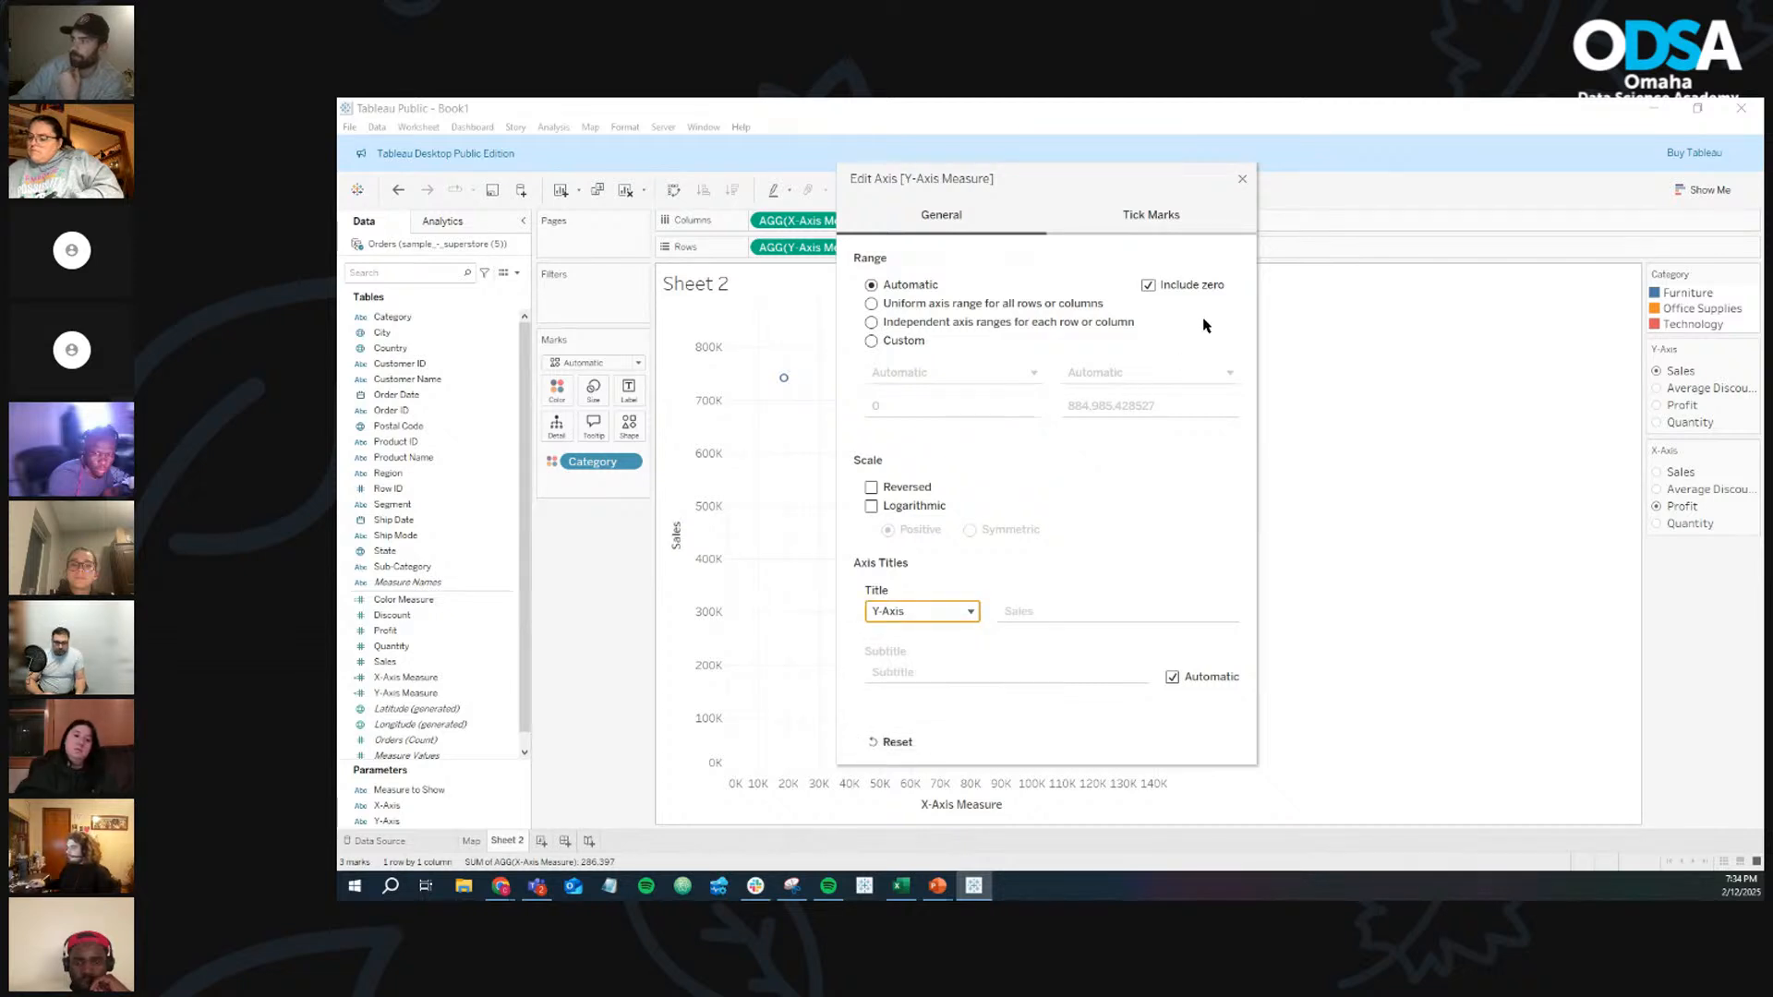
click(1244, 180)
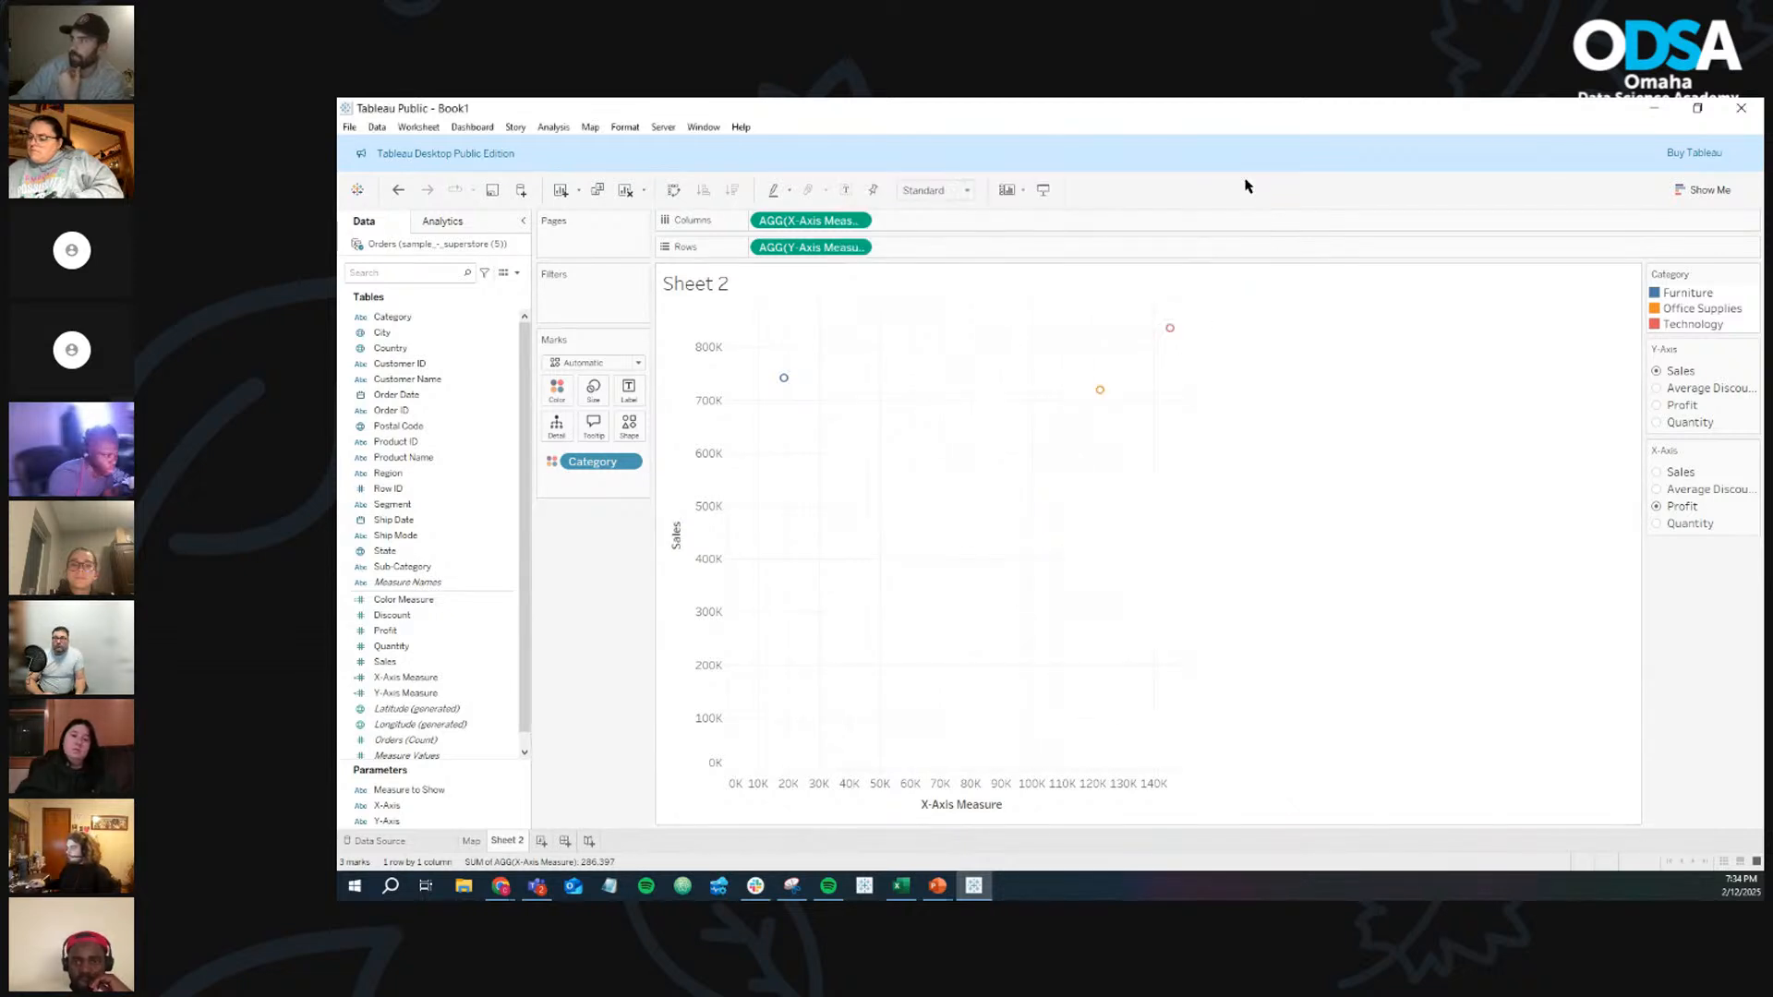
Test the dynamic vertical axis title by cycling the Y-Axis parameter through Average Discount, Profit and Quantity, and back to Sales
click(1662, 392)
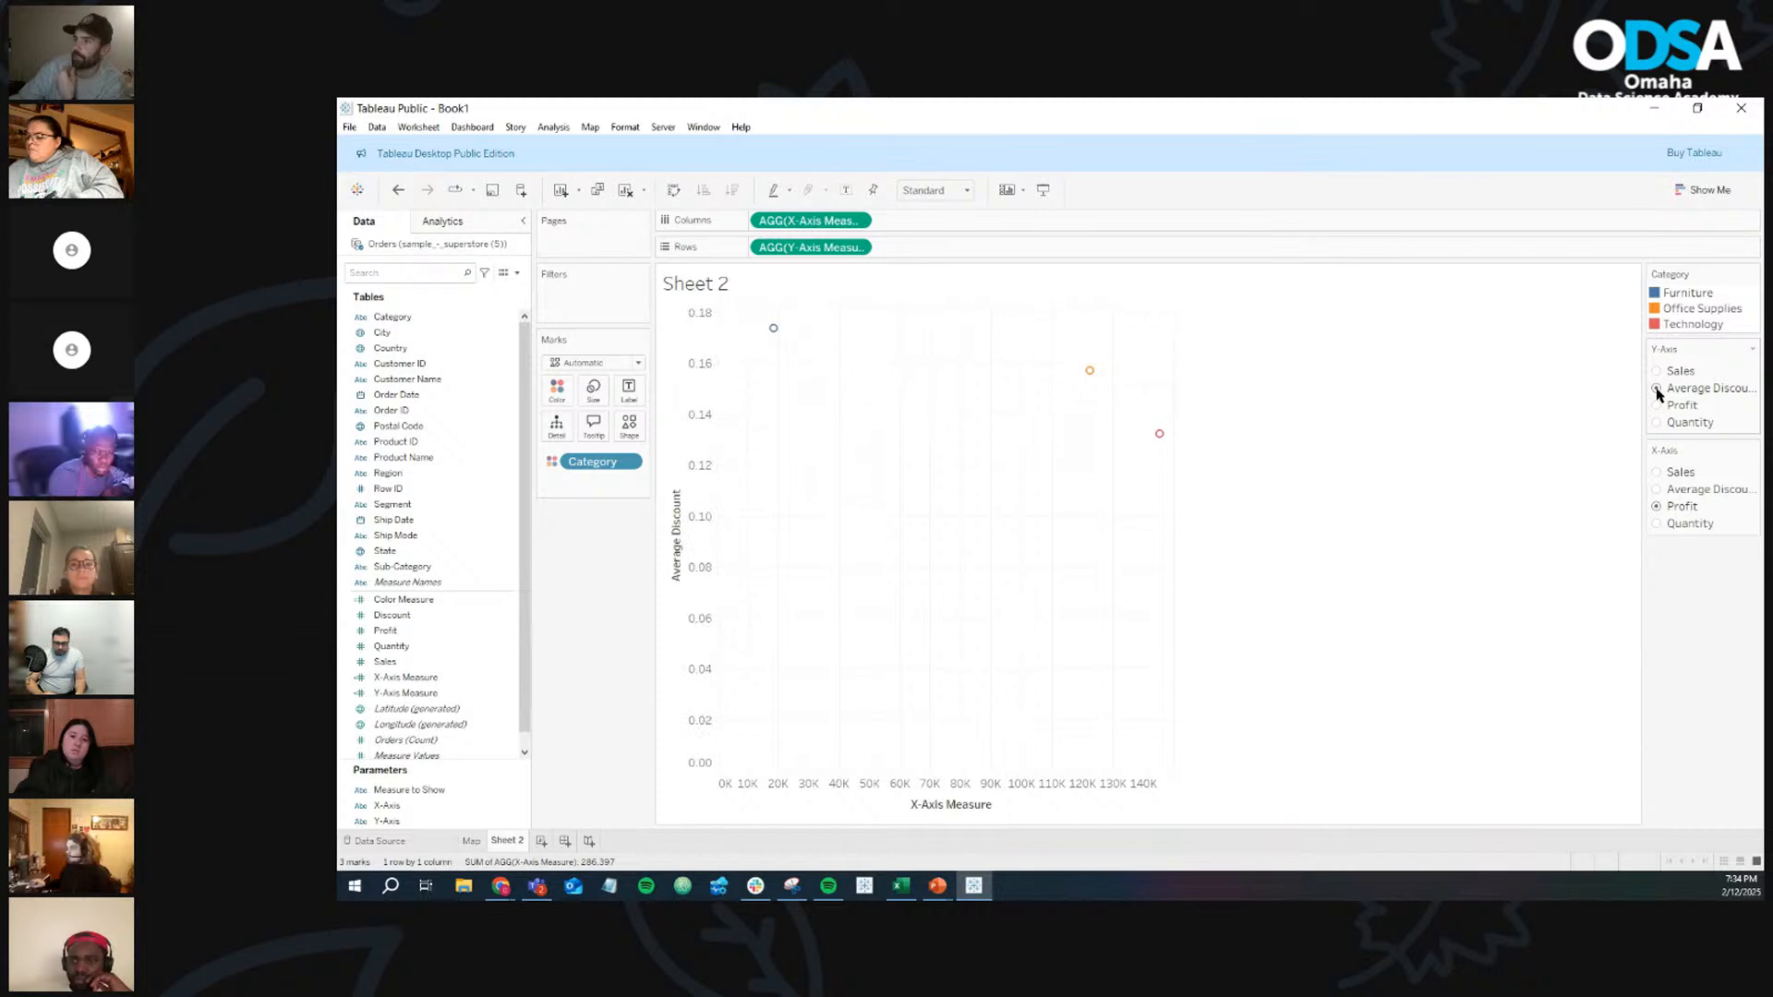
click(1658, 406)
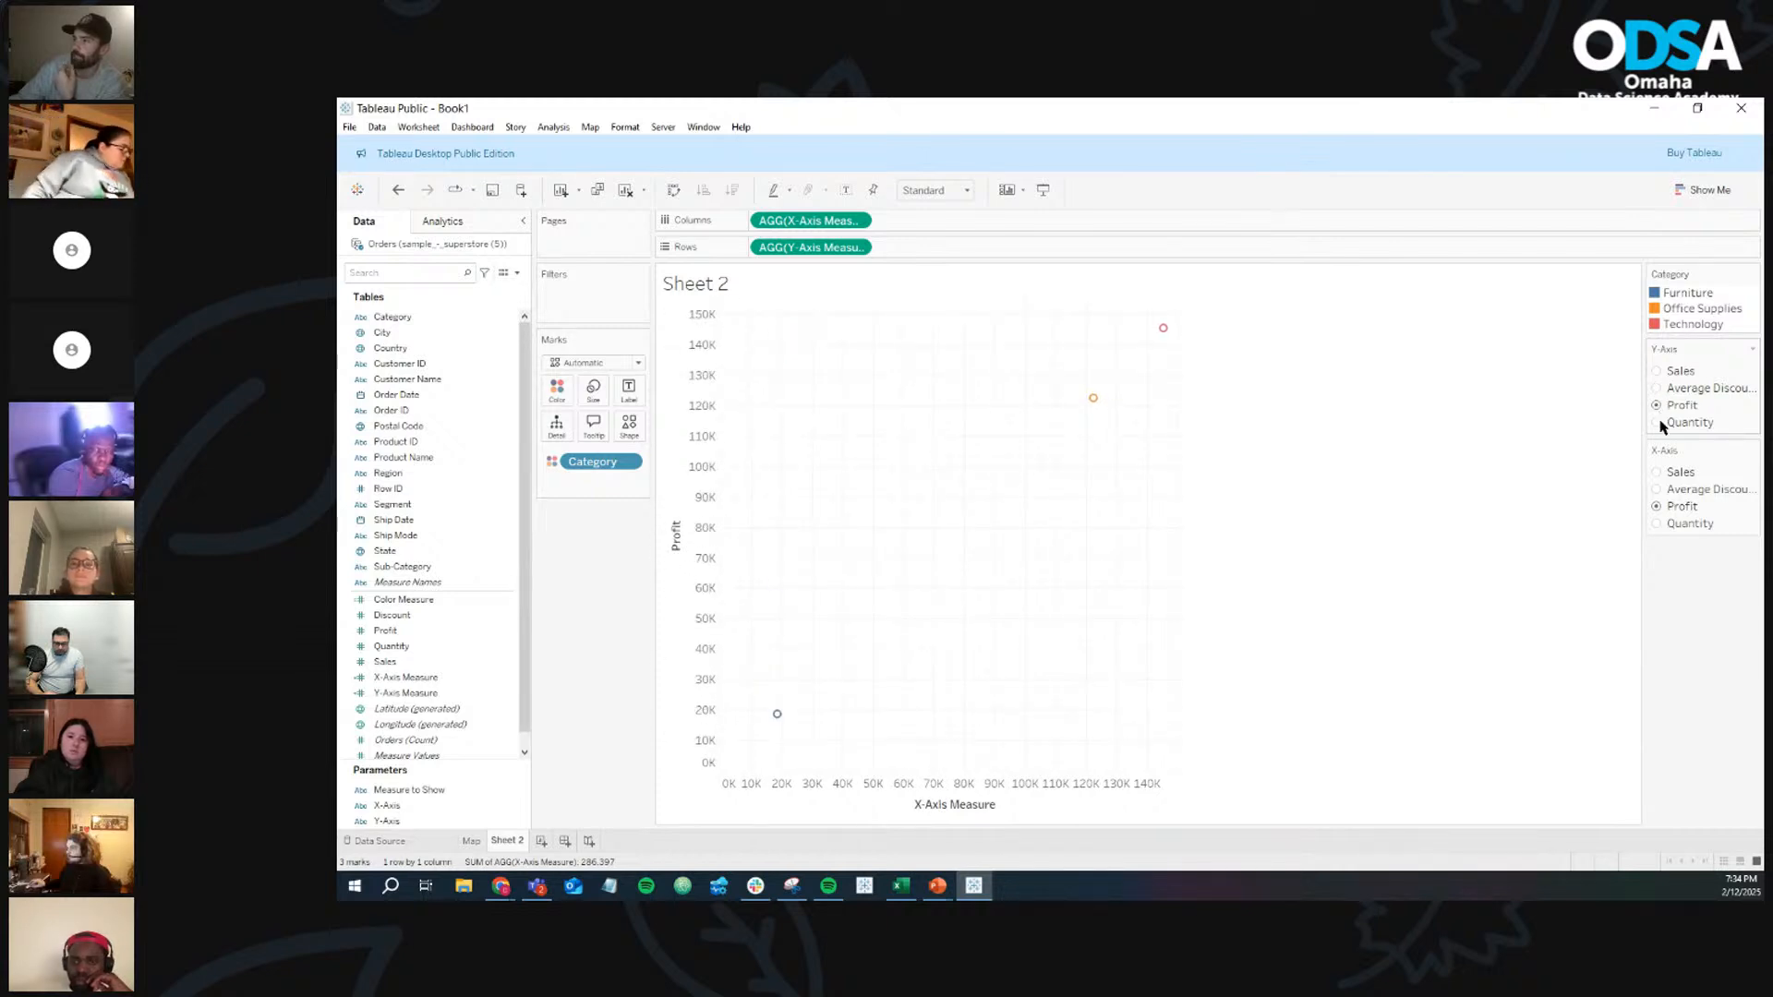
click(1657, 423)
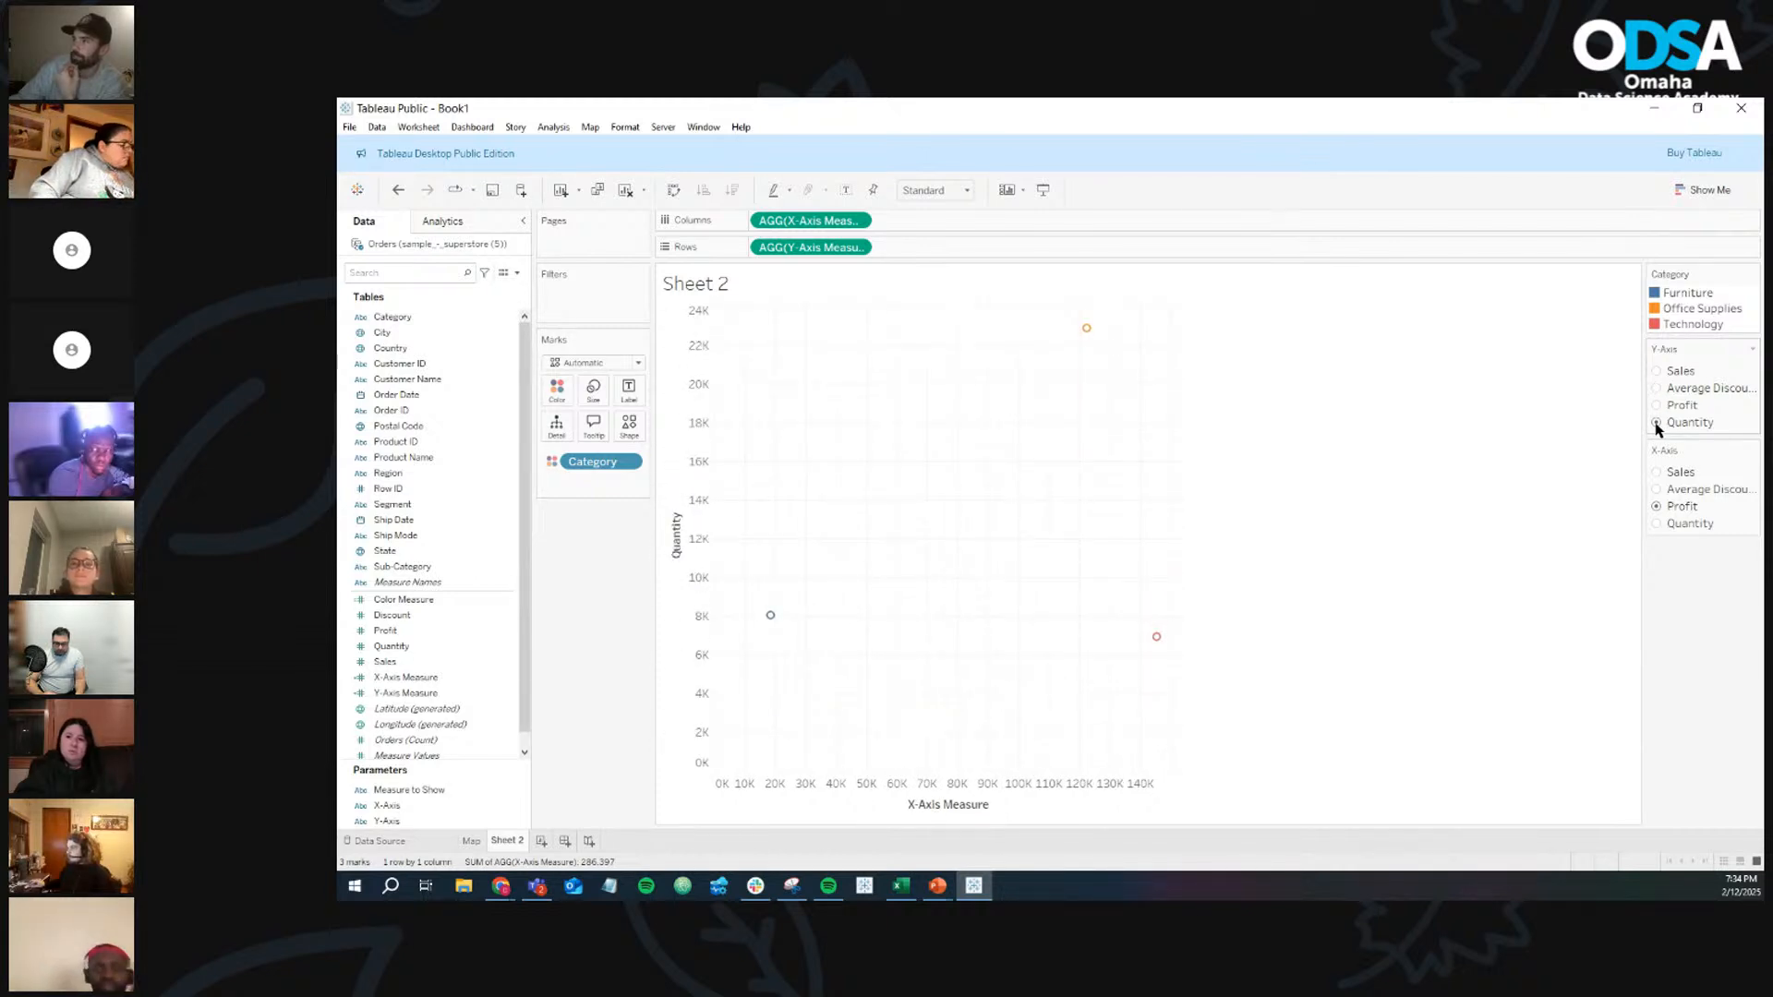
click(1658, 372)
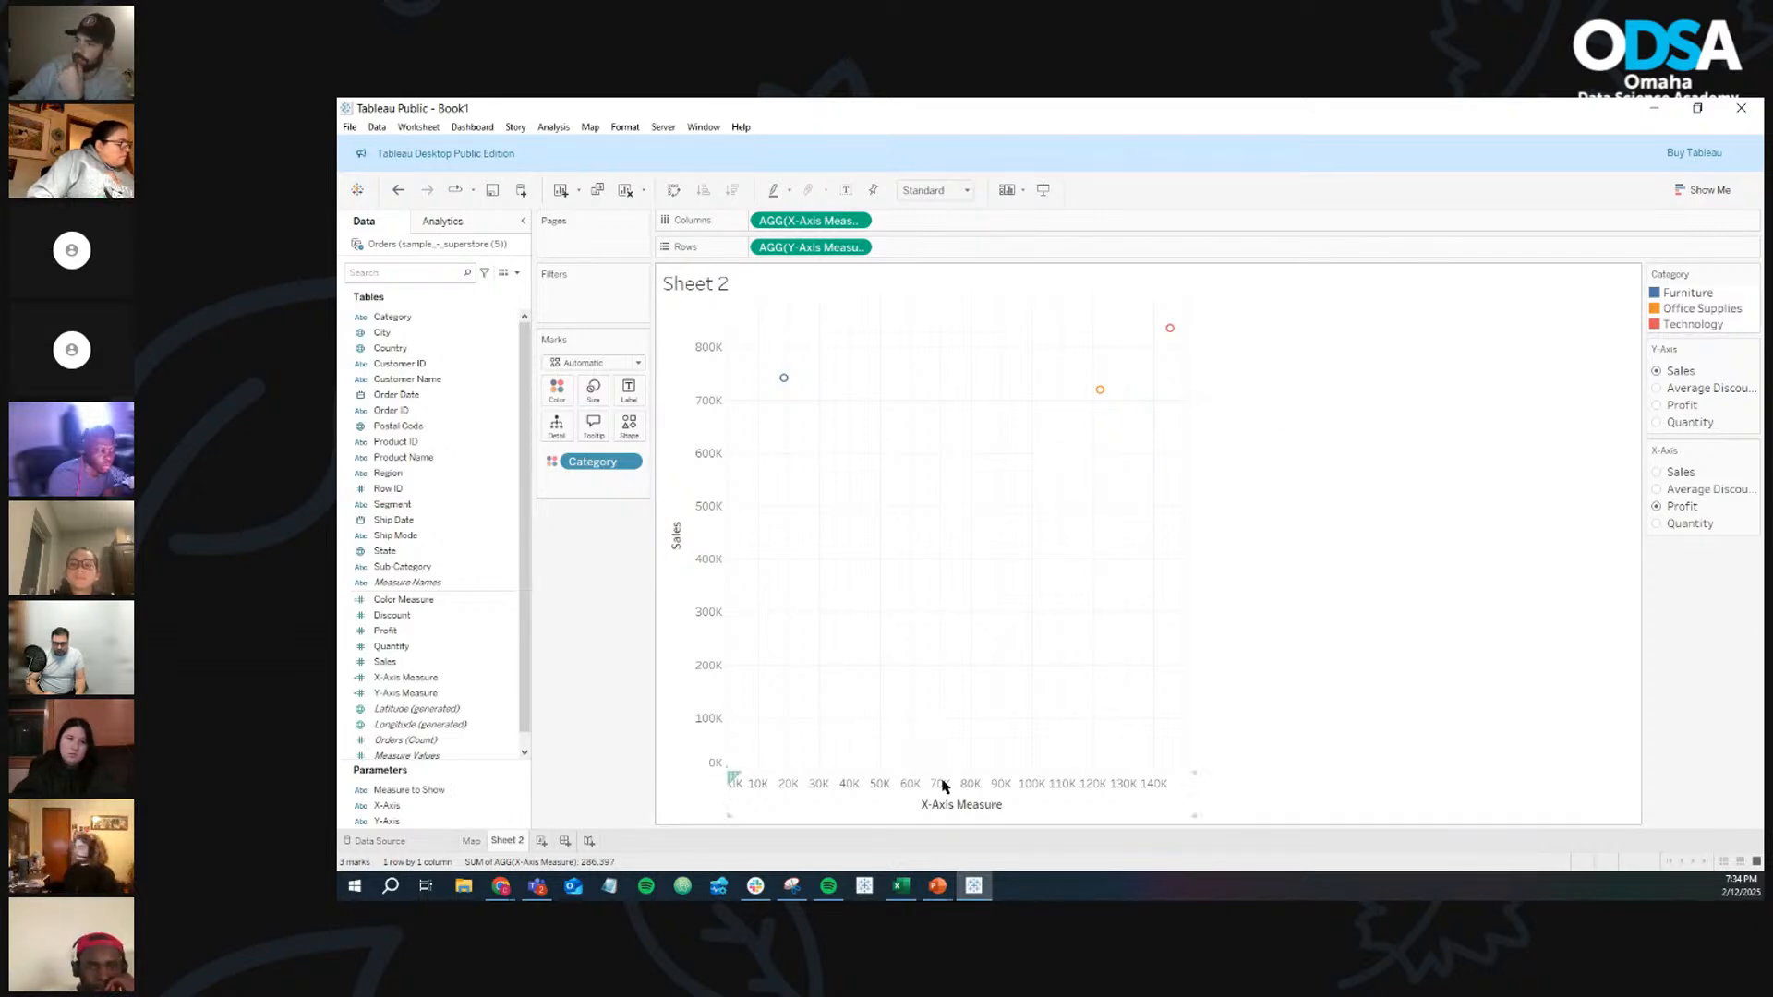
Make the horizontal axis title use the value of the X-Axis parameter and close the axis settings
double_click(989, 803)
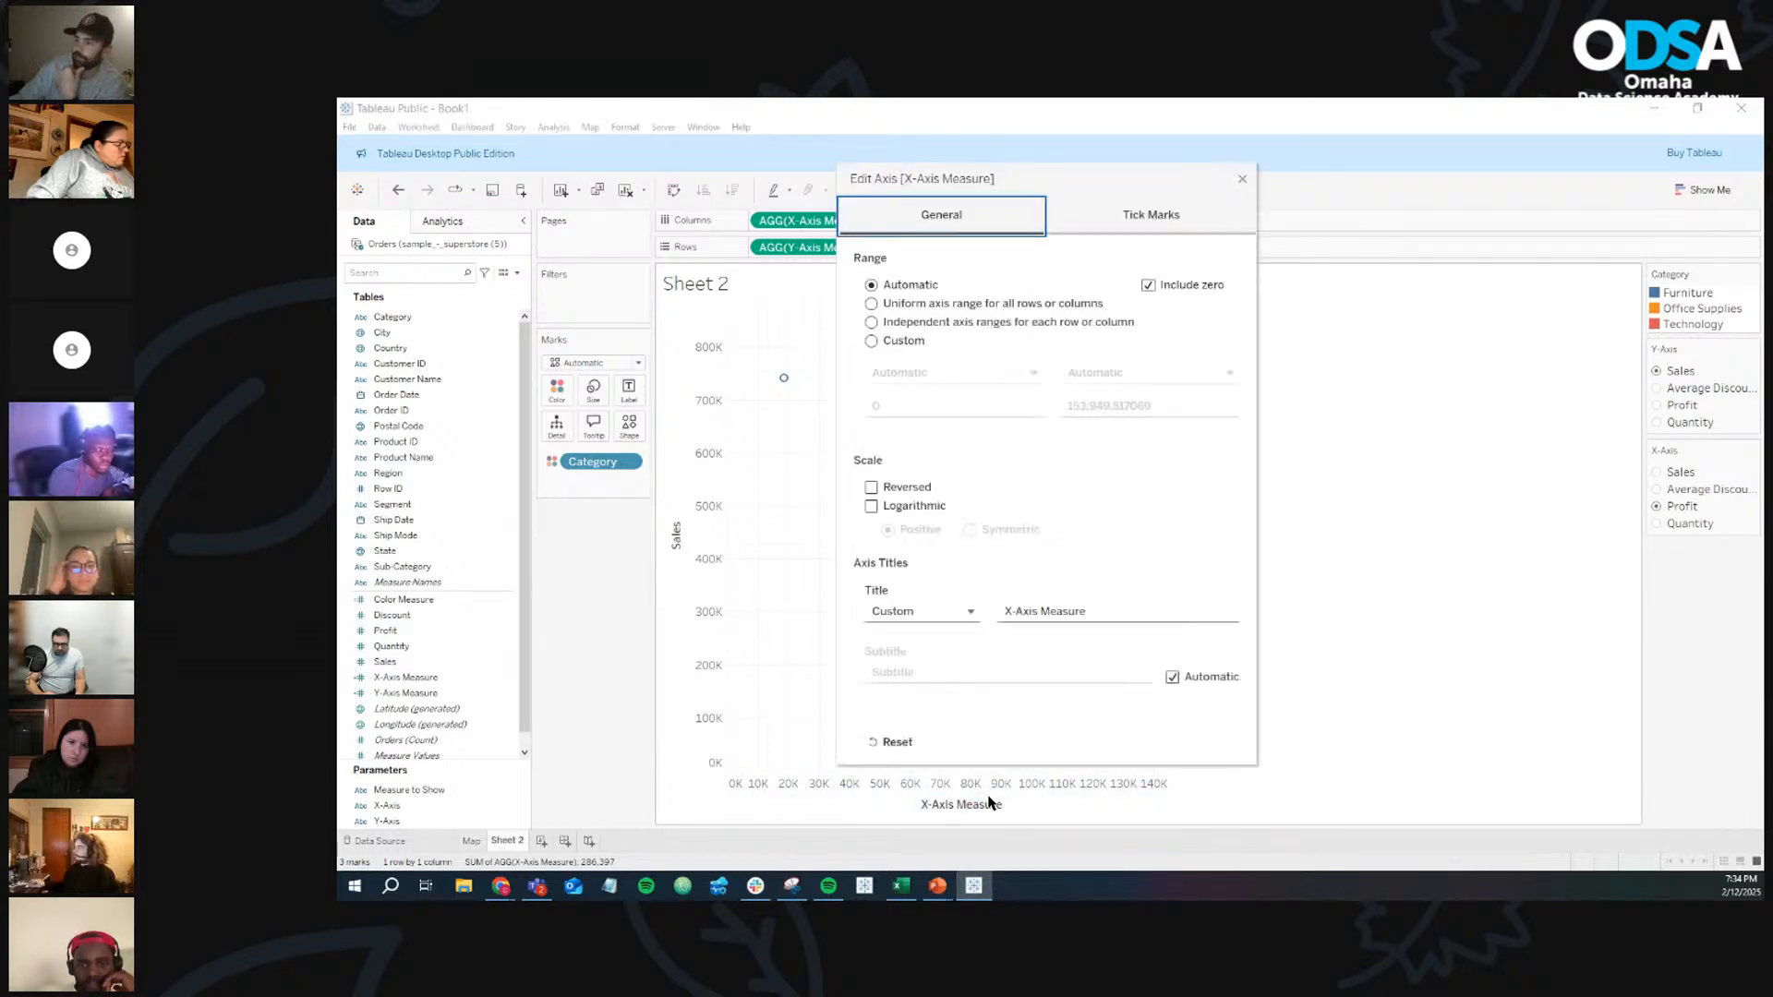
click(905, 615)
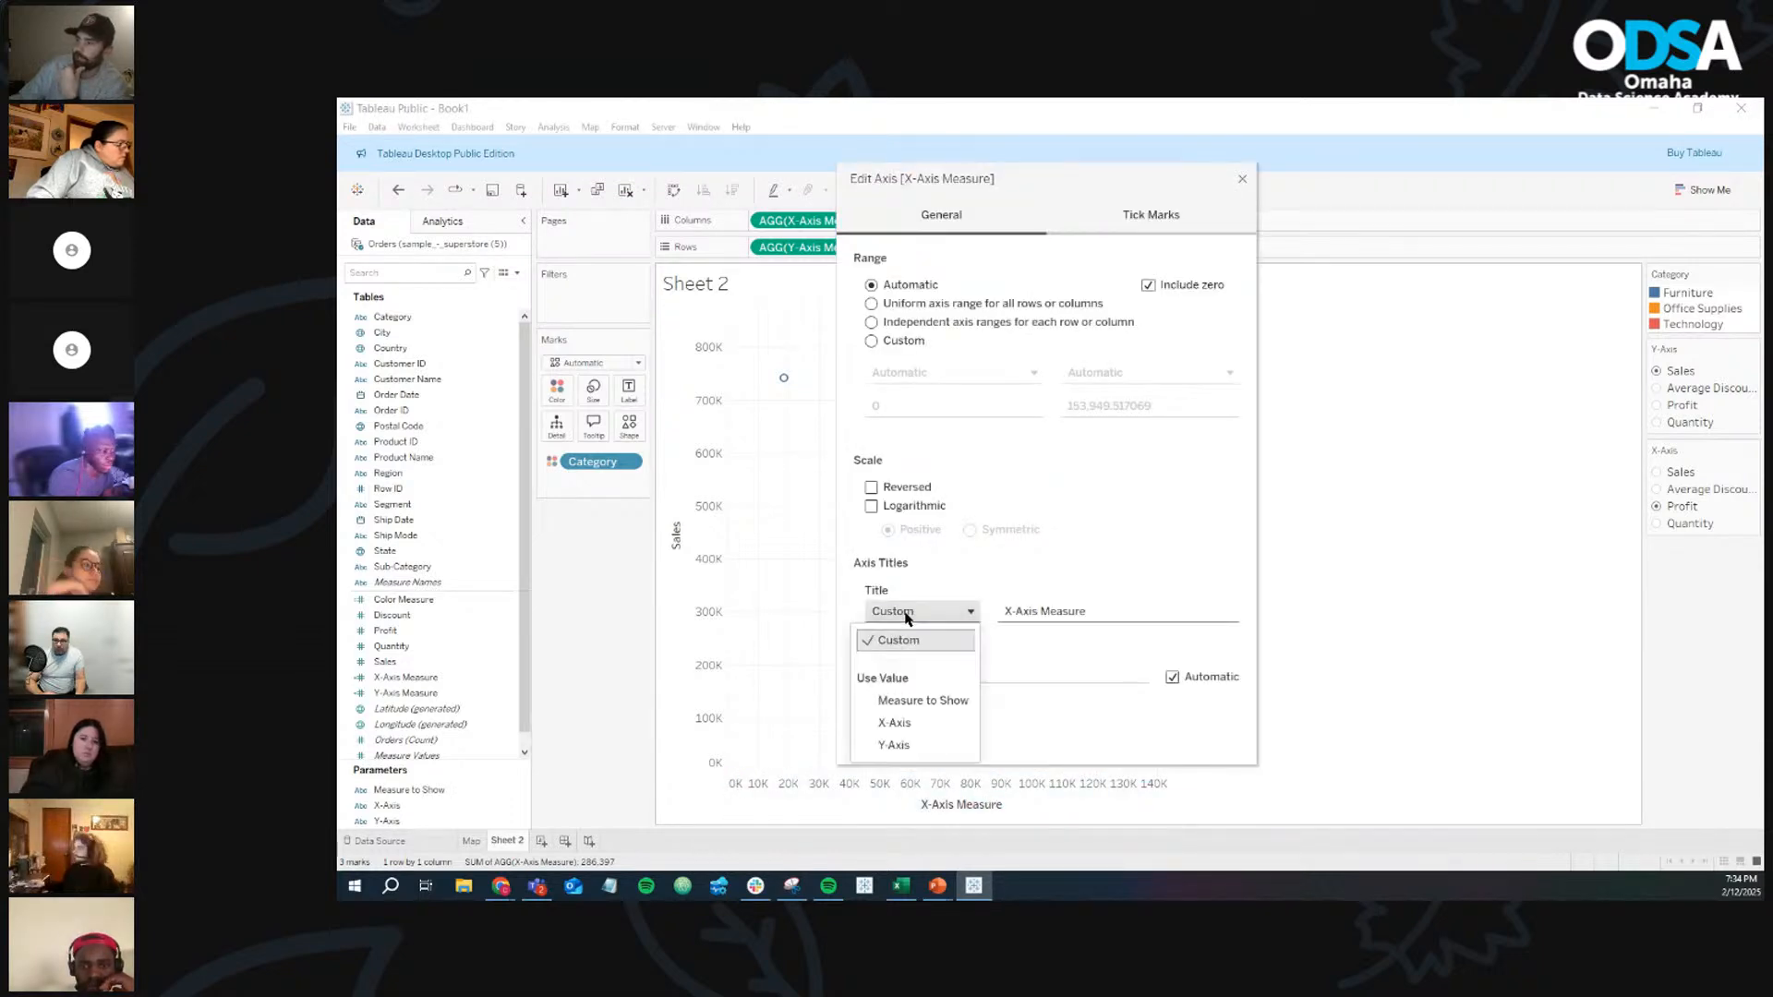
click(917, 724)
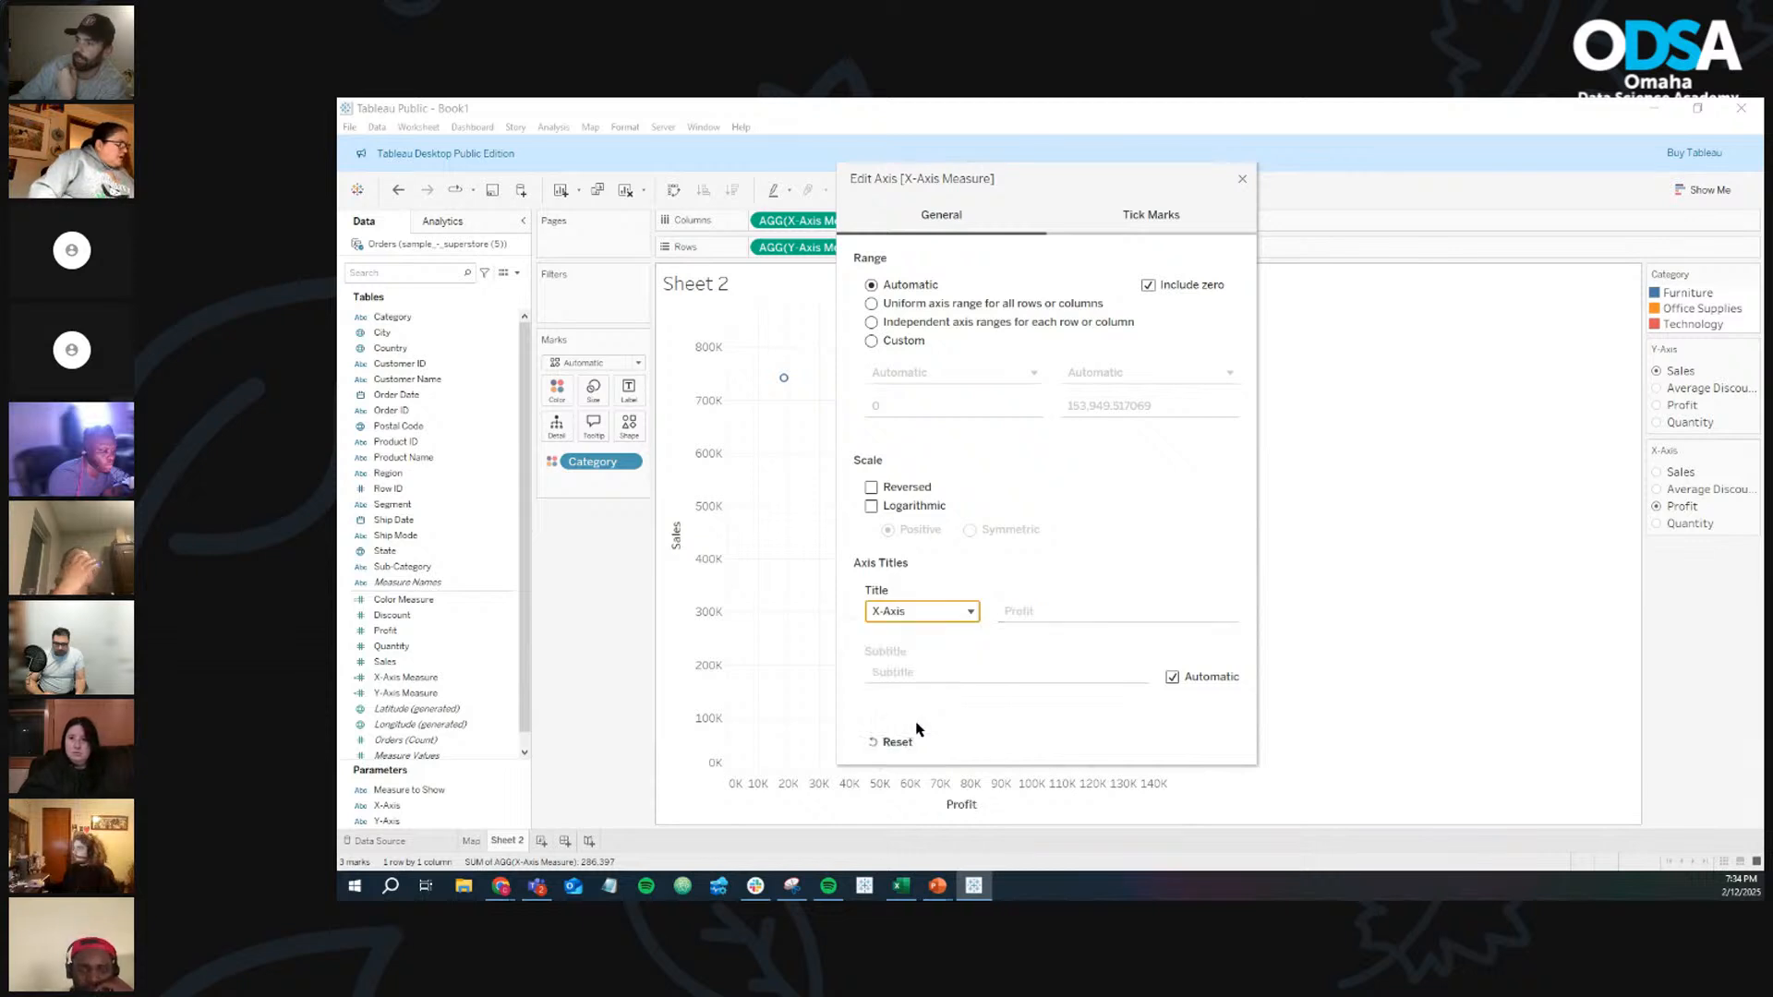
click(1243, 178)
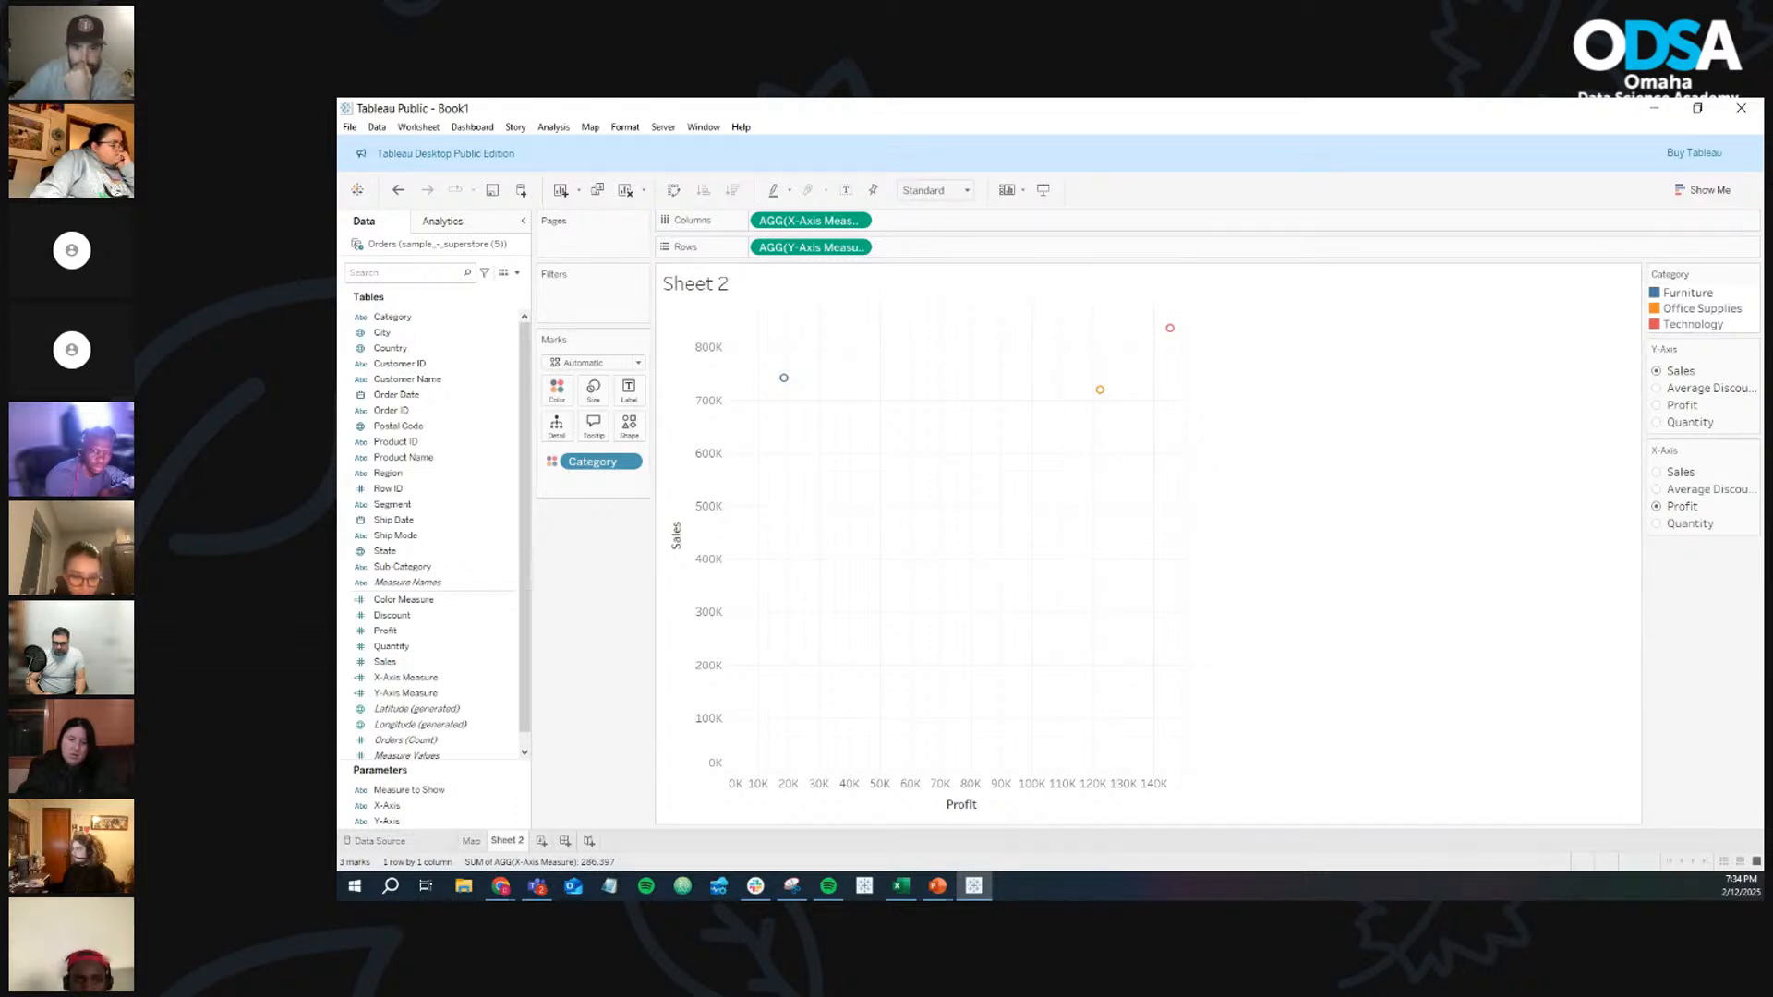
key(alt+Tab)
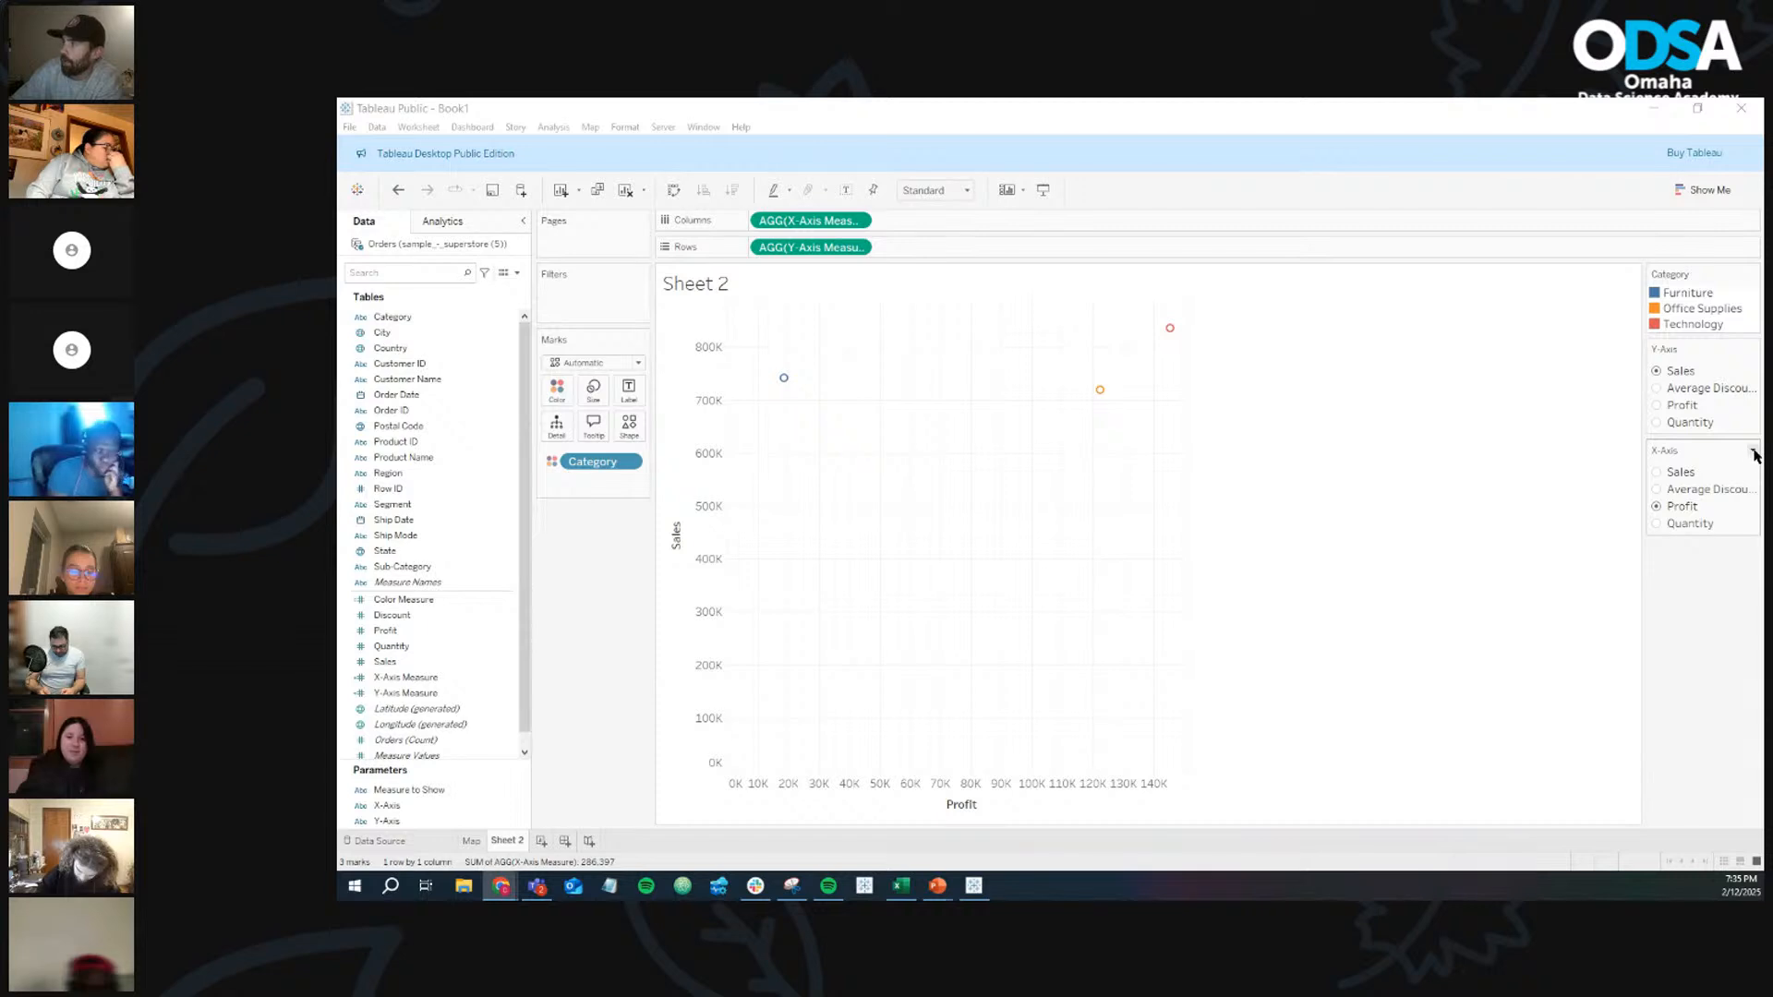
Check the display options of the X-Axis parameter control, and select the X-Axis parameter in the data pane
click(1754, 453)
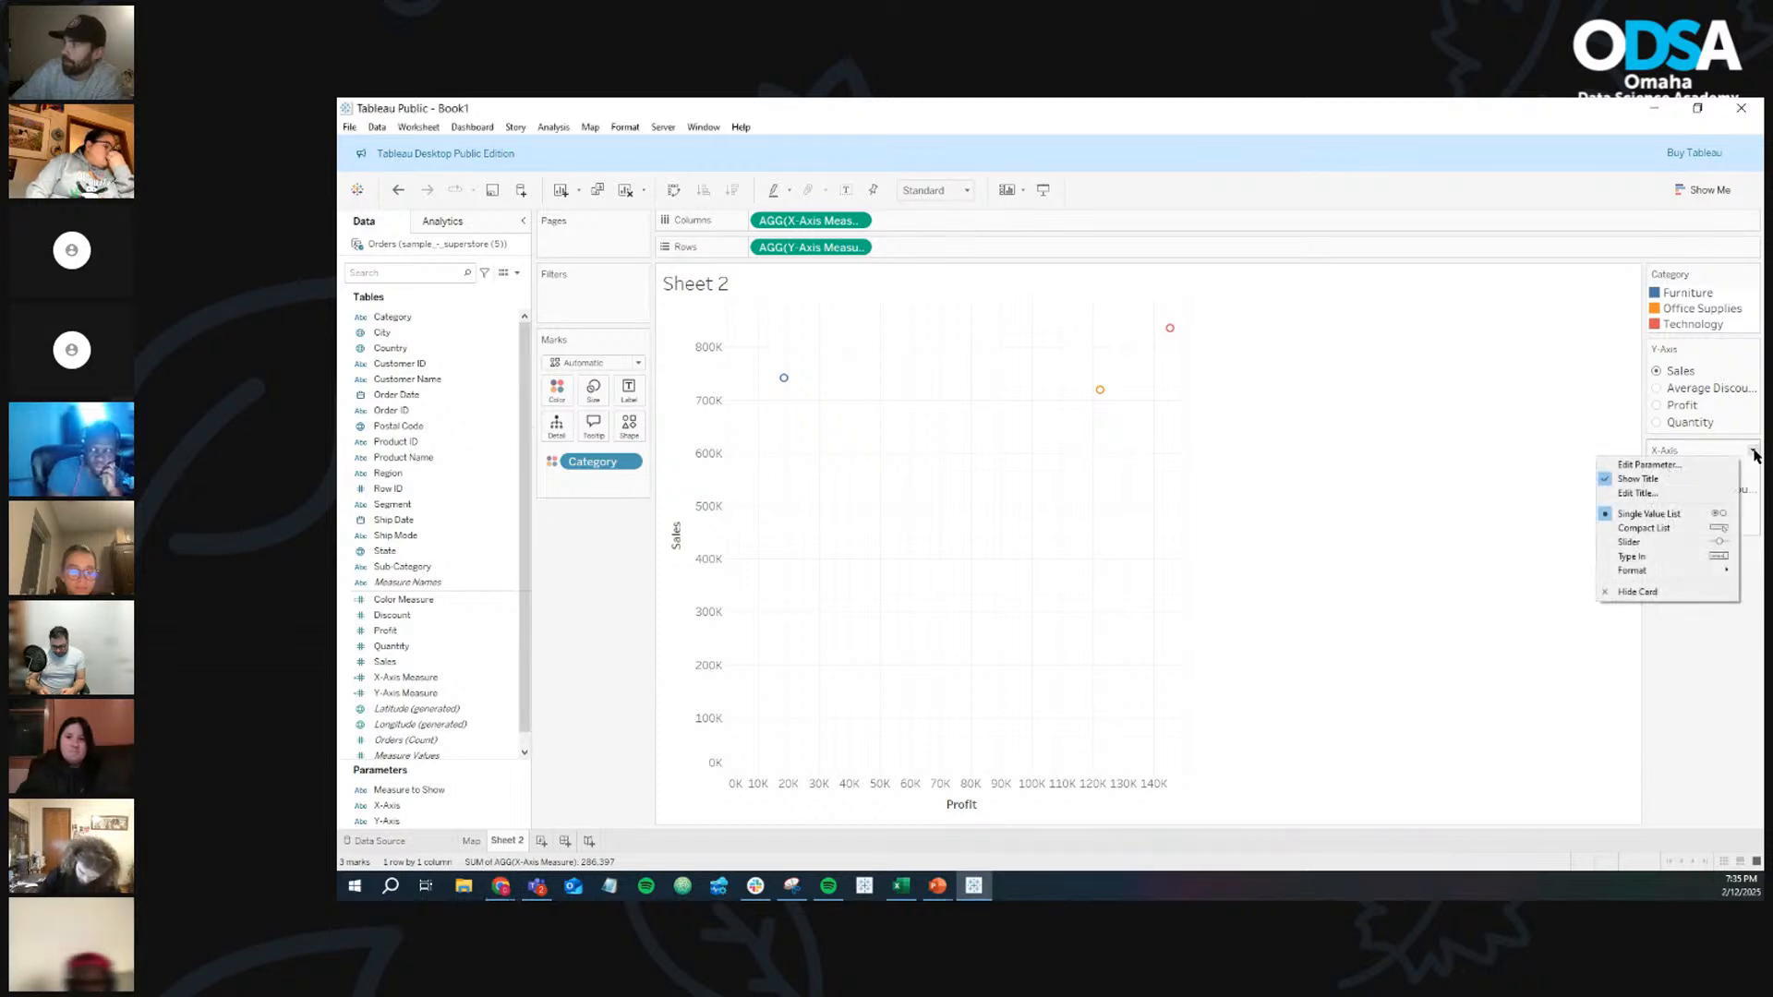
click(1696, 519)
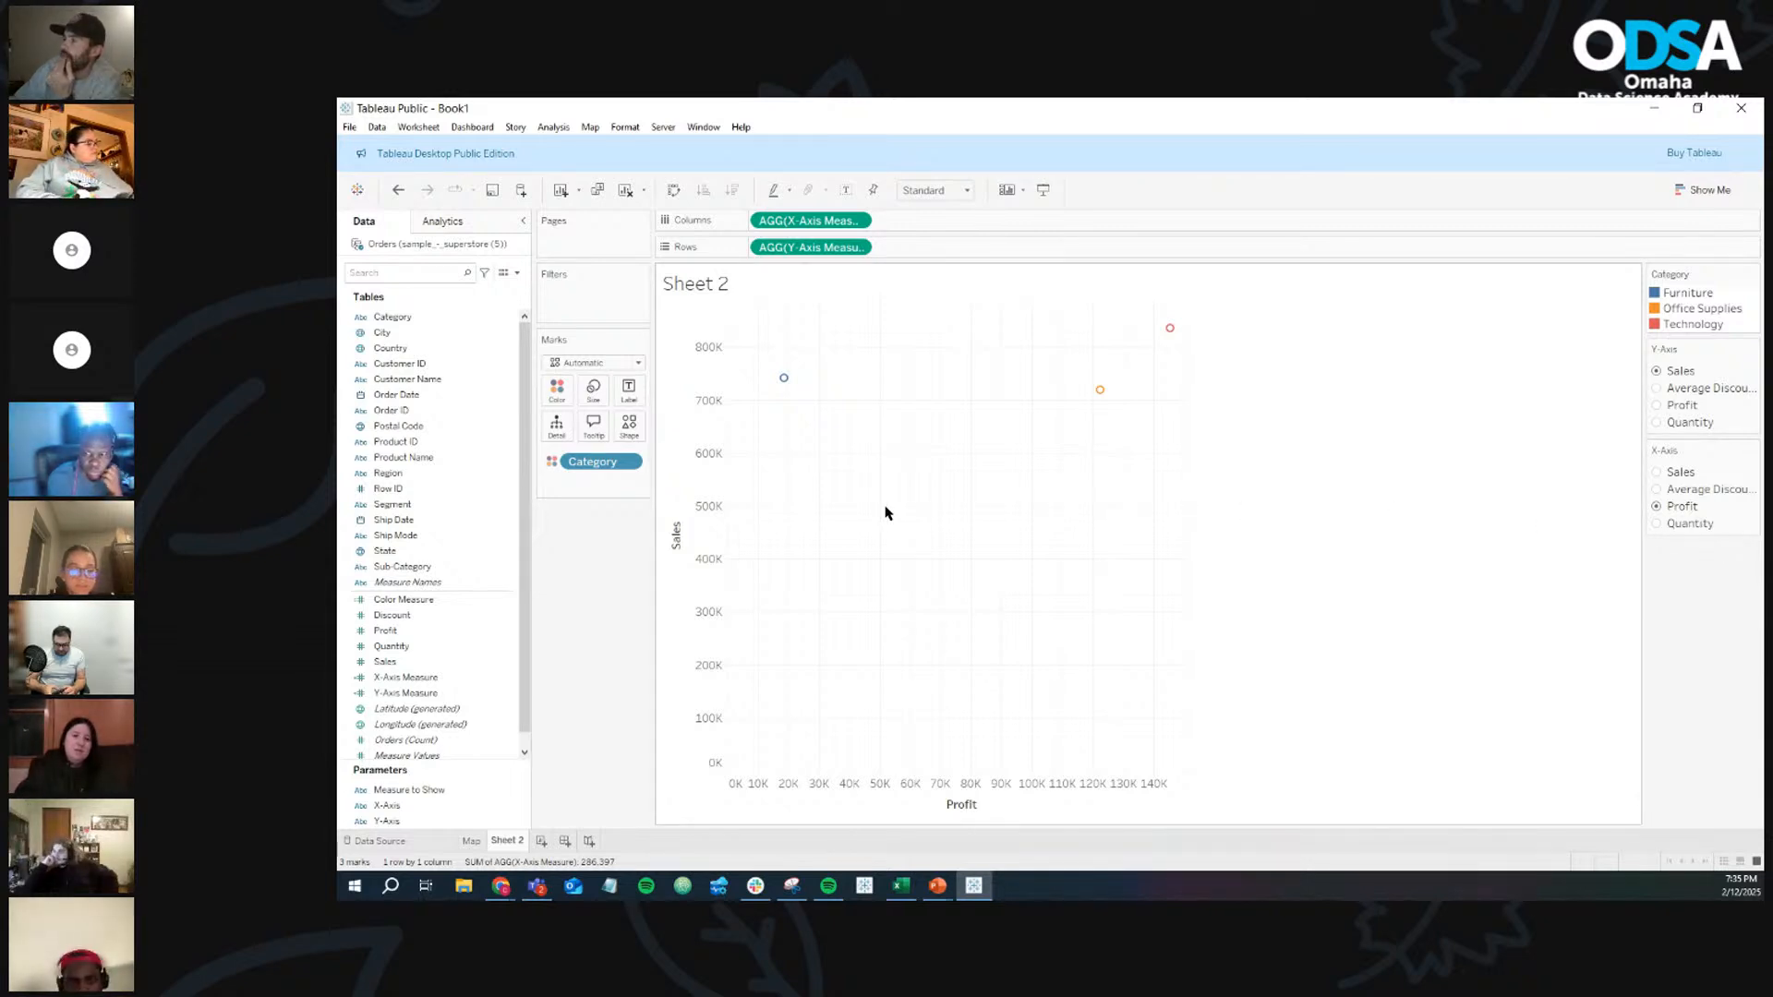
click(480, 740)
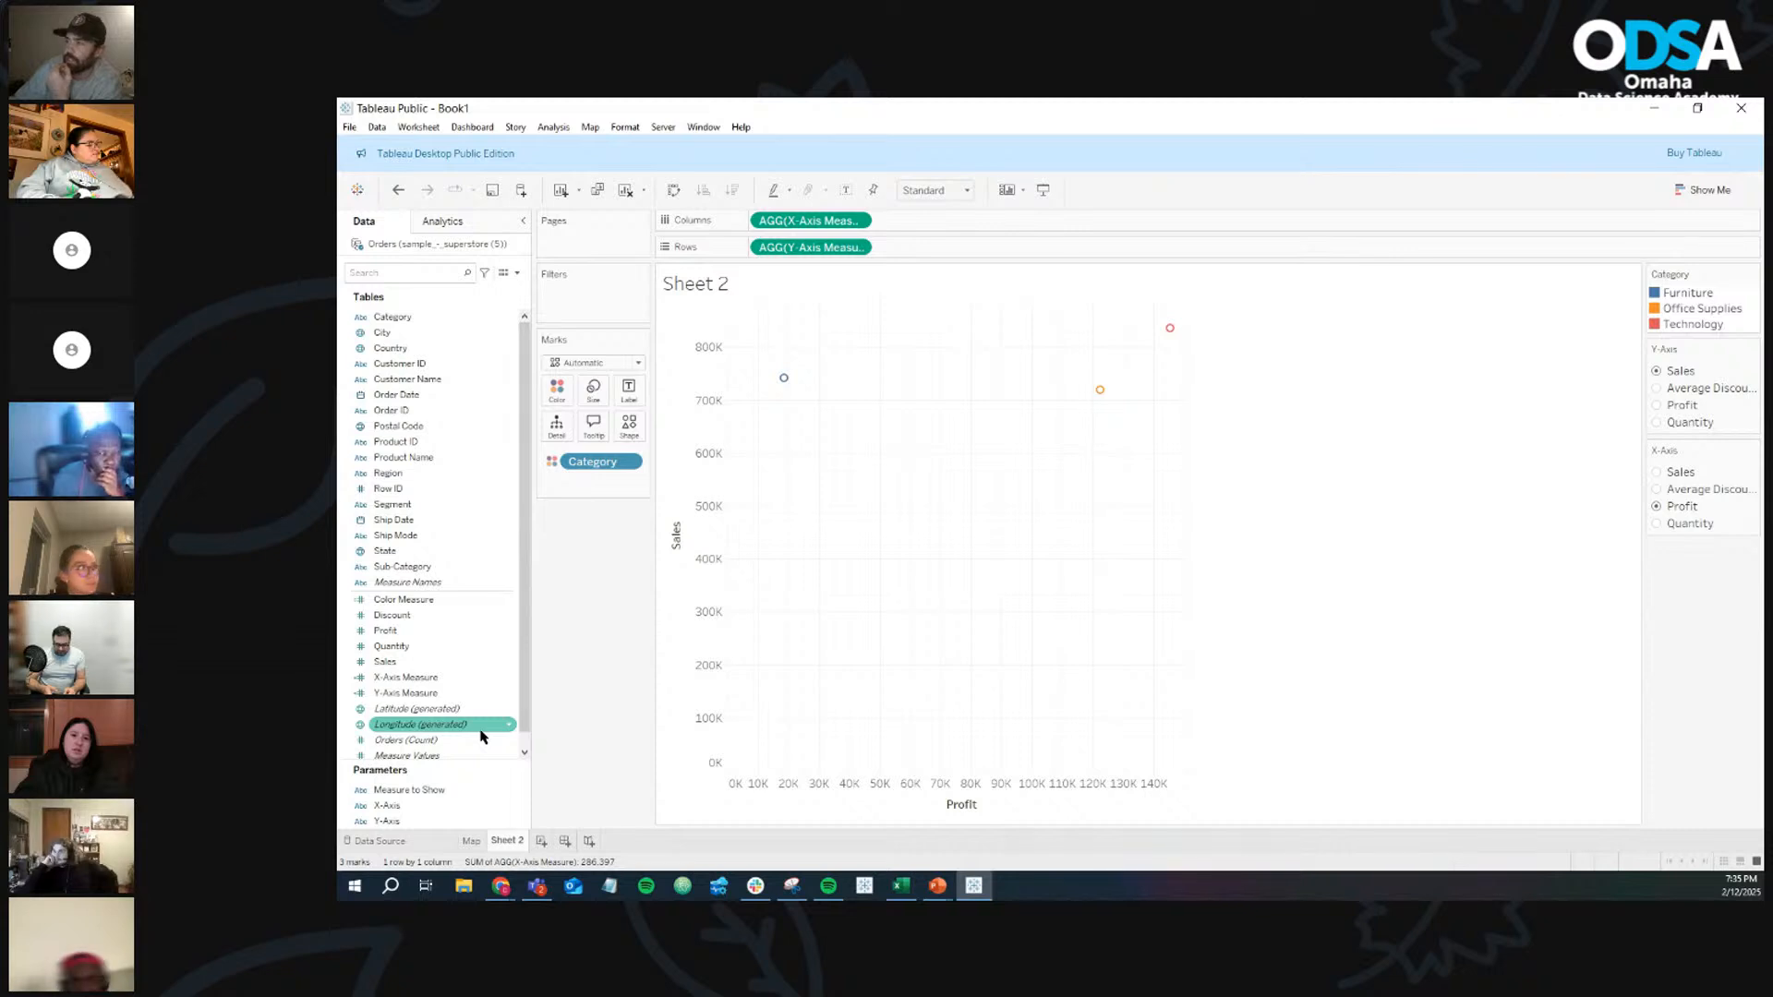
click(466, 806)
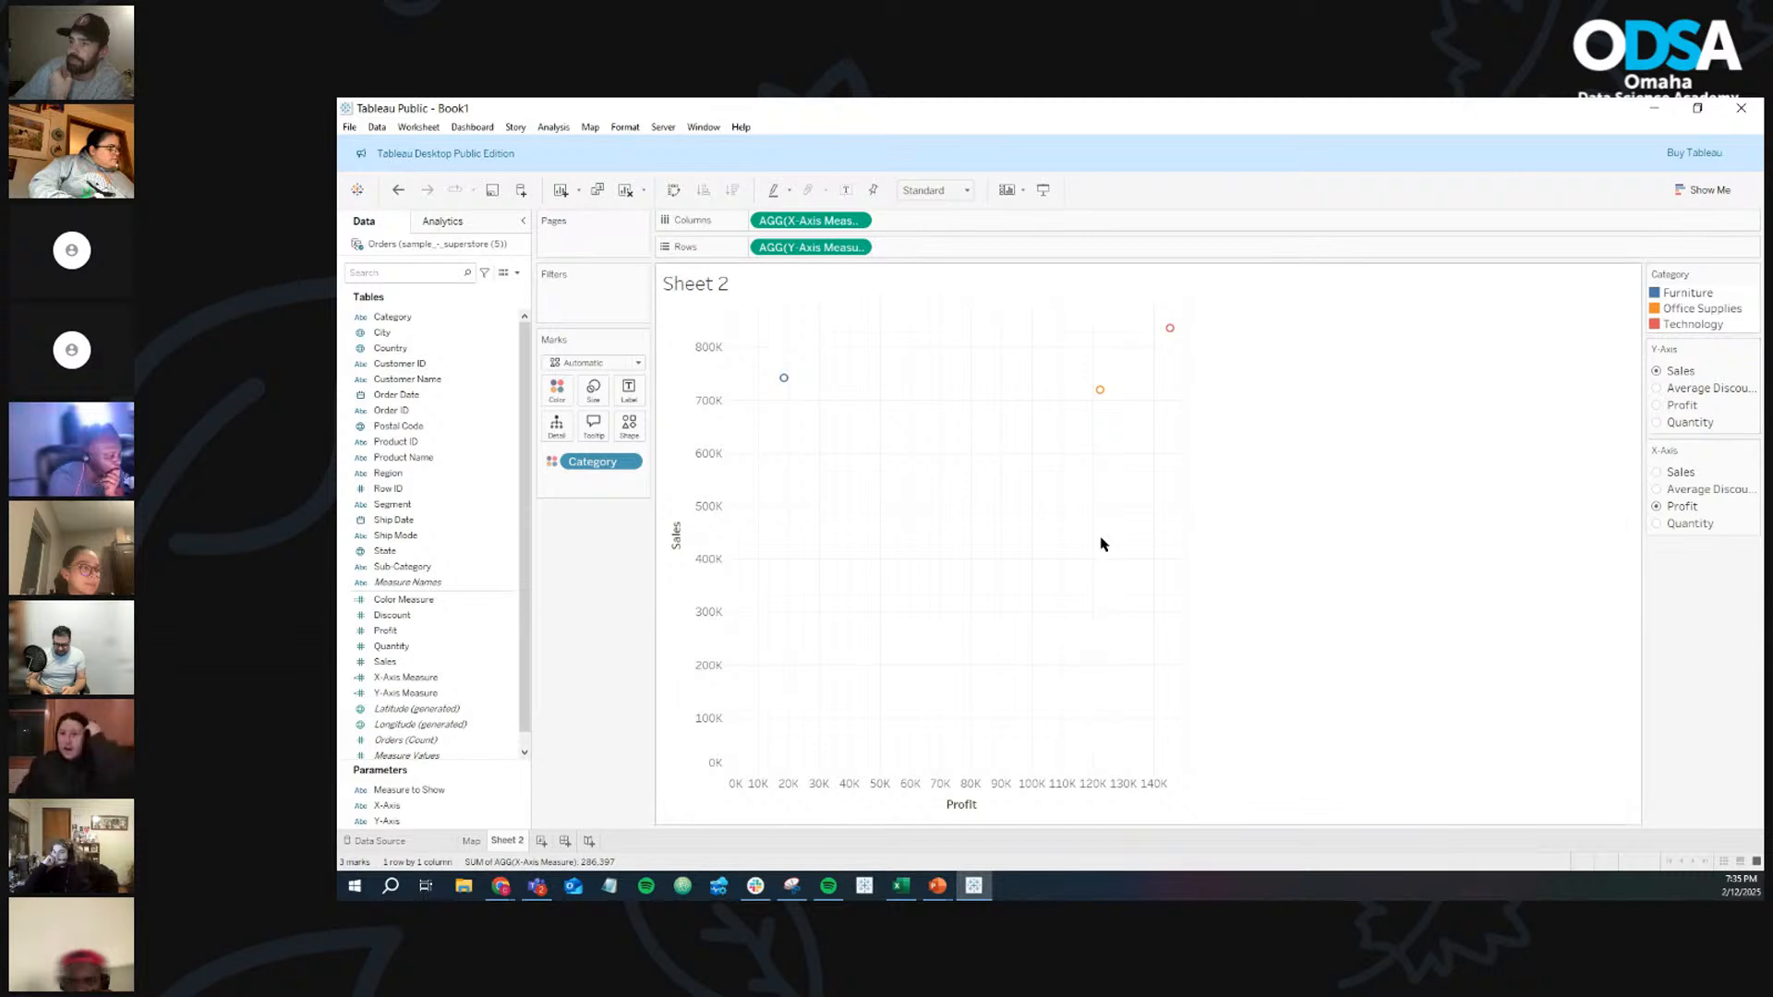
Review the X-Axis parameter's definition and allowable values, and check its option for being shown on the sheet
right_click(520, 811)
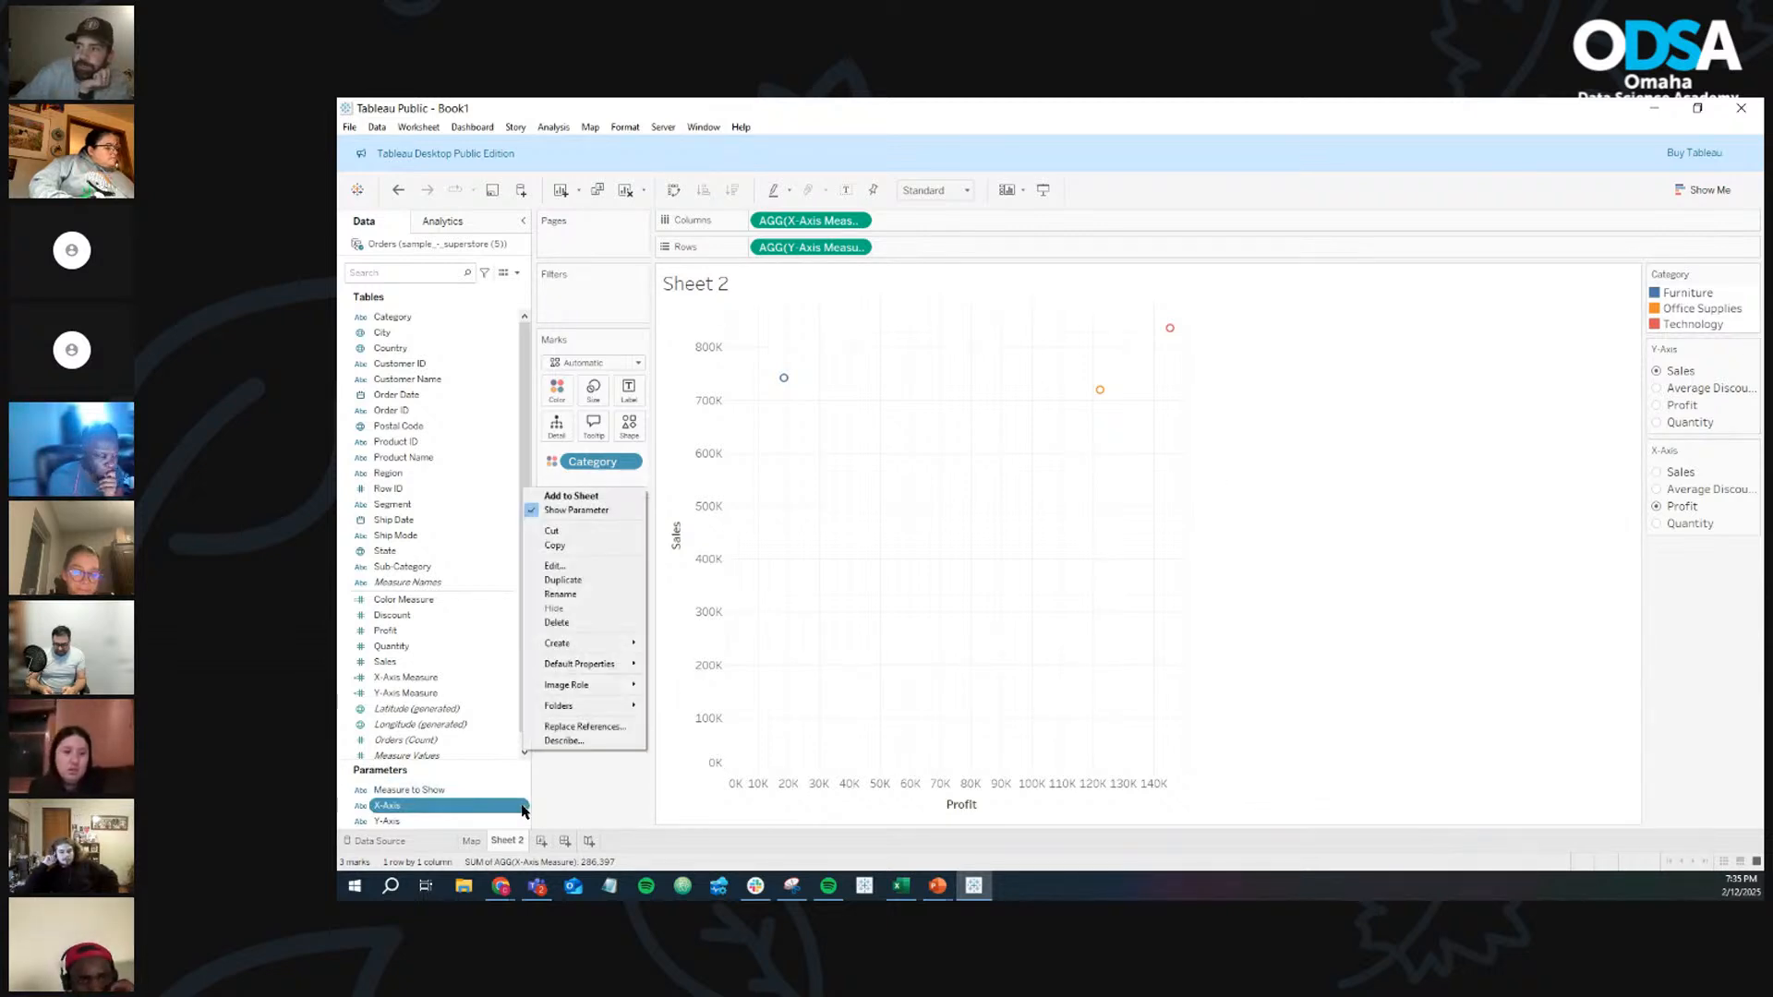
click(560, 567)
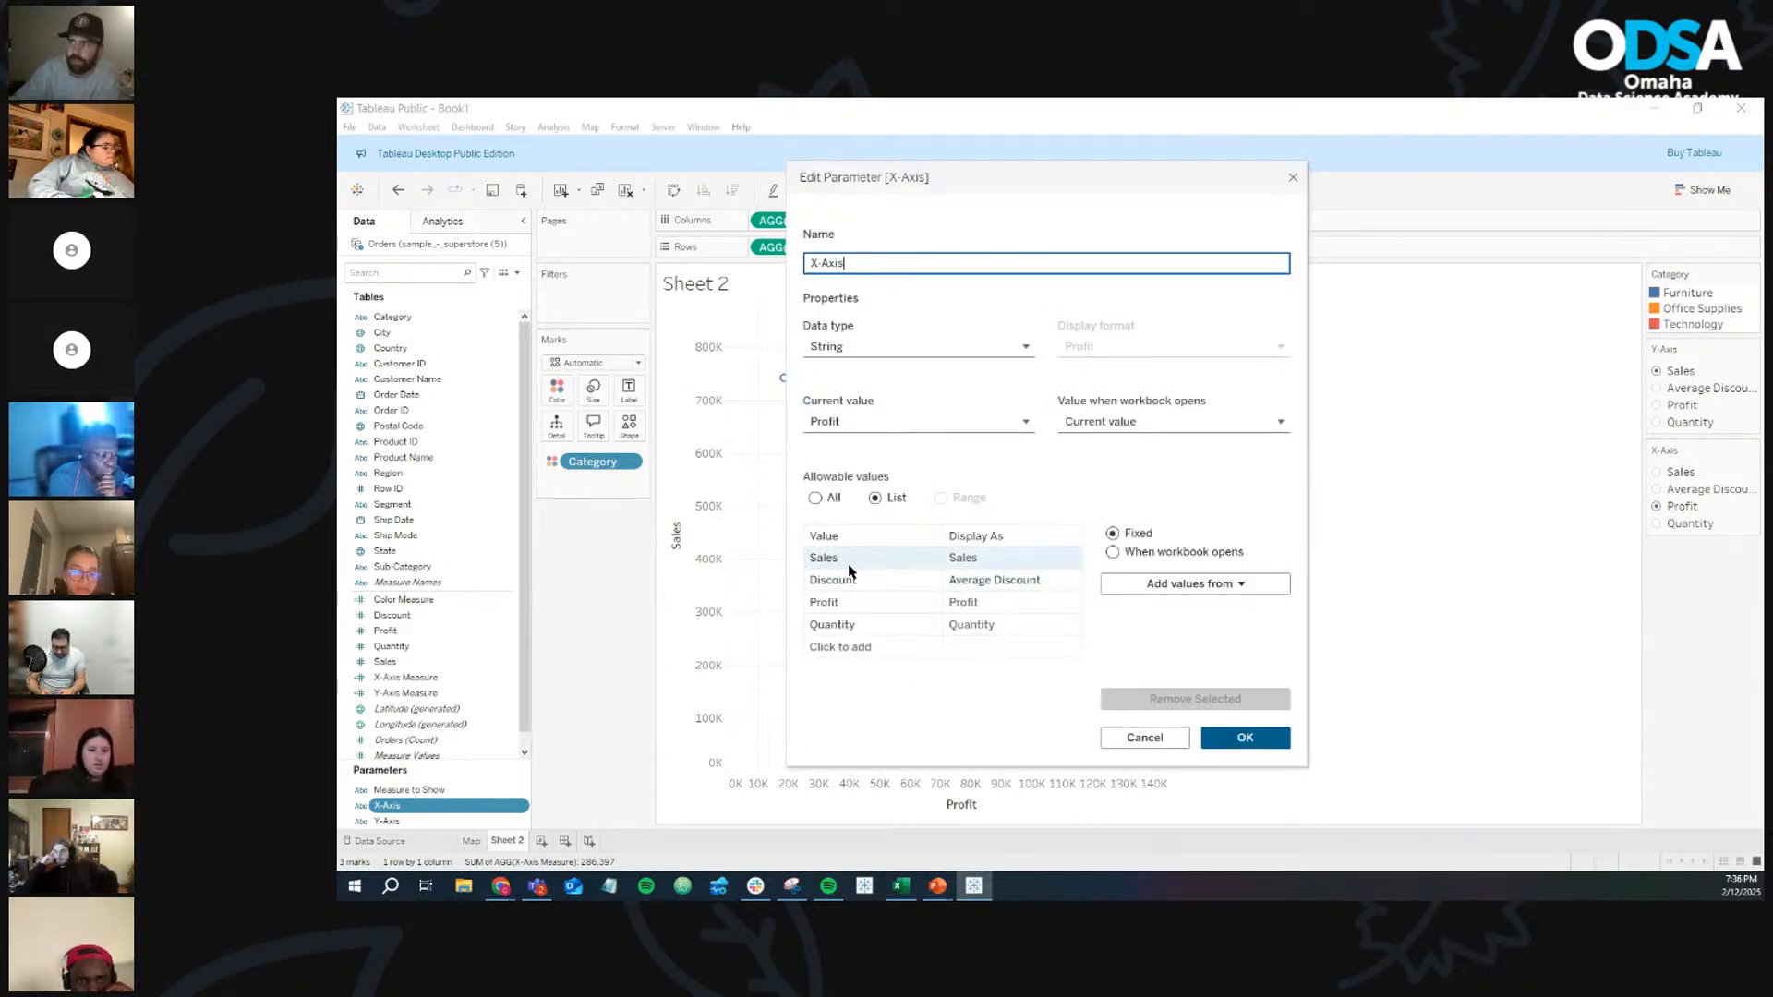
click(1243, 741)
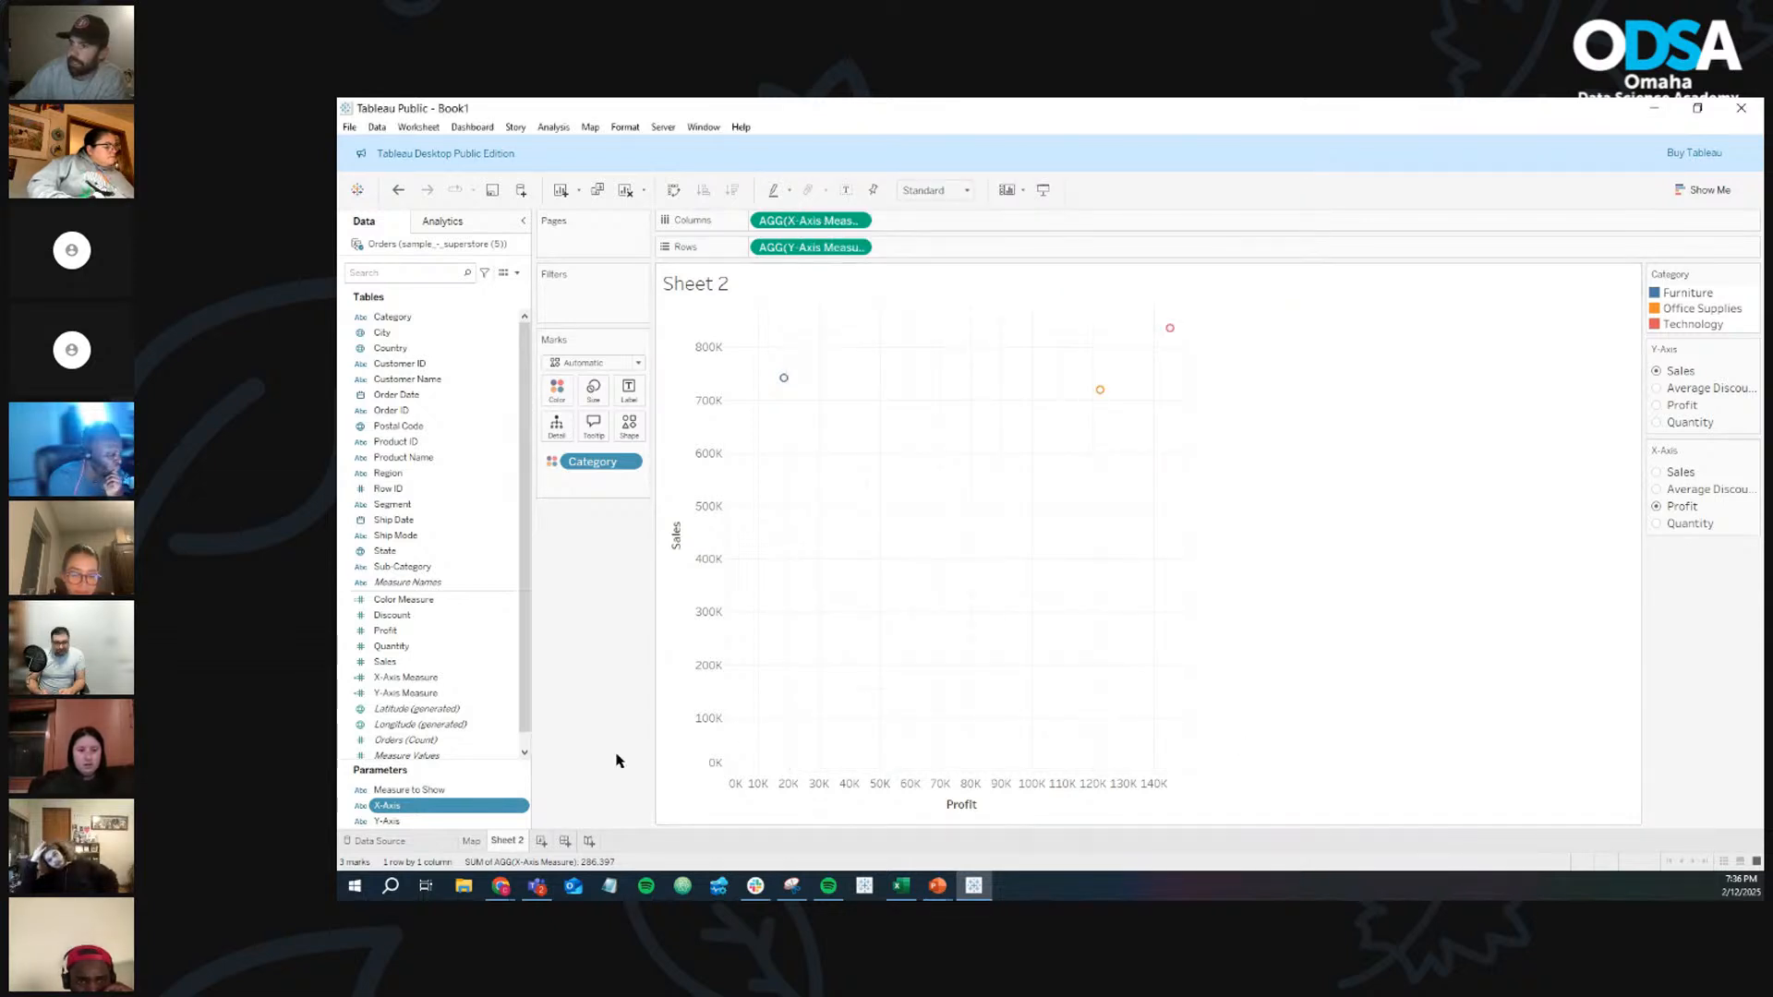
click(523, 810)
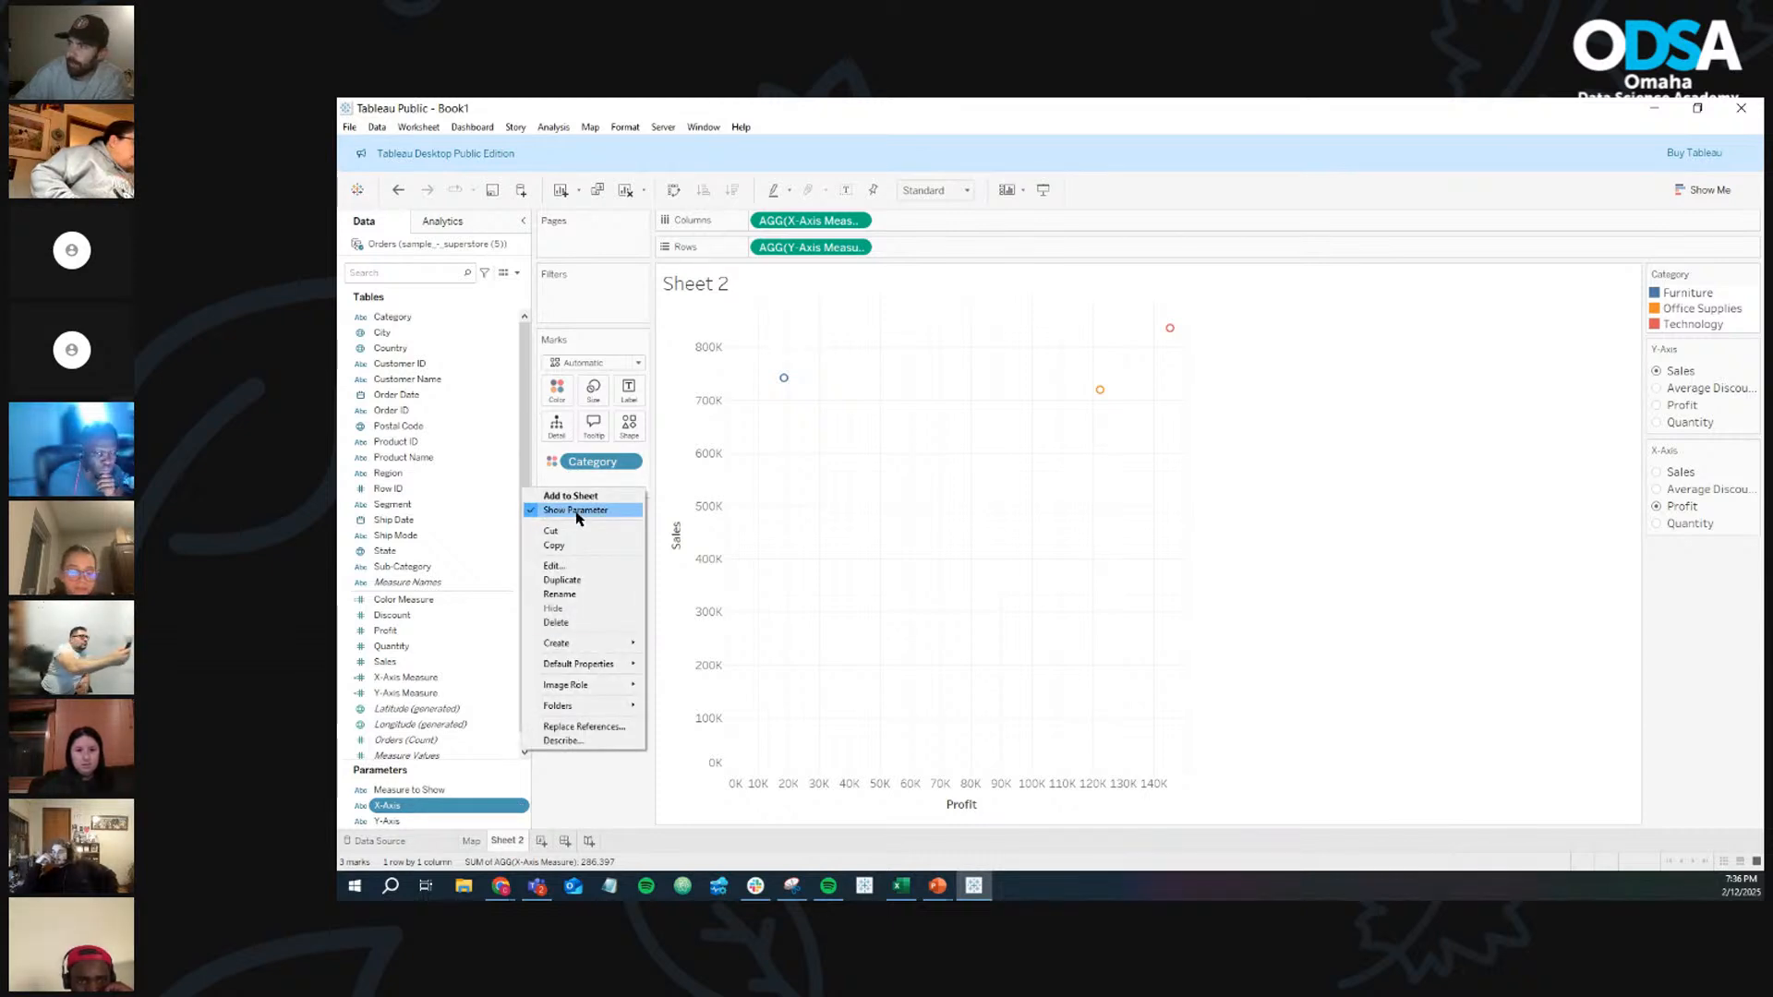
click(619, 790)
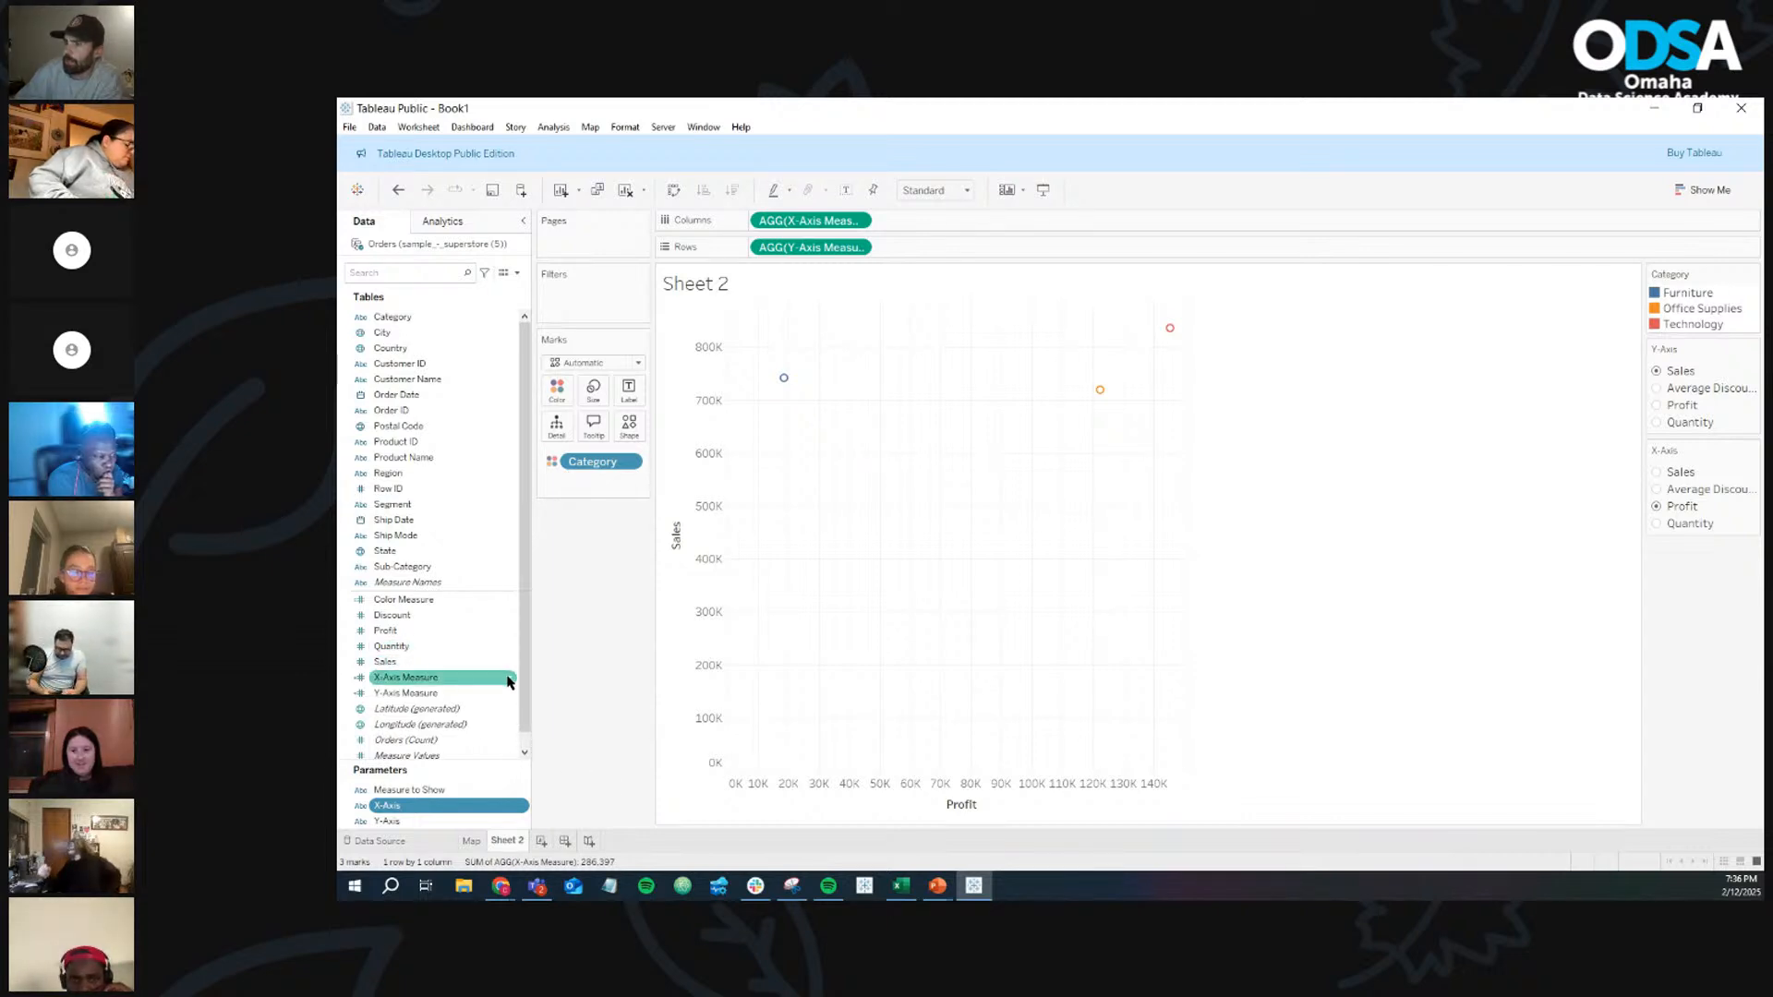
Show a filter for the X-Axis Measure field, and remove that filter from the sheet
right_click(509, 683)
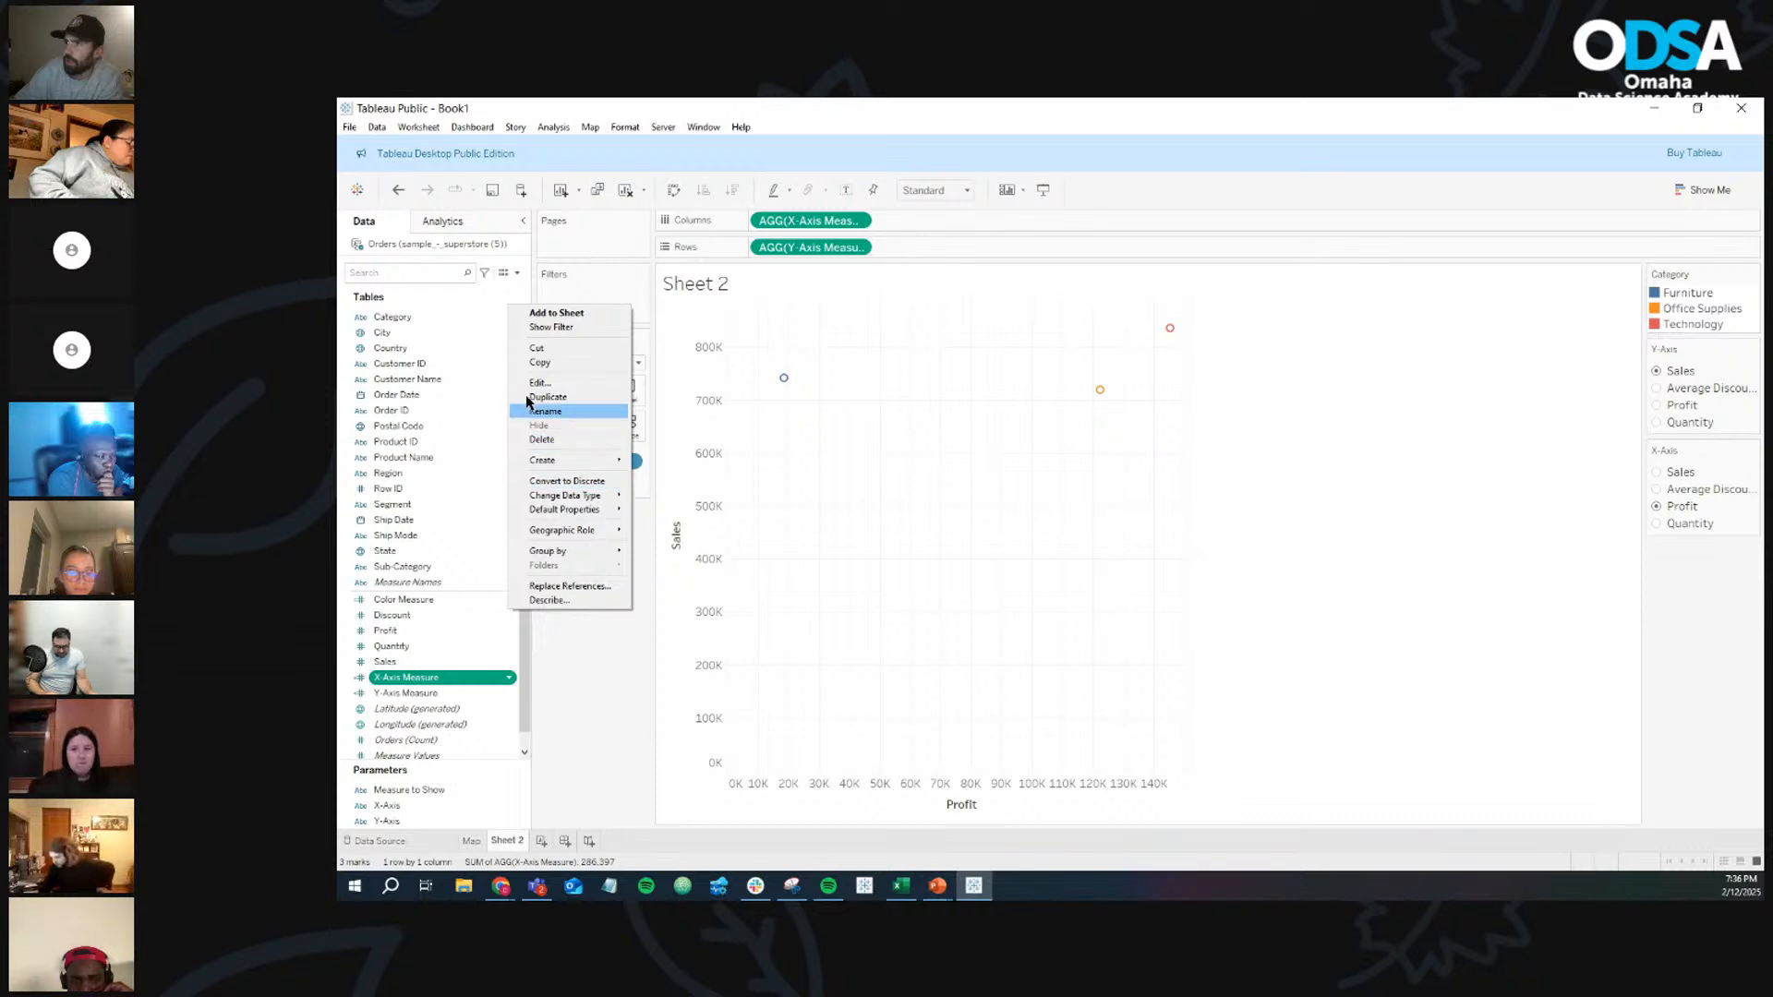
click(553, 328)
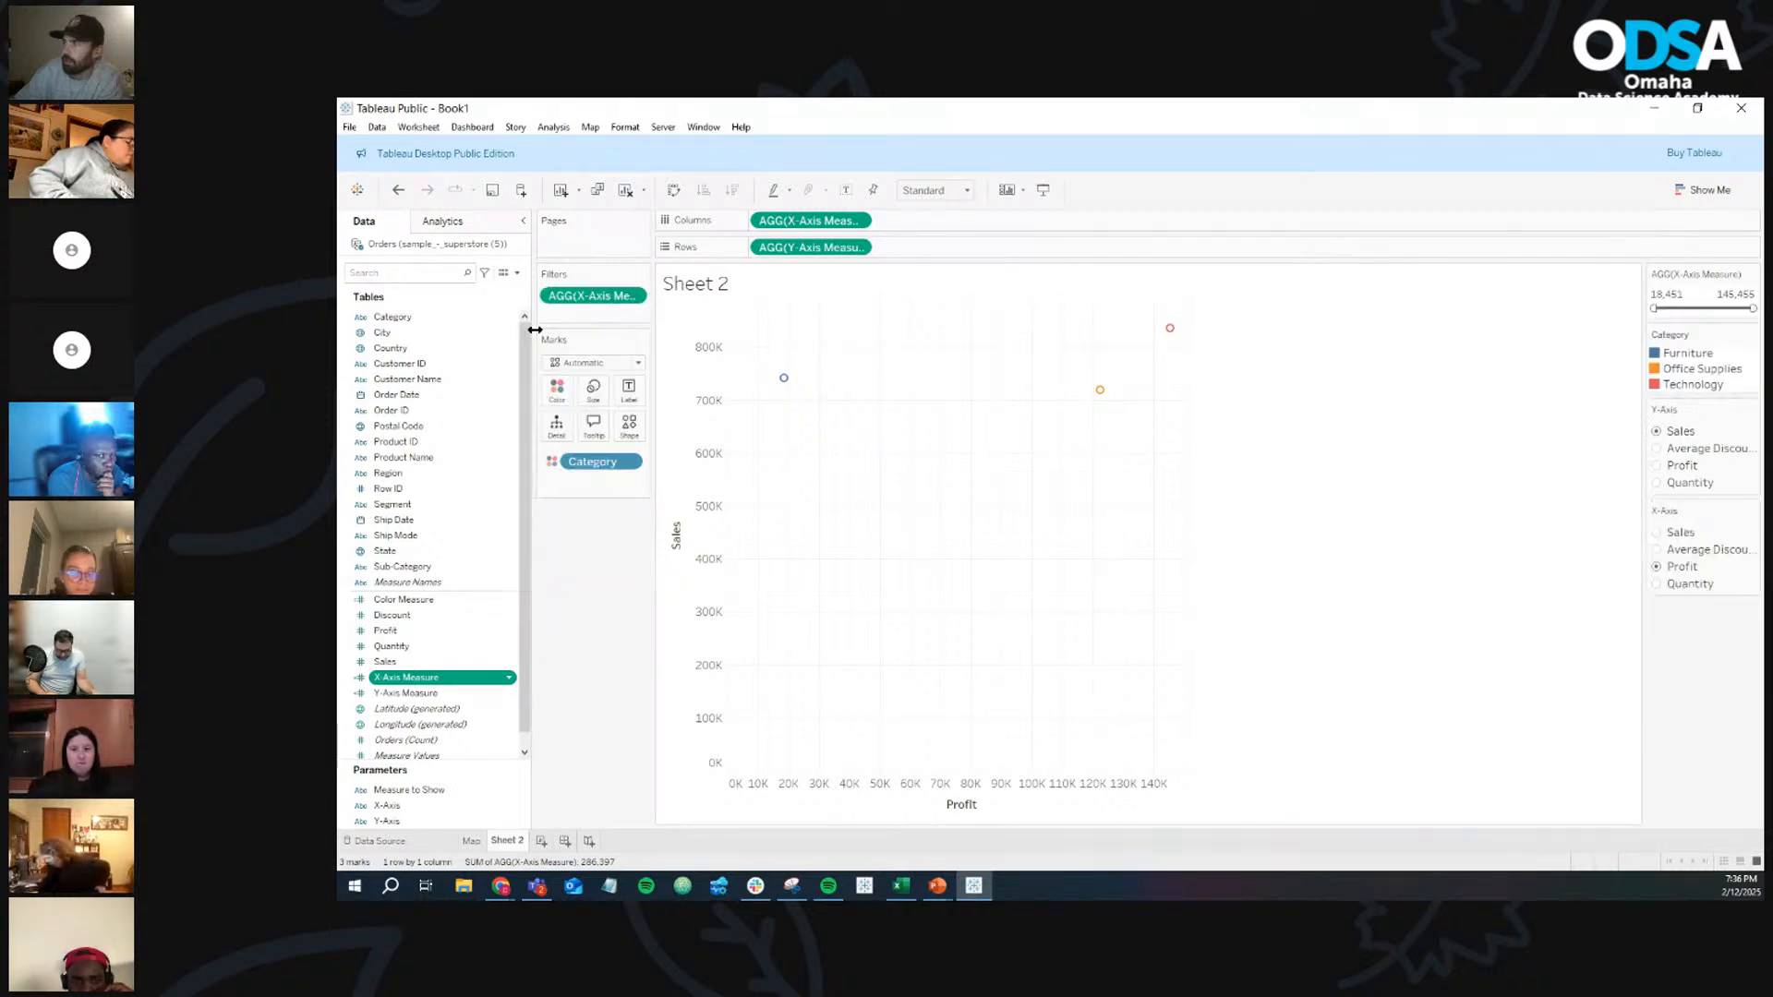
drag(555, 300, 592, 587)
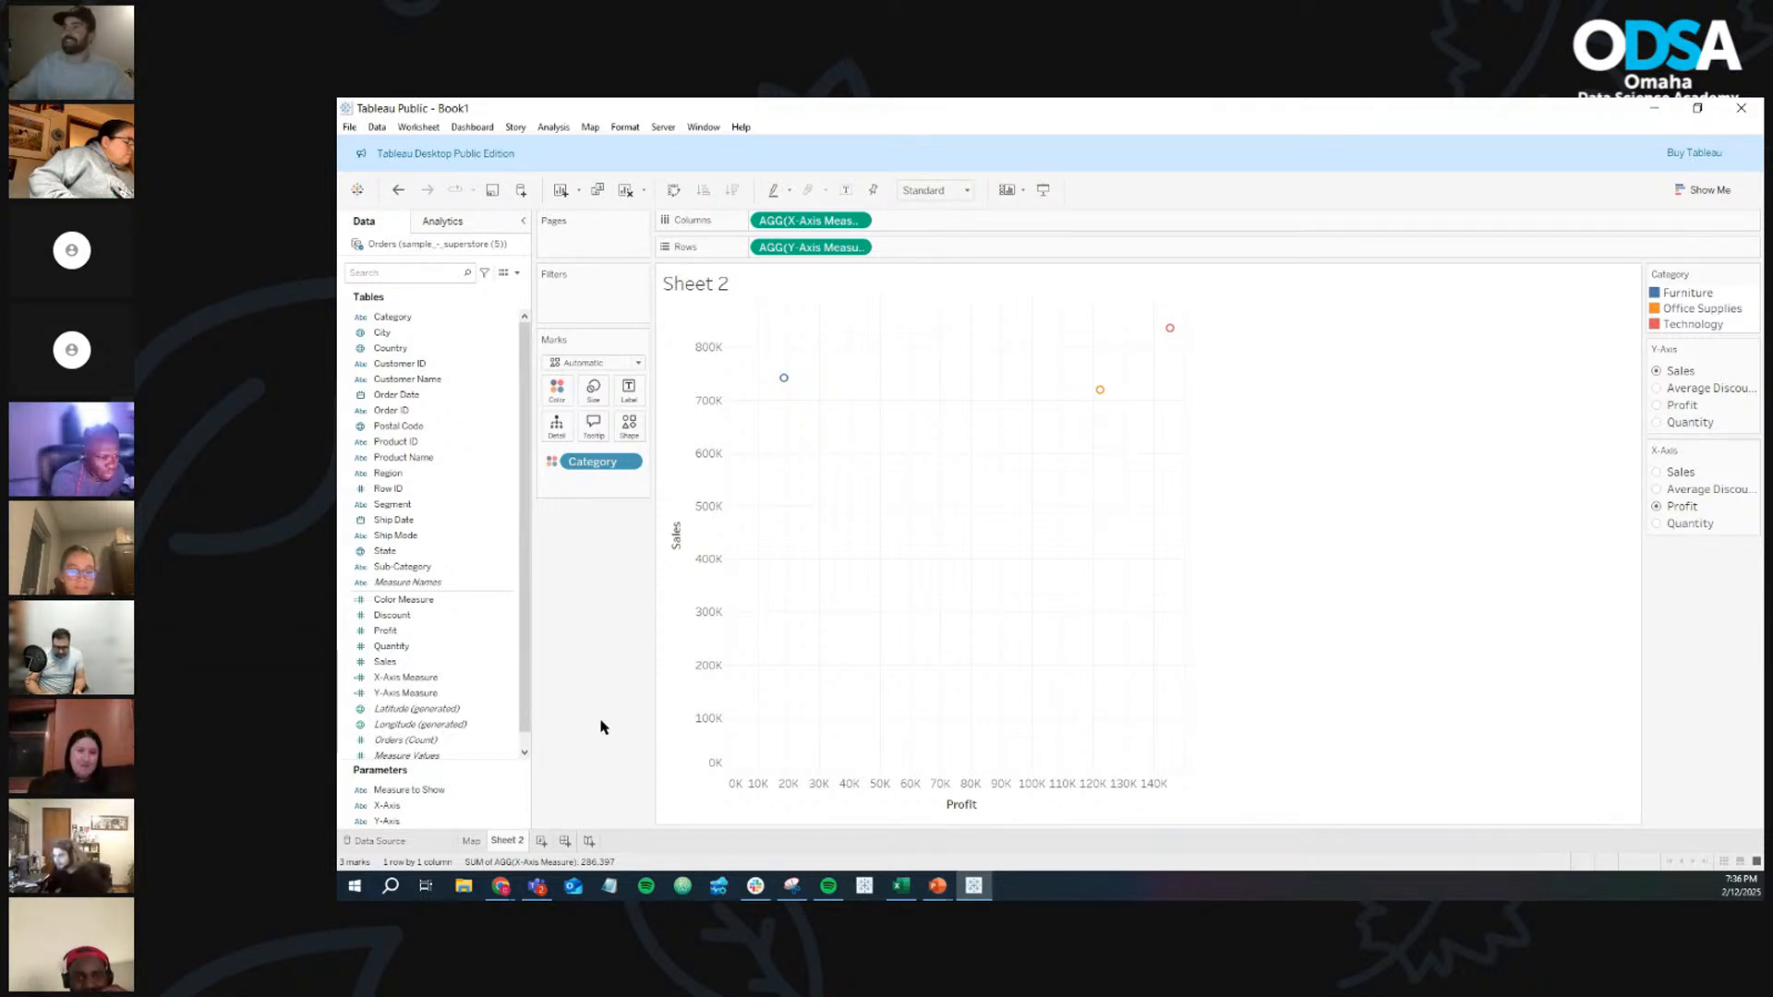
Replace the sheet title with the X-Axis parameter value, the text "vs." and the Y-Axis parameter value
double_click(747, 292)
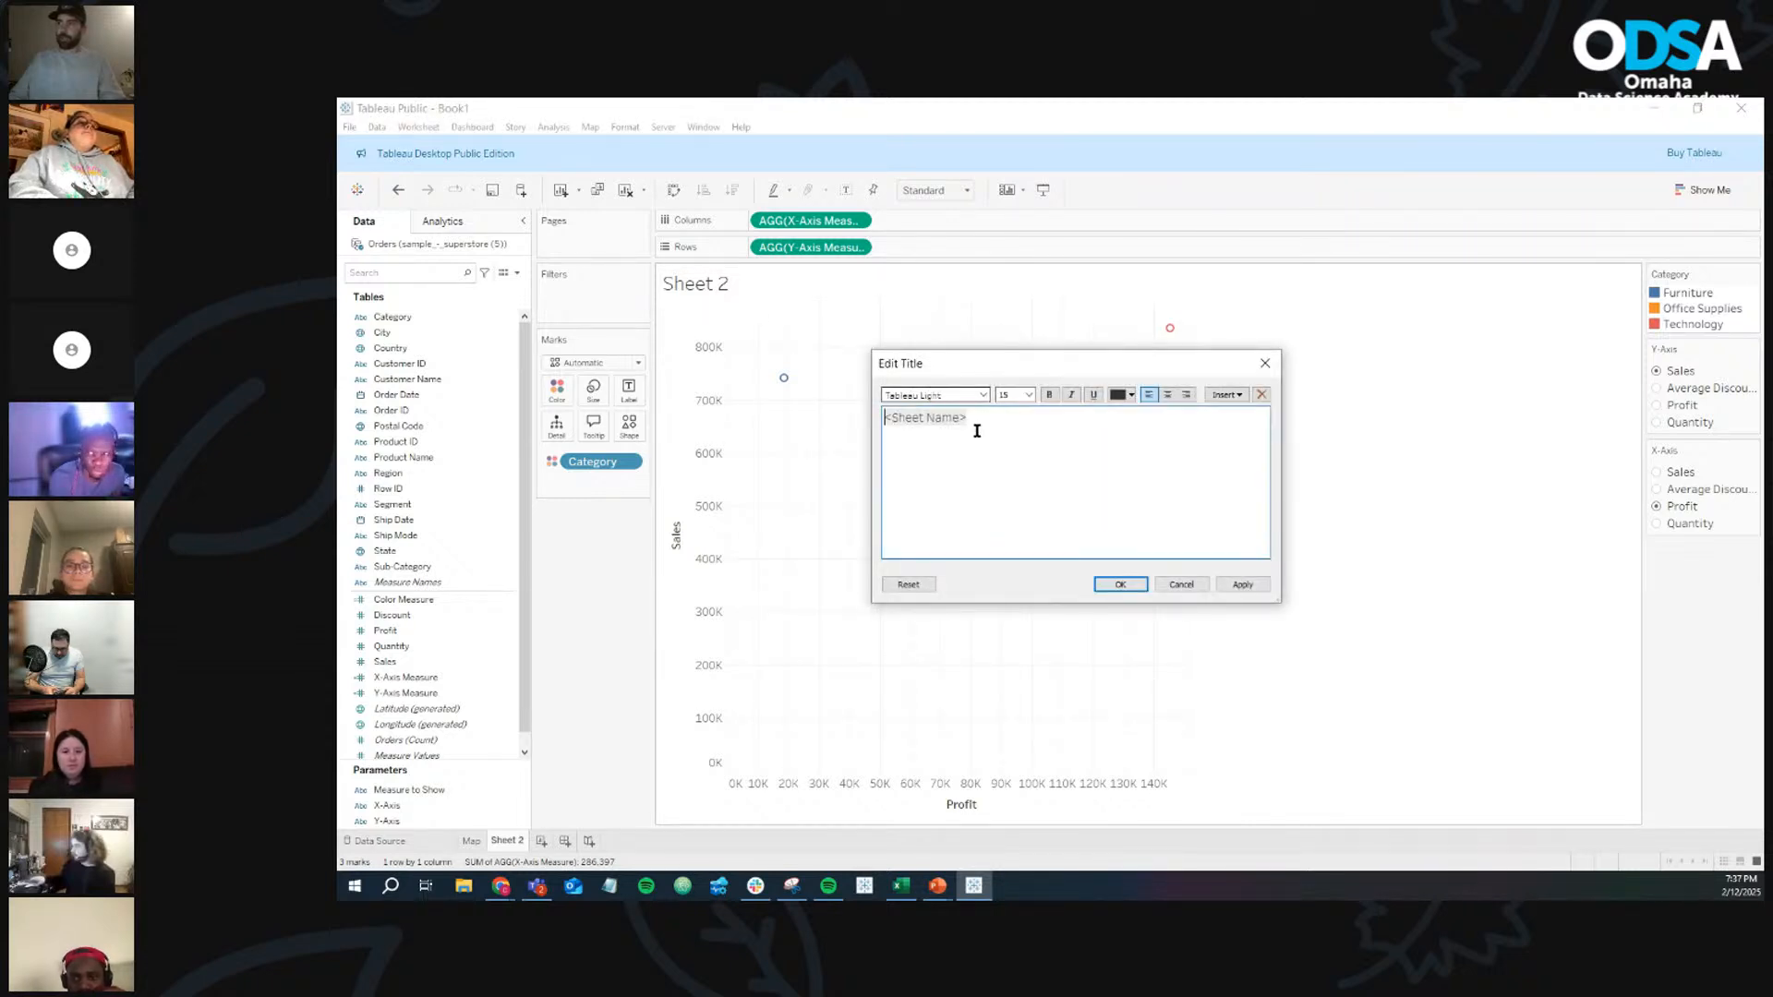
drag(1000, 420, 864, 416)
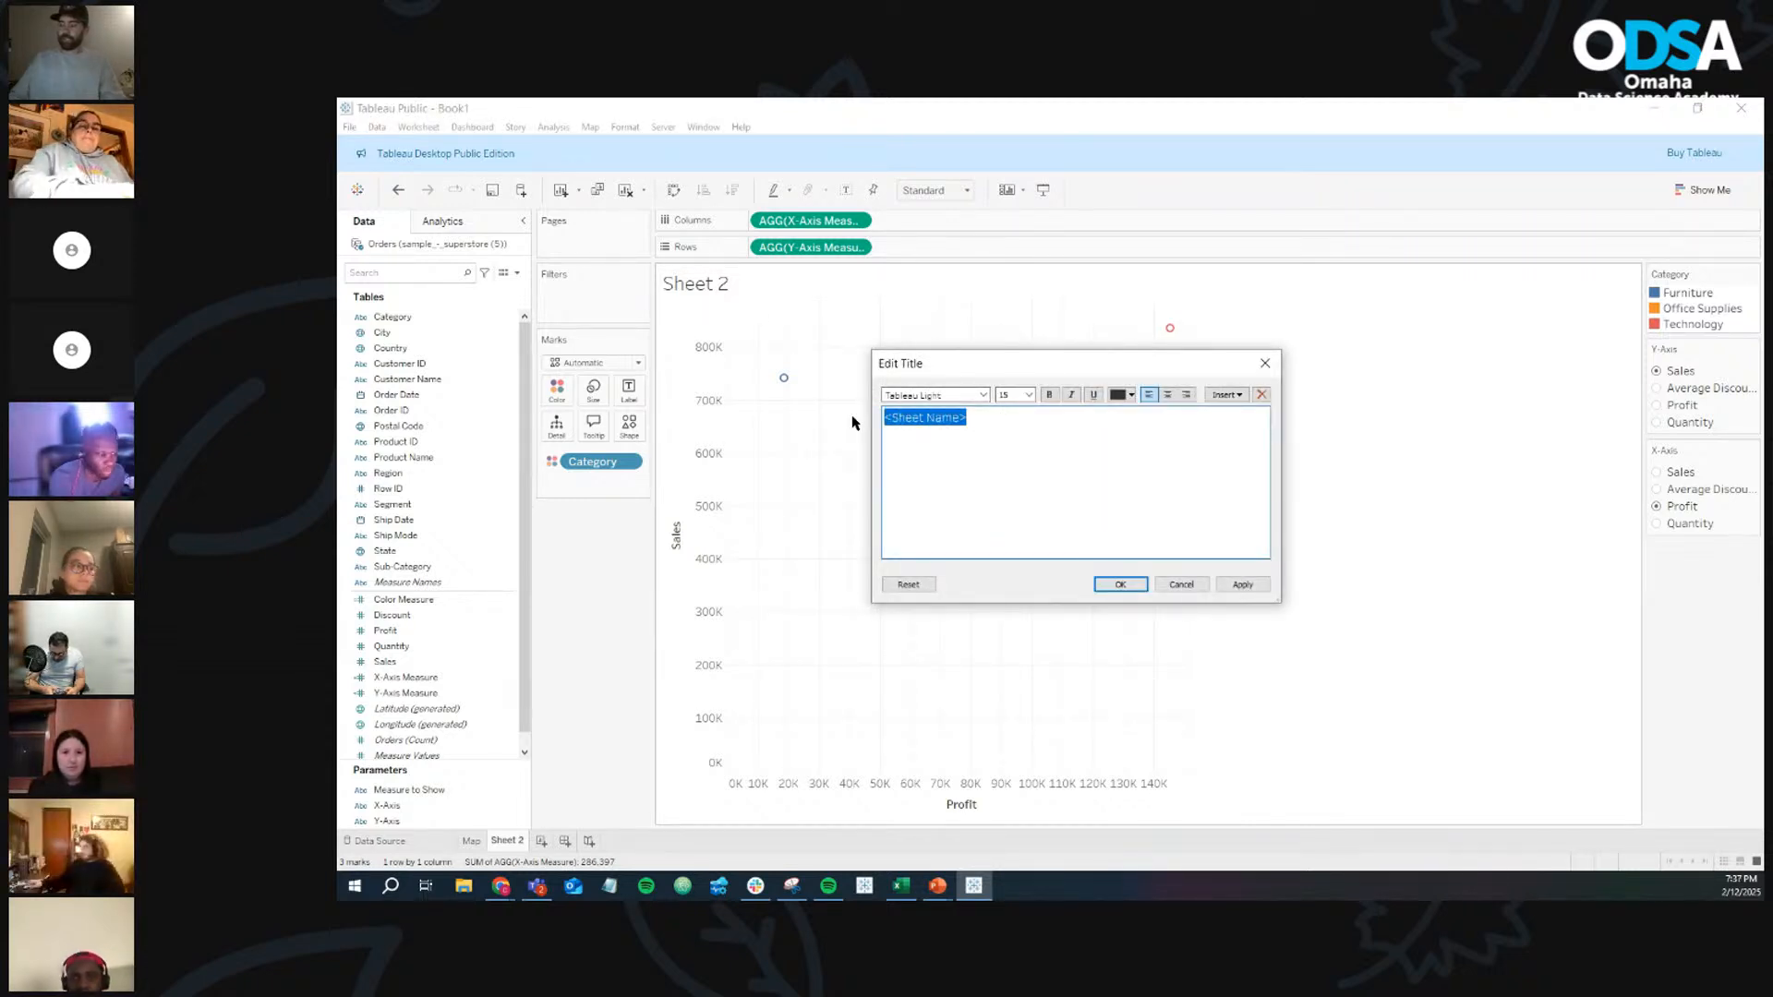
key(BackSpace)
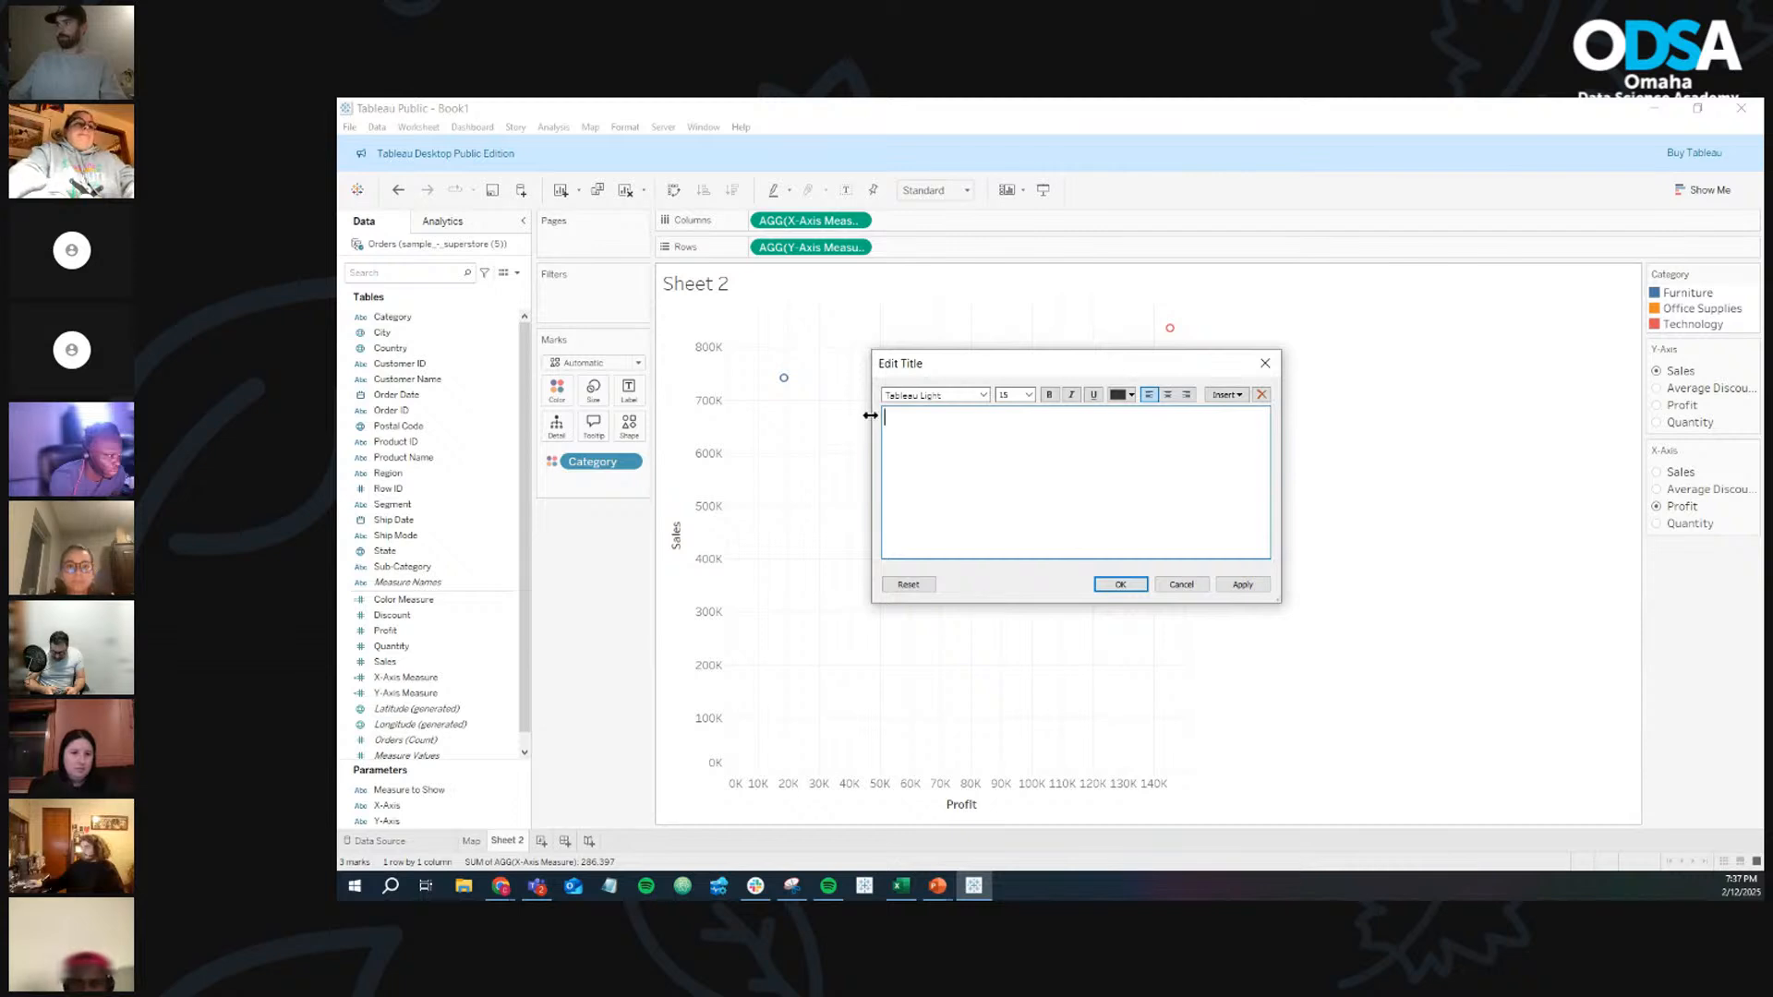
click(1227, 396)
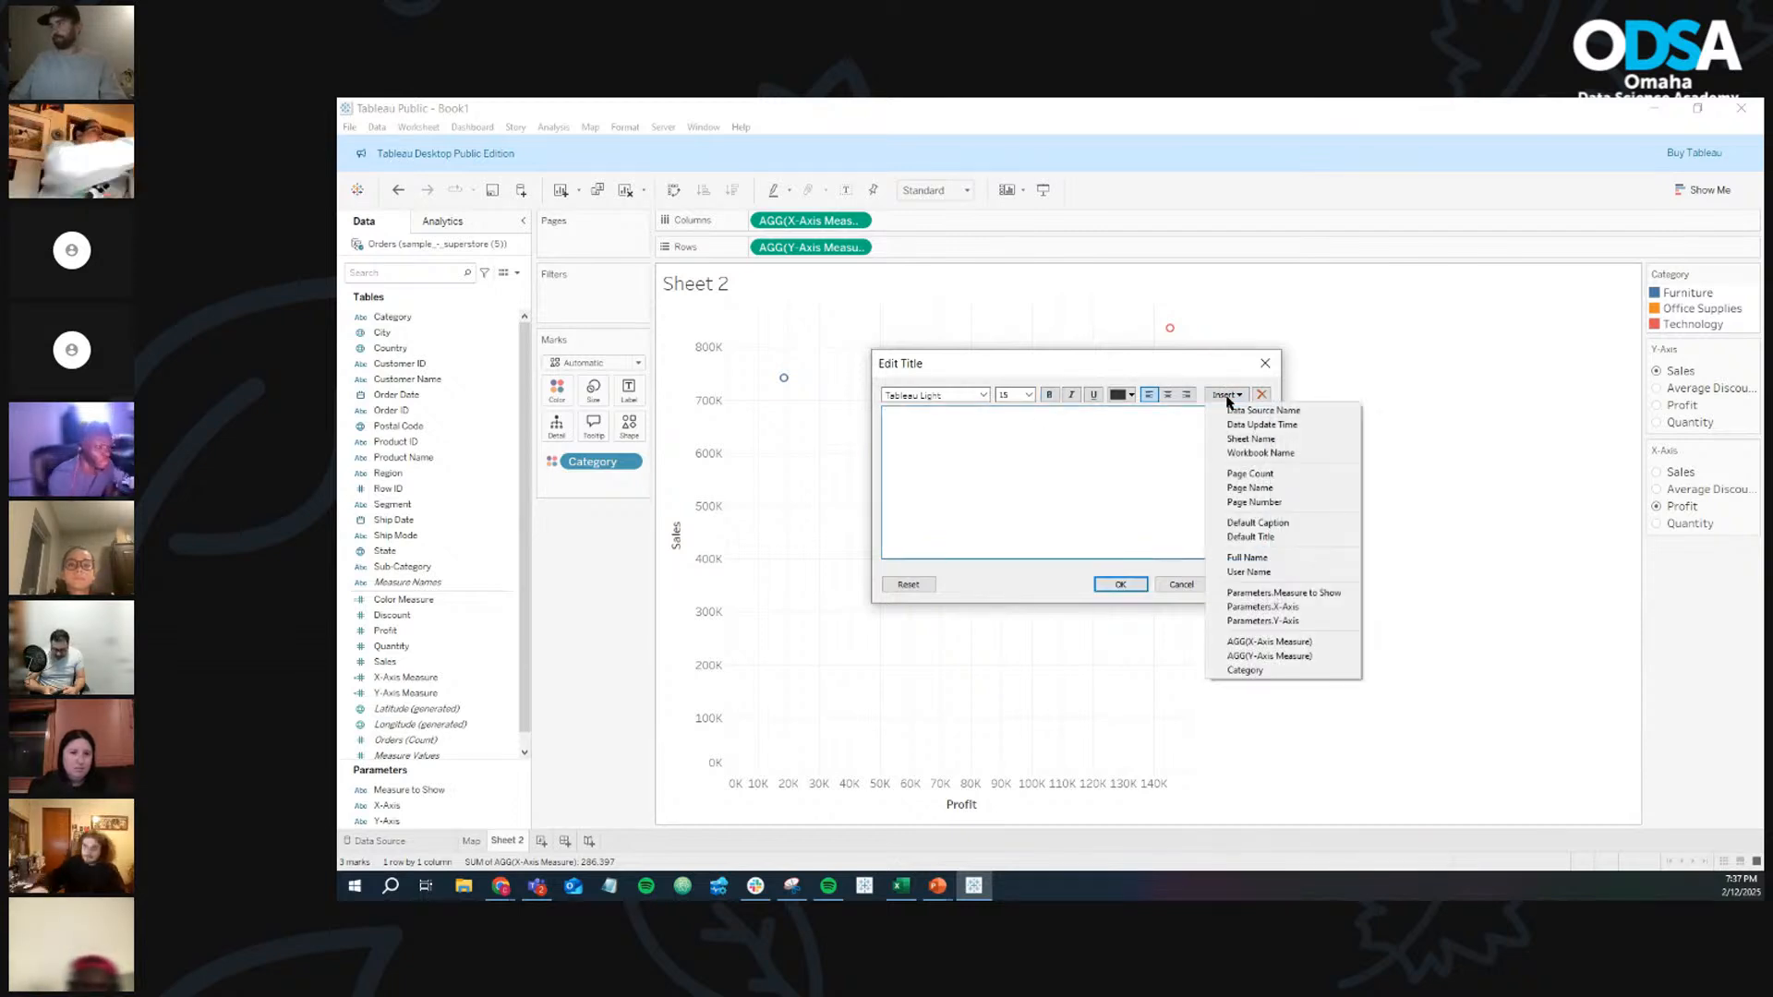
click(1320, 609)
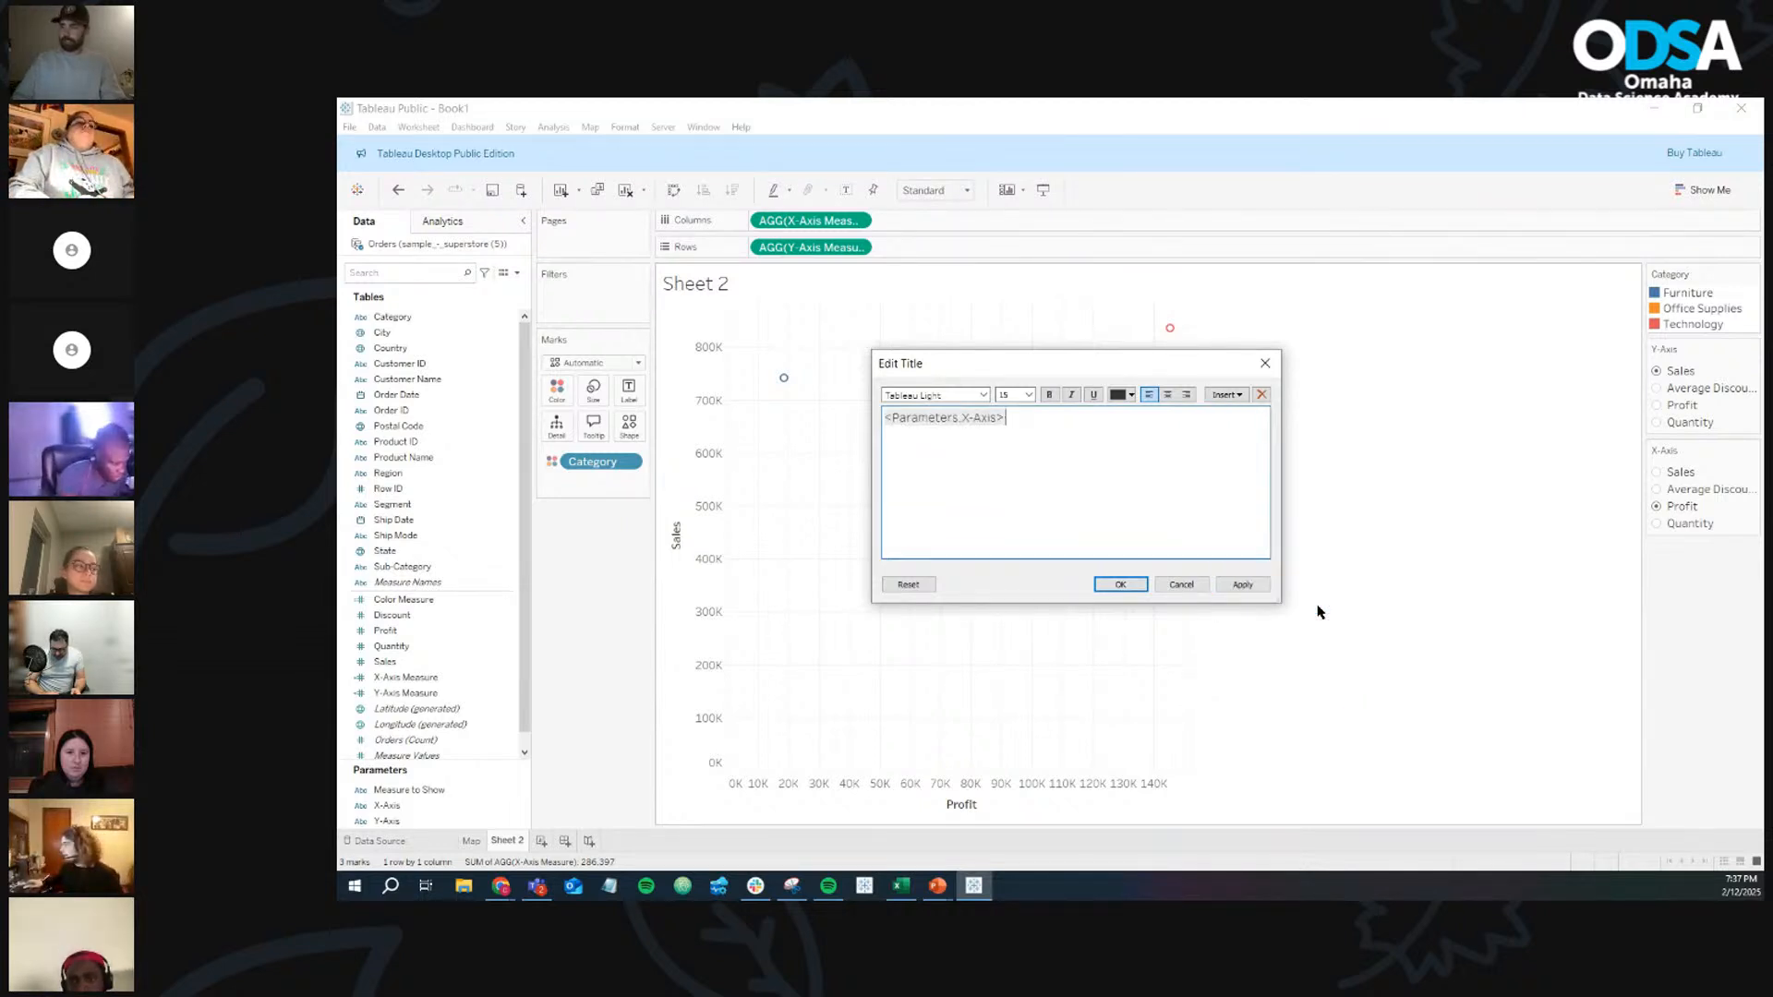
text(vs.)
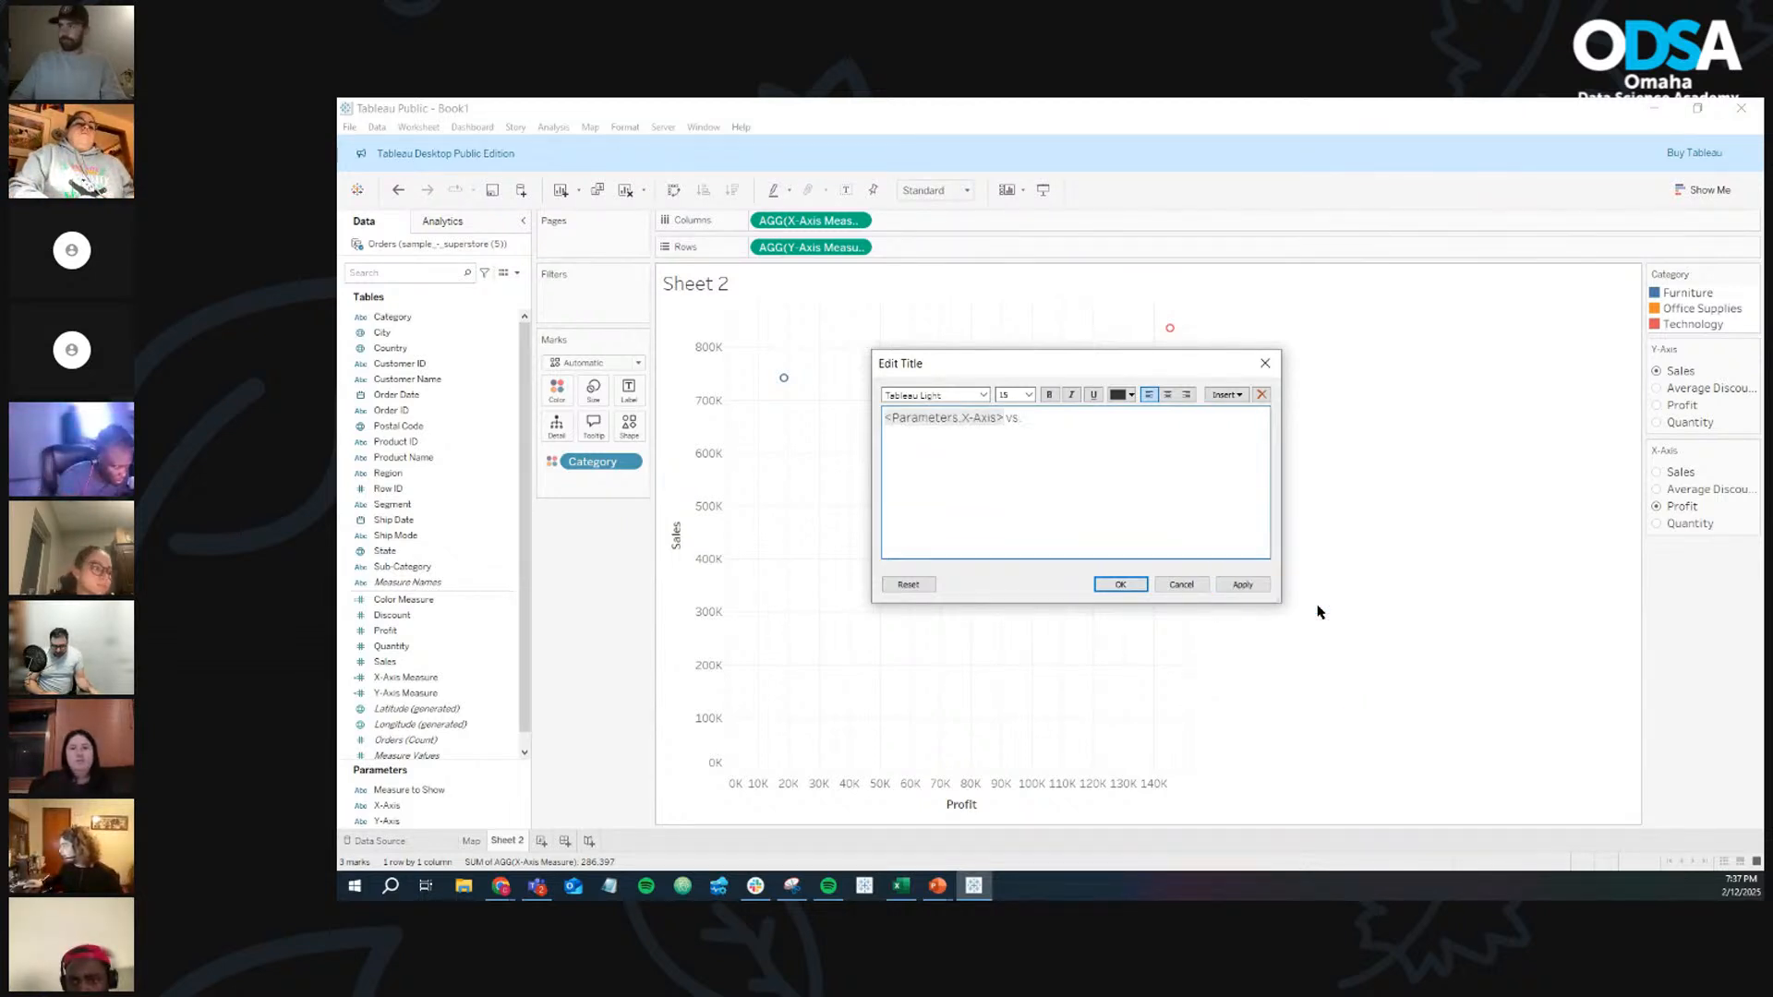
click(1221, 396)
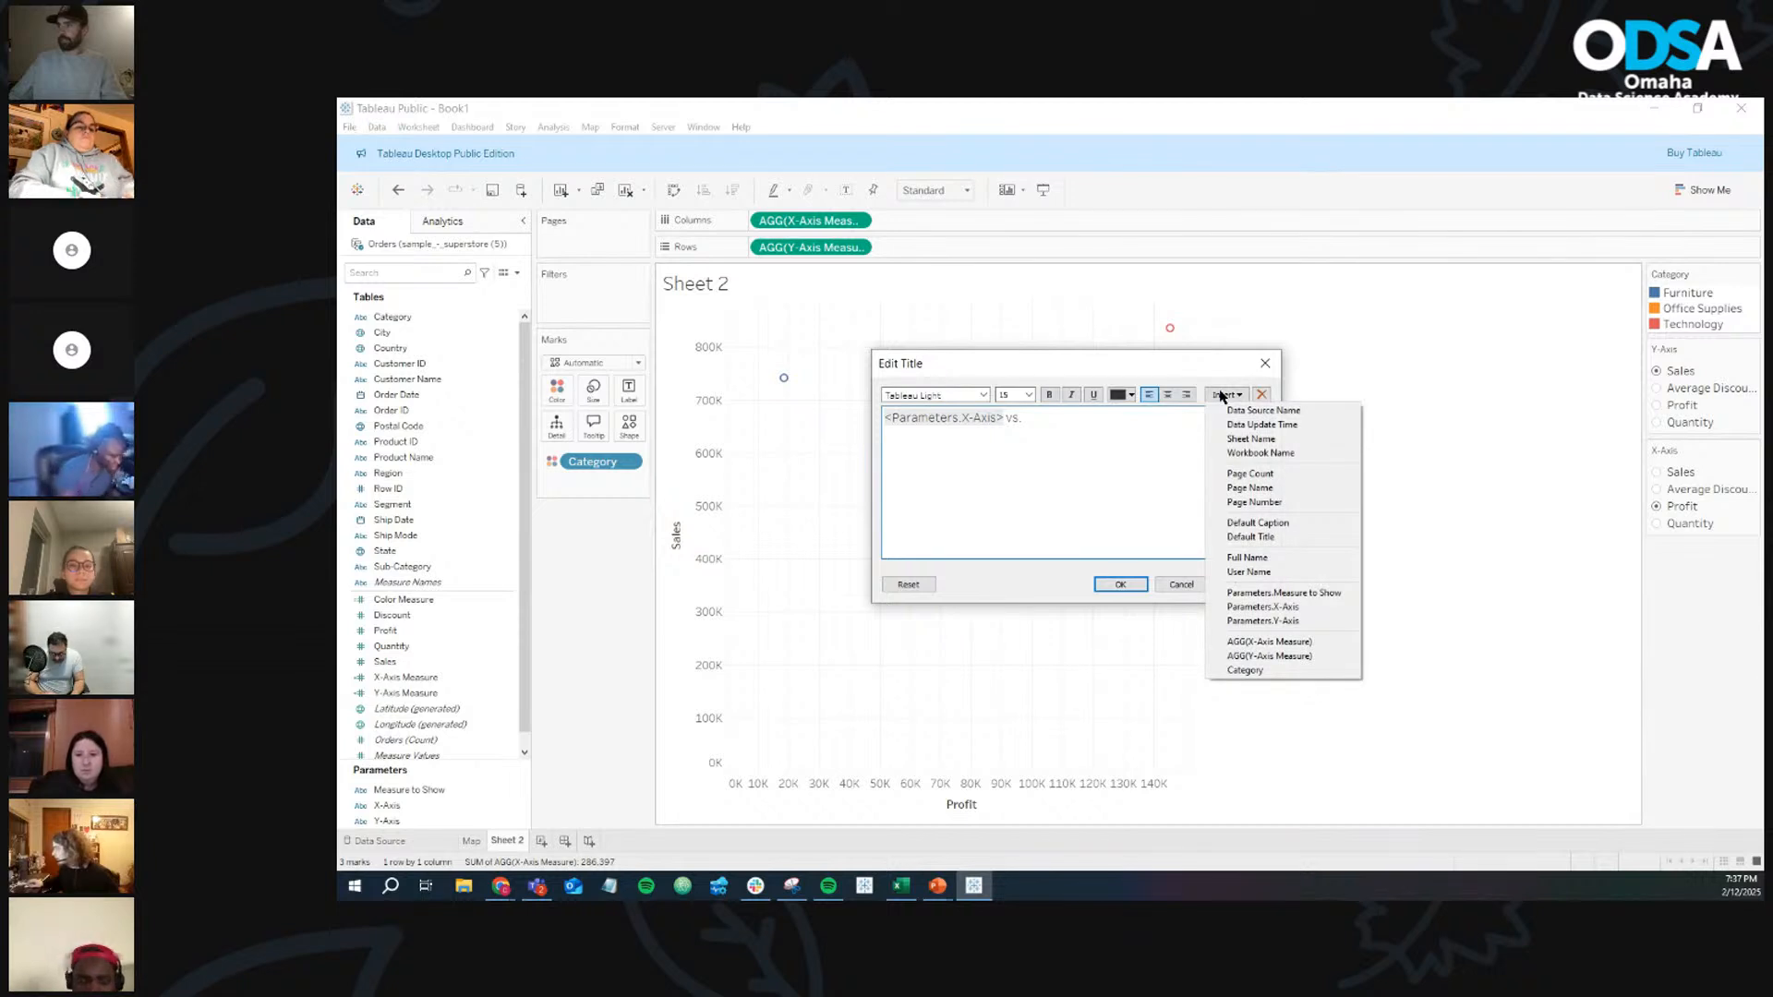
click(1270, 621)
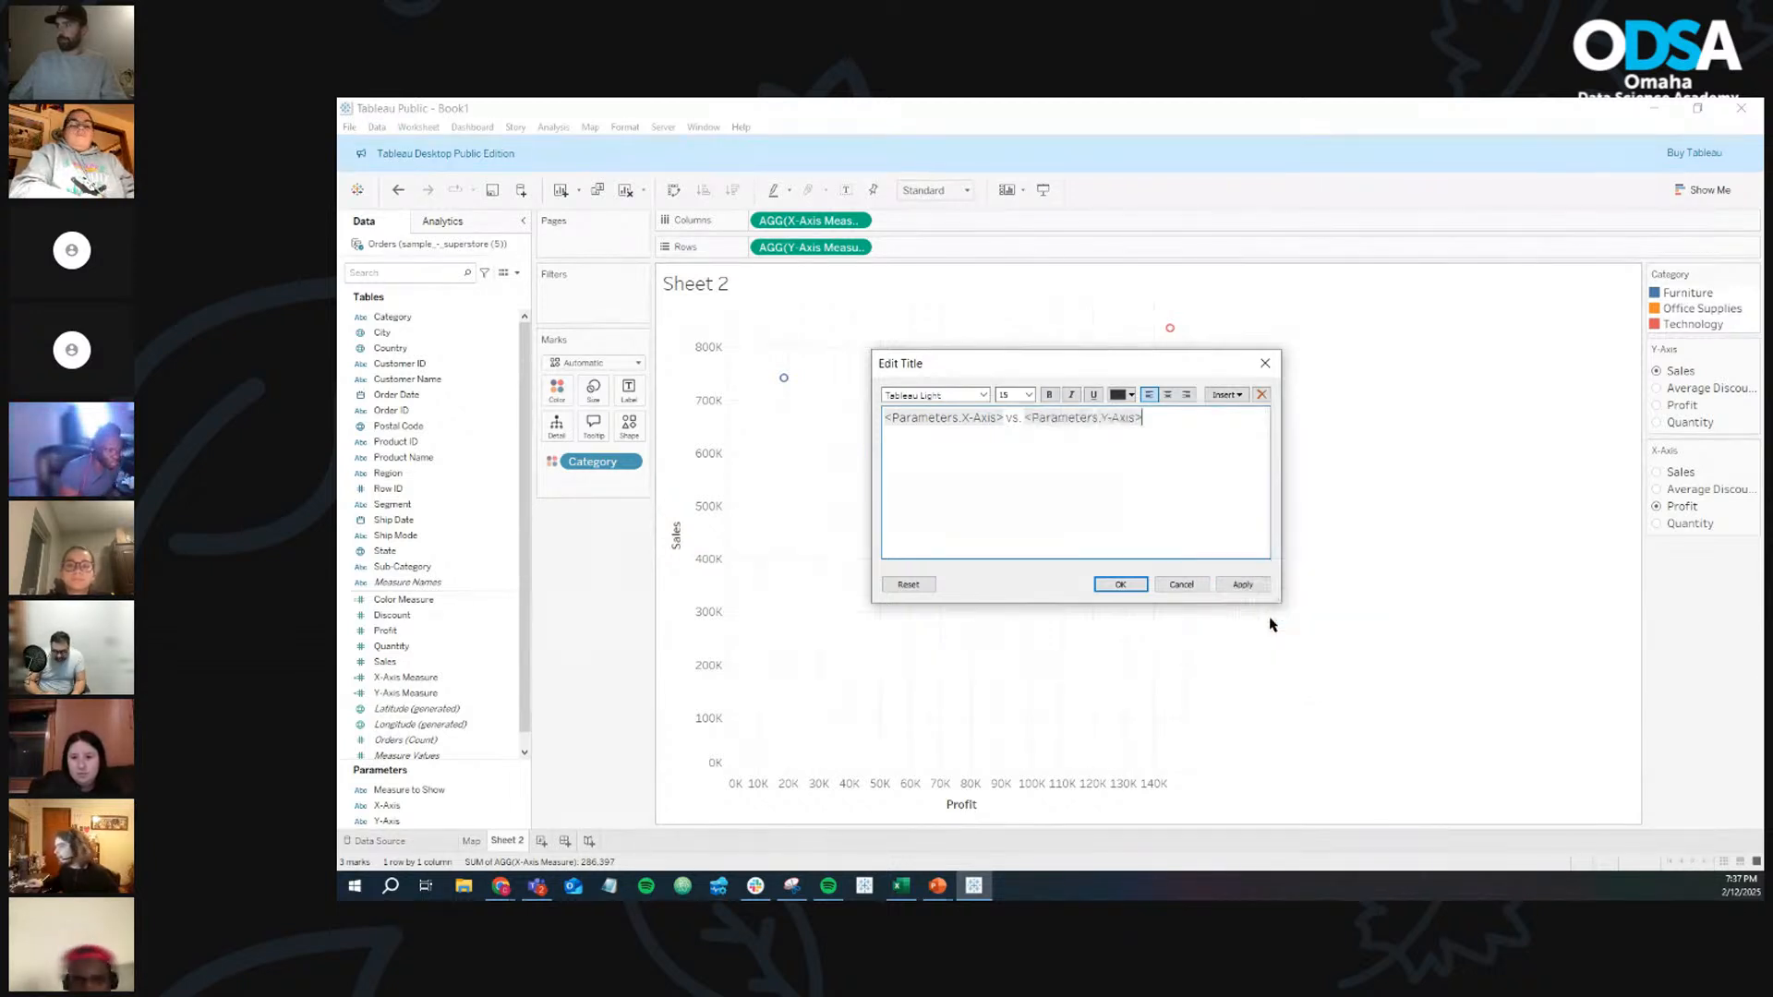
click(1121, 586)
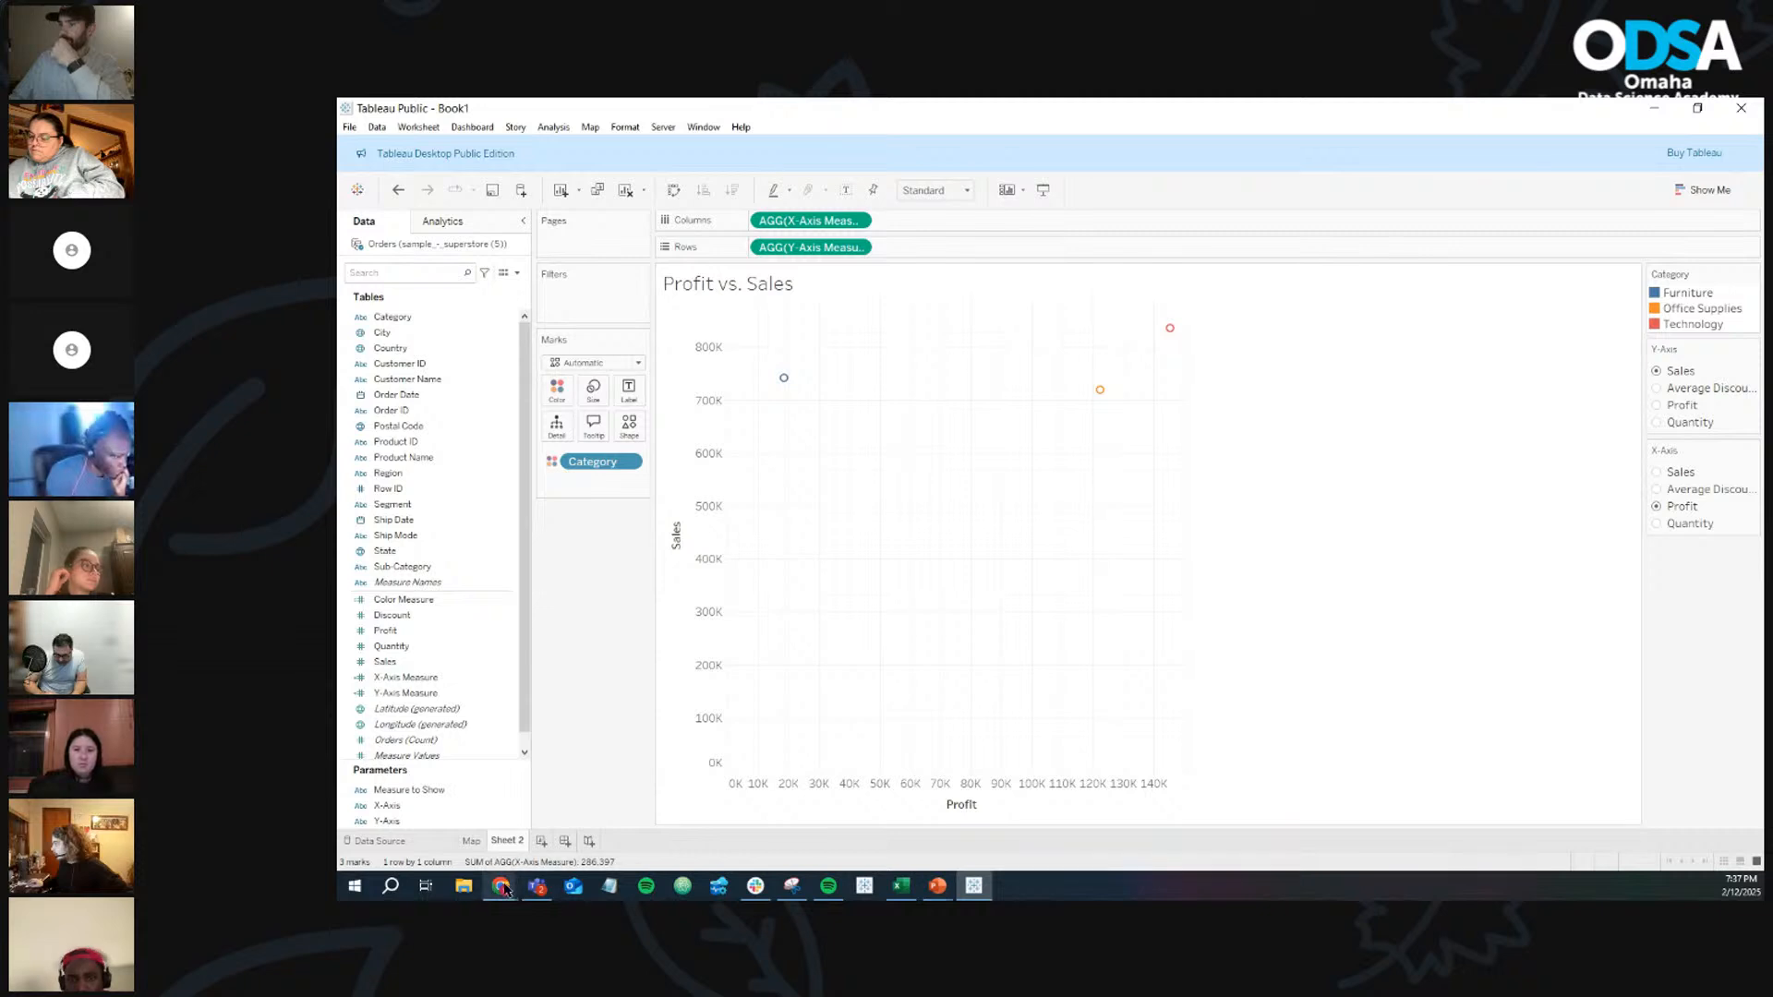
Look at the Superstore Self Service dashboard in the browser, and return to the Tableau workbook
mouse_move(501, 886)
click(751, 823)
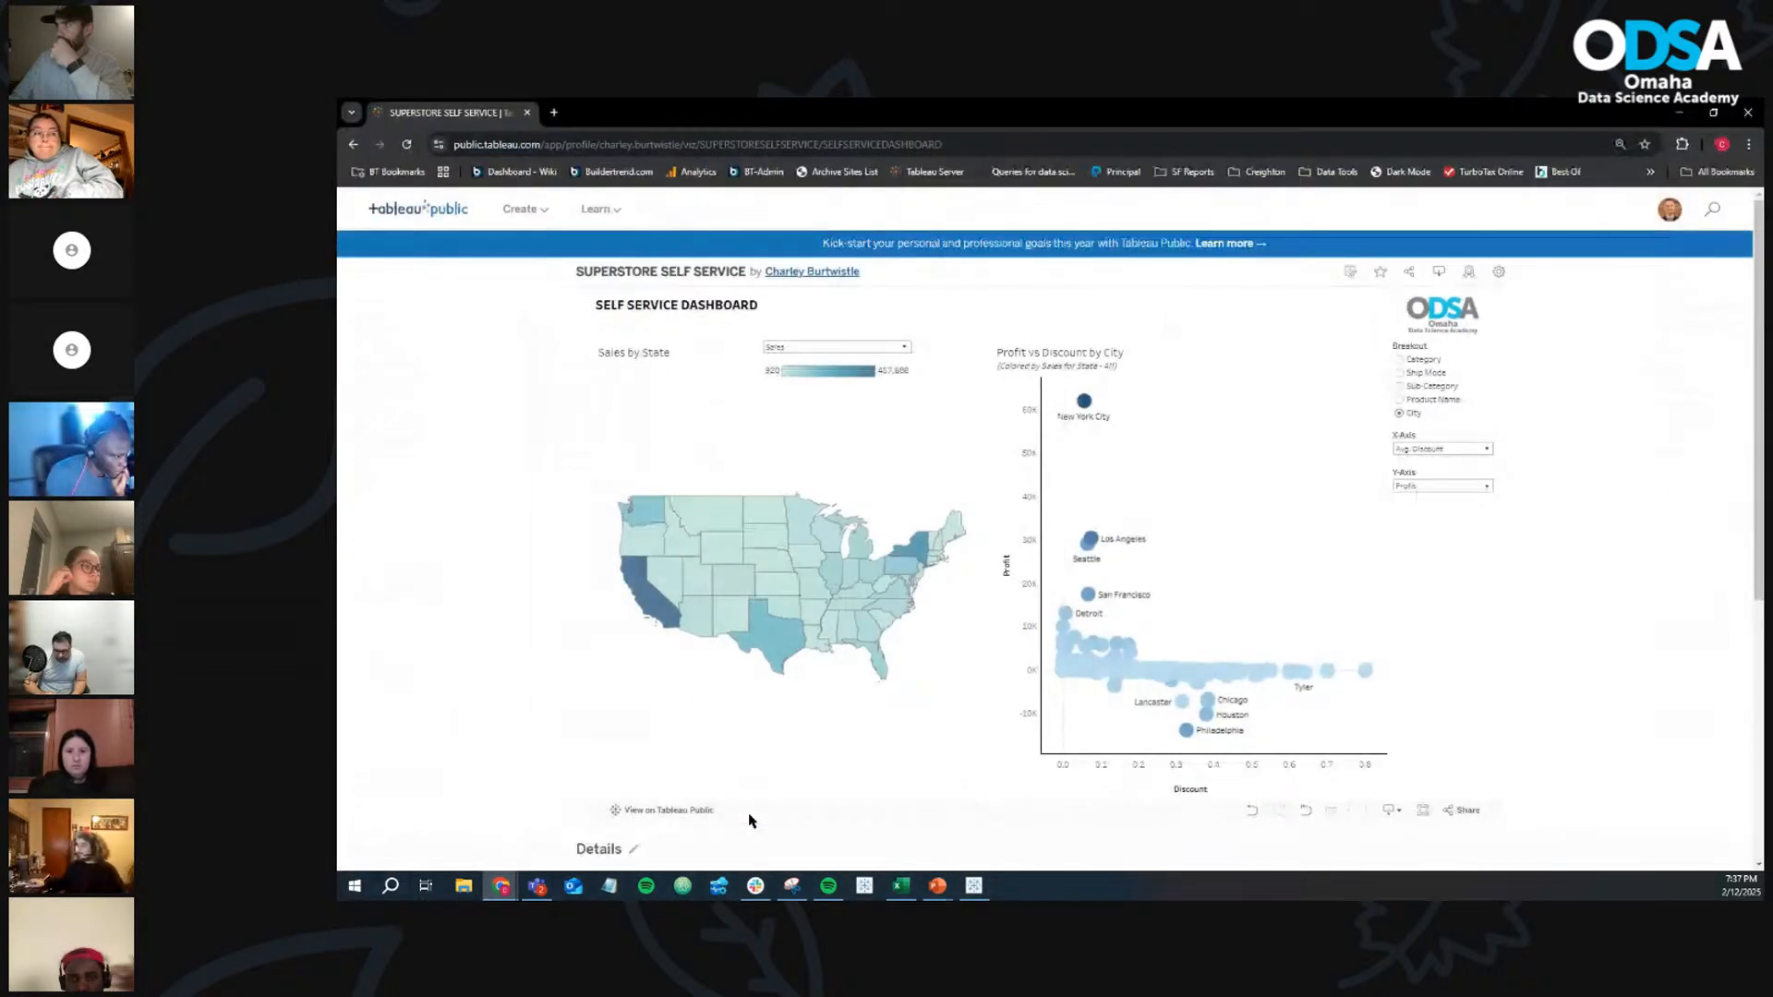
click(1679, 113)
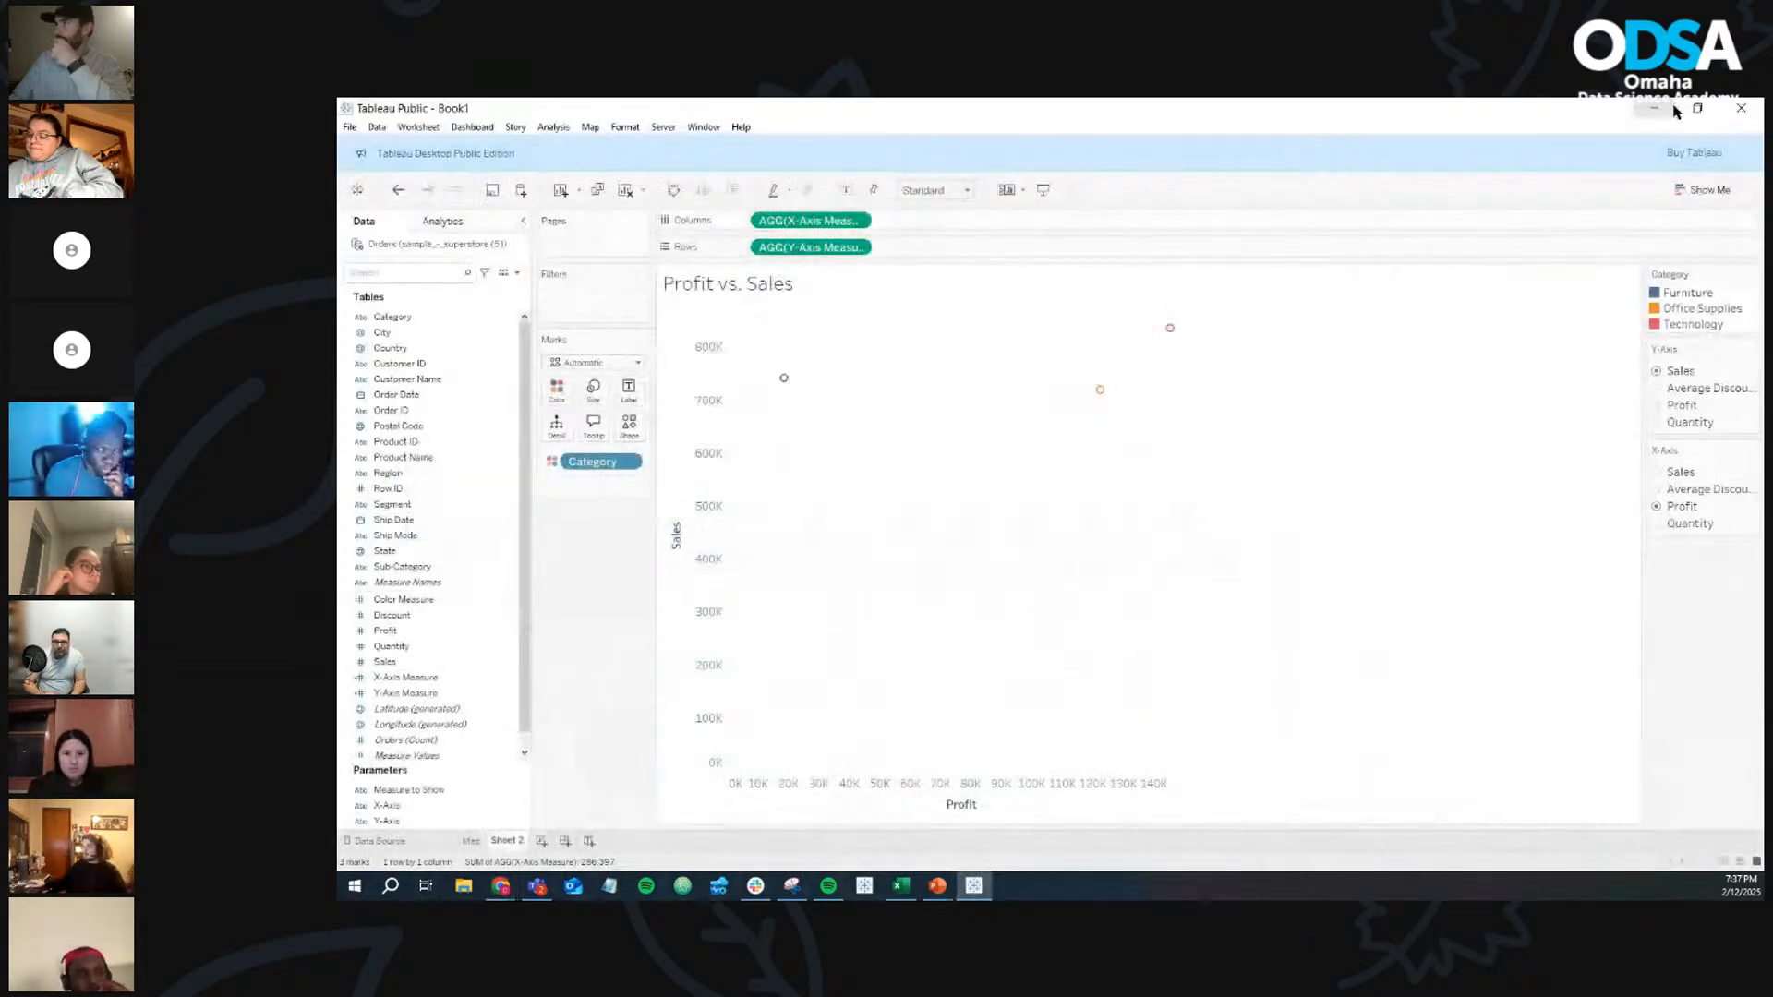
Test the dynamic sheet title by cycling Y-Axis through Average Discount, Profit and Quantity, and X-Axis through Sales, Average Discount, Profit and Quantity
click(1659, 389)
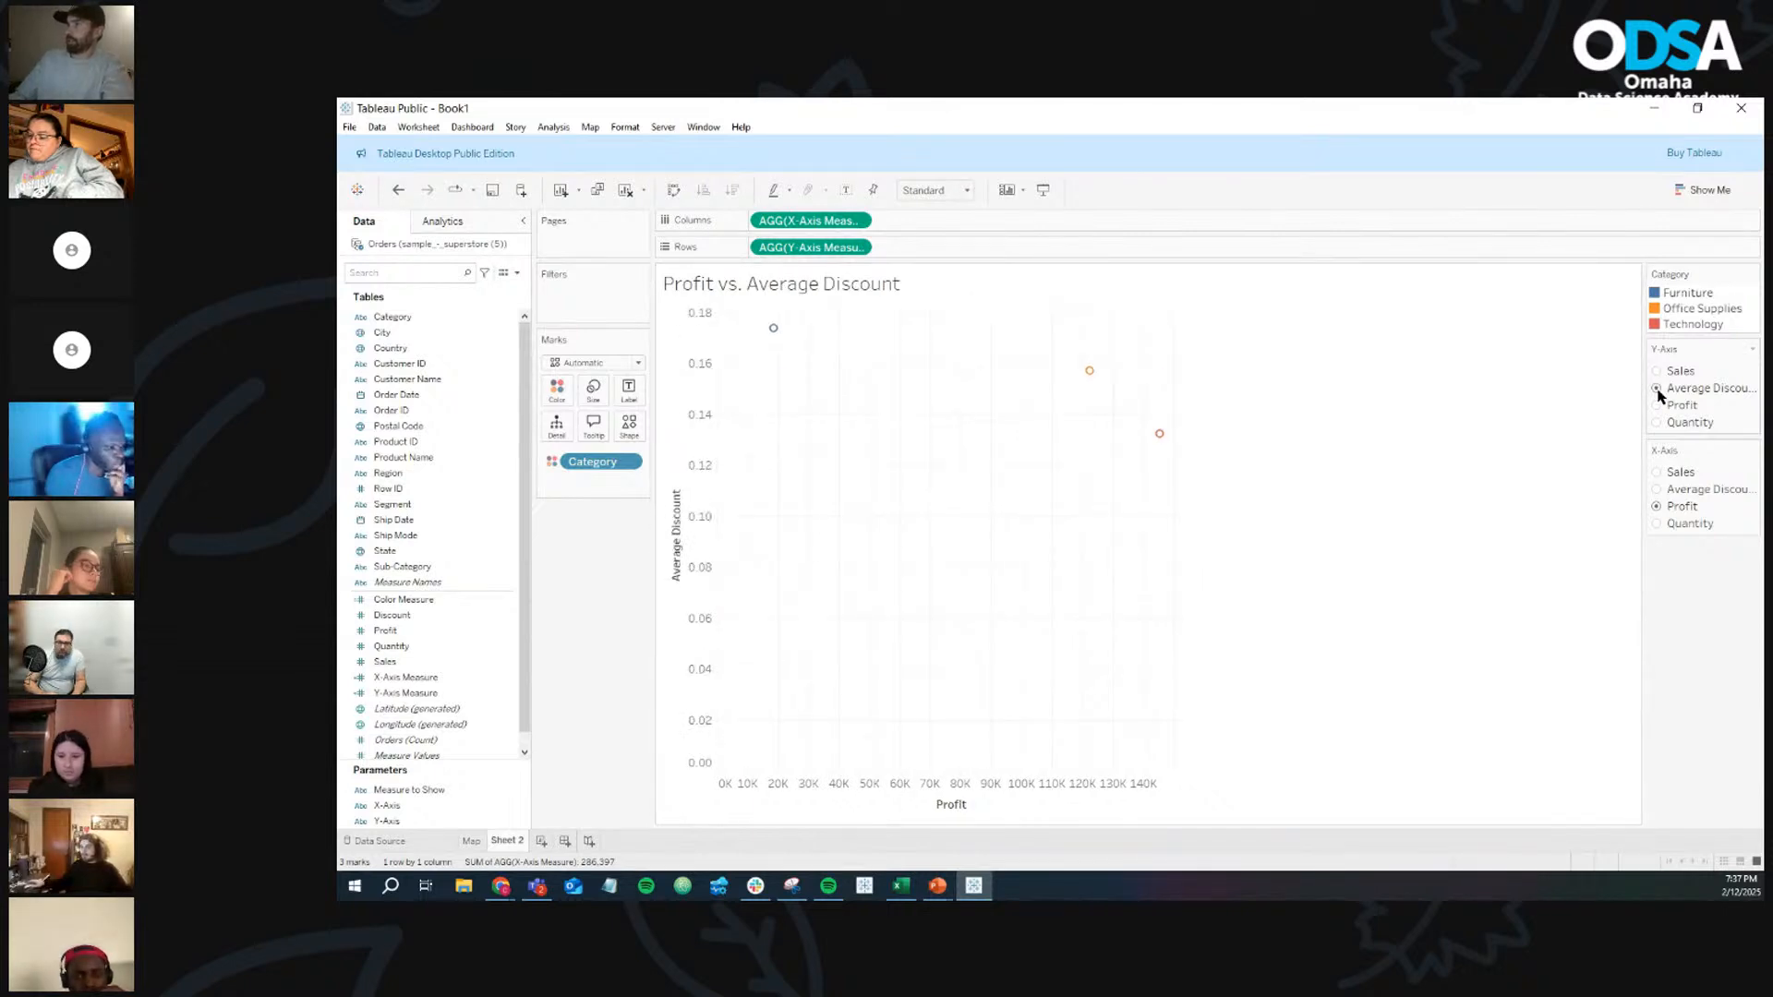
click(1658, 406)
click(1658, 422)
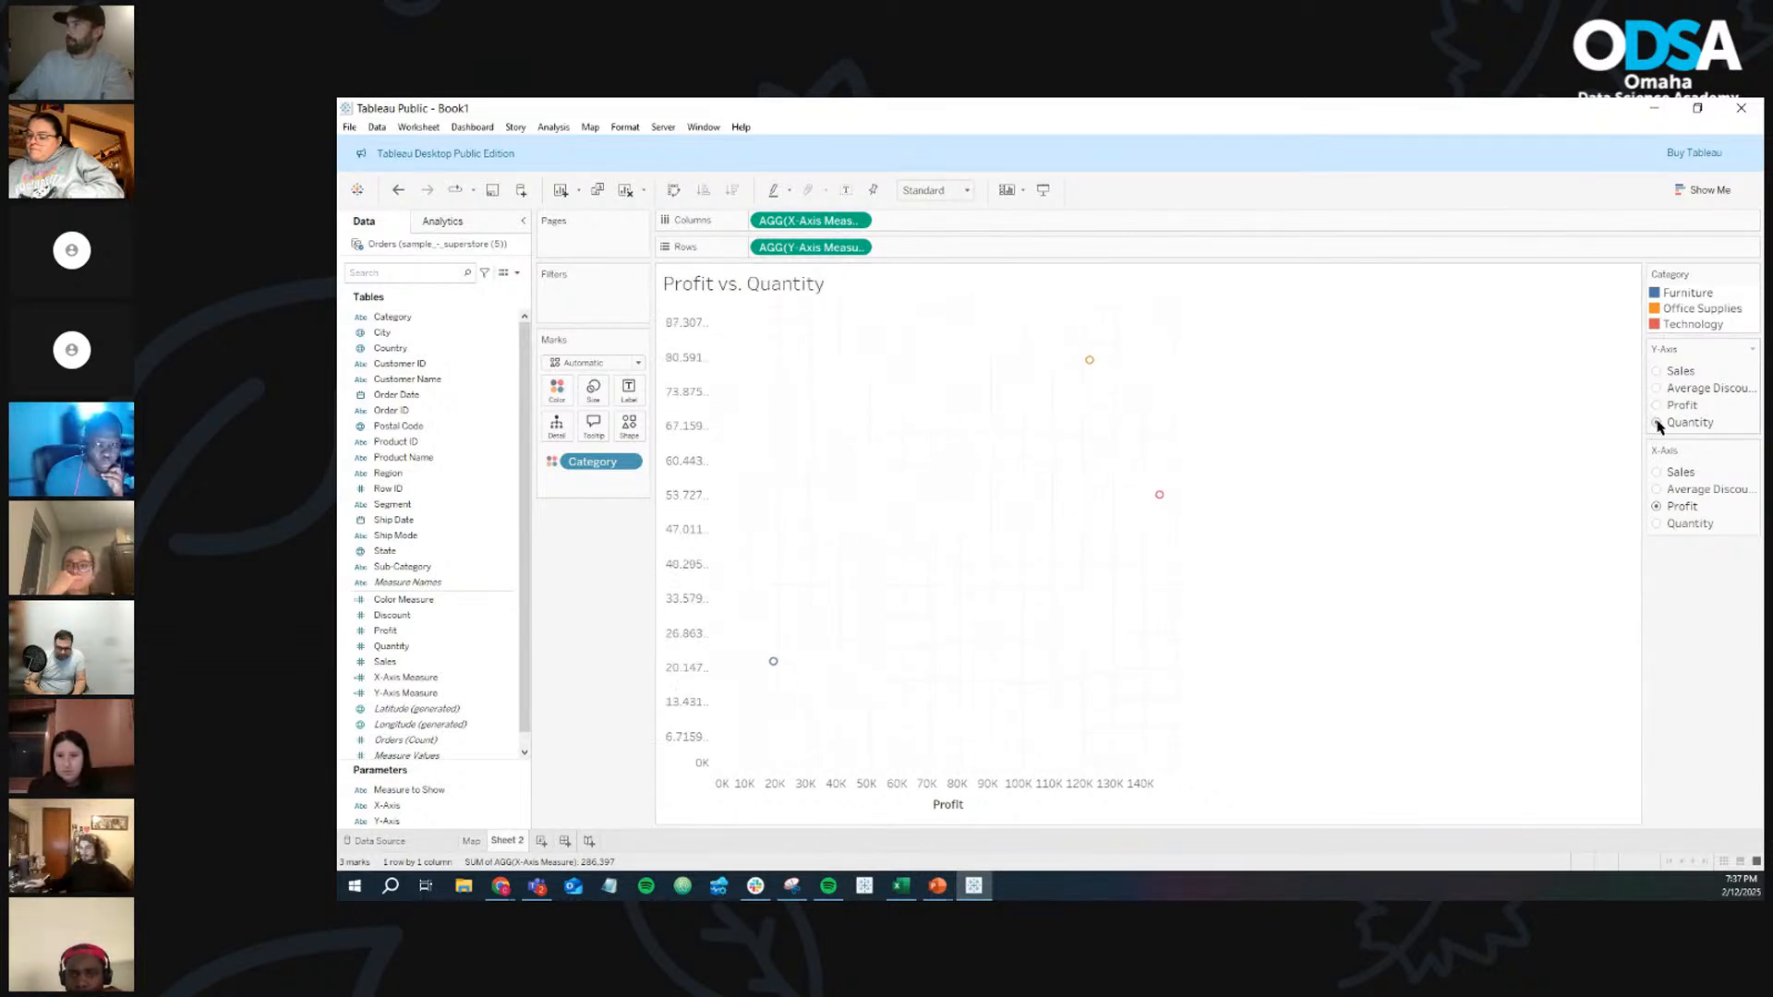
click(1657, 472)
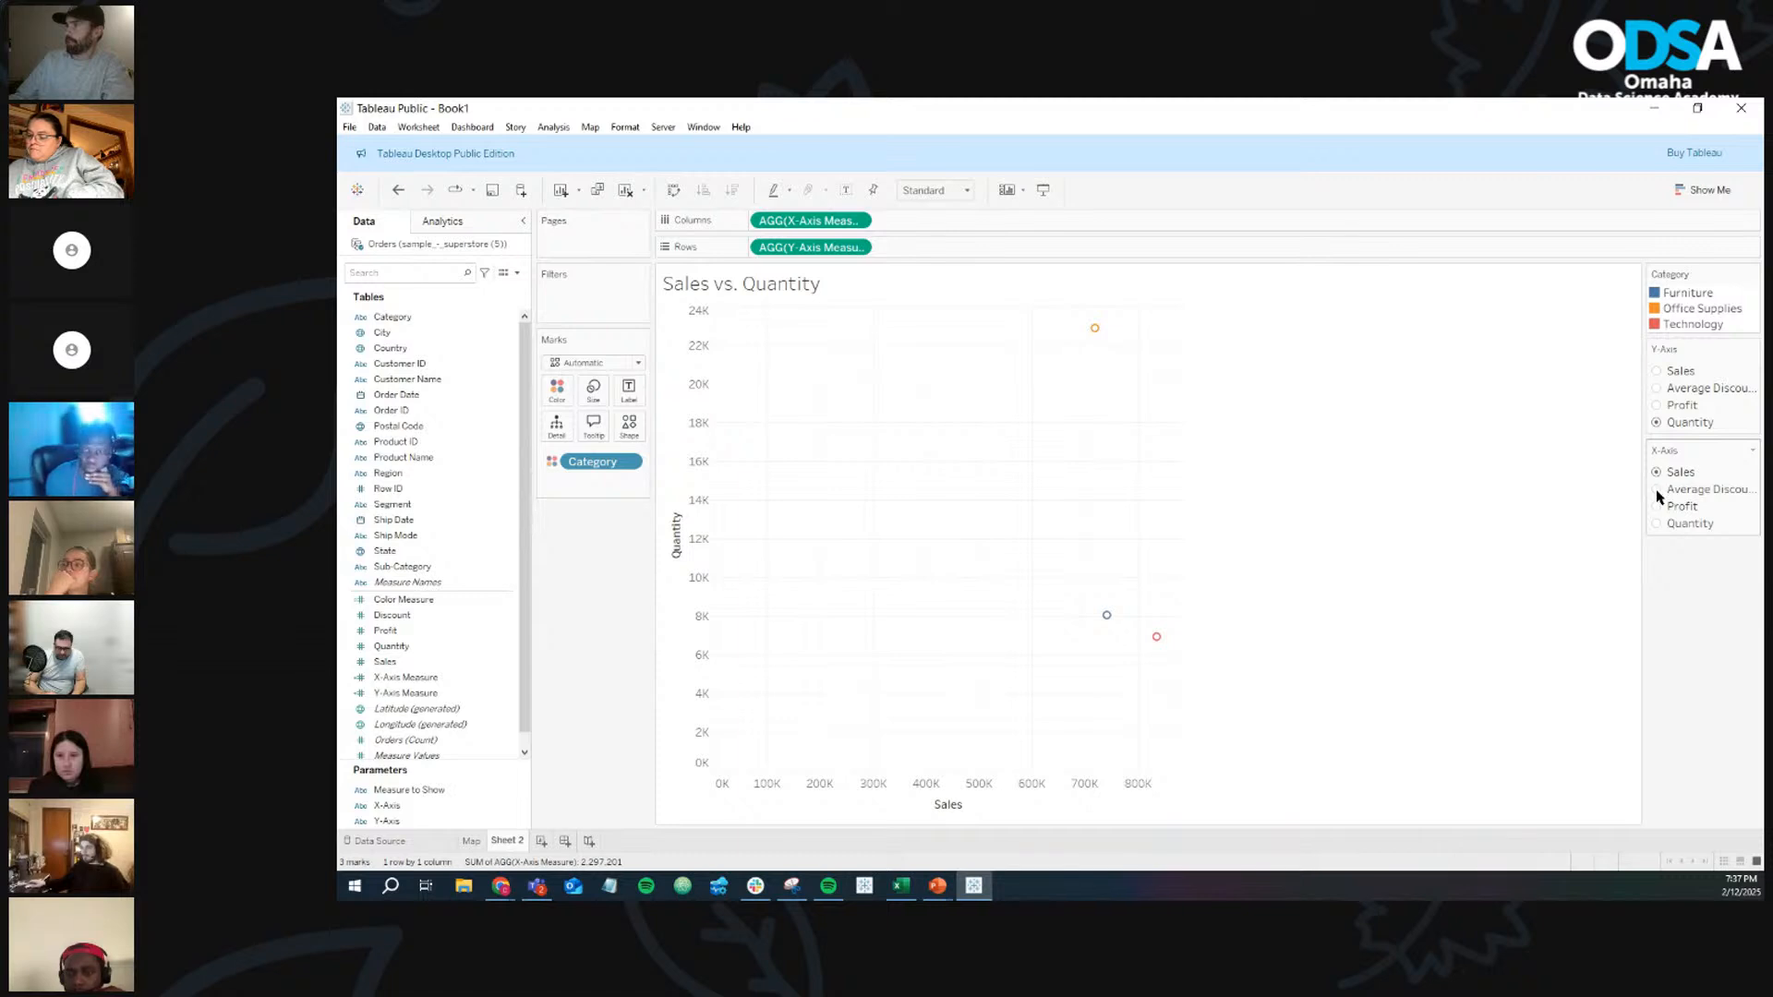
click(1658, 490)
click(1658, 507)
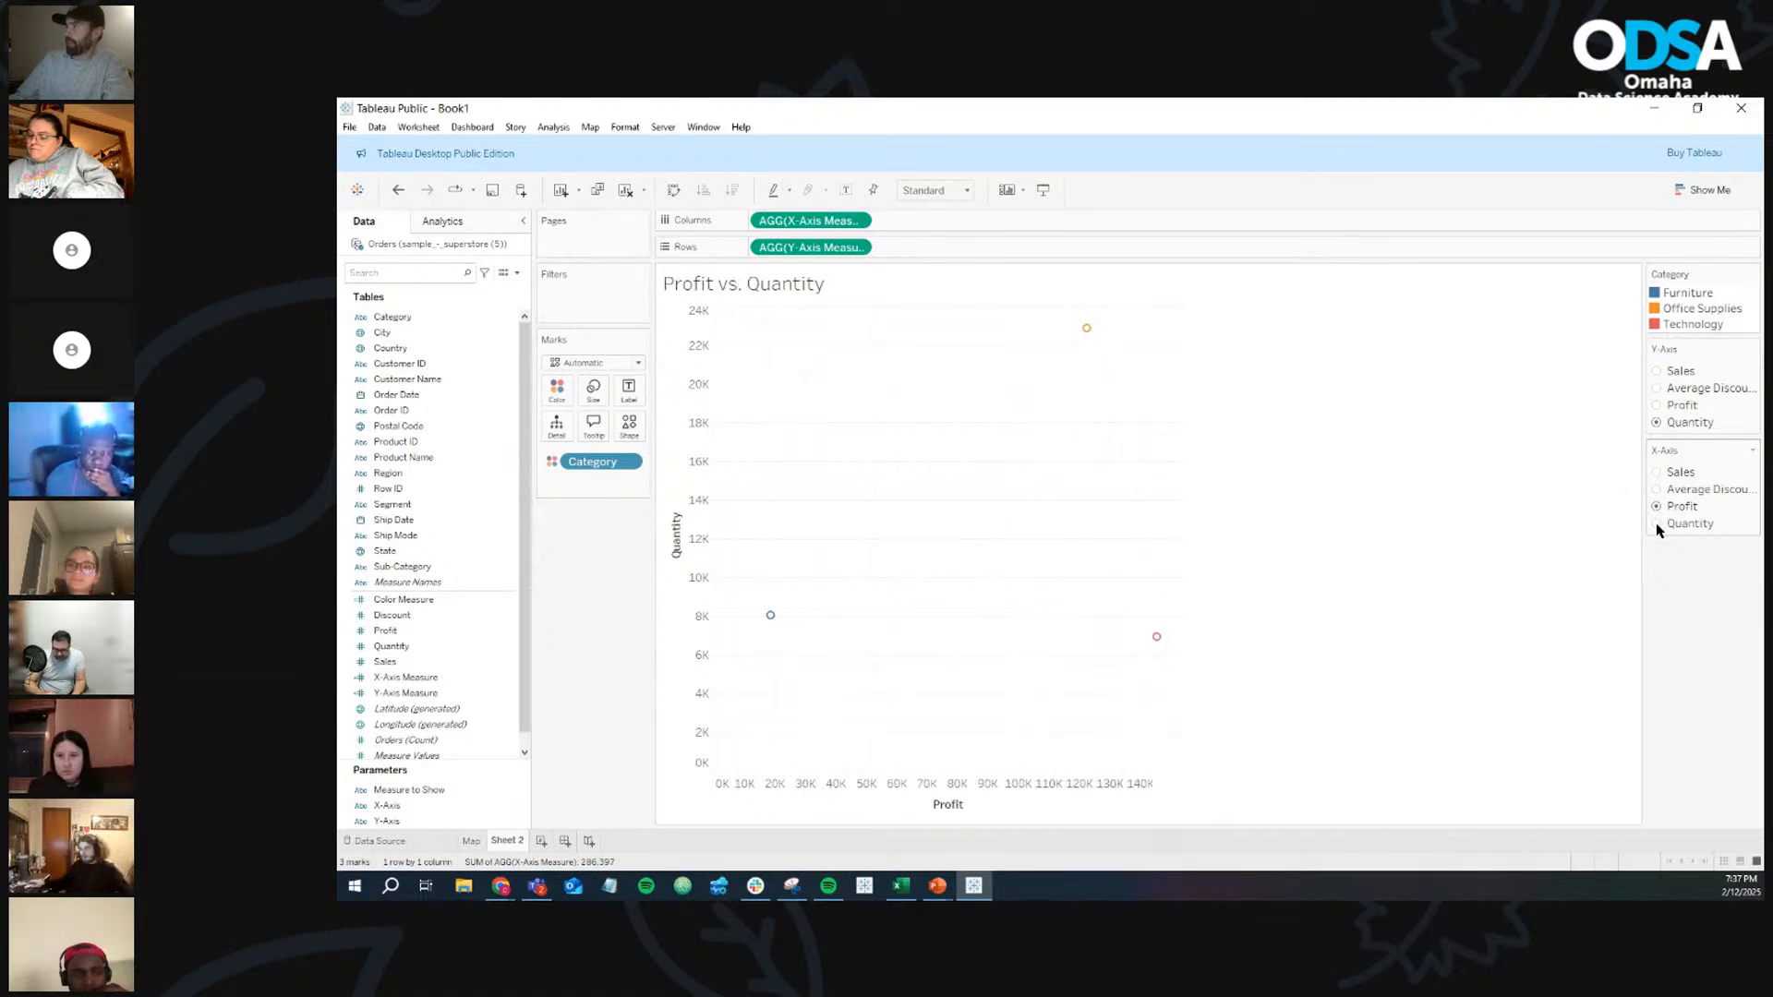
click(1658, 524)
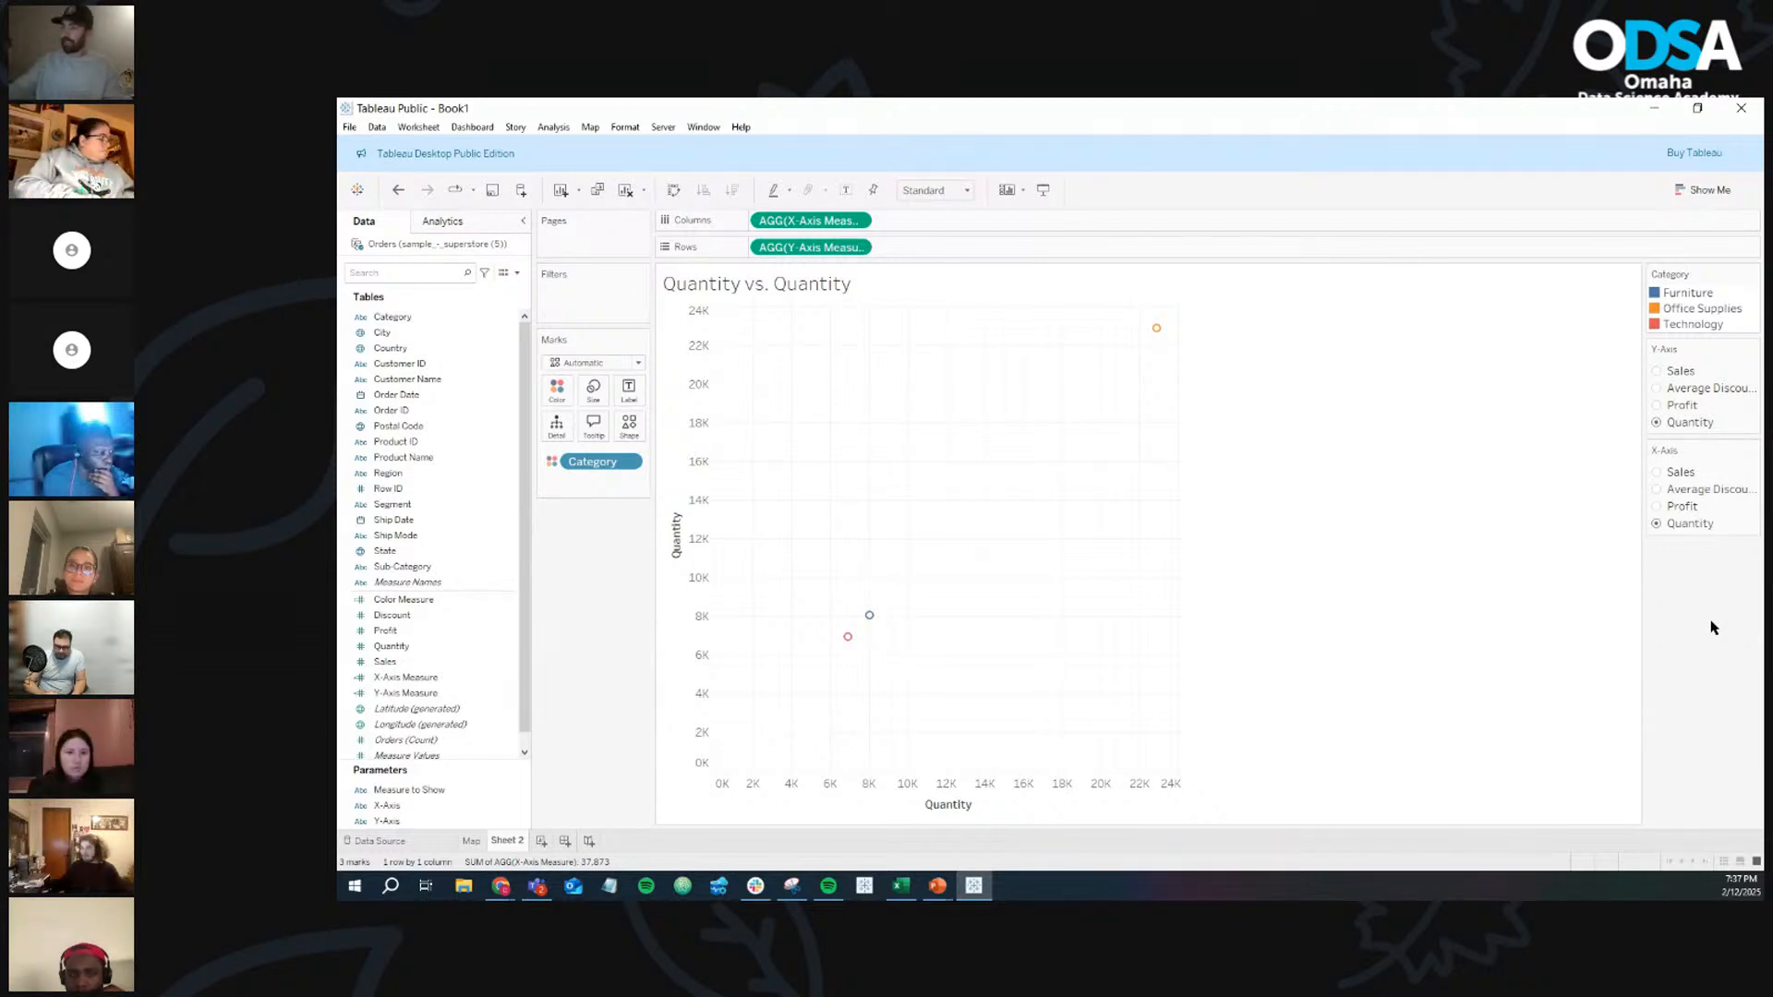
Rename Sheet 2 as "Scatter Plot"
right_click(504, 843)
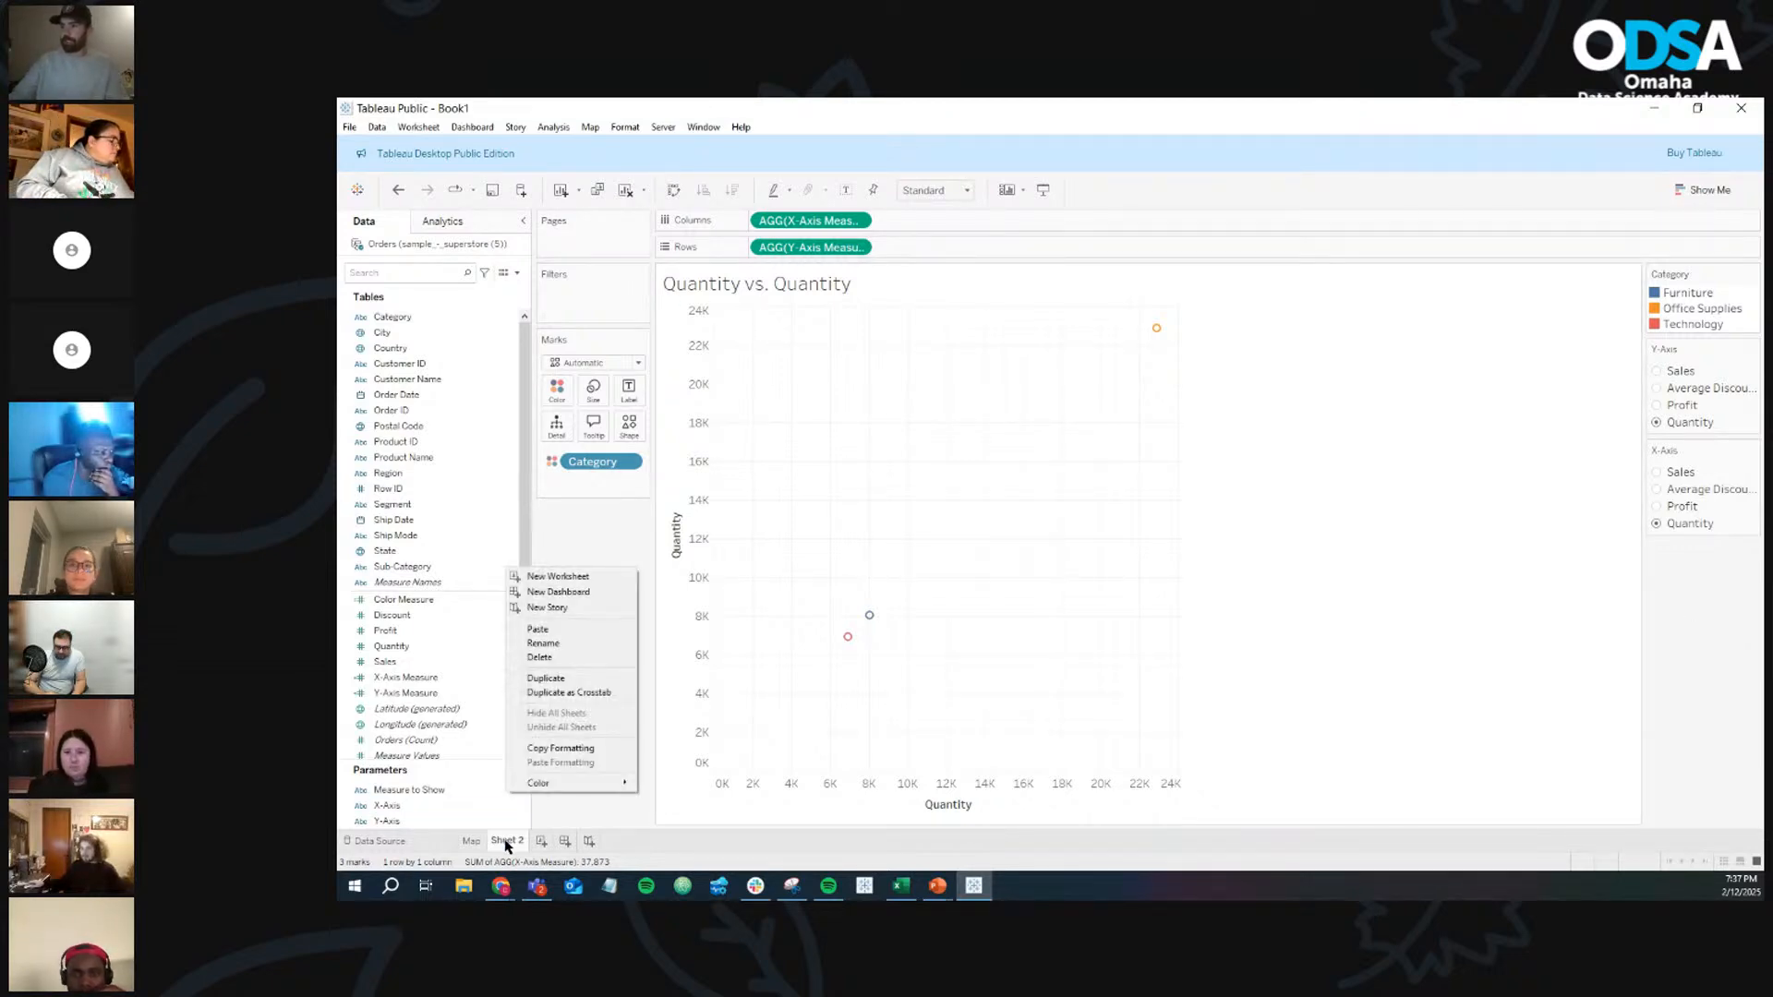
click(554, 656)
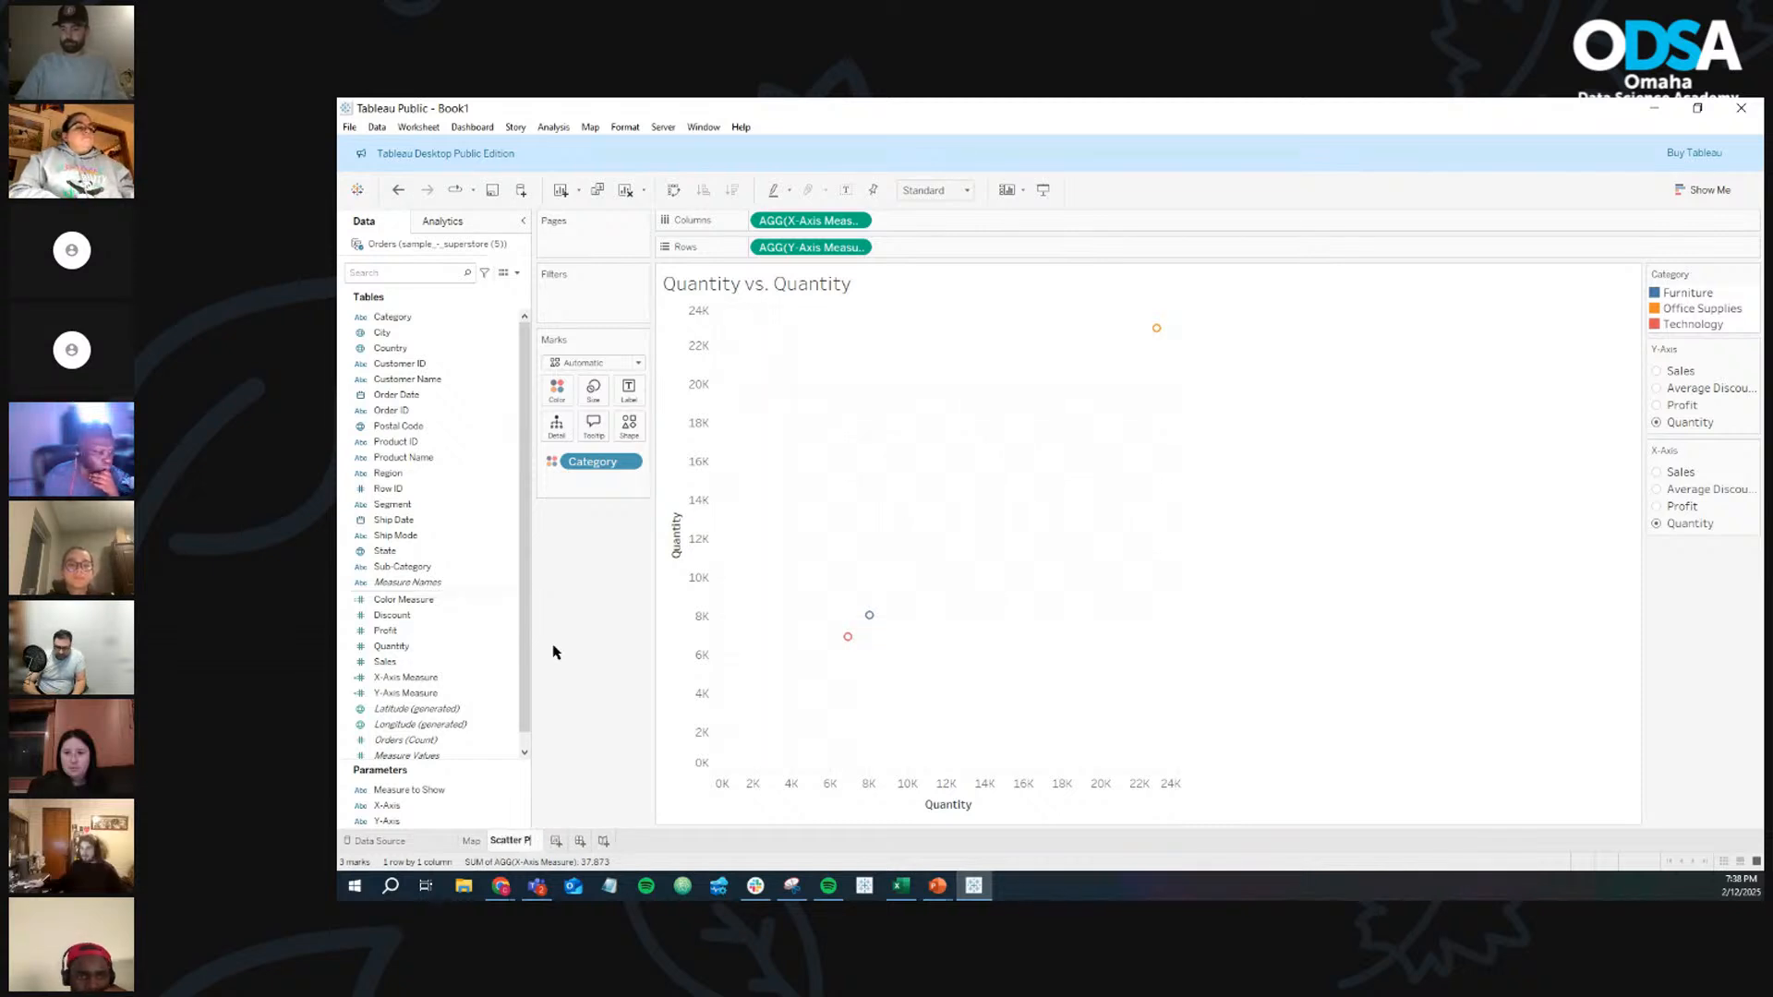
text(Scatter Plot)
key(Return)
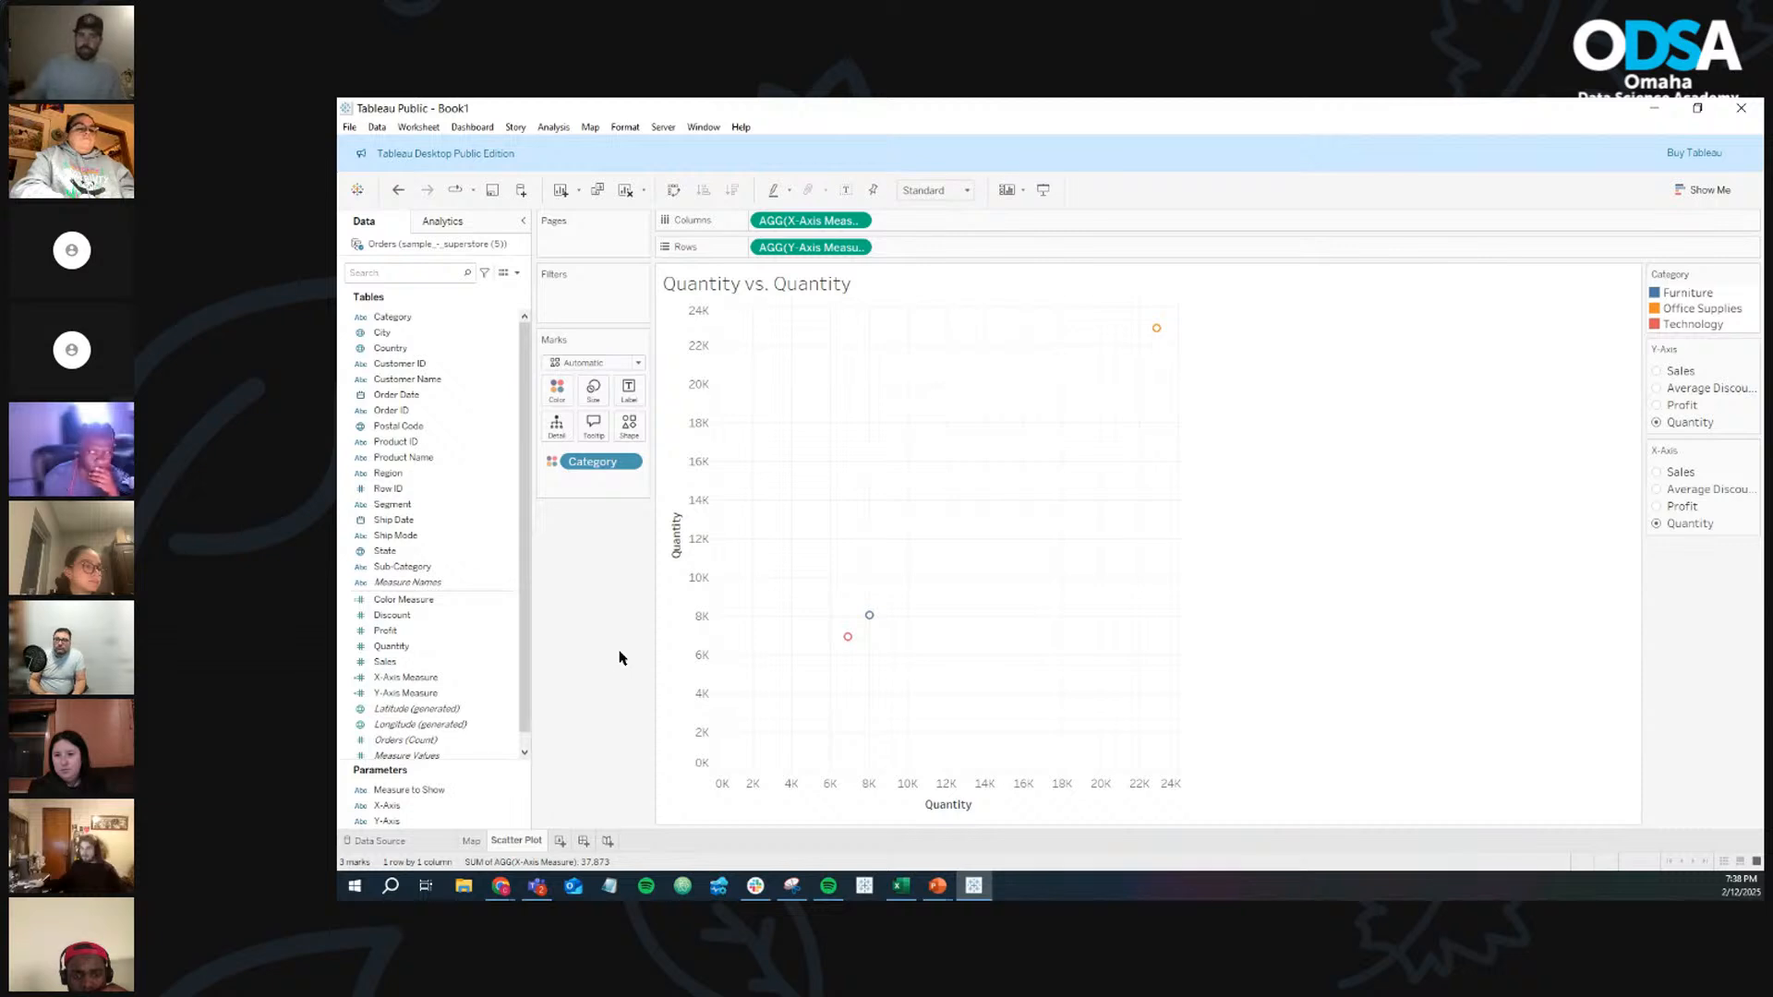
Switch to the Superstore Self Service dashboard in the browser and test its map measure with Avg. Discount, returning it to Sales
mouse_move(501, 886)
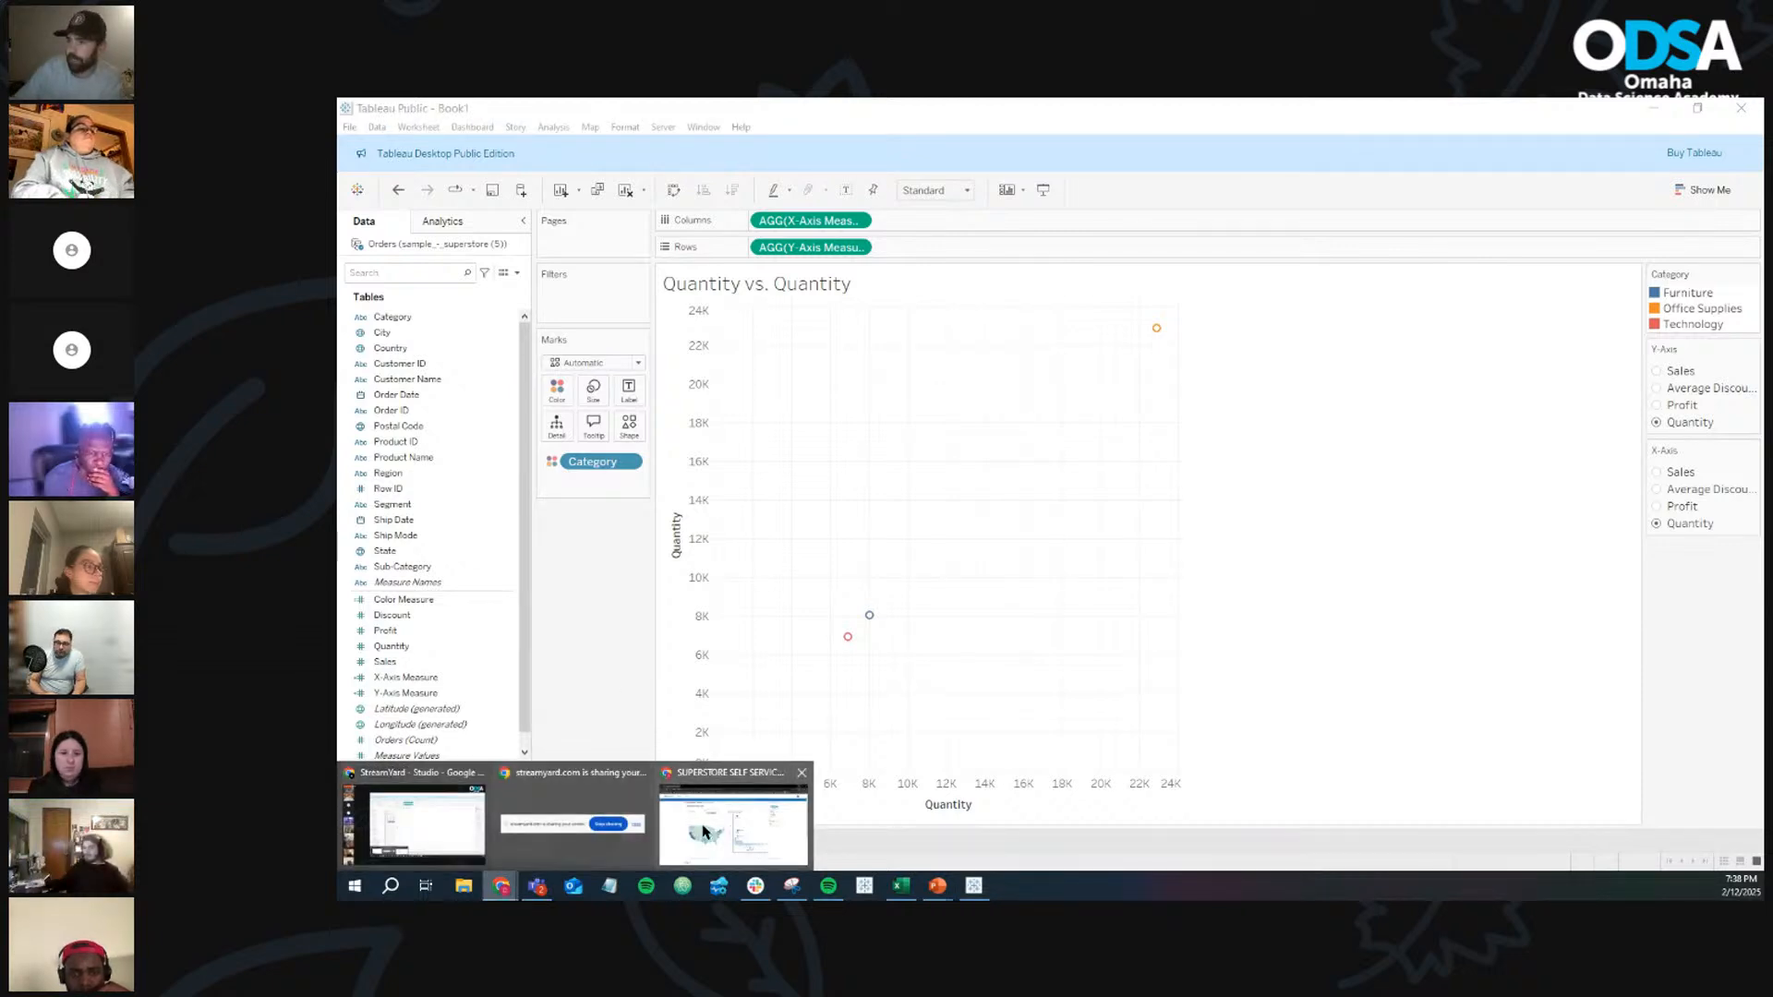
click(732, 827)
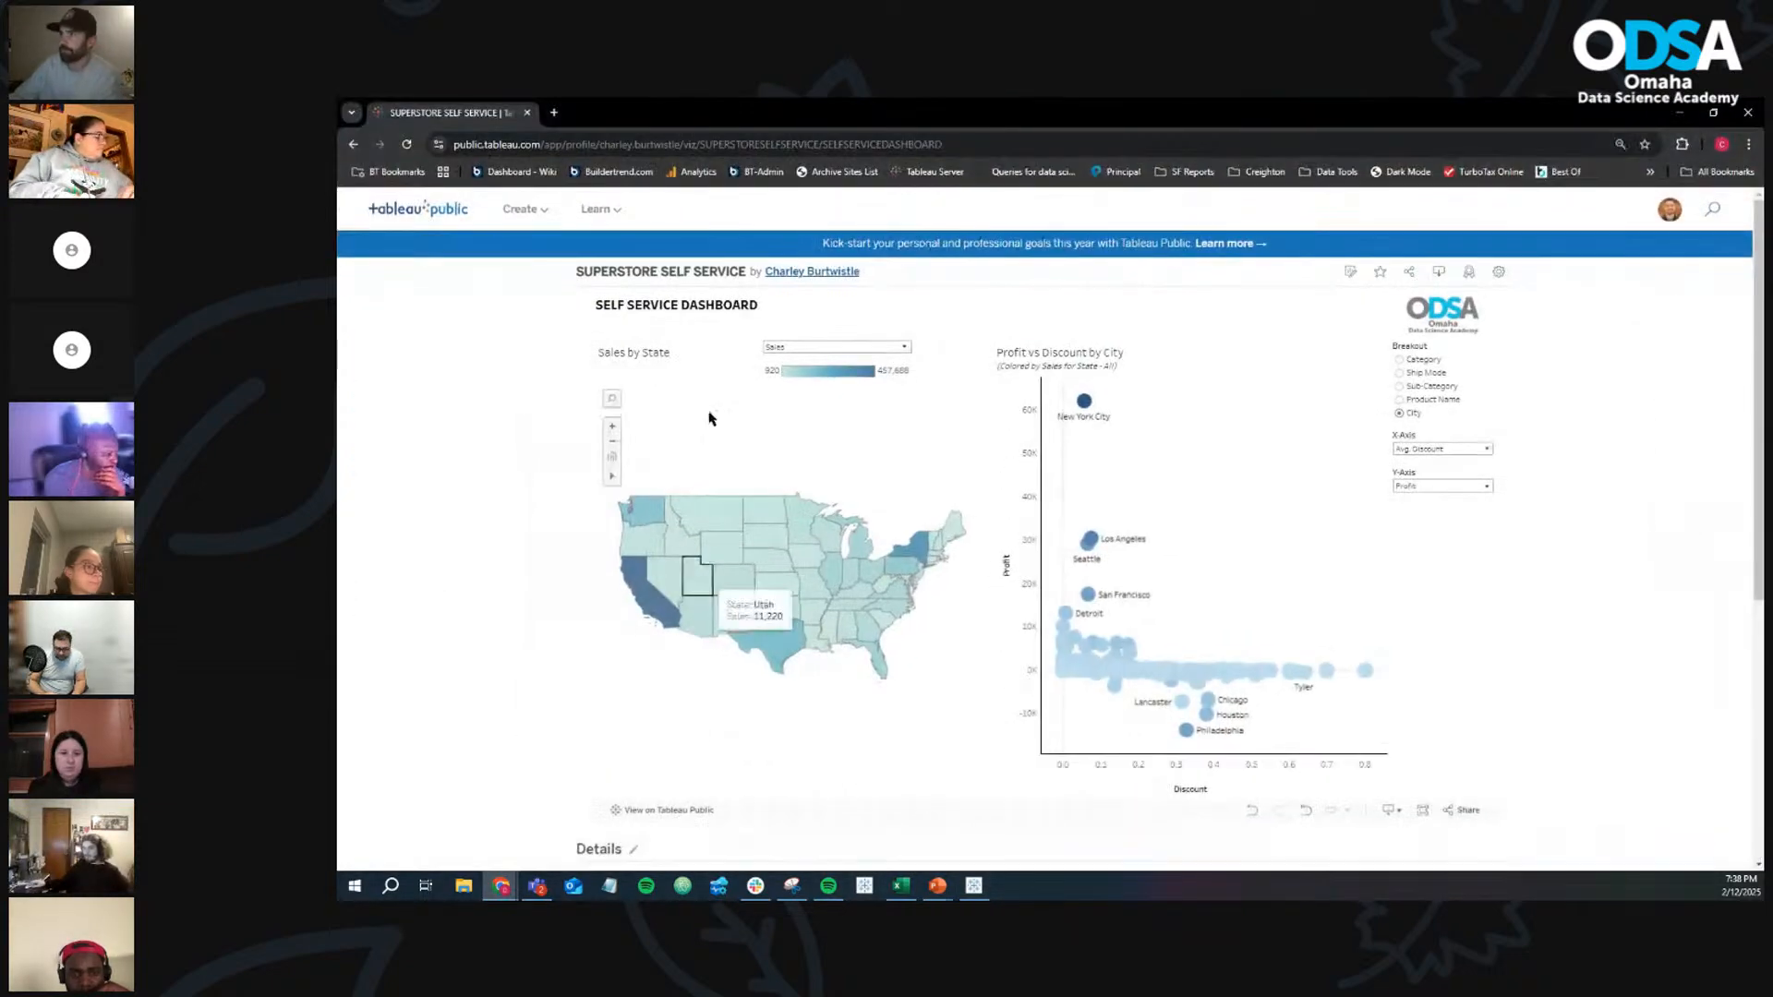
click(790, 349)
click(794, 366)
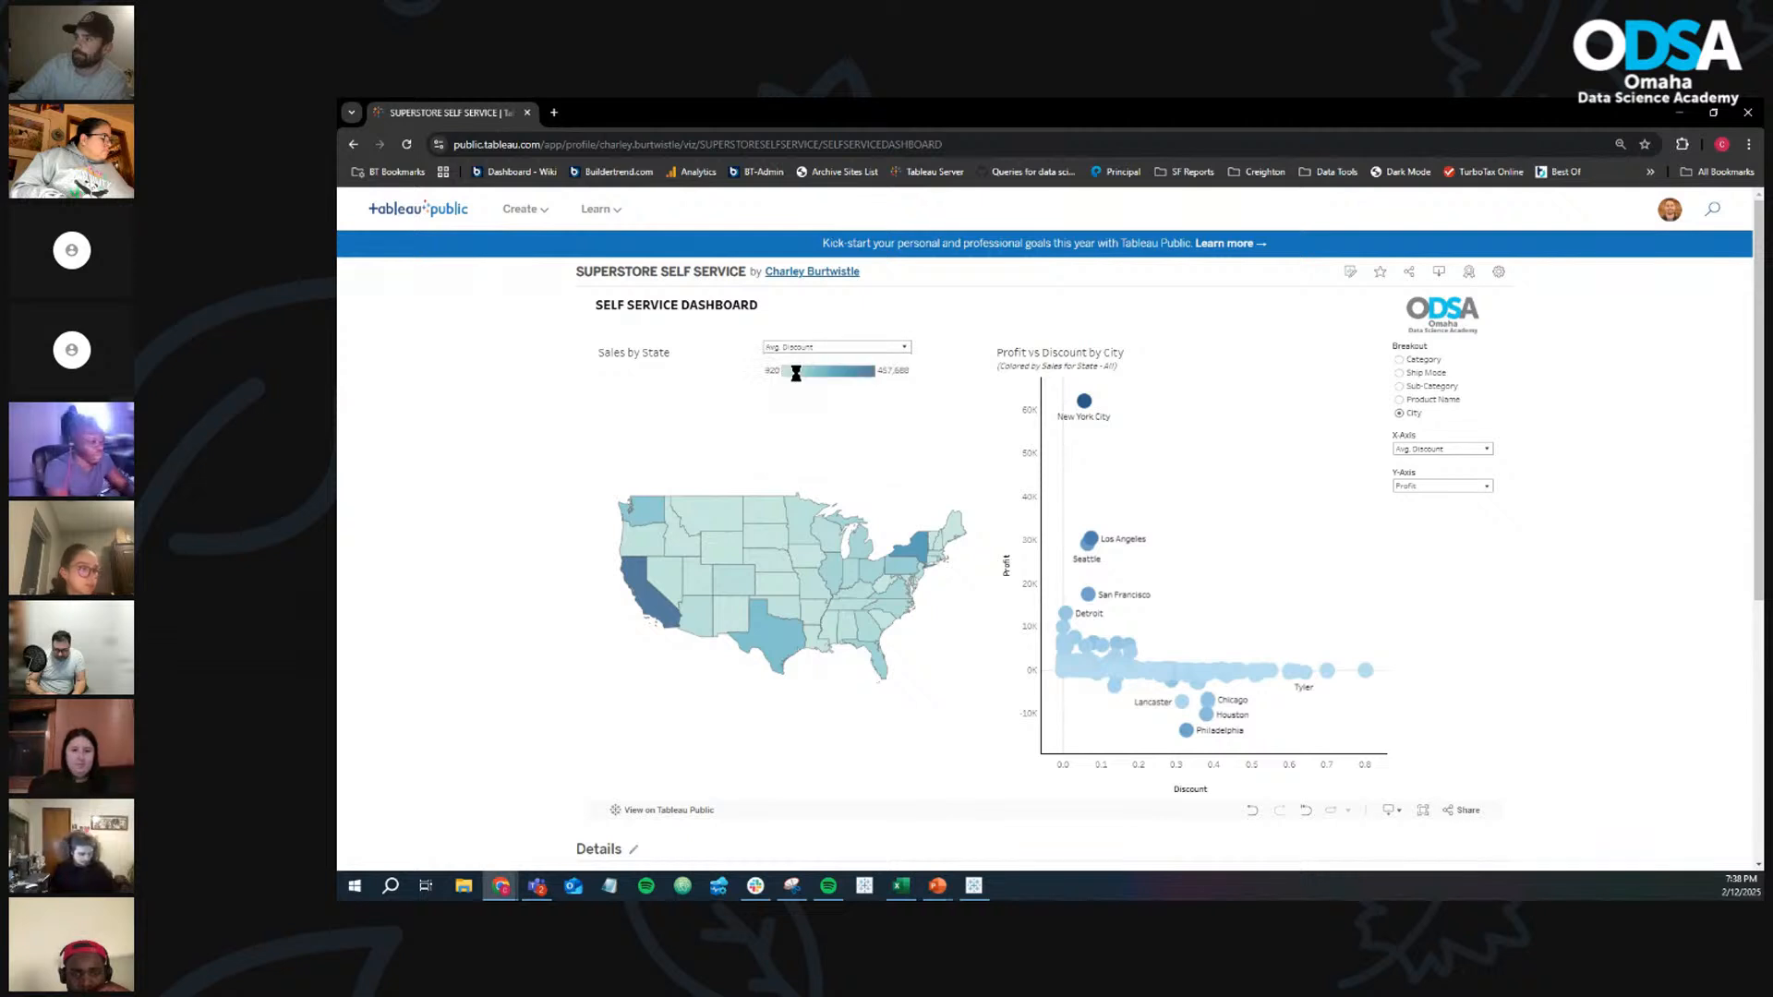
click(795, 348)
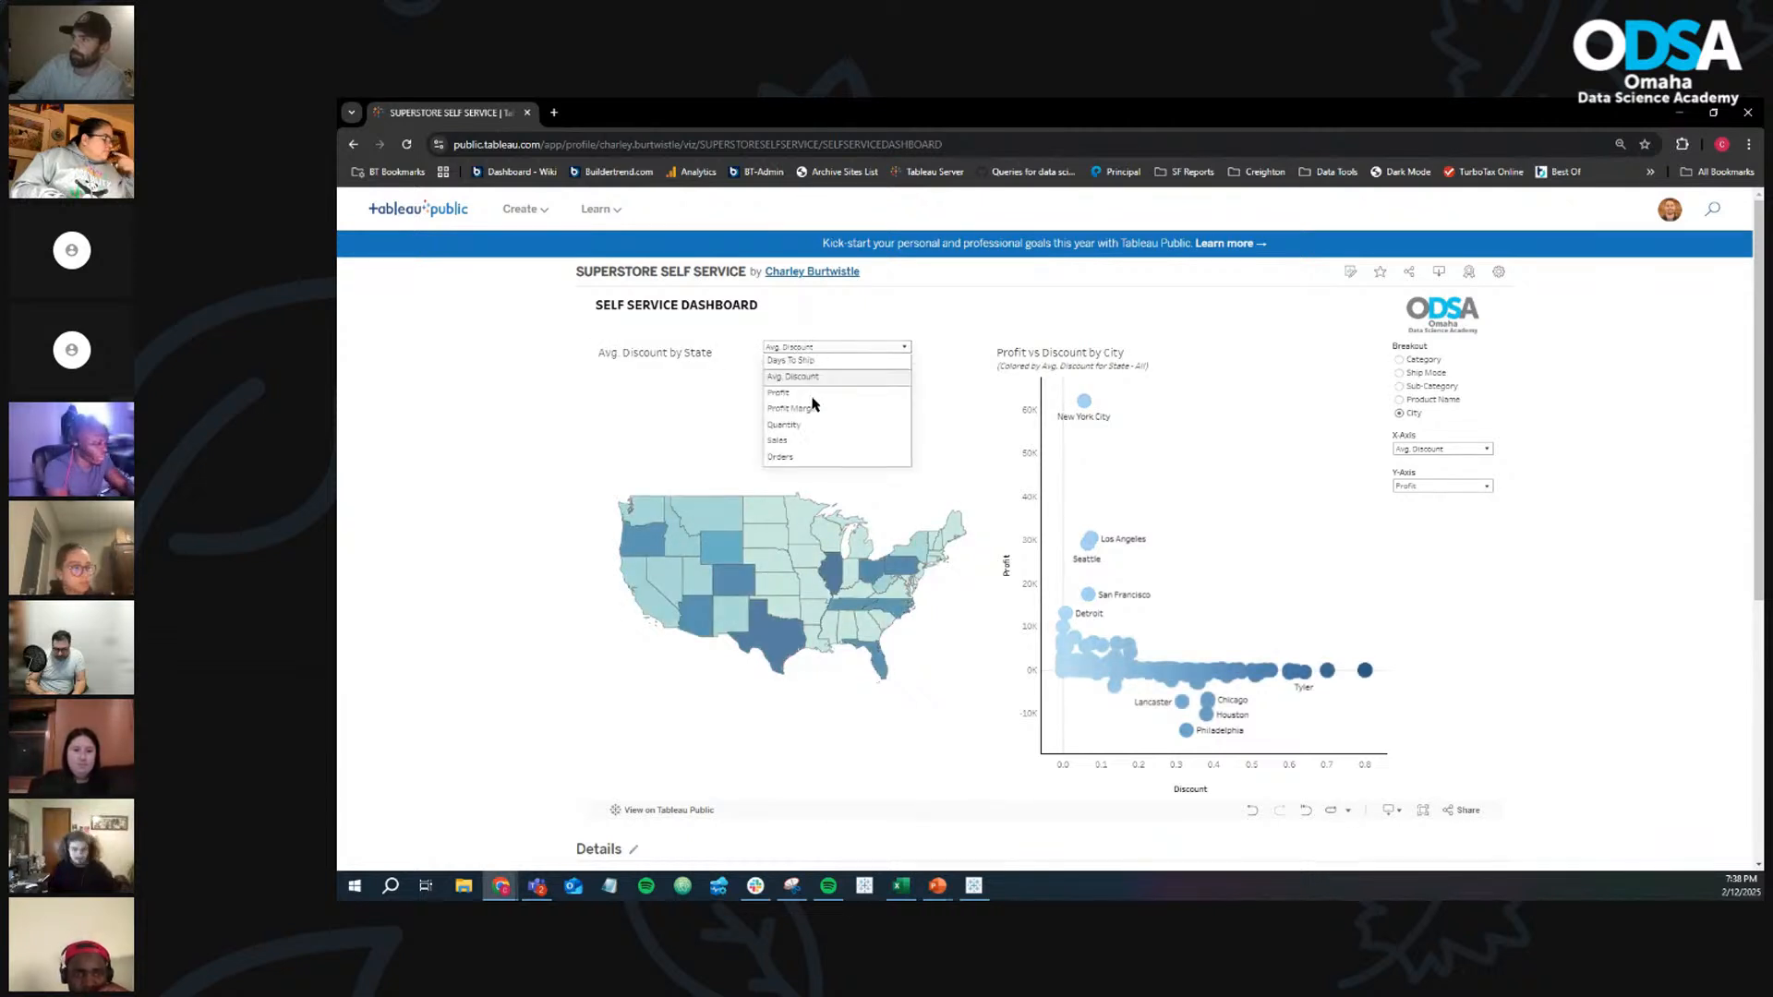
click(800, 441)
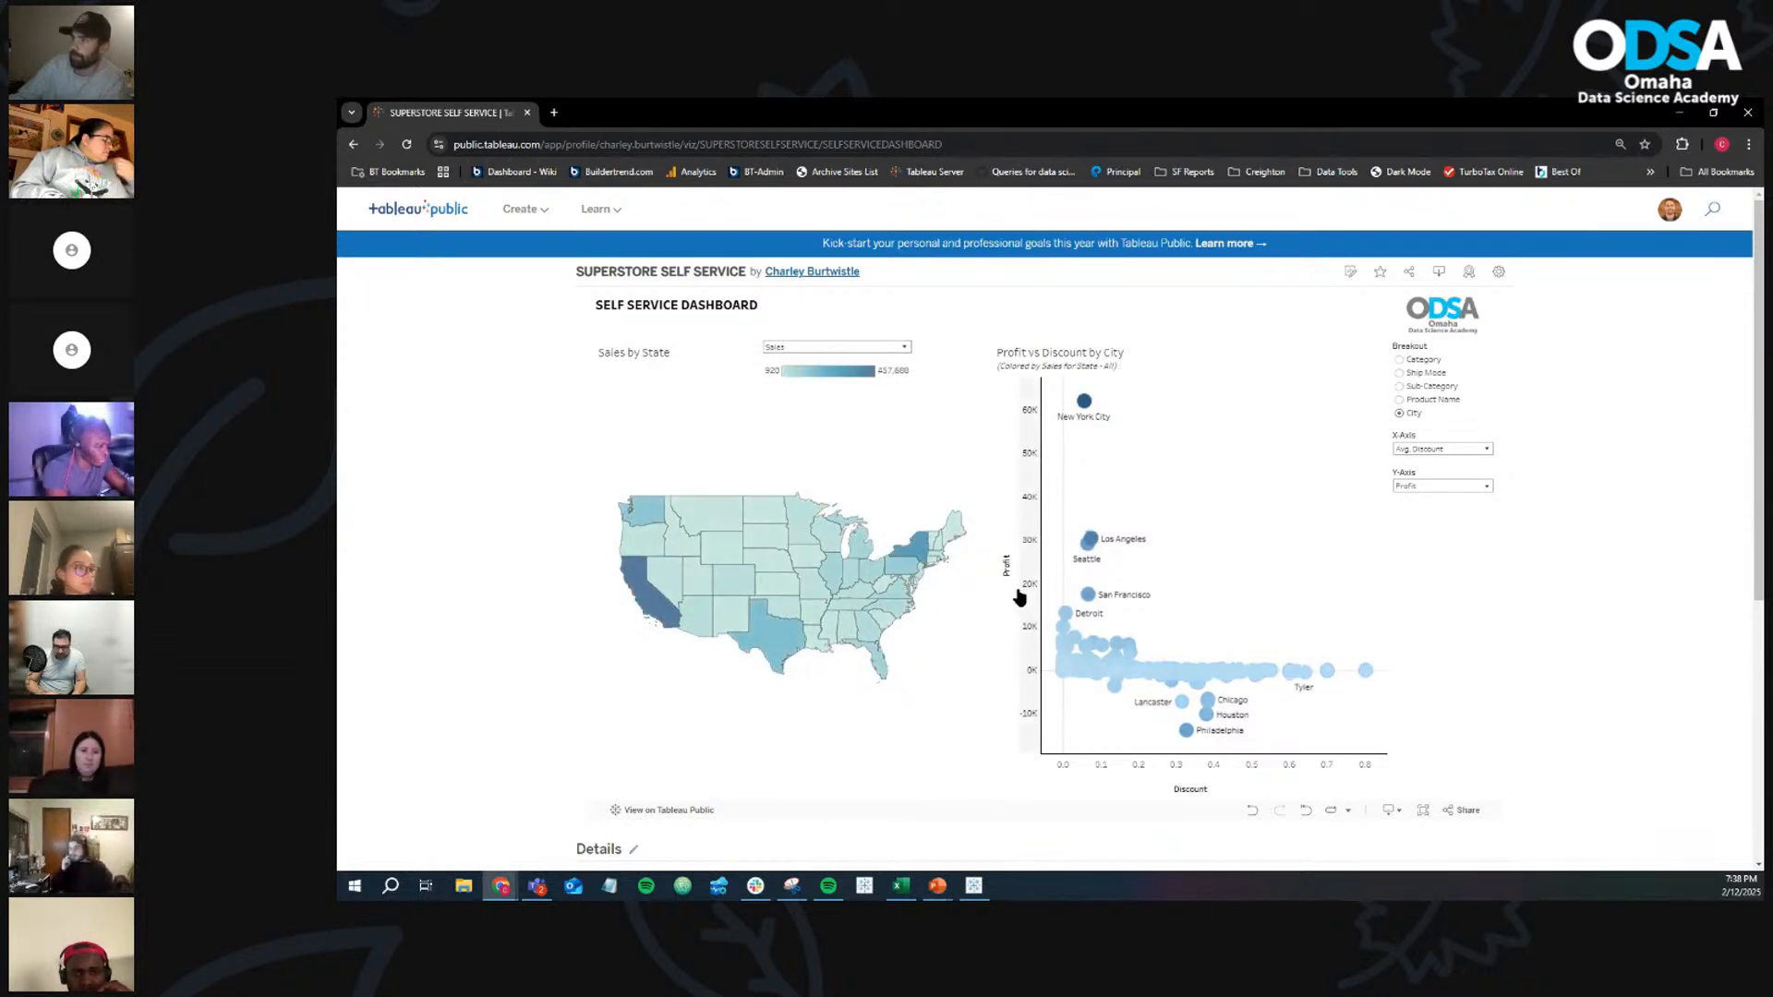
Test the dashboard's scatter plot with X-Axis set to Profit and Y-Axis set to Quantity and Days To Ship
click(1444, 449)
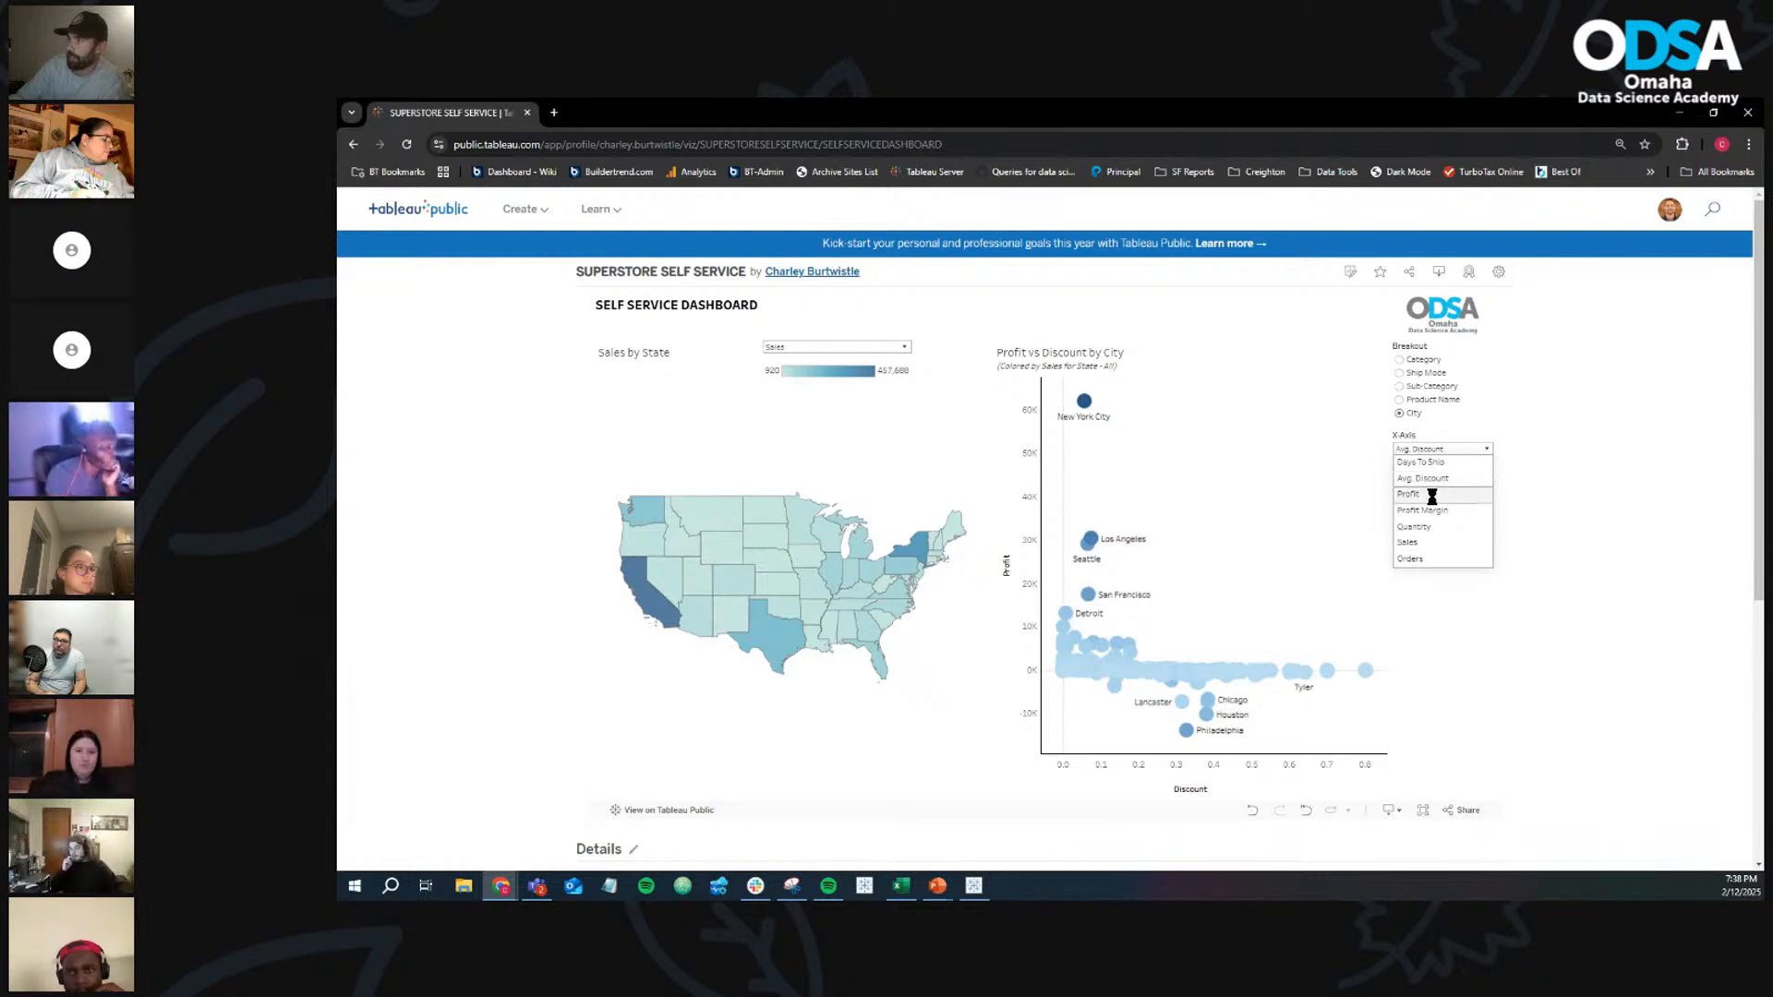
click(1432, 496)
click(1437, 485)
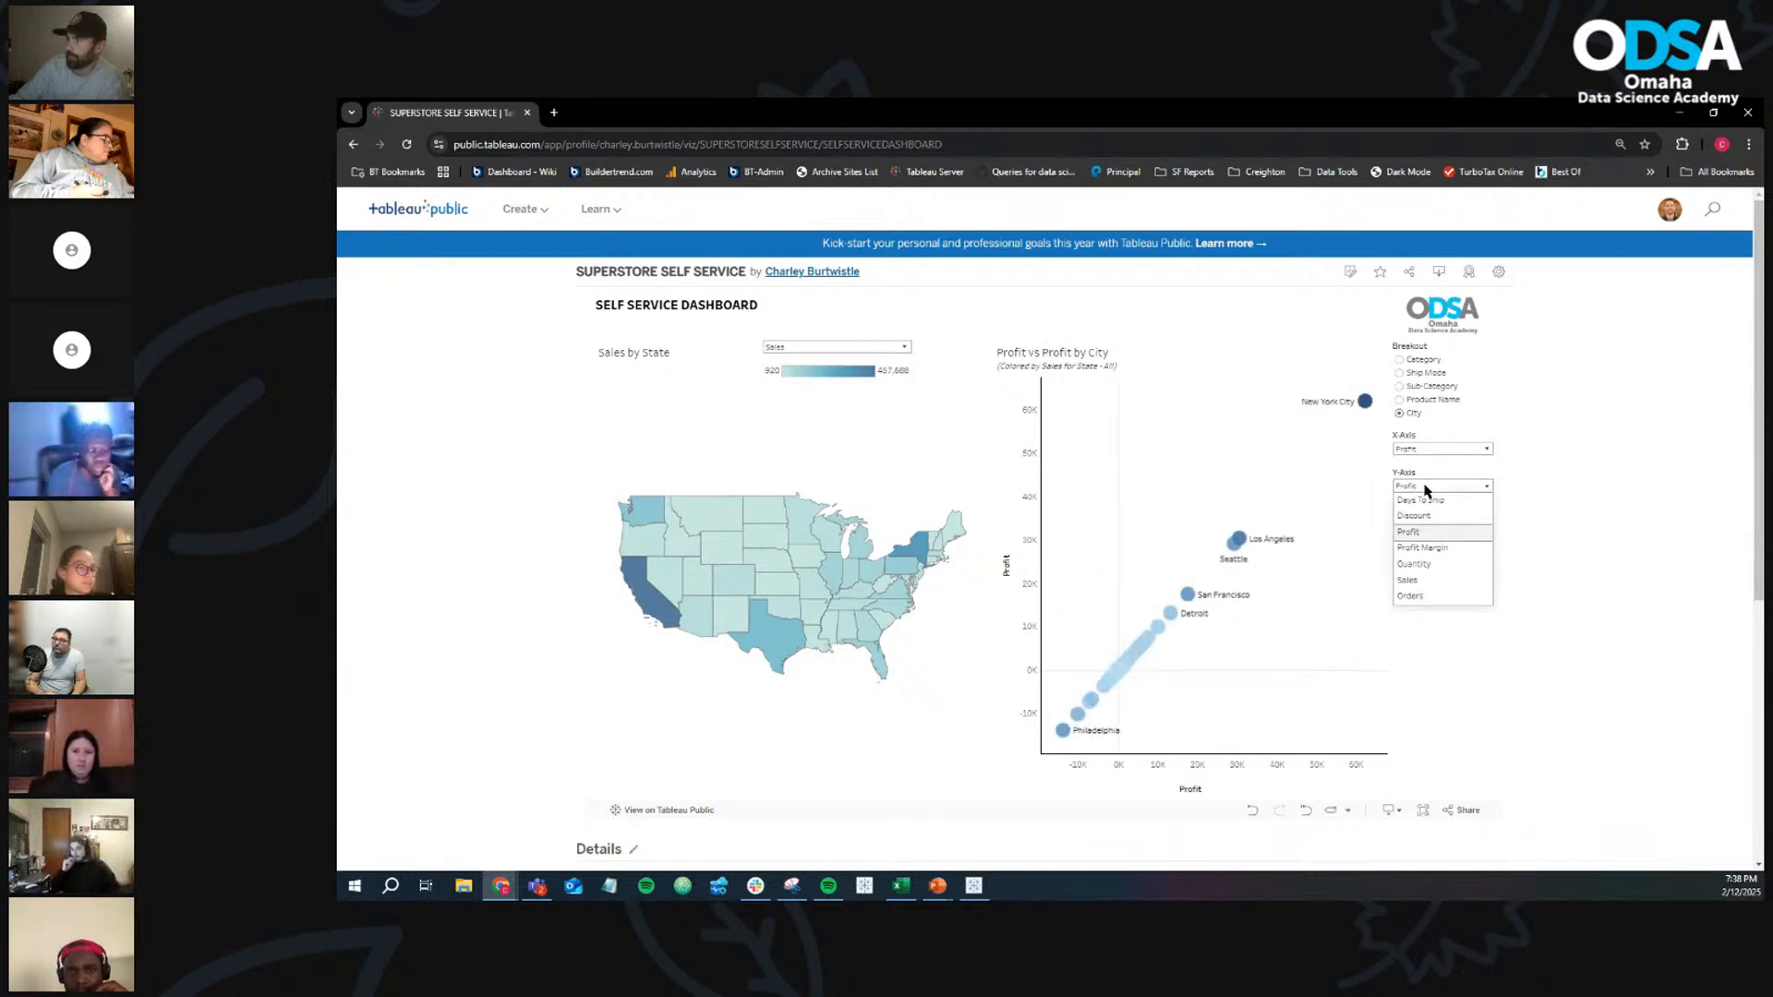
click(1423, 561)
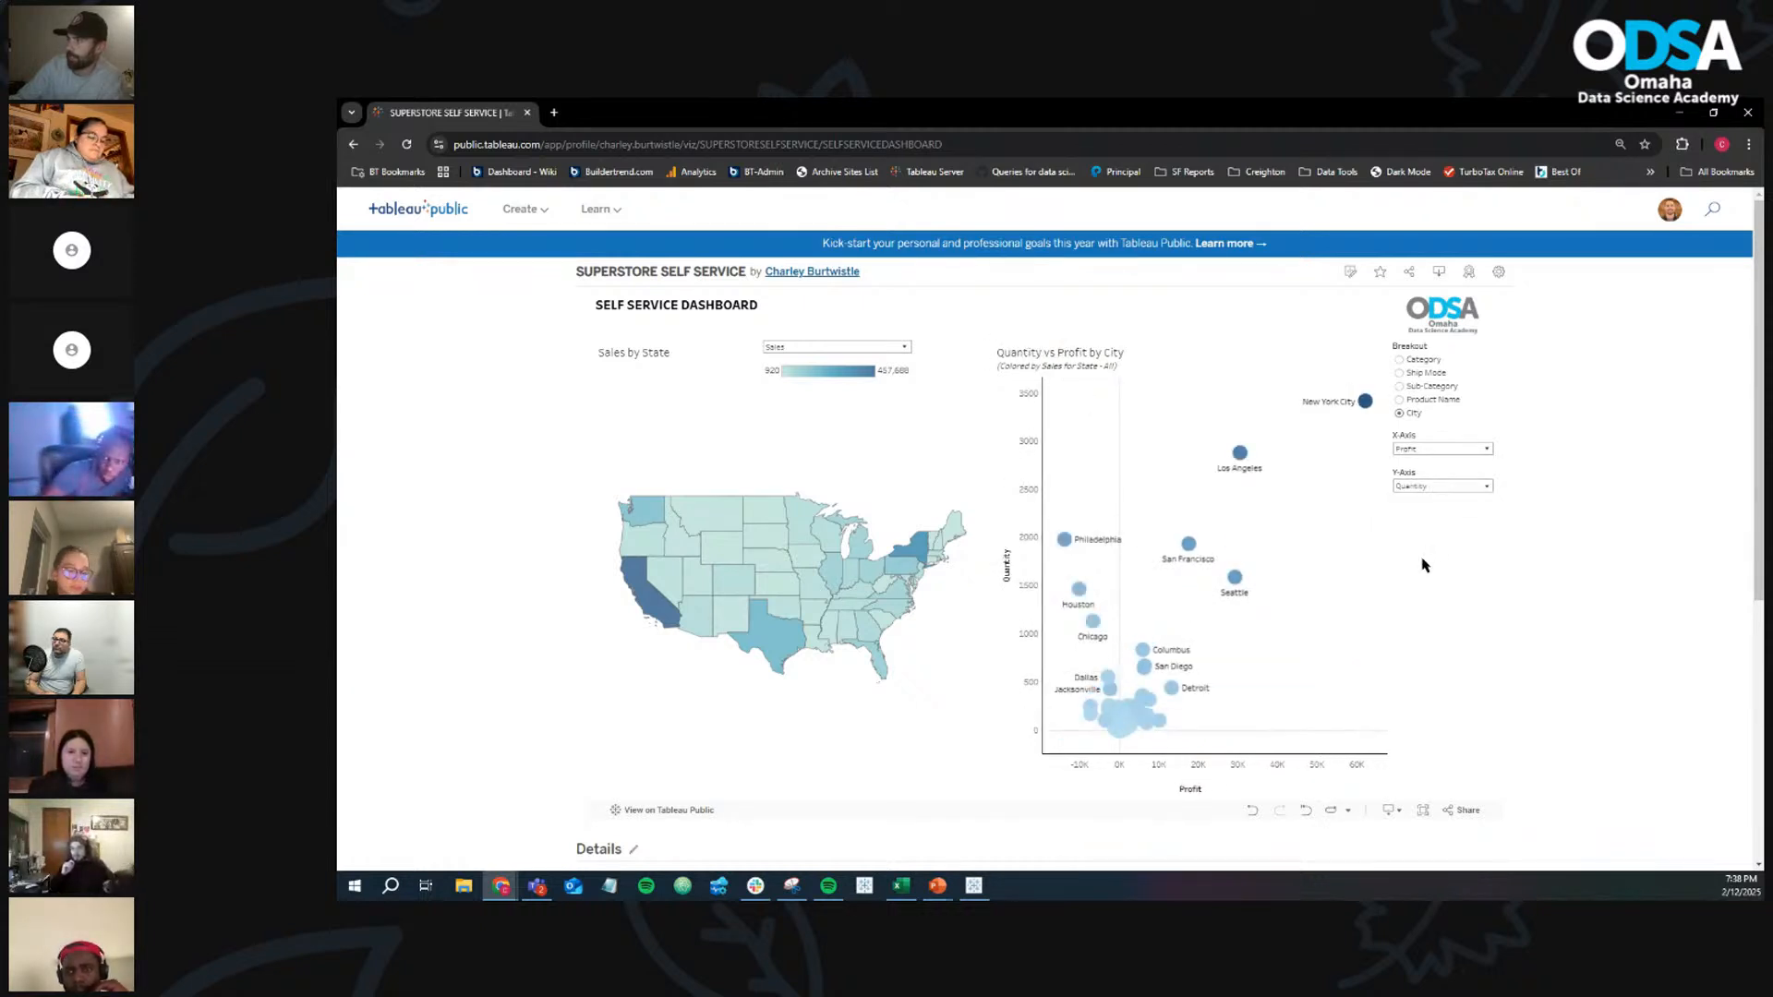
click(1441, 485)
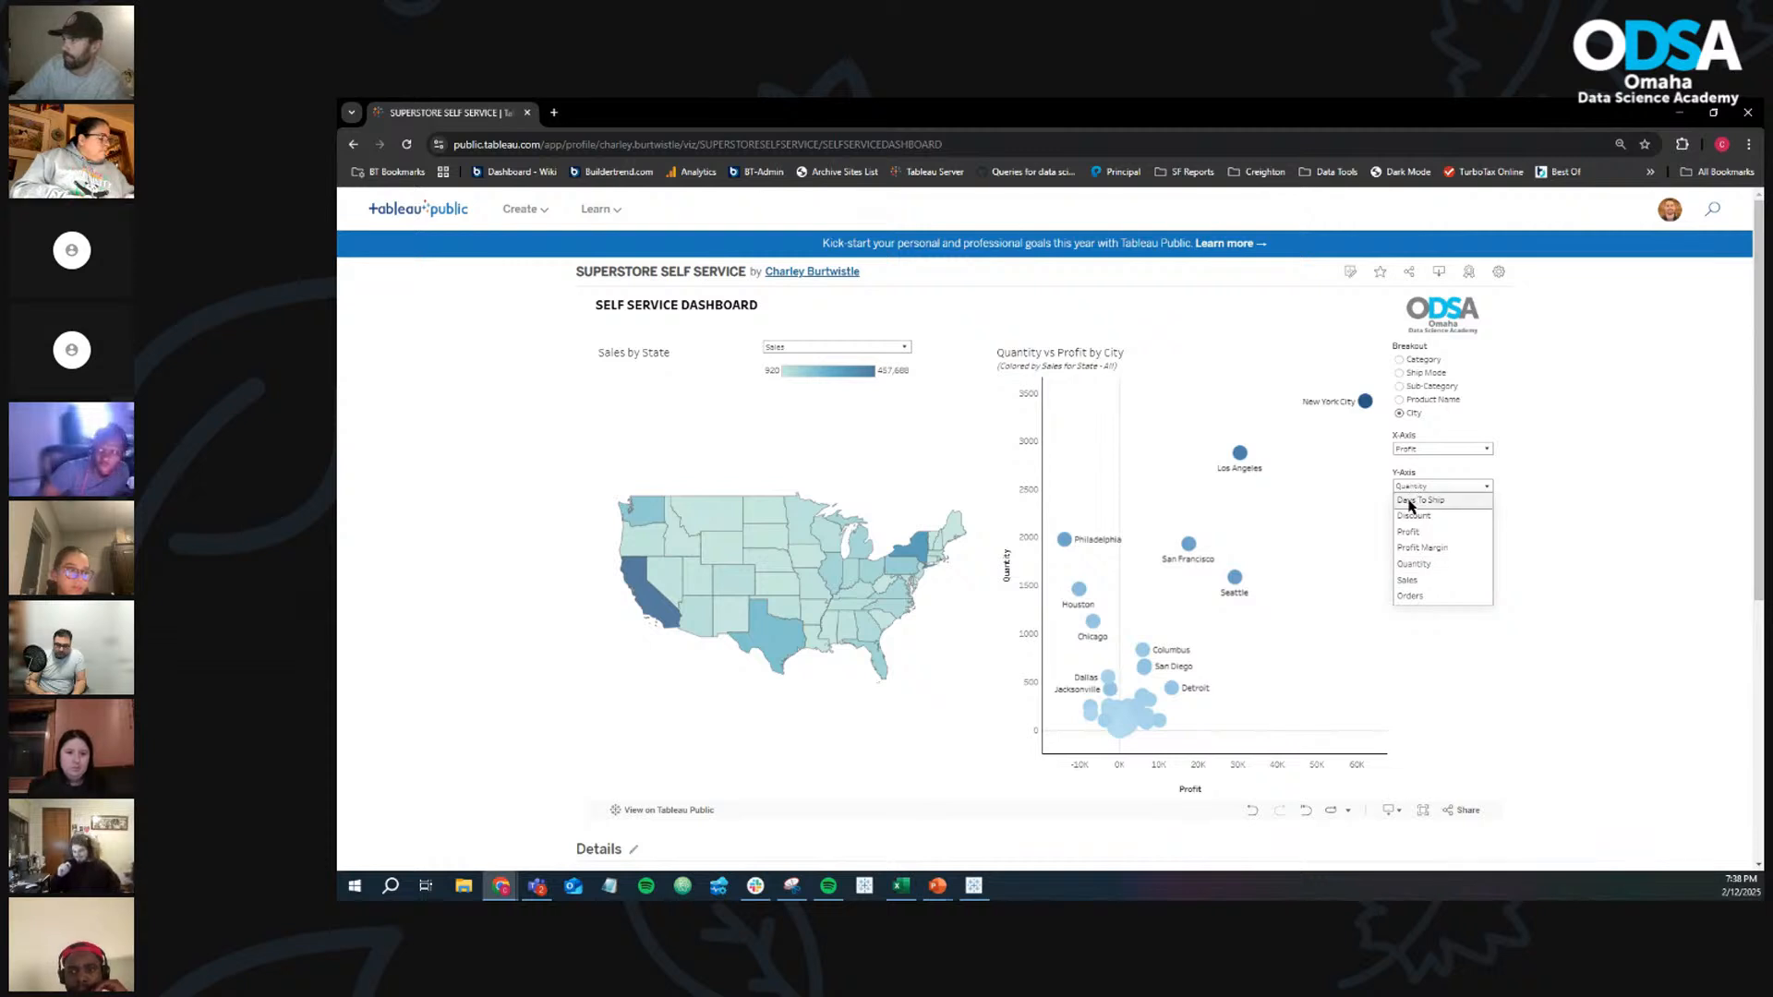
click(1422, 504)
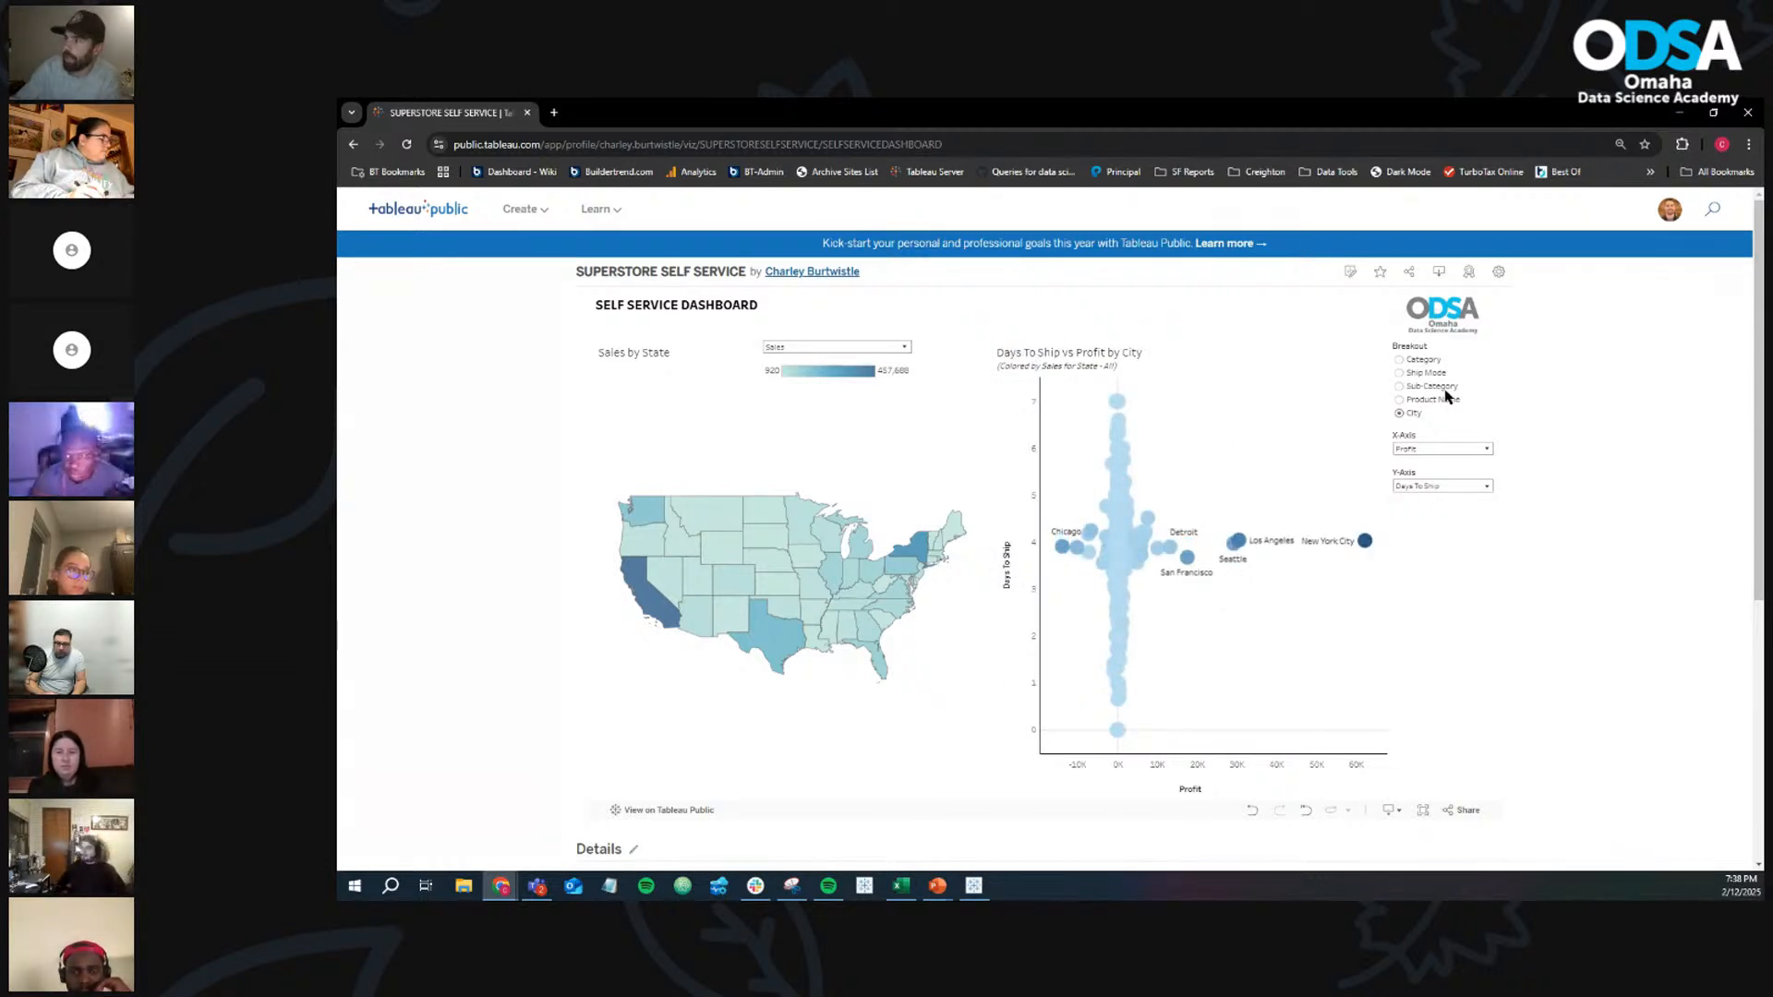
Test the dashboard's Breakout options, including Ship Mode and Product Name, set it back to Category, and return to the Tableau workbook
click(1401, 360)
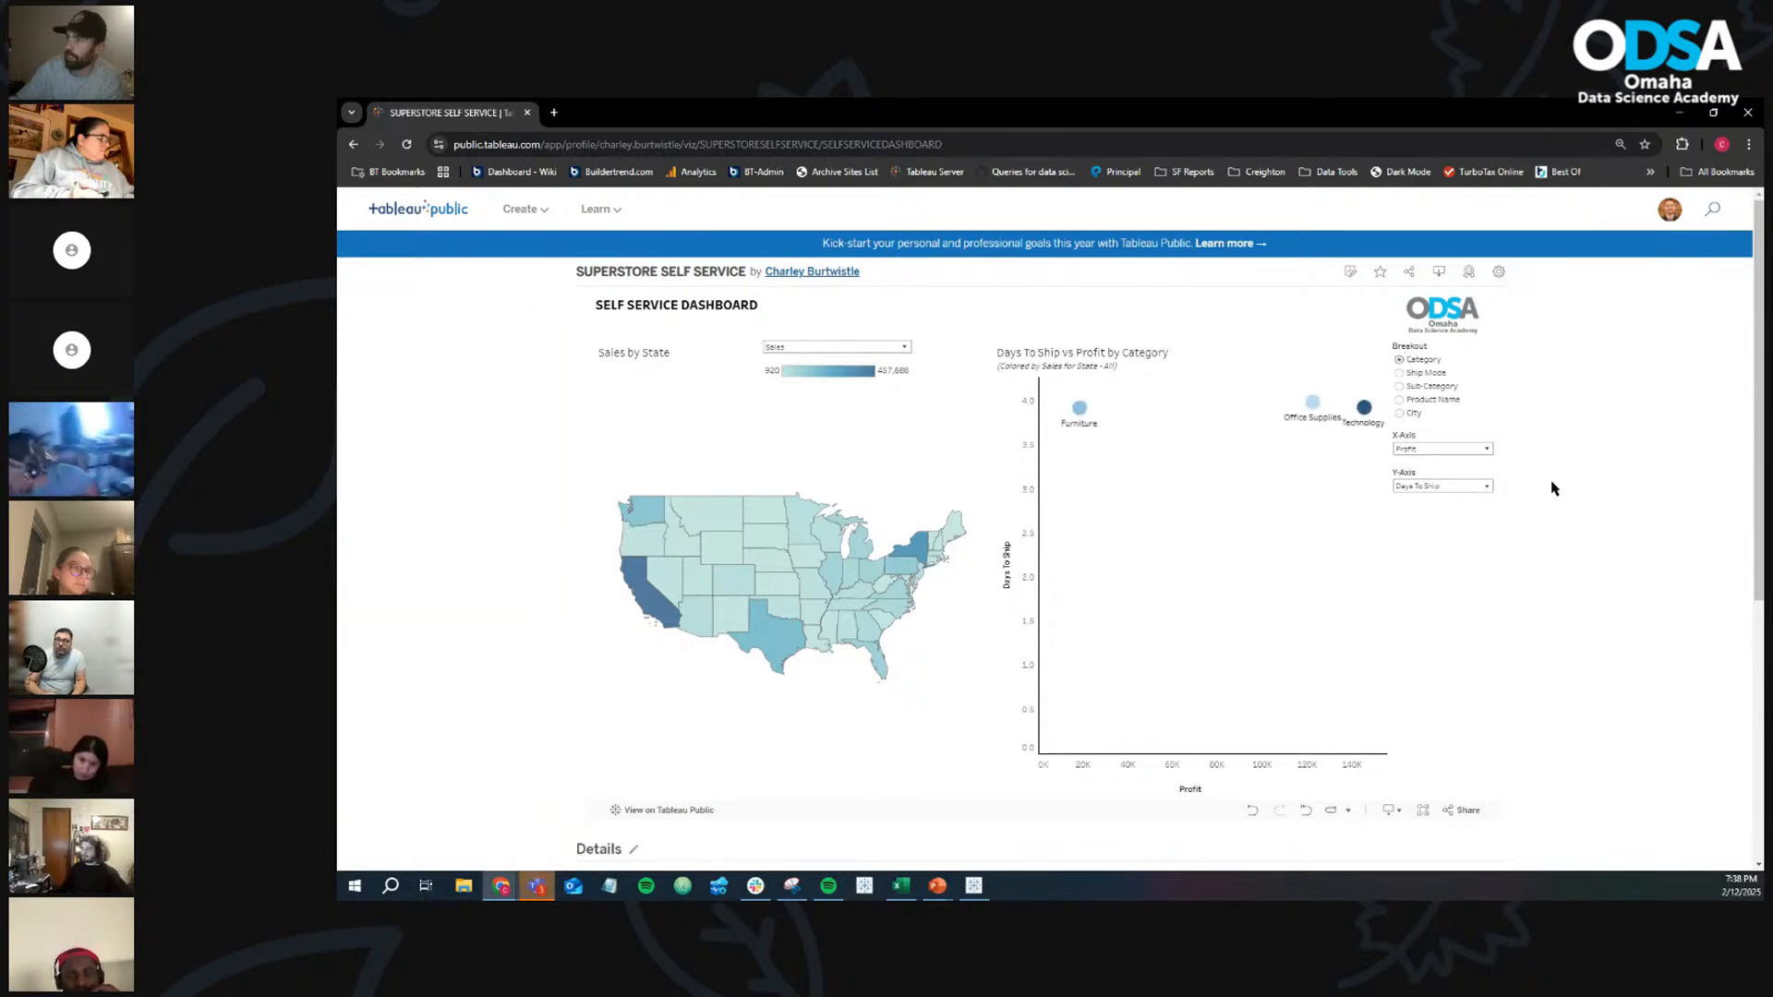
click(1459, 454)
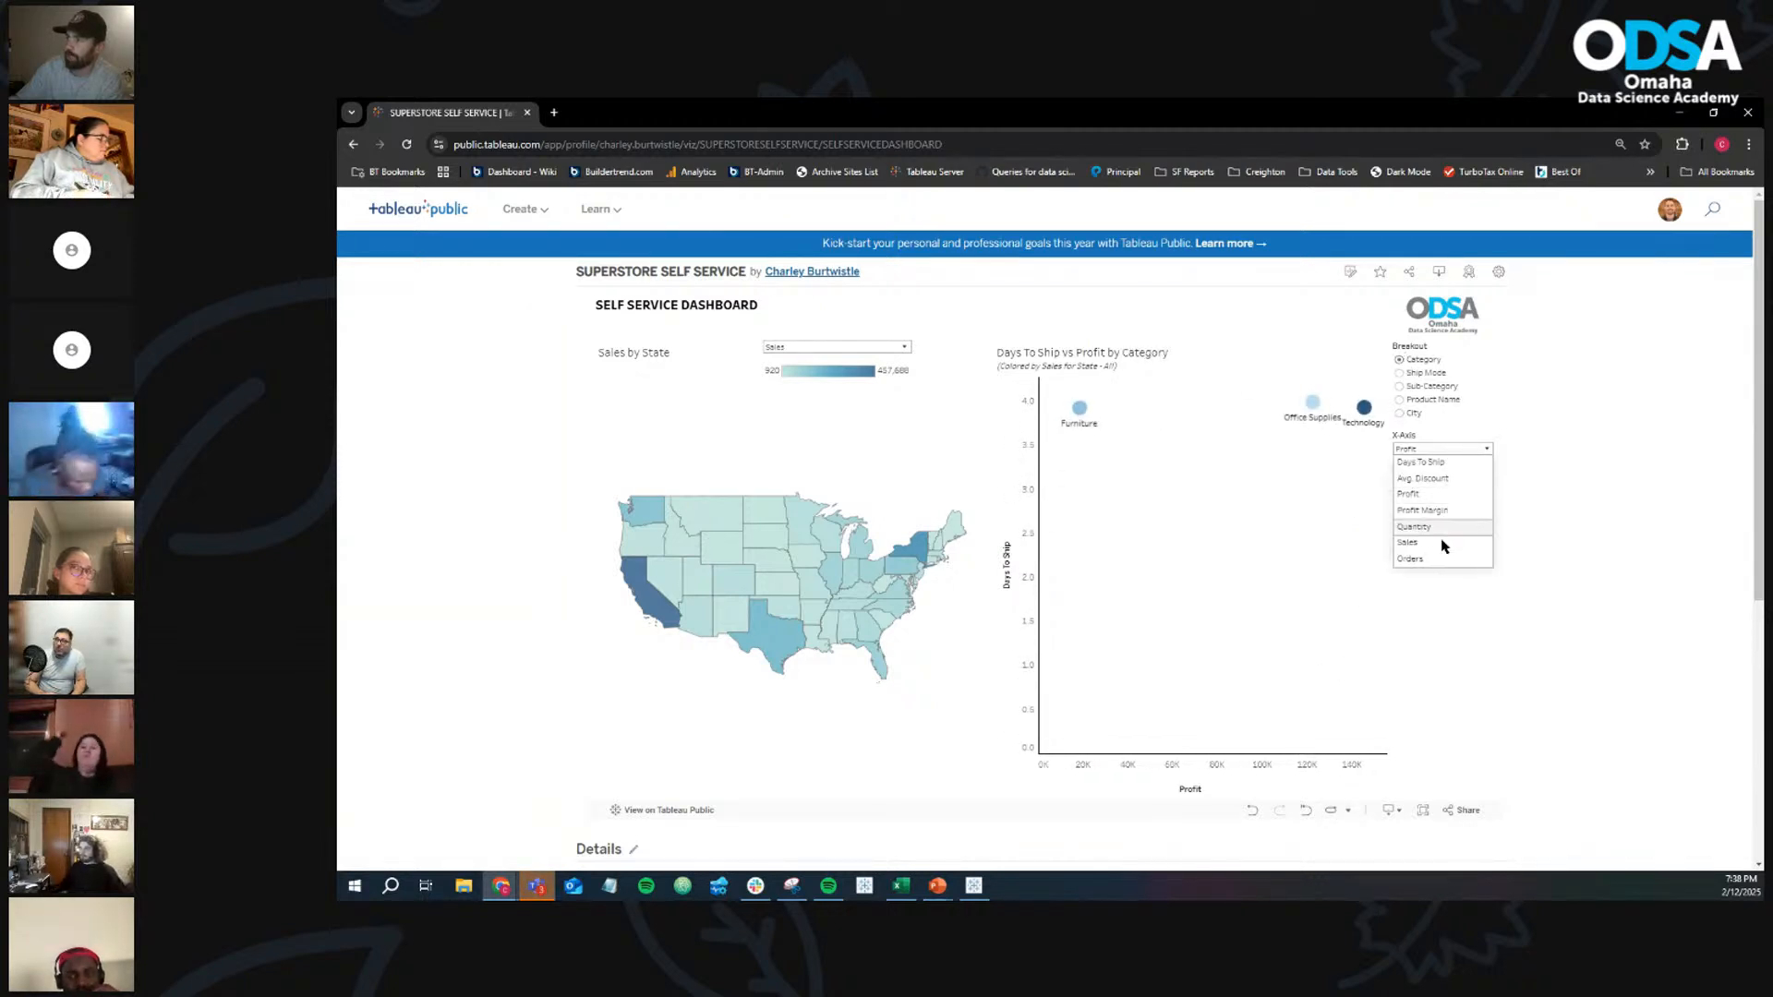
click(1441, 455)
click(832, 347)
click(831, 347)
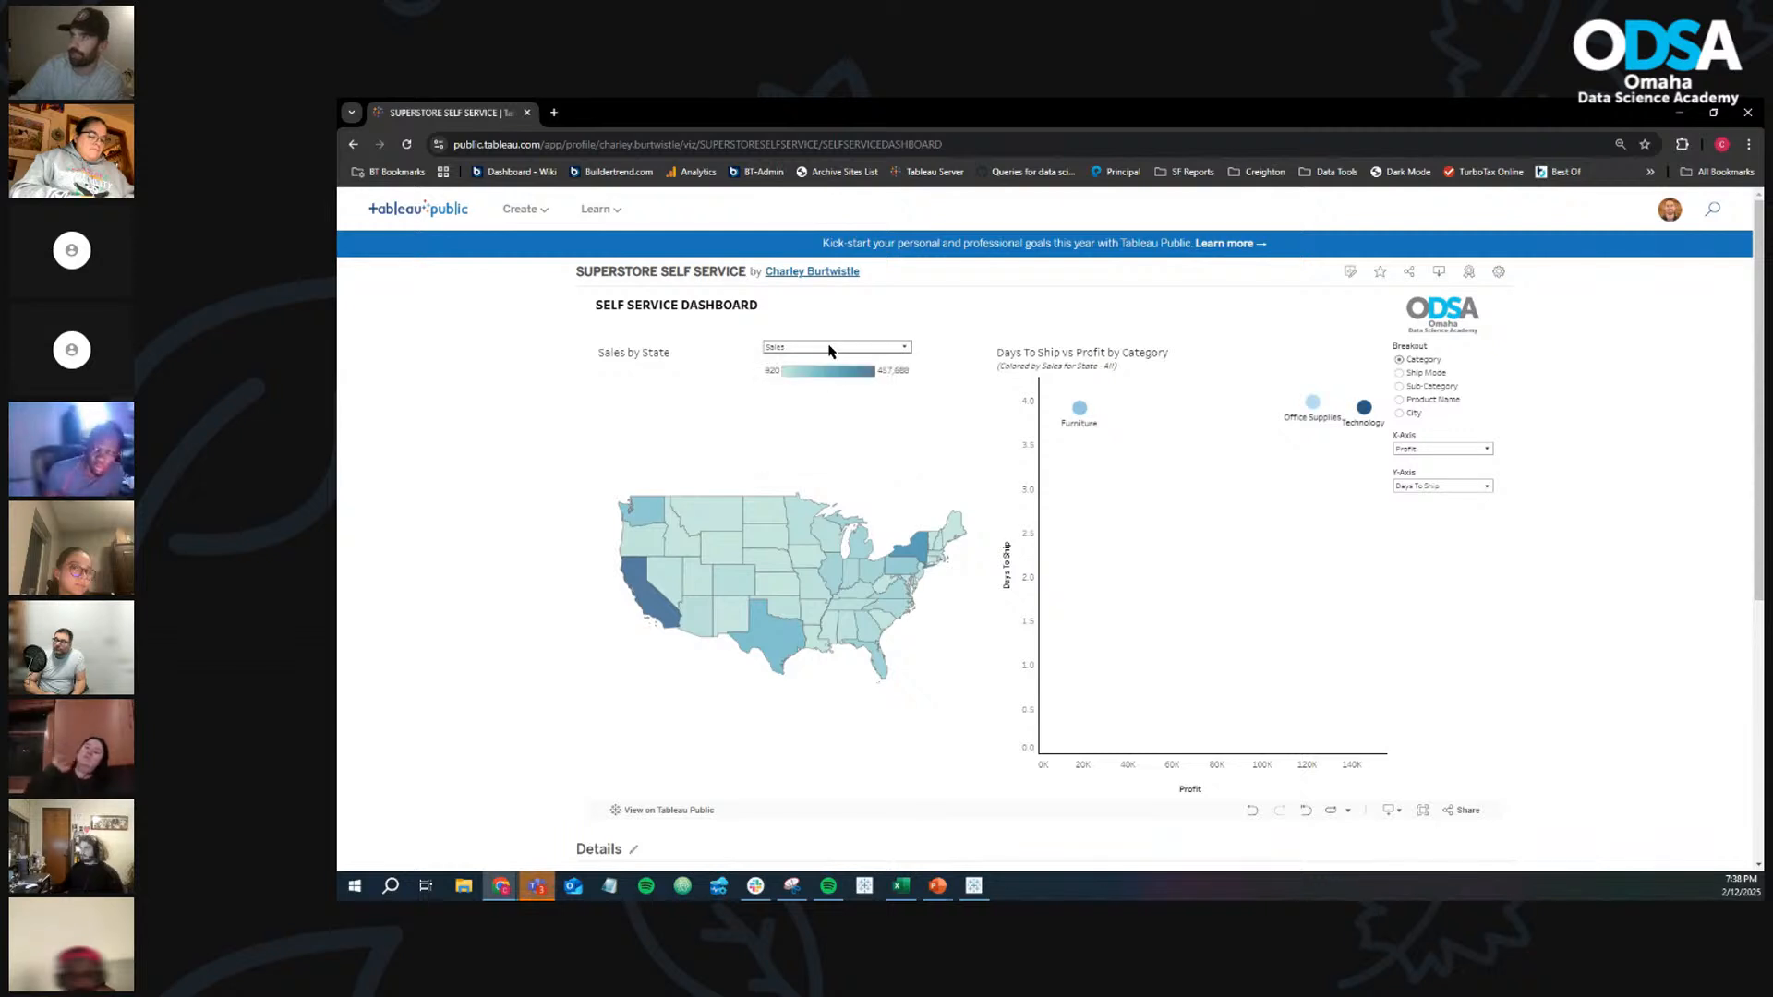
click(1401, 373)
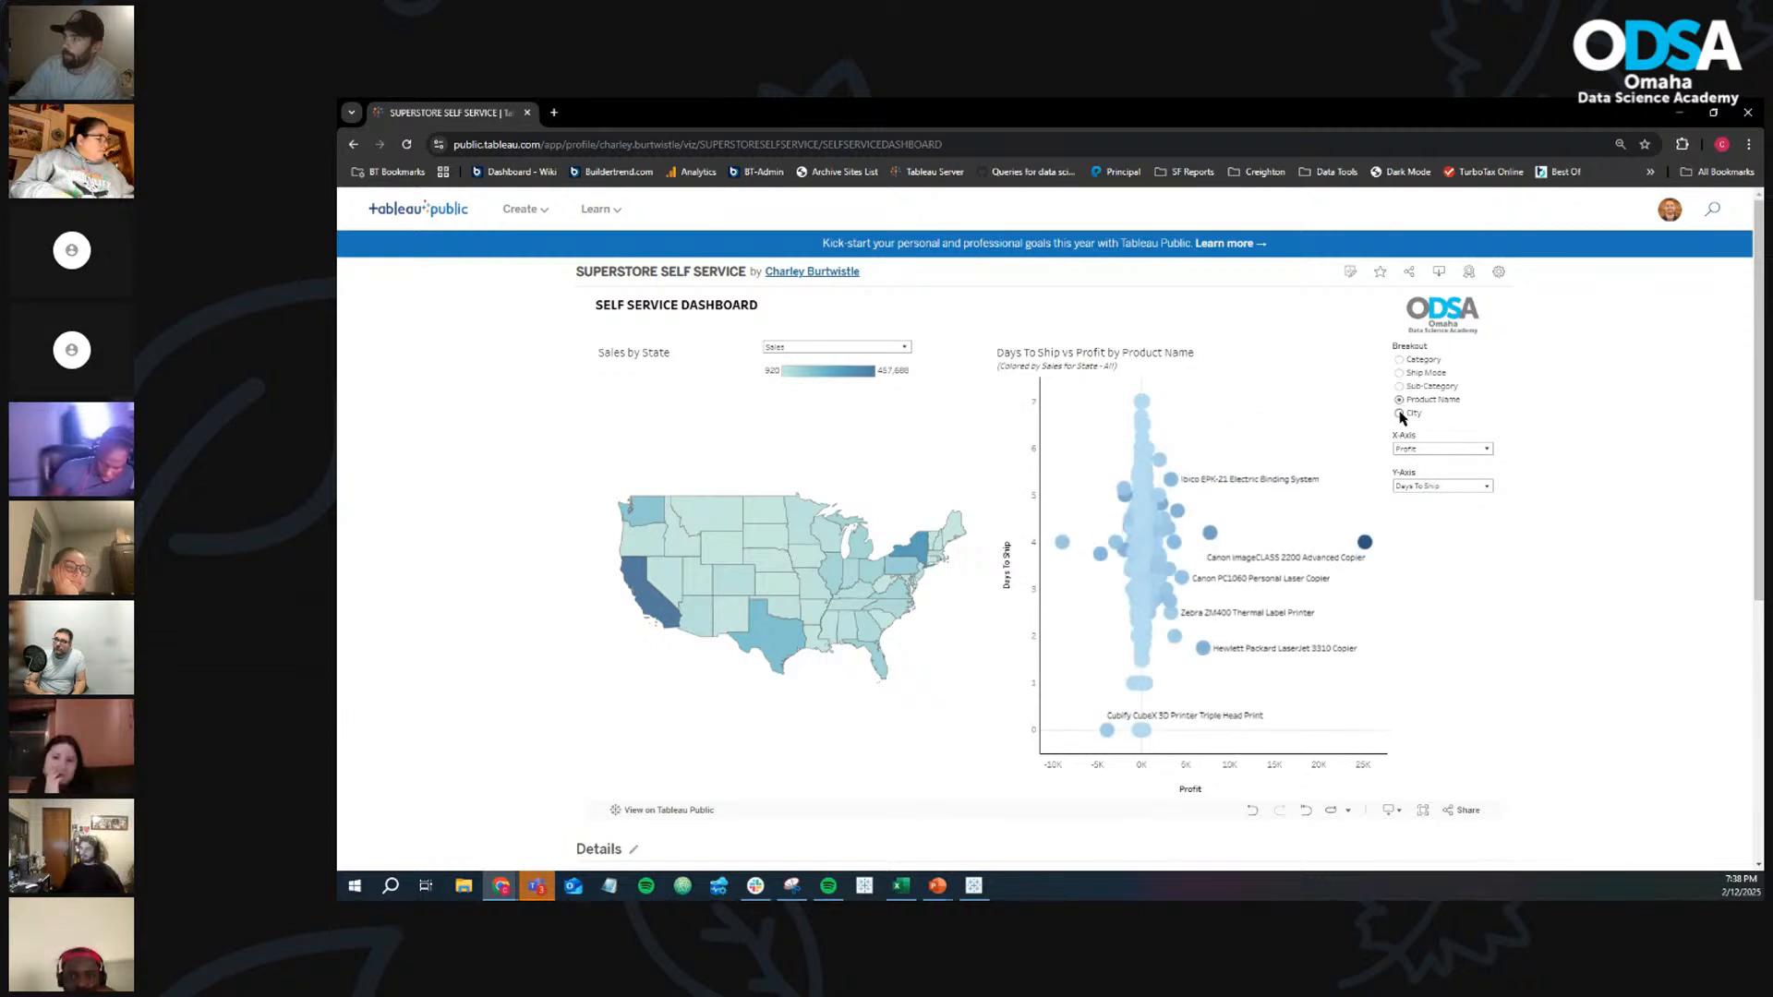
click(1400, 359)
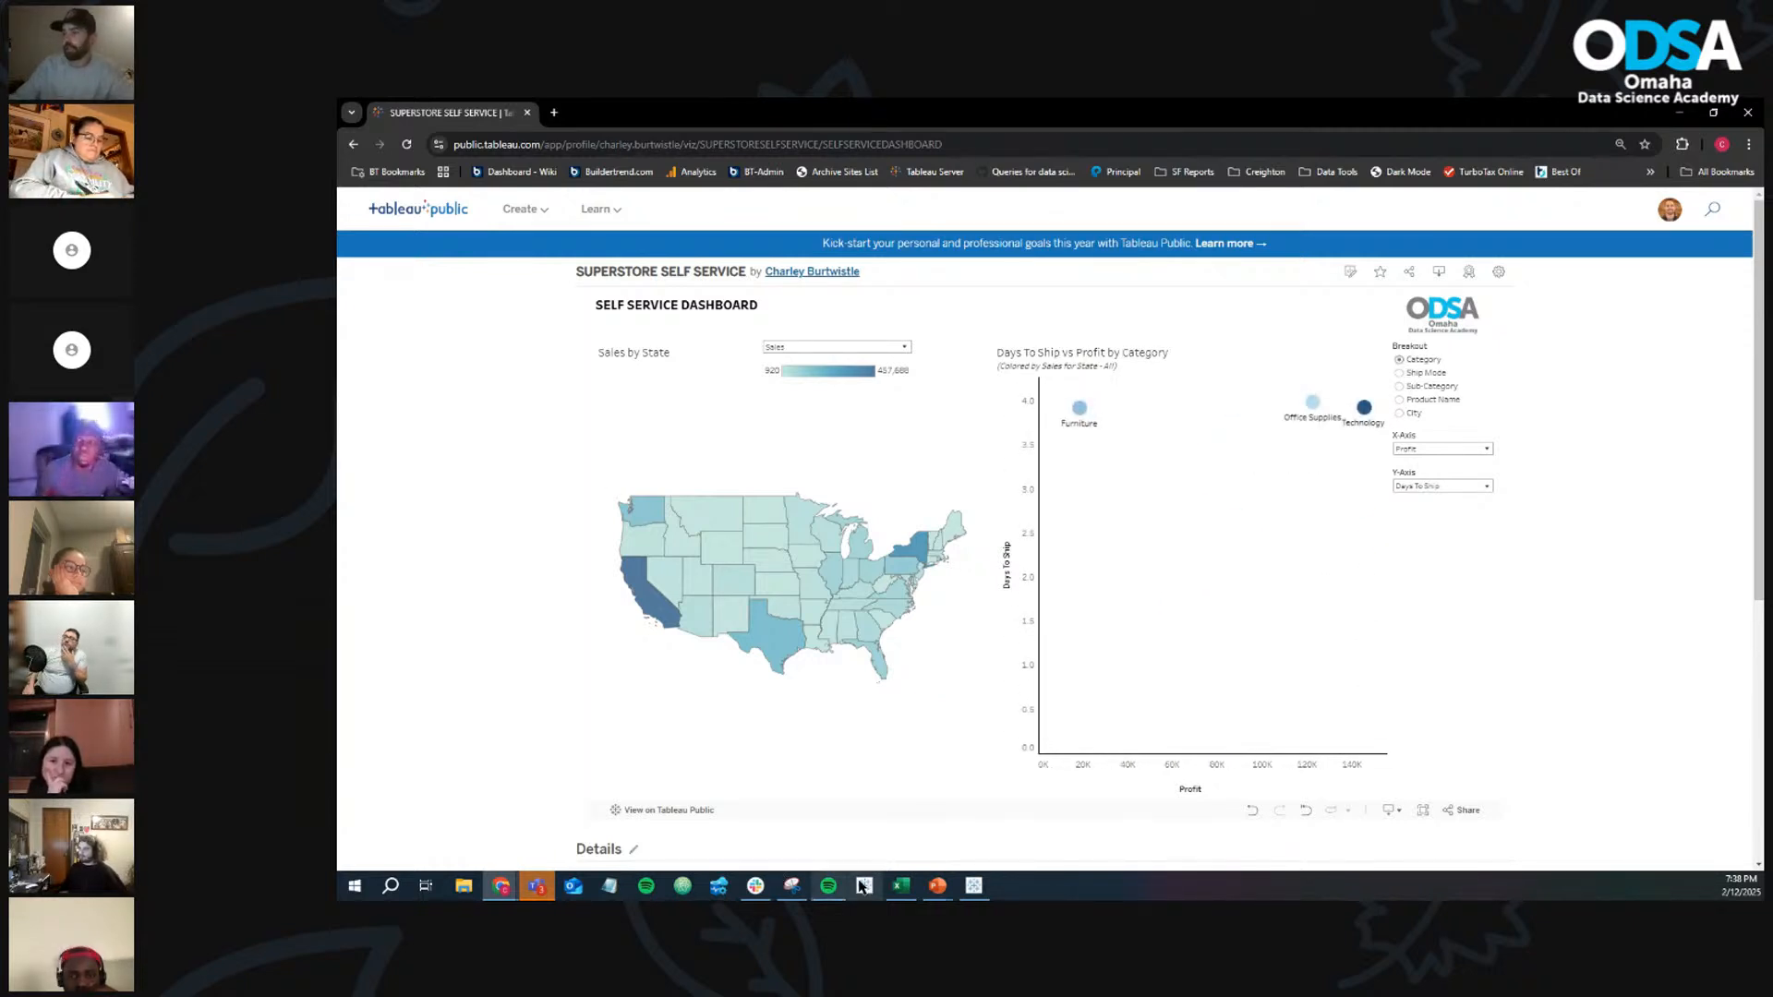
click(974, 886)
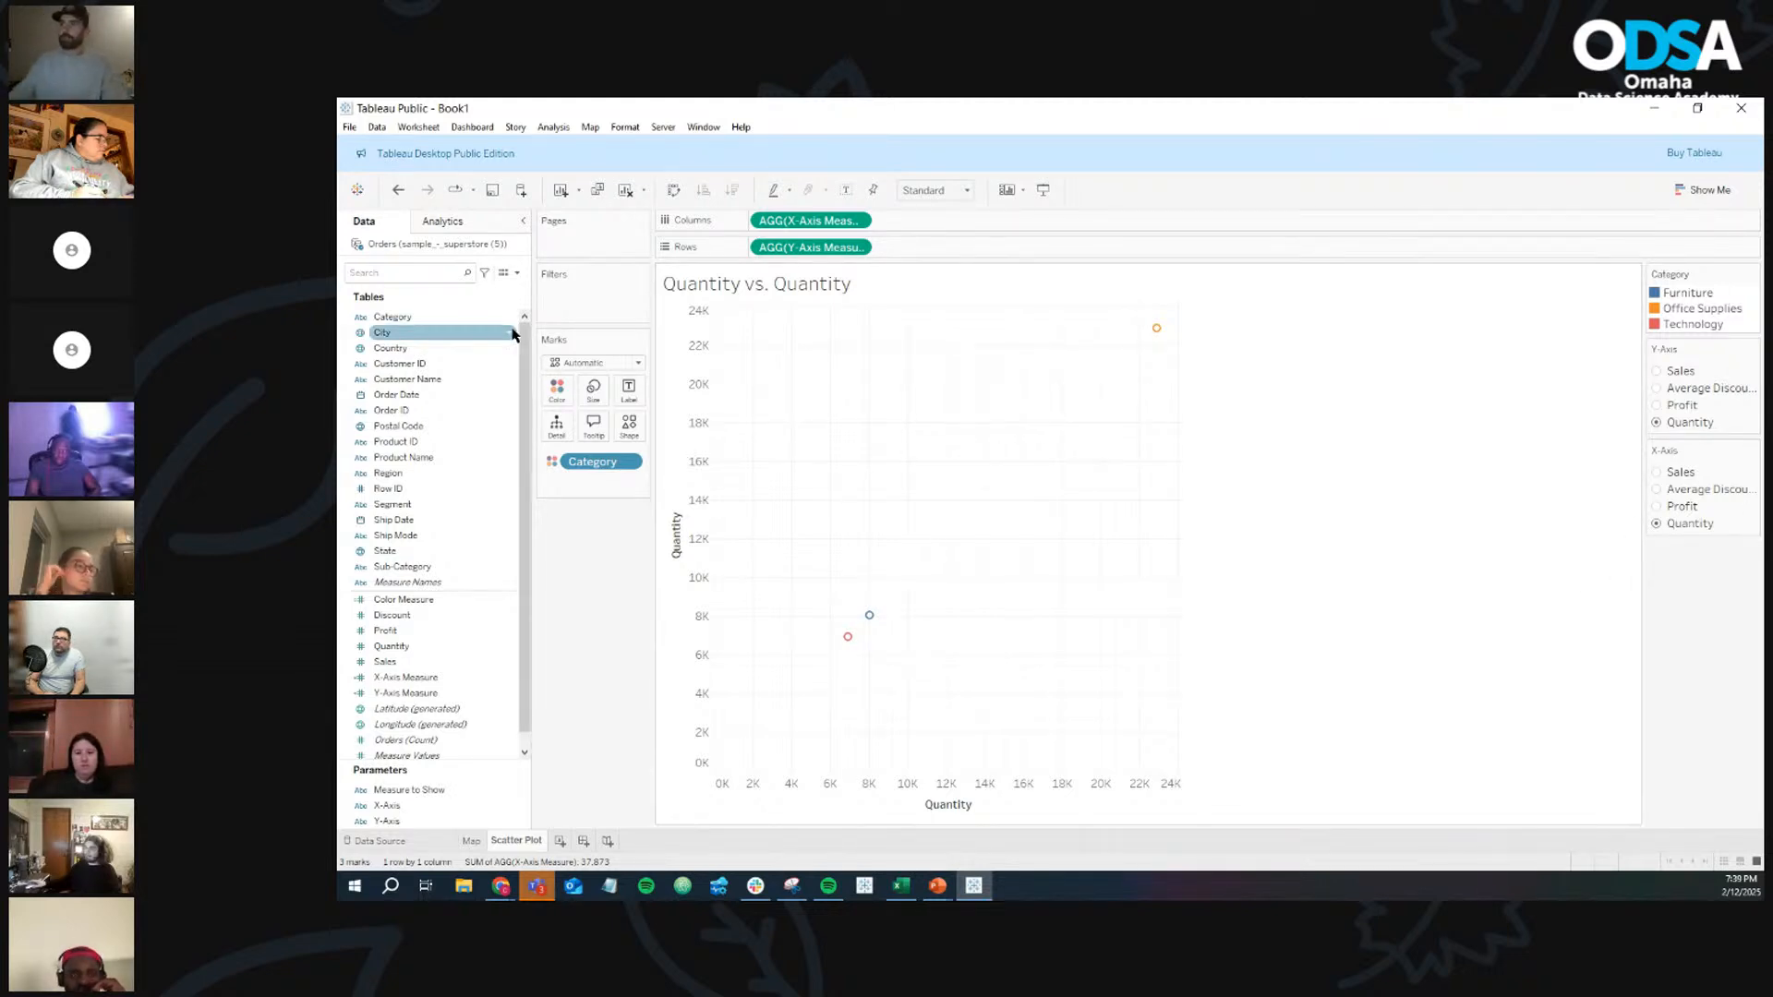
Start a new parameter named "Dimension Choice" with the String data type and a list of allowable values
click(517, 273)
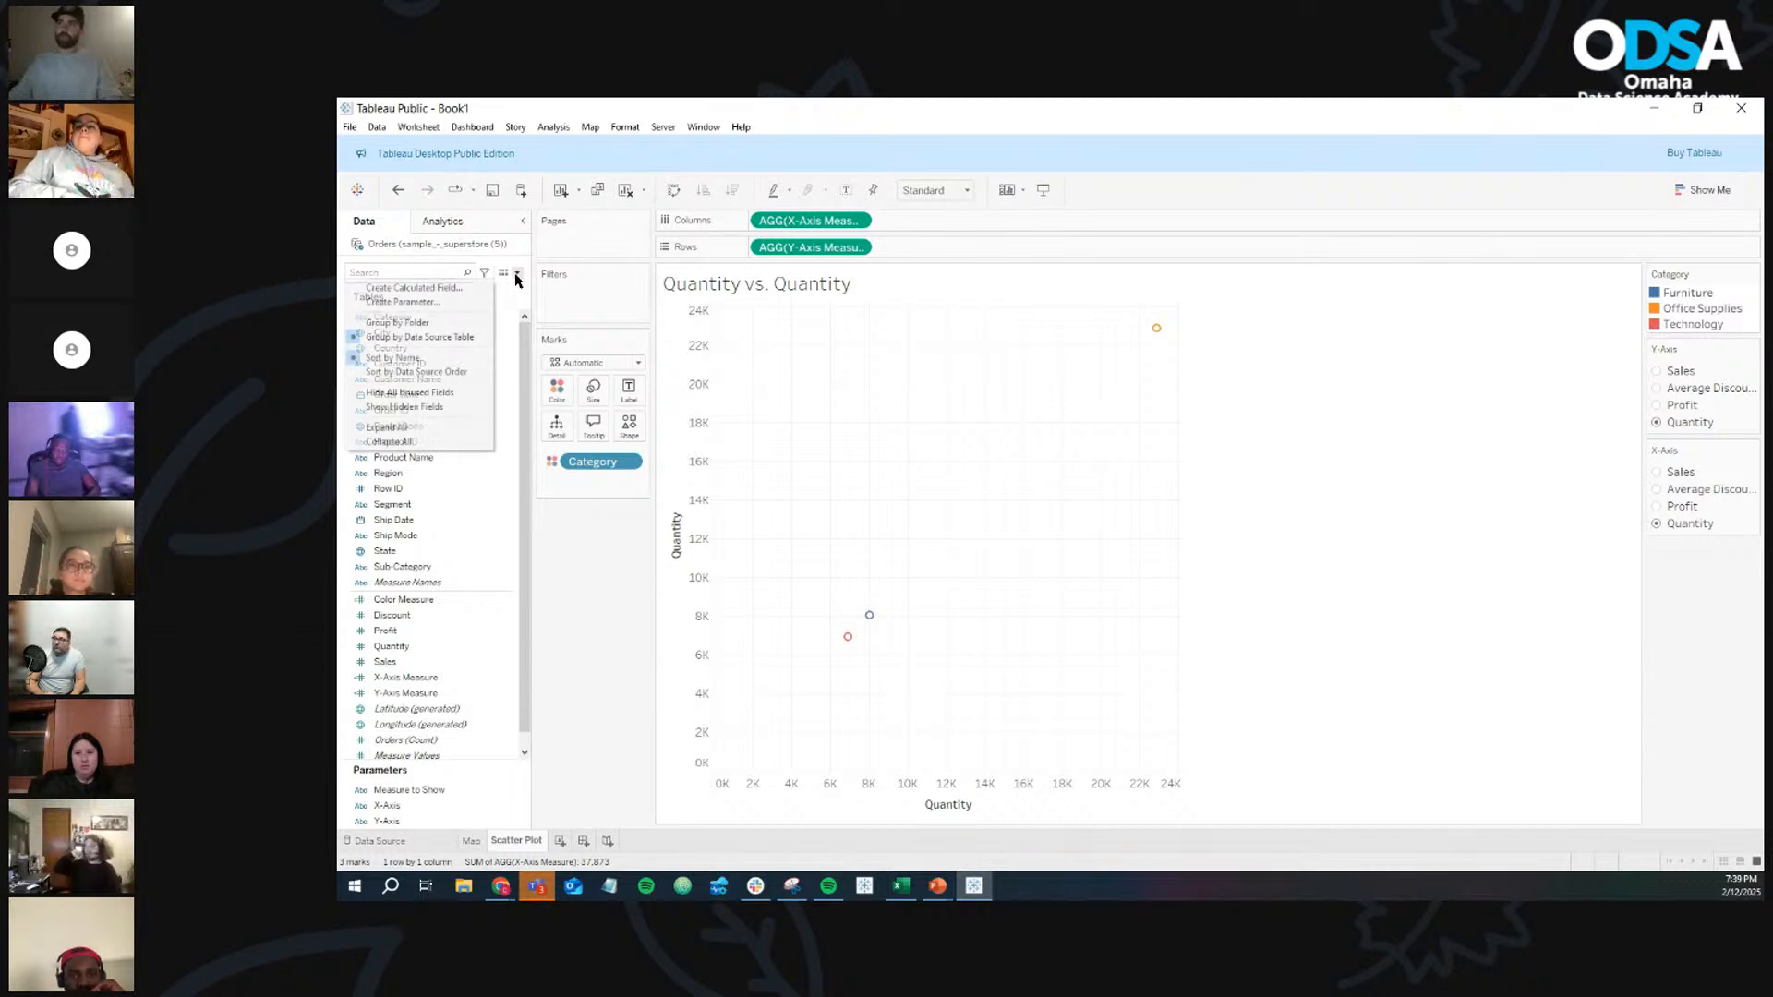
click(462, 303)
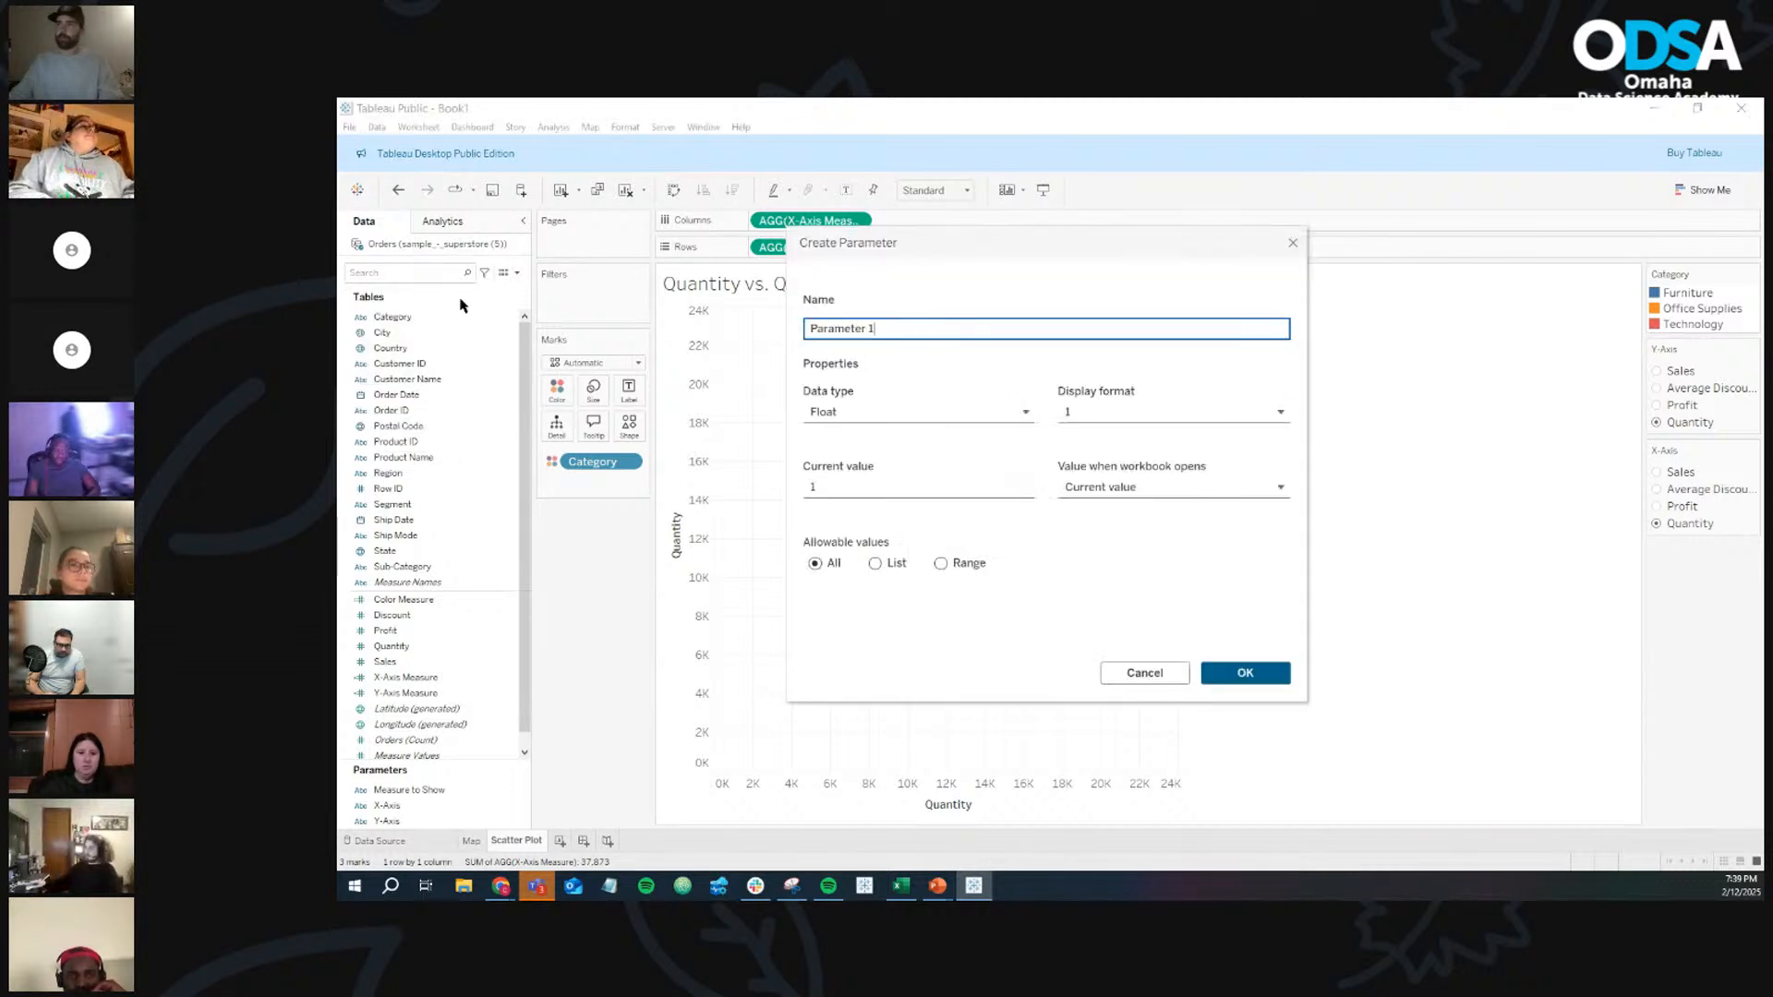
triple_click(883, 329)
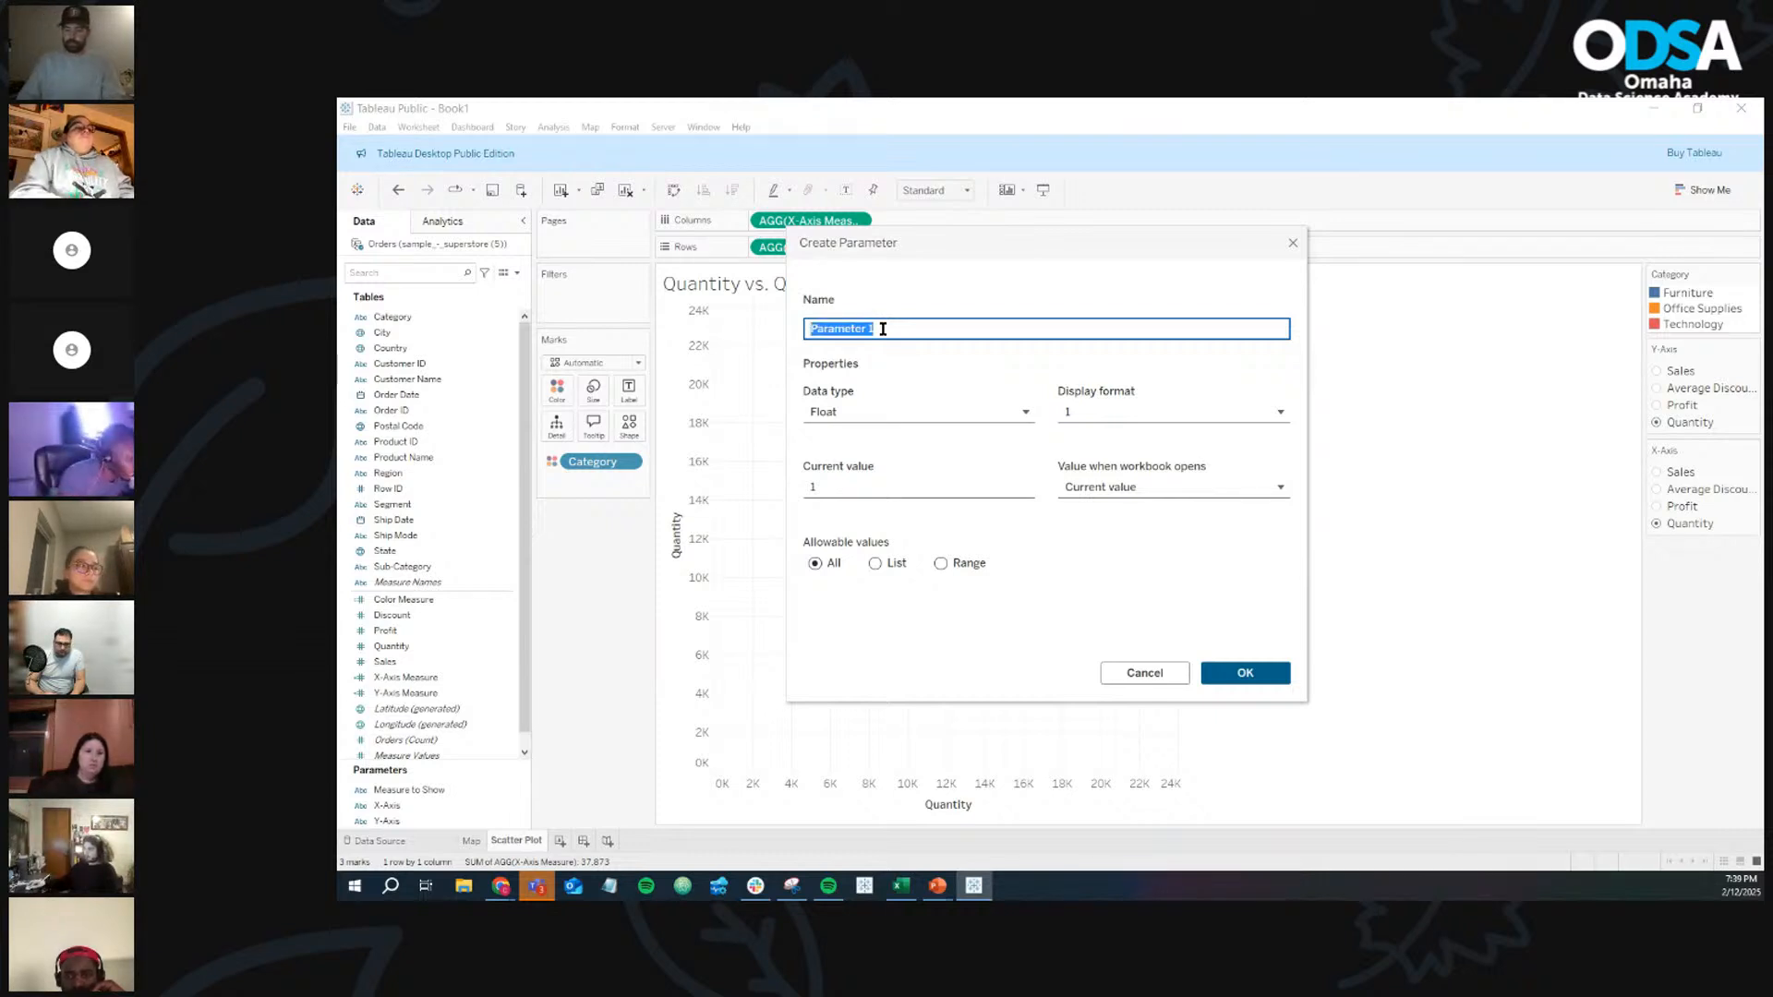
text(Dimension Choice)
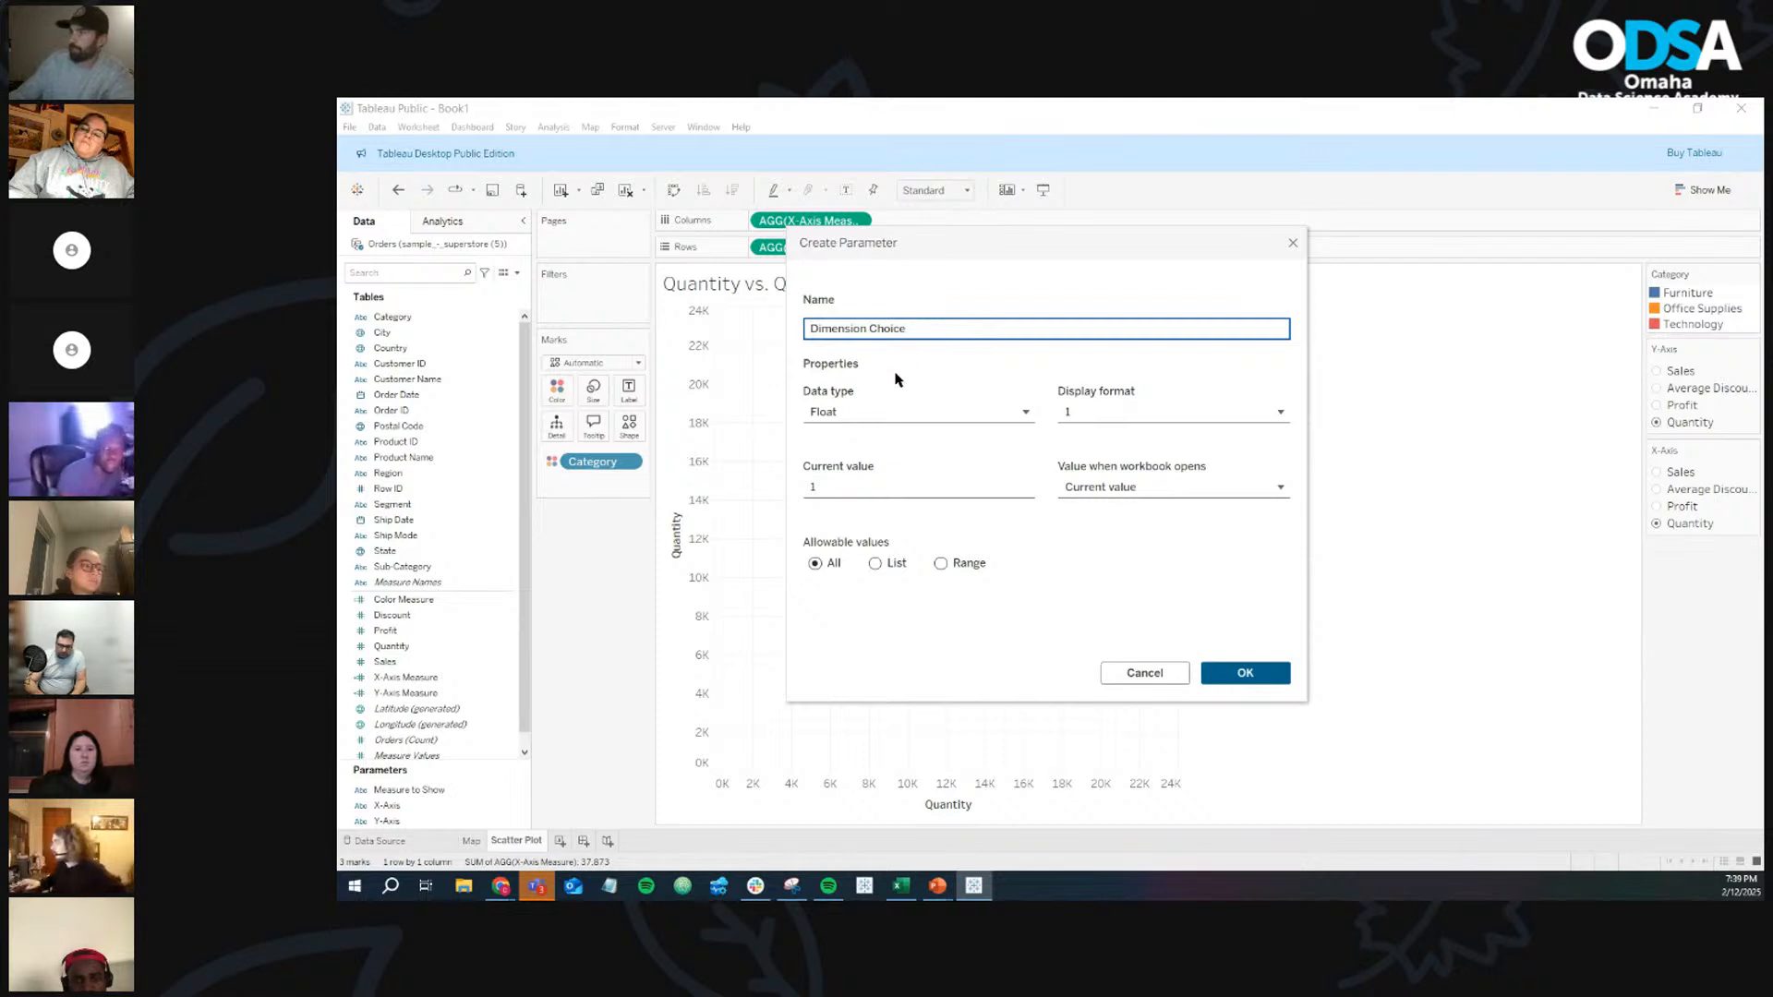
click(860, 417)
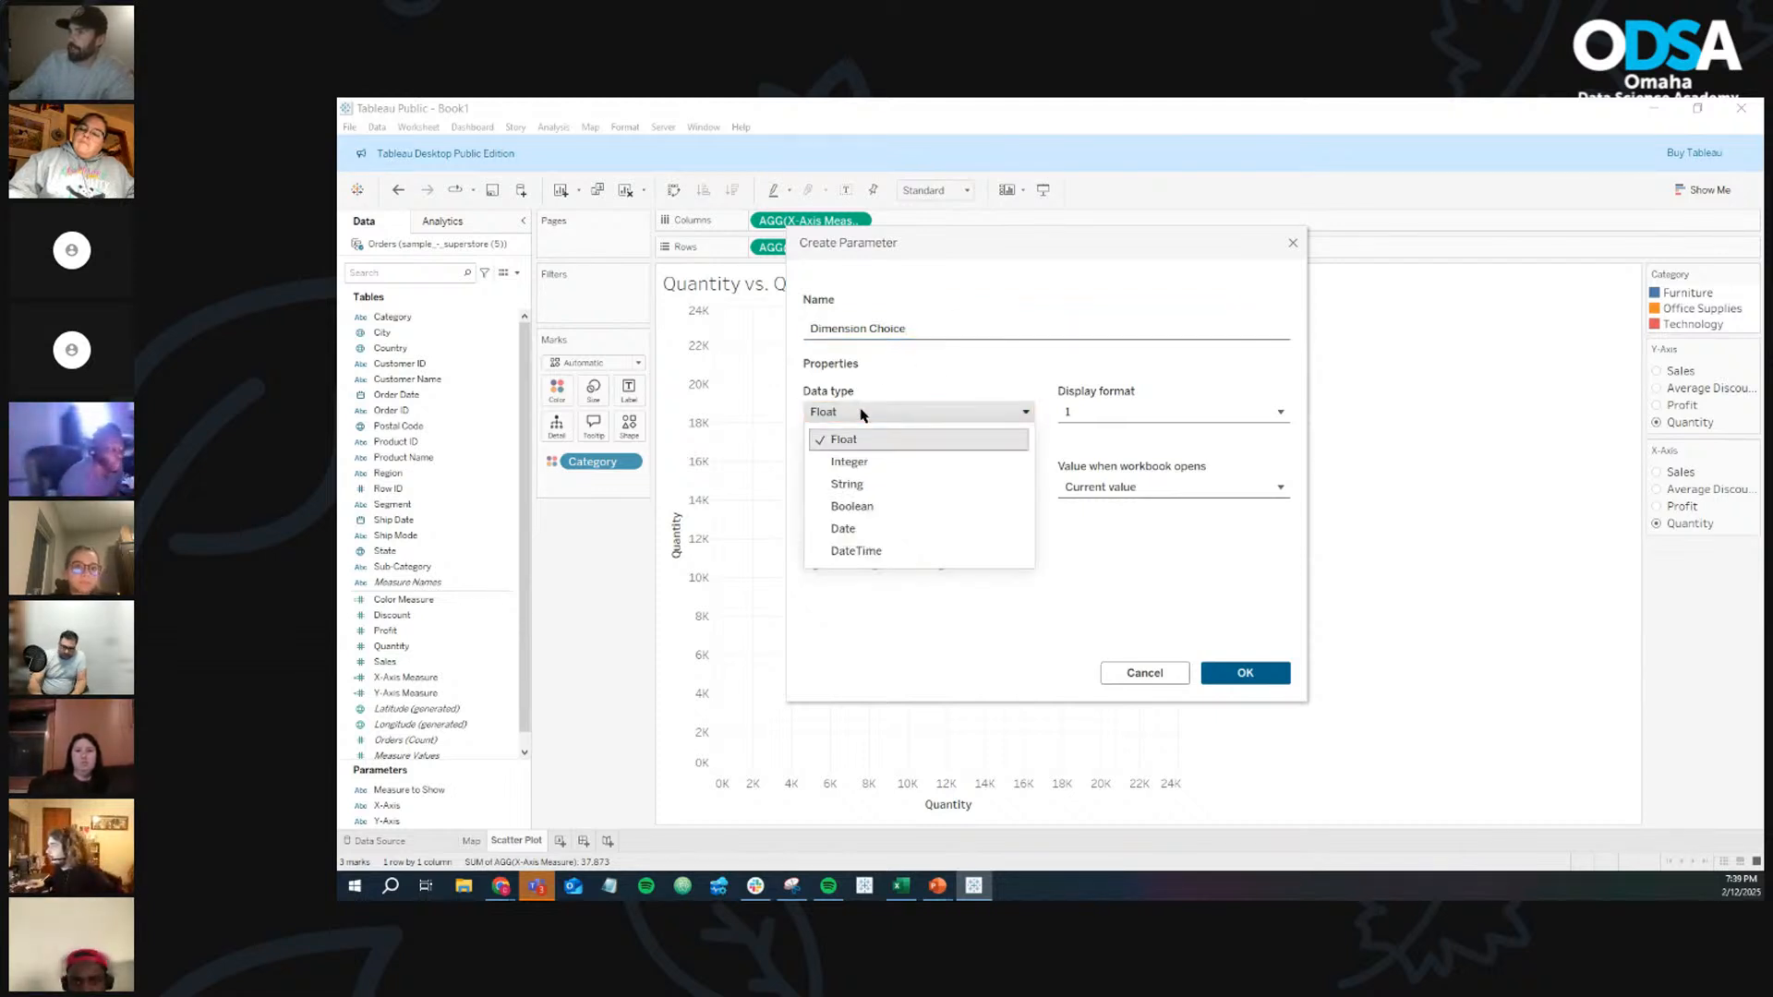
click(866, 484)
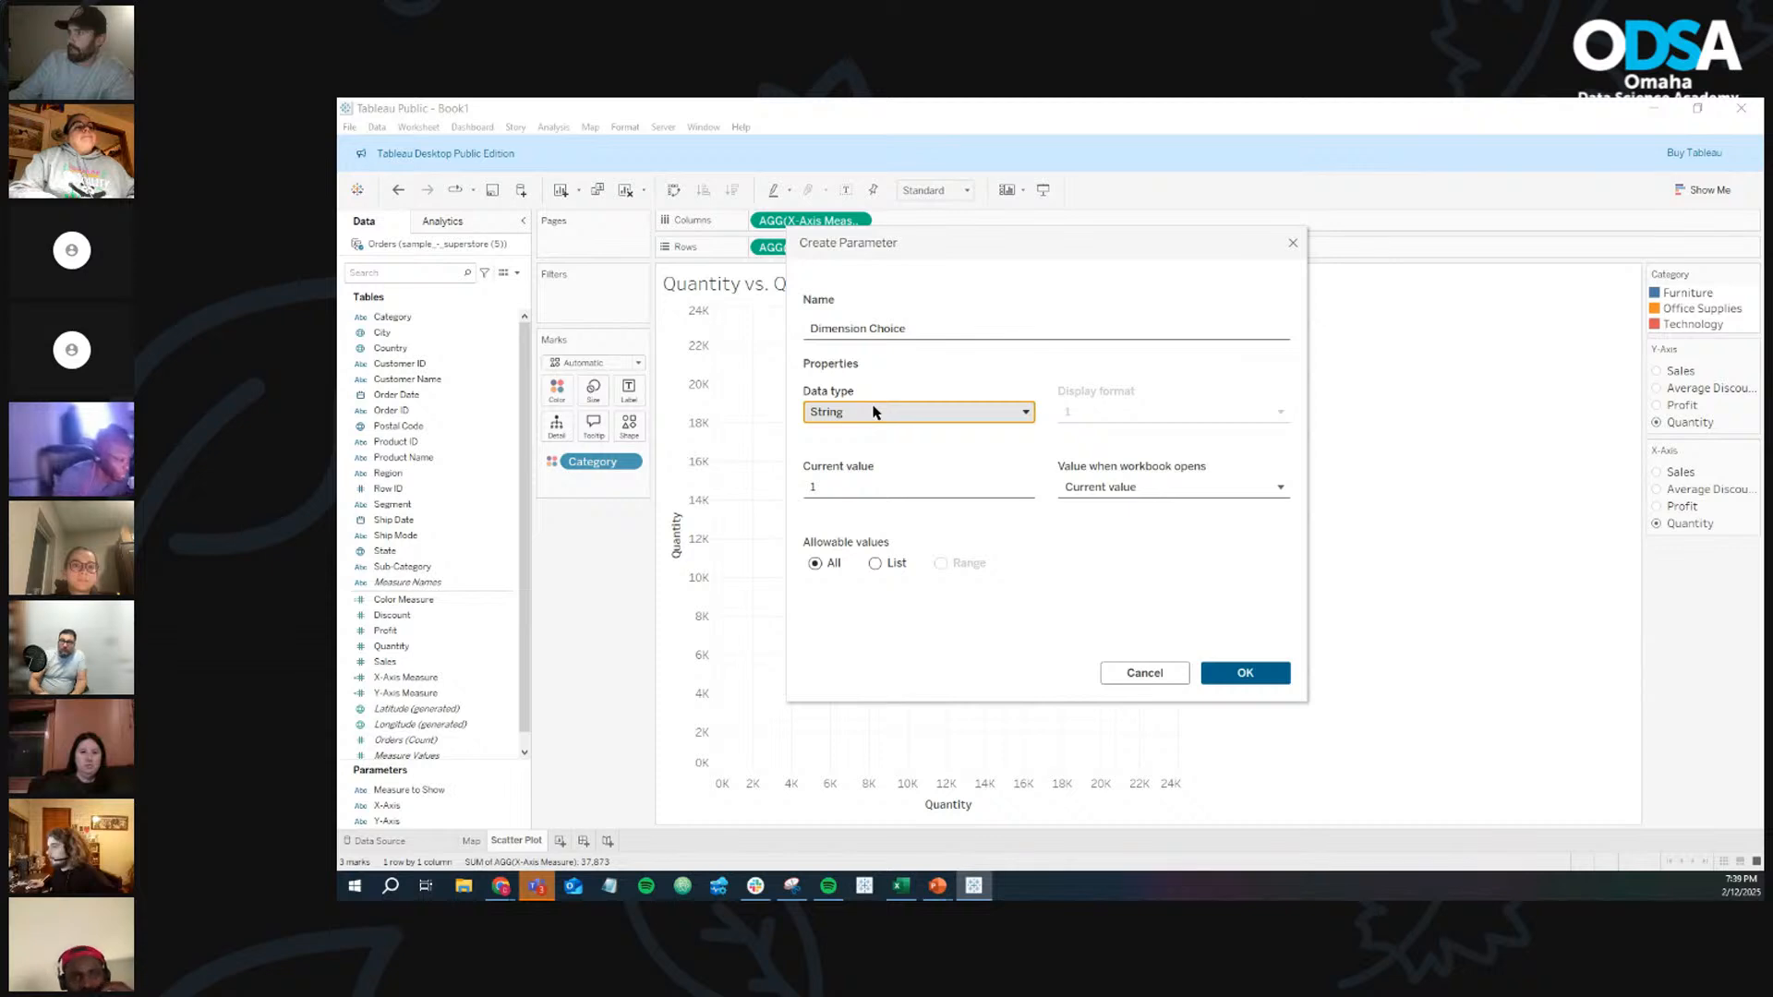
click(875, 564)
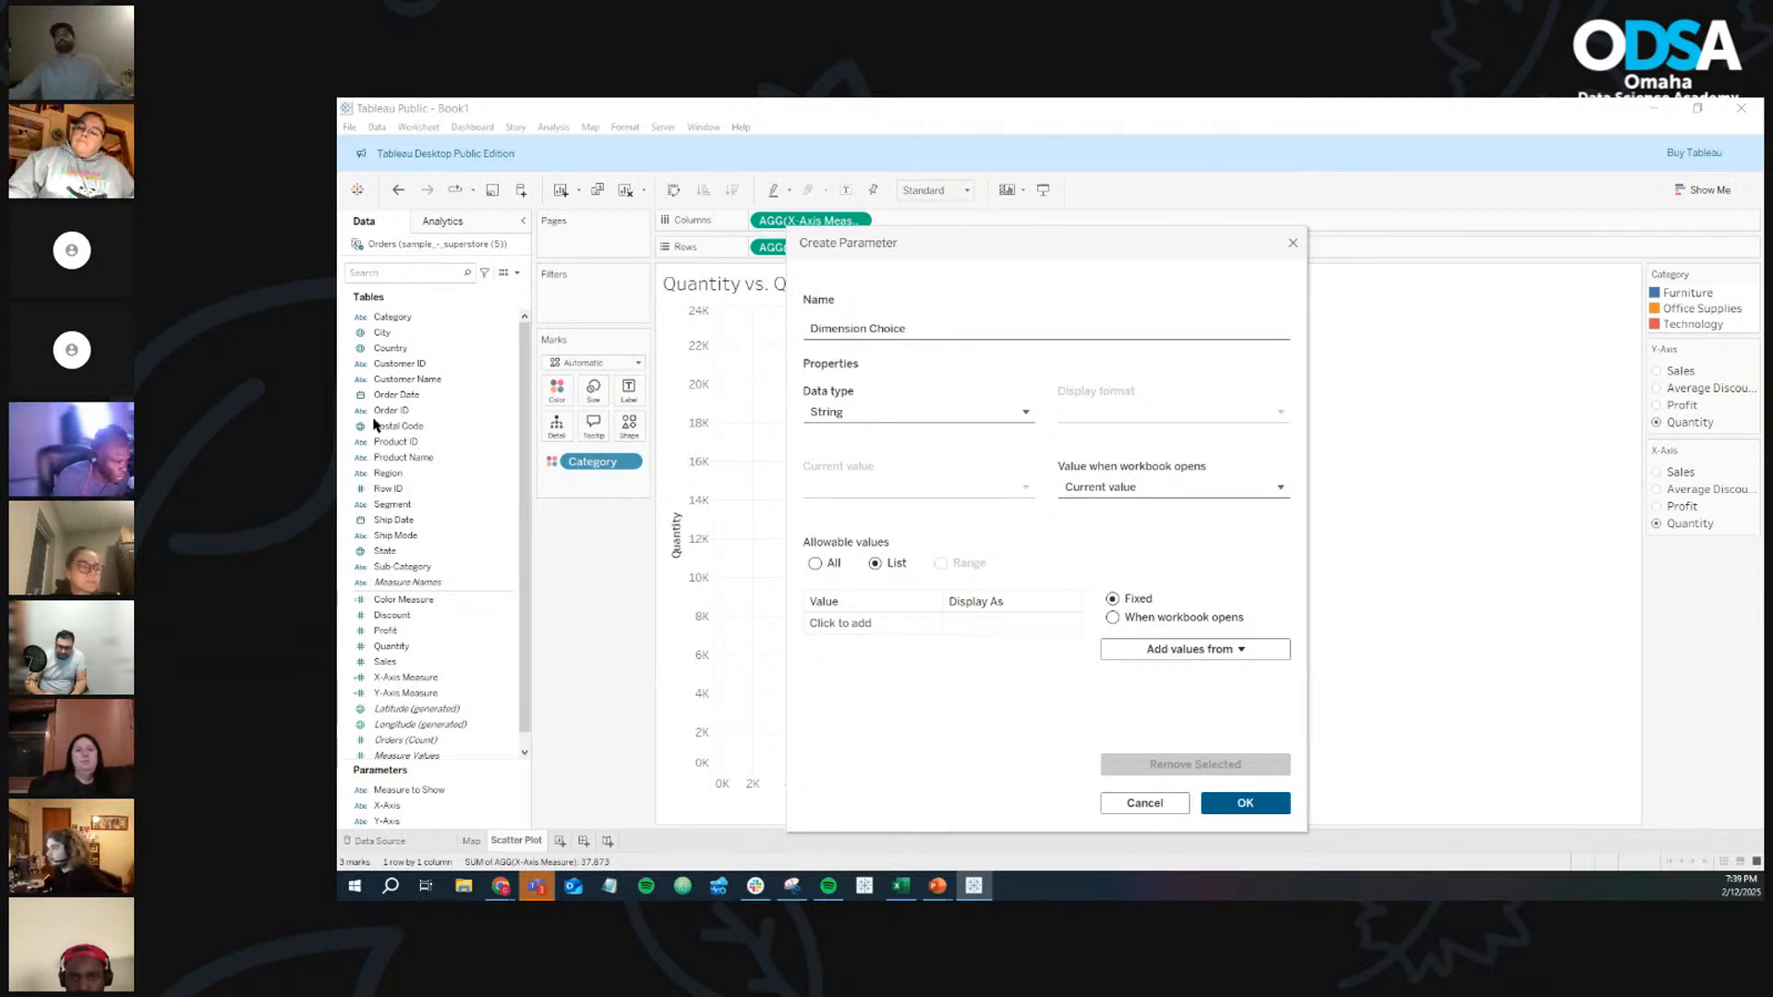
Add Category and Region to the parameter's list of allowable values
click(852, 623)
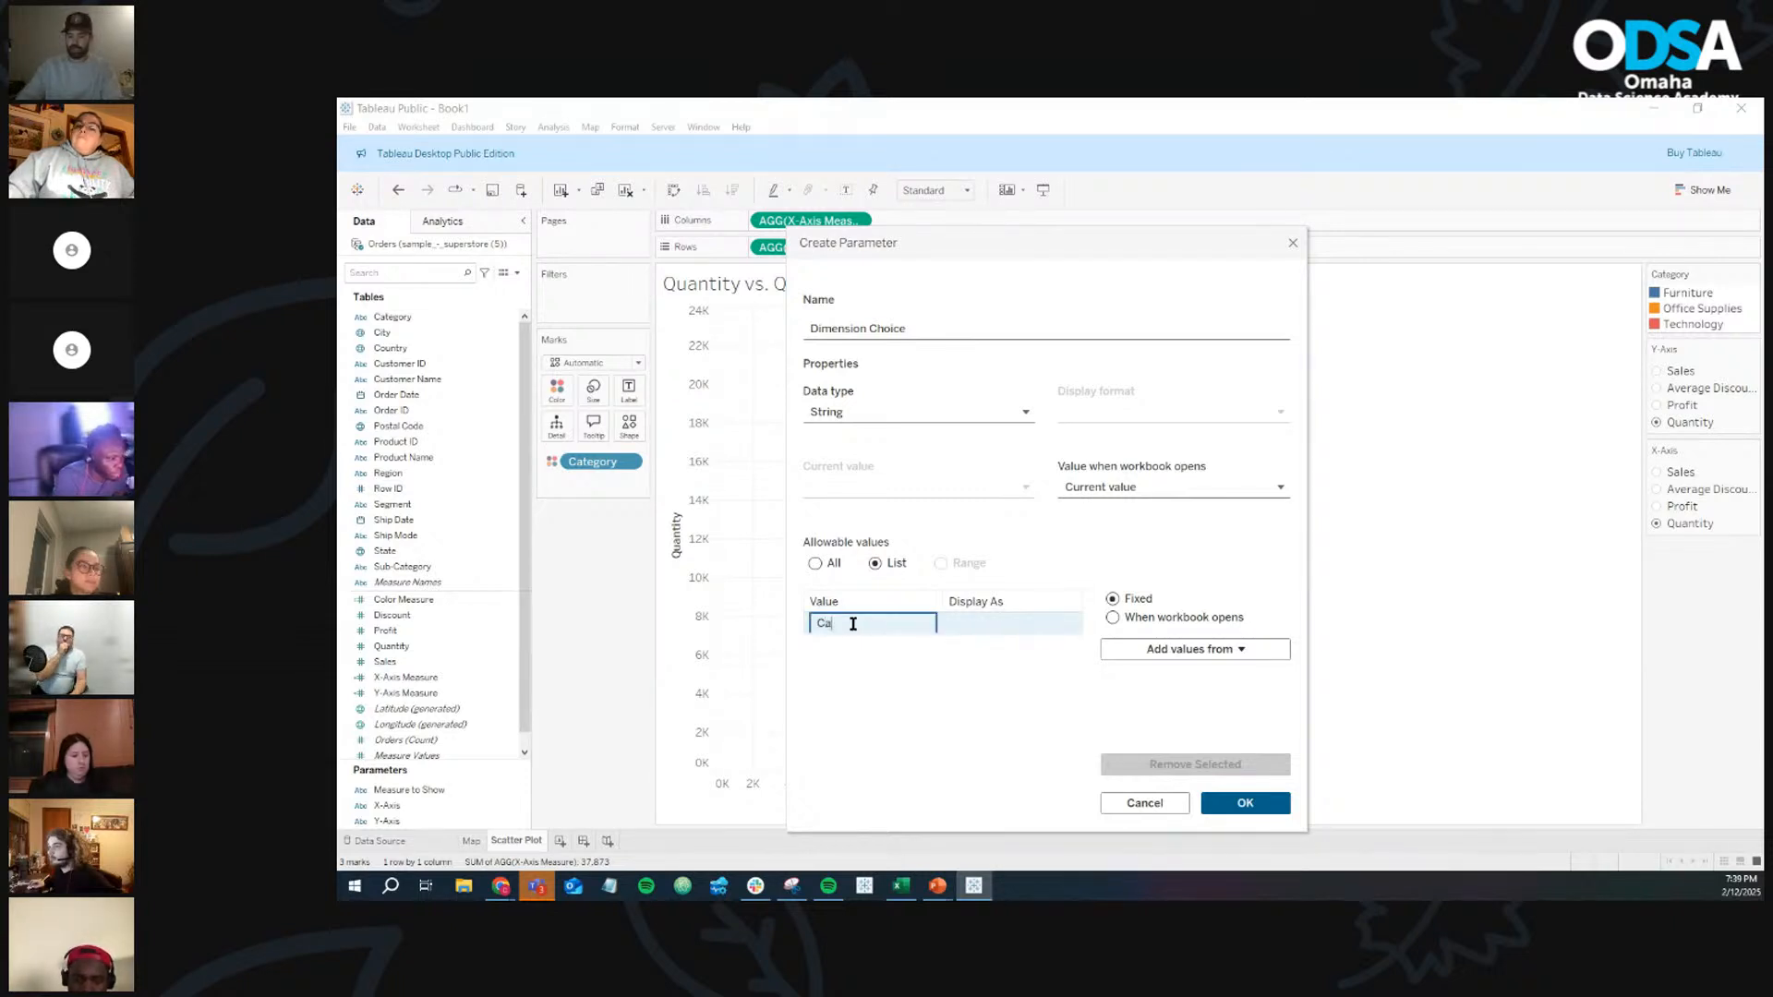
text(Category)
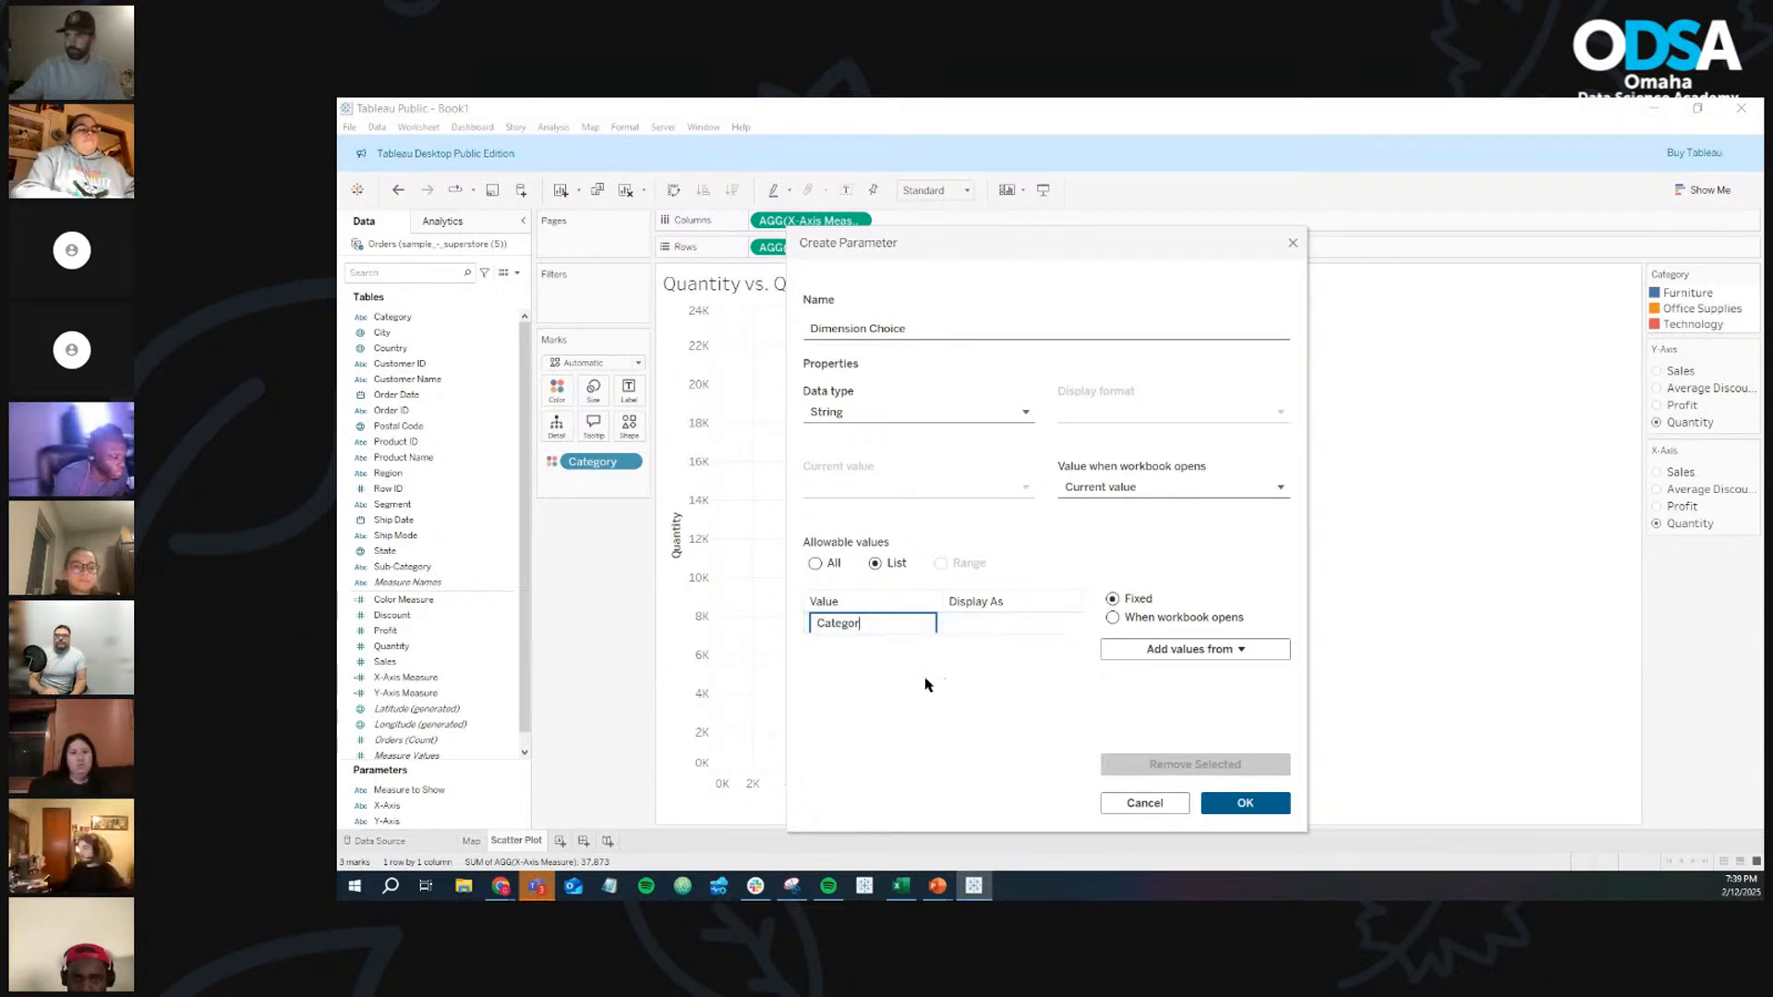
key(Return)
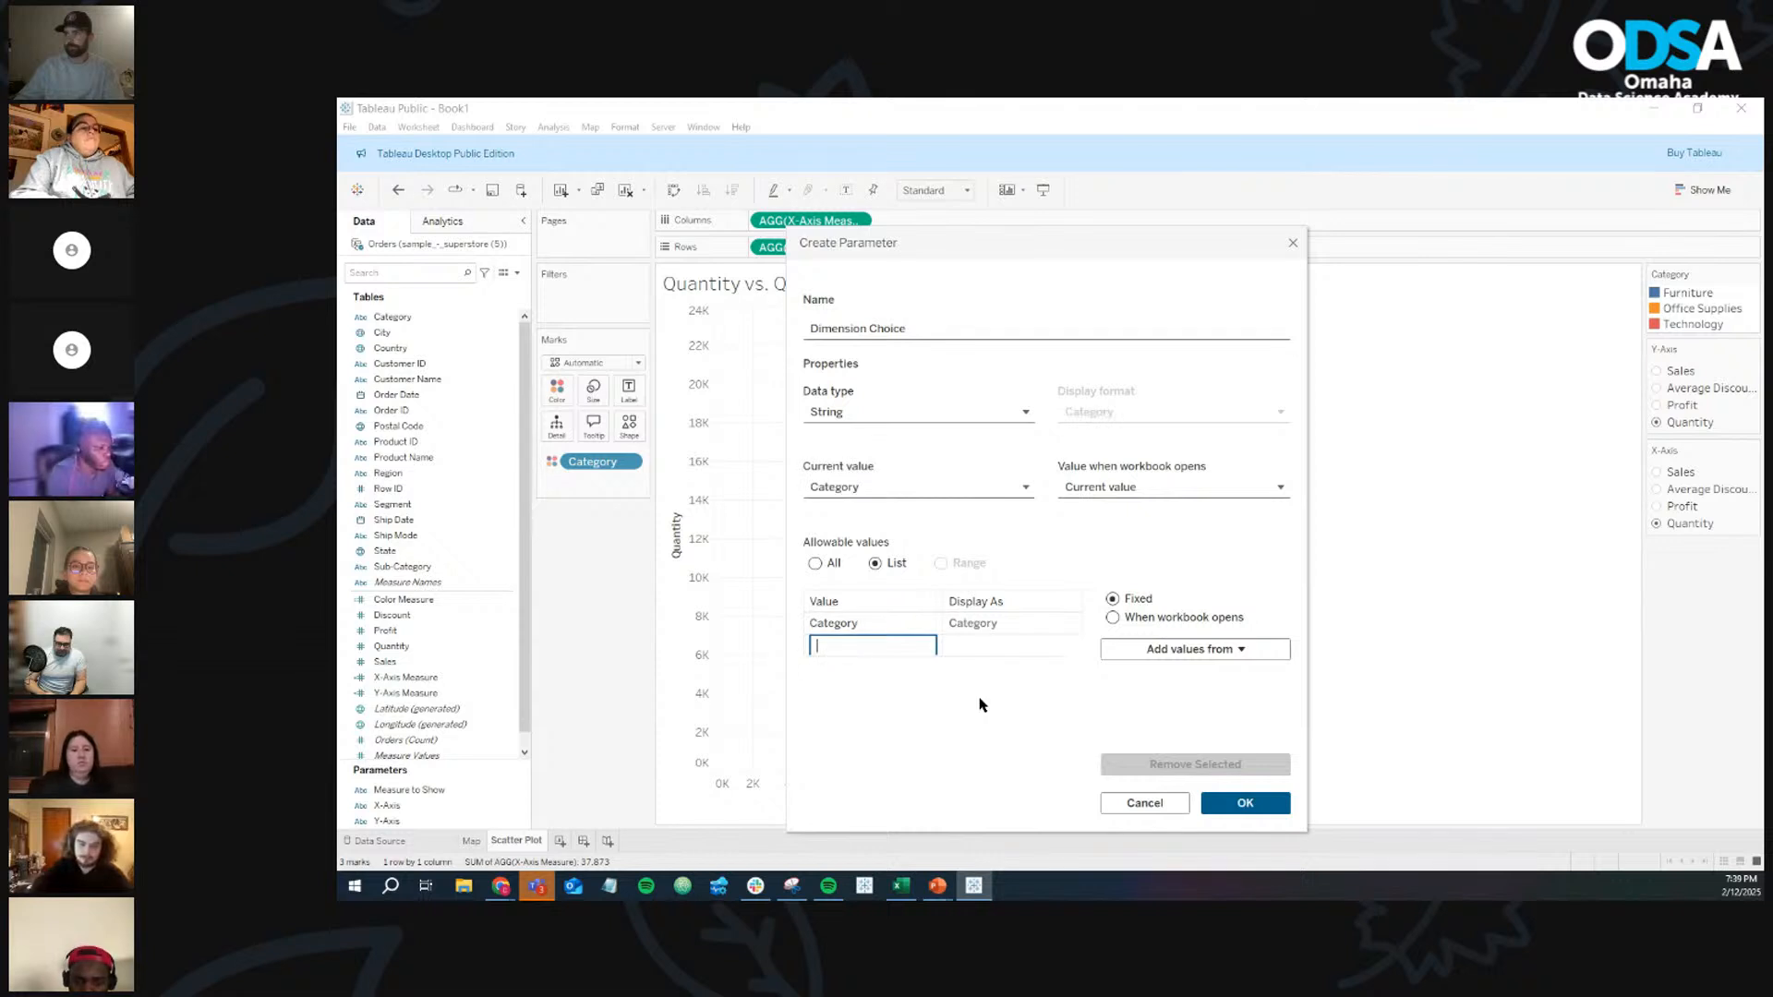
text(Region)
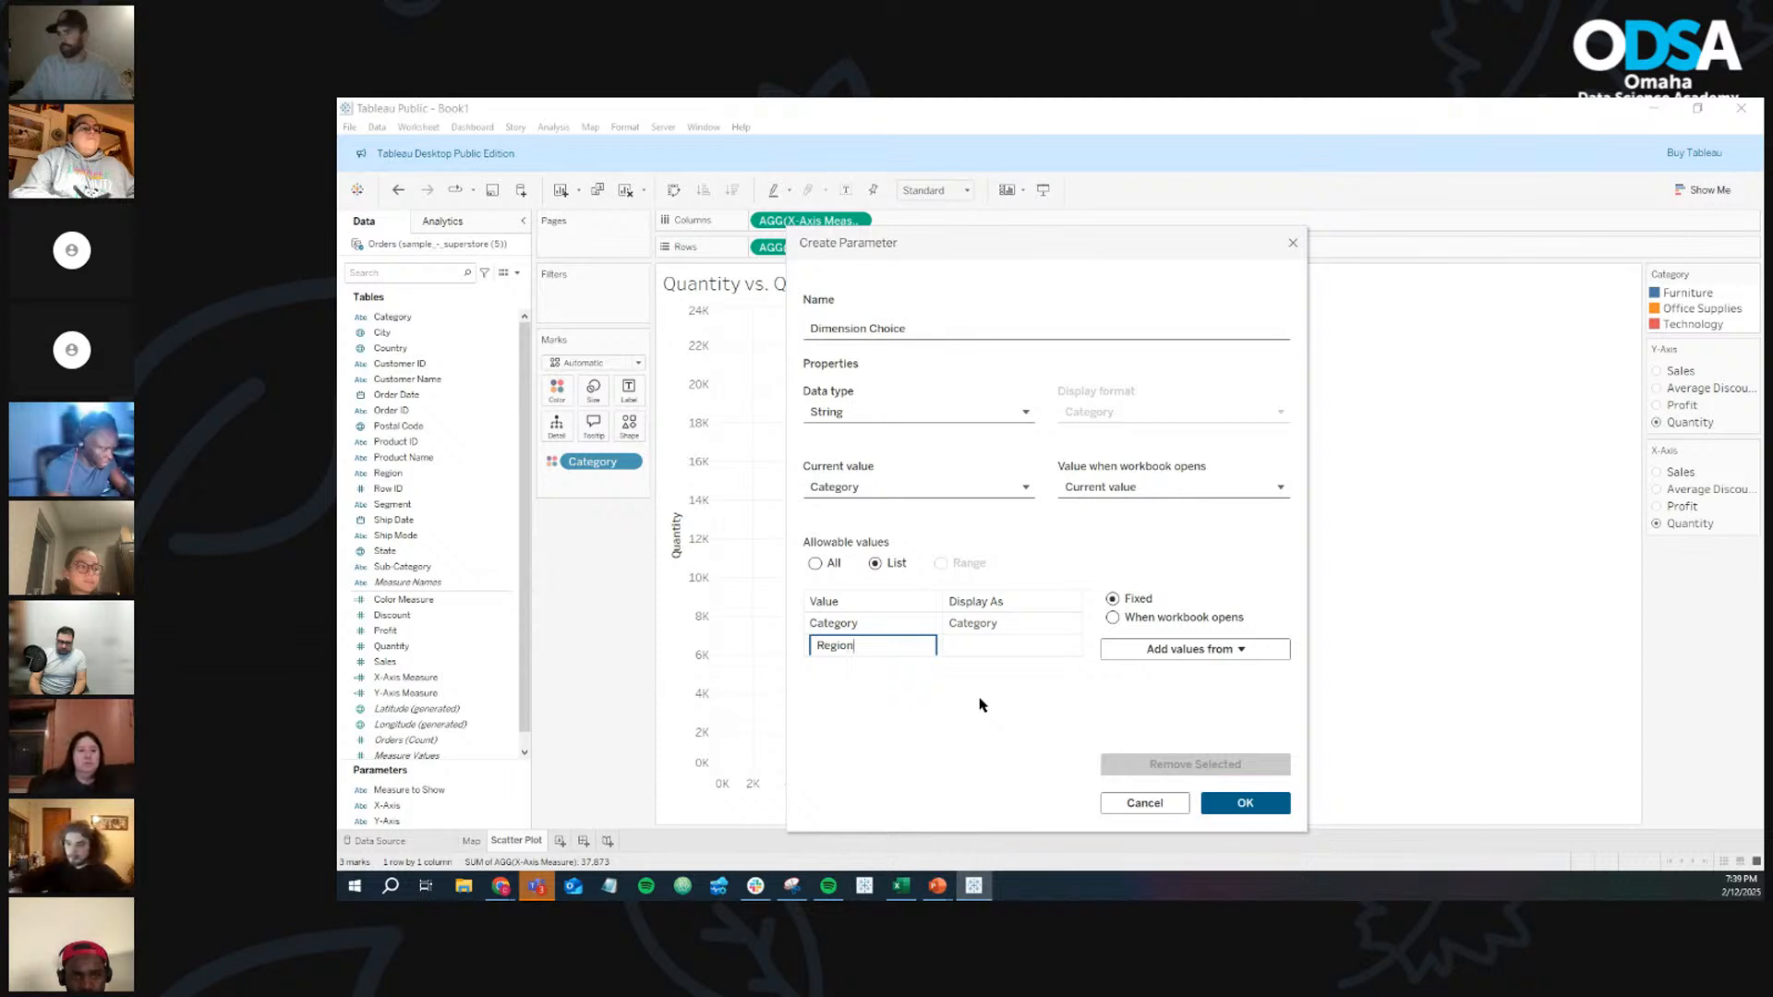
key(Return)
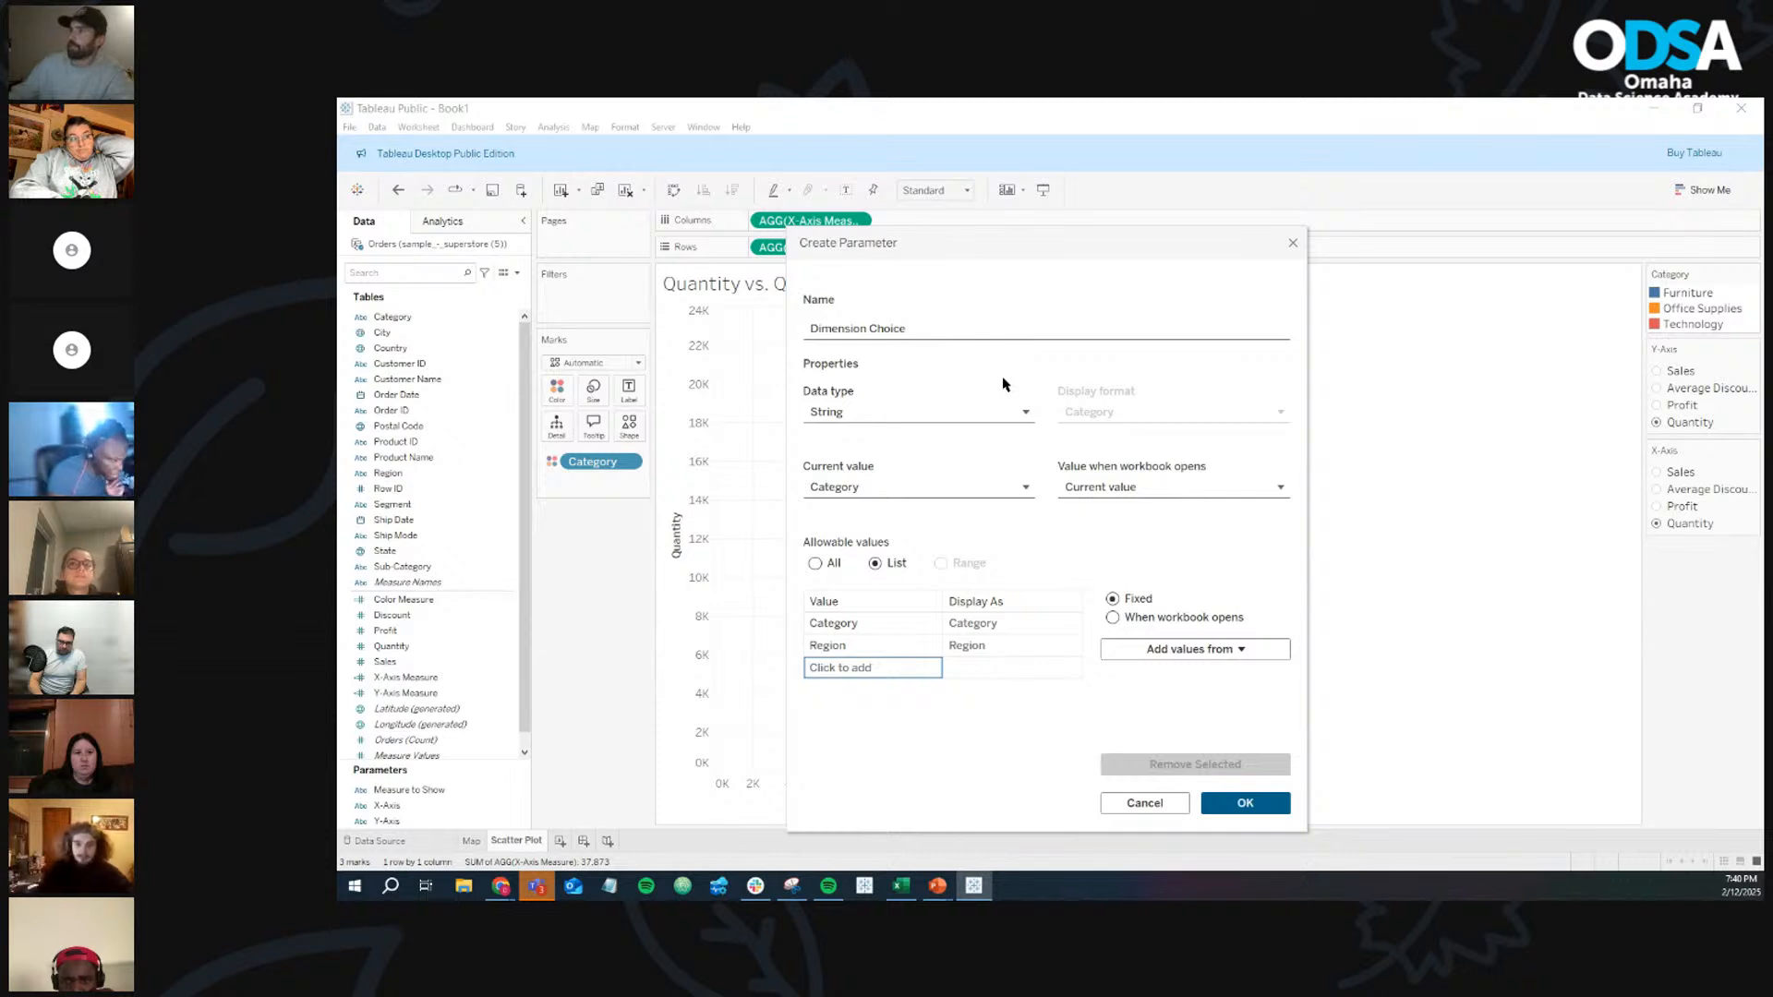
Recheck the parameter's name, String data type and List setting, and create the Dimension Choice parameter
double_click(958, 328)
click(961, 417)
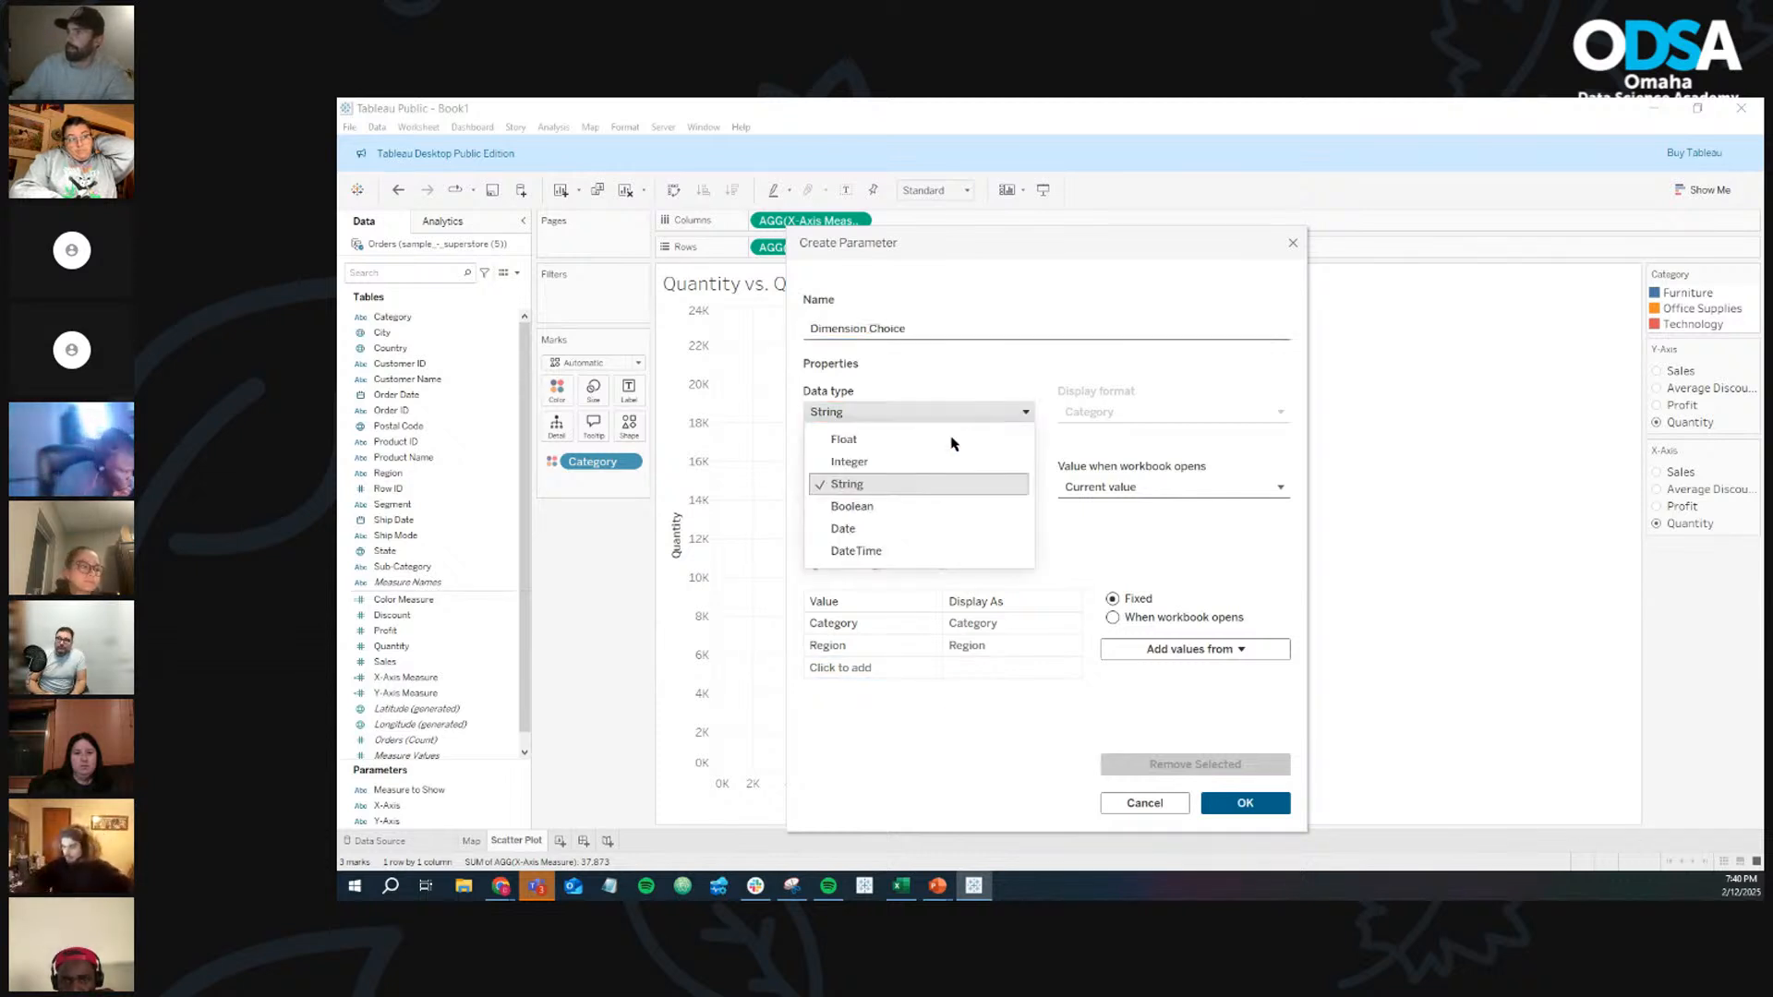
click(873, 486)
click(877, 568)
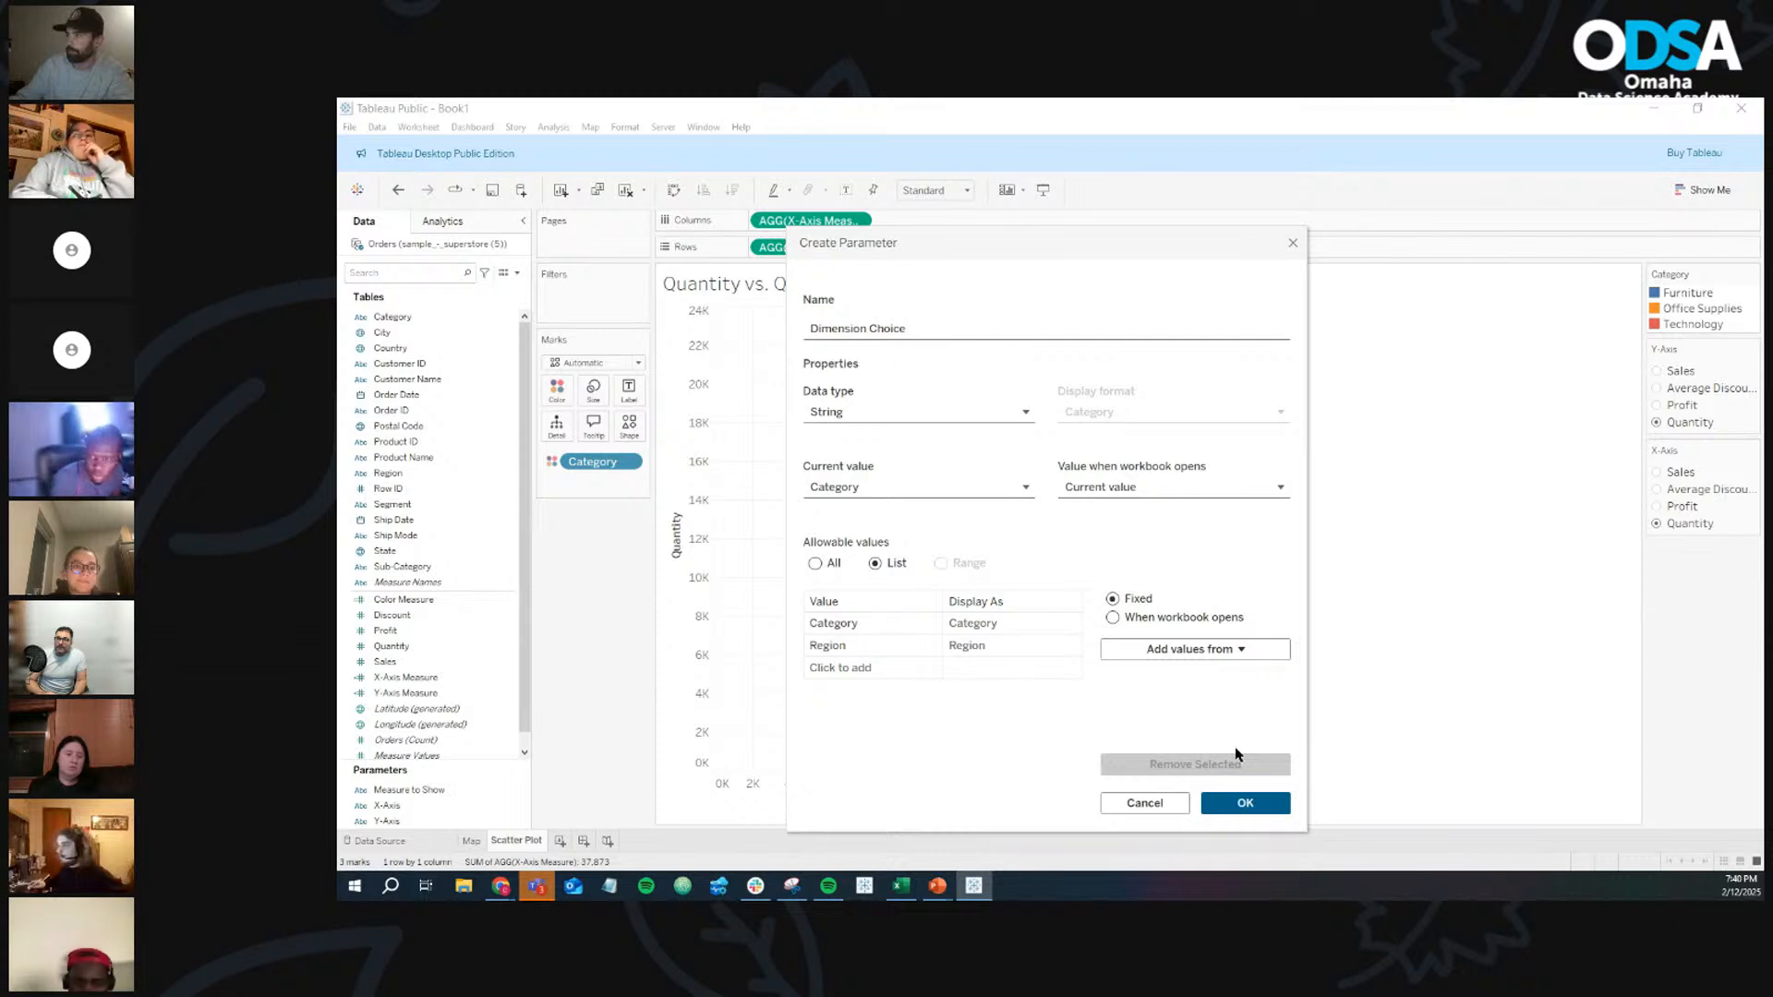
click(1245, 804)
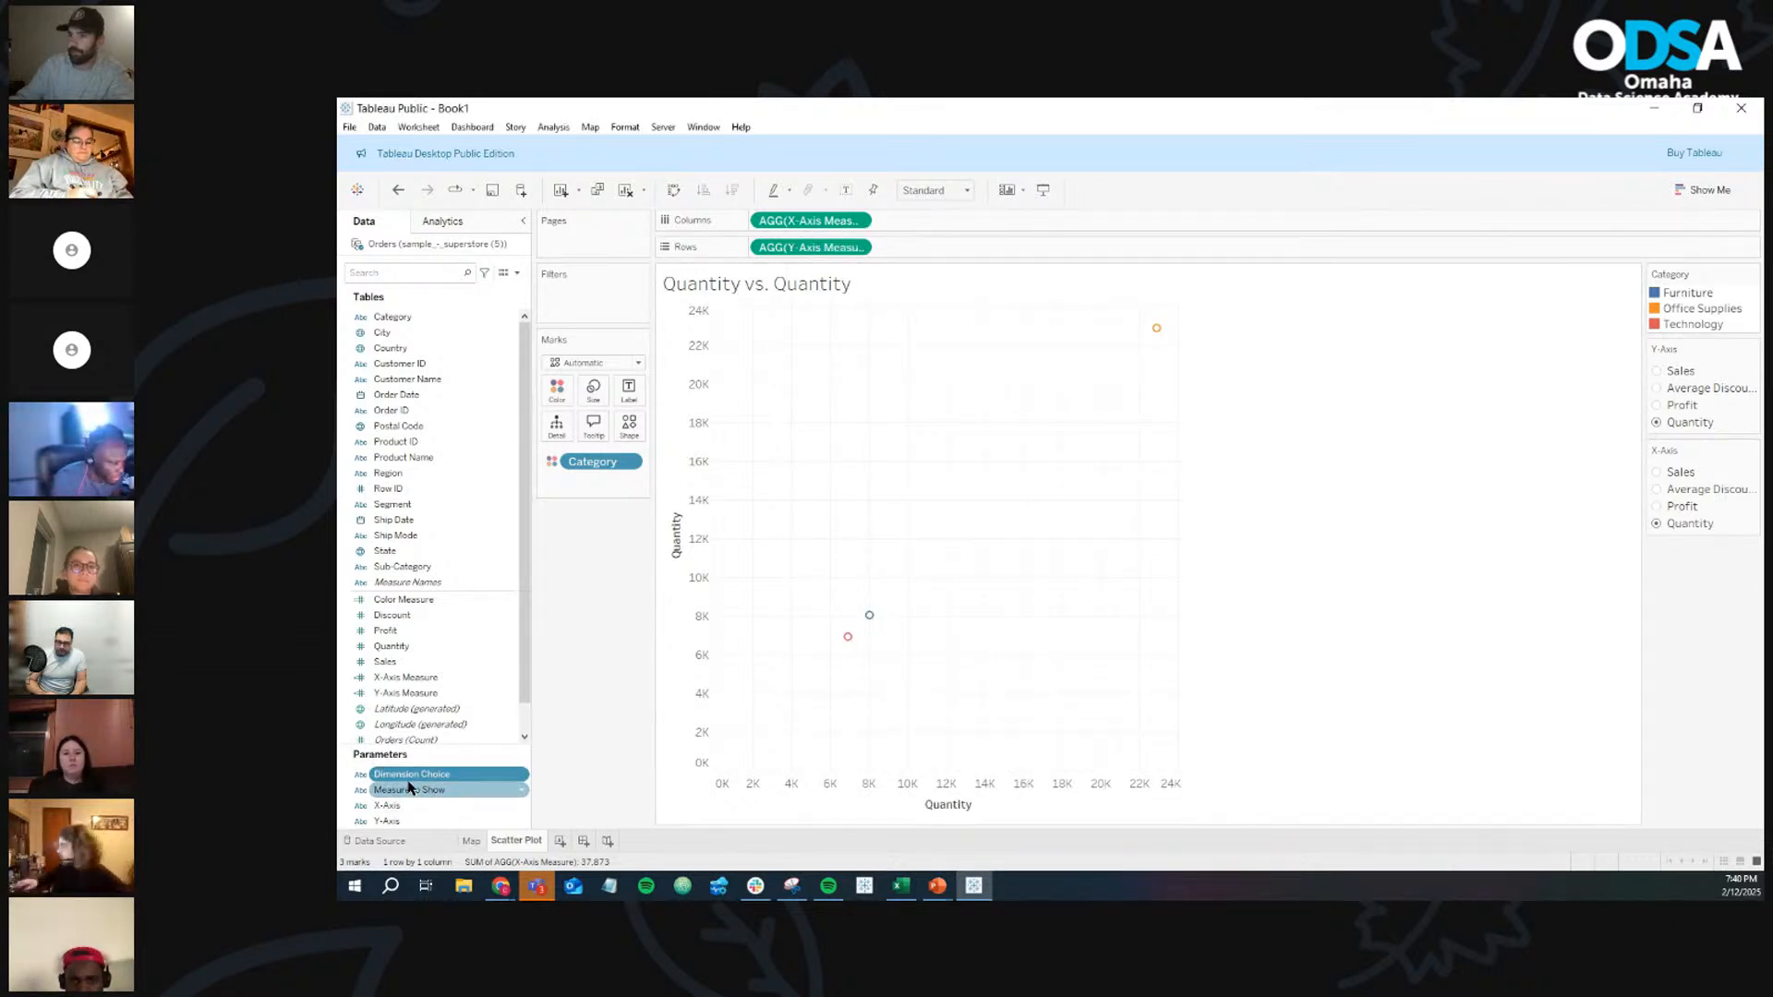
Show the Dimension Choice parameter on the sheet as a radio-button list, and test switching to Region and back to Category
click(523, 779)
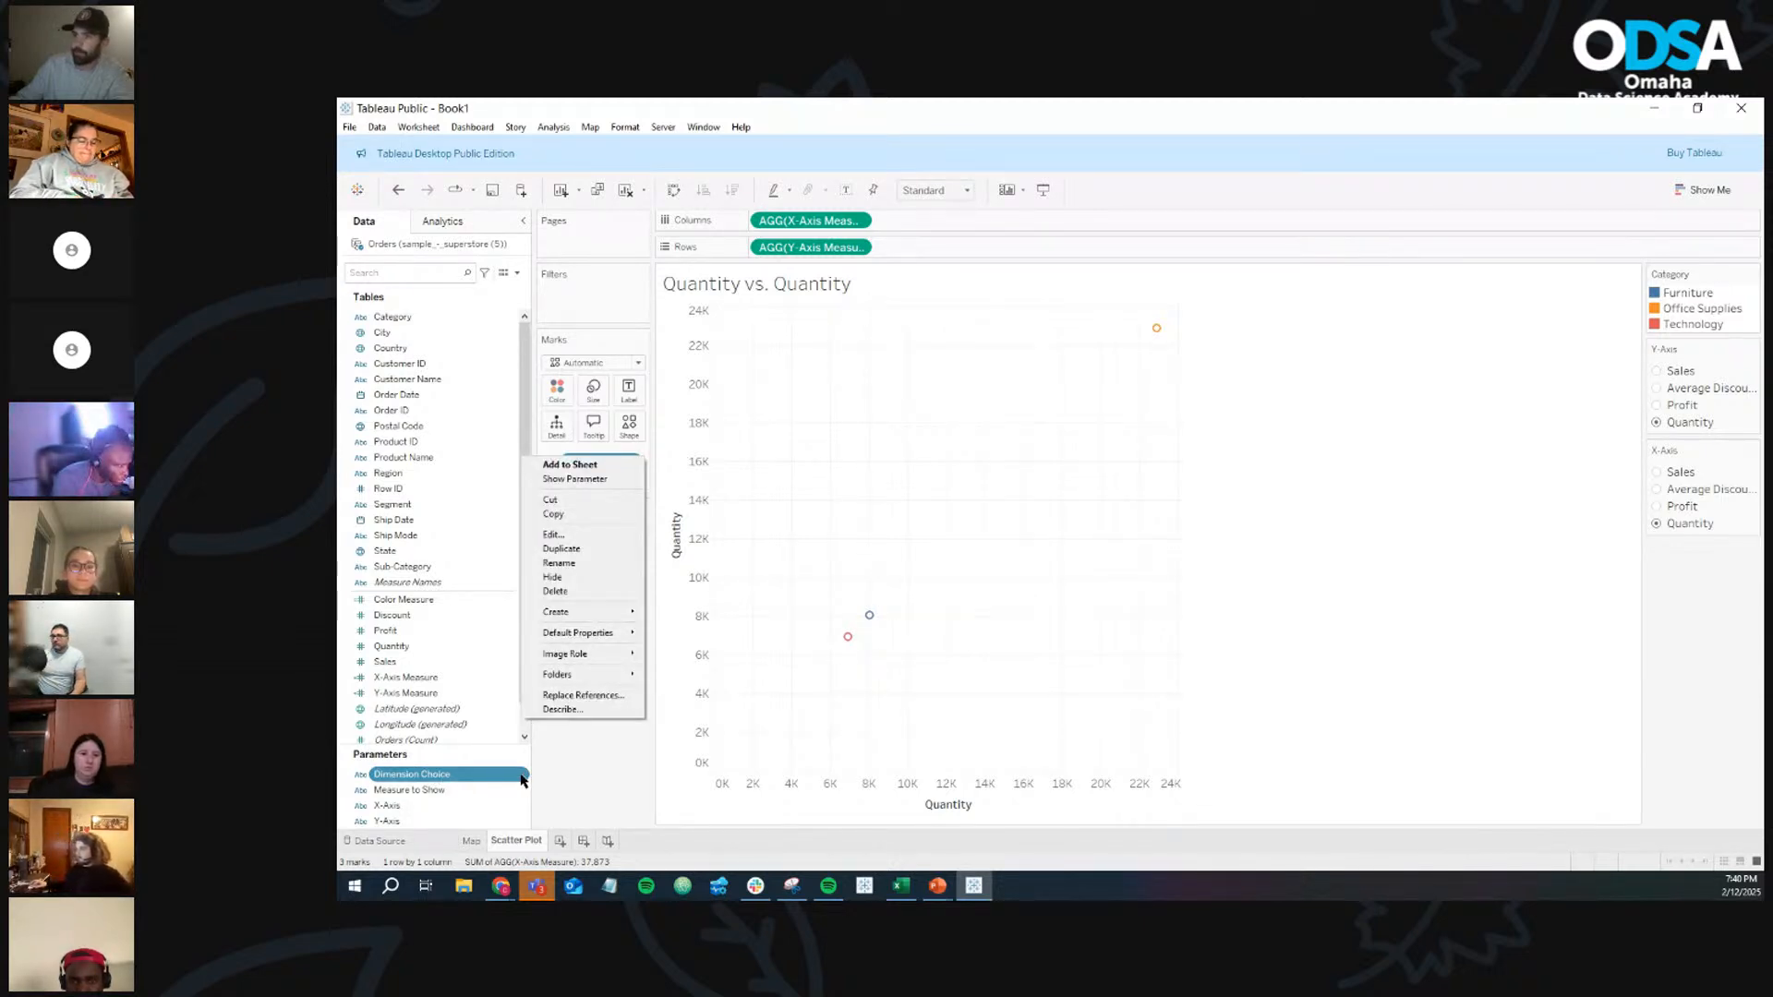
click(568, 478)
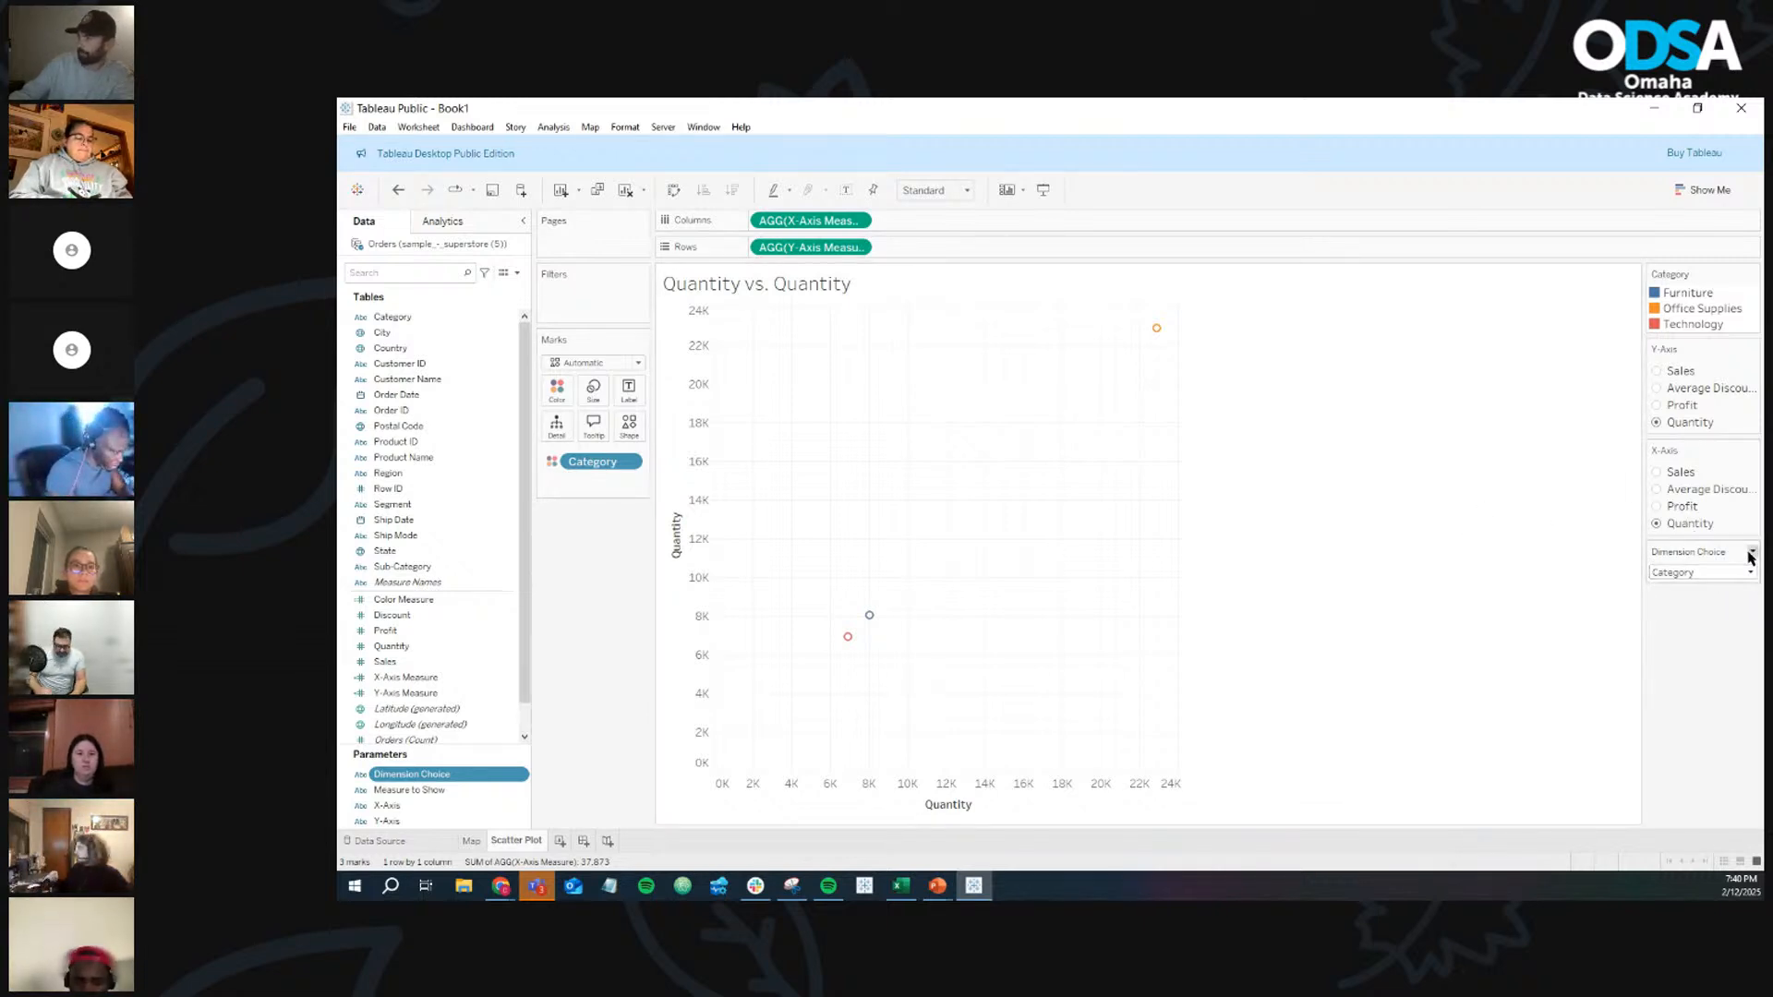
click(1752, 553)
click(1706, 616)
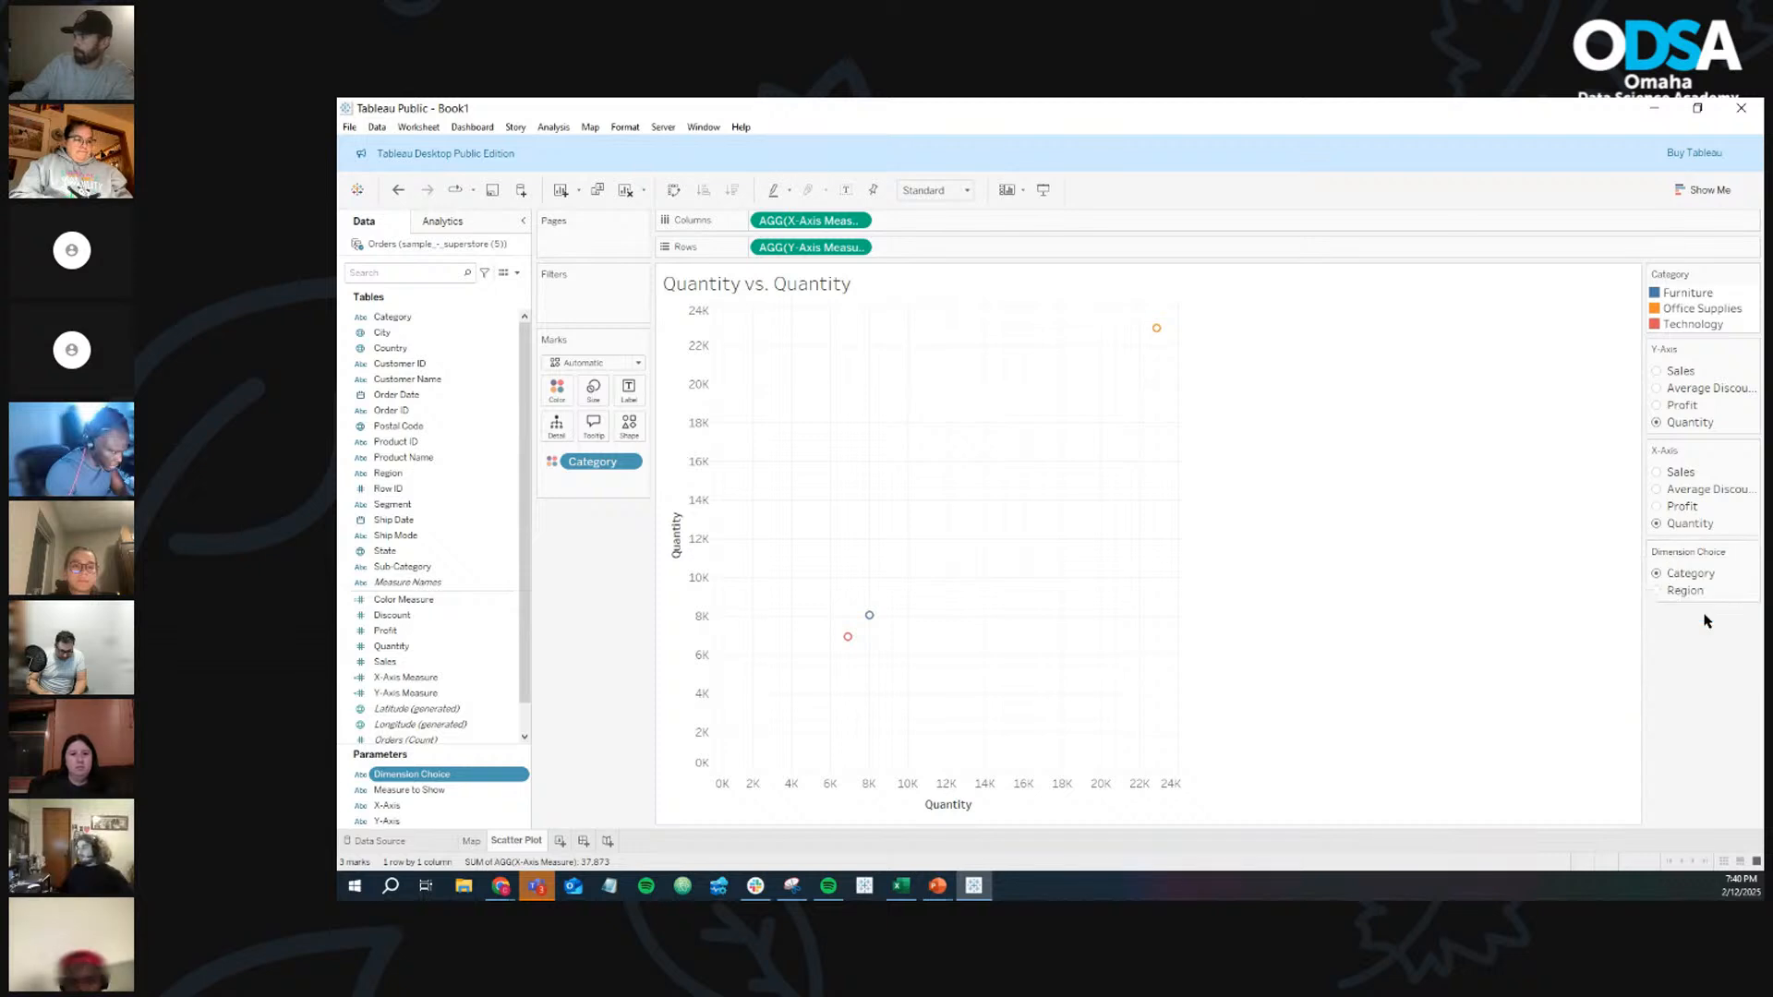
click(1658, 592)
click(1658, 574)
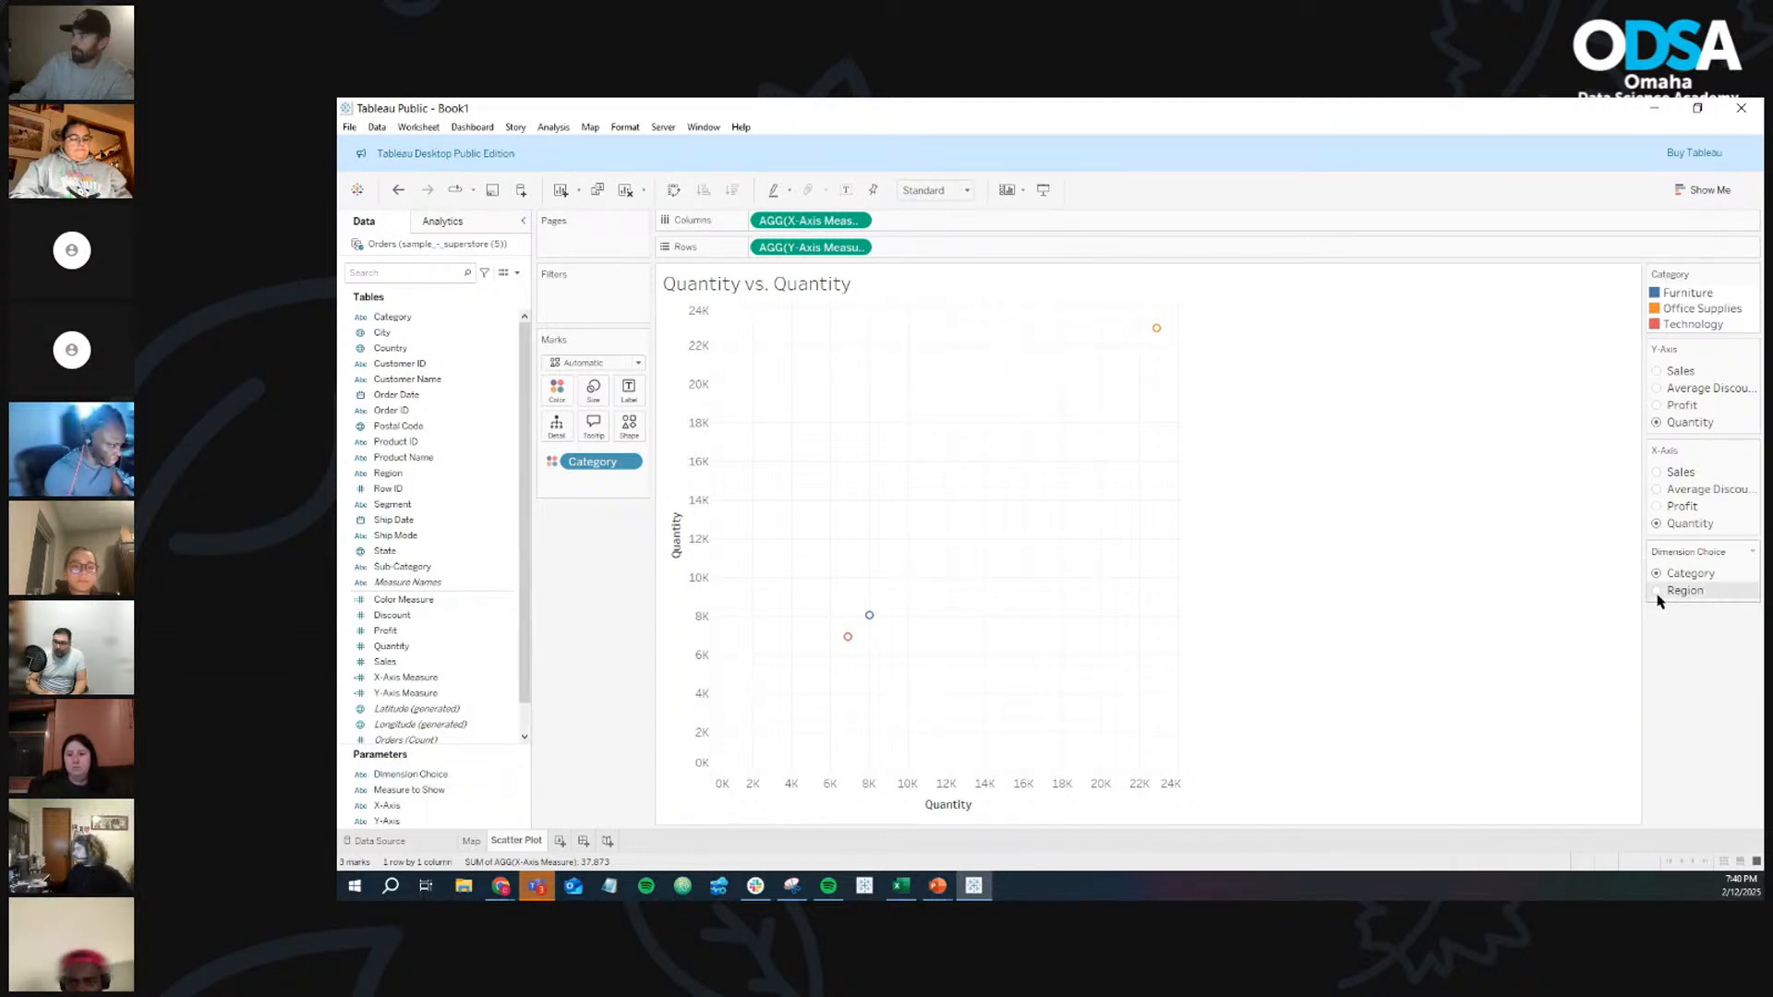
Set the Dimension Choice parameter to Region and start a new calculated field named "Dimension Choice"
click(1658, 592)
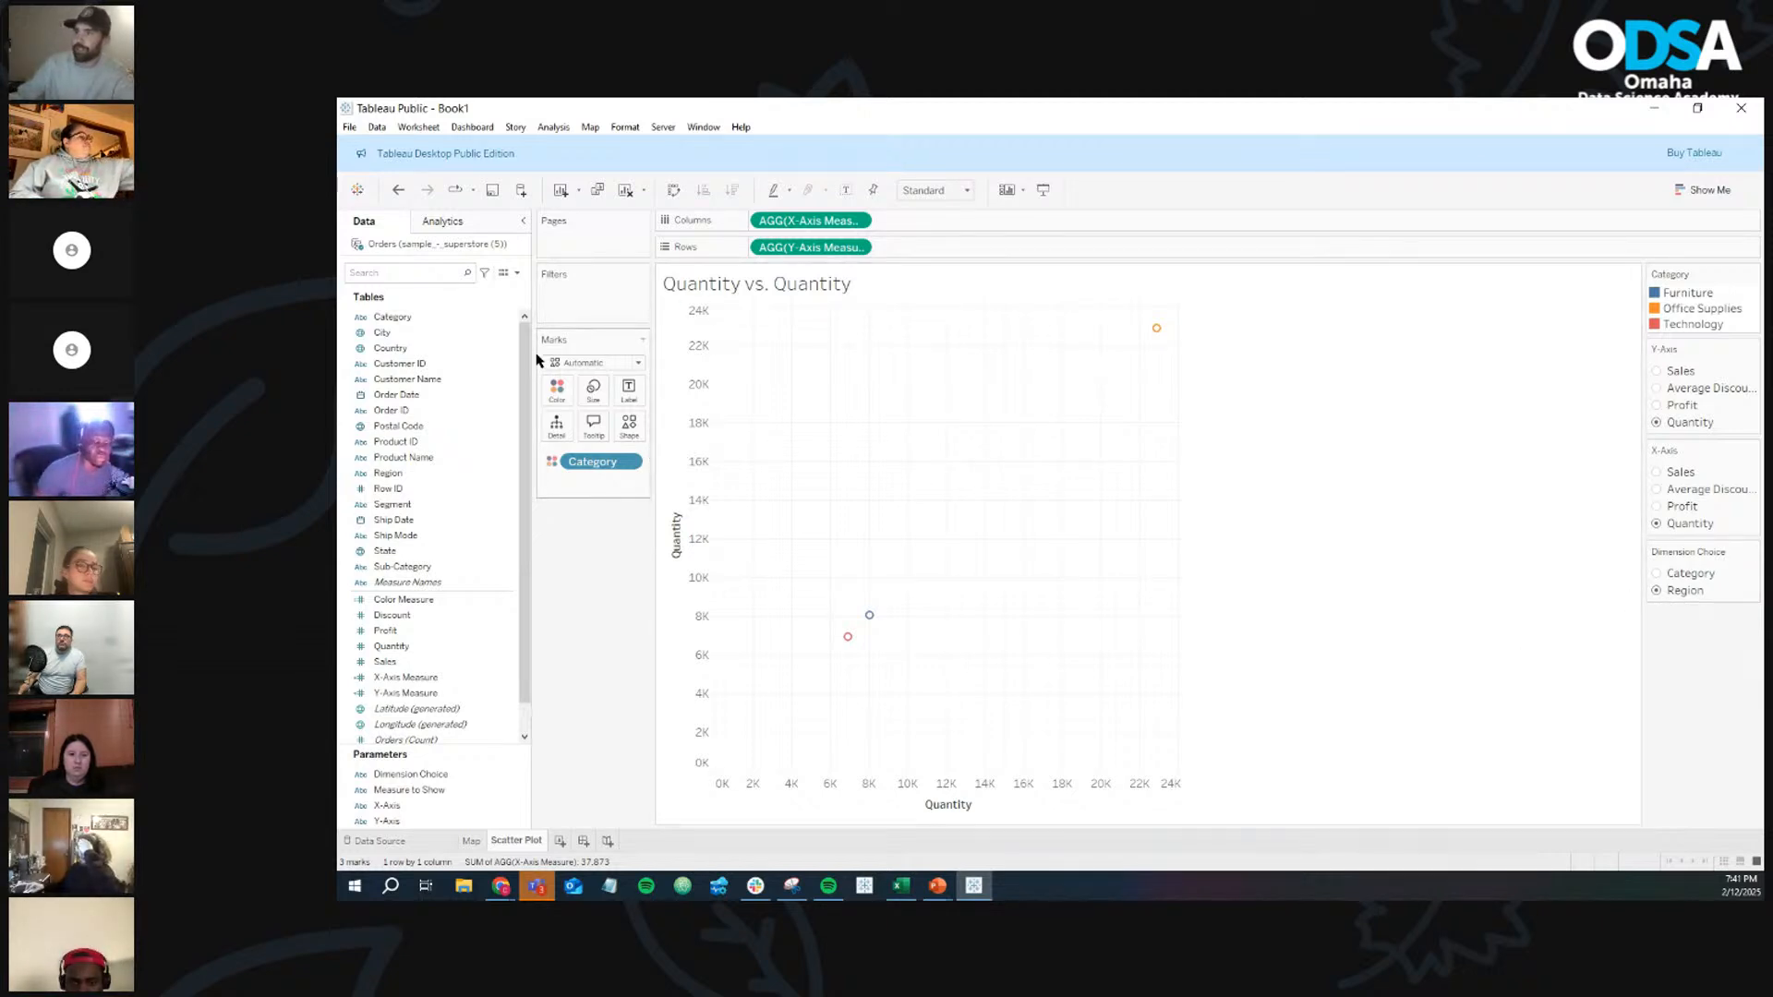
click(518, 275)
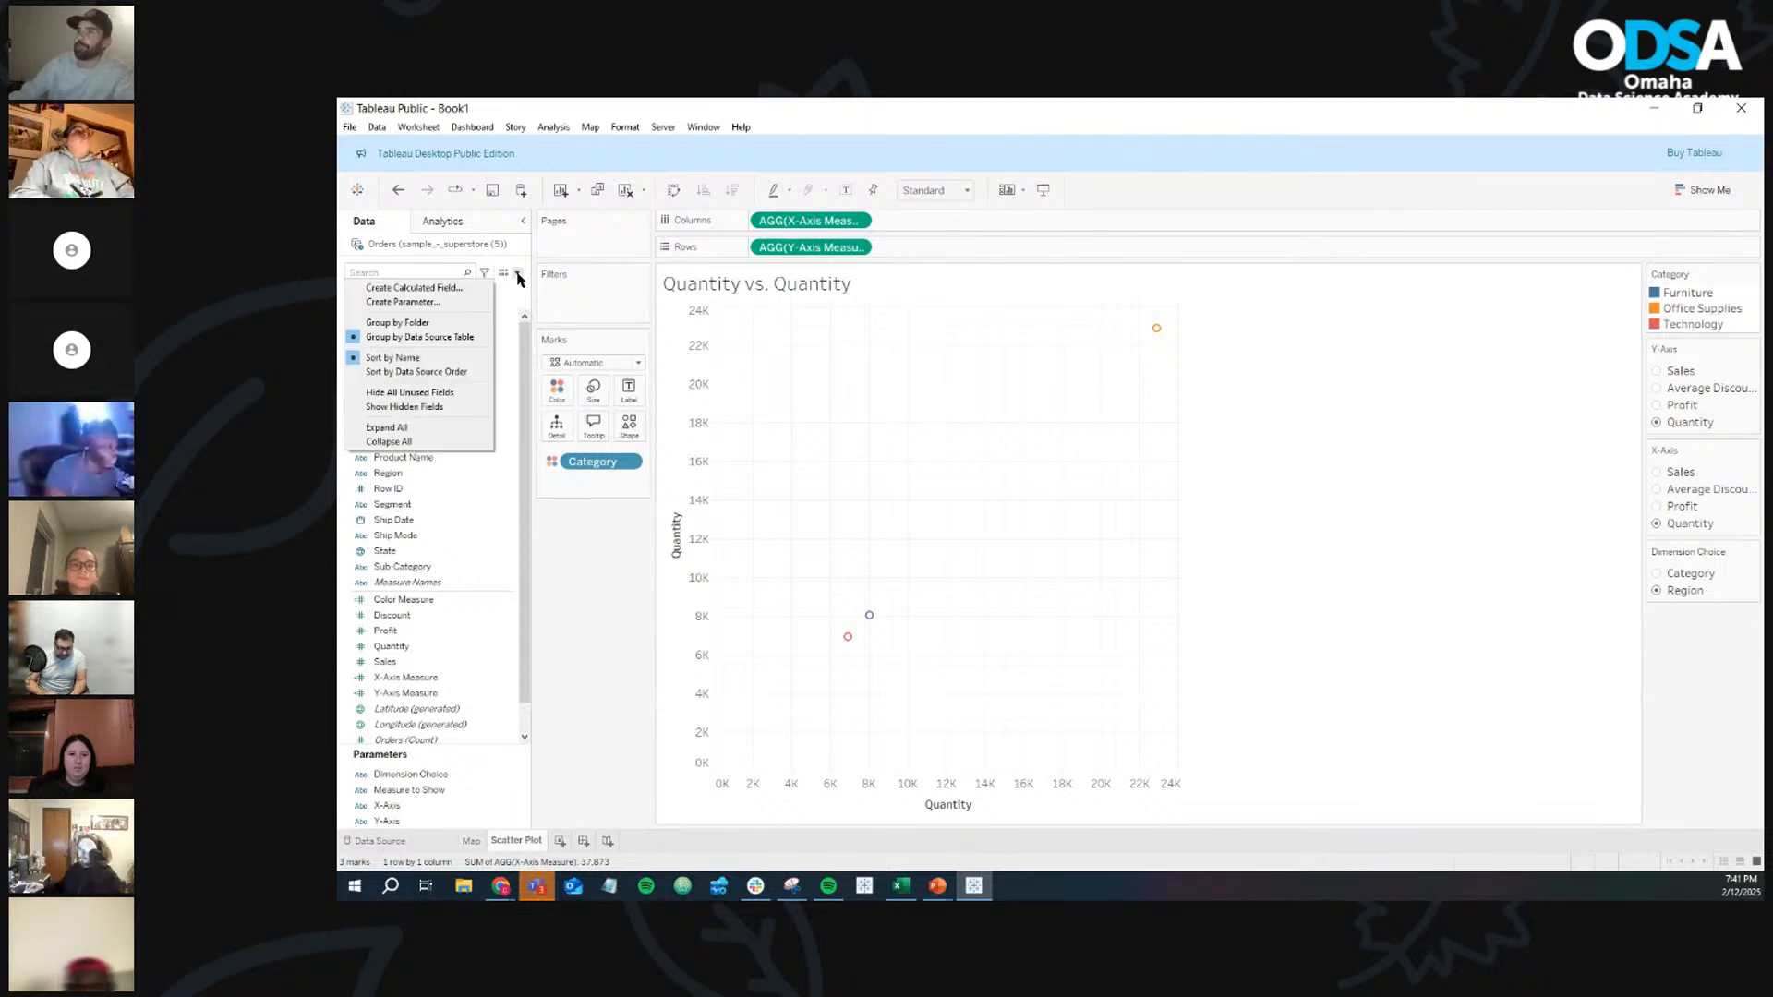
click(463, 289)
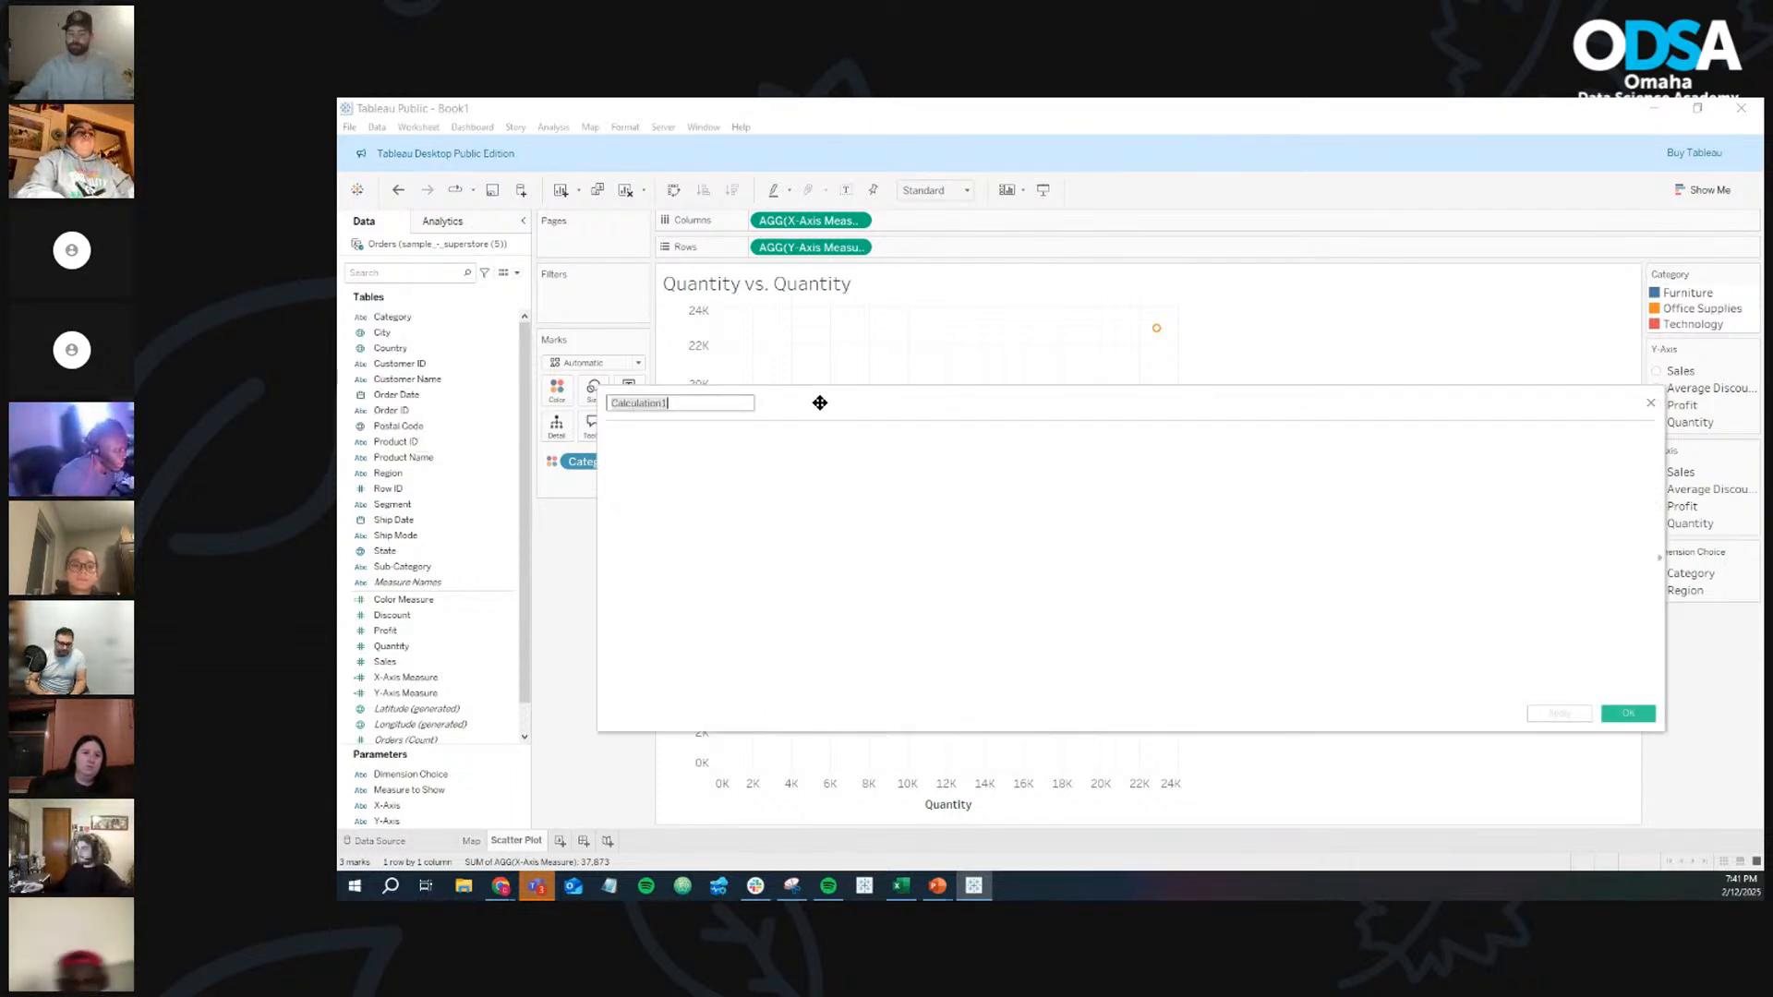
text(Dimensio)
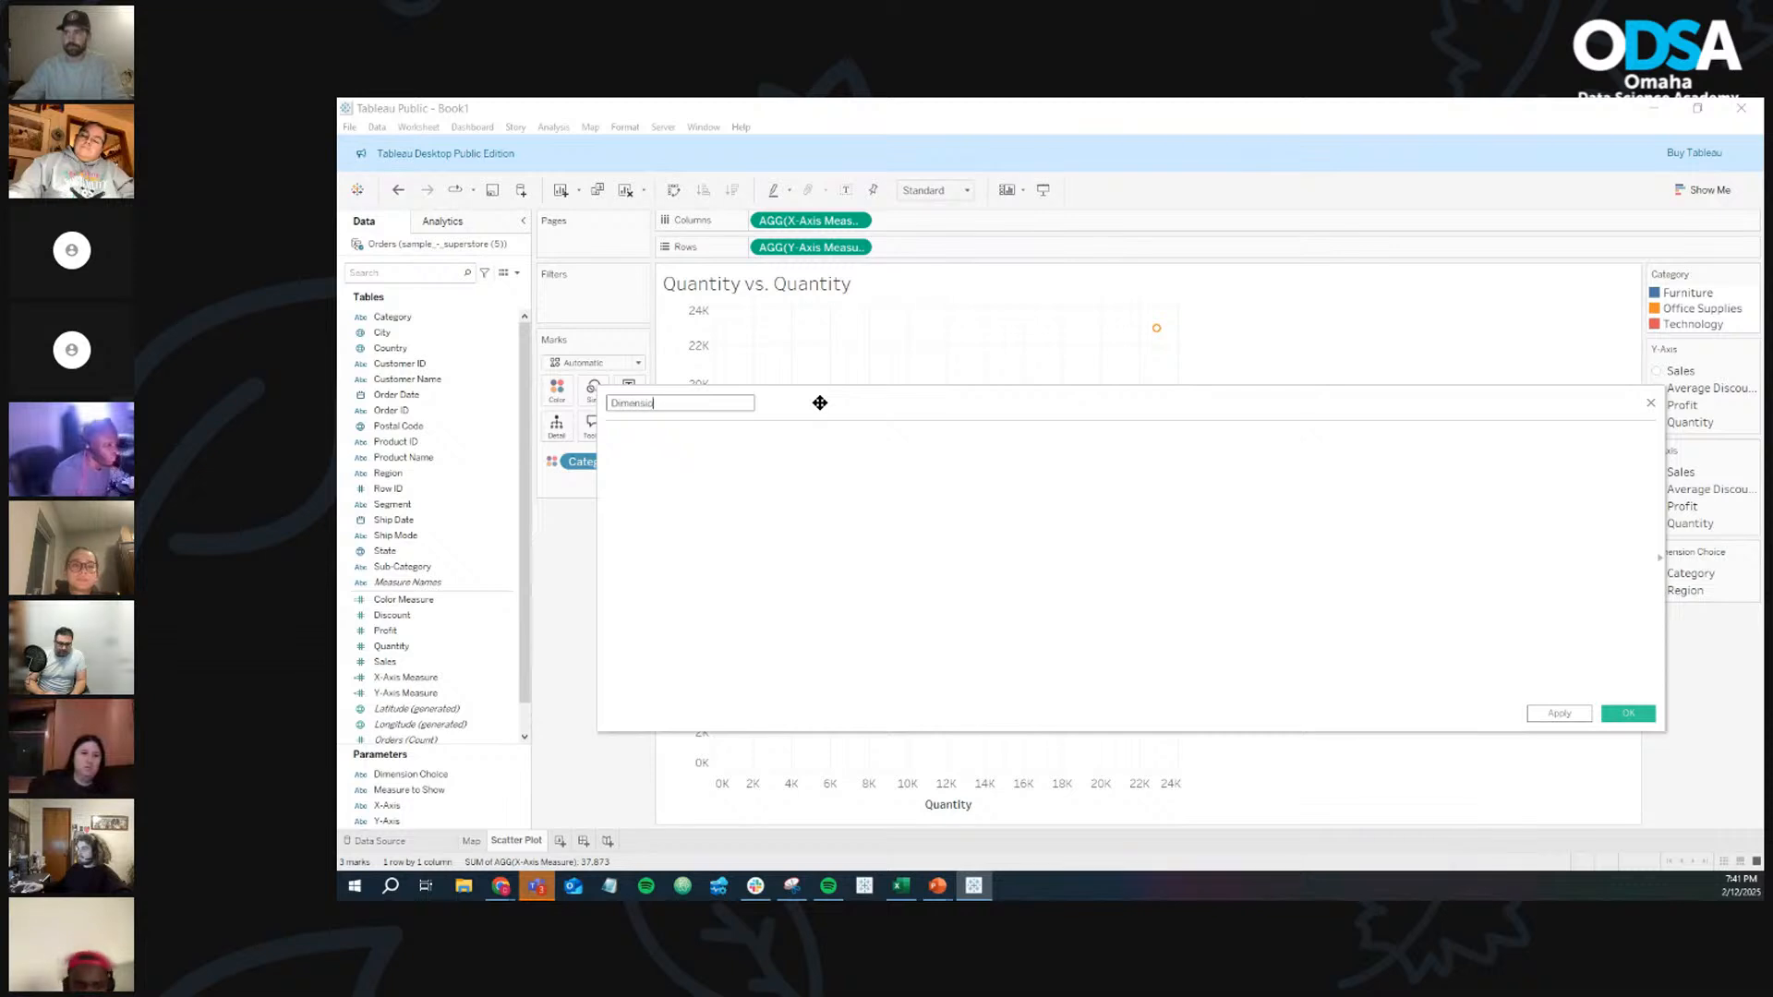
text(n)
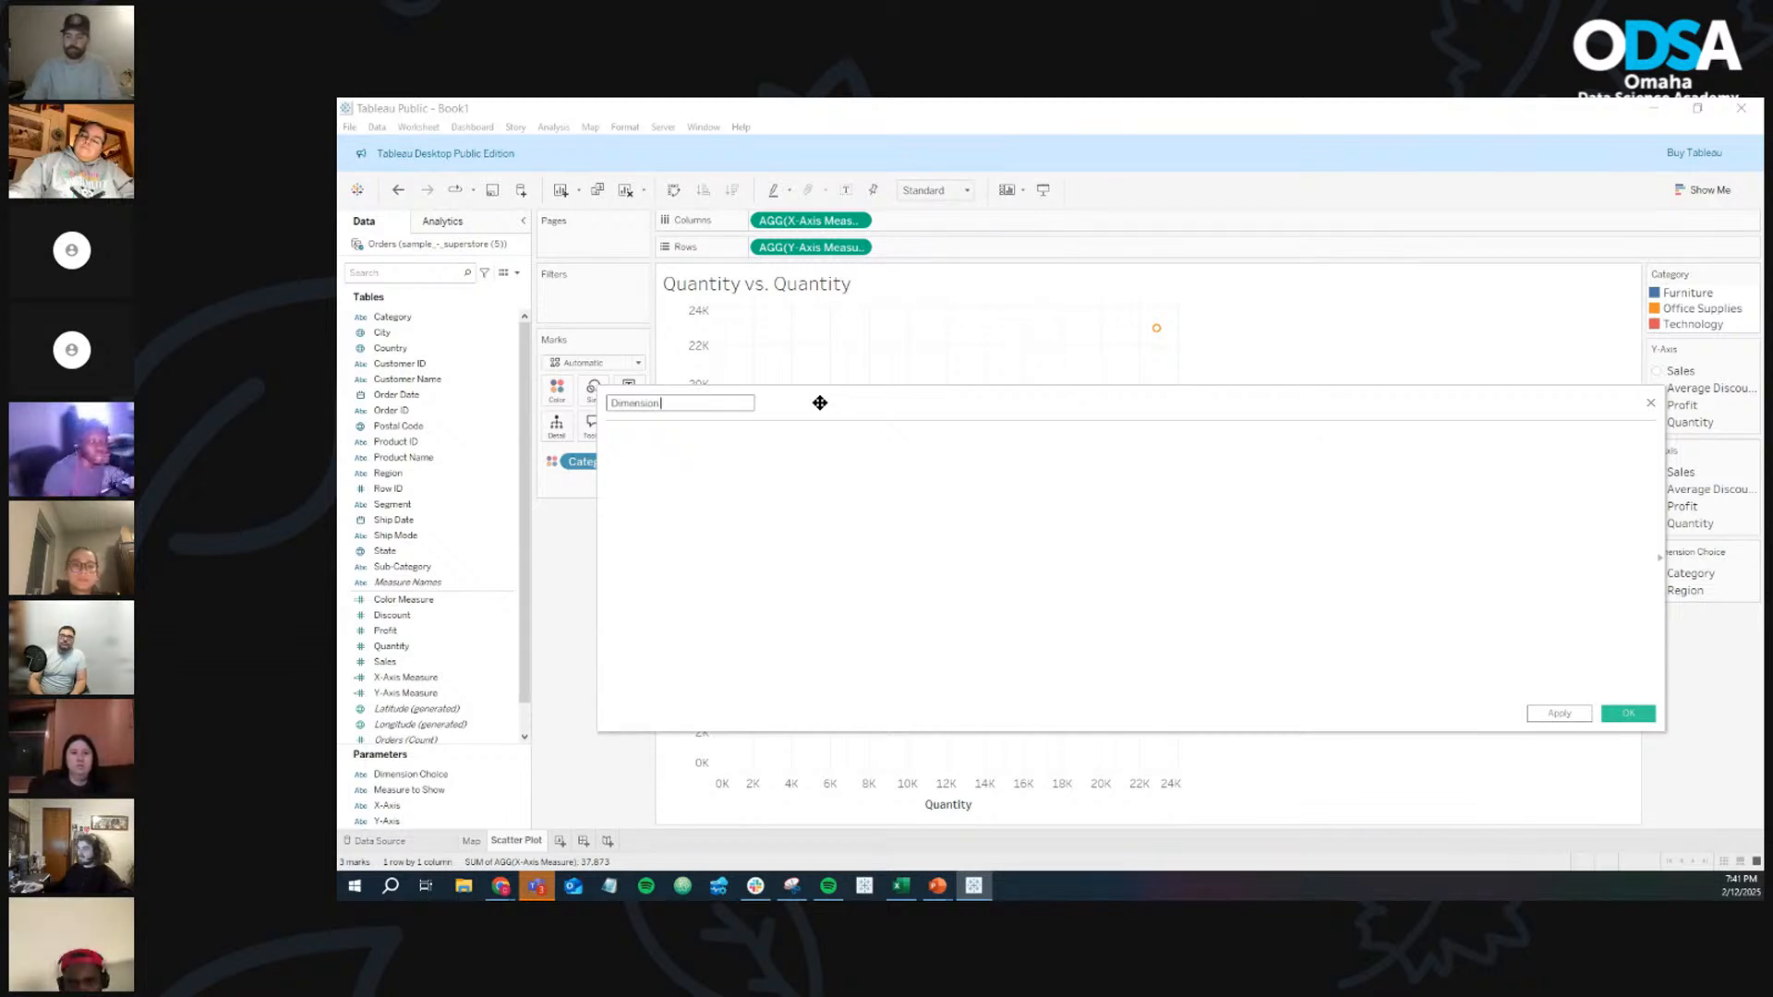
text( Choice)
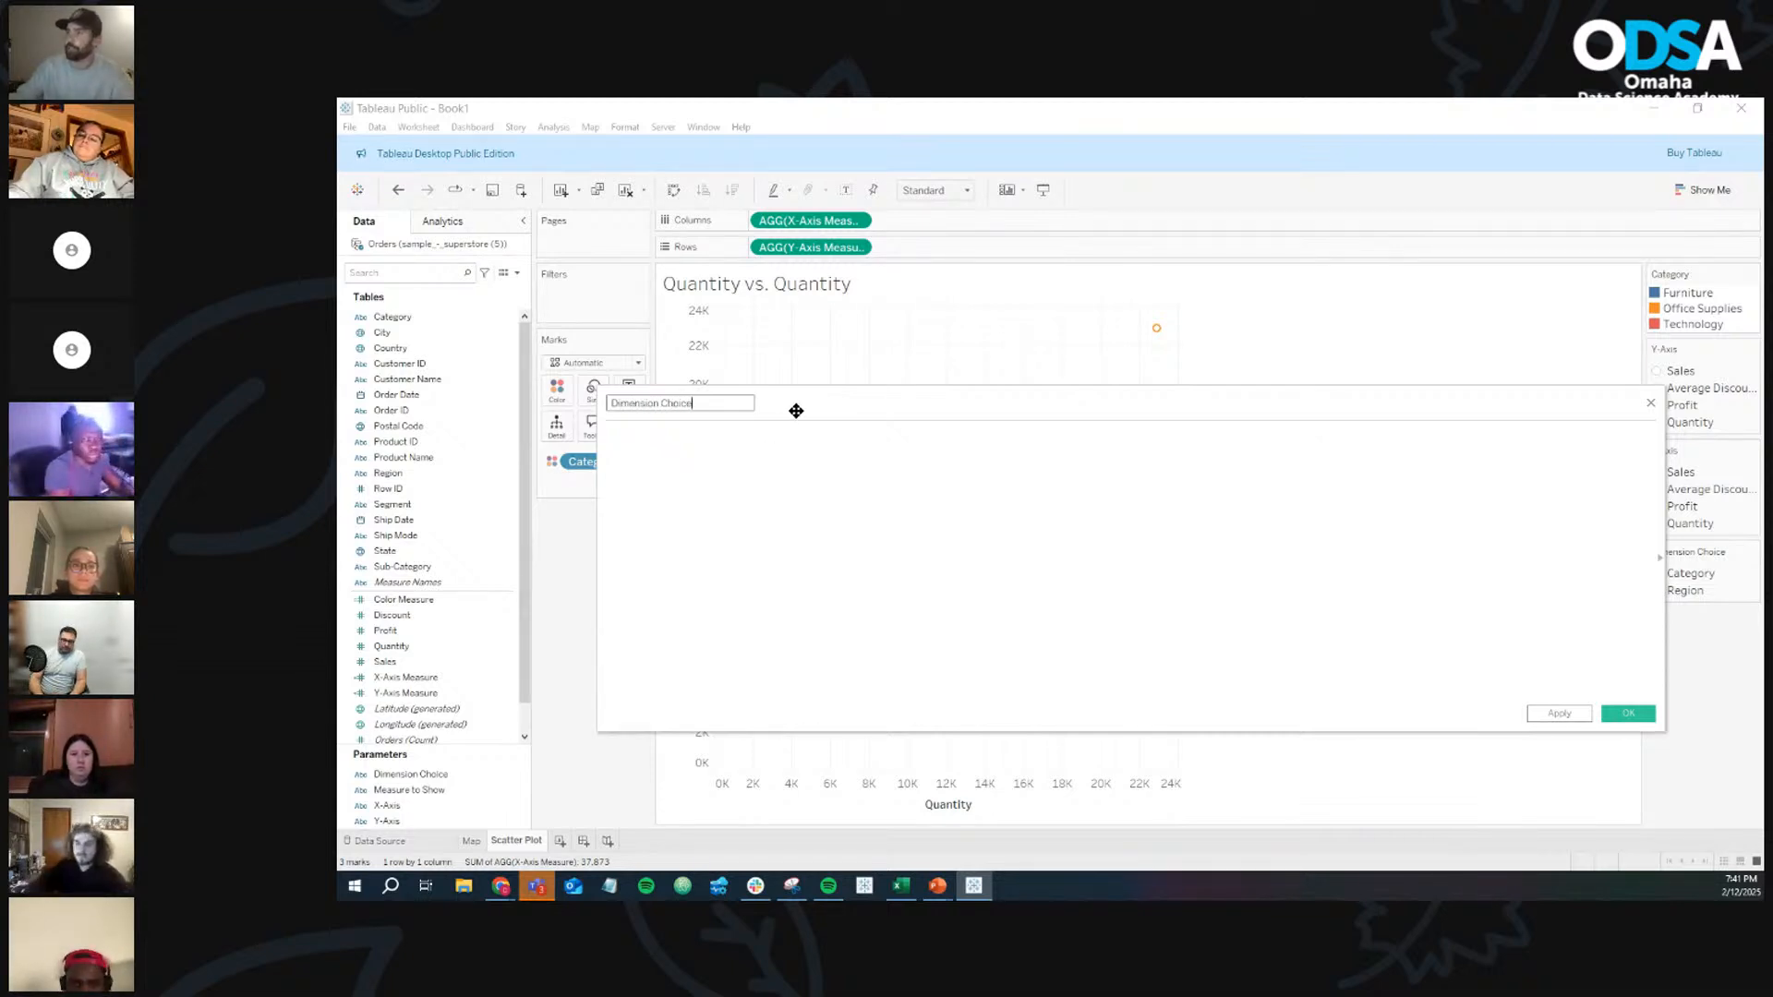
drag(809, 409, 716, 415)
click(677, 451)
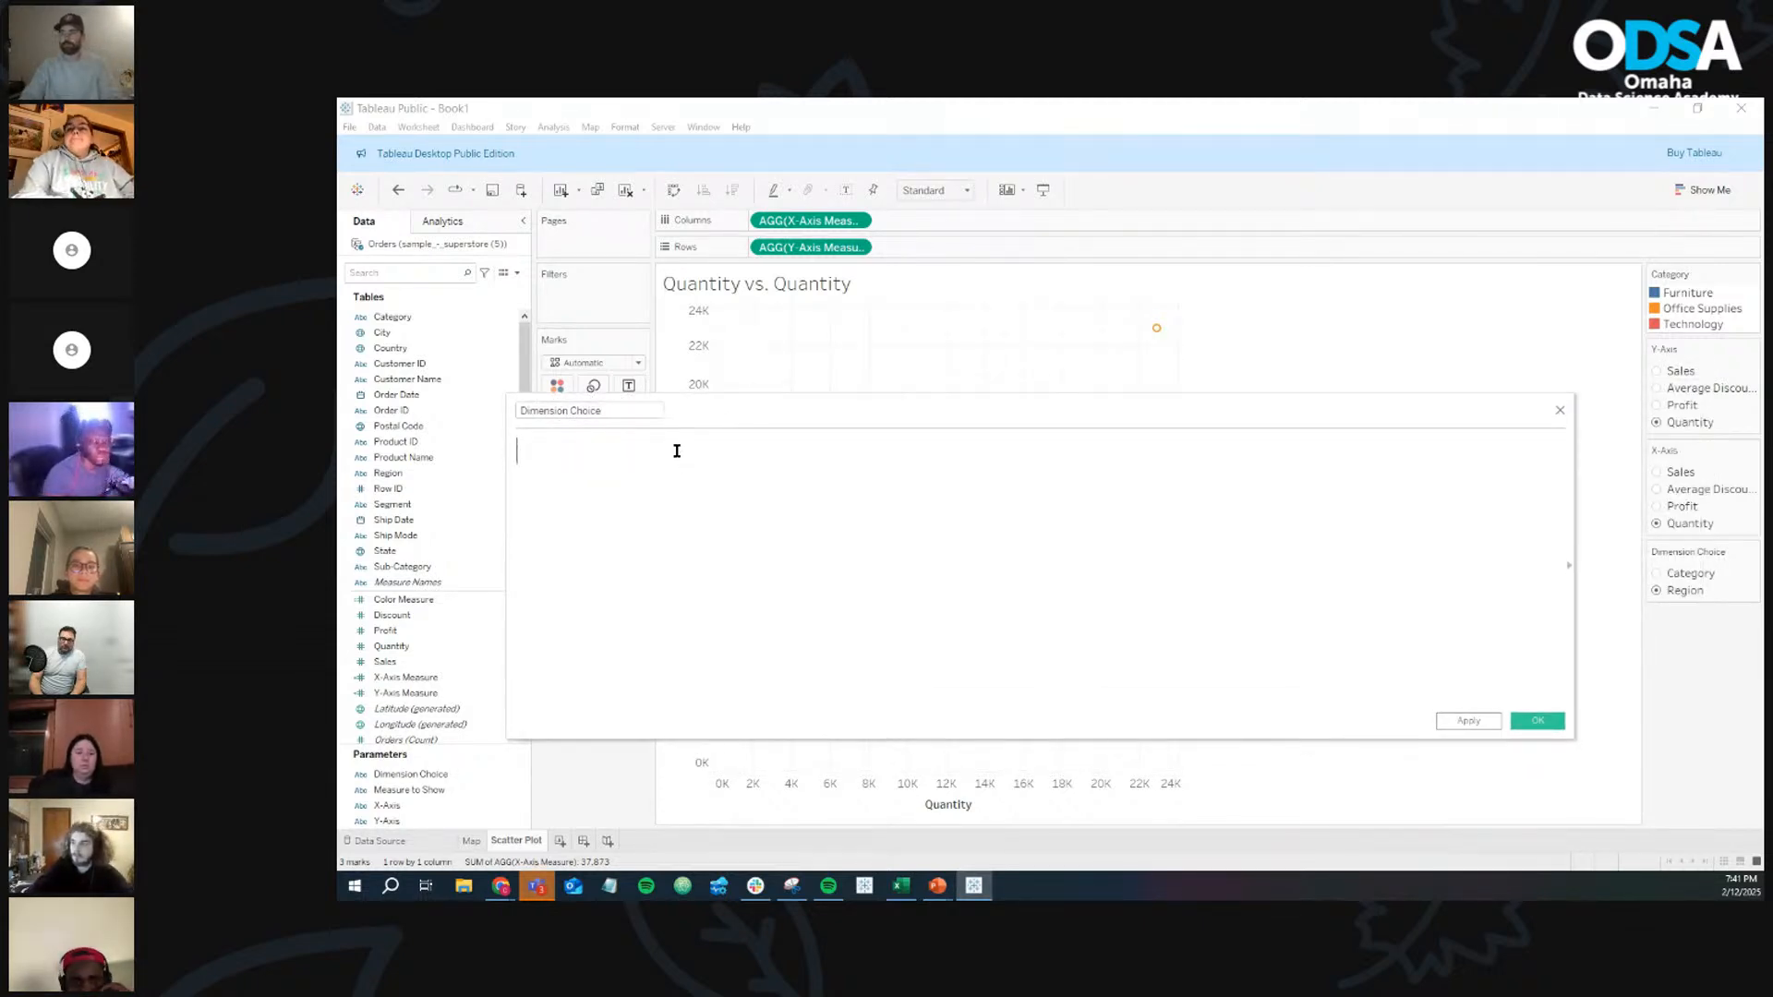
Write the formula's first condition: IF [Dimension Choice] = 'Category' THEN [Category]
text(IF )
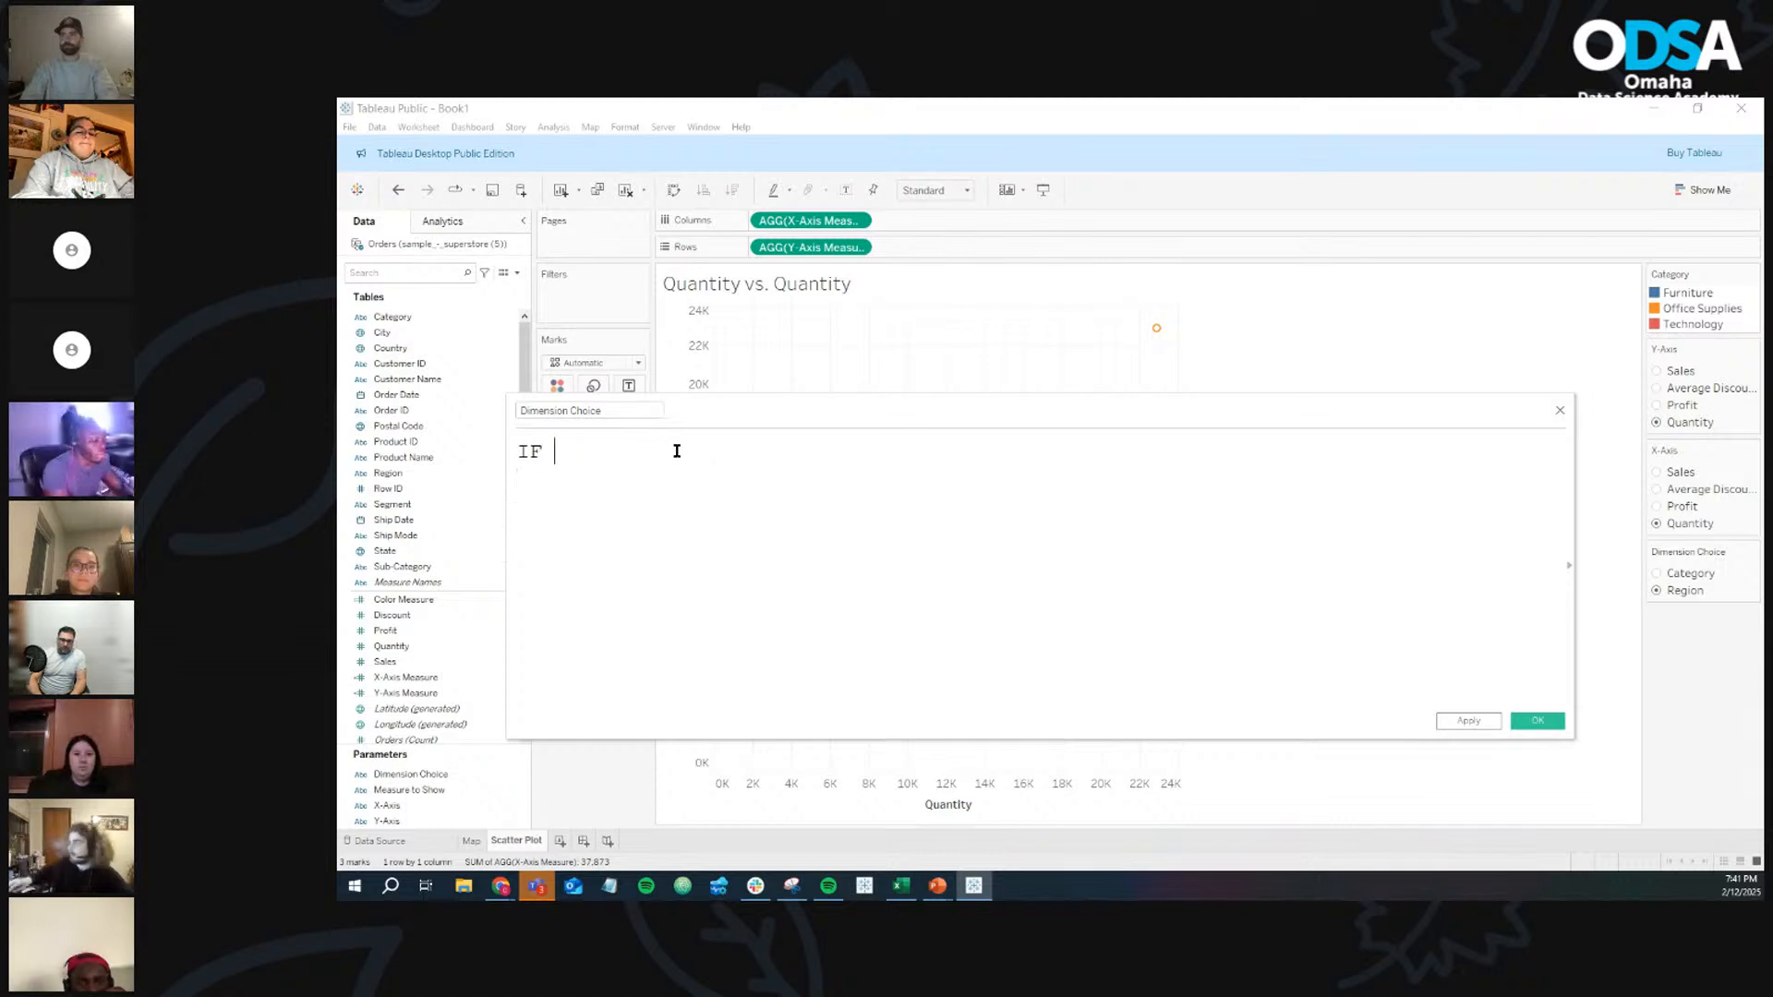
text(dim)
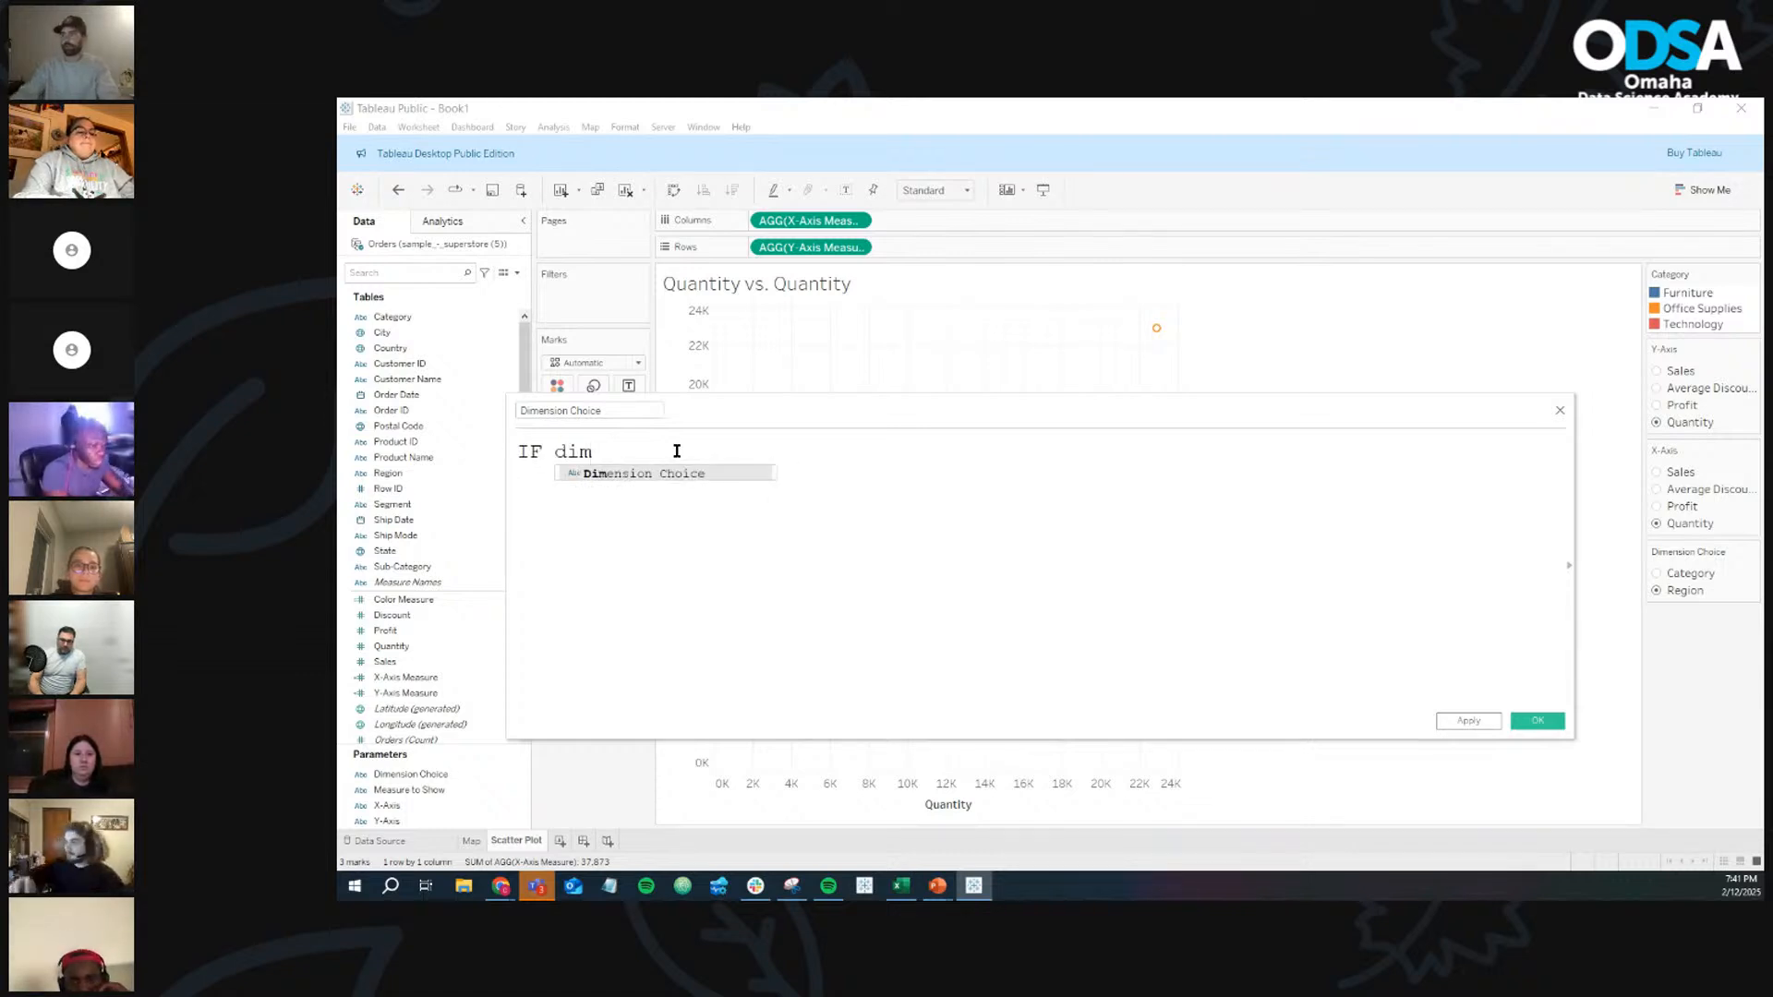
key(Return)
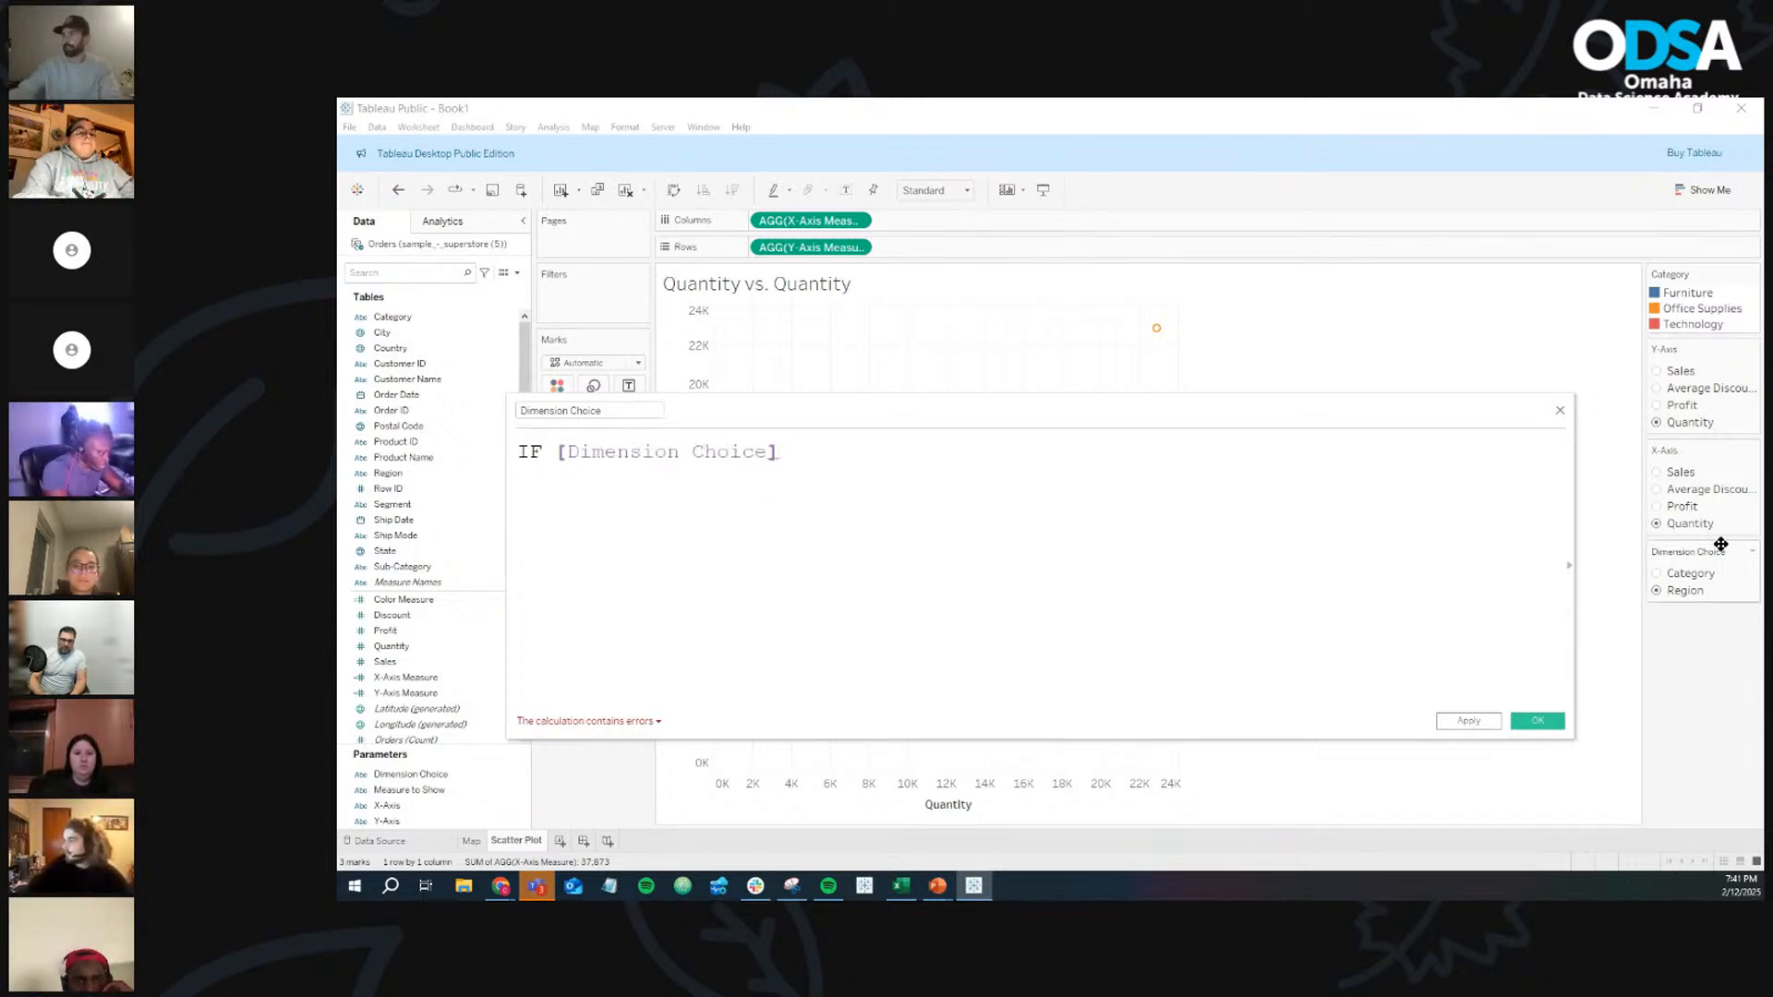
text(= )
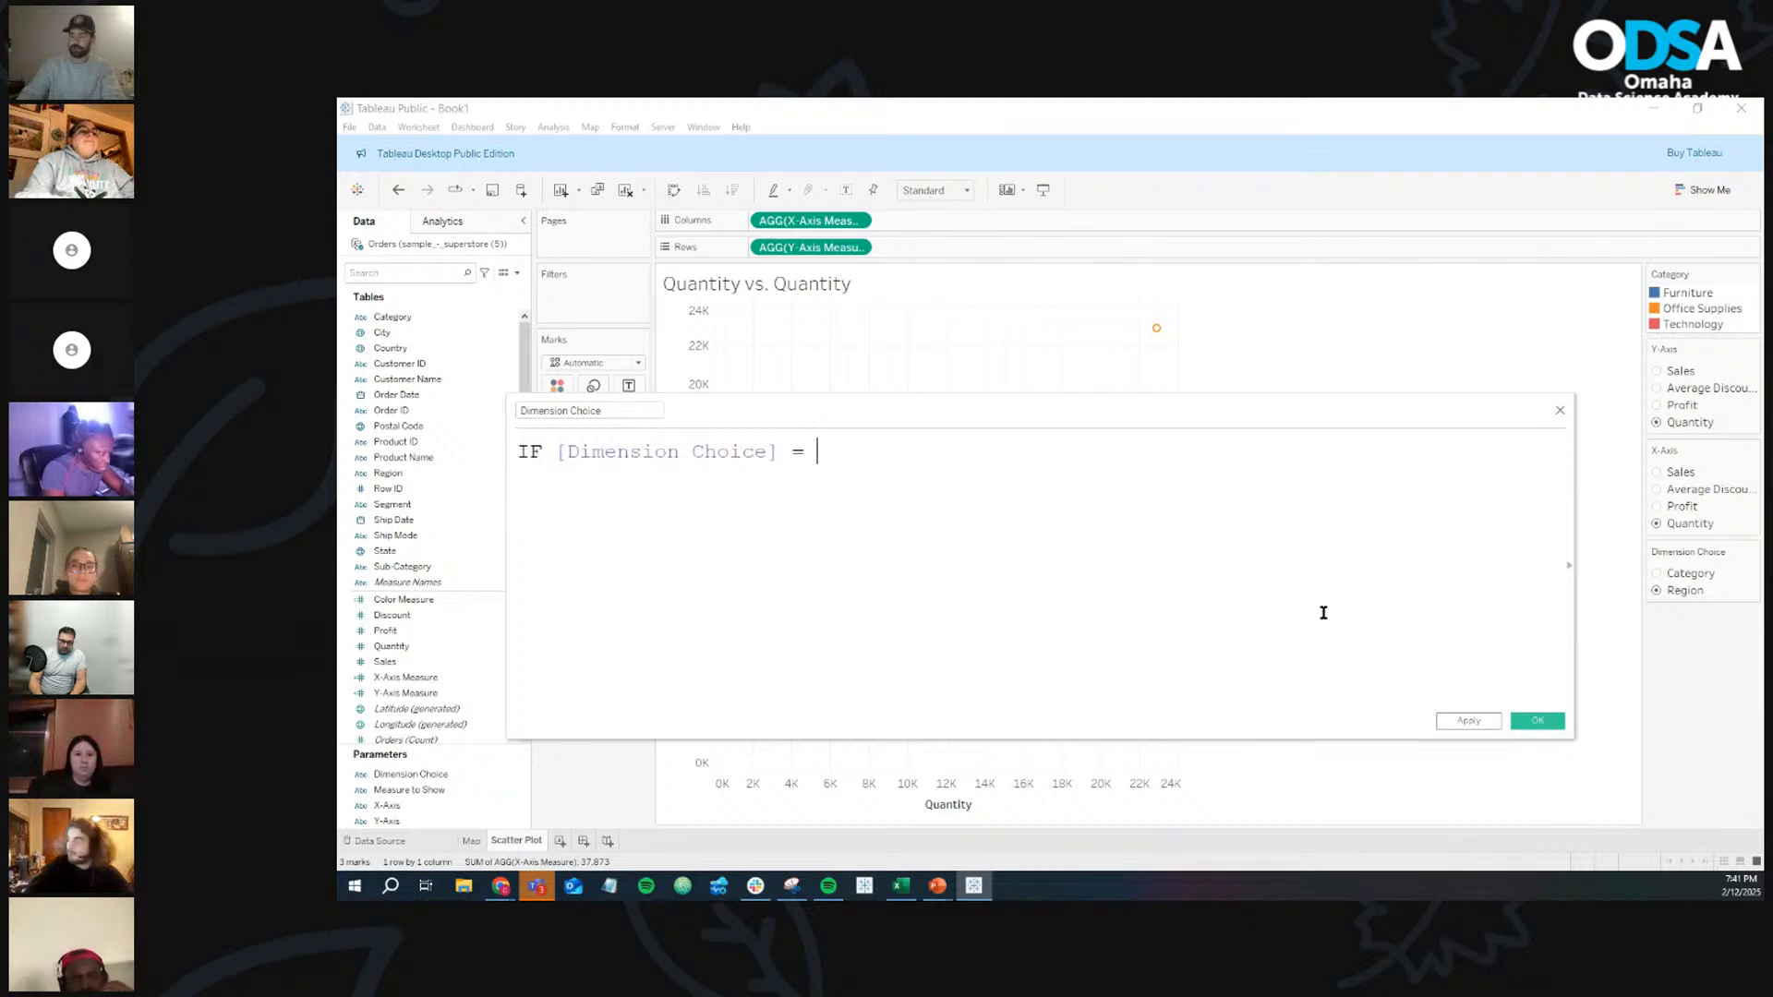
text(Cateog)
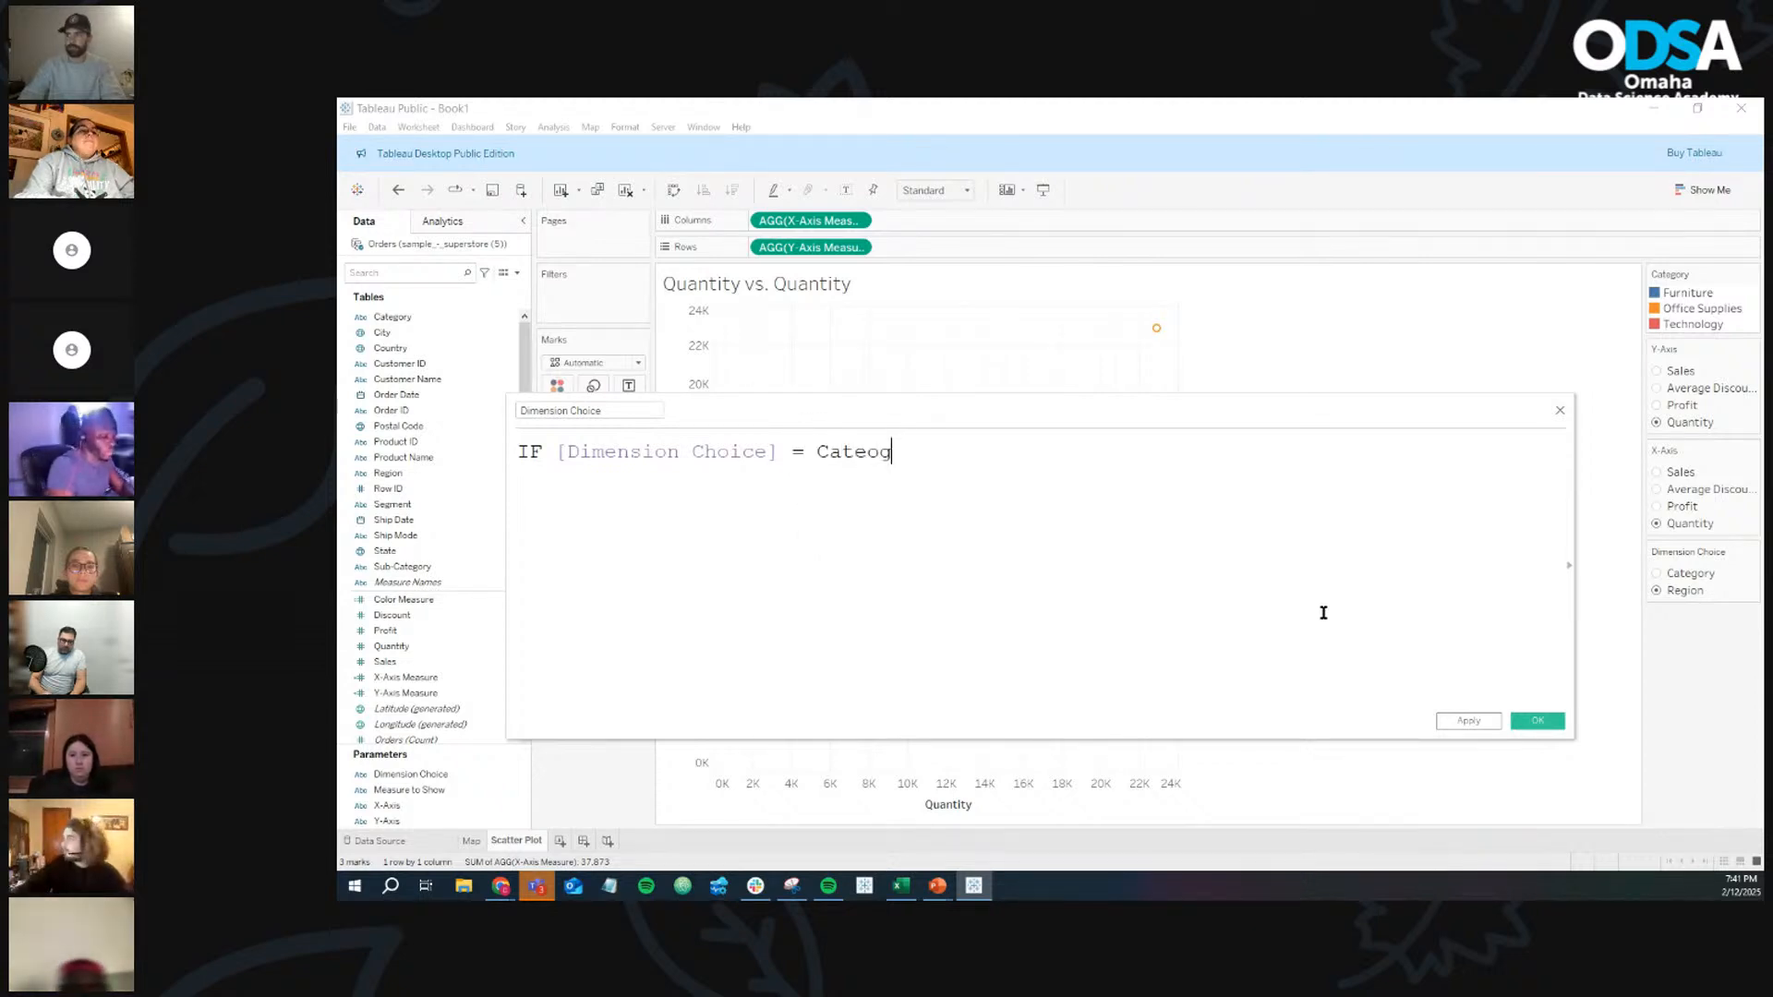
key(BackSpace)
key(BackSpace)
key(BackSpace)
key(BackSpace)
key(BackSpace)
key(BackSpace)
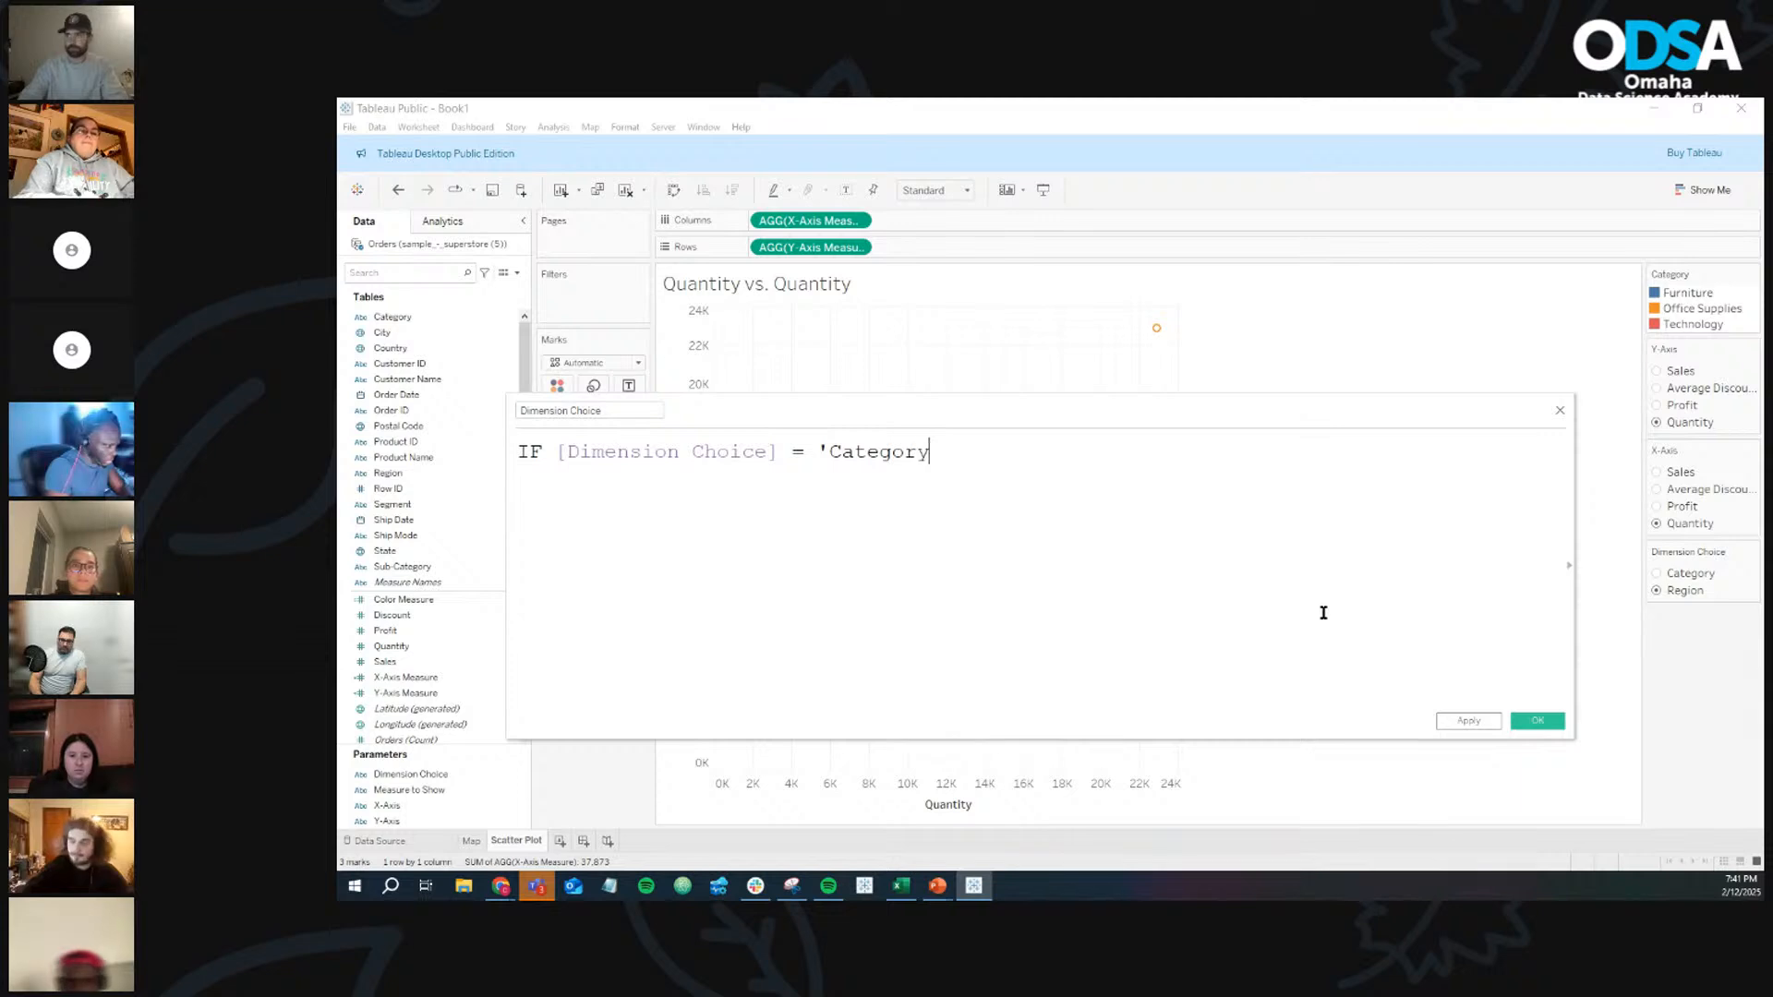
text('Category' then)
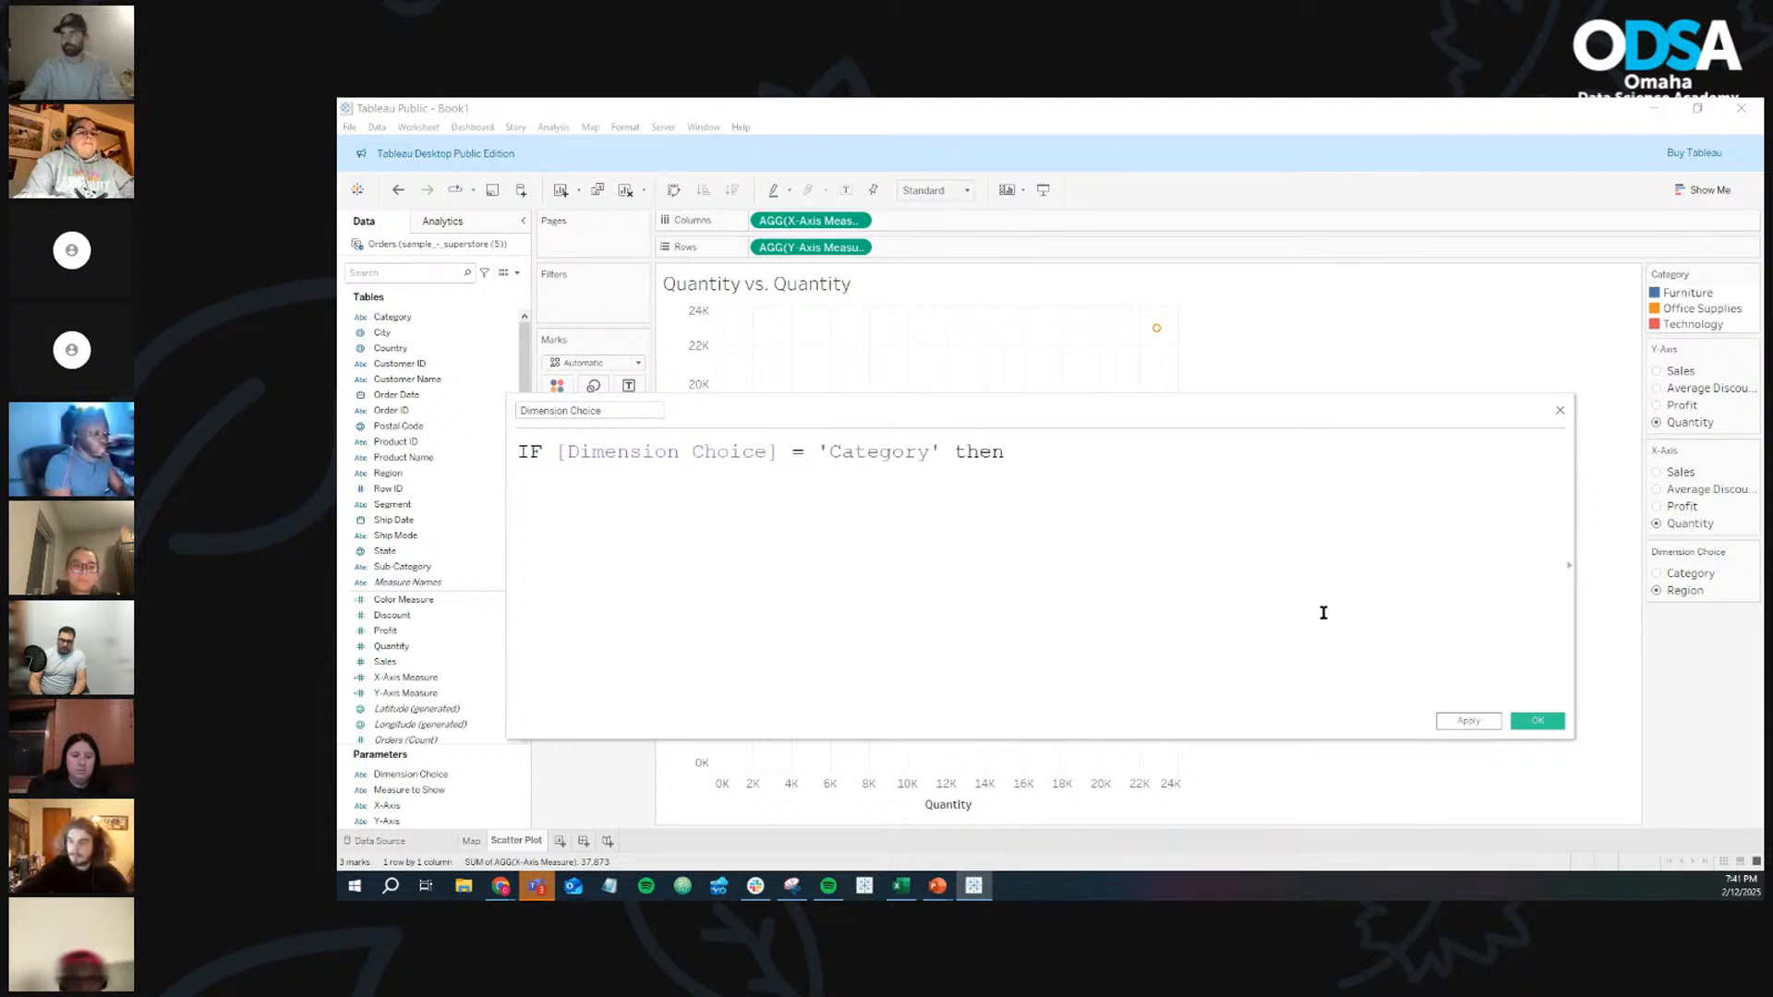
key(BackSpace)
key(Return)
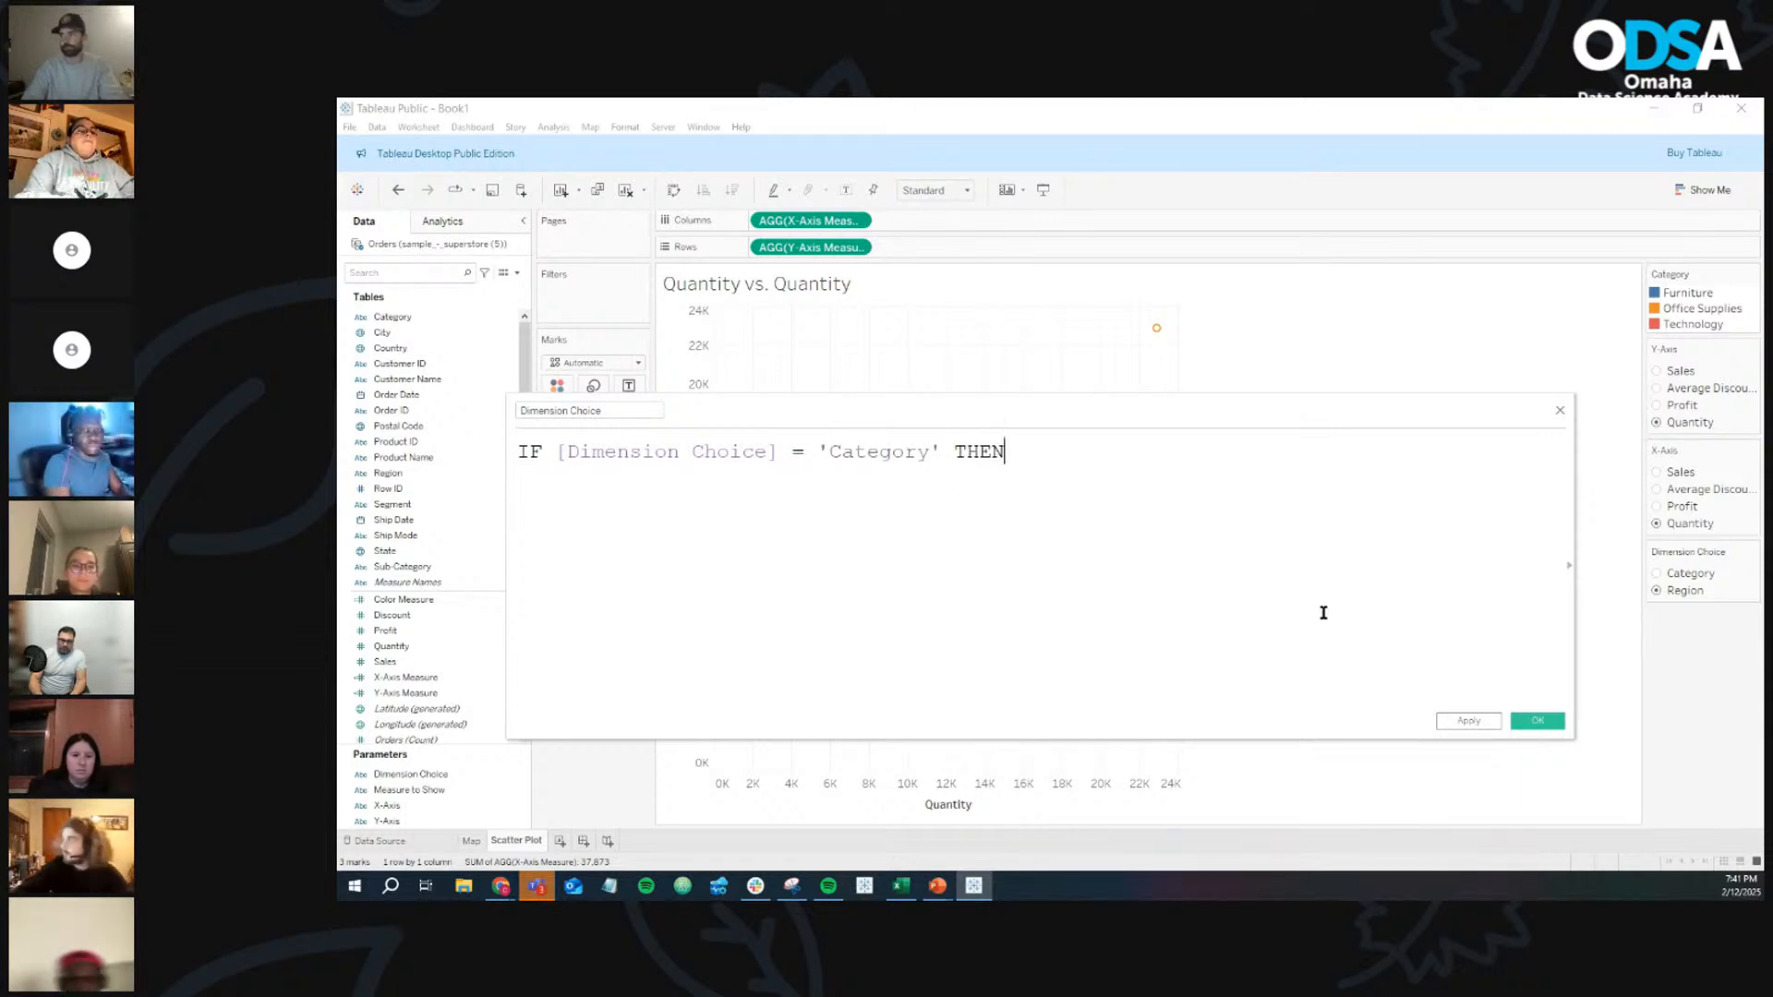
text(cat)
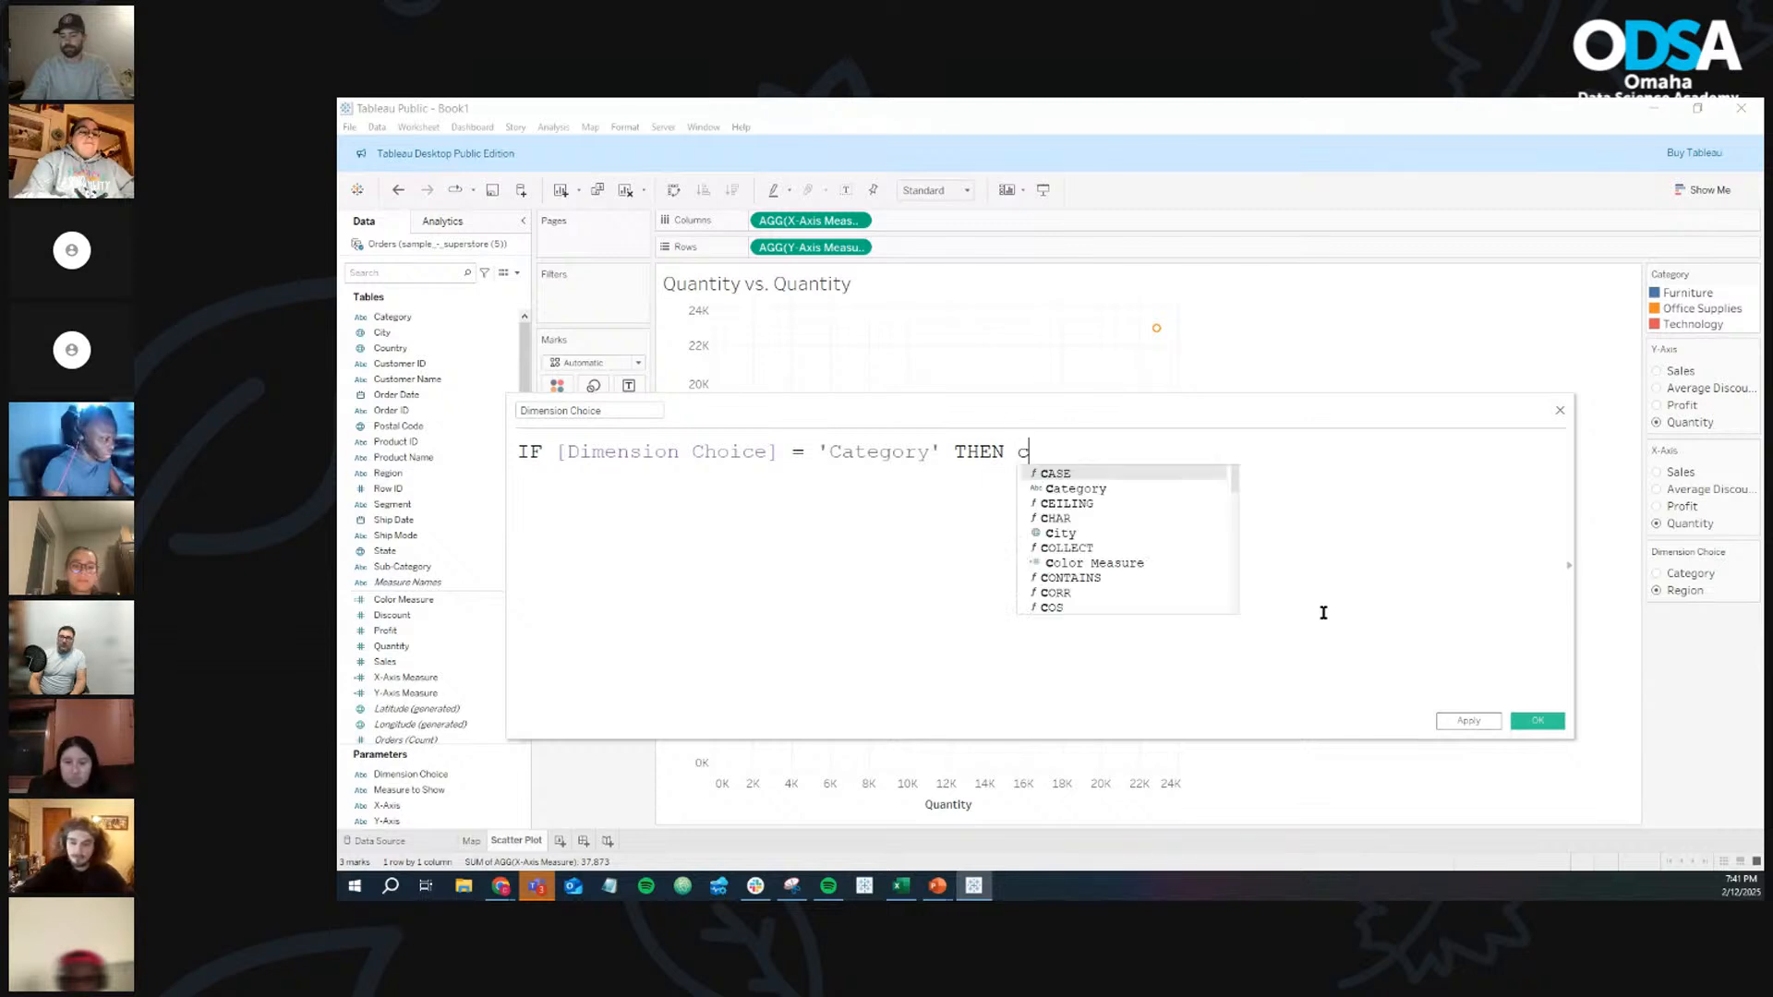
click(1100, 472)
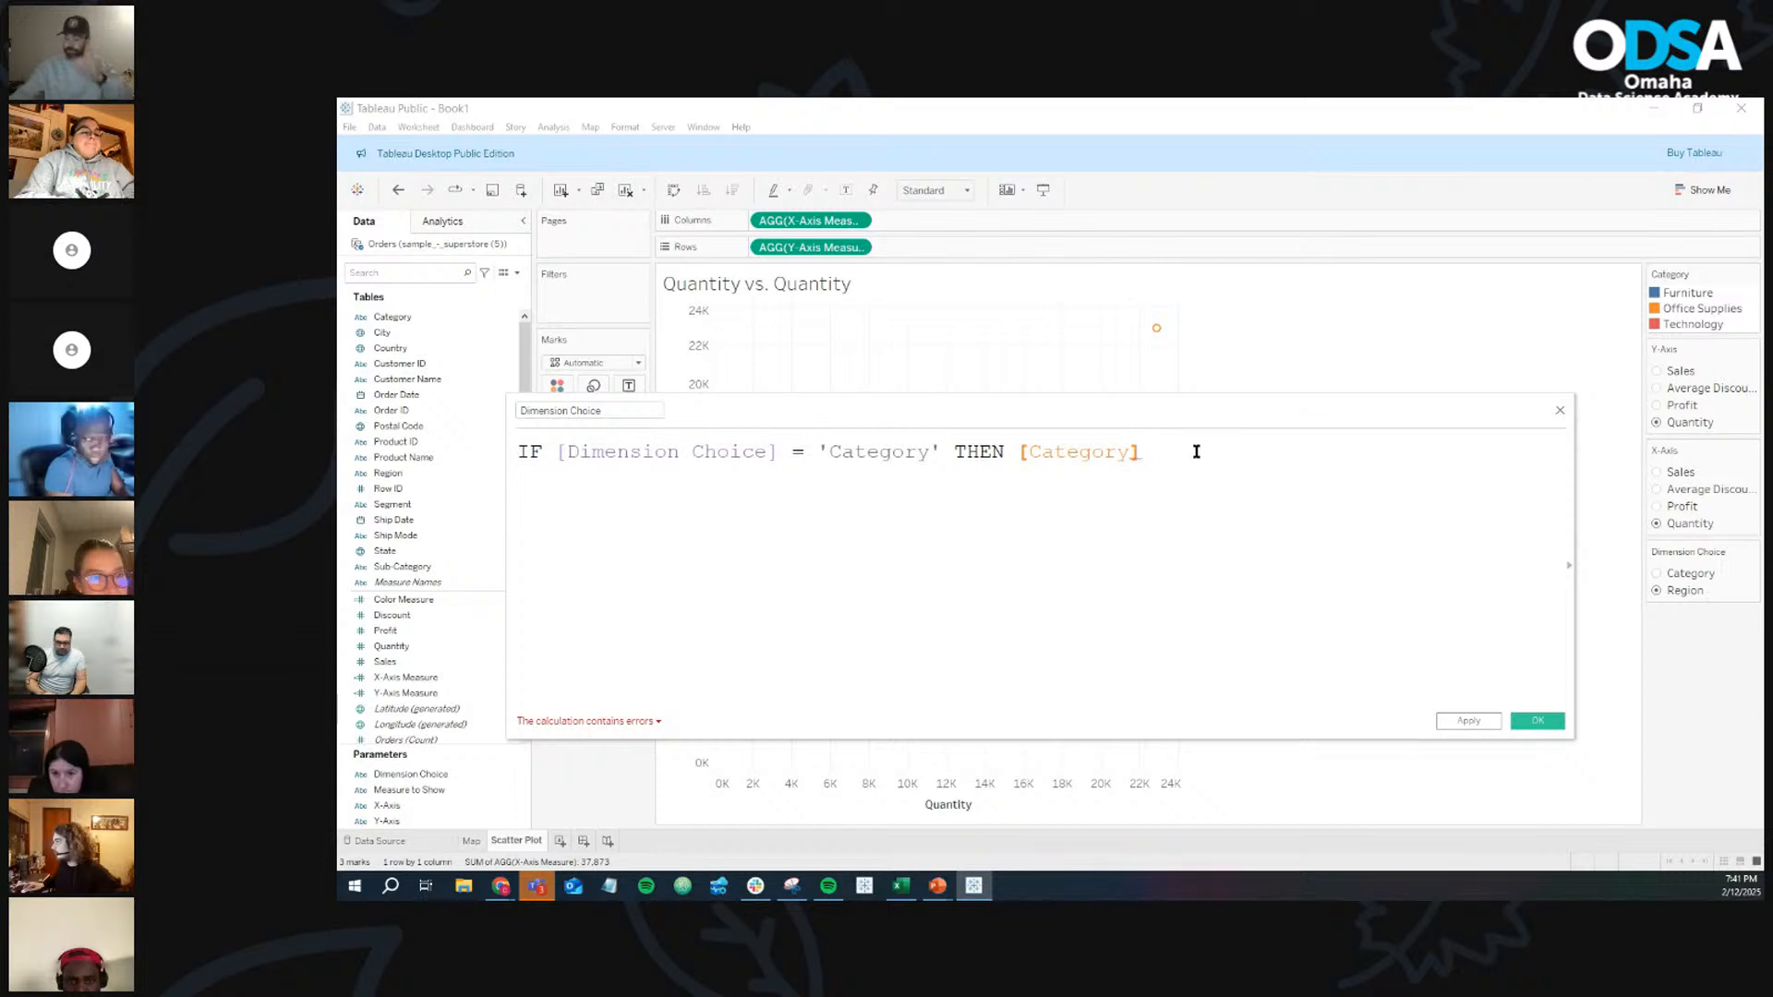
Add the second condition ELSEIF [Dimension Choice] = 'Region' THEN [Region] on a new line and close the formula with END
key(Return)
text(el)
key(Down)
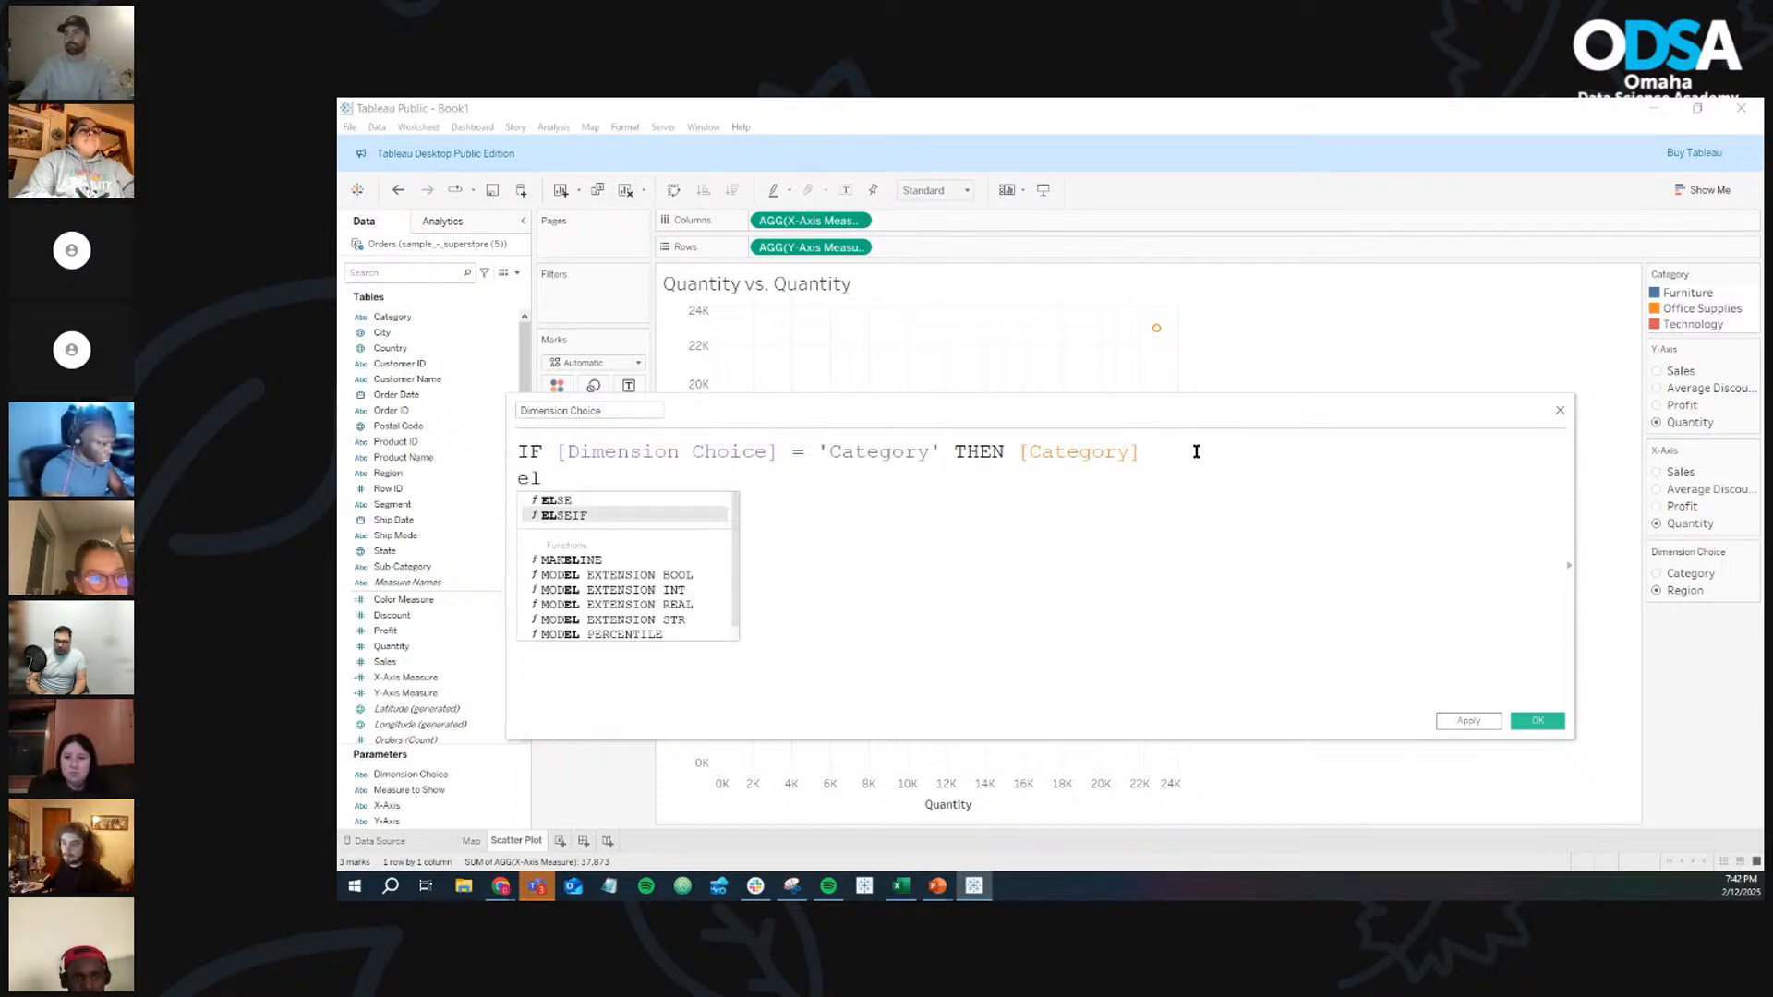
key(Return)
text([dim)
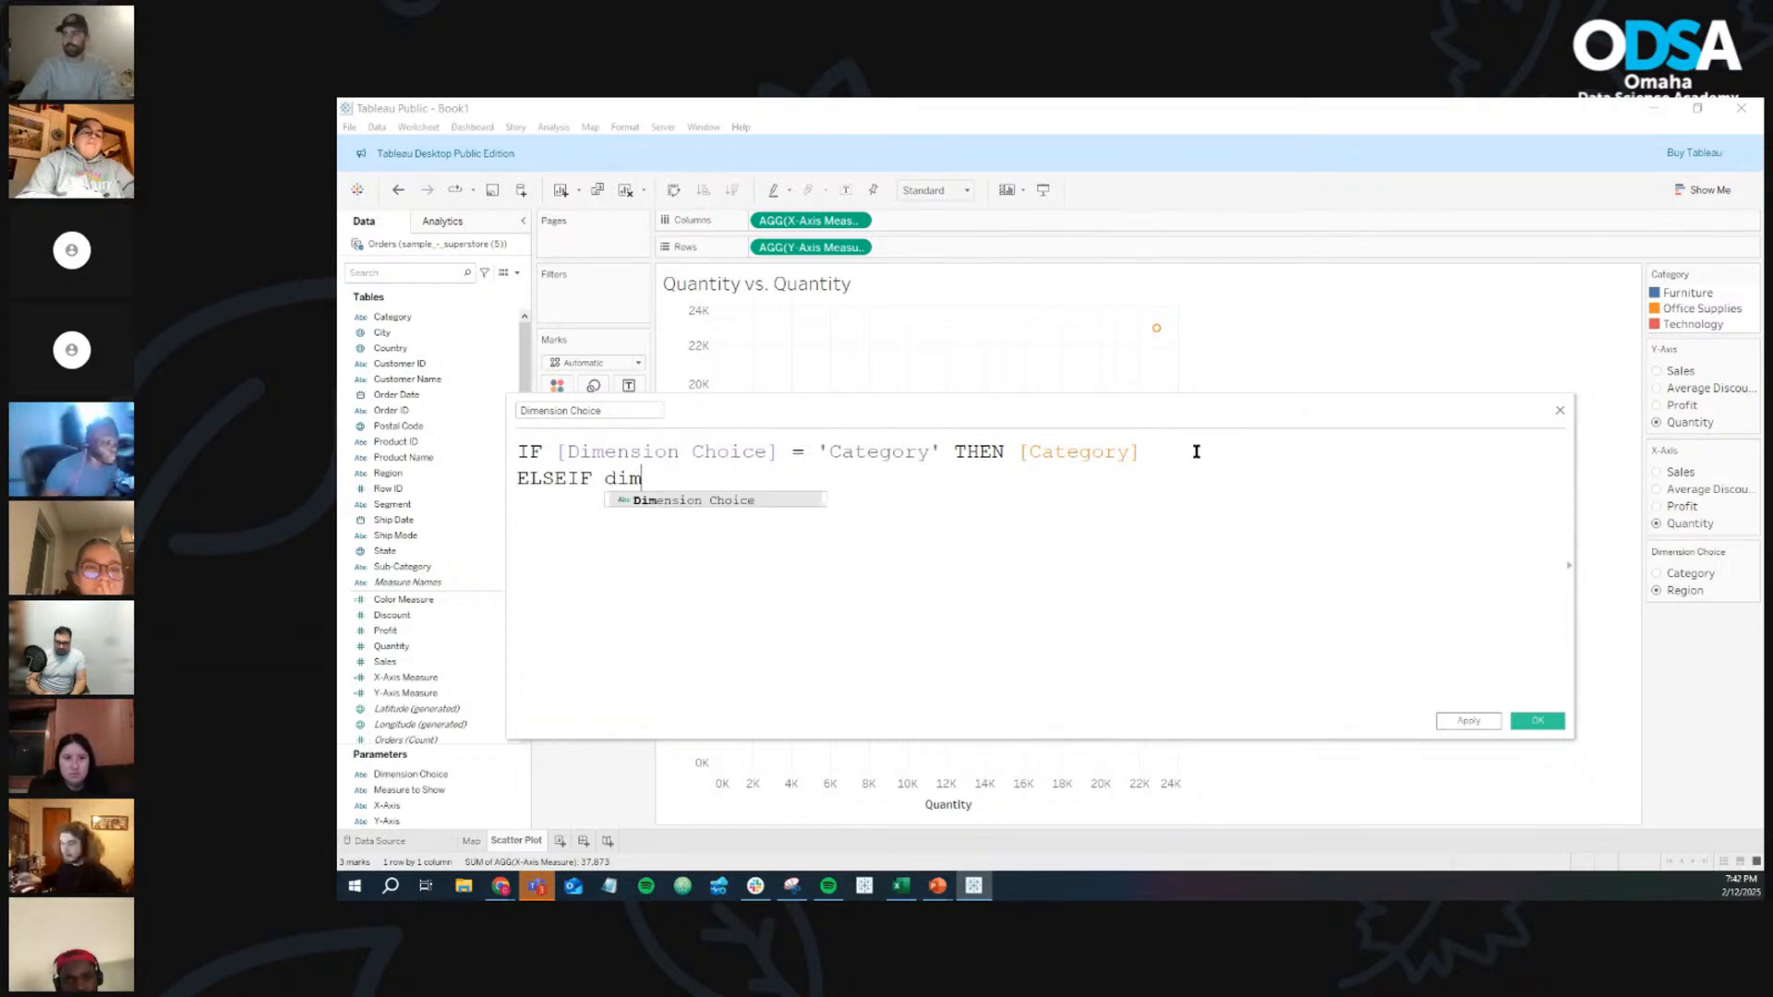
key(Return)
text(= )
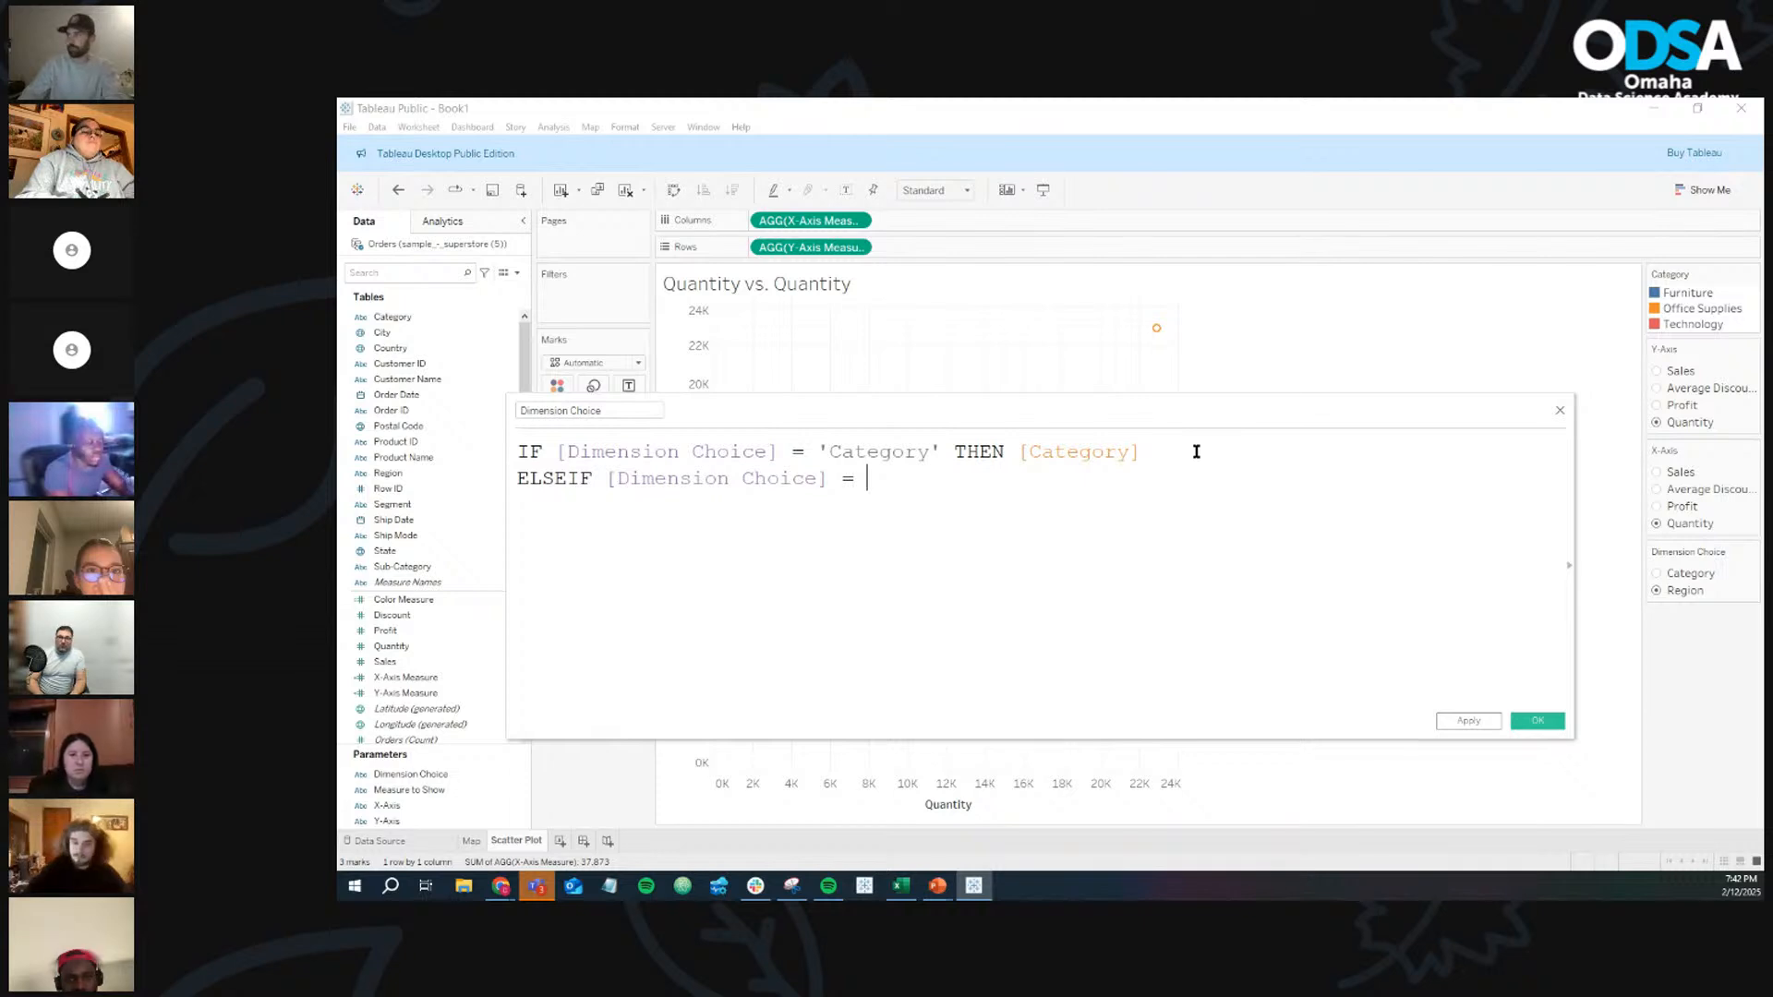
text(')
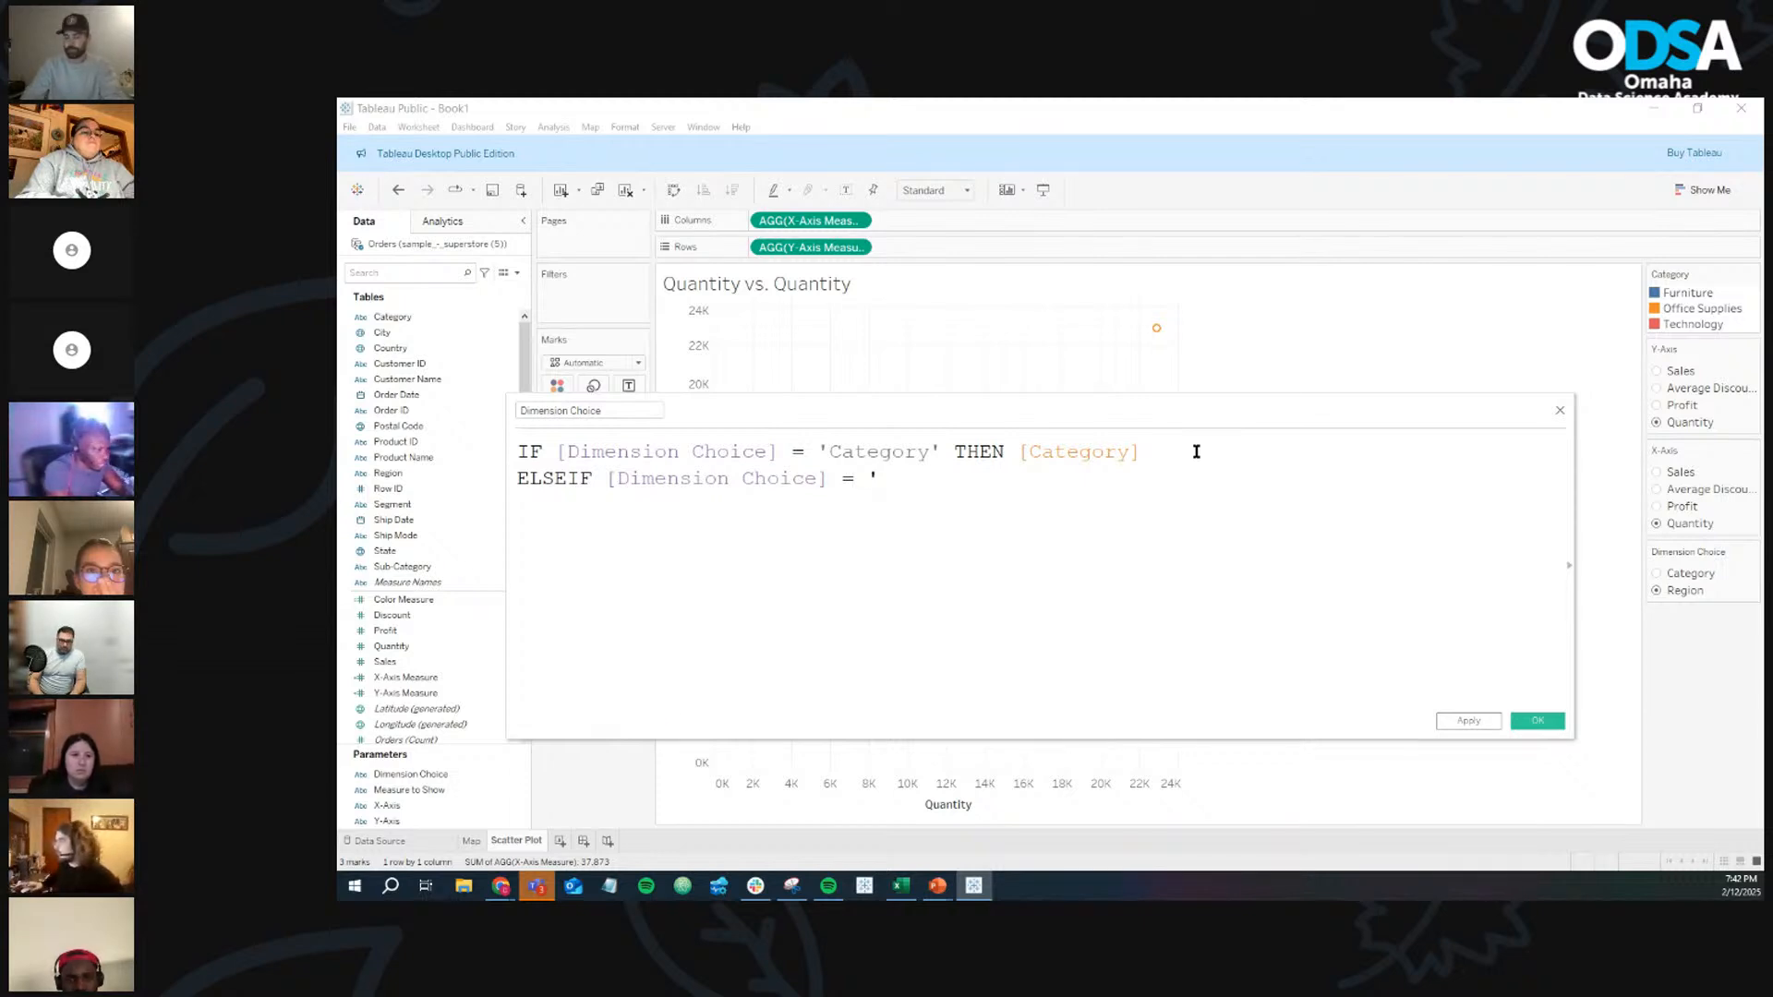
text(Region)
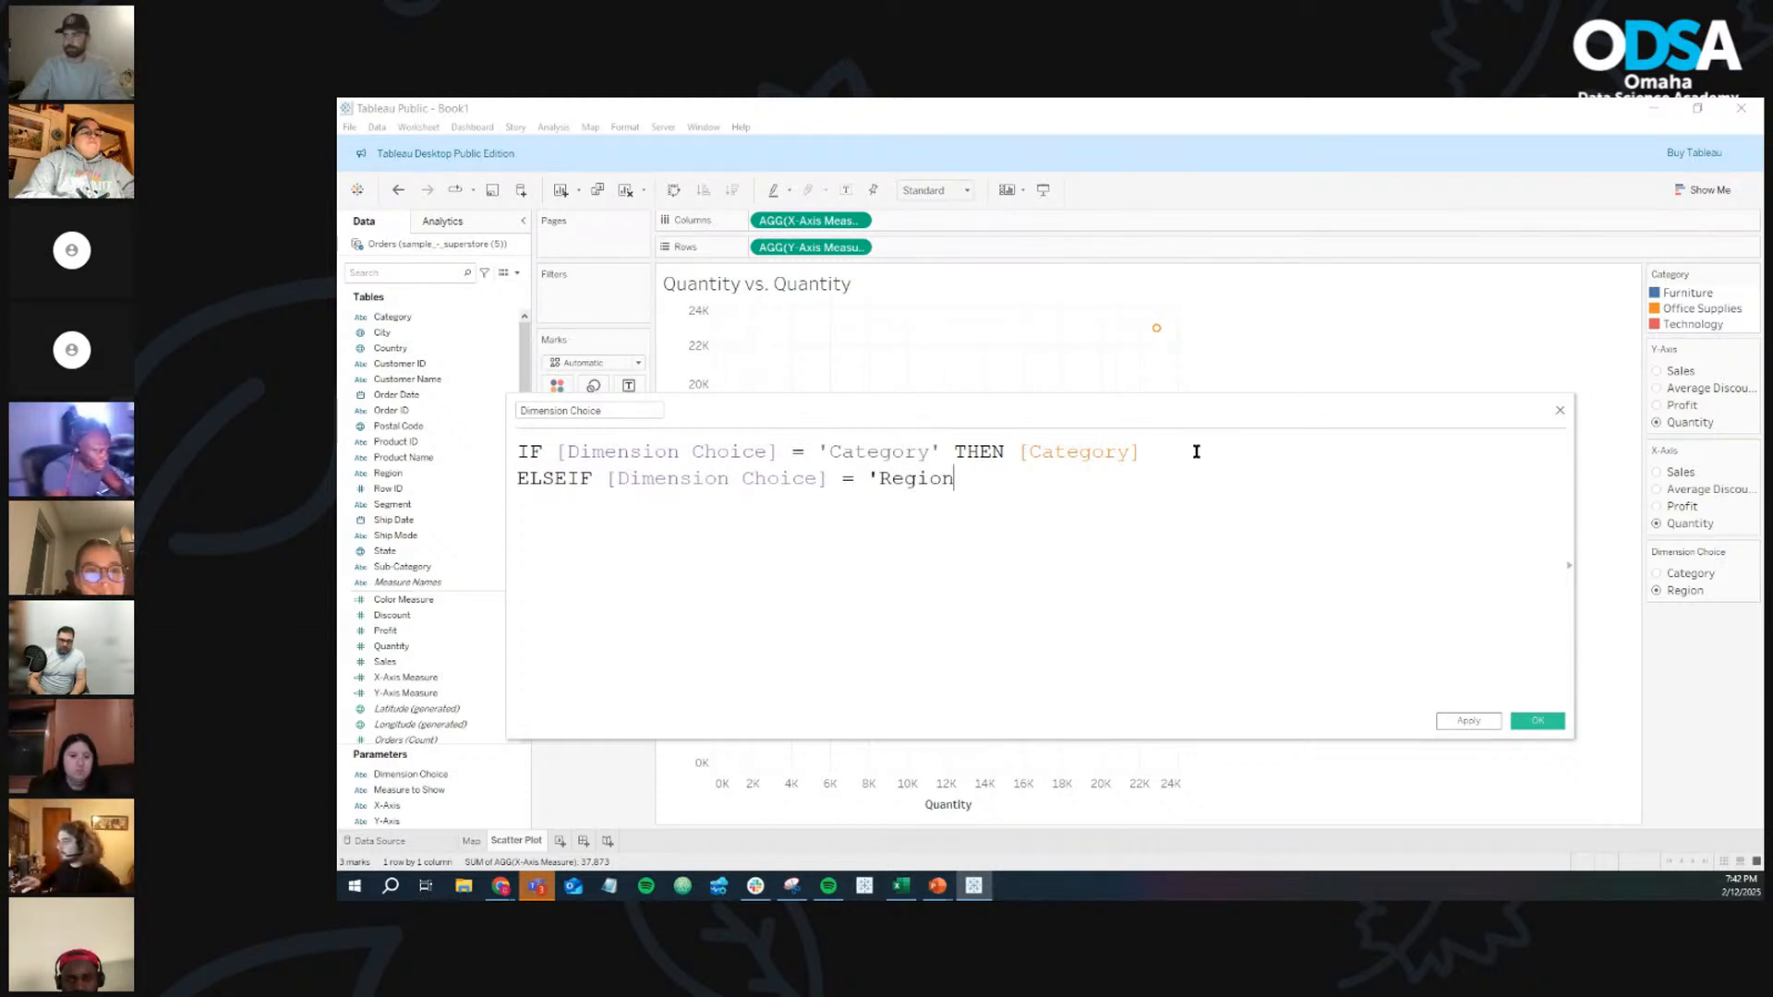
text(')
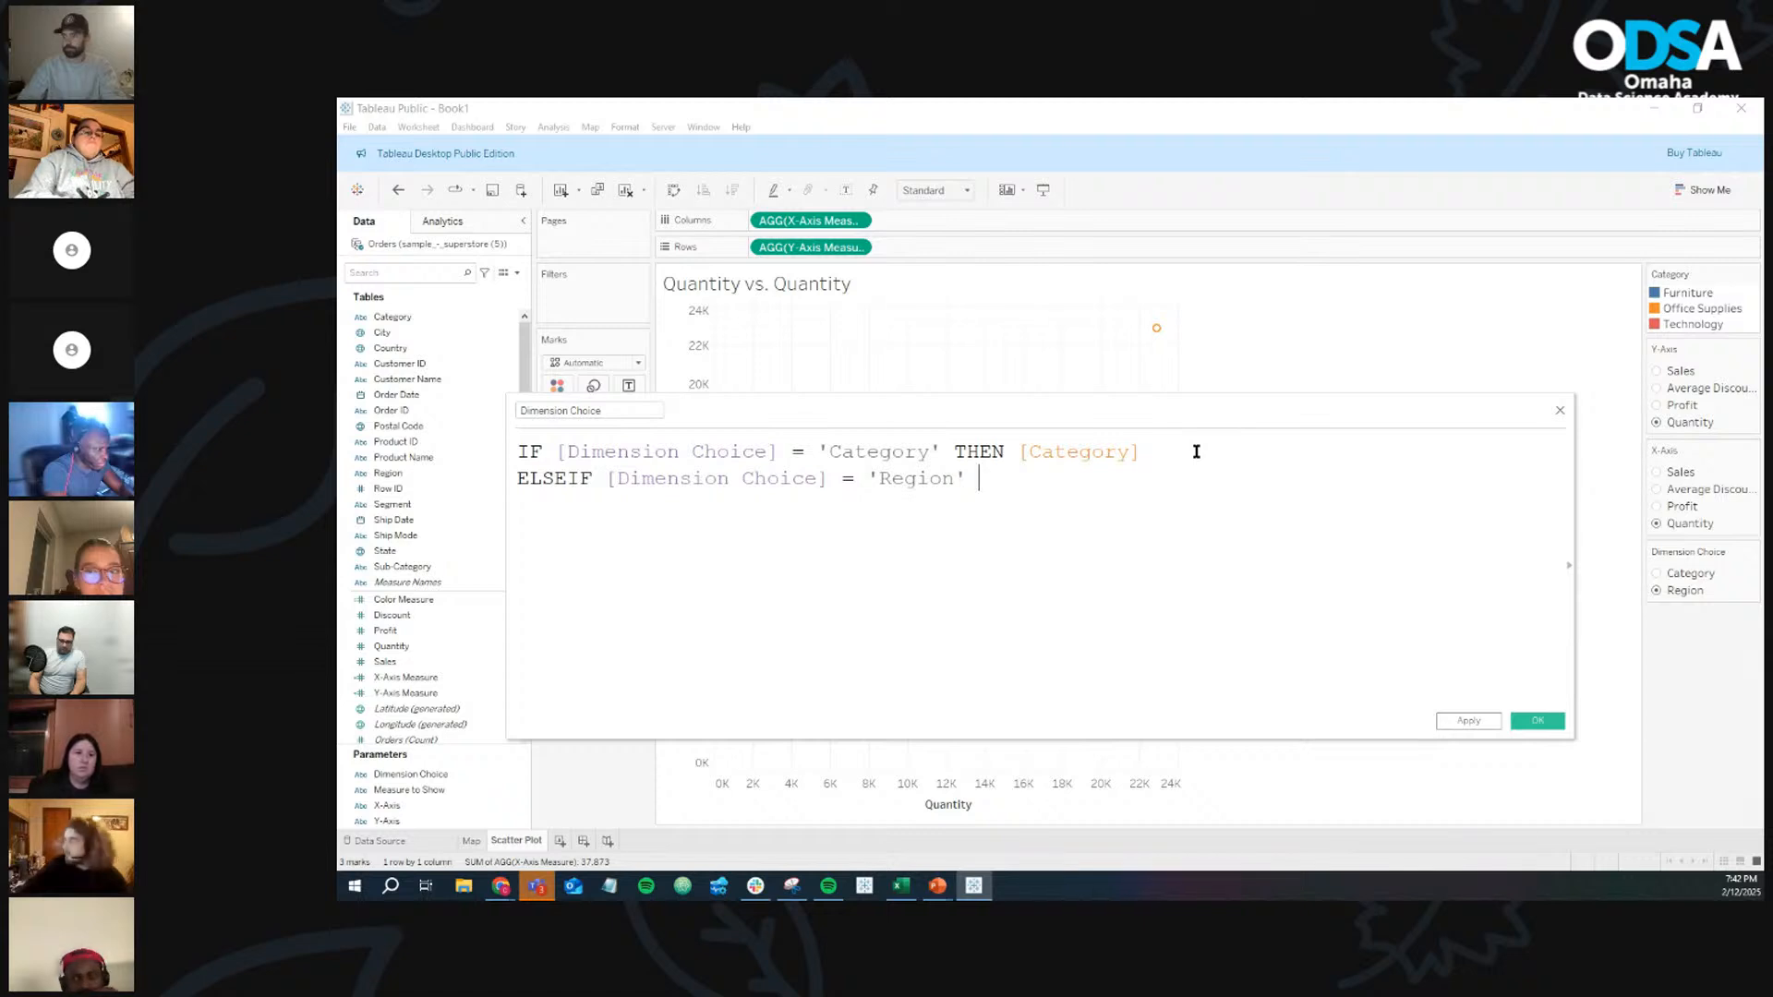
text( THEN r)
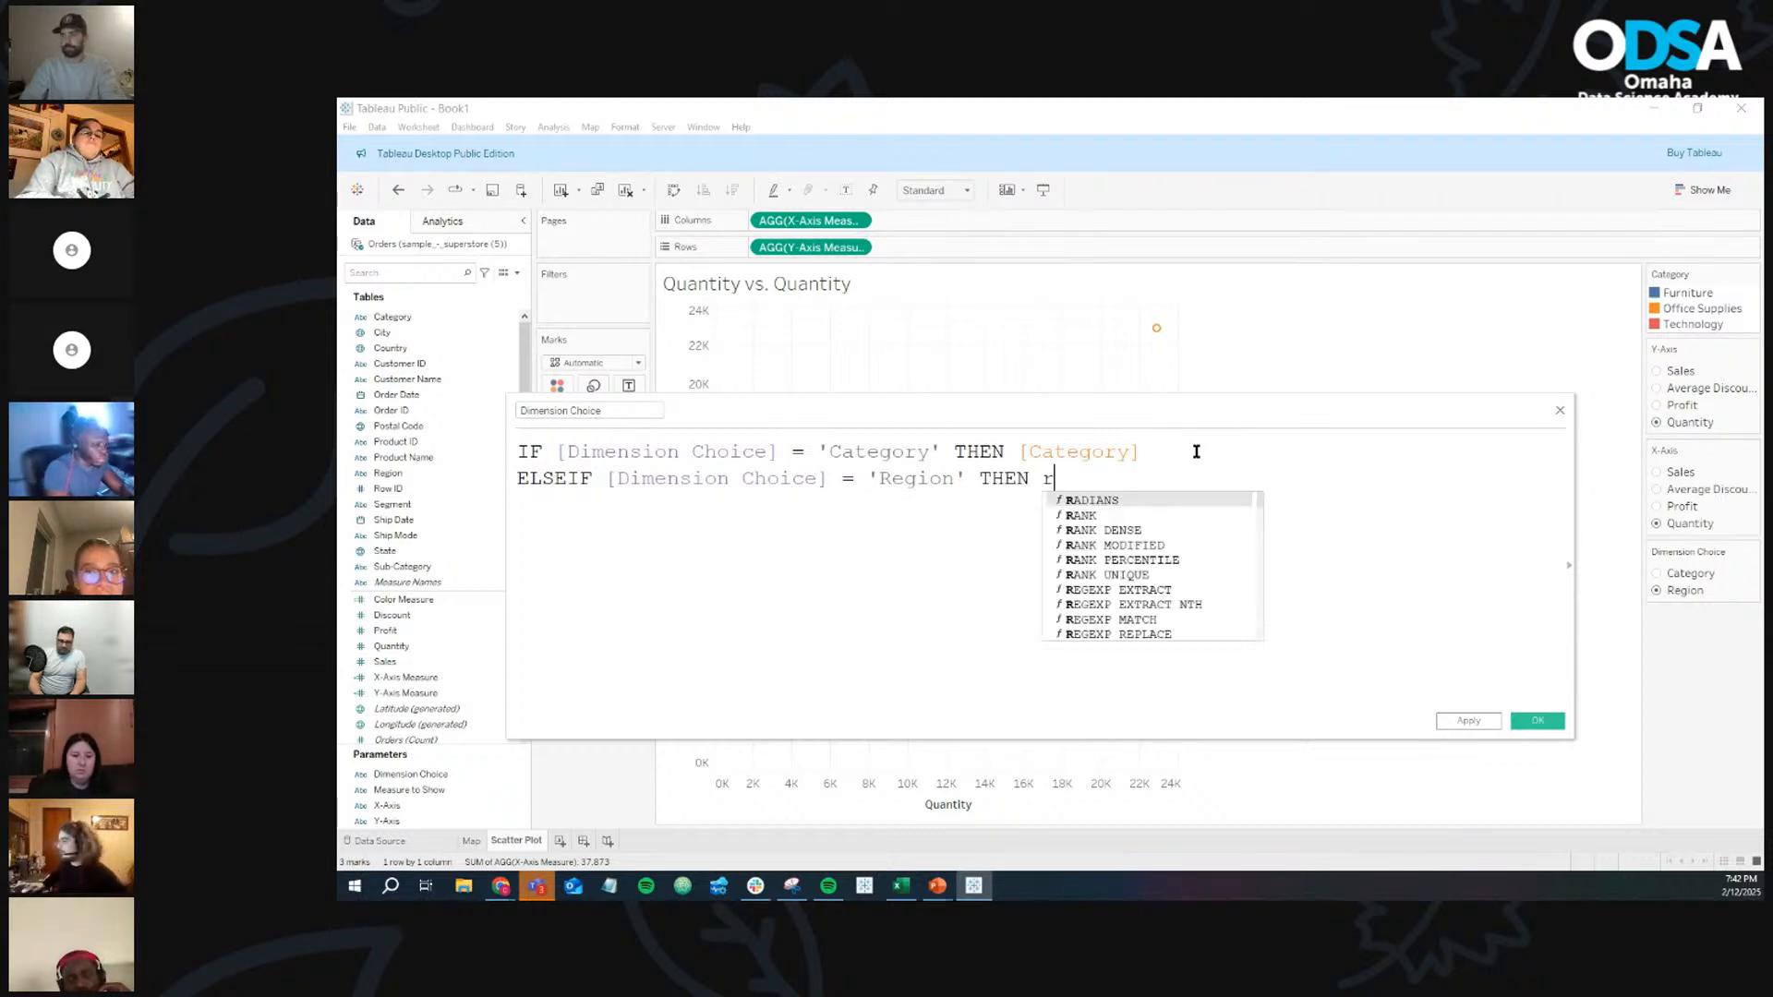
text(eg)
key(Down)
key(Down)
key(Down)
key(Down)
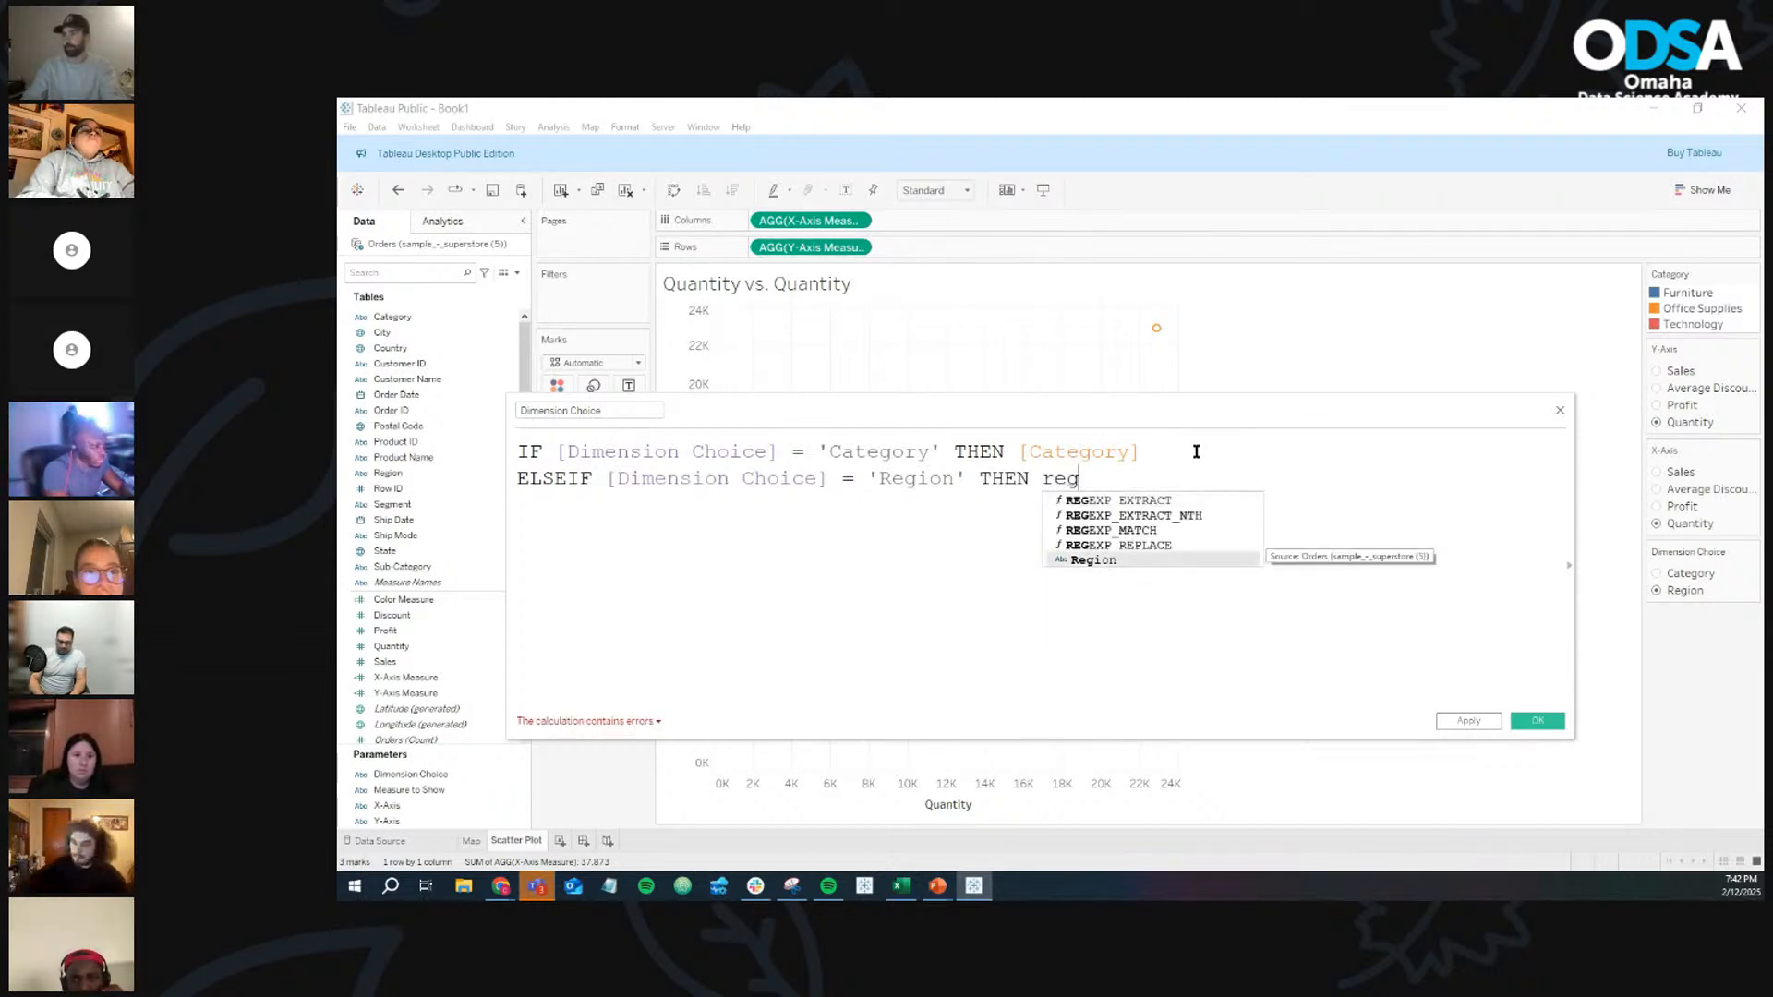
key(Return)
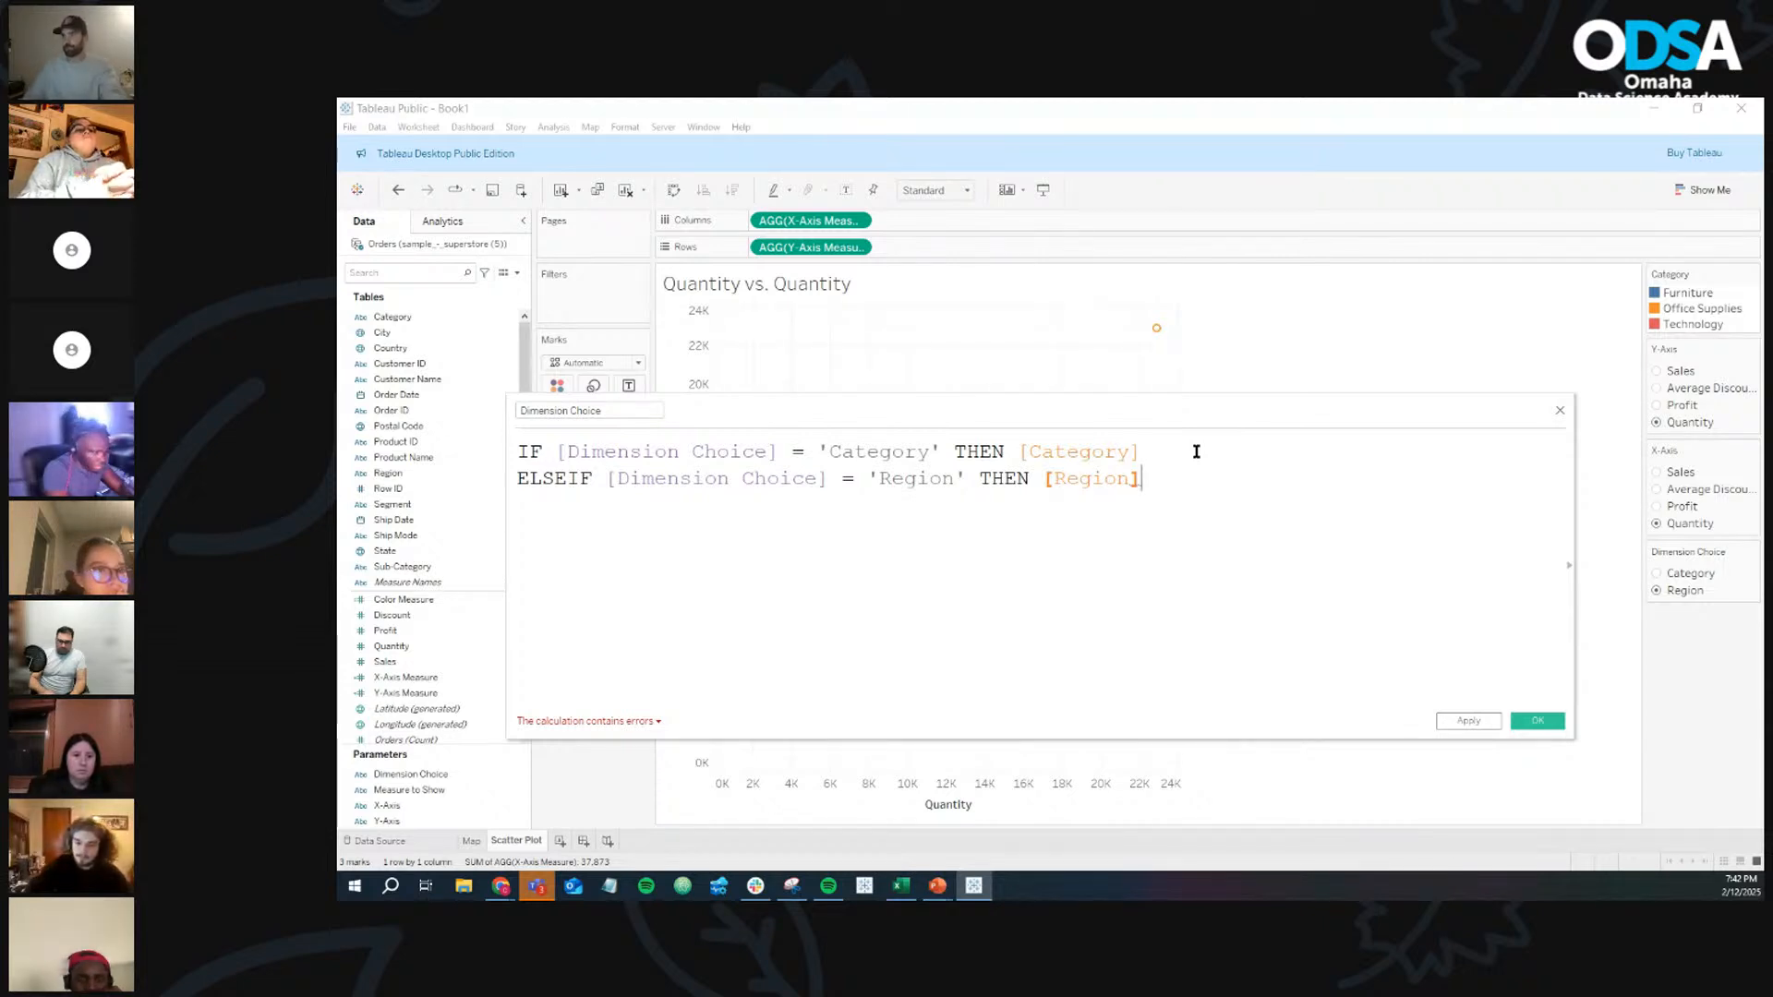
key(Return)
text(E)
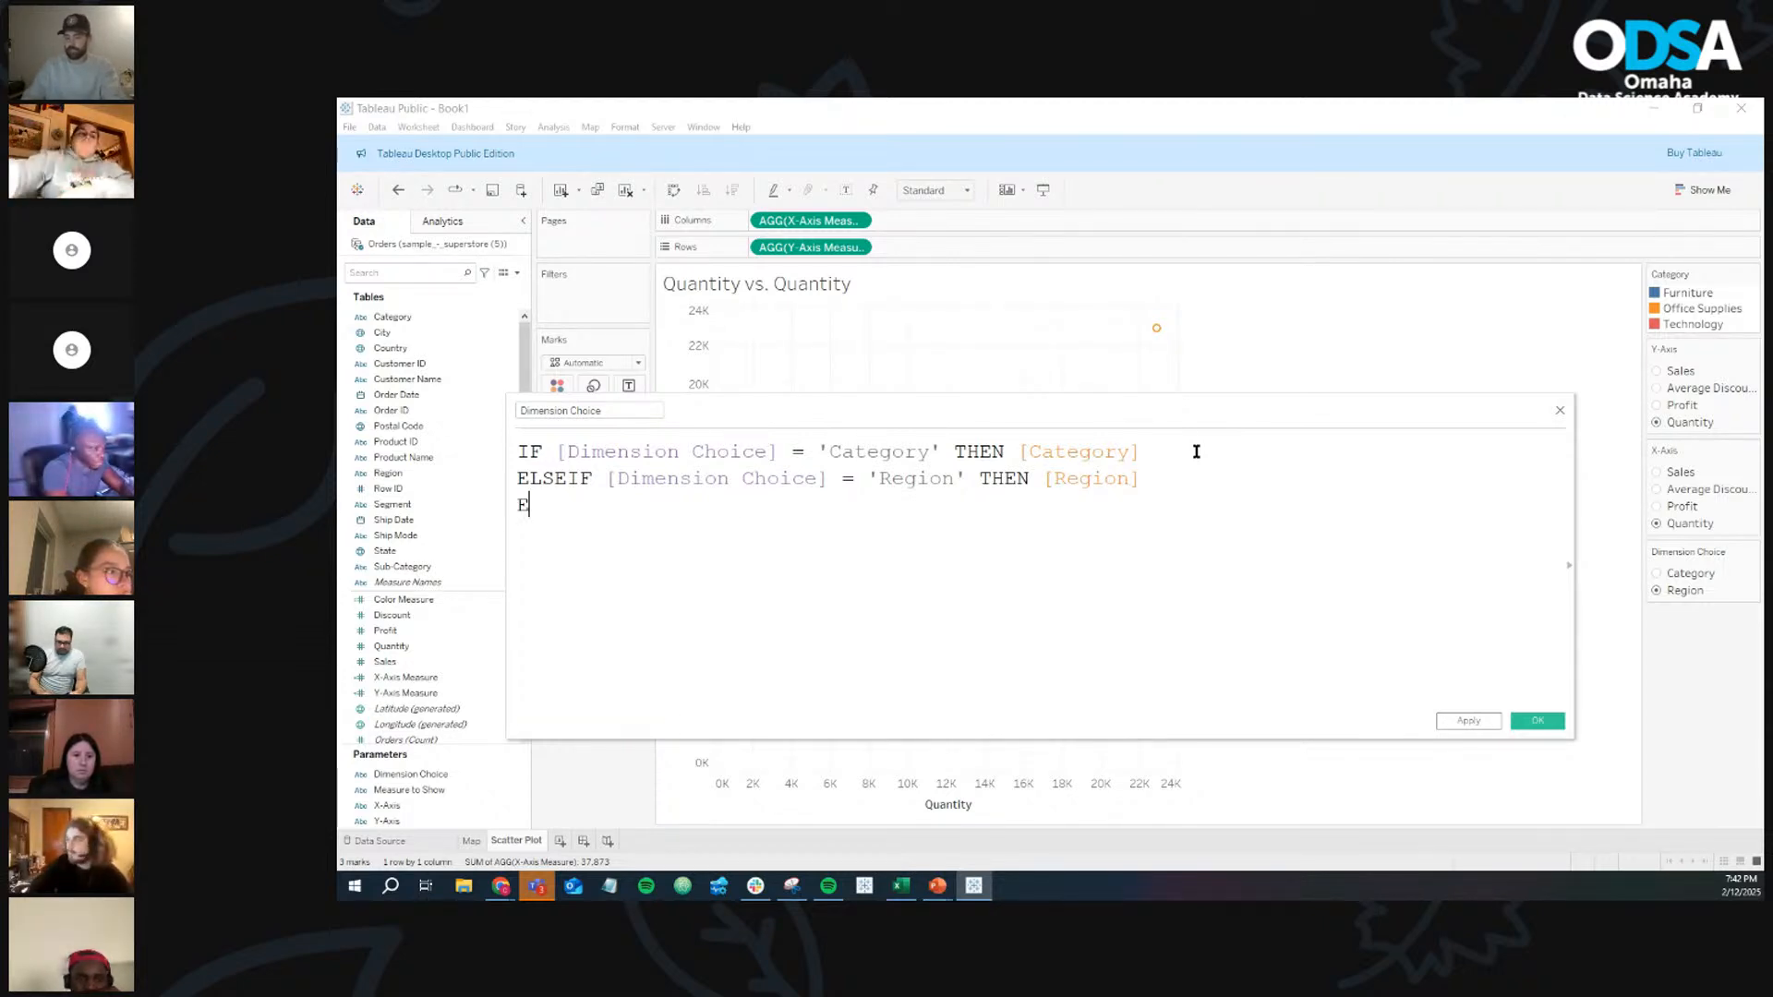
text(ND)
key(Return)
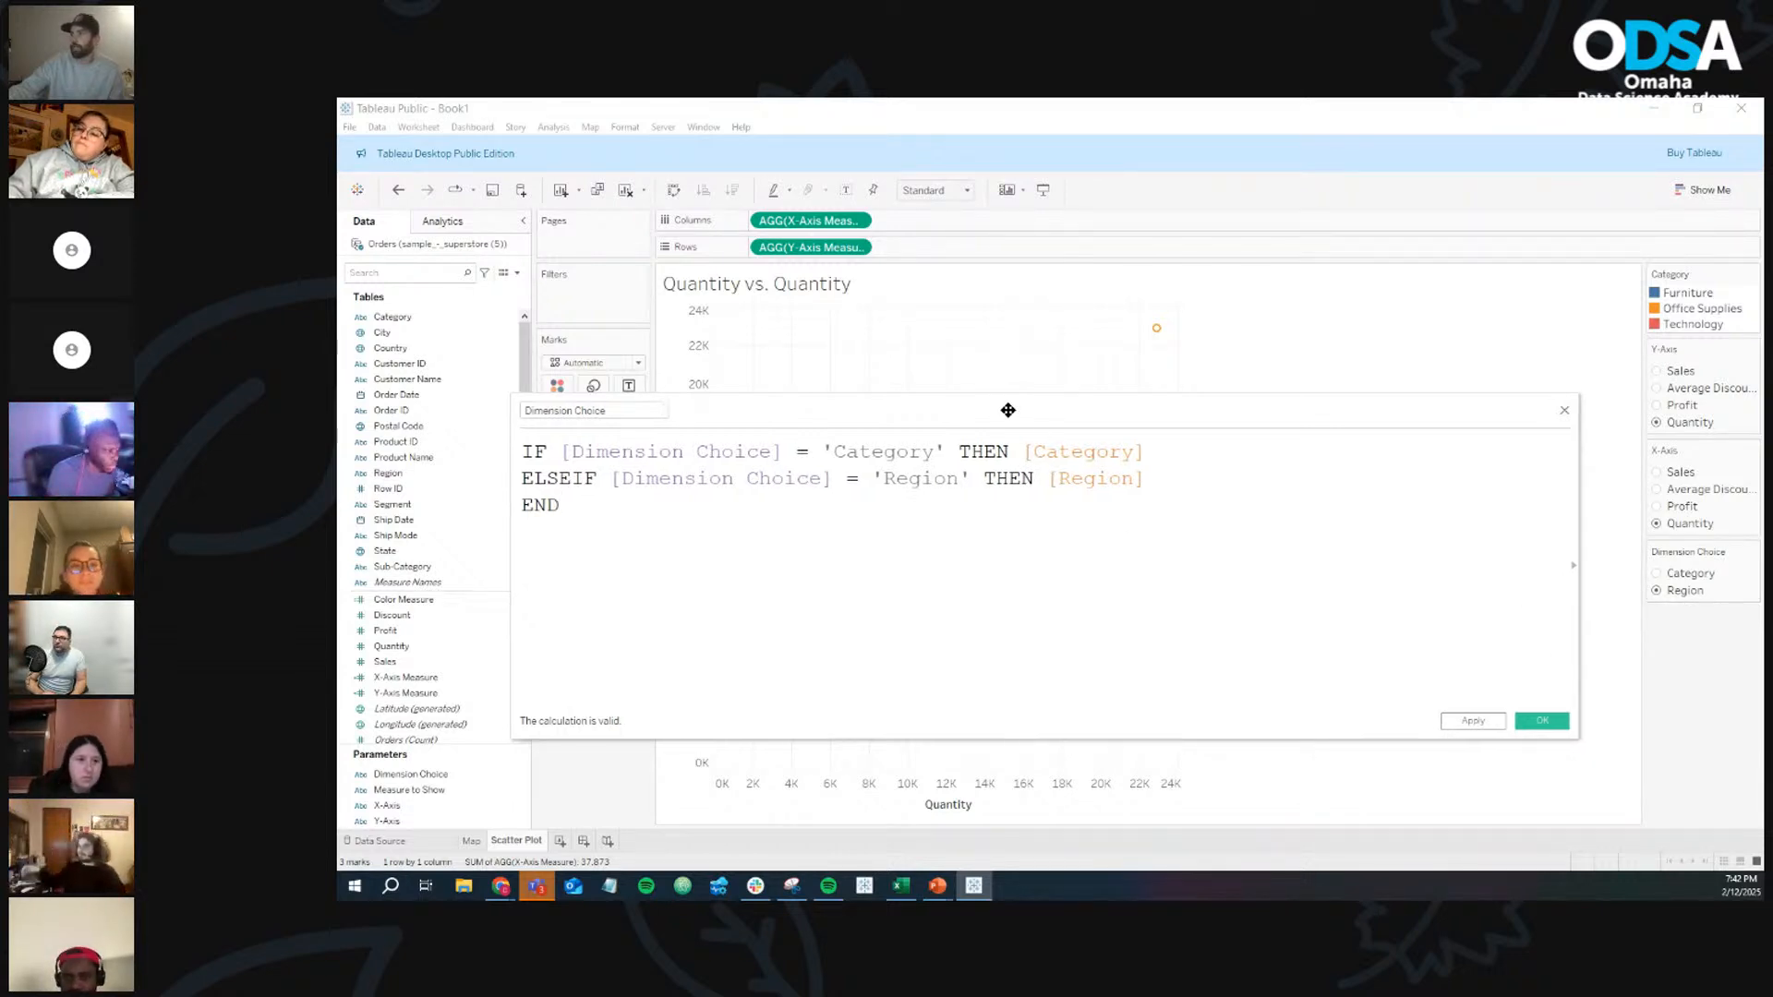
Review the formula's parameter references, the quoted Category and Region values, and the fields each condition returns
drag(1009, 407, 1042, 404)
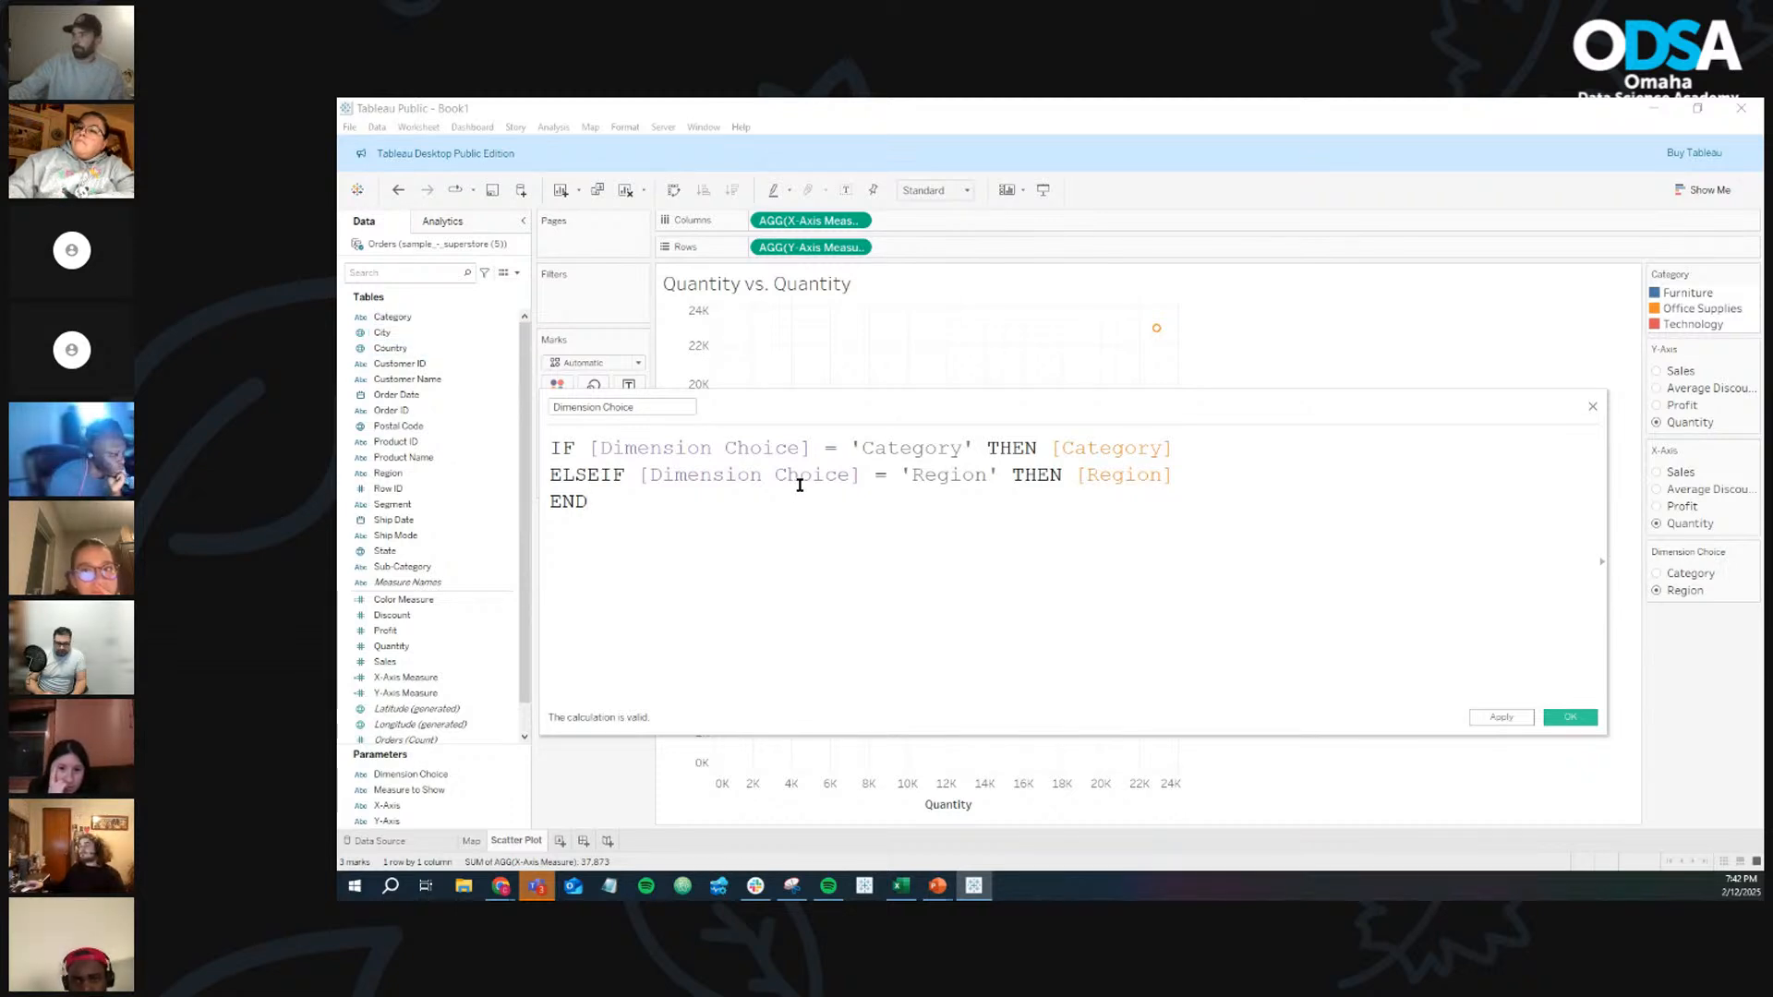
double_click(744, 448)
click(750, 475)
double_click(750, 475)
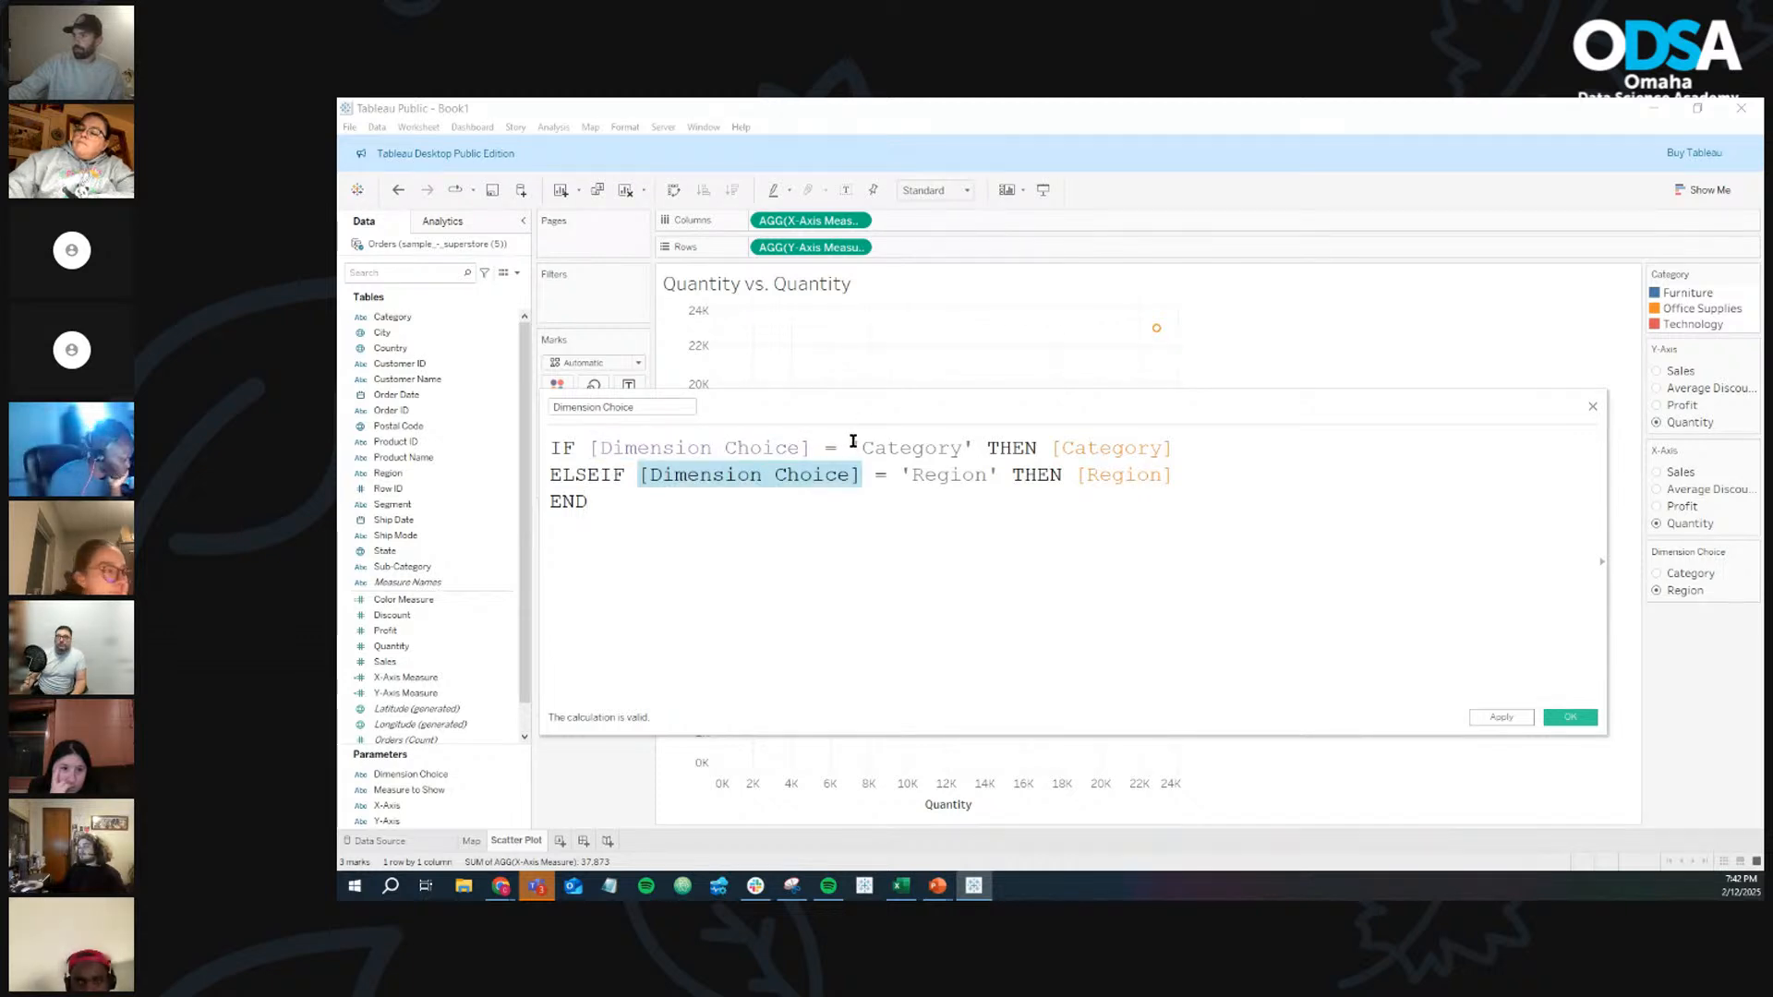
drag(848, 447, 992, 474)
click(963, 475)
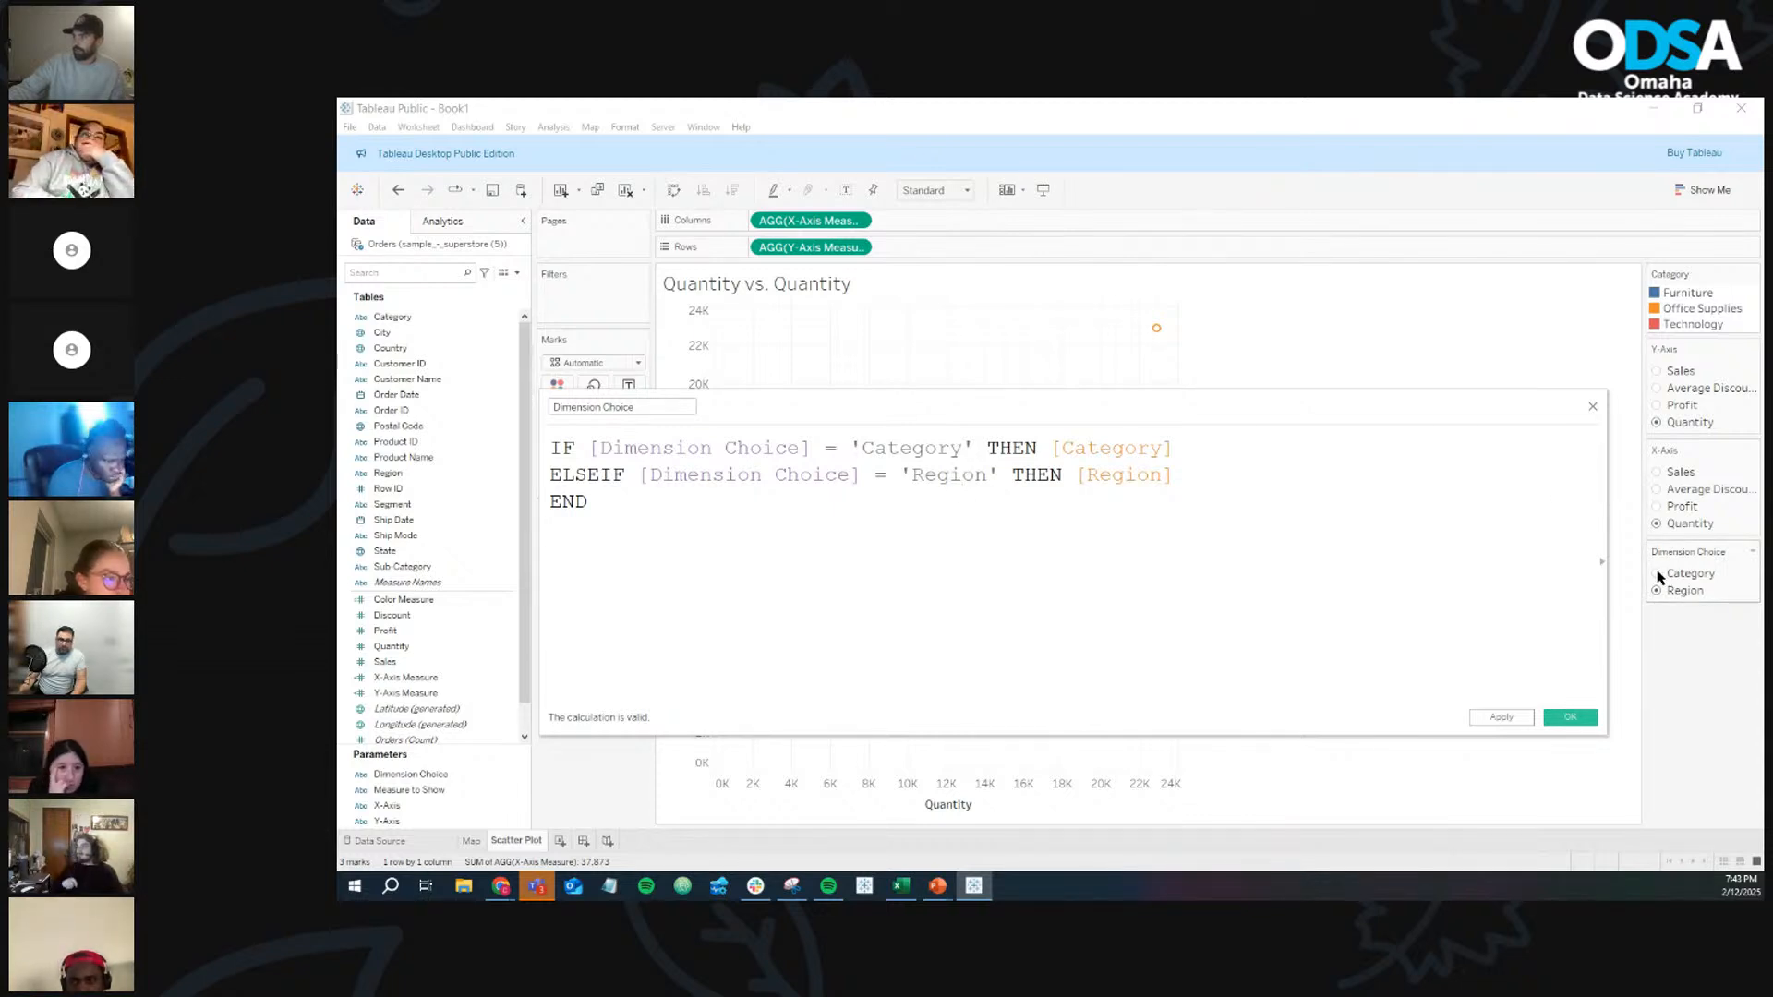
double_click(1134, 447)
click(1140, 473)
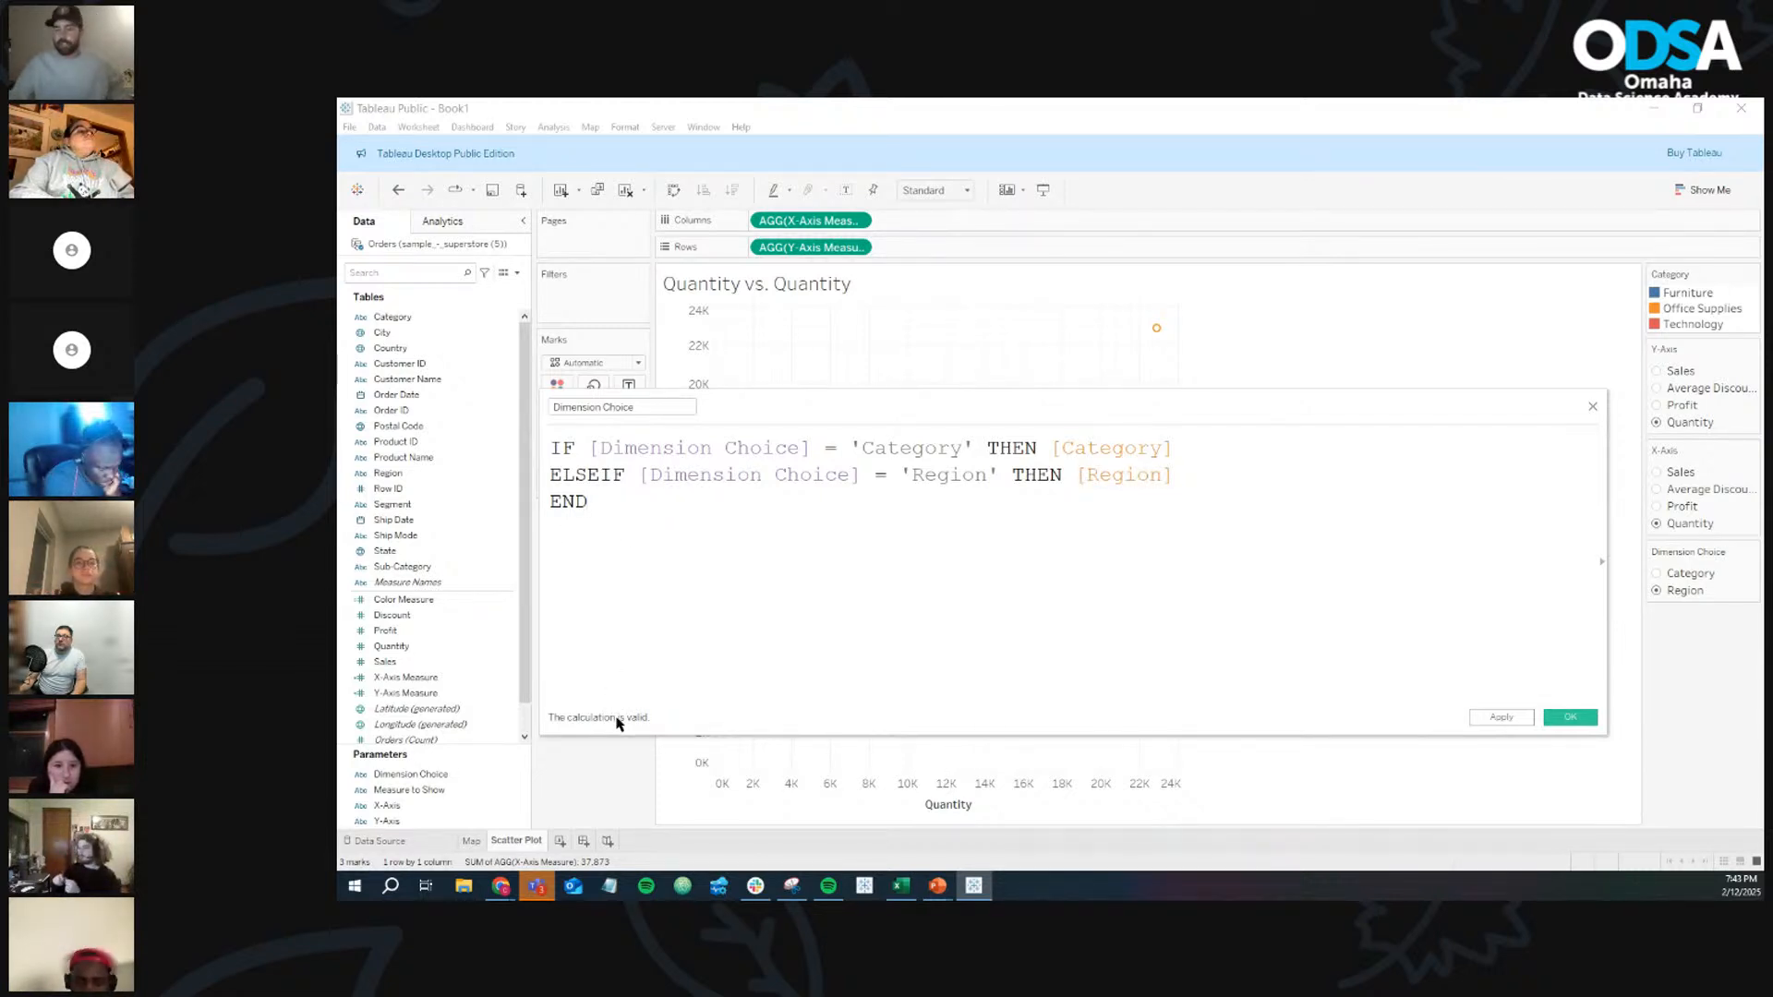
Save the Dimension Choice calculated field and add it to the scatter plot's marks as Detail
click(1570, 719)
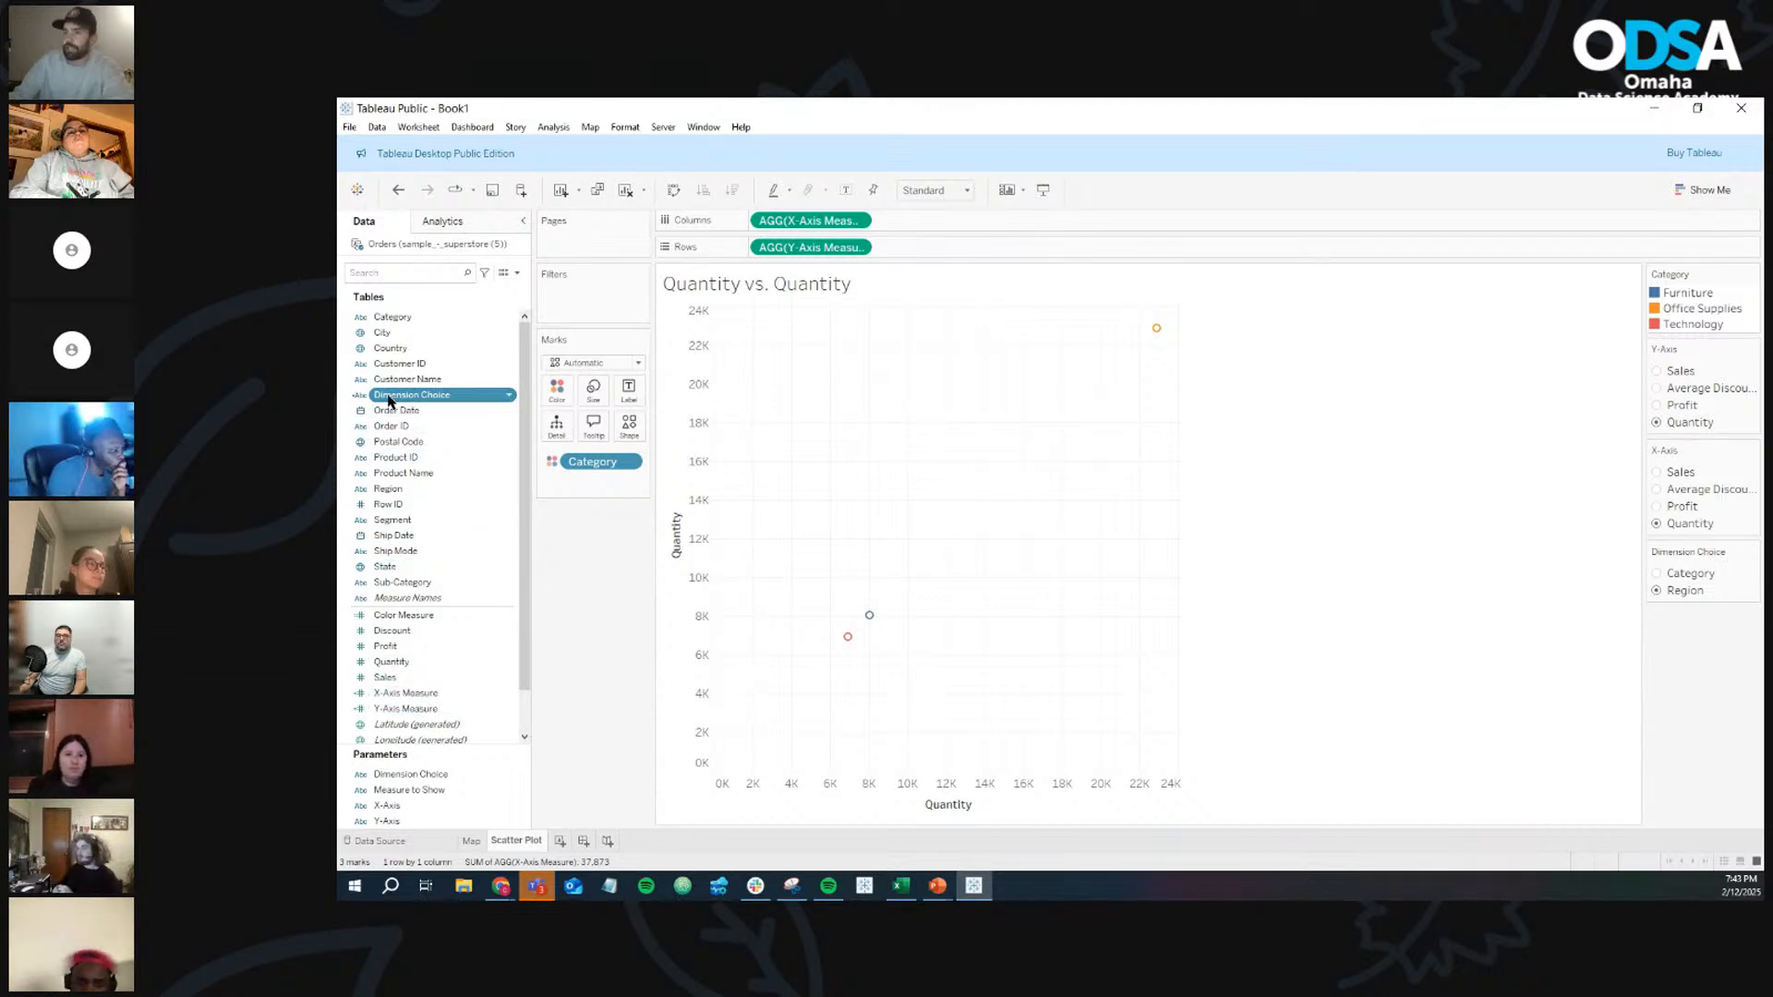
drag(389, 401, 556, 432)
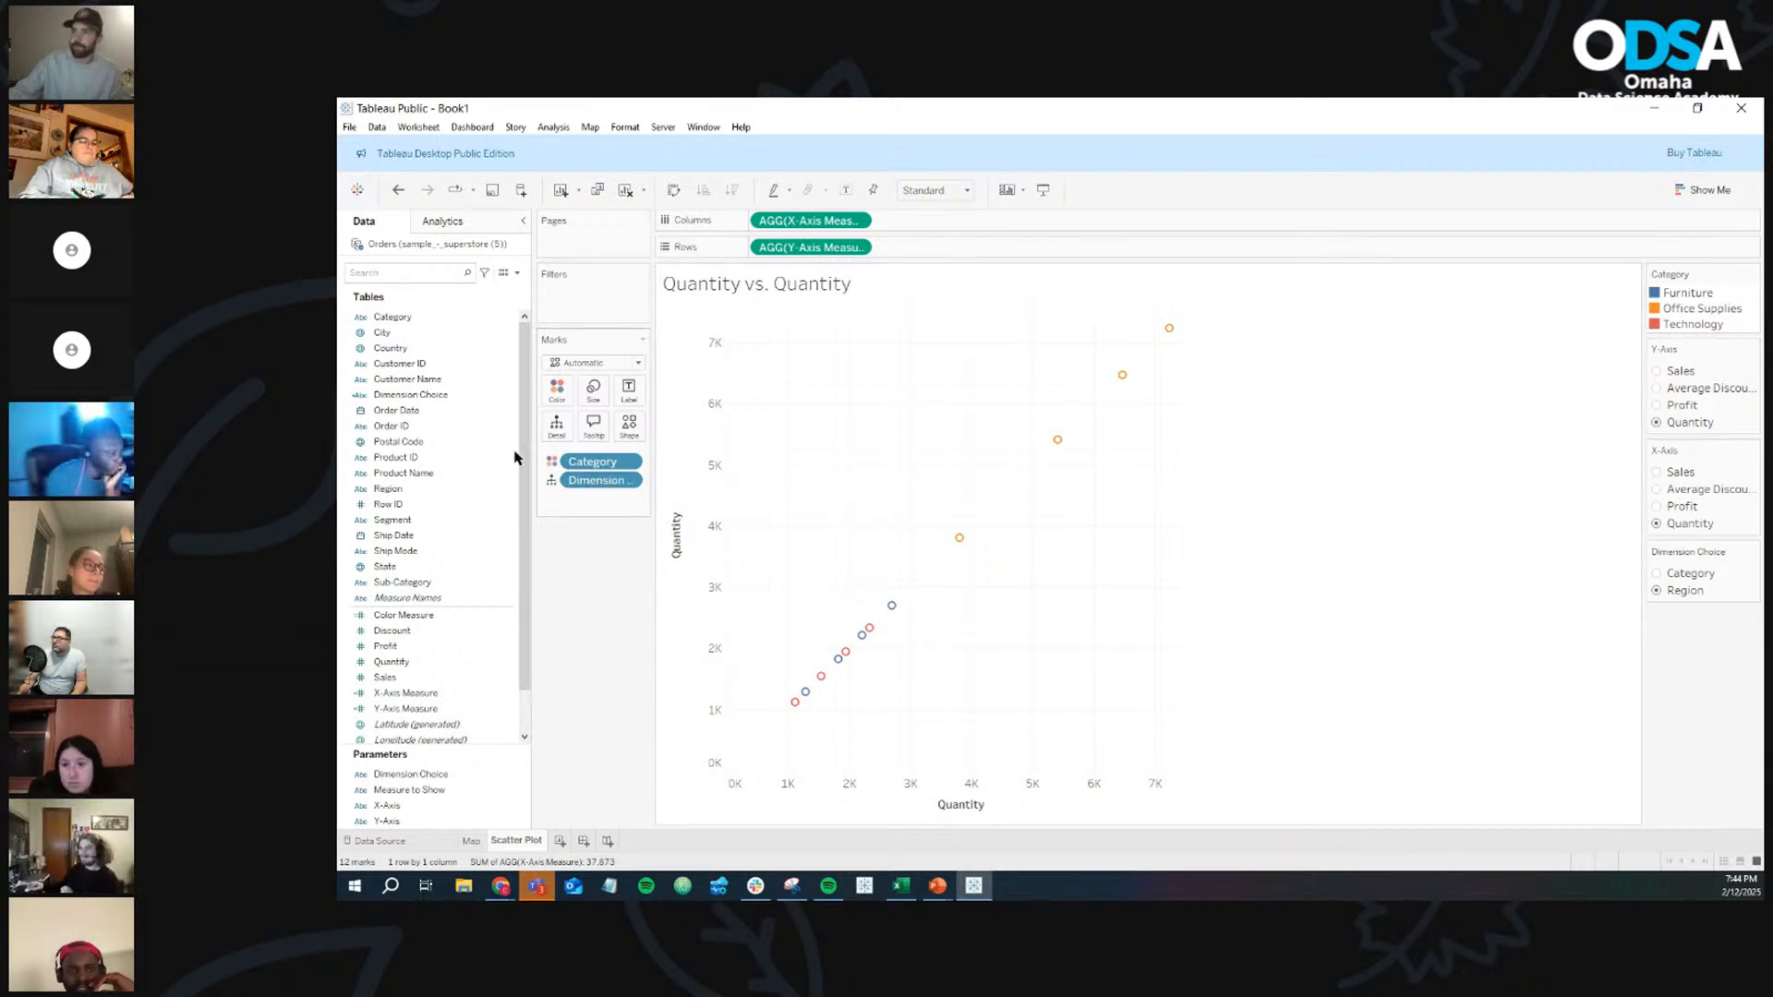
click(427, 380)
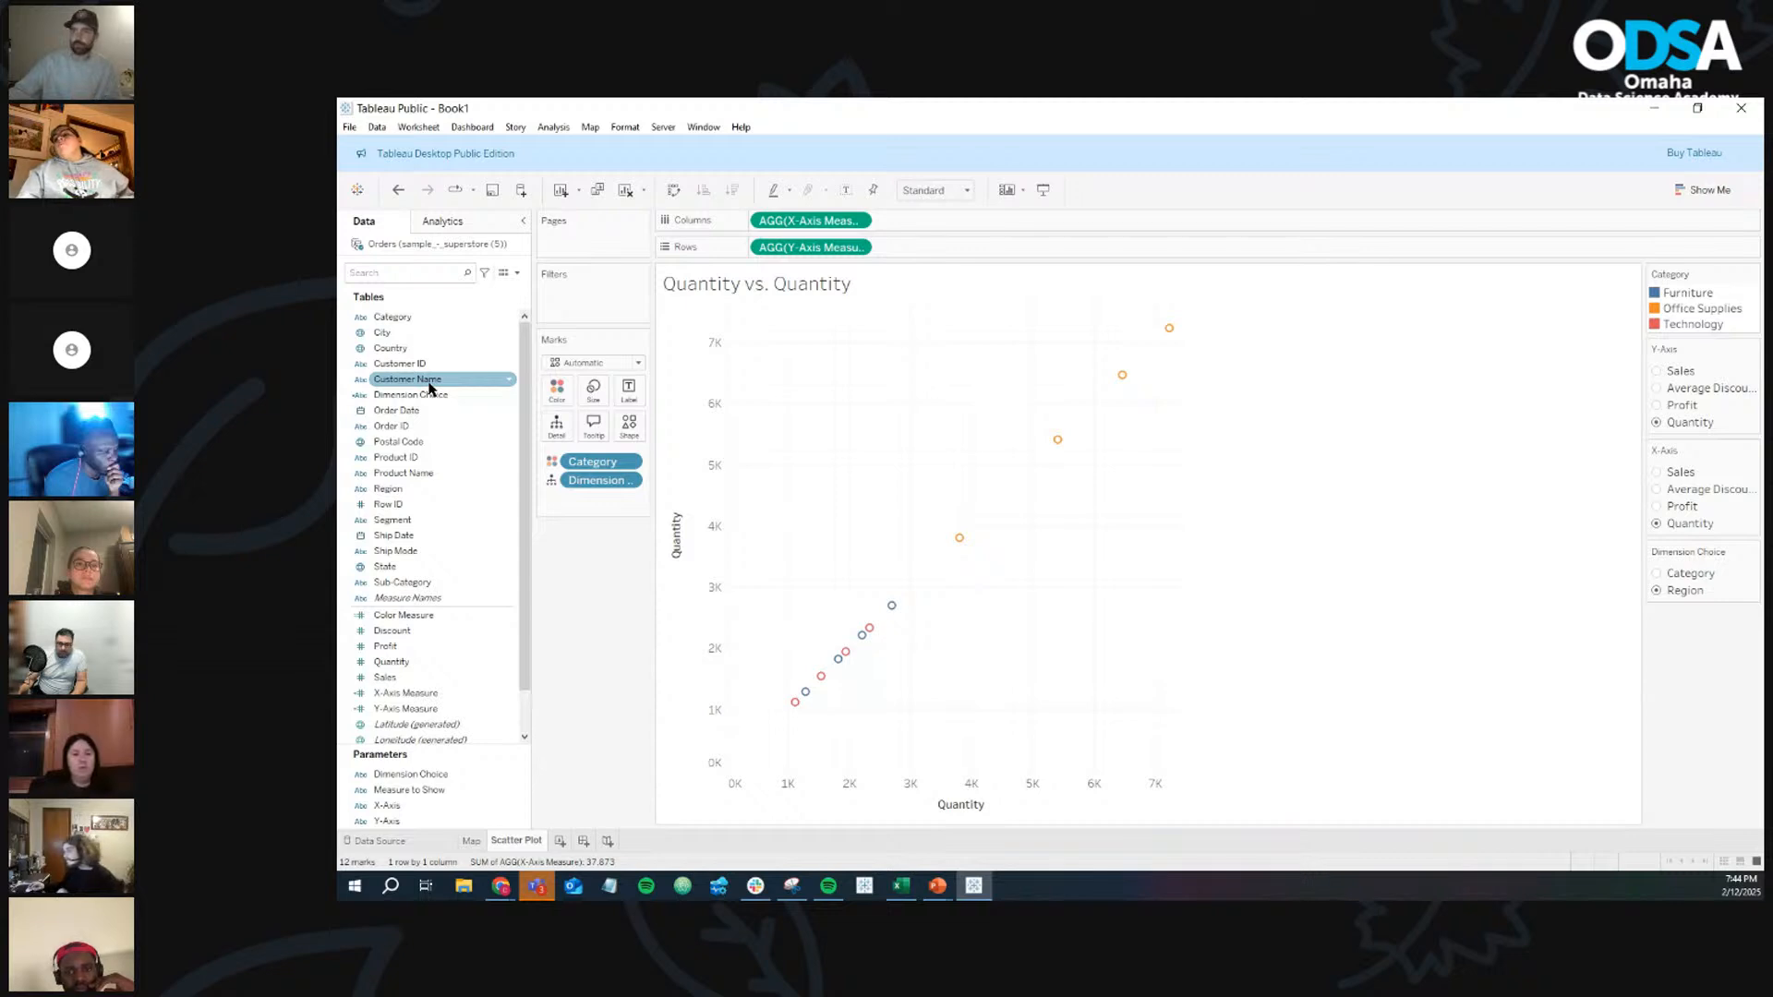
Set the Y-Axis parameter to Average Discount and widen the Marks card so the full field names fit
drag(430, 386, 1630, 393)
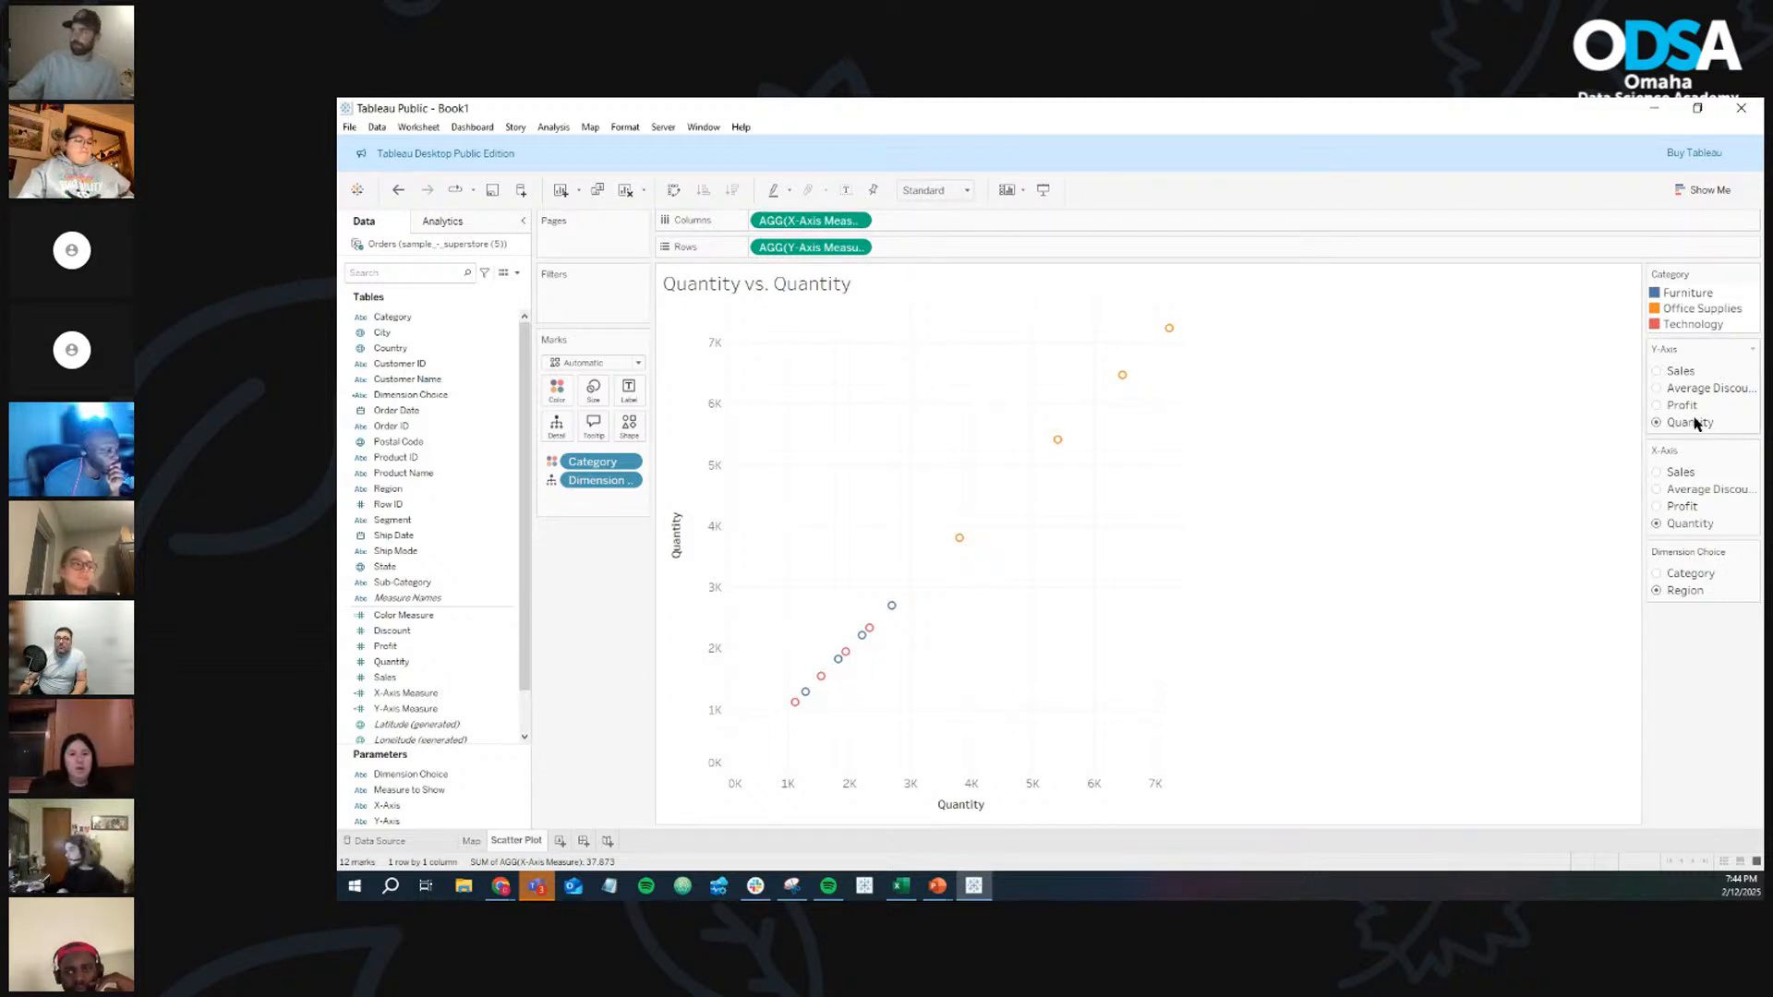
click(1657, 389)
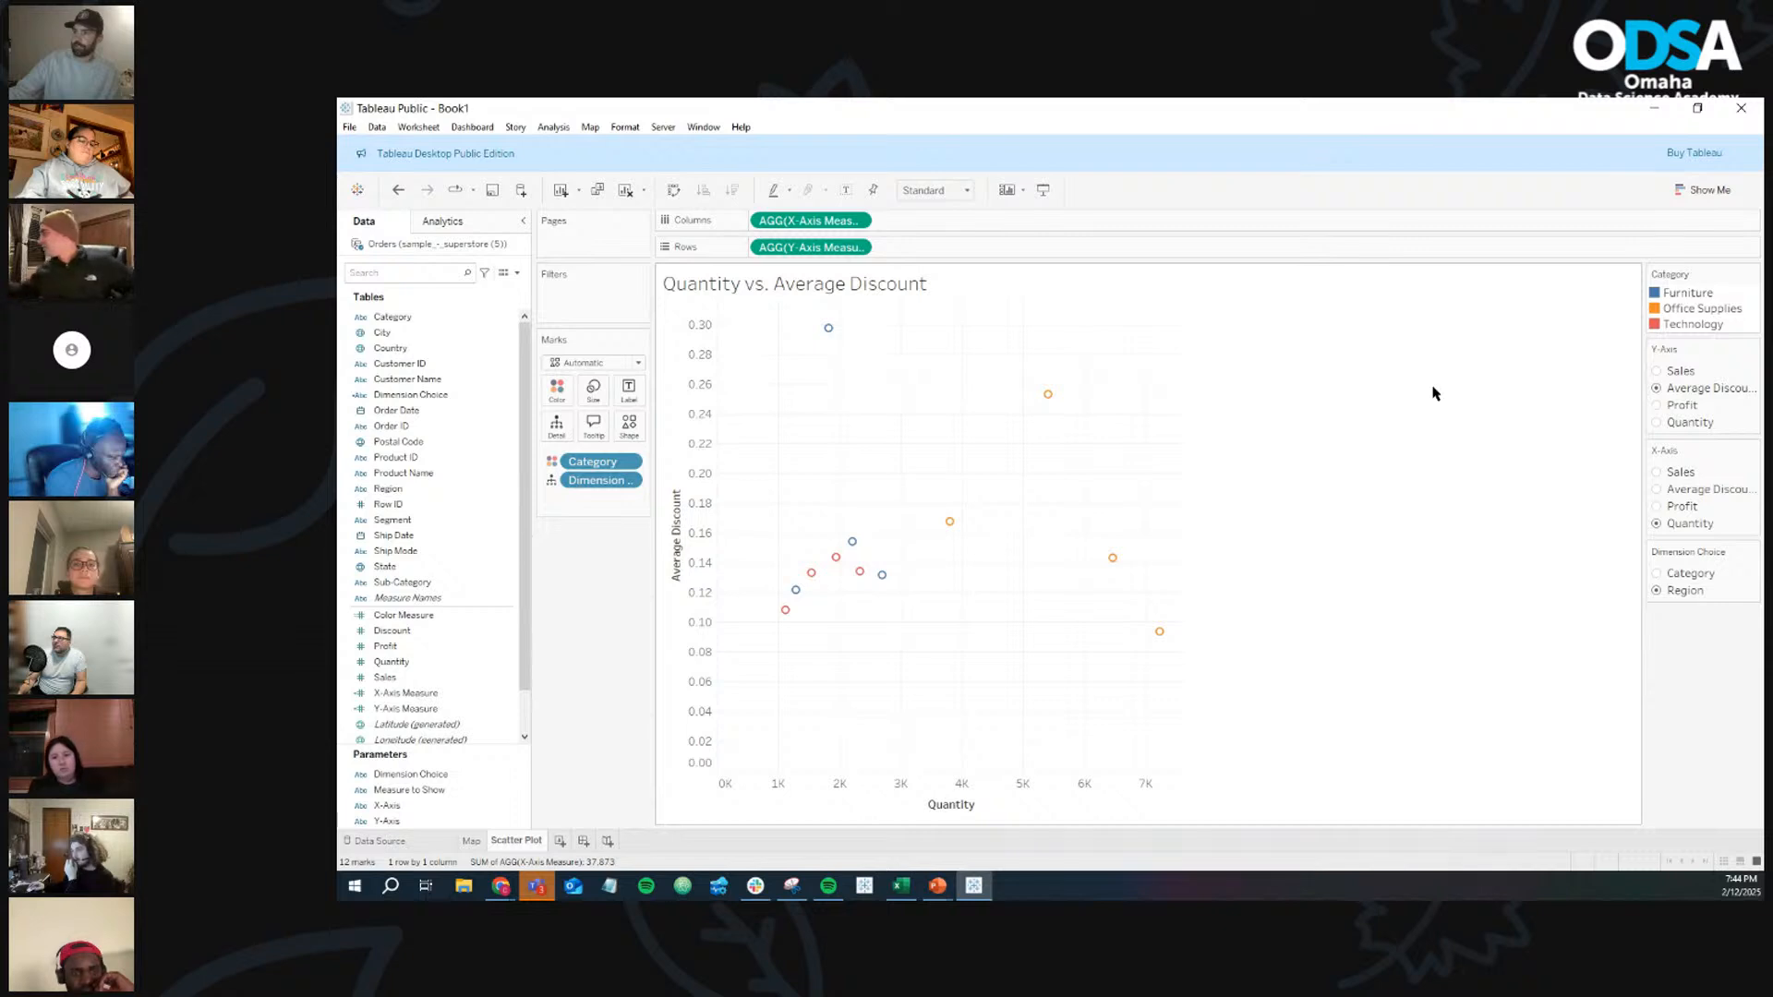
drag(653, 439, 704, 441)
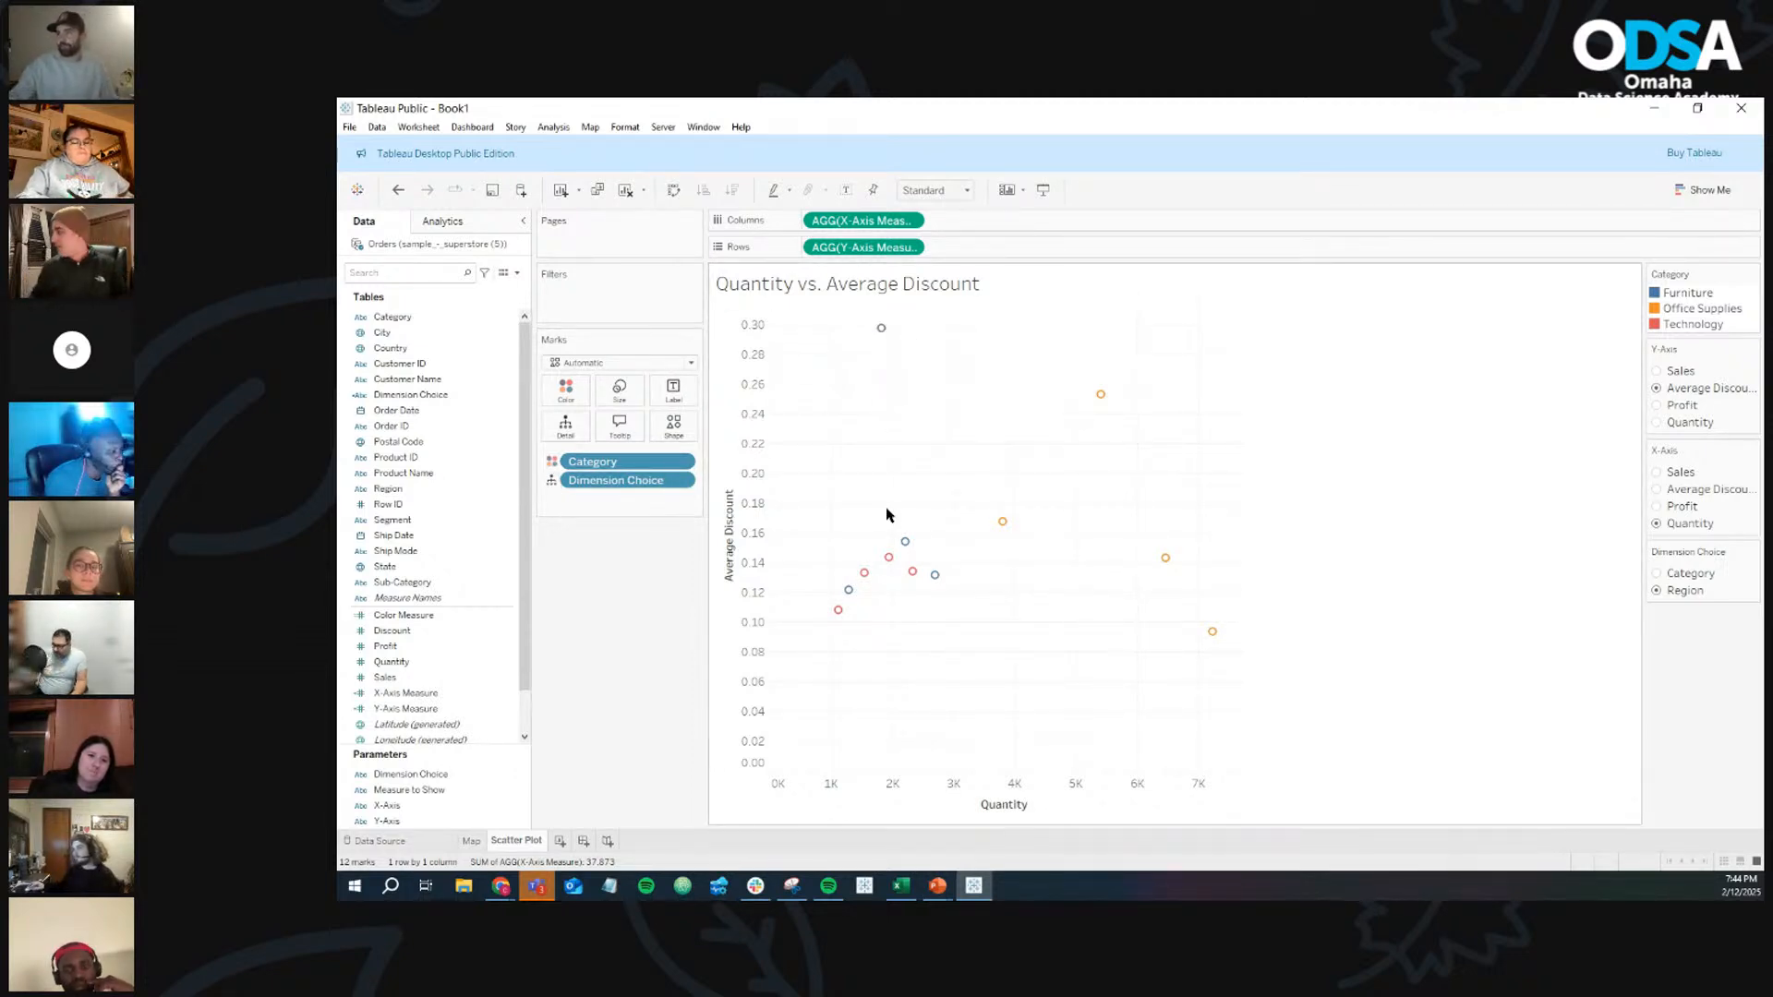
Remove the Category color field from the marks, and test the Dimension Choice parameter with Category and with Region
mouse_move(902, 551)
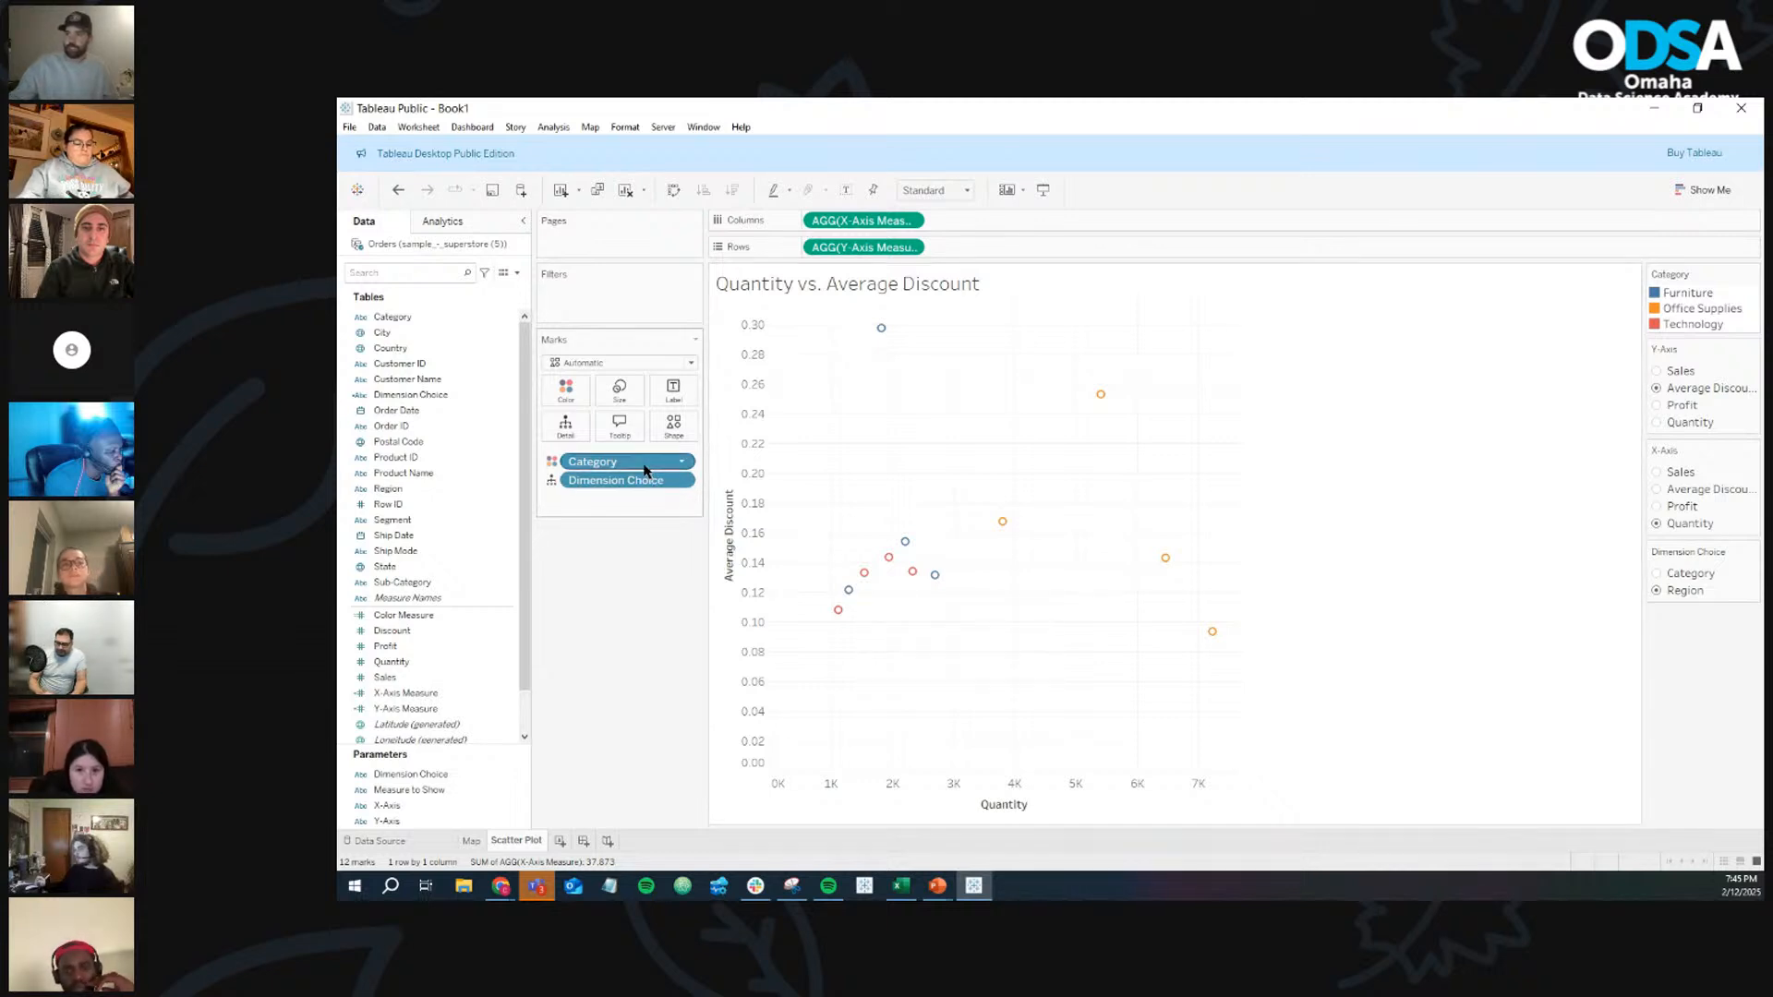
drag(643, 470, 630, 591)
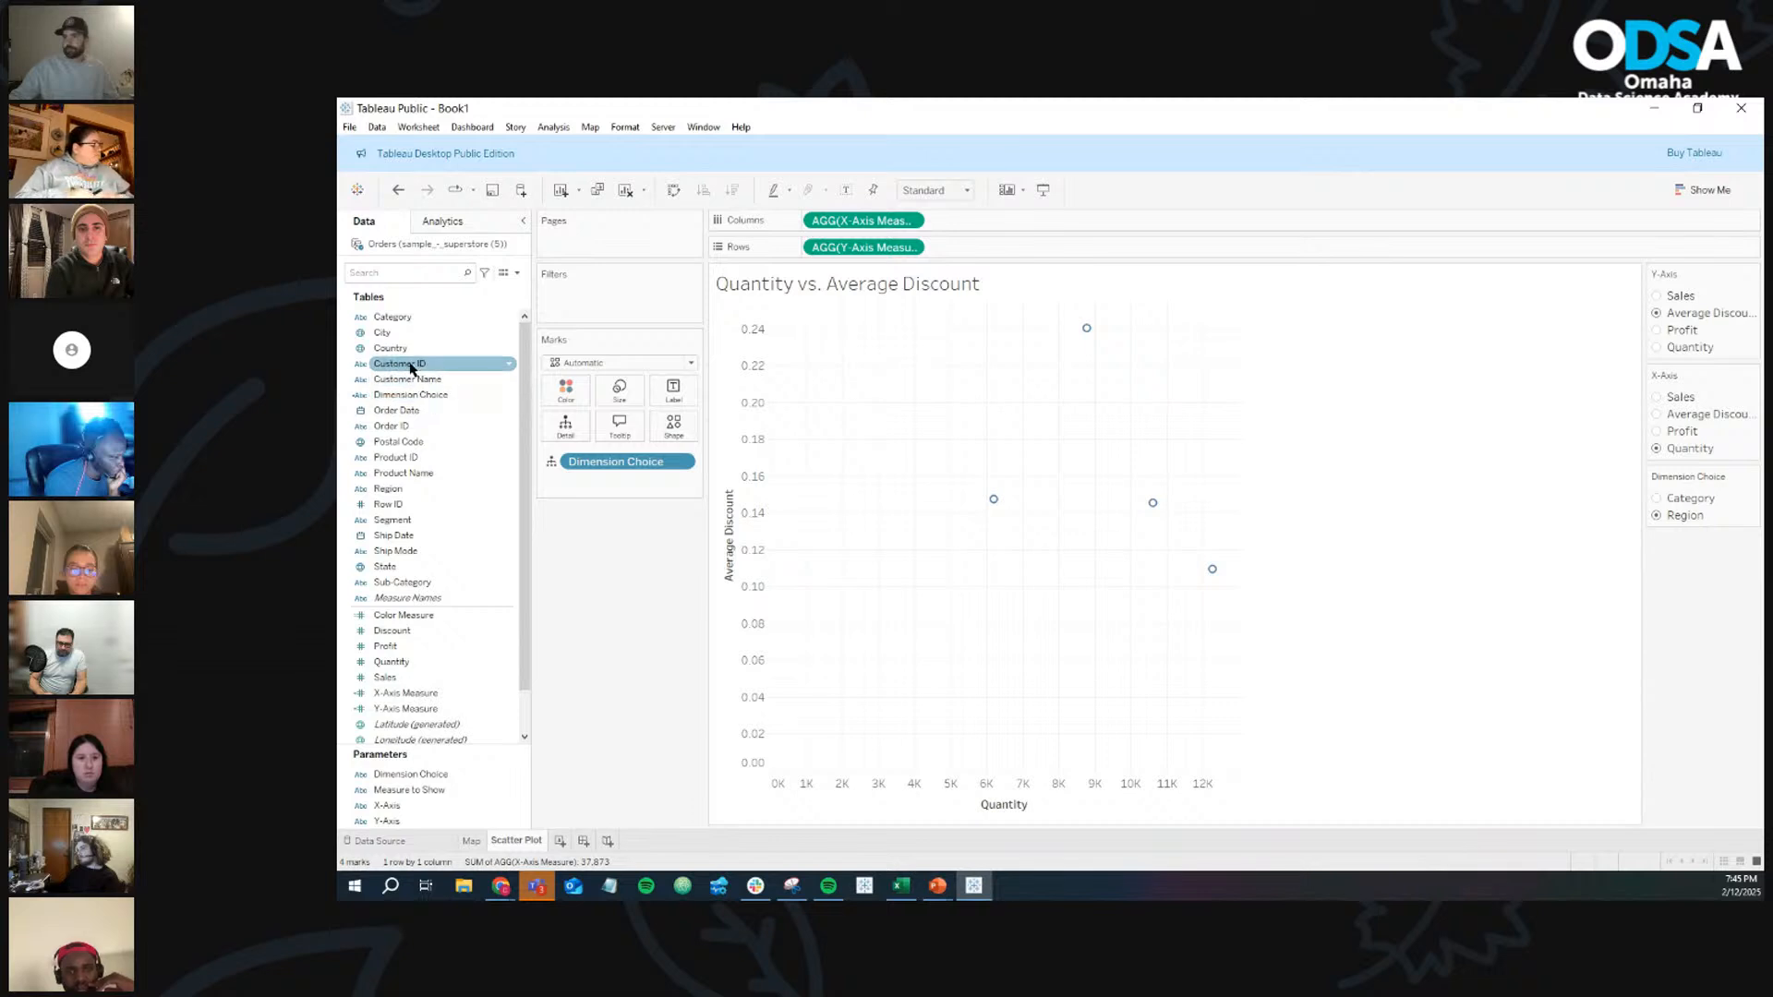
click(1658, 500)
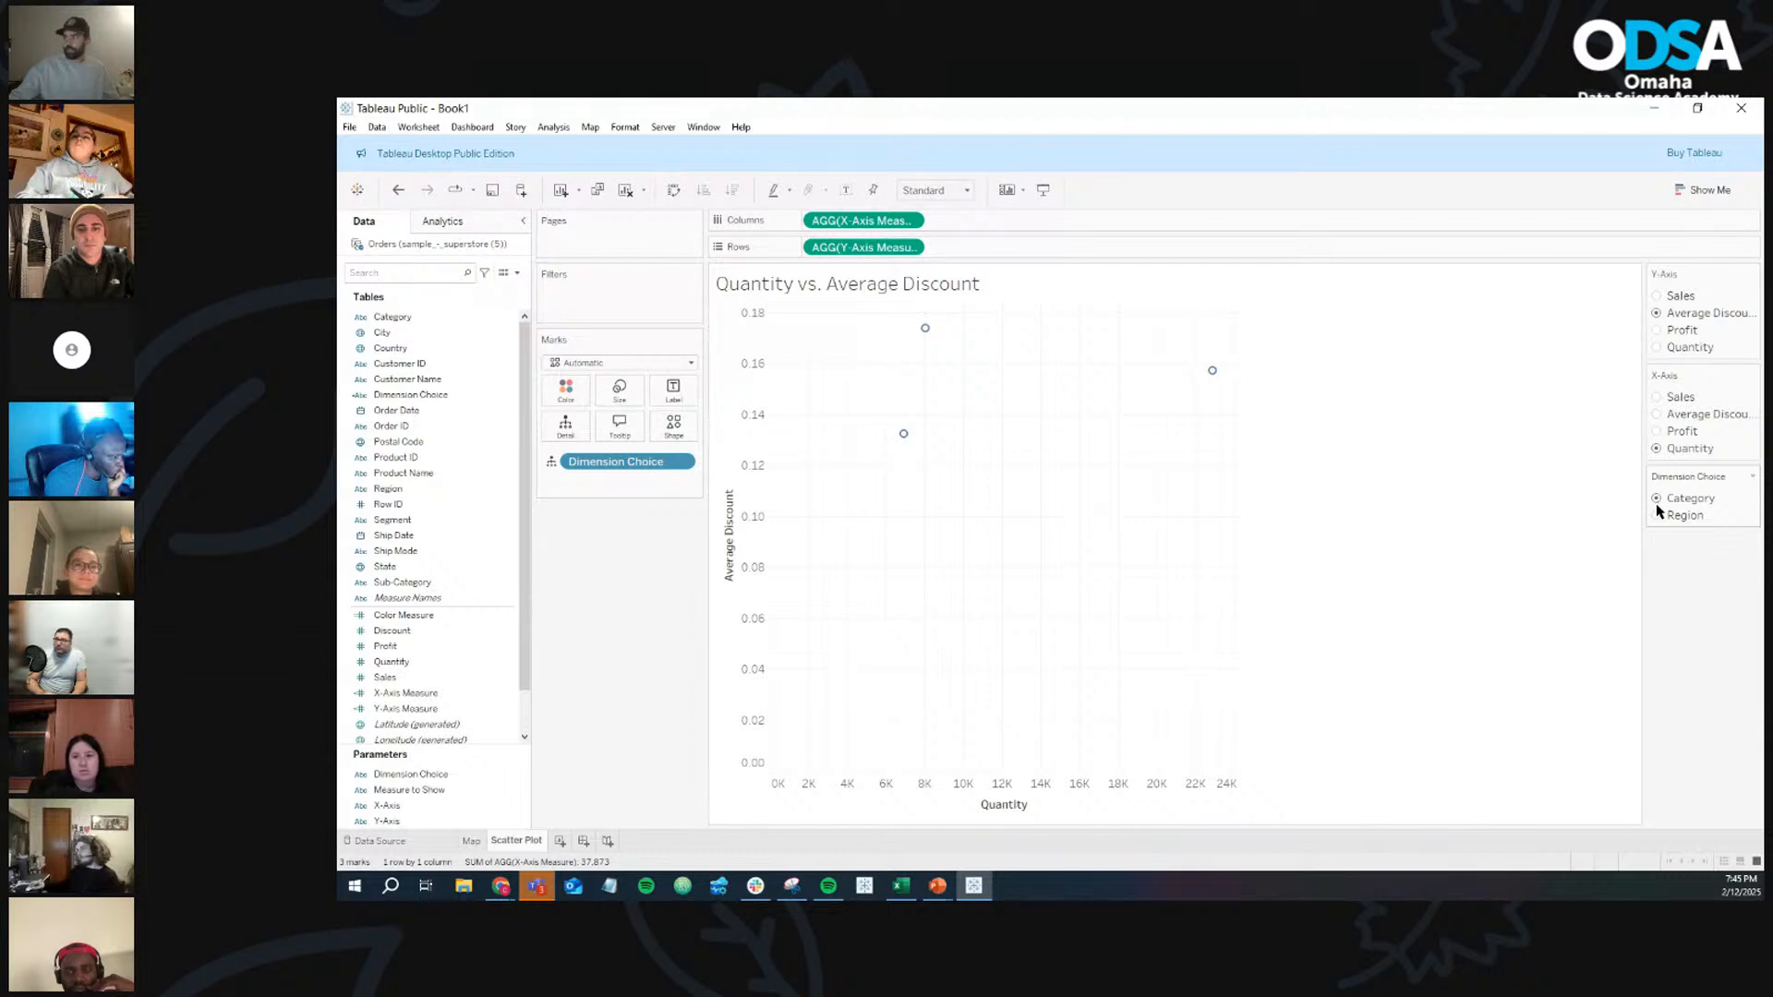
click(1657, 516)
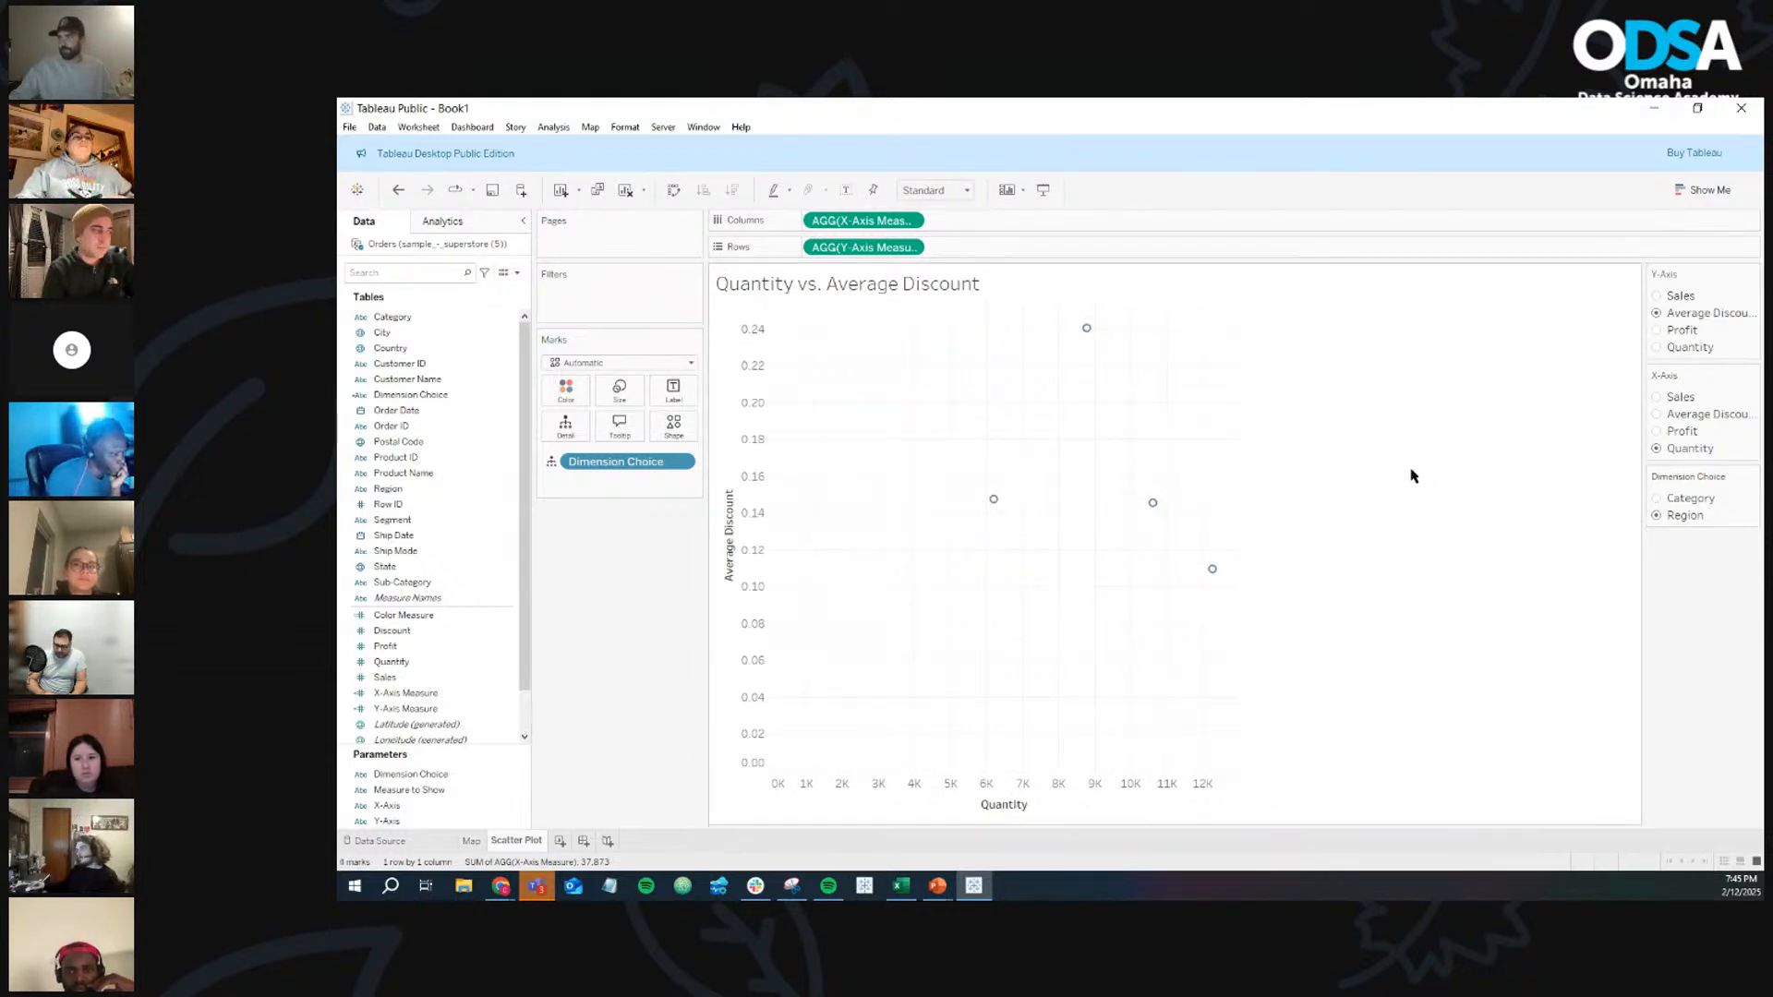
click(411, 398)
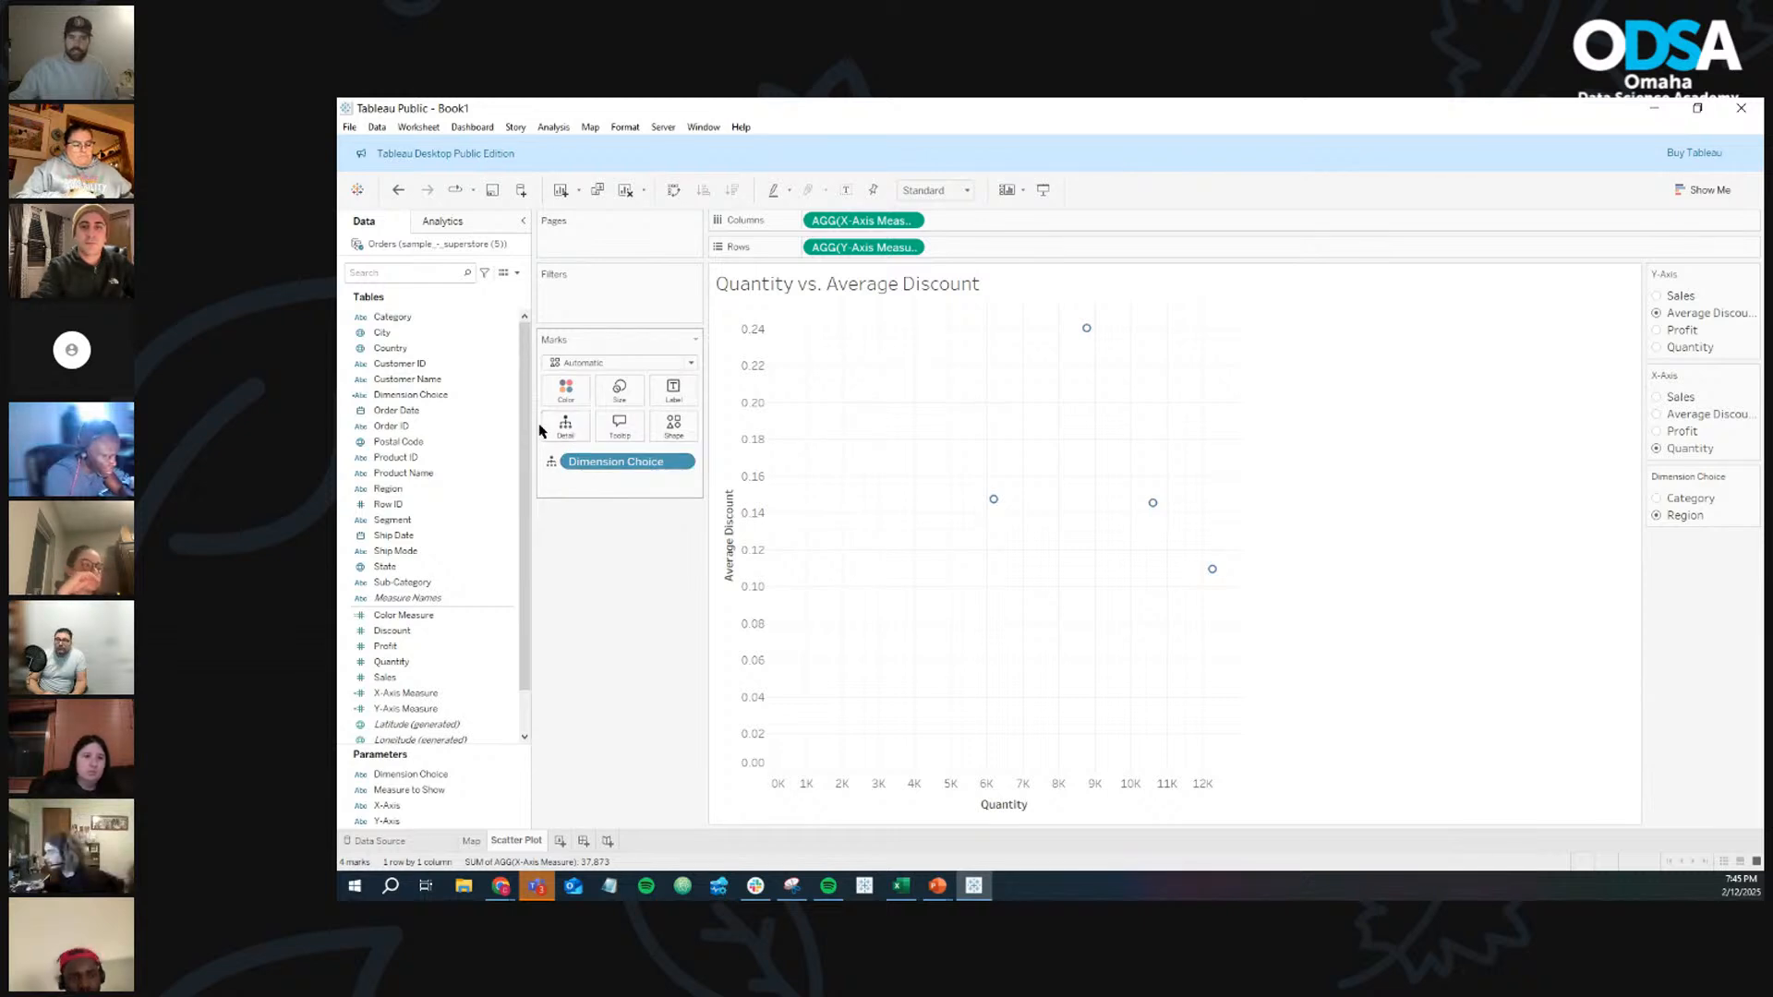
drag(420, 399, 601, 526)
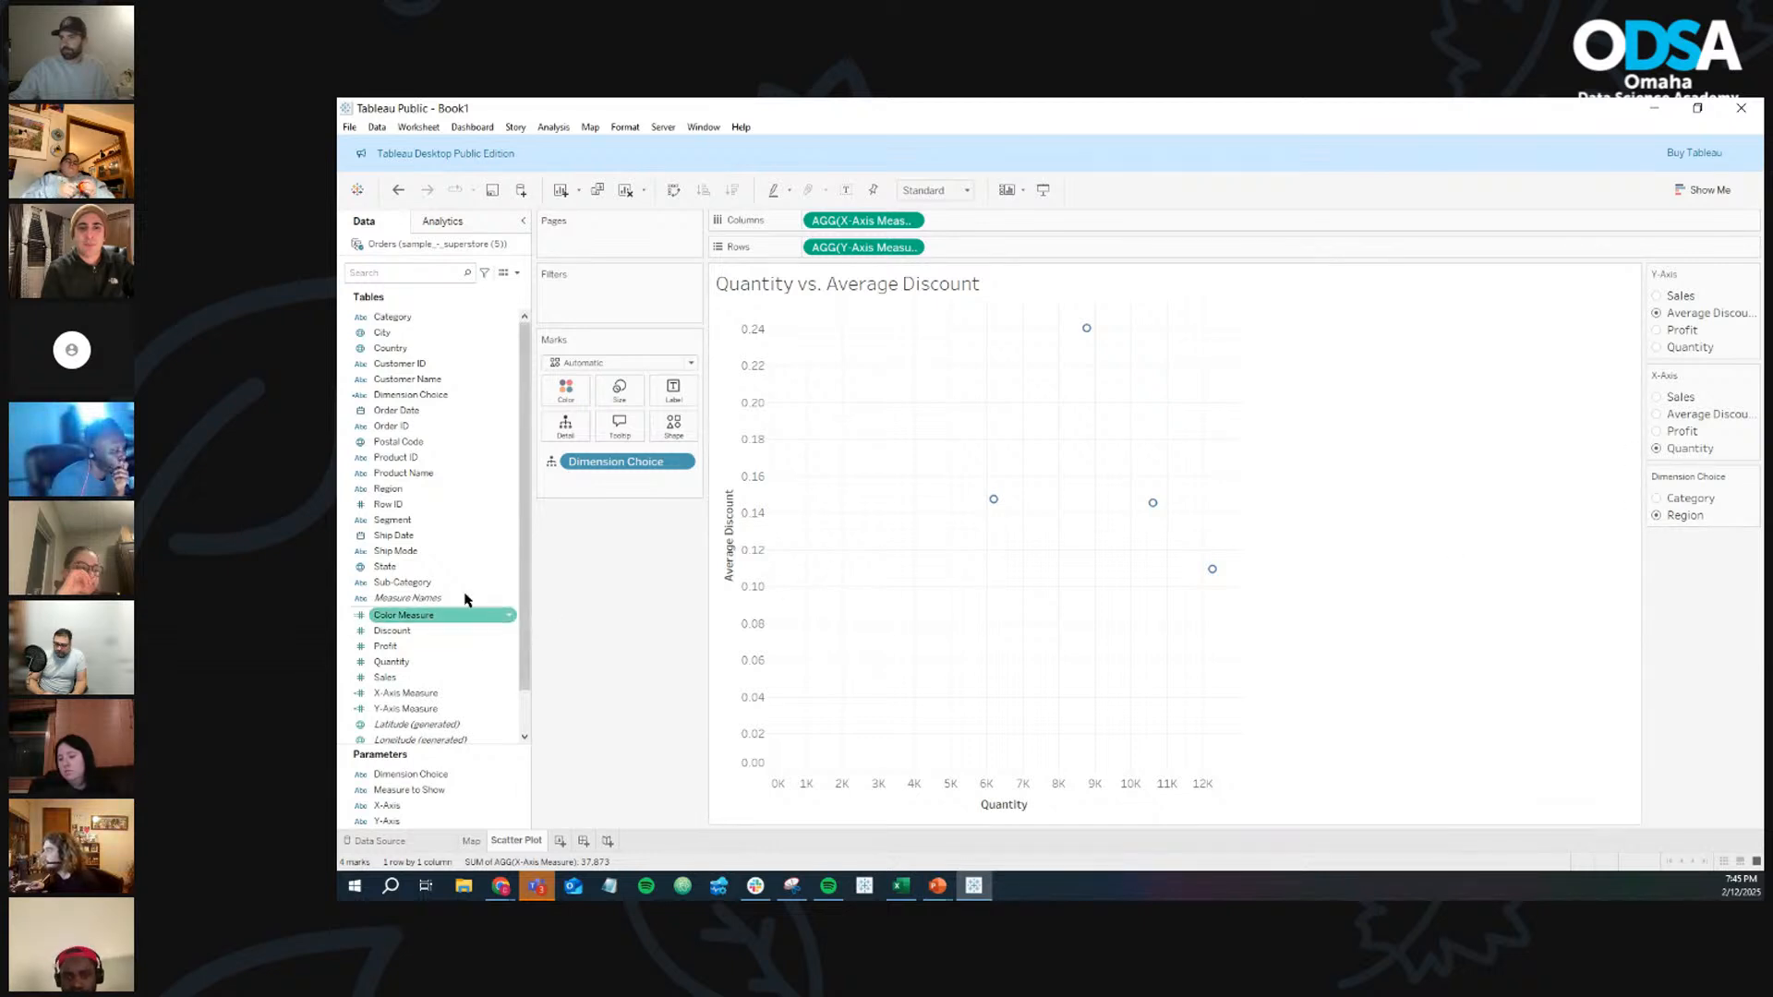
click(509, 396)
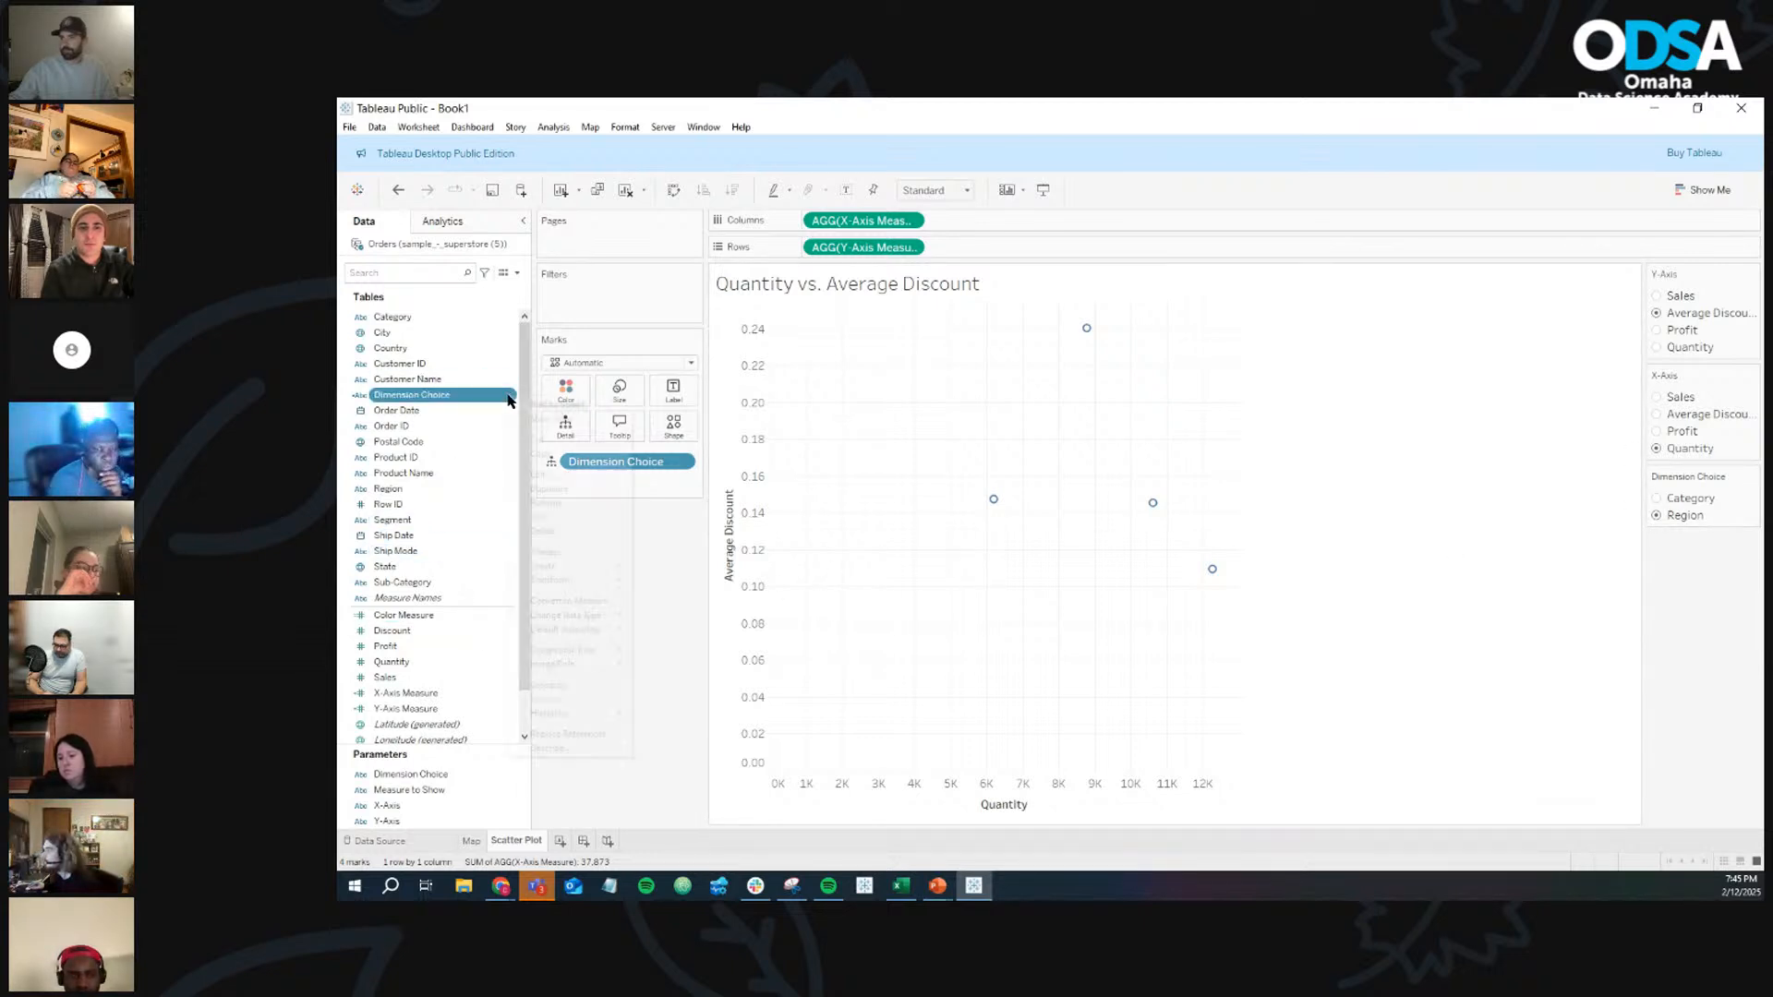
click(698, 570)
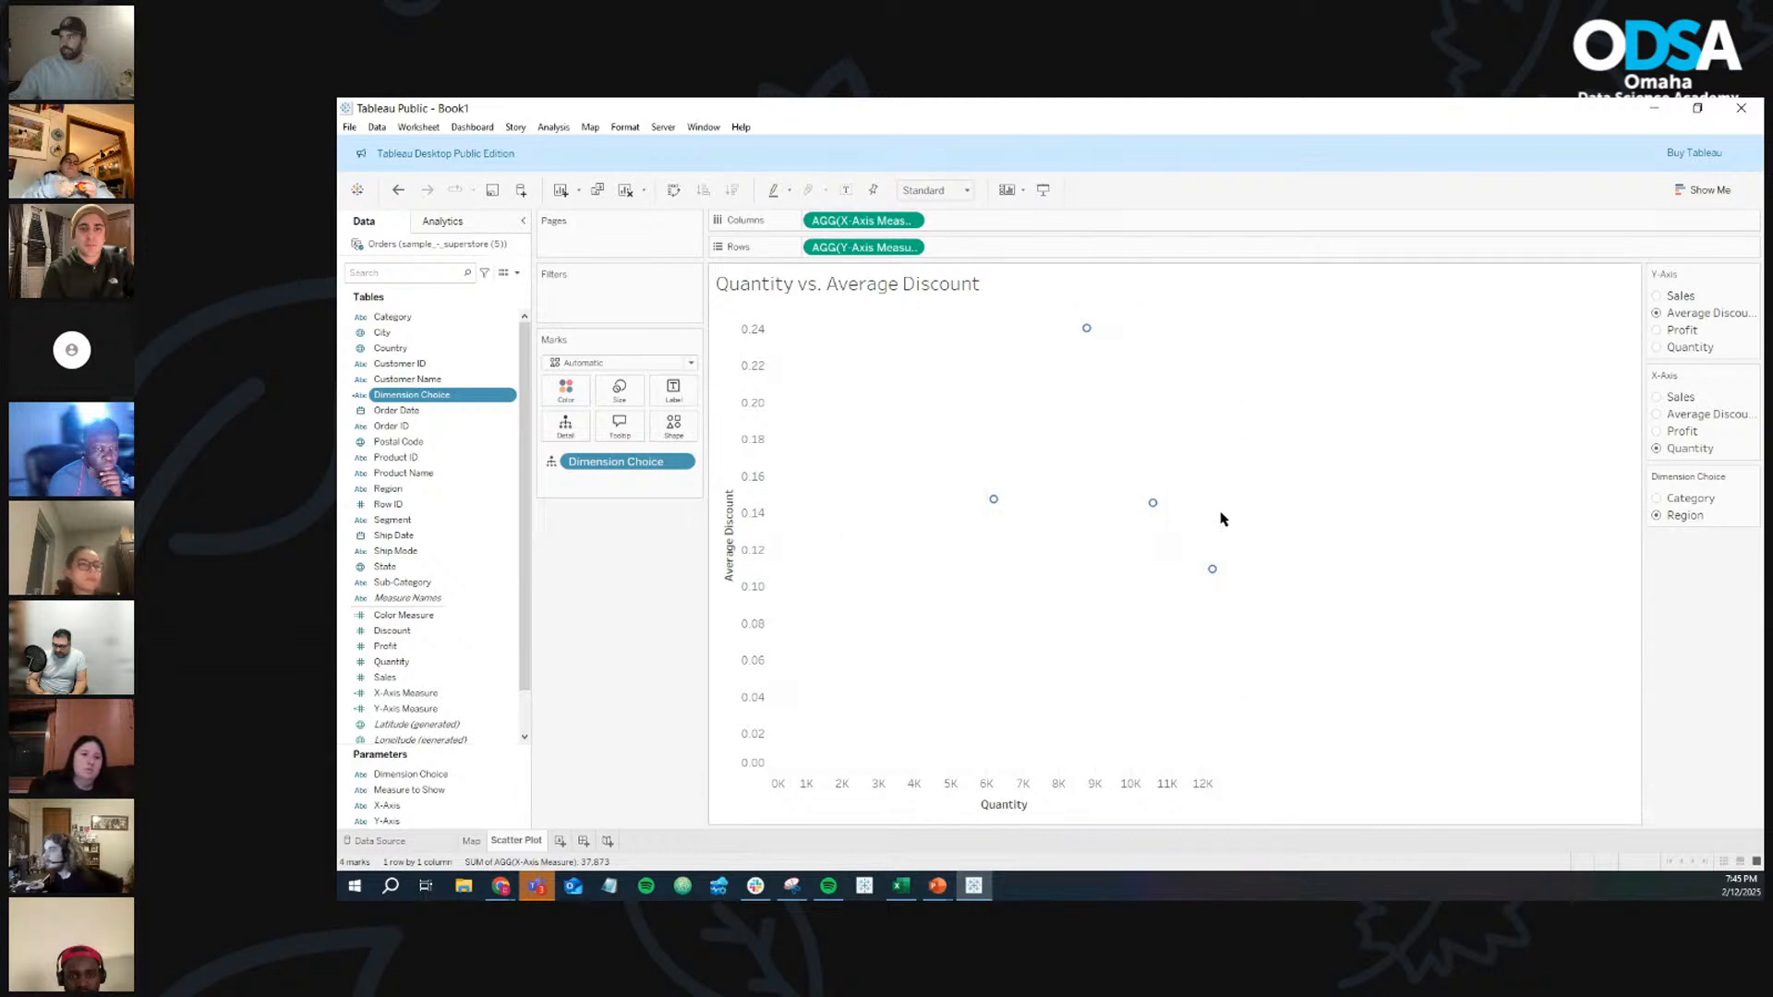
Alternate the Dimension Choice parameter between Category and Region to compare the scatter plot's points, ending on Region
click(1659, 500)
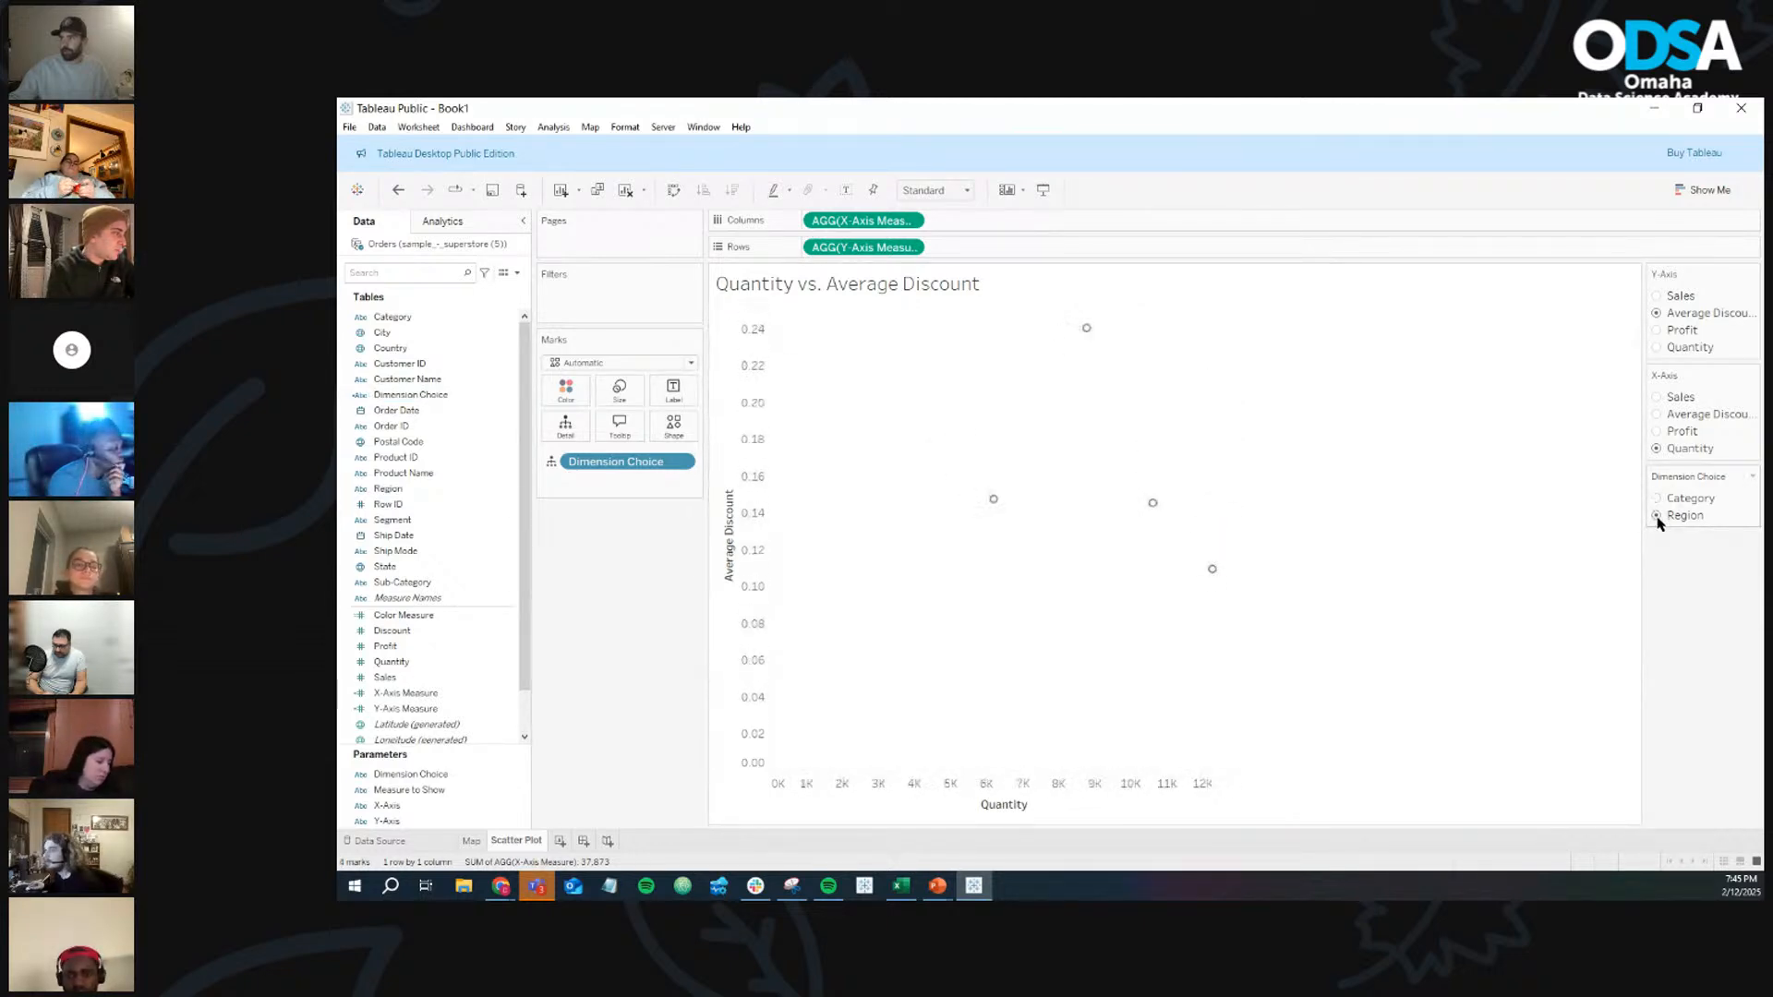
click(1659, 516)
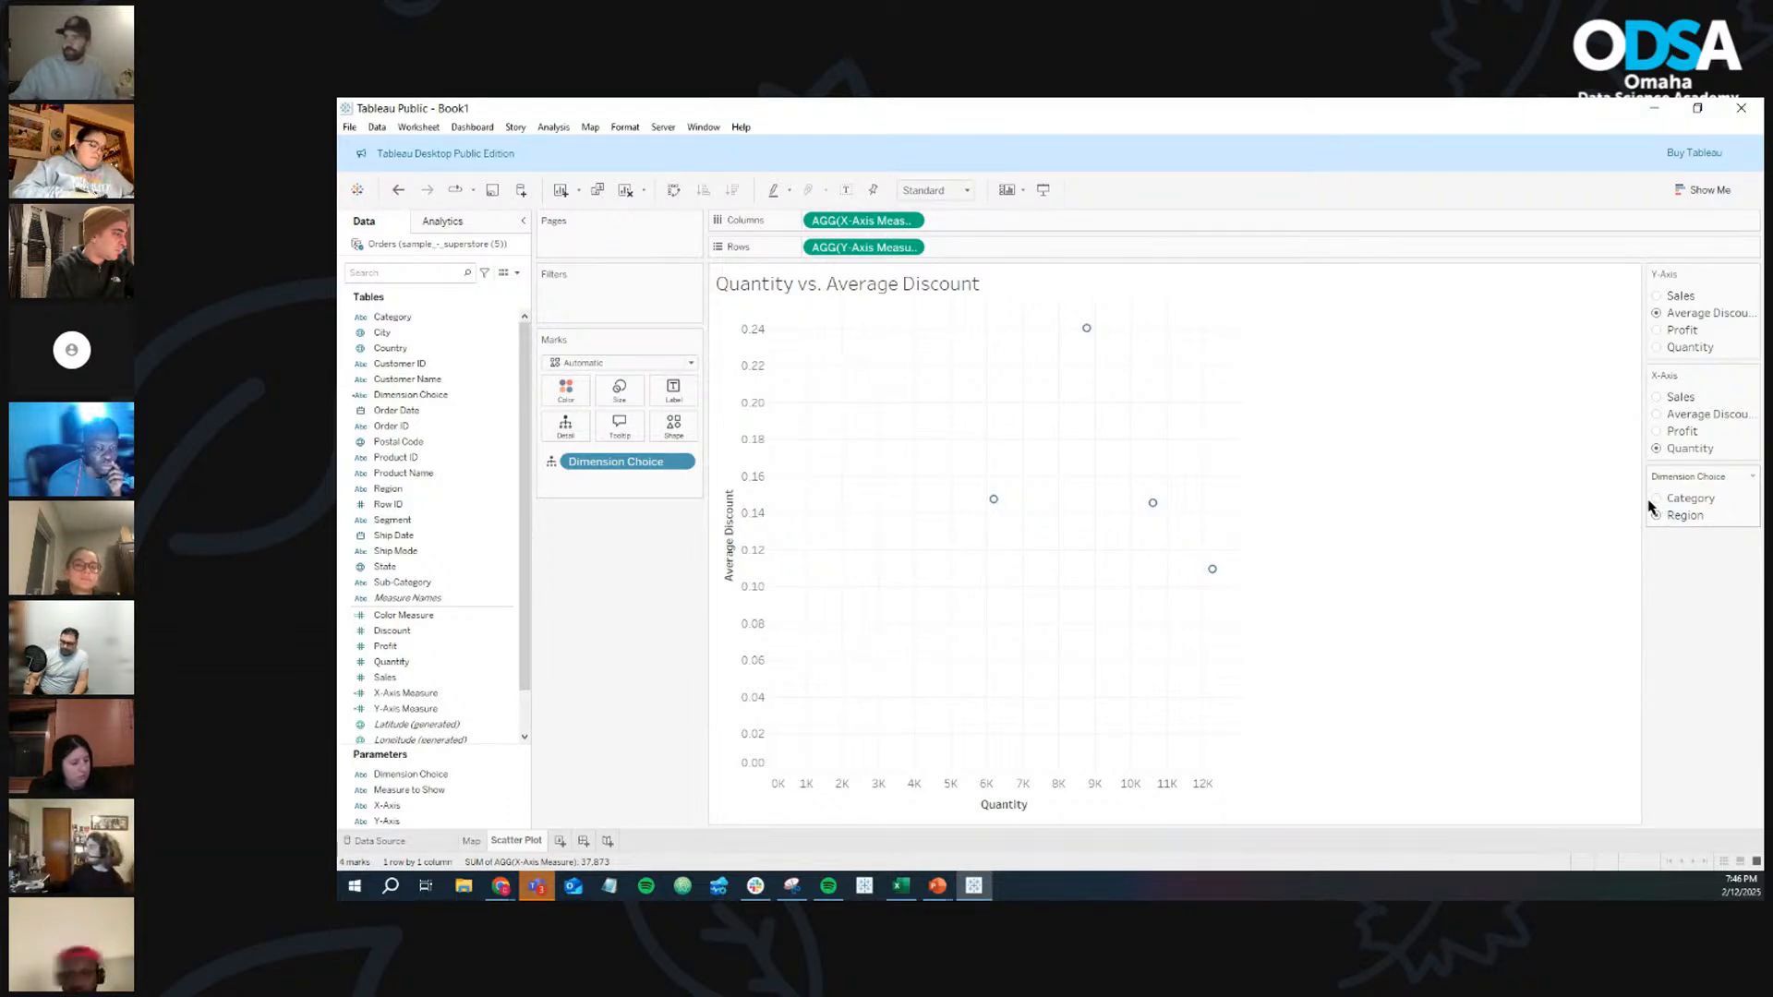
click(1657, 499)
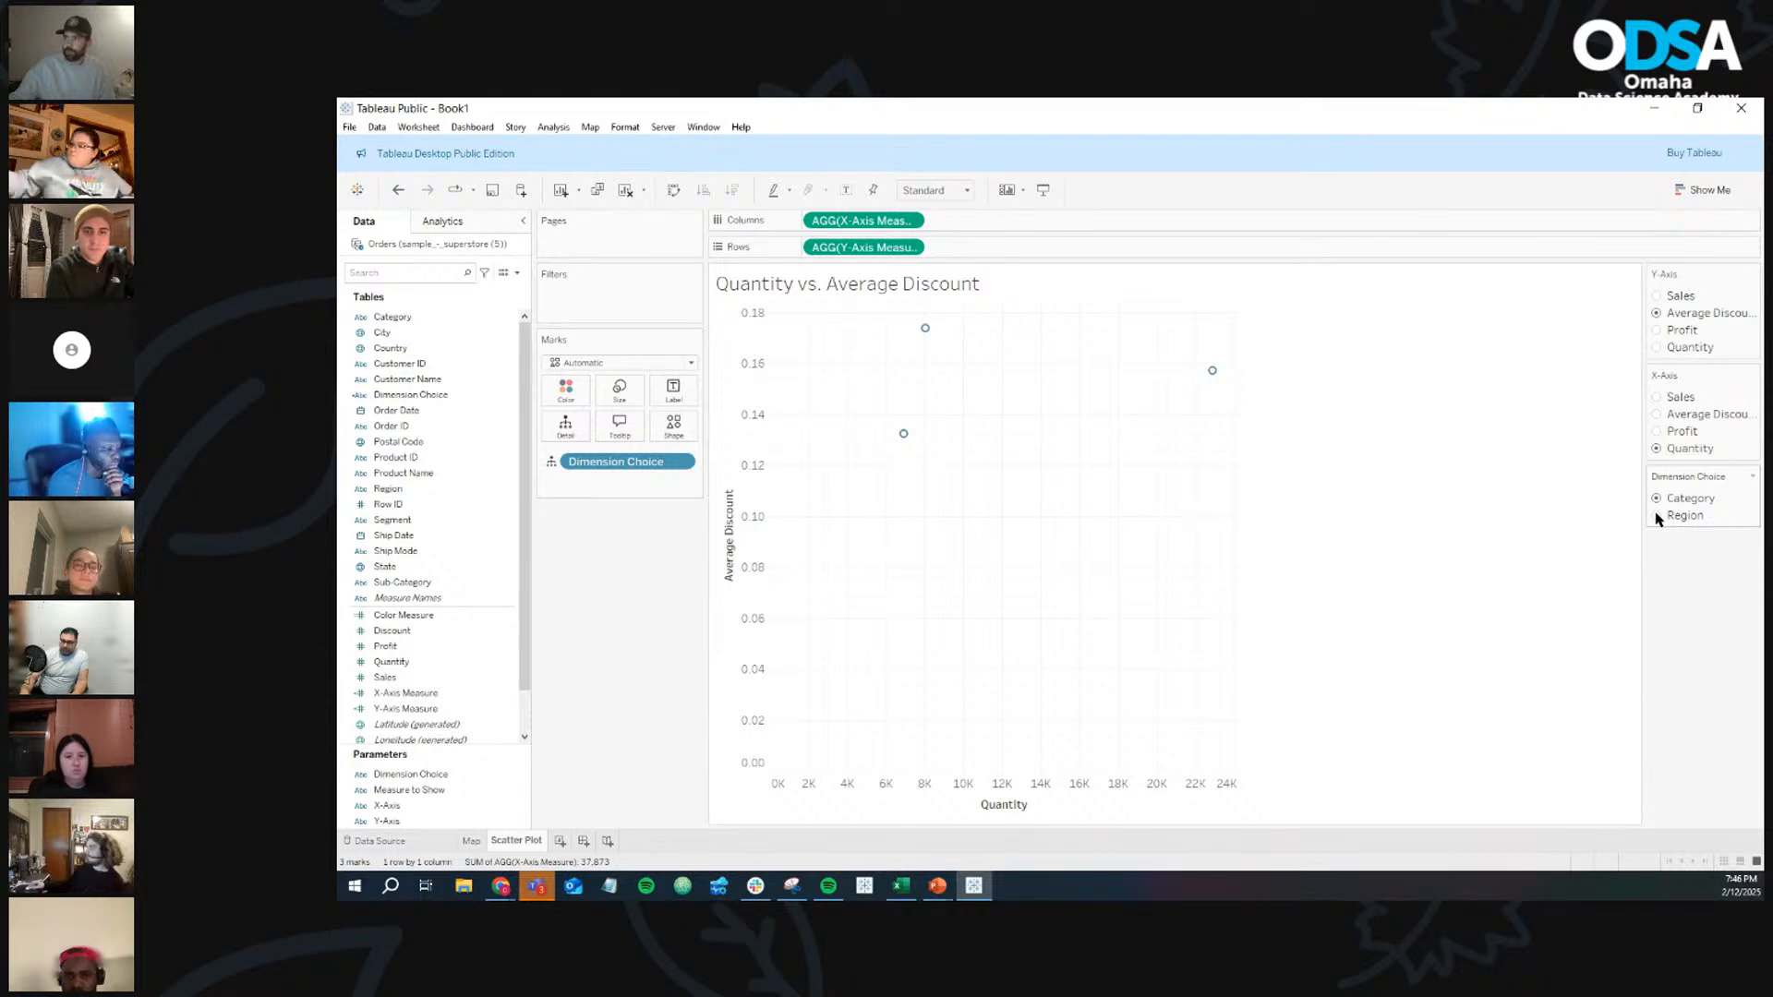
click(1658, 516)
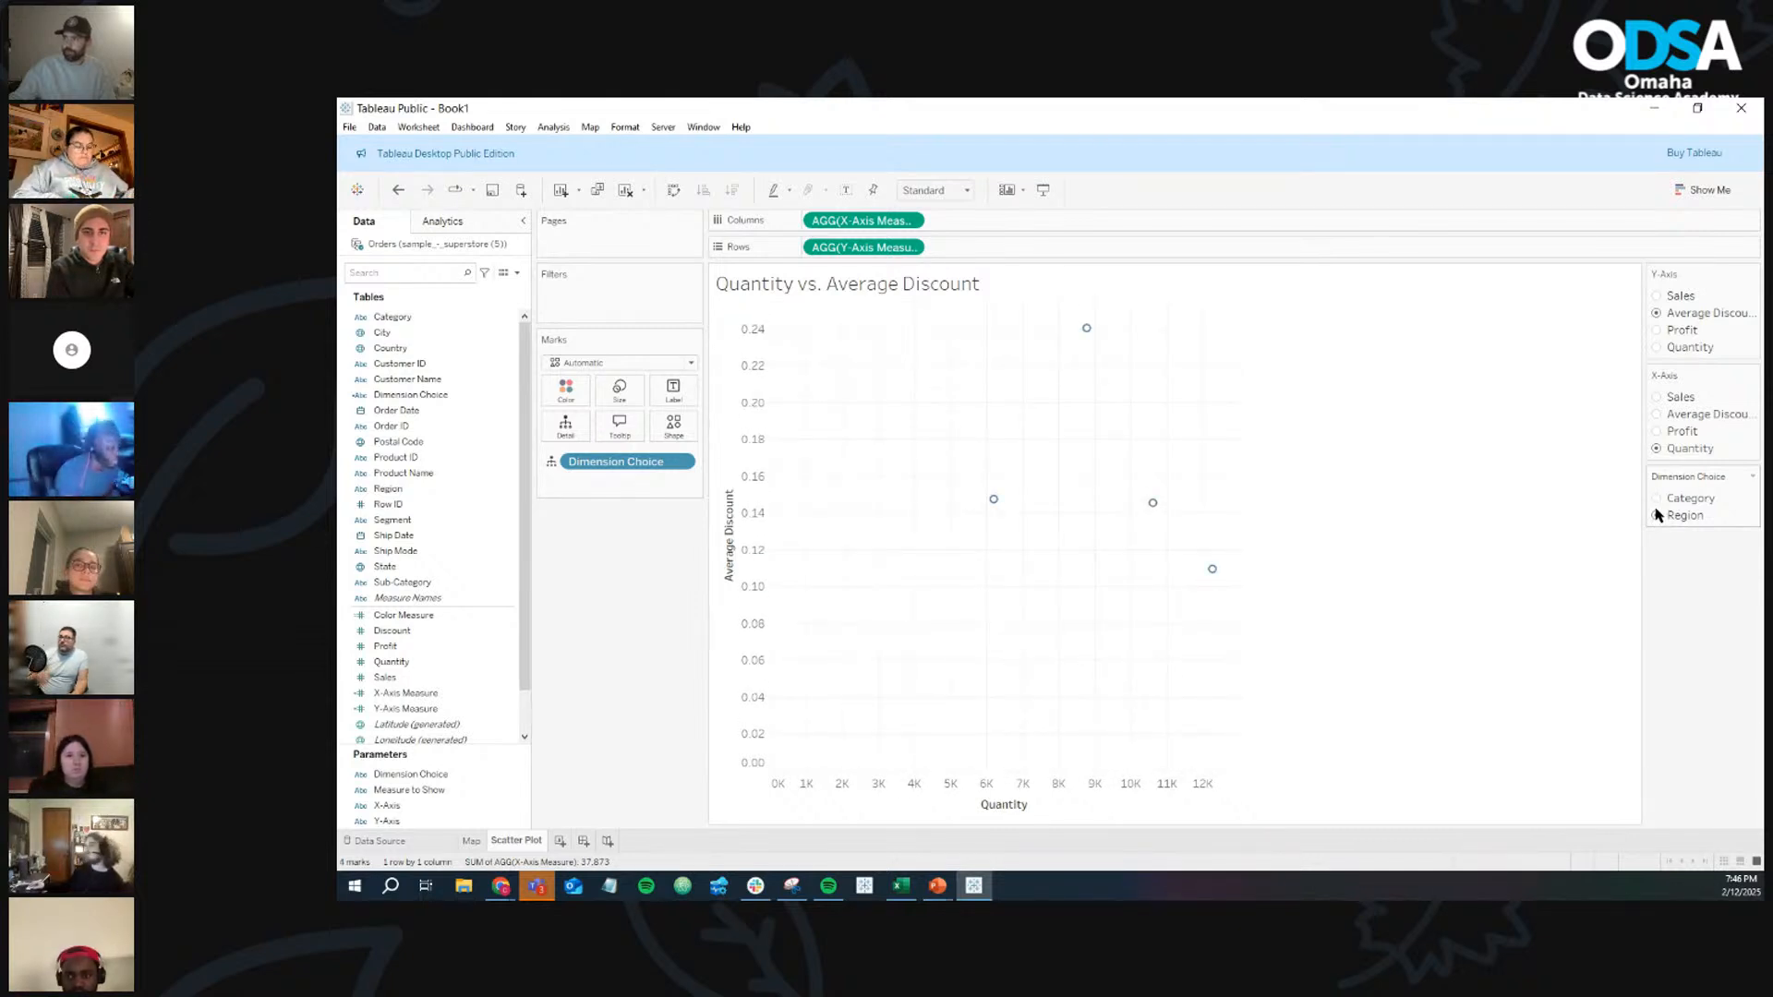
click(1658, 500)
click(1658, 516)
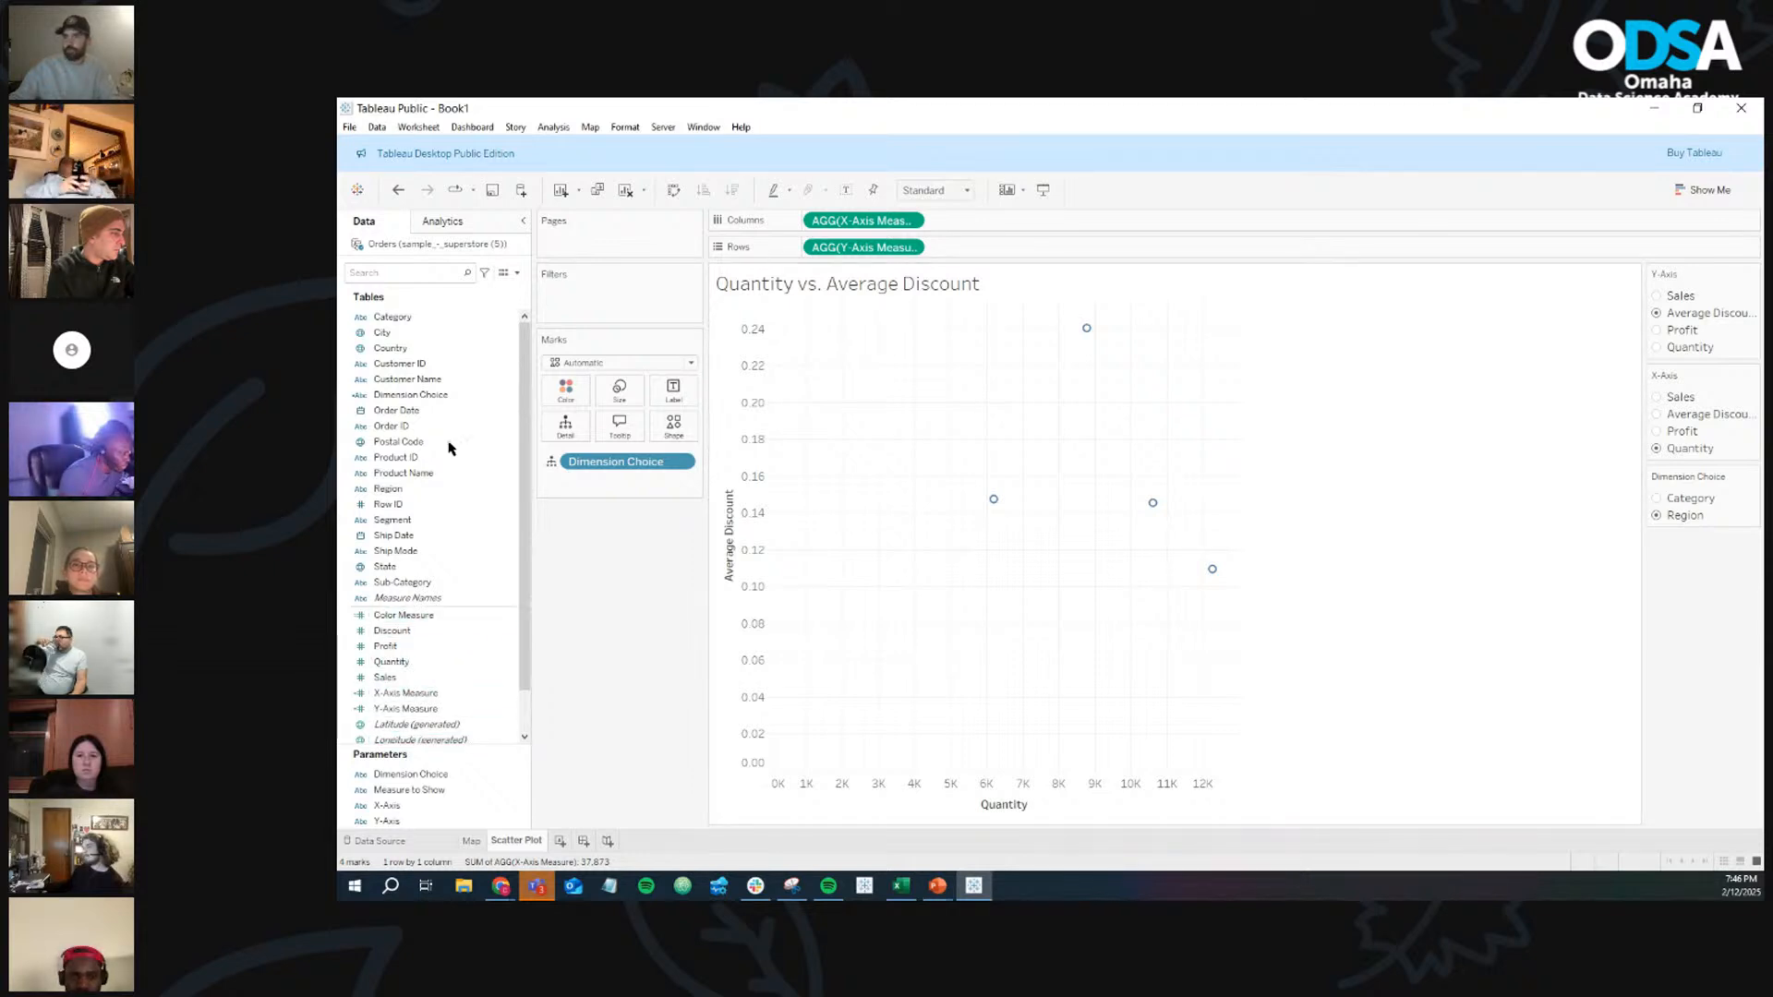
Change the quoted value to 'category' in the Dimension Choice formula, save it, and set the parameter to Category
right_click(509, 396)
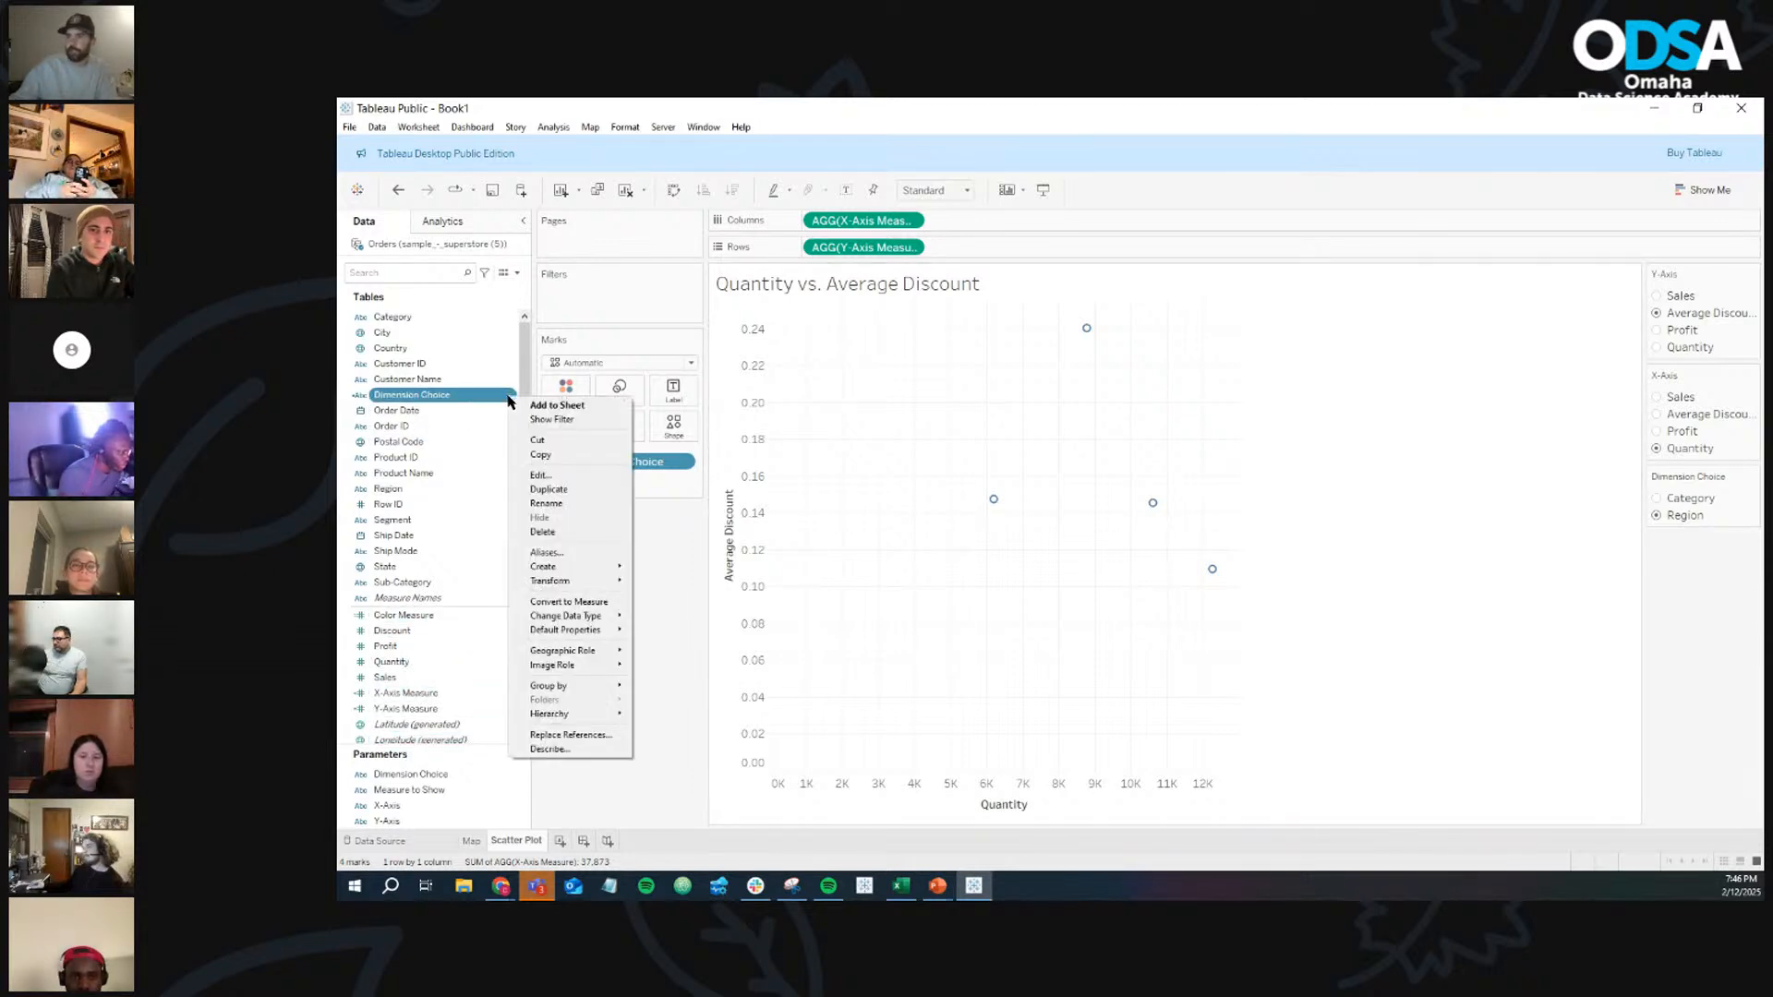
click(545, 475)
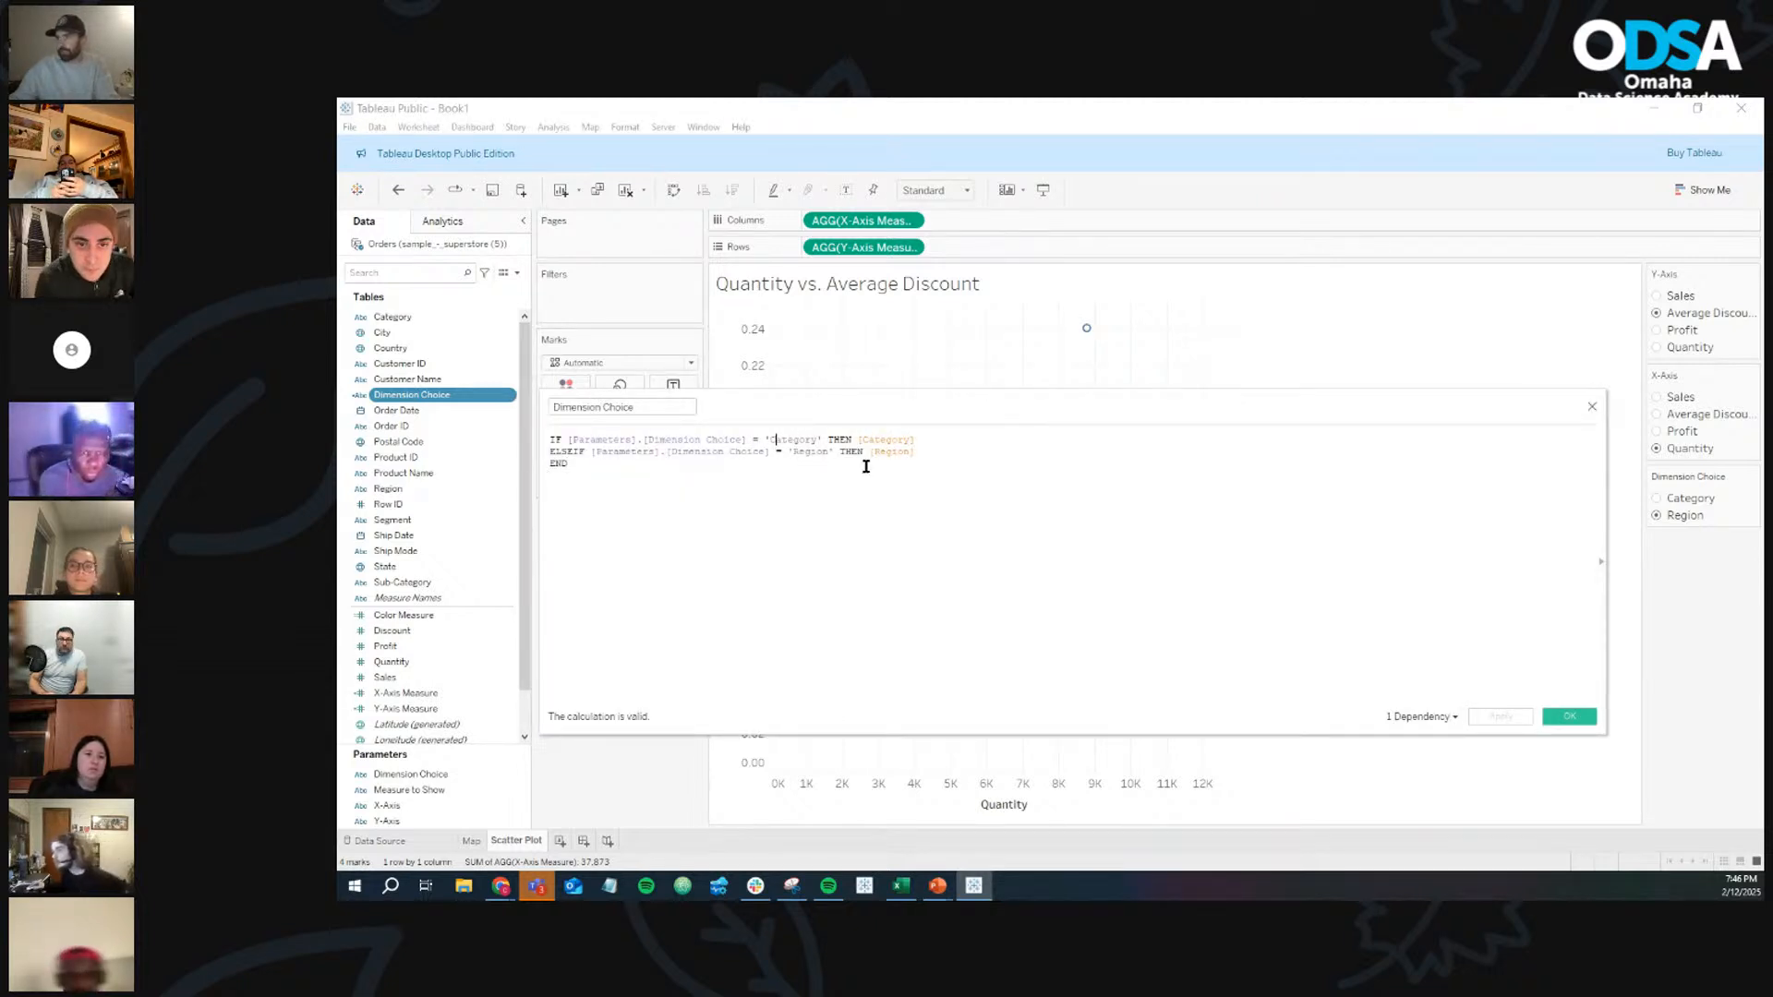
key(BackSpace)
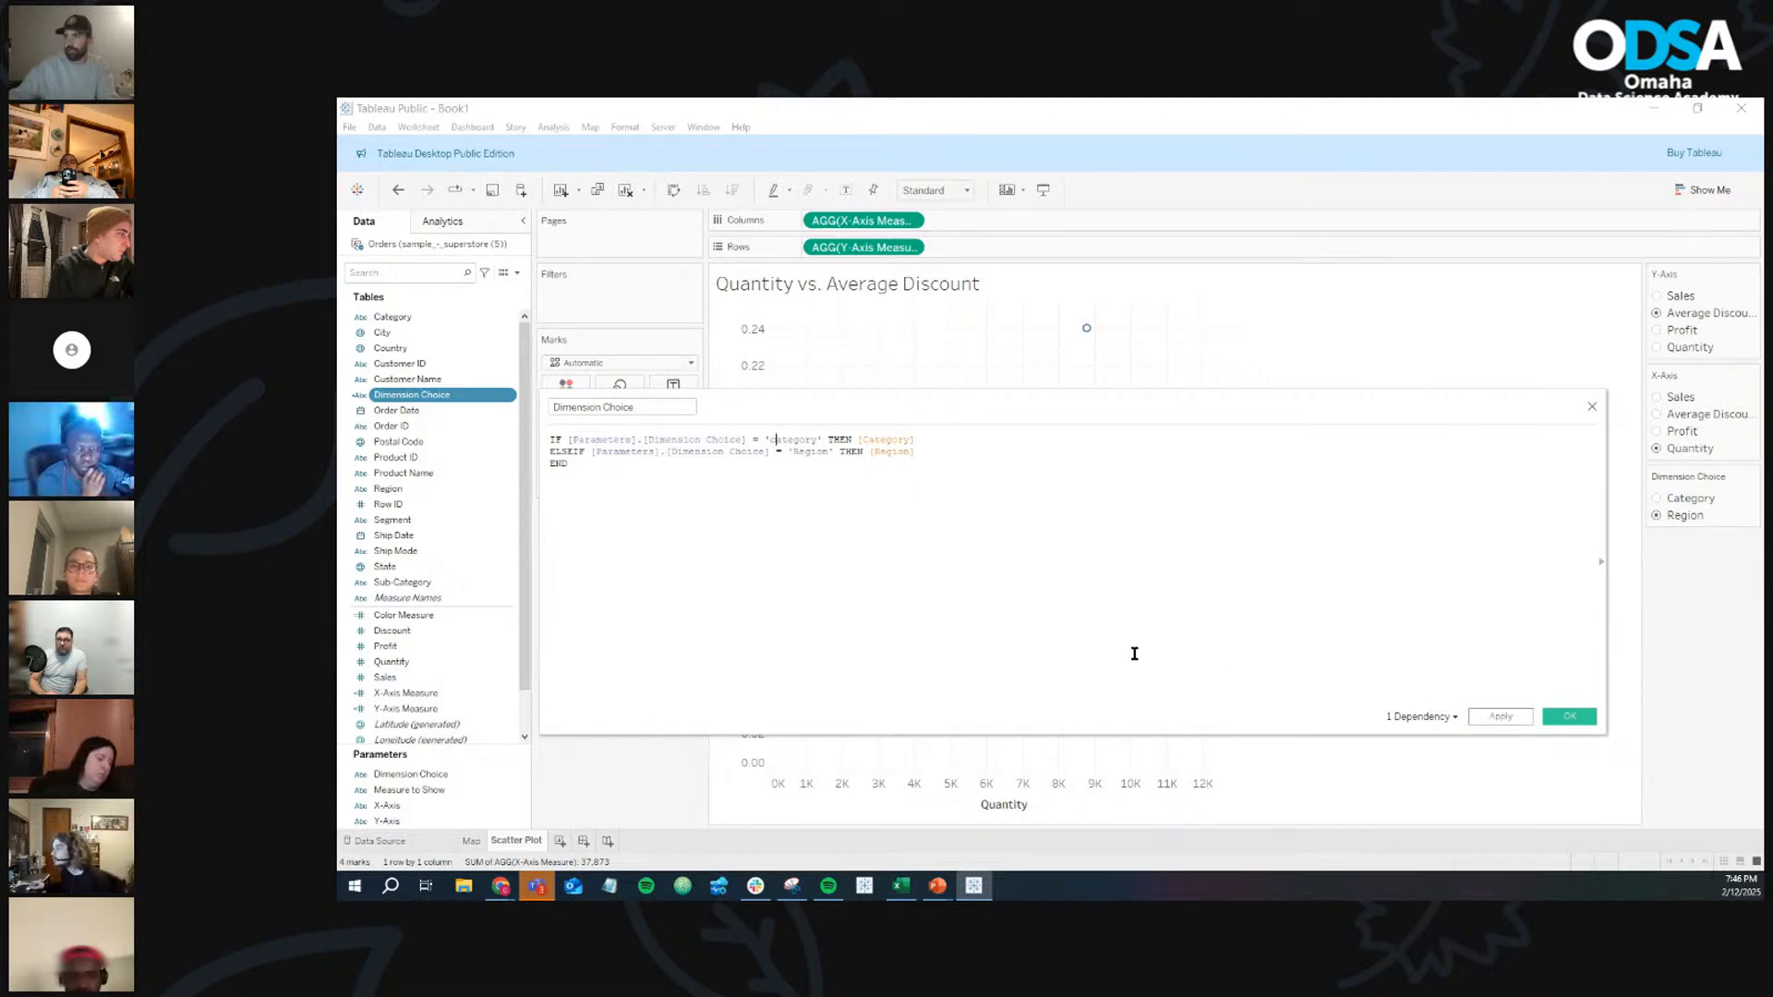
click(1570, 717)
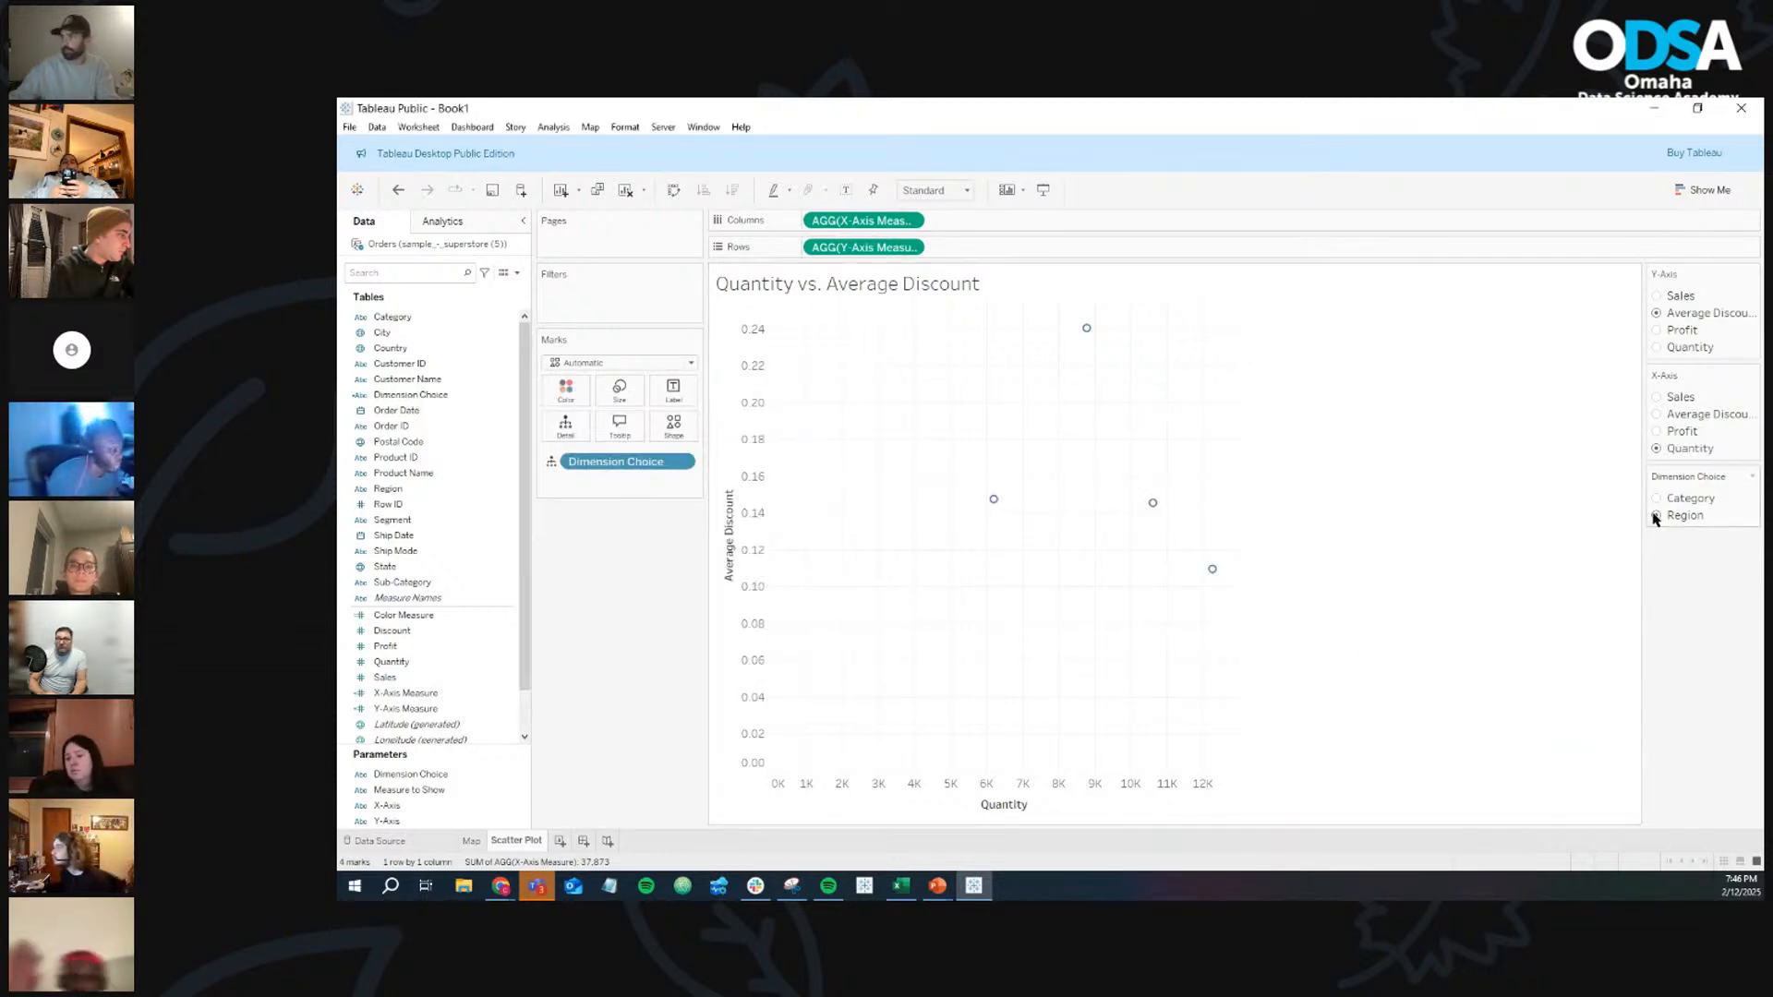
click(1657, 499)
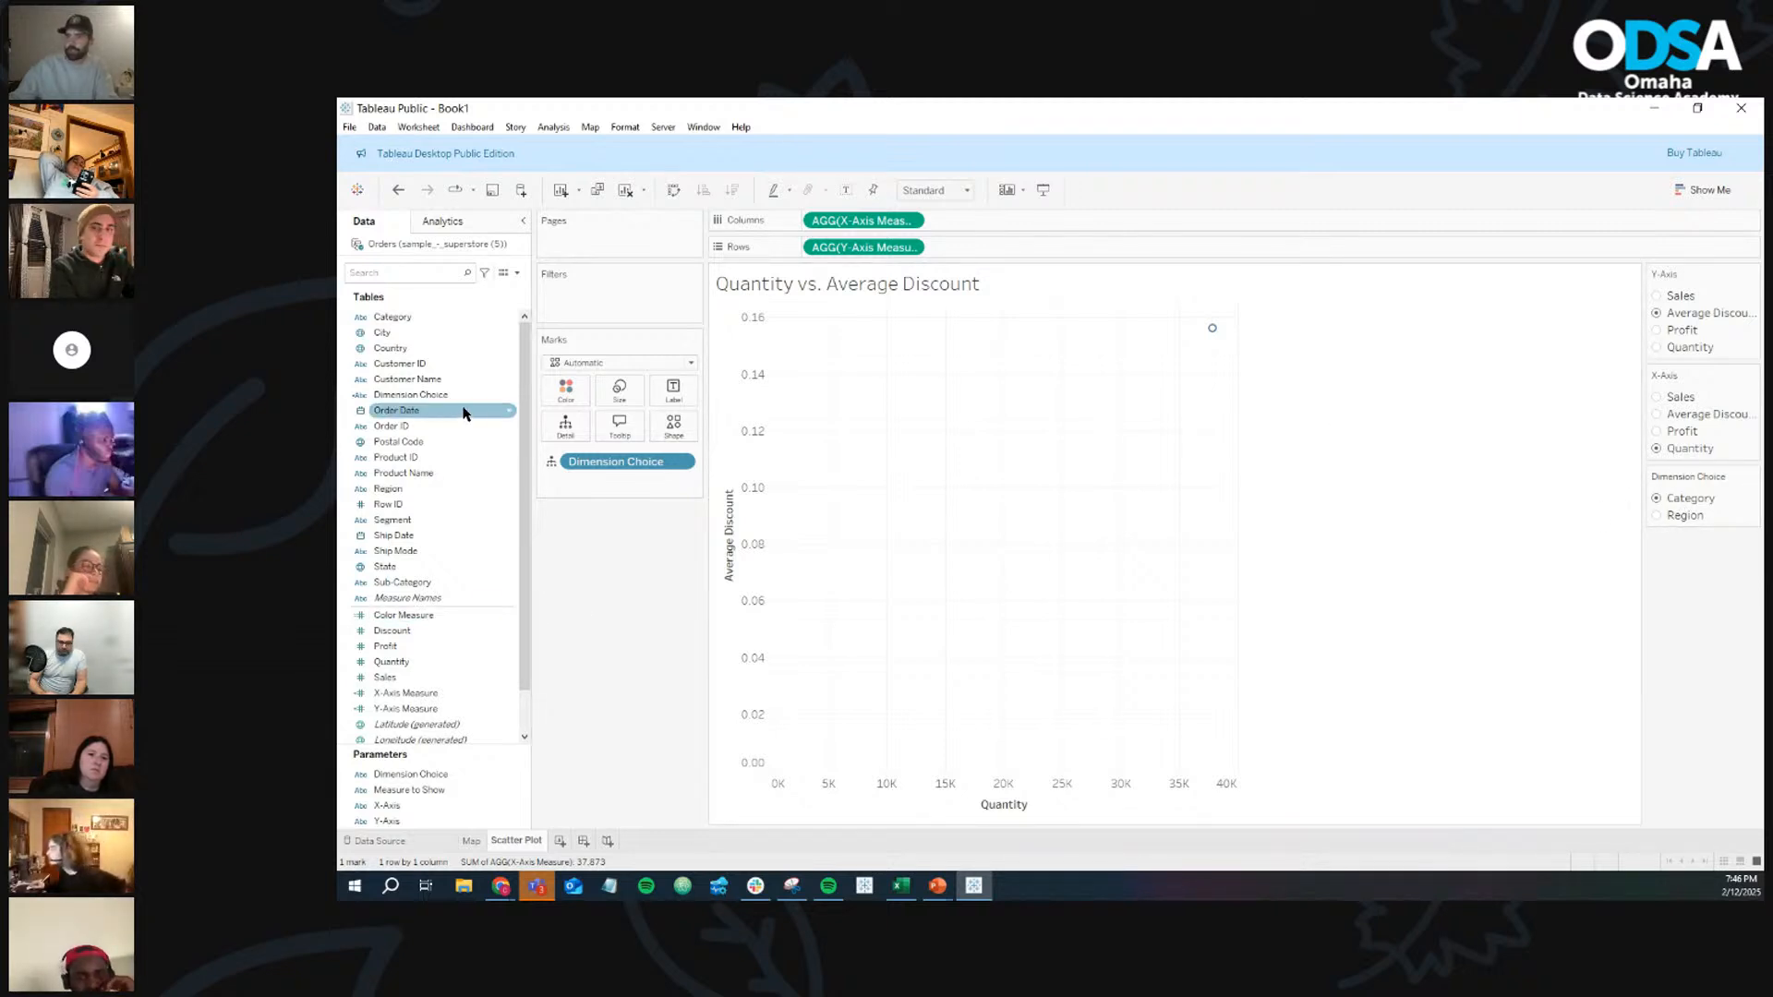
Restore the quoted value 'Category' in the Dimension Choice formula, save it, and test the Region and Category options
click(508, 396)
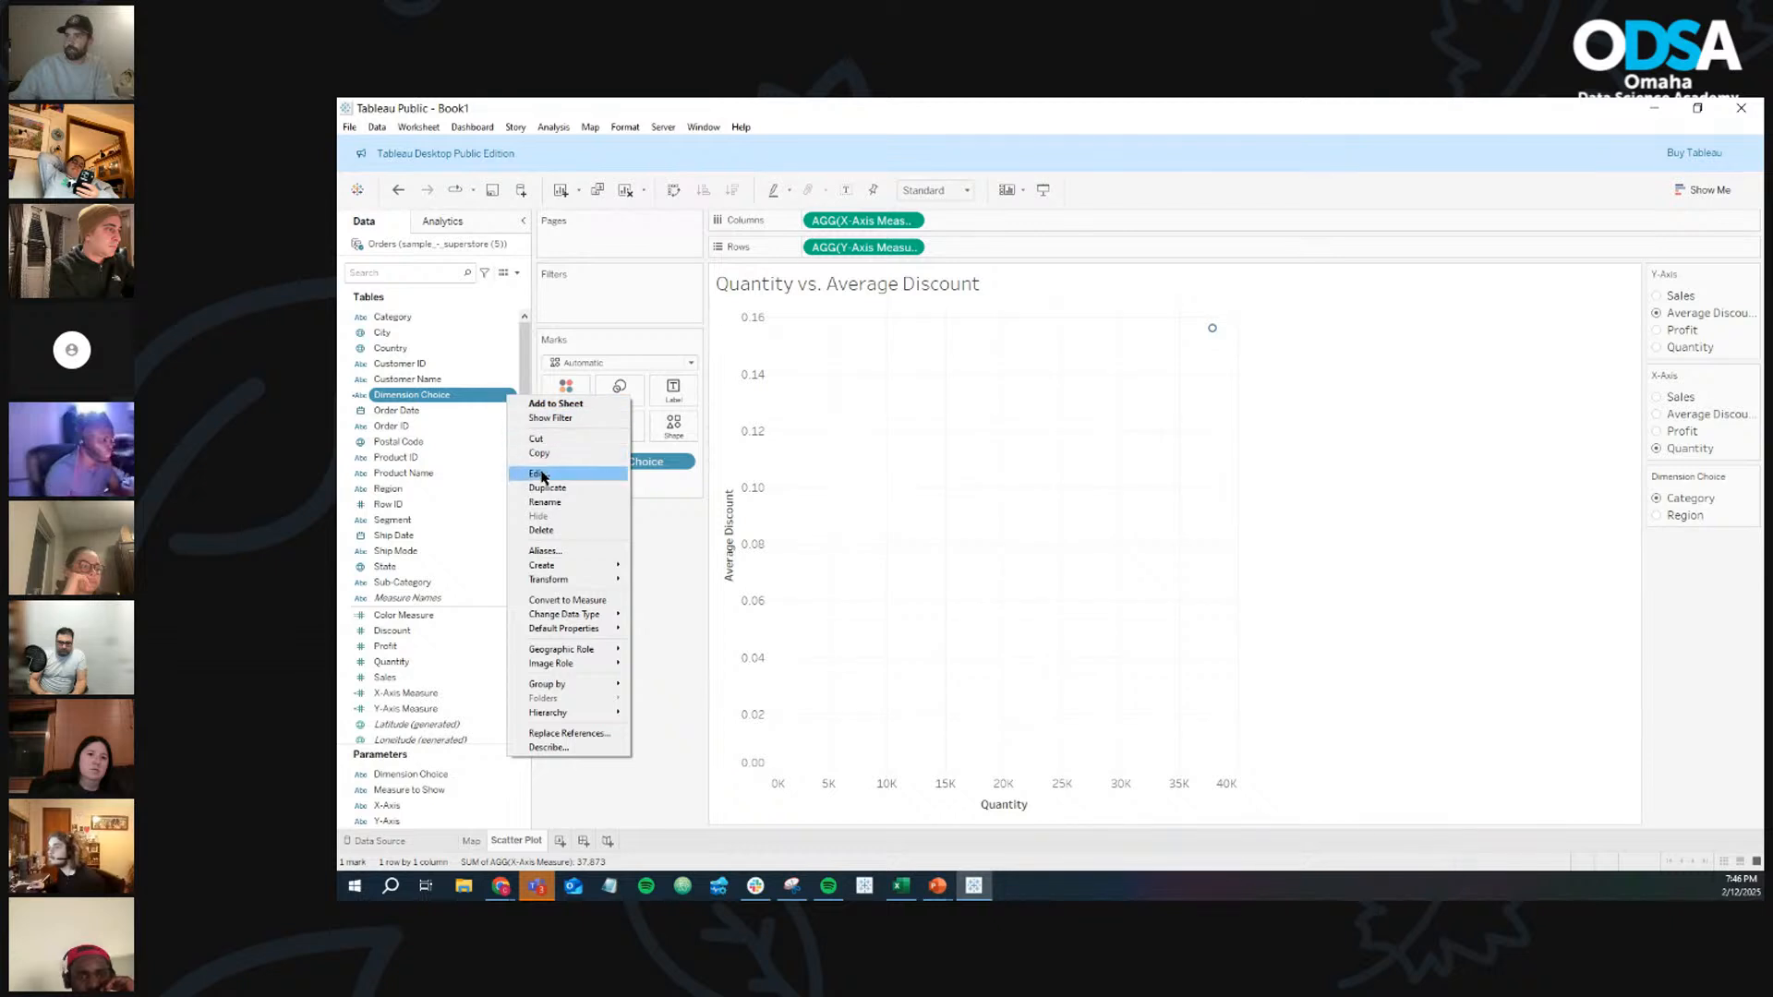
click(544, 476)
ctrl+scroll(798, 464, up, 5)
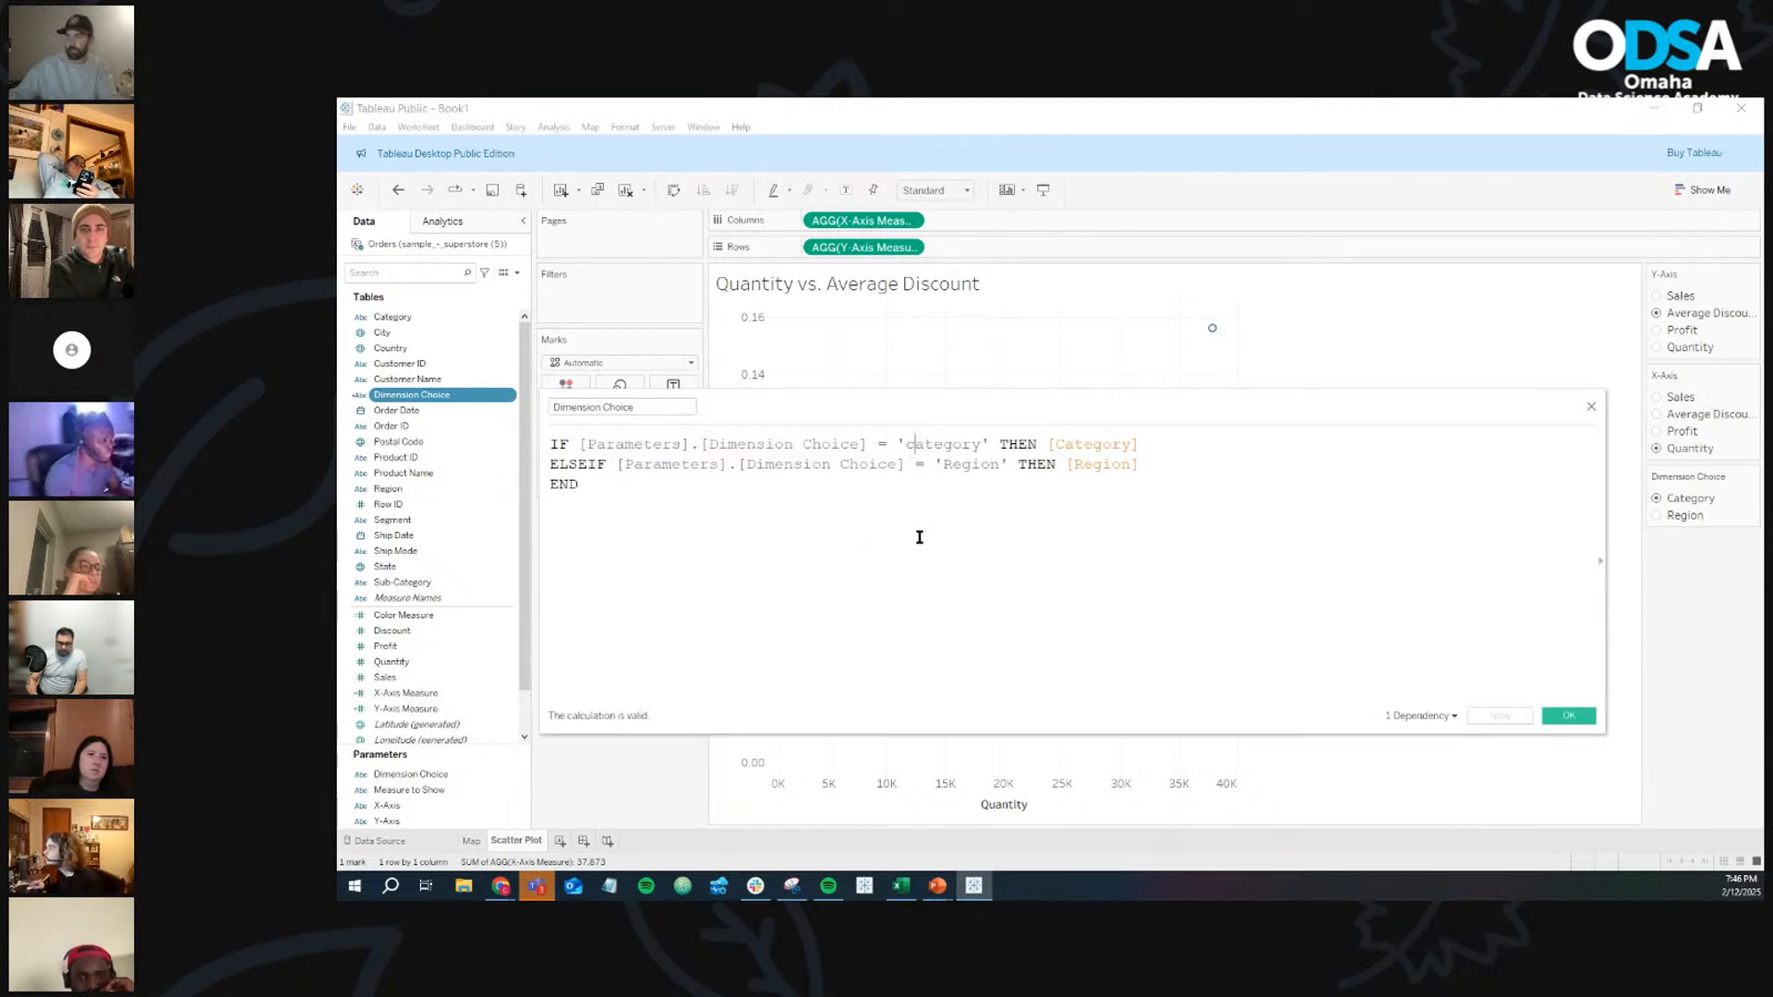
key(BackSpace)
text(C)
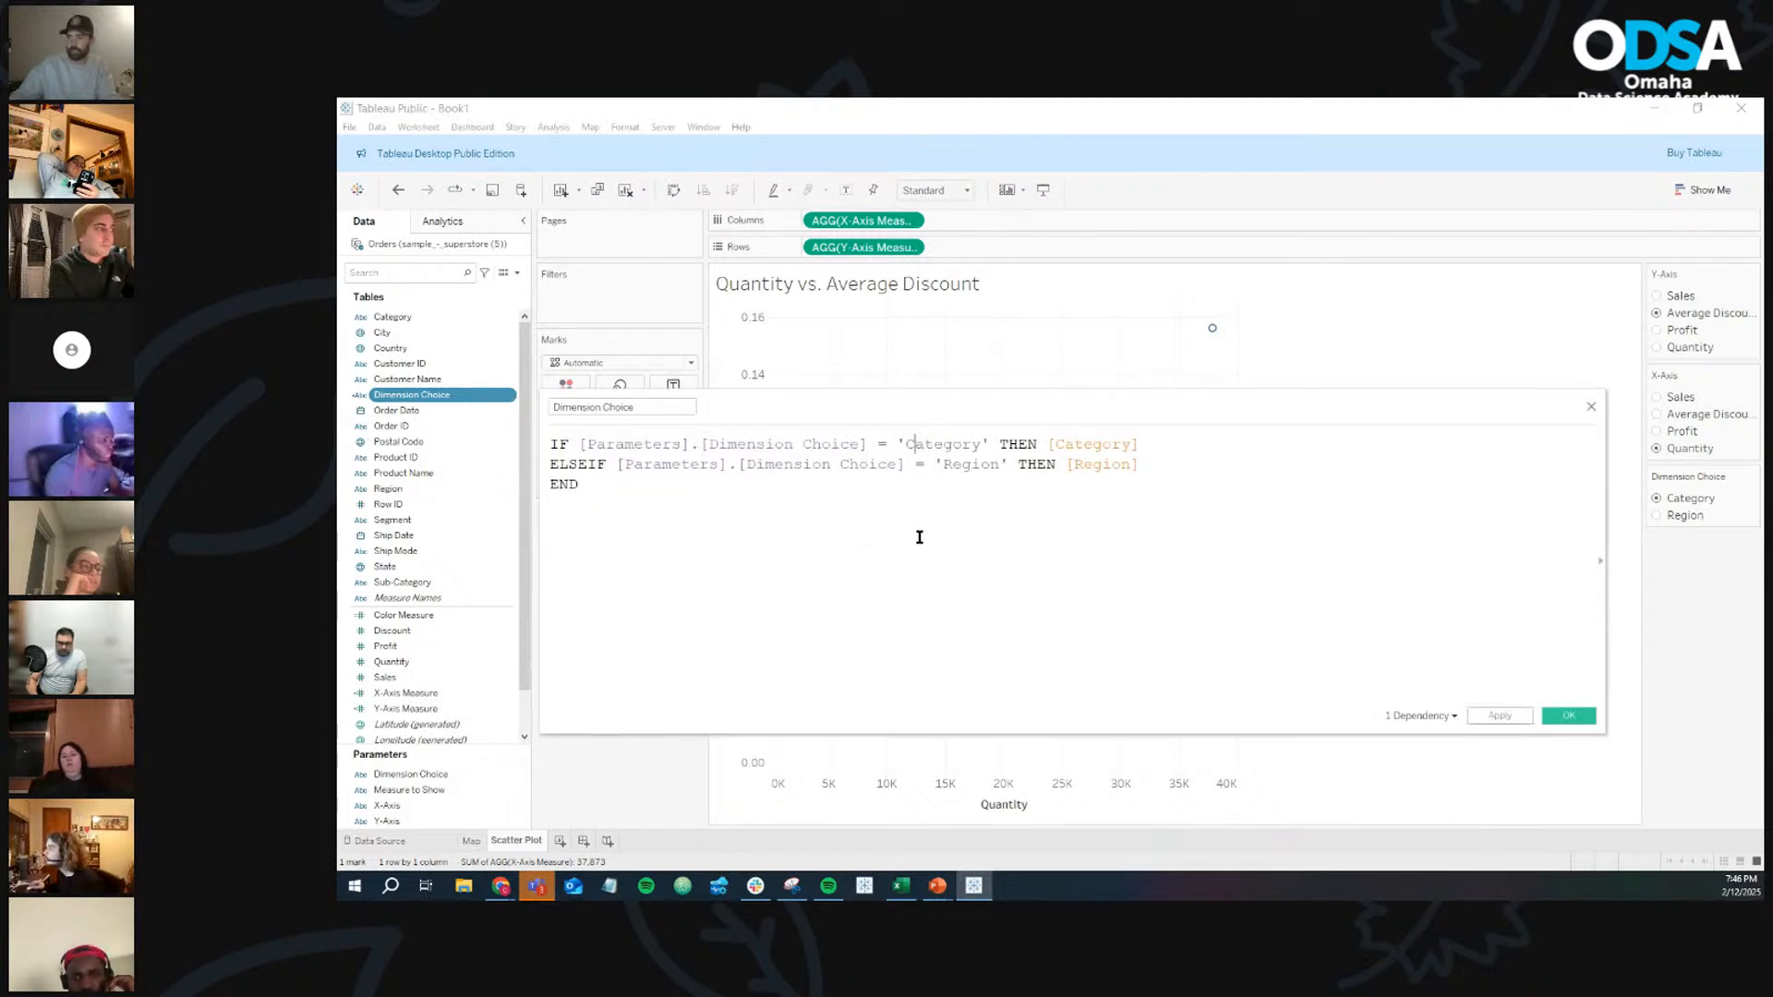
double_click(935, 443)
double_click(970, 464)
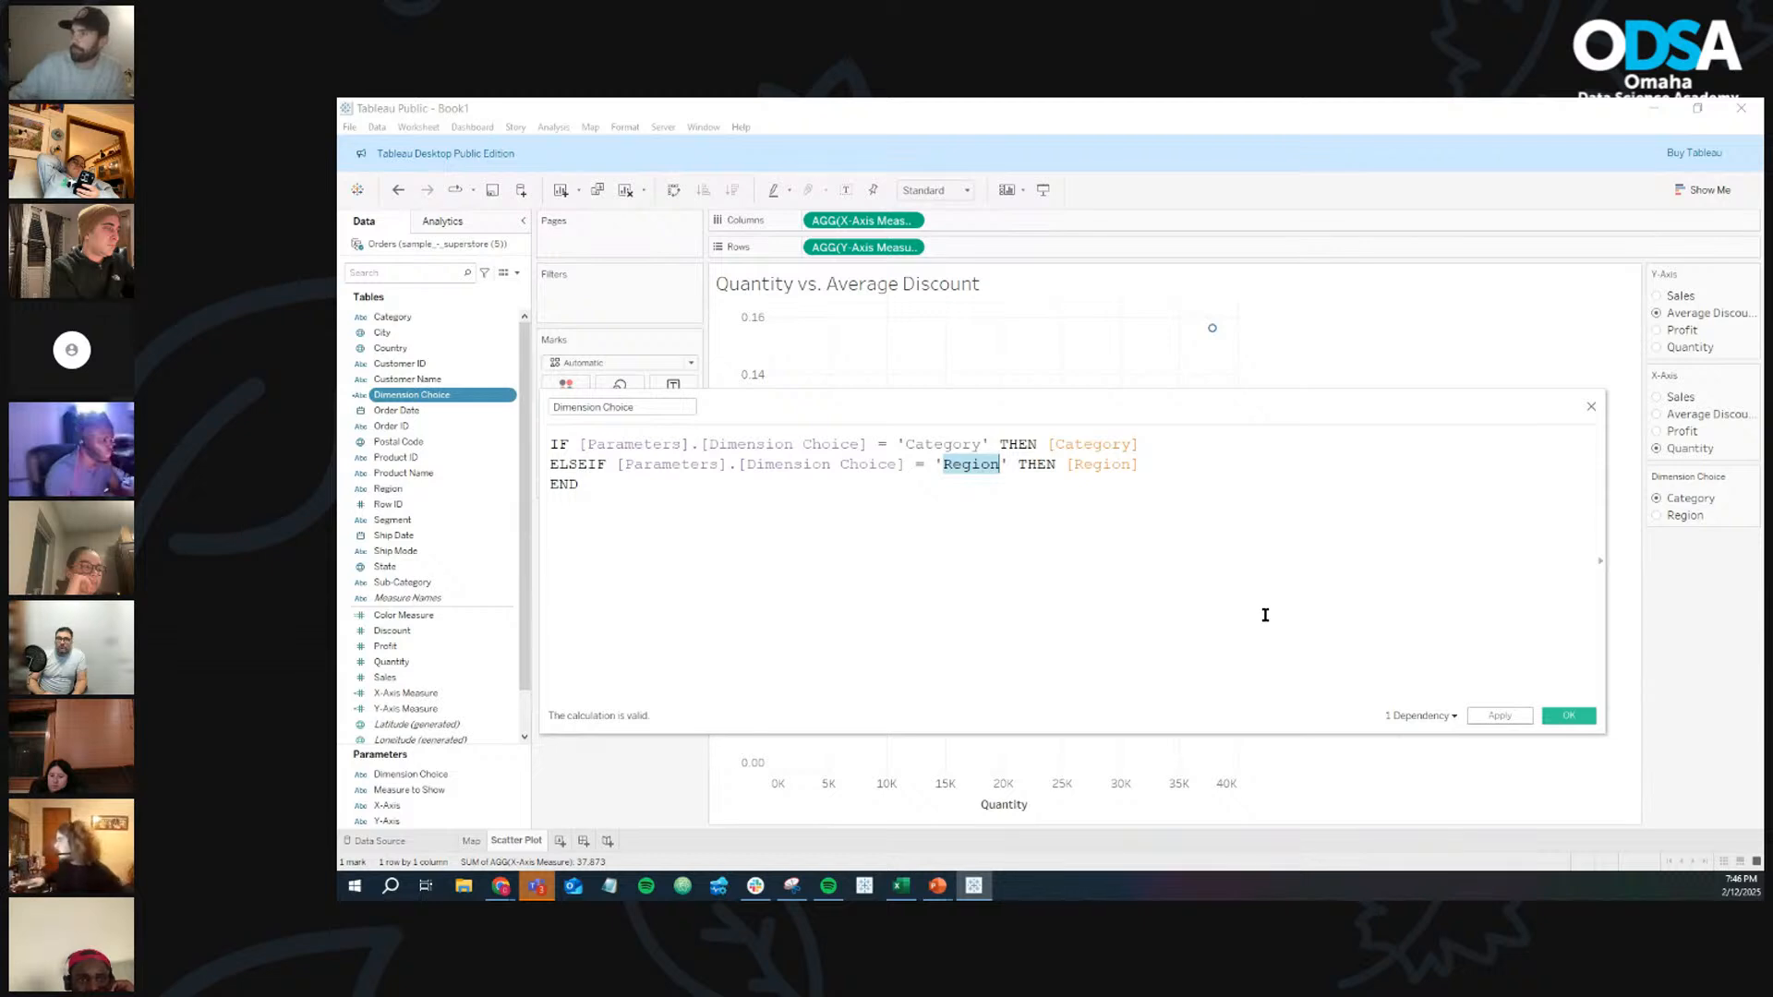
click(1561, 717)
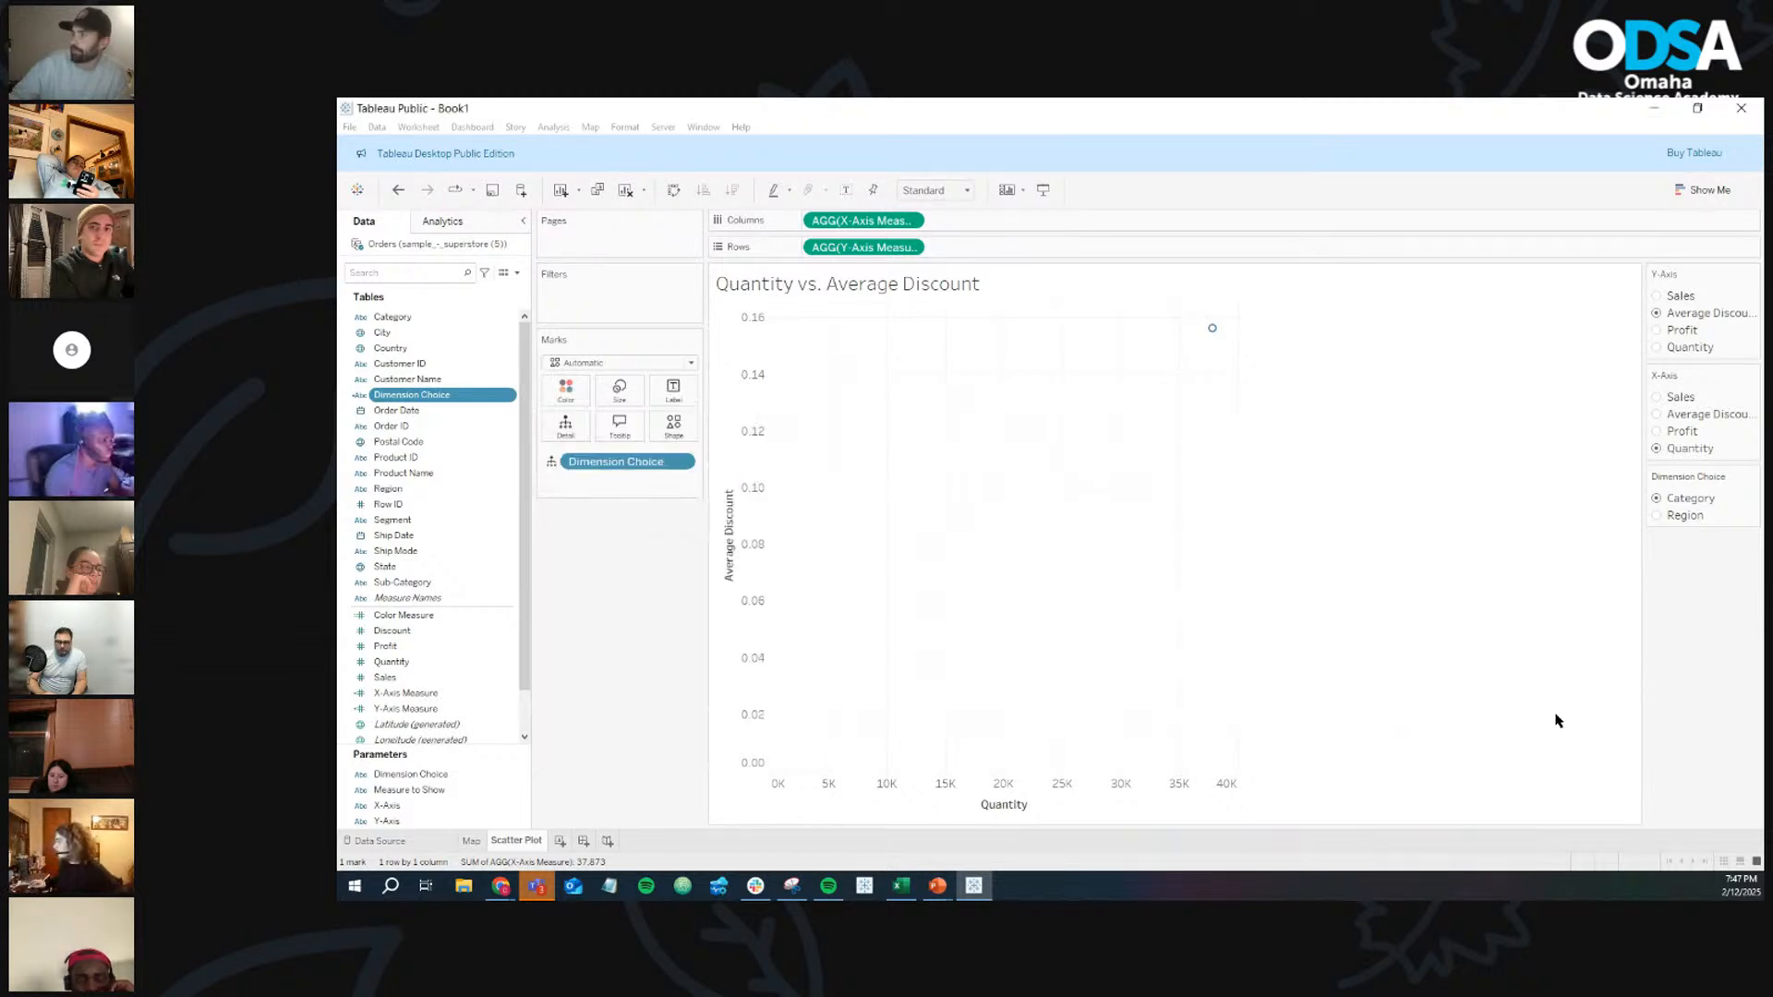
click(1658, 518)
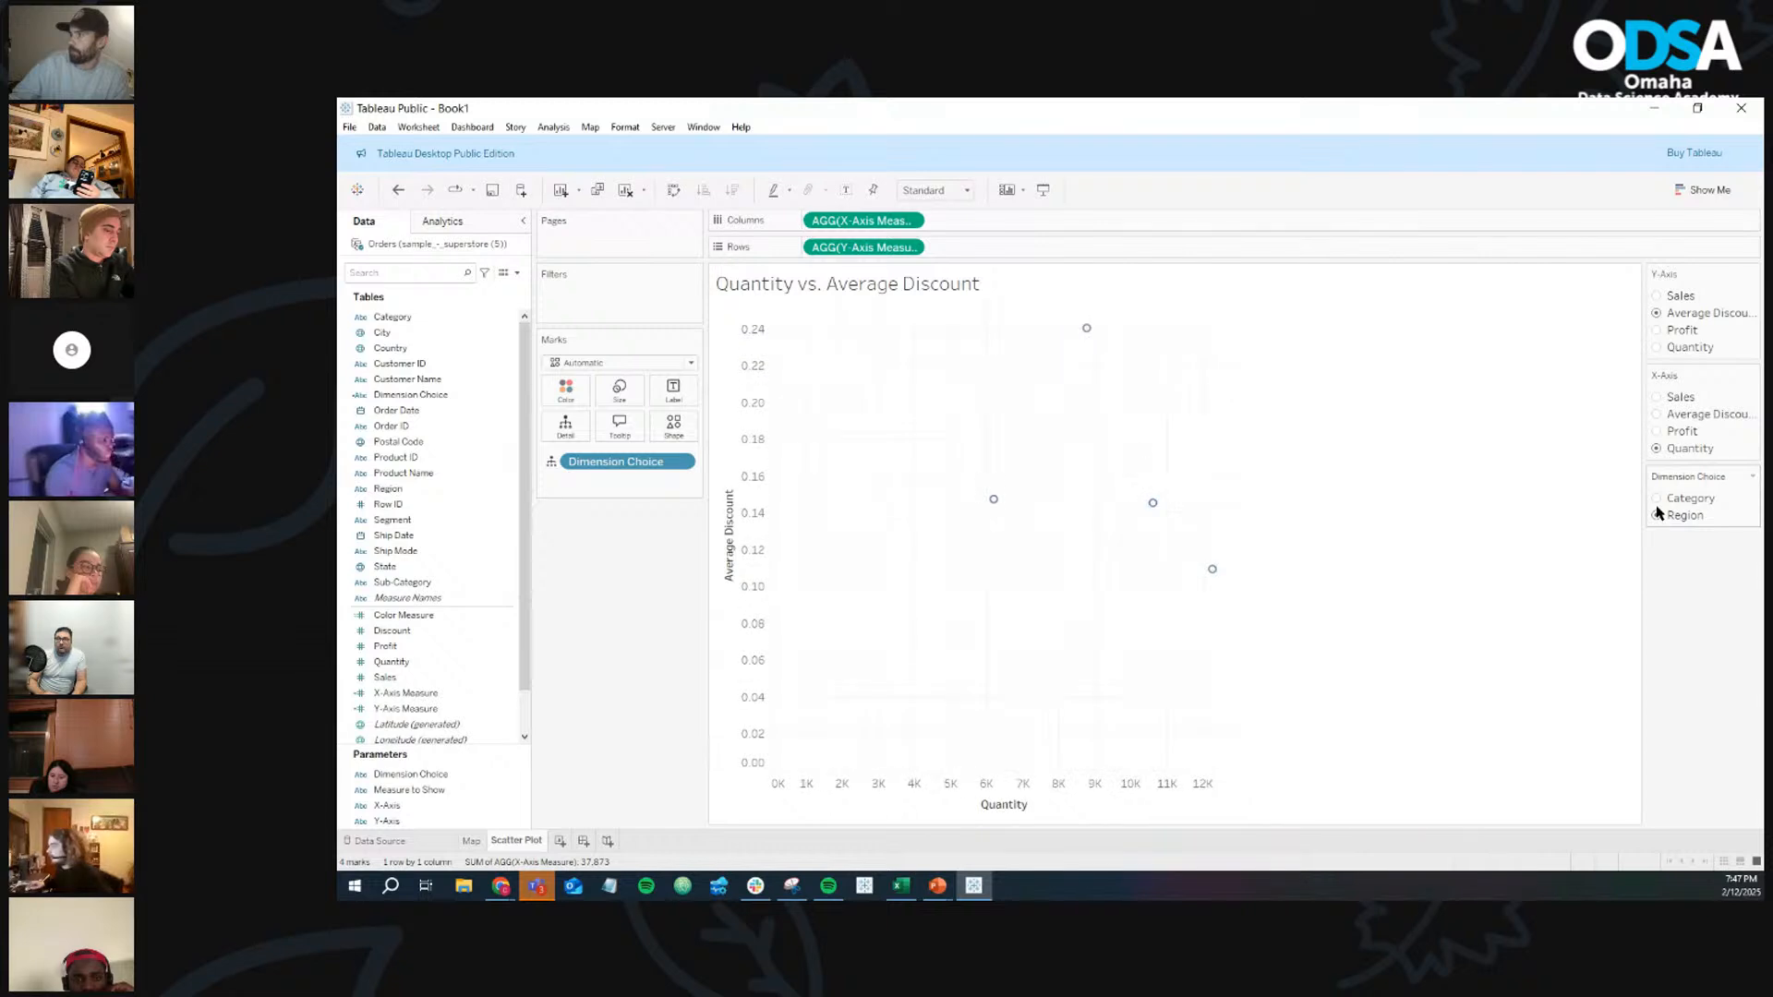
click(1657, 500)
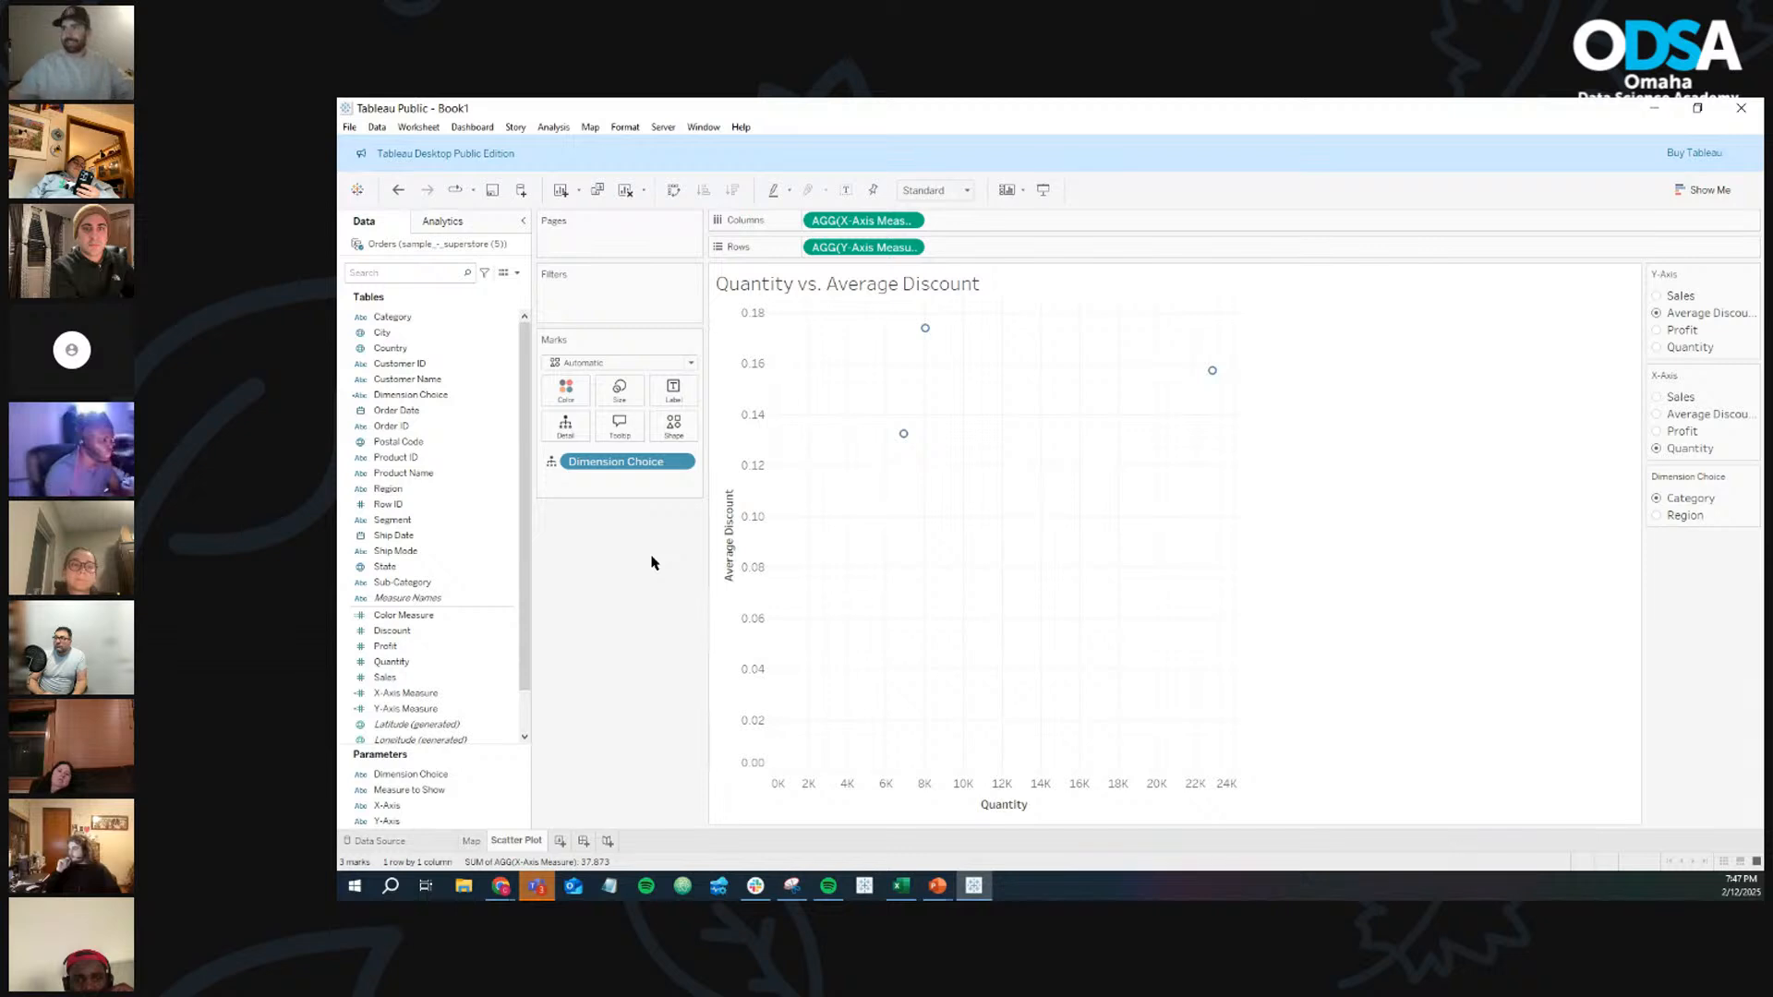
Add the Dimension Choice calculated field to the marks as Label and set the Dimension Choice parameter to Region
click(395, 403)
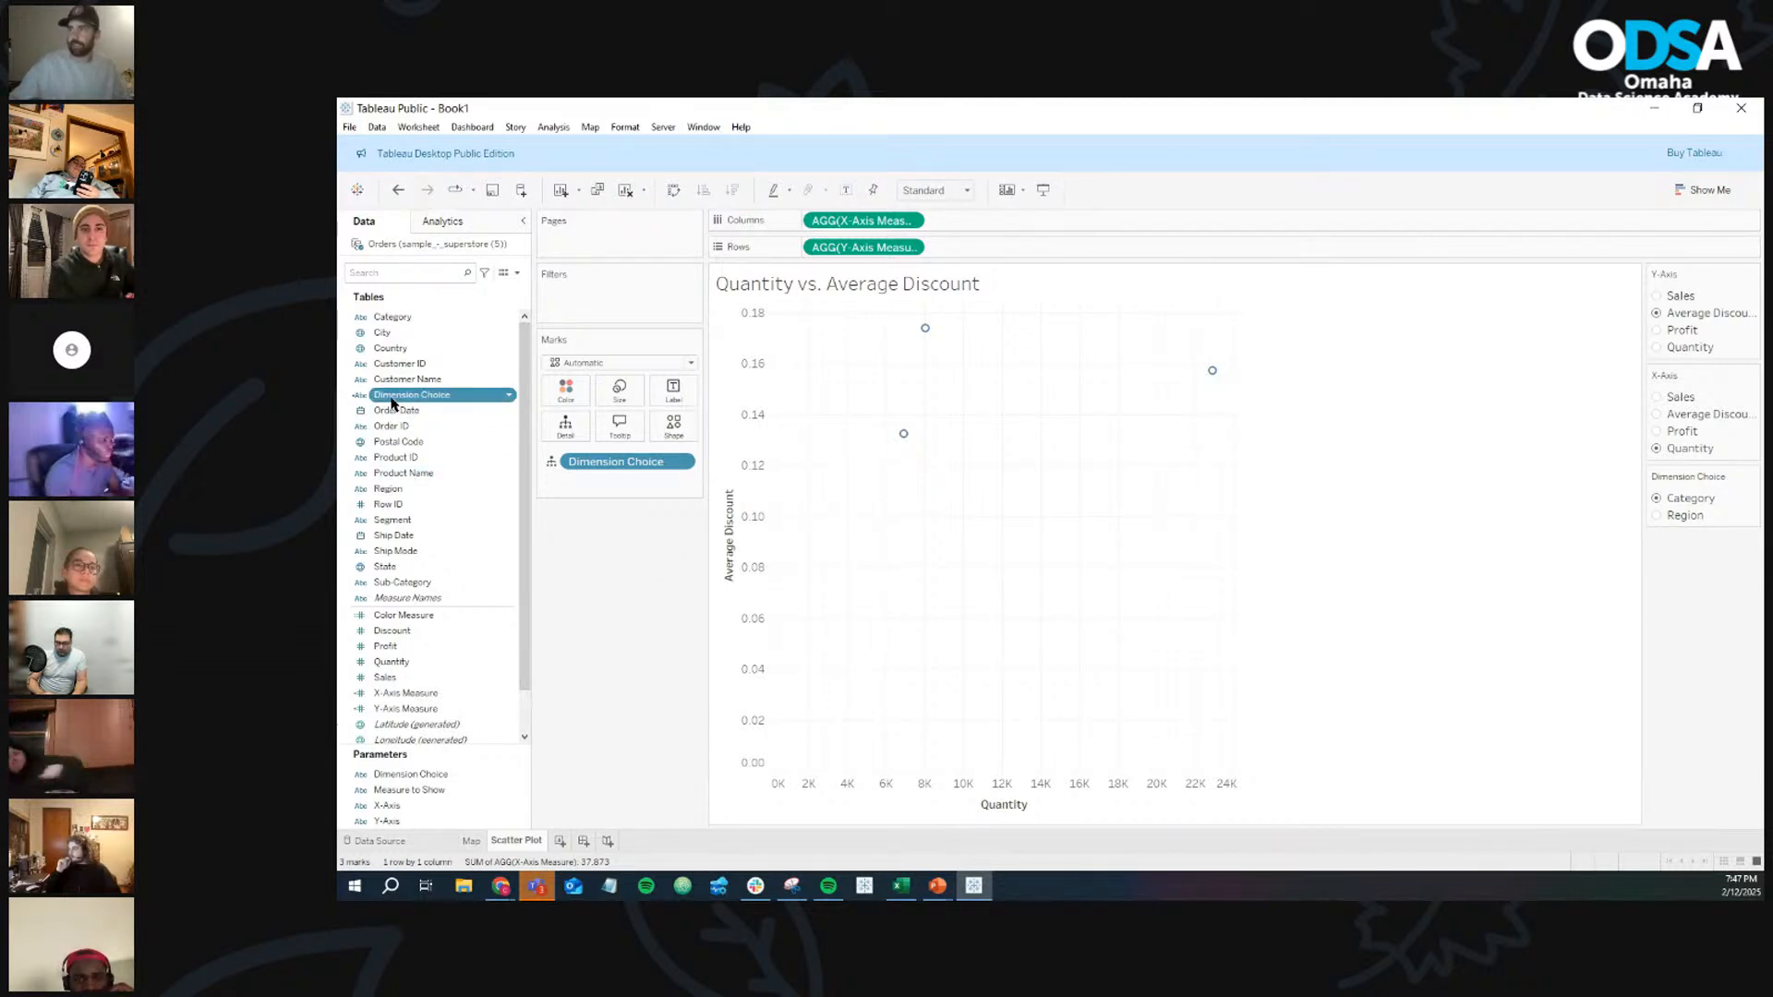
drag(396, 403, 673, 390)
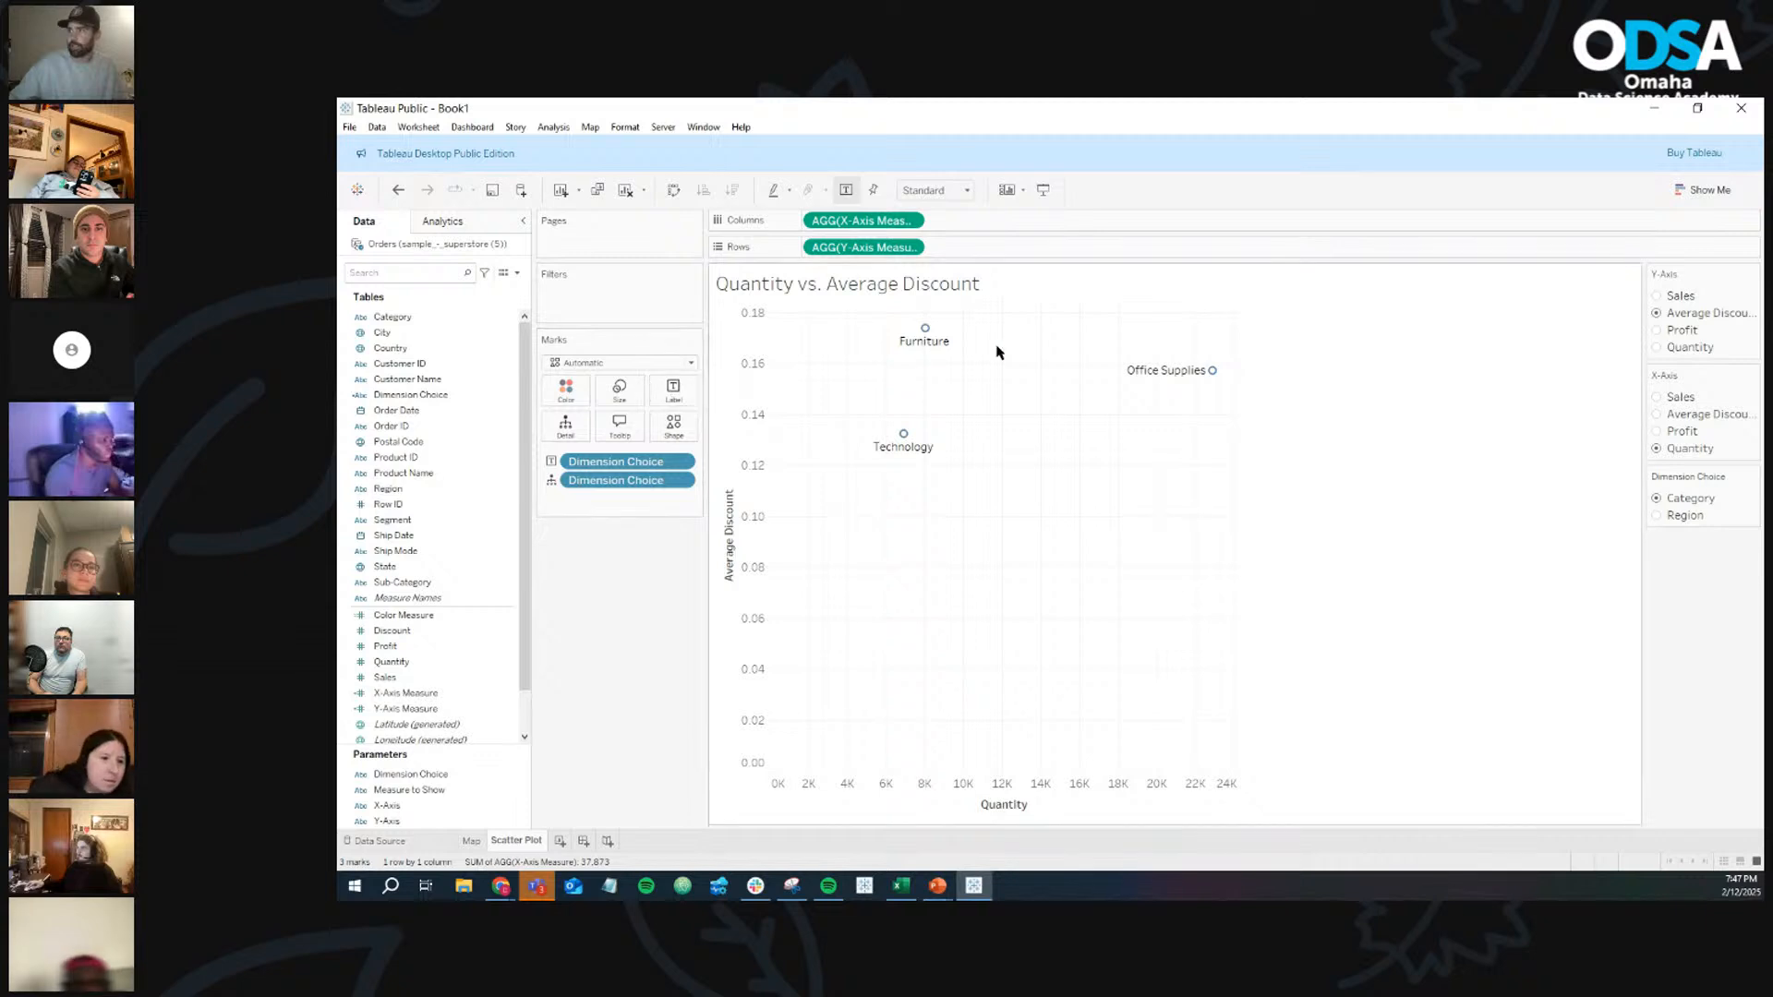
click(1658, 515)
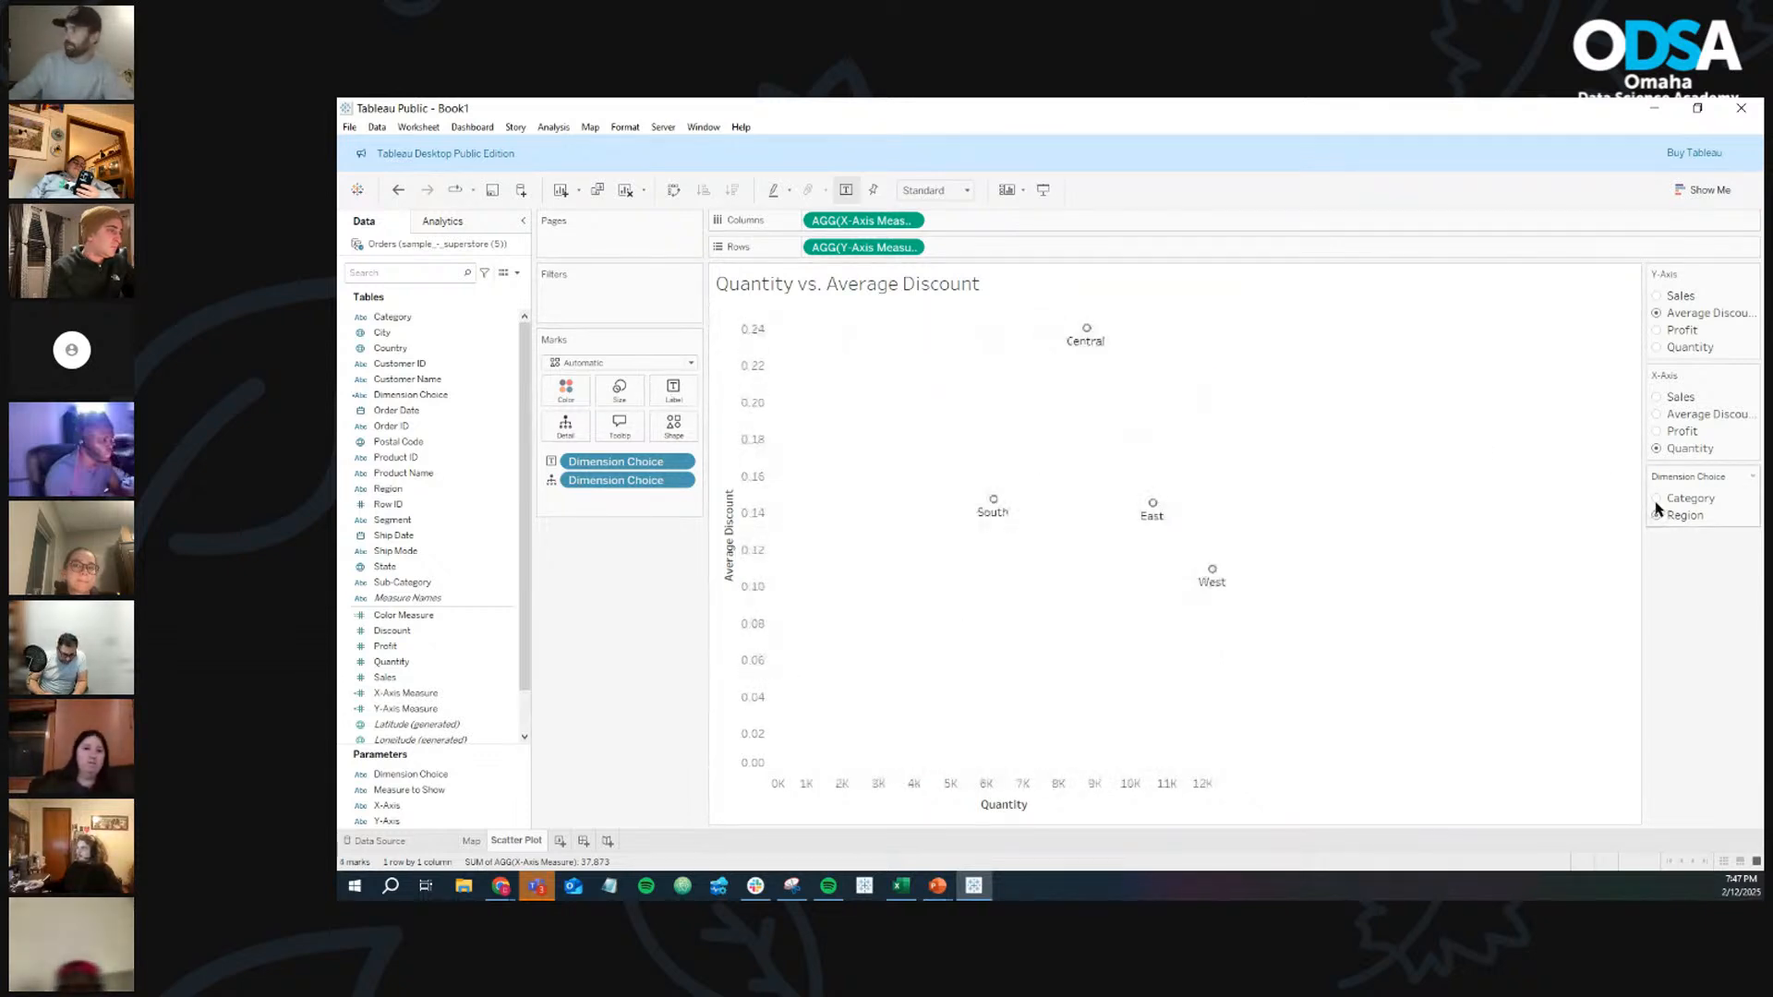
Switch Dimension Choice repeatedly between Category and Region to check the point labels, ending on Region
click(1658, 499)
click(1661, 514)
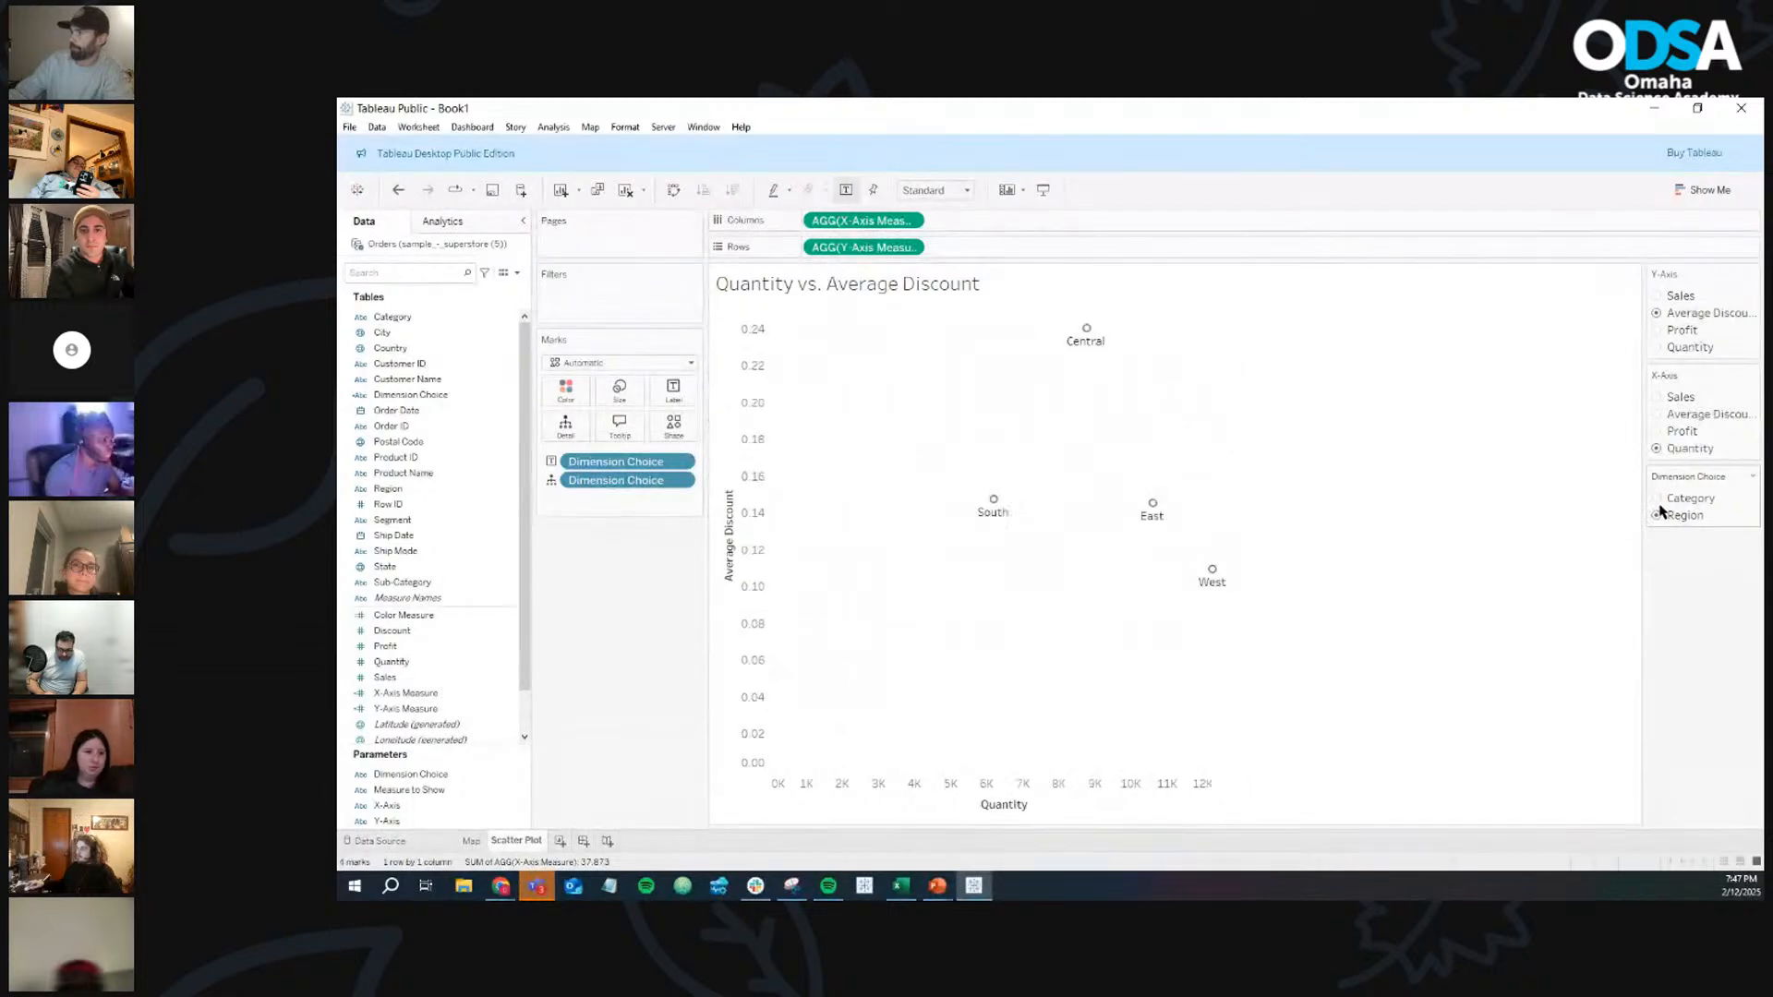
click(1659, 500)
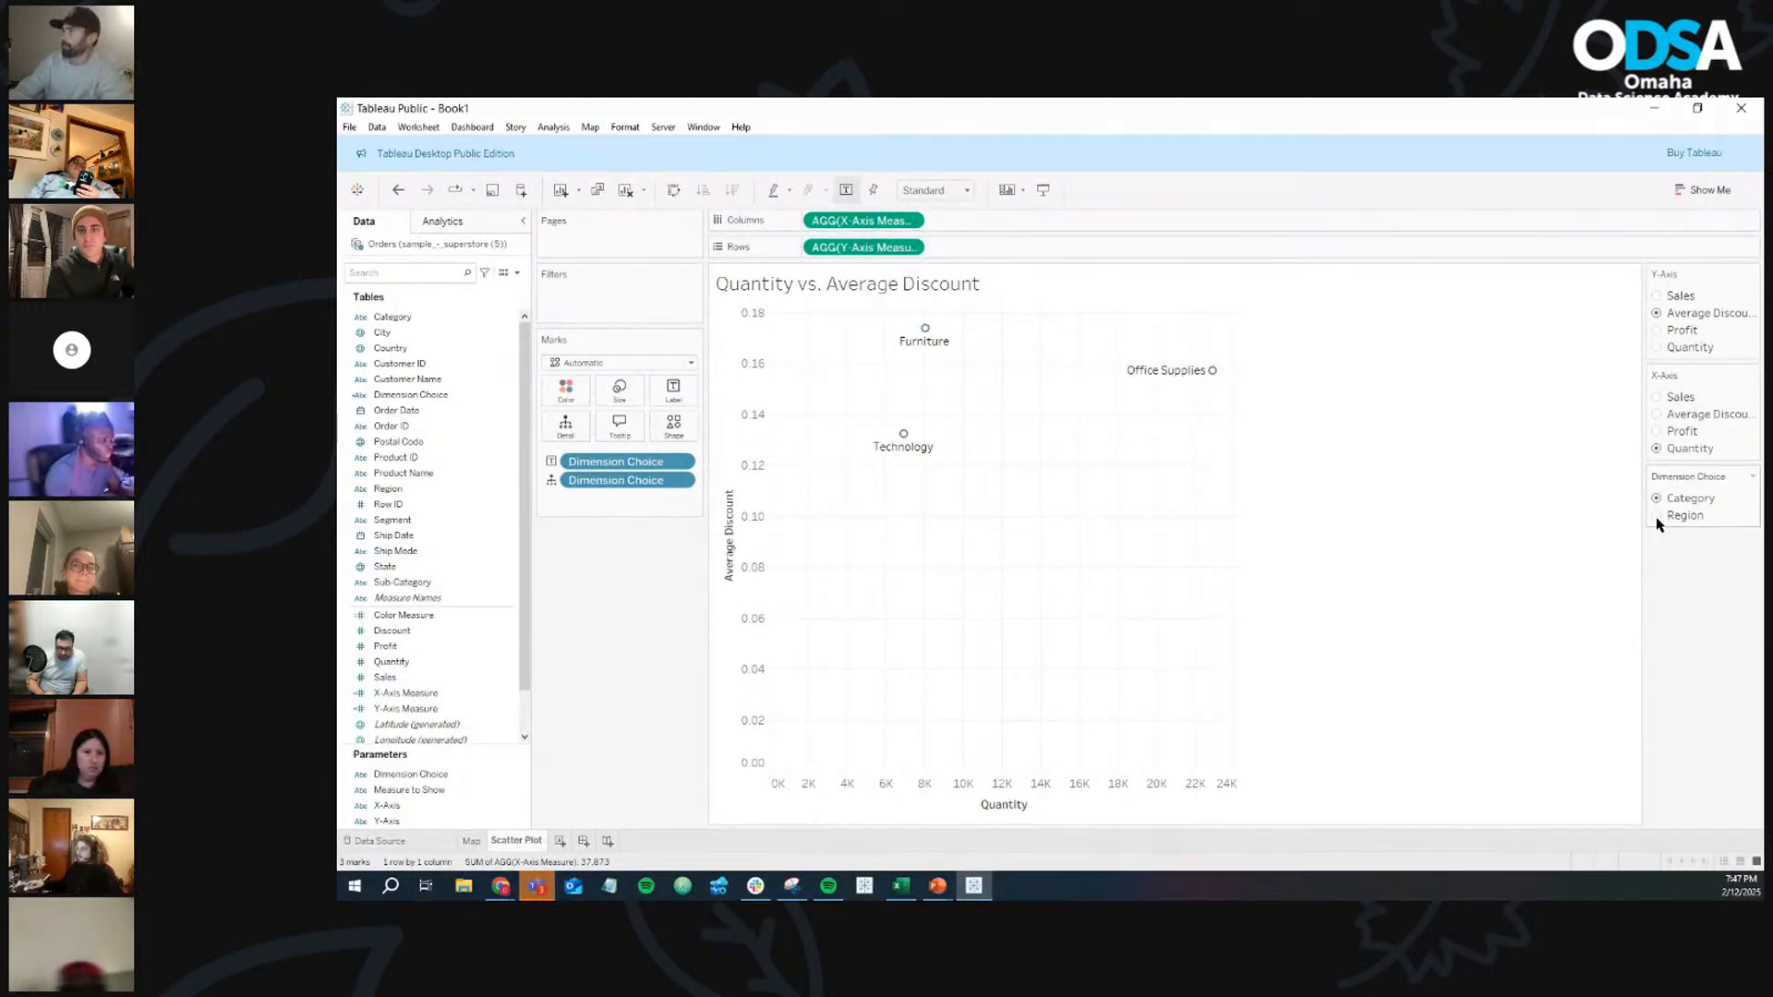
click(1659, 516)
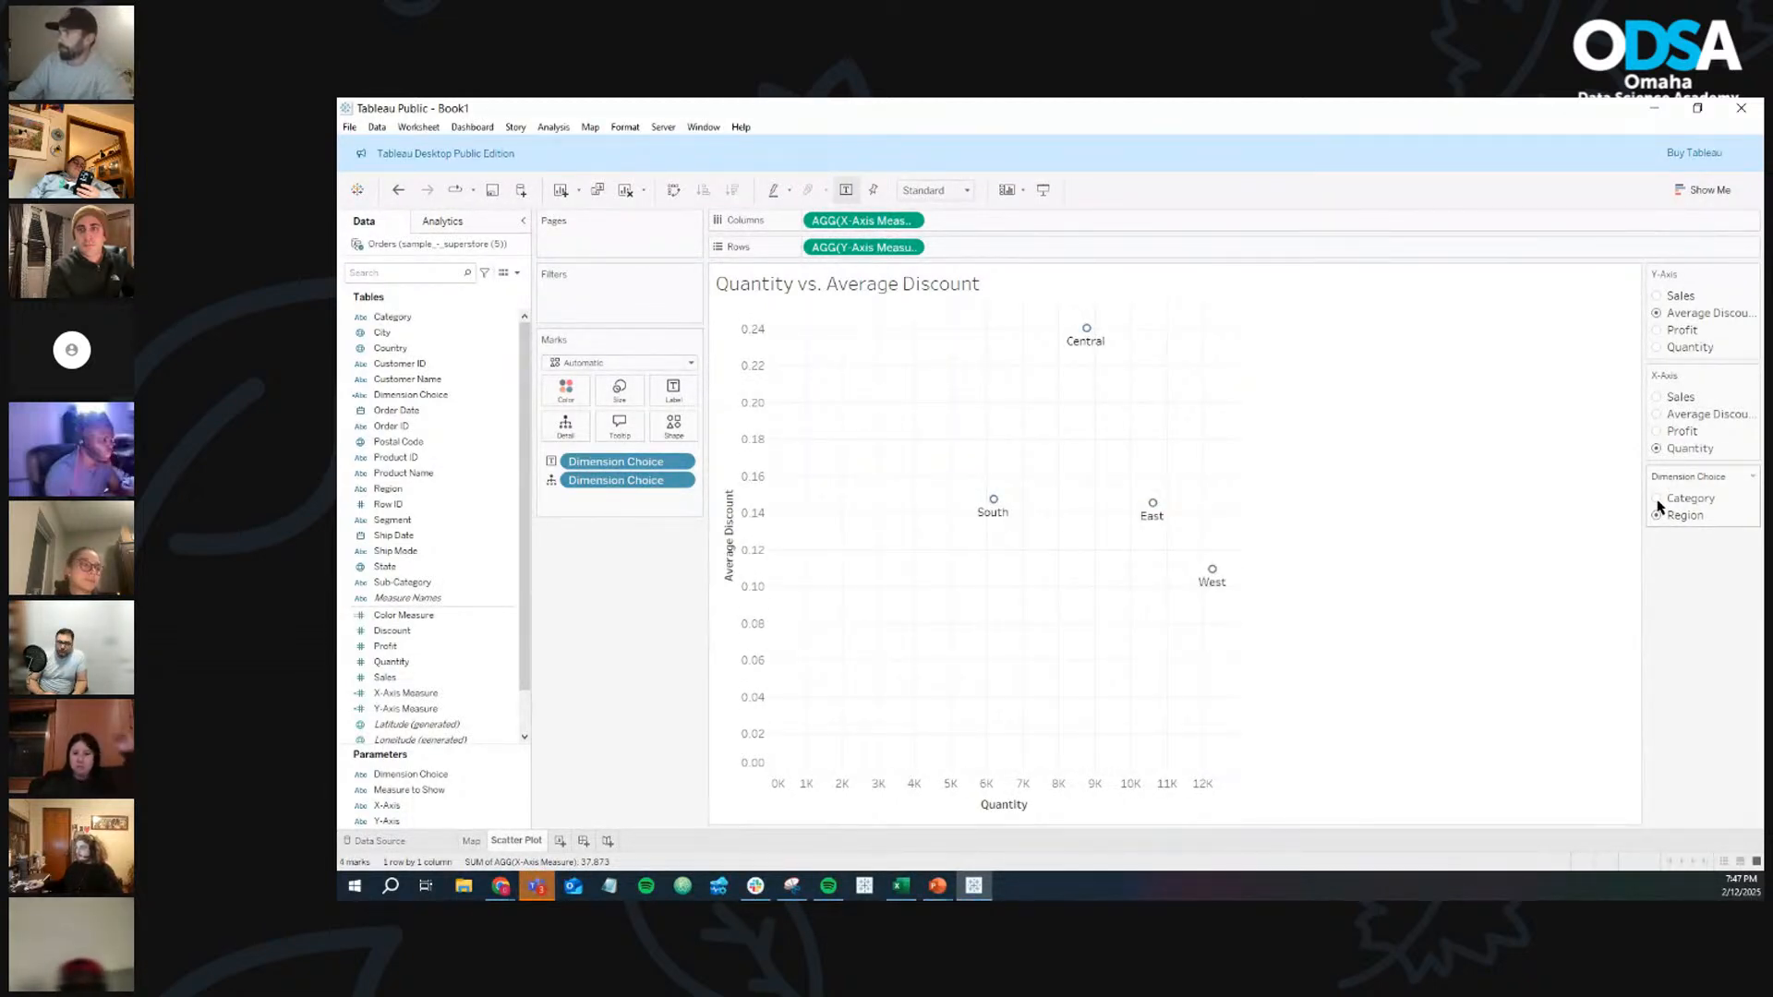
click(1658, 499)
click(1659, 516)
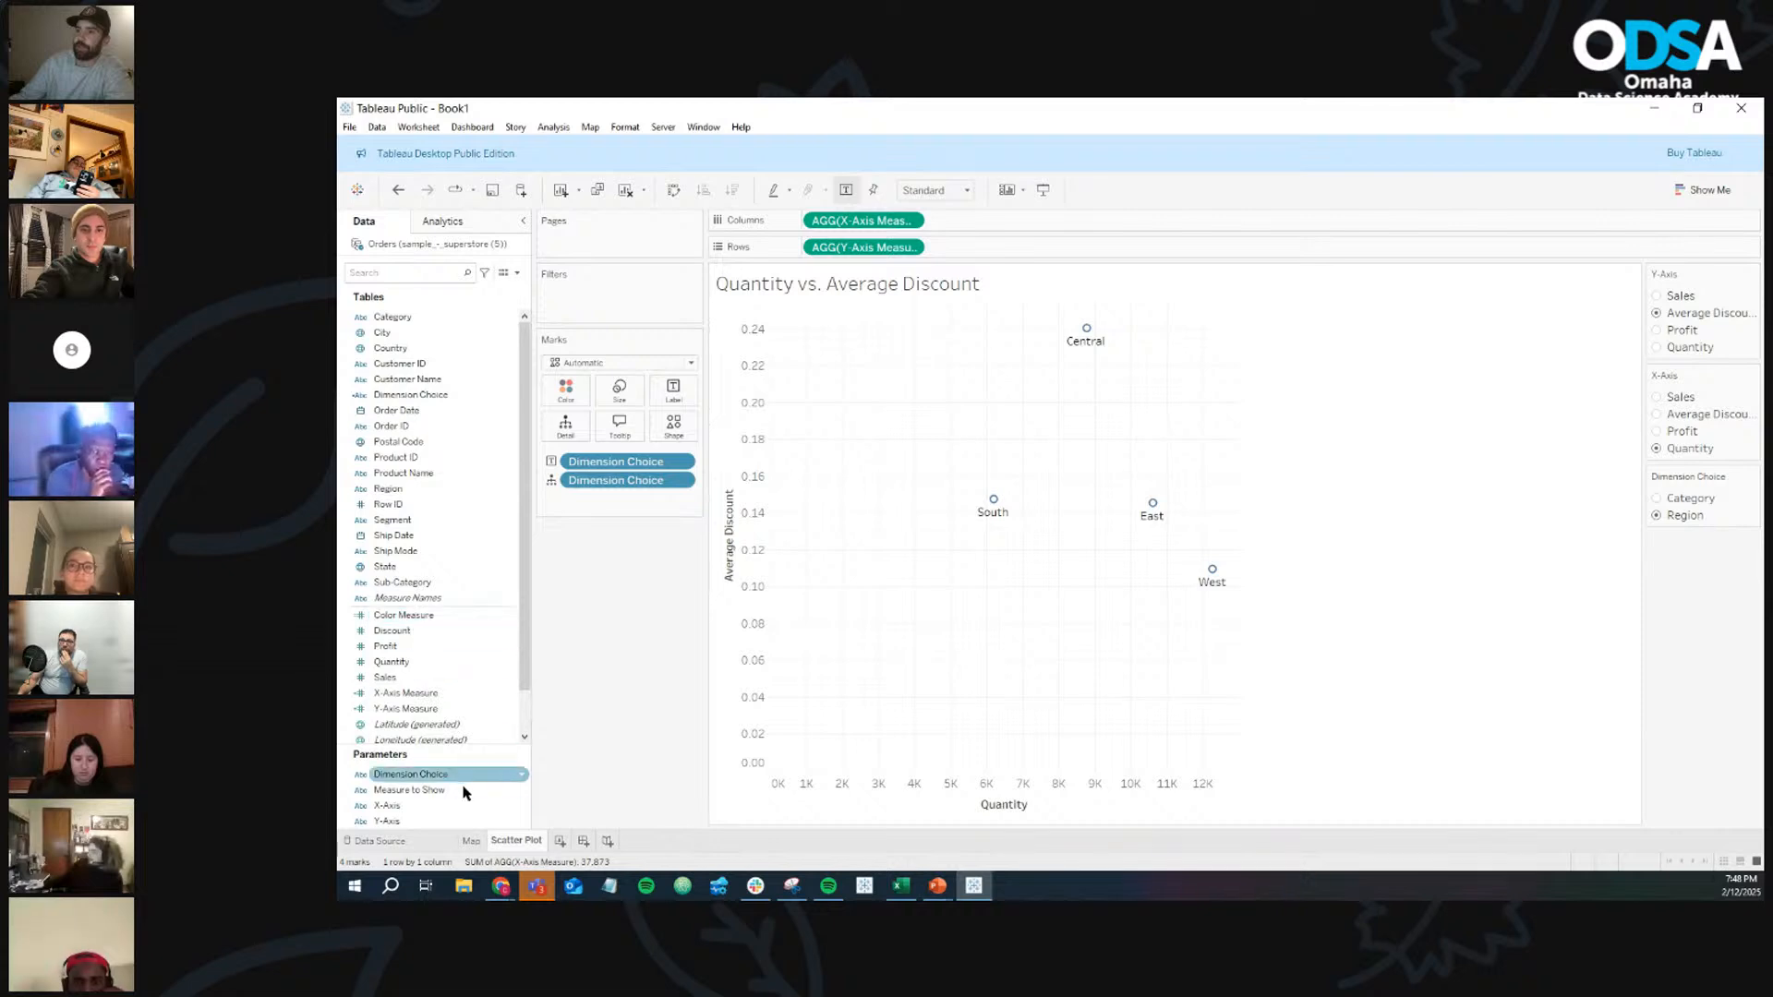
Check the Map sheet and, on the Scatter Plot sheet, color the points by the Color Measure calculated field
click(471, 841)
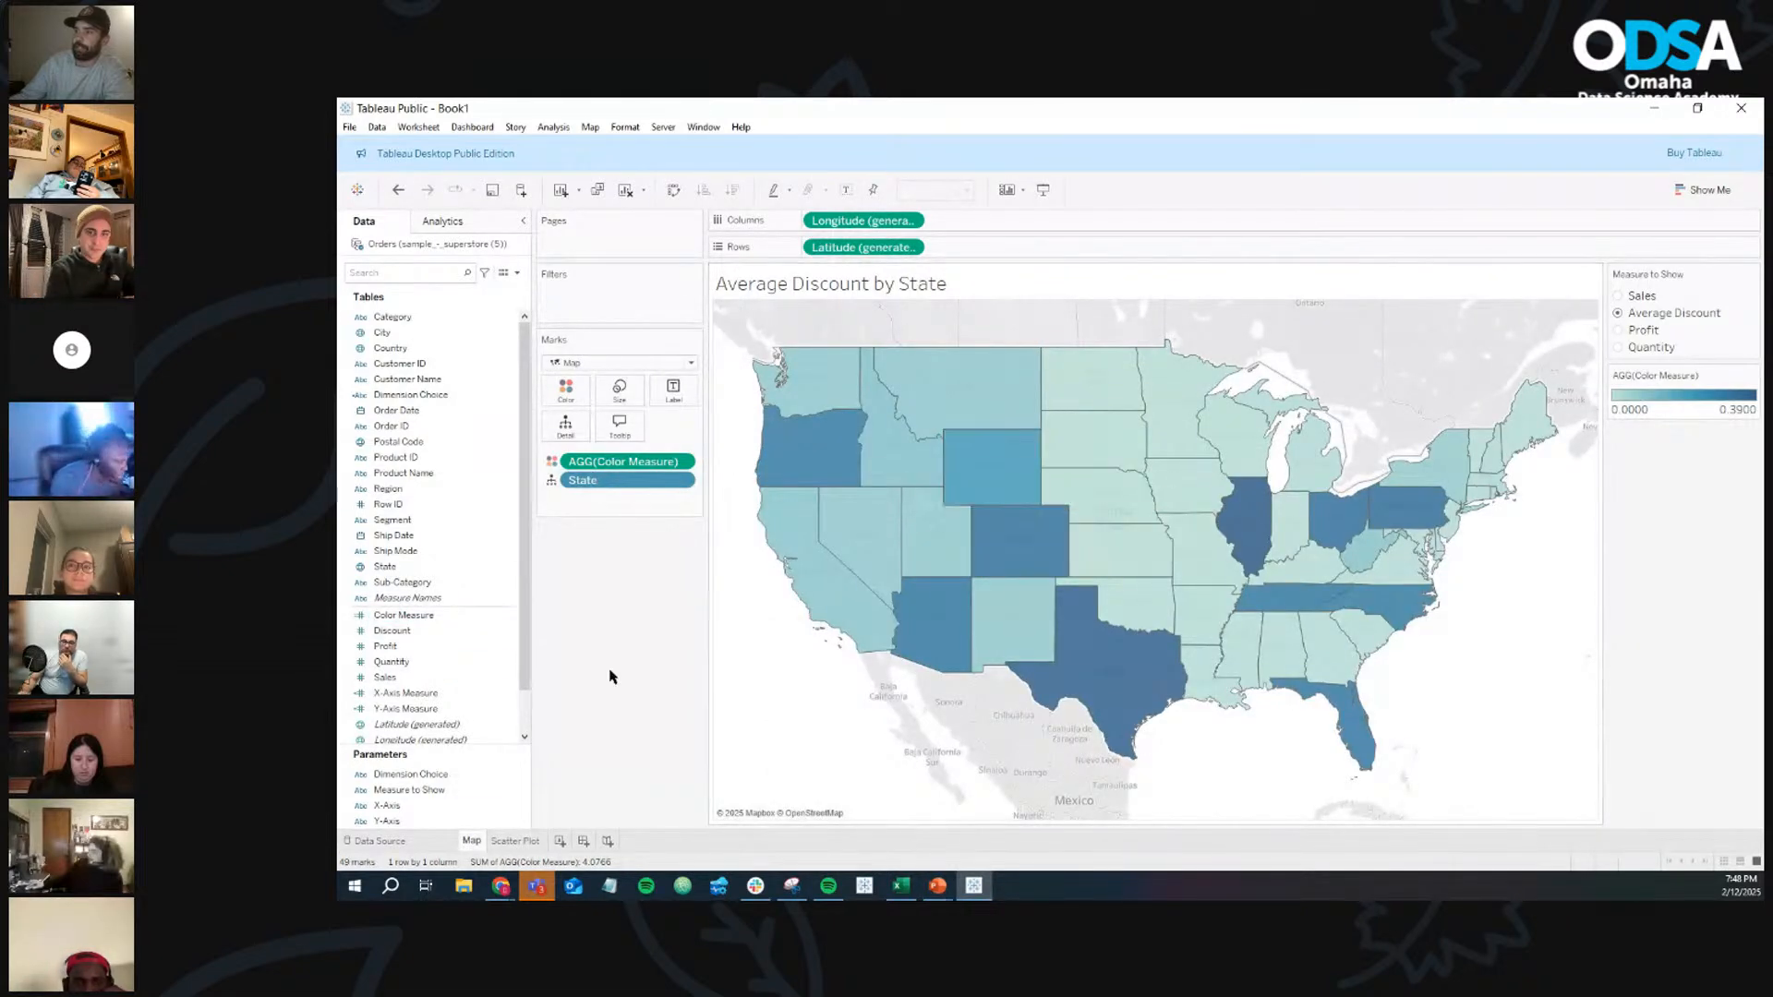
click(528, 844)
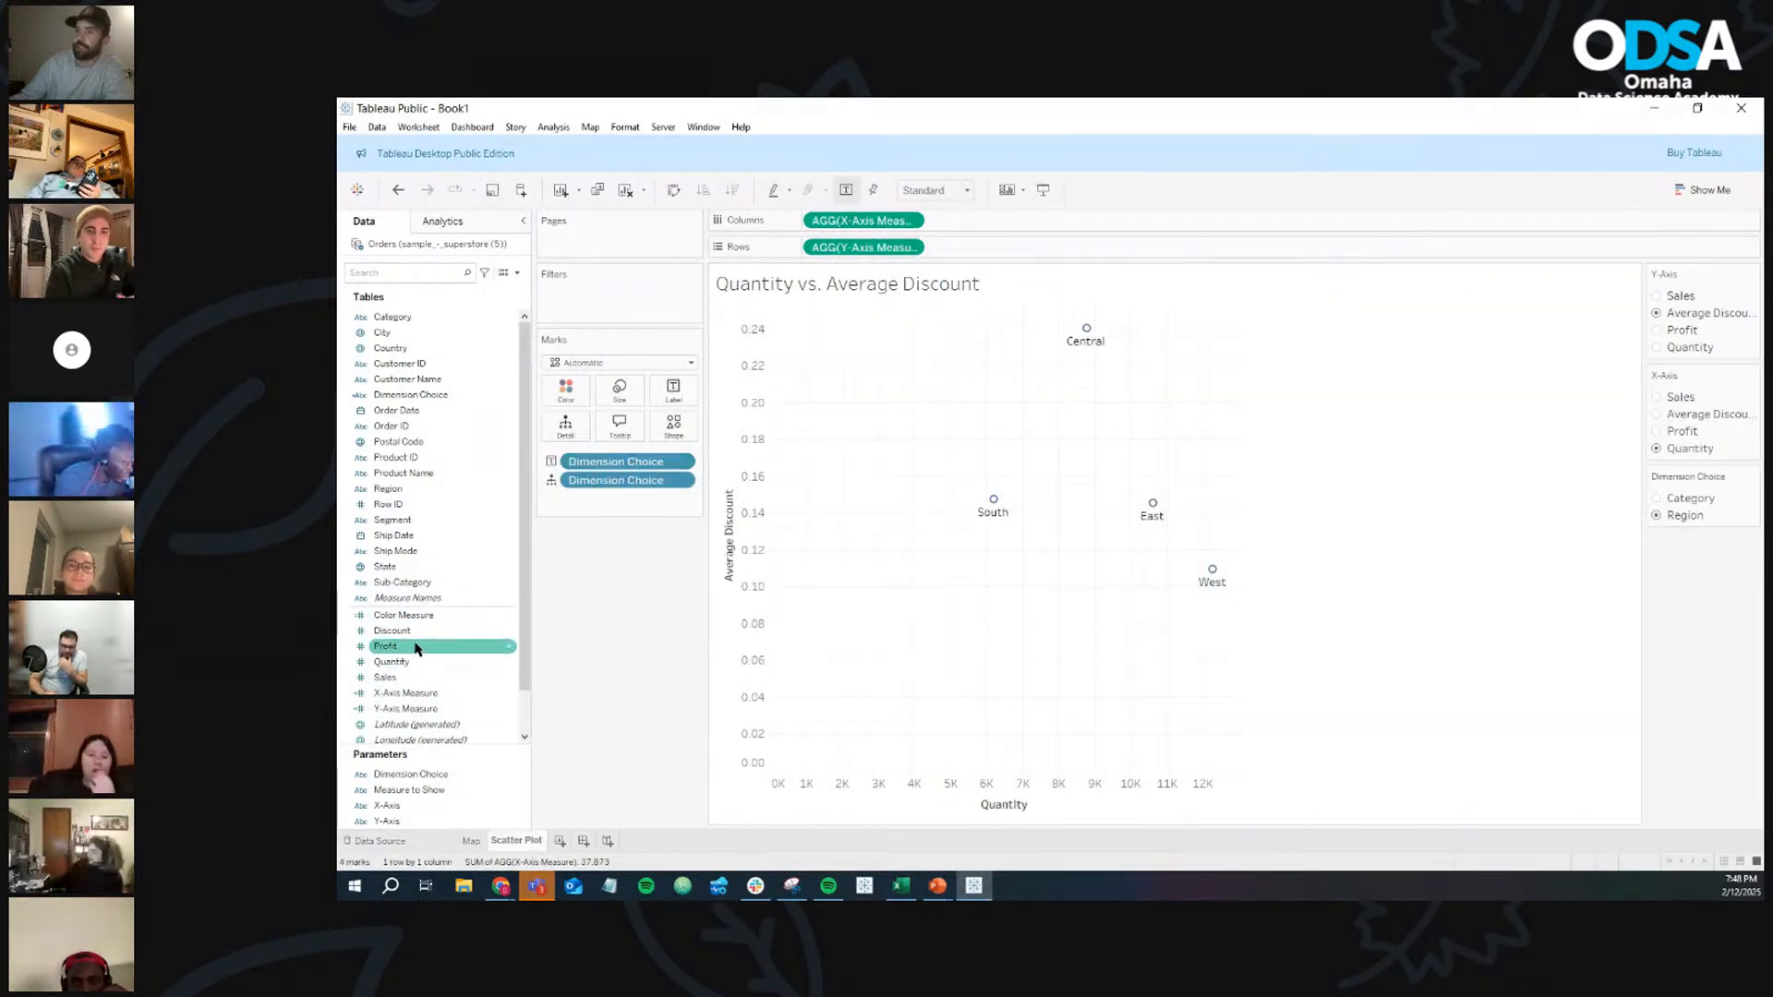
drag(403, 622, 569, 402)
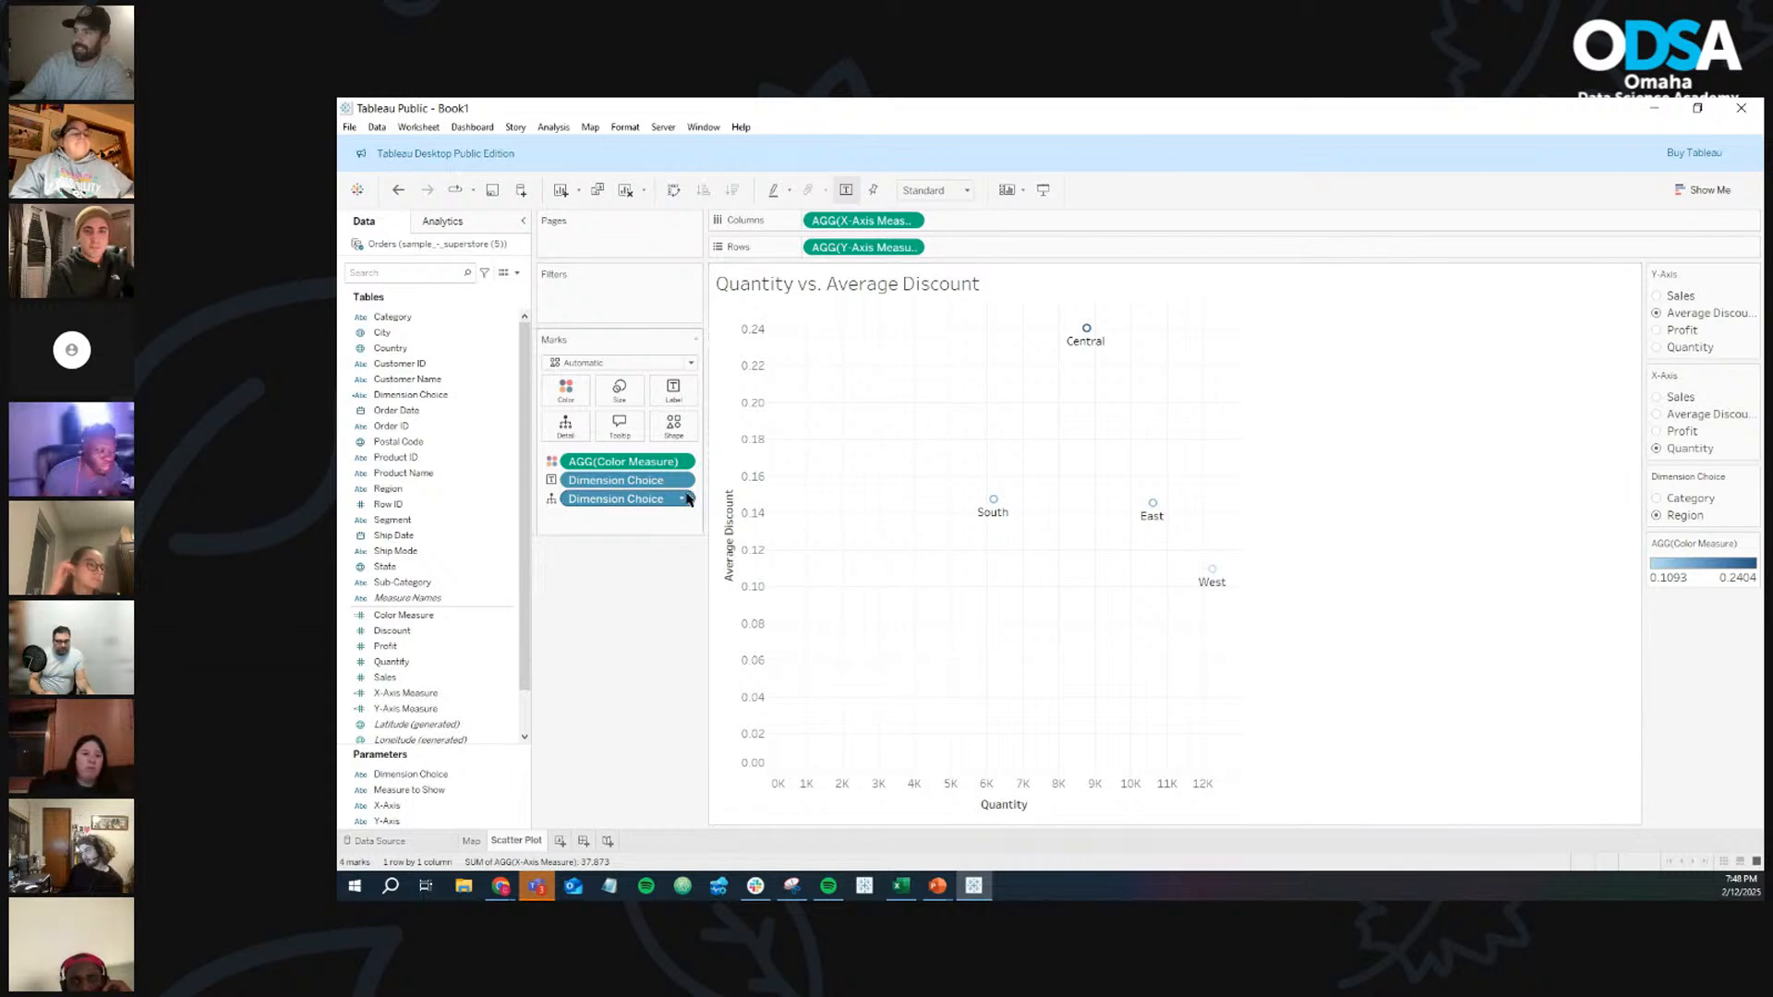
Set the scatter plot's mark type to Circle and enlarge the marks to well above the default size
click(605, 364)
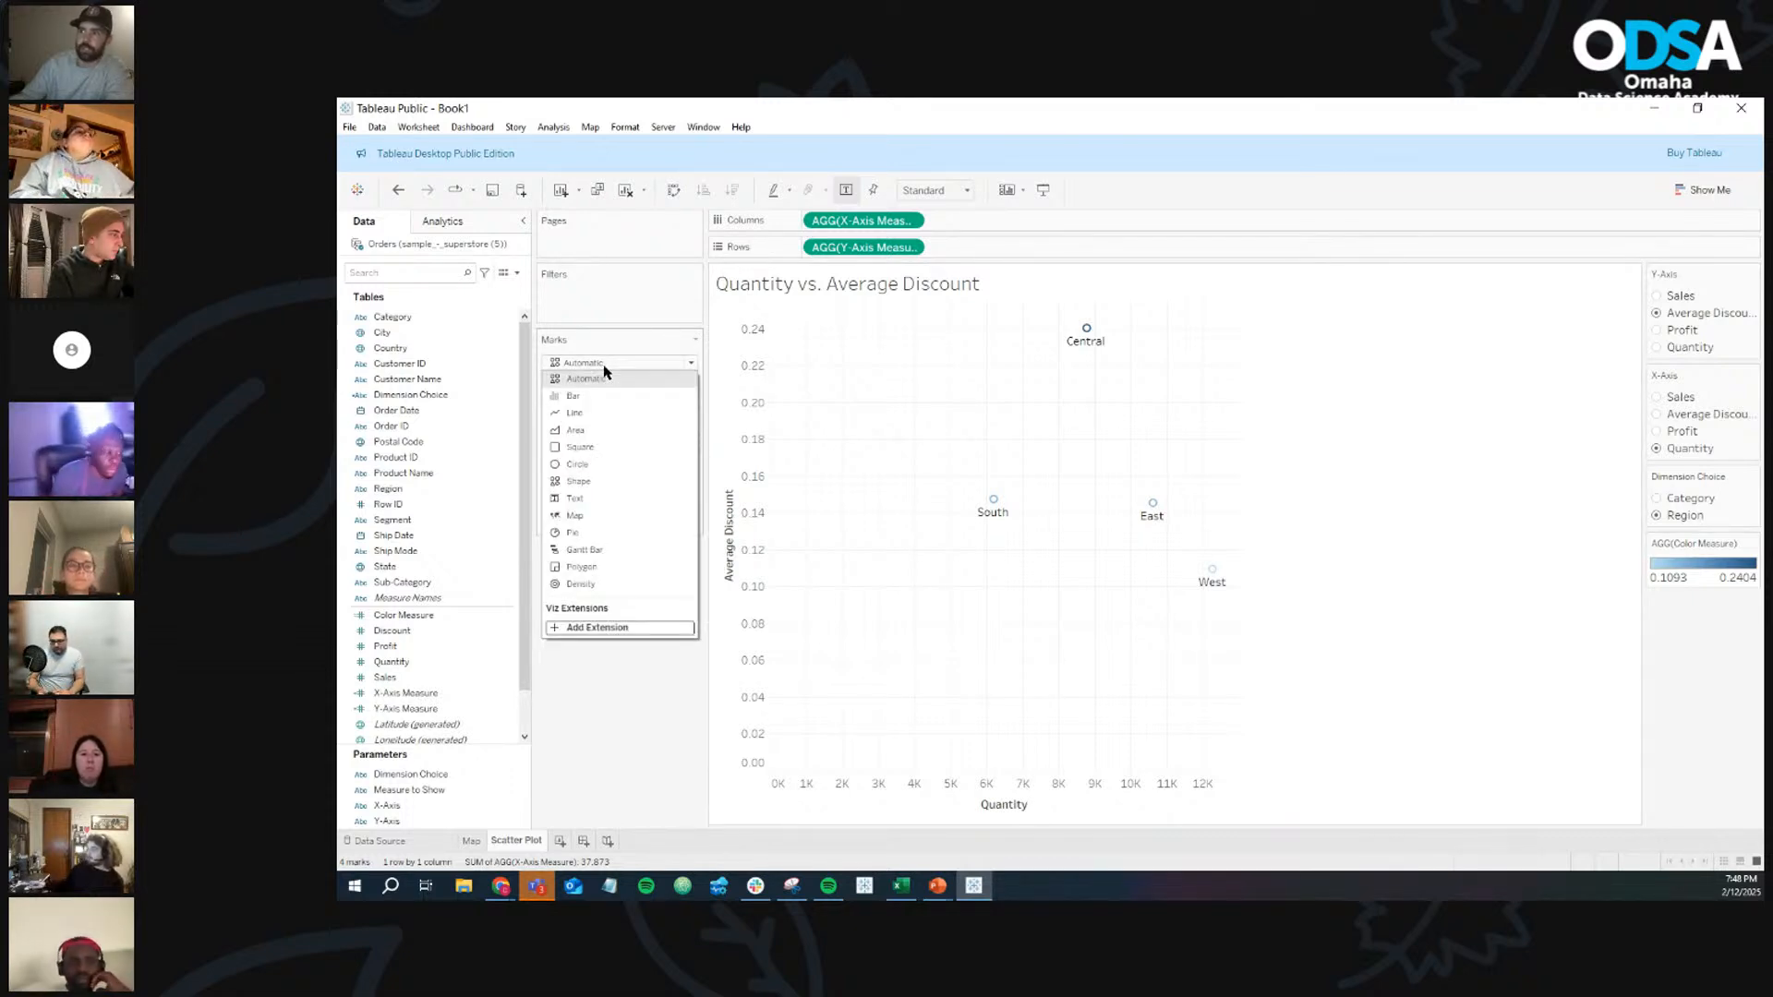
click(593, 465)
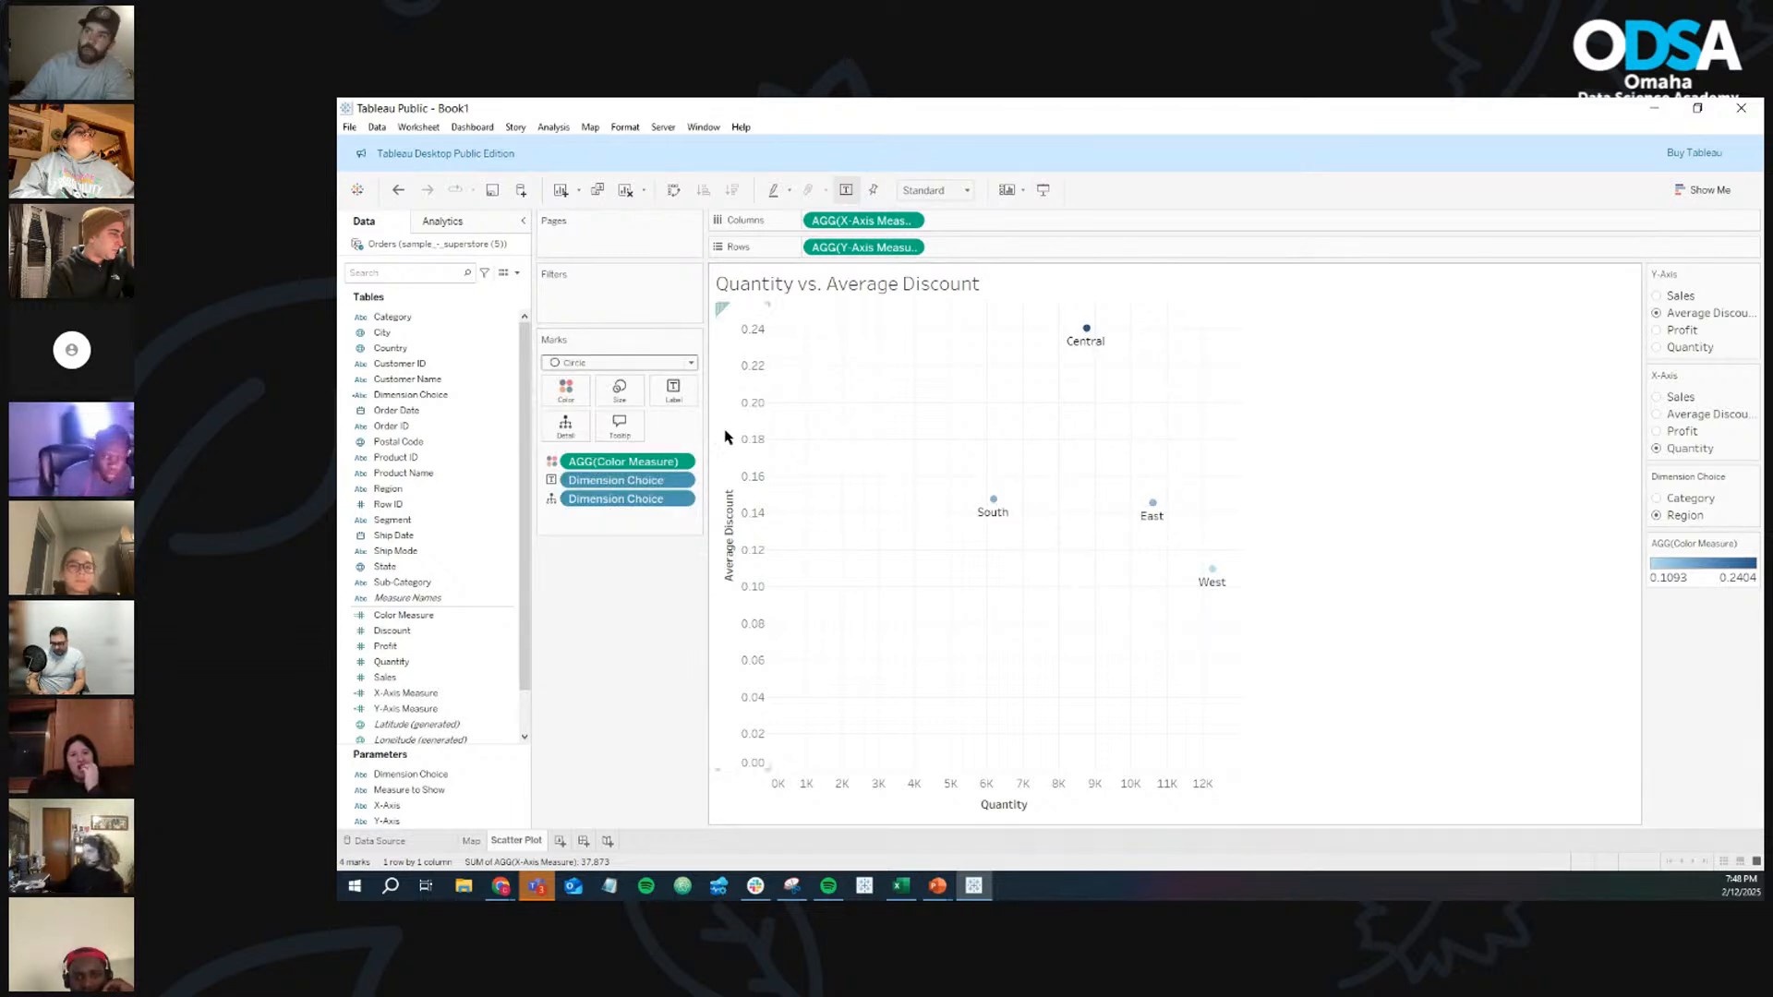
click(613, 394)
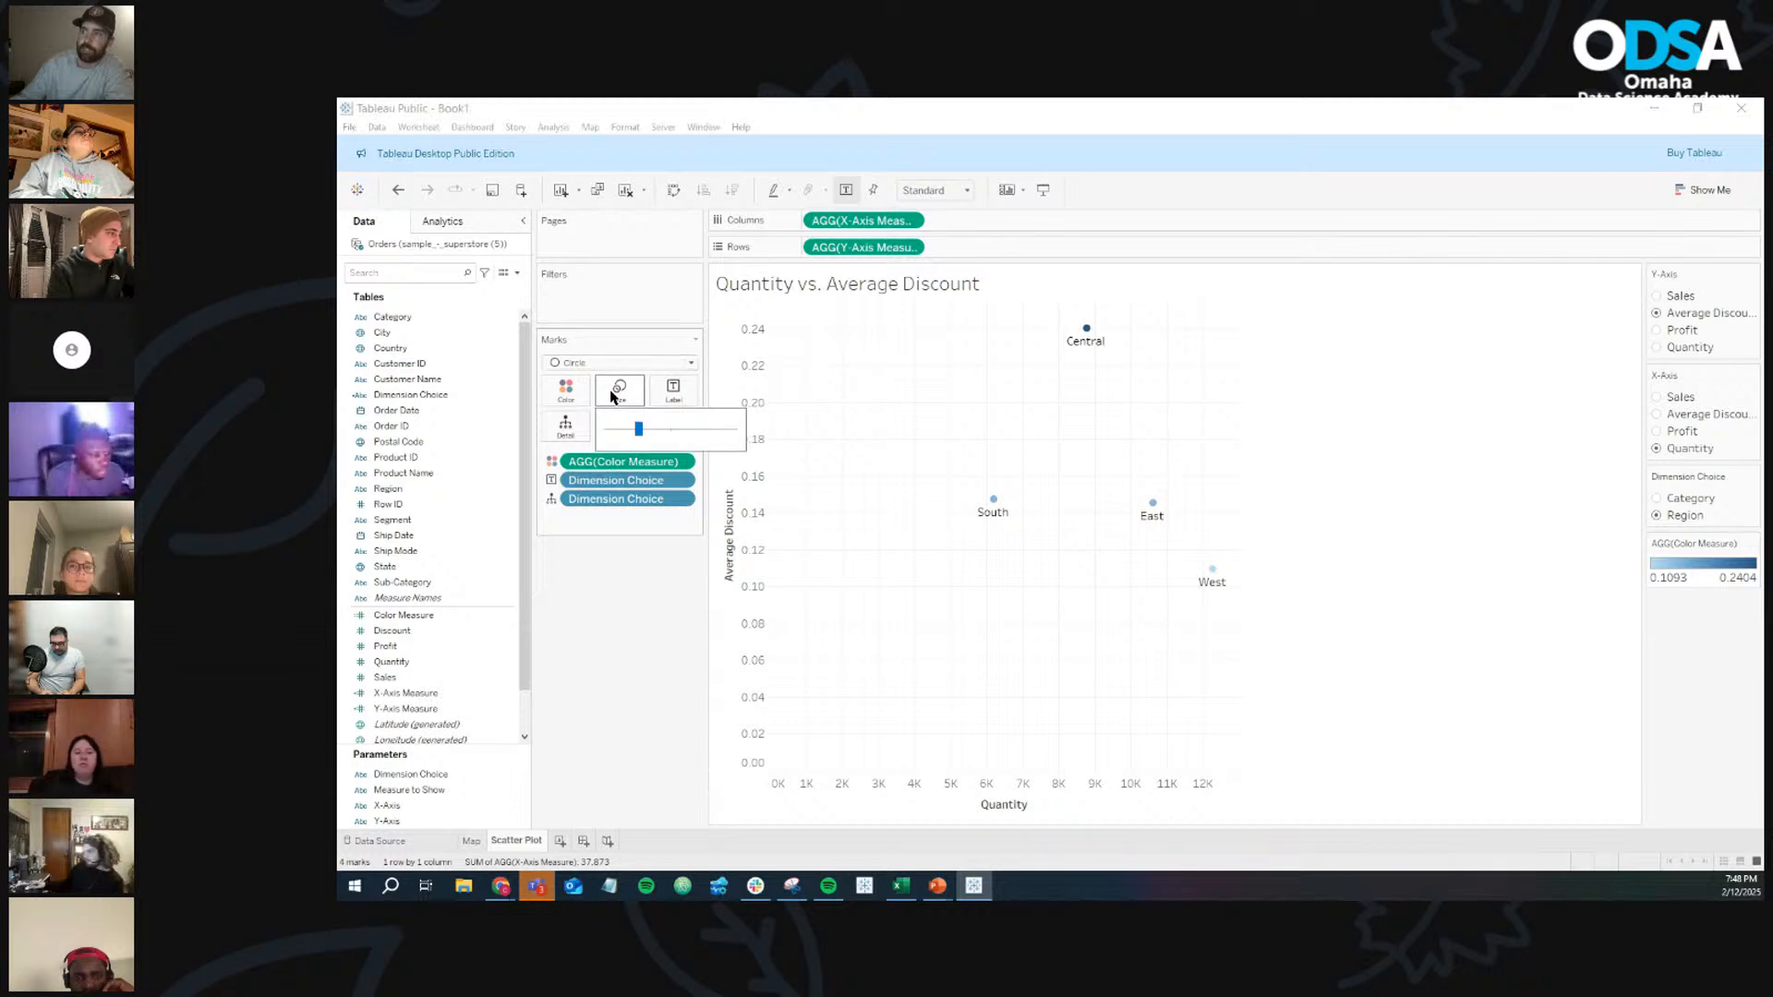
drag(639, 429, 693, 436)
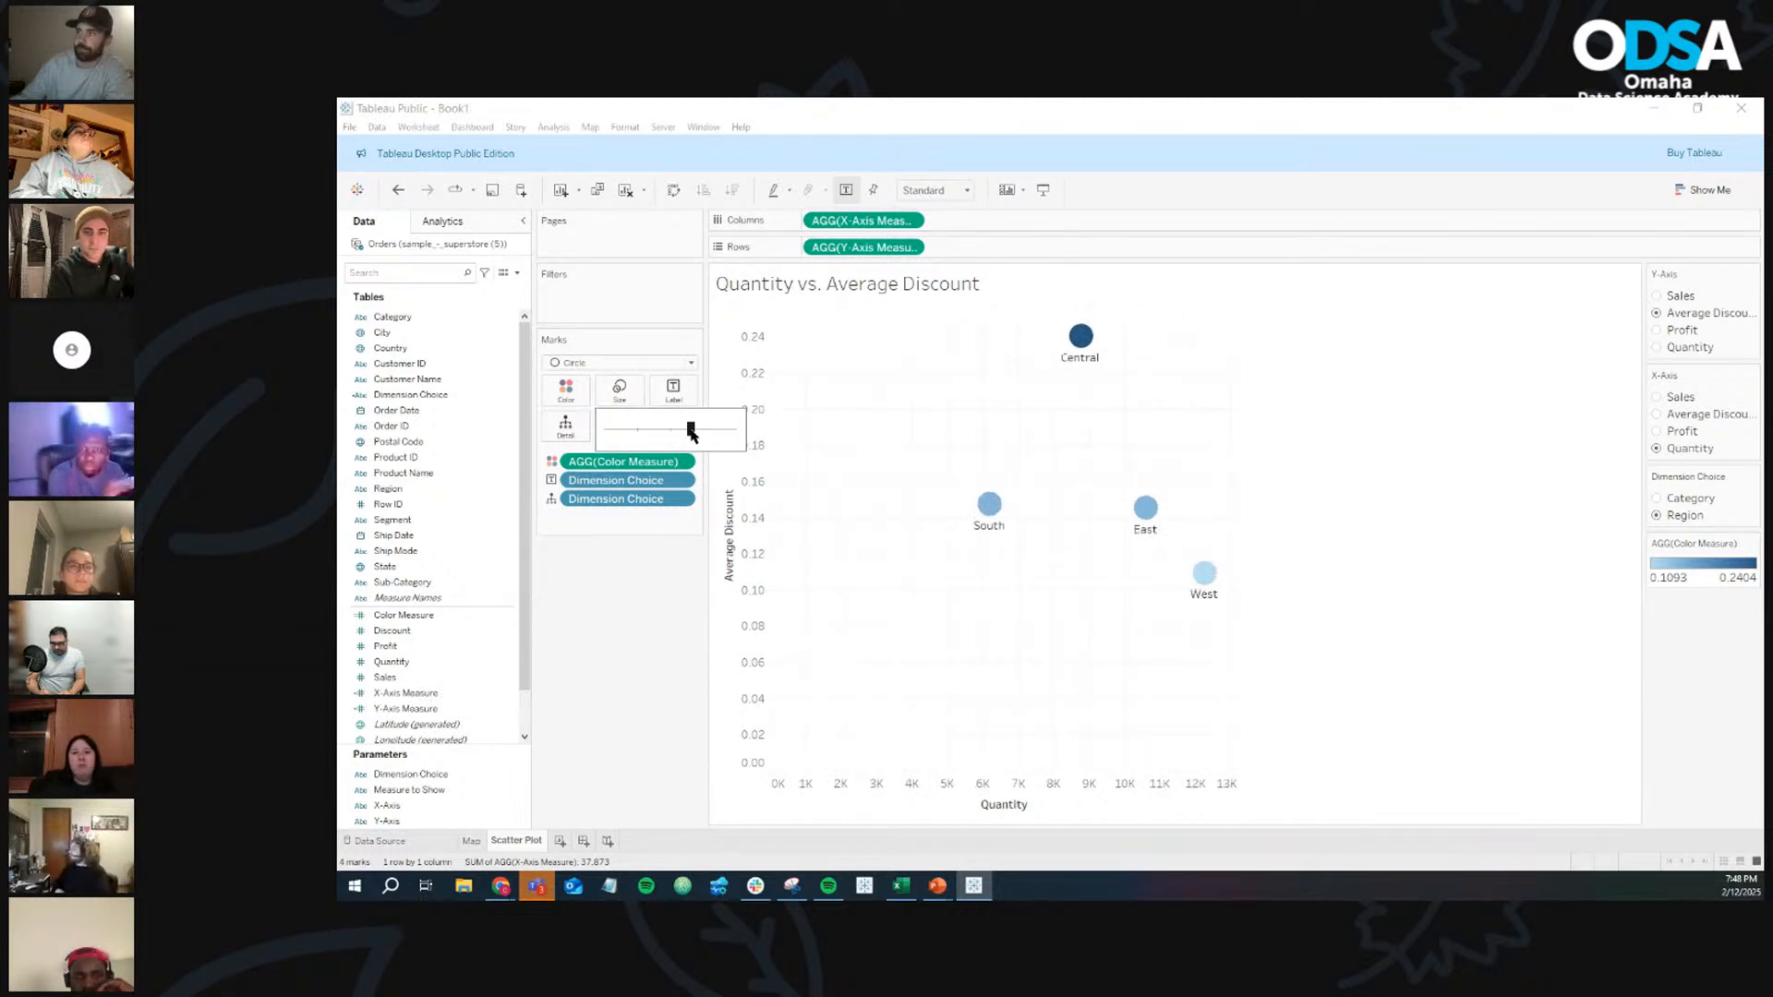
click(629, 672)
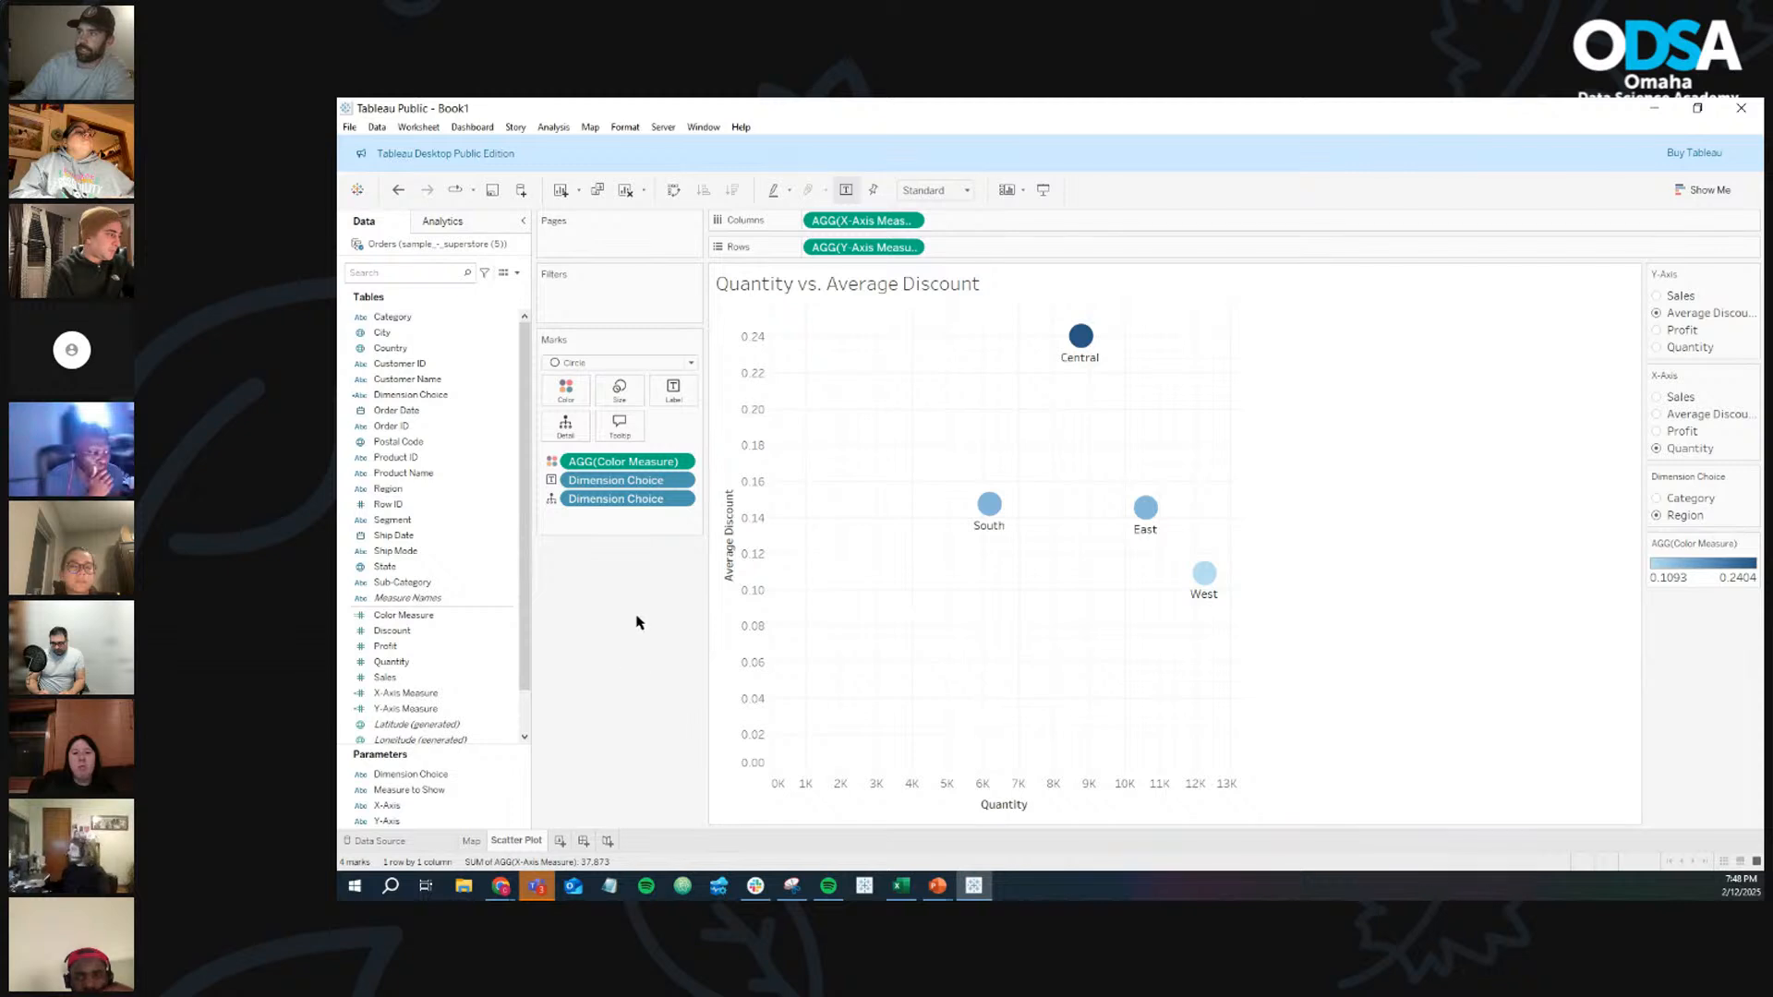
Try the Automatic, Circle and Square mark types on the scatter plot's points
click(596, 368)
click(591, 379)
click(597, 365)
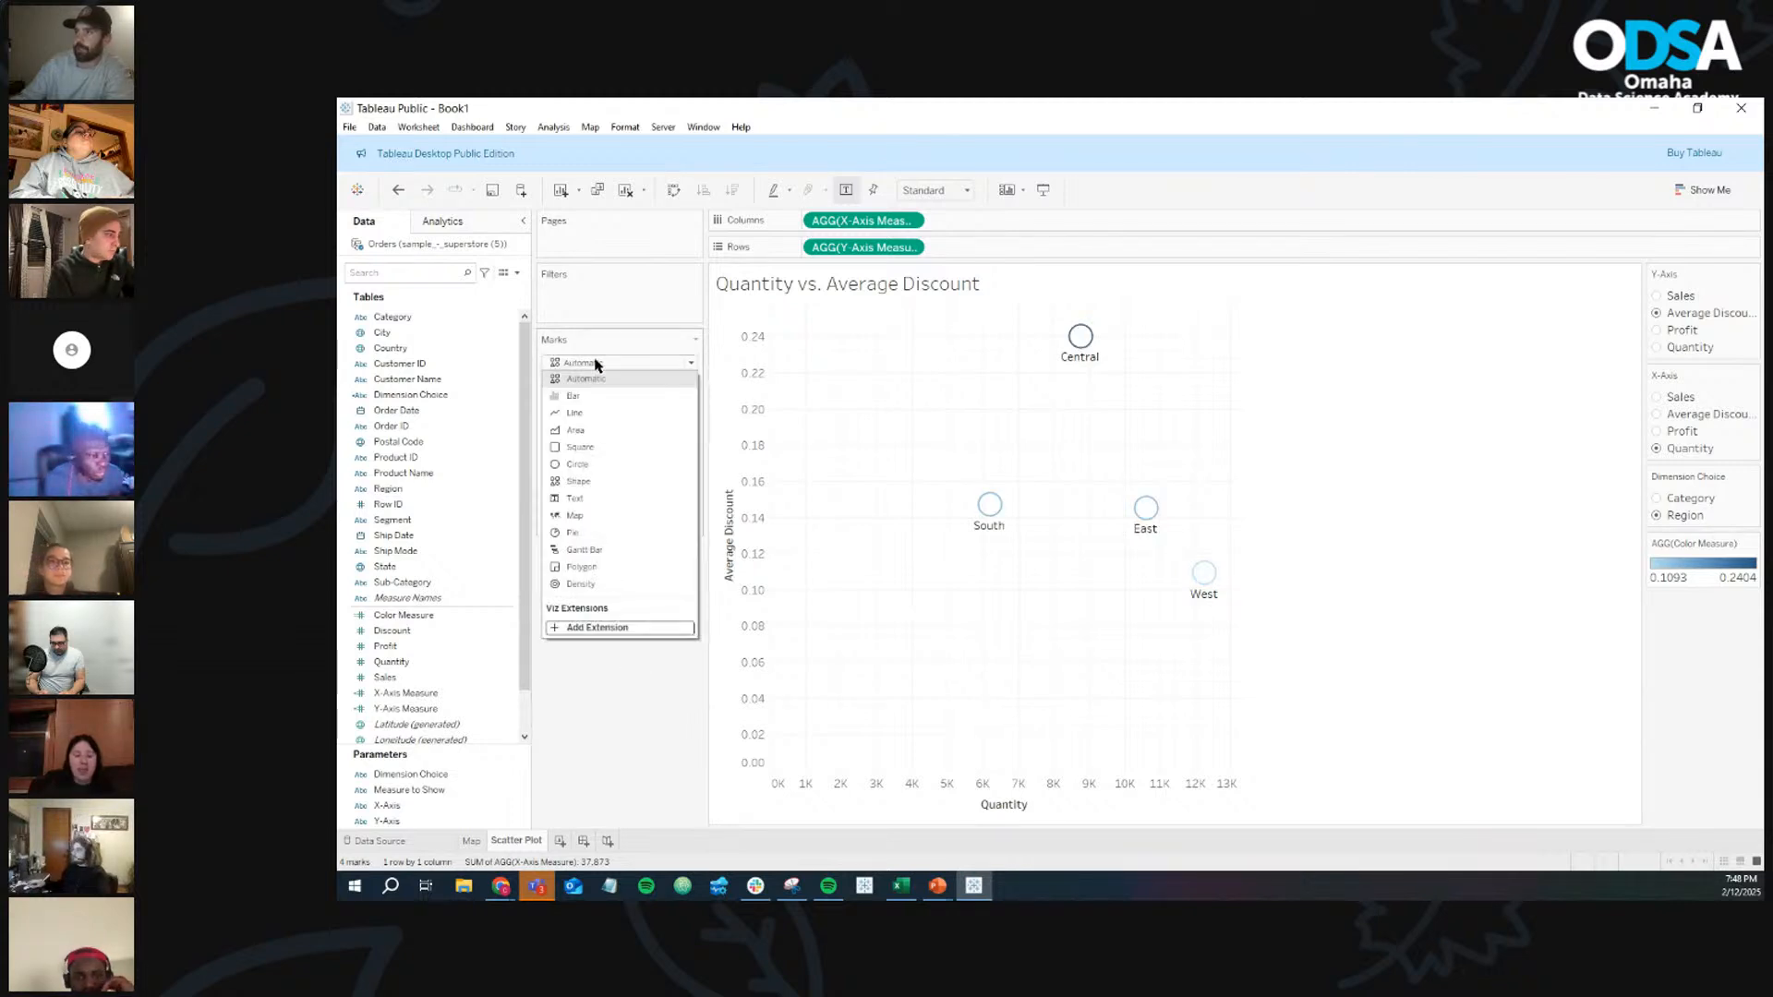
click(592, 465)
click(603, 364)
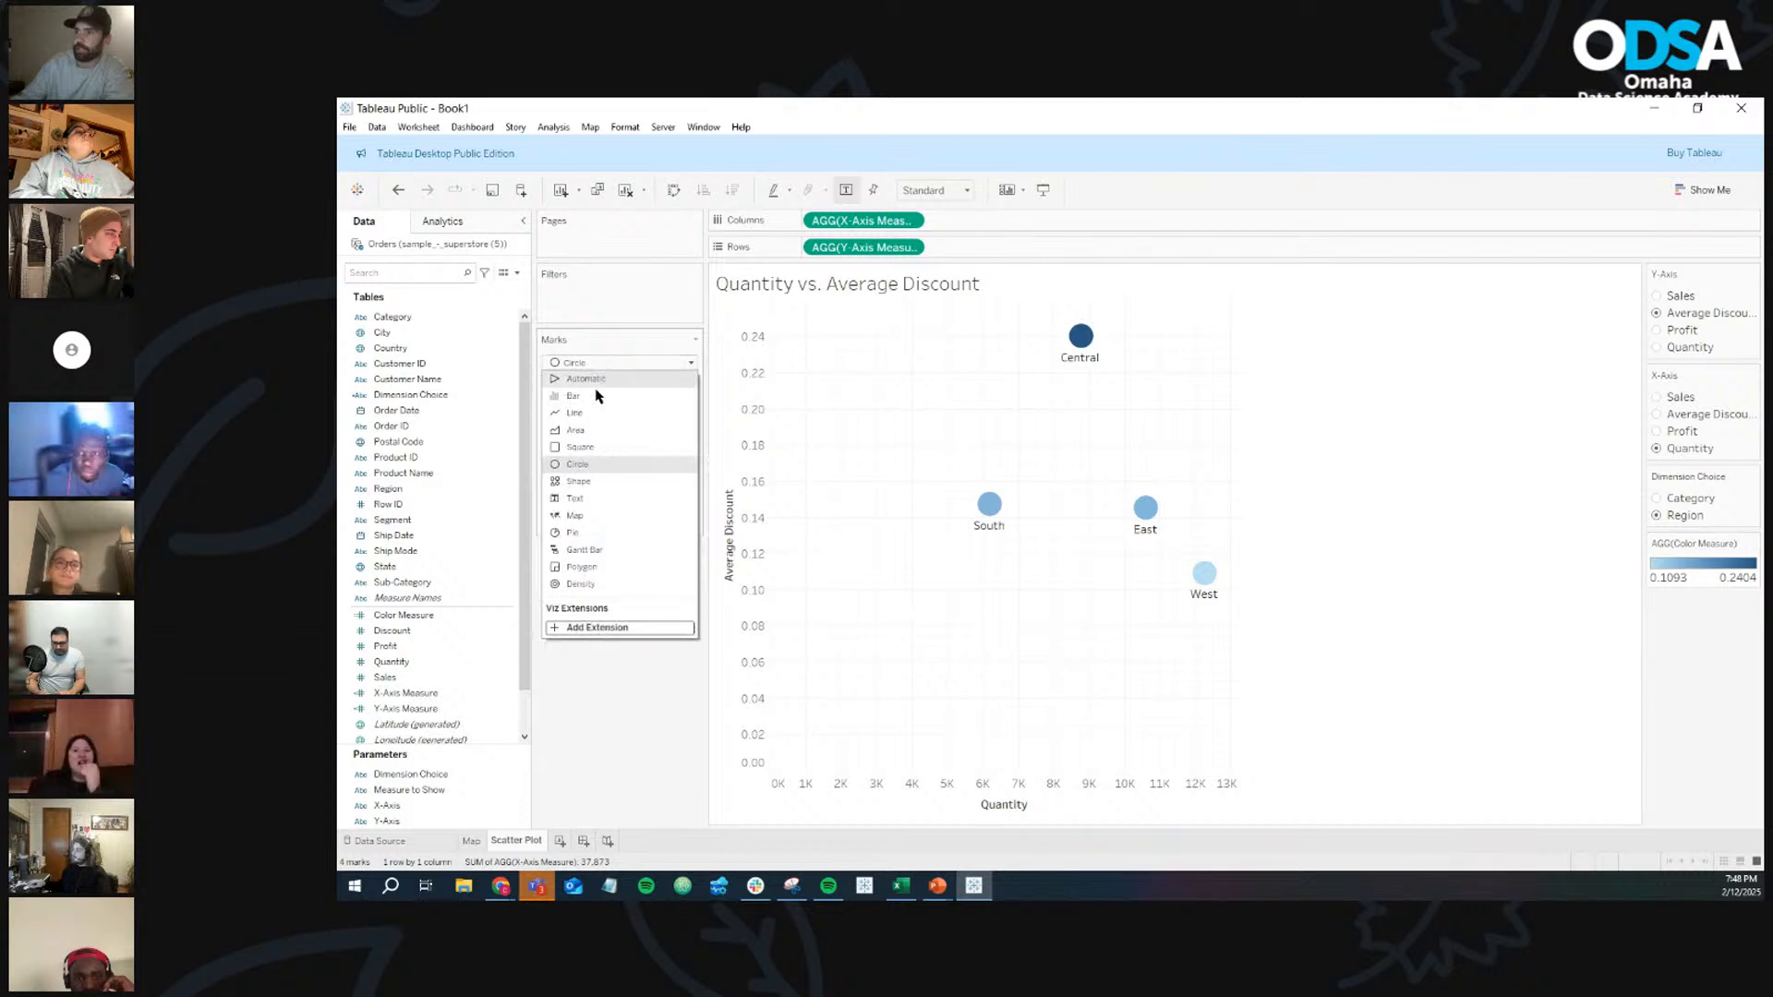
click(589, 447)
Set the mark type to Shape and try the asterisk, filled star, X, square and triangle shapes on the points
click(598, 364)
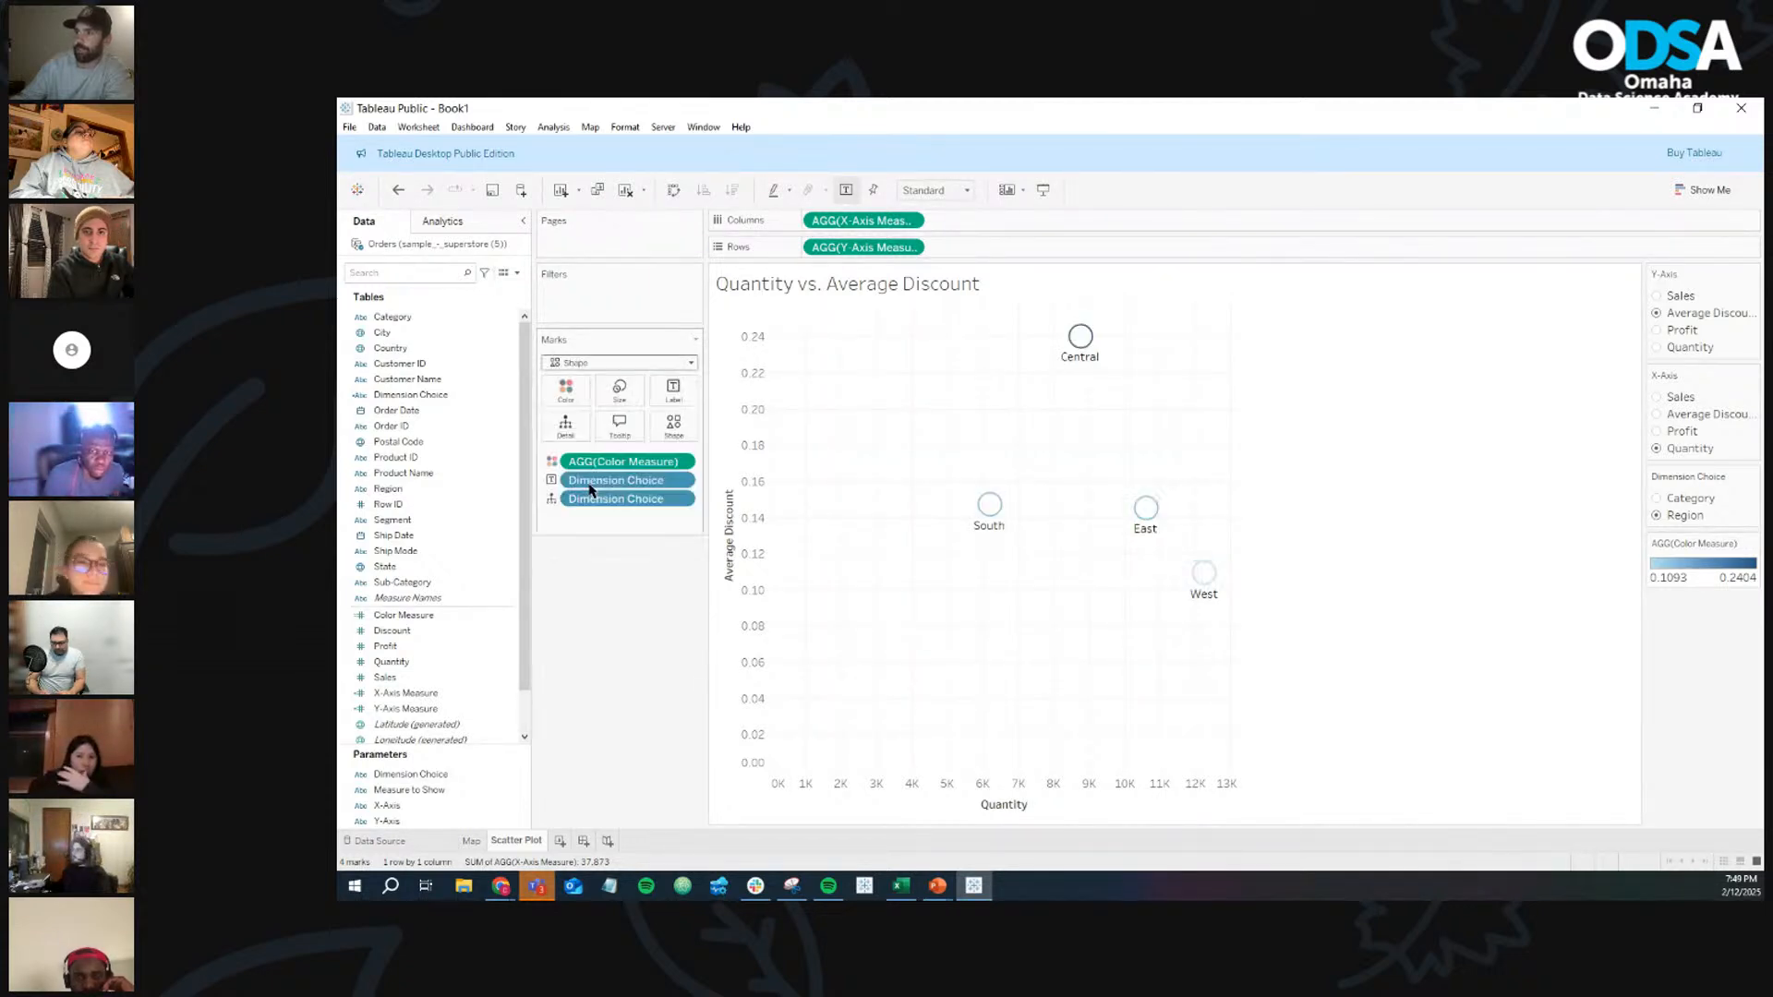
click(580, 481)
click(681, 432)
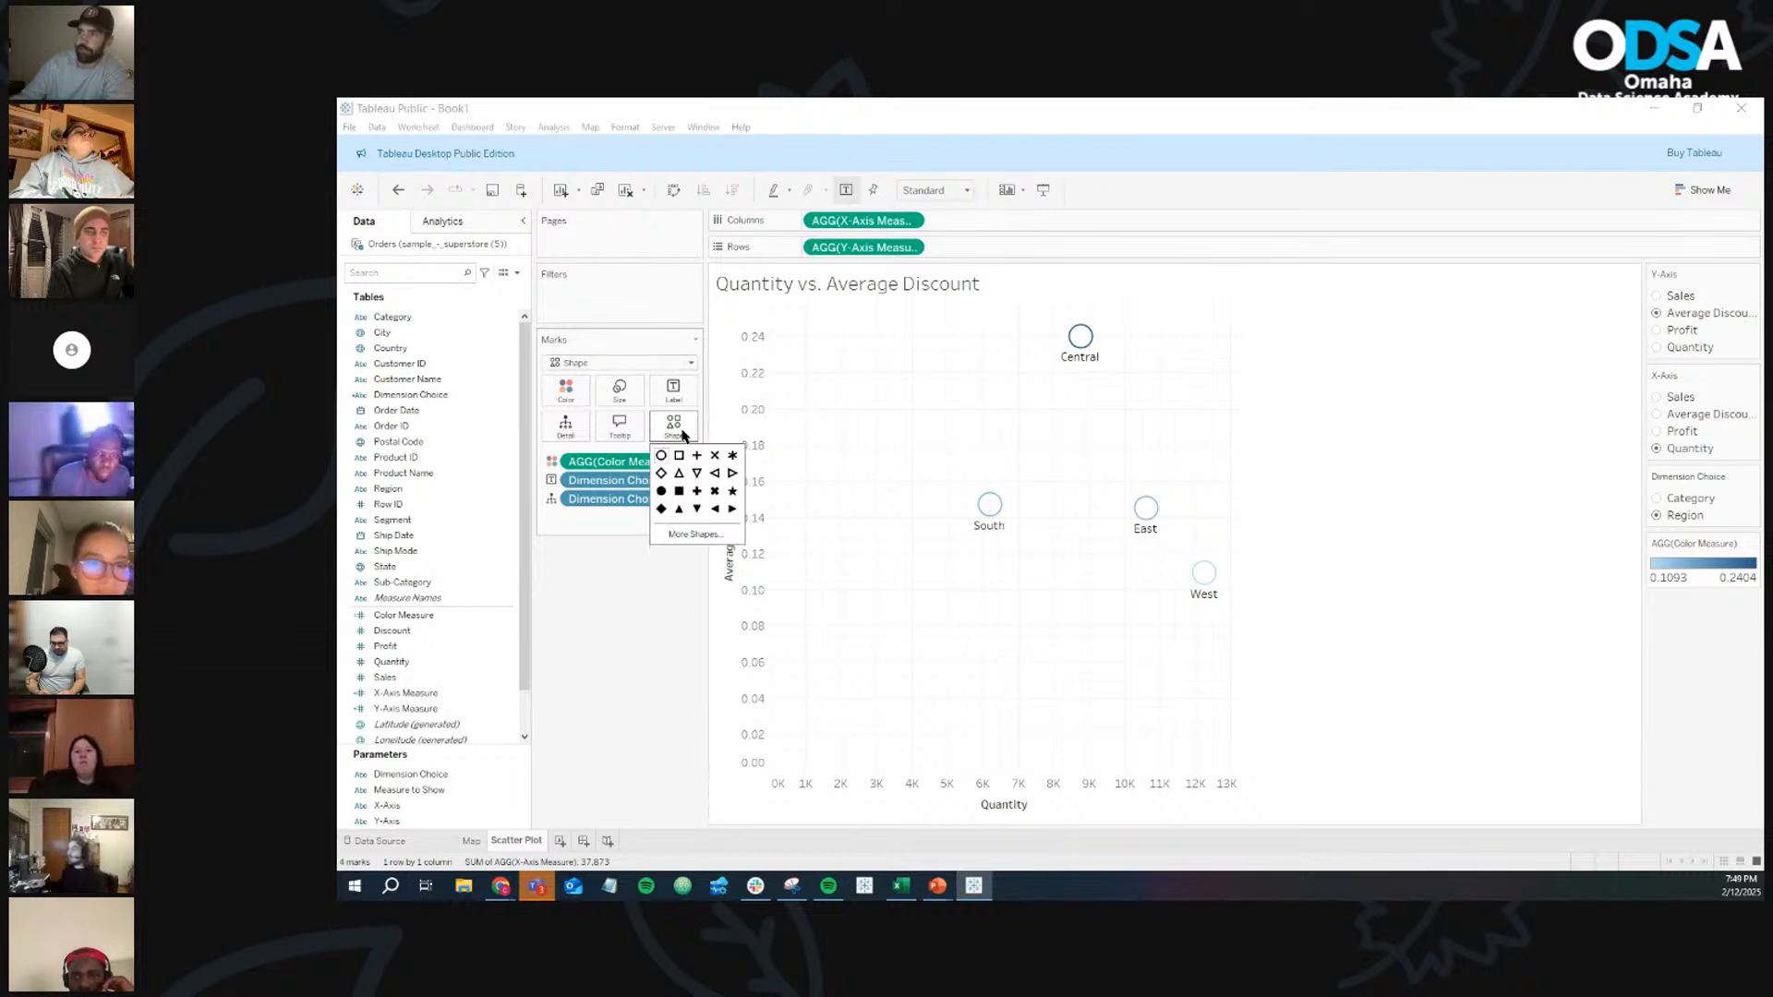
click(733, 456)
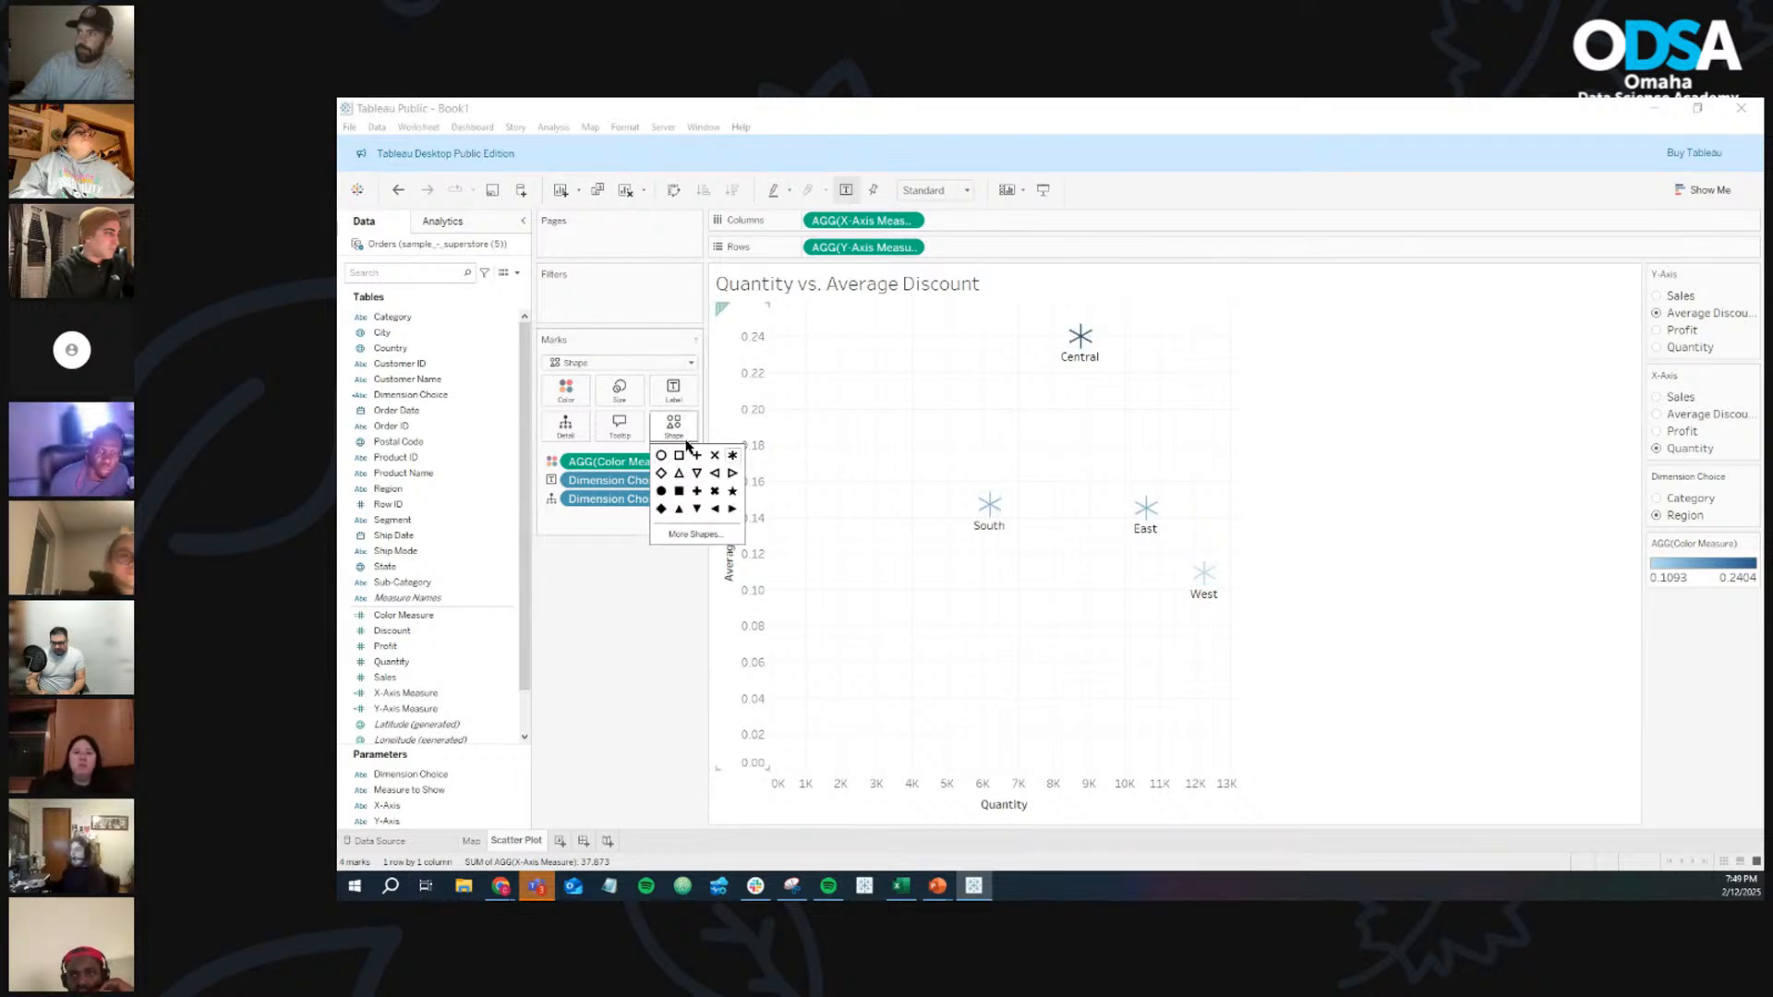
click(731, 491)
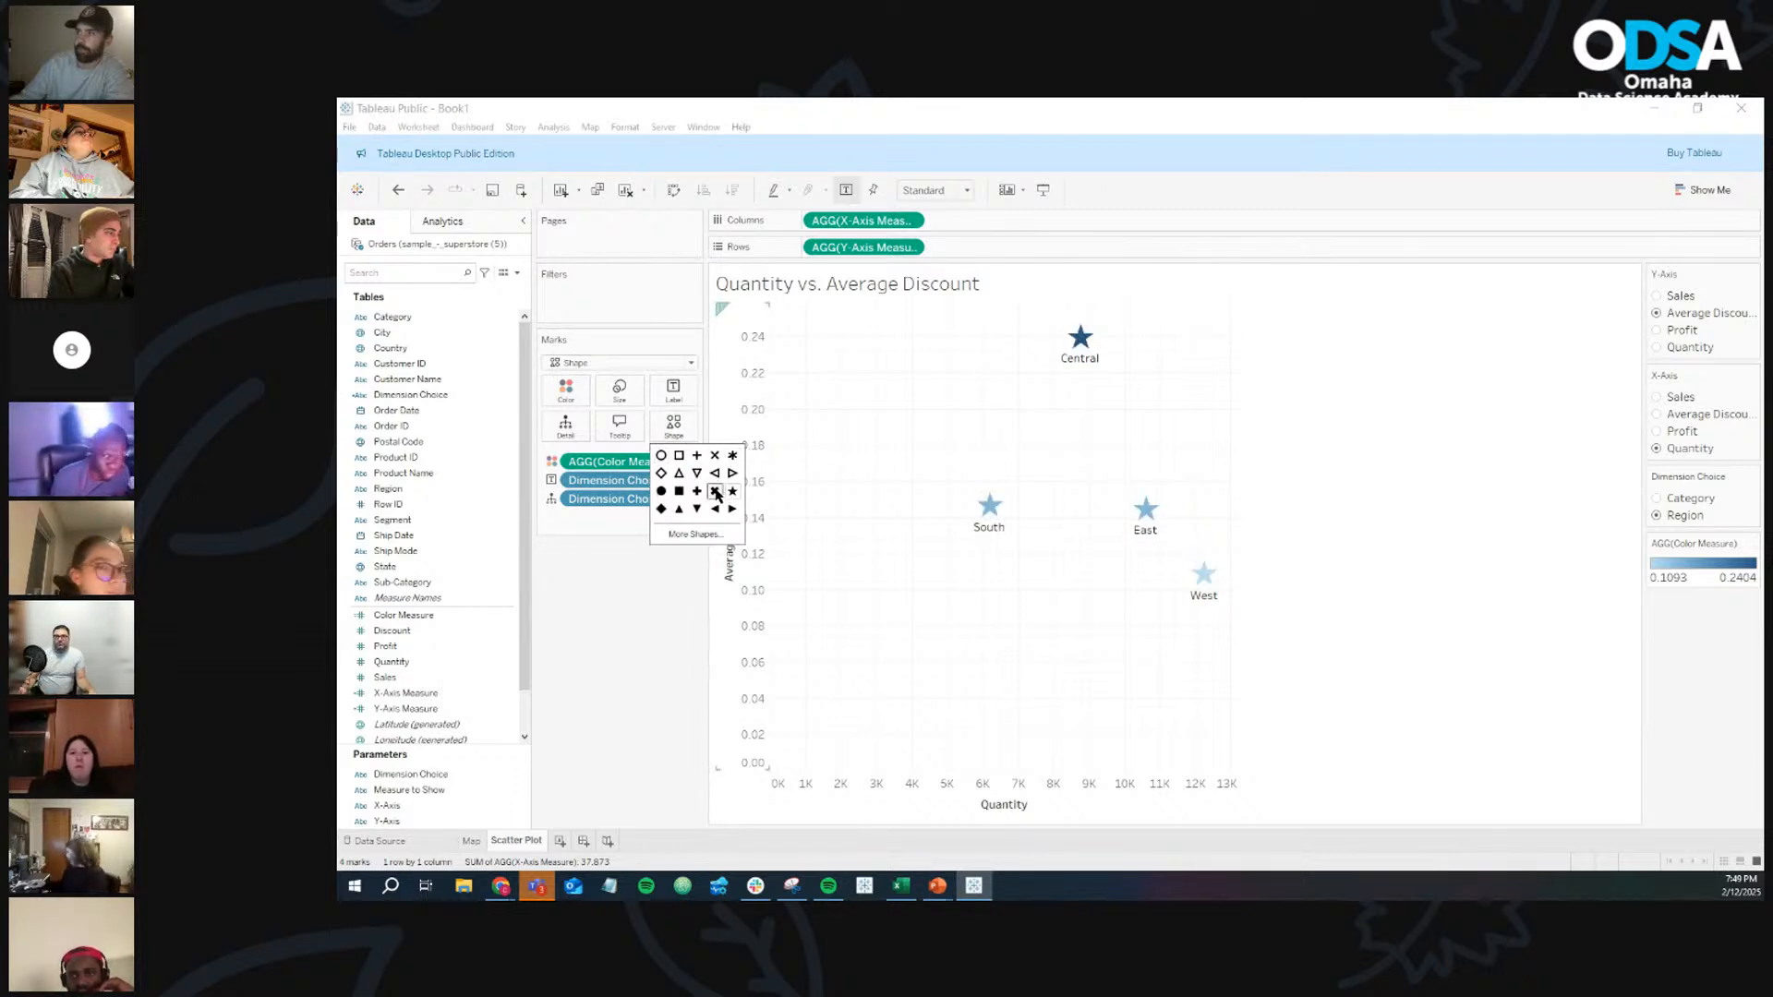
click(715, 491)
click(679, 492)
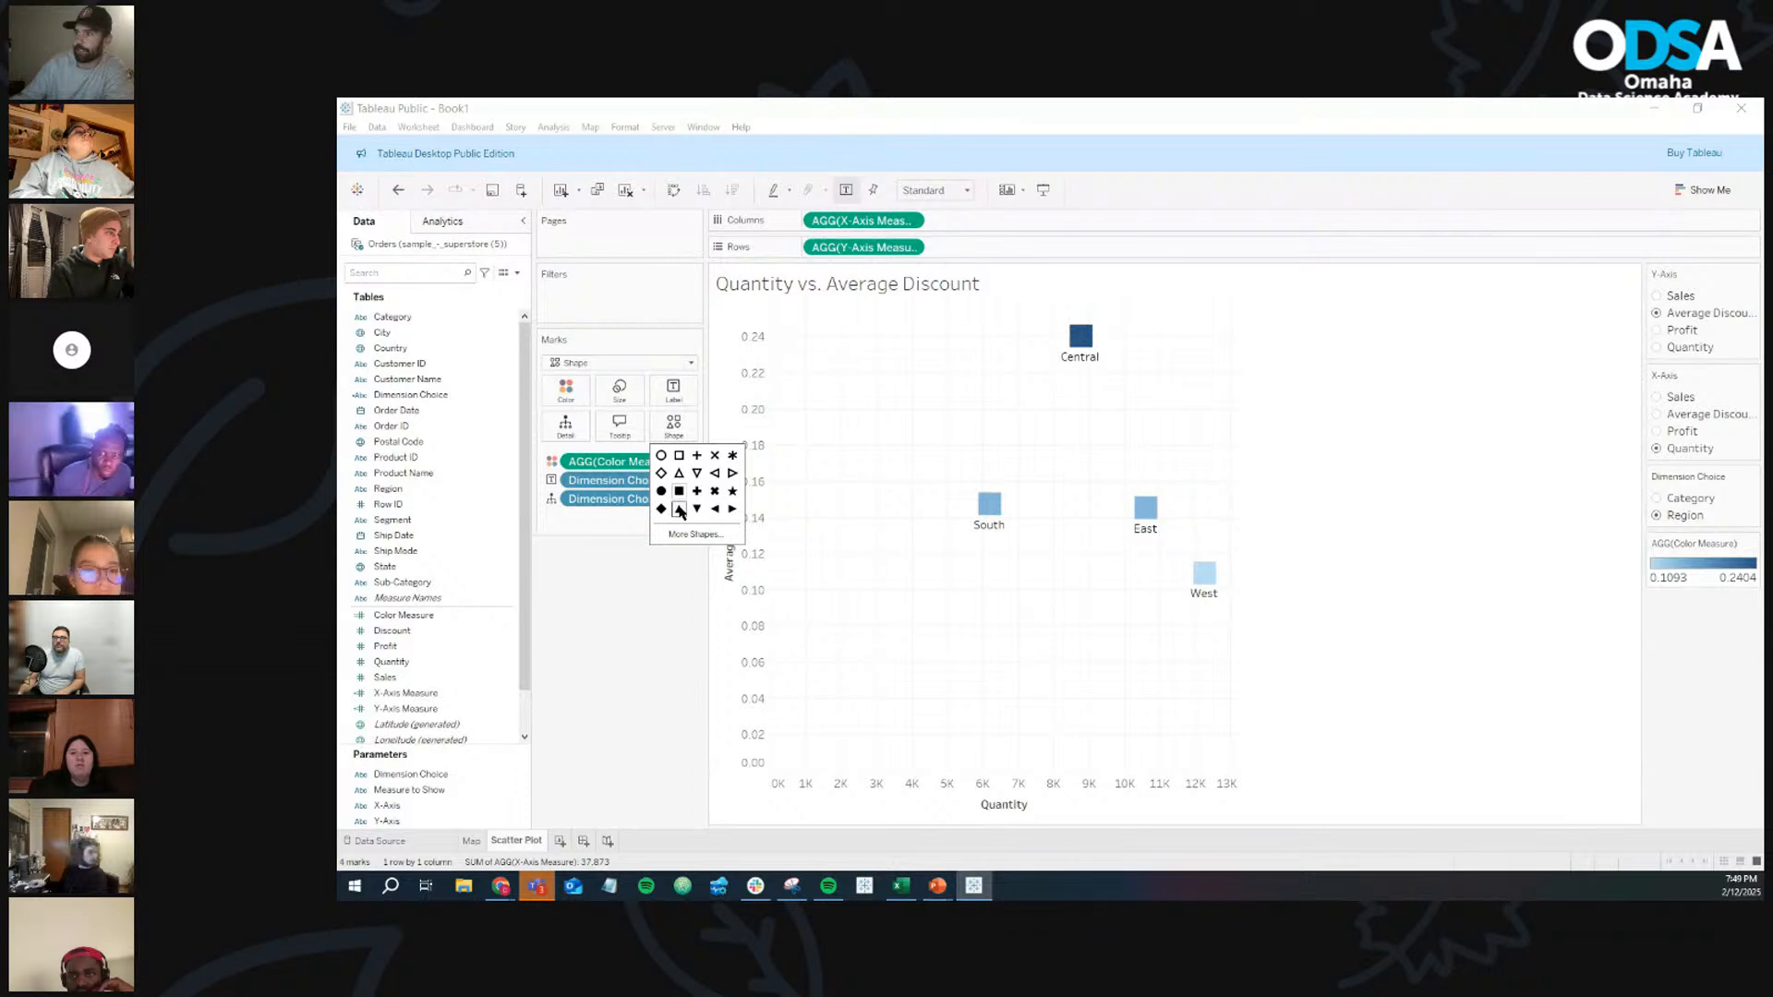
click(679, 509)
click(696, 509)
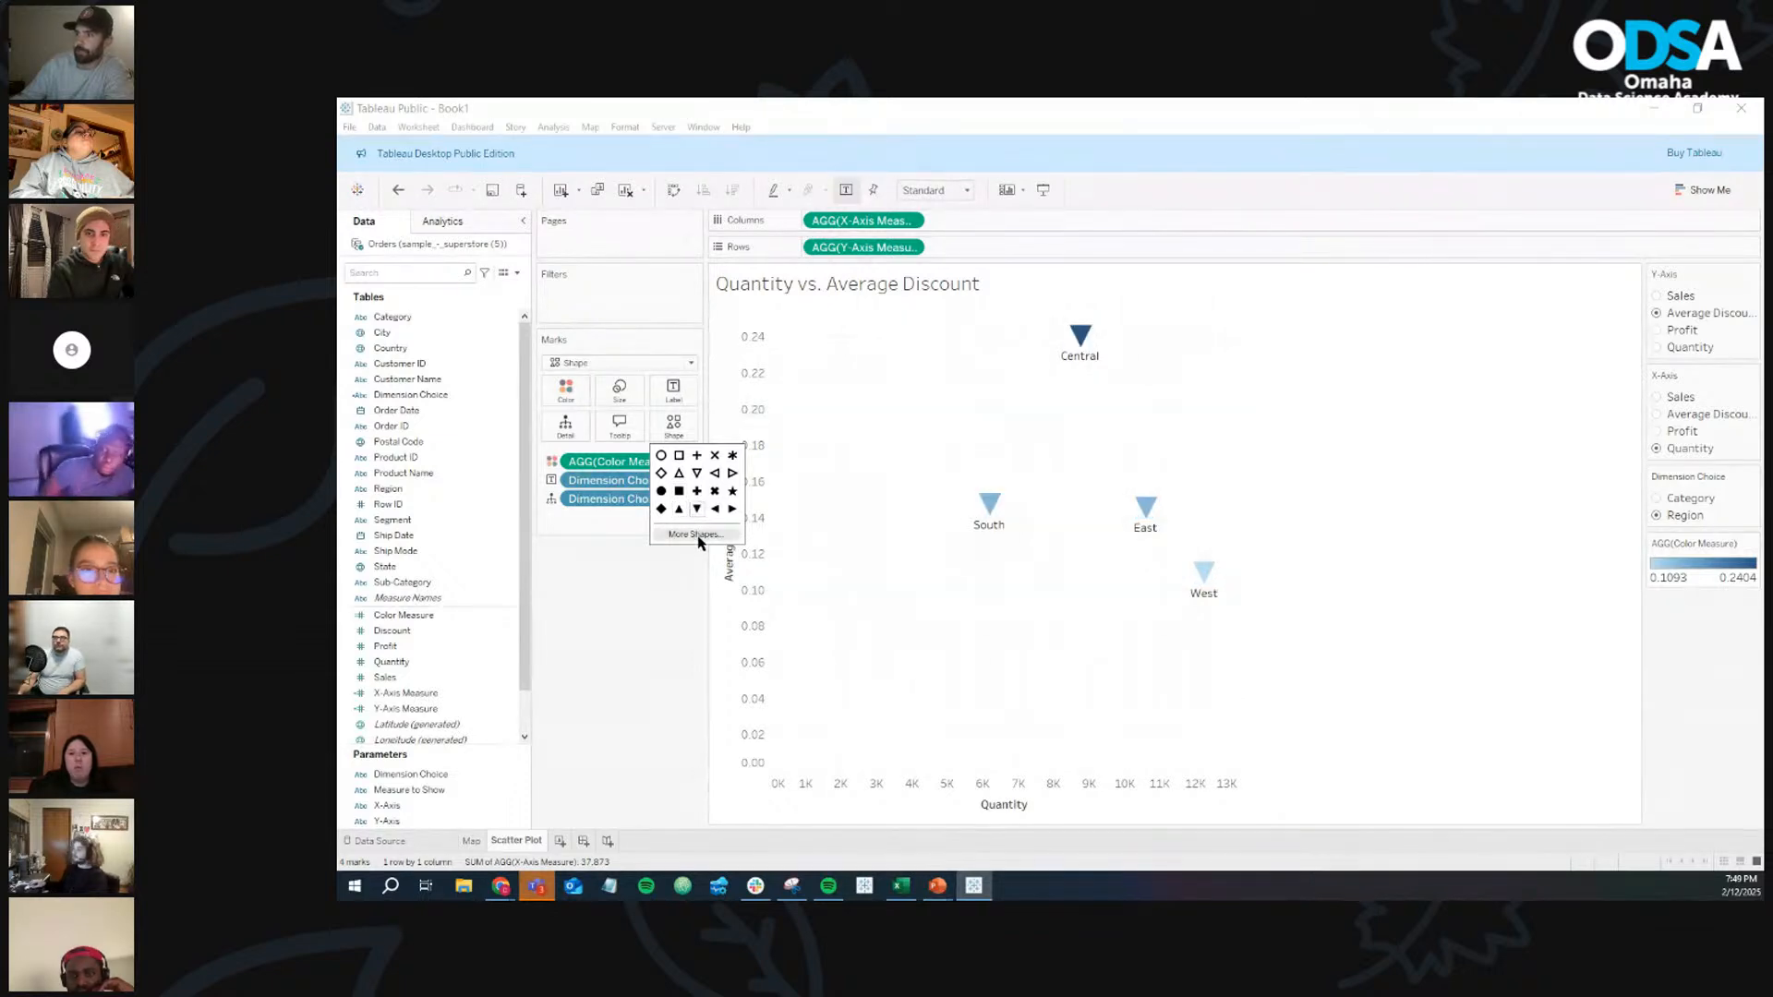
Browse the Arrows and Ratings palettes for other point shapes, discard the shape edit, and return the mark type to Circle
click(698, 534)
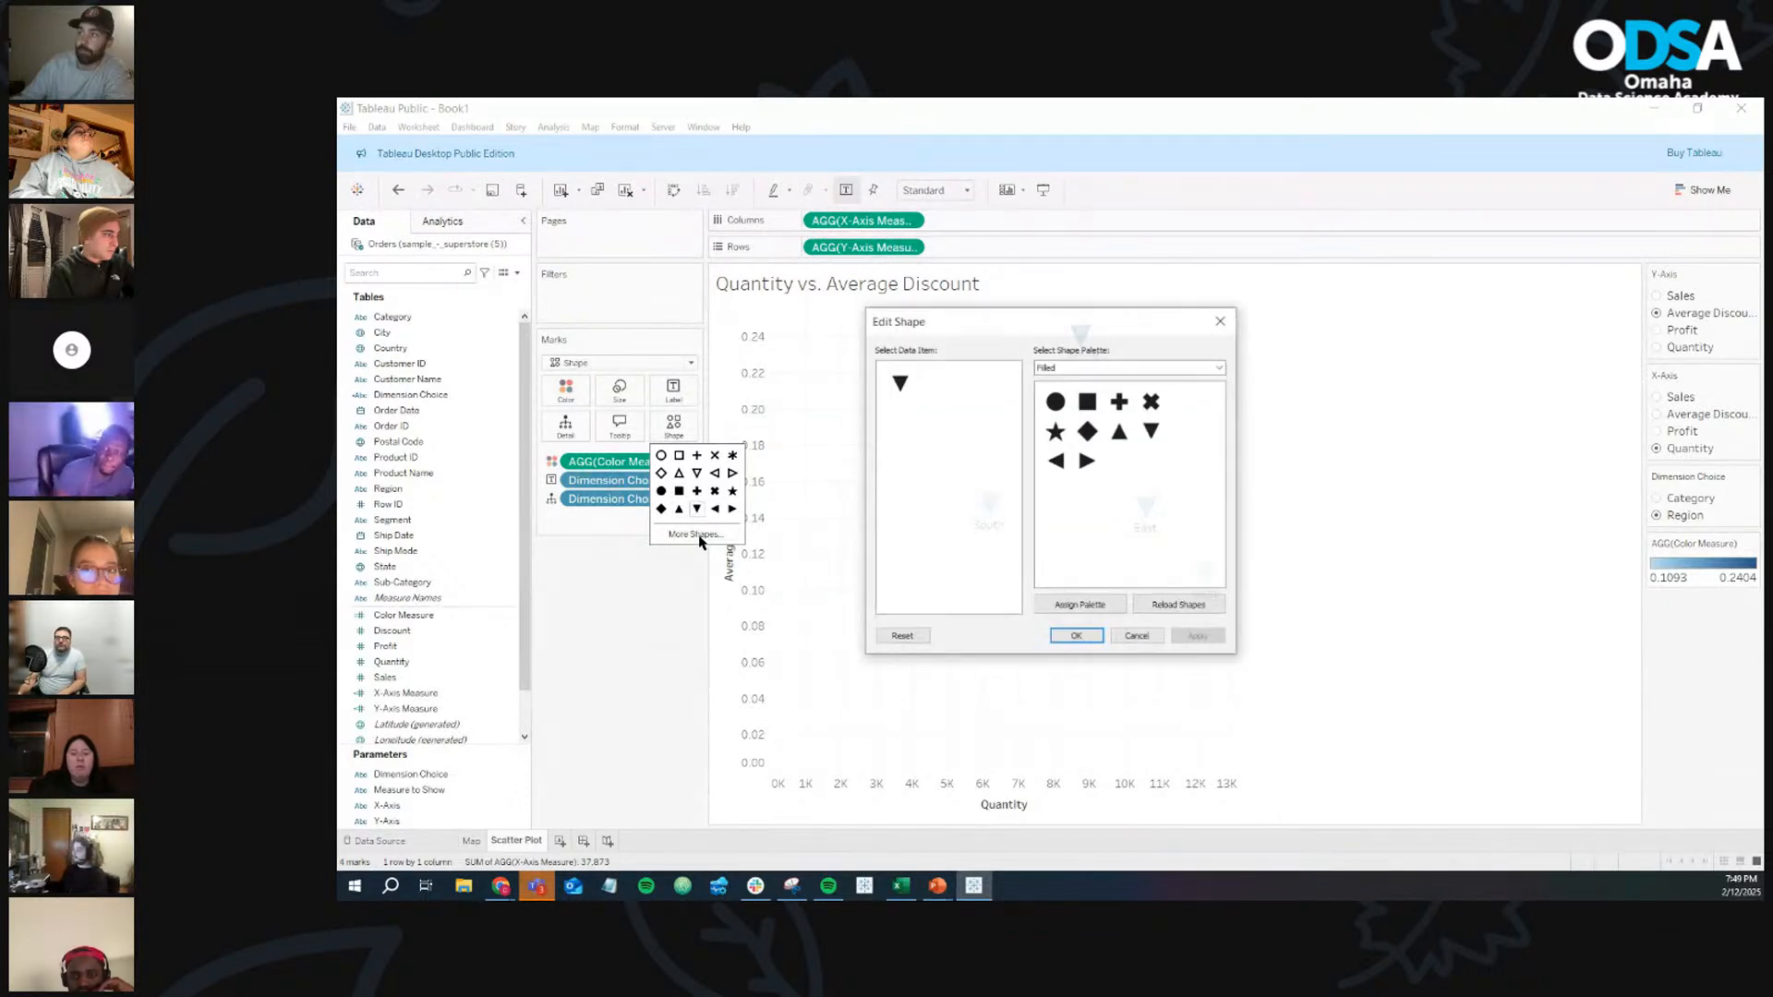
click(1077, 368)
click(1108, 404)
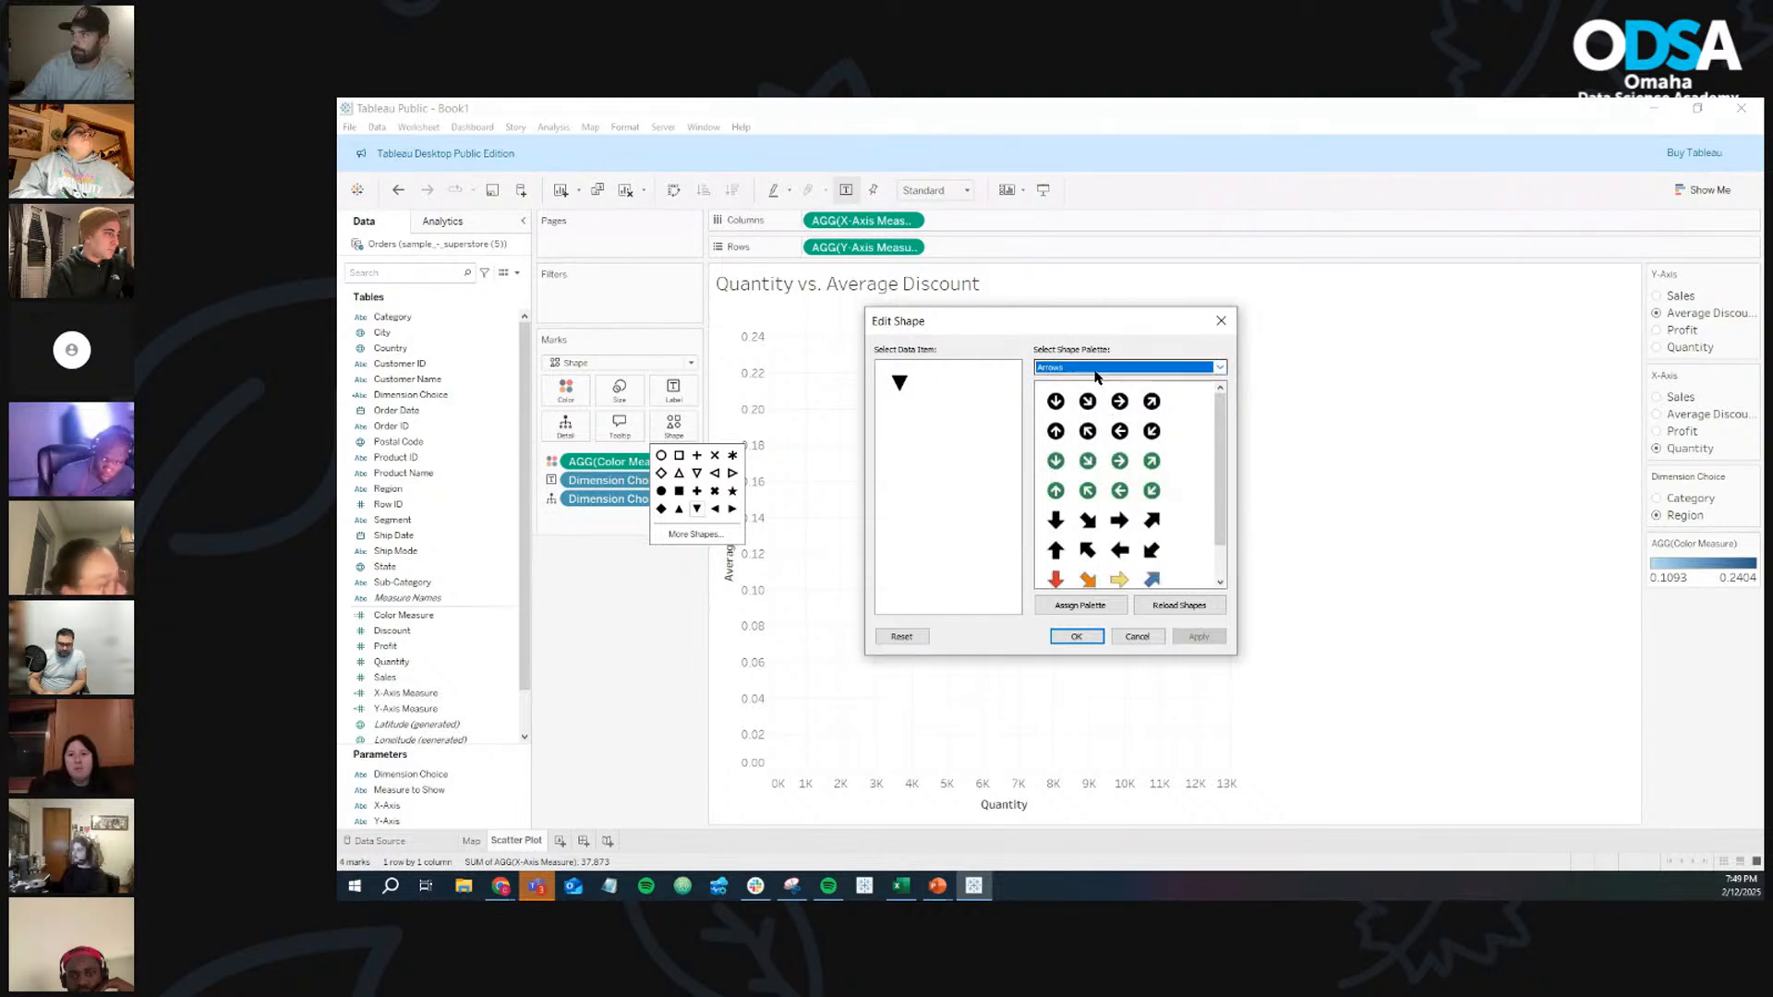
scroll(1108, 462, down, 3)
click(1108, 368)
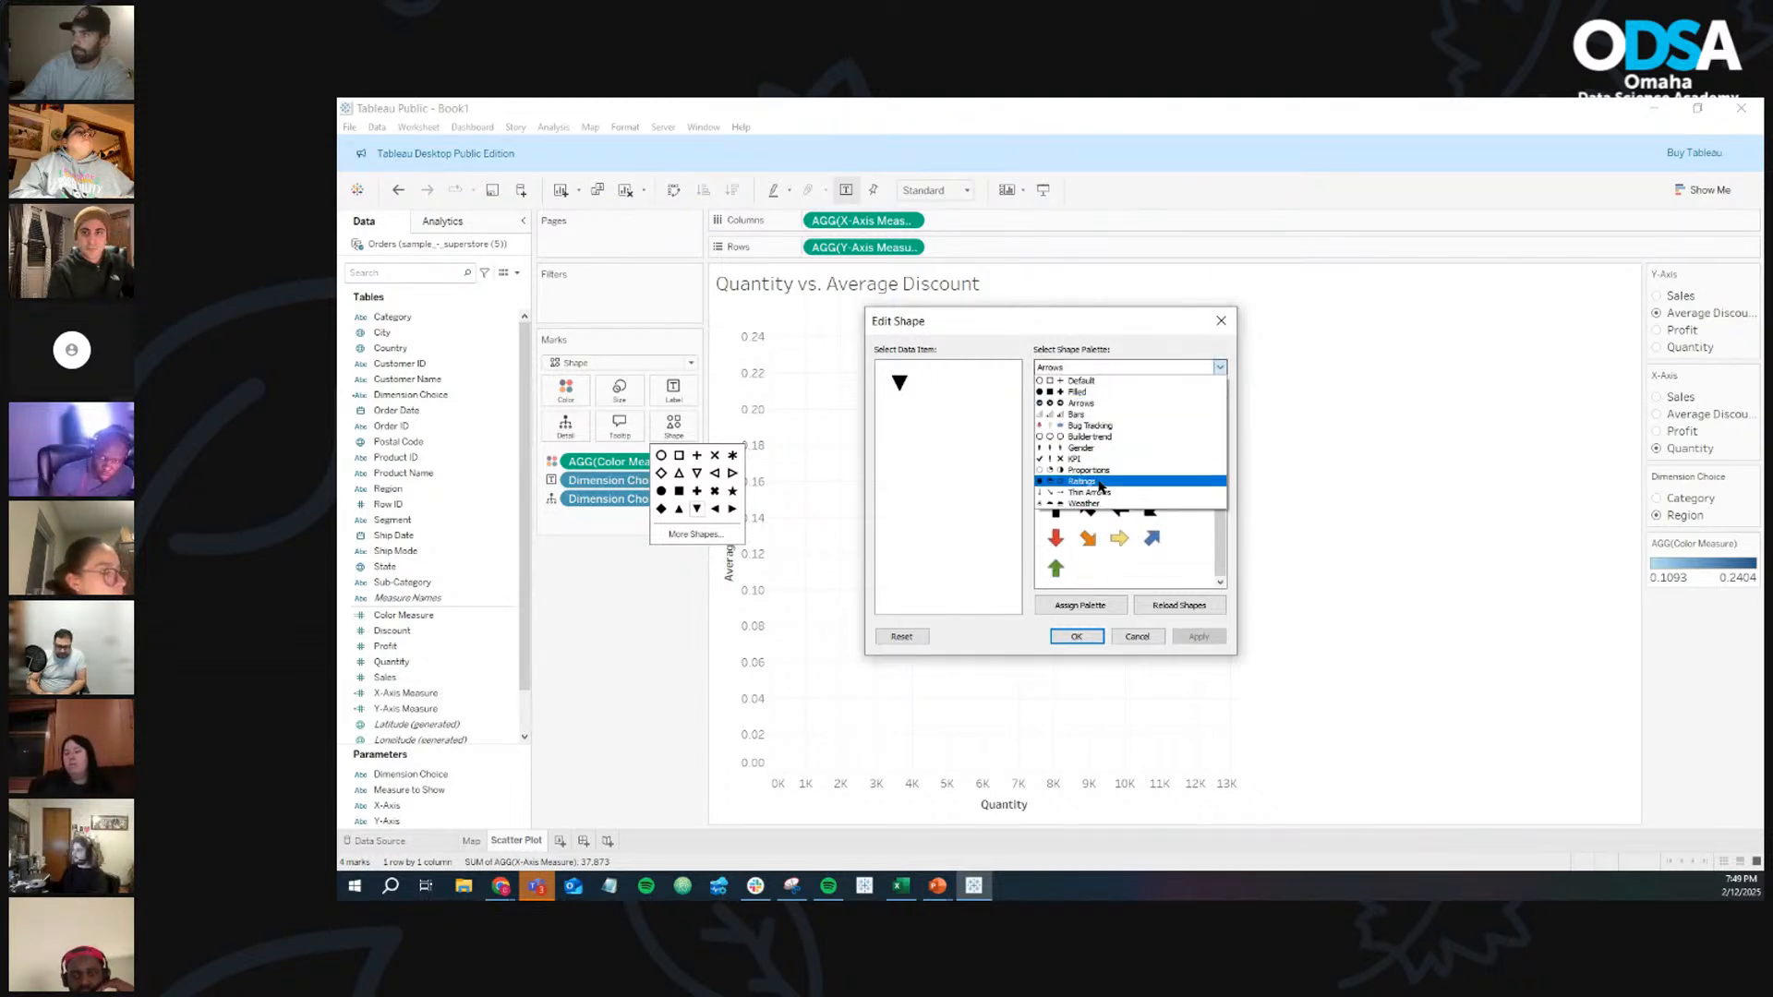
click(1104, 482)
click(1141, 639)
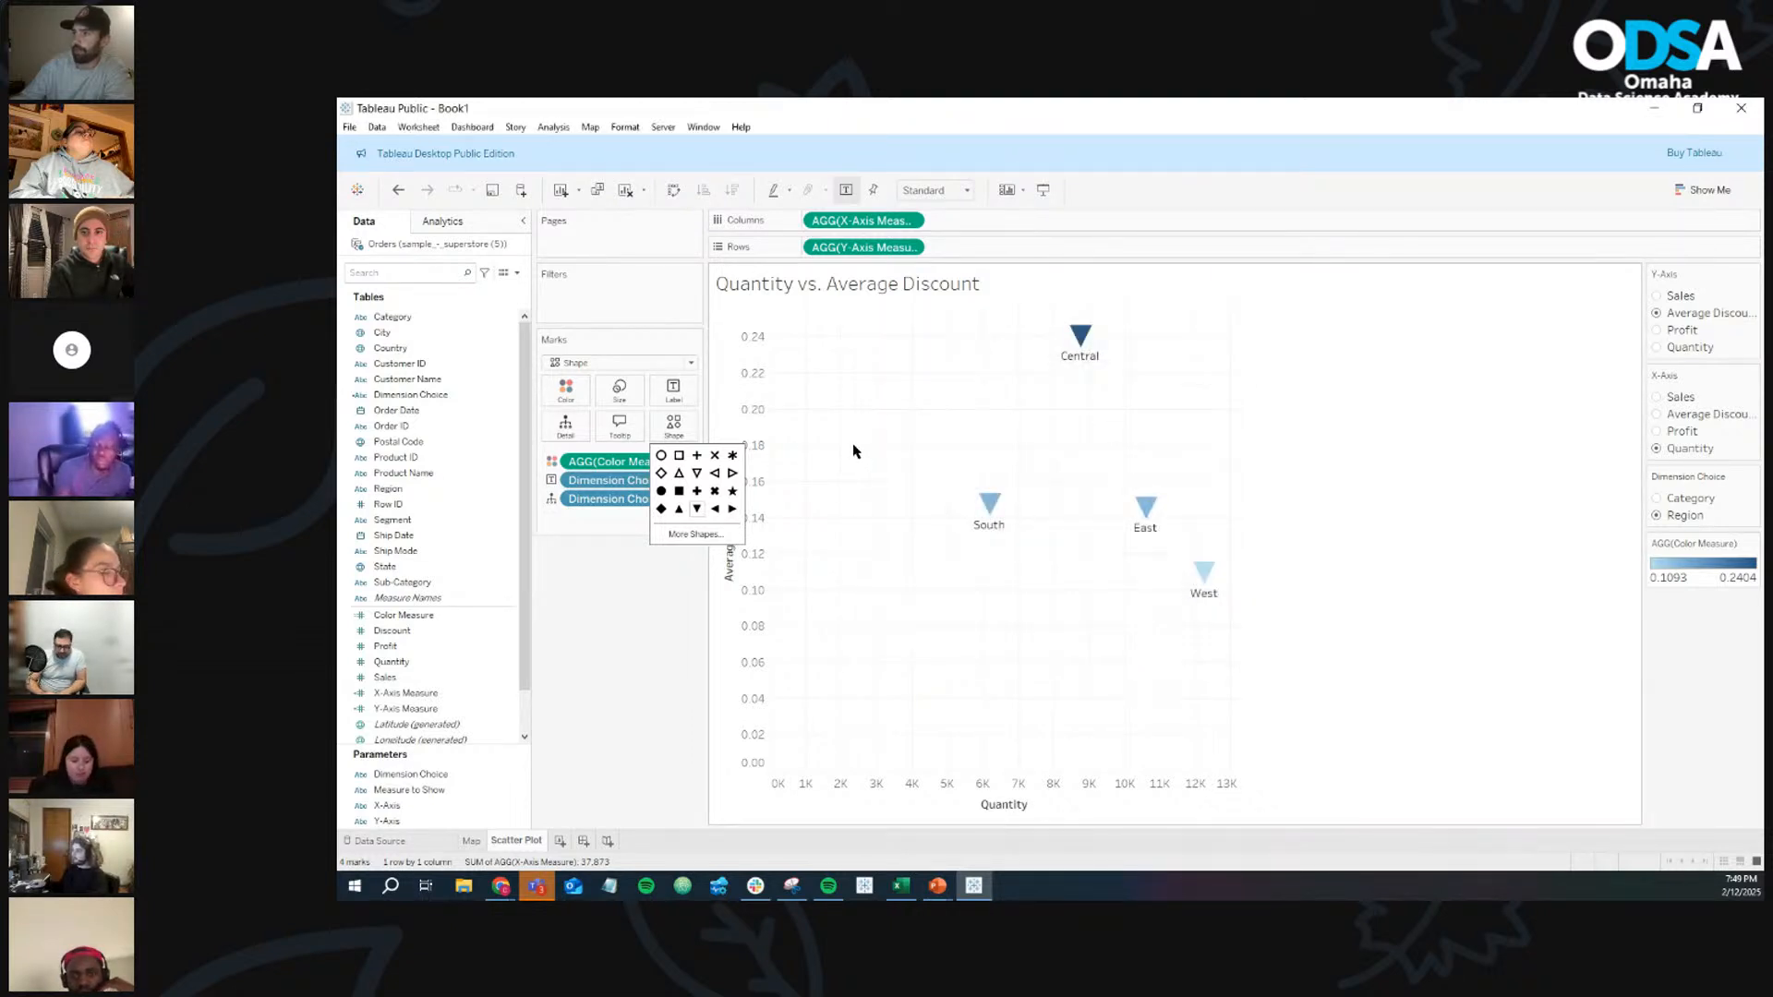
click(596, 363)
click(573, 465)
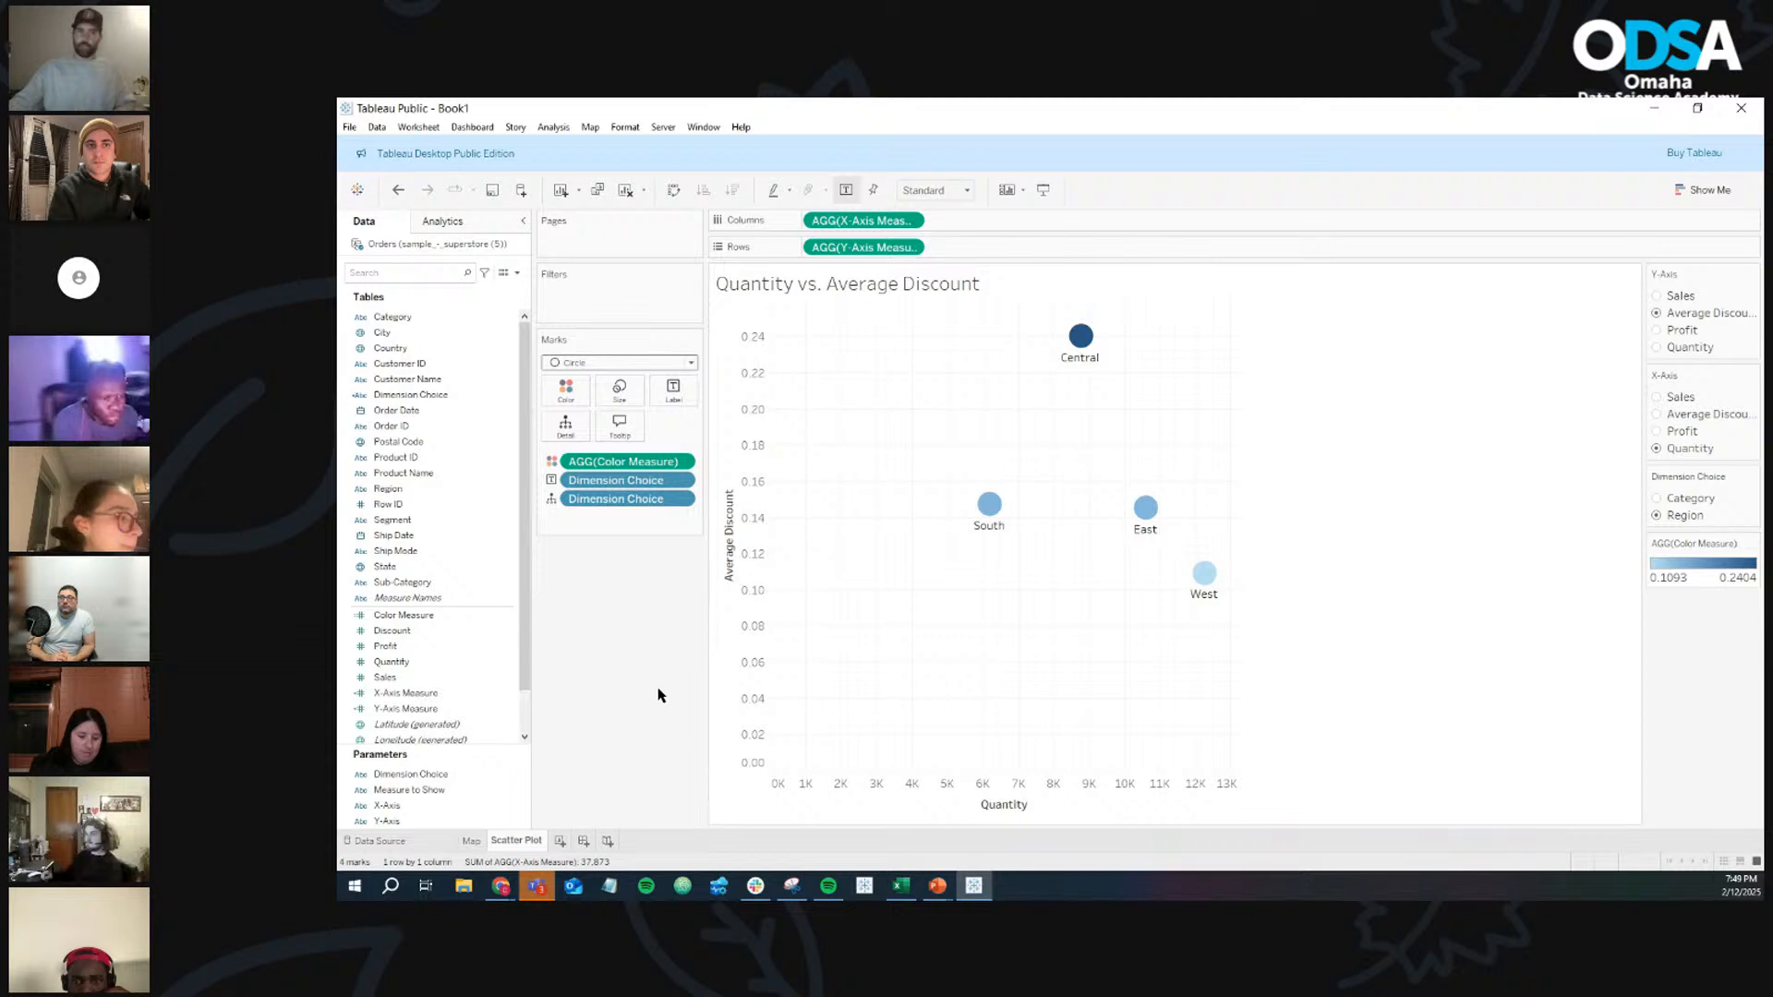
Add Ship Mode to the allowable values of the Dimension Choice parameter and save it
click(472, 791)
click(565, 772)
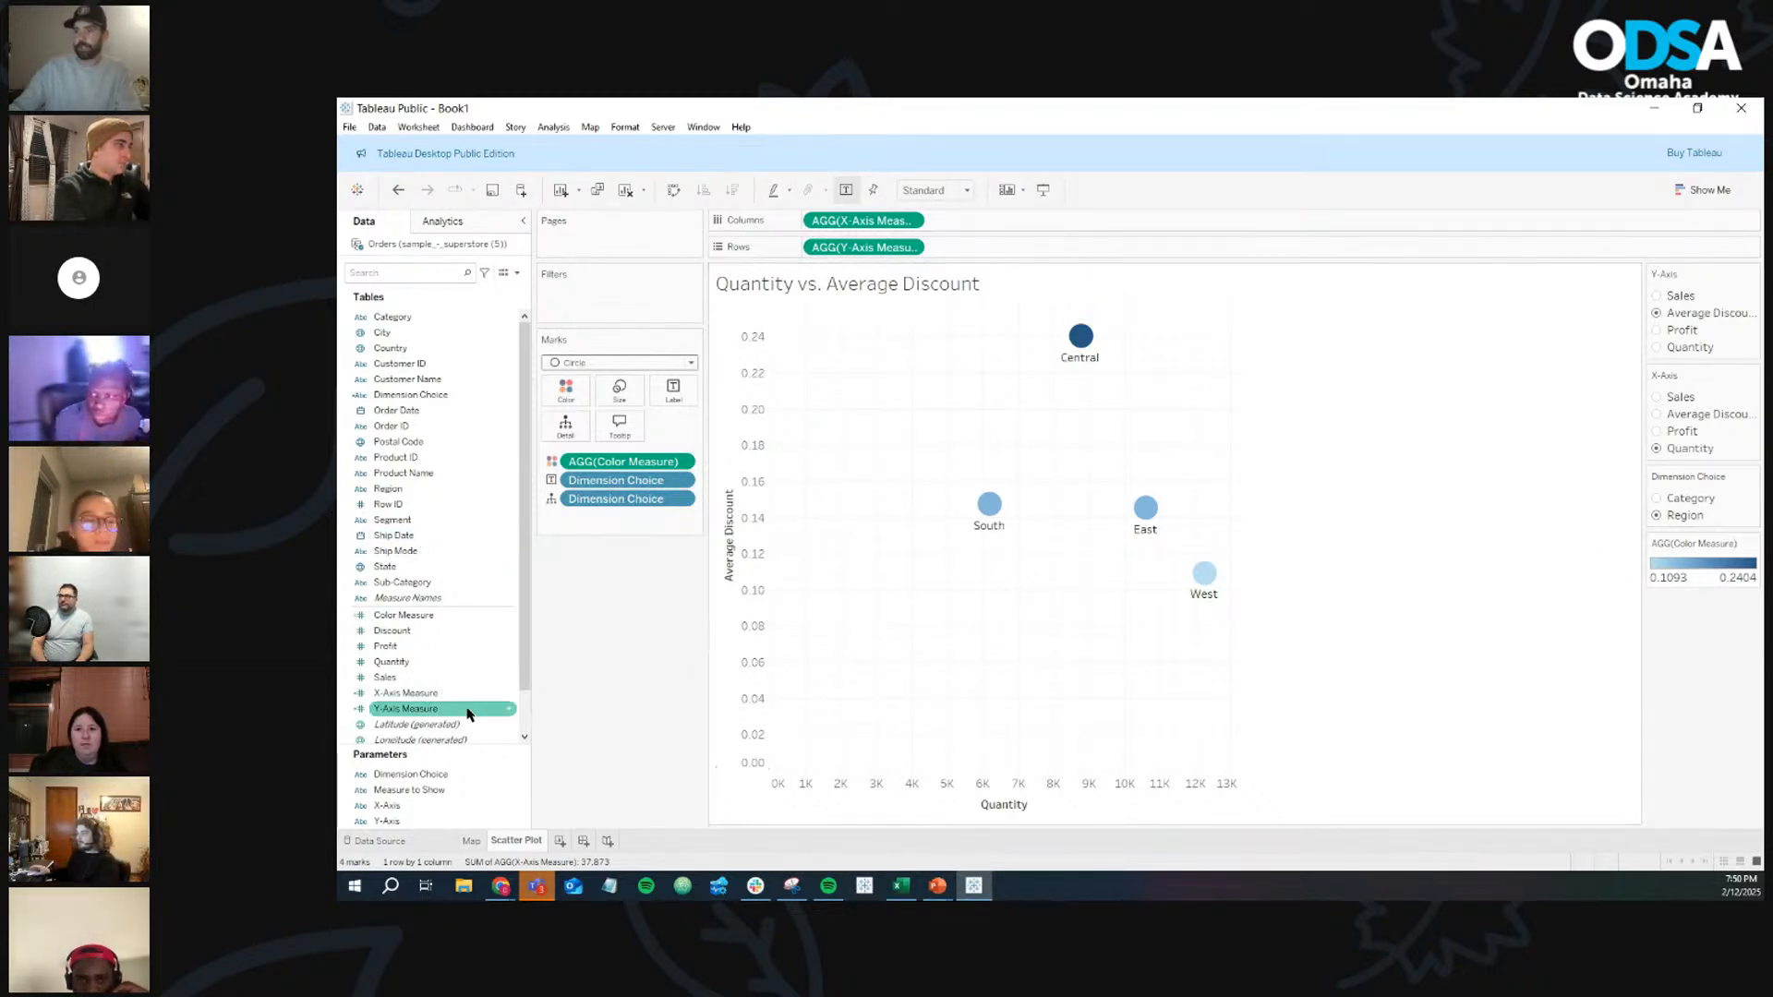
click(524, 779)
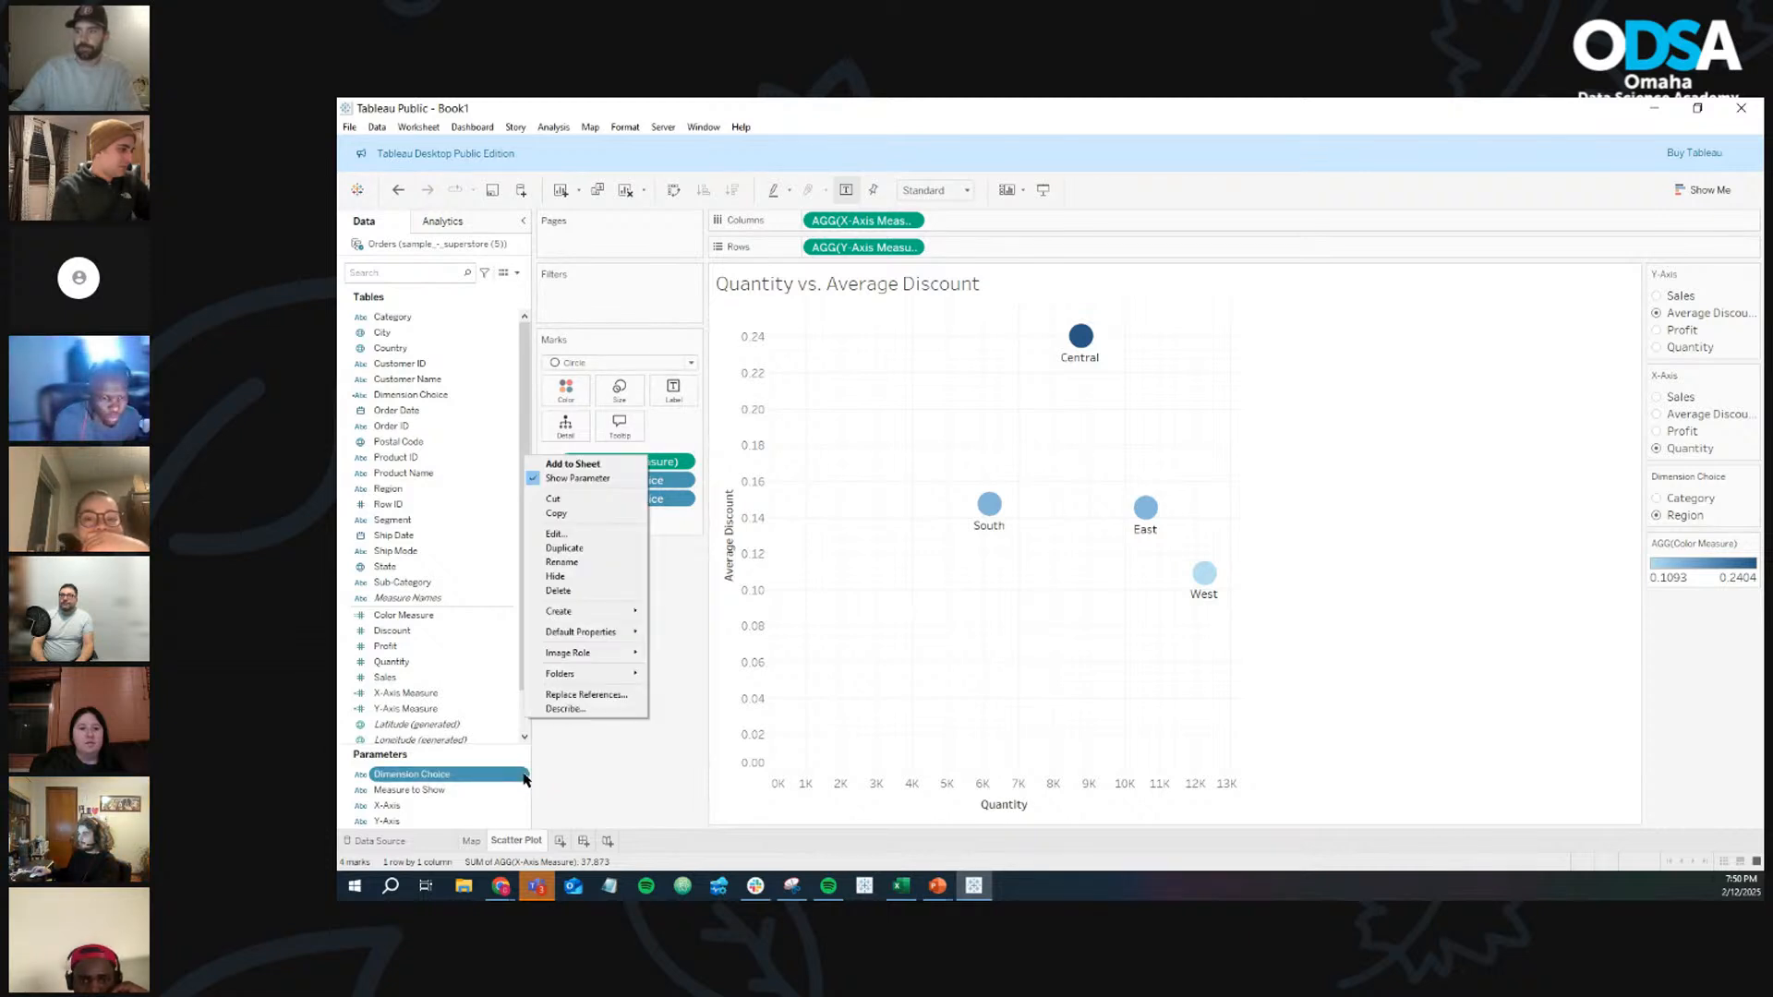
click(556, 534)
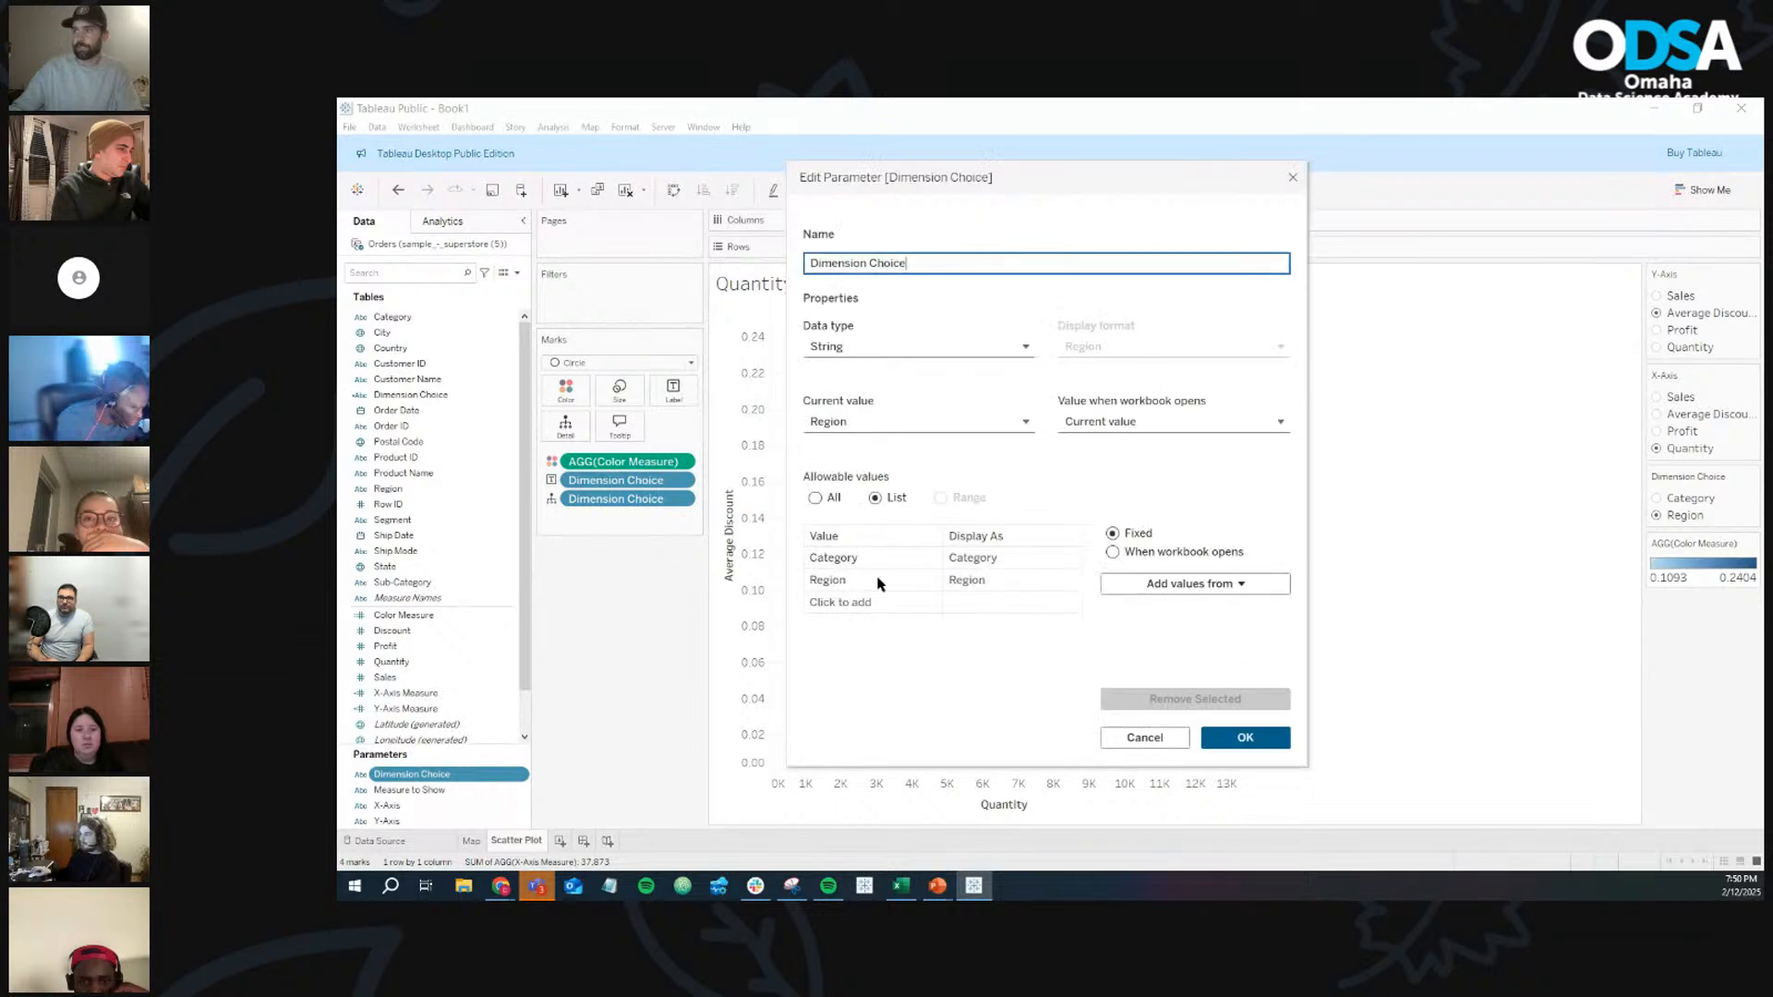
click(844, 605)
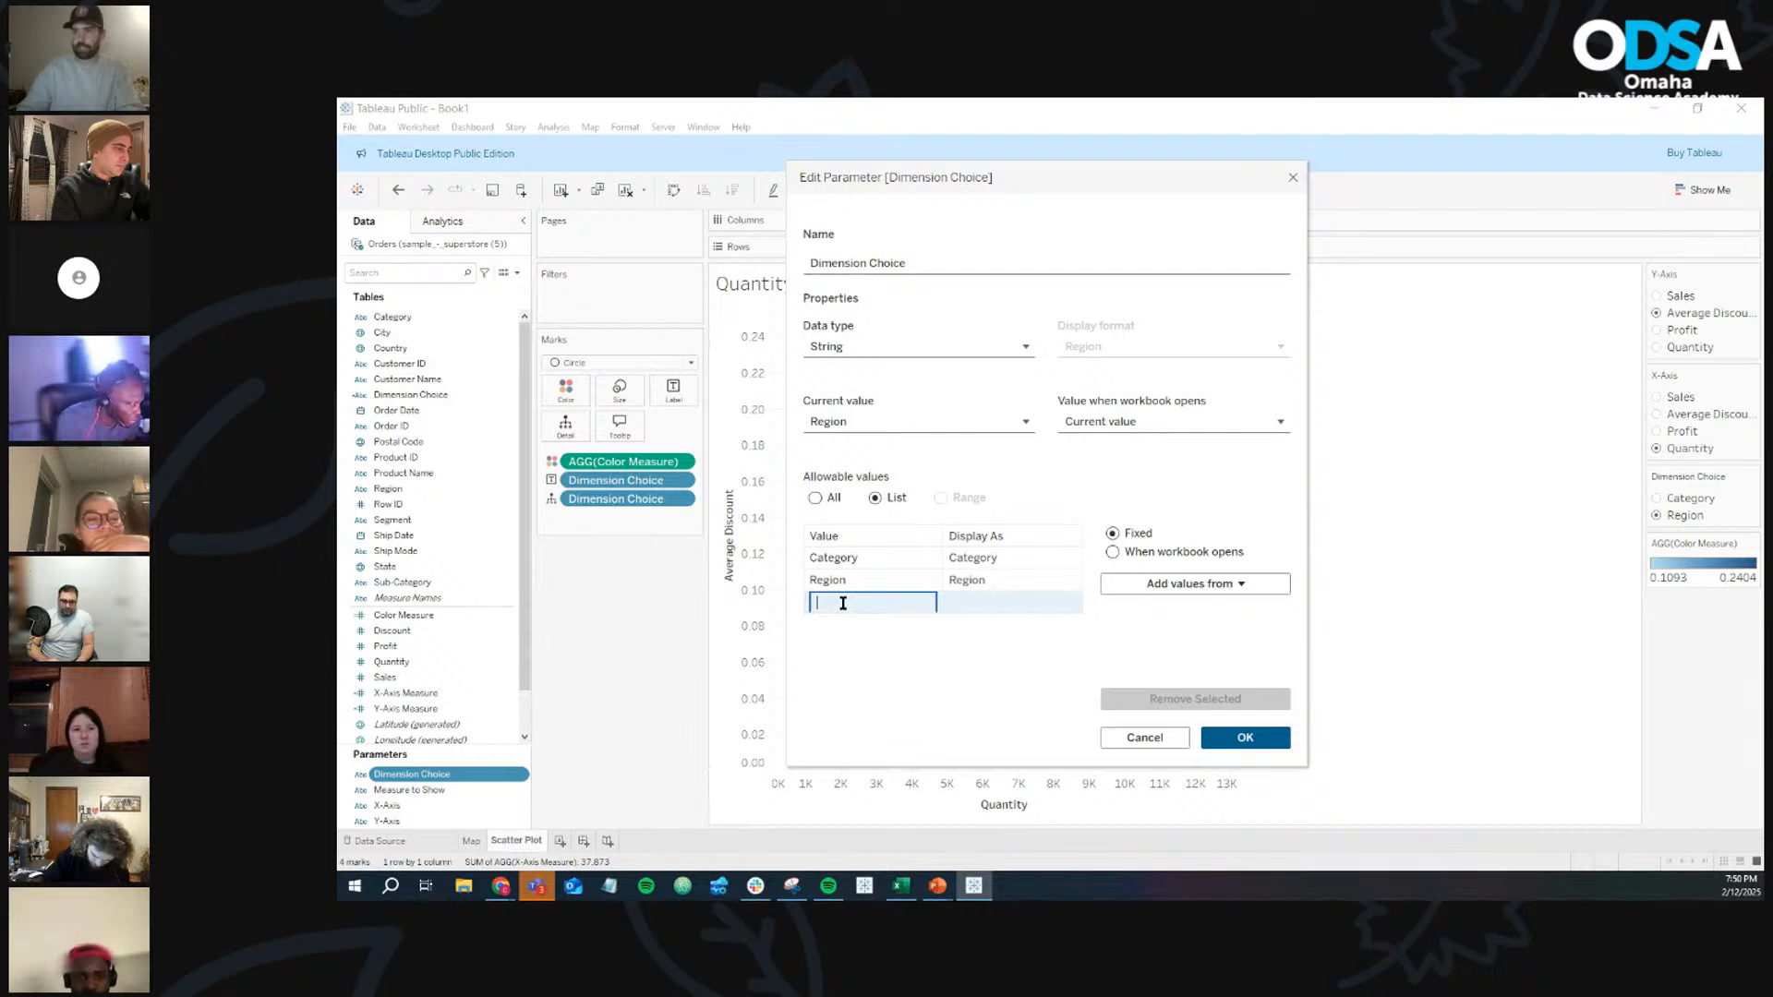
text(Ship Mode)
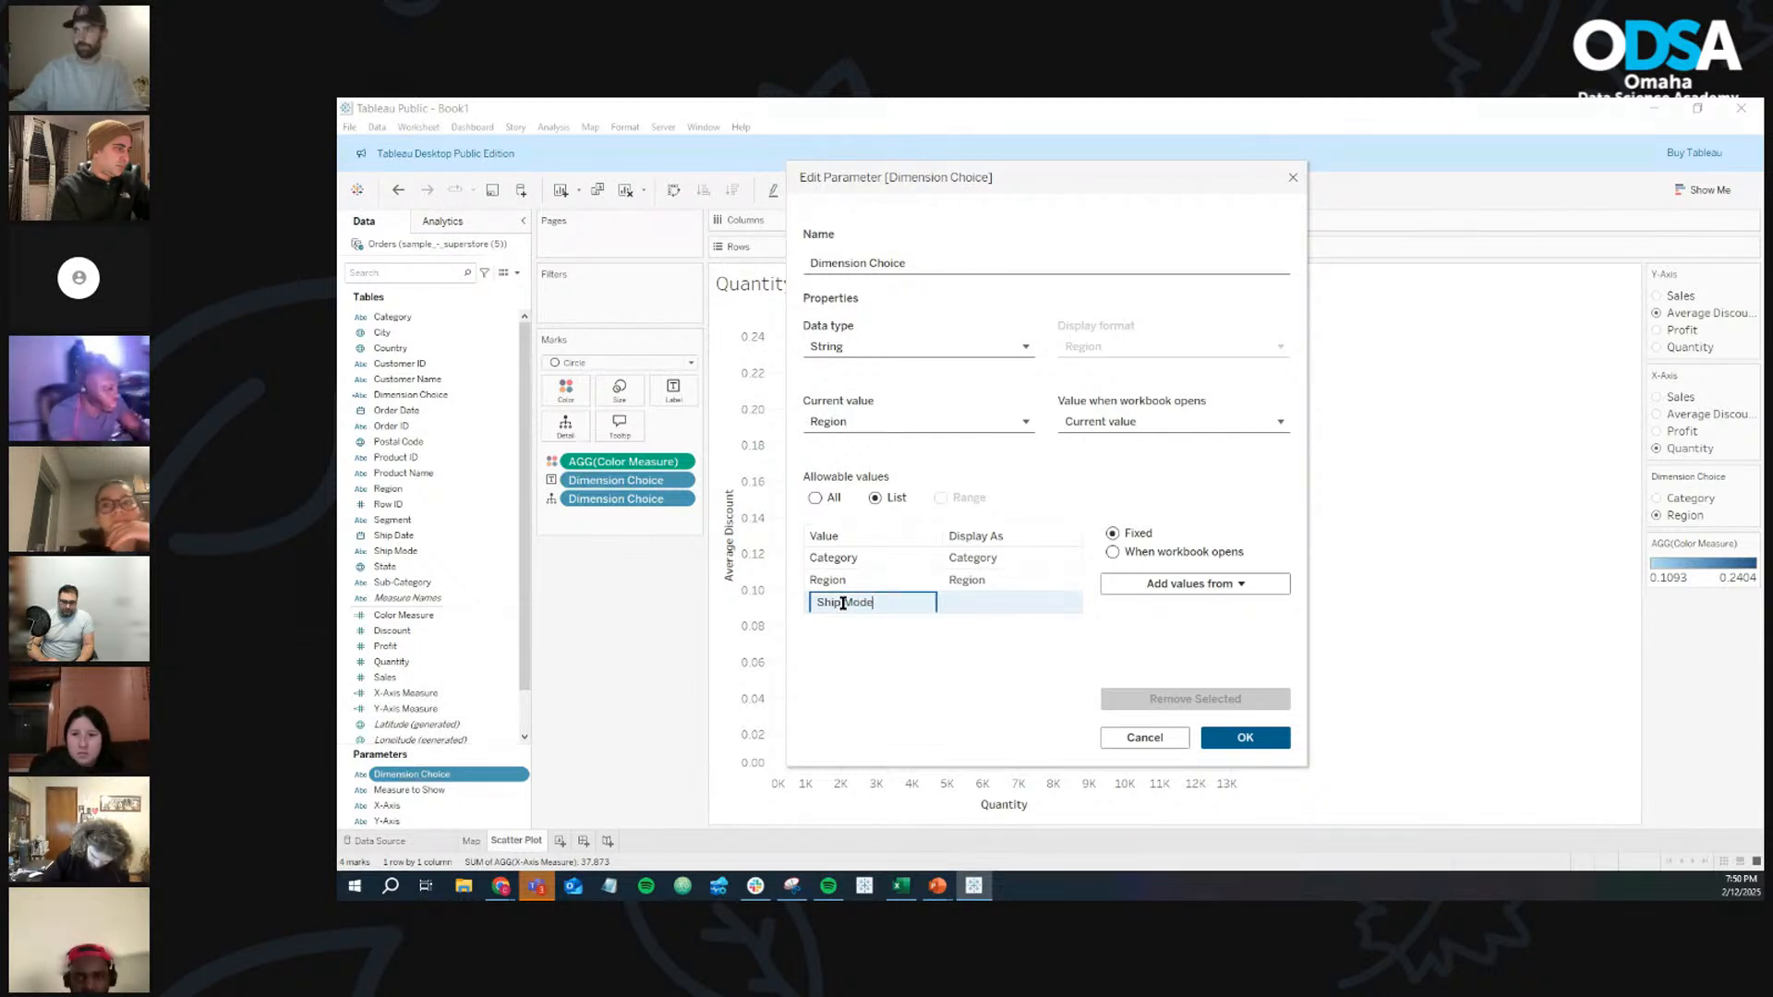
key(Return)
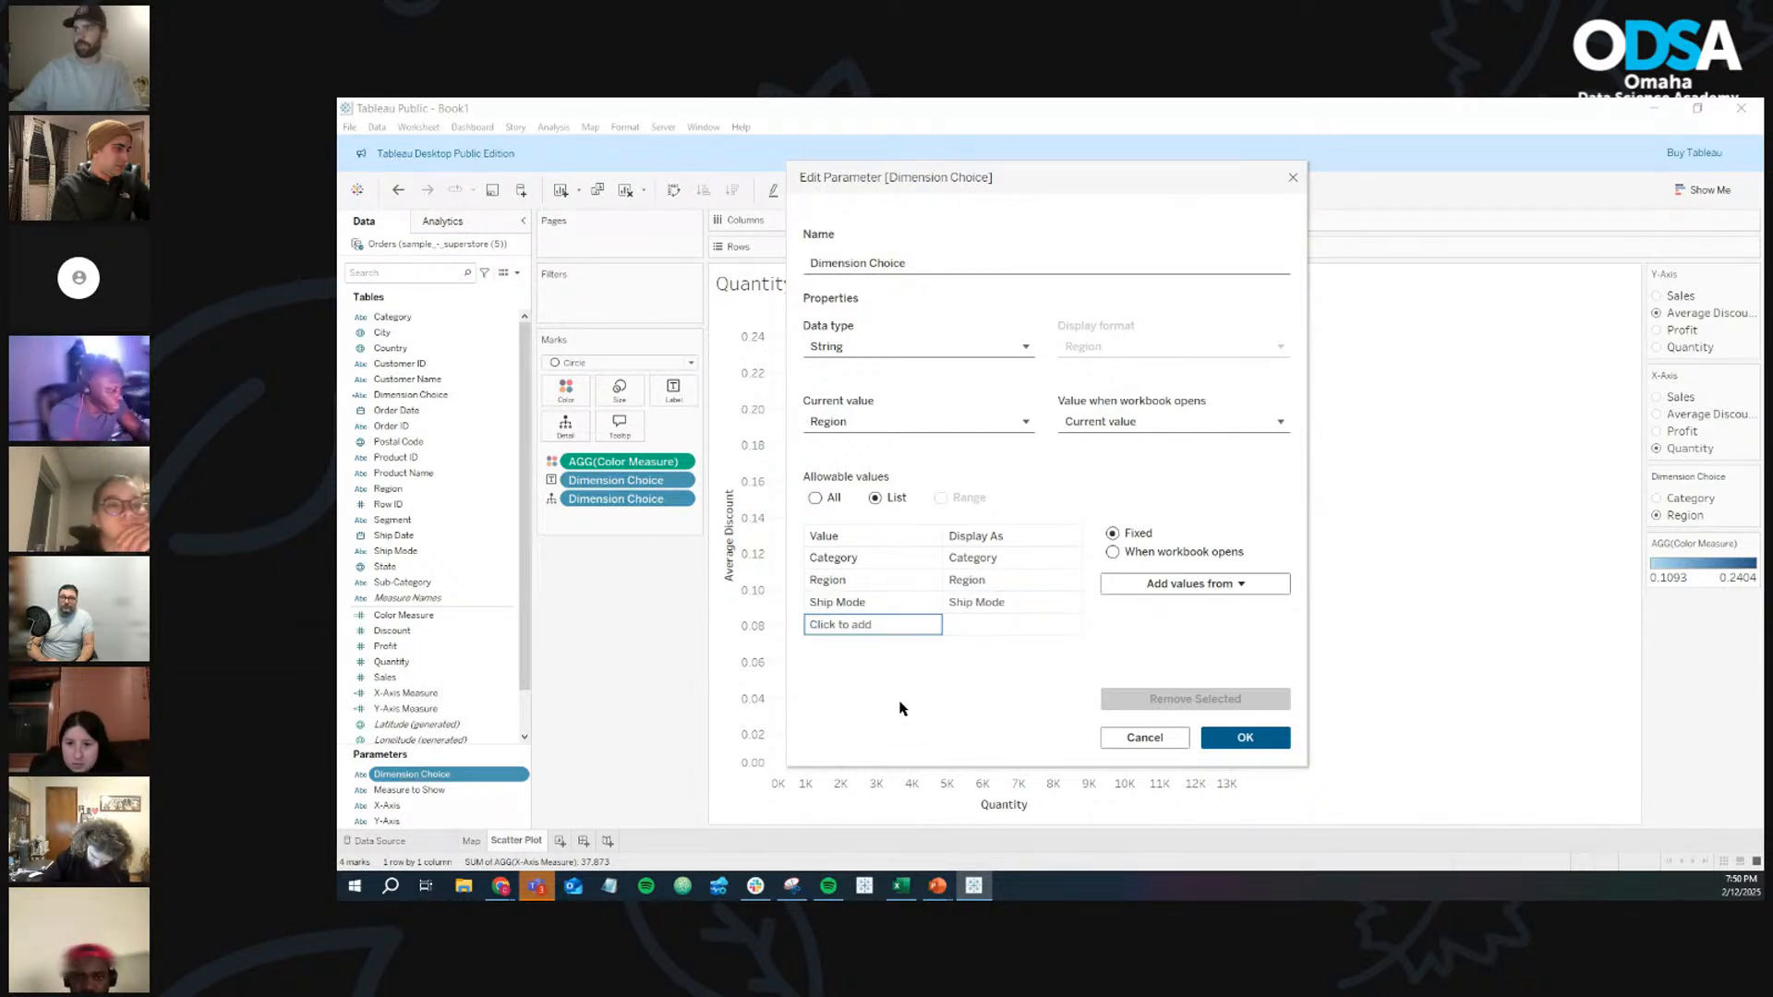
click(1242, 736)
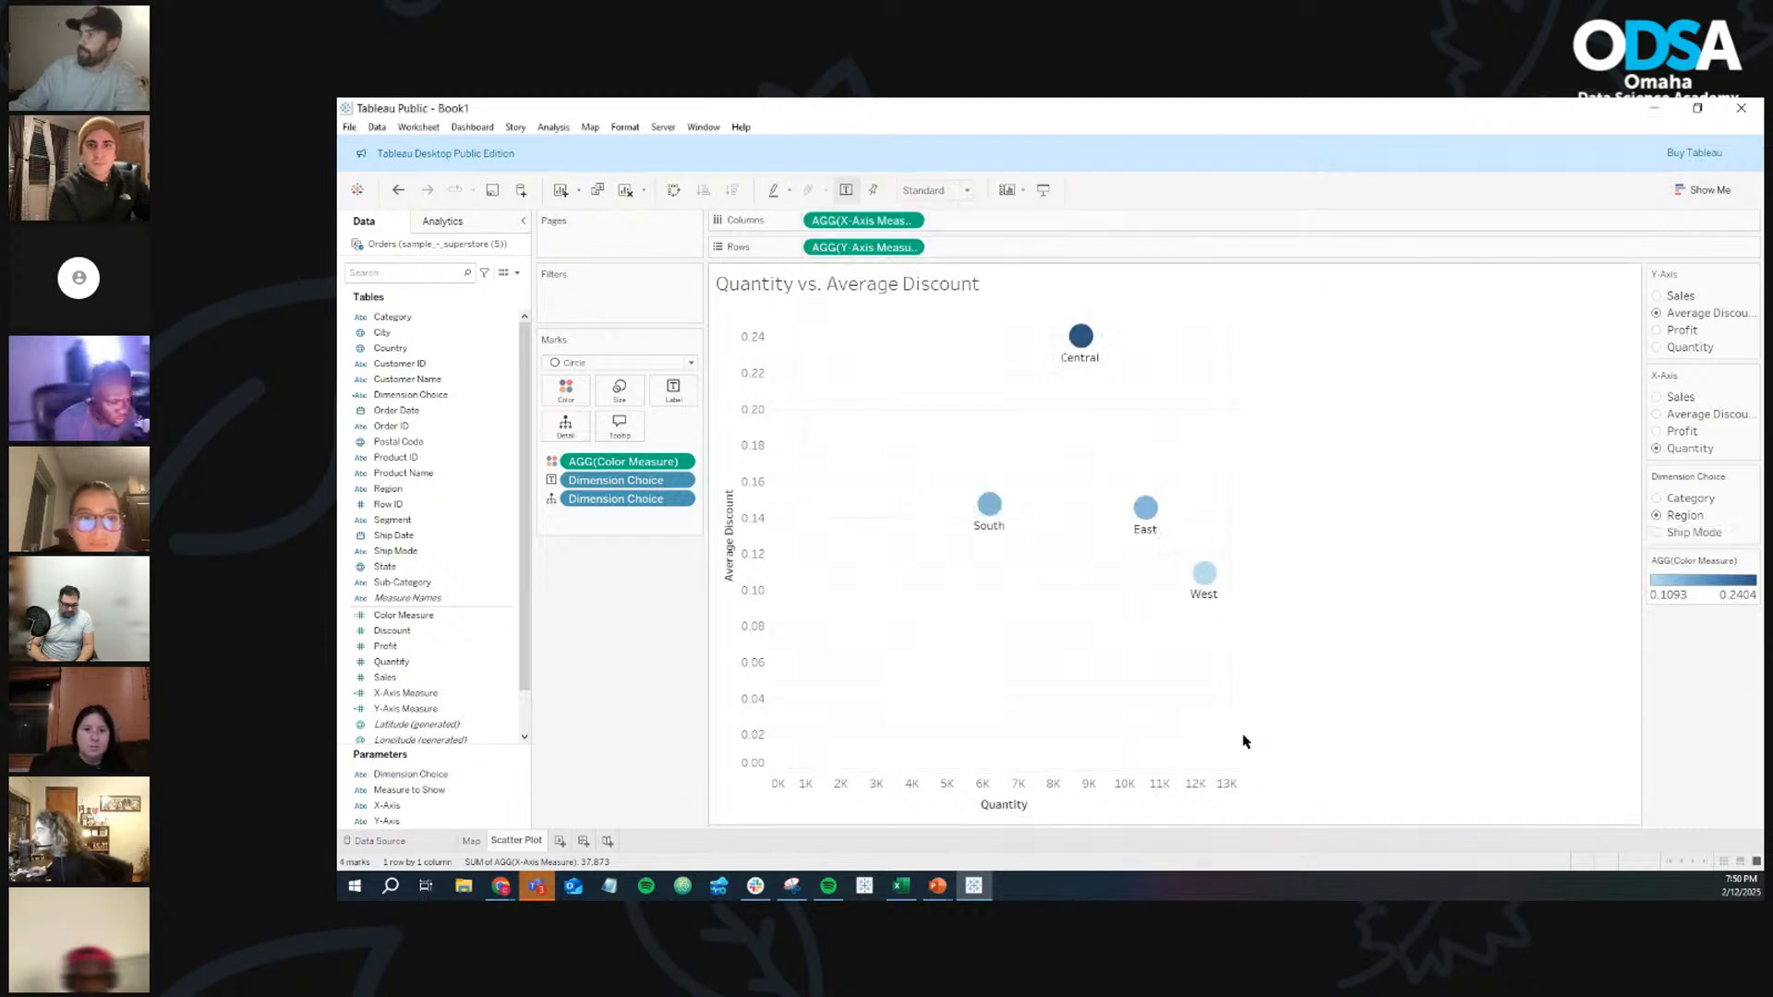
Test the Dimension Choice parameter with Ship Mode and Category, ending on Ship Mode
click(1657, 533)
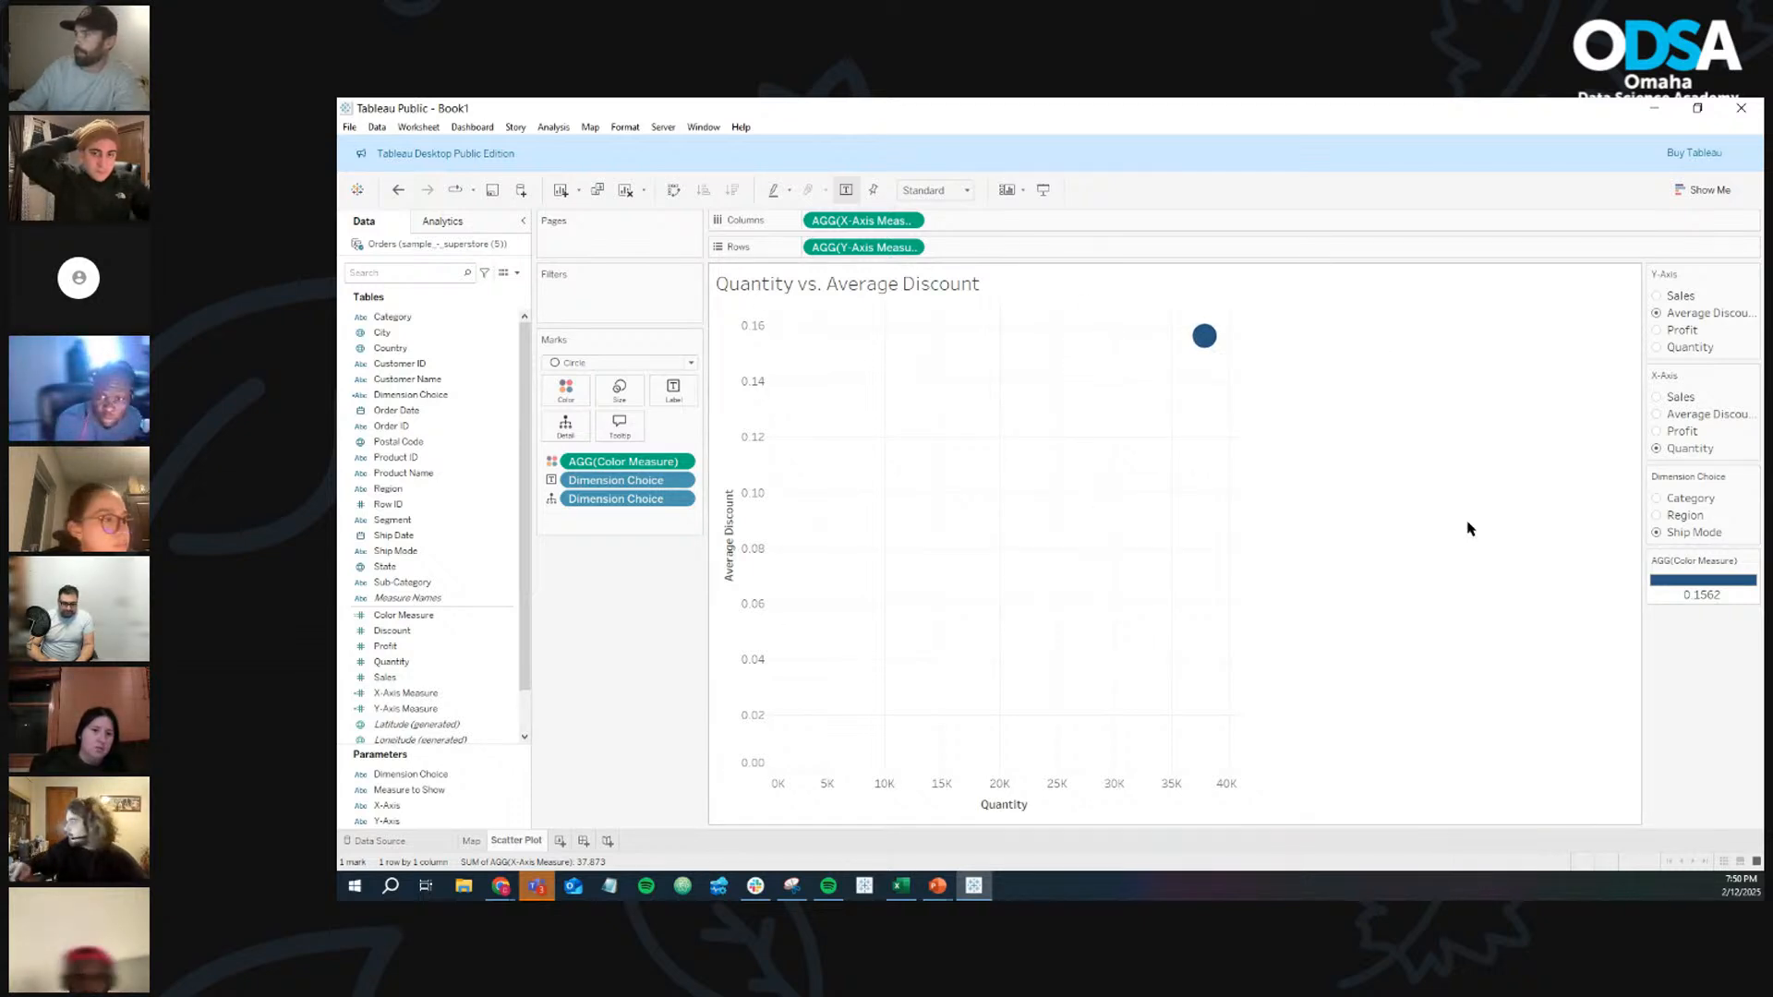
click(1658, 517)
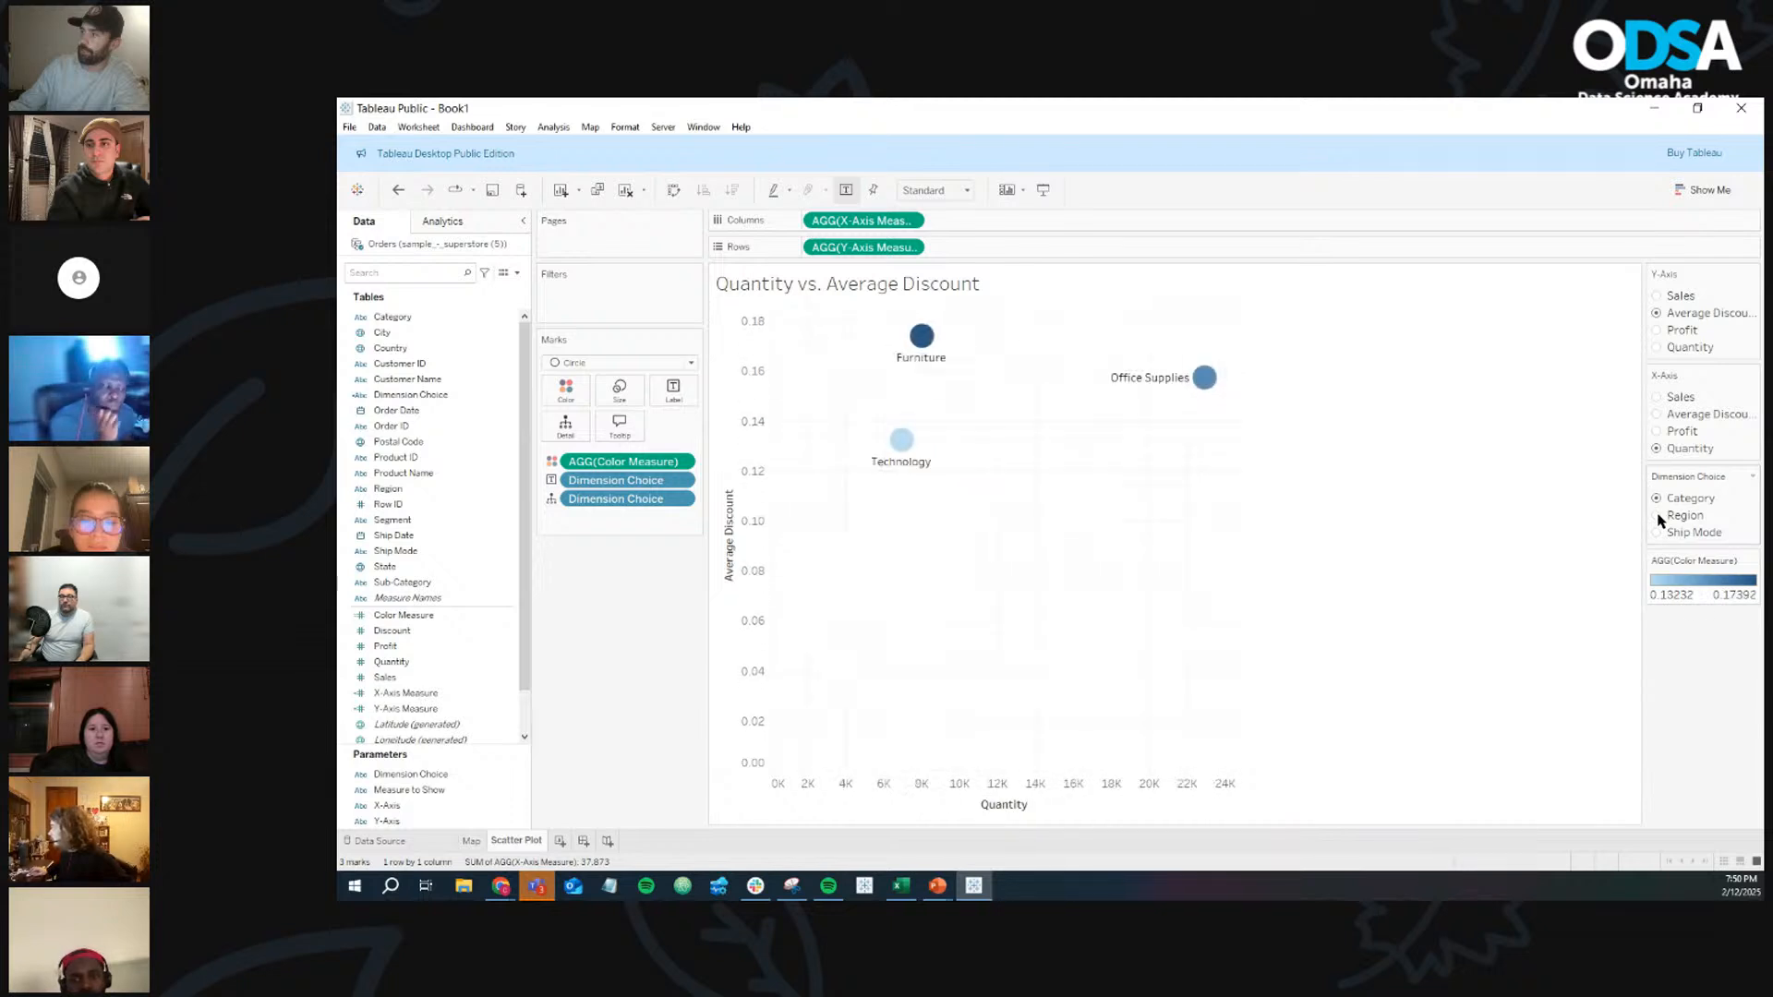
click(1658, 534)
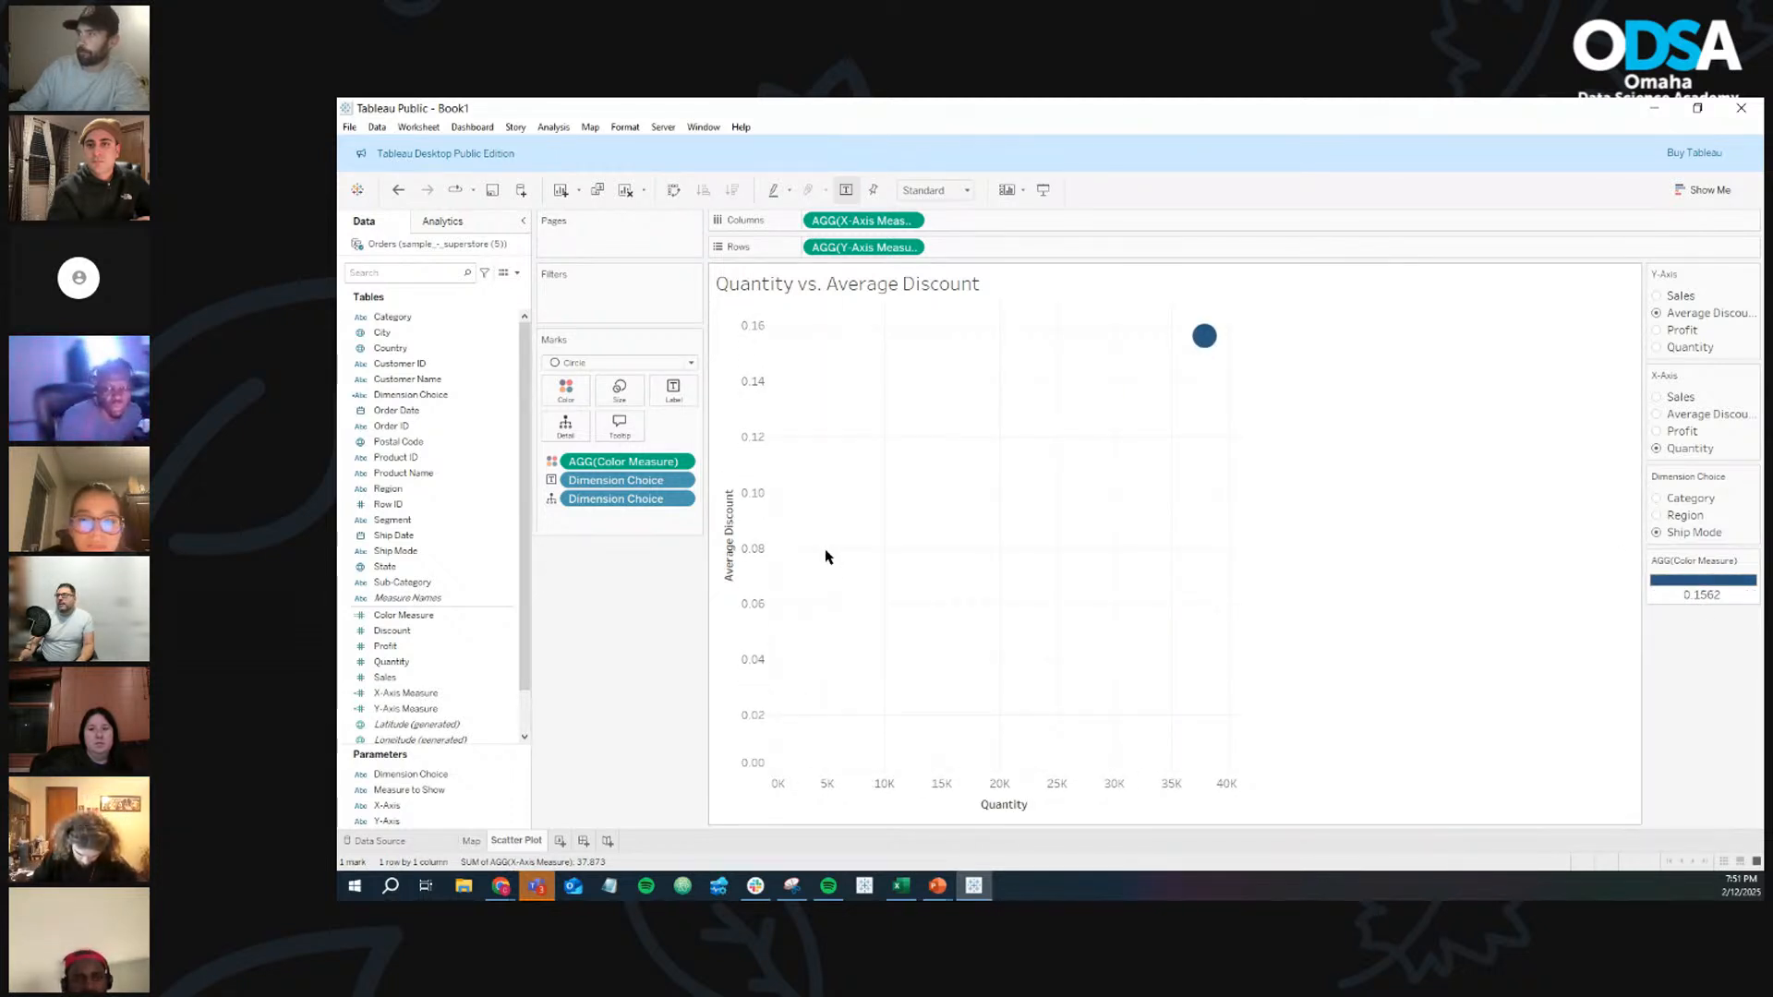
Review the list of allowable values in the Dimension Choice parameter and close it without changes
right_click(514, 776)
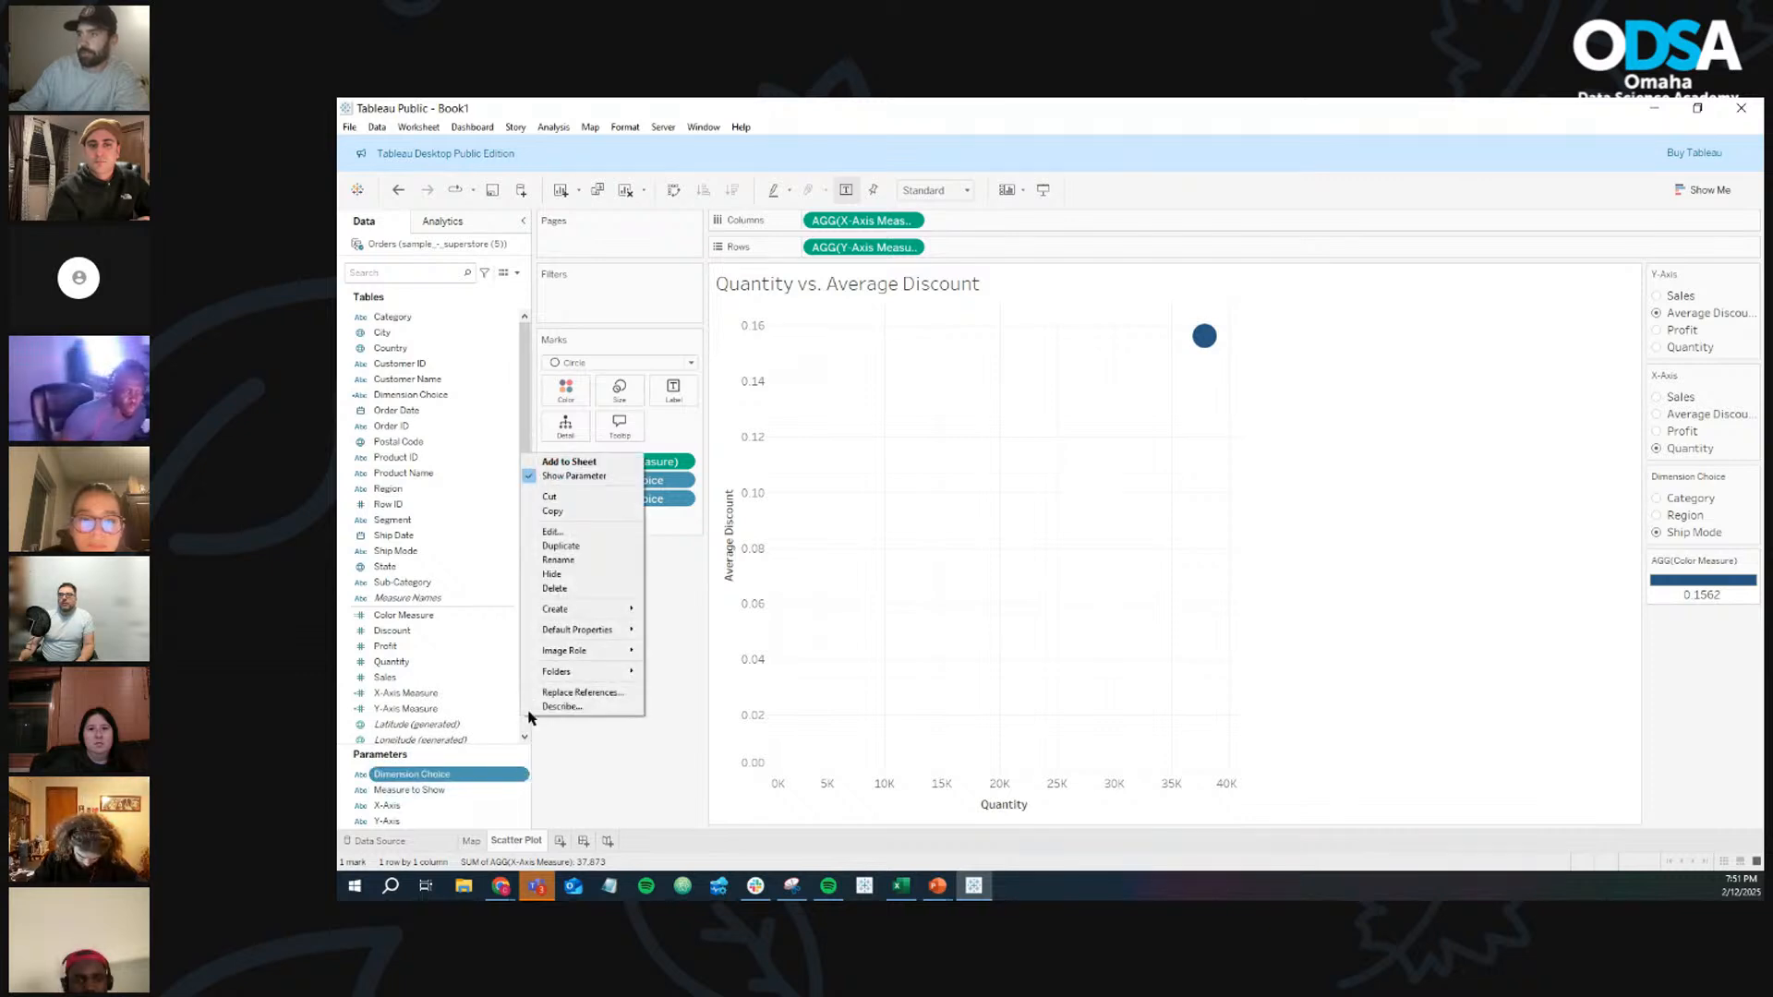
click(565, 532)
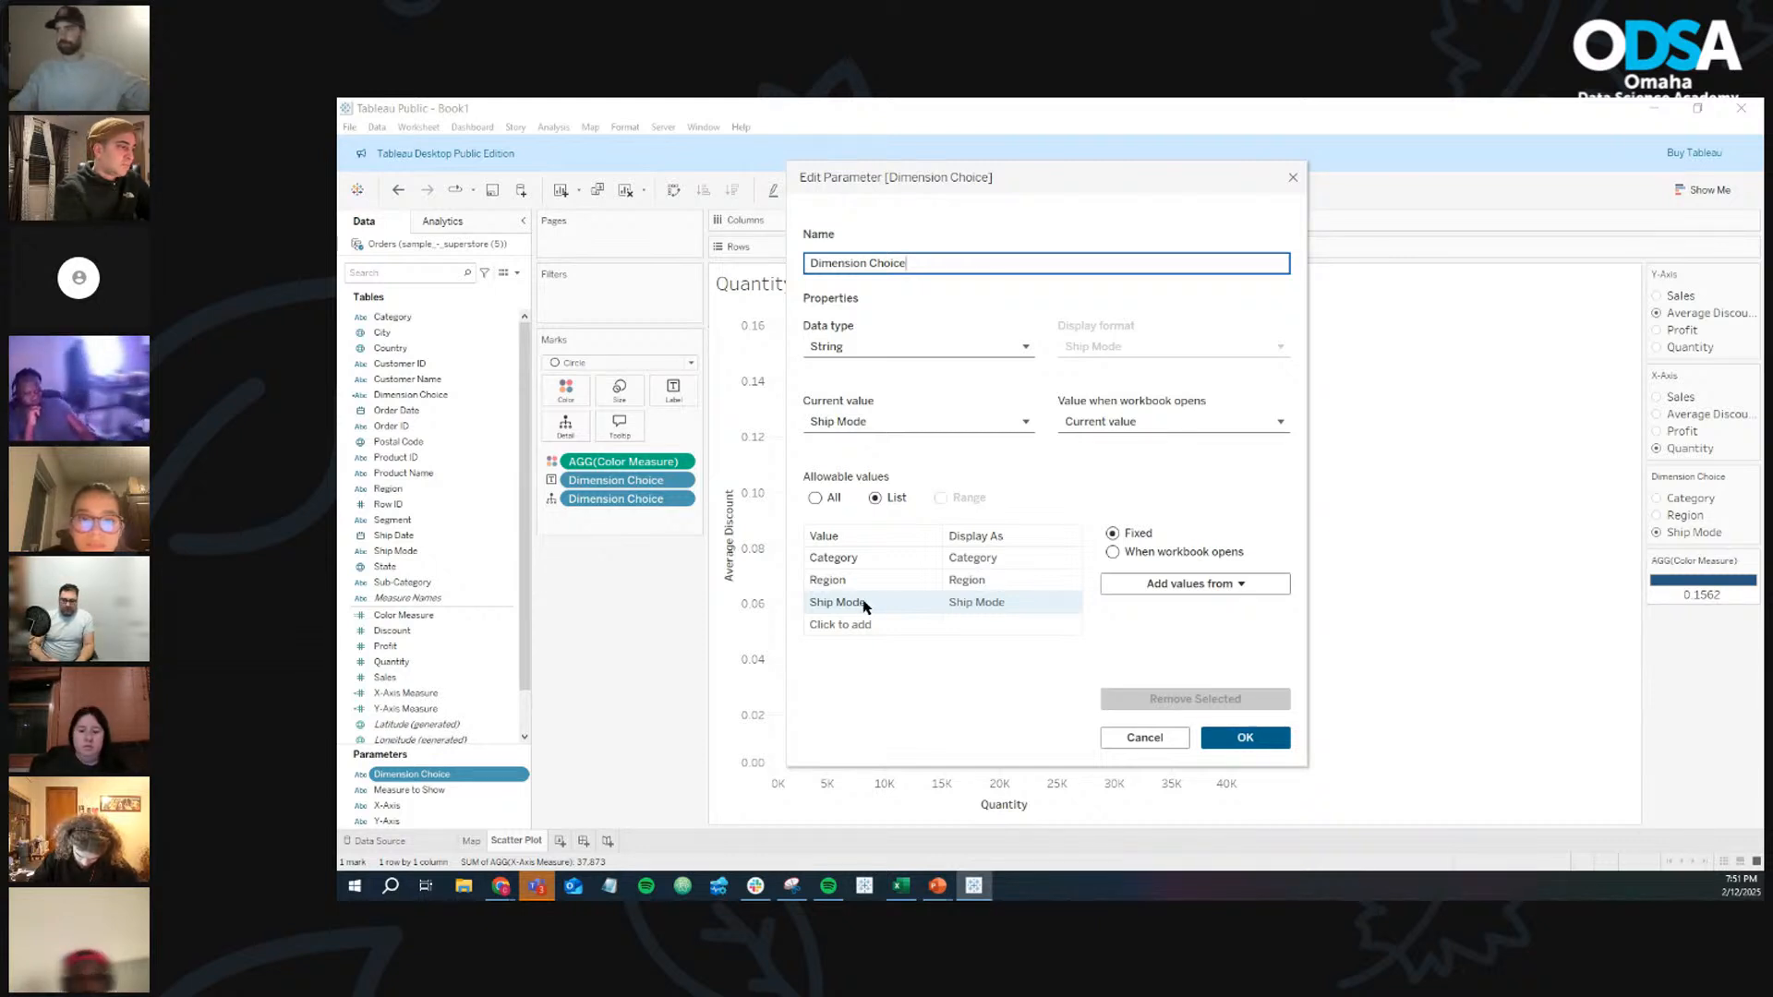
click(1244, 738)
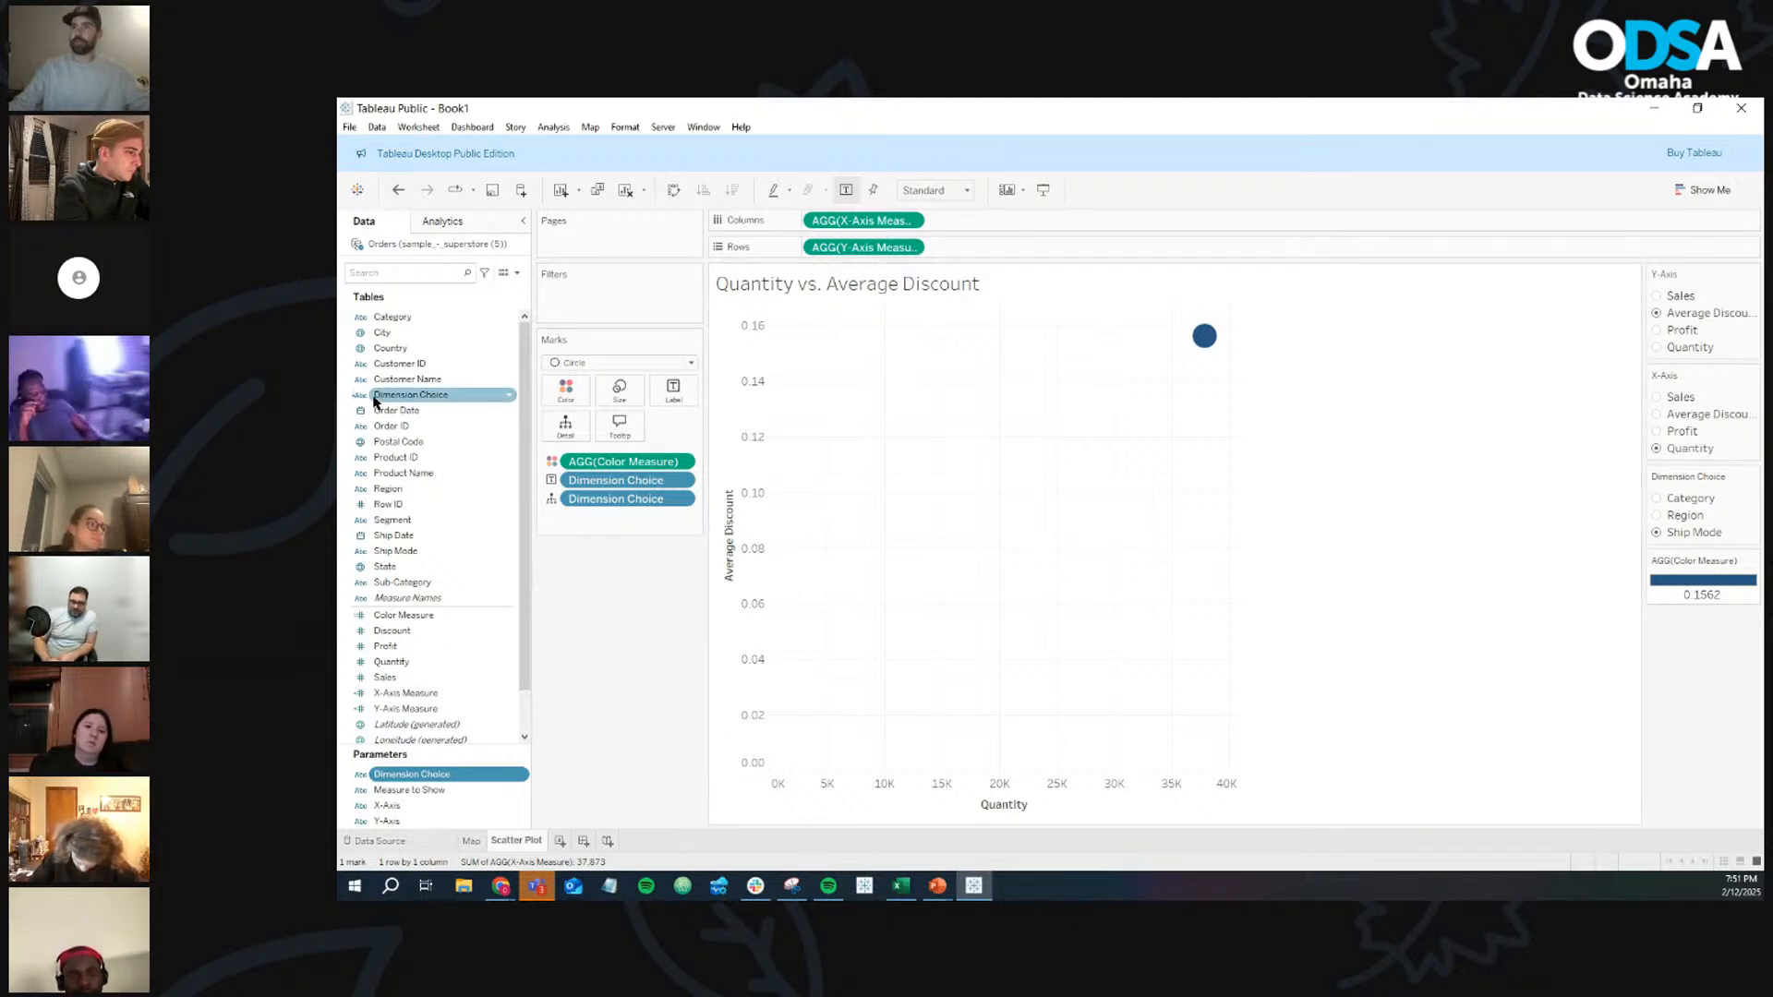
Open the Dimension Choice calculated field for editing, enlarge its formula text, and move the editor to uncover more of the chart
click(509, 398)
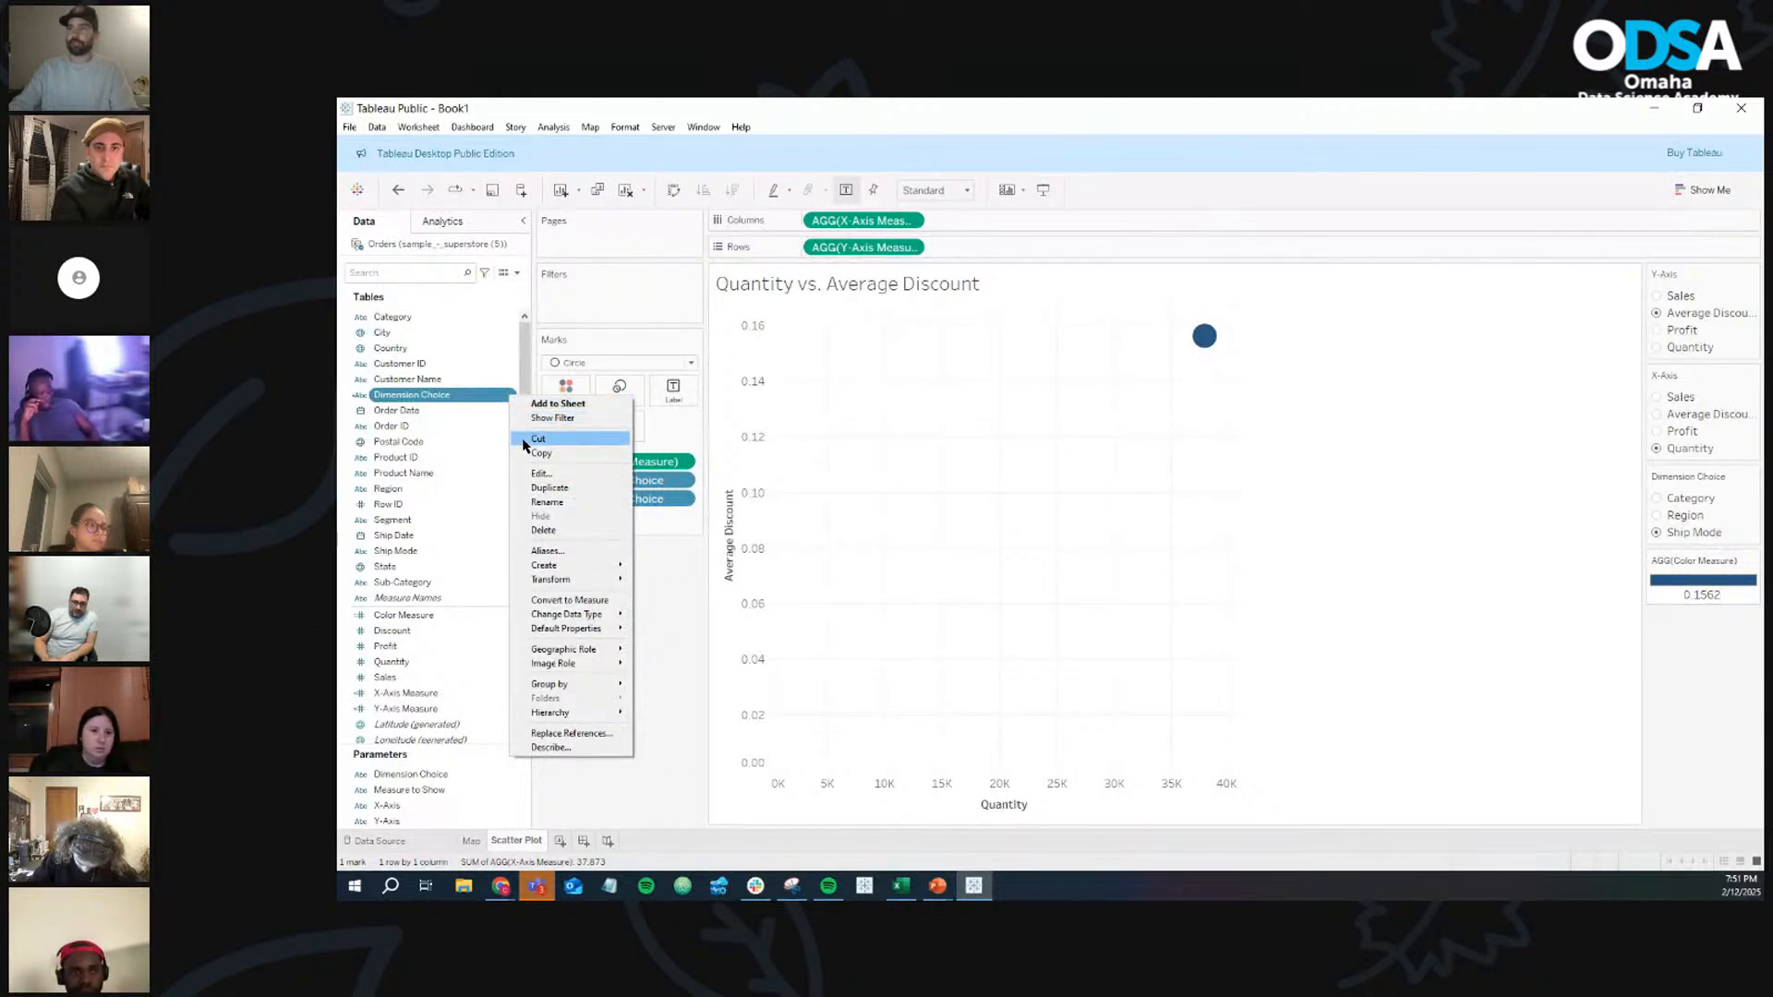
click(541, 472)
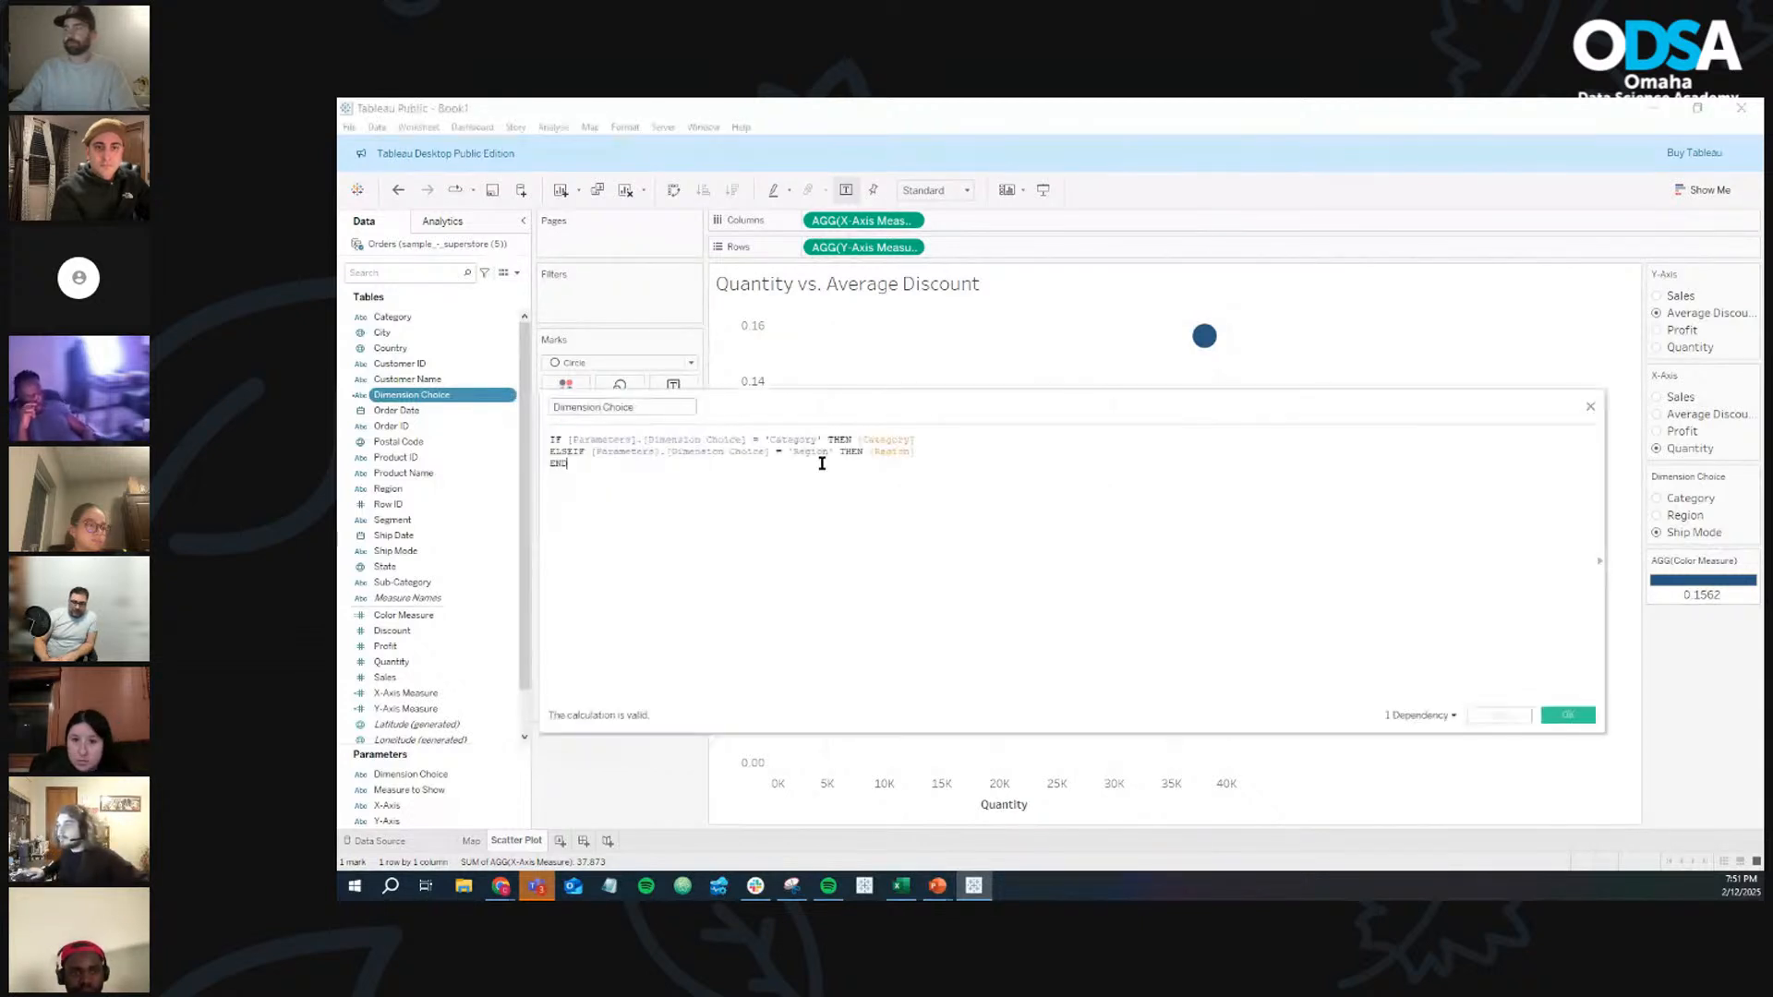
scroll(858, 473, up, 5)
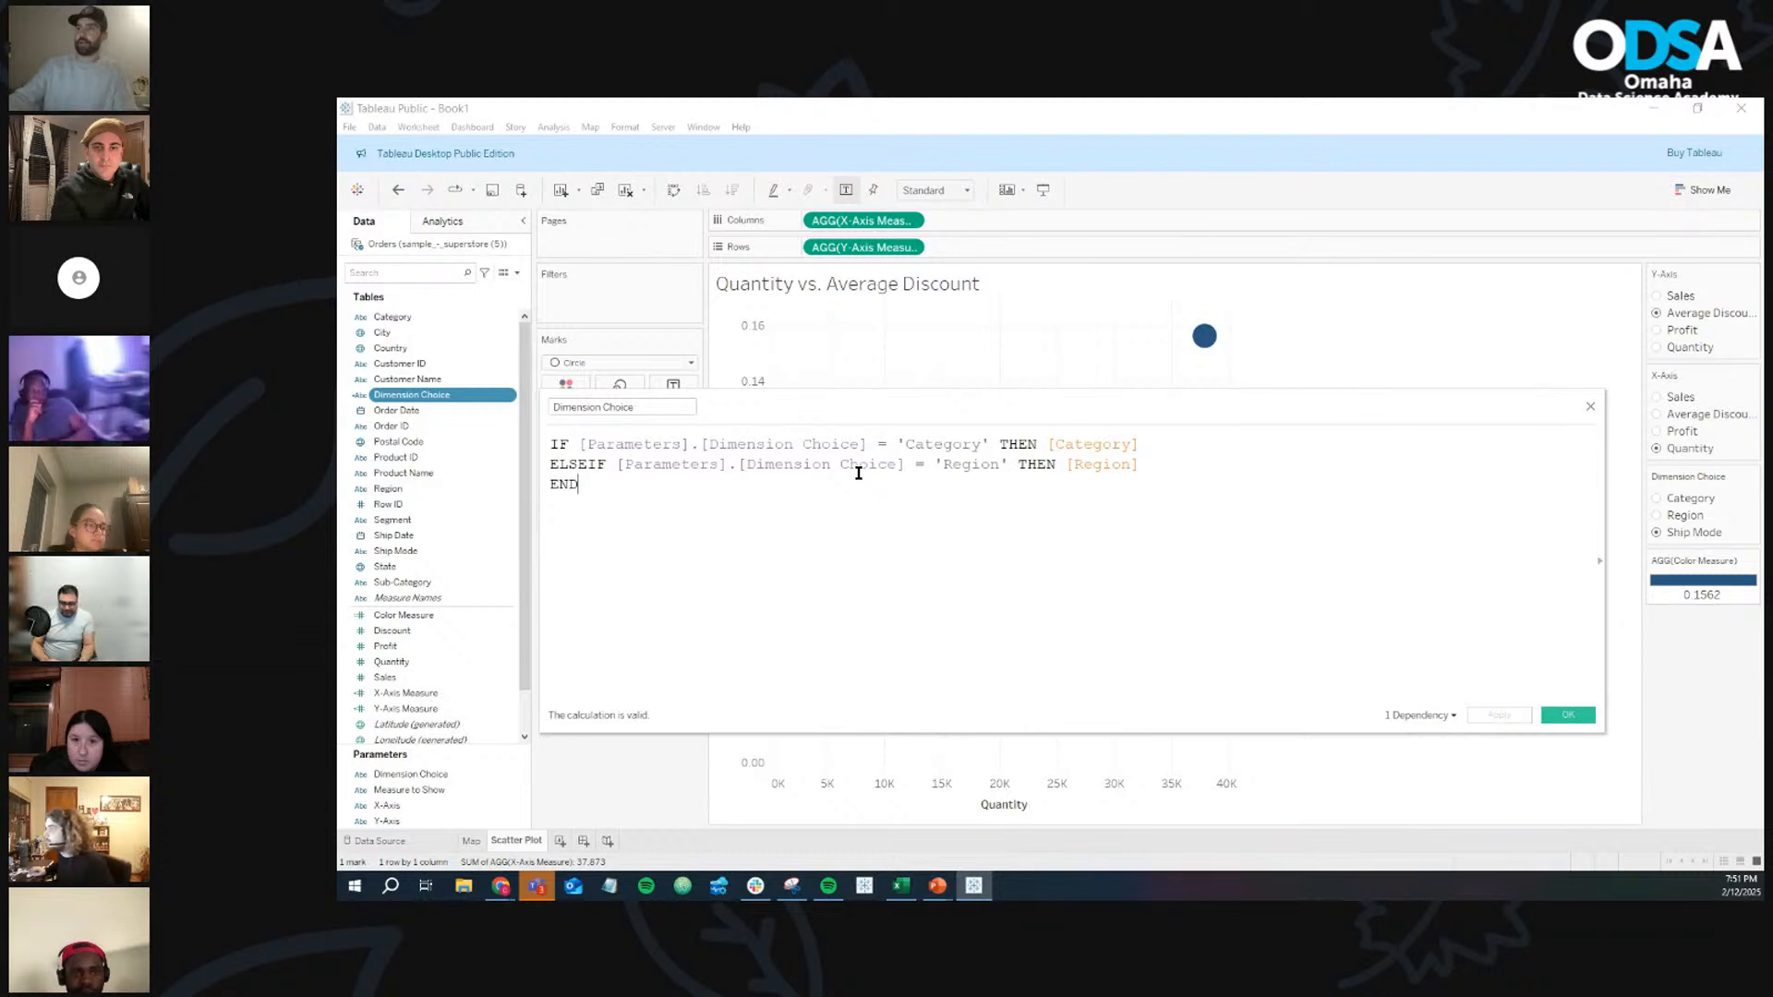
double_click(956, 445)
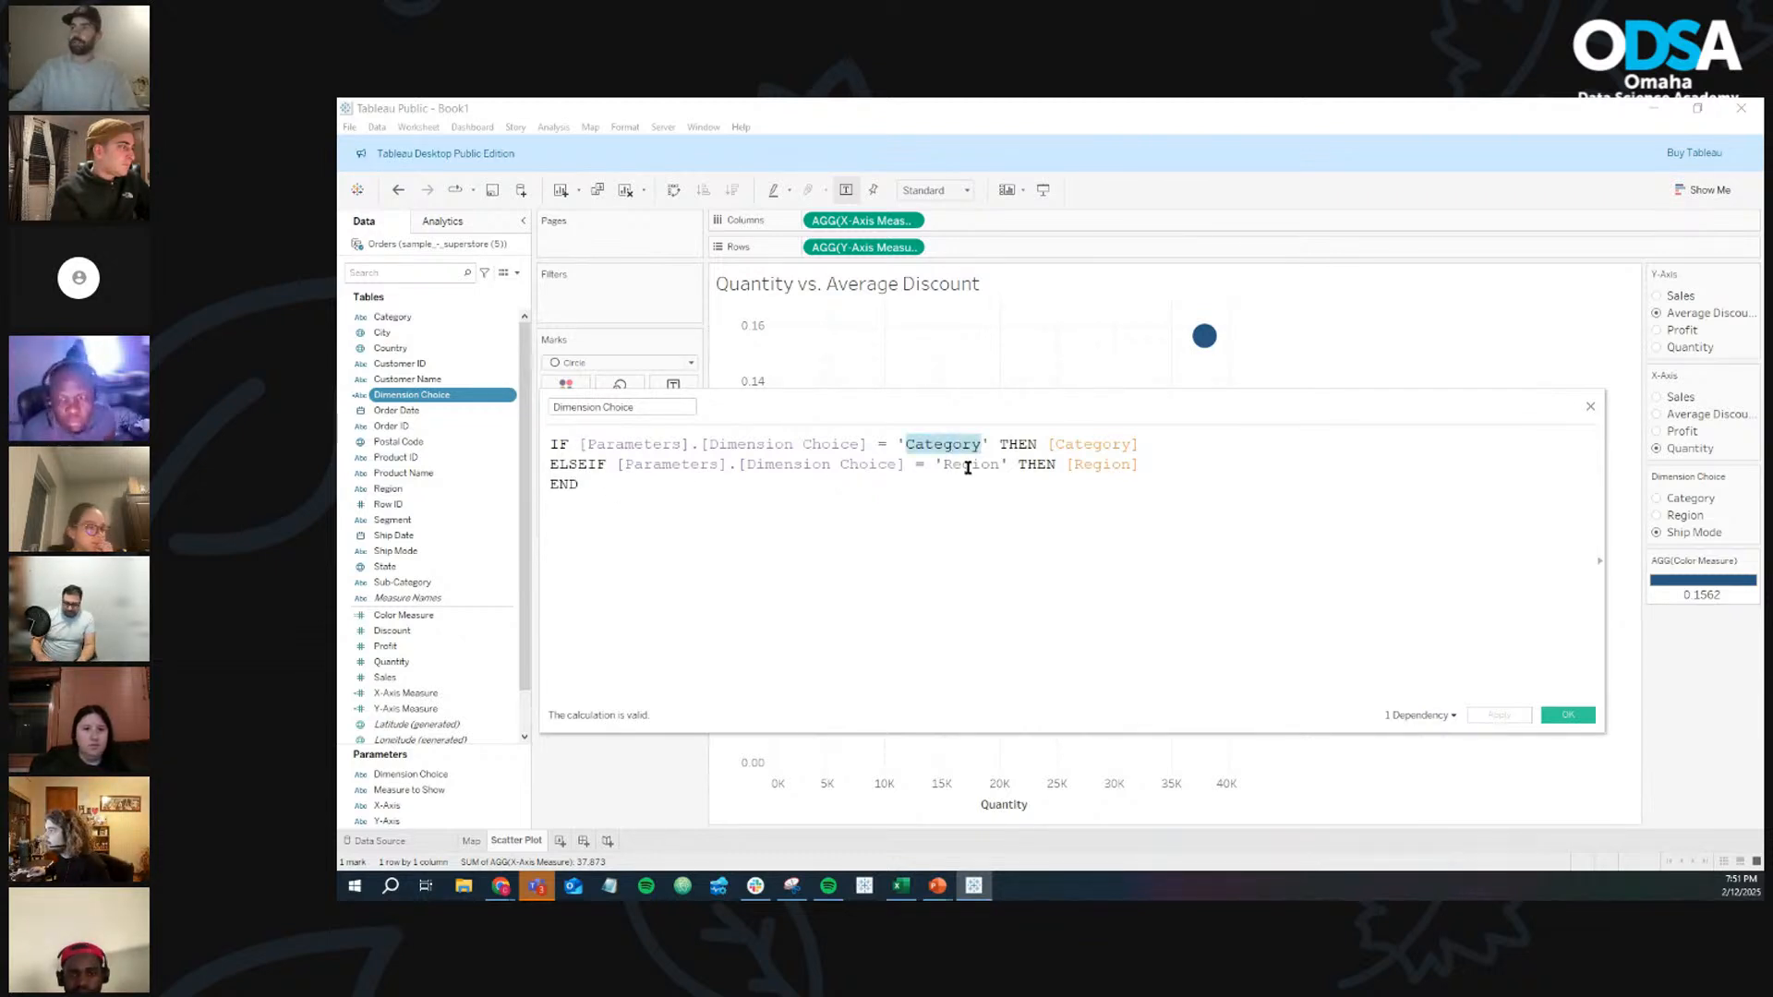
triple_click(968, 467)
click(968, 468)
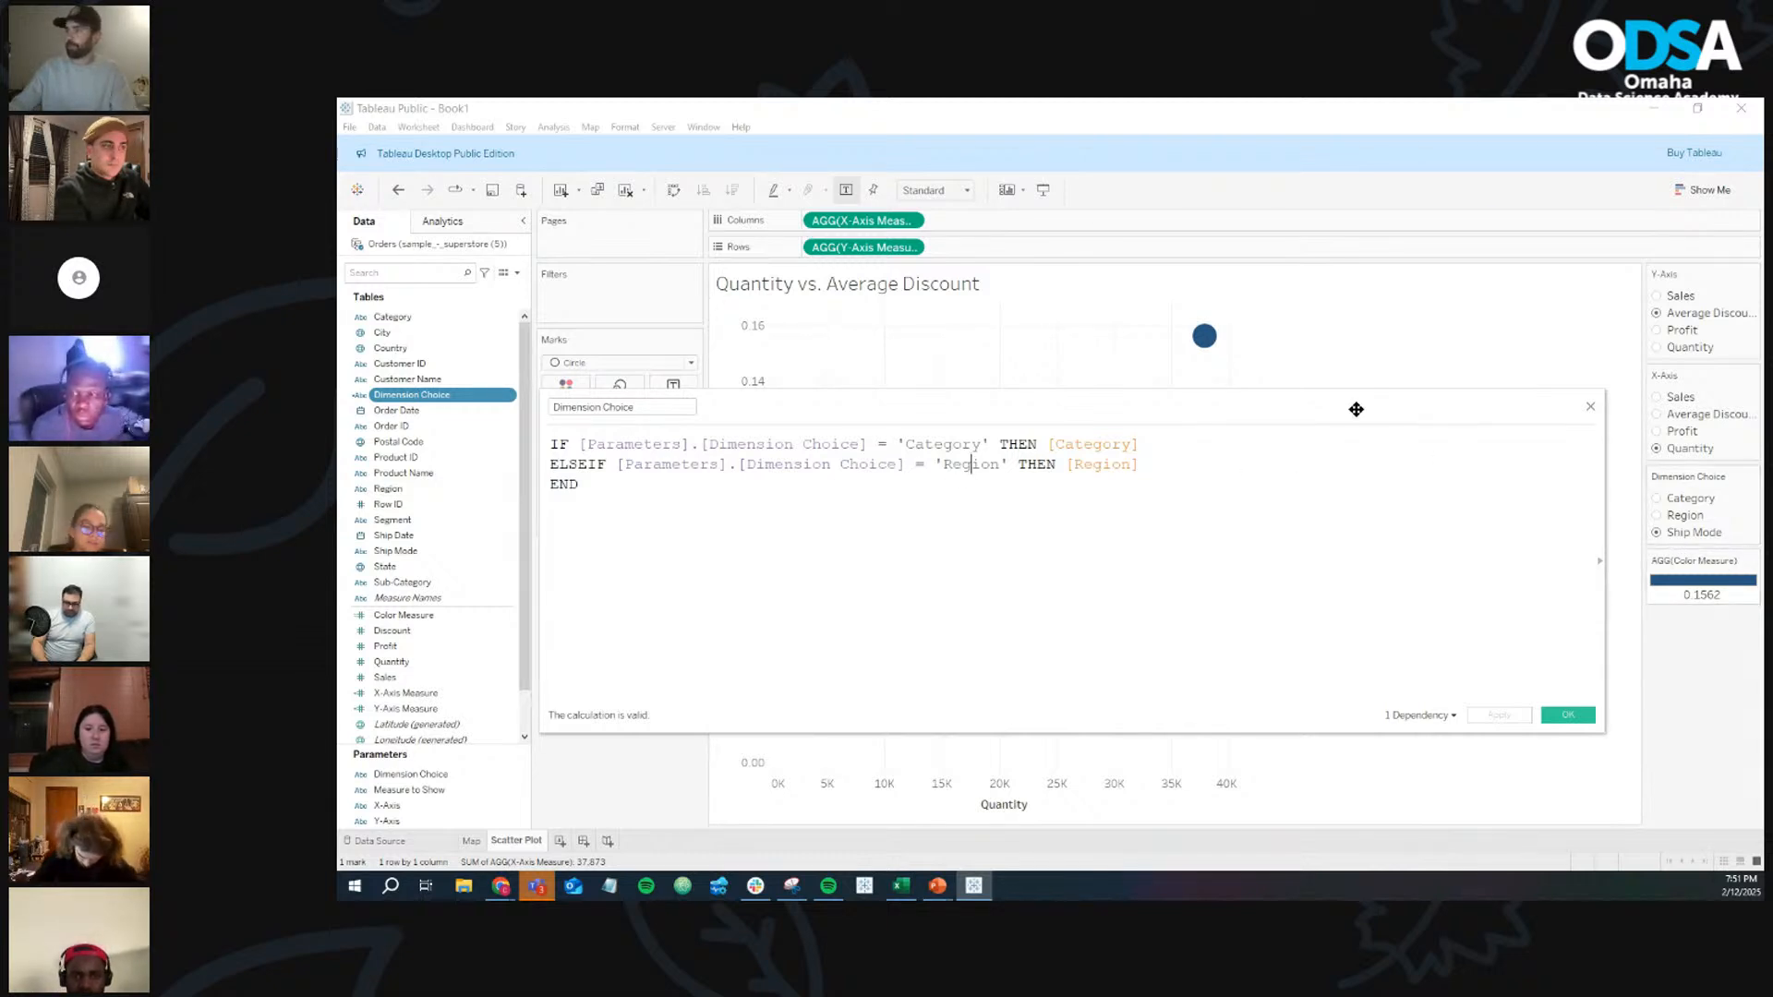
drag(1440, 420, 1422, 496)
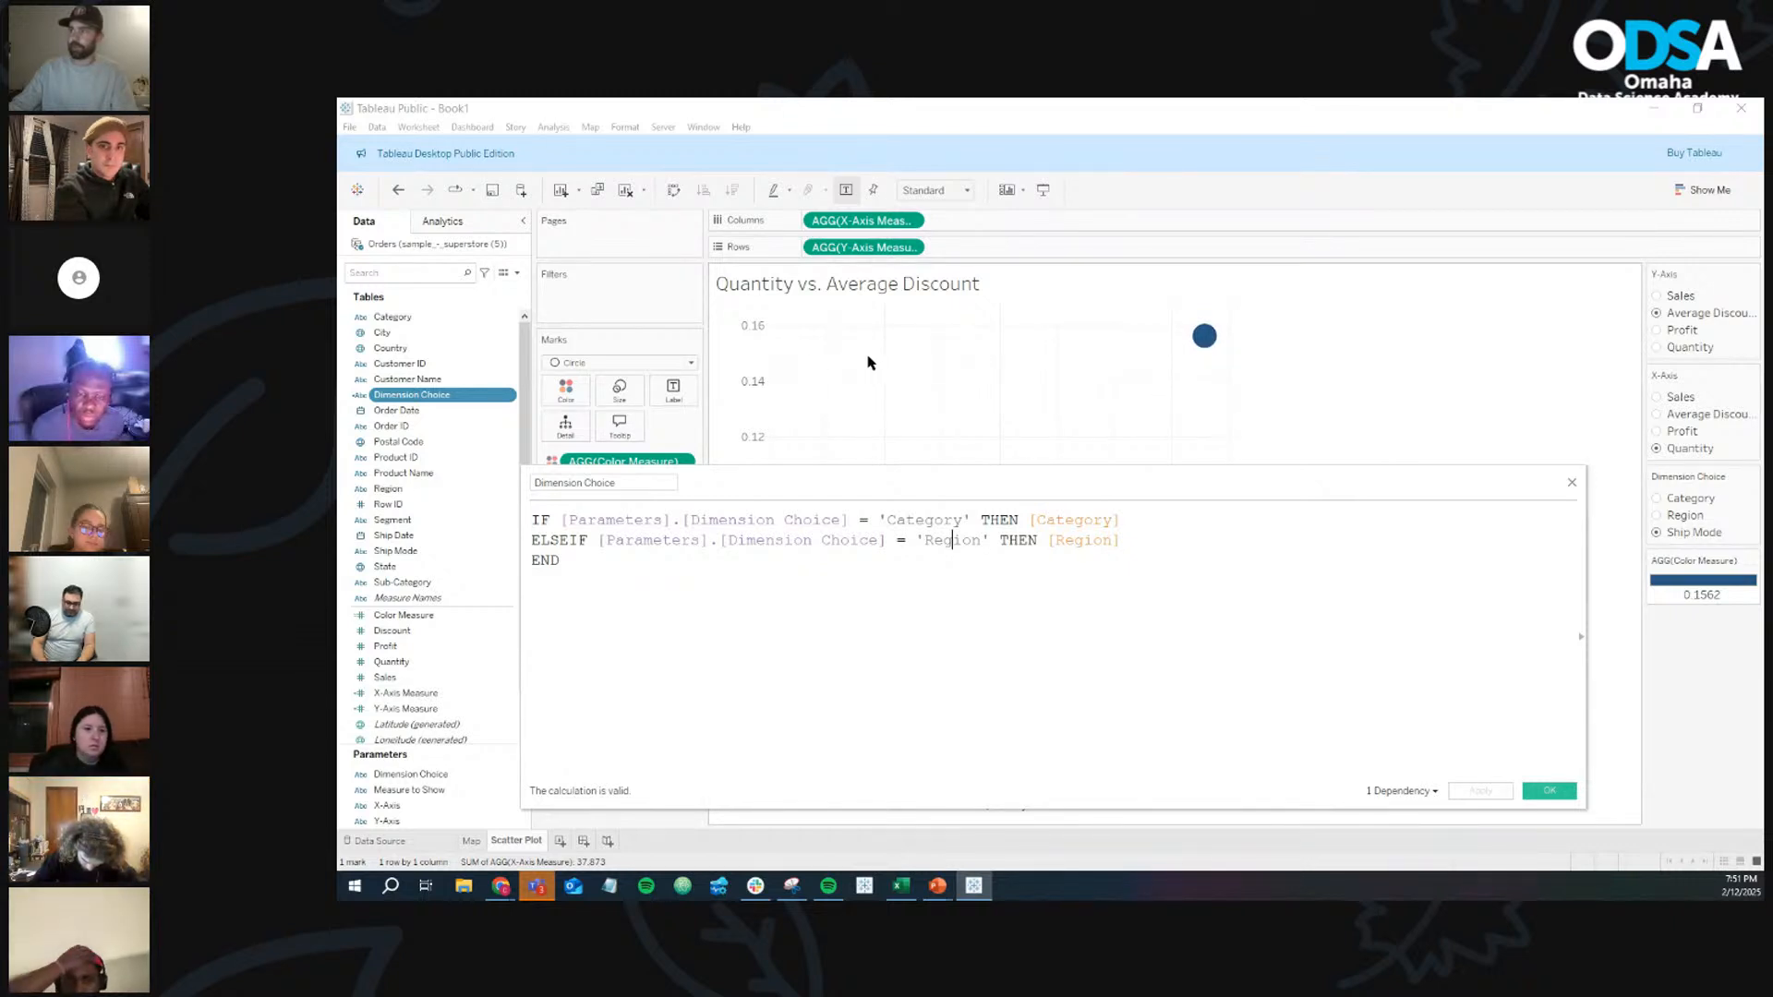
mouse_move(1209, 354)
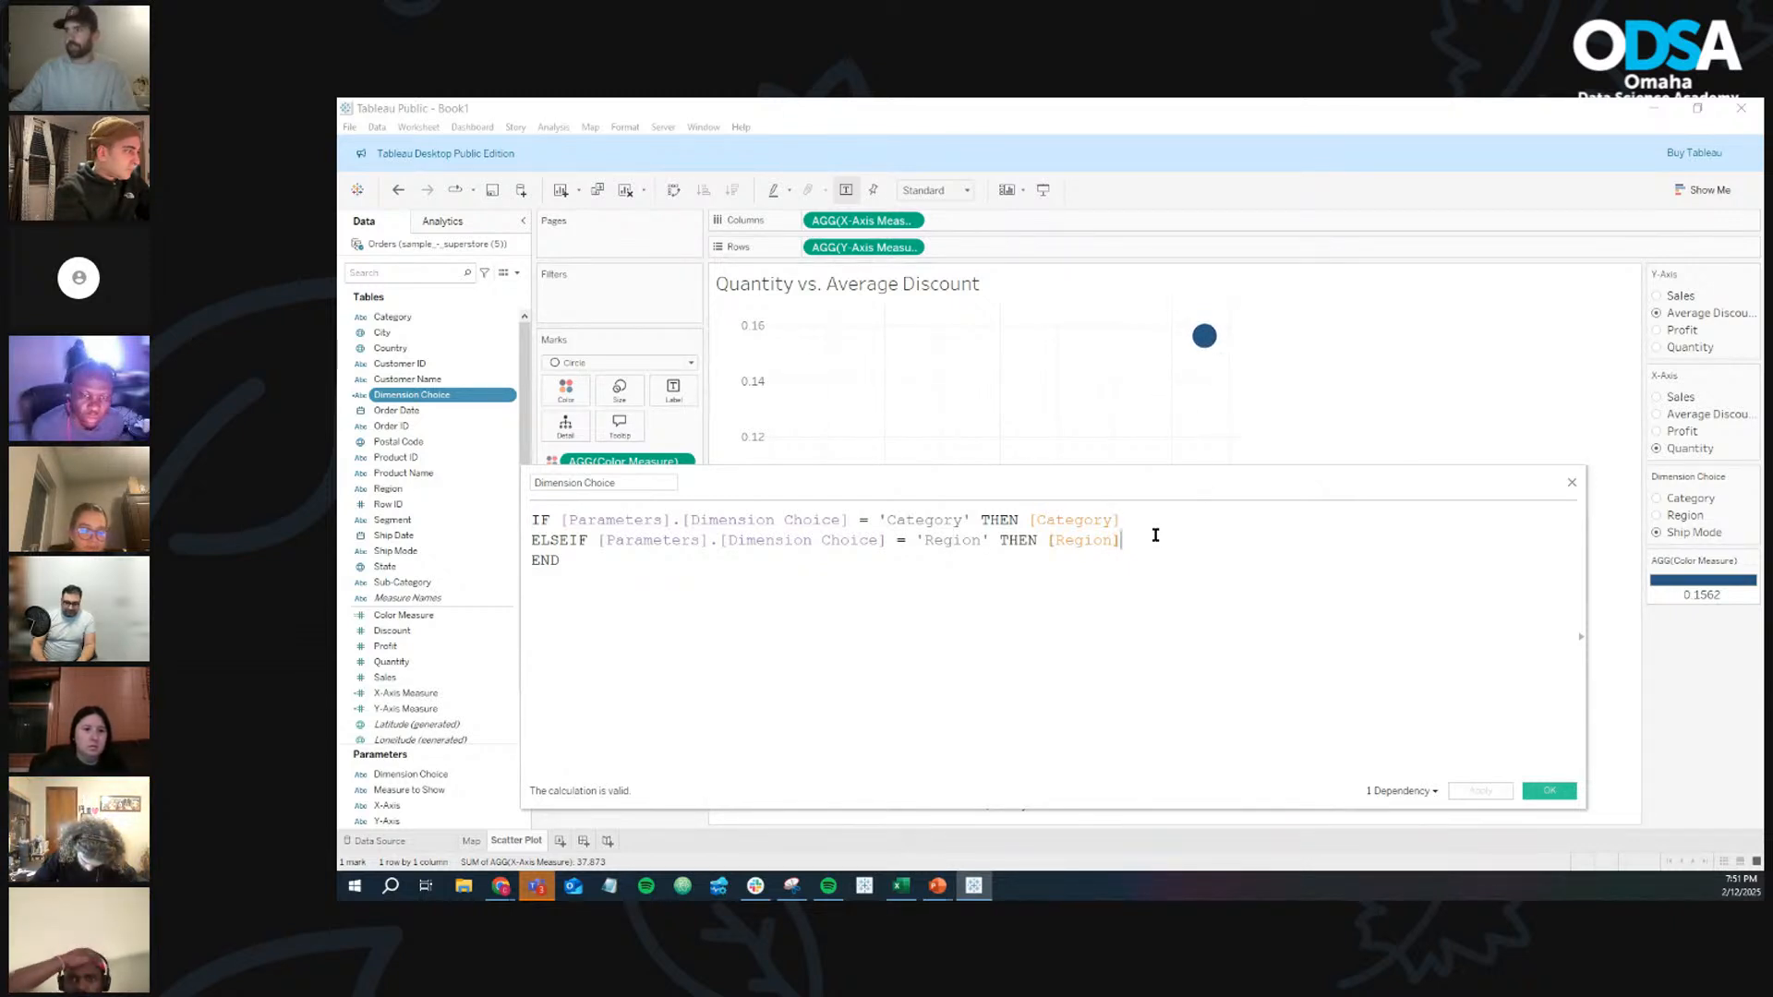
Duplicate the Region ELSEIF line directly above END in the Dimension Choice formula
drag(1155, 539, 1156, 524)
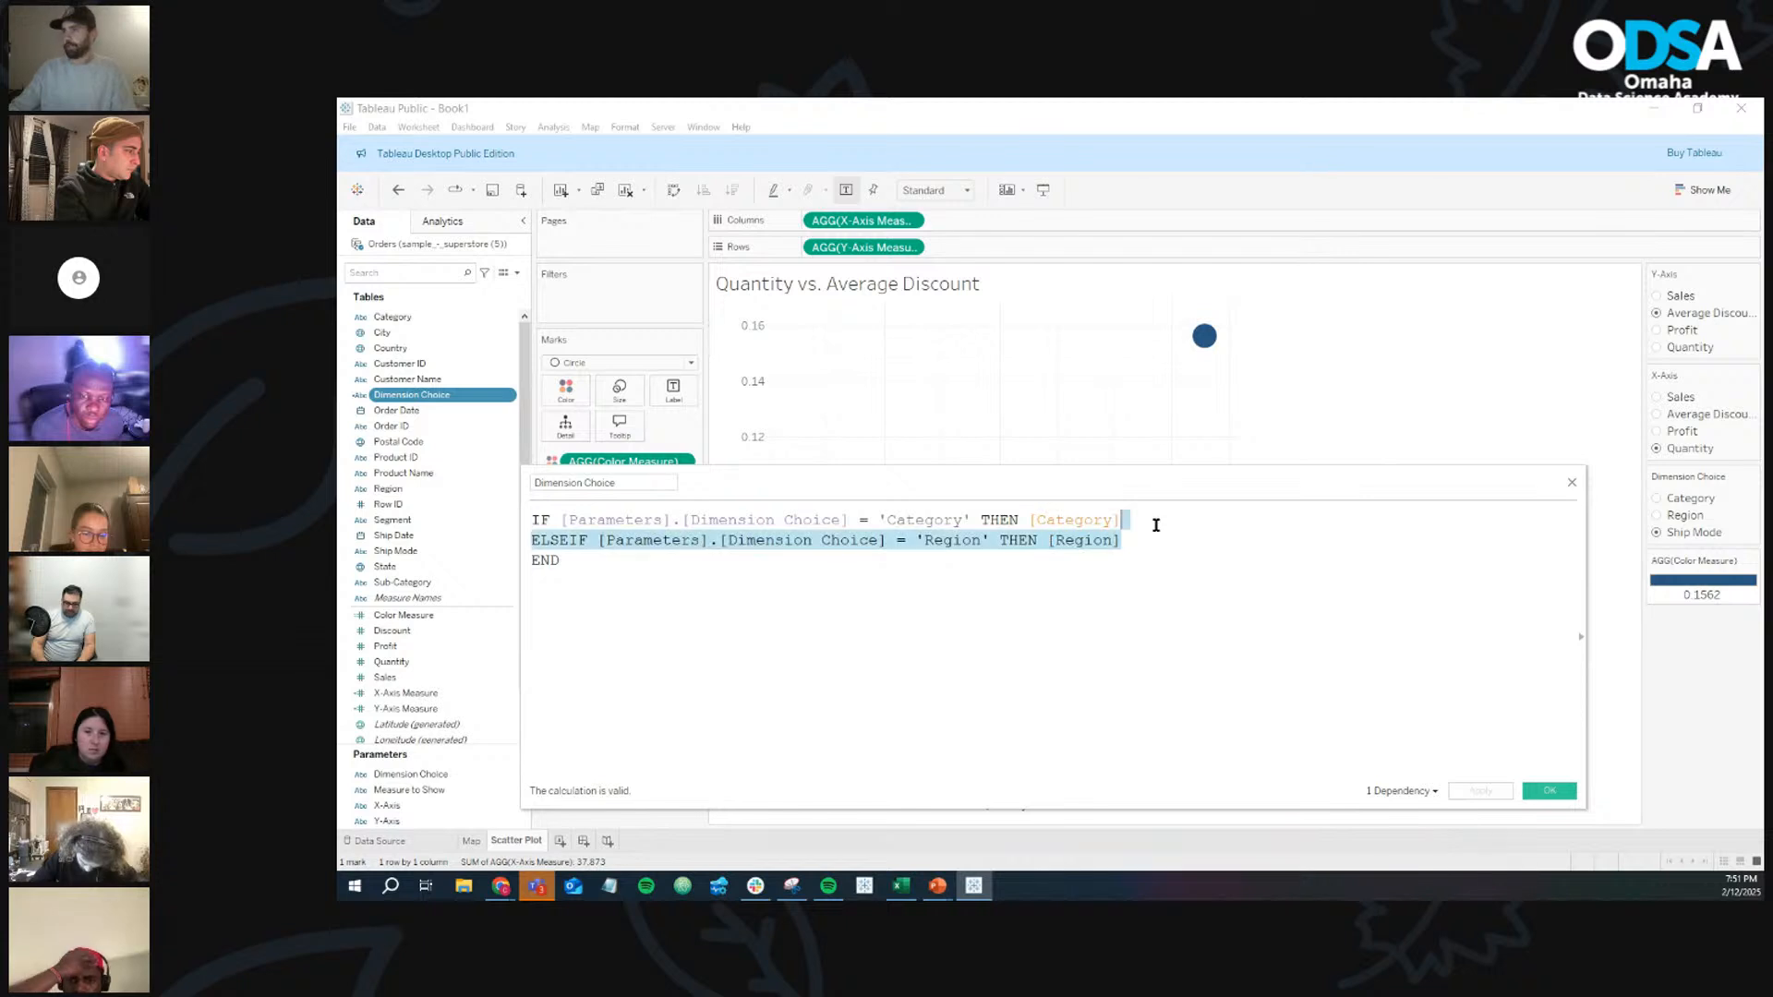
key(ctrl+c)
click(1152, 542)
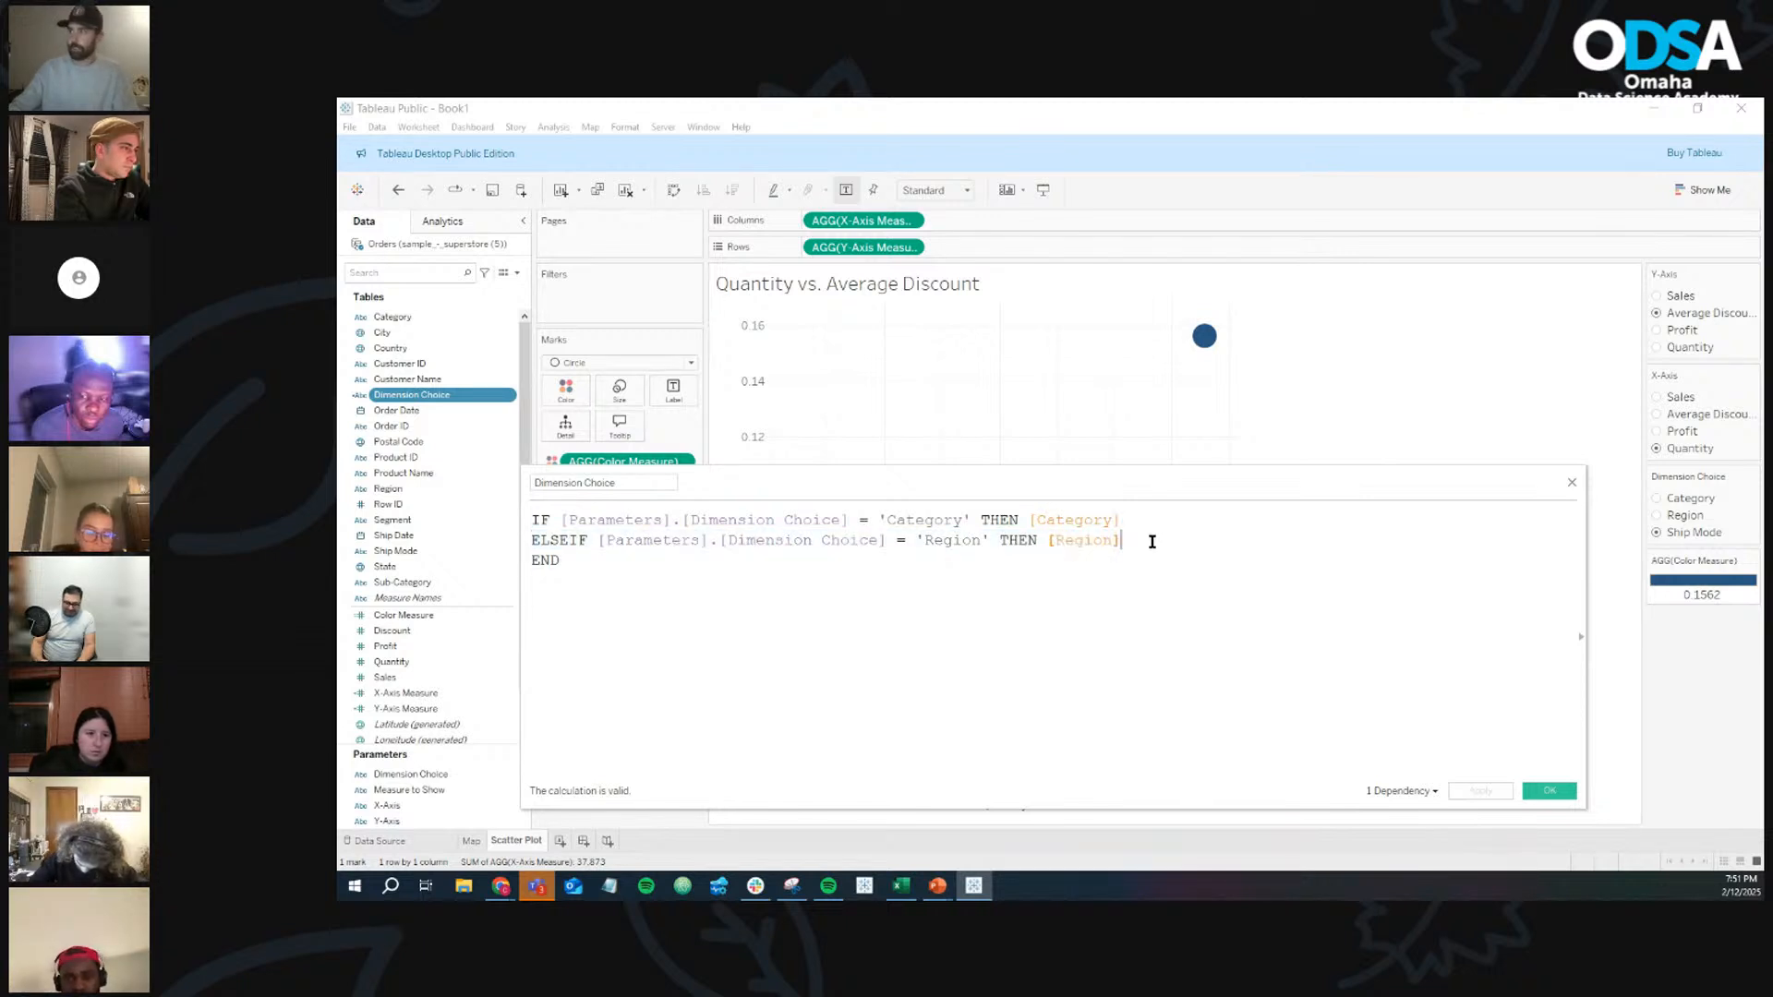
key(ctrl+v)
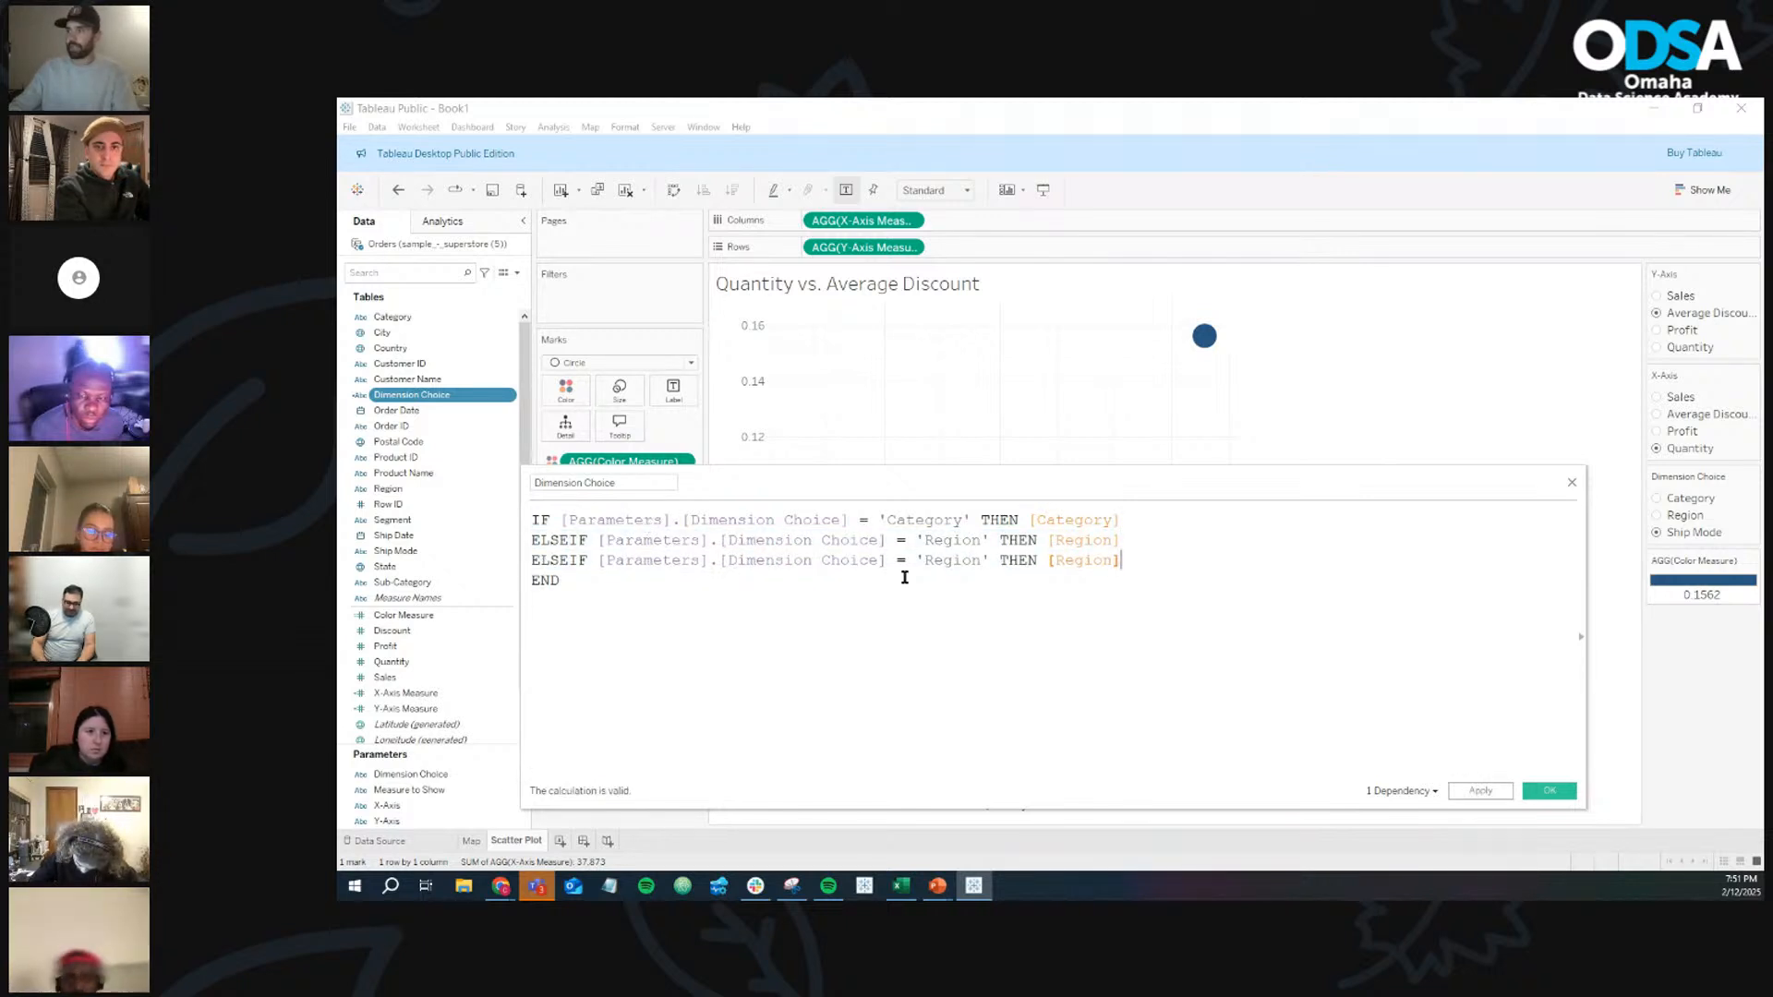
Change the duplicated ELSEIF line to return [Ship Mode] when the parameter equals 'Ship Mode', and save the calculation
double_click(945, 562)
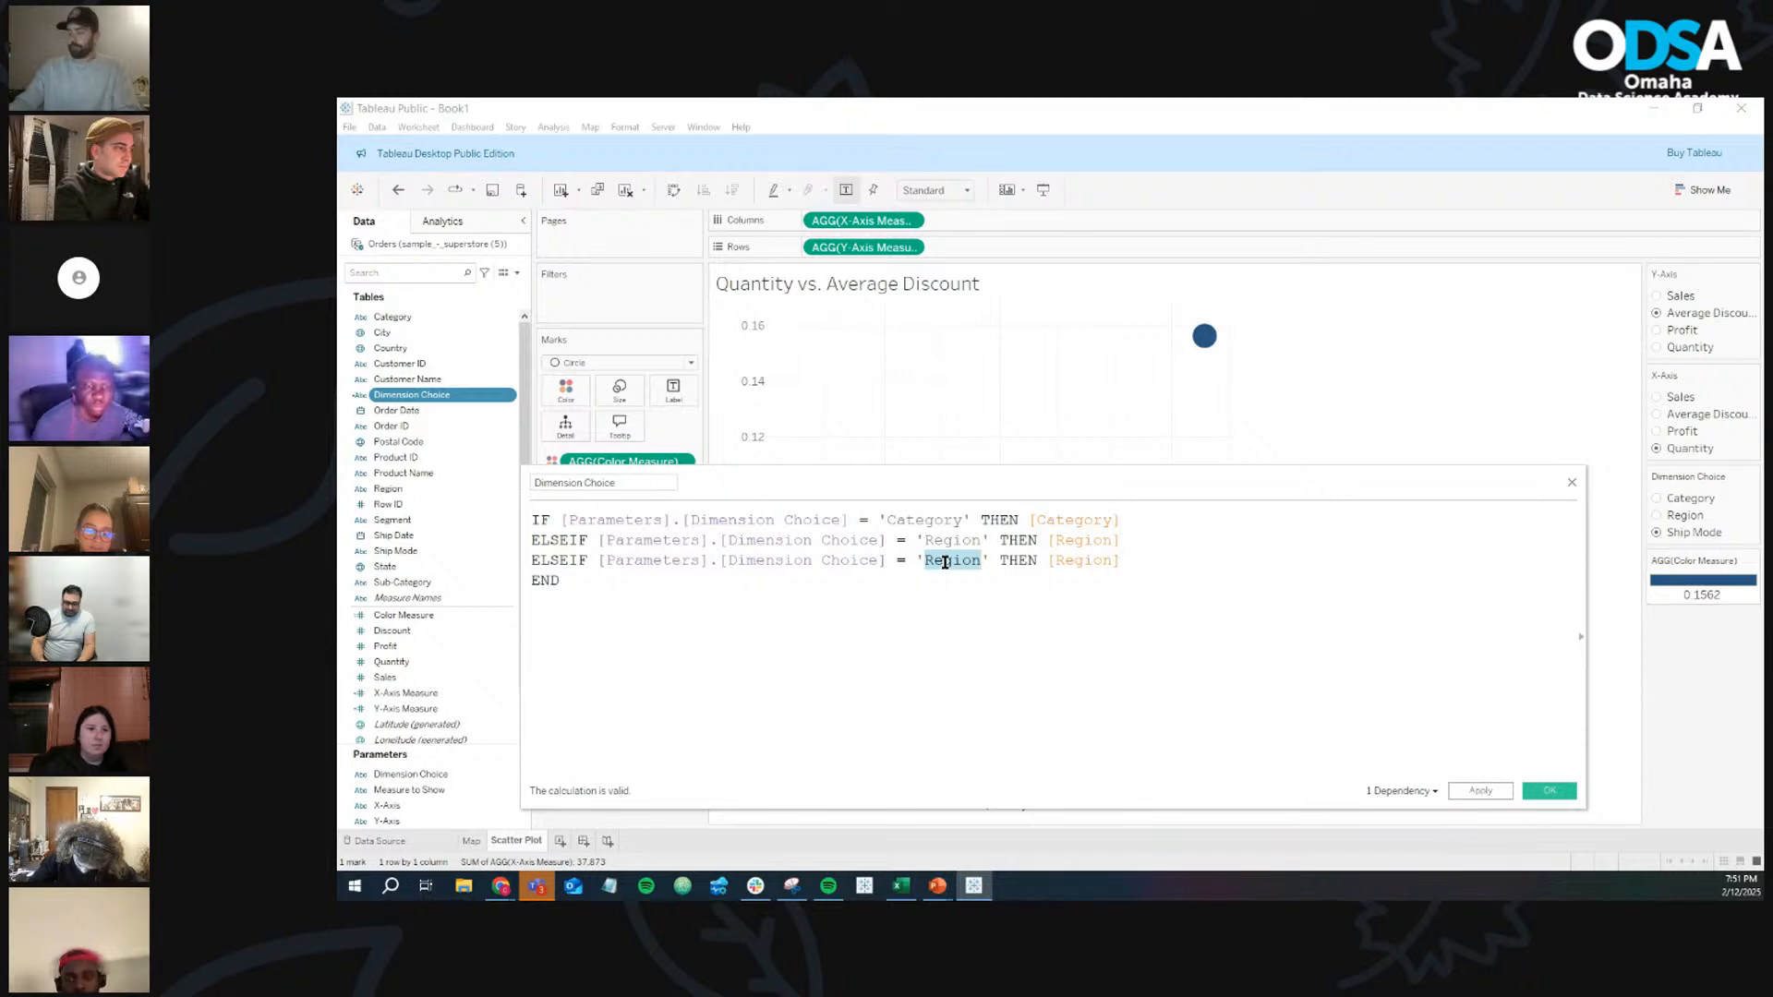
text(Ship Mod)
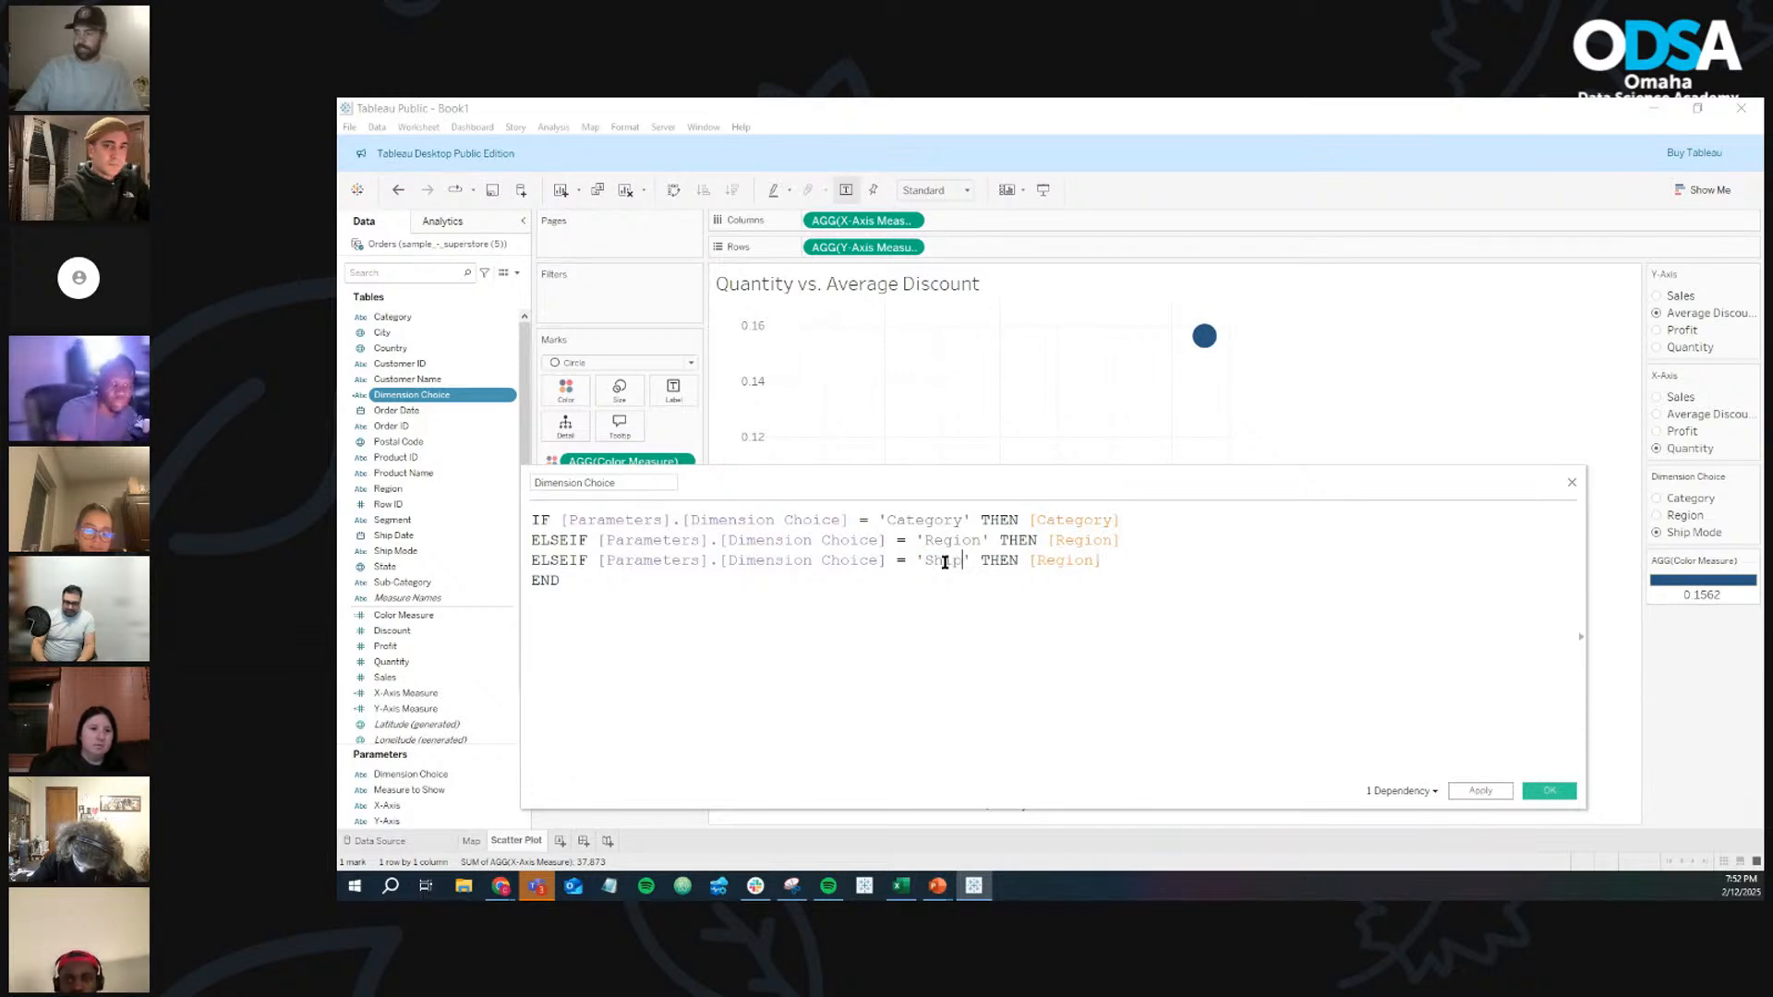
text(e)
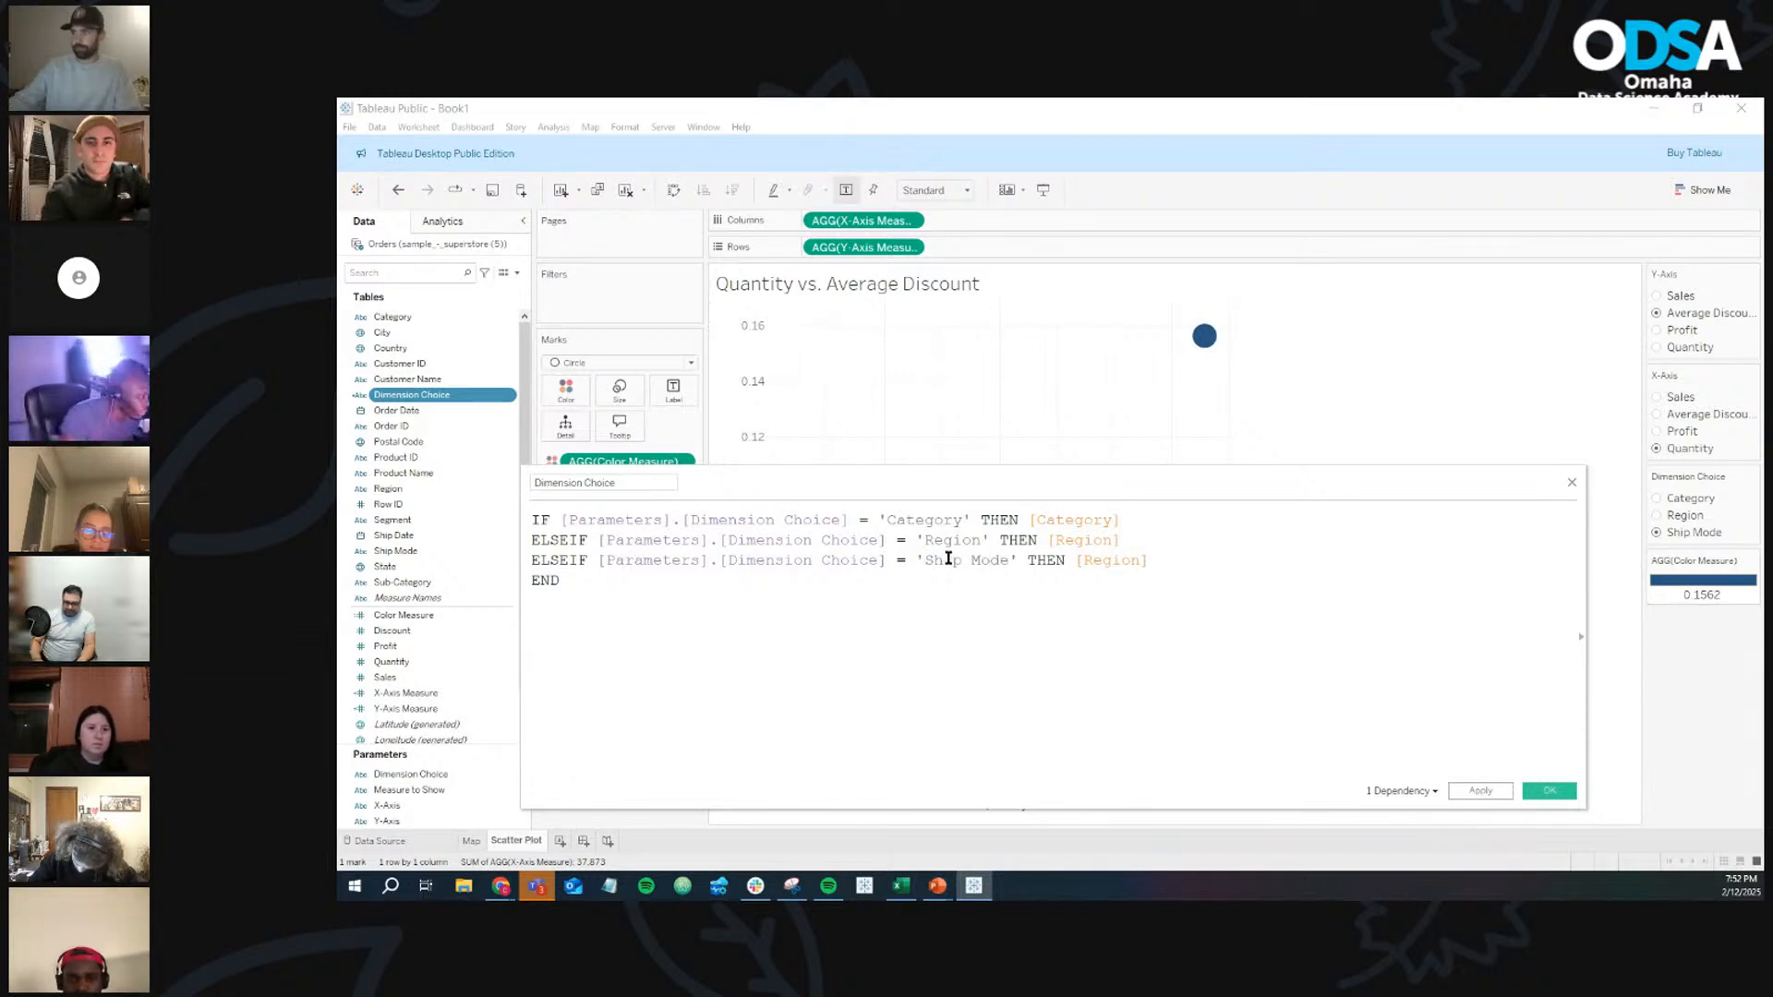
double_click(1123, 563)
key(BackSpace)
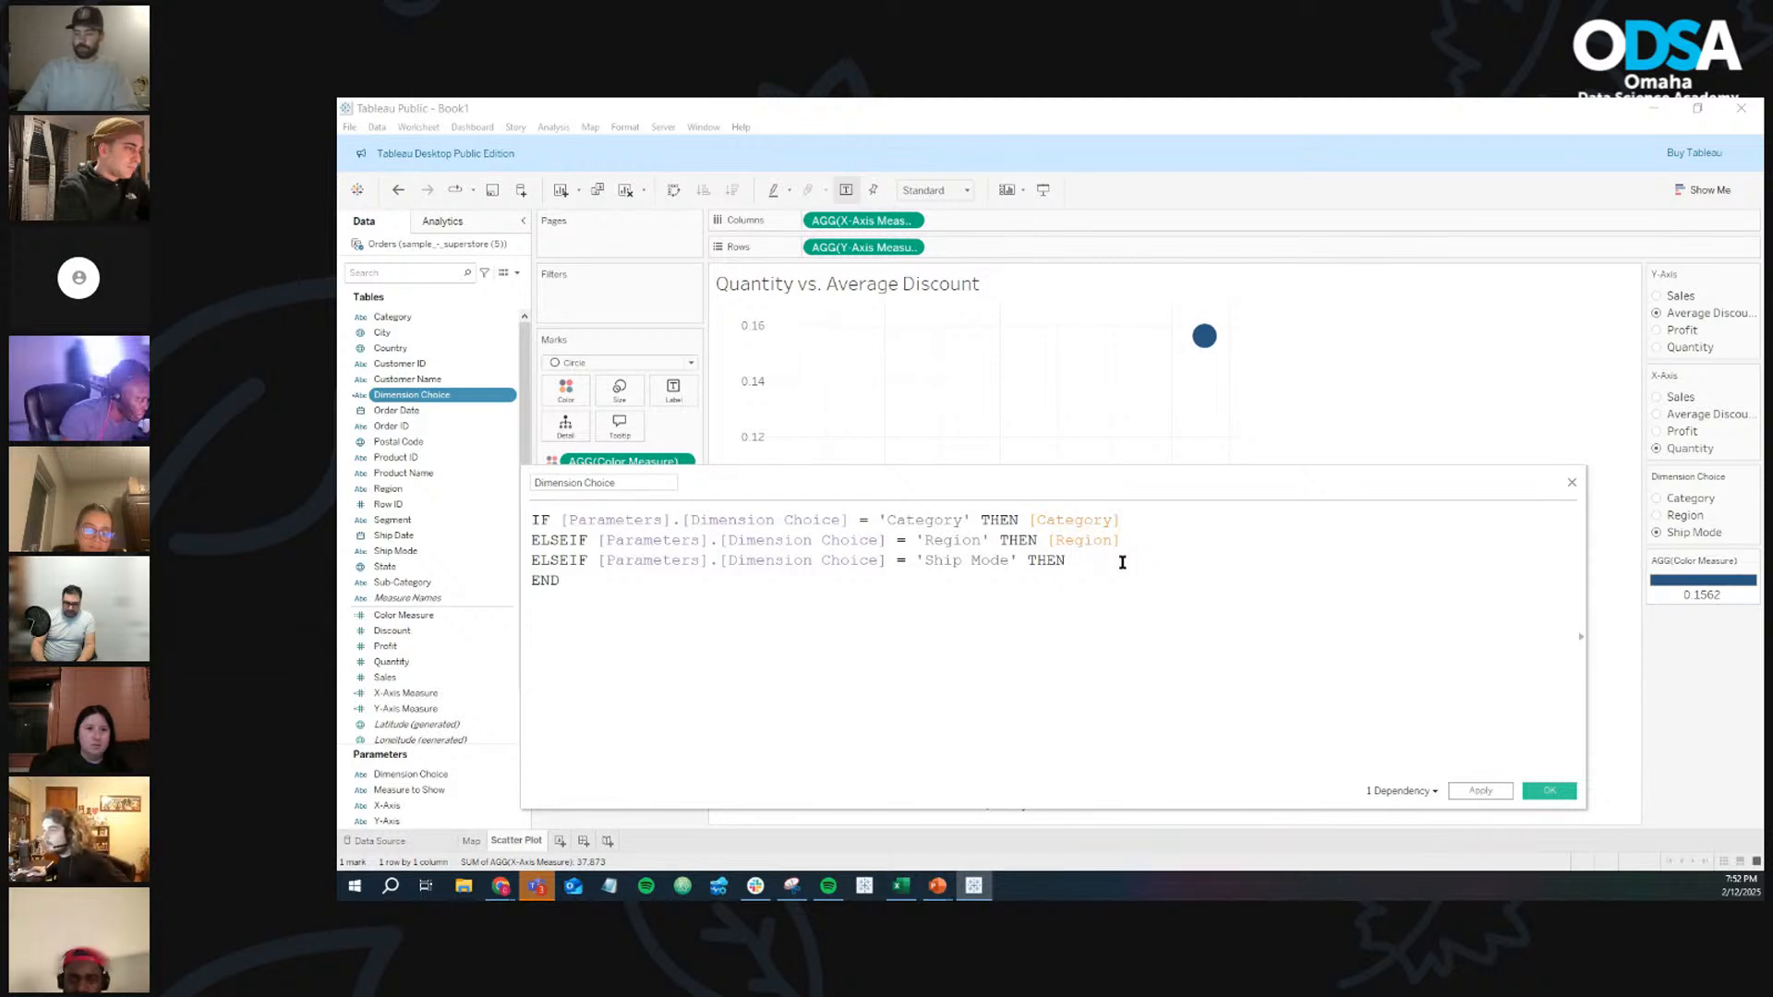
text(shi)
key(Down)
key(Return)
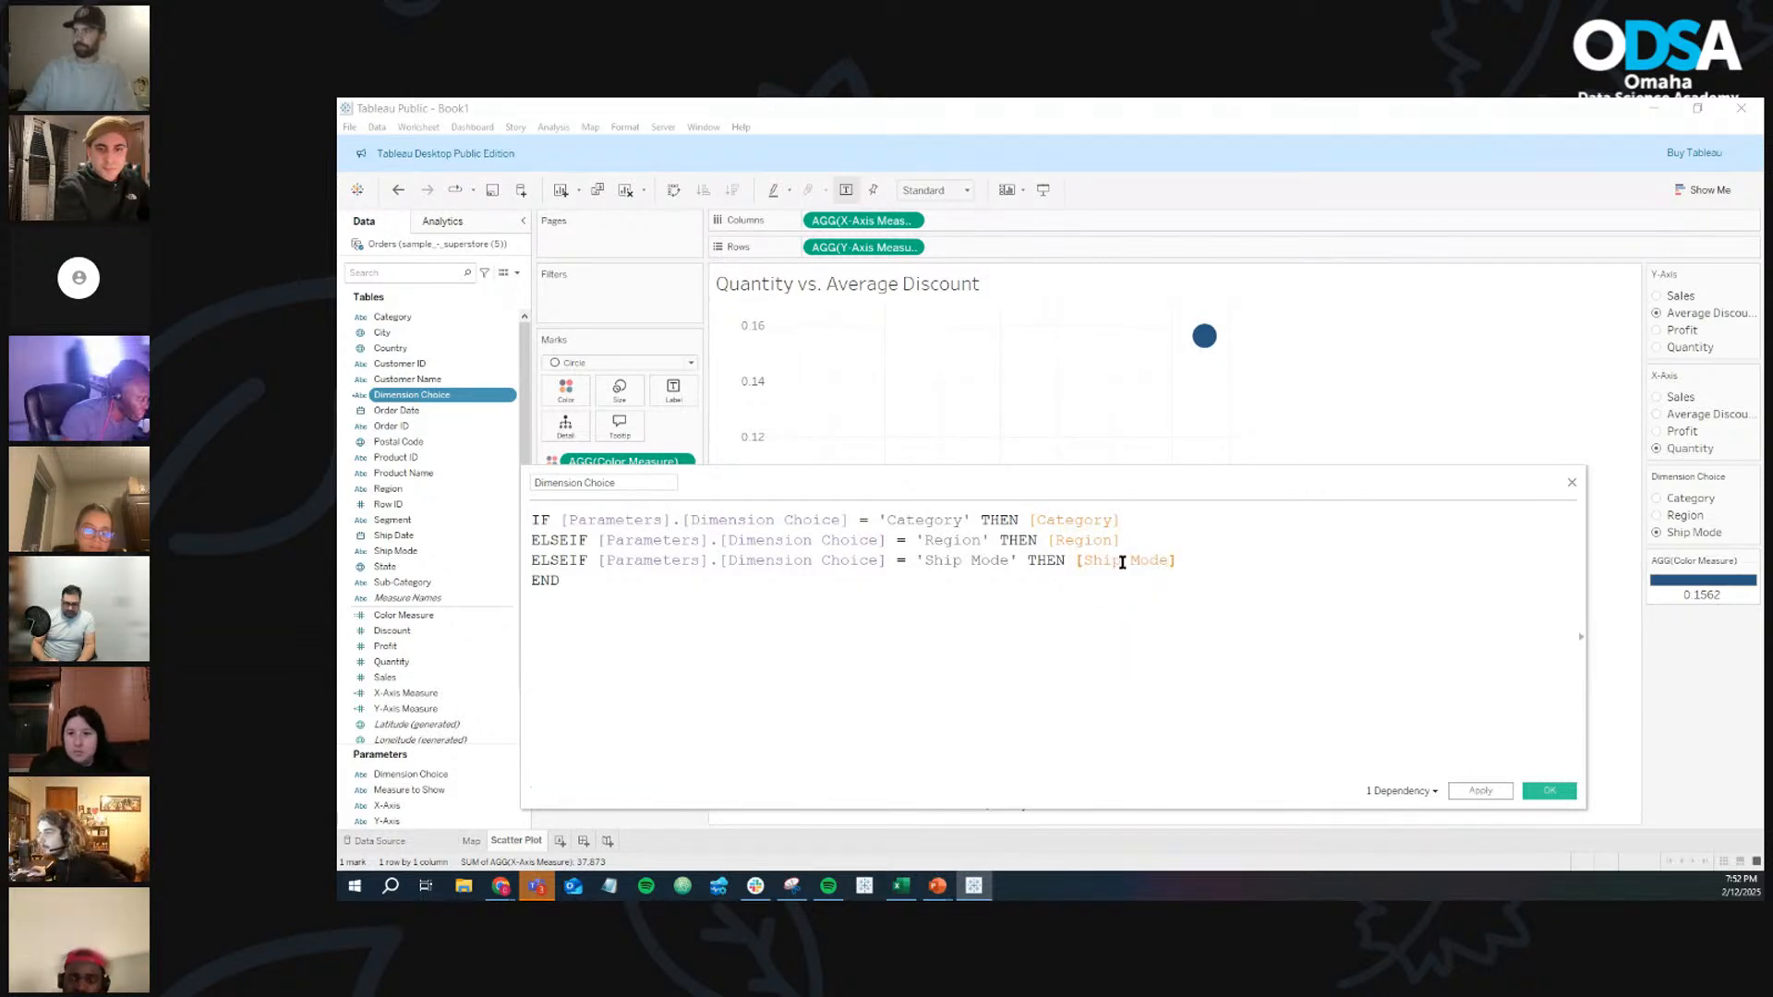
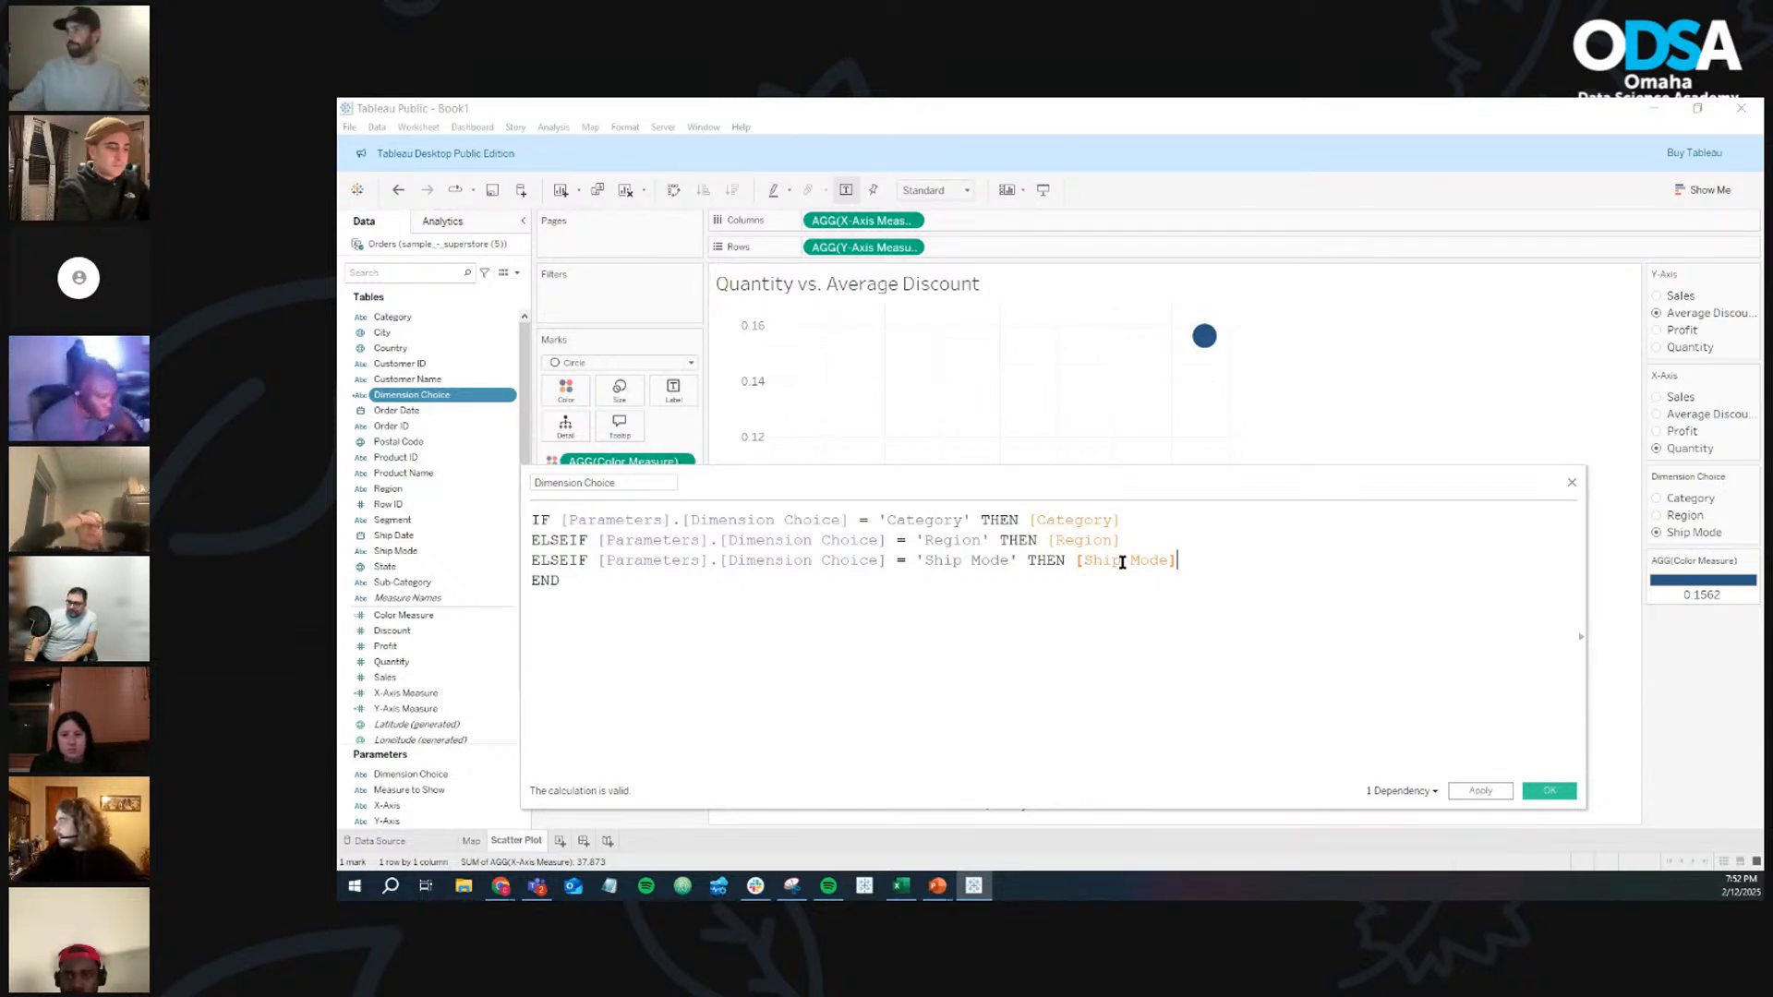
click(1549, 790)
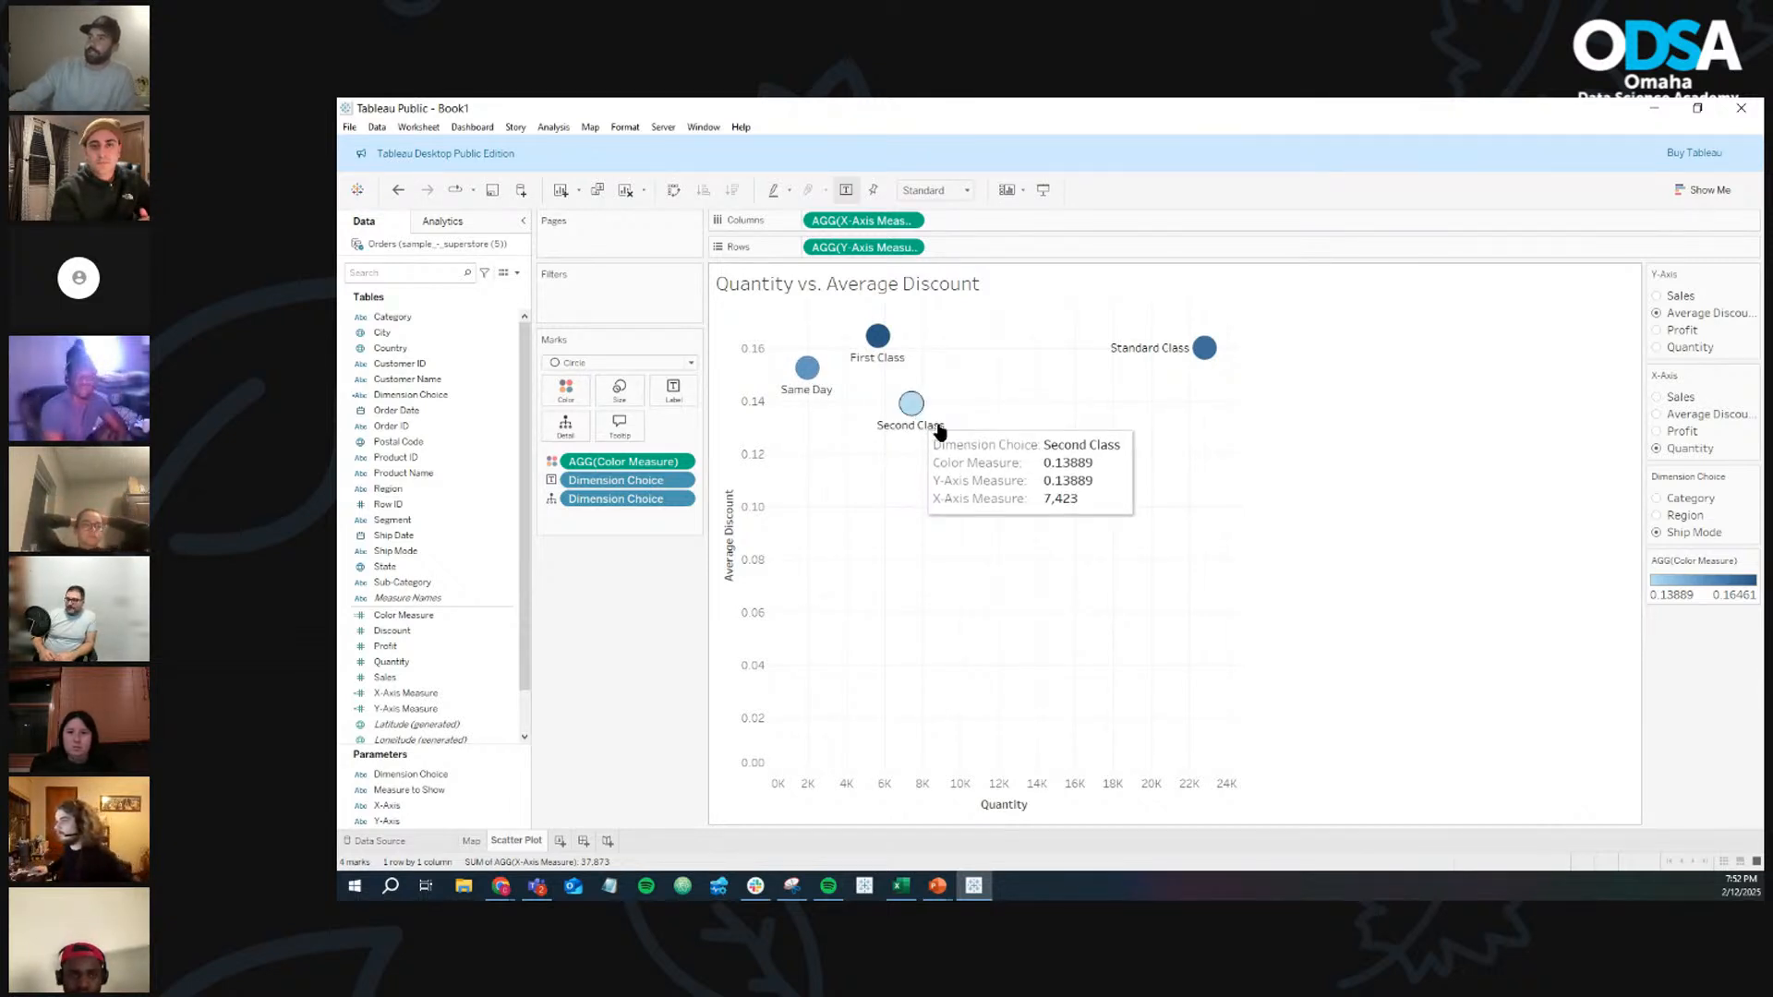
Test Region and Category as the Dimension Choice, and Profit on the Y-Axis against several X-Axis measures, ending on Average Discount
click(1657, 516)
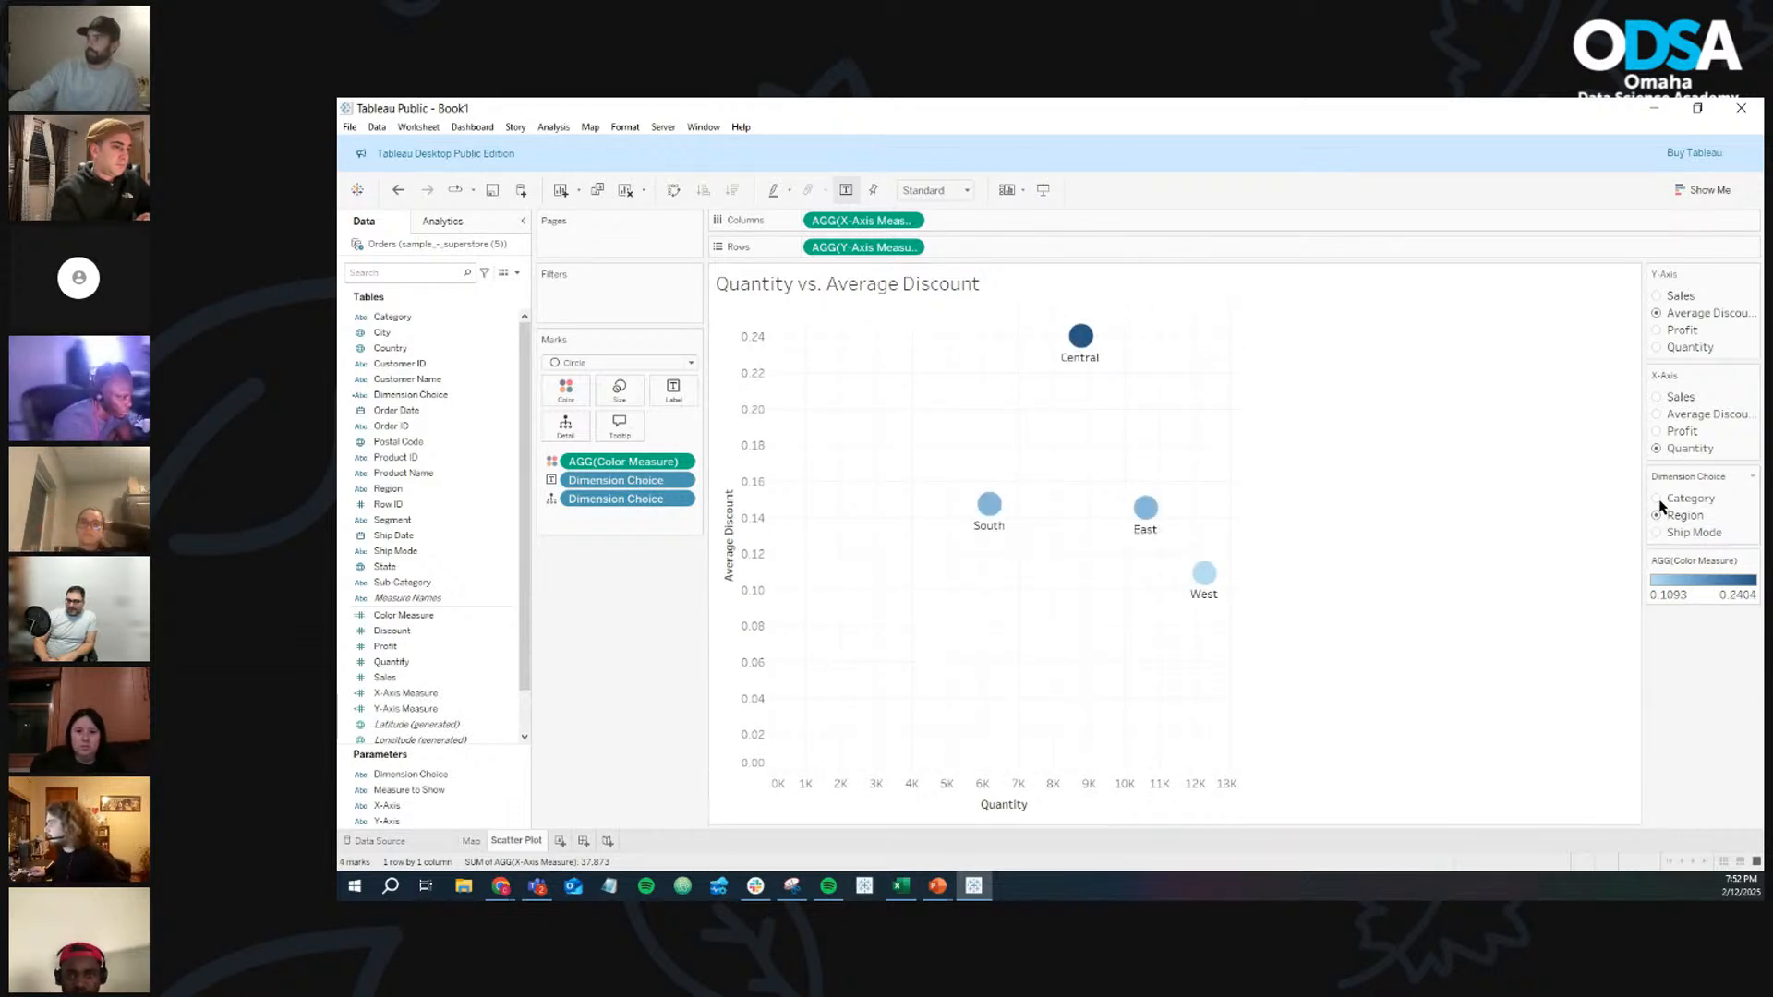
click(1658, 499)
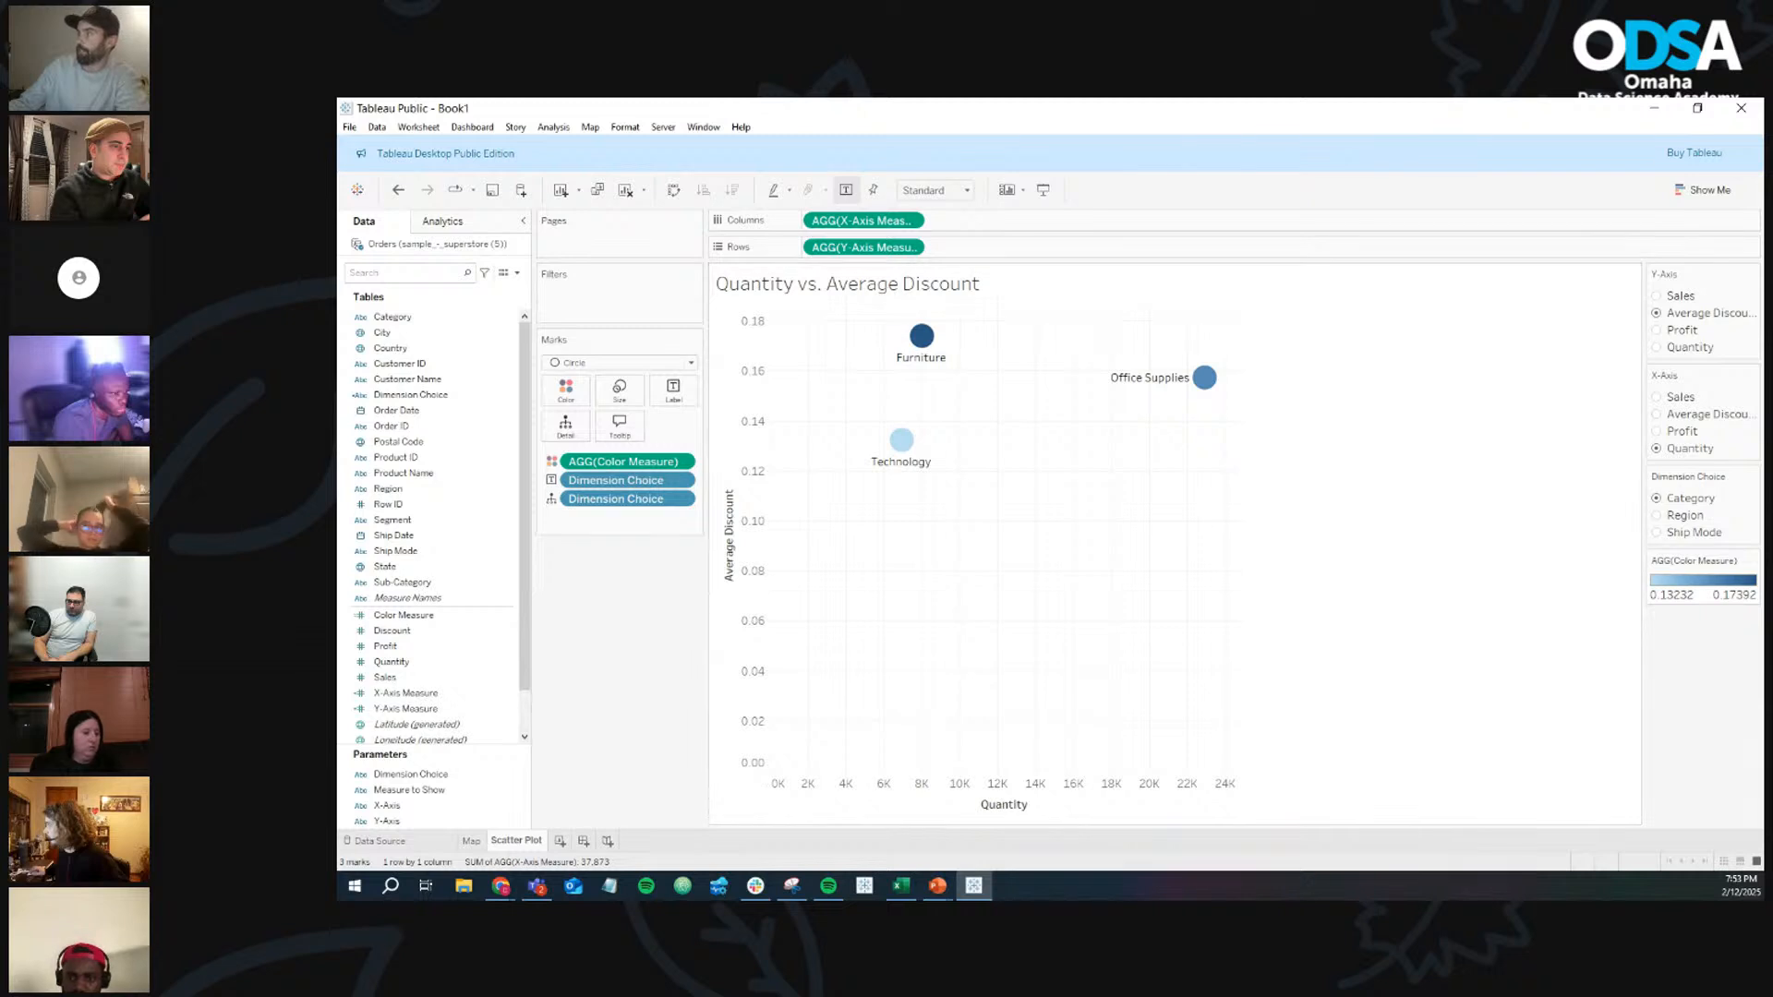
click(1659, 332)
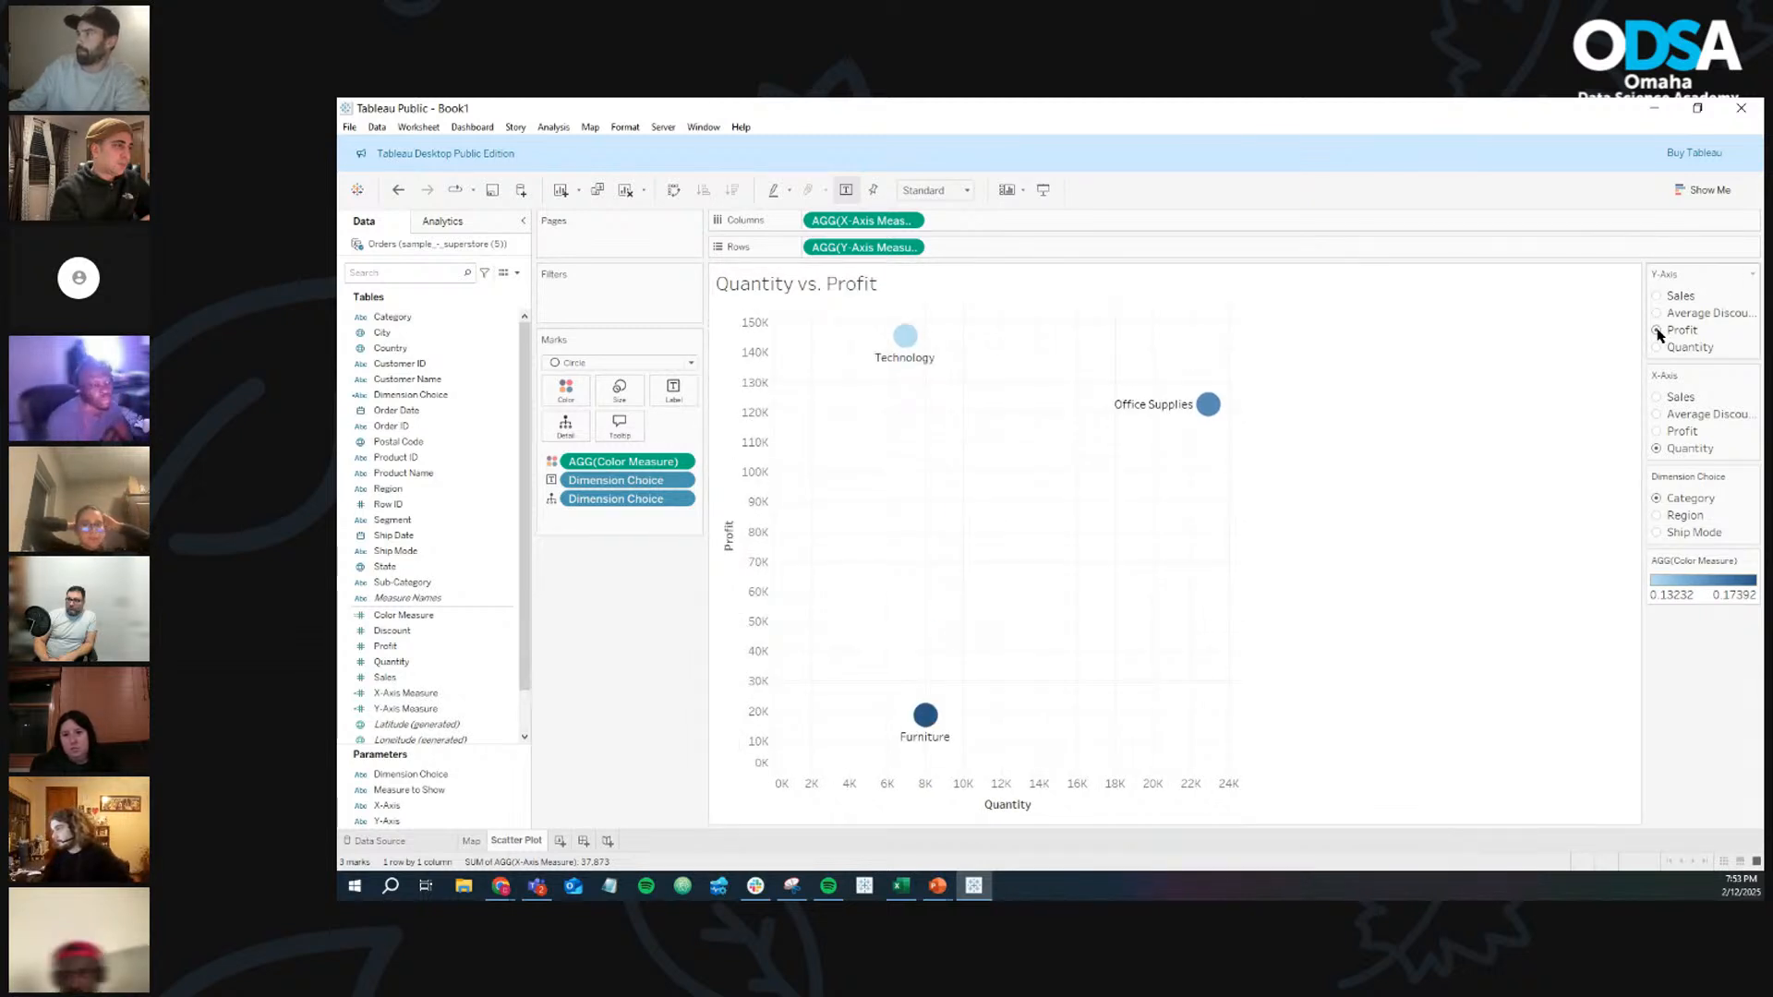
click(1658, 399)
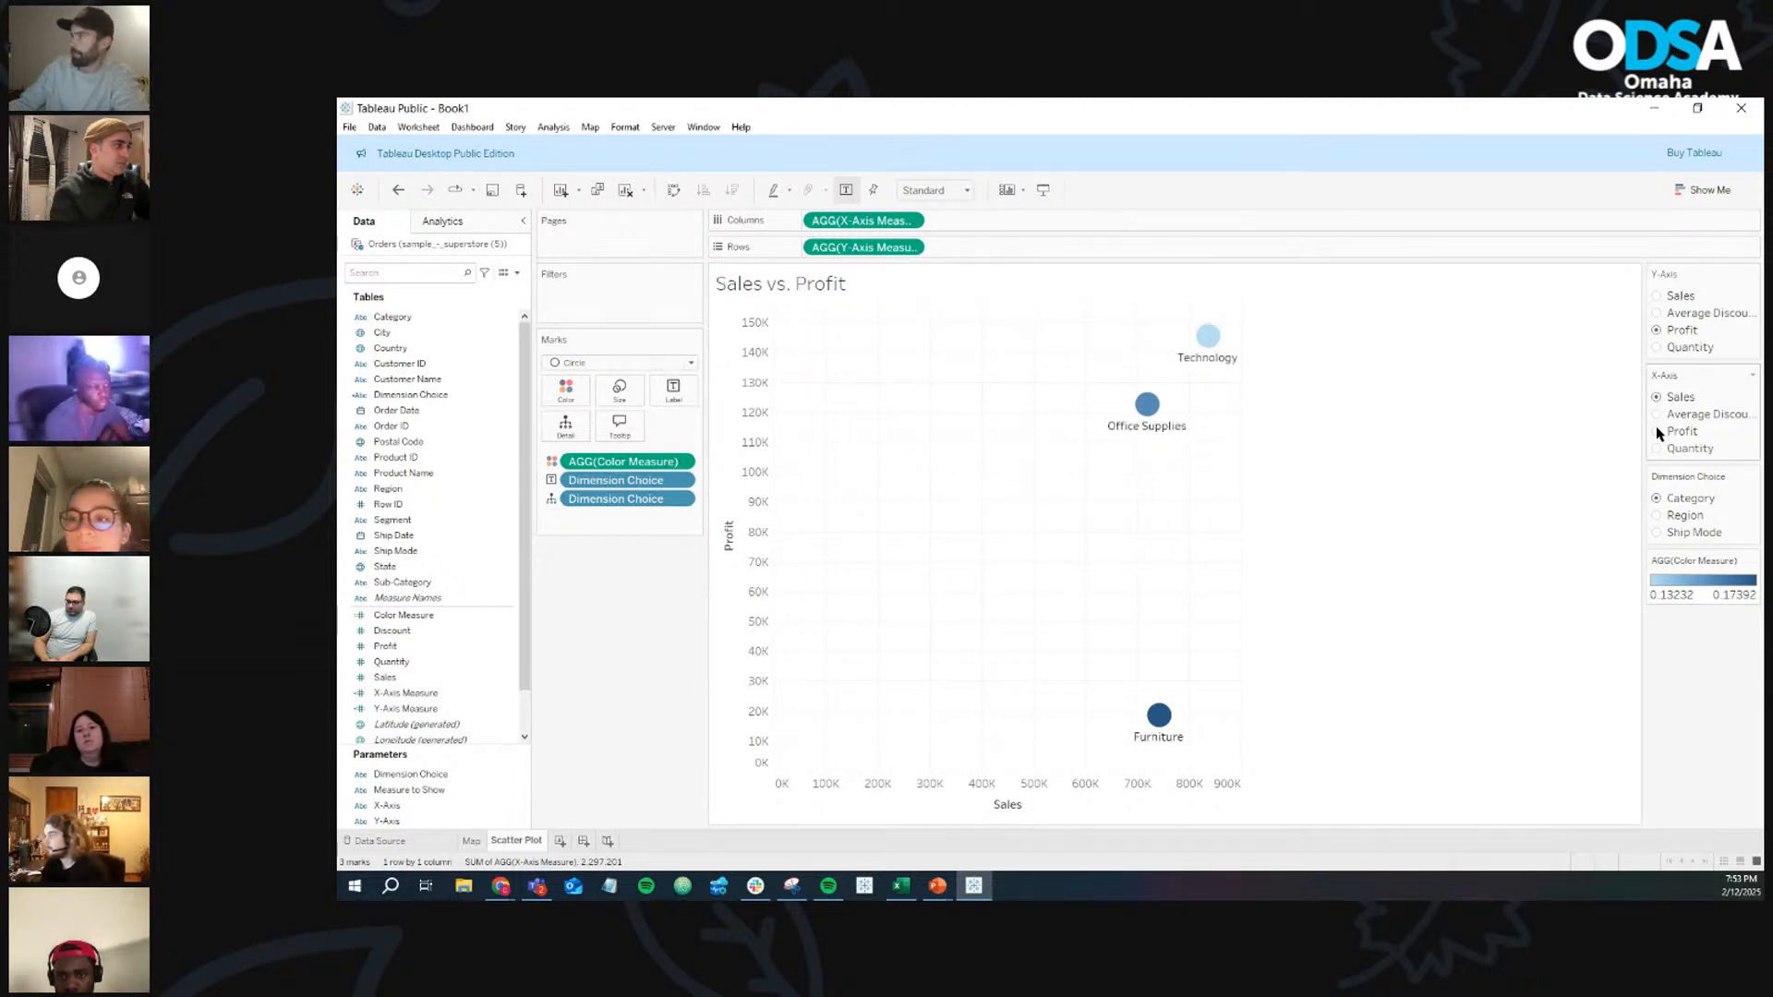
click(1658, 432)
click(1658, 415)
click(1658, 398)
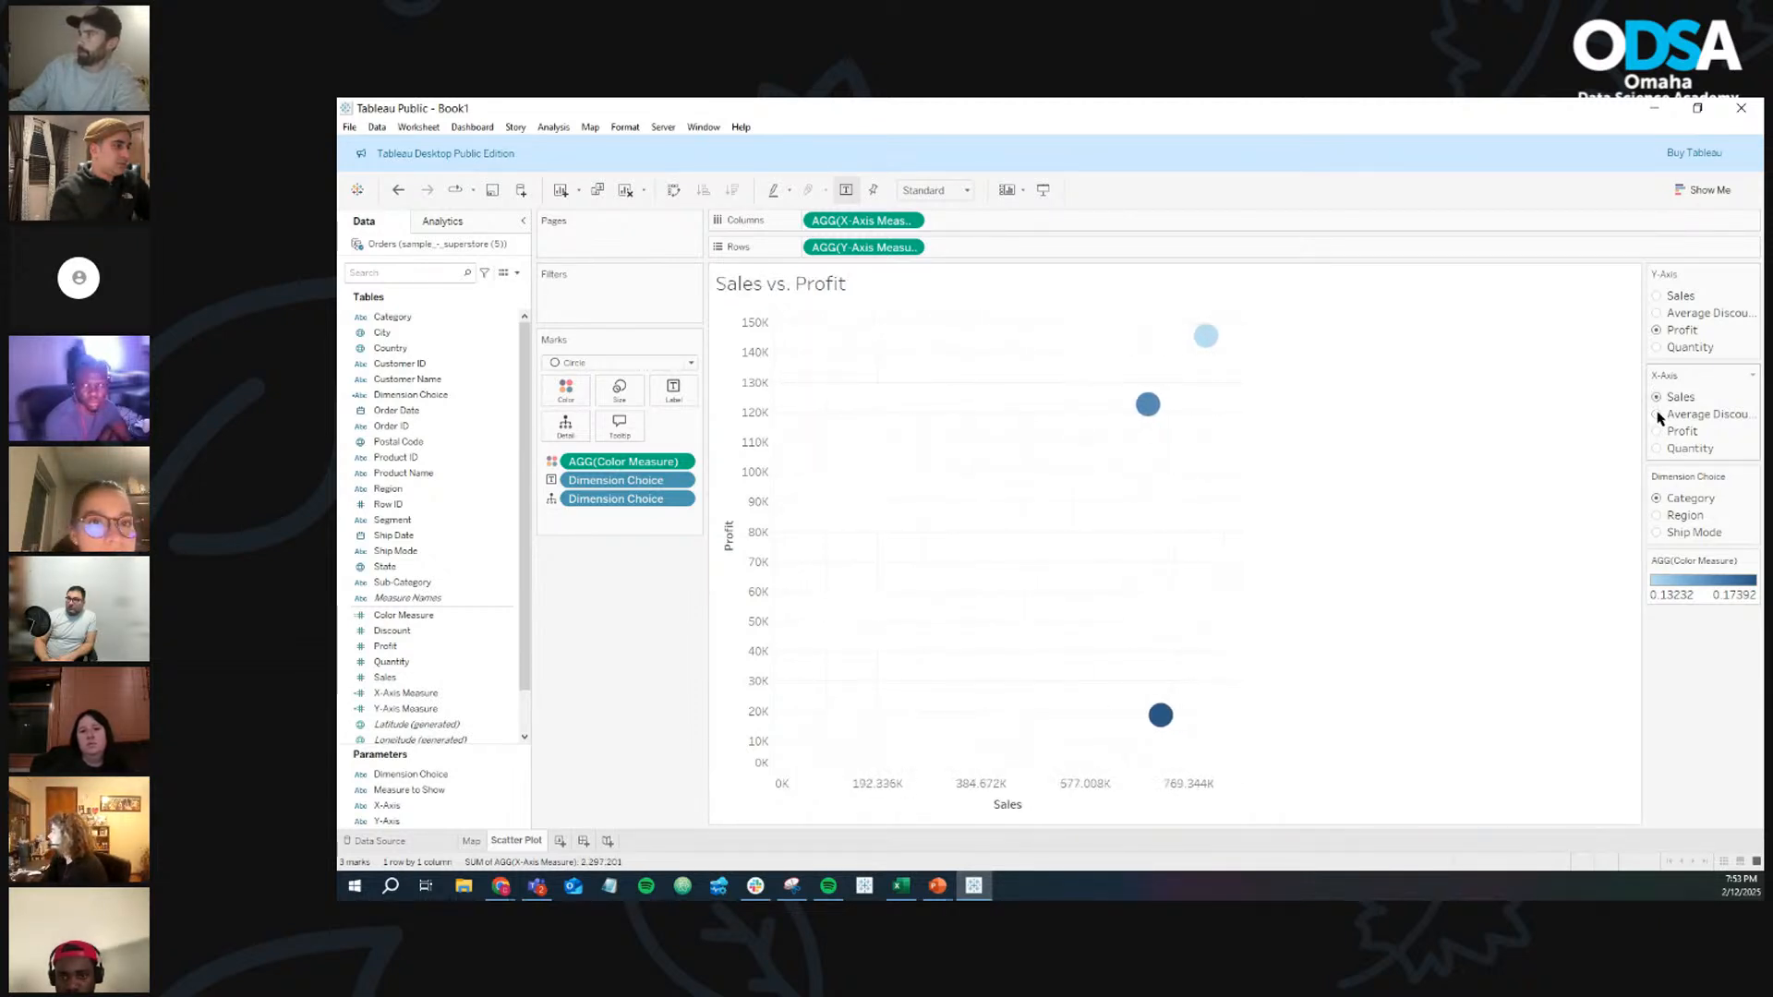
click(1658, 415)
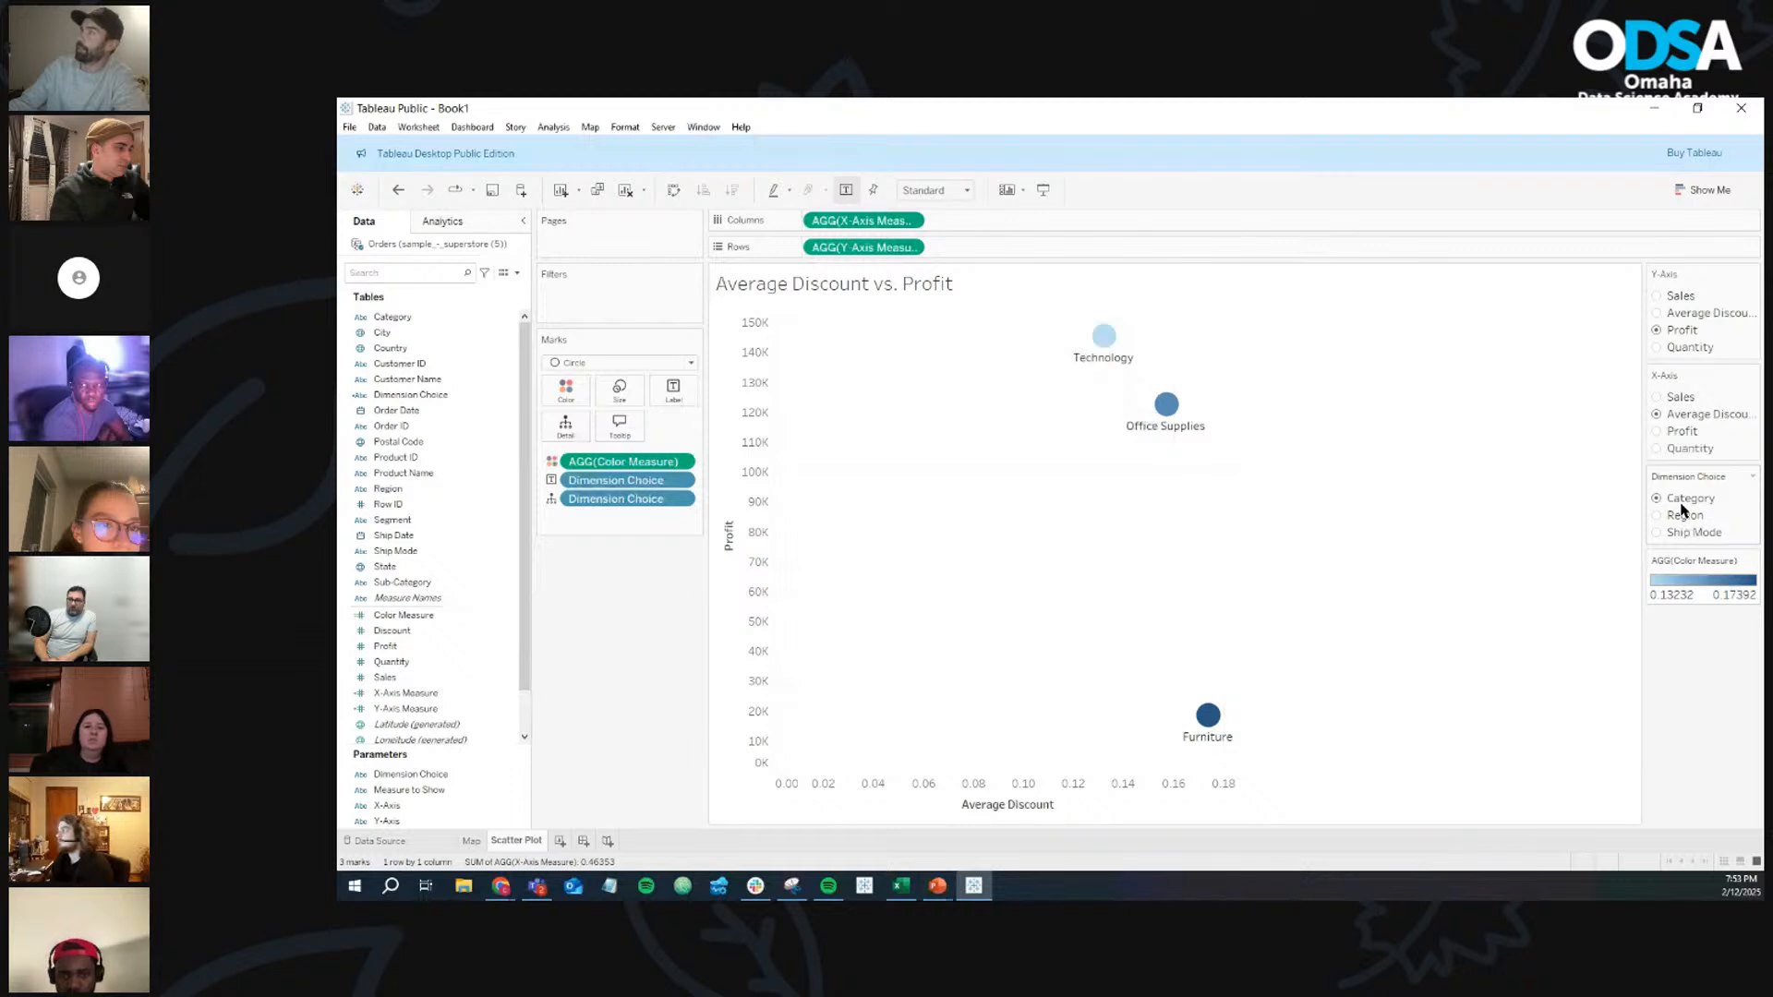
Test the axis parameters with the Category breakout, ending with Quantity on the Y-Axis and Profit on the X-Axis
click(1659, 346)
click(1658, 315)
click(1658, 298)
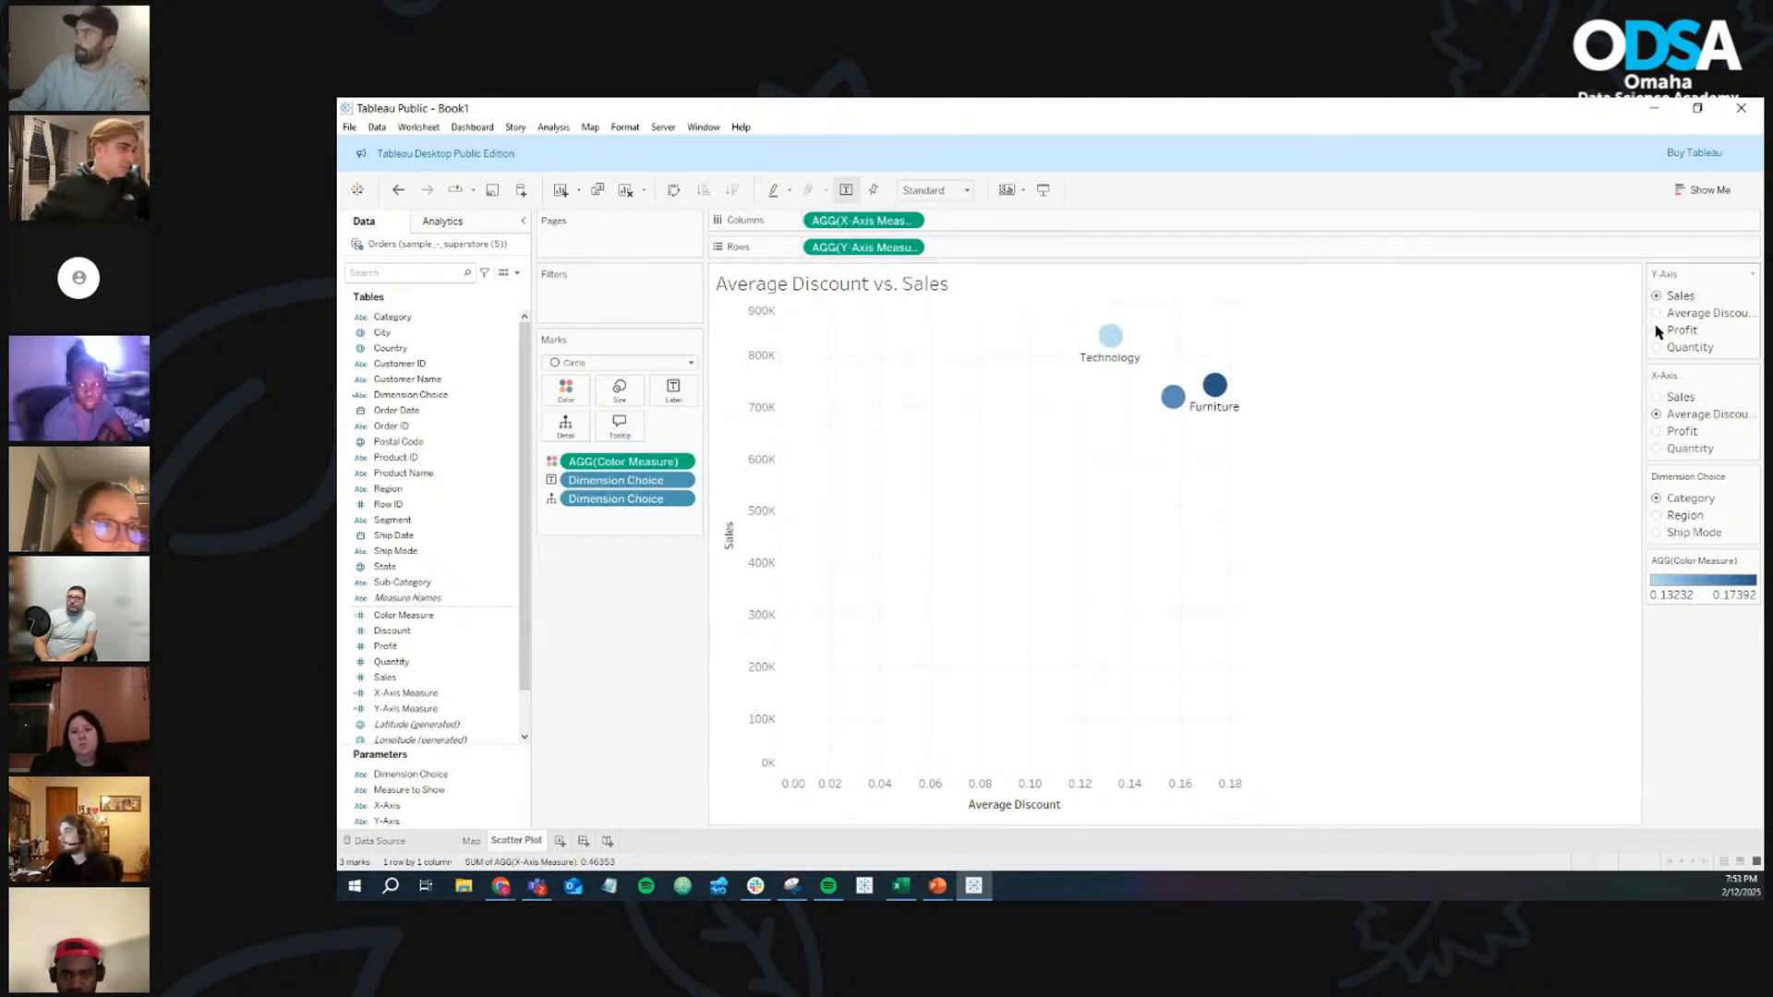
click(1658, 331)
click(1658, 347)
click(1658, 397)
click(1658, 415)
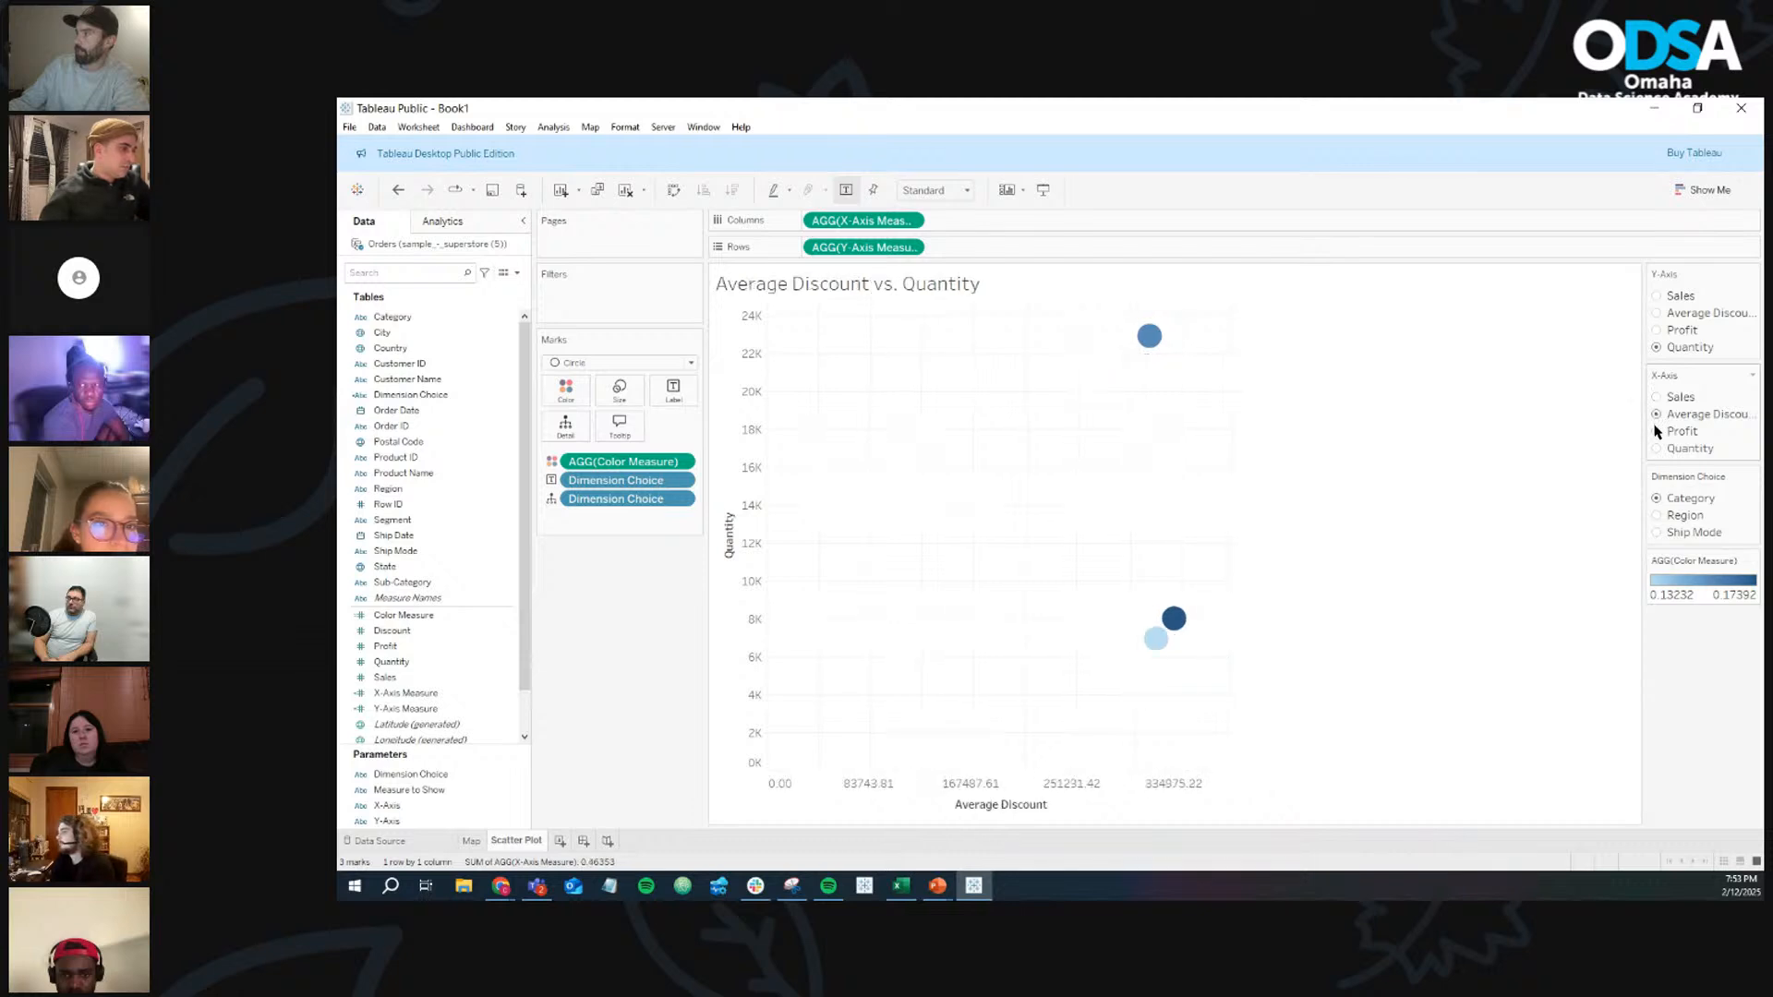
click(1658, 449)
click(1657, 432)
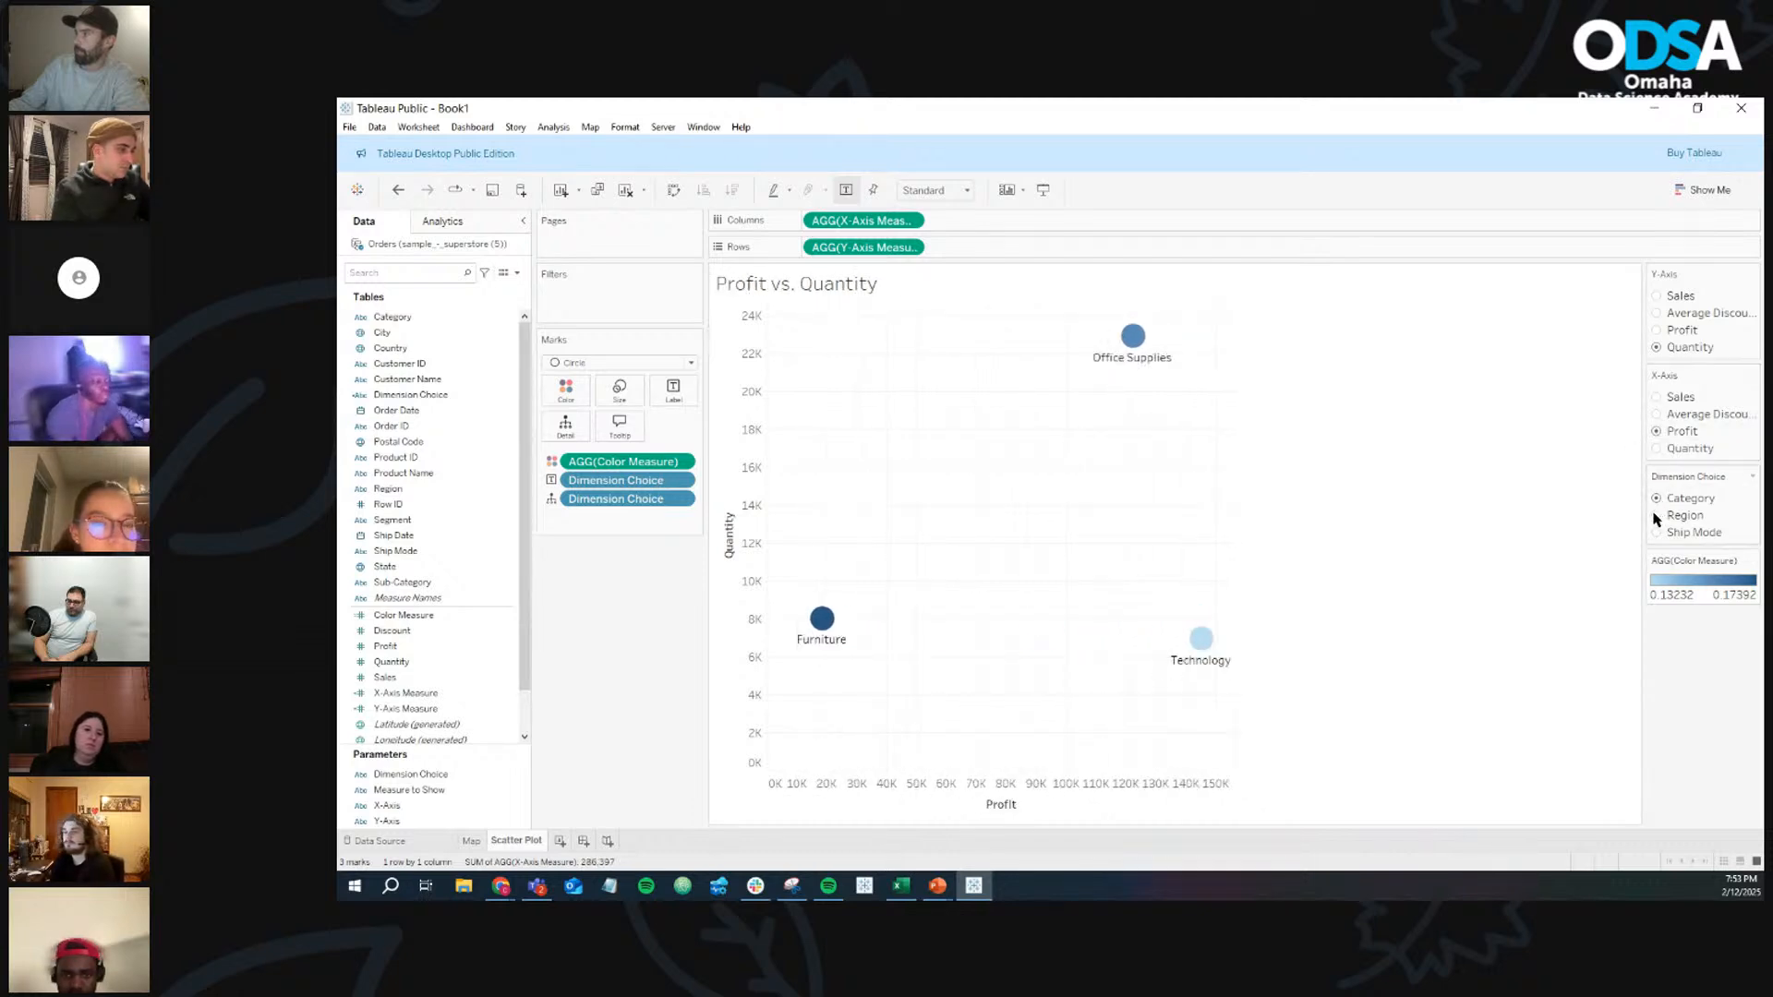
Switch the breakout to Region and try other measures on both axes, ending with Sales on each
click(1658, 514)
click(1658, 449)
click(1658, 415)
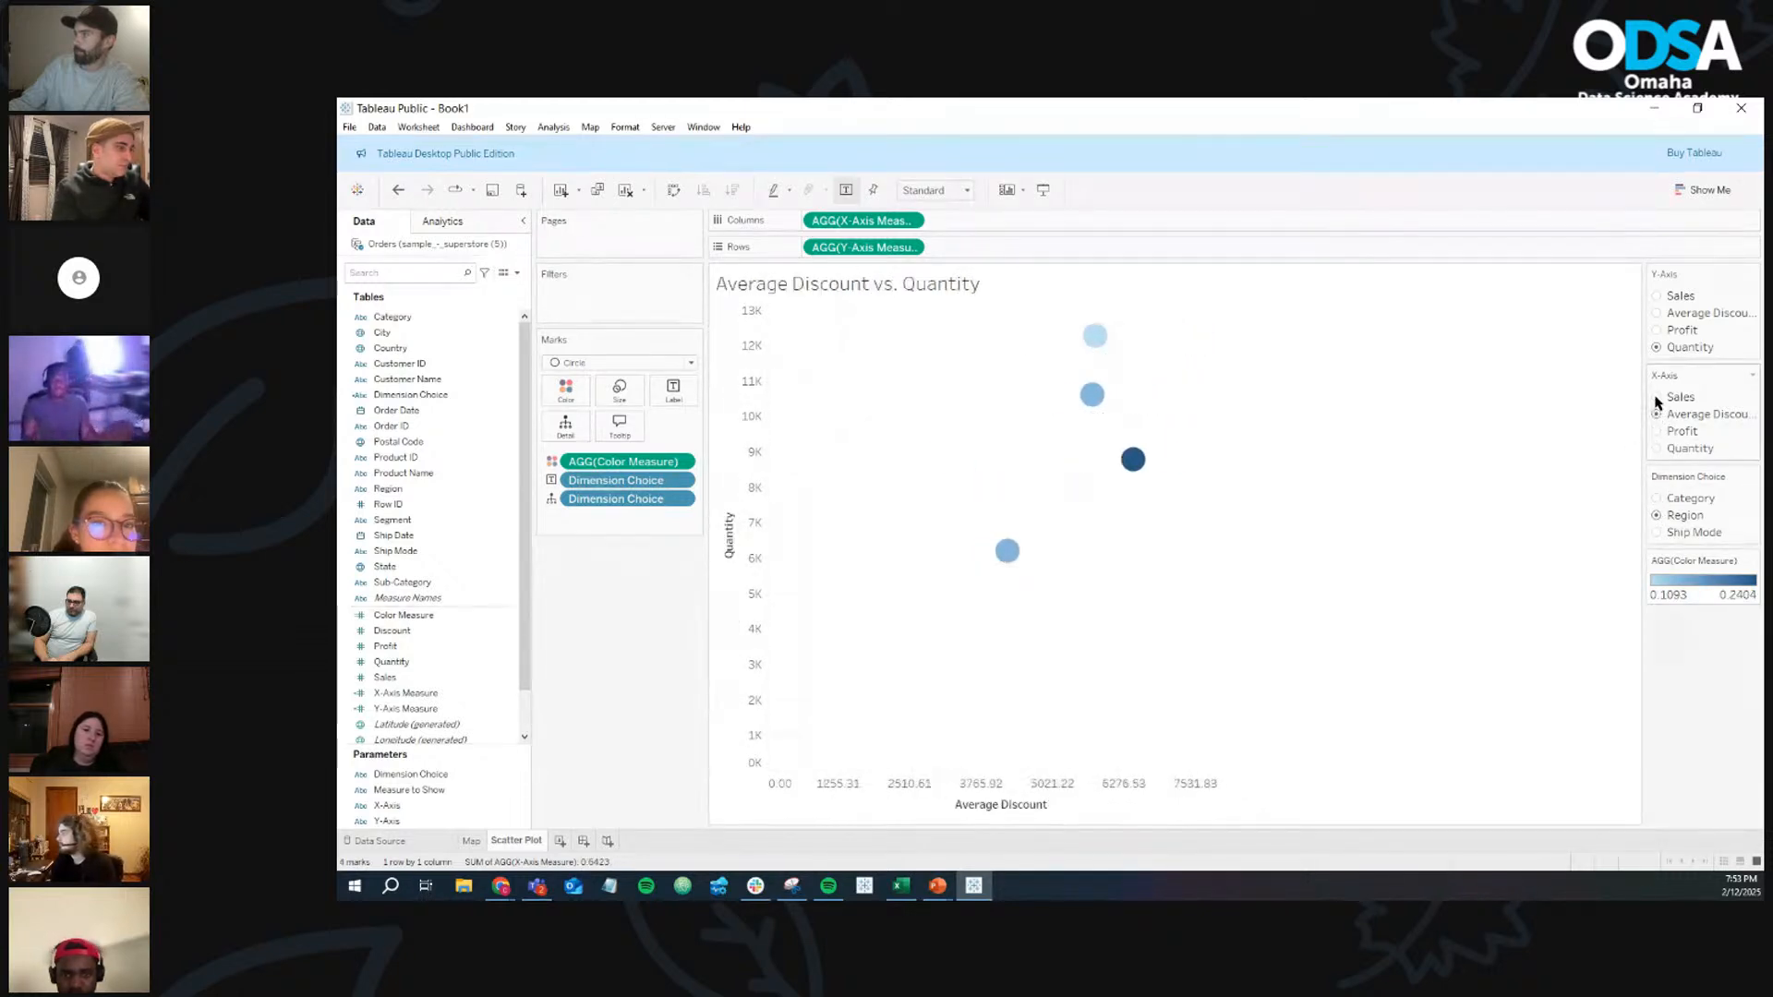
click(1658, 397)
click(1658, 330)
click(1658, 314)
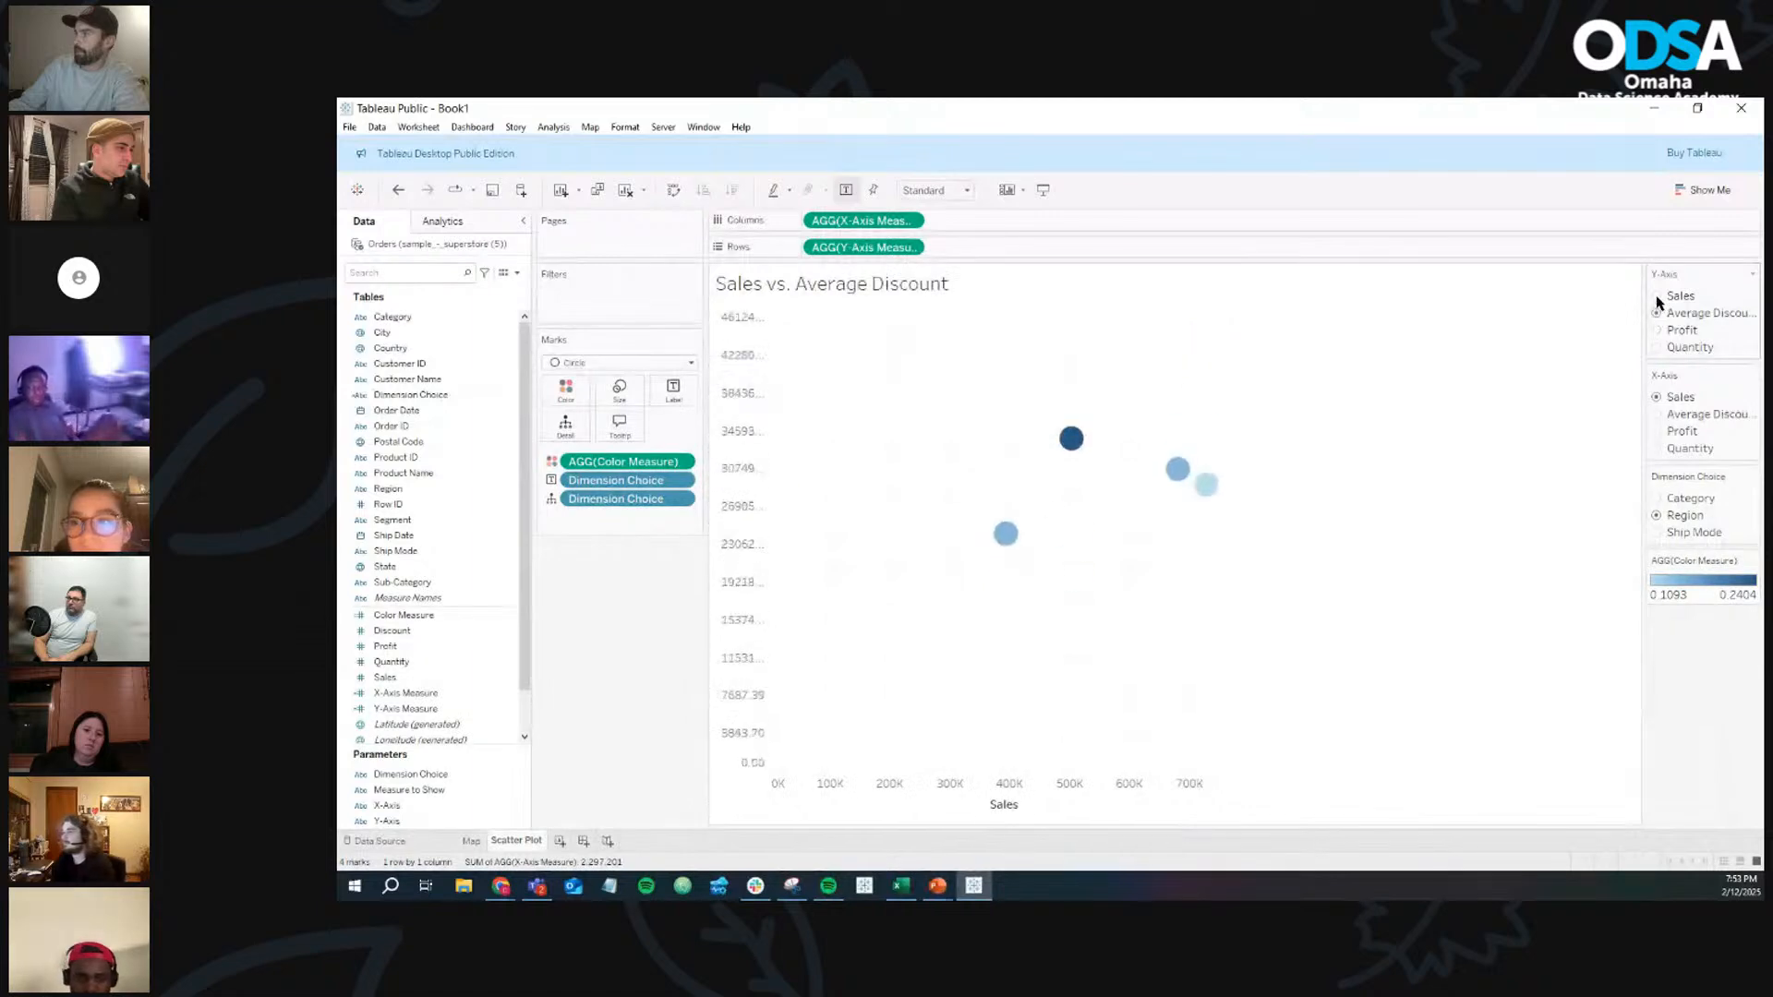
click(1658, 296)
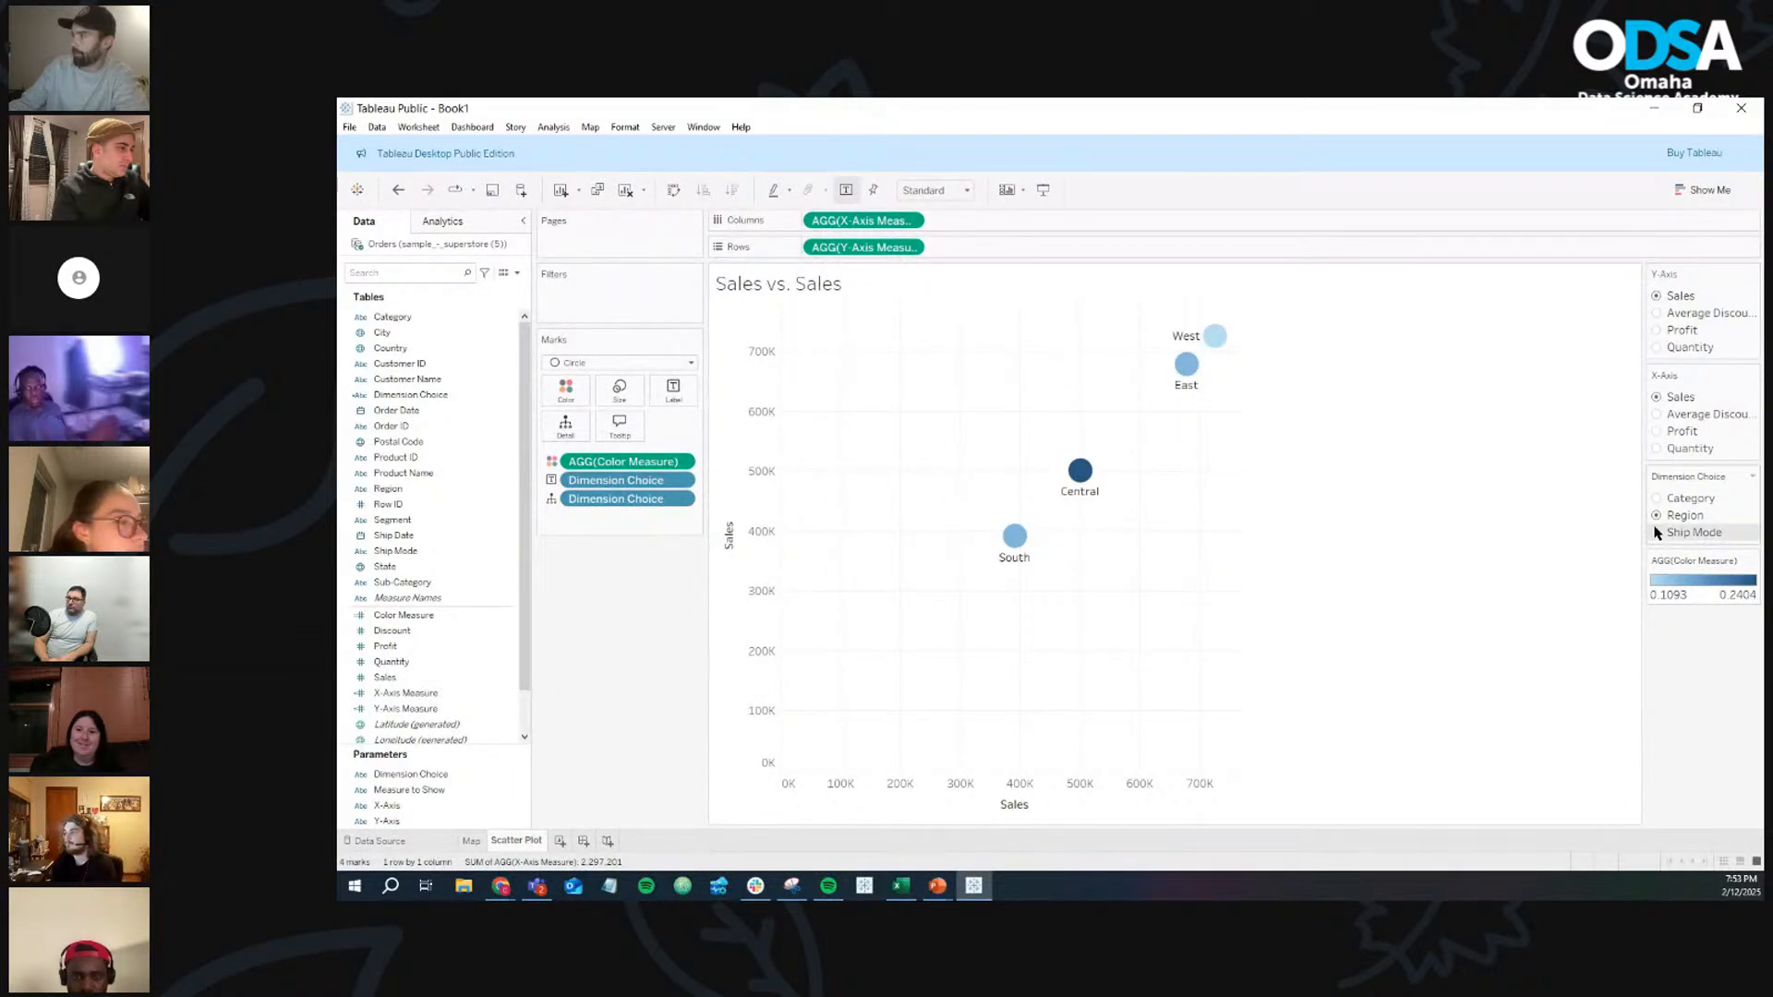
Set the Dimension Choice to Ship Mode and try Quantity and Profit on the X-Axis, ending on Profit
click(1657, 536)
click(1658, 447)
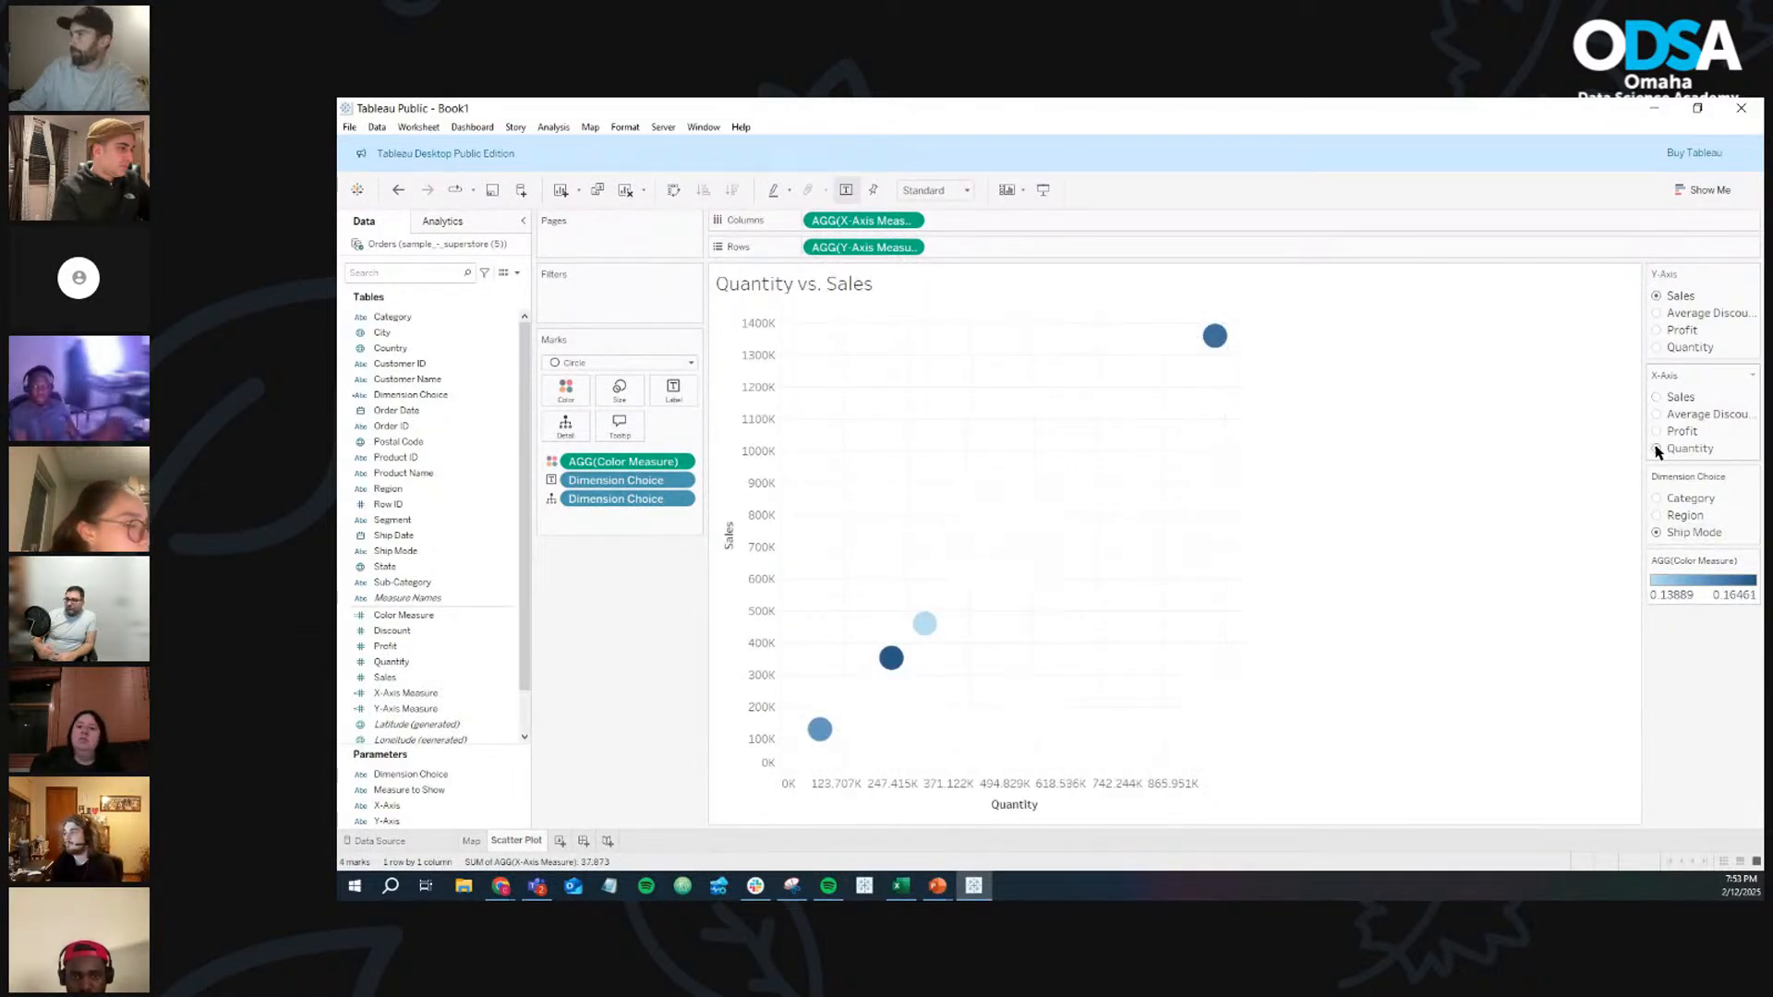
click(1657, 432)
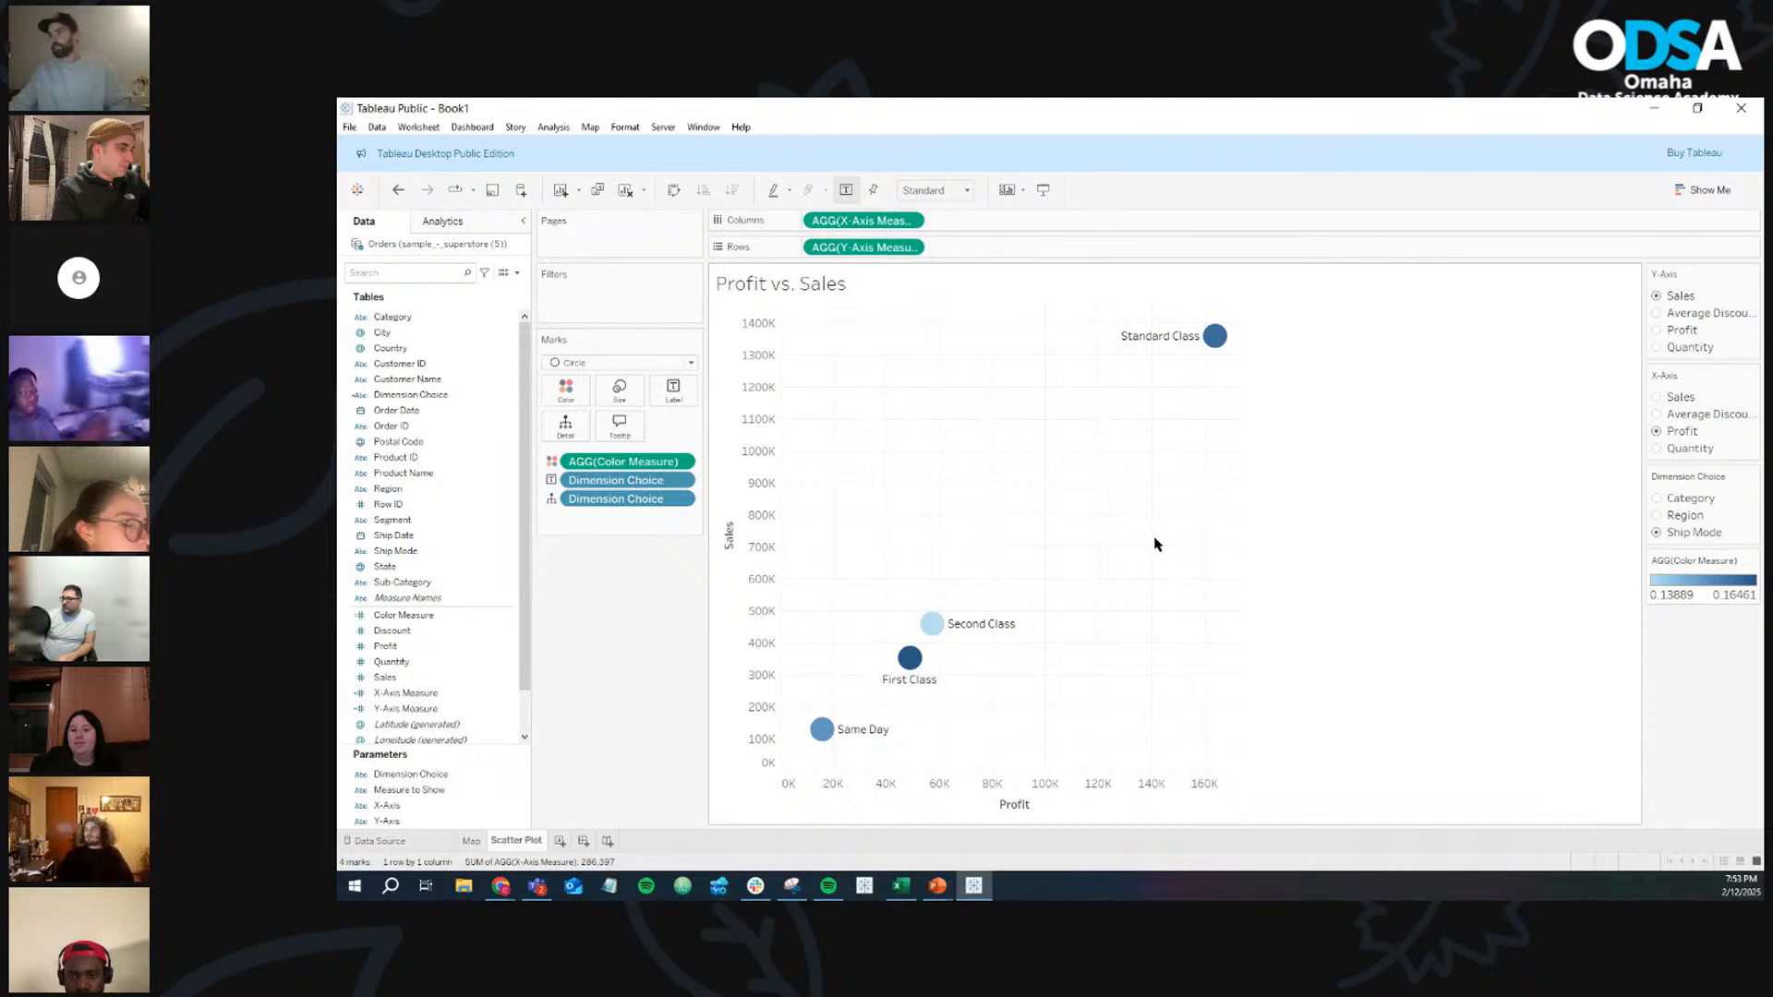
Add a new dashboard after the Scatter Plot sheet and set its fixed size to Generic Desktop (1366 x 768)
click(472, 843)
click(511, 842)
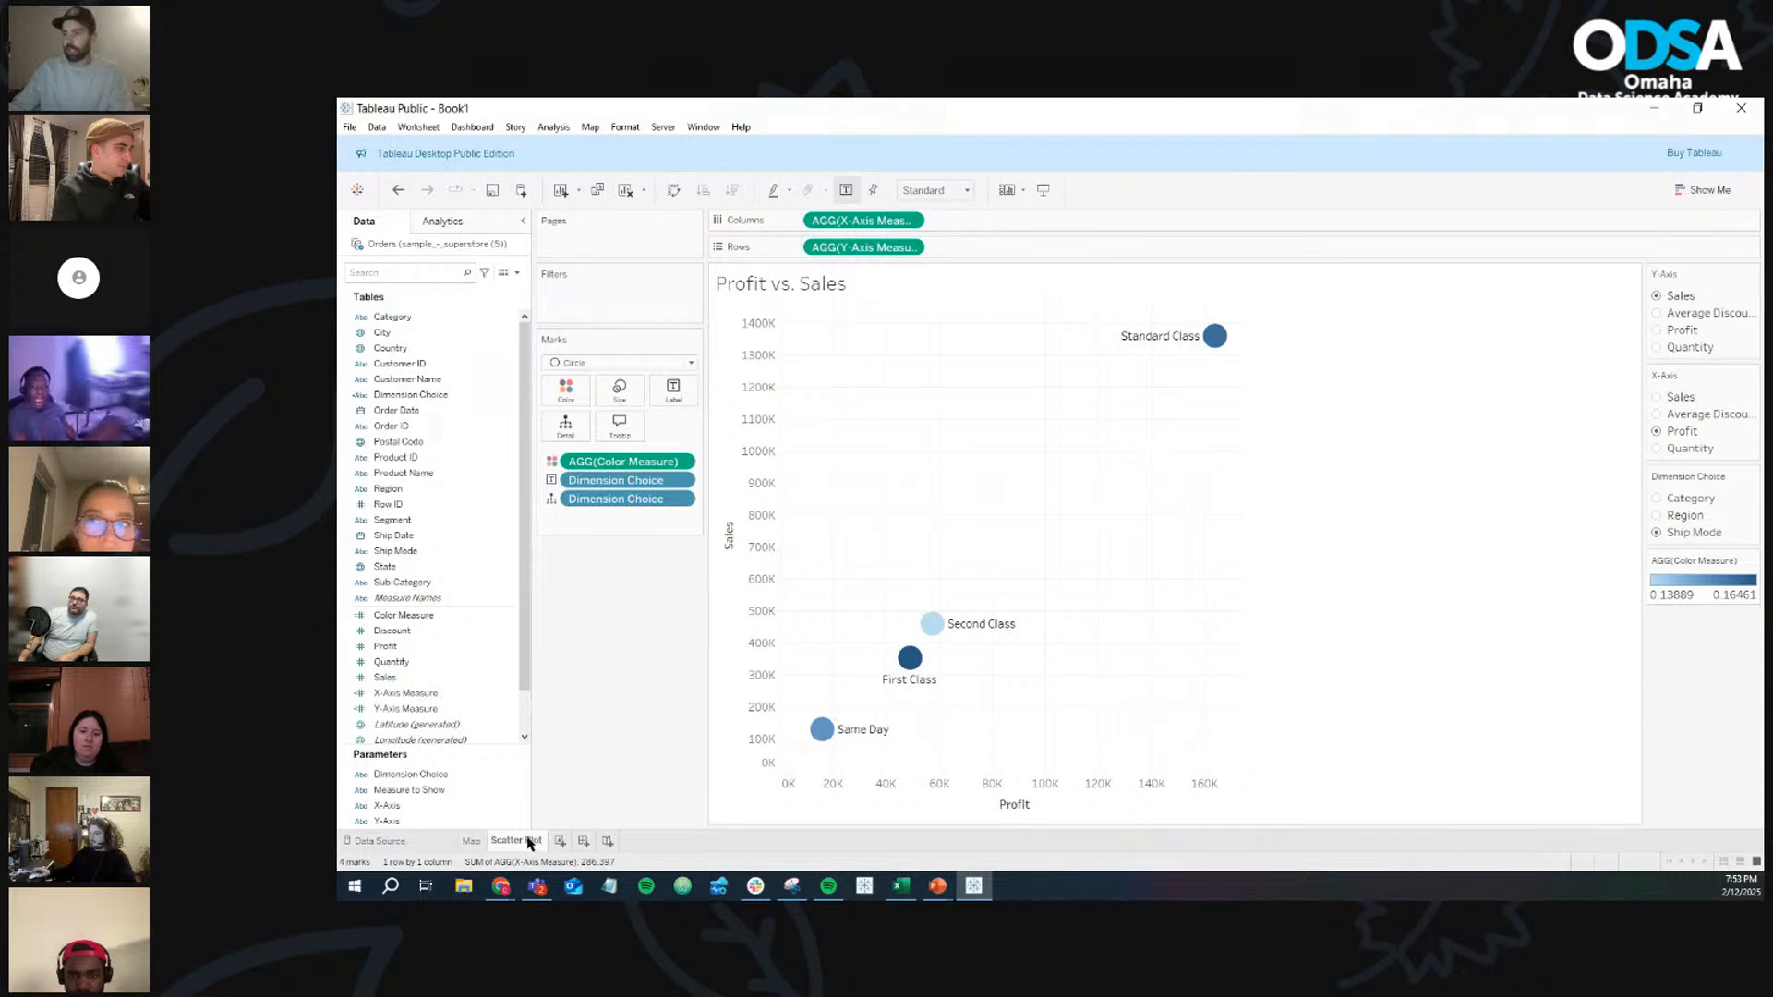
click(584, 842)
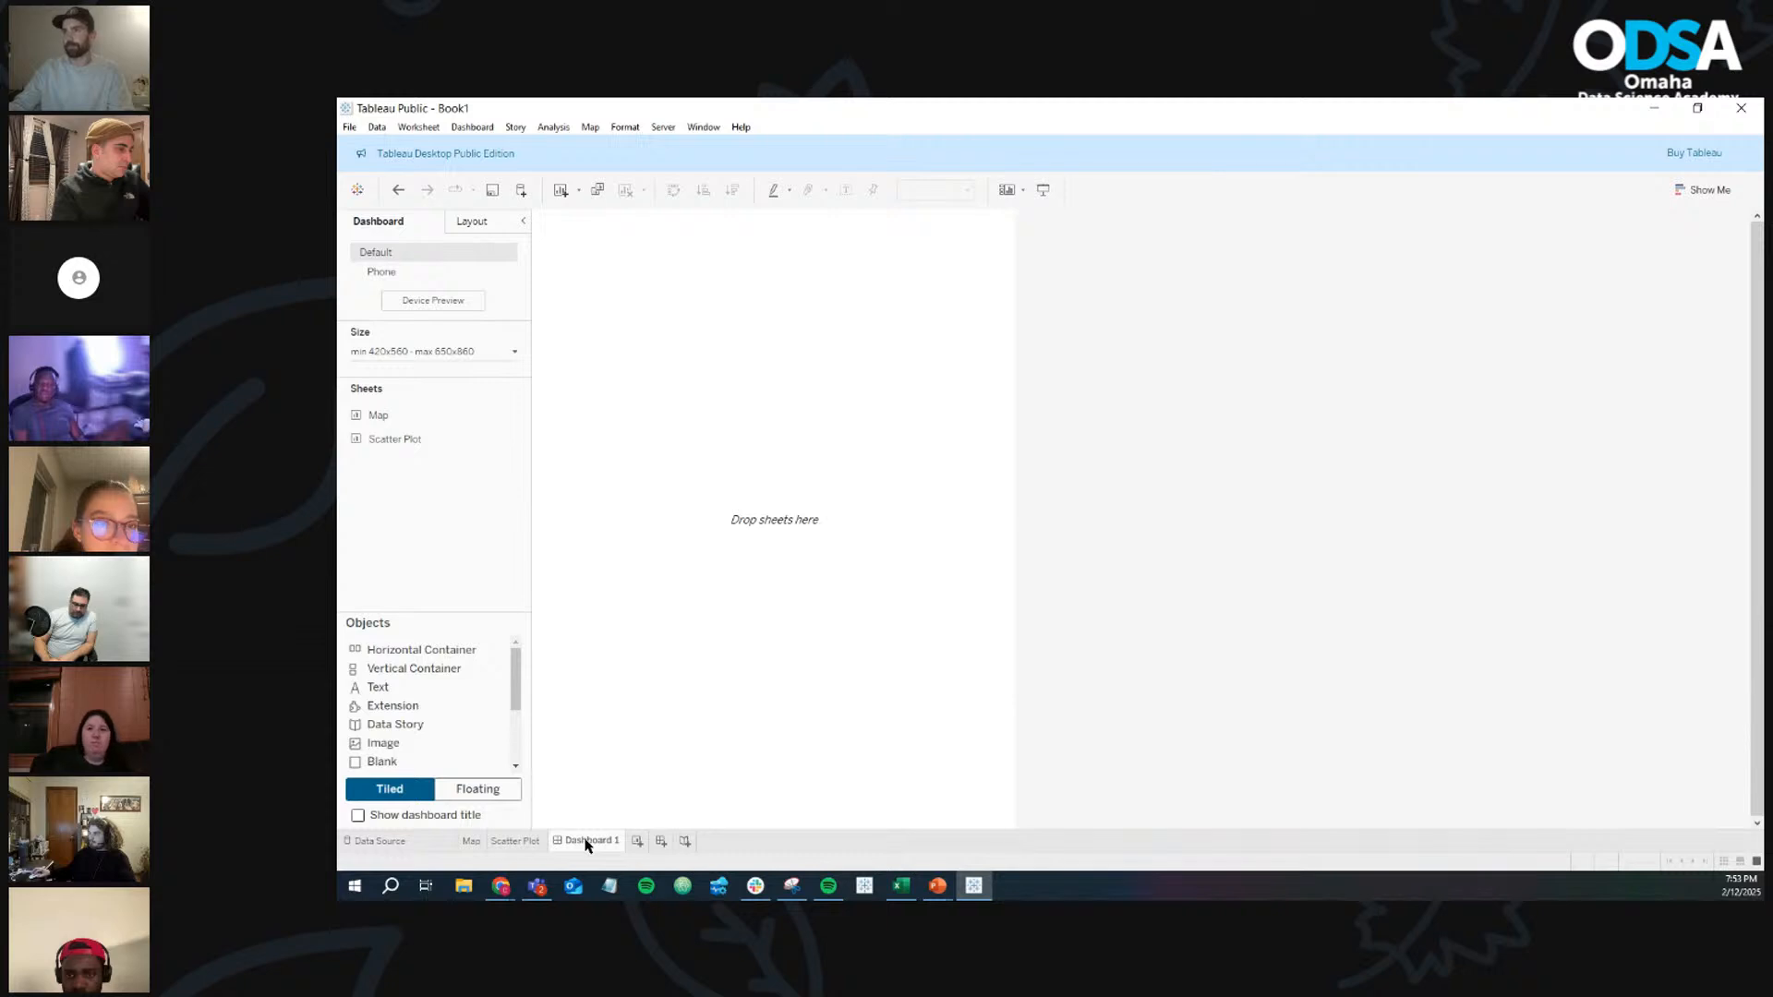
click(425, 354)
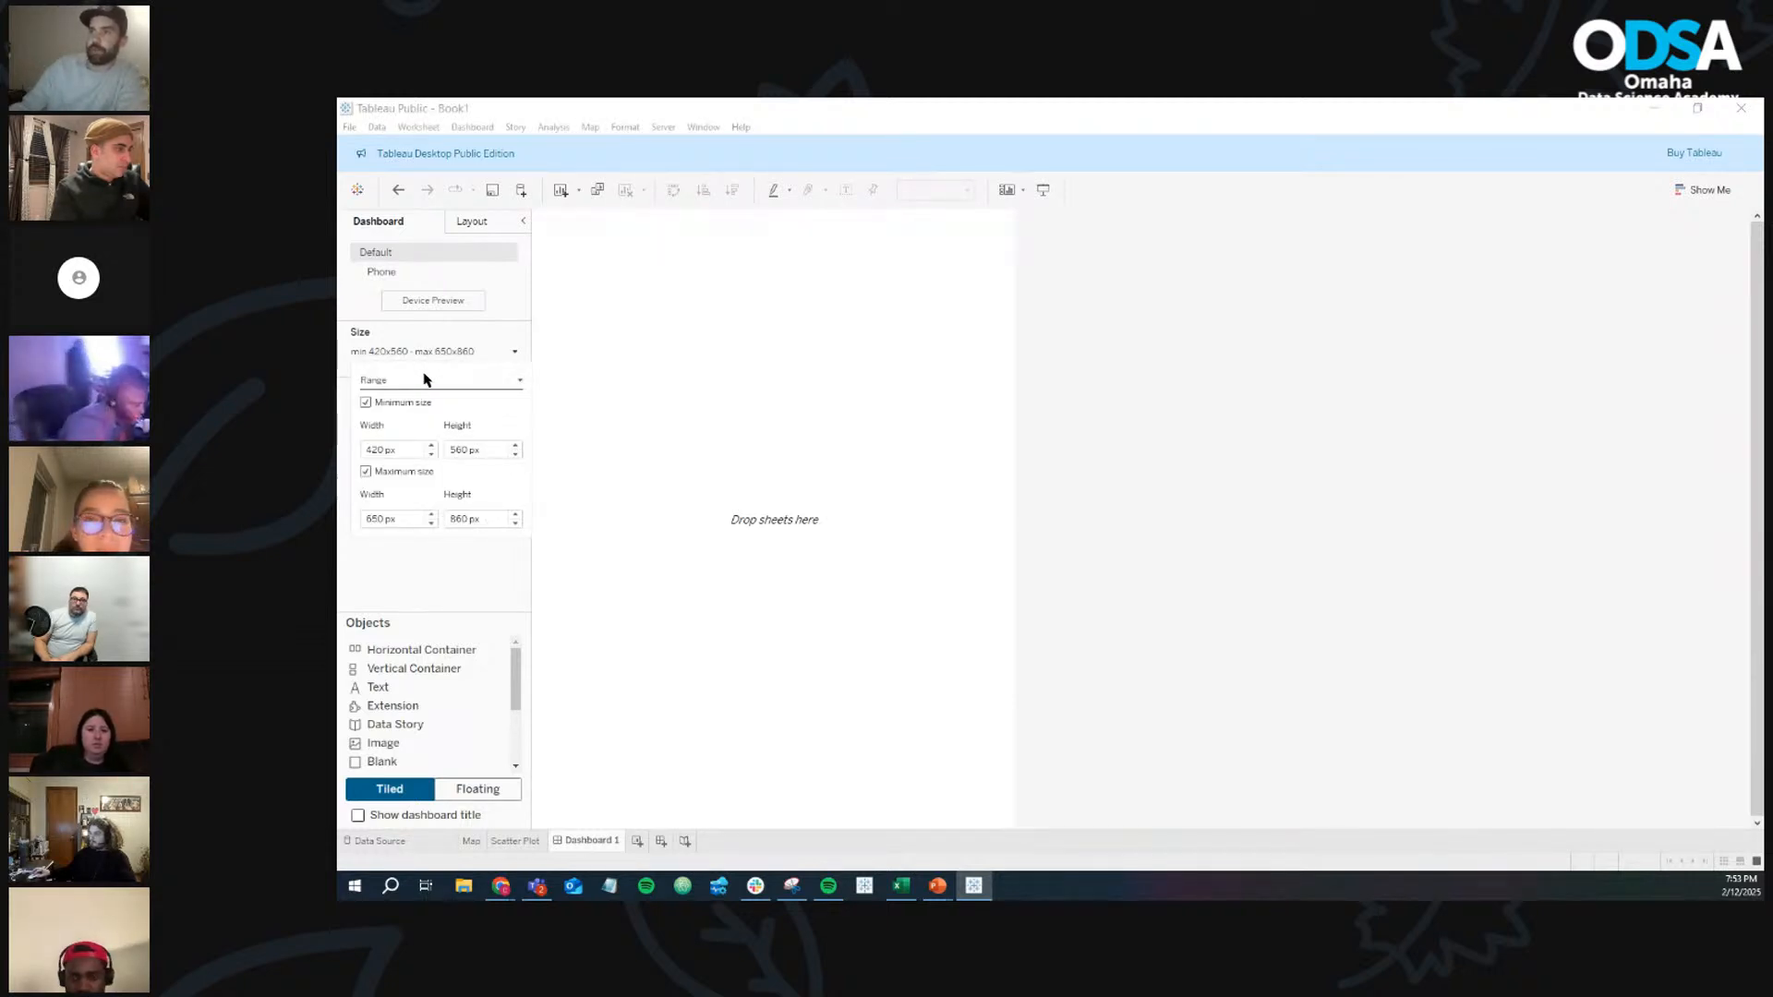
click(426, 390)
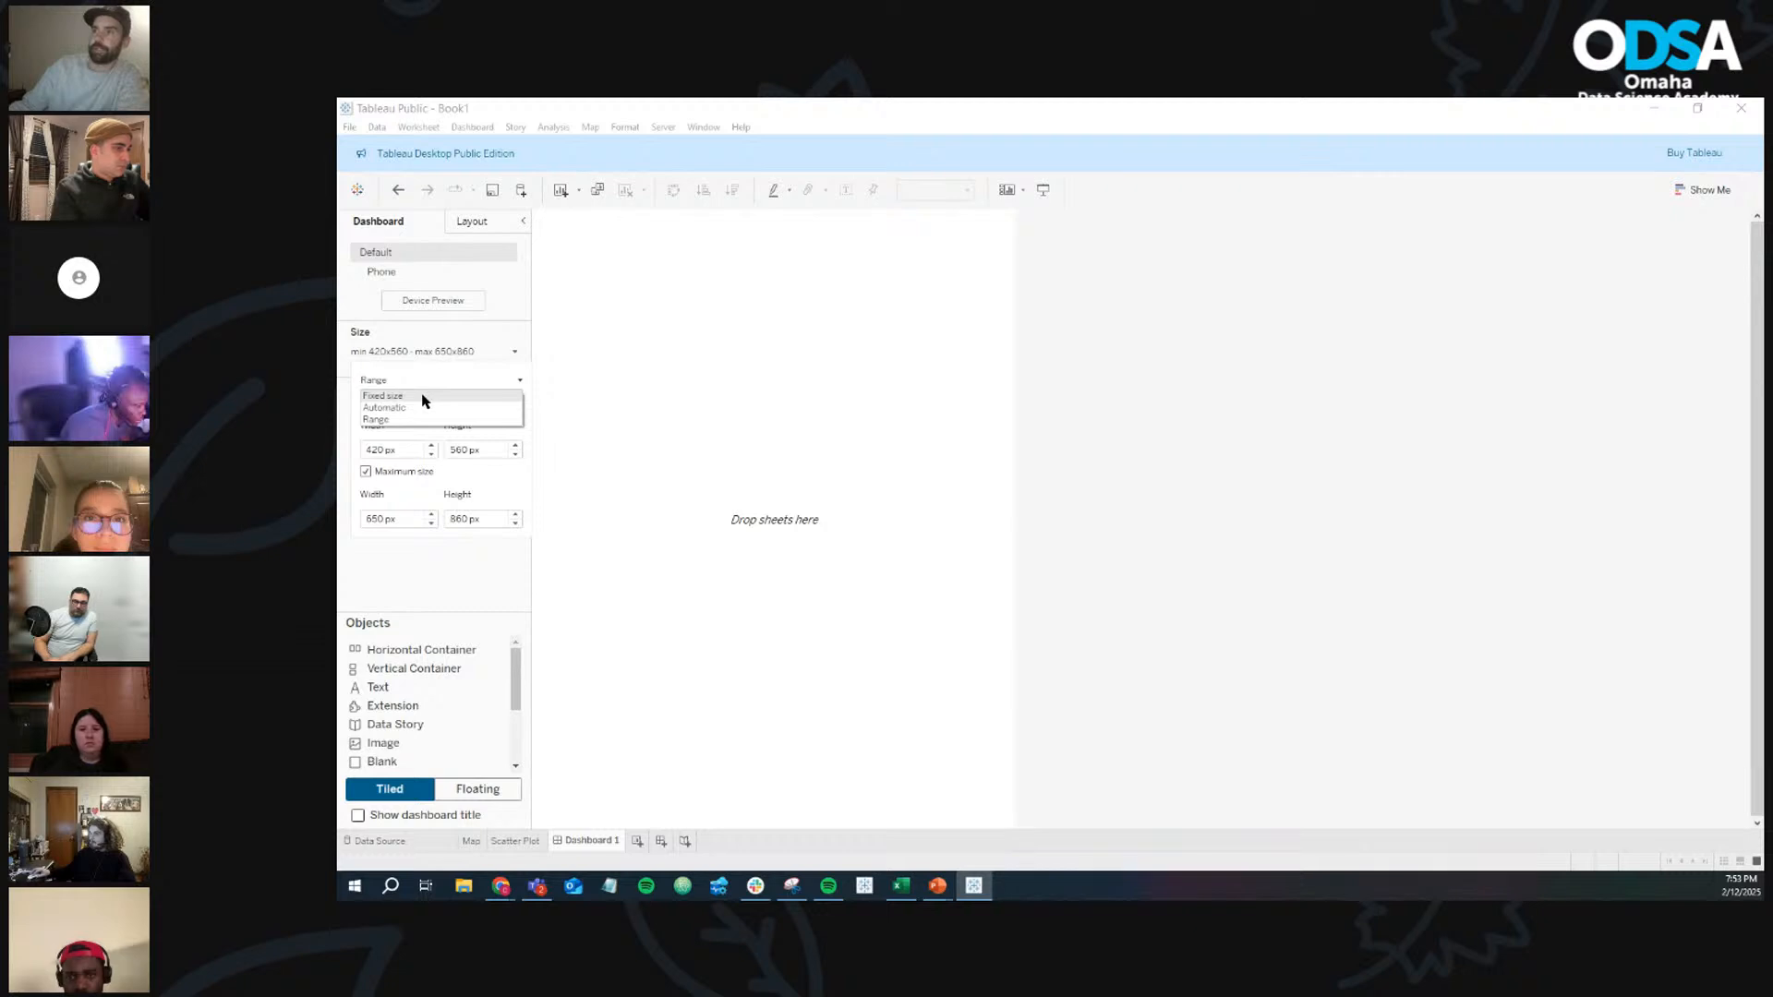
click(426, 396)
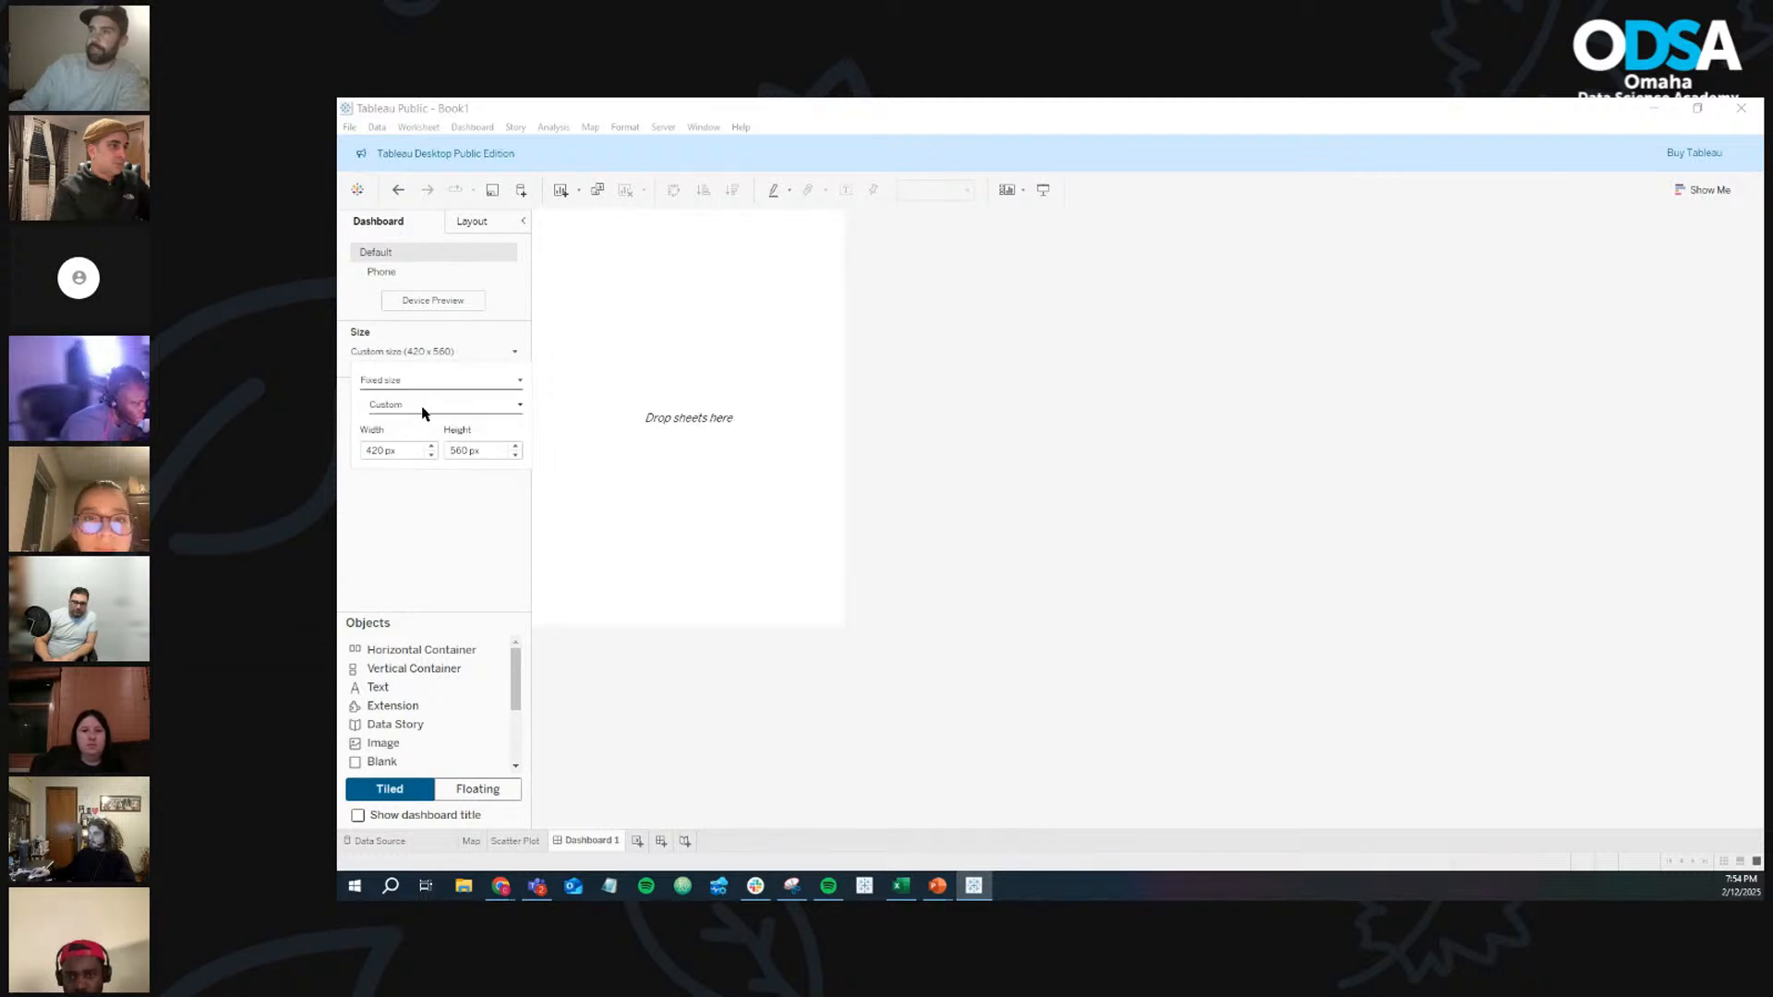
click(423, 409)
click(424, 424)
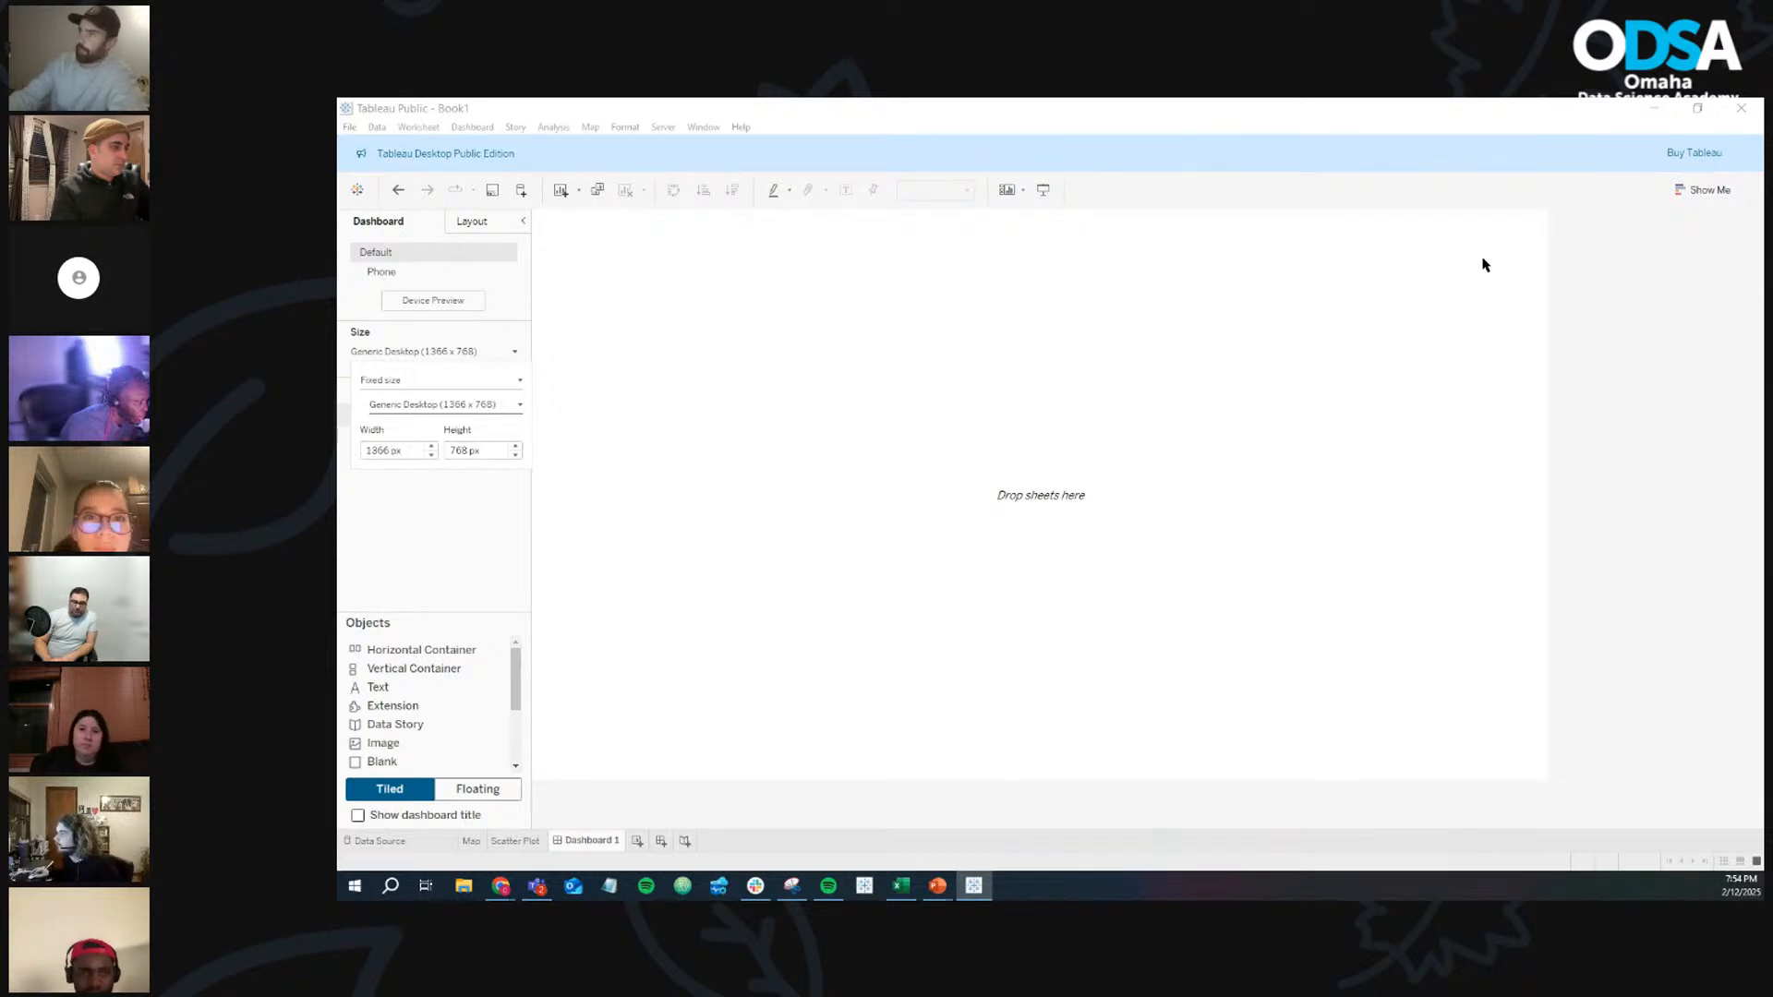
Try a custom dashboard size of 966 x 568 px and return to 1366 x 768
click(432, 456)
click(431, 455)
click(431, 456)
click(431, 456)
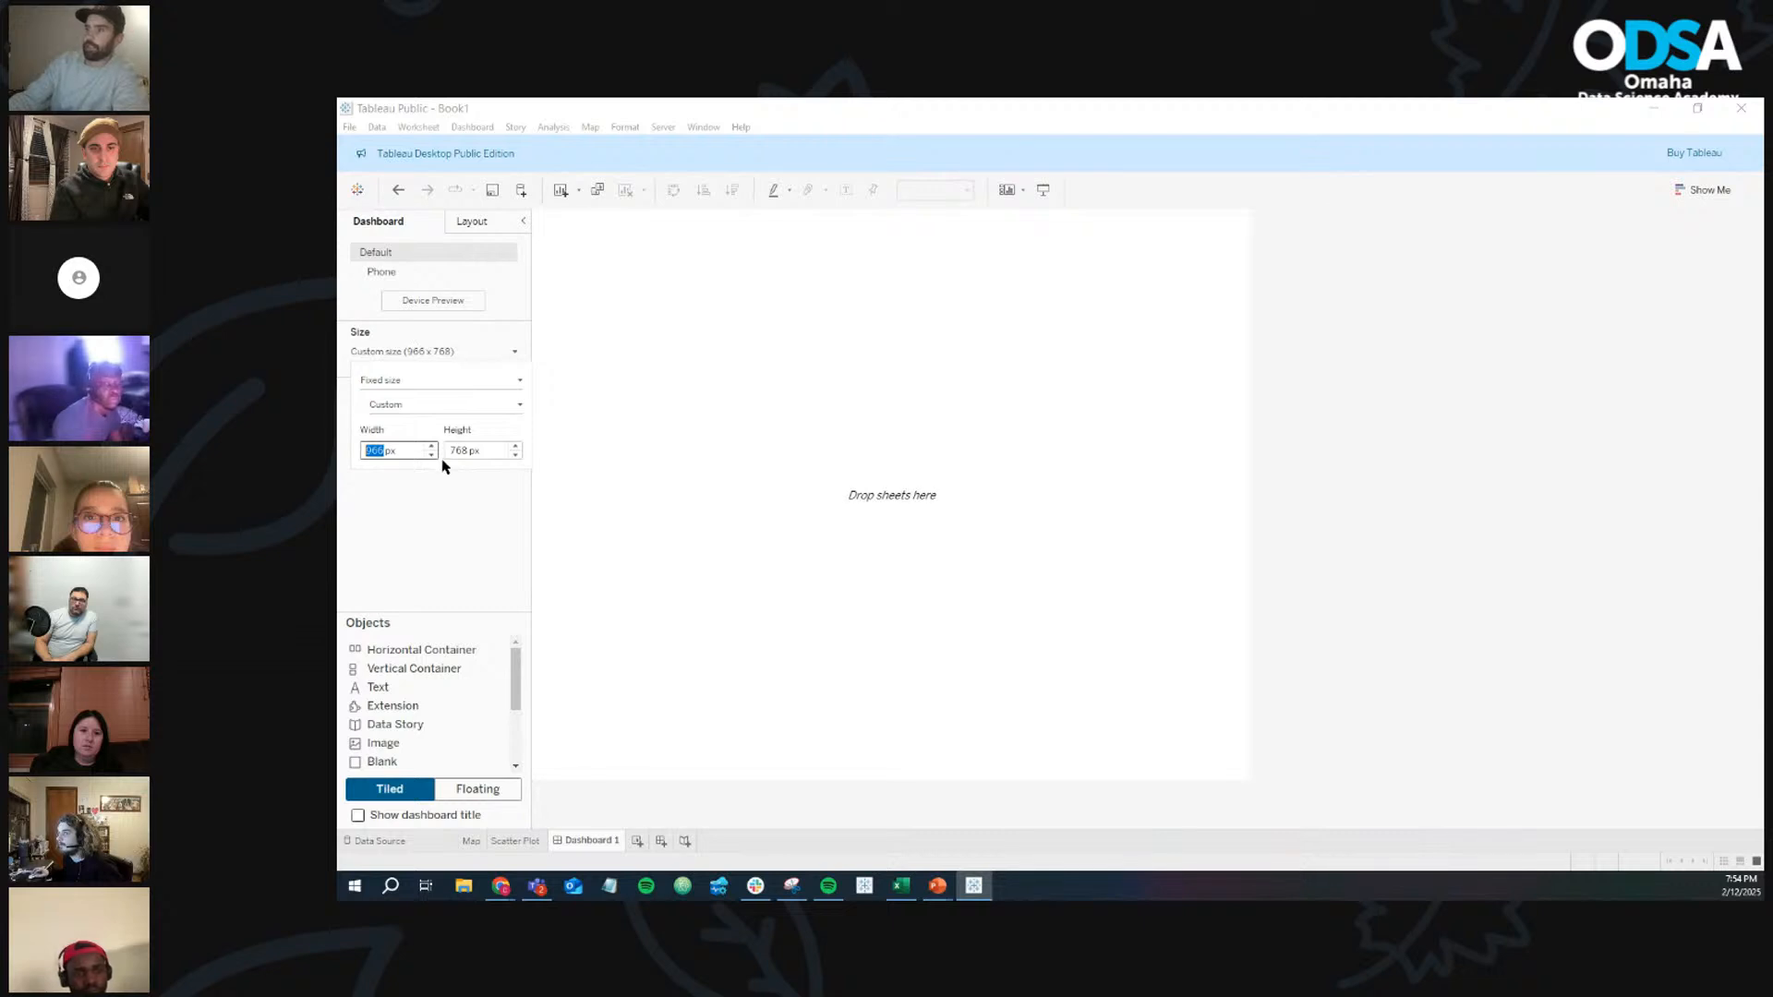
click(515, 455)
click(516, 455)
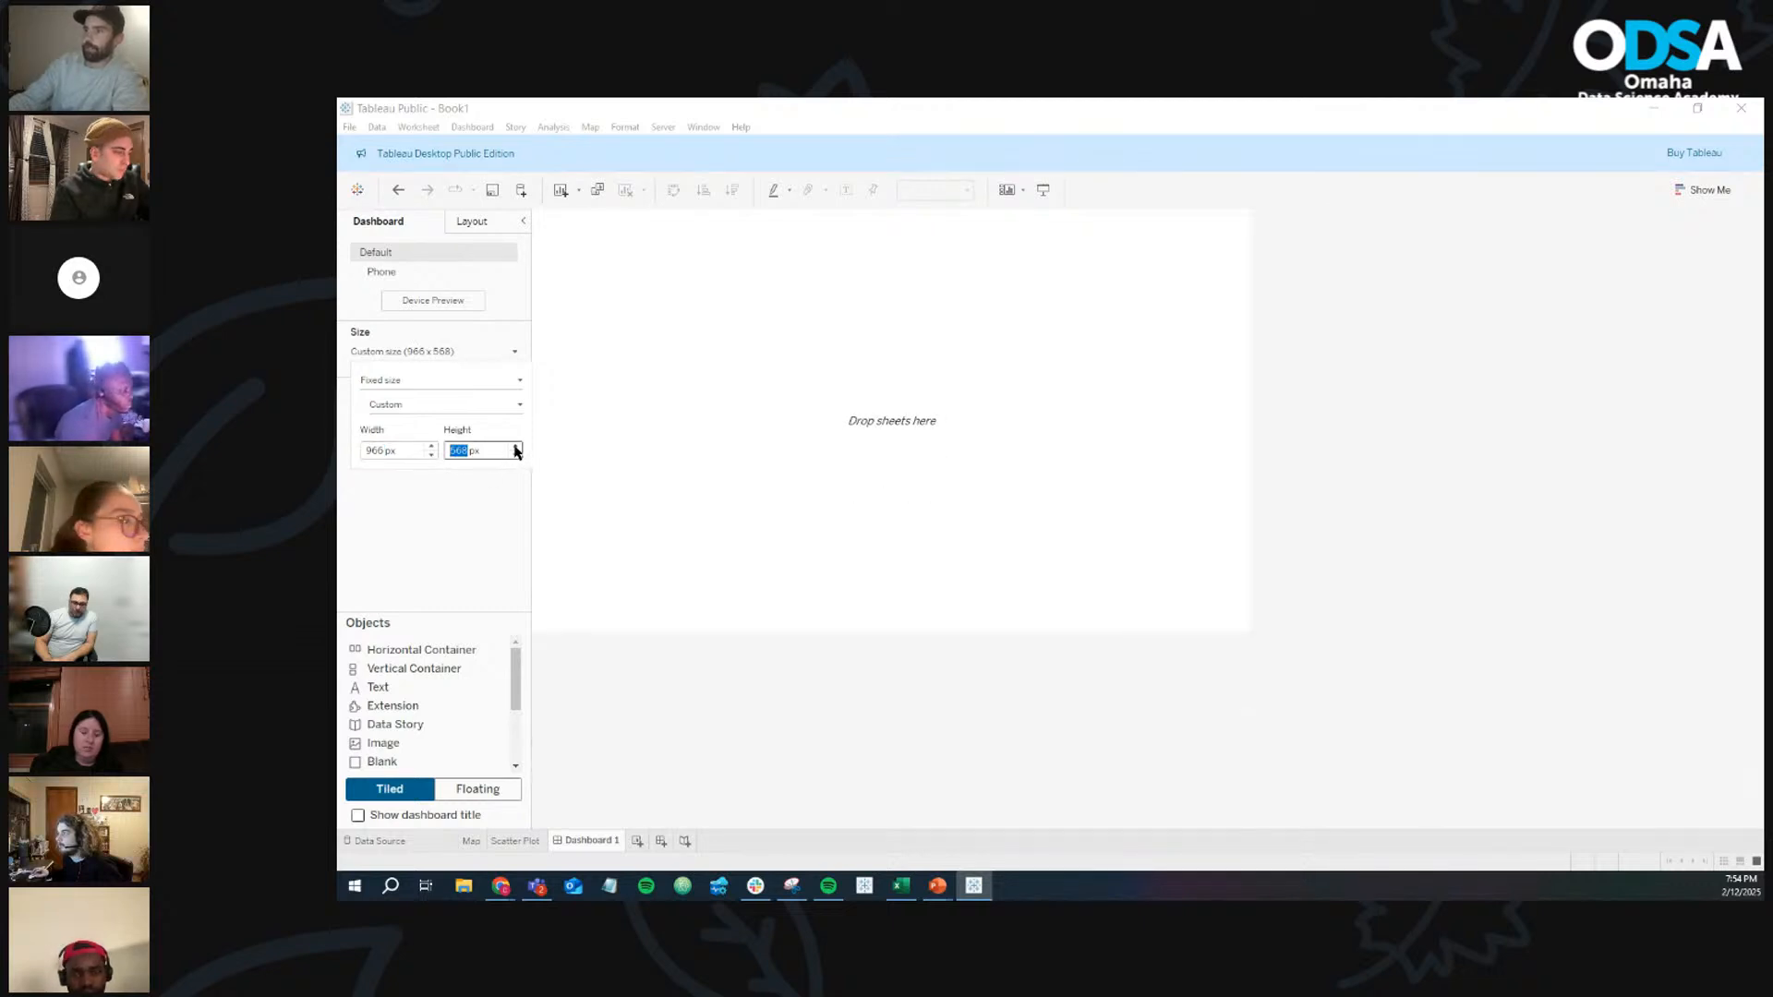
click(516, 446)
click(515, 446)
click(432, 446)
click(431, 446)
click(431, 447)
click(432, 446)
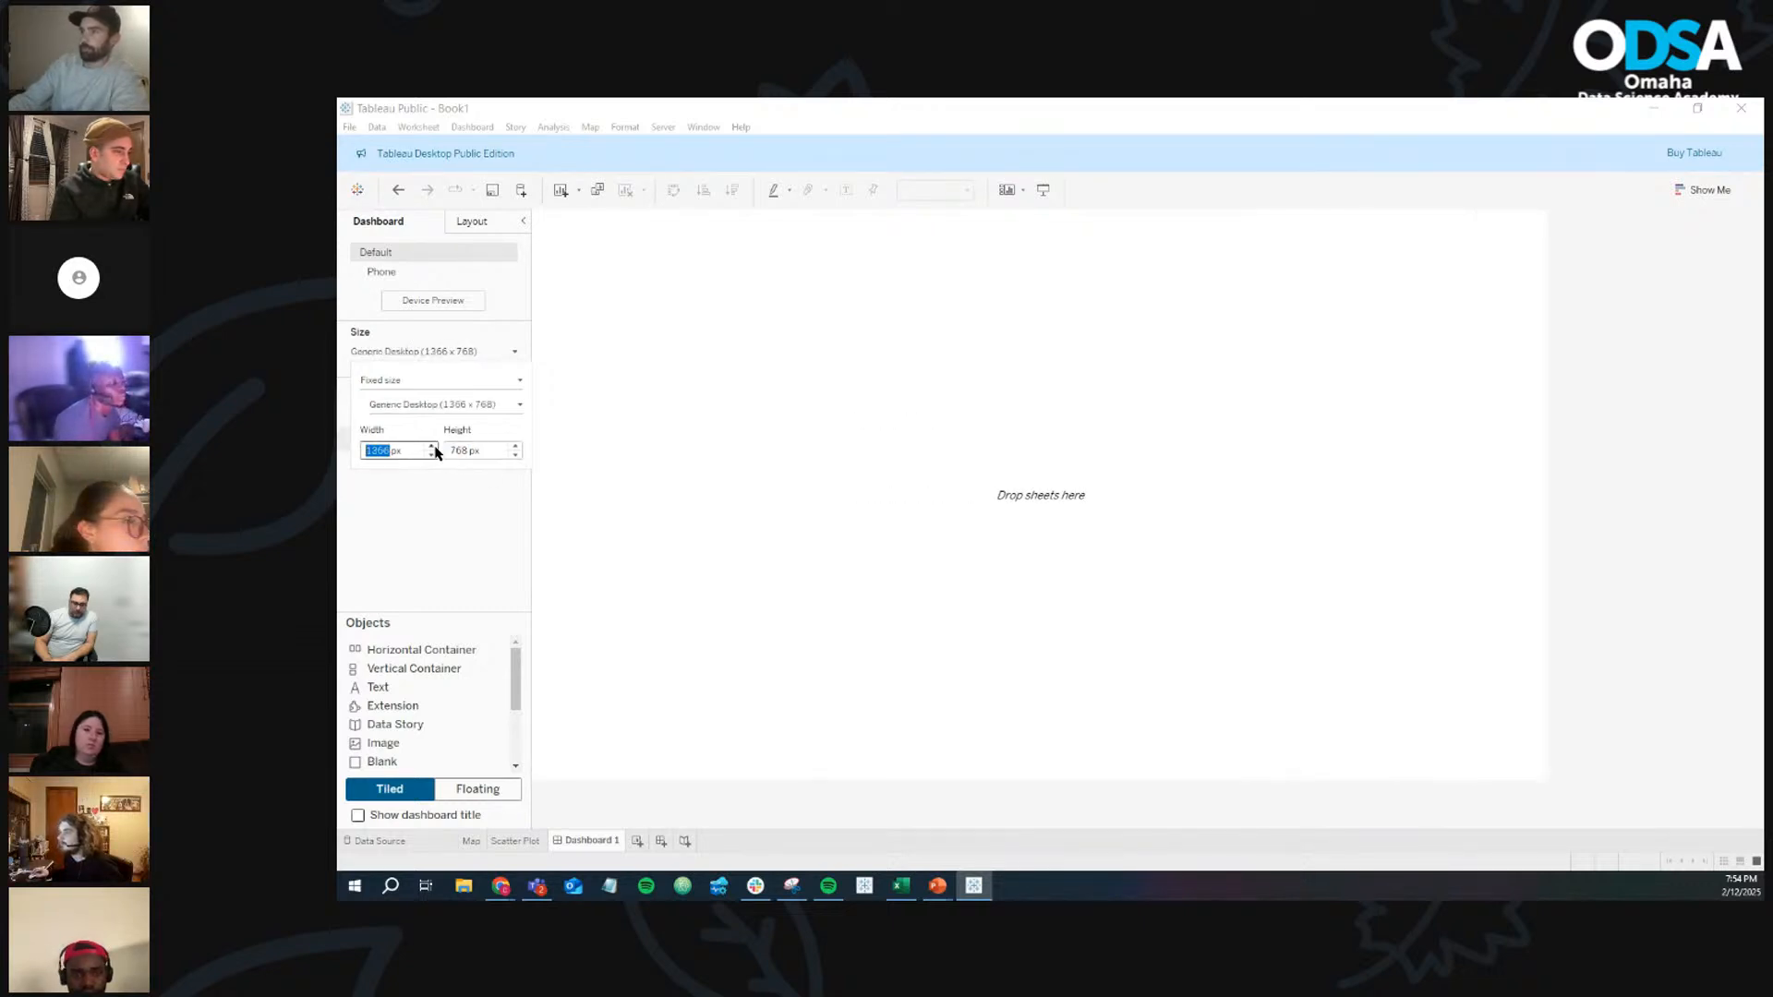
click(465, 515)
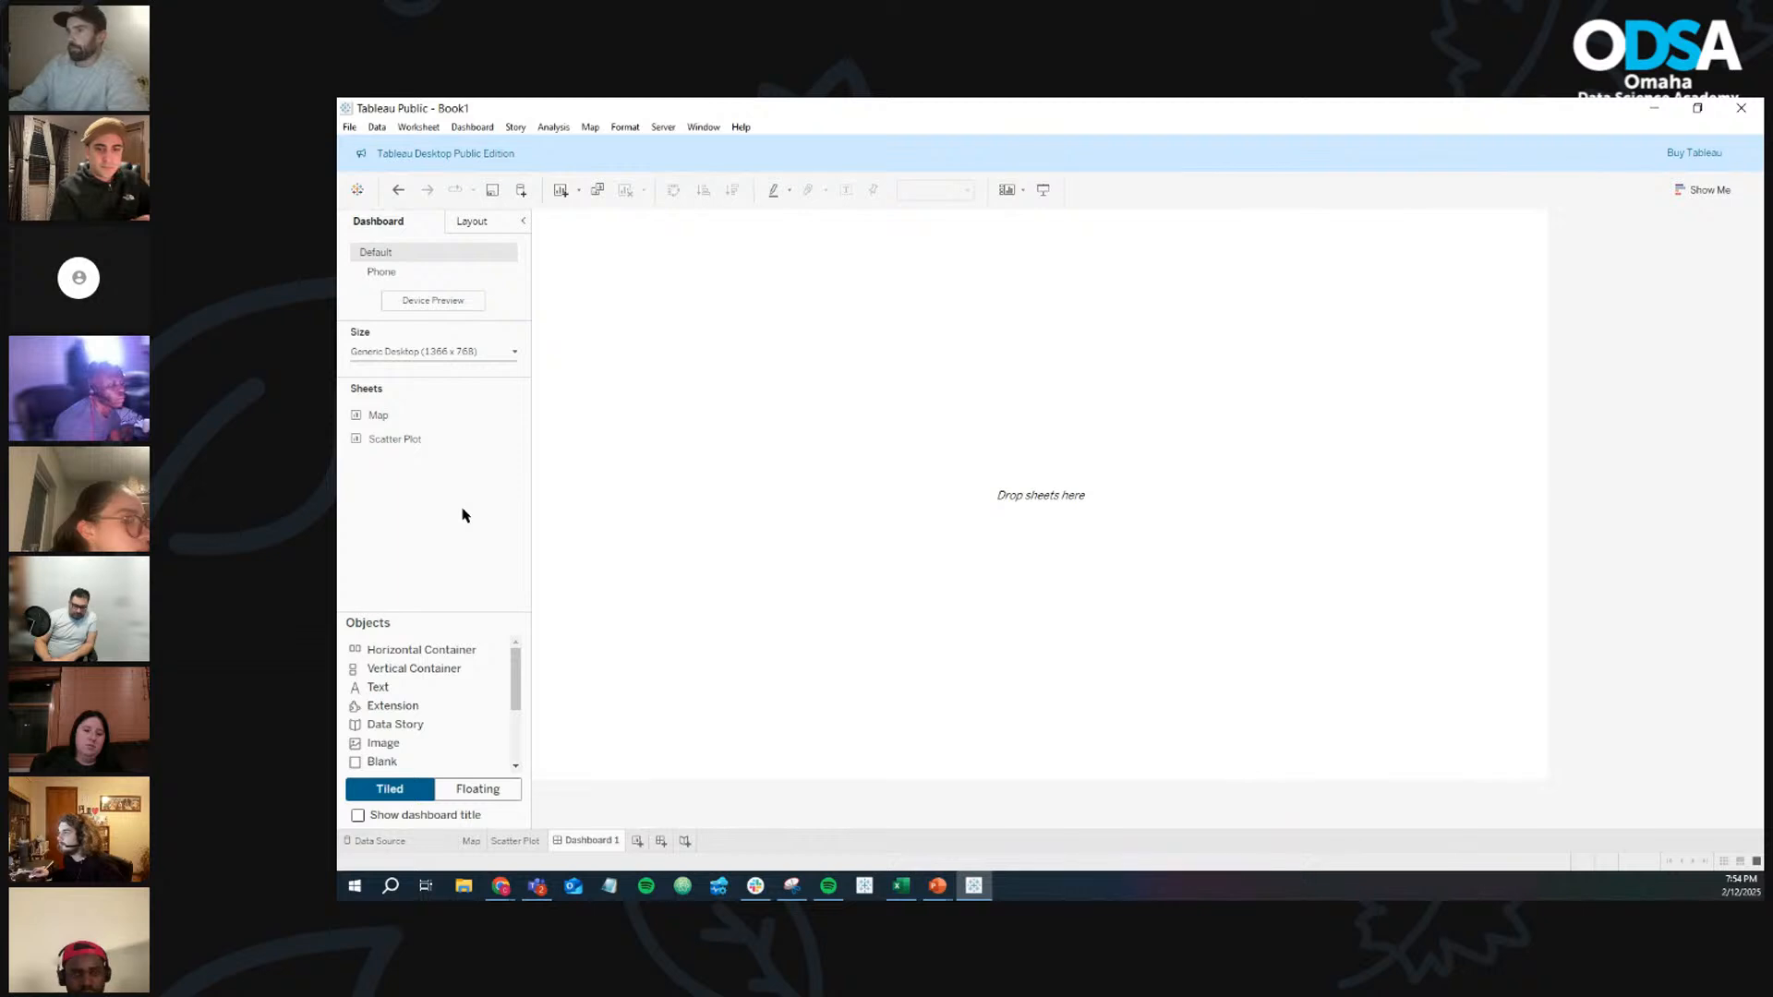
Place the Map sheet on the dashboard and add the Scatter Plot sheet beside it, to the right of the map
mouse_move(399, 423)
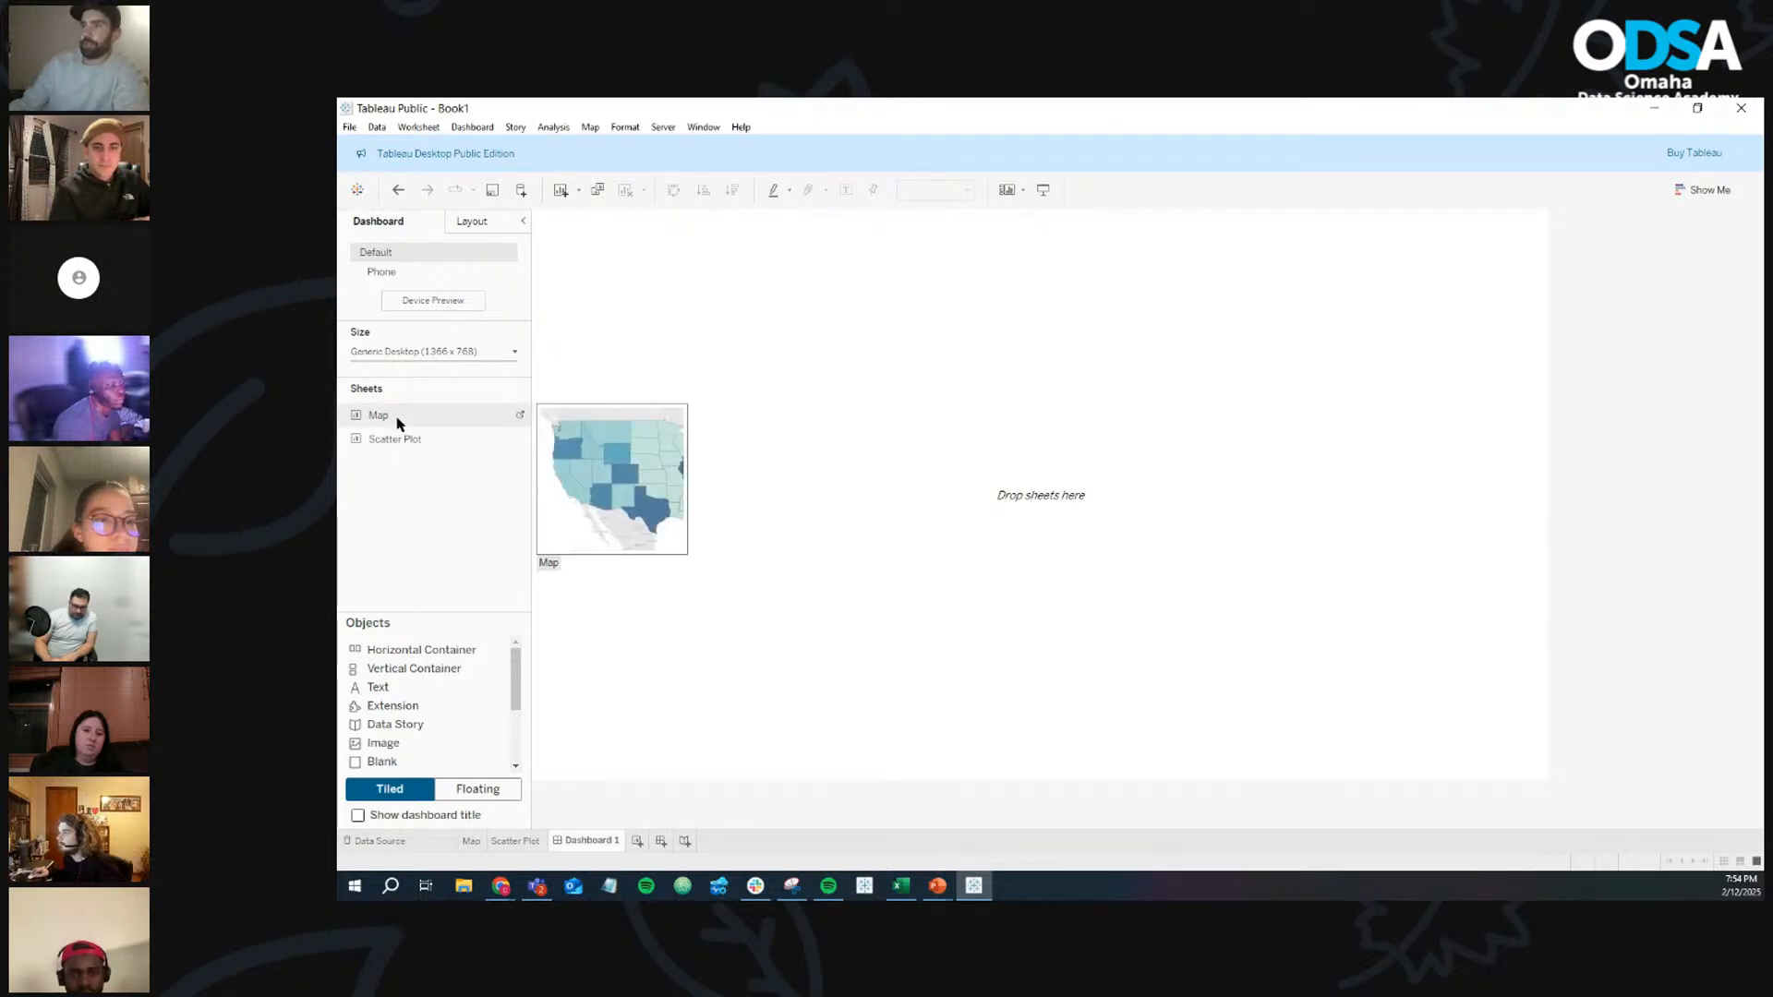
drag(399, 423, 878, 436)
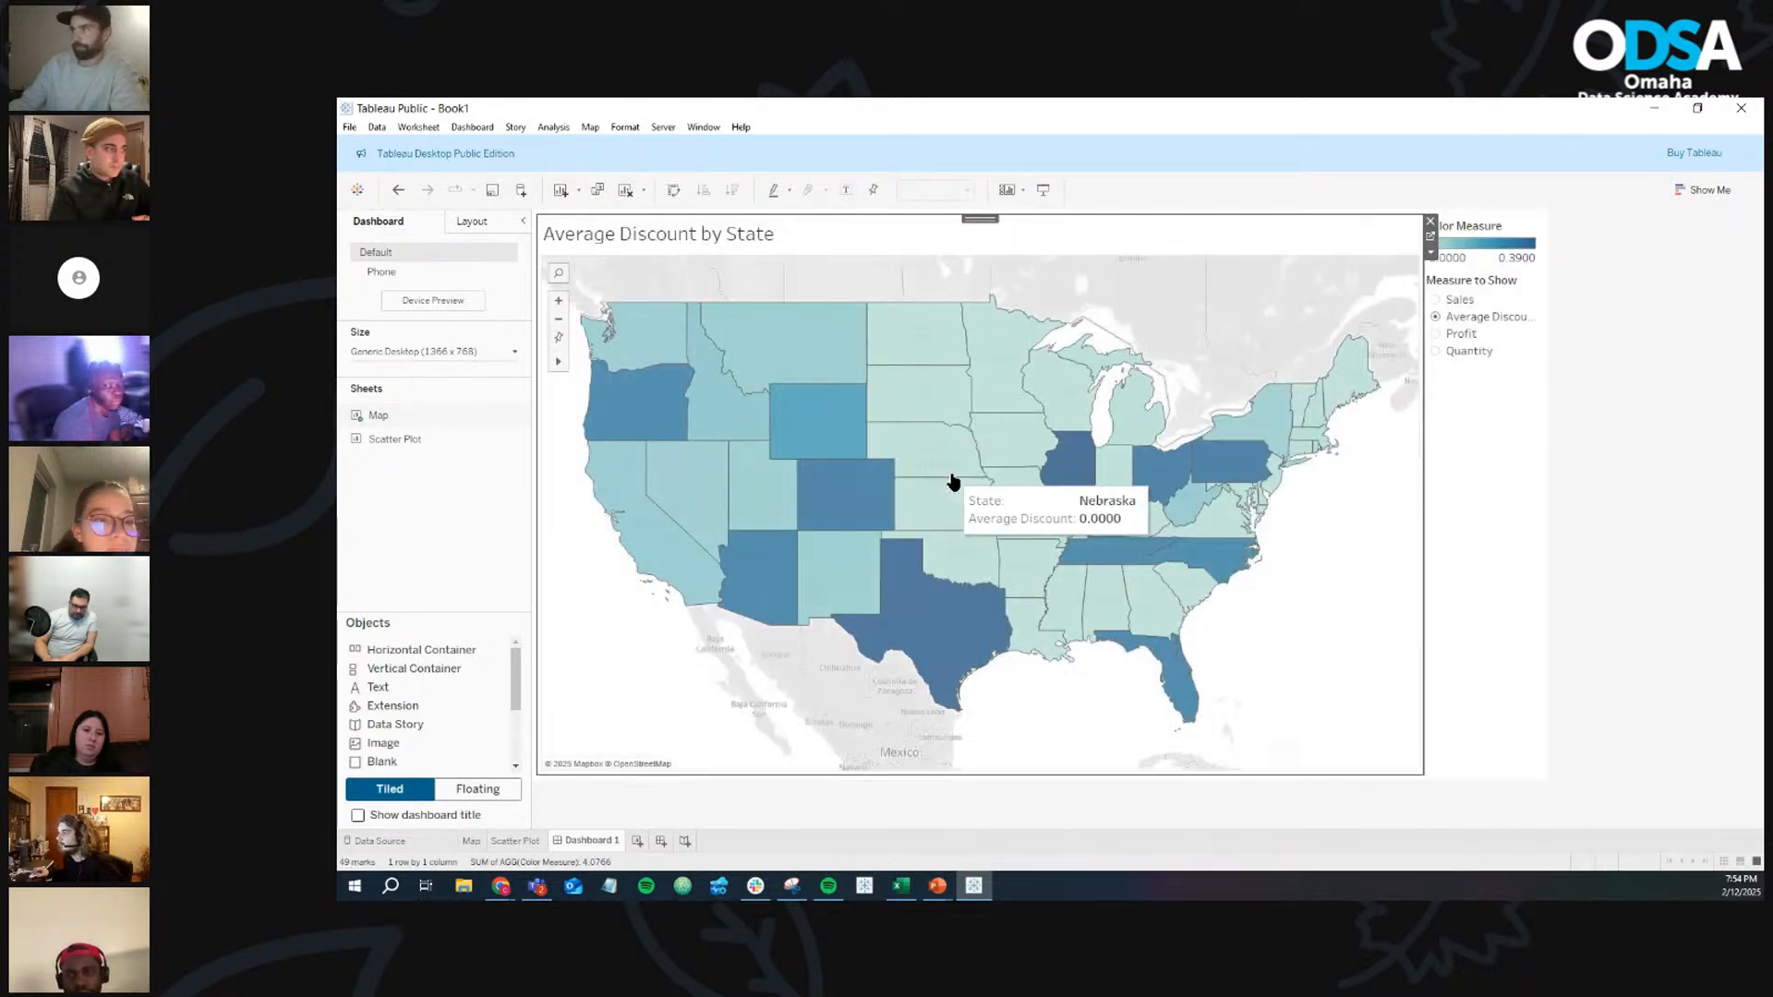
mouse_move(398, 443)
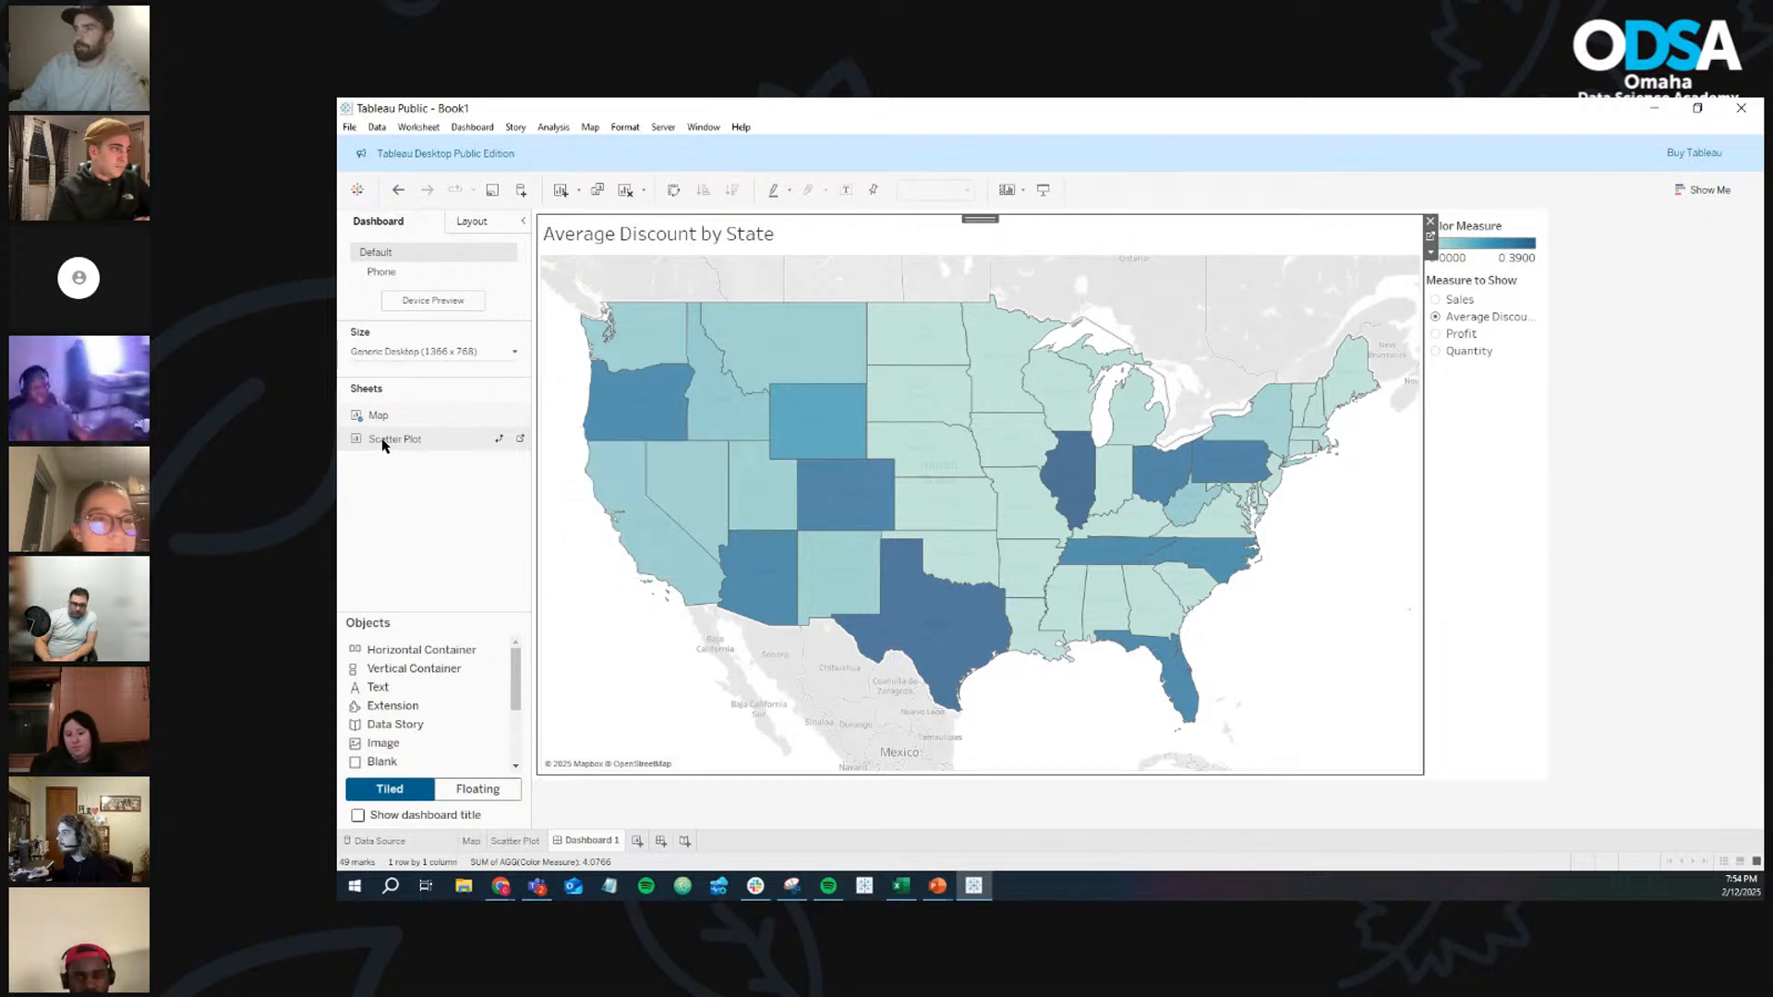
drag(383, 445, 1201, 508)
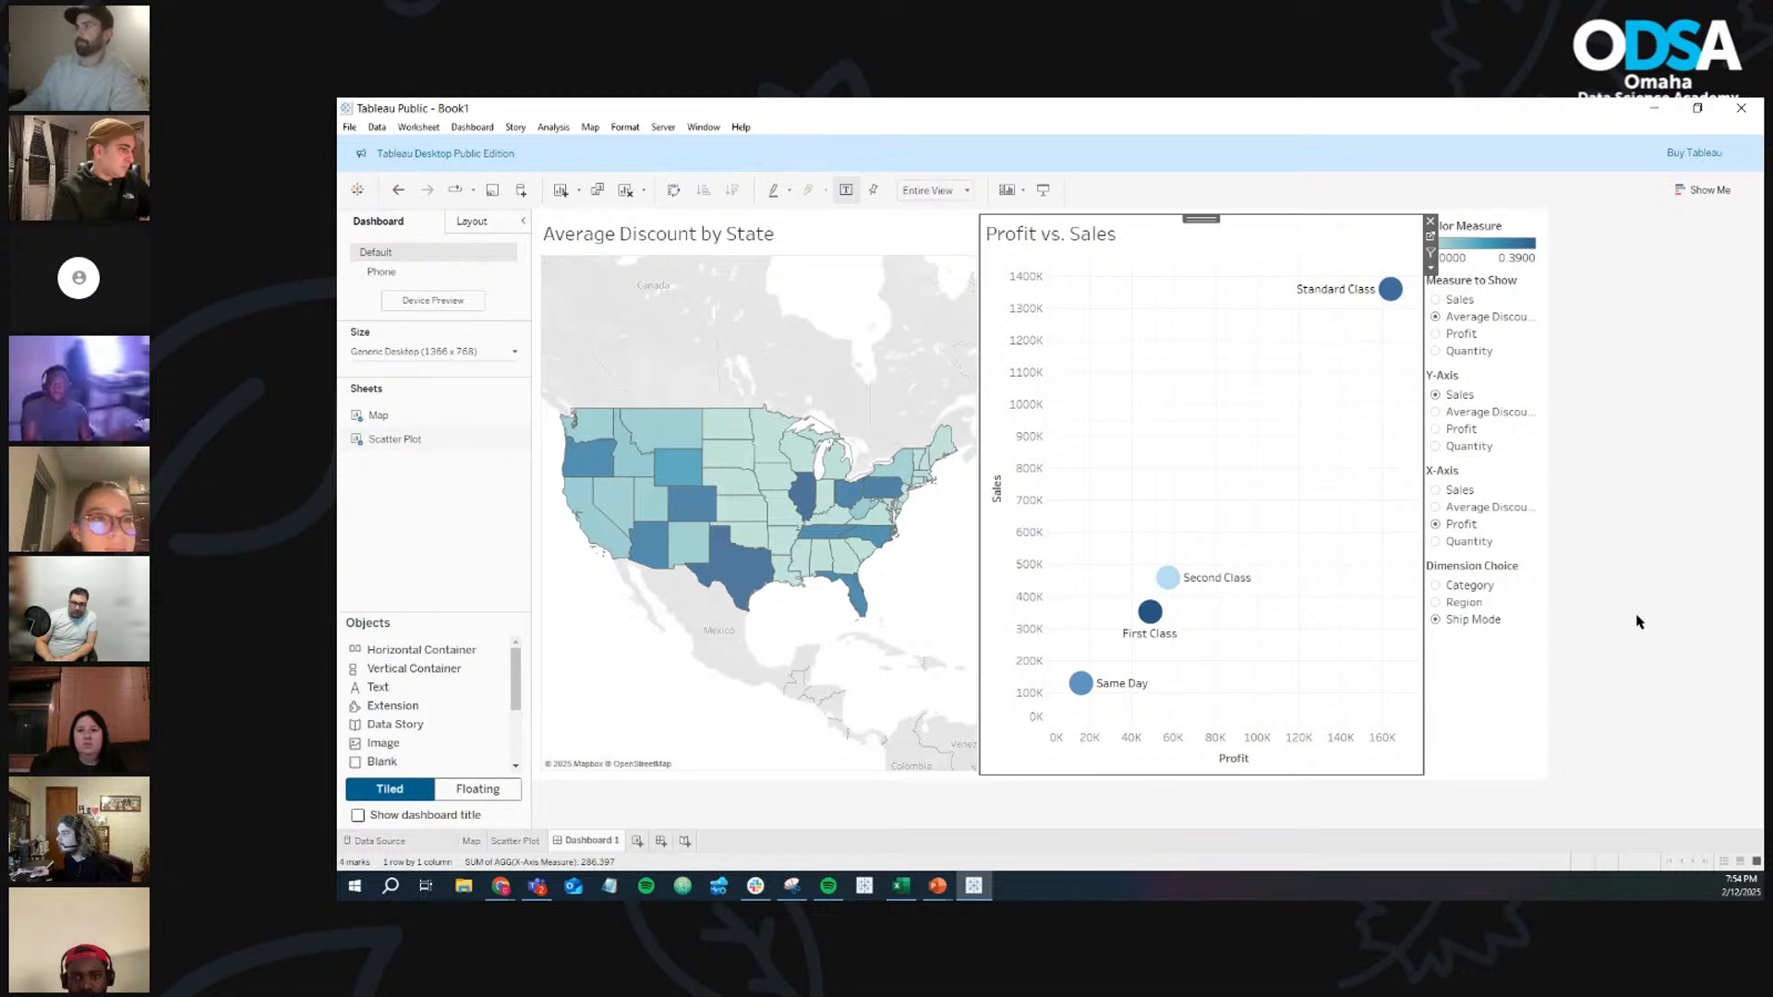
click(1642, 589)
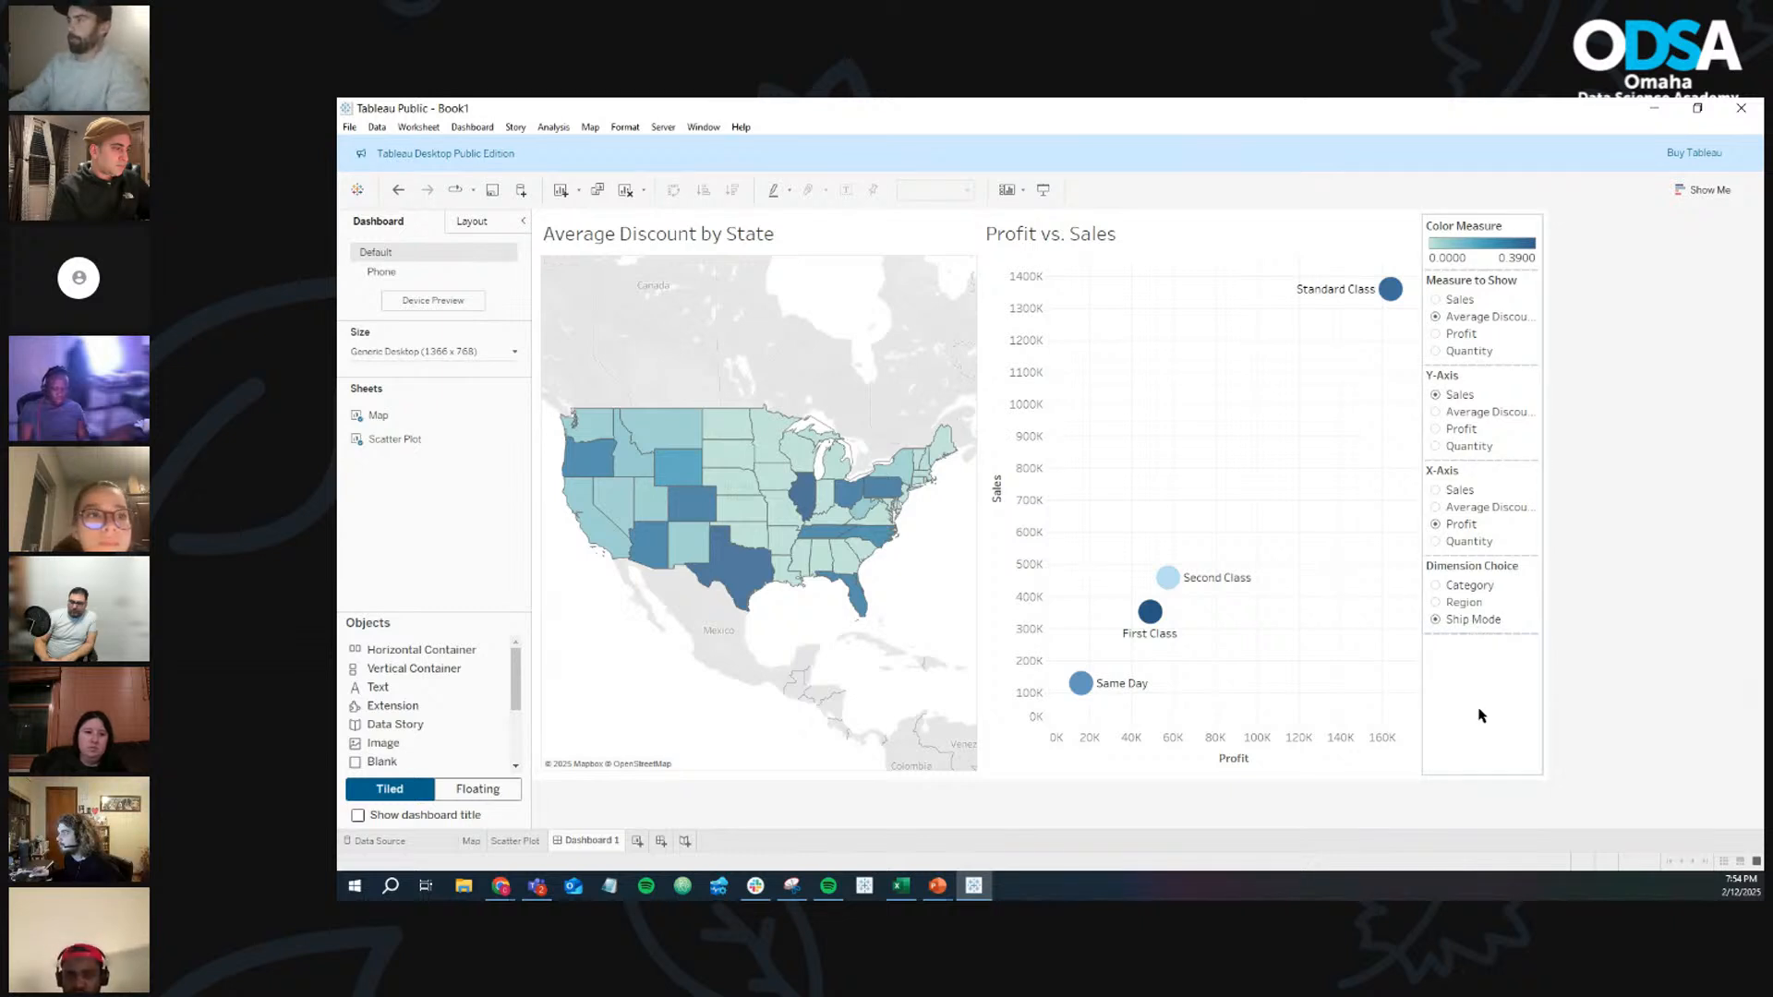
Test Measure to Show on the dashboard with Sales, Average Discount, Profit and Quantity, ending on Profit
click(1436, 301)
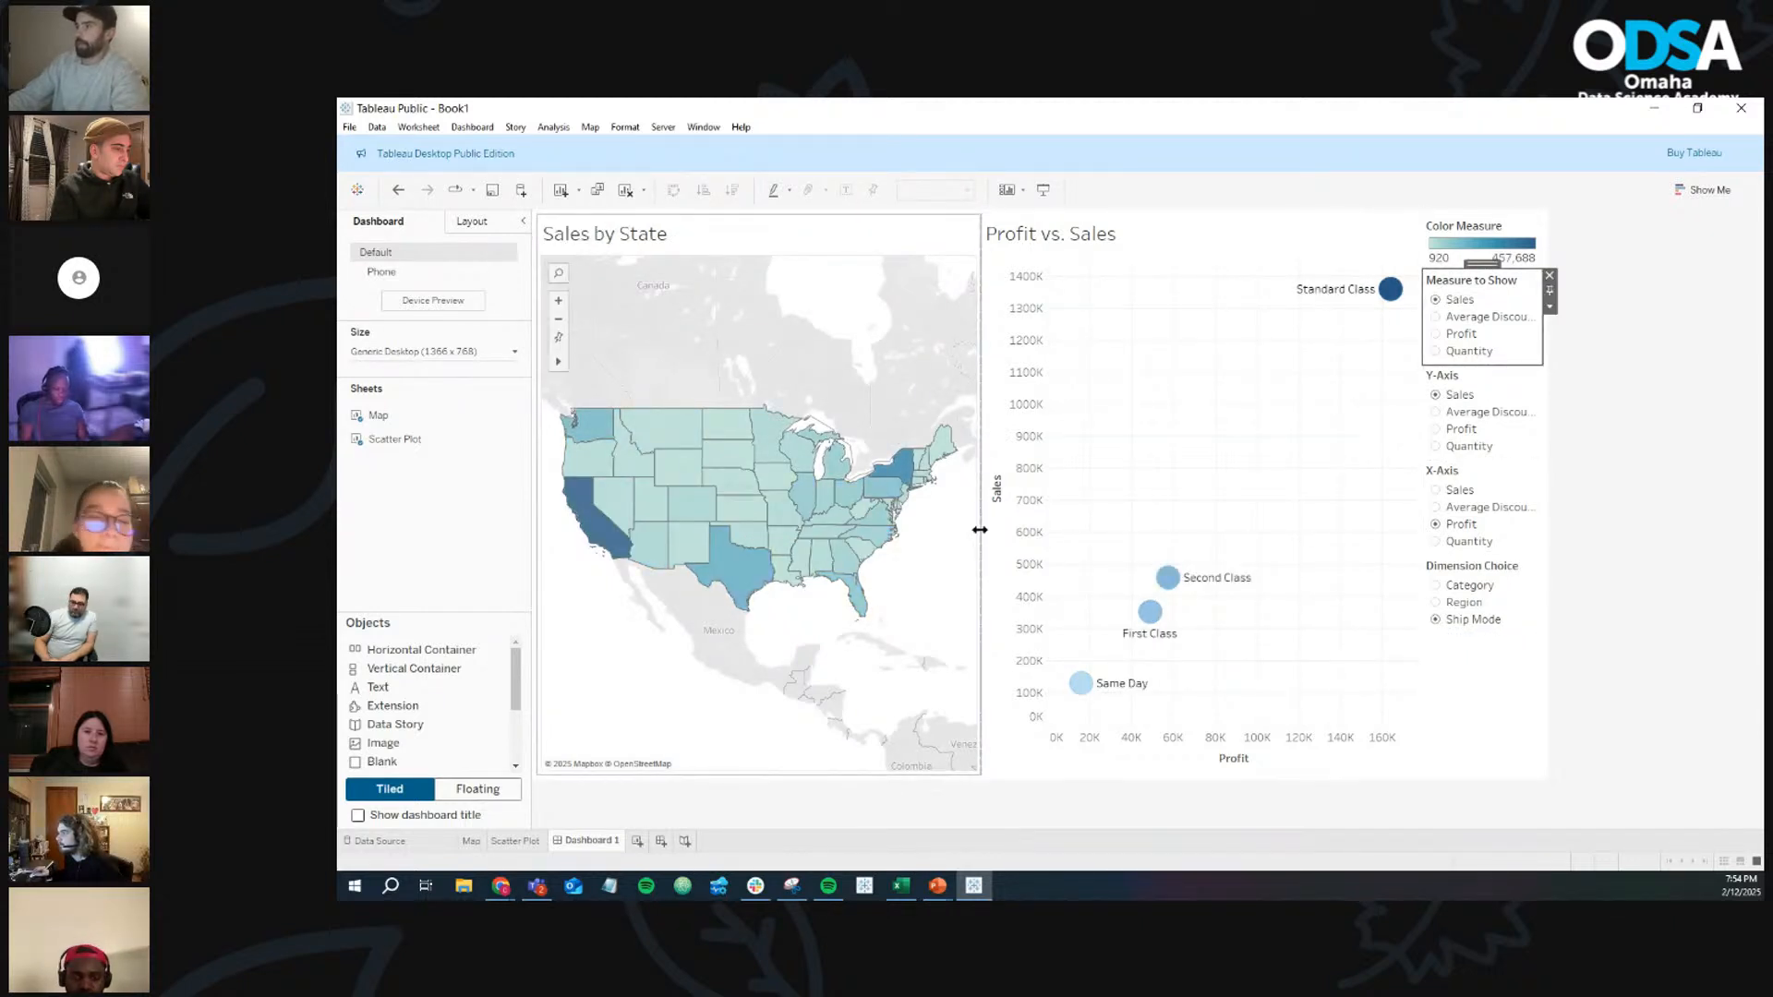
click(1437, 319)
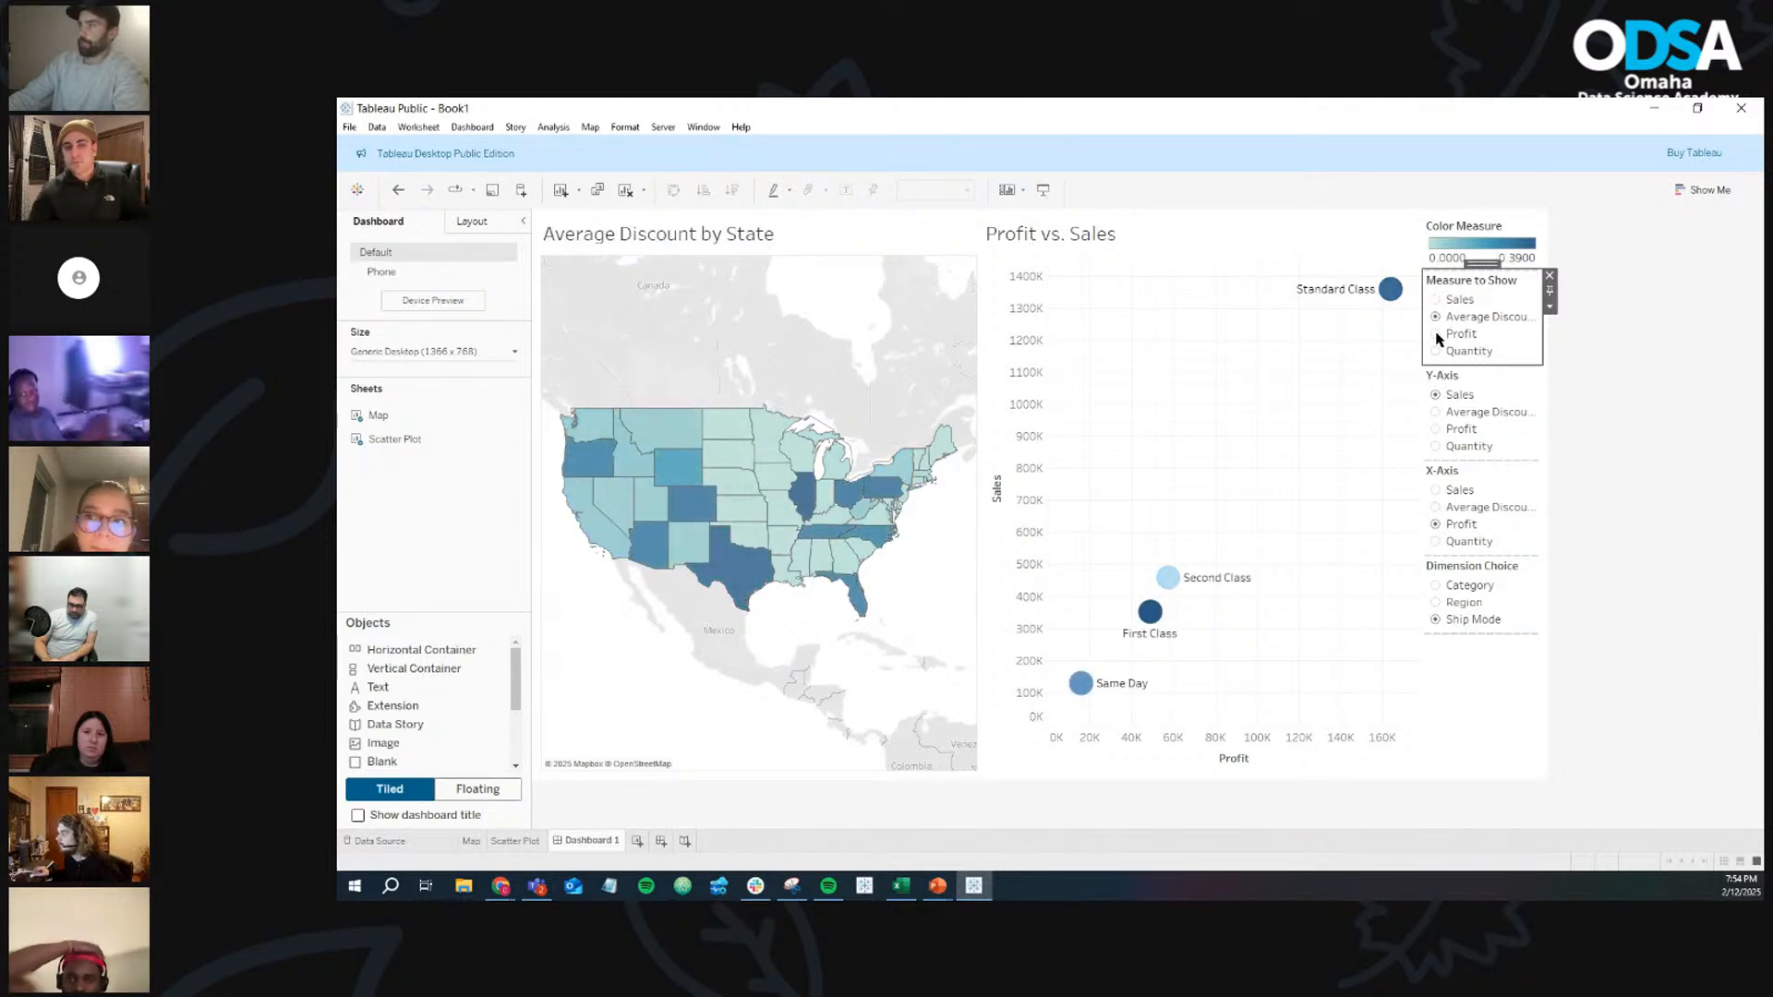
click(1437, 335)
click(1436, 352)
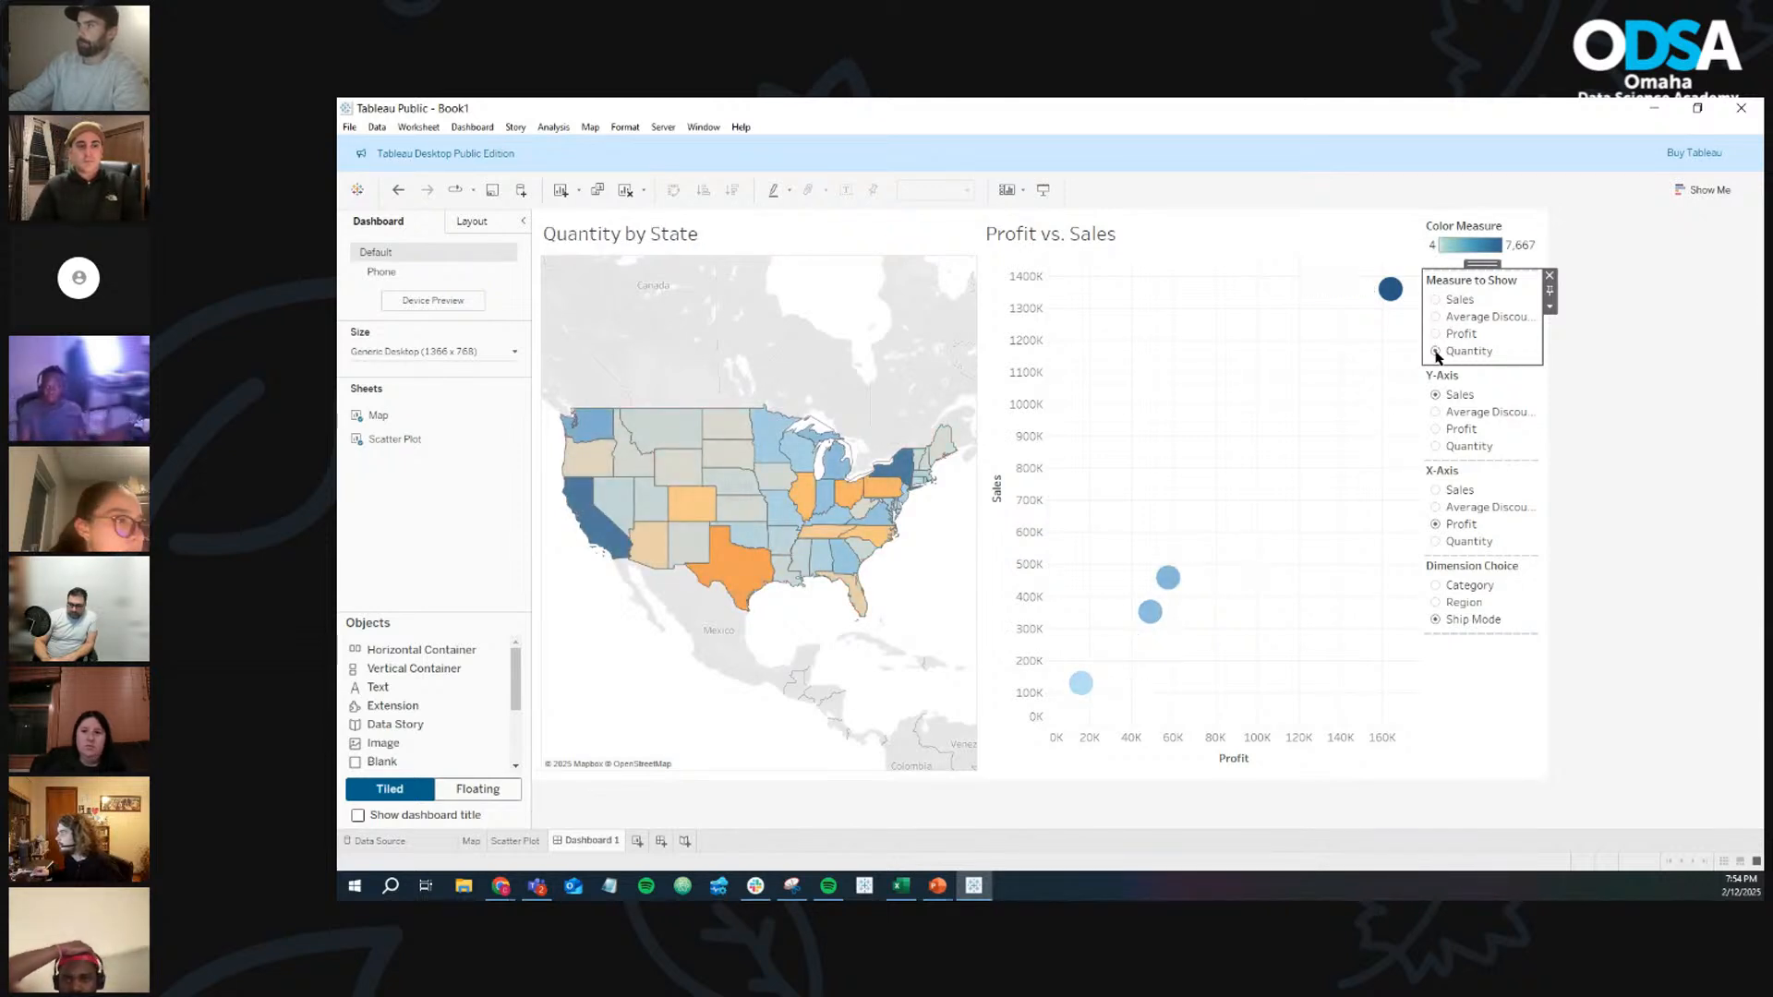
click(1437, 336)
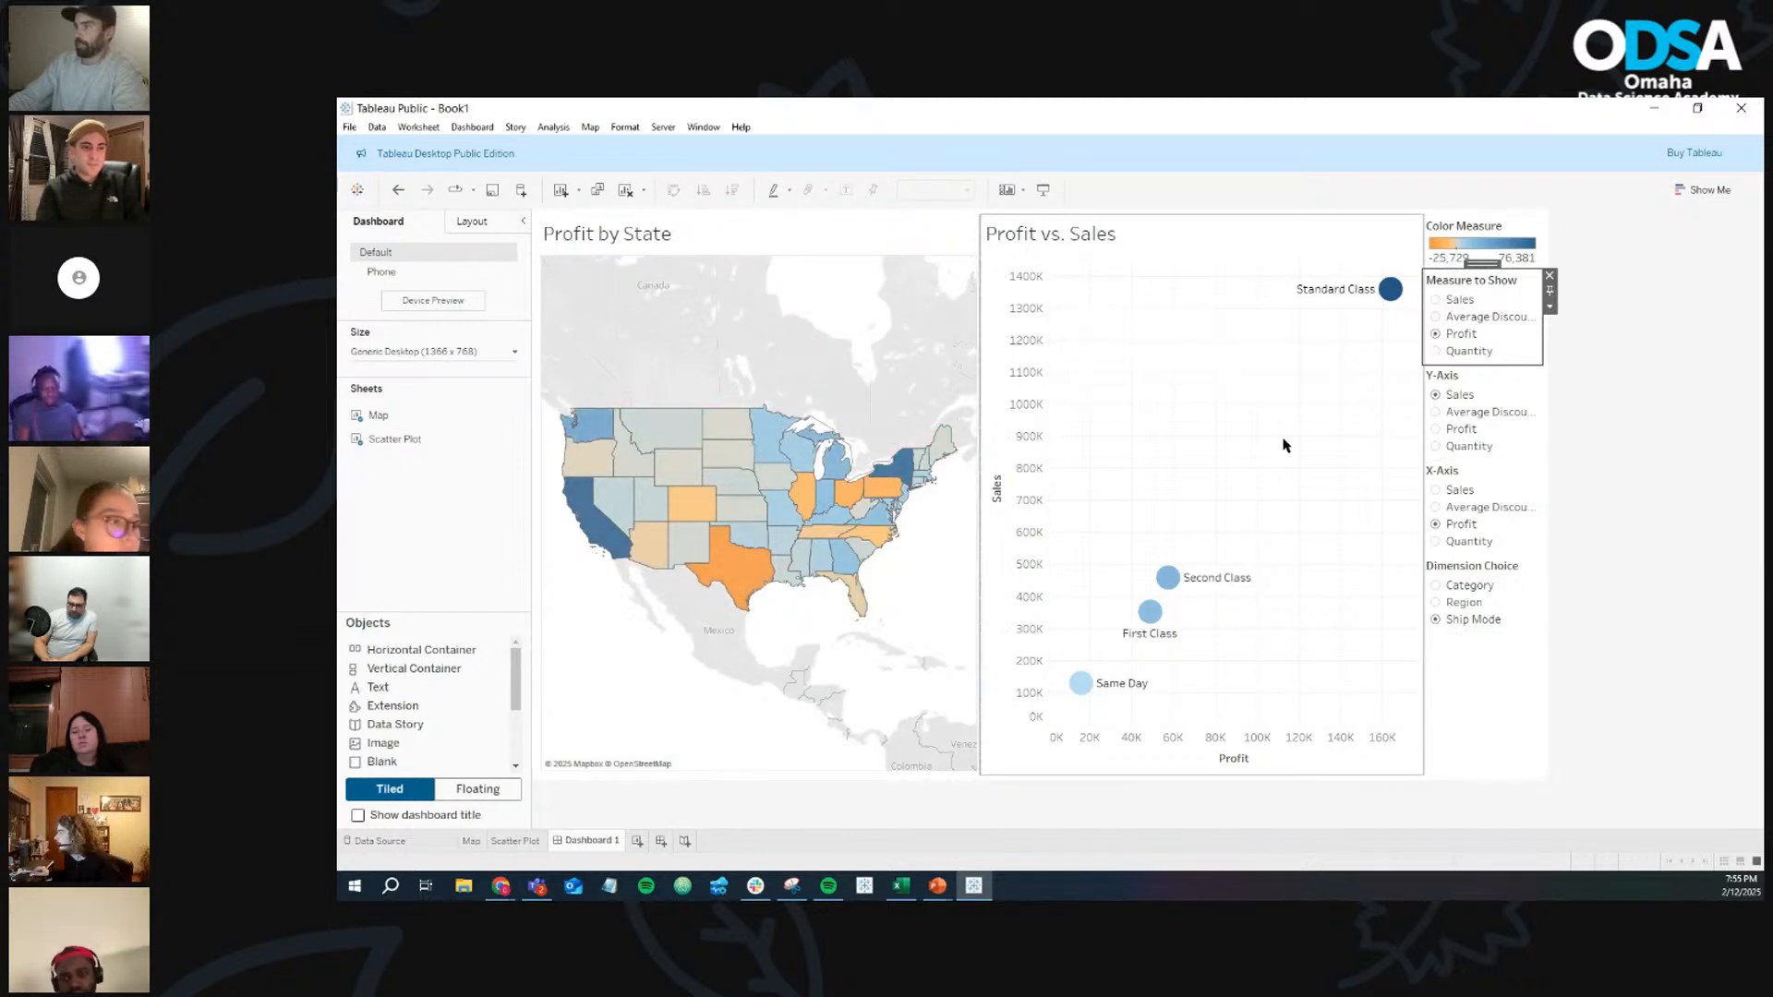
Cycle the Dimension Choice through Category and Region back to Ship Mode, and try other Y-Axis measures, ending on Quantity
click(1436, 586)
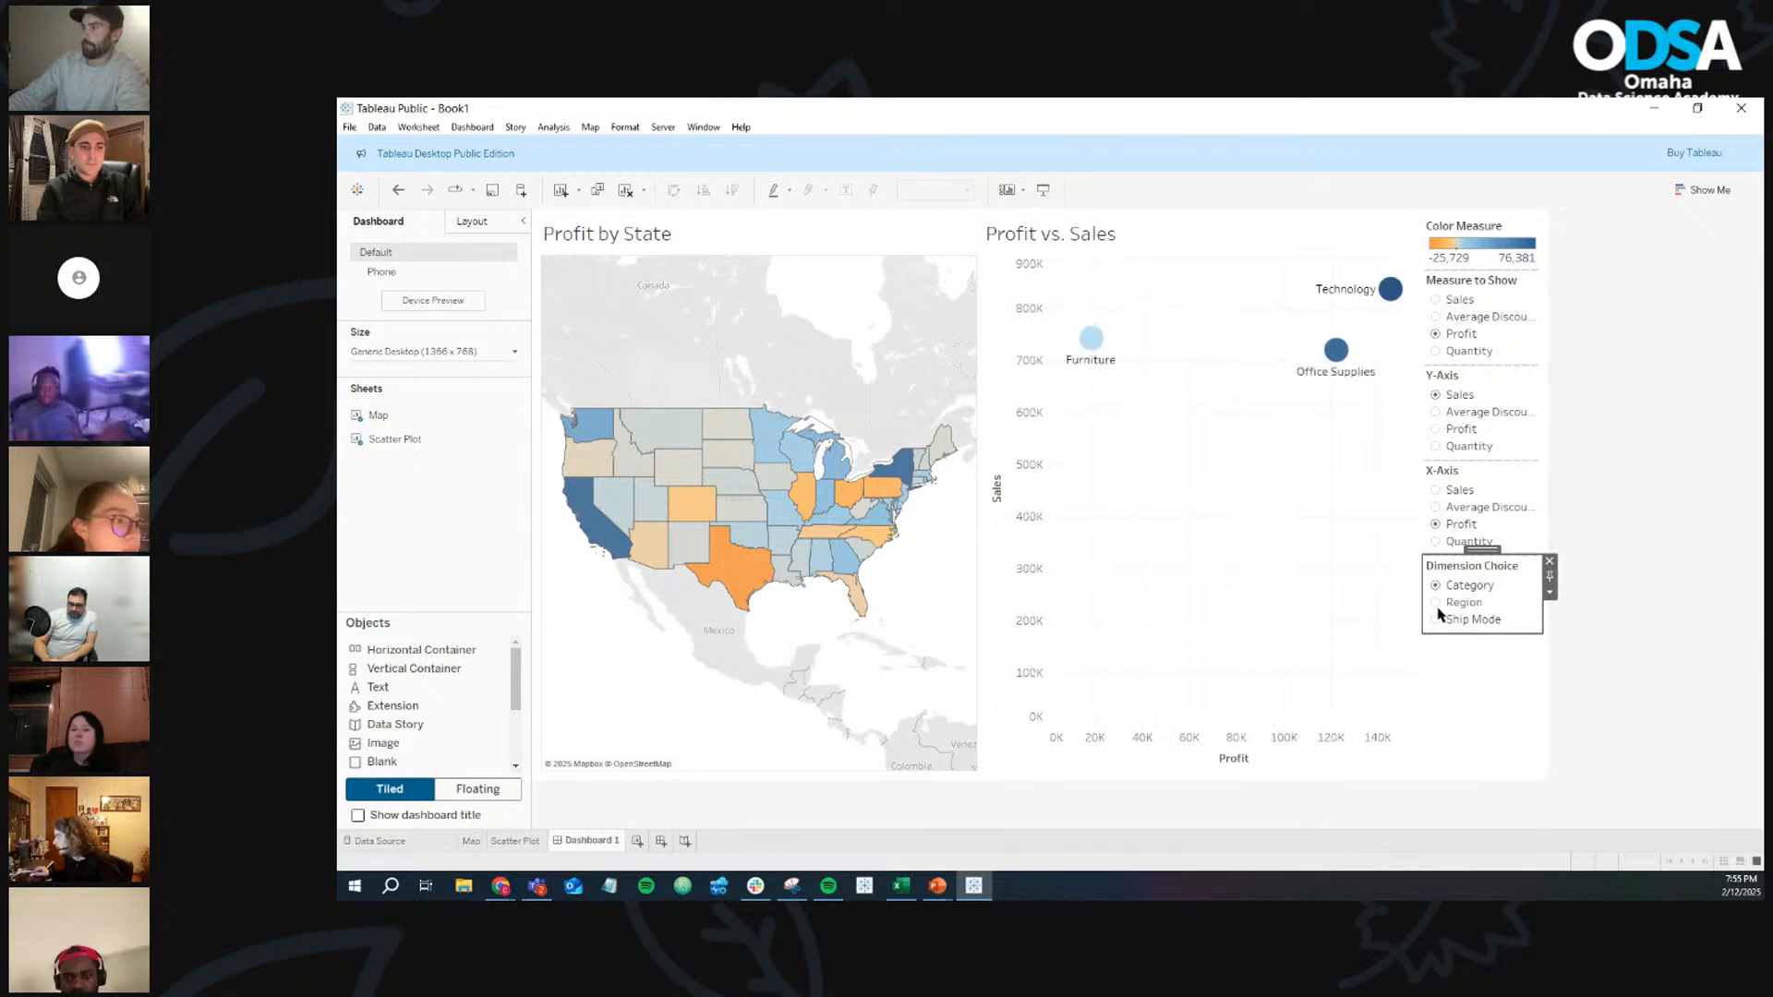
click(1436, 602)
click(1436, 620)
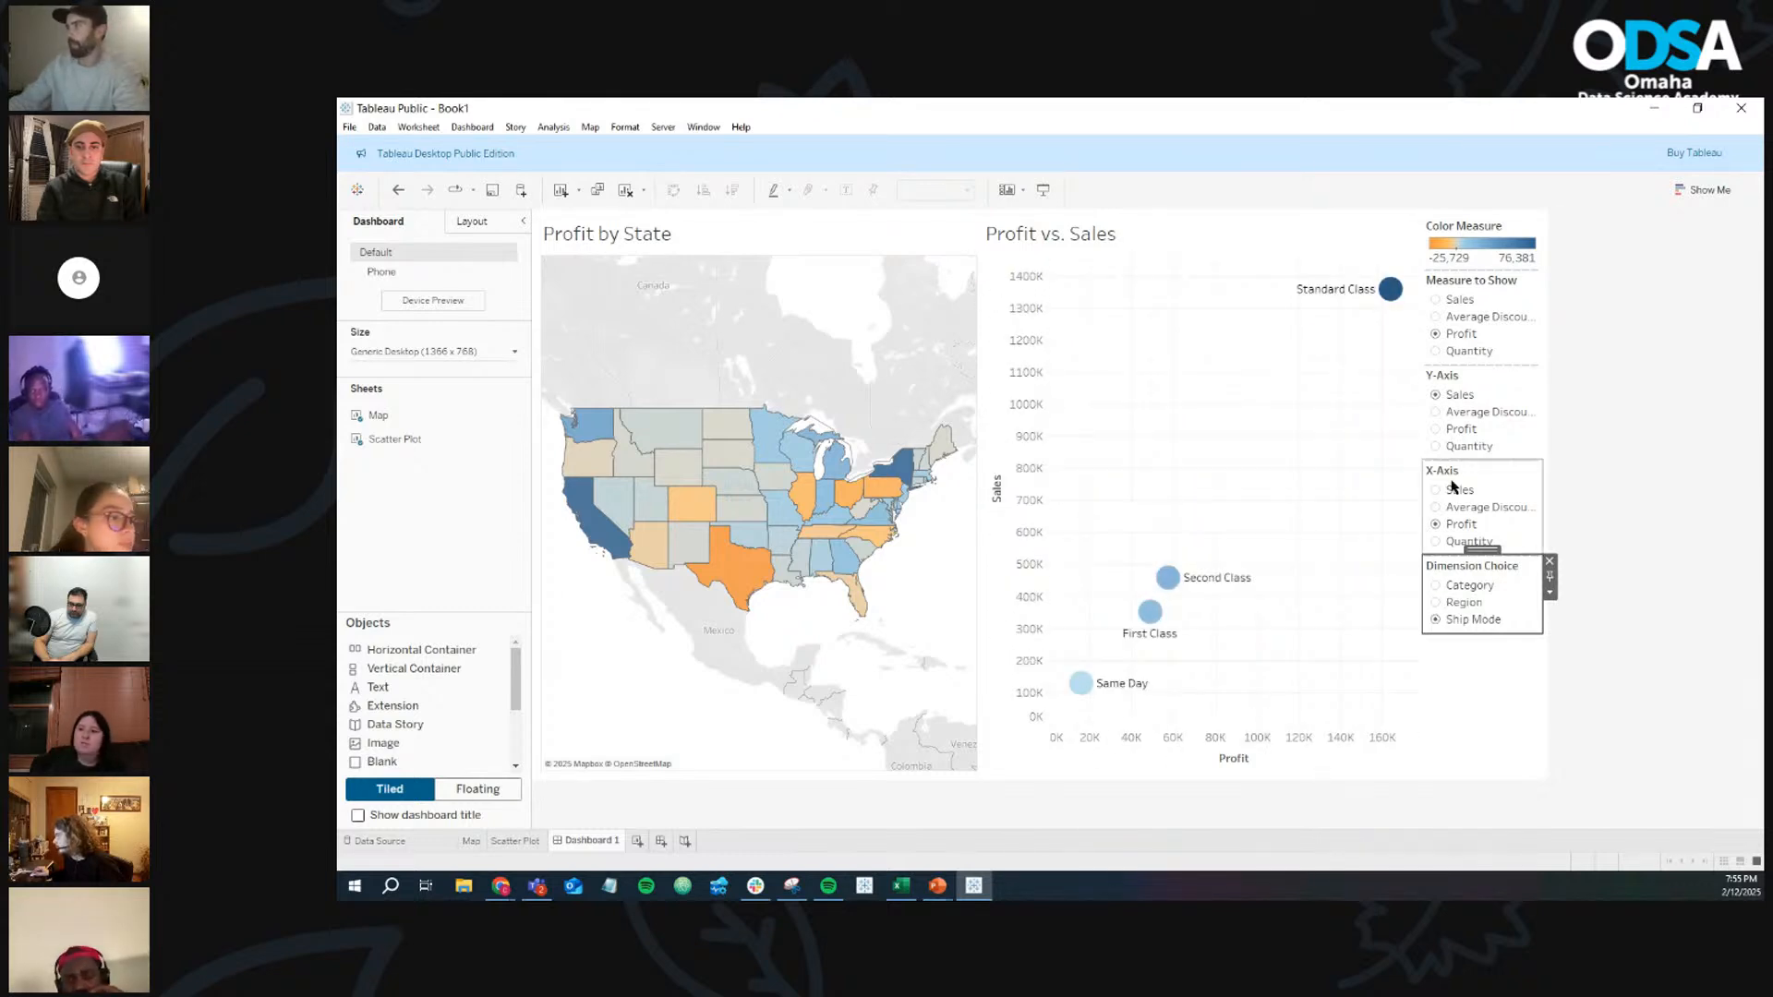
click(1436, 413)
click(1436, 429)
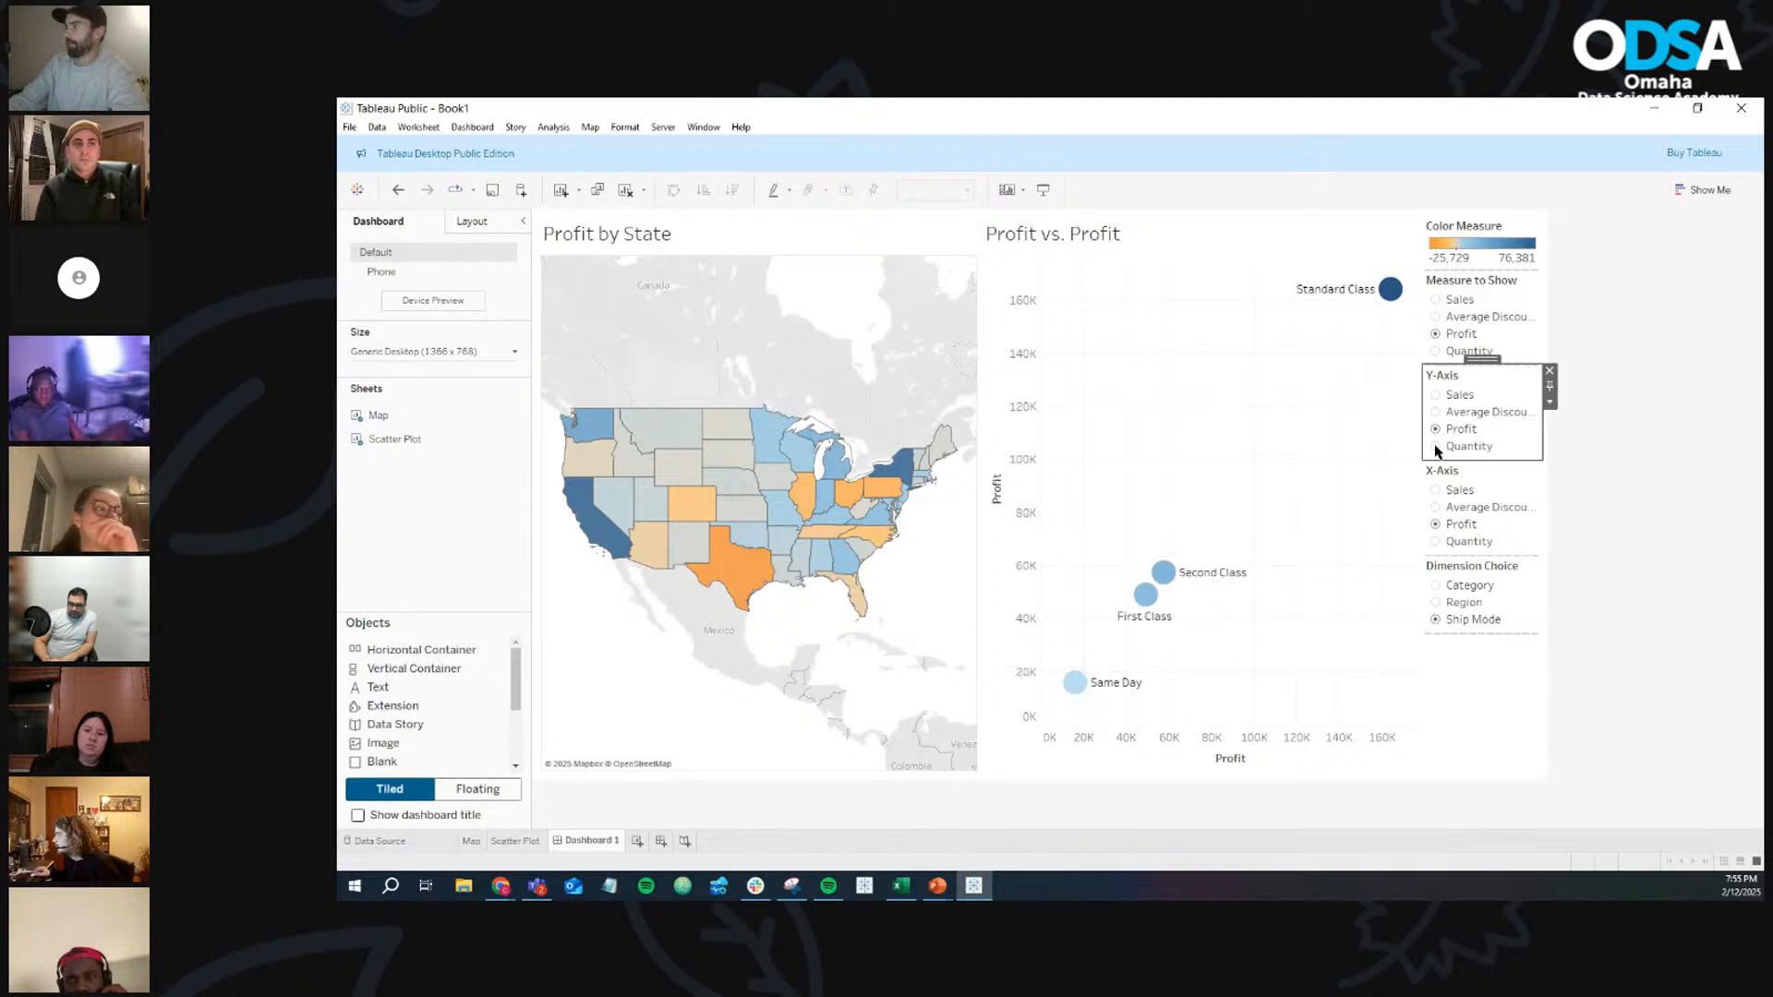
click(1437, 447)
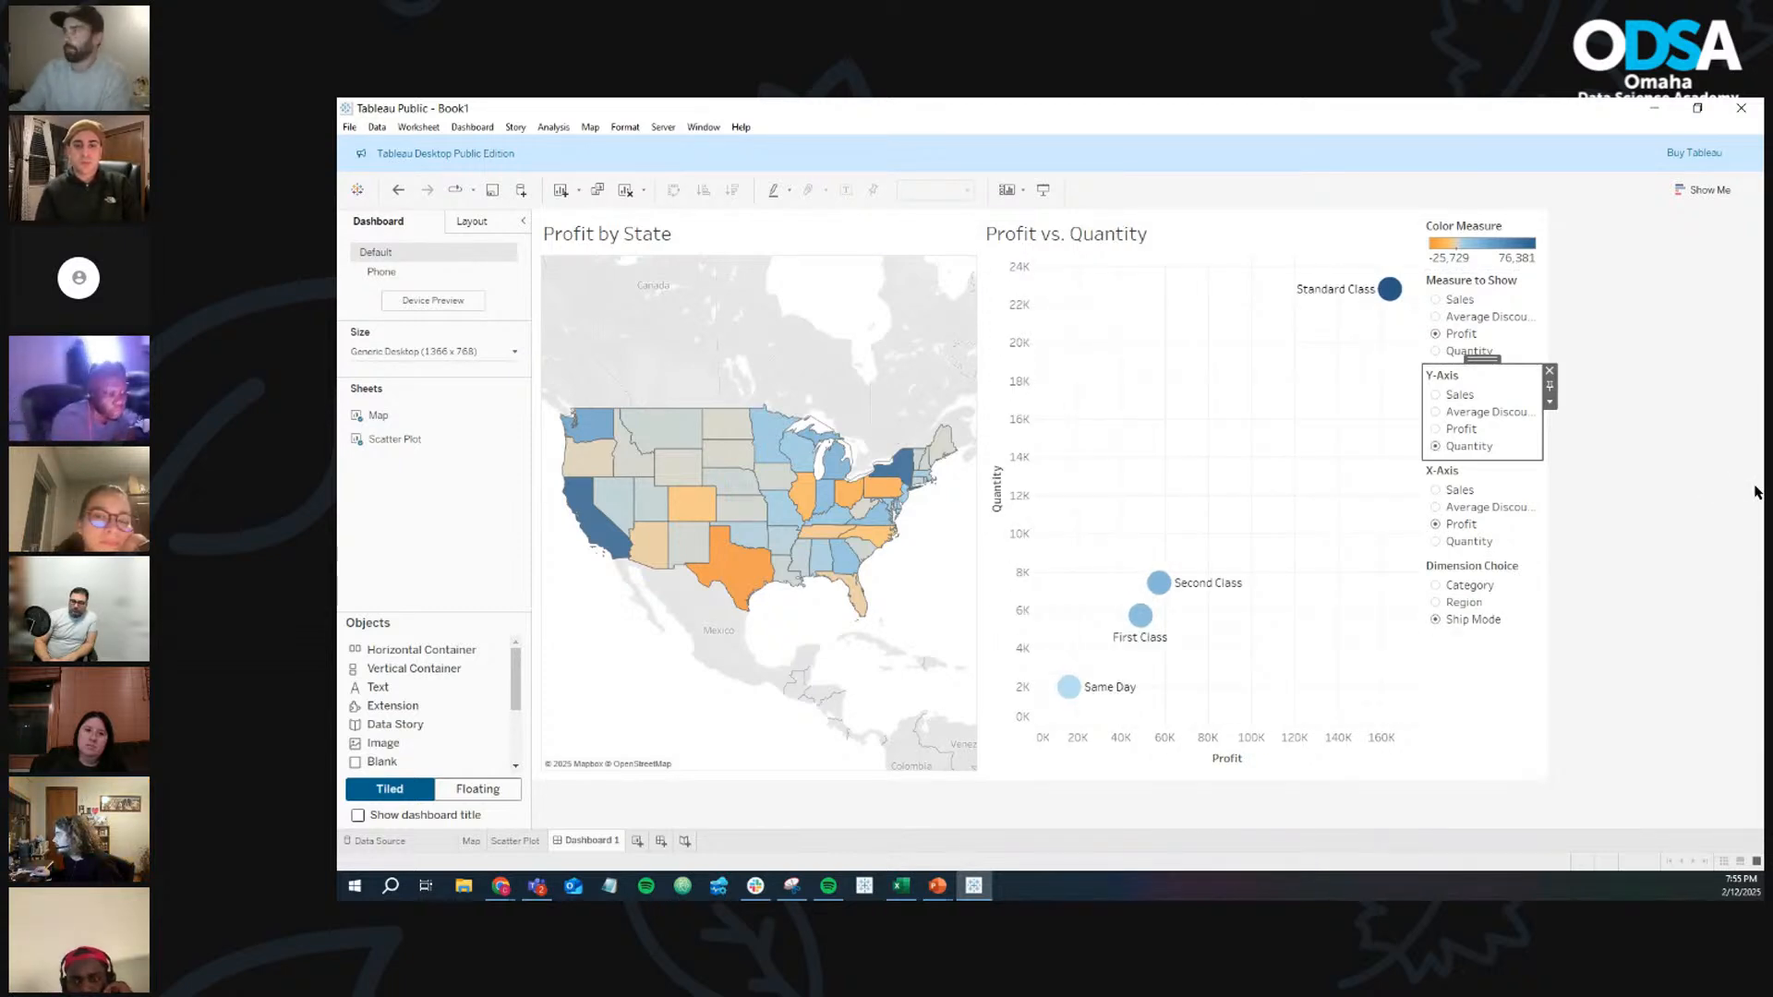
click(1710, 489)
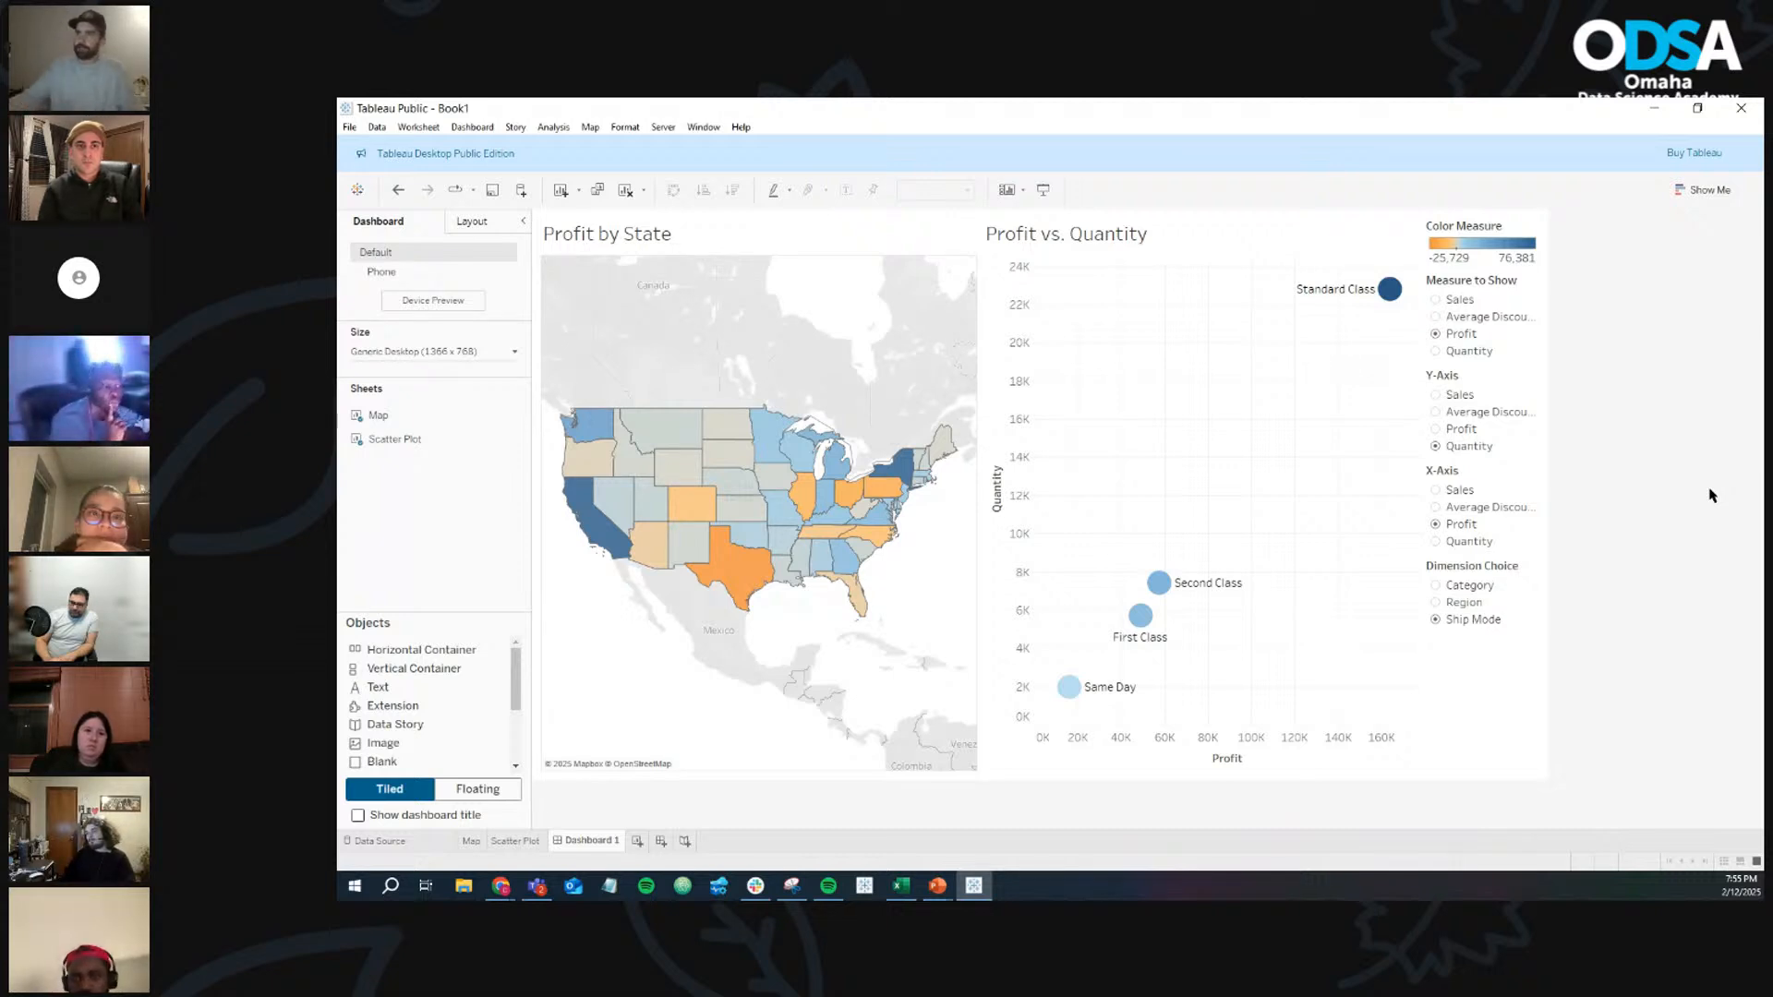
Publish the workbook to Tableau Public with the title "ODSA Spring 2025 Final Project"
click(492, 192)
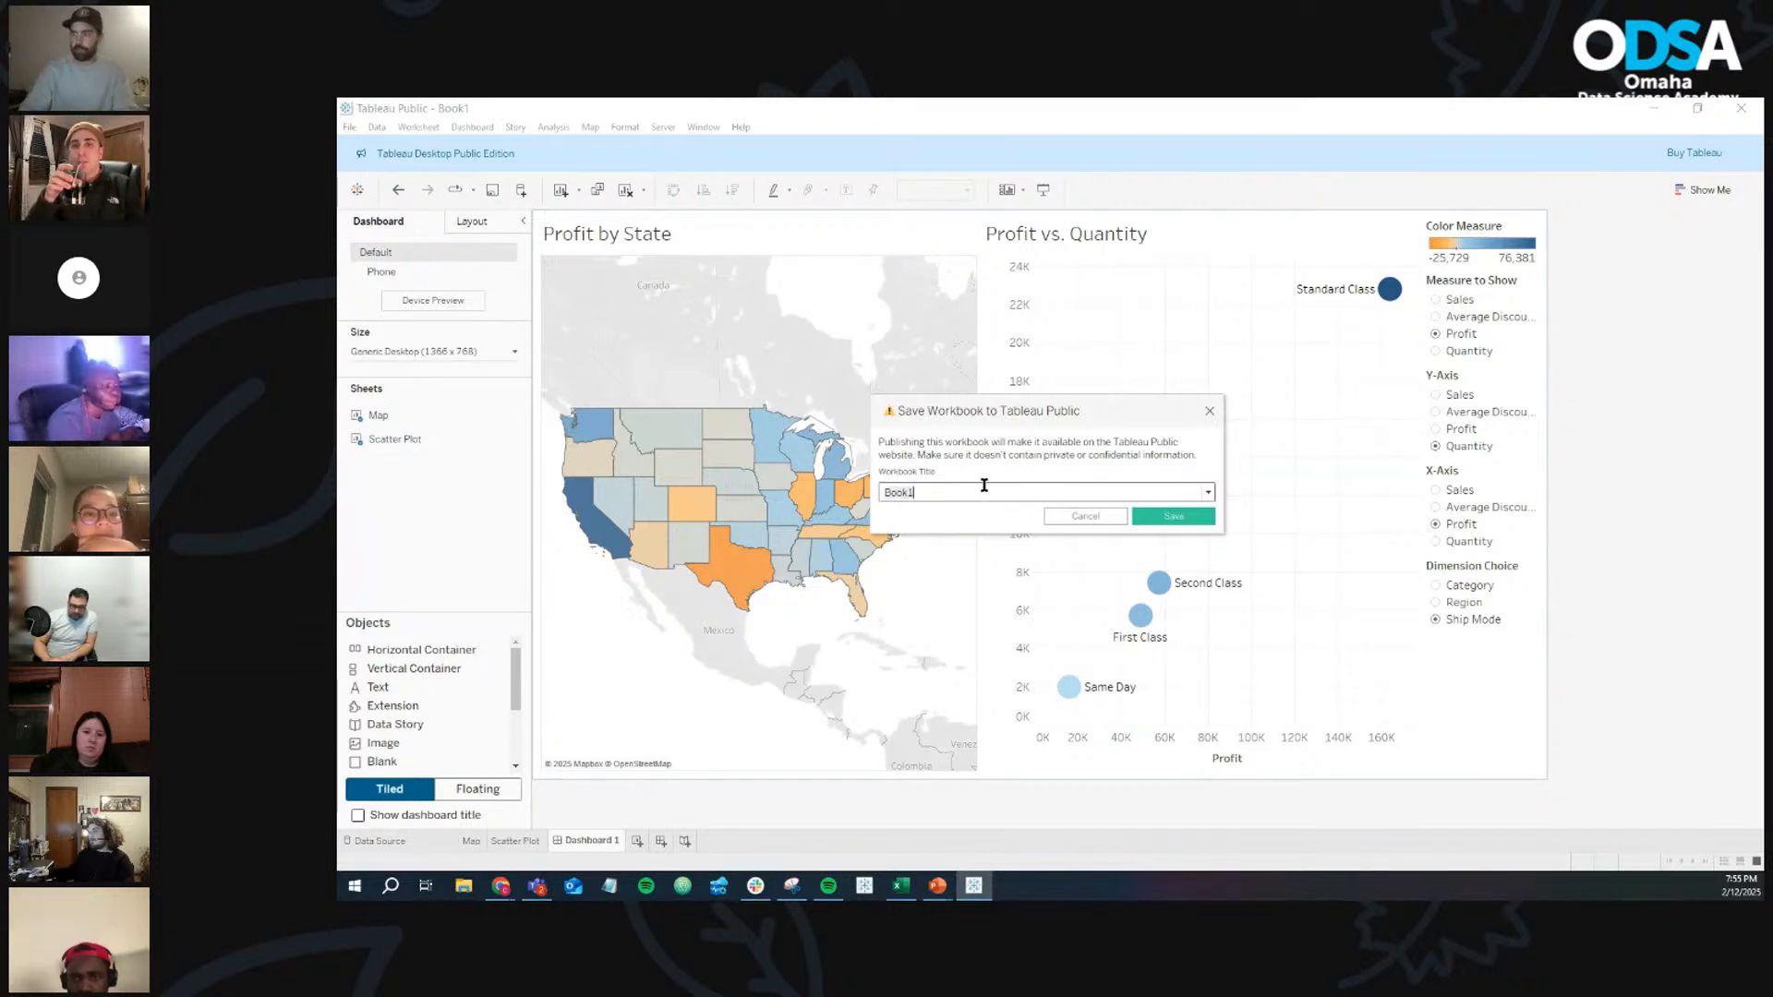
key(BackSpace)
key(BackSpace)
key(BackSpace)
key(BackSpace)
key(BackSpace)
text(ODSA)
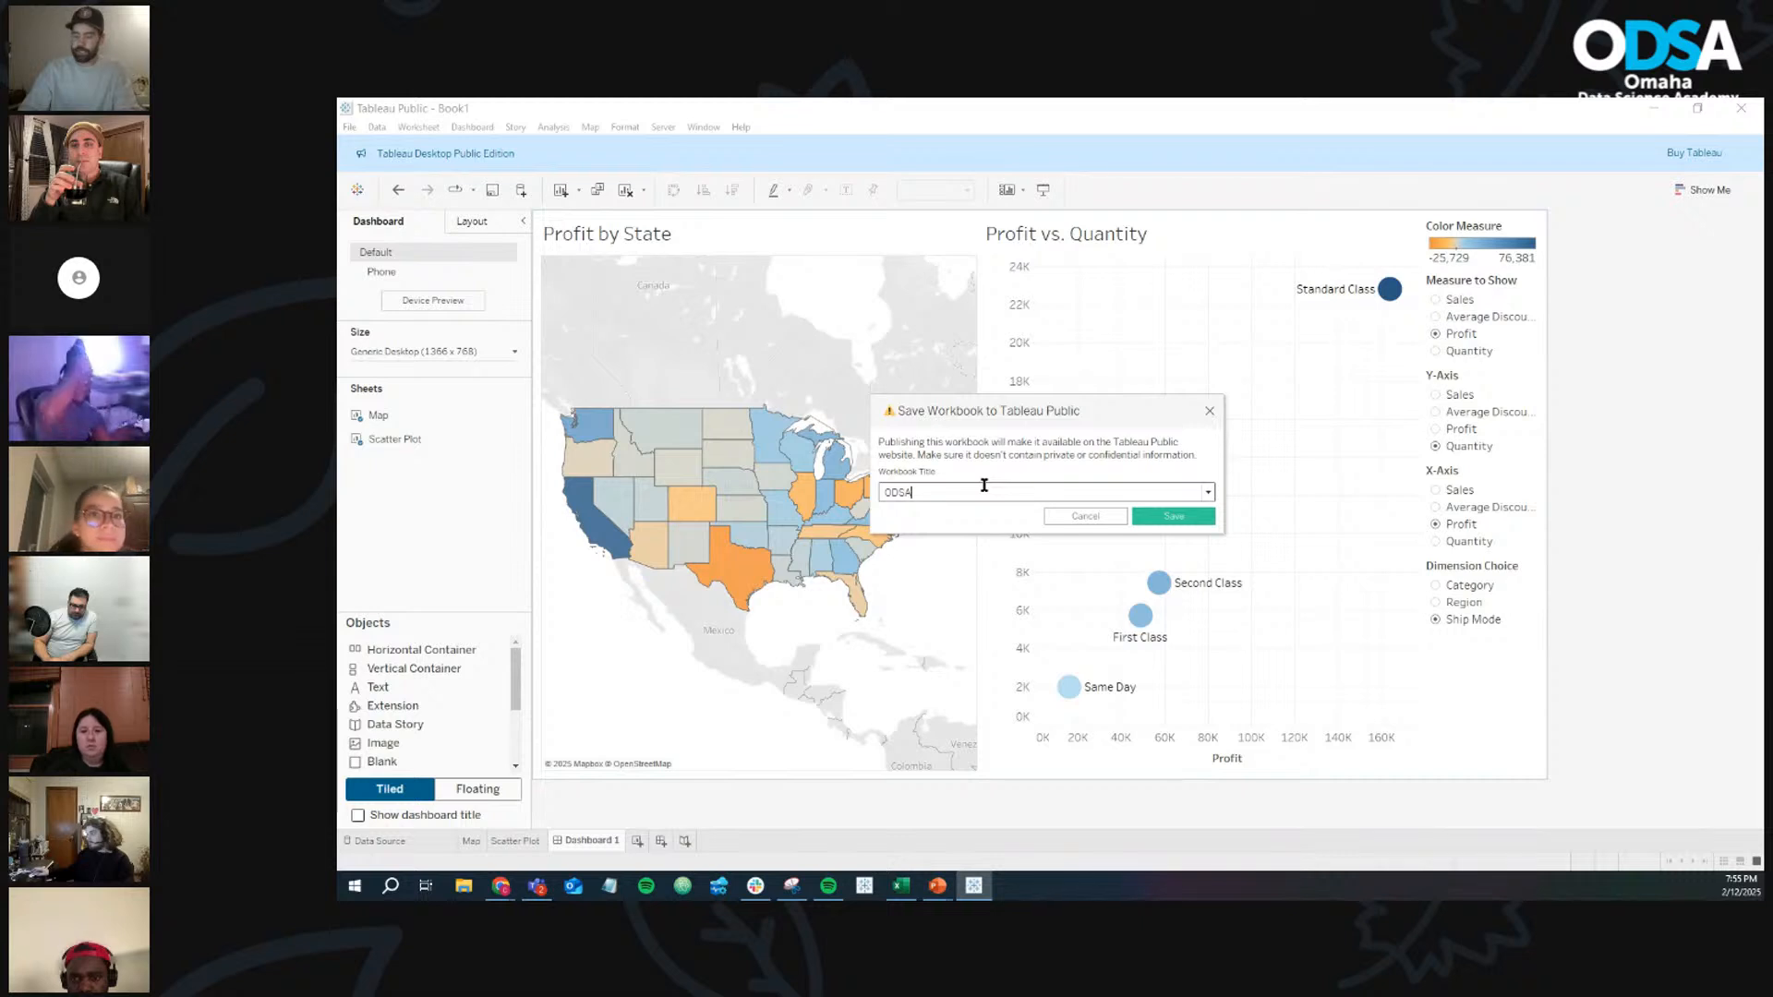
text( Sp)
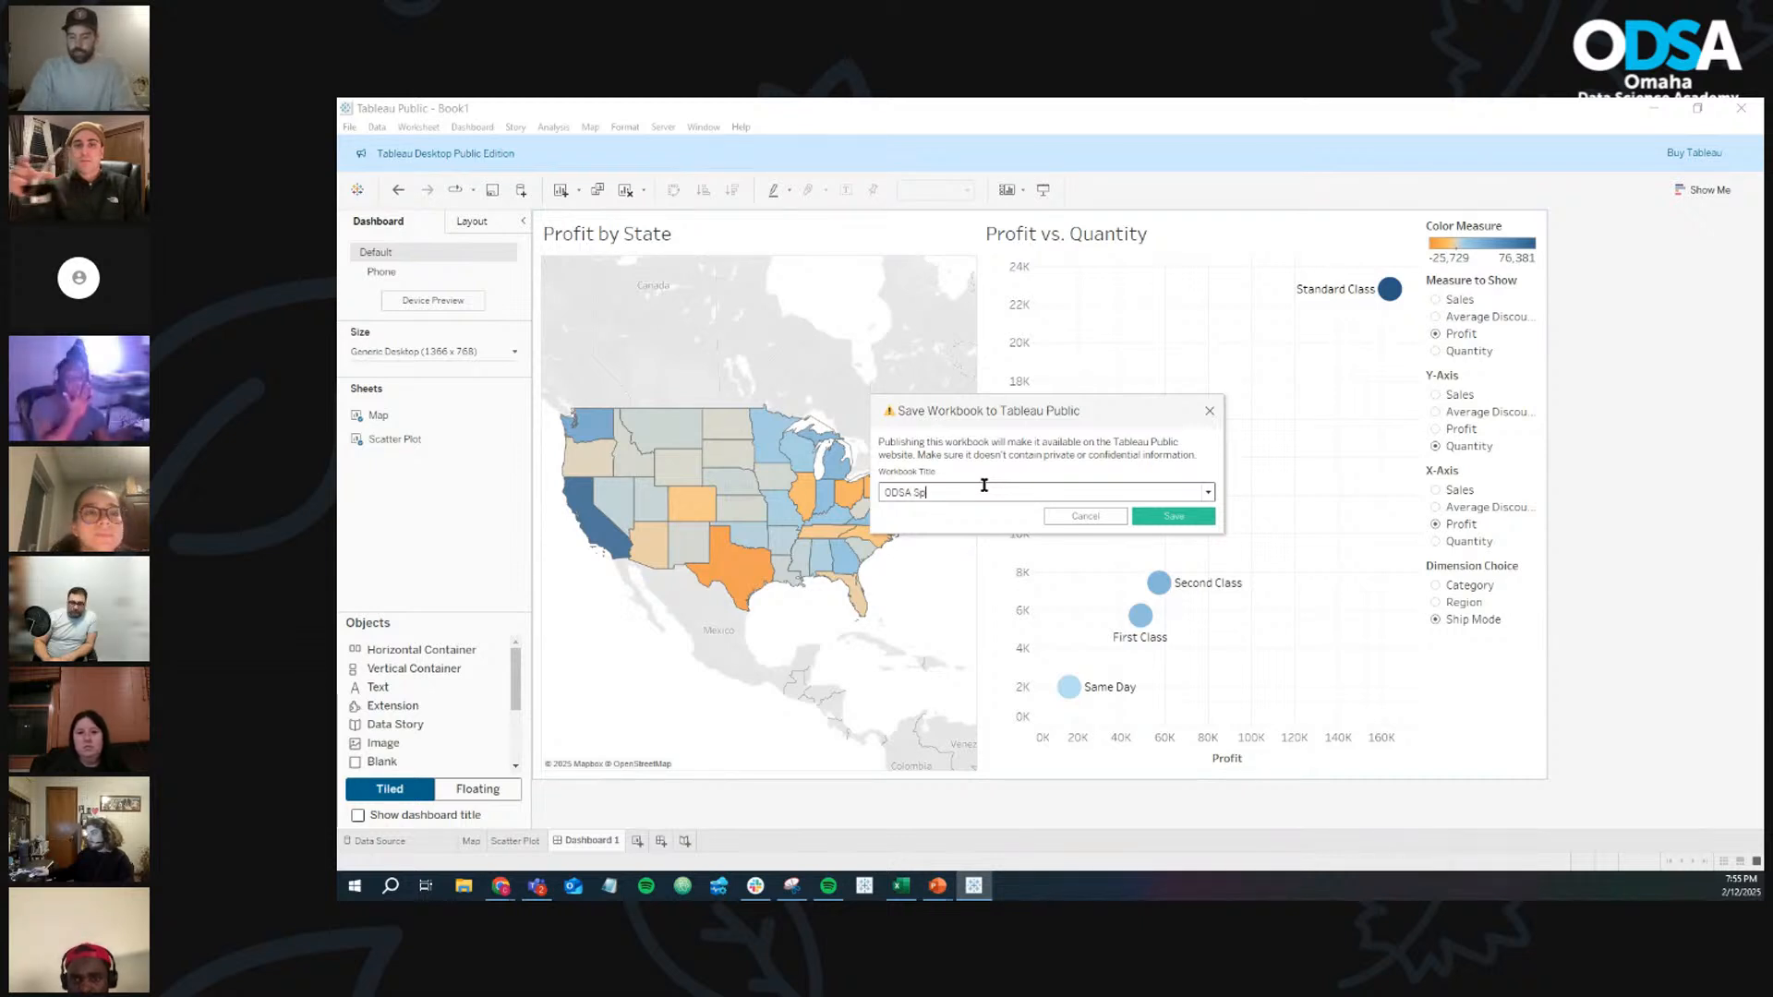
text(ring 2025)
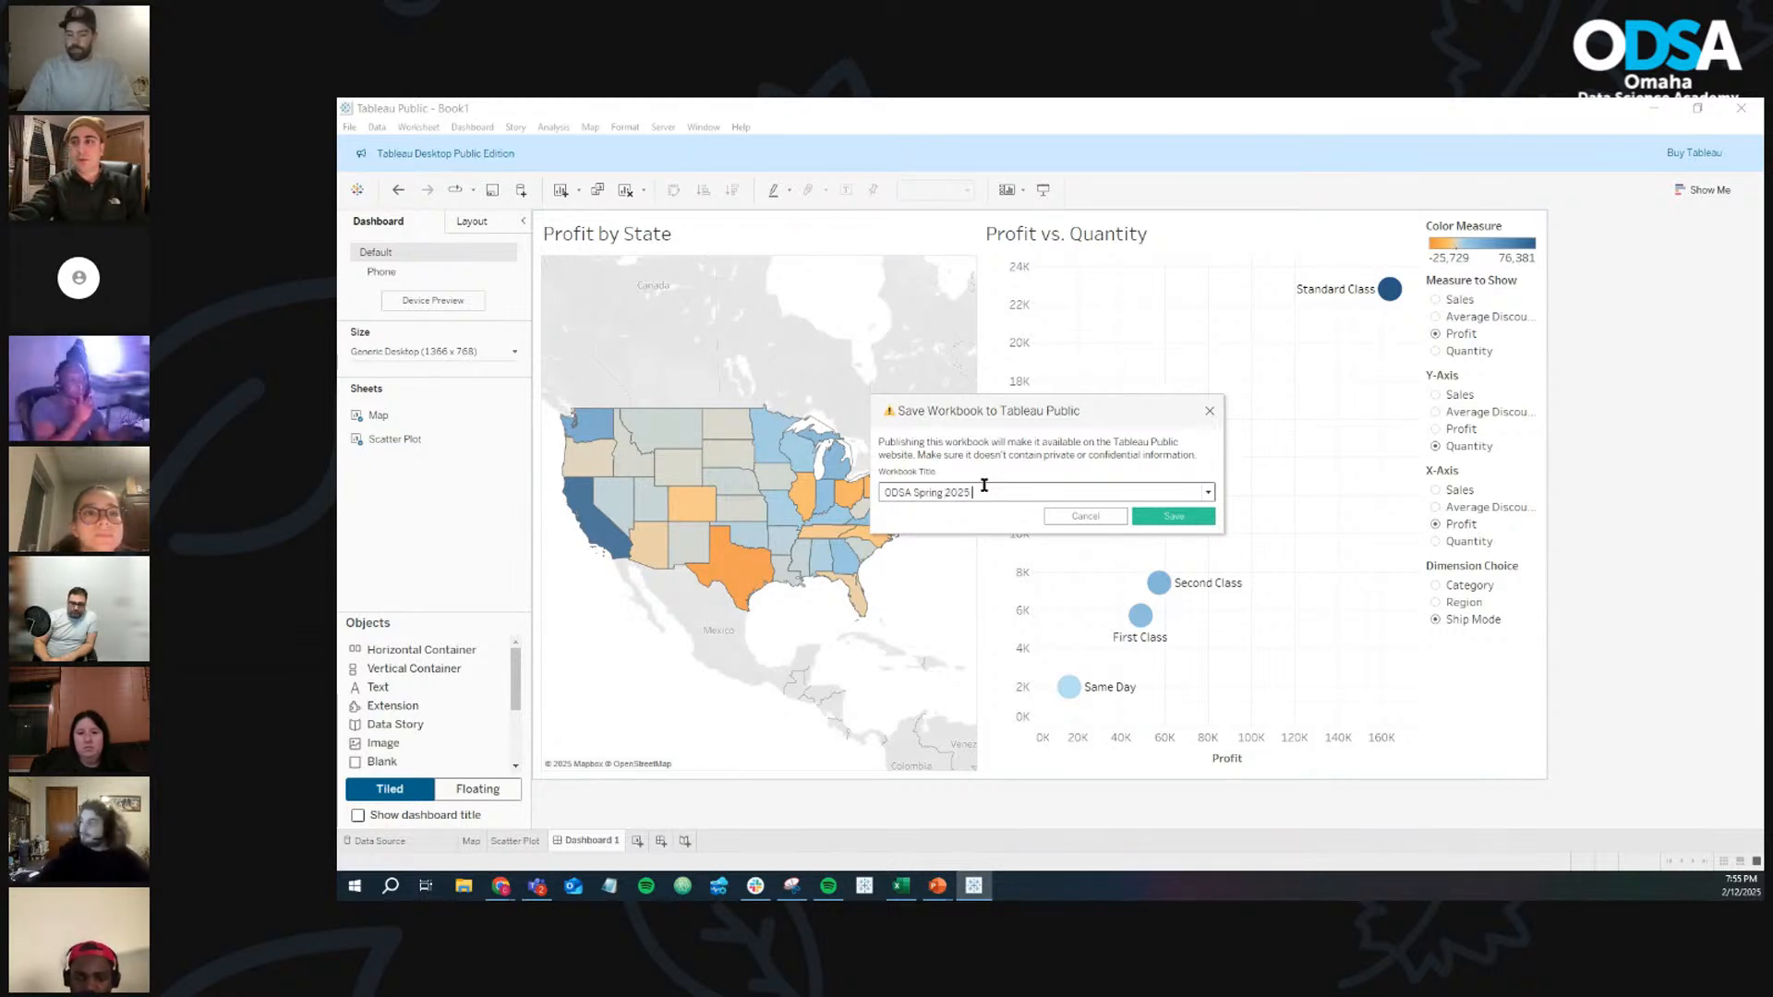
text( Final Project)
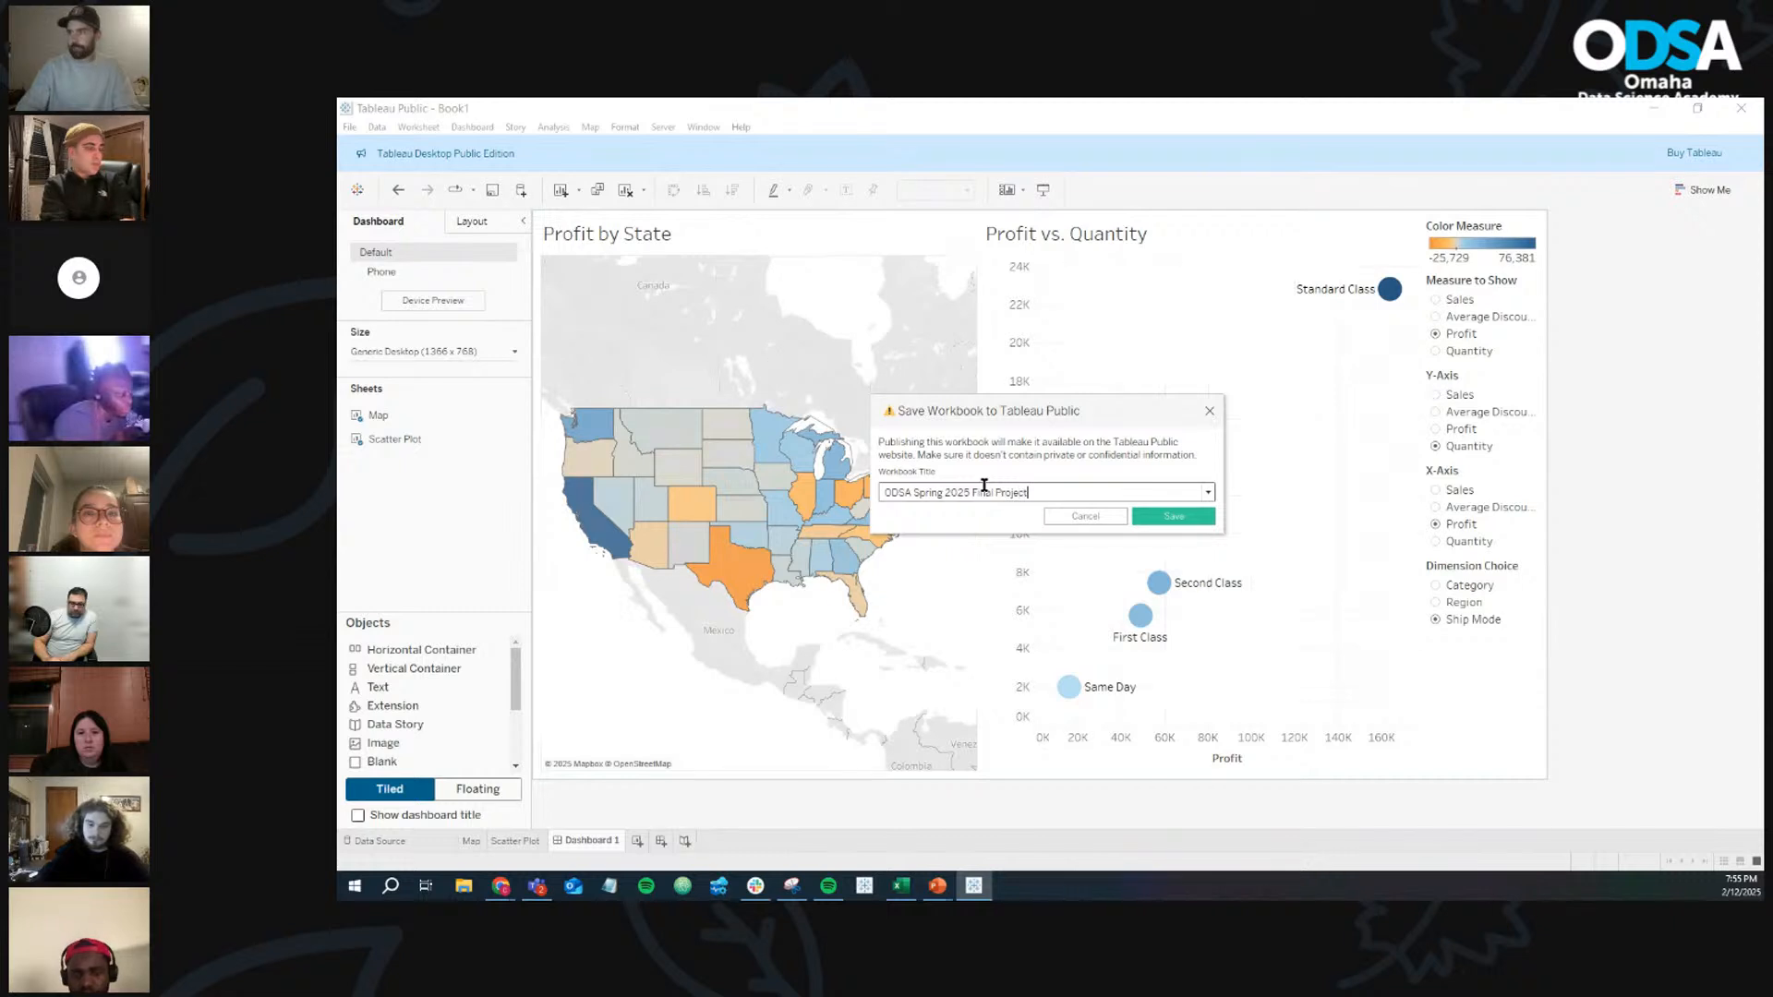
click(1161, 519)
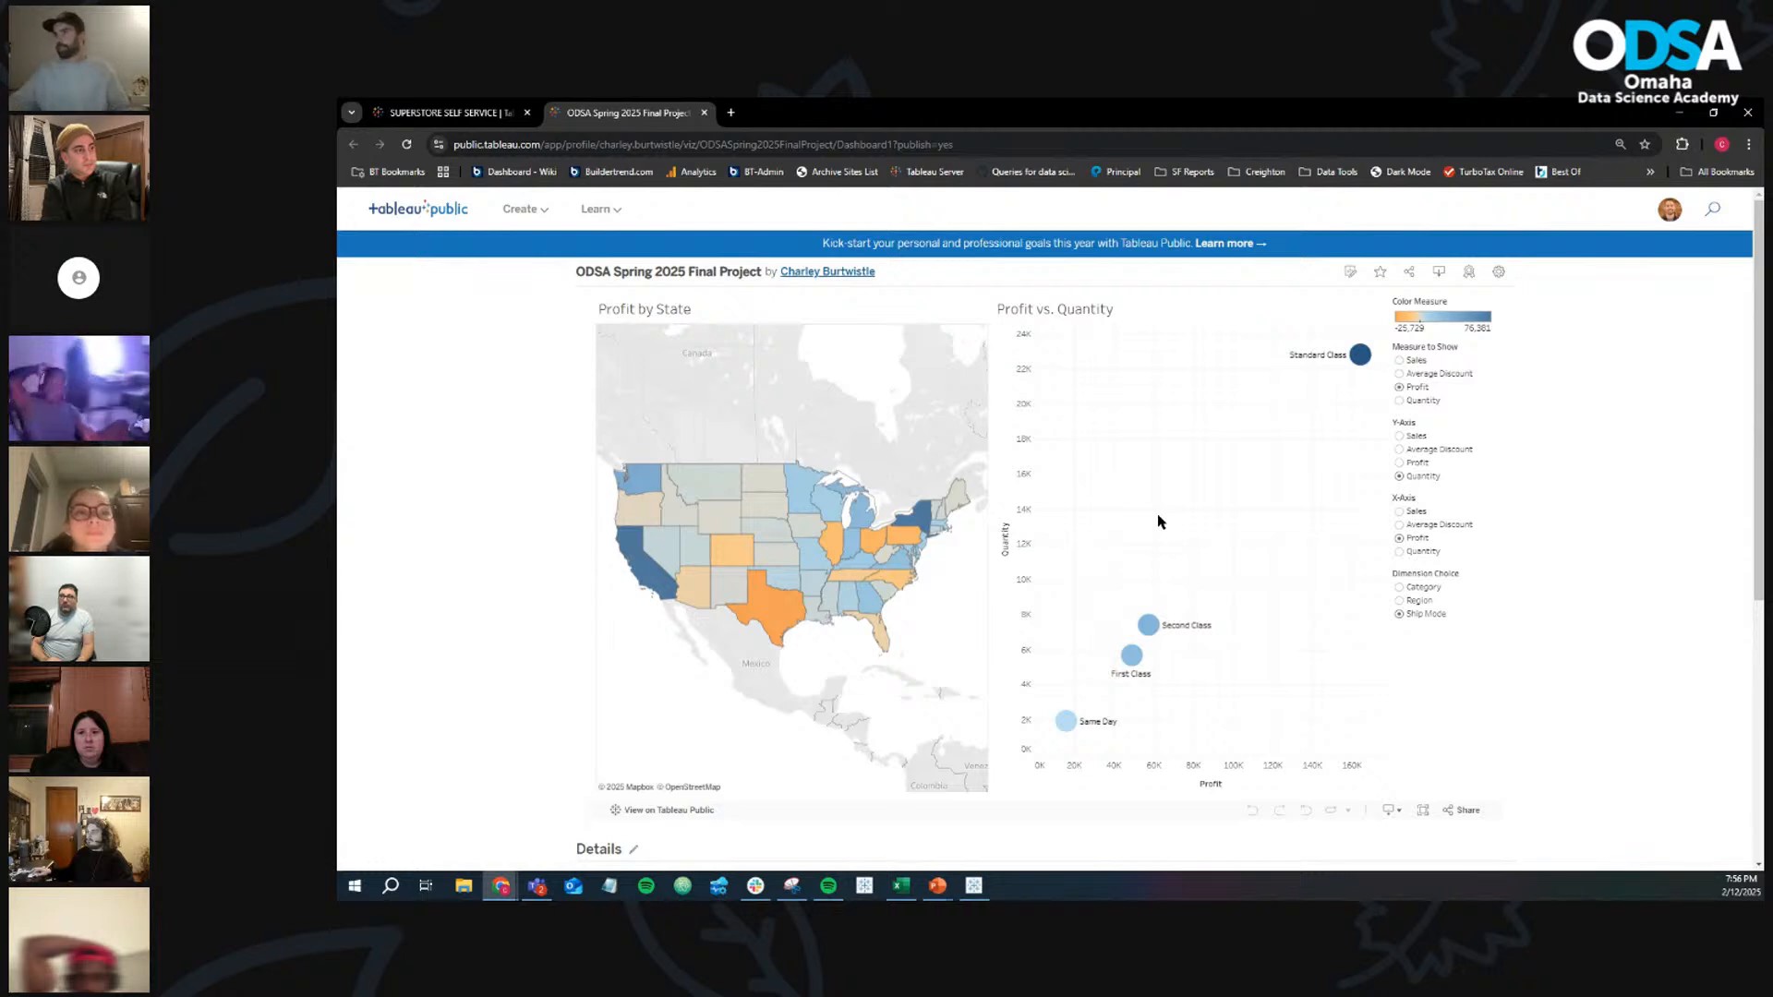
Return to the Tableau workbook and step Measure to Show through Sales, Average Discount and Profit, ending on Quantity
click(1684, 112)
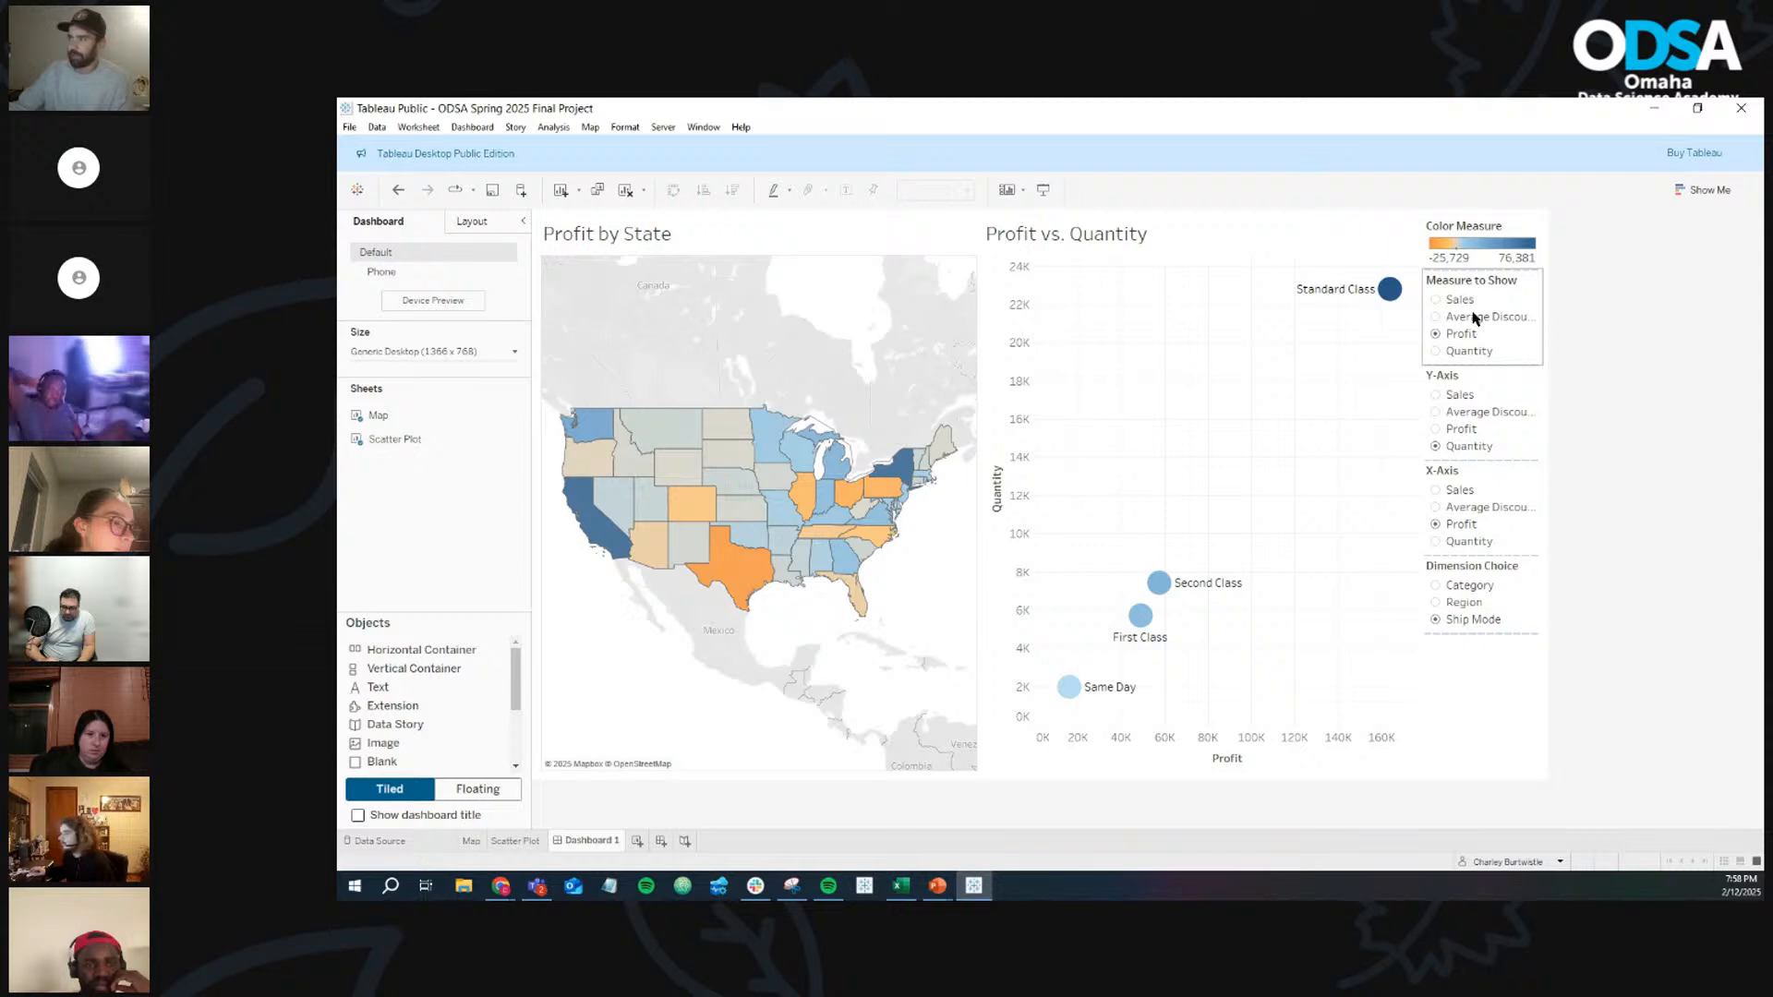
click(1436, 301)
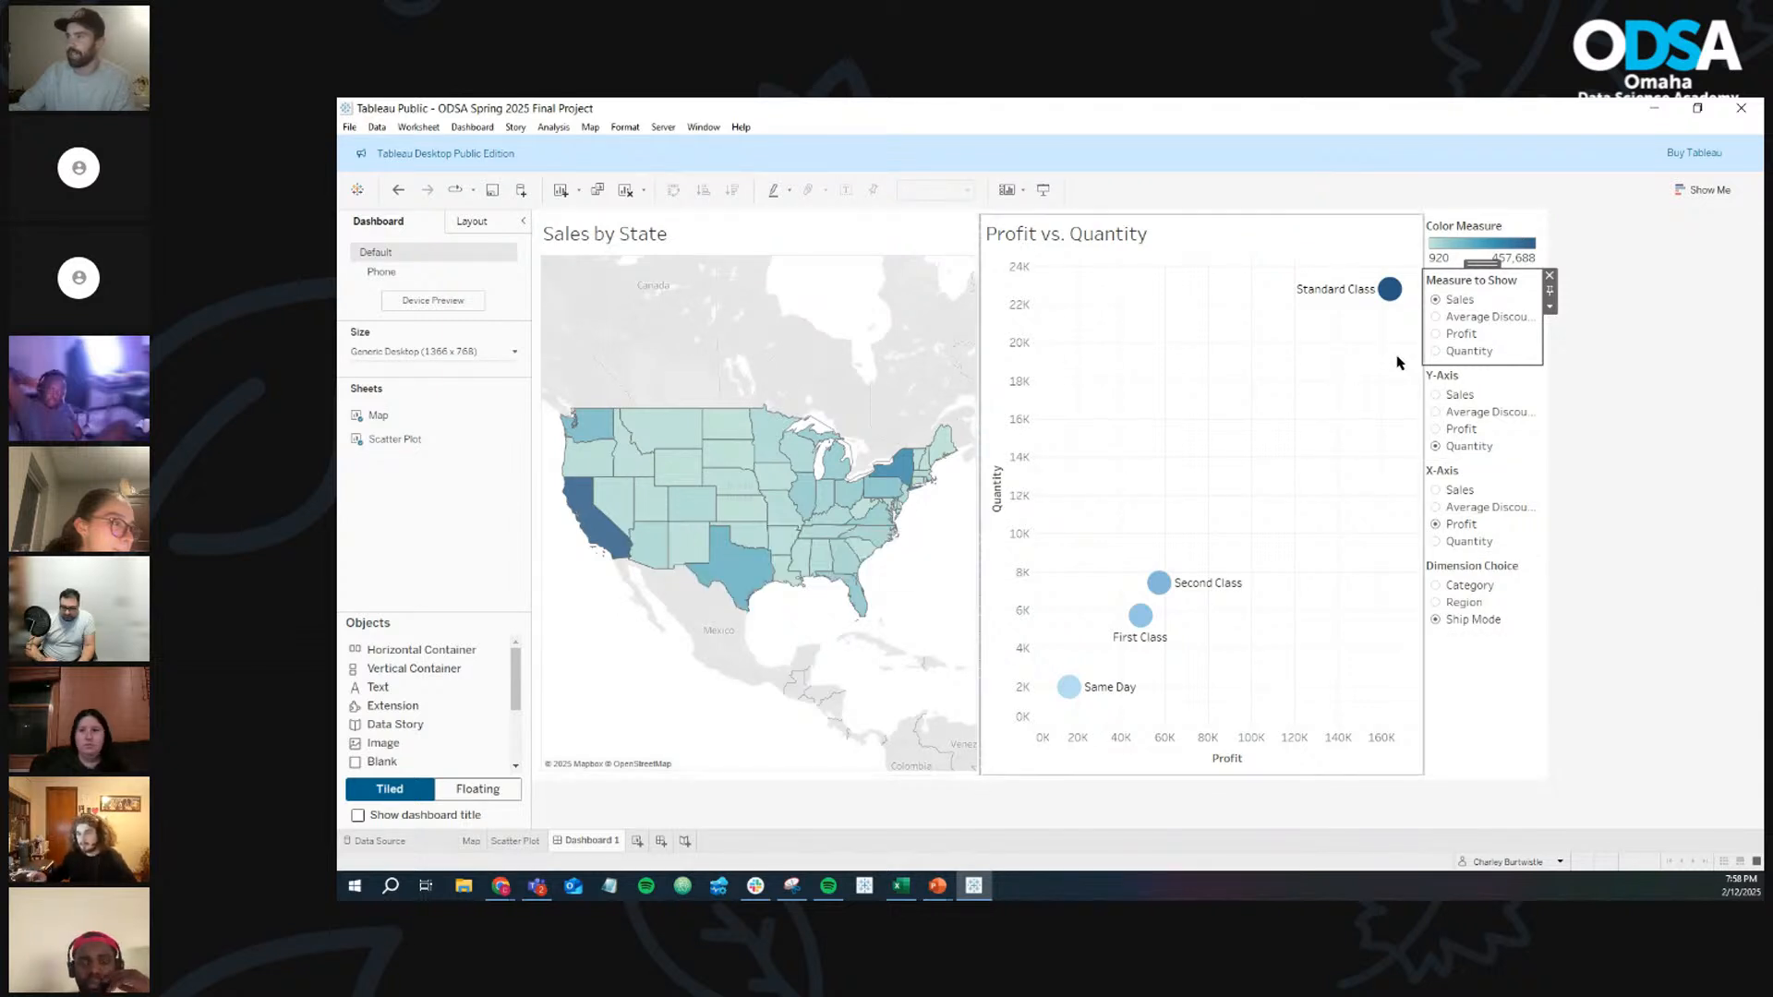
click(1440, 319)
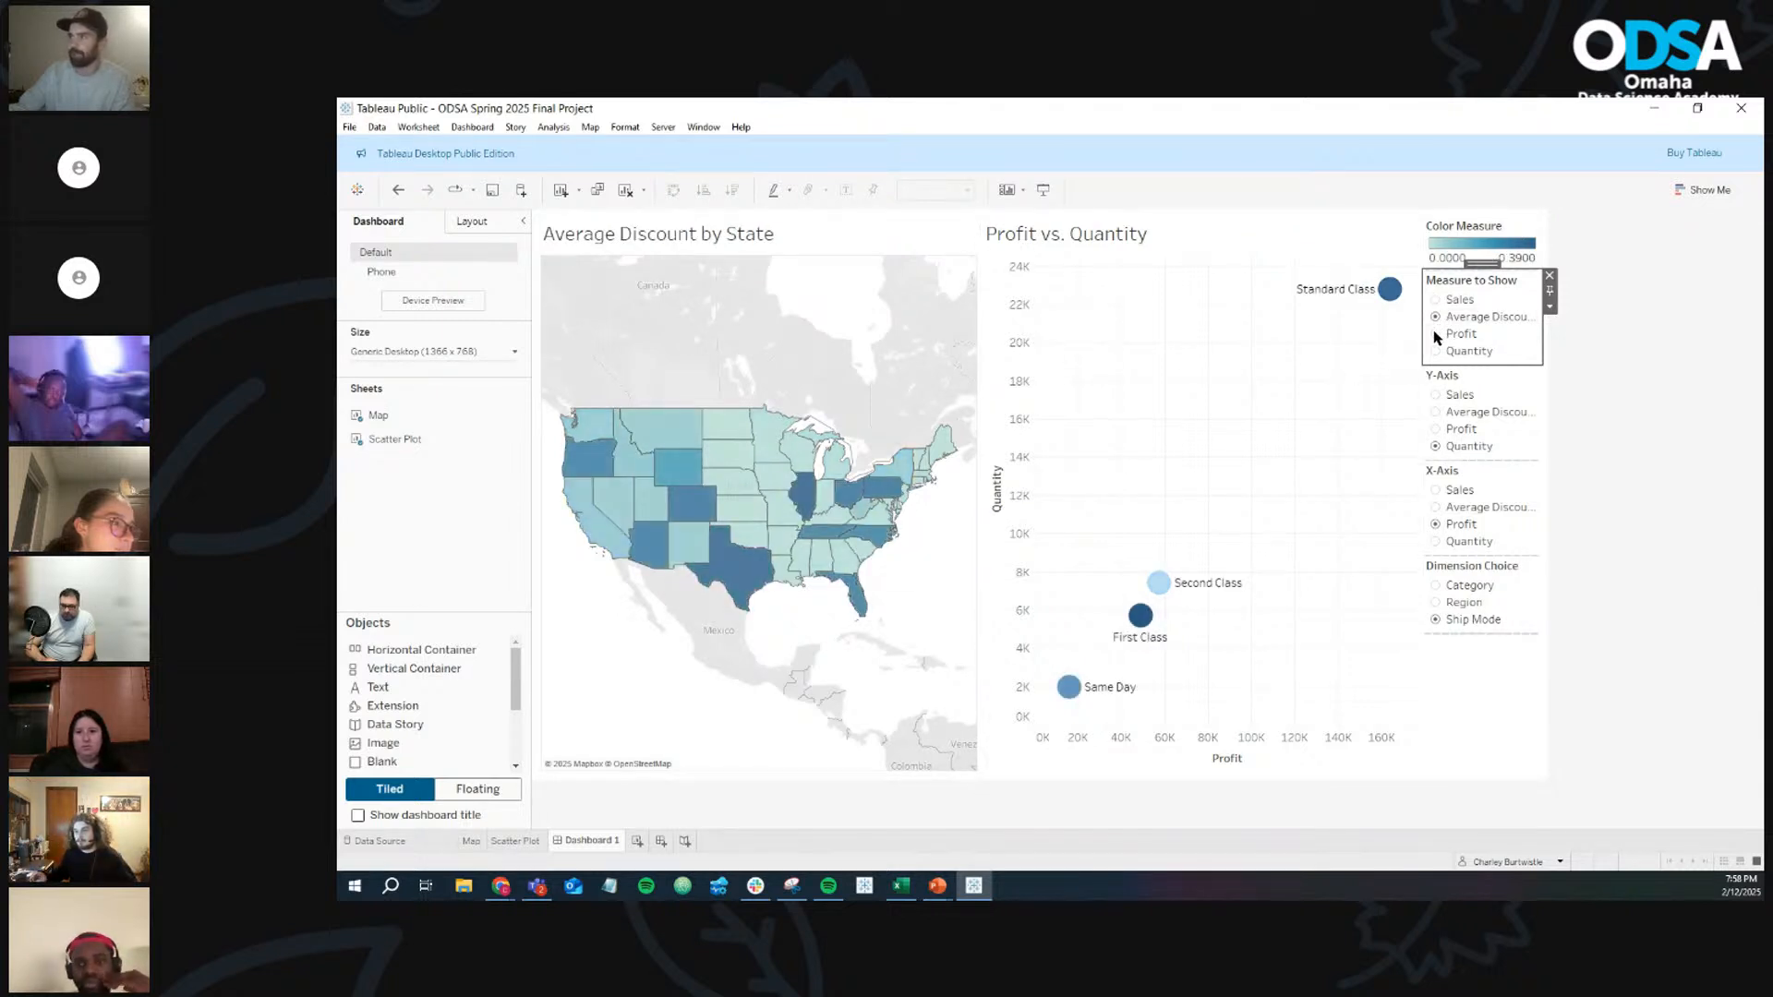
click(1437, 334)
click(1436, 352)
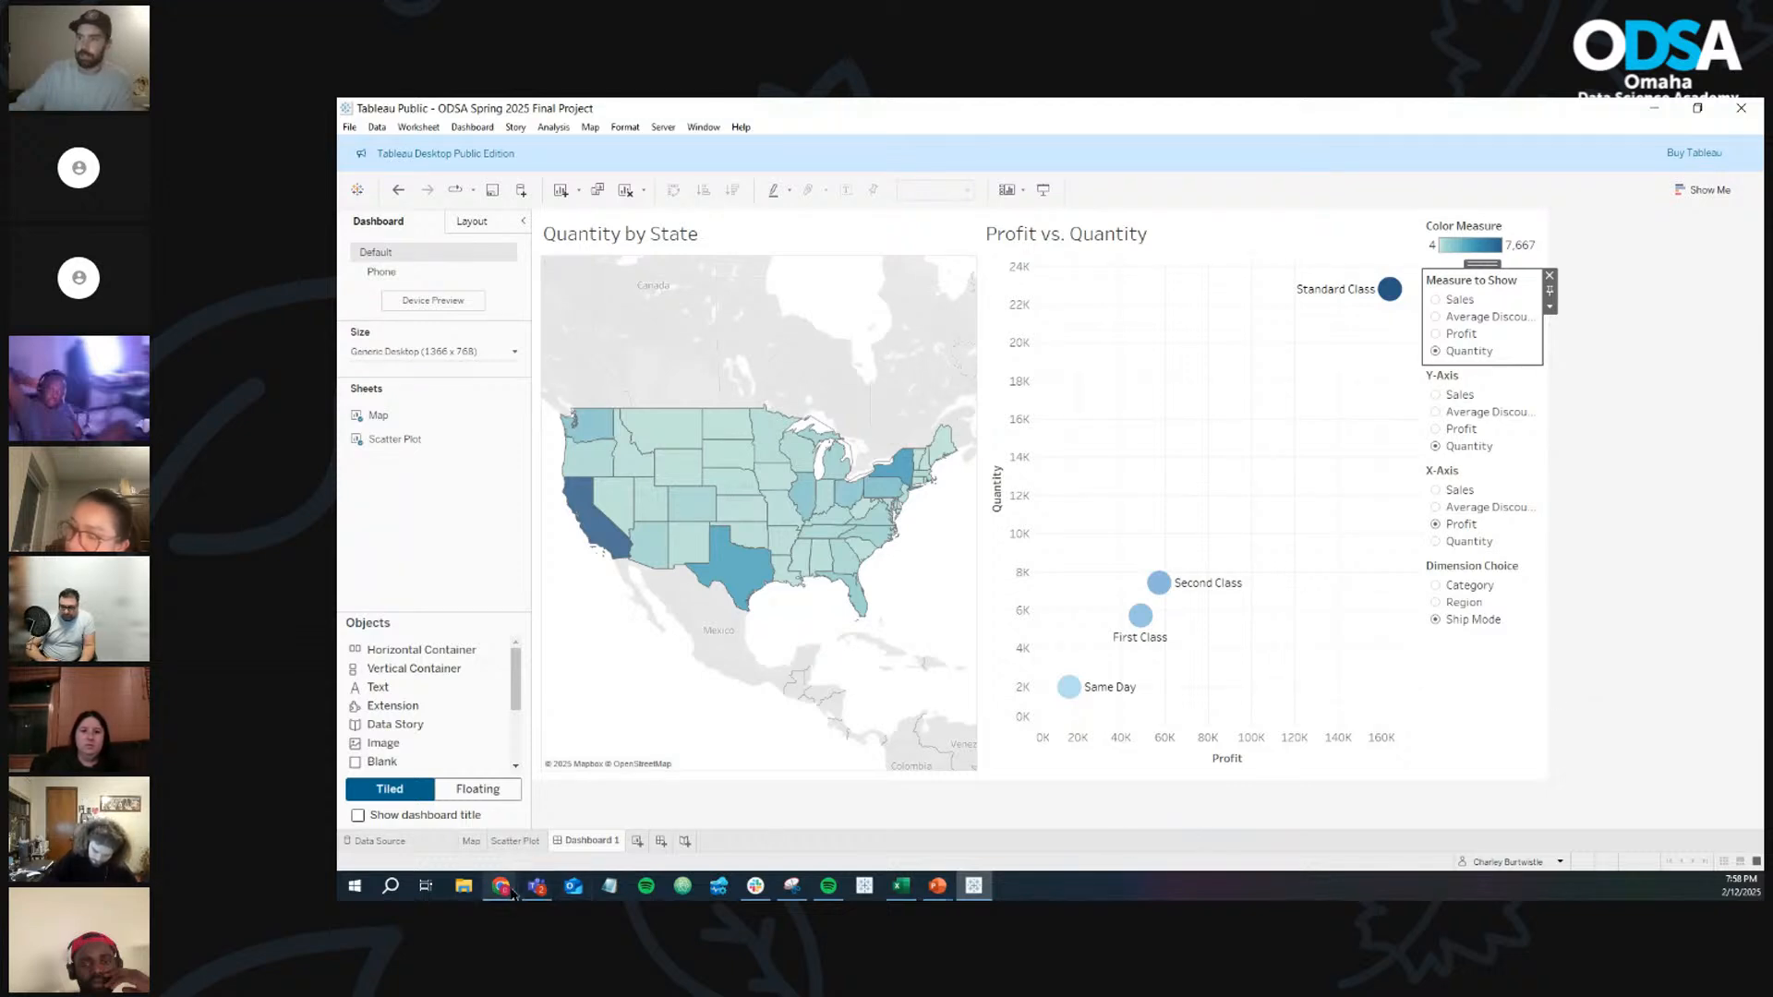
Switch to the browser and view the published ODSA Spring 2025 Final Project dashboard
mouse_move(500, 887)
click(739, 836)
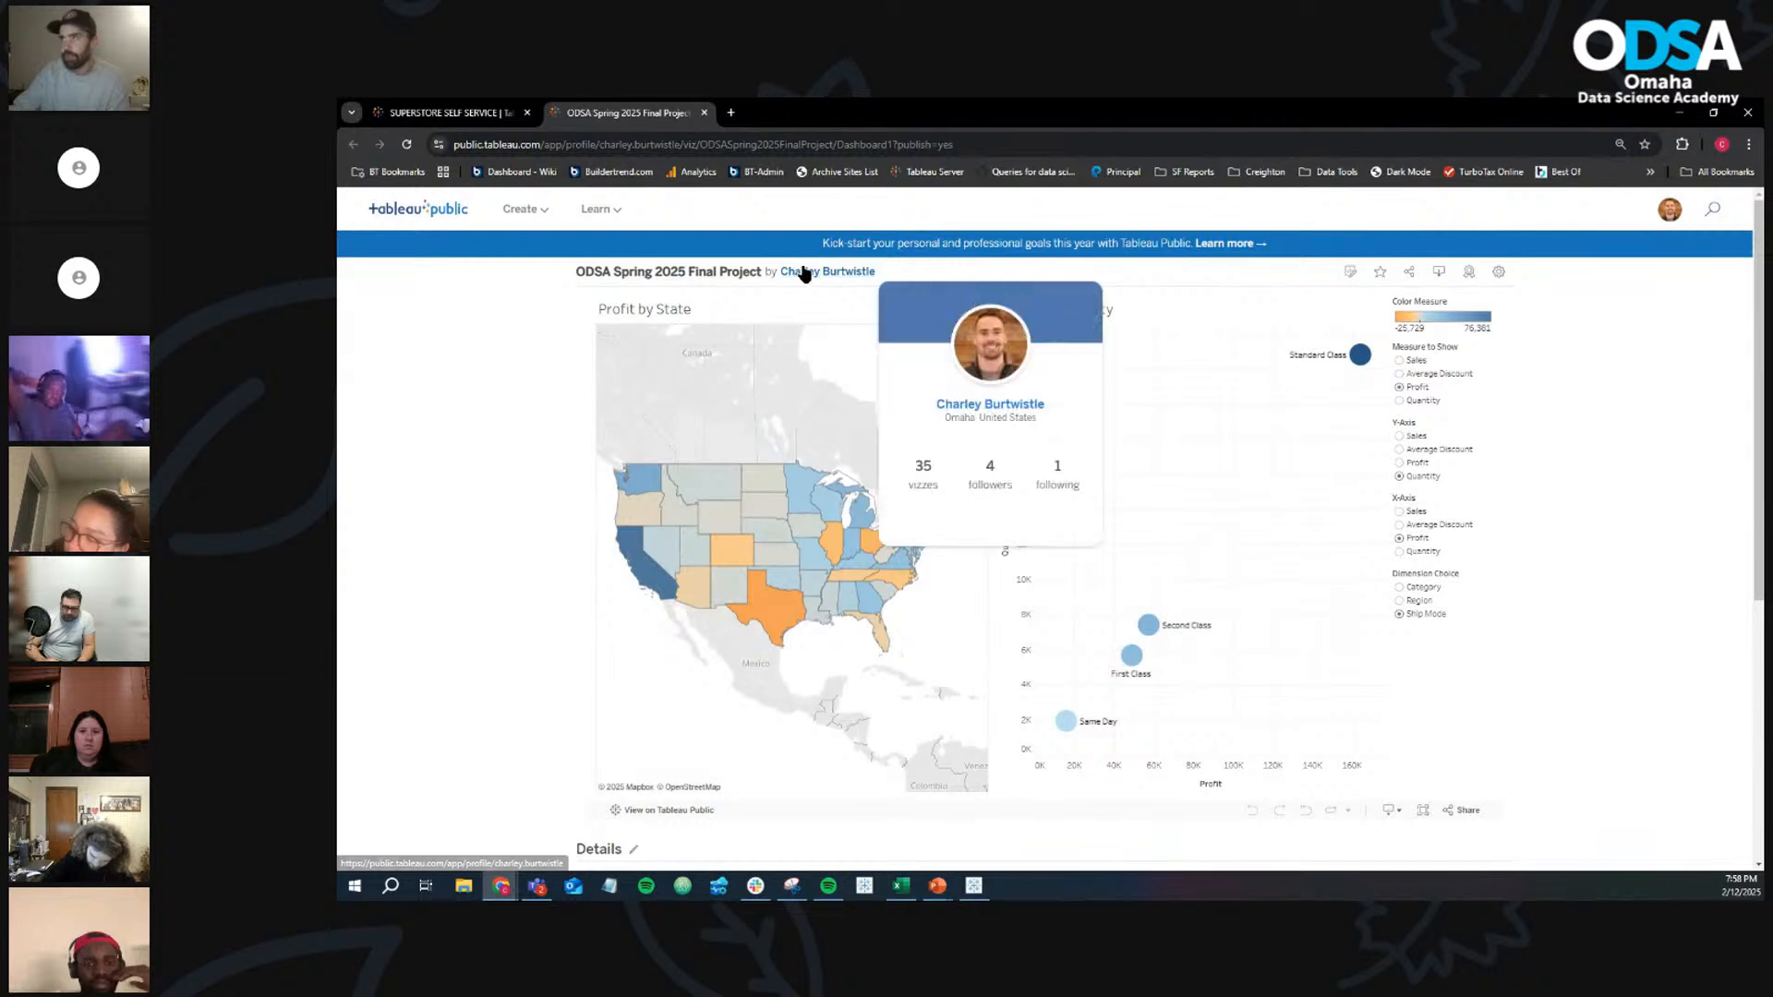
Review the reference SUPERSTORE SELF SERVICE dashboard and return to the Tableau workbook
click(468, 116)
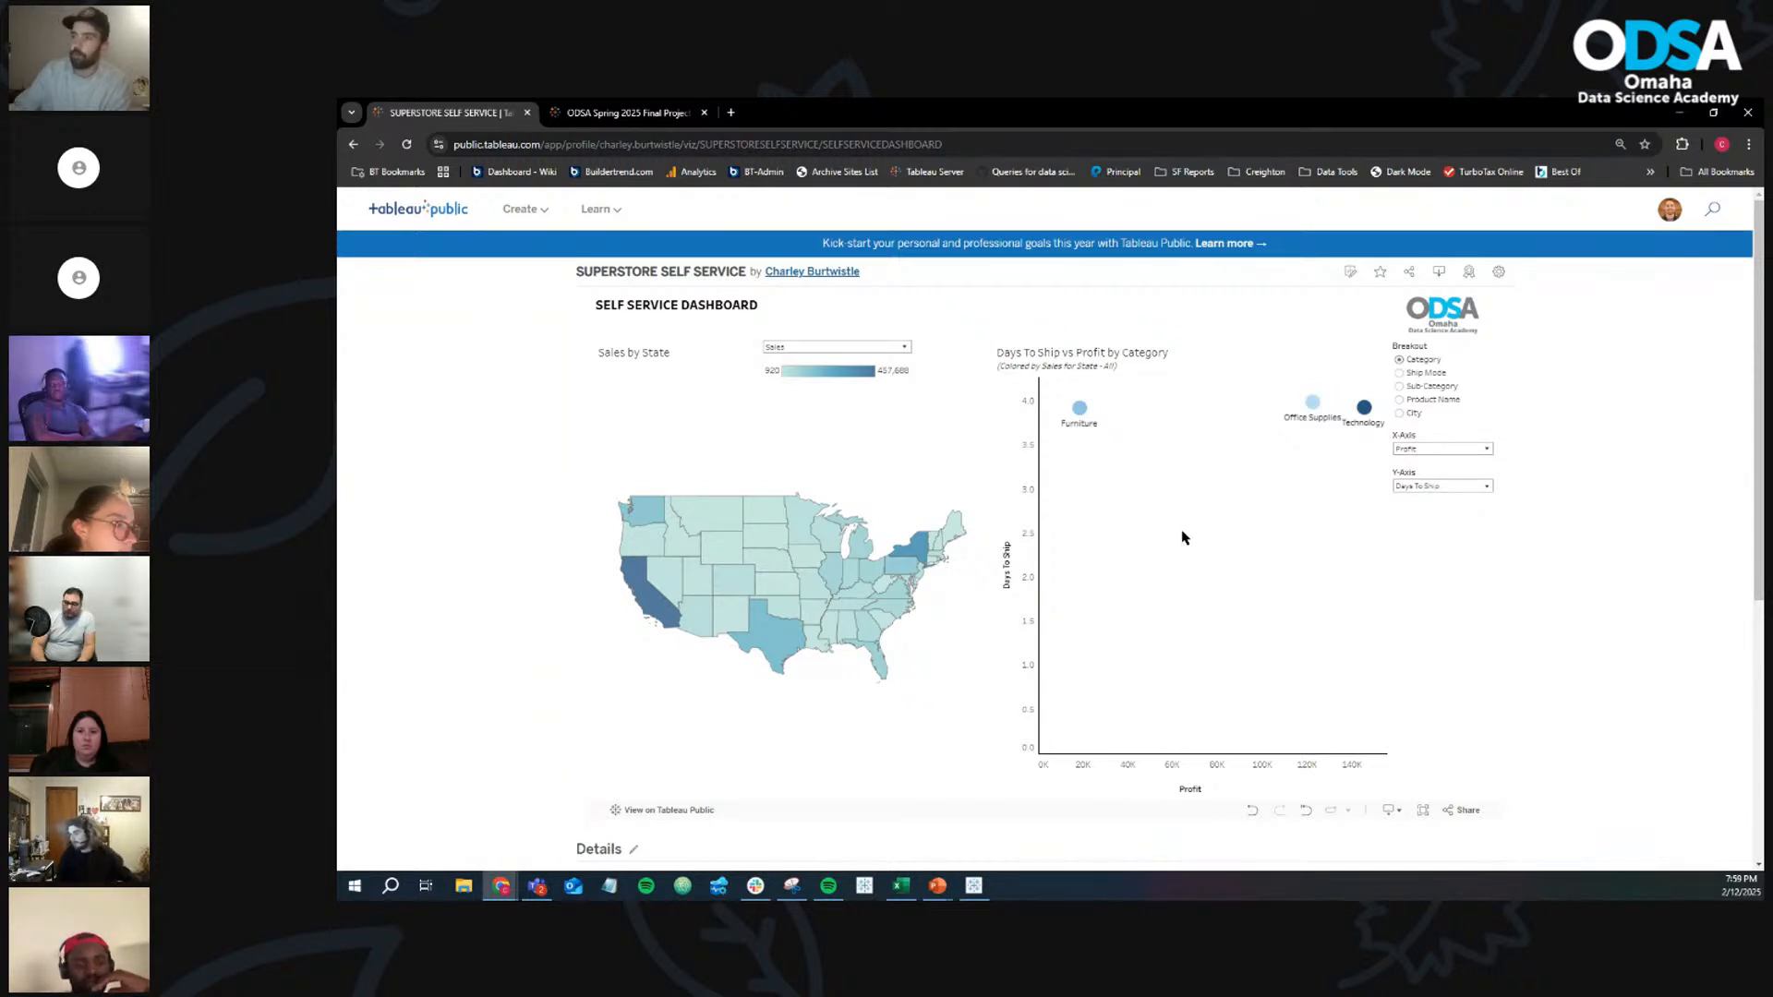
click(1679, 111)
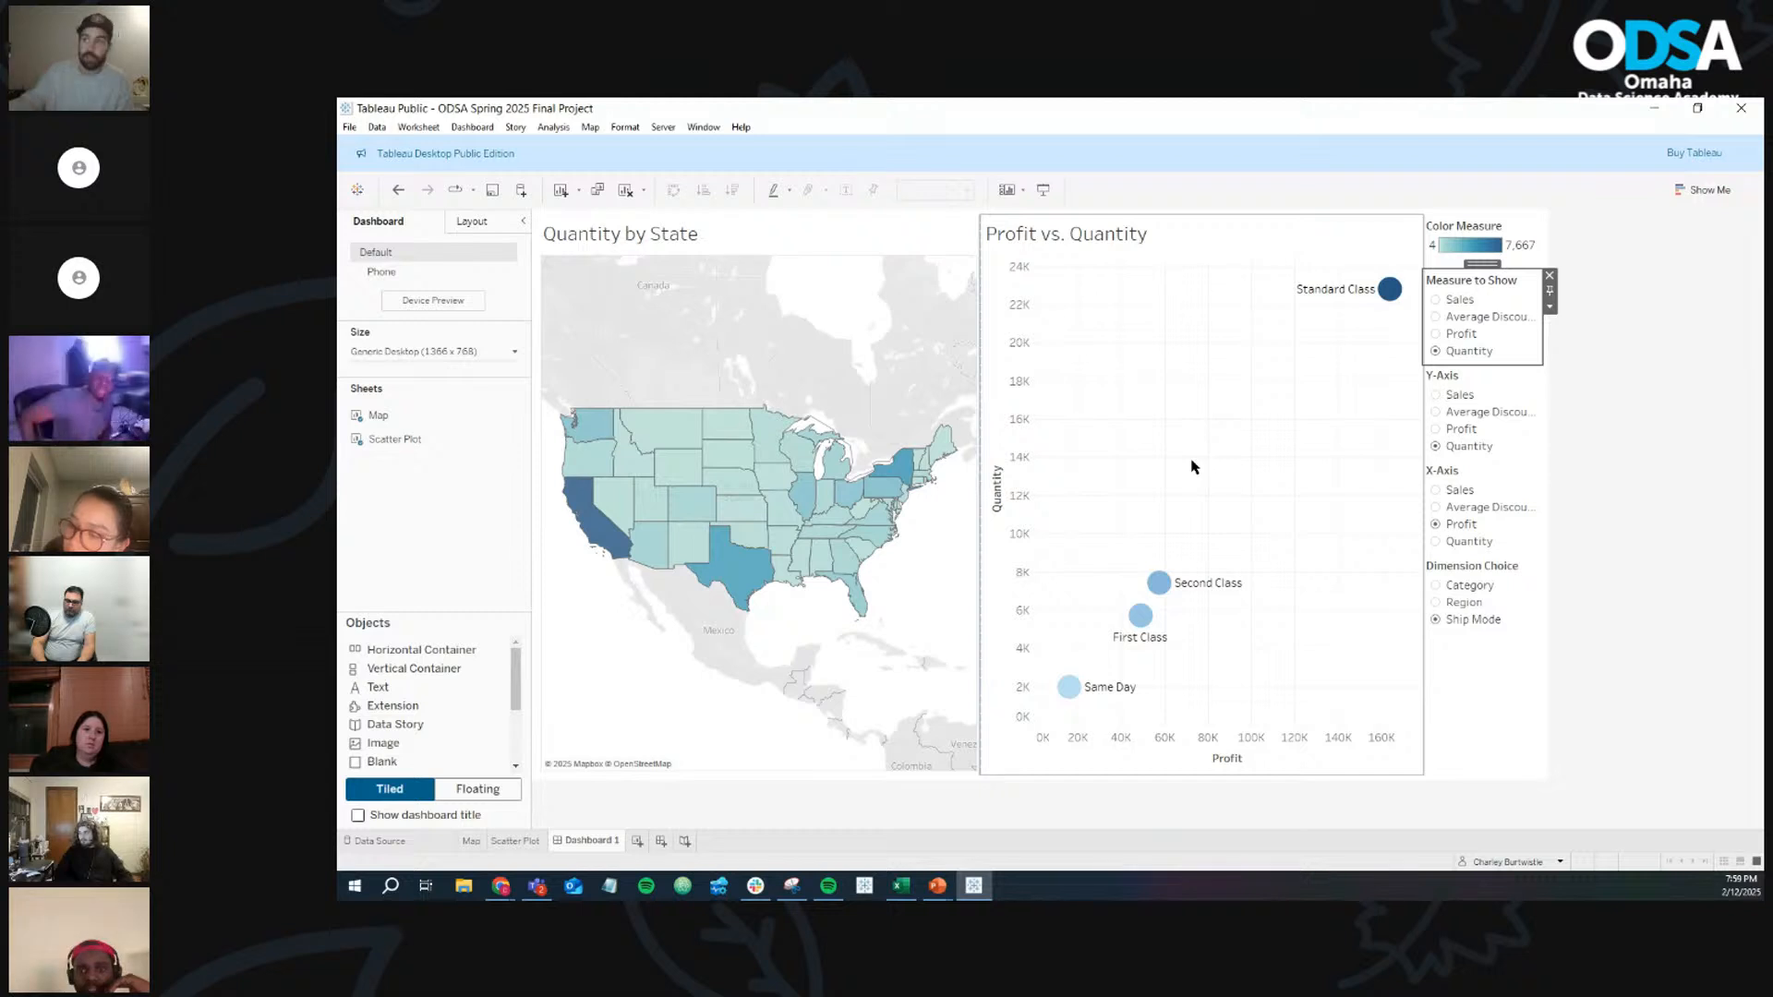
Try placing the scatter plot below the map, and move it back beside the map
click(1169, 287)
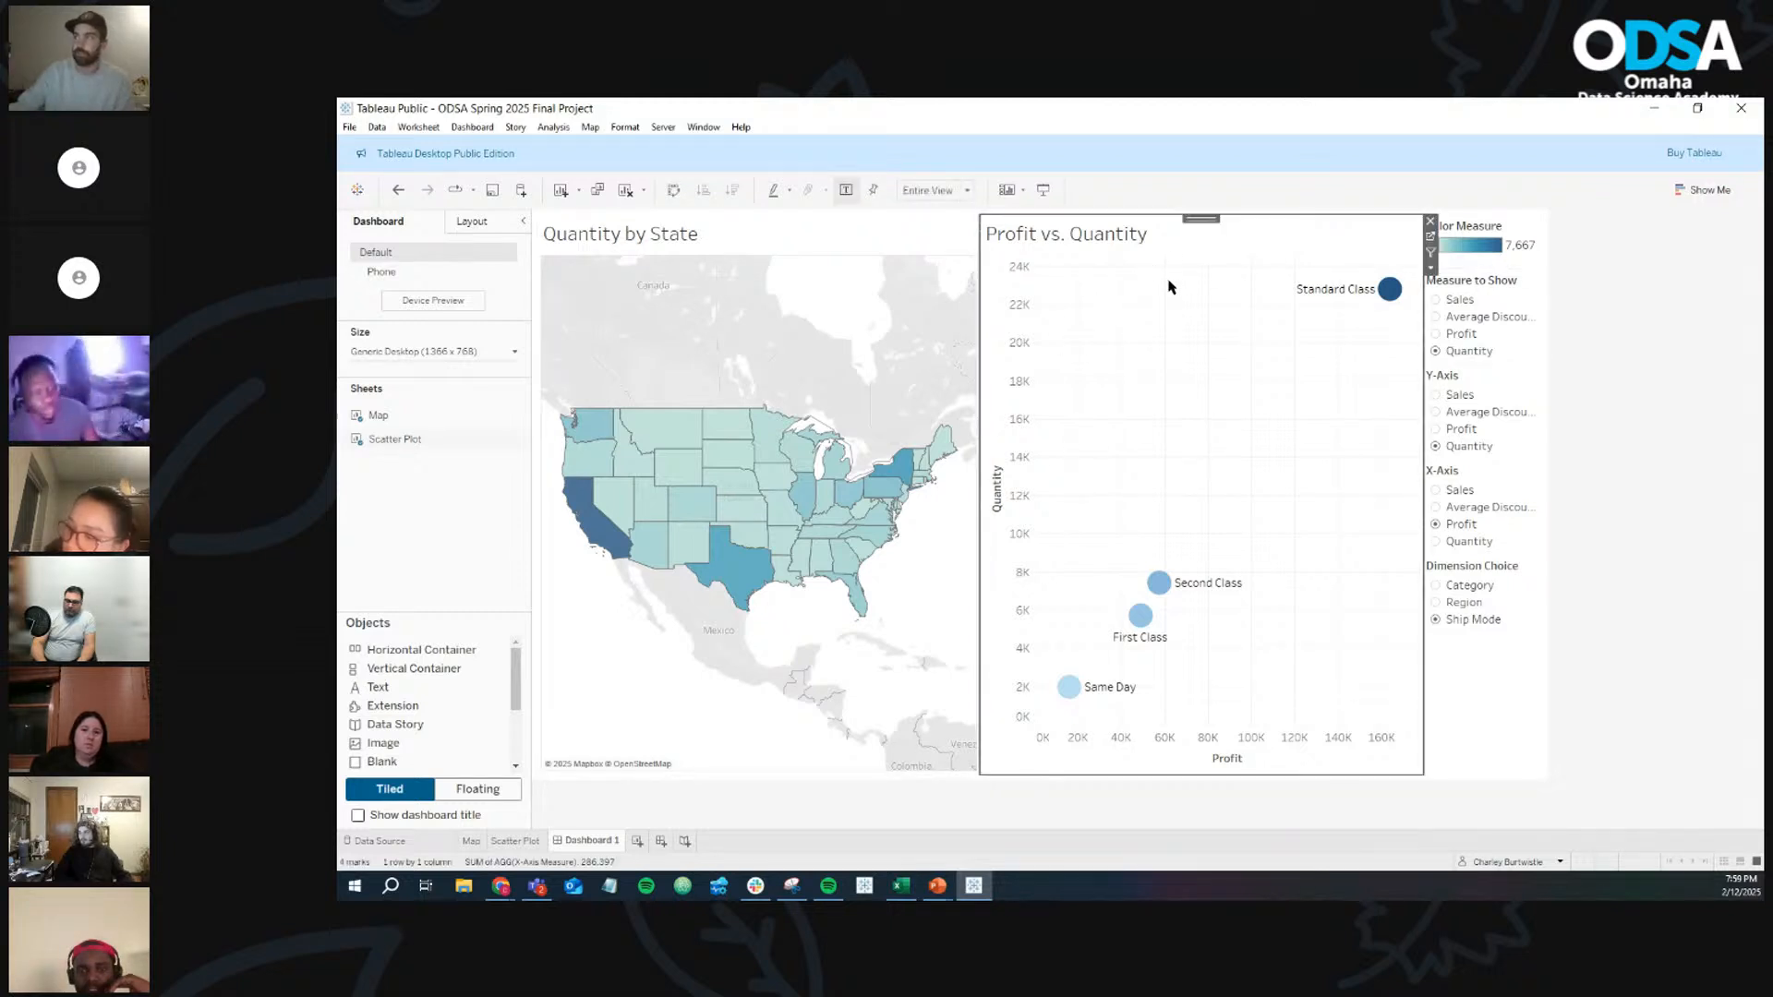
drag(1195, 220, 919, 724)
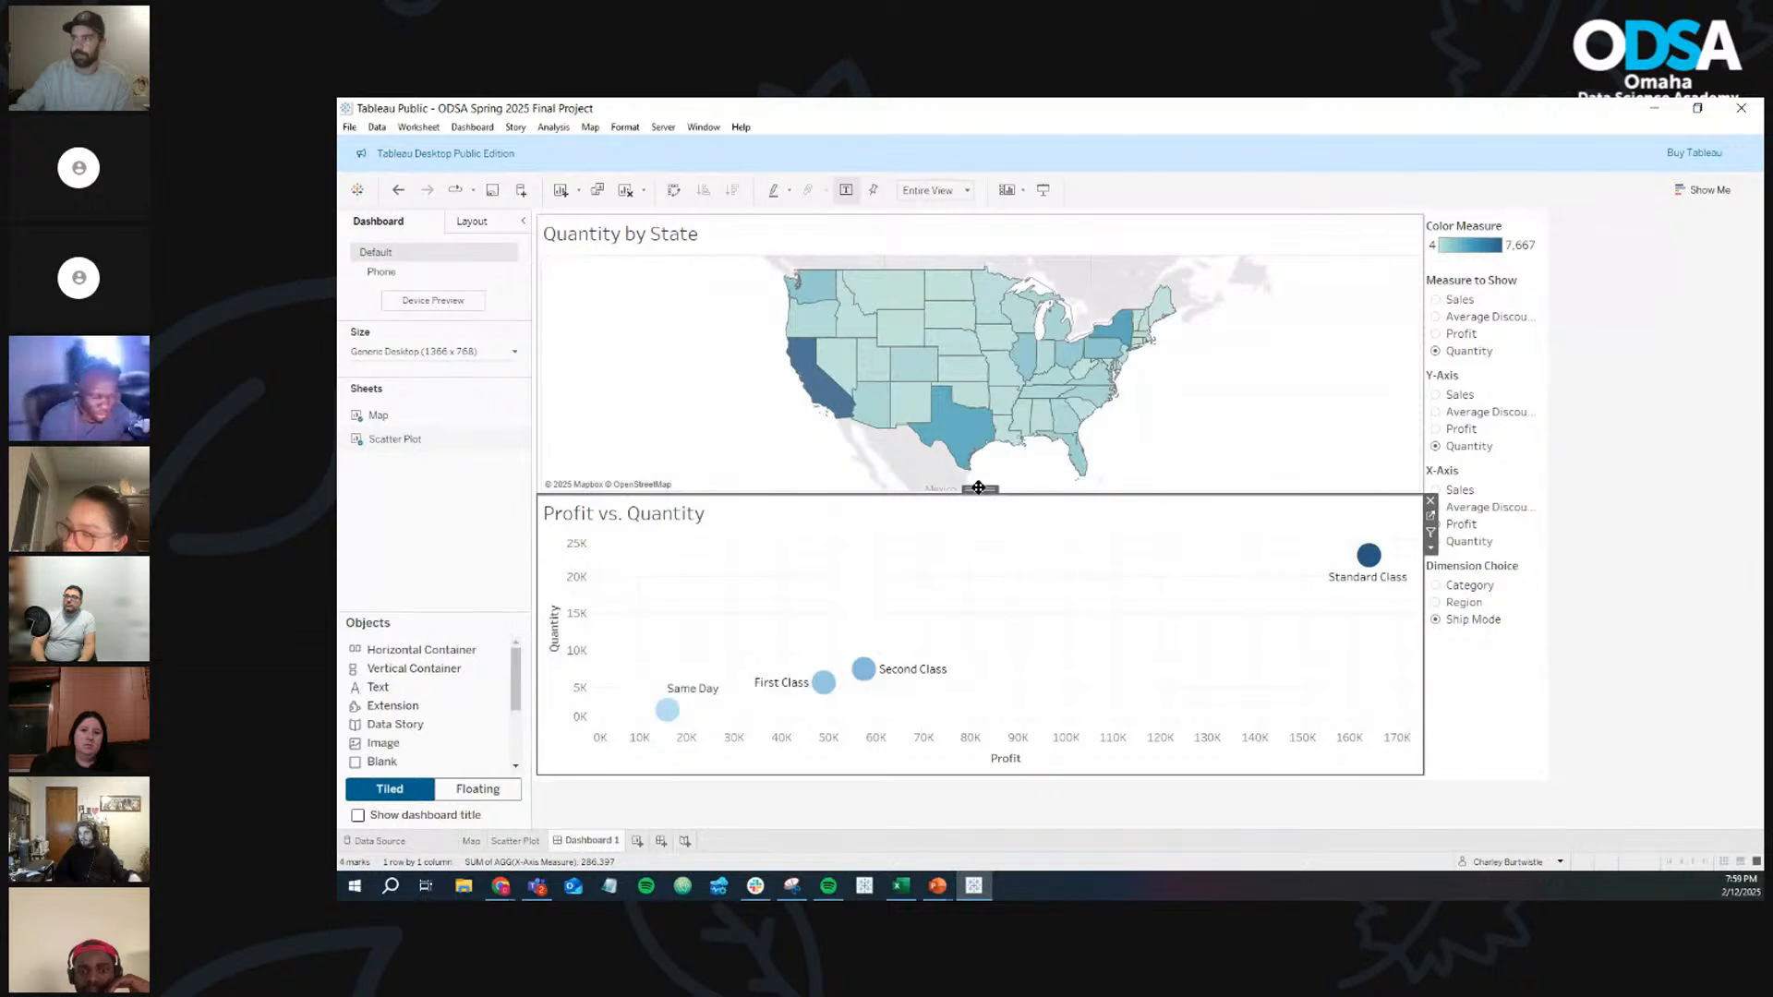
drag(980, 489, 1387, 445)
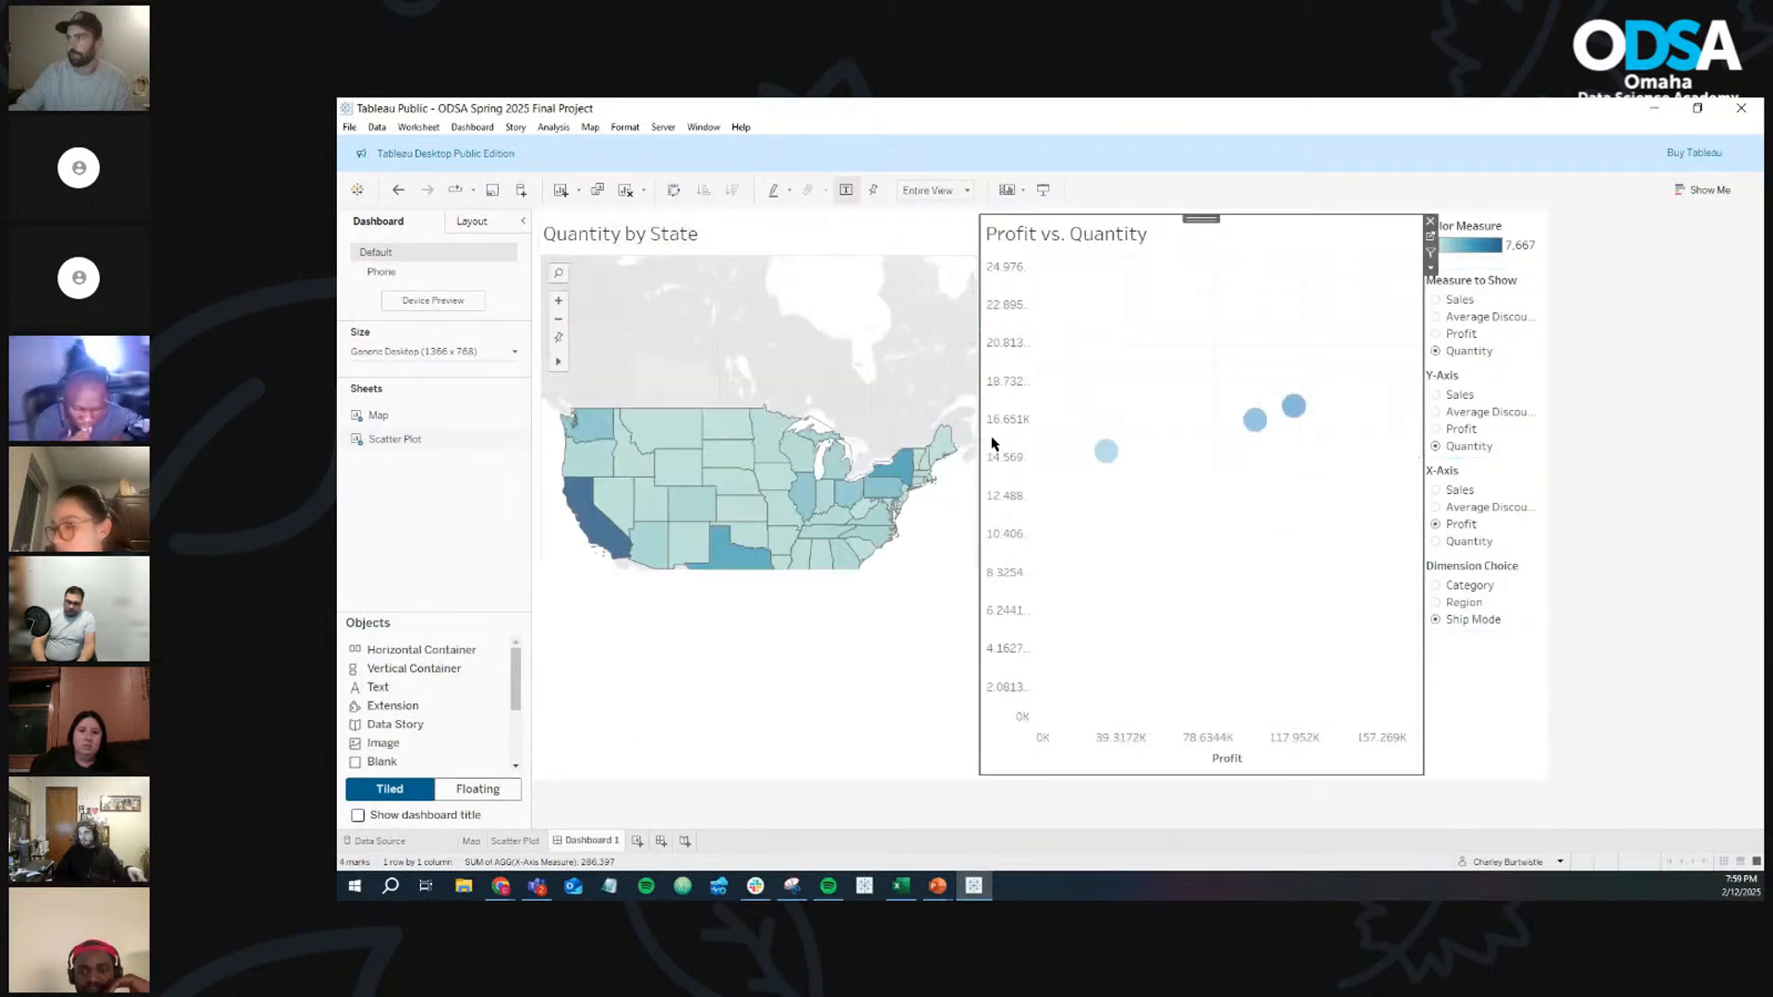
Try widening the map and placing the Measure to Show and Y-Axis controls below the scatter plot, and undo these layout changes
click(981, 488)
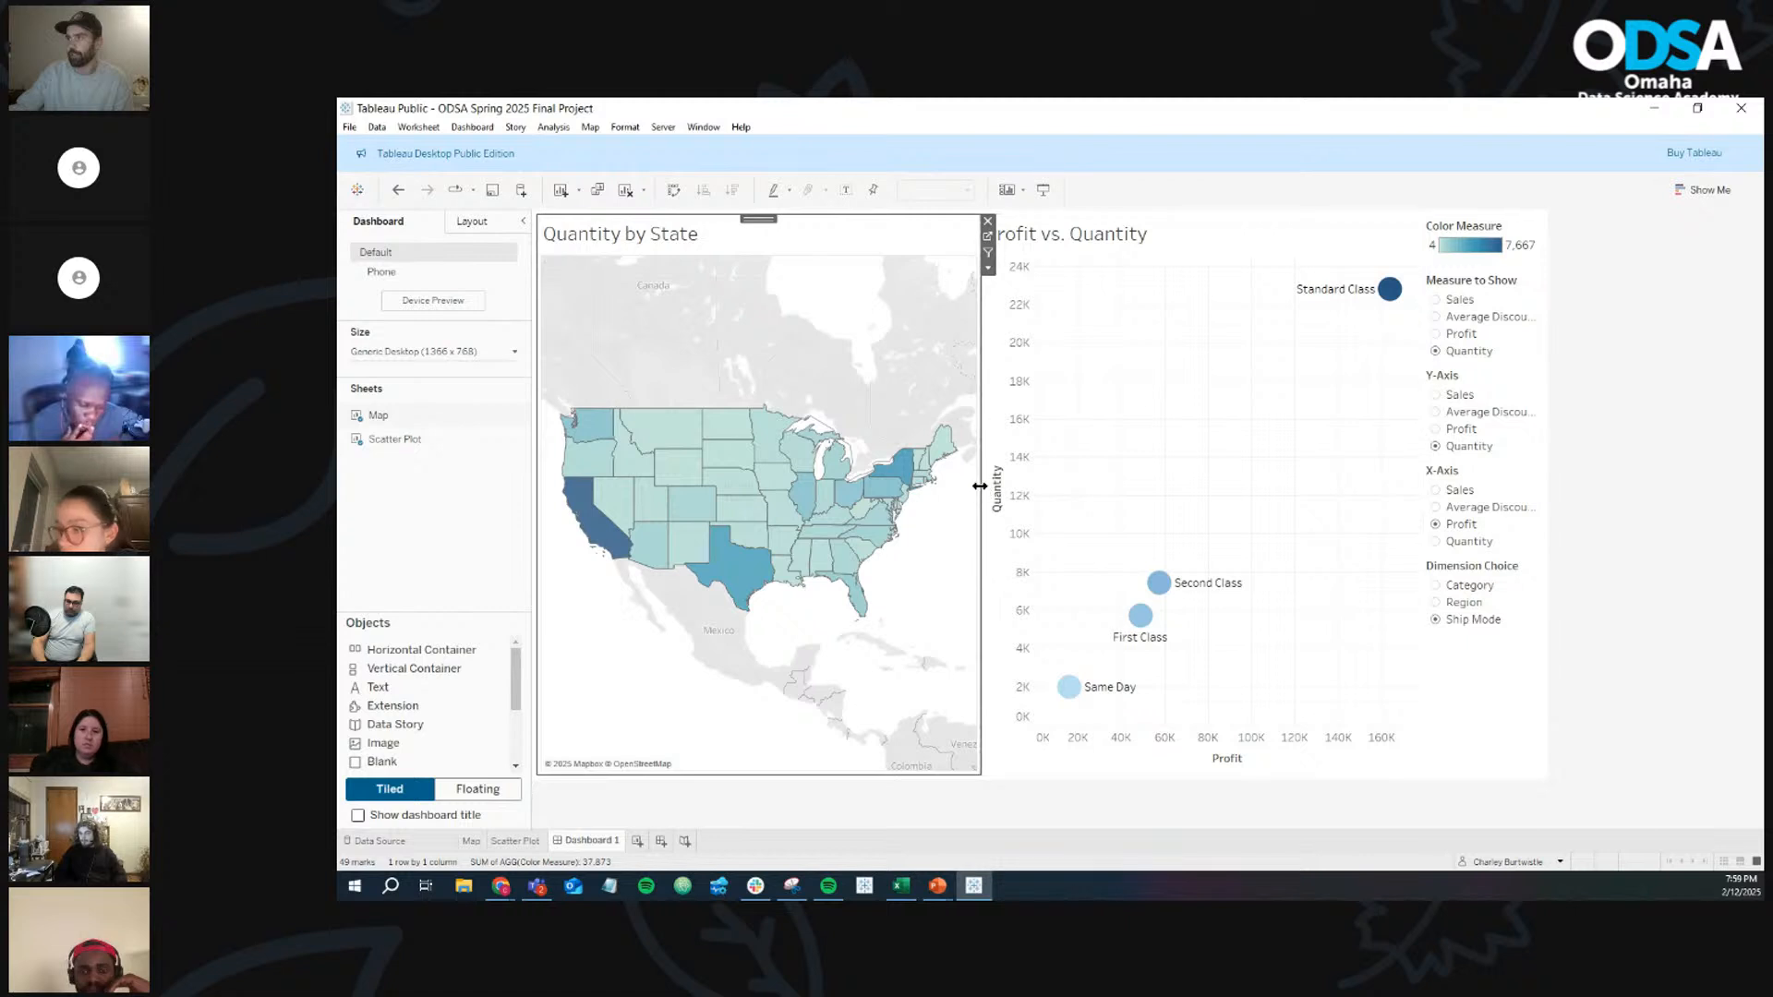
drag(979, 486, 1145, 487)
click(1487, 287)
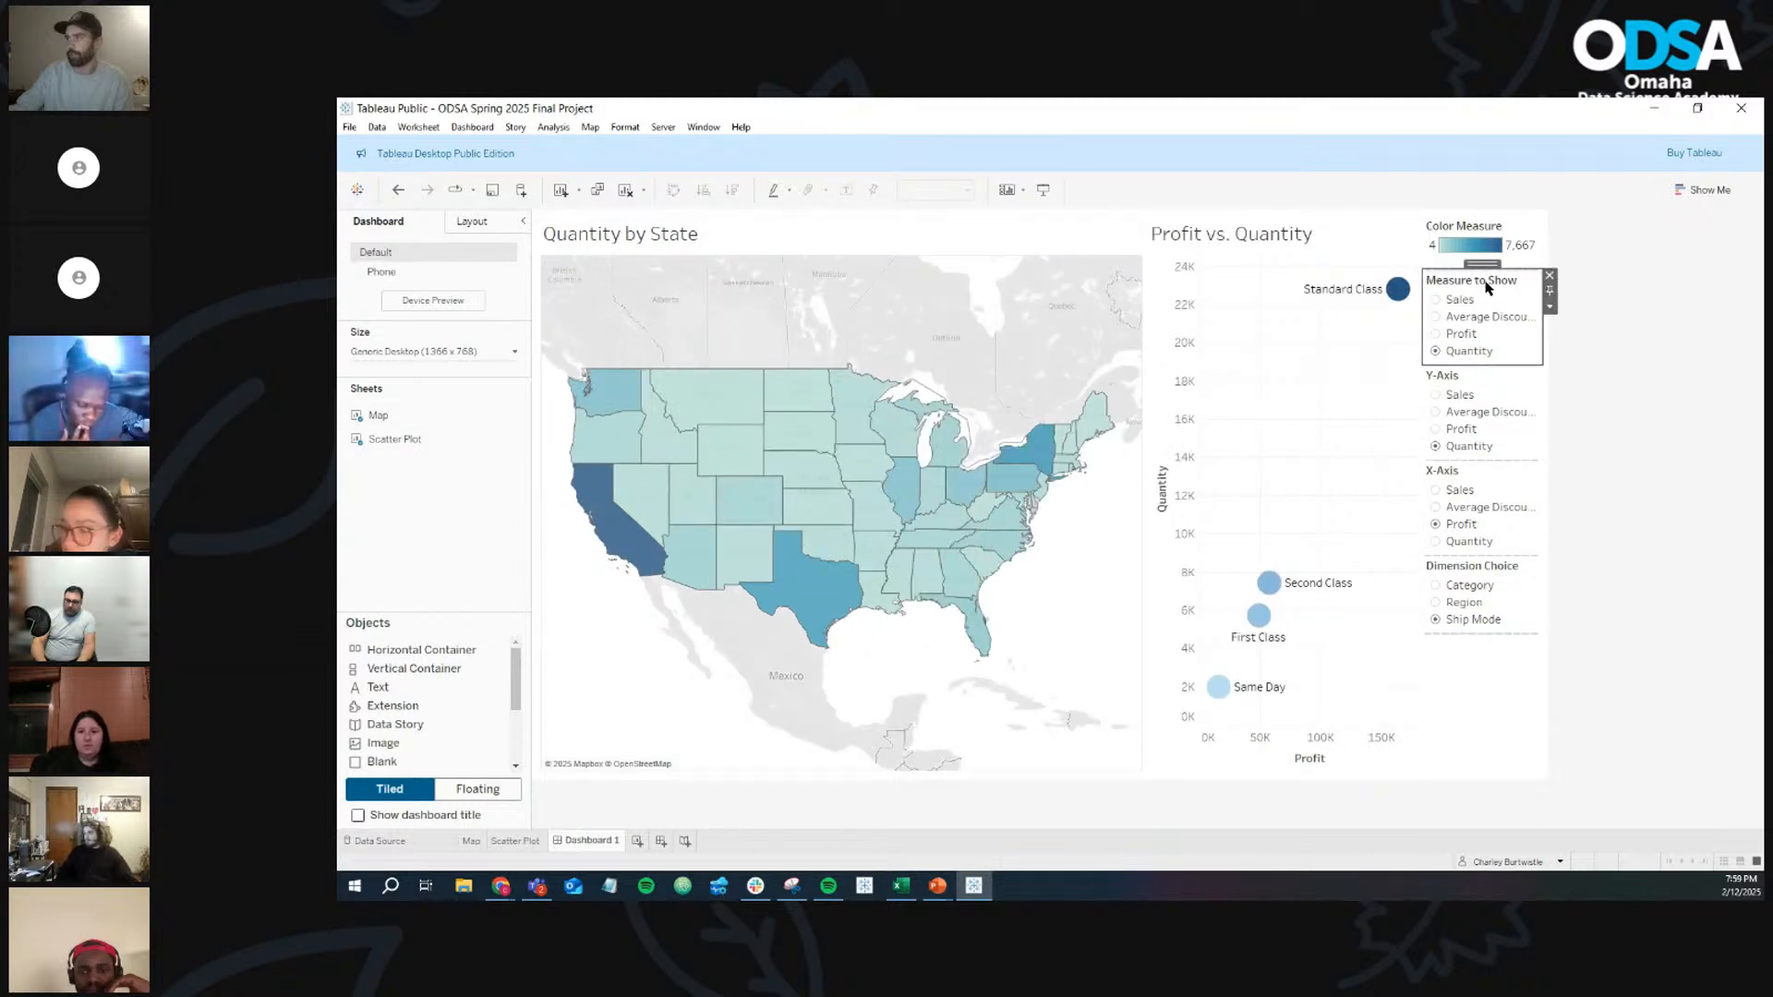
drag(1487, 288, 1306, 582)
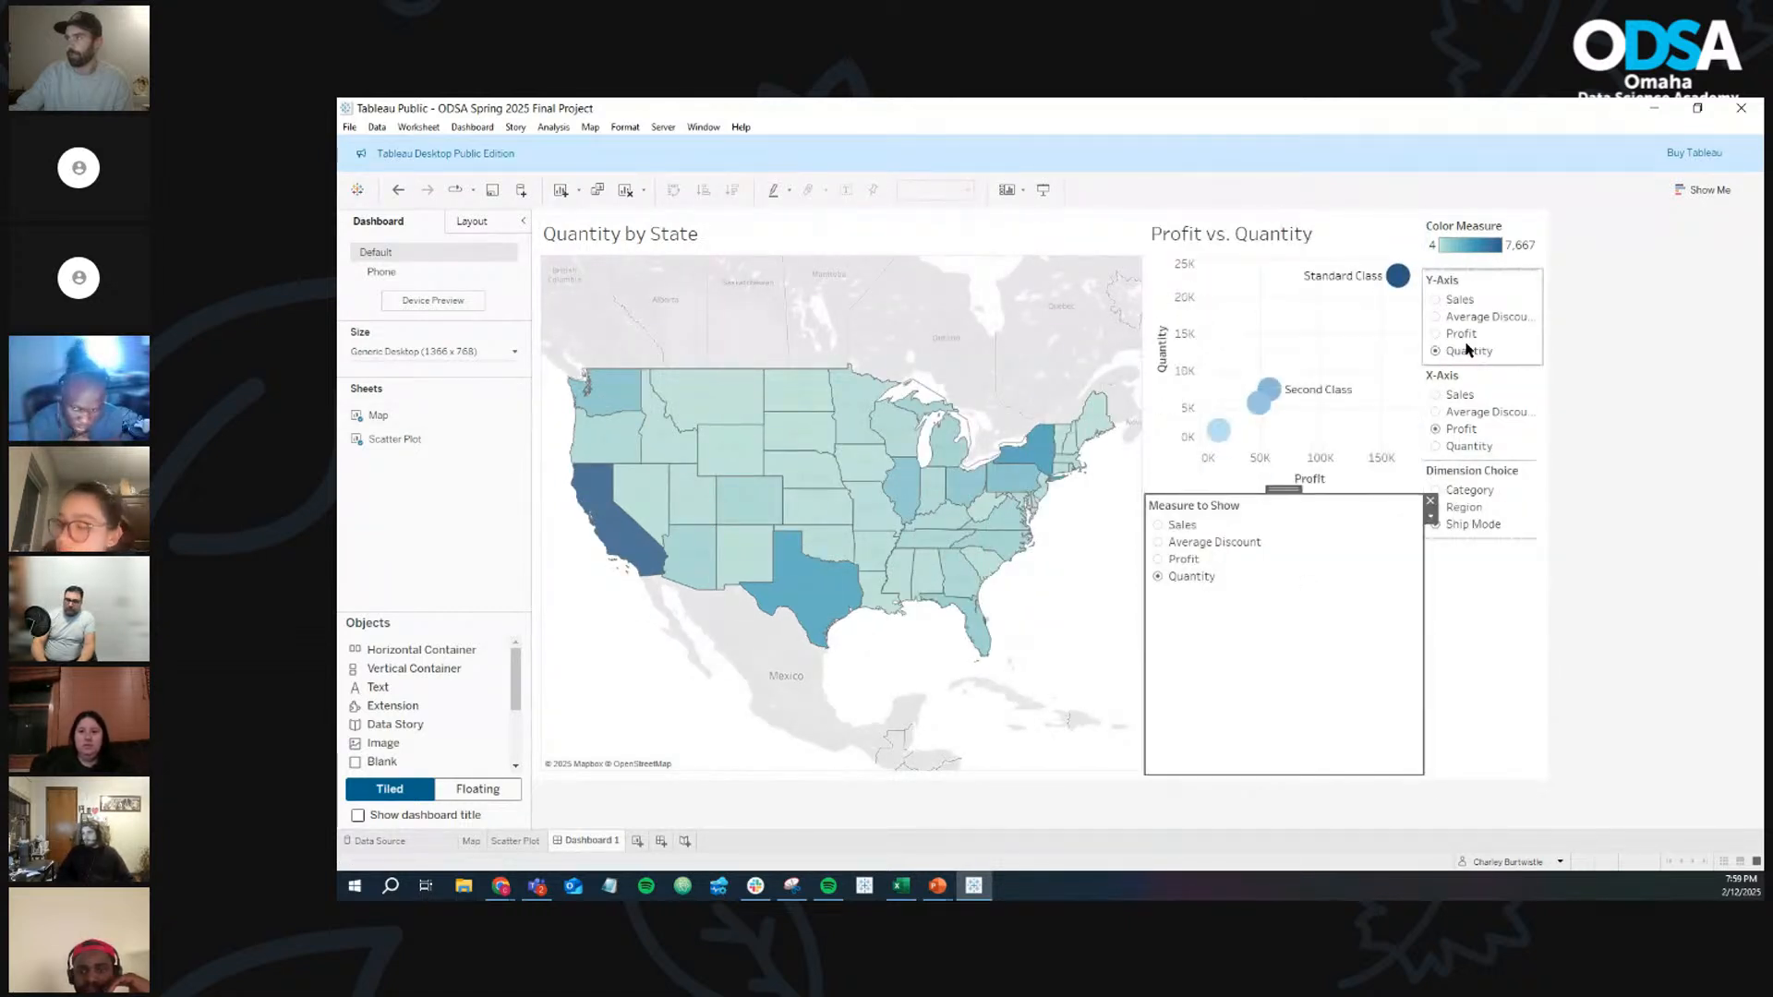
drag(1478, 312, 1334, 631)
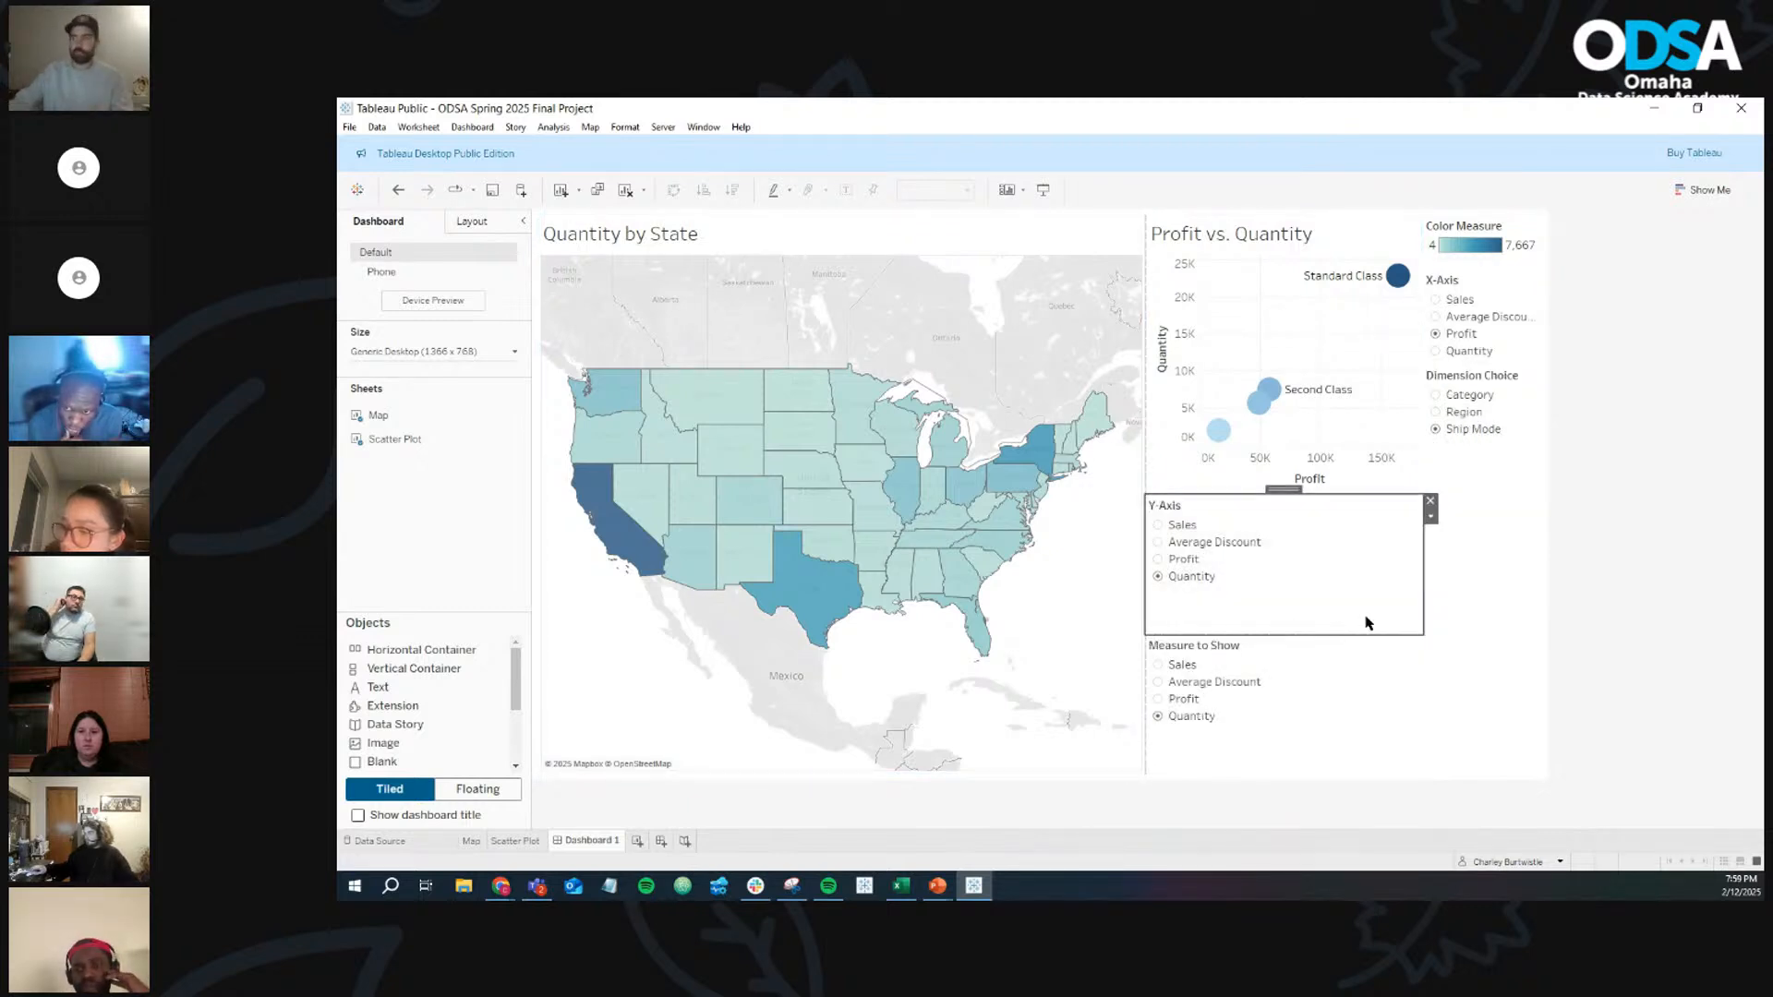
key(ctrl+z)
key(ctrl+z)
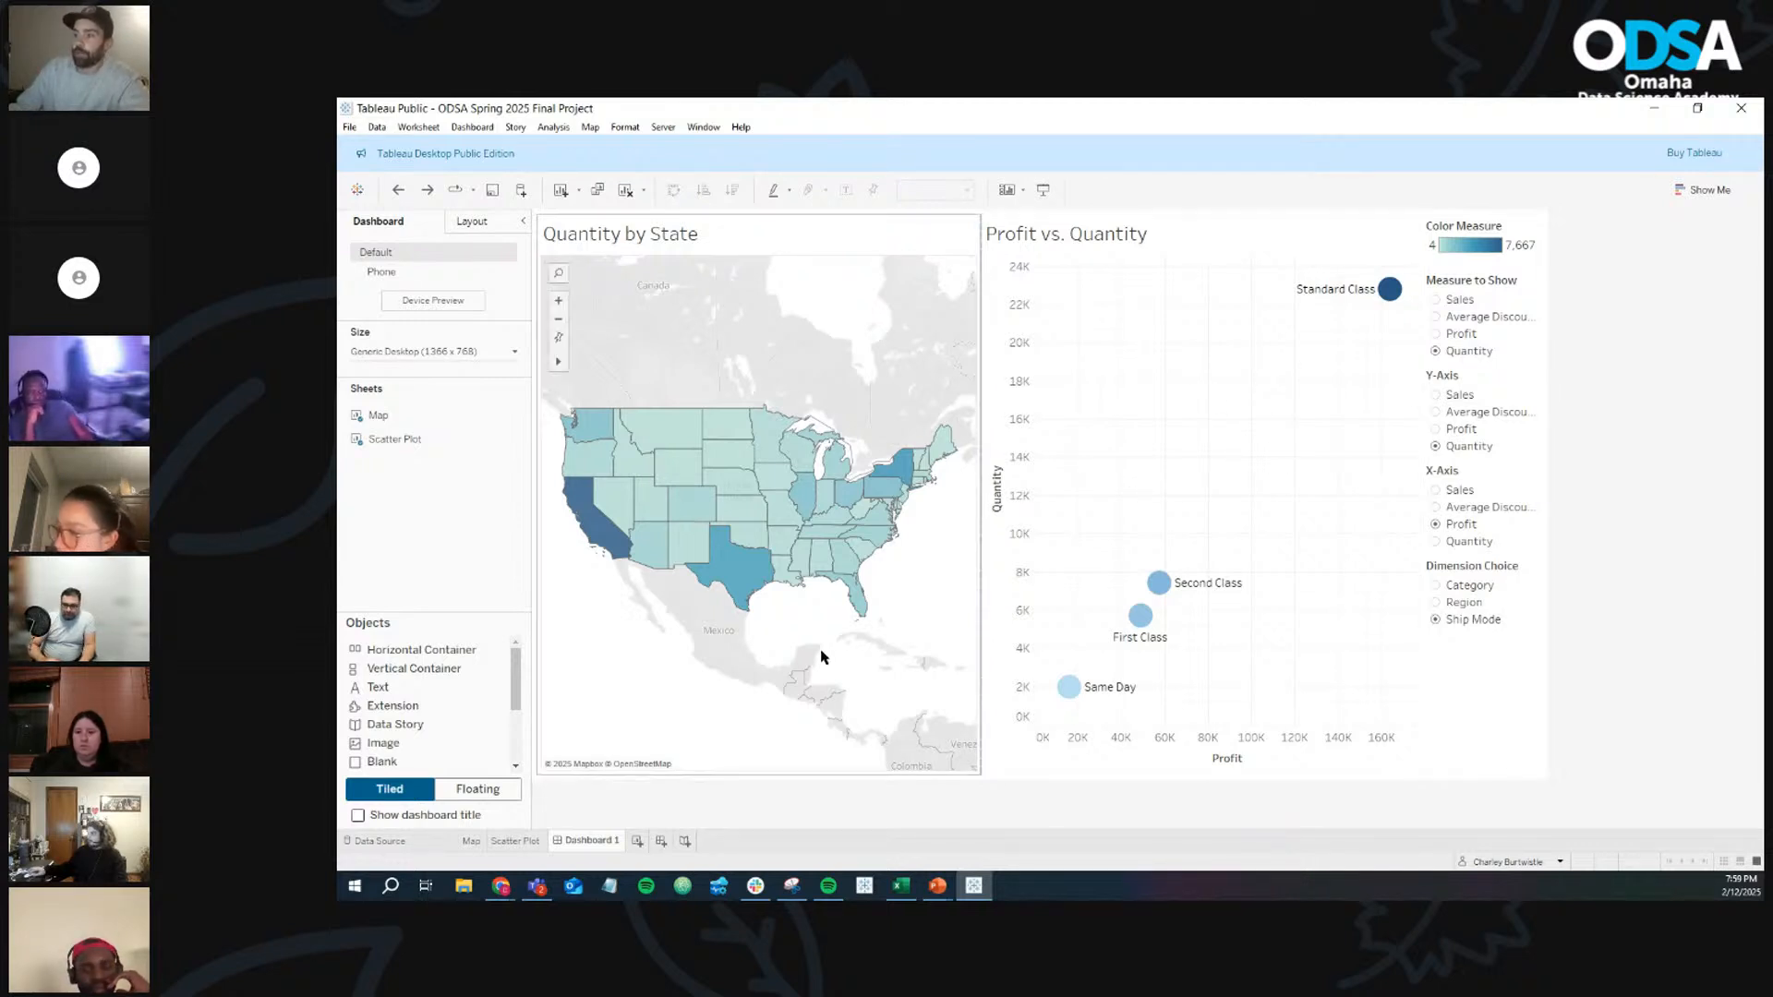
Switch to the reference Superstore dashboard in the browser and compare its map measure options with the dashboard in Tableau
mouse_move(507, 891)
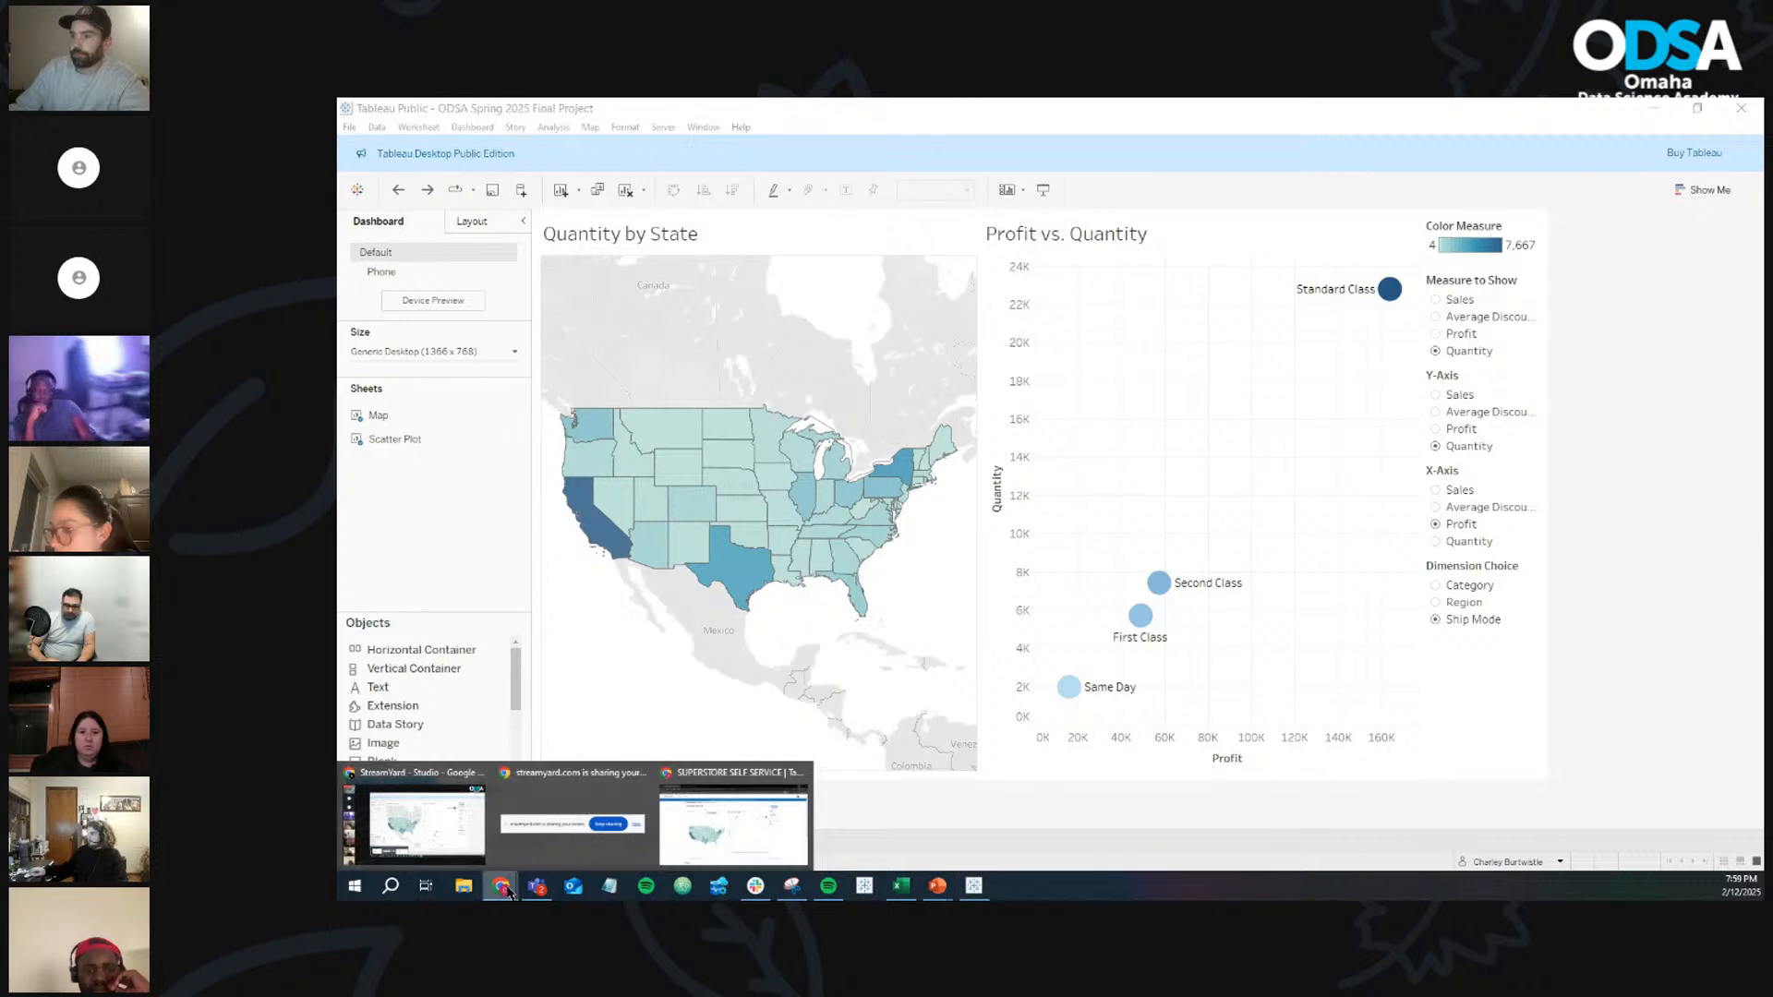
click(702, 818)
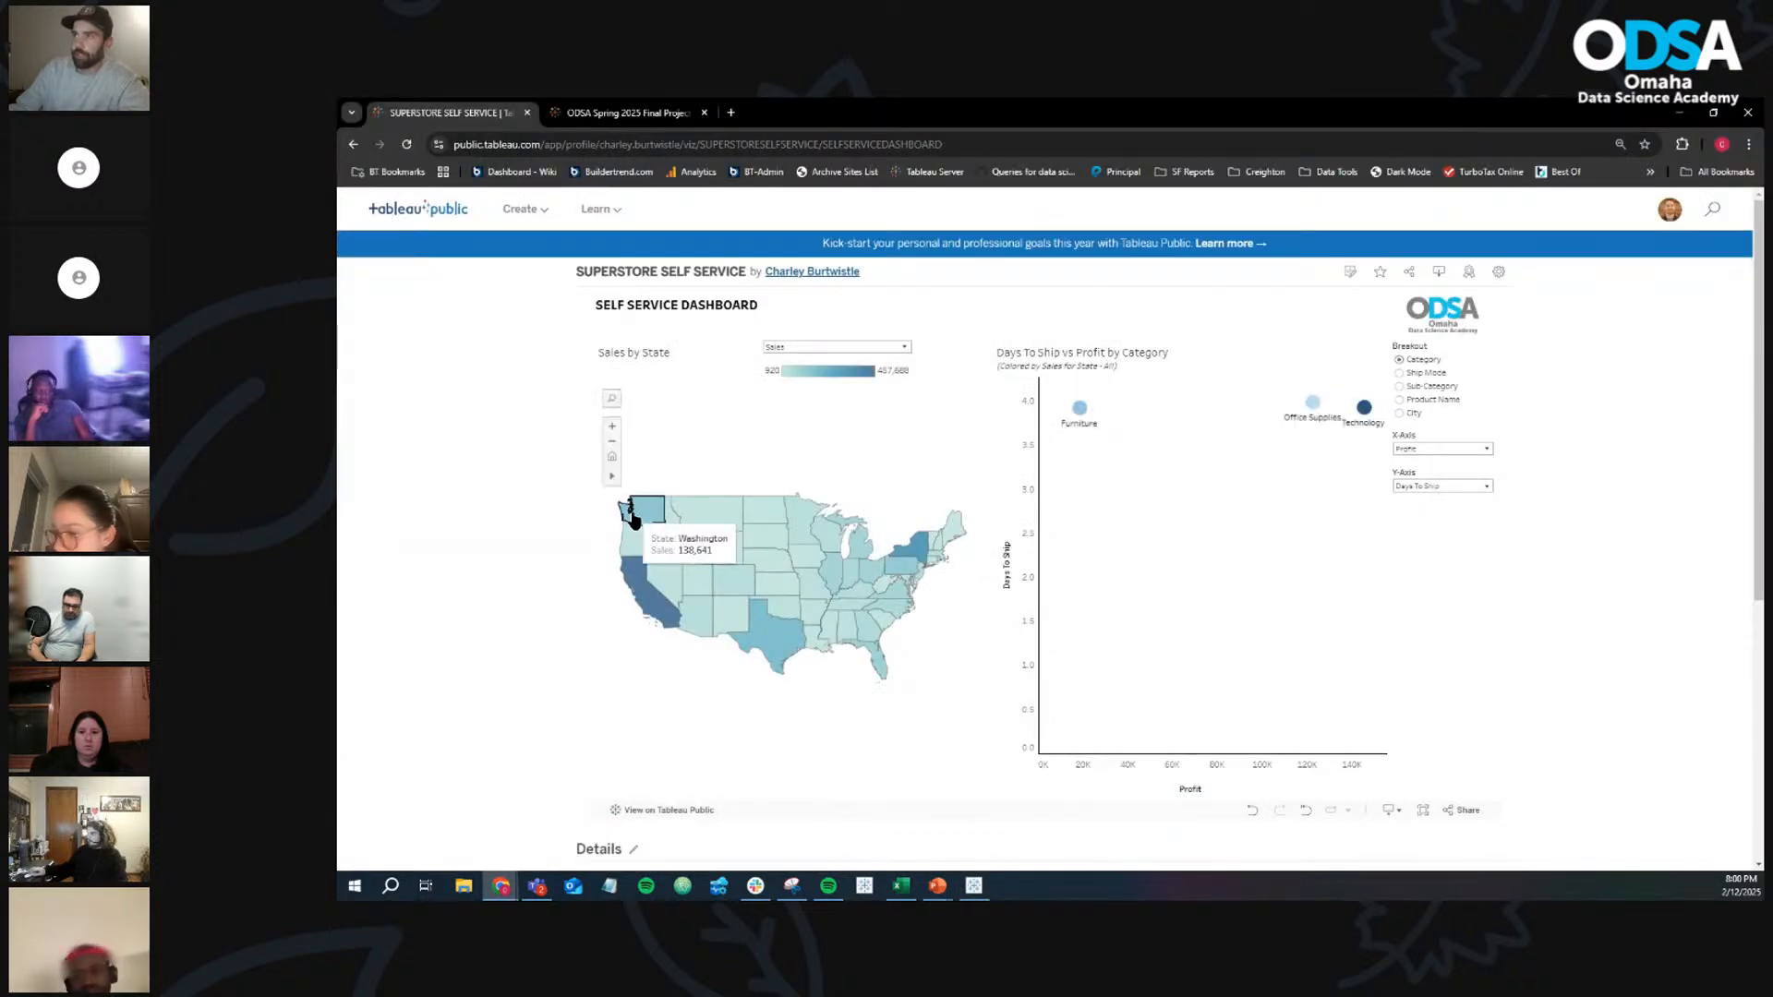
click(791, 349)
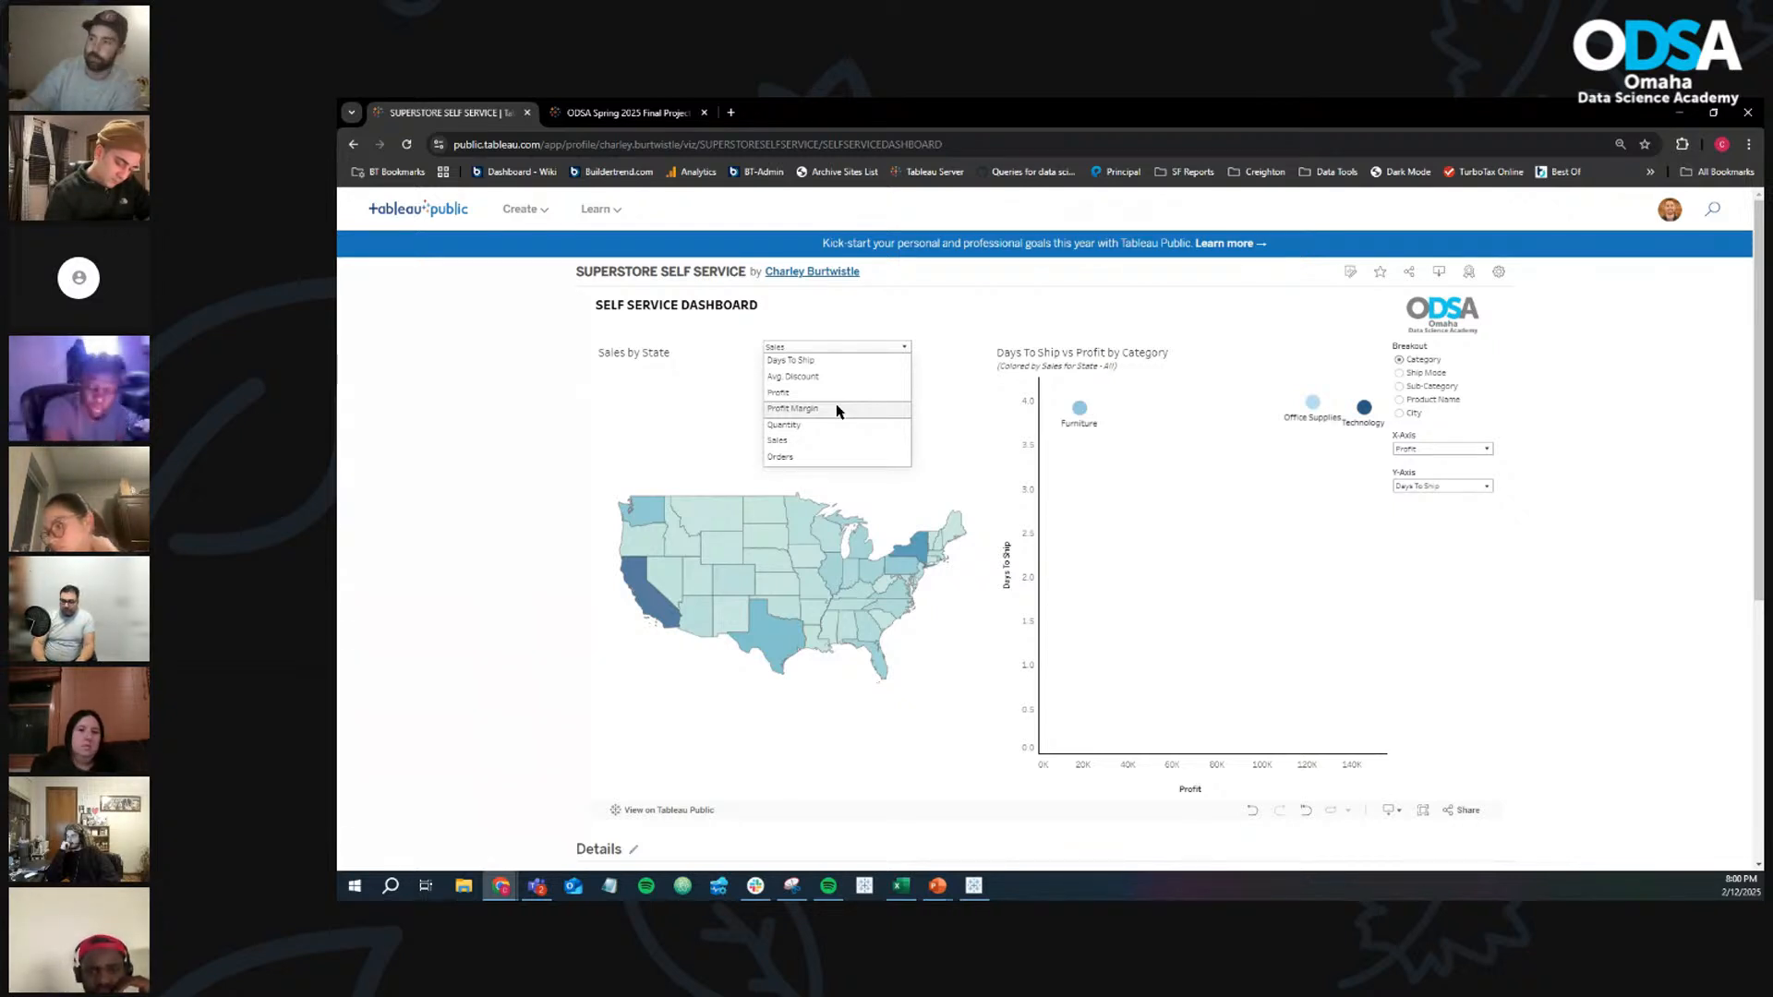
click(973, 886)
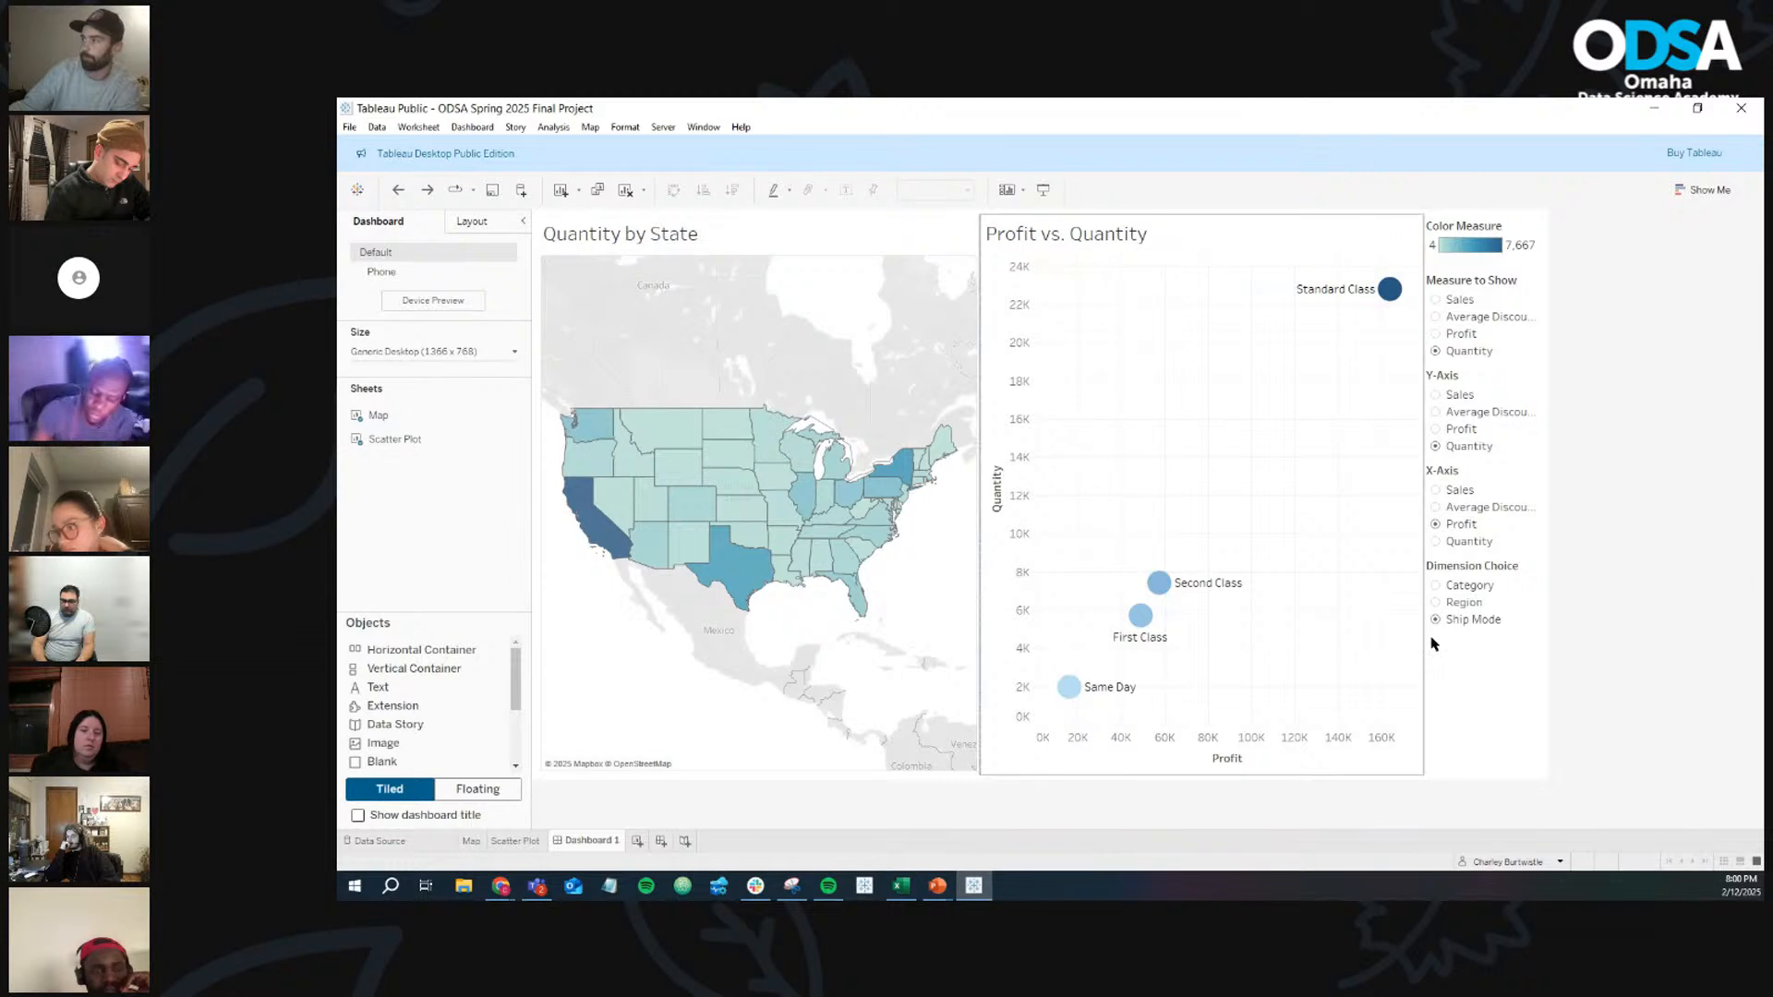
click(1655, 107)
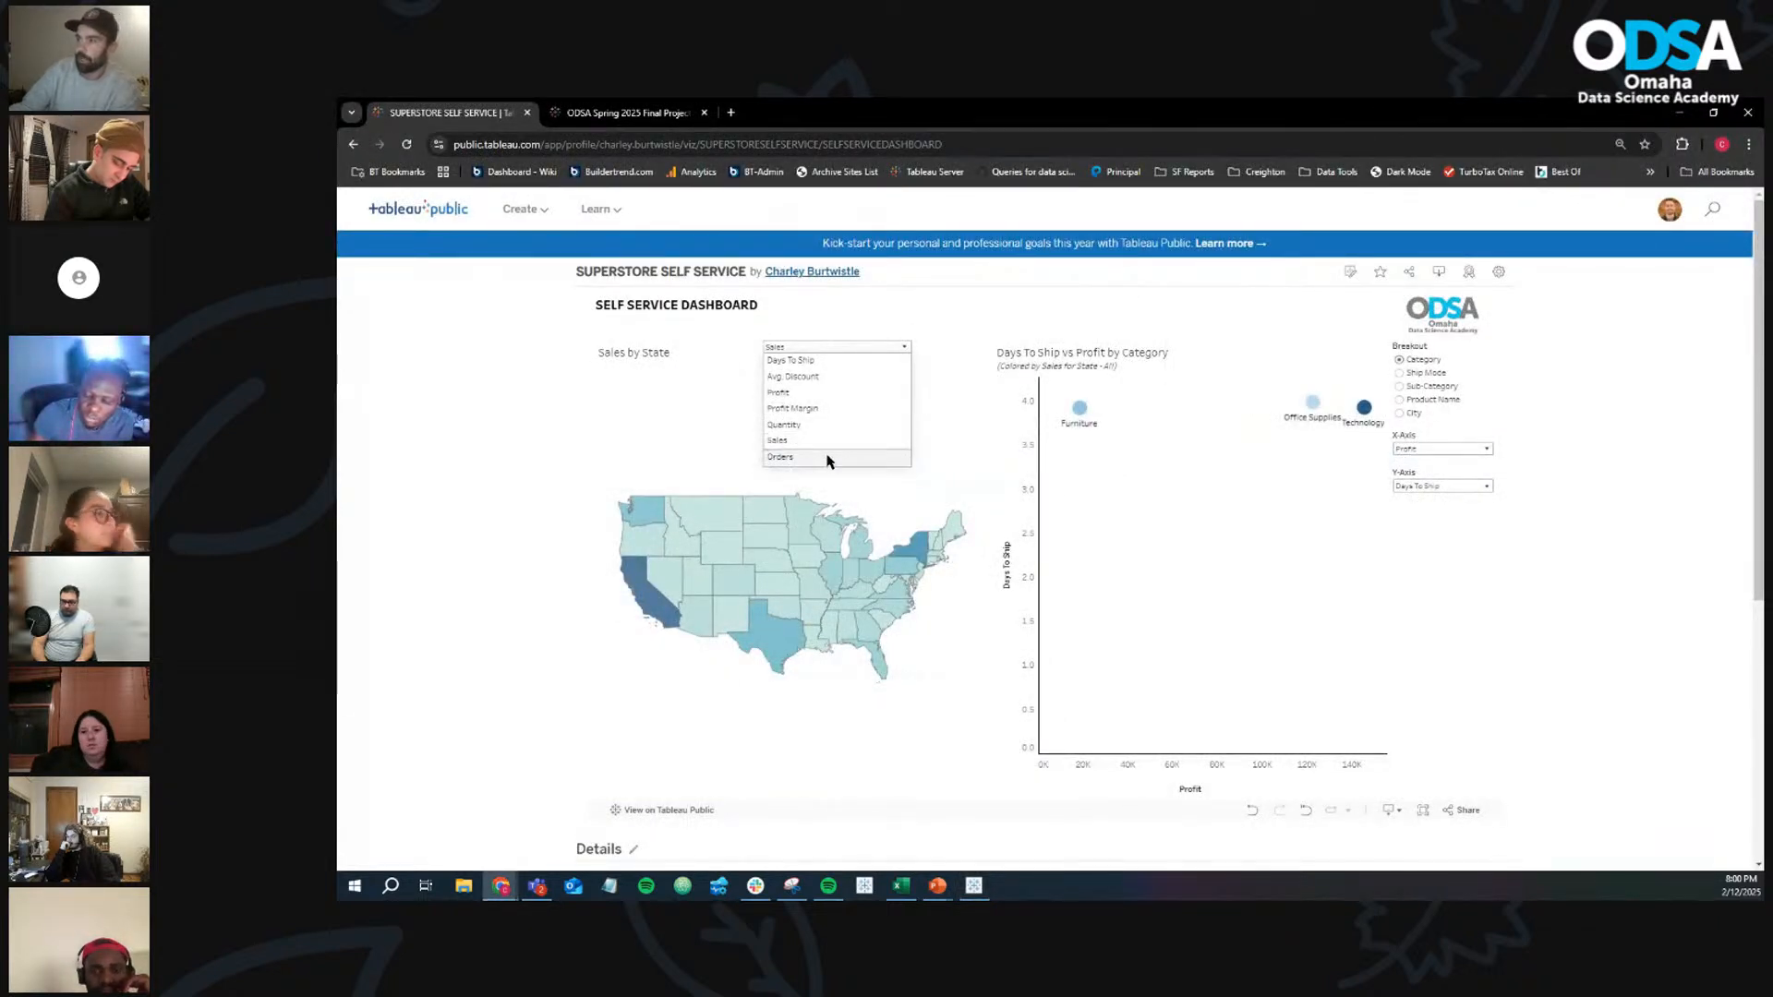
Check the available data fields in the Scatter Plot worksheet in Tableau and return to the reference dashboard in the browser
click(977, 888)
click(515, 843)
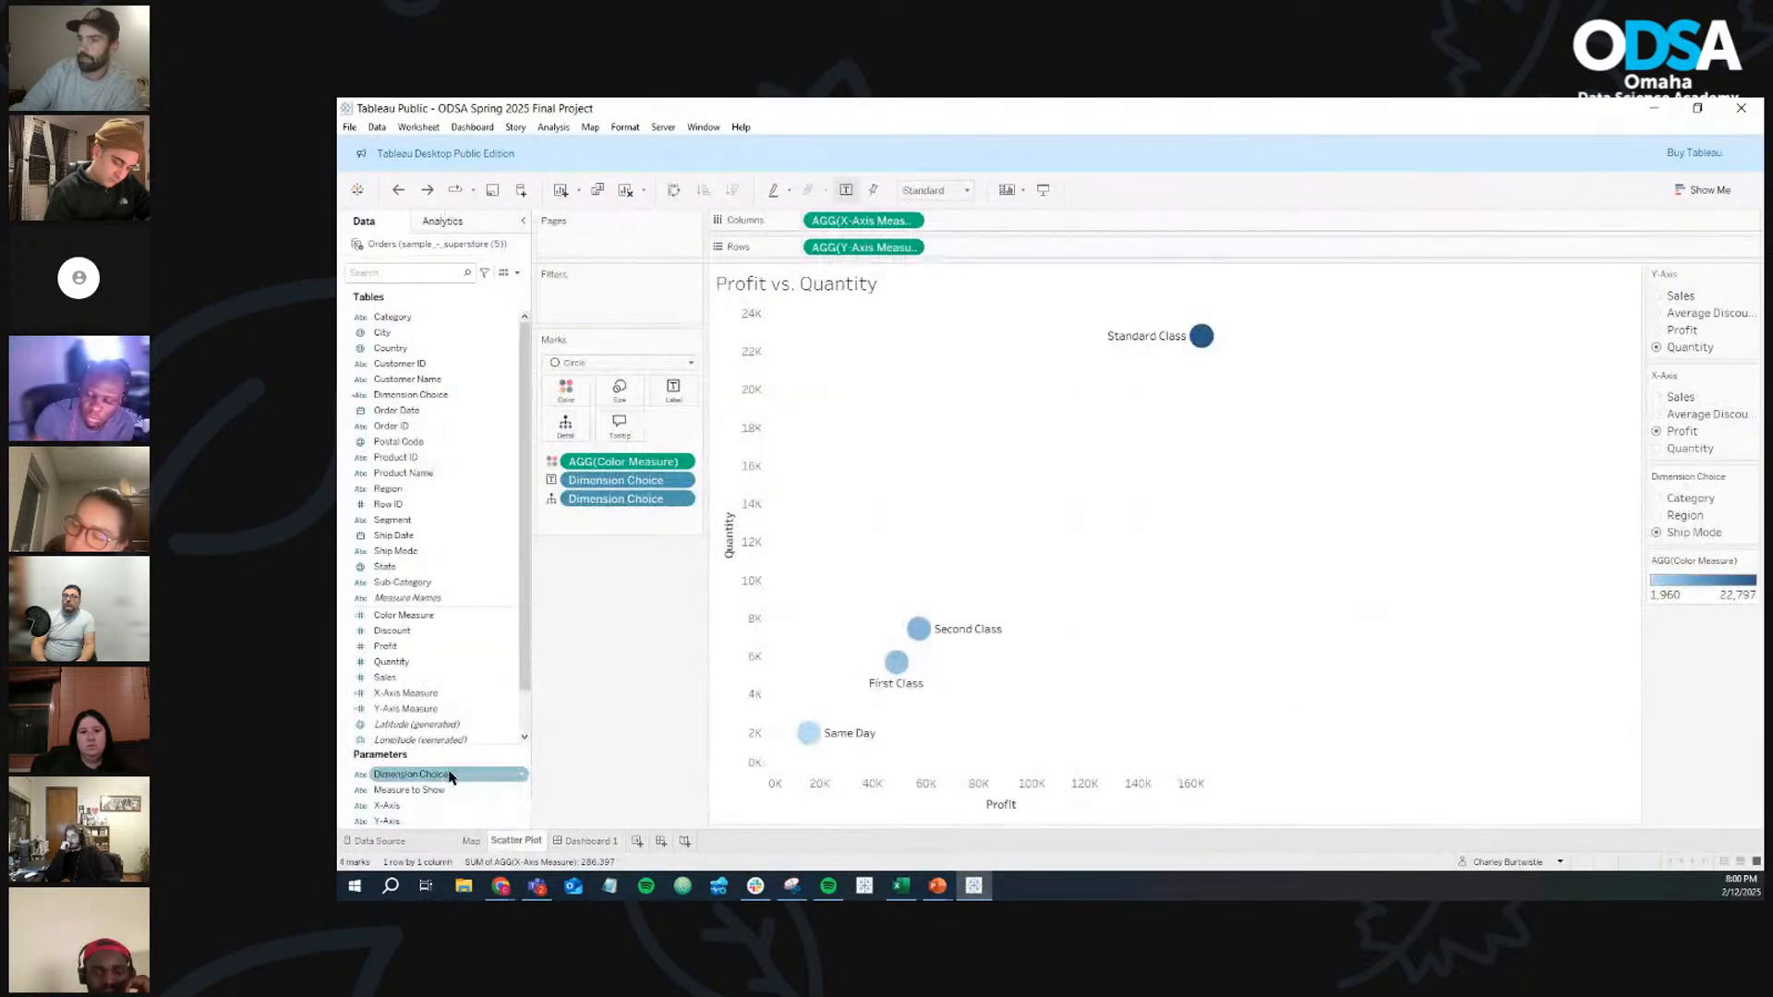
scroll(443, 716, down, 1)
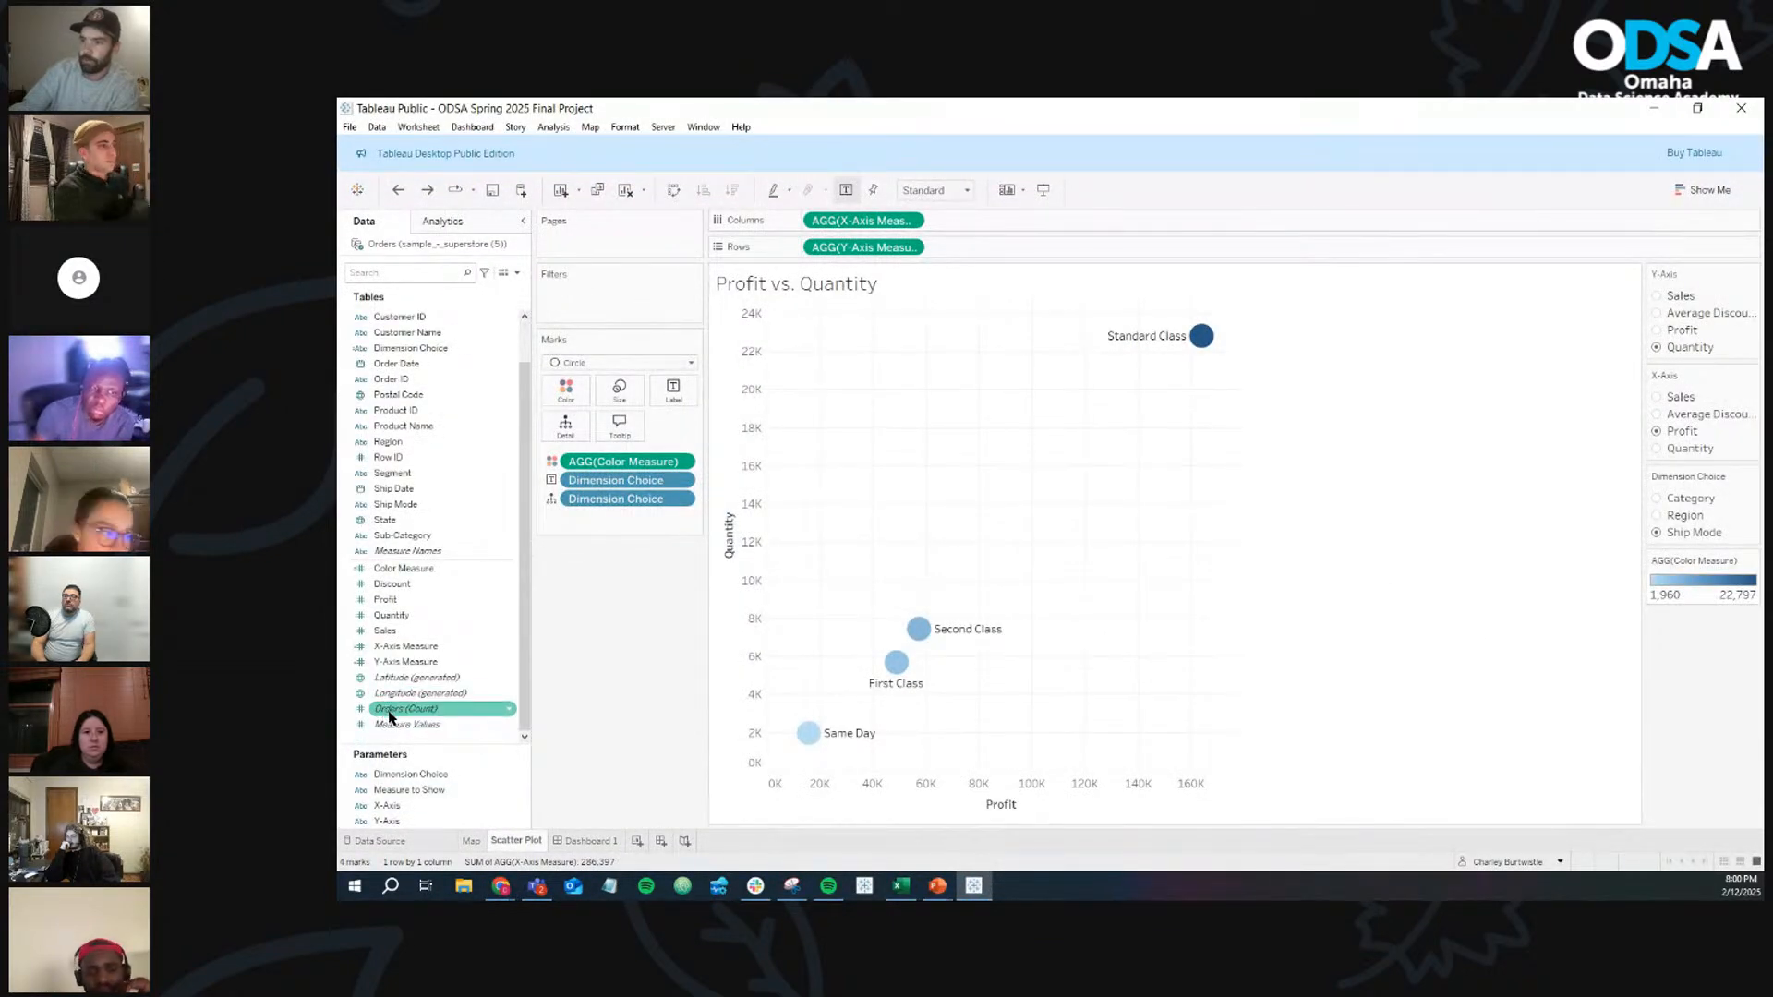
click(1653, 109)
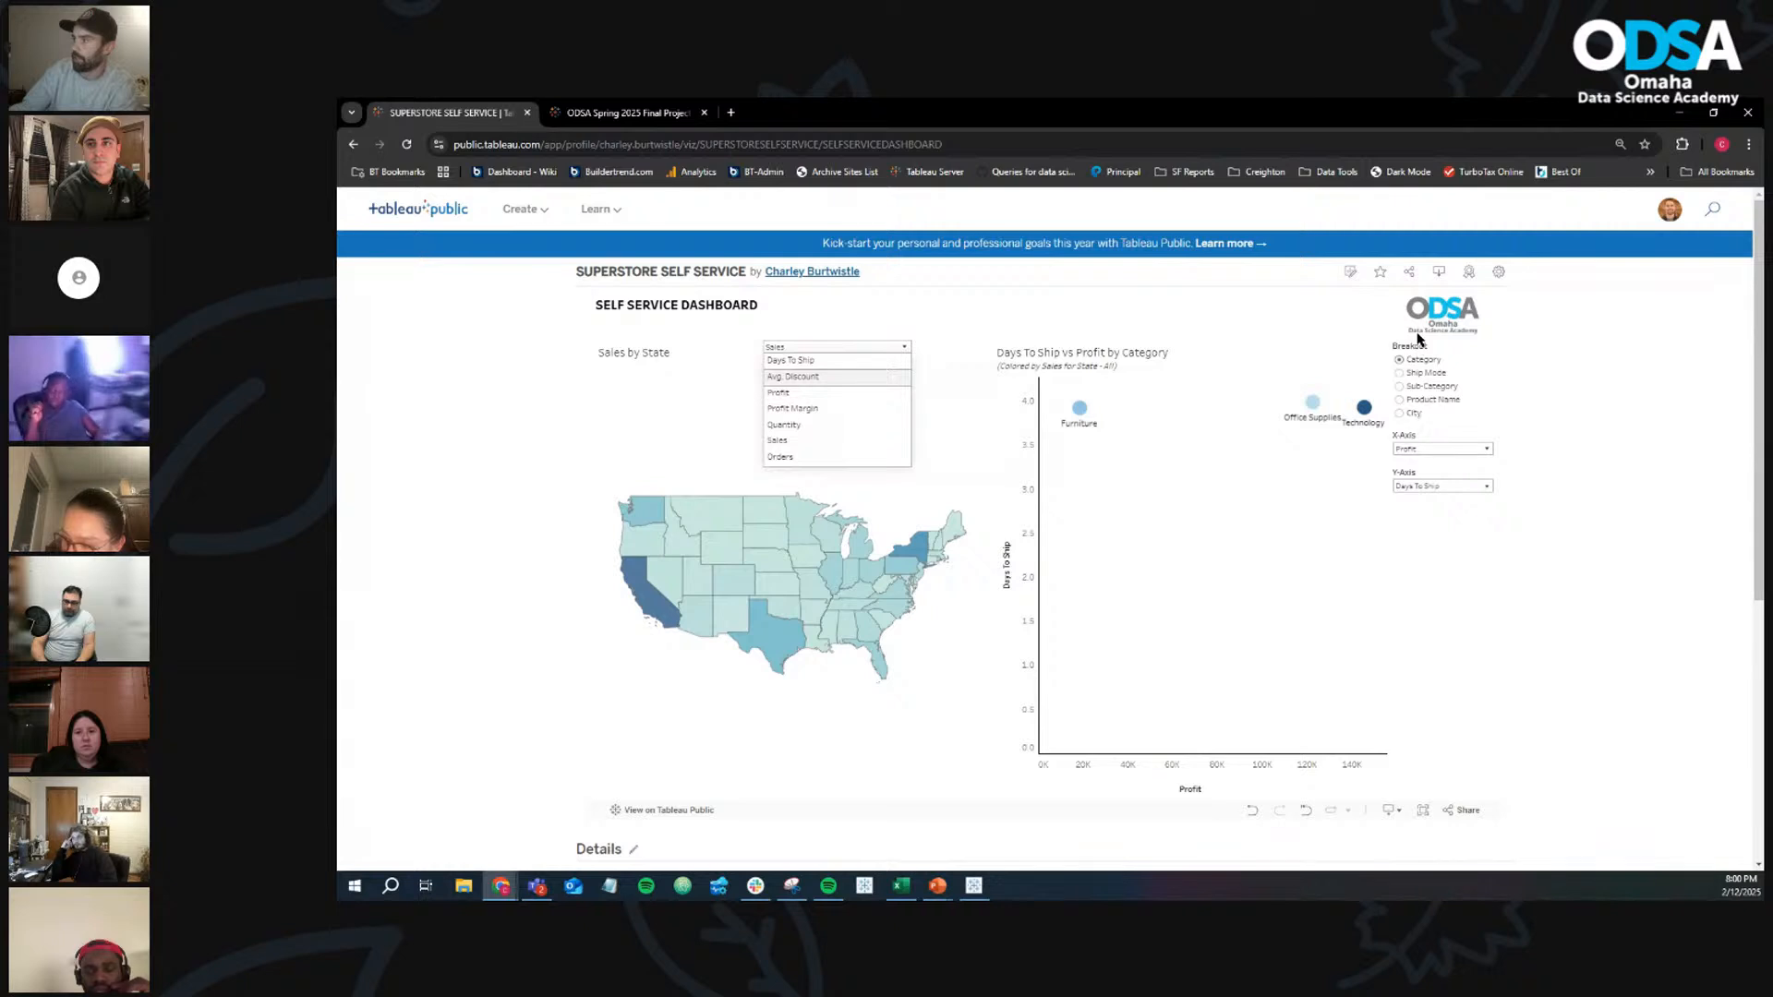
View the measure options offered by the reference dashboard's X-Axis and Y-Axis controls
click(1428, 451)
click(1418, 452)
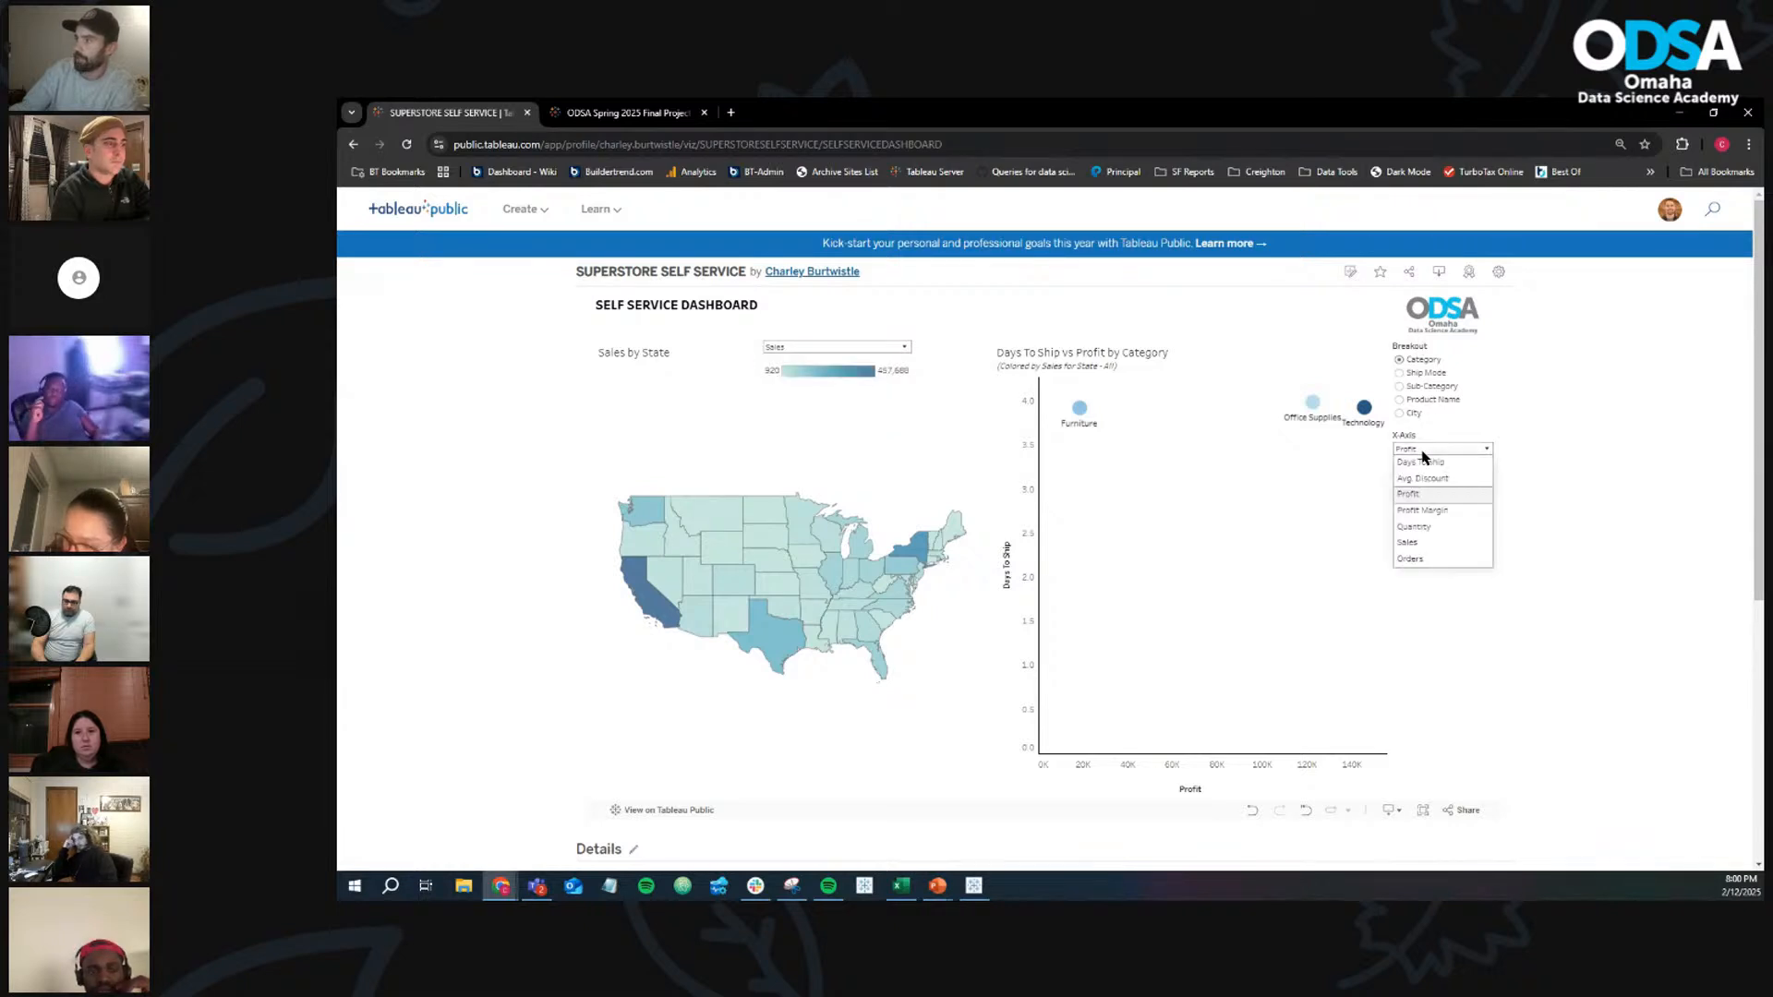
click(1519, 519)
click(1459, 488)
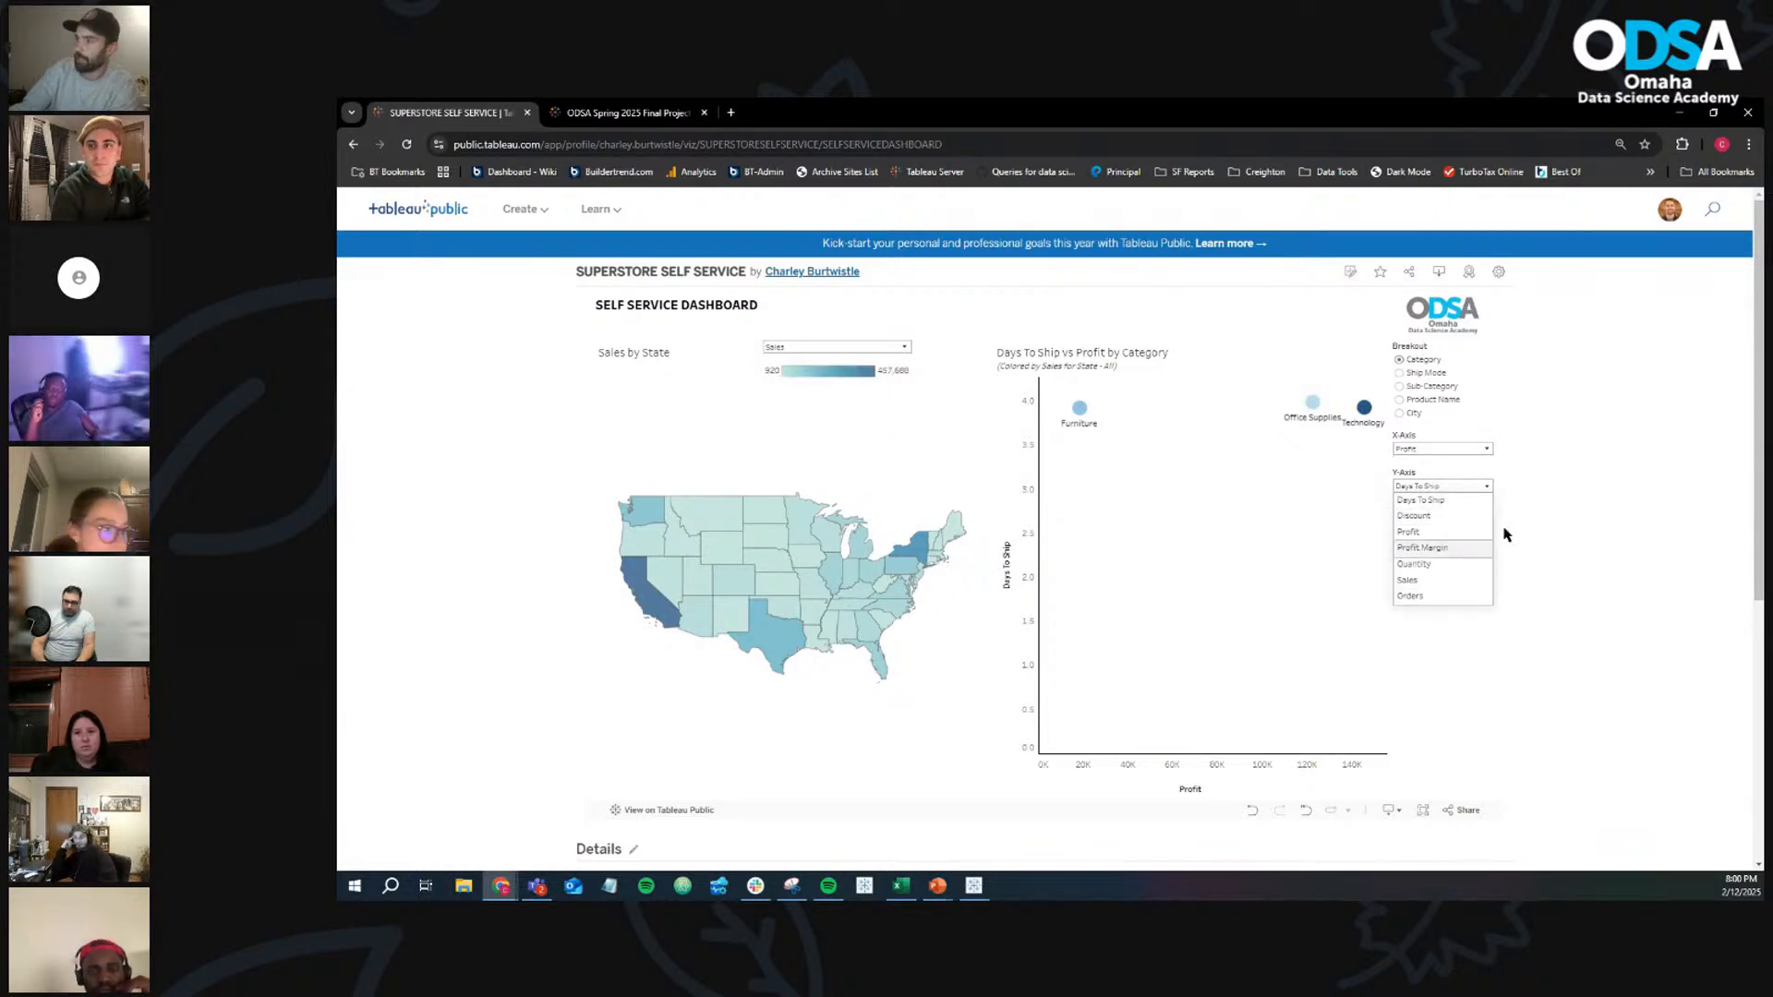
click(1554, 521)
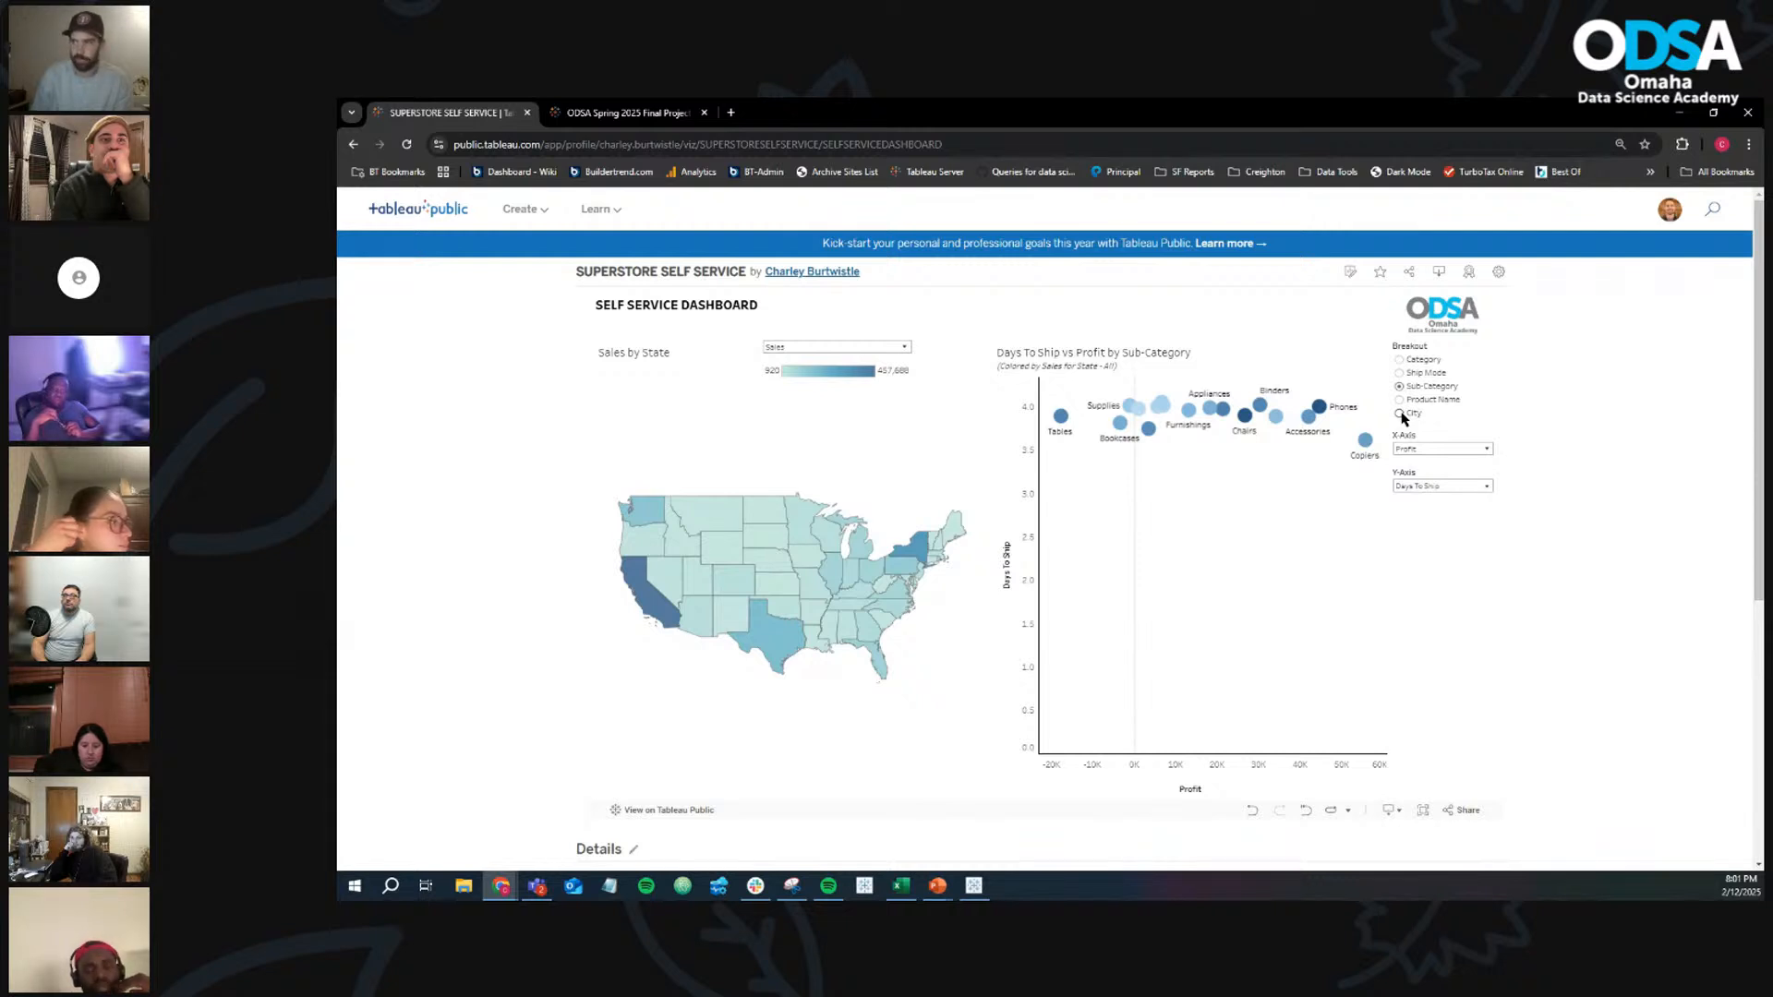
Set Breakout to Category and filter the scatter plot by individual states from the map, including Nebraska, California and Texas
click(1401, 360)
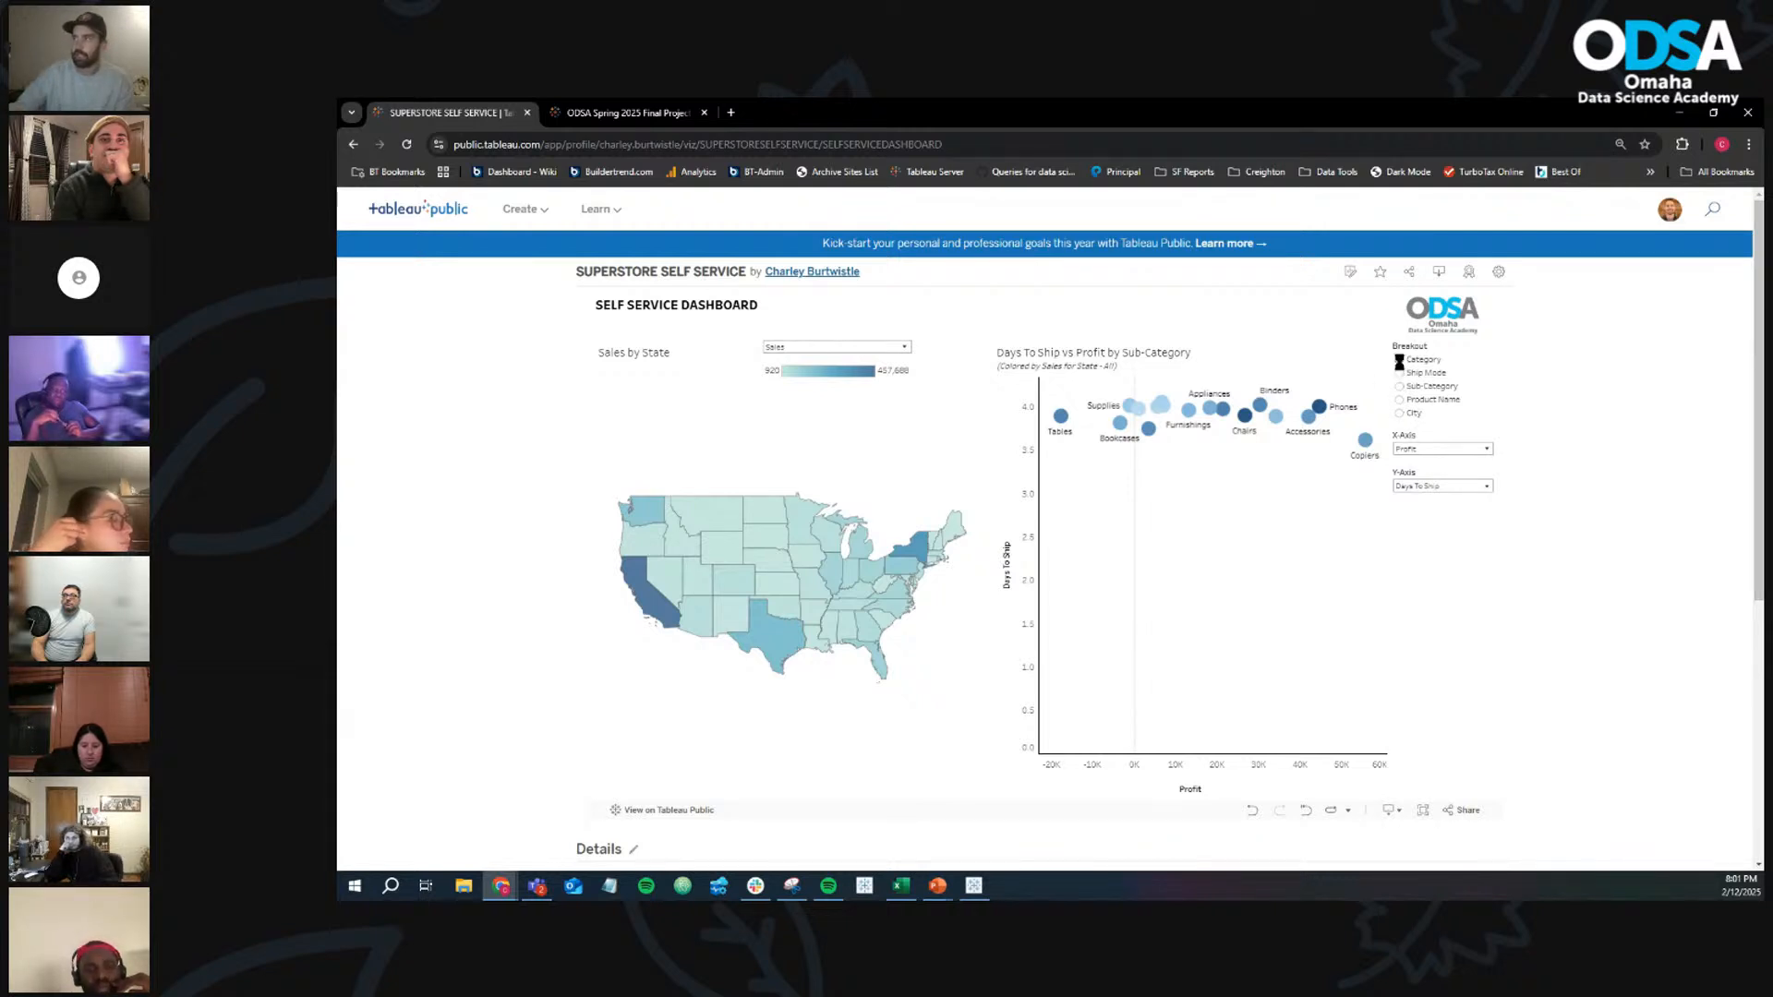
click(782, 566)
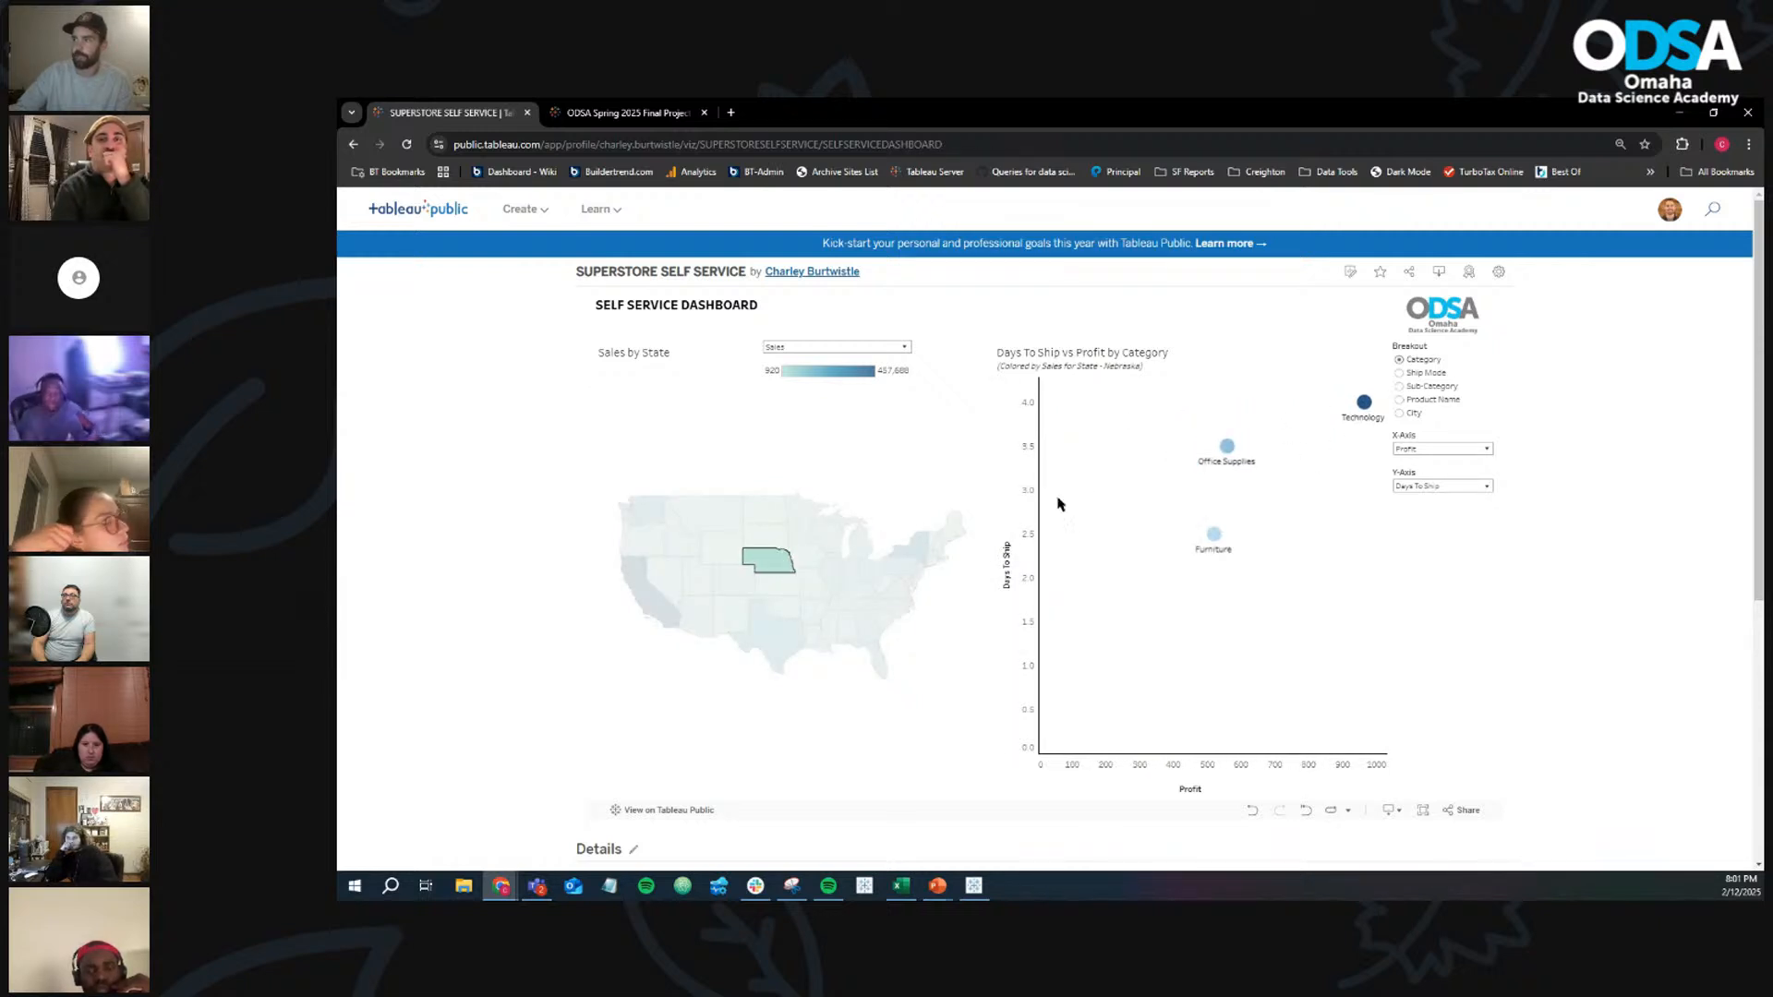
click(781, 562)
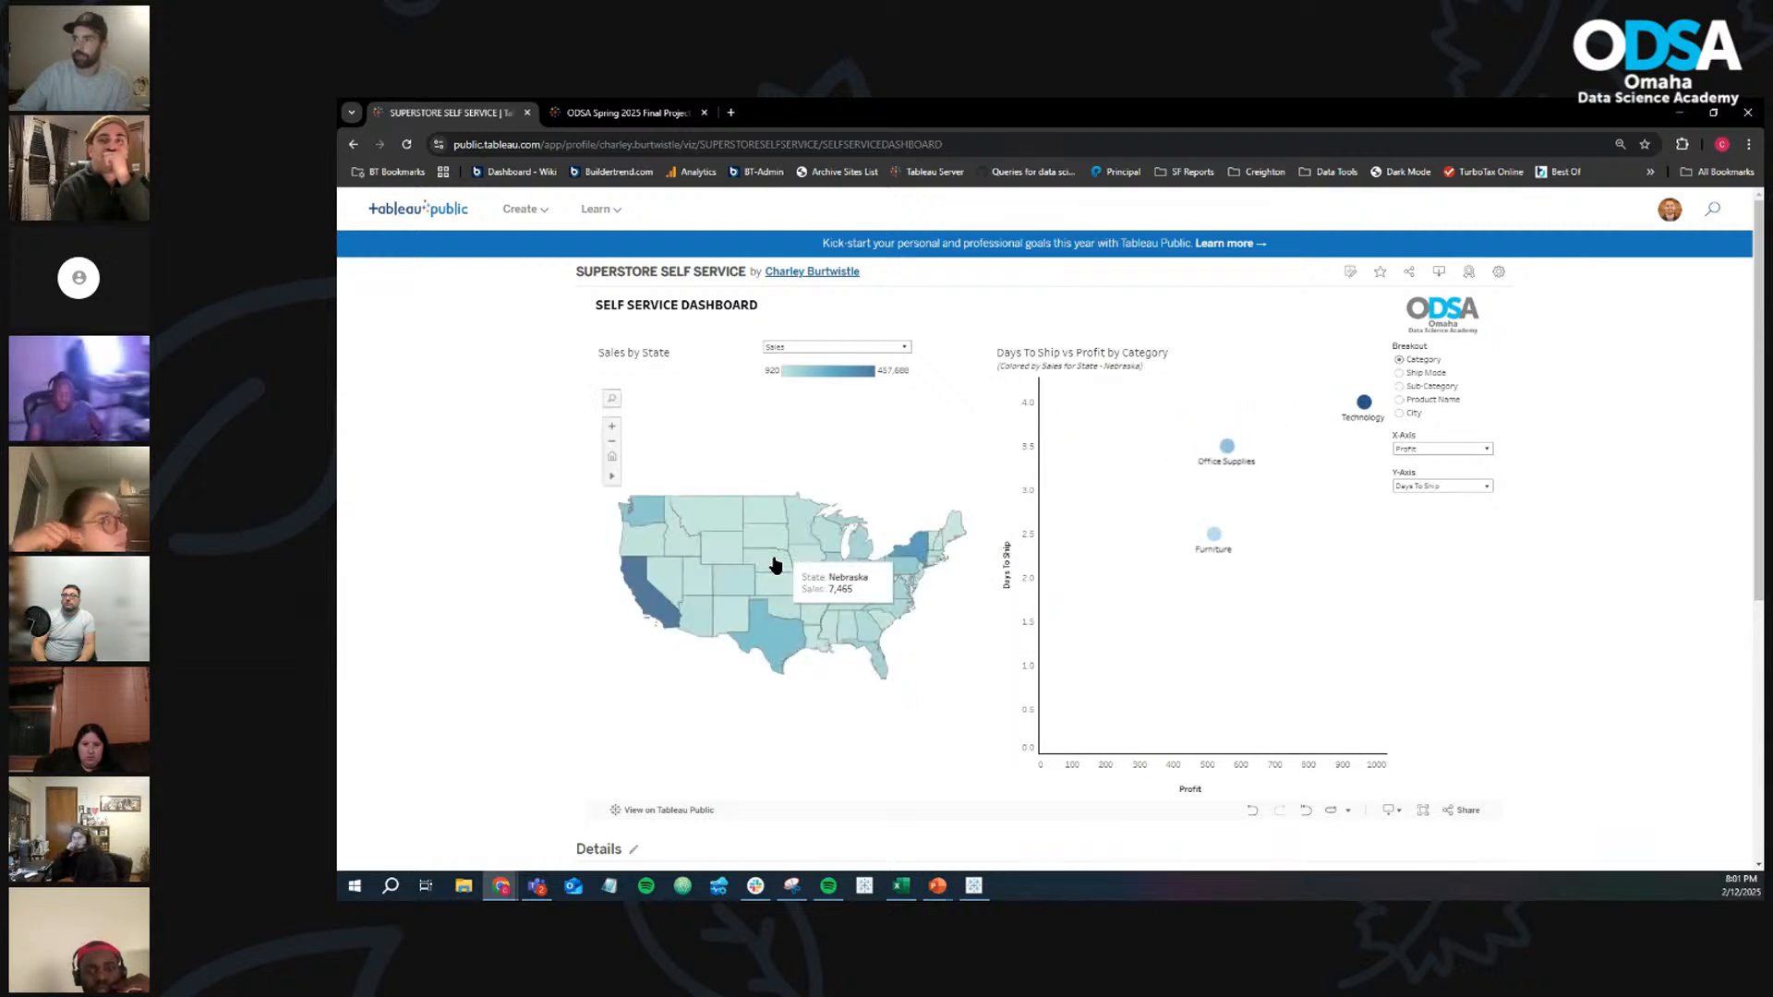
click(633, 605)
click(760, 557)
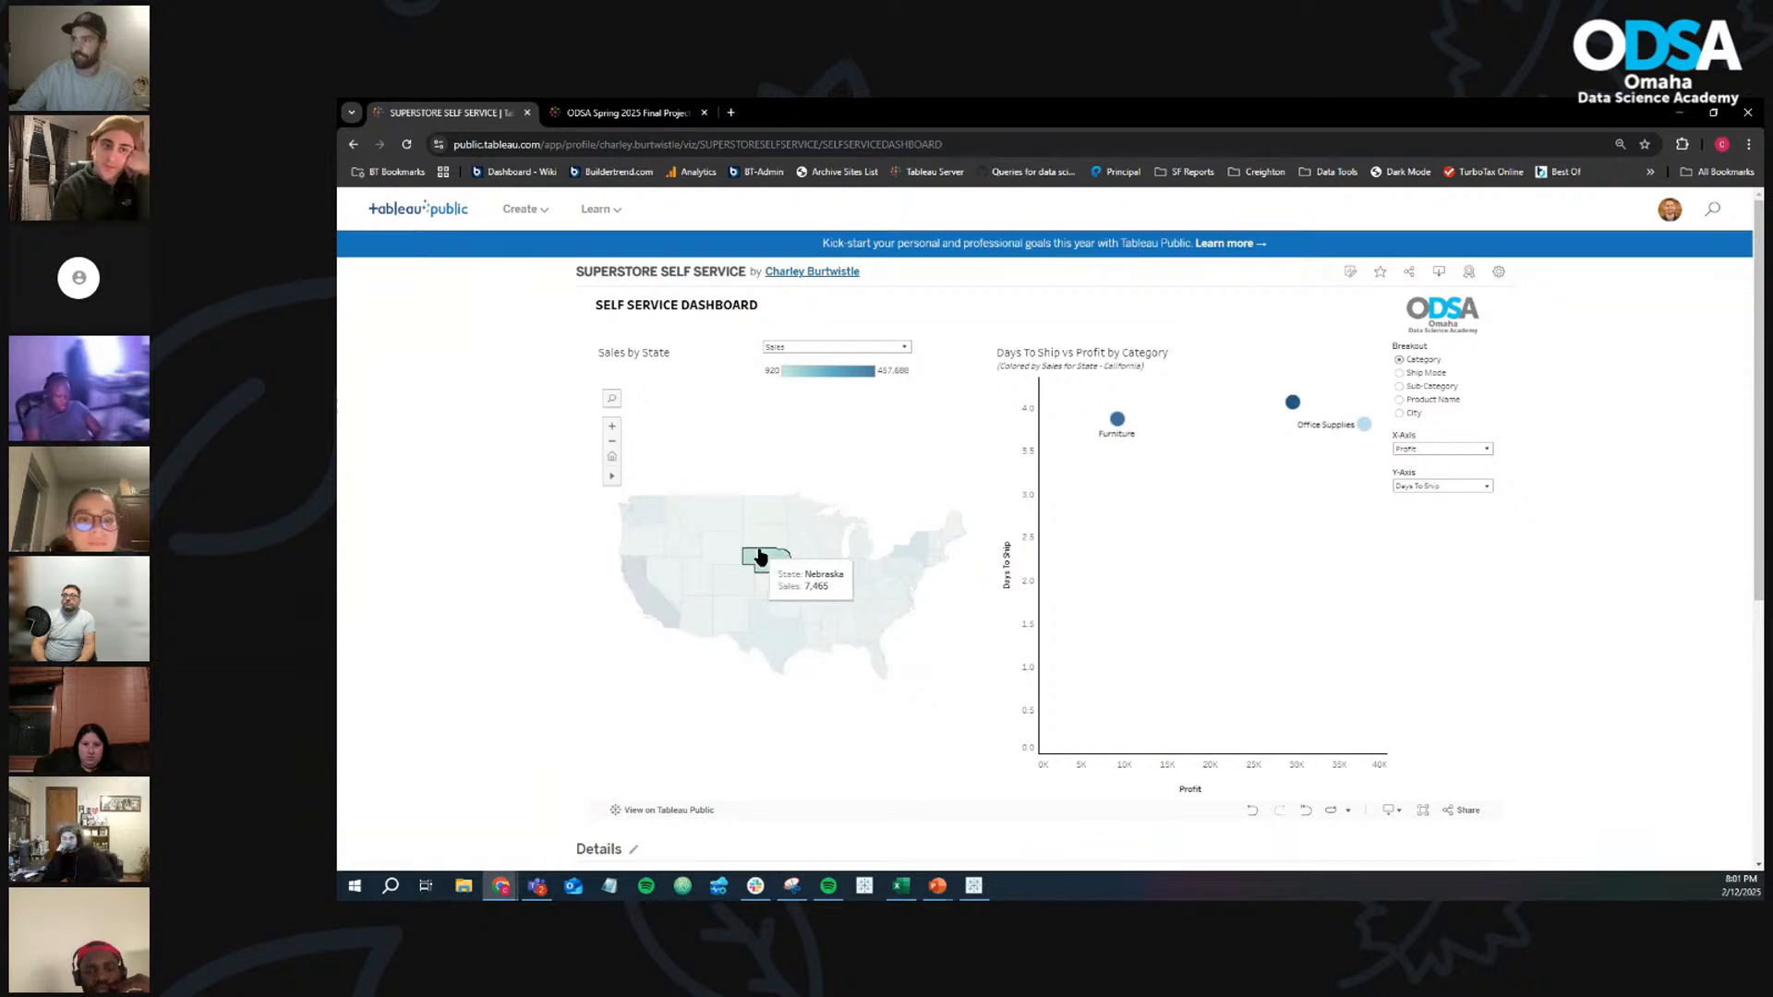
click(774, 646)
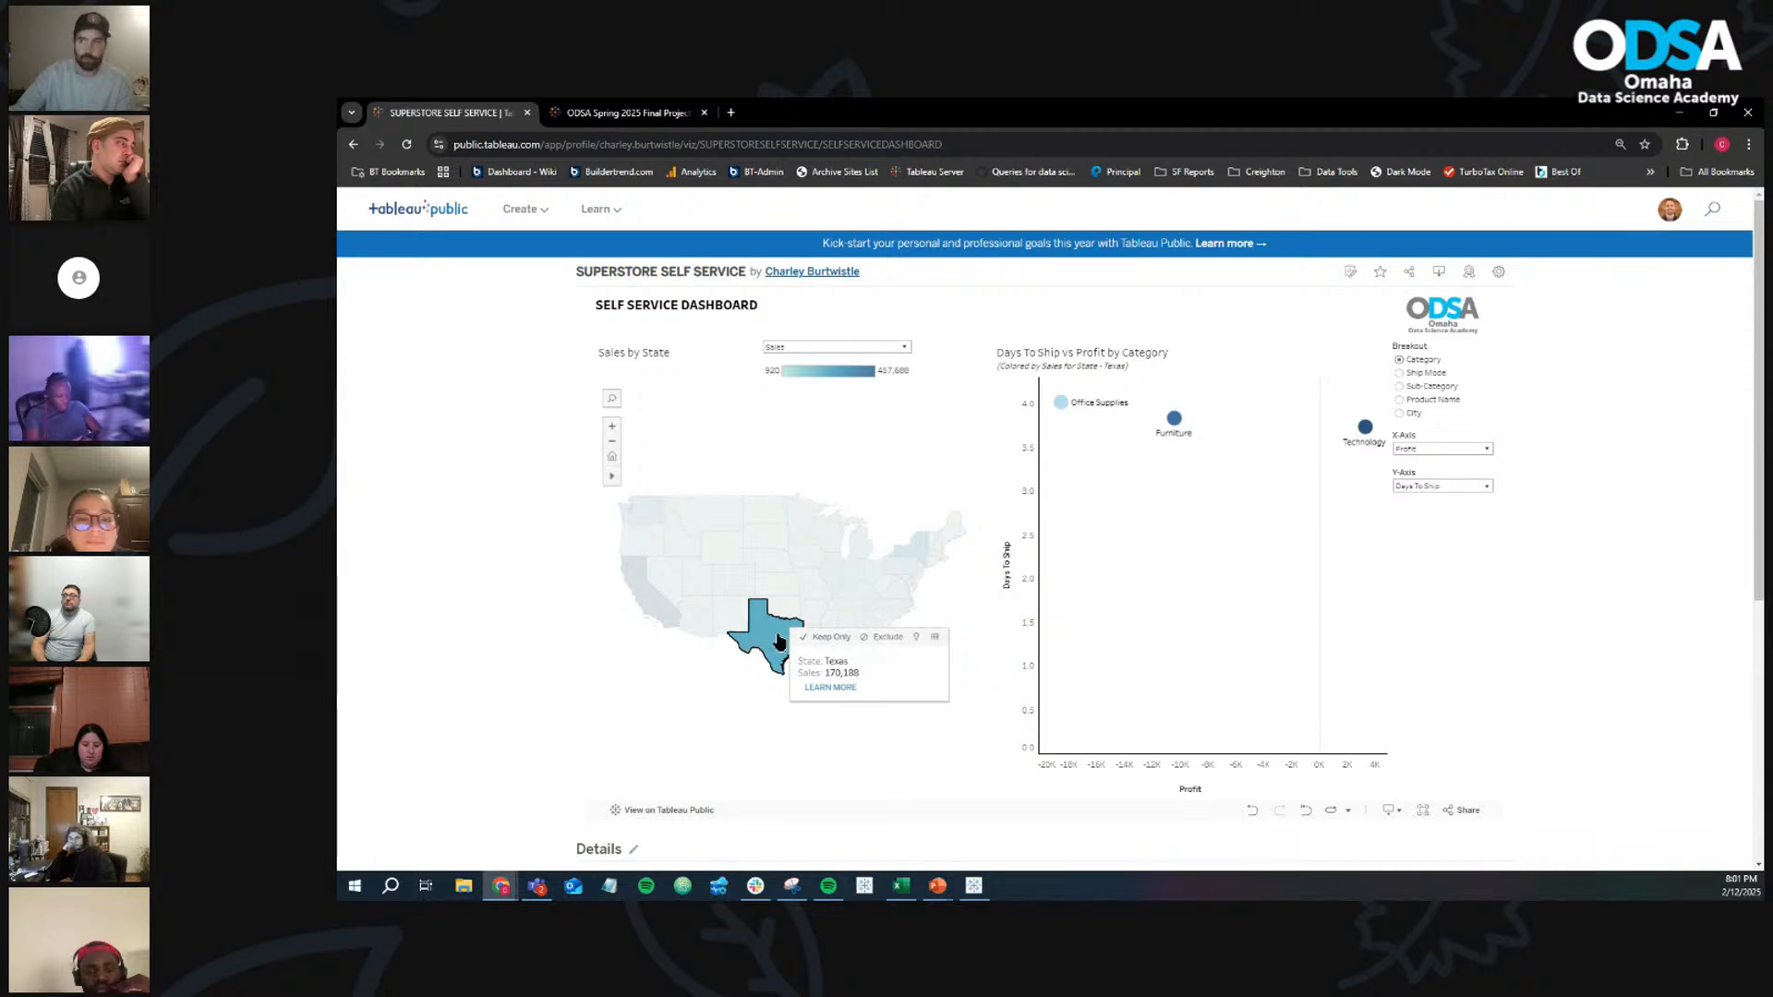
Open the Learn More Wikipedia pages for Nebraska and Texas from their map tooltips
click(760, 558)
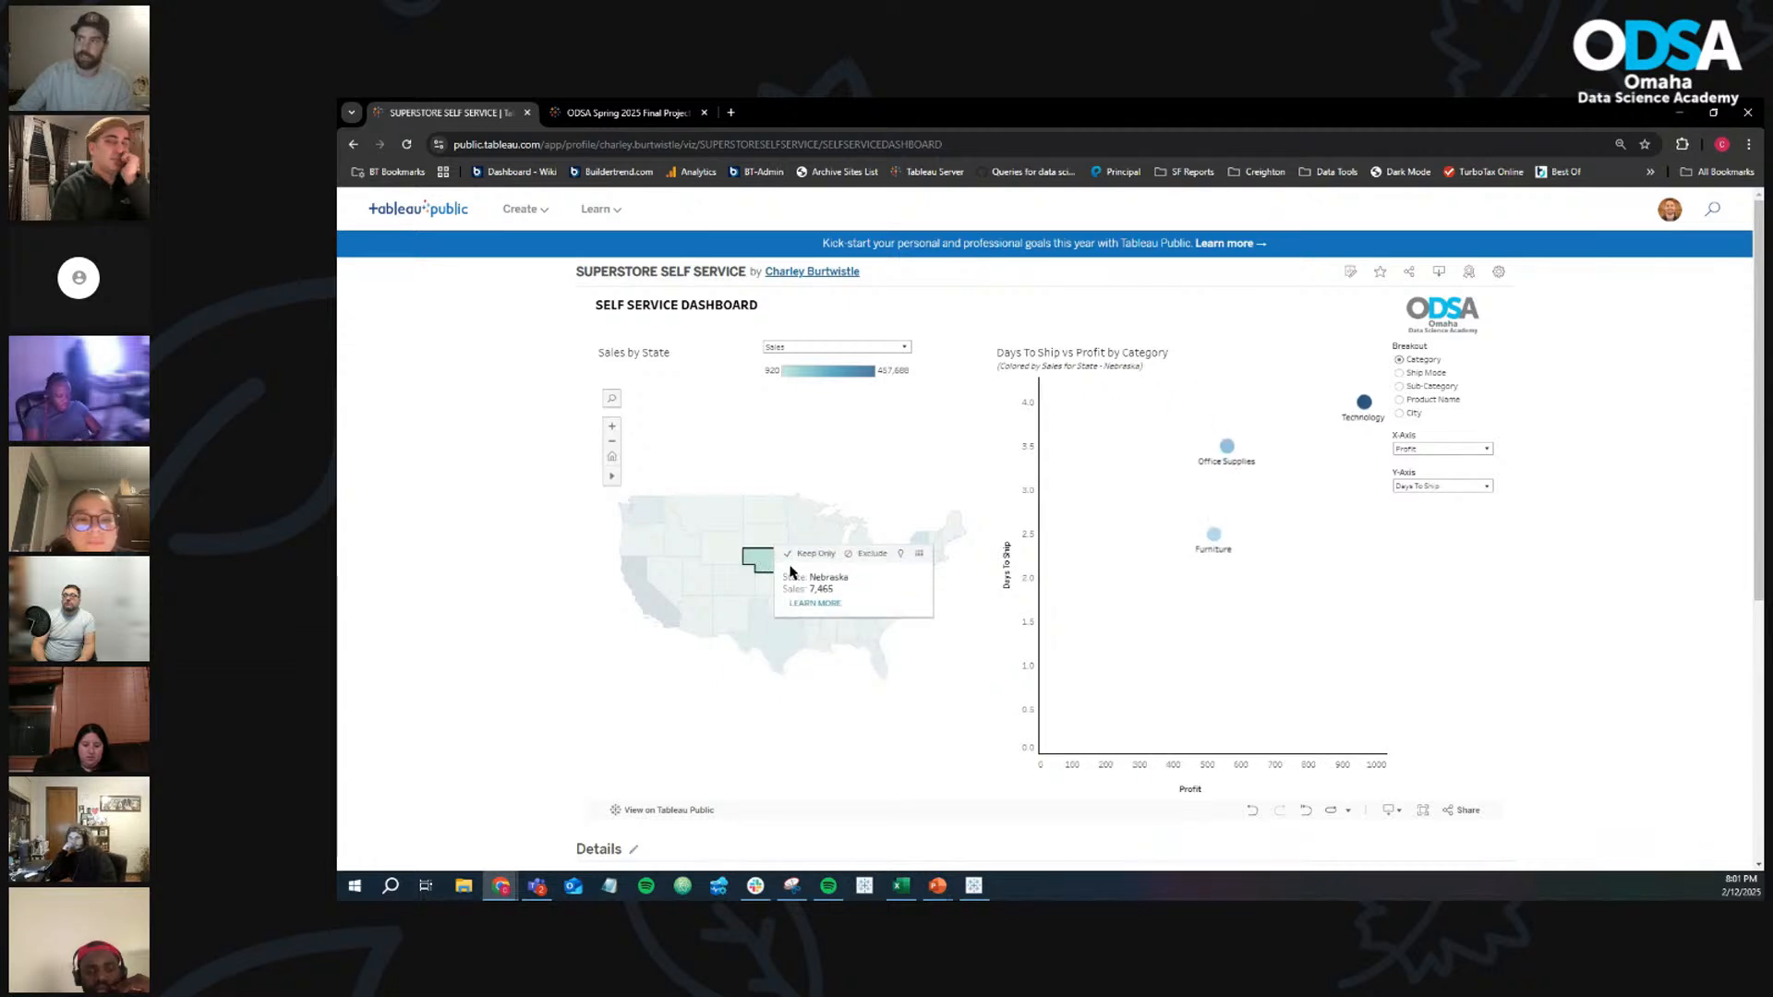
click(832, 605)
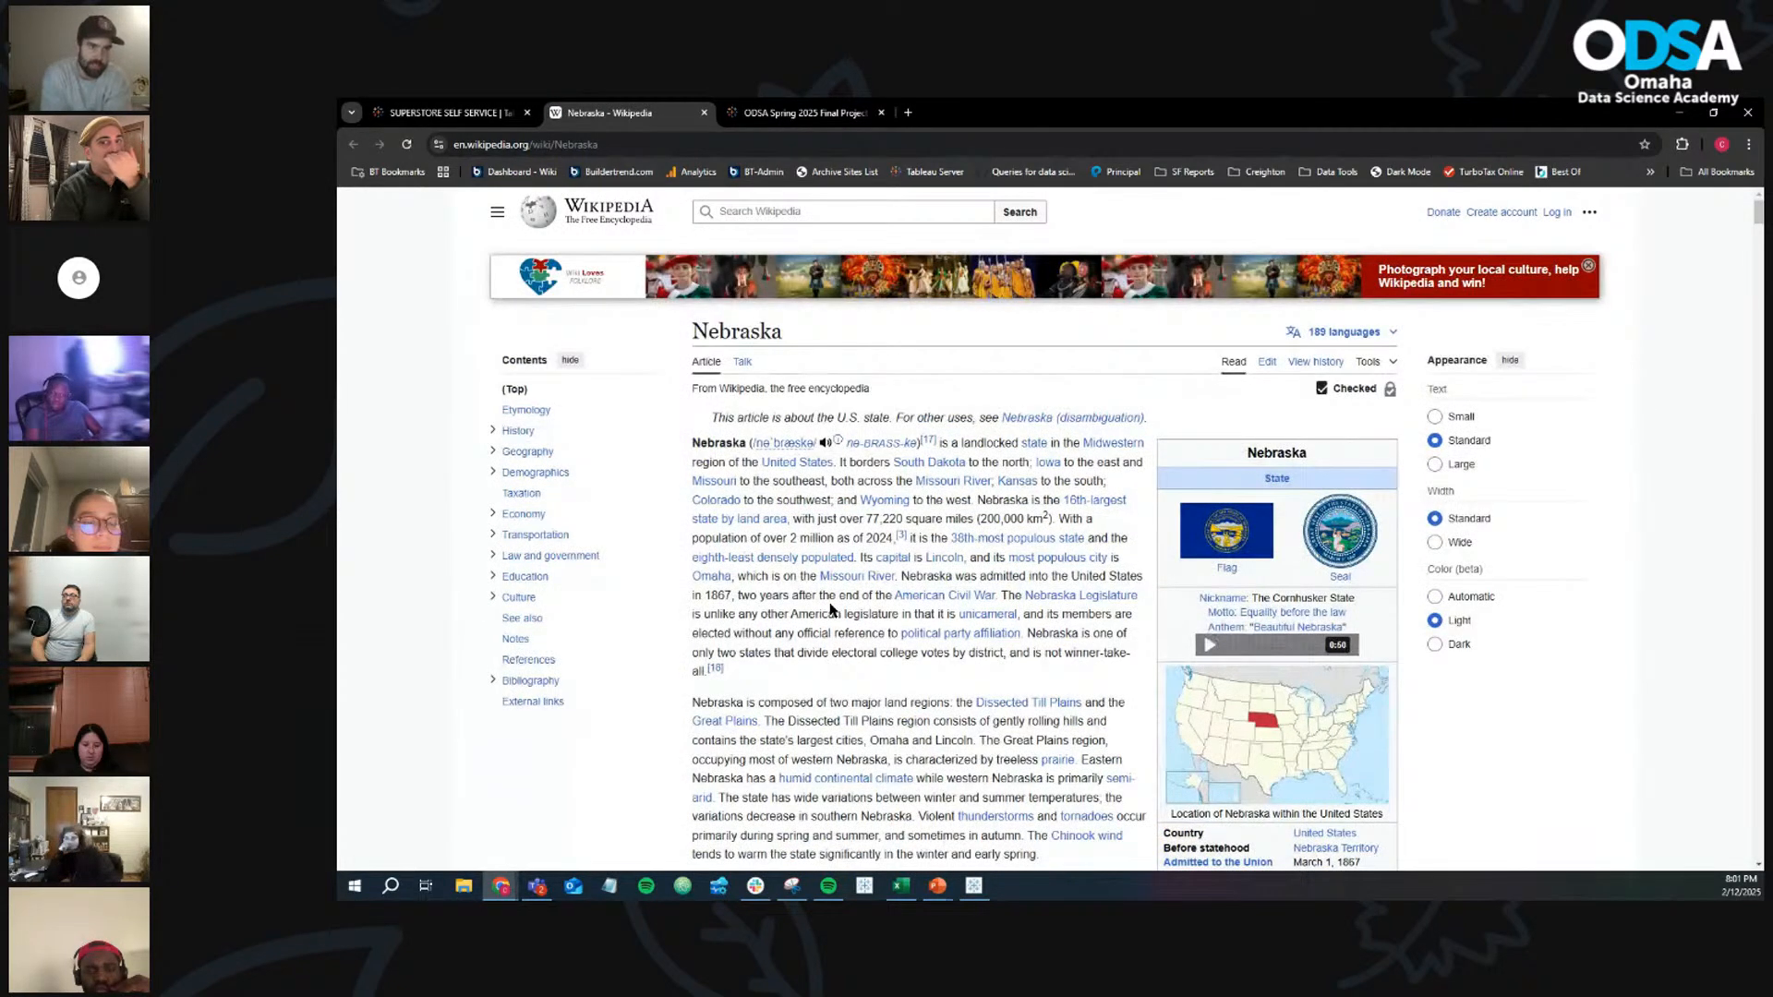
click(443, 113)
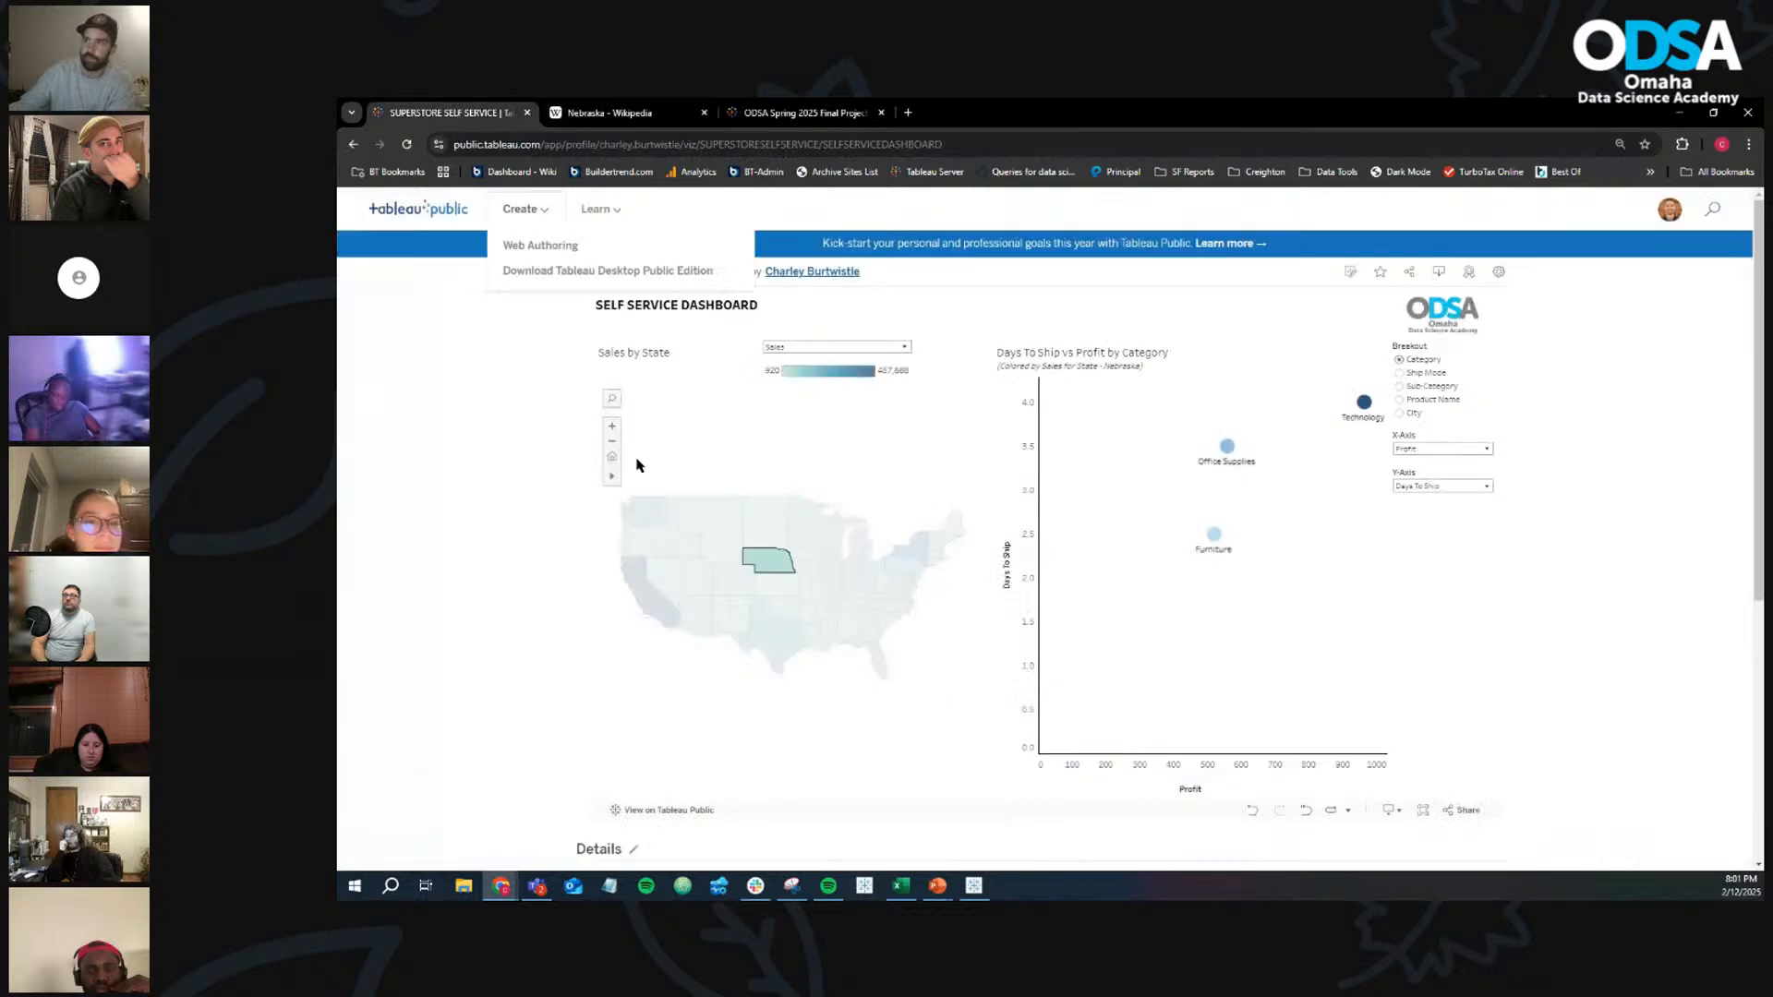
click(762, 638)
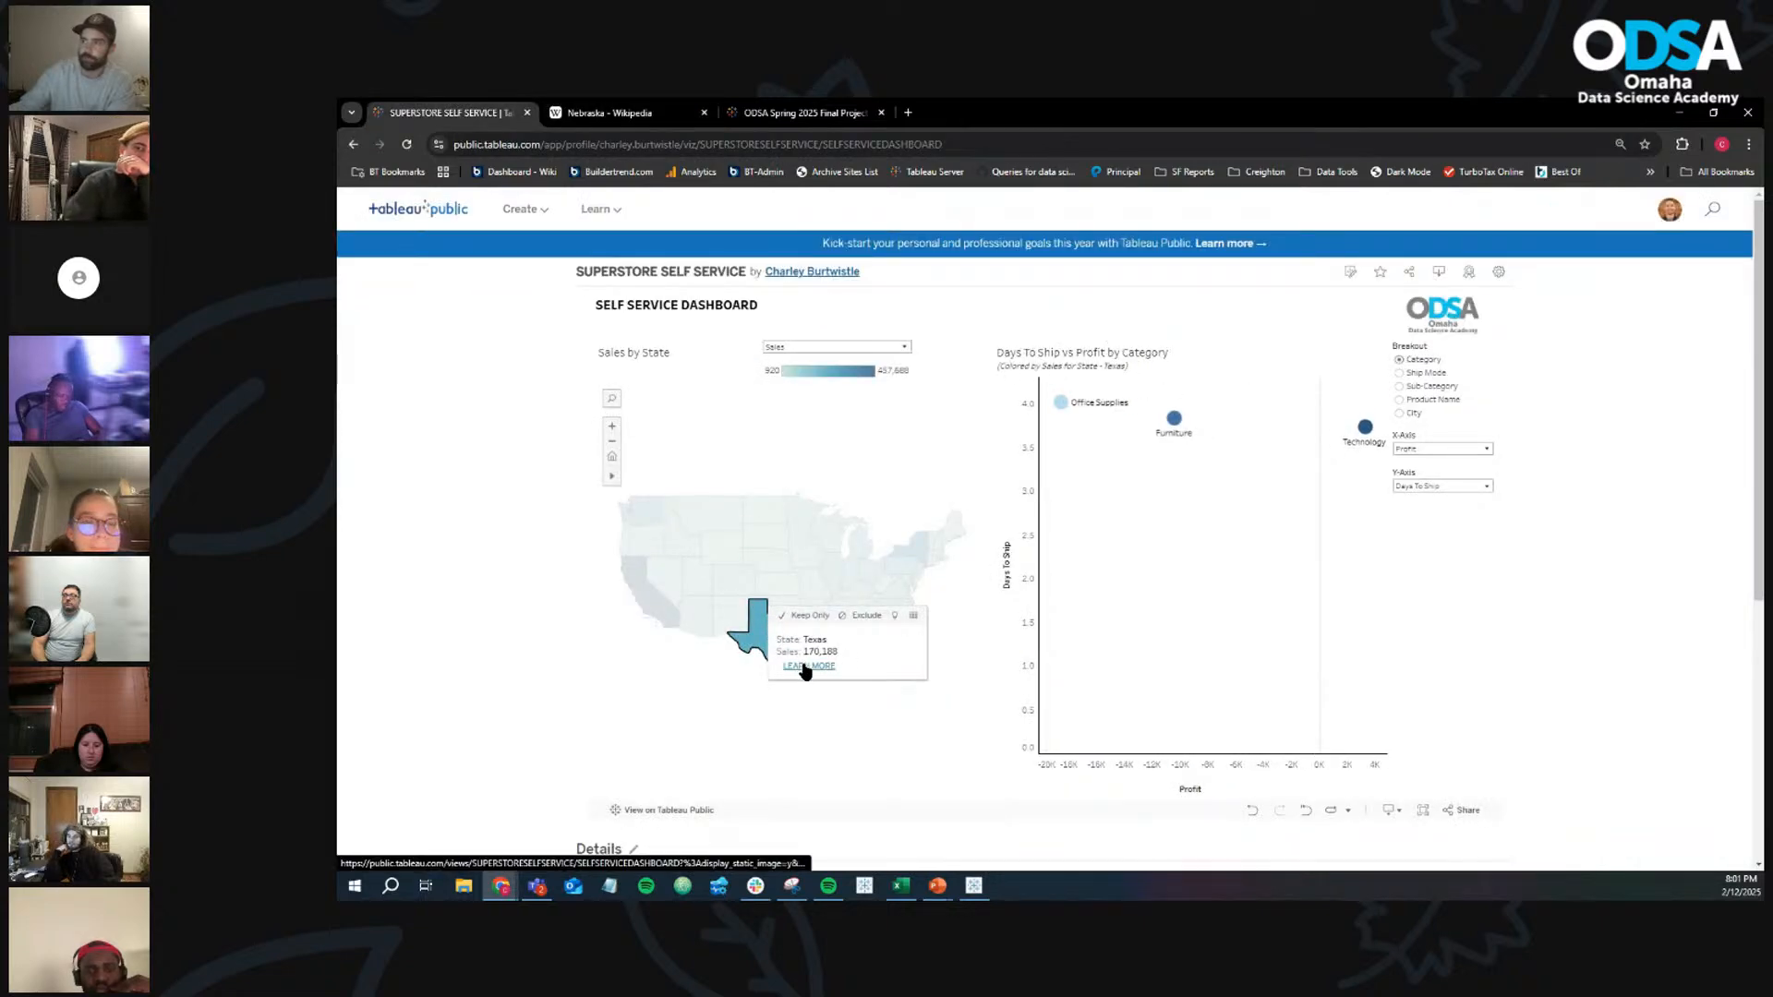
click(803, 672)
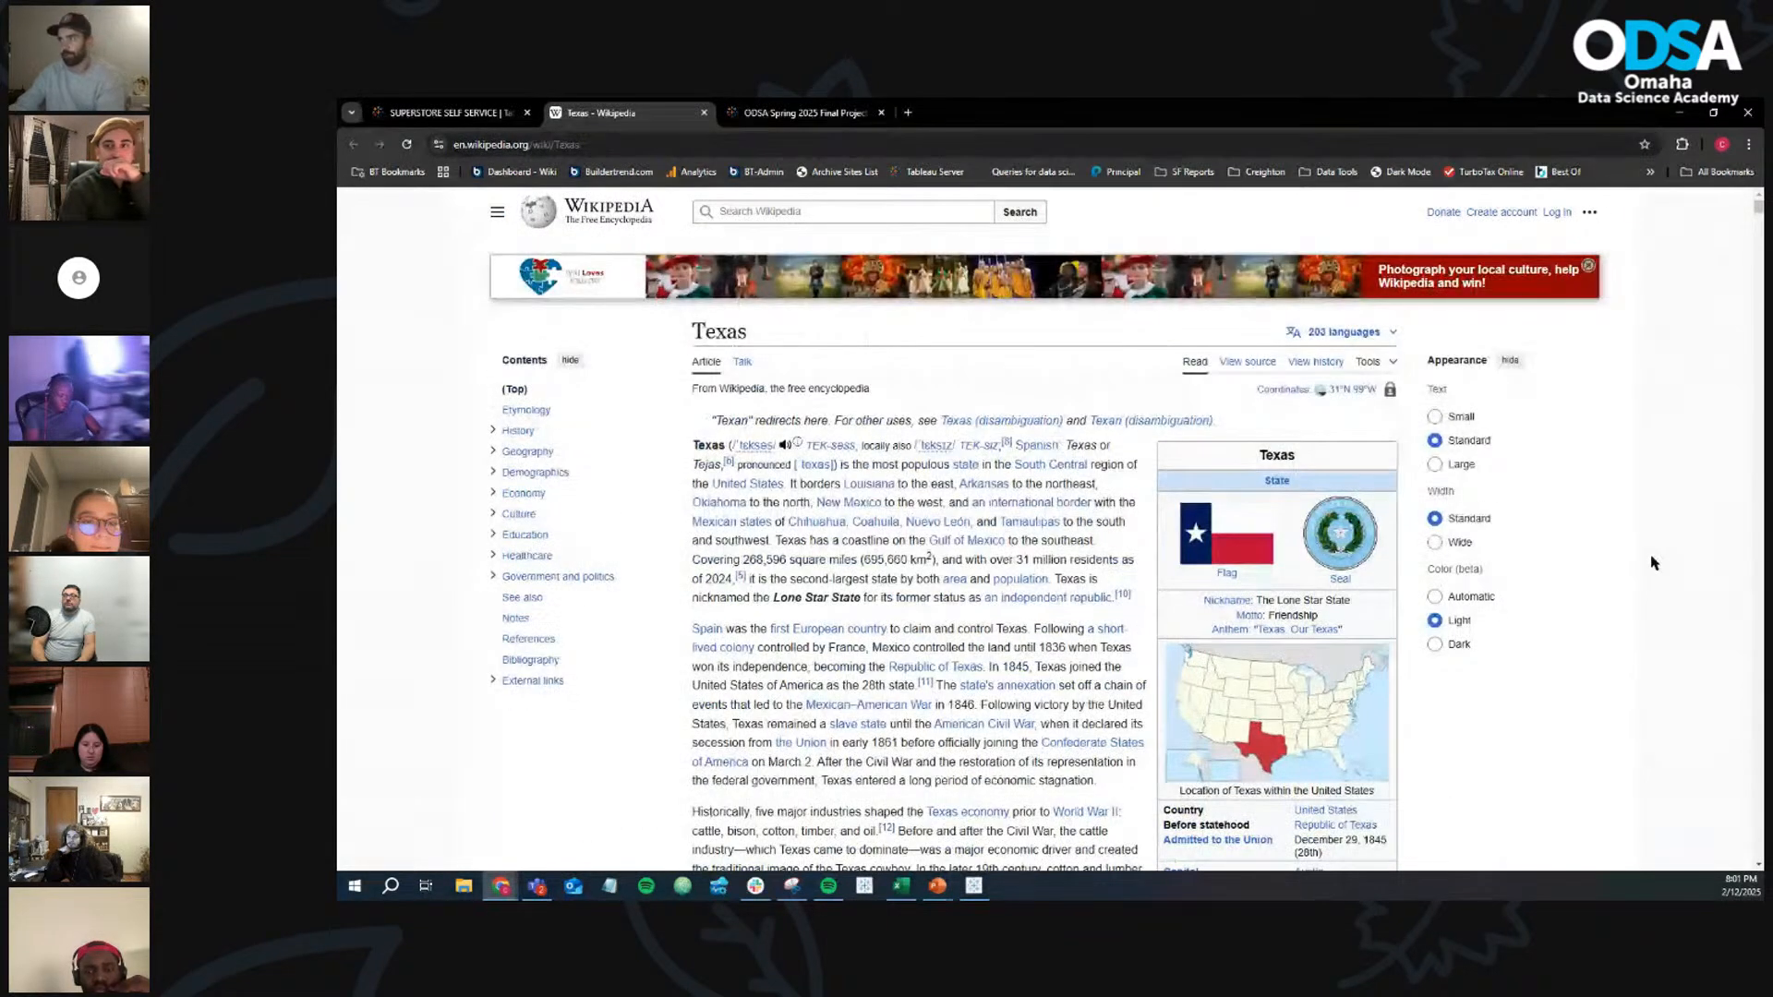
Return to the Tableau workbook, open Dashboard 1 and select the scatter plot
click(852, 114)
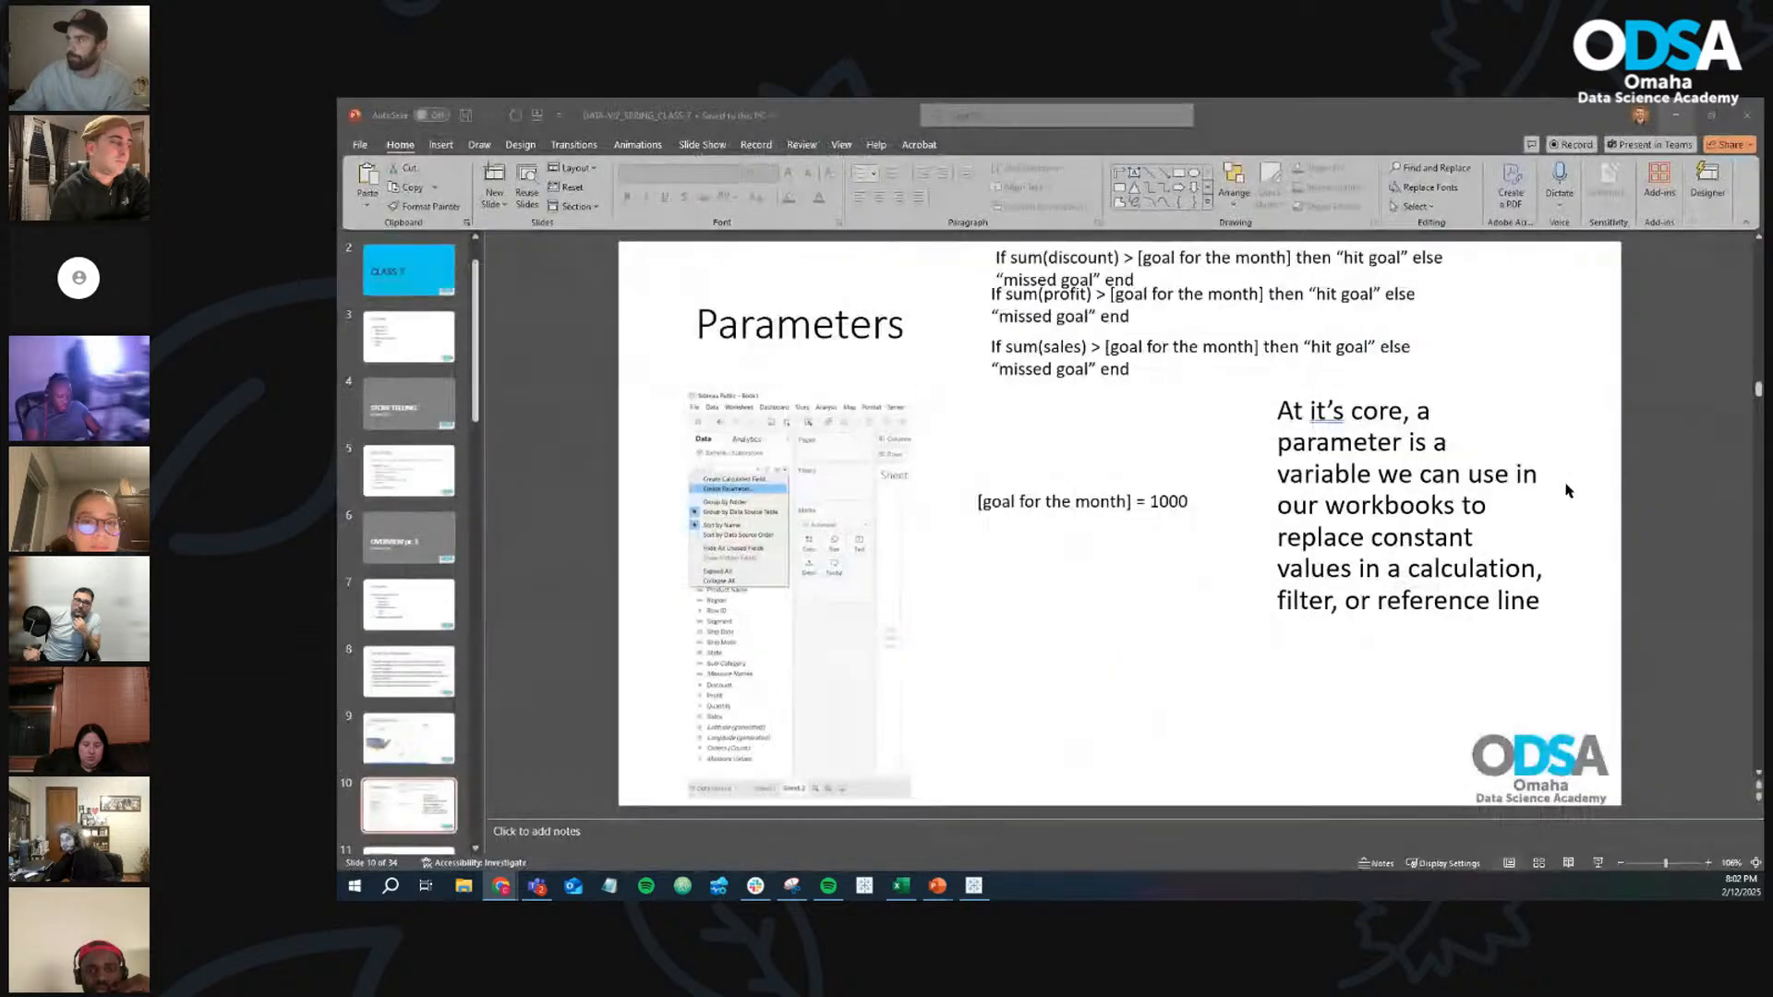
click(1679, 111)
click(969, 887)
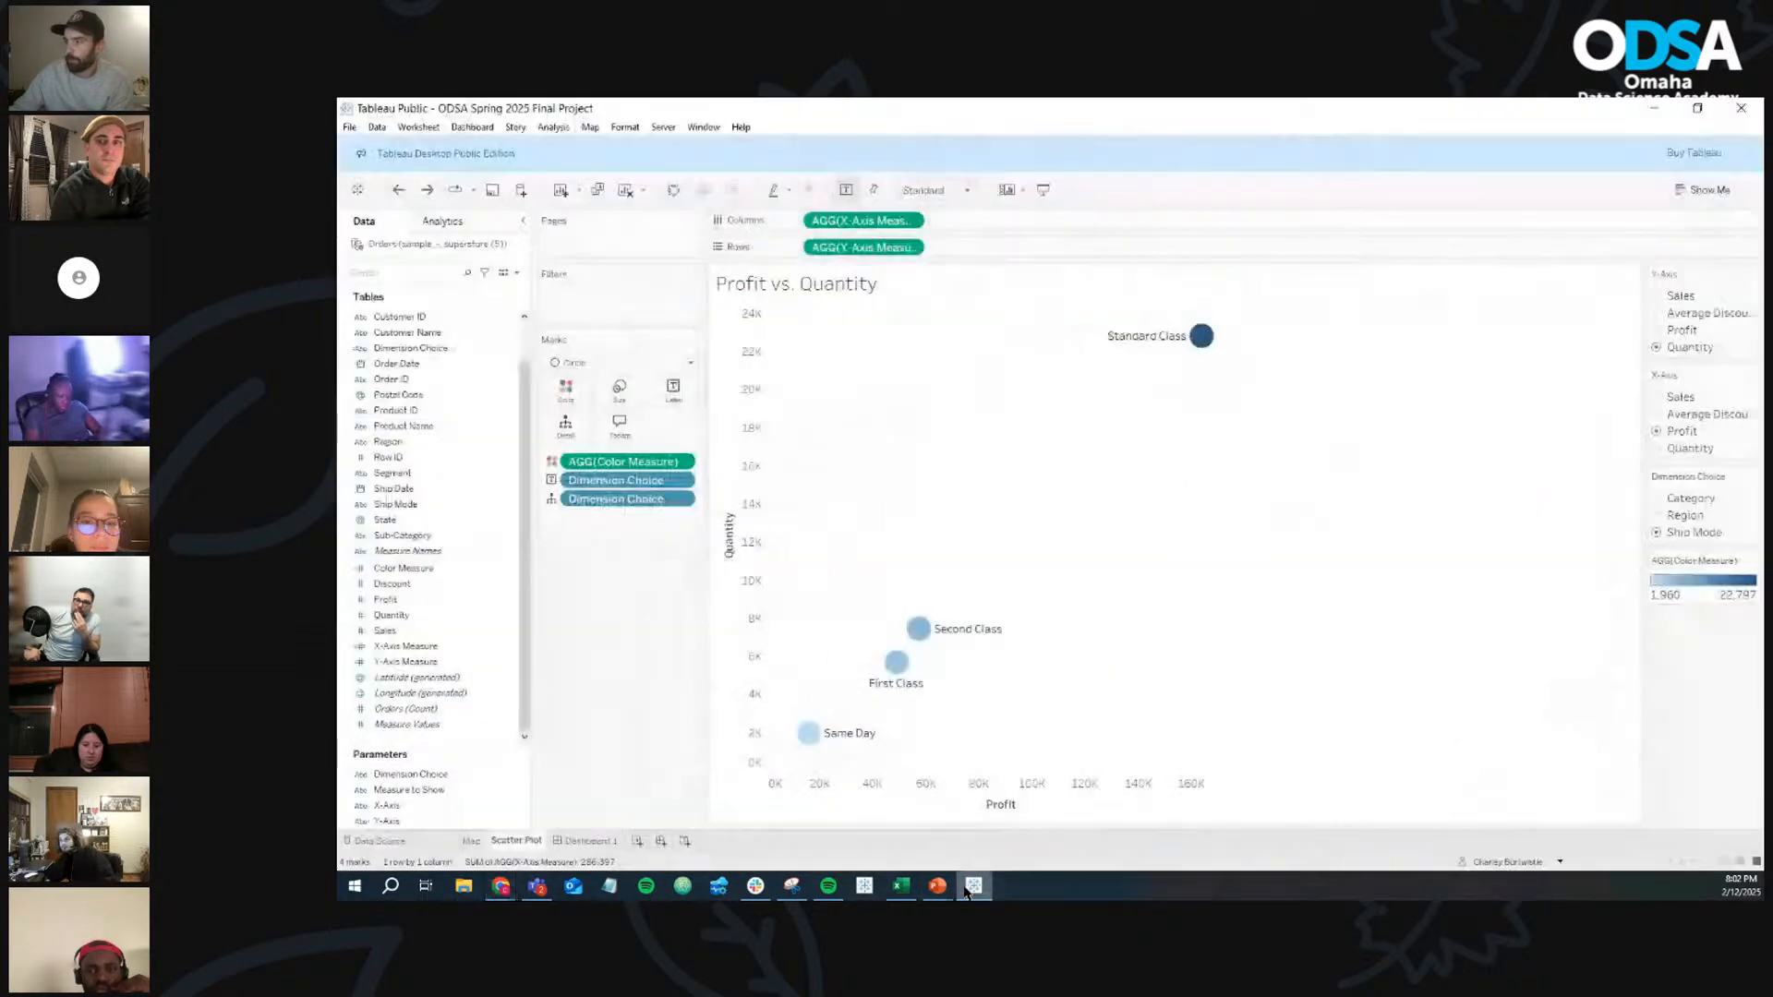
click(591, 842)
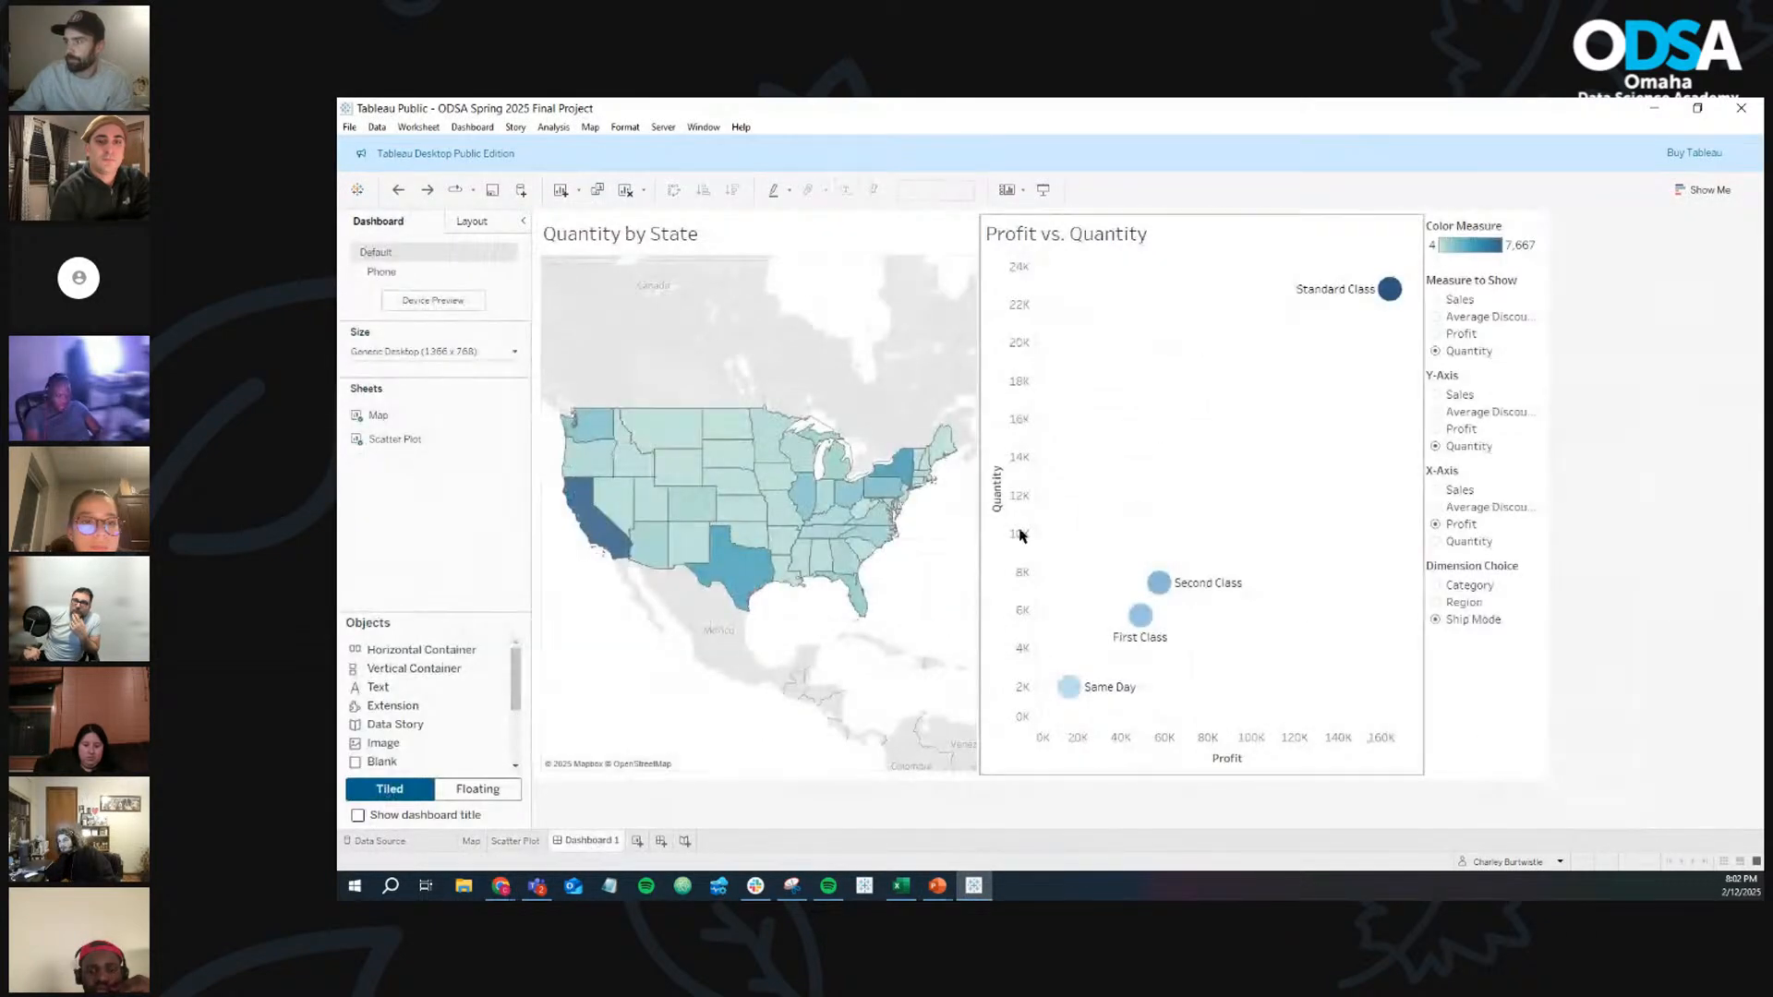
click(1163, 474)
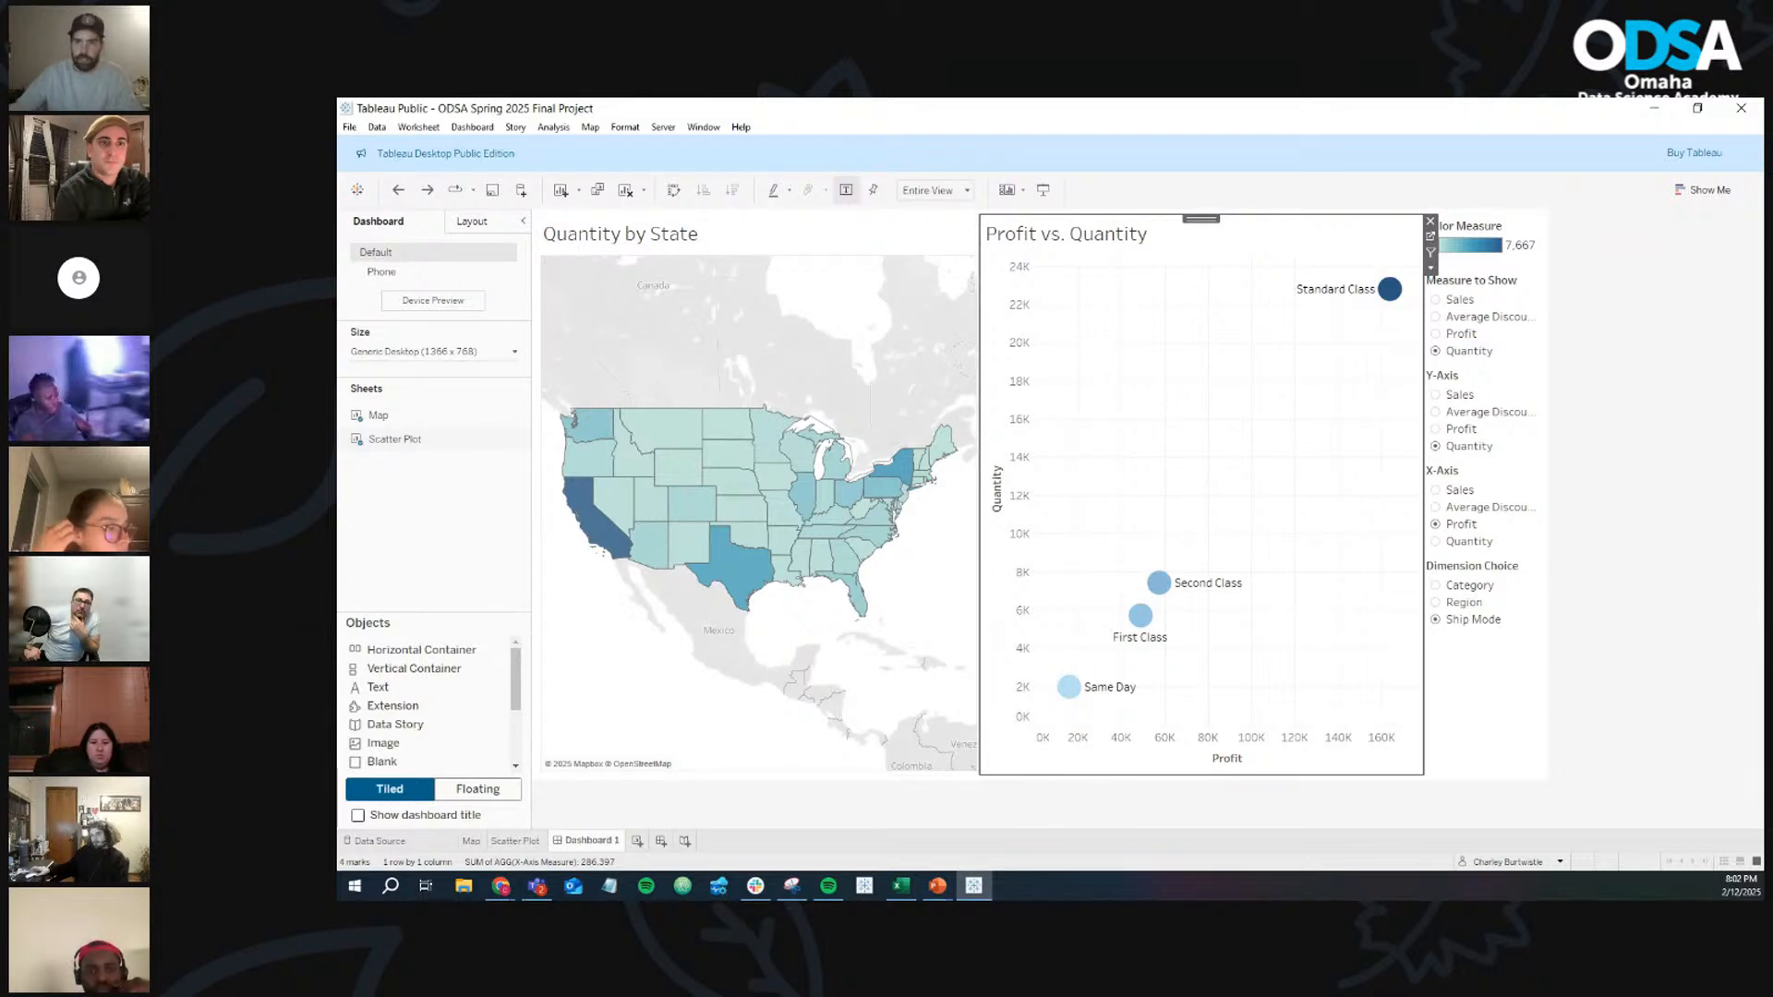
On the Scatter Plot sheet, switch the Y-axis title to Custom and back to the Y-Axis parameter value
key(Escape)
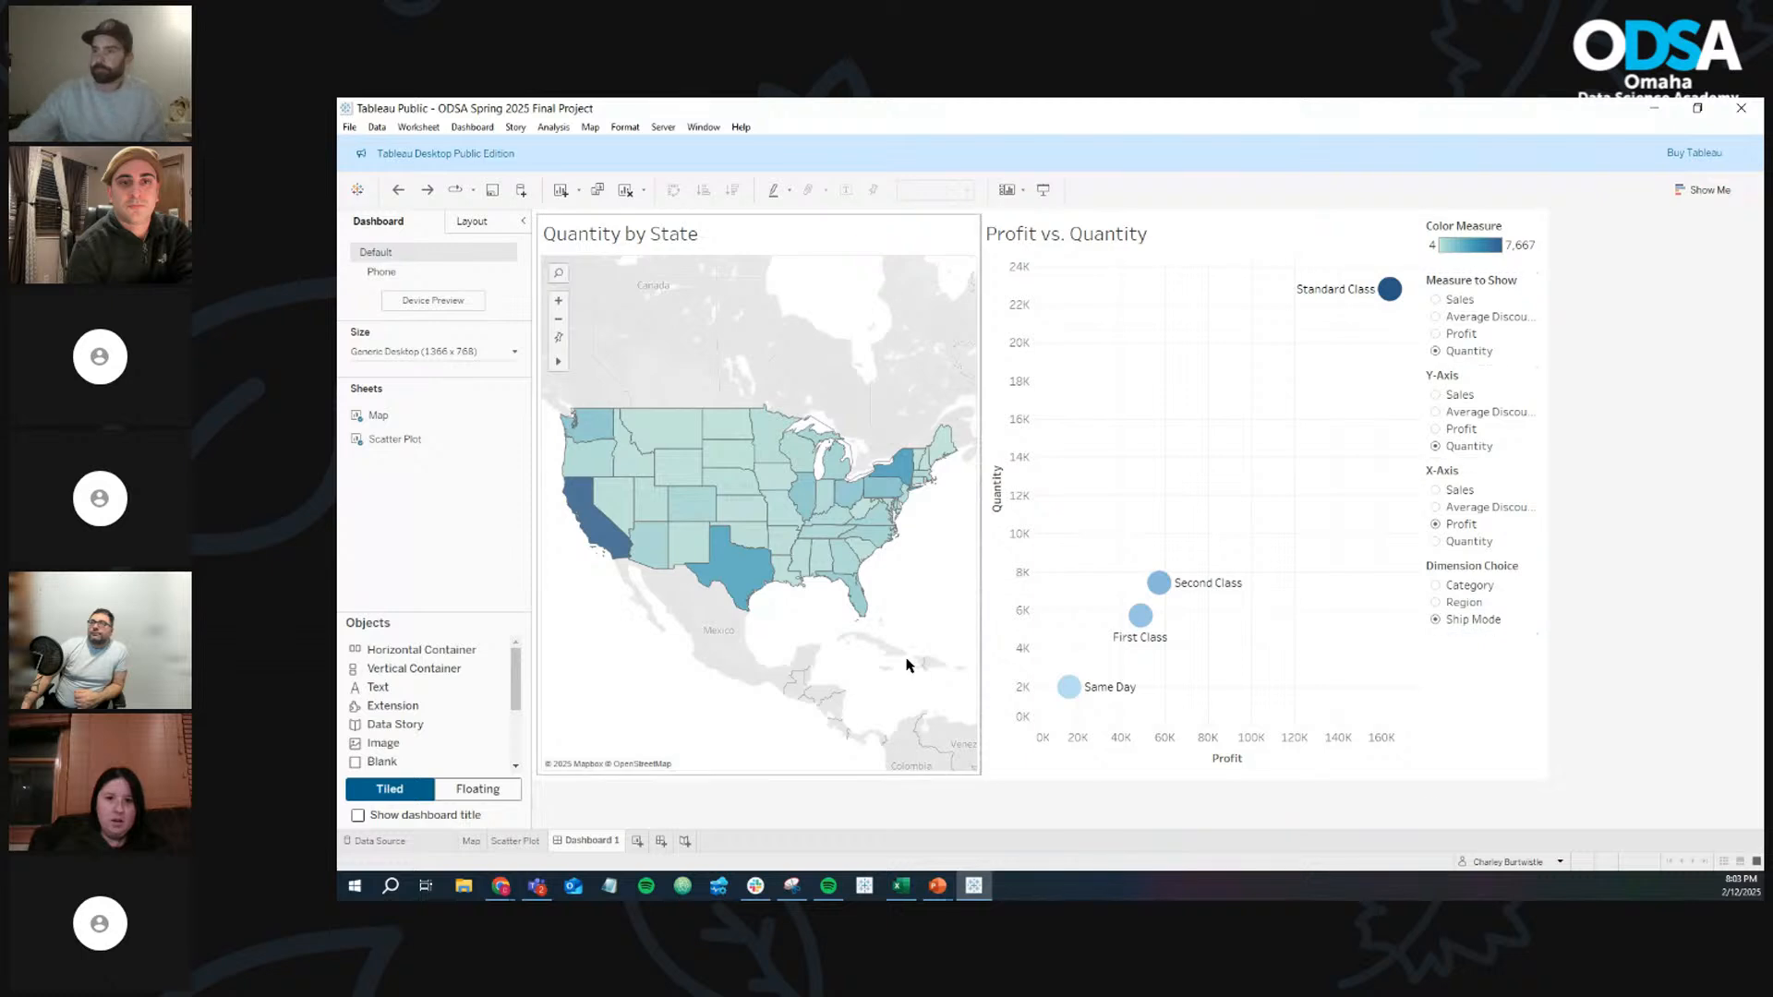
click(514, 841)
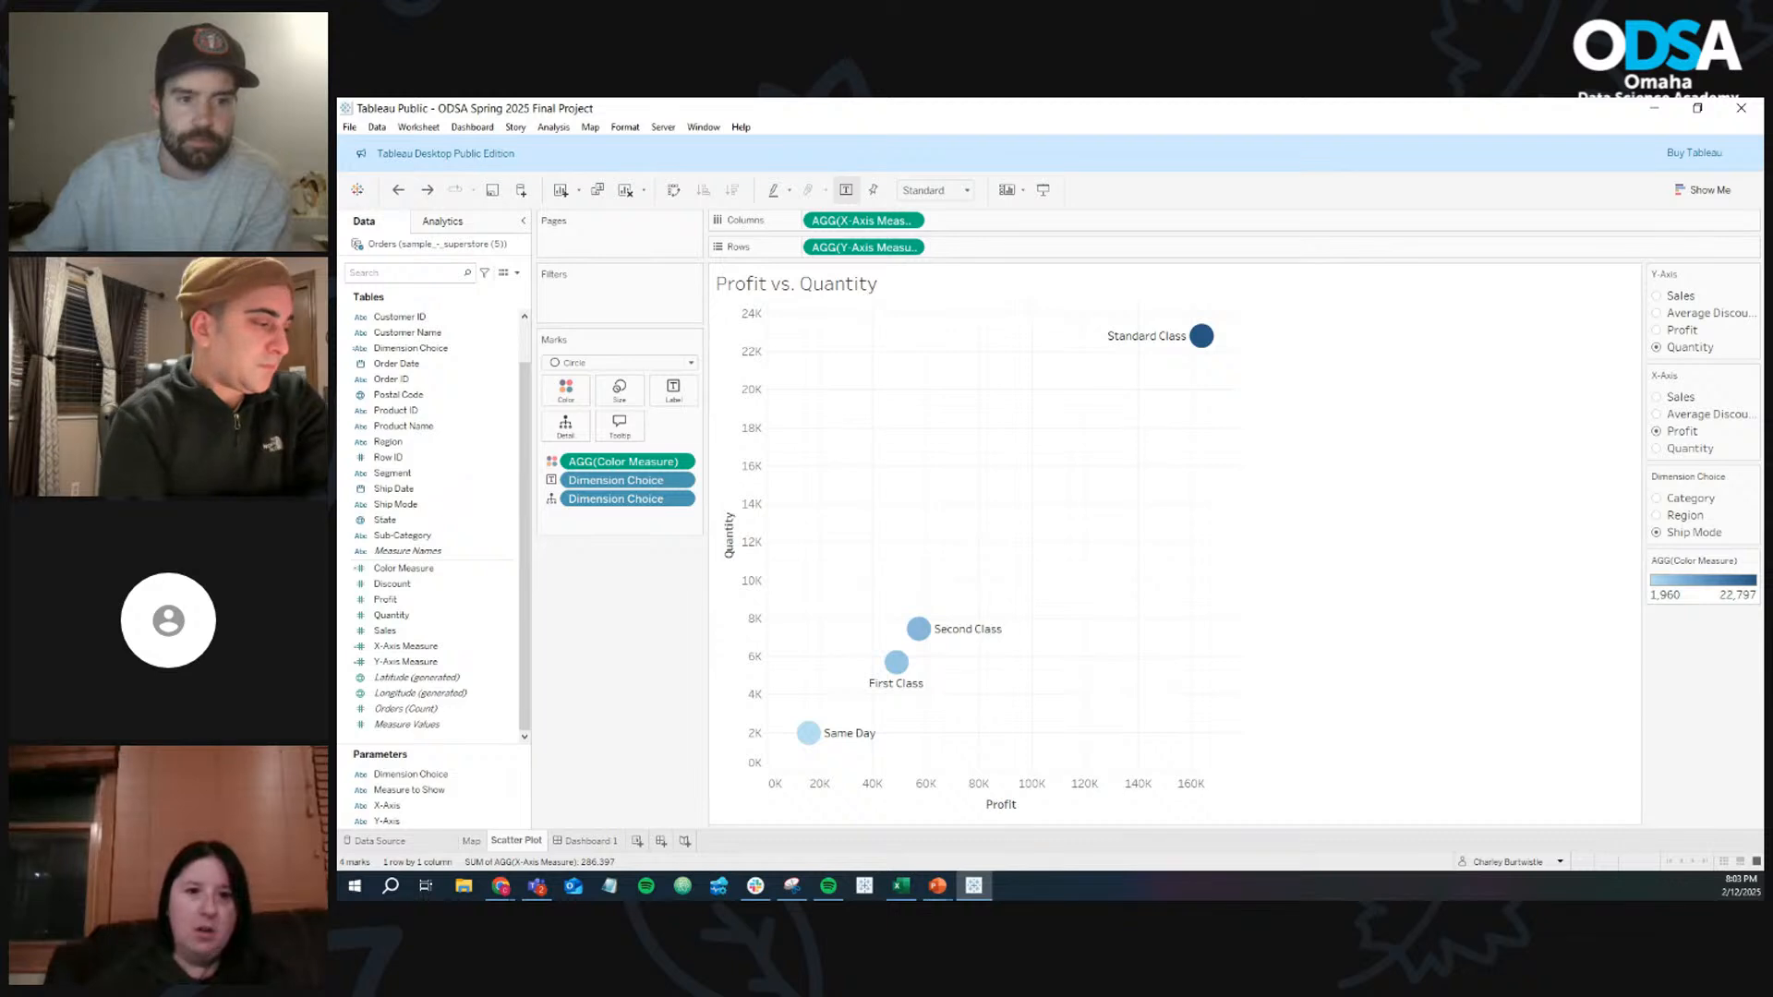
double_click(735, 504)
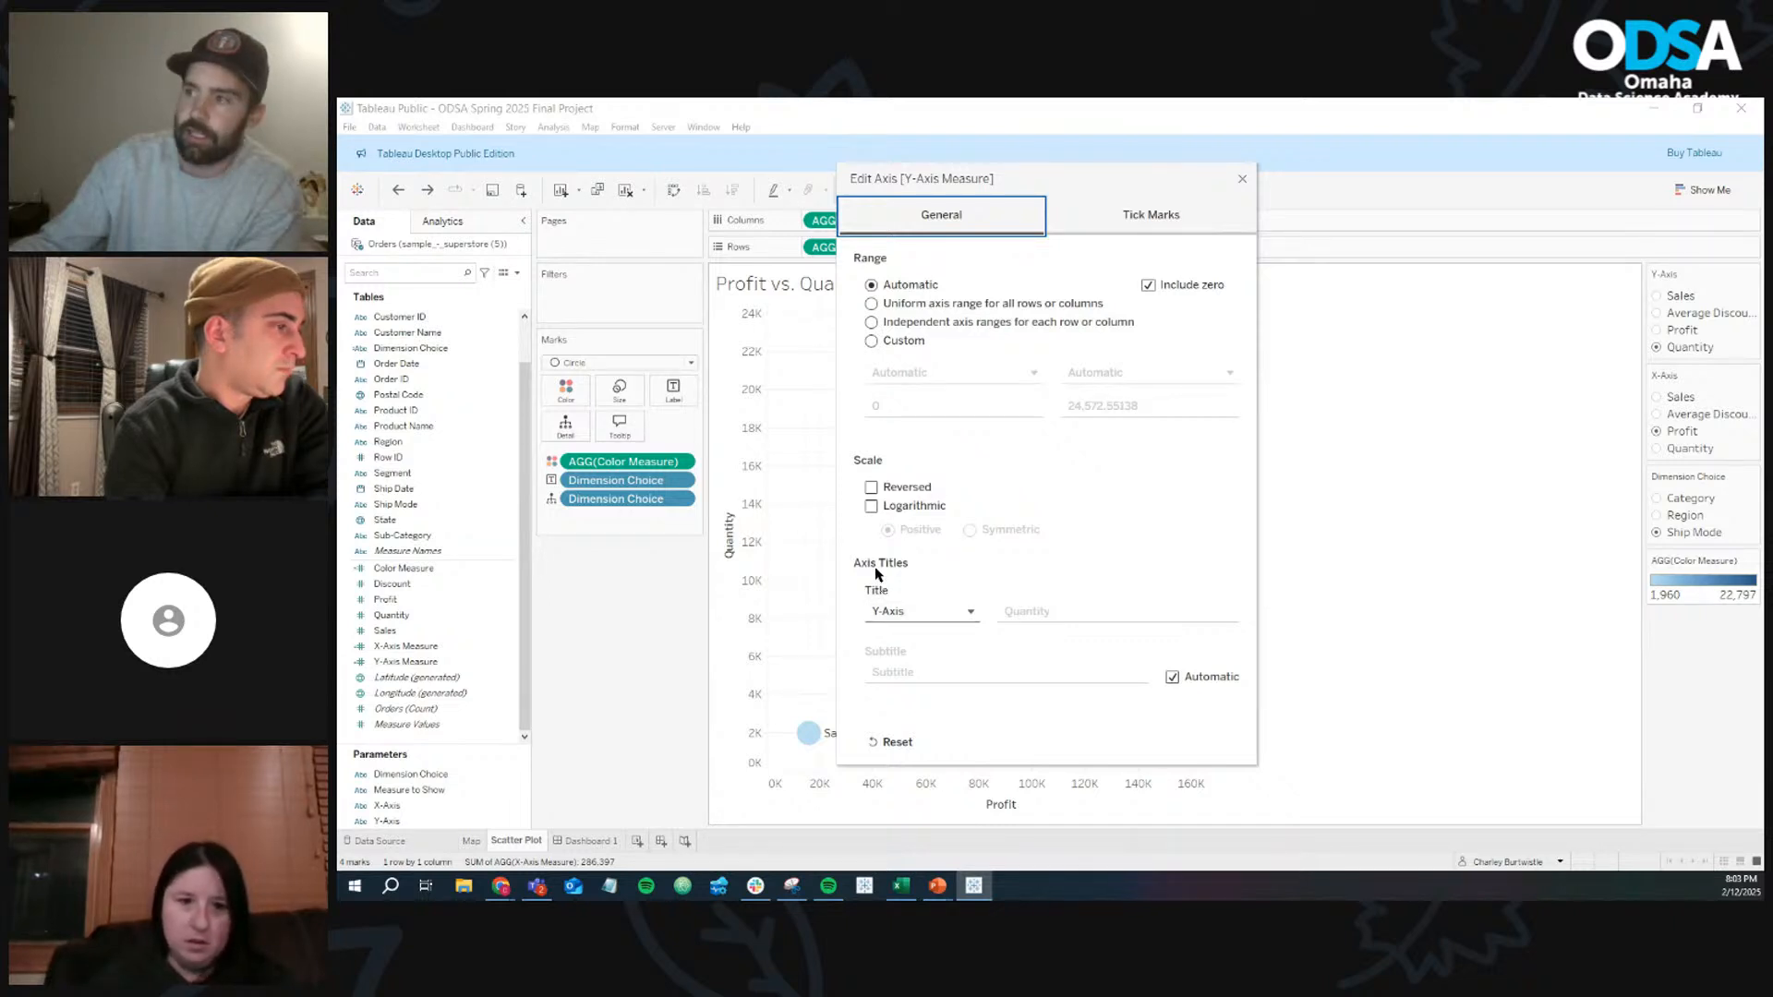
click(905, 612)
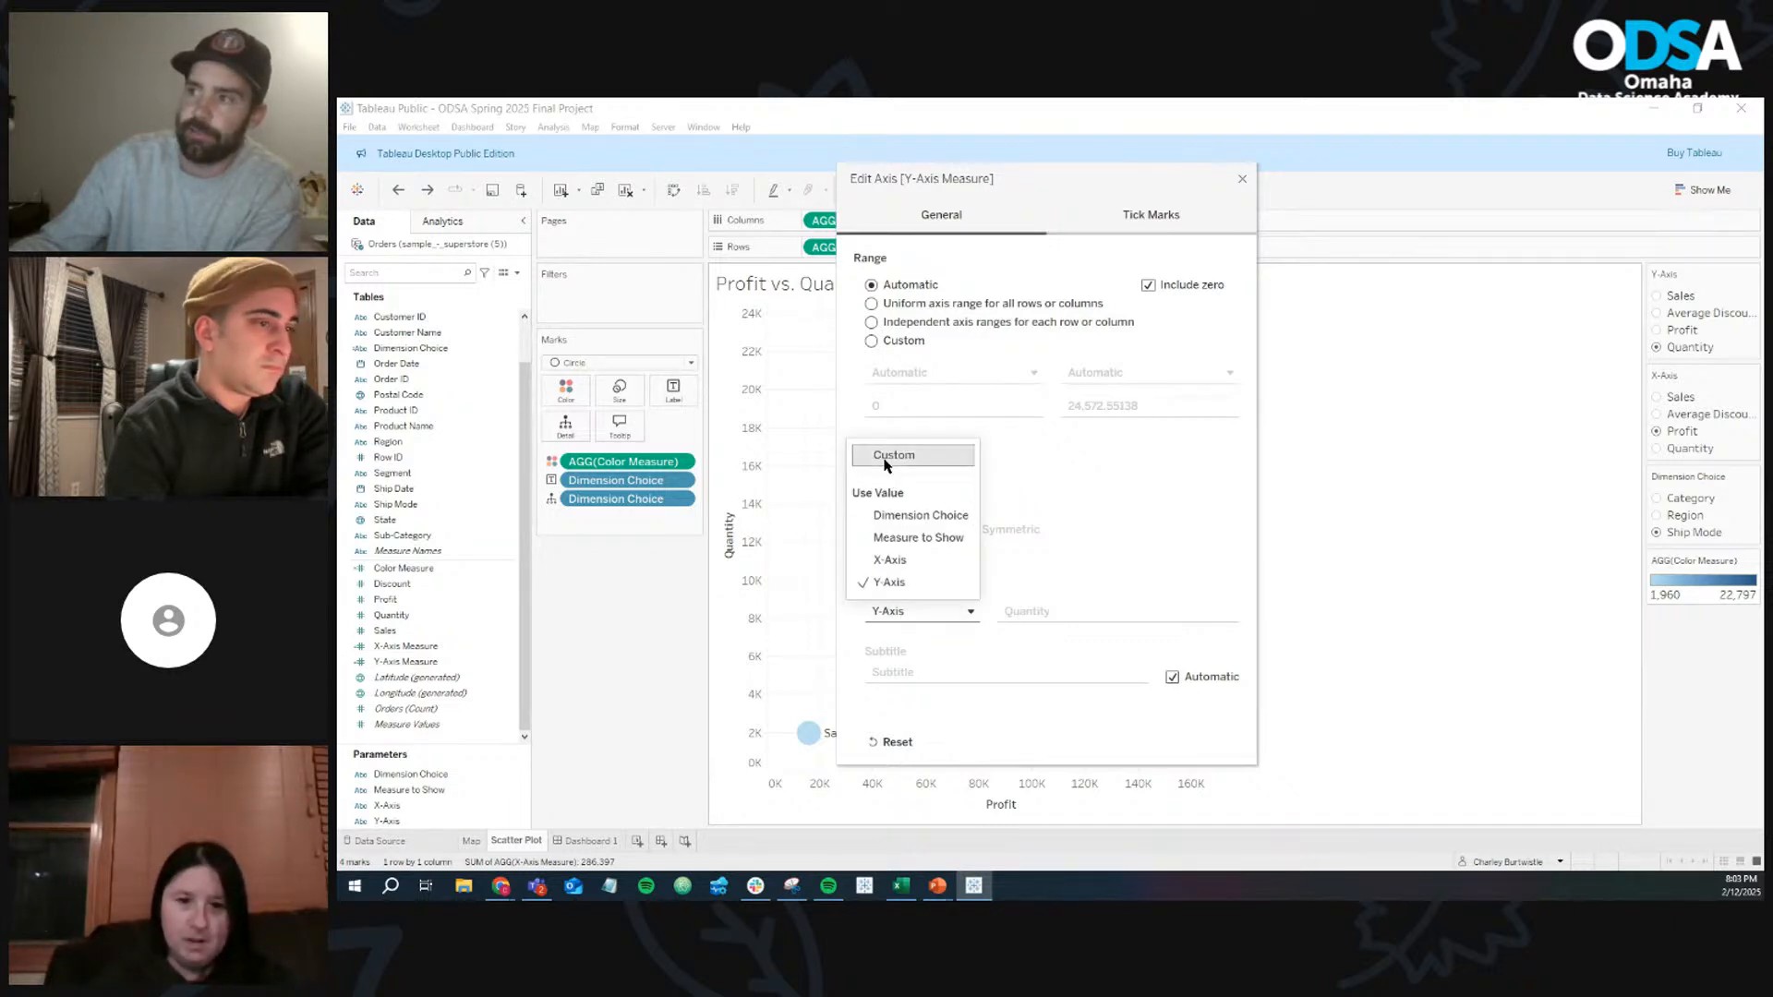
click(893, 457)
click(924, 613)
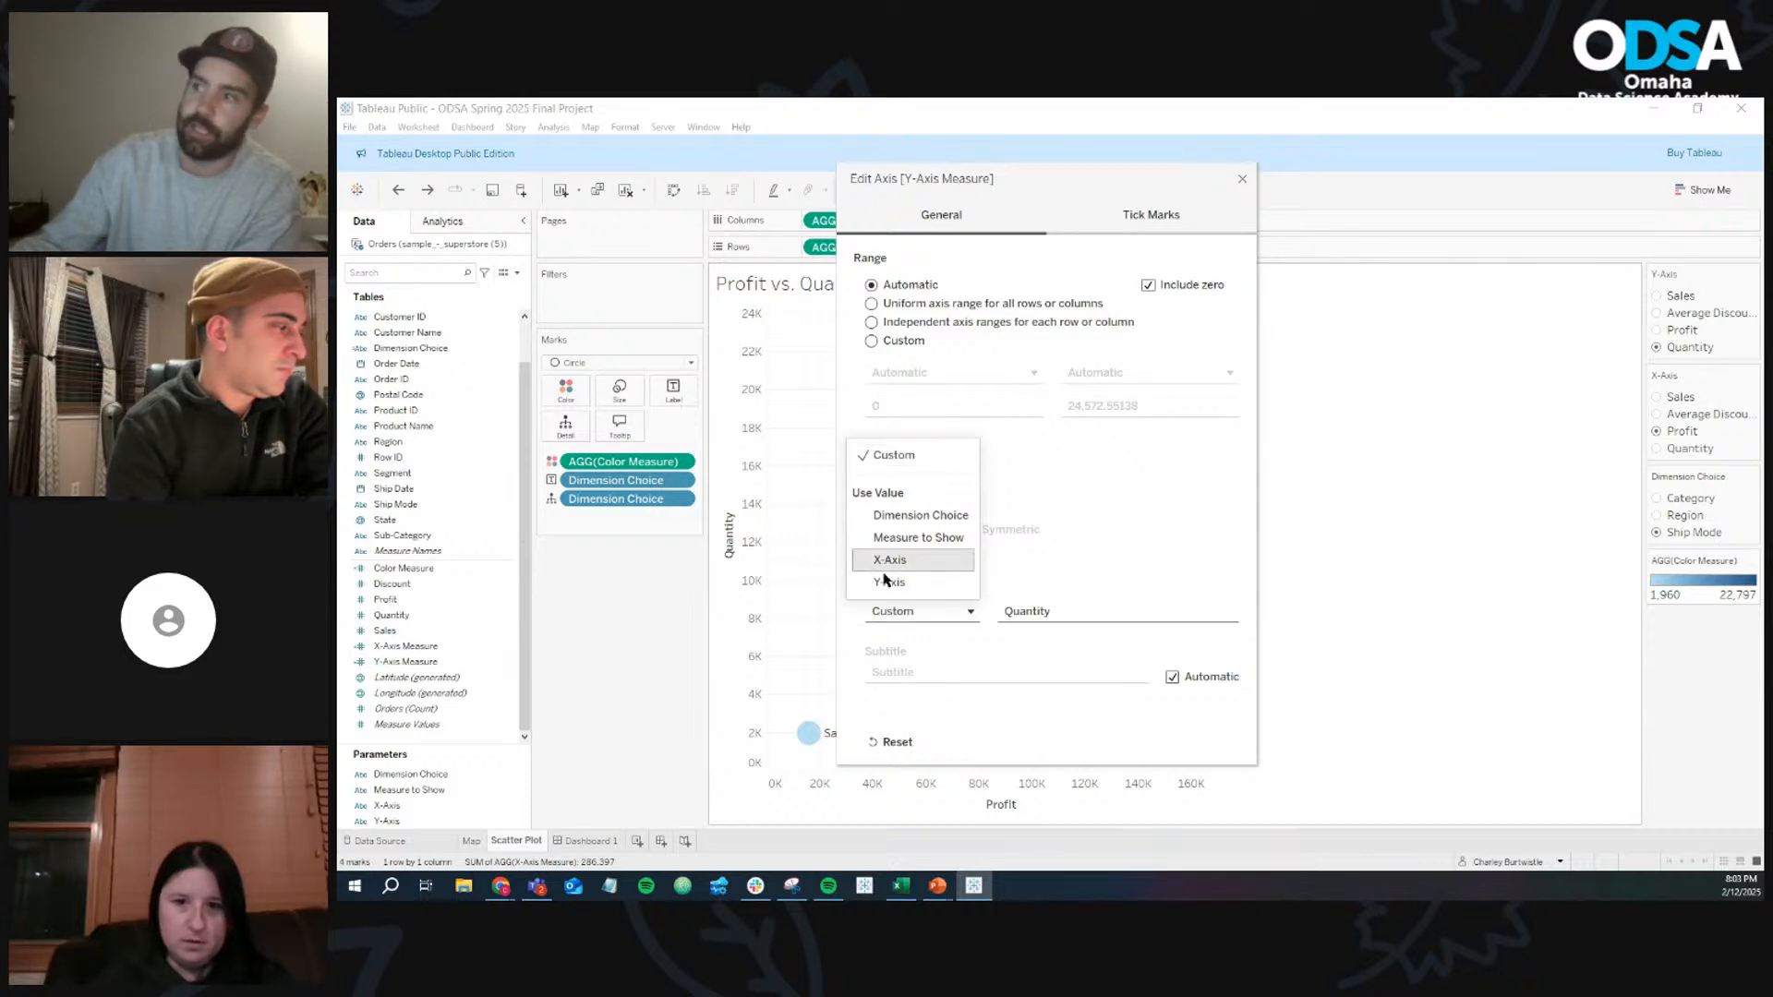
click(887, 582)
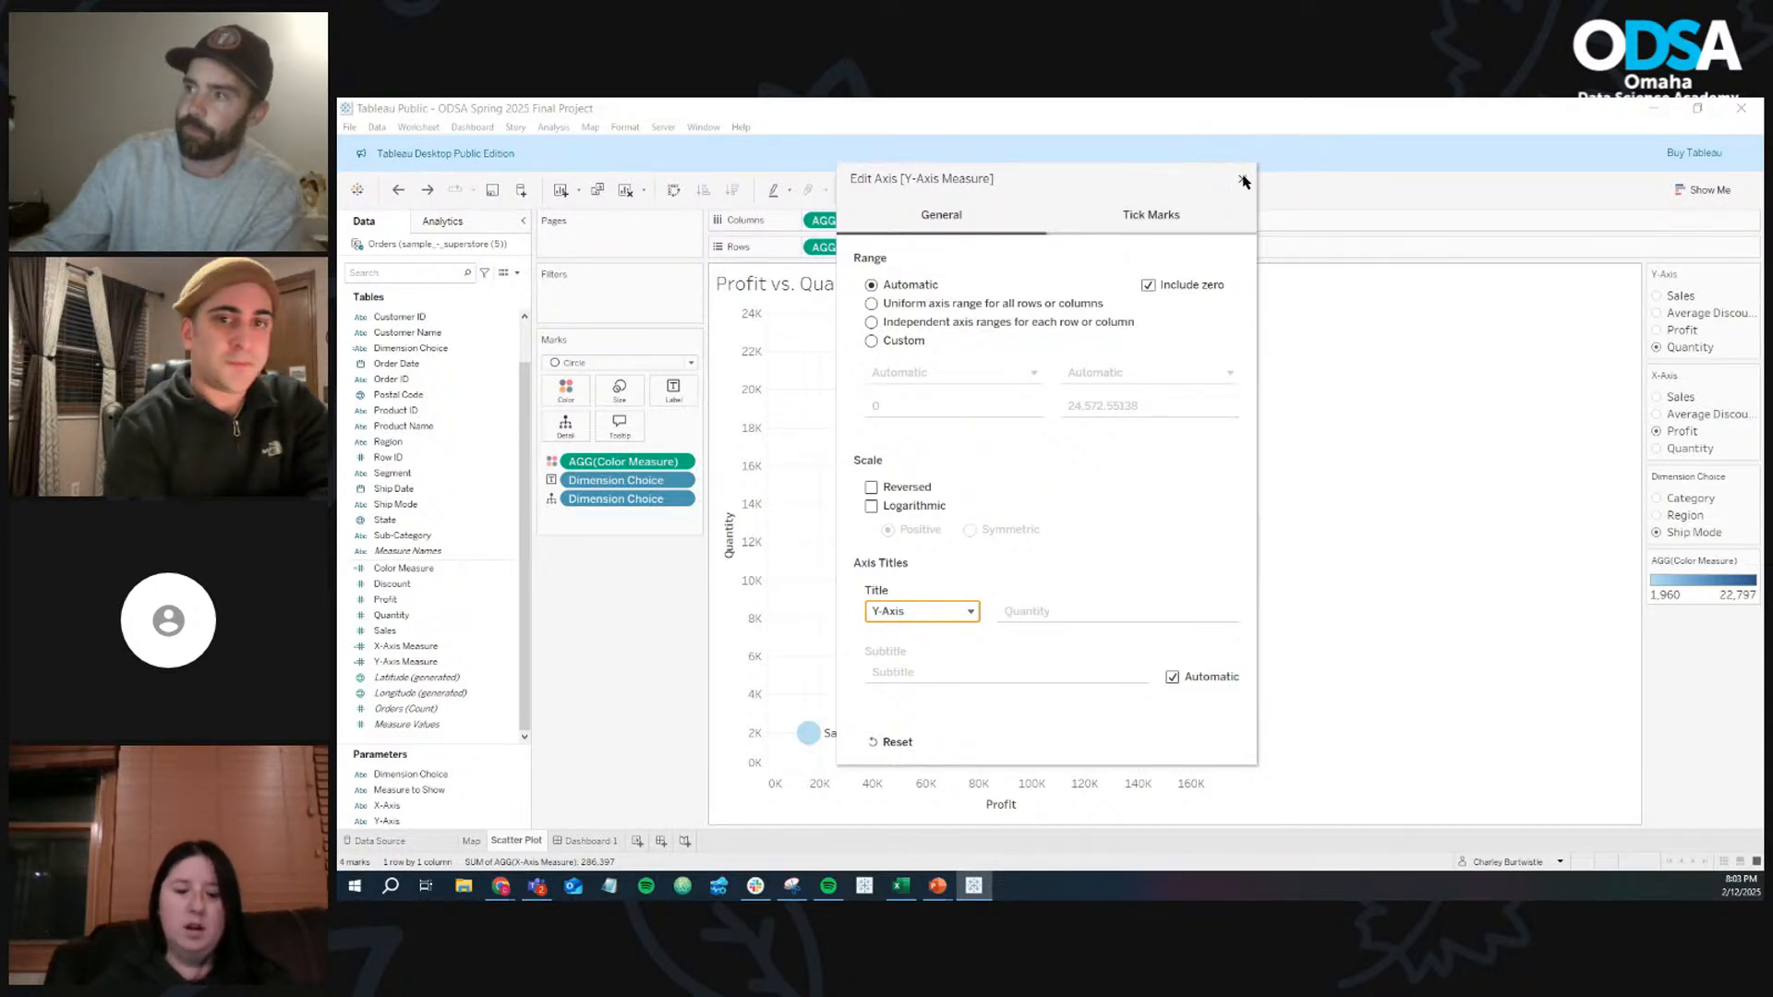
click(1242, 181)
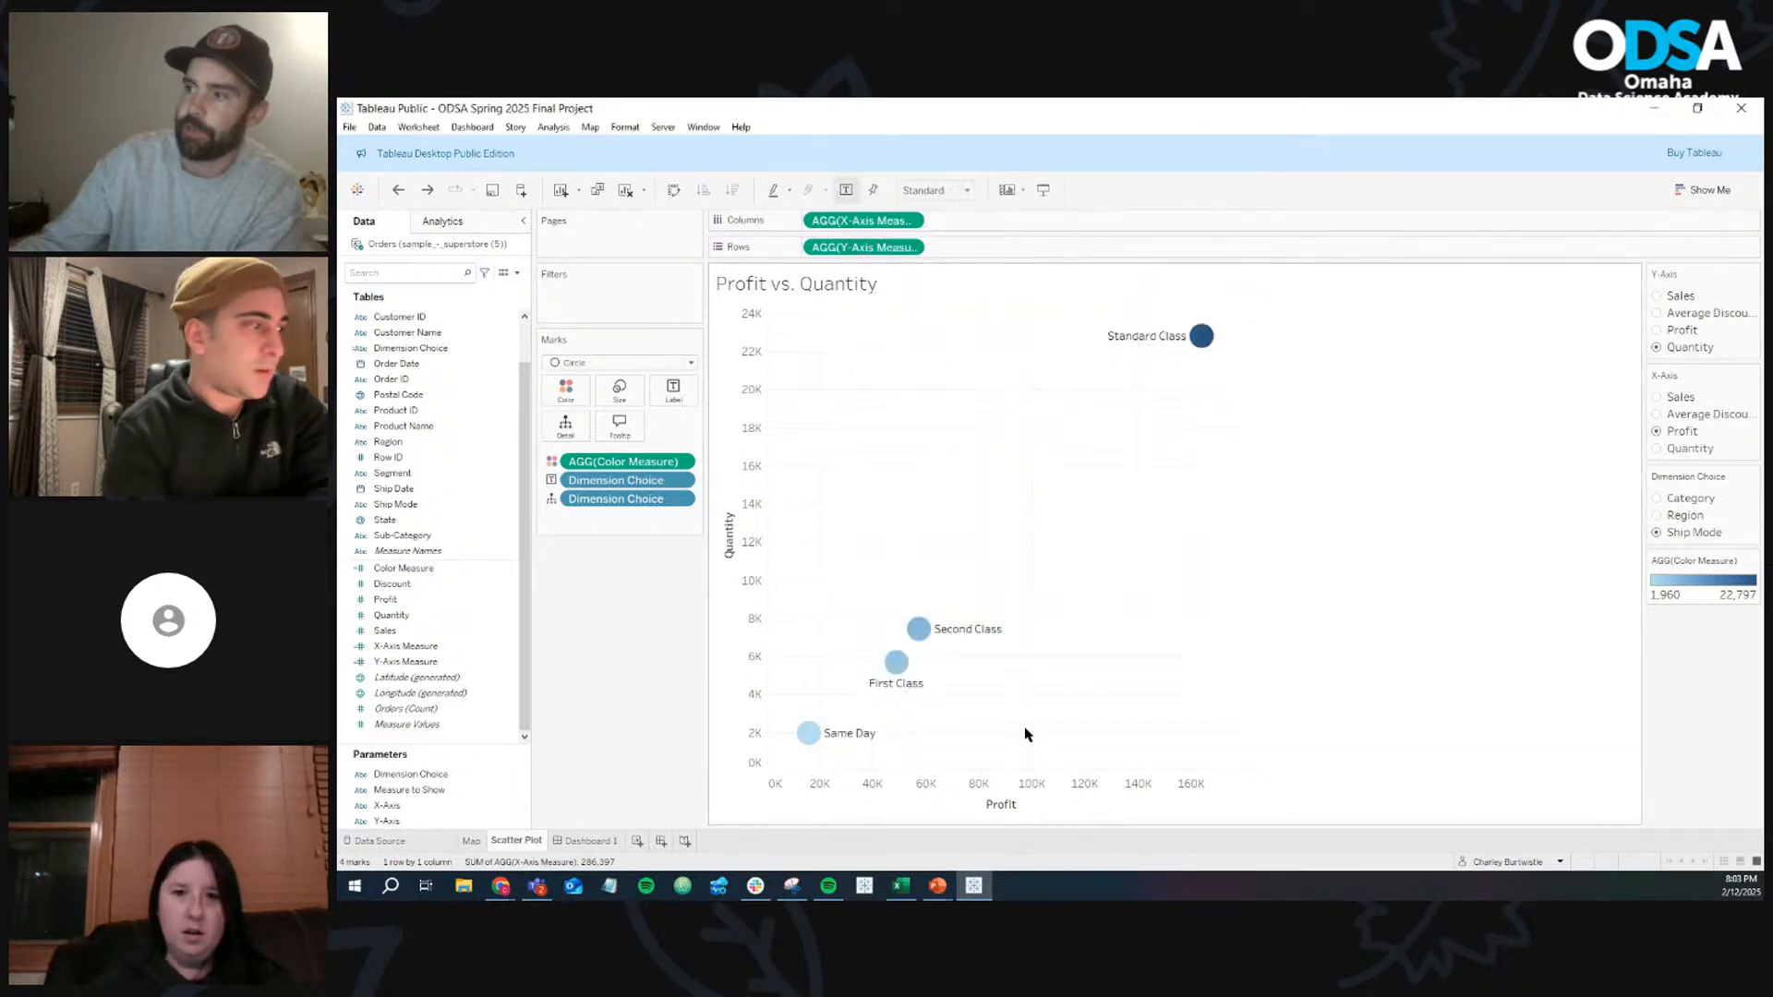
Switch the scatter plot's X-axis title to Custom and back to the X-Axis parameter value
double_click(1018, 802)
click(921, 612)
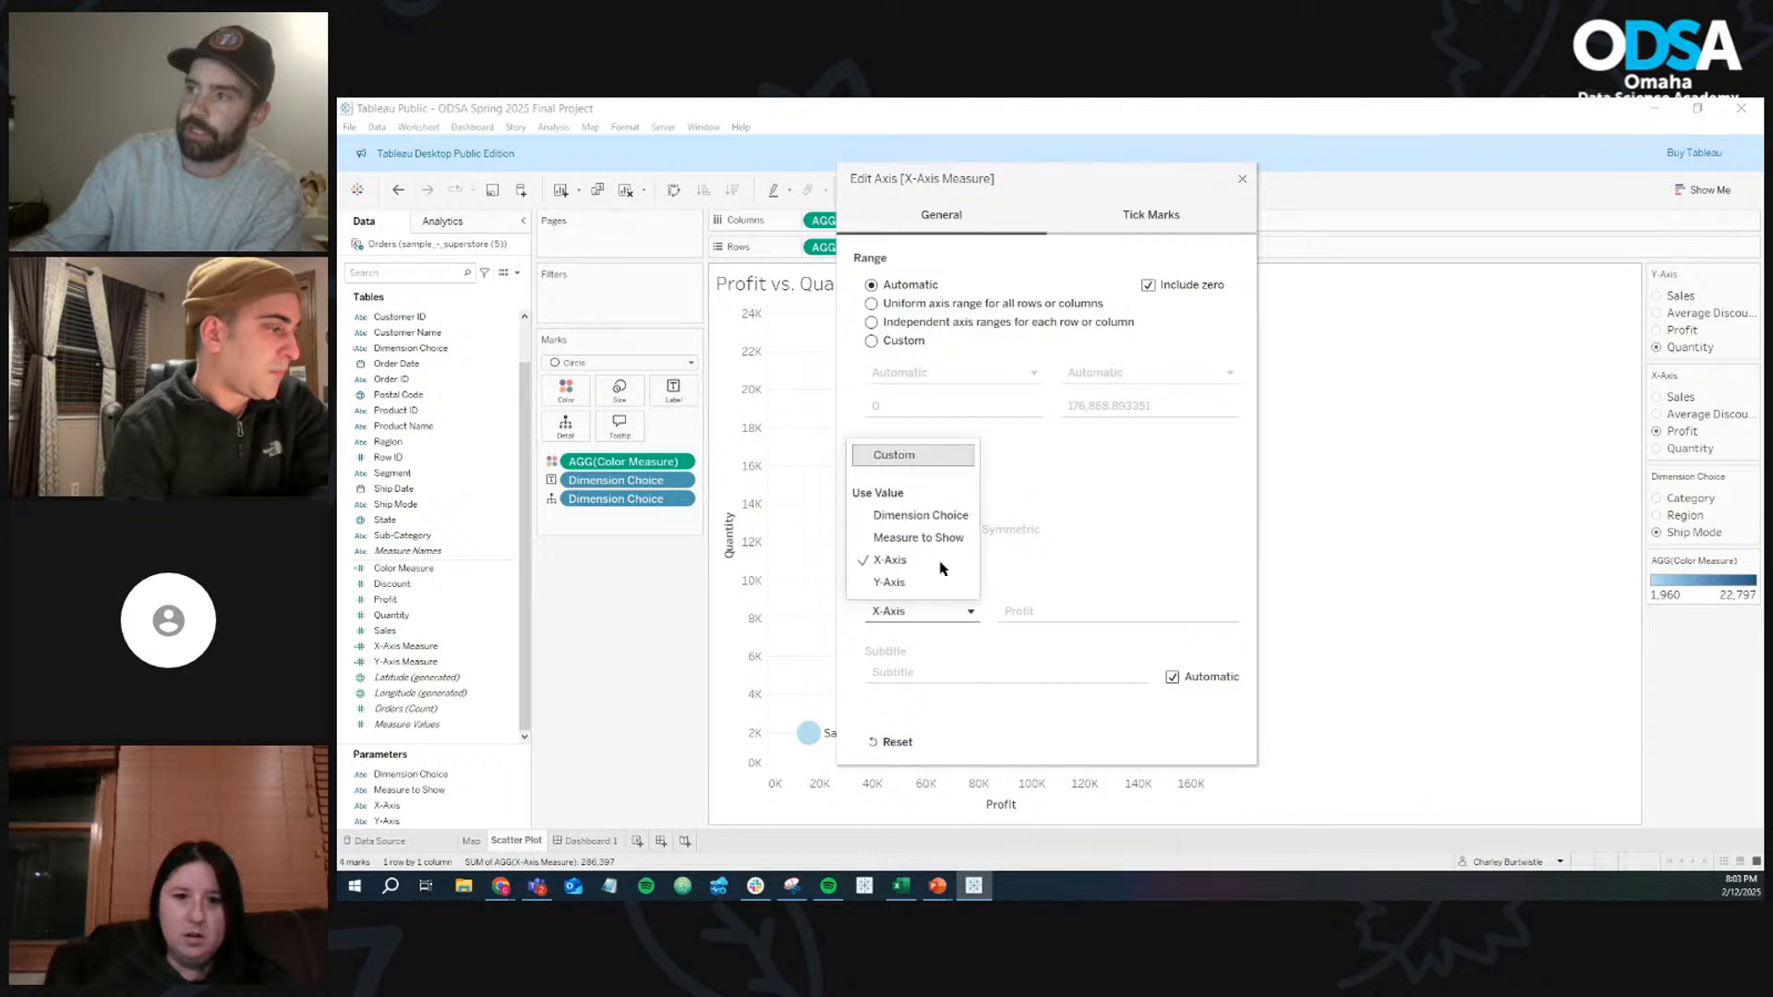
click(912, 455)
click(916, 611)
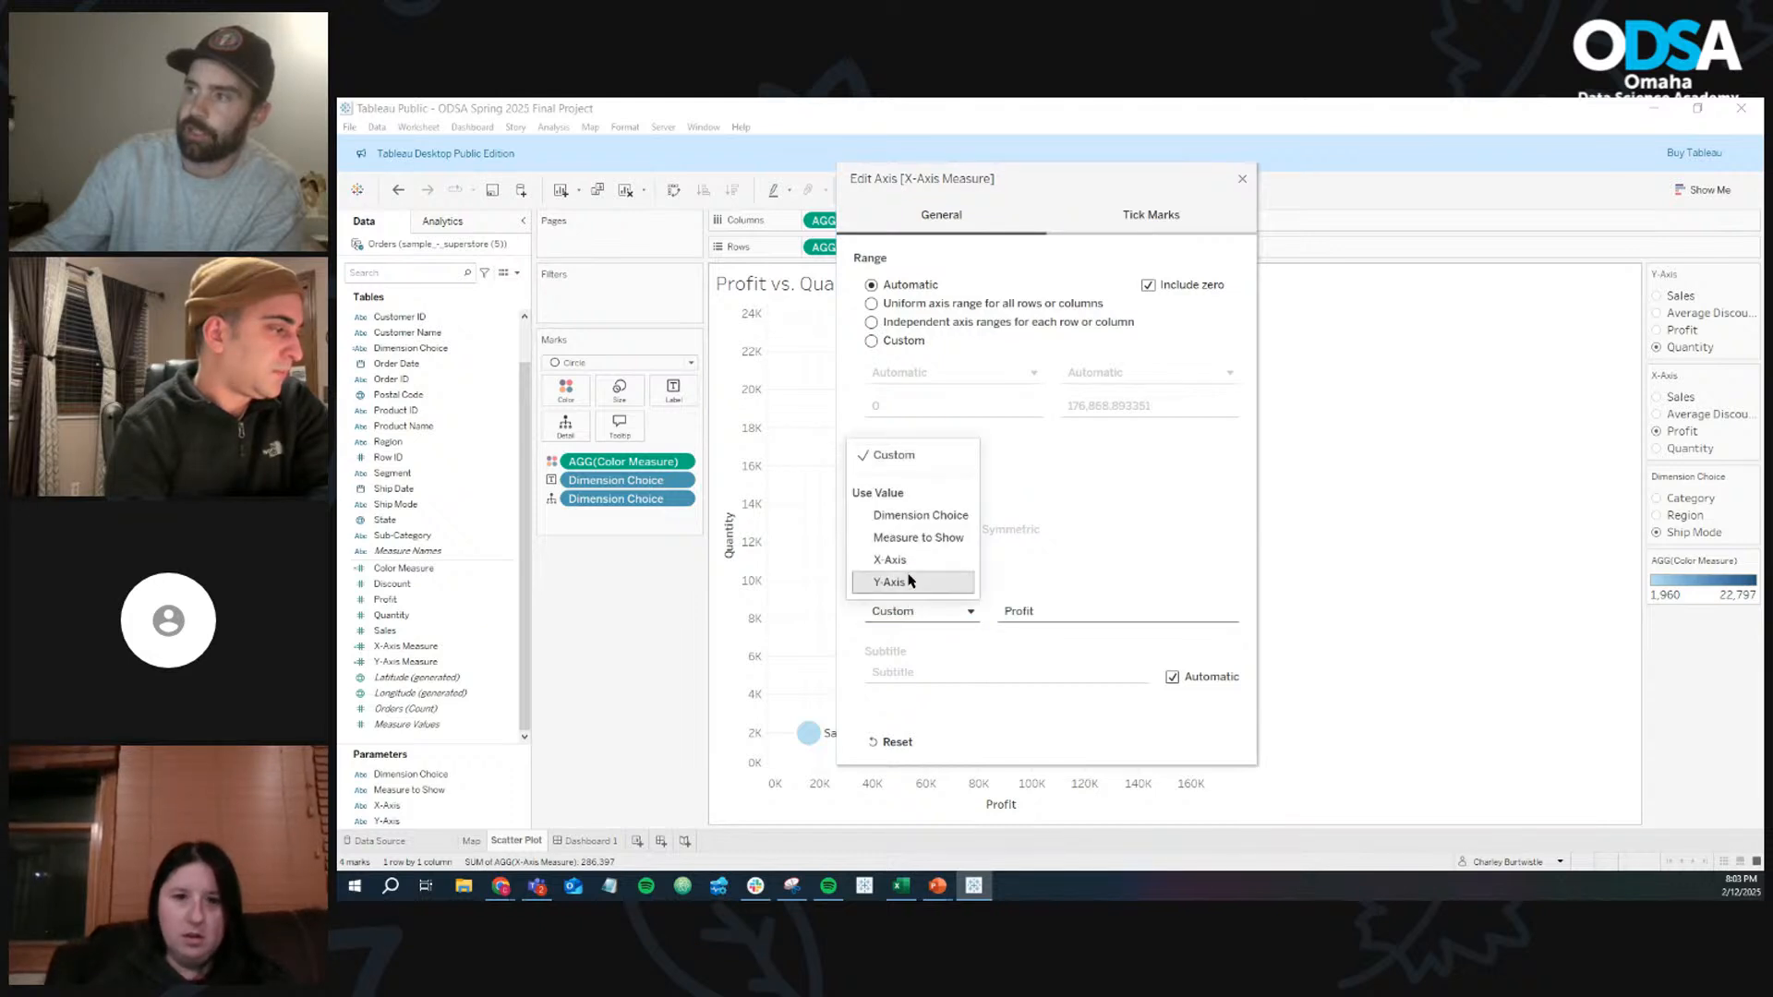
click(894, 559)
click(1242, 179)
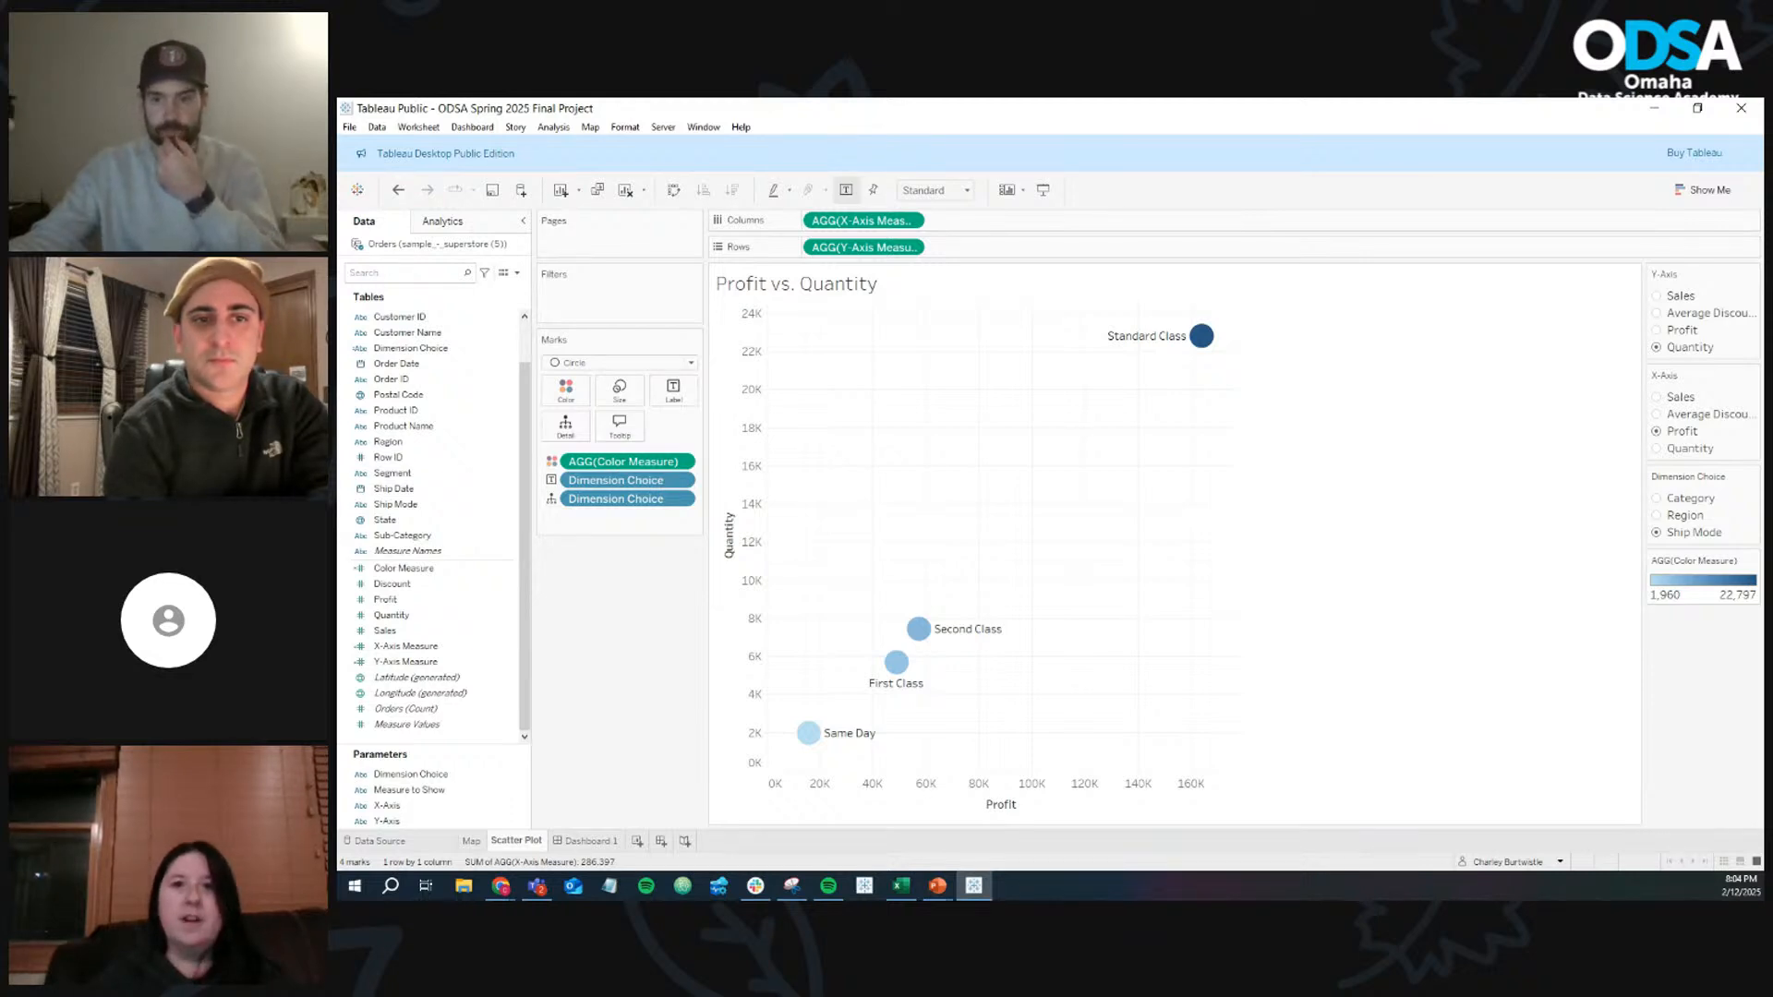
View Dashboard 1, then return to the Scatter Plot sheet and check the Y-axis title setting
key(alt+Tab)
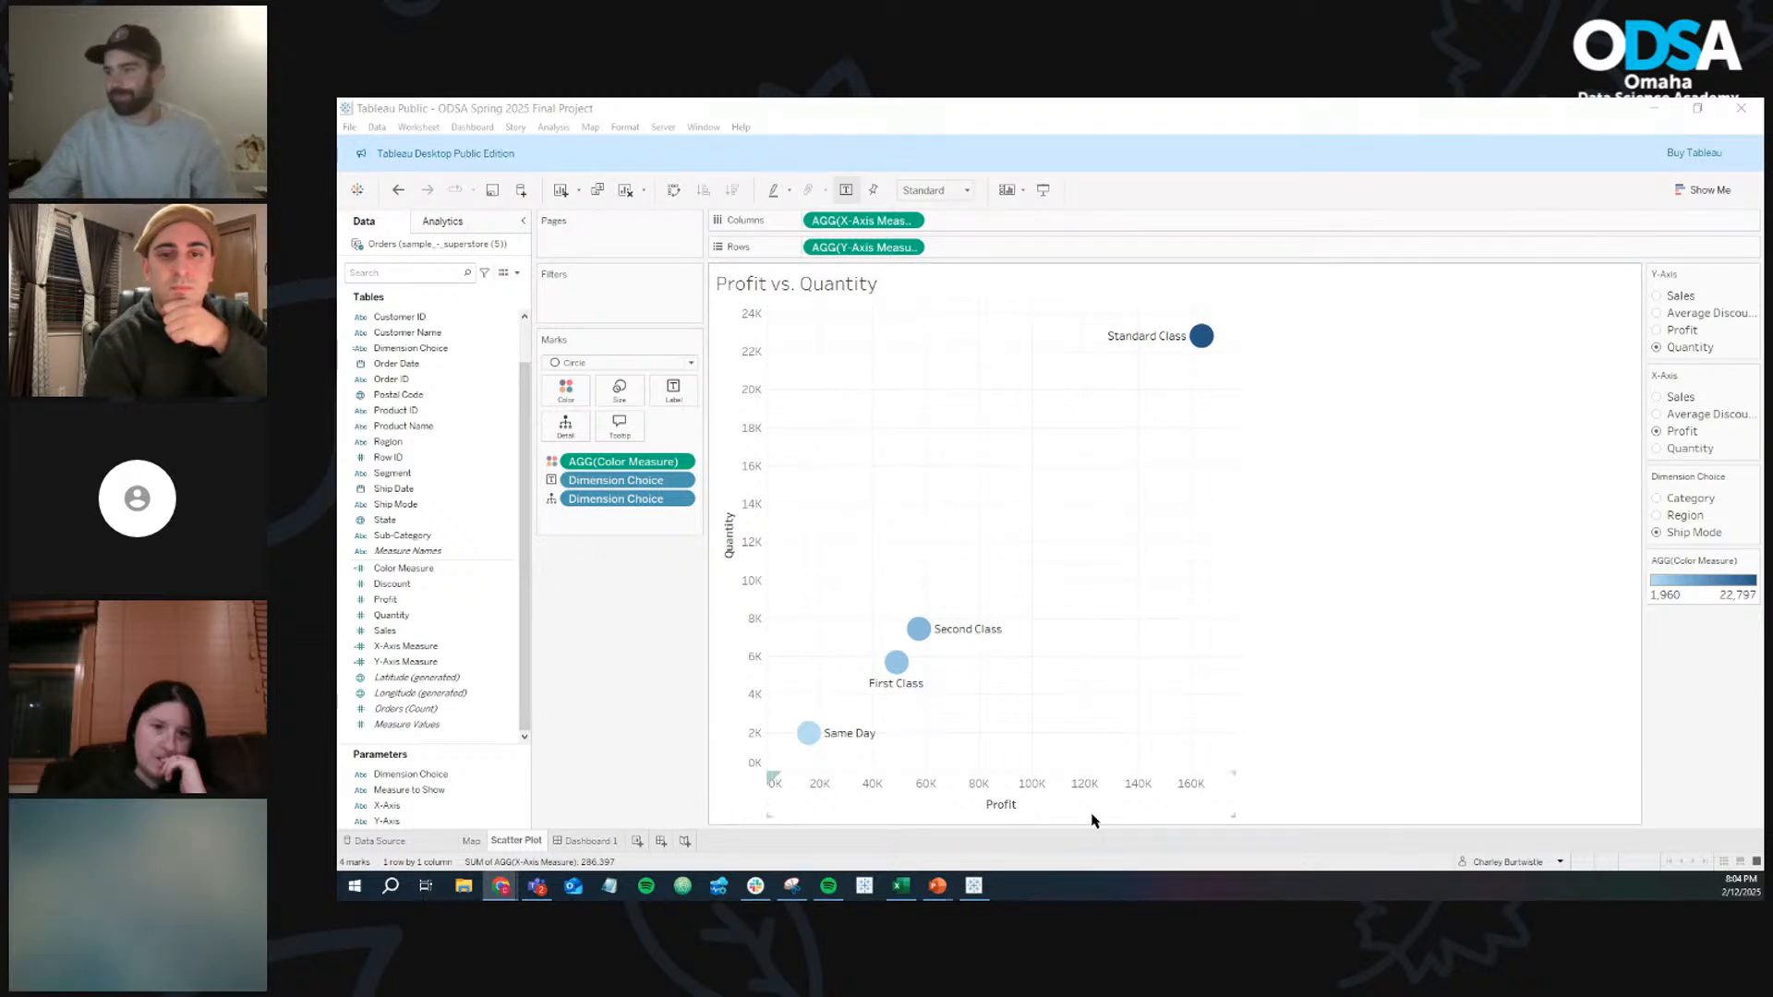
click(591, 841)
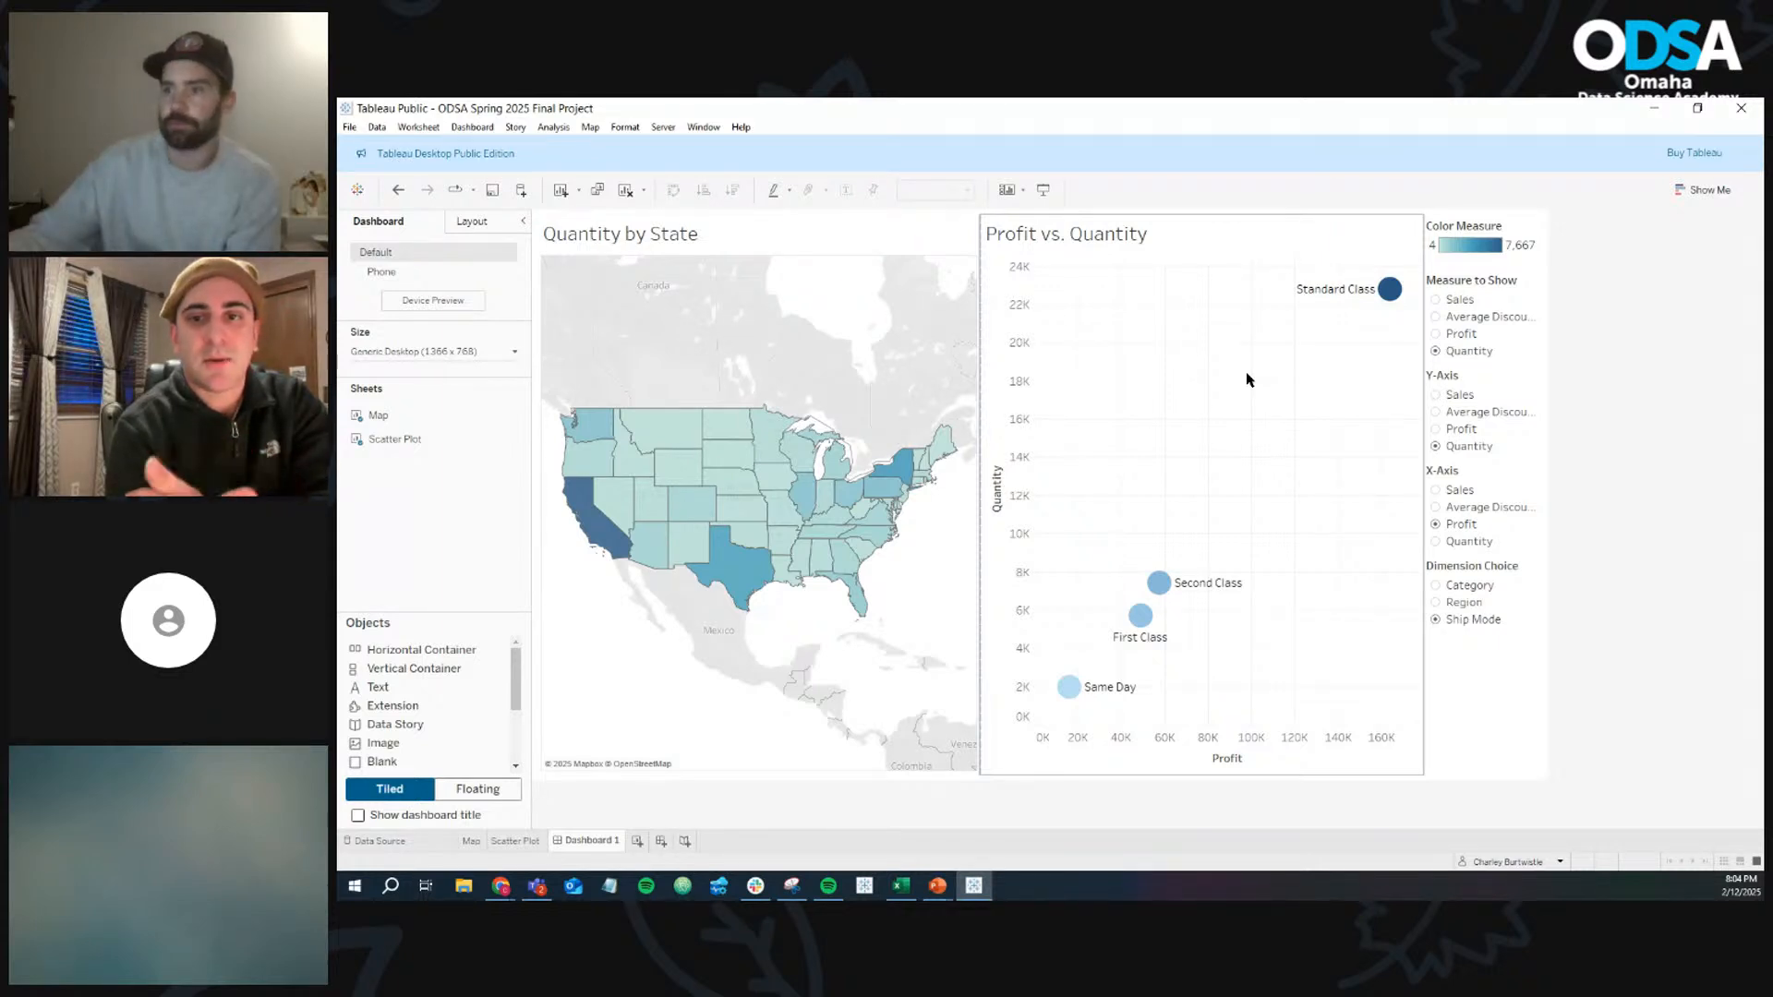
click(515, 841)
double_click(748, 554)
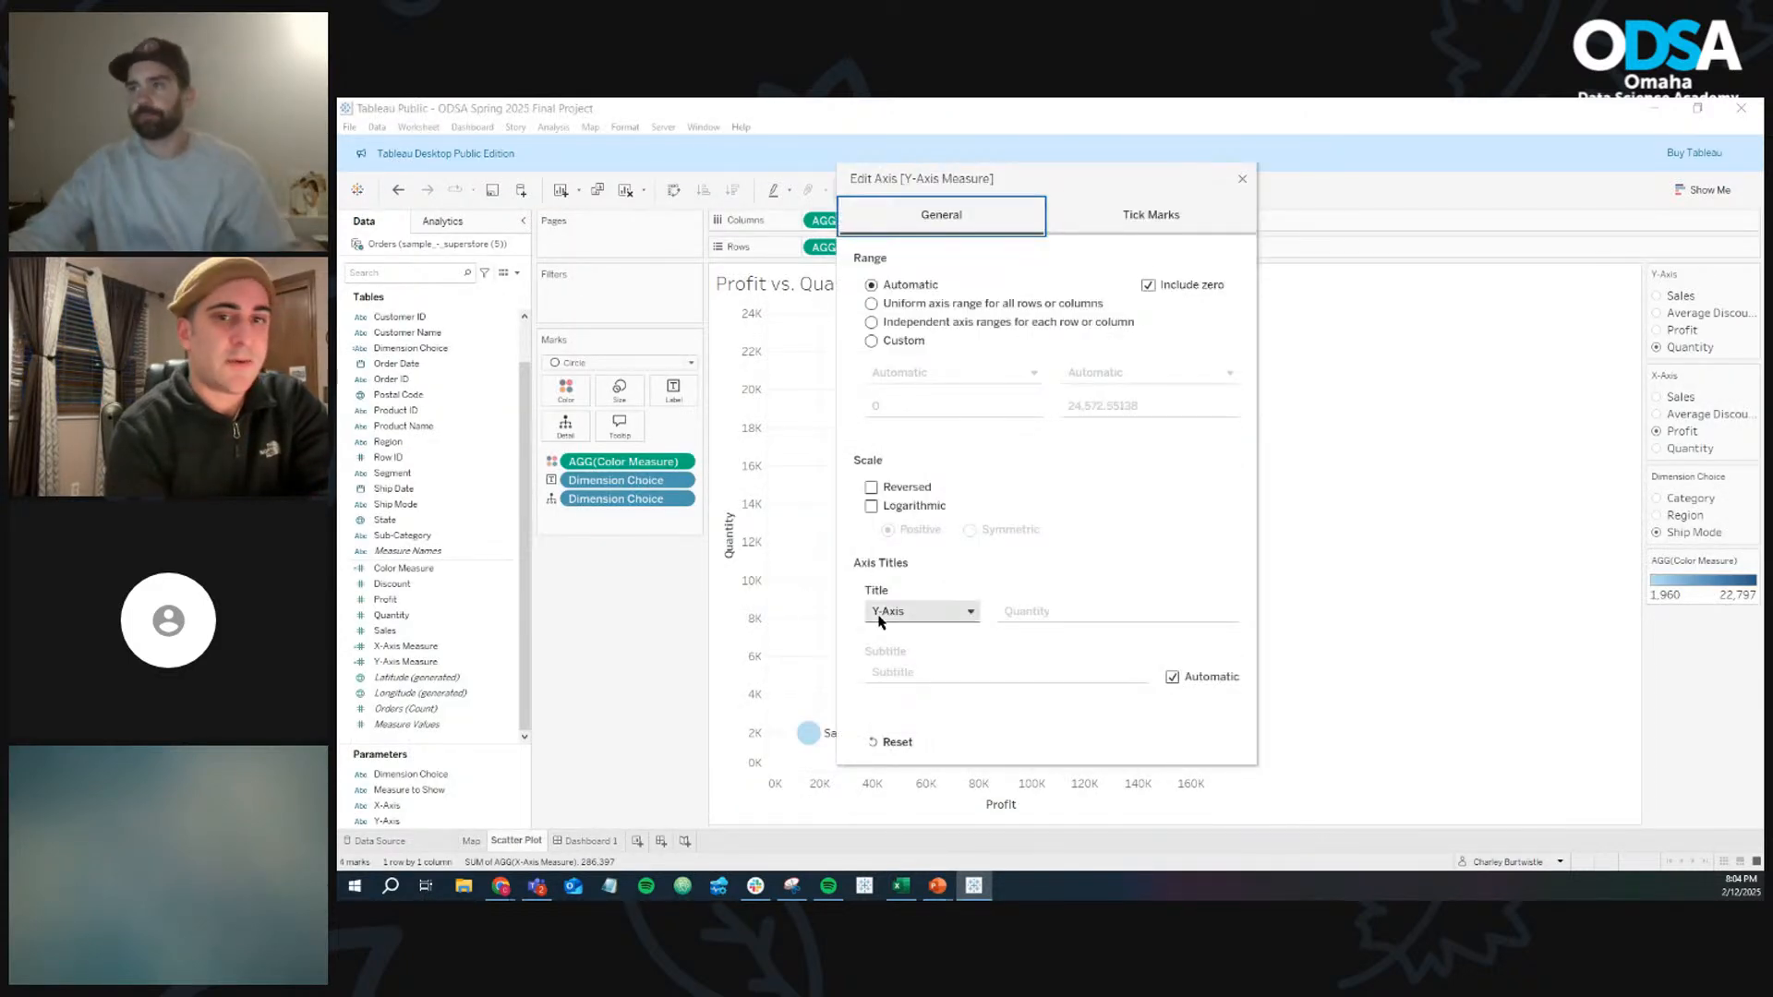
click(1242, 180)
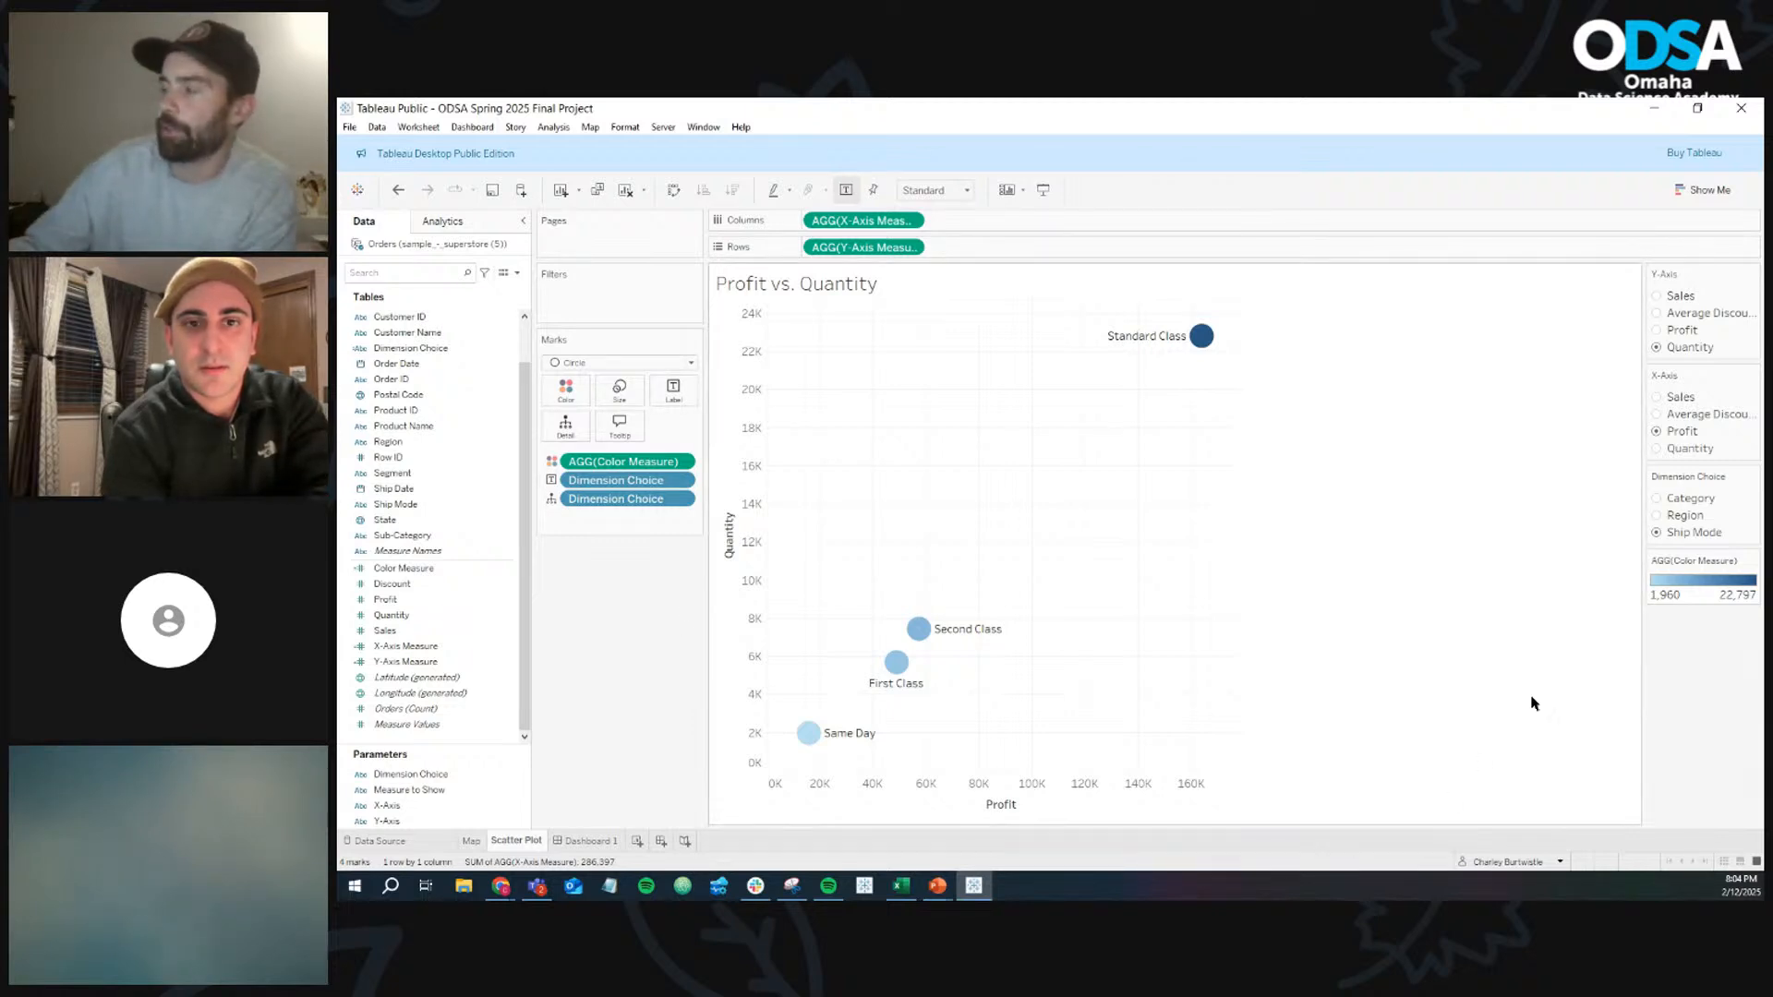
Compare the scatter plot under the Region, Category and Ship Mode options of the Dimension Choice parameter
click(1657, 516)
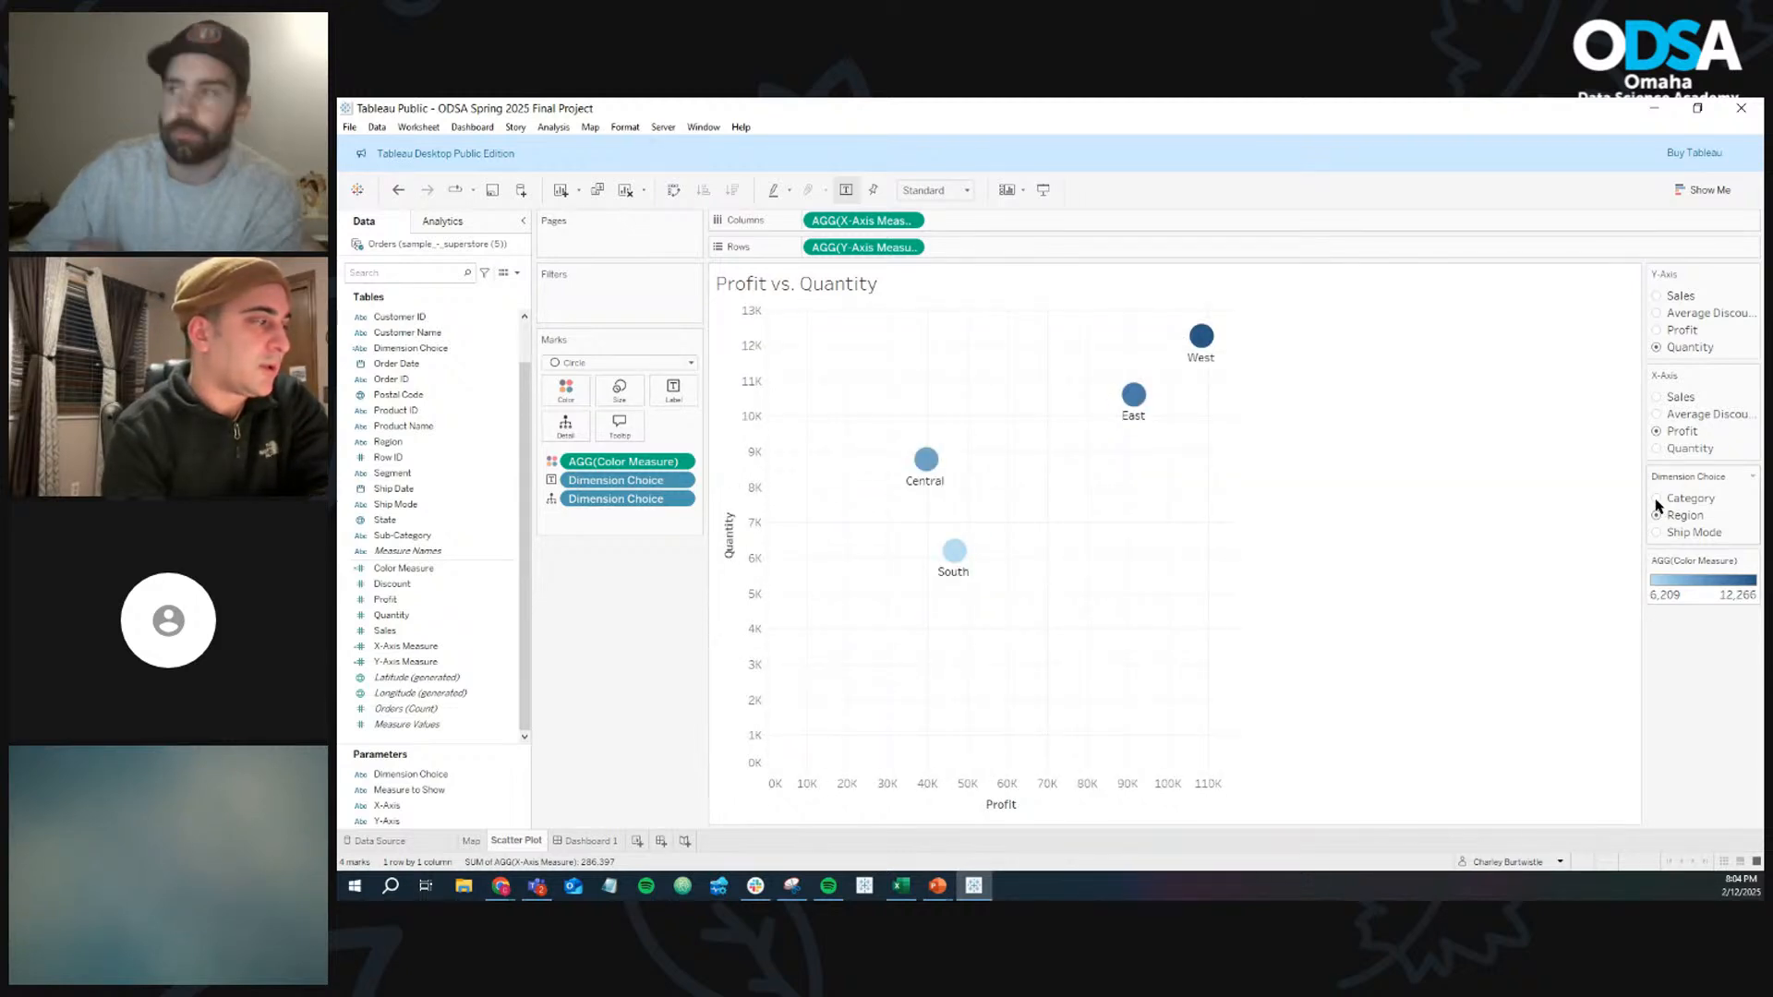
click(1658, 499)
click(1658, 532)
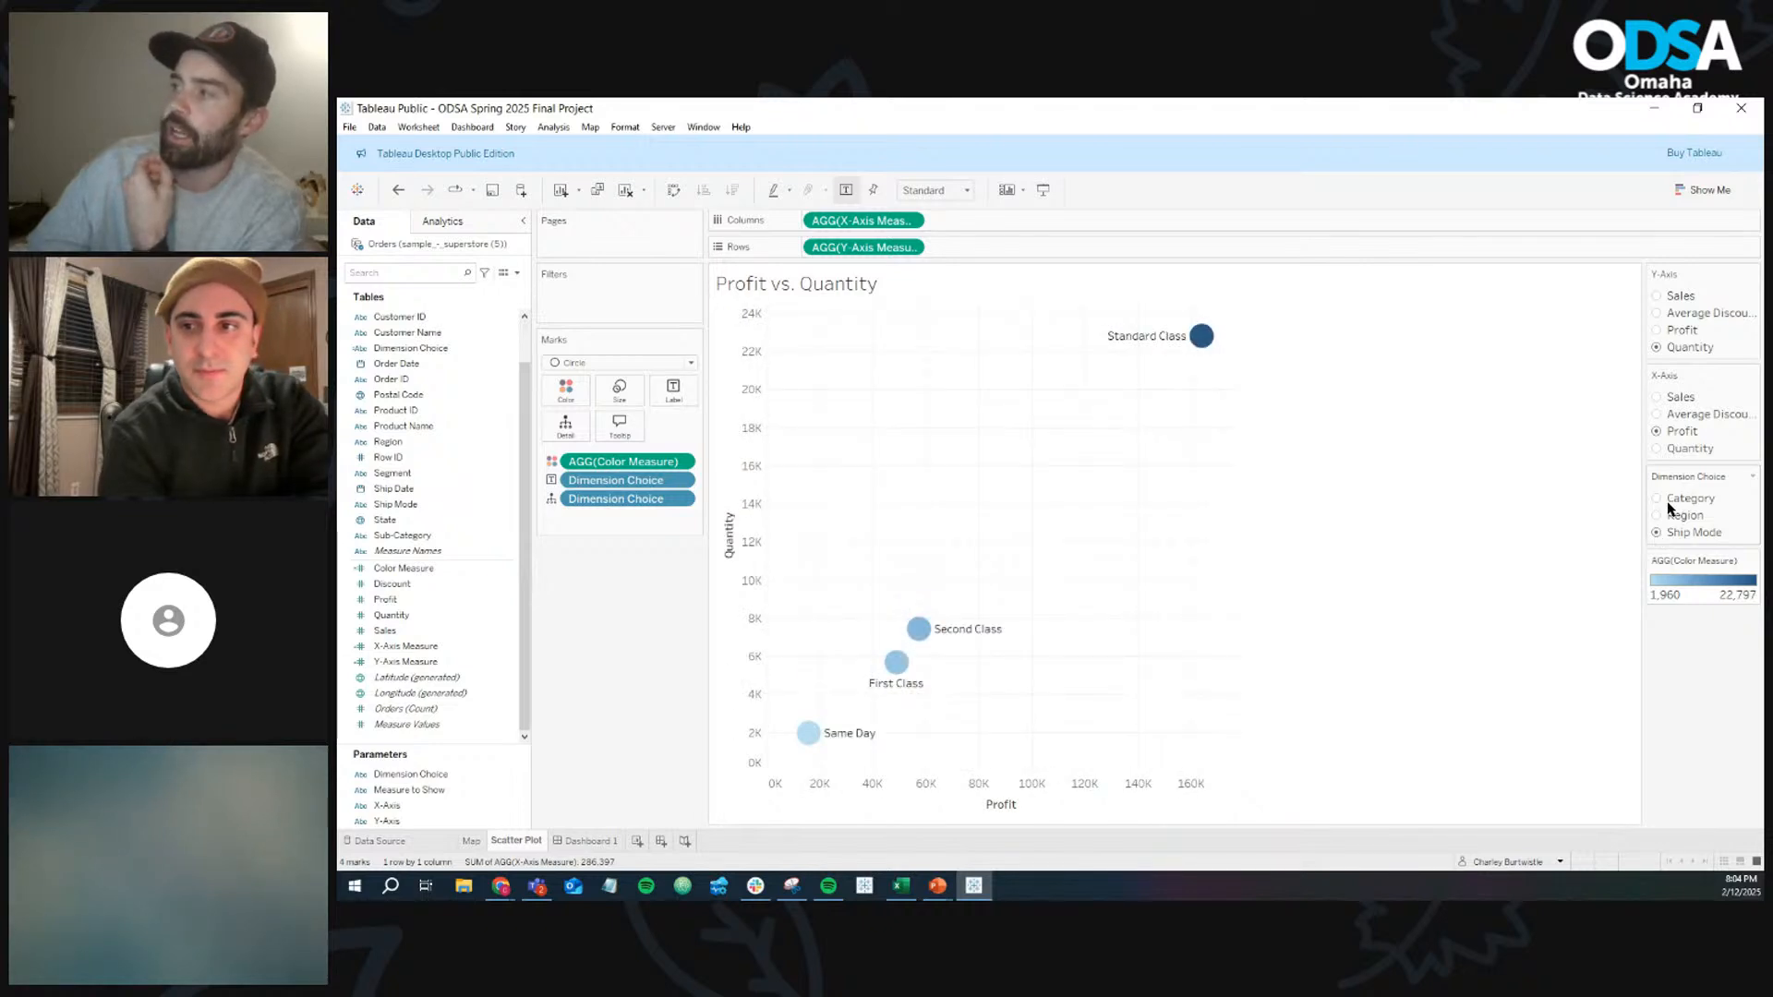
click(1658, 498)
click(1658, 533)
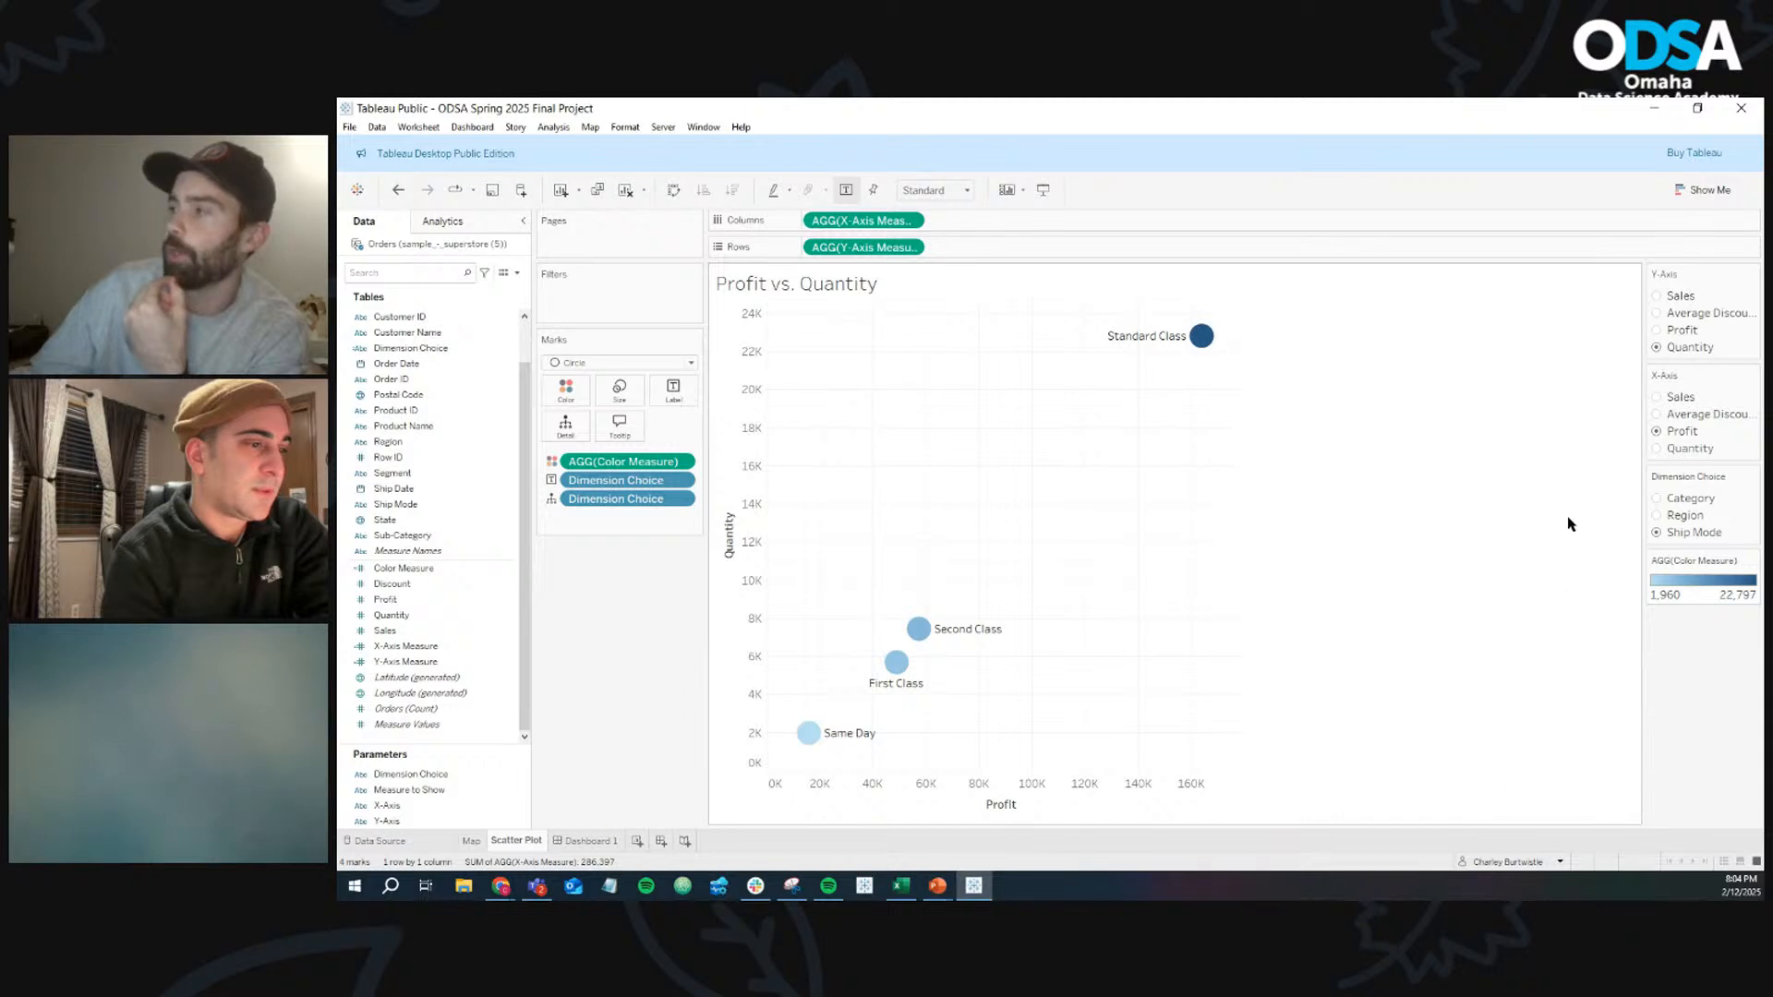
click(1658, 514)
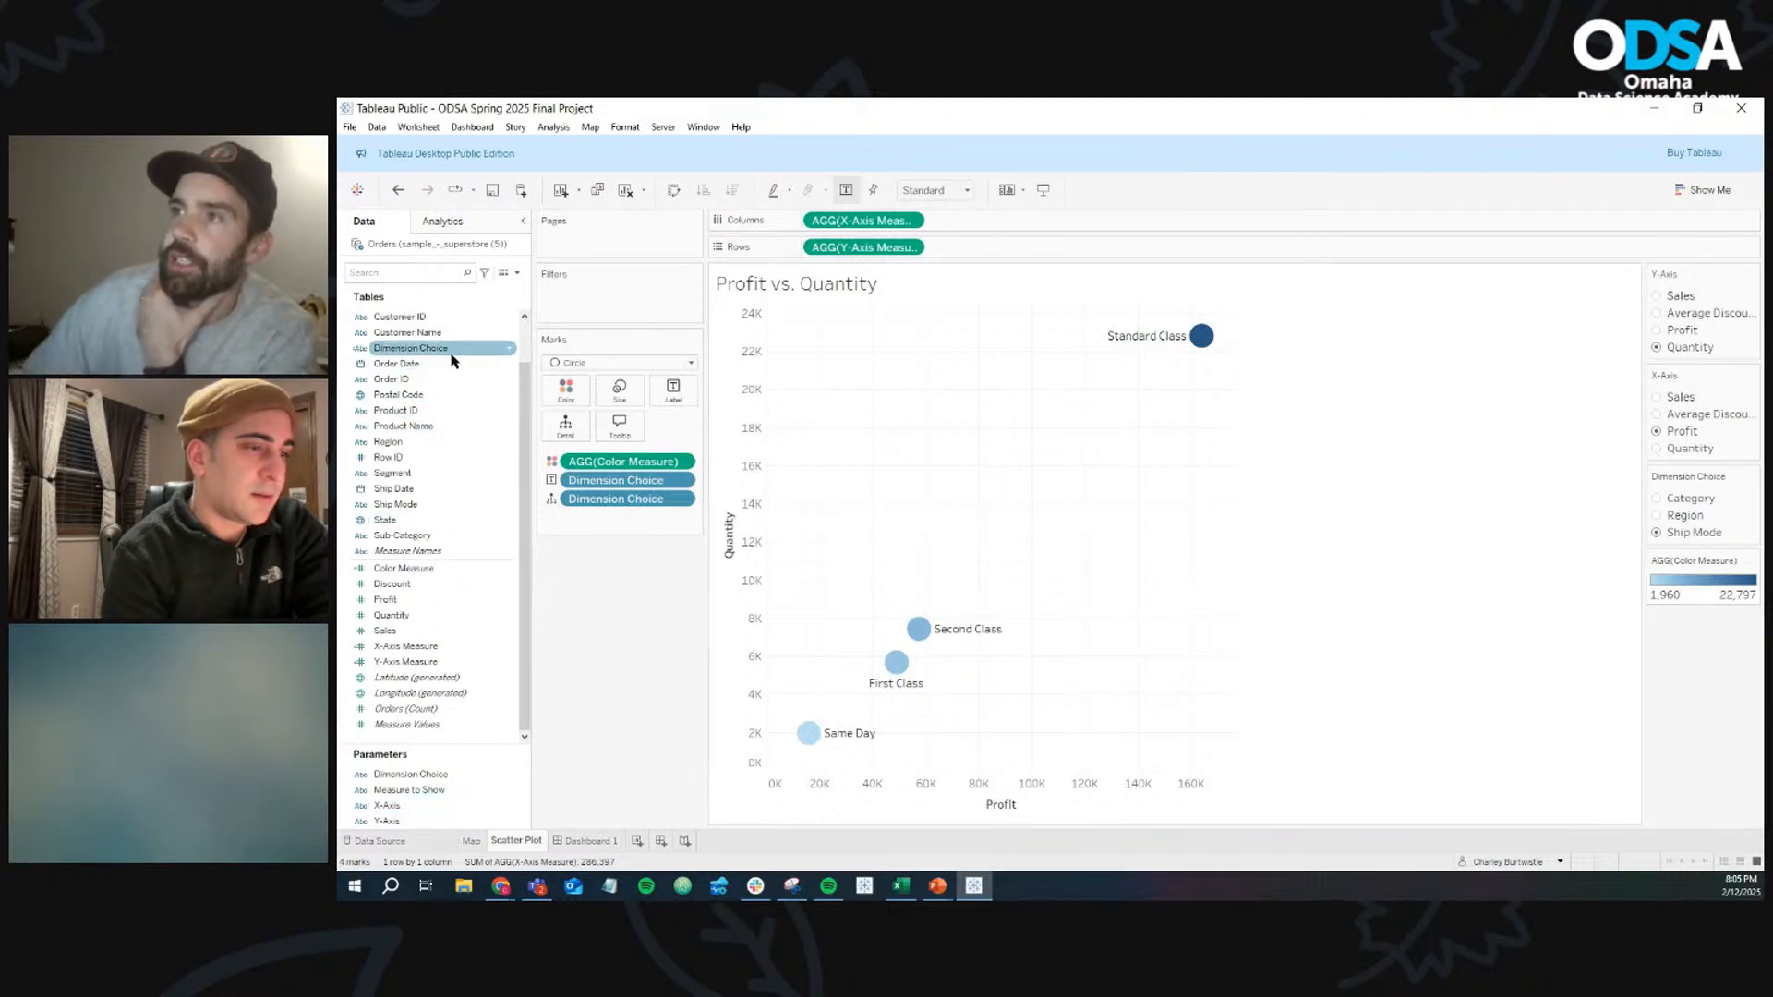
Open the Dimension Choice calculated field for editing, enlarge its formula text and highlight the [Category] field reference
click(510, 352)
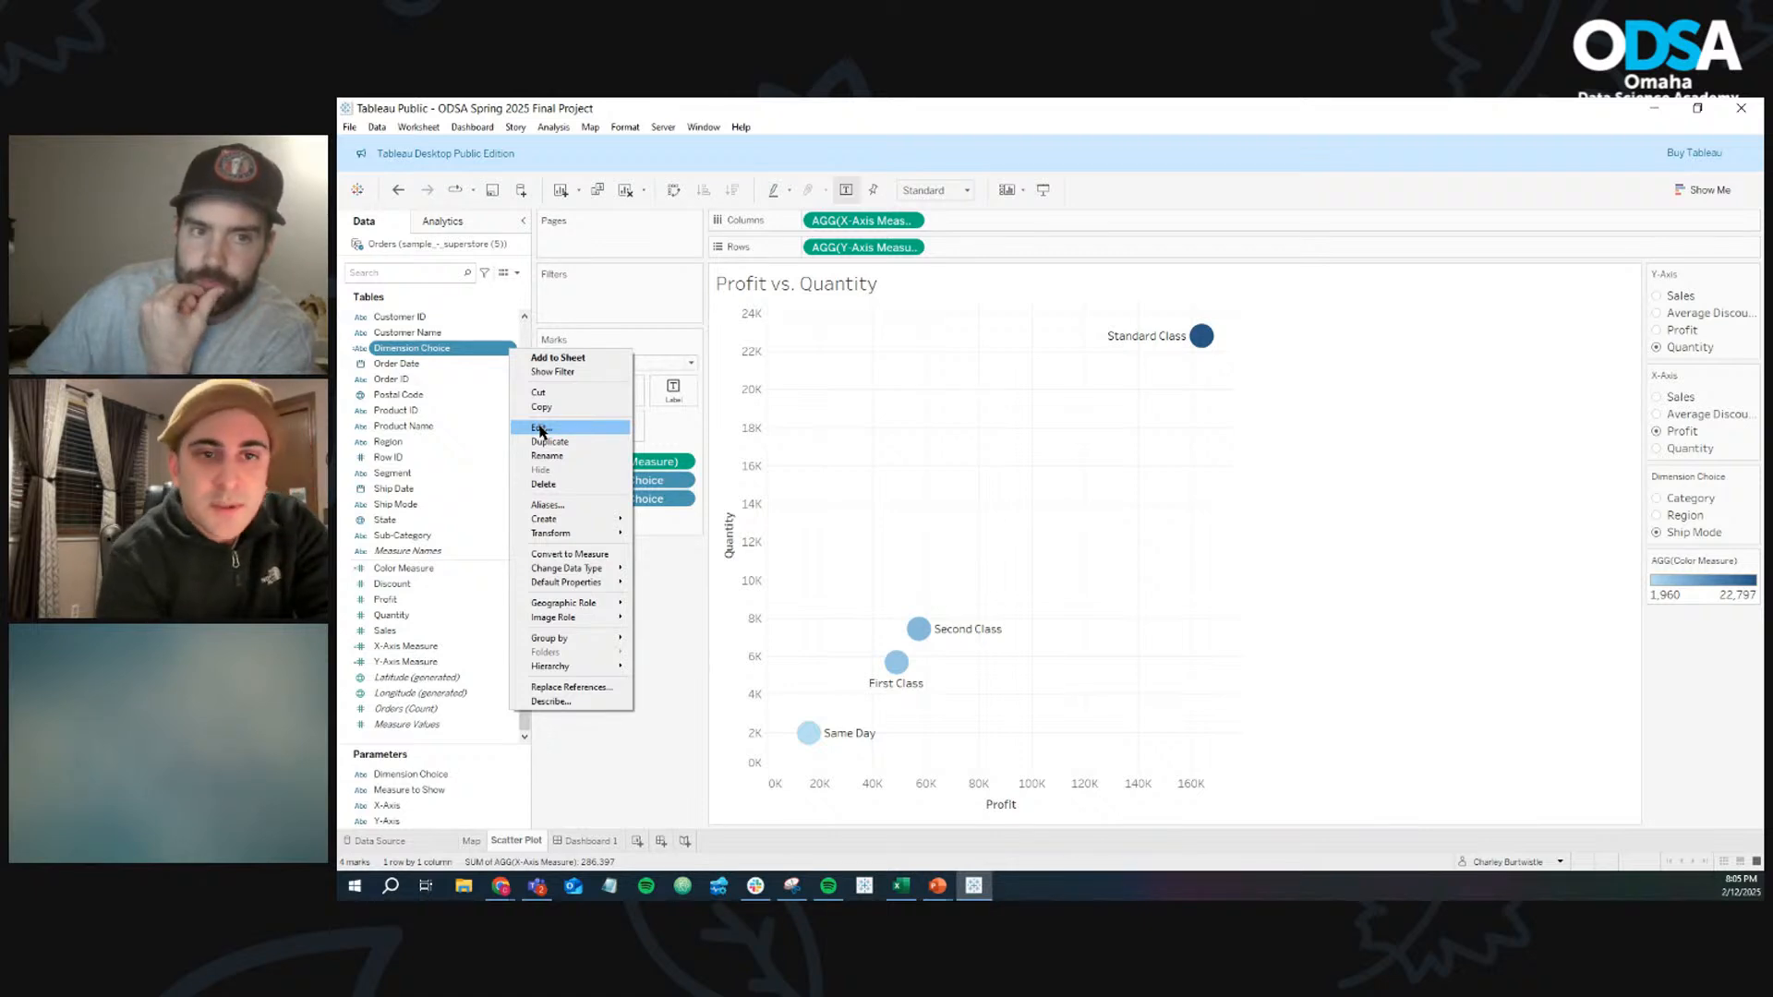
click(541, 428)
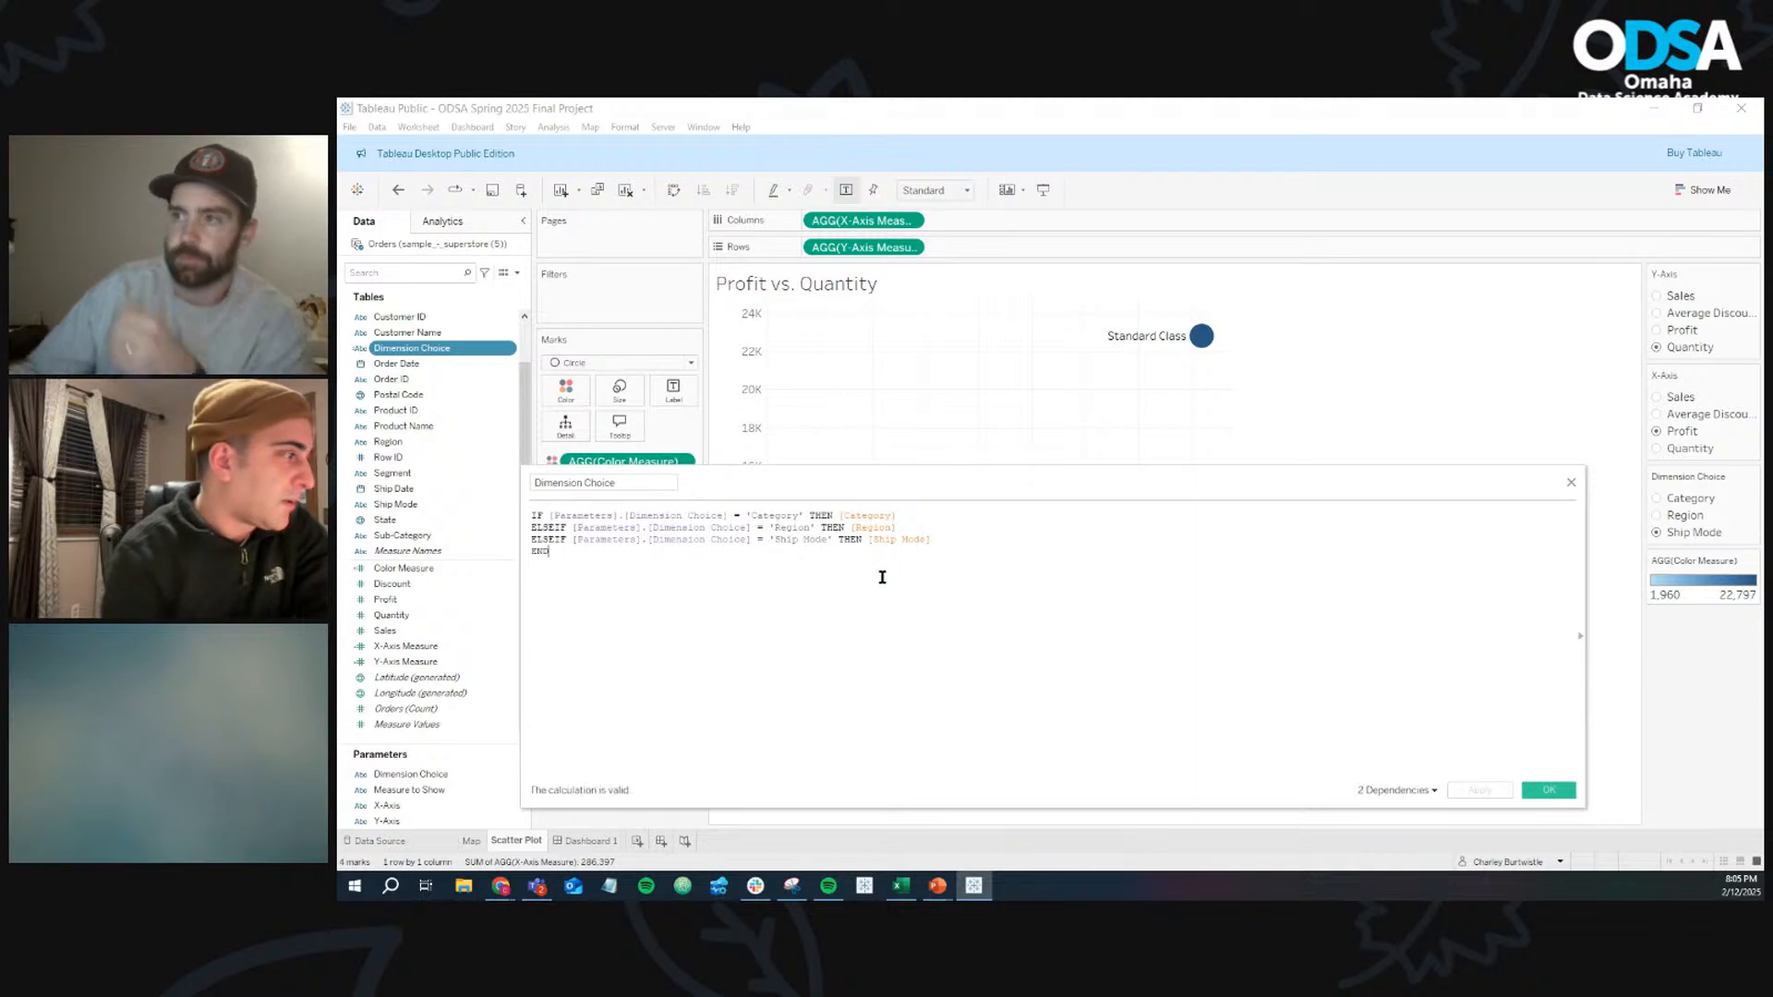
scroll(882, 577, up, 2)
scroll(882, 577, up, 4)
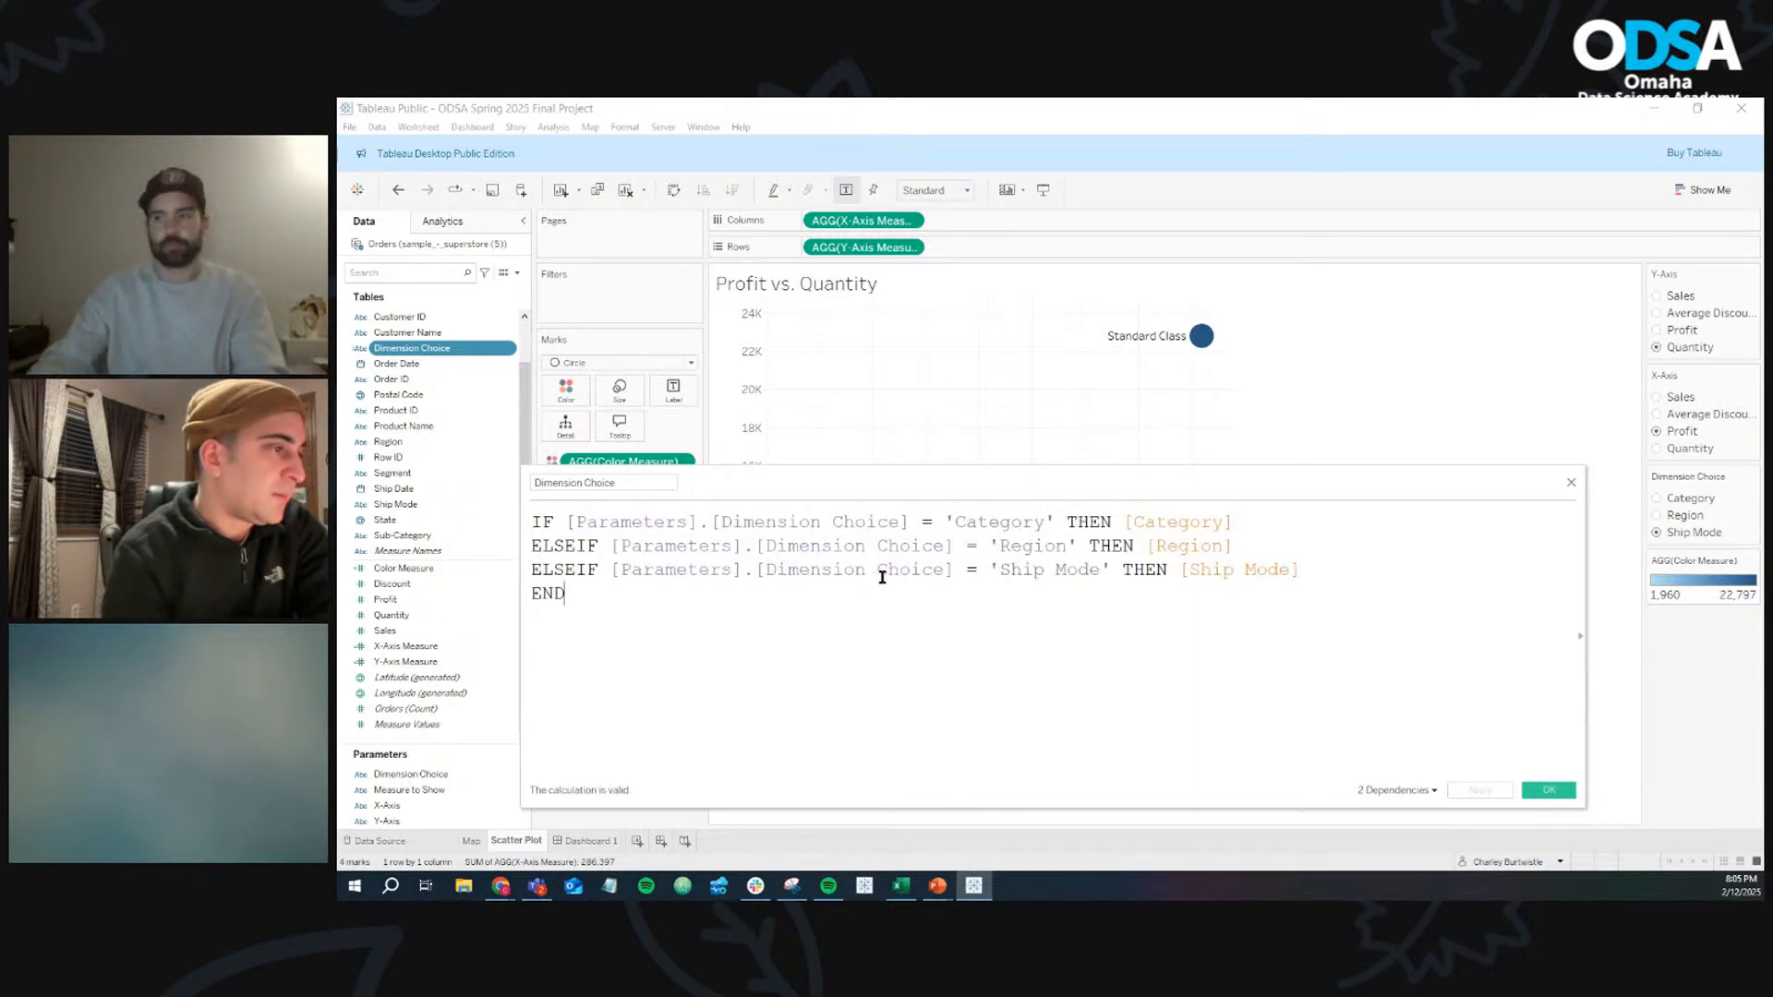
scroll(882, 577, up, 1)
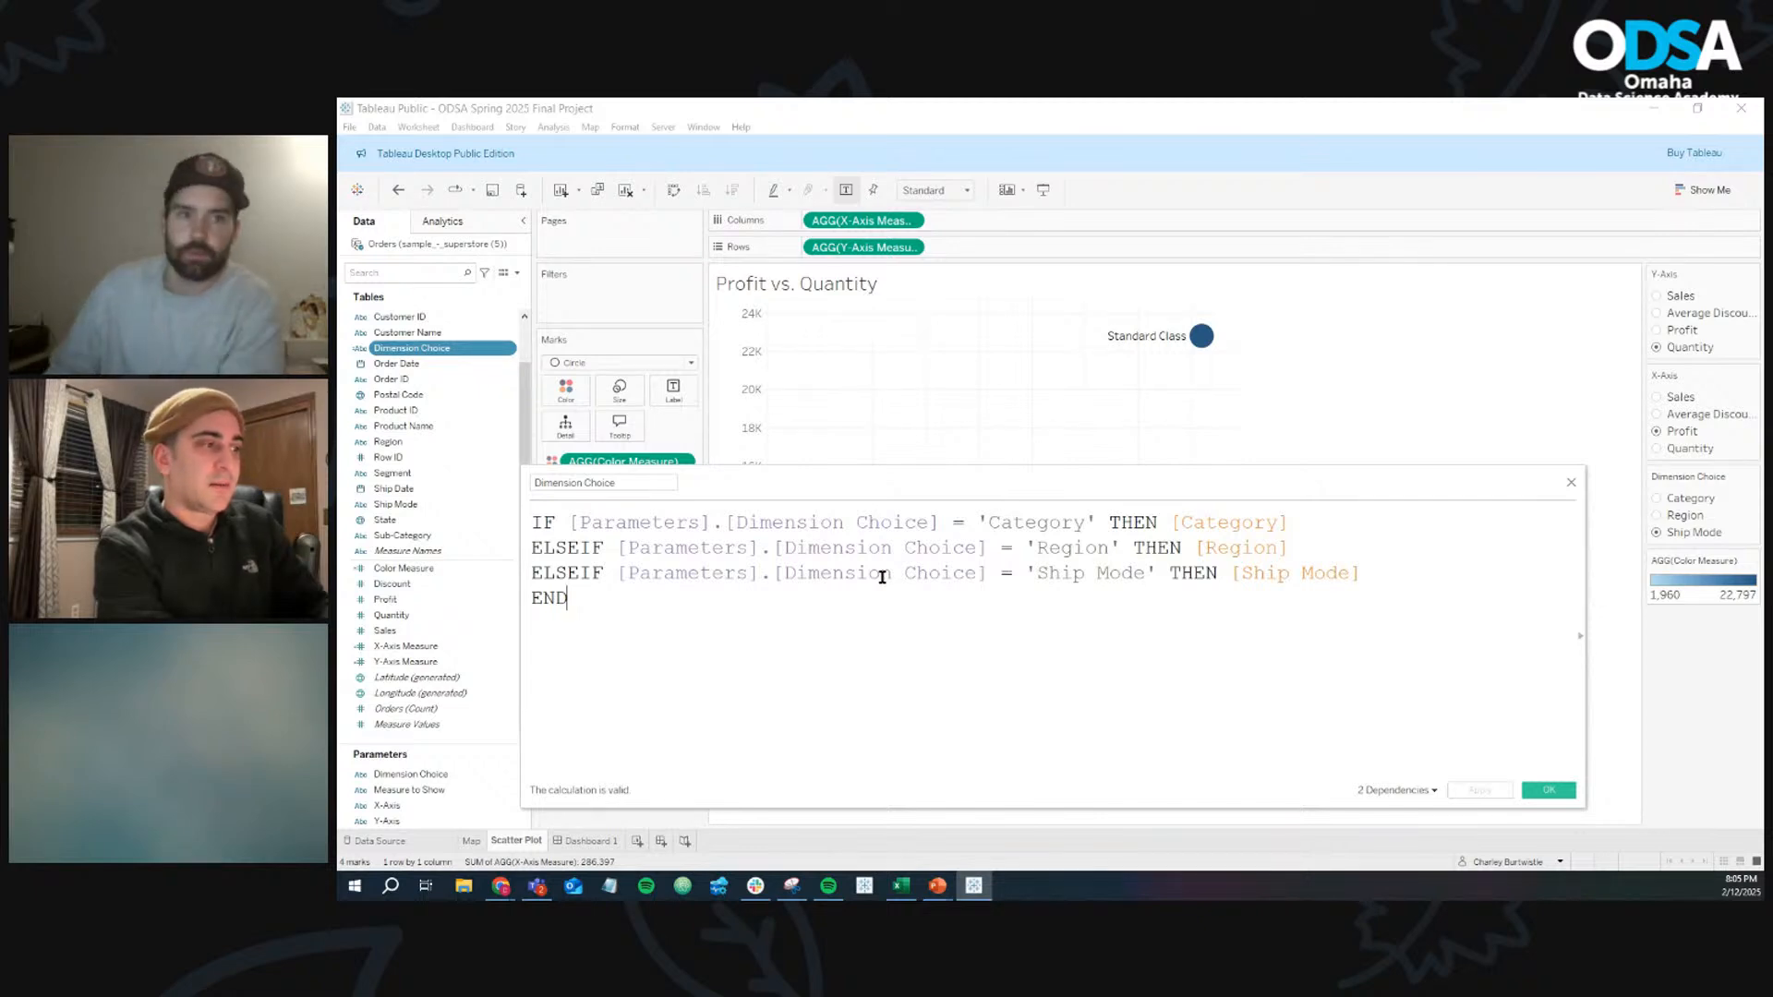
double_click(1227, 523)
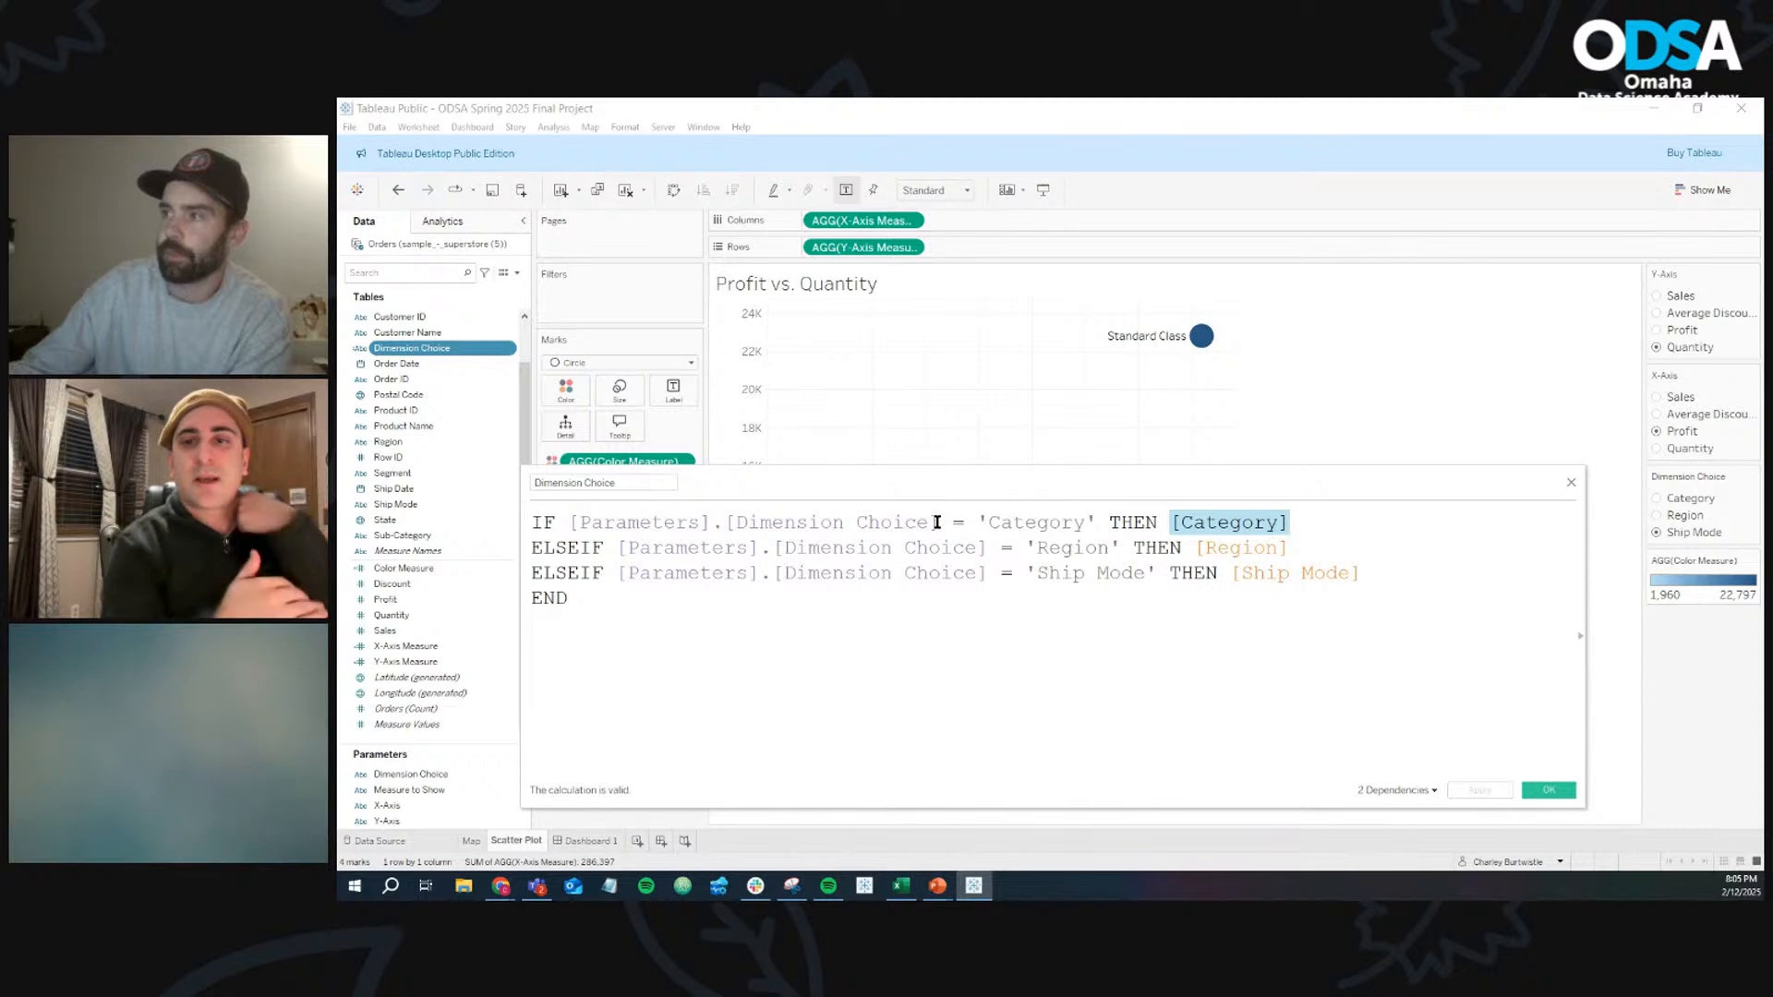
Replace the parameter reference in the formula's 'Category' condition with the suggested Dimension Choice parameter
drag(937, 523, 572, 526)
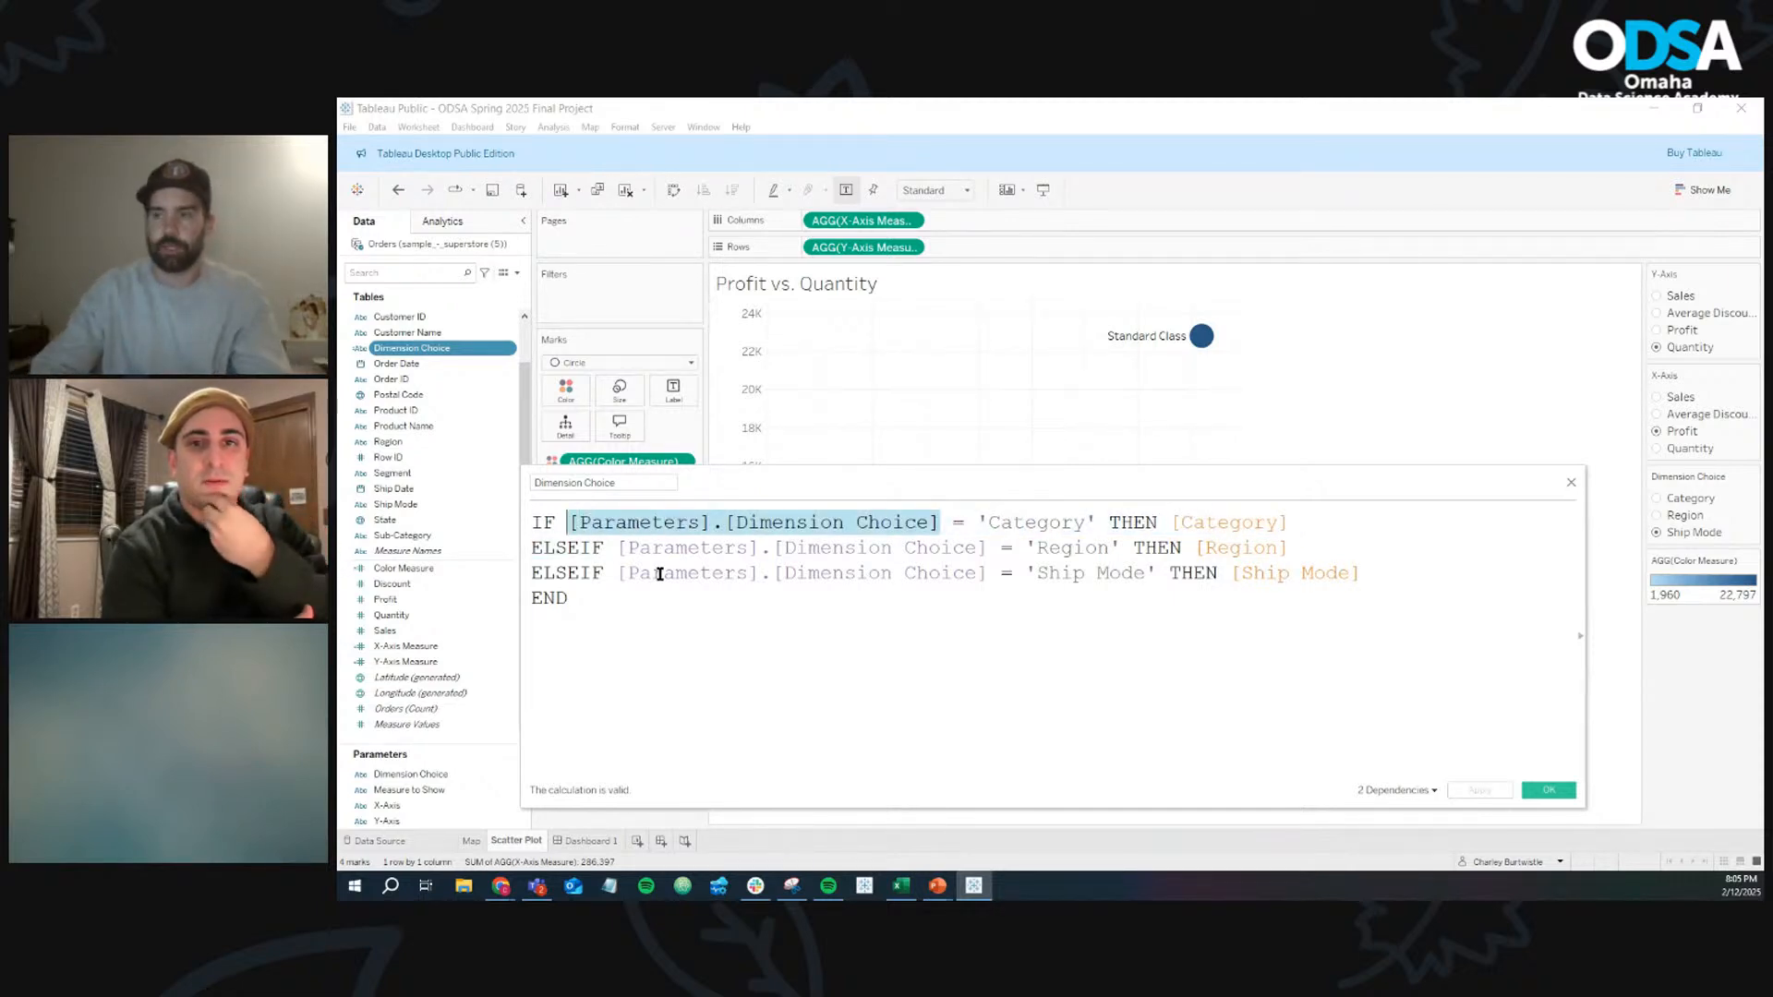
key(BackSpace)
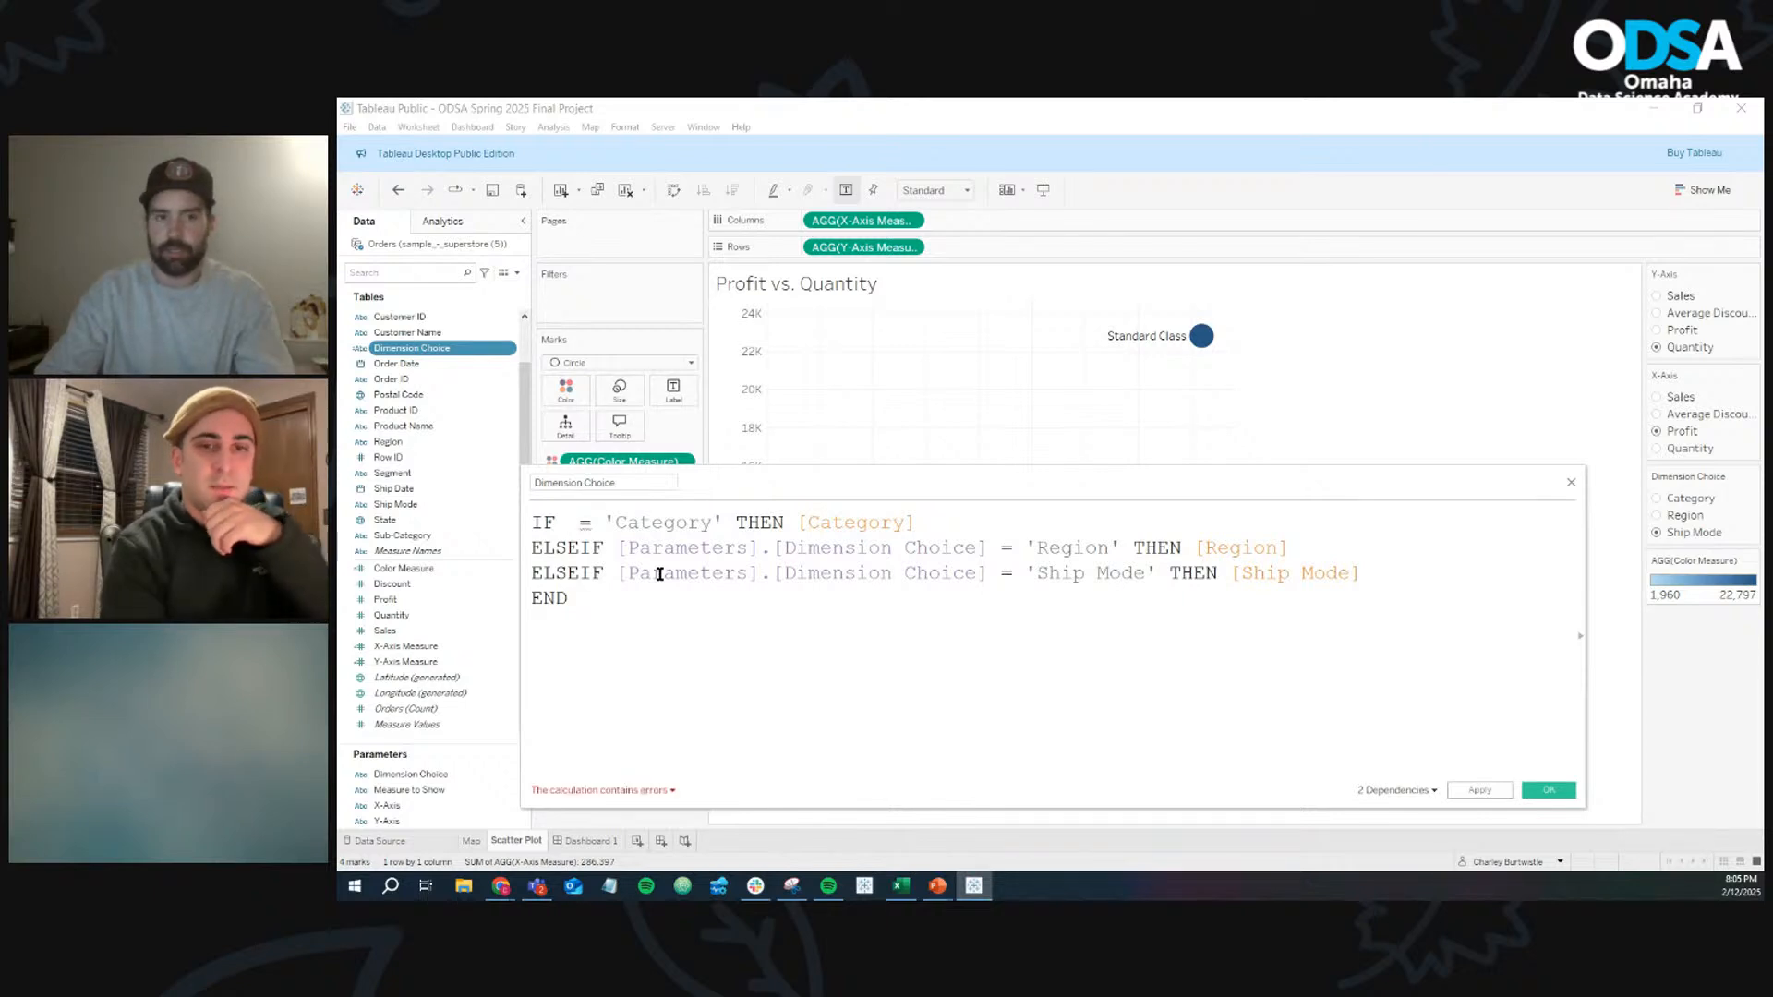
text(dim)
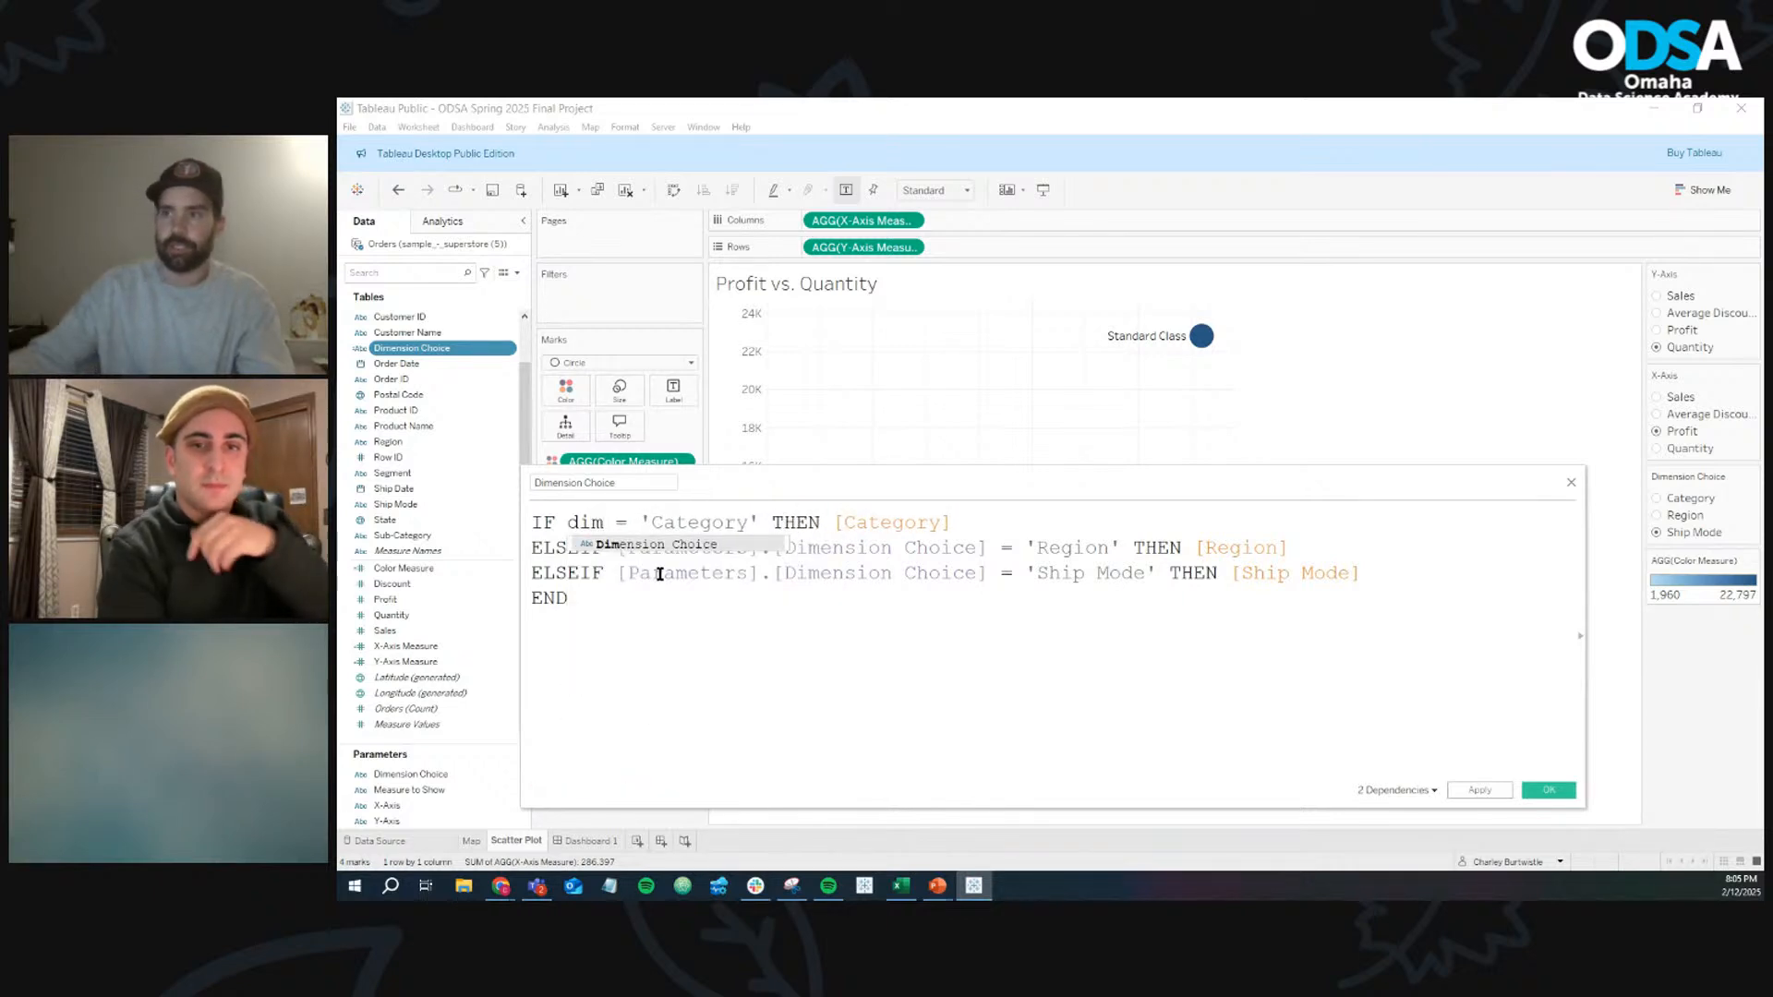
click(661, 547)
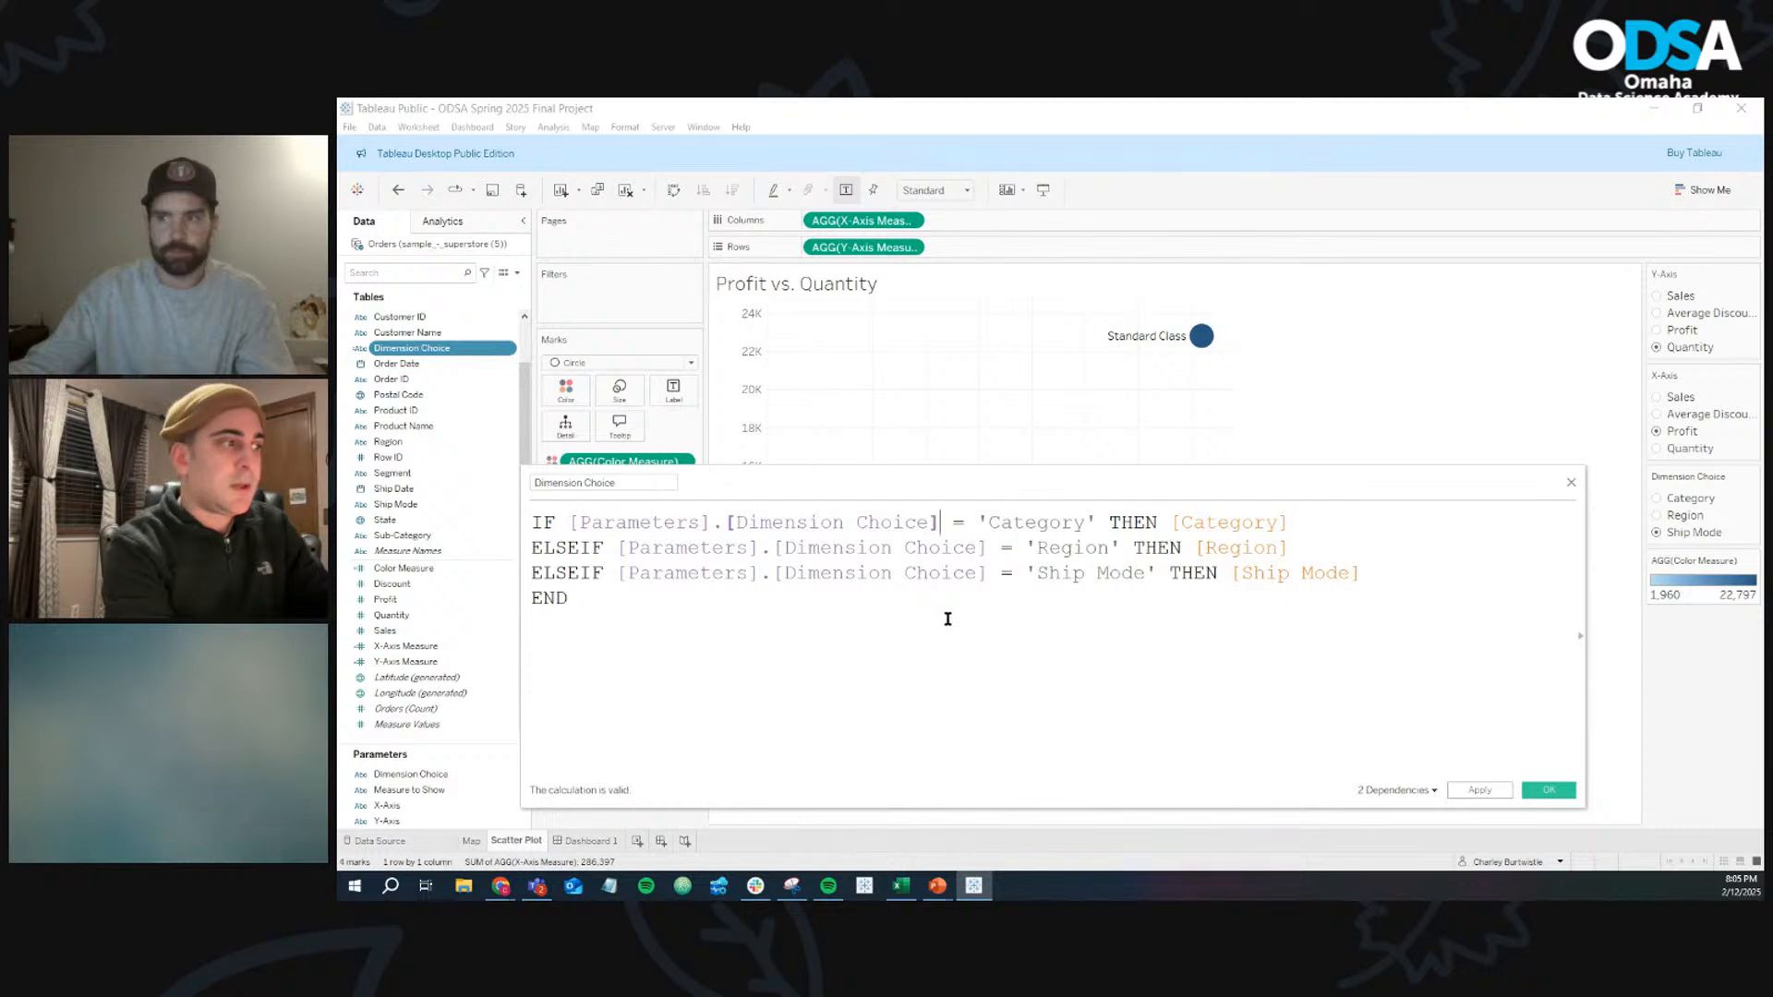
Re-enter the Dimension Choice parameter reference in the formula's 'Region' and 'Ship Mode' ELSEIF conditions
drag(986, 549, 619, 548)
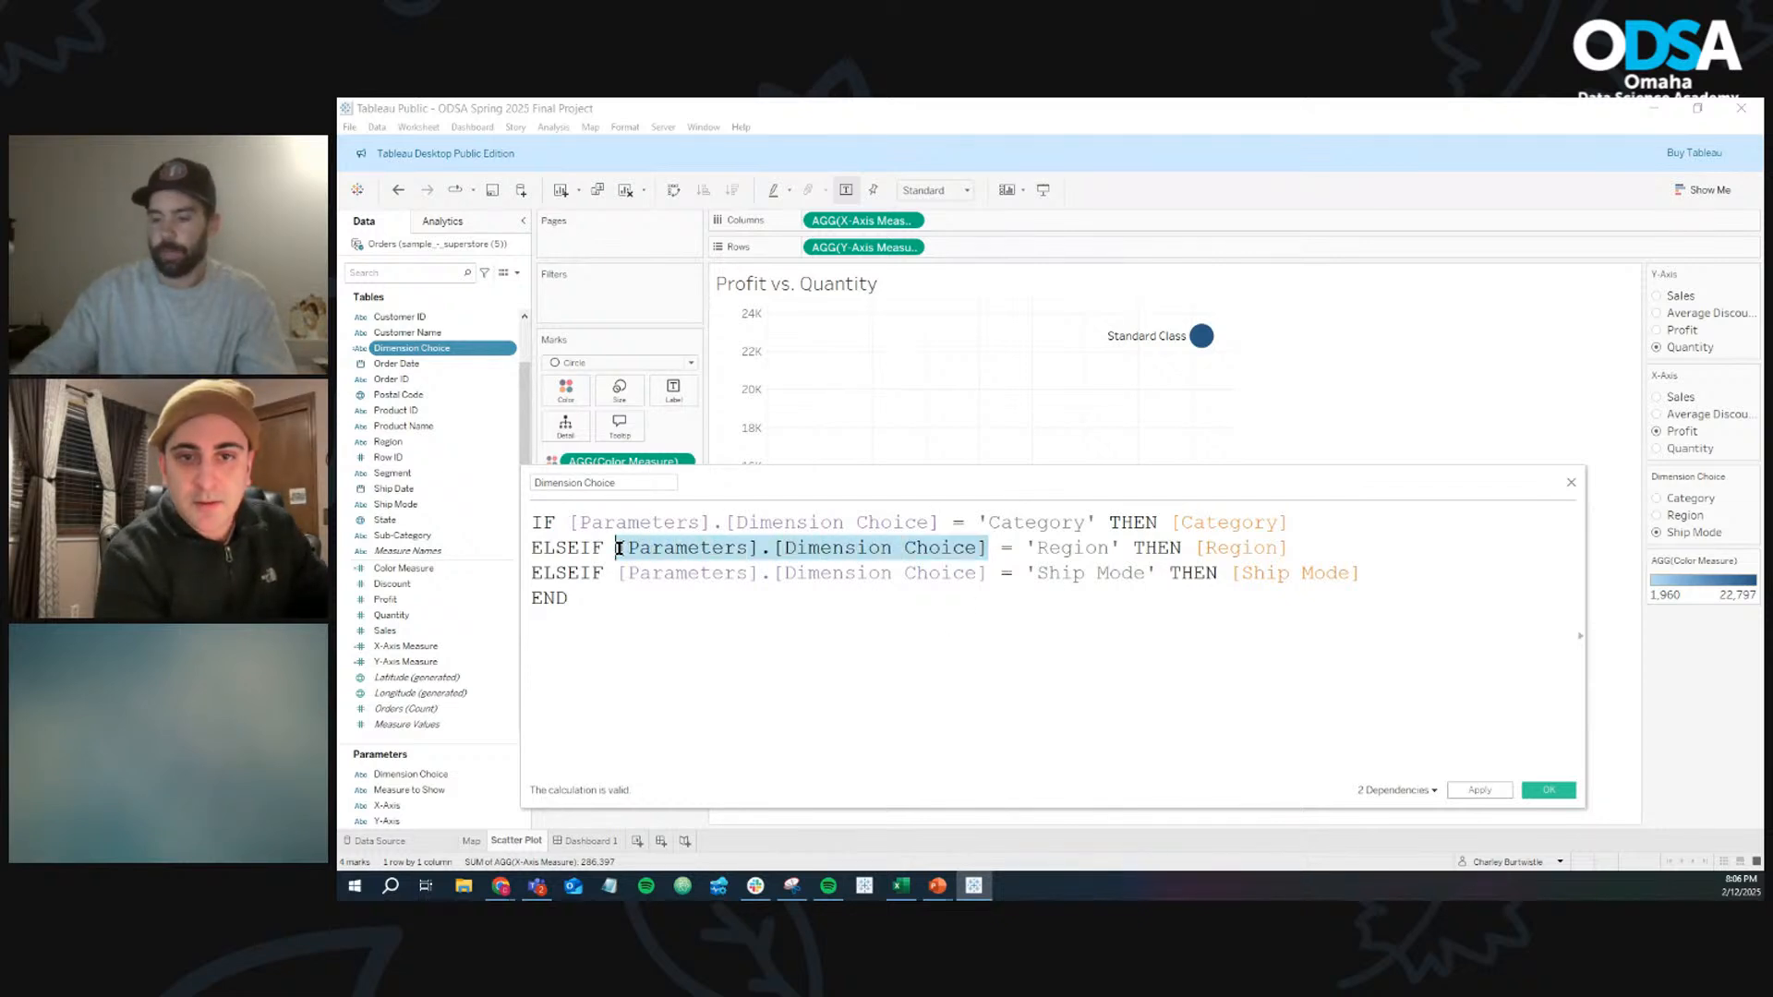
key(BackSpace)
text([Di)
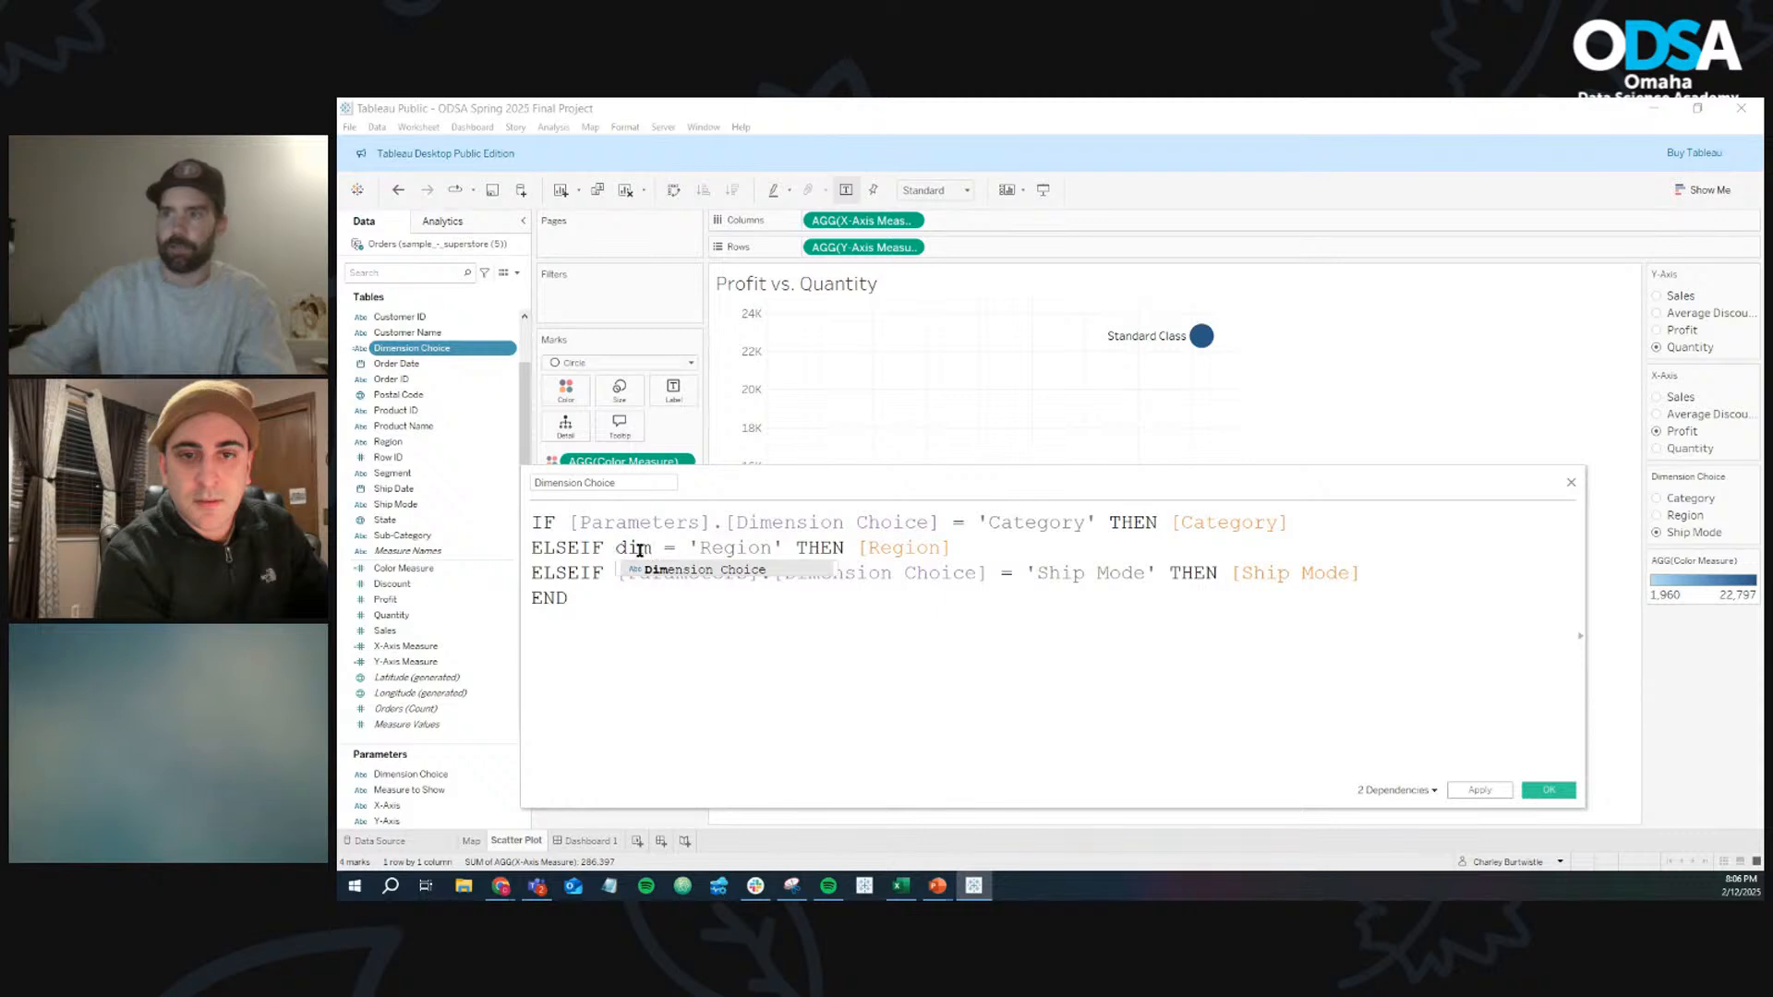
key(Return)
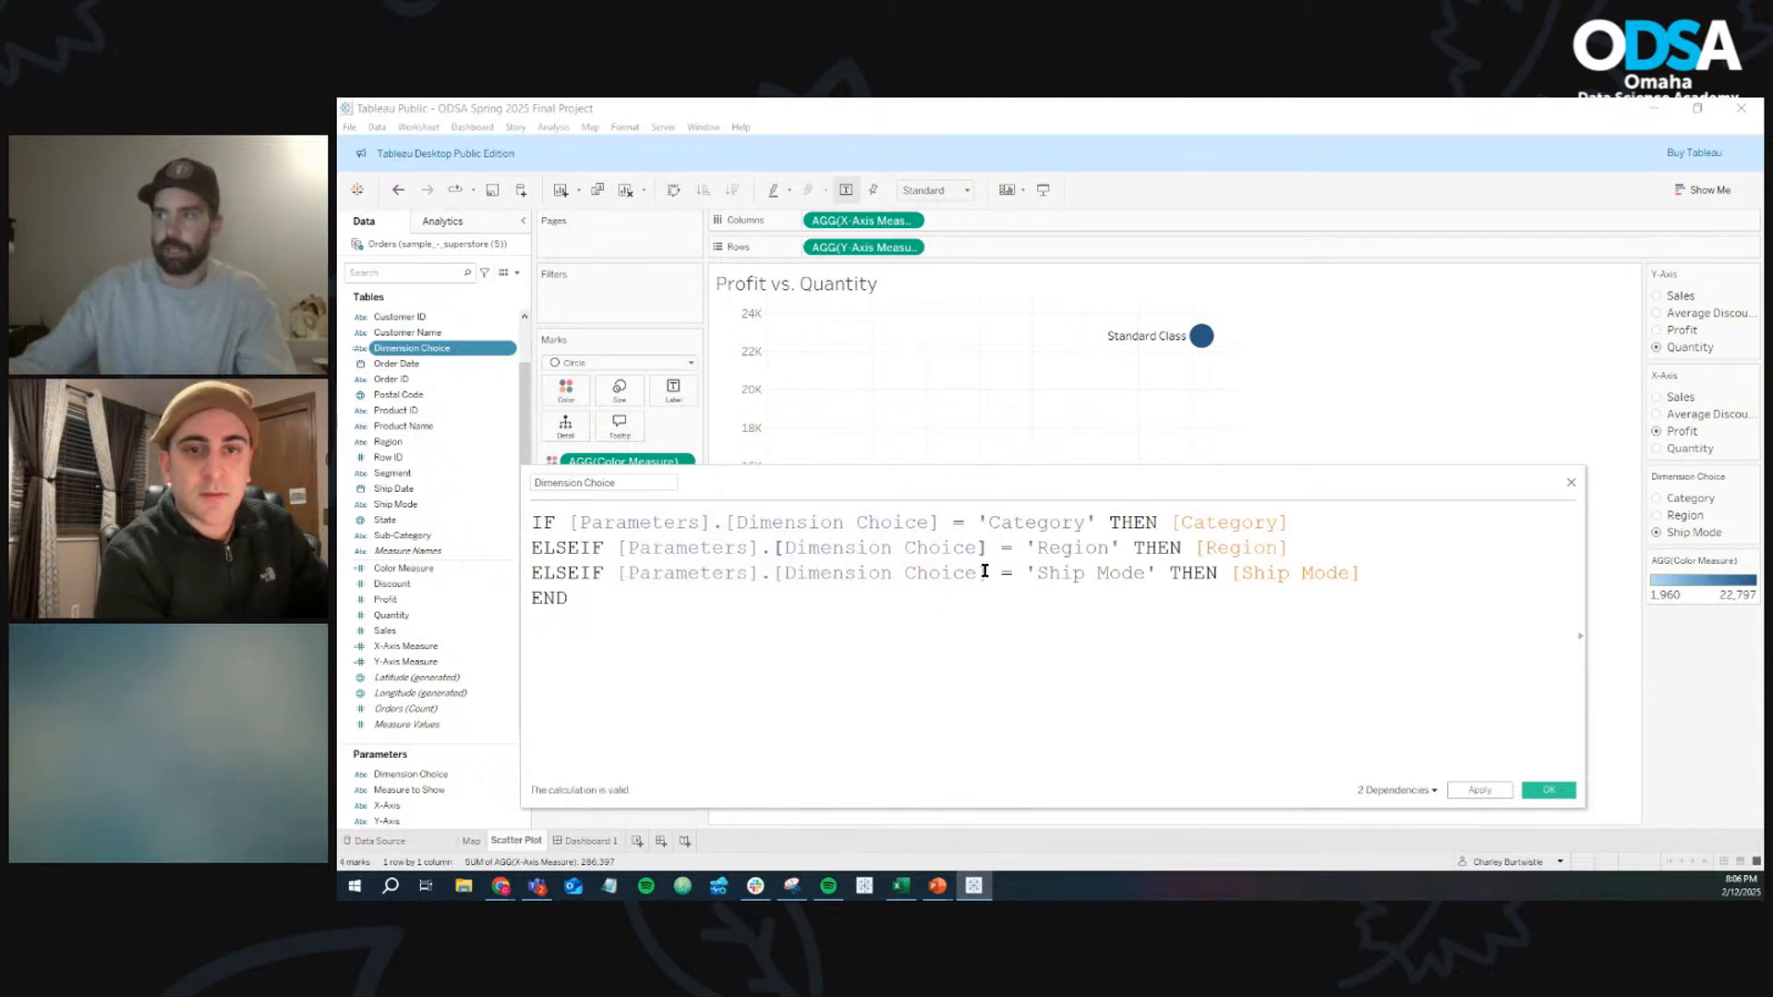
drag(986, 573, 629, 572)
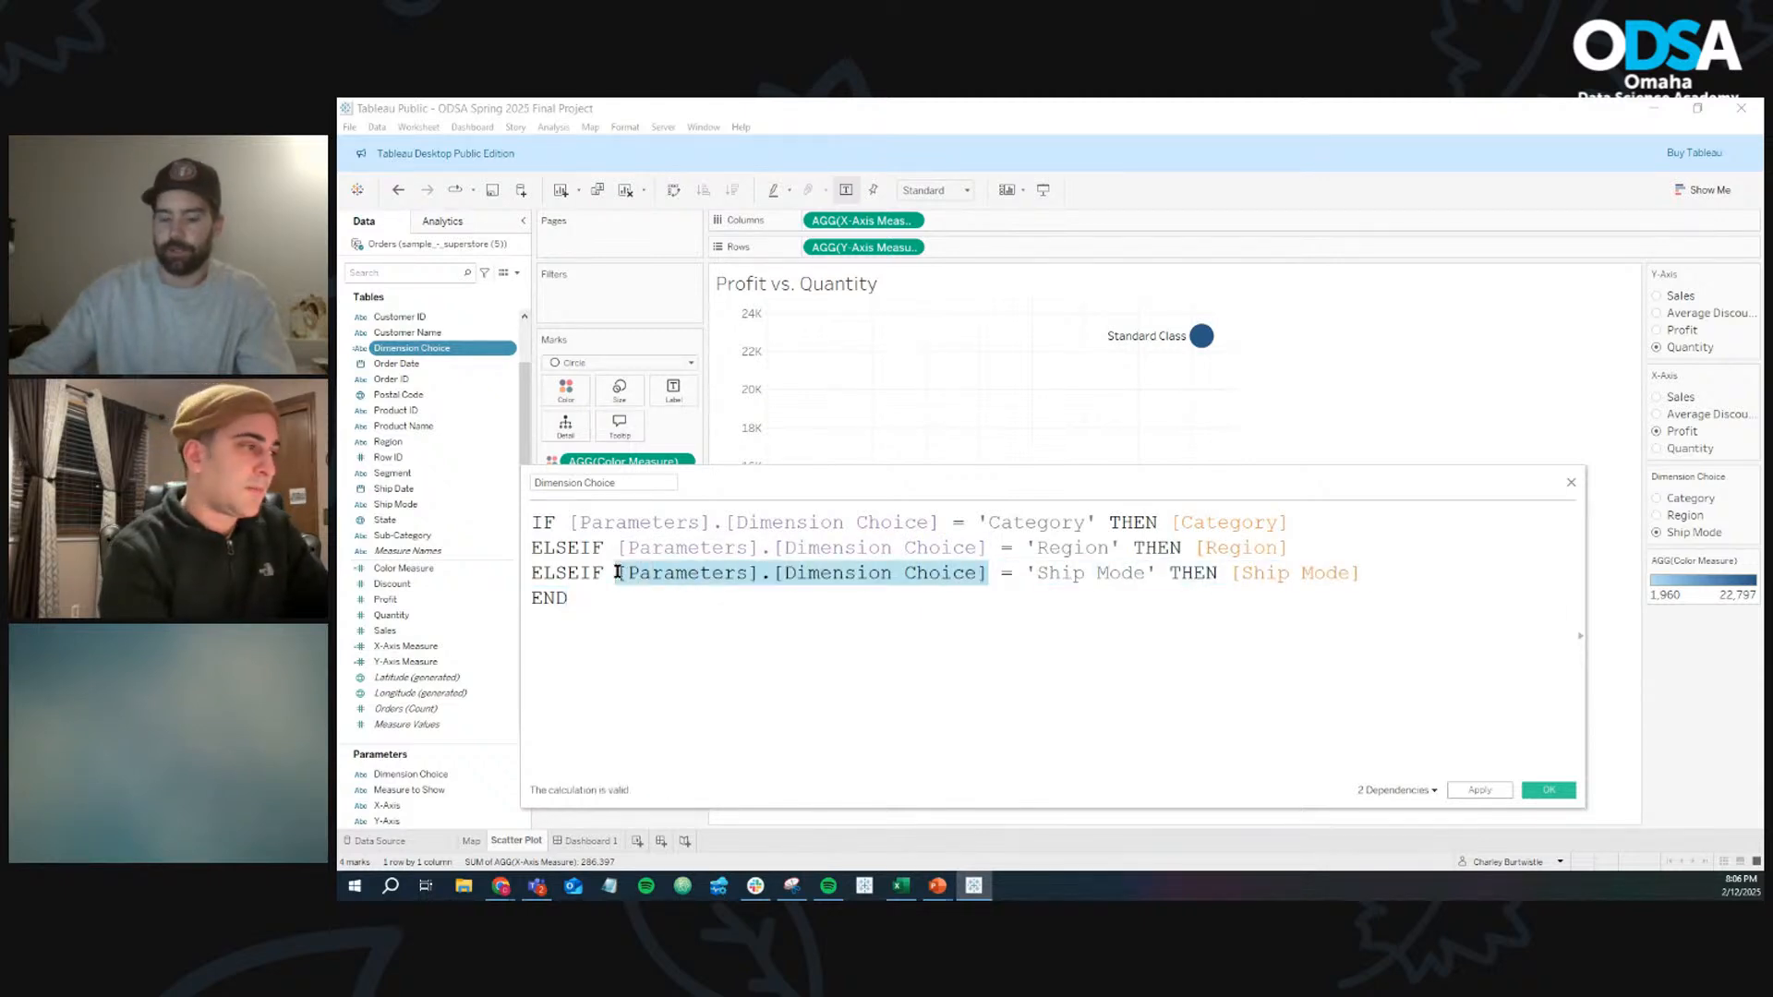
text(Dim)
click(683, 590)
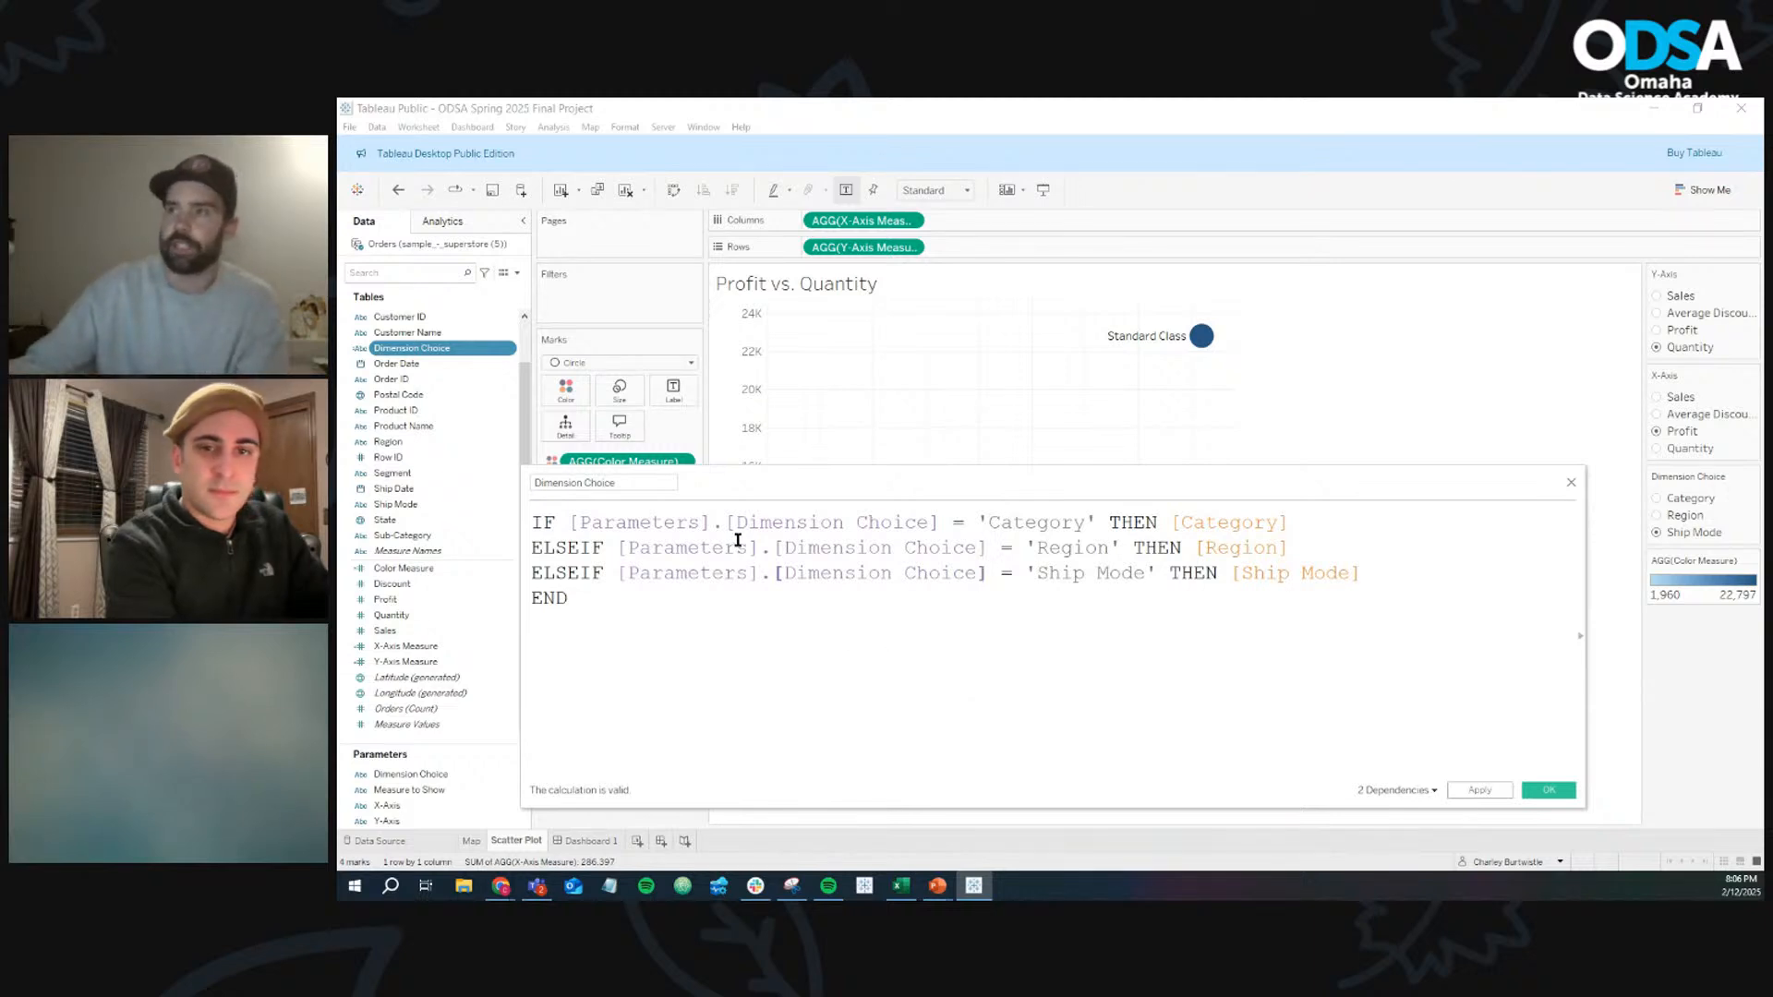
Highlight the calculated field's name, then insert the Dimension Choice parameter again in the formula's IF condition
click(622, 481)
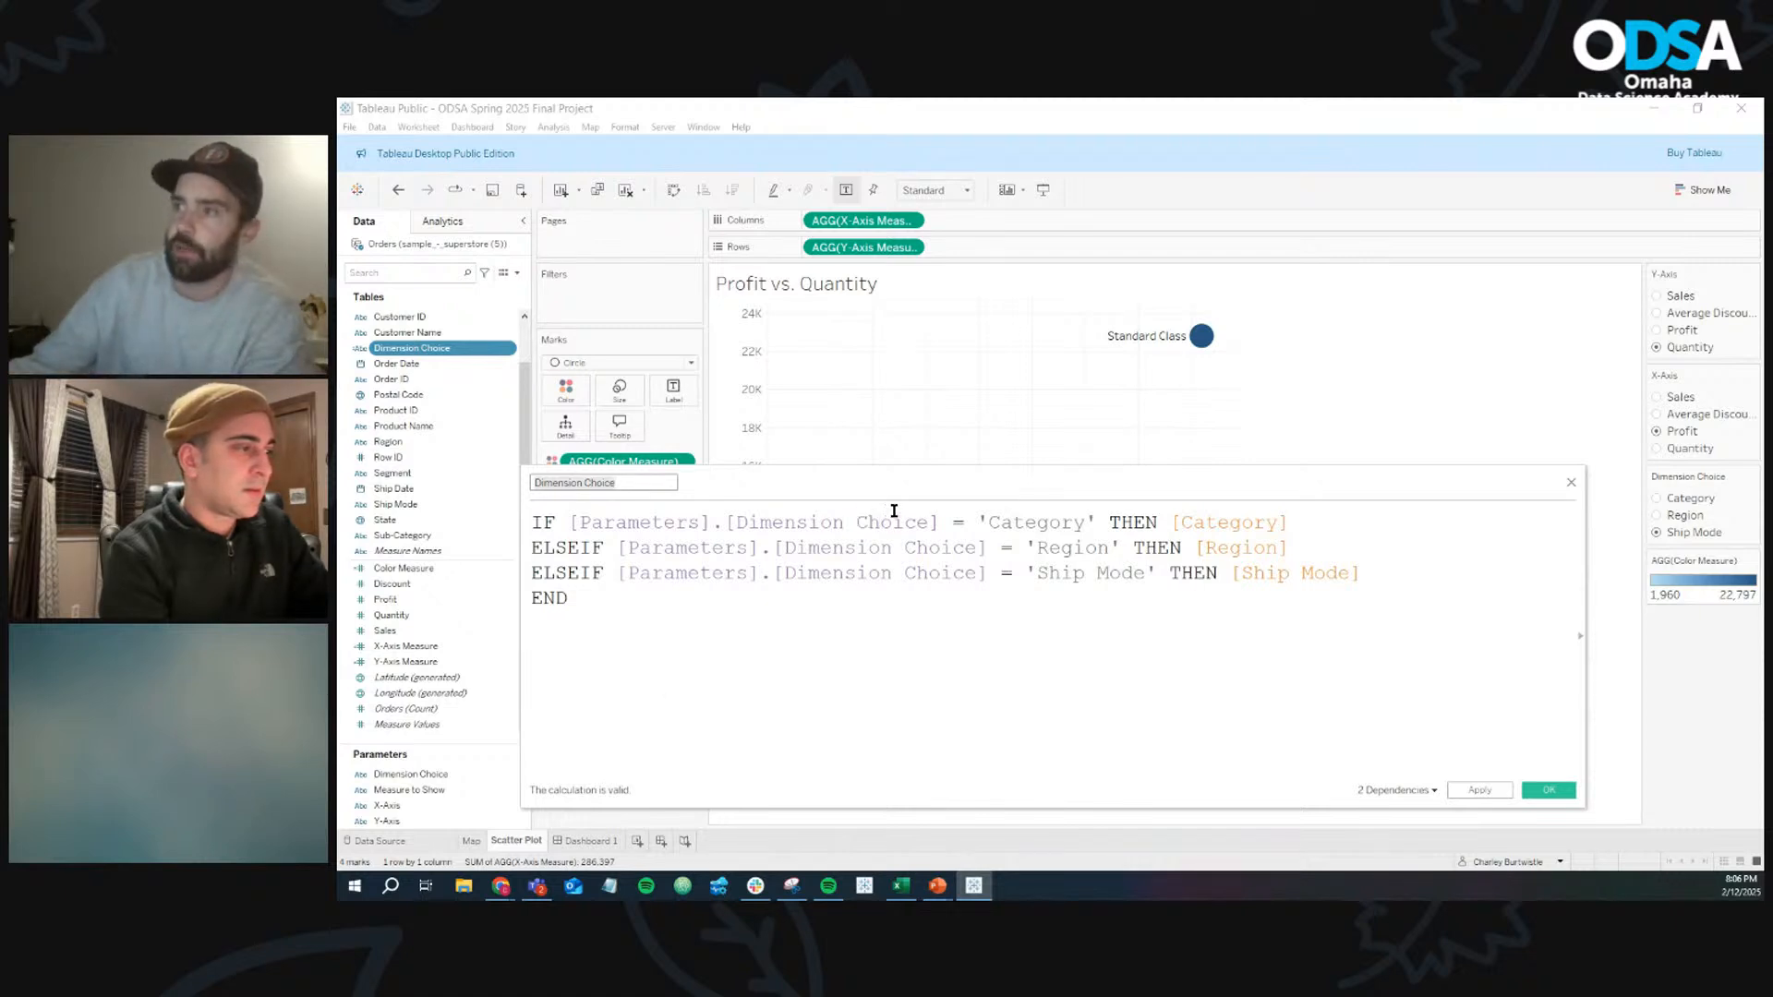
drag(937, 523, 572, 523)
text(dim)
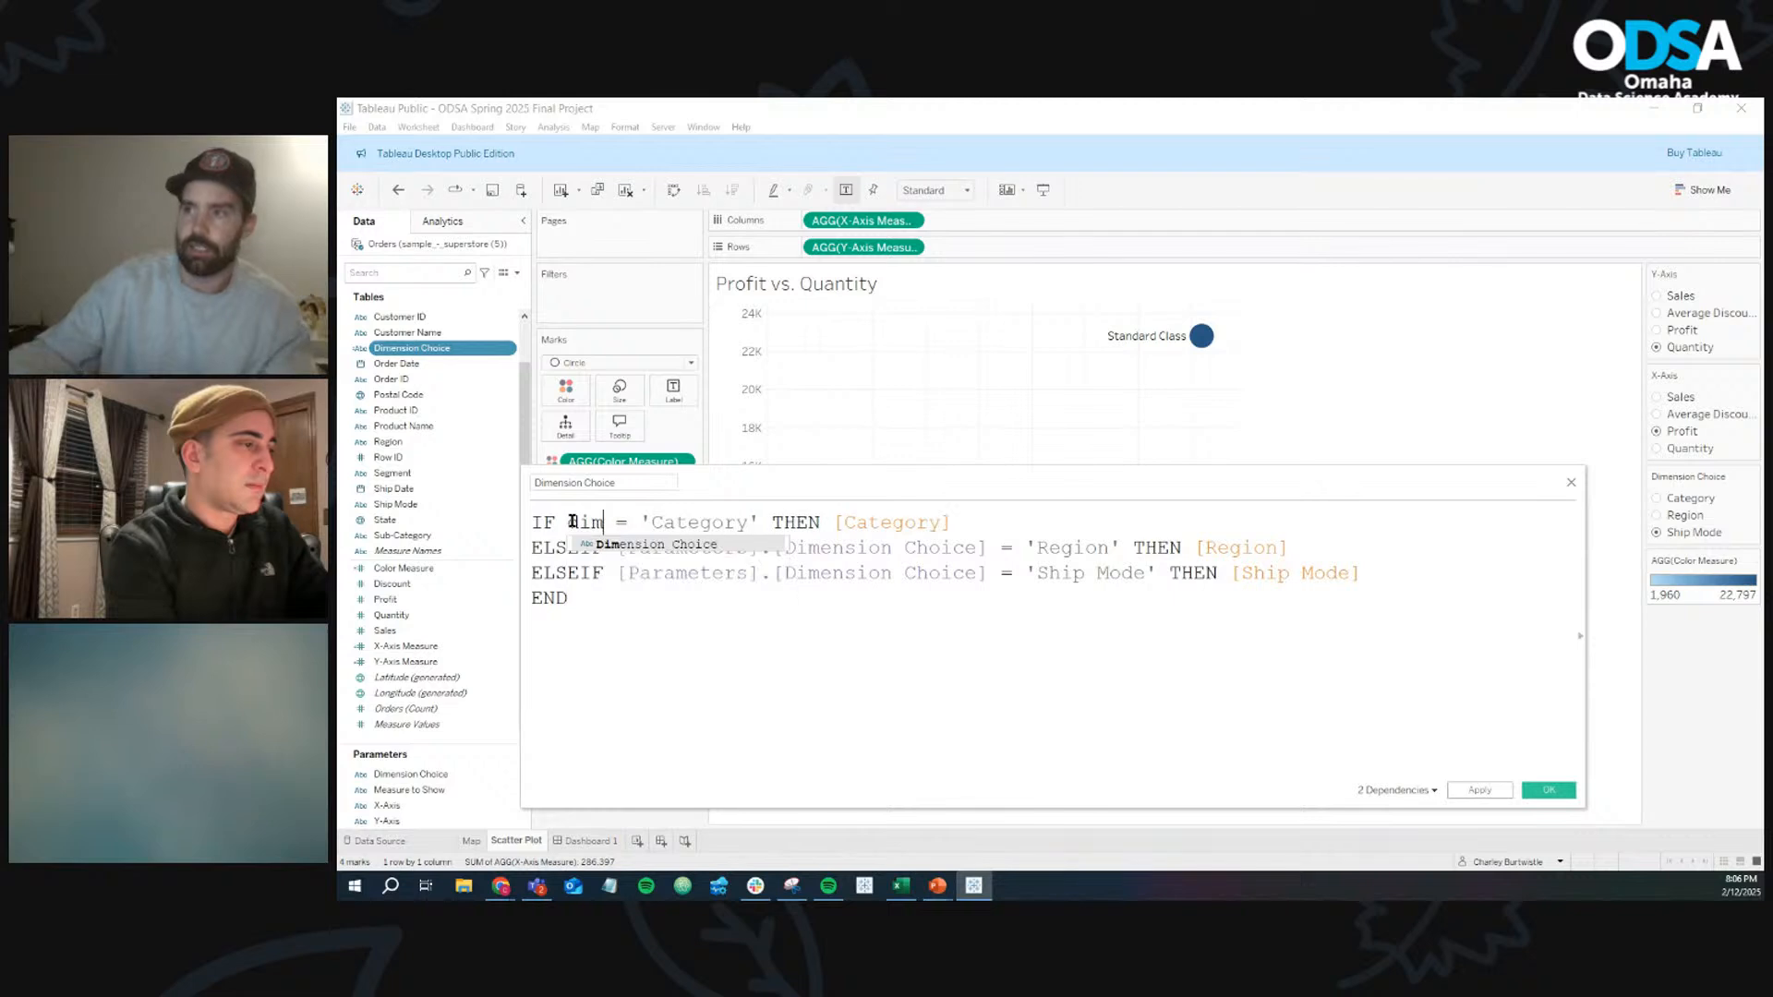
click(644, 546)
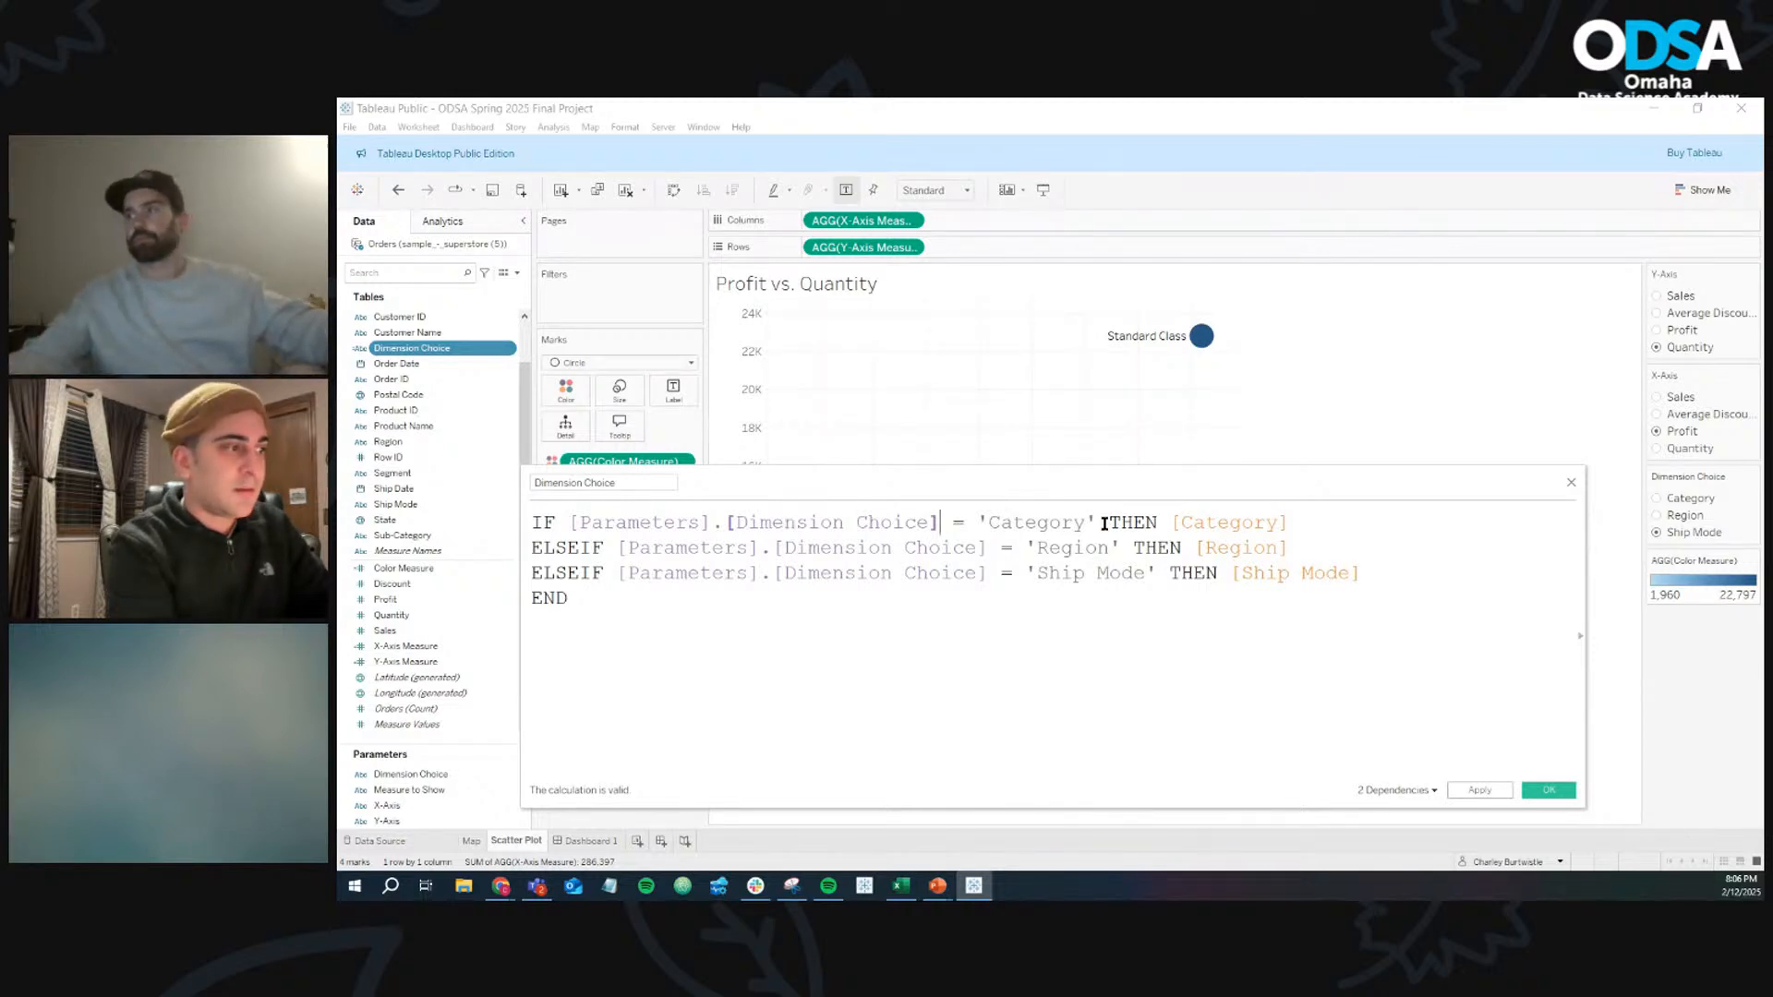
Re-enter the Category field as the formula's first THEN result and save the Dimension Choice calculation
double_click(1223, 523)
text(cat)
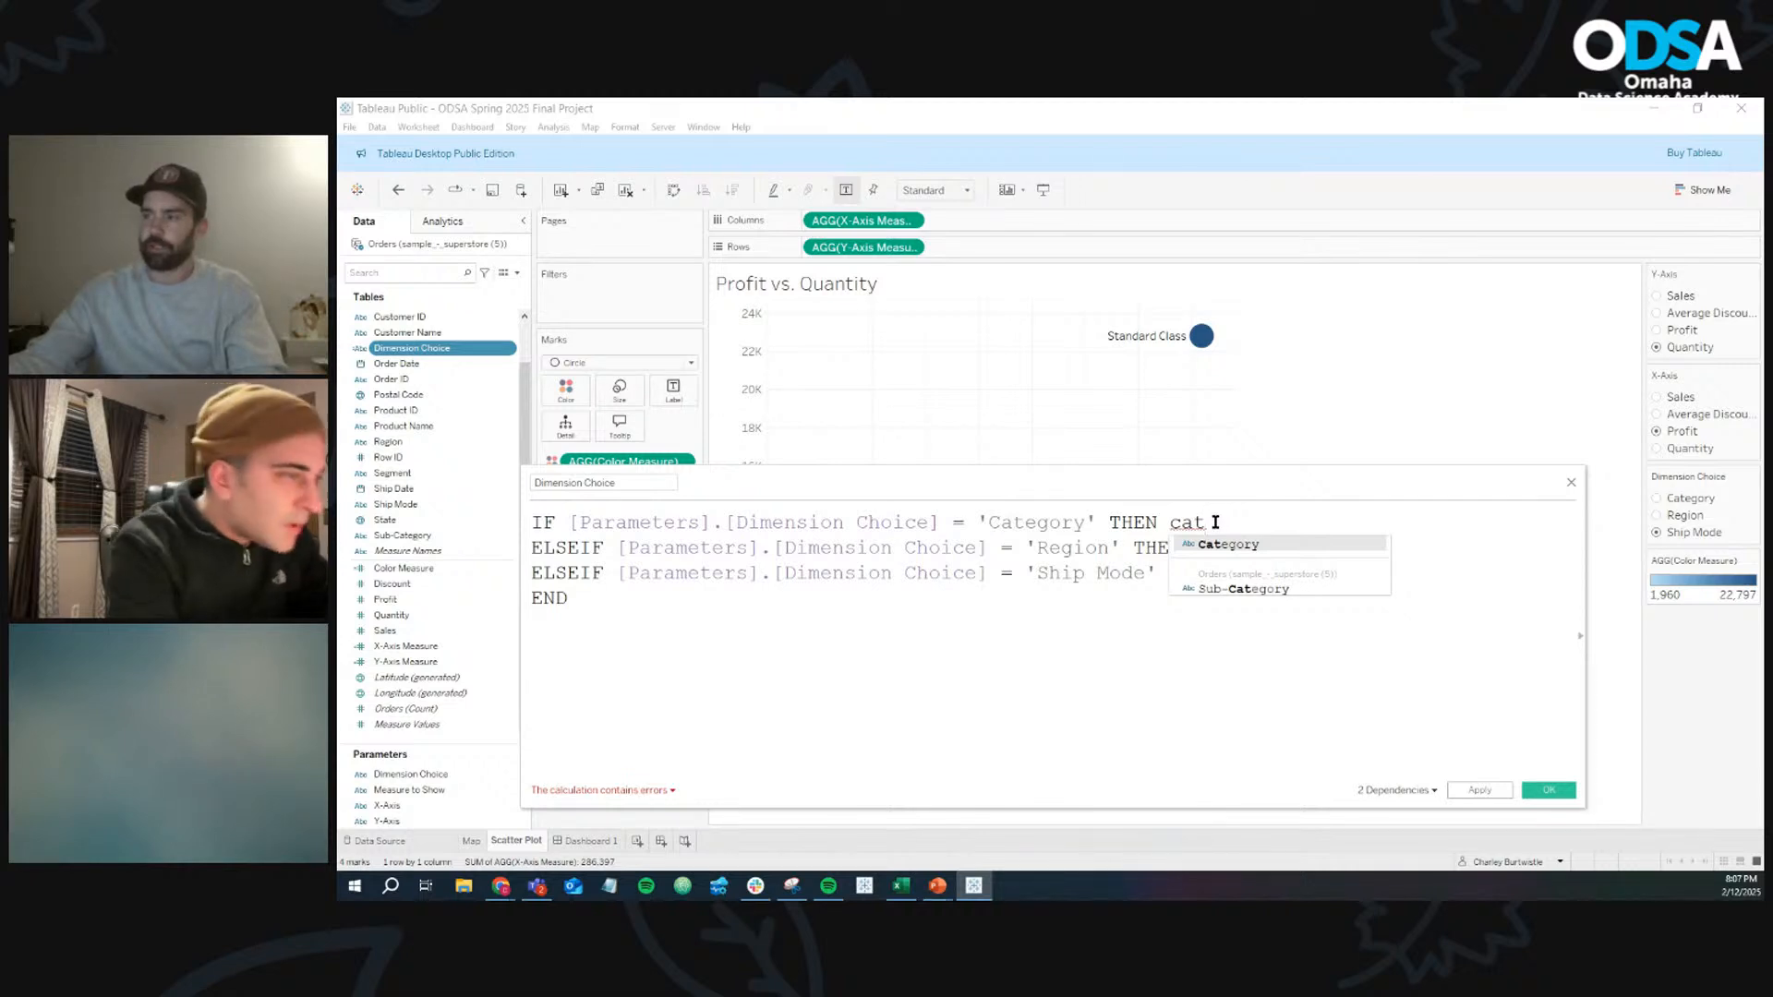
double_click(1212, 521)
key(BackSpace)
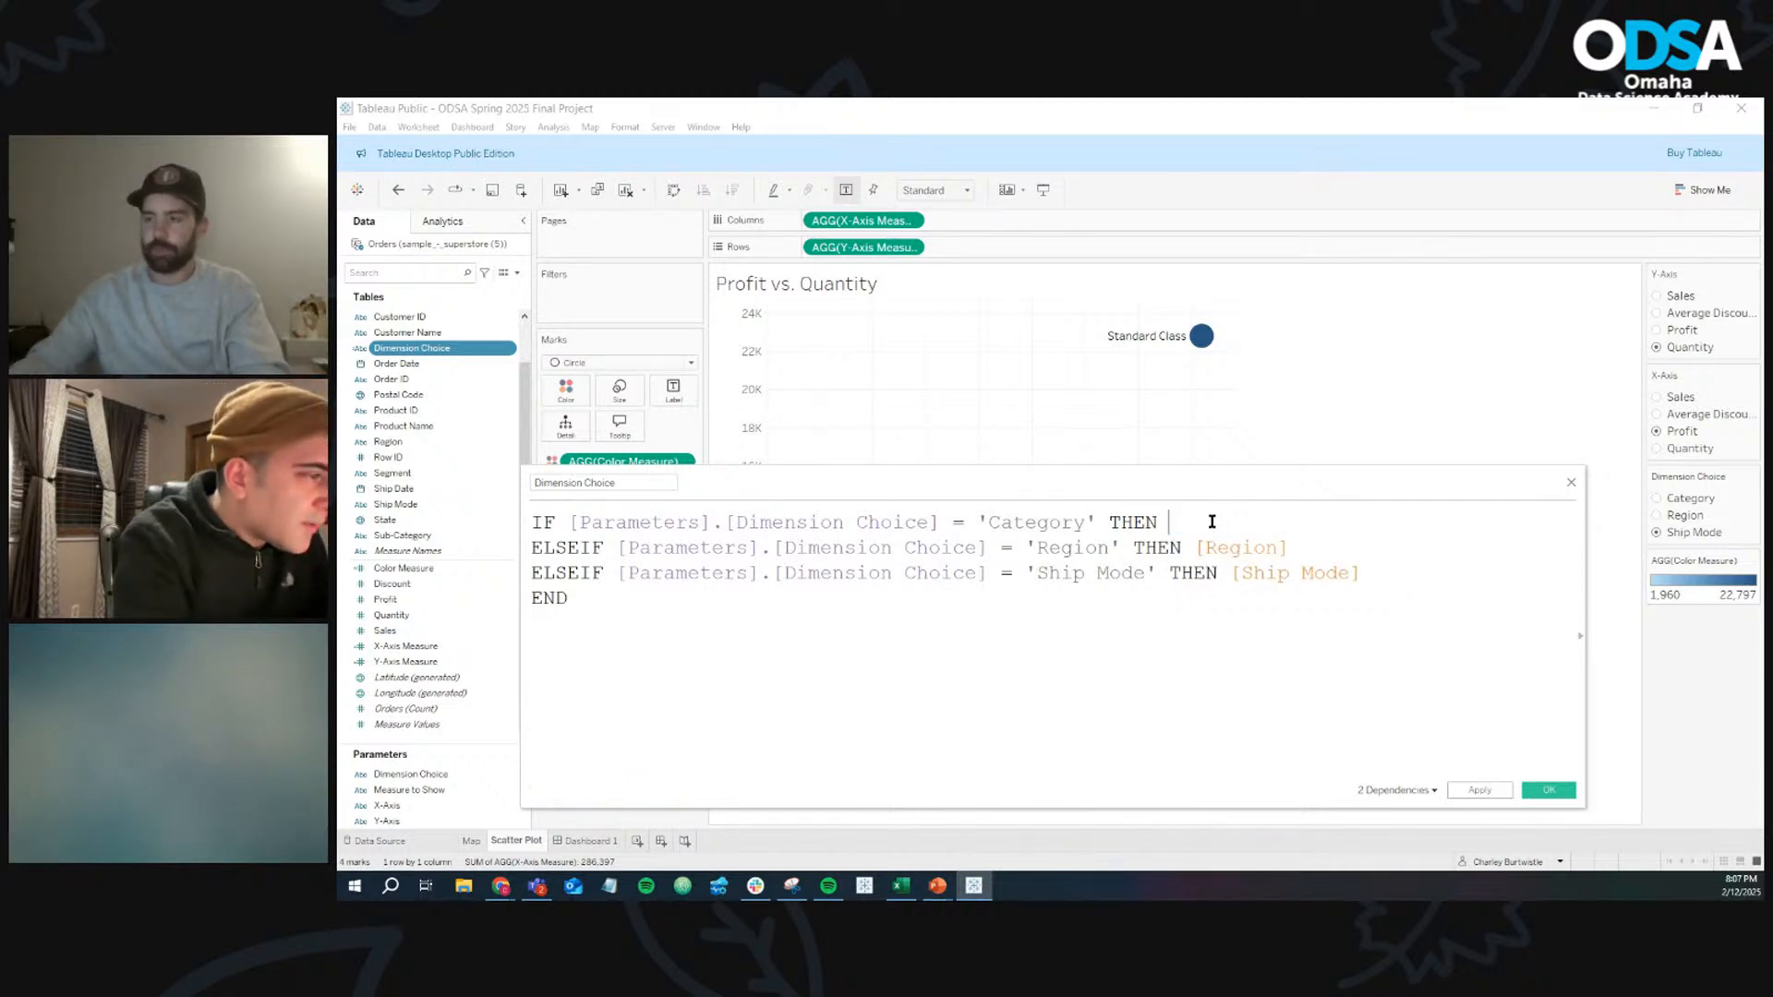
text(ca)
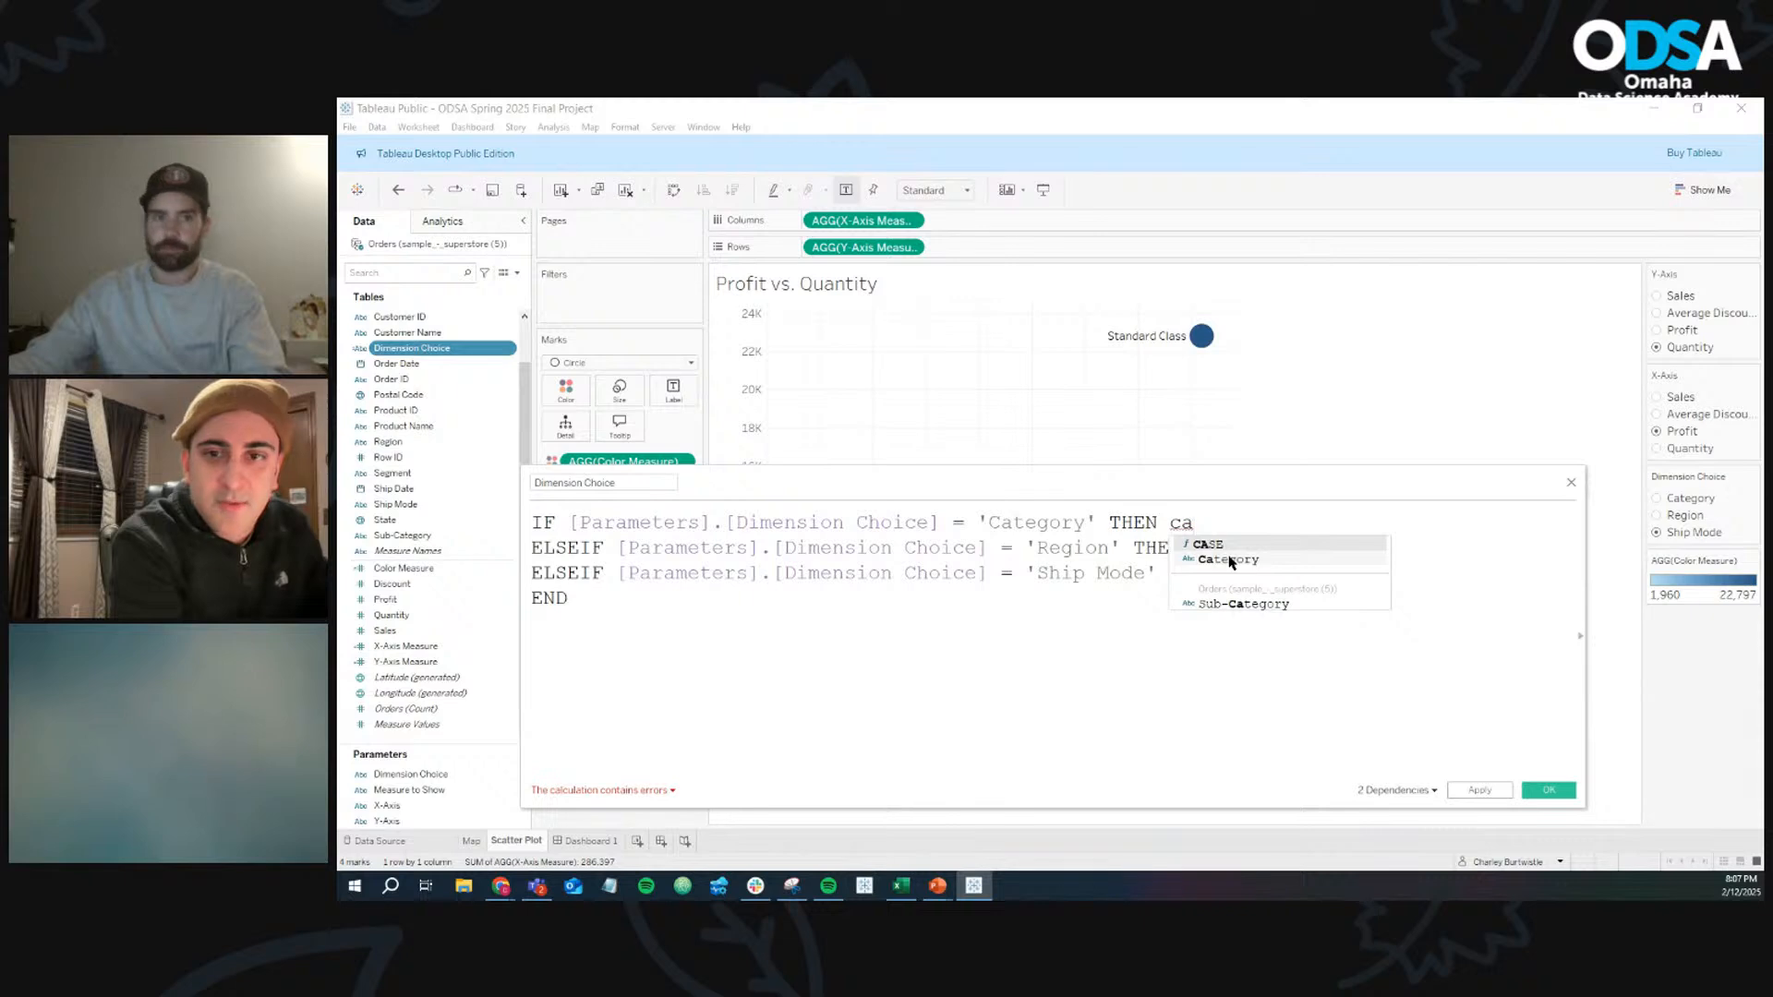
click(1229, 560)
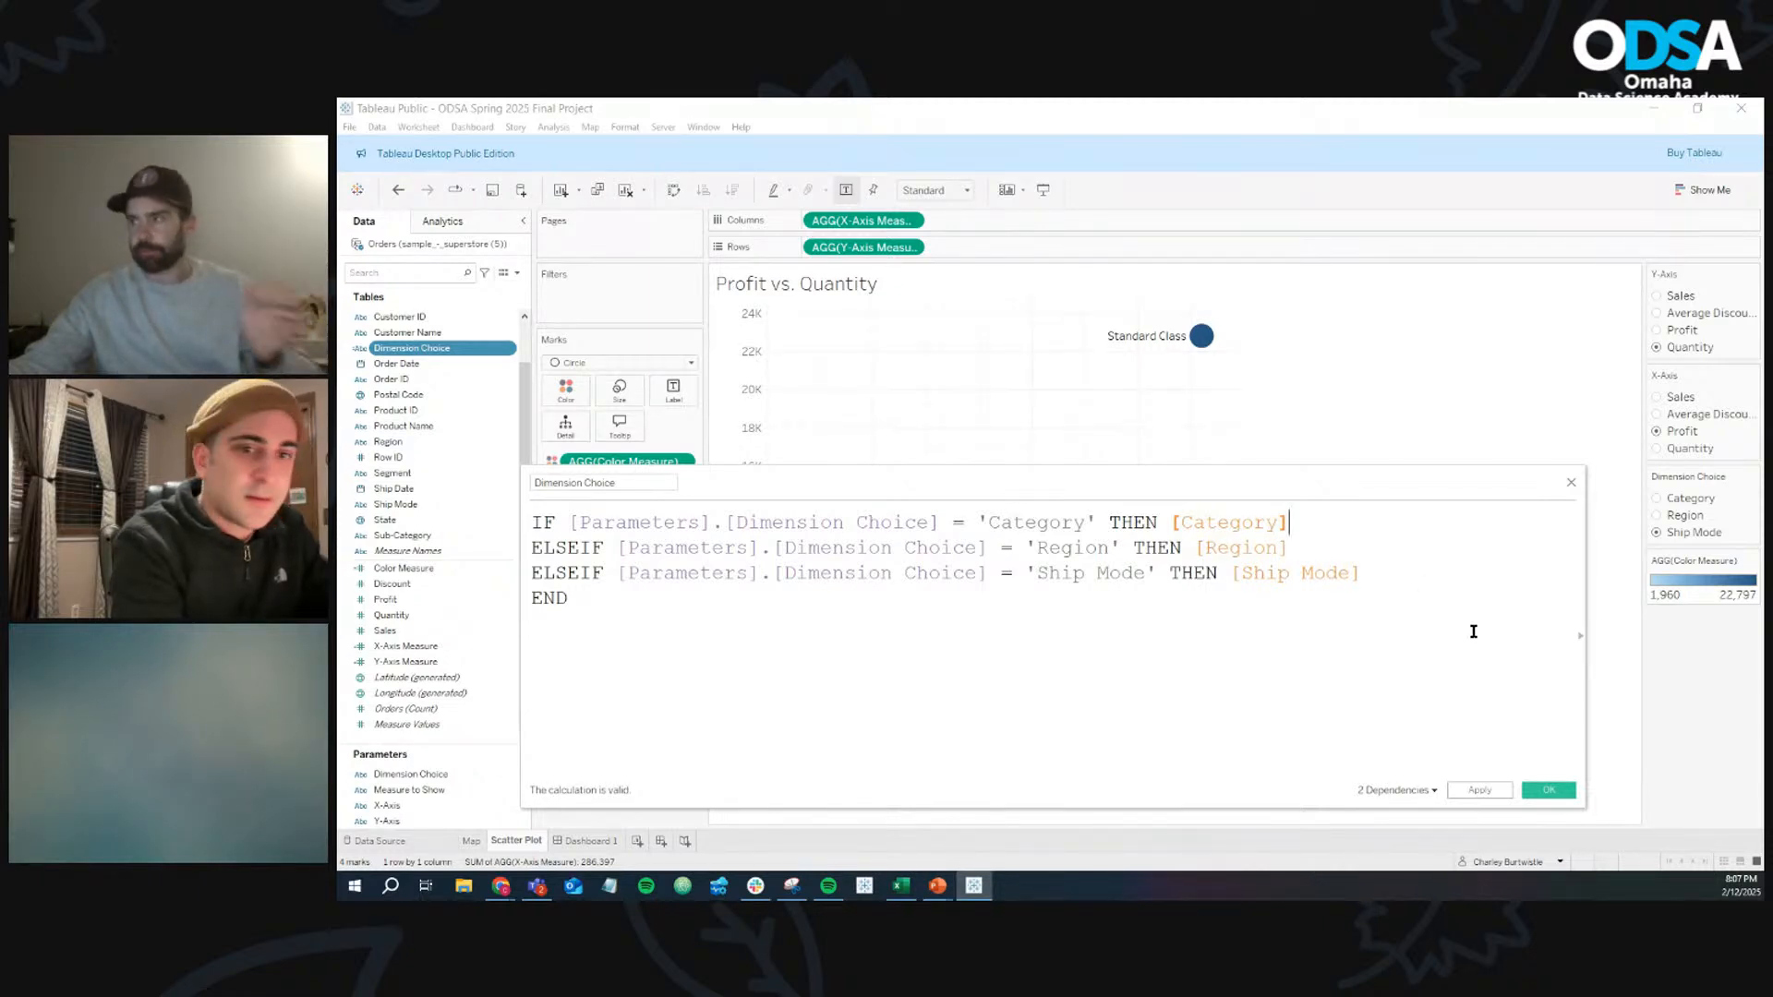
click(1552, 790)
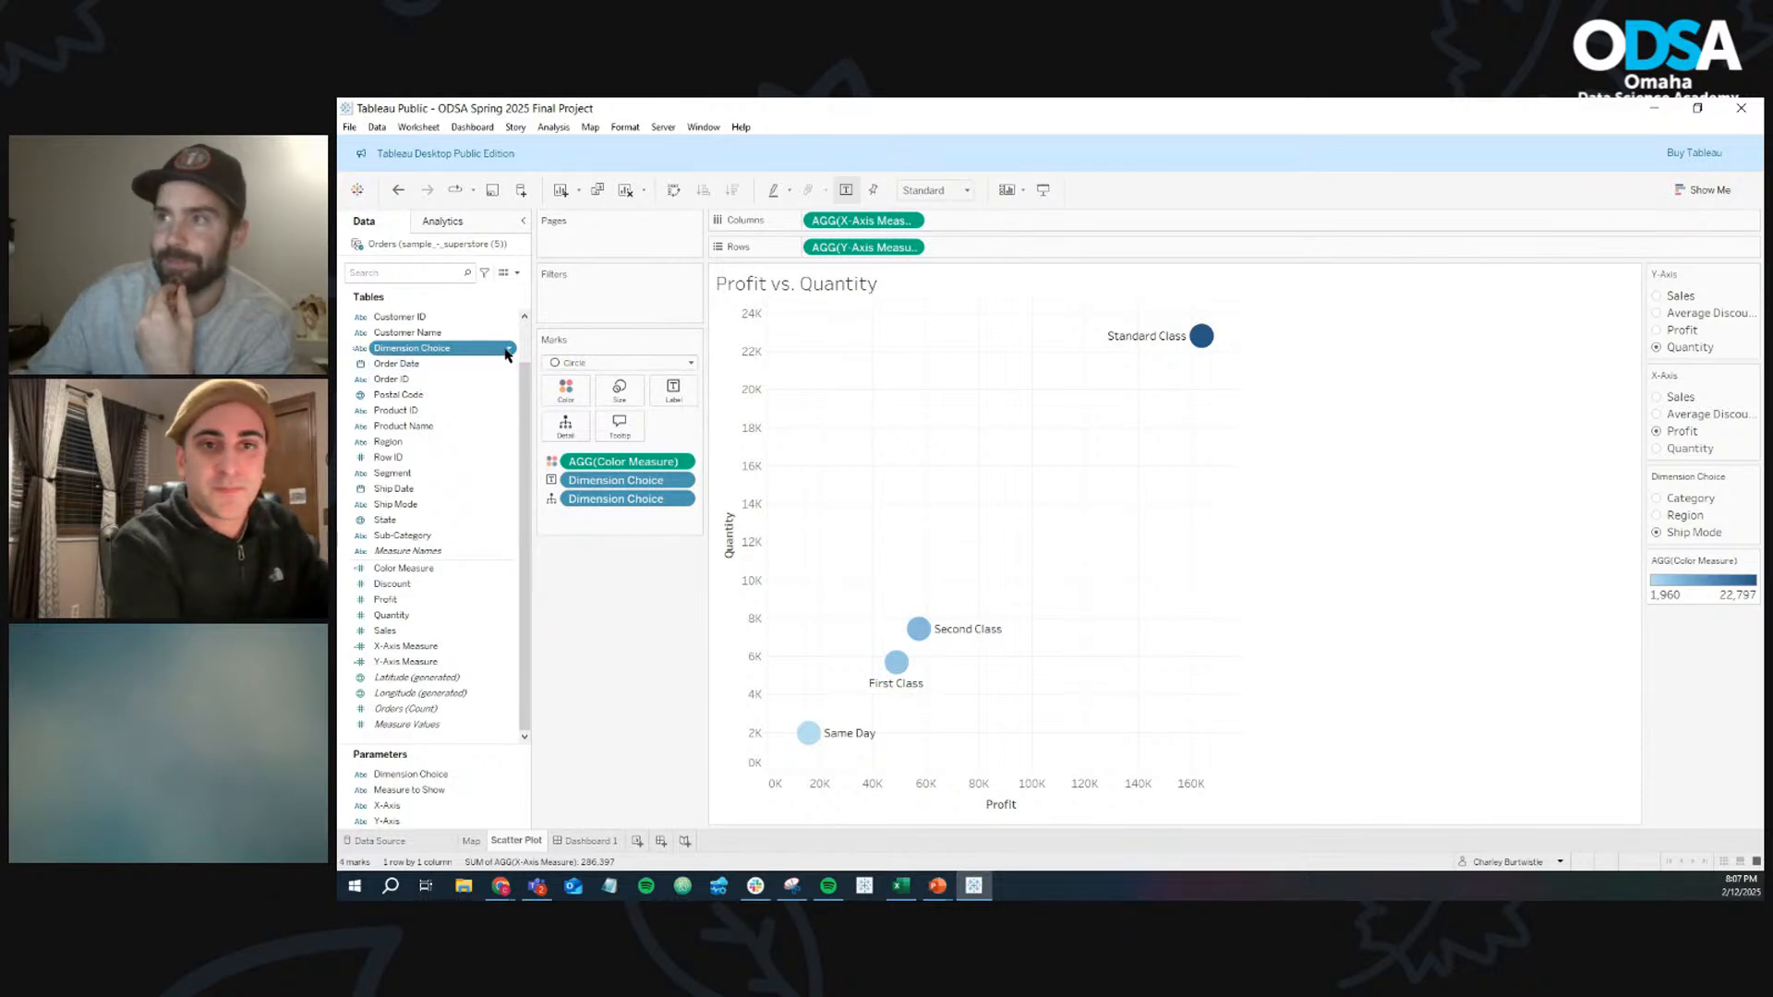
Reopen the Dimension Choice calculated field, enlarge its formula text to review the IF/ELSEIF logic, and close it
drag(442, 352, 565, 453)
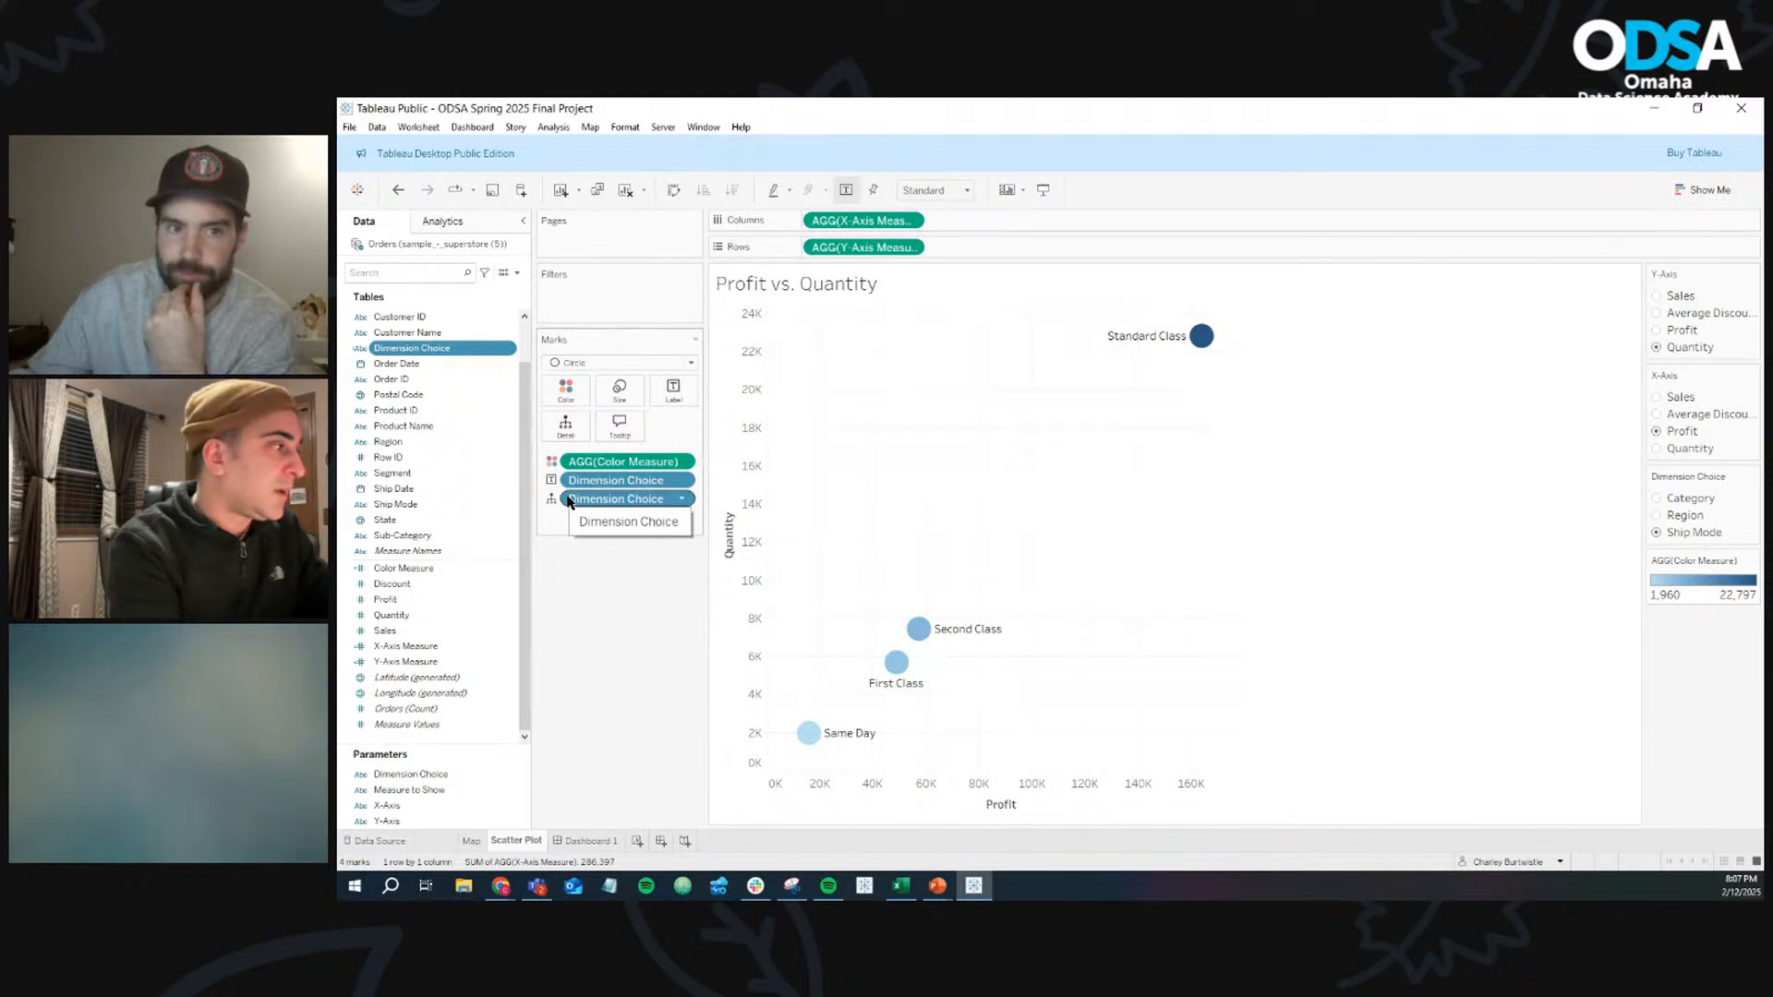
click(511, 349)
click(540, 423)
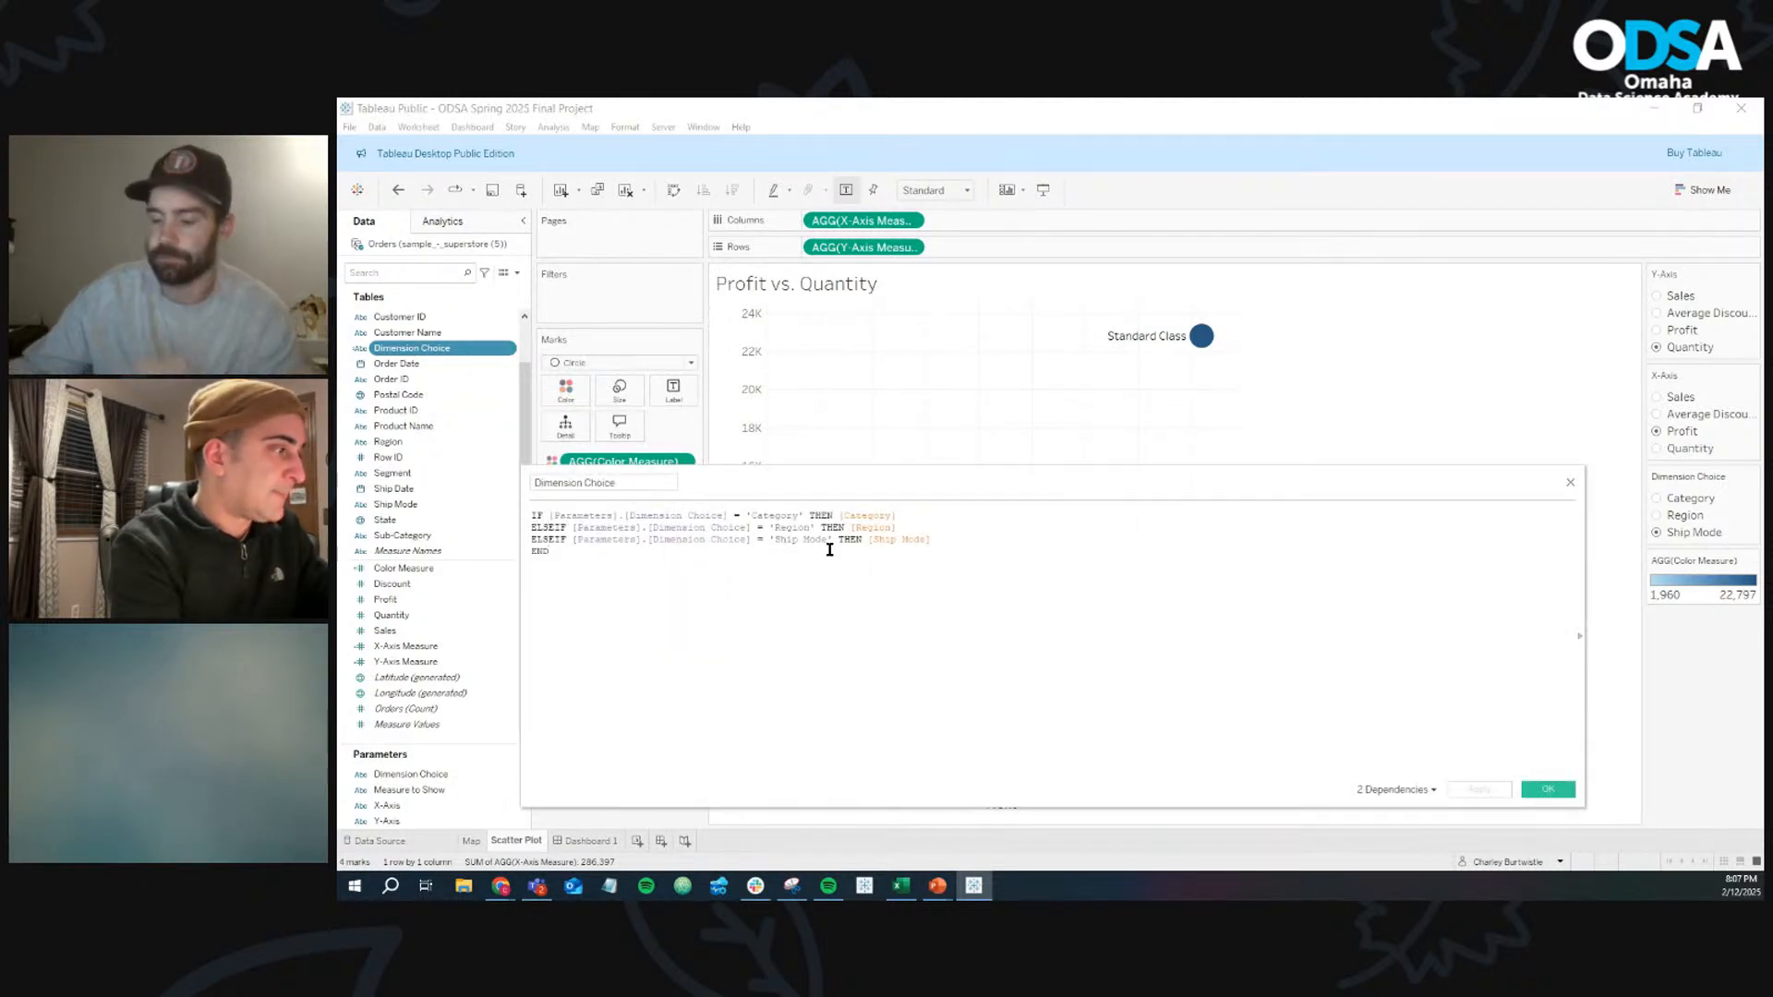
scroll(829, 549, up, 5)
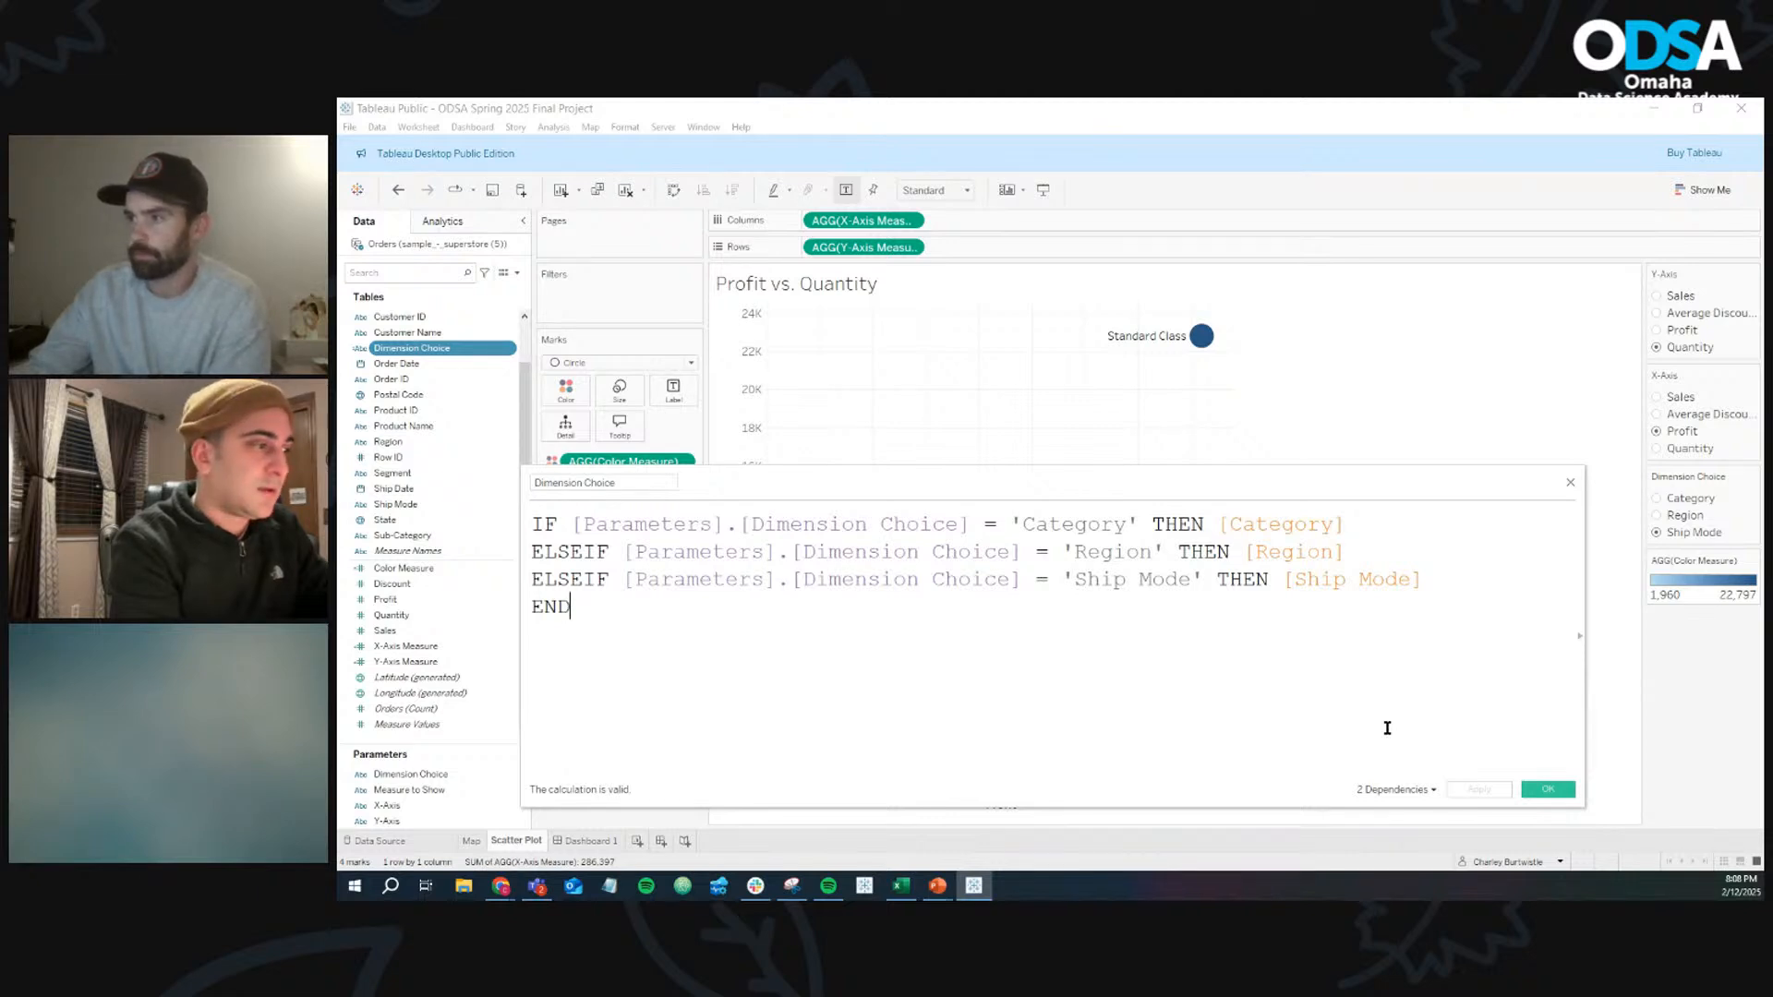
click(1545, 789)
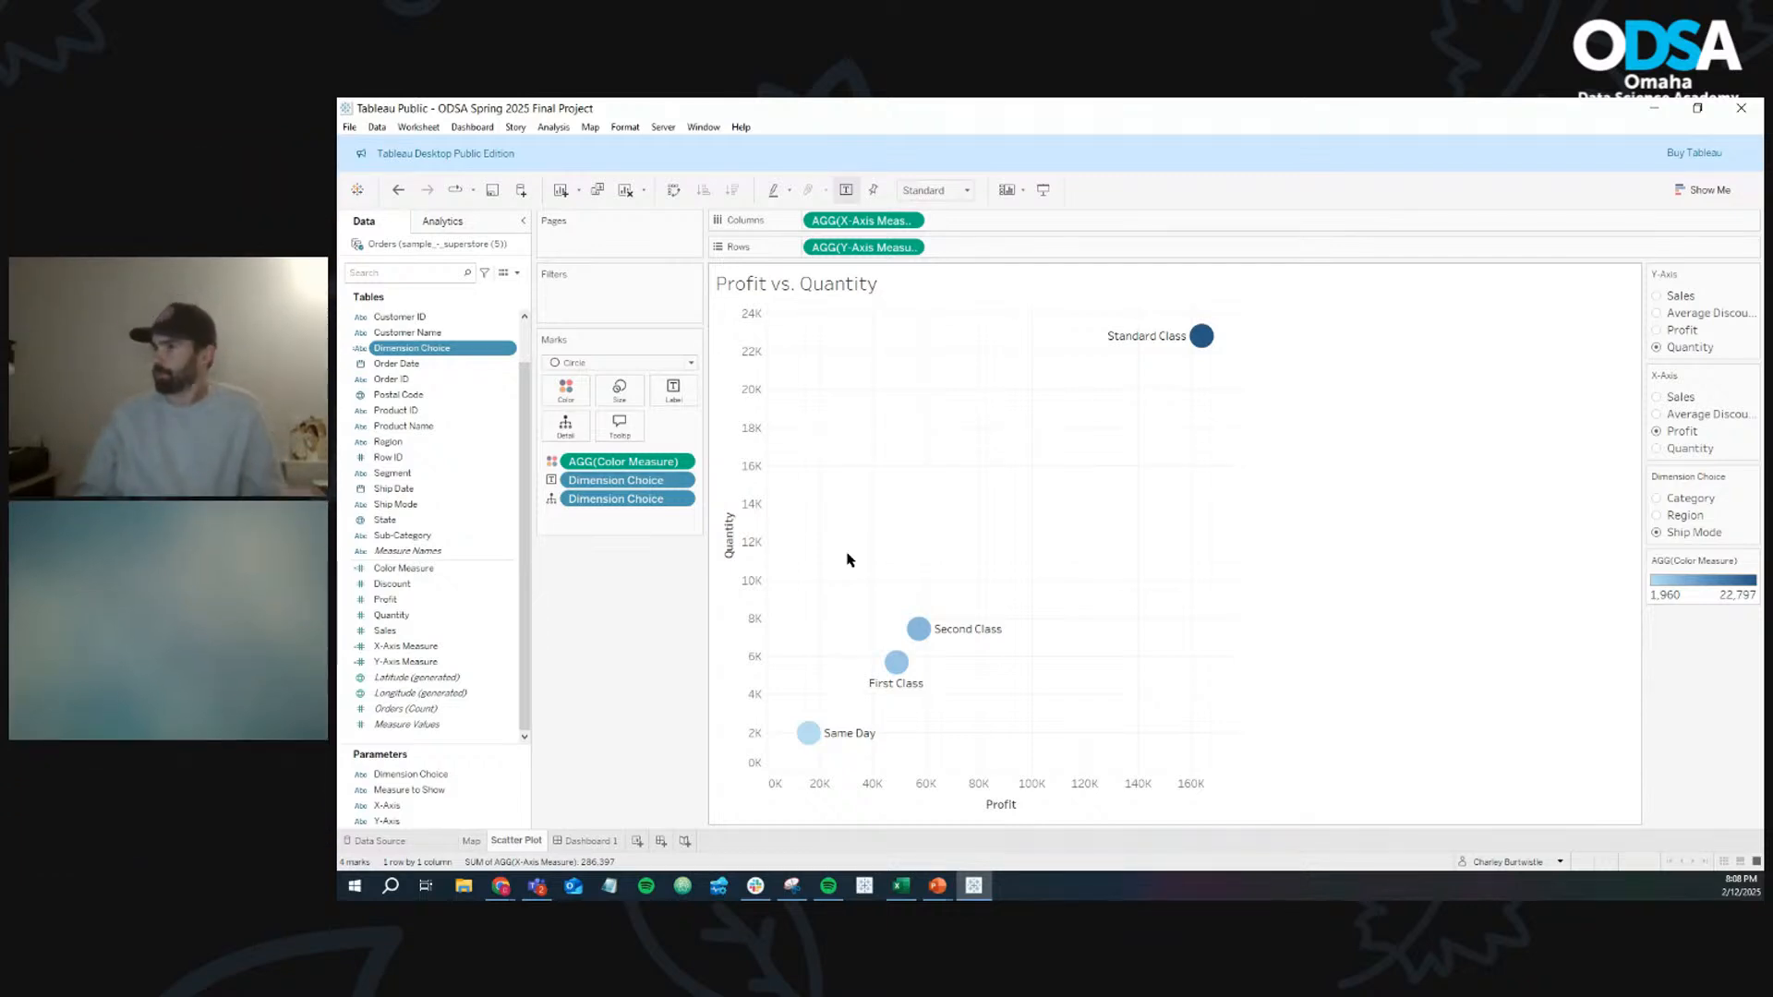
Format the Profit vs. Quantity chart on Dashboard 1 with black axis rulers and no grid lines
click(605, 843)
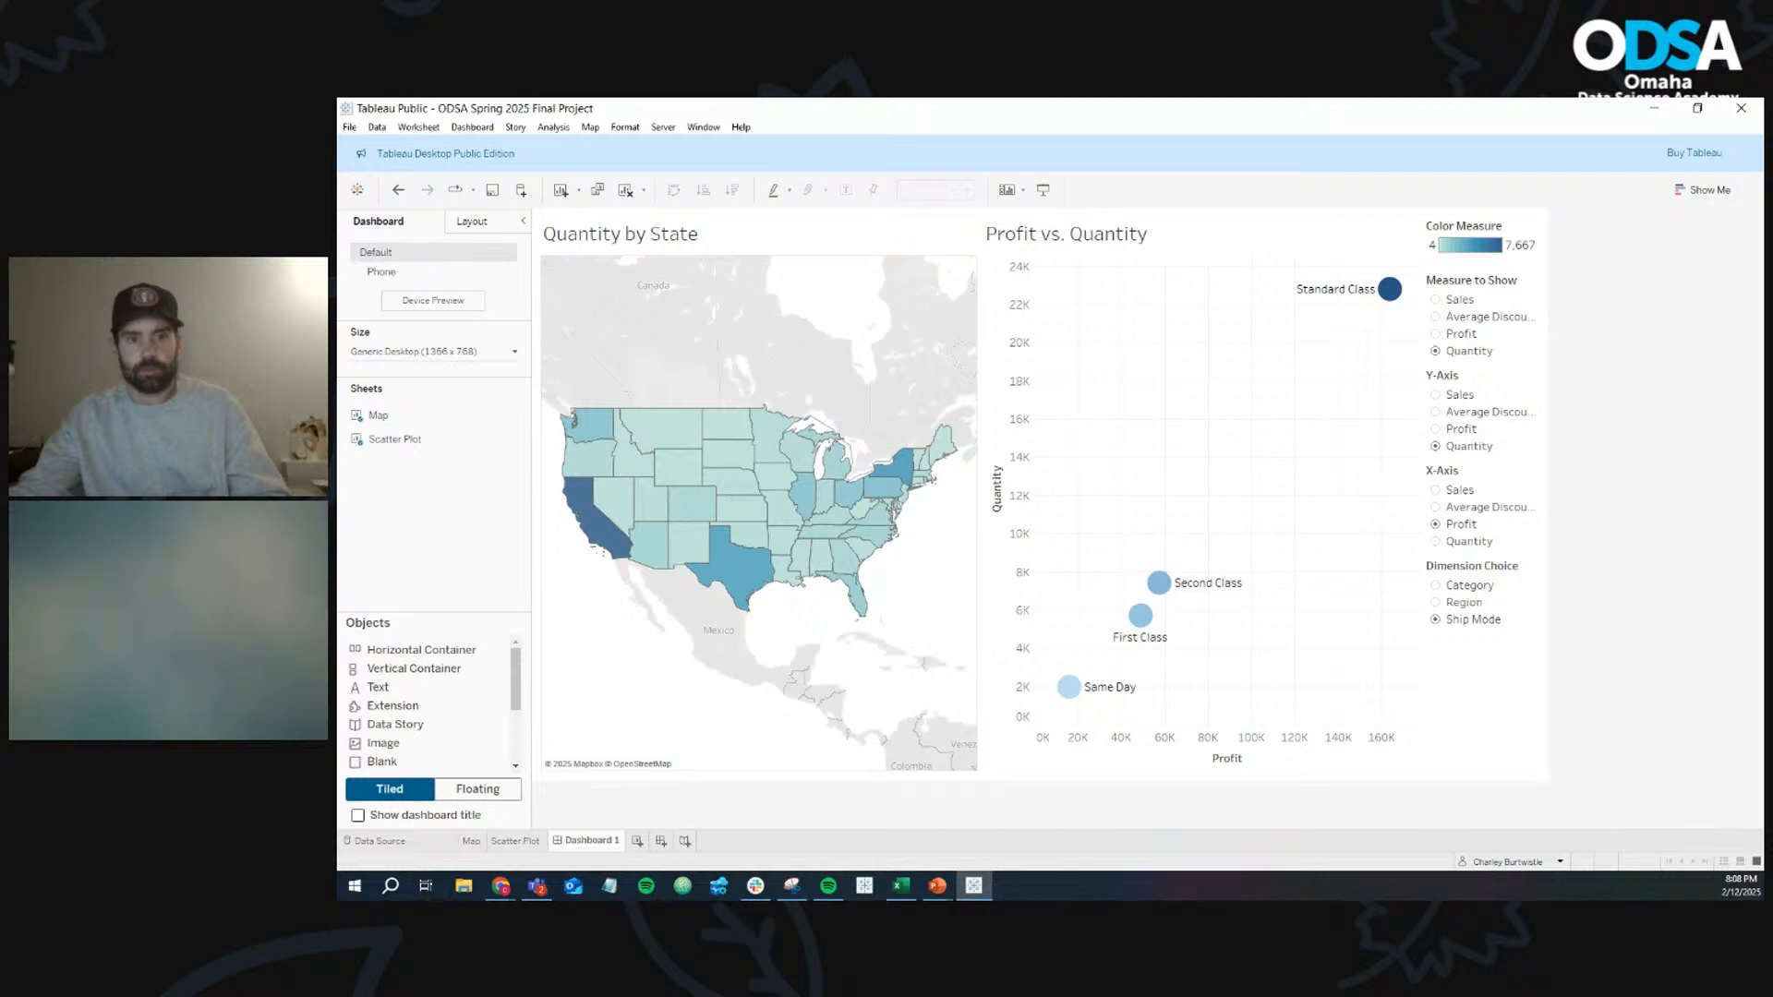
right_click(1210, 395)
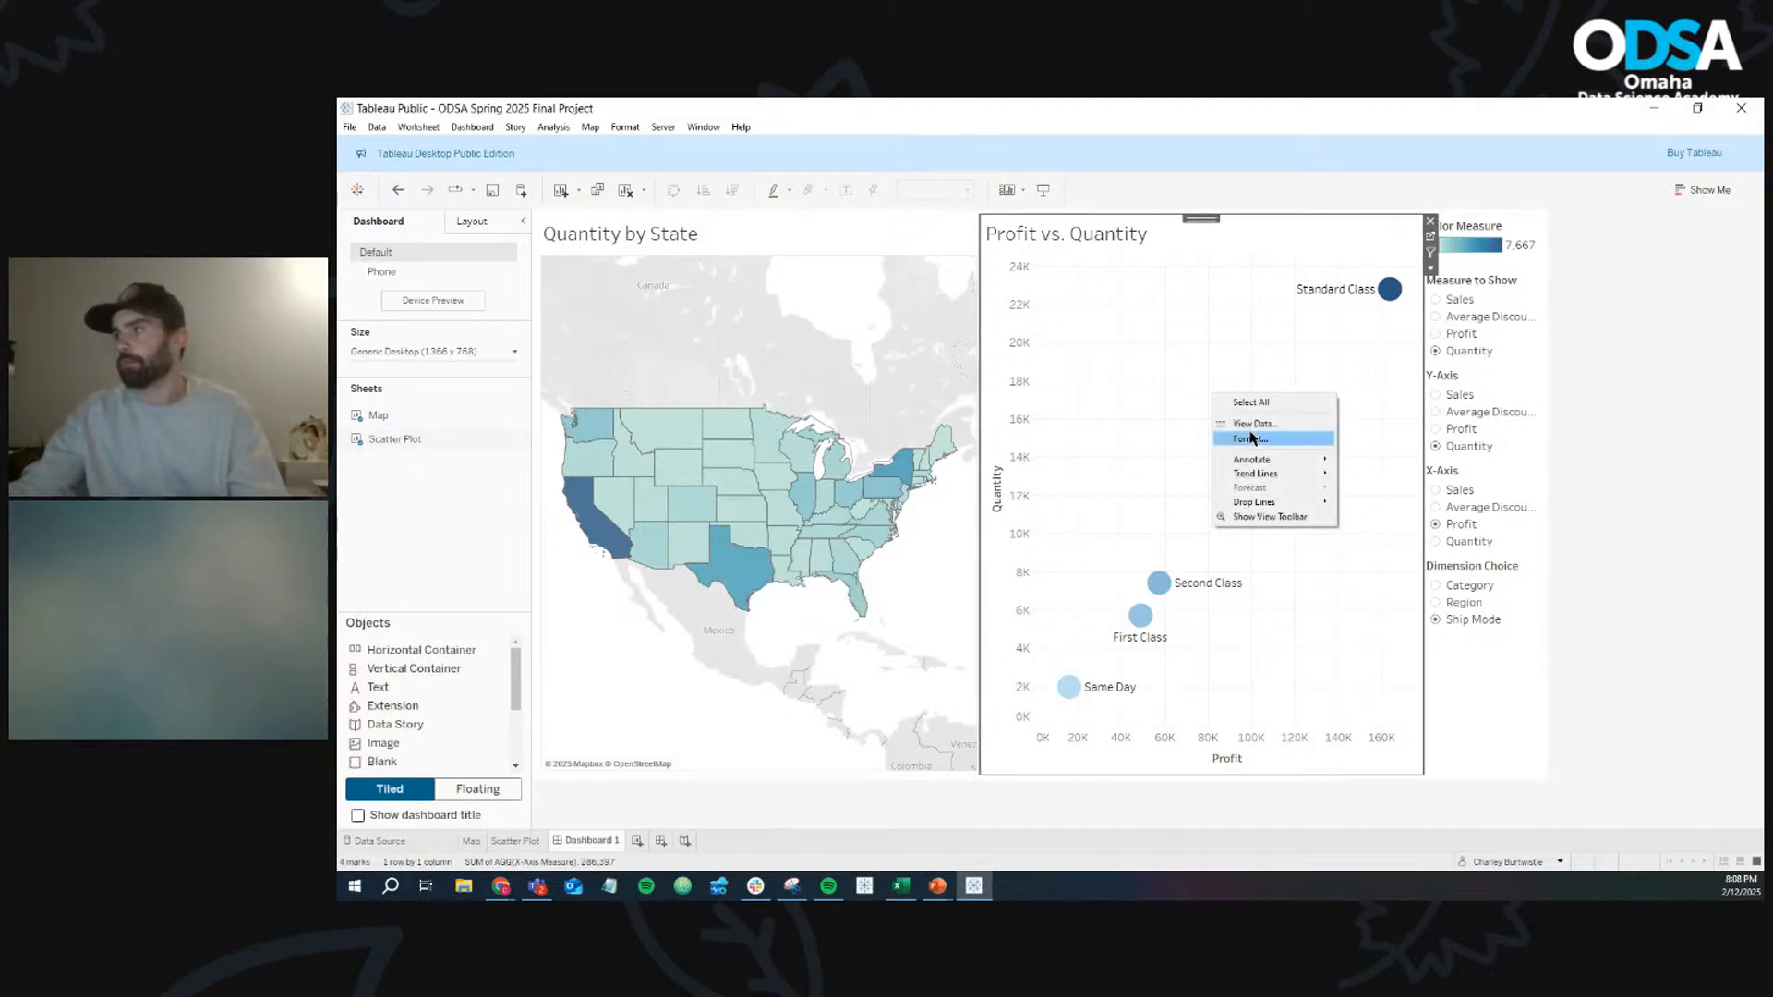
click(1251, 437)
click(432, 250)
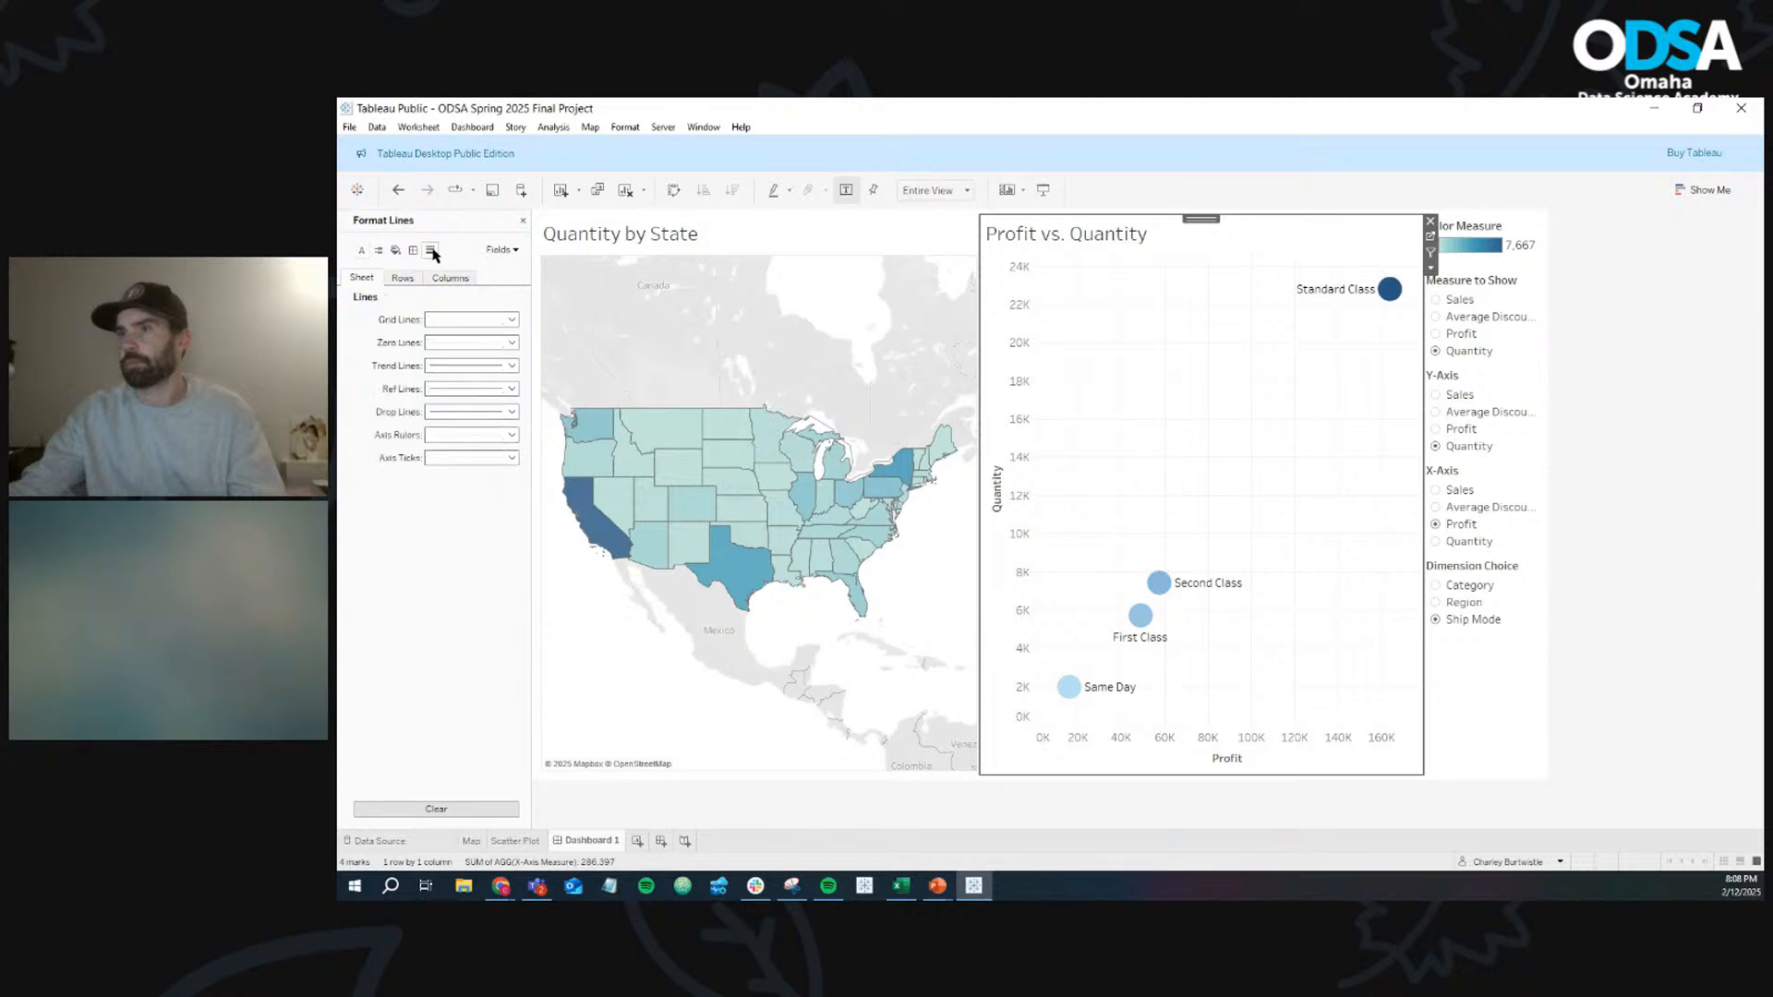
click(471, 435)
click(442, 532)
click(438, 557)
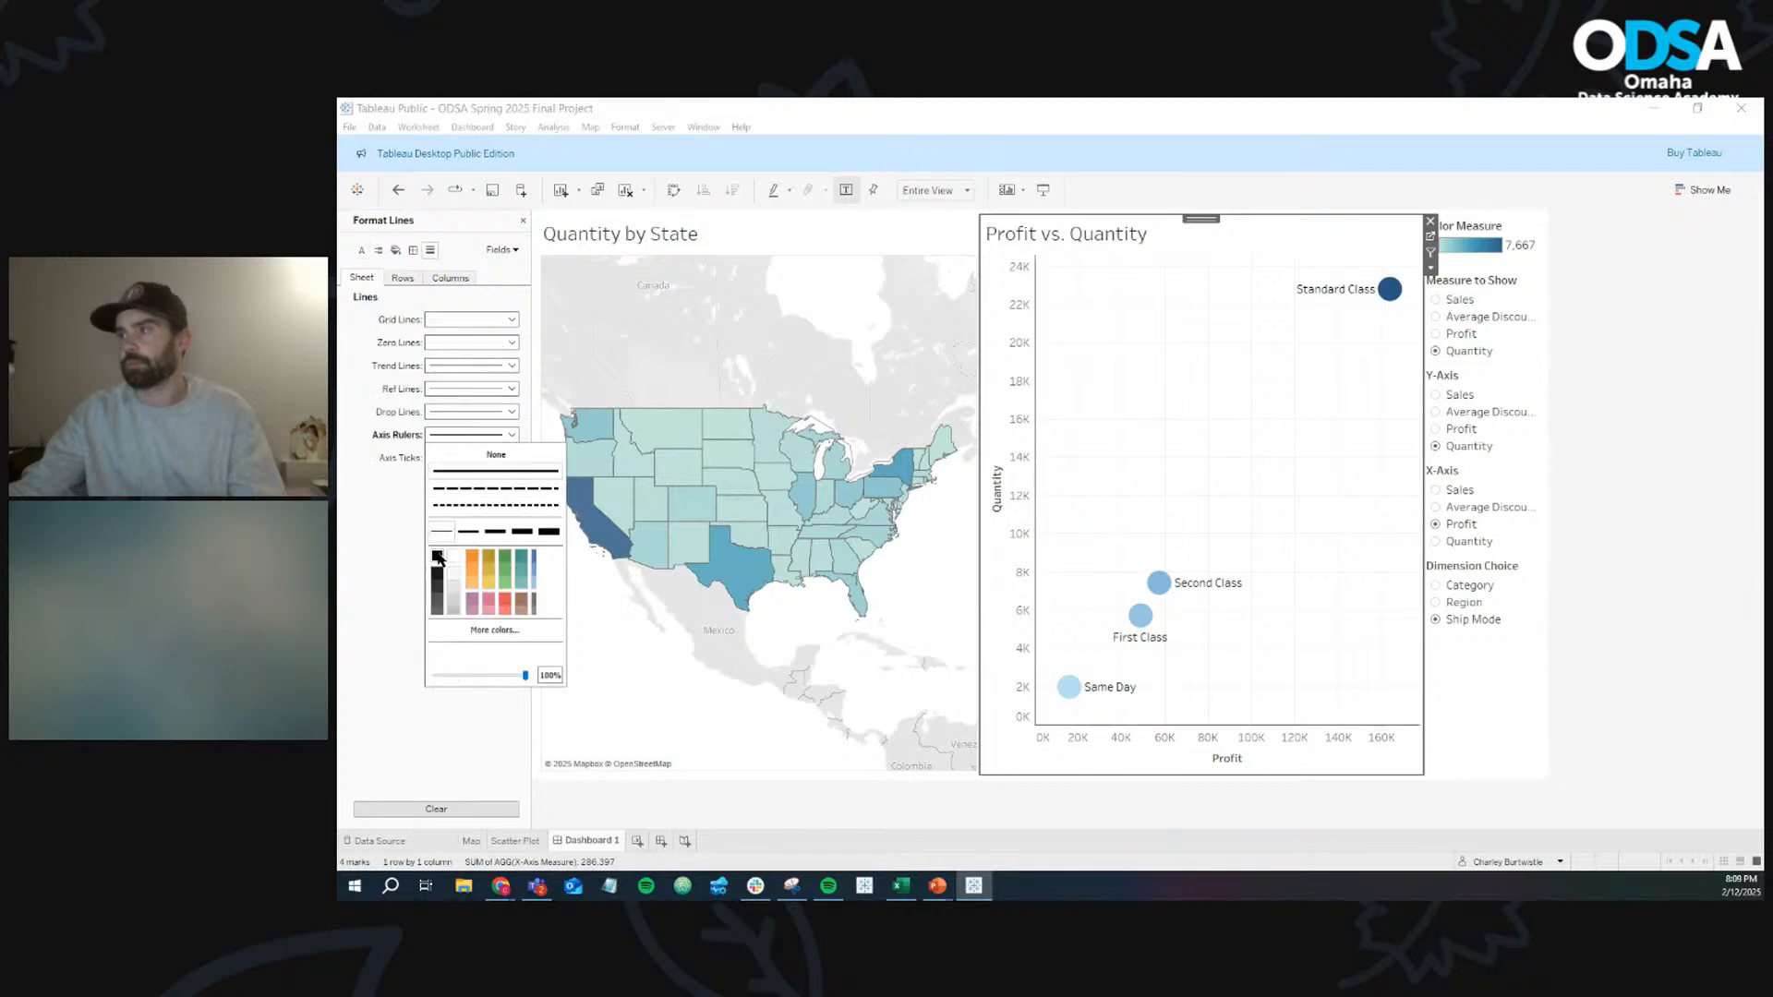
click(466, 319)
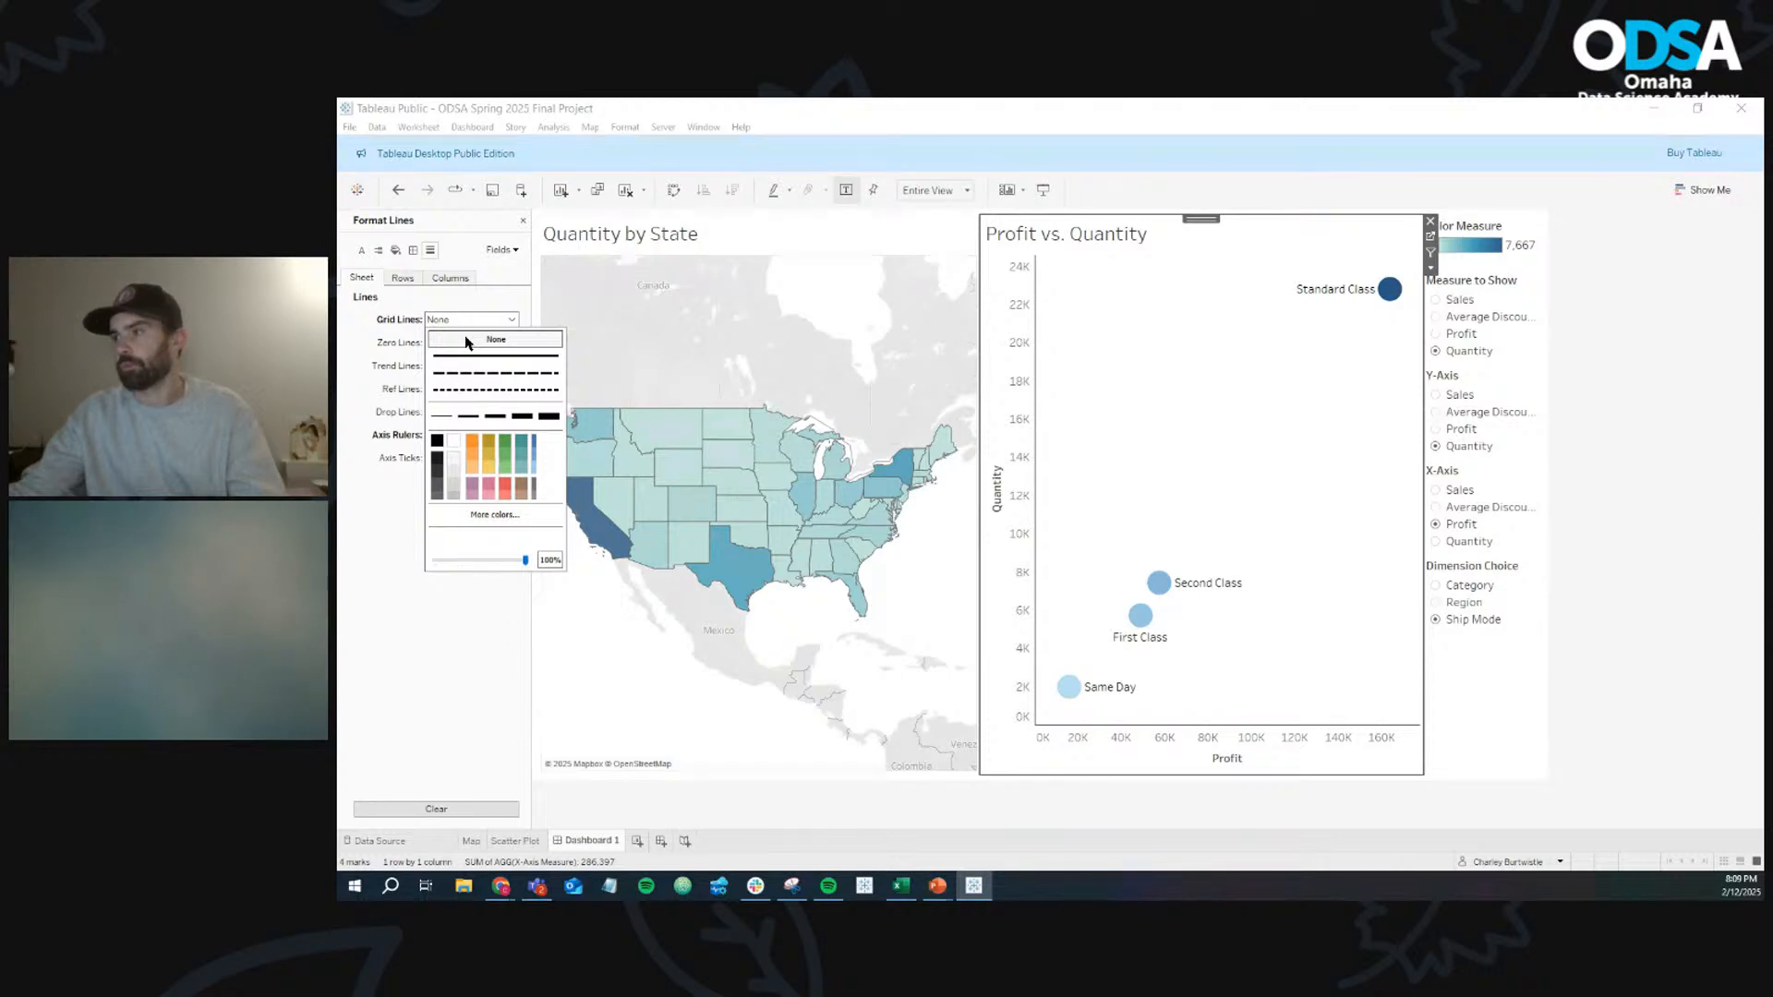
Go to the Quantity by State map's sheet and set its background washout to 100%
click(718, 322)
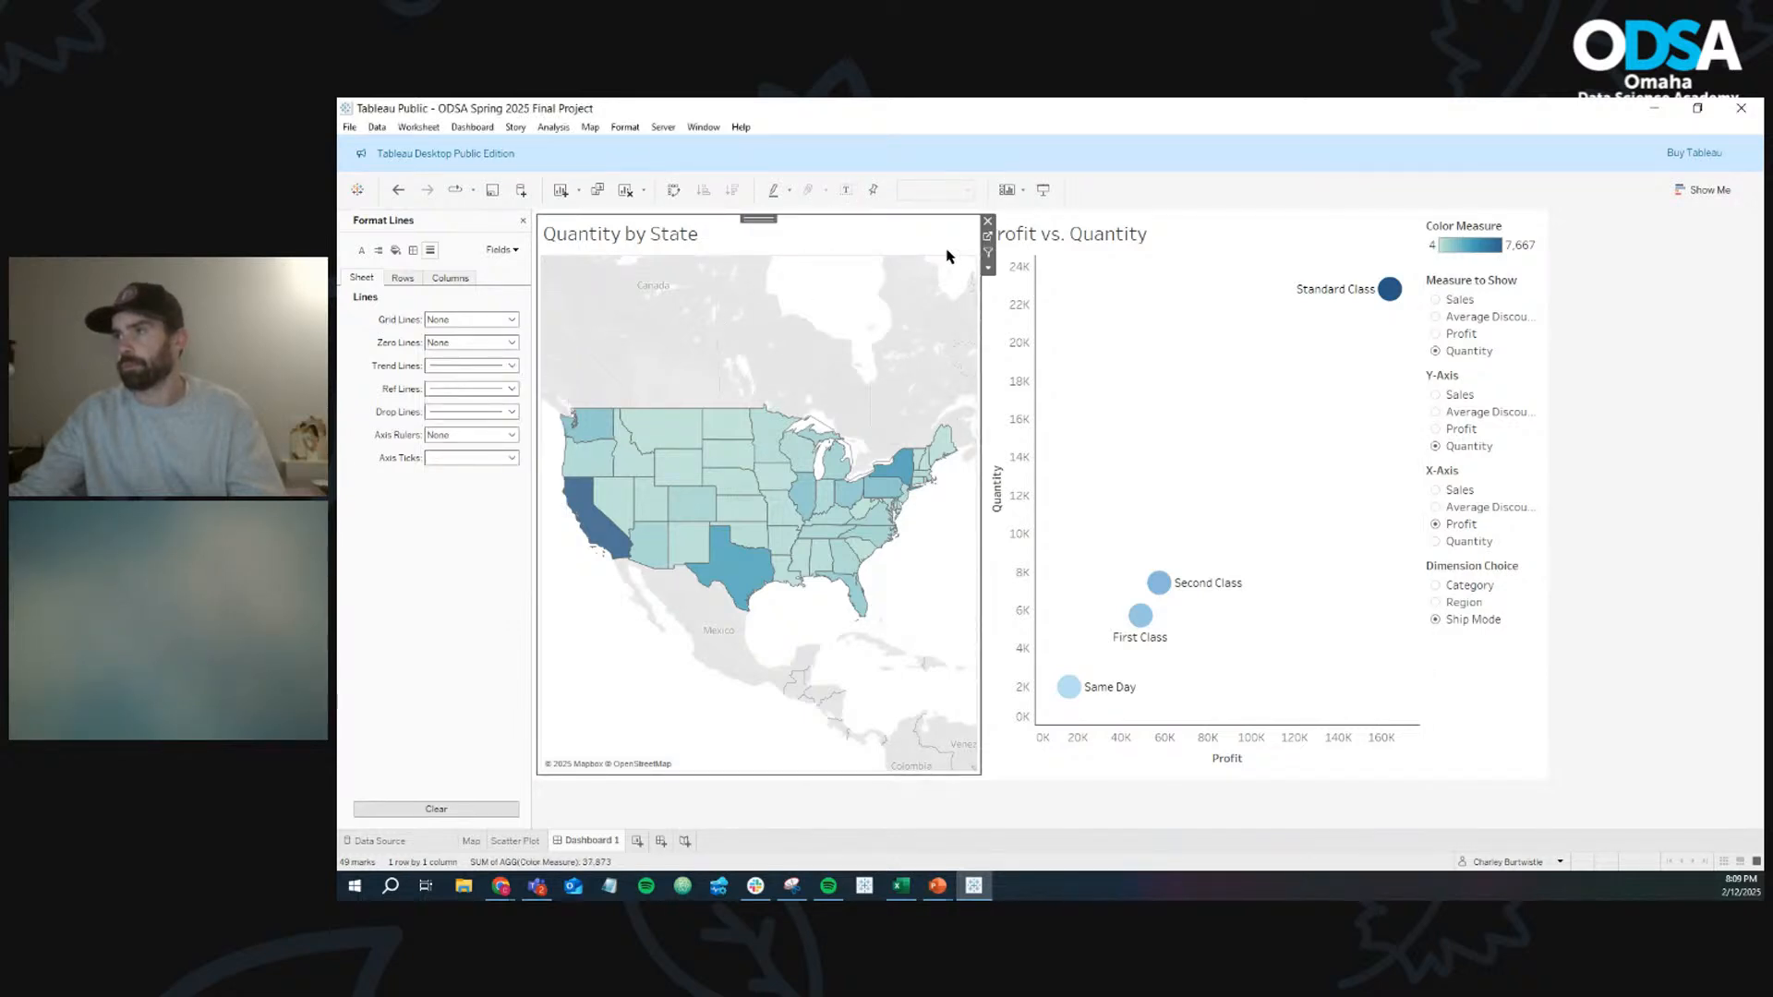
click(986, 242)
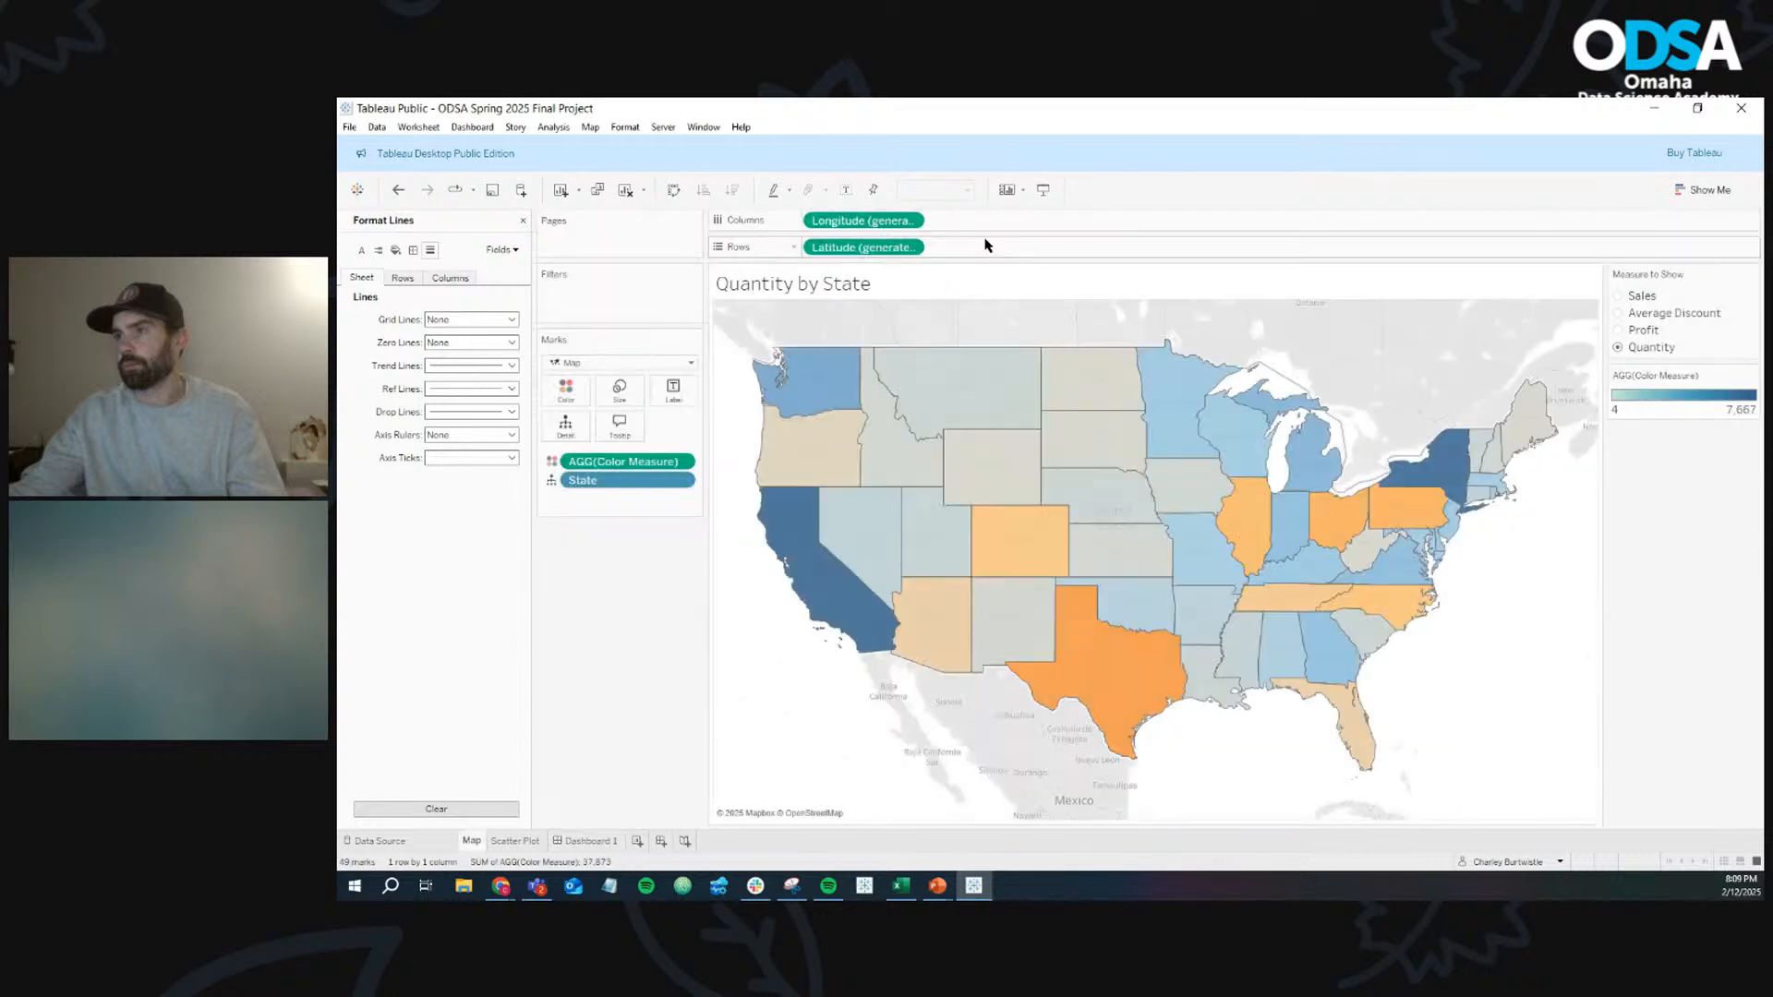
click(590, 127)
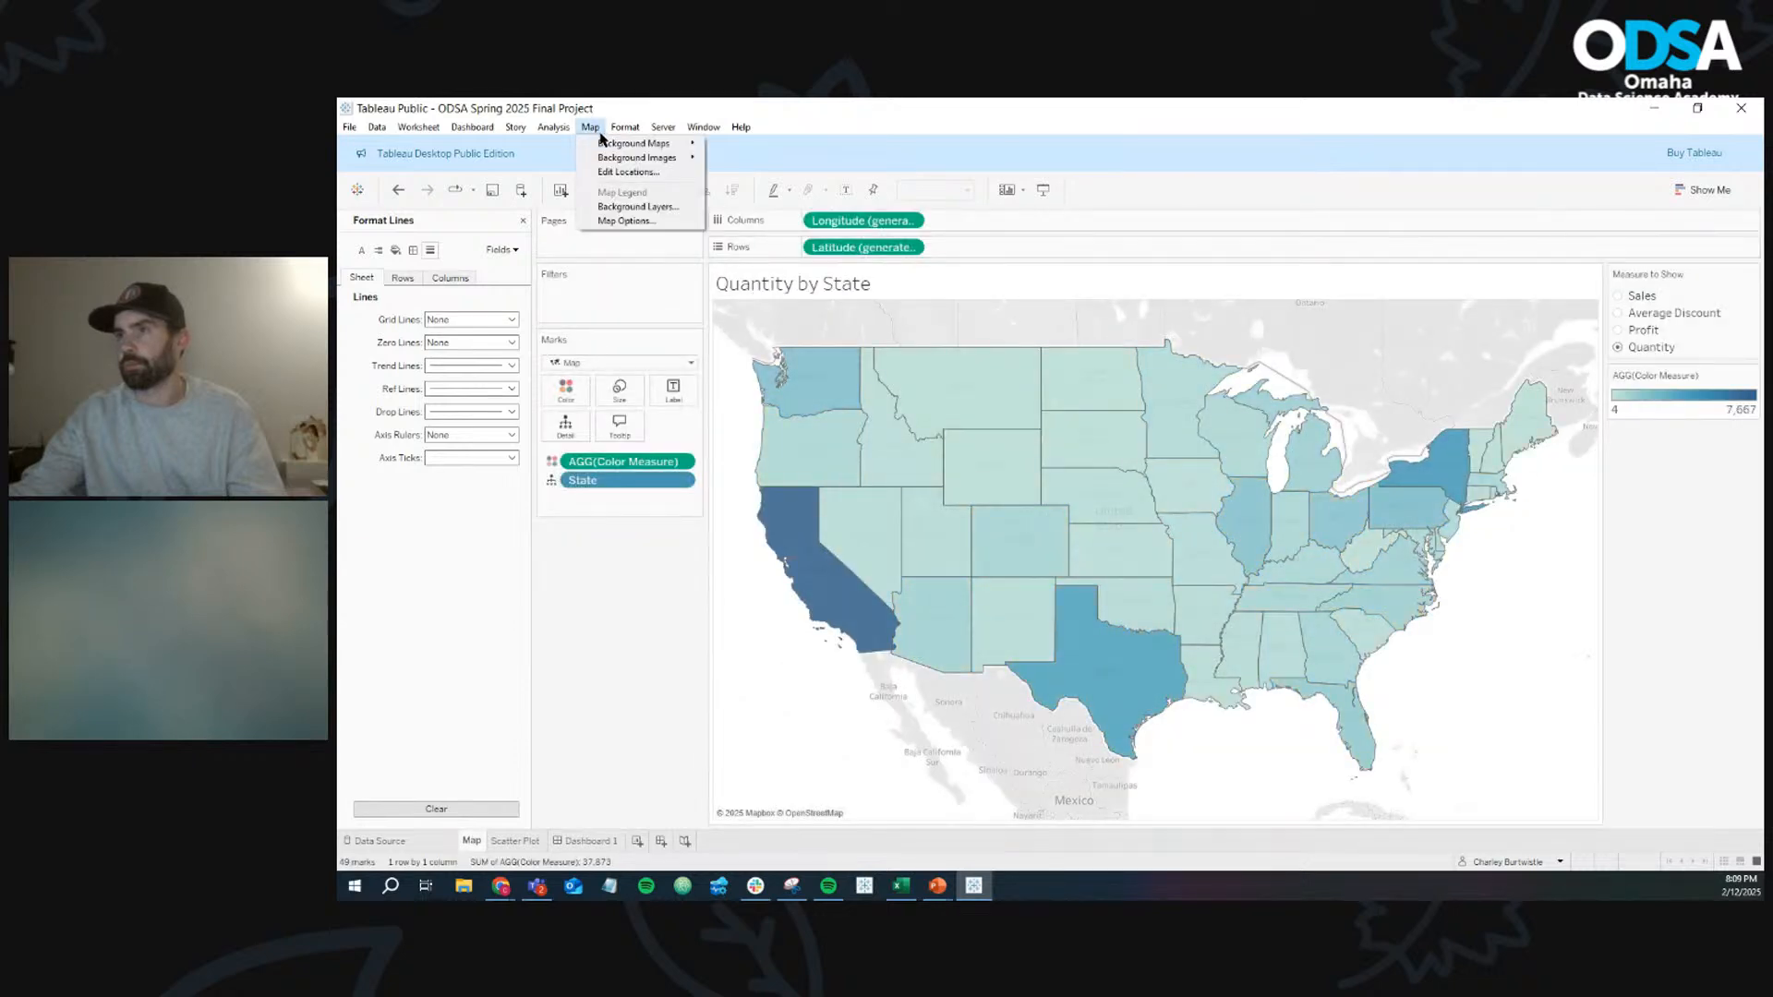
click(622, 209)
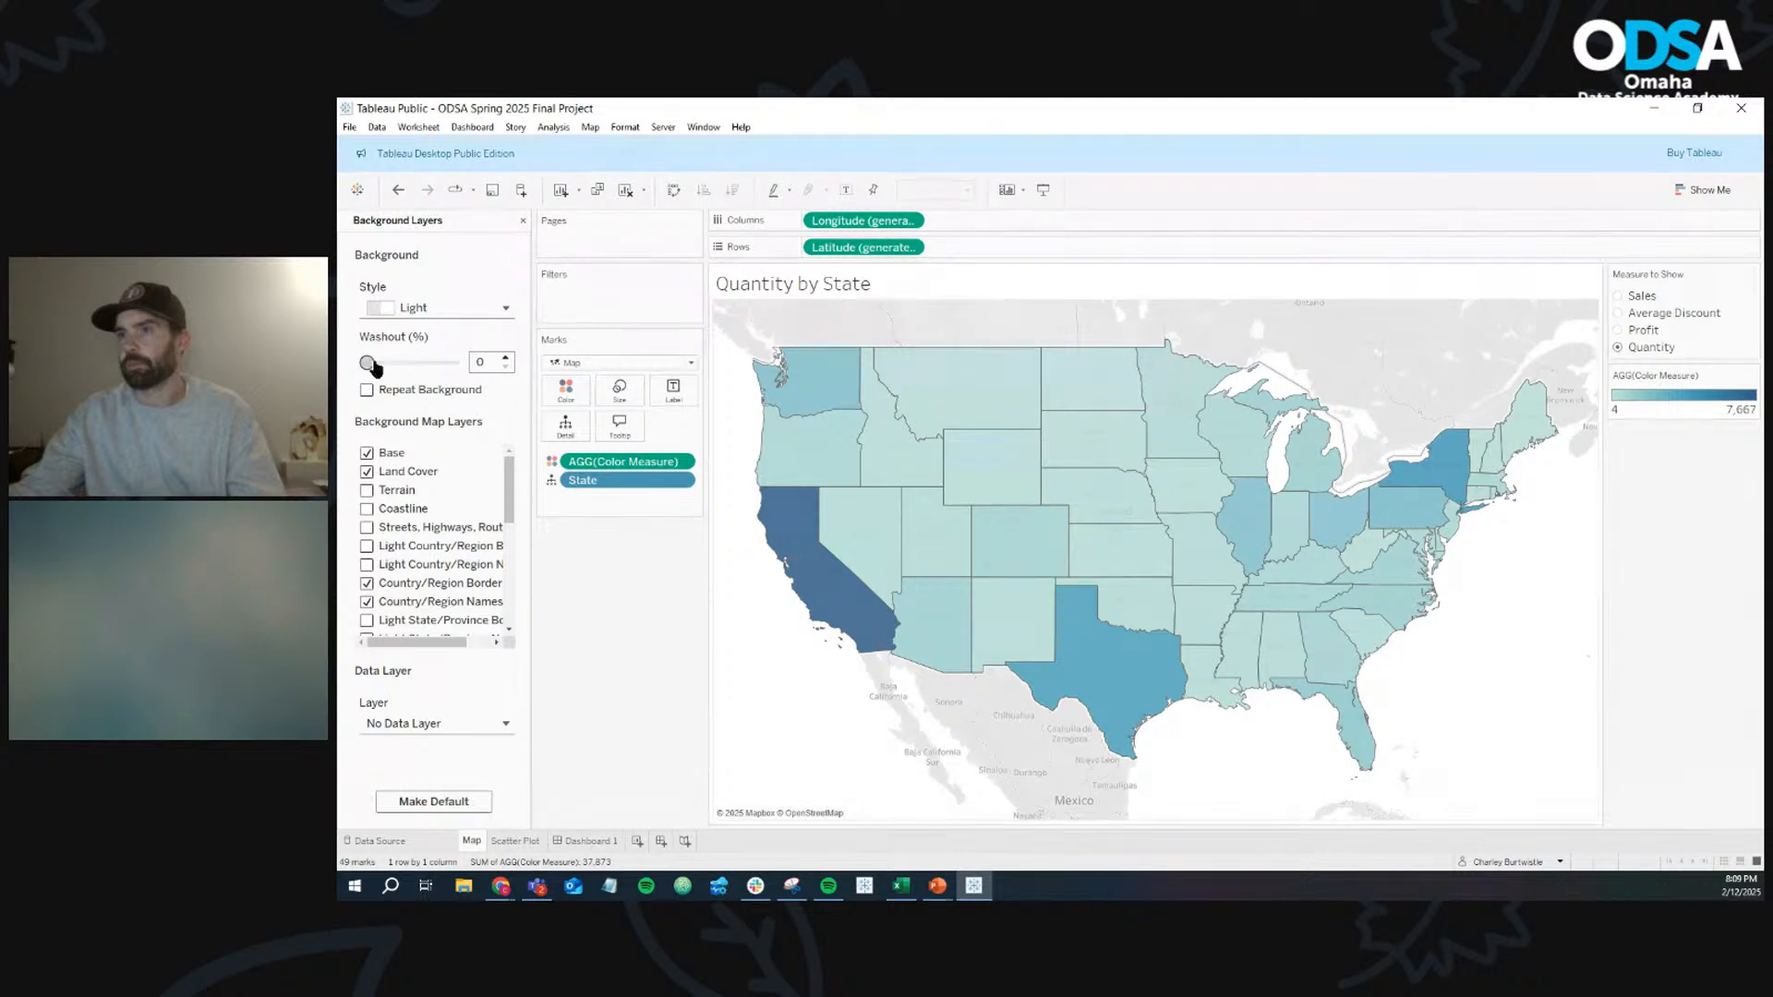
drag(373, 368, 459, 362)
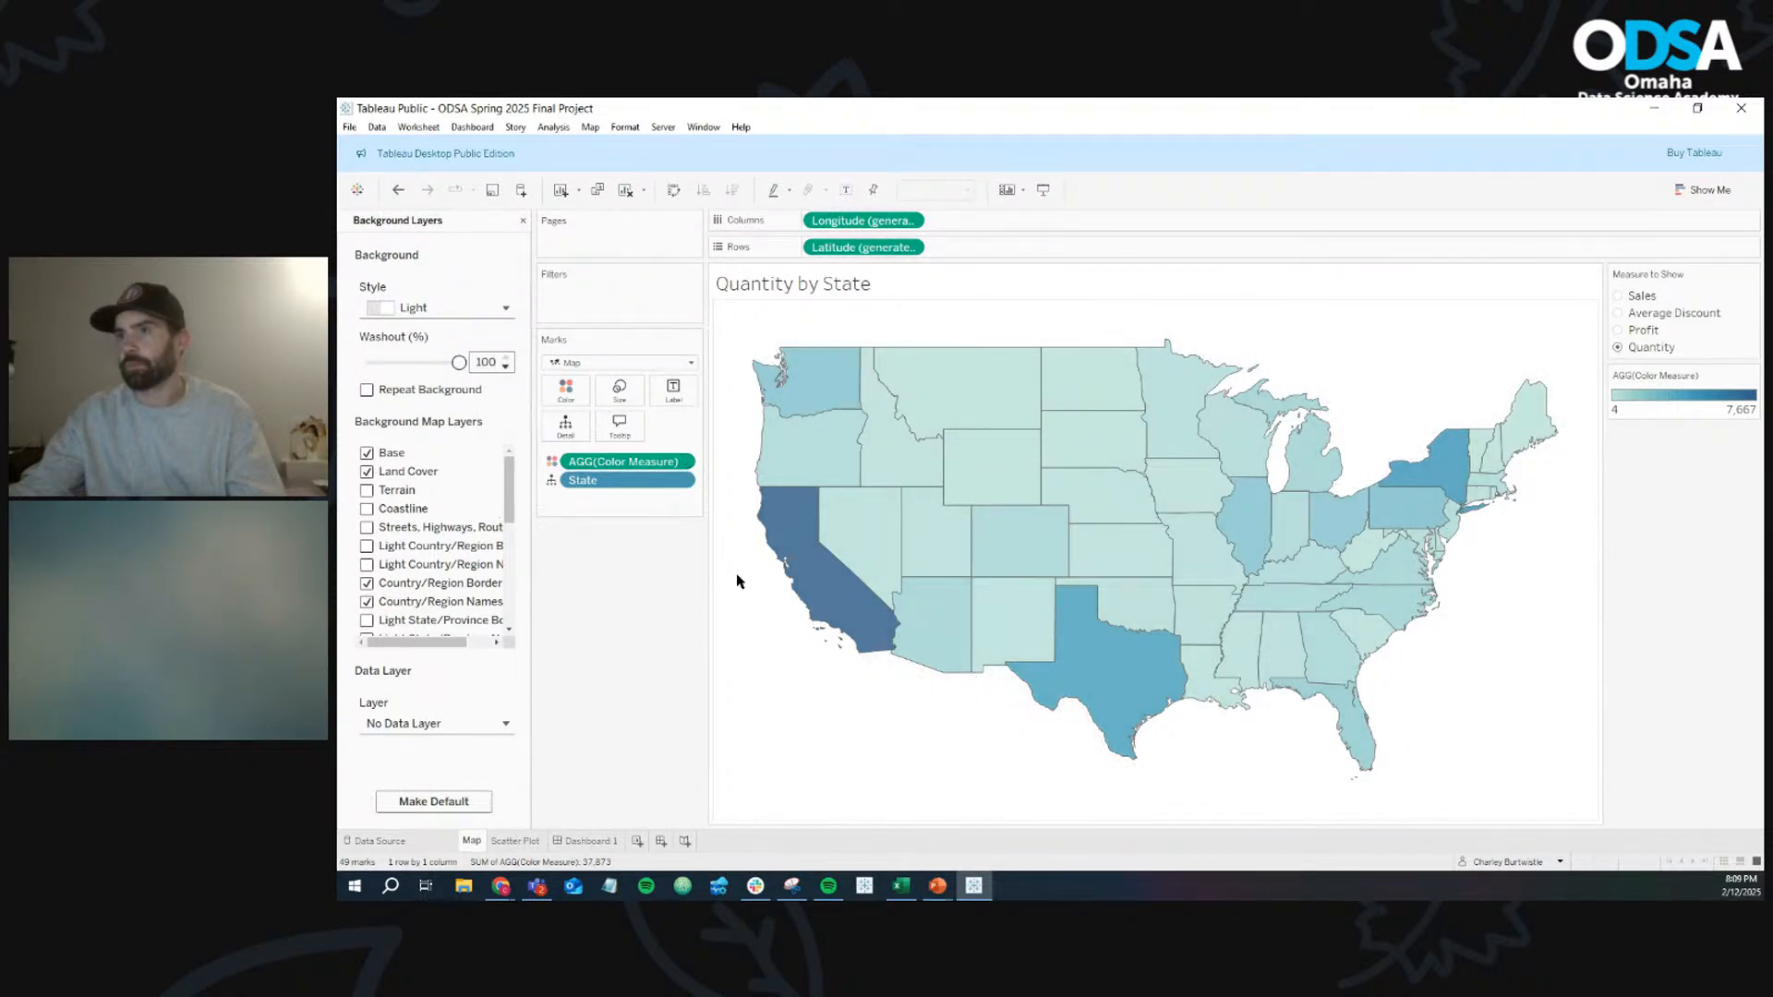
Set the map sheet's row and column divider pane borders to None and return to Dashboard 1
right_click(779, 690)
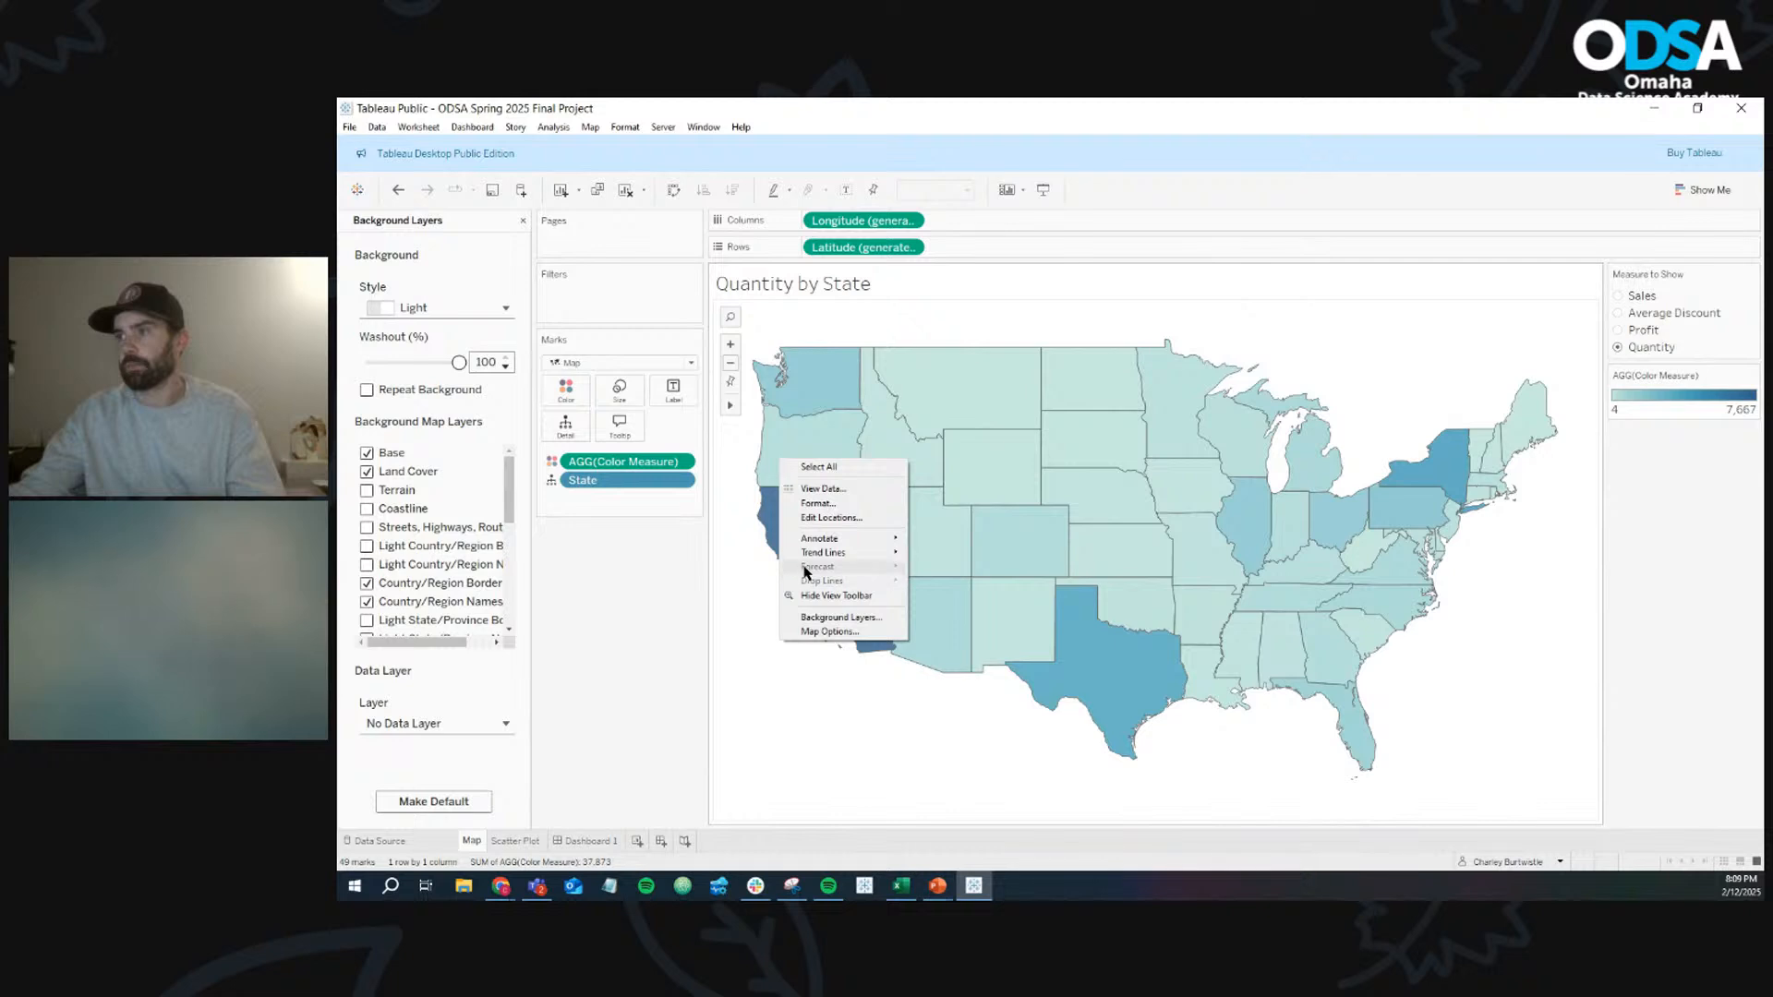
click(810, 506)
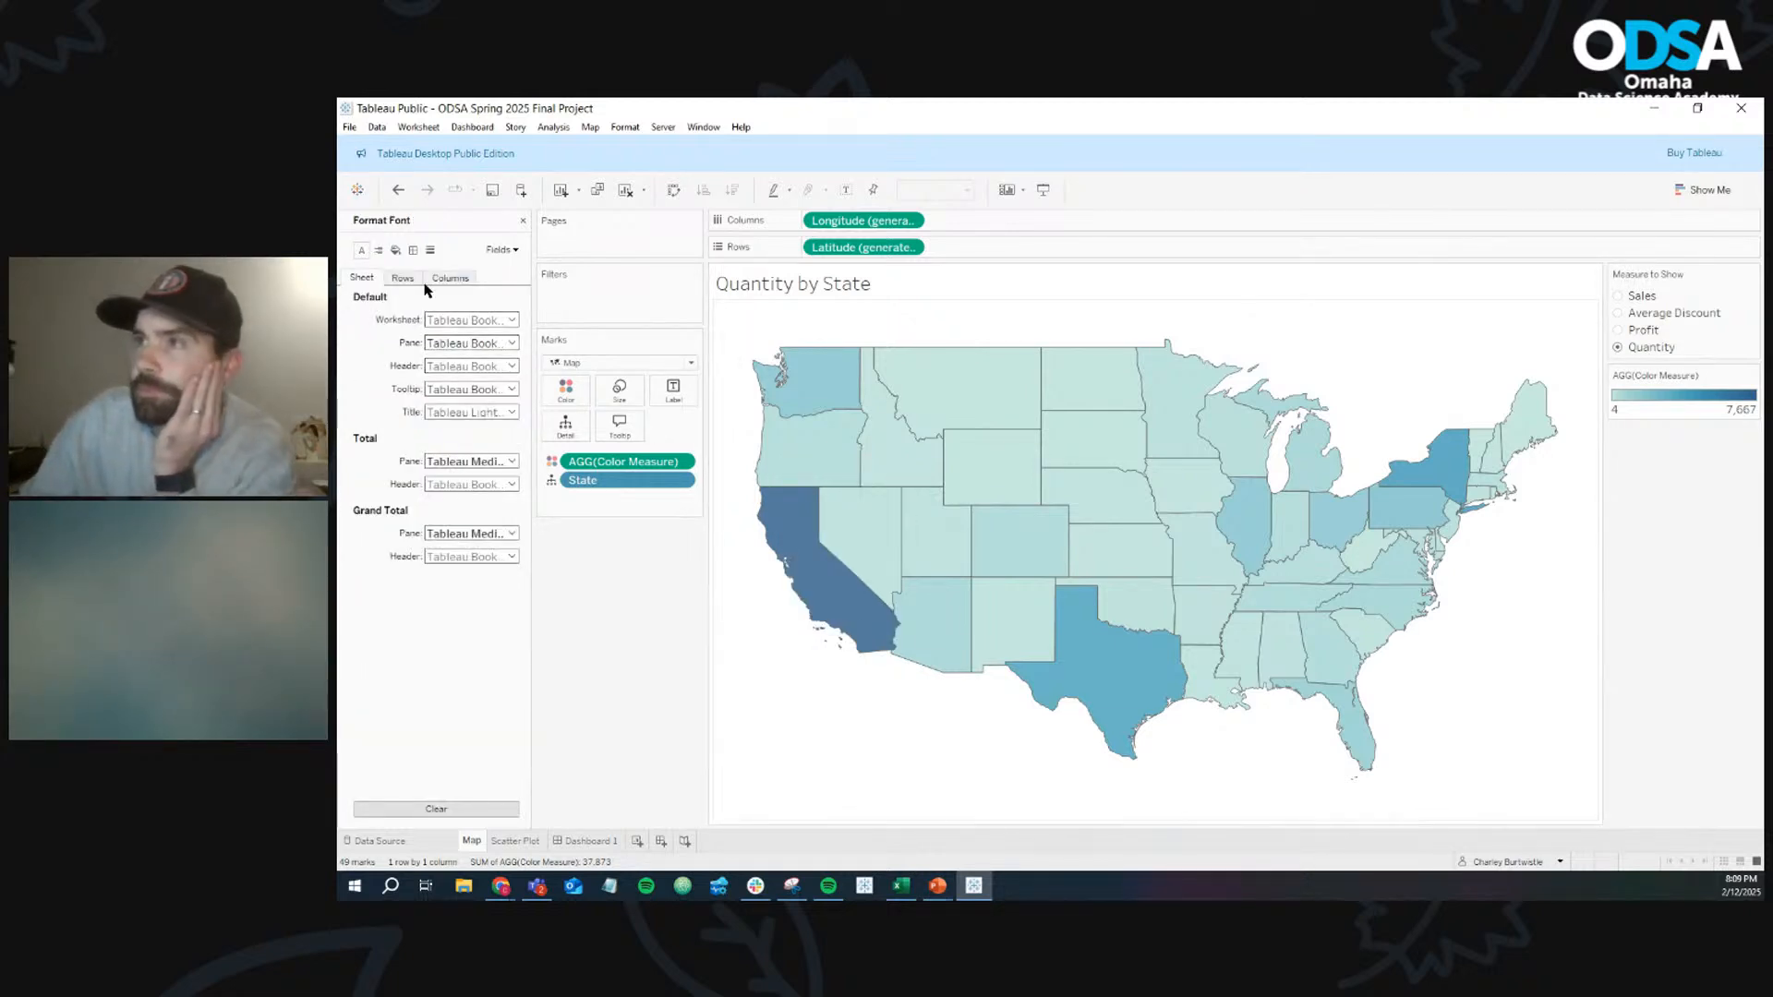
click(430, 252)
click(413, 251)
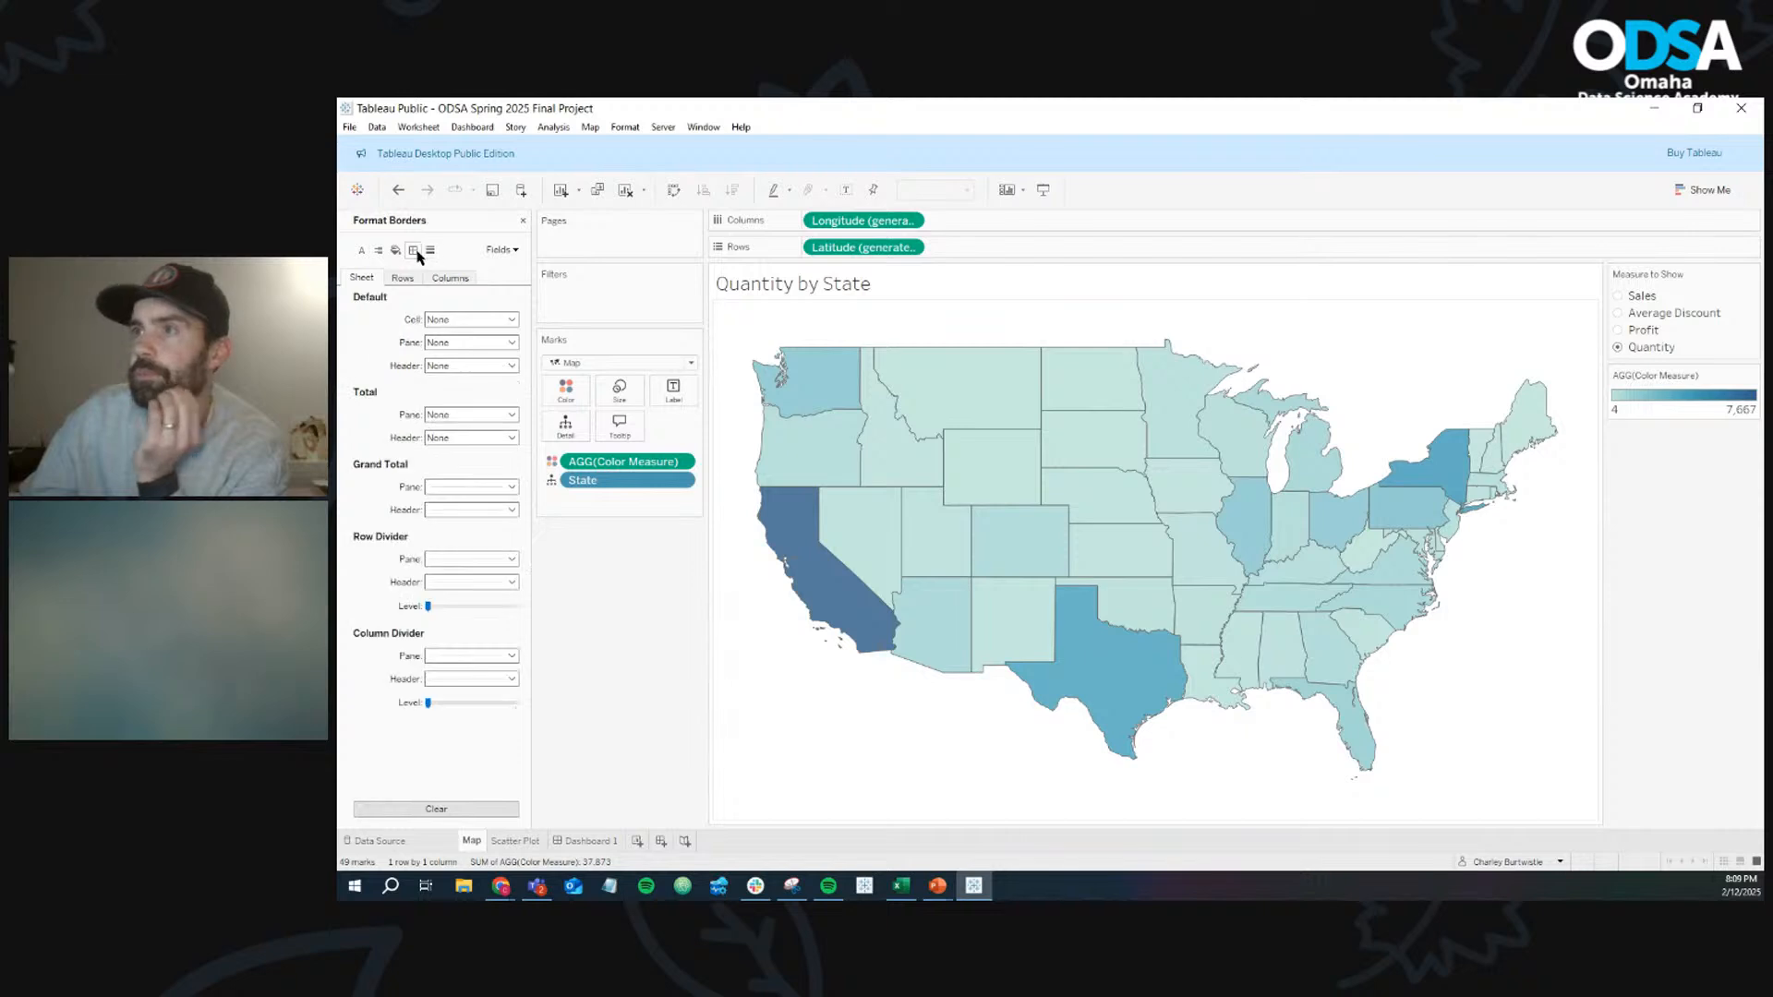
click(459, 559)
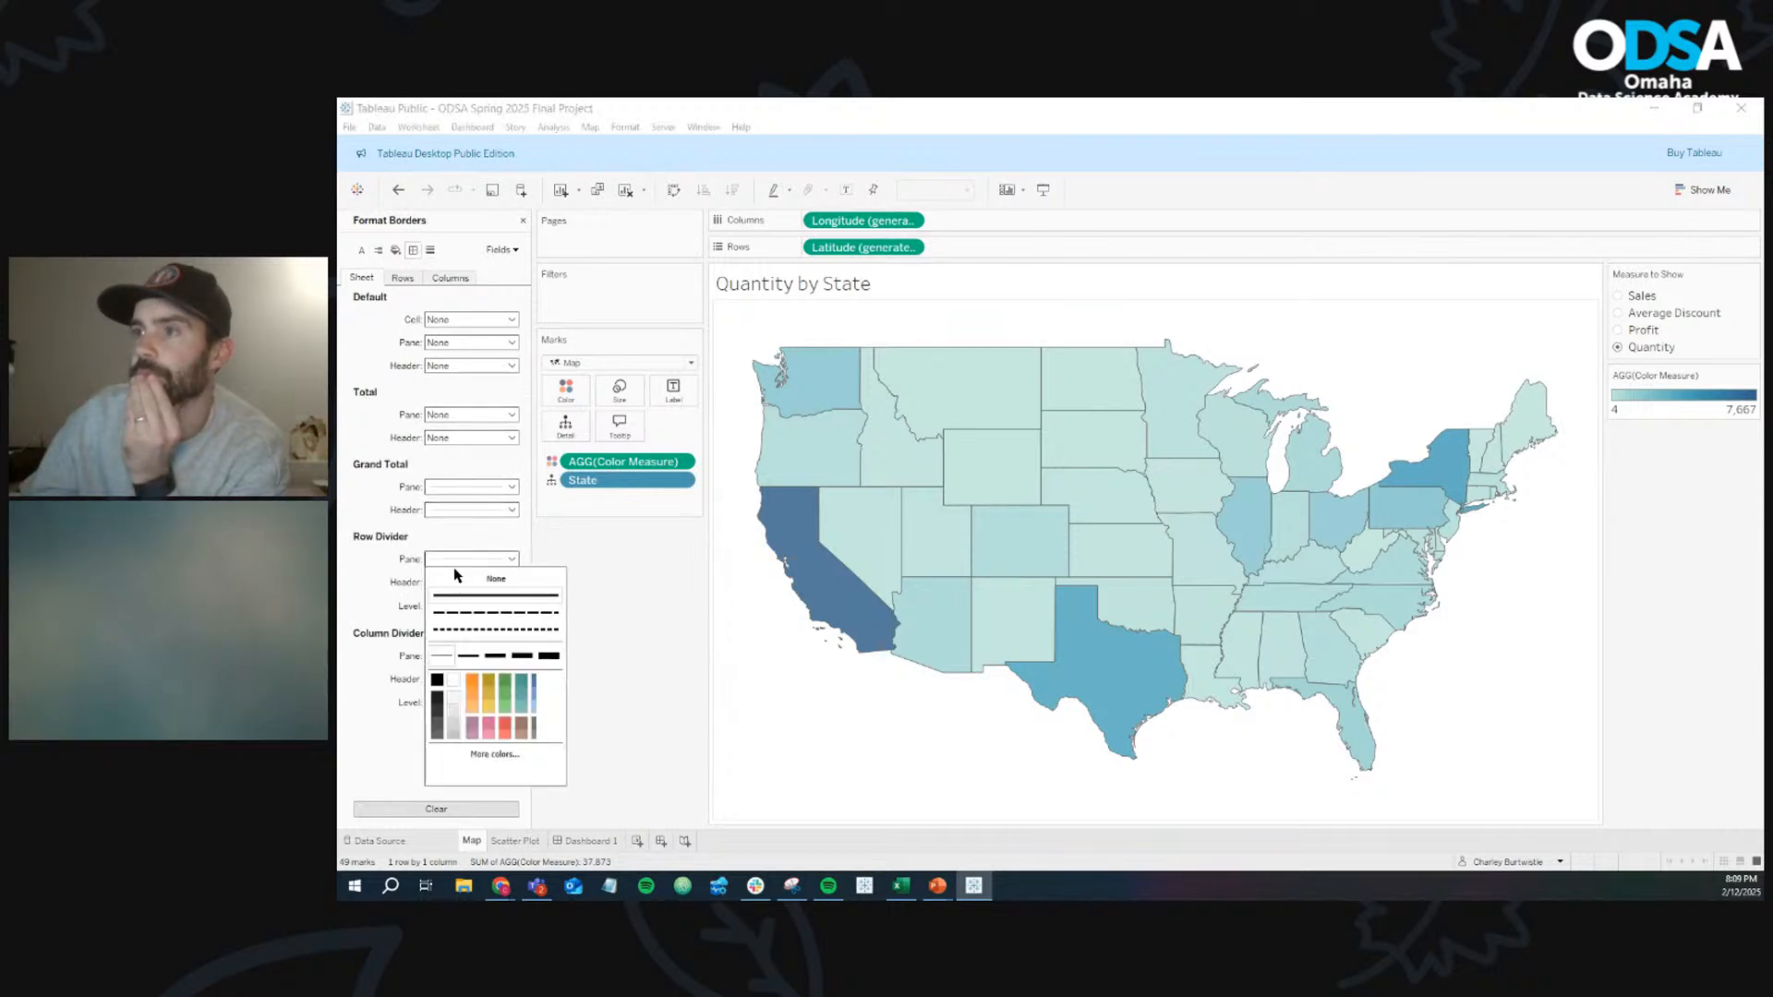
click(453, 579)
click(401, 542)
click(445, 657)
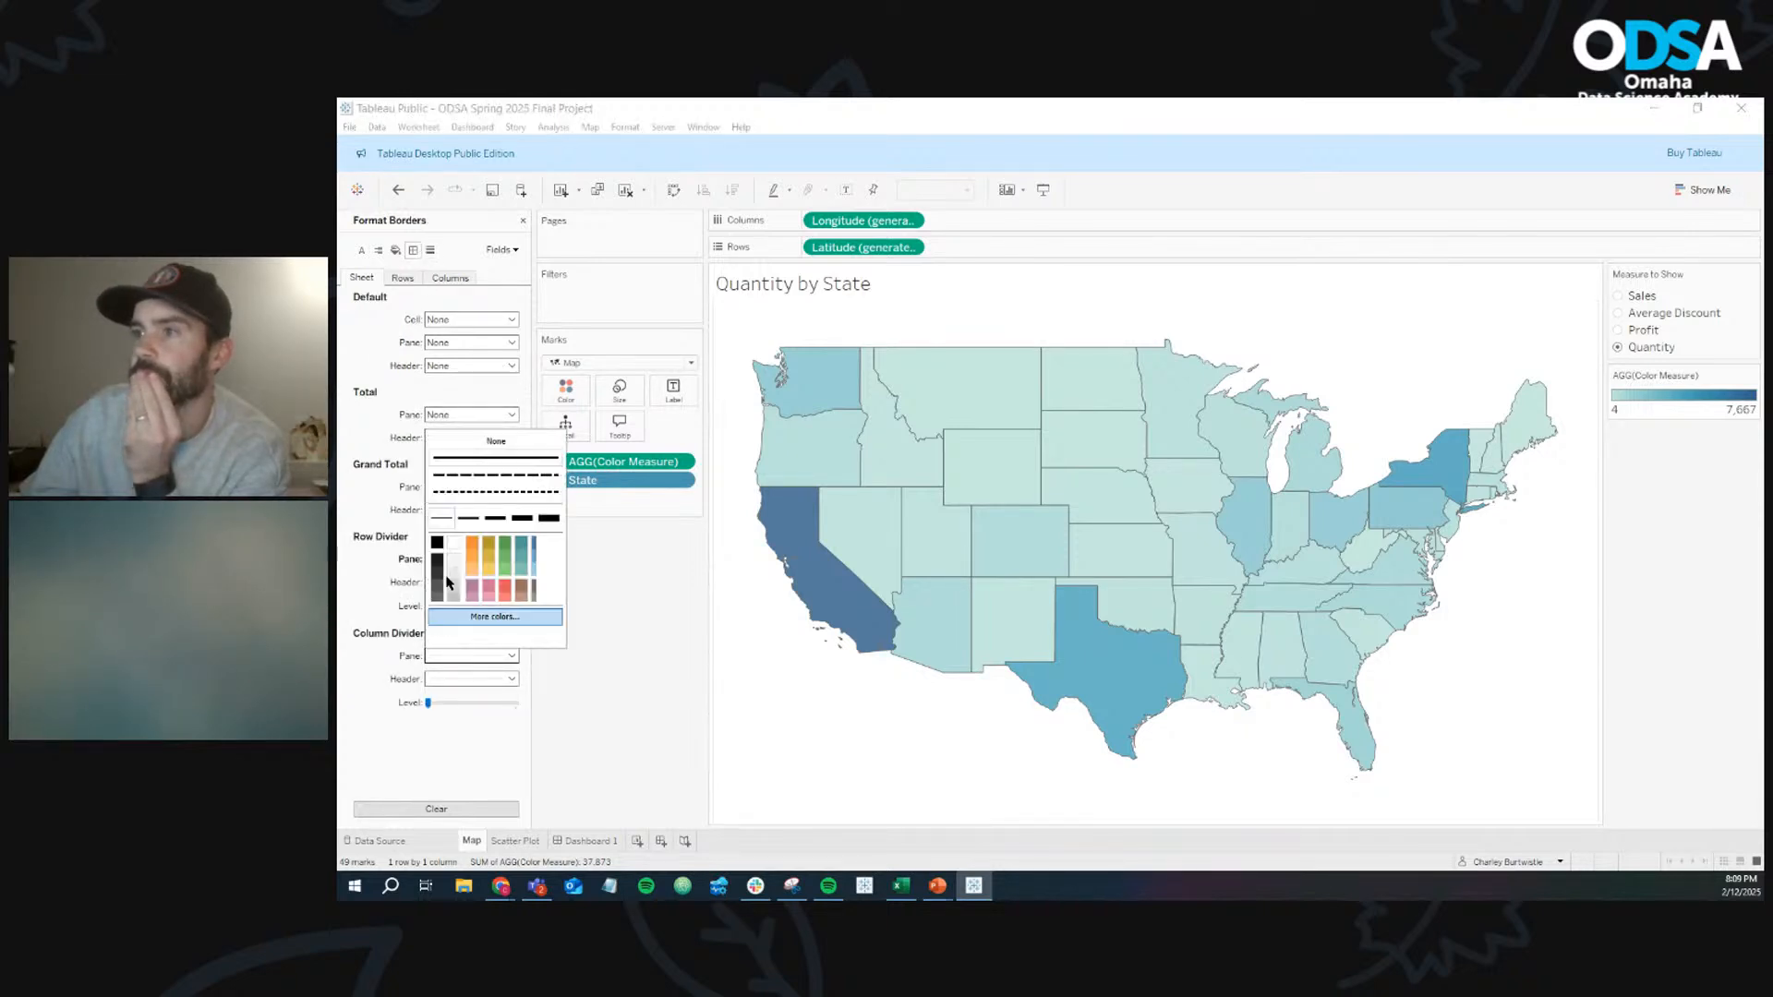
click(587, 842)
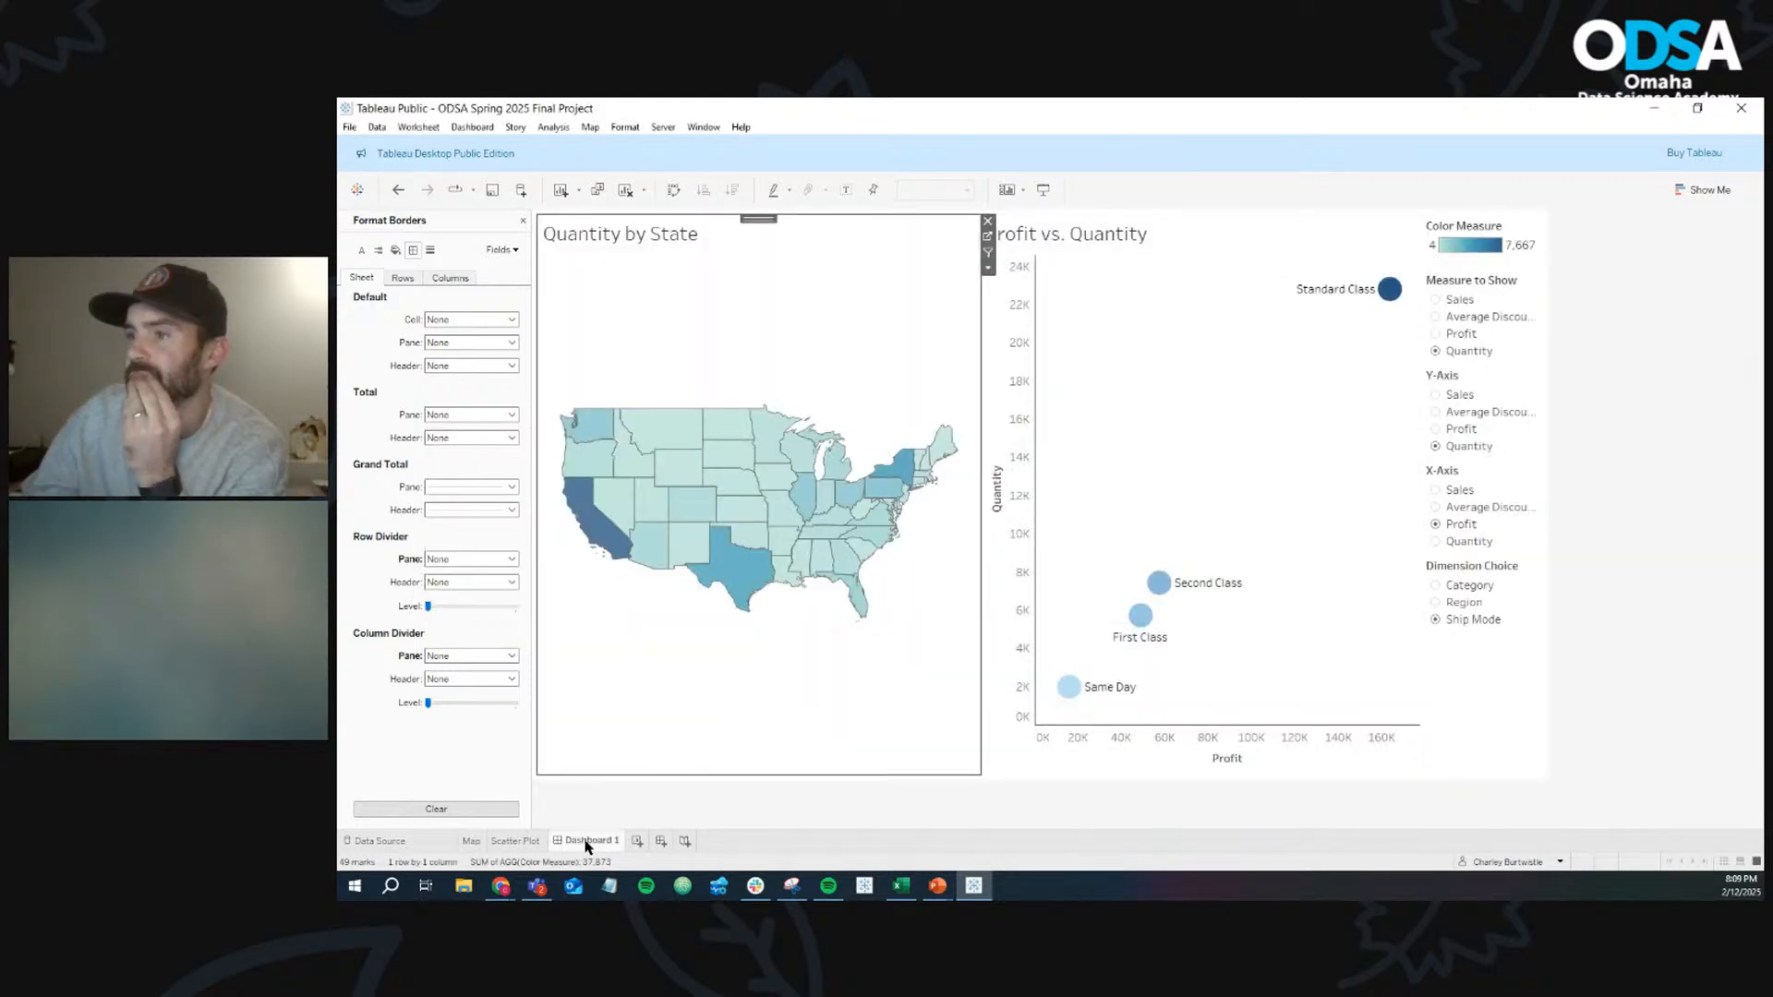
Switch to the SUPERSTORE SELF SERVICE dashboard in Chrome and test its map filtering by selecting Nebraska and clearing the selection
click(500, 887)
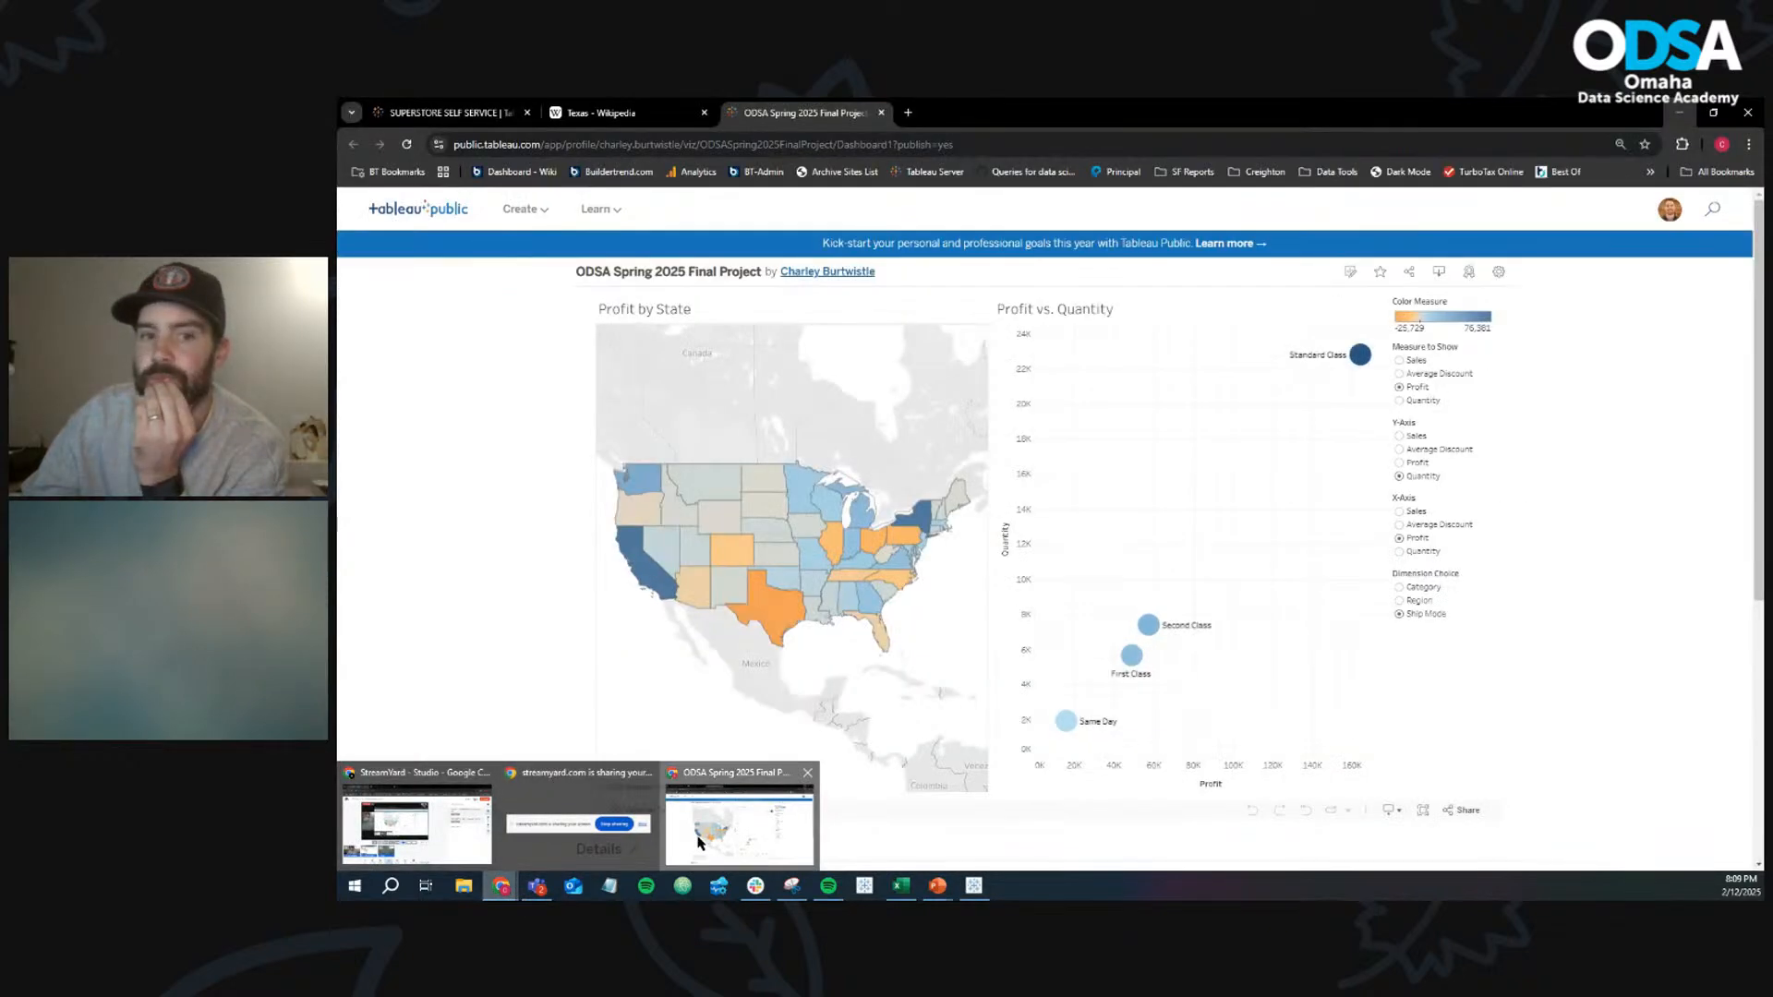
click(700, 843)
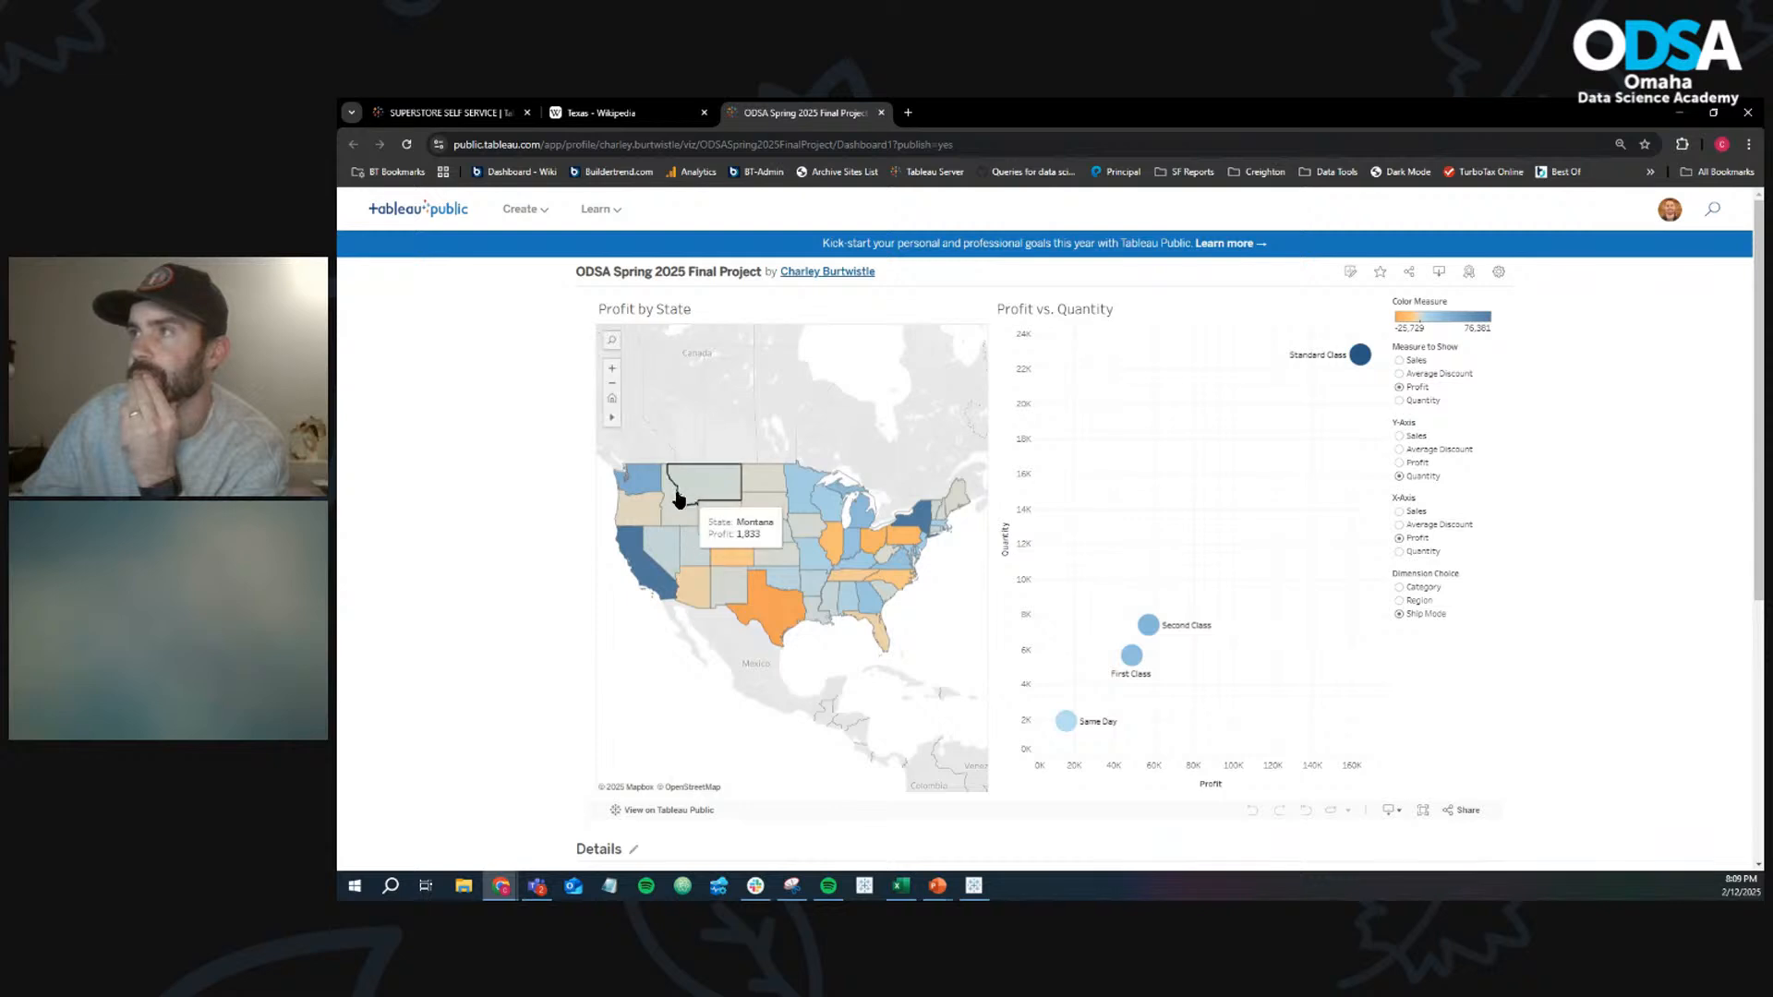
click(461, 114)
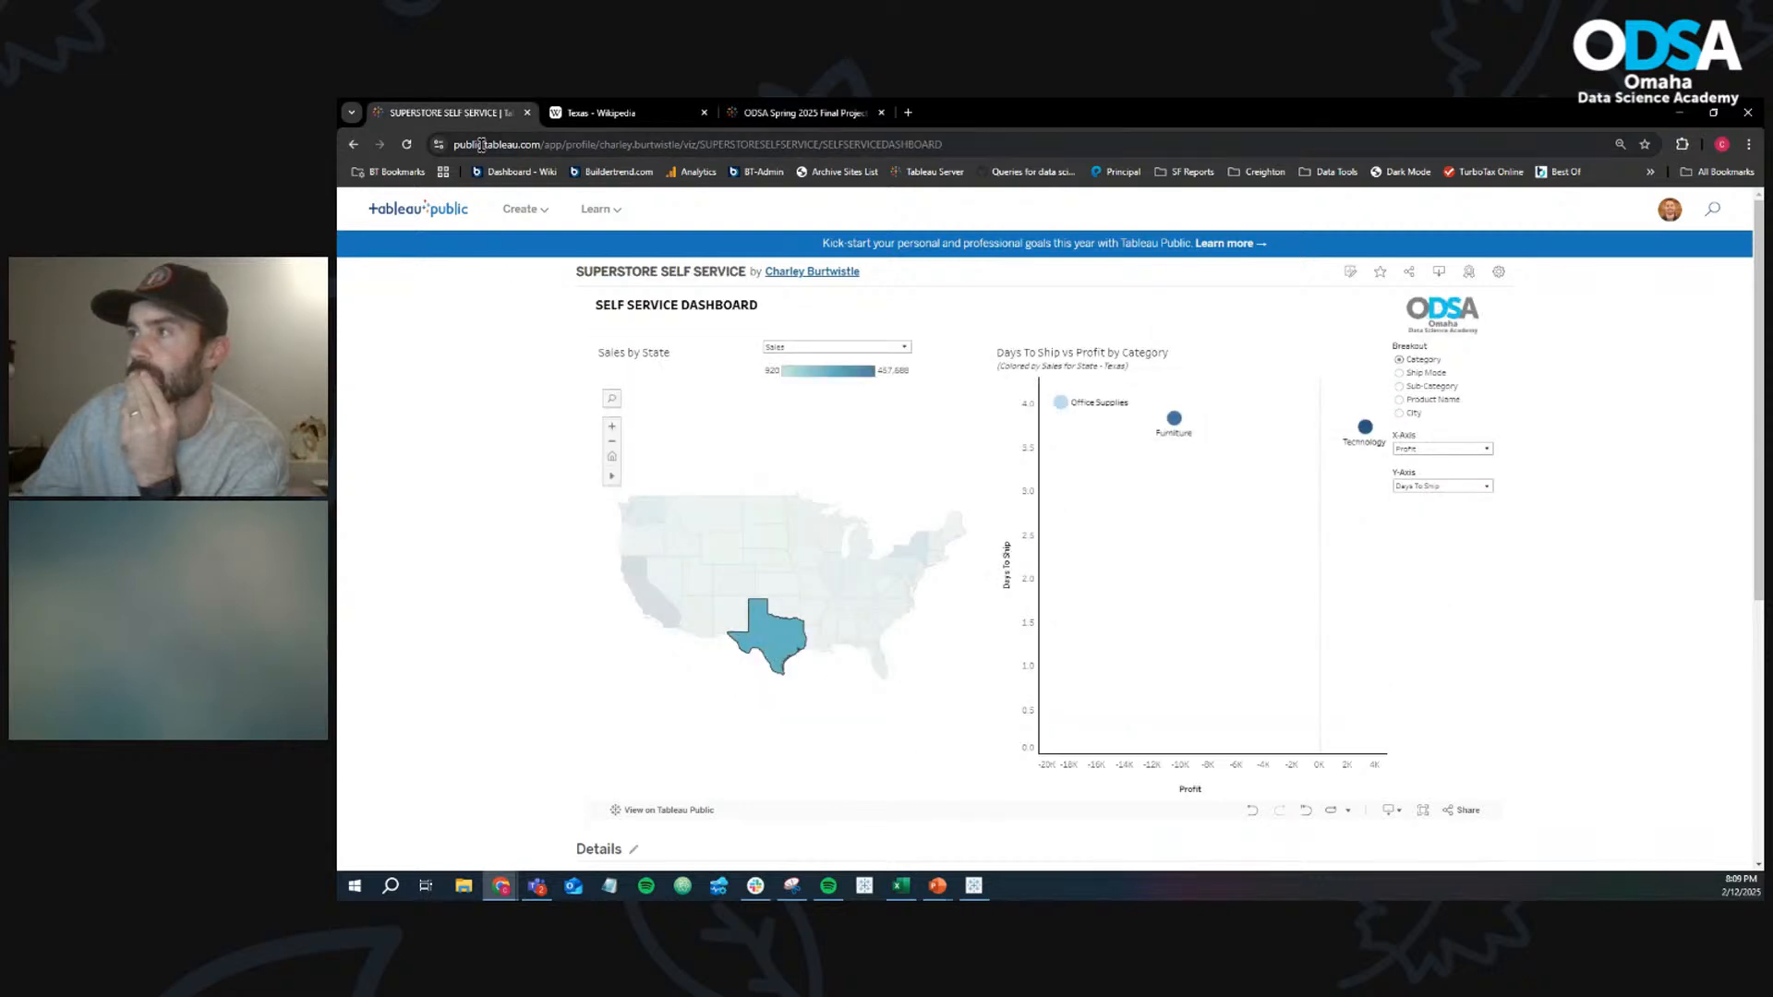
click(762, 626)
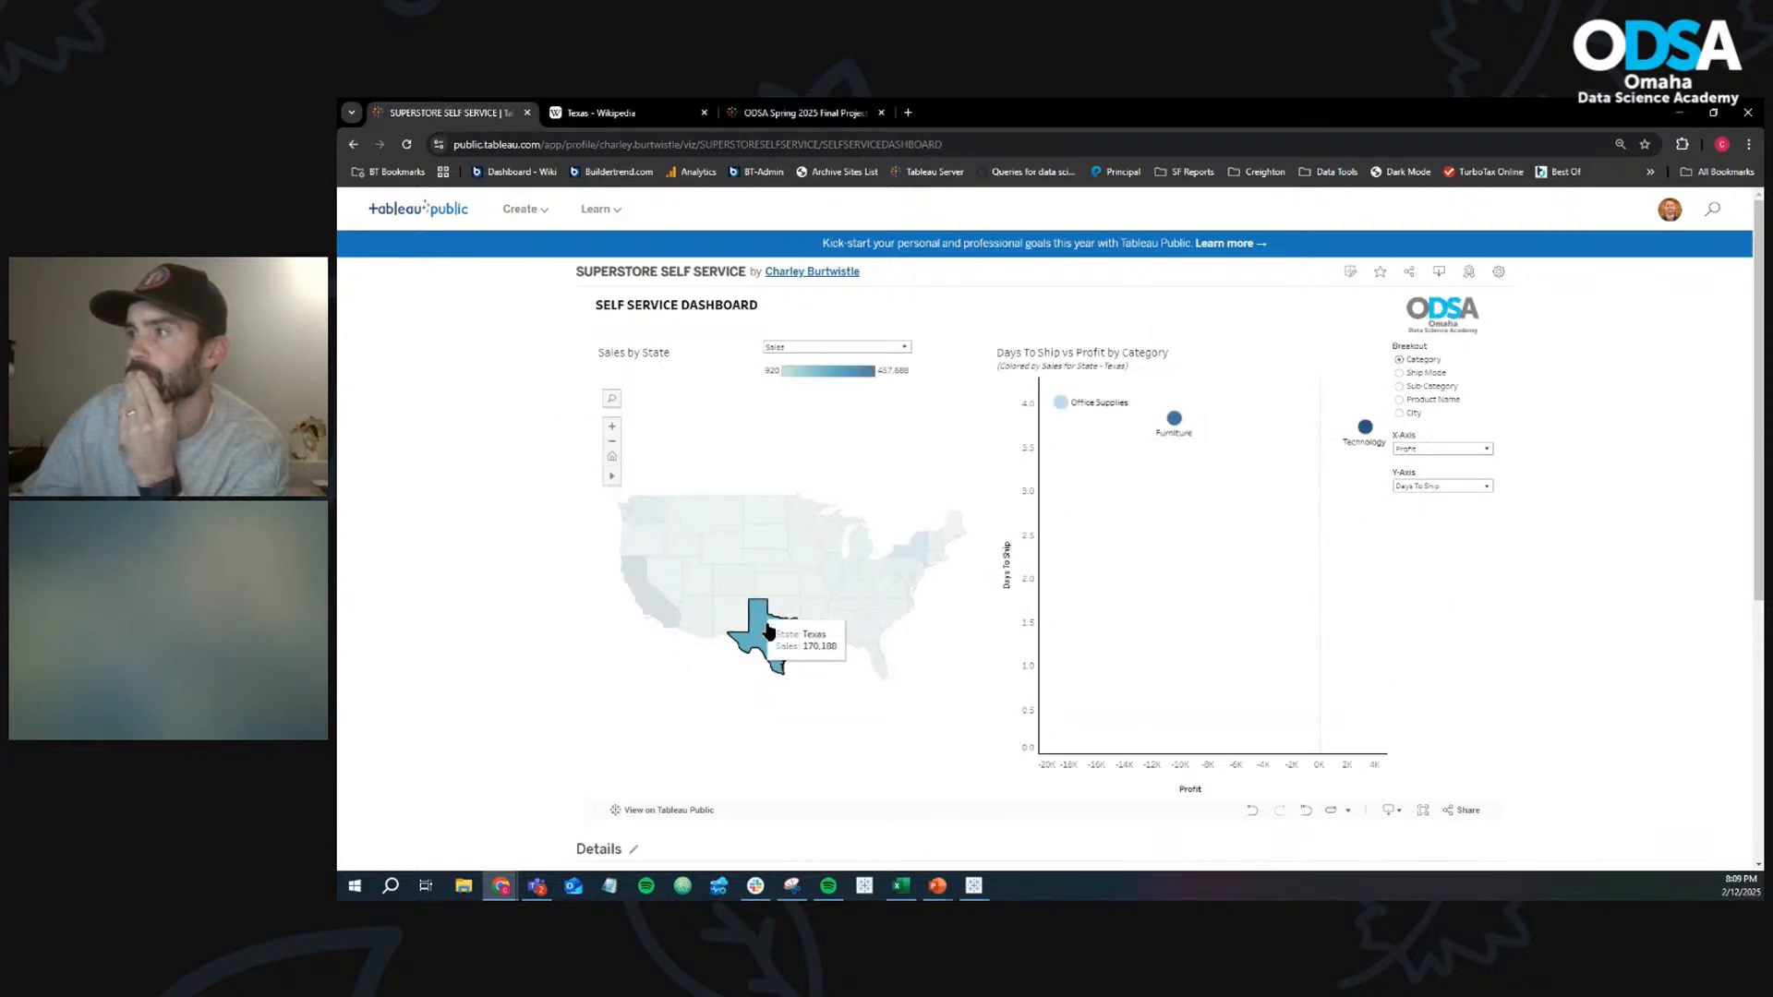
click(774, 565)
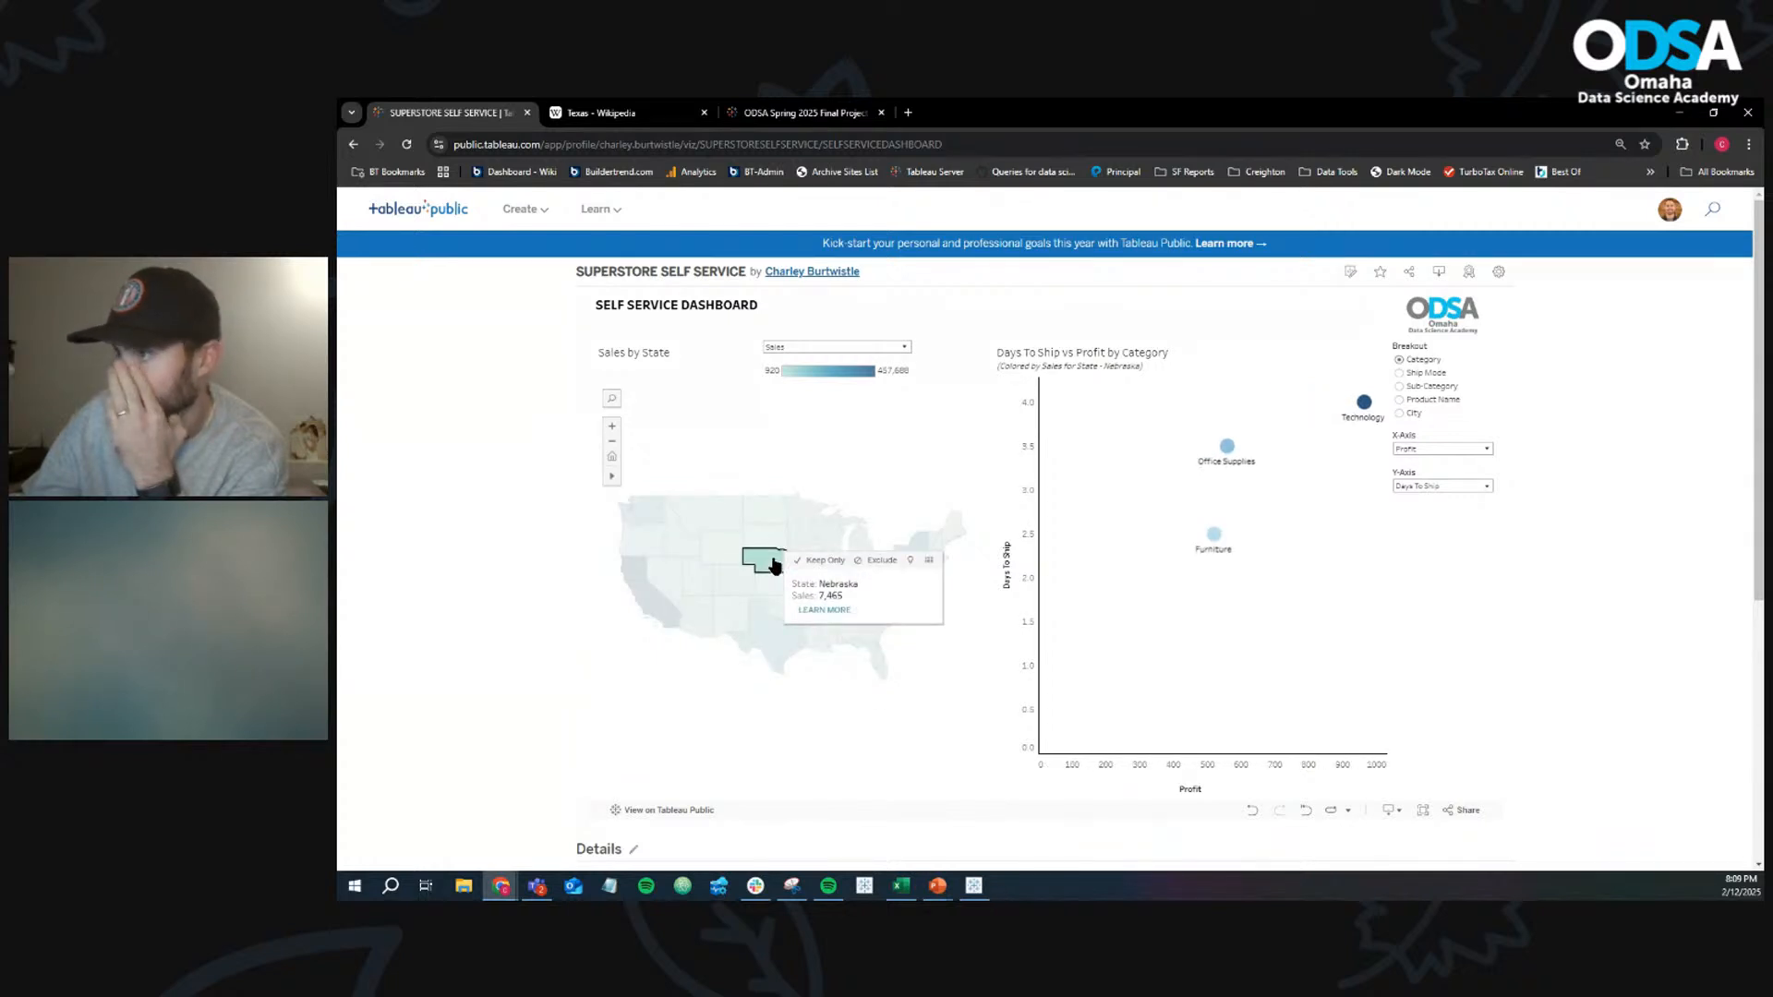
click(774, 565)
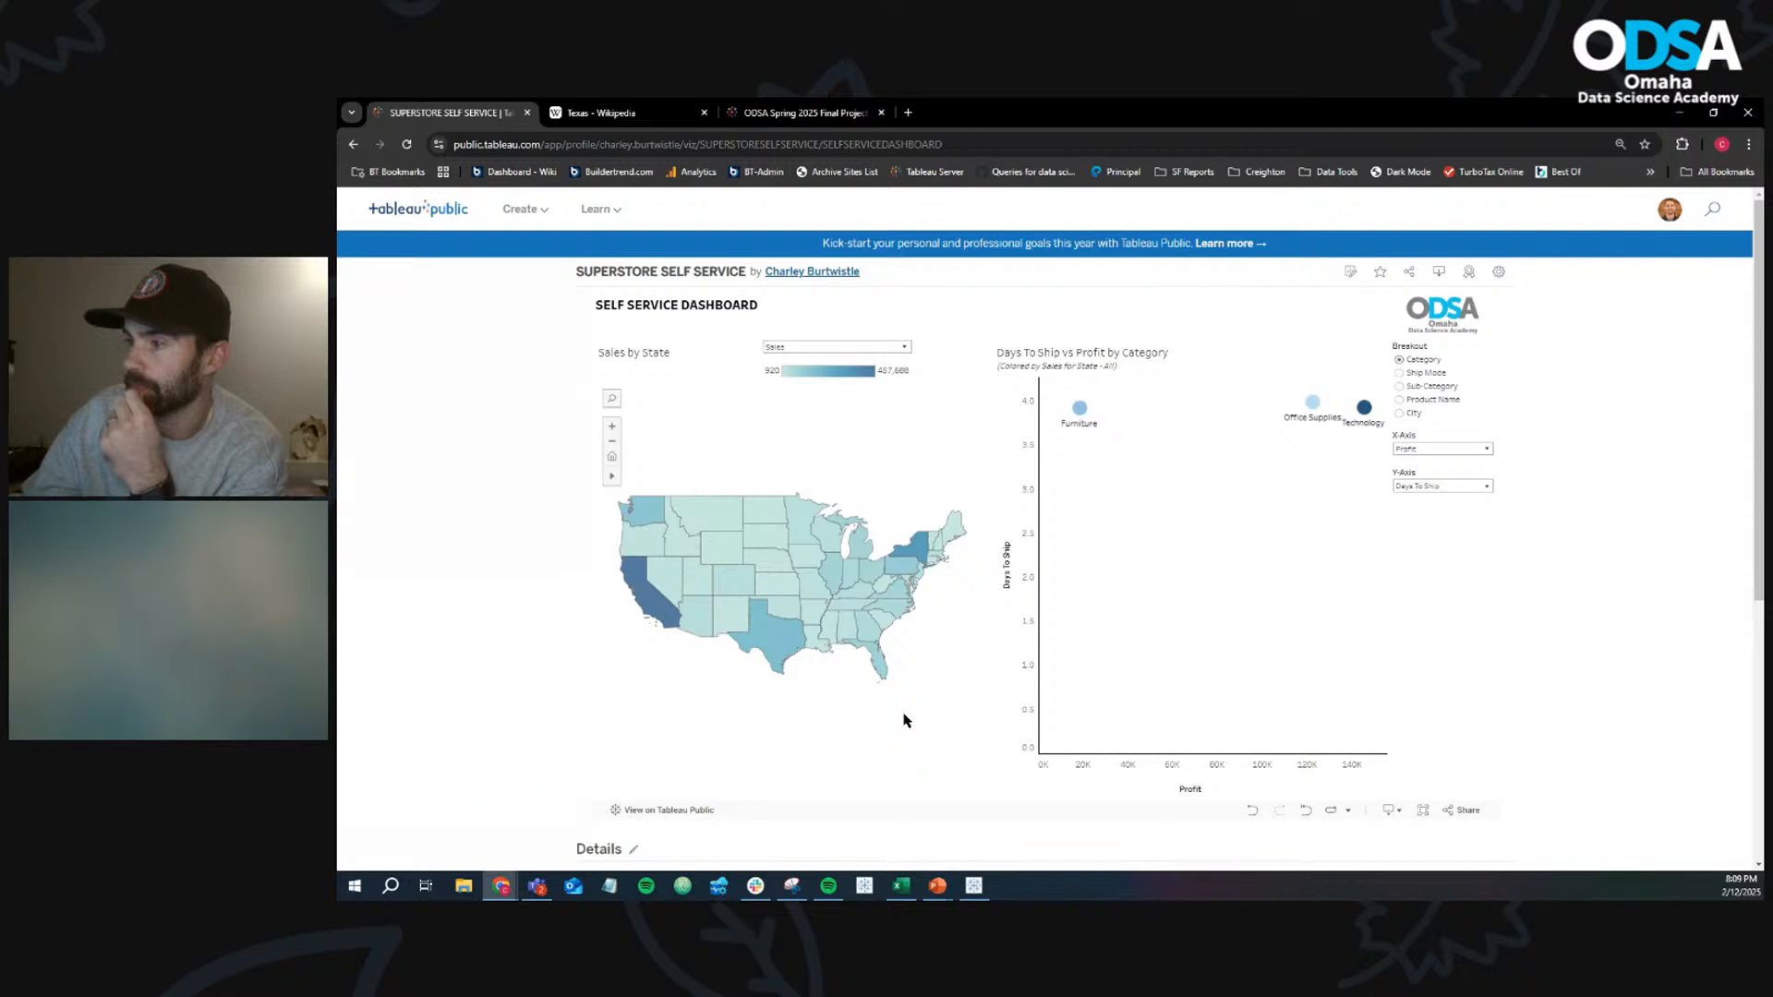
Zoom the reference dashboard's Sales by State map out and in to examine its blank background
scroll(878, 724, down, 3)
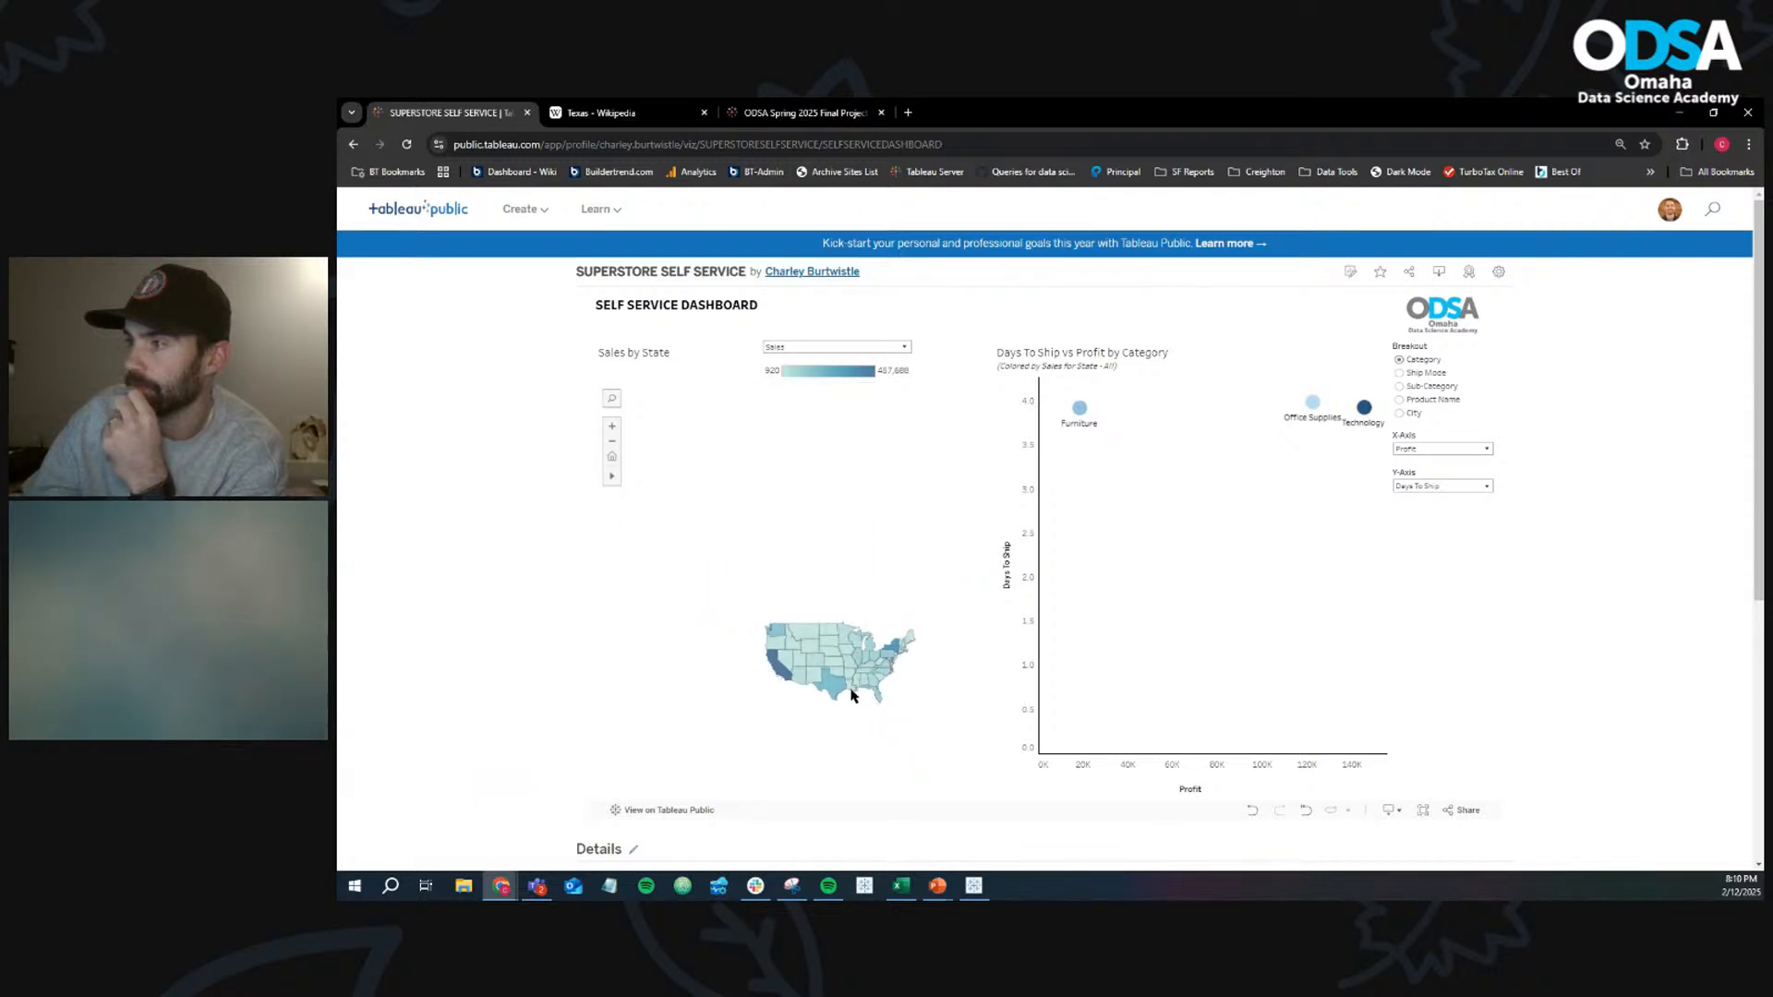
scroll(882, 716, up, 3)
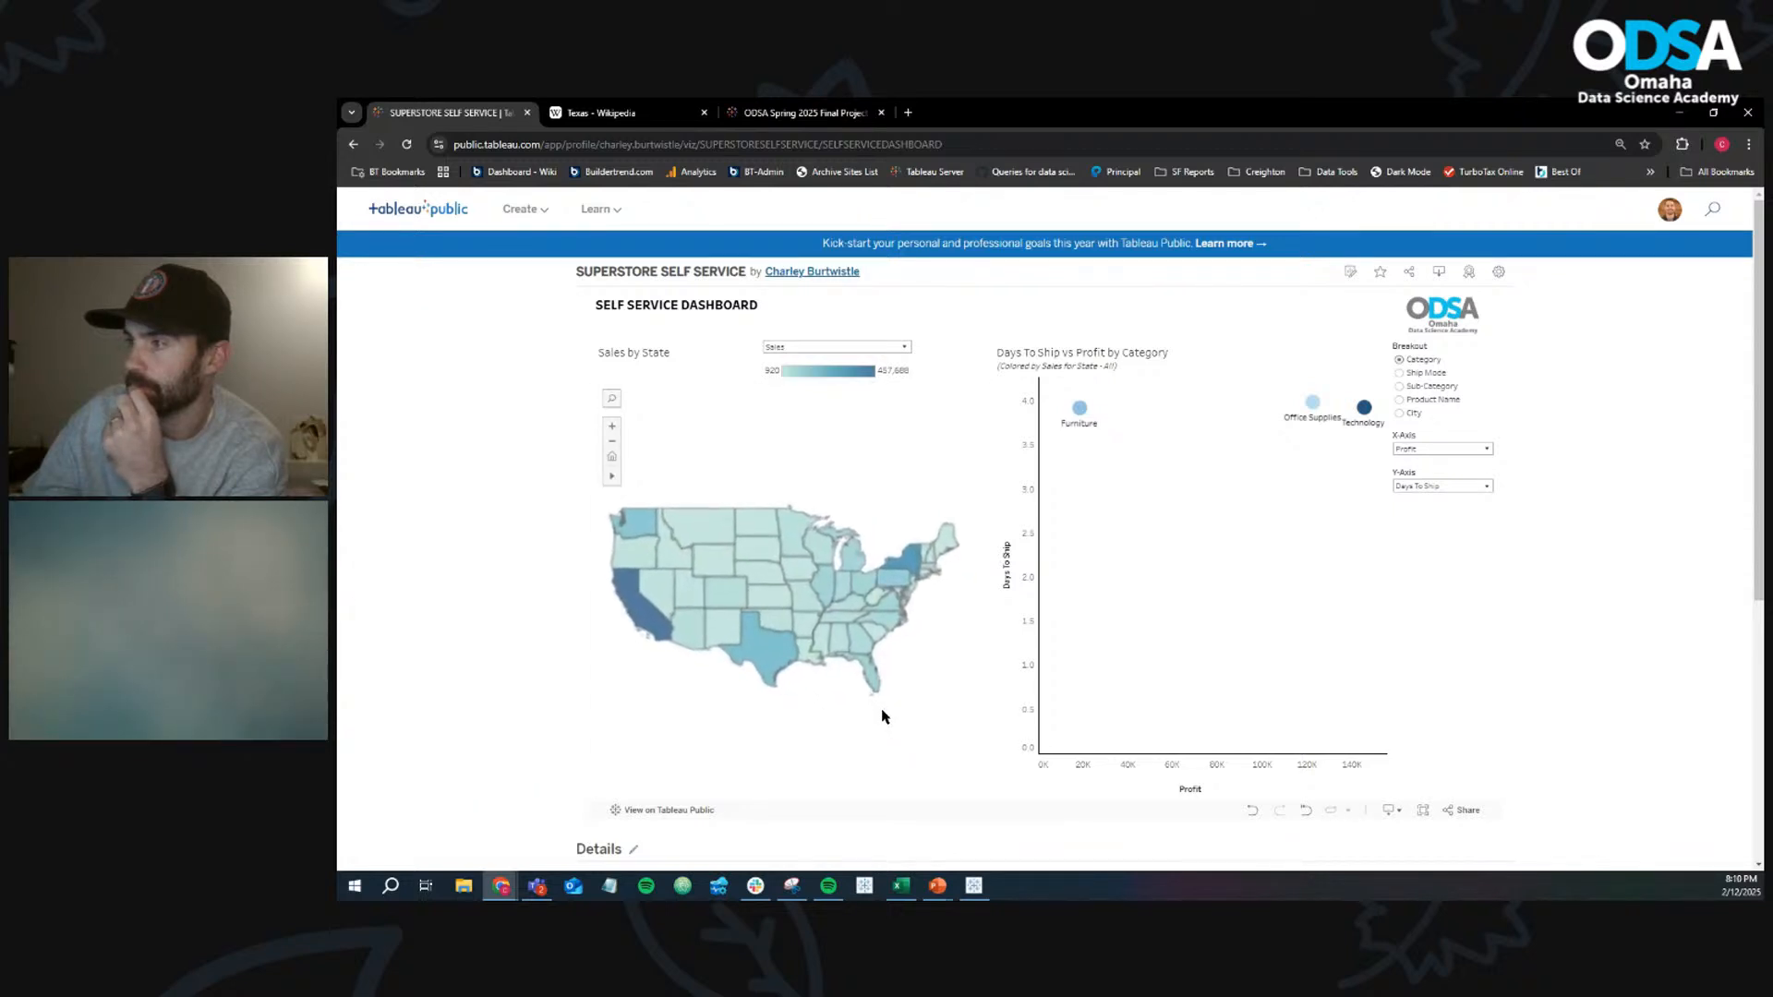
scroll(777, 704, down, 2)
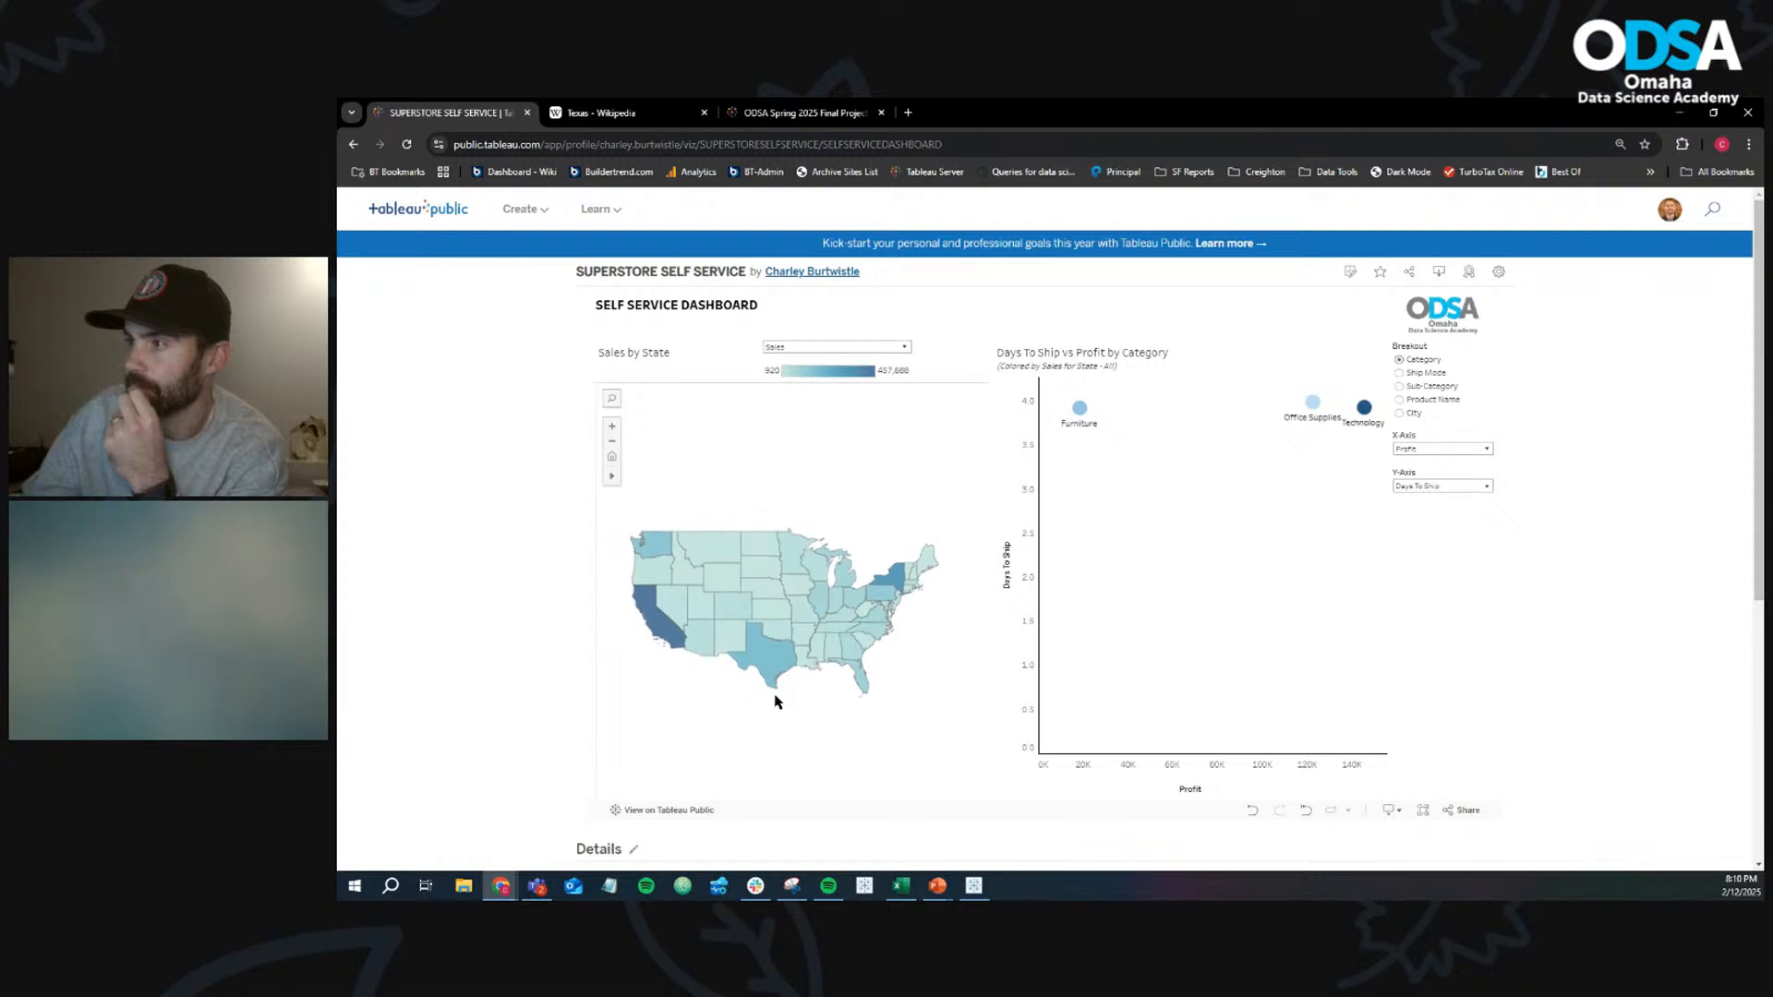